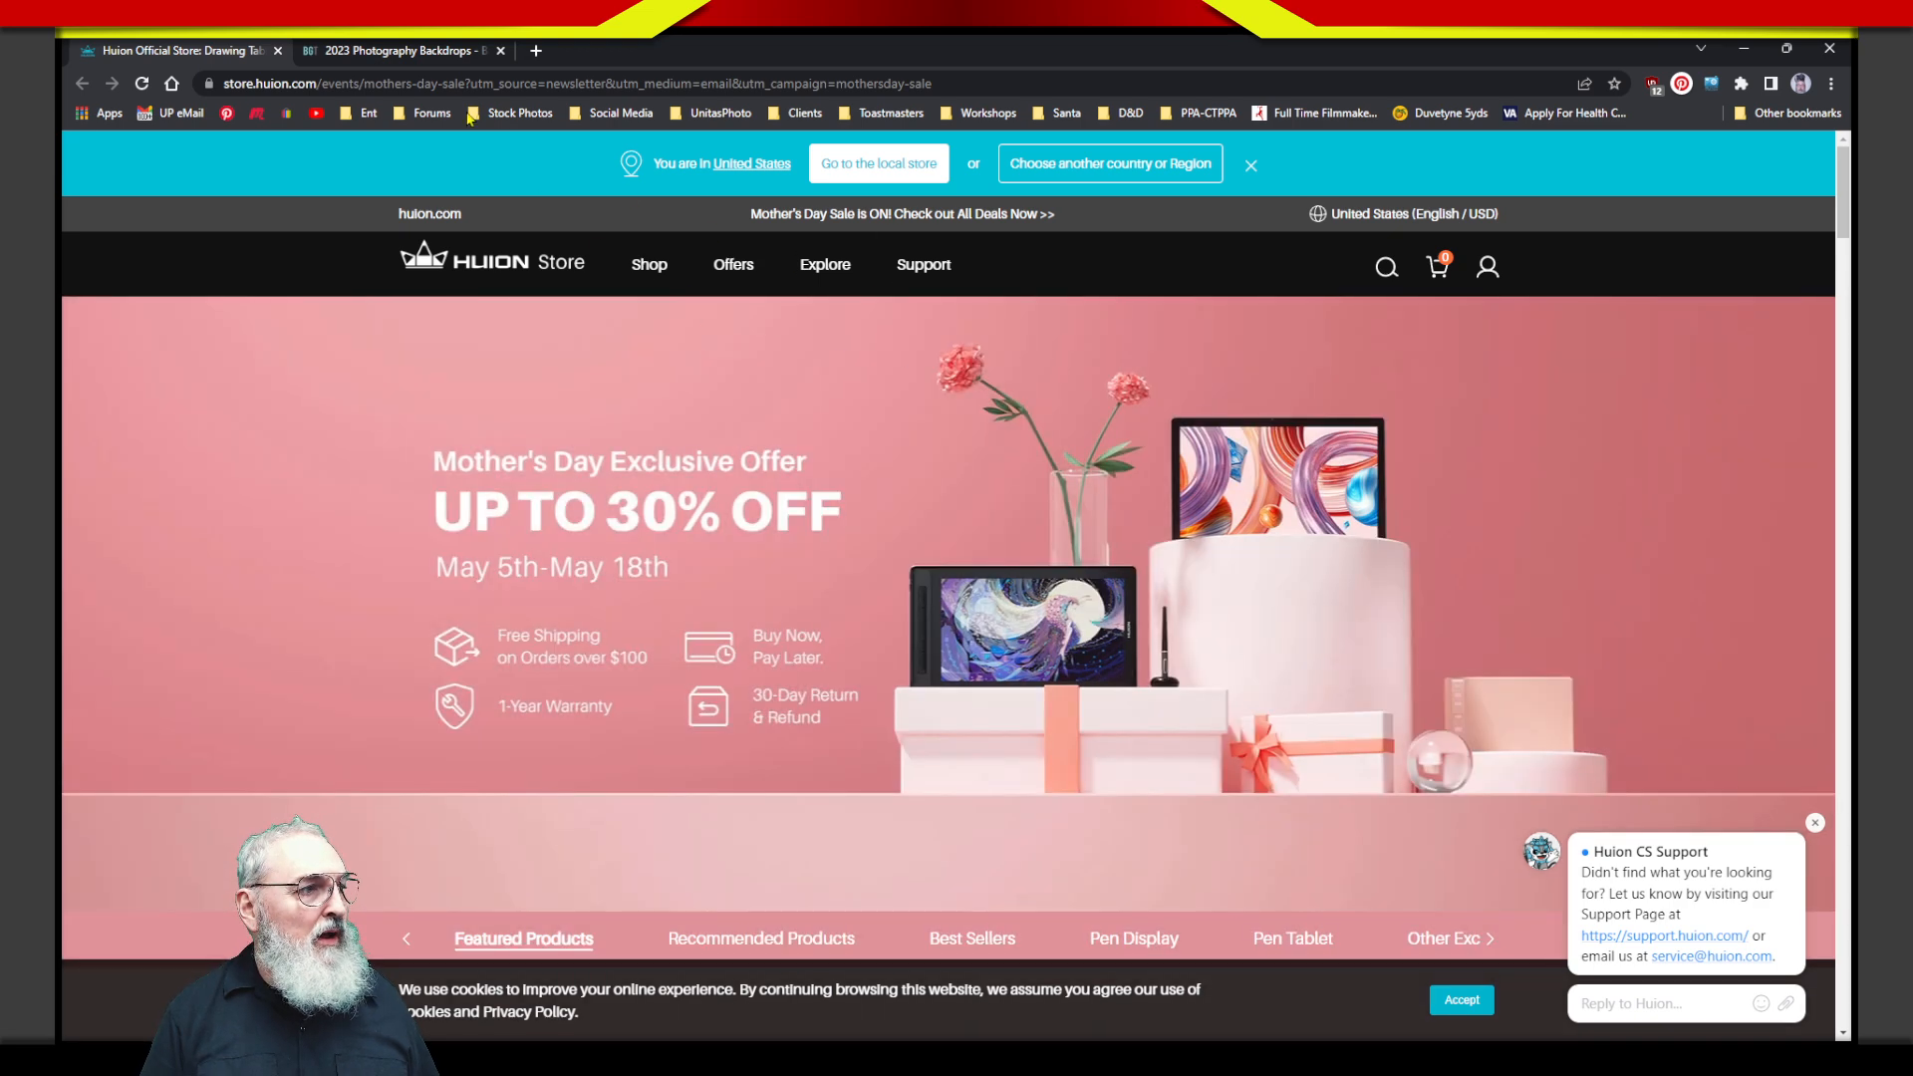
View the Background Town photography backdrops page and close the browser to return to Lightroom Classic.
left_click(415, 54)
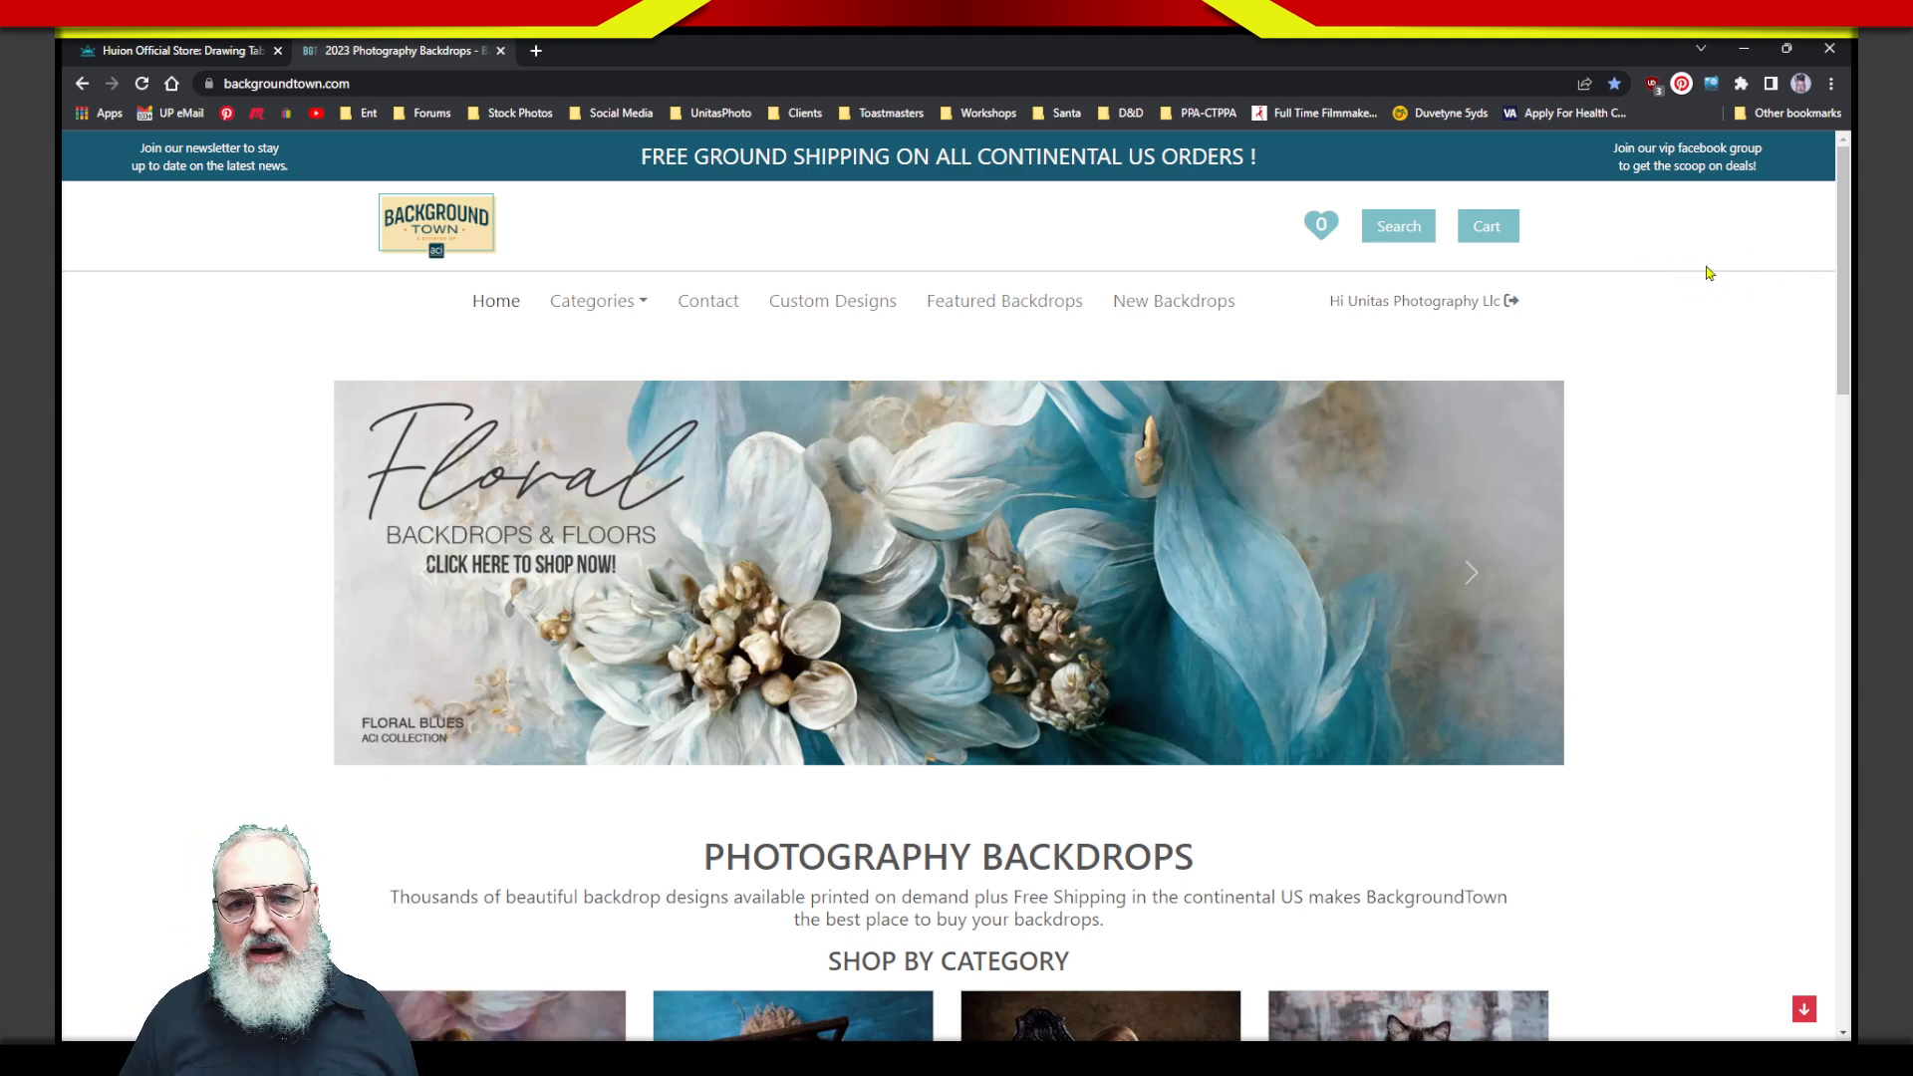
mouse_move(1847, 174)
left_mouse_down()
mouse_move(1847, 288)
mouse_move(1847, 173)
left_mouse_up()
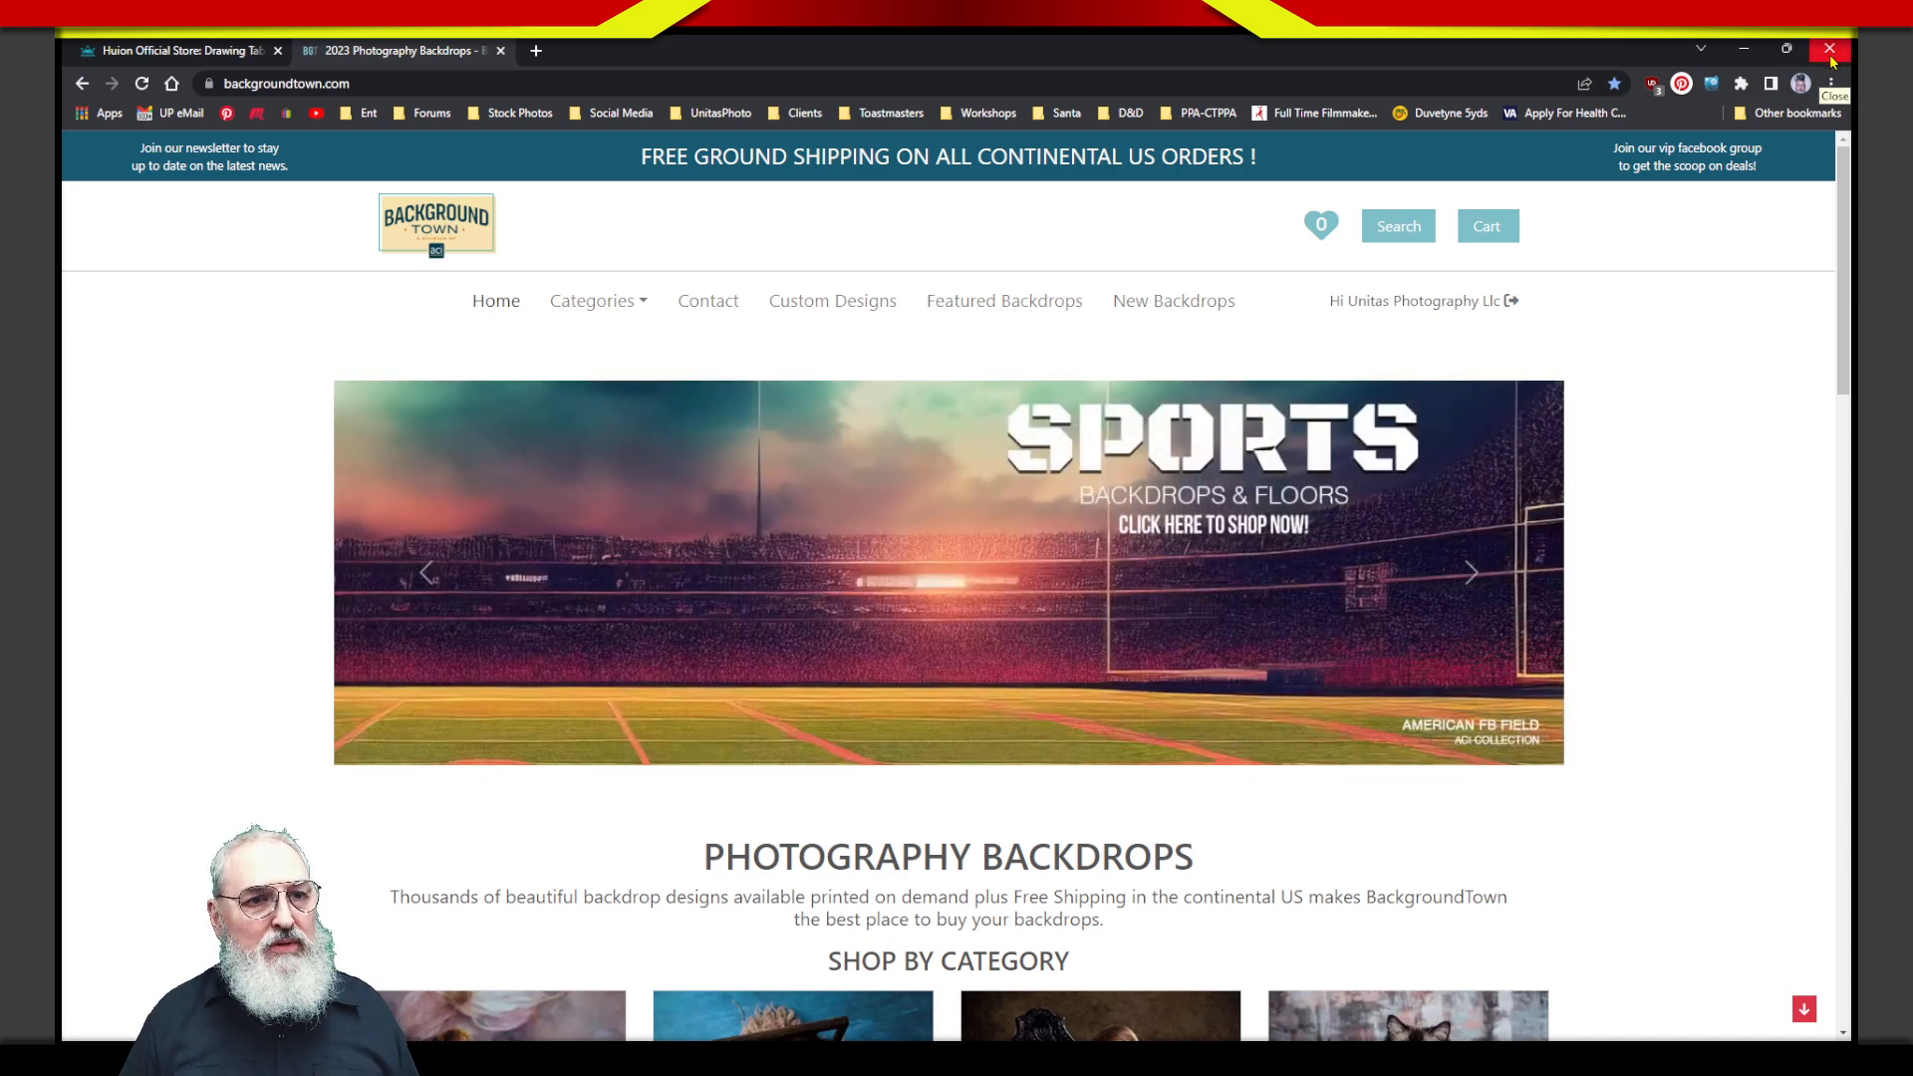
left_click(1832, 50)
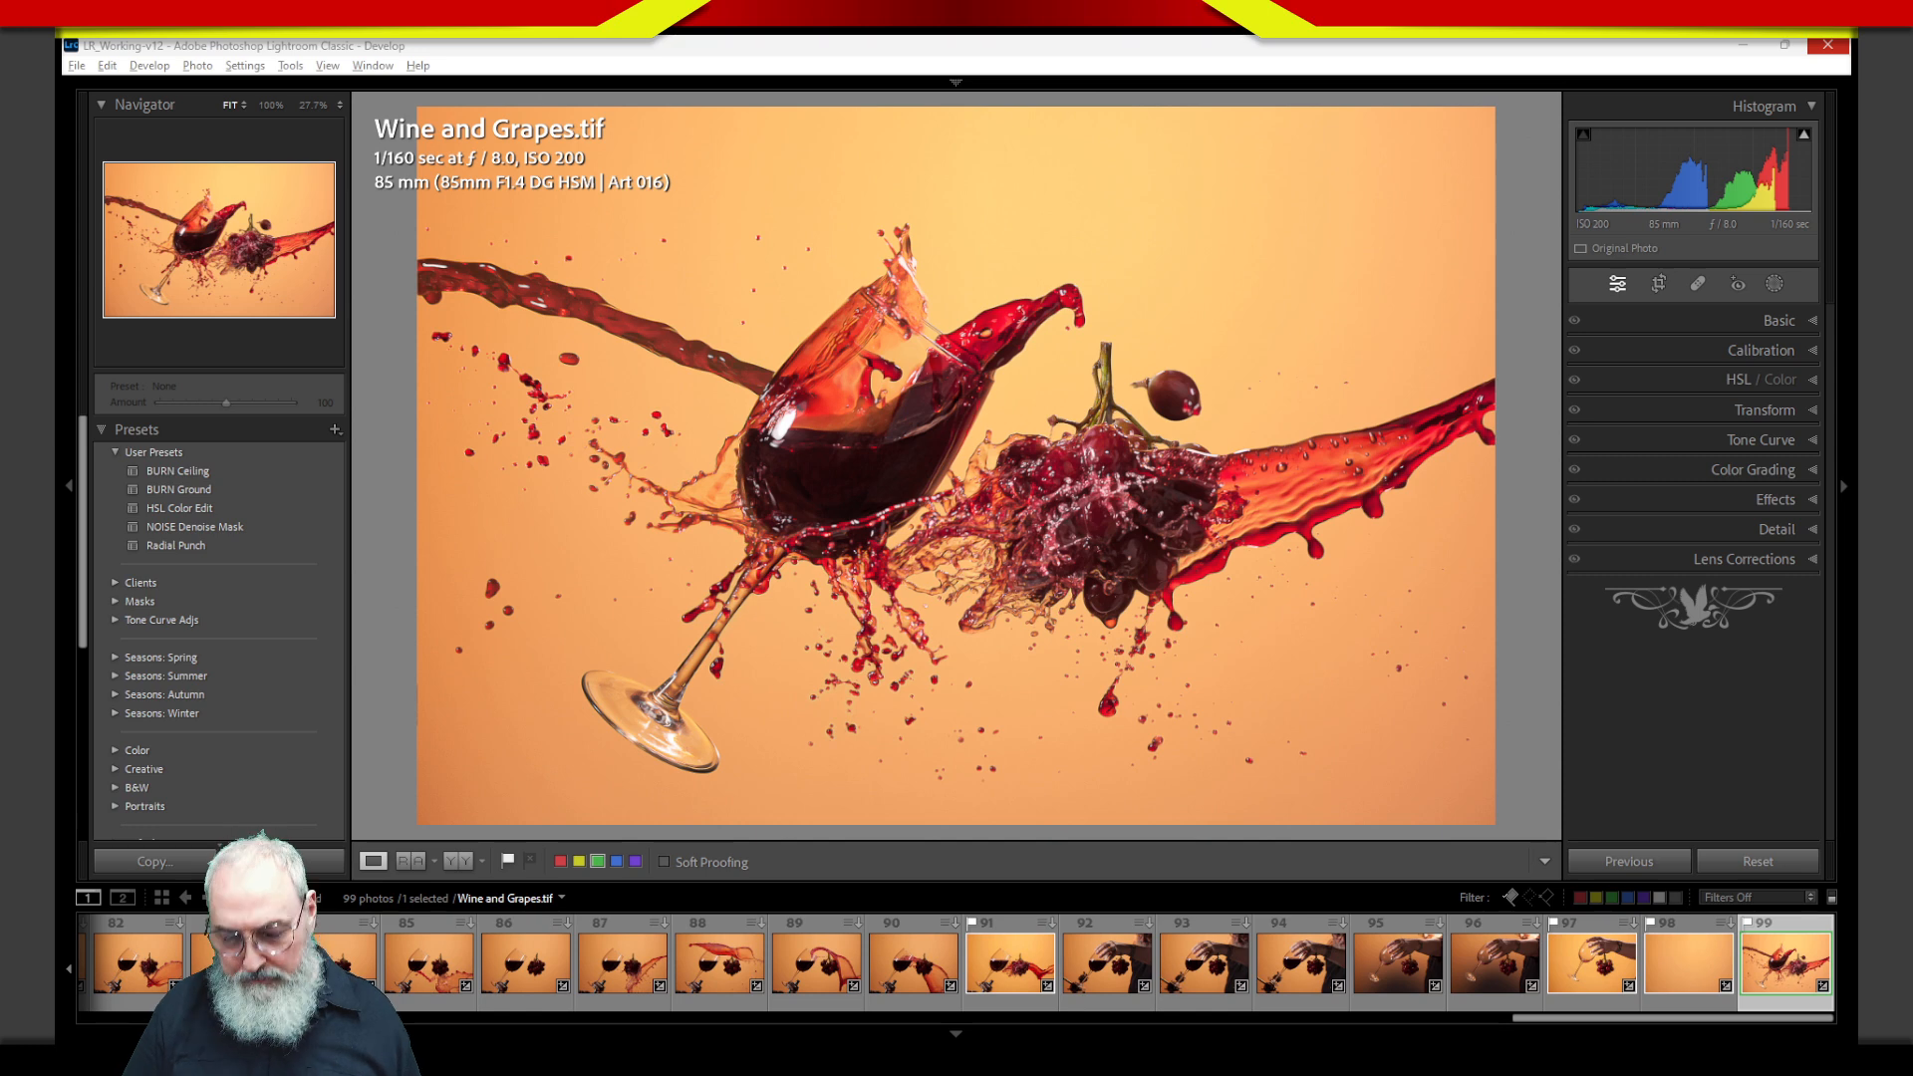
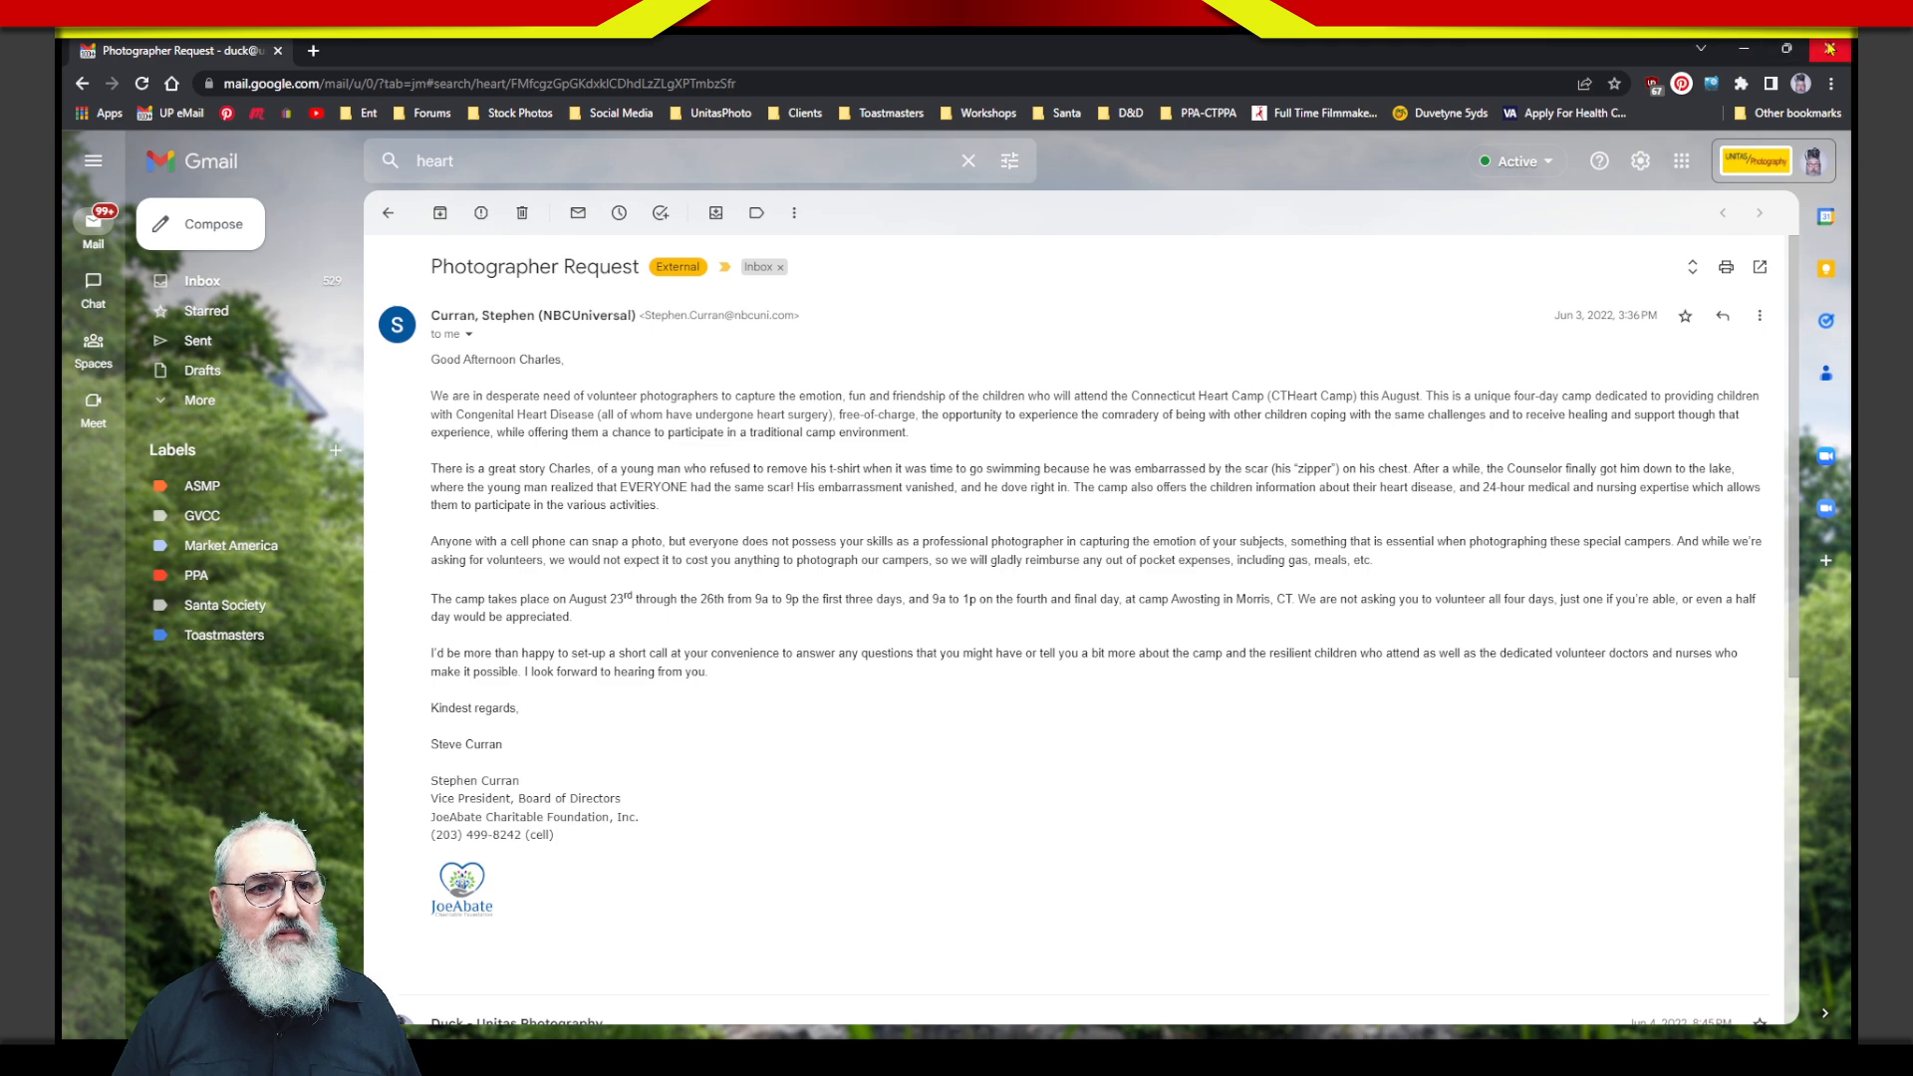
Switch from the browser to Lightroom Classic and show the first grid photo, Wine and Grapes-9094, enlarged in Loupe view.
left_click(1744, 47)
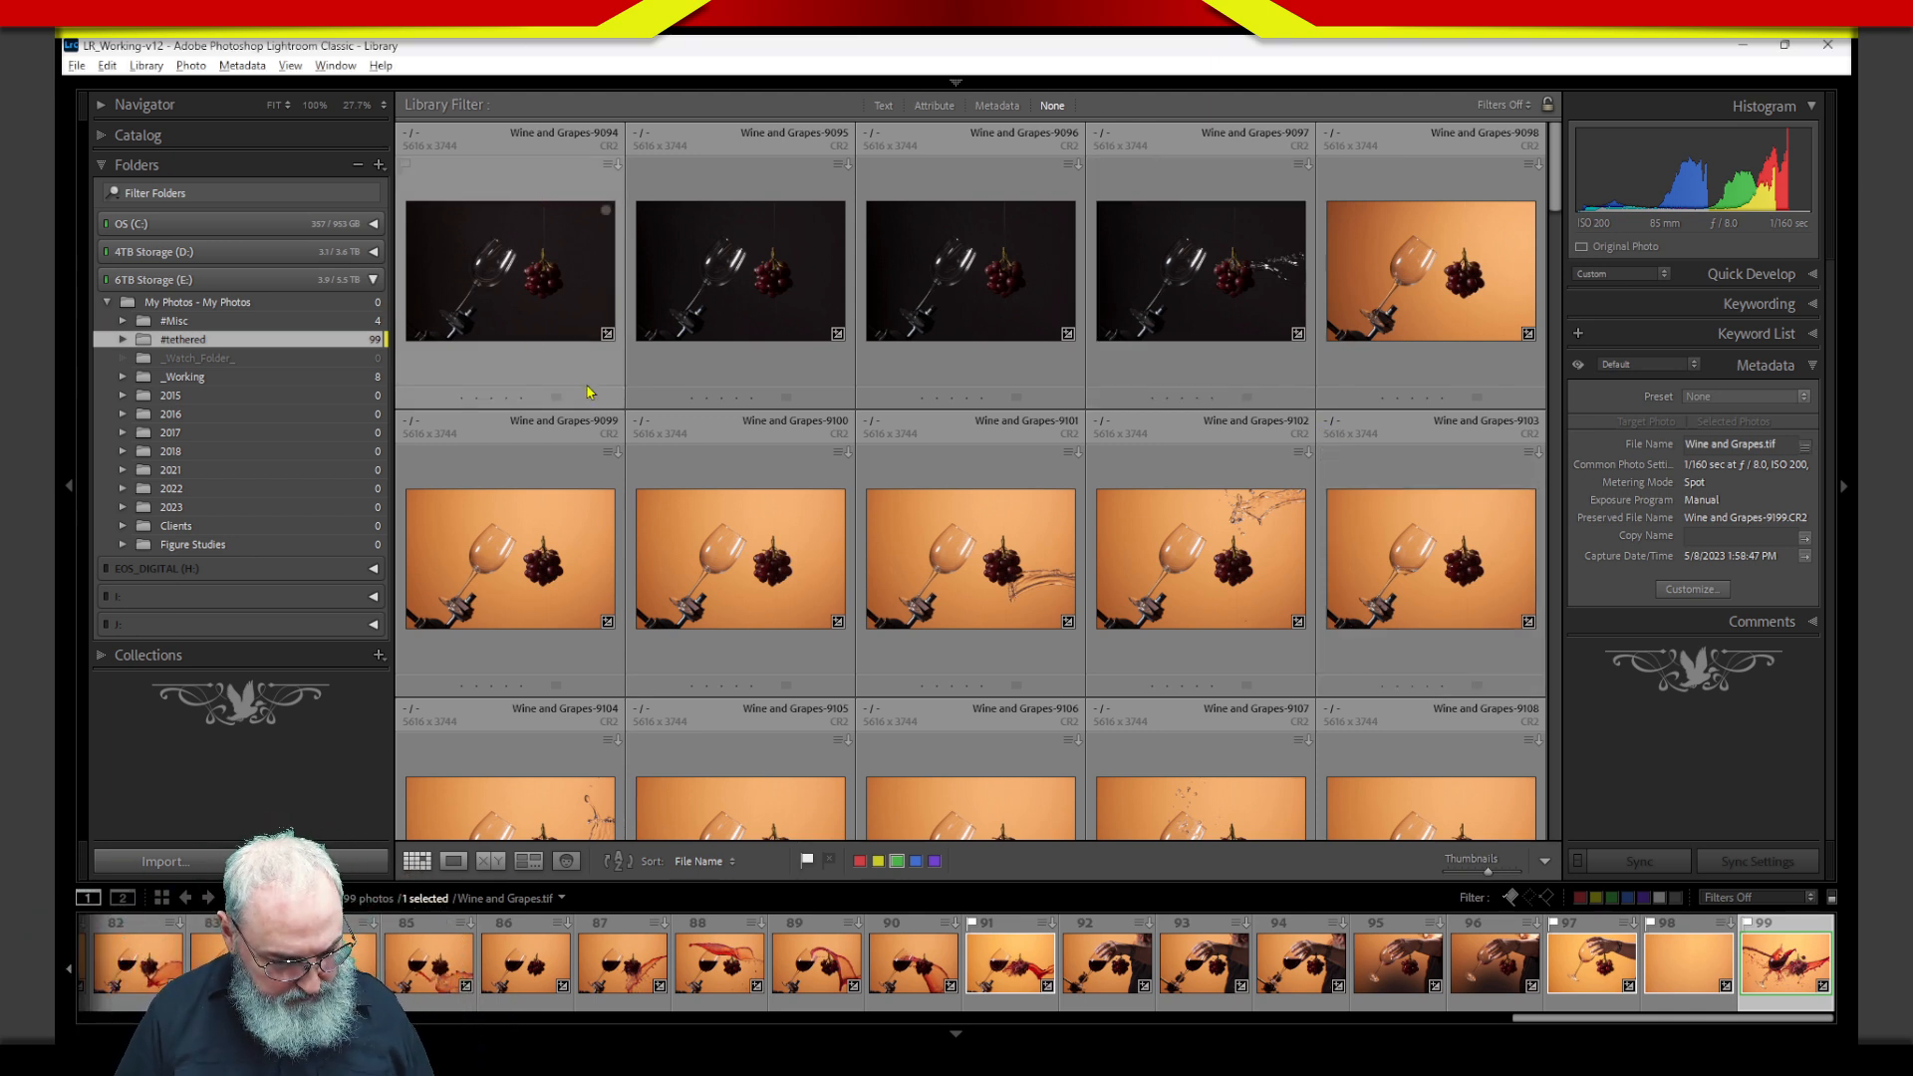
key("e")
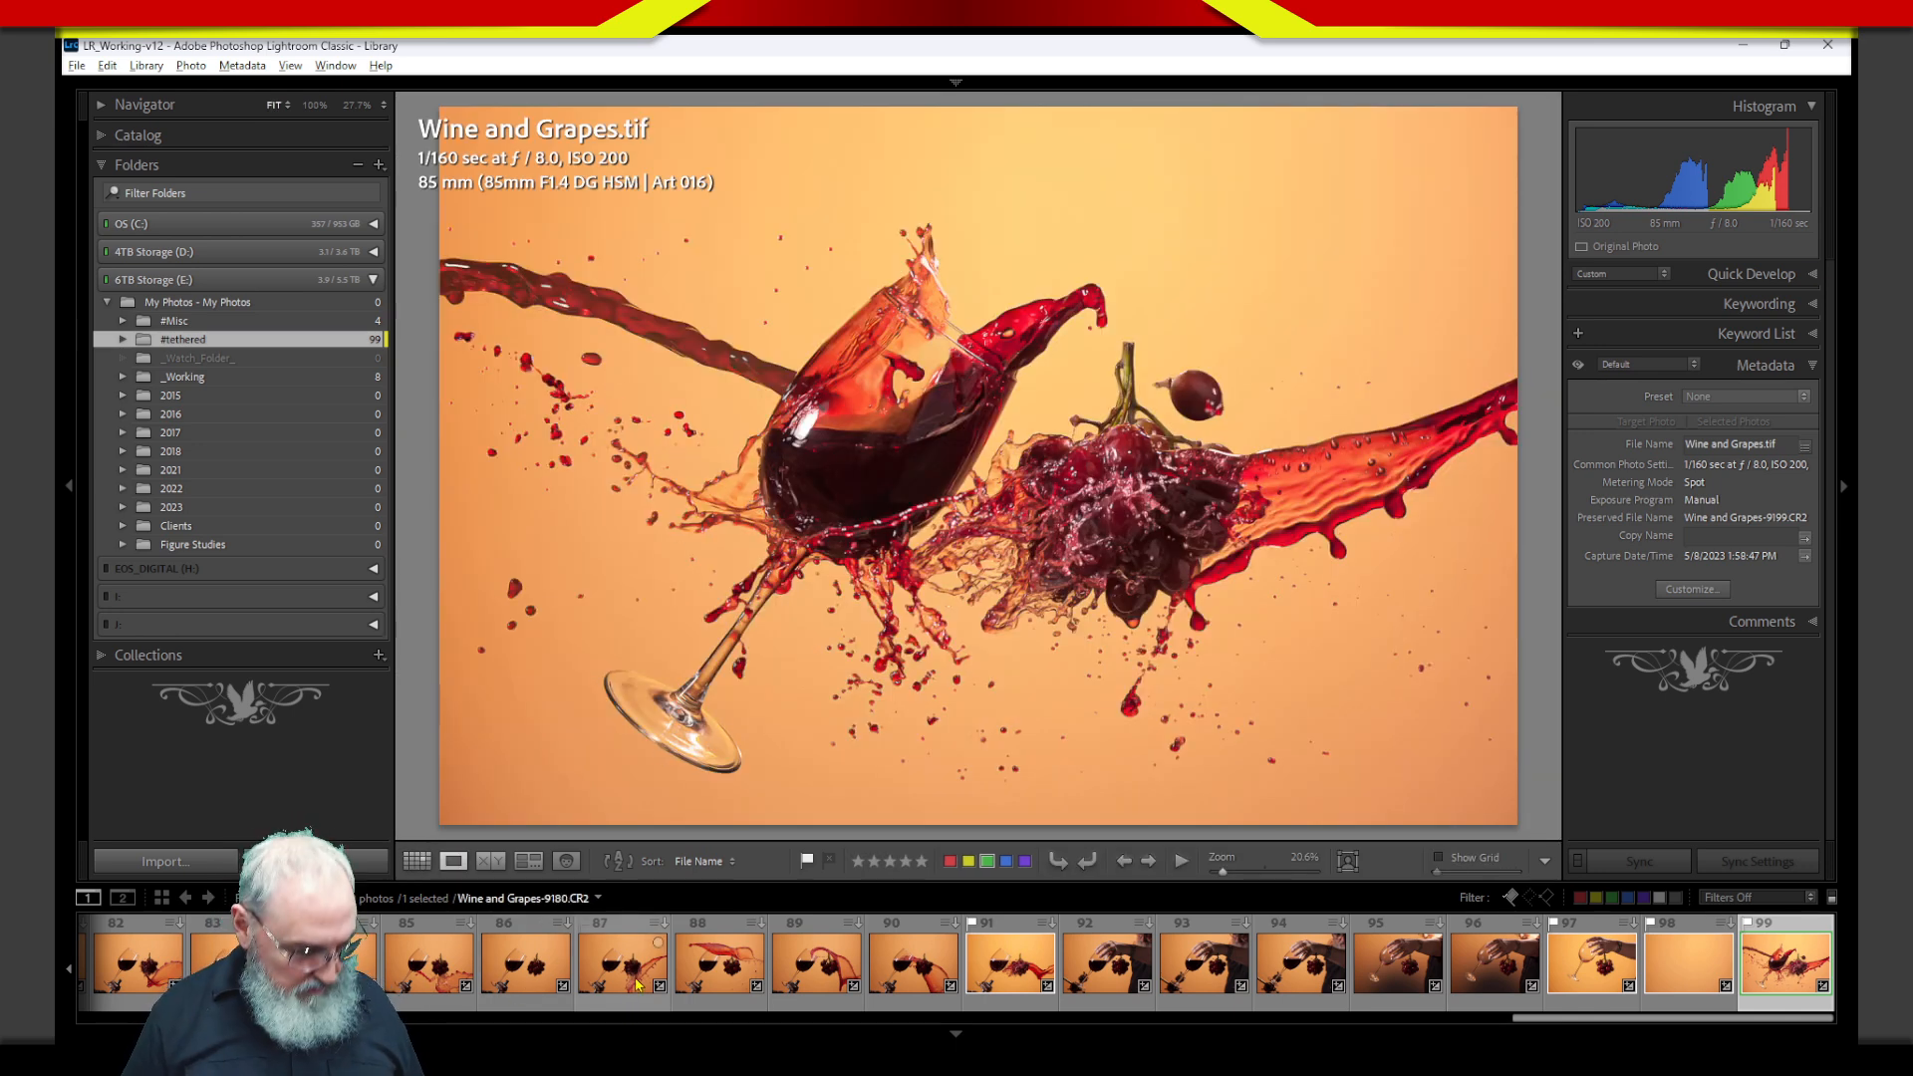
key("g")
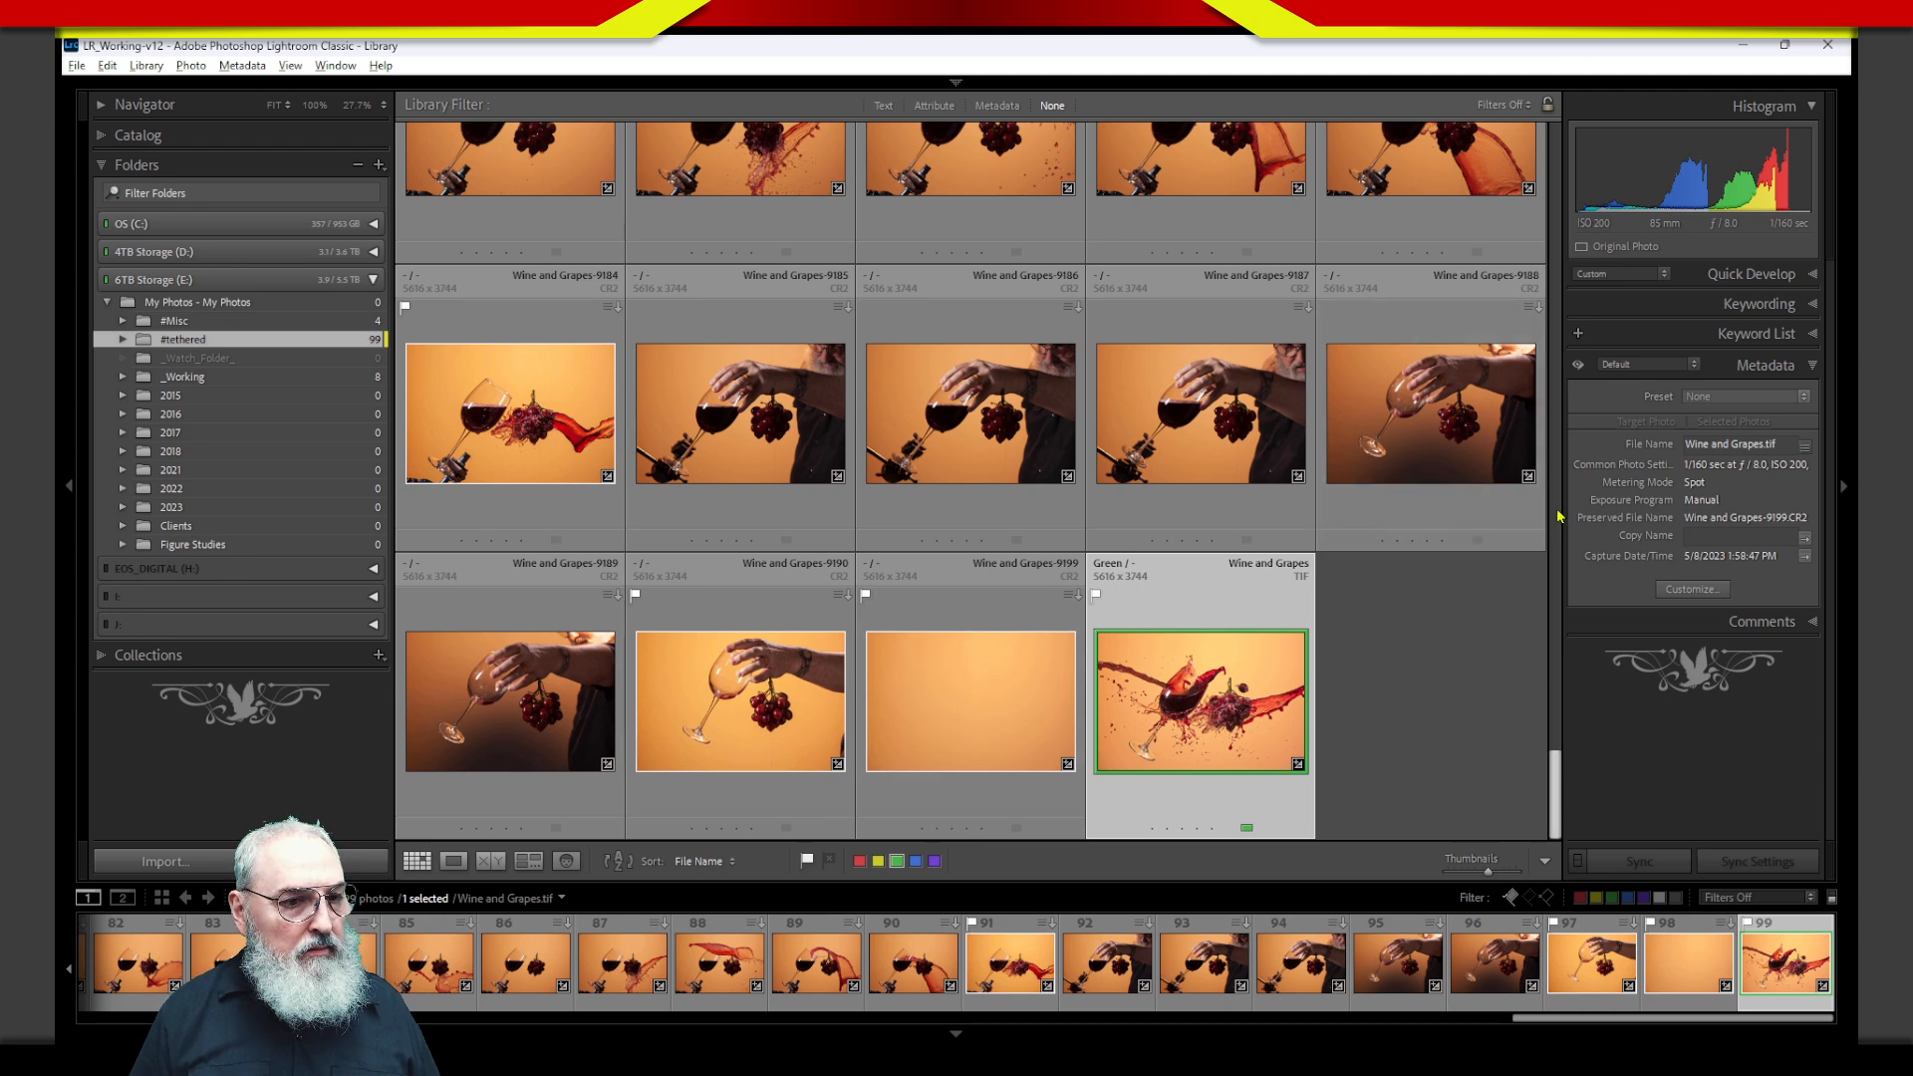
scroll(1559, 515, "up", 10)
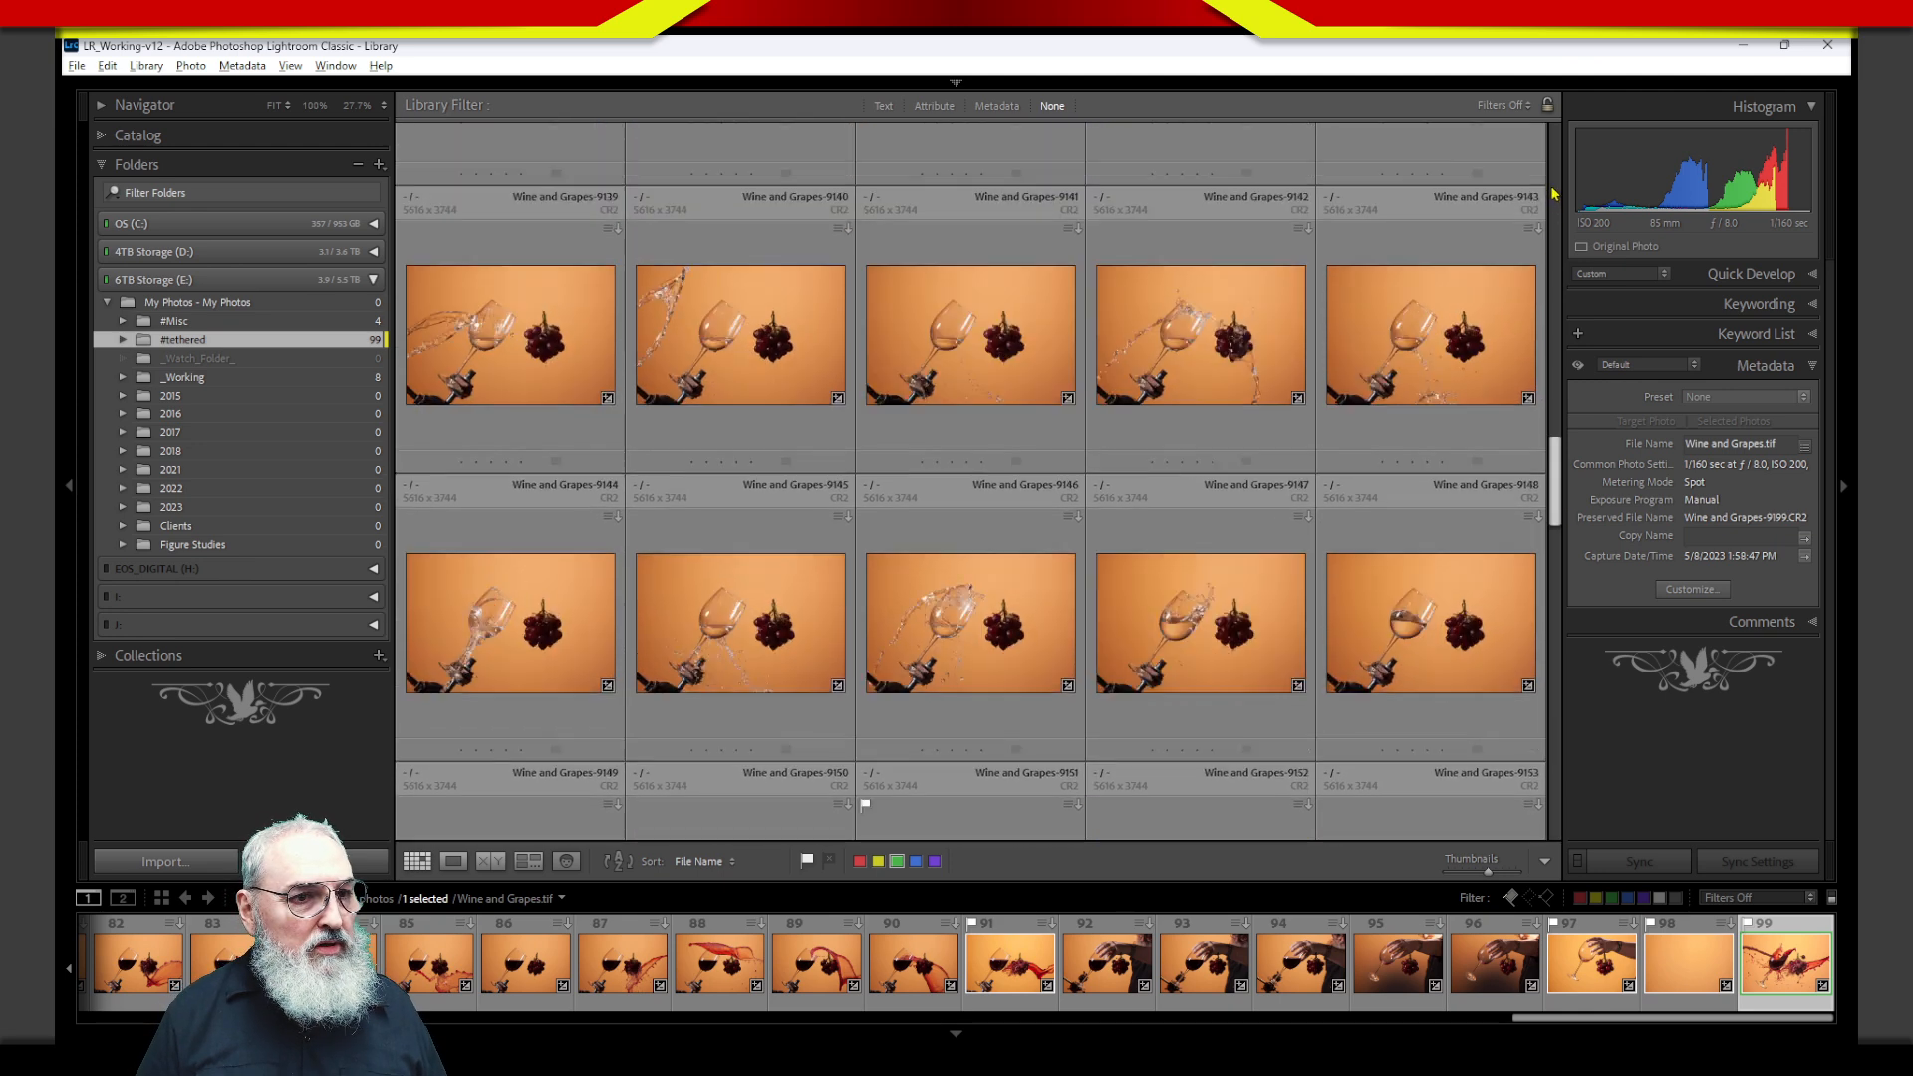
scroll(1552, 193, "up", 5)
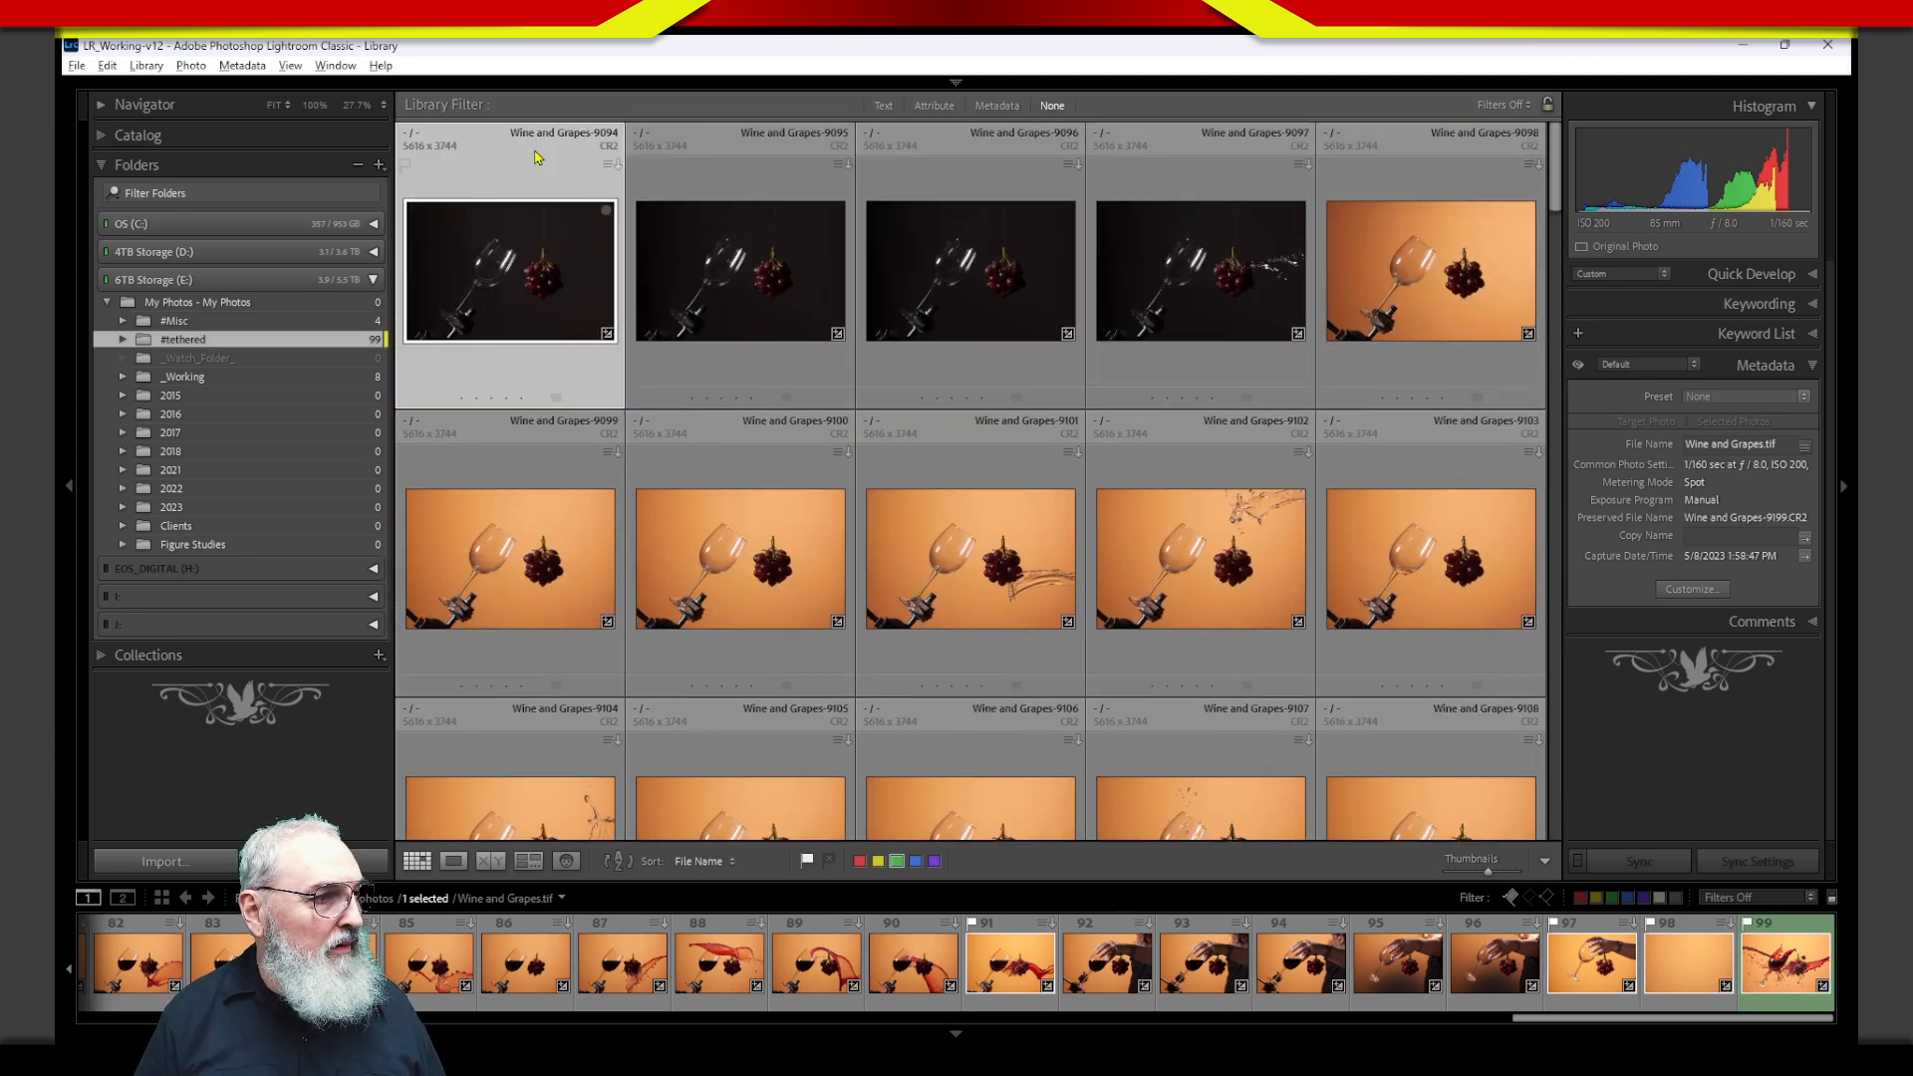
left_click(540, 180)
key("e")
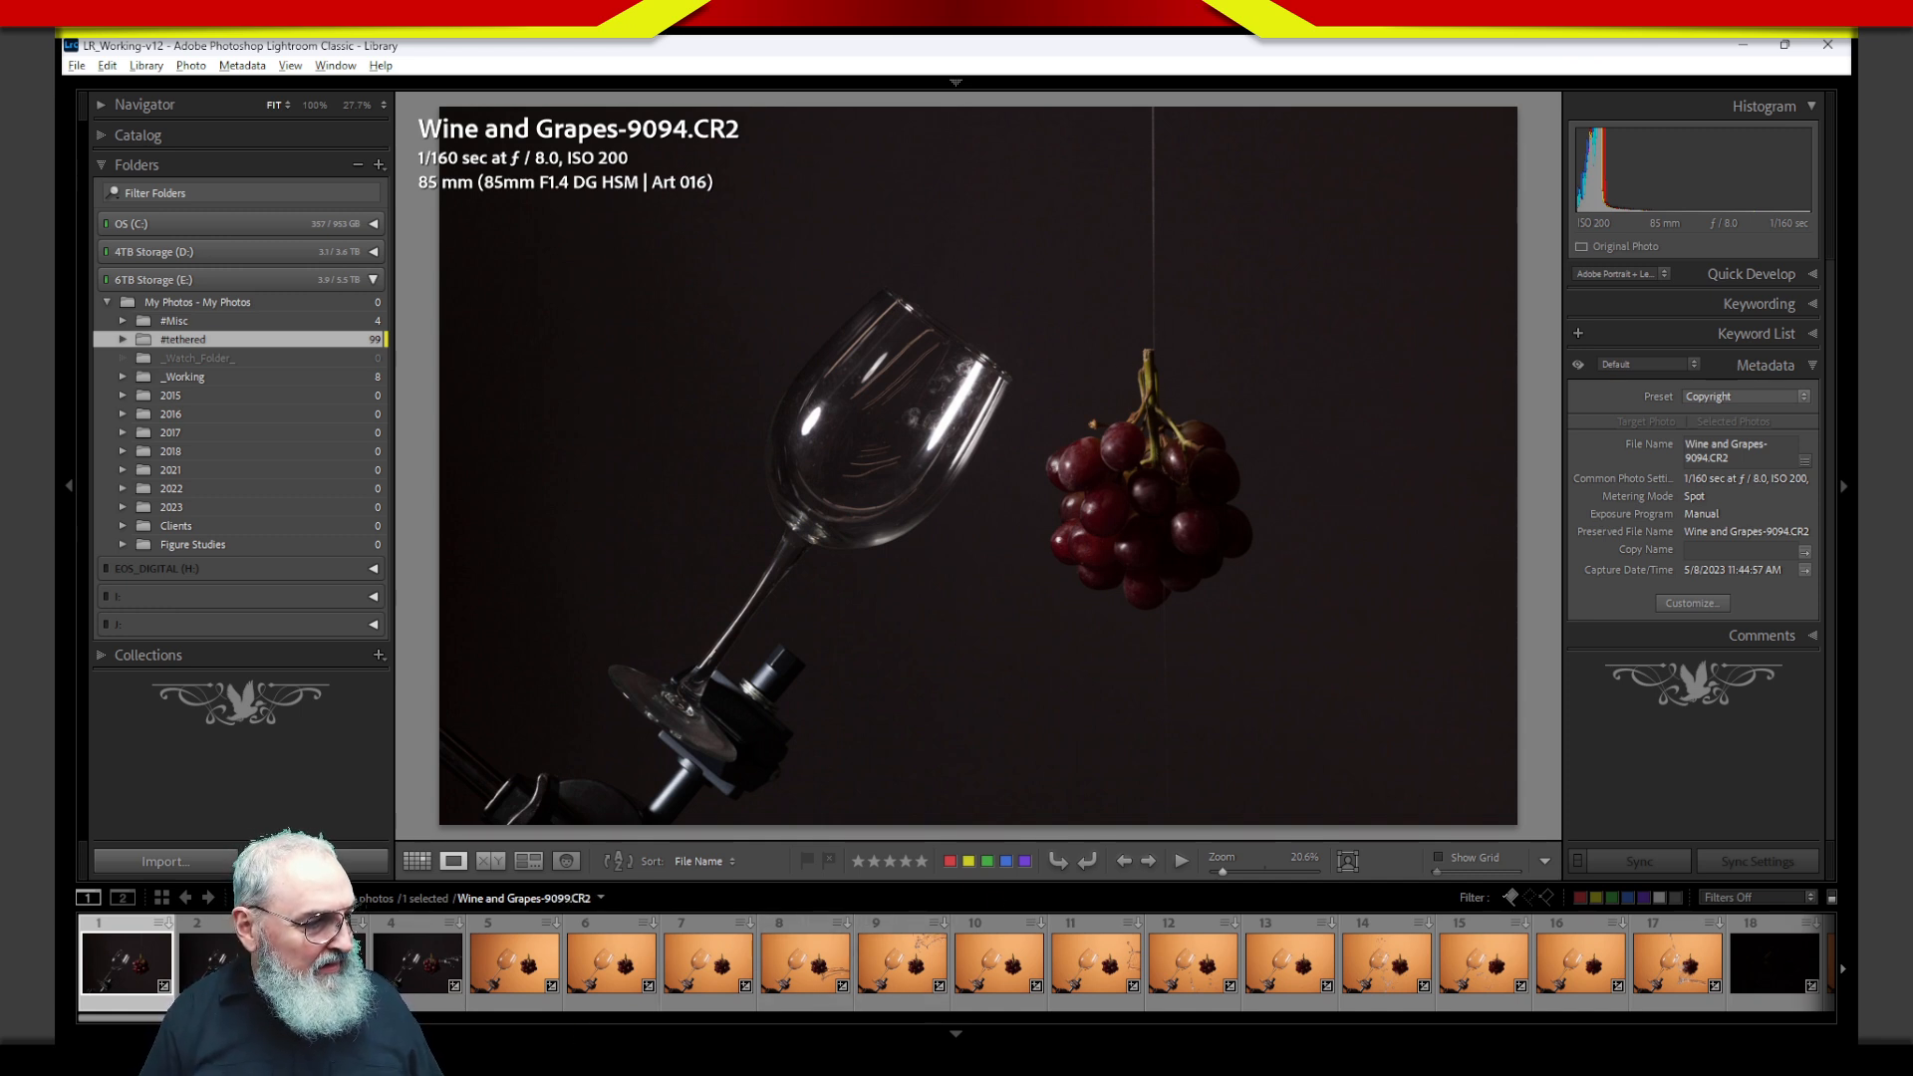
Examine the dark-background test shots from Wine and Grapes-9095 onward, continuing to the orange-background frame 9099.
left_click(214, 962)
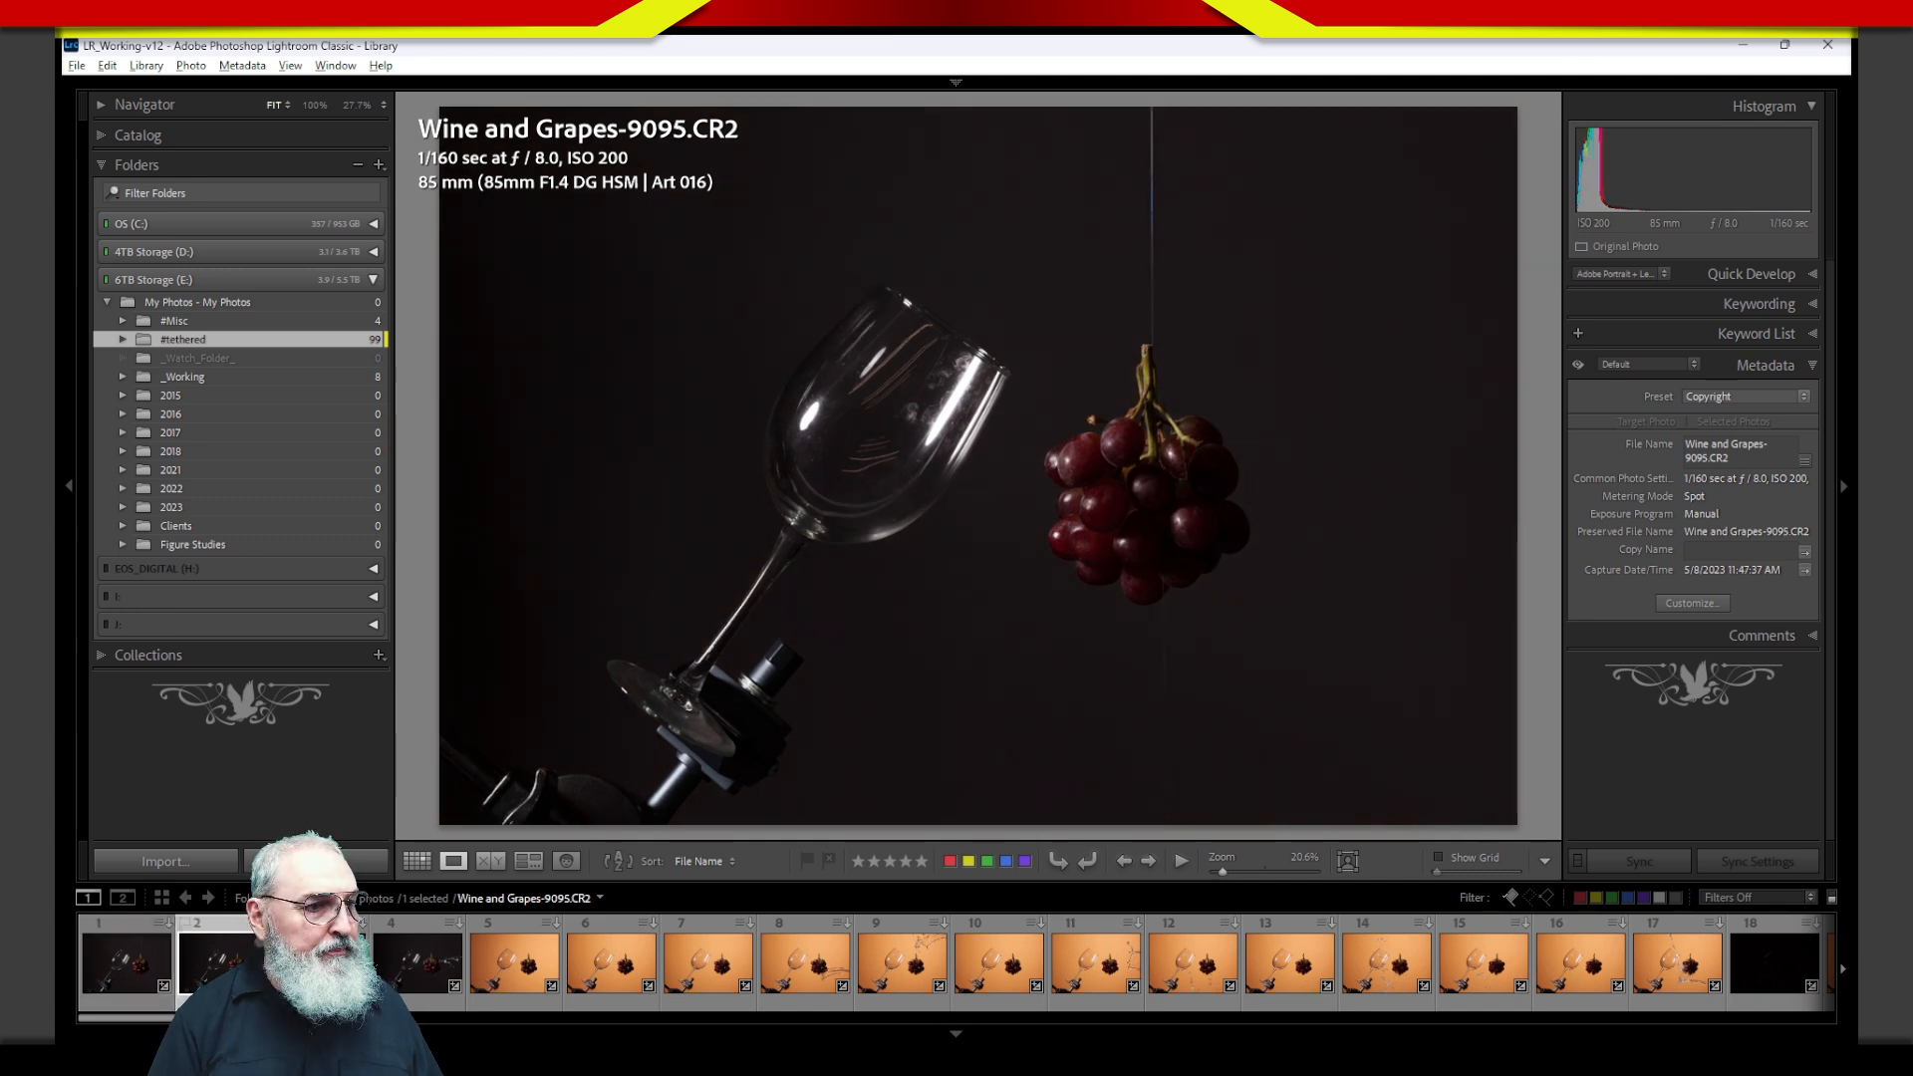
key("Right")
key("Right")
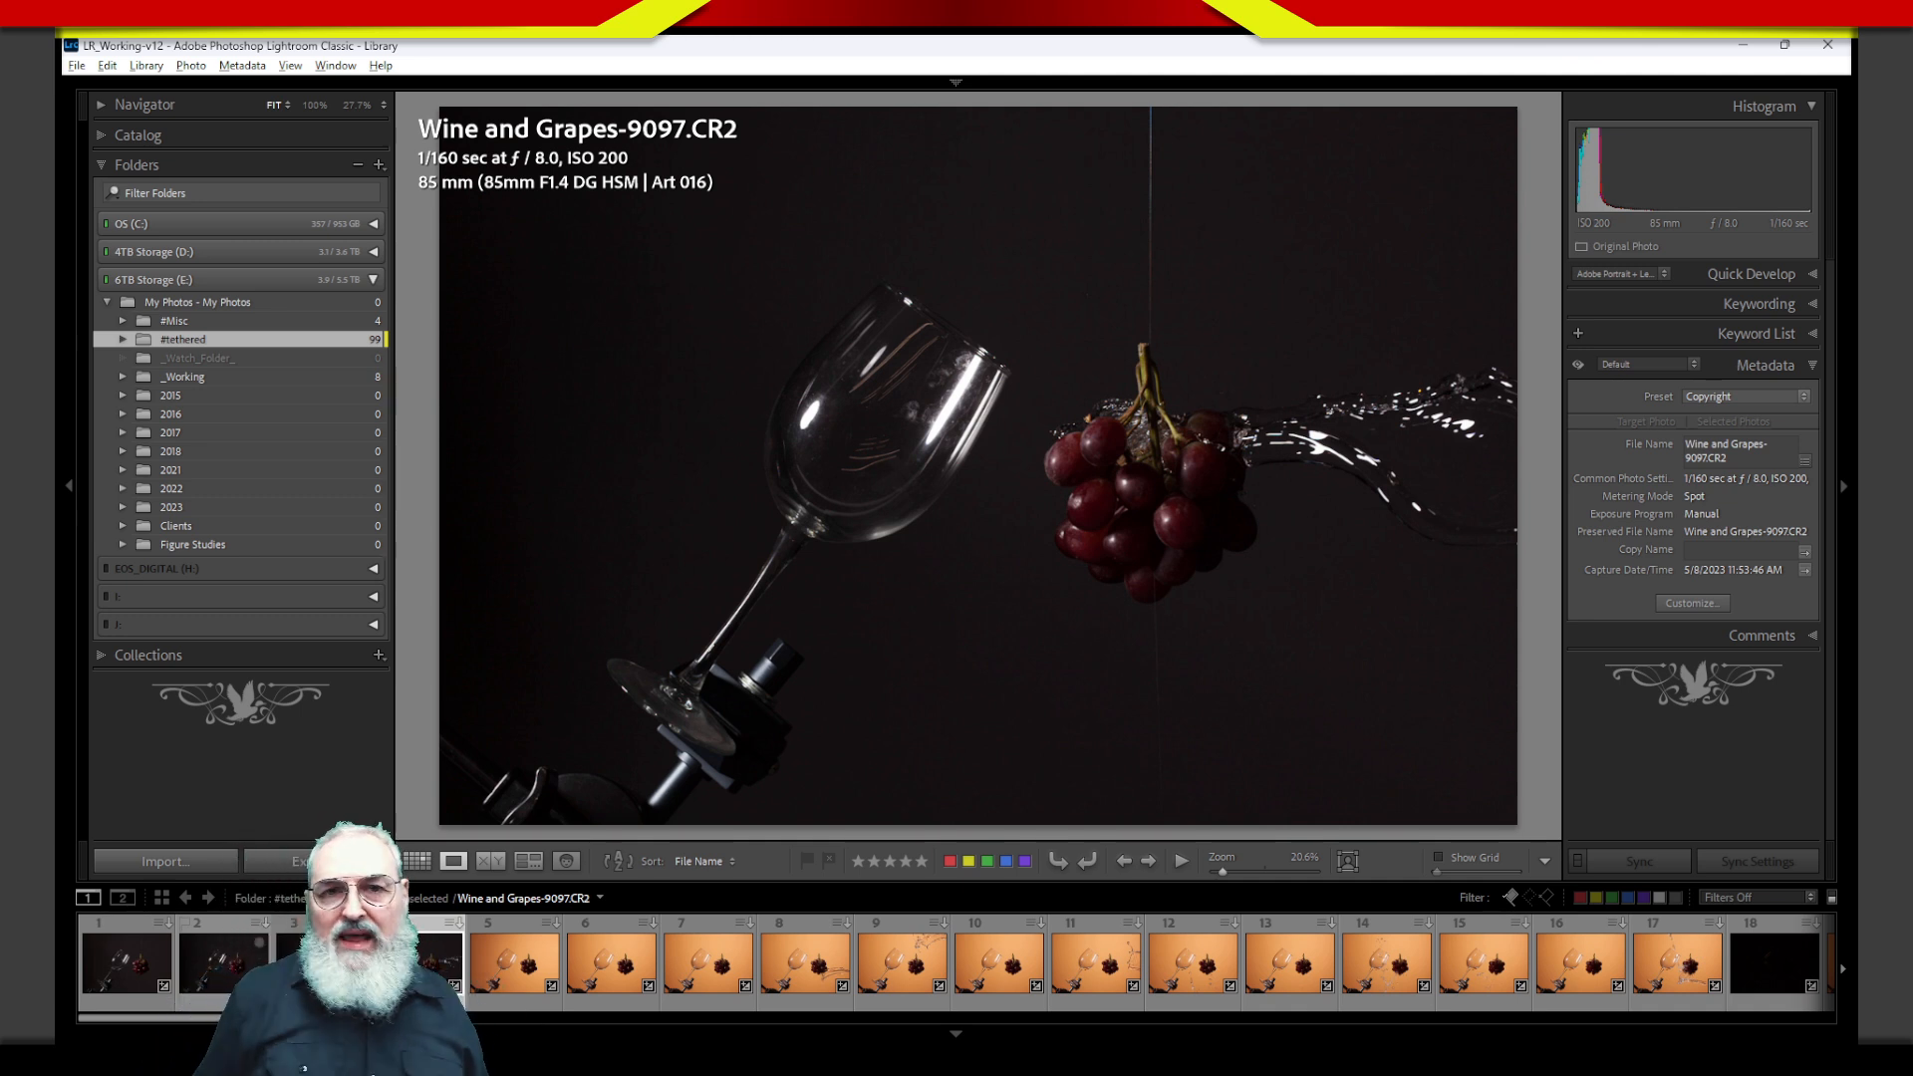
key("Right")
key("Right")
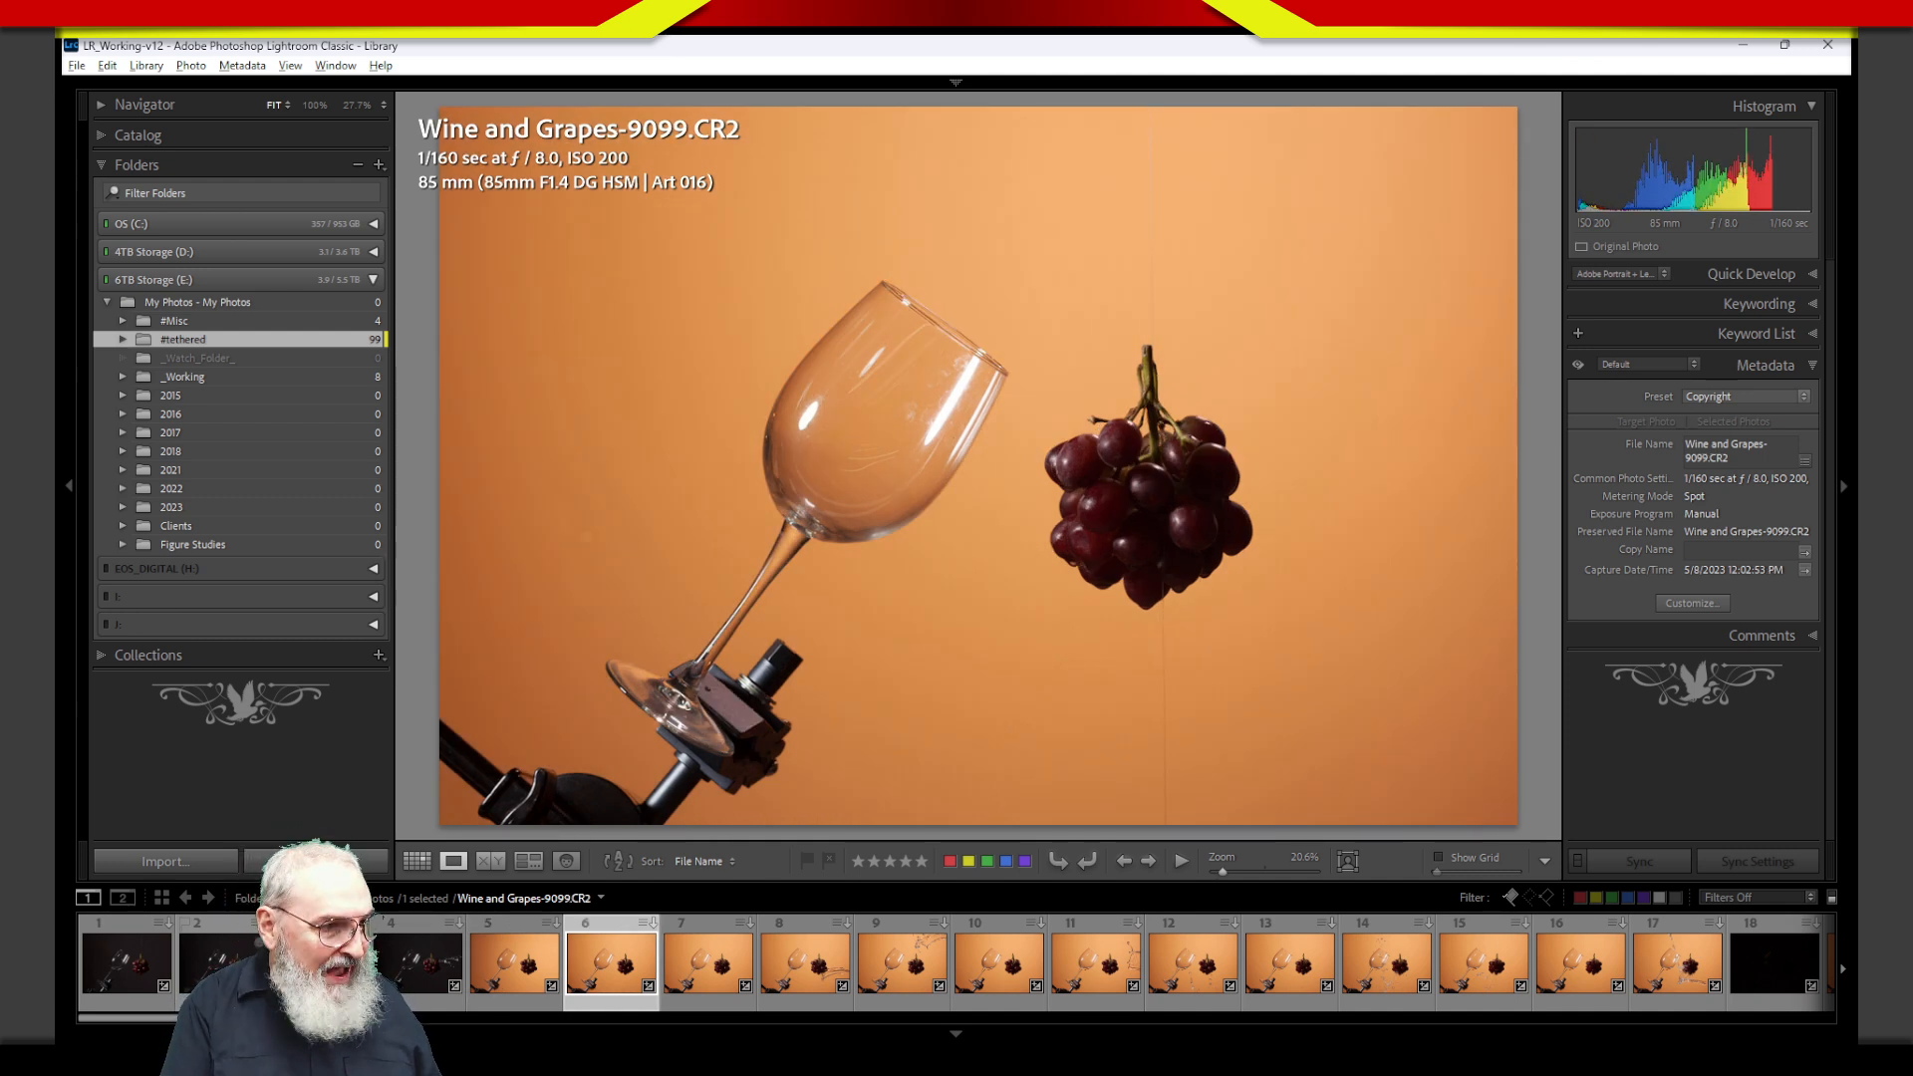
Review the clear-water splash tests around the hanging grapes one by one, from Wine and Grapes-9100 through 9114.
key("Right")
key("Right")
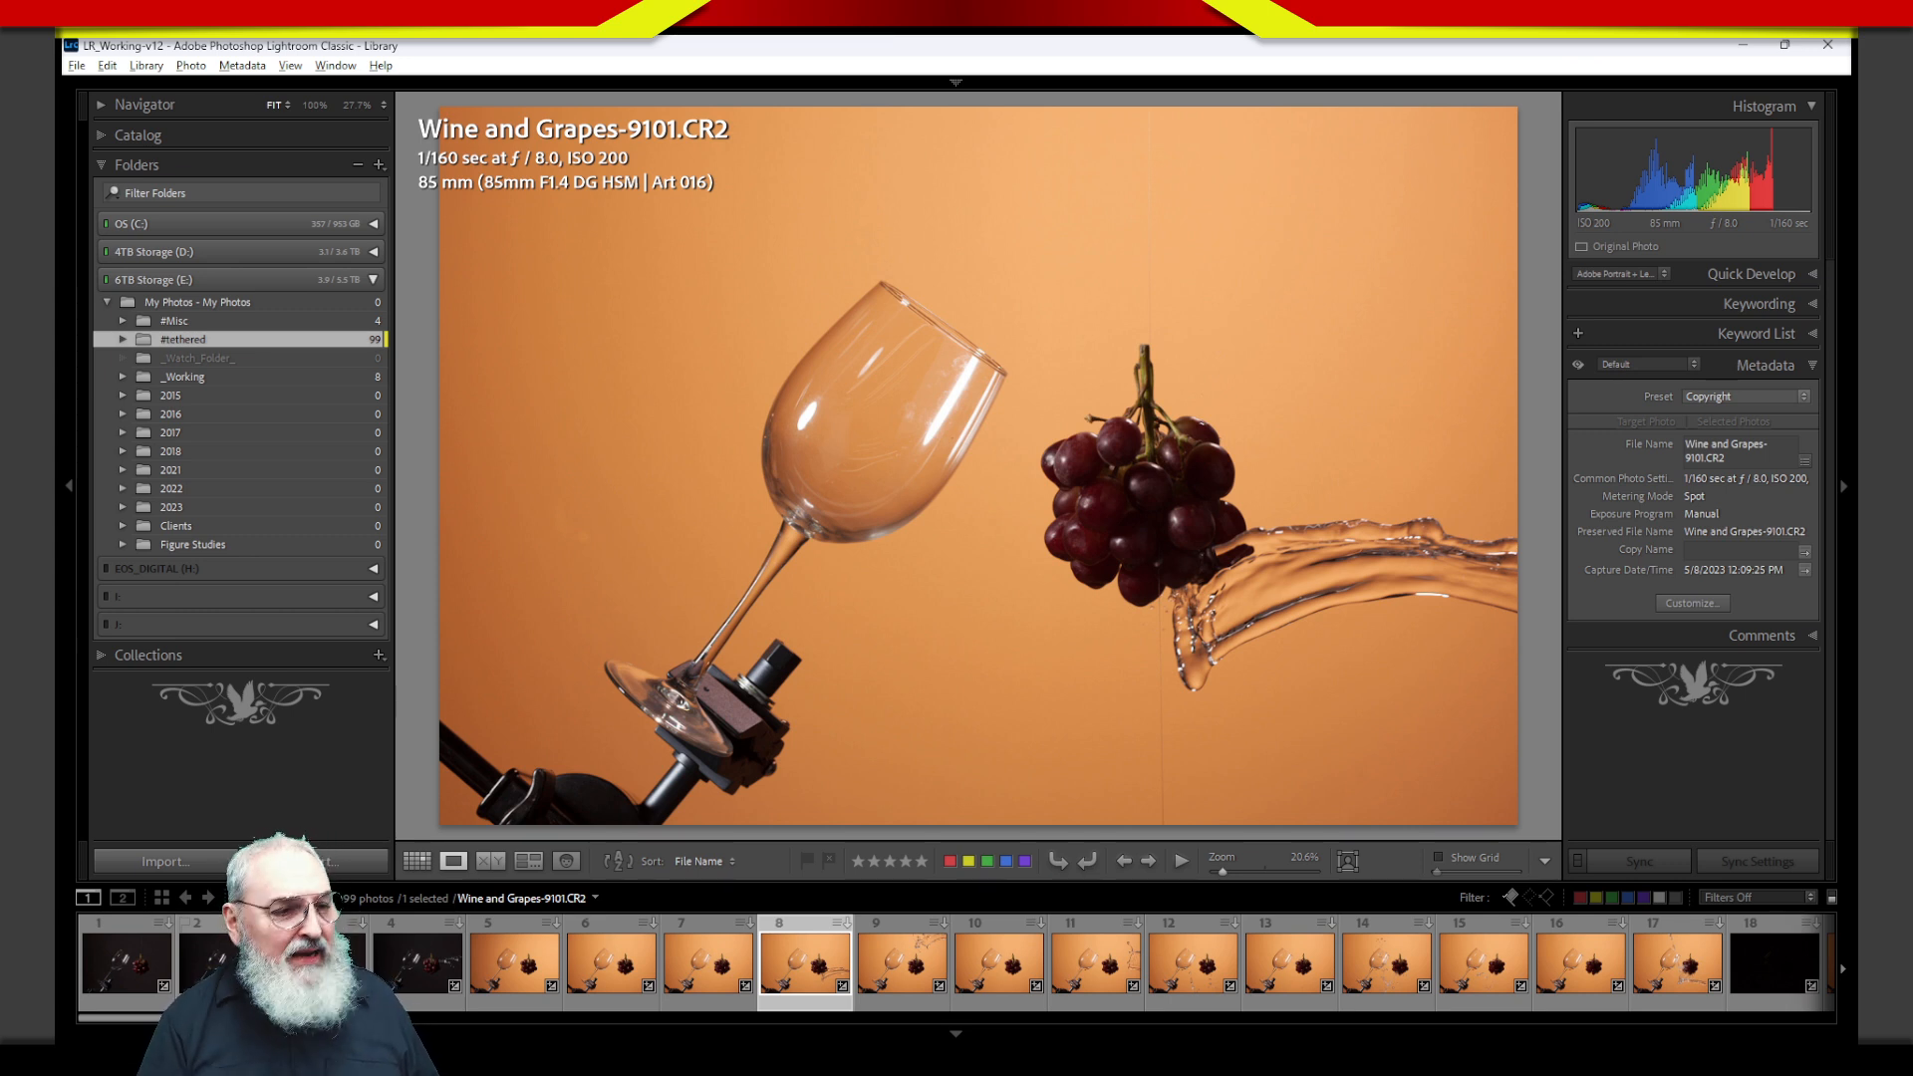
key("Right")
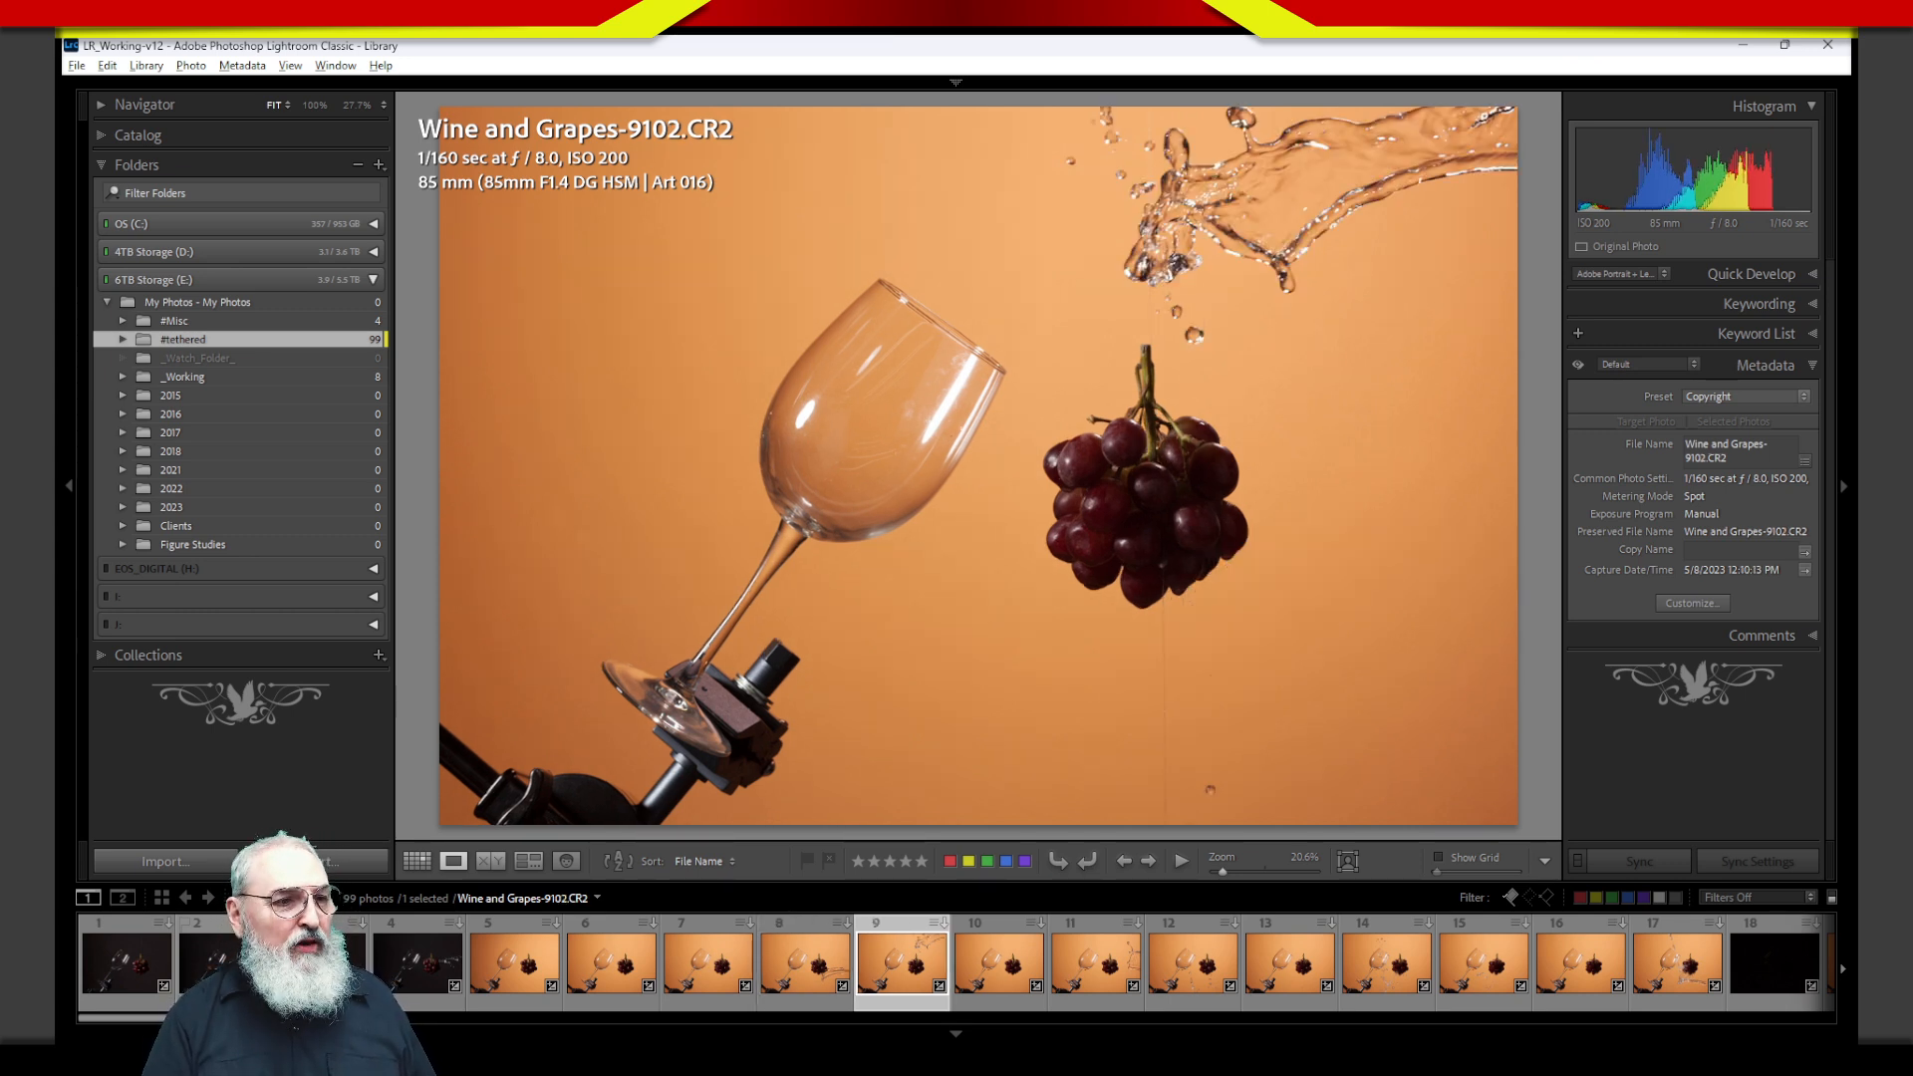
key("Right")
key("Right")
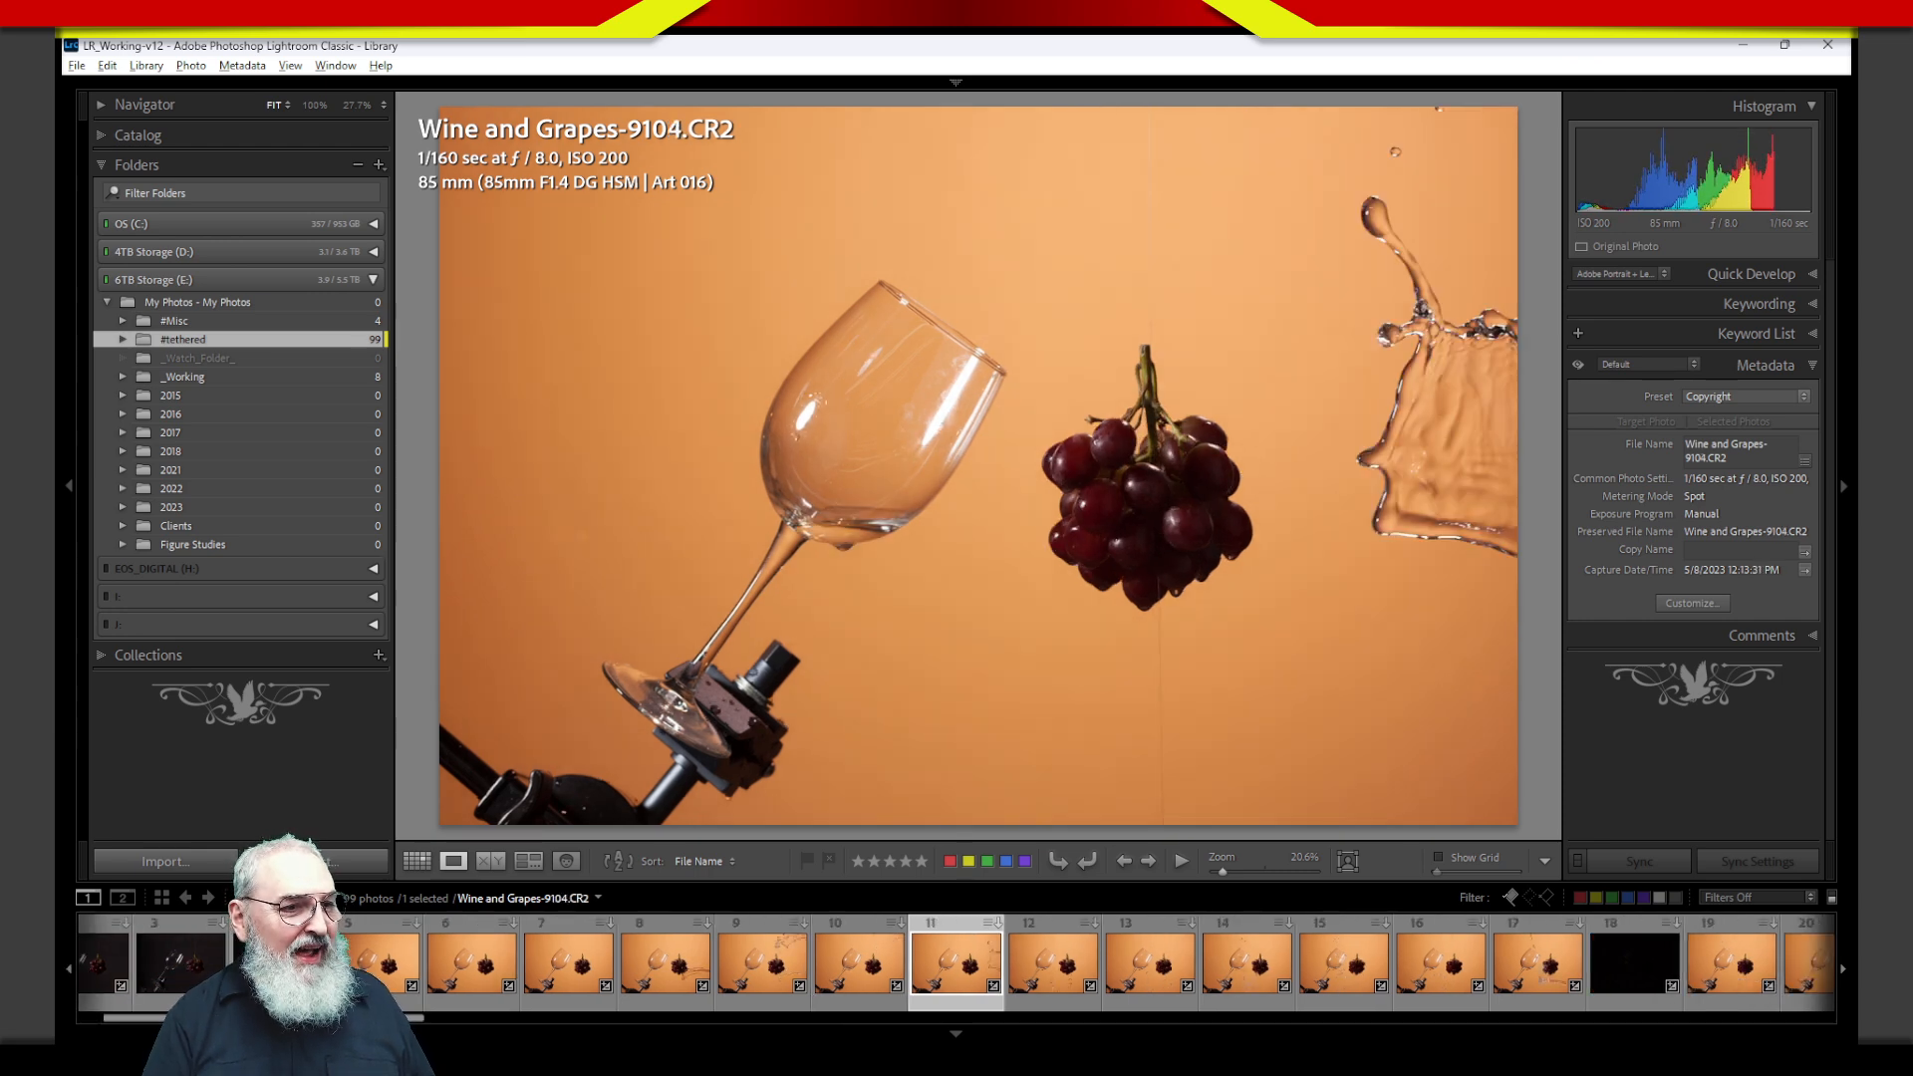
key("Right")
key("Right")
key("Right")
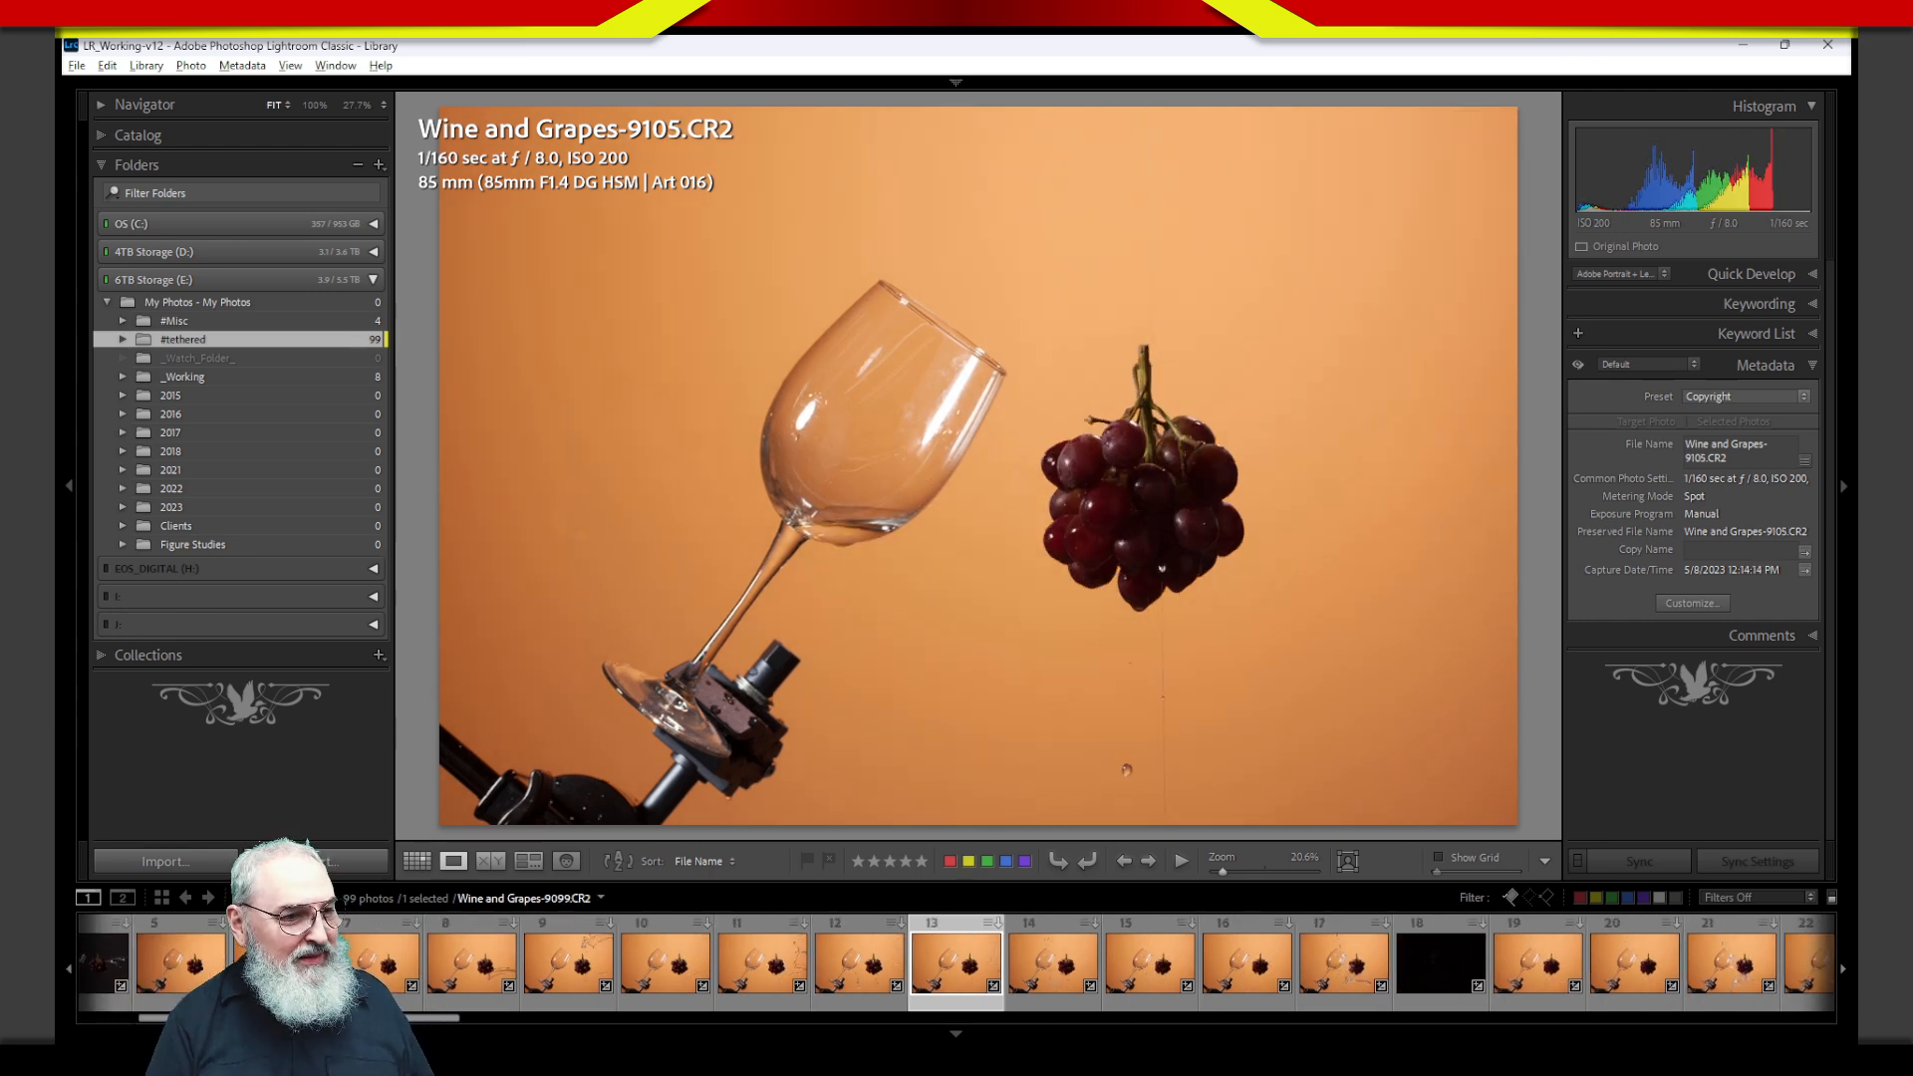
key("Right")
key("Right")
key("Right")
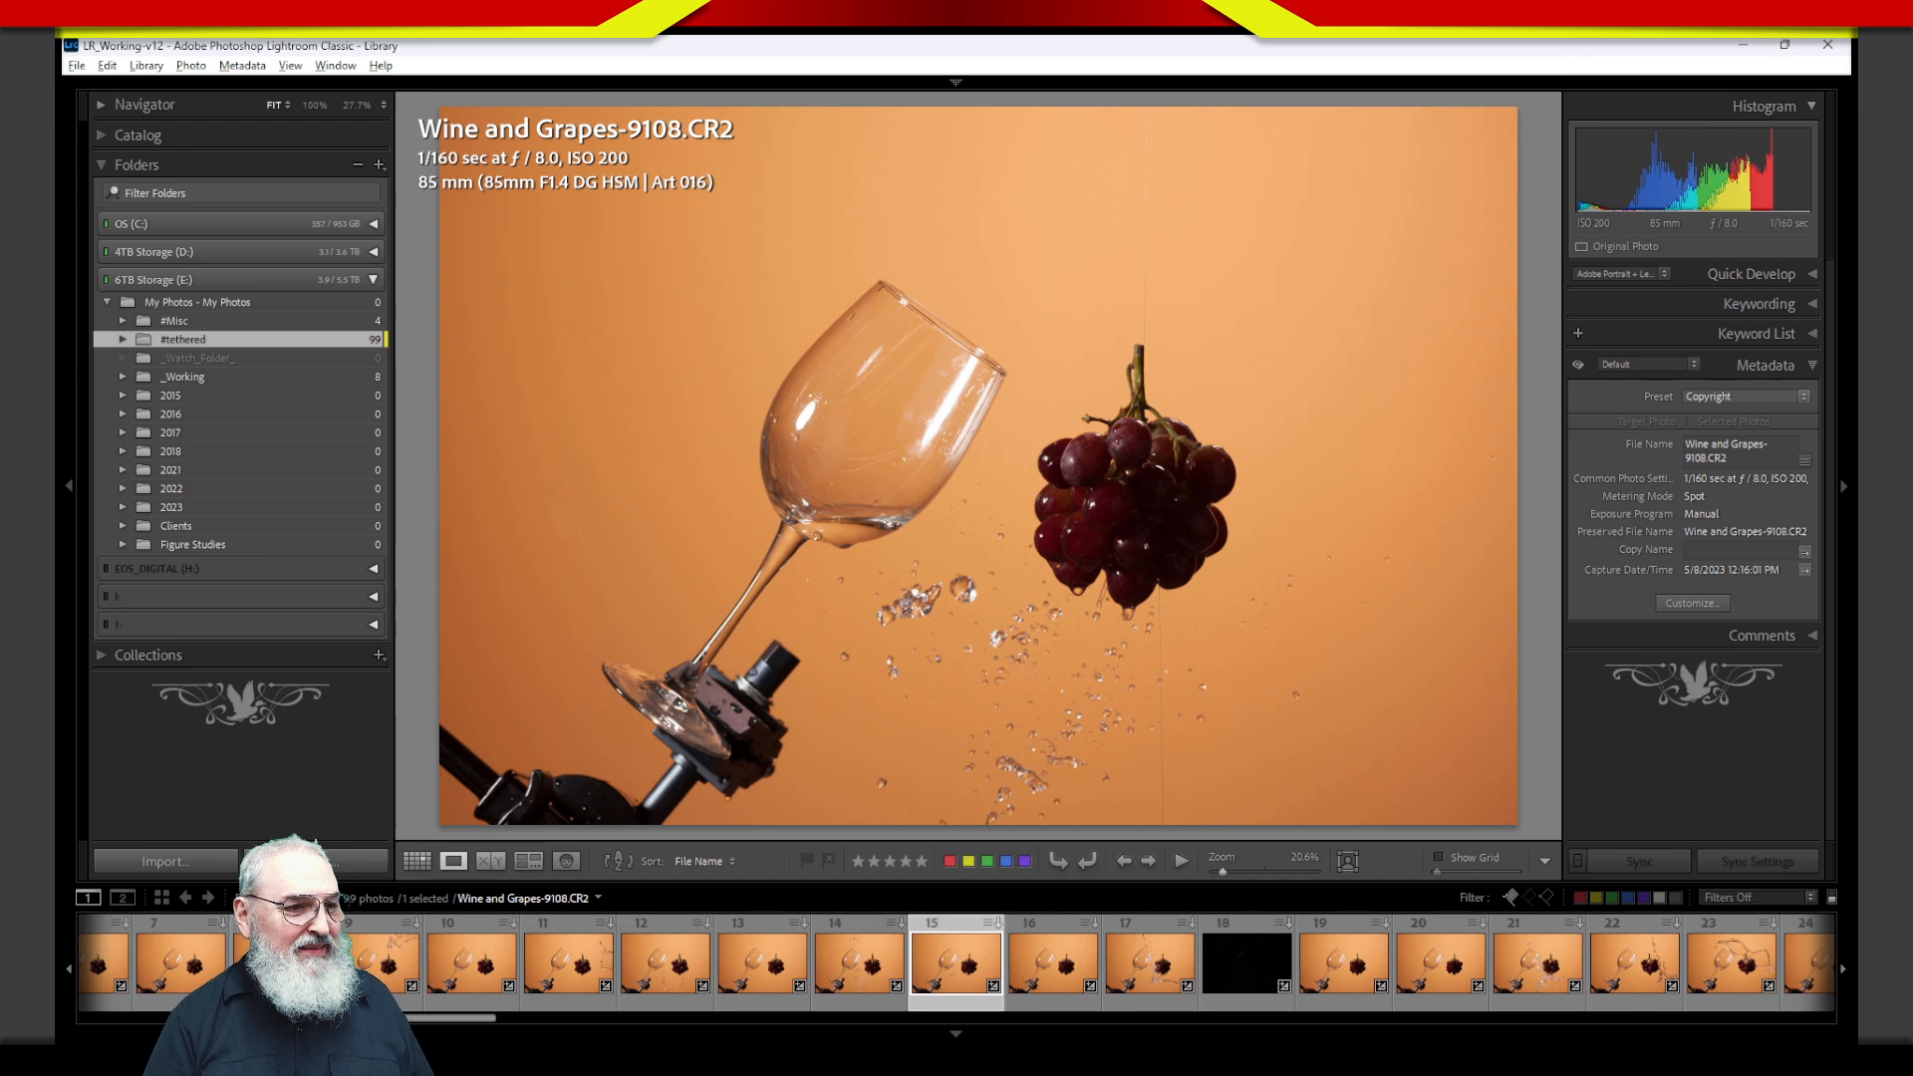
key("Right")
key("Right")
key("Right")
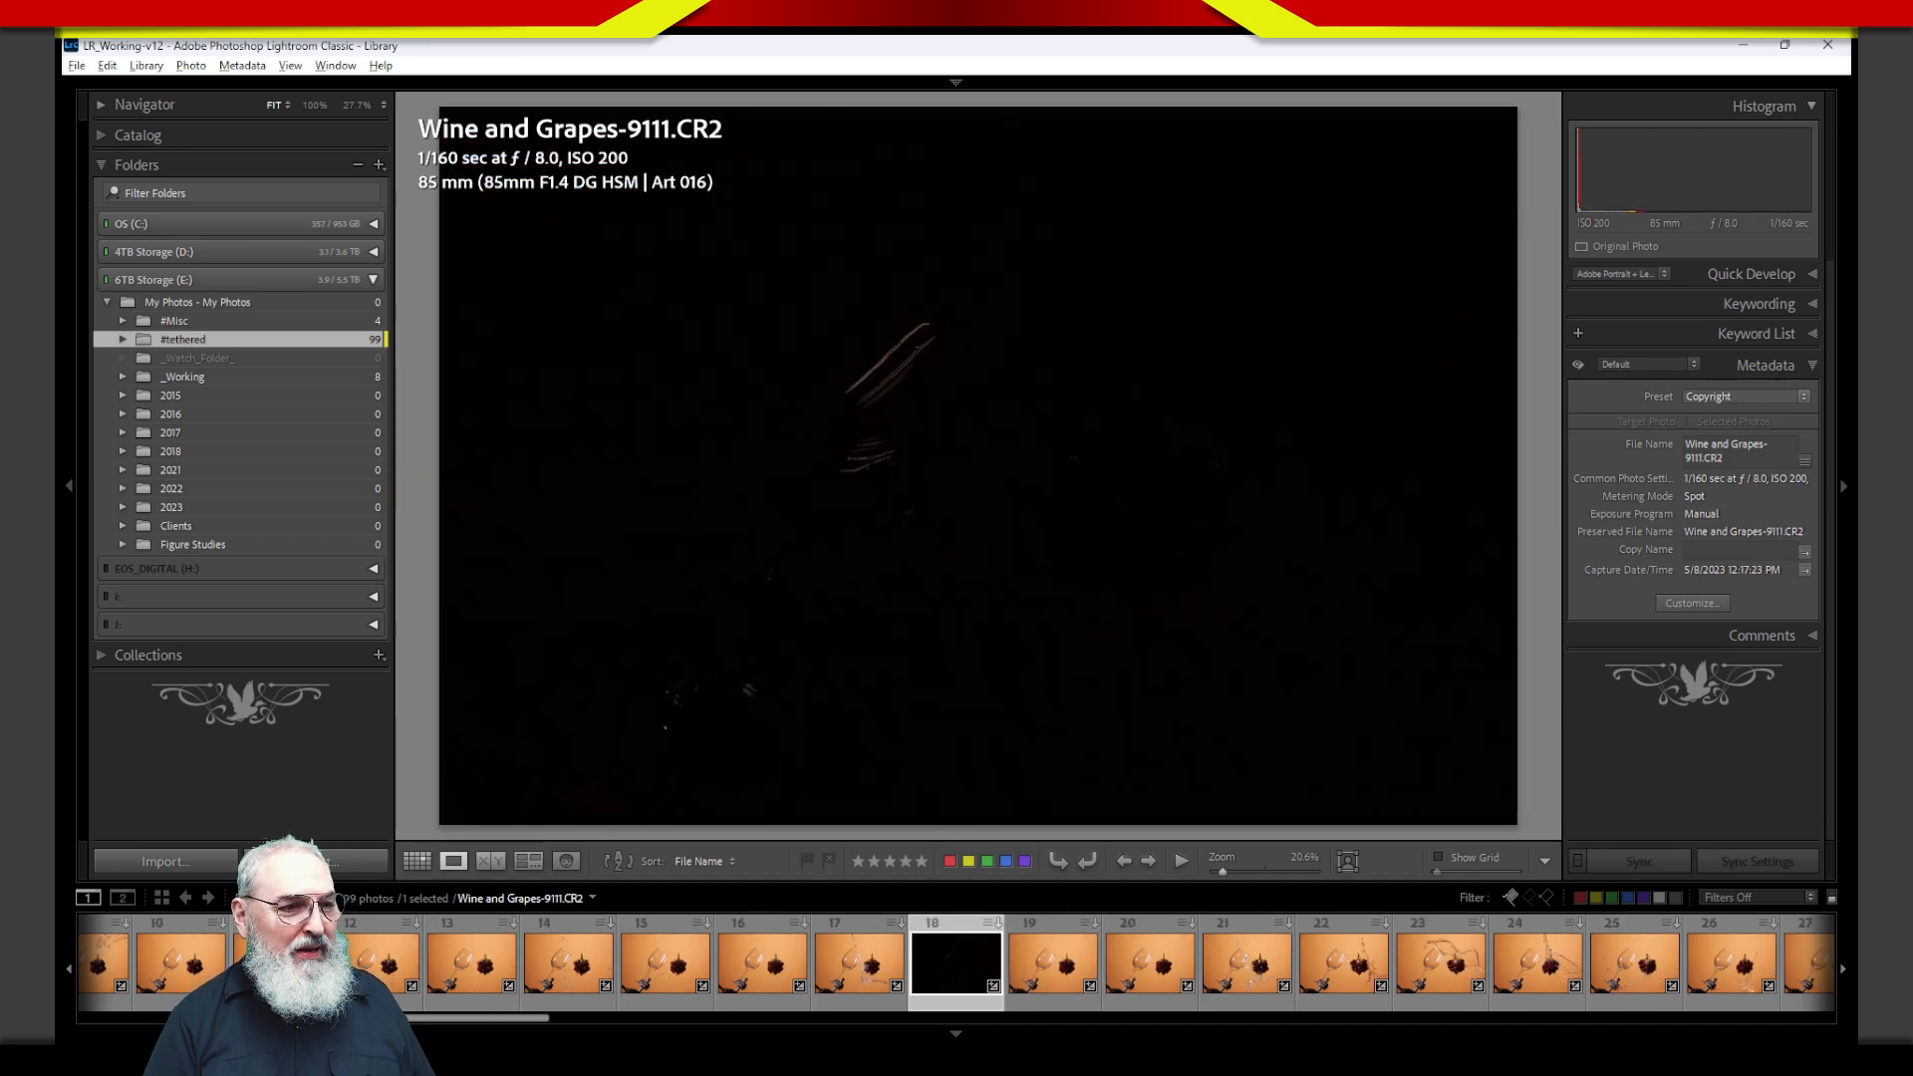
key("Right")
key("Right")
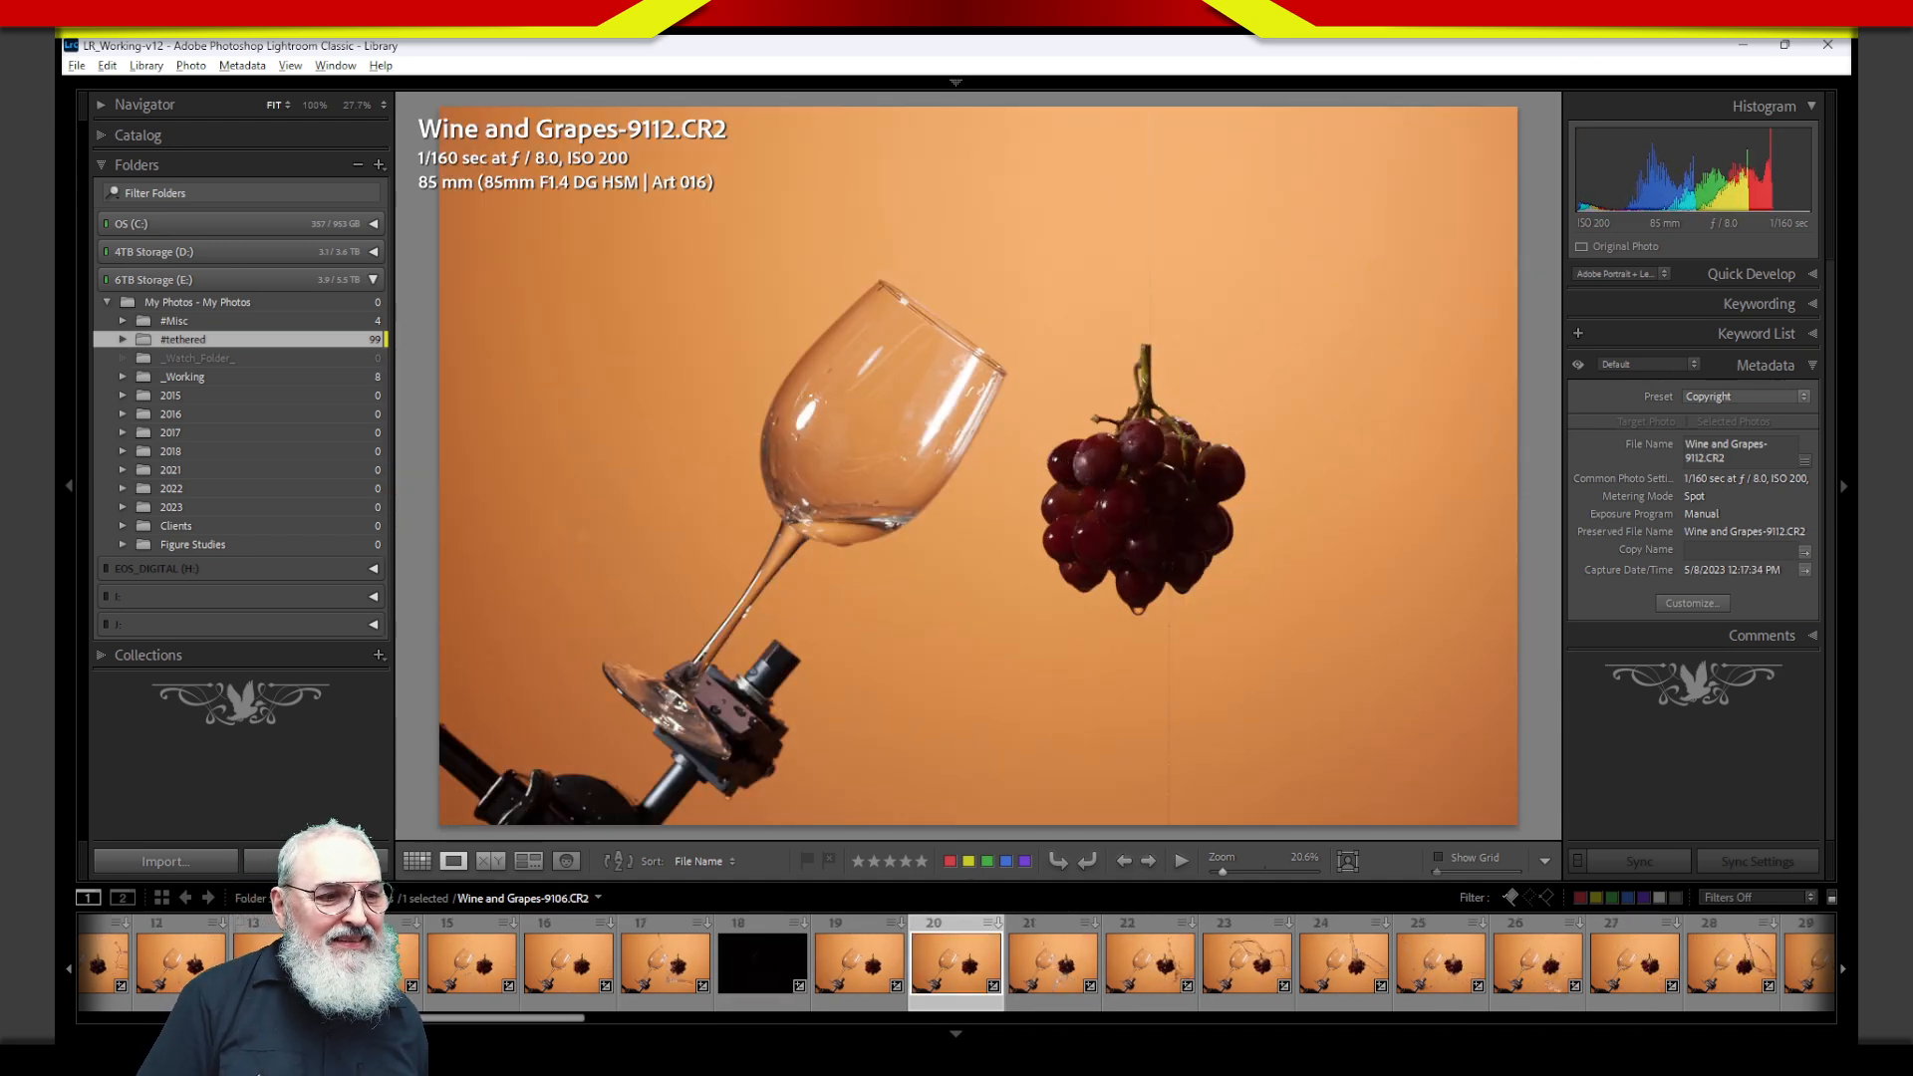
key("Right")
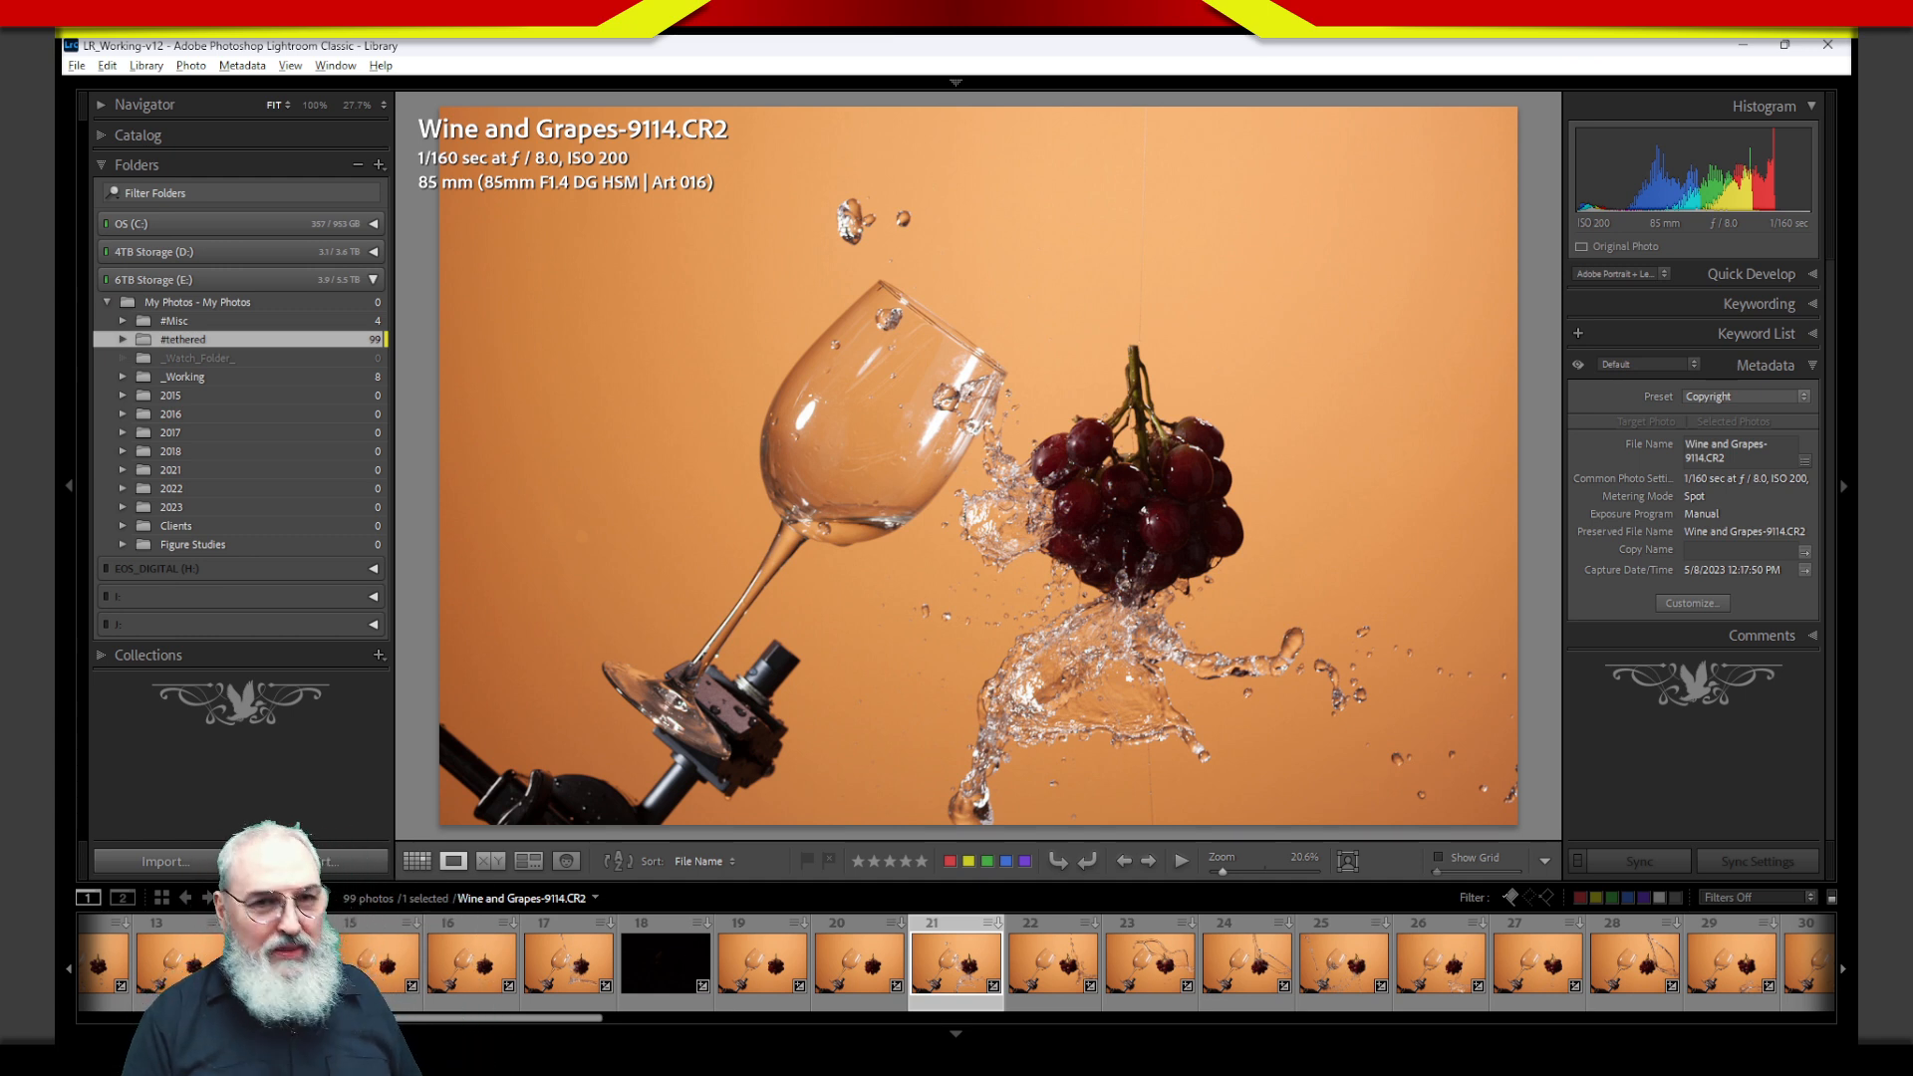
Review the water splash captures from Wine and Grapes-9115 through 9138 and go back one frame to 9137.
key("Right")
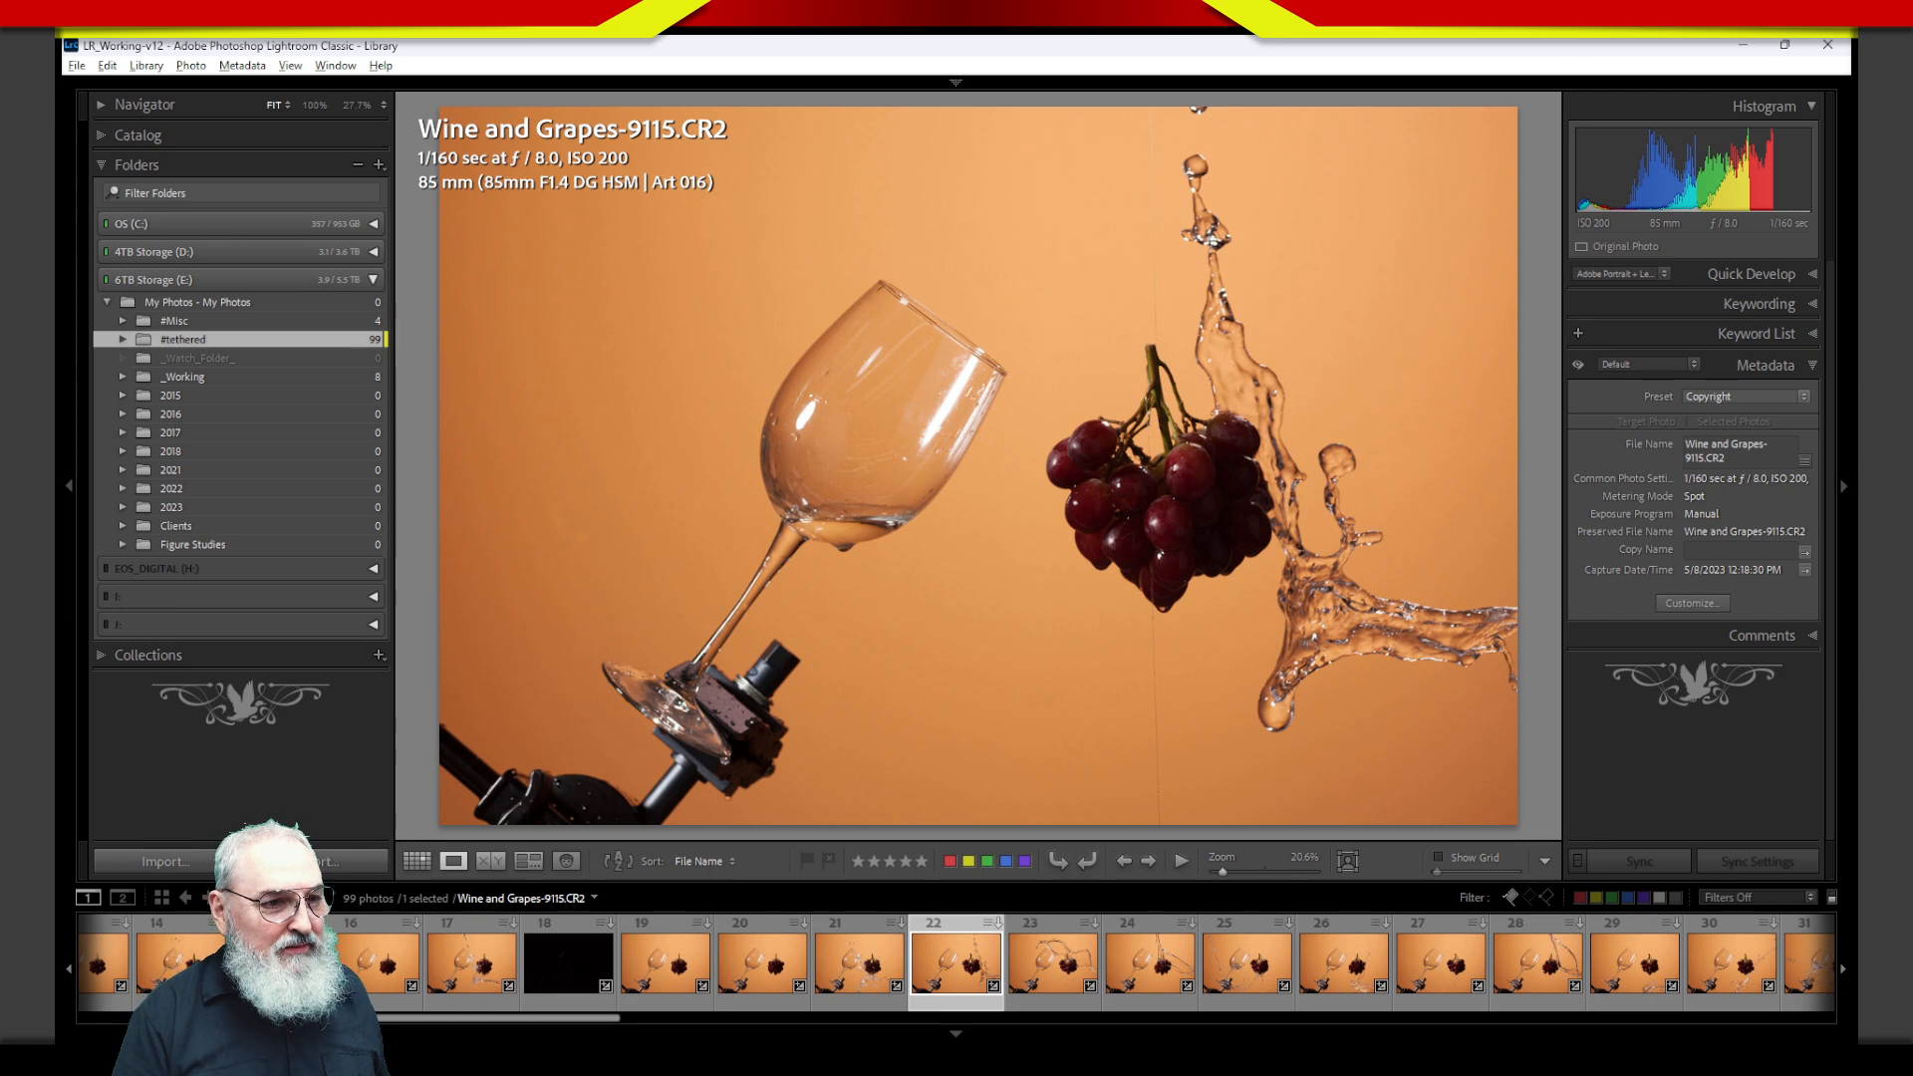
key("Right")
key("Right")
key("Right")
key("Right")
key("Right")
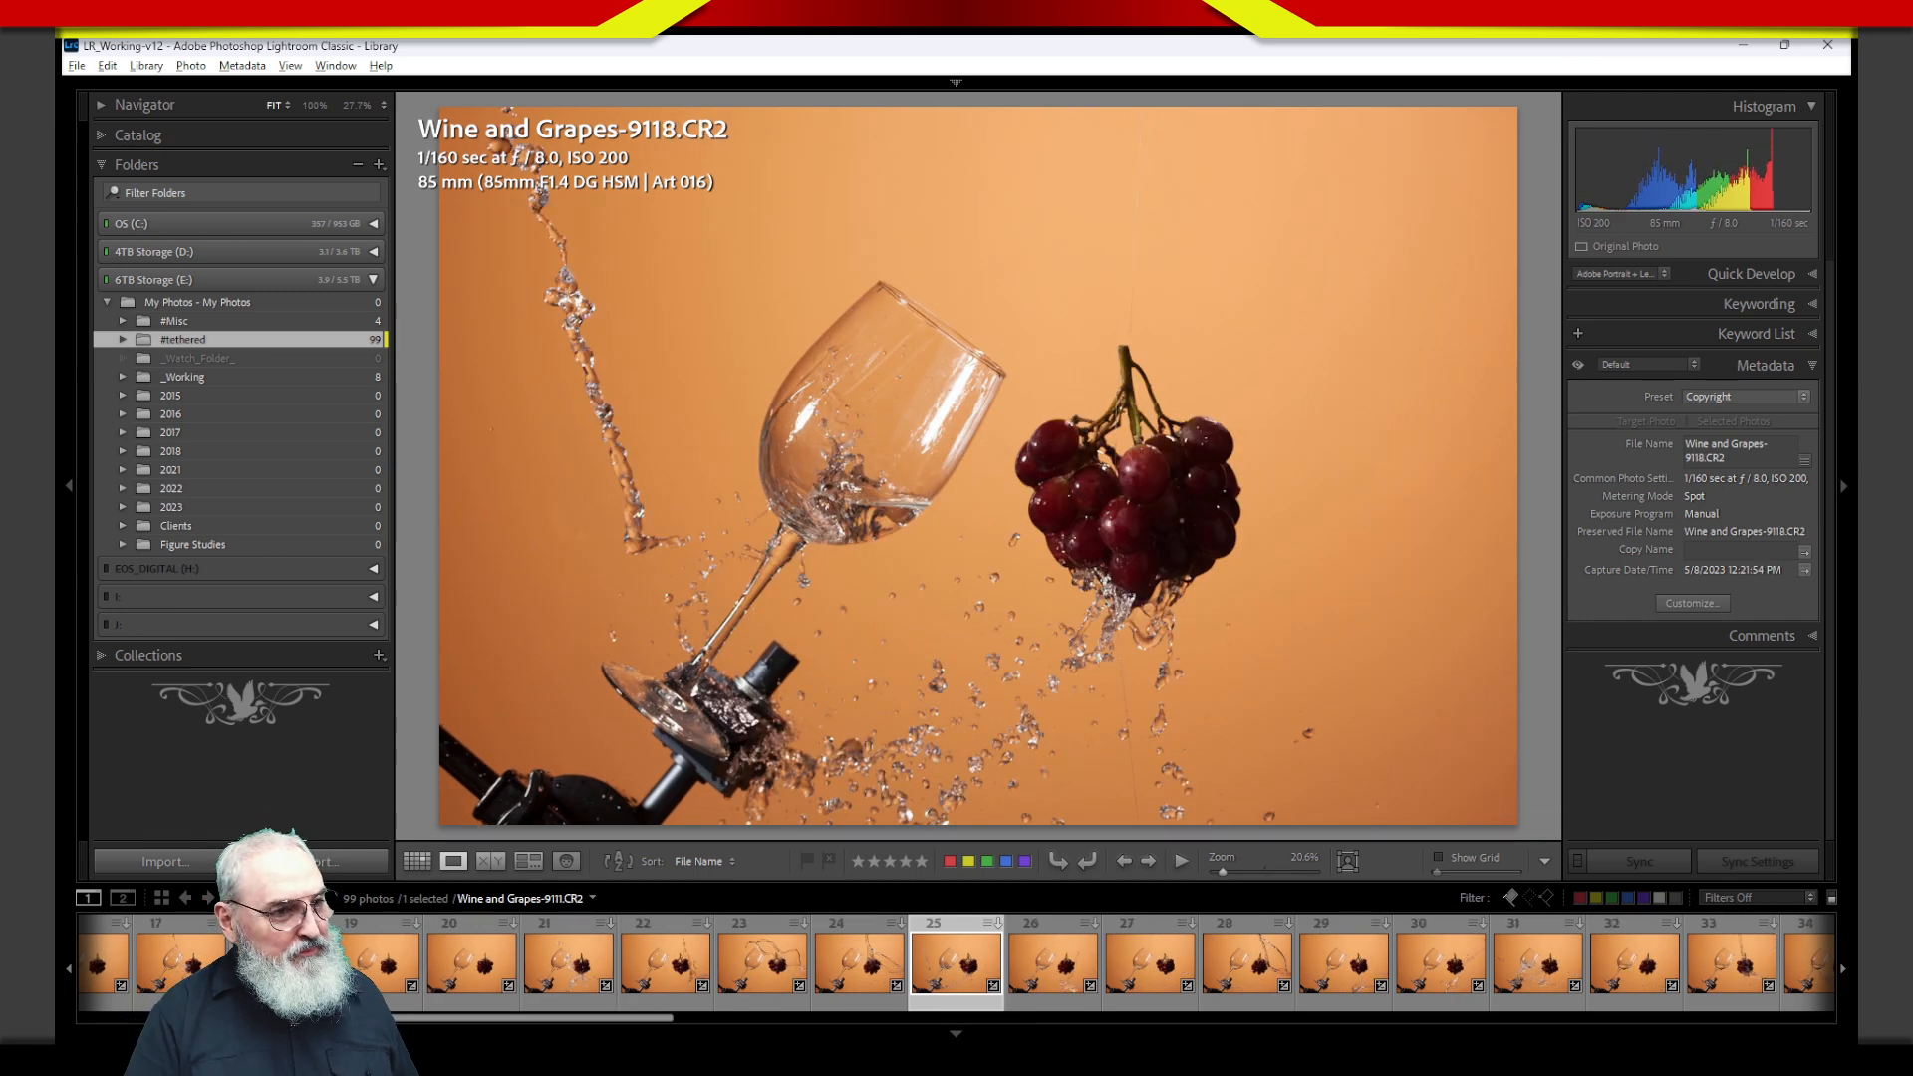
key("Right")
key("Right")
key("Right")
key("Right")
key("Right")
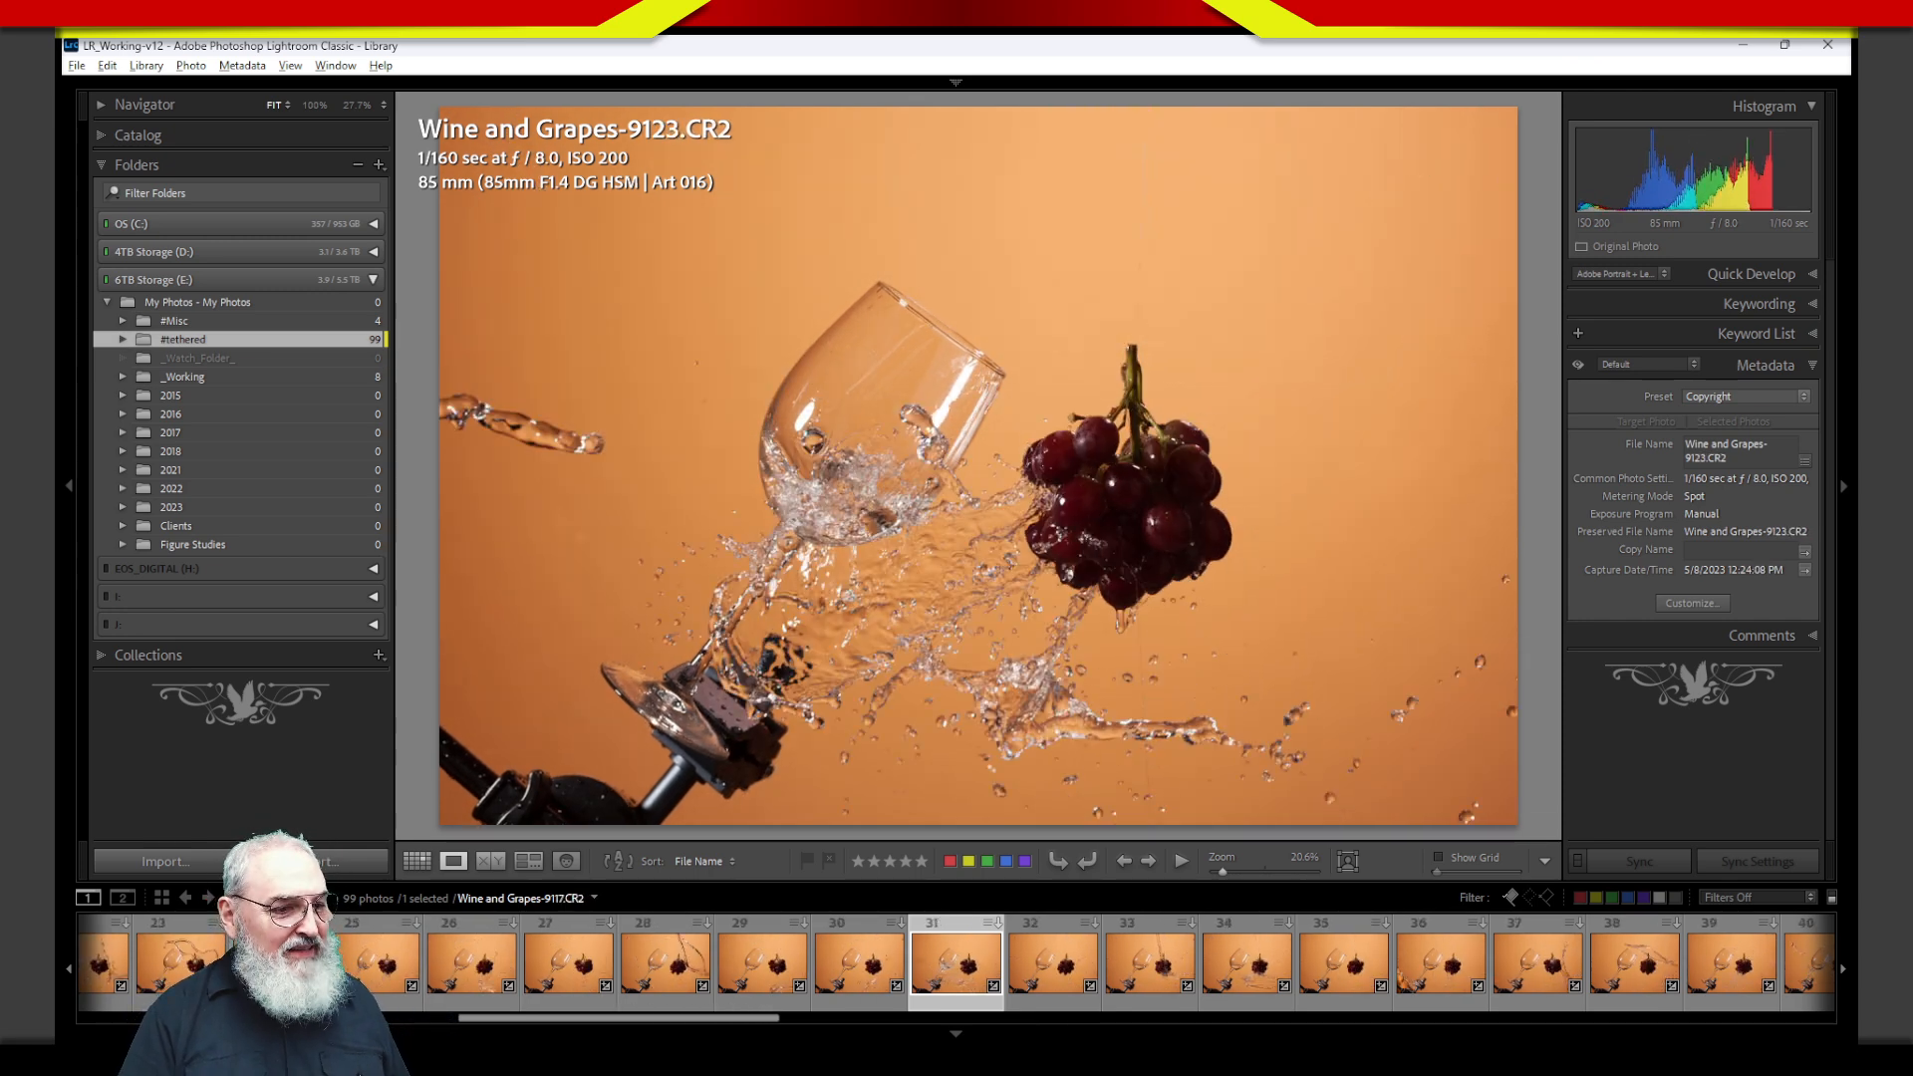
key("Right")
key("Right")
key("Right")
key("Right")
key("Right")
key("Right")
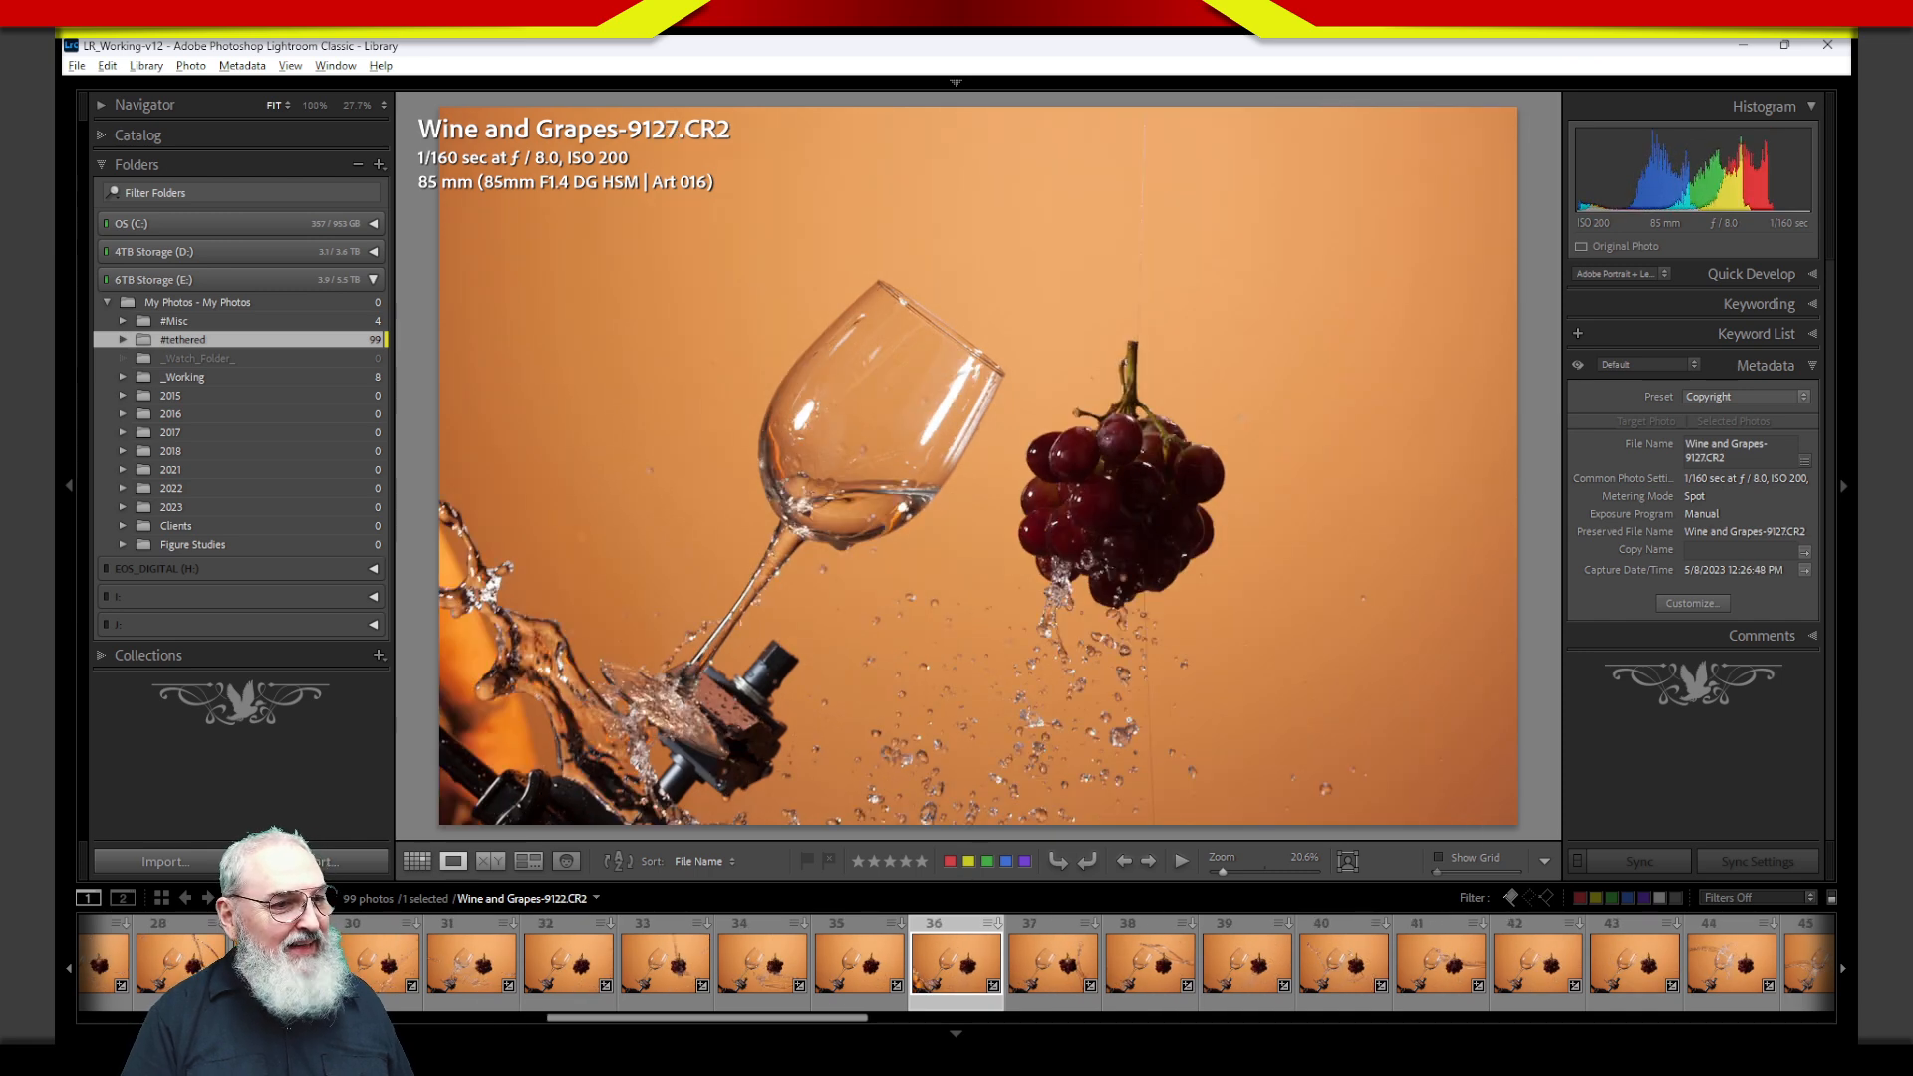
key("Right")
key("Right")
key("Right")
key("Right")
key("Right")
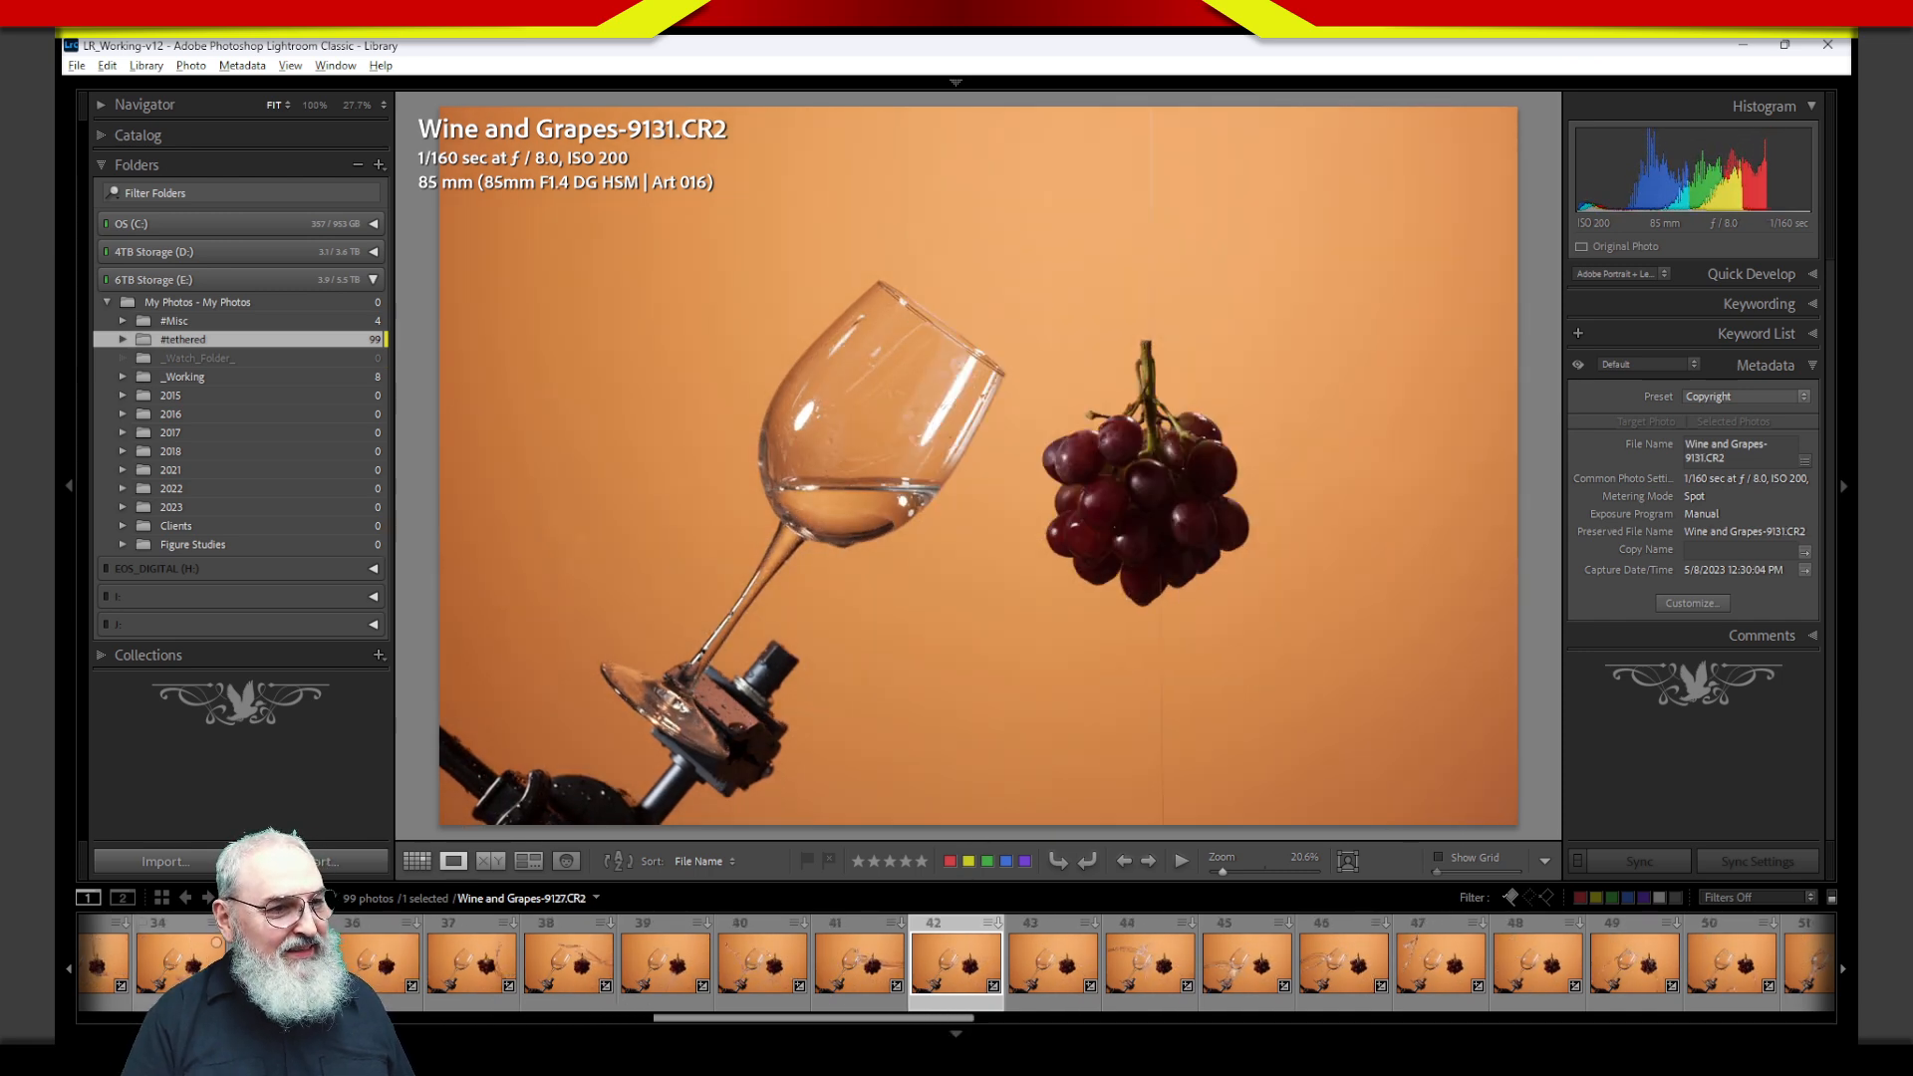
key("Right")
key("Right")
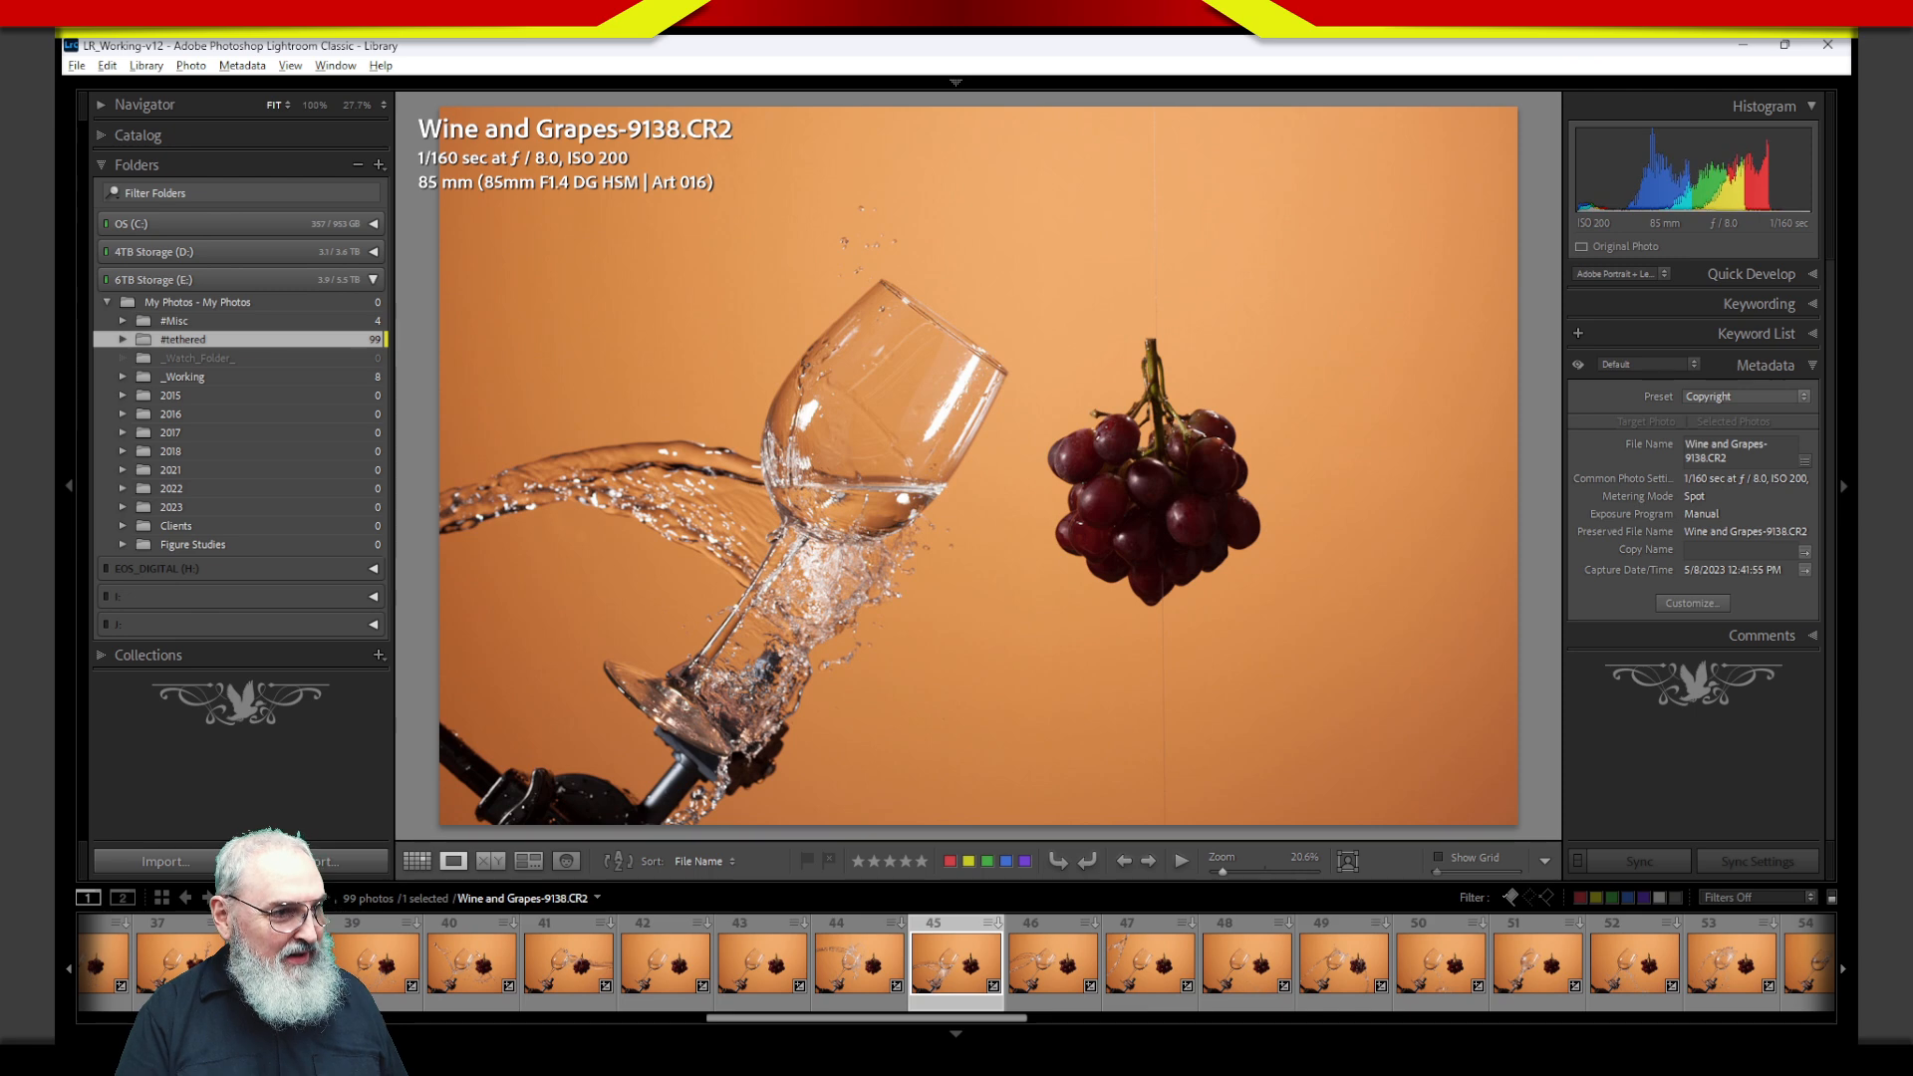
key("Left")
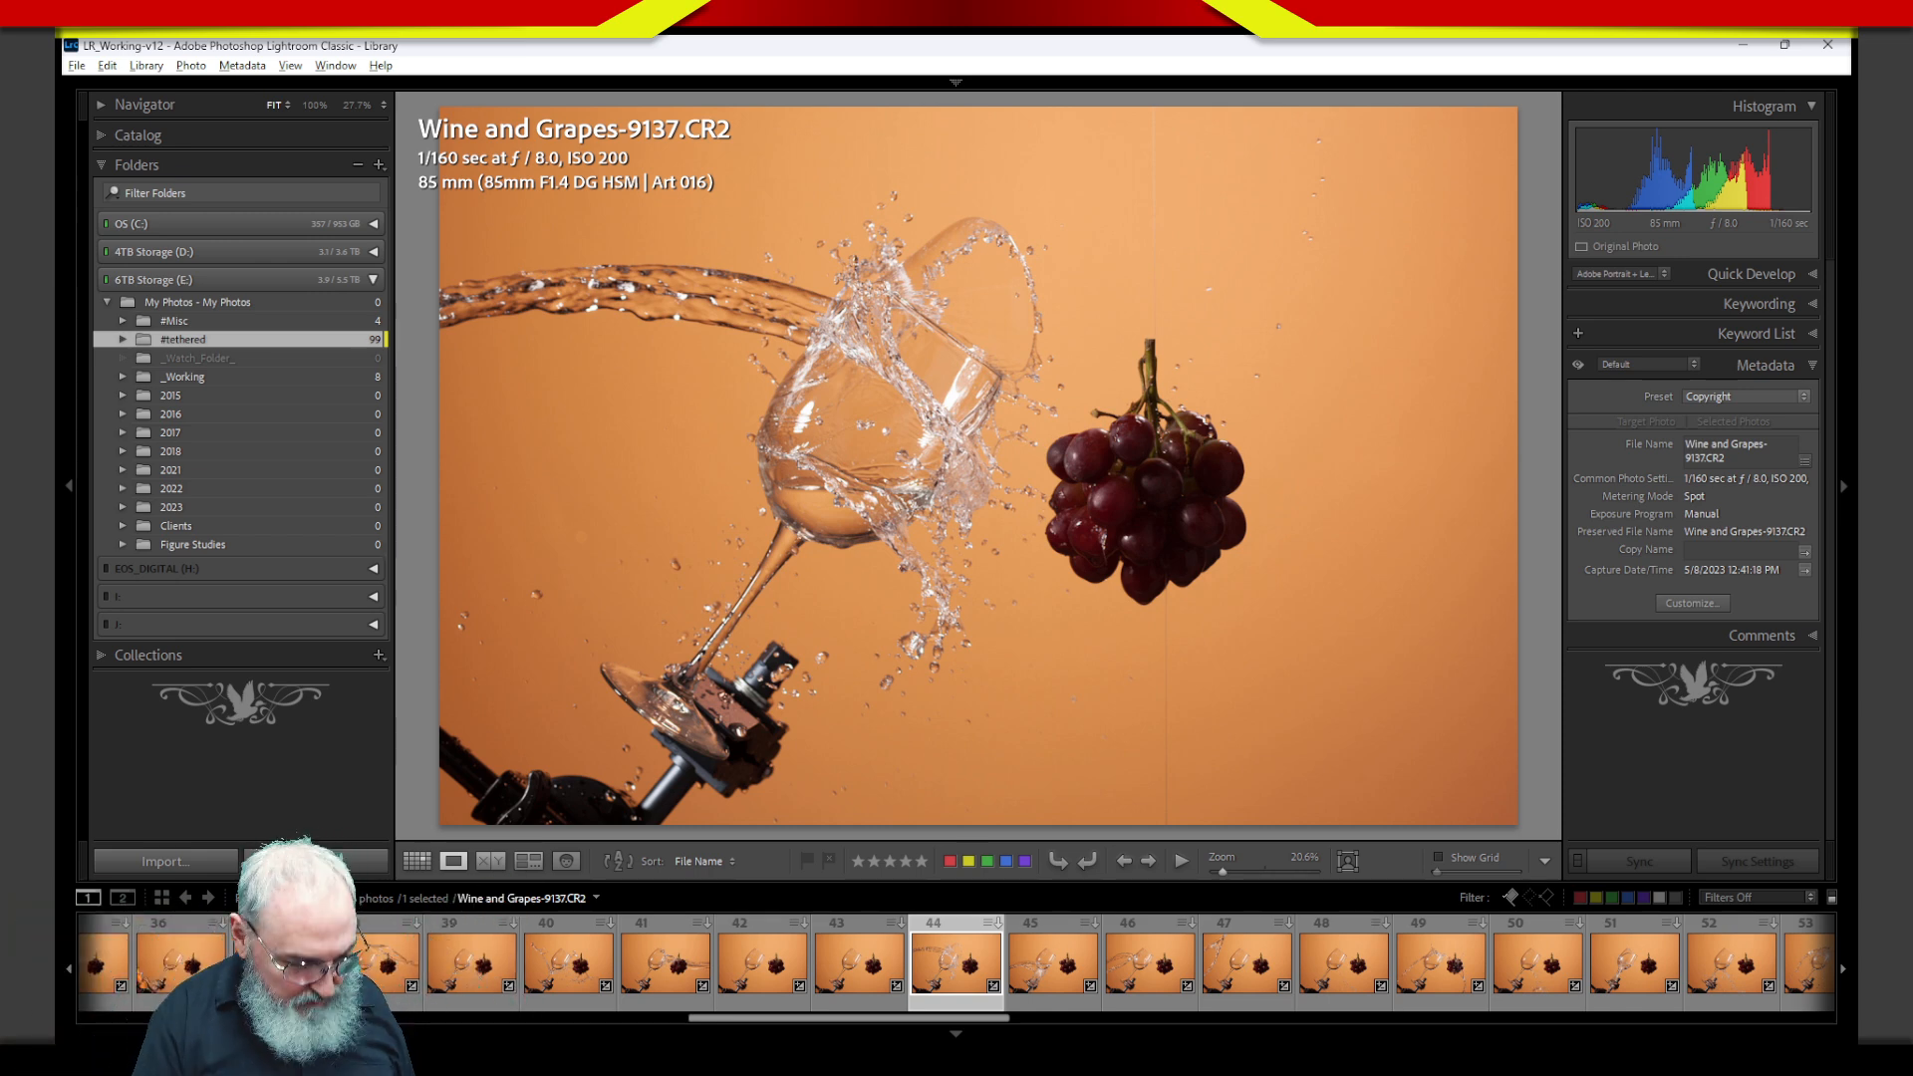
Examine the remaining clear-water captures around the tilted glass, from Wine and Grapes-9138 through 9149.
key("Right")
key("Right")
key("Right")
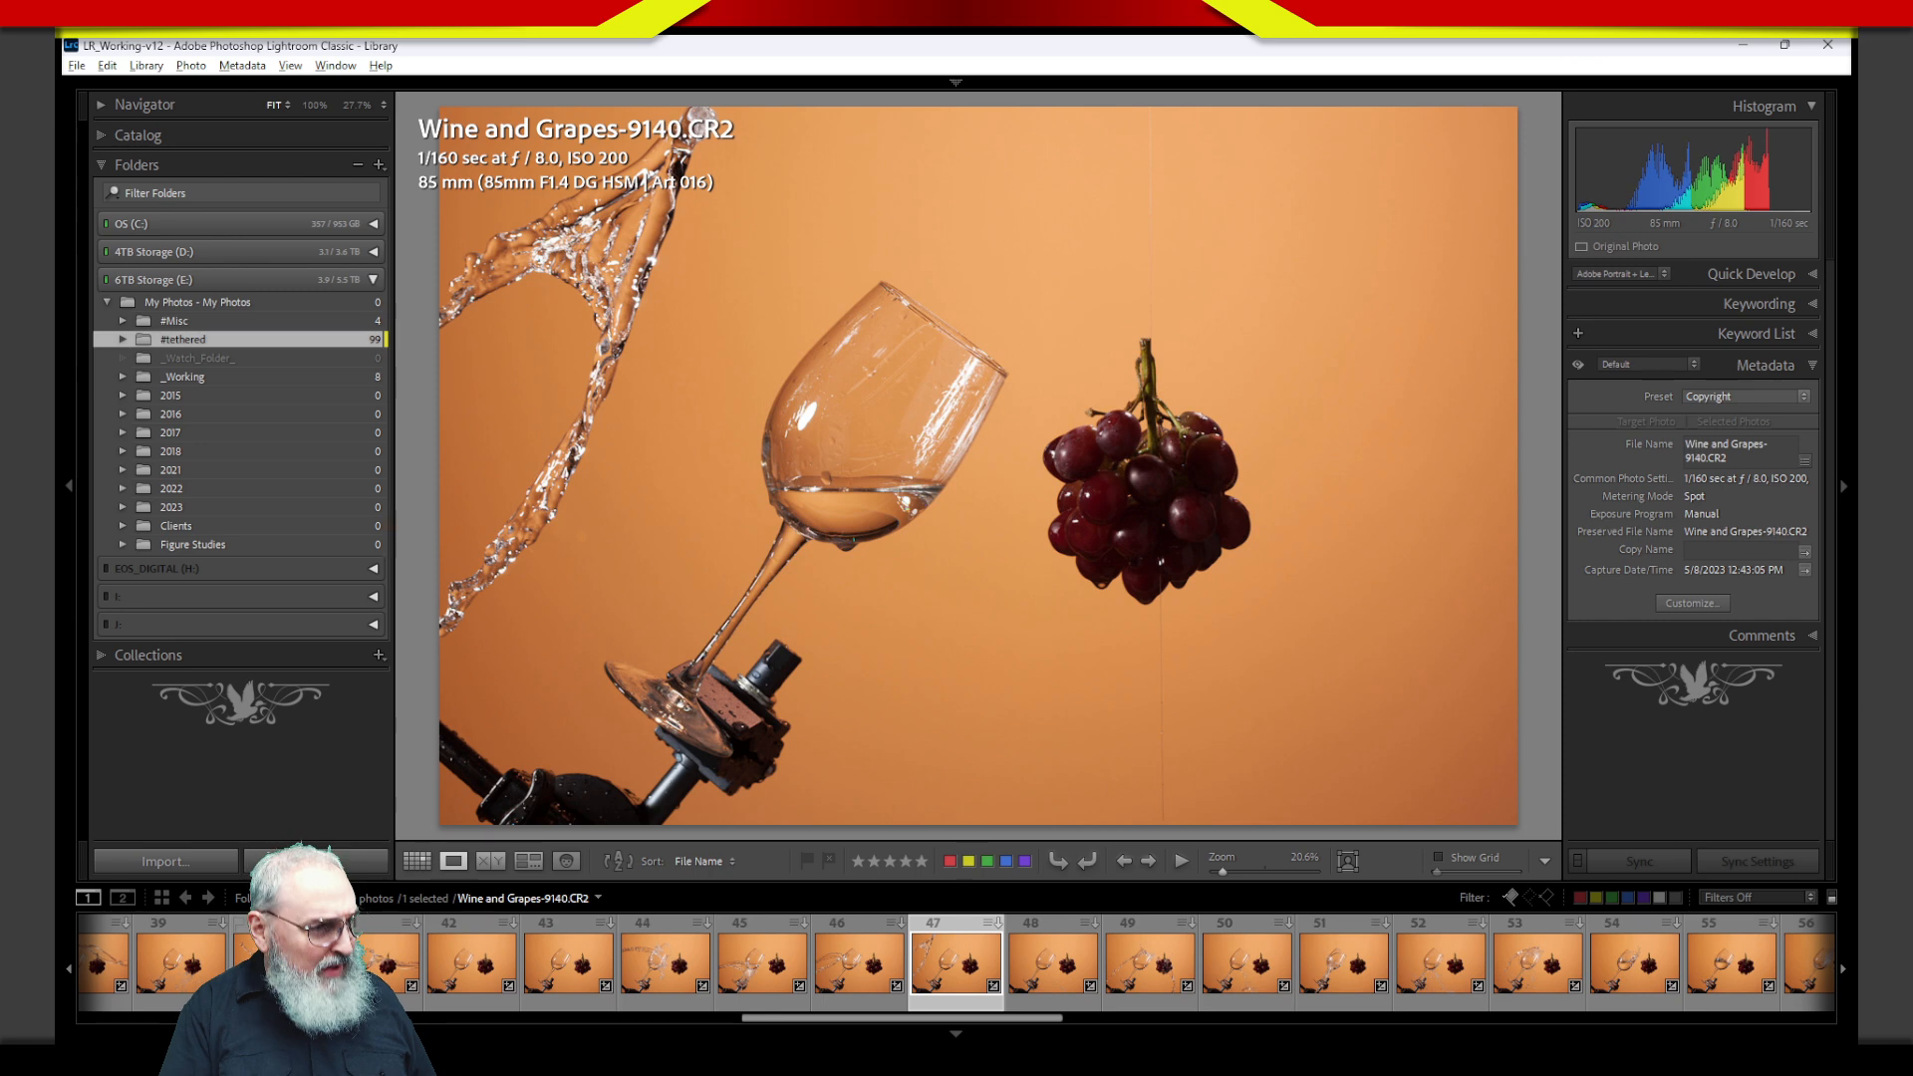
key("Right")
key("Right")
key("Right")
key("Right")
key("Right")
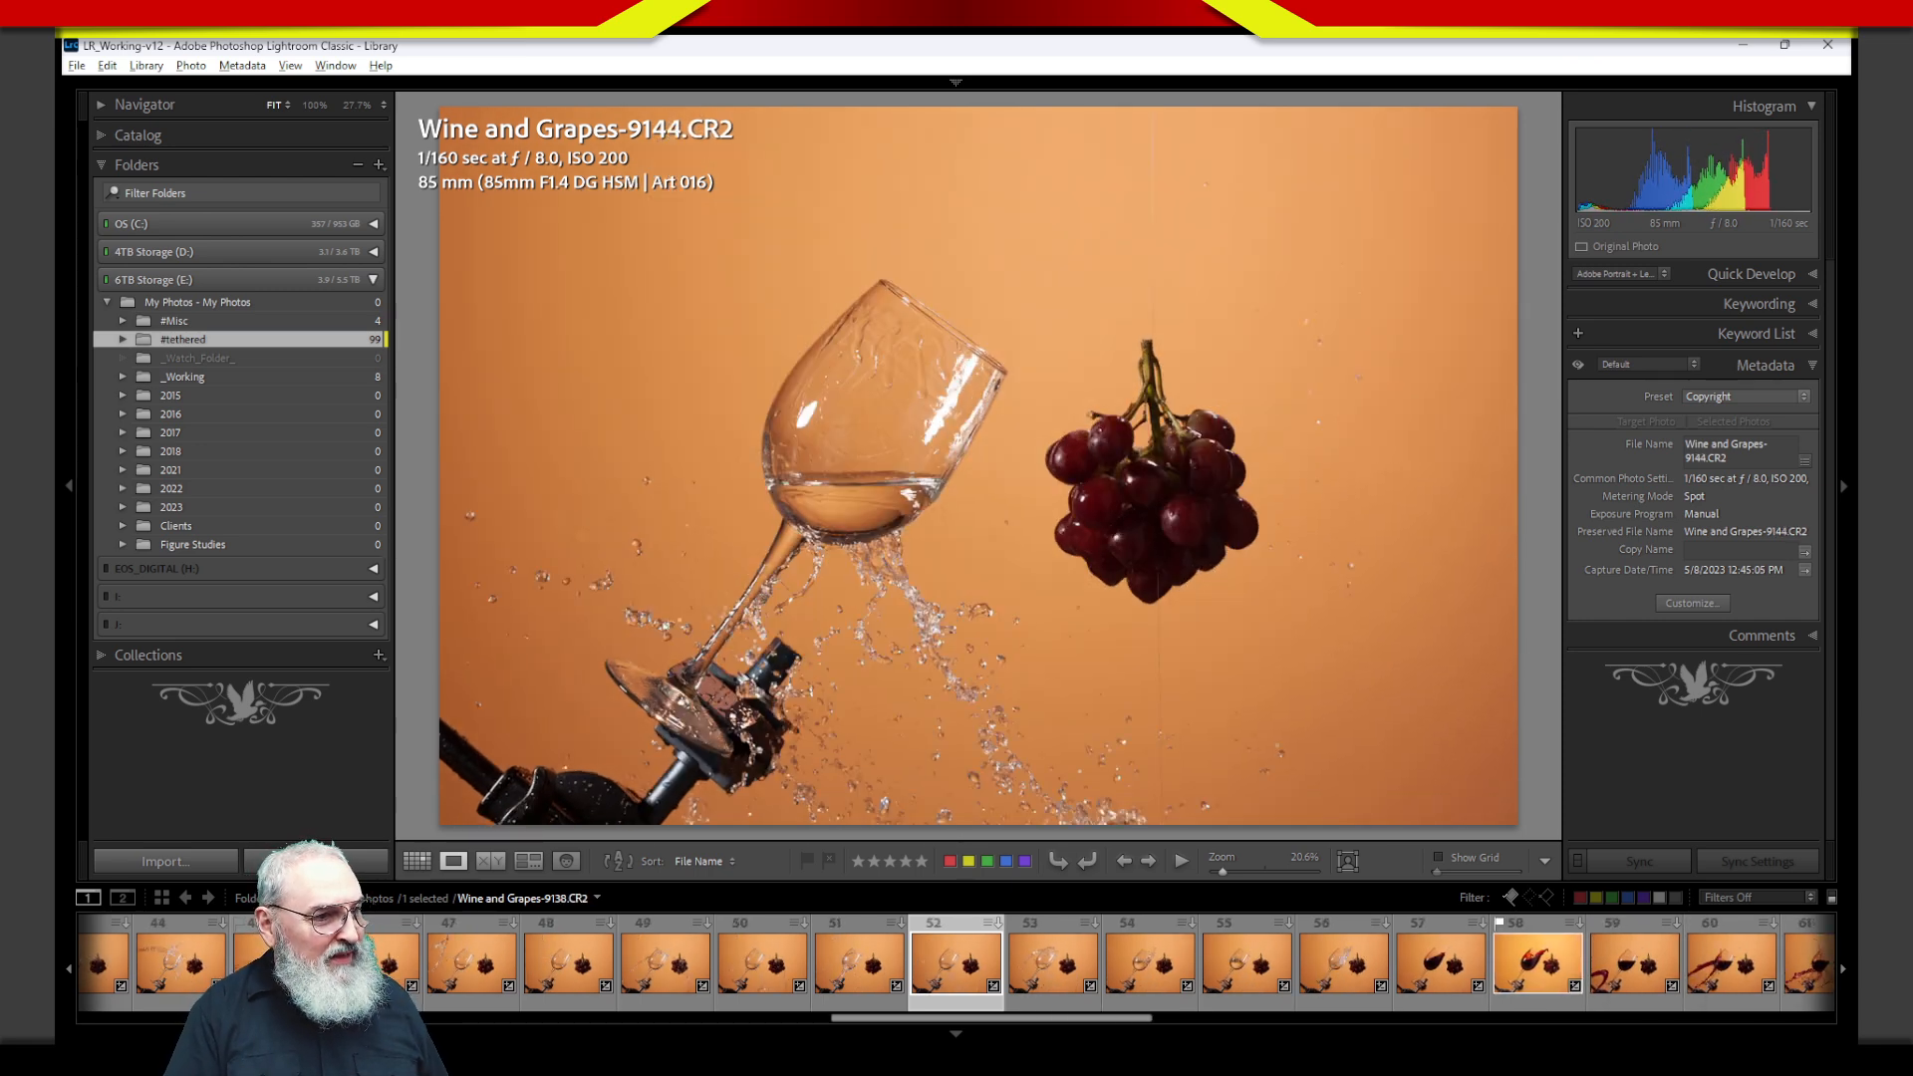
key("Right")
key("Right")
key("Right")
key("Right")
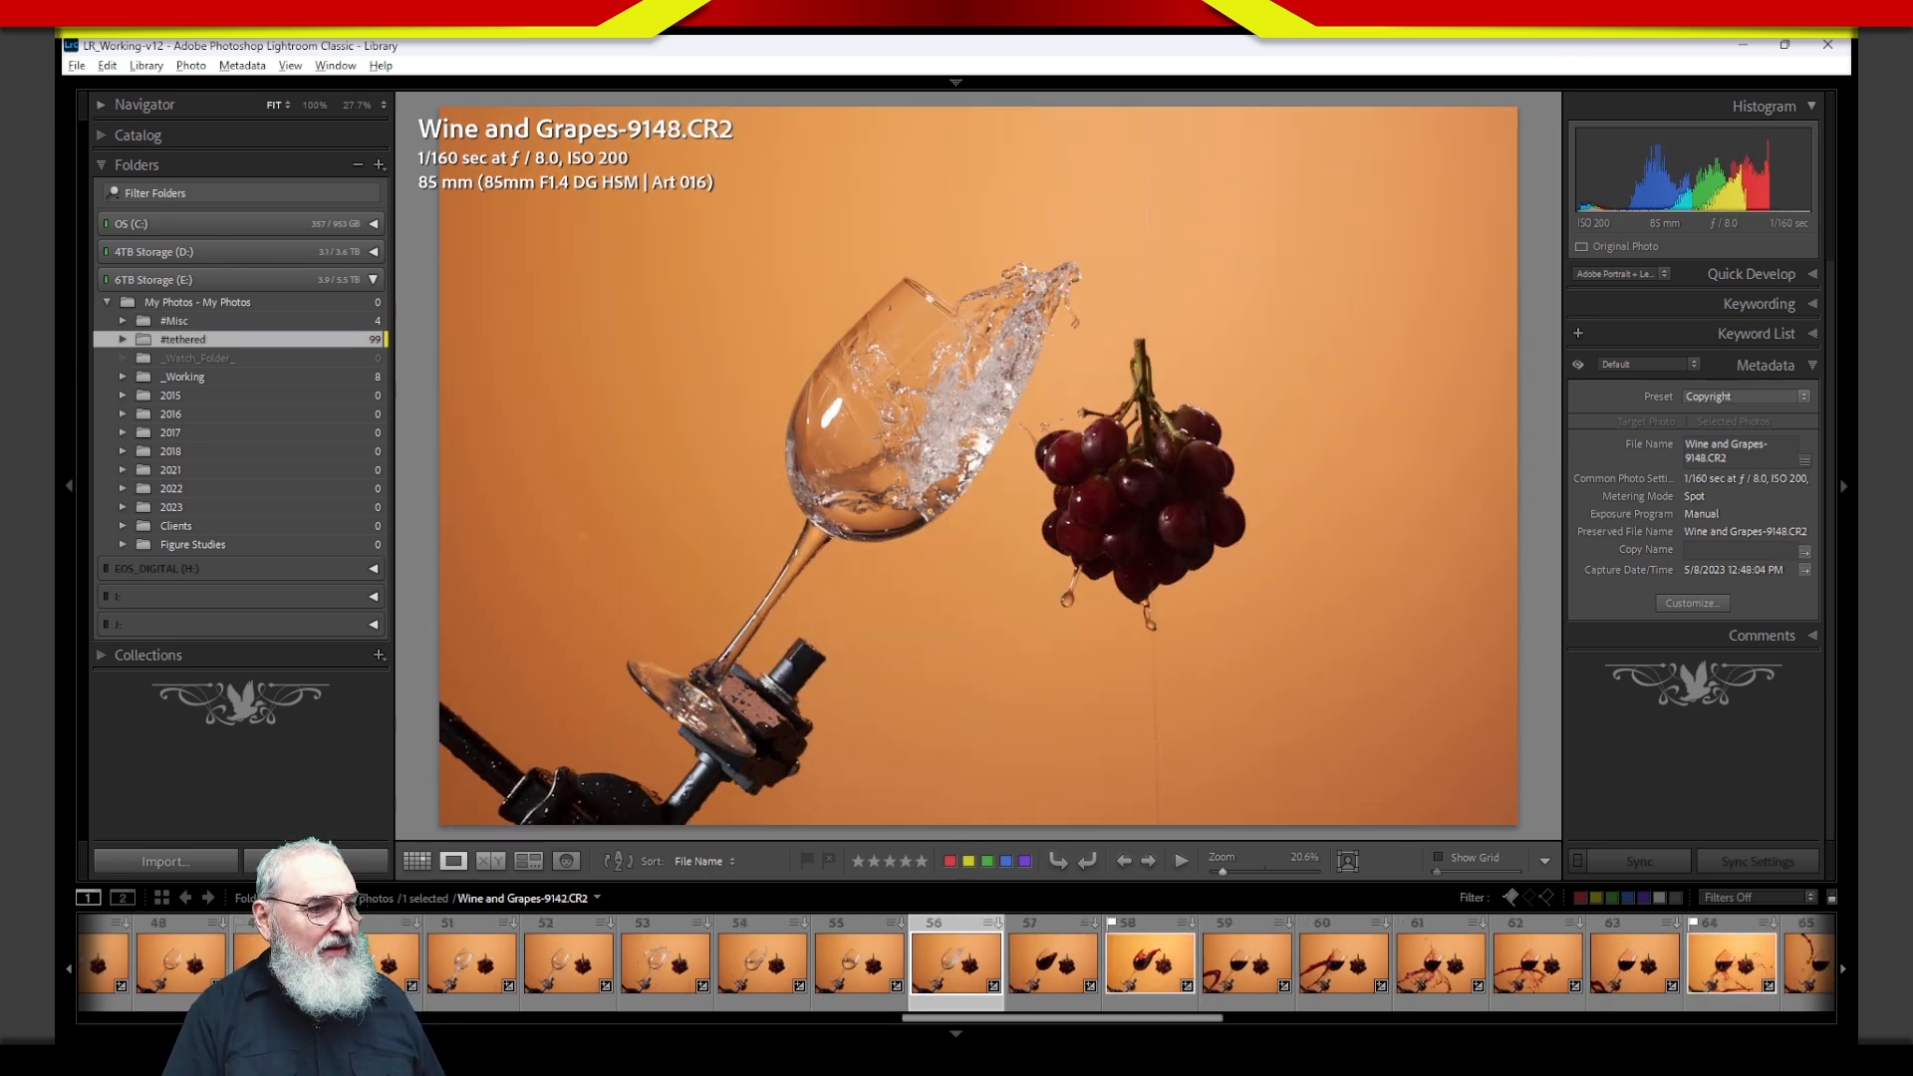
key("Right")
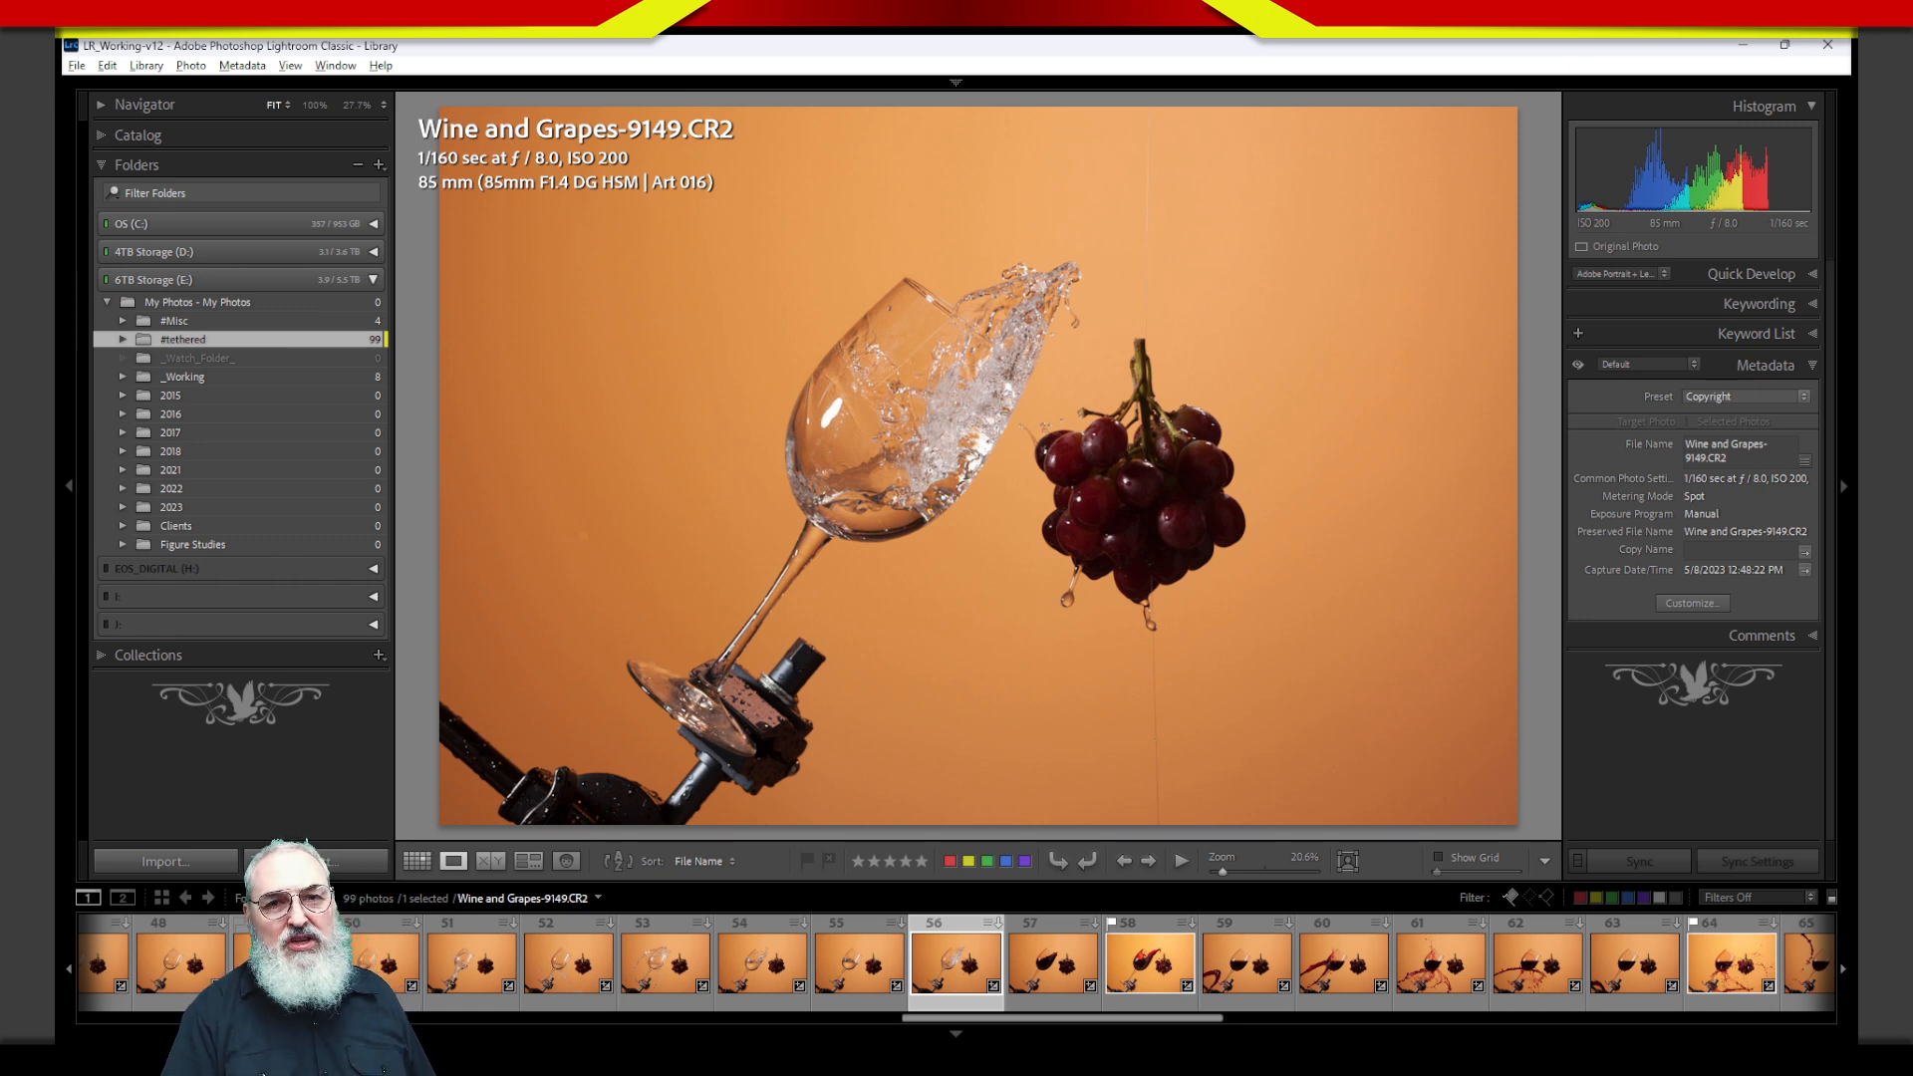
Examine the first red-wine captures one by one, from Wine and Grapes-9150 through 9152.
key("Right")
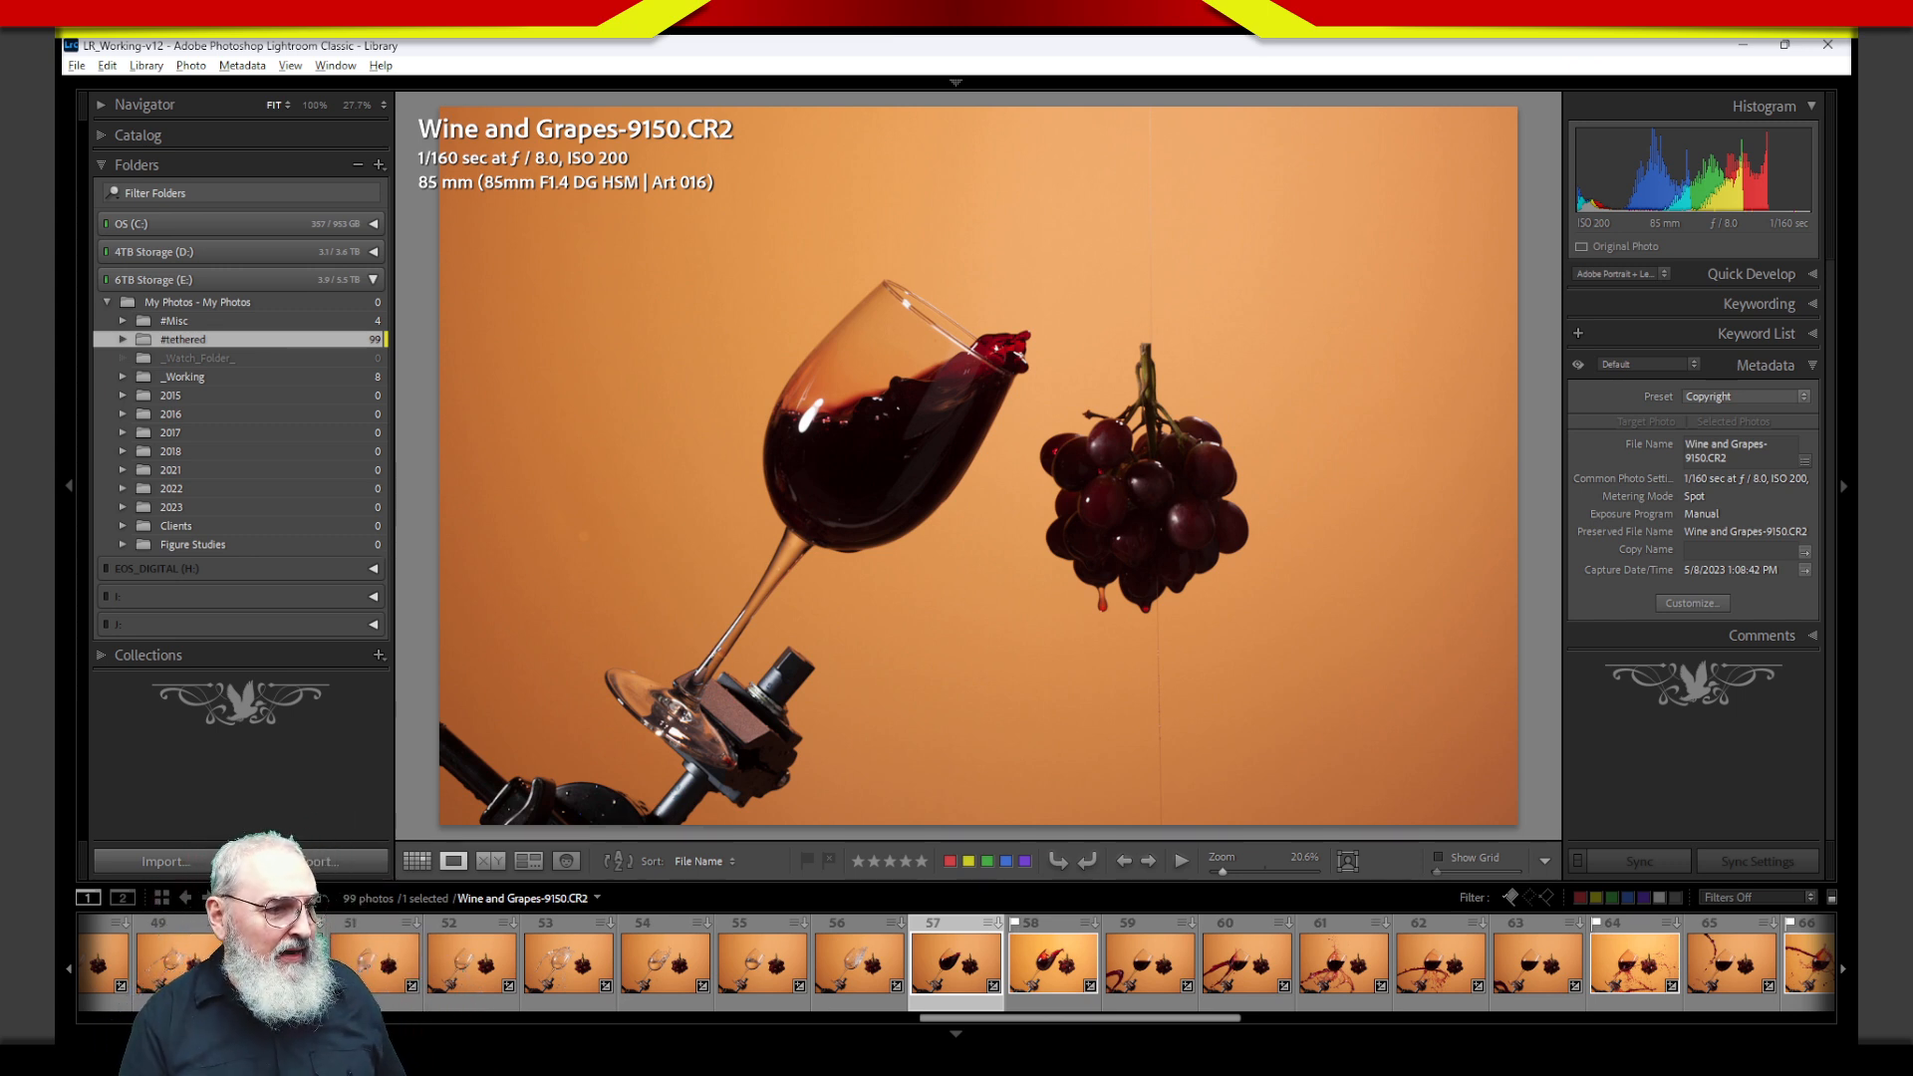
key("Right")
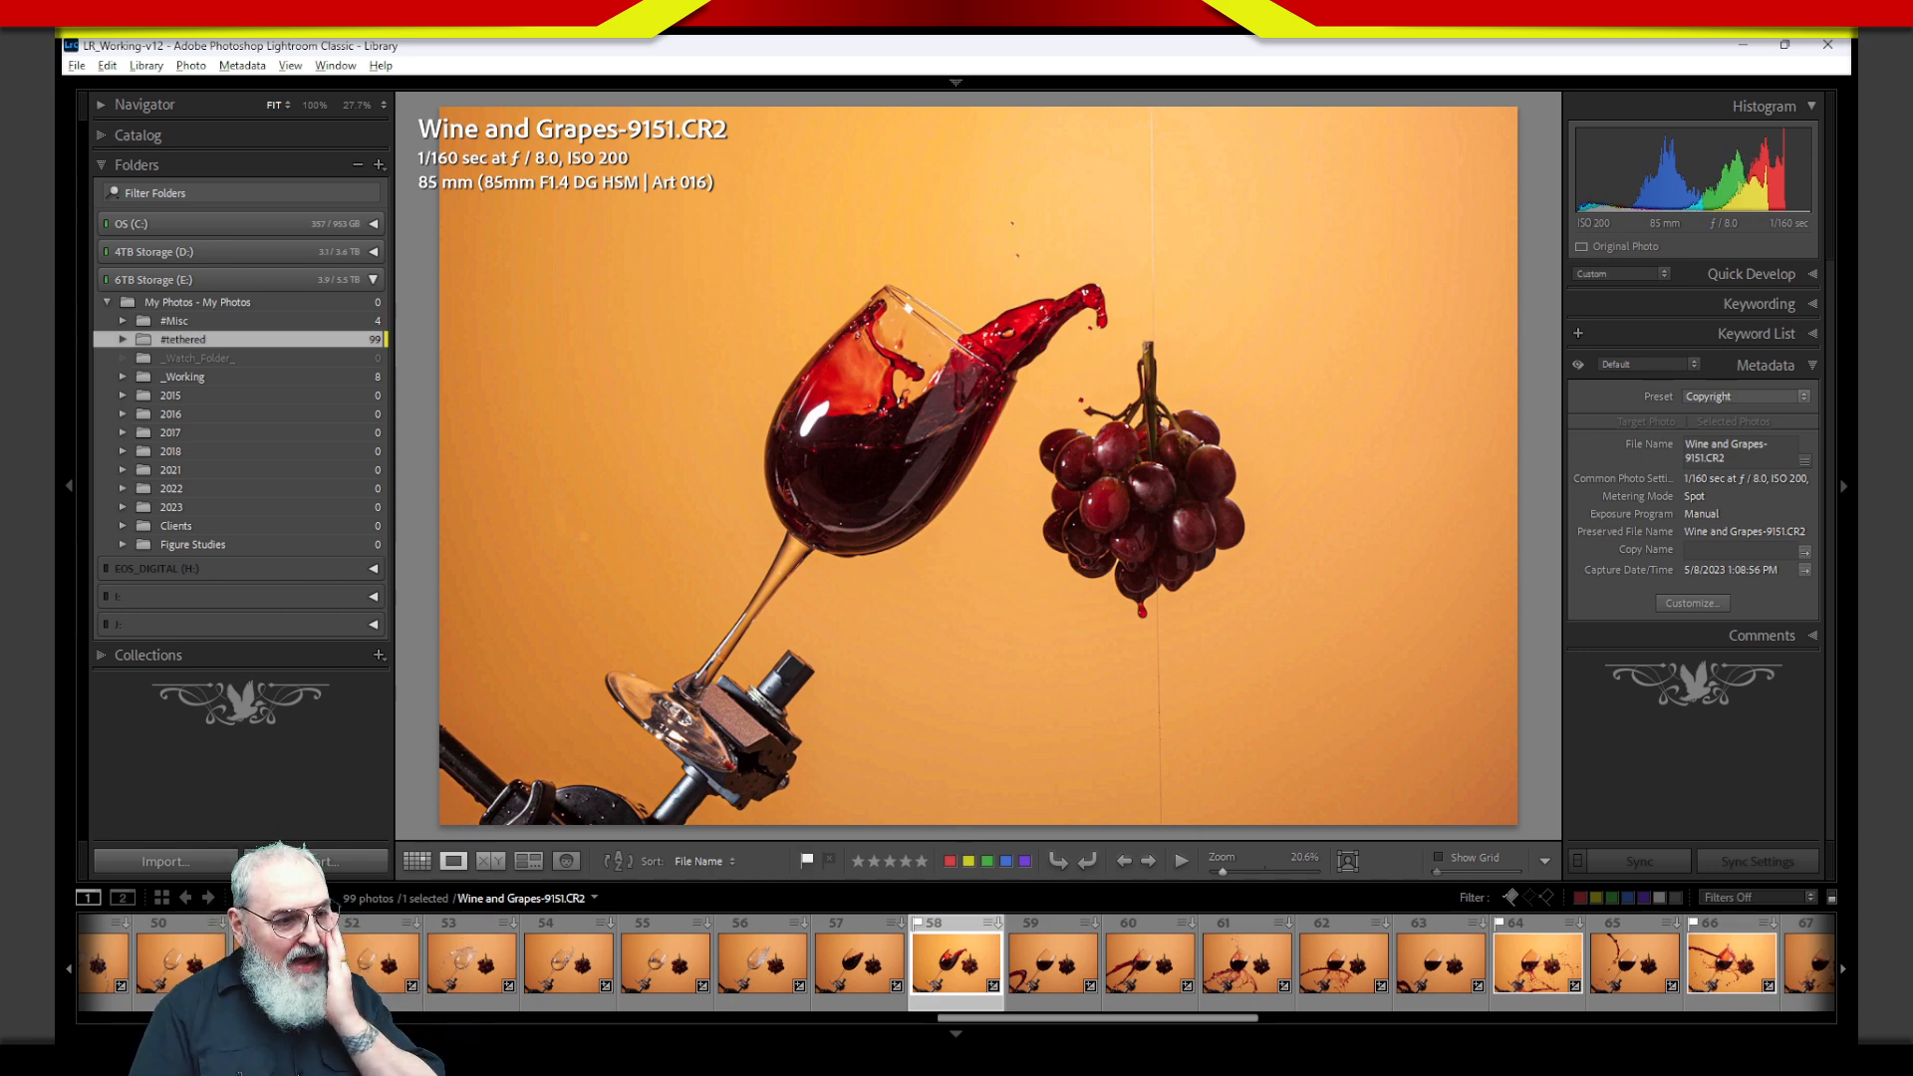
key("Right")
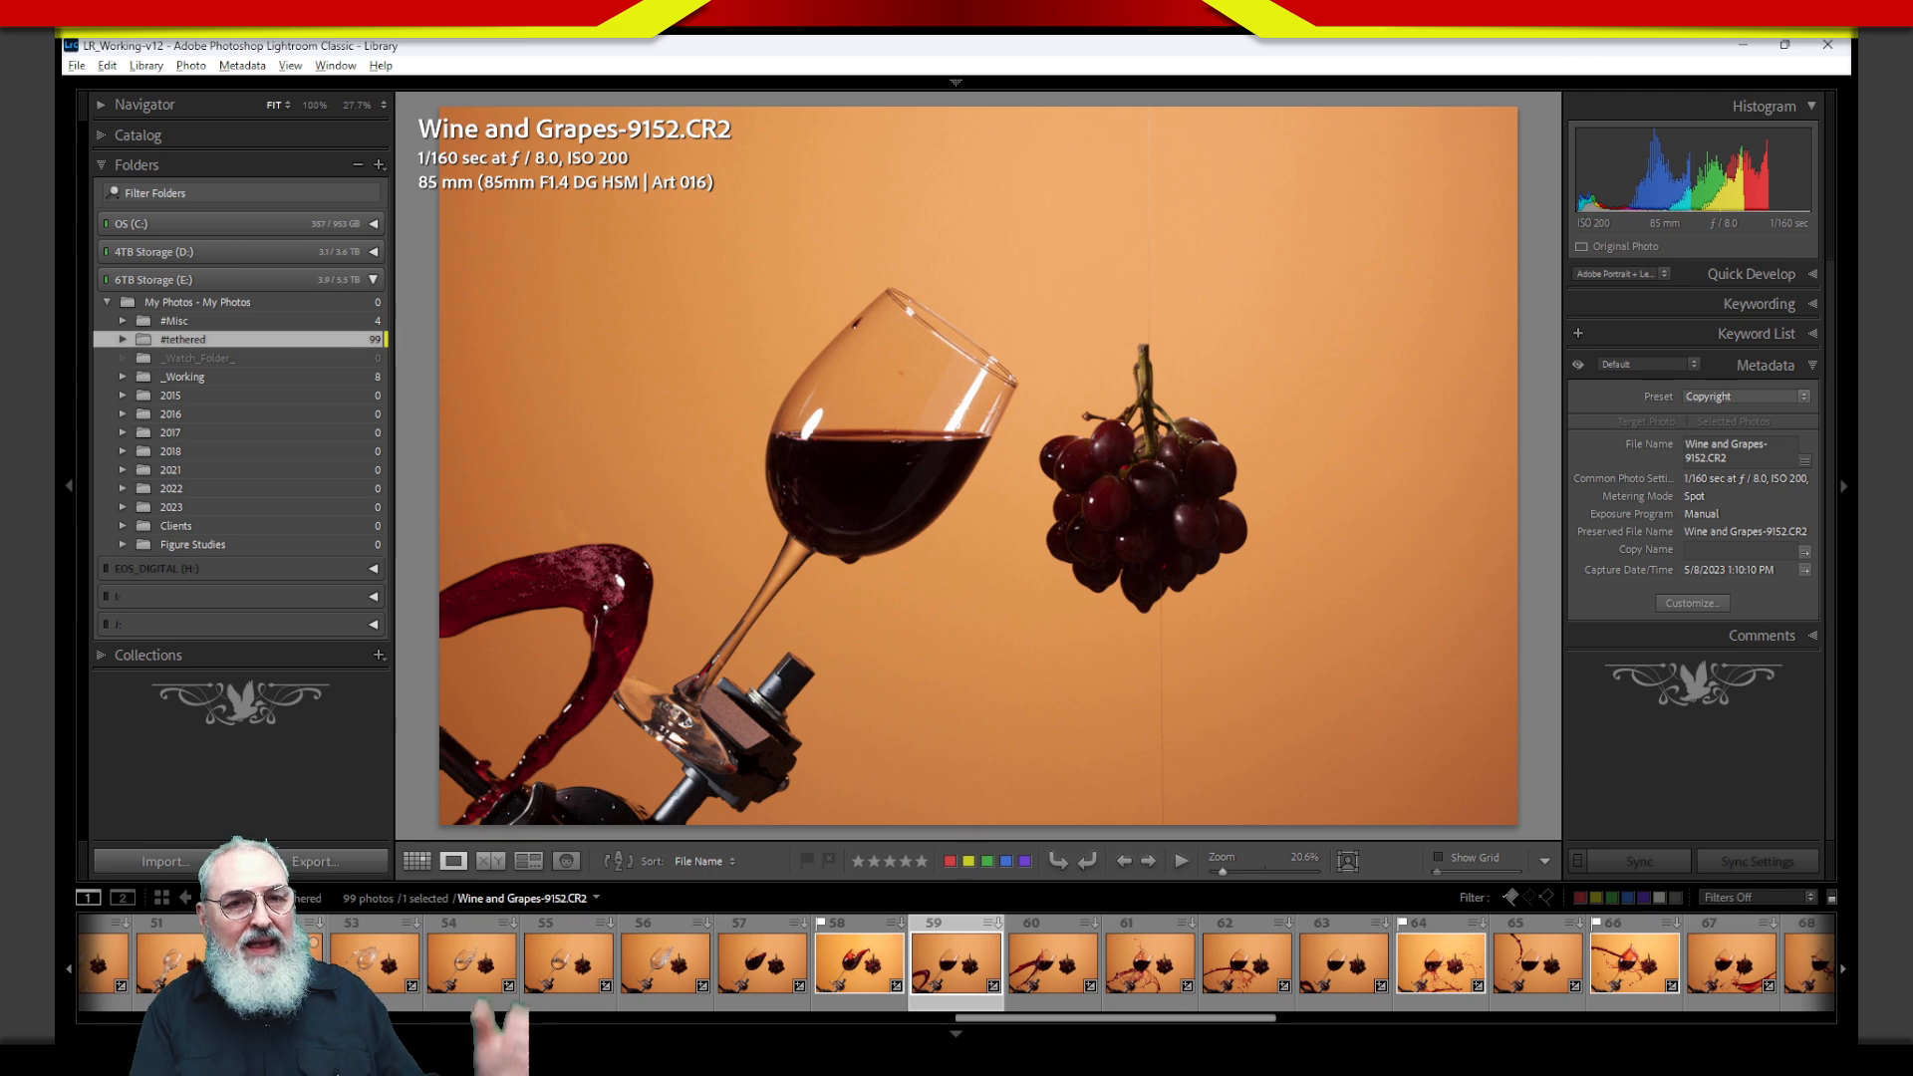
Review the red-wine splash captures around the tilted glass one by one, from Wine and Grapes-9153 through 9161.
key("Right")
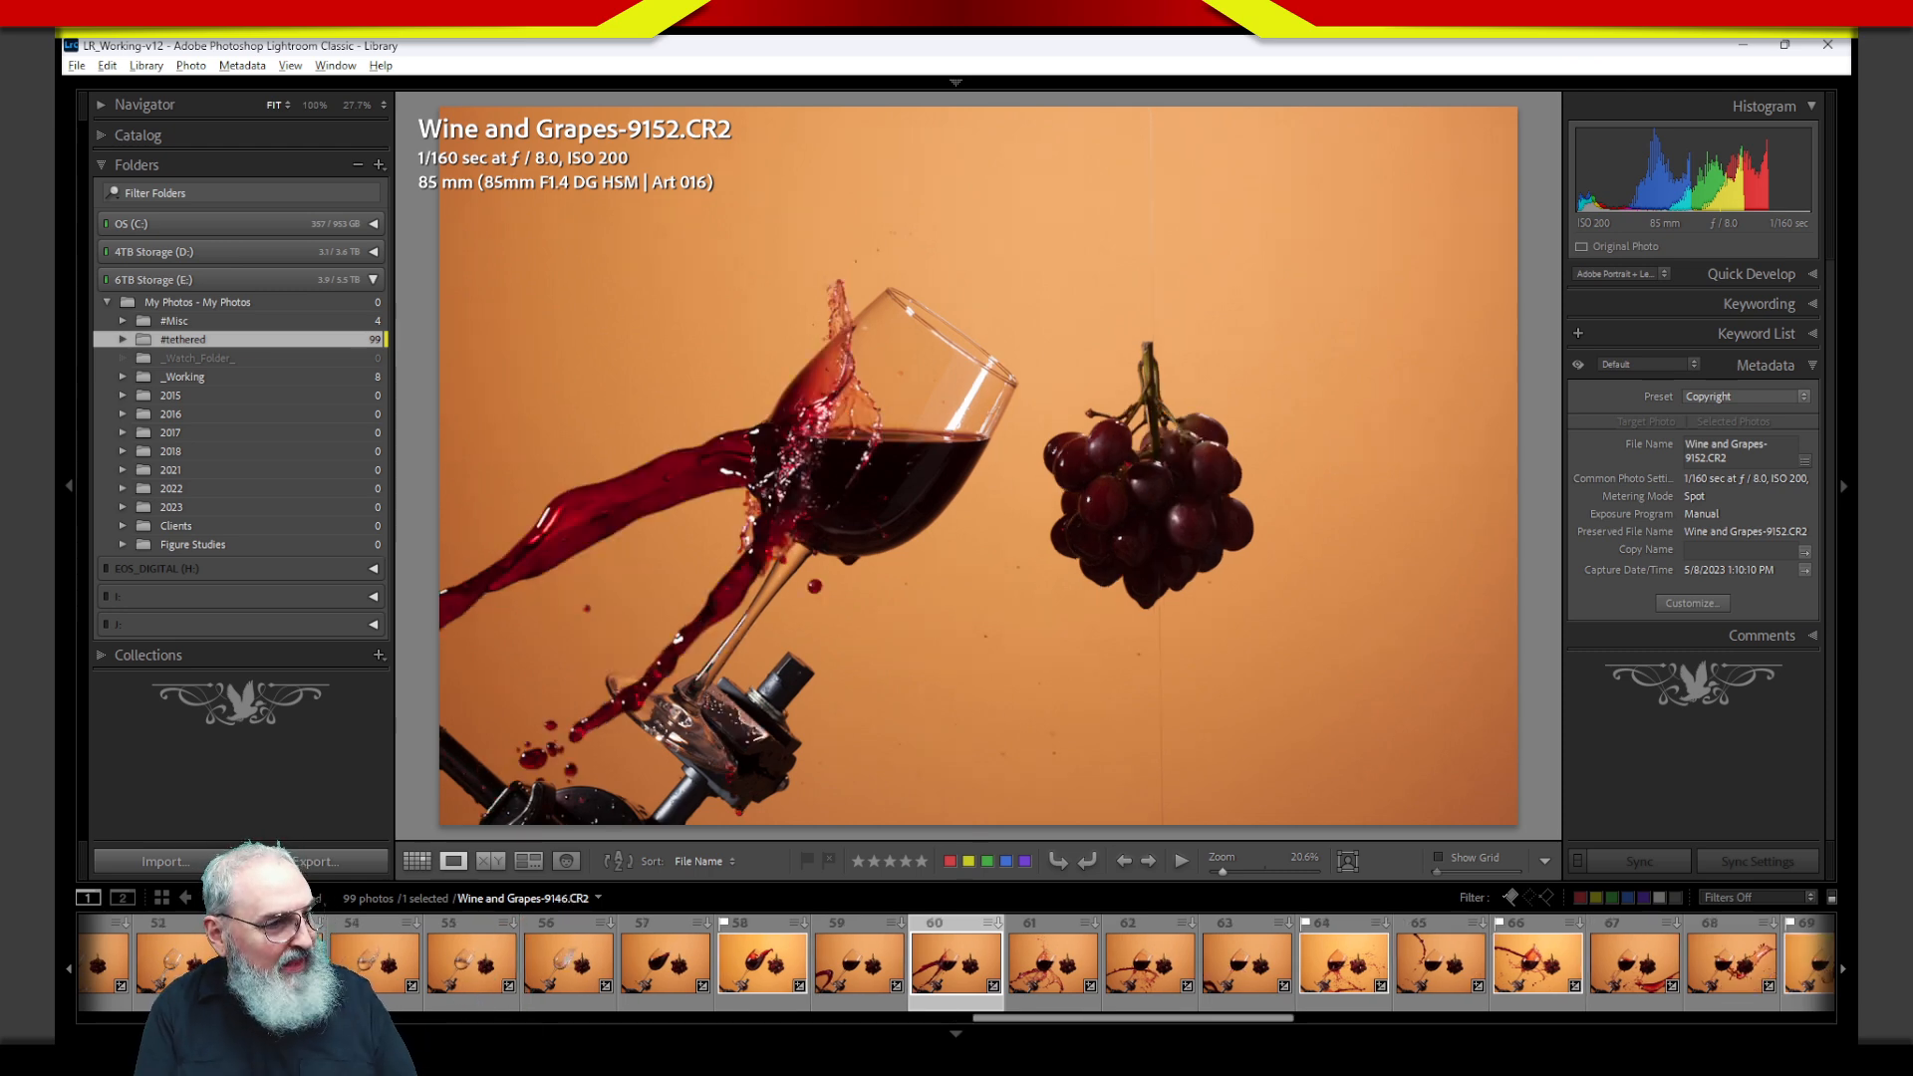
key("Right")
key("Right")
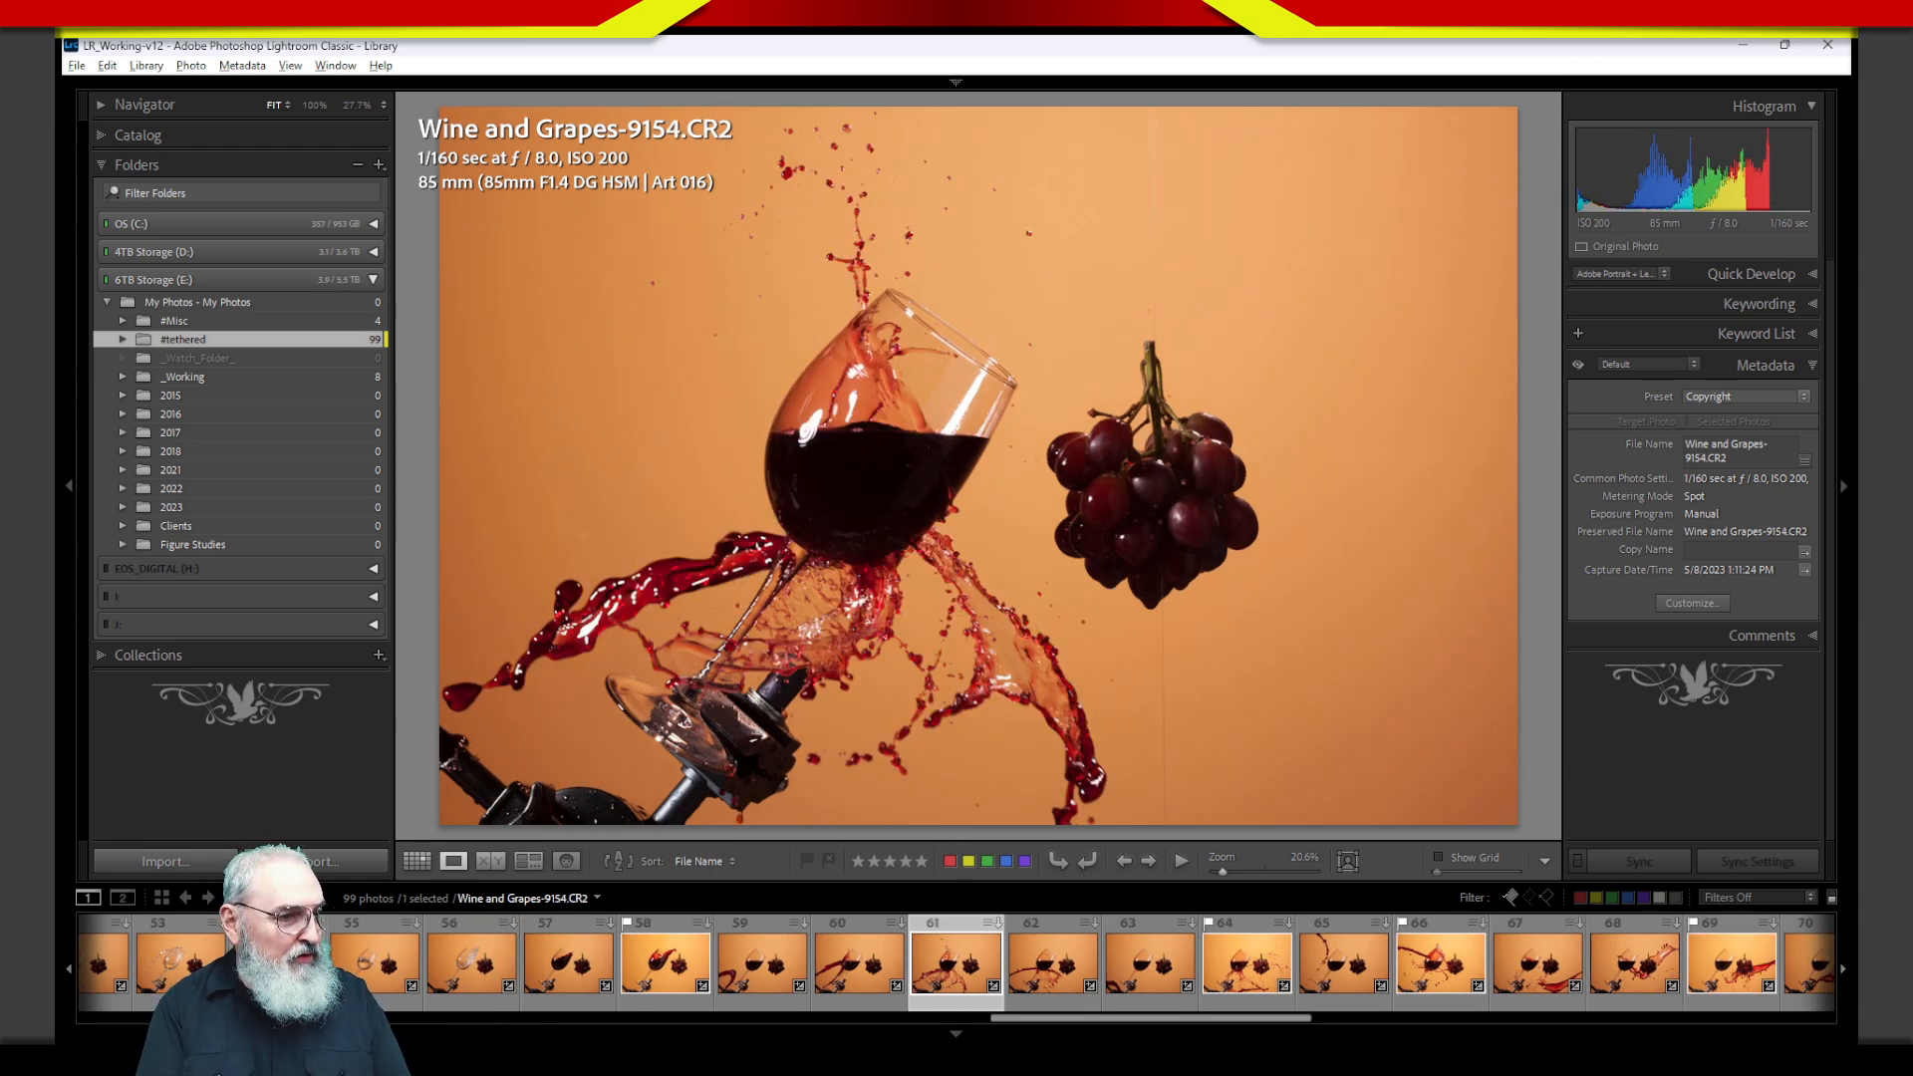
key("Right")
key("Right")
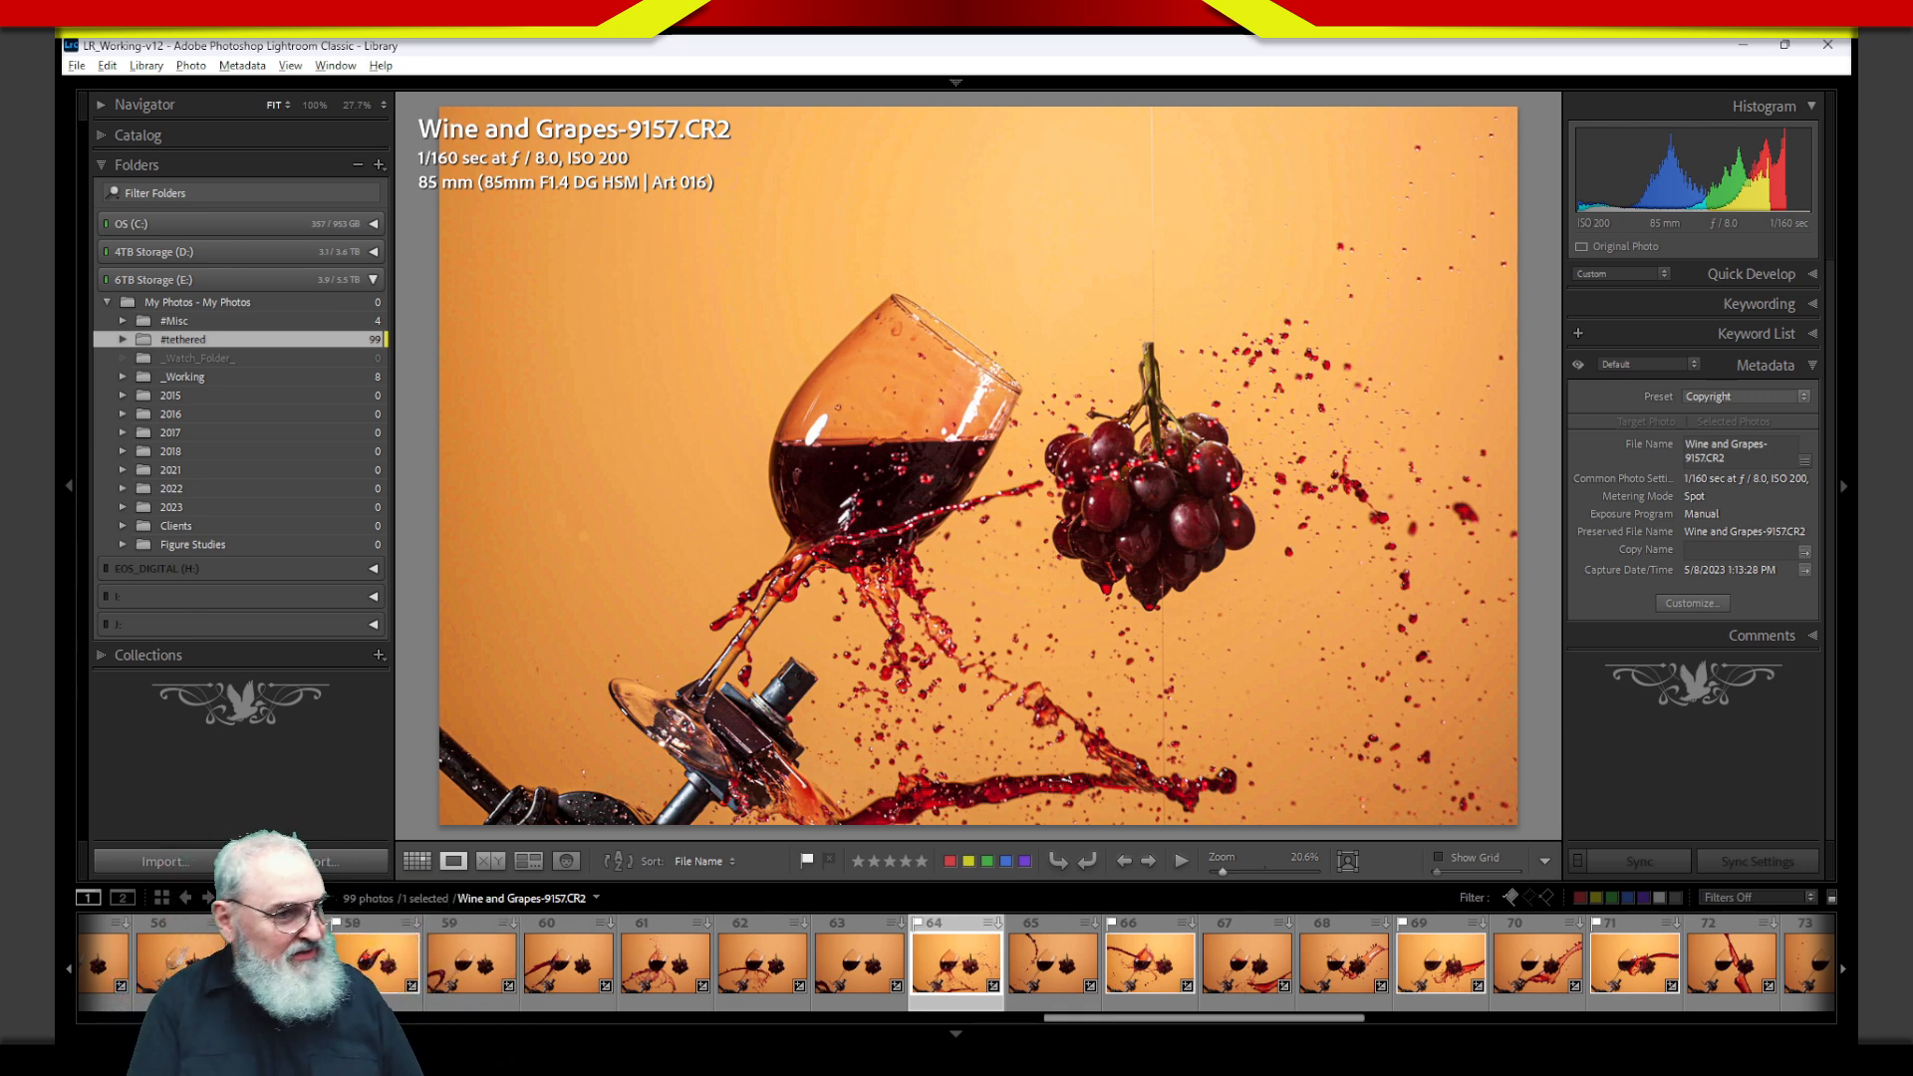
key("Right")
key("Right")
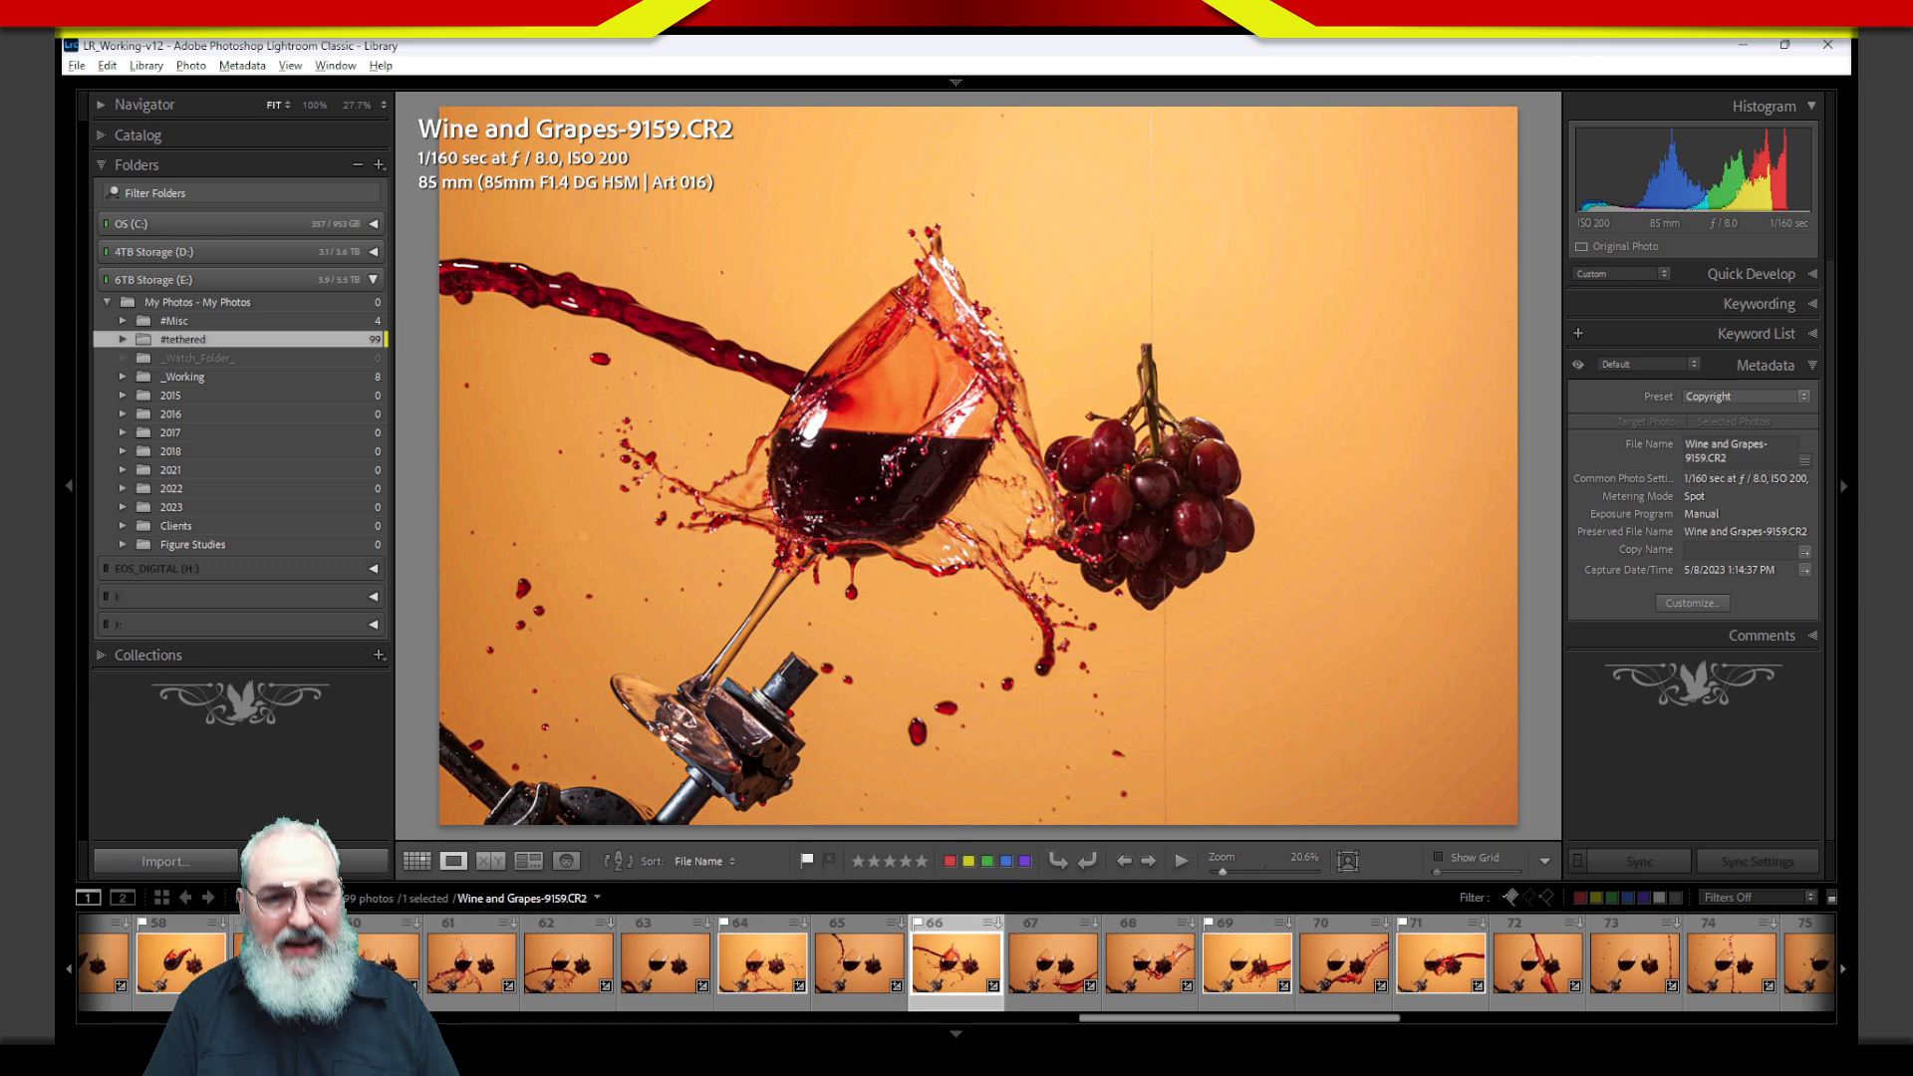
key("Right")
key("Right")
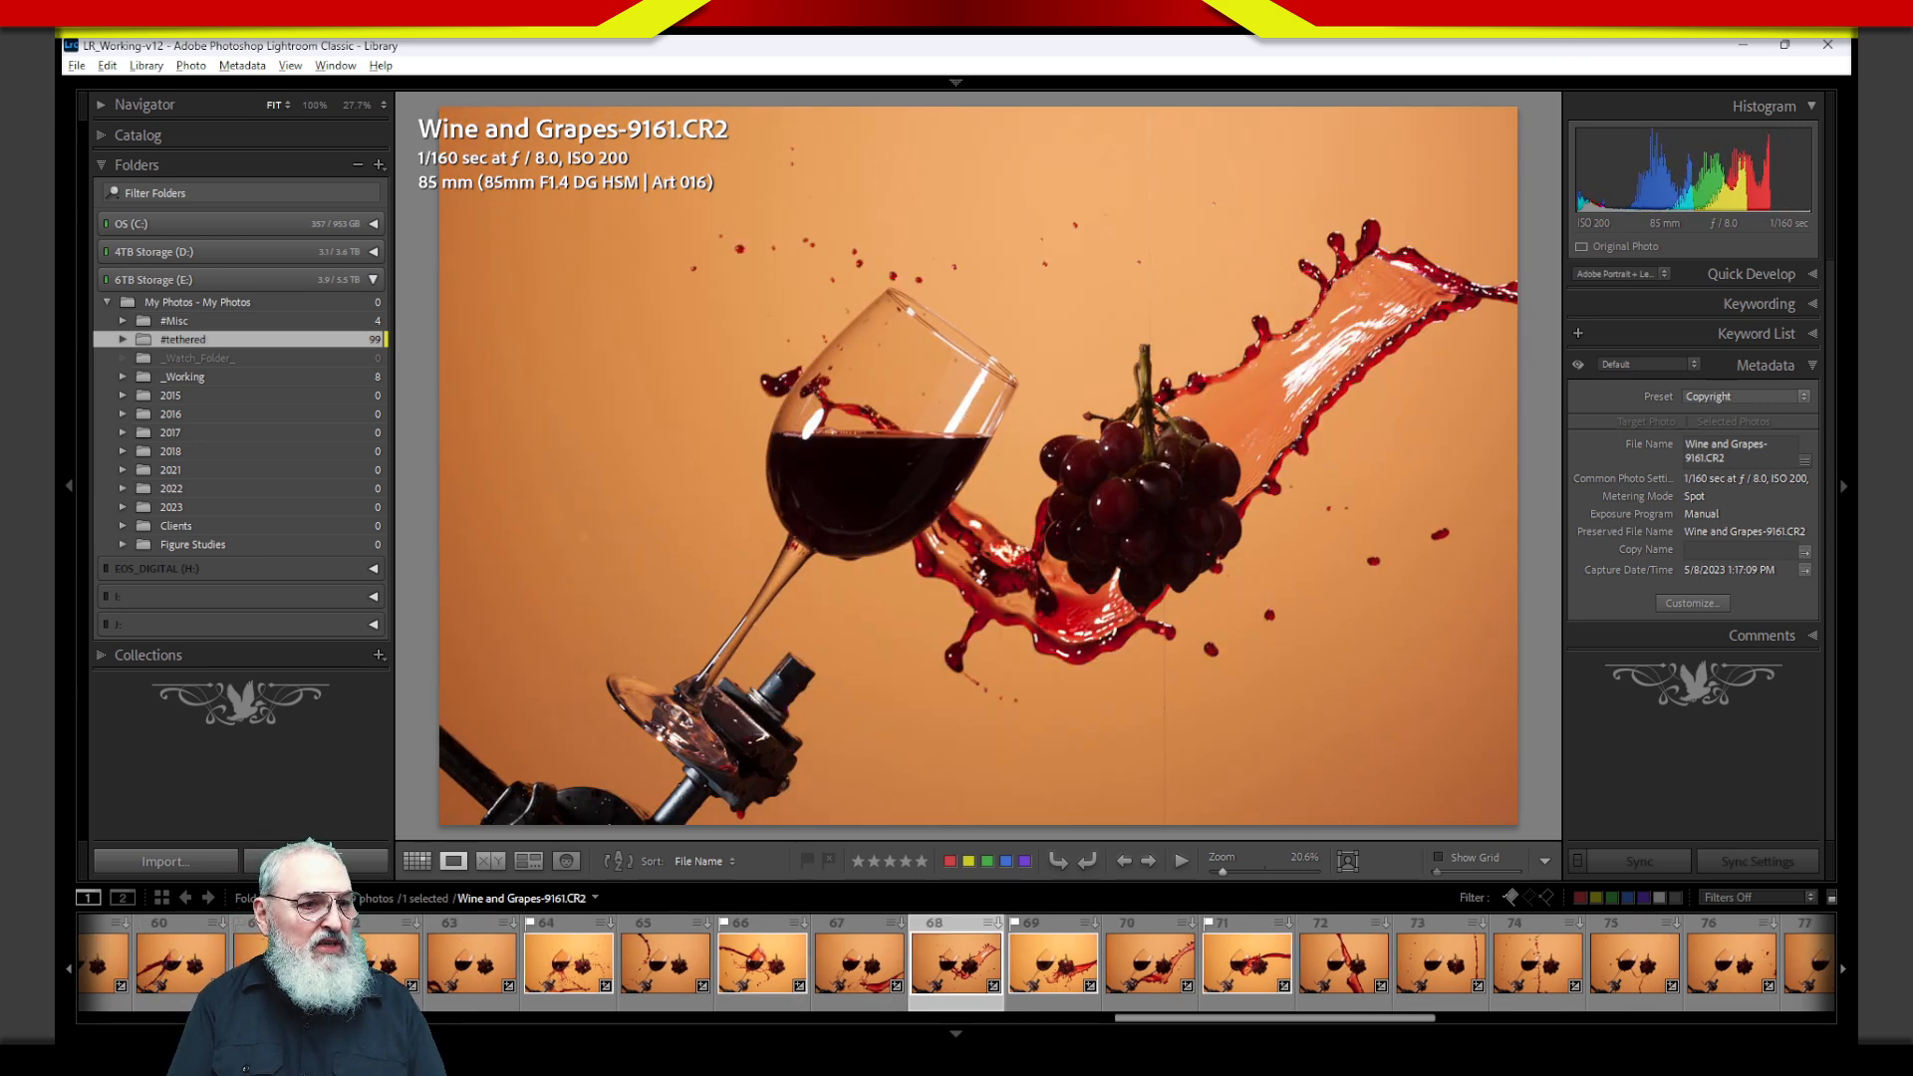
Review the wine pour captures around the grapes and glass, from Wine and Grapes-9162 through 9169.
key("Right")
key("Right")
key("Right")
key("Right")
key("Right")
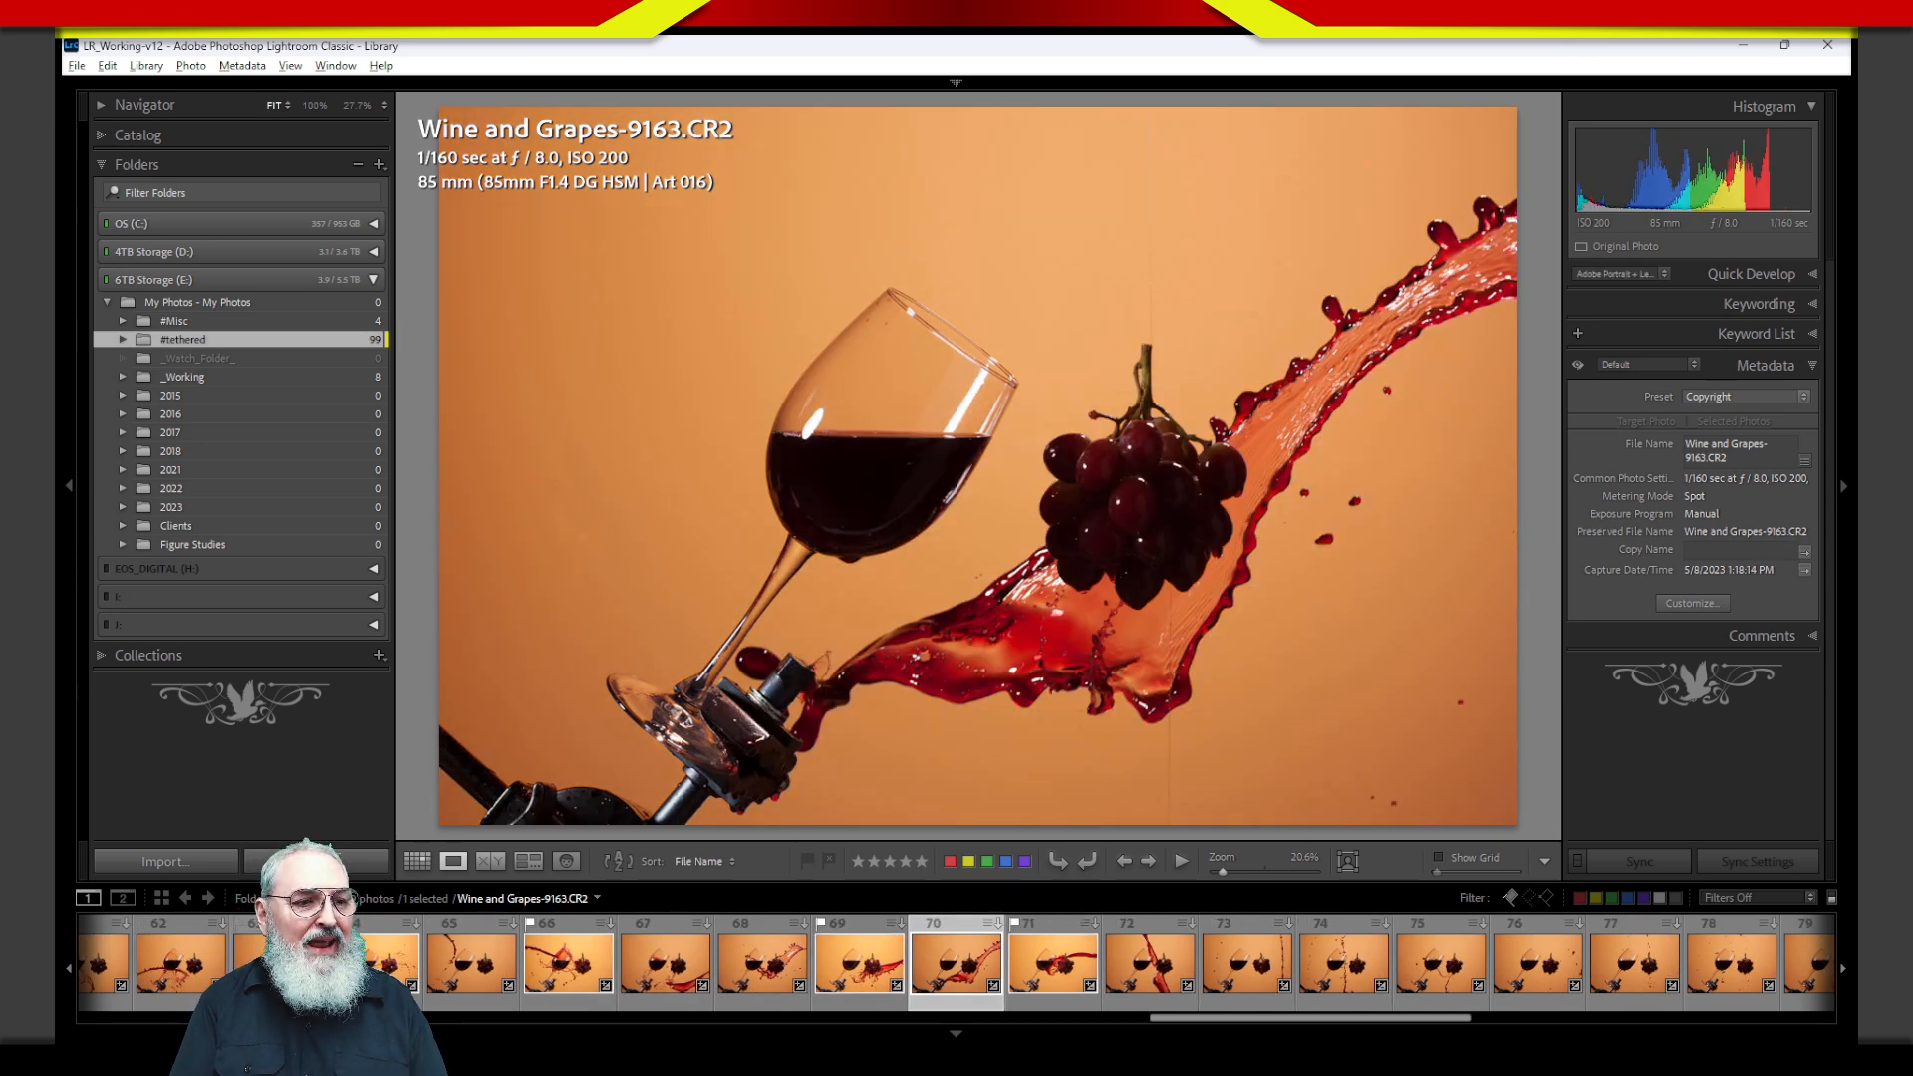
key("Right")
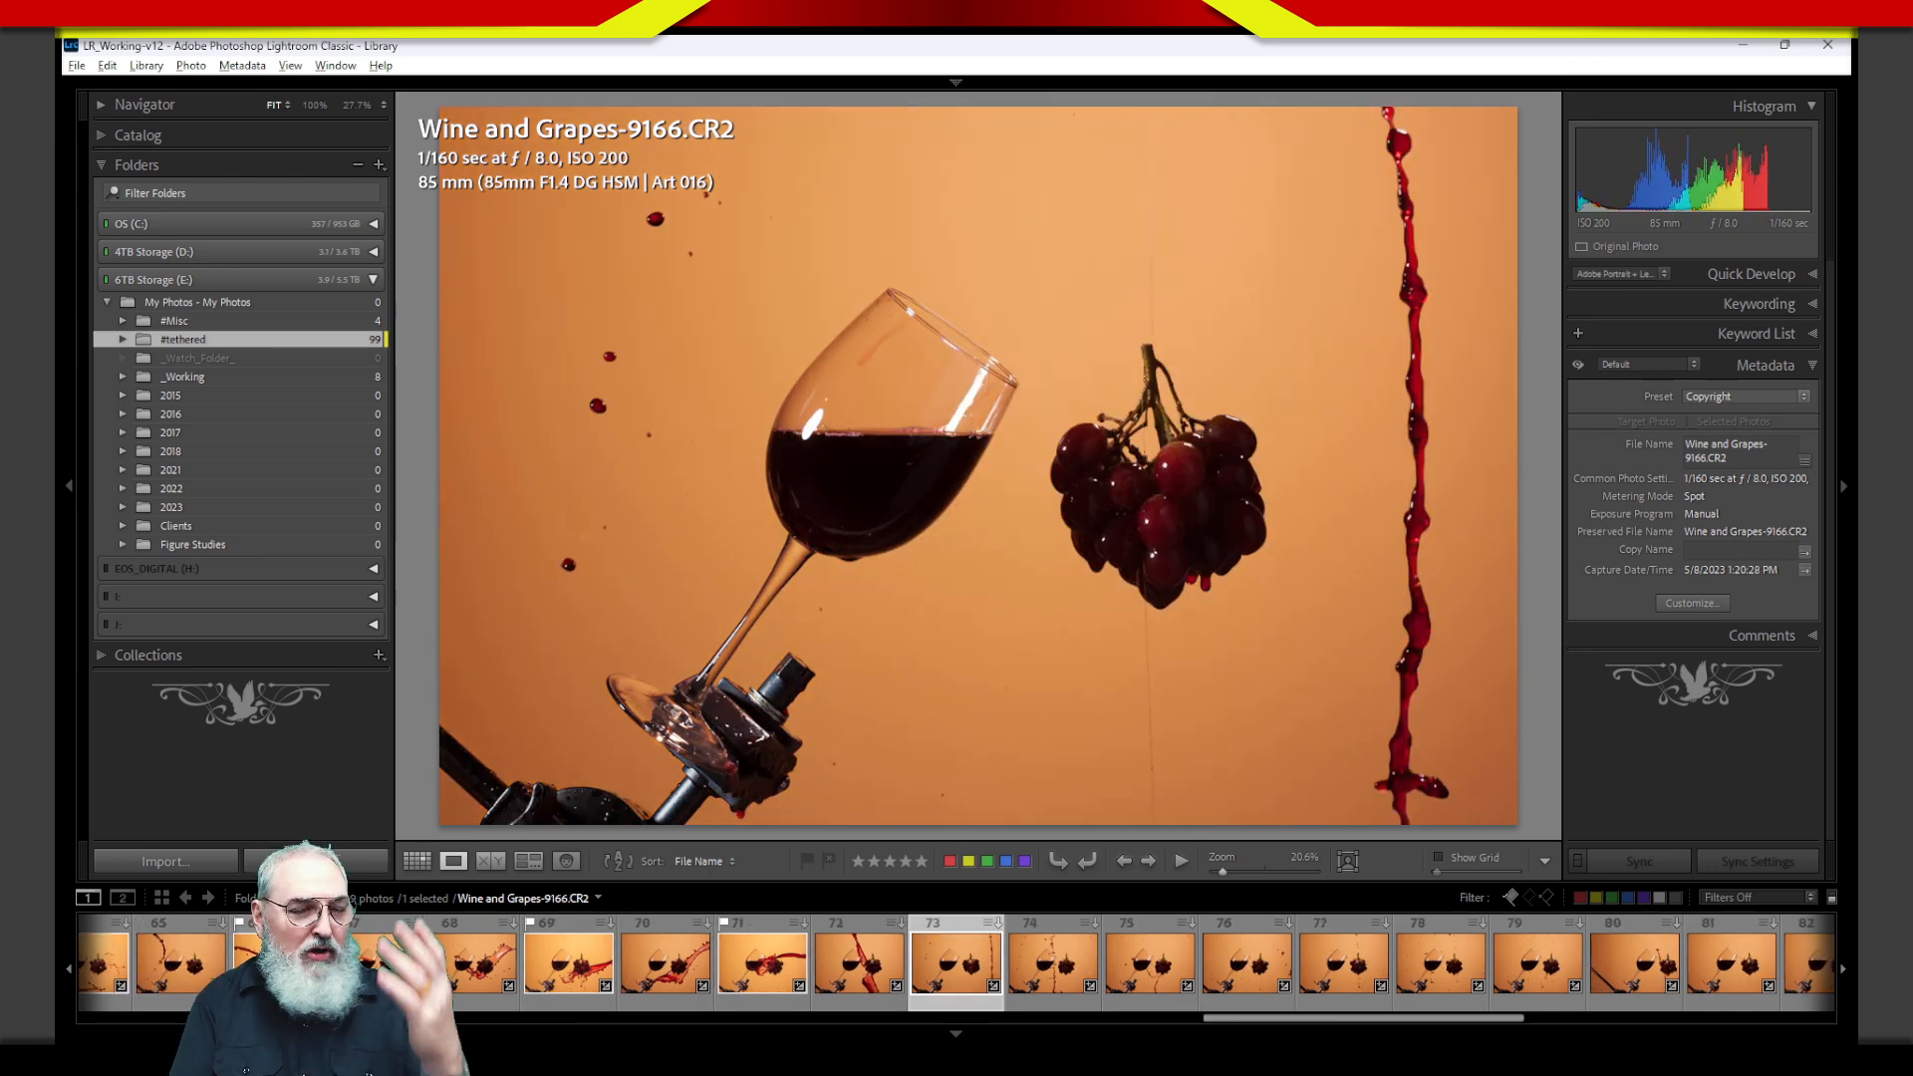
key("Right")
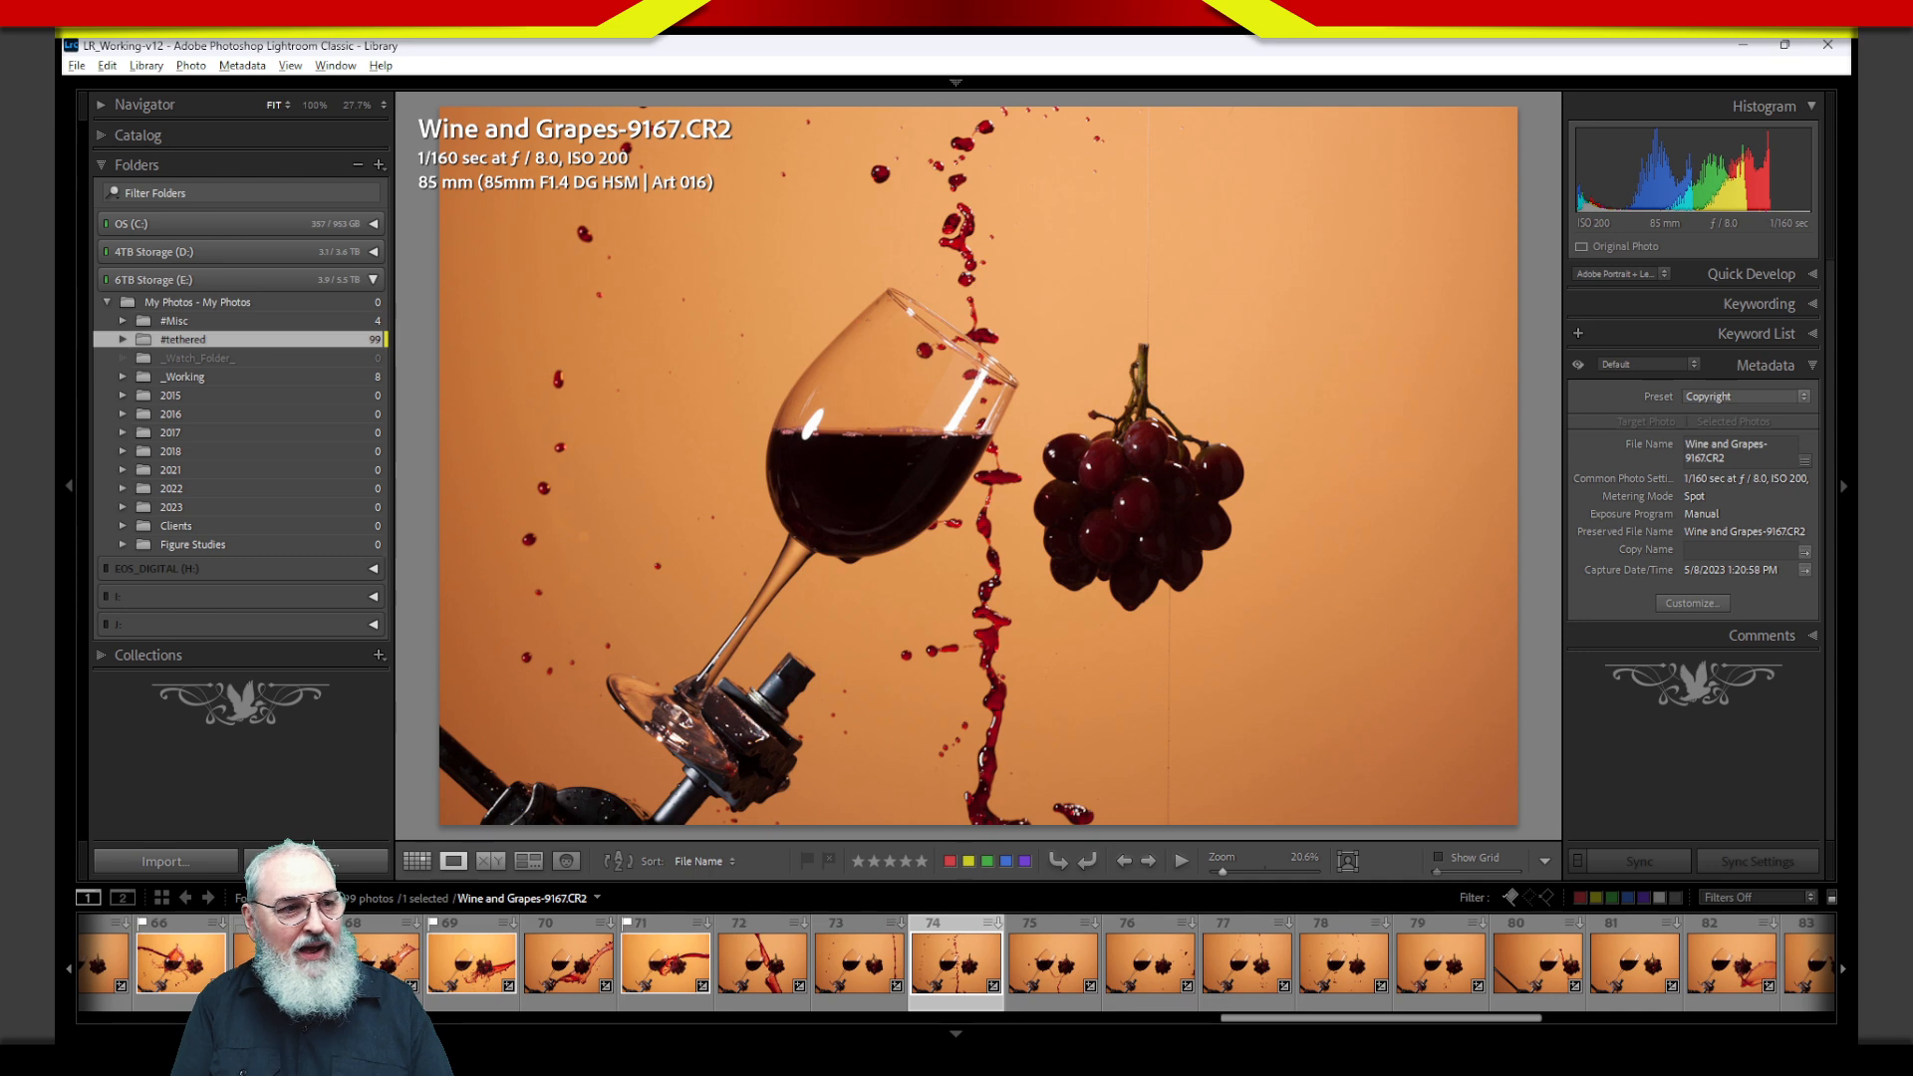
key("Right")
key("Right")
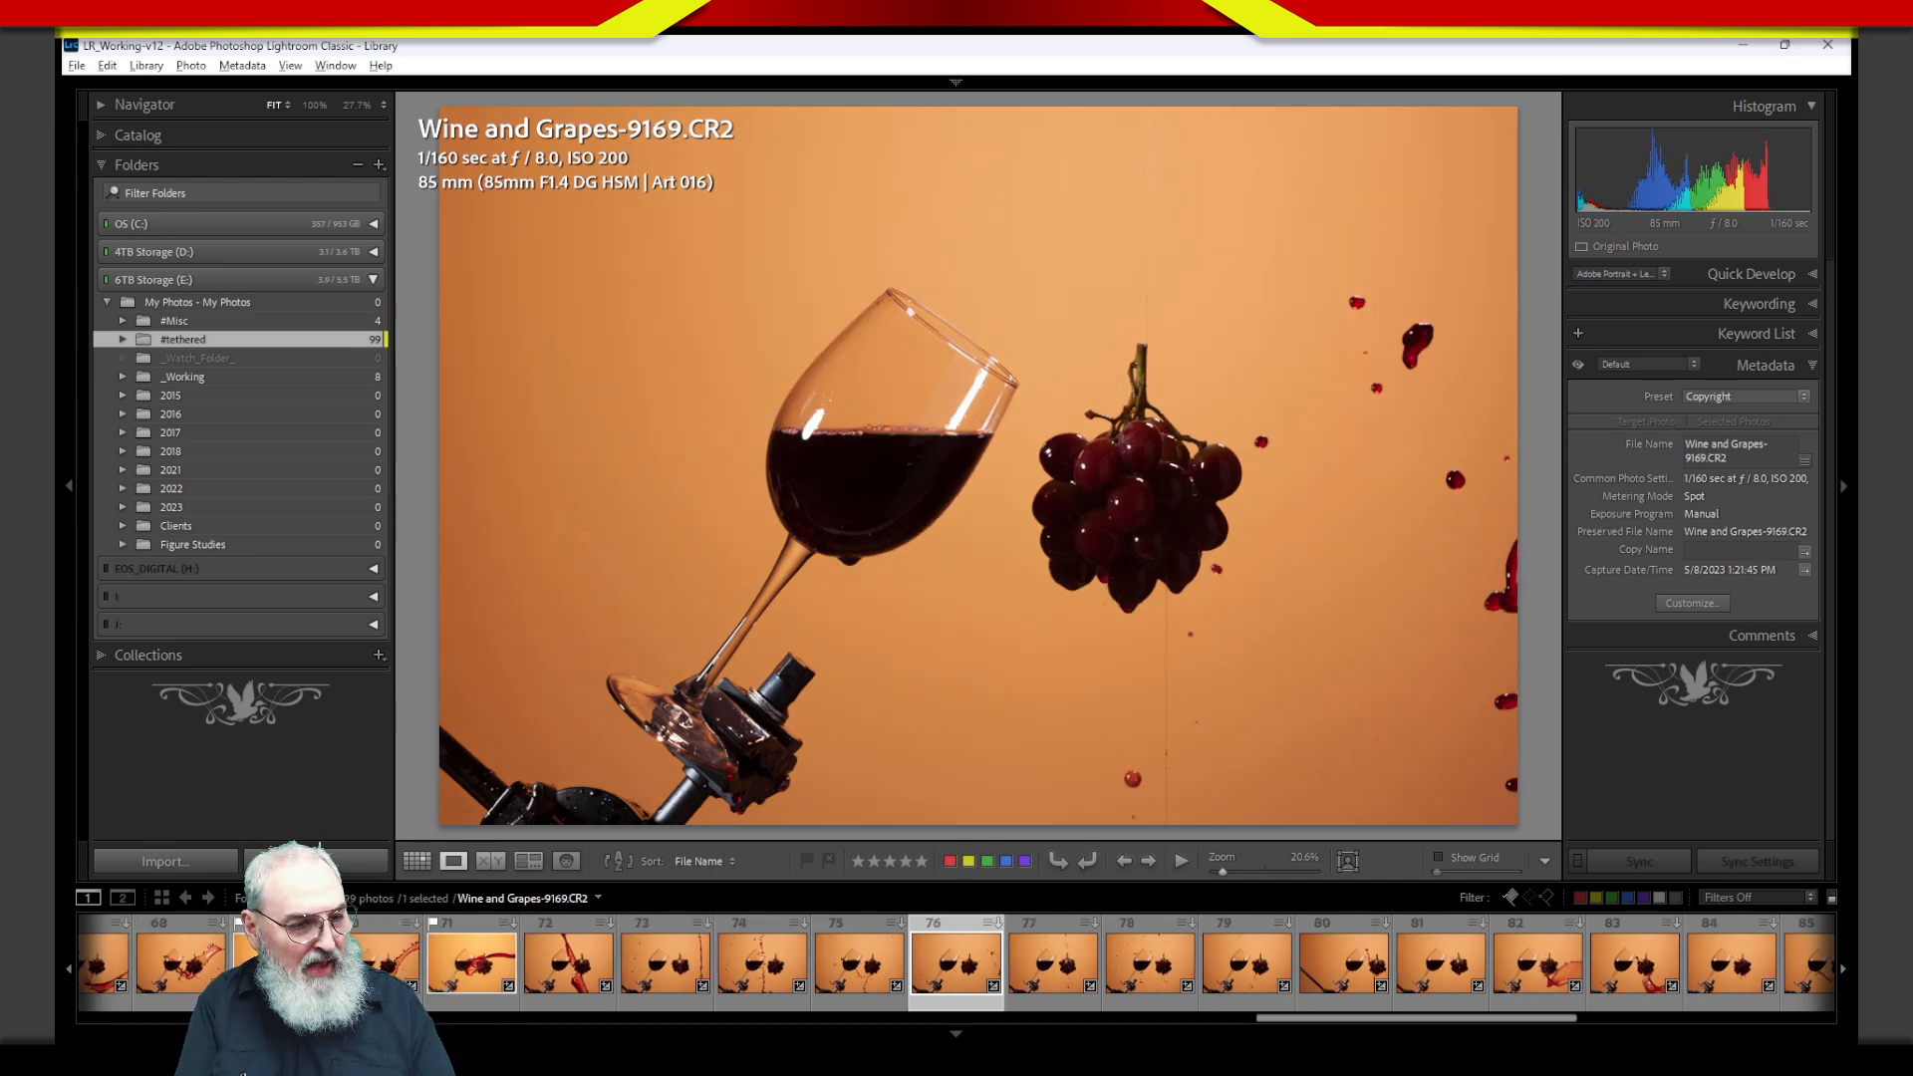
Review the wine splash captures aimed at the grapes one by one, from Wine and Grapes-9170 through 9178.
key("Right")
key("Right")
key("Right")
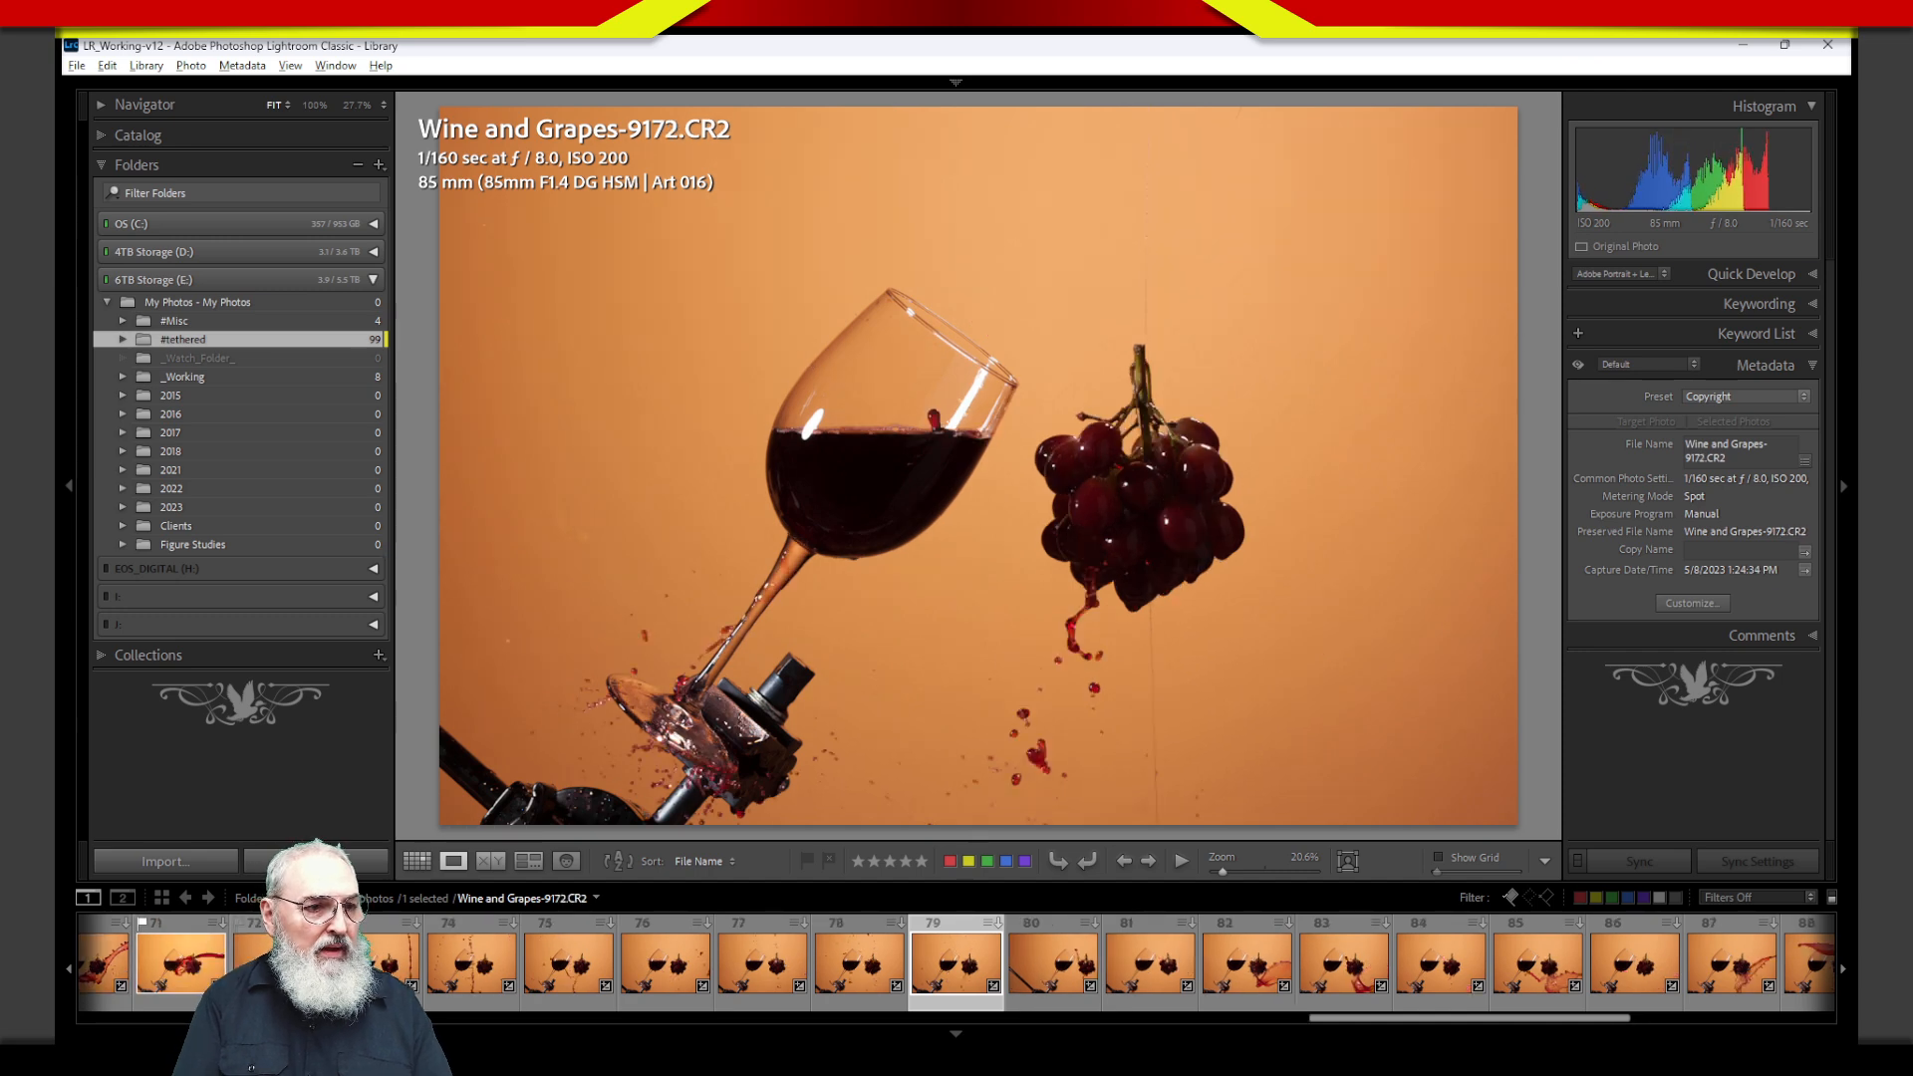
key("Right")
key("Right")
key("Right")
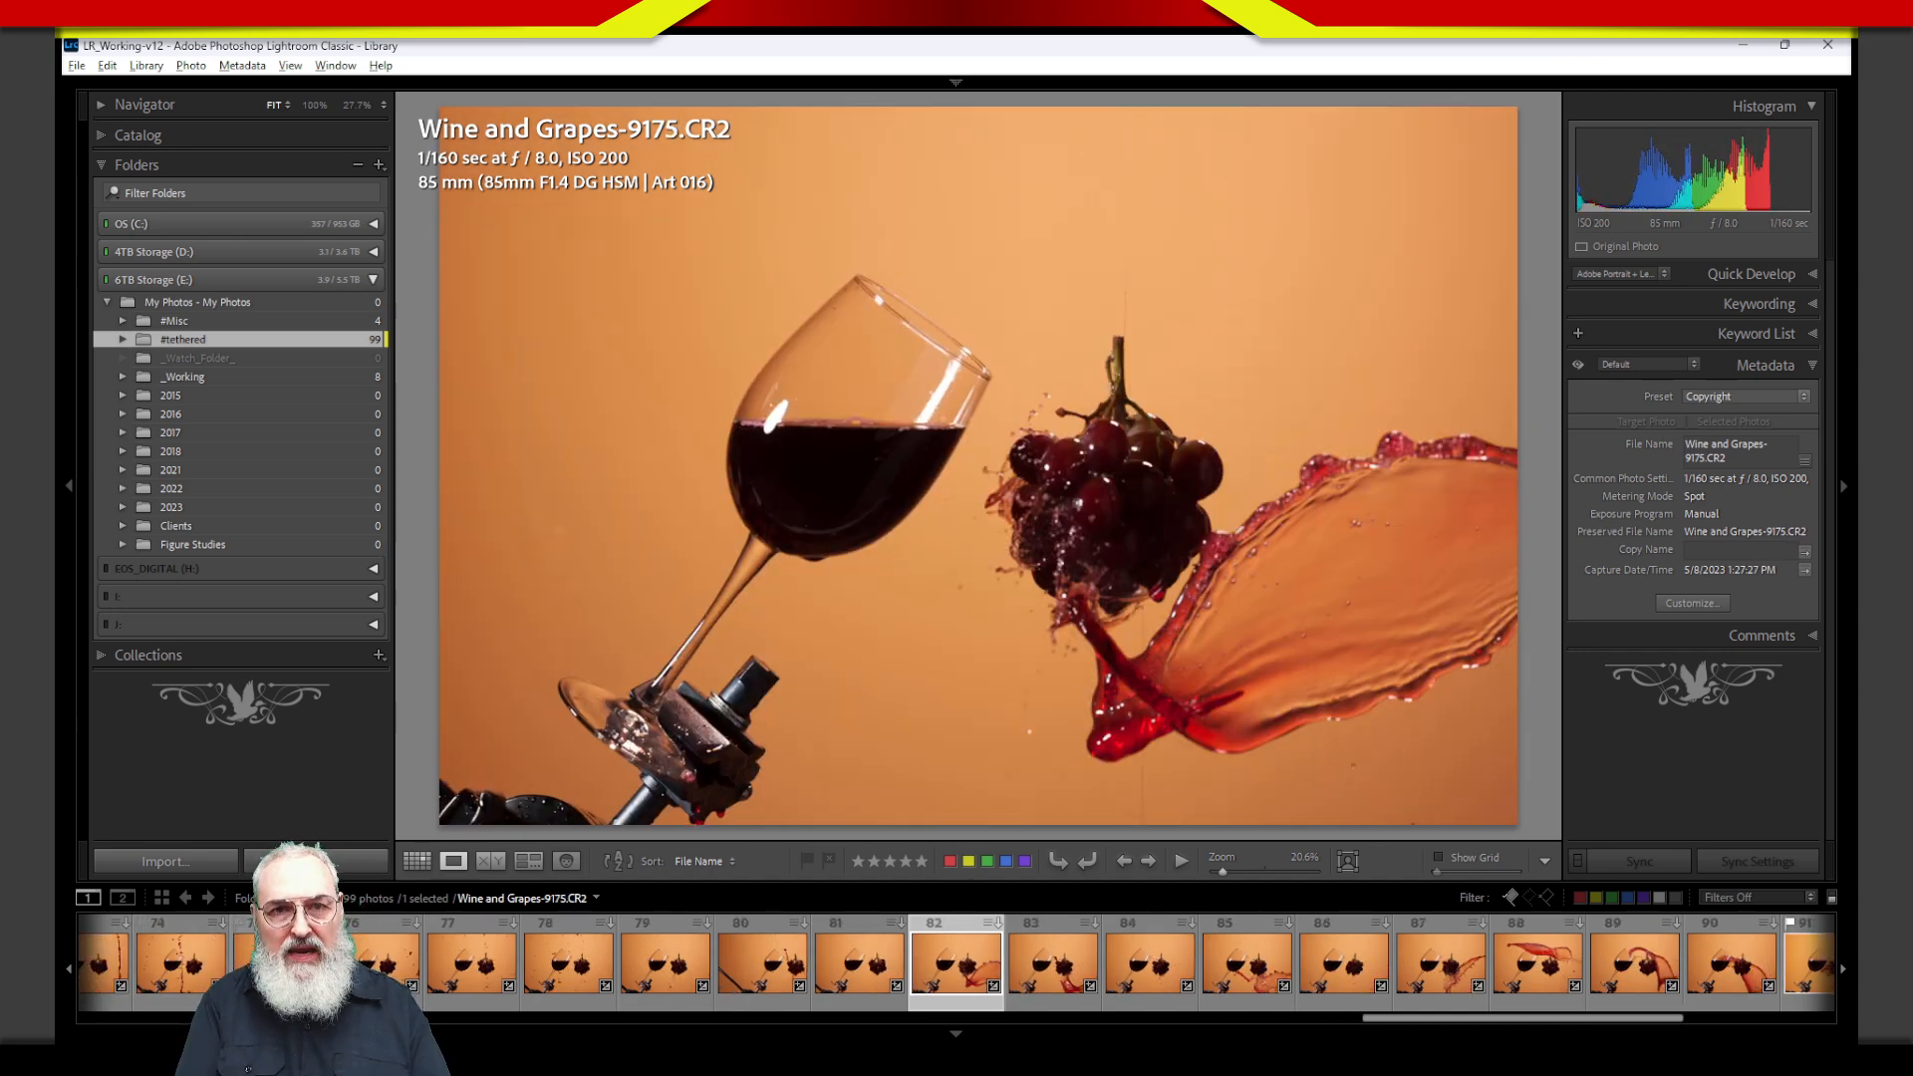
key("Right")
key("Right")
key("Right")
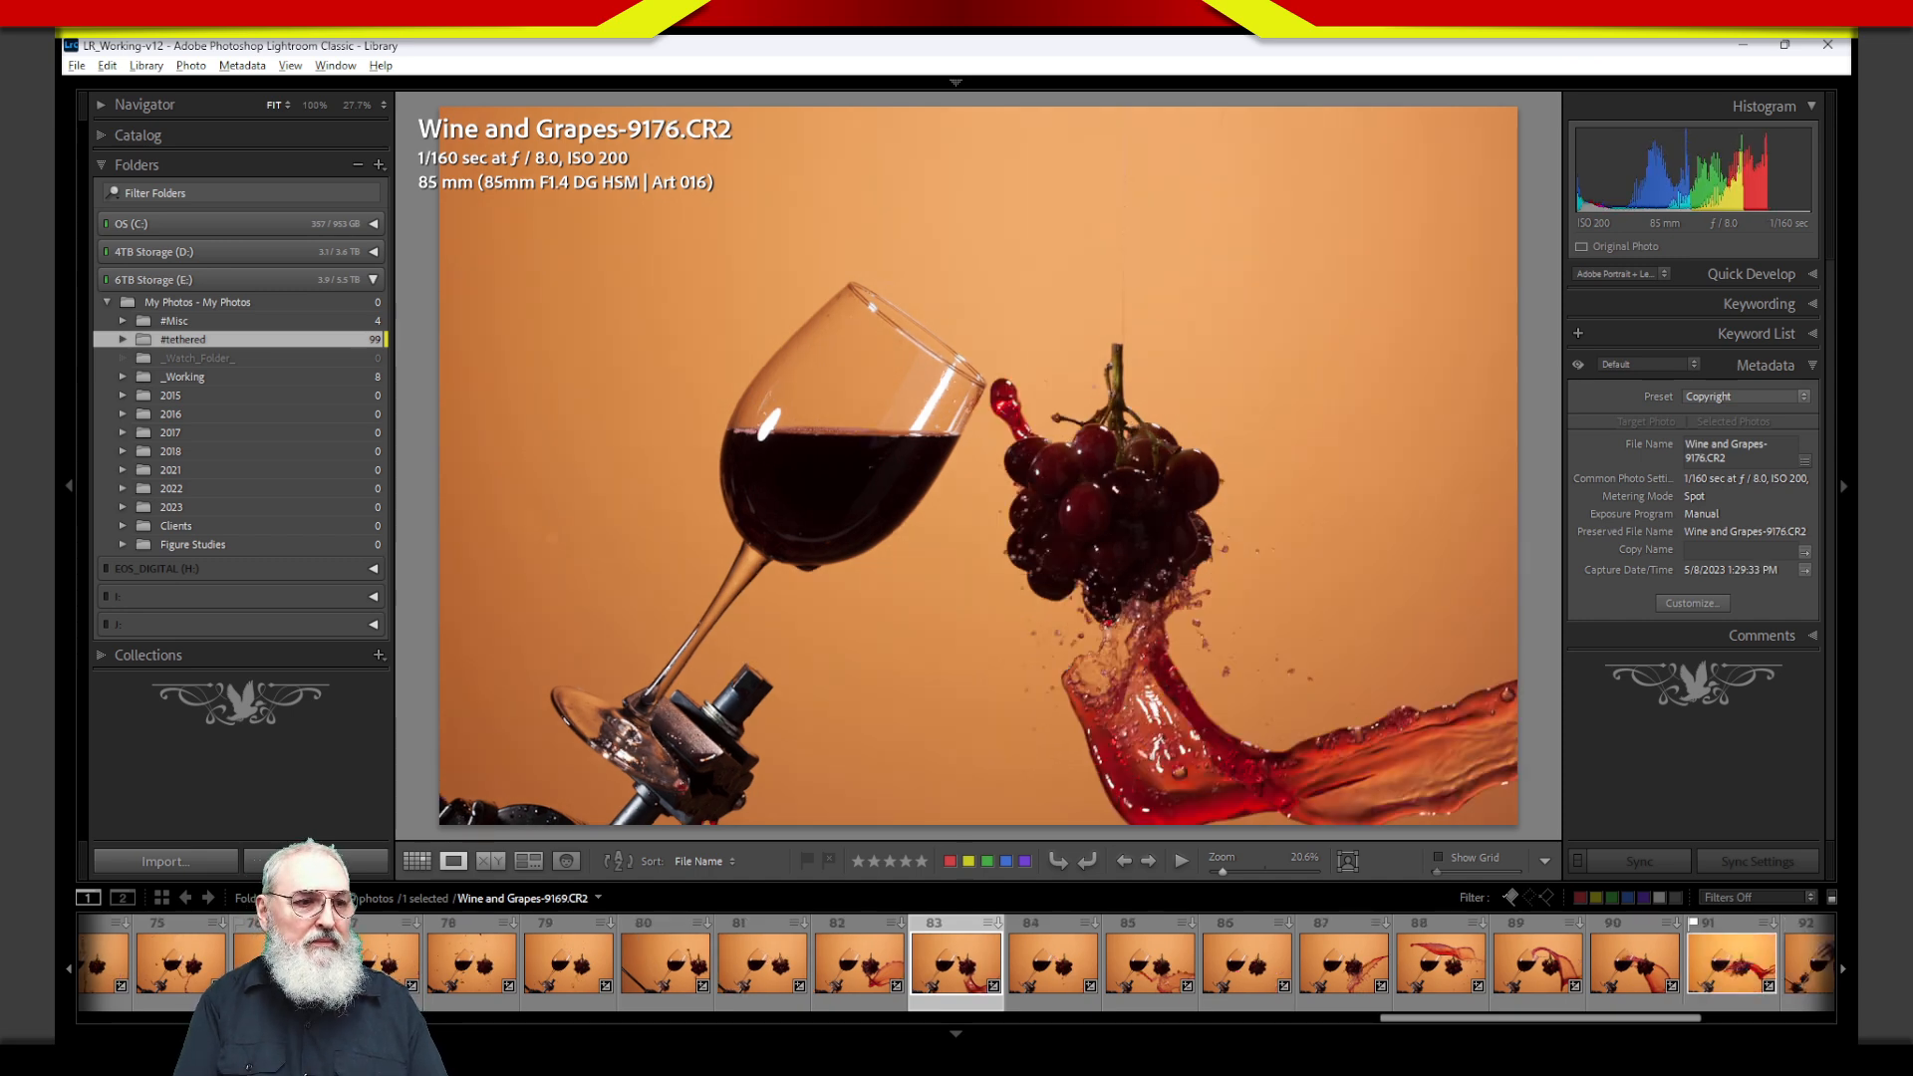
key("Right")
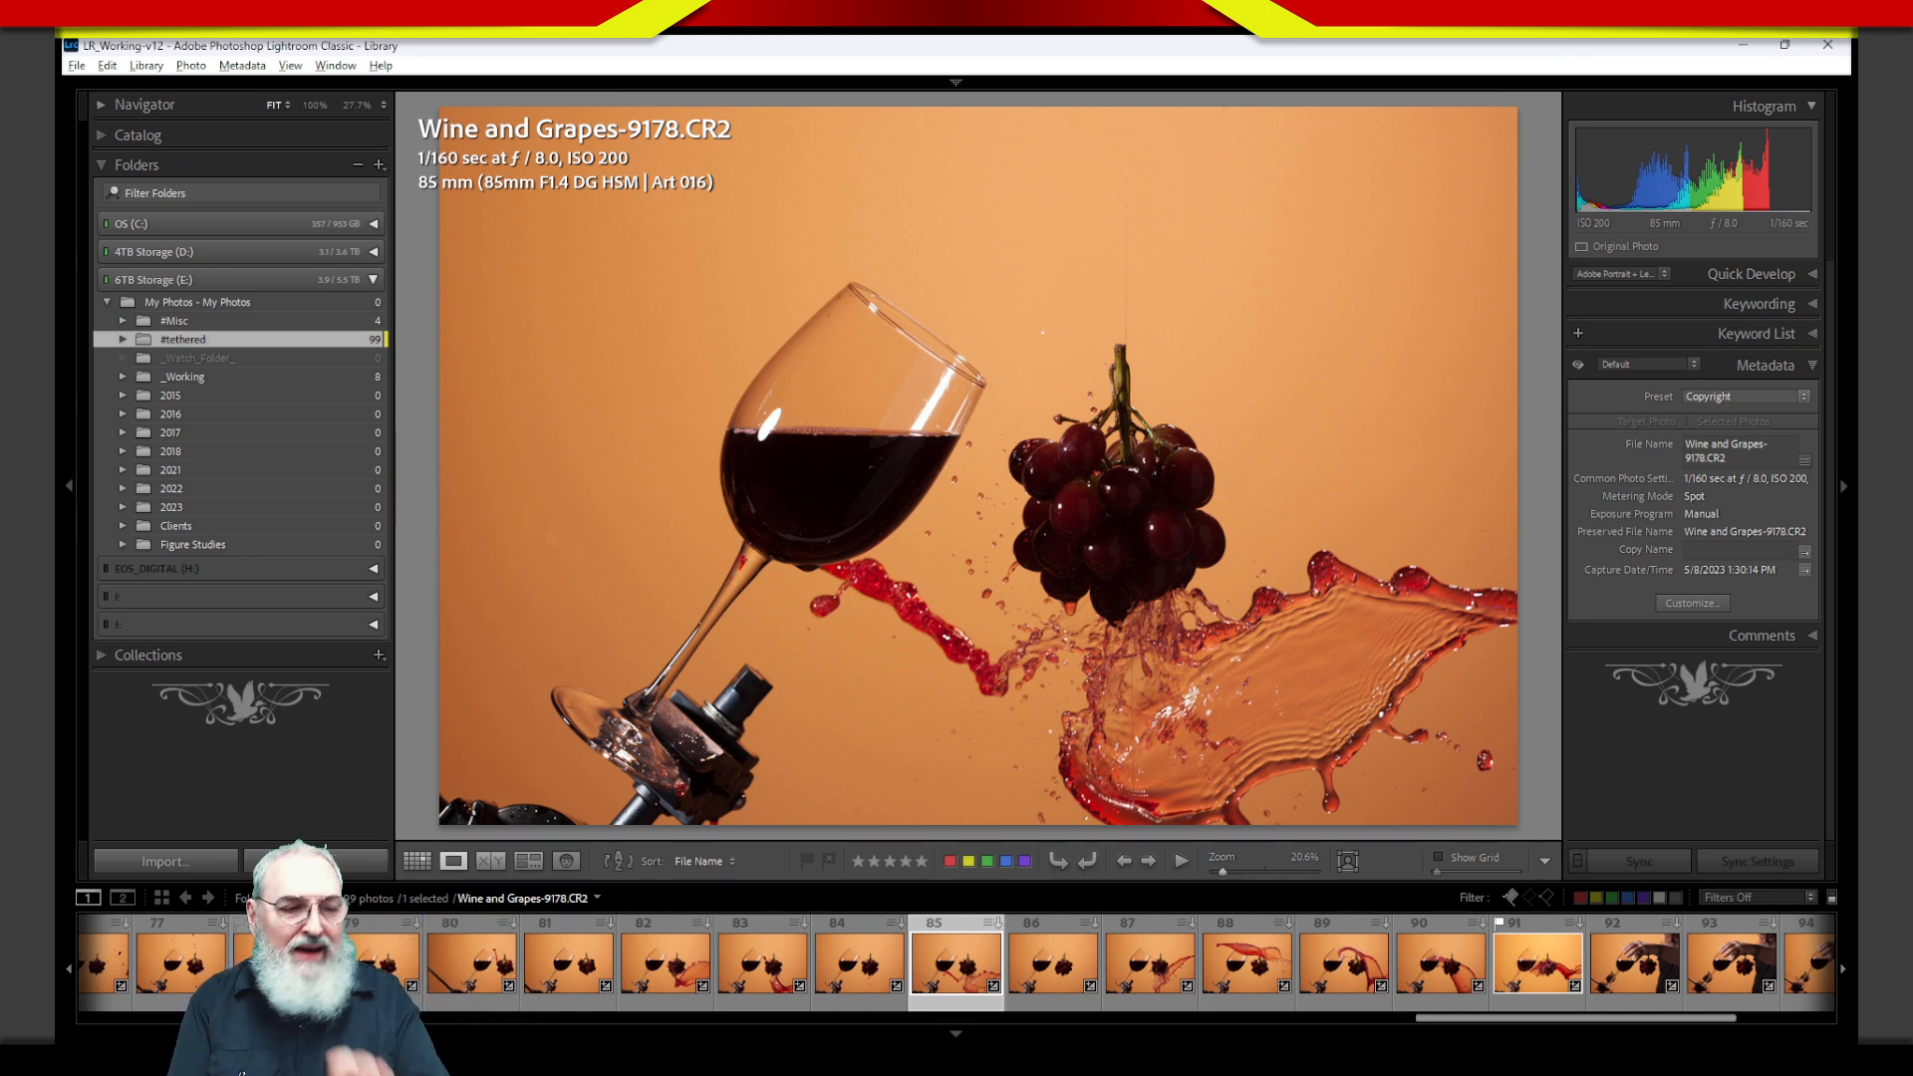
Examine the last wine splash captures across the grapes, from Wine and Grapes-9179 through 9184.
key("Right")
key("Right")
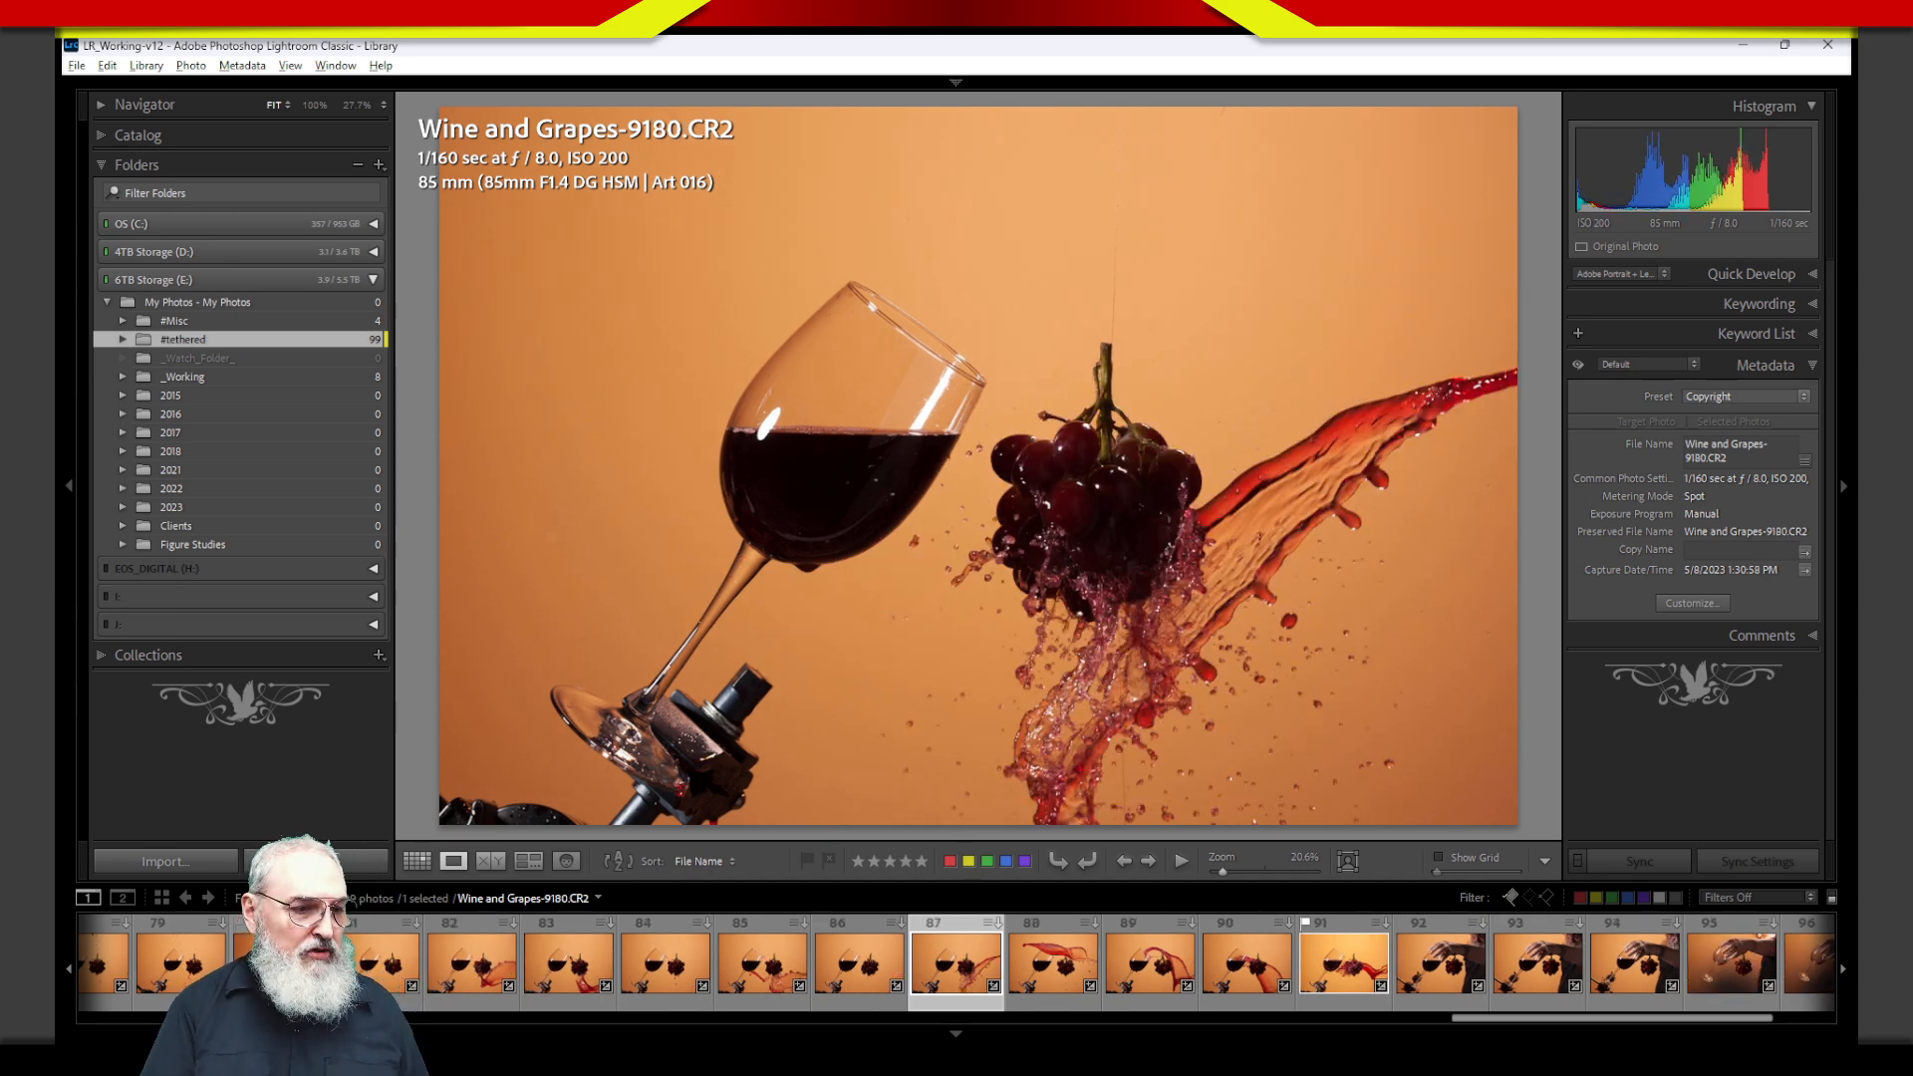
key("Right")
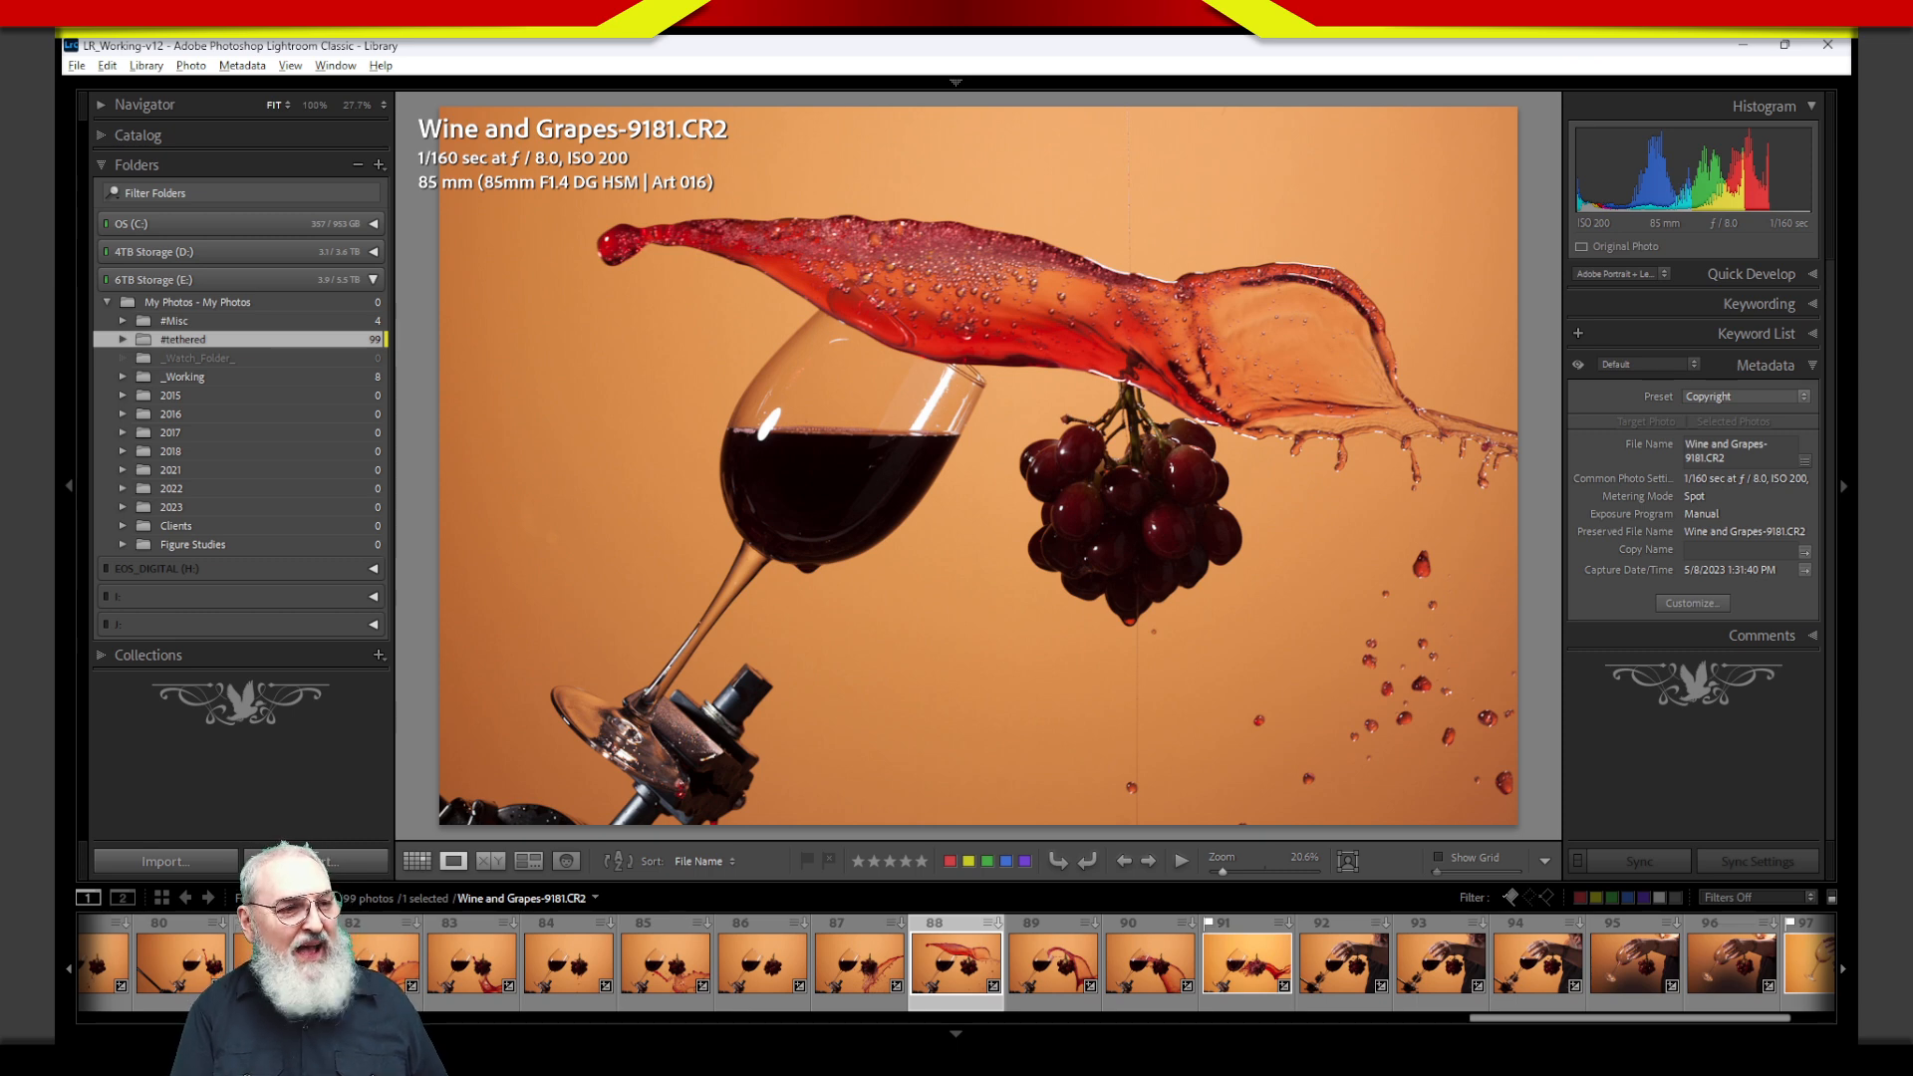
key("Right")
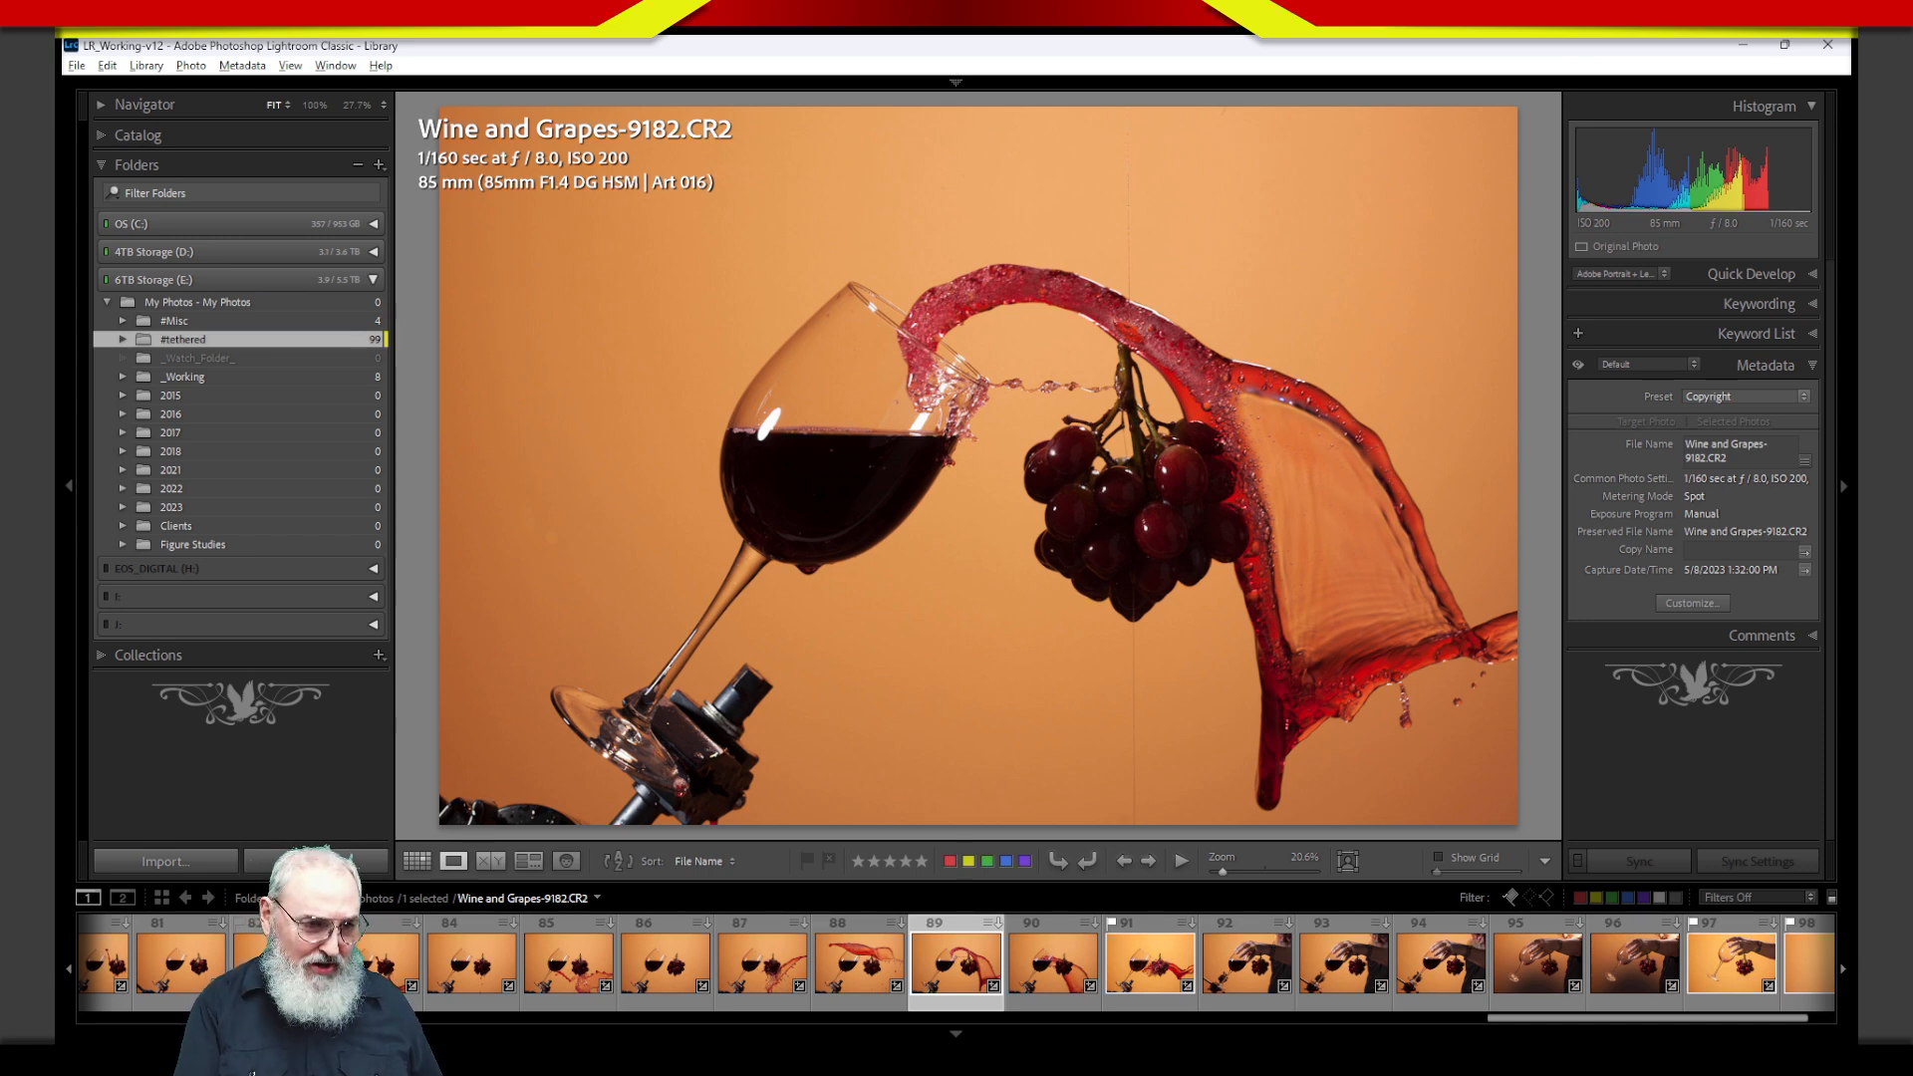
key("Right")
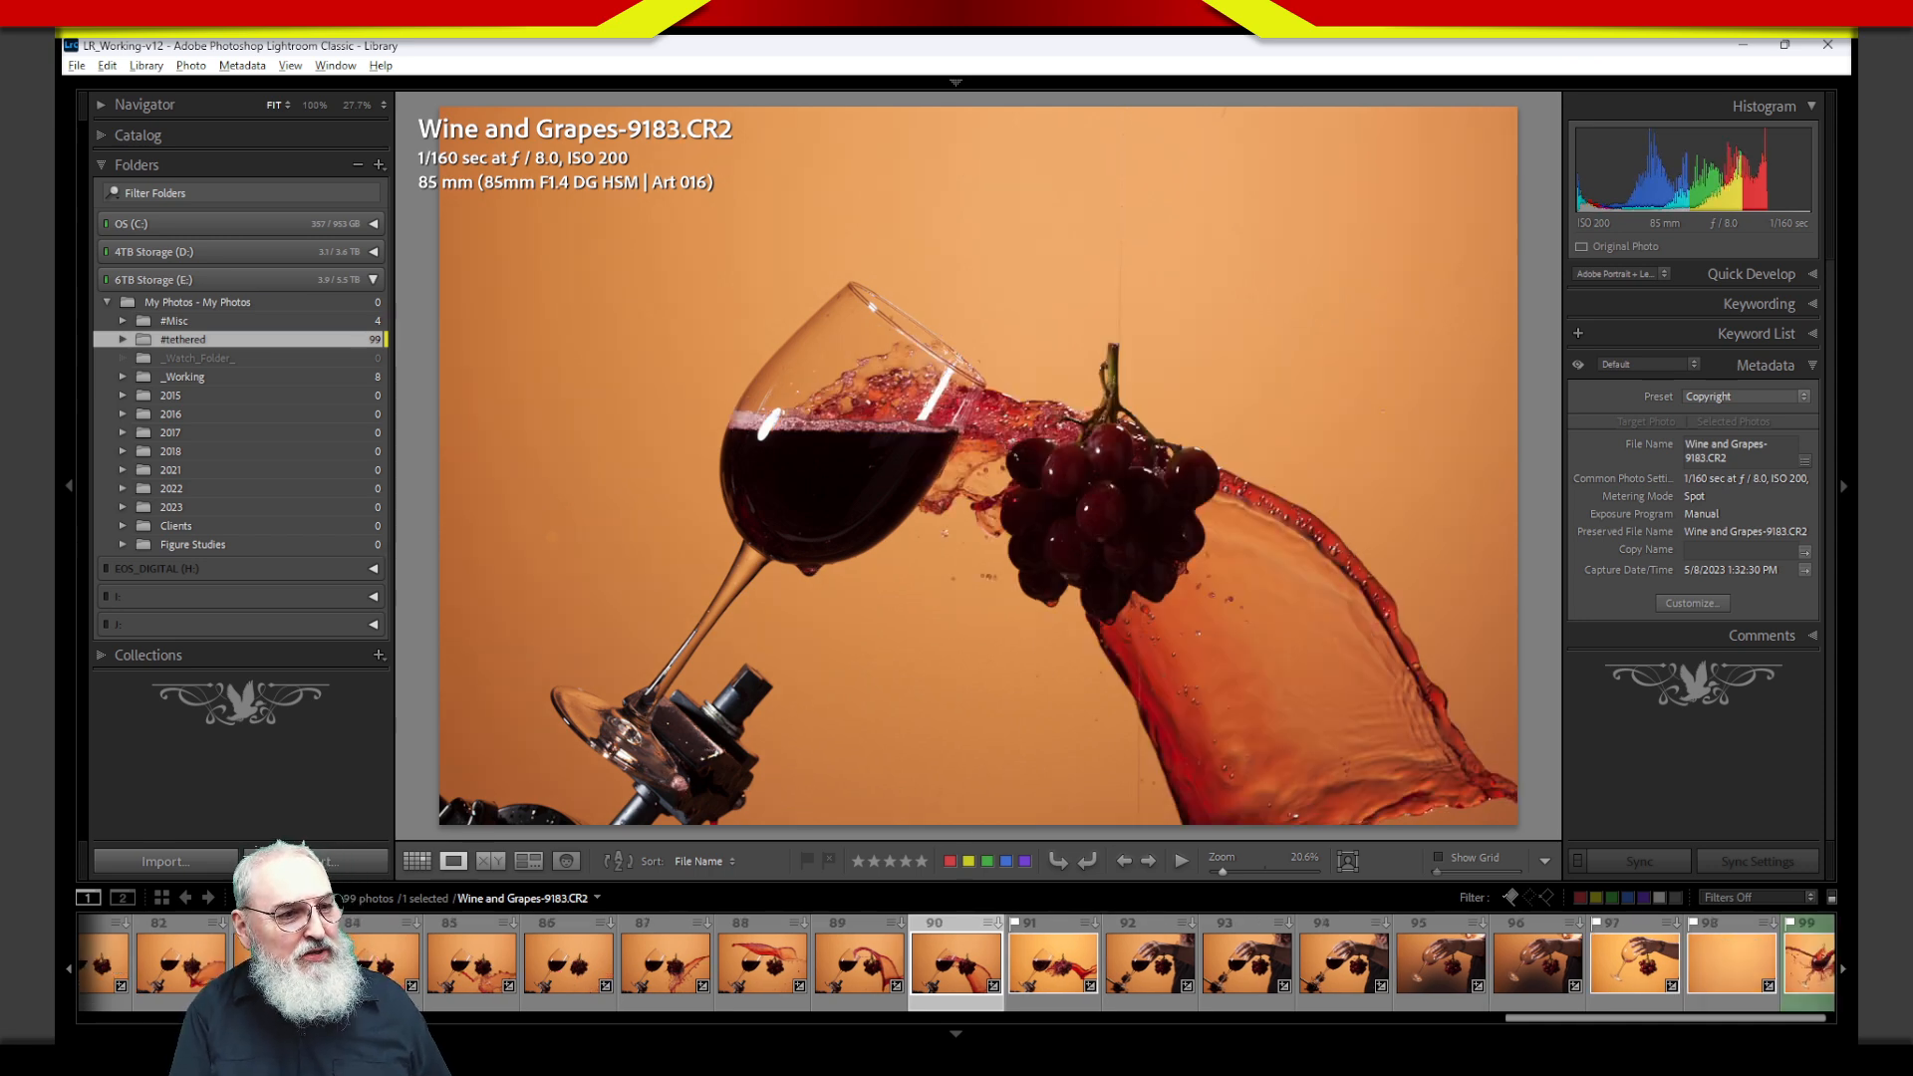
key("Right")
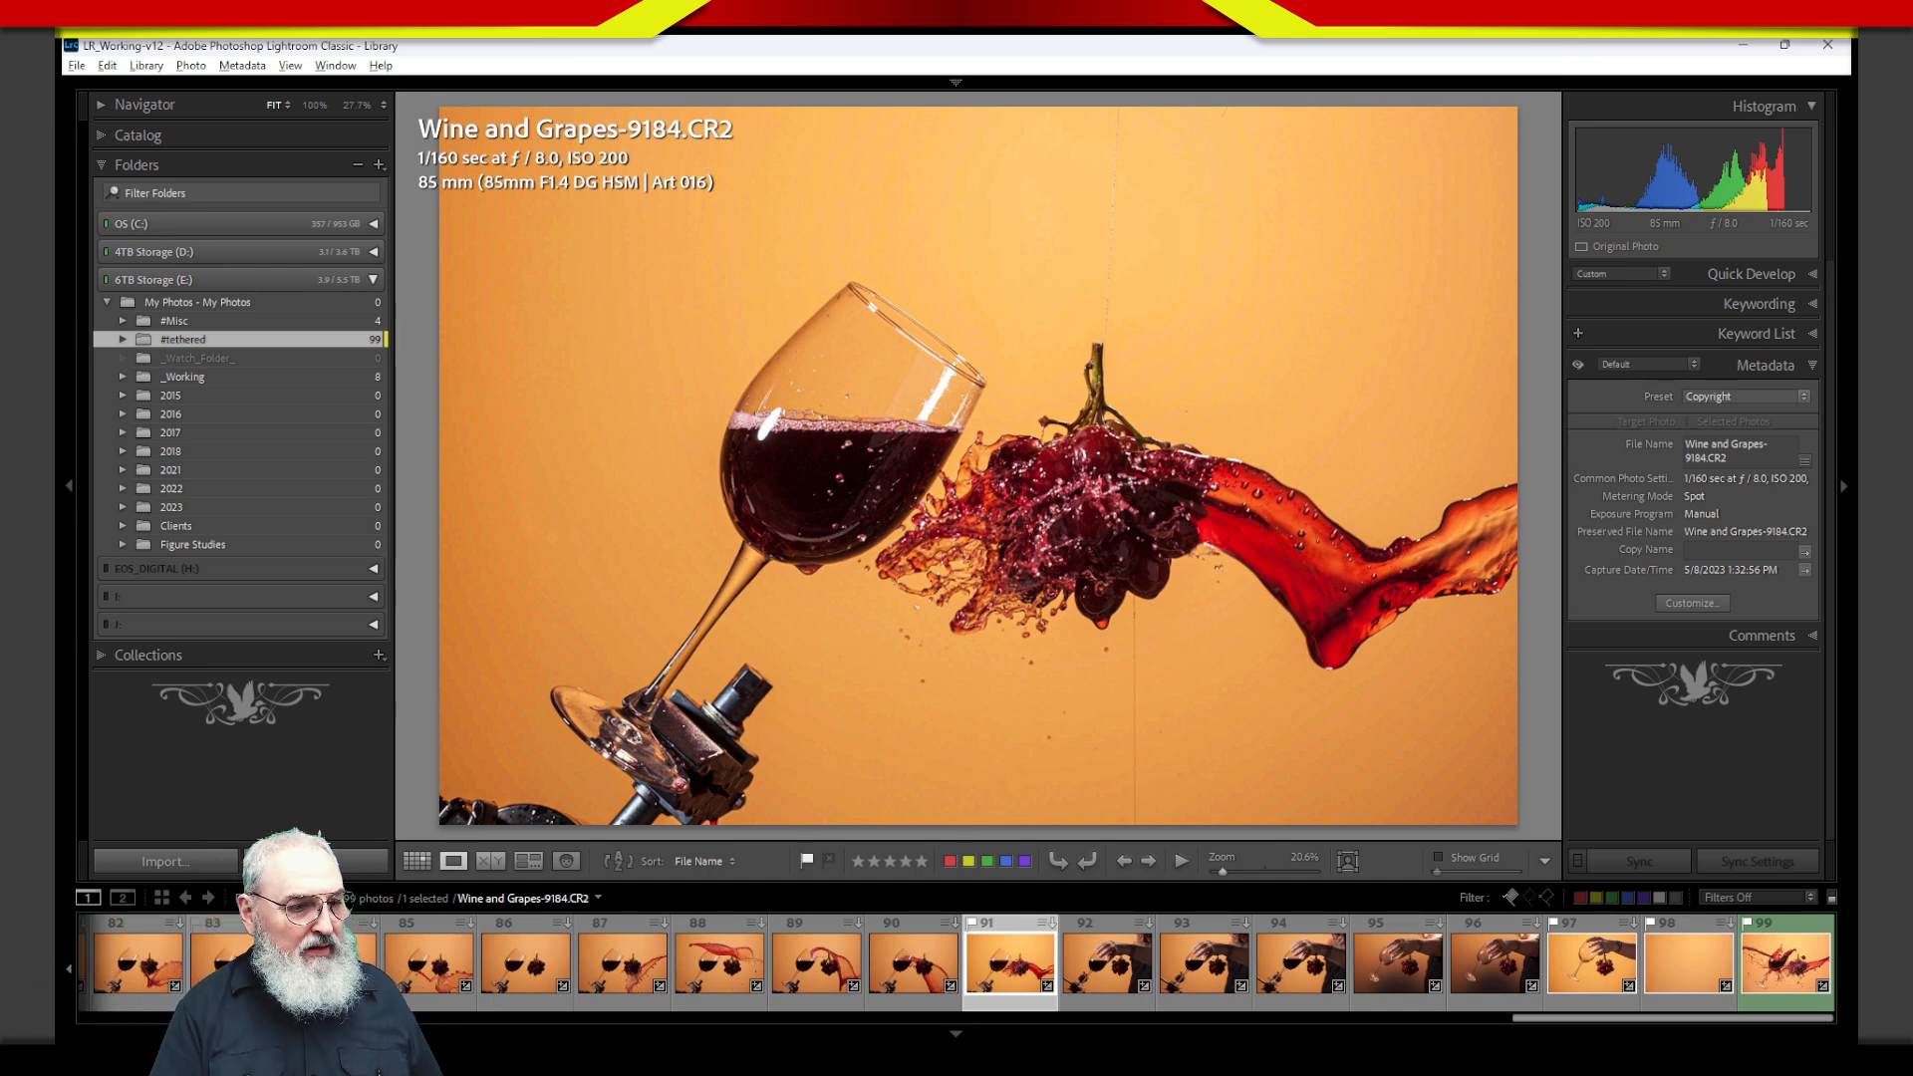
Examine the hand-held glass captures from Wine and Grapes-9185 through 9190 and the empty background frame 9199.
key("Right")
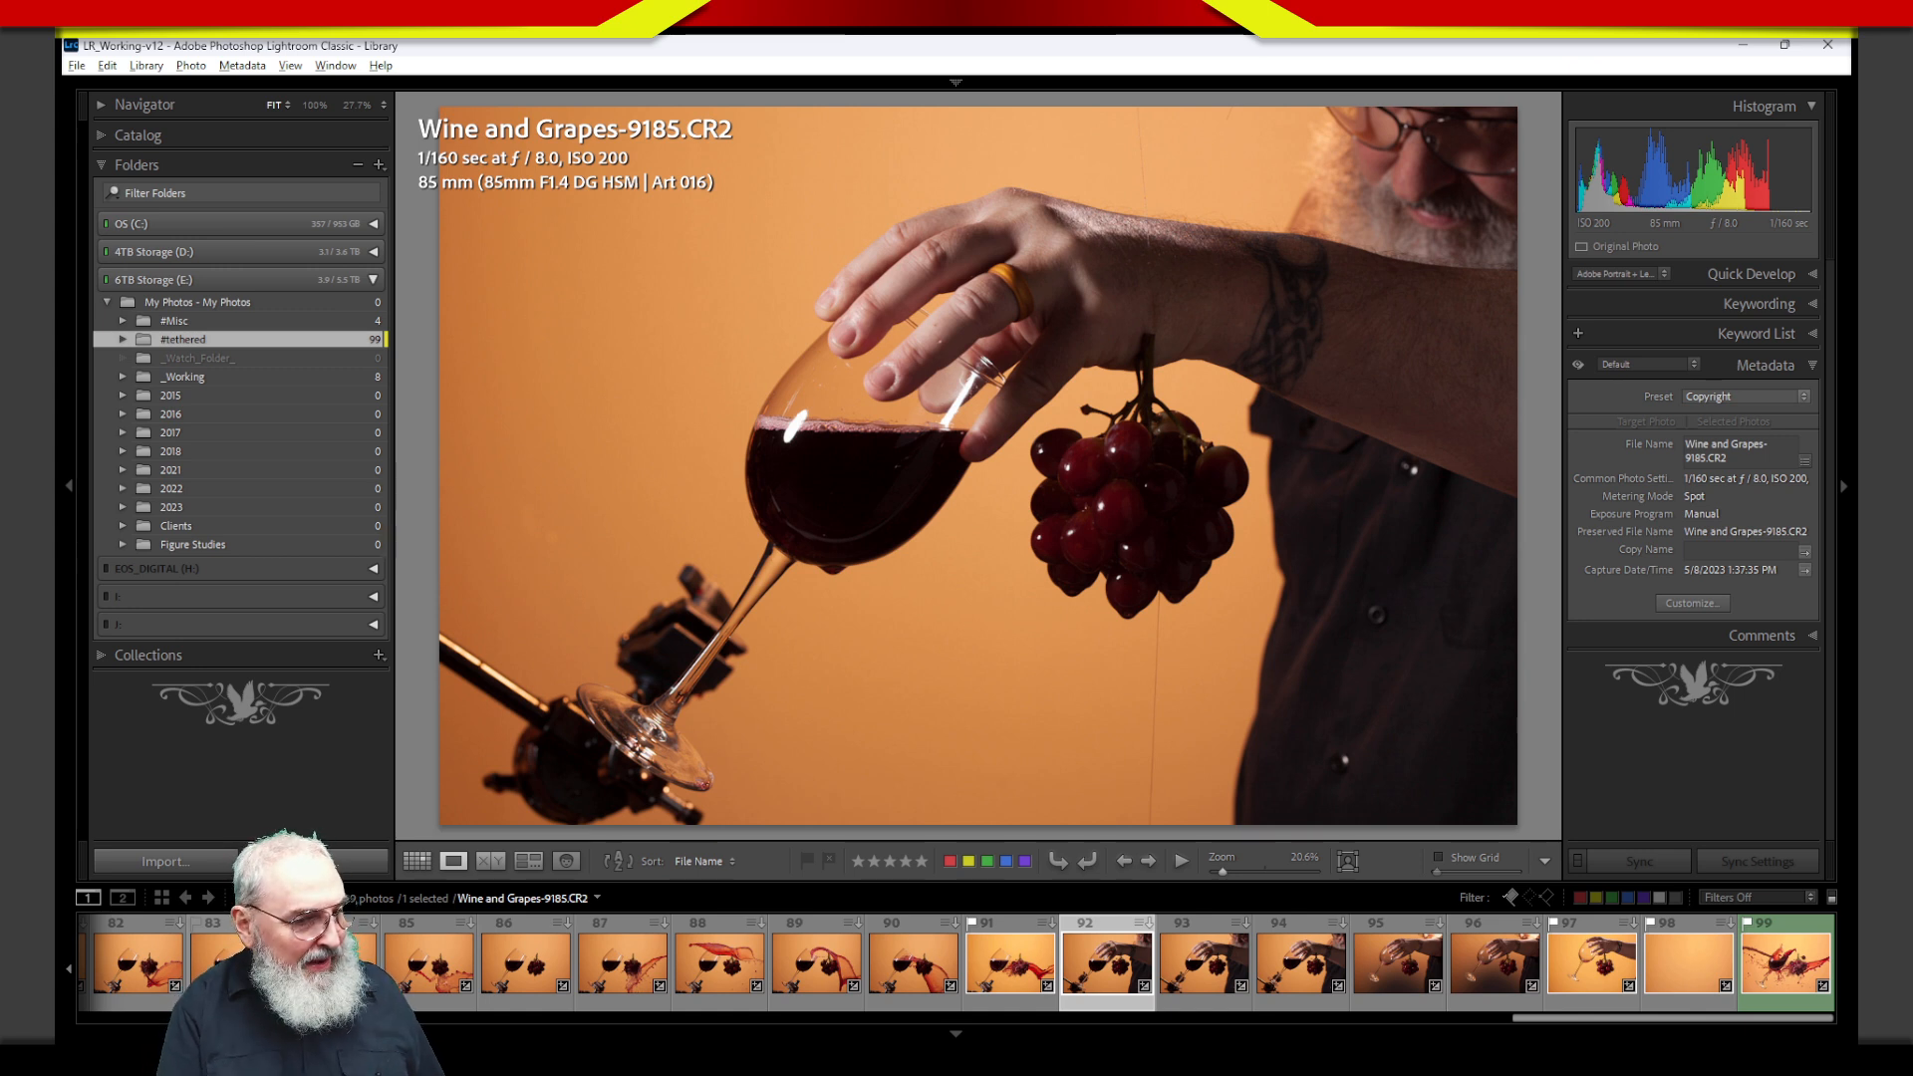
key("Right")
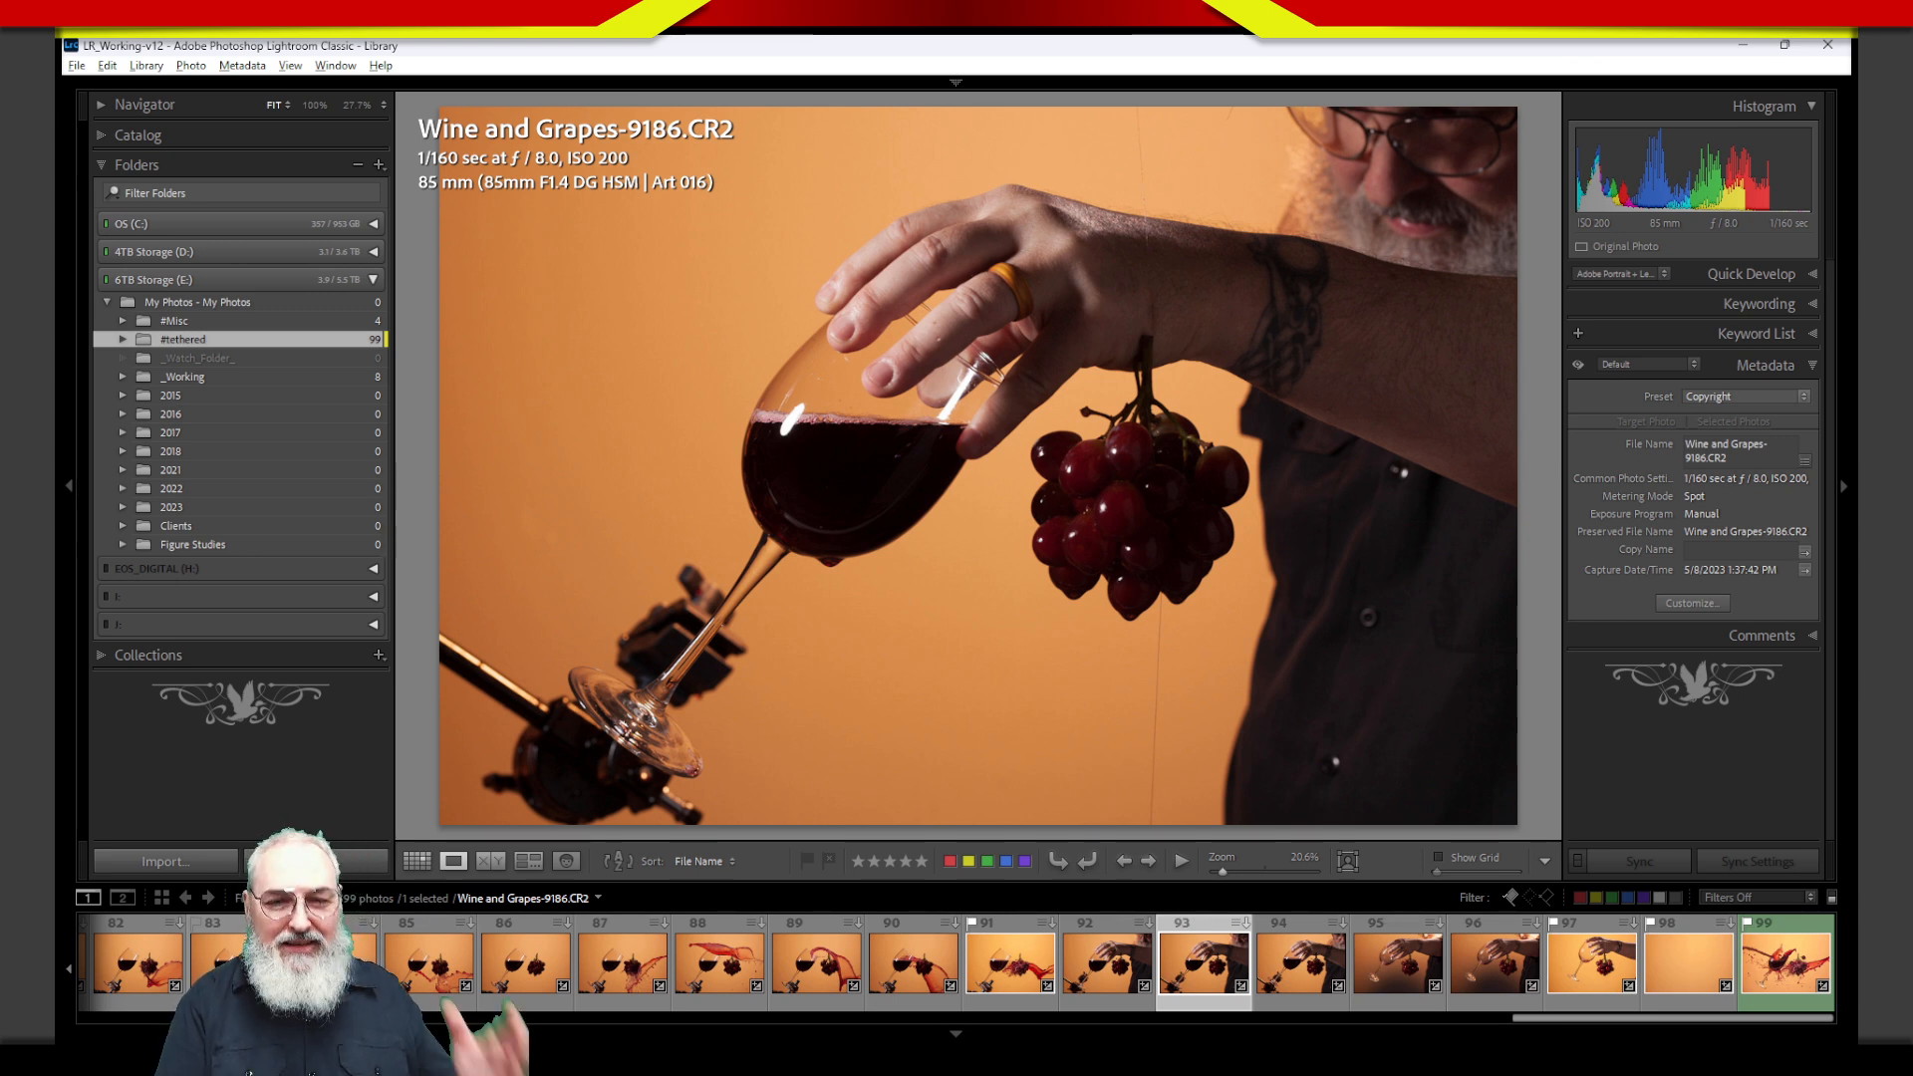
key("Right")
key("Right")
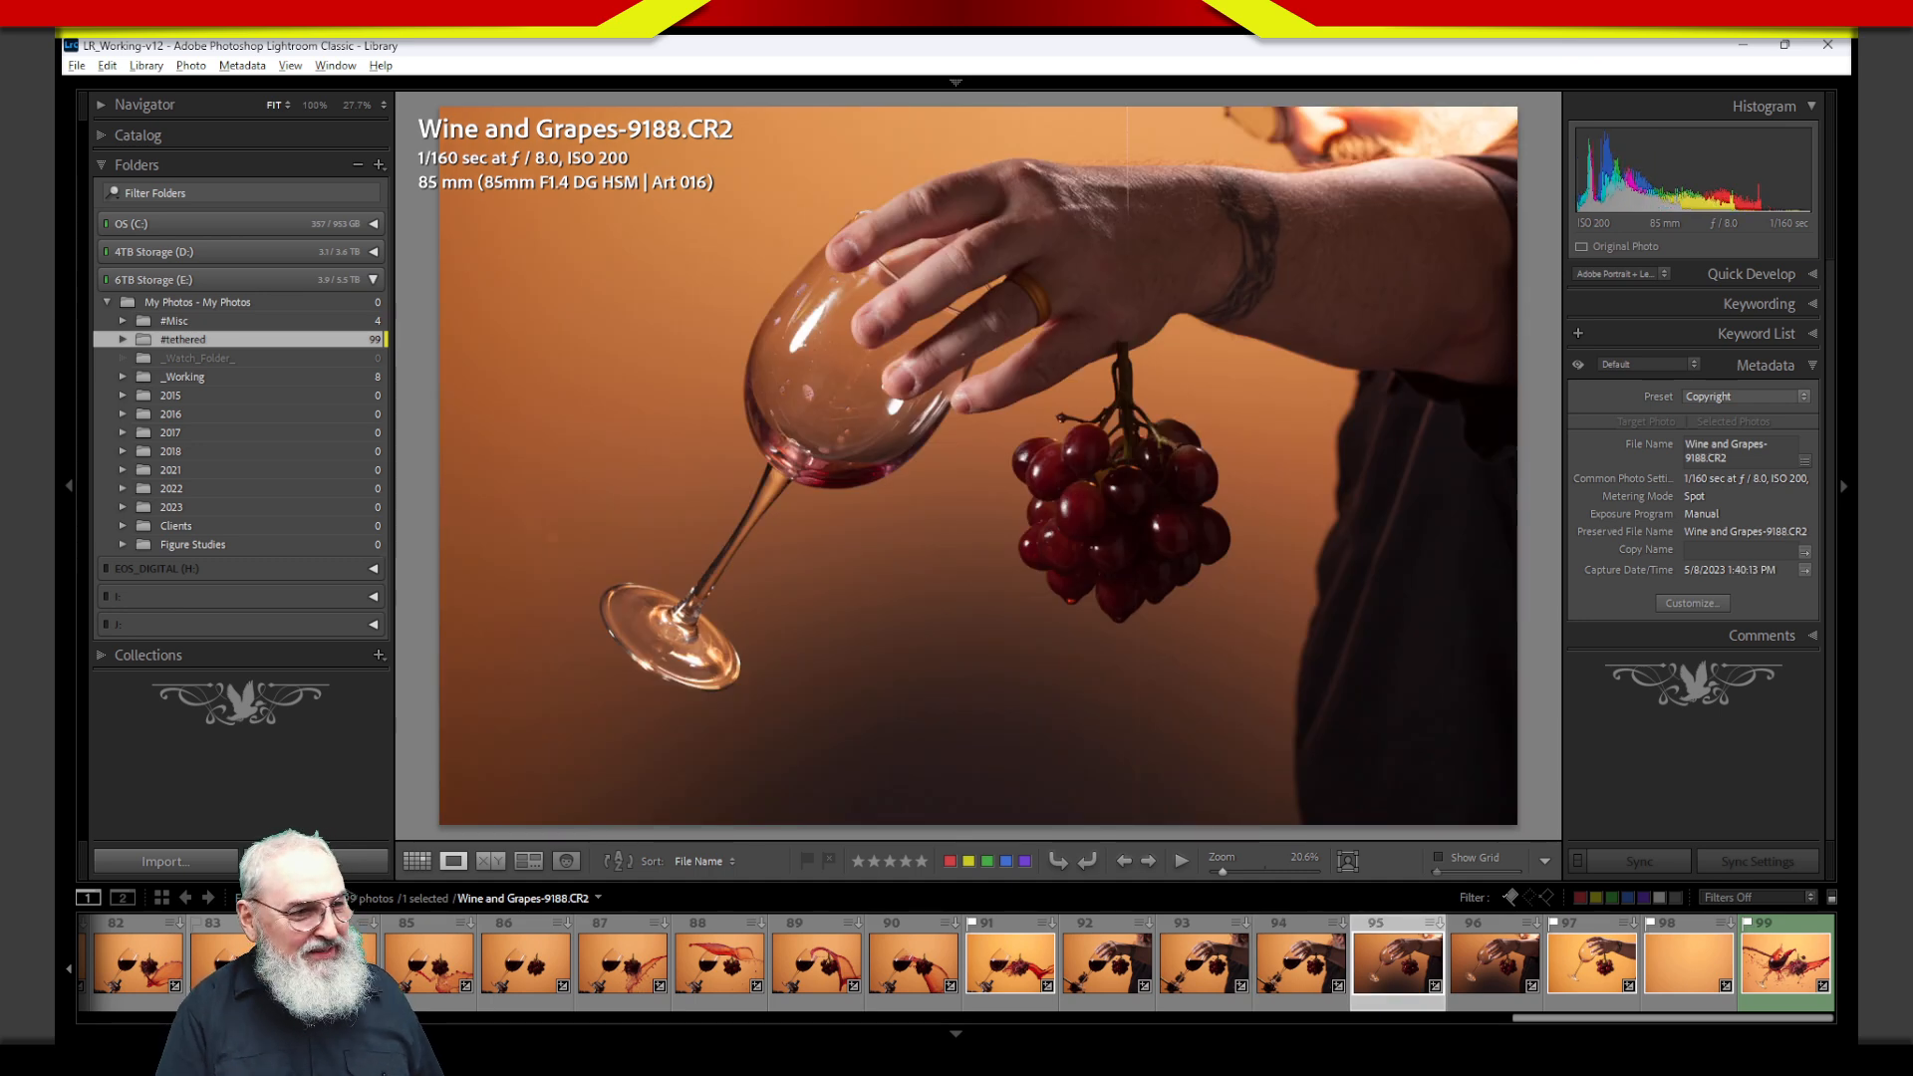
key("Right")
key("Right")
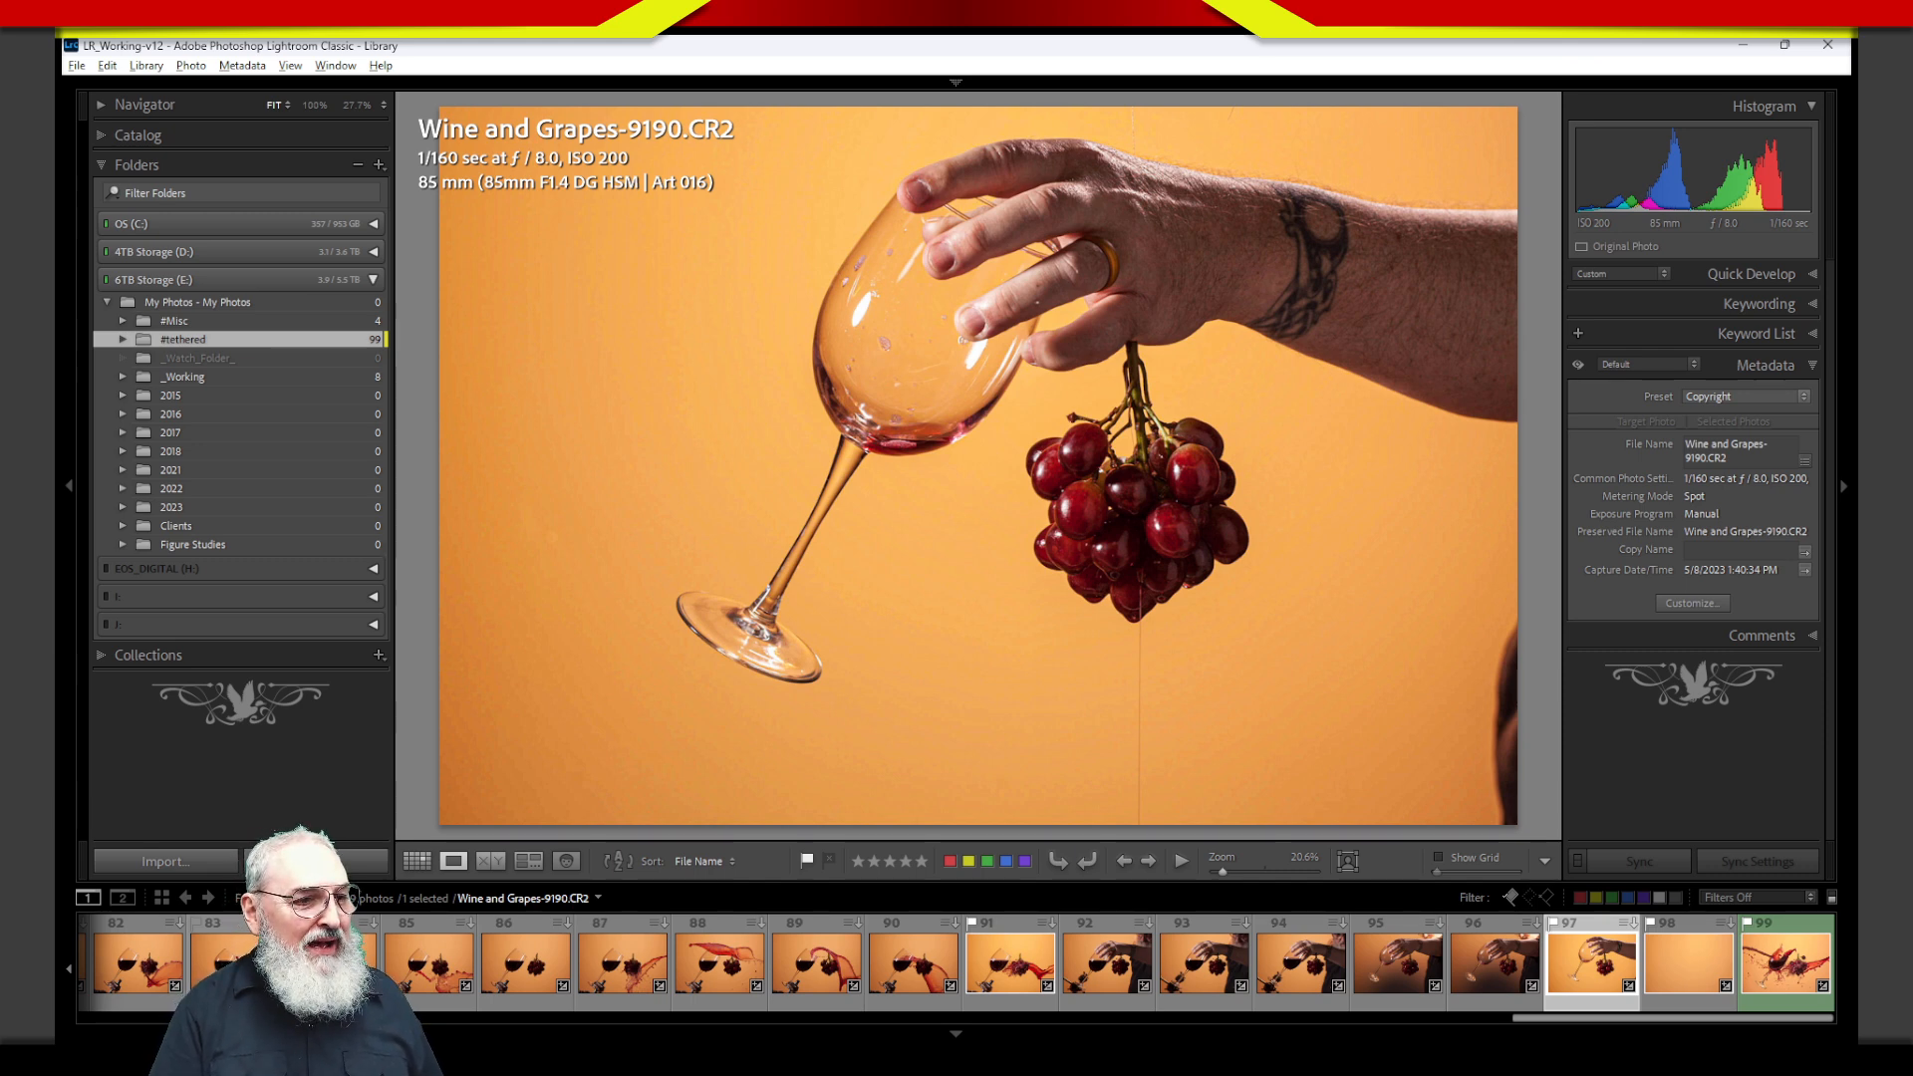
key("Right")
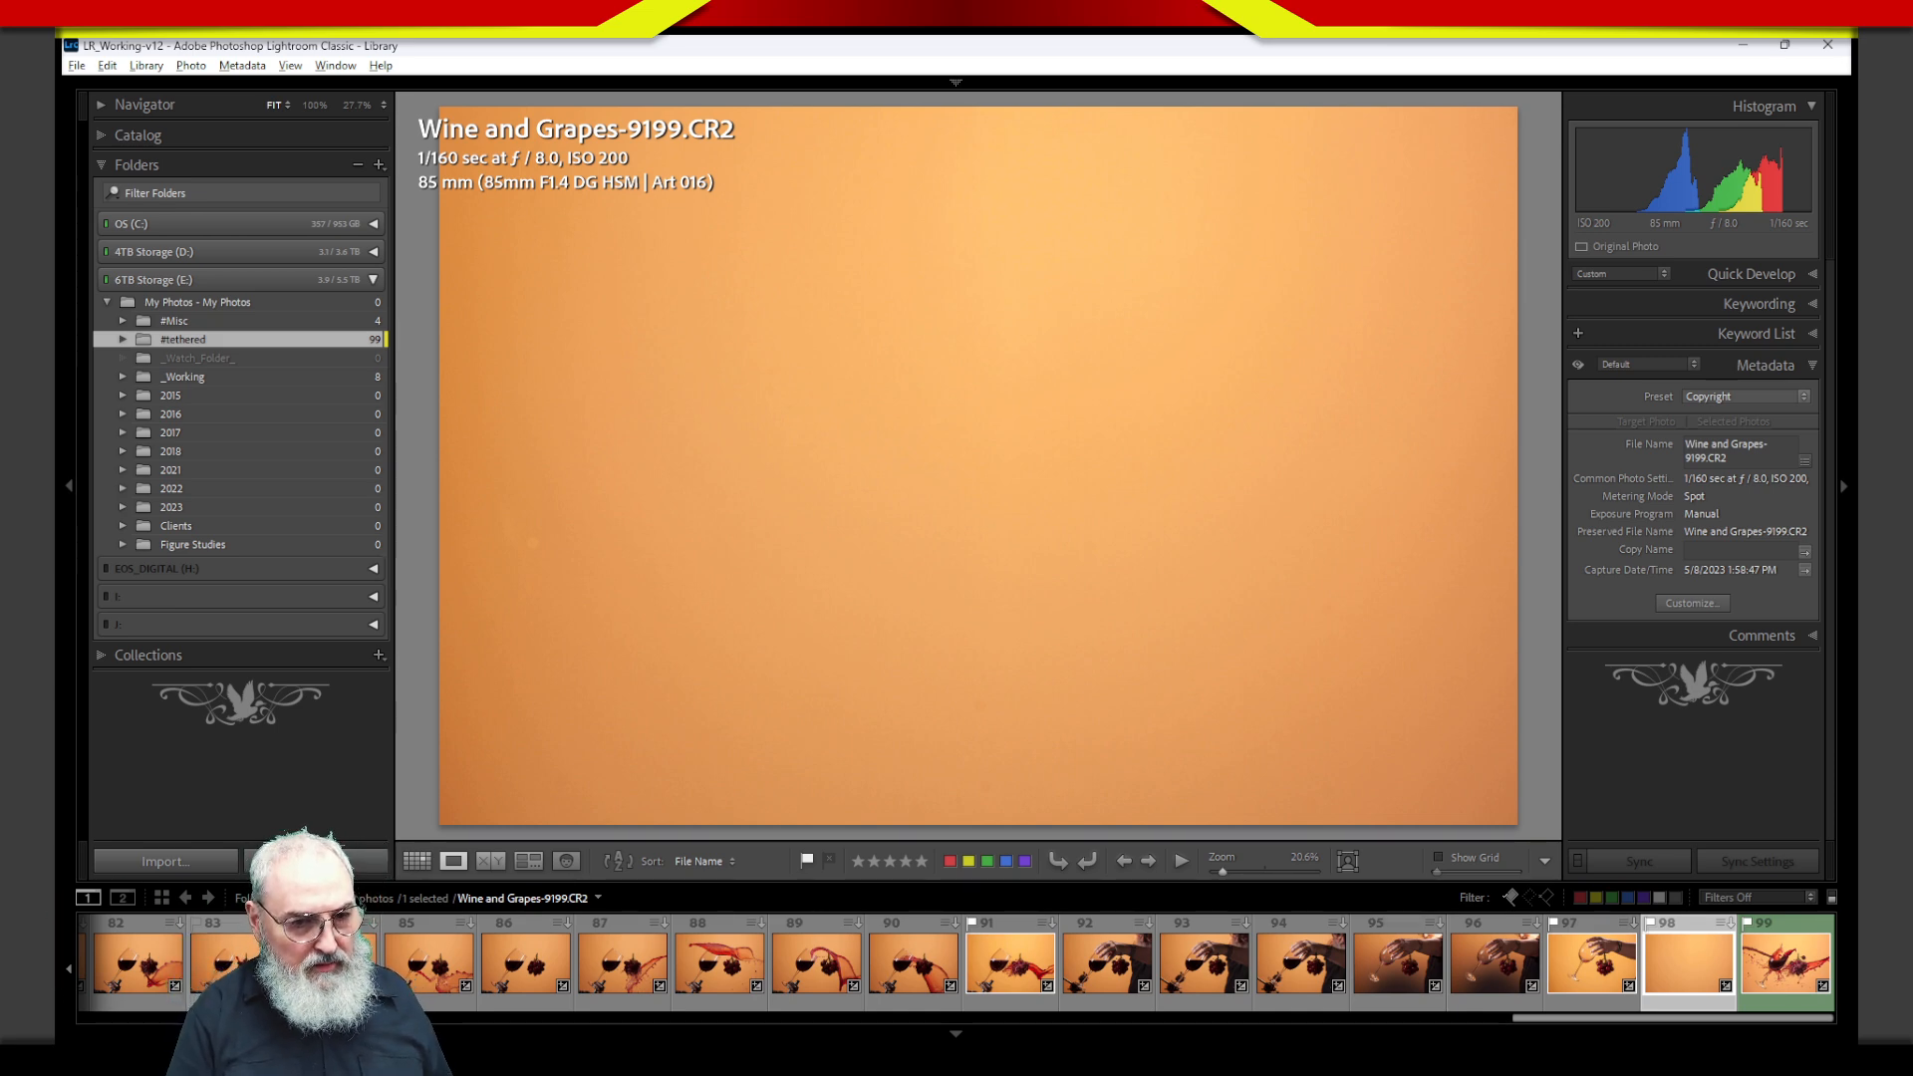
View the finished Wine and Grapes.tif composite in Lightroom Classic and look through its layer stack in Photoshop.
left_click(1784, 963)
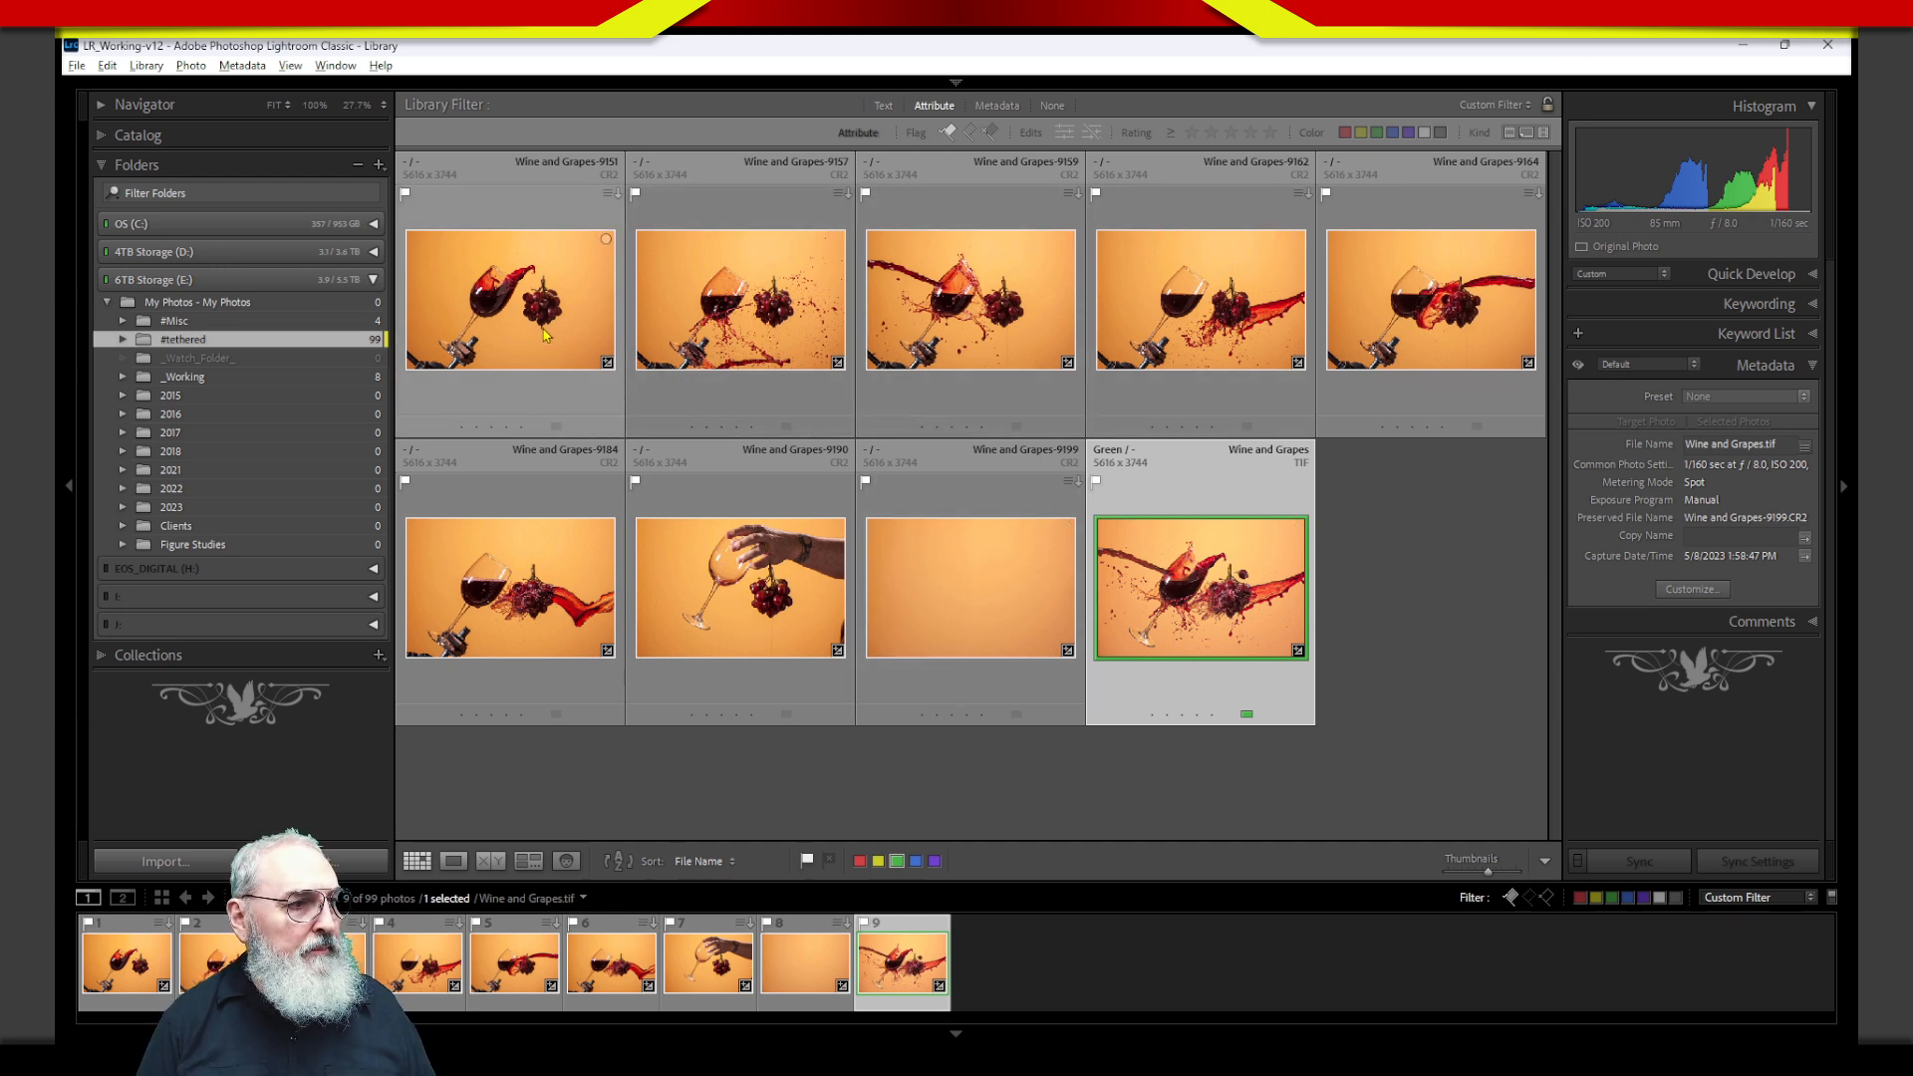
left_click_drag(1487, 871, 1495, 871)
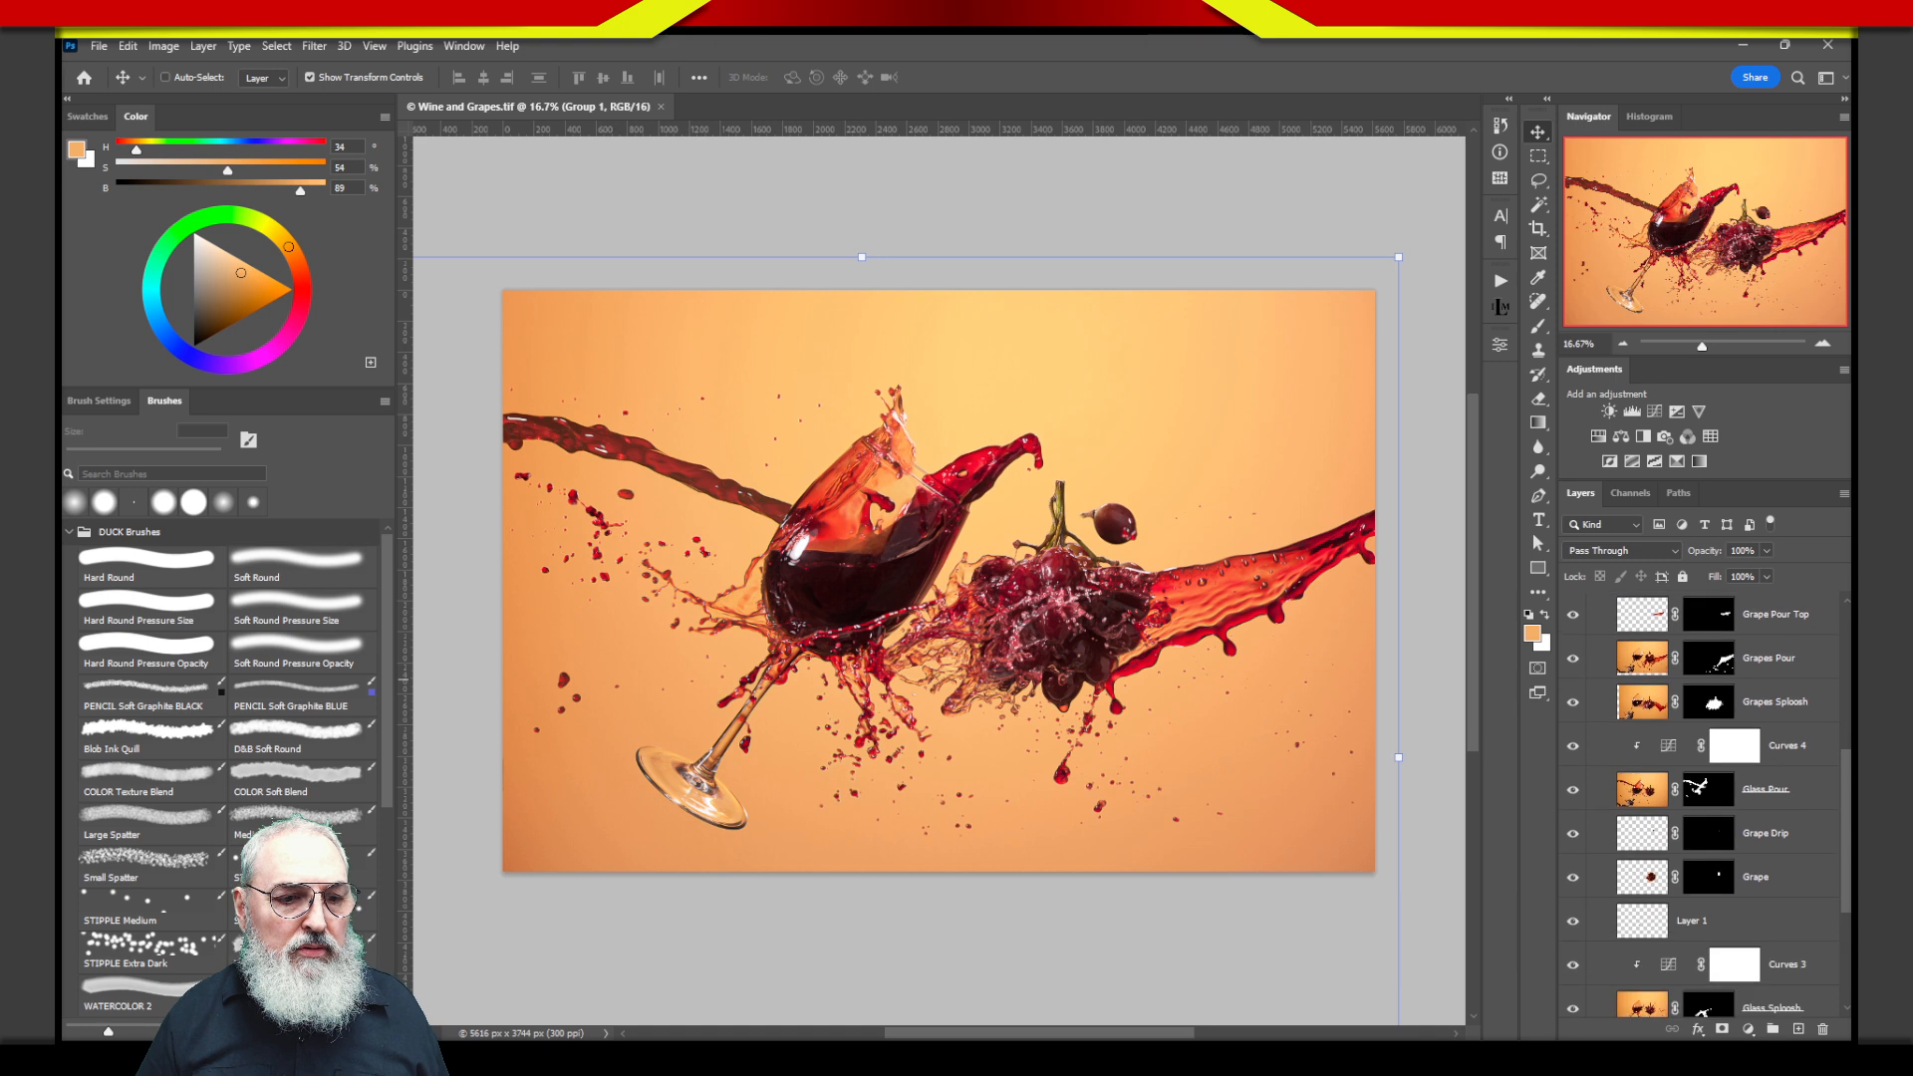
scroll(1704, 797, "down", 5)
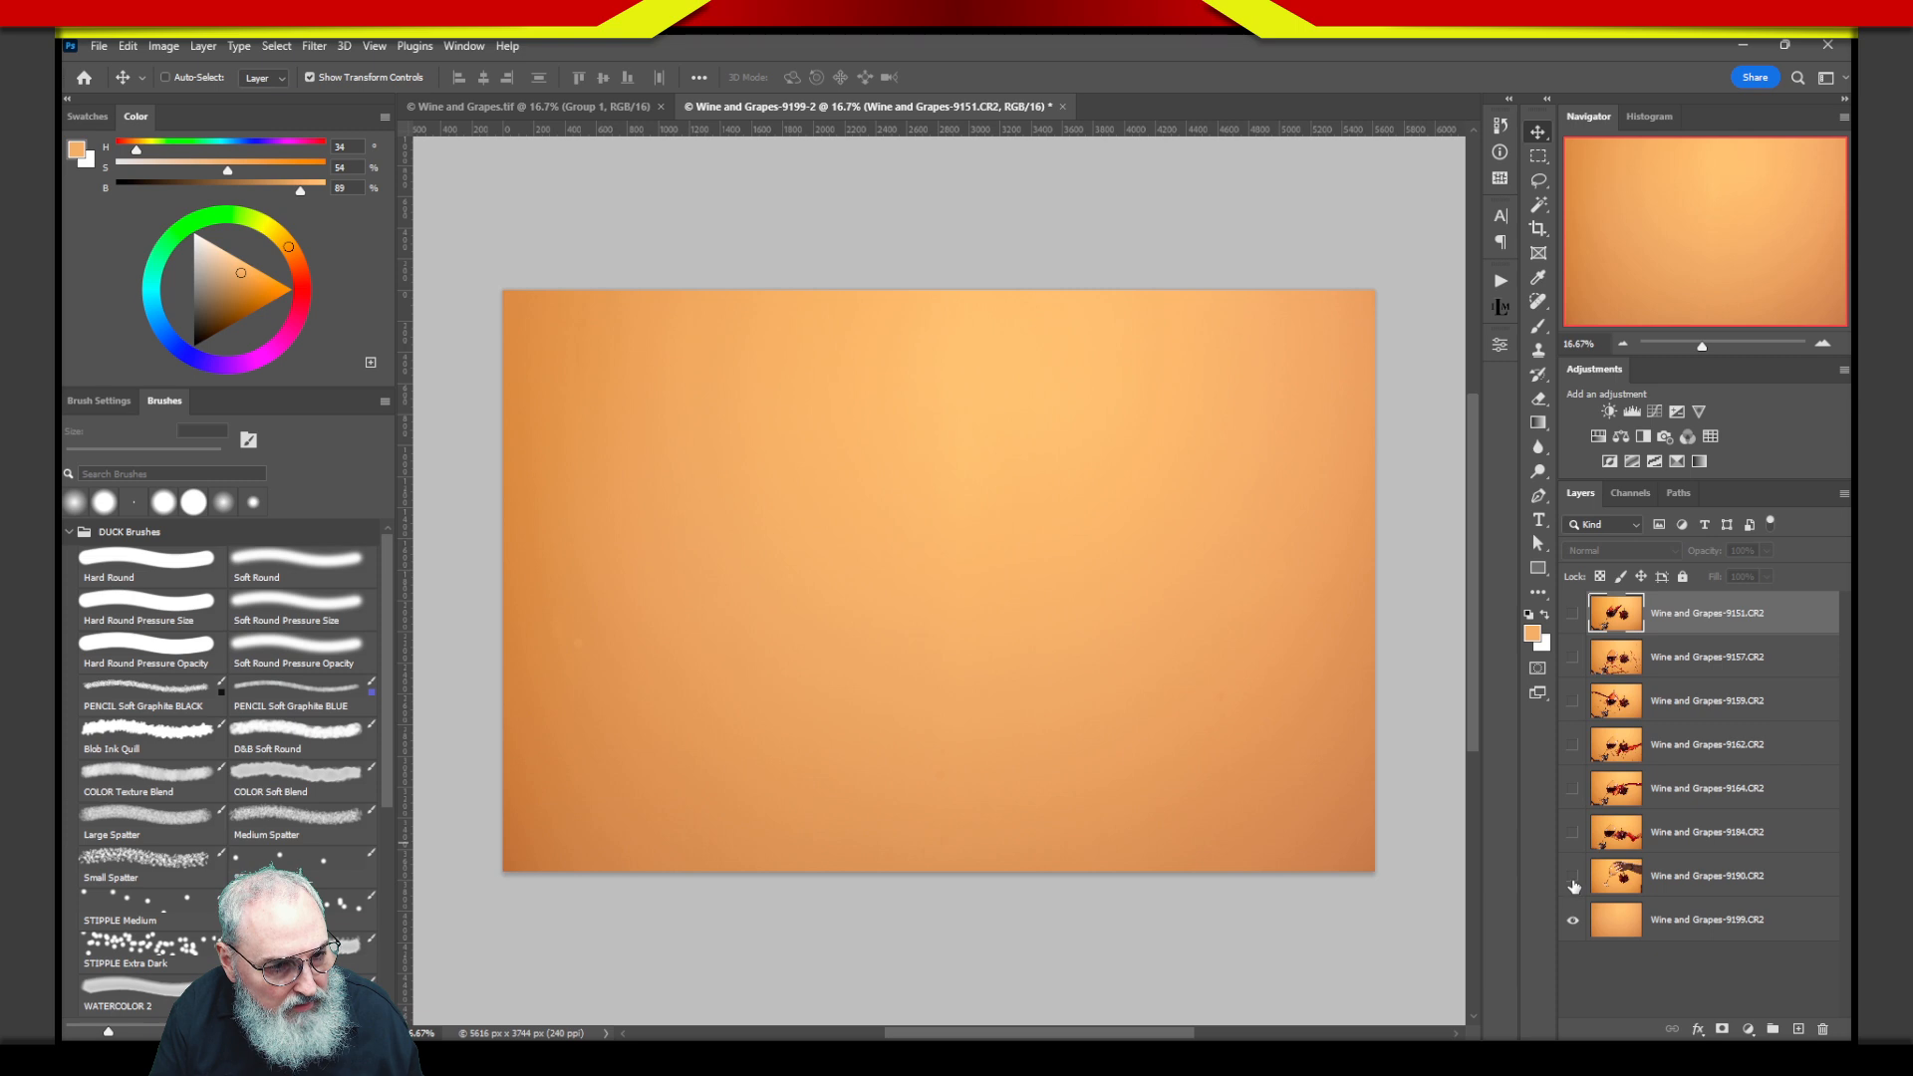
Make the Wine and Grapes-9190.CR2 layer visible above the background and lasso-select the glass's stem and base.
left_click(1572, 877)
left_click(1572, 877)
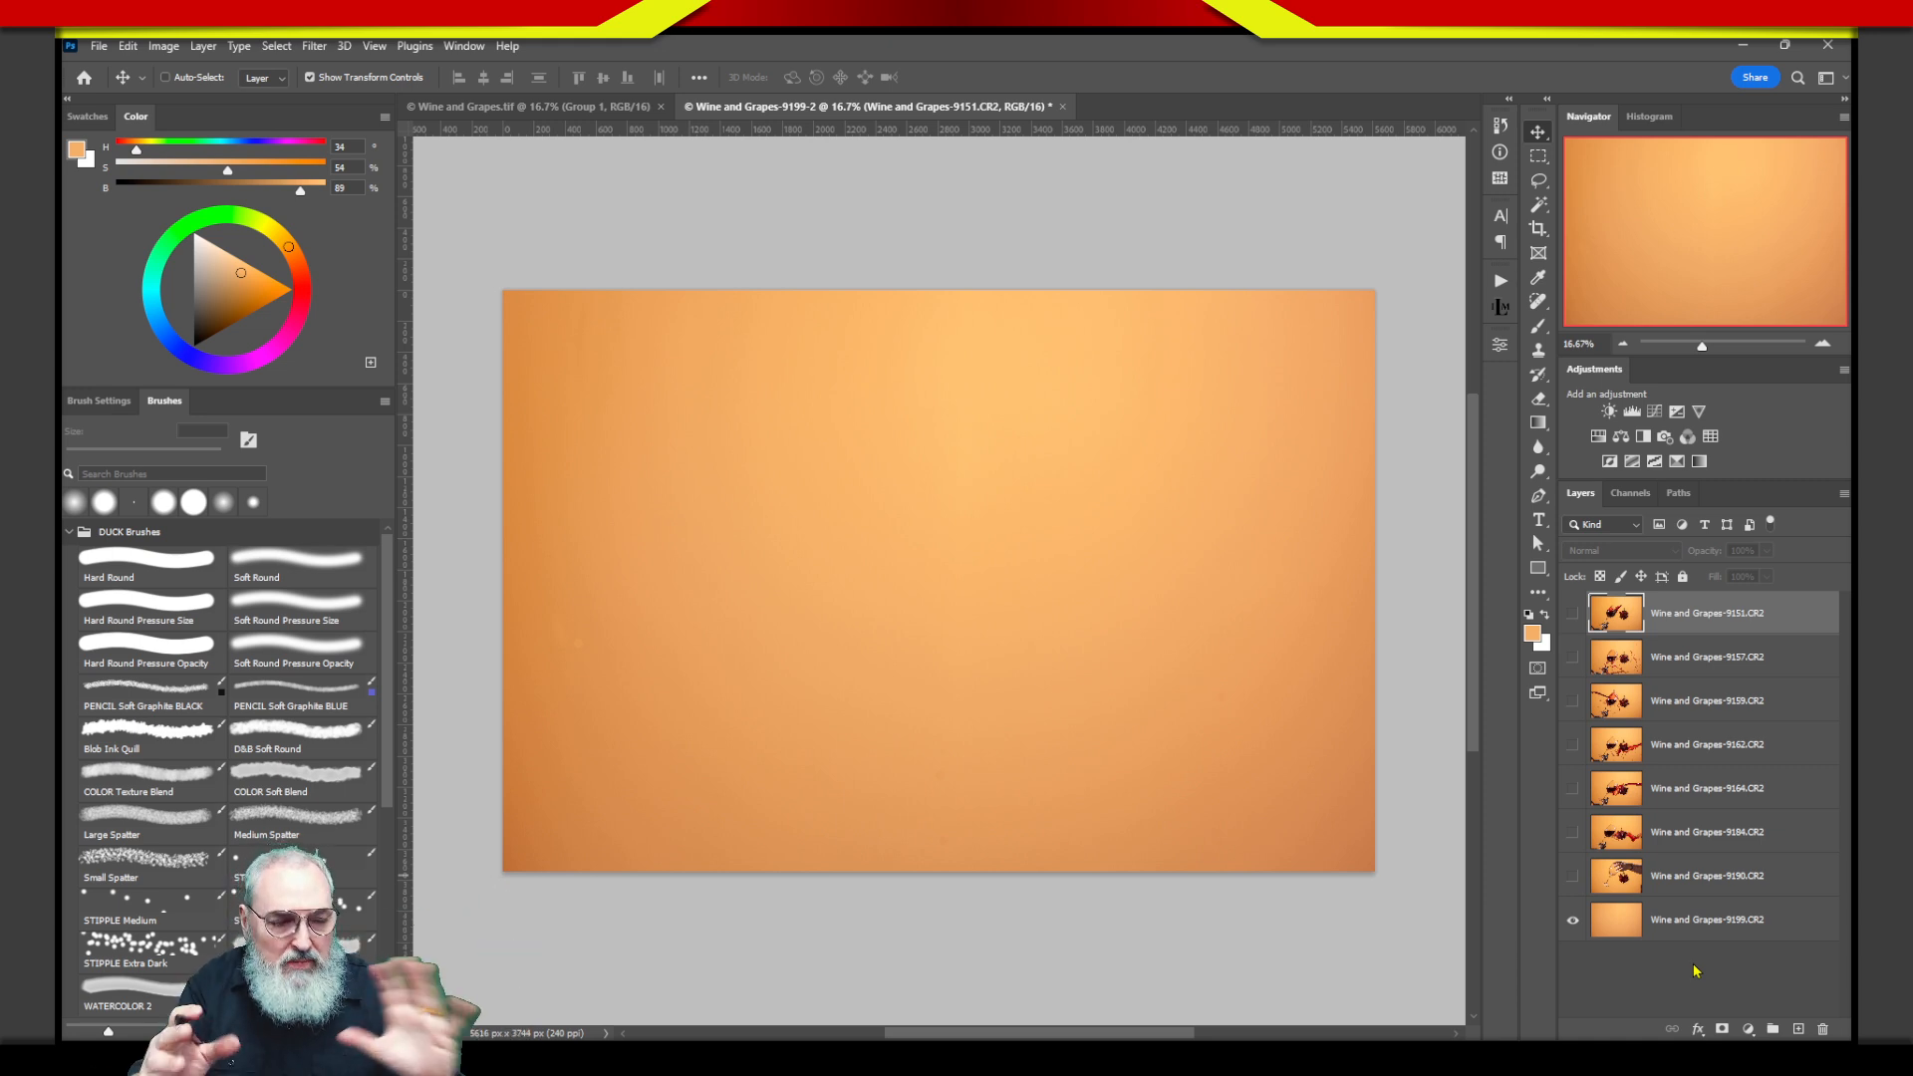
left_click(1573, 877)
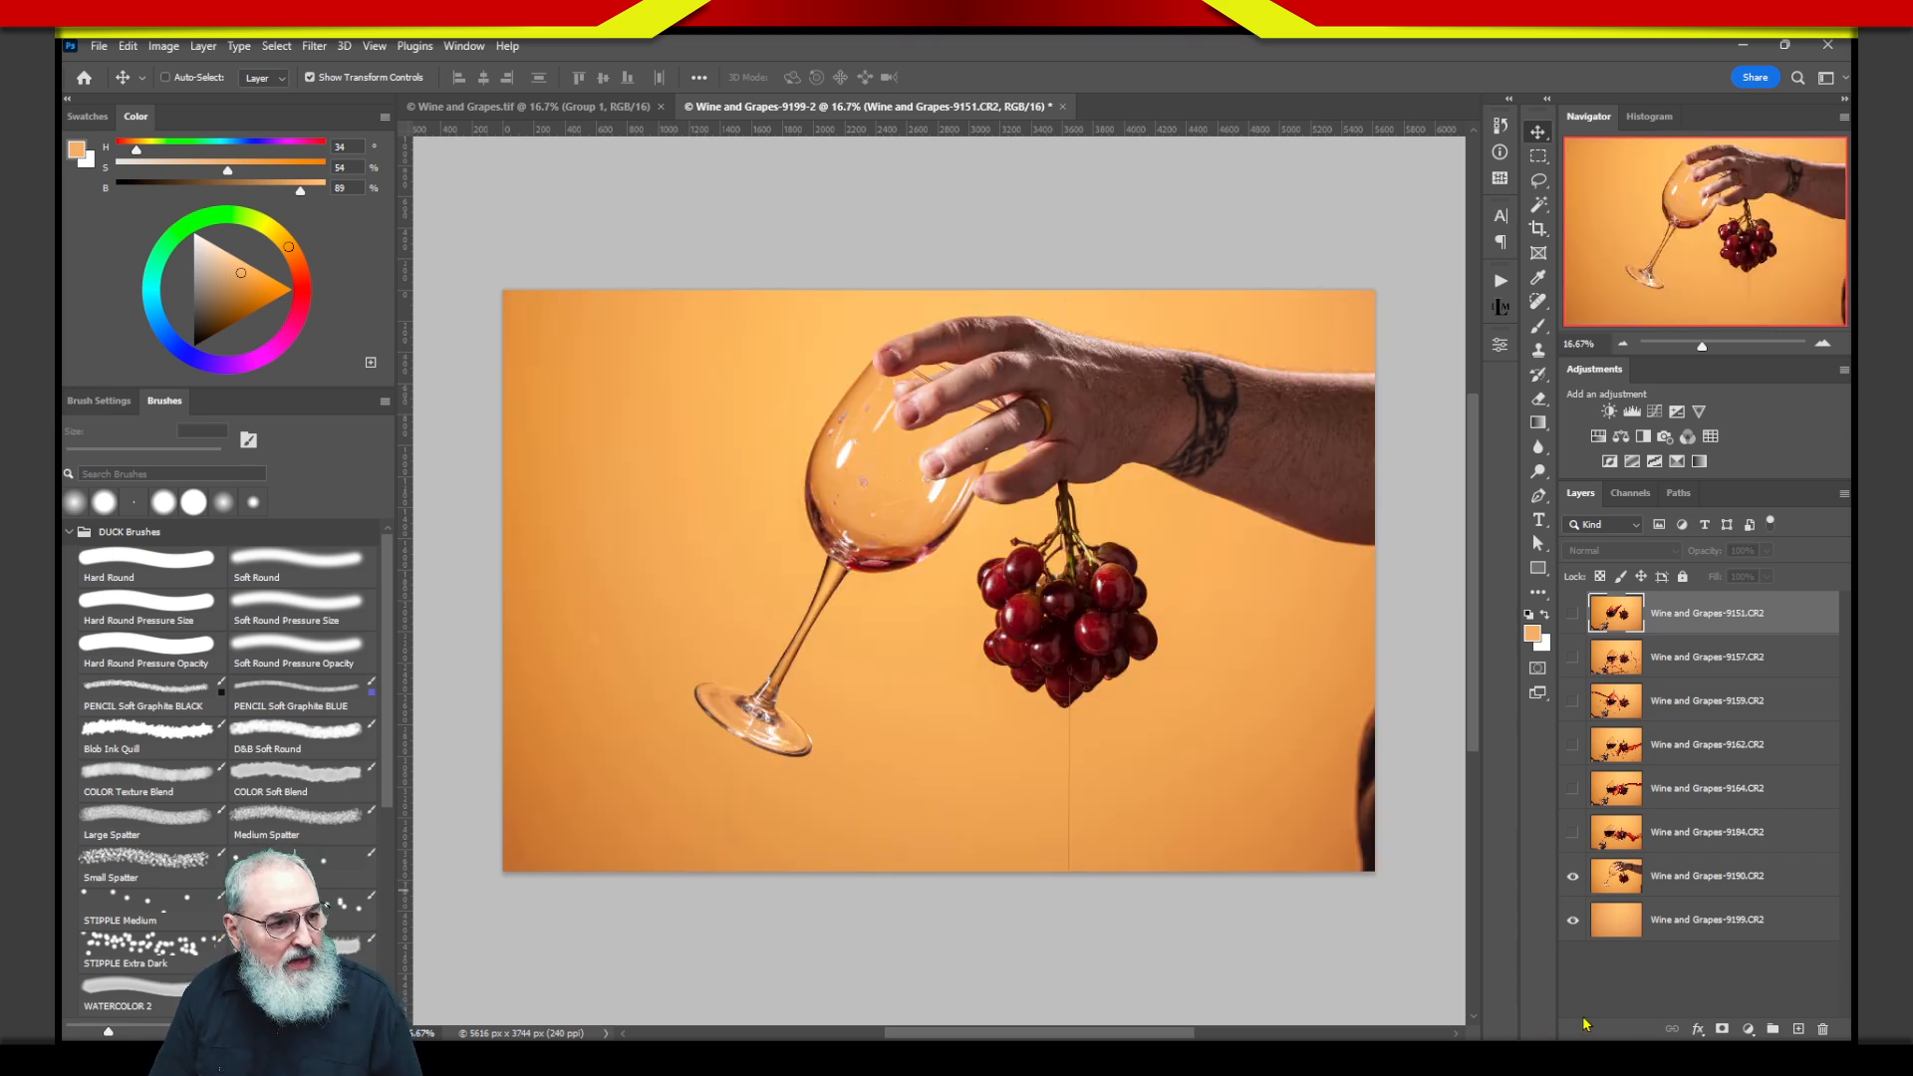
key("l")
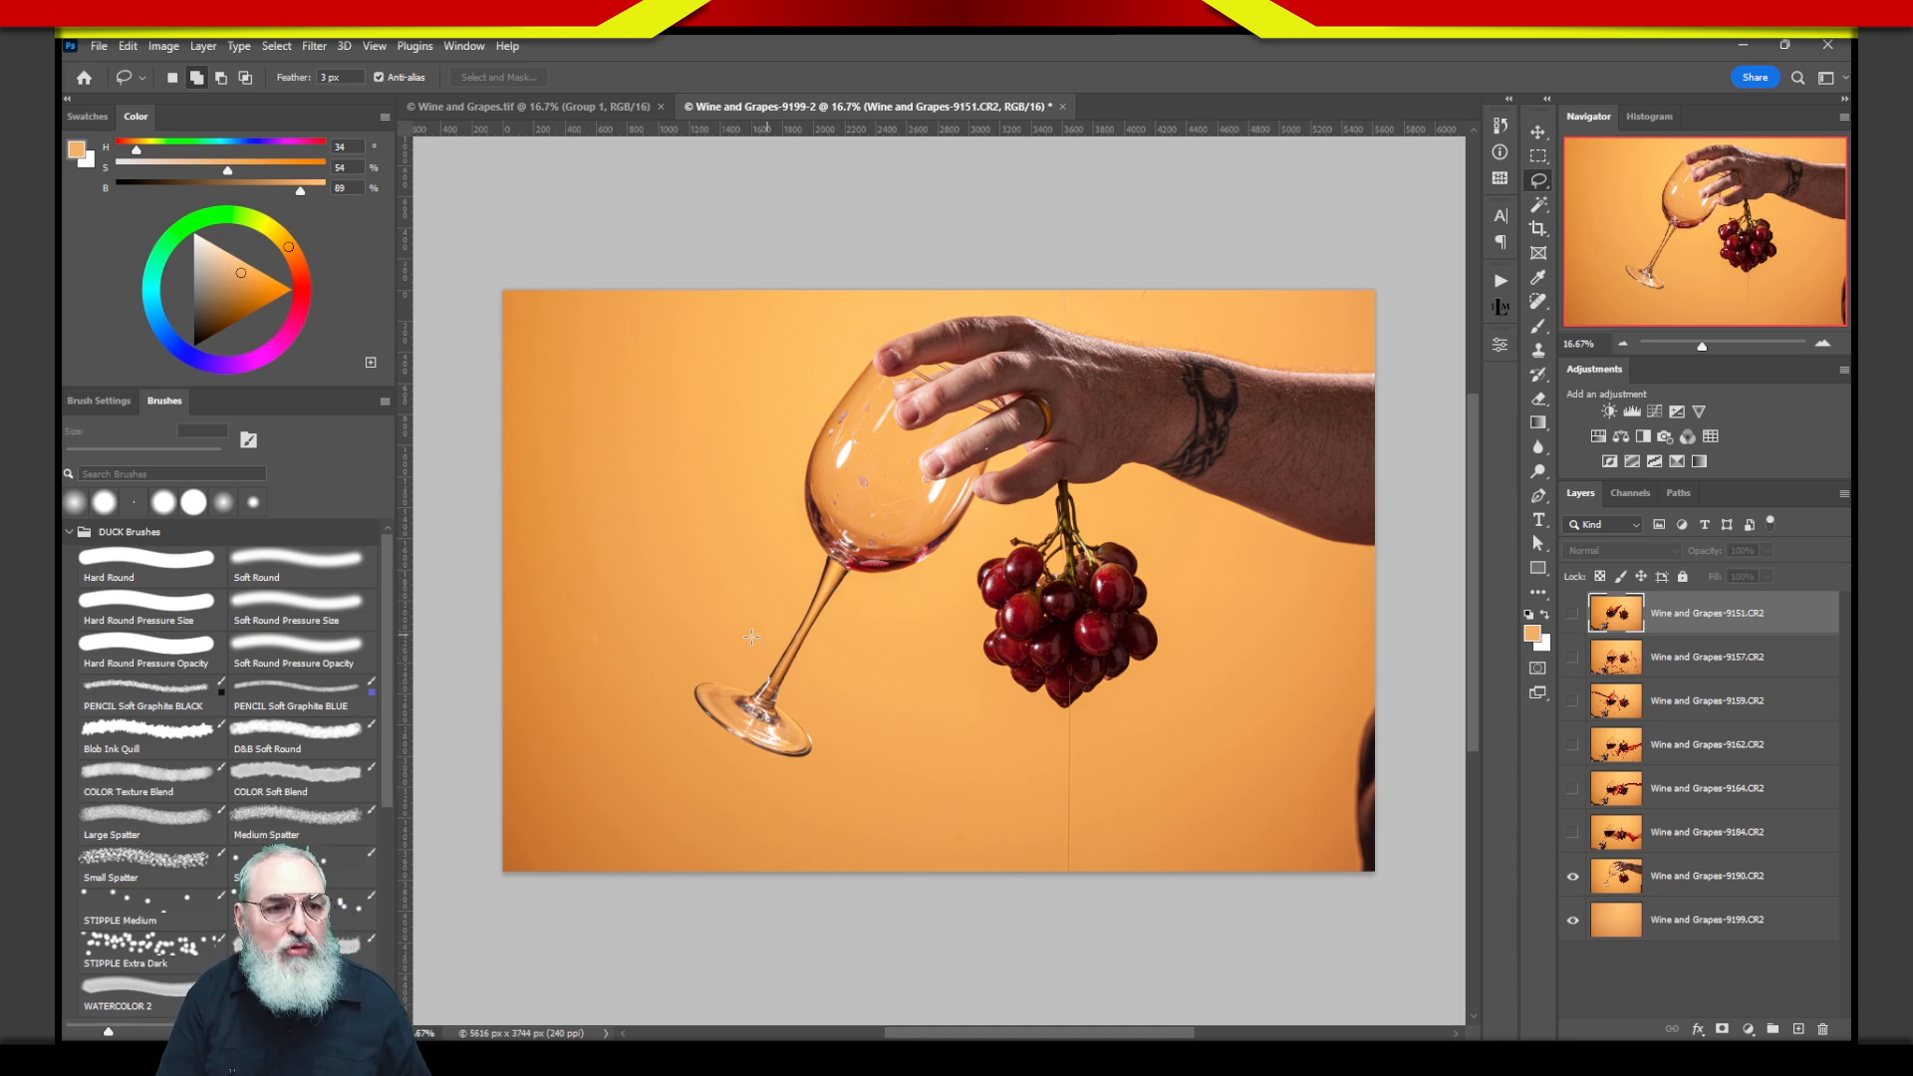
mouse_move(817, 565)
left_mouse_down()
mouse_move(777, 662)
mouse_move(797, 666)
left_mouse_up()
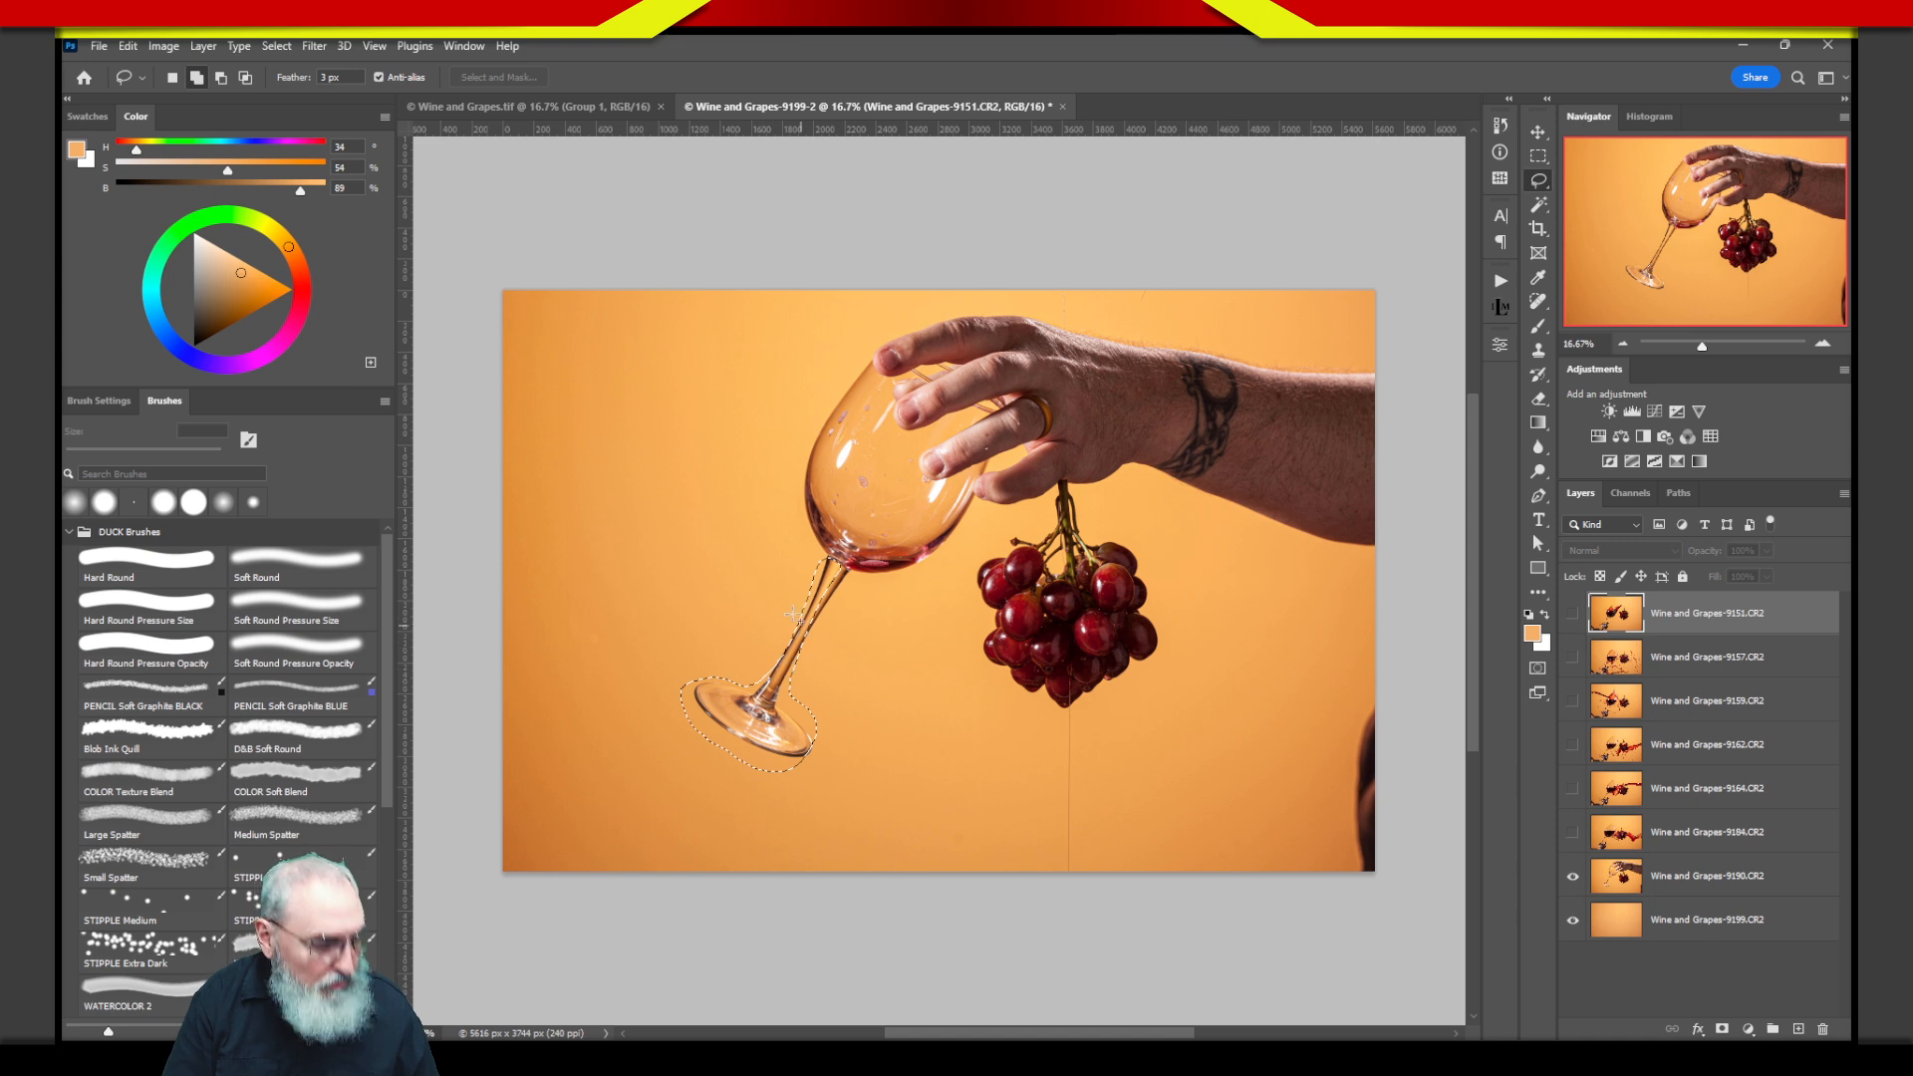
mouse_move(825, 563)
left_mouse_down()
mouse_move(790, 708)
mouse_move(796, 775)
left_mouse_up()
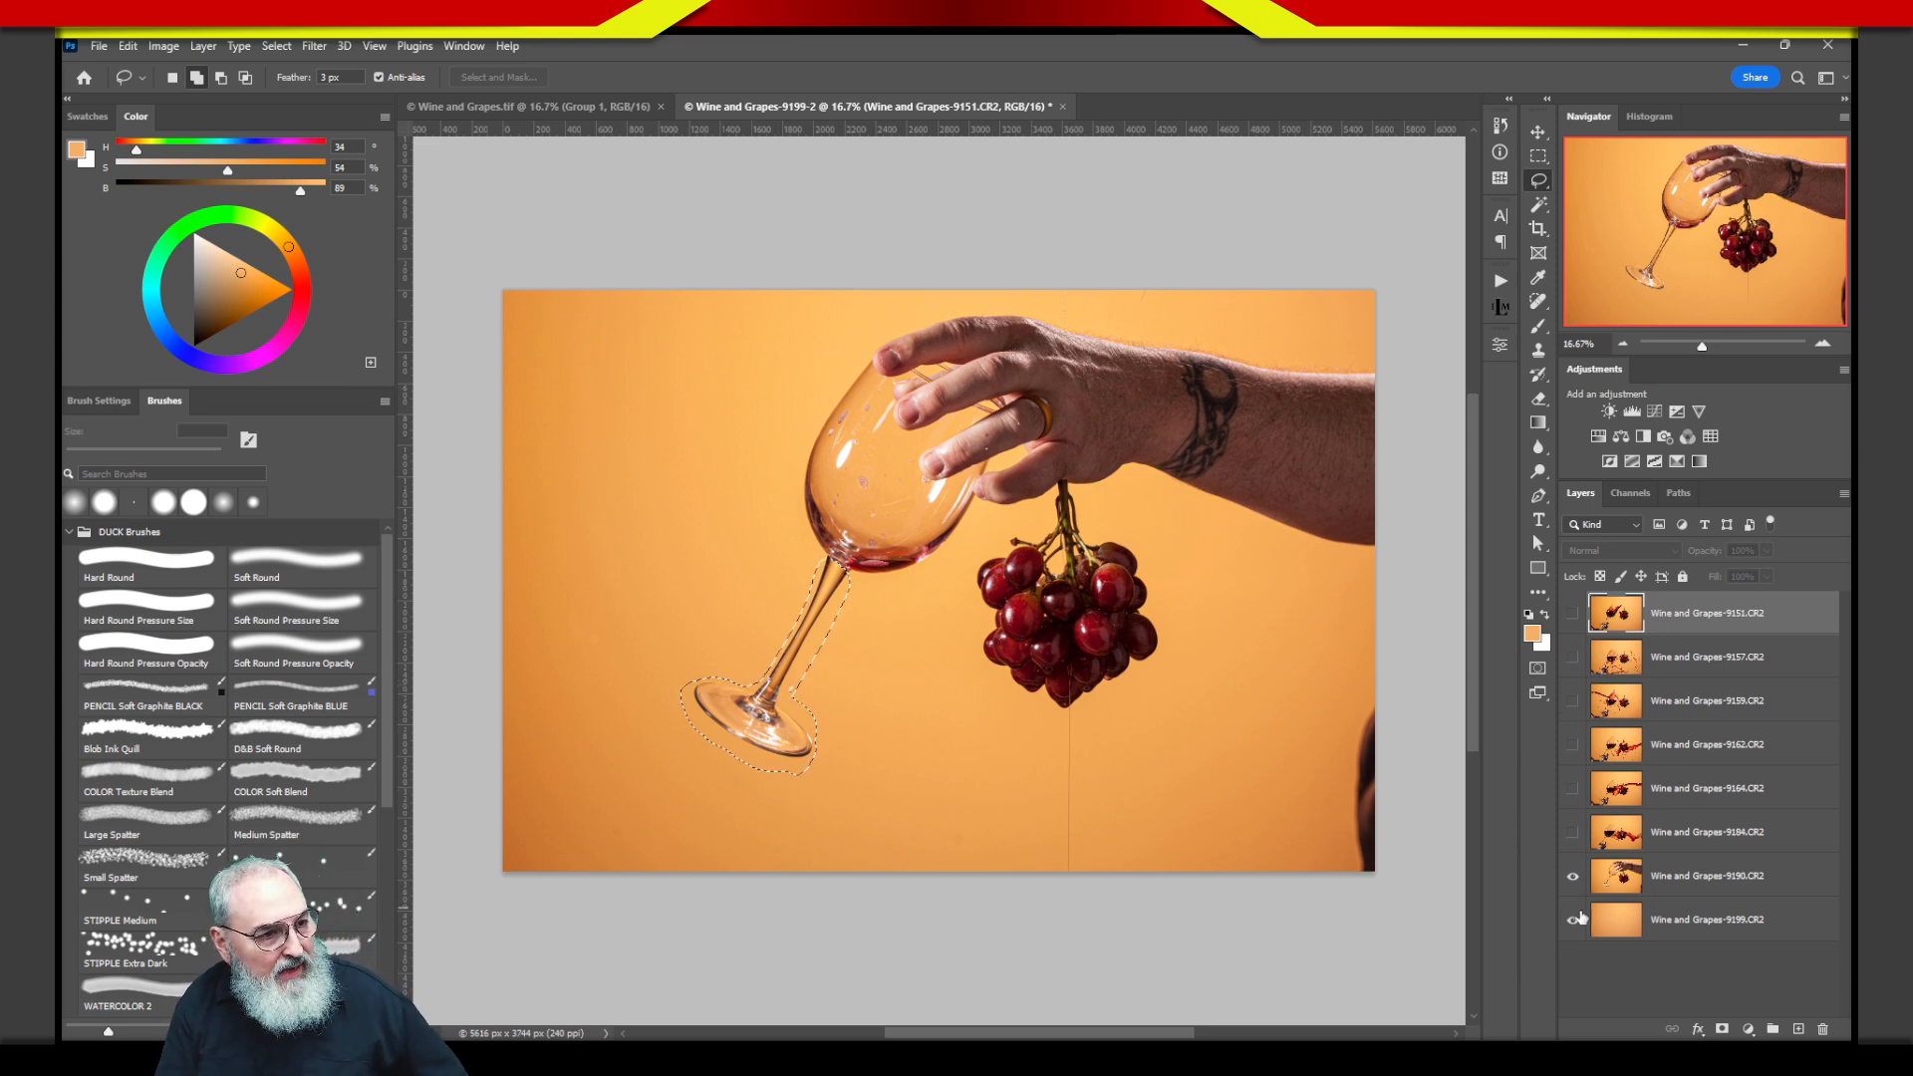
Move the Wine and Grapes-9151.CR2 layer directly above 9190, show it, and lasso its glass bowl and wine splash without the stray droplets above.
left_click(1572, 613)
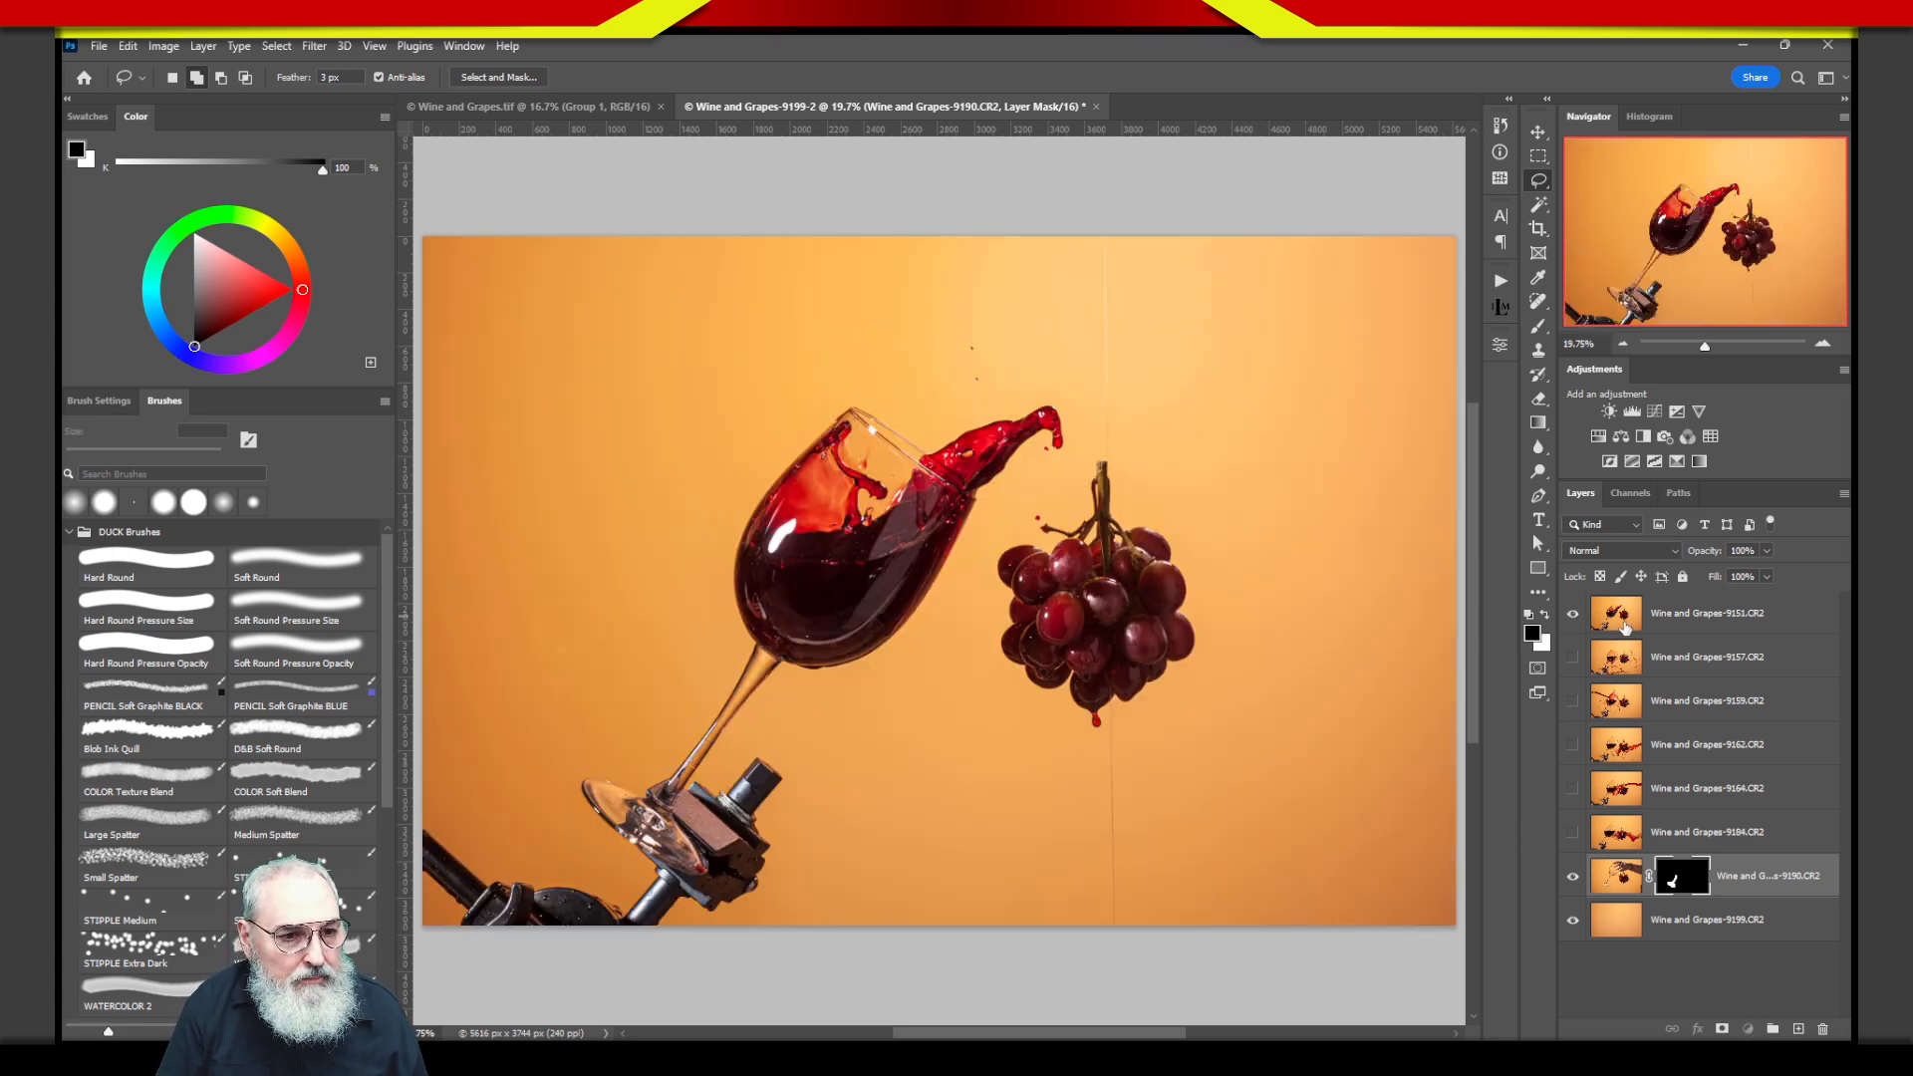
left_click_drag(1623, 626, 1616, 835)
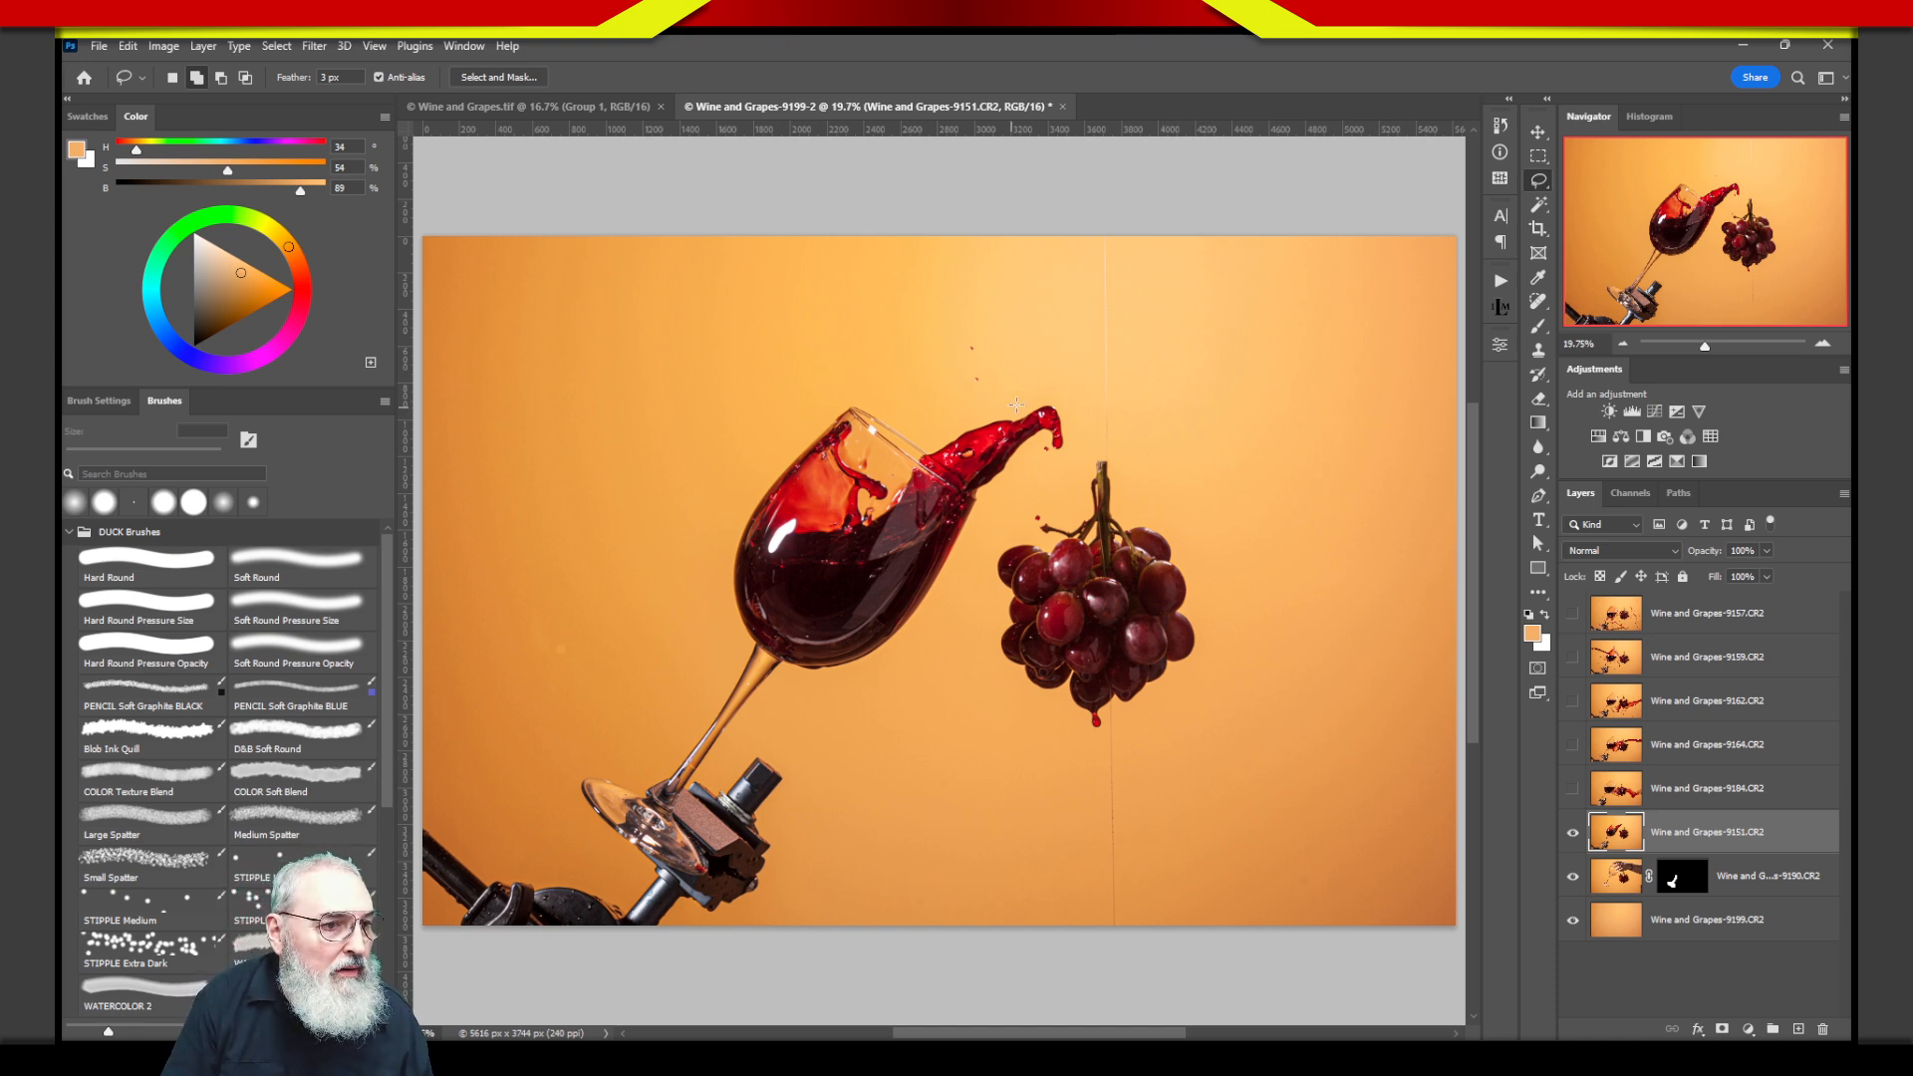
mouse_move(1024, 481)
left_mouse_down()
mouse_move(884, 669)
mouse_move(753, 713)
mouse_move(712, 684)
mouse_move(723, 509)
mouse_move(752, 429)
mouse_move(803, 387)
mouse_move(920, 394)
mouse_move(958, 338)
mouse_move(1012, 405)
left_mouse_up()
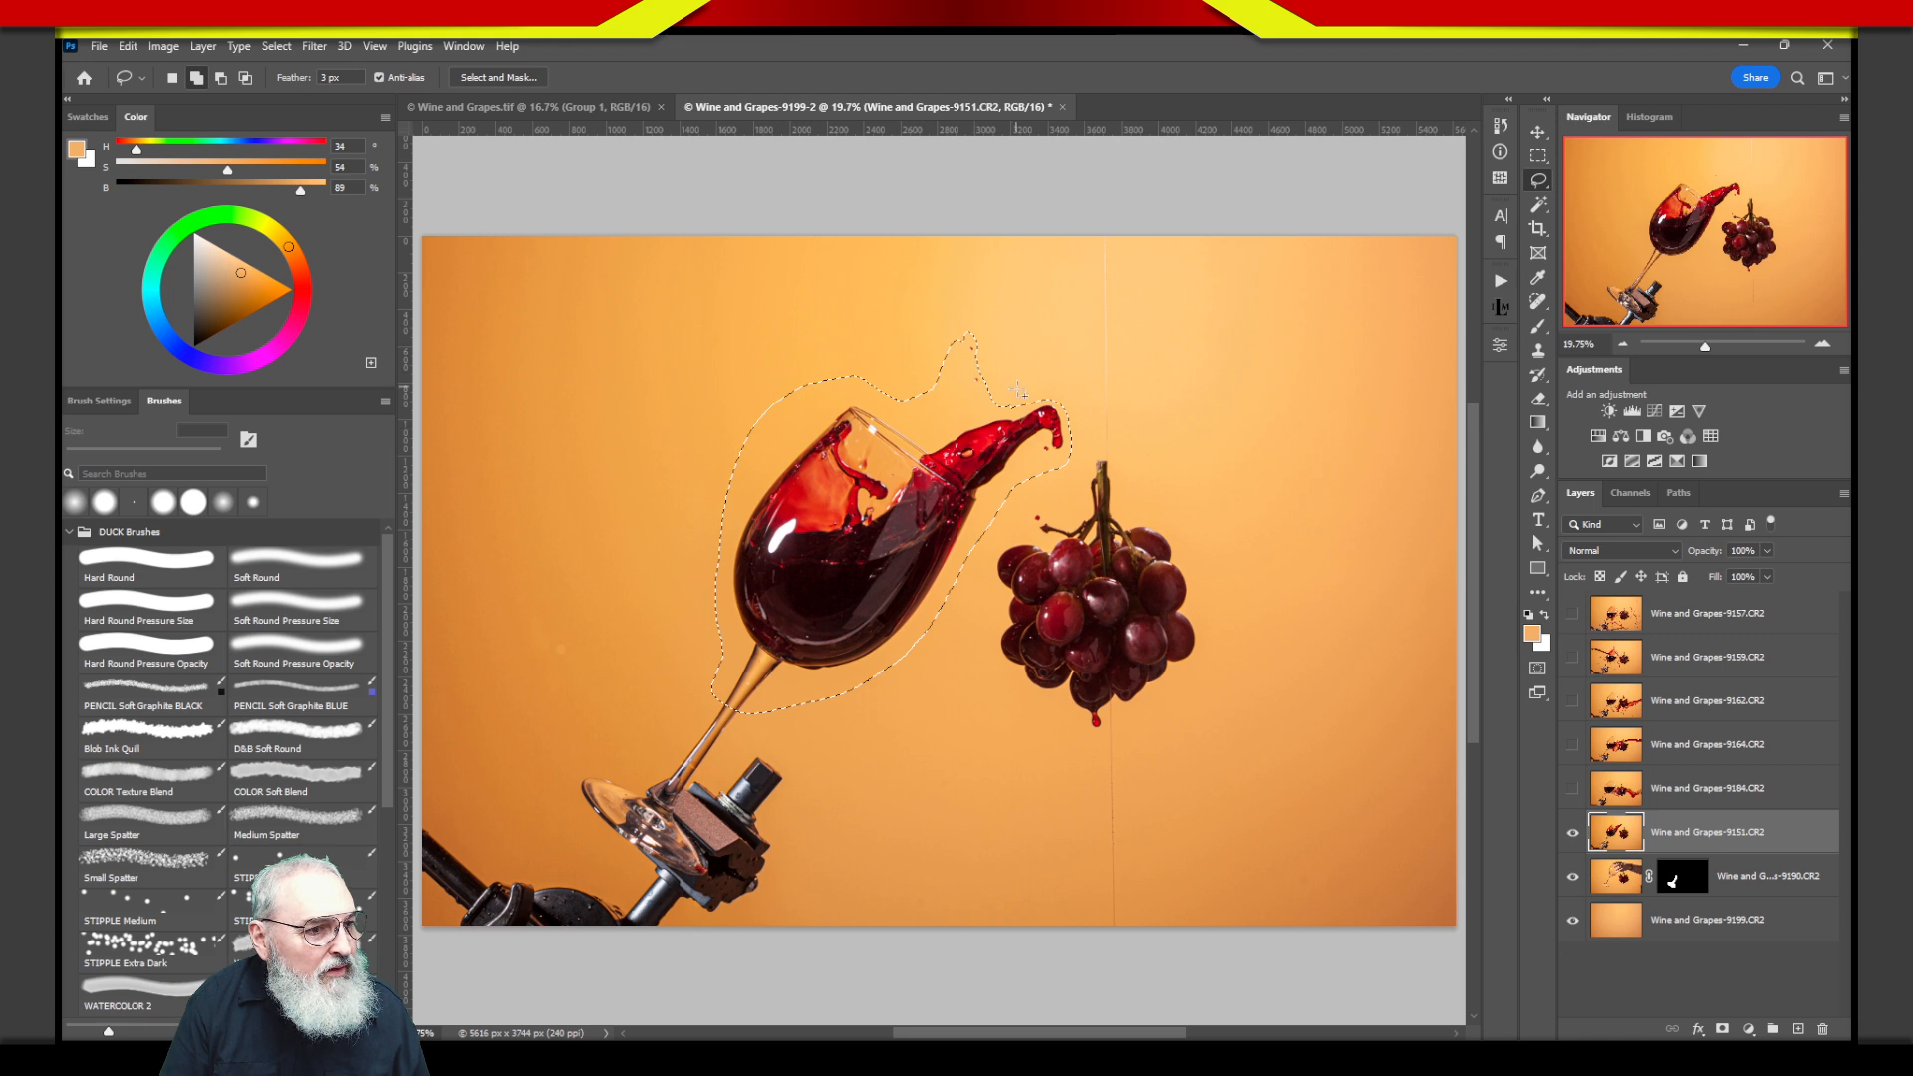
key("alt")
mouse_move(1041, 390)
left_mouse_down()
mouse_move(949, 431)
mouse_move(883, 394)
mouse_move(767, 477)
mouse_move(702, 353)
mouse_move(972, 245)
left_mouse_up()
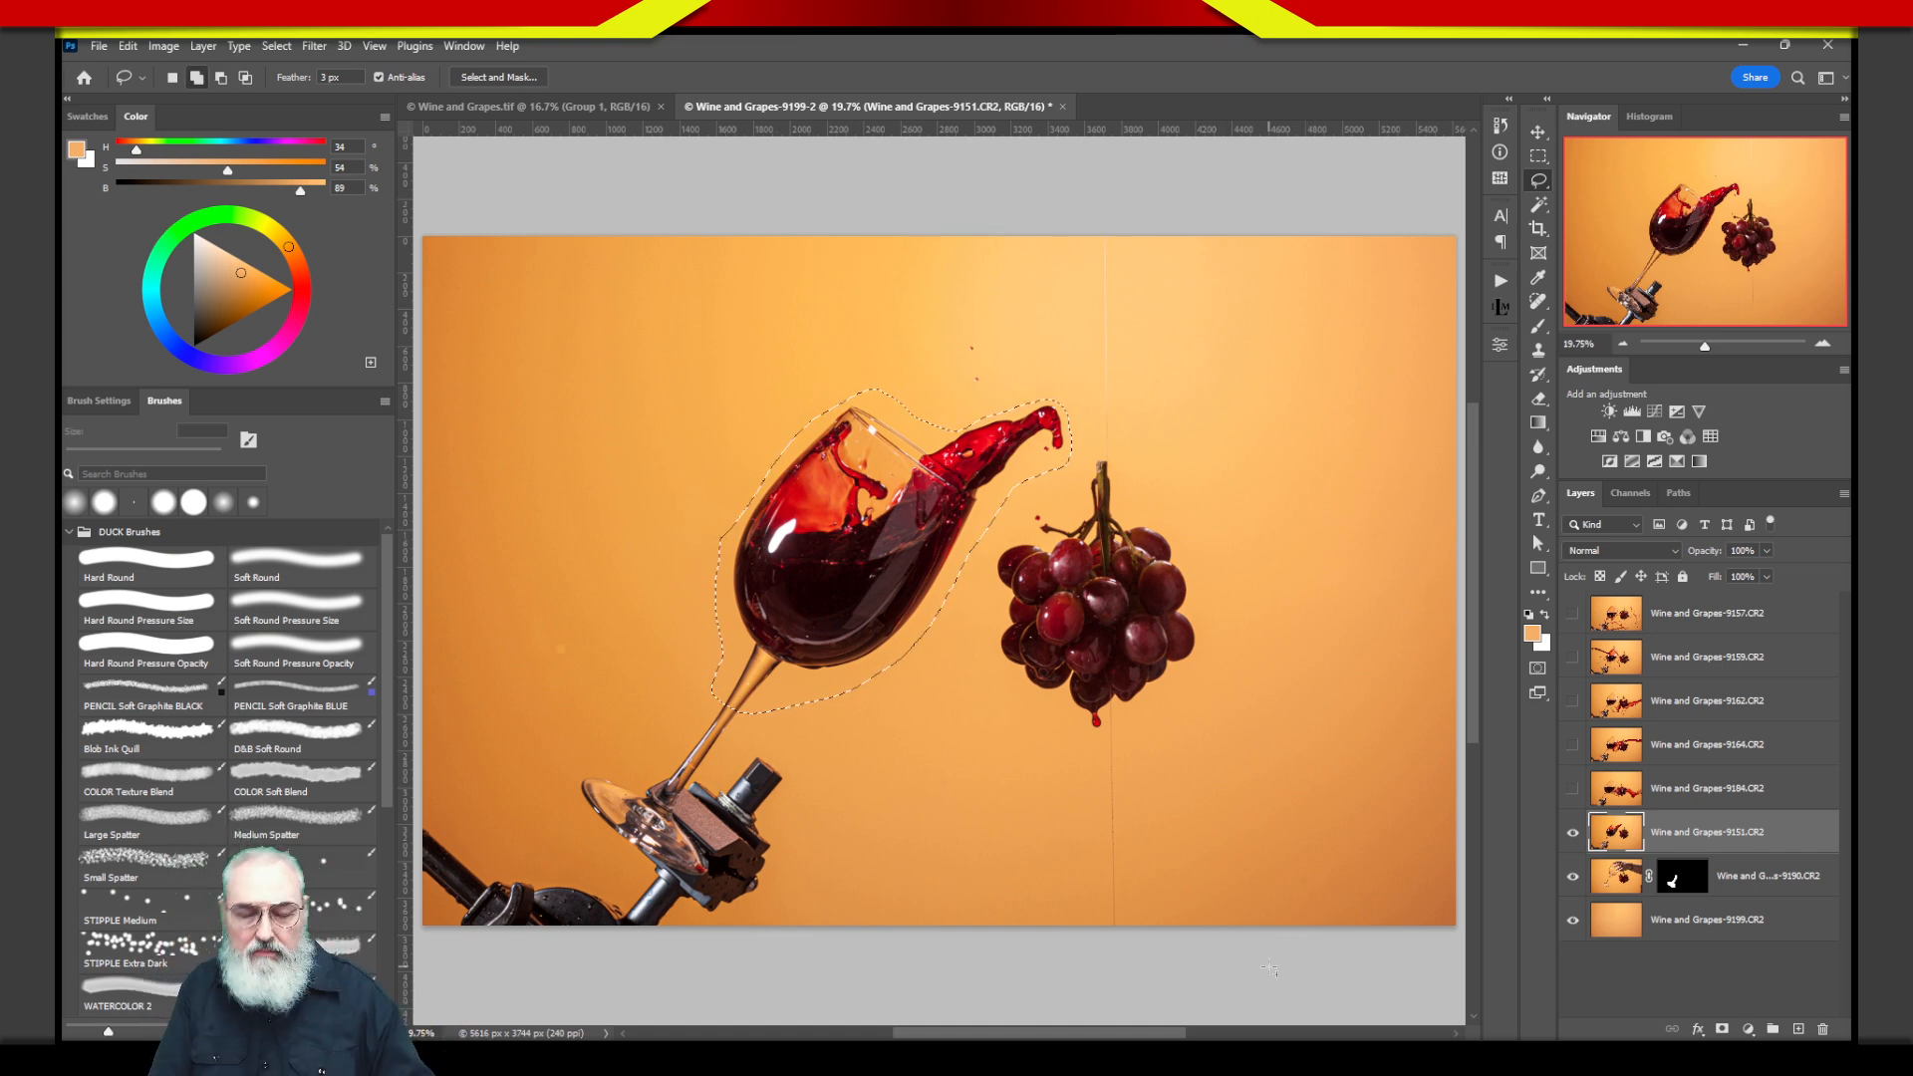
Mask layer 9151 with its lasso selection and realign layer 9190's stem and base with the bowl, rotated about 6.42° at 97.64% scale.
left_click(1721, 1030)
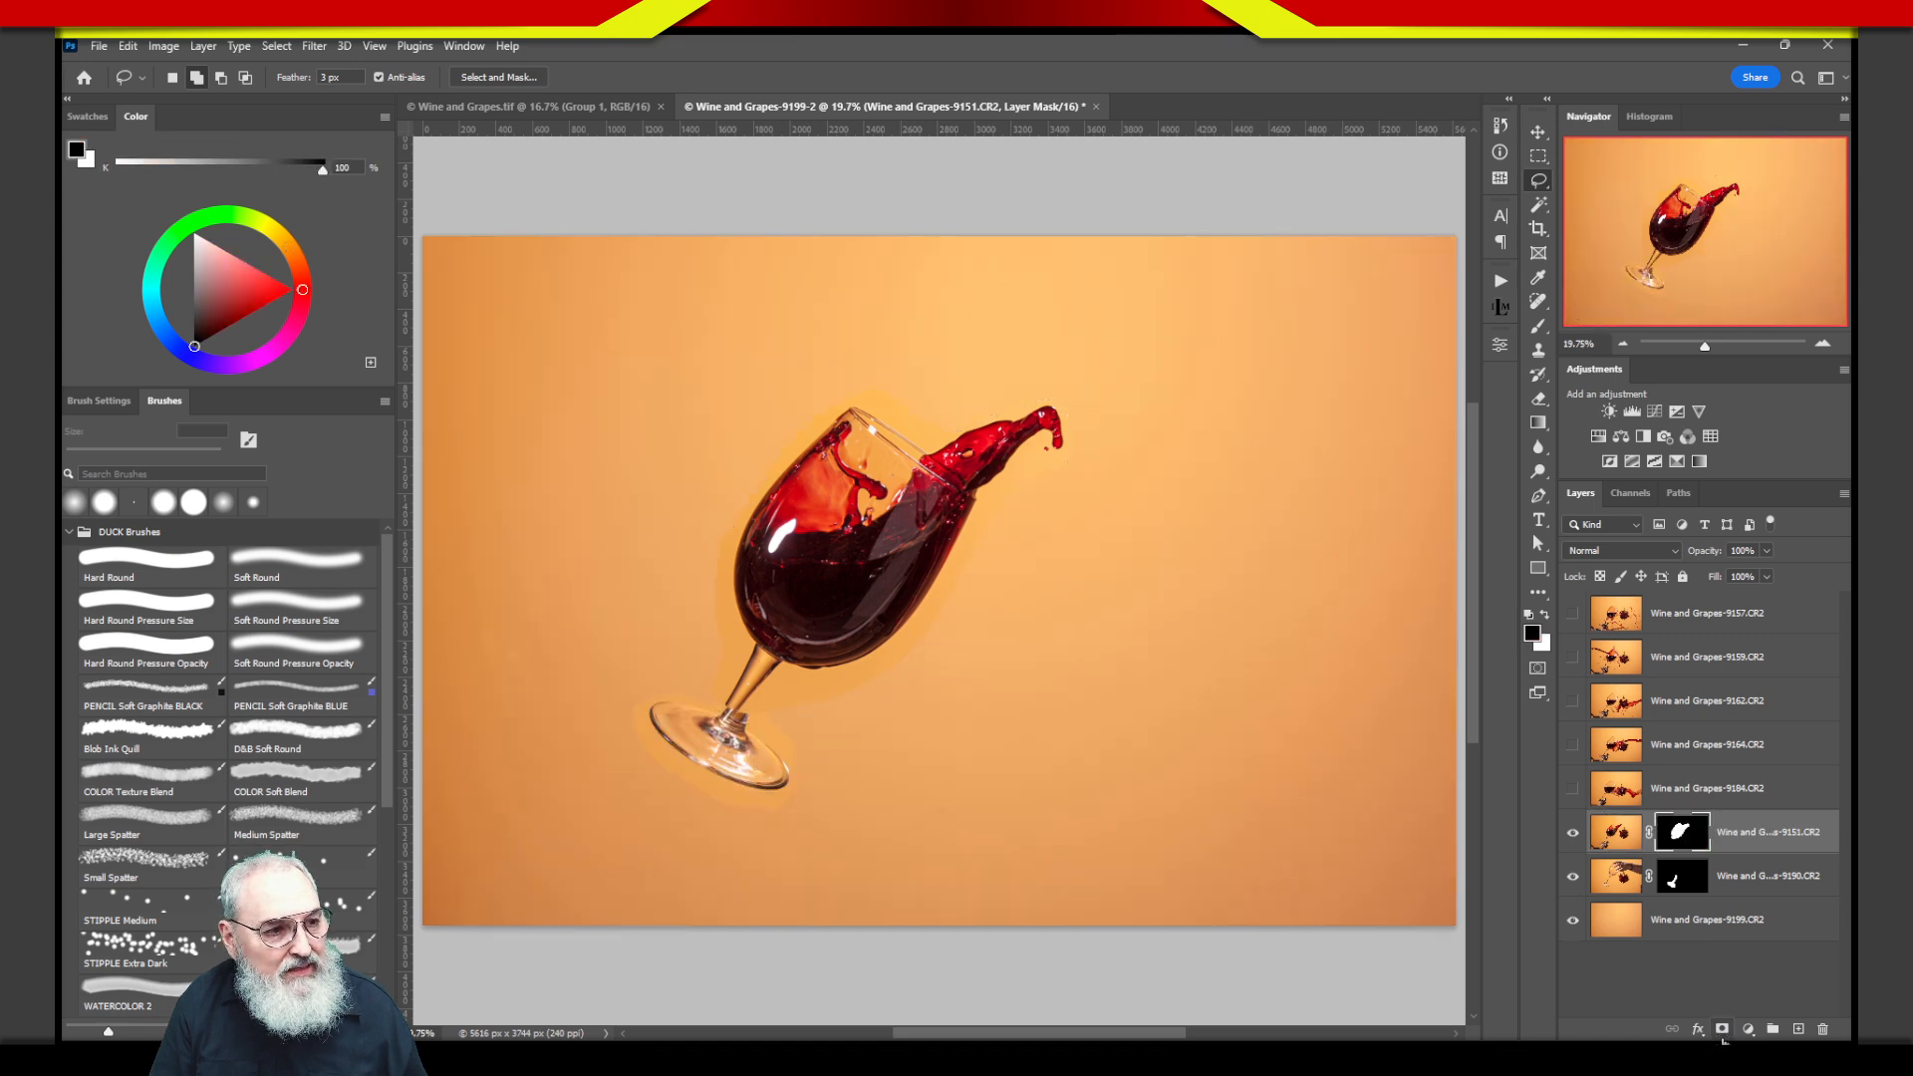
left_click(1626, 897)
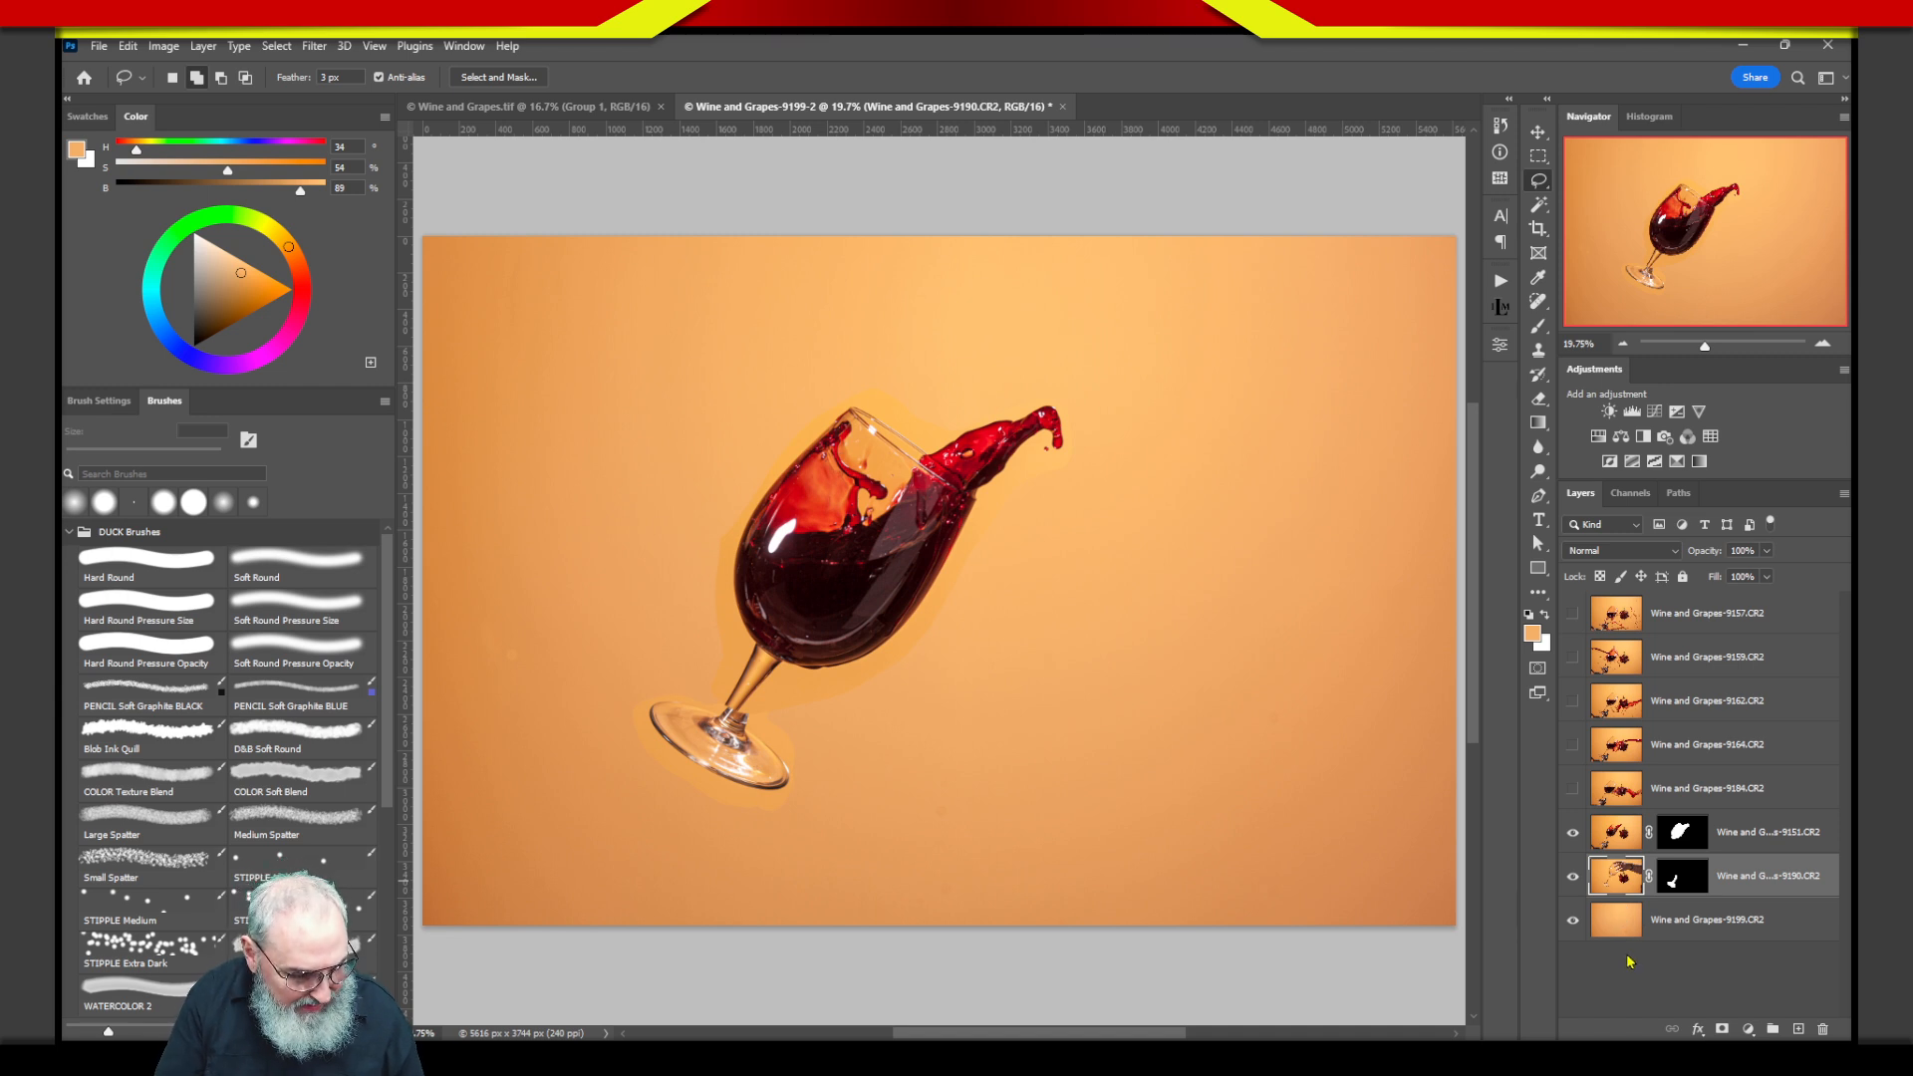
left_click(1539, 130)
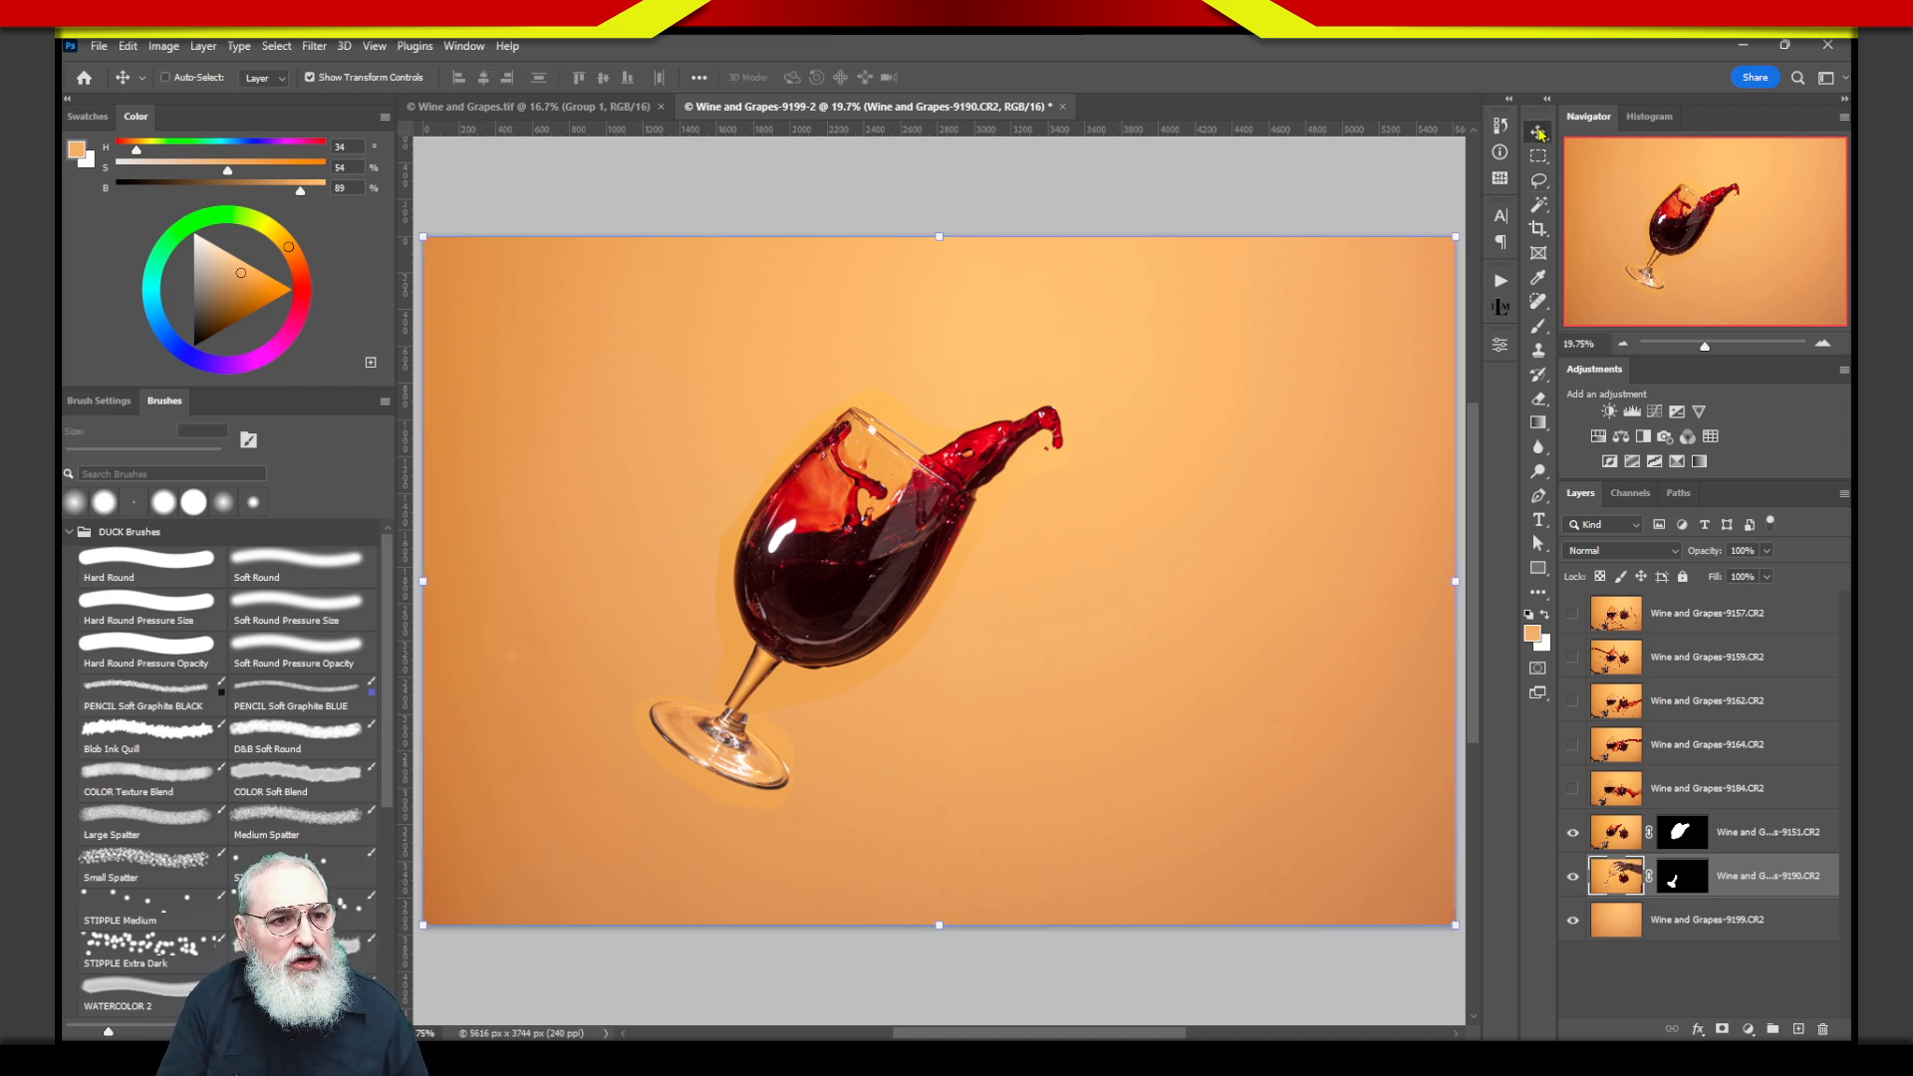
left_click(1539, 135)
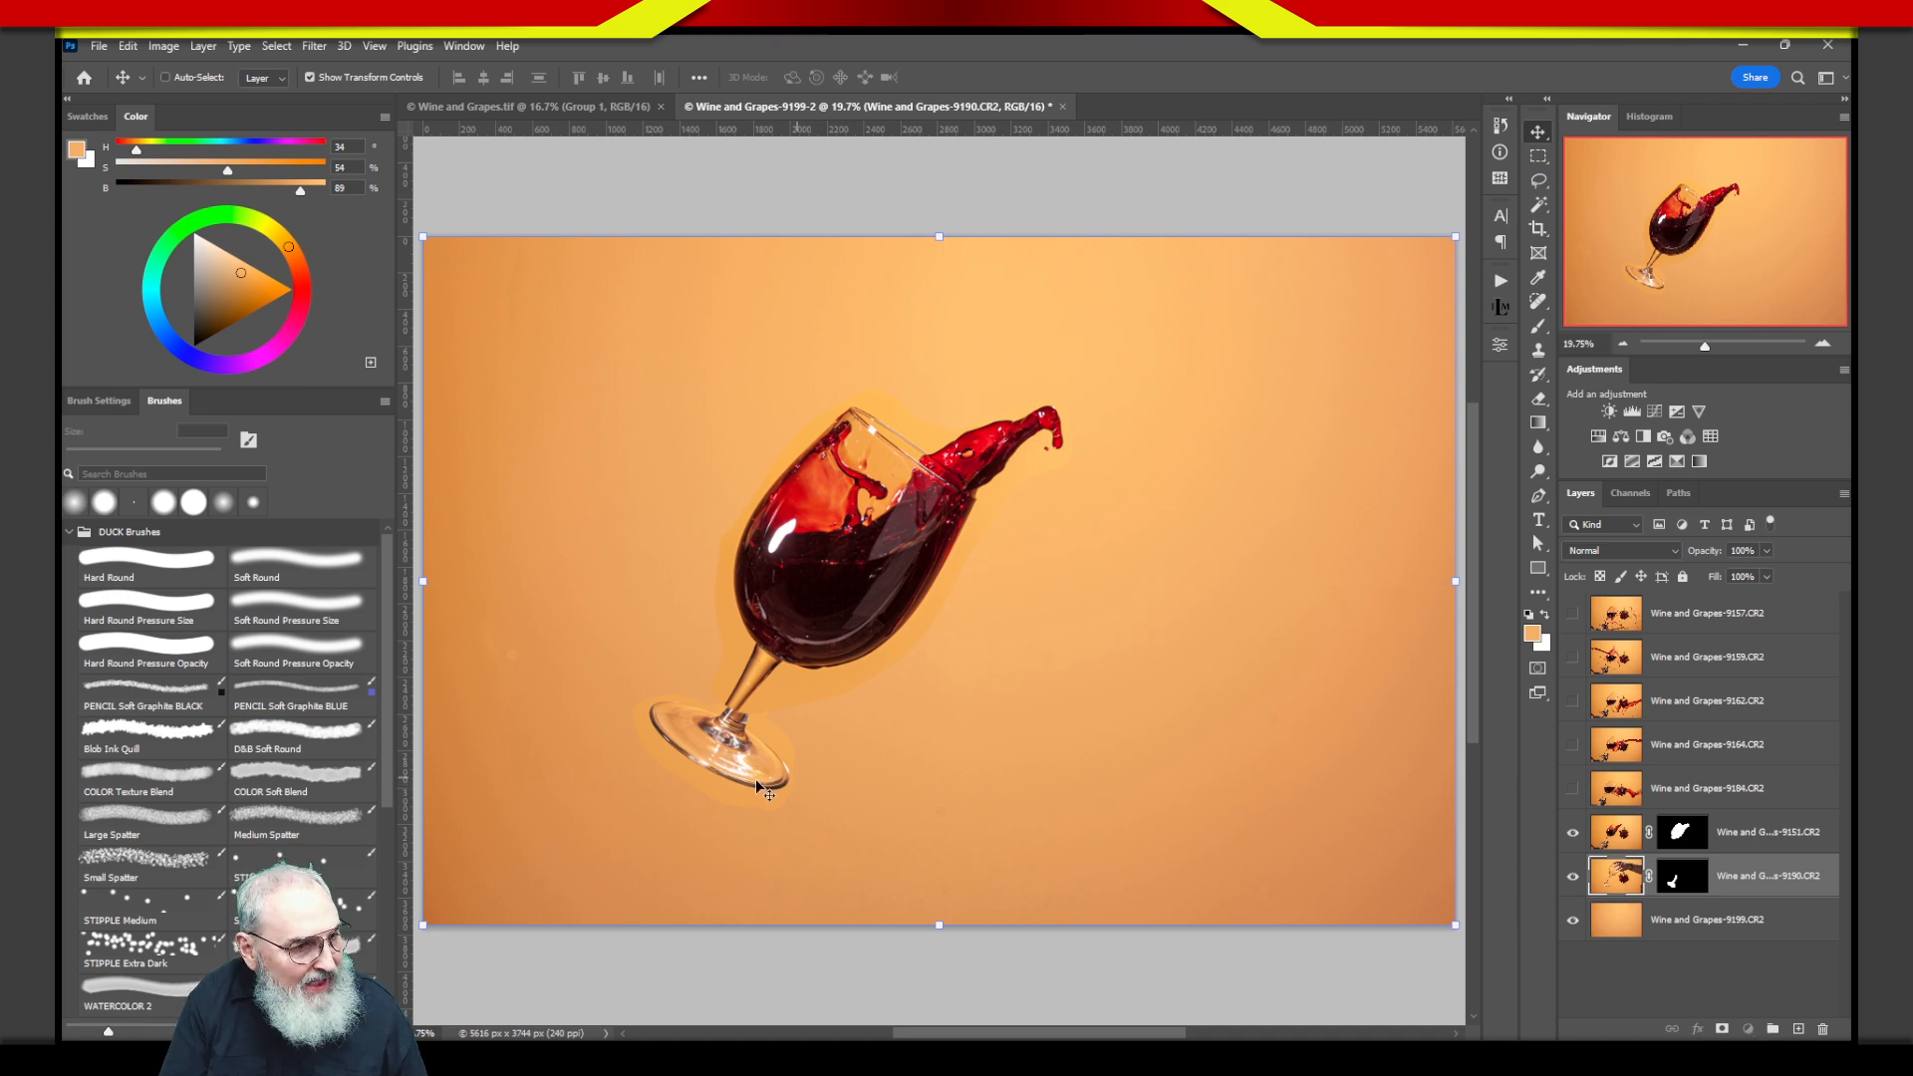
mouse_move(757, 785)
left_mouse_down()
mouse_move(705, 854)
mouse_move(768, 799)
left_mouse_up()
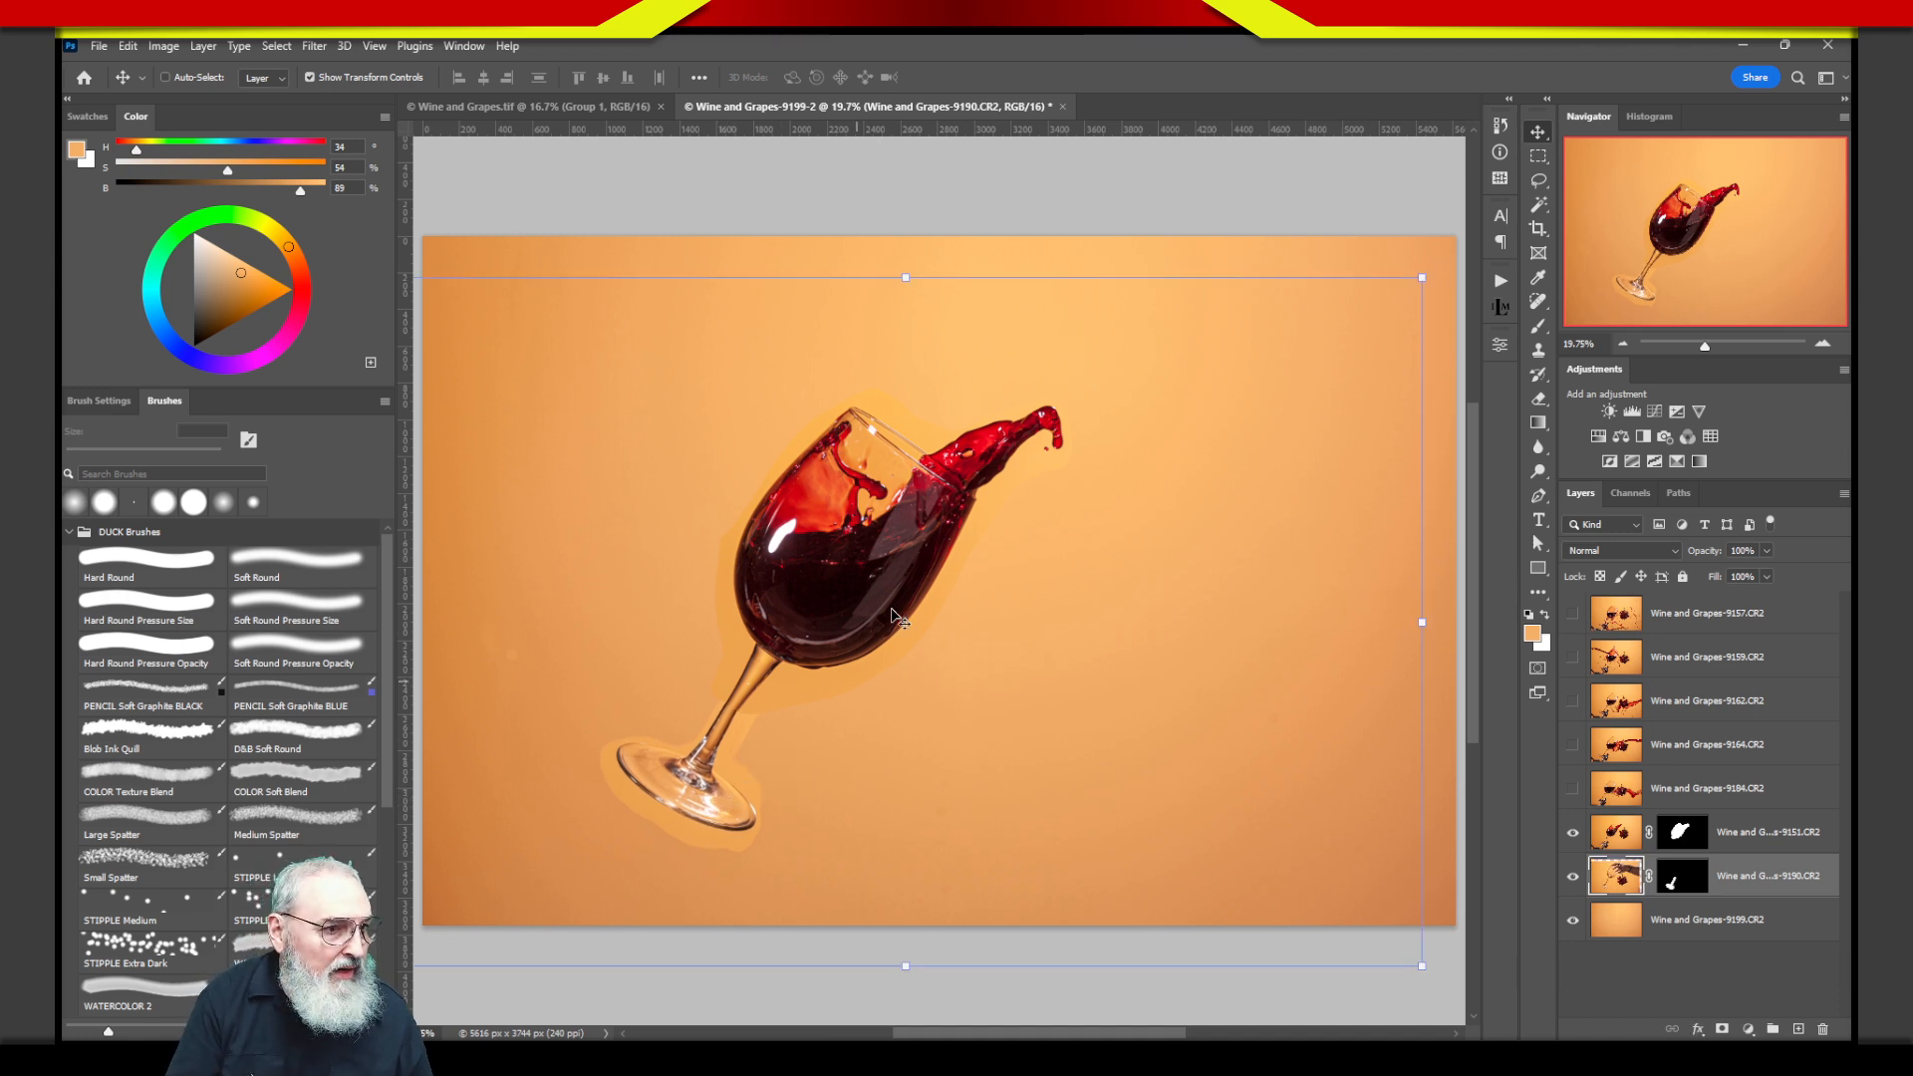
left_click_drag(1433, 267, 1416, 411)
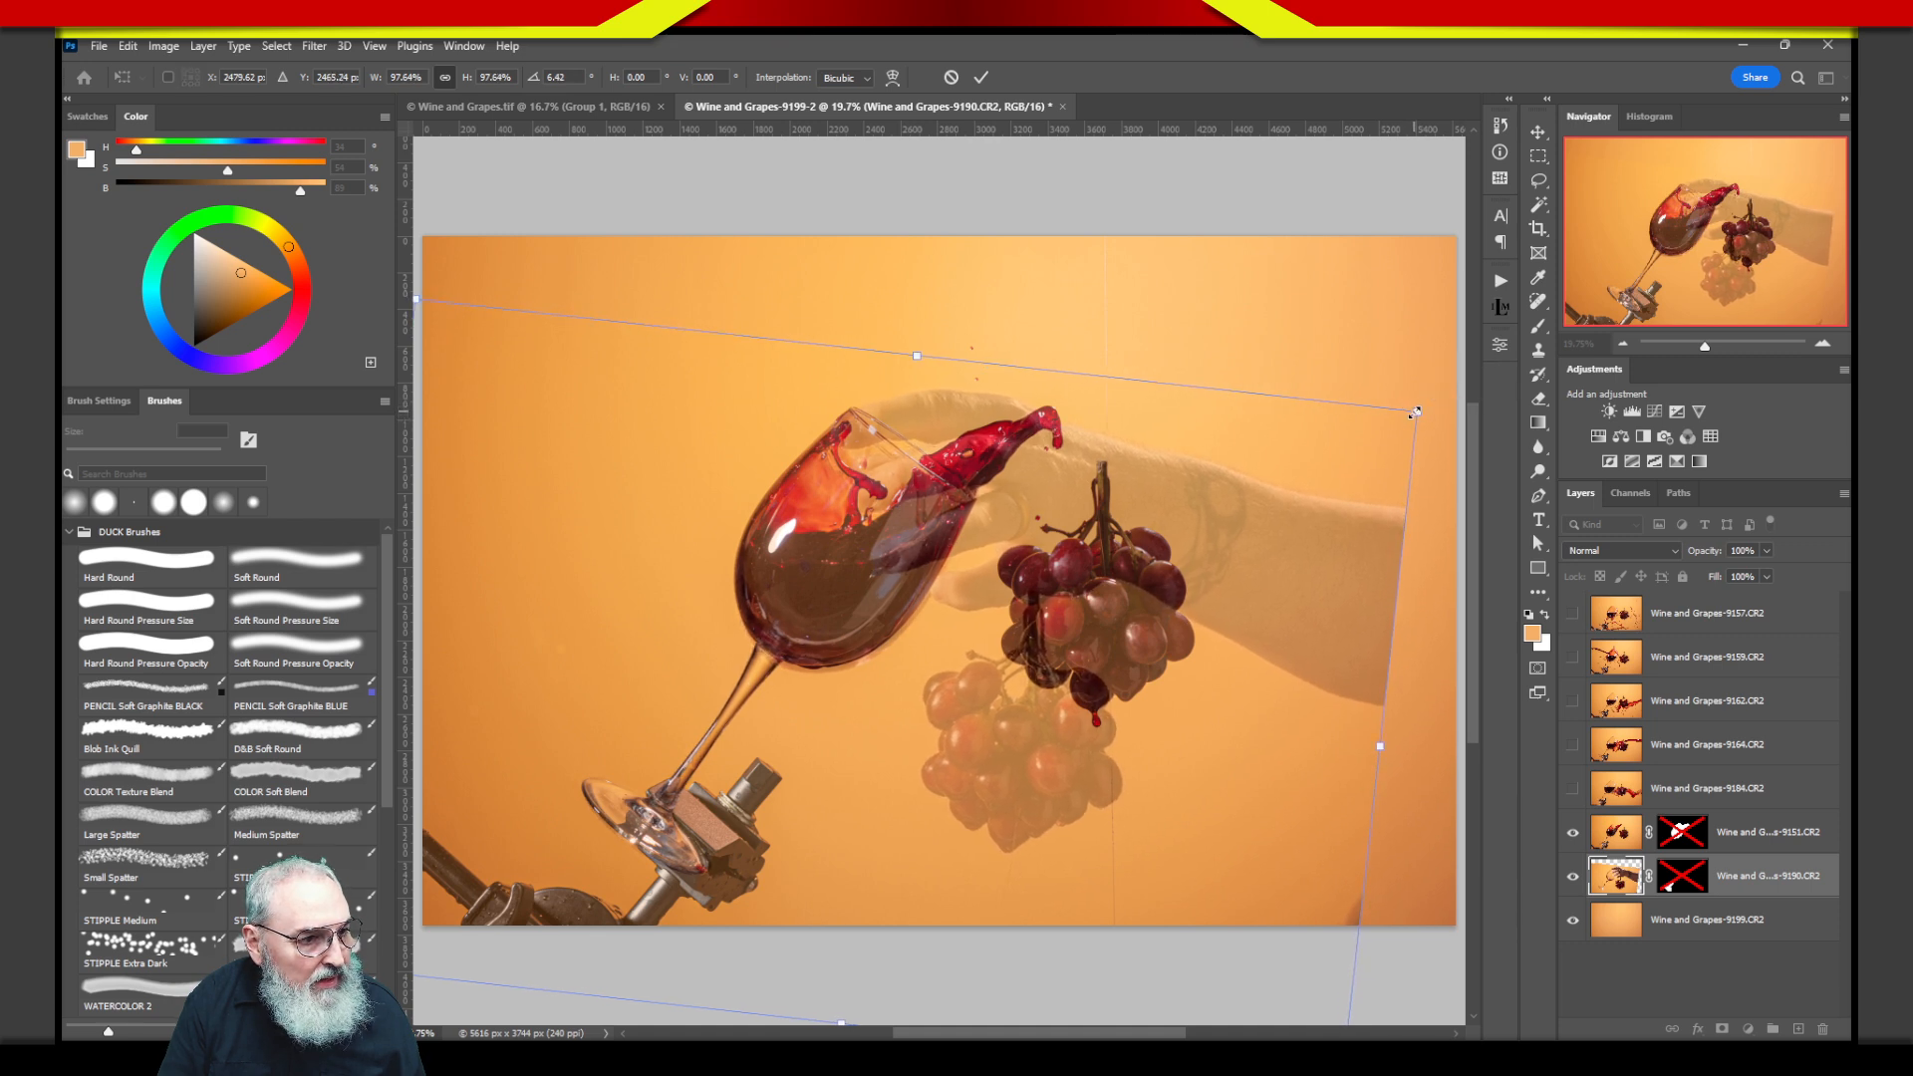
key("Escape")
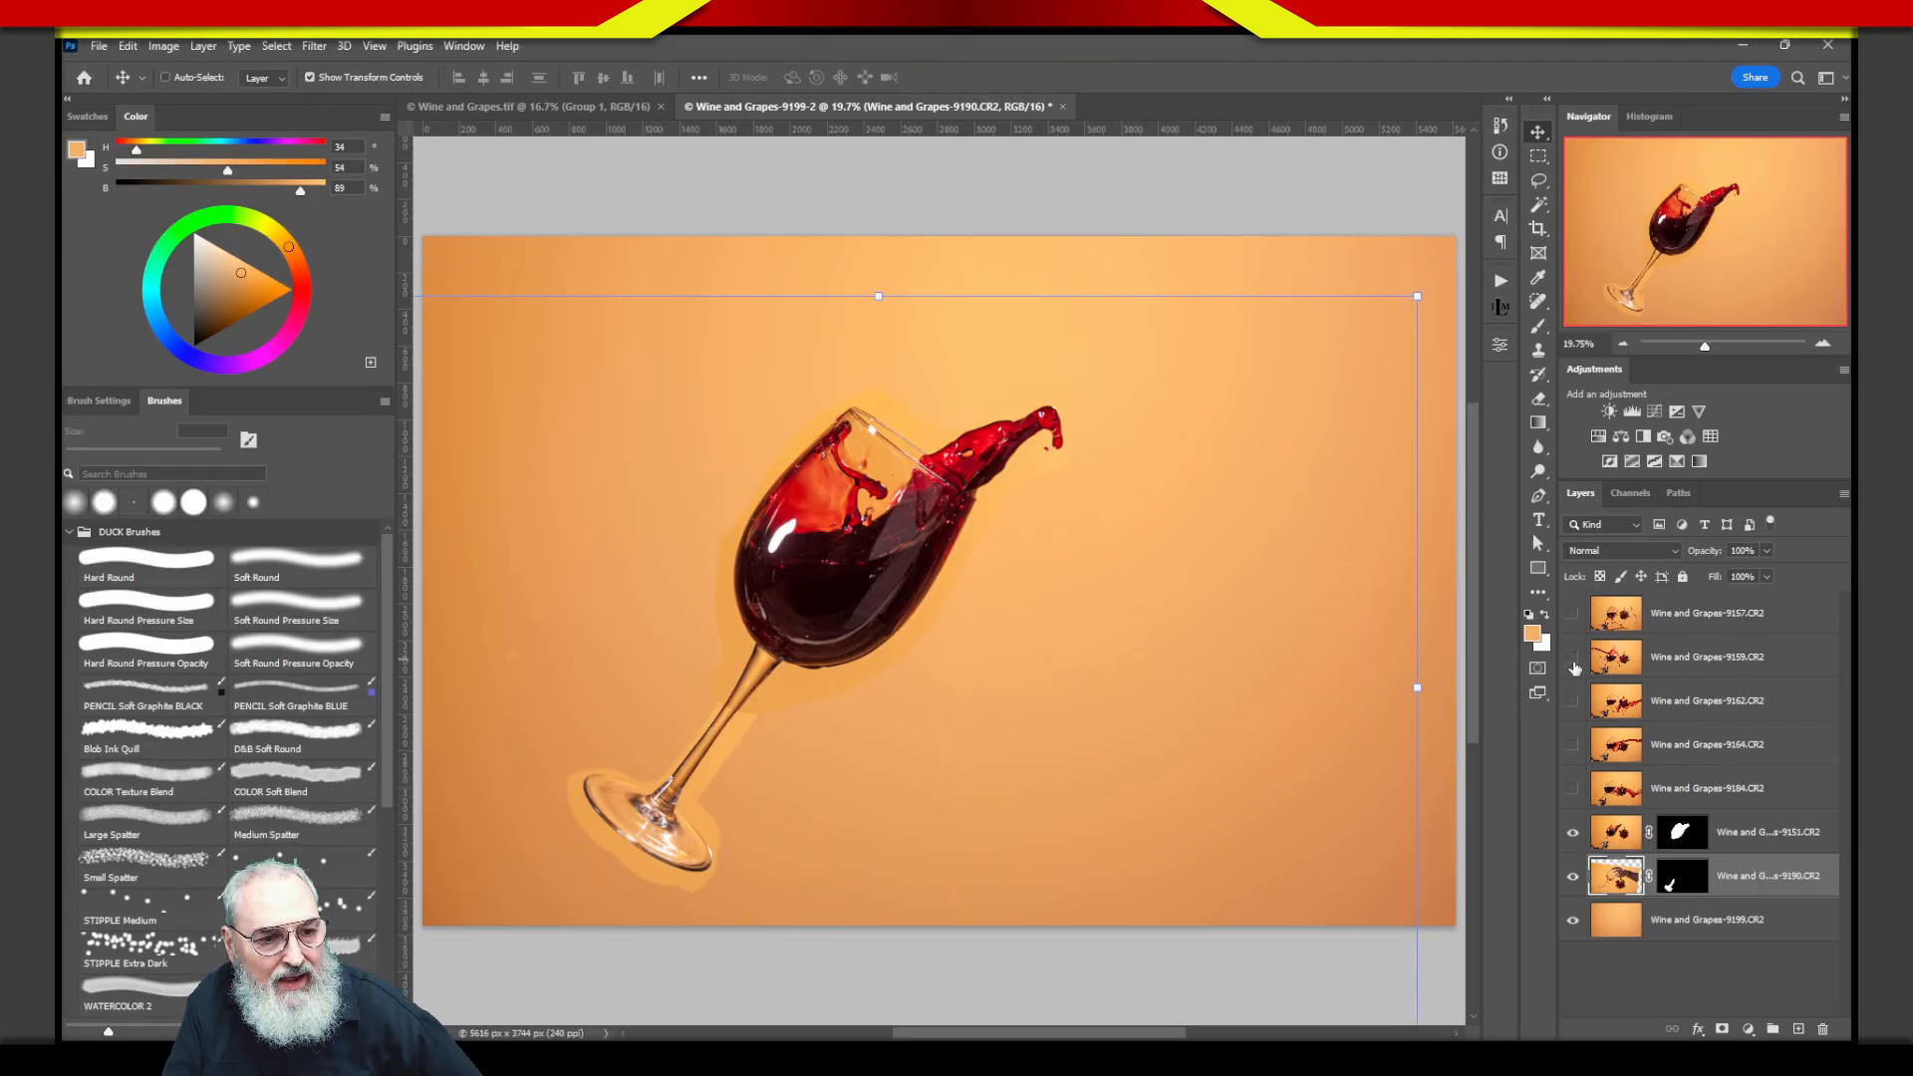
Mask the Wine and Grapes-9157.CR2 layer to its wine splash around the stem and move it directly above layer 9151.
left_click(1572, 658)
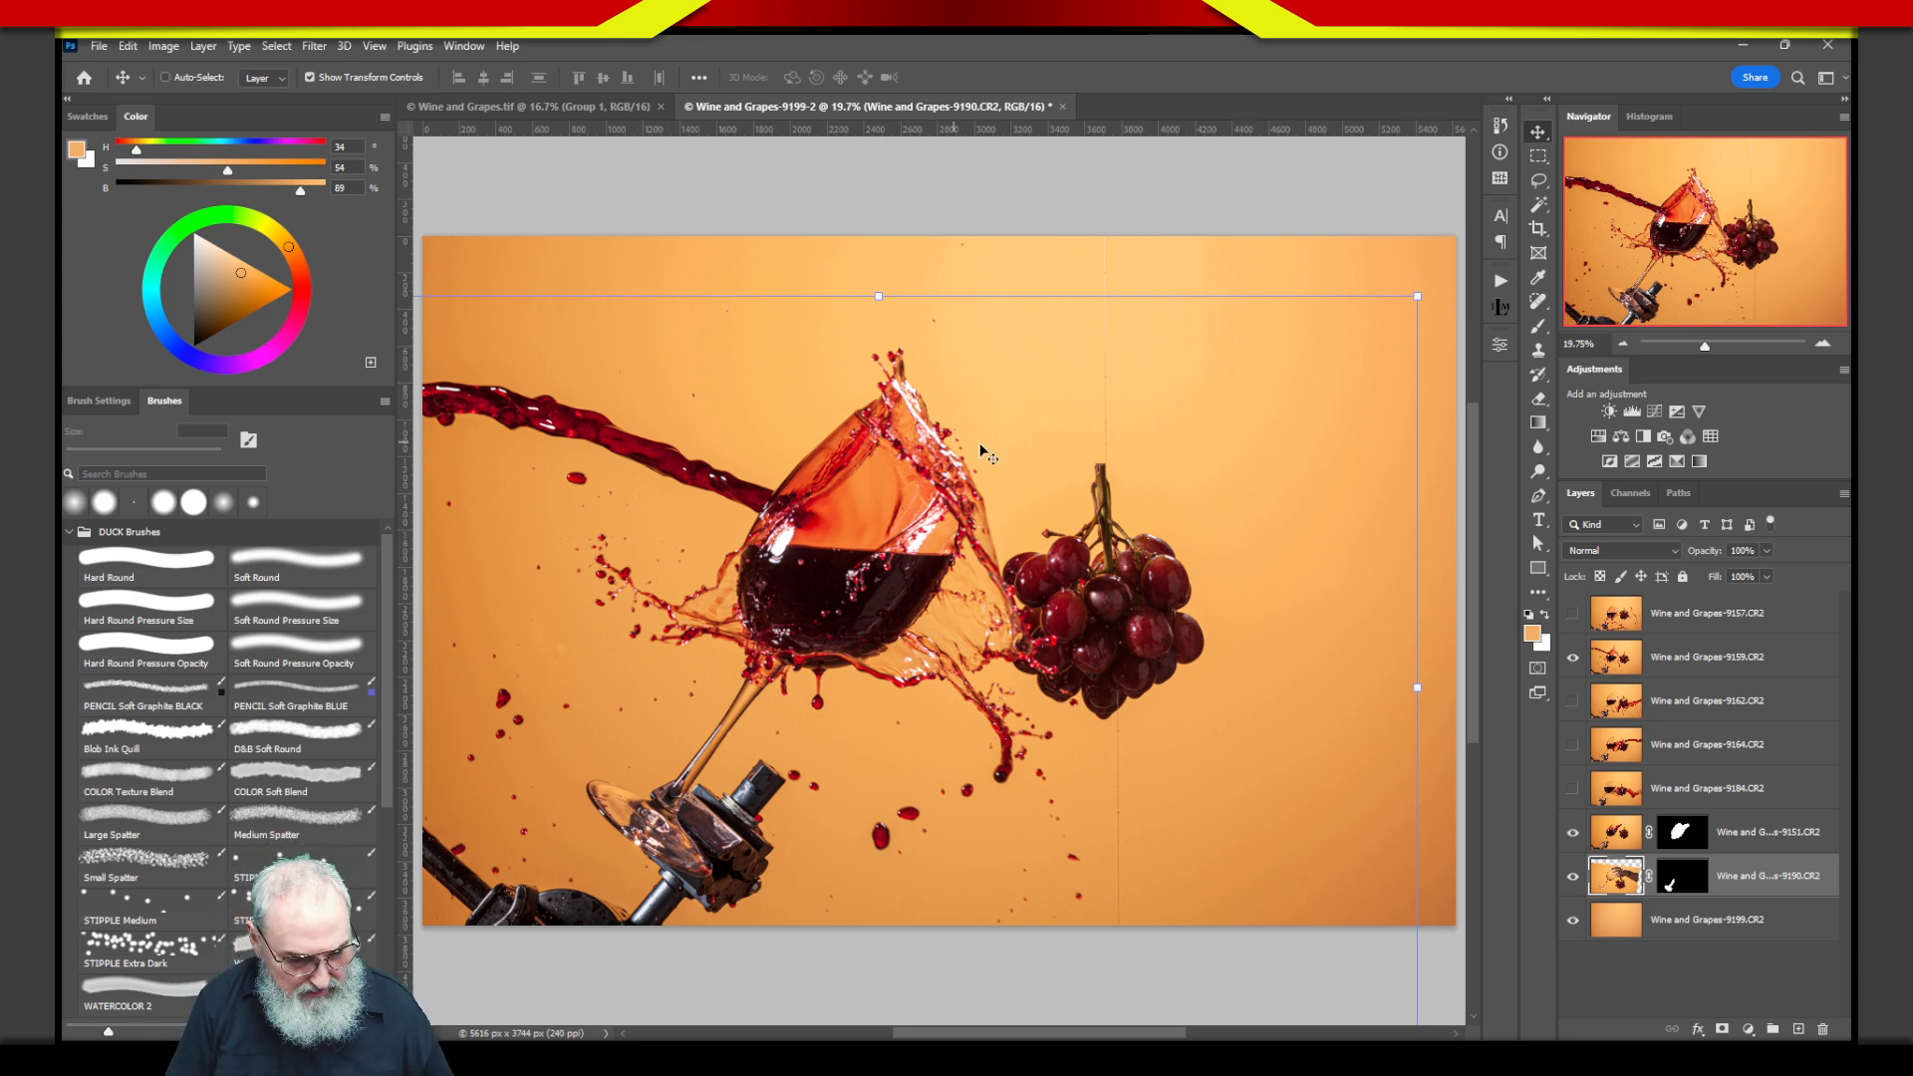
mouse_move(1024, 391)
left_mouse_down()
mouse_move(1012, 435)
mouse_move(1047, 480)
mouse_move(994, 437)
mouse_move(928, 558)
mouse_move(984, 431)
mouse_move(947, 504)
mouse_move(925, 539)
left_mouse_up()
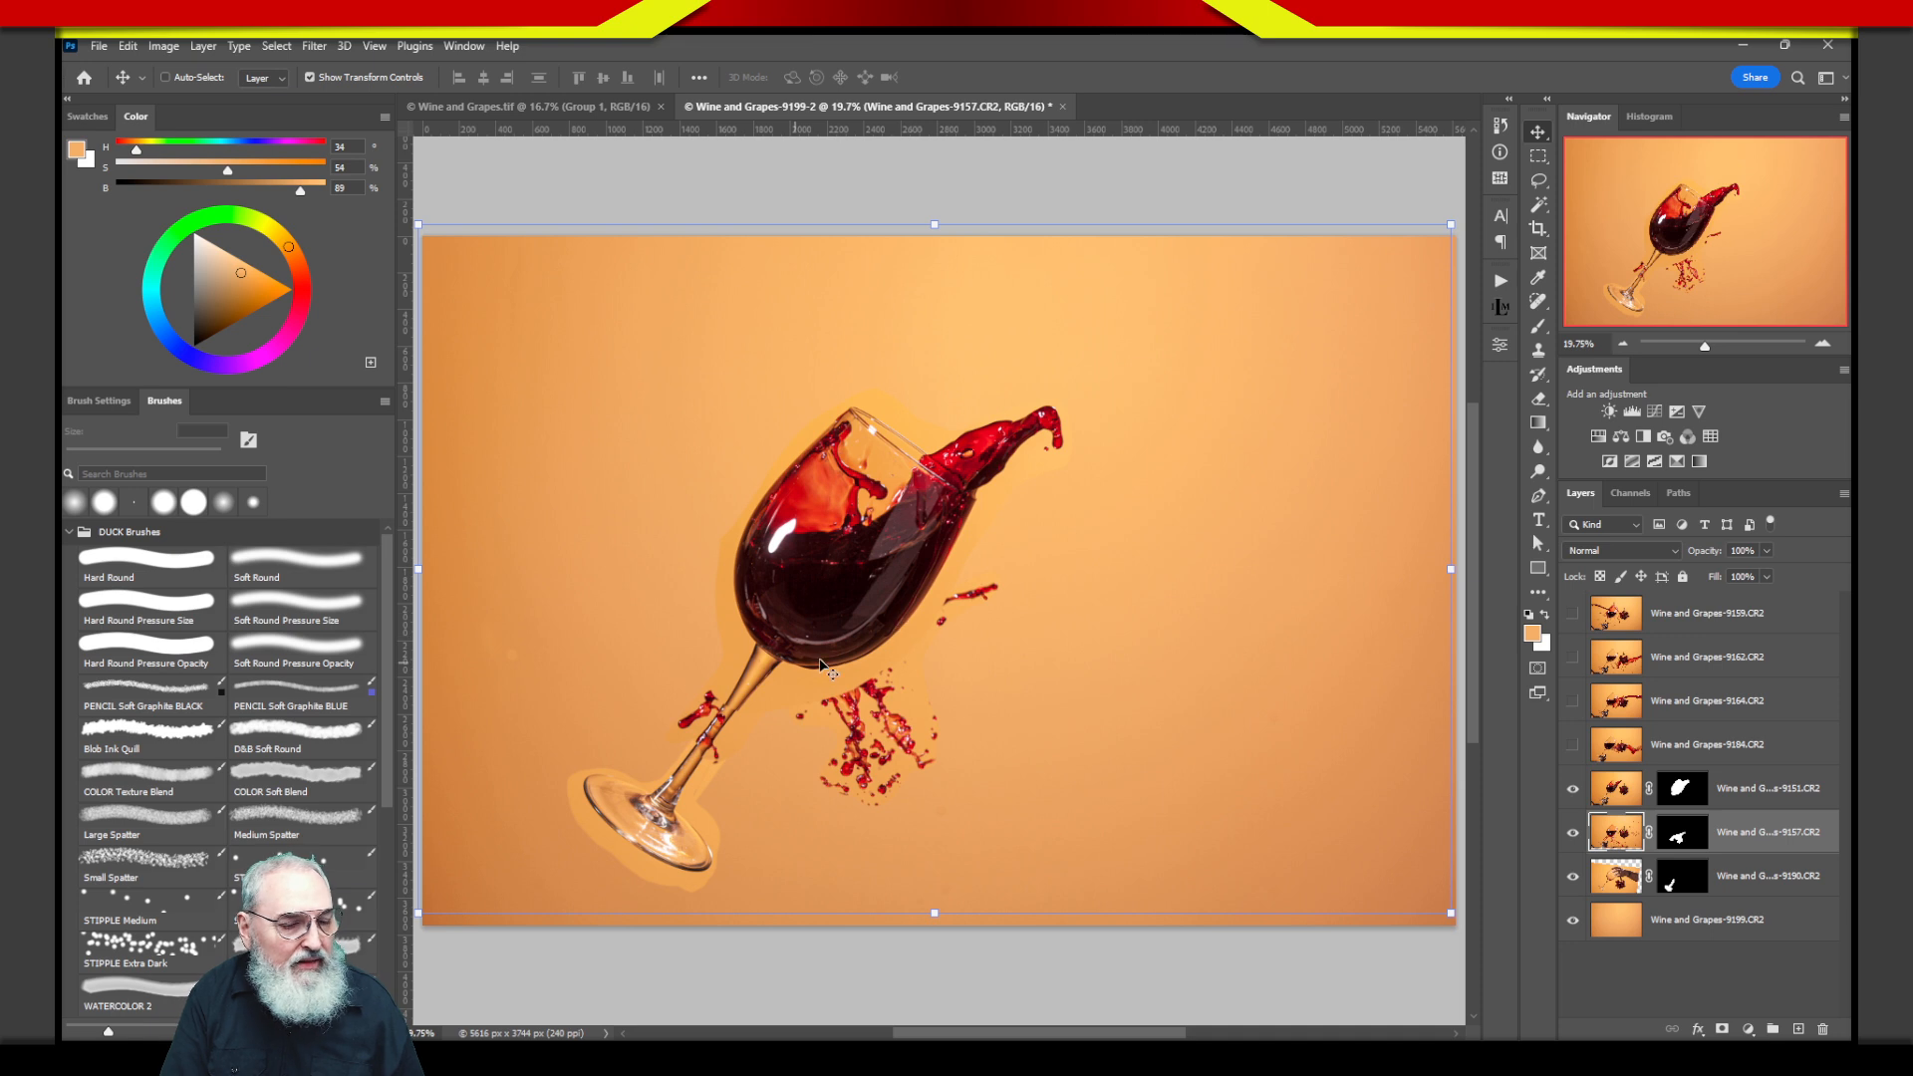
left_click_drag(1619, 849, 1620, 787)
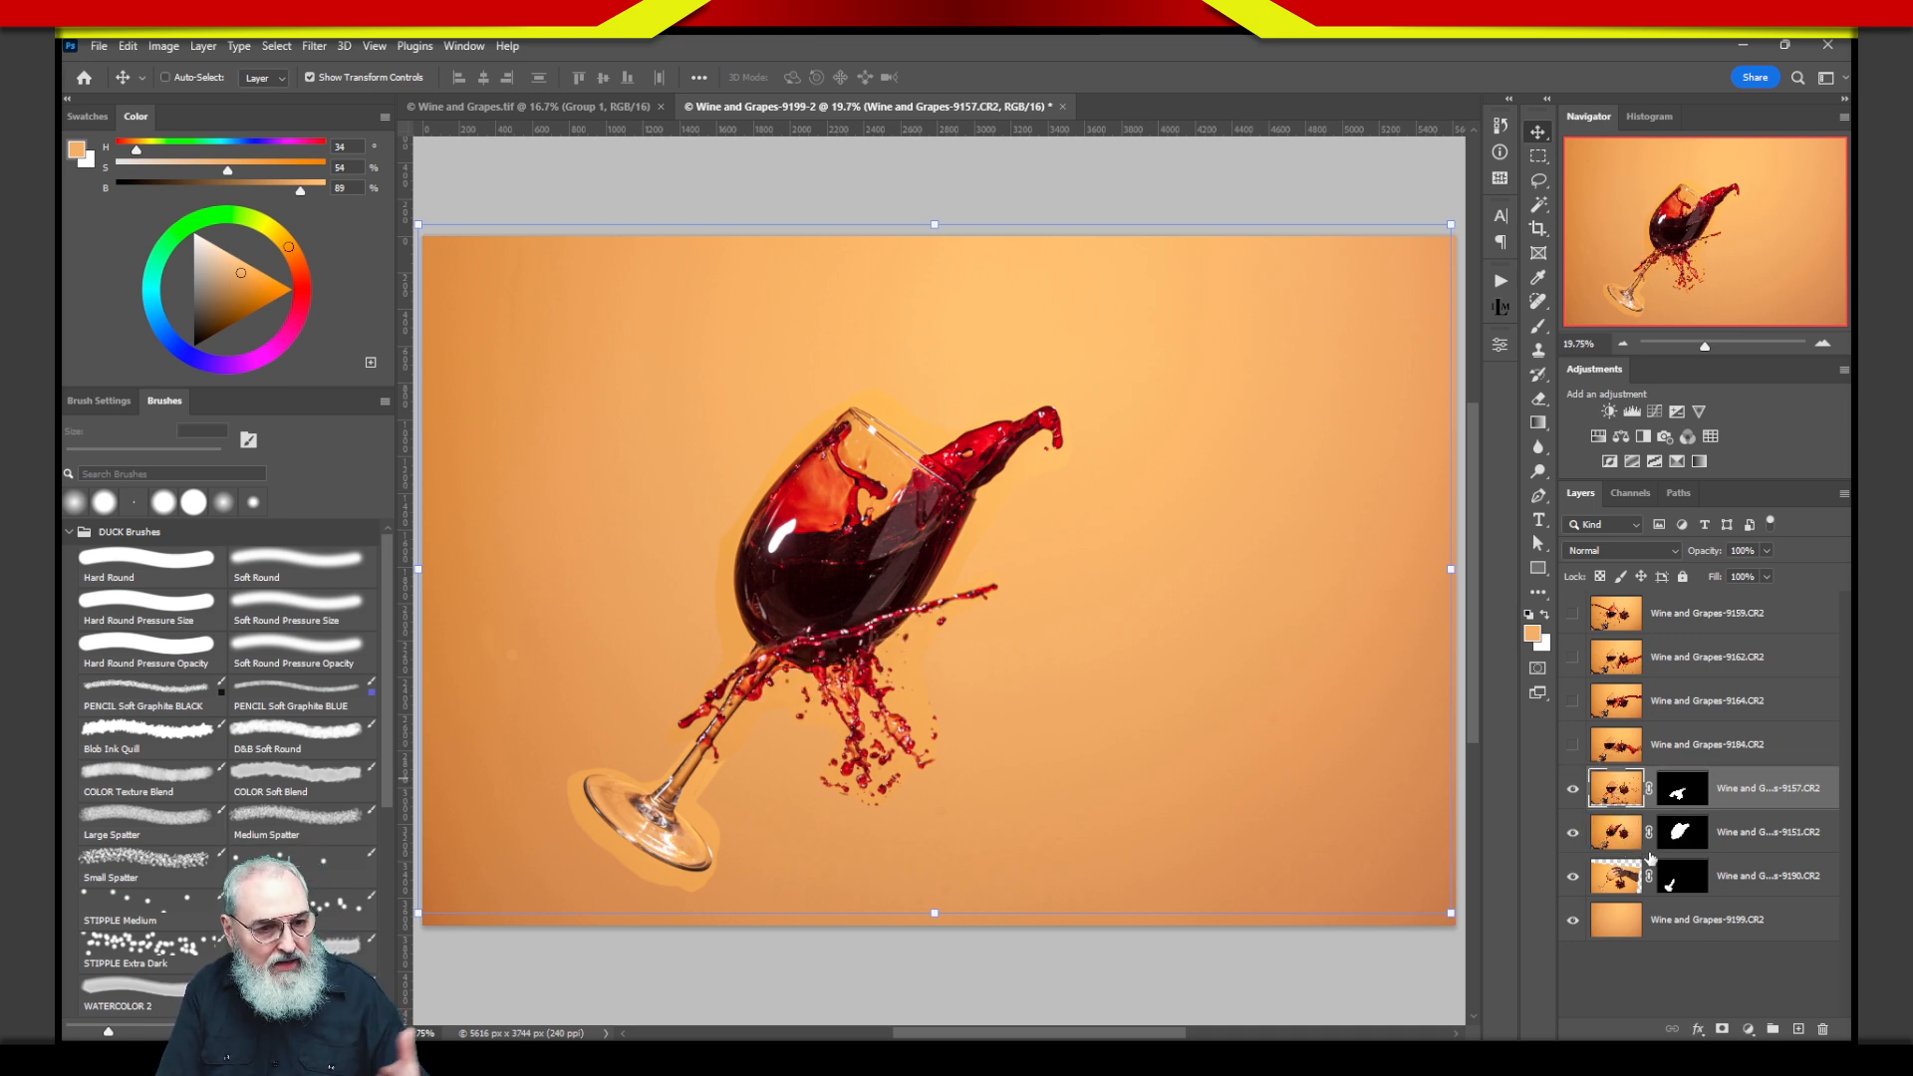
mouse_move(708, 674)
left_mouse_down()
mouse_move(802, 627)
mouse_move(1006, 596)
mouse_move(782, 677)
mouse_move(876, 603)
mouse_move(822, 673)
mouse_move(839, 625)
mouse_move(896, 638)
mouse_move(857, 610)
mouse_move(1006, 595)
mouse_move(954, 619)
left_mouse_up()
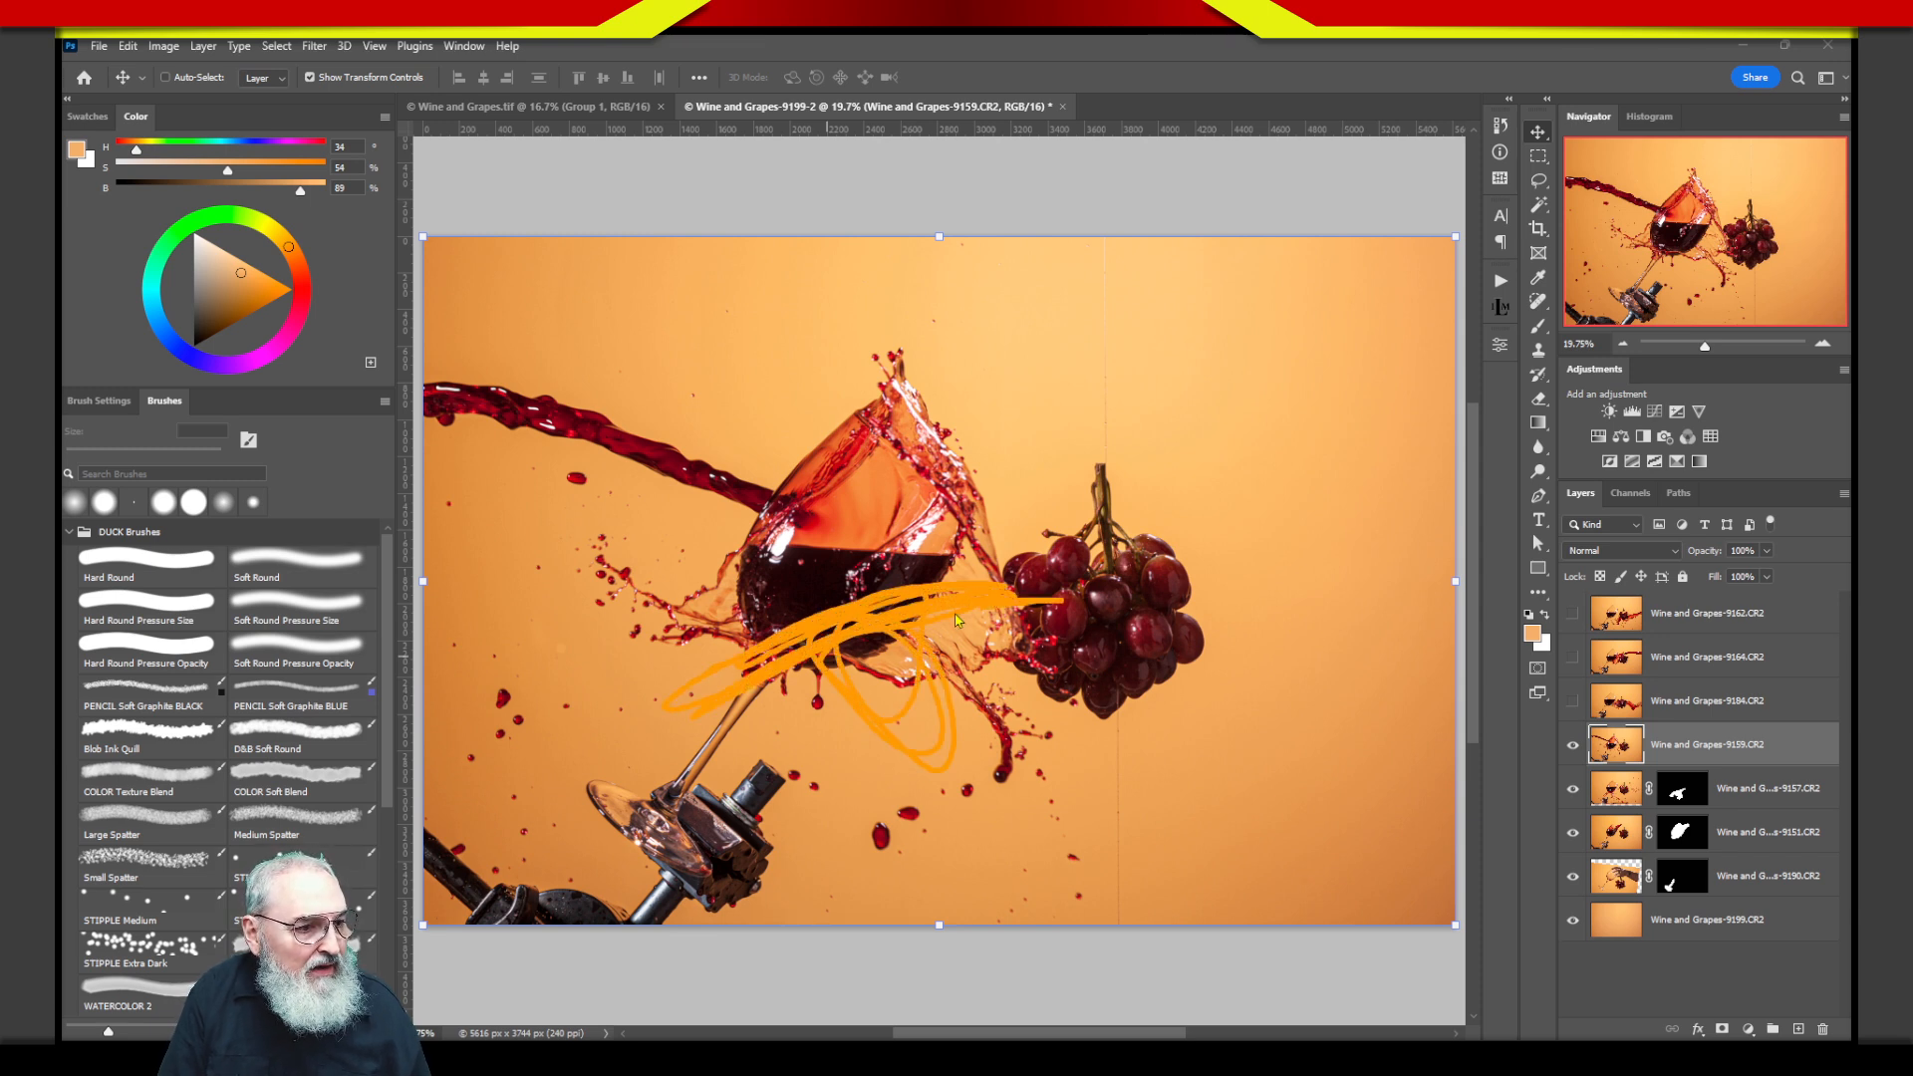
key("Escape")
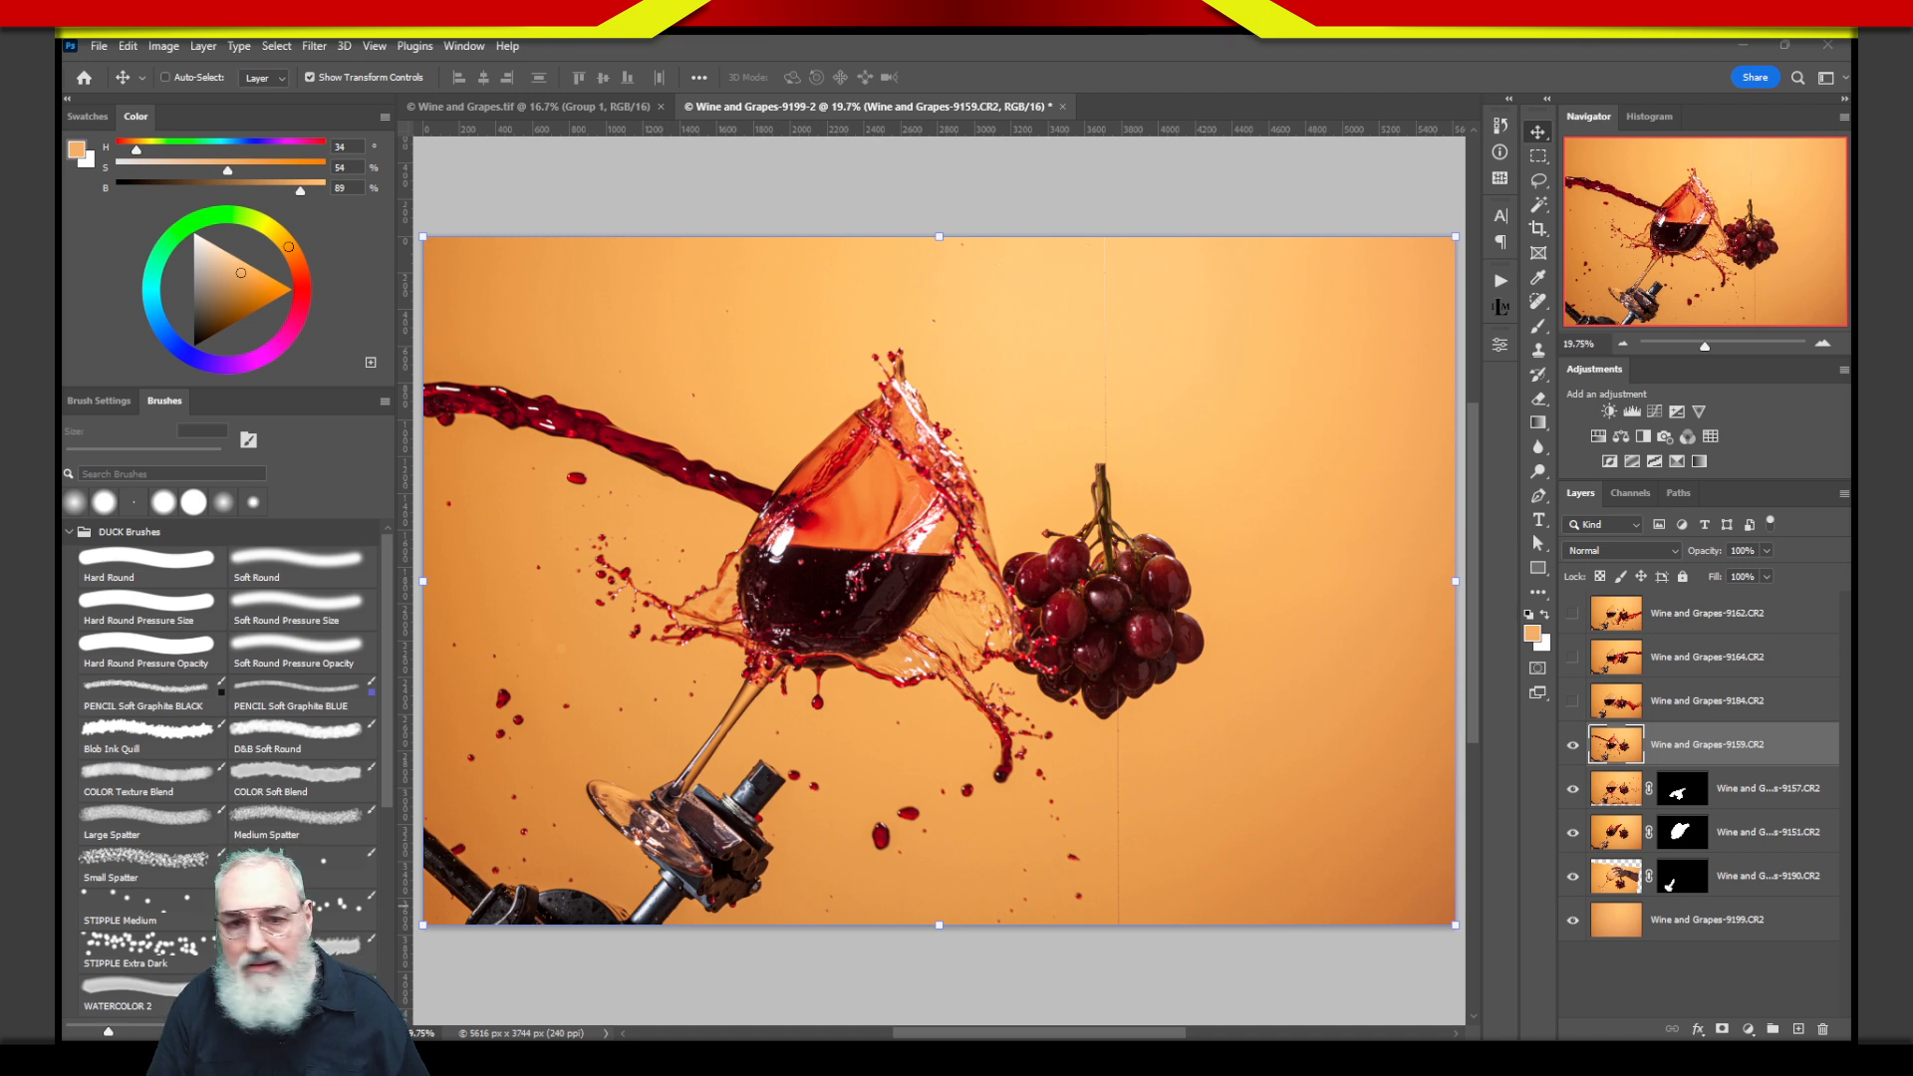
left_click_drag(783, 666, 1058, 583)
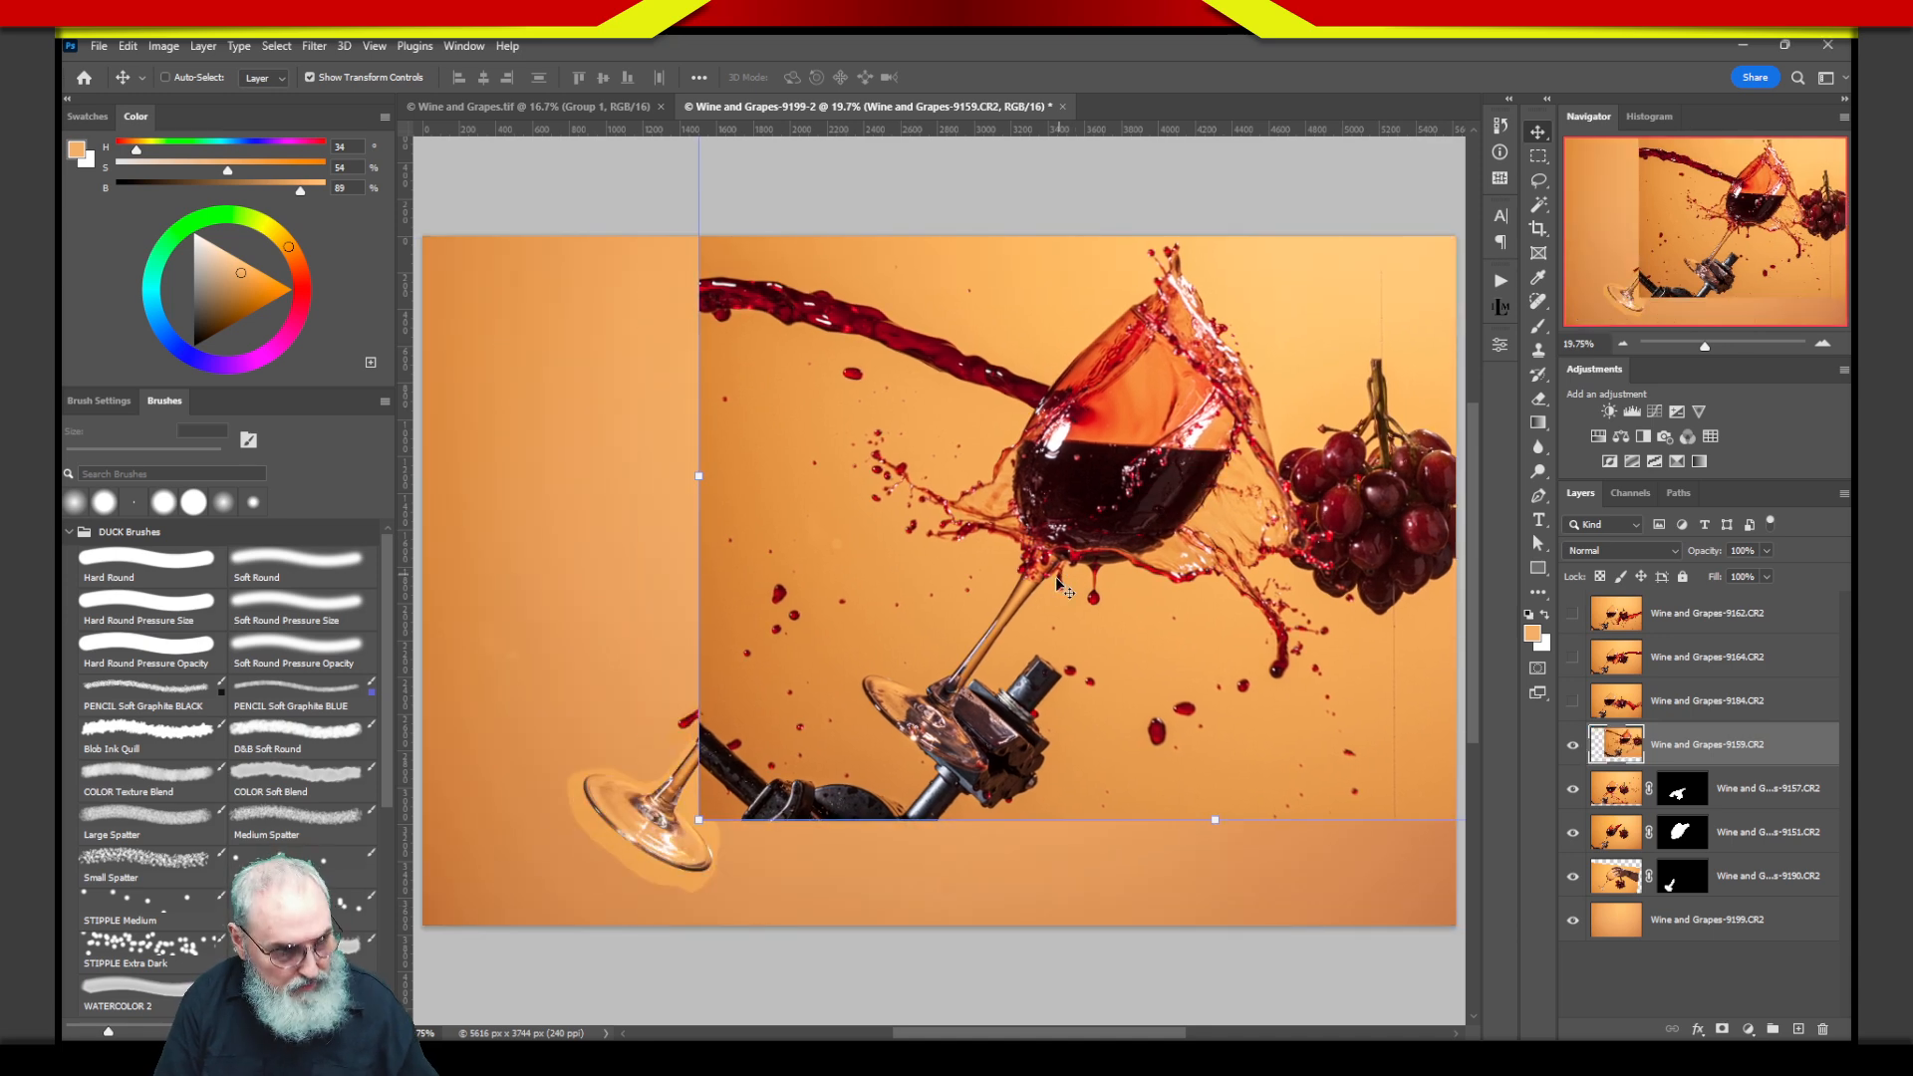
key("ctrl+z")
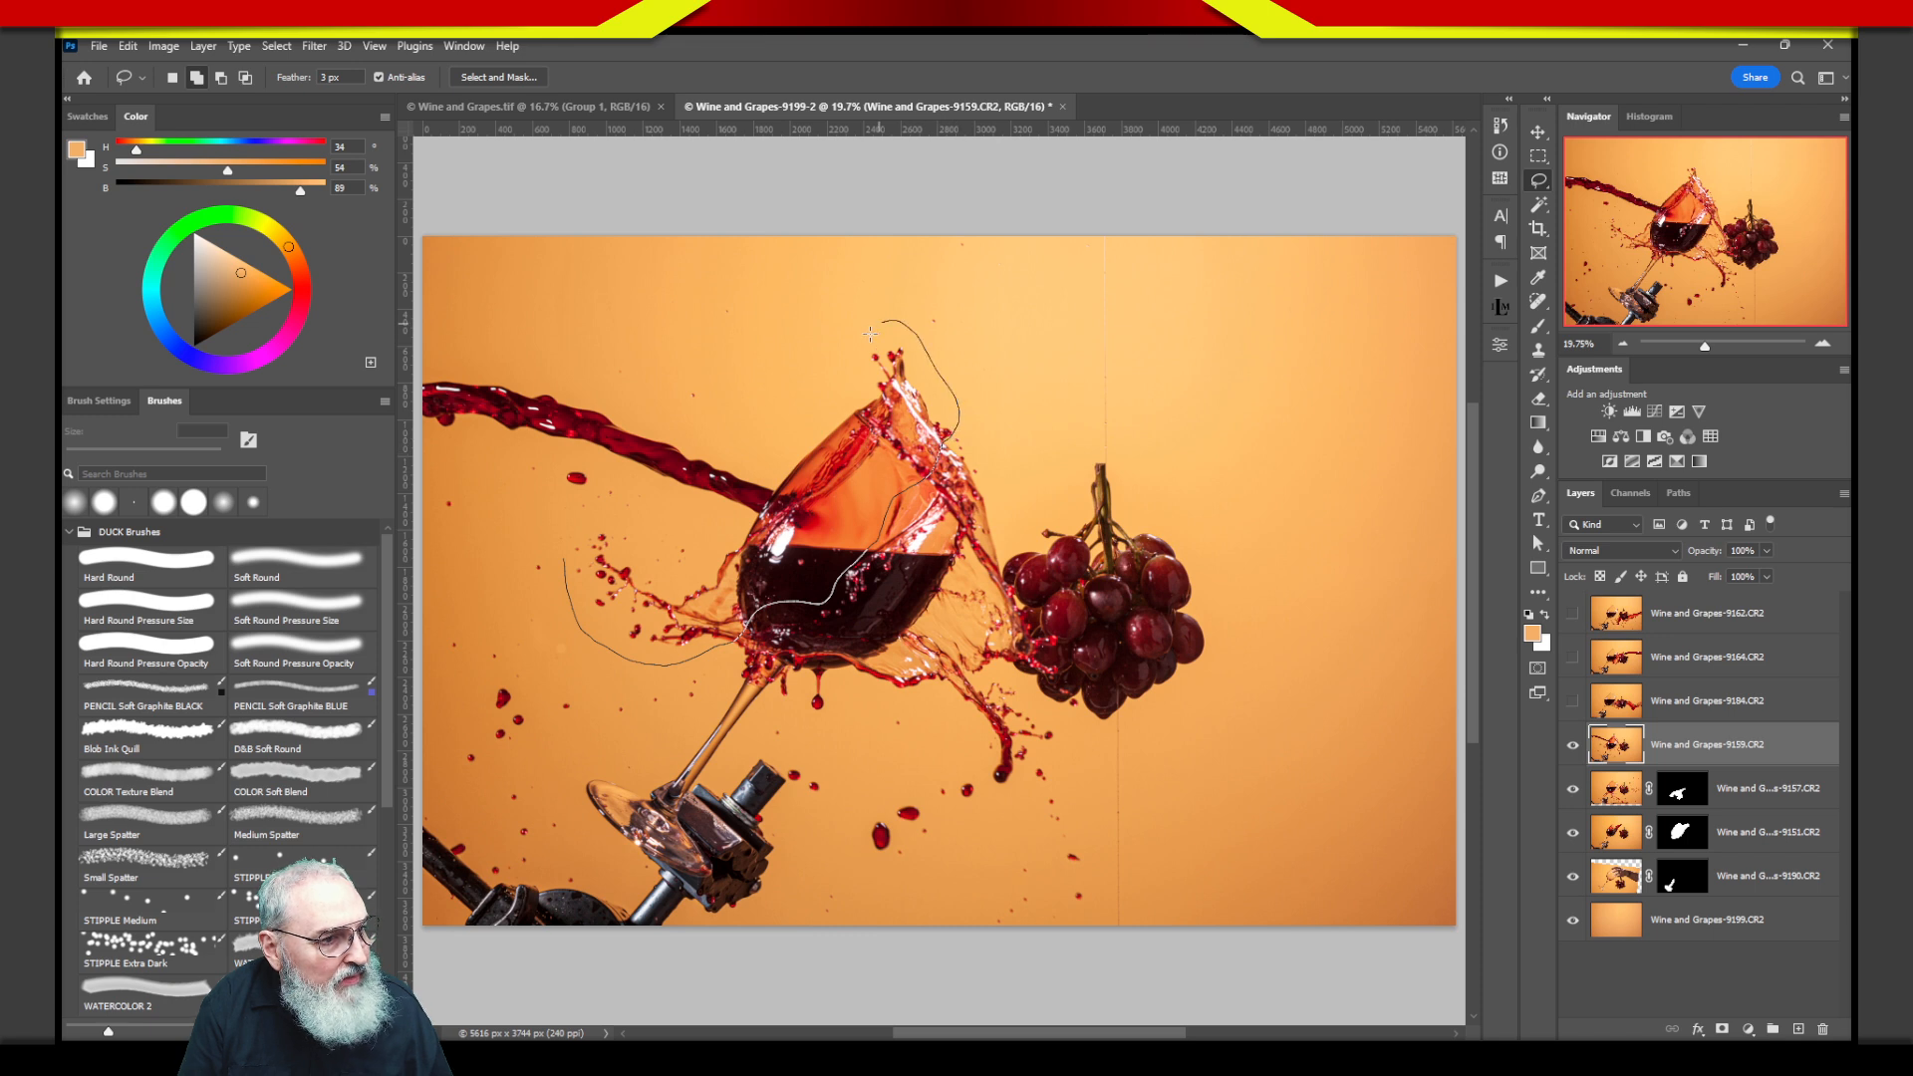
Mask layer 9159 to its incoming pour and splashes around the bowl, nudge it left and slightly up, and set its opacity to 100%.
mouse_move(870, 332)
left_mouse_down()
mouse_move(828, 404)
mouse_move(739, 439)
mouse_move(503, 338)
mouse_move(410, 365)
mouse_move(406, 448)
mouse_move(538, 503)
mouse_move(564, 558)
left_mouse_up()
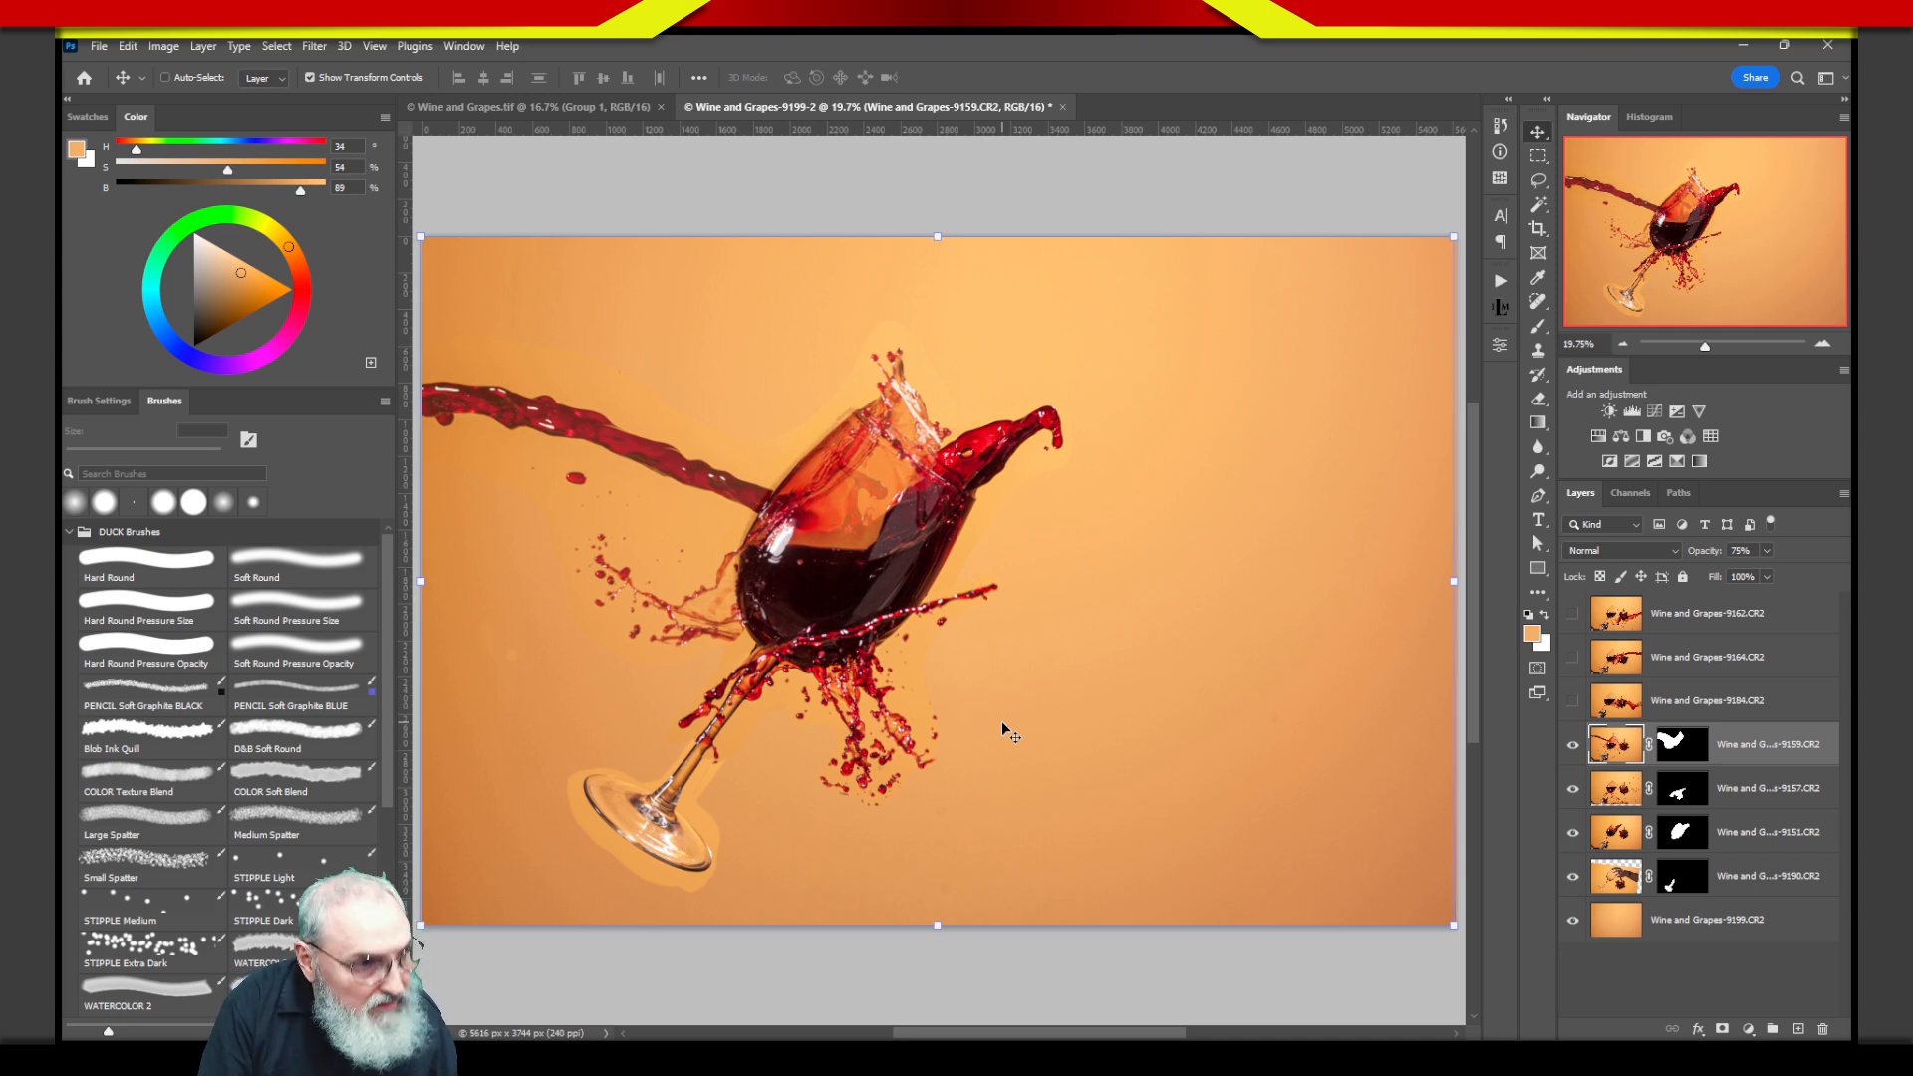
key("shift+Left")
key("shift+Left")
key("shift+Left")
key("shift+Left")
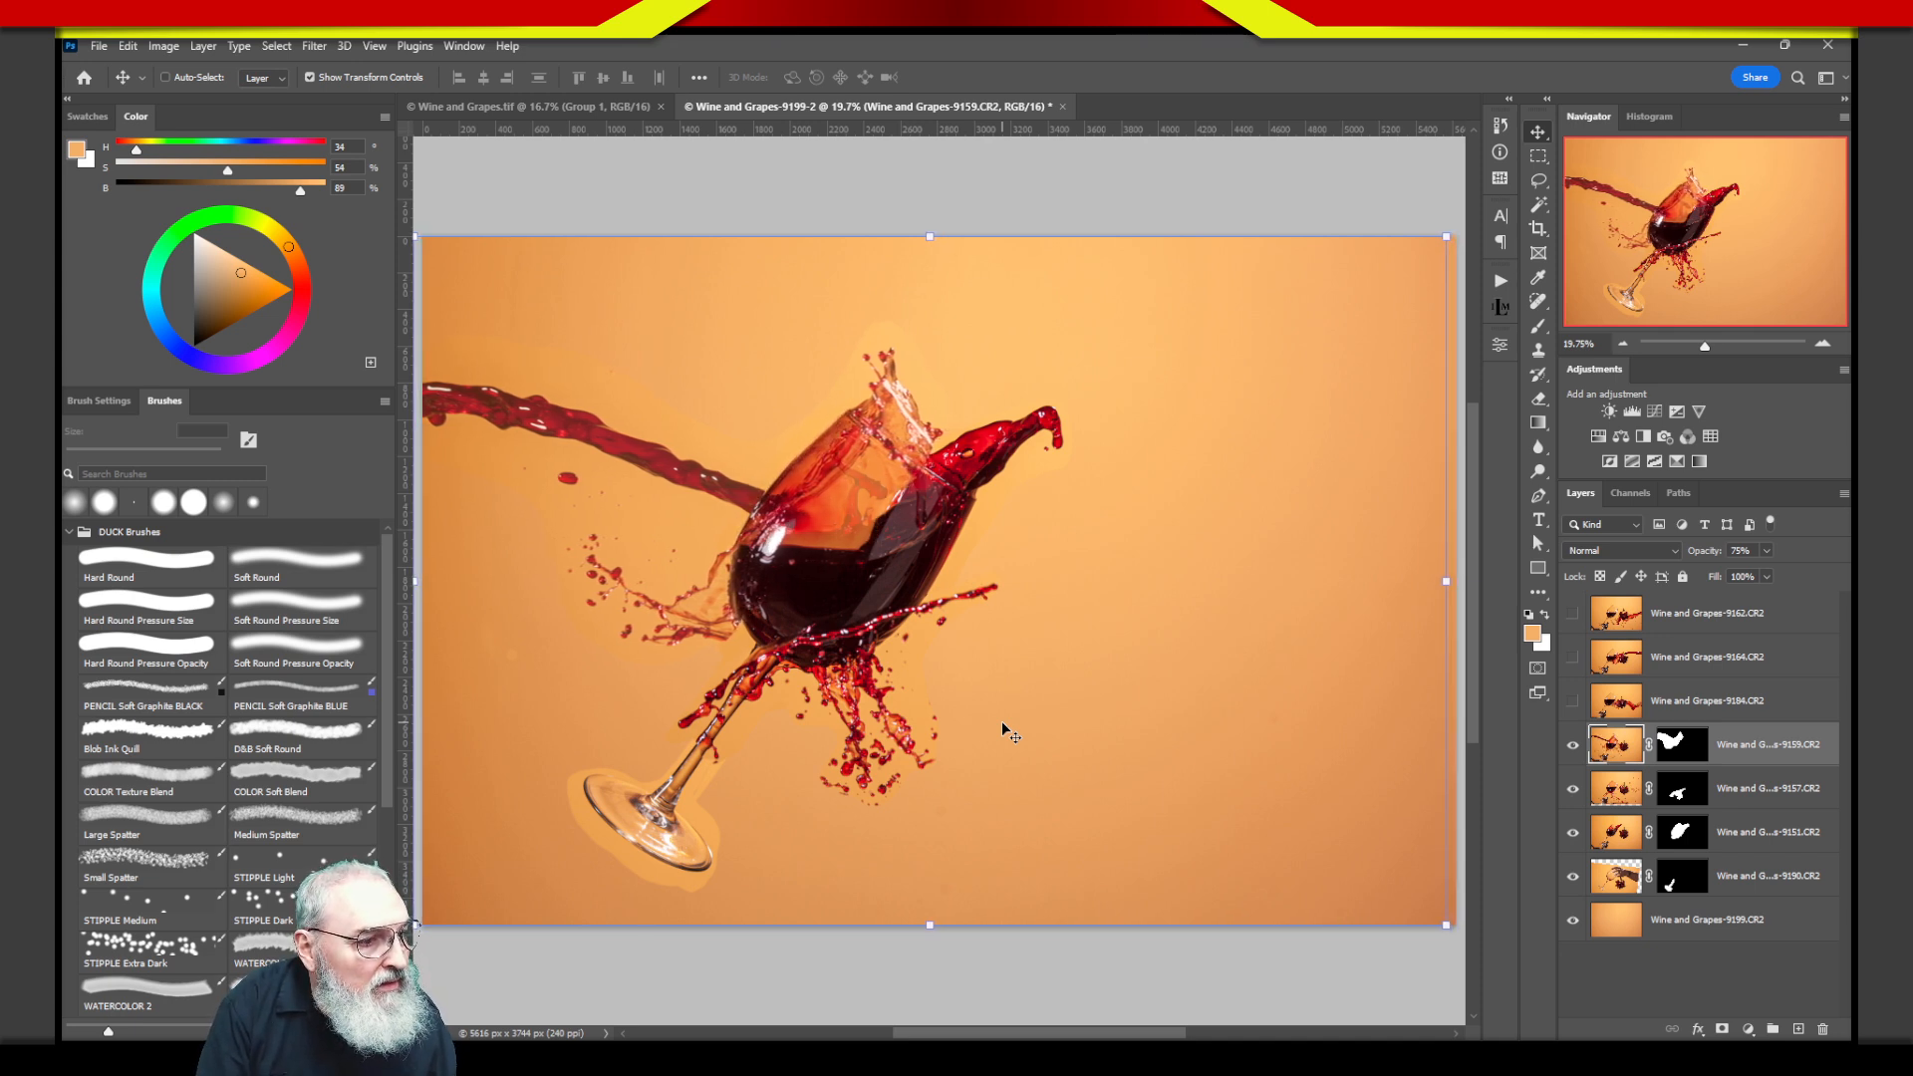
key("shift+Up")
key("0")
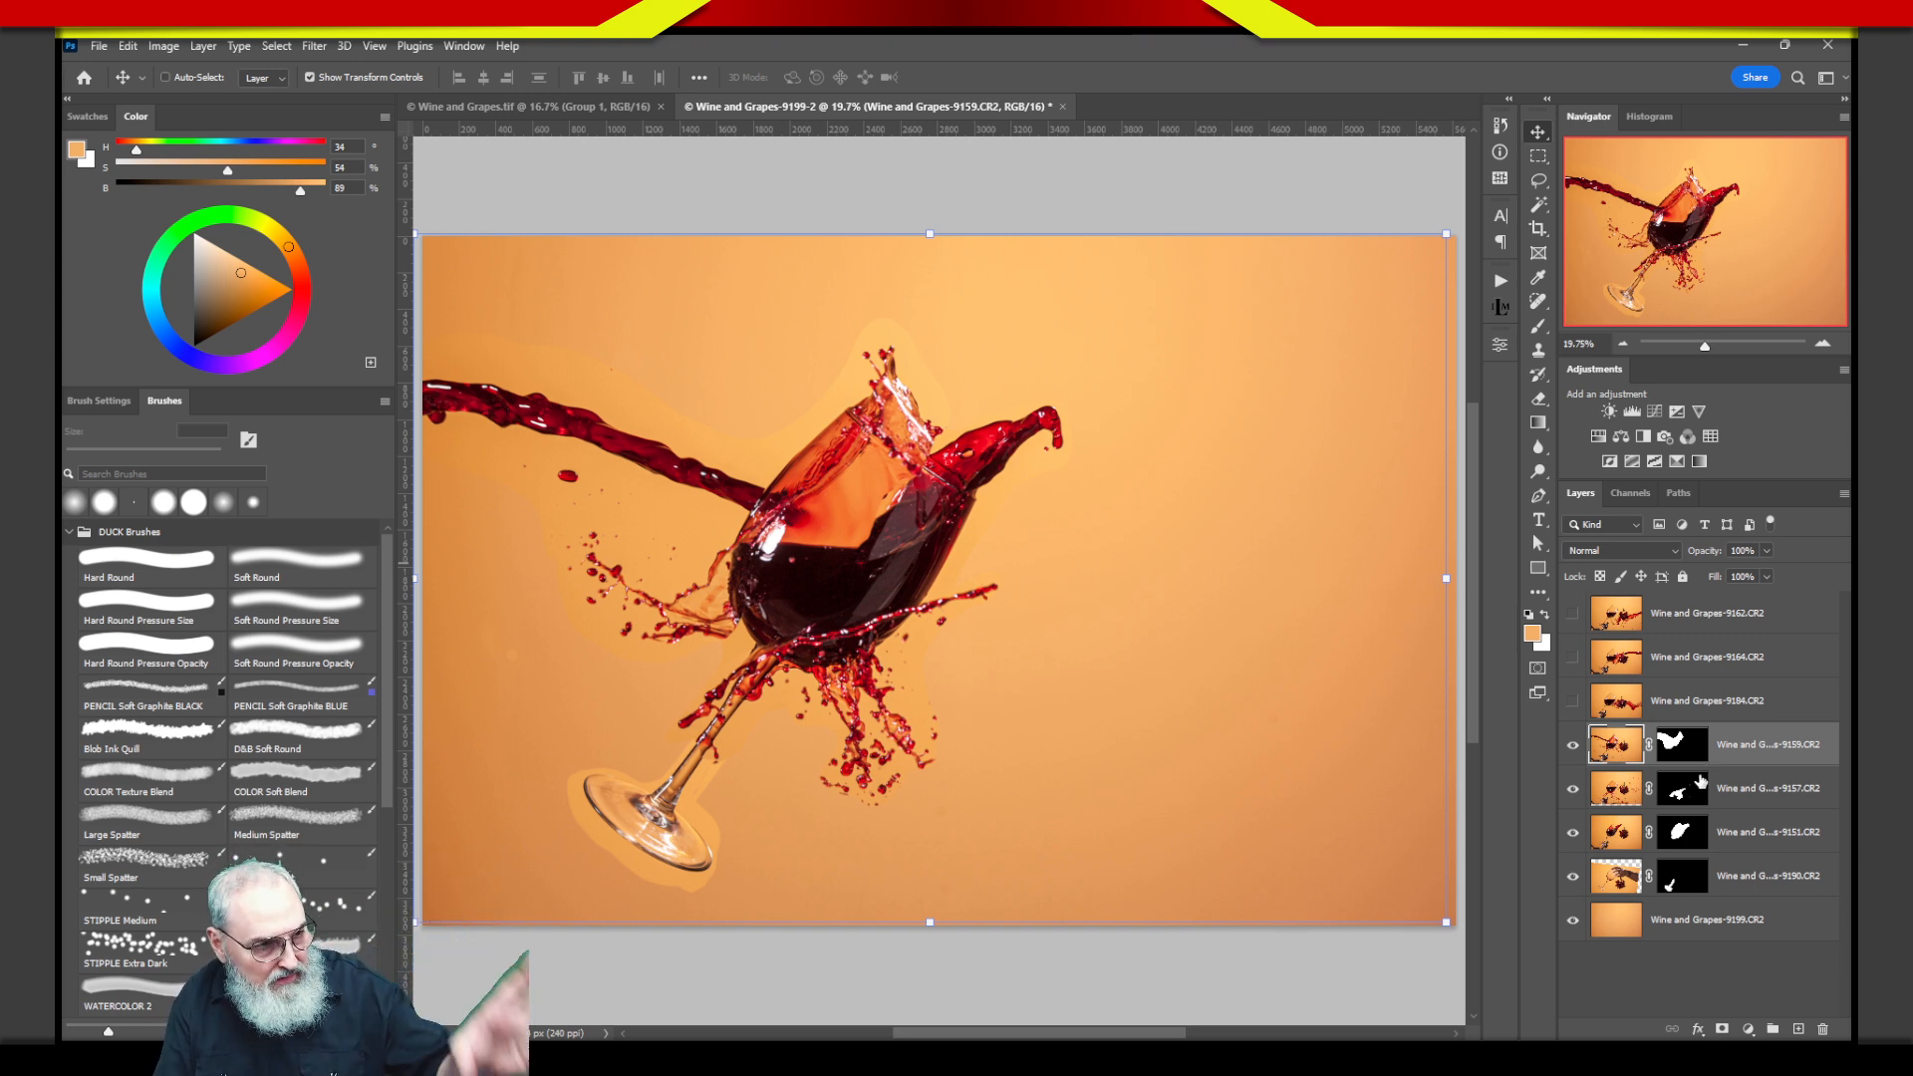
Compare the grape splashes and wine pours in layers 9162, 9164 and 9184 by showing and hiding them.
left_click(1572, 613)
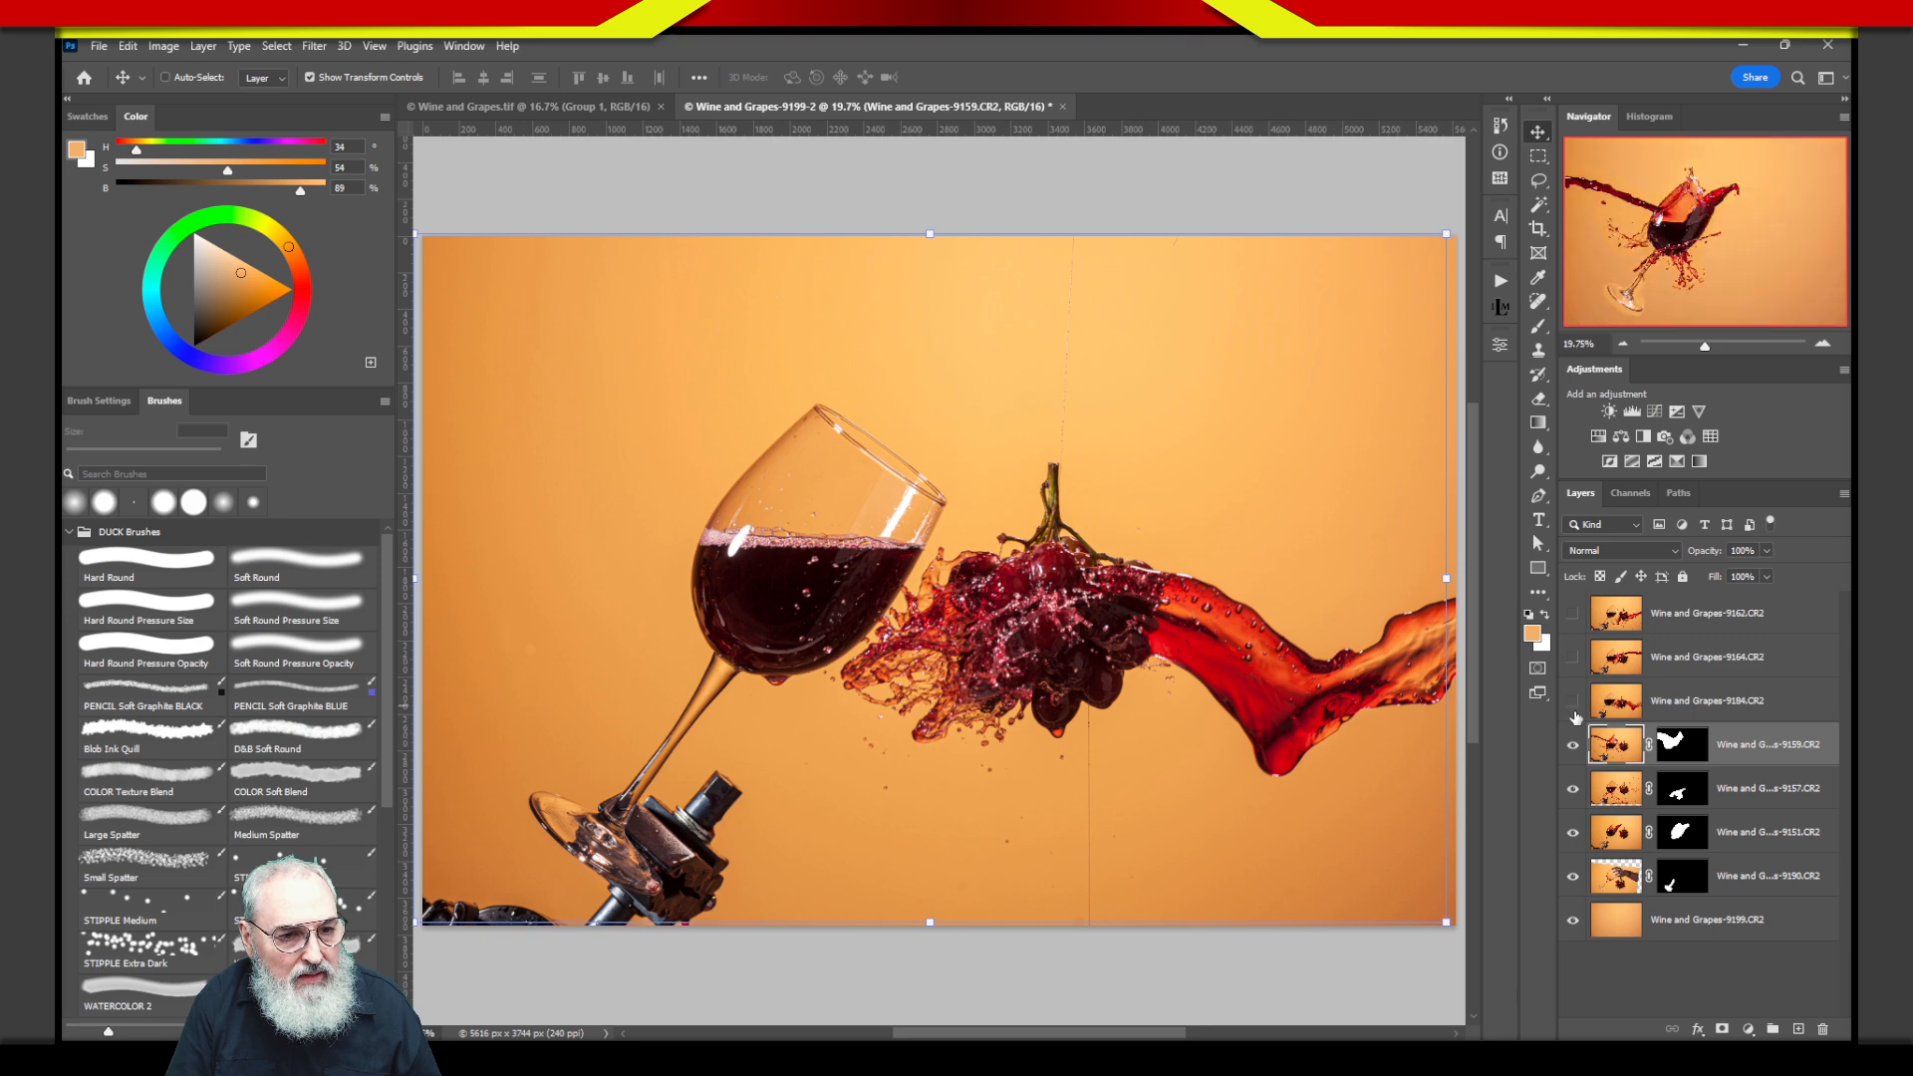
left_click(1573, 613)
left_click(1572, 613)
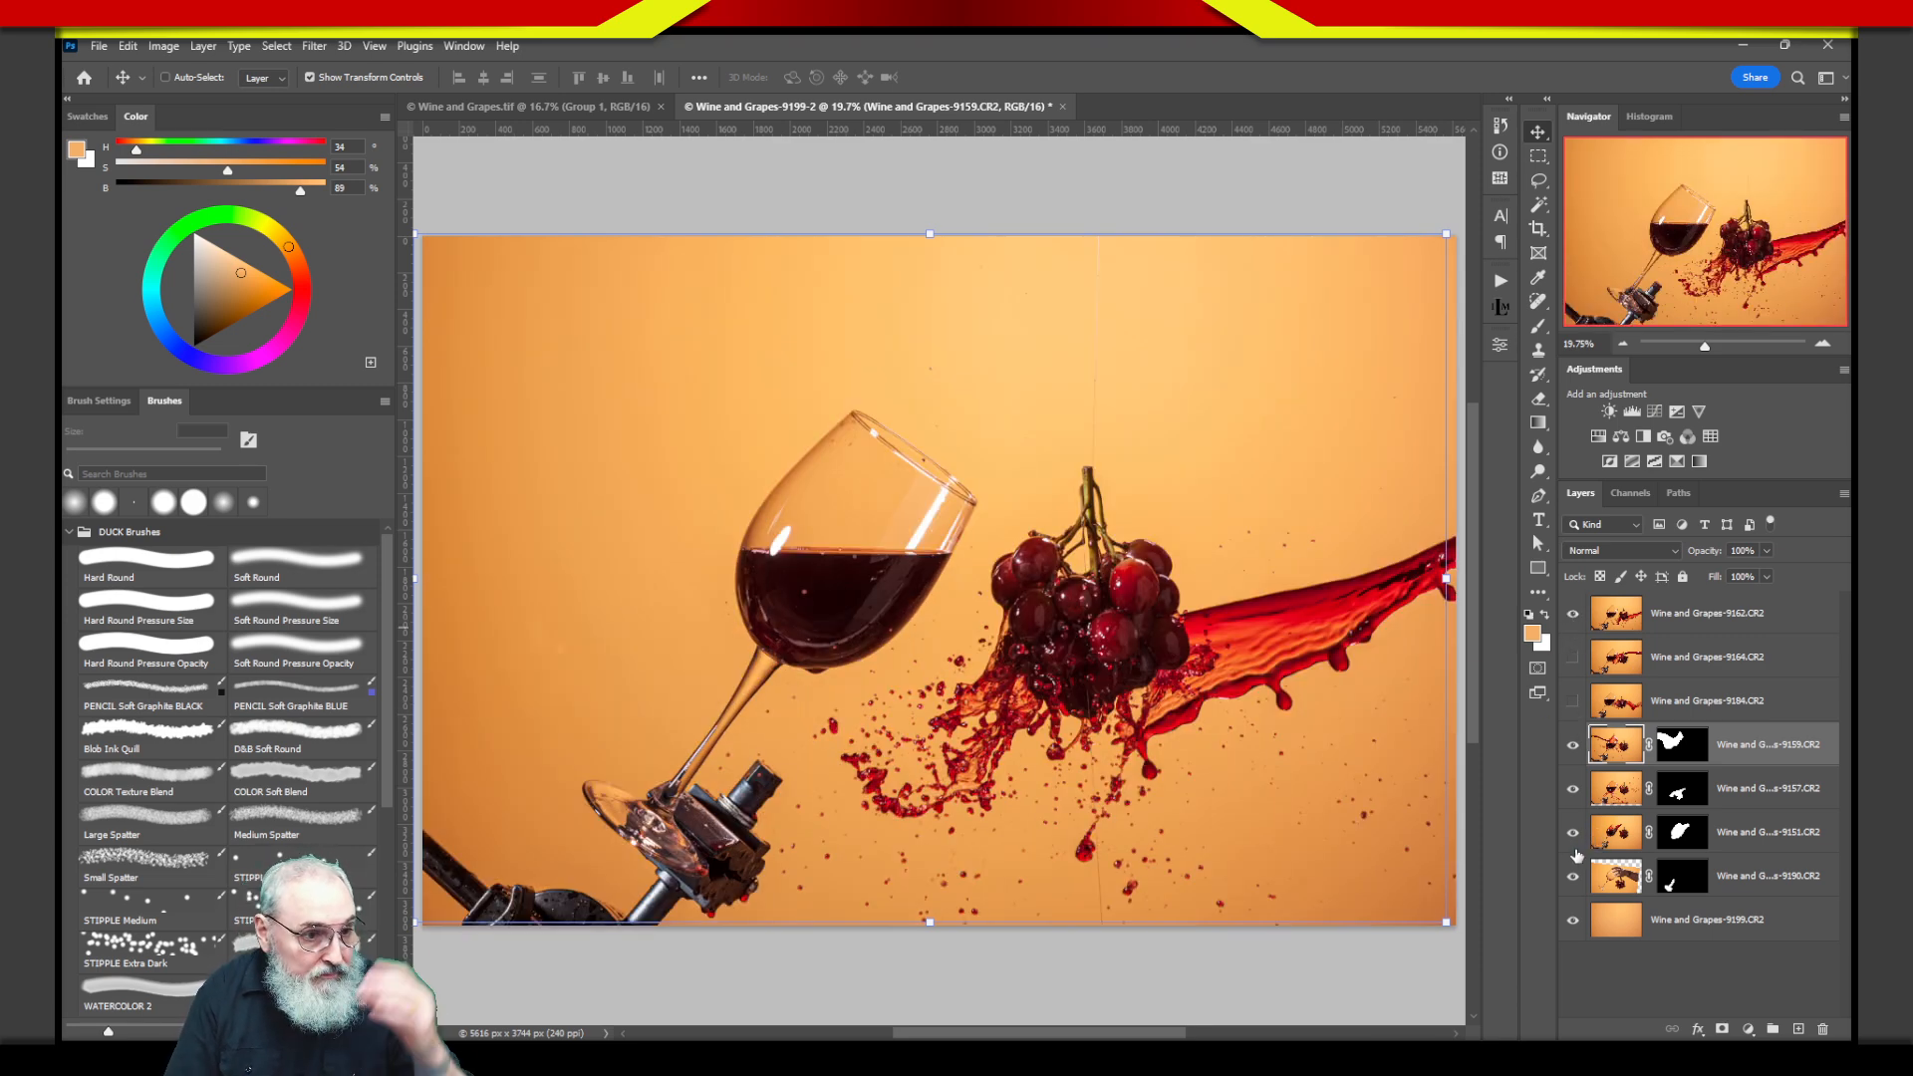
left_click(1572, 700)
left_click(1572, 612)
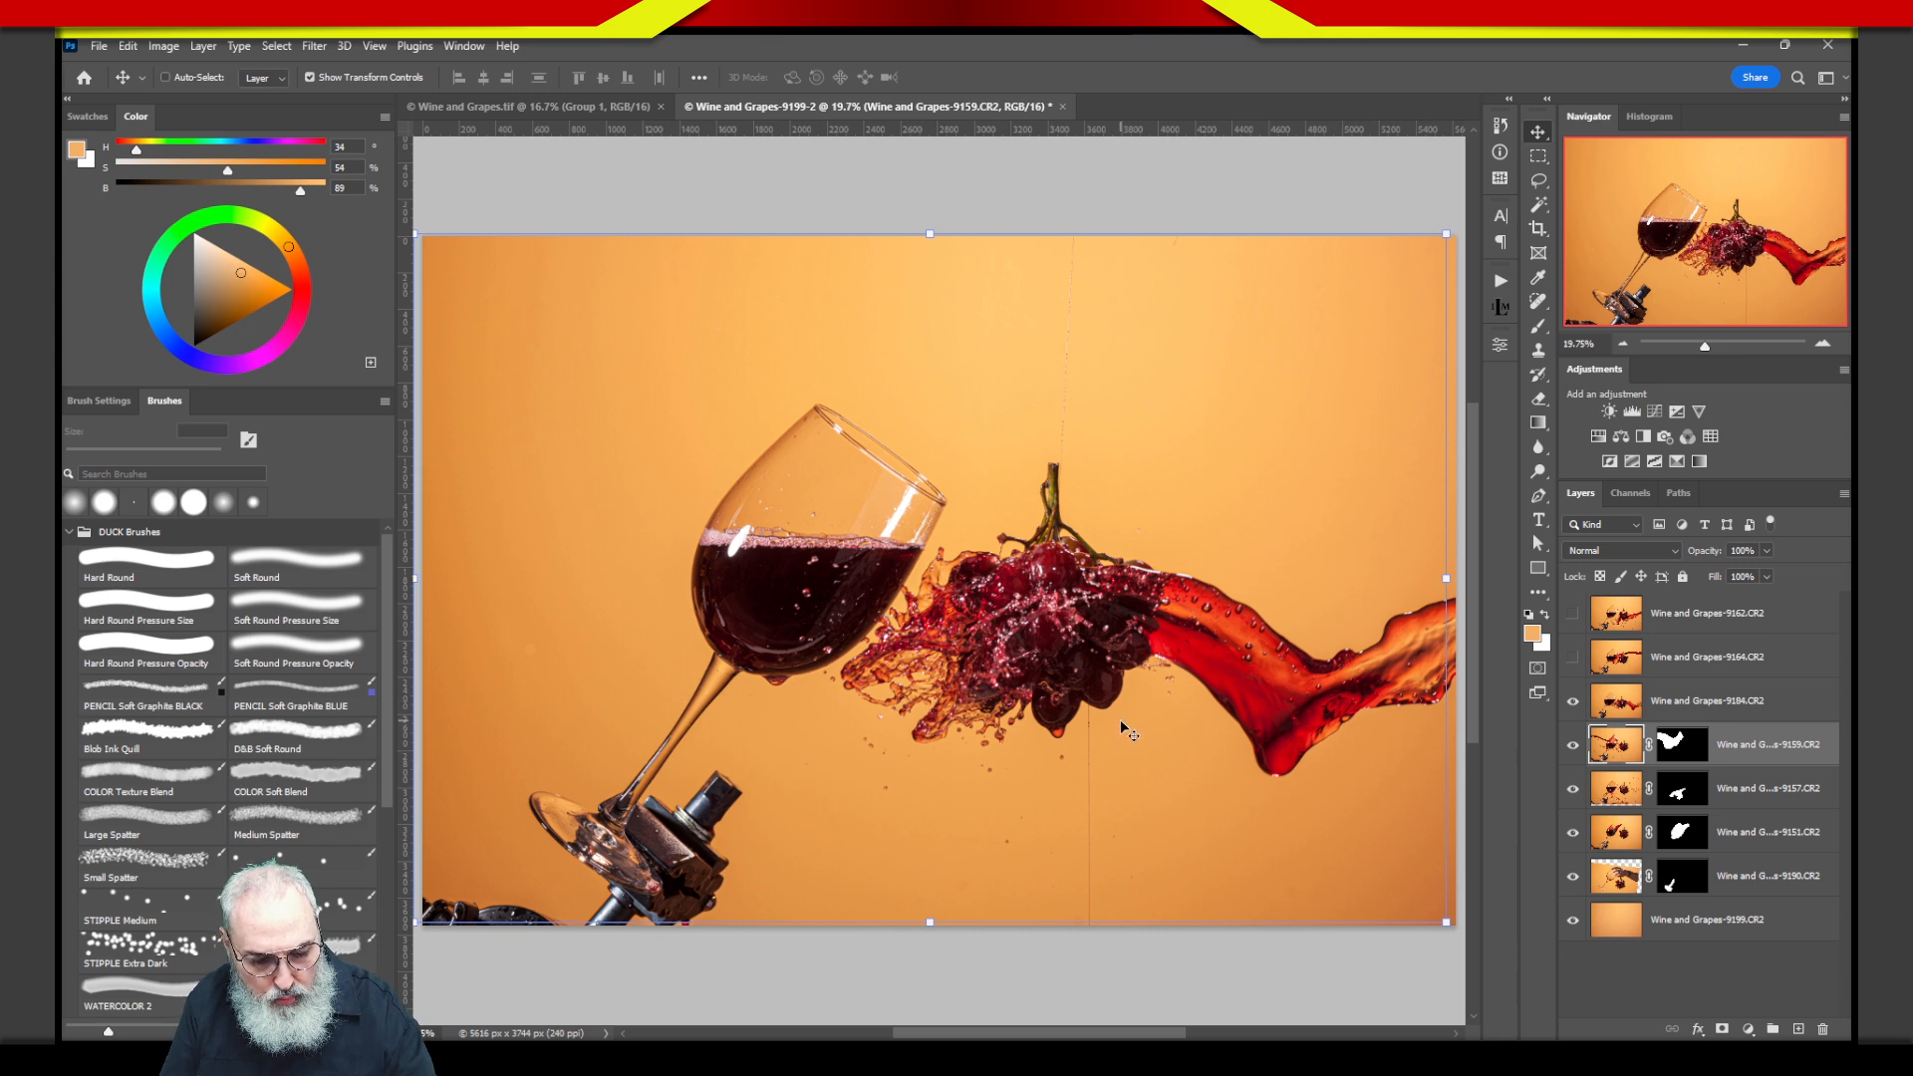
mouse_move(1014, 506)
left_mouse_down()
mouse_move(911, 576)
mouse_move(825, 673)
mouse_move(982, 798)
mouse_move(1167, 646)
mouse_move(1116, 777)
left_mouse_up()
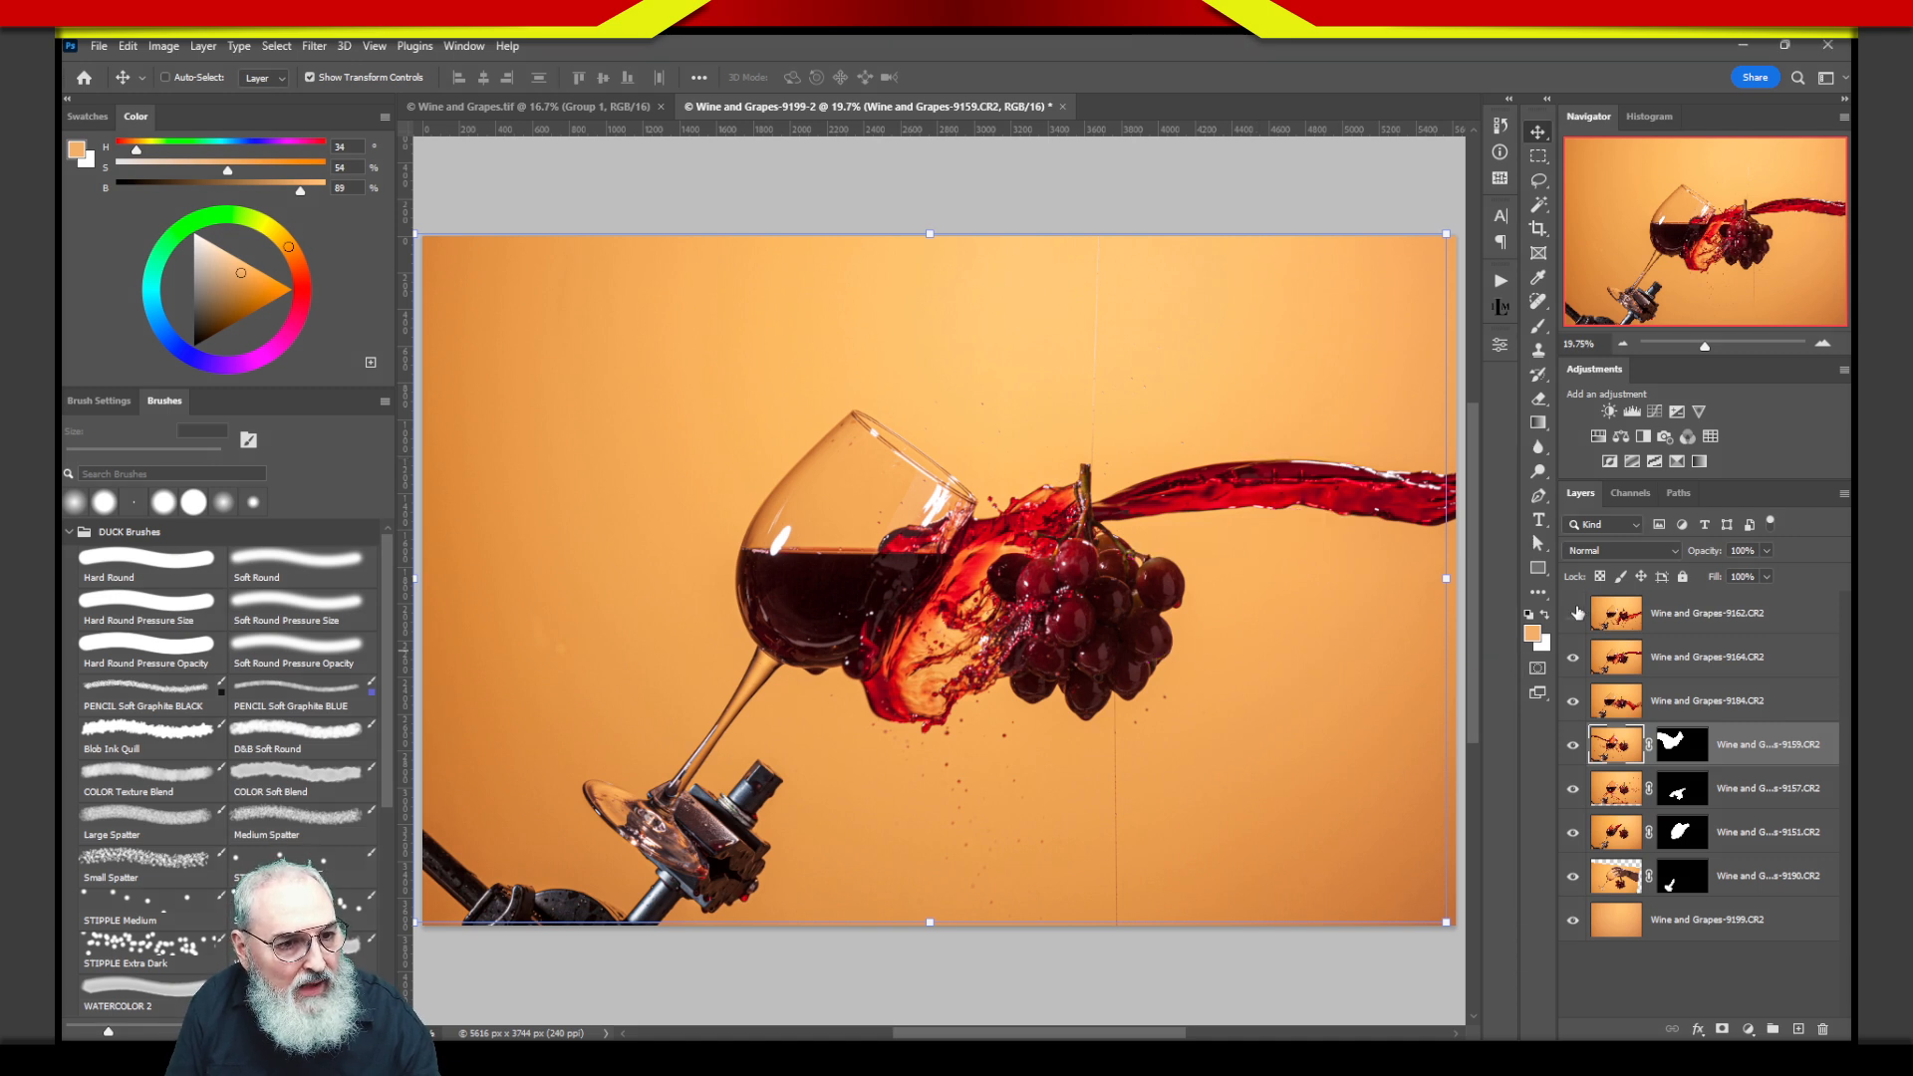
left_click(1575, 613)
left_click_drag(1188, 608, 1385, 571)
left_click_drag(1325, 682, 1168, 726)
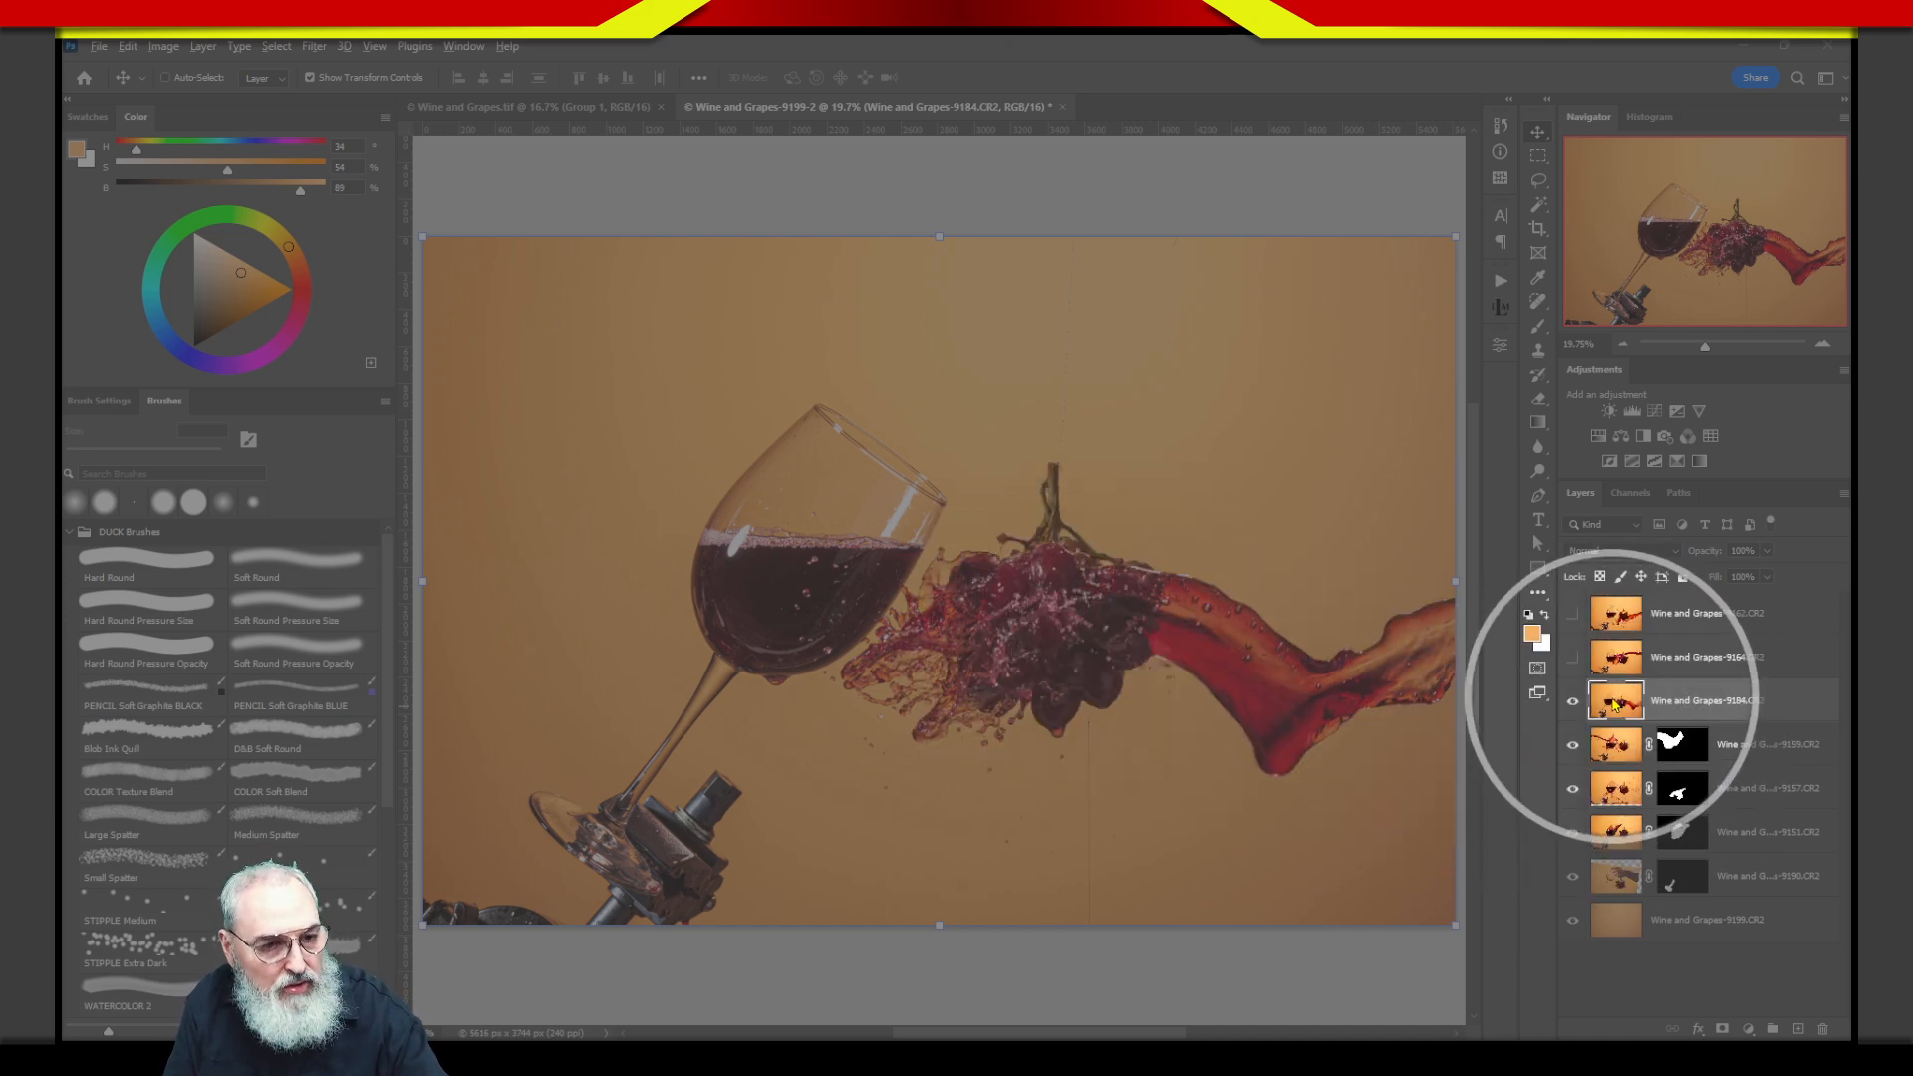
Lasso the grape cluster and its surrounding splash on layer 9184, excluding the wine pour, and mask the layer to it.
key("l")
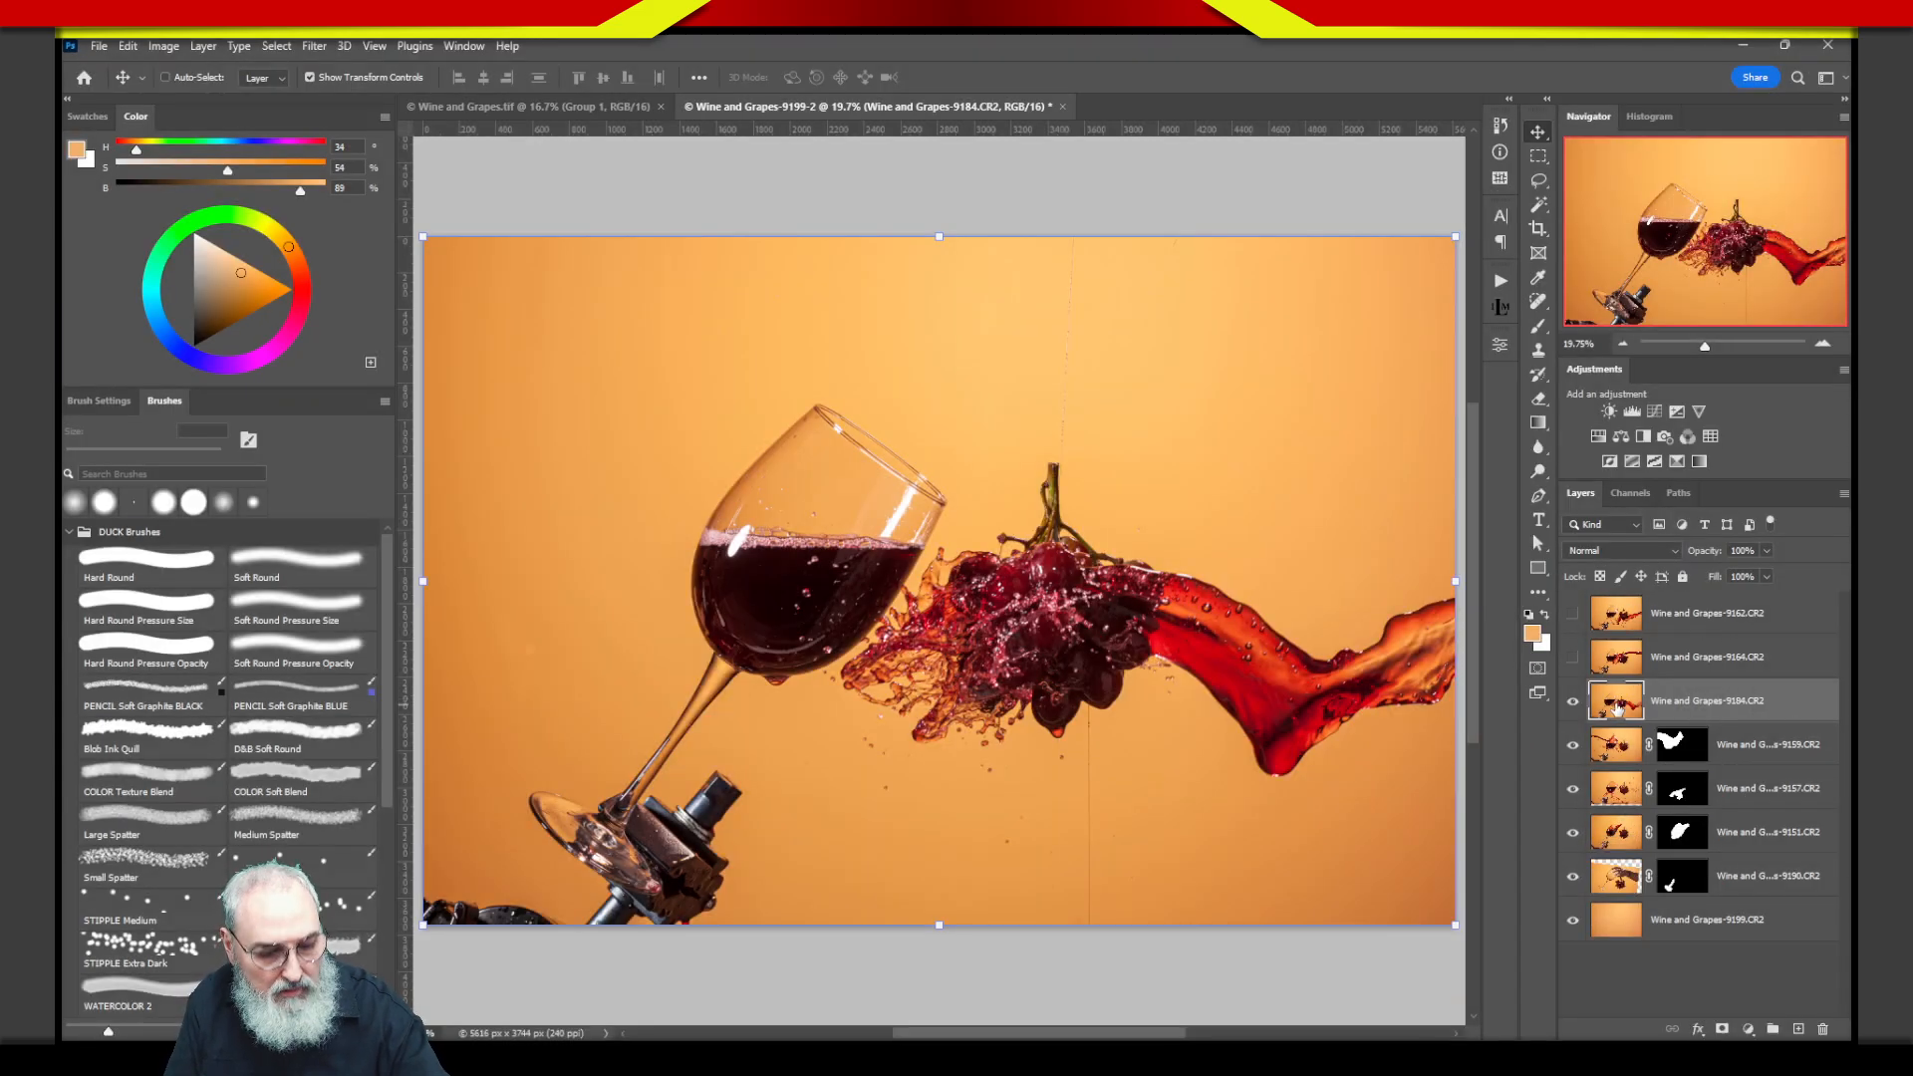
mouse_move(969, 488)
left_mouse_down()
mouse_move(1028, 460)
mouse_move(965, 528)
left_mouse_up()
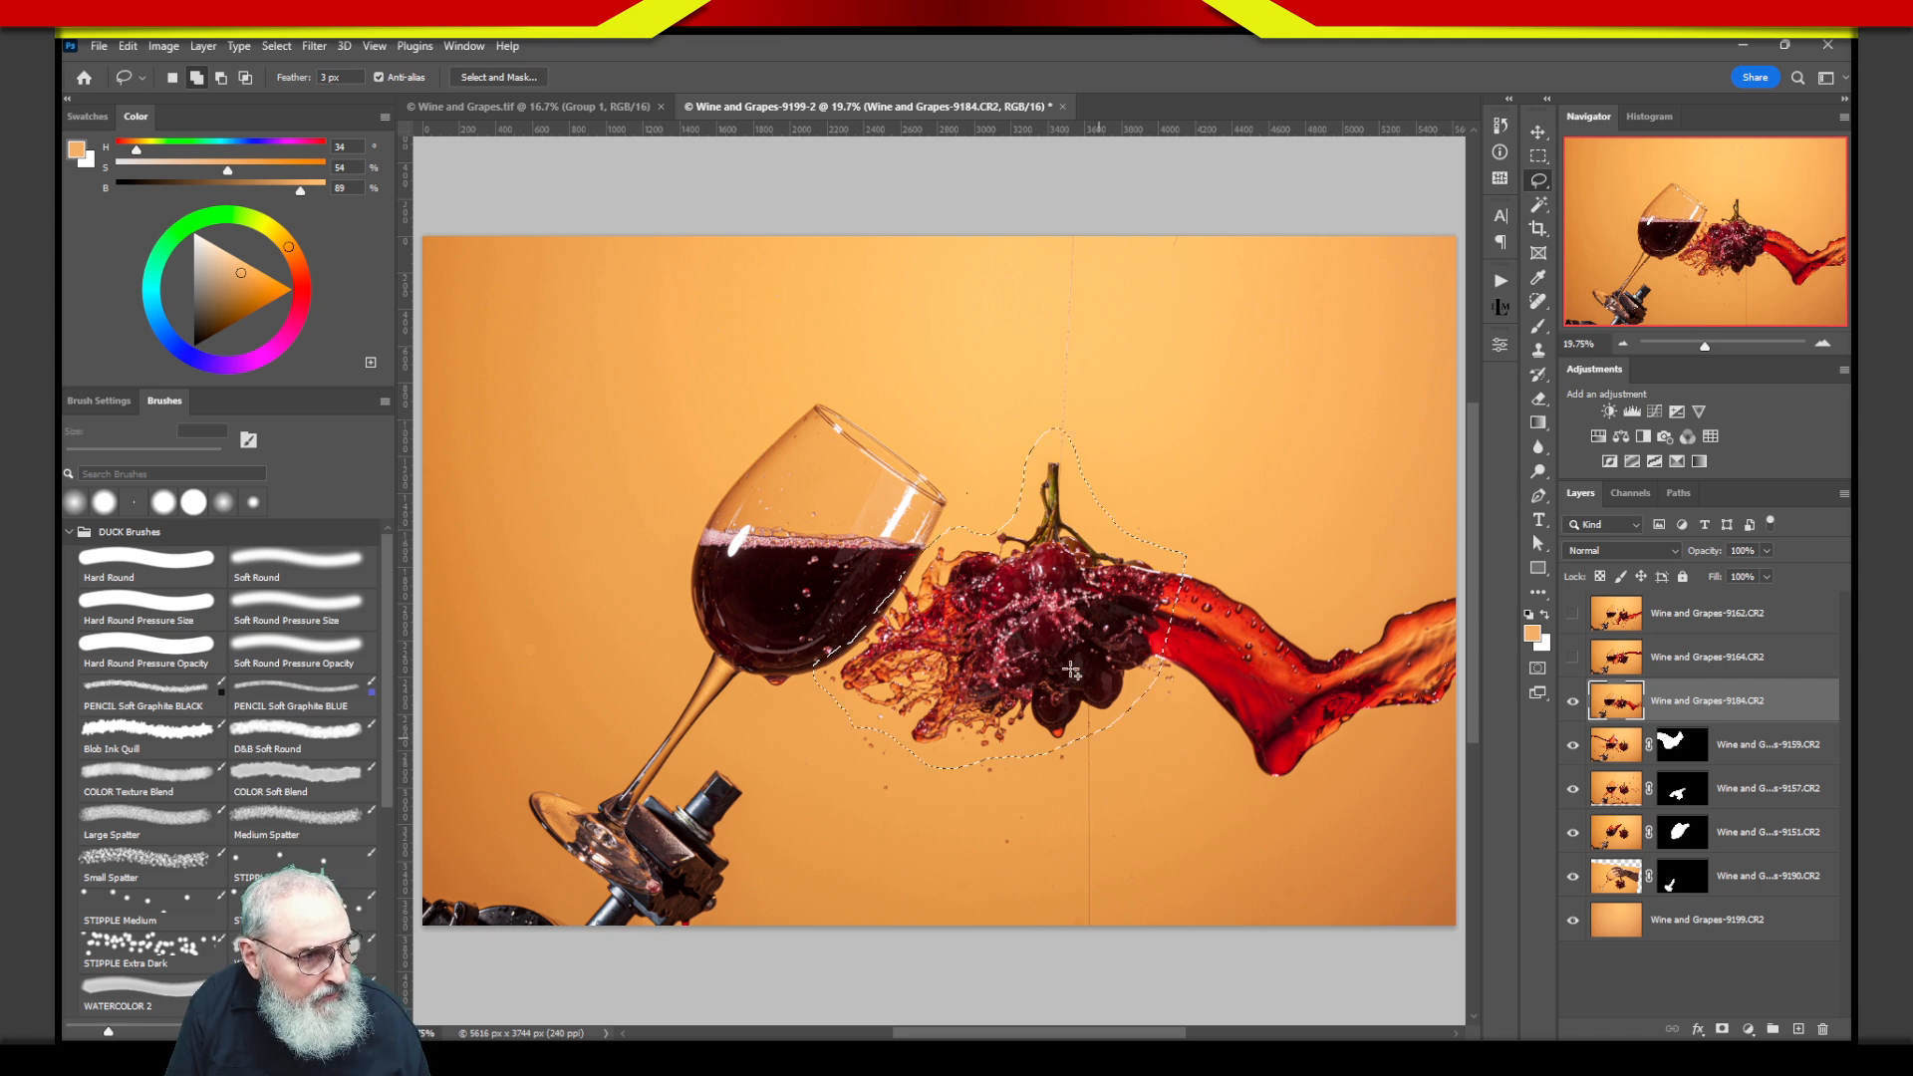
key("alt")
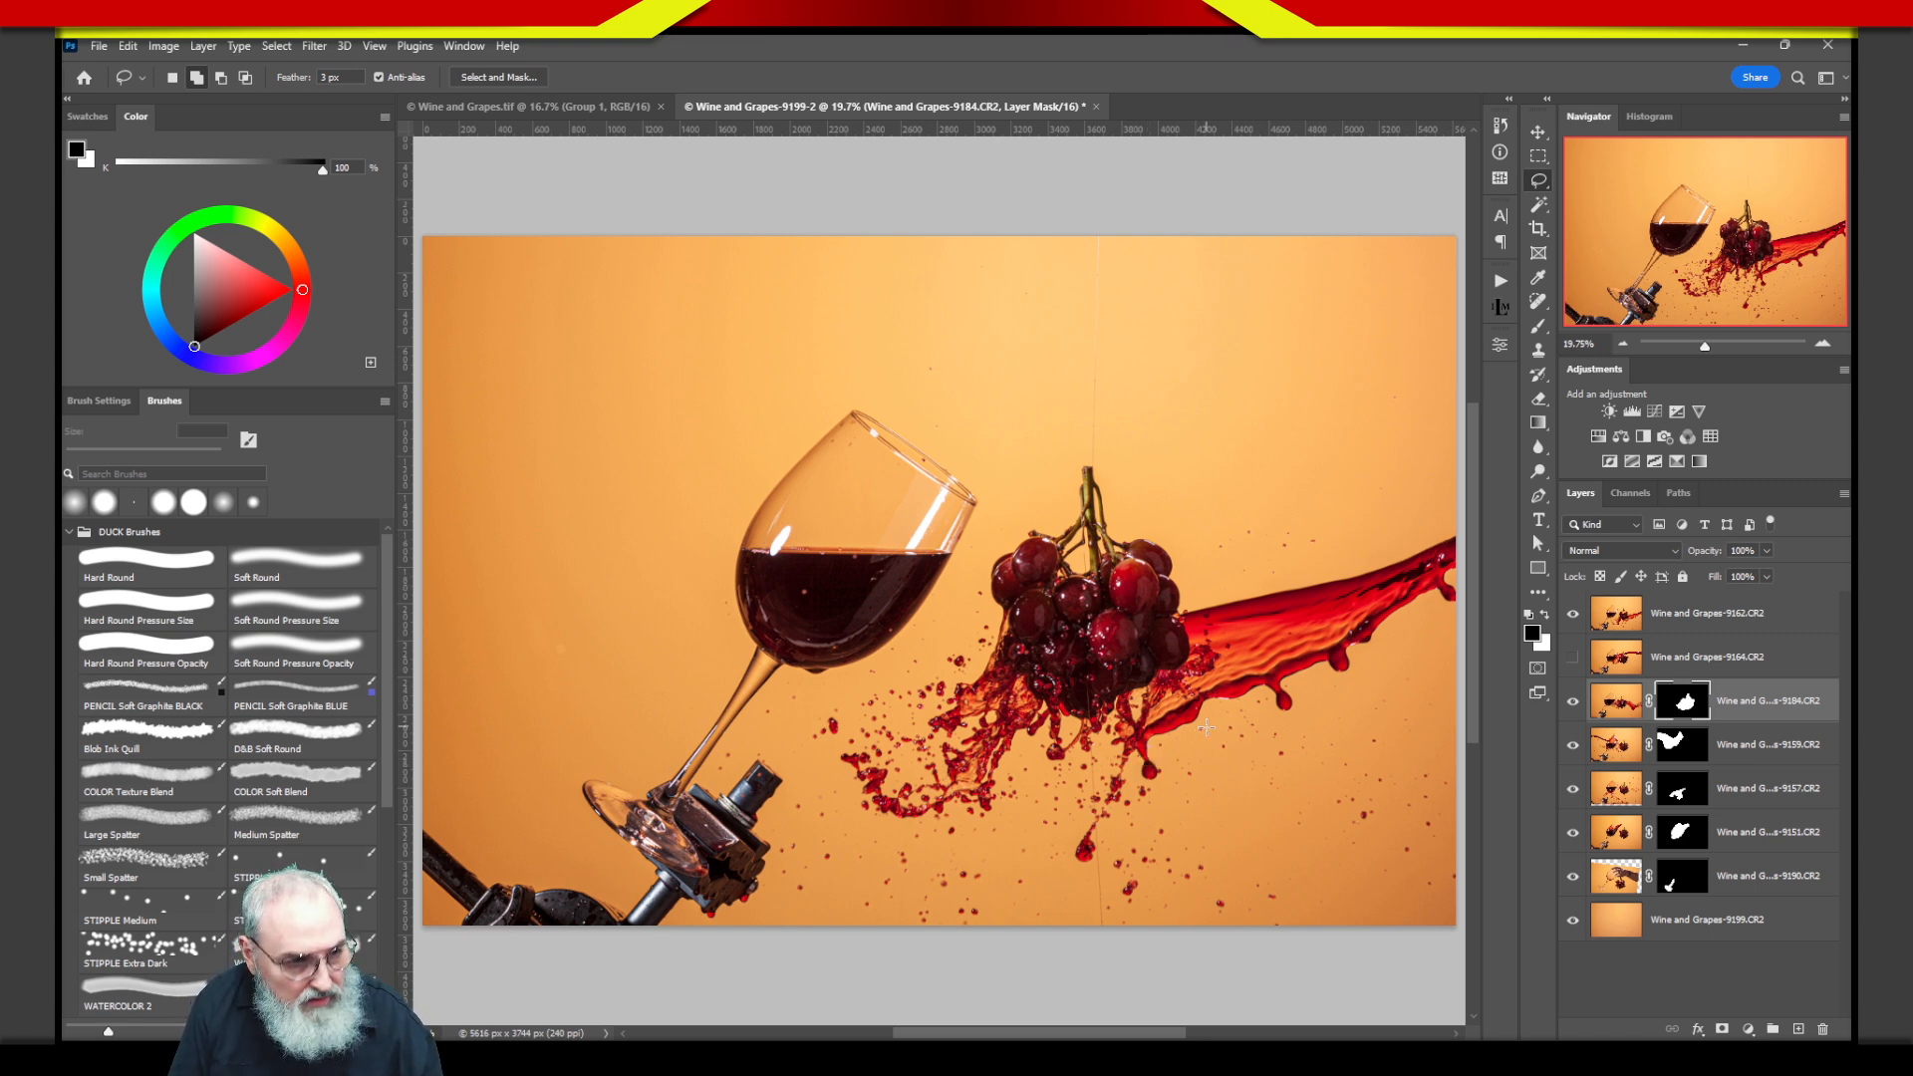
Mask layer 9162 to its wine pour and falling droplets, and shift it up to join the grapes.
key("ctrl+shift+d")
left_click(1616, 626)
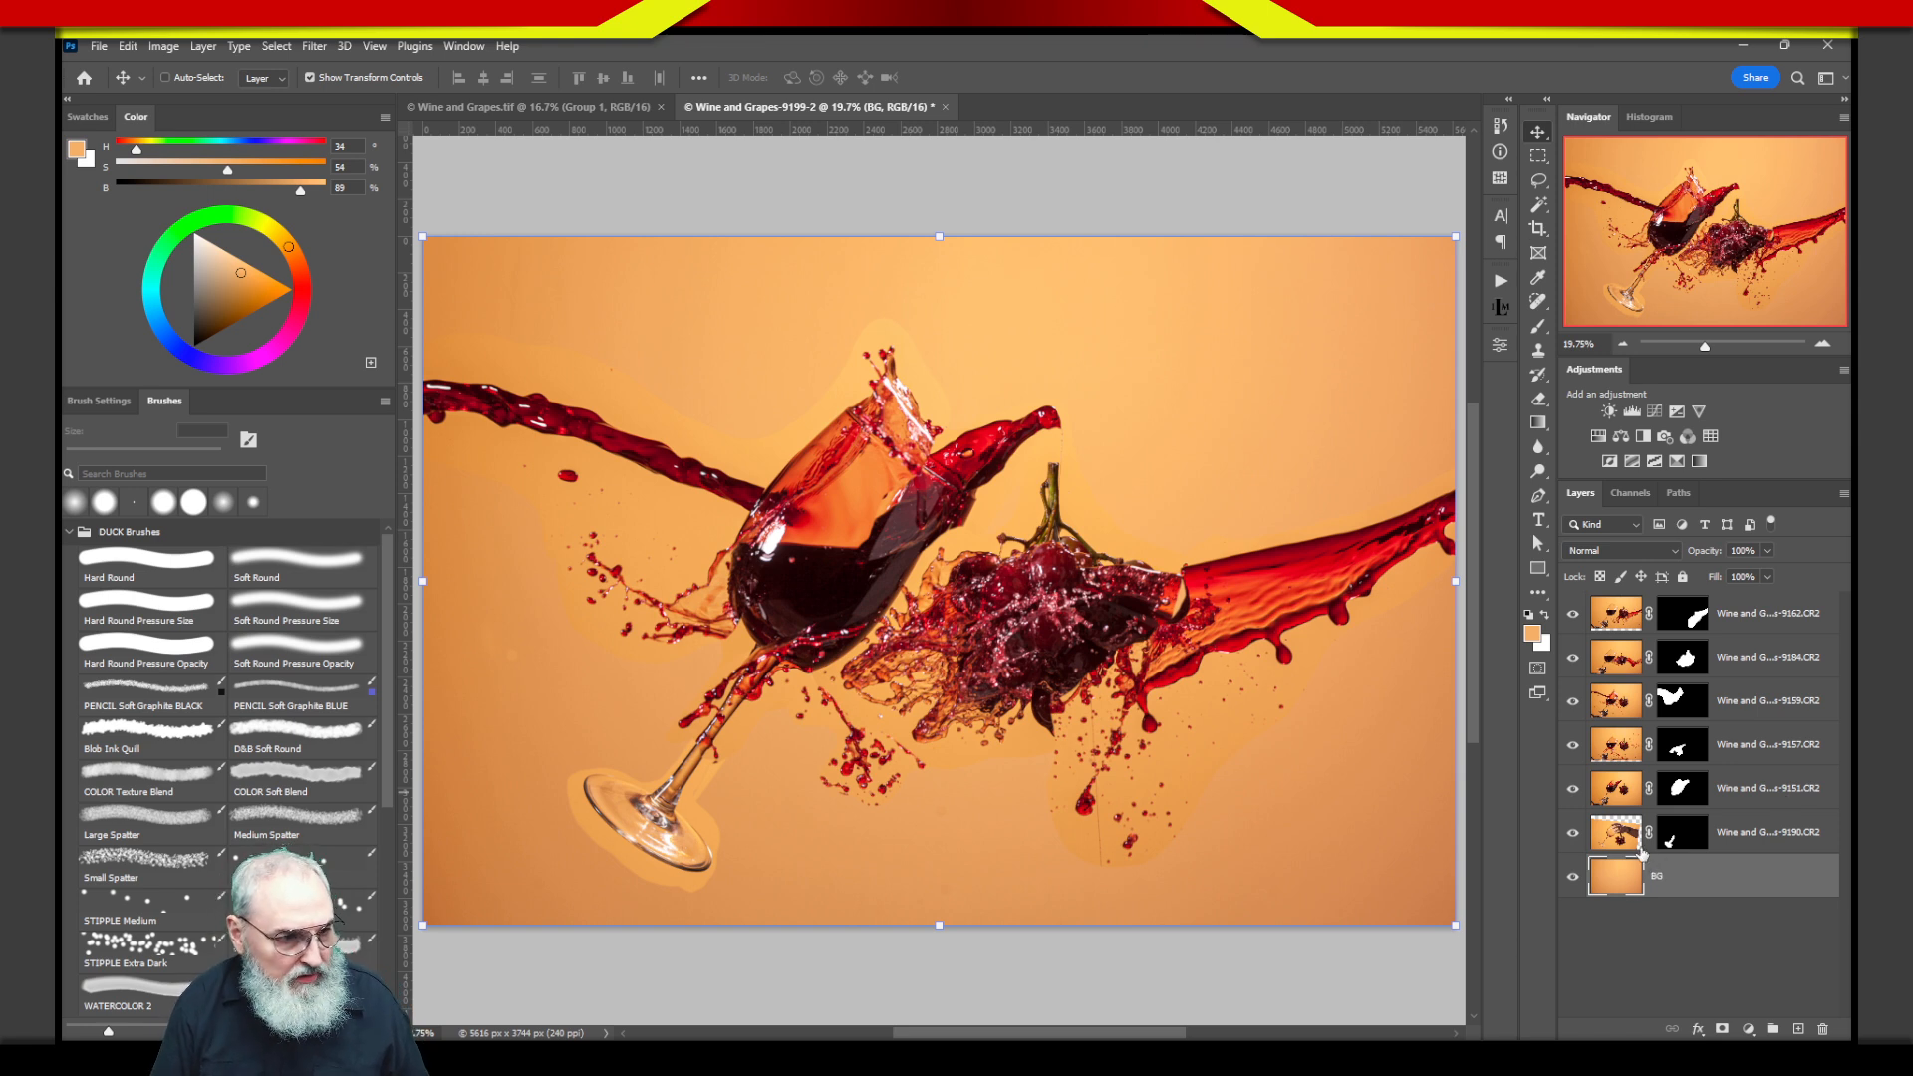
Rename the masked layers from bottom to top as Goblet Base, Goblet Splash, Goblet BaseSplash, Goblet Pour, Grapes and Grape Pour.
left_click(1736, 842)
double_click(1735, 841)
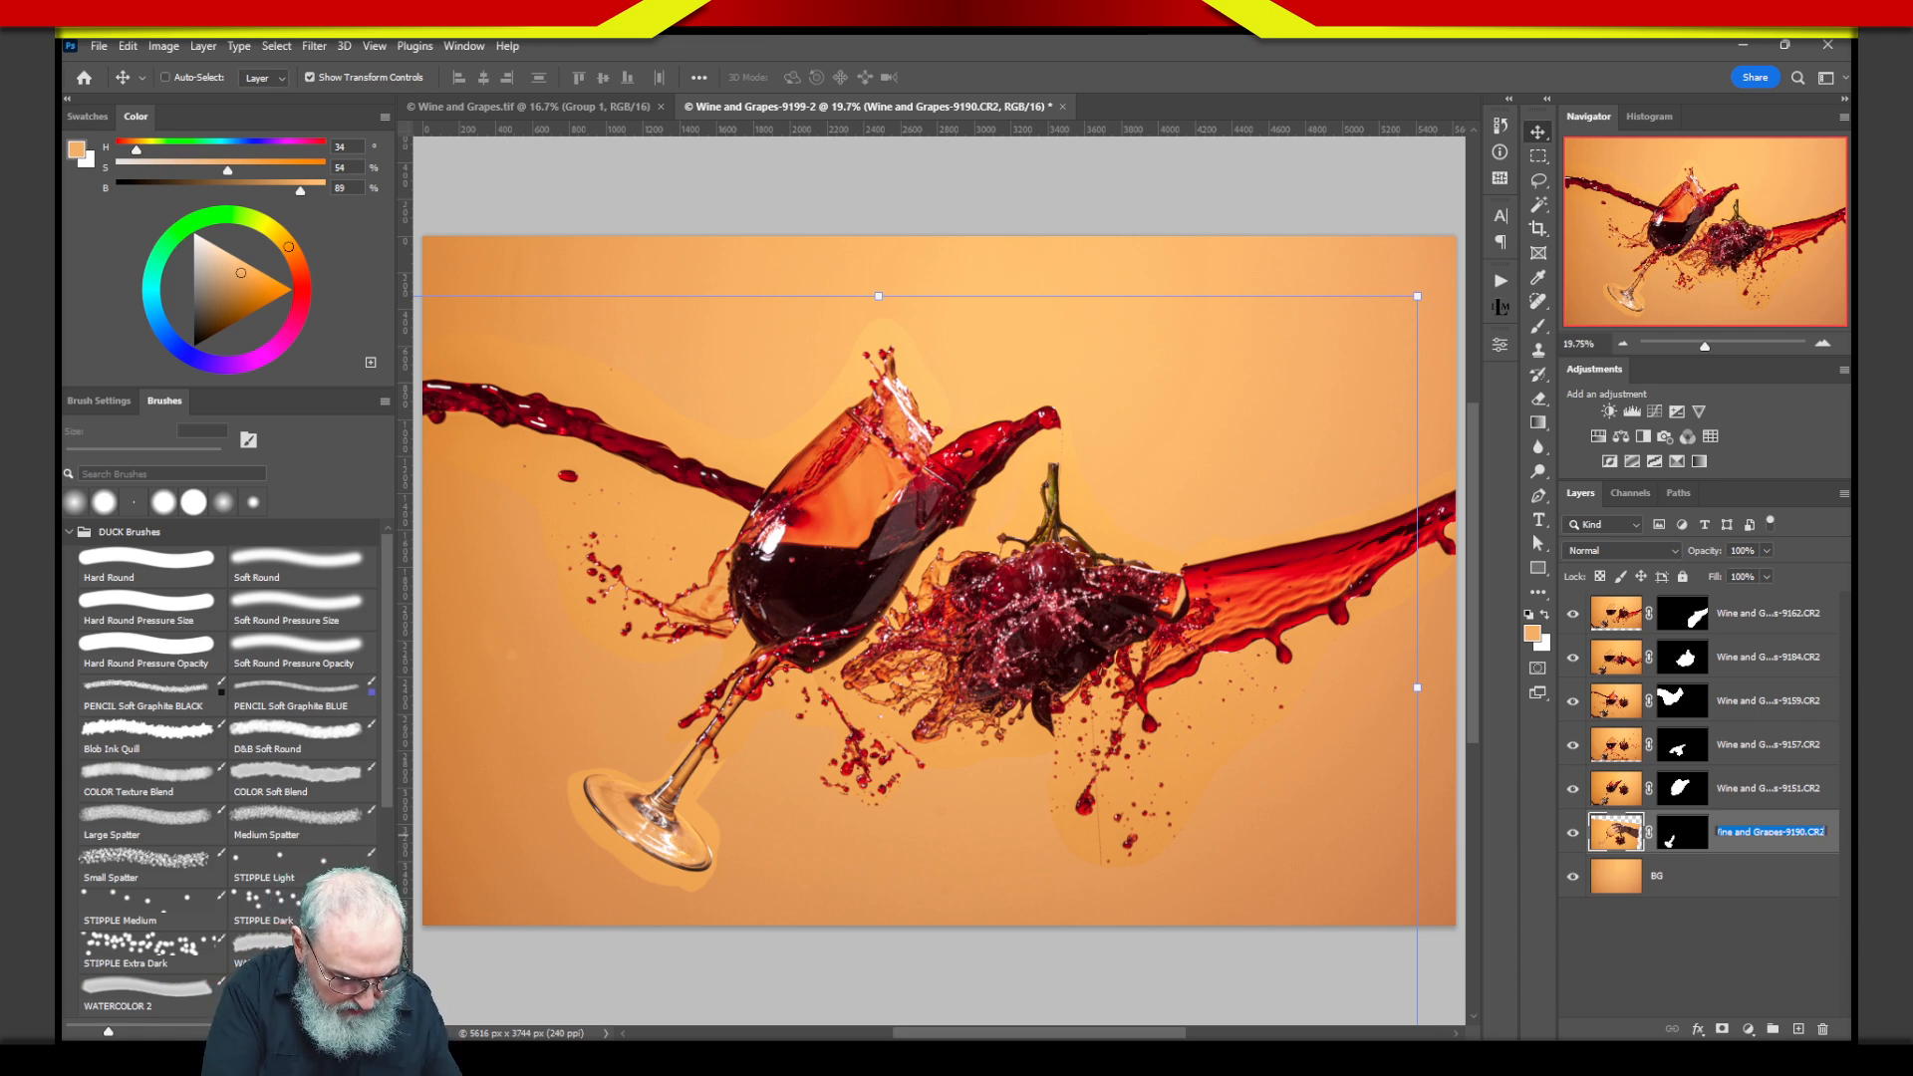
type("BaseSpla")
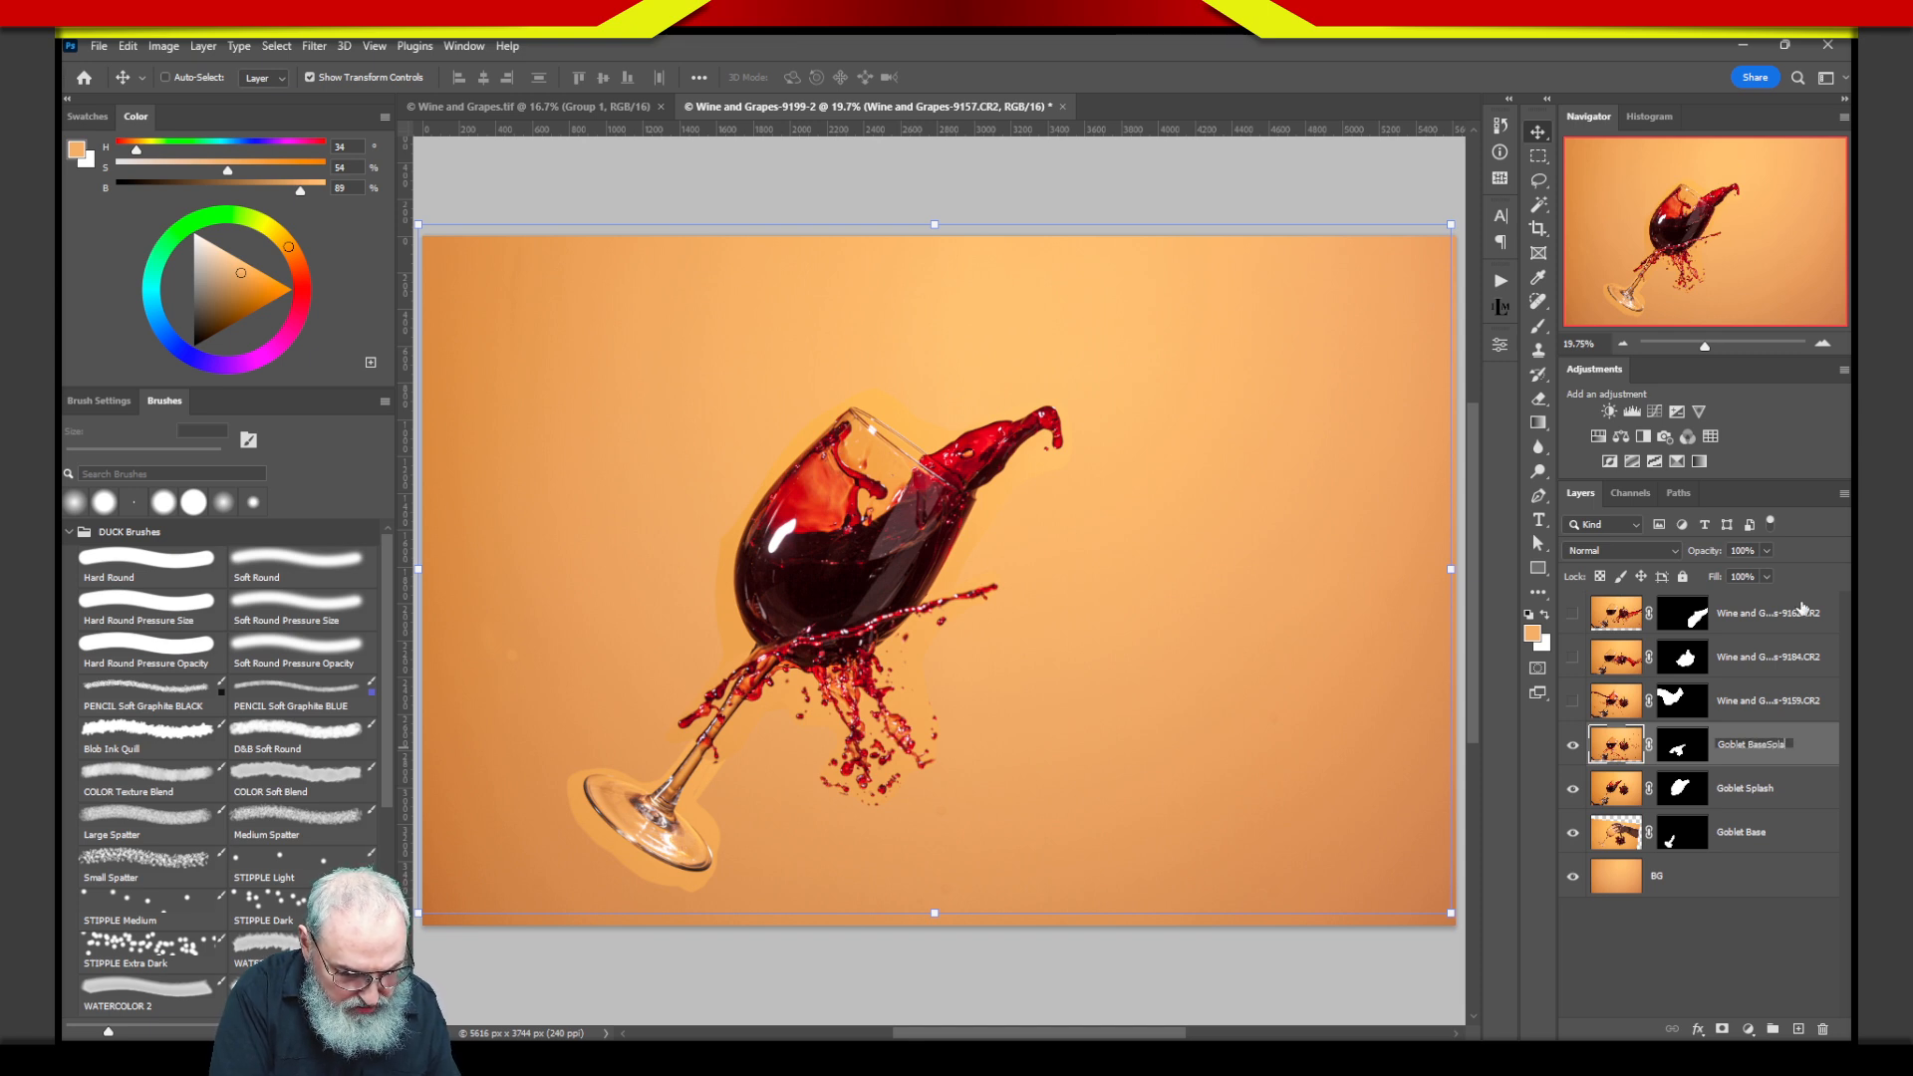
type("h")
key("Return")
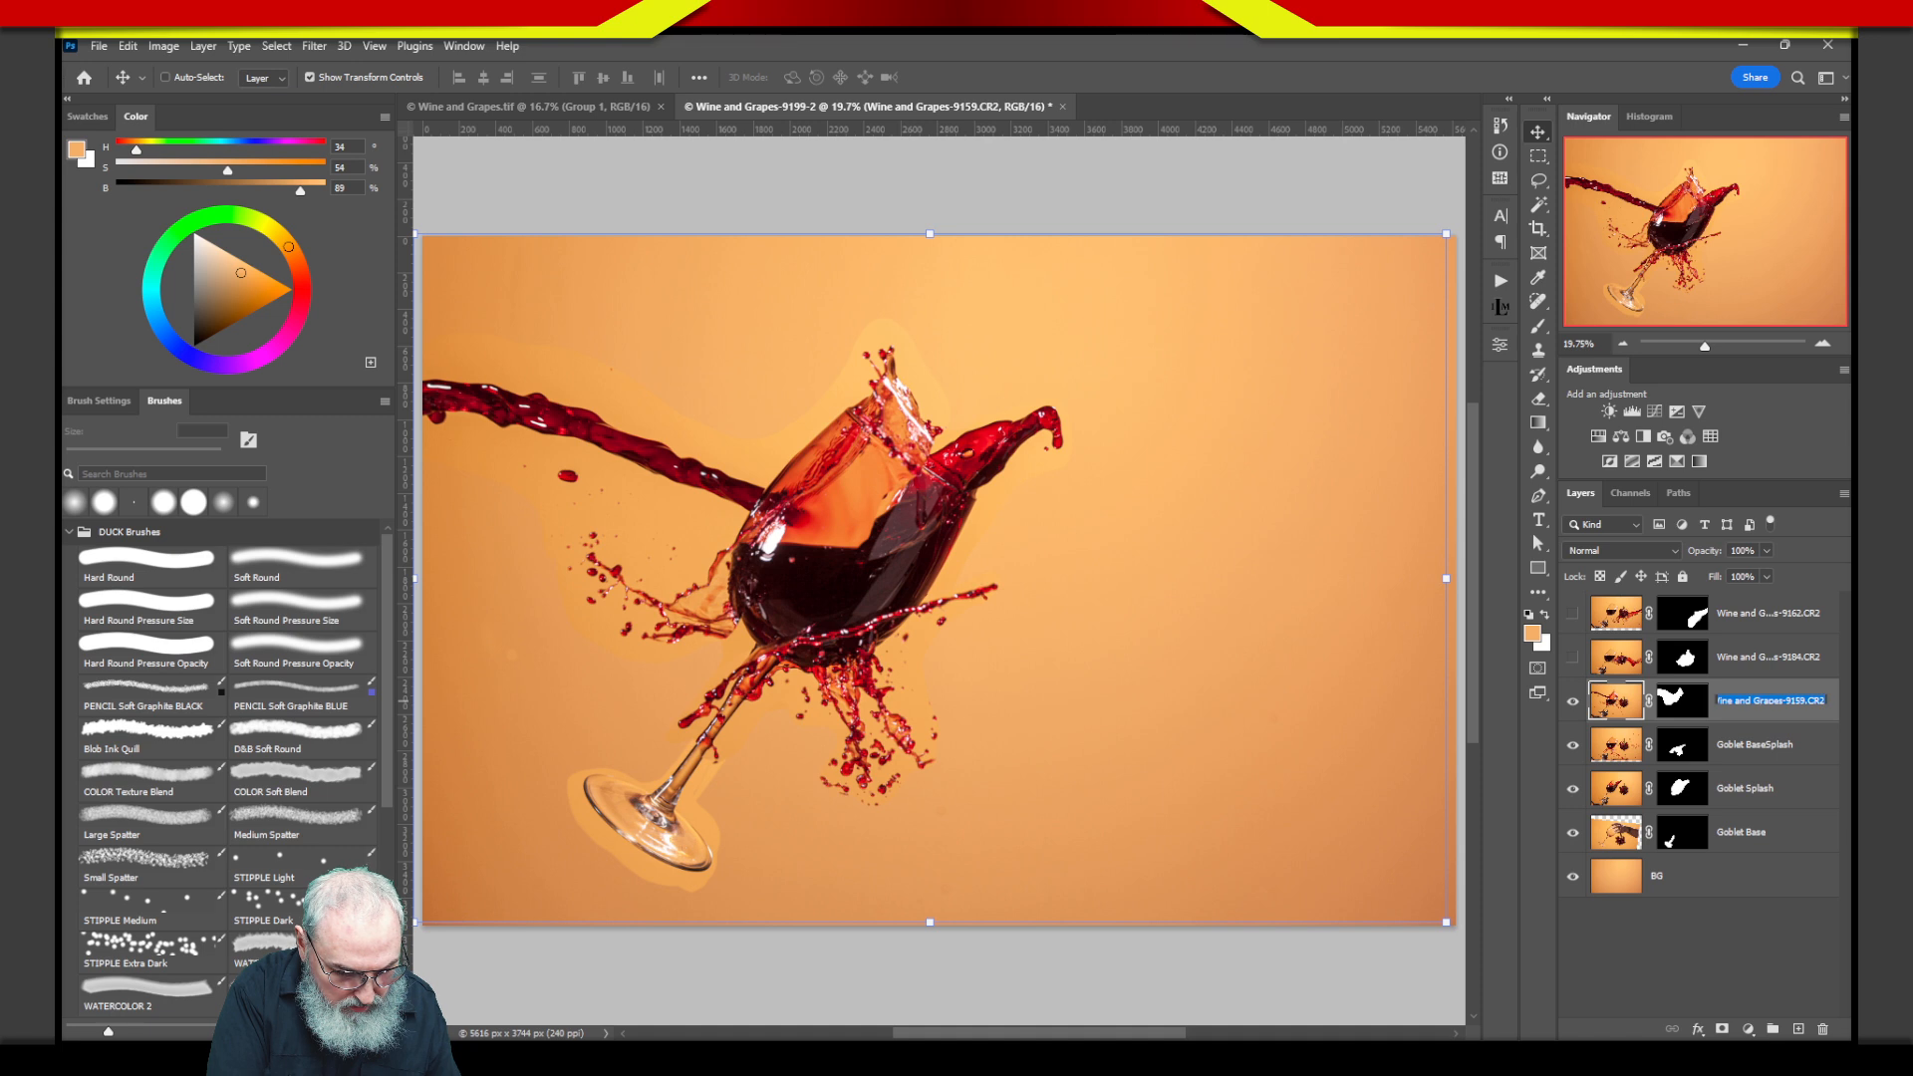
type("Goblet Pour")
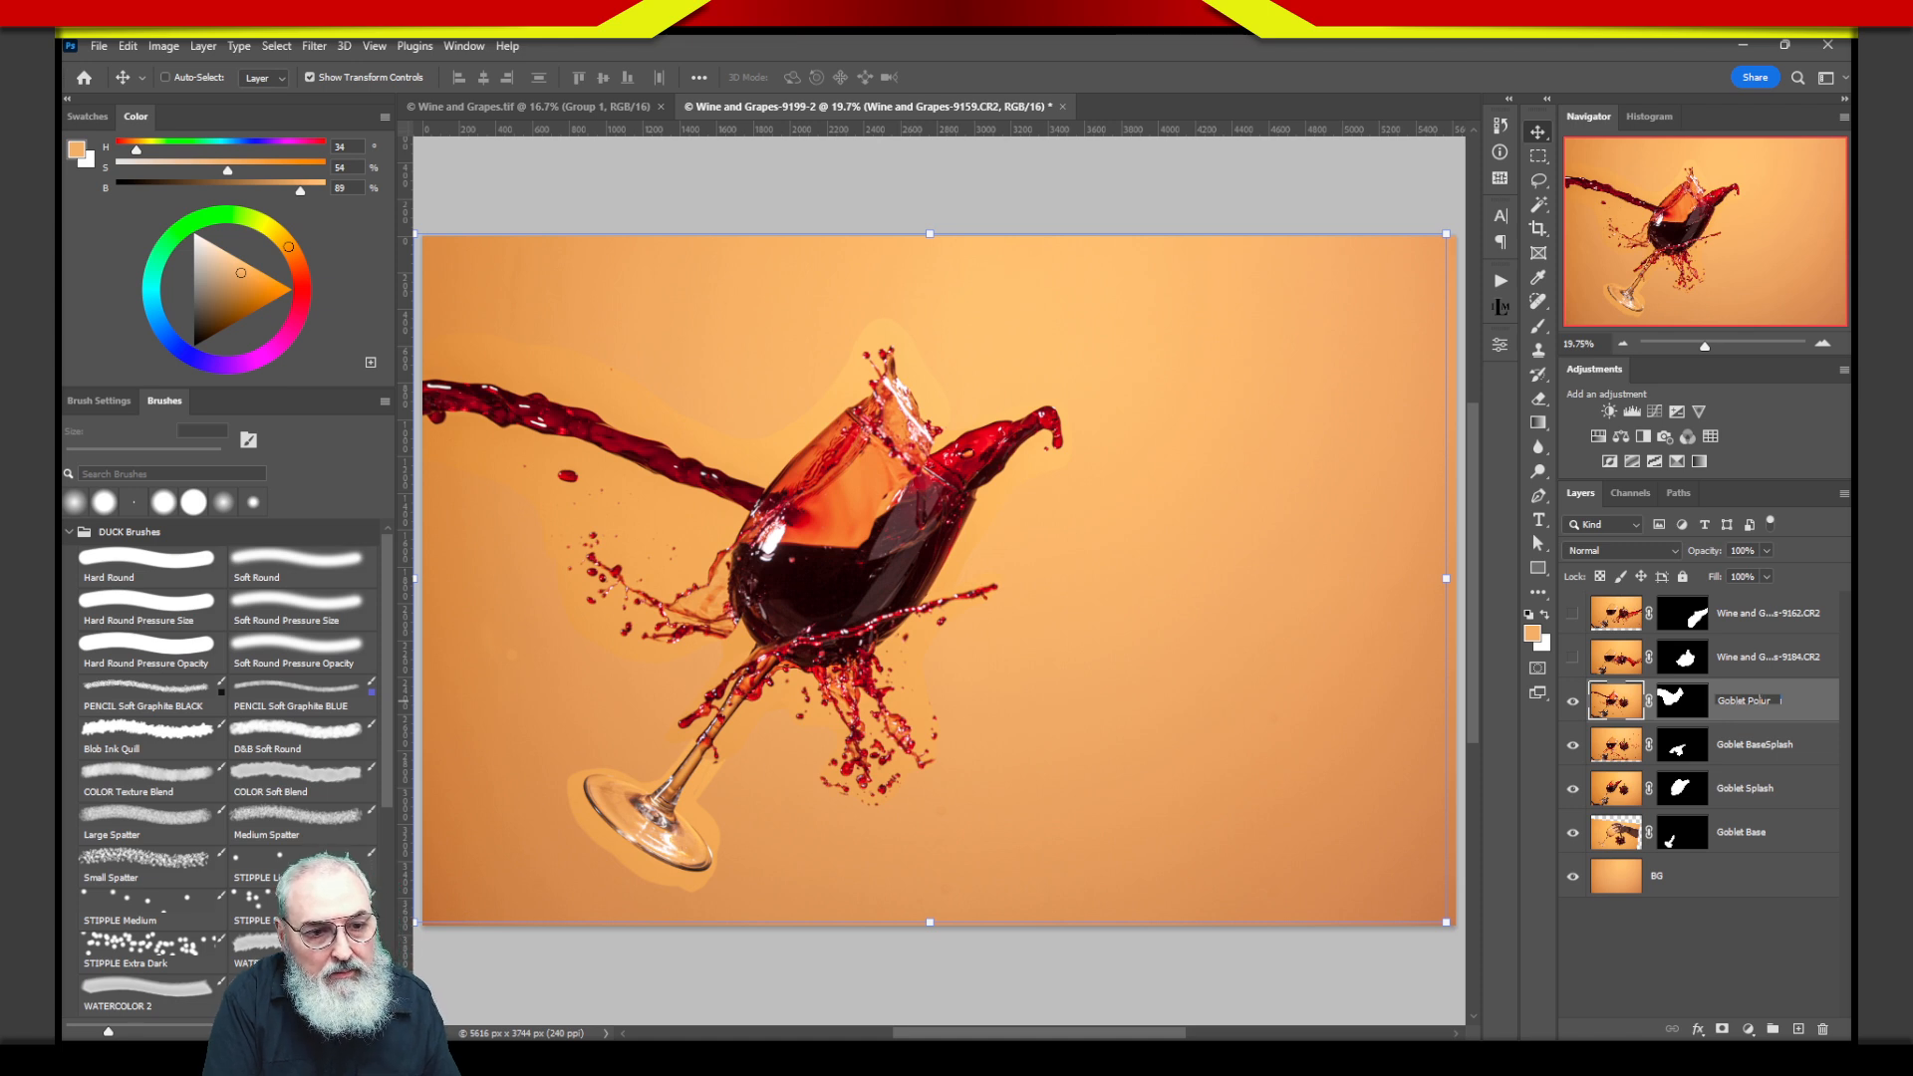
key("Return")
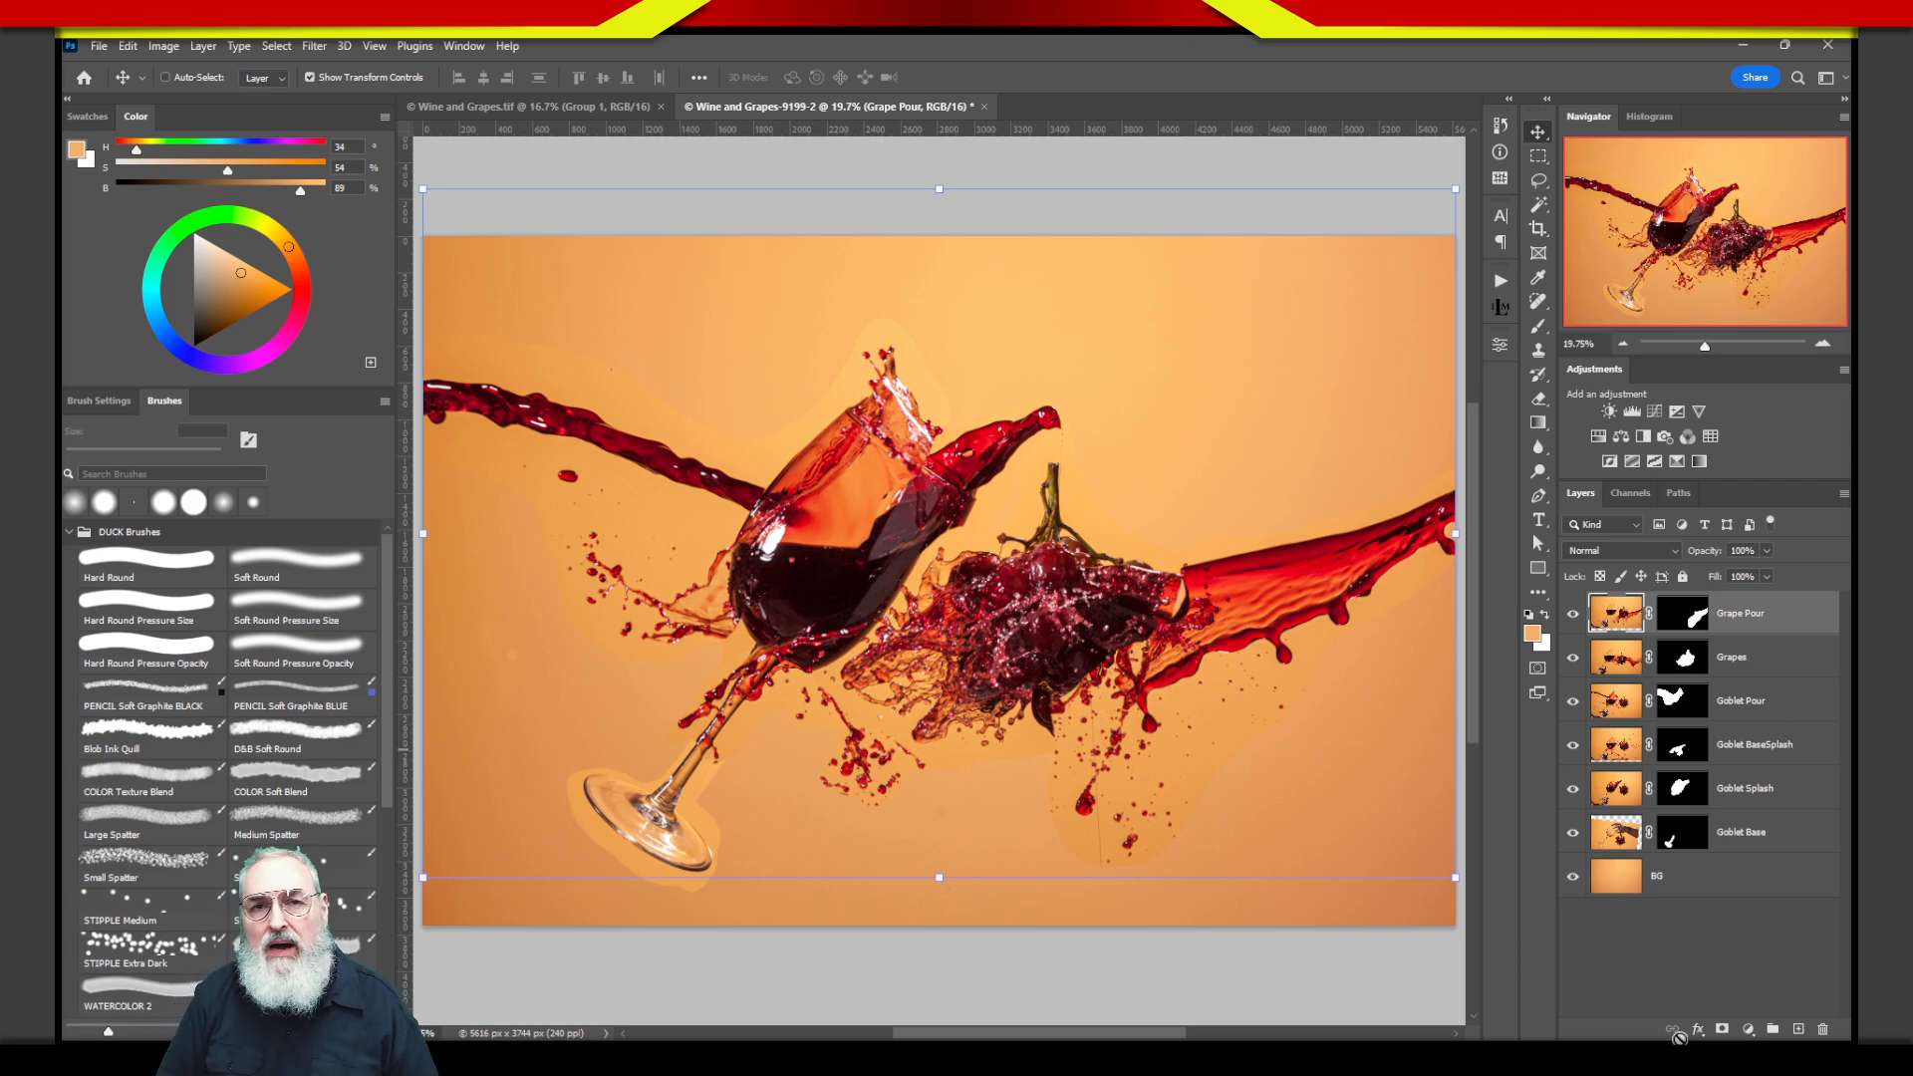
Try brightening the background with a Curves adjustment layer directly above BG.
key("ctrl+Tab")
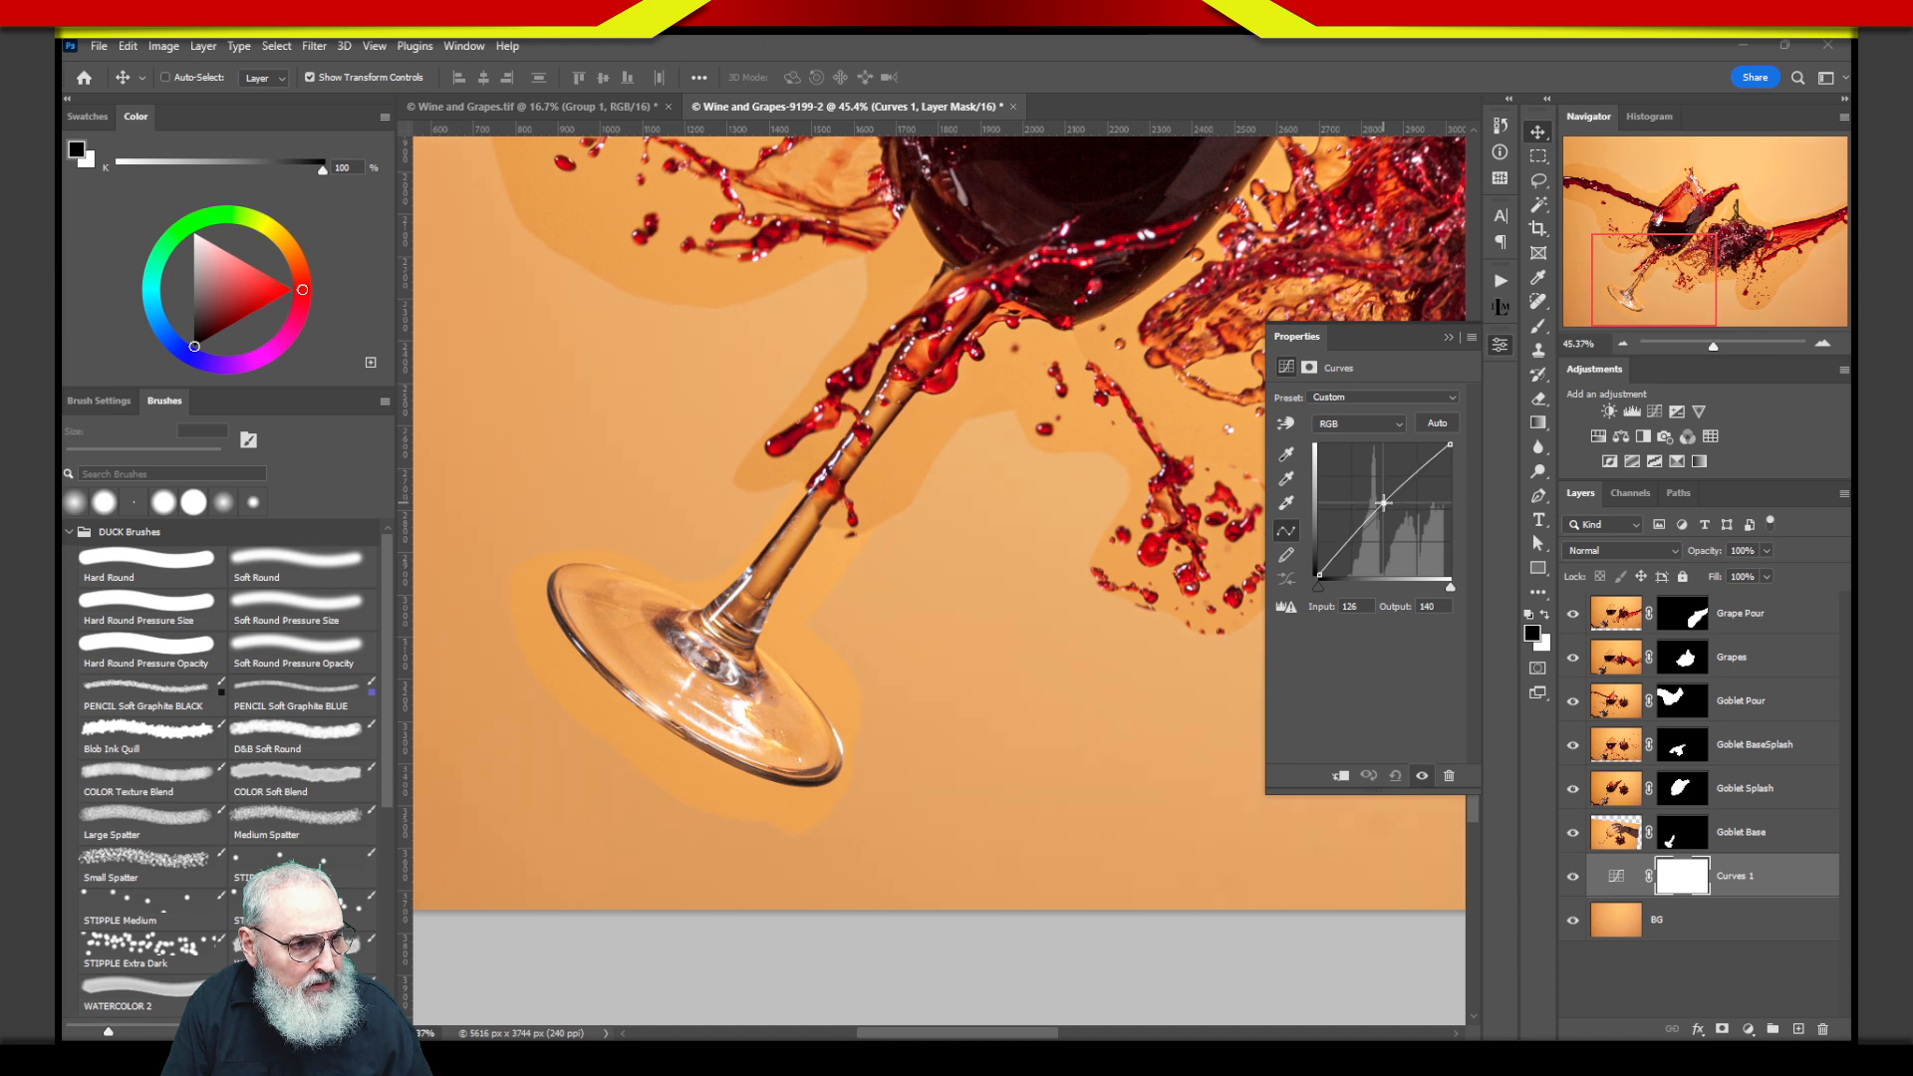
left_click_drag(1383, 503, 1381, 502)
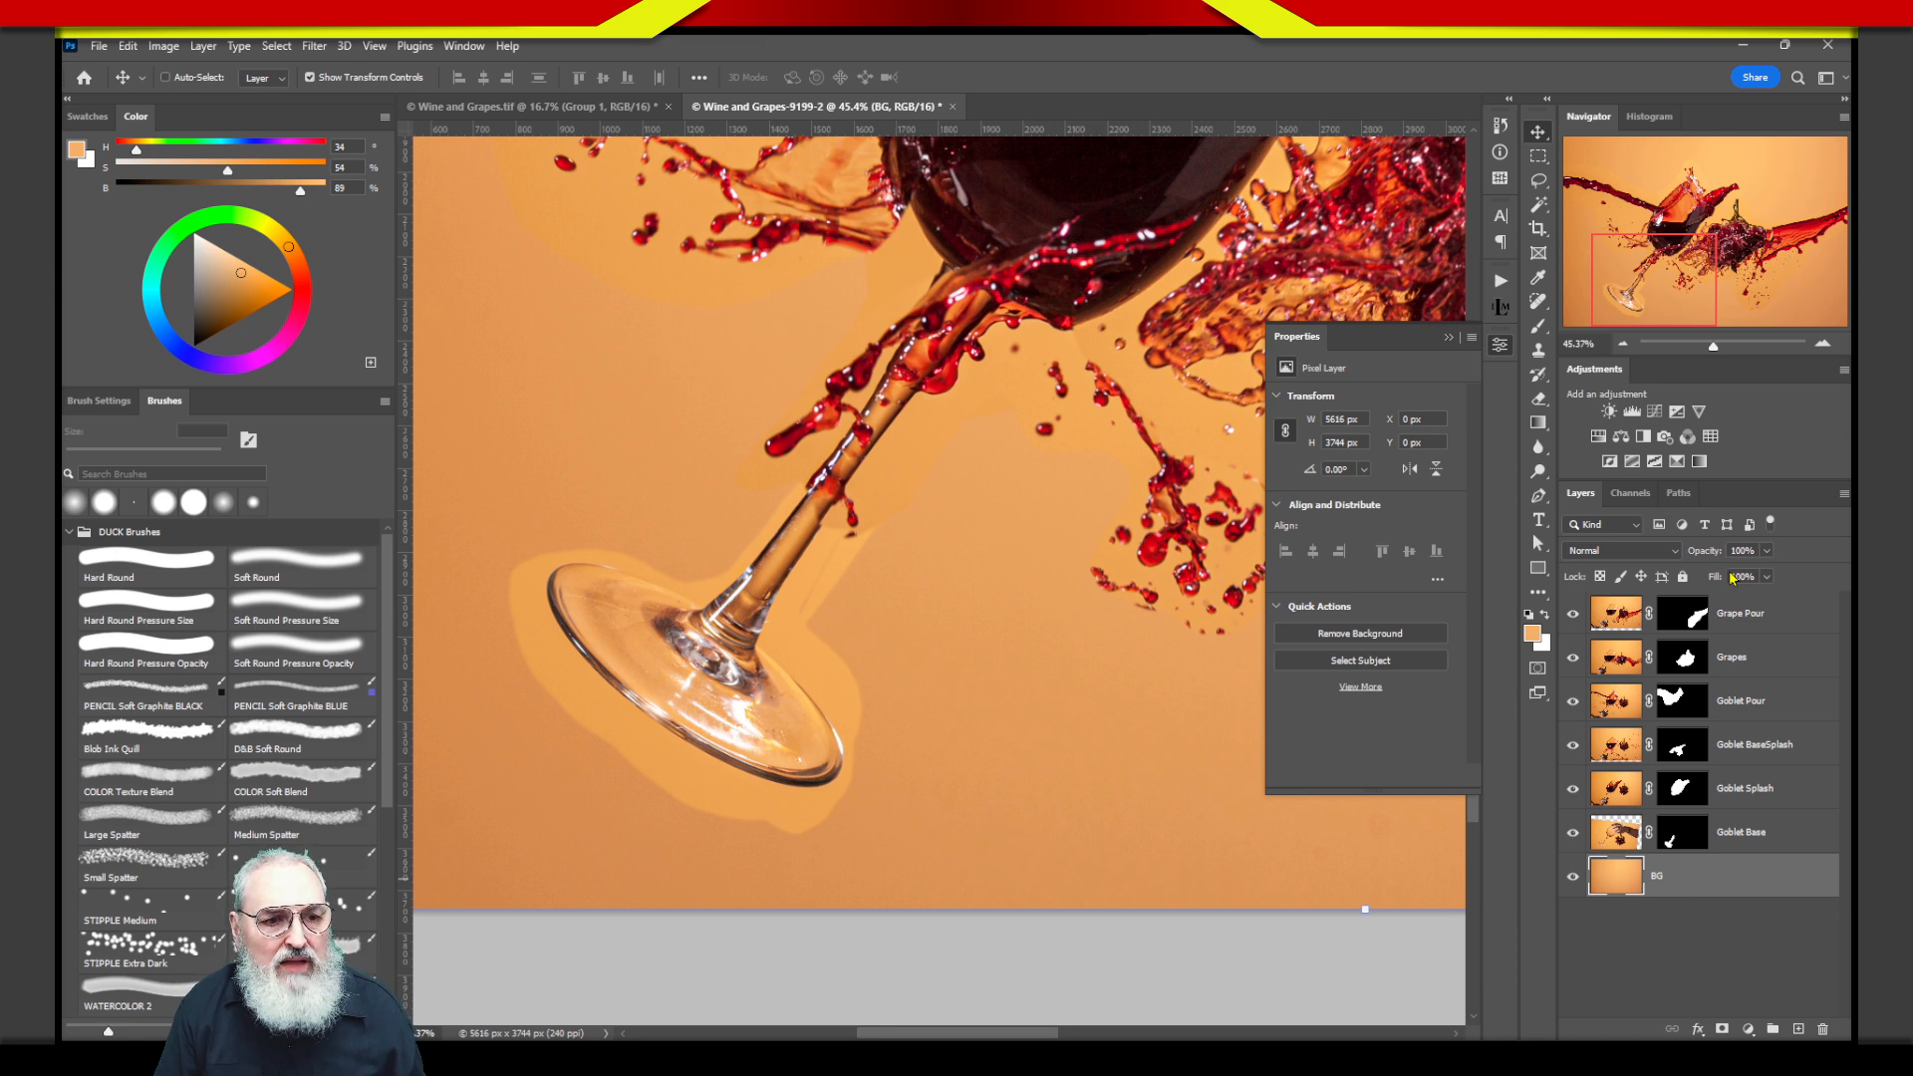
Lock the BG layer with only it and Goblet Base left visible, and set a Hard Round brush to 79% hardness.
left_click(1683, 577)
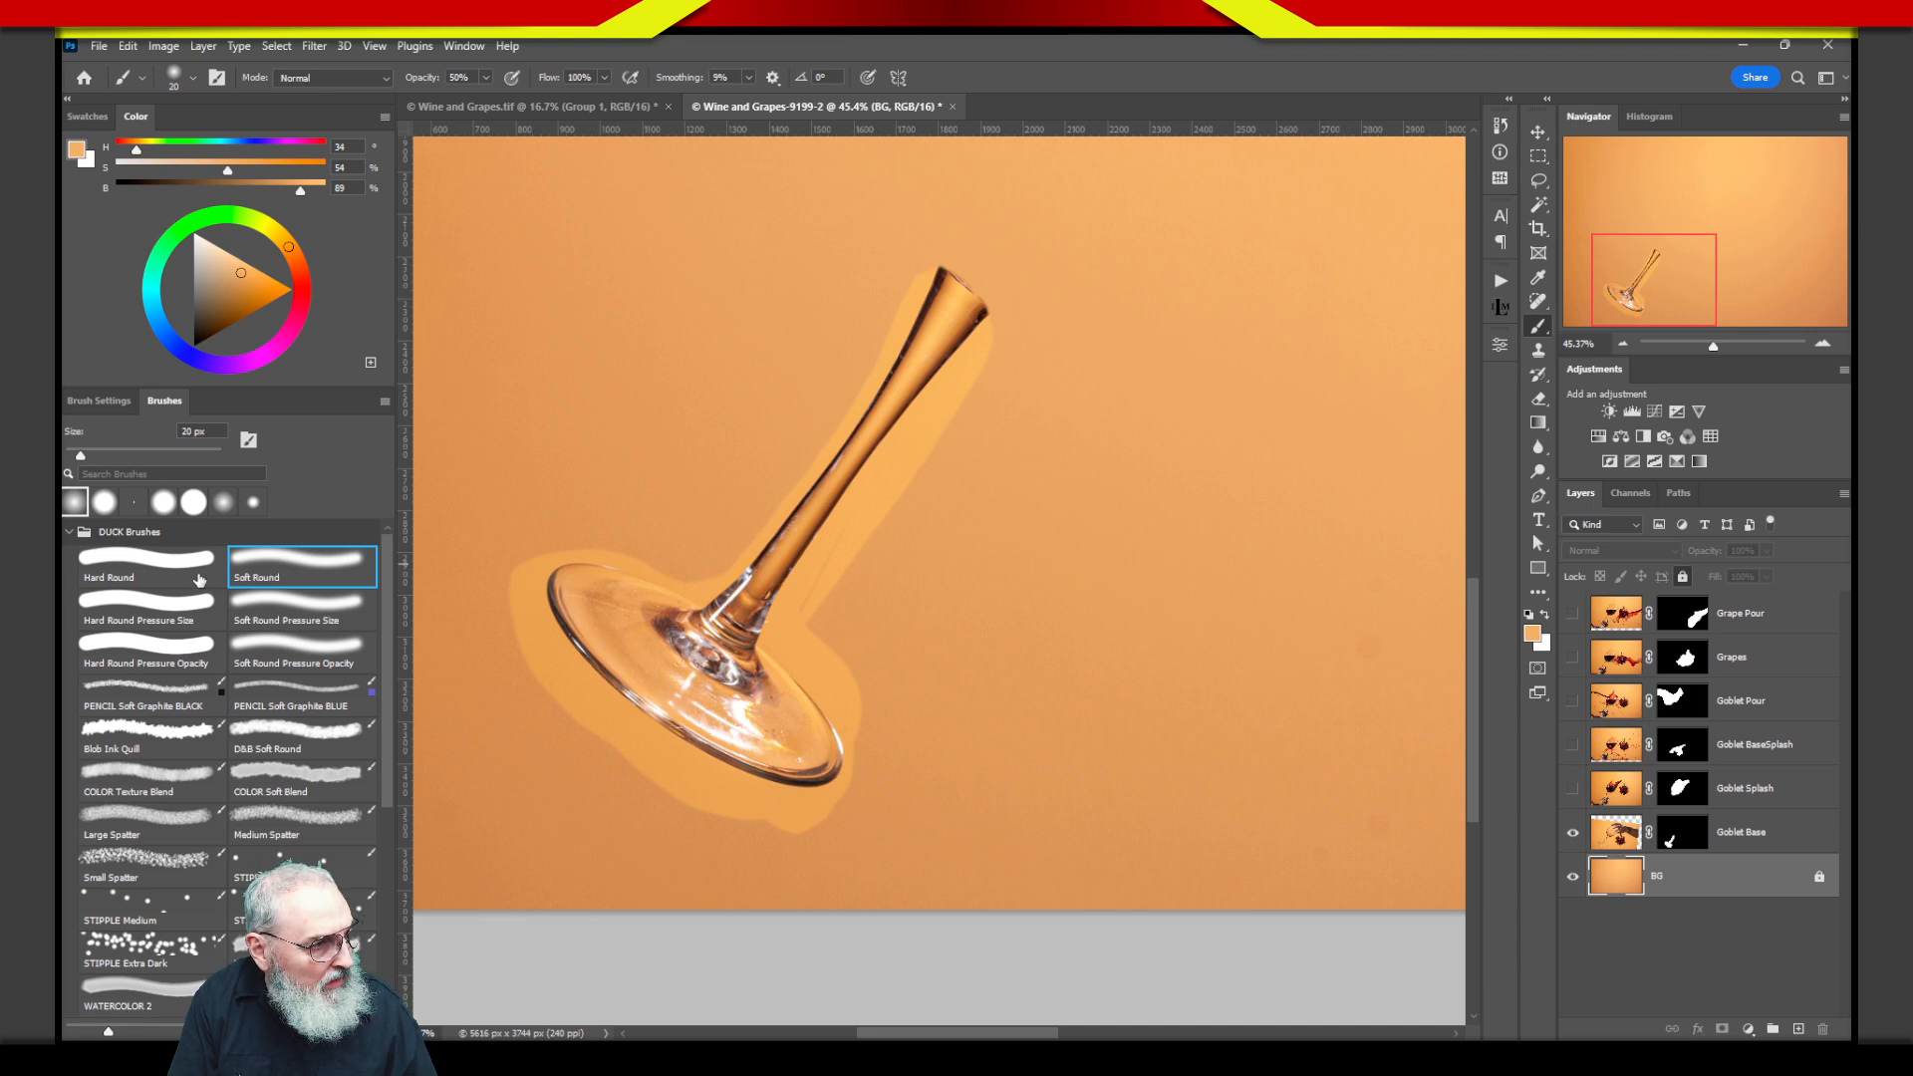
left_click(199, 573)
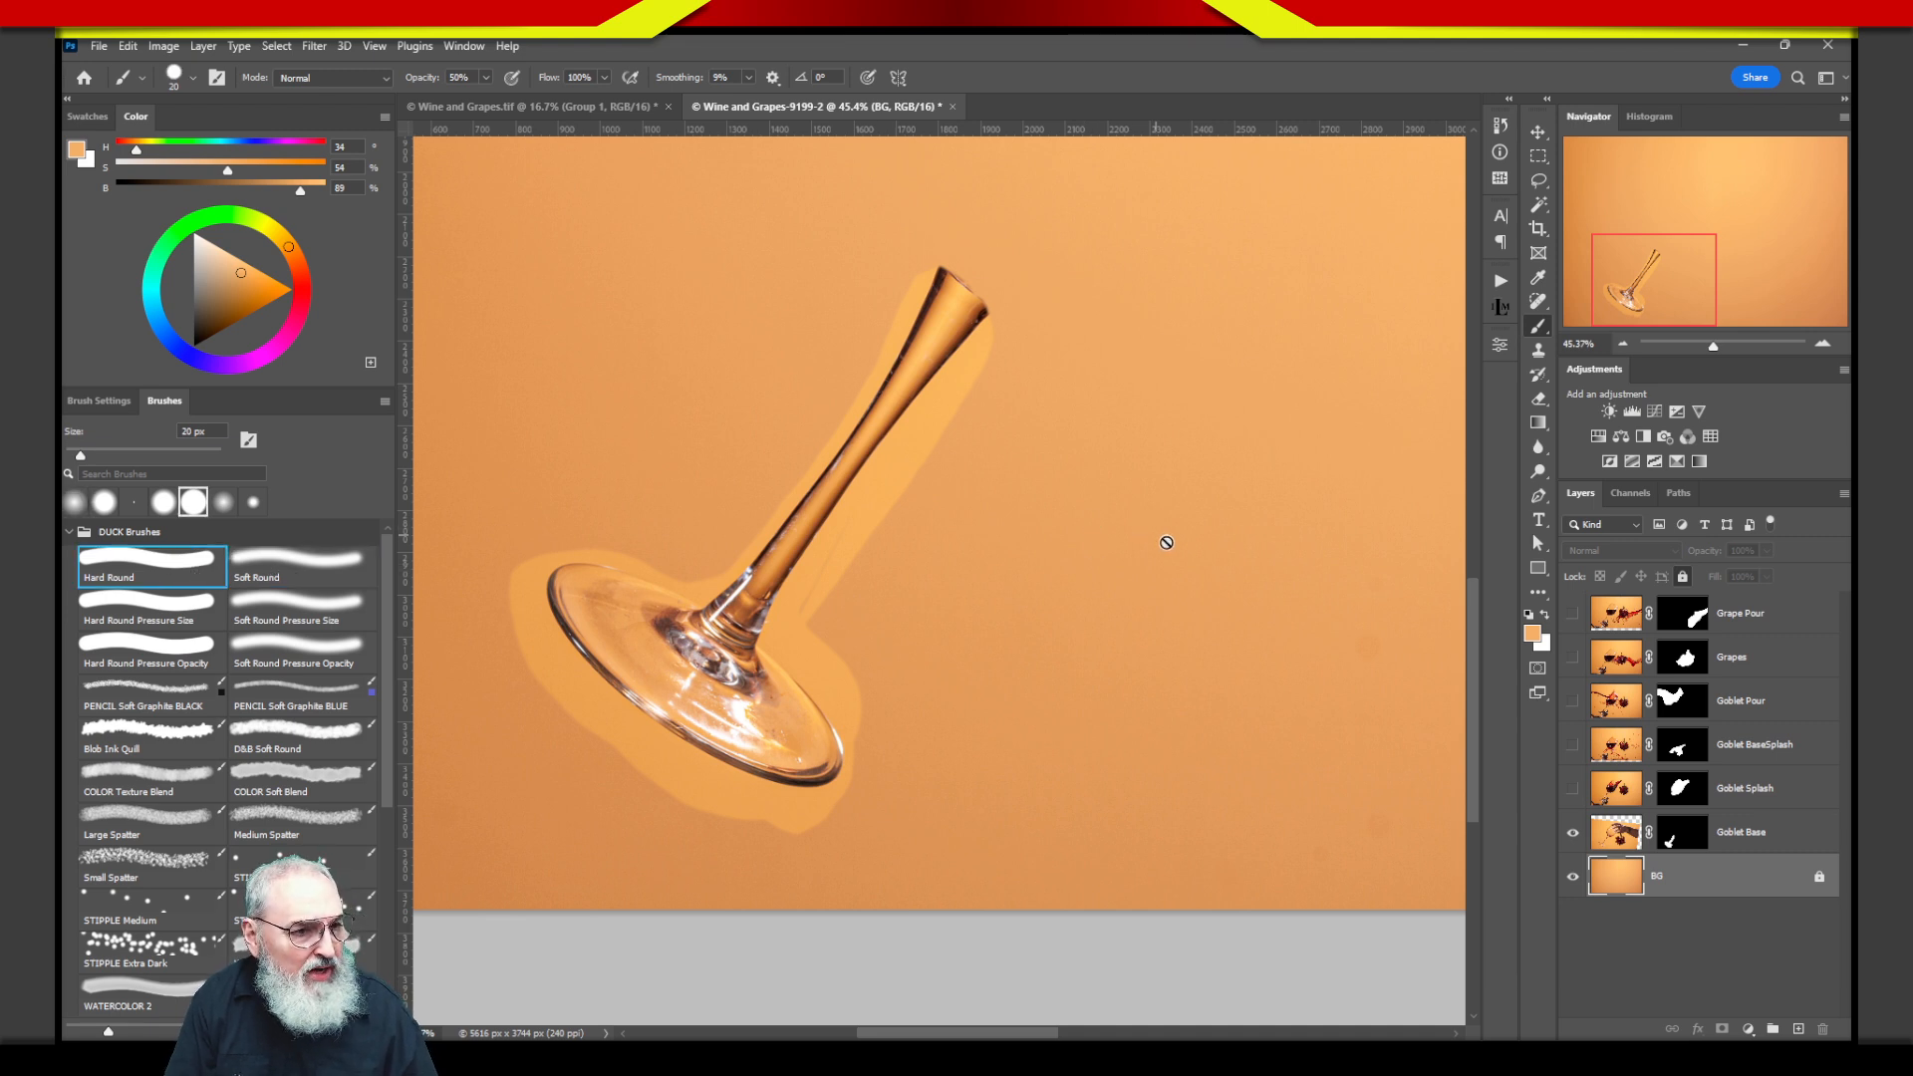
left_click(117, 406)
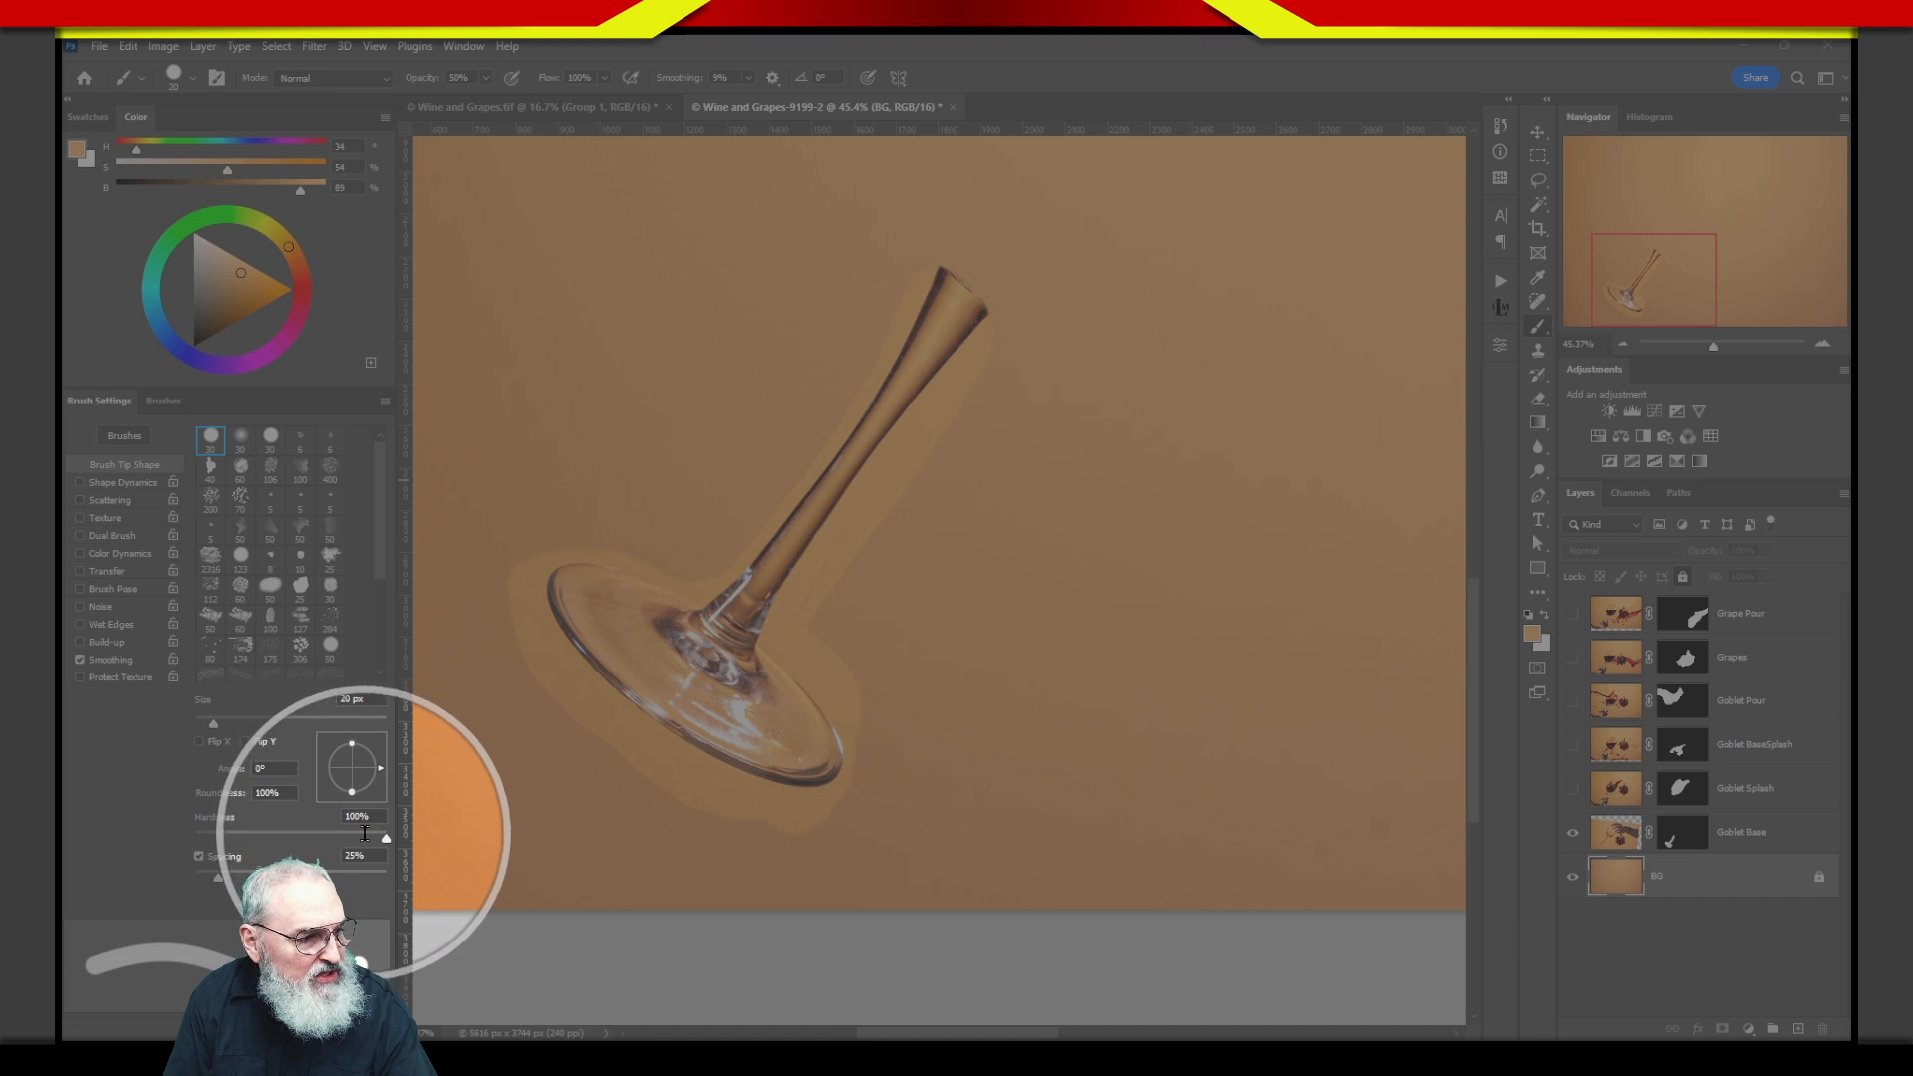
left_click_drag(386, 839, 346, 851)
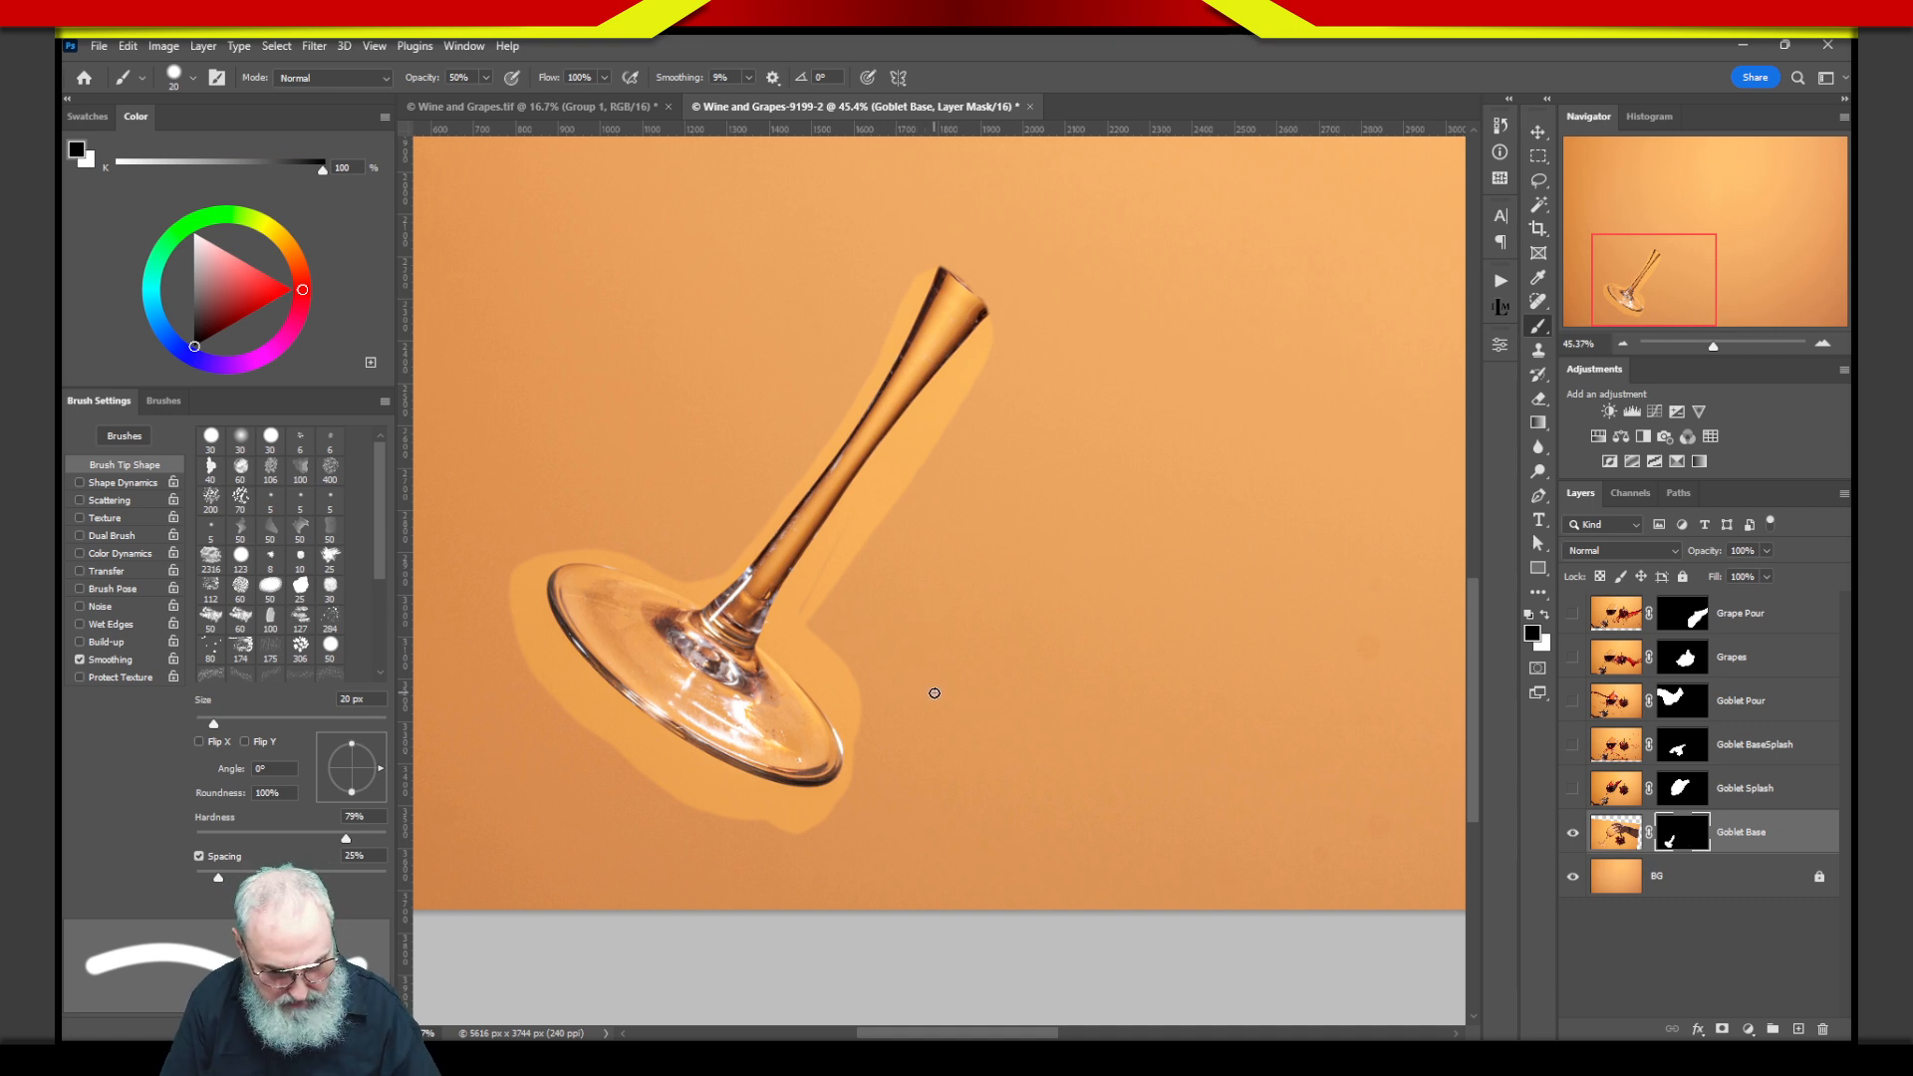
Target the Goblet Base layer mask, enlarge the brush to 300 px and make white the foreground colour.
key("bracketright")
key("bracketright")
key("bracketright")
key("bracketright")
key("bracketright")
key("bracketright")
key("bracketright")
key("bracketright")
key("bracketright")
key("bracketright")
key("bracketright")
key("bracketright")
key("bracketright")
key("bracketright")
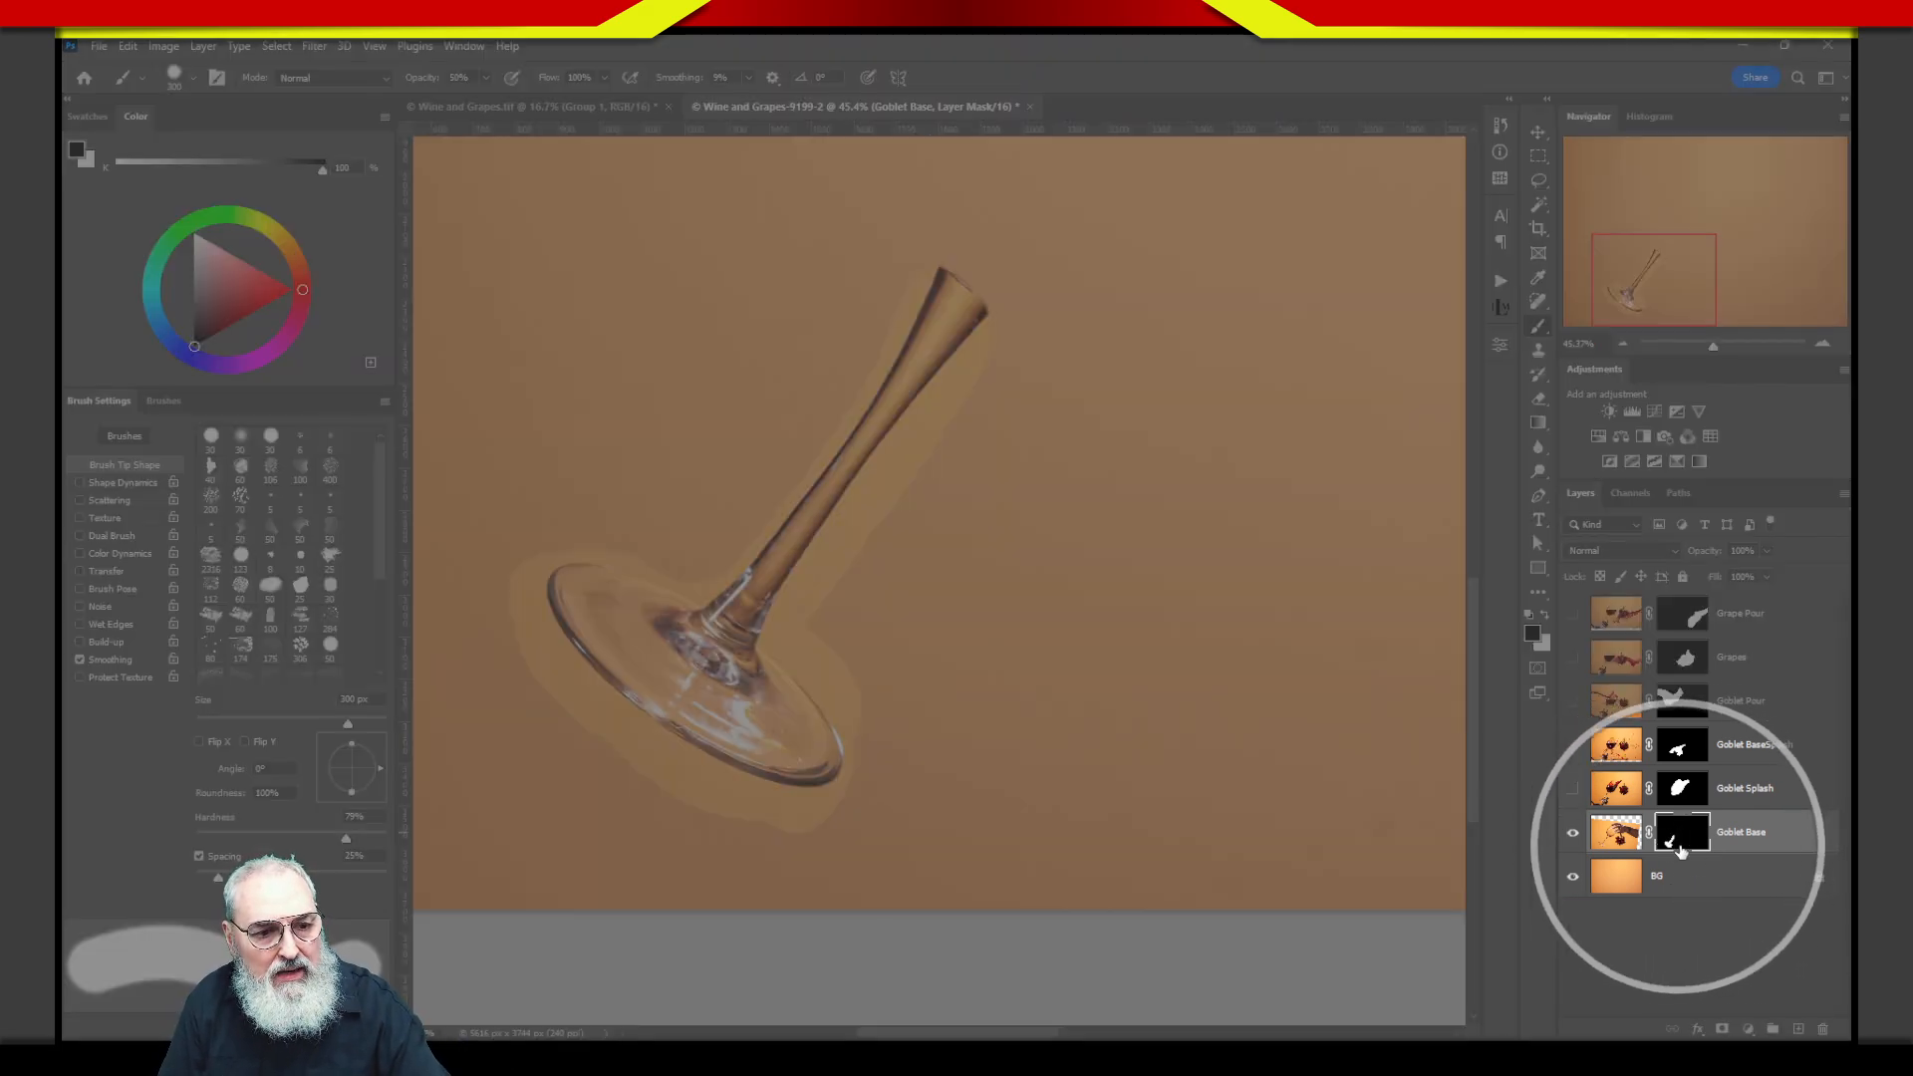
left_click(1544, 615)
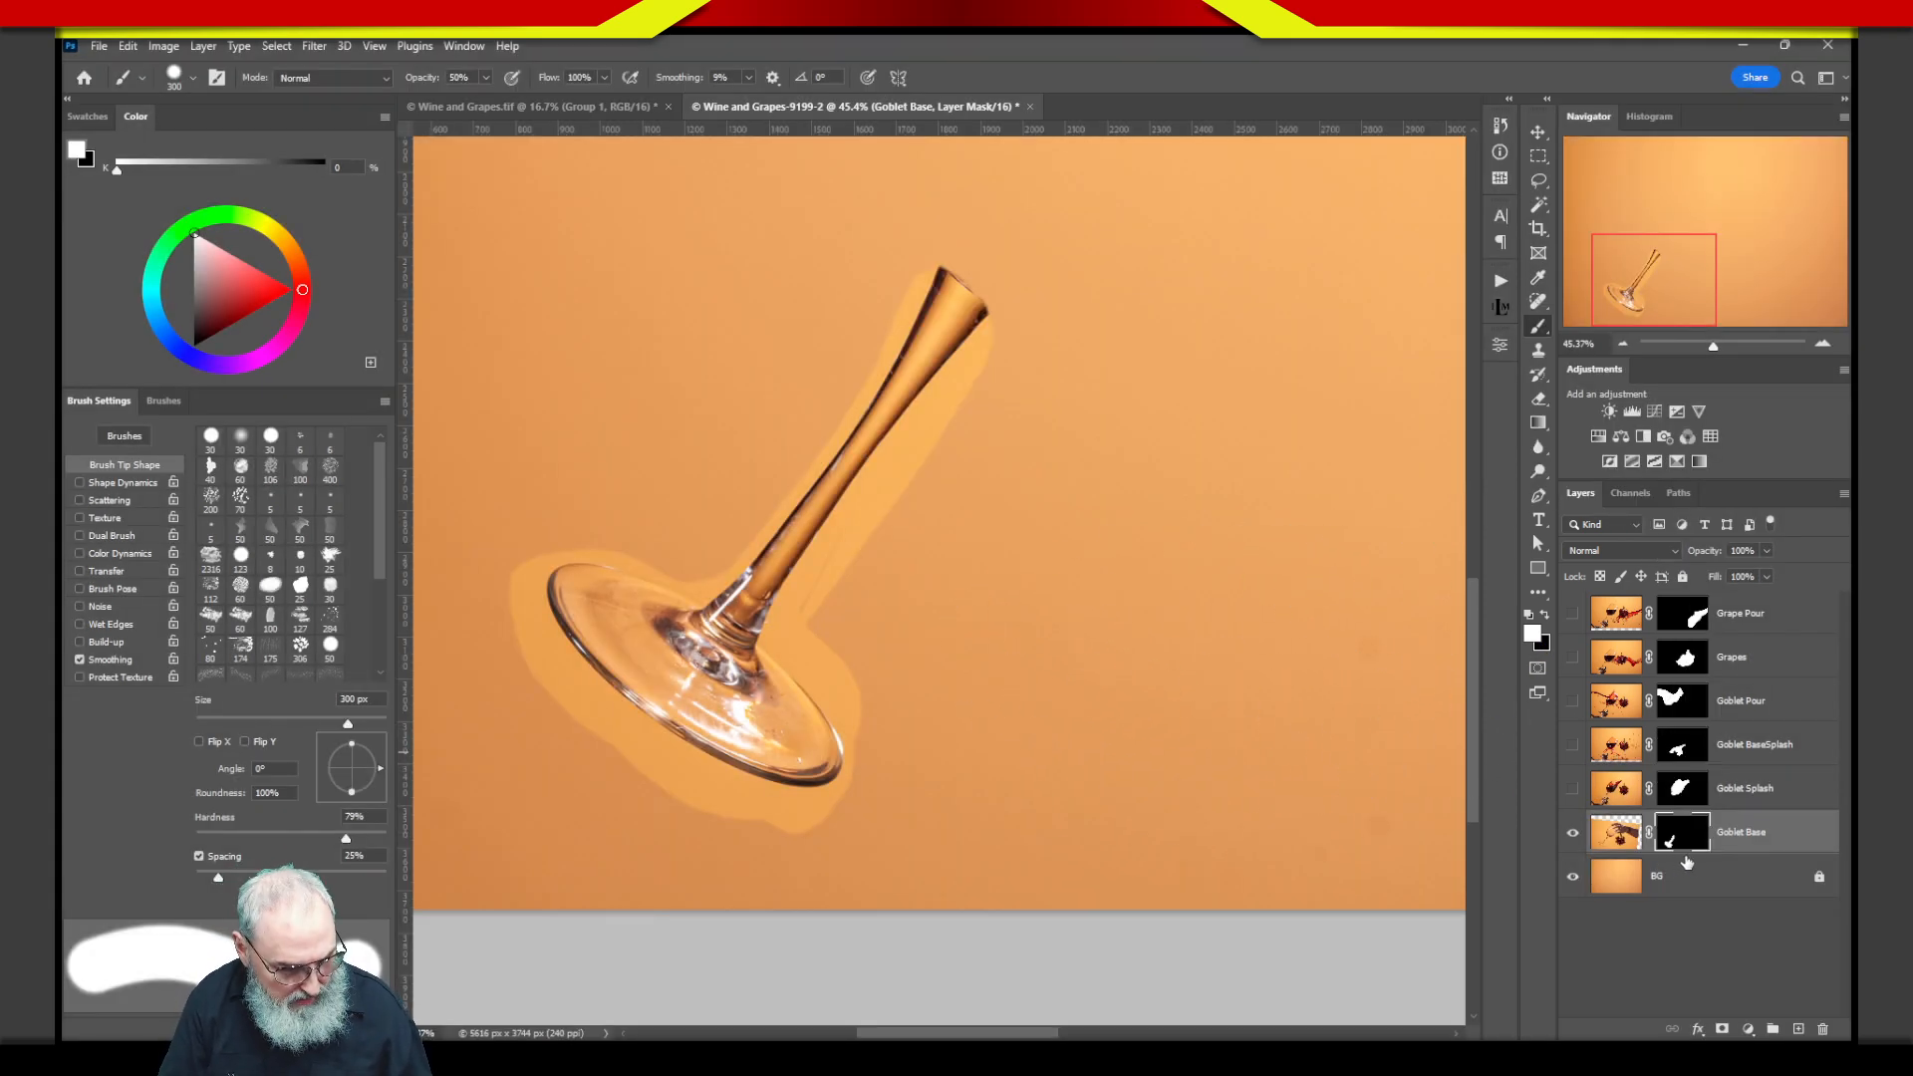
Display the Goblet Base mask on its own and fill the grey streaks in the stem with white using a 100 px brush at 100% opacity.
left_click(1693, 842, "alt")
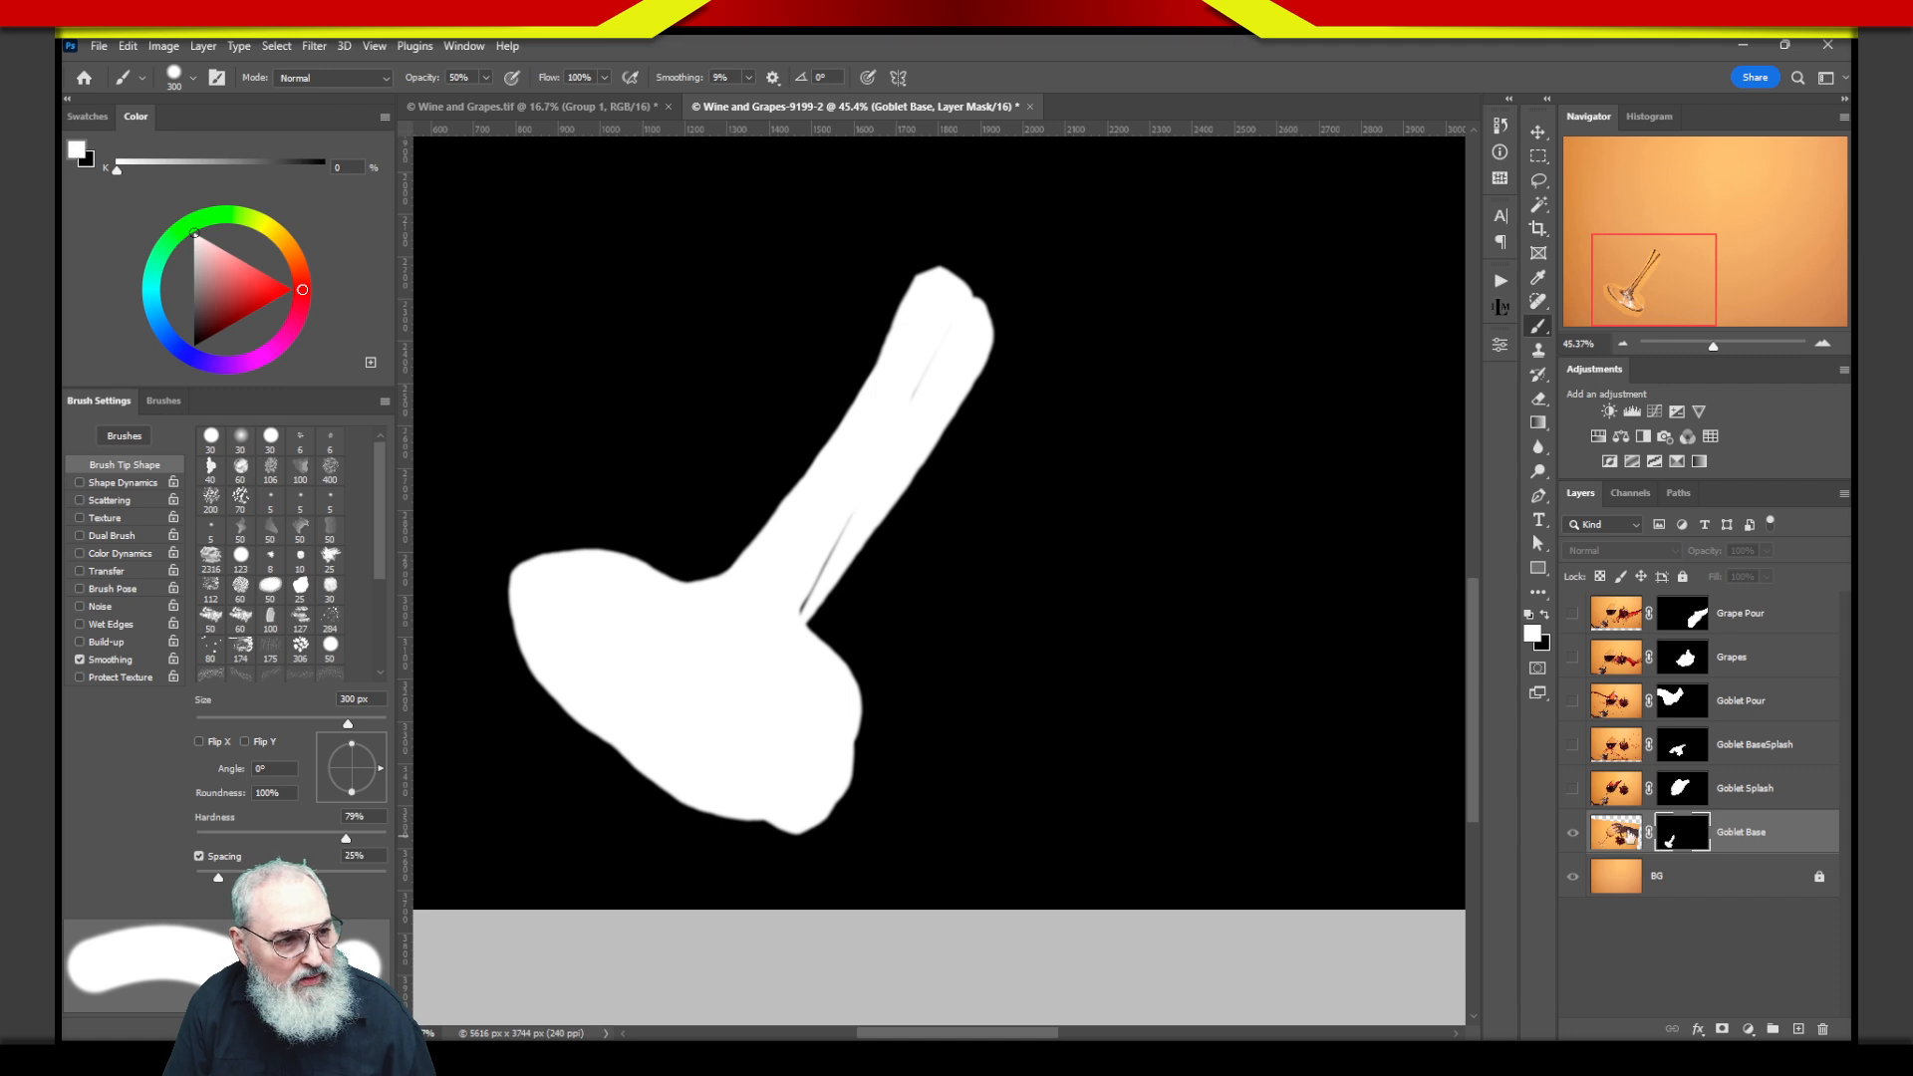
key("bracketleft")
key("bracketleft")
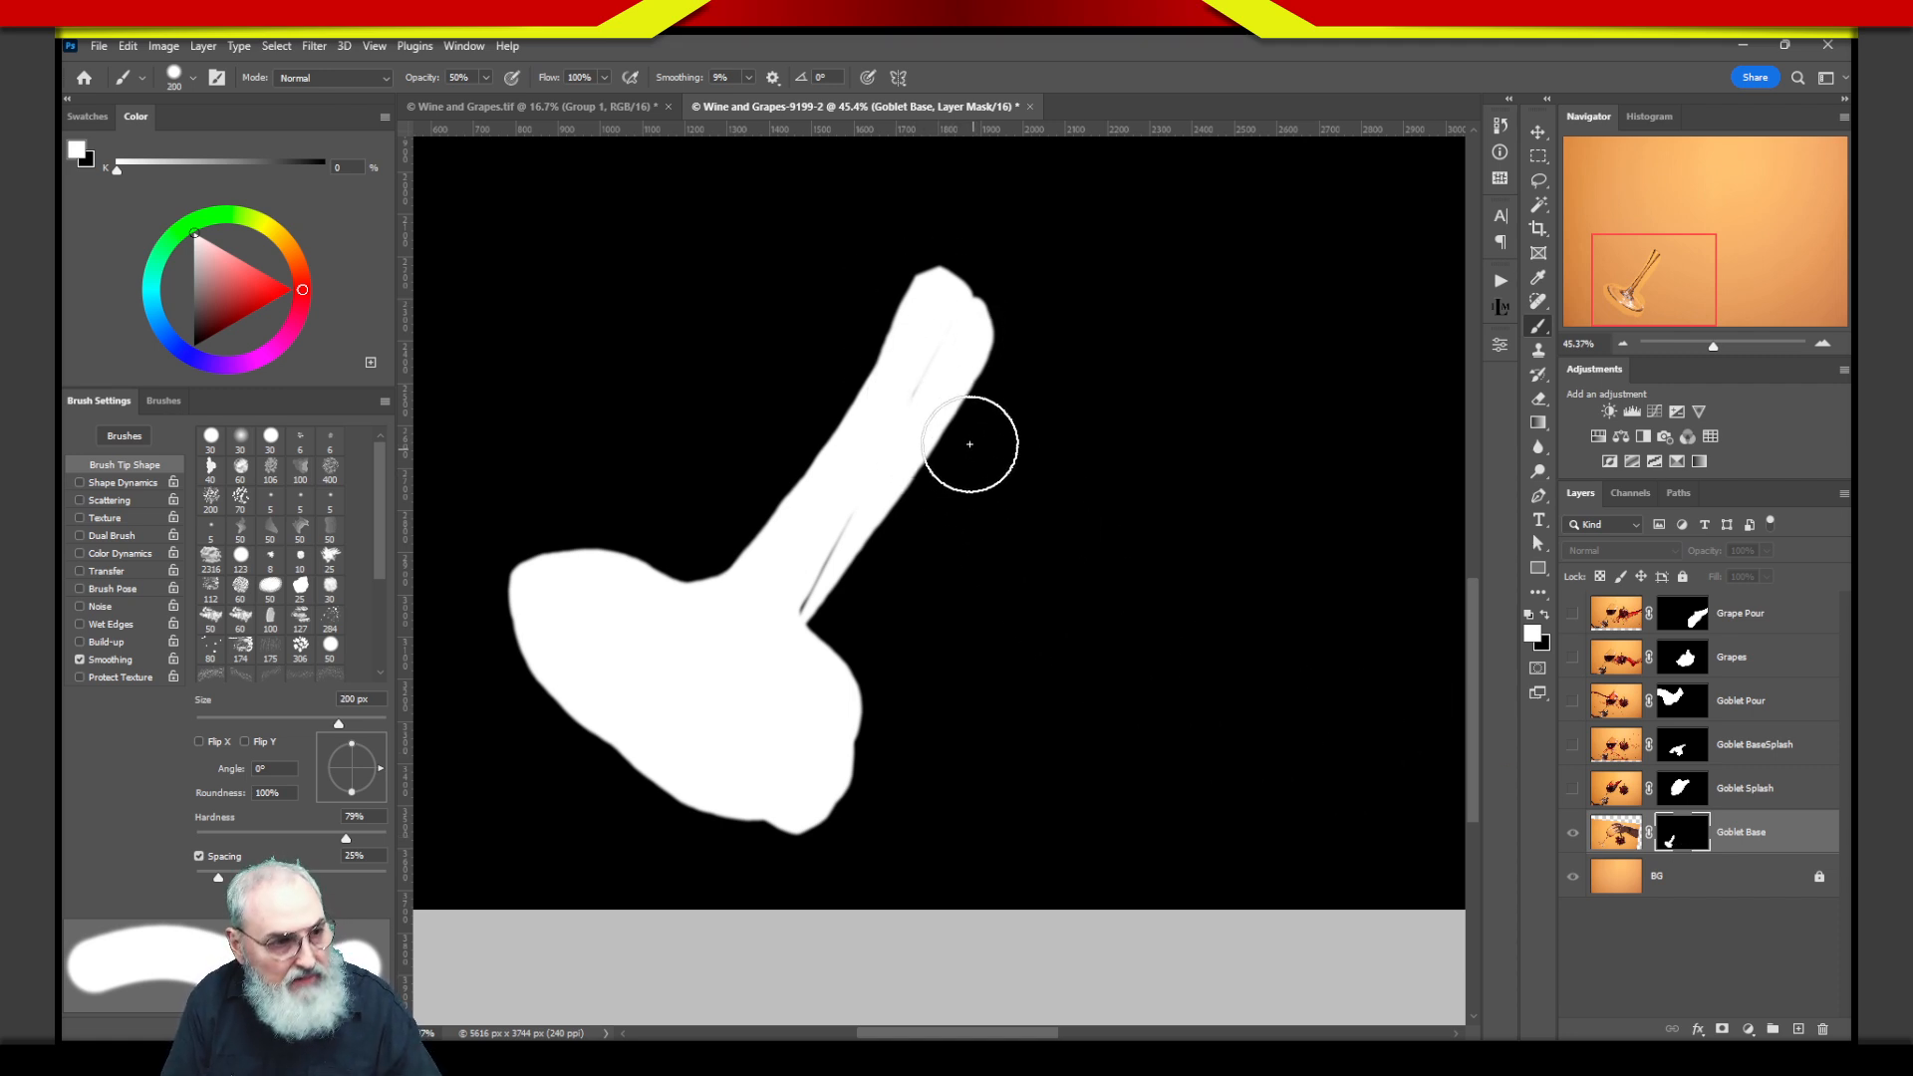
key("bracketleft")
key("bracketleft")
key("bracketleft")
key("bracketleft")
mouse_move(944, 333)
left_mouse_down()
mouse_move(899, 435)
mouse_move(933, 374)
left_mouse_up()
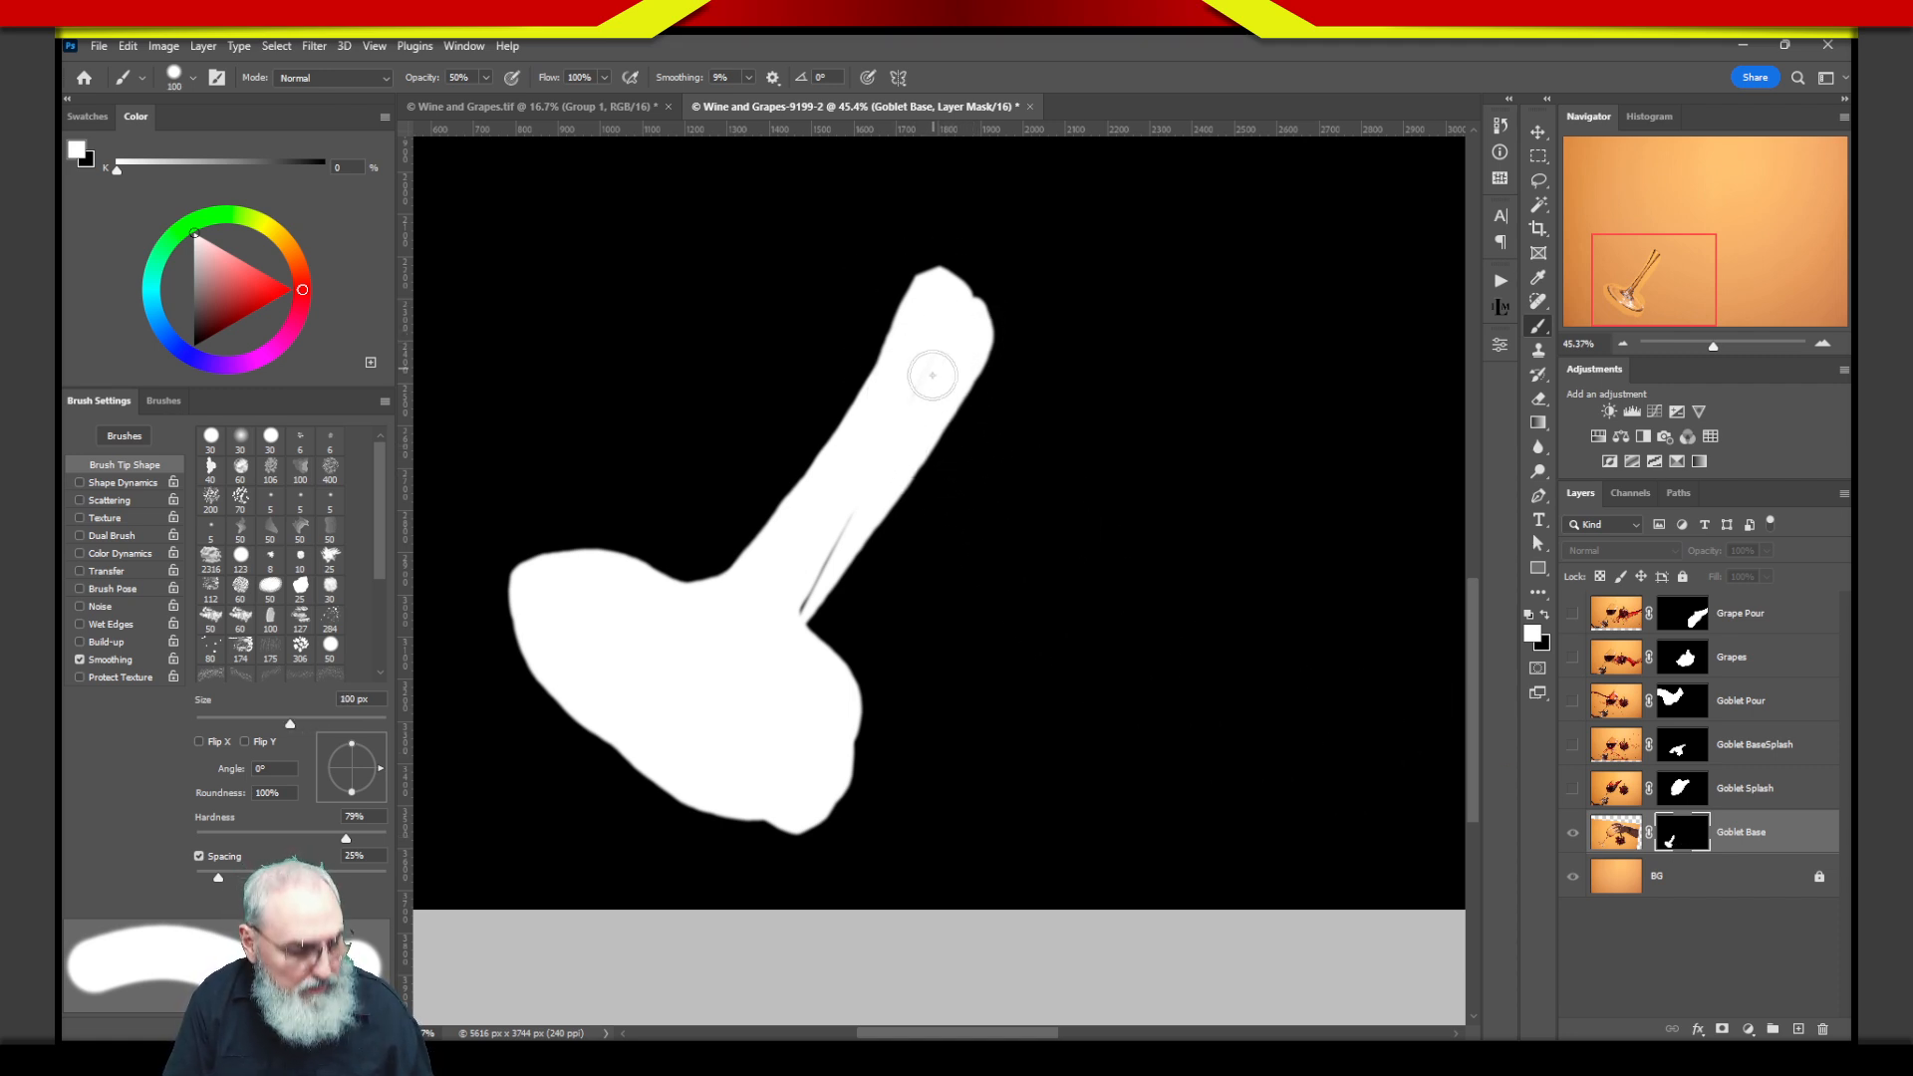
key("0")
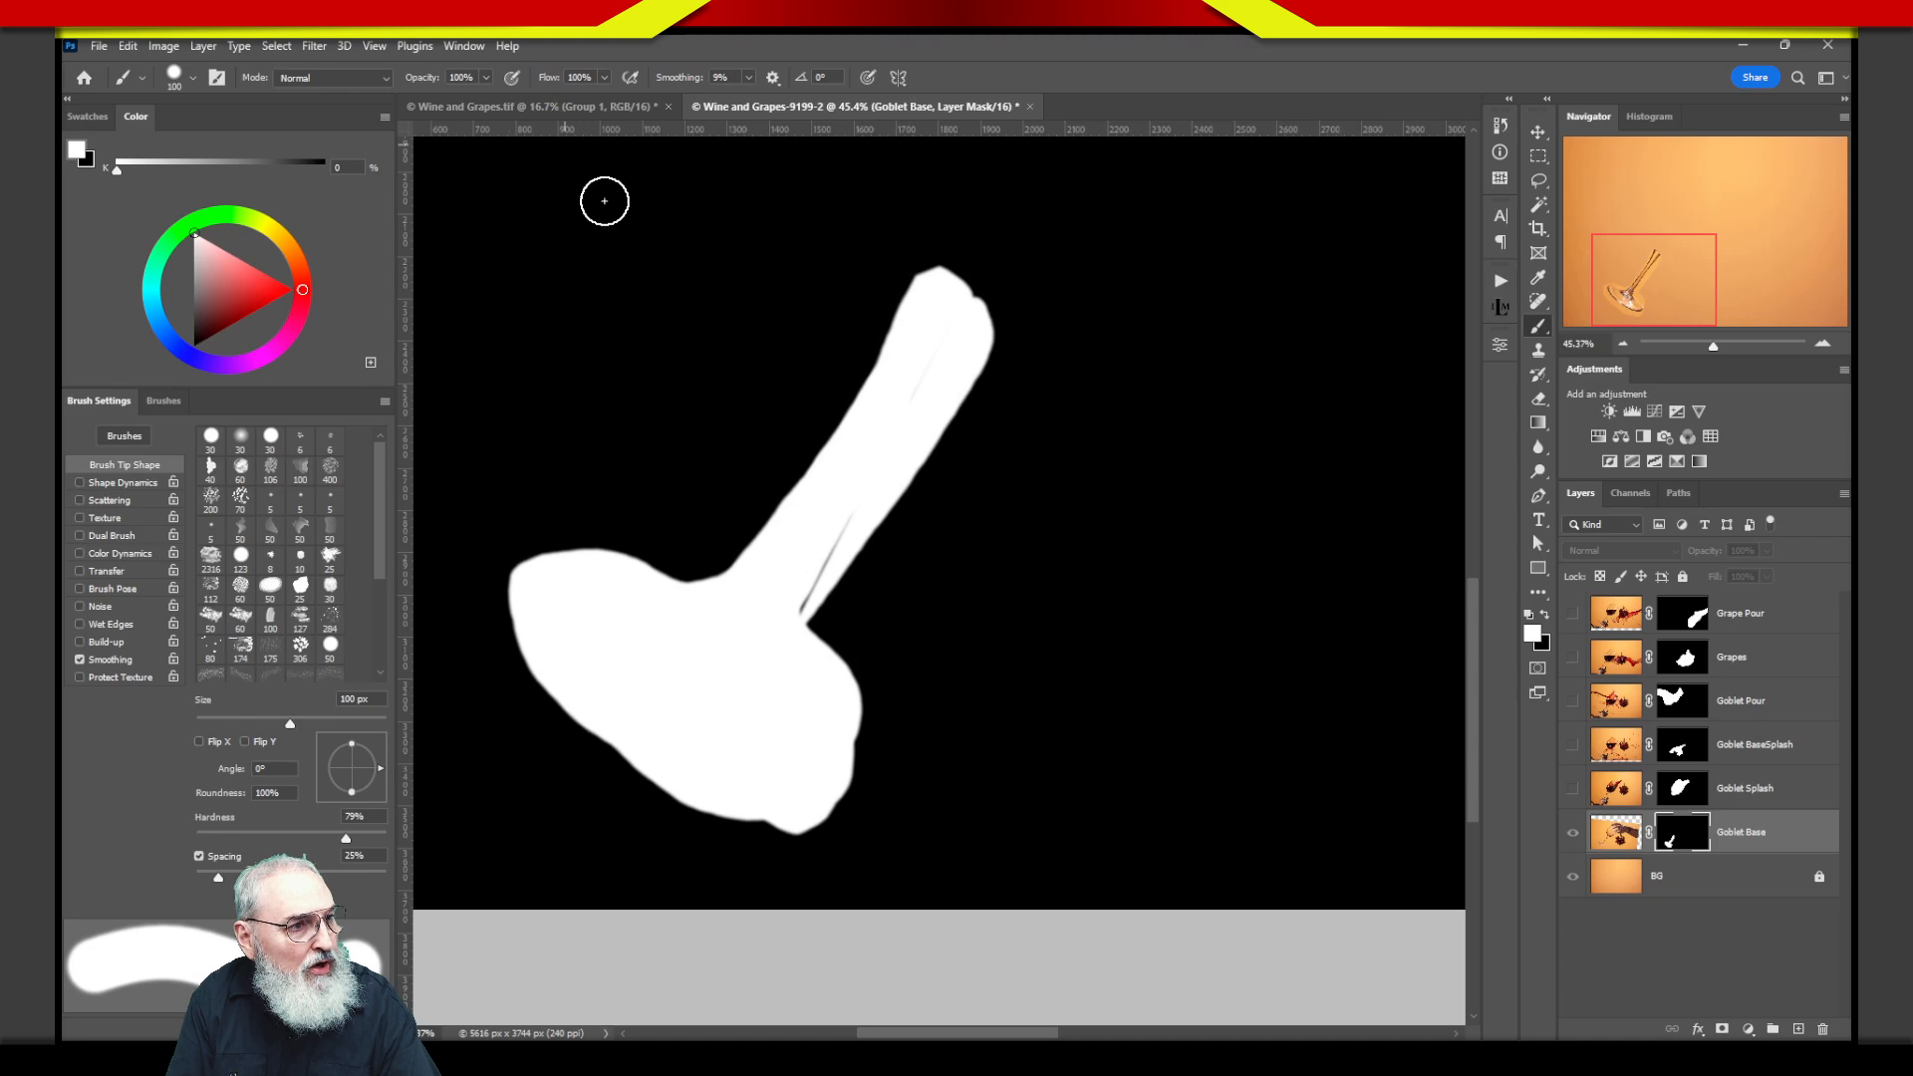
mouse_move(933, 430)
left_mouse_down()
mouse_move(931, 358)
mouse_move(897, 470)
mouse_move(898, 400)
mouse_move(796, 604)
left_mouse_up()
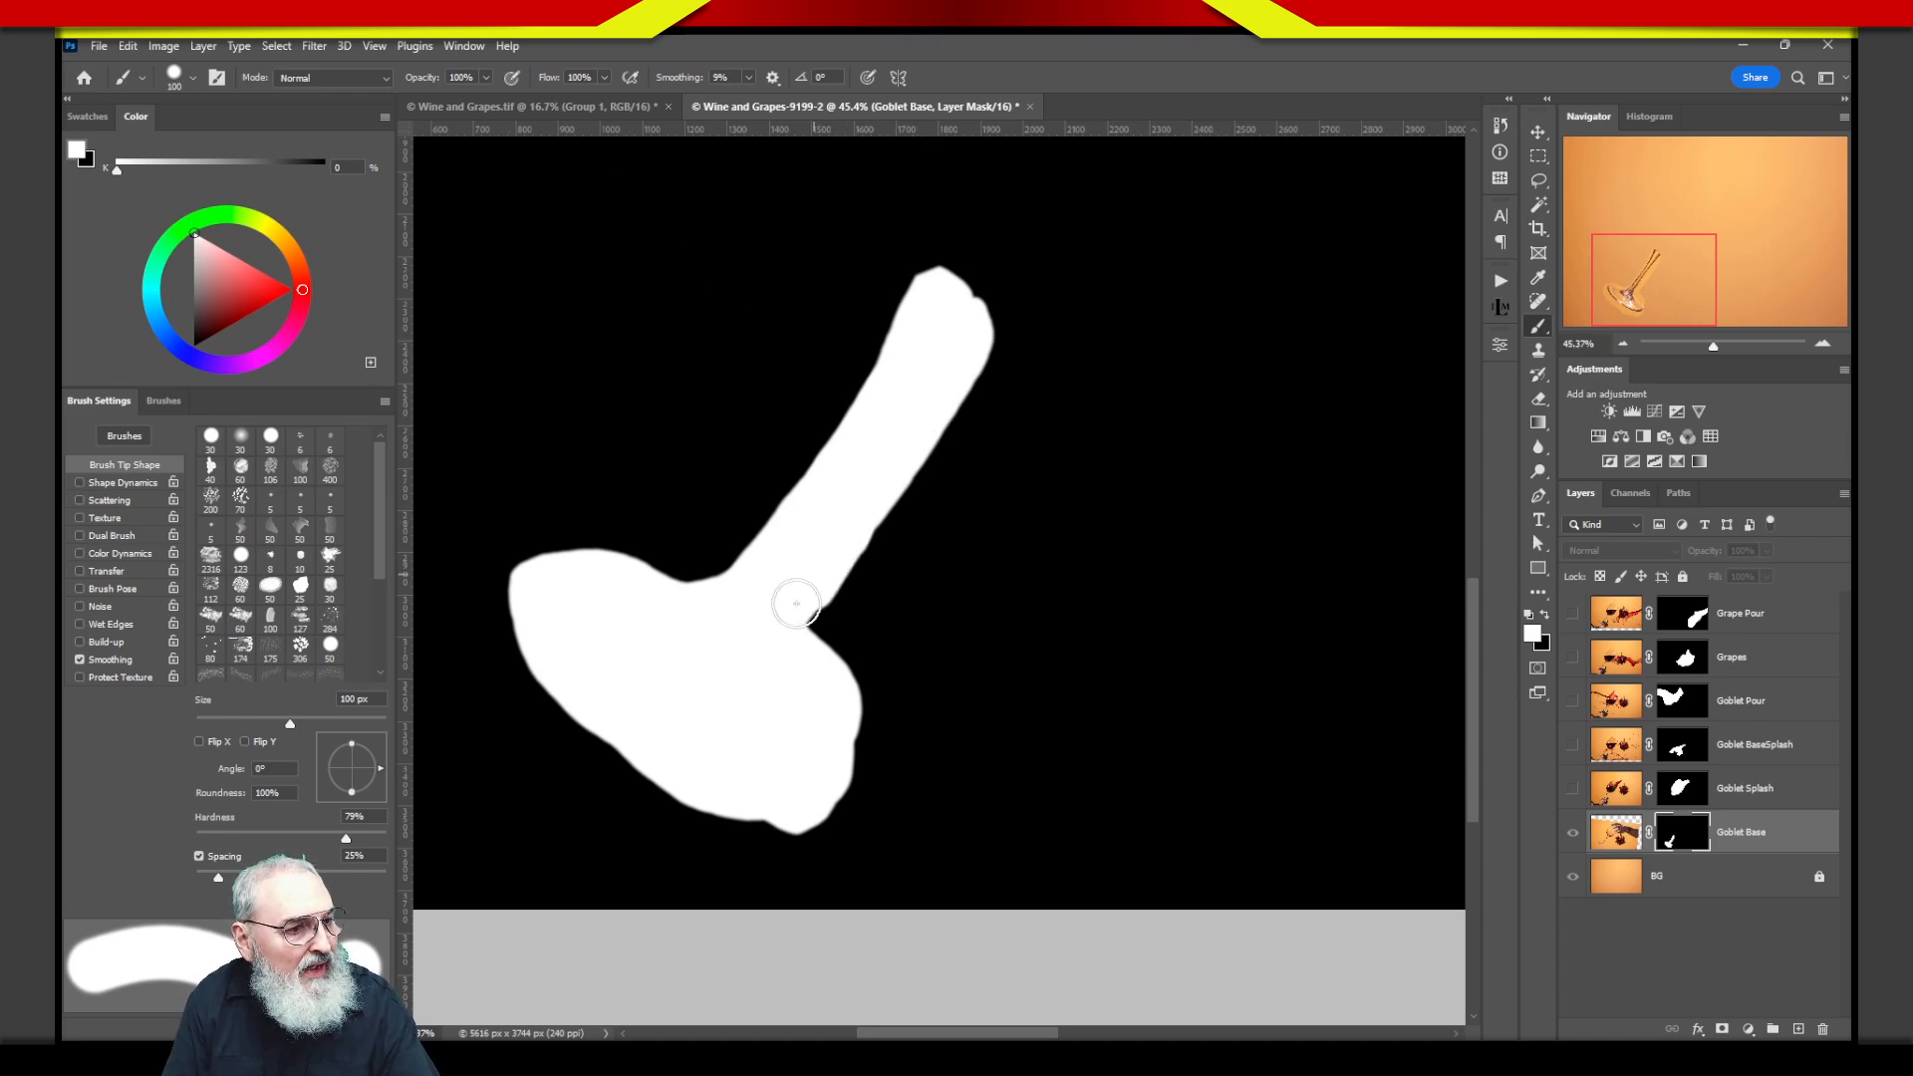
Try painting white strokes beside the stem and a black stroke across the base on the mask, undoing each.
left_click(1049, 481)
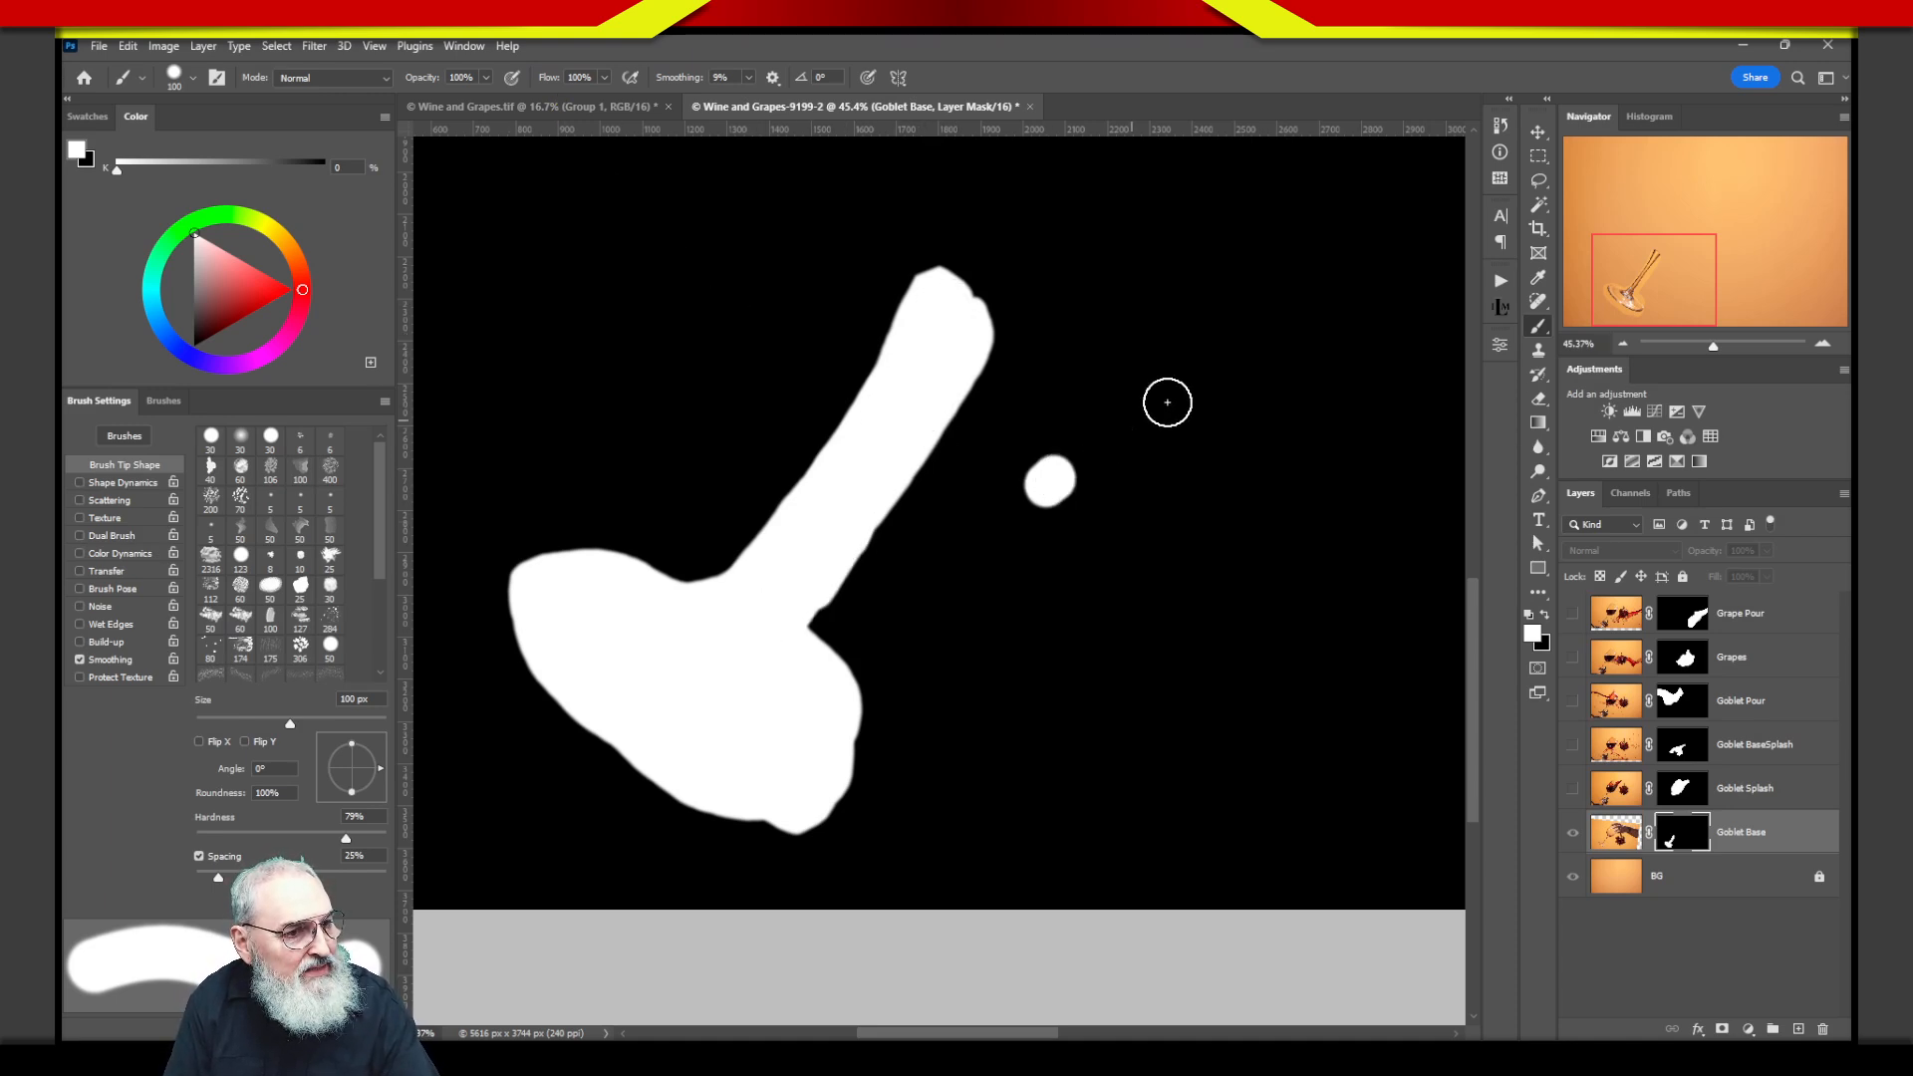
mouse_move(1167, 402)
left_mouse_down()
mouse_move(1179, 585)
mouse_move(1145, 653)
left_mouse_up()
key("ctrl+z")
key("ctrl+z")
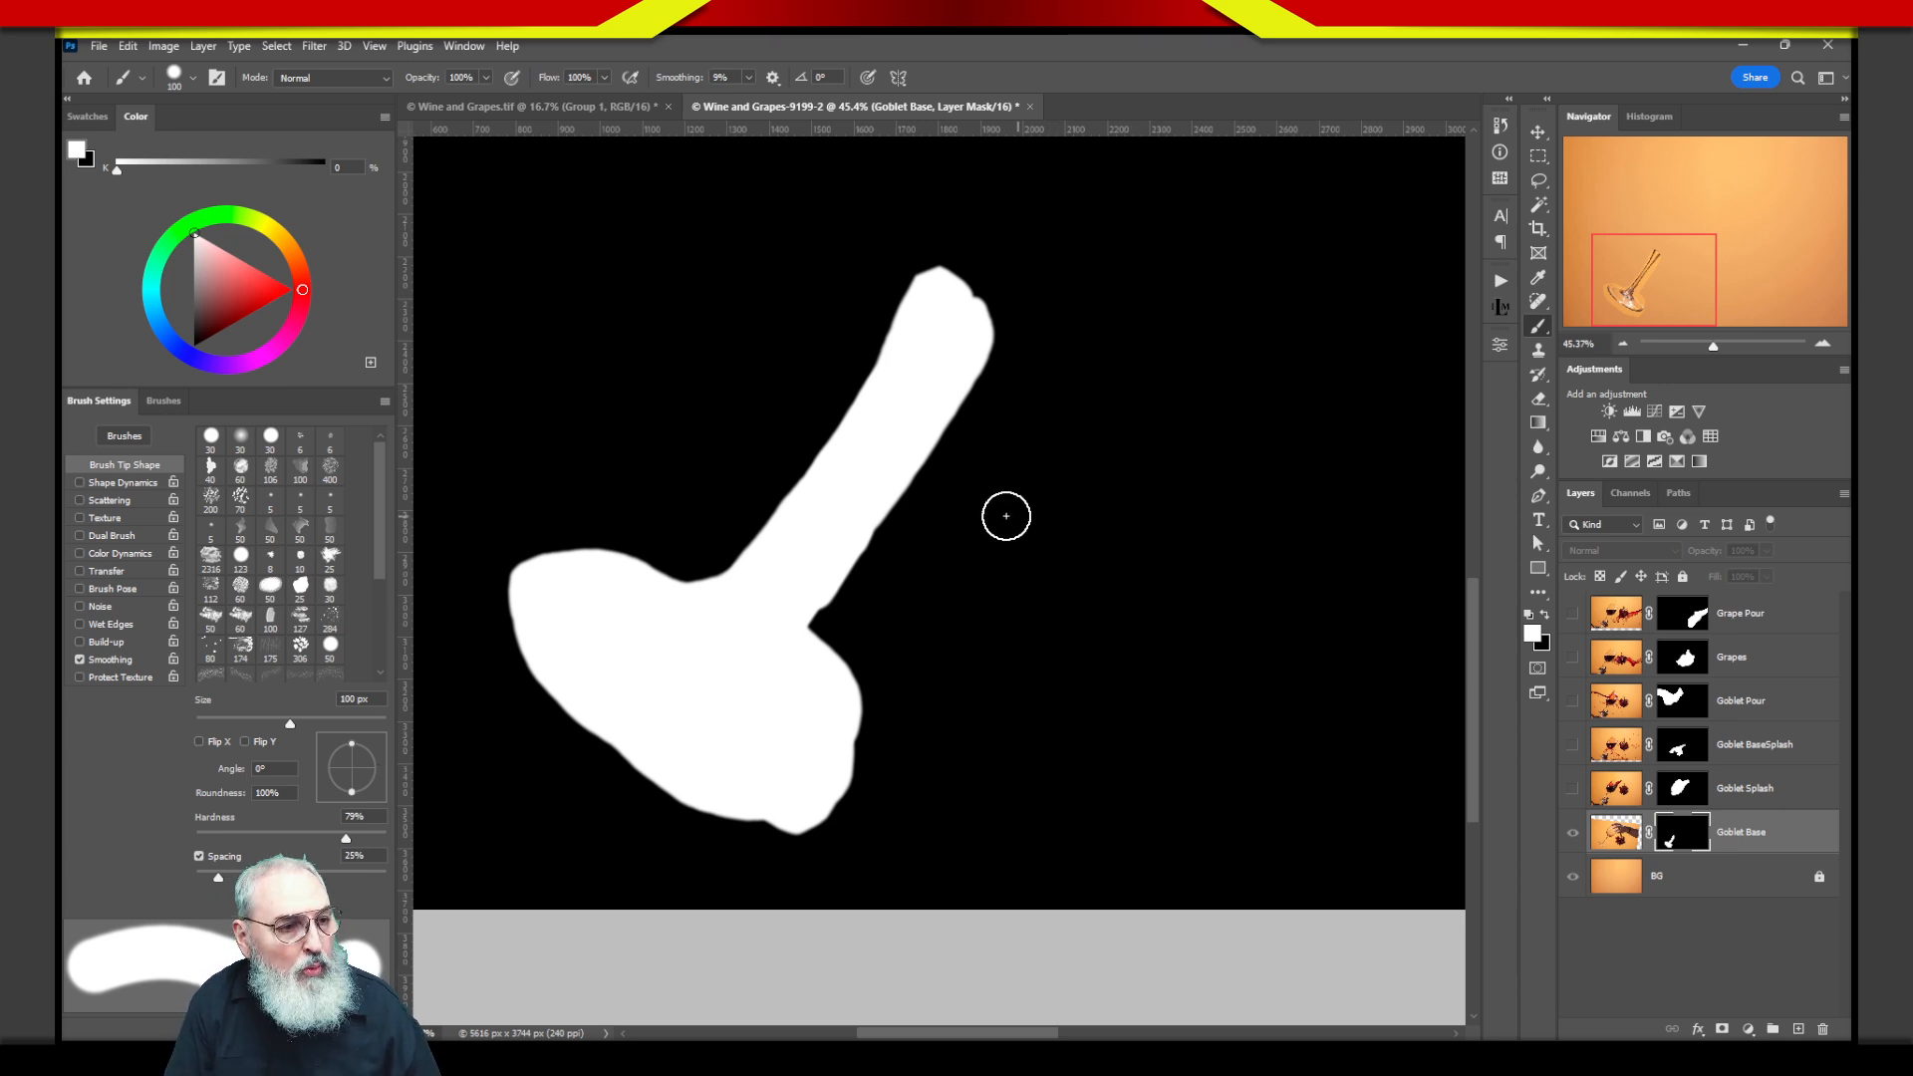
key("x")
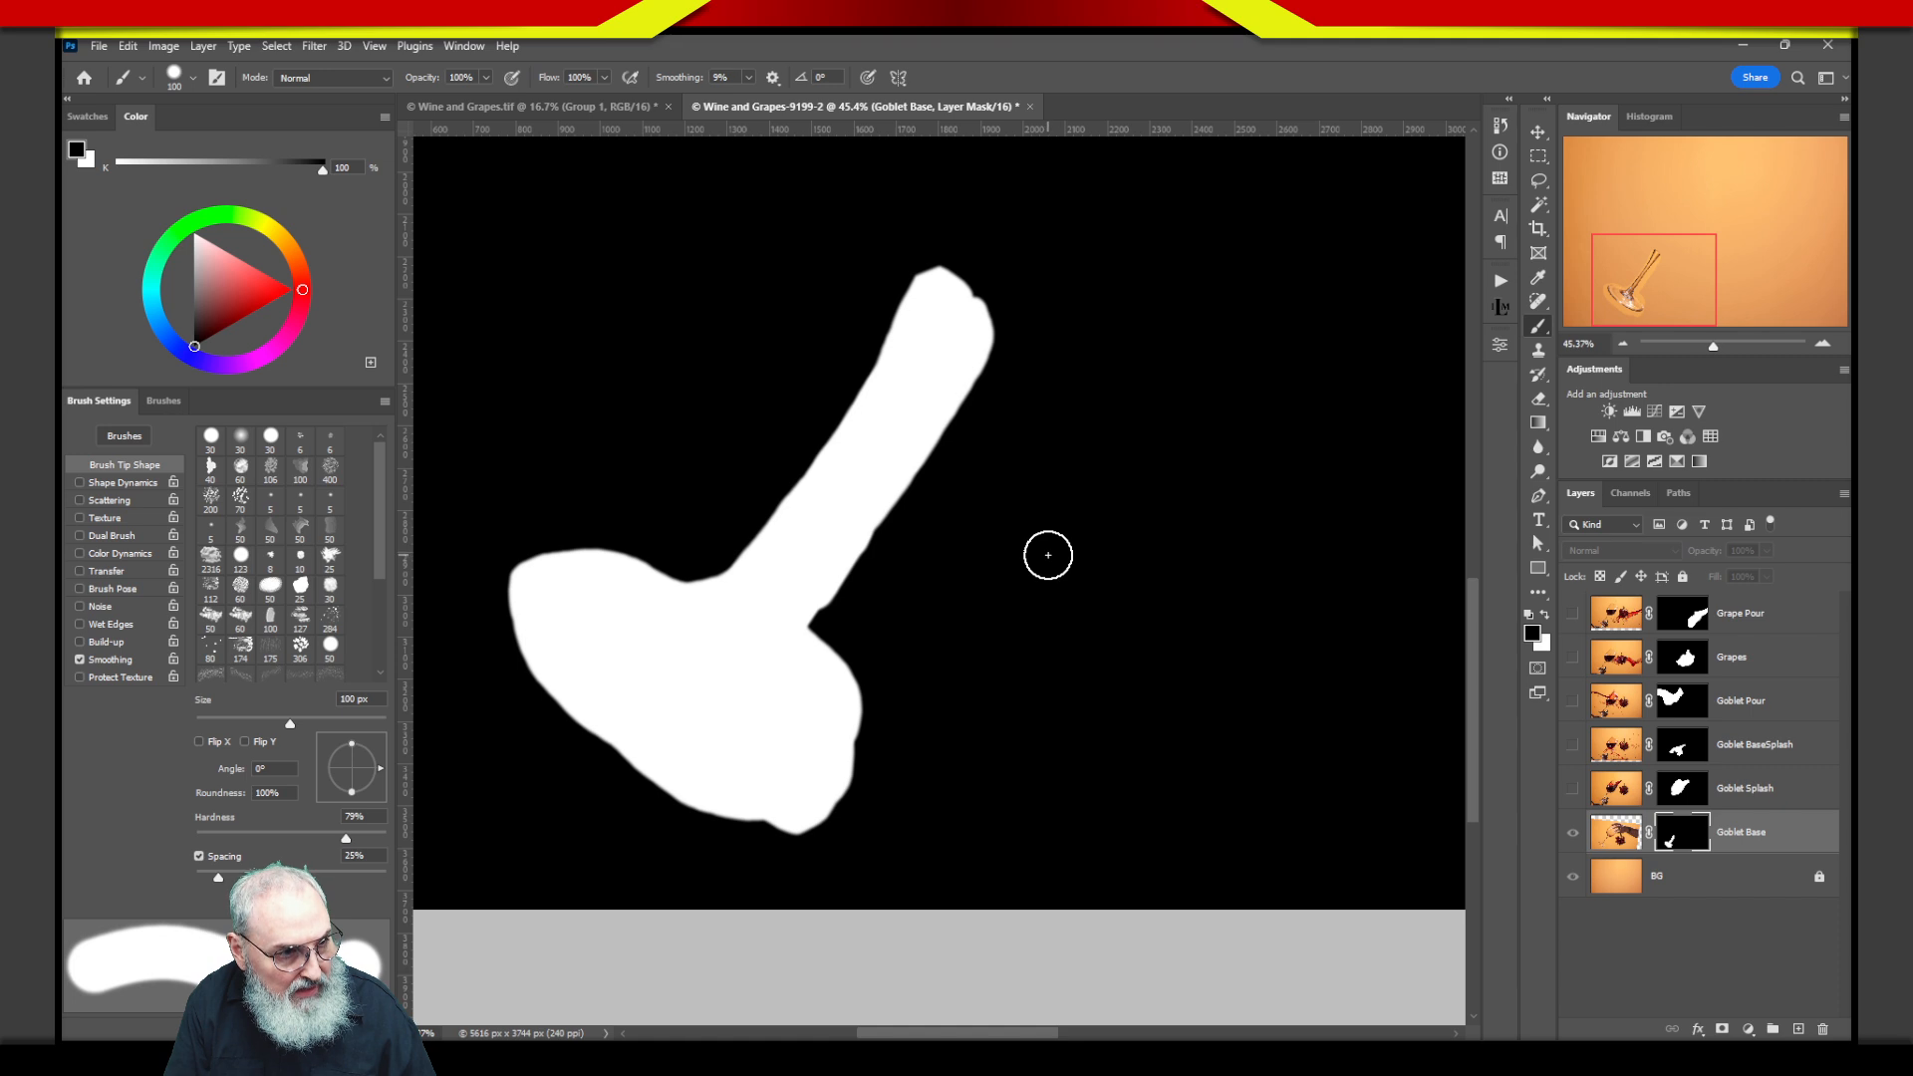
mouse_move(724, 657)
left_mouse_down()
mouse_move(662, 631)
mouse_move(835, 803)
left_mouse_up()
key("ctrl+z")
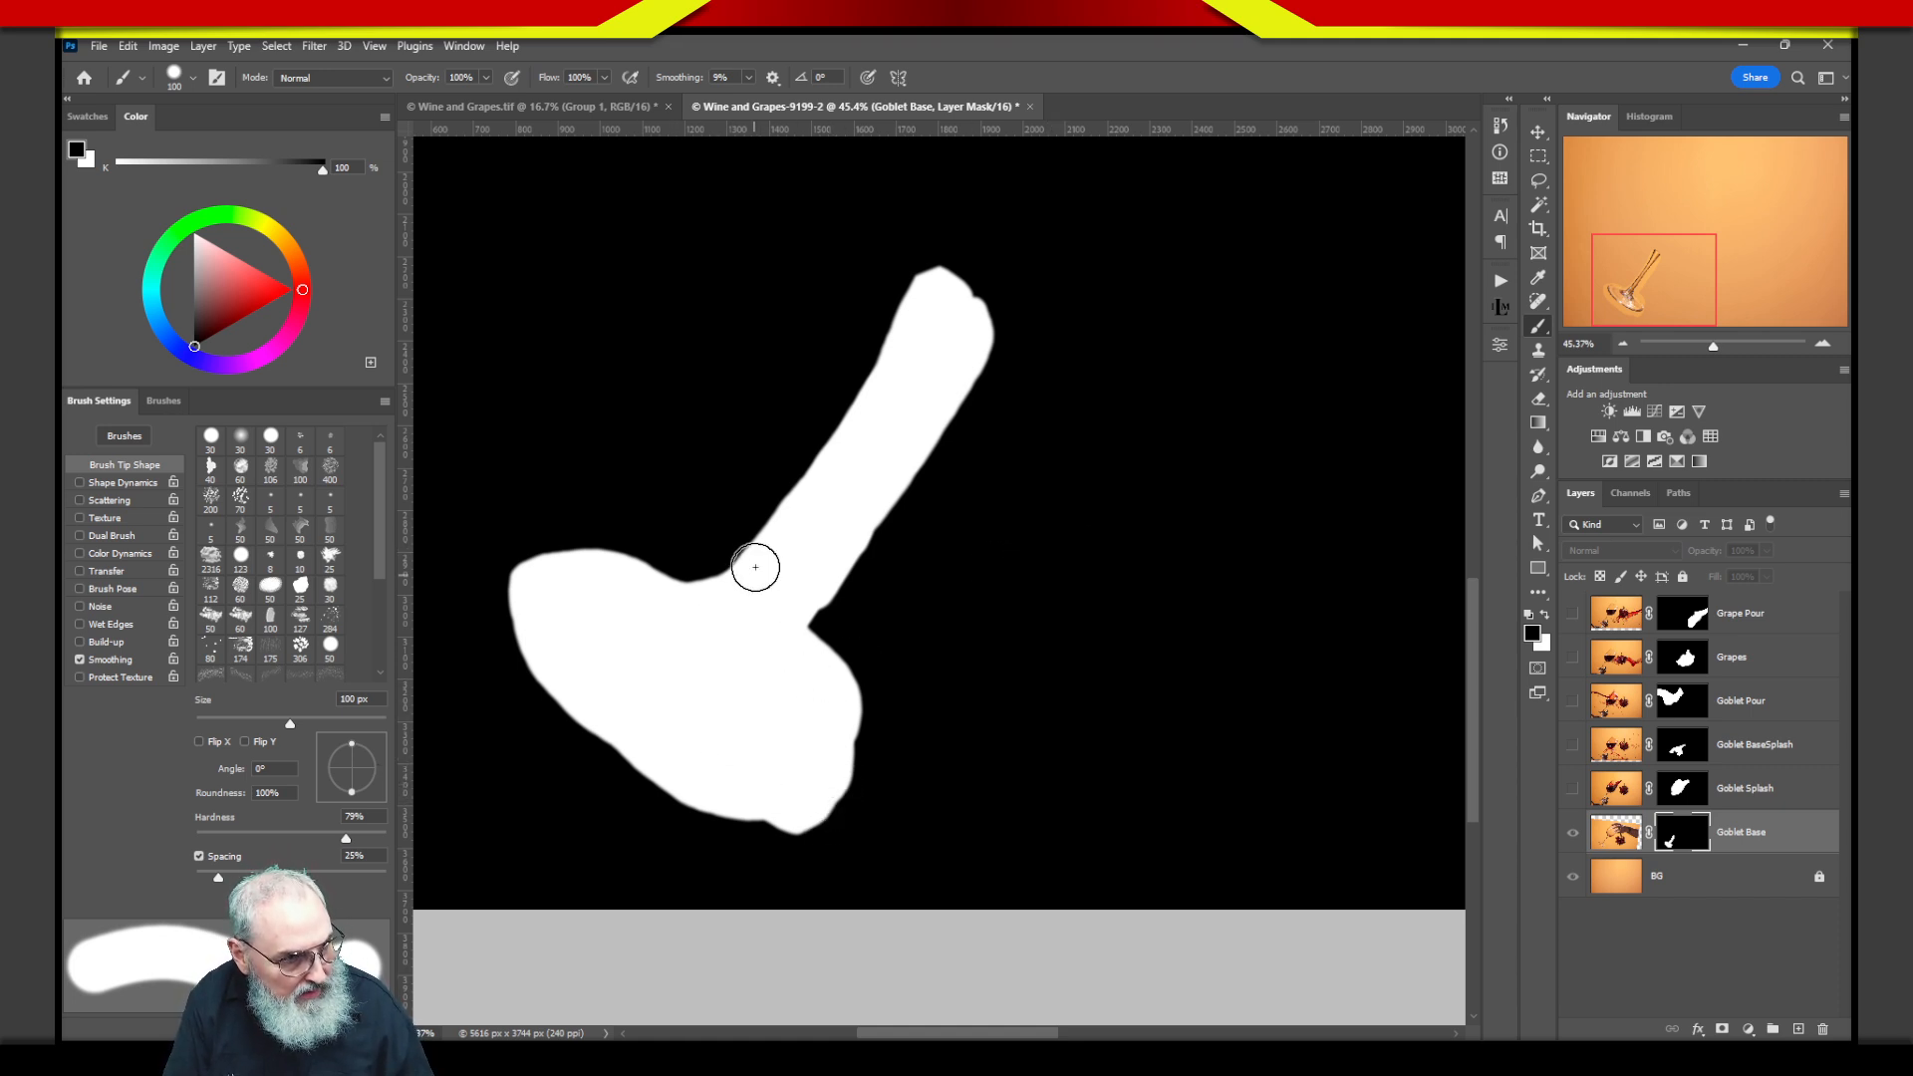
Return from the mask-only view to the composite image with the Goblet Base mask active for painting.
left_click(1609, 843)
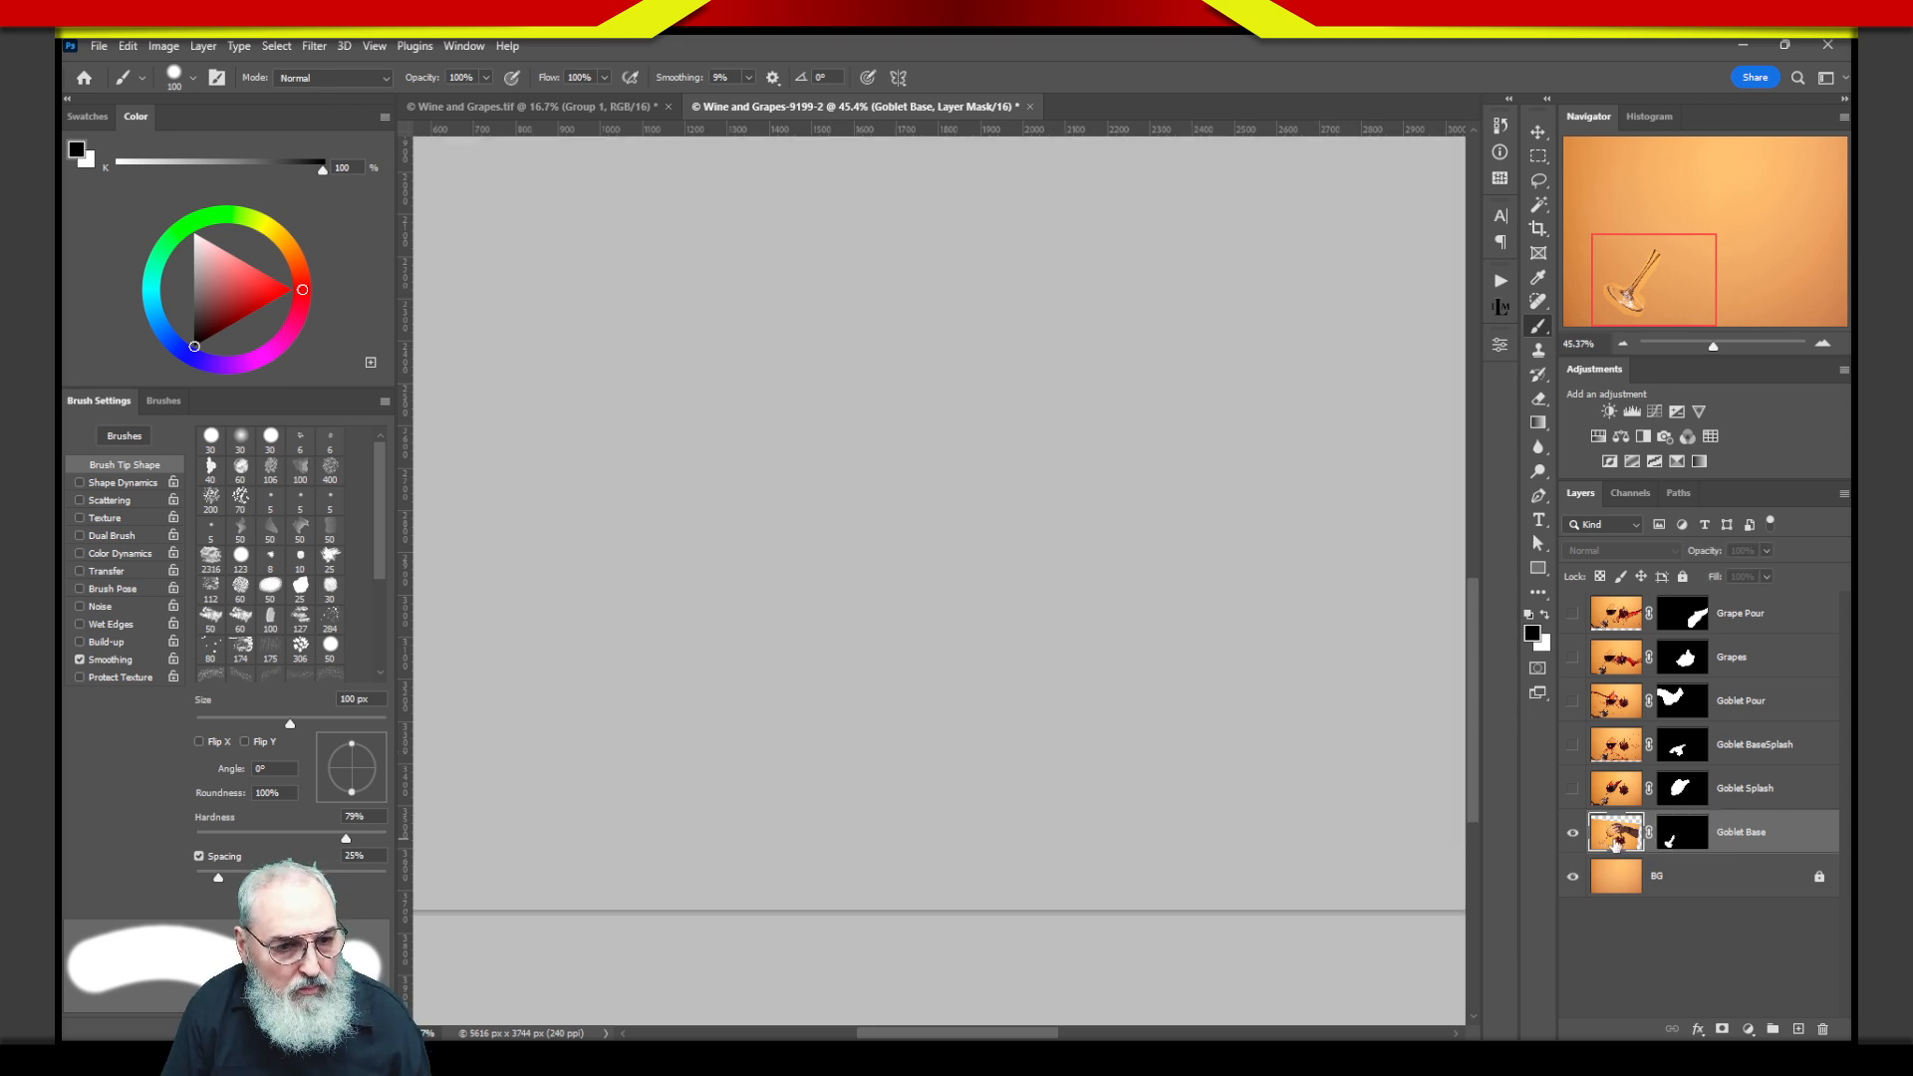
left_click(1677, 844)
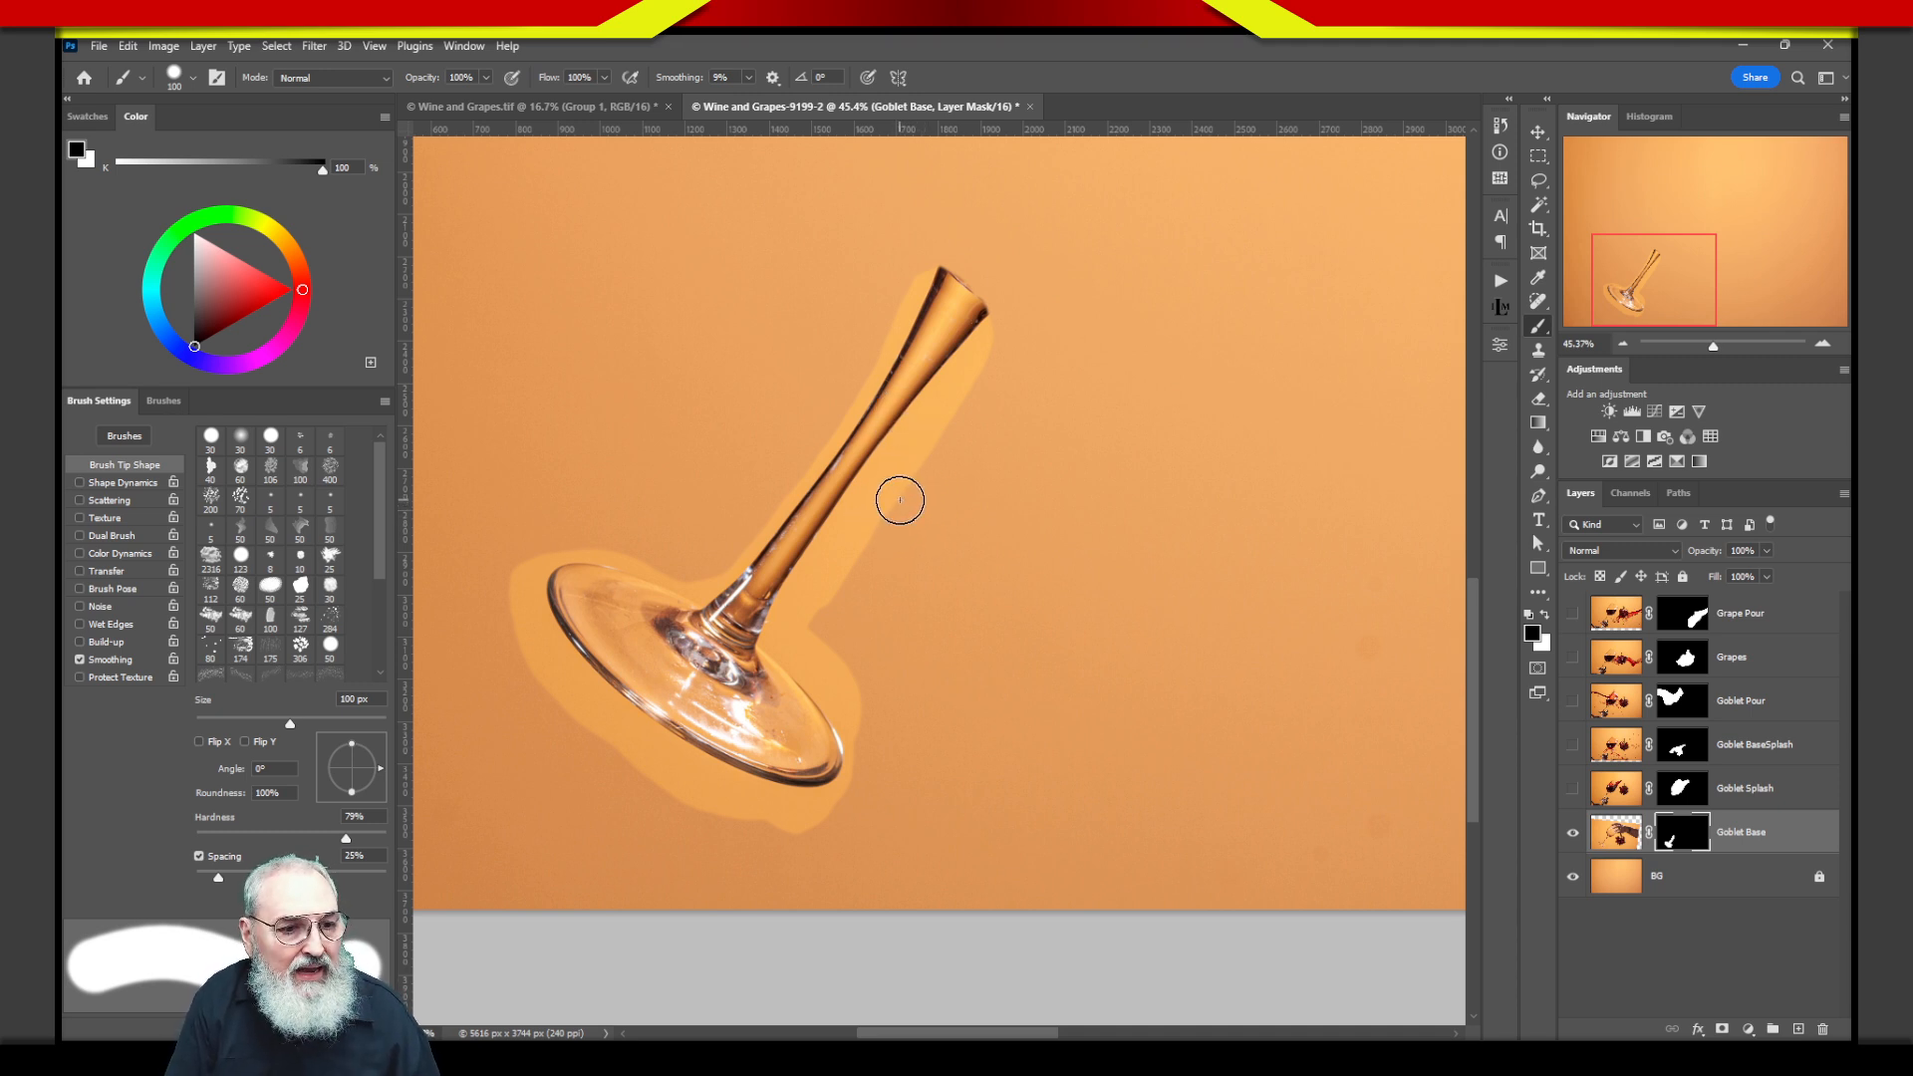
Try a white stroke on the Goblet Base mask over the empty background beside the goblet, and undo it.
key("x")
key("x")
key("x")
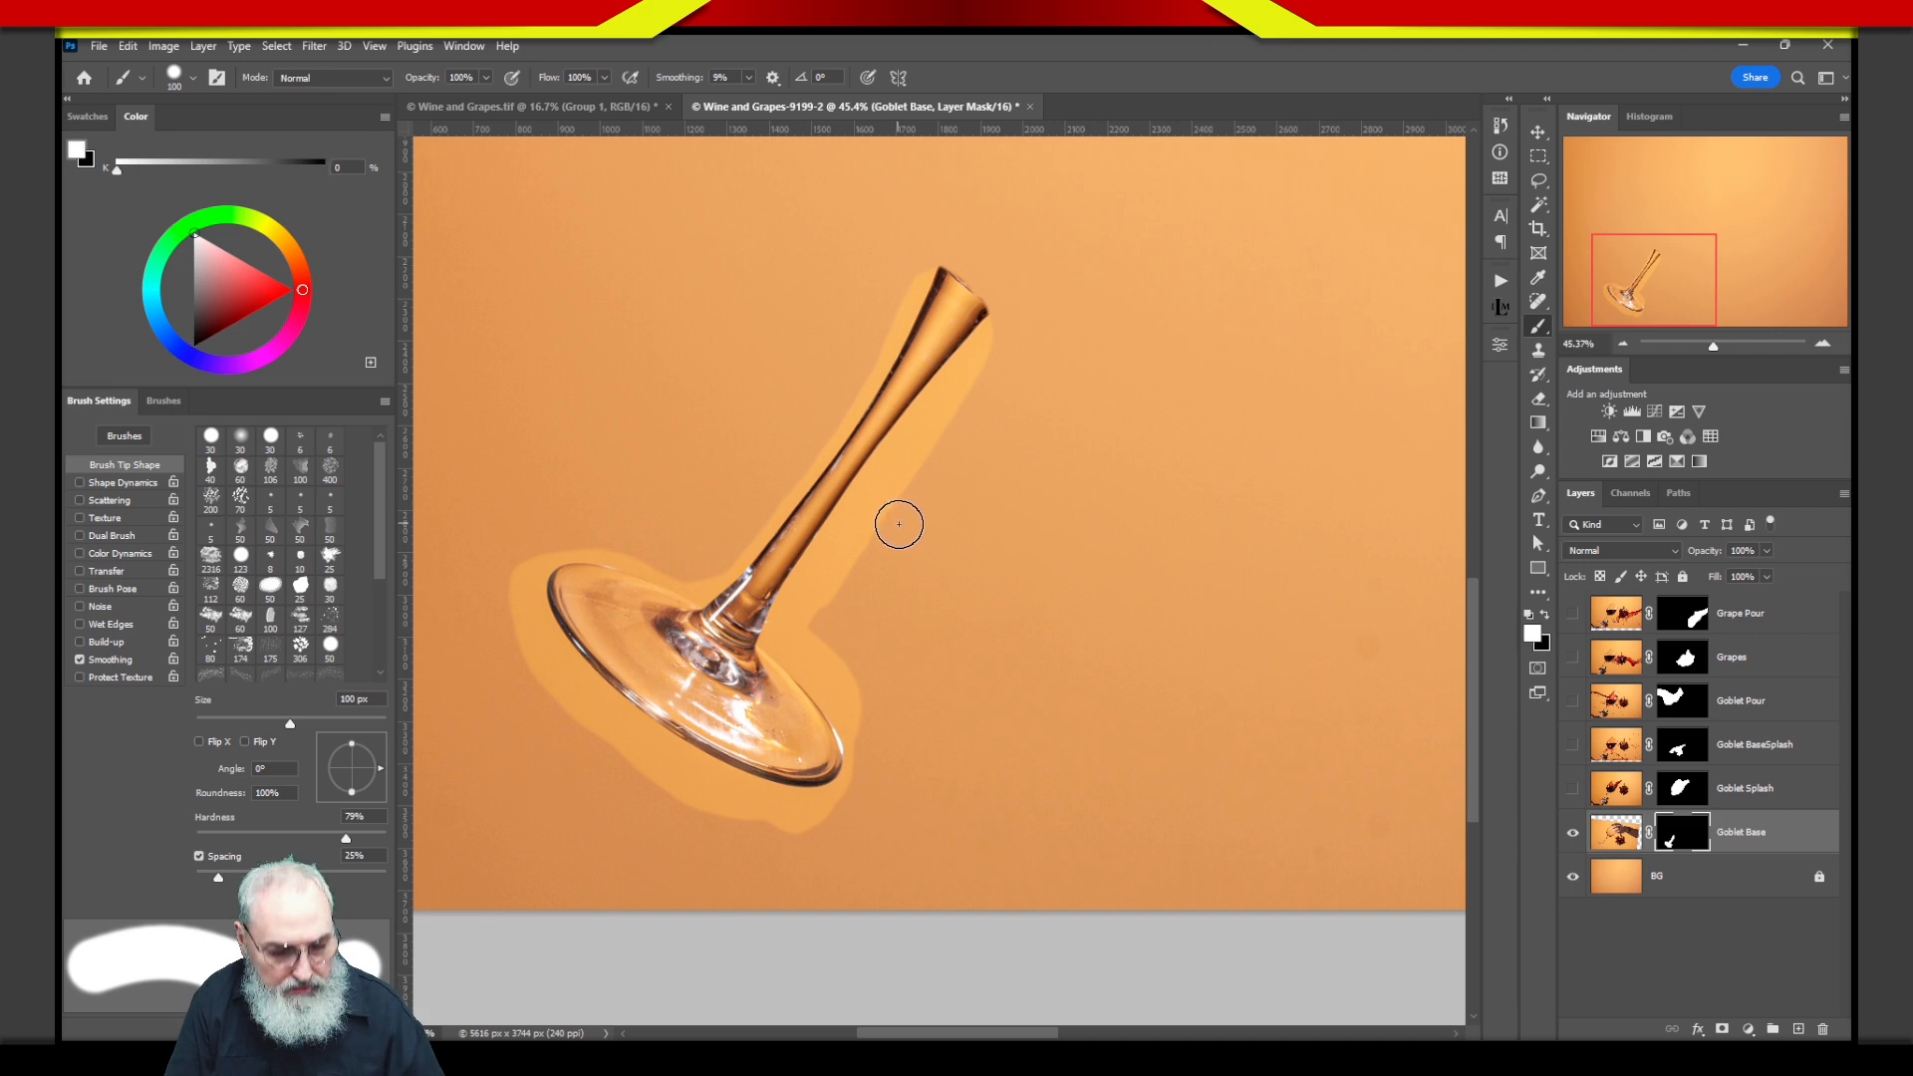
left_click_drag(1105, 647, 1176, 676)
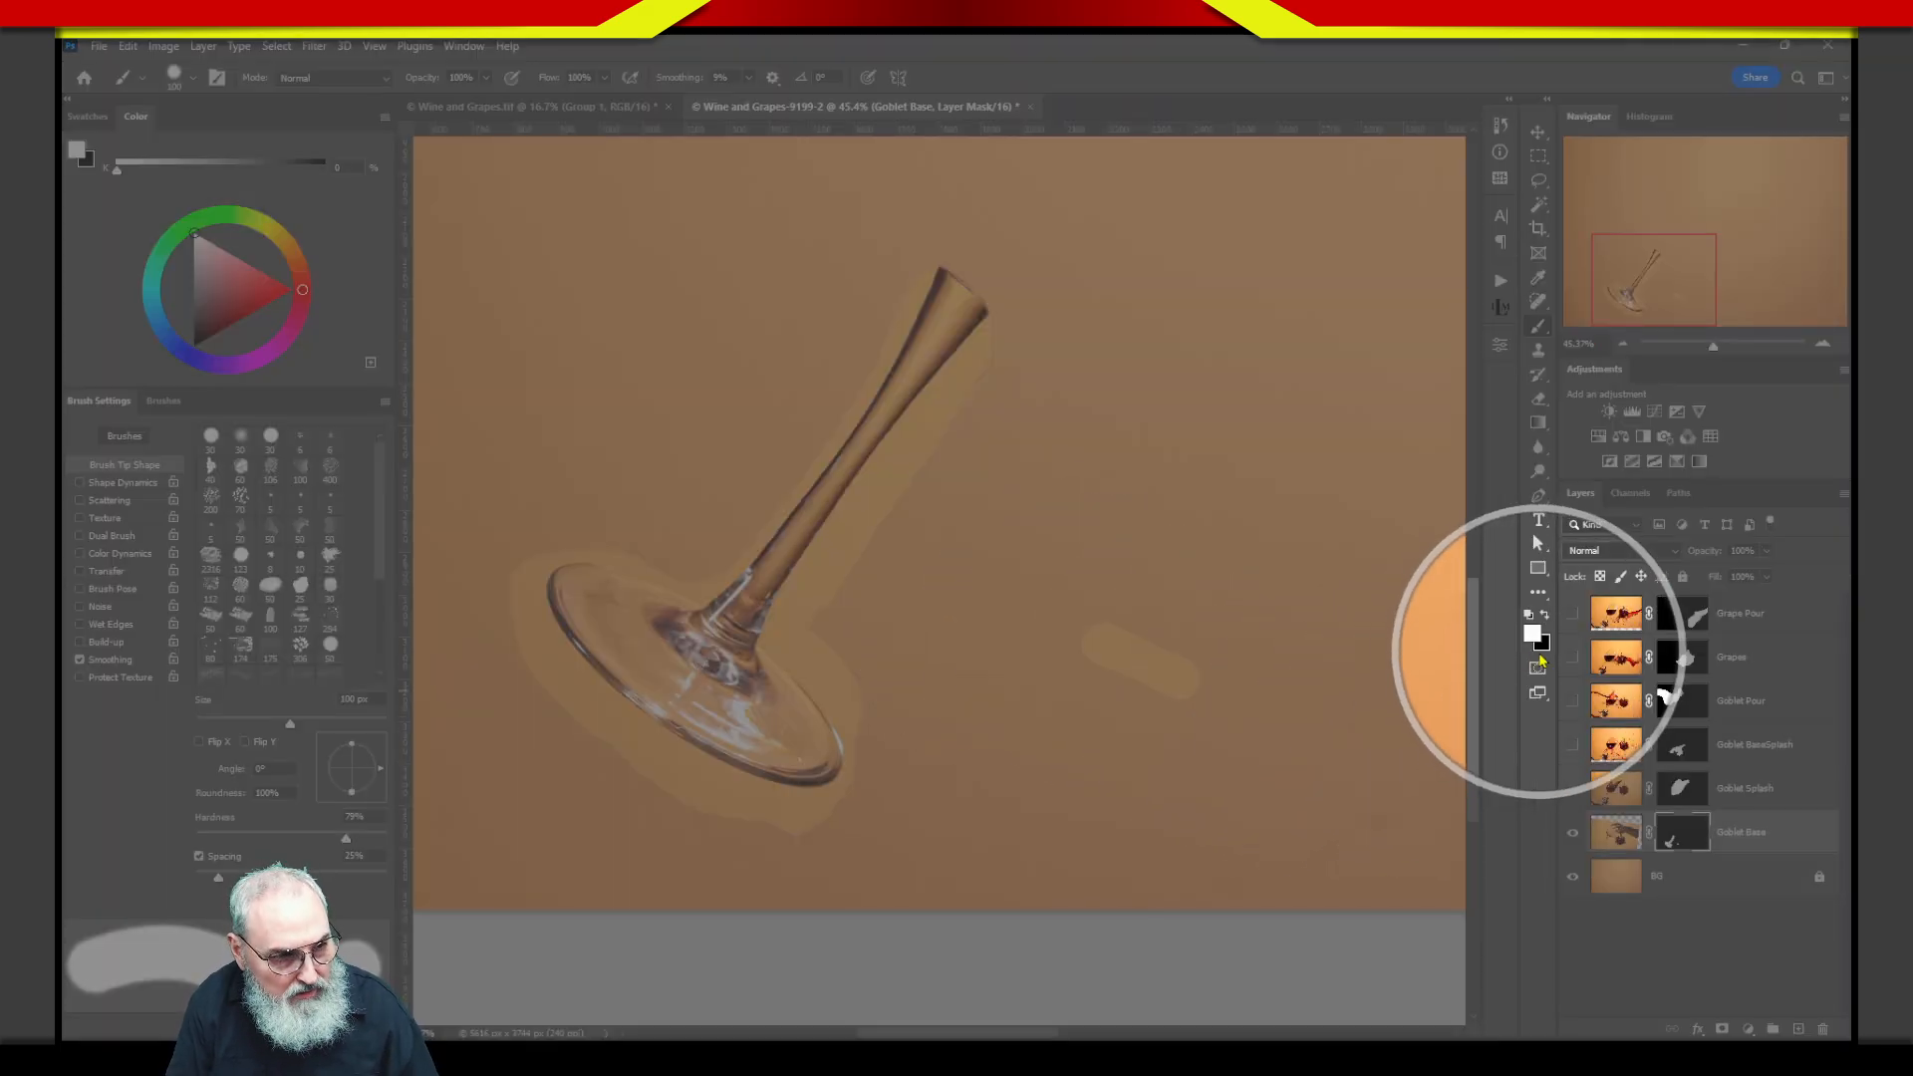
key("z")
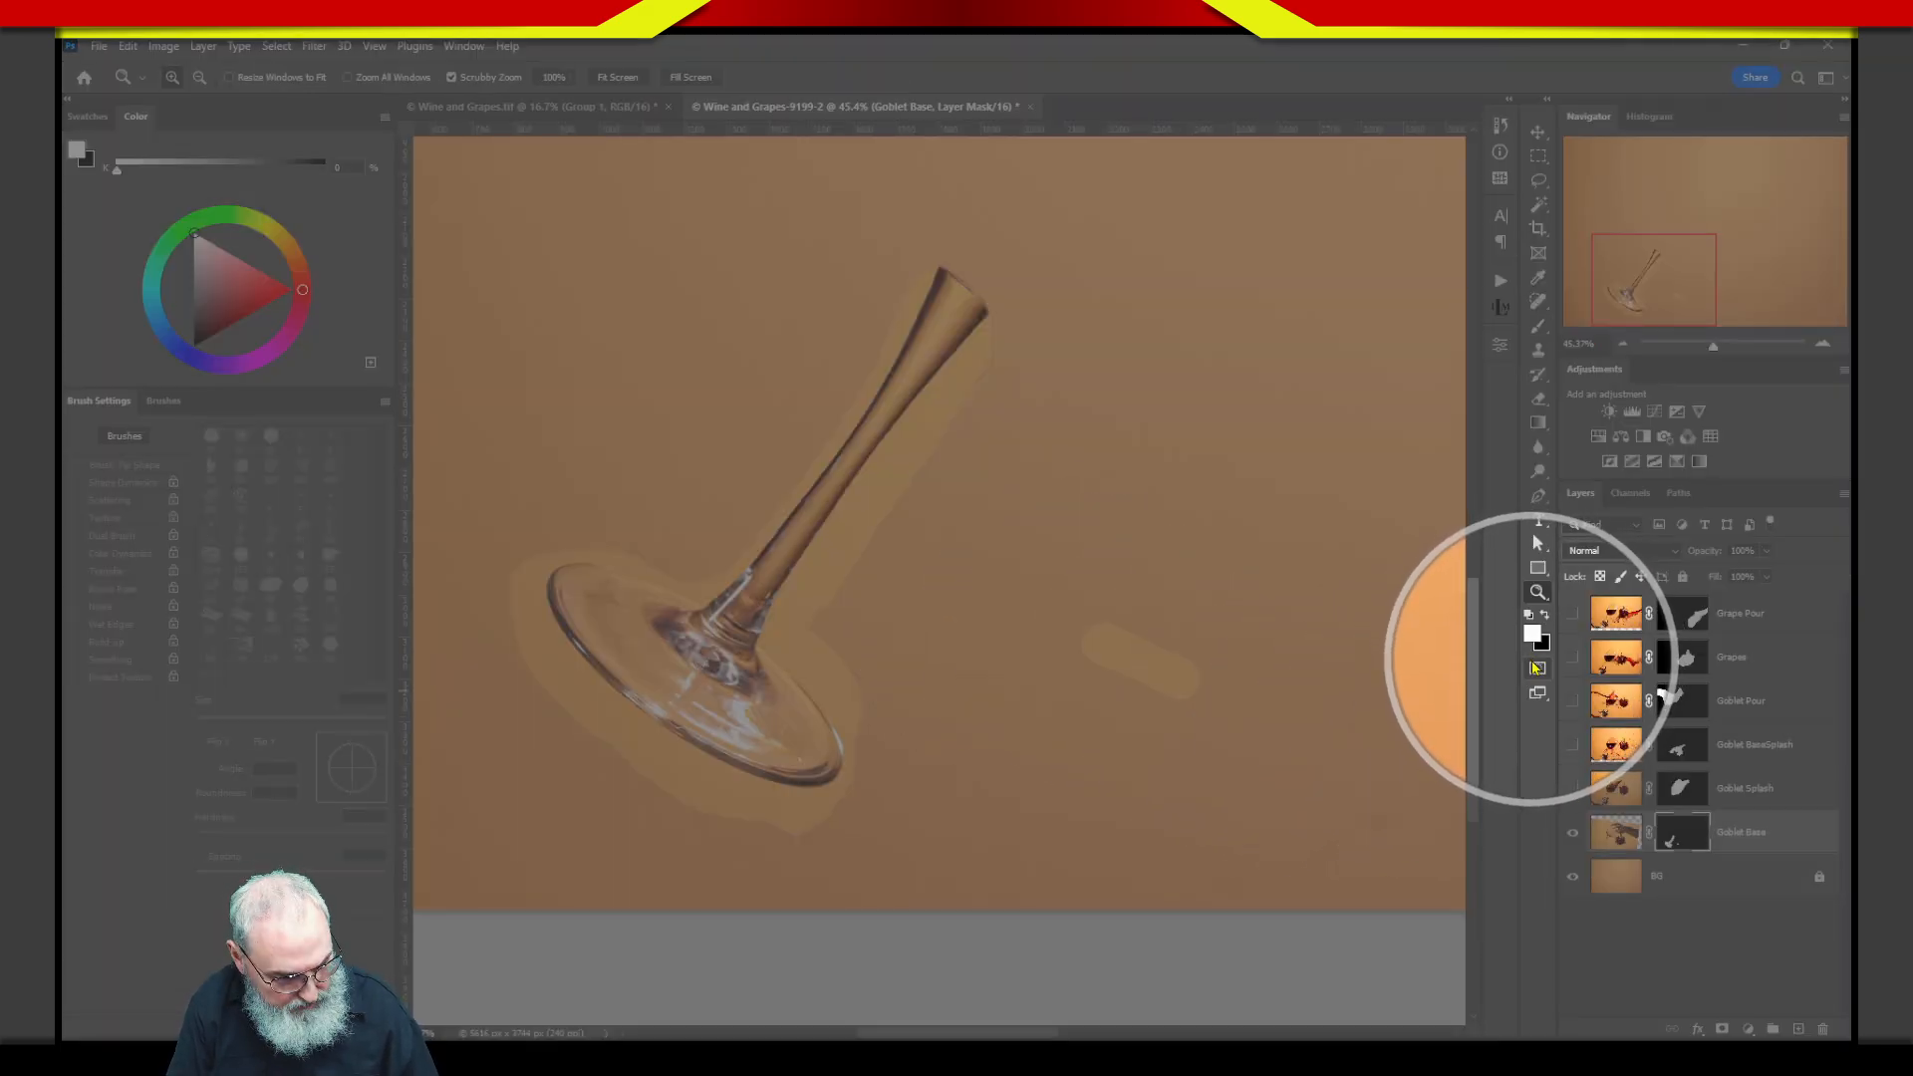
key("x")
key("x")
key("x")
key("x")
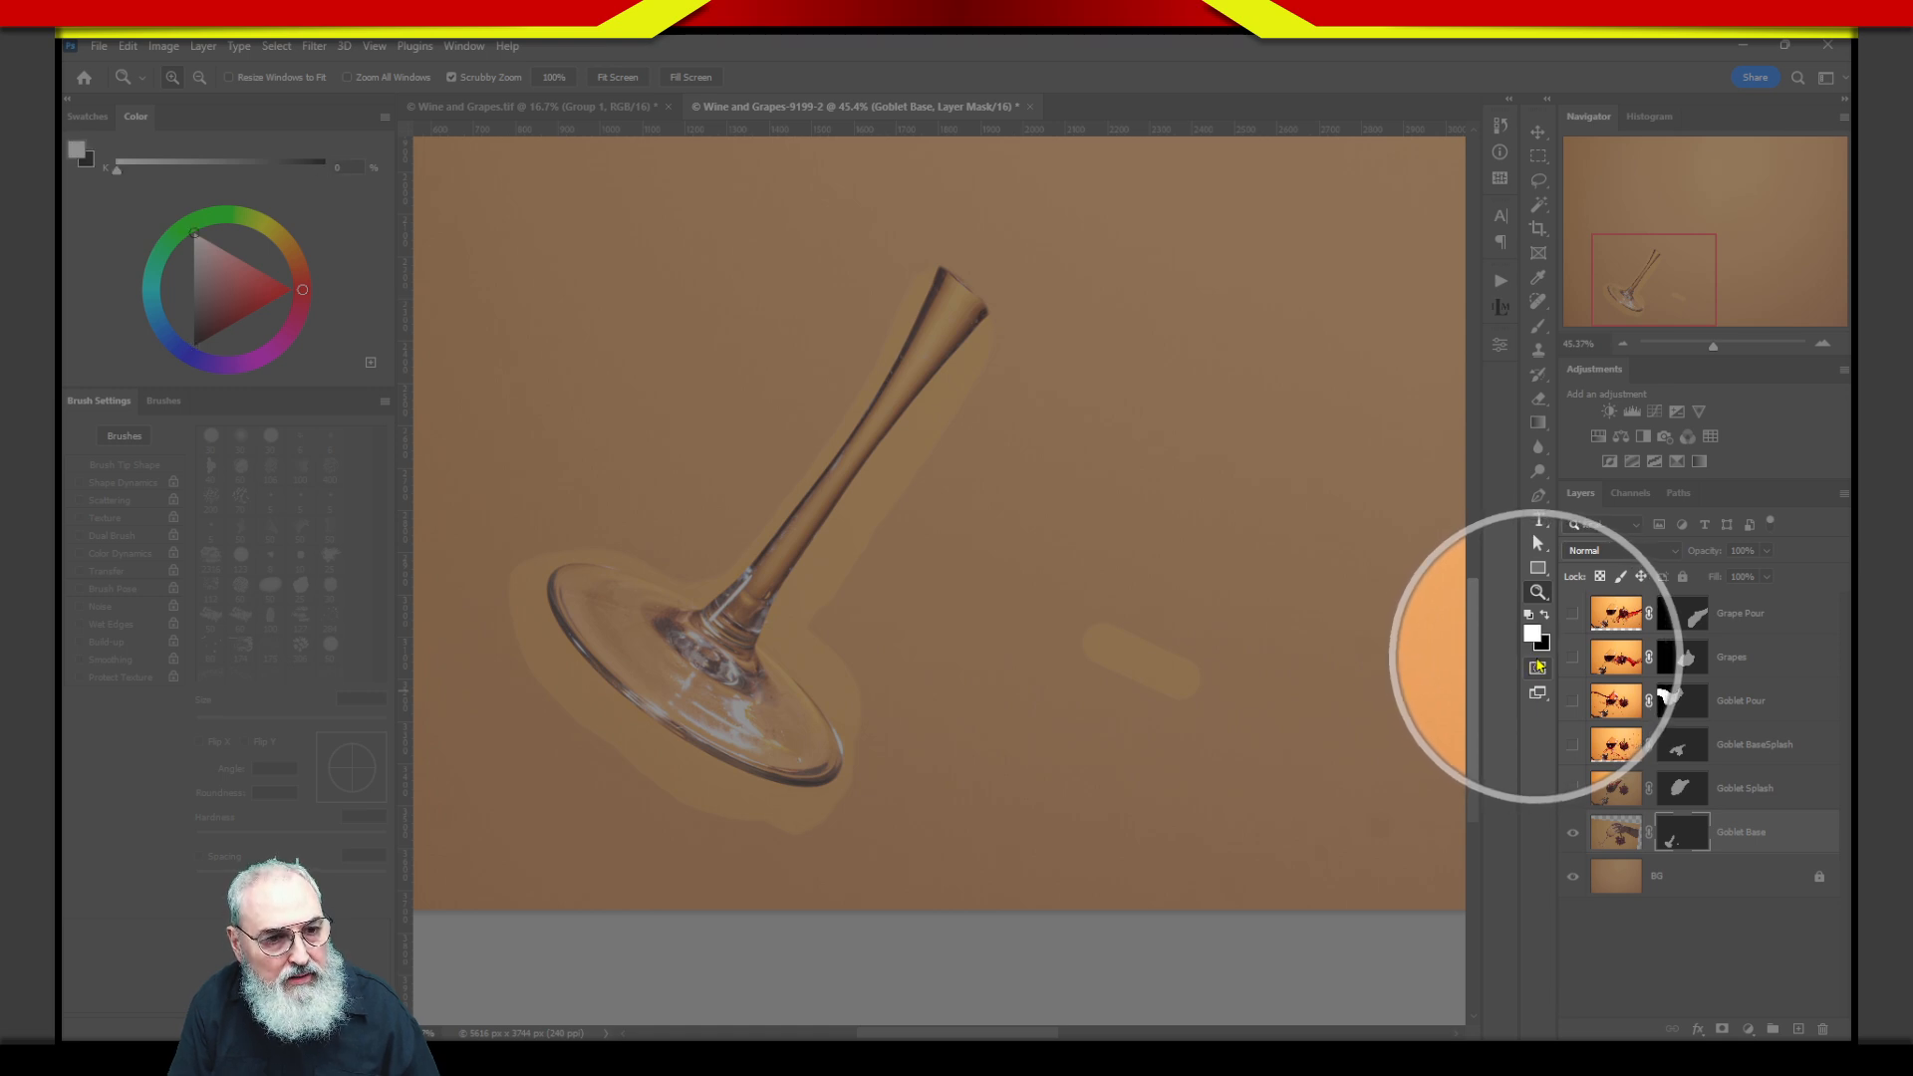
key("x")
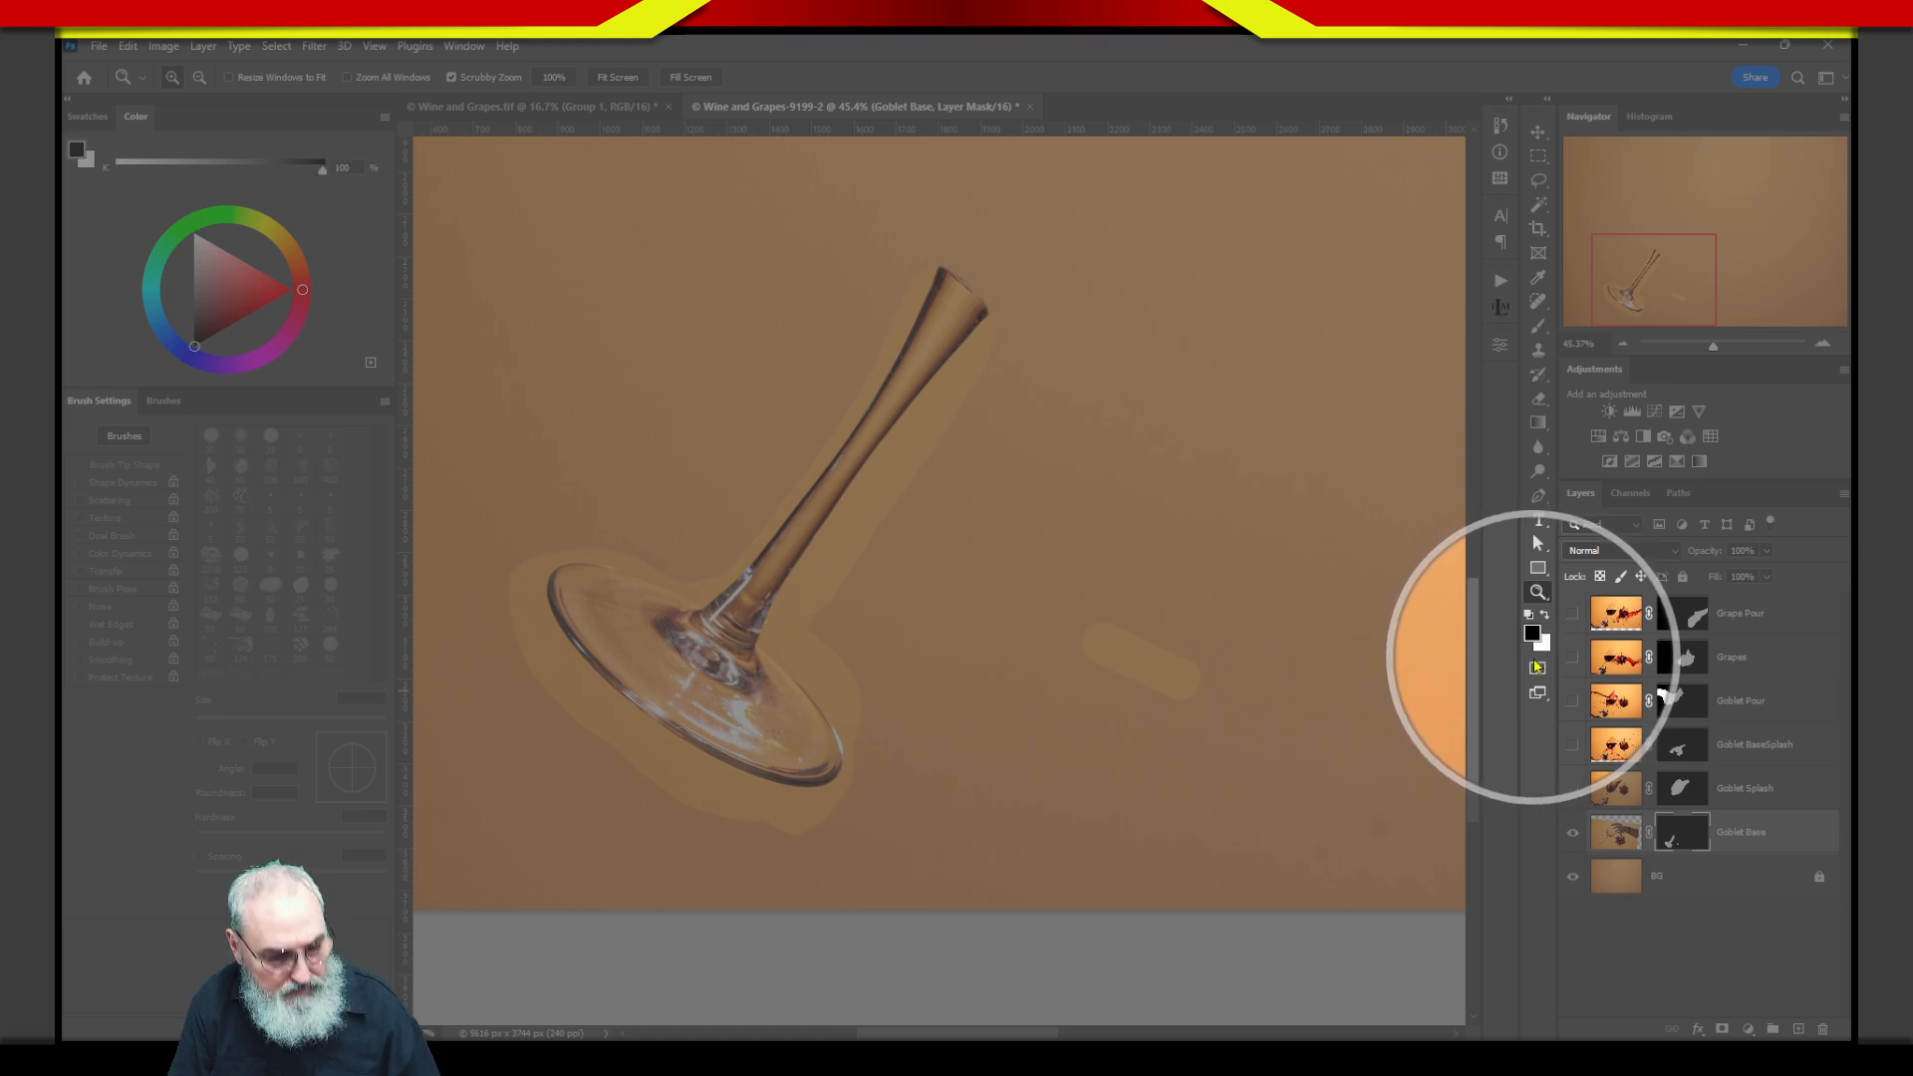
key("b")
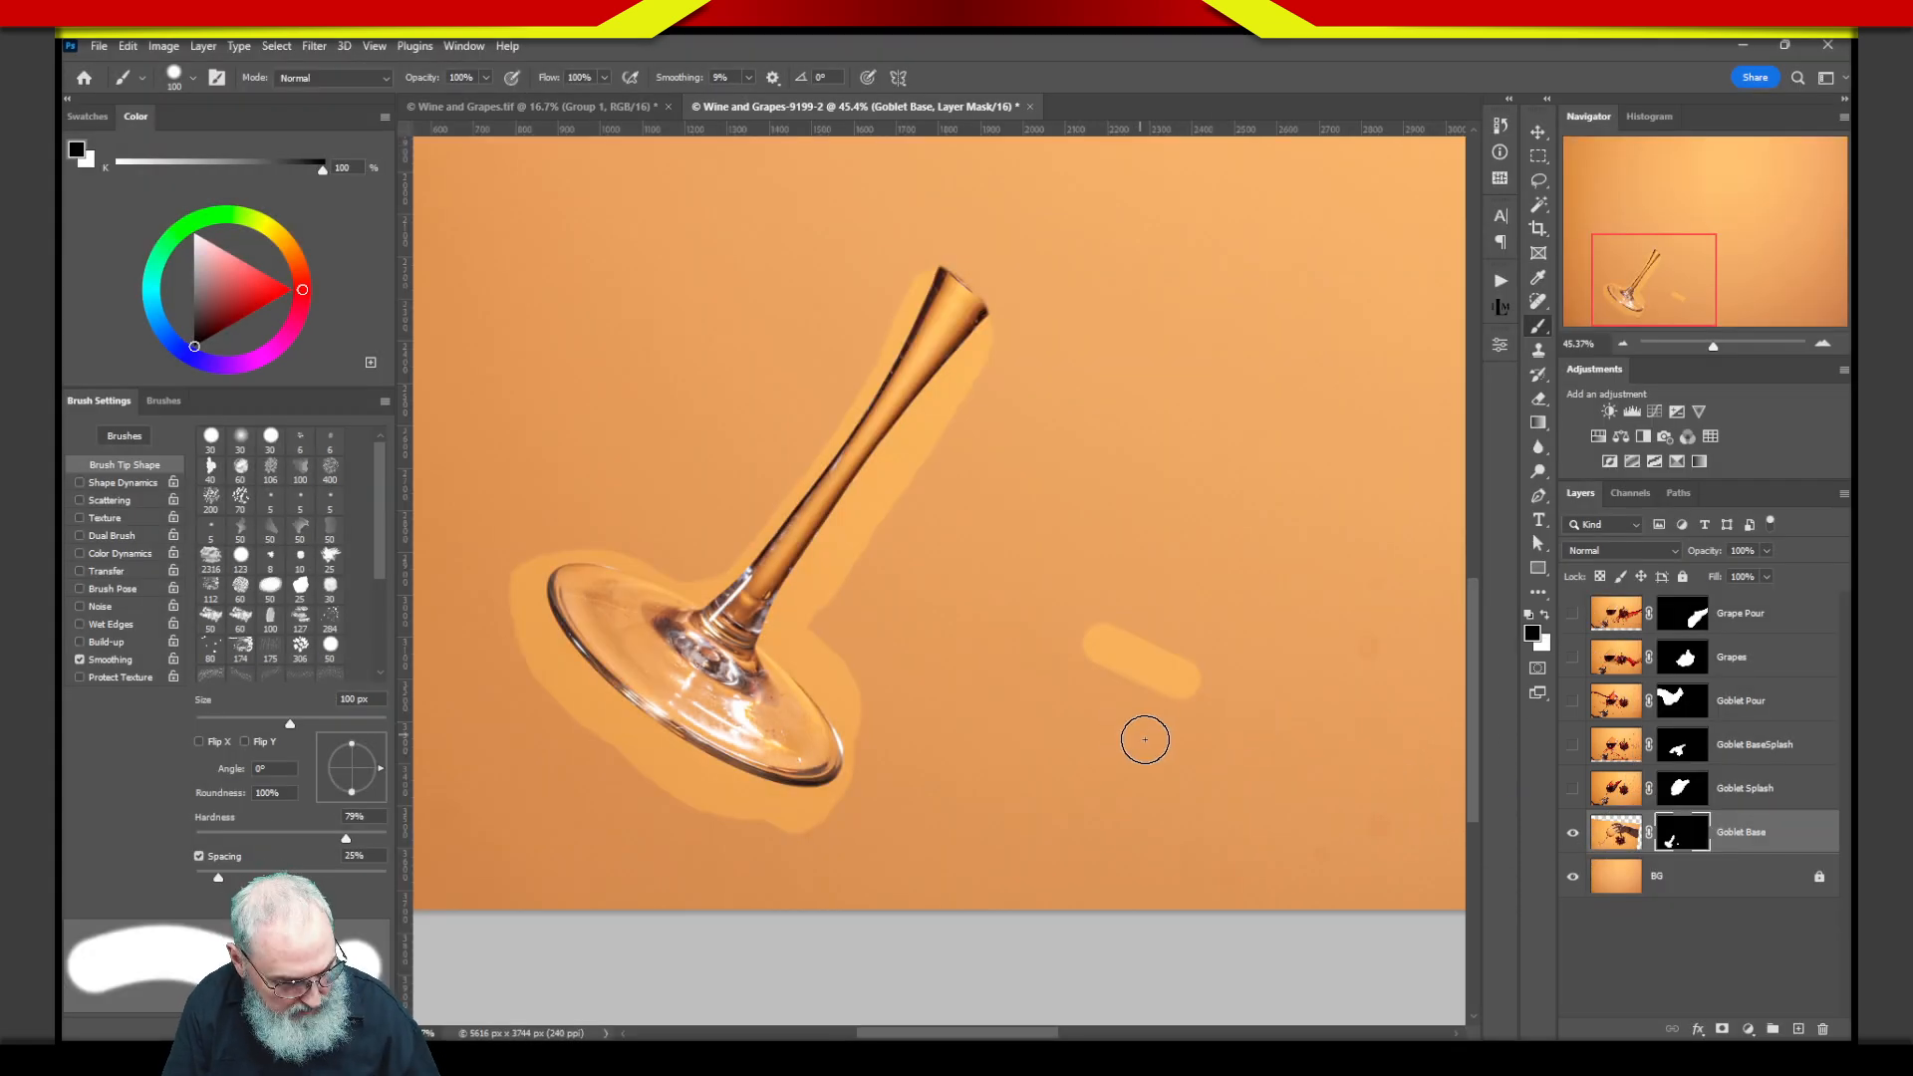
key("ctrl+z")
Paint black on the Goblet Base mask to hide the halo along the right side of the stem and base.
mouse_move(903, 491)
left_mouse_down()
mouse_move(851, 568)
mouse_move(998, 323)
mouse_move(825, 584)
mouse_move(878, 498)
left_mouse_up()
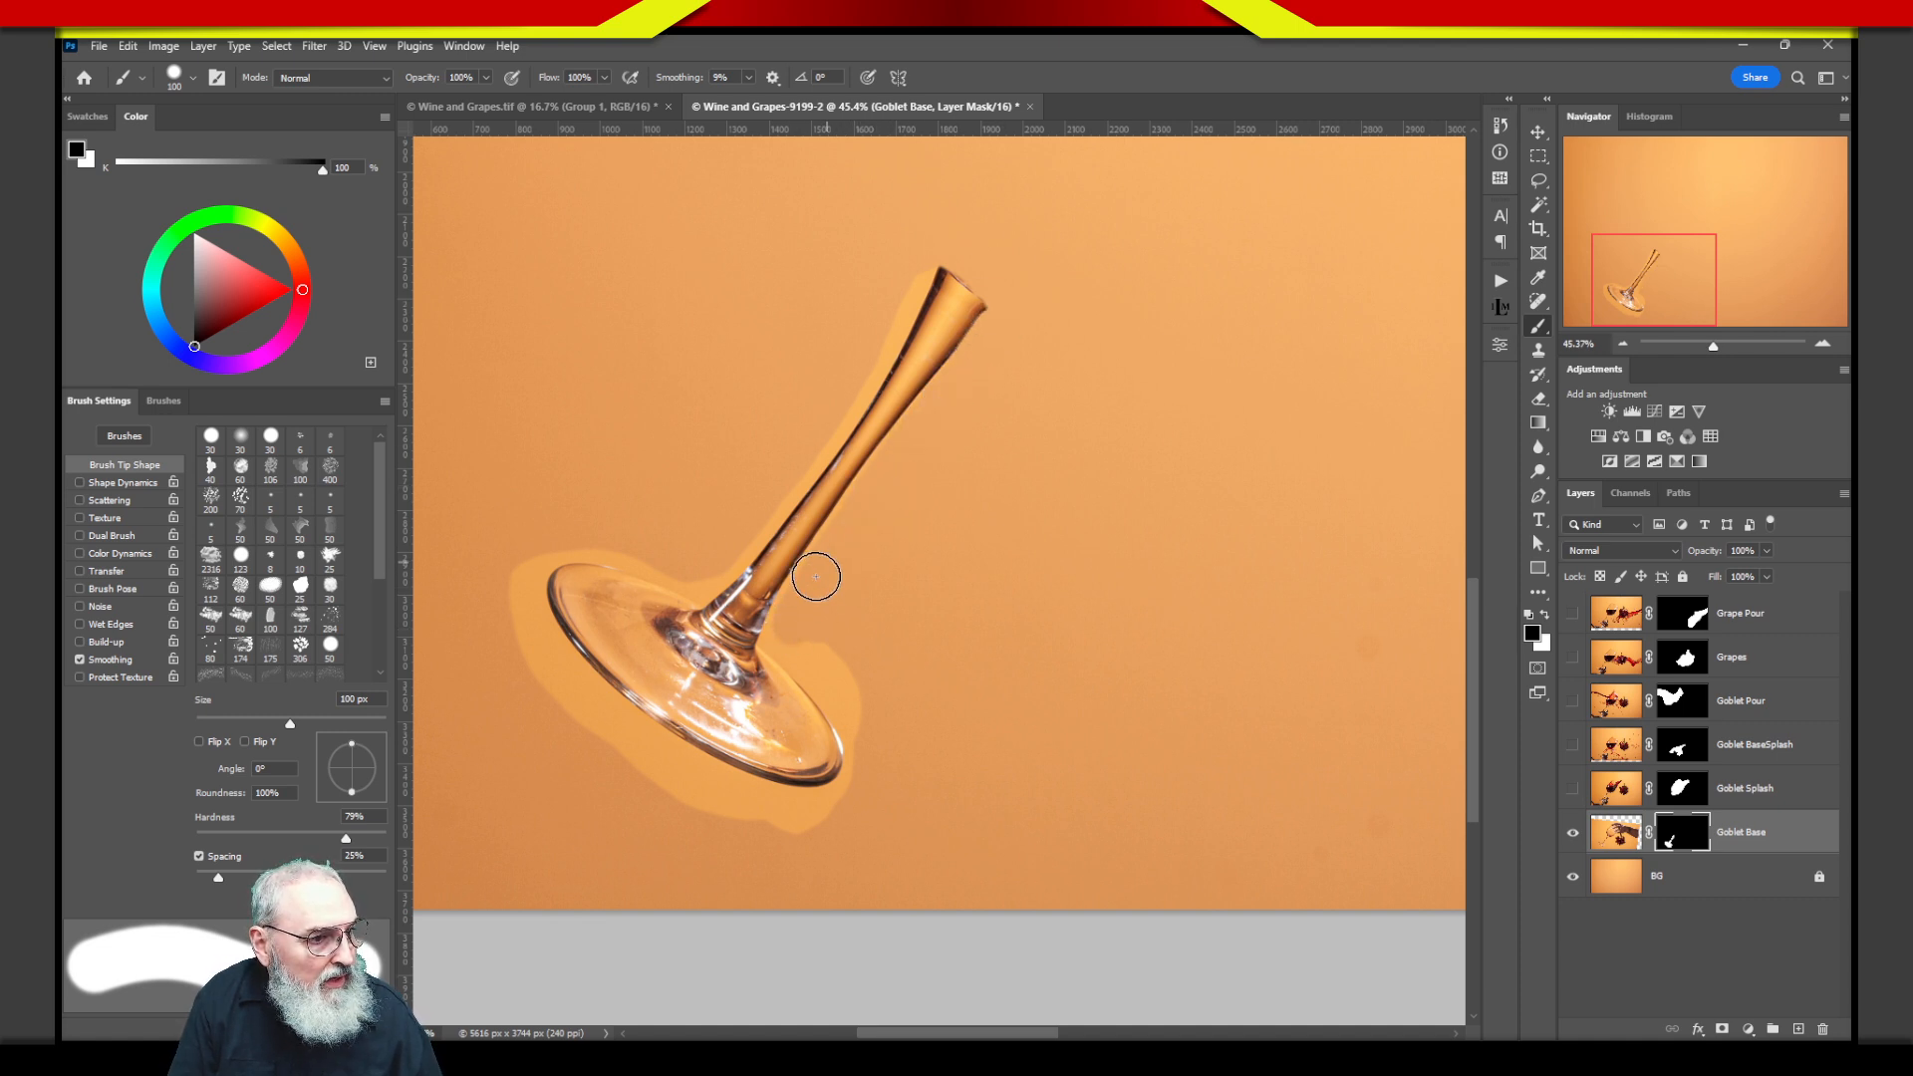
mouse_move(821, 565)
left_mouse_down()
mouse_move(790, 654)
mouse_move(832, 657)
mouse_move(861, 789)
left_mouse_up()
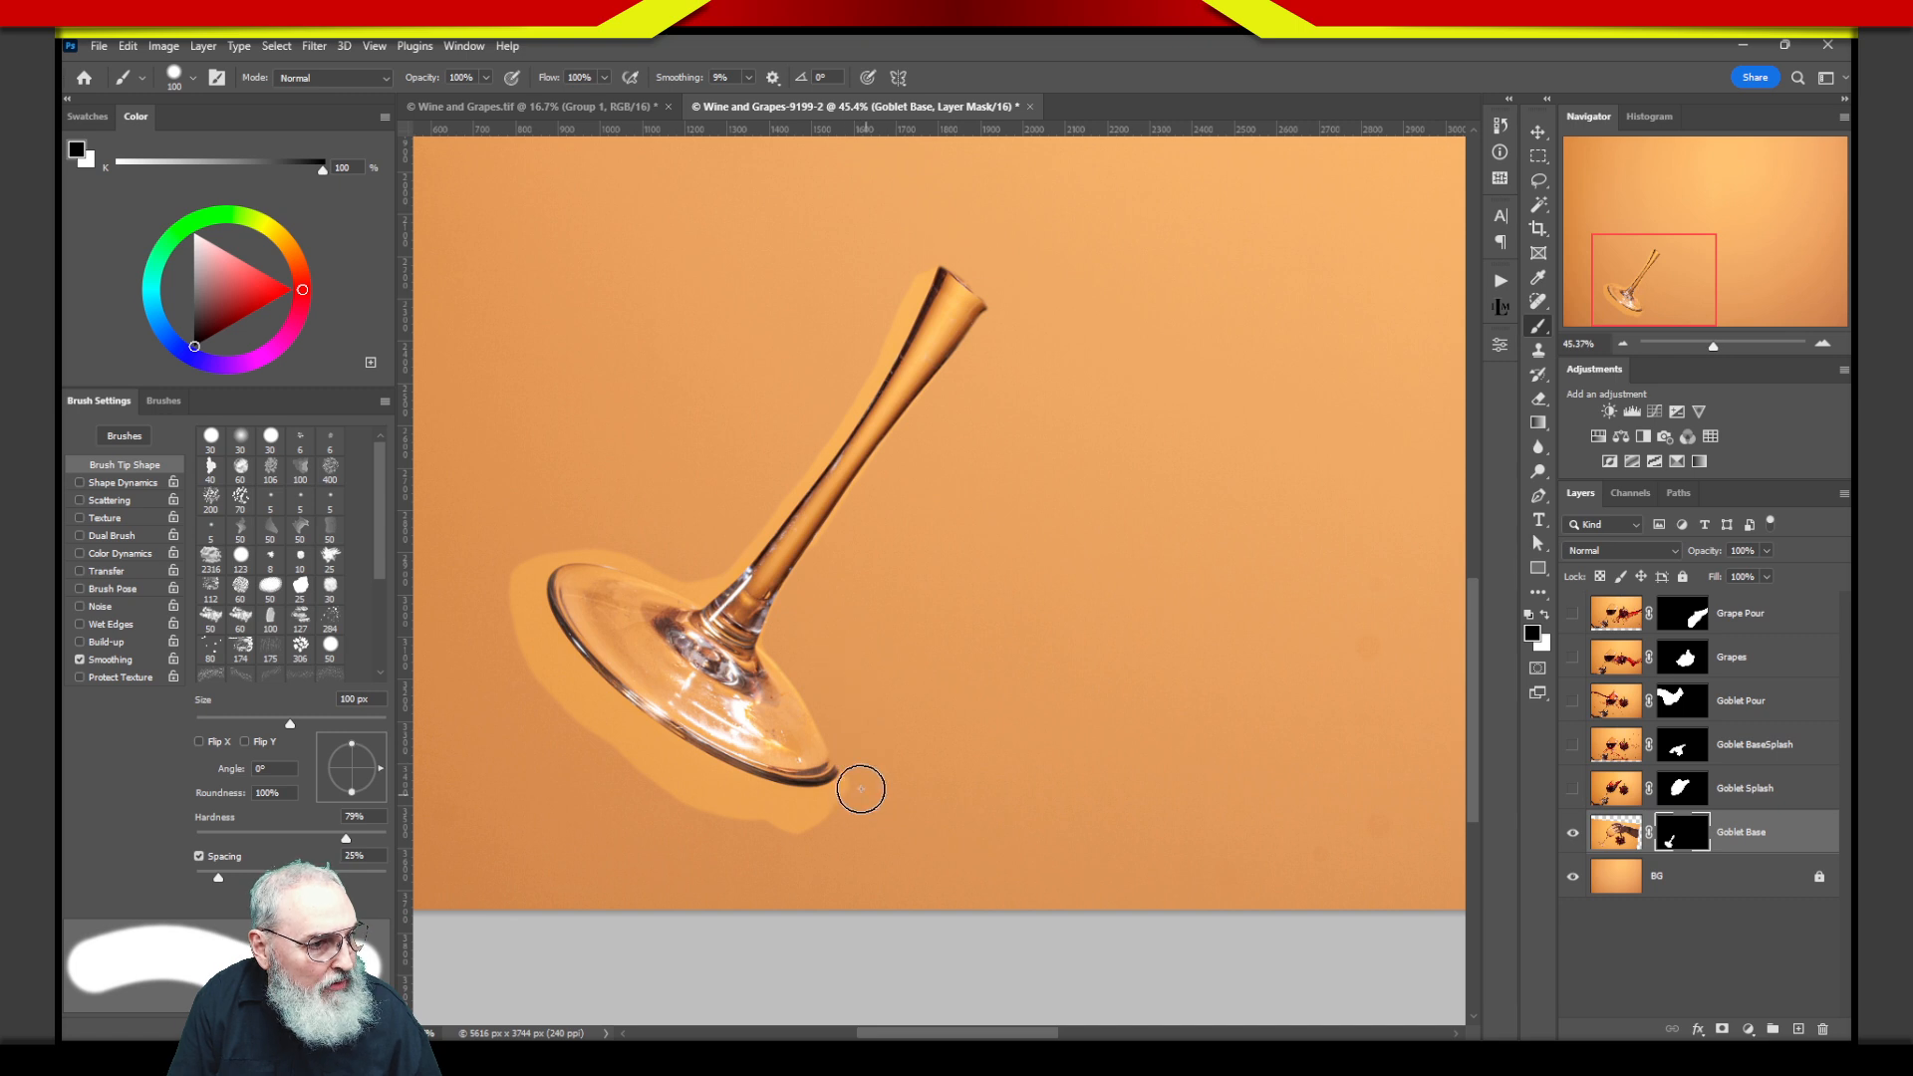
key("x")
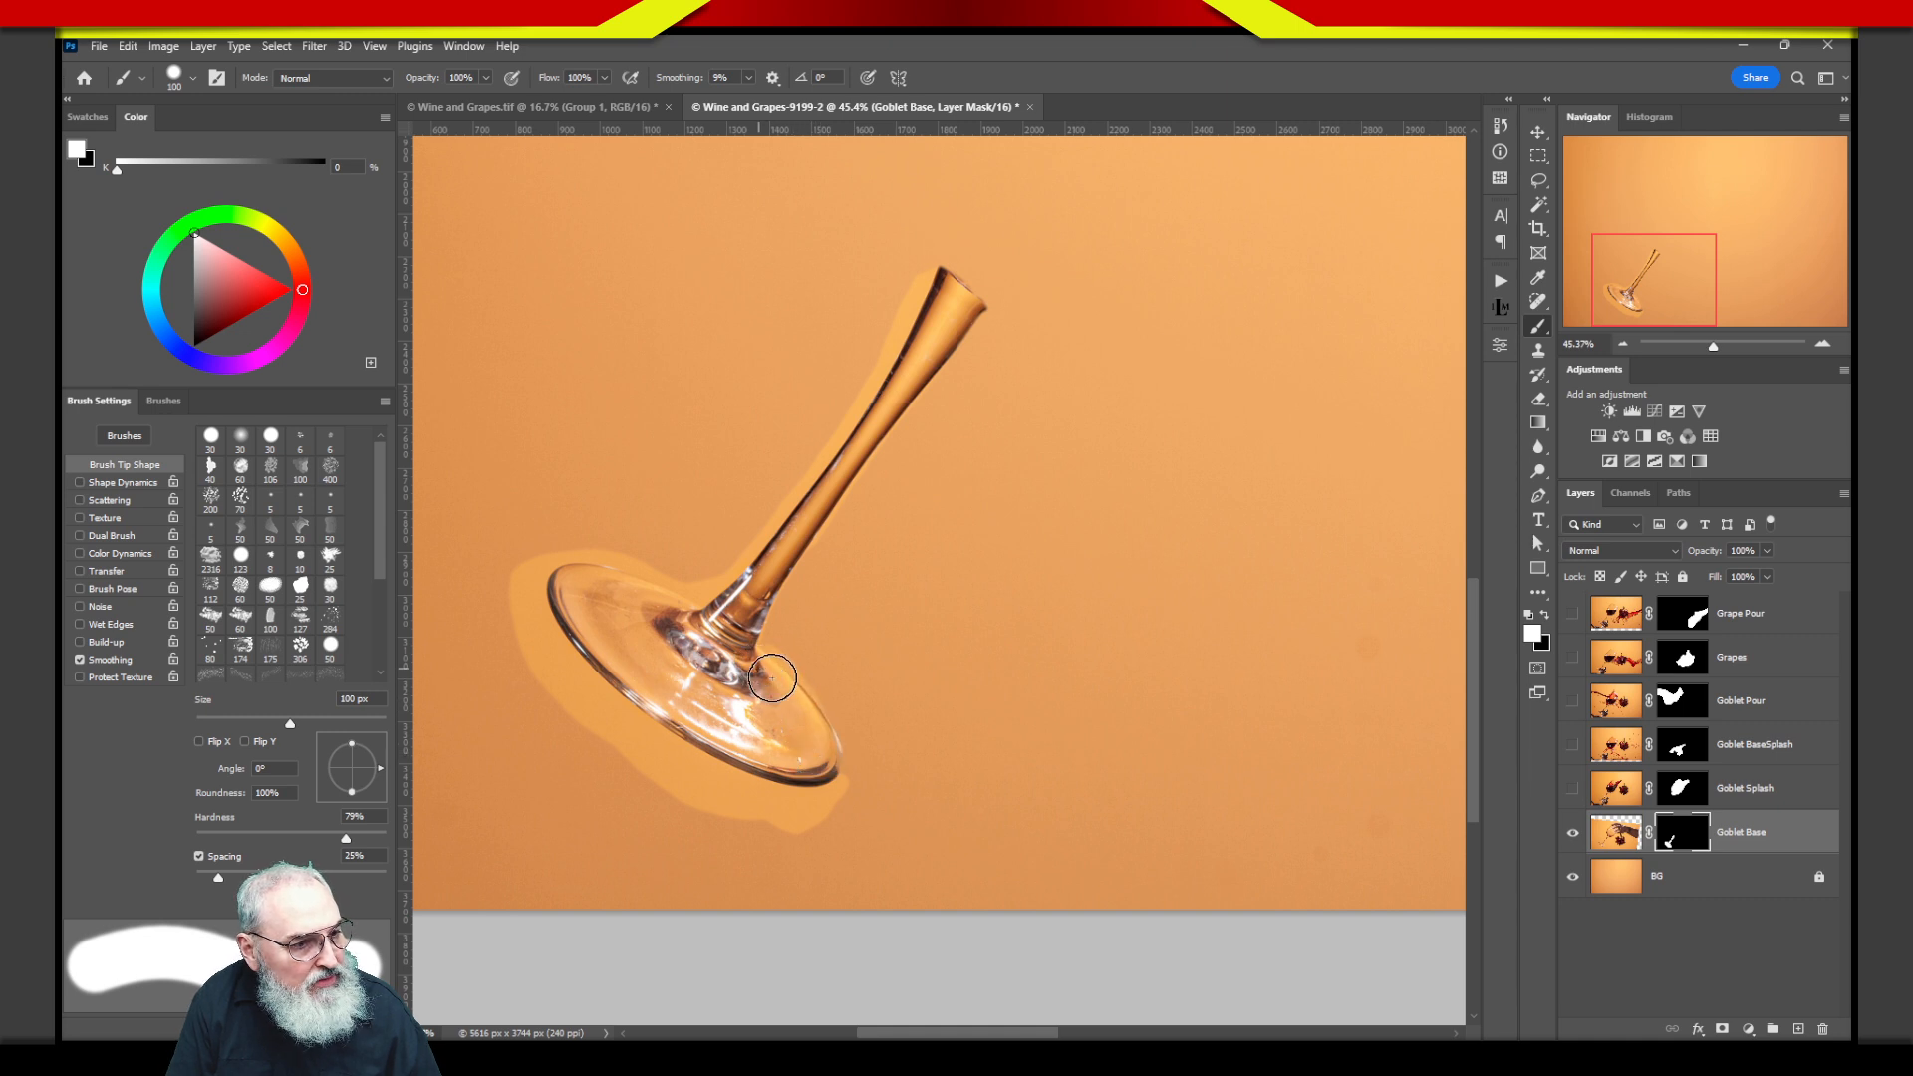
key("x")
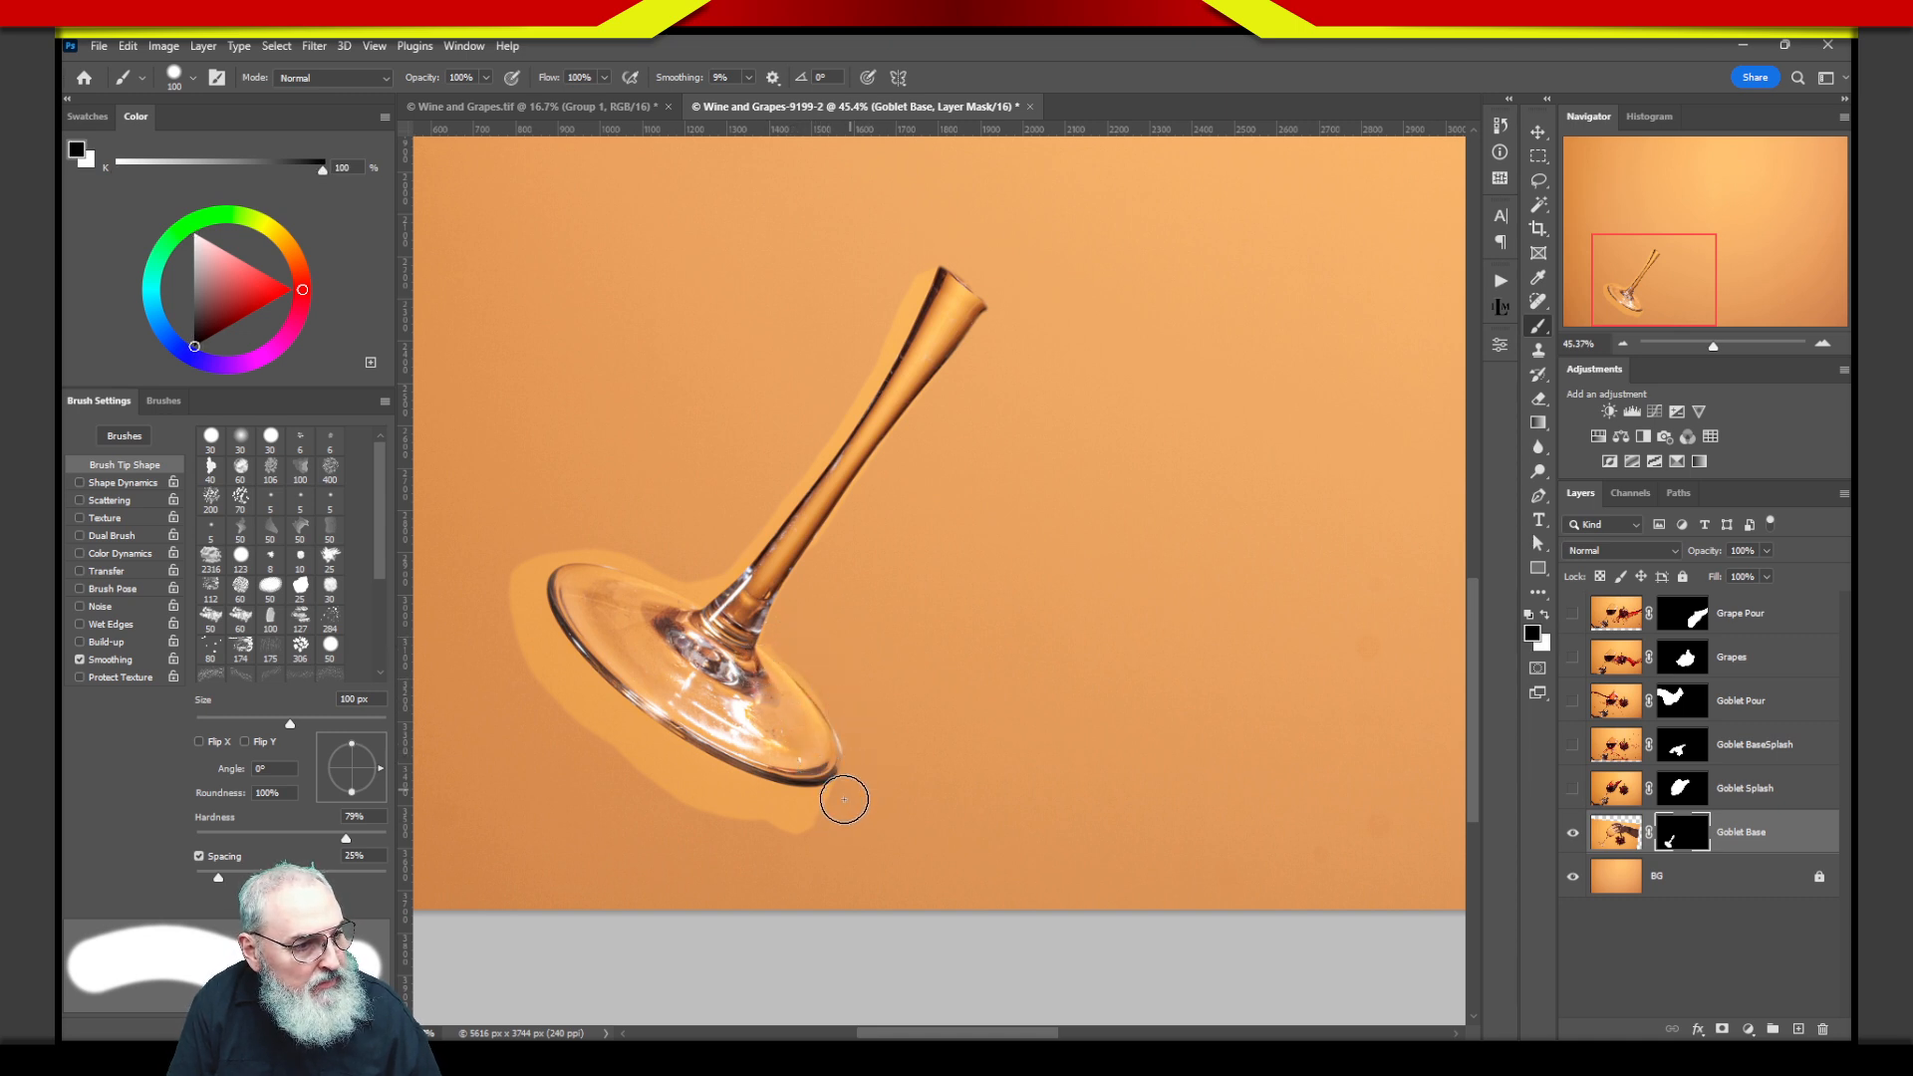
Hide the remaining halo beneath the base and along the left side of the base and stem with black, reducing the brush to 80 px.
mouse_move(844, 799)
left_mouse_down()
mouse_move(662, 768)
mouse_move(797, 762)
left_mouse_up()
key("x")
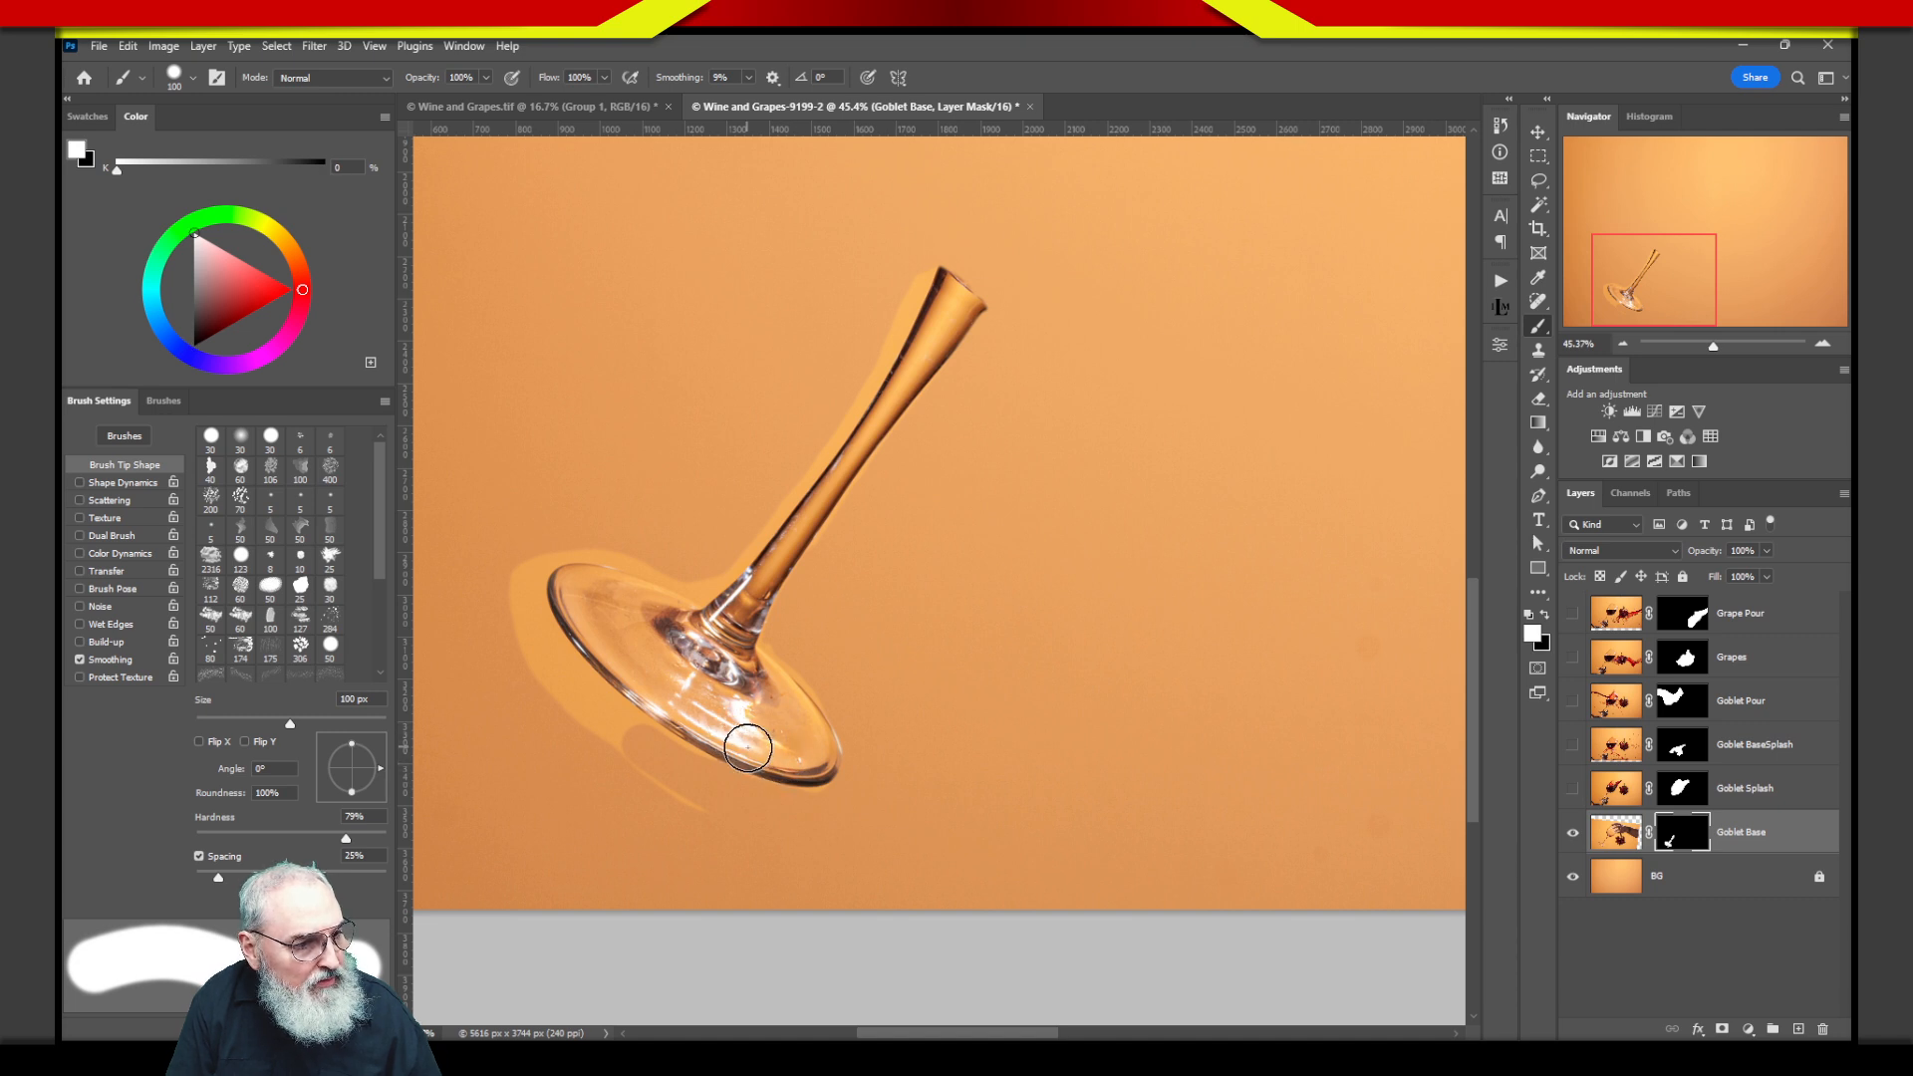
key("x")
mouse_move(594, 747)
left_mouse_down()
mouse_move(575, 706)
mouse_move(679, 798)
left_mouse_up()
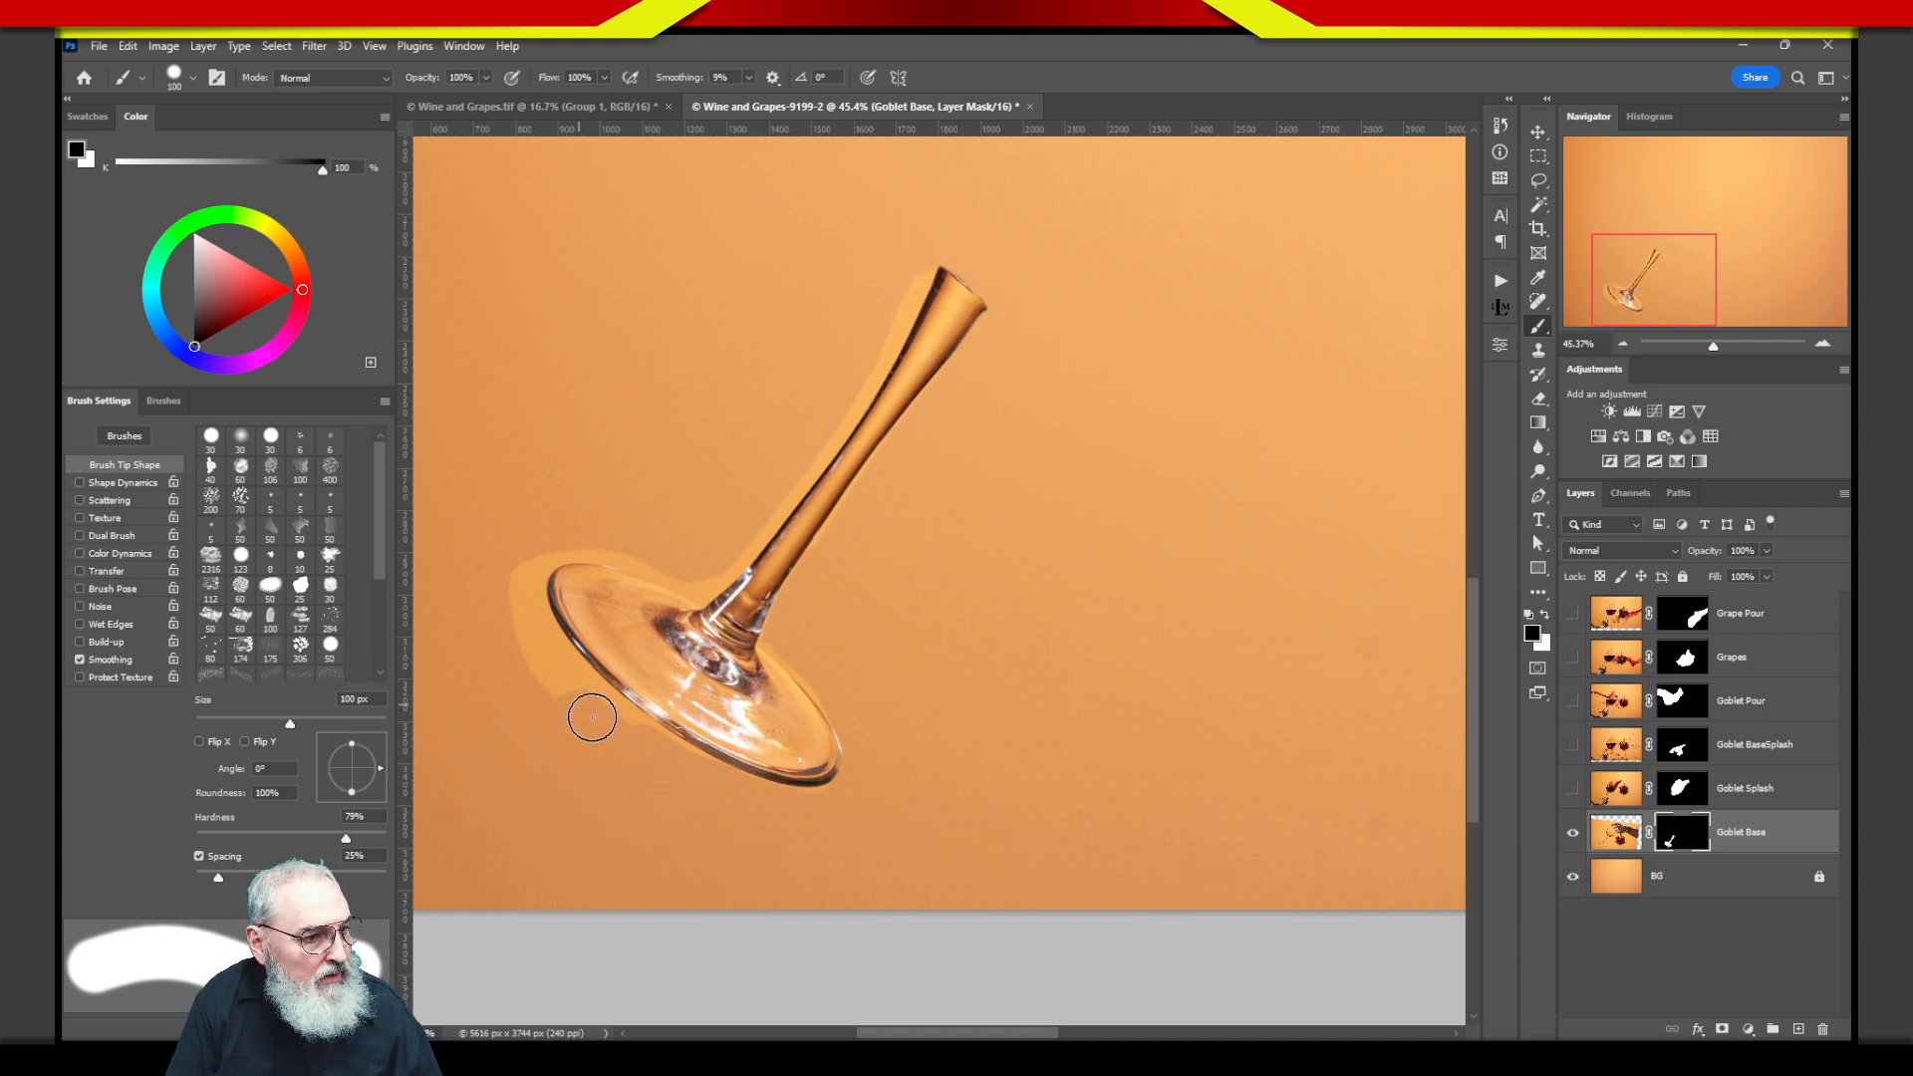
left_click_drag(555, 674, 553, 669)
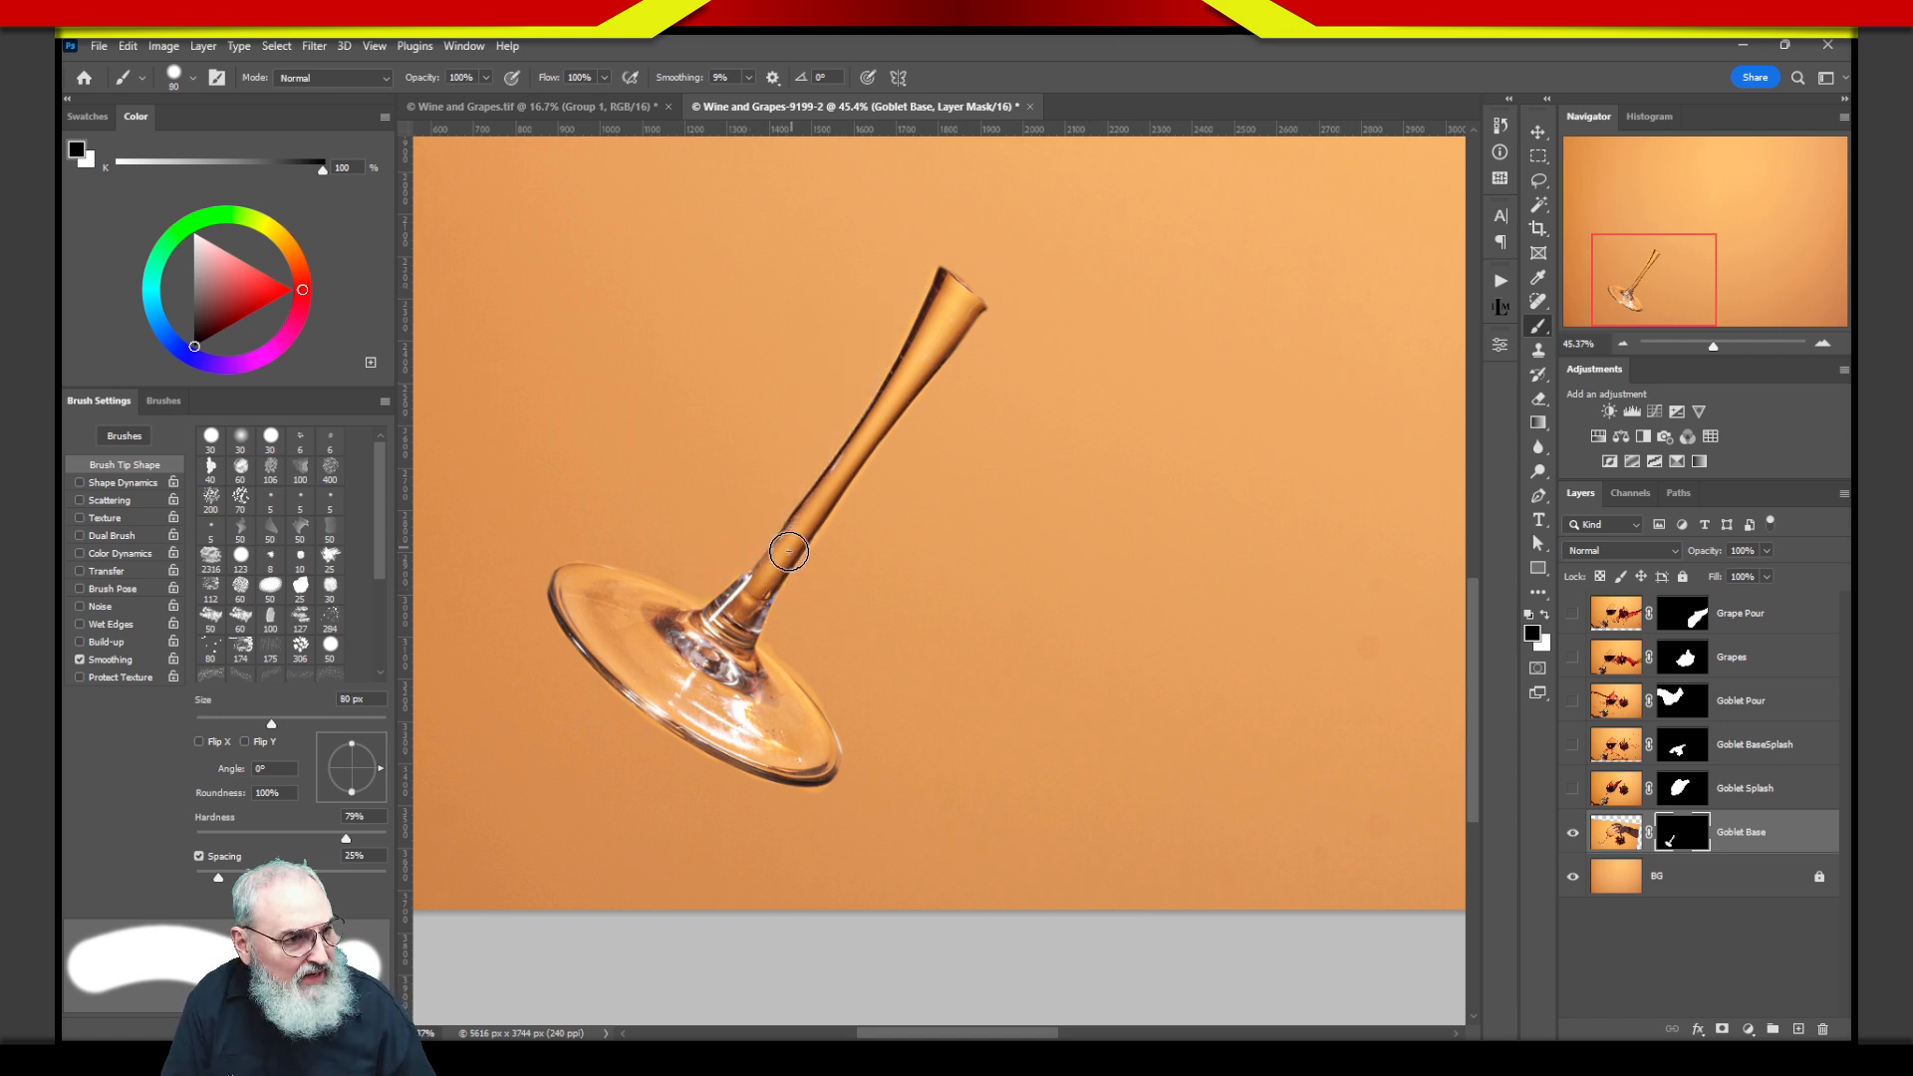
Paint white on the Goblet Base mask with a 50 px brush to restore the clipped rim on the right side of the base.
key("x")
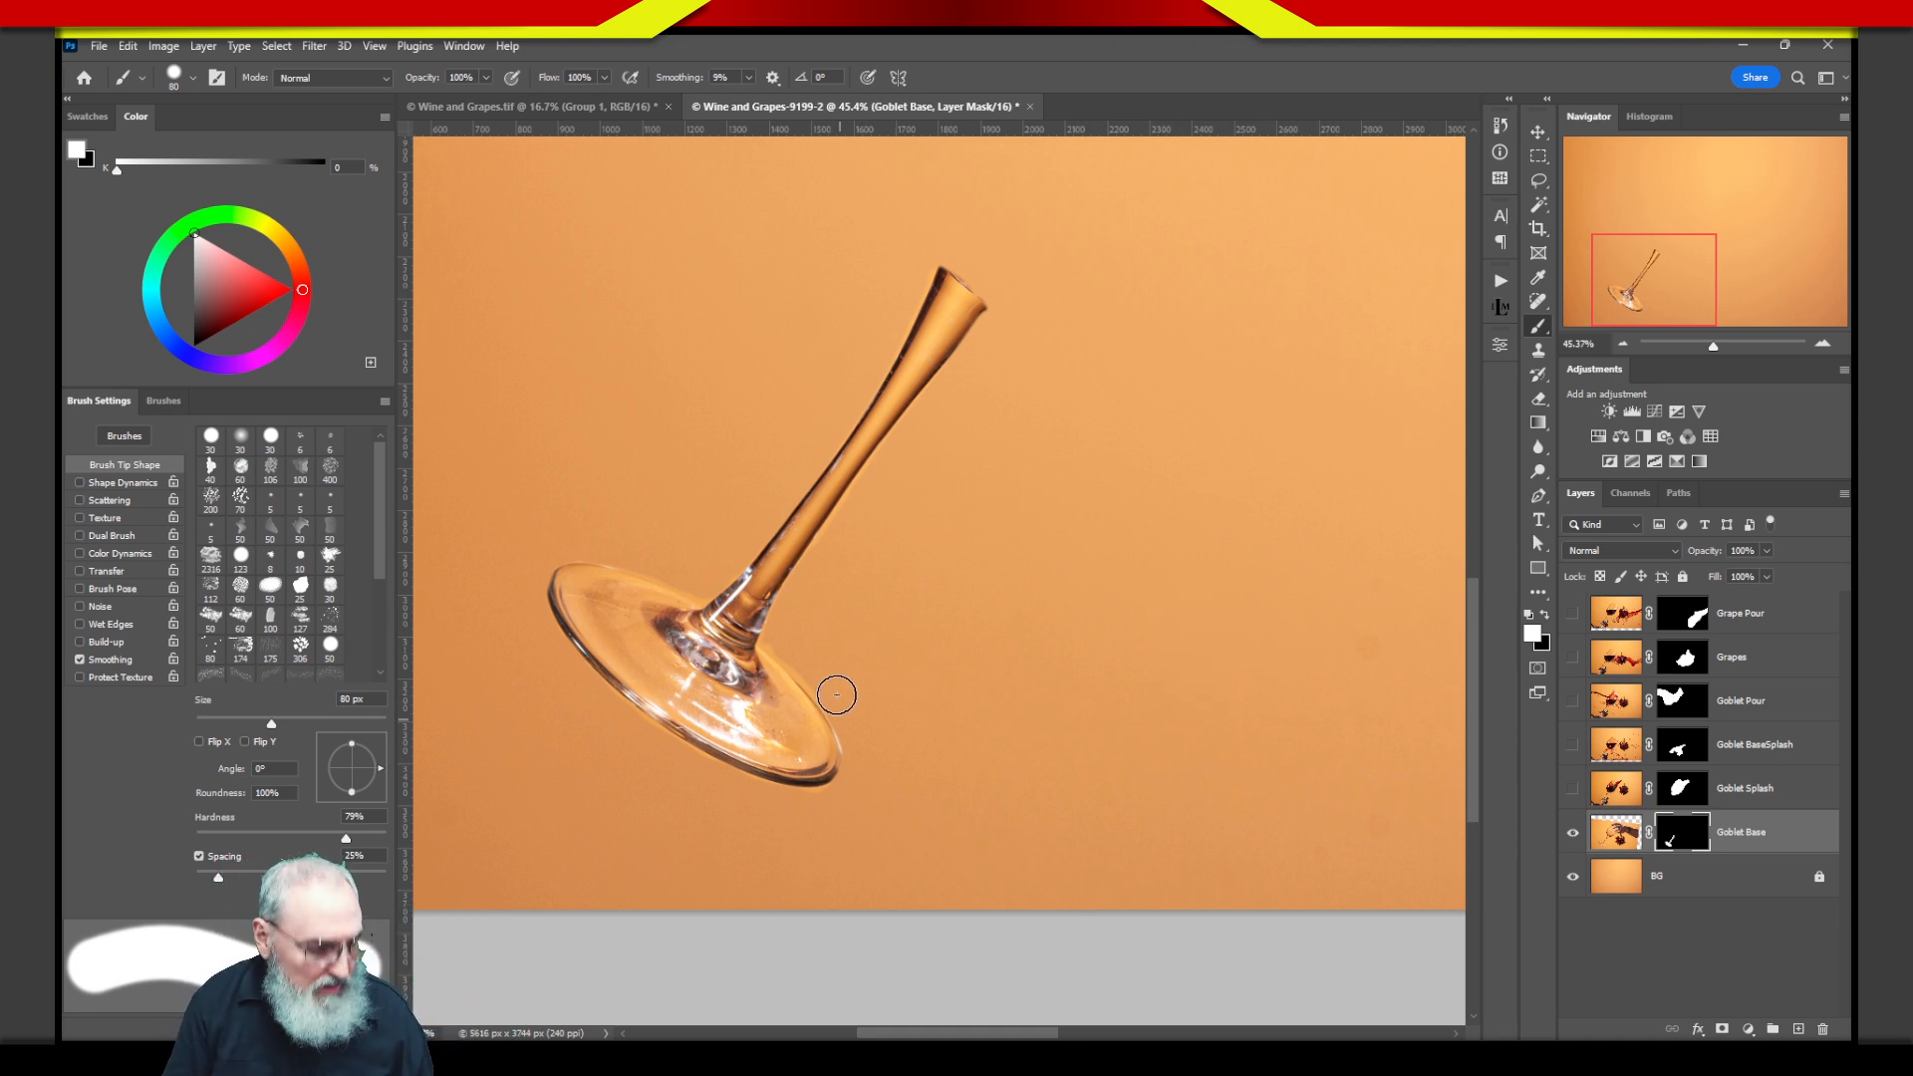
key("x")
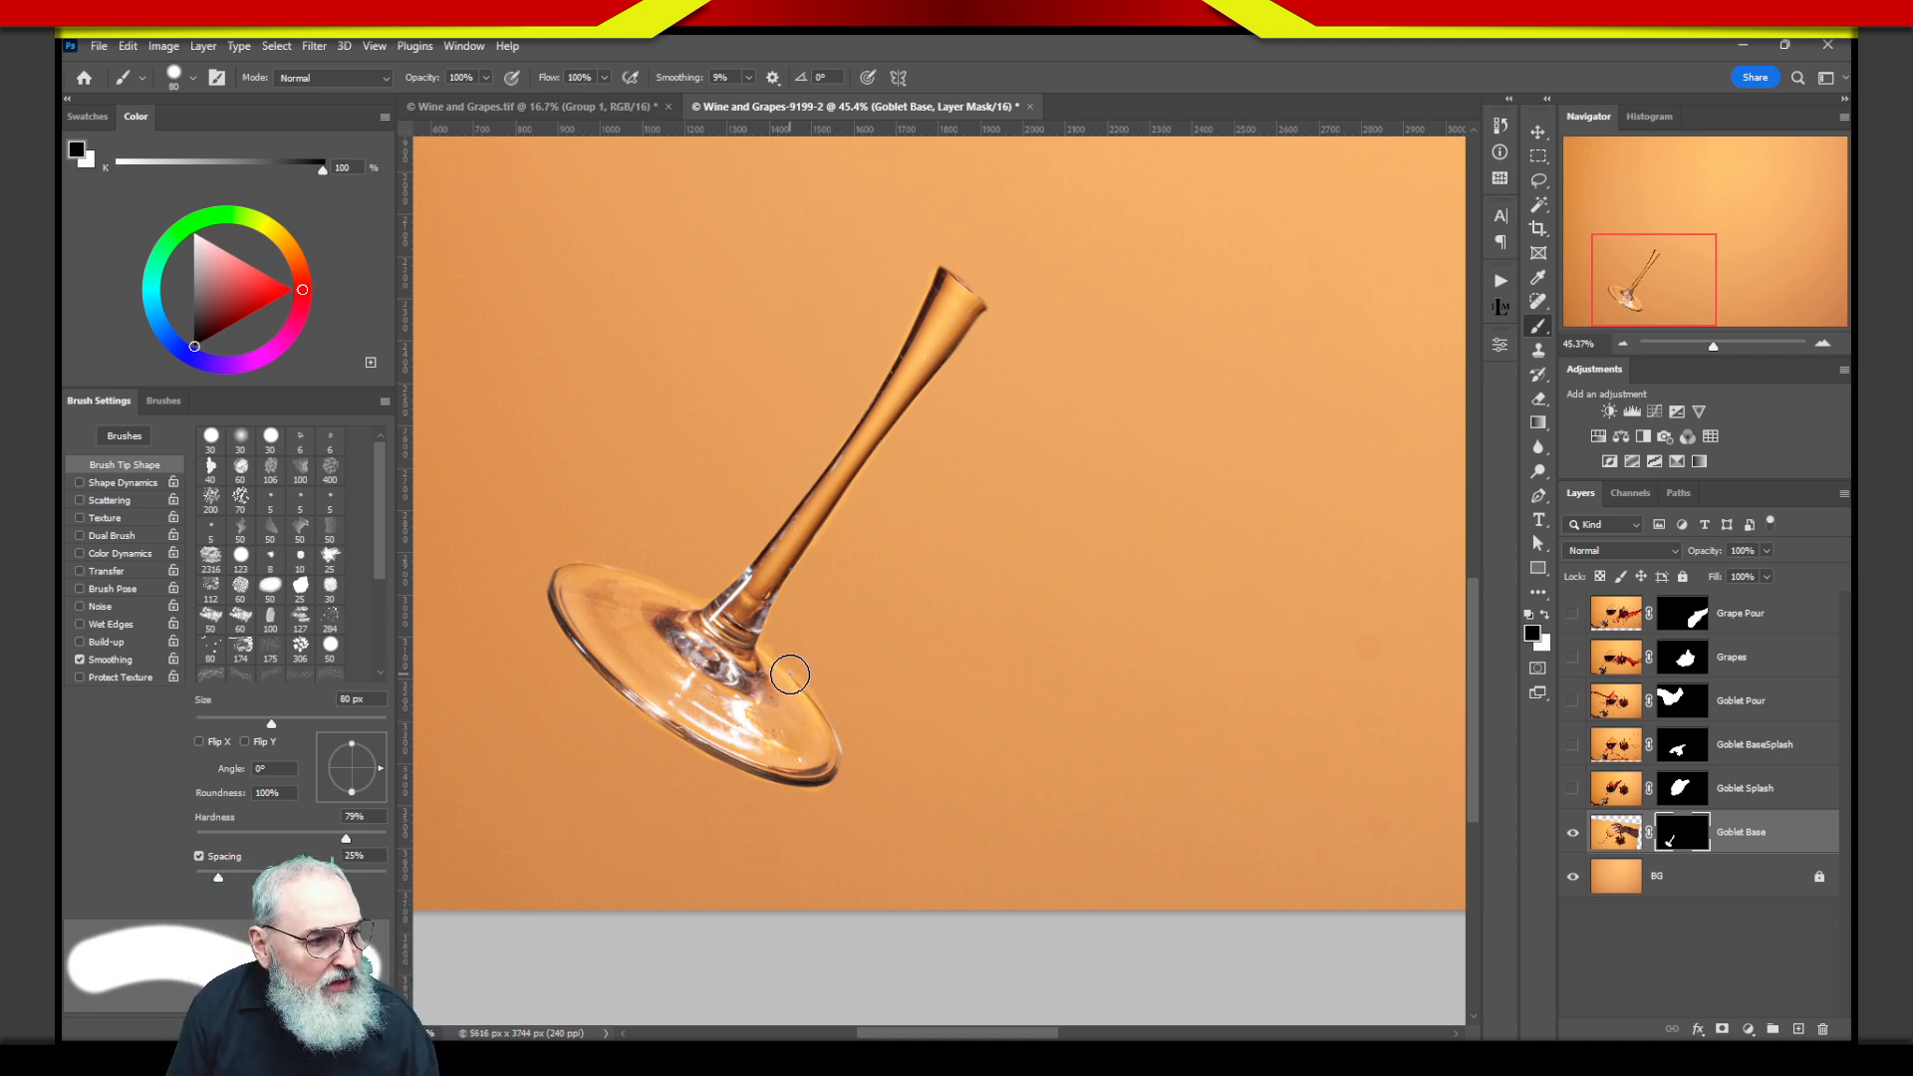
key("z")
mouse_move(808, 689)
left_mouse_down()
mouse_move(904, 689)
mouse_move(1123, 529)
mouse_move(1122, 487)
left_mouse_up()
key("b")
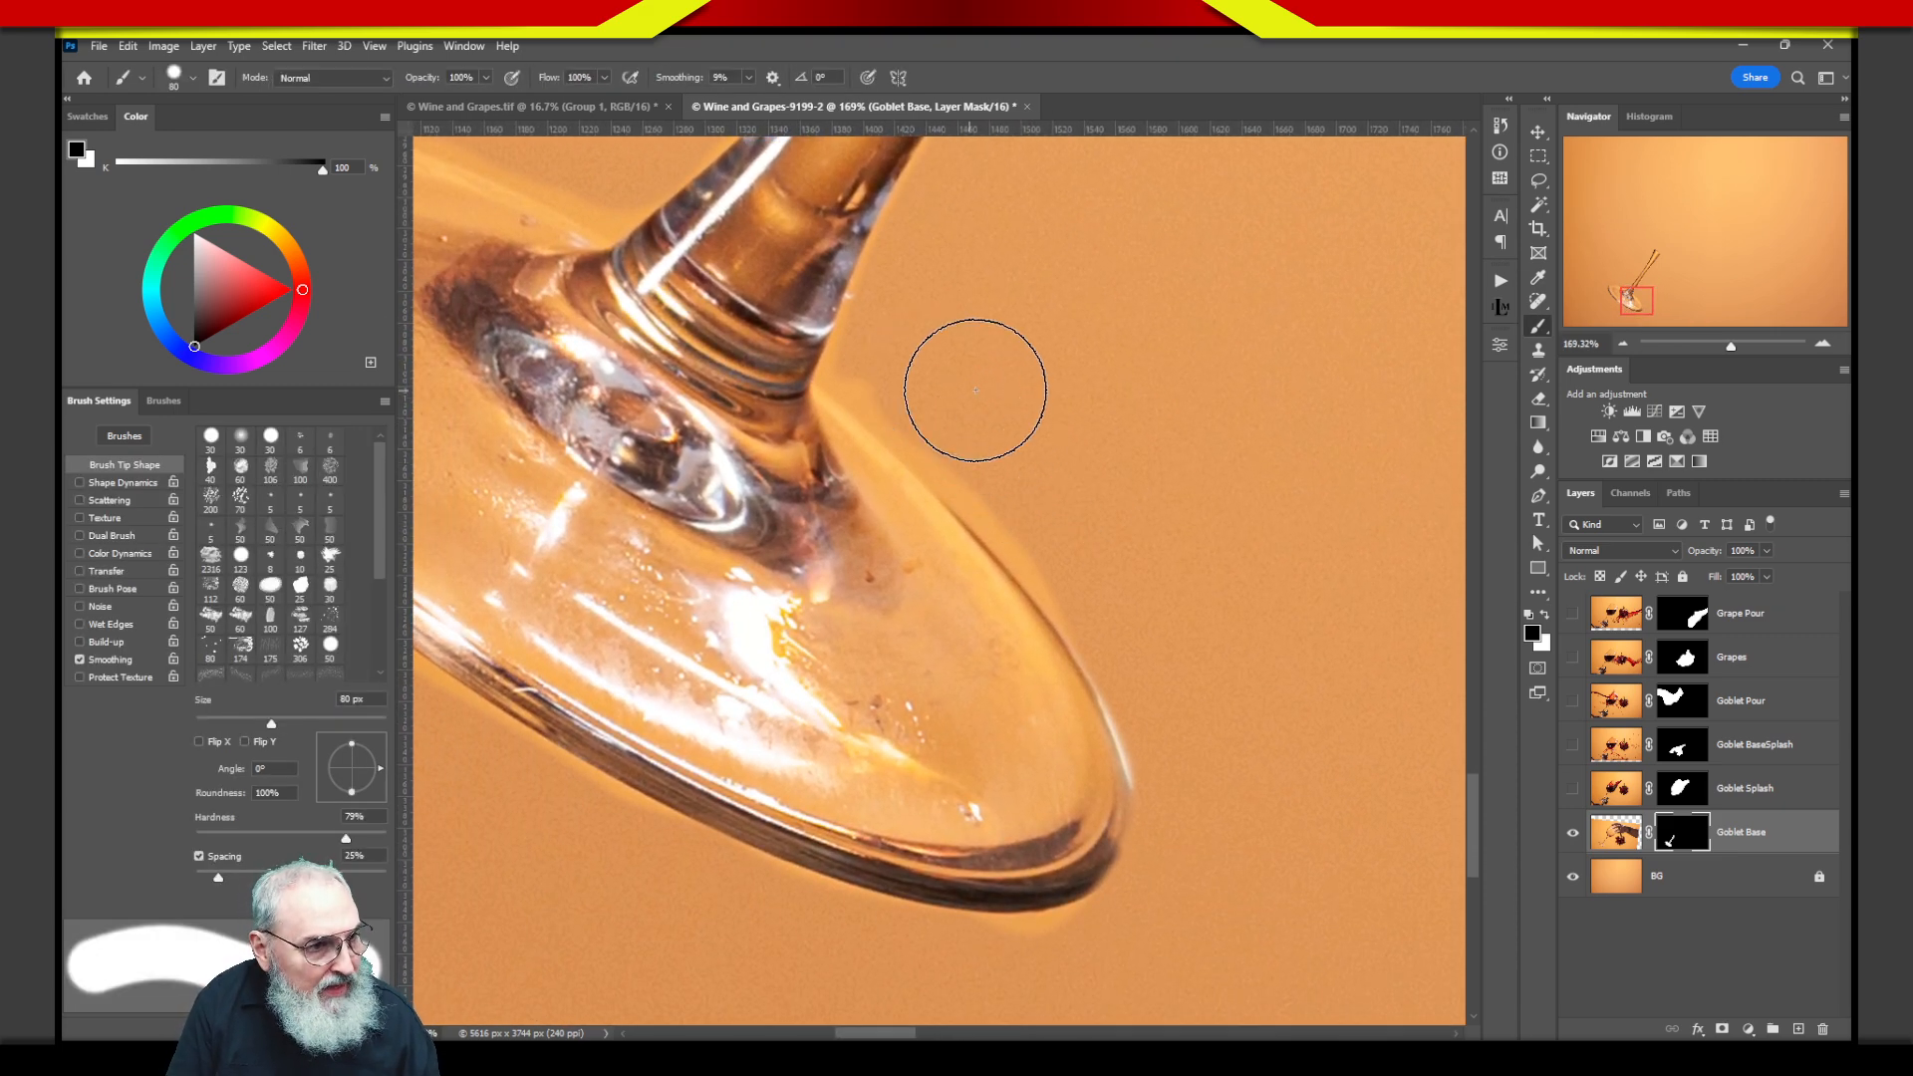
key("bracketleft")
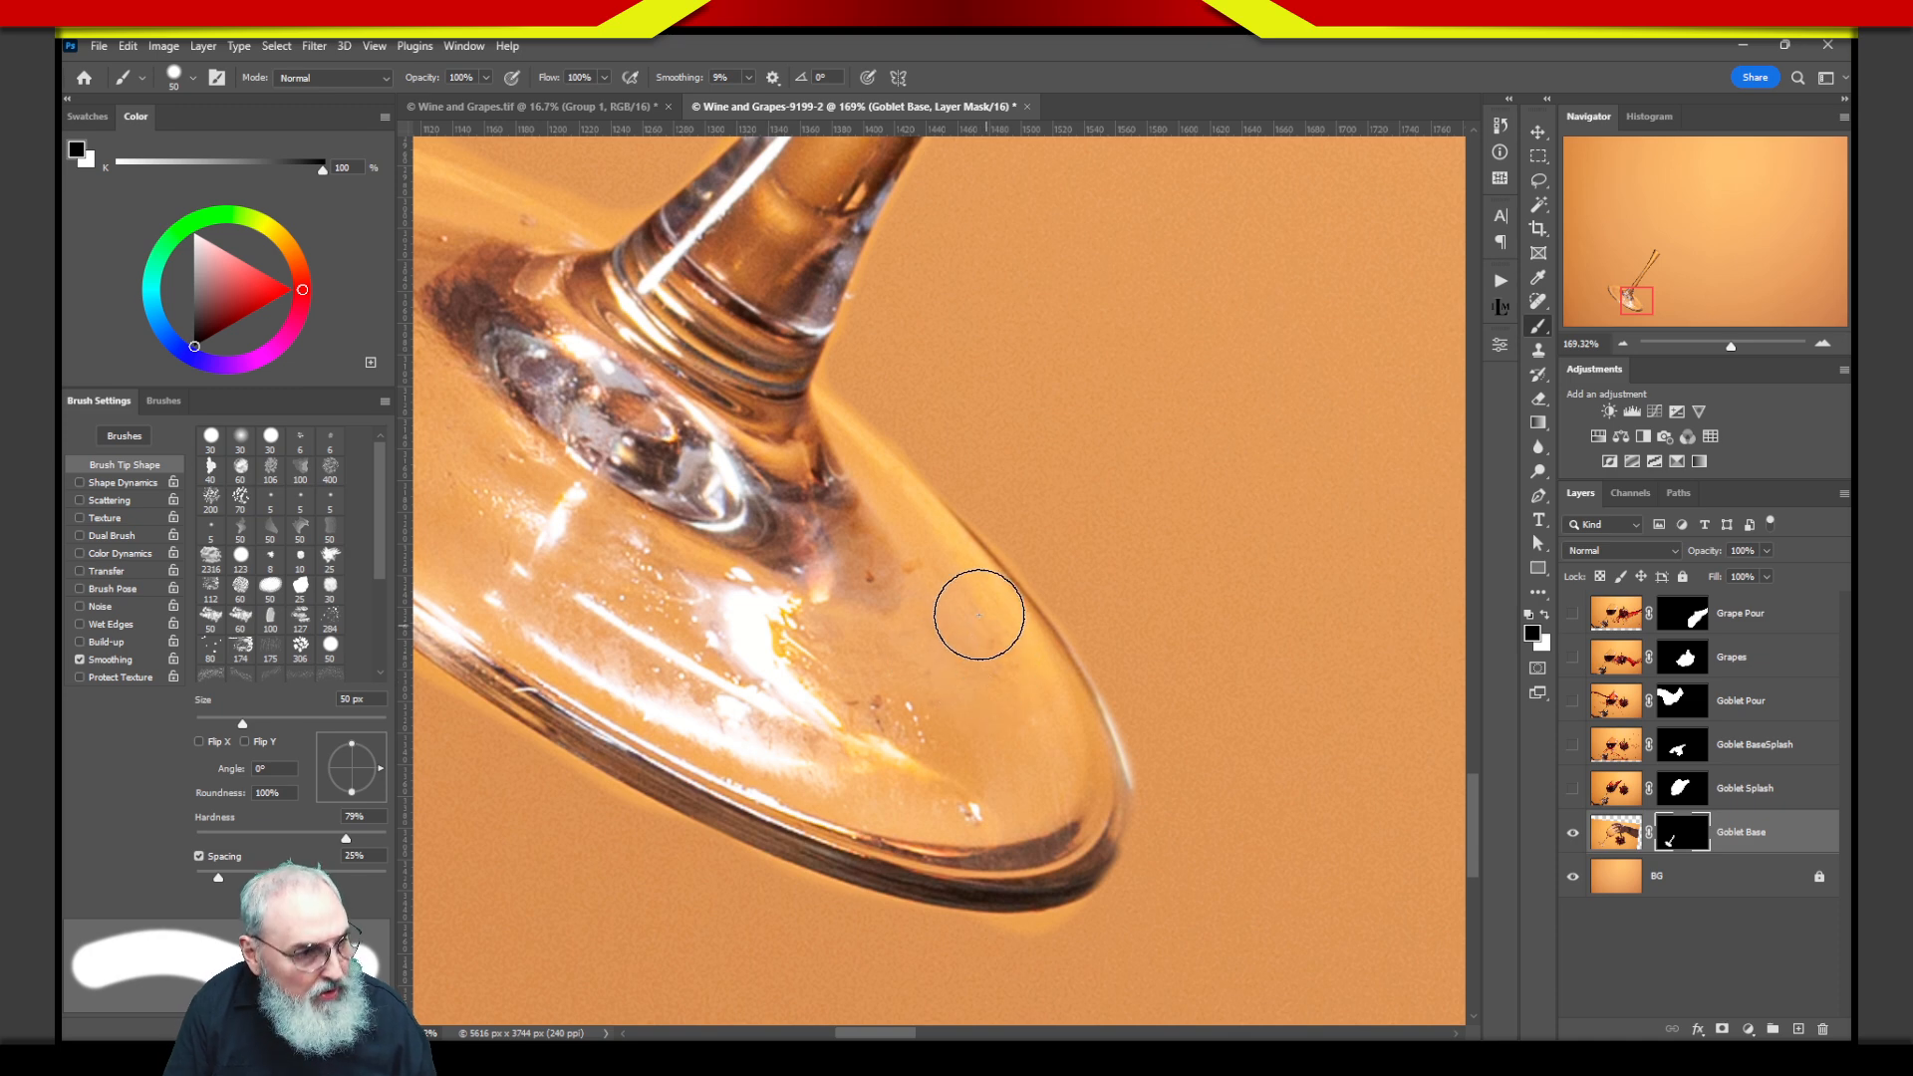
key("x")
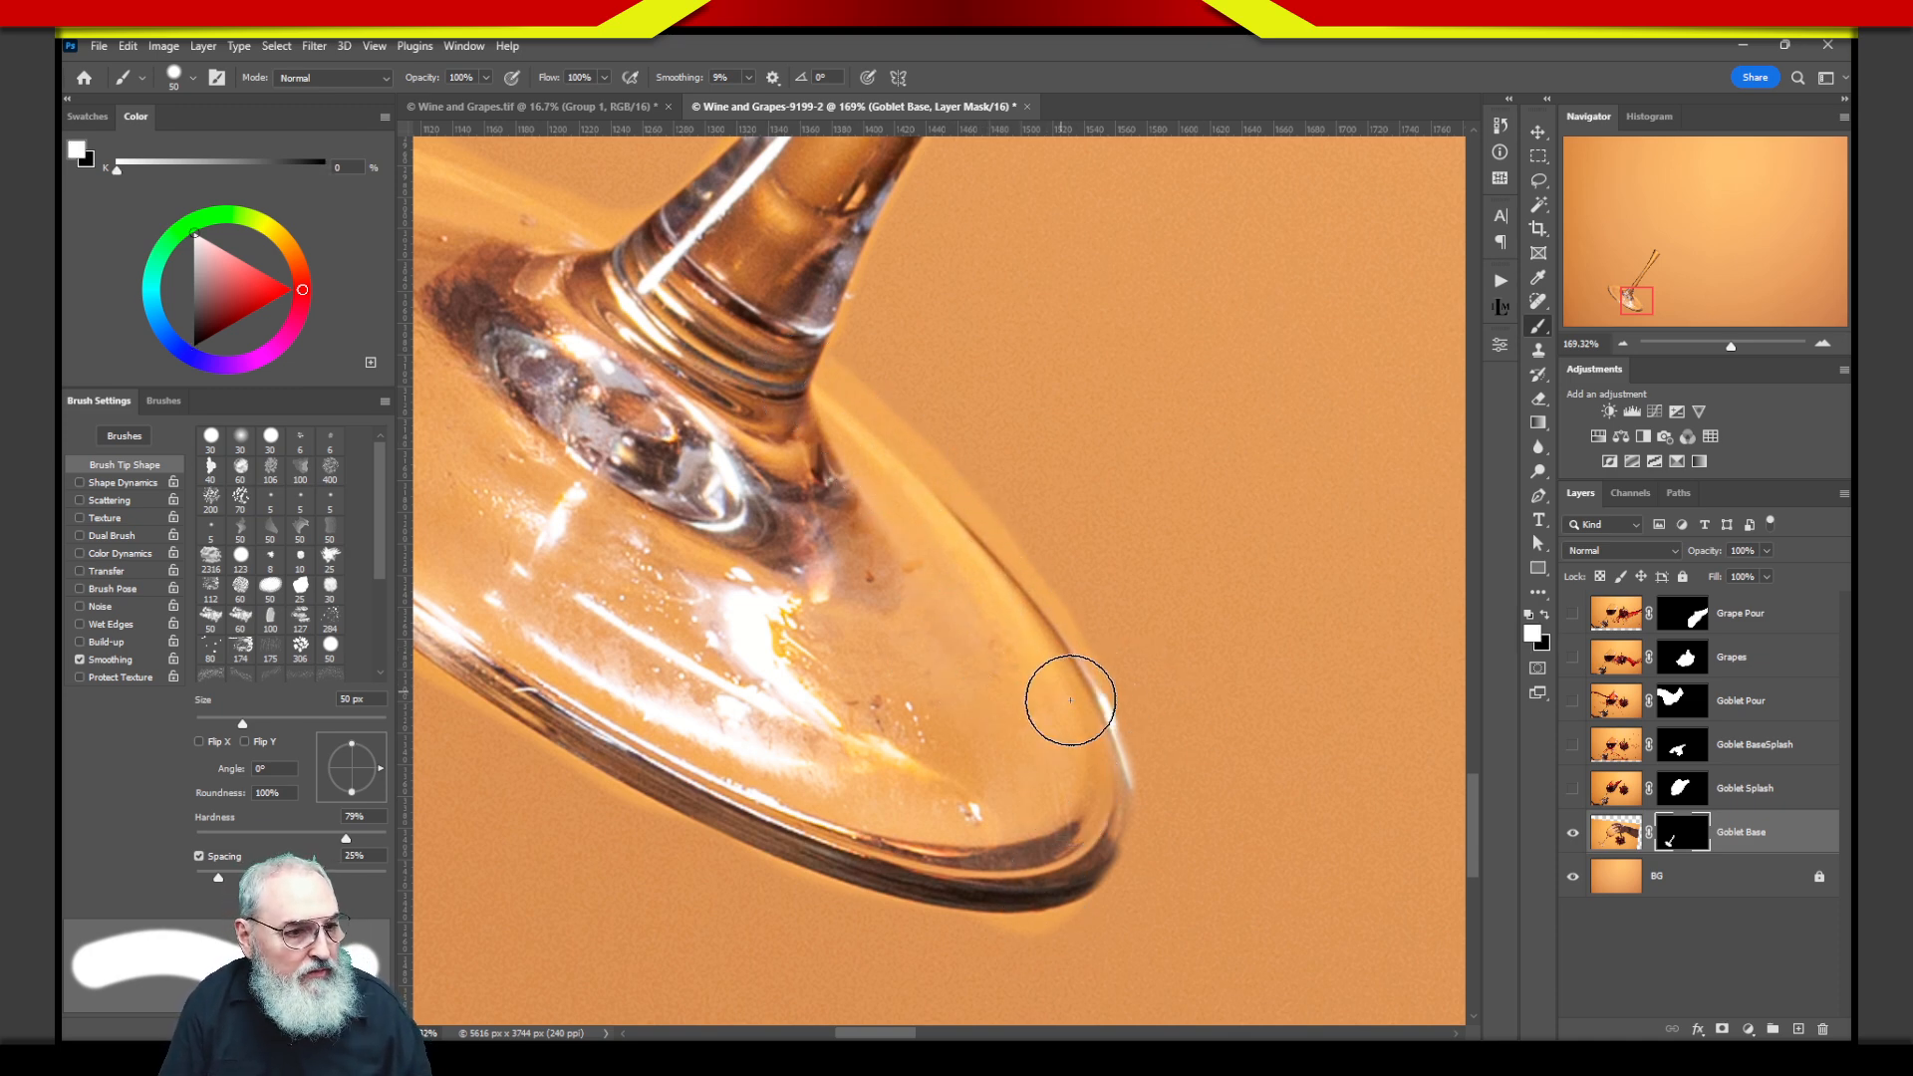
mouse_move(1067, 692)
left_mouse_down()
mouse_move(1114, 771)
mouse_move(1111, 865)
left_mouse_up()
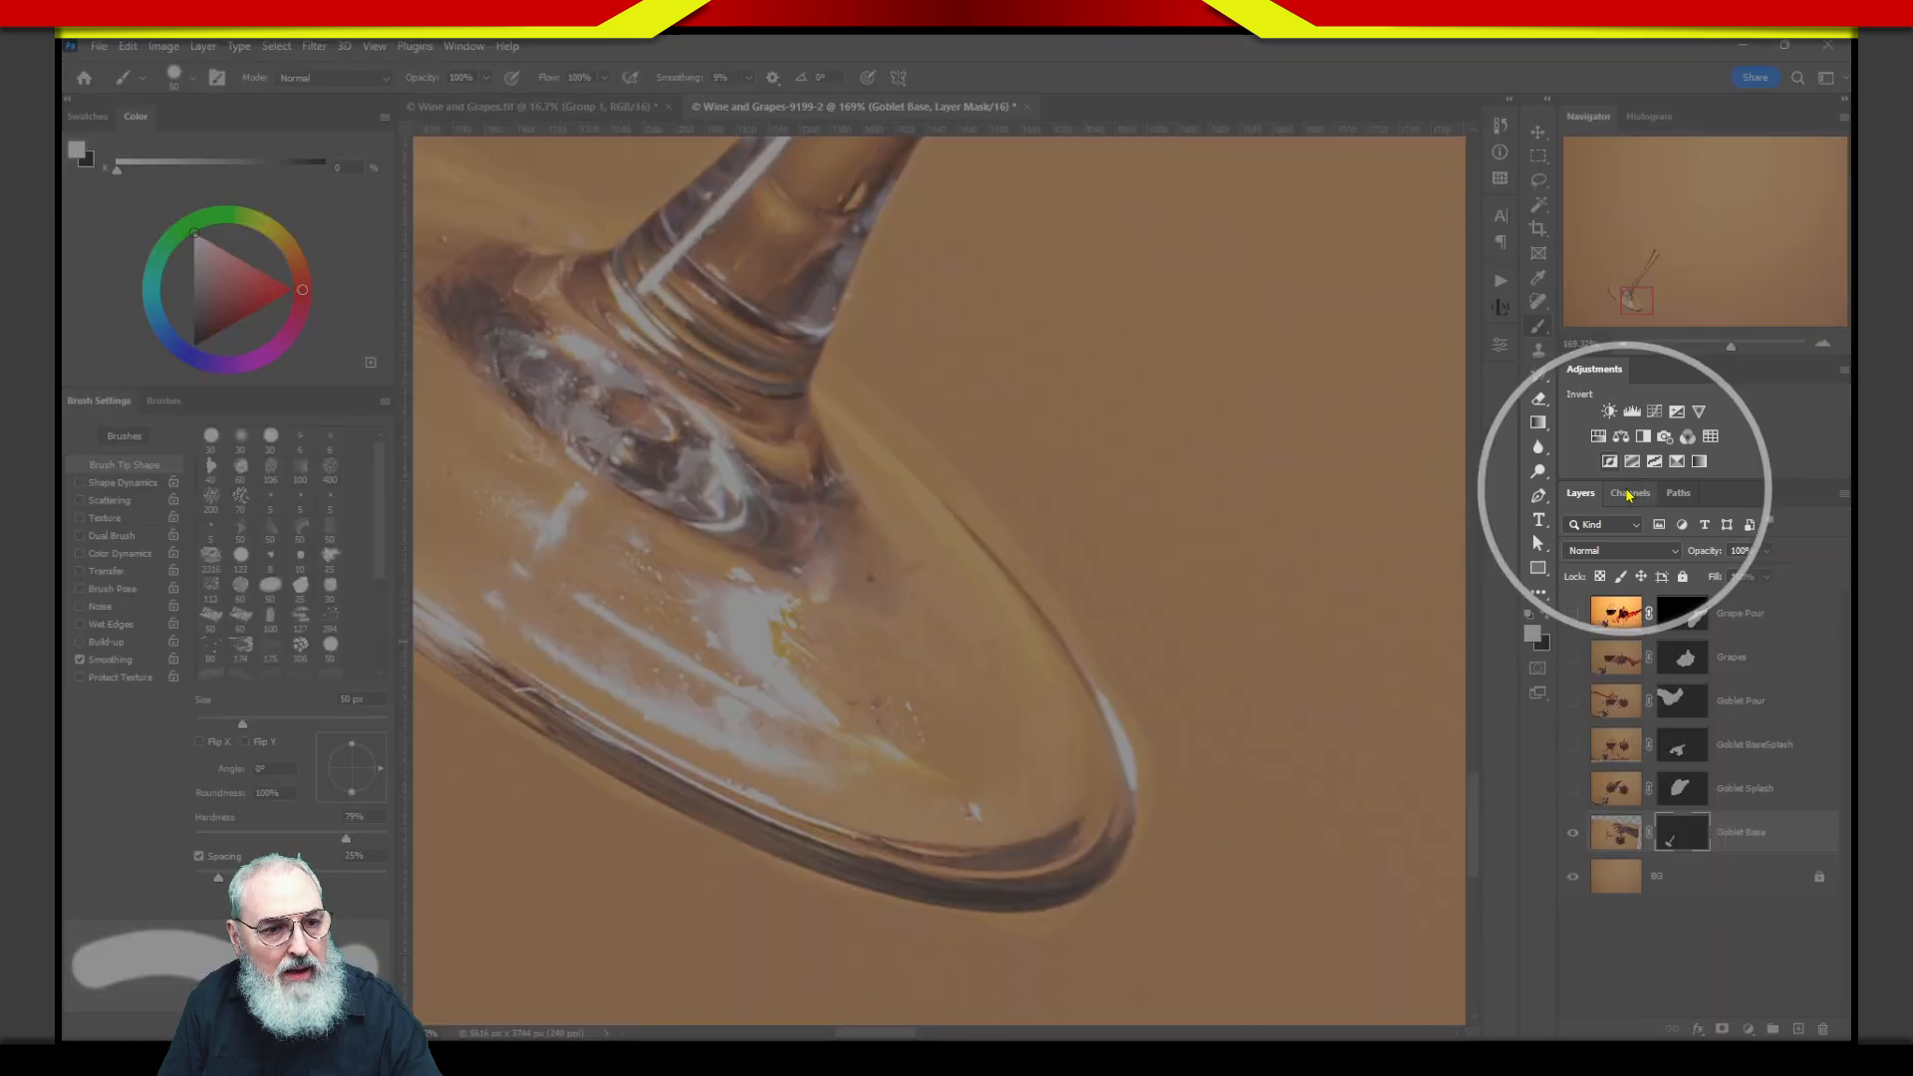
Add a Curves adjustment clipped to Goblet Base, trying a midtone lift to output 162 at input 109 and removing that point.
left_click(1658, 423)
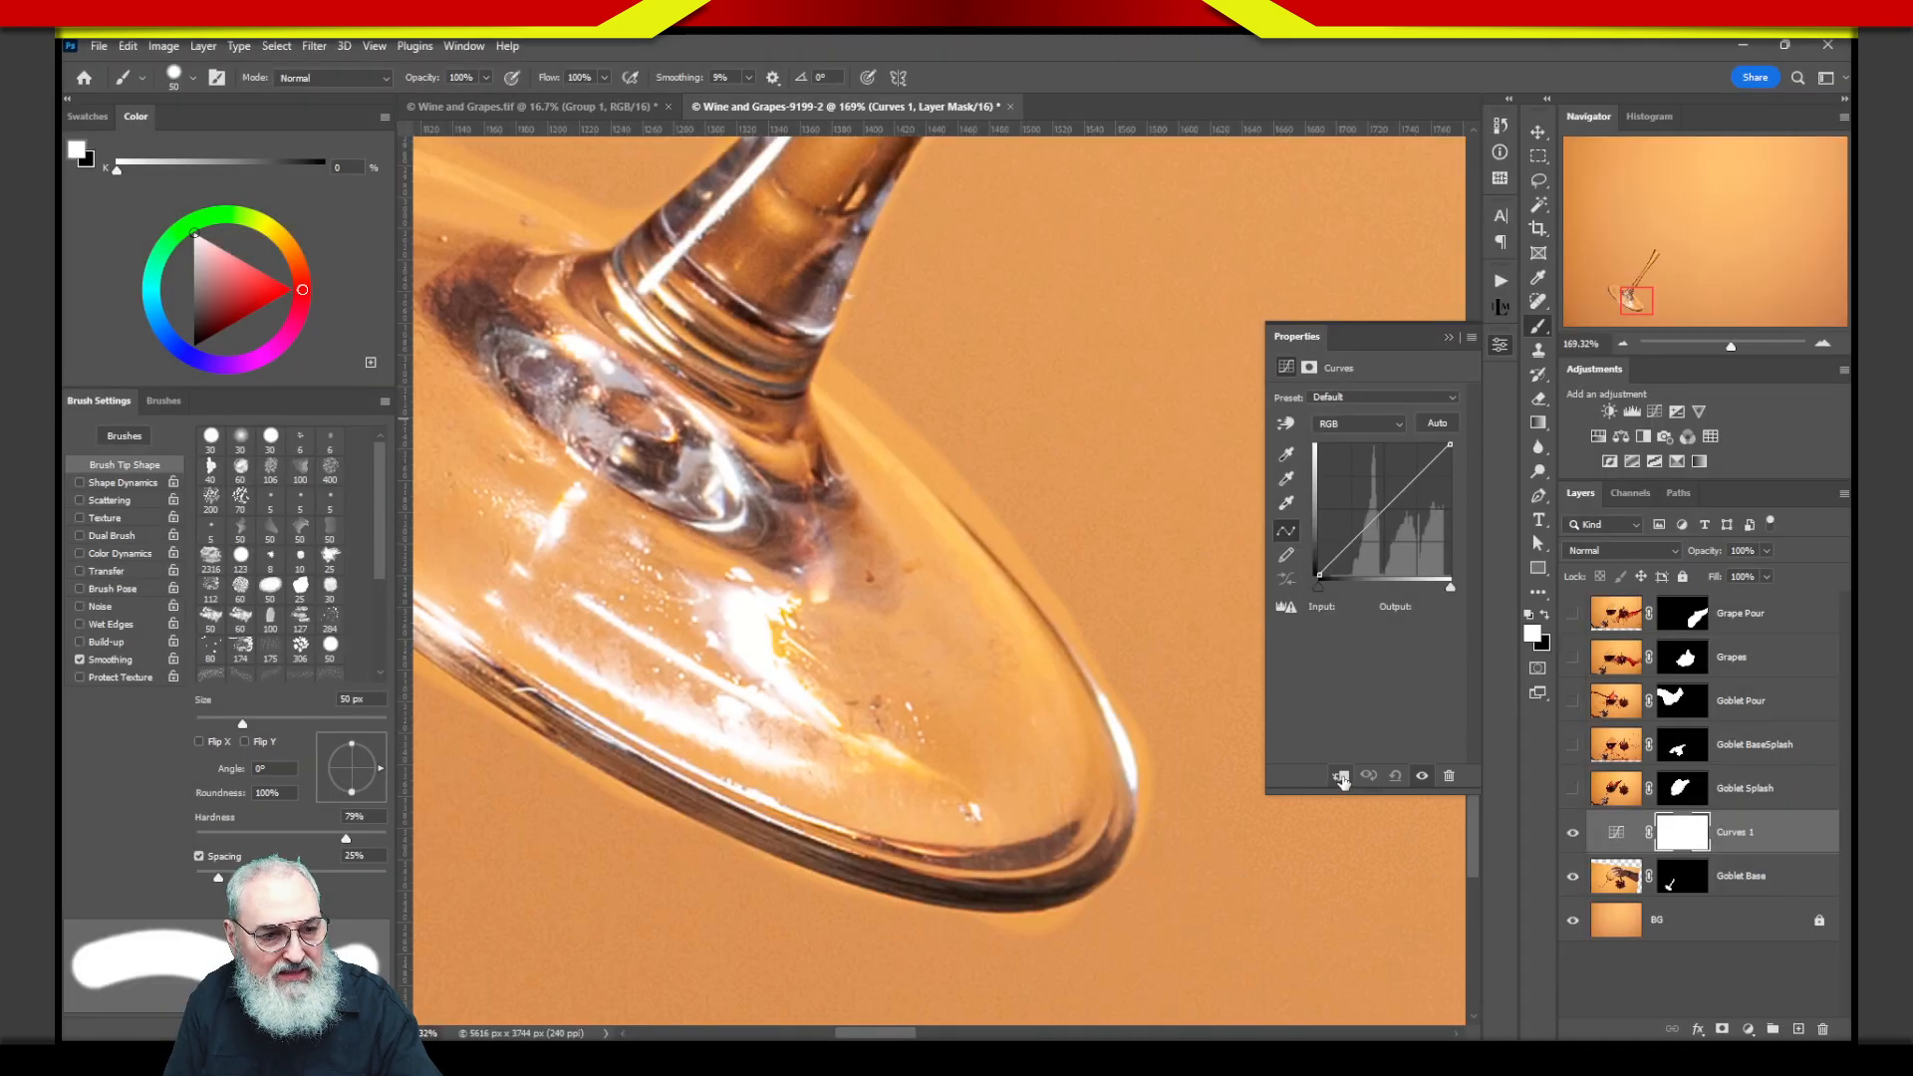
left_click(1341, 776)
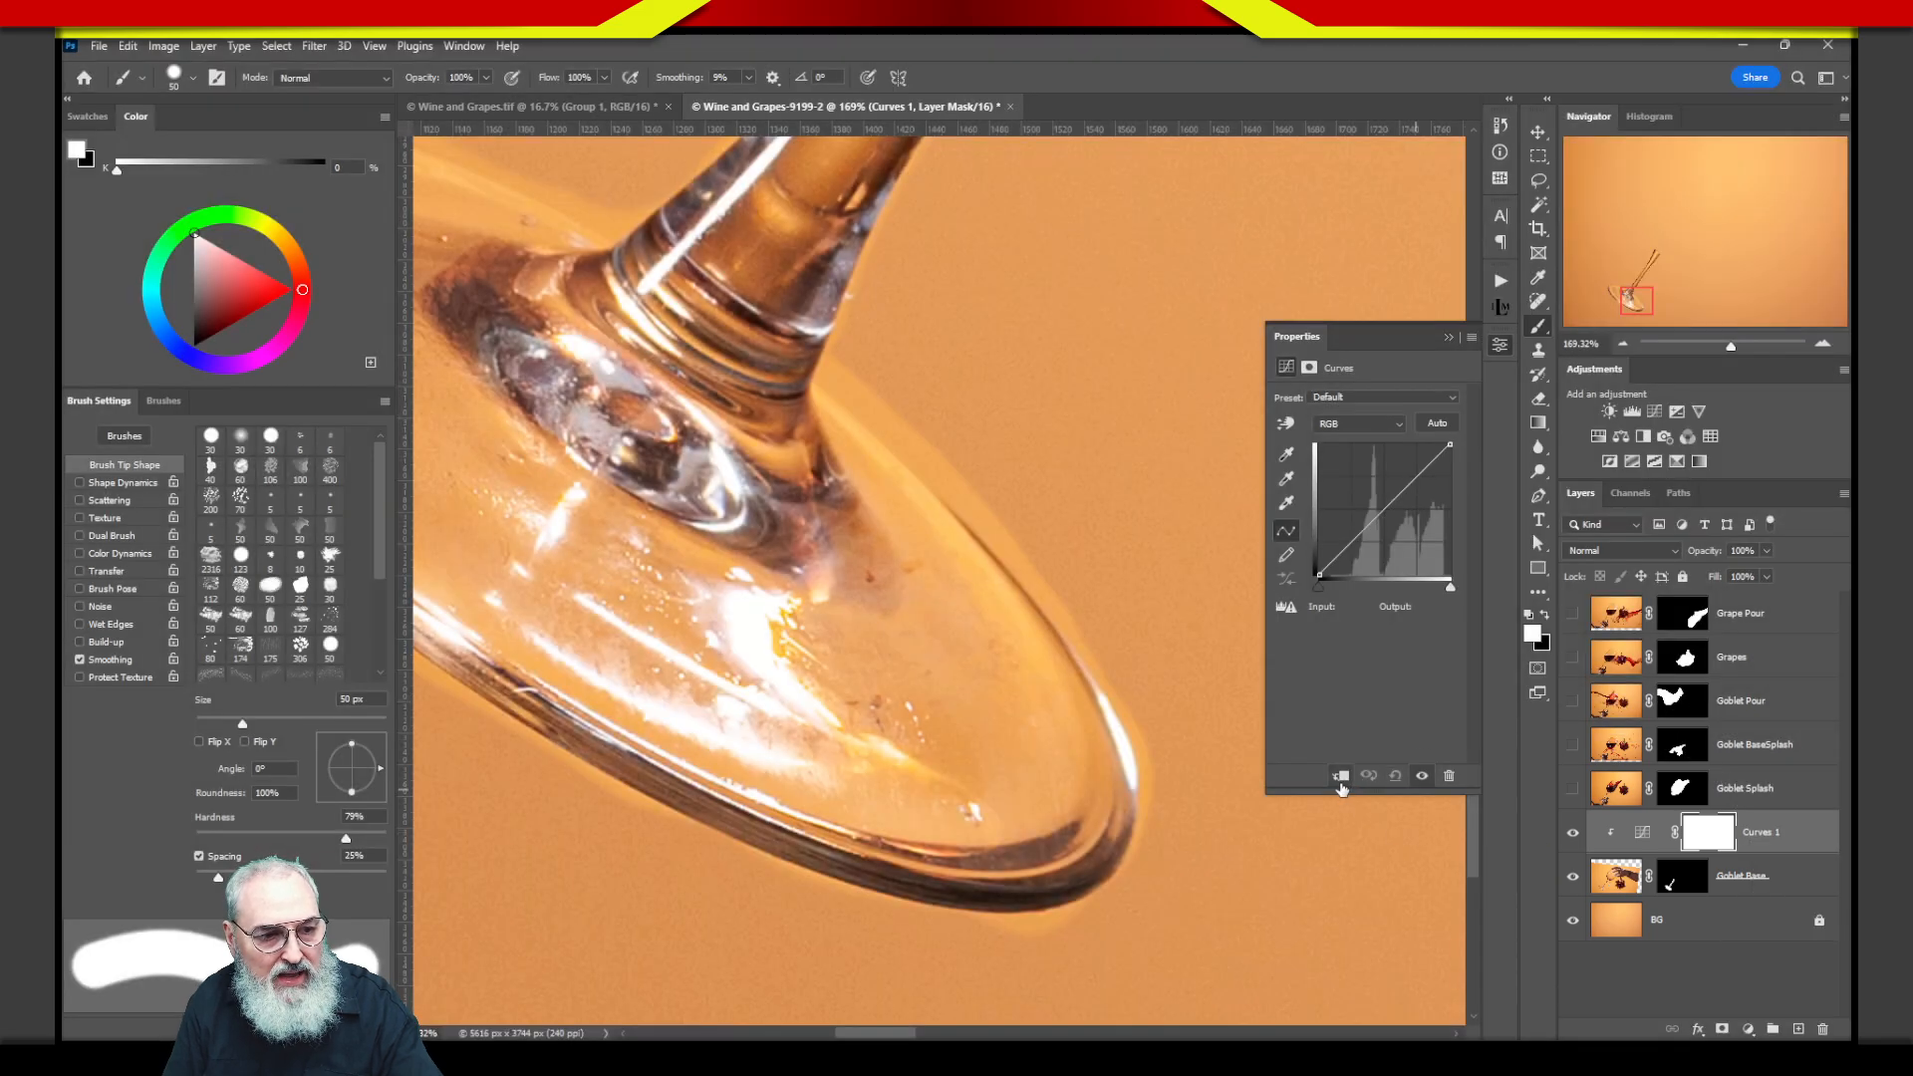
left_click(1341, 778)
mouse_move(1386, 509)
left_mouse_down()
mouse_move(1424, 560)
mouse_move(1328, 466)
mouse_move(1437, 568)
mouse_move(1378, 497)
left_mouse_up()
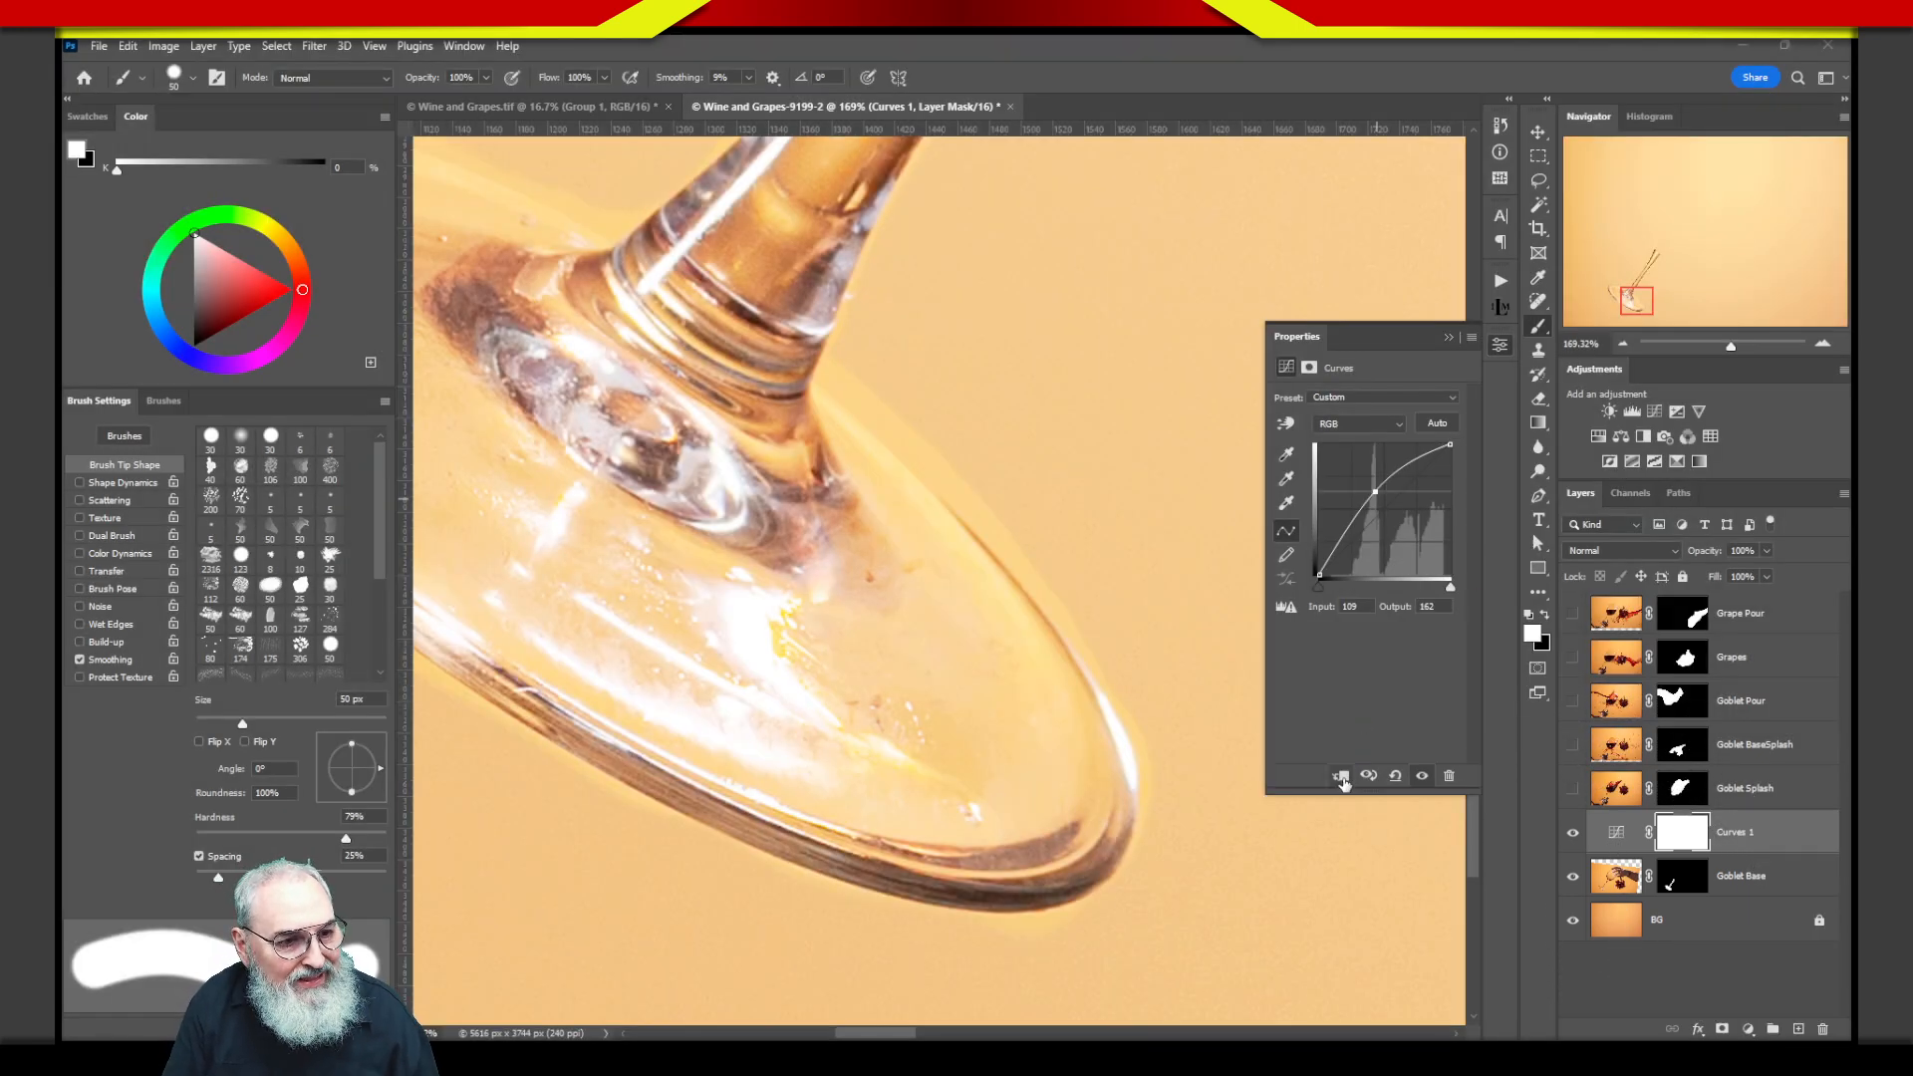
left_click(1342, 777)
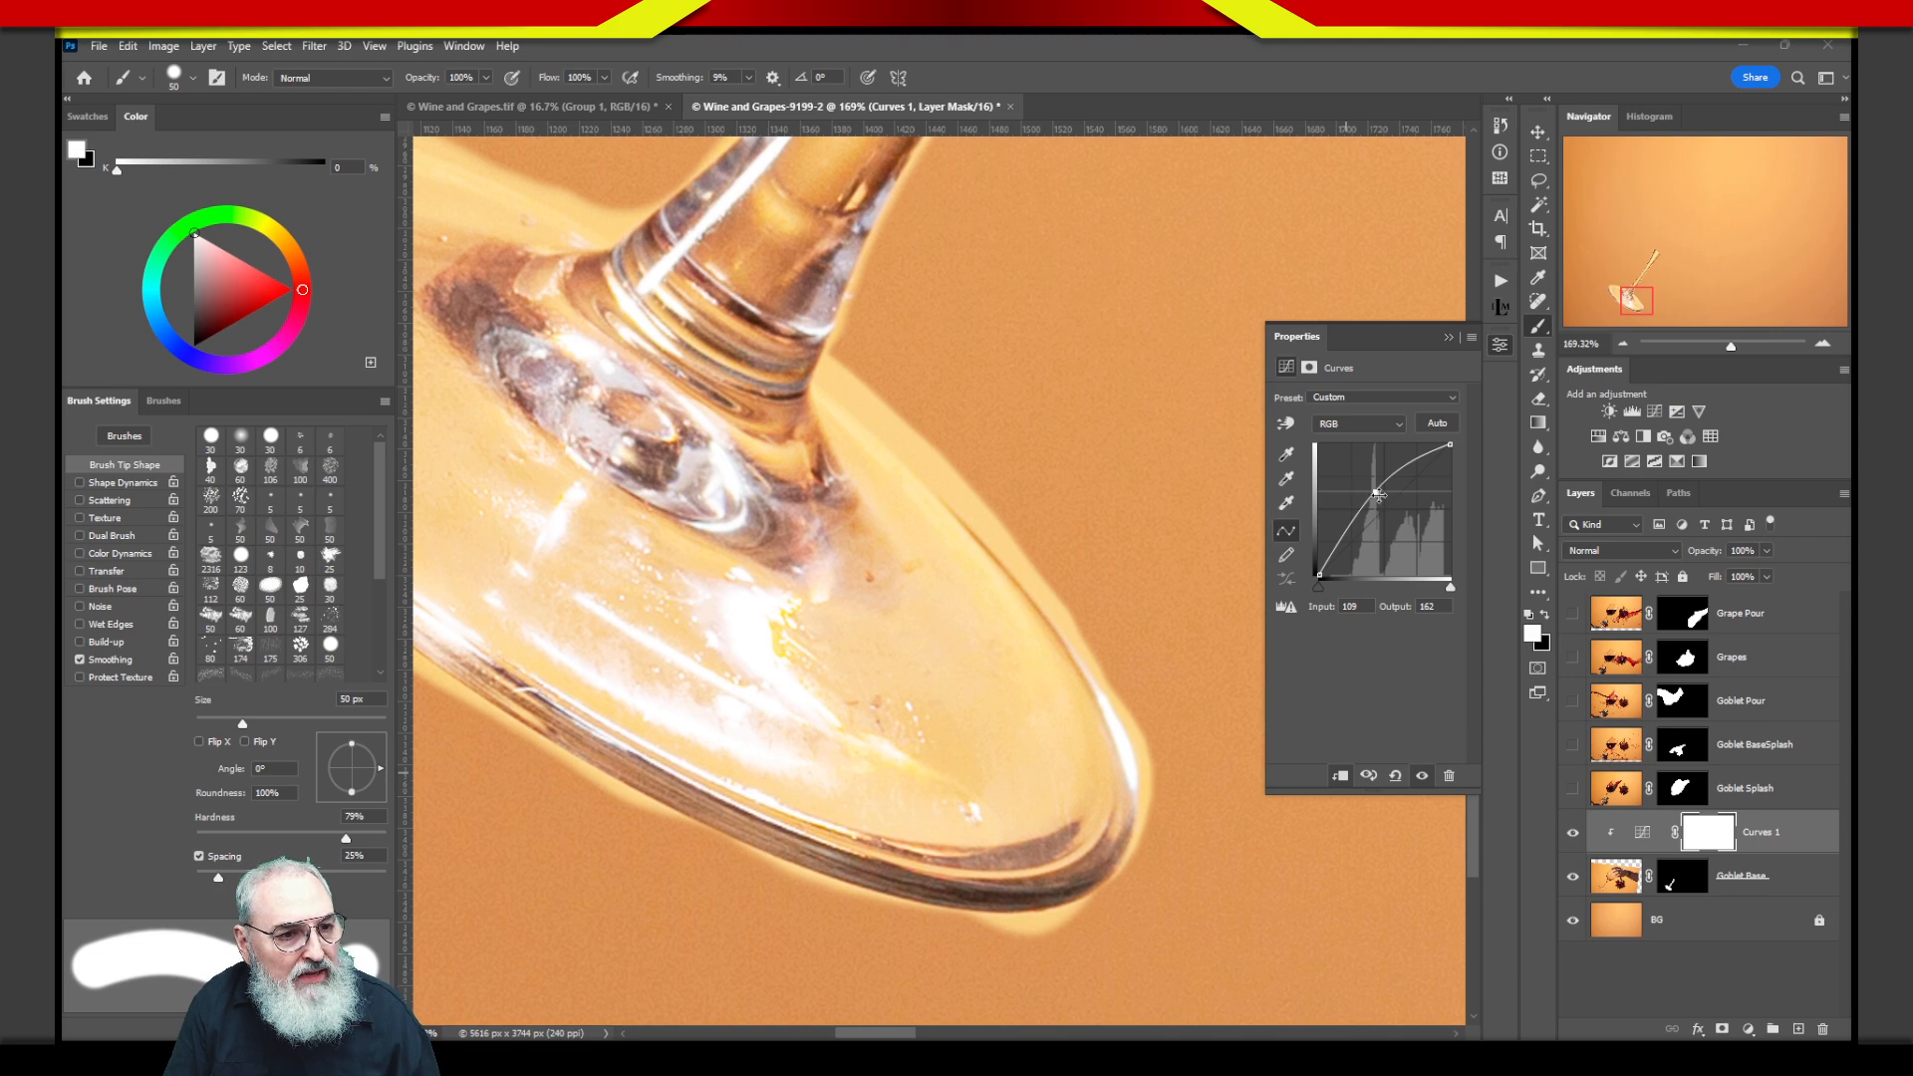
left_click_drag(1379, 495, 1632, 413)
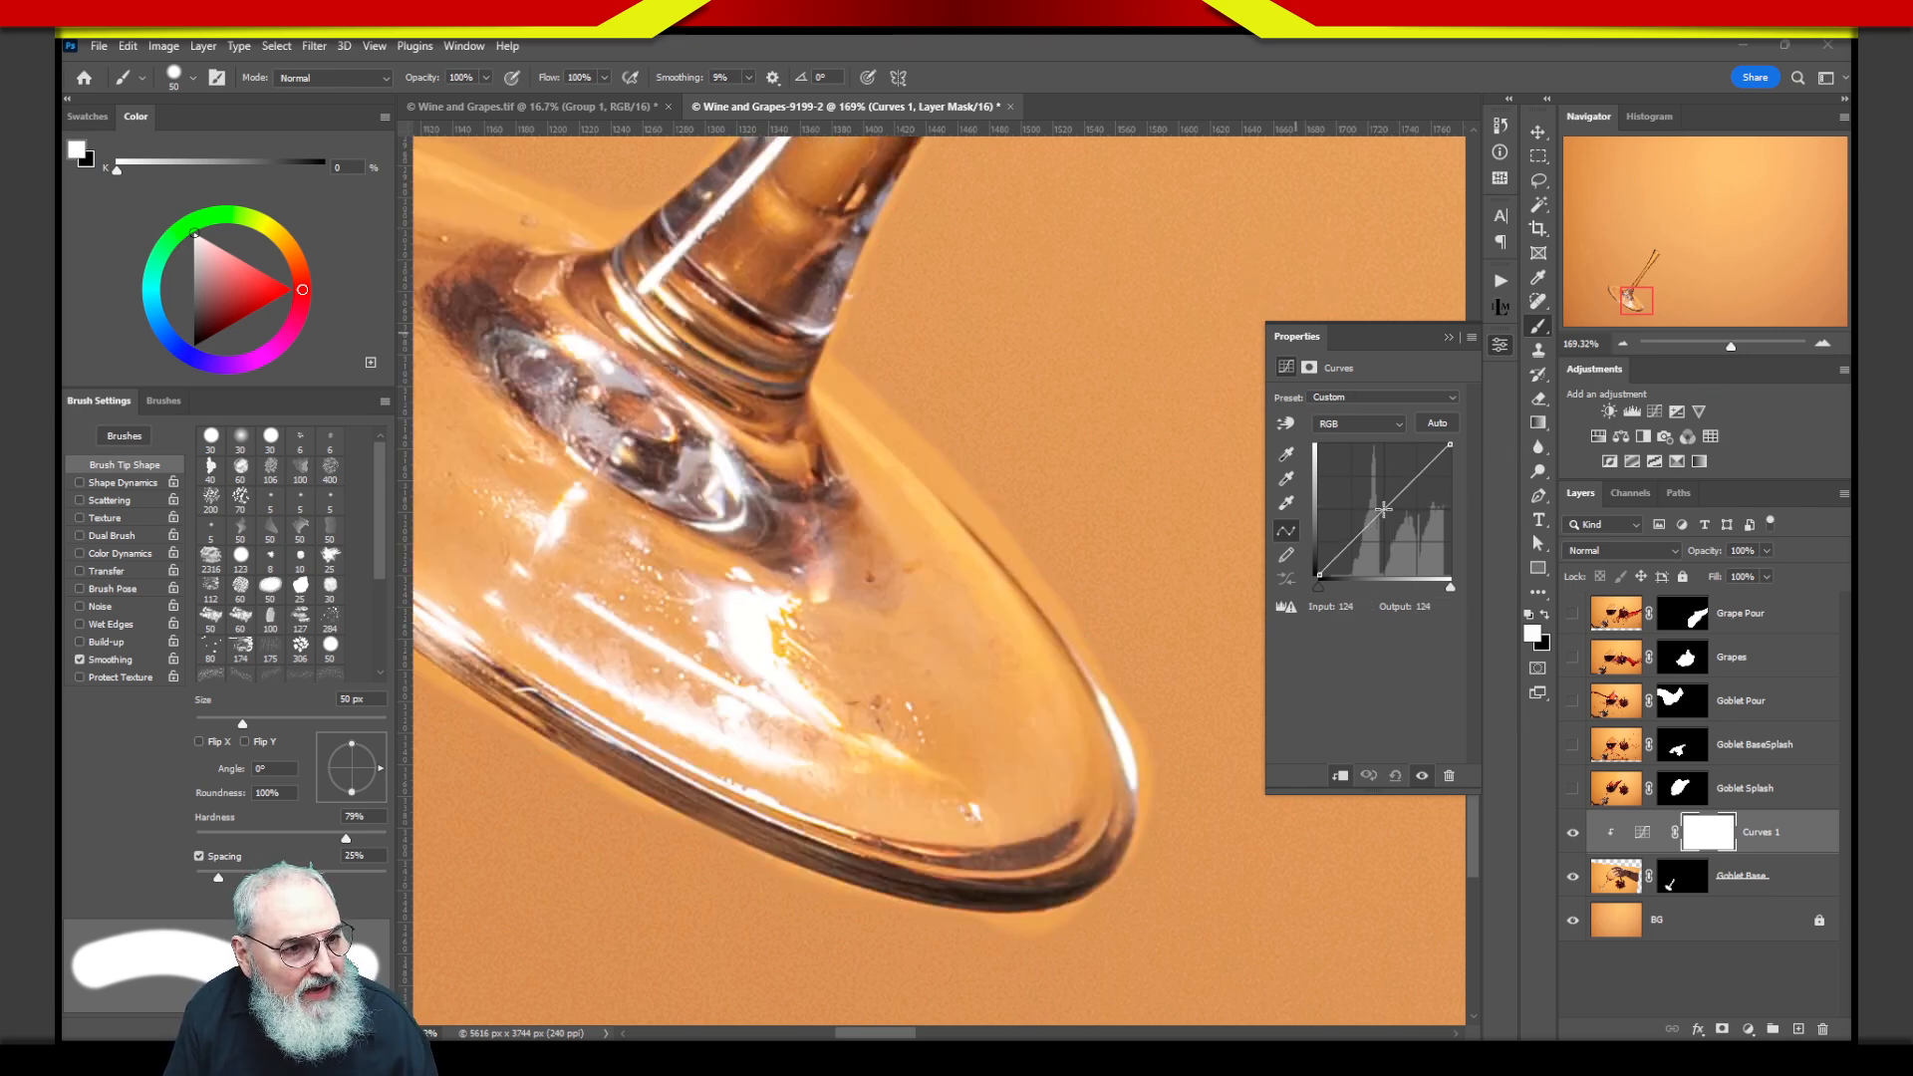
Lower the clipped curve's RGB midtones to output 116 at input 135, and raise the Blue and Red midtones to outputs 125 and 127.
left_click_drag(1383, 509, 1389, 513)
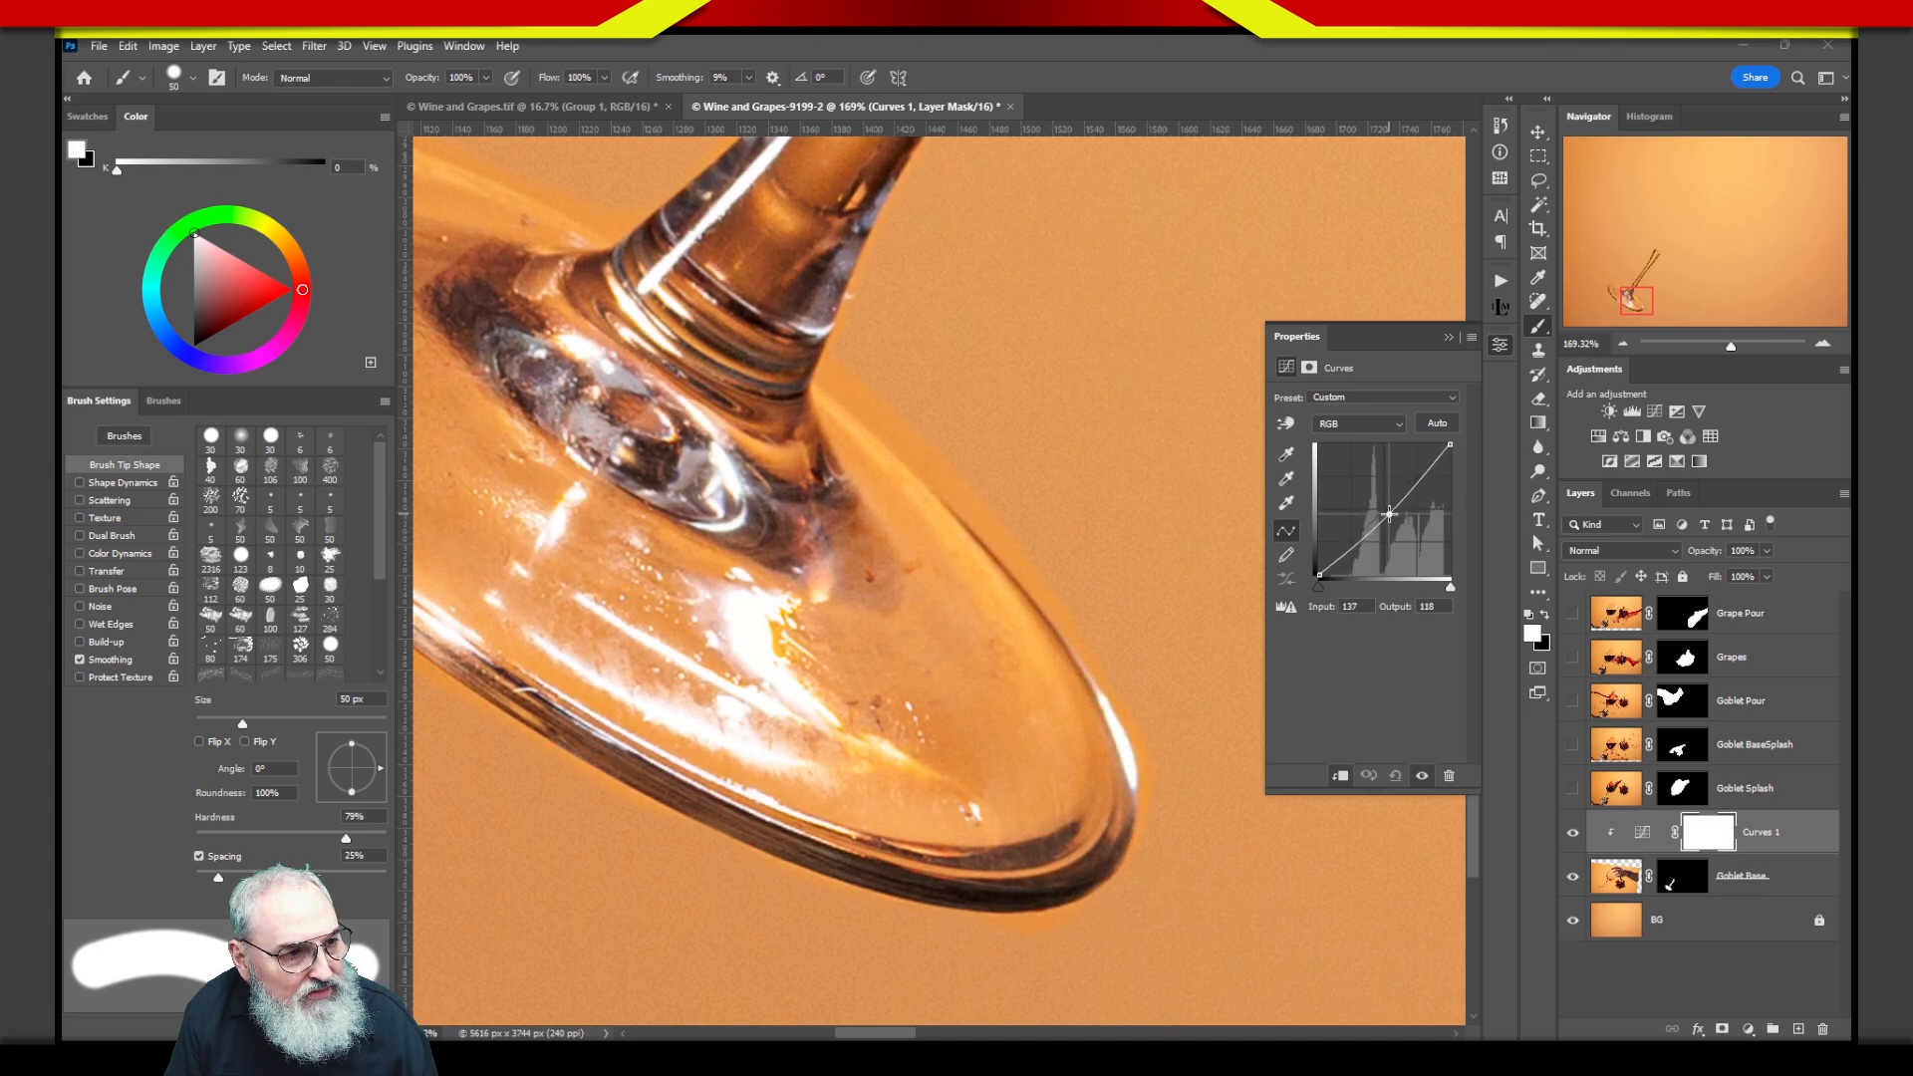
left_click(1384, 429)
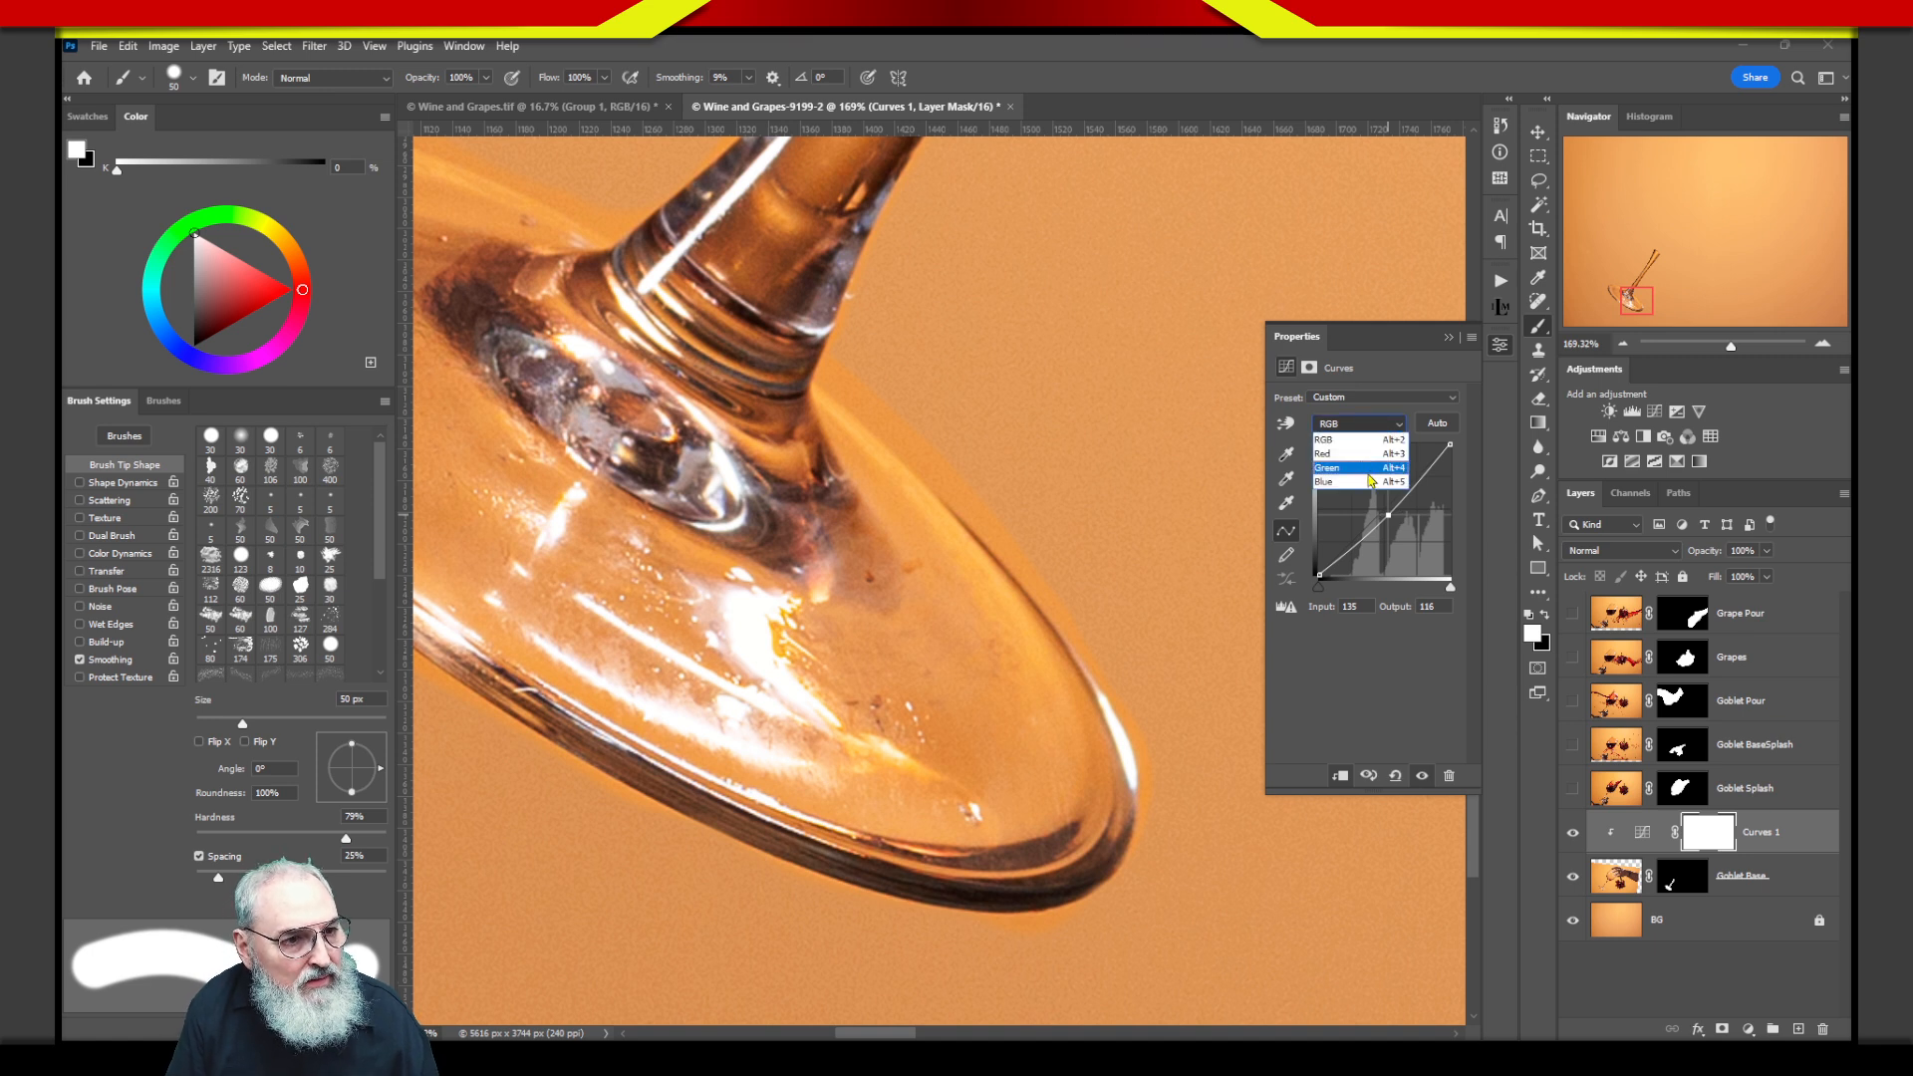
left_click(1385, 480)
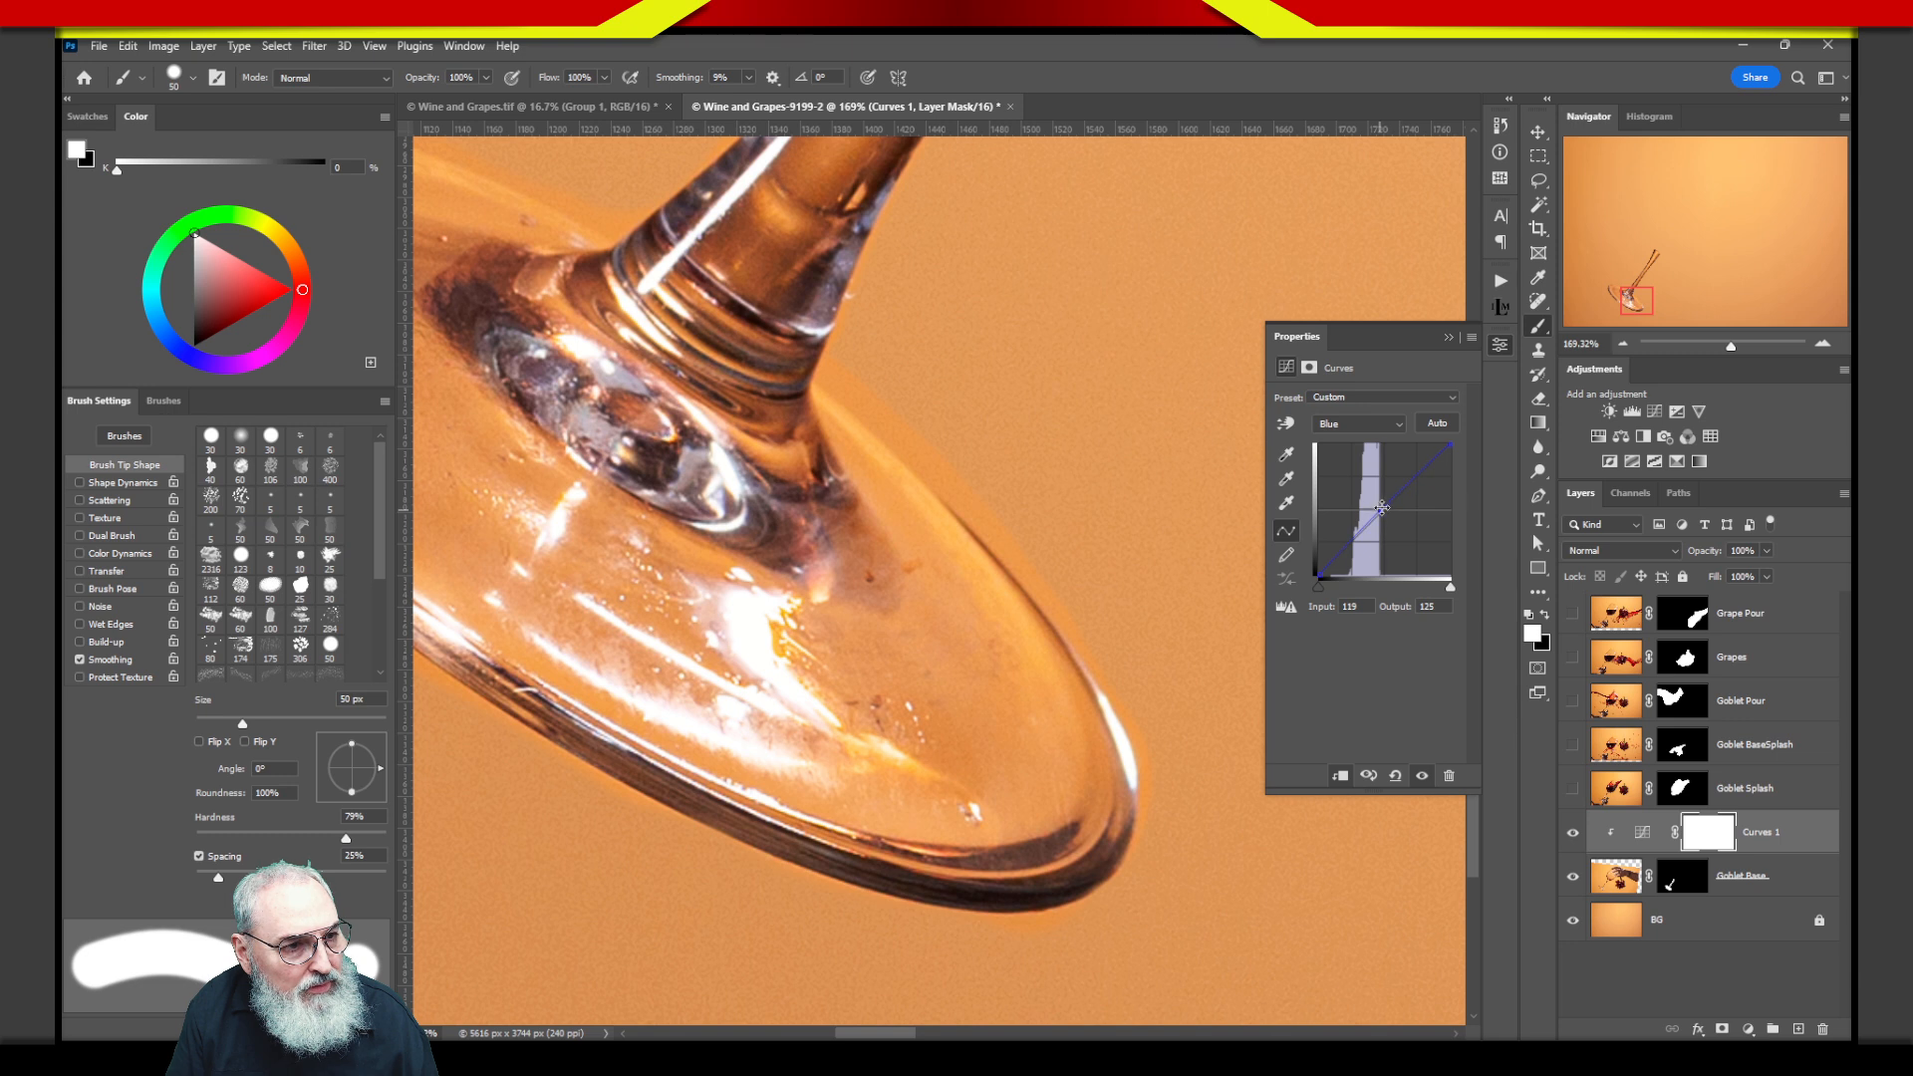
left_click(1373, 431)
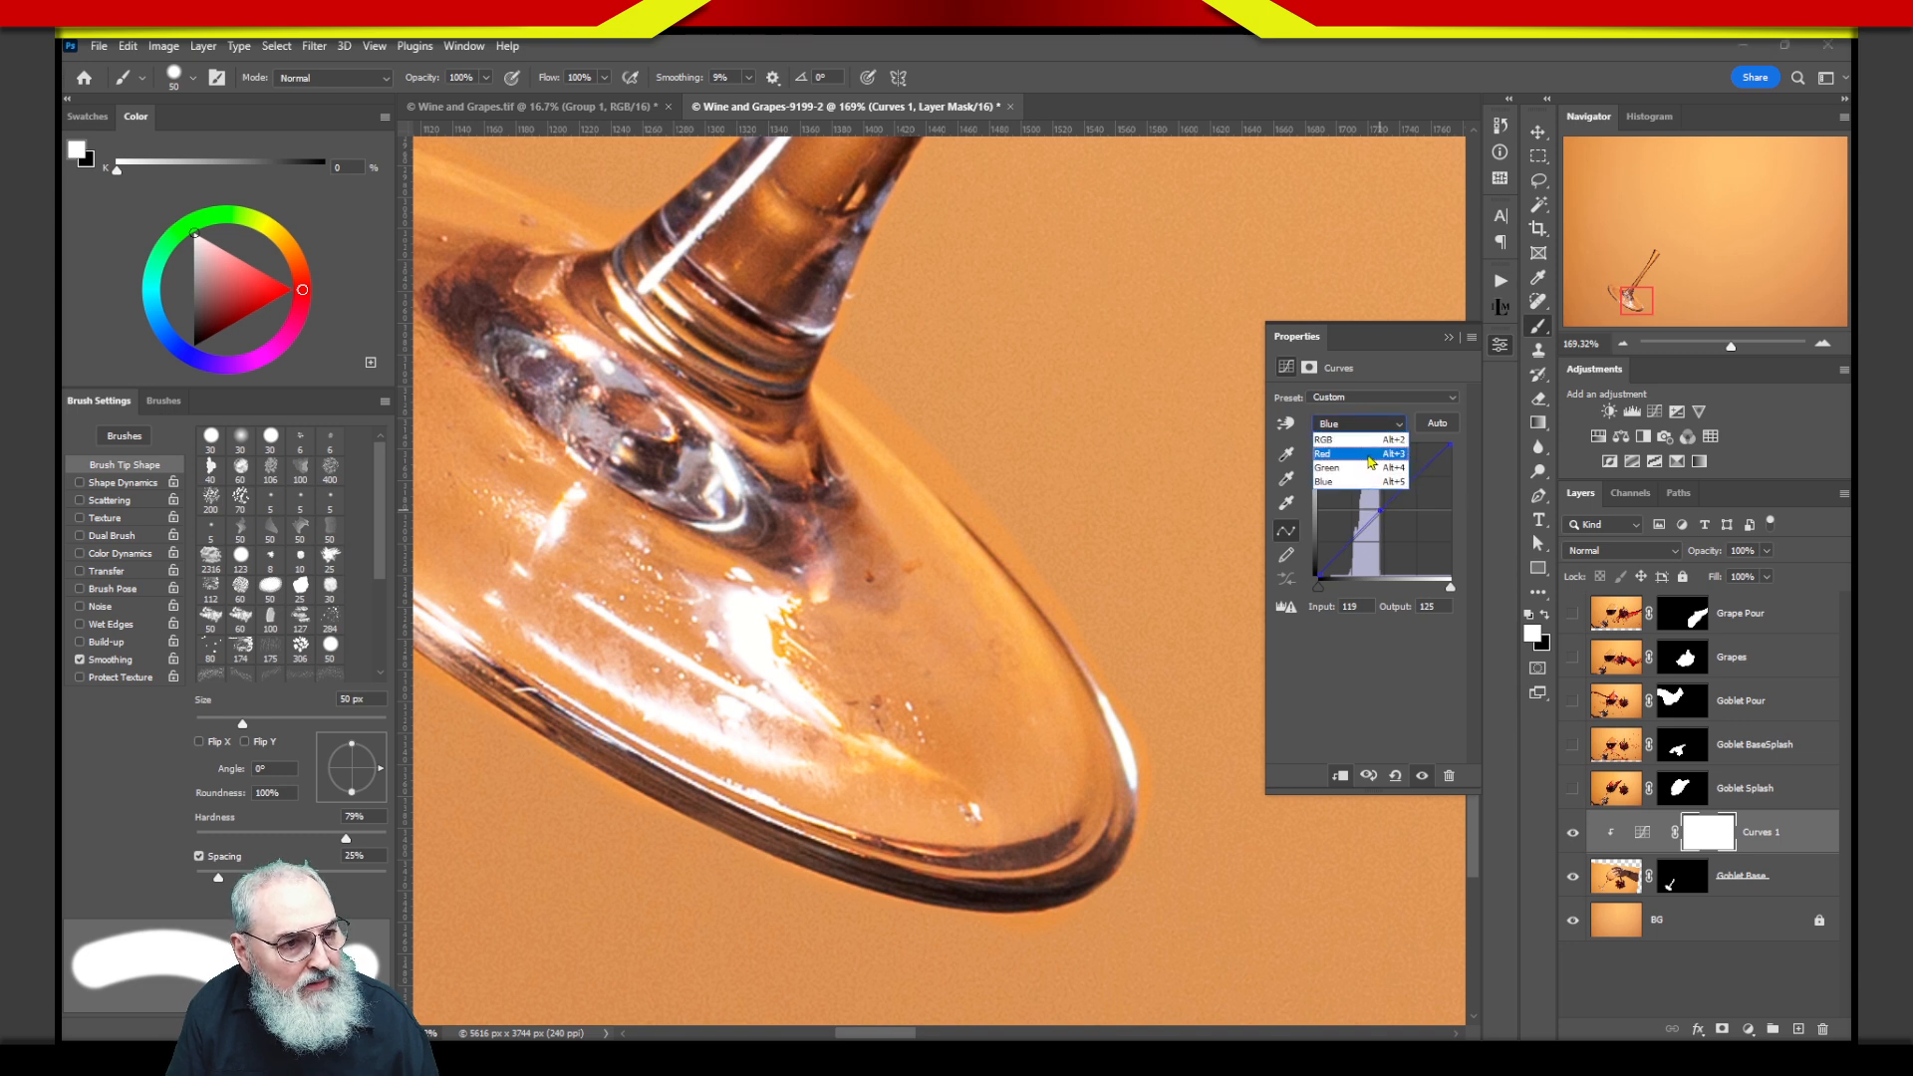
left_click(1374, 446)
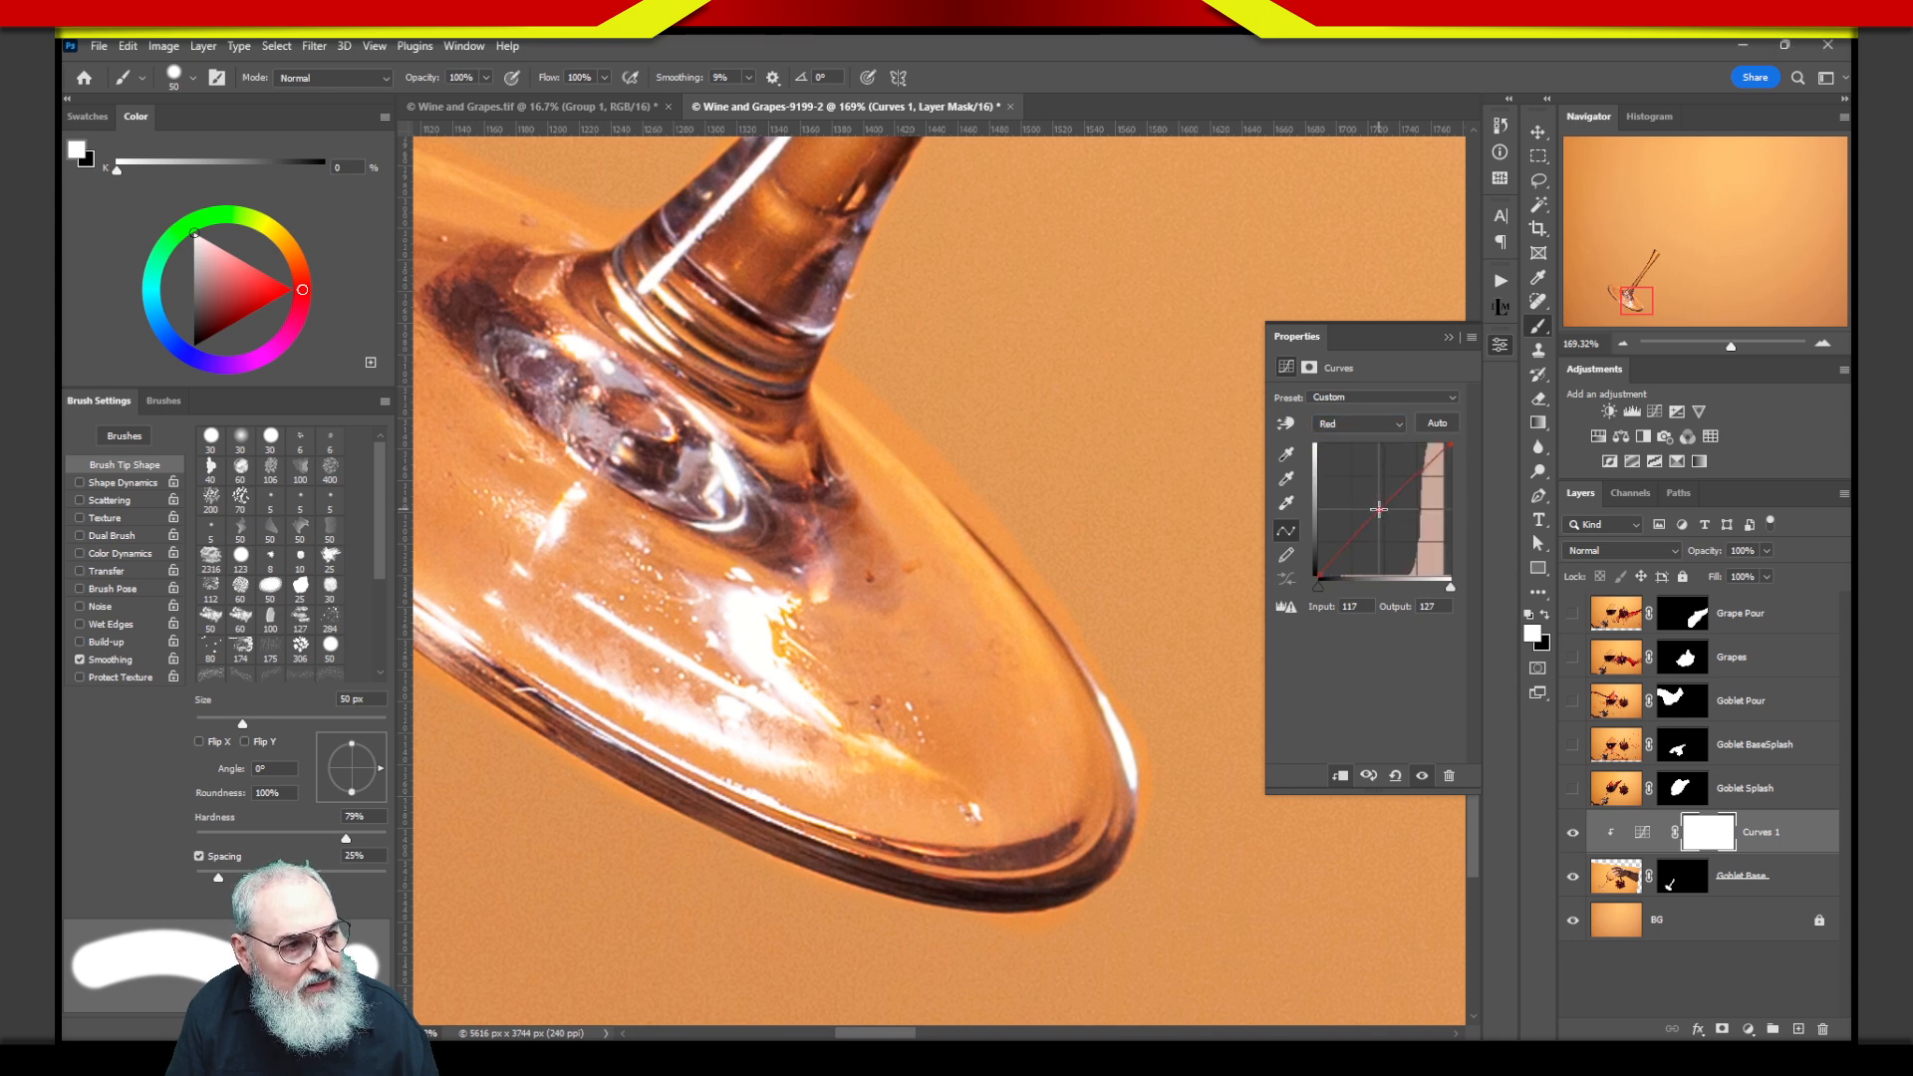
Lower the curve's RGB midtones to output 111 at input 135, raise Blue to output 130 at input 108, and close the curve settings.
left_click(1375, 436)
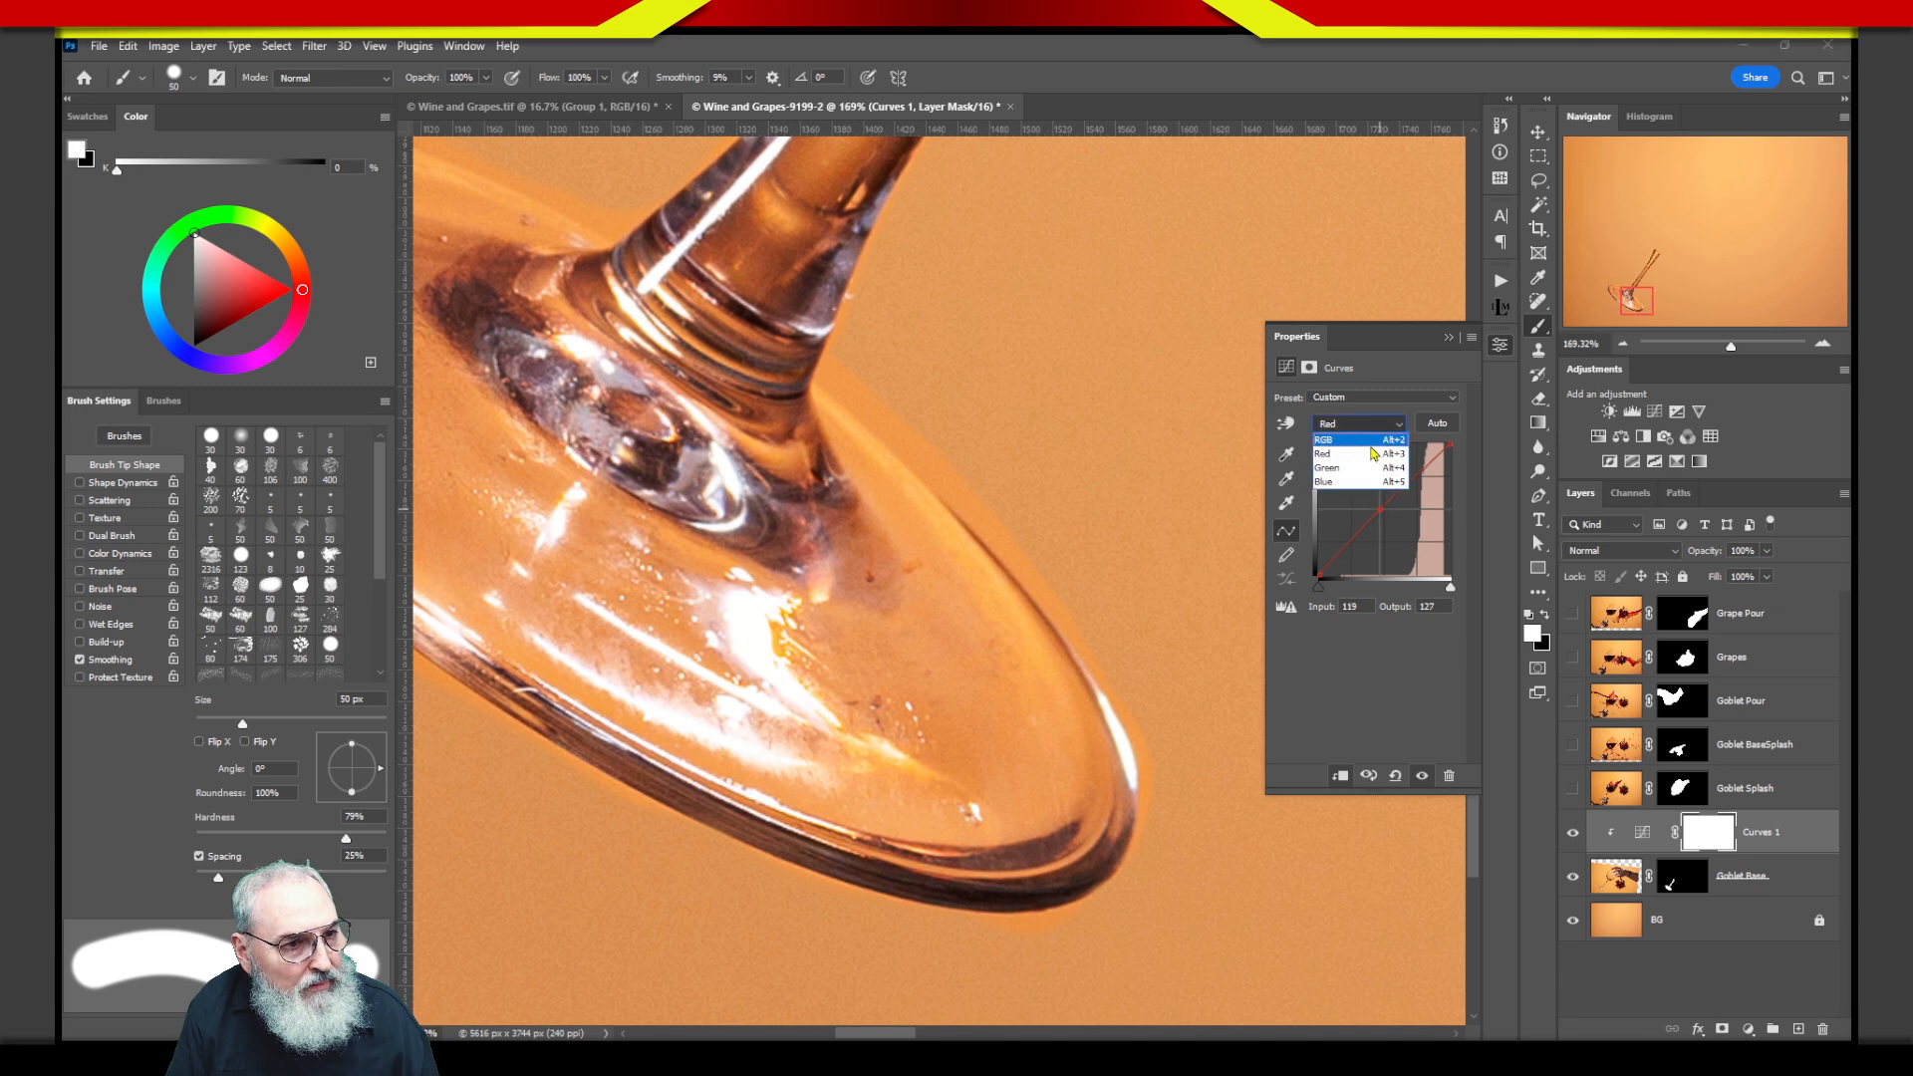
left_click(1375, 427)
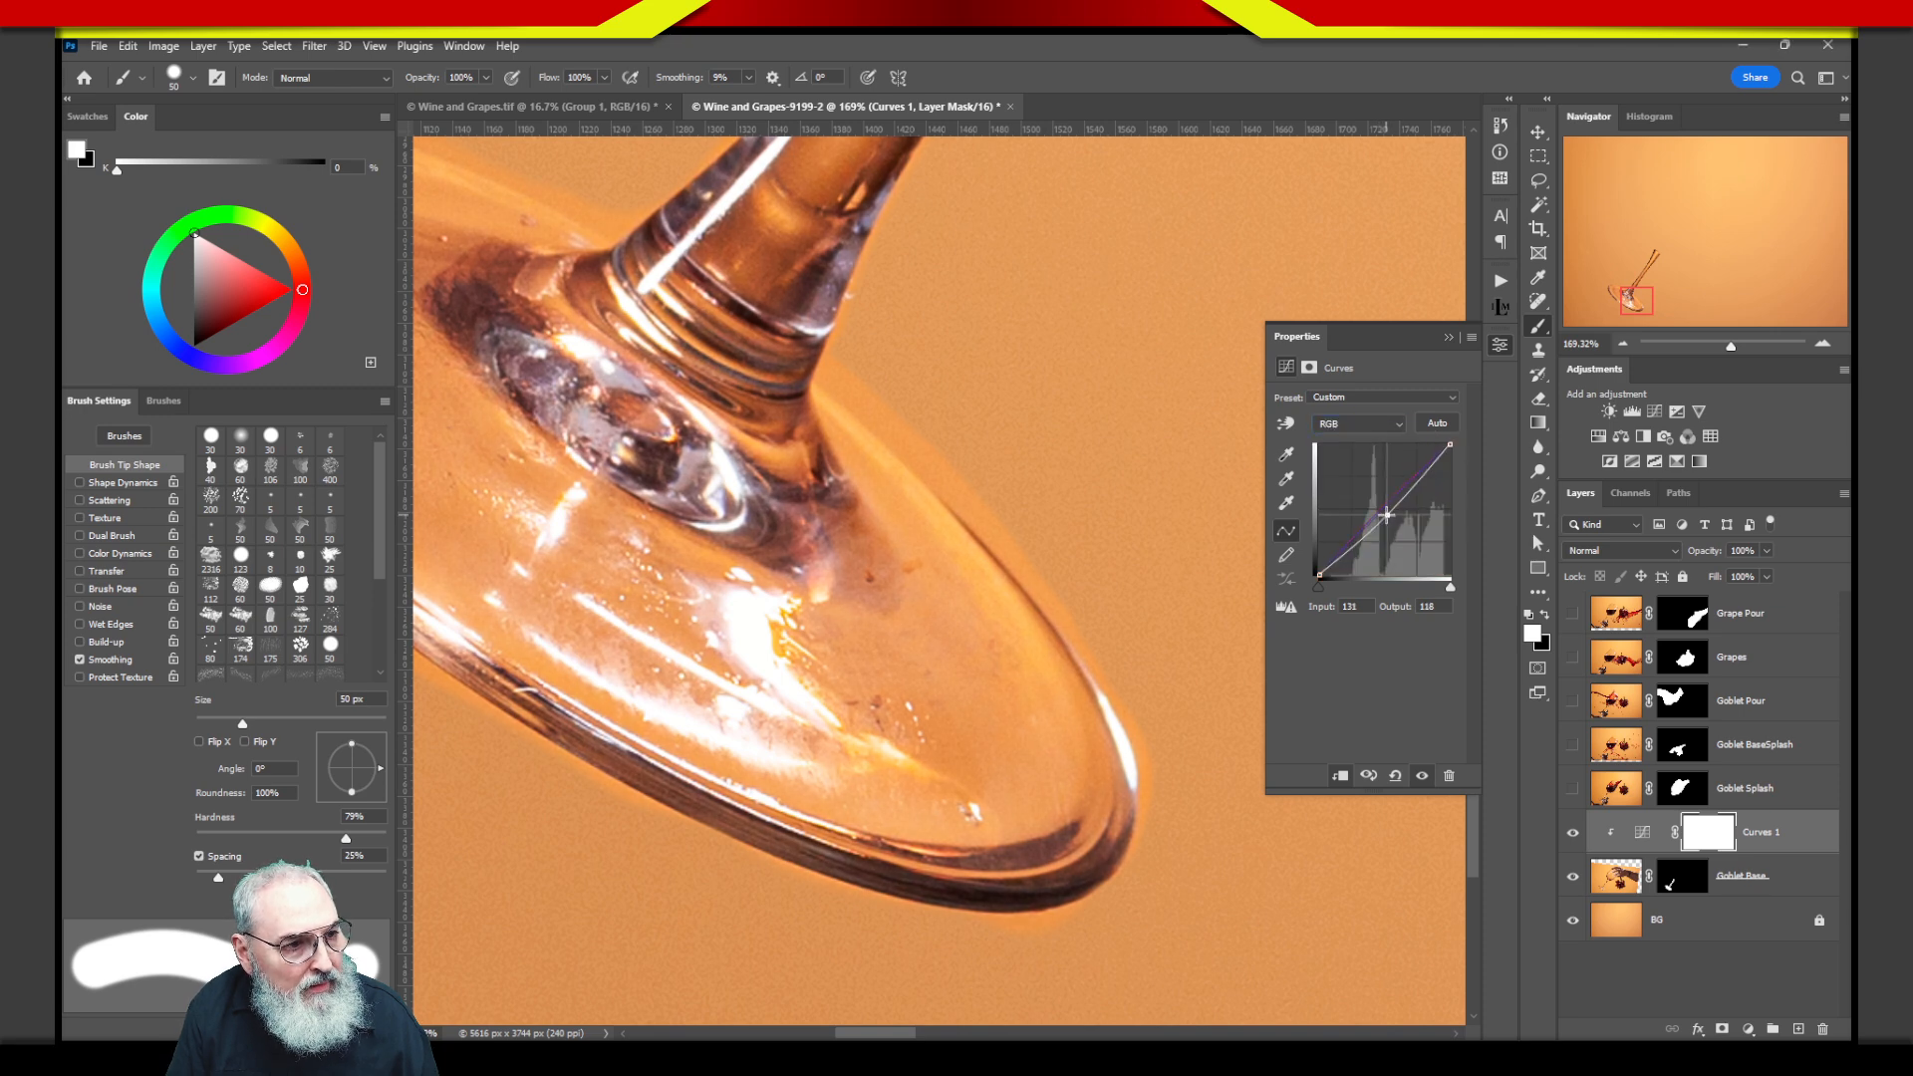
left_click_drag(1386, 514, 1389, 519)
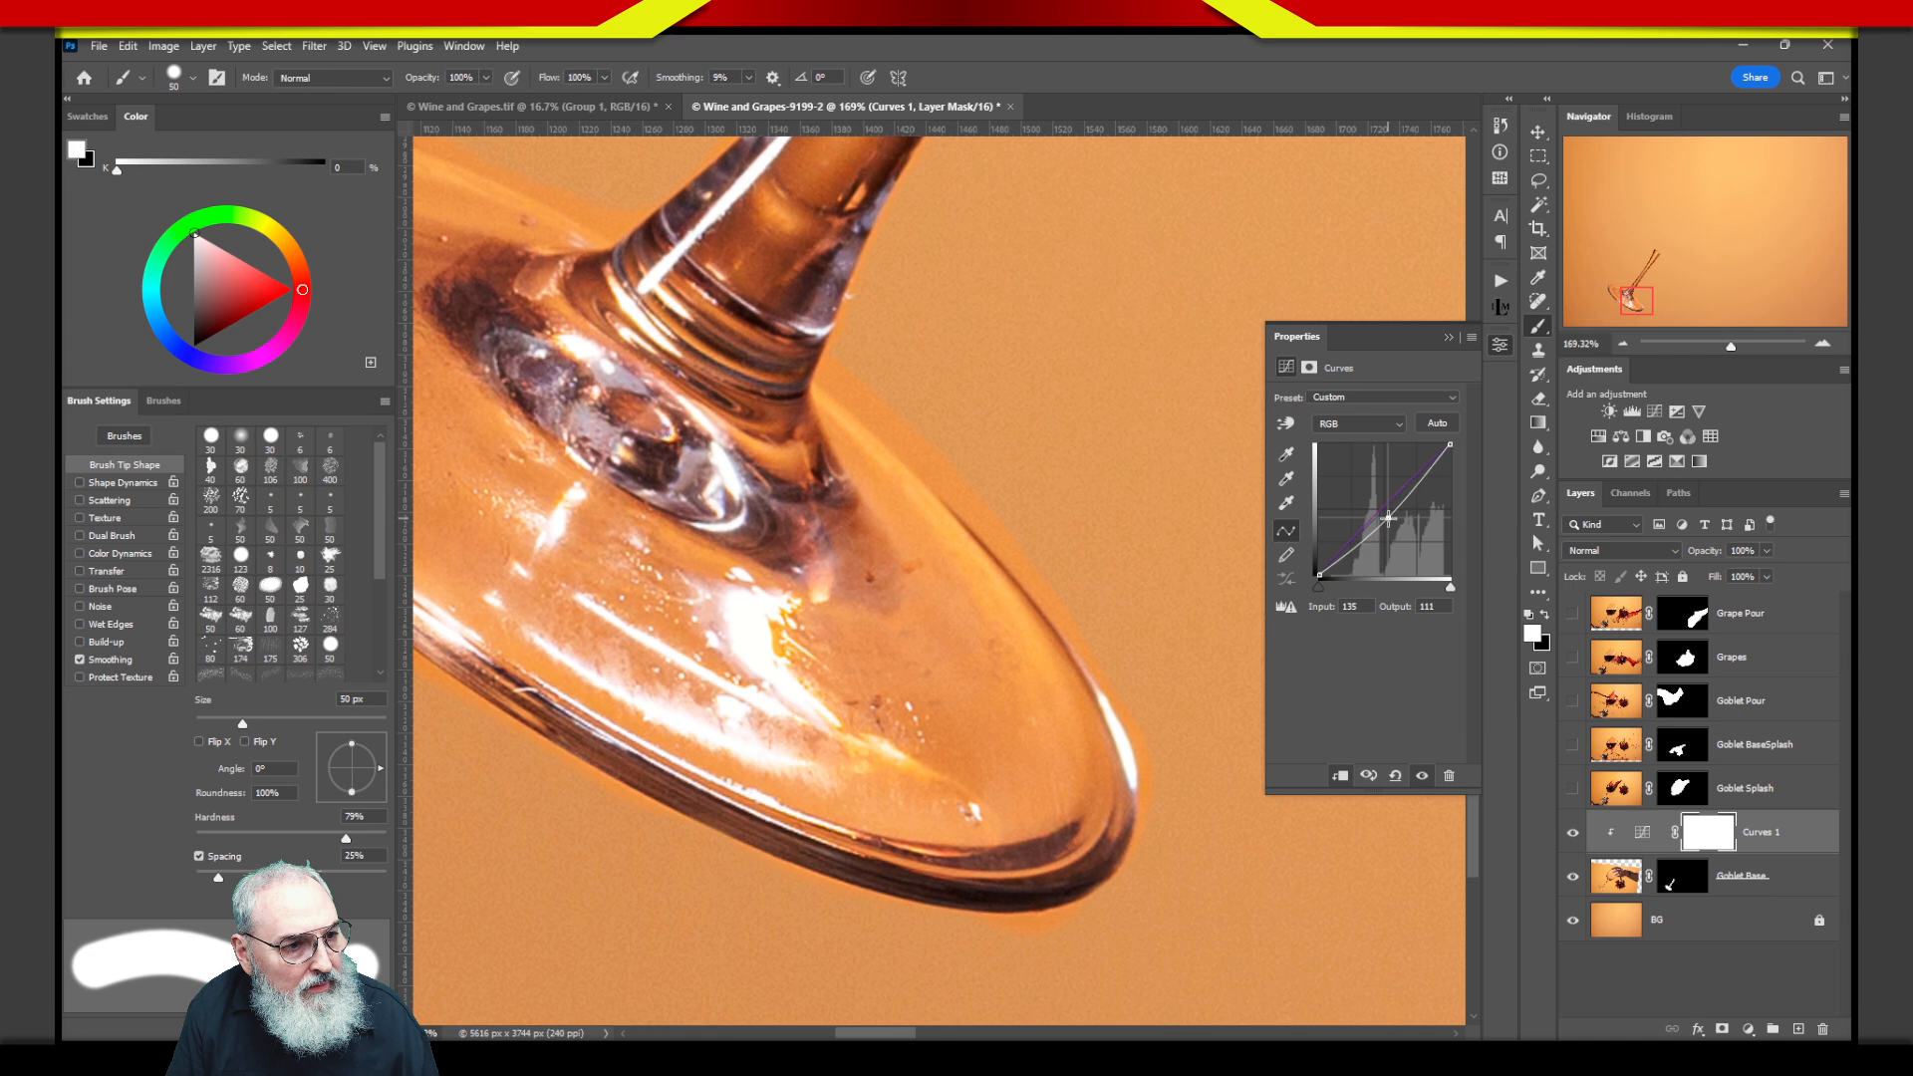
left_click(1375, 426)
left_click(1375, 481)
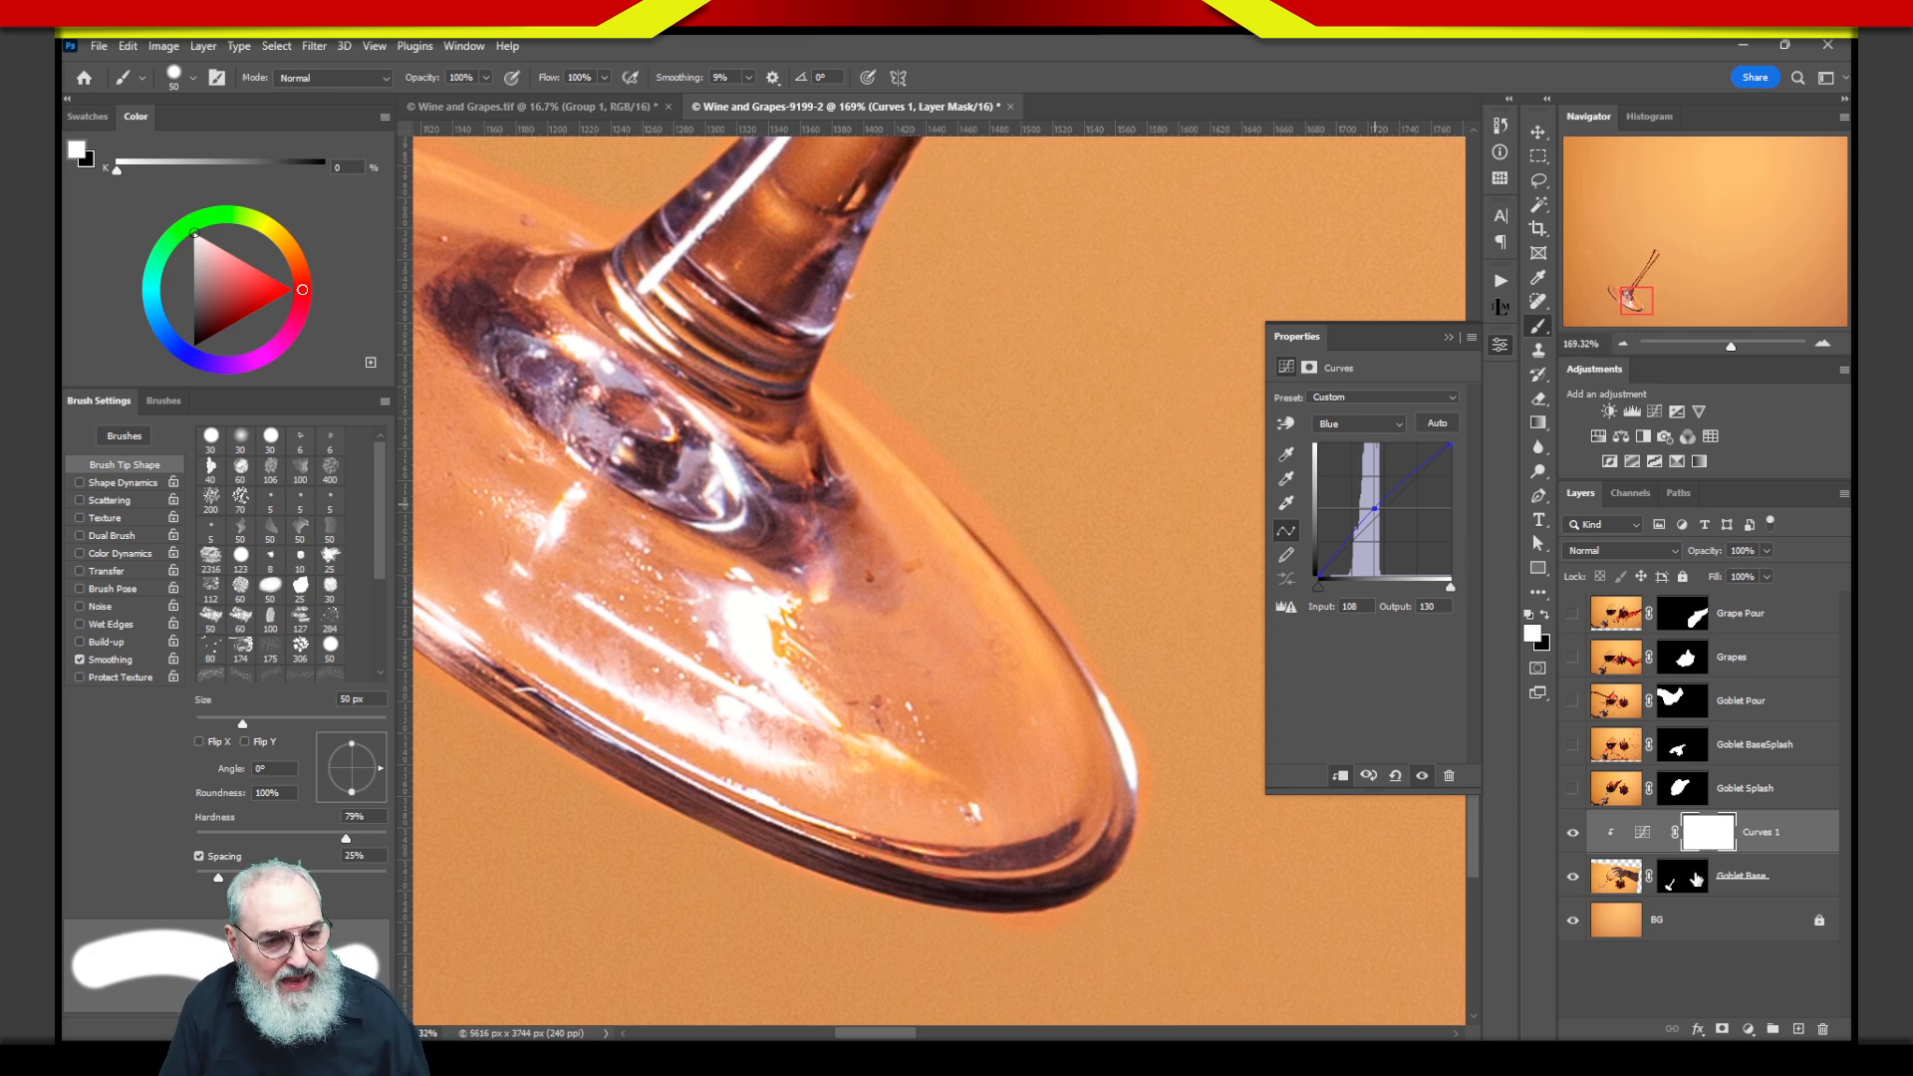
left_click(1501, 345)
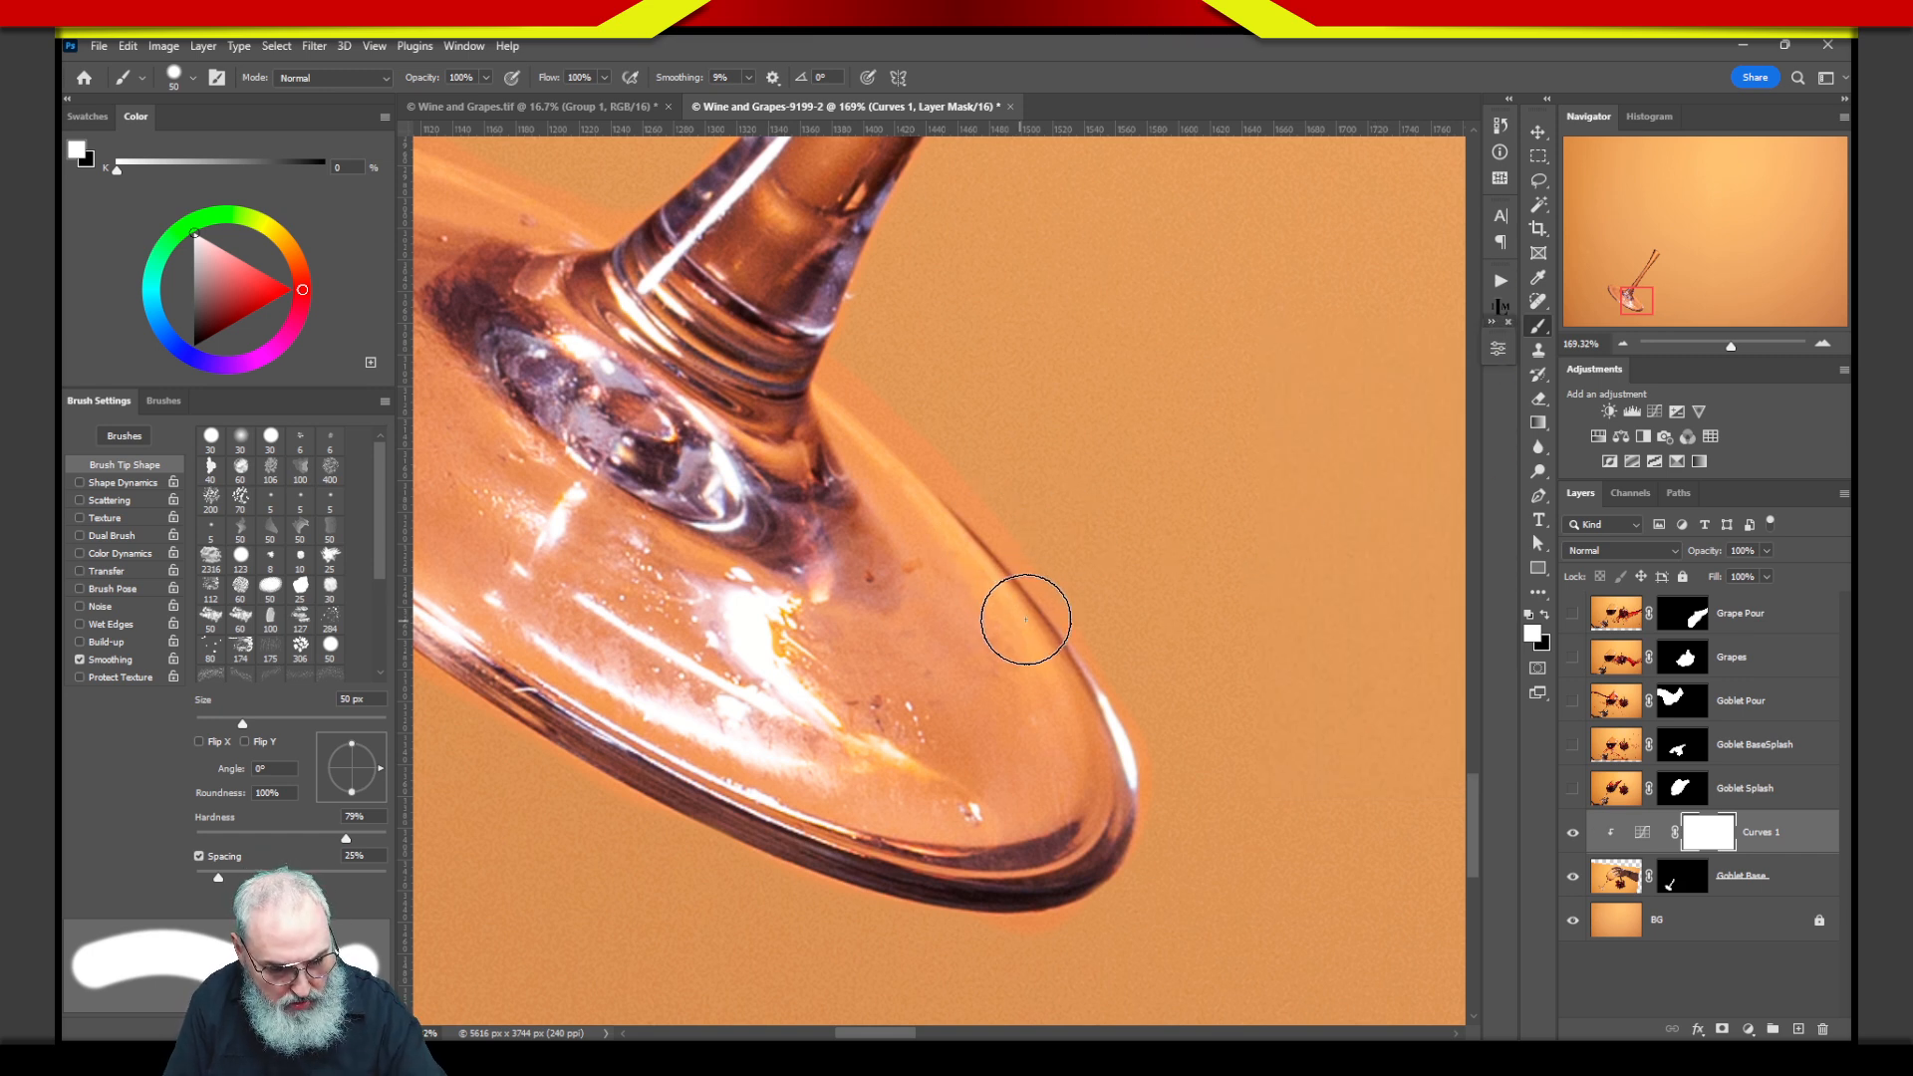
mouse_move(972, 400)
left_mouse_down()
mouse_move(893, 441)
mouse_move(951, 395)
mouse_move(895, 451)
left_mouse_up()
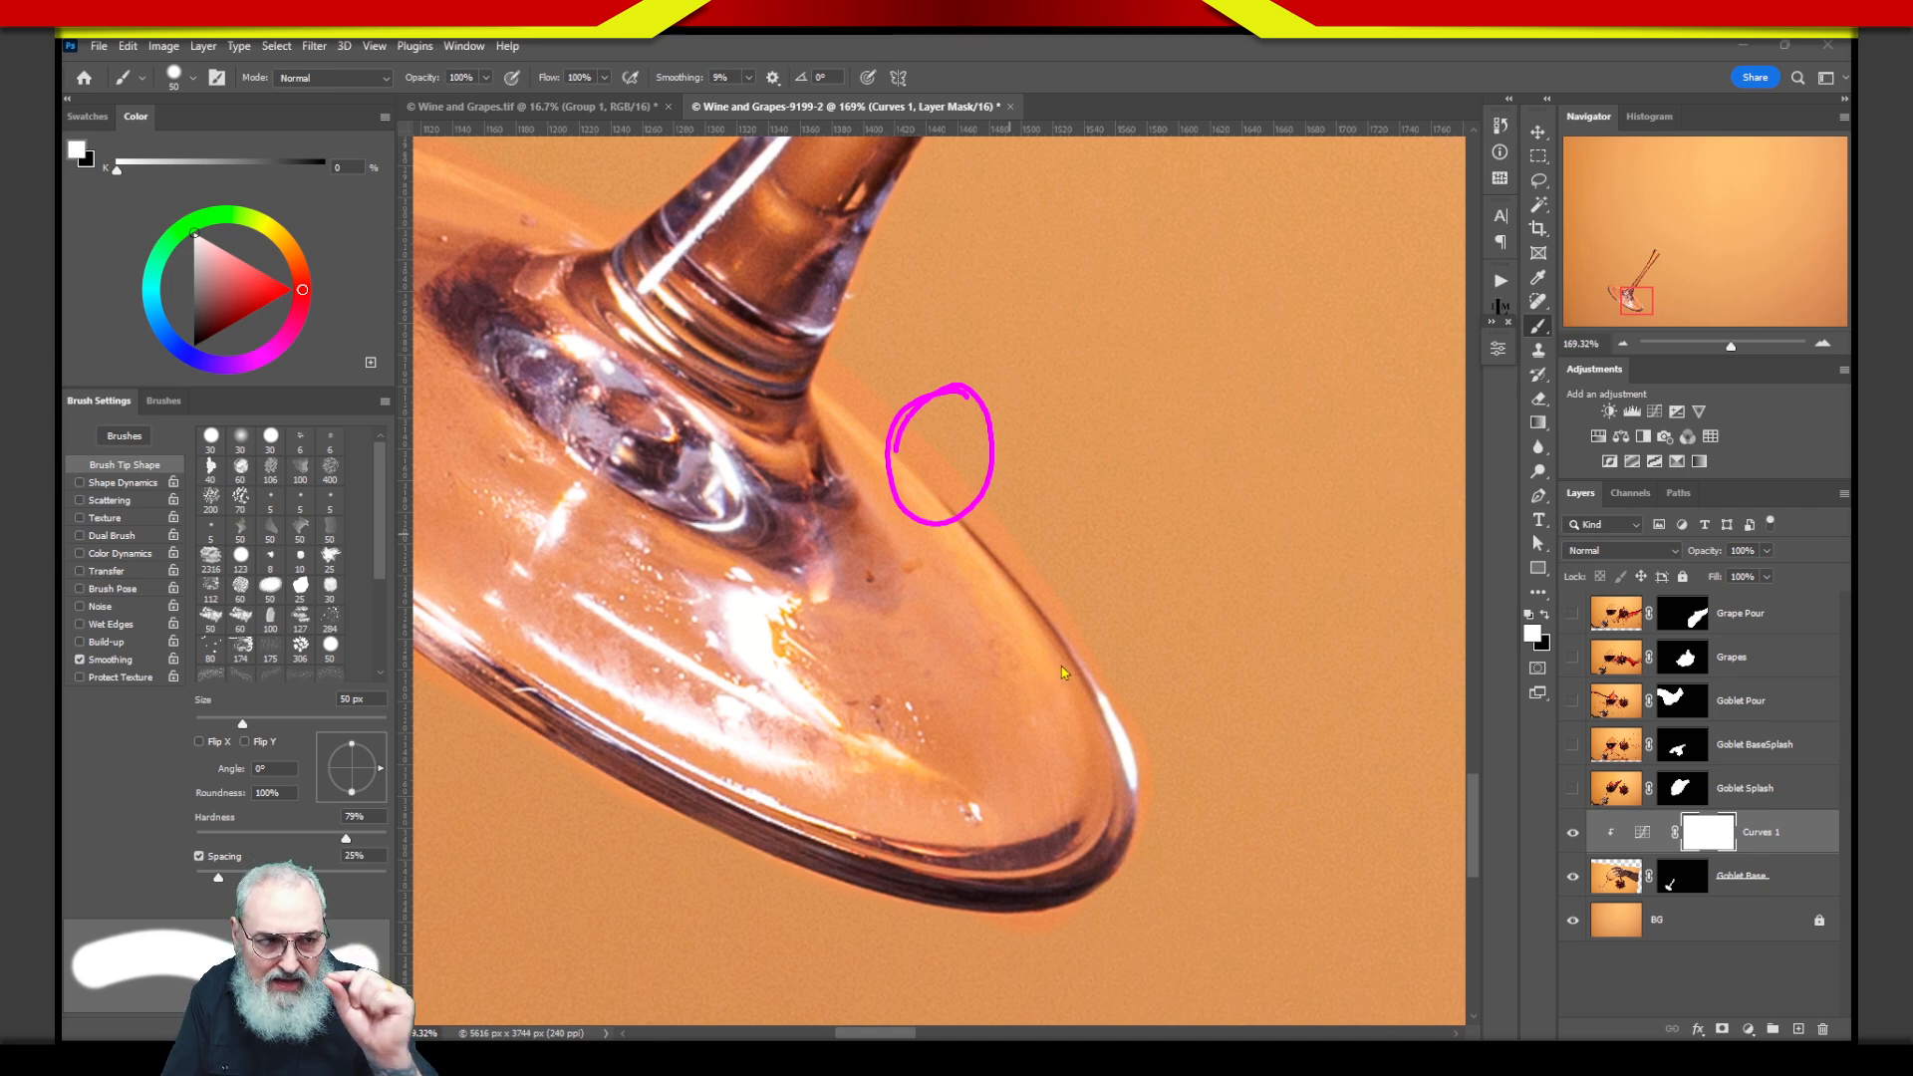
key("Escape")
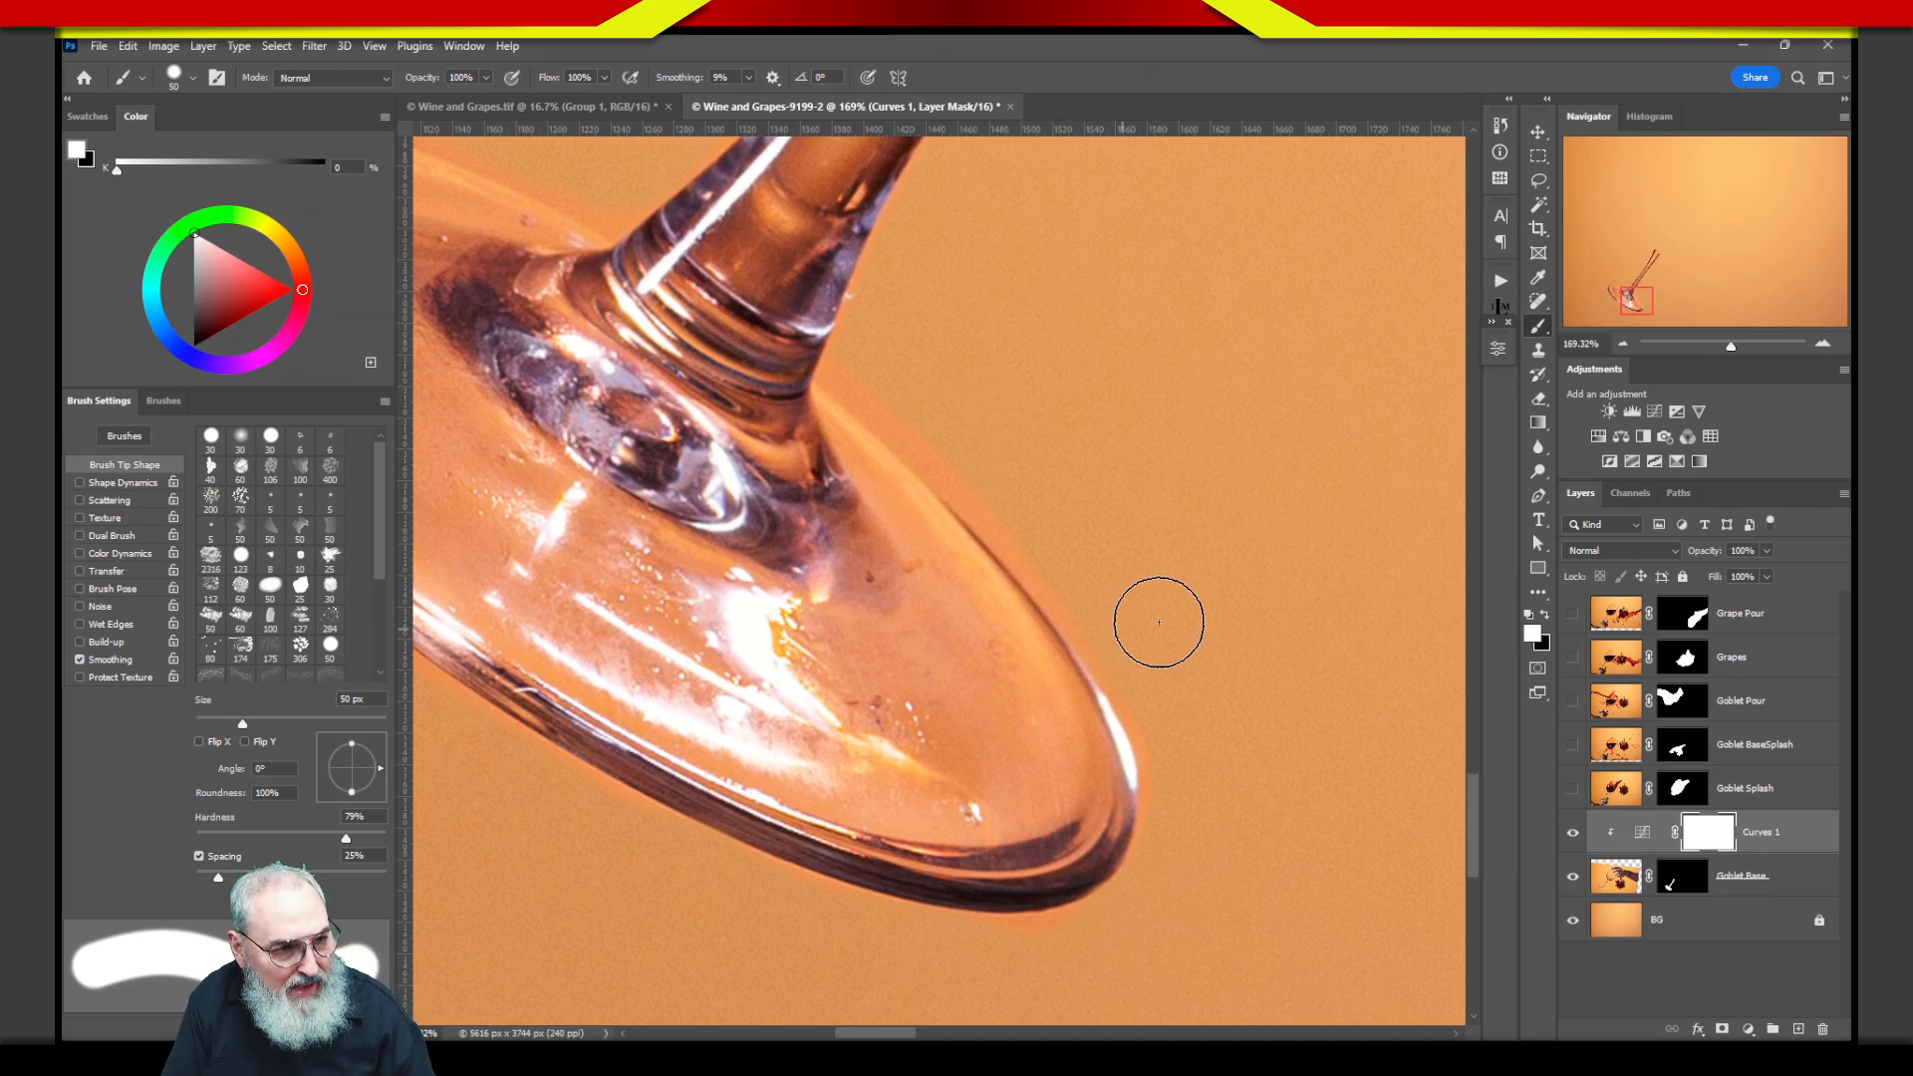
Paint black on the Goblet Base mask to hide the tinted halo along the right and lower edges of the base.
left_click(1675, 883)
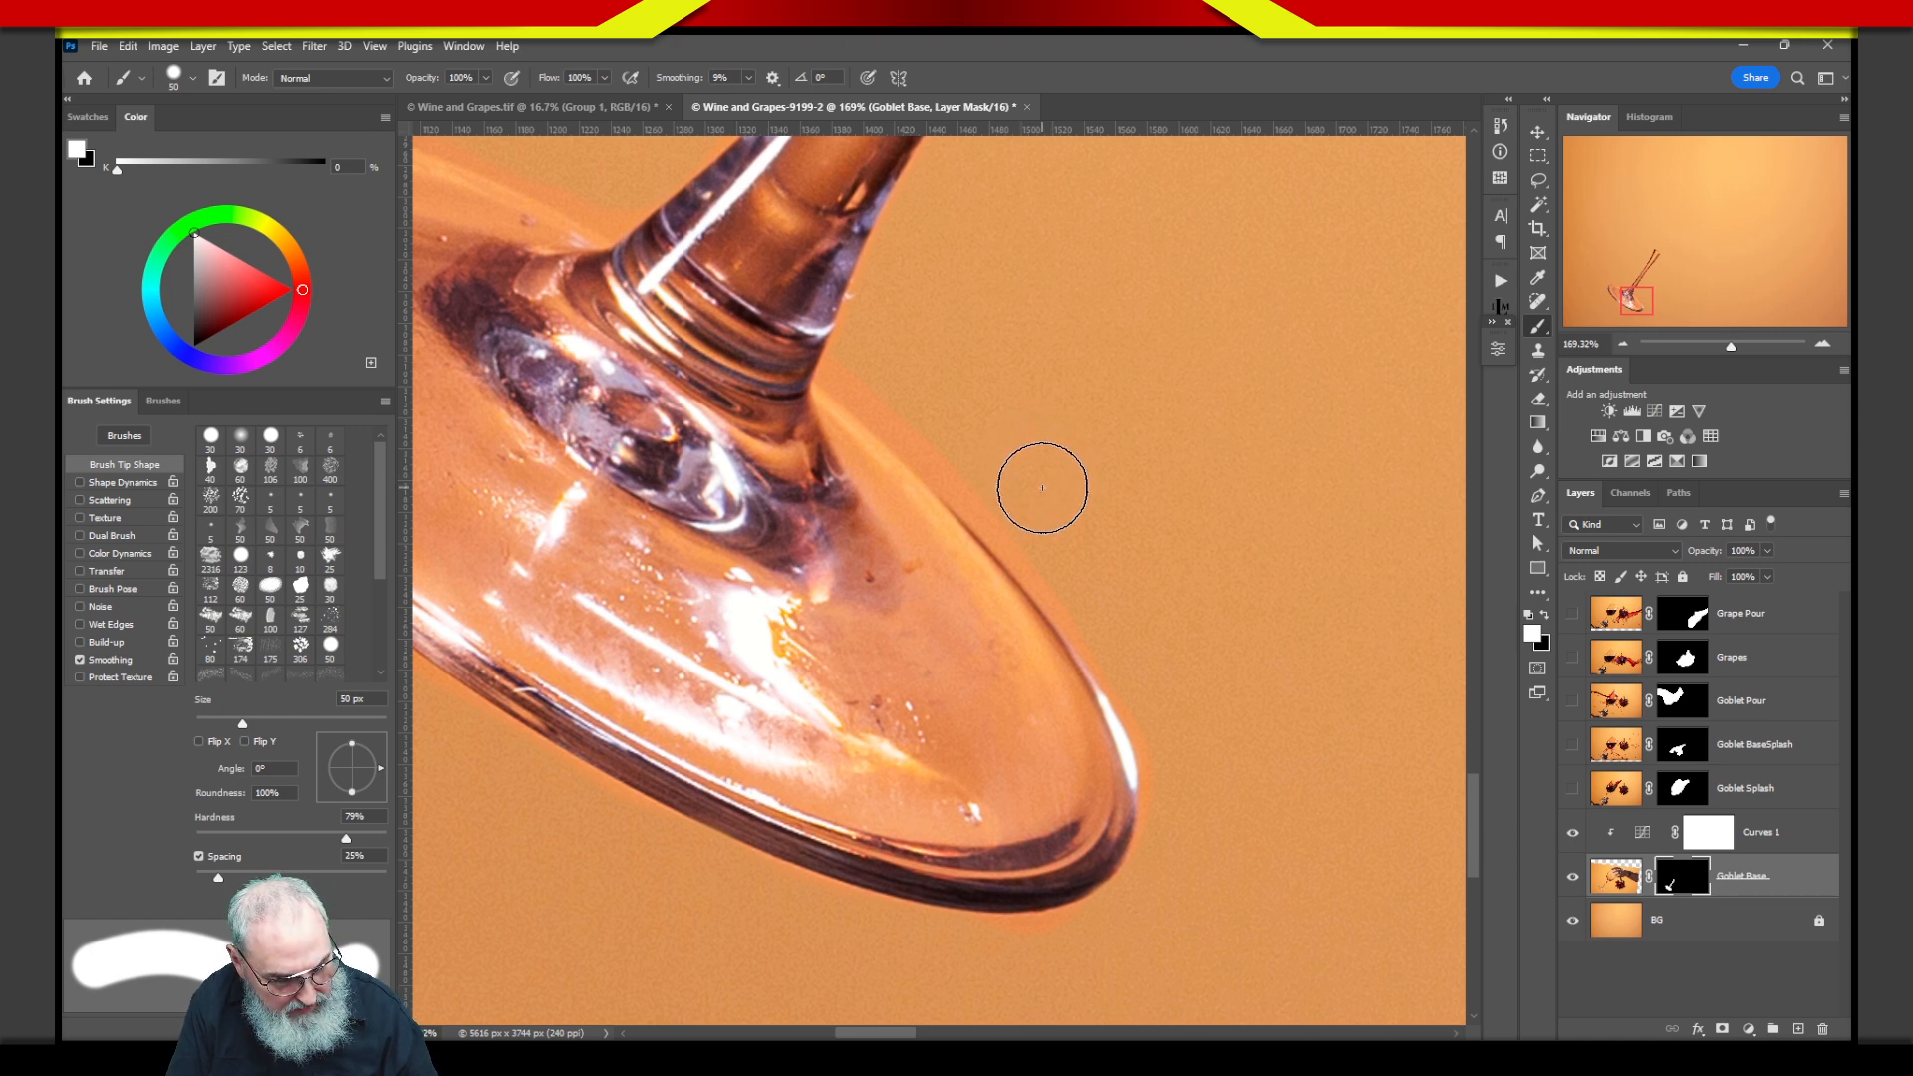
key("x")
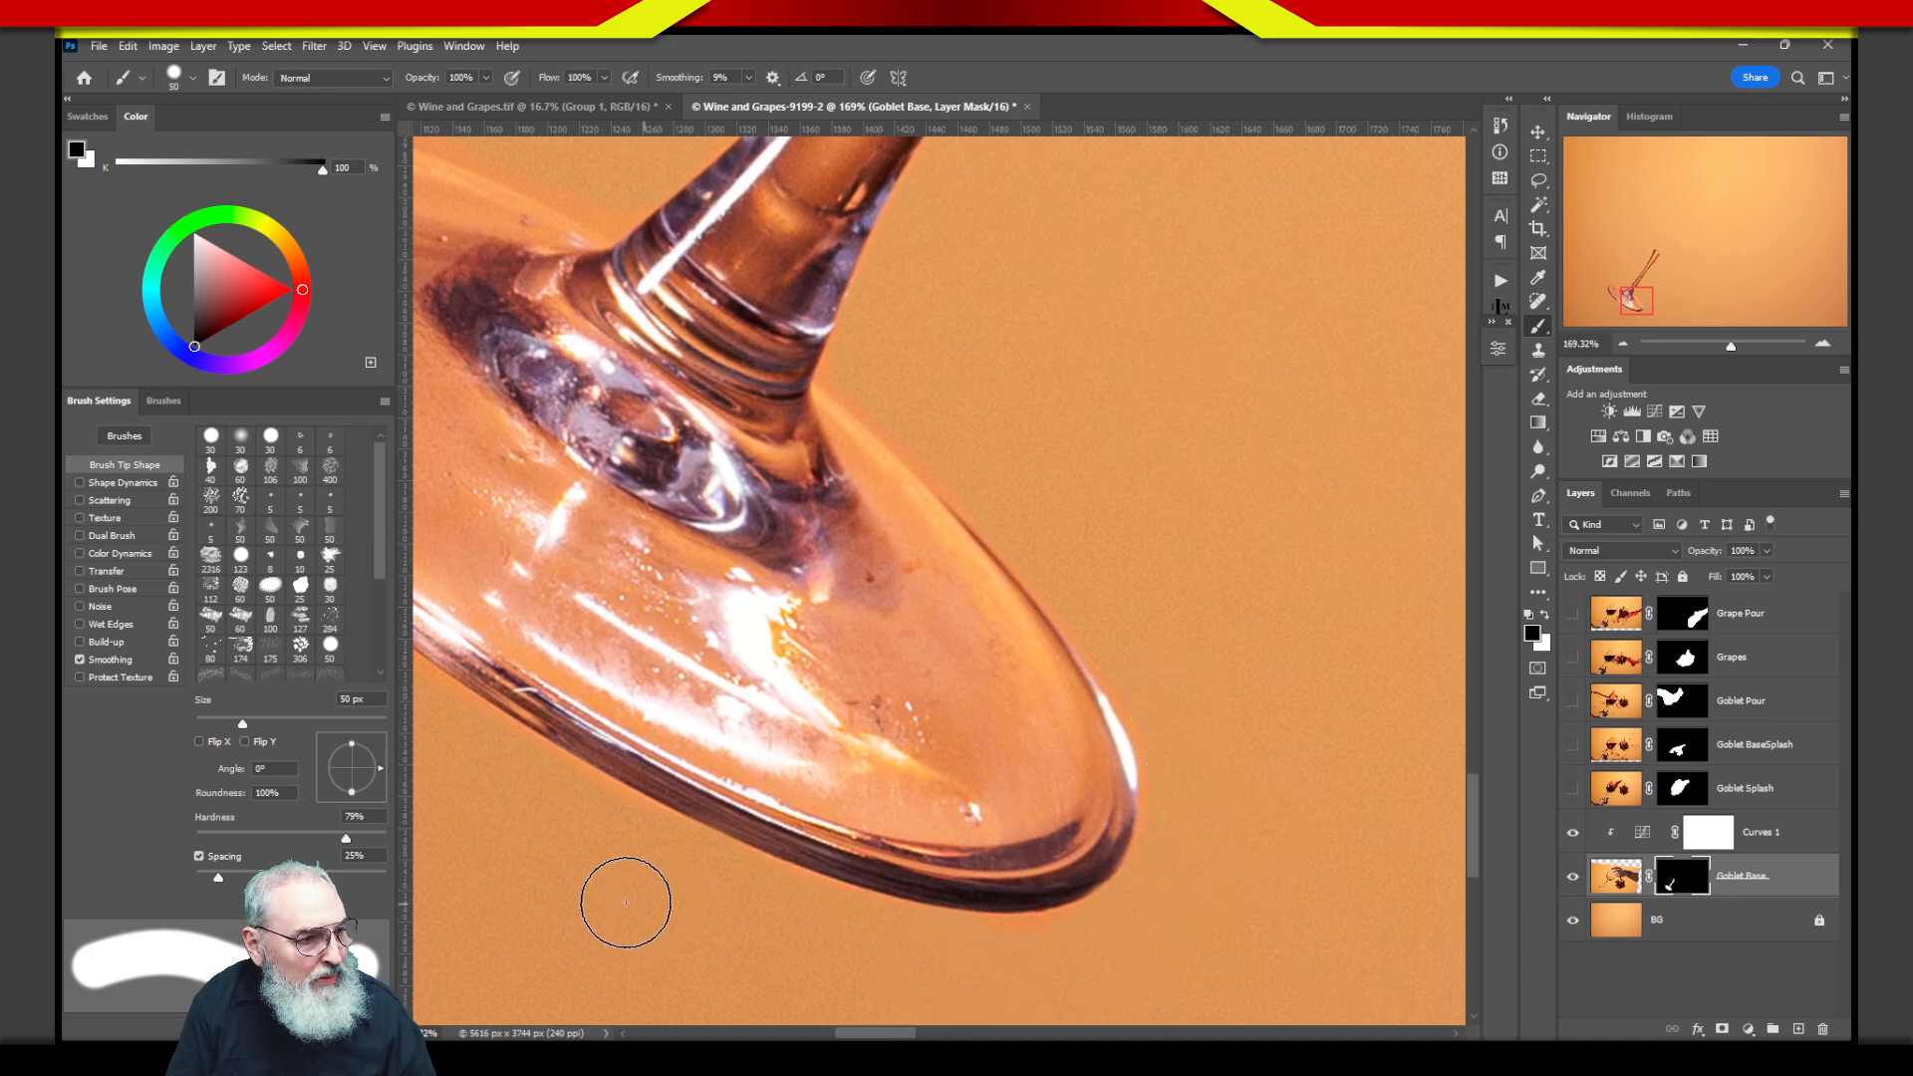
left_click_drag(535, 891, 994, 884)
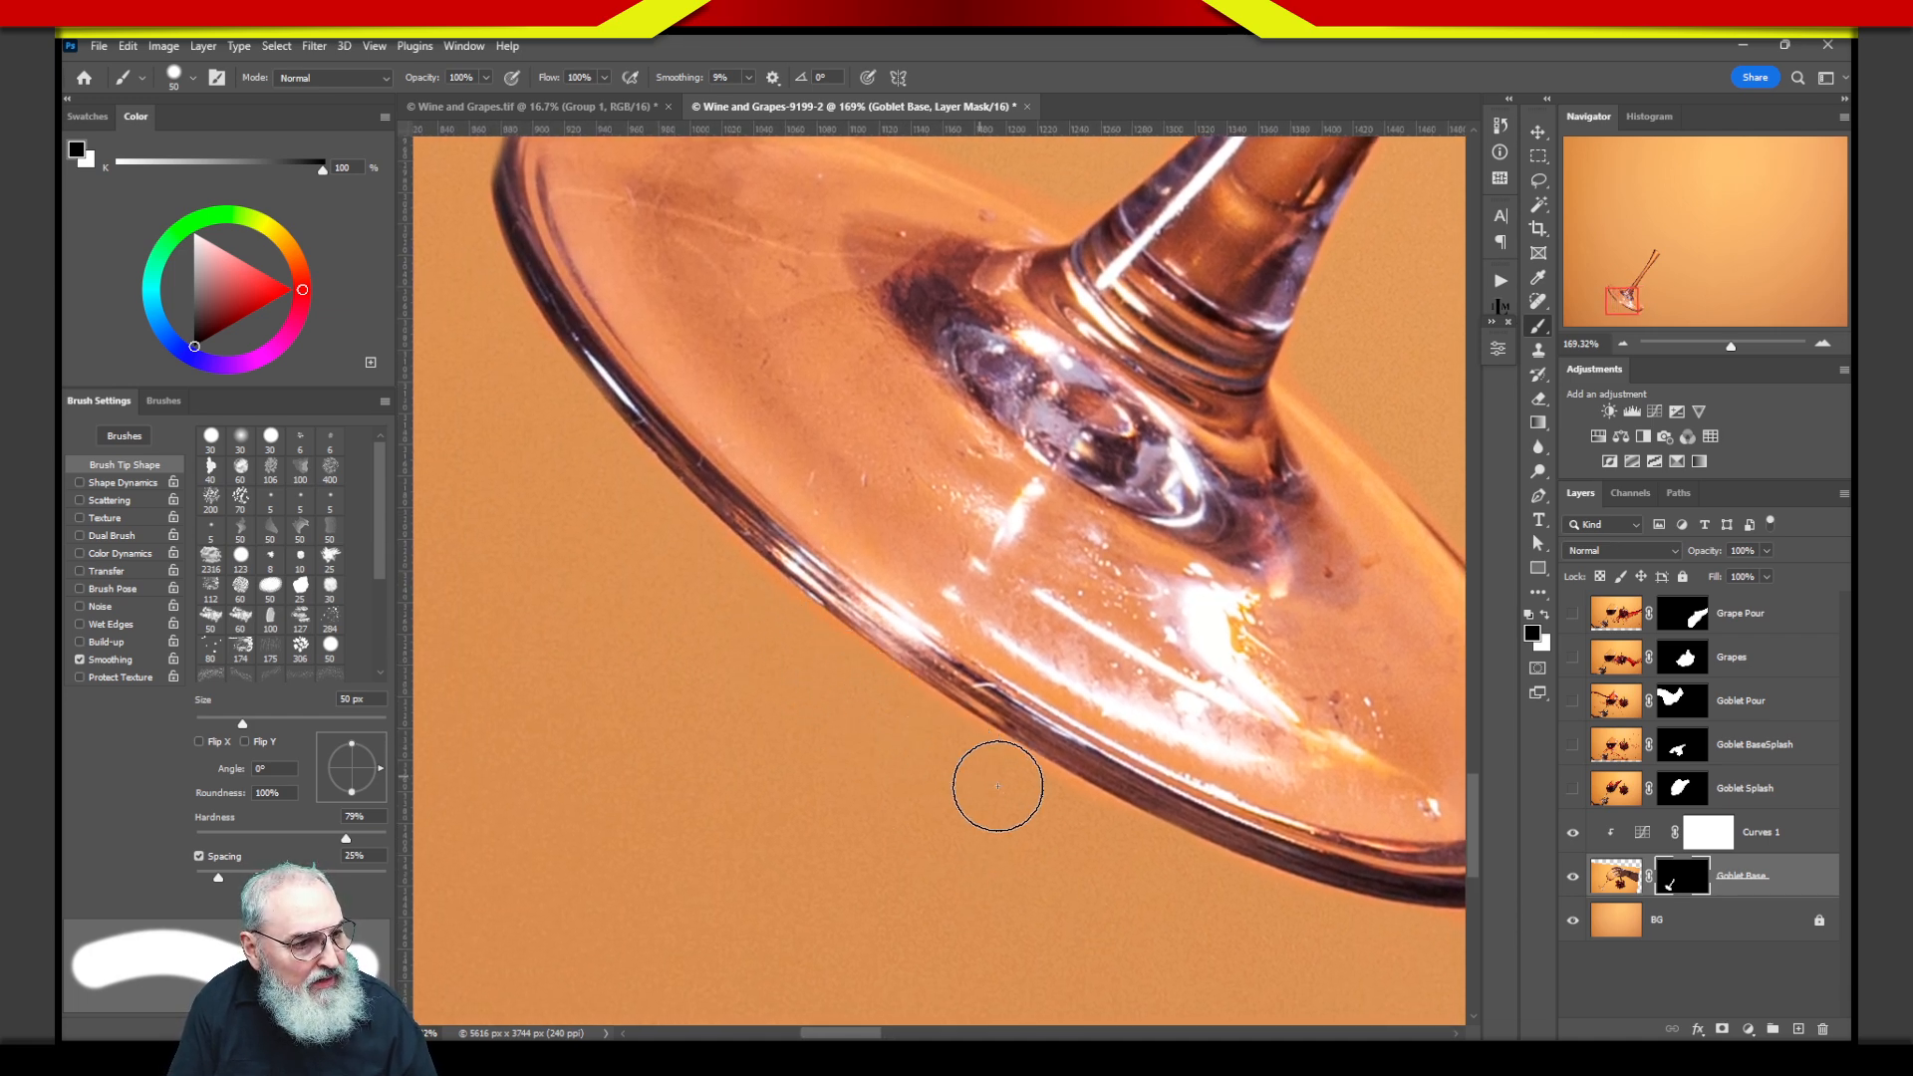
left_click_drag(756, 717, 1051, 1011)
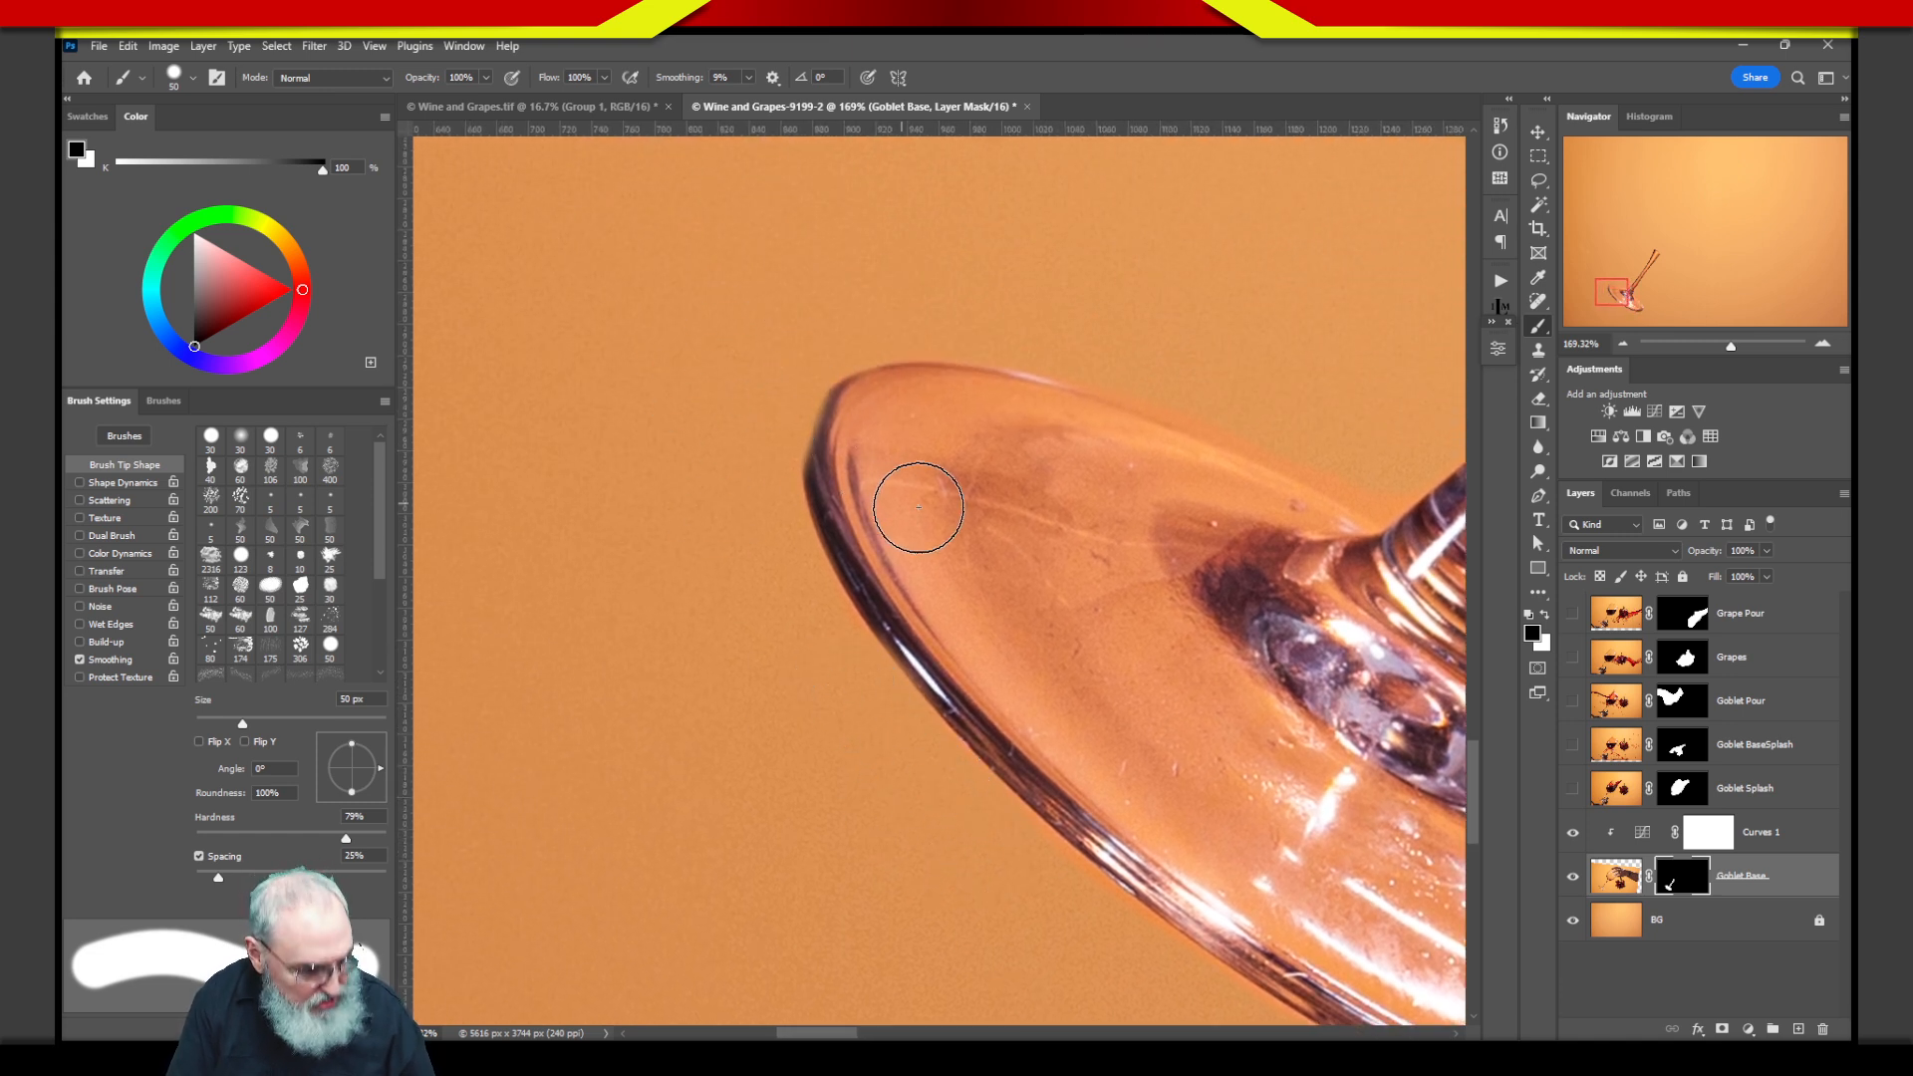
Restore the left and upper rim of the base with white on the mask, and hide the halo just outside the left rim with black.
key("x")
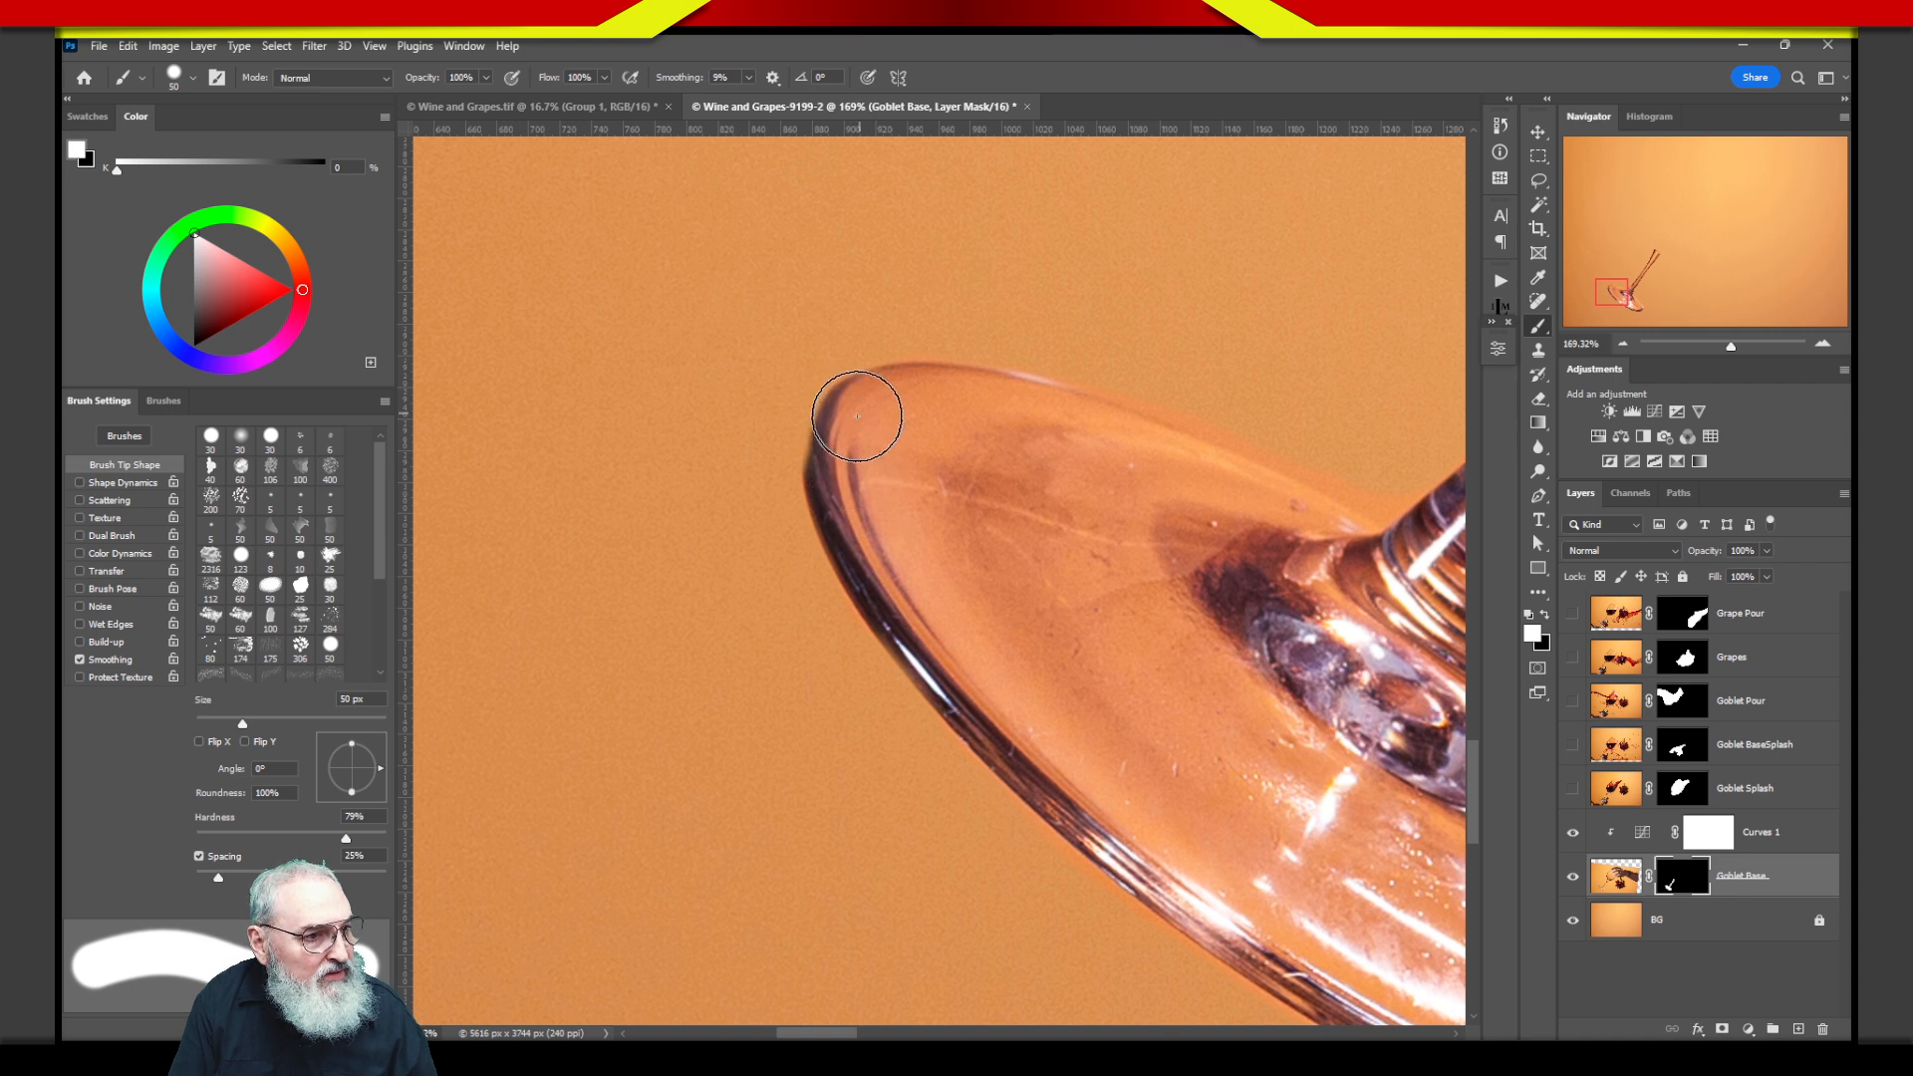
key("x")
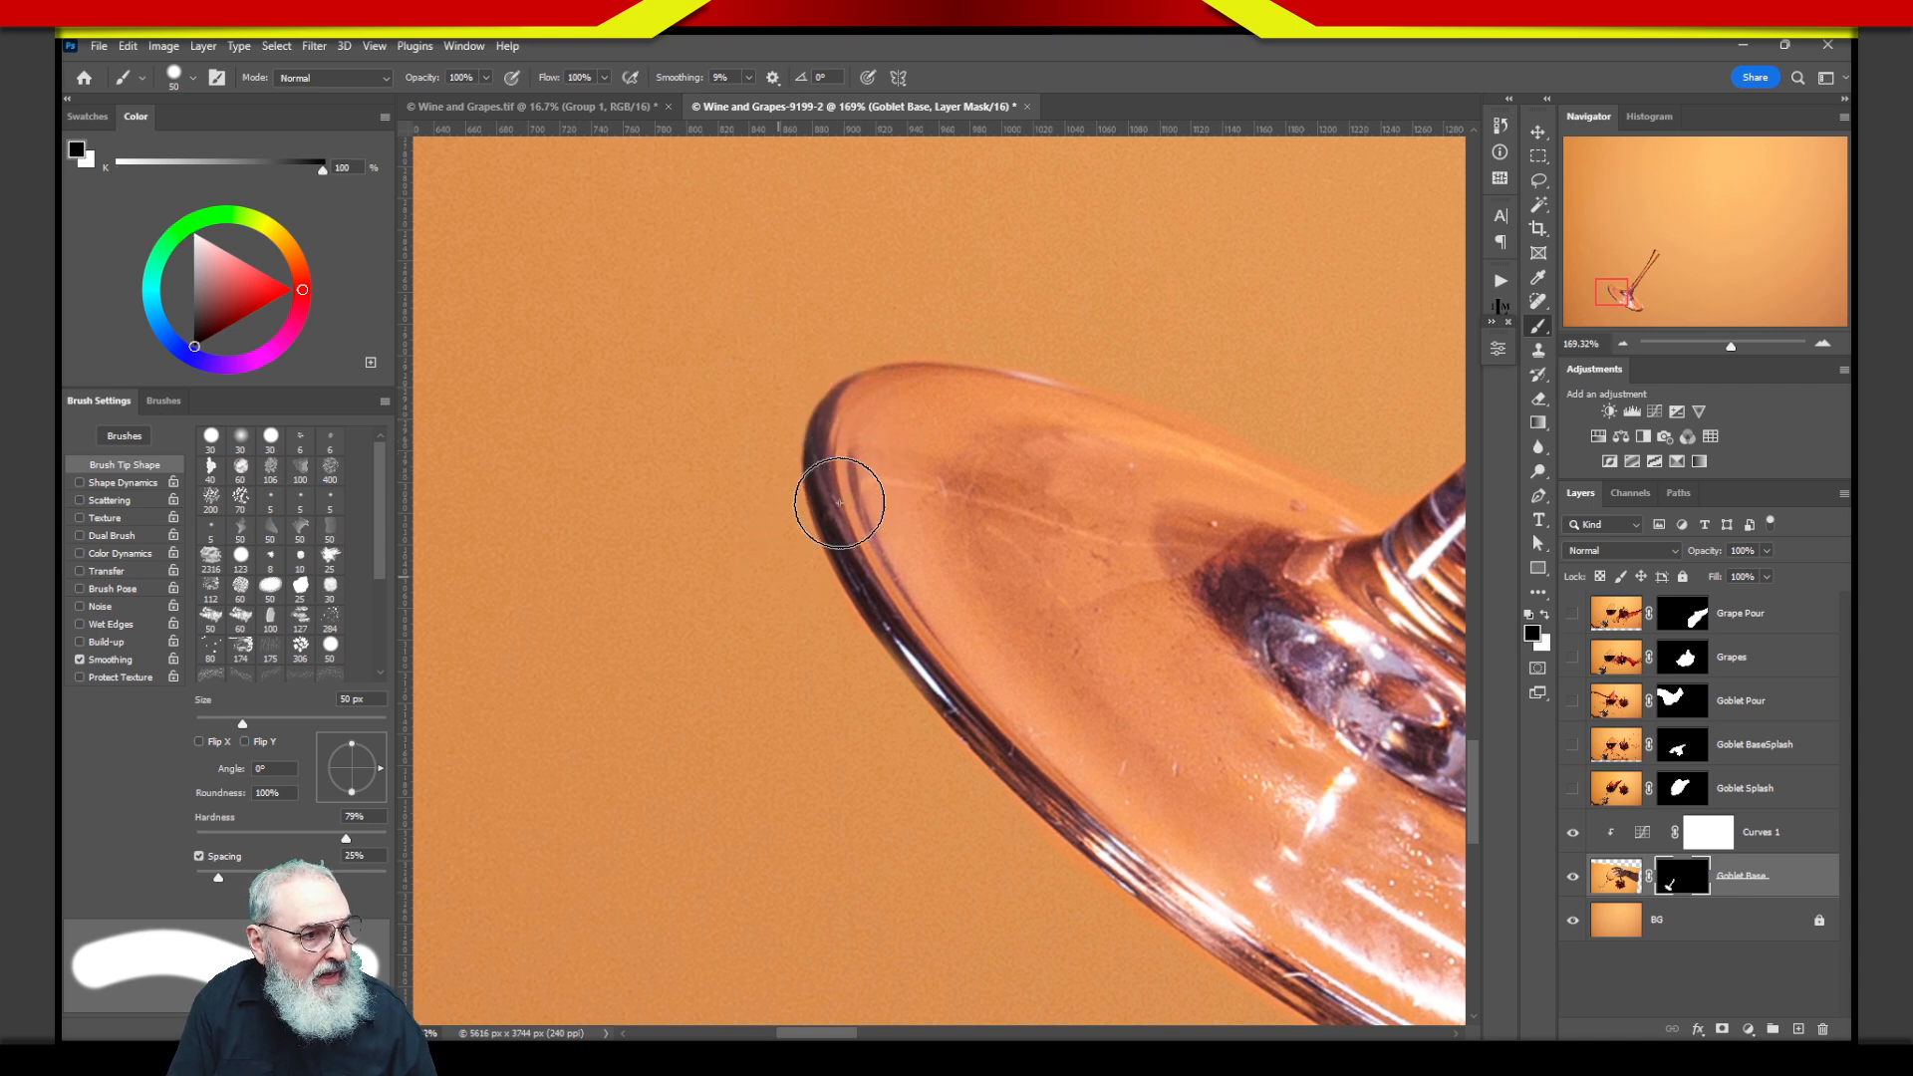
mouse_move(809, 534)
left_mouse_down()
mouse_move(888, 400)
mouse_move(657, 596)
left_mouse_up()
key("x")
mouse_move(1003, 414)
left_mouse_down()
mouse_move(908, 431)
mouse_move(980, 477)
mouse_move(985, 405)
mouse_move(921, 403)
mouse_move(884, 487)
mouse_move(960, 429)
mouse_move(911, 403)
mouse_move(862, 446)
mouse_move(925, 435)
mouse_move(893, 405)
mouse_move(907, 442)
mouse_move(889, 402)
mouse_move(876, 461)
mouse_move(885, 403)
mouse_move(896, 425)
mouse_move(876, 409)
mouse_move(843, 479)
mouse_move(888, 468)
mouse_move(850, 444)
mouse_move(869, 560)
mouse_move(848, 449)
mouse_move(849, 480)
mouse_move(879, 396)
mouse_move(836, 470)
mouse_move(877, 408)
mouse_move(844, 447)
mouse_move(876, 417)
mouse_move(1039, 435)
mouse_move(921, 390)
mouse_move(1120, 440)
left_mouse_up()
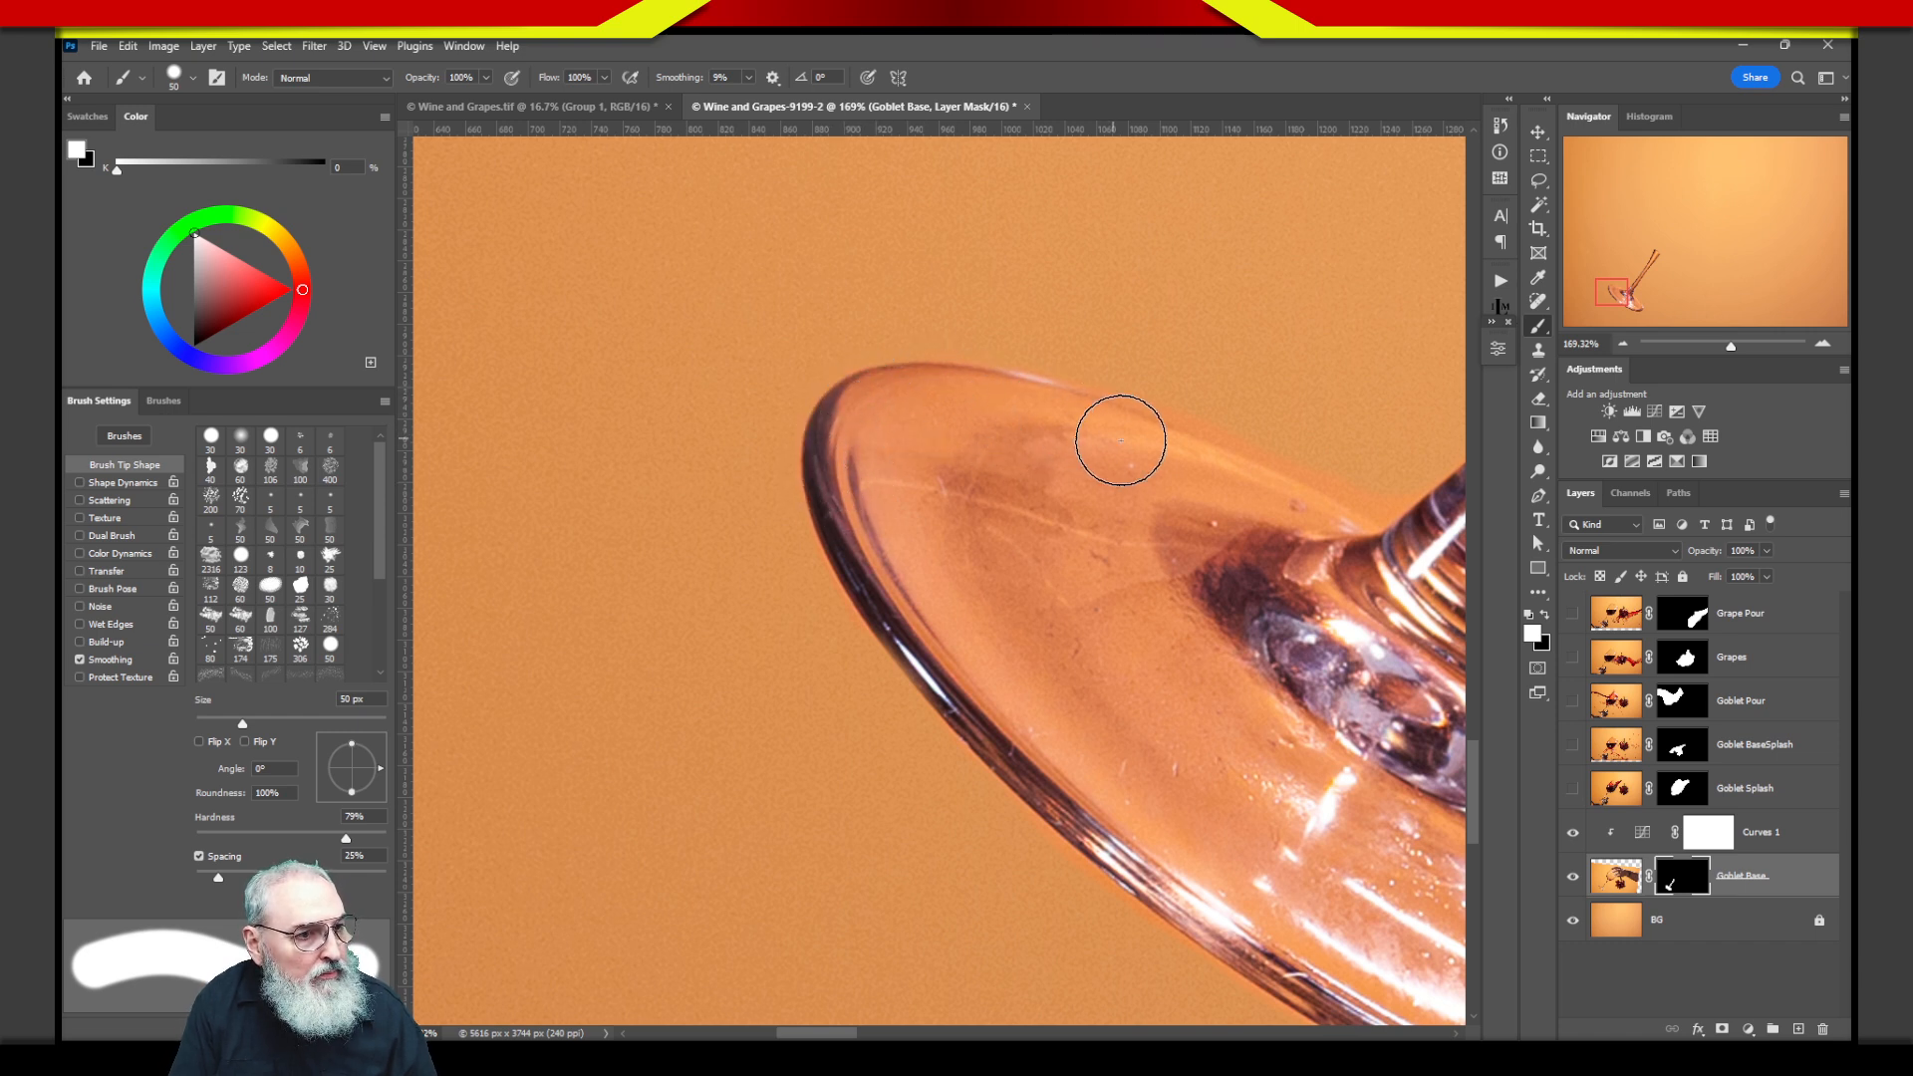
Hide the remaining halo along the base's upper edge and both sides of the stem with black on the Goblet Base mask.
key("x")
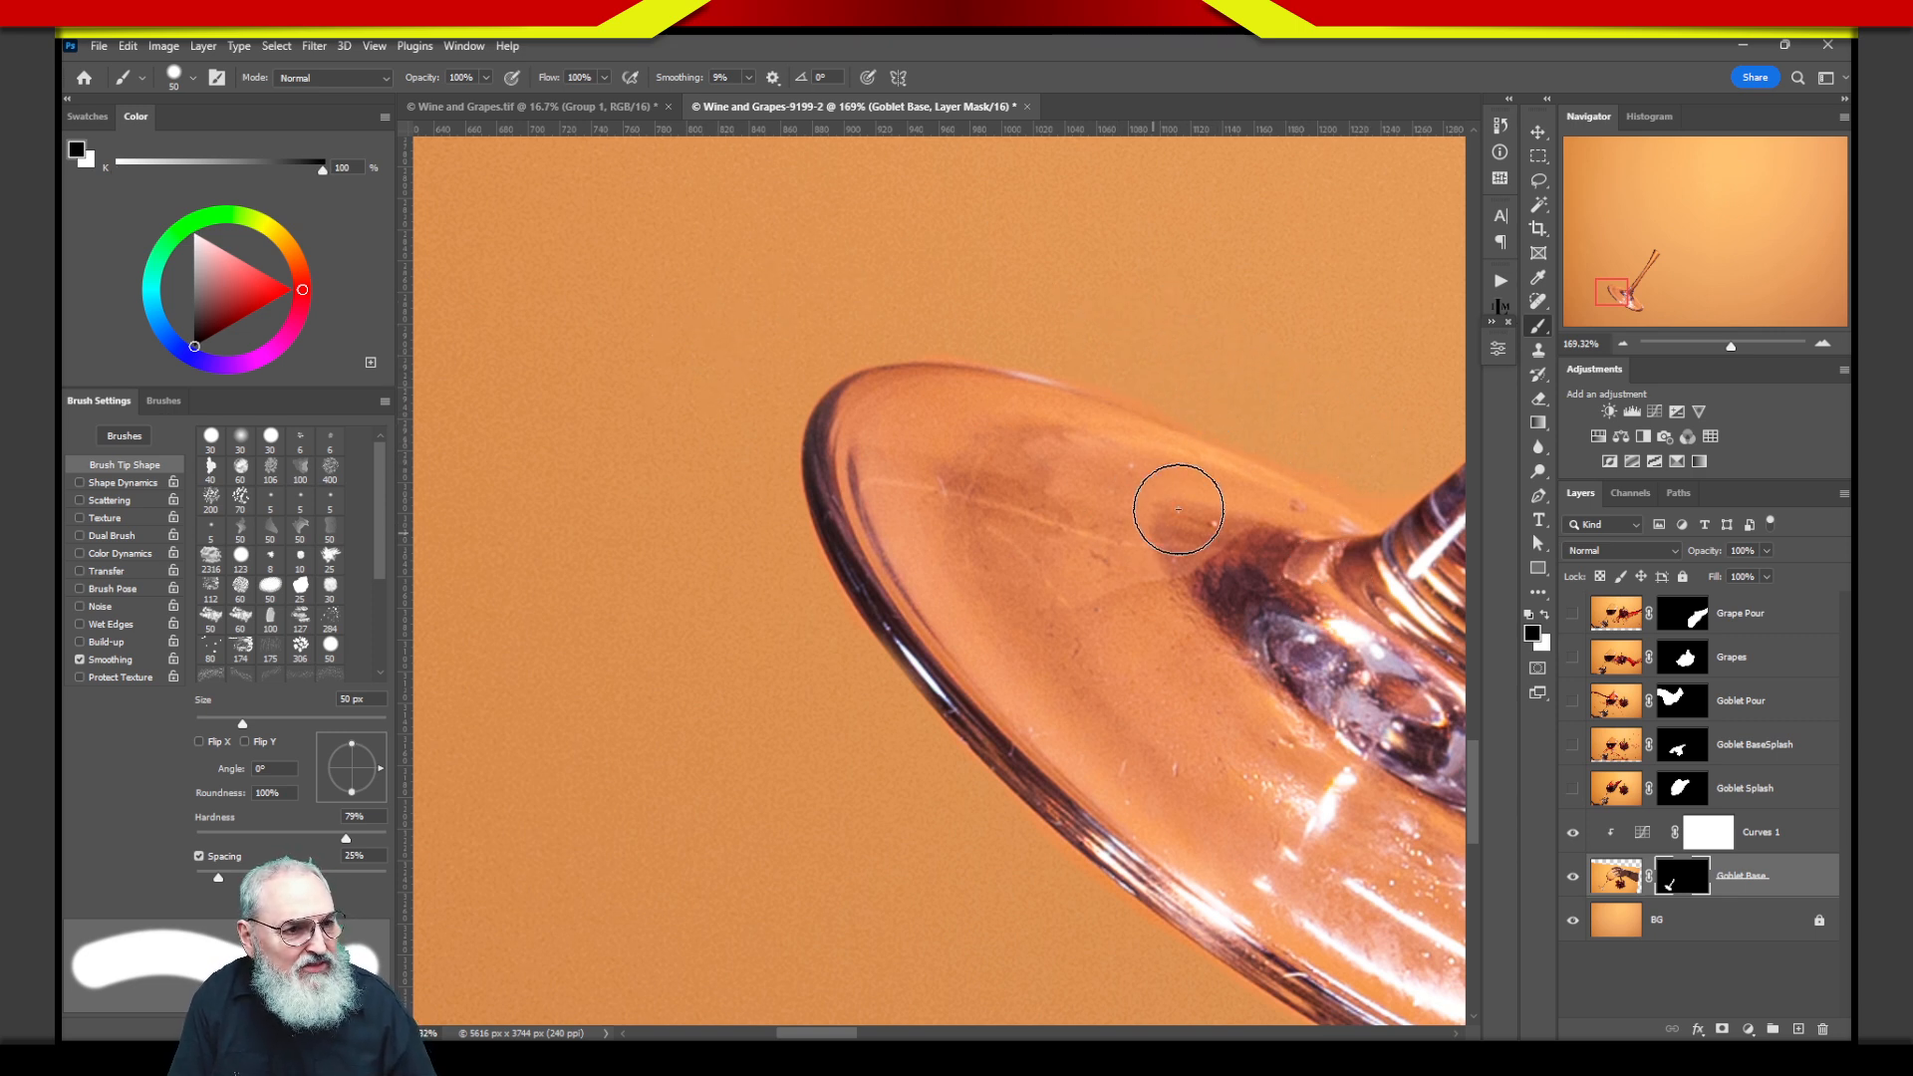
left_click_drag(1181, 506, 873, 654)
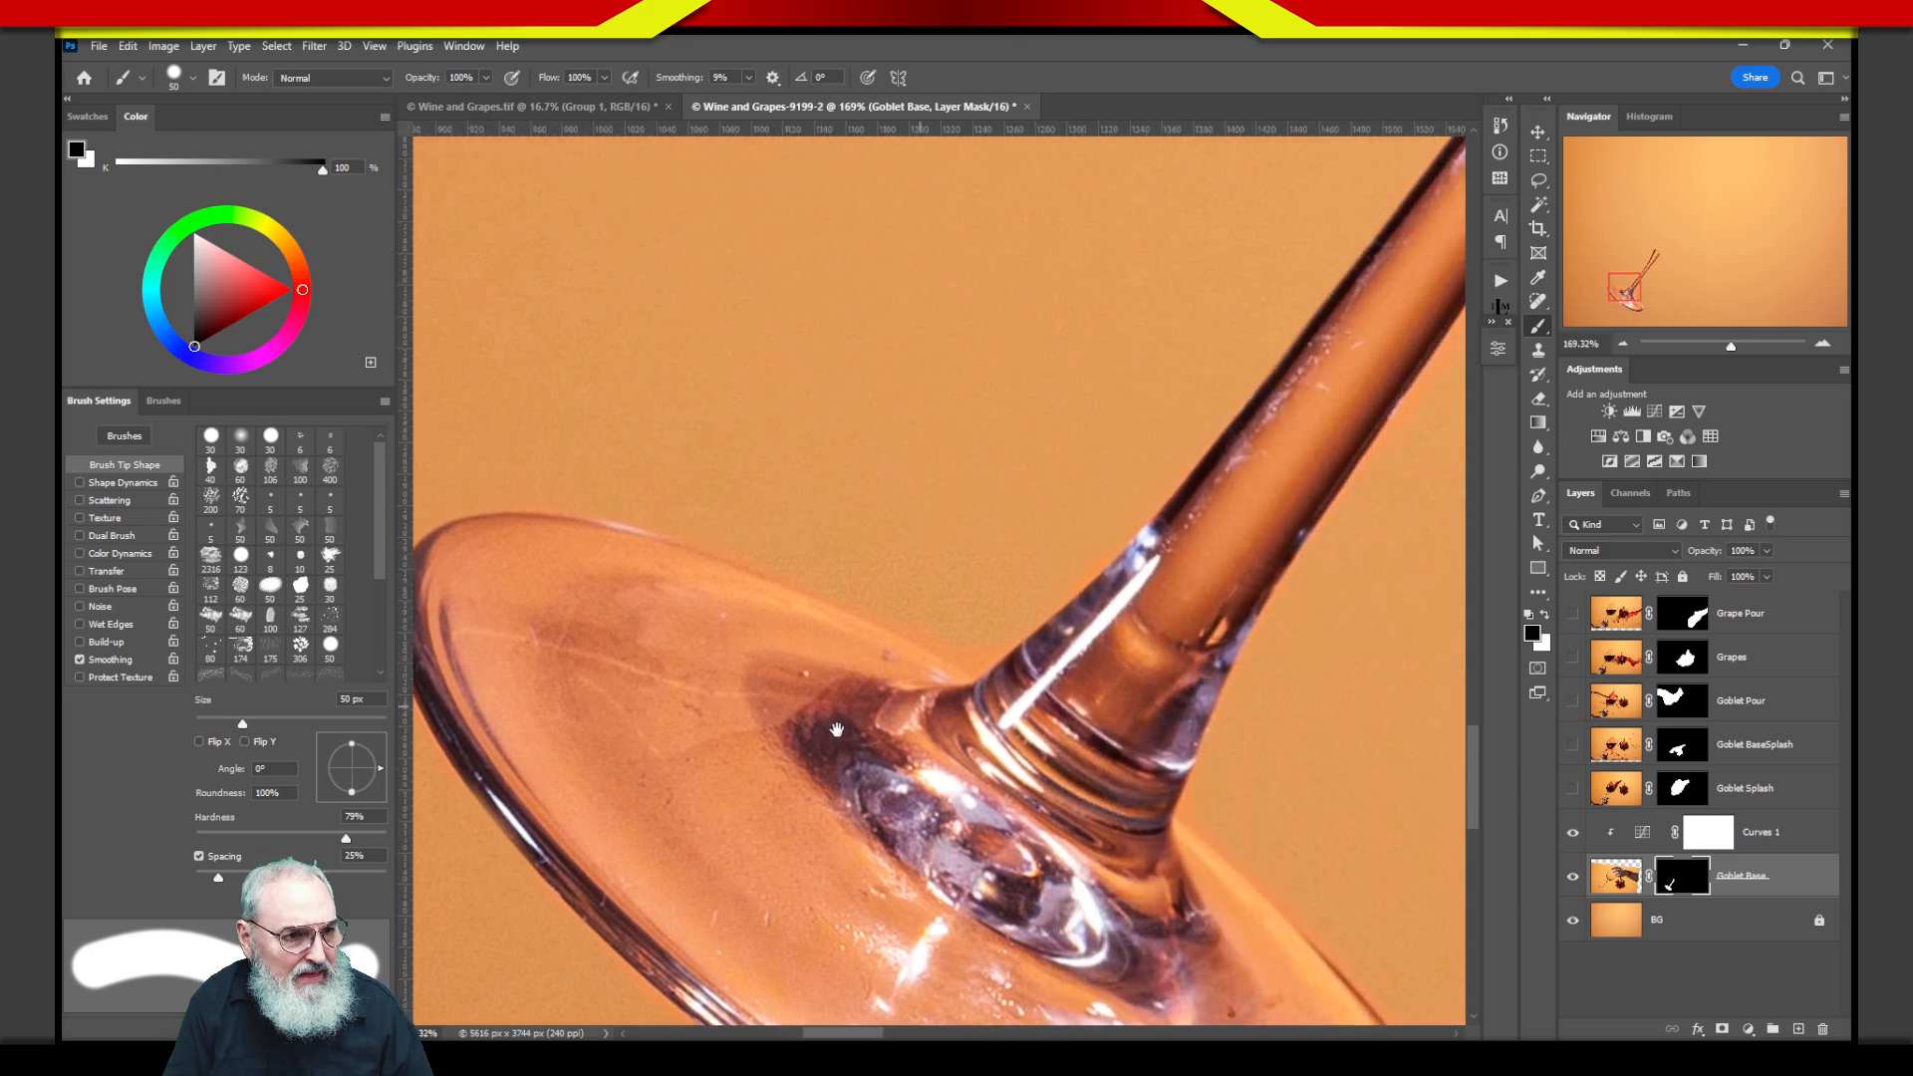
mouse_move(1008, 482)
left_mouse_down()
mouse_move(846, 731)
mouse_move(857, 753)
mouse_move(960, 602)
mouse_move(932, 658)
left_mouse_up()
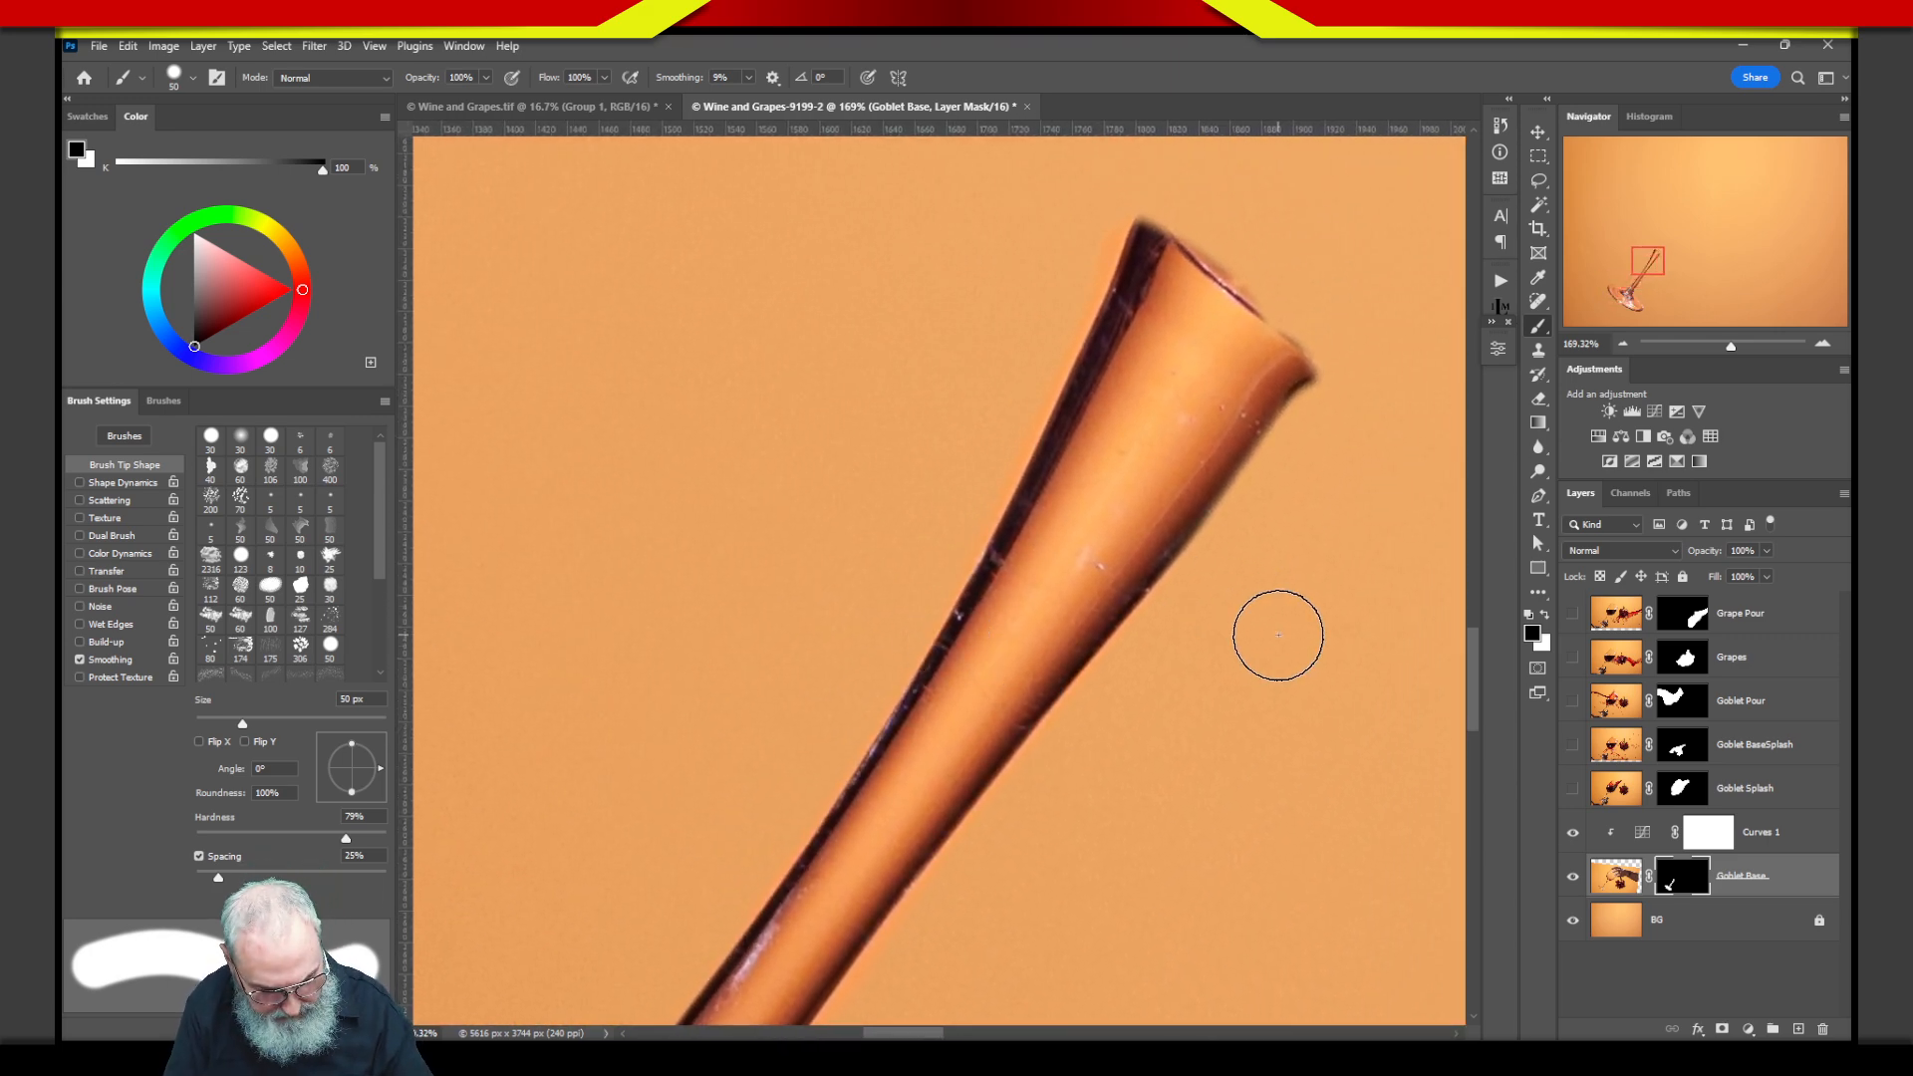
Fit the whole composite in view and turn on the visibility of the Goblet Splash layer.
key("ctrl+0")
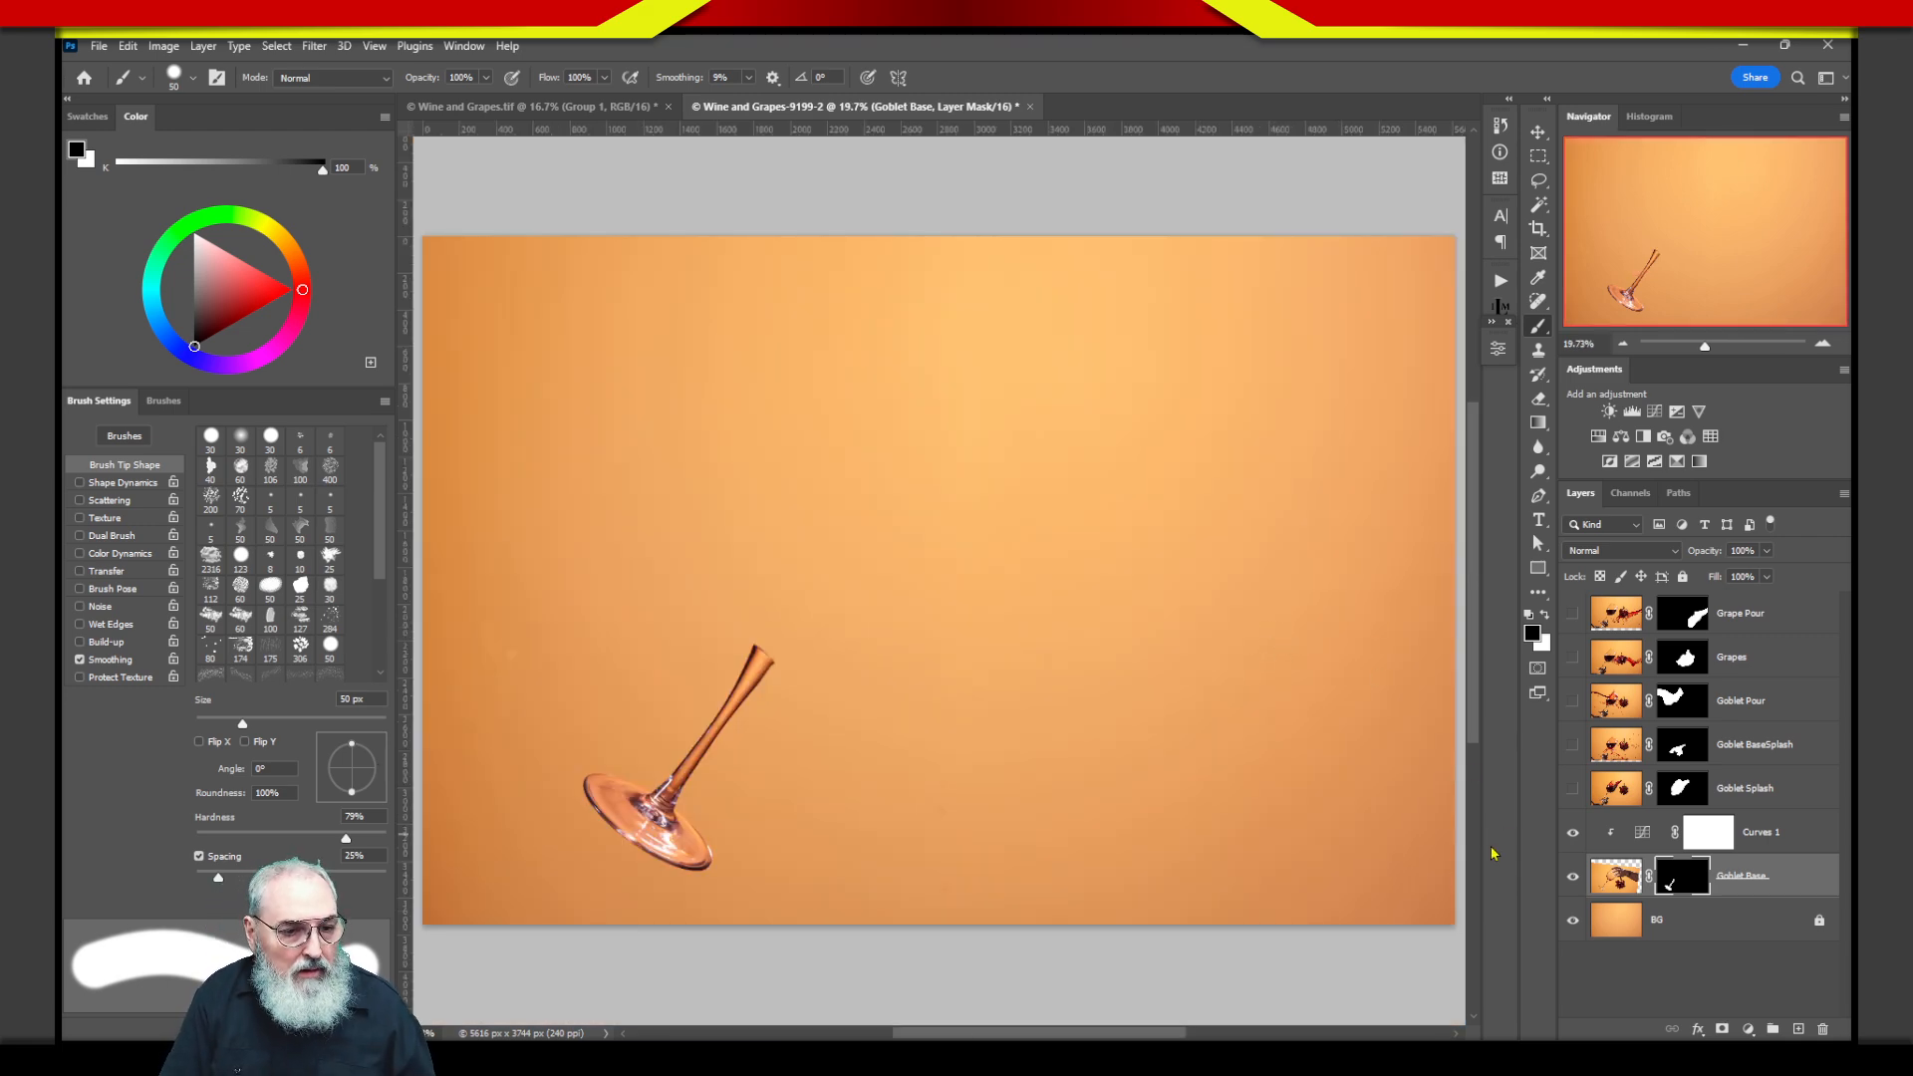
left_click(1573, 790)
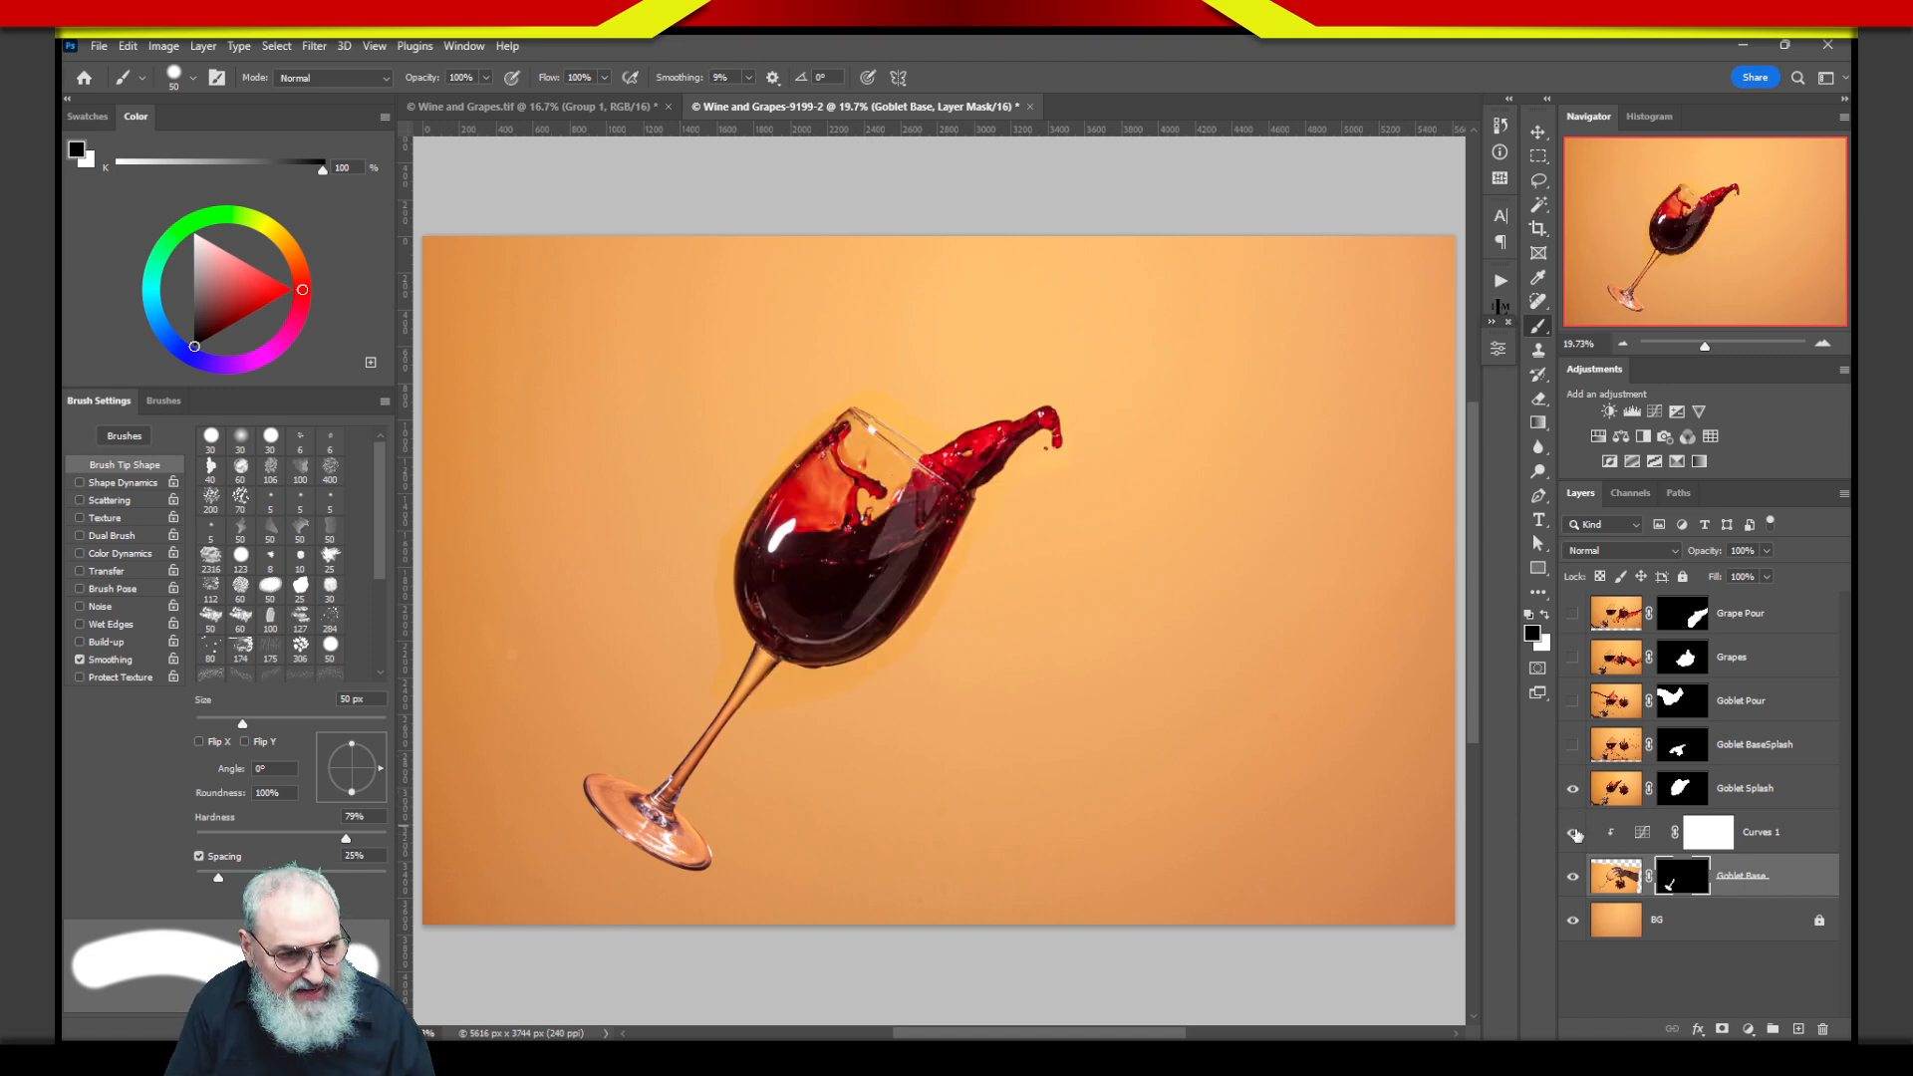
Paint black on the Goblet Splash mask with a brush enlarged to 175 px to trim the tinted halo around the bowl.
left_click(1679, 792)
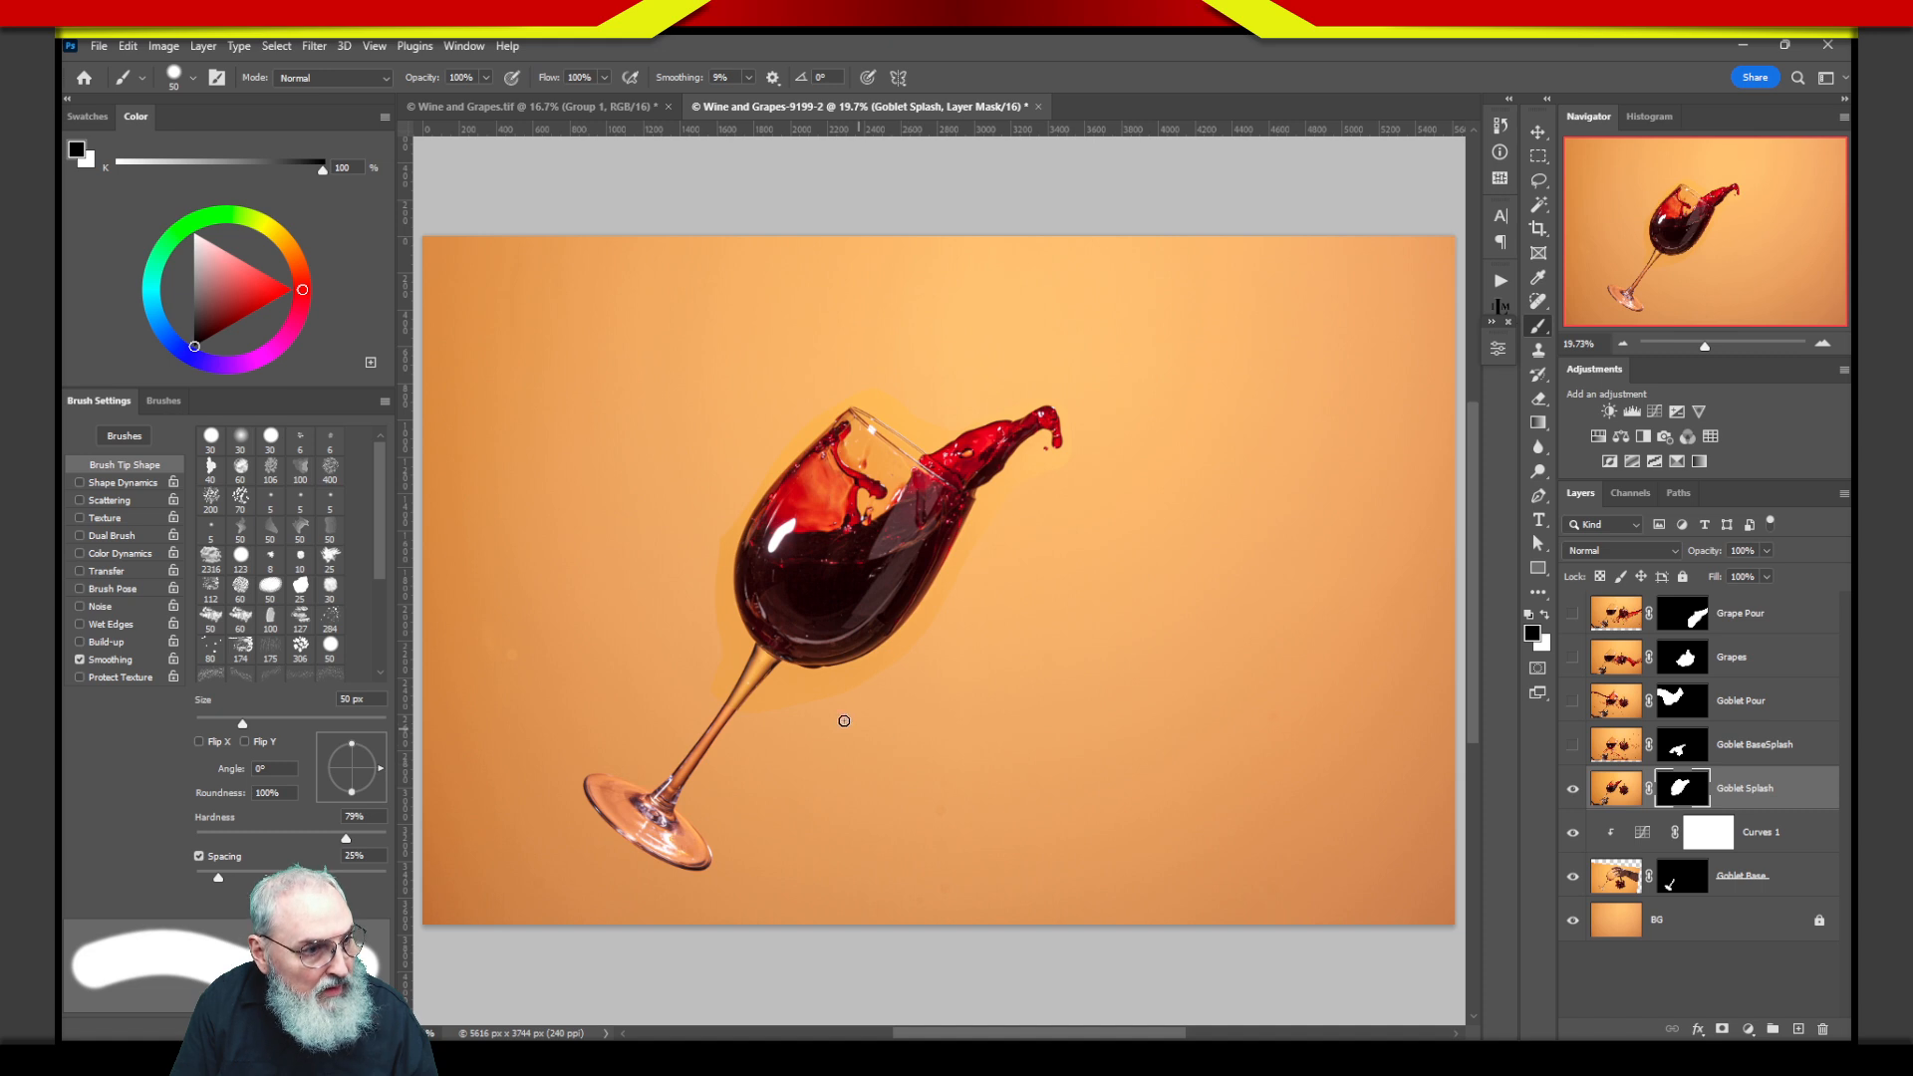
key("bracketright")
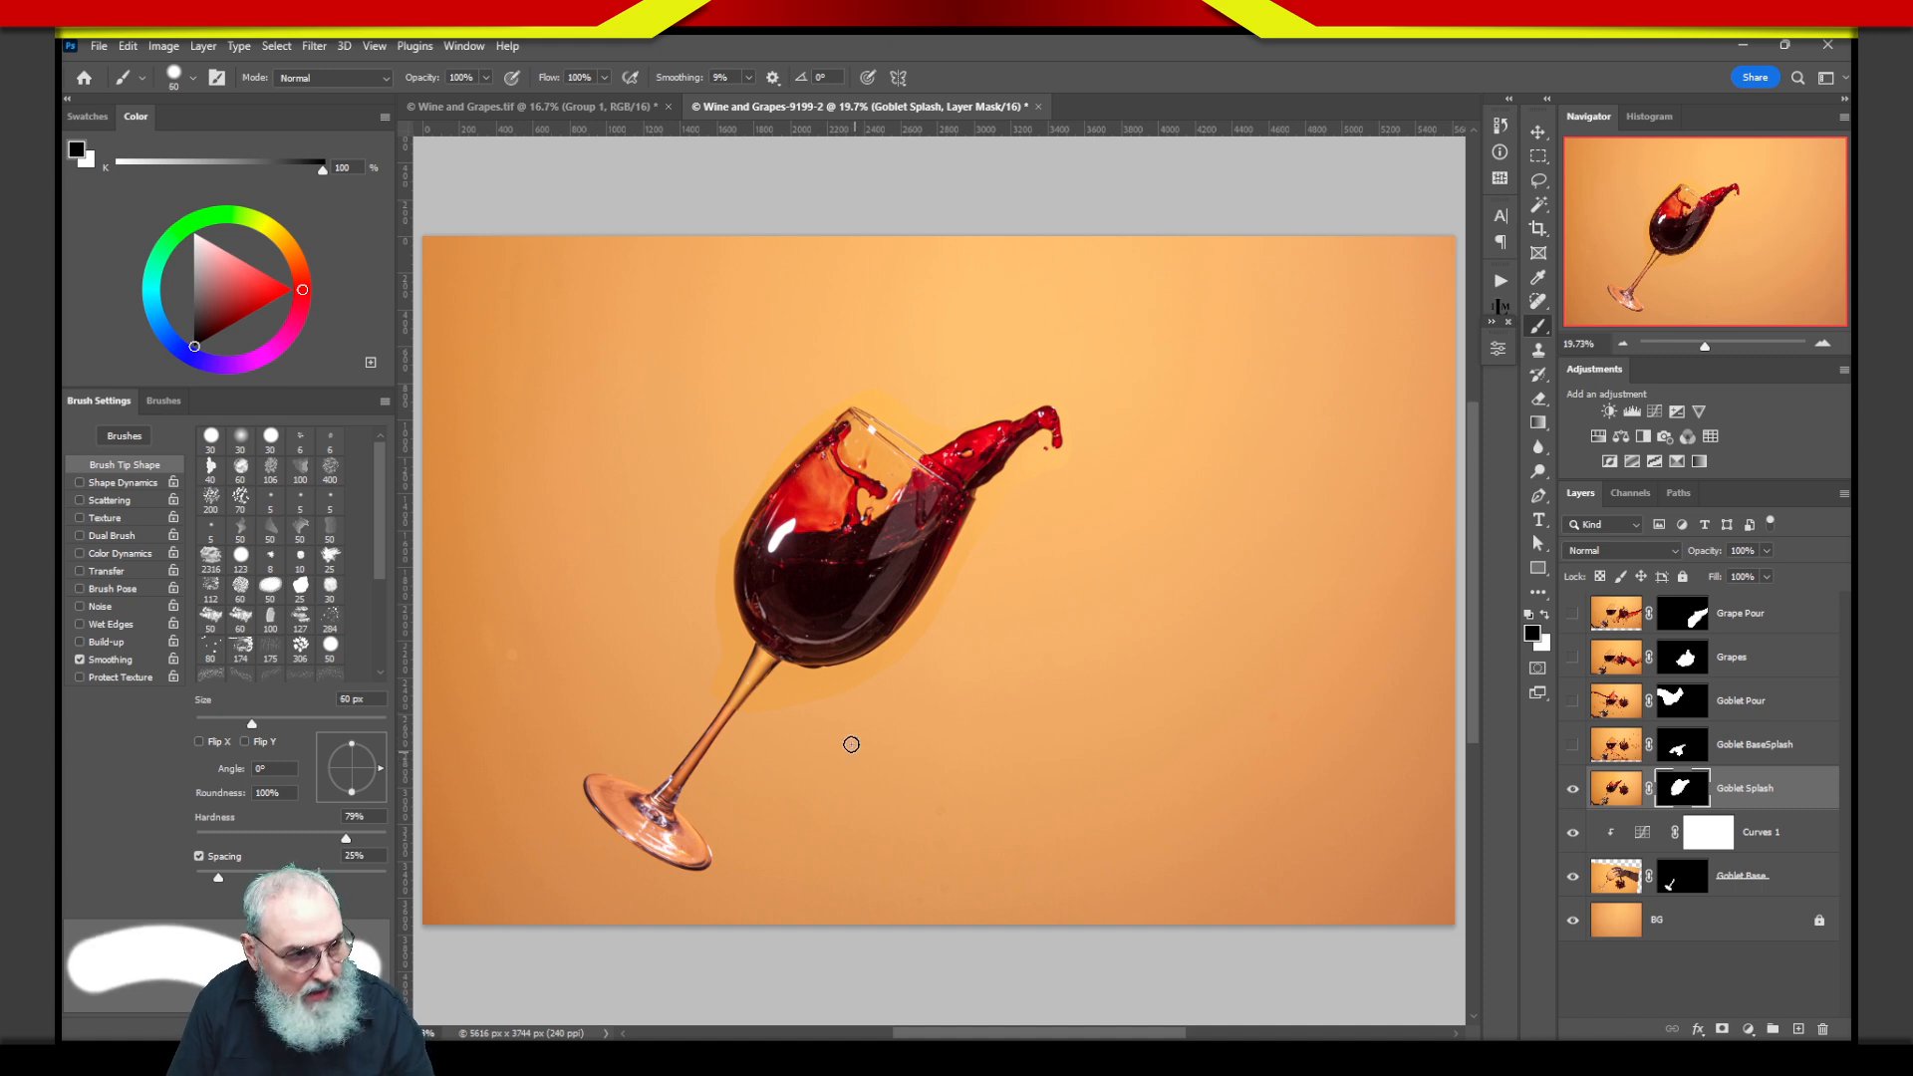
key("bracketright")
key("bracketright")
key("bracketright")
key("bracketright")
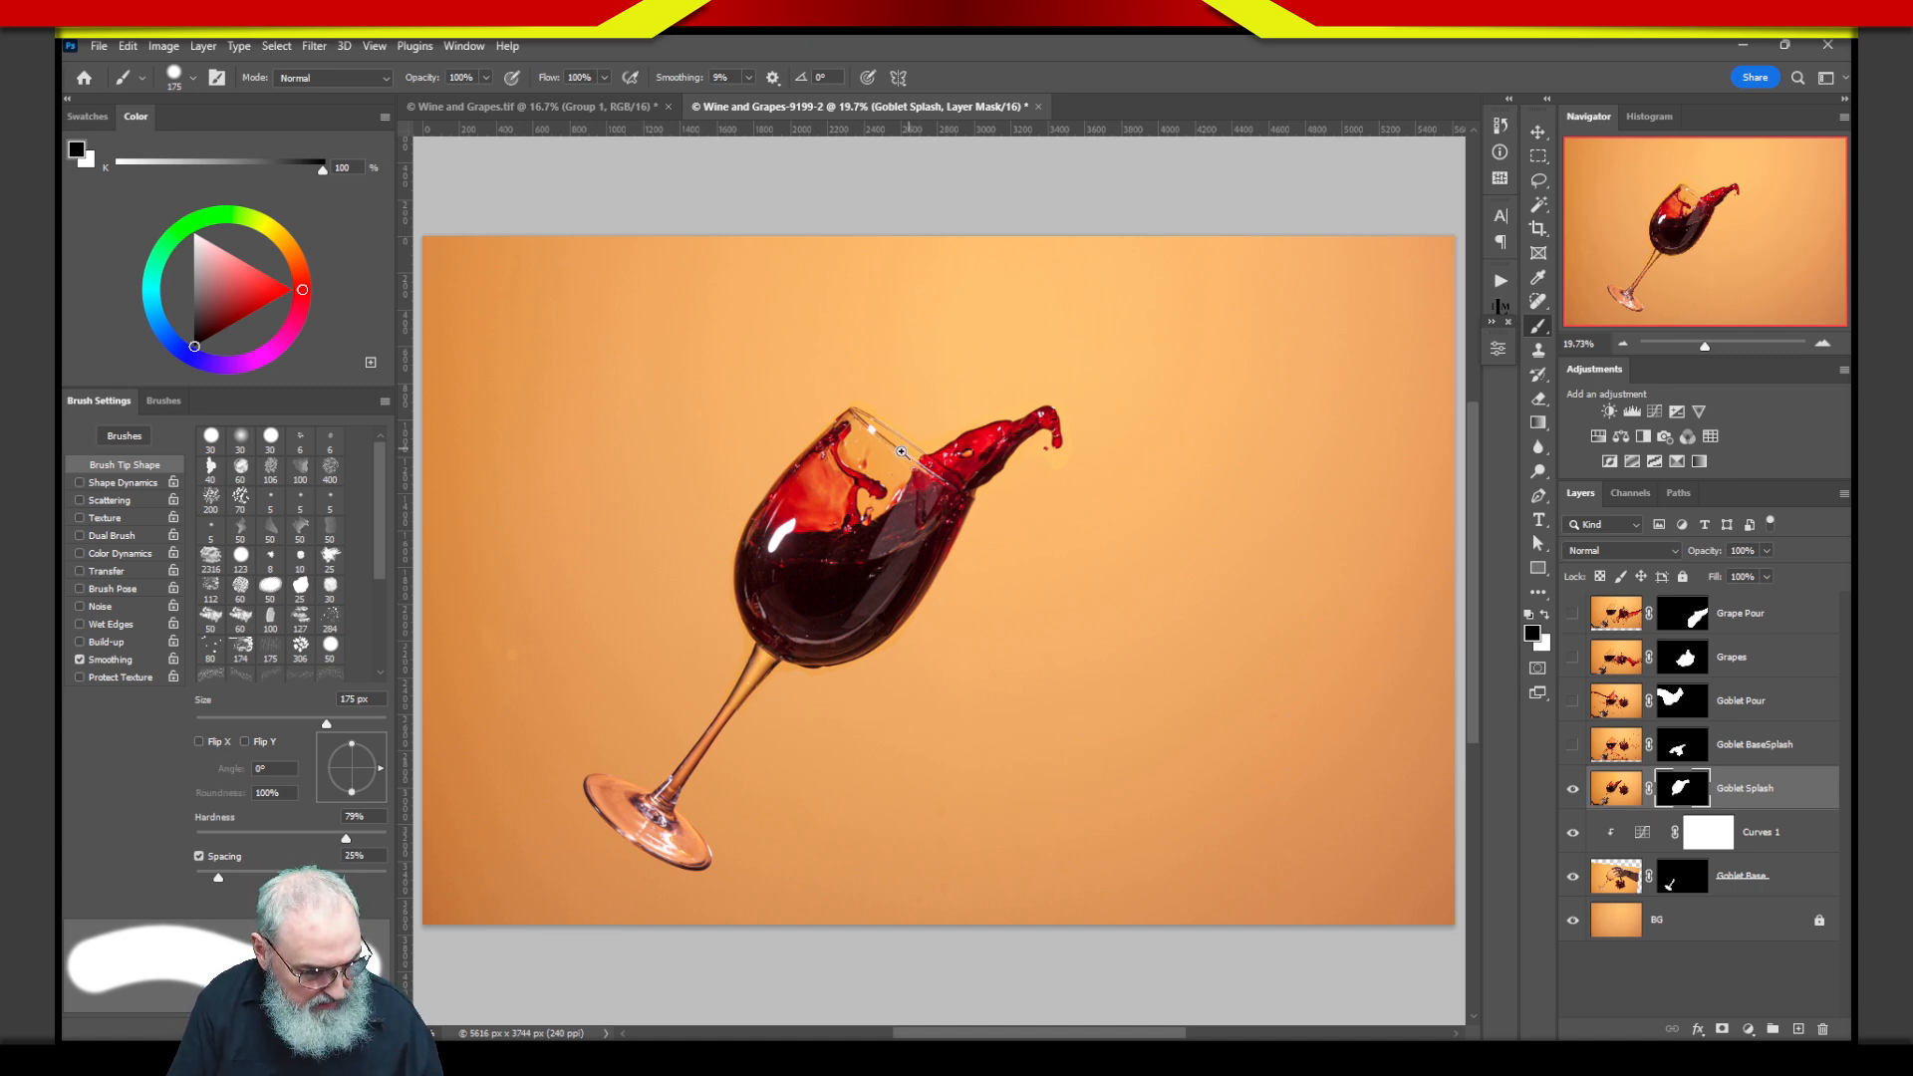
Add a Curves adjustment clipped to the Goblet Splash layer and raise its RGB midtones to output 131 at input 124.
key("z")
mouse_move(916, 459)
left_mouse_down()
mouse_move(1006, 479)
mouse_move(1104, 535)
left_mouse_up()
key("b")
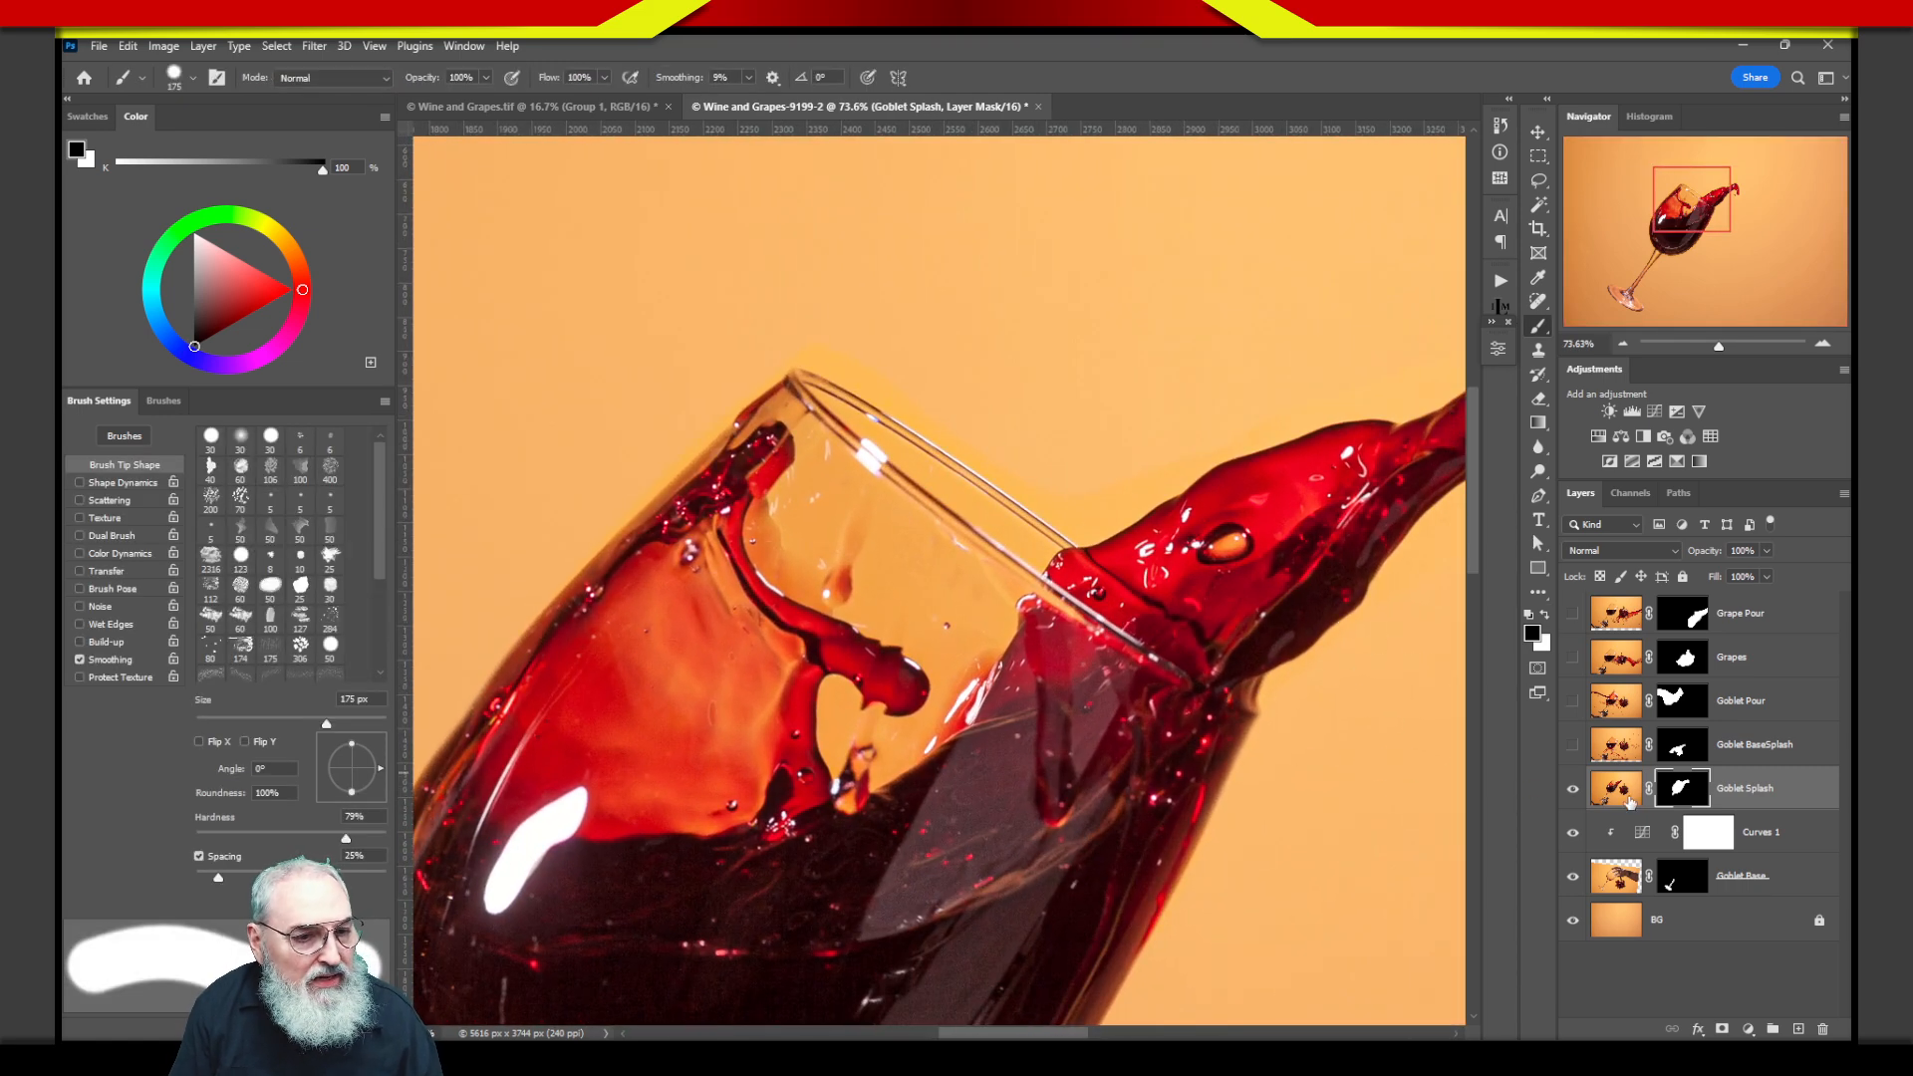
left_click(1655, 412)
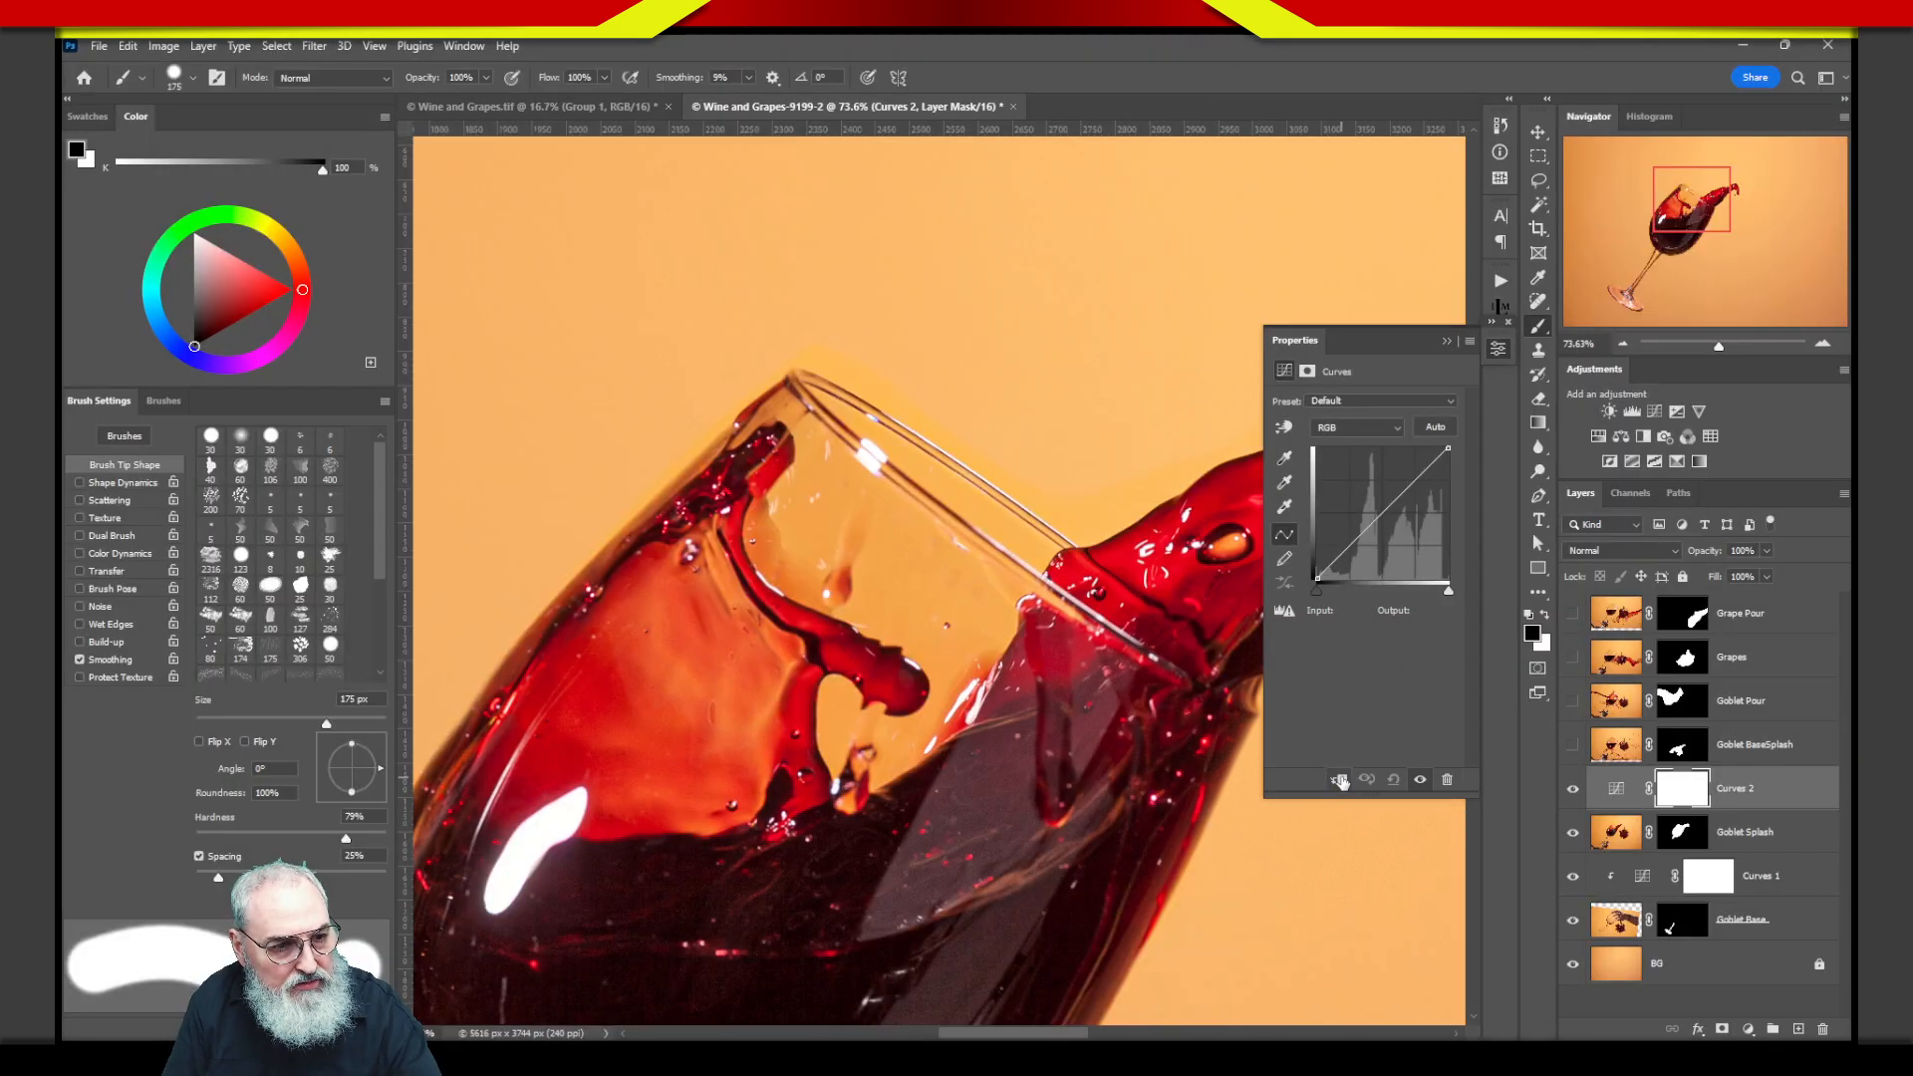
left_click(1339, 780)
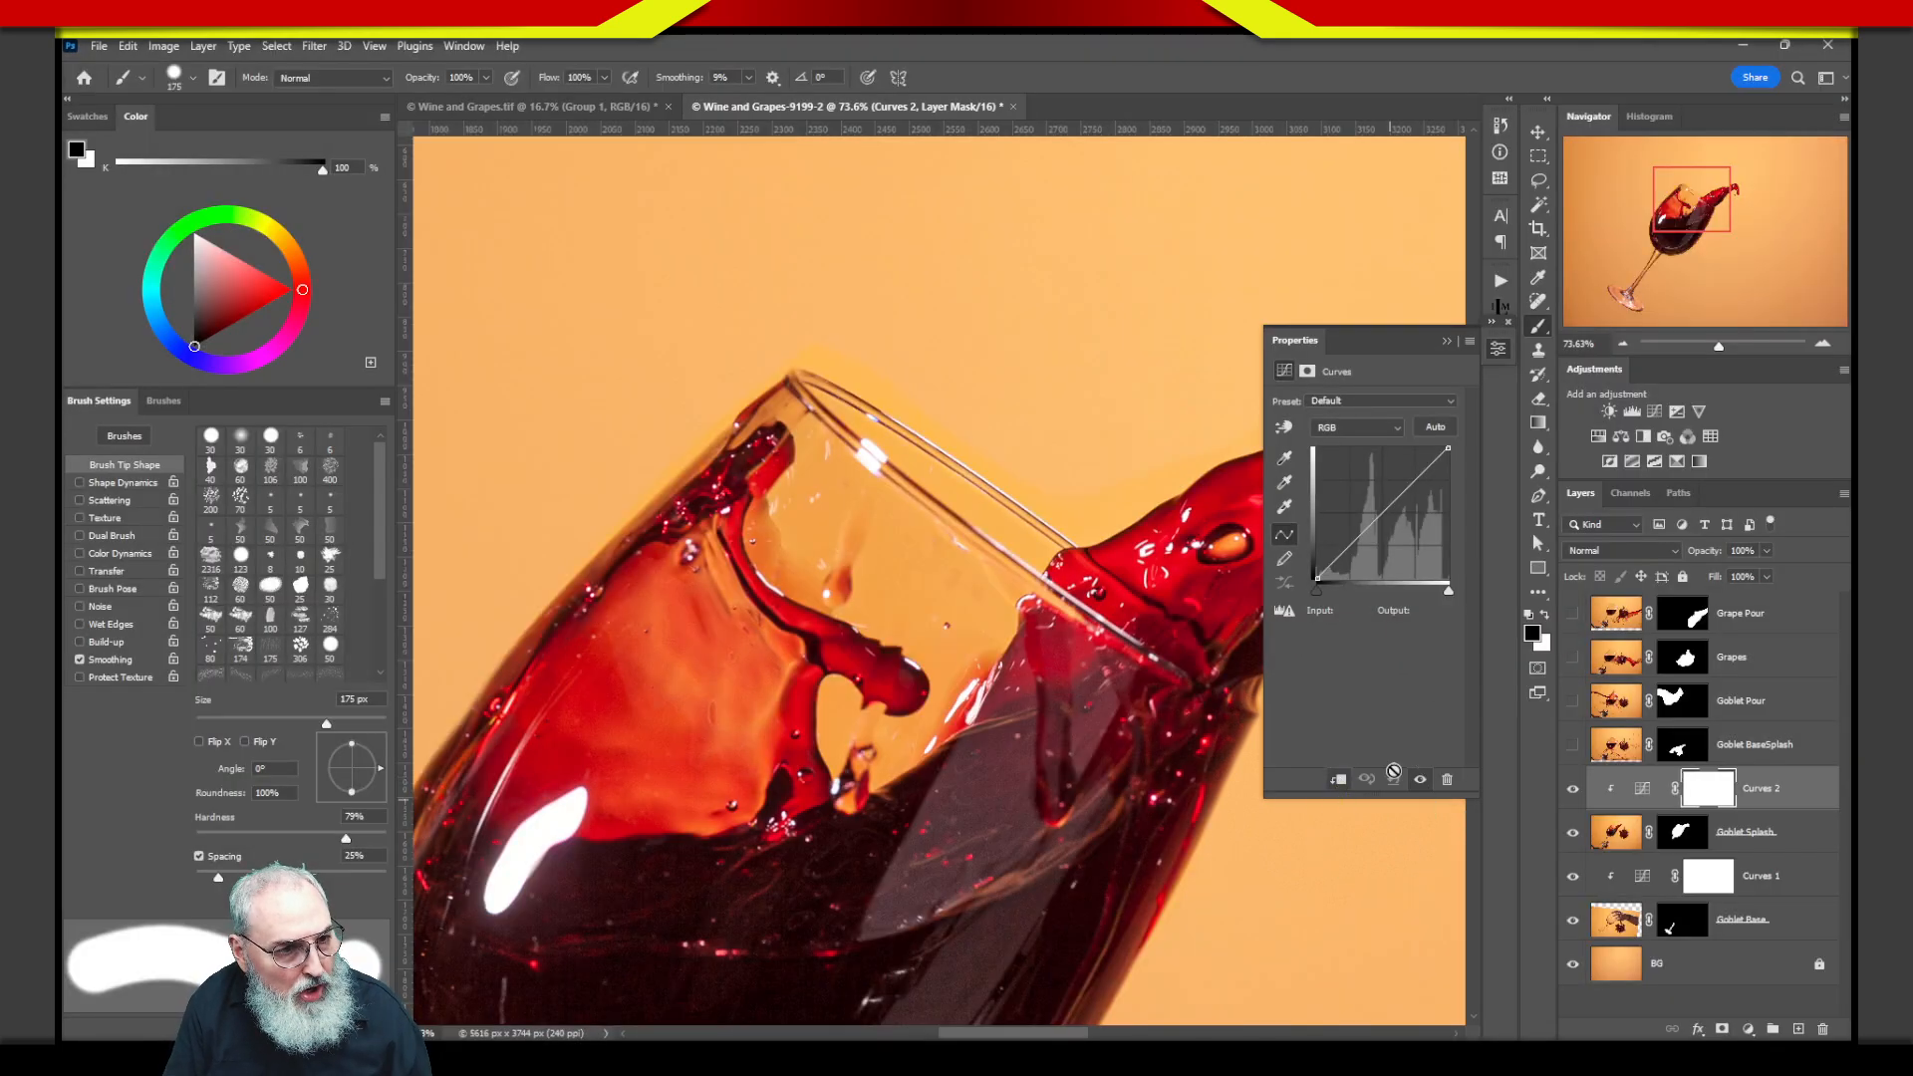
left_click_drag(1384, 509, 1380, 509)
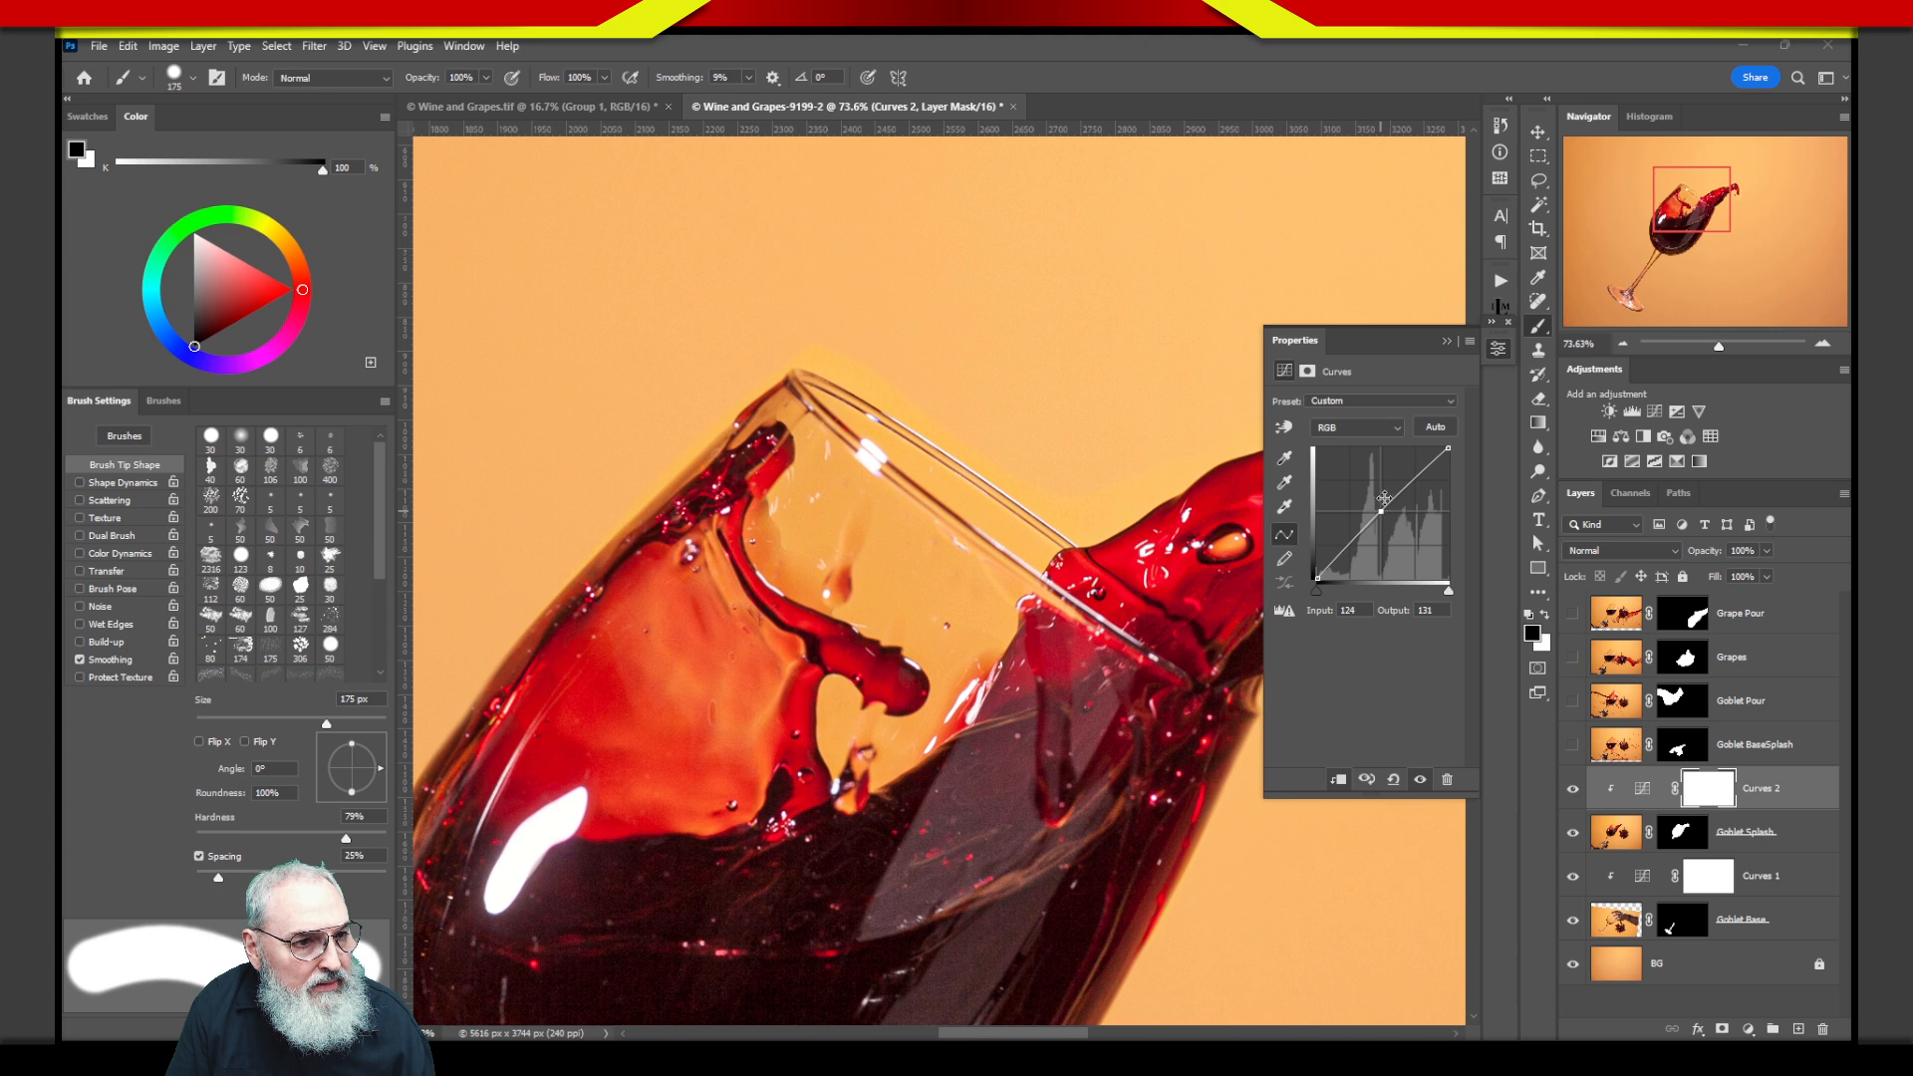
Lift the red curve to output 125 at input 109 and the blue curve to output 128 at input 111.
left_click(1355, 427)
left_click(1335, 450)
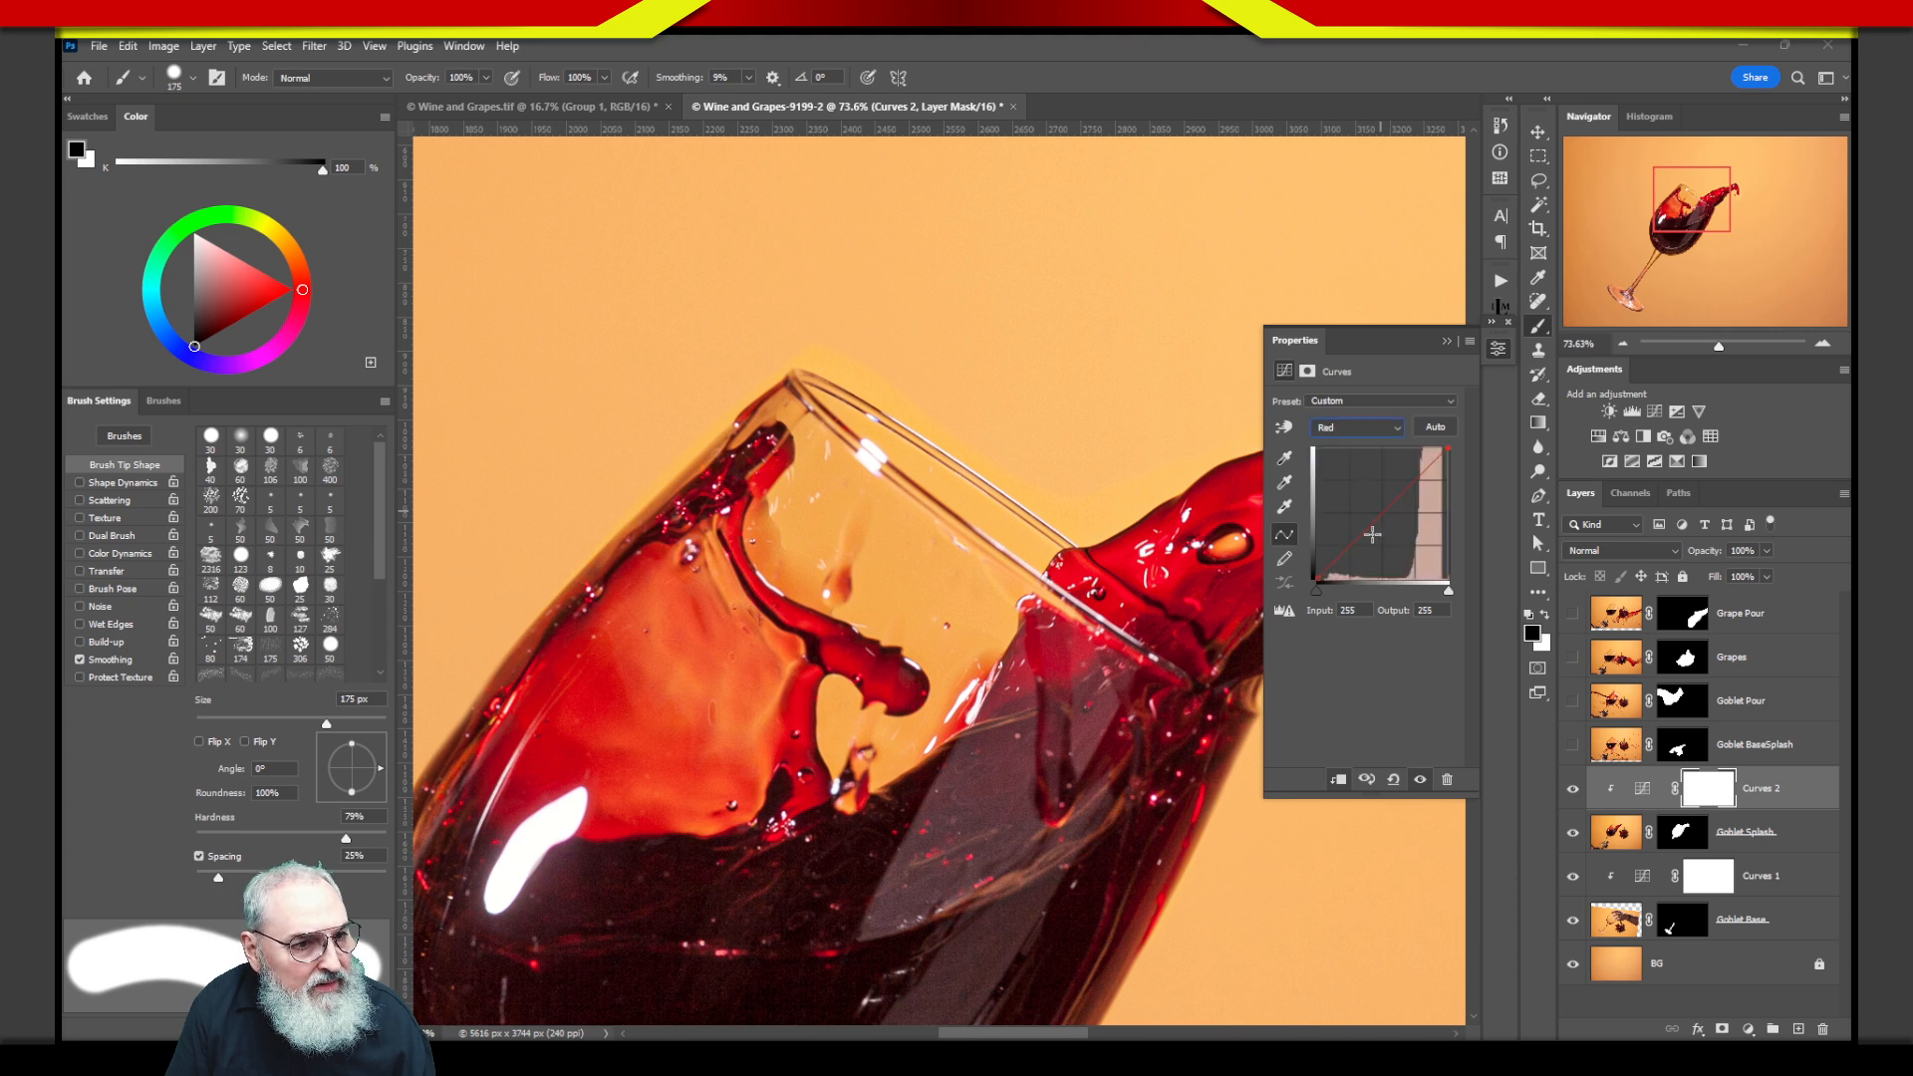
left_click(1371, 521)
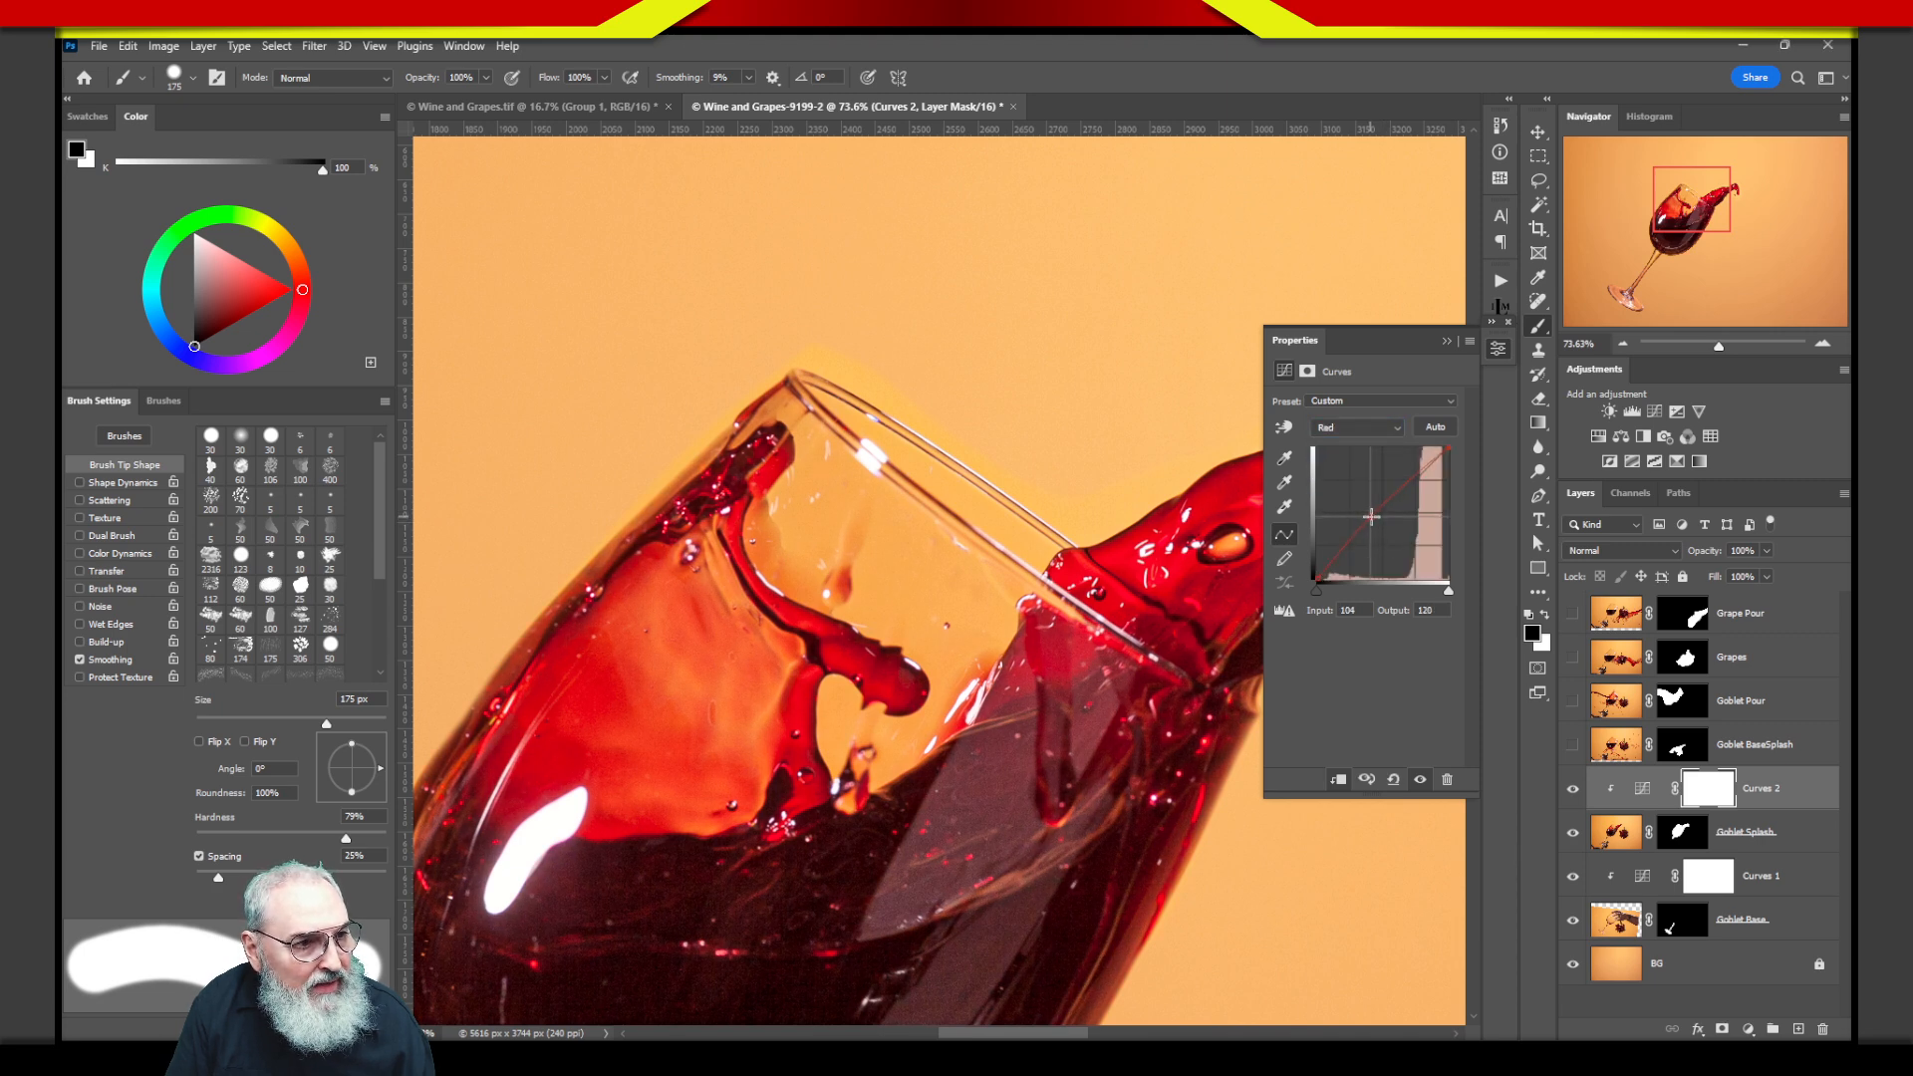
left_click(1357, 427)
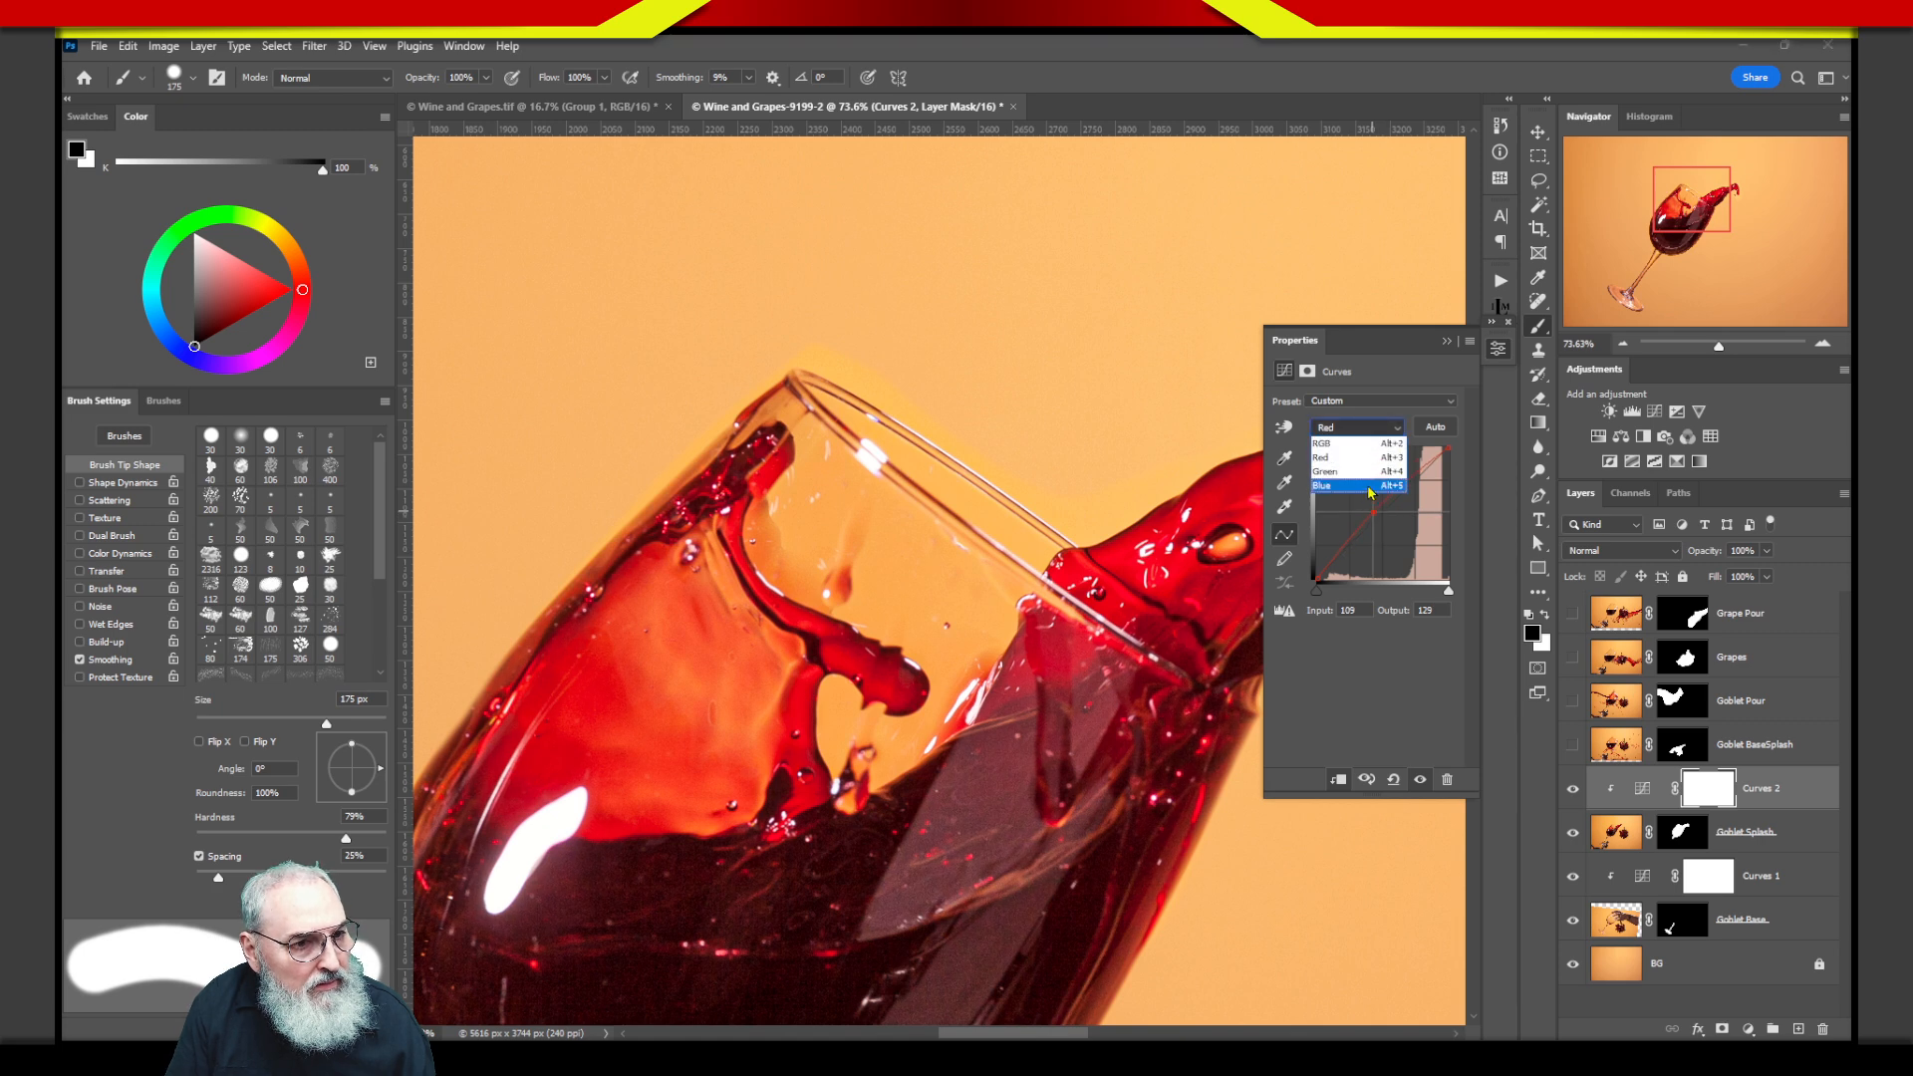
left_click(1360, 479)
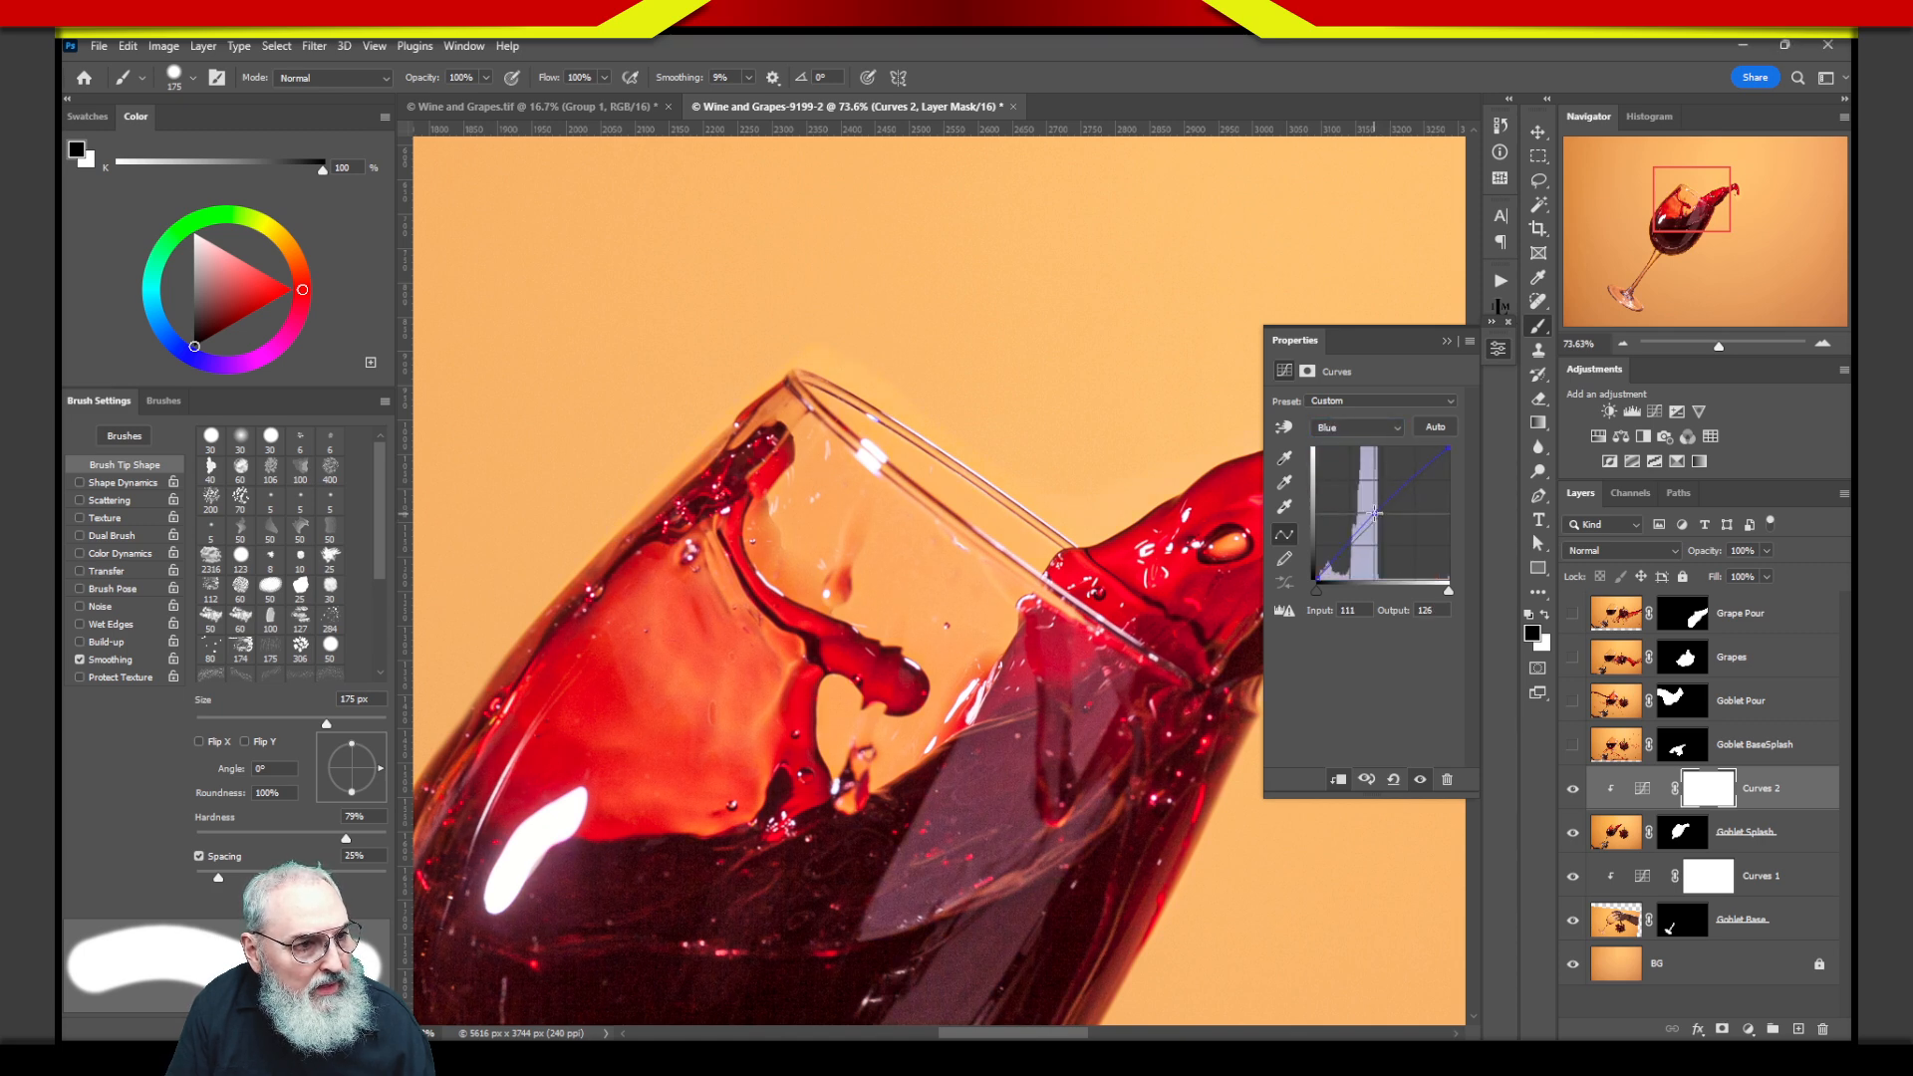
Set the RGB curve's midpoint to output 125 at input 124 and close the Curves settings.
left_click(1364, 435)
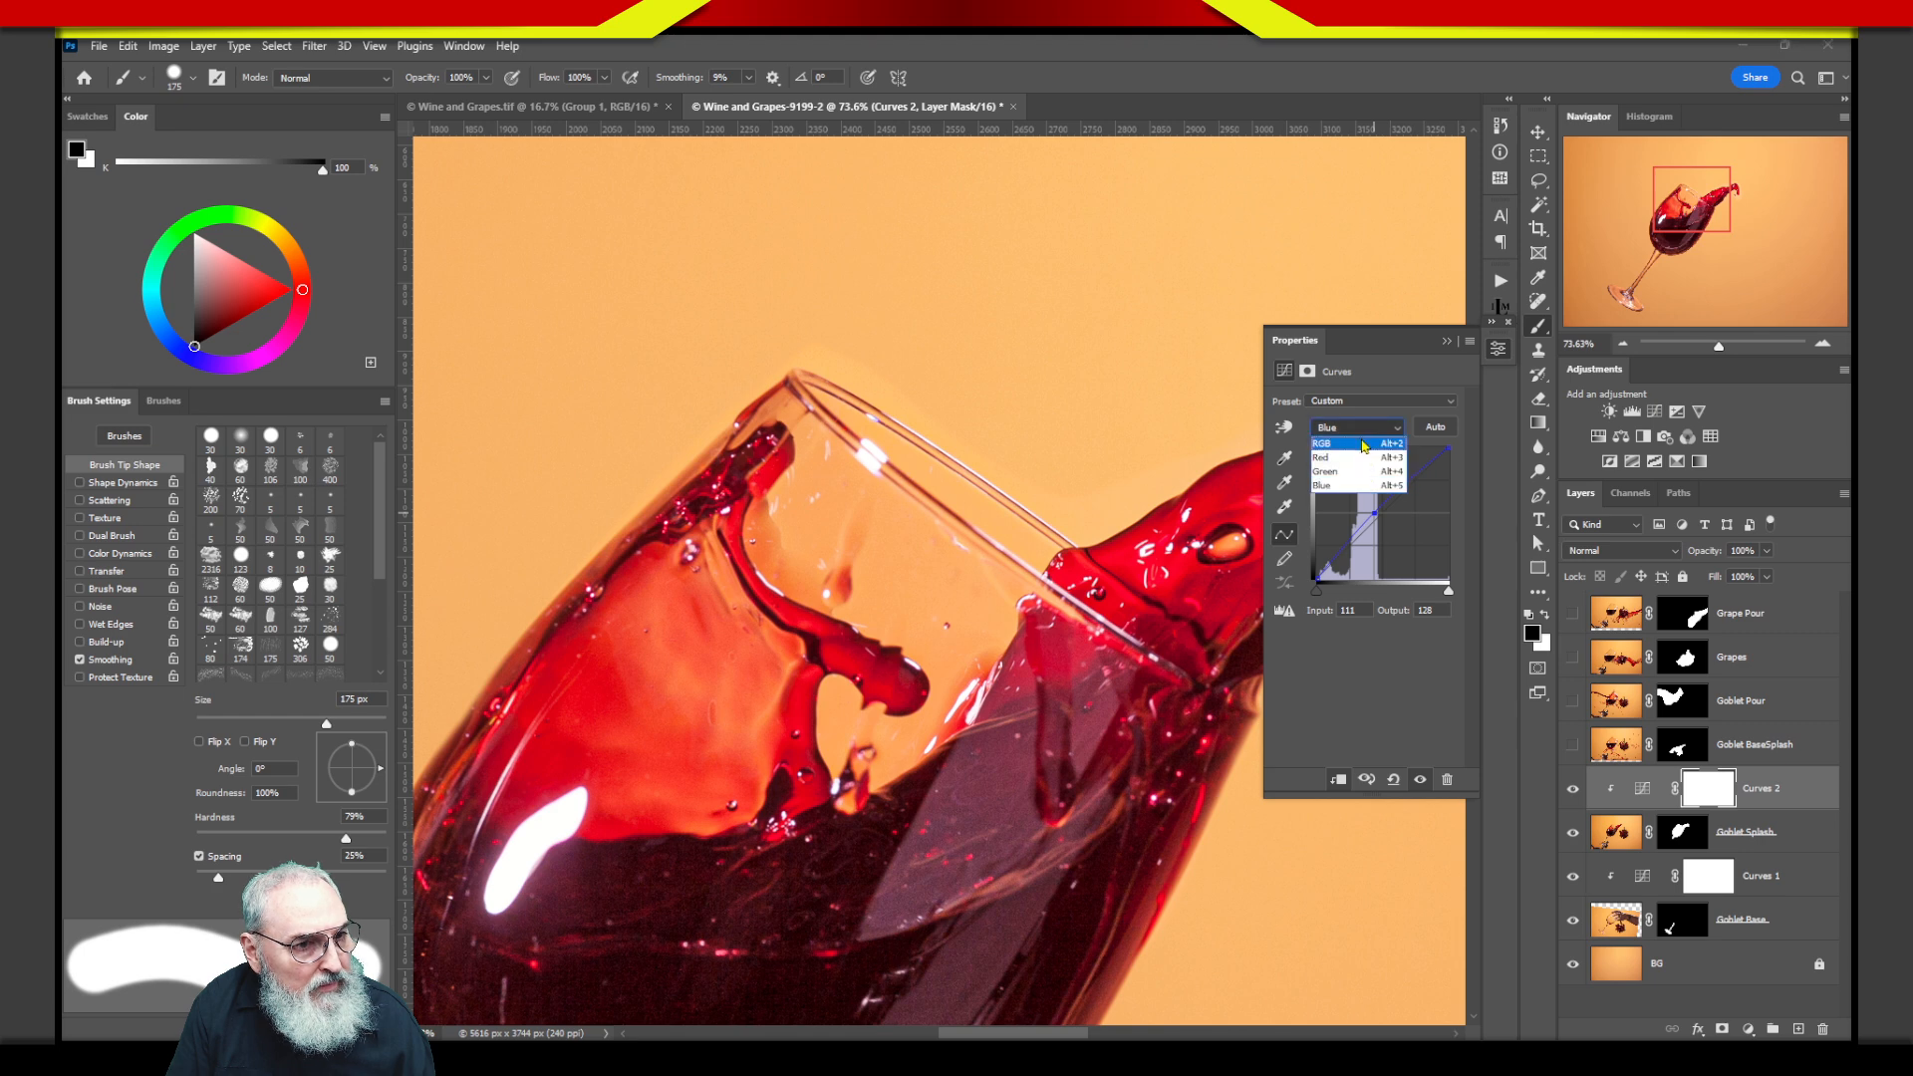
left_click(1360, 429)
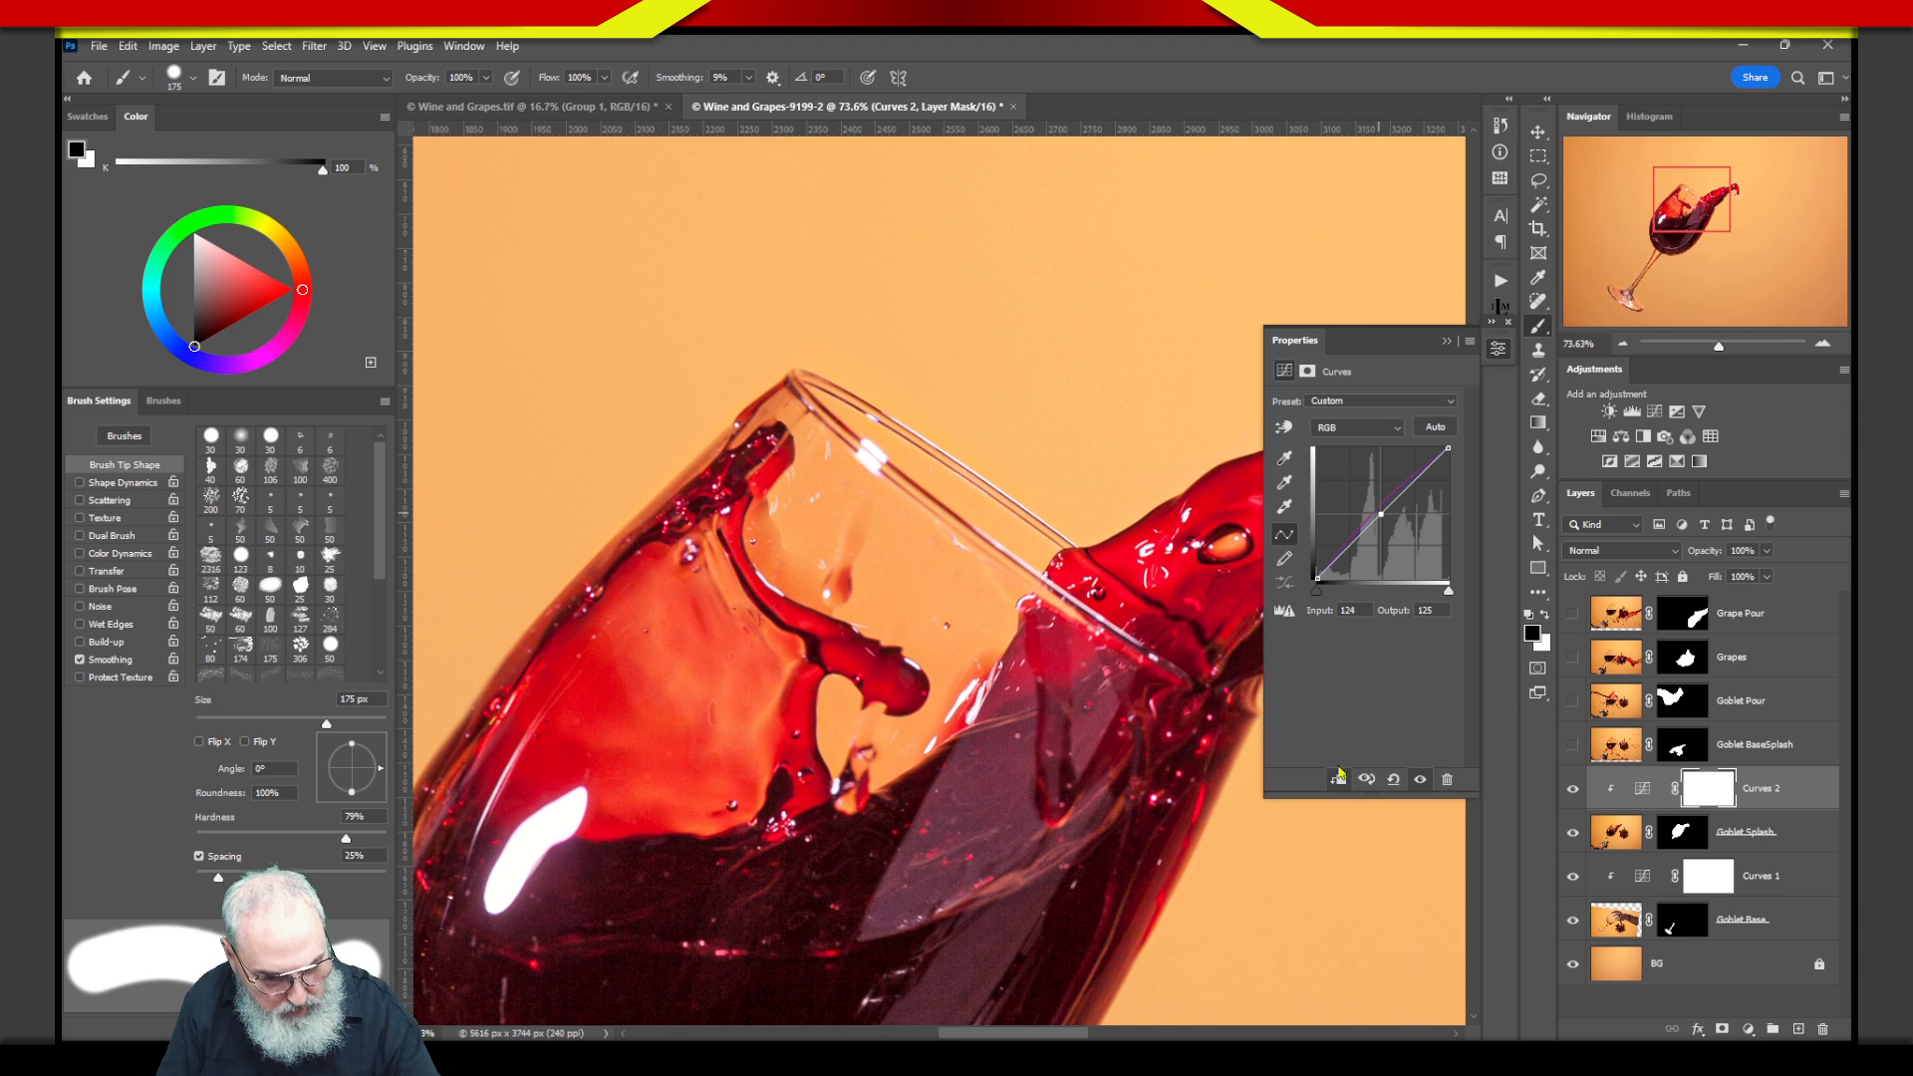
left_click(1499, 349)
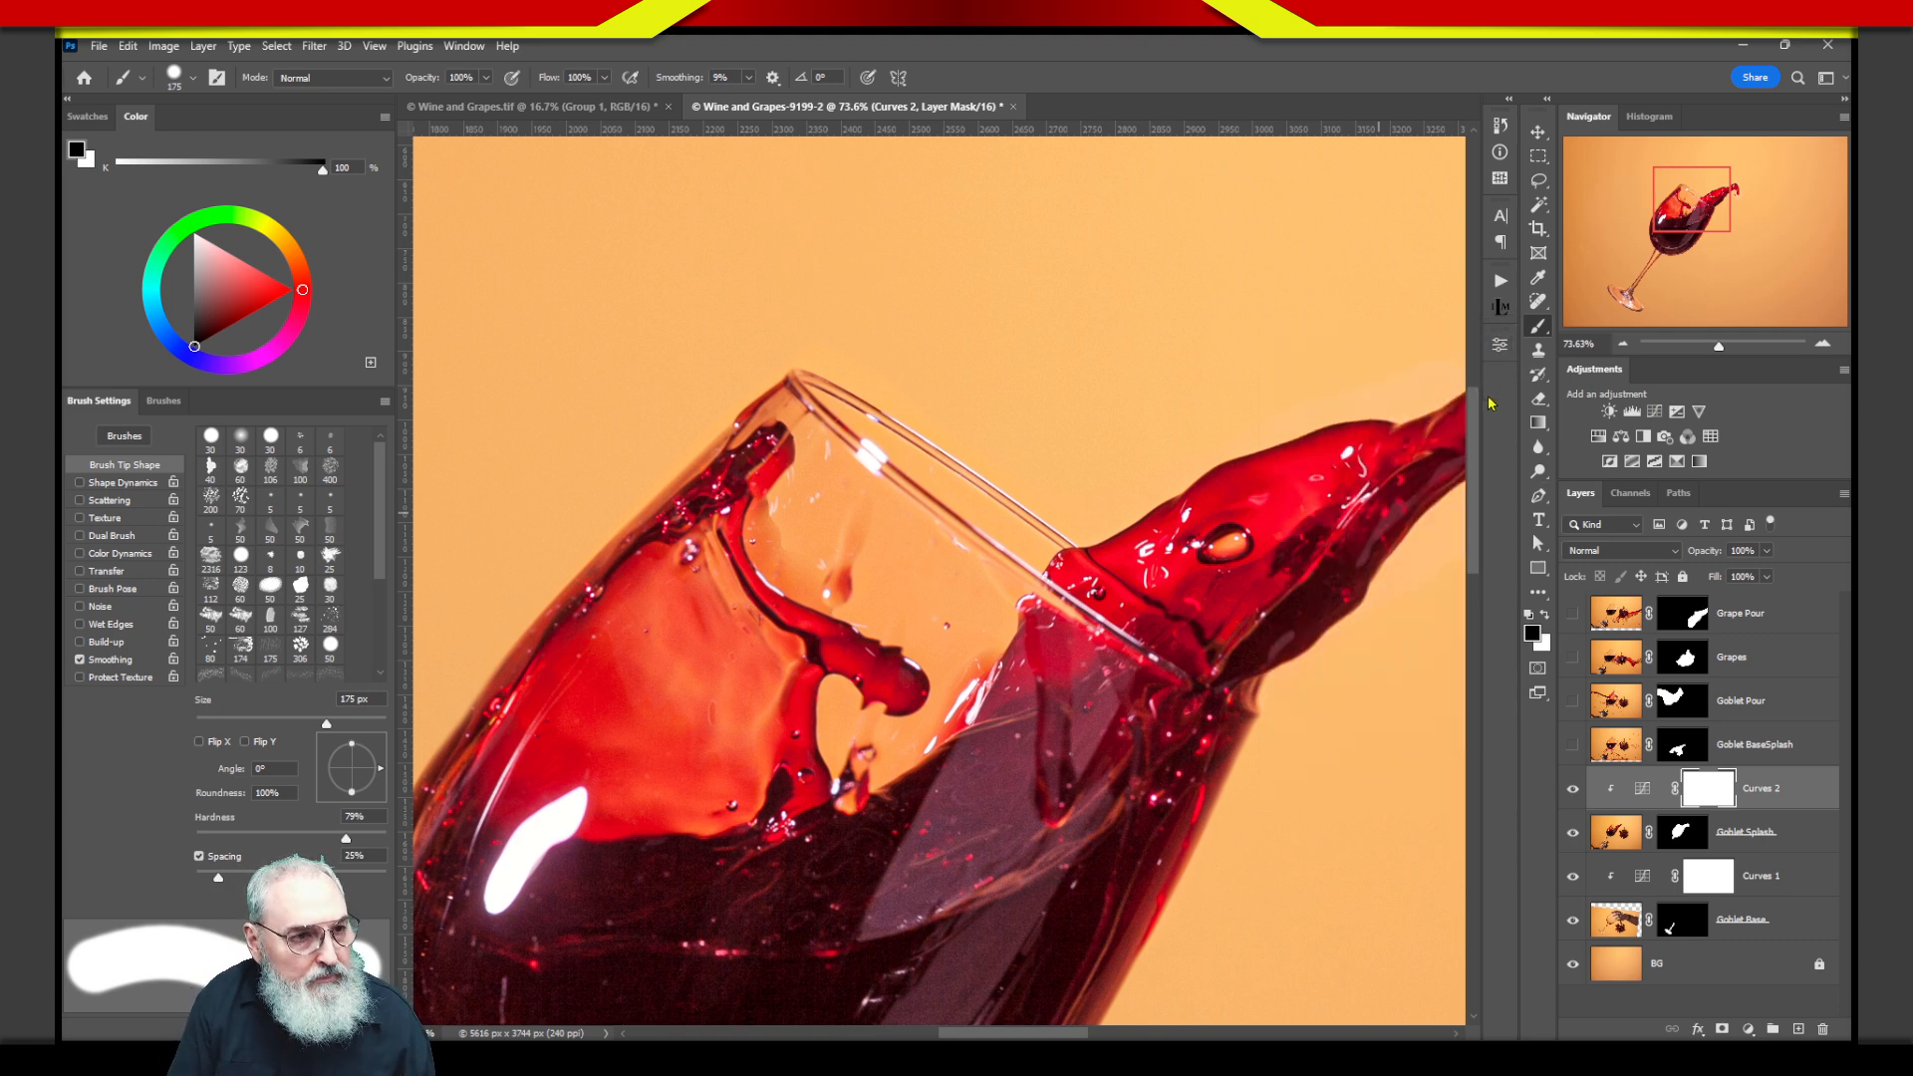
Try to hide the halo outside the goblet's upper rim with a 90 px black brush.
key("bracketleft")
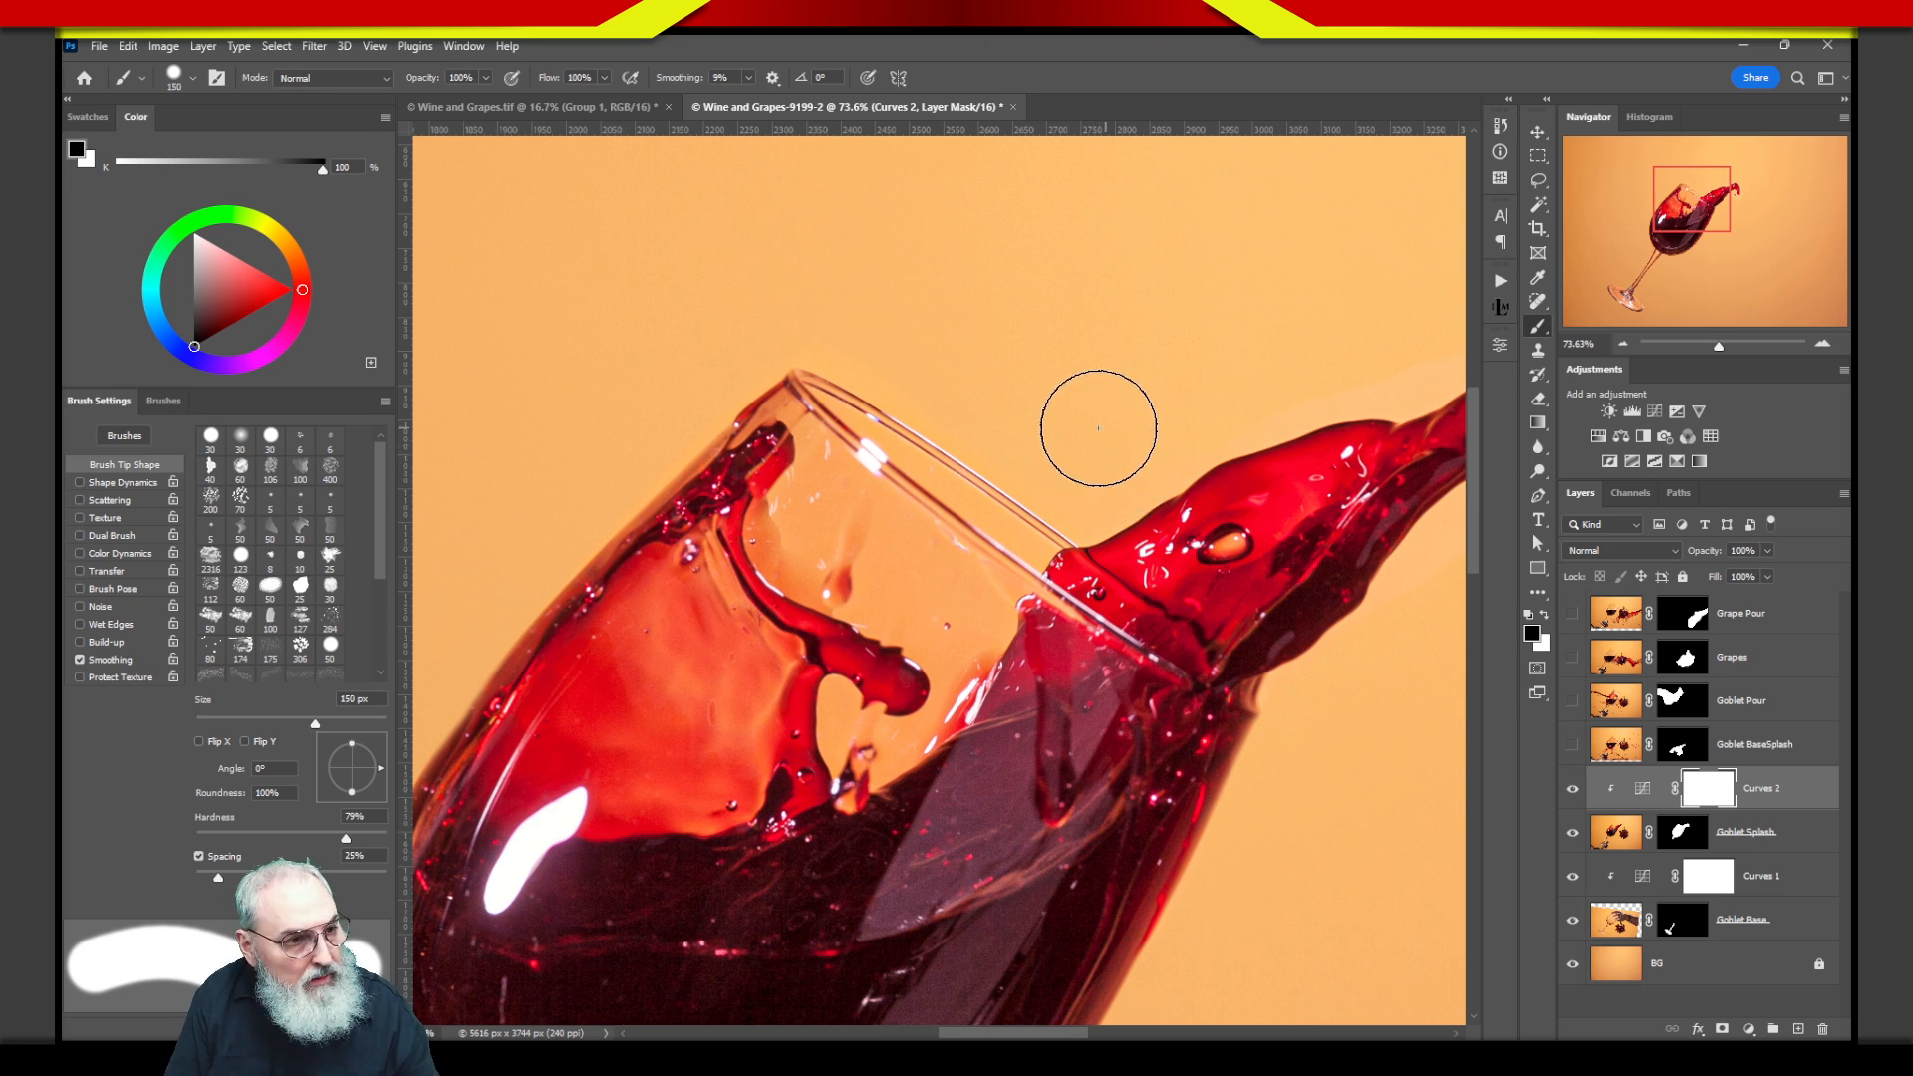
key("bracketleft")
key("bracketleft")
key("bracketleft")
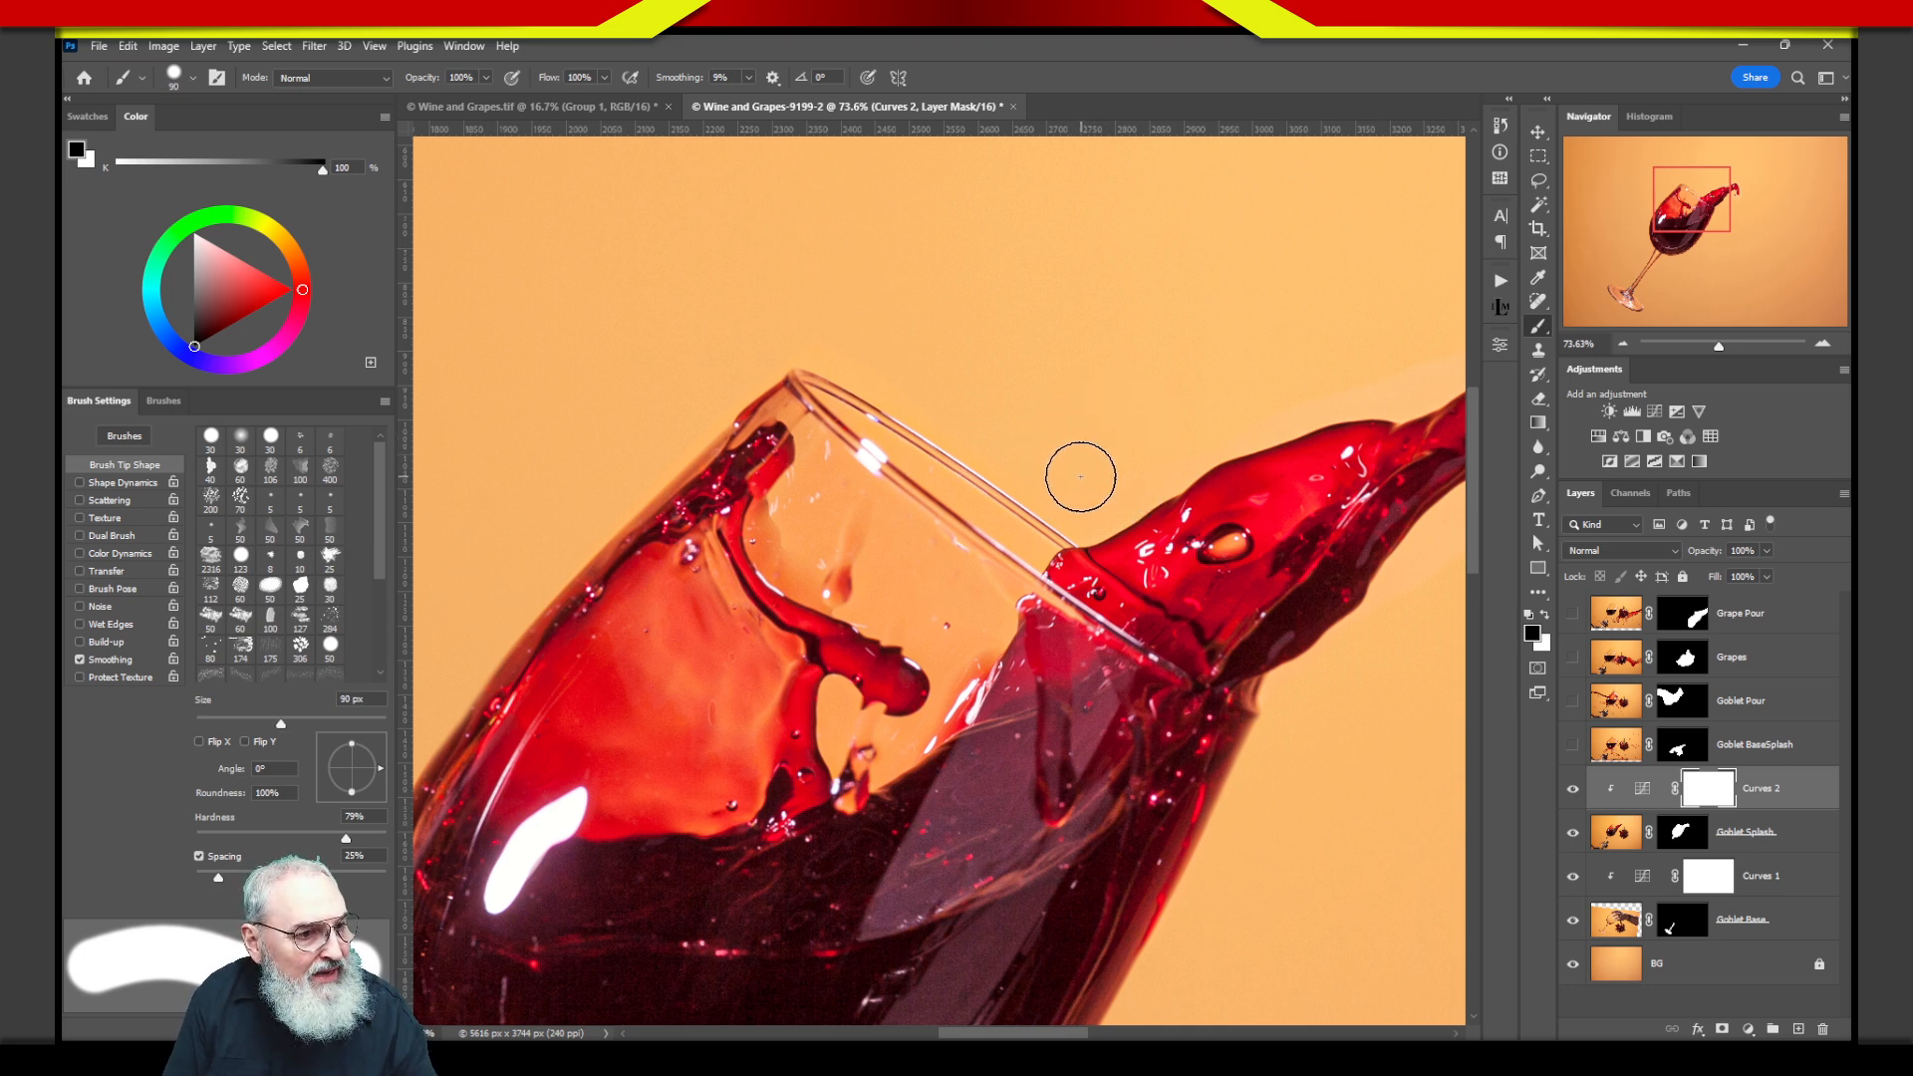
left_click_drag(1081, 488, 828, 336)
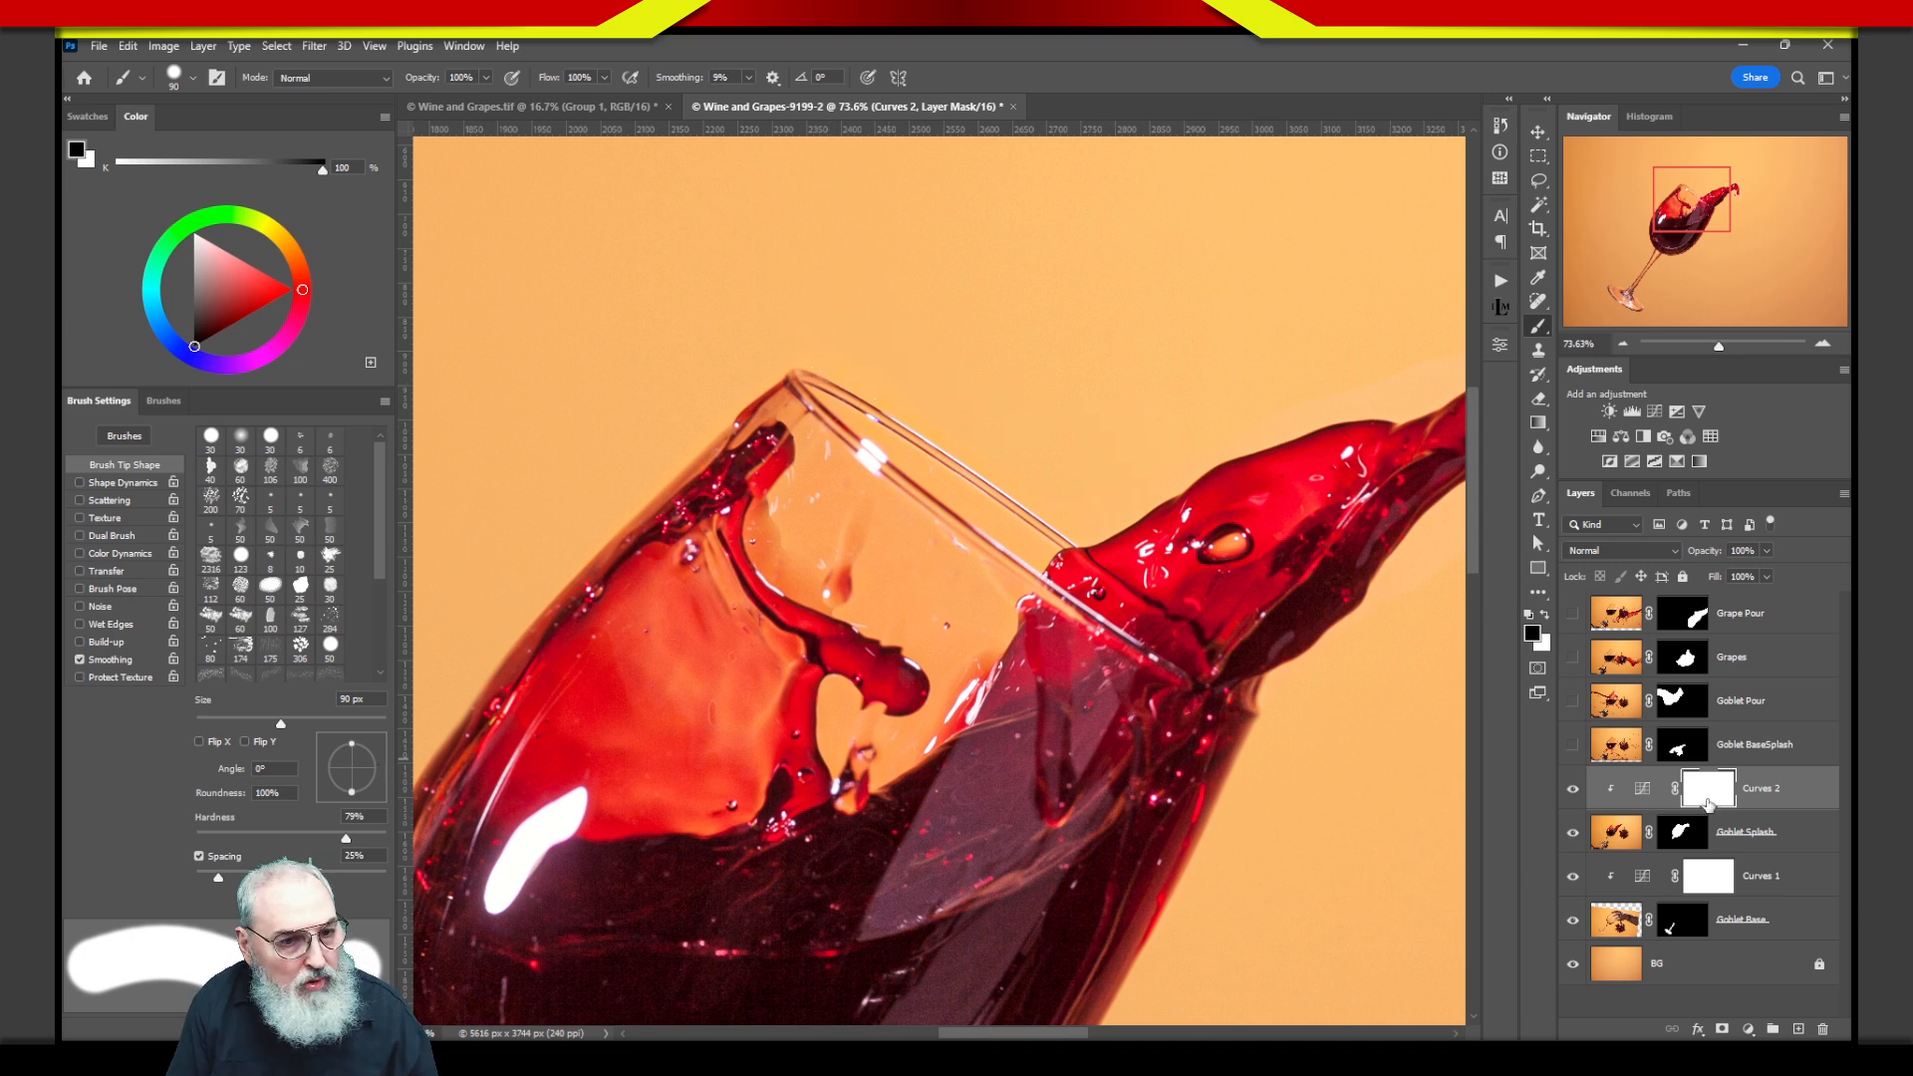
View the Goblet Splash mask in Select and Mask, and leave it without applying changes.
left_click(1689, 842)
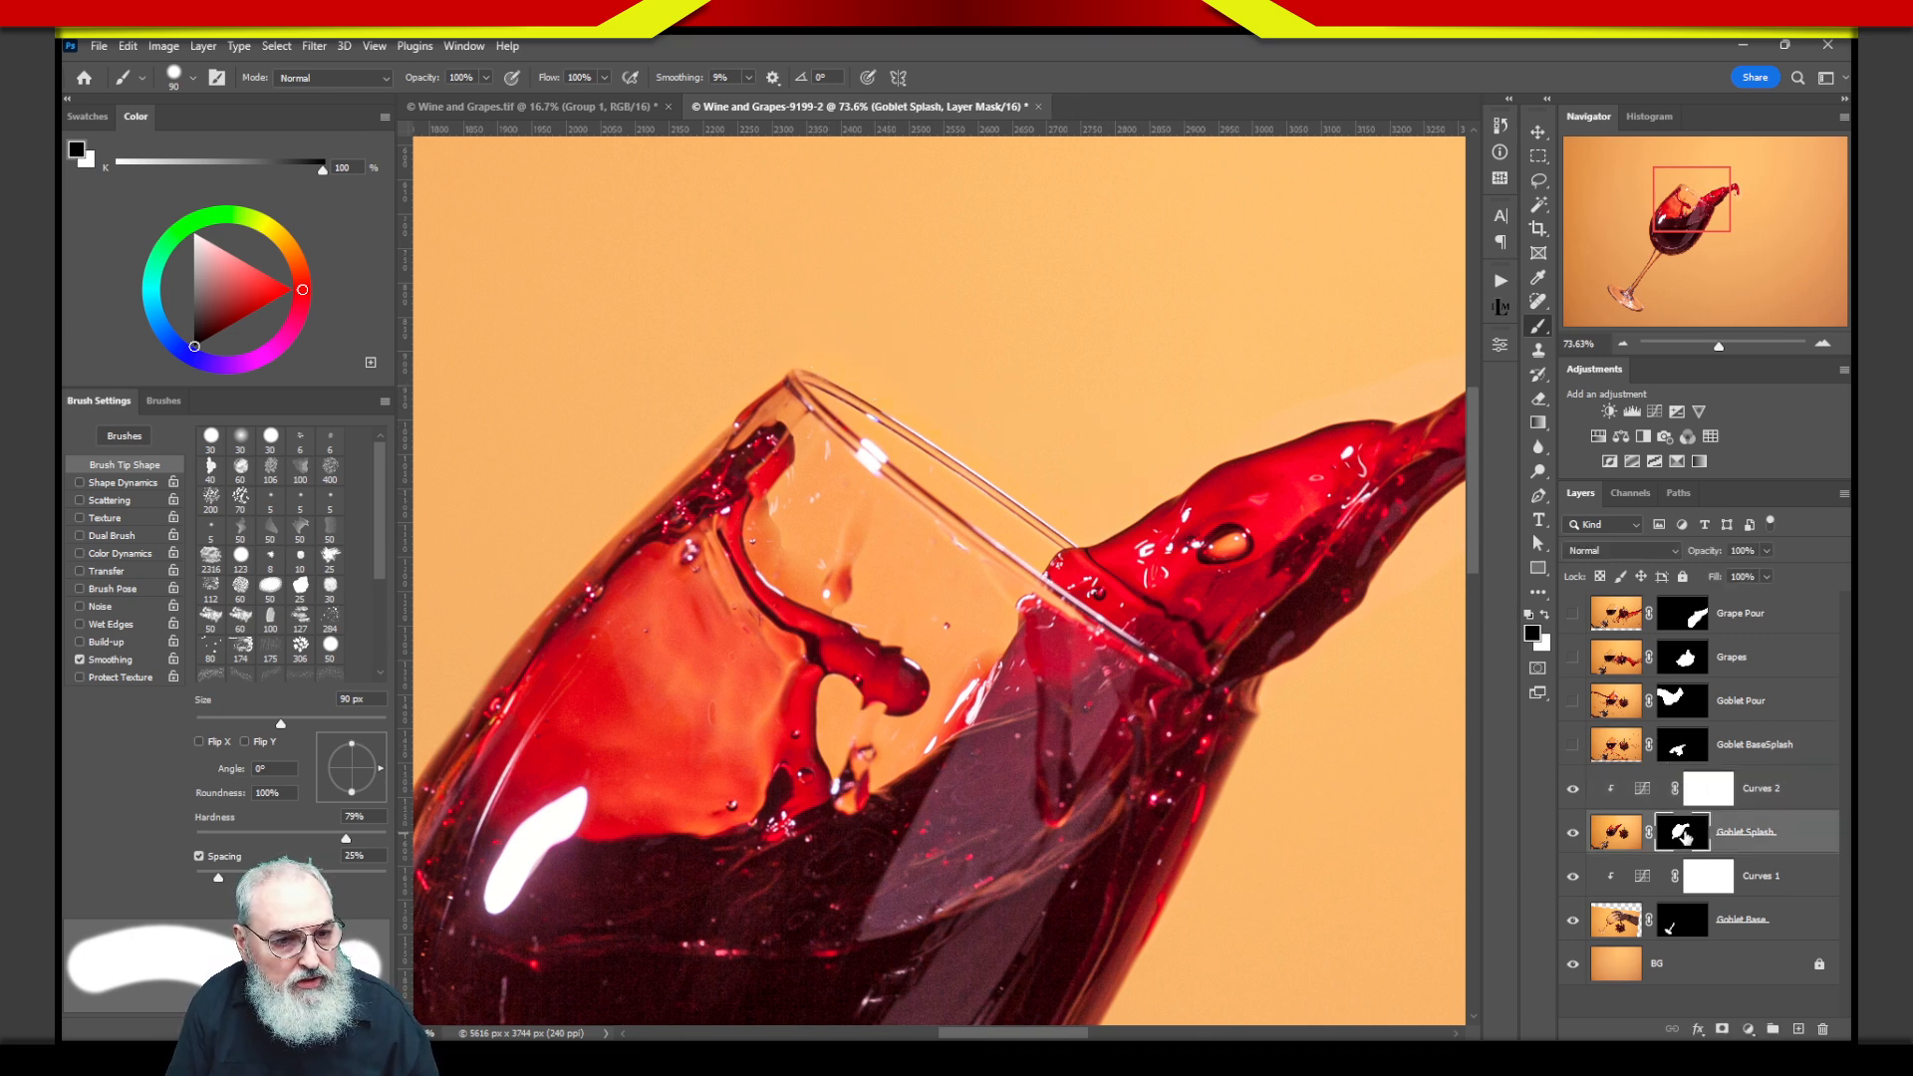
key("ctrl+alt+r")
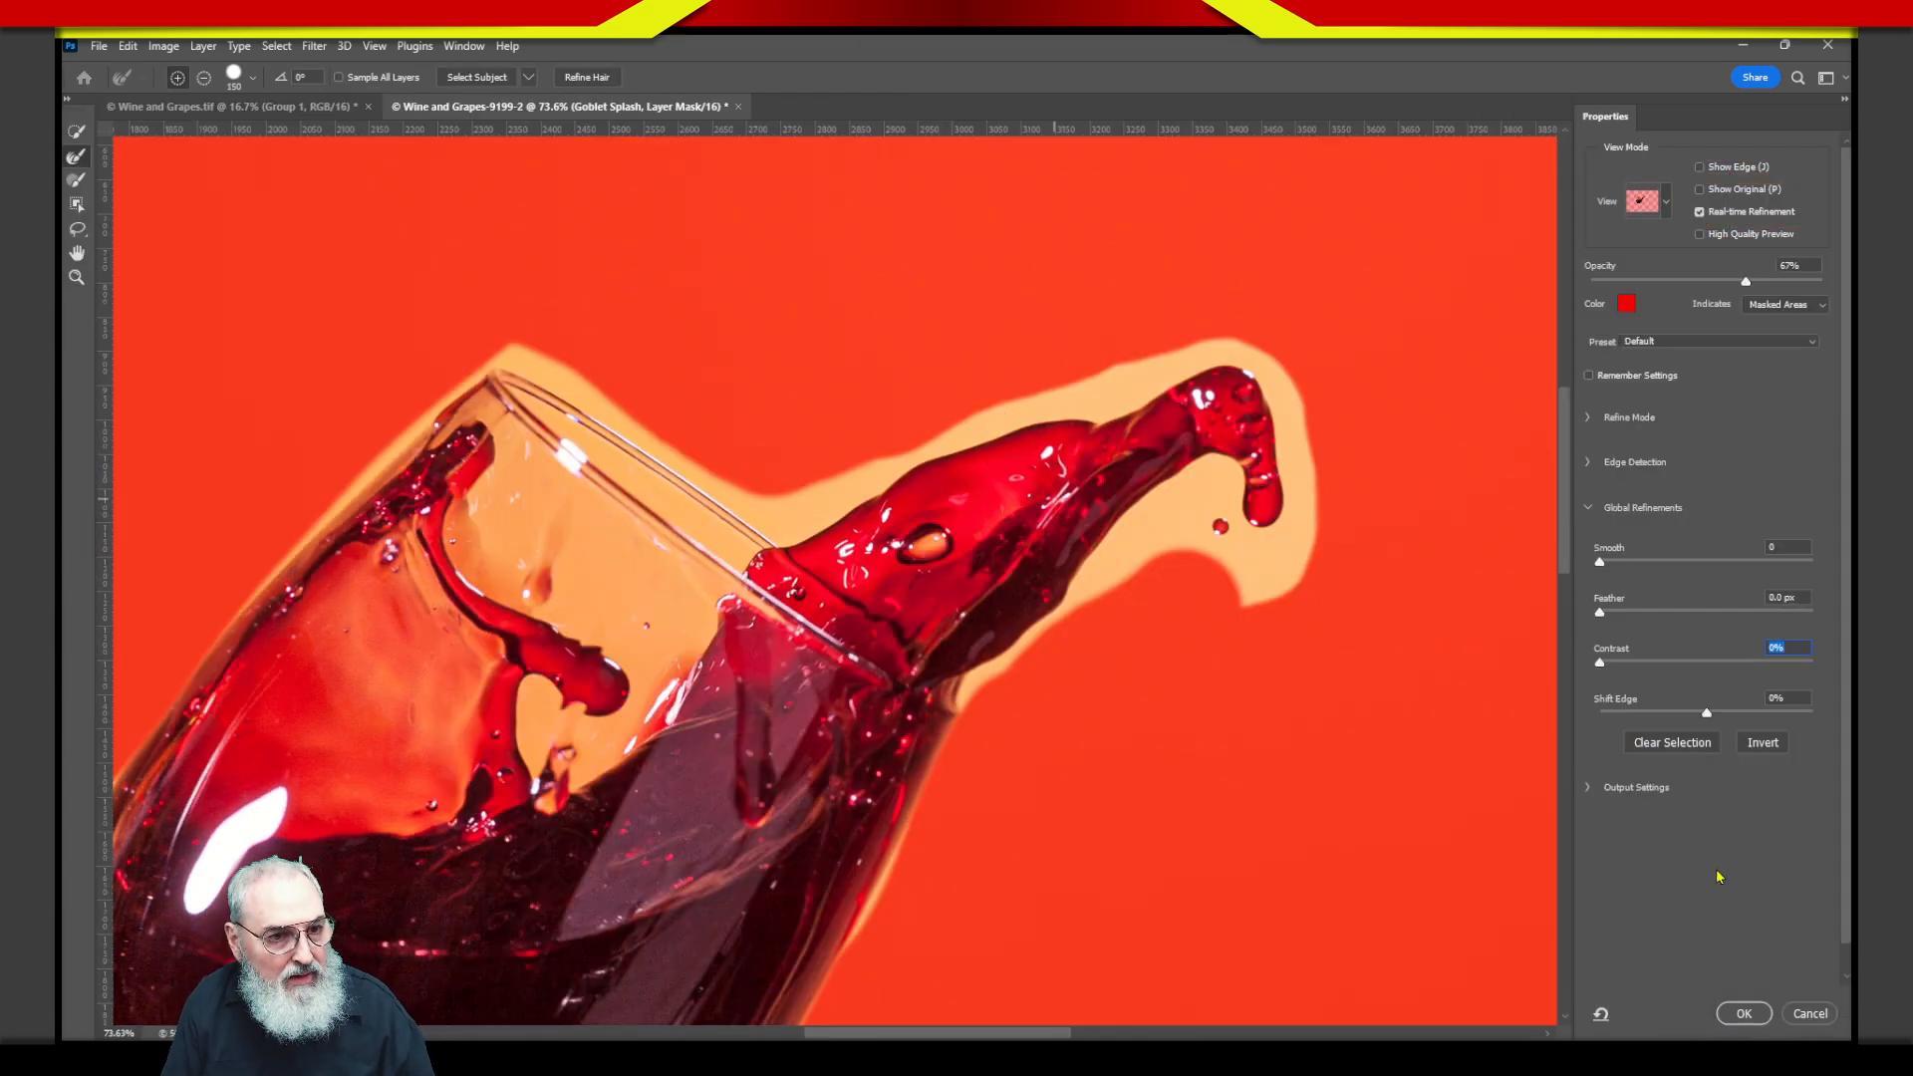
left_click(1799, 1014)
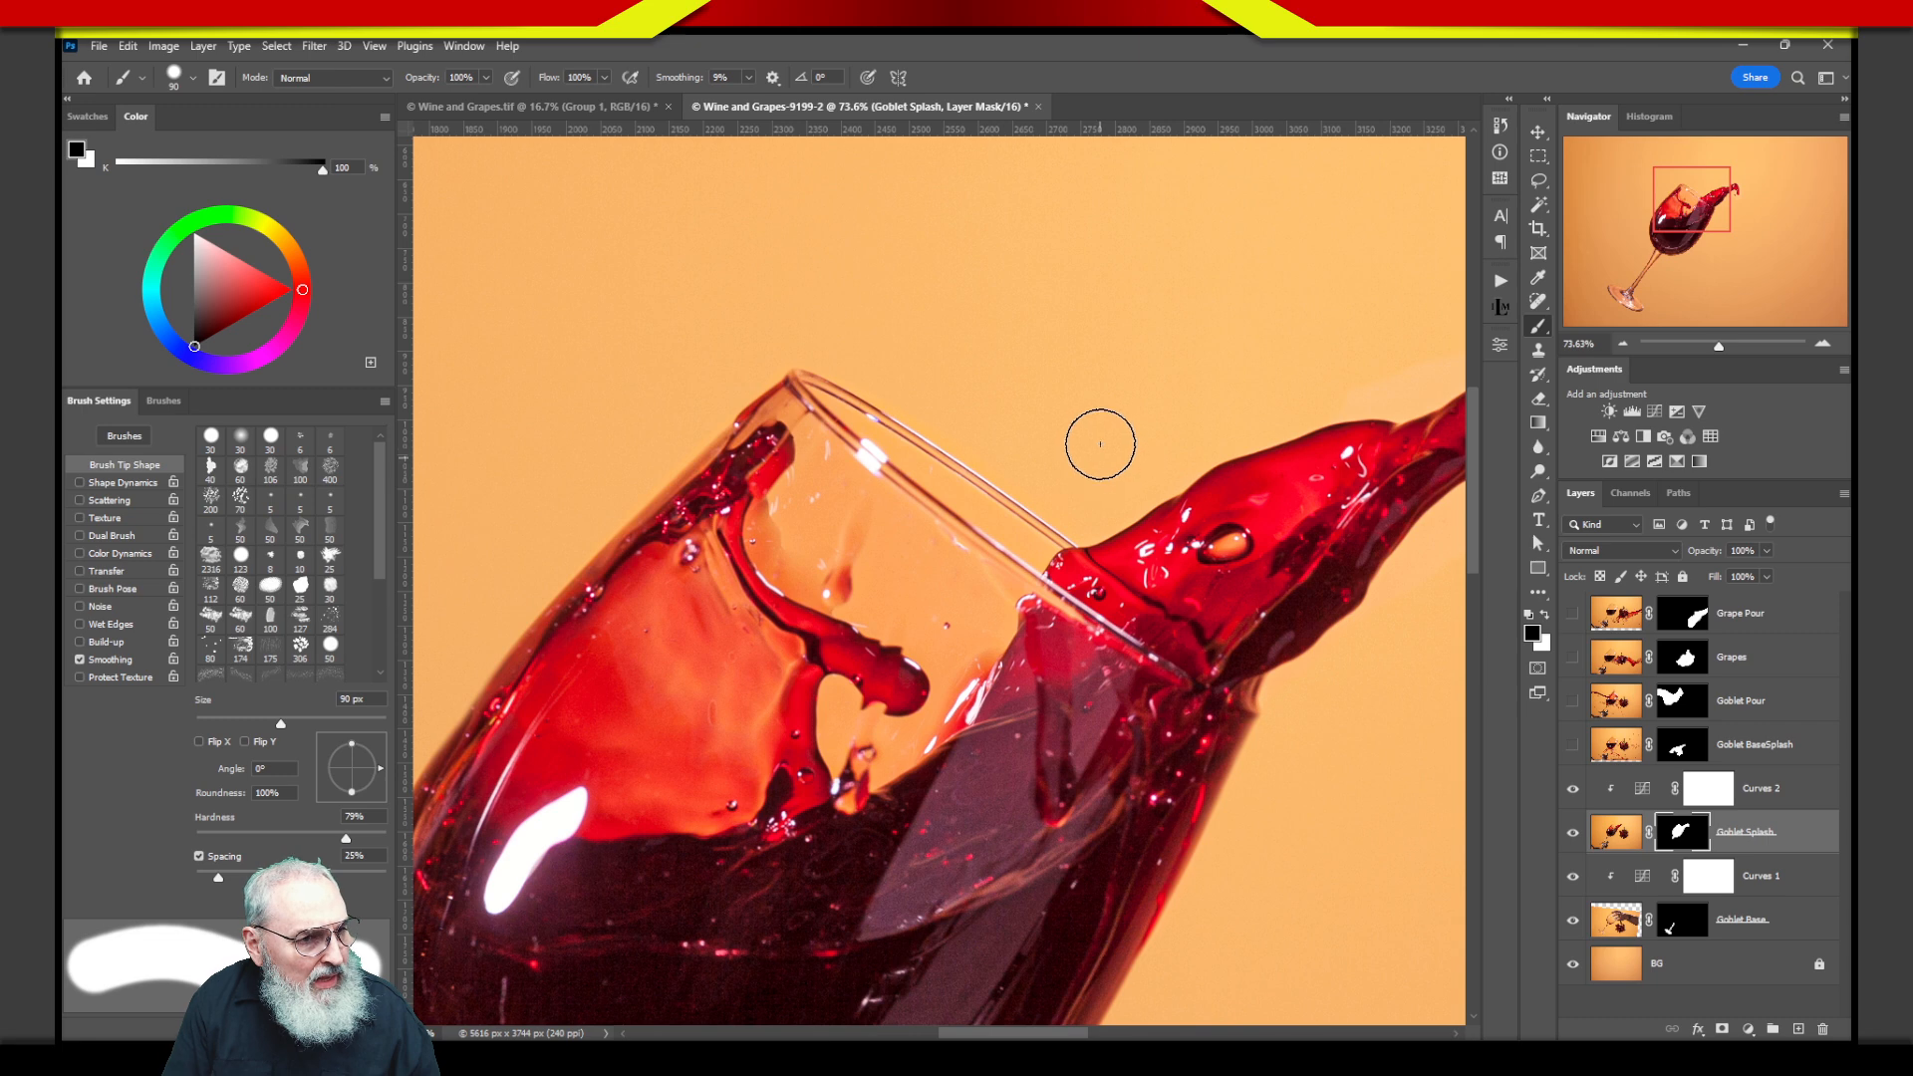
Hide the halo around the wine splash and its tip with black on the Goblet Splash mask, reducing the brush to 60 px.
key("v")
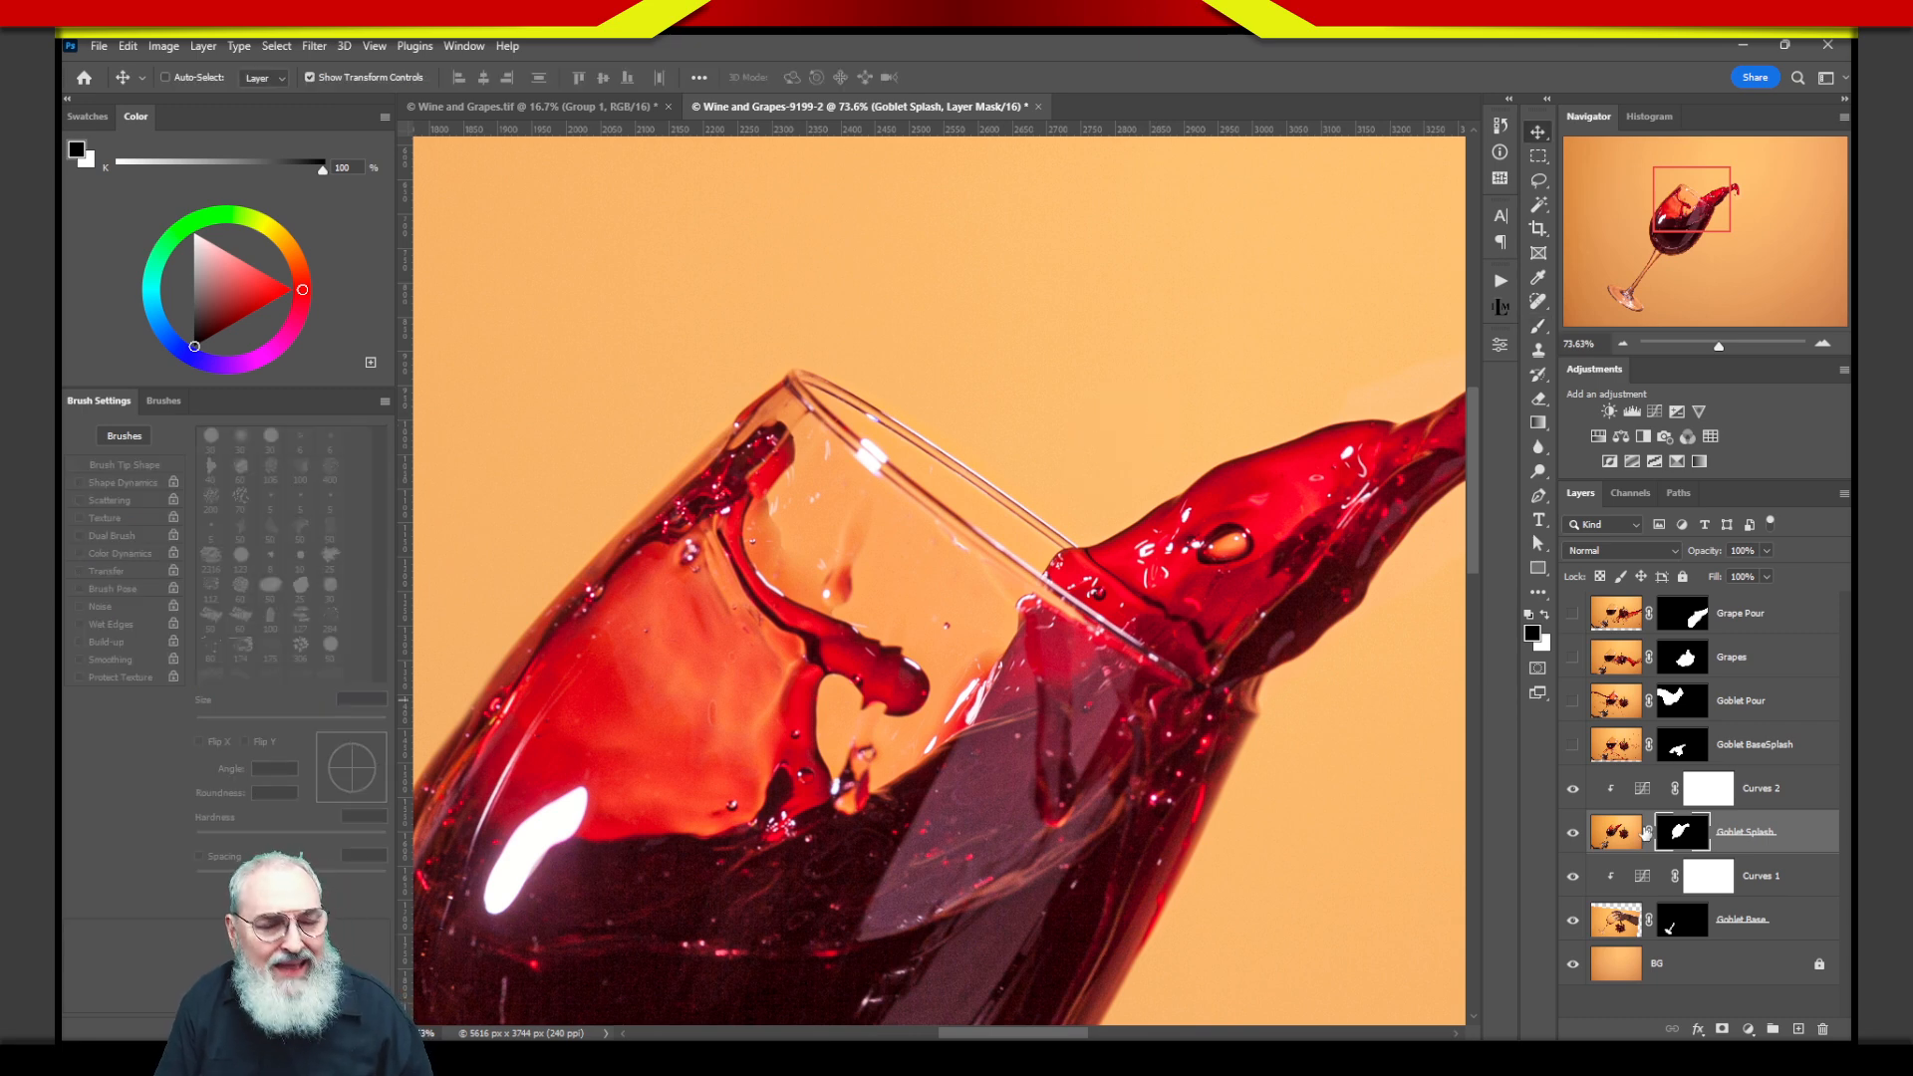
left_click_drag(1260, 586, 910, 766)
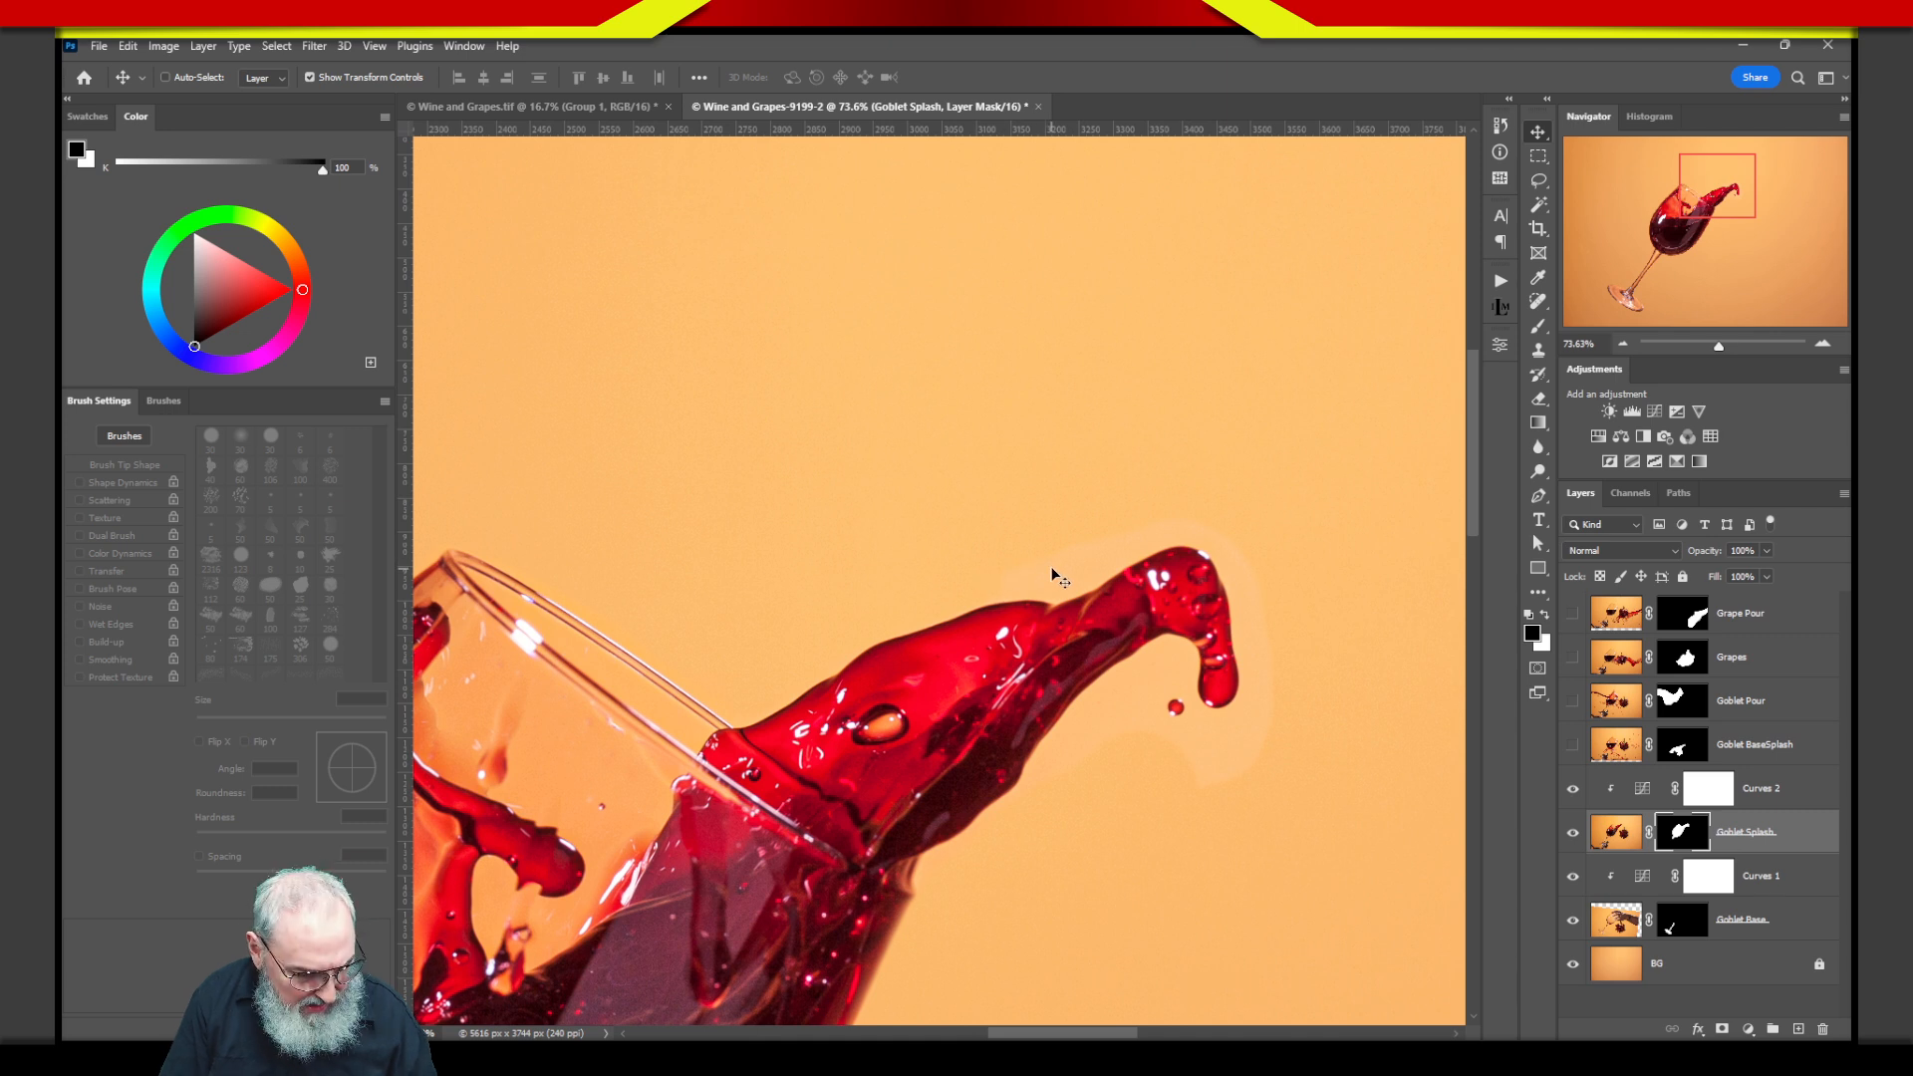
key("b")
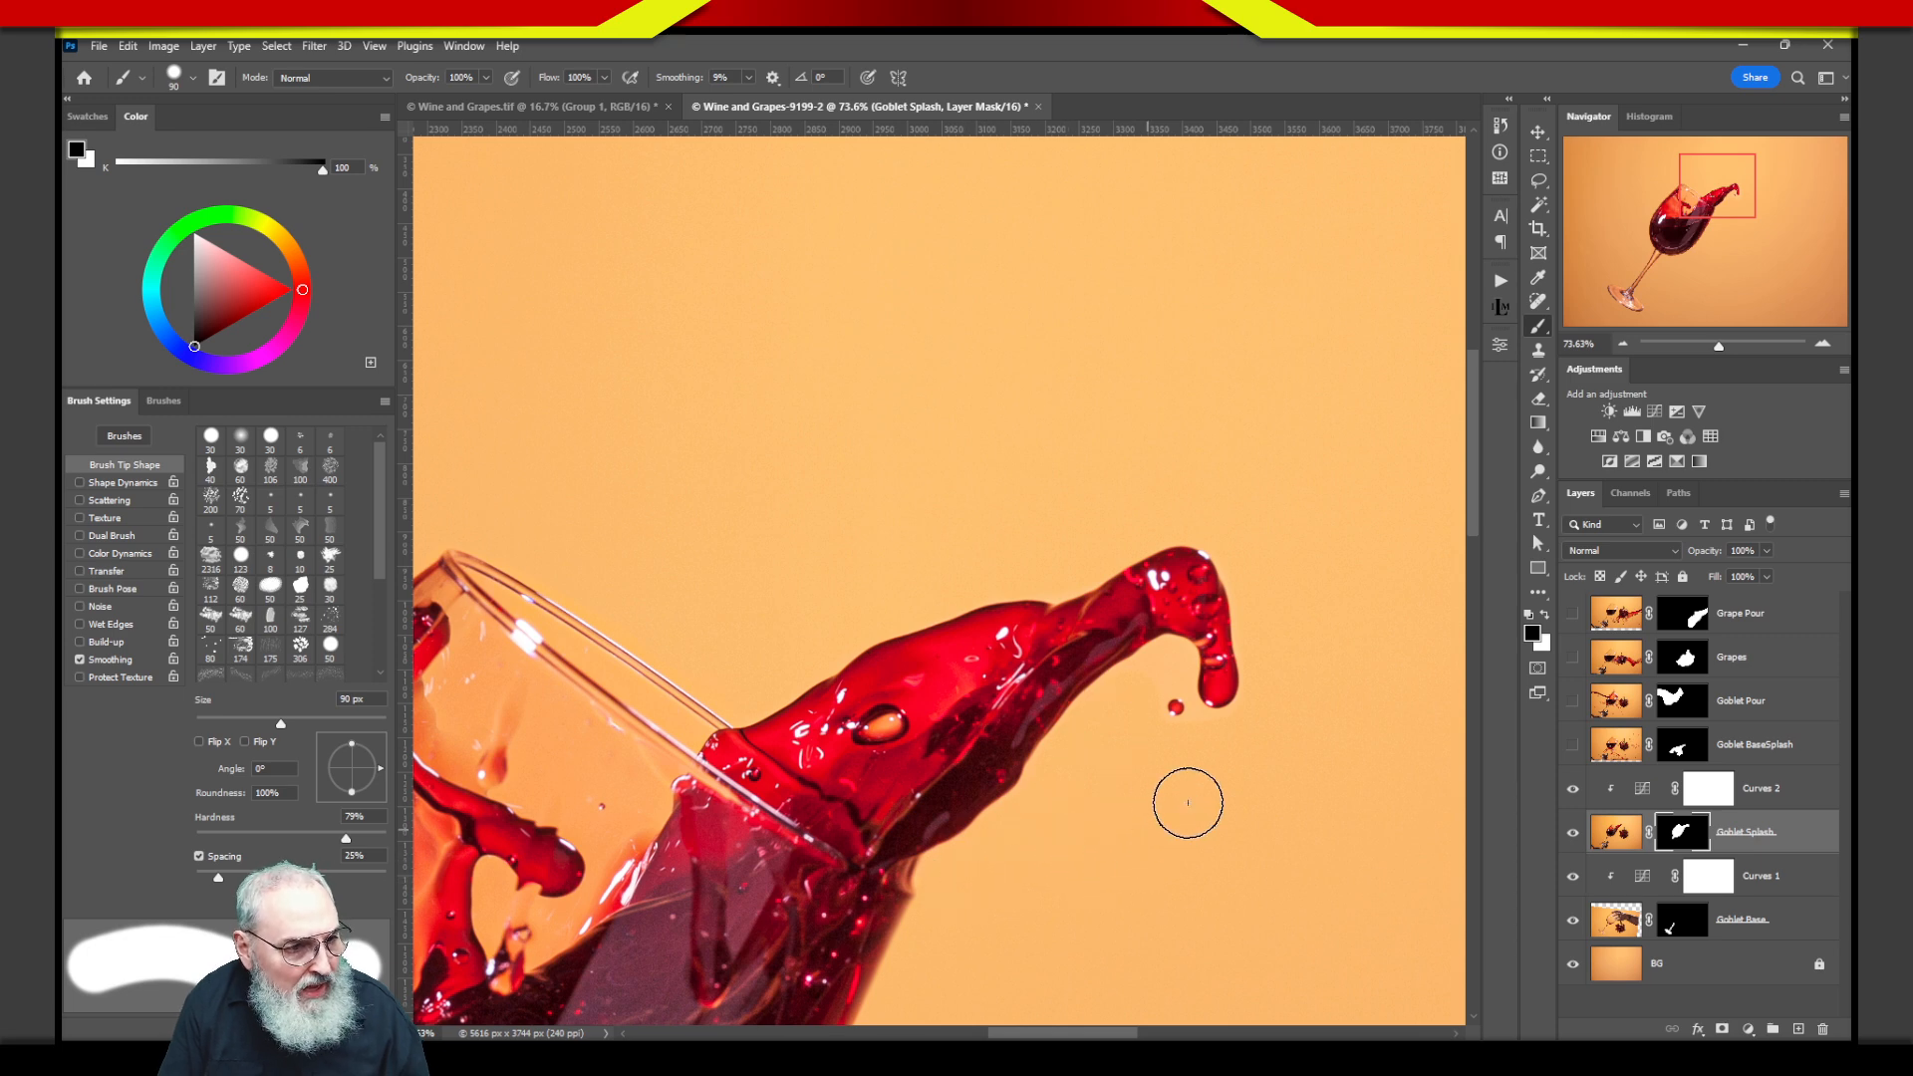
key("bracketleft")
key("bracketleft")
key("bracketleft")
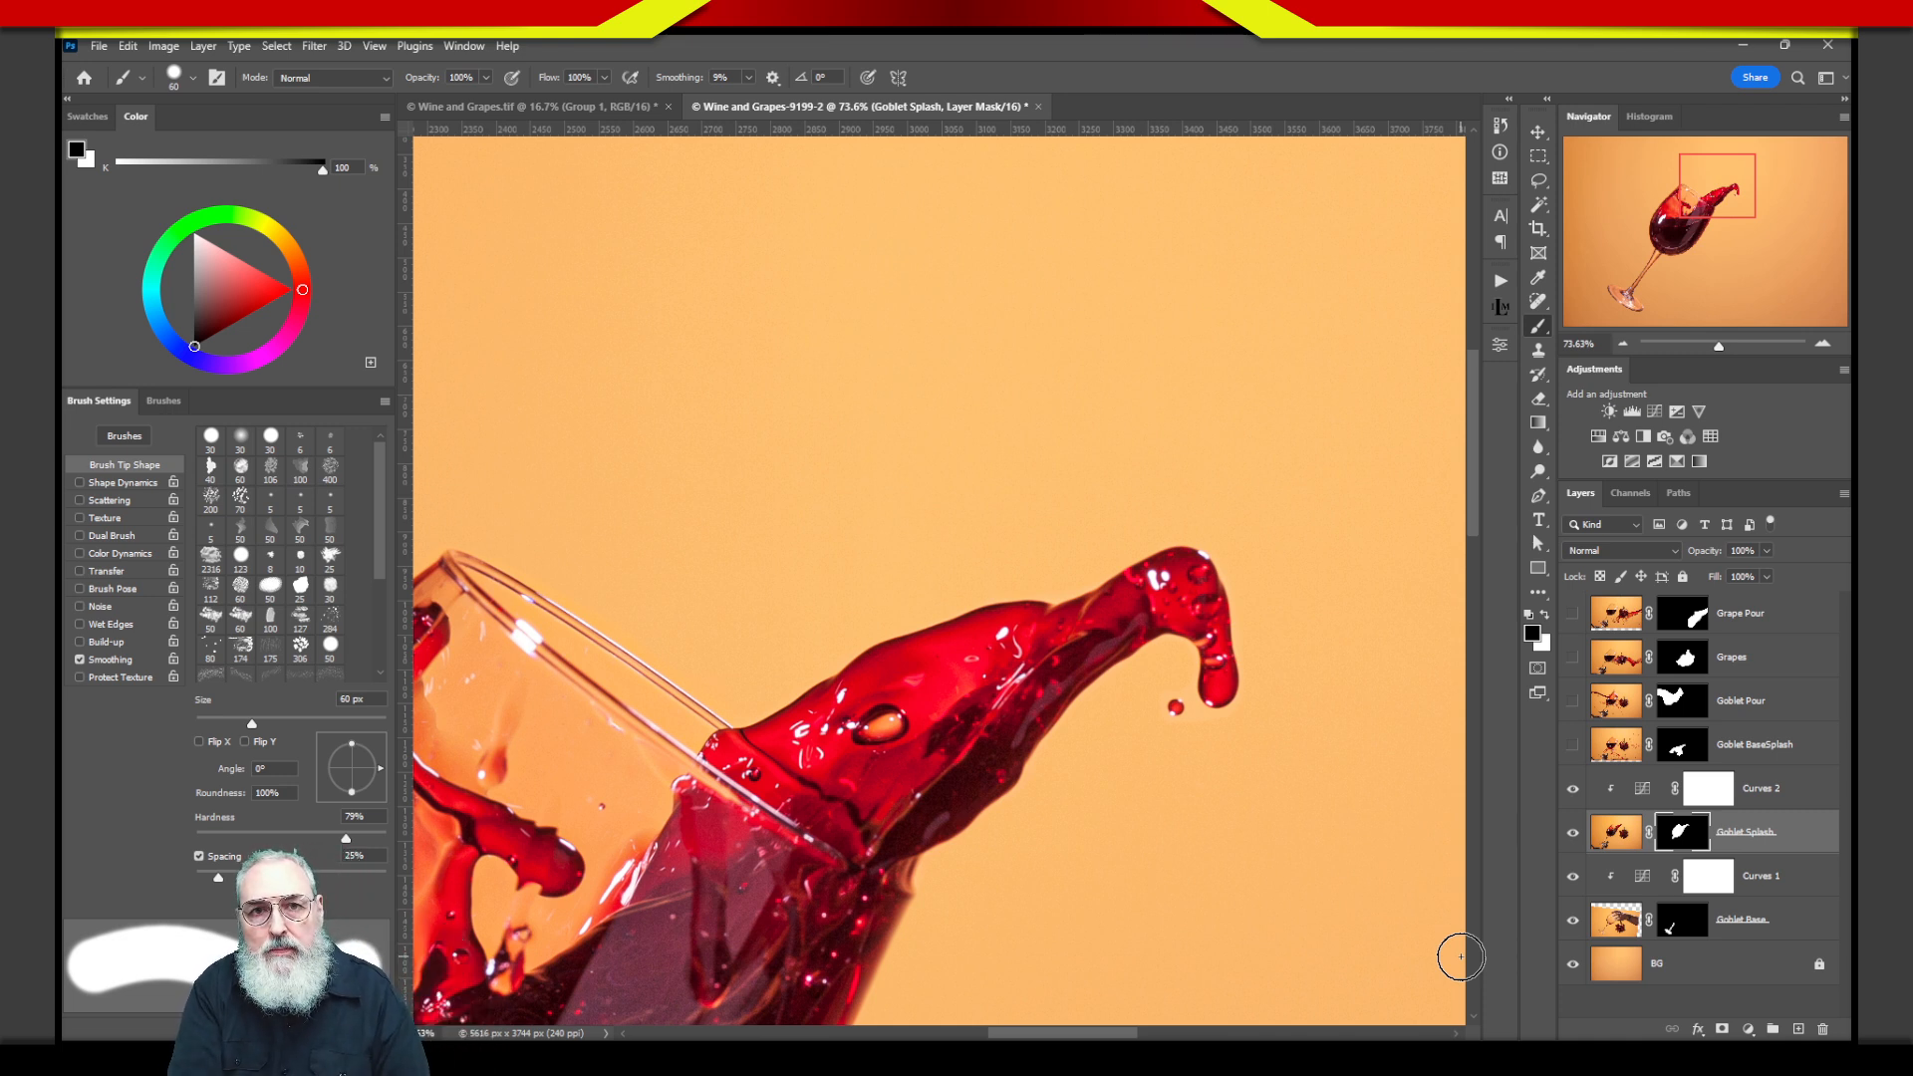
Add a Solid Color fill layer in magenta db0ce3 directly above the BG layer to check the mask edges.
left_click(1624, 965)
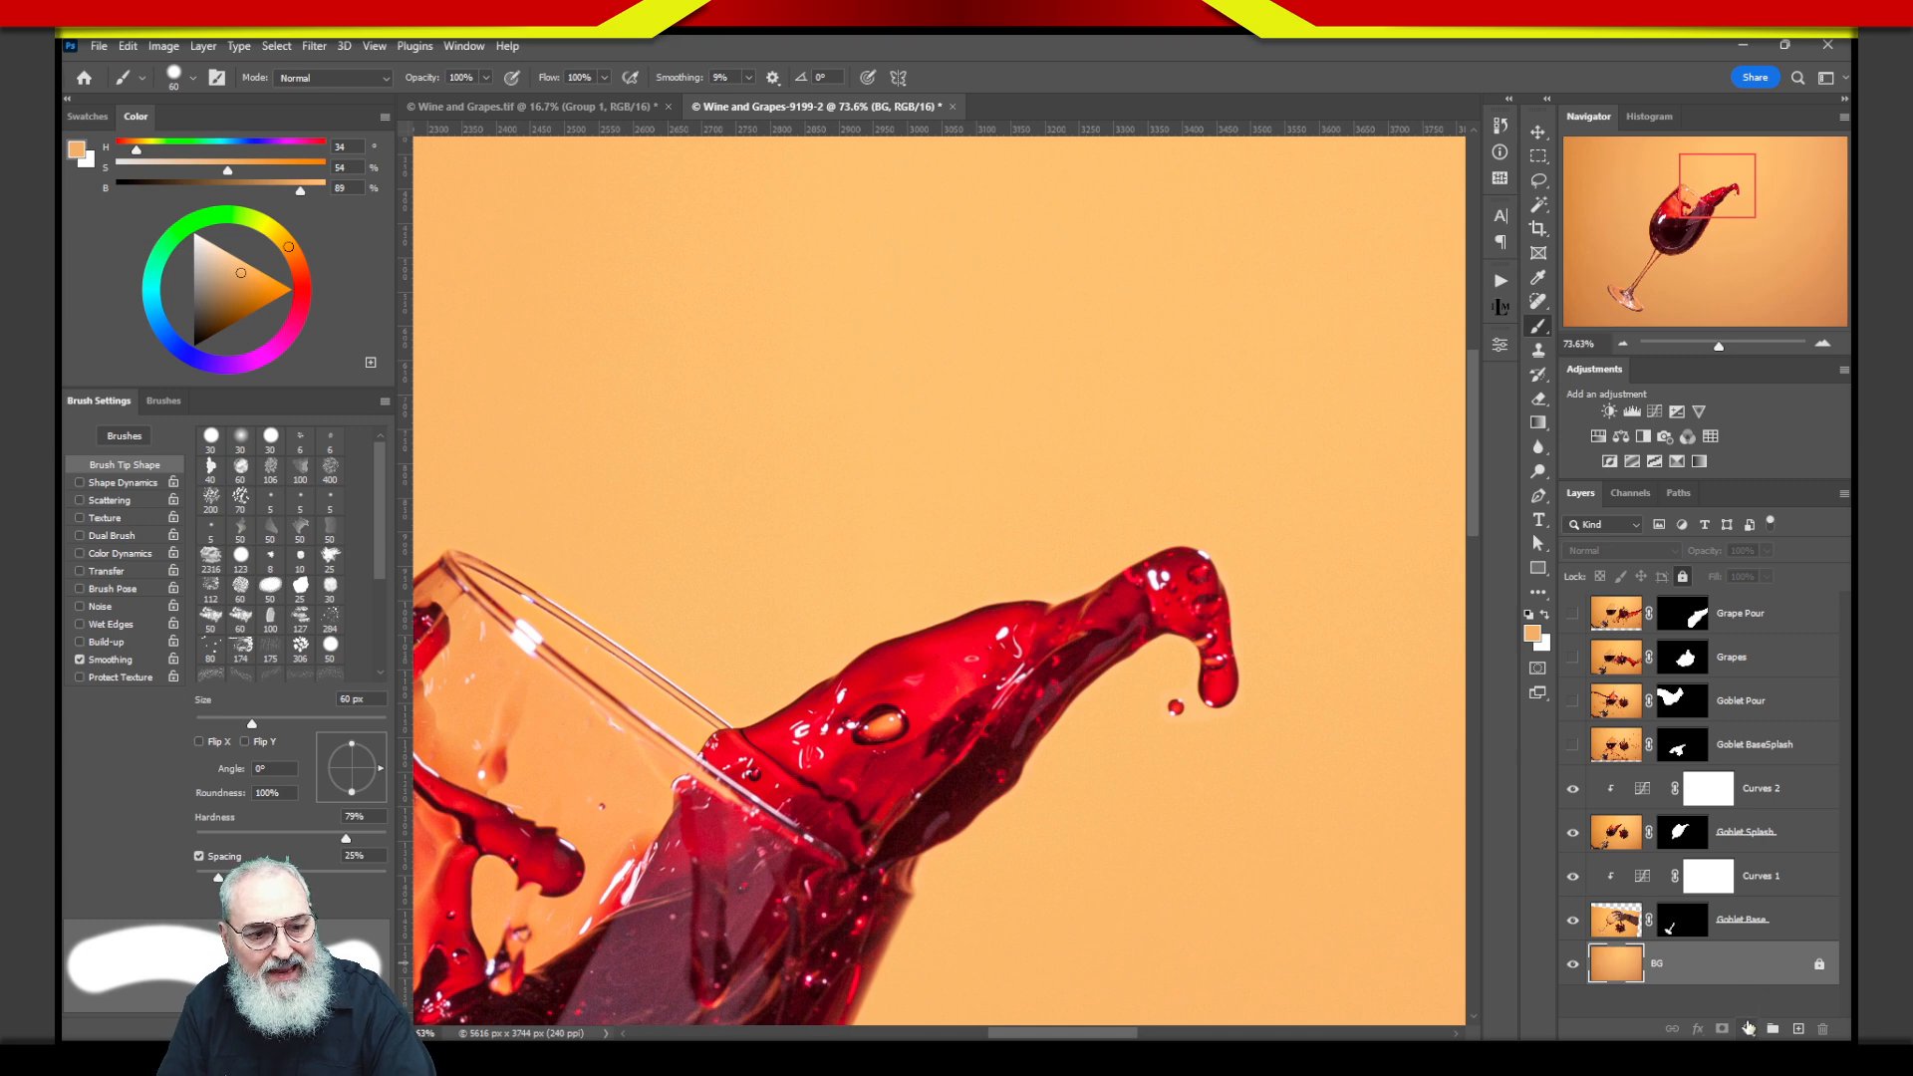
left_click(1748, 1029)
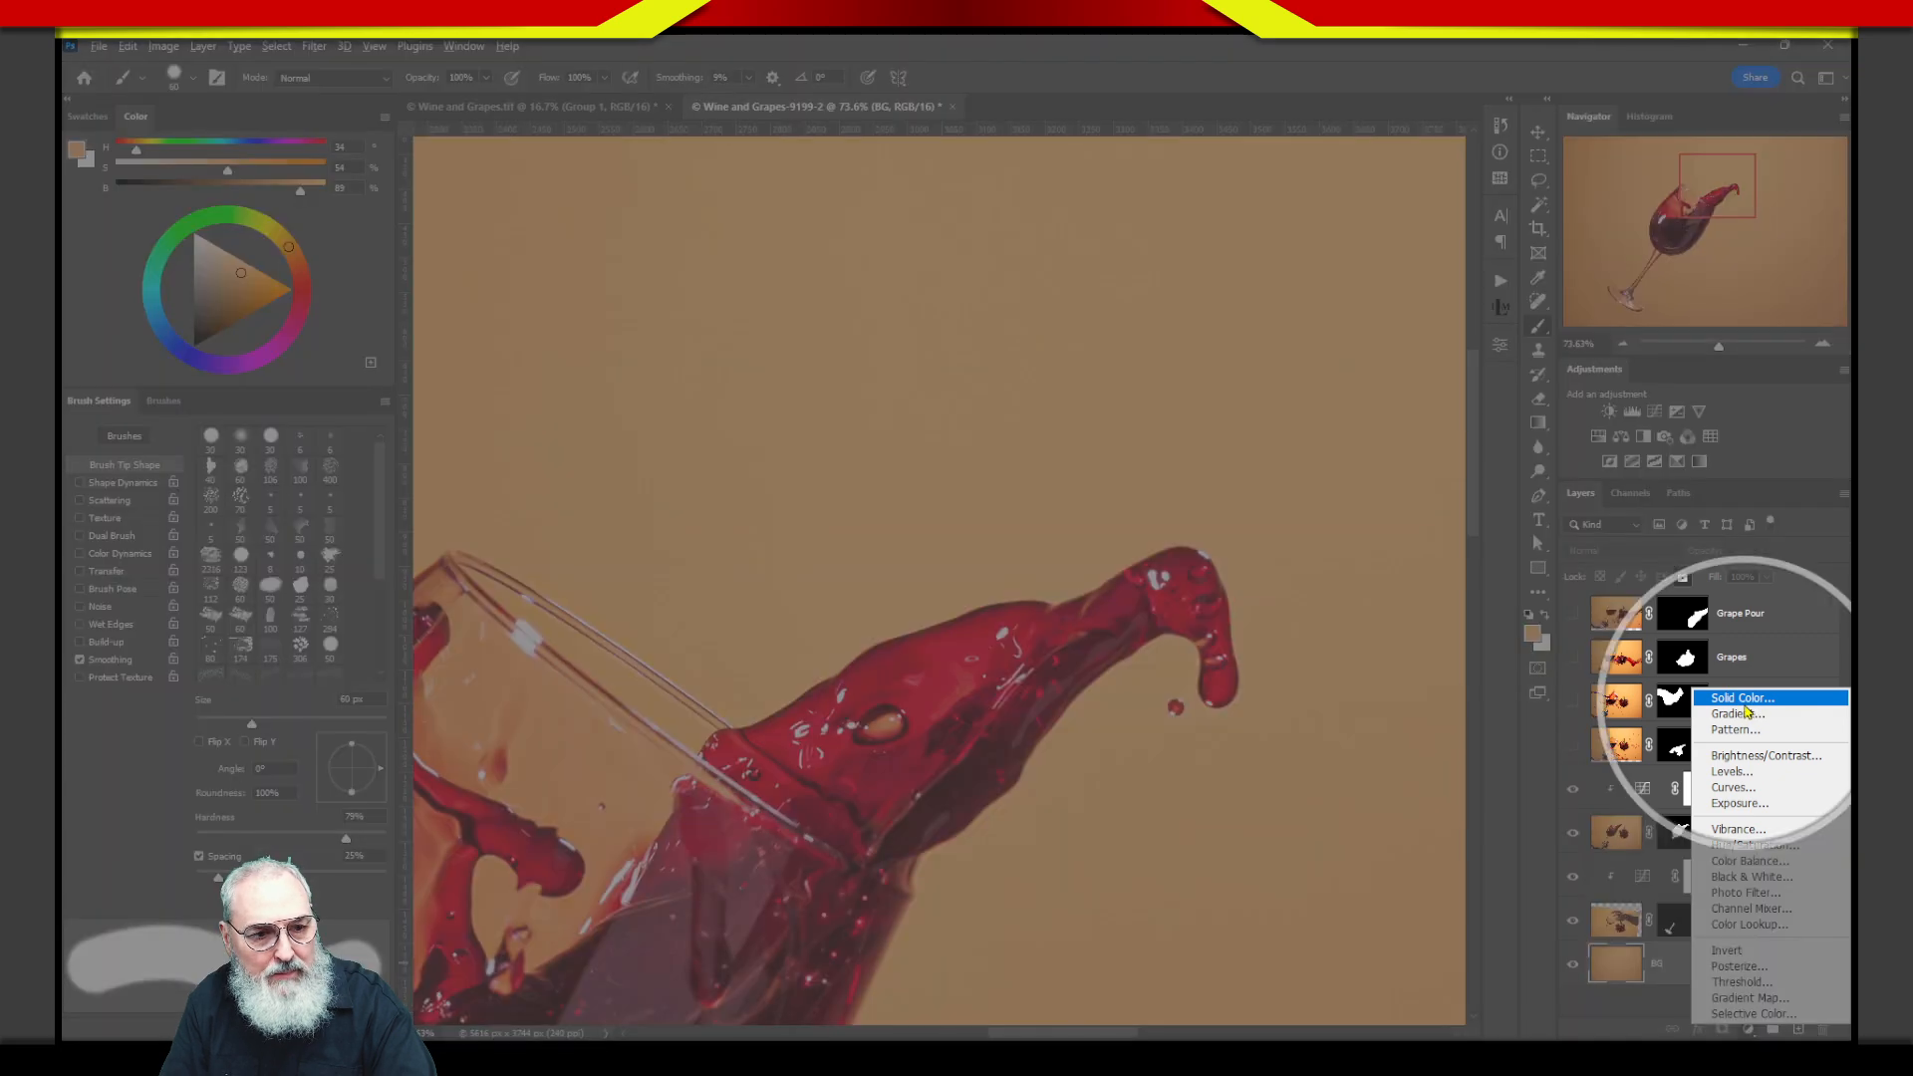
left_click(1660, 1009)
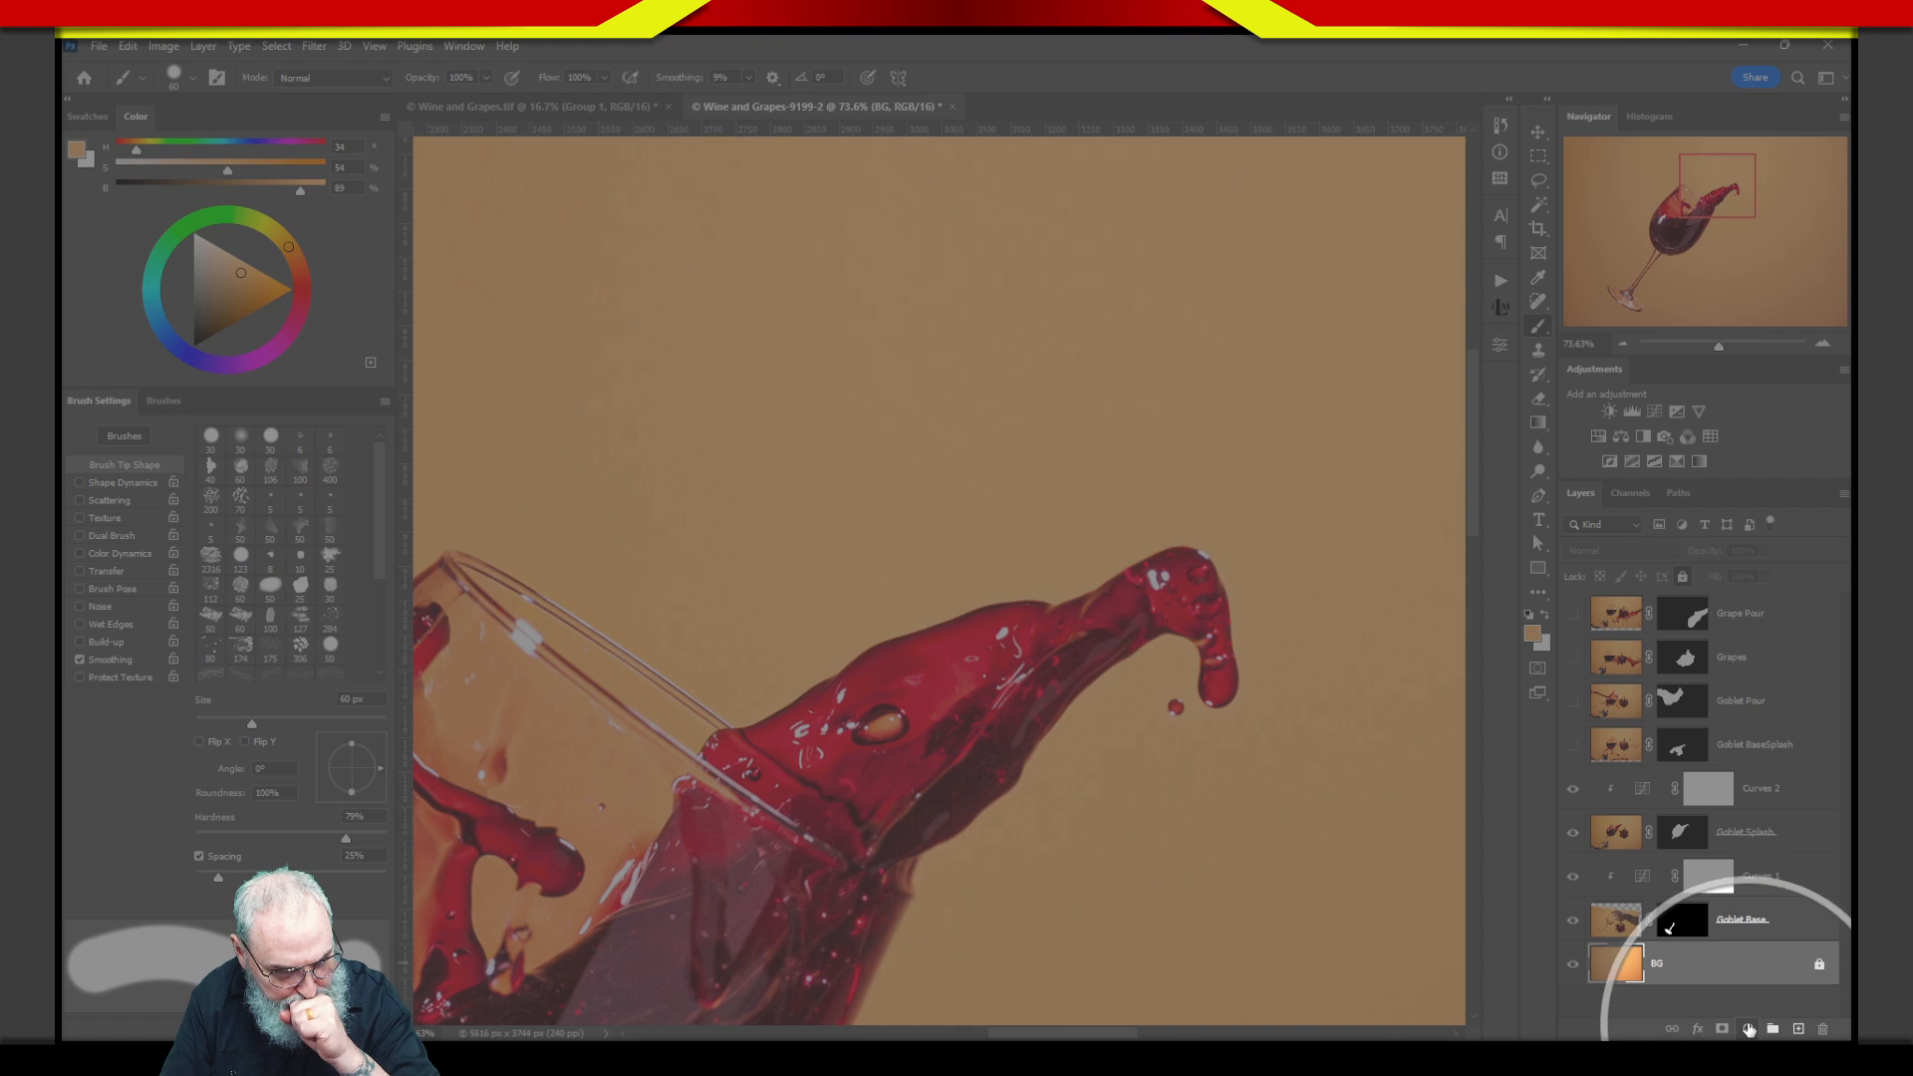
left_click(1746, 1028)
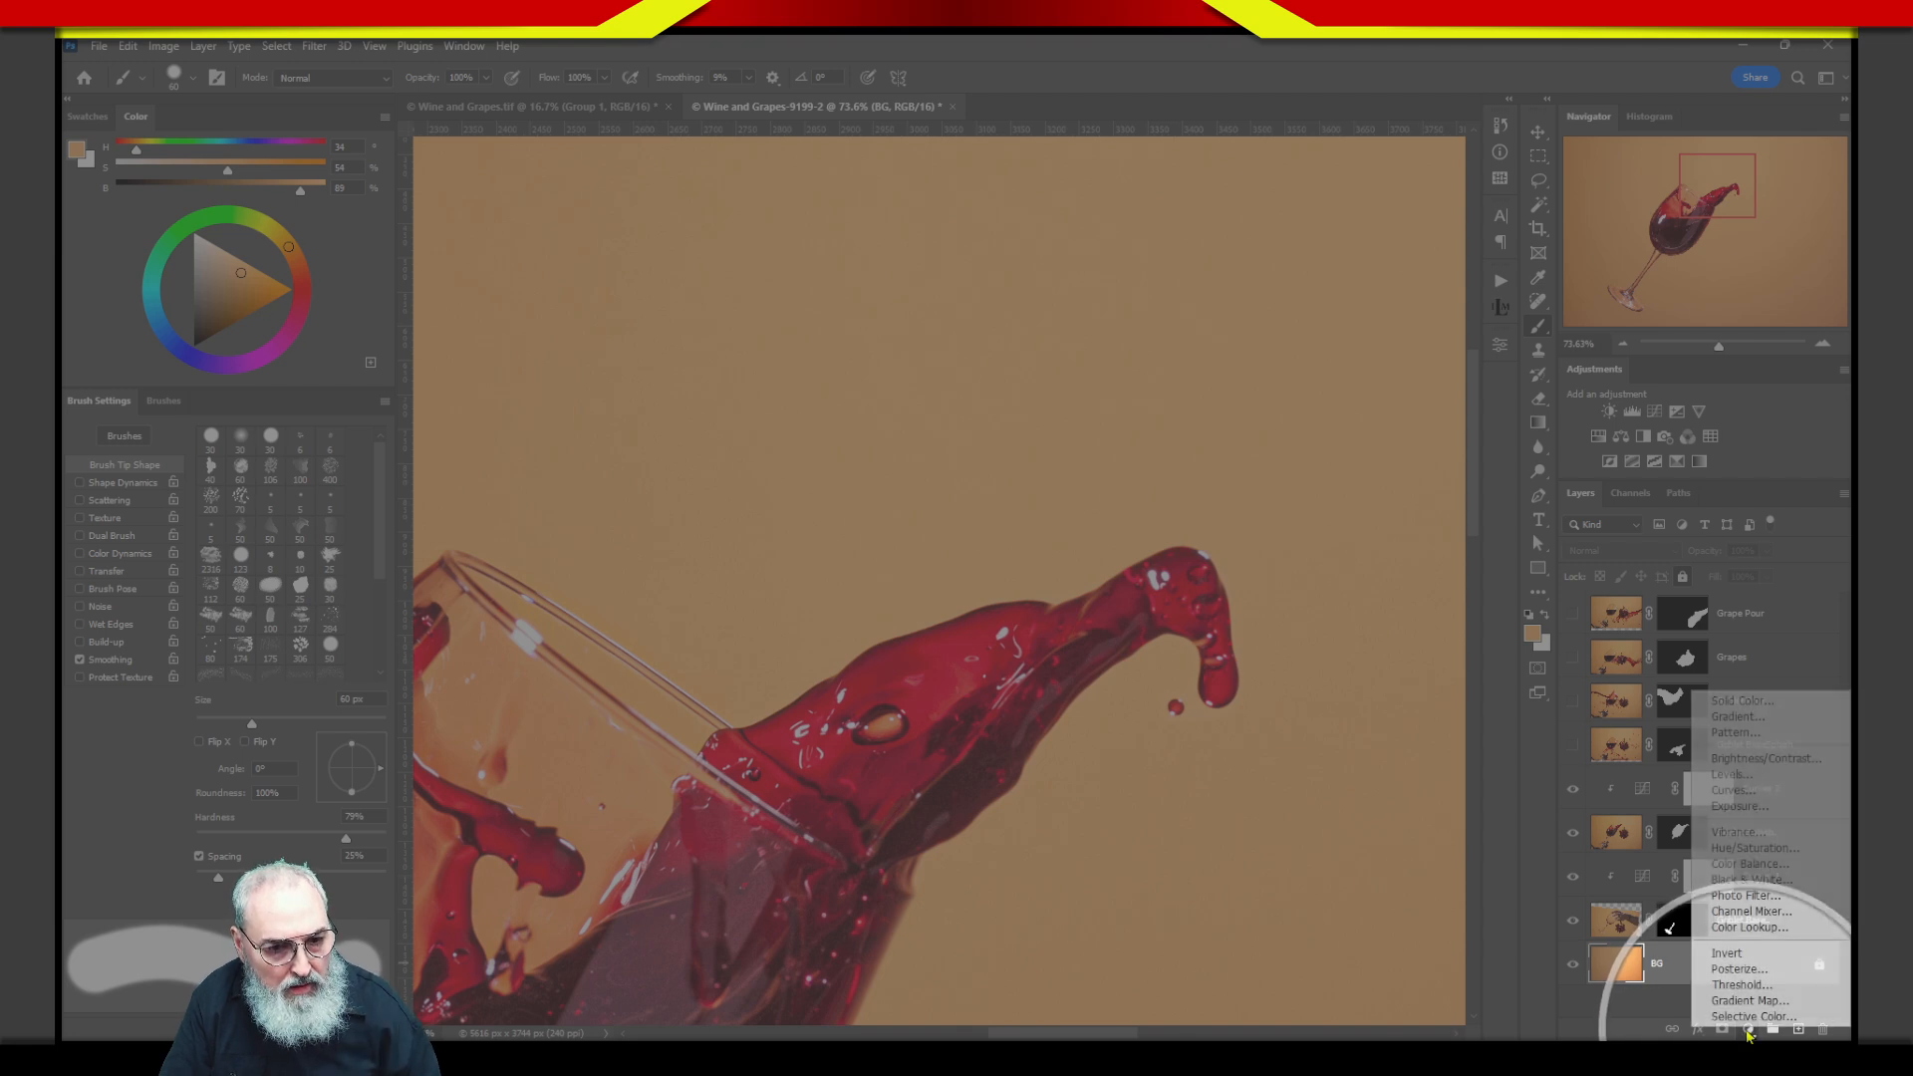
left_click(1743, 703)
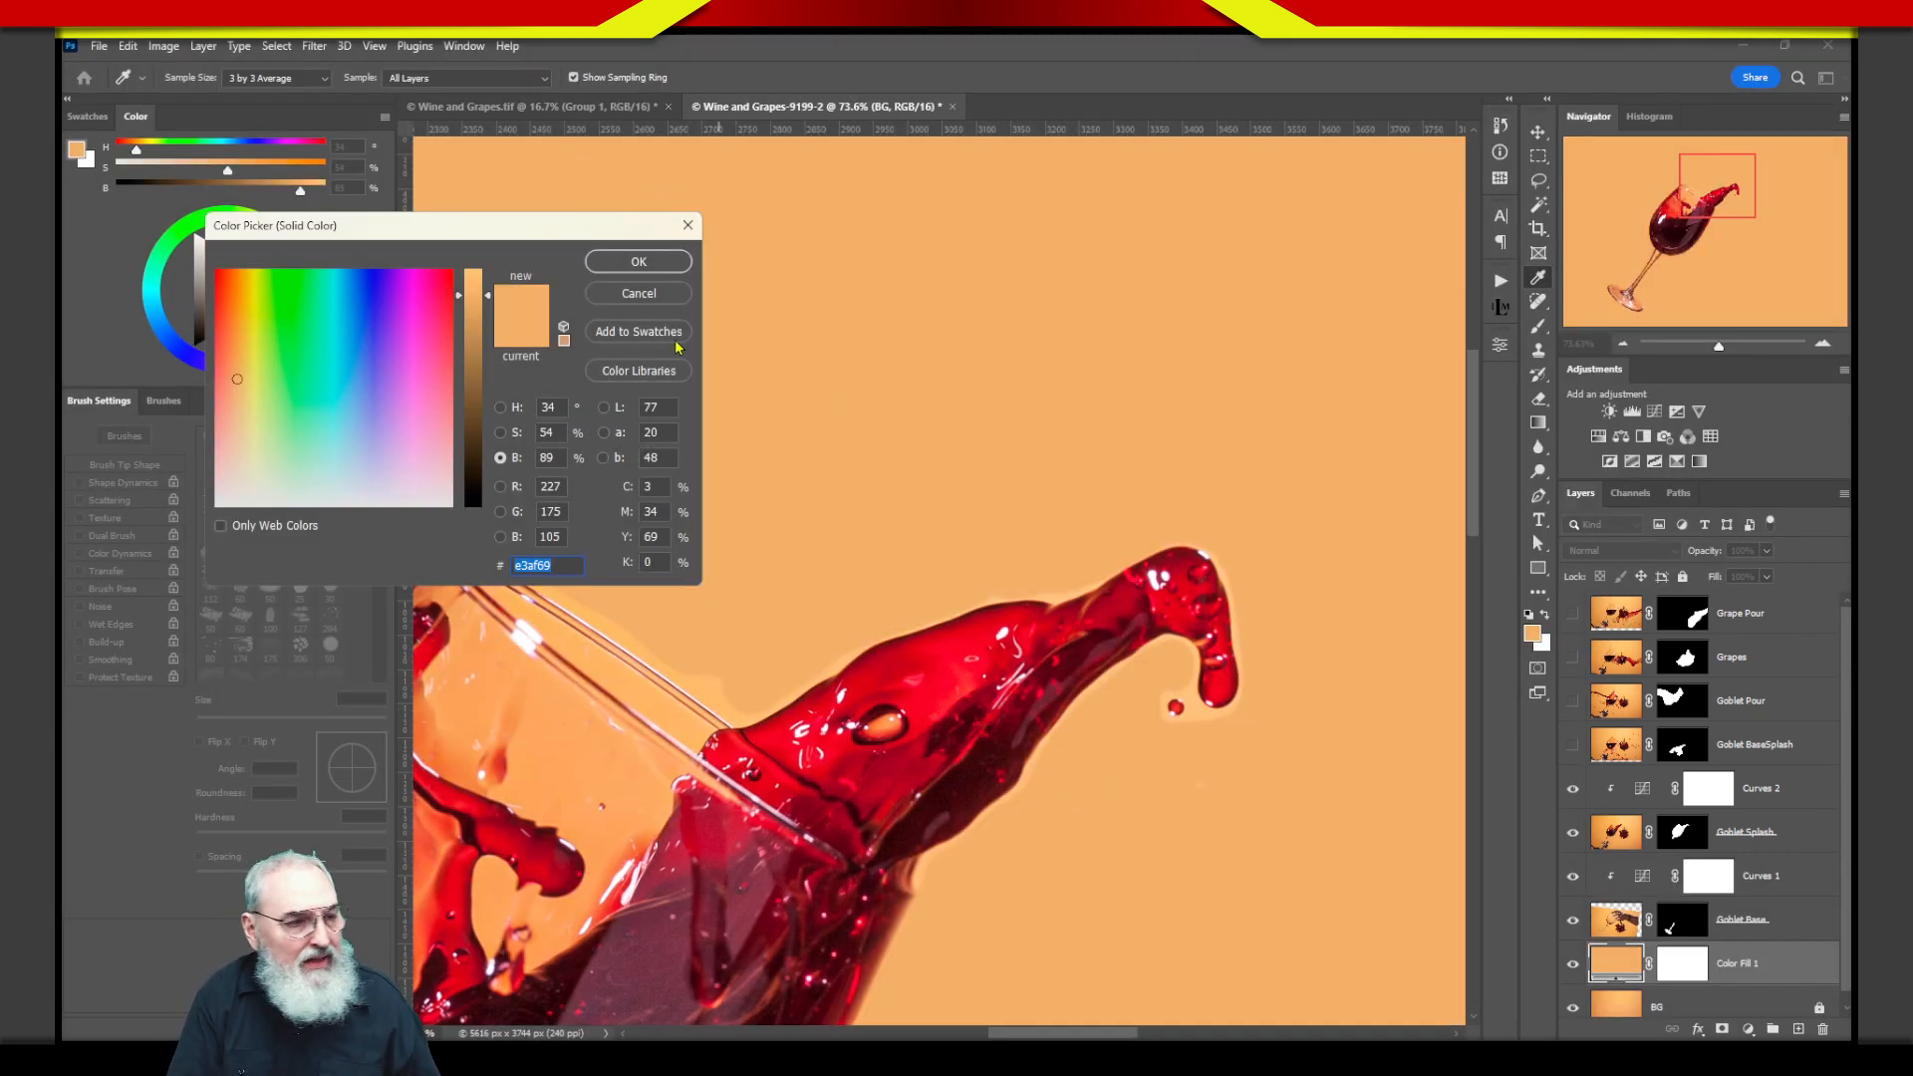
left_click_drag(500, 224, 1133, 207)
mouse_move(984, 320)
left_mouse_down()
mouse_move(1041, 284)
mouse_move(1026, 280)
mouse_move(1045, 309)
mouse_move(1043, 268)
left_mouse_up()
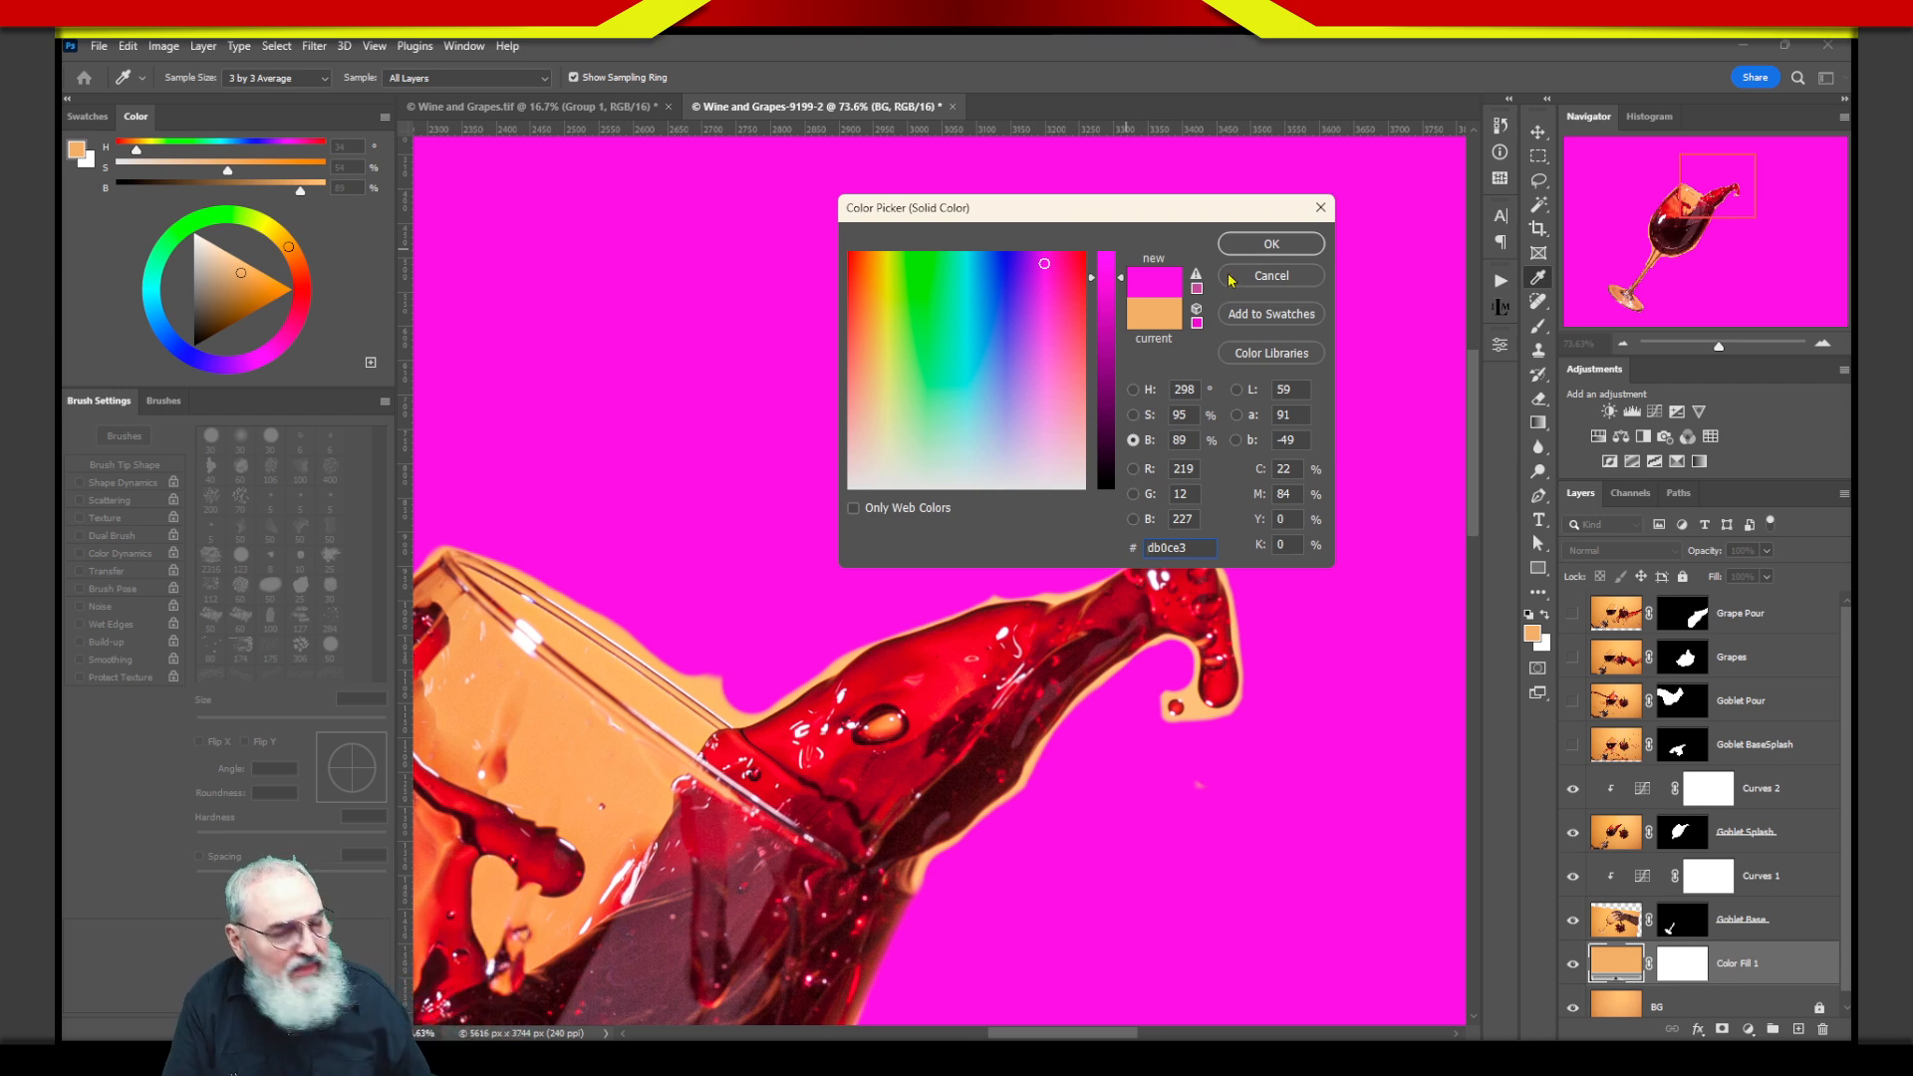
left_click(1269, 244)
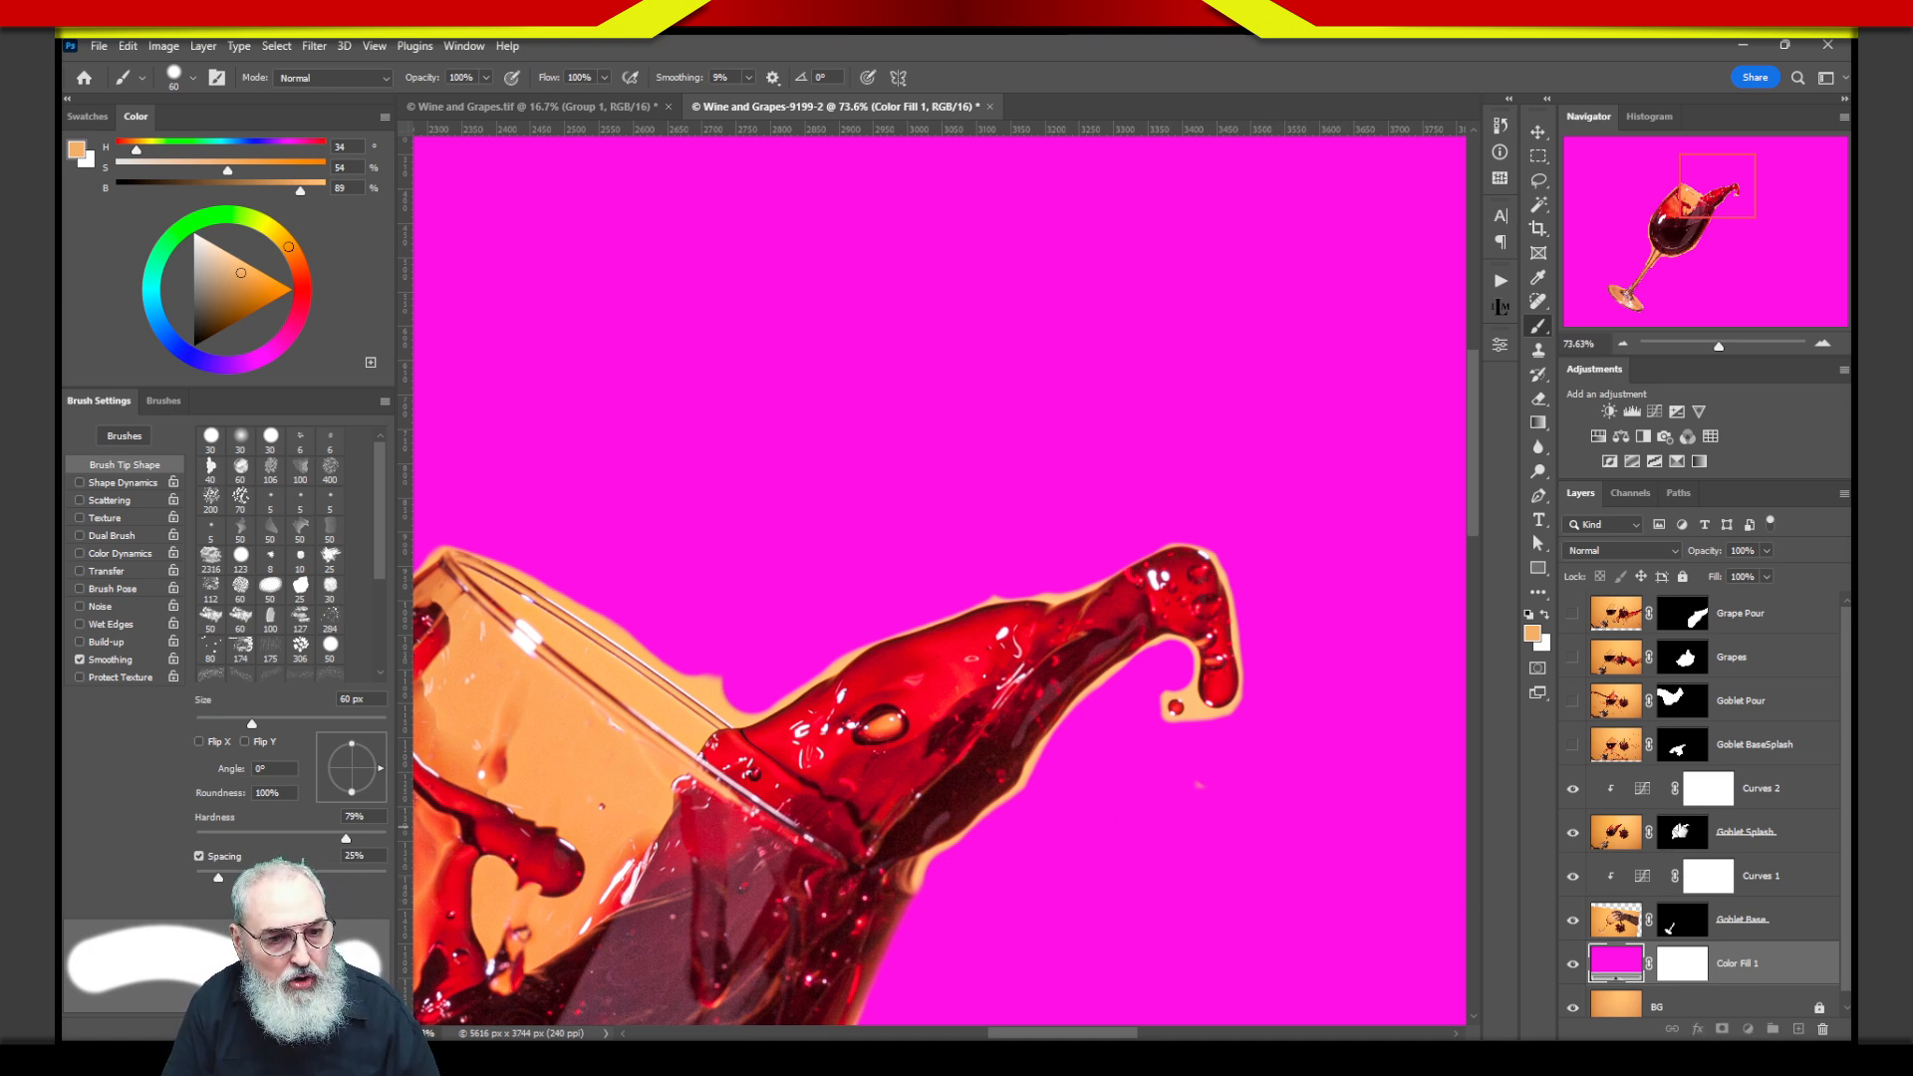
Trim the orange fringe along the rim, splash and droplet with black on the Goblet Splash mask, reducing the brush to 25 px.
left_click(1694, 819)
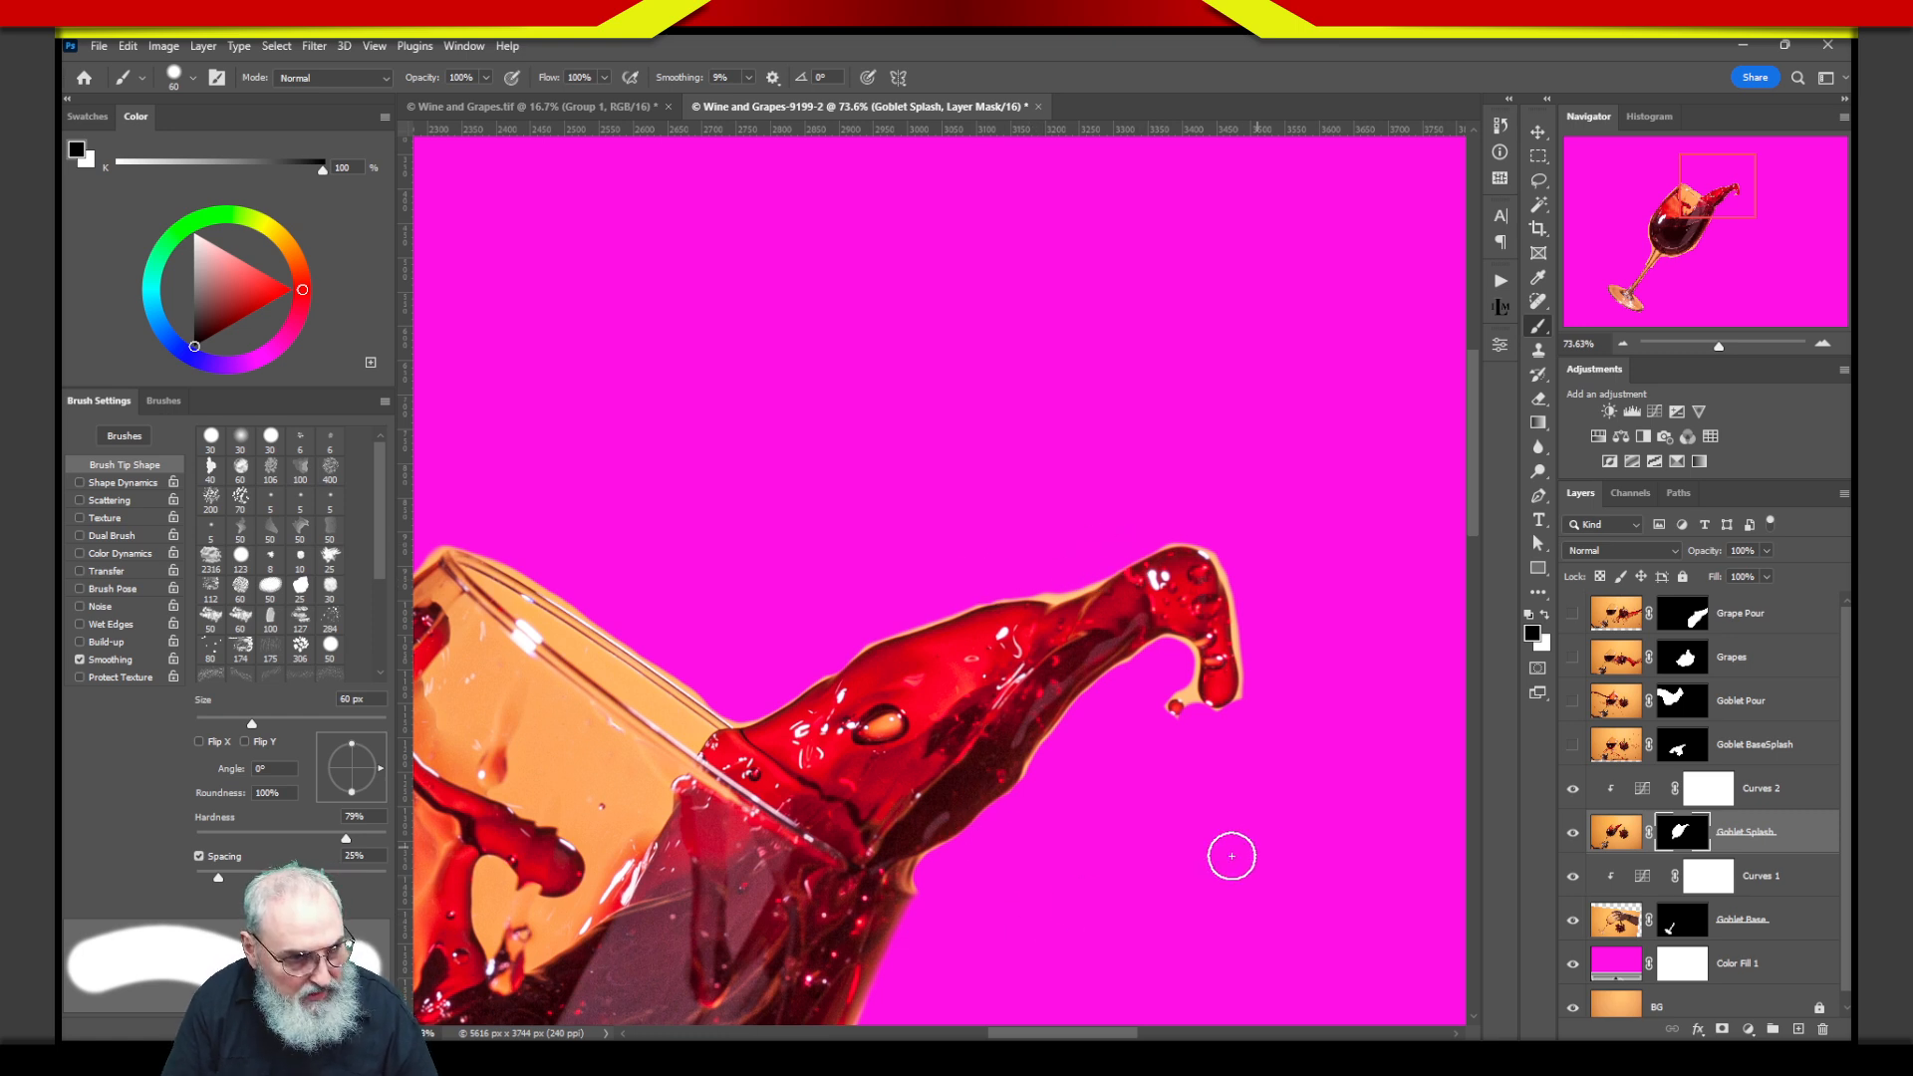
key("bracketleft")
key("bracketleft")
key("bracketleft")
key("bracketleft")
key("bracketleft")
key("bracketleft")
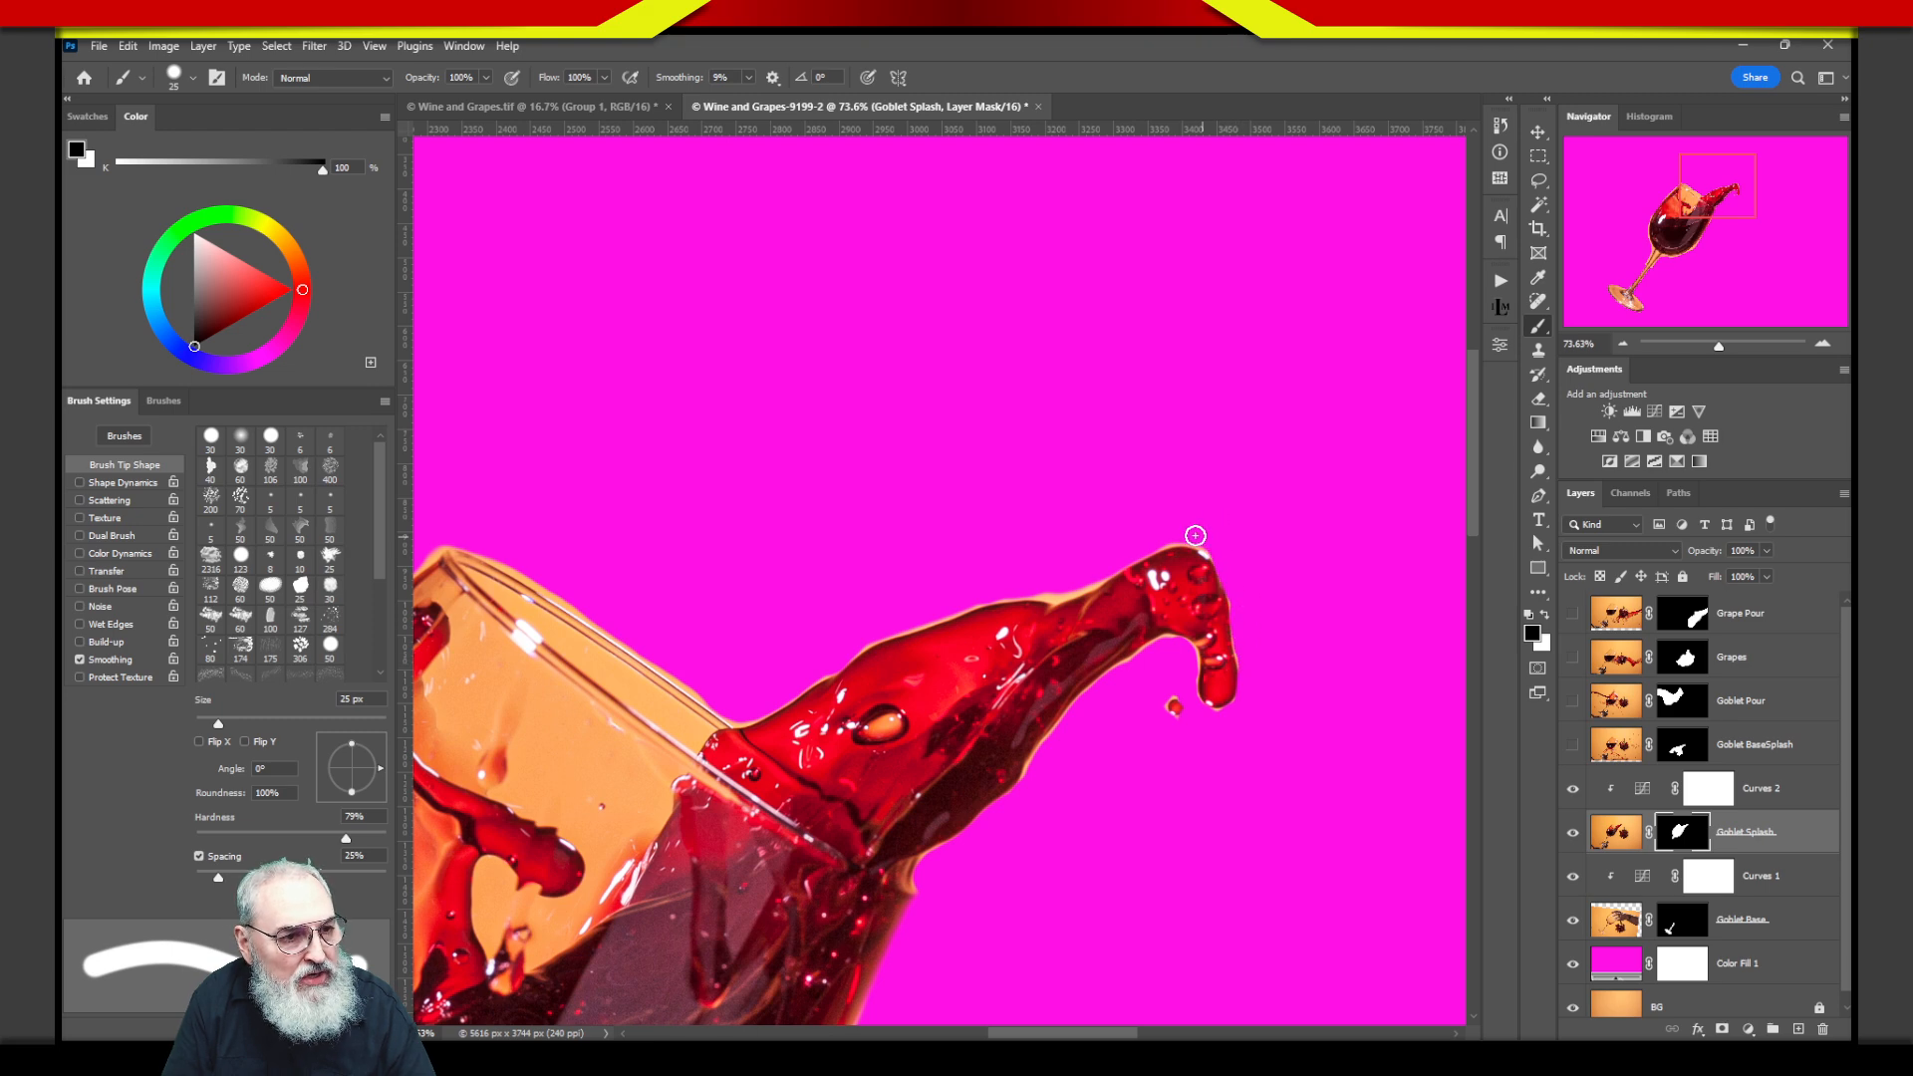
Trim the excess background along the upper stem and lower bowl with black on the Goblet Splash mask, using a 60 px brush.
left_click_drag(719, 641, 1378, 282)
left_click_drag(952, 839, 1092, 390)
left_click_drag(877, 558, 908, 729)
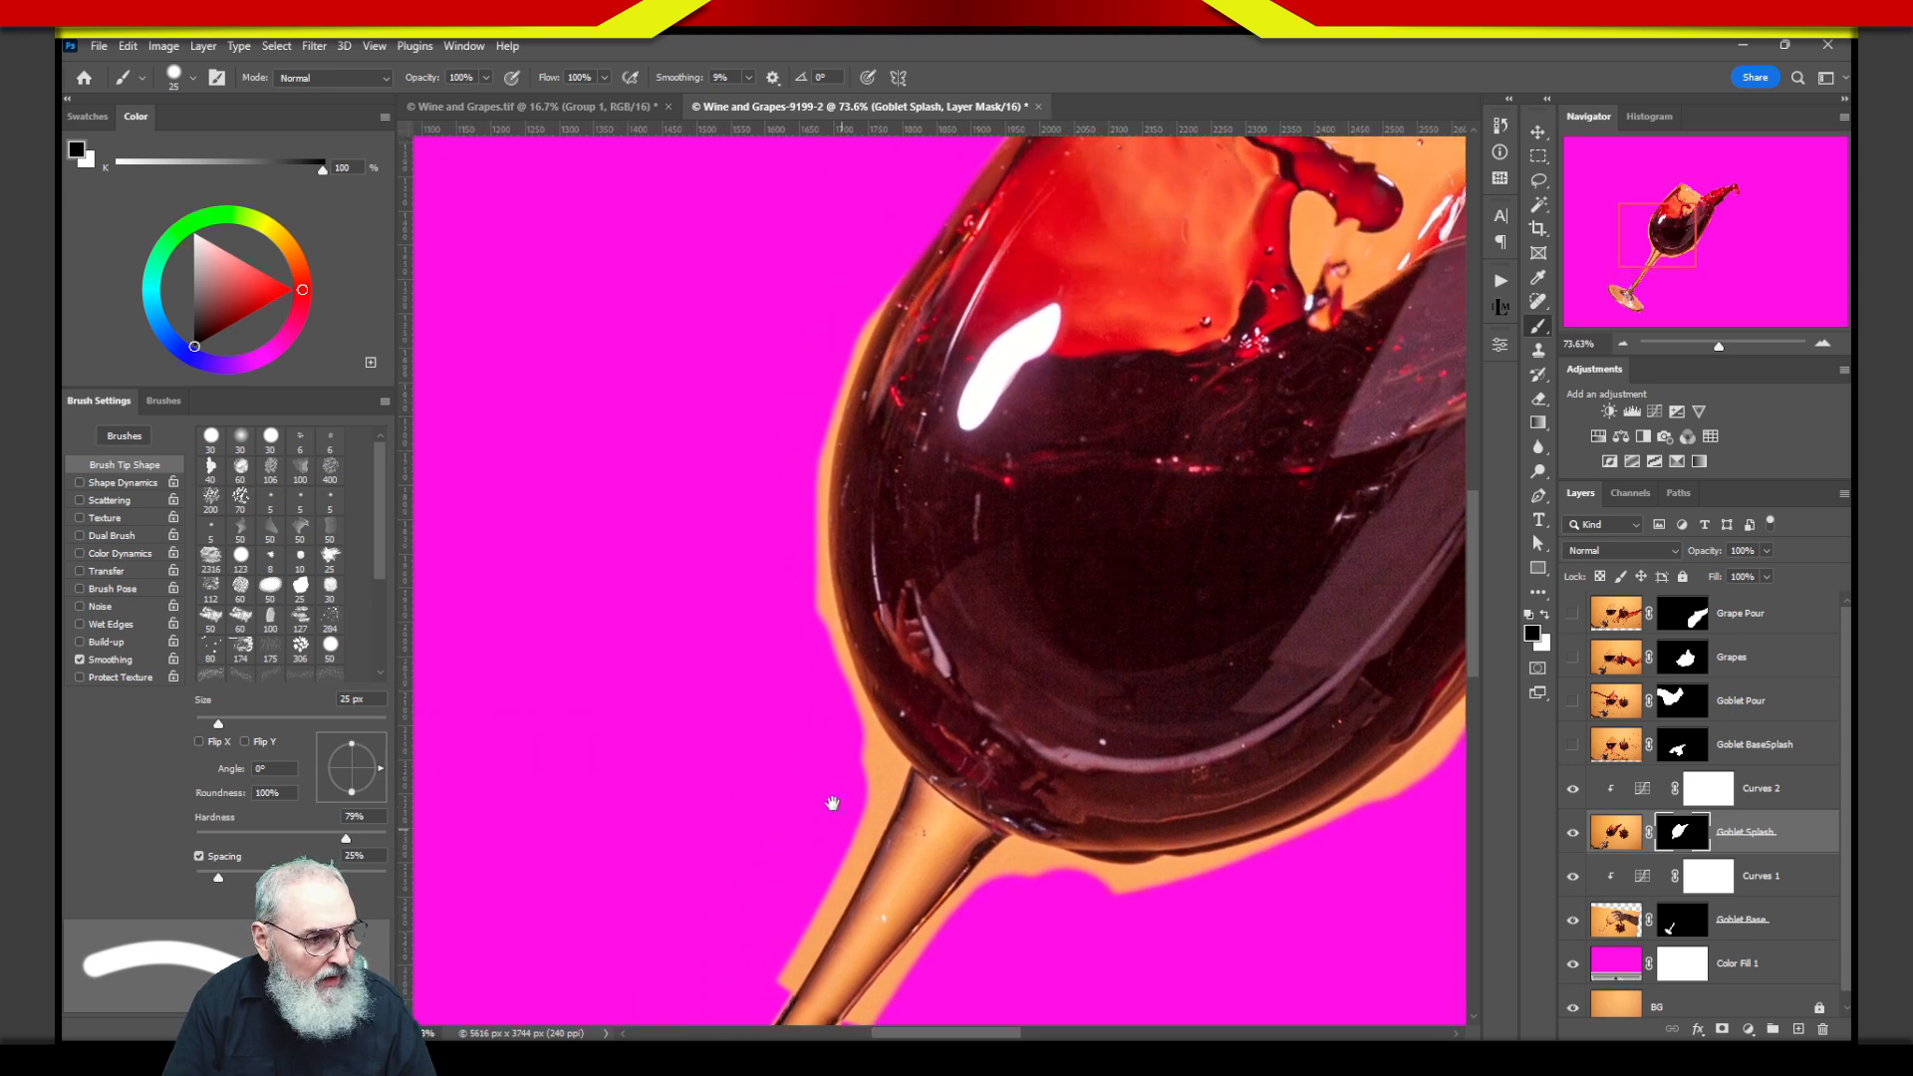
left_click_drag(832, 803, 869, 623)
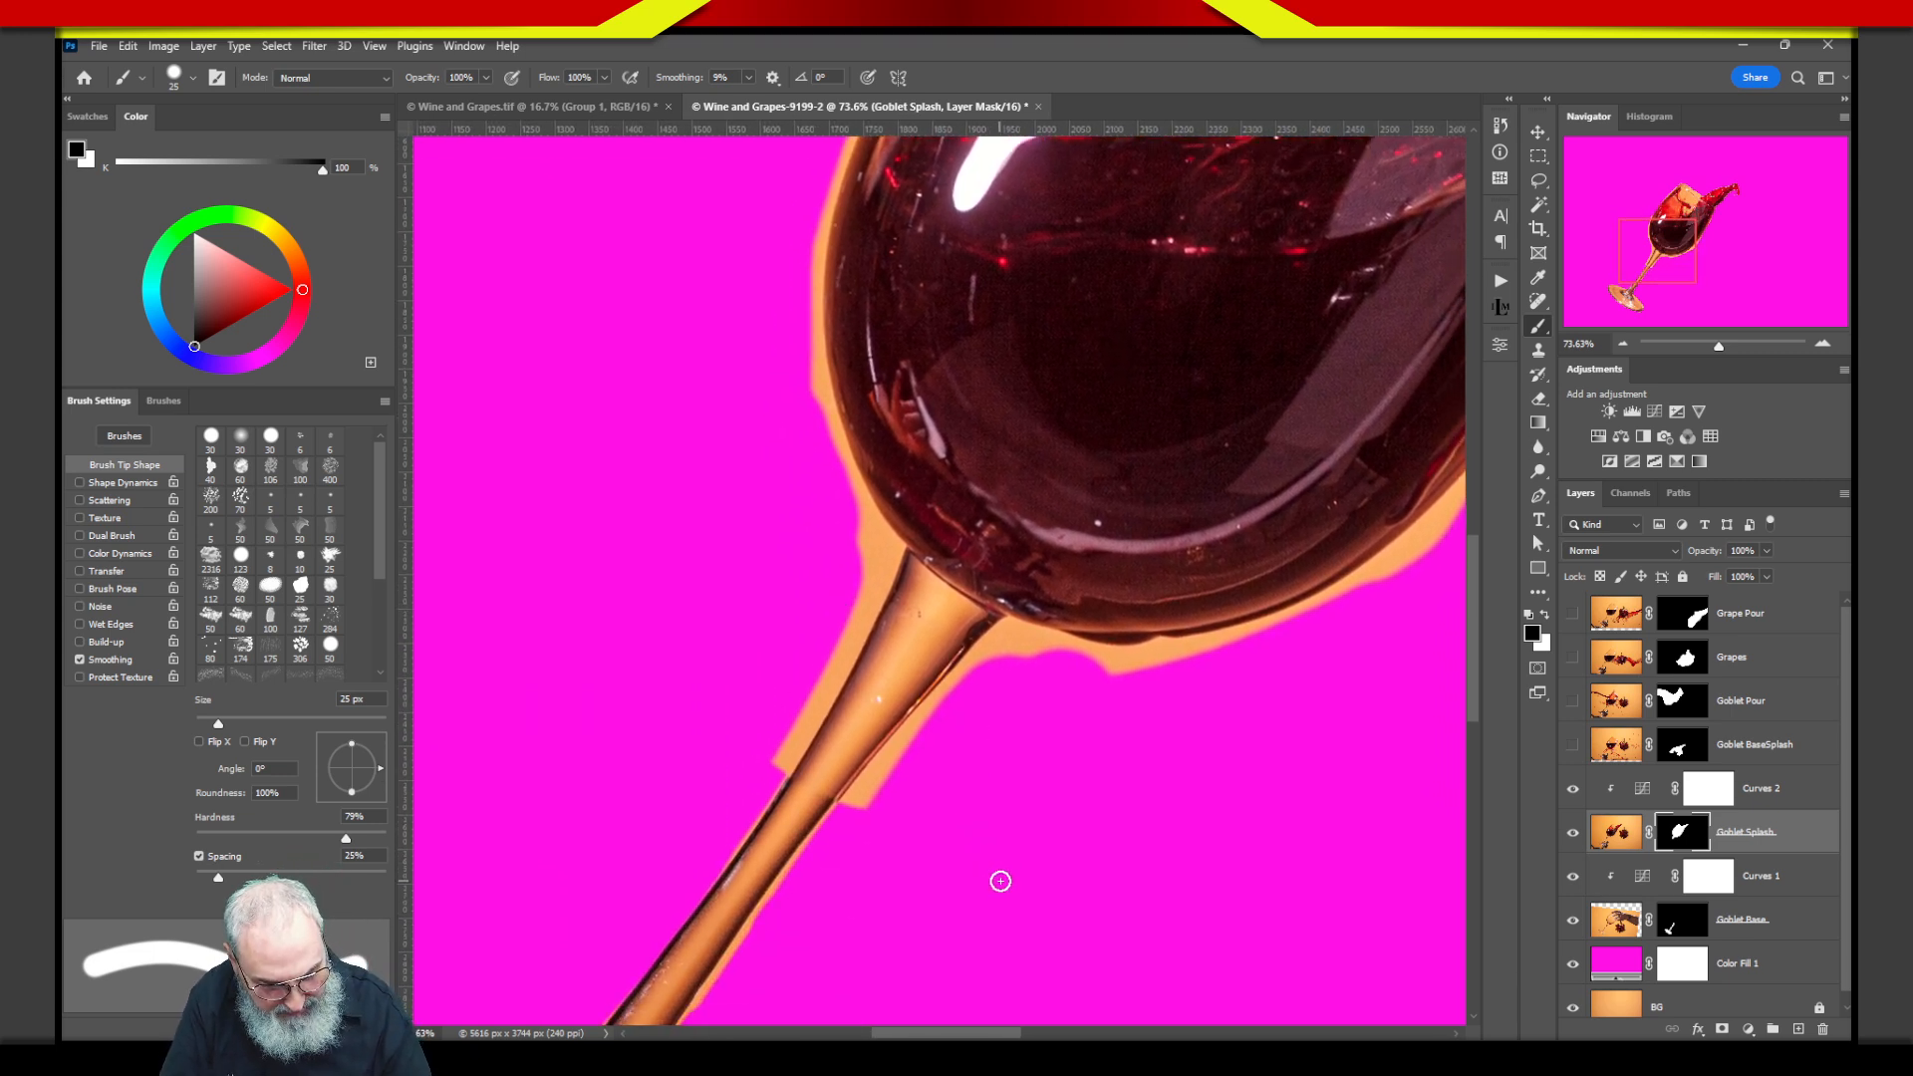
key("bracketright")
key("bracketright")
key("bracketright")
key("bracketright")
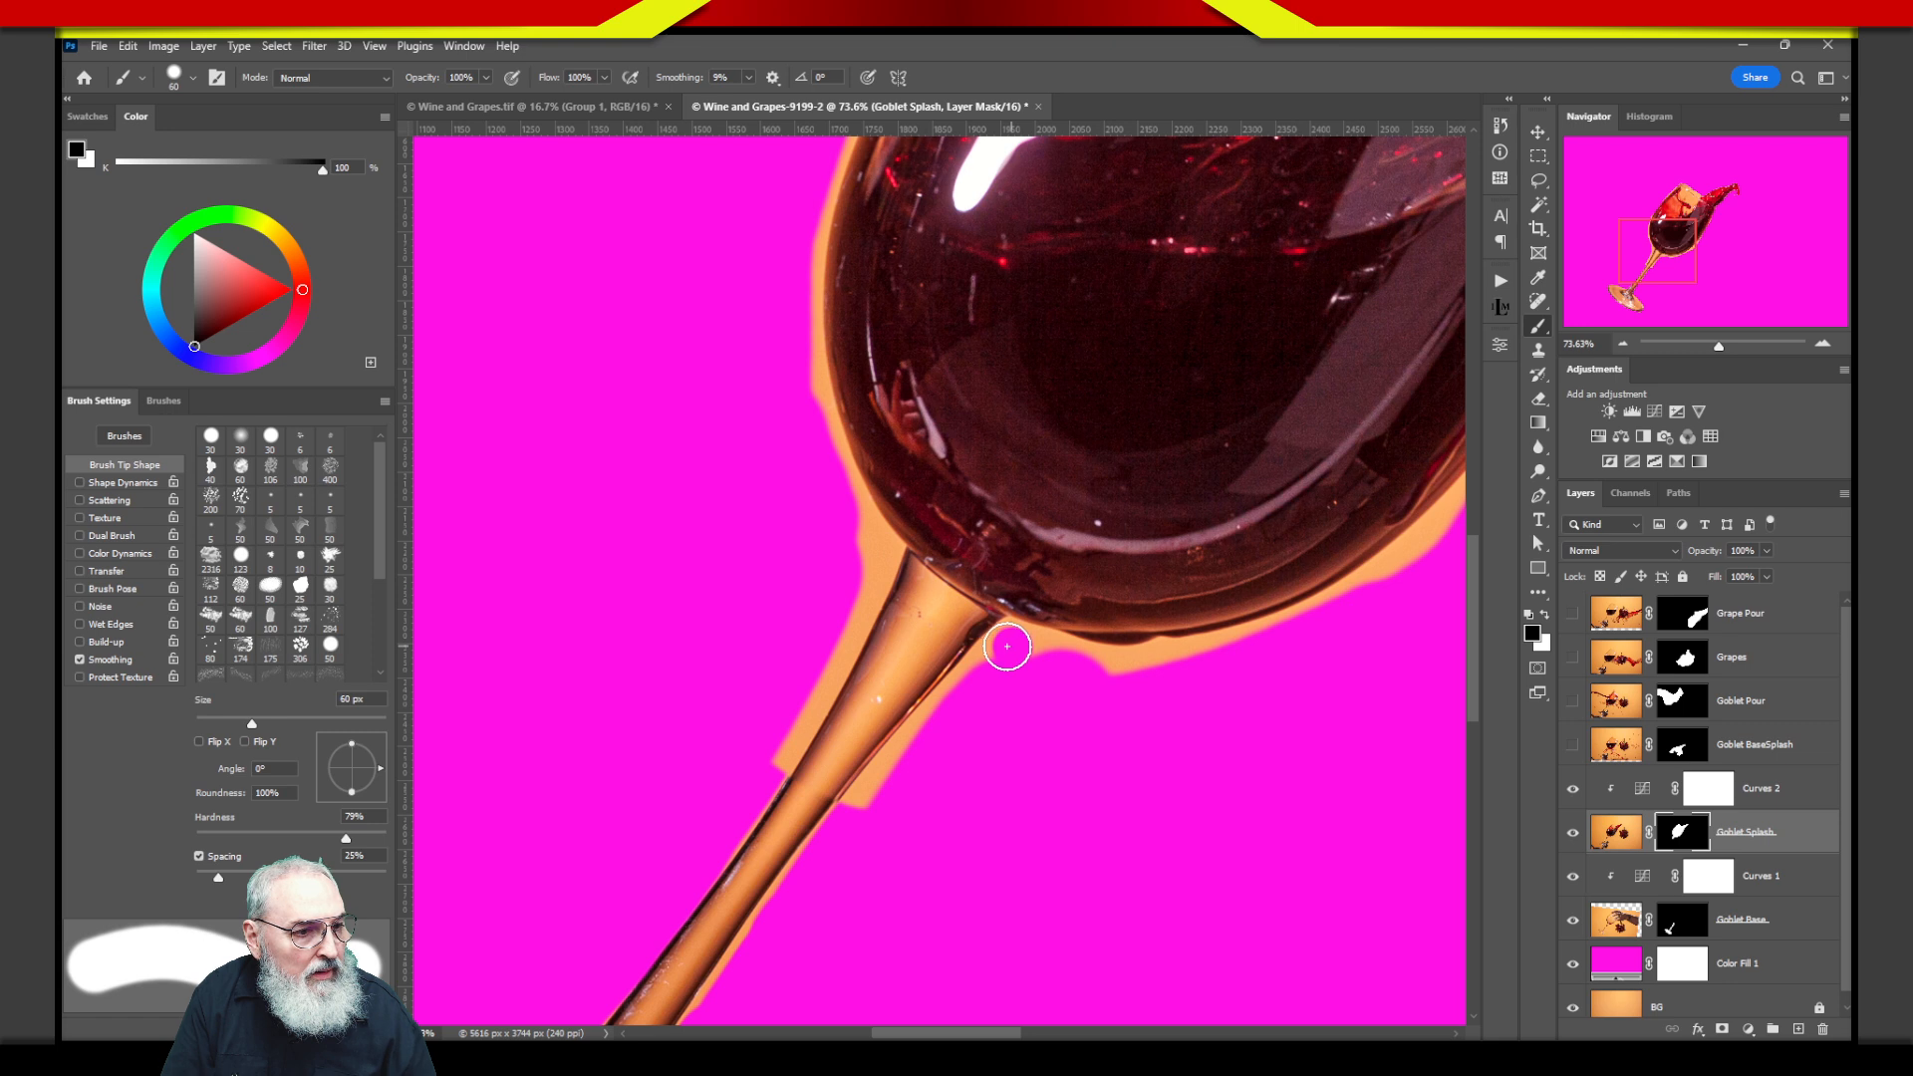
mouse_move(1007, 646)
left_mouse_down()
mouse_move(957, 713)
mouse_move(972, 681)
left_mouse_up()
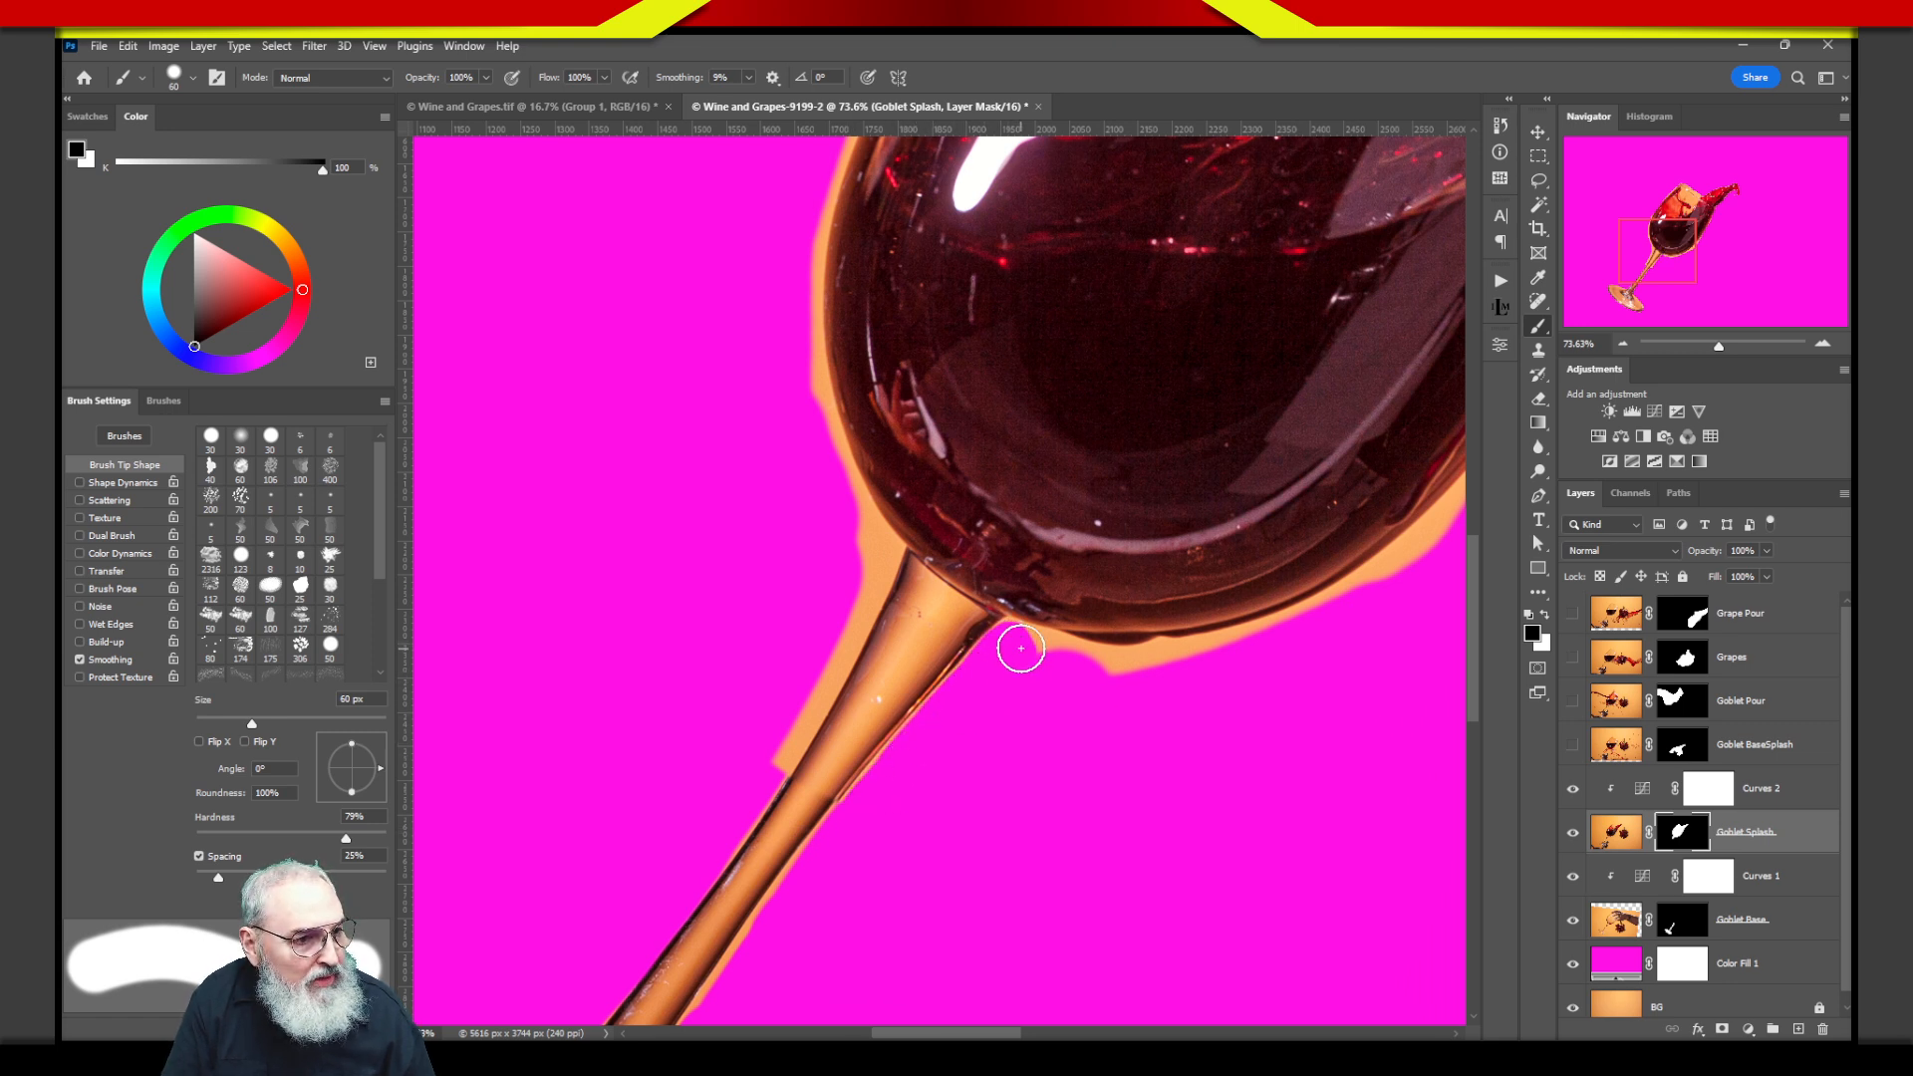
mouse_move(1016, 645)
left_mouse_down()
mouse_move(1110, 674)
mouse_move(1020, 648)
mouse_move(1197, 662)
mouse_move(1140, 670)
left_mouse_up()
mouse_move(870, 546)
left_mouse_down()
mouse_move(768, 760)
mouse_move(867, 564)
mouse_move(833, 465)
mouse_move(820, 474)
mouse_move(796, 347)
mouse_move(803, 428)
mouse_move(841, 495)
left_mouse_up()
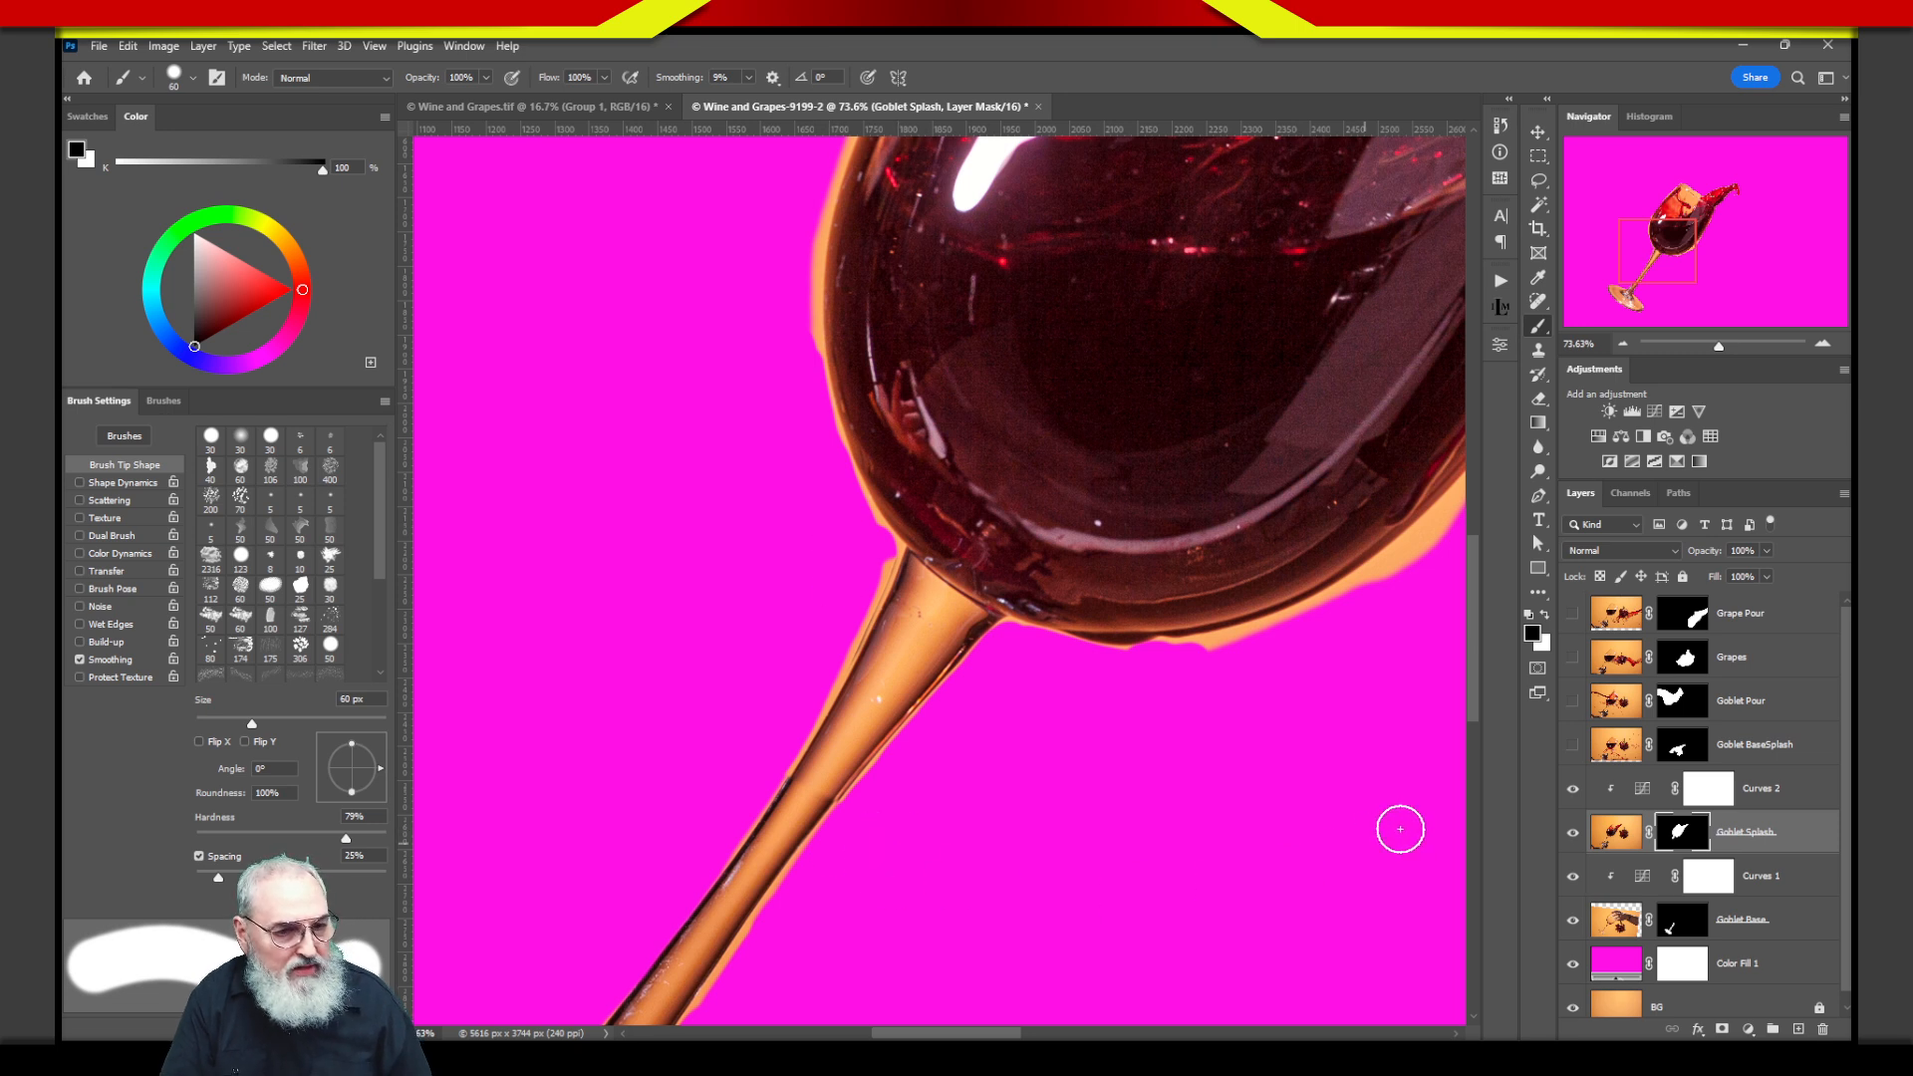
Hide the Goblet Splash layer to check the Goblet Base stem beneath it, target the Goblet Base mask, and show Goblet Splash again.
left_click(1571, 835)
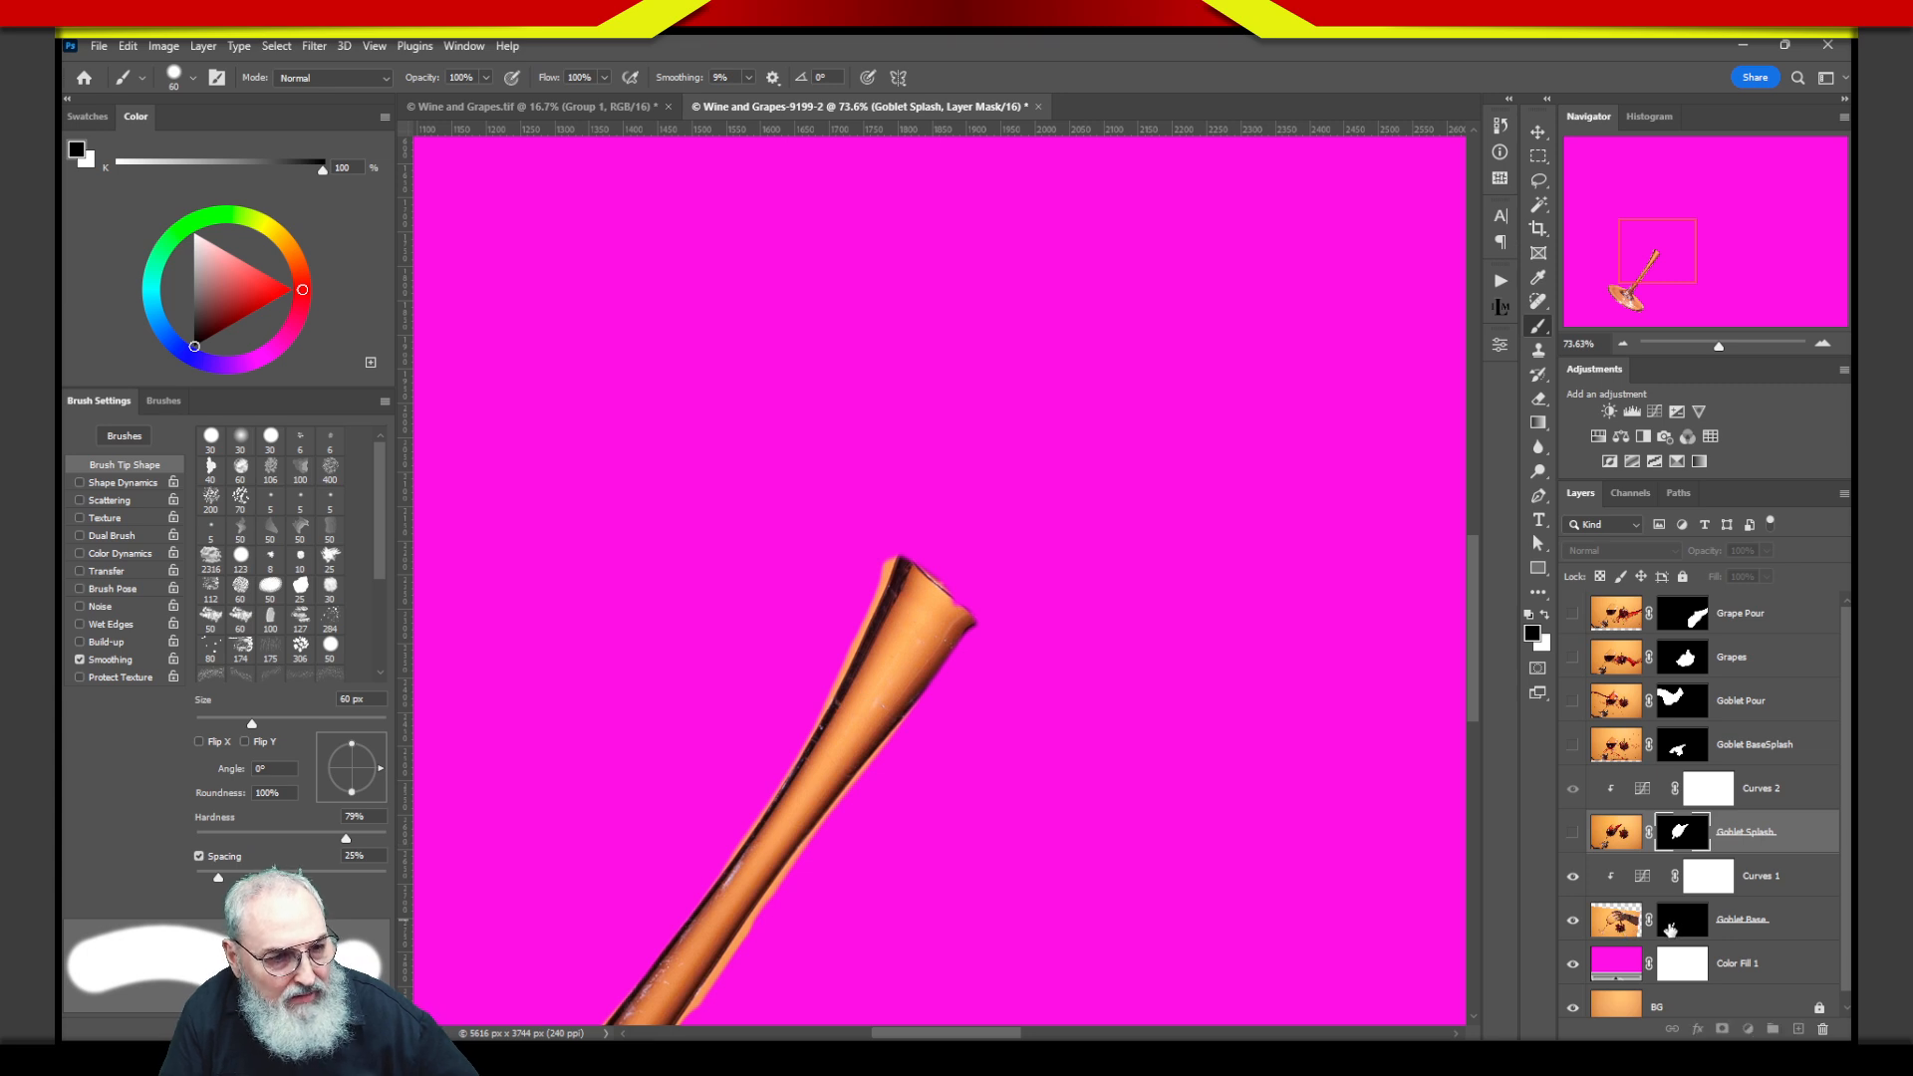
left_click(1673, 927)
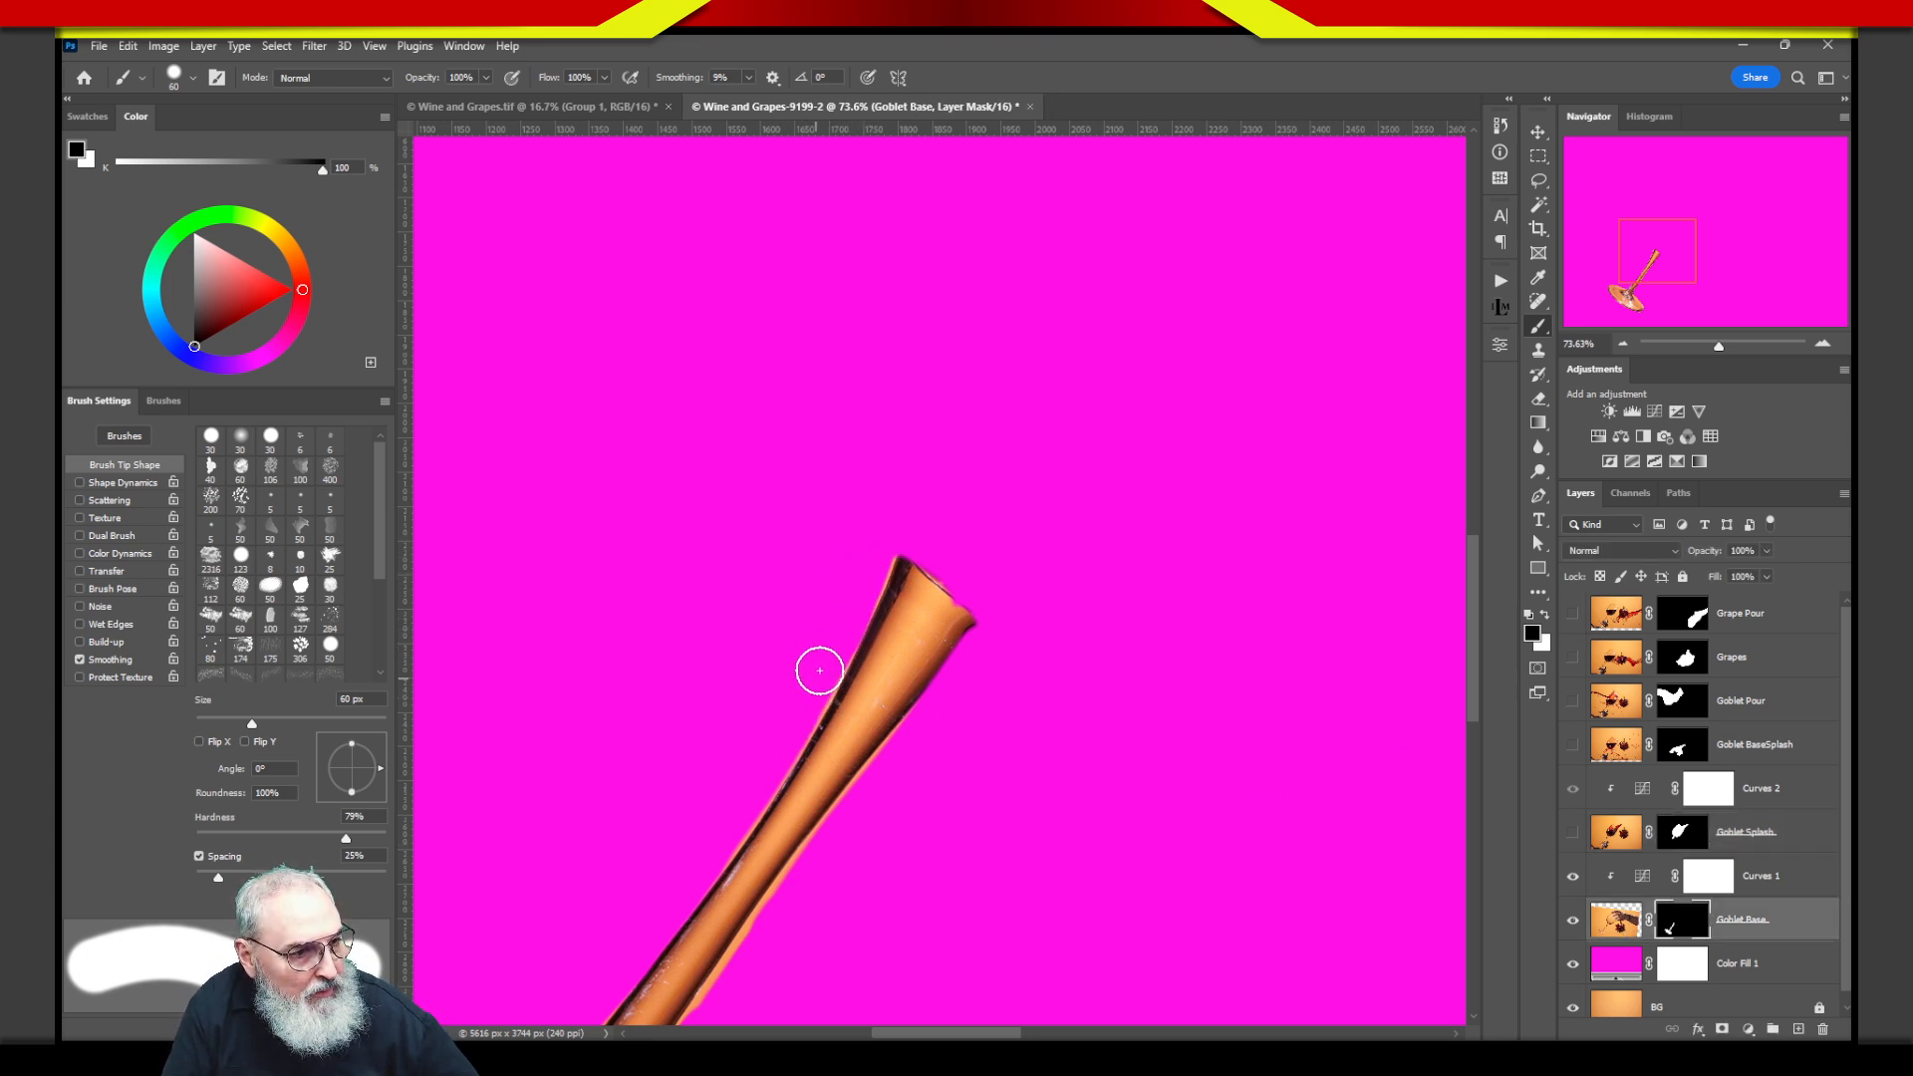
left_click(1573, 833)
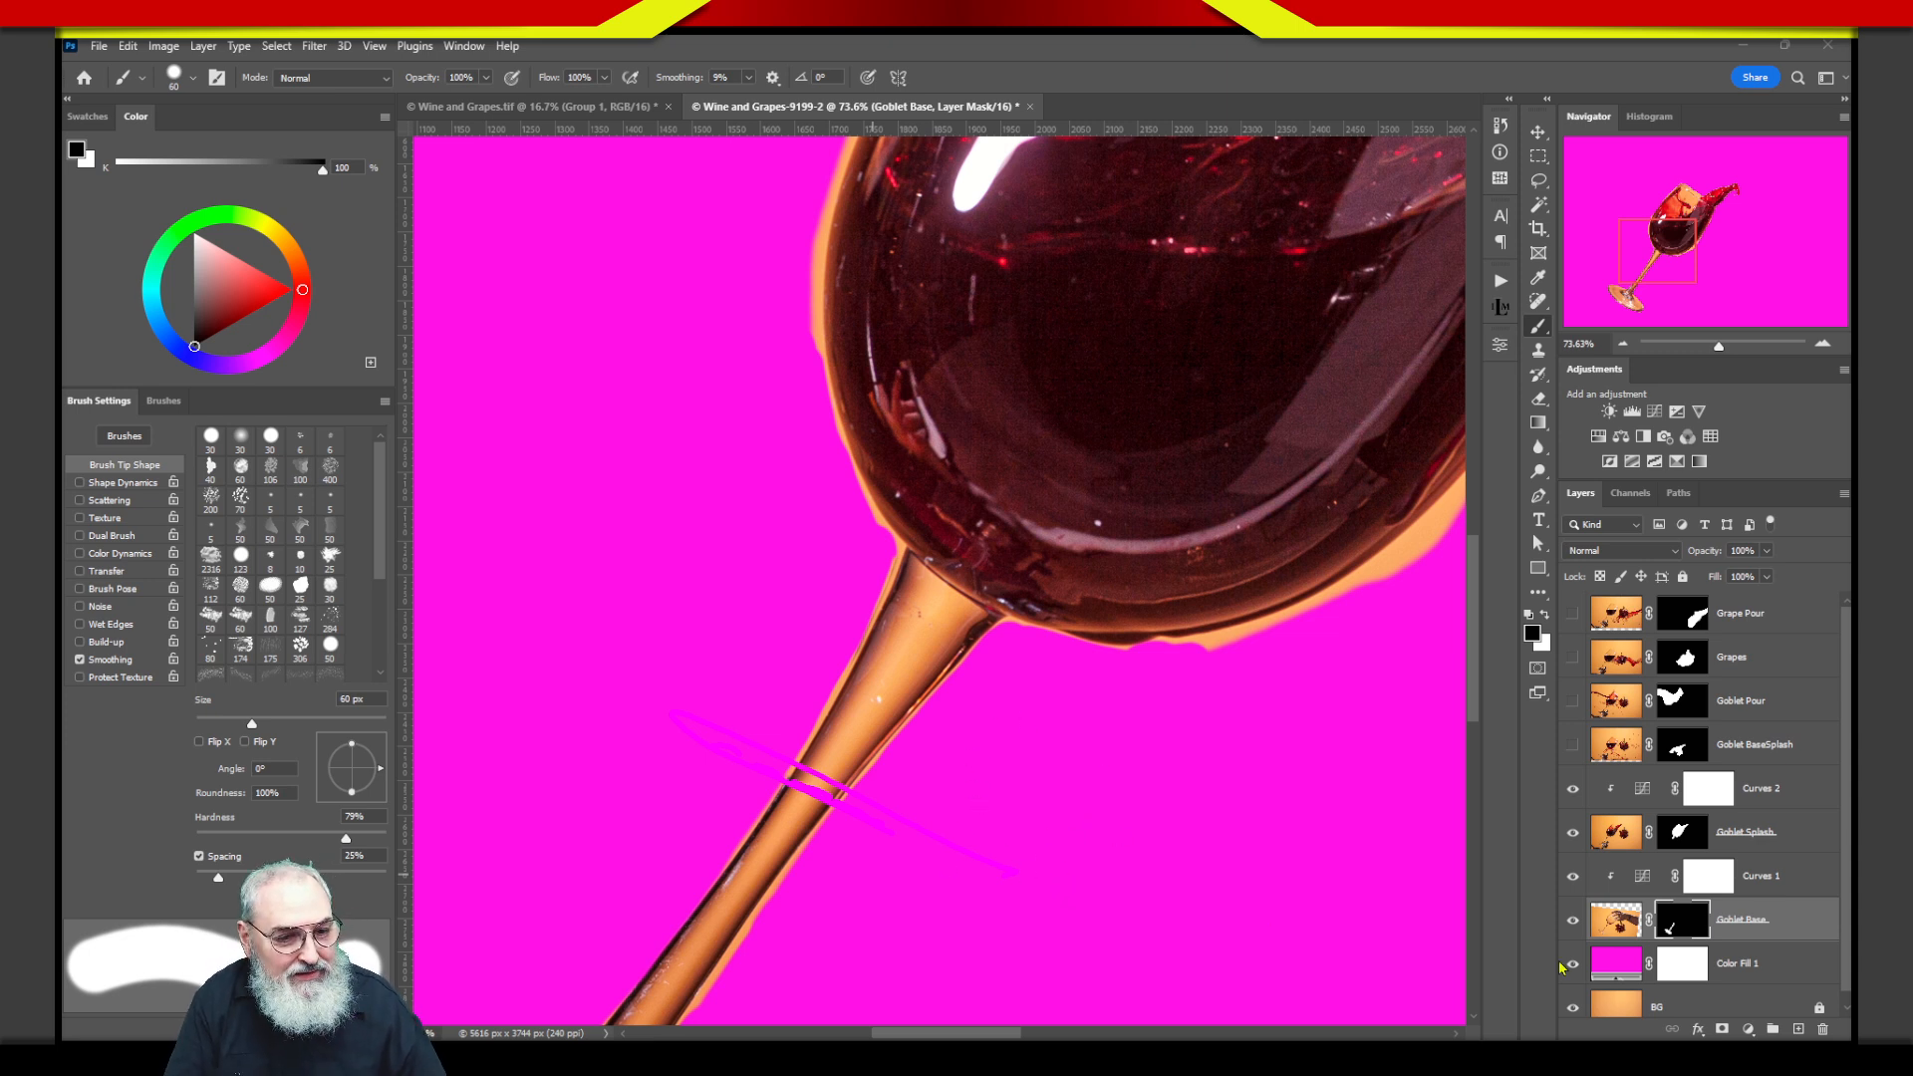
Change the Color Fill 1 layer's color to blue 1c0ce3.
double_click(1616, 964)
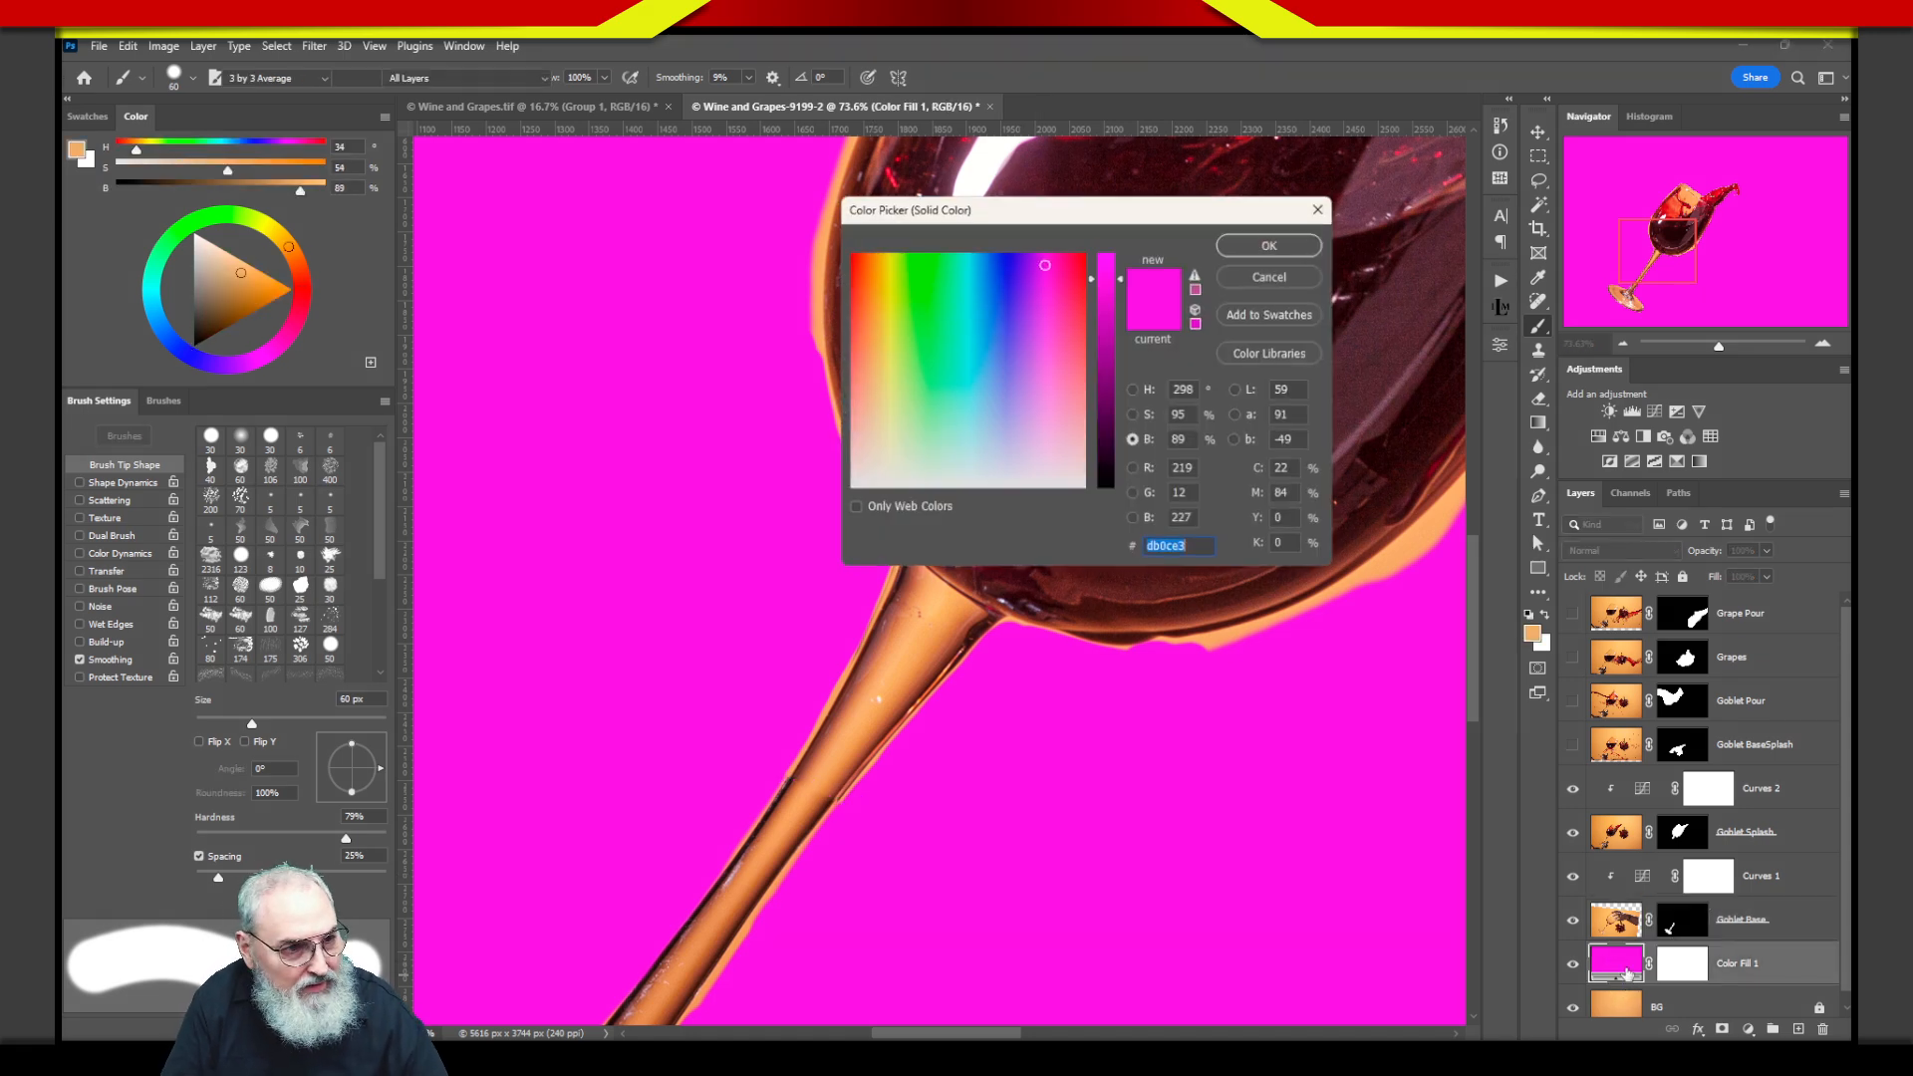
left_click_drag(985, 277, 1007, 269)
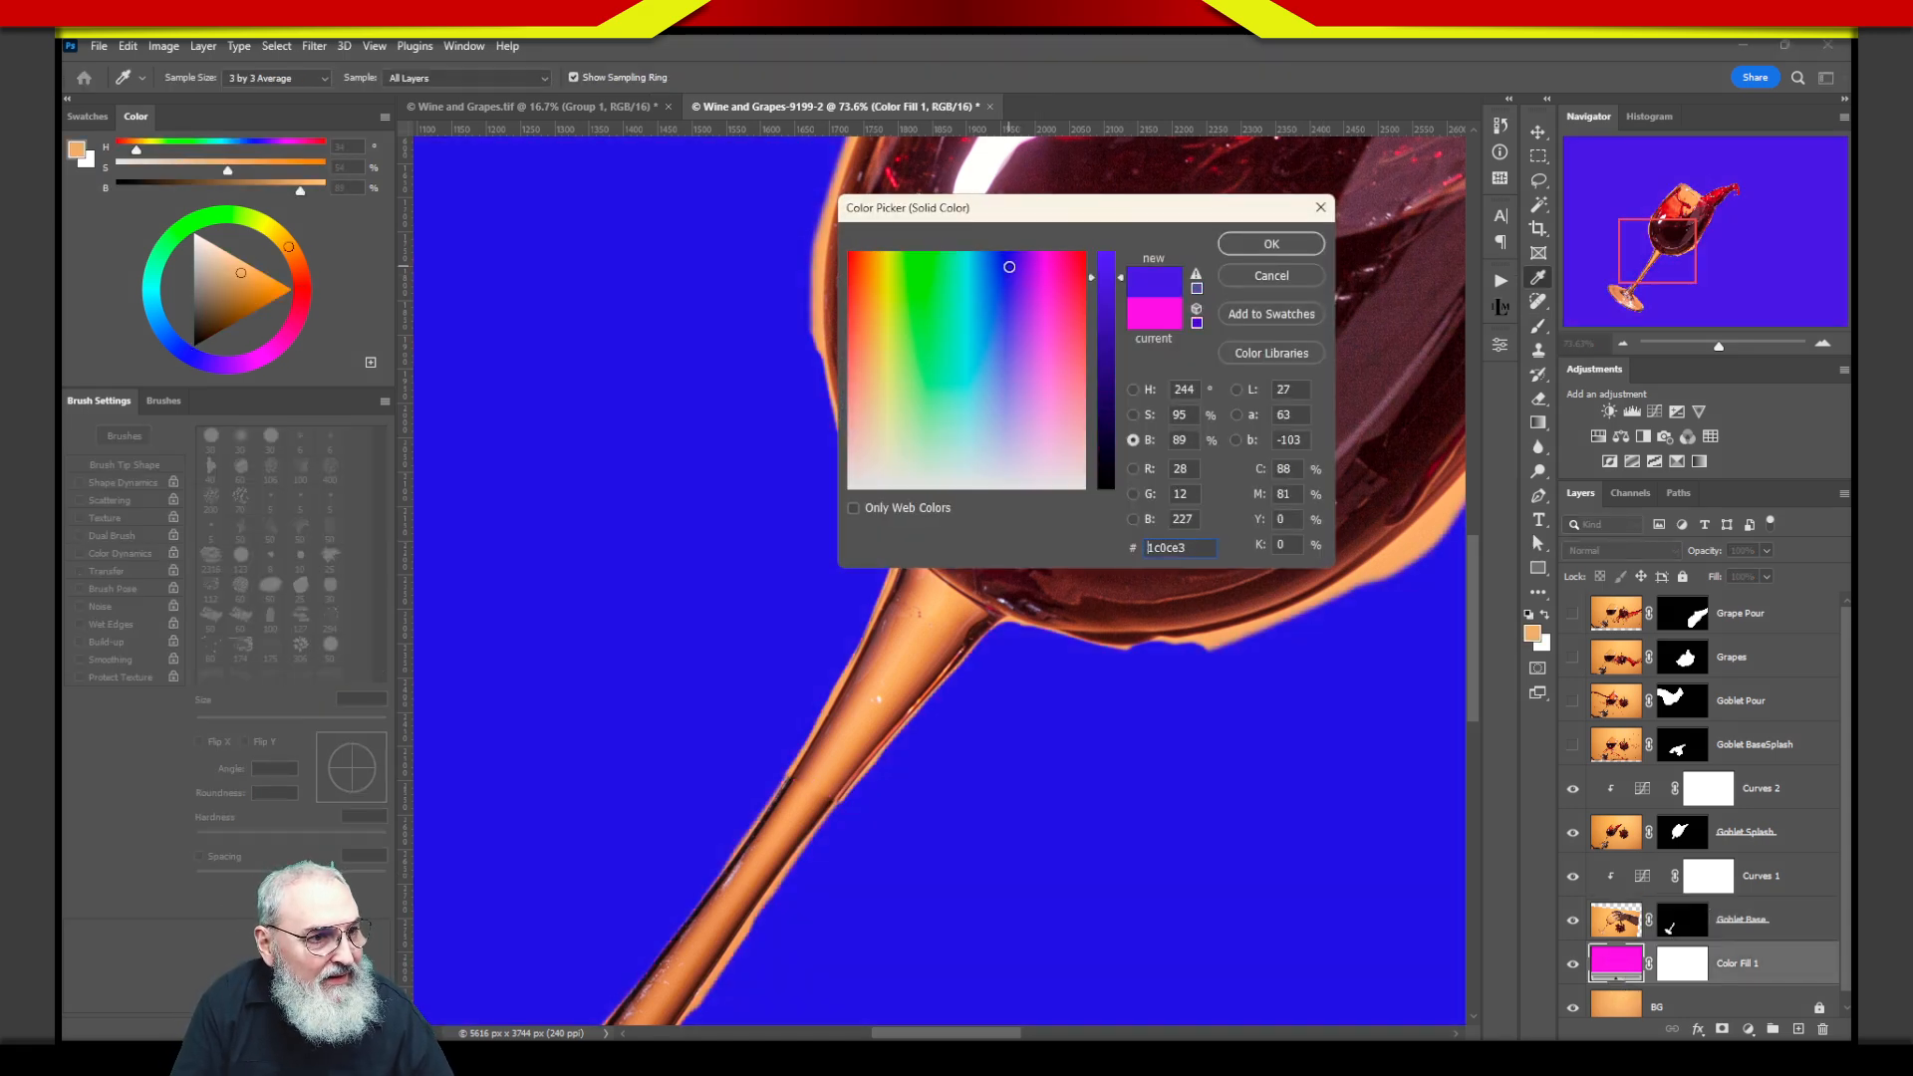
left_click(1271, 244)
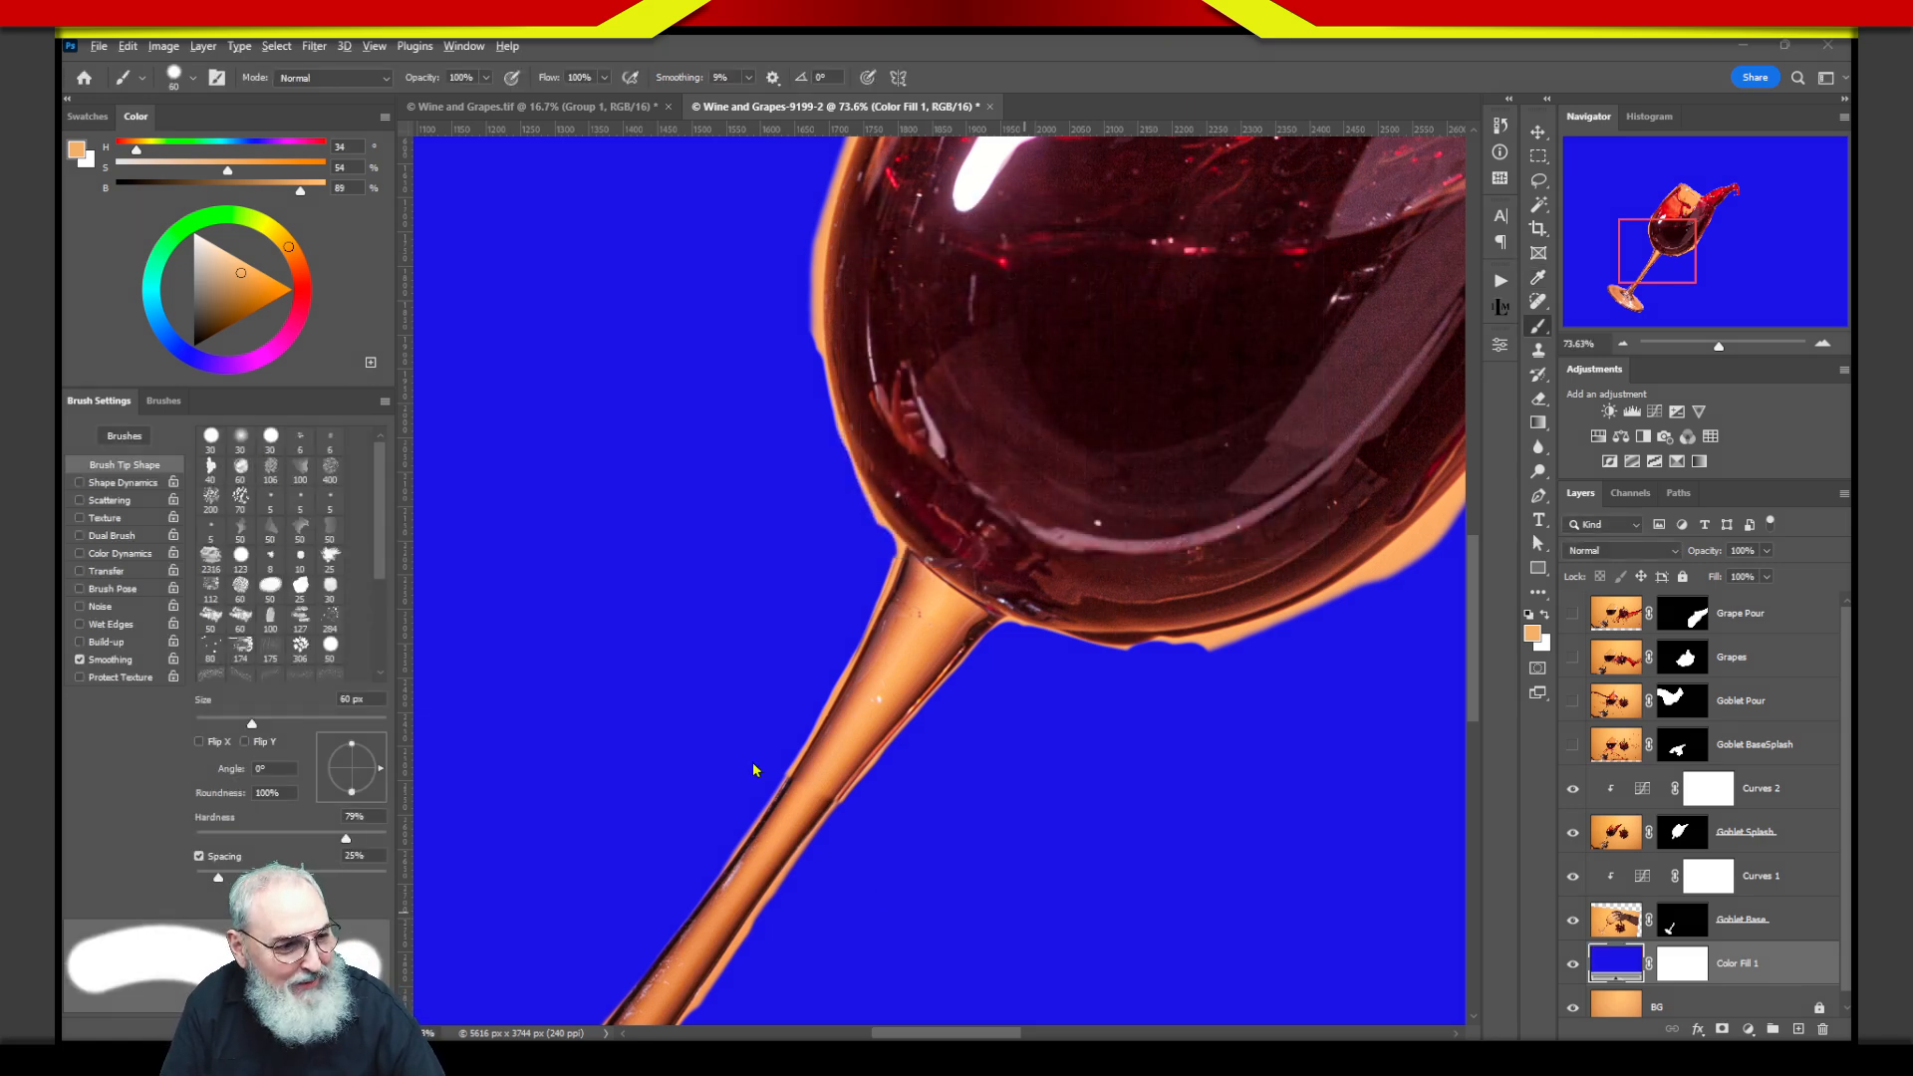
mouse_move(697, 716)
left_mouse_down()
mouse_move(1033, 870)
mouse_move(723, 754)
mouse_move(949, 851)
left_mouse_up()
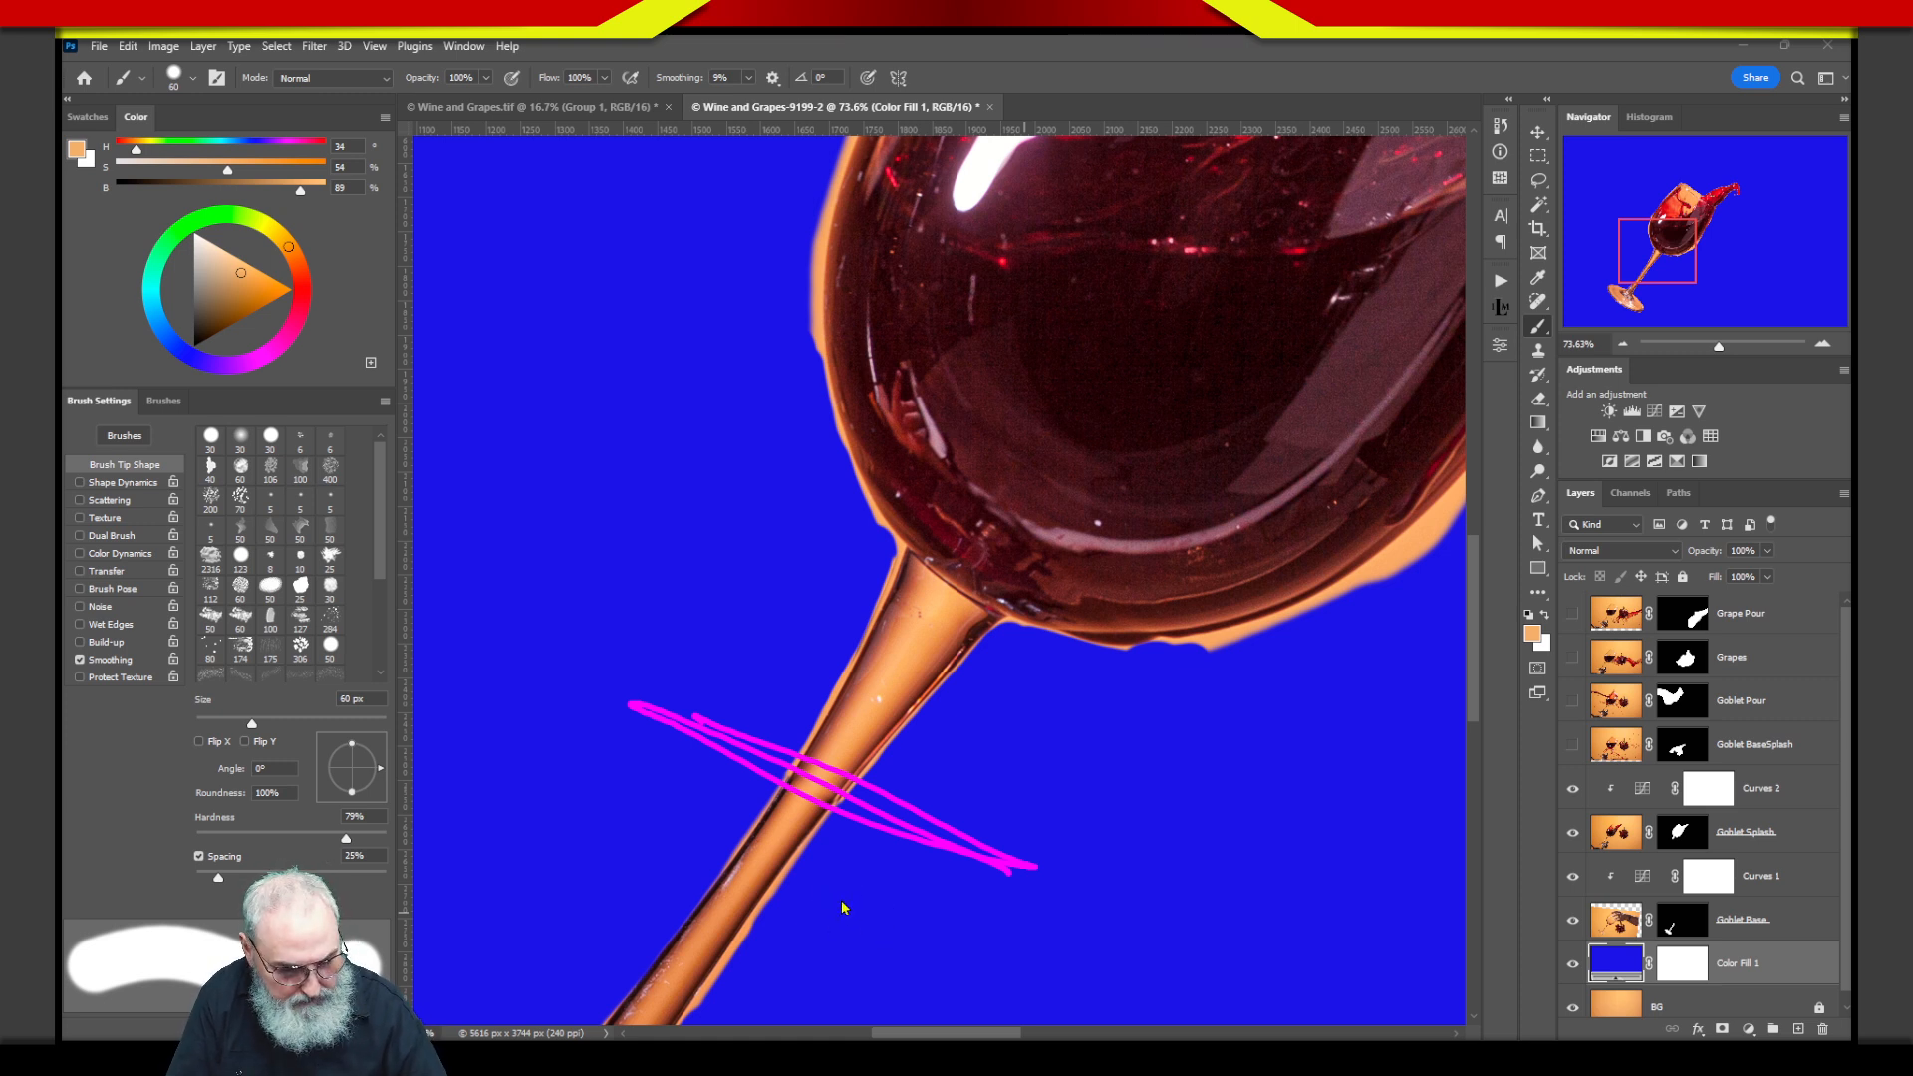
key("Escape")
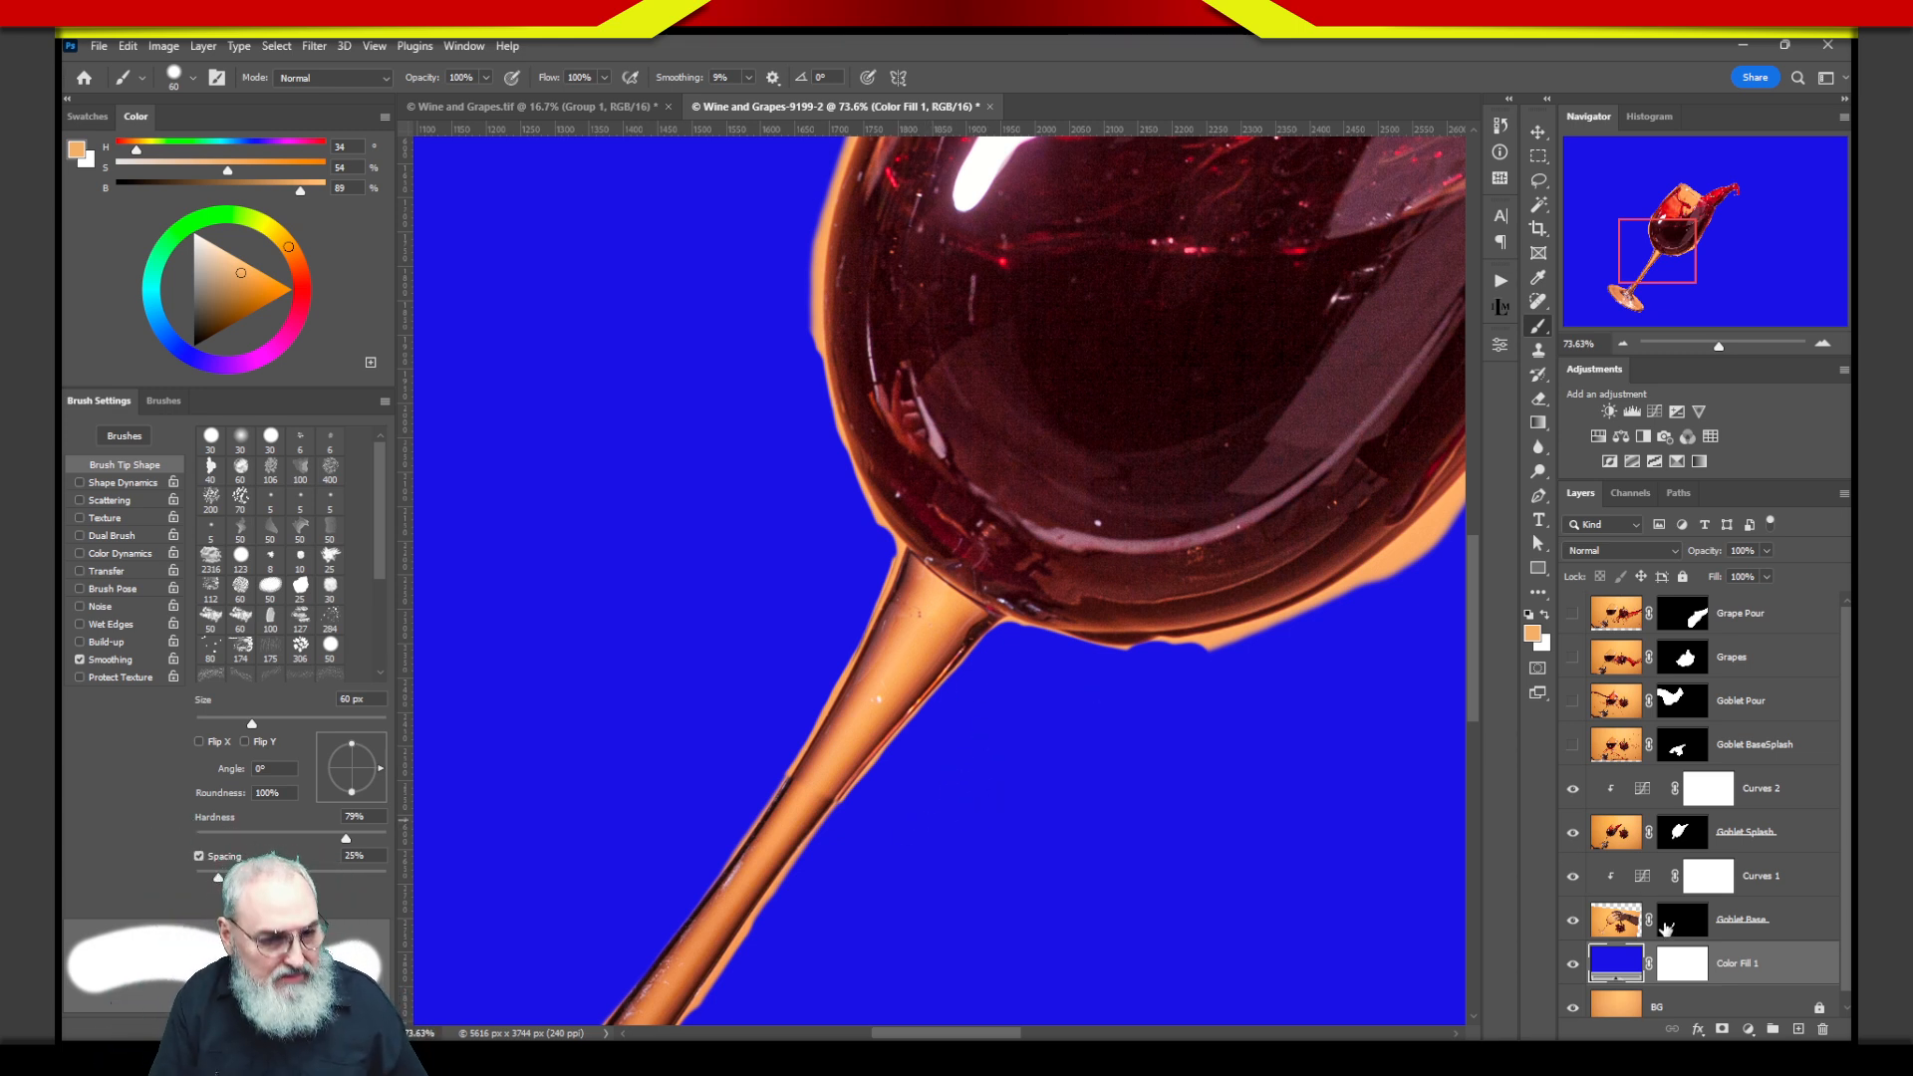
Target the Goblet Splash mask and display it on its own in the canvas.
left_click(1683, 837)
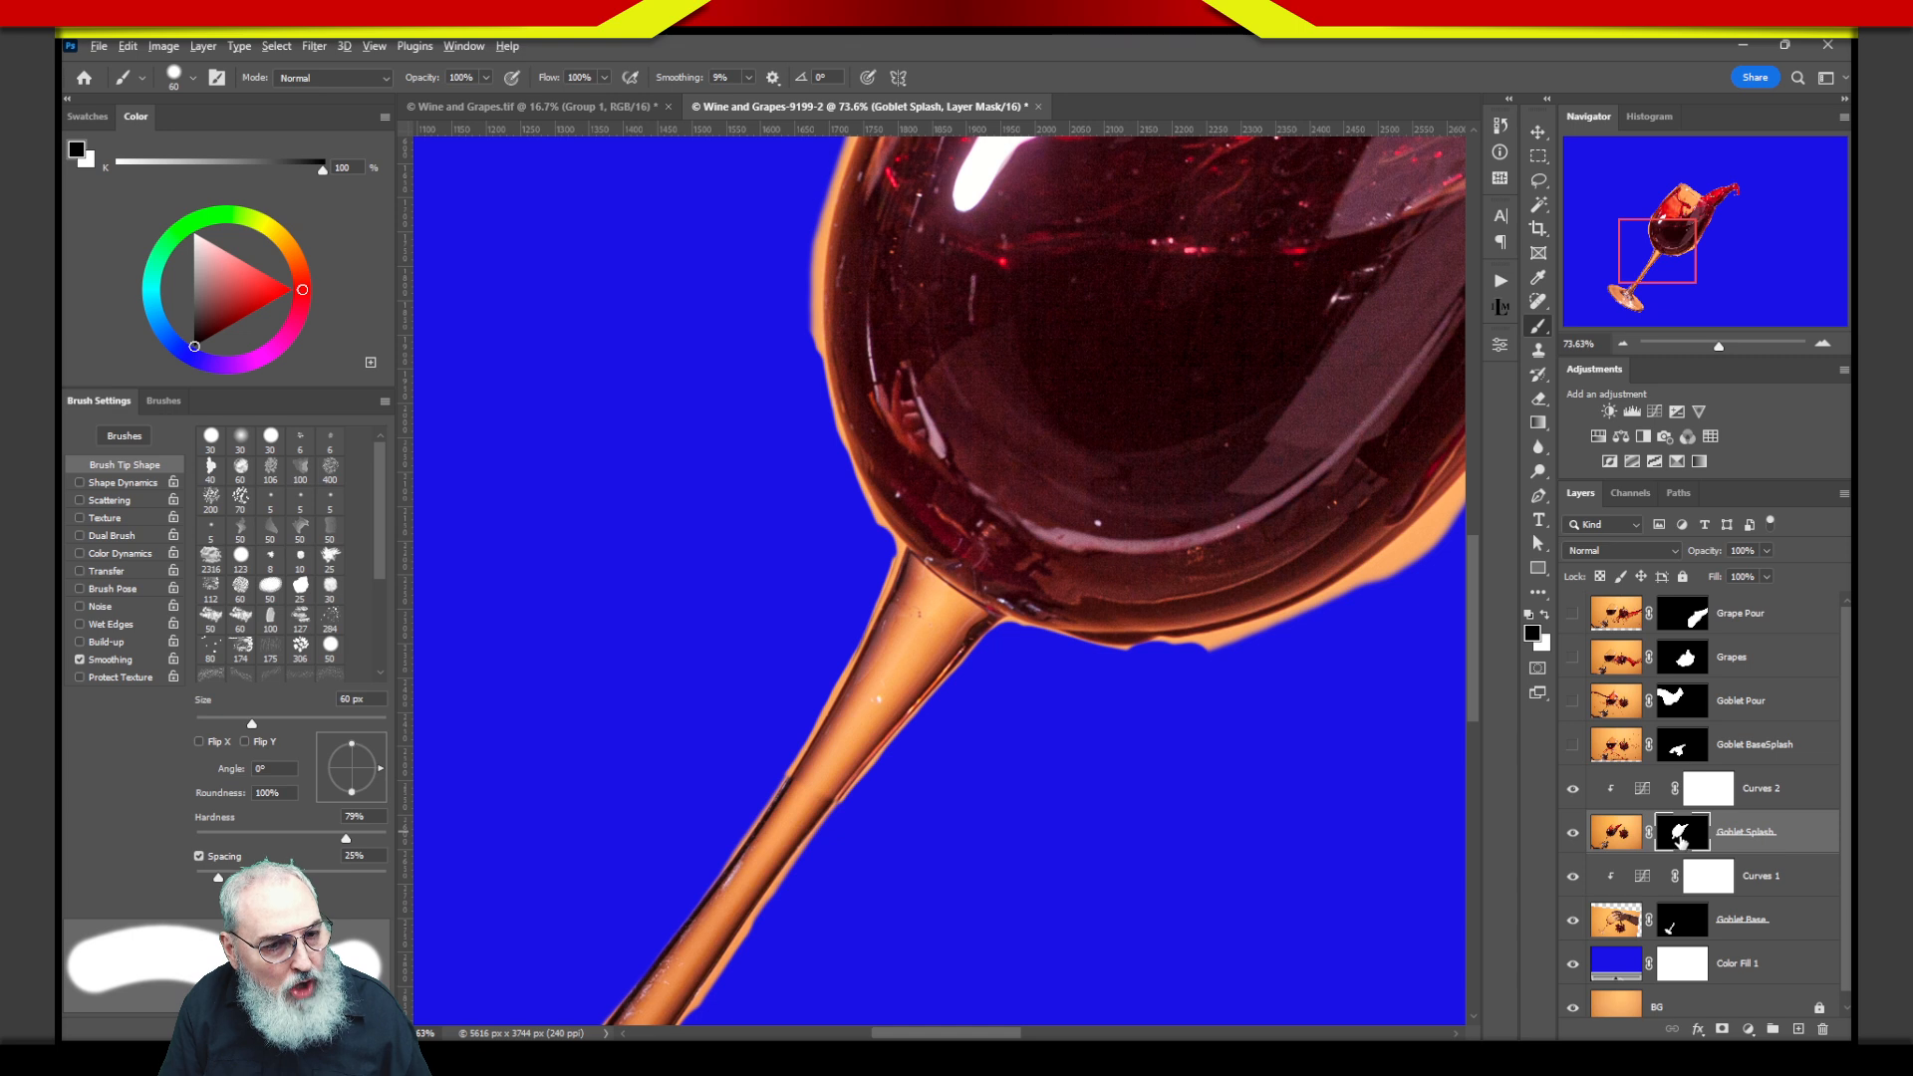
left_click(1683, 840, "alt")
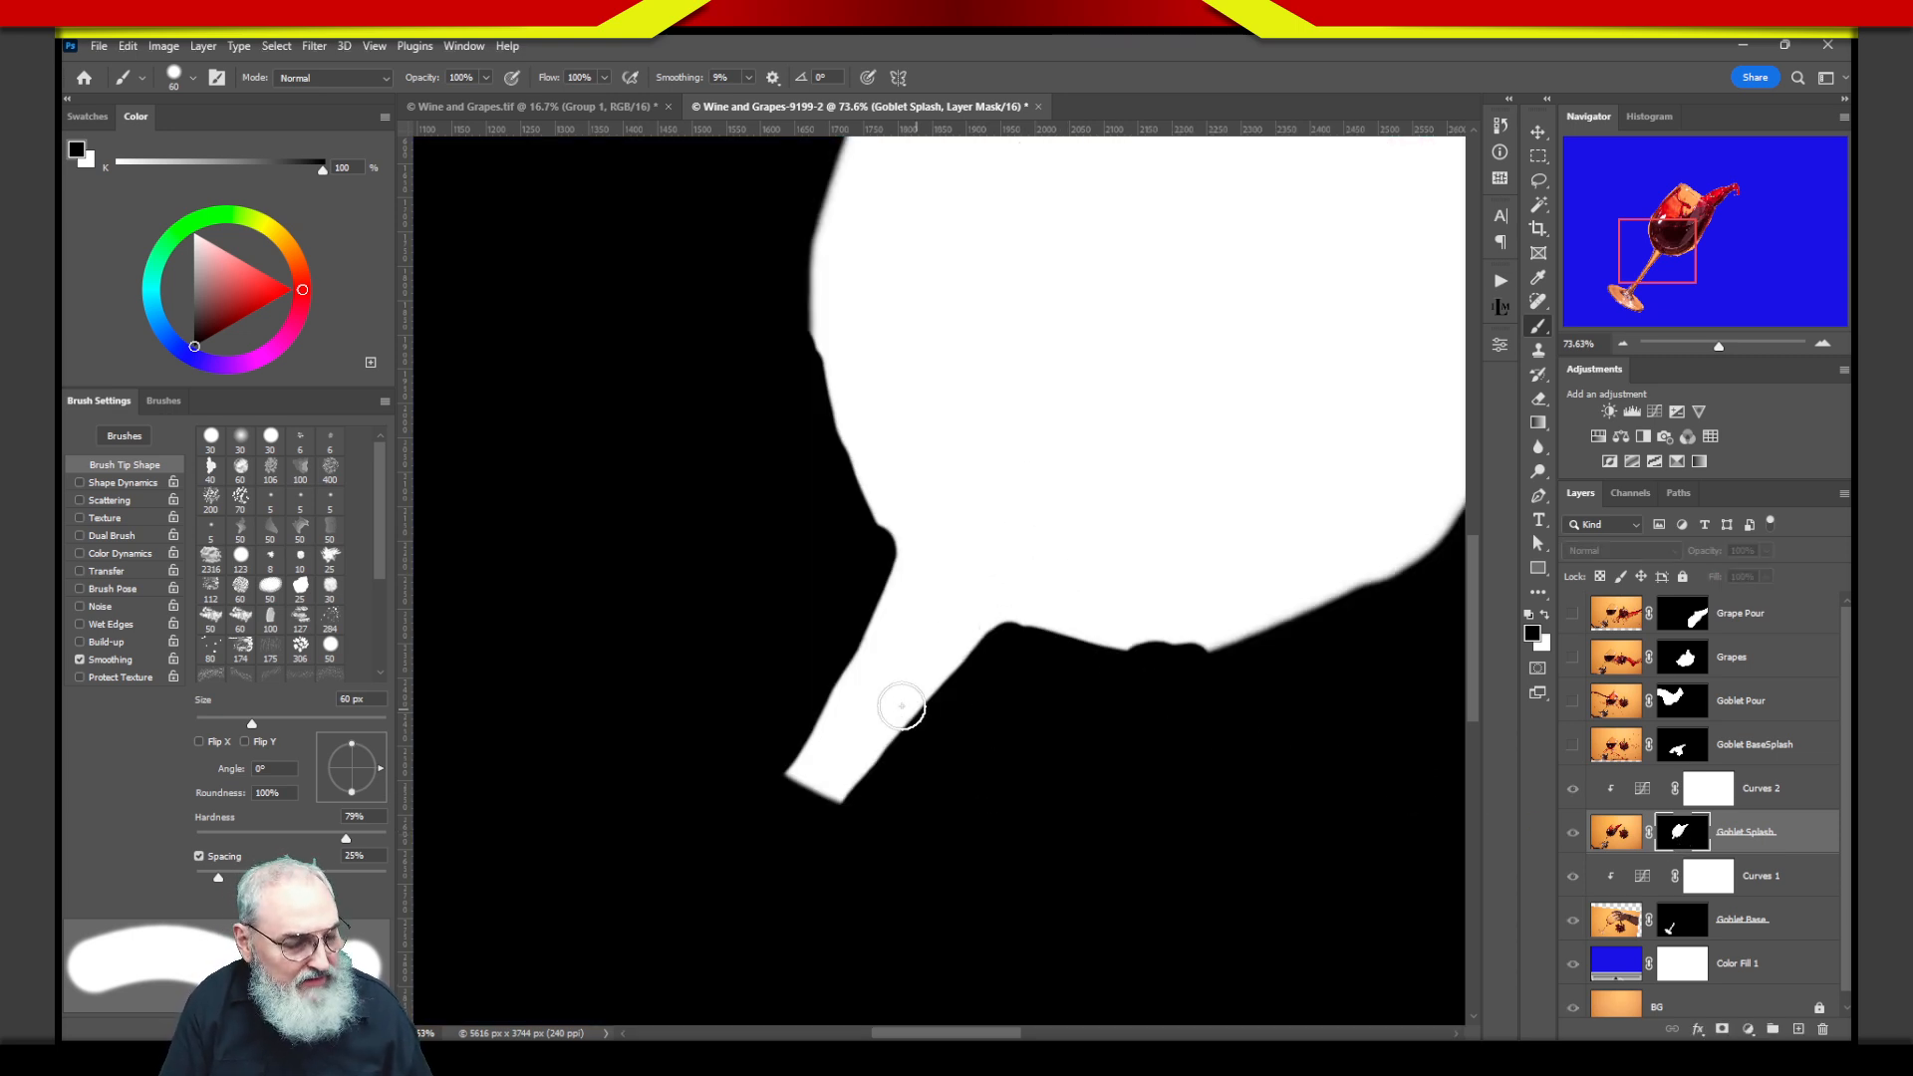
mouse_move(867, 533)
left_mouse_down()
mouse_move(982, 611)
mouse_move(920, 792)
mouse_move(760, 801)
mouse_move(875, 528)
mouse_move(734, 787)
mouse_move(902, 805)
mouse_move(1013, 630)
mouse_move(879, 535)
mouse_move(887, 799)
left_mouse_up()
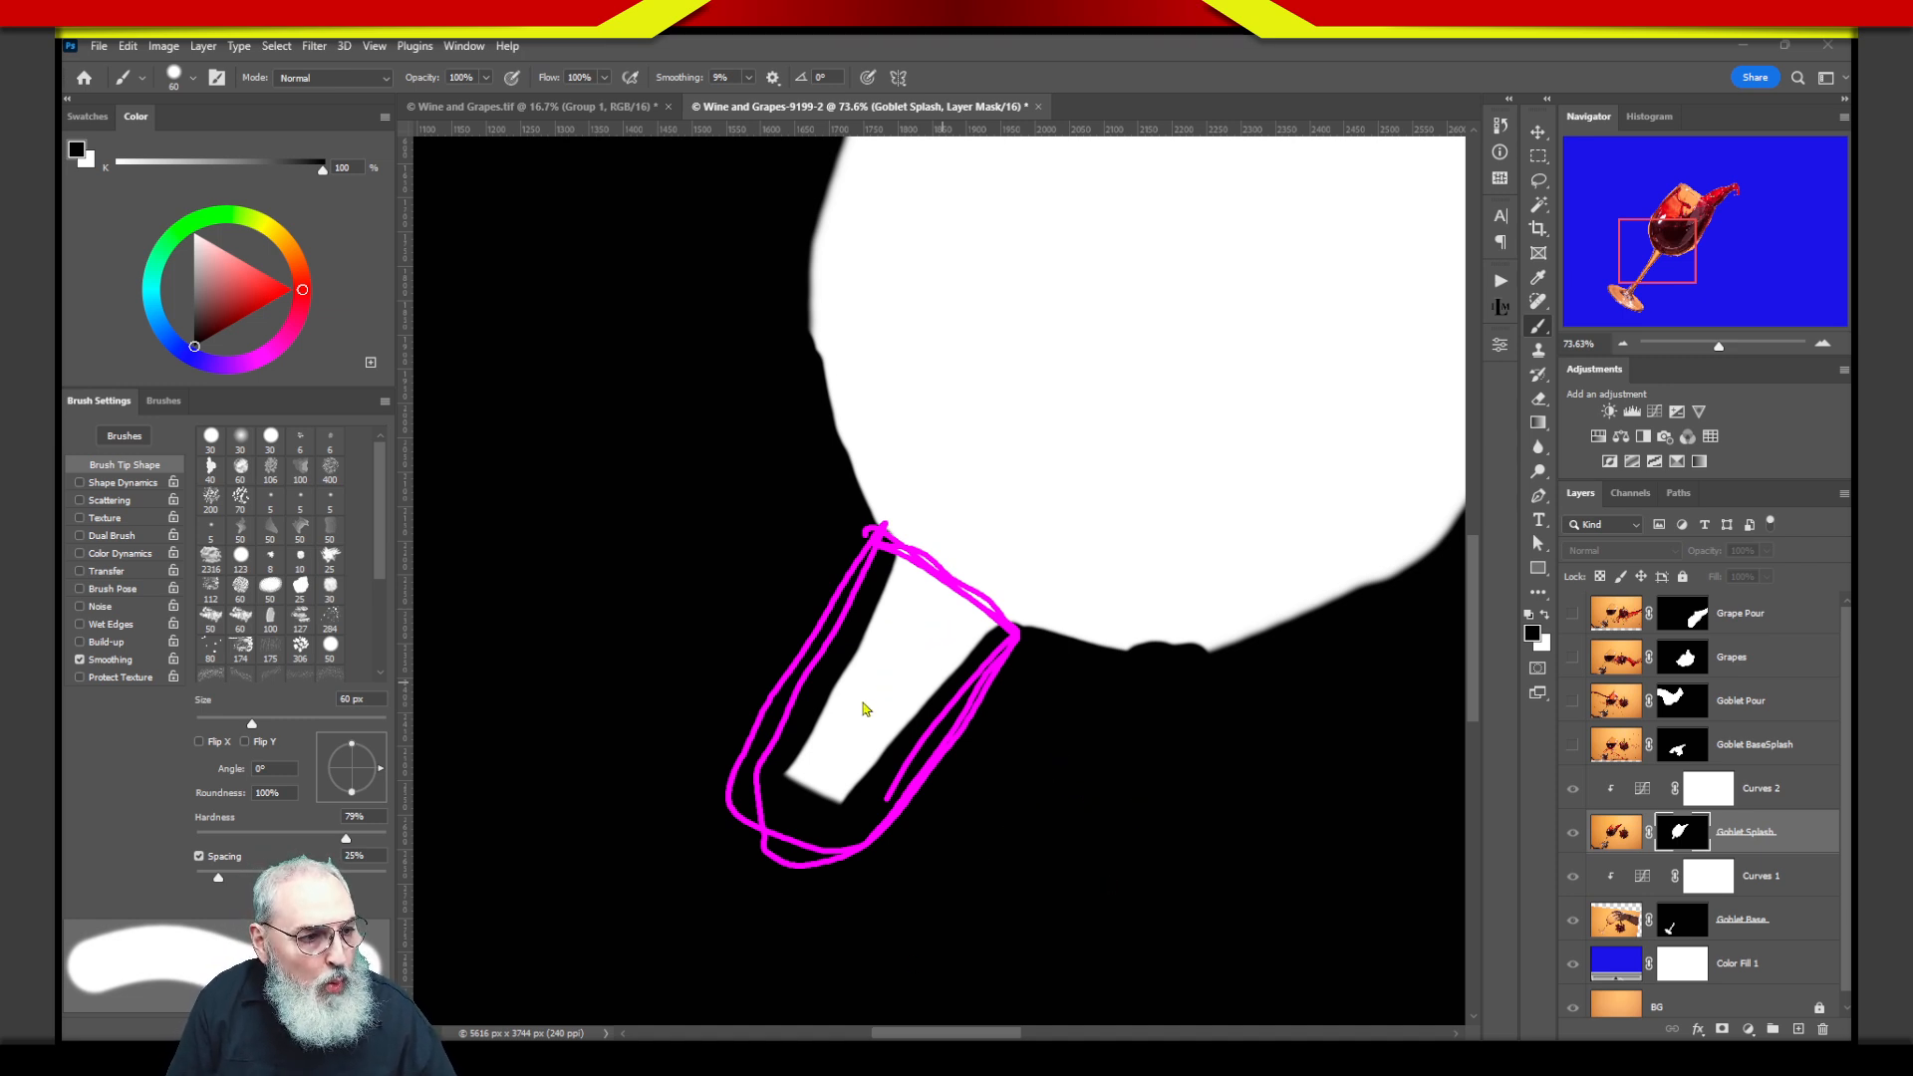
left_click_drag(881, 677, 907, 650)
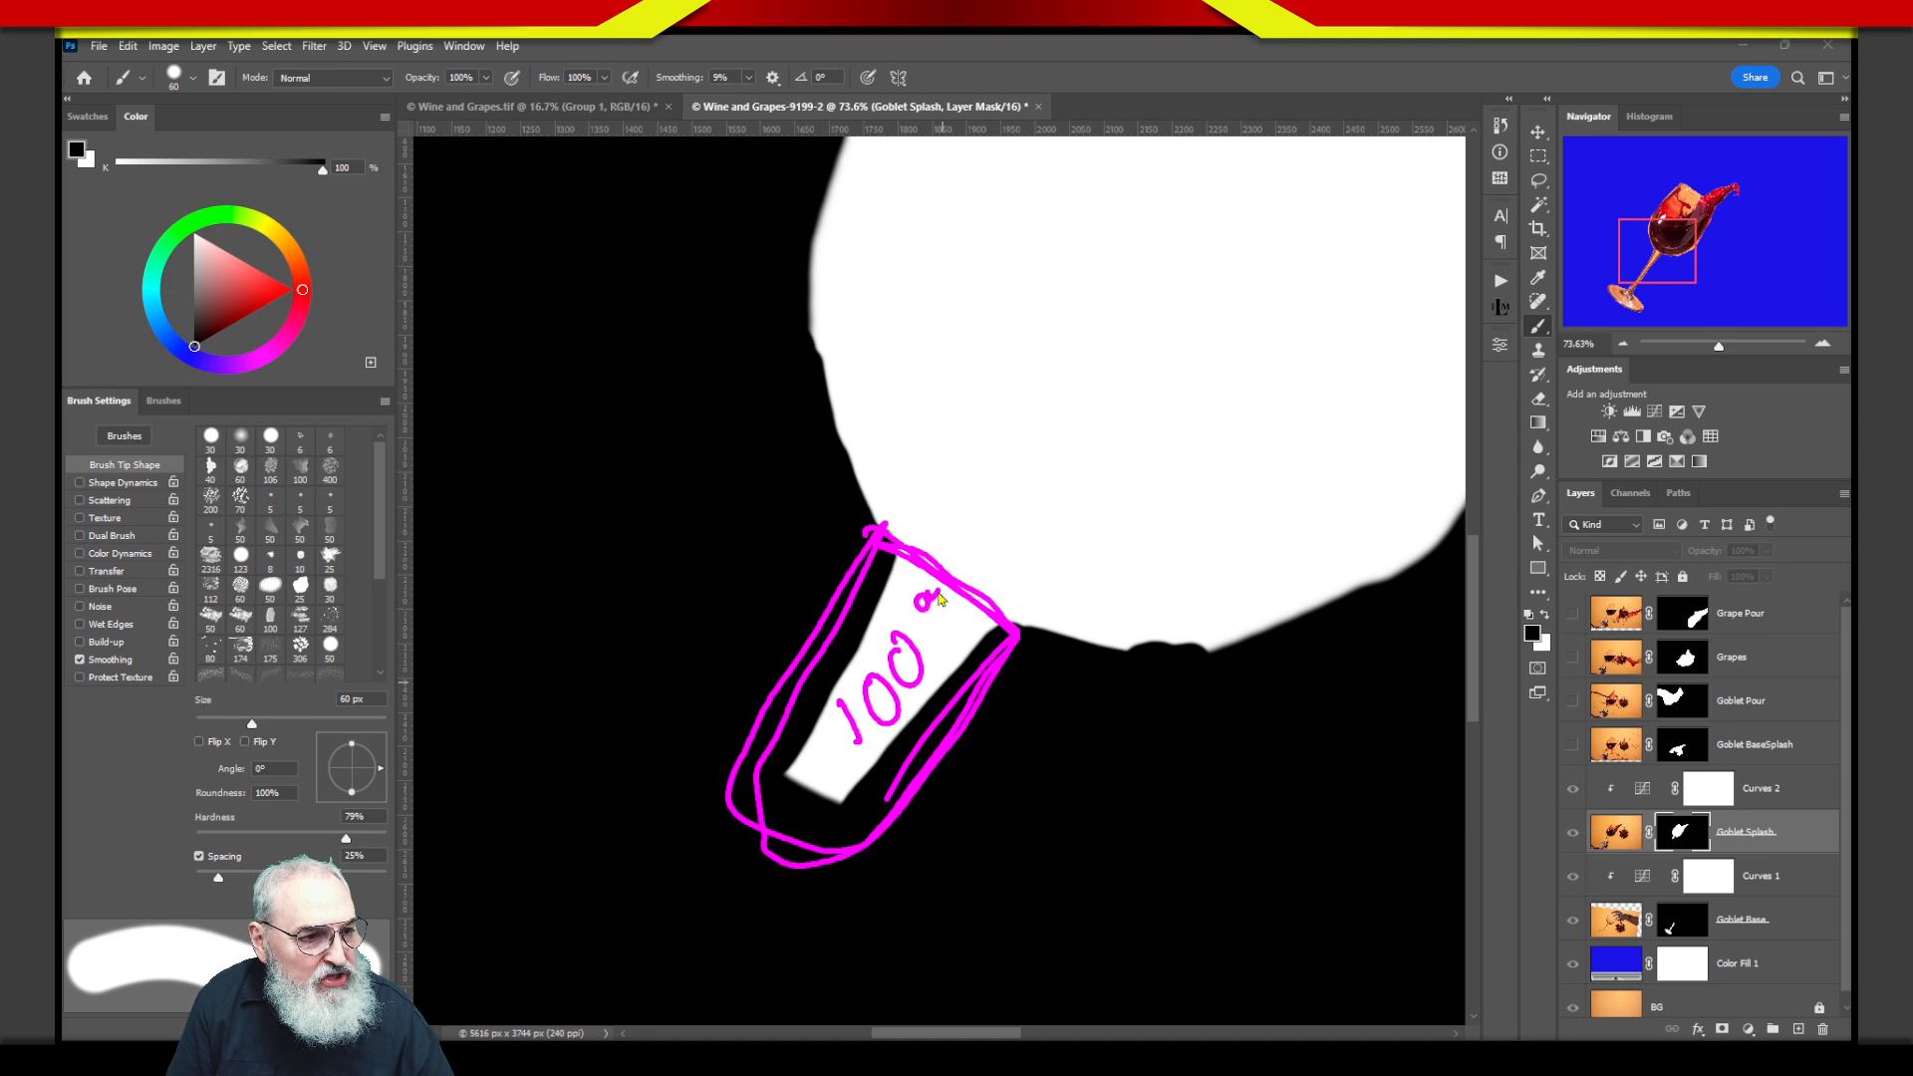
left_click_drag(951, 588, 939, 676)
left_click_drag(955, 620, 959, 626)
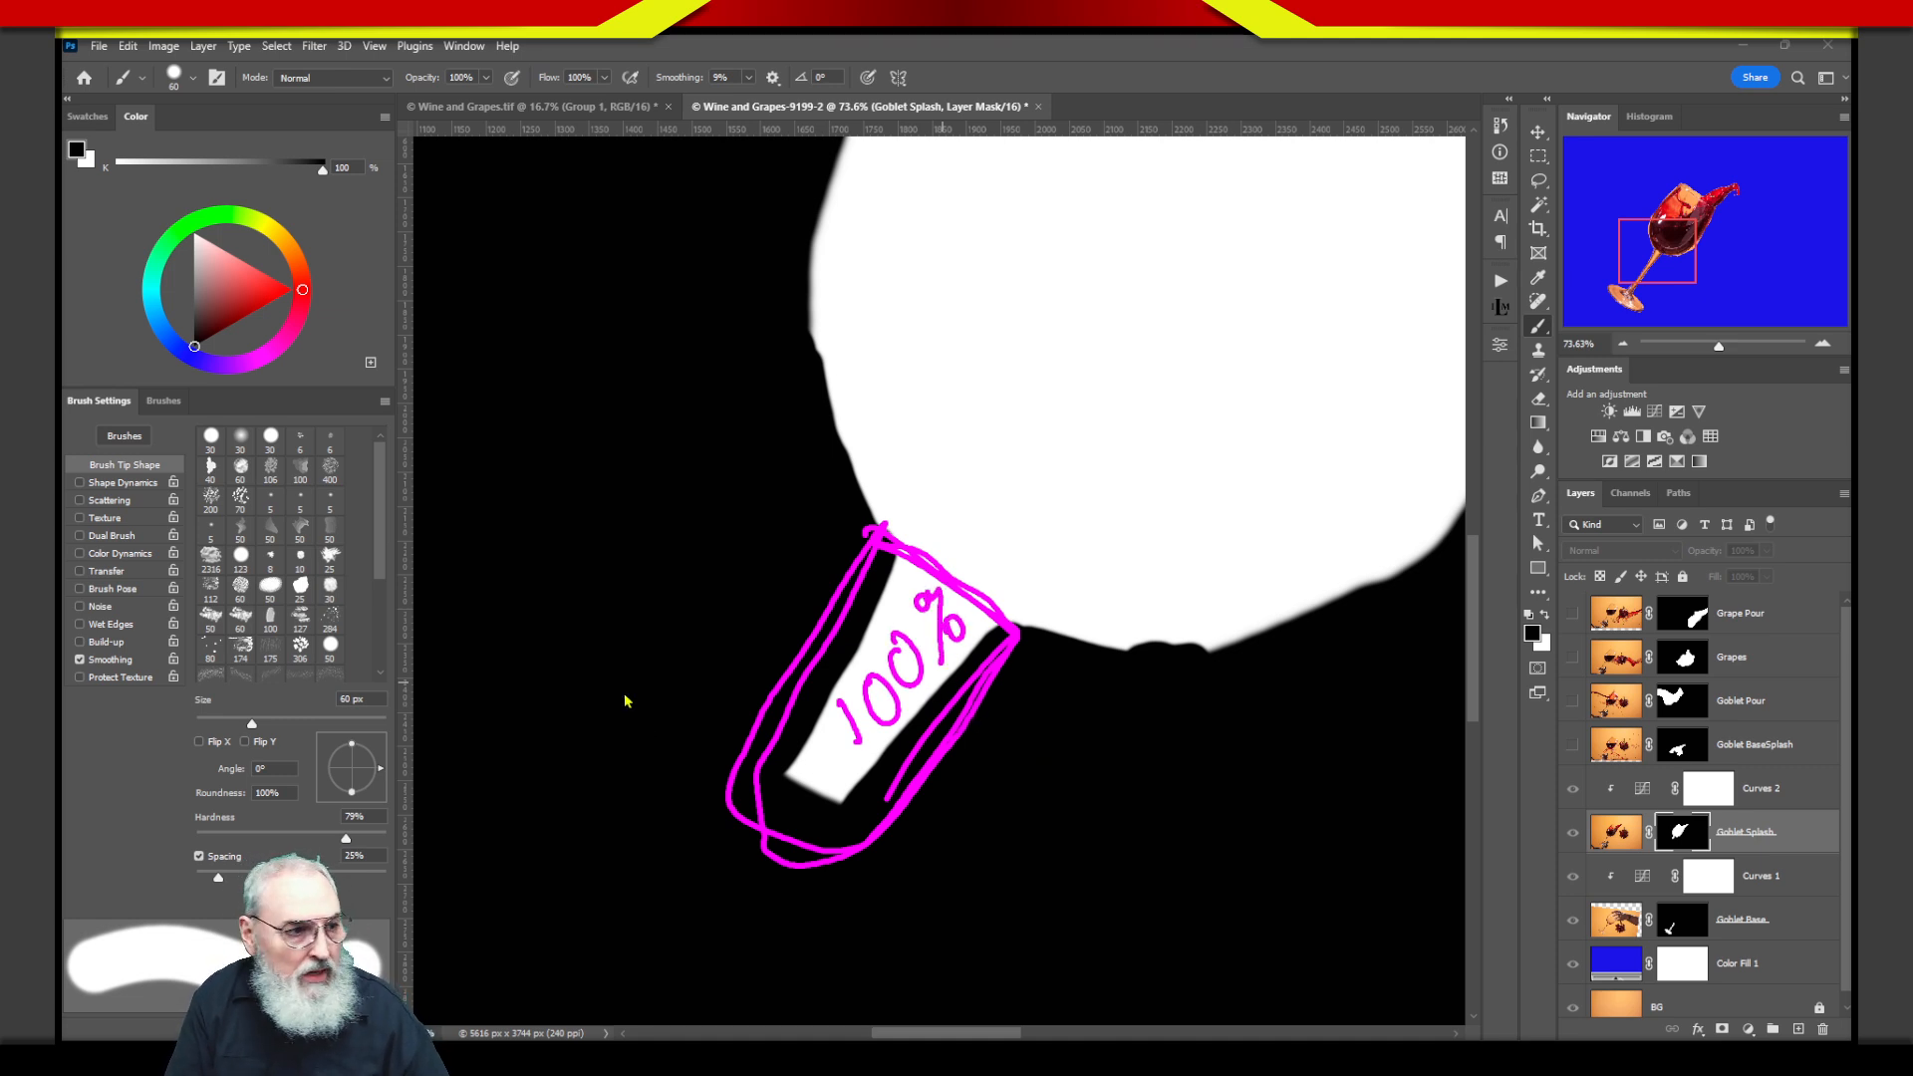
left_click_drag(605, 603, 603, 610)
mouse_move(658, 583)
left_mouse_down()
mouse_move(648, 598)
mouse_move(659, 583)
left_mouse_up()
mouse_move(680, 528)
left_mouse_down()
mouse_move(676, 543)
mouse_move(681, 528)
left_mouse_up()
left_click_drag(711, 513, 701, 643)
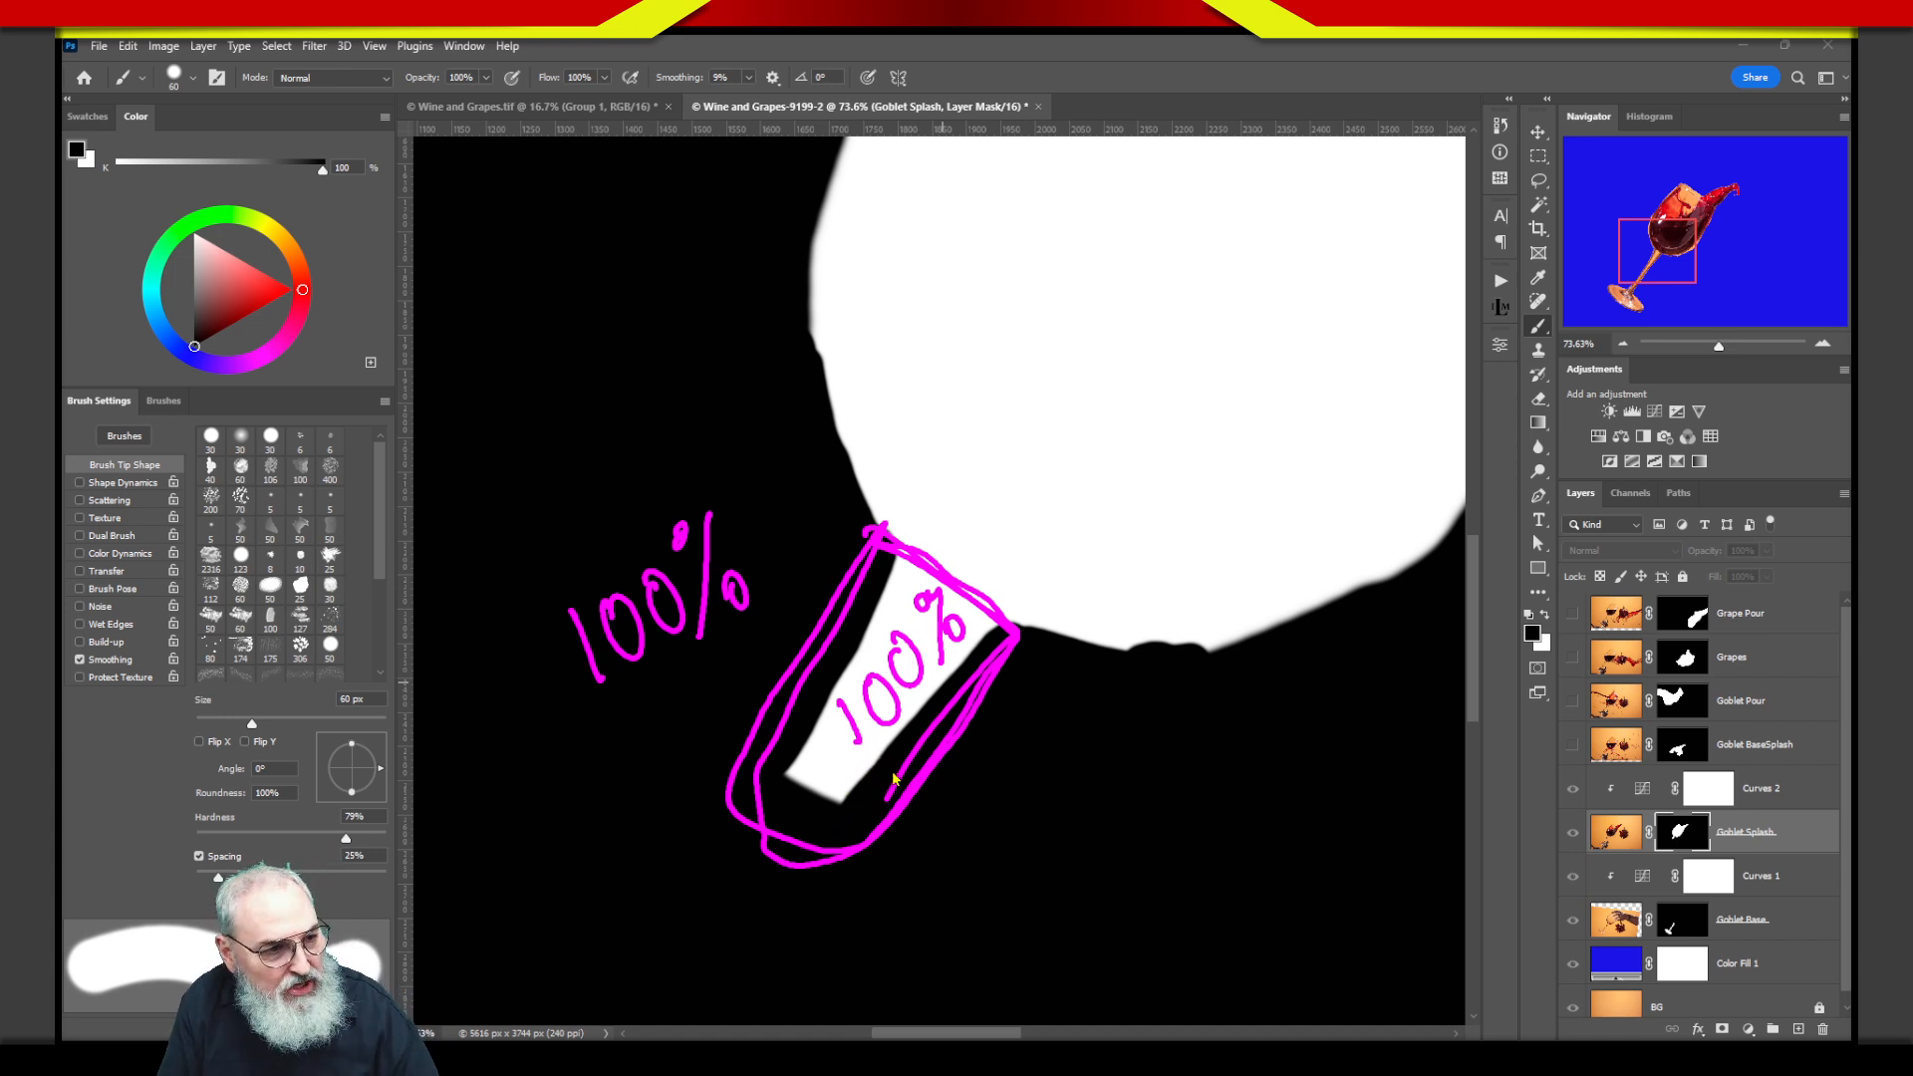
key("Escape")
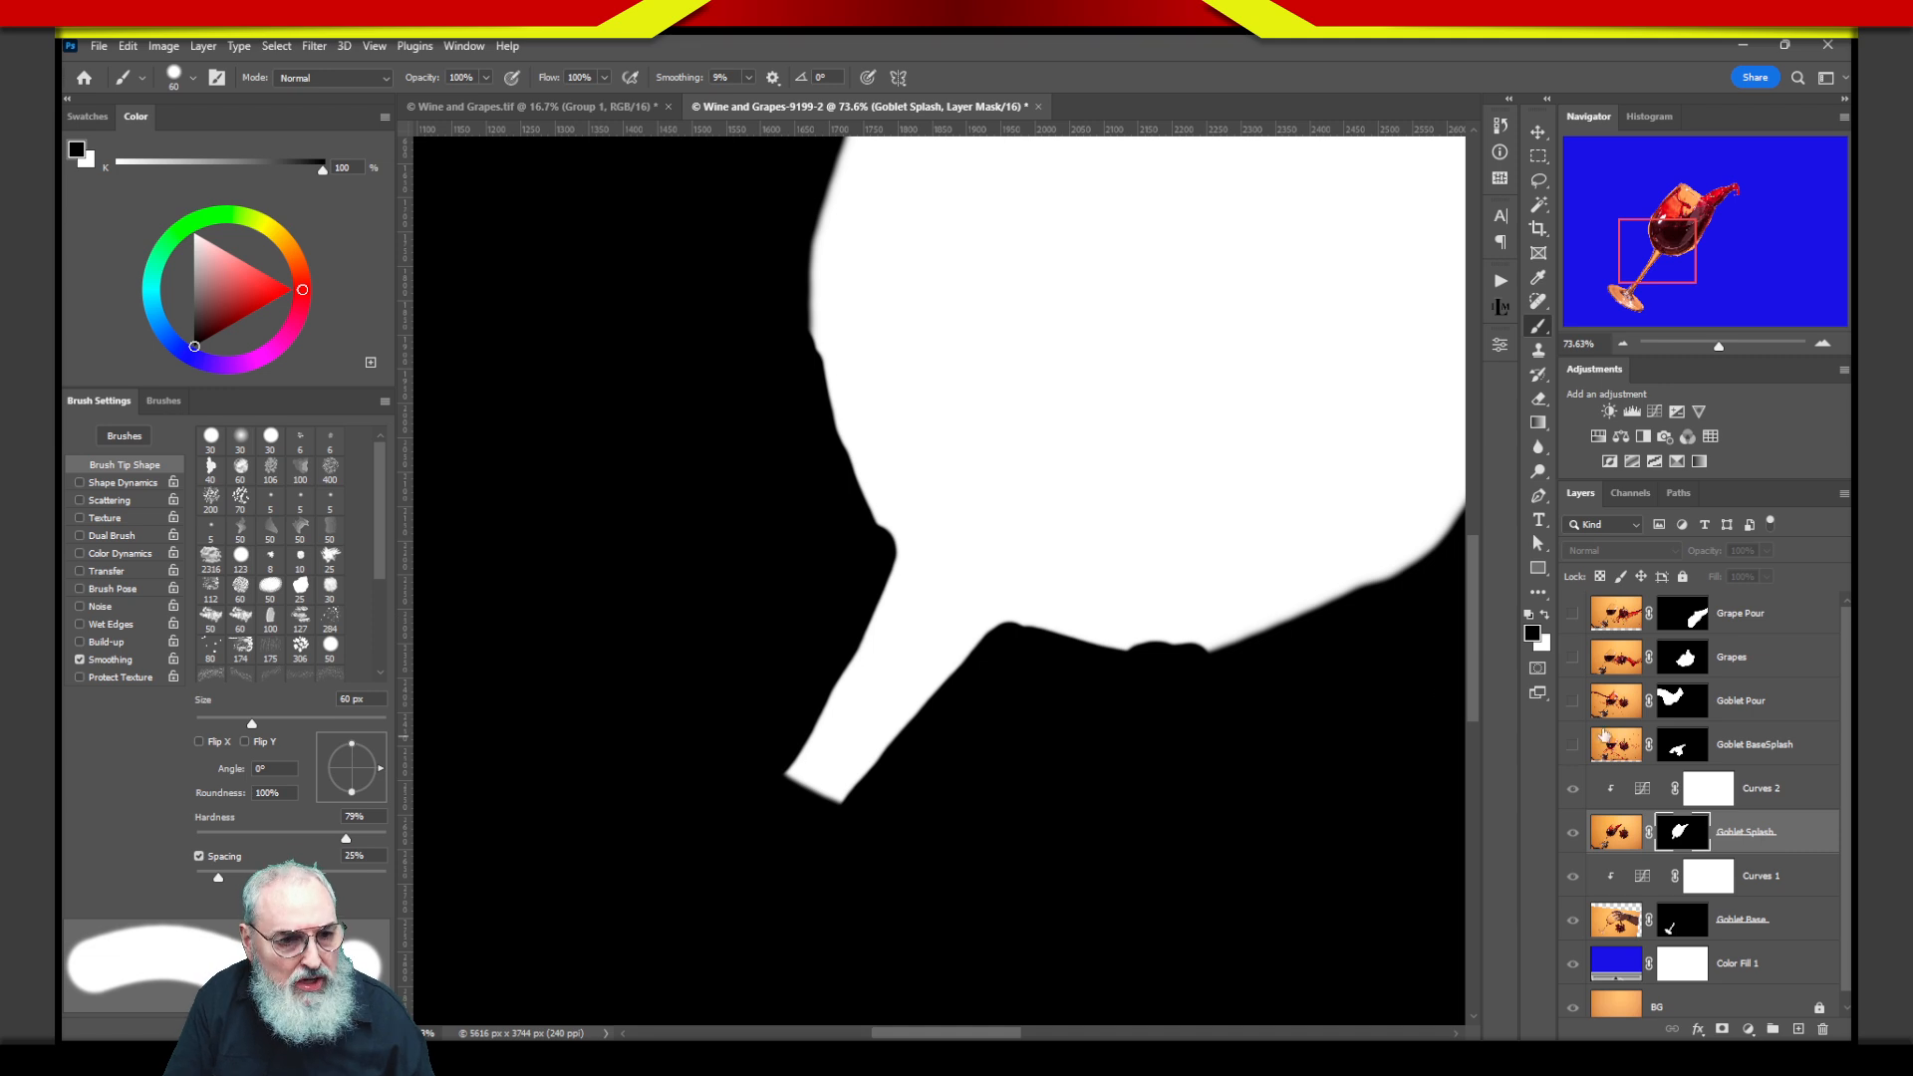
Set the foreground to 50% gray 808080 and paint over the stem area of the Goblet Splash mask.
left_click(1533, 635)
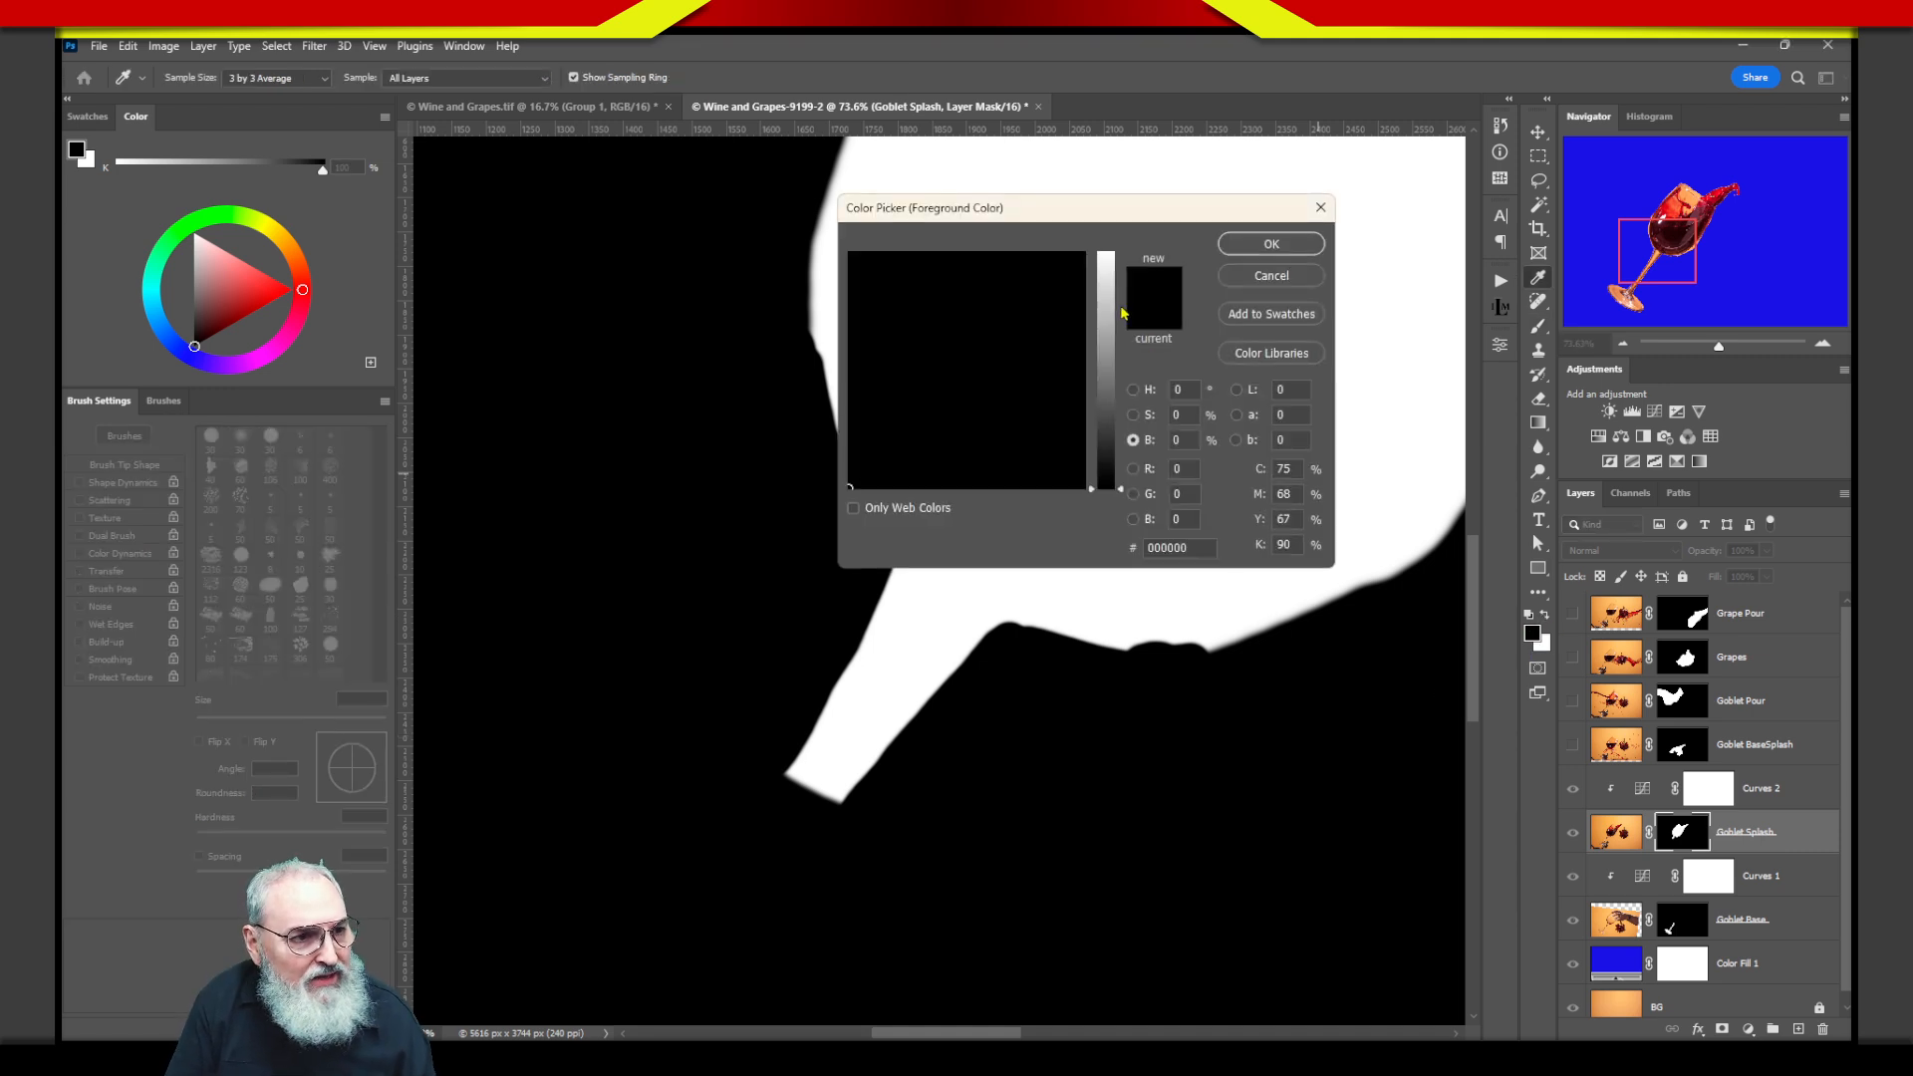
left_click(1102, 365)
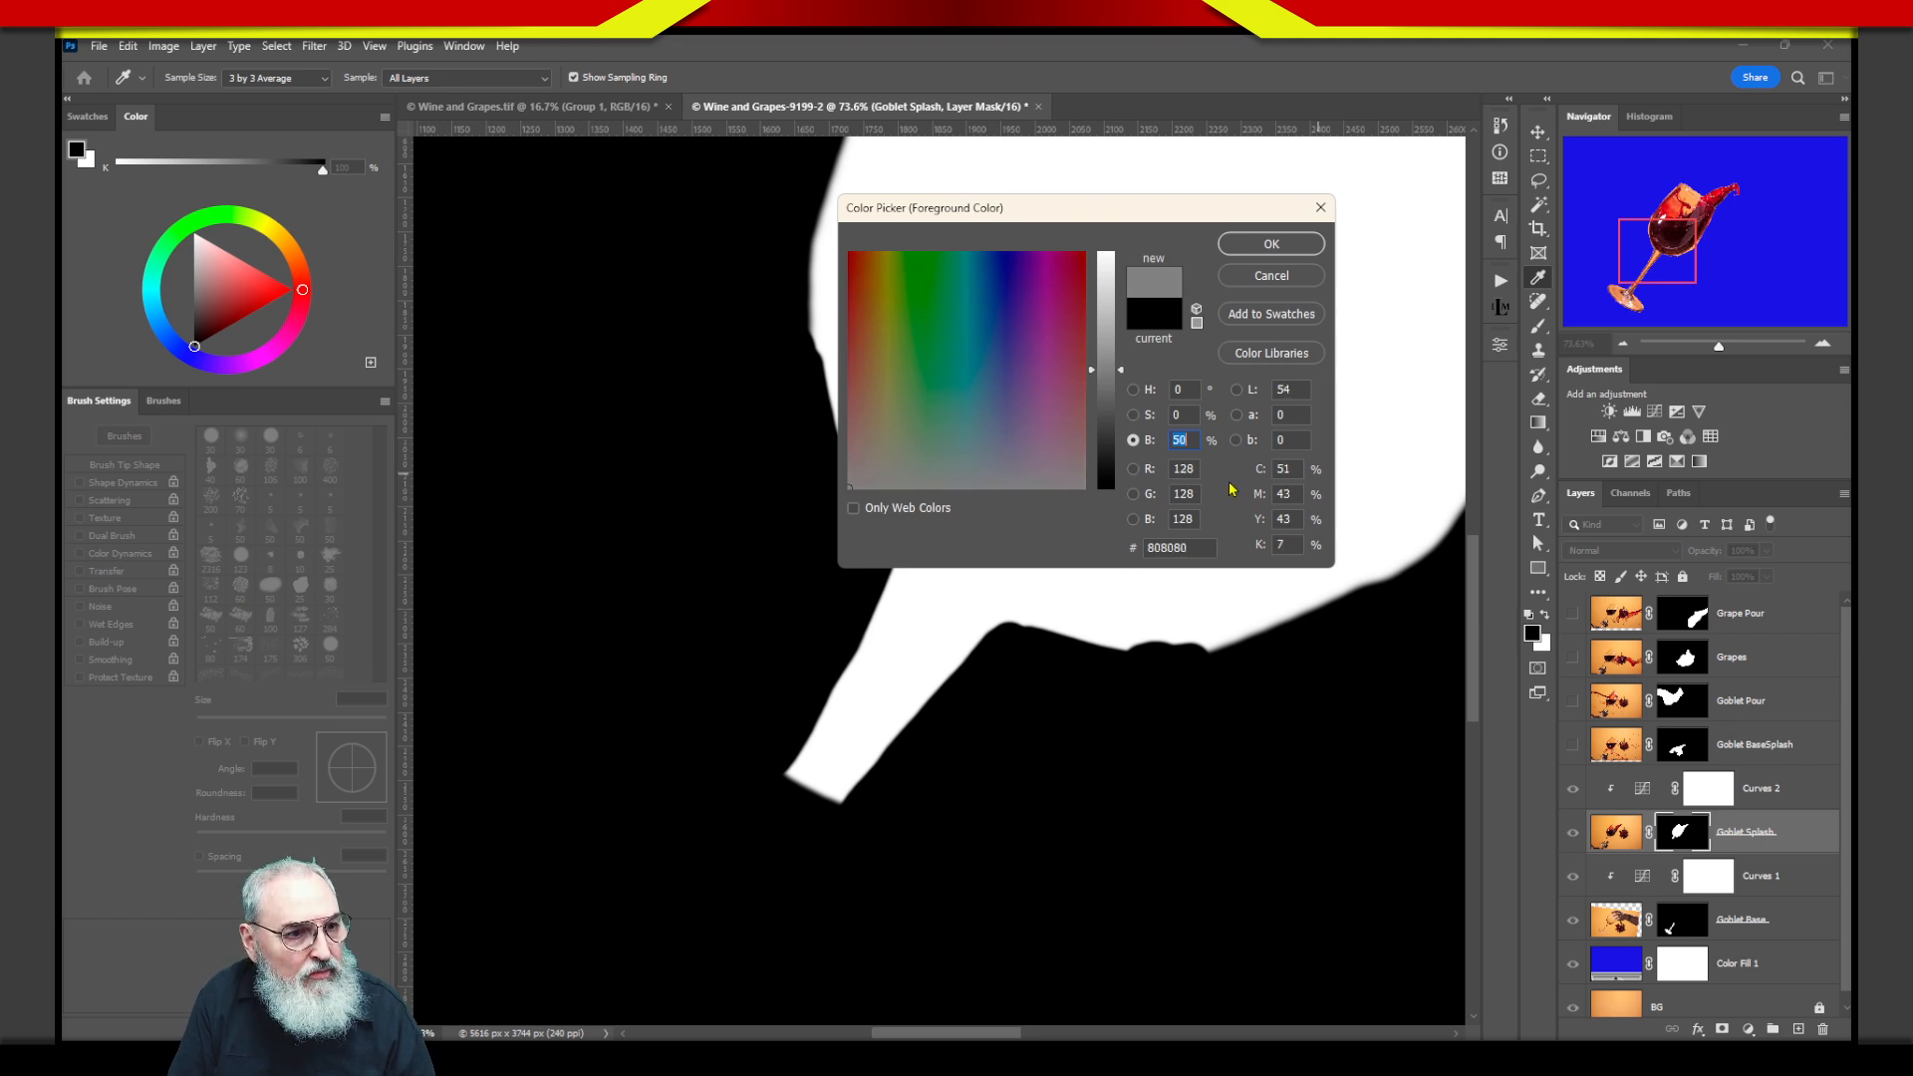
left_click(1272, 244)
left_click(765, 784)
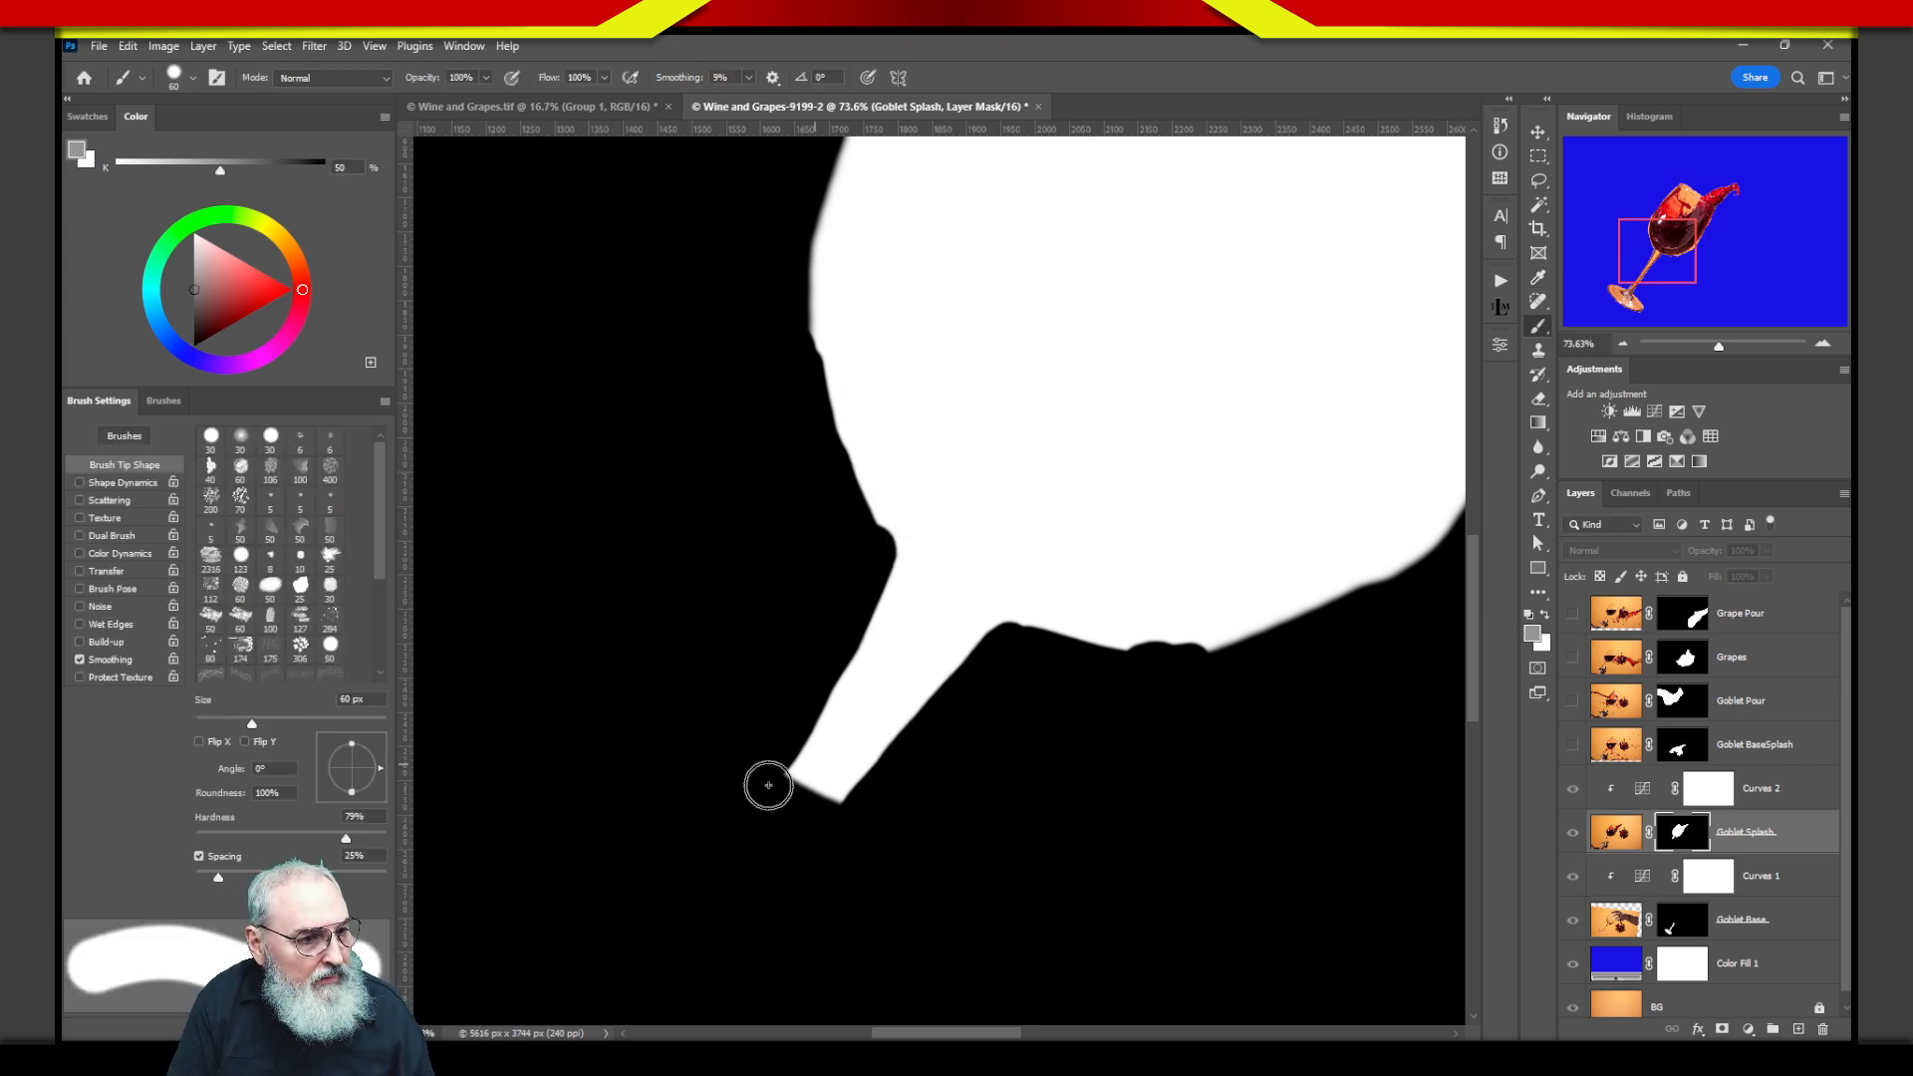
left_click(866, 598, "shift")
mouse_move(802, 738)
left_mouse_down()
mouse_move(796, 783)
mouse_move(893, 658)
mouse_move(933, 662)
mouse_move(897, 827)
left_mouse_up()
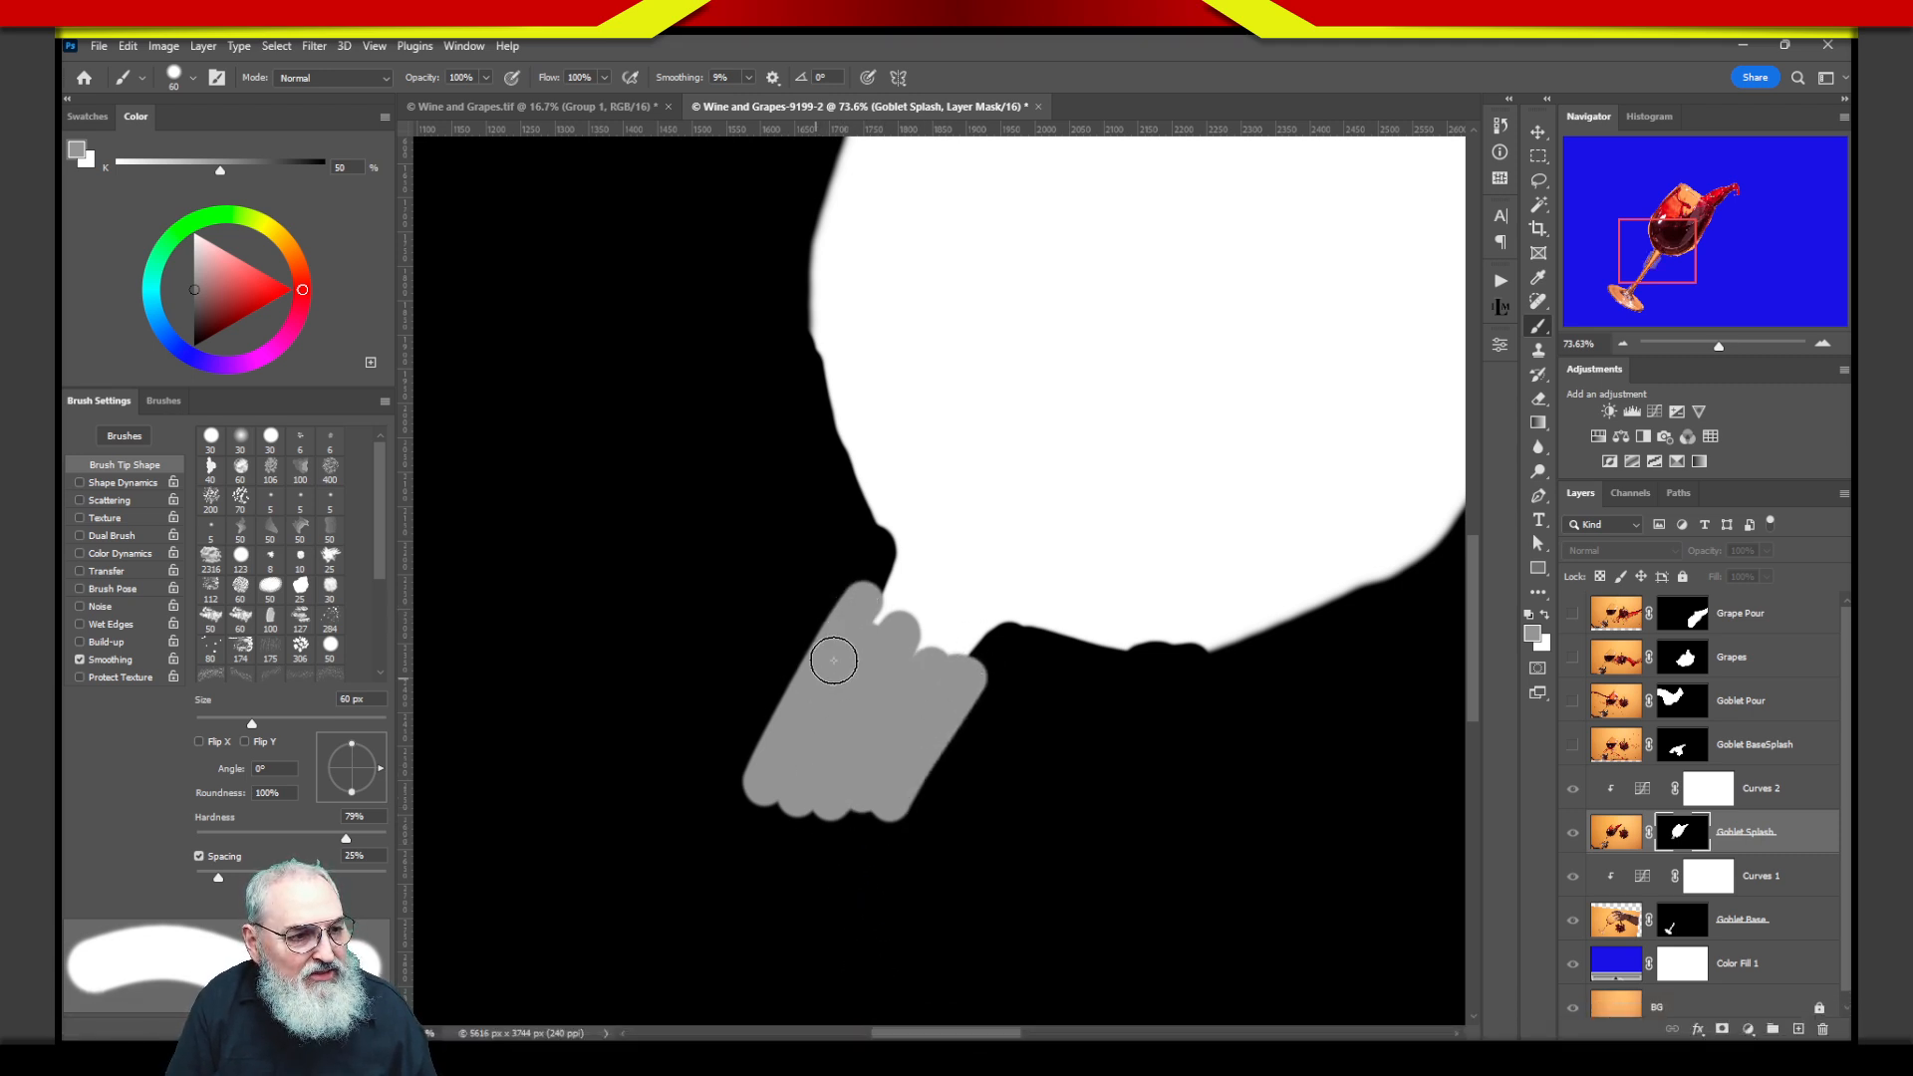
mouse_move(871, 628)
left_mouse_down()
mouse_move(906, 587)
mouse_move(939, 610)
mouse_move(960, 671)
left_mouse_up()
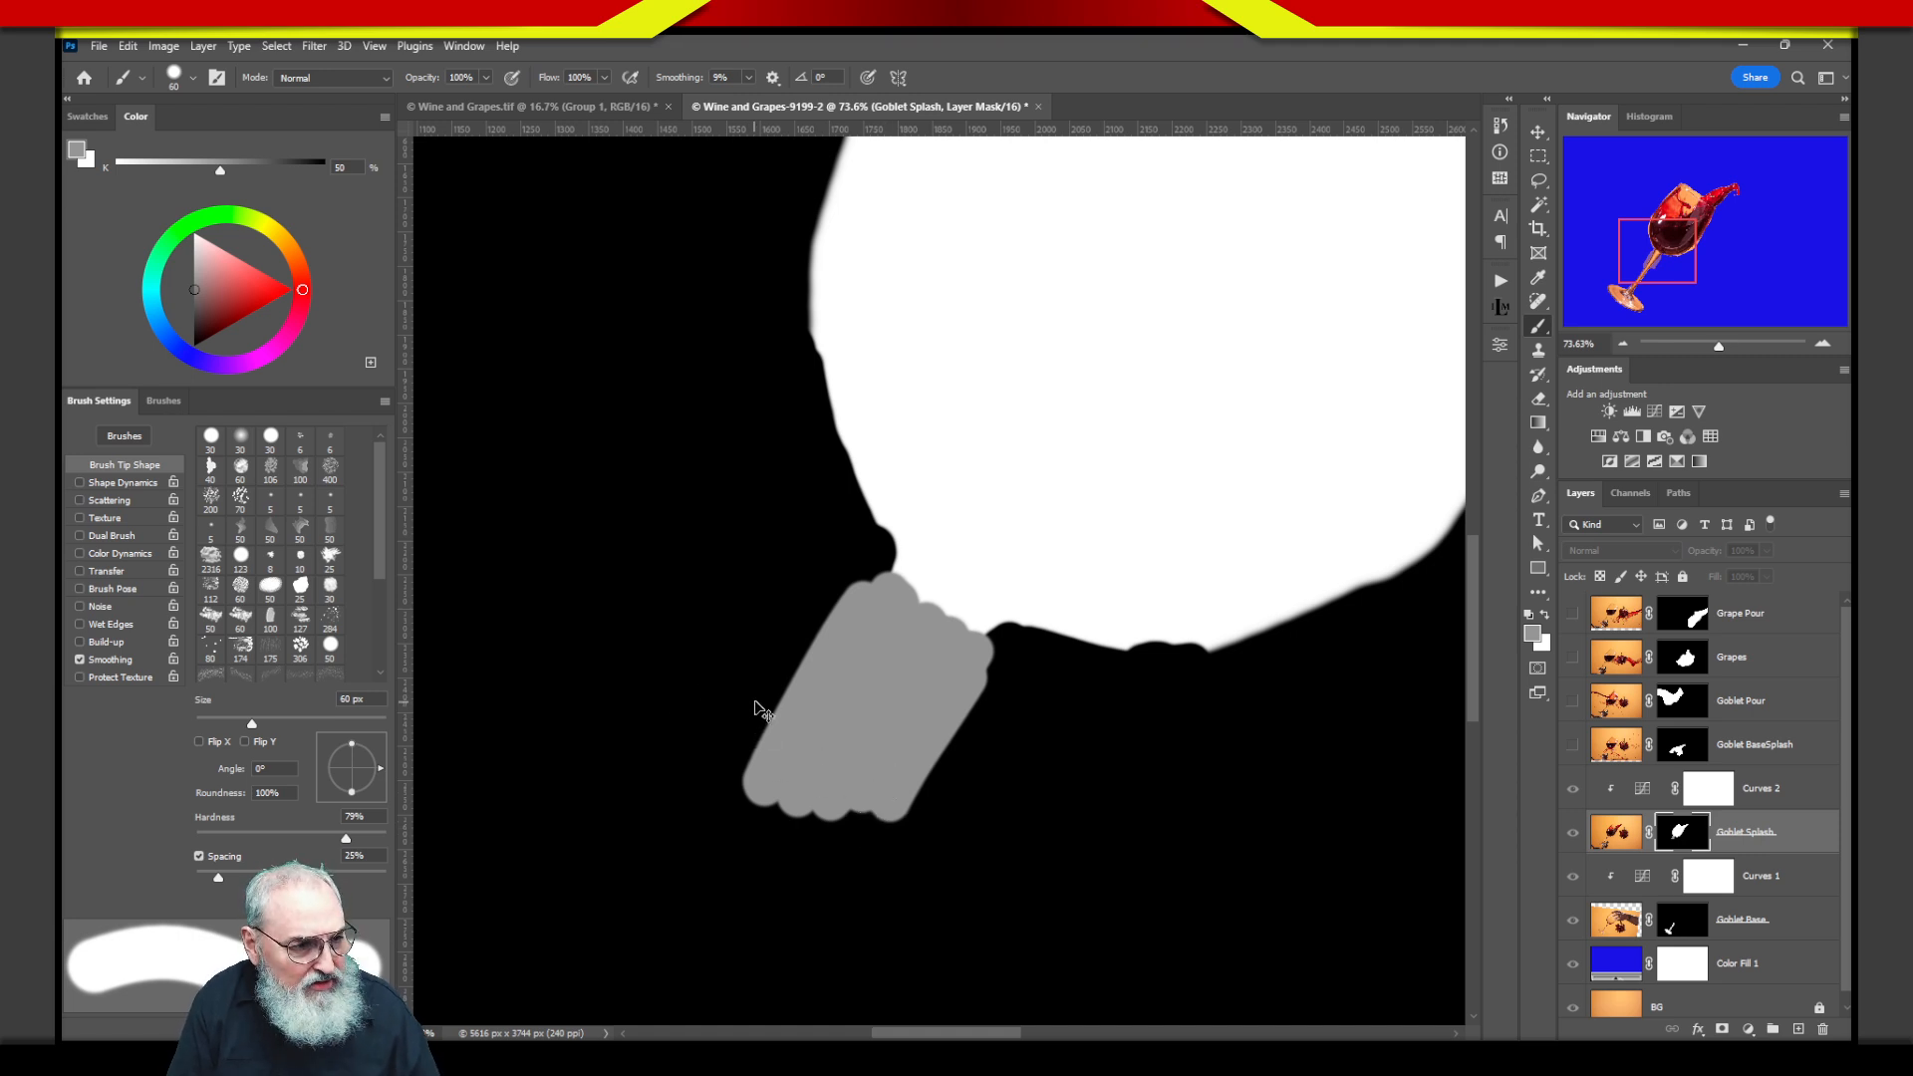
Undo the gray strokes over the stem and display the Goblet Splash mask on its own again.
key("ctrl+z")
key("ctrl+z")
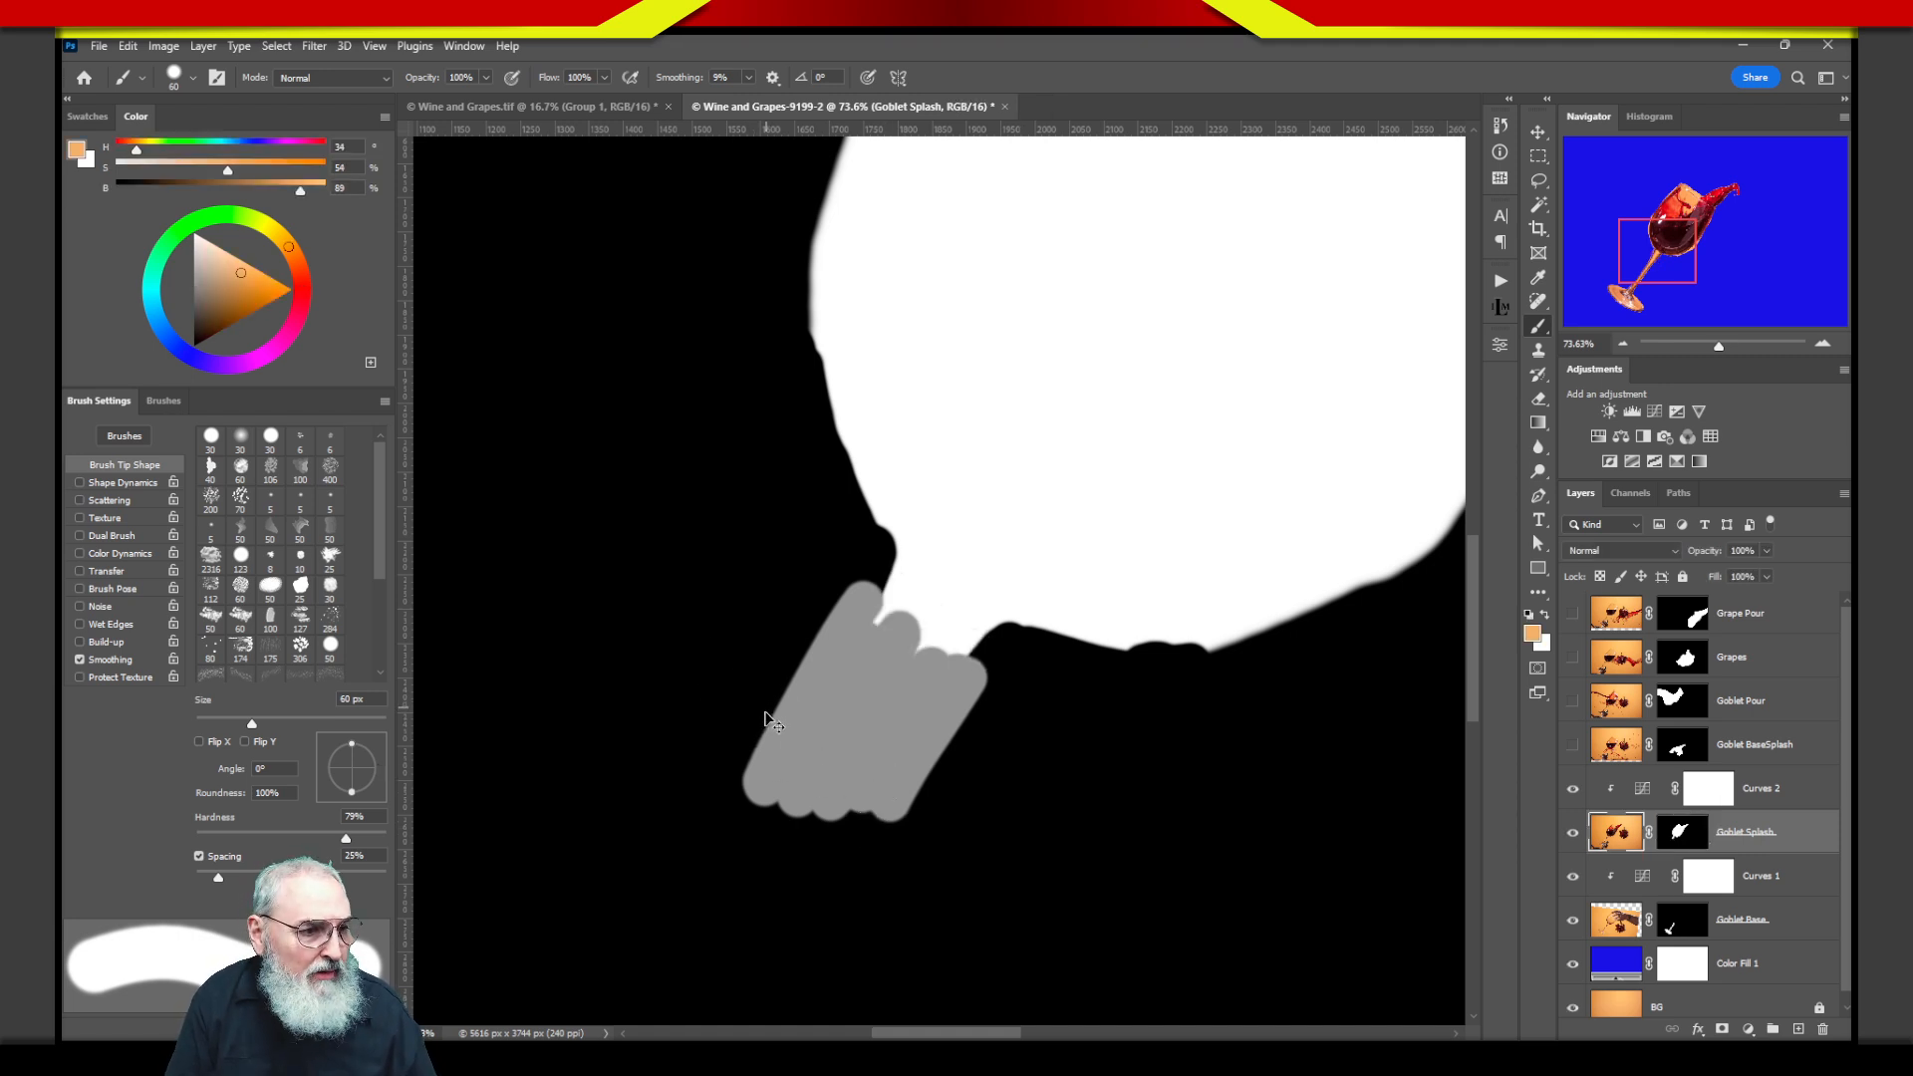
left_click(1674, 845)
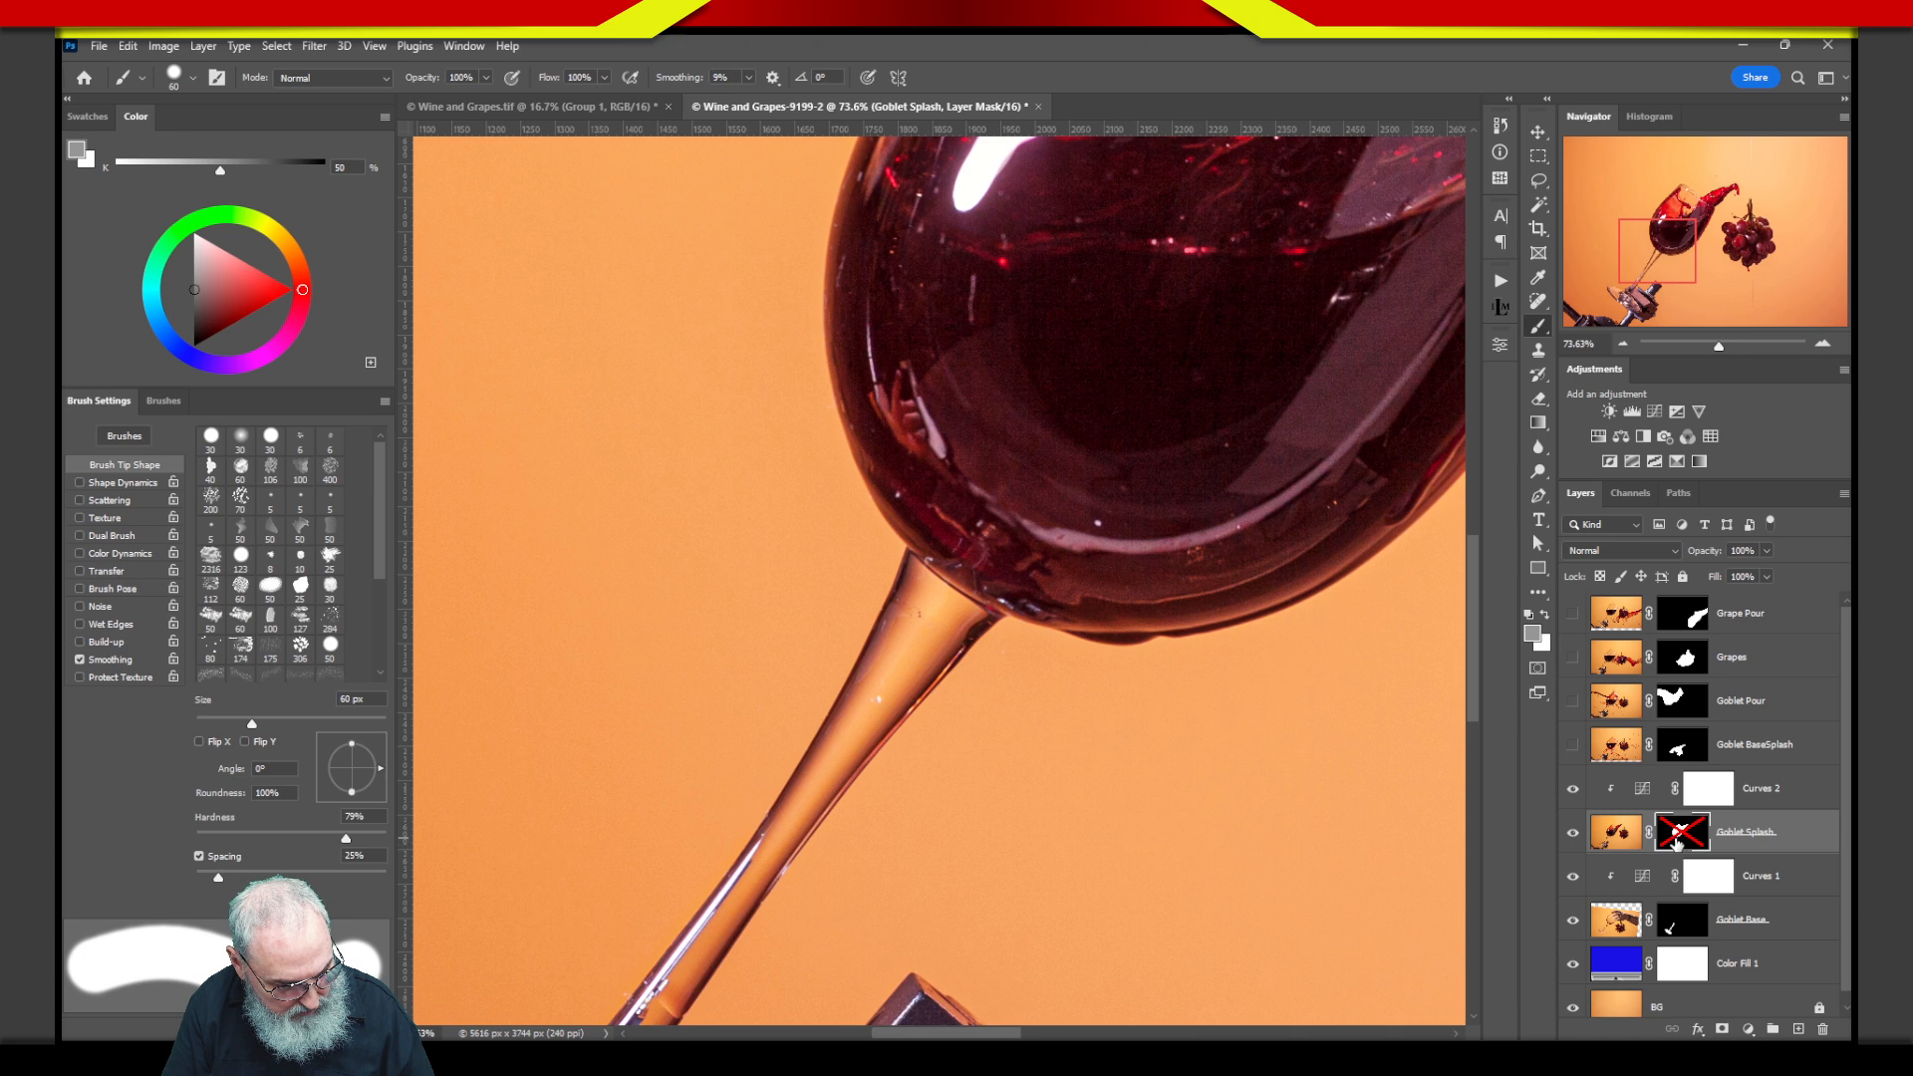
left_click(1677, 844, "shift")
left_click(1674, 845, "alt")
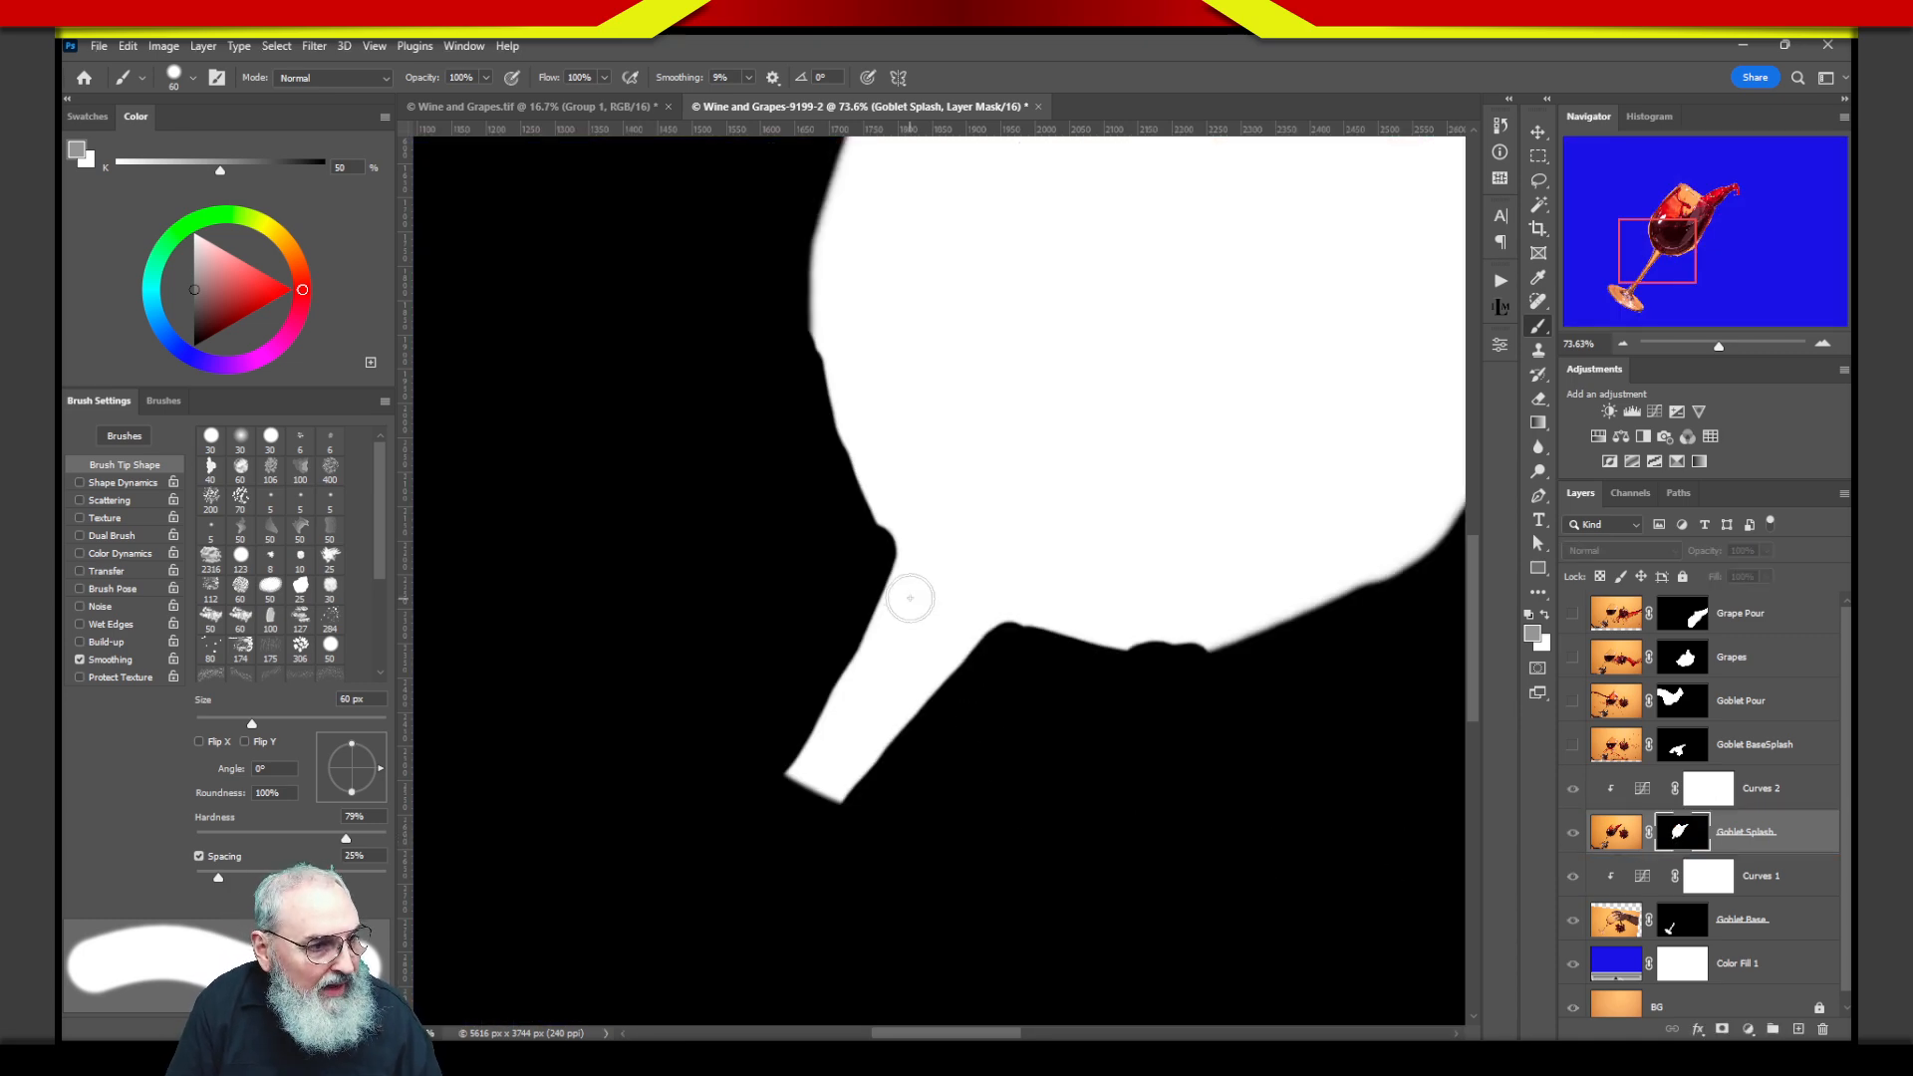
Paint 50% gray over only the white part of the stem in the Goblet Splash mask, and undo it.
mouse_move(909, 598)
left_mouse_down()
mouse_move(811, 768)
mouse_move(843, 776)
mouse_move(974, 598)
mouse_move(922, 687)
left_mouse_up()
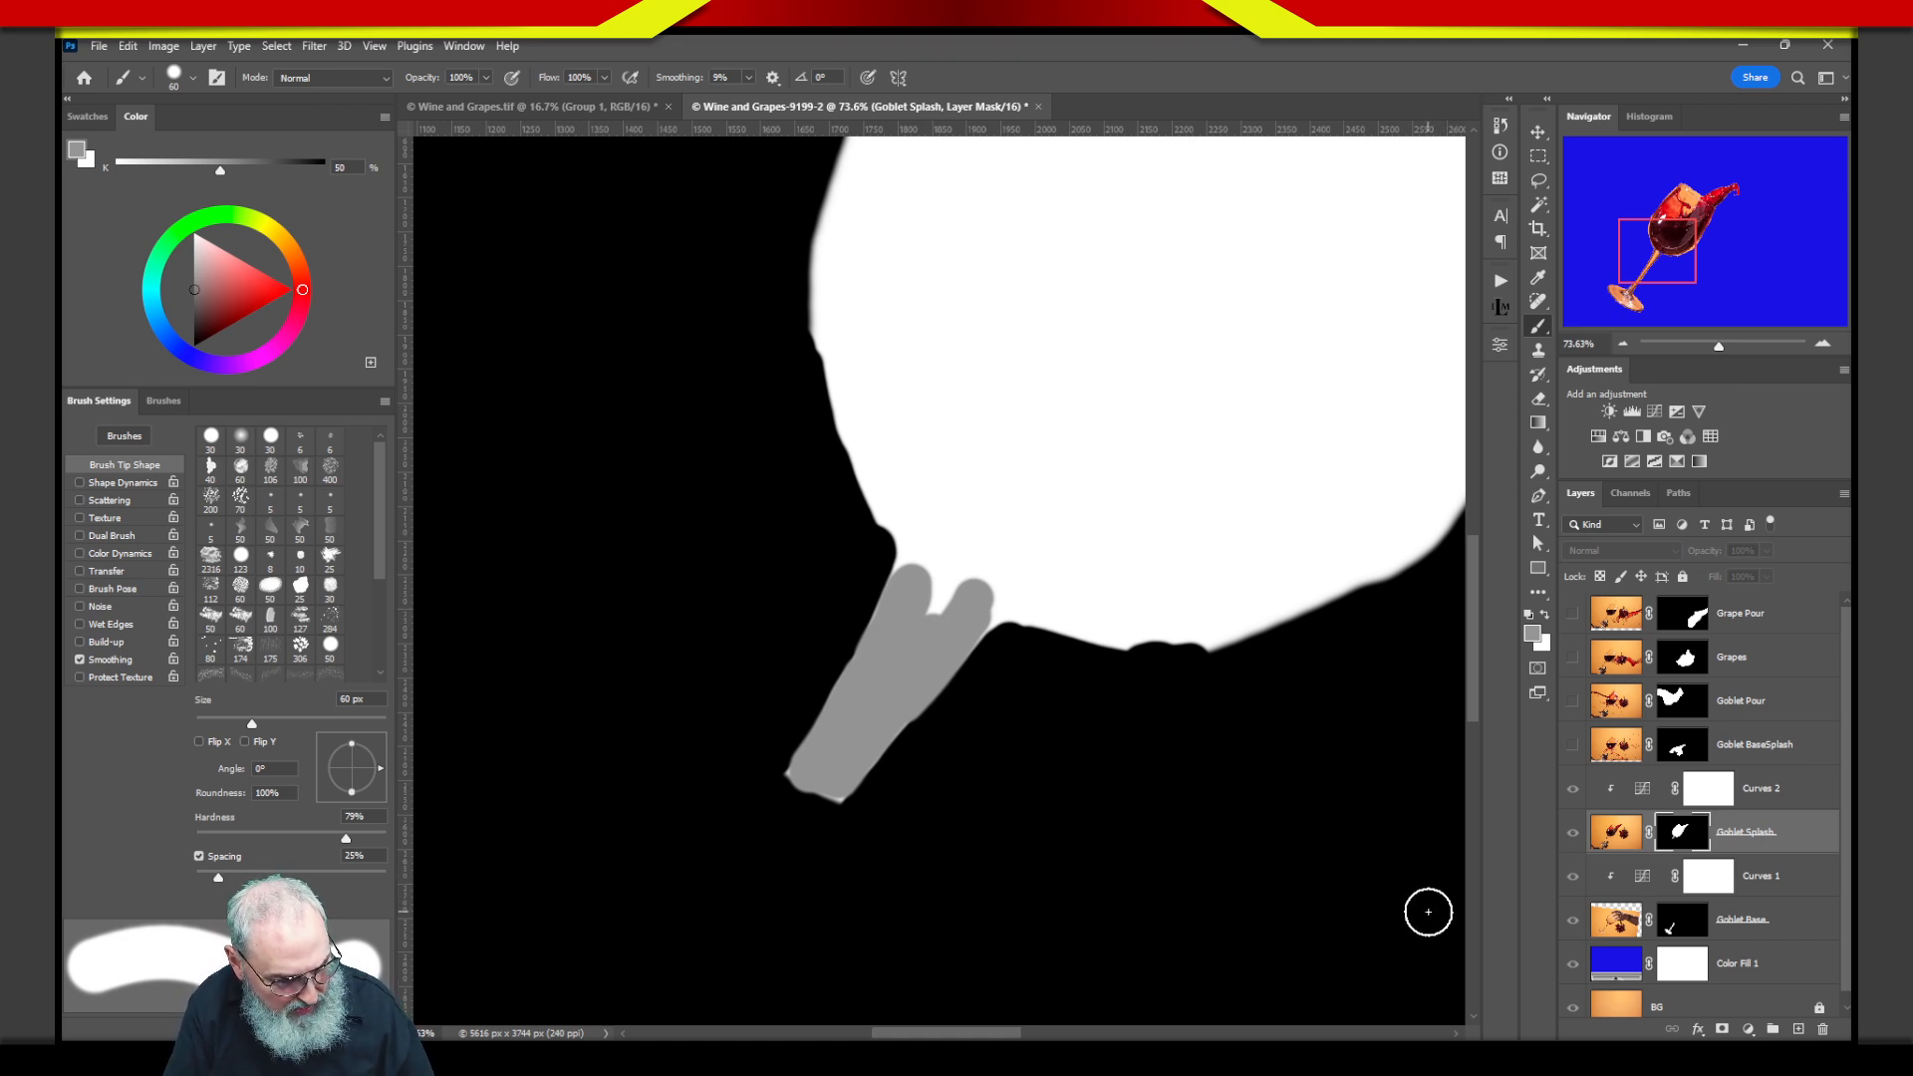
key("ctrl+z")
key("ctrl+z")
key("ctrl+z")
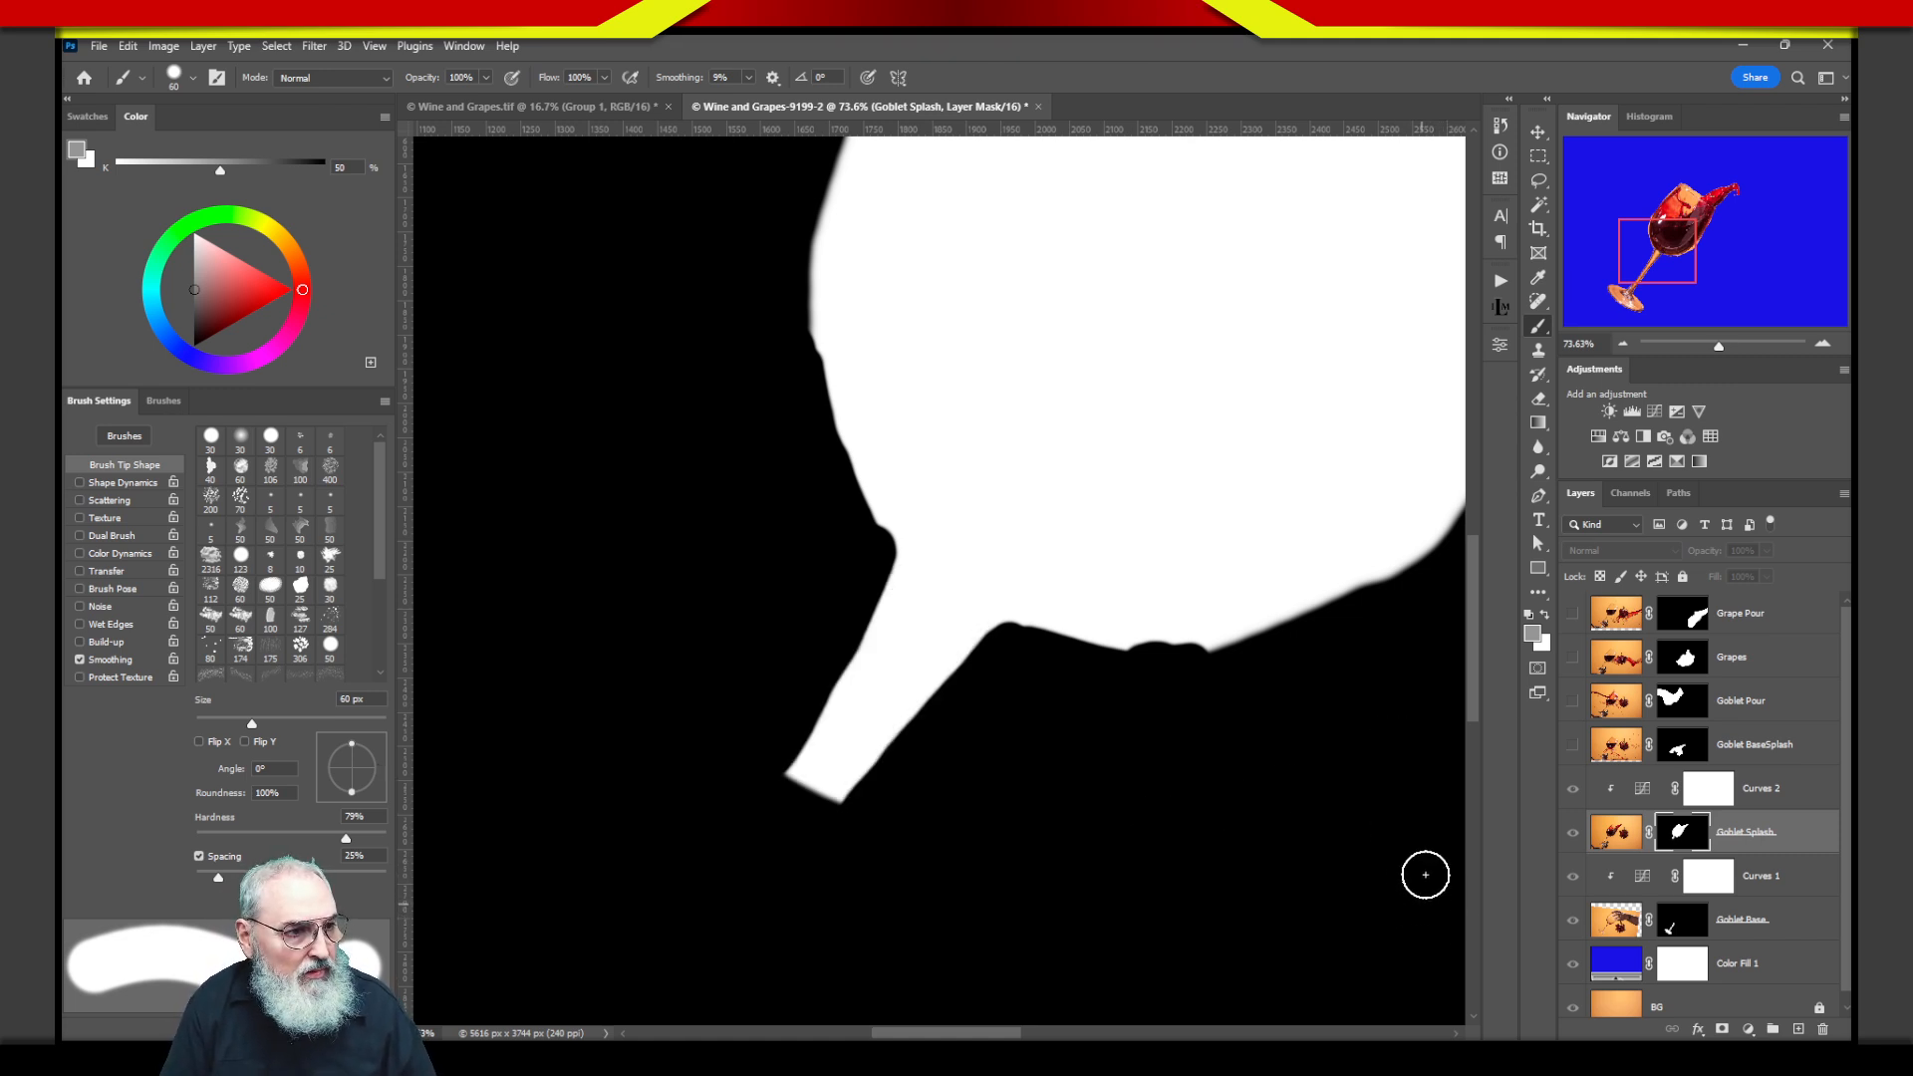
Reset the foreground to black, set the brush opacity to 50%, and paint a test patch inside the bowl of the Goblet Splash mask.
left_click(1528, 617)
left_click(1545, 616)
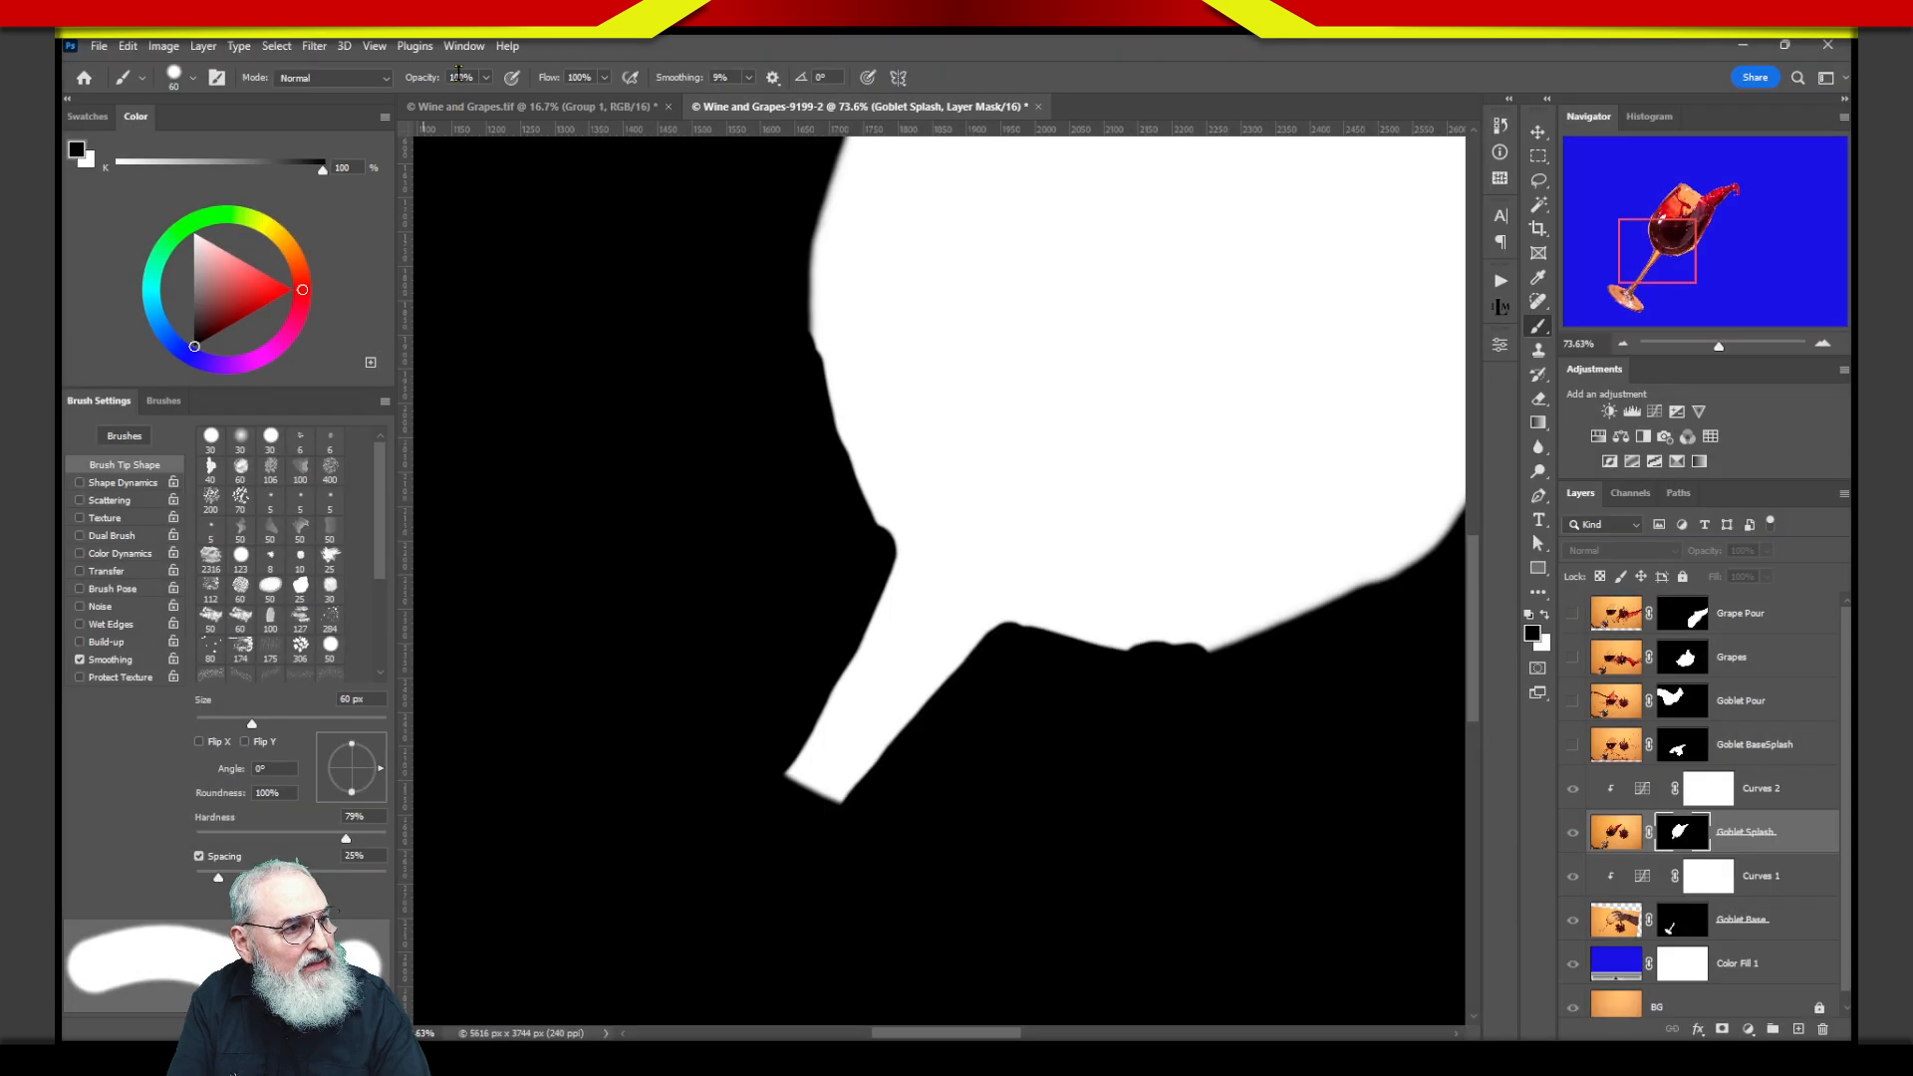
type("50")
key("Return")
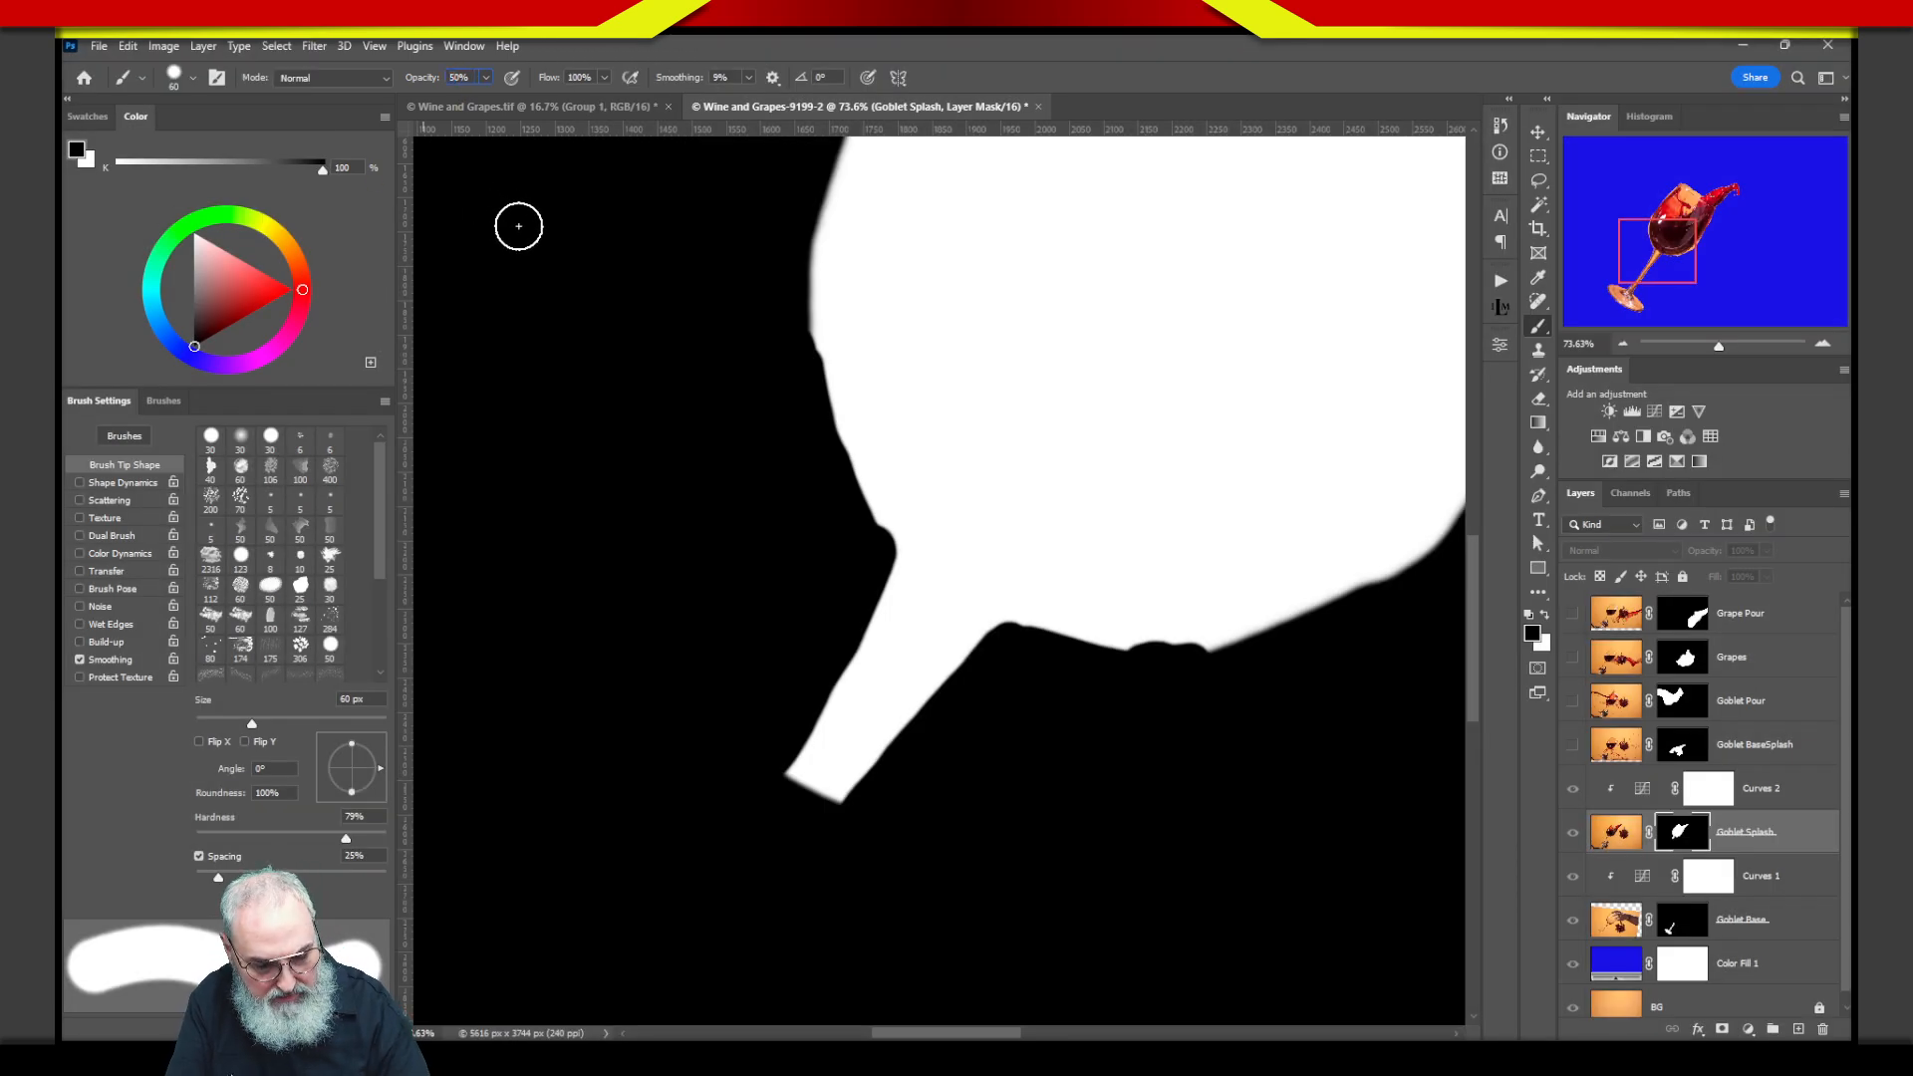
mouse_move(999, 419)
left_mouse_down()
mouse_move(965, 496)
mouse_move(1025, 508)
mouse_move(1078, 568)
mouse_move(1140, 503)
left_mouse_up()
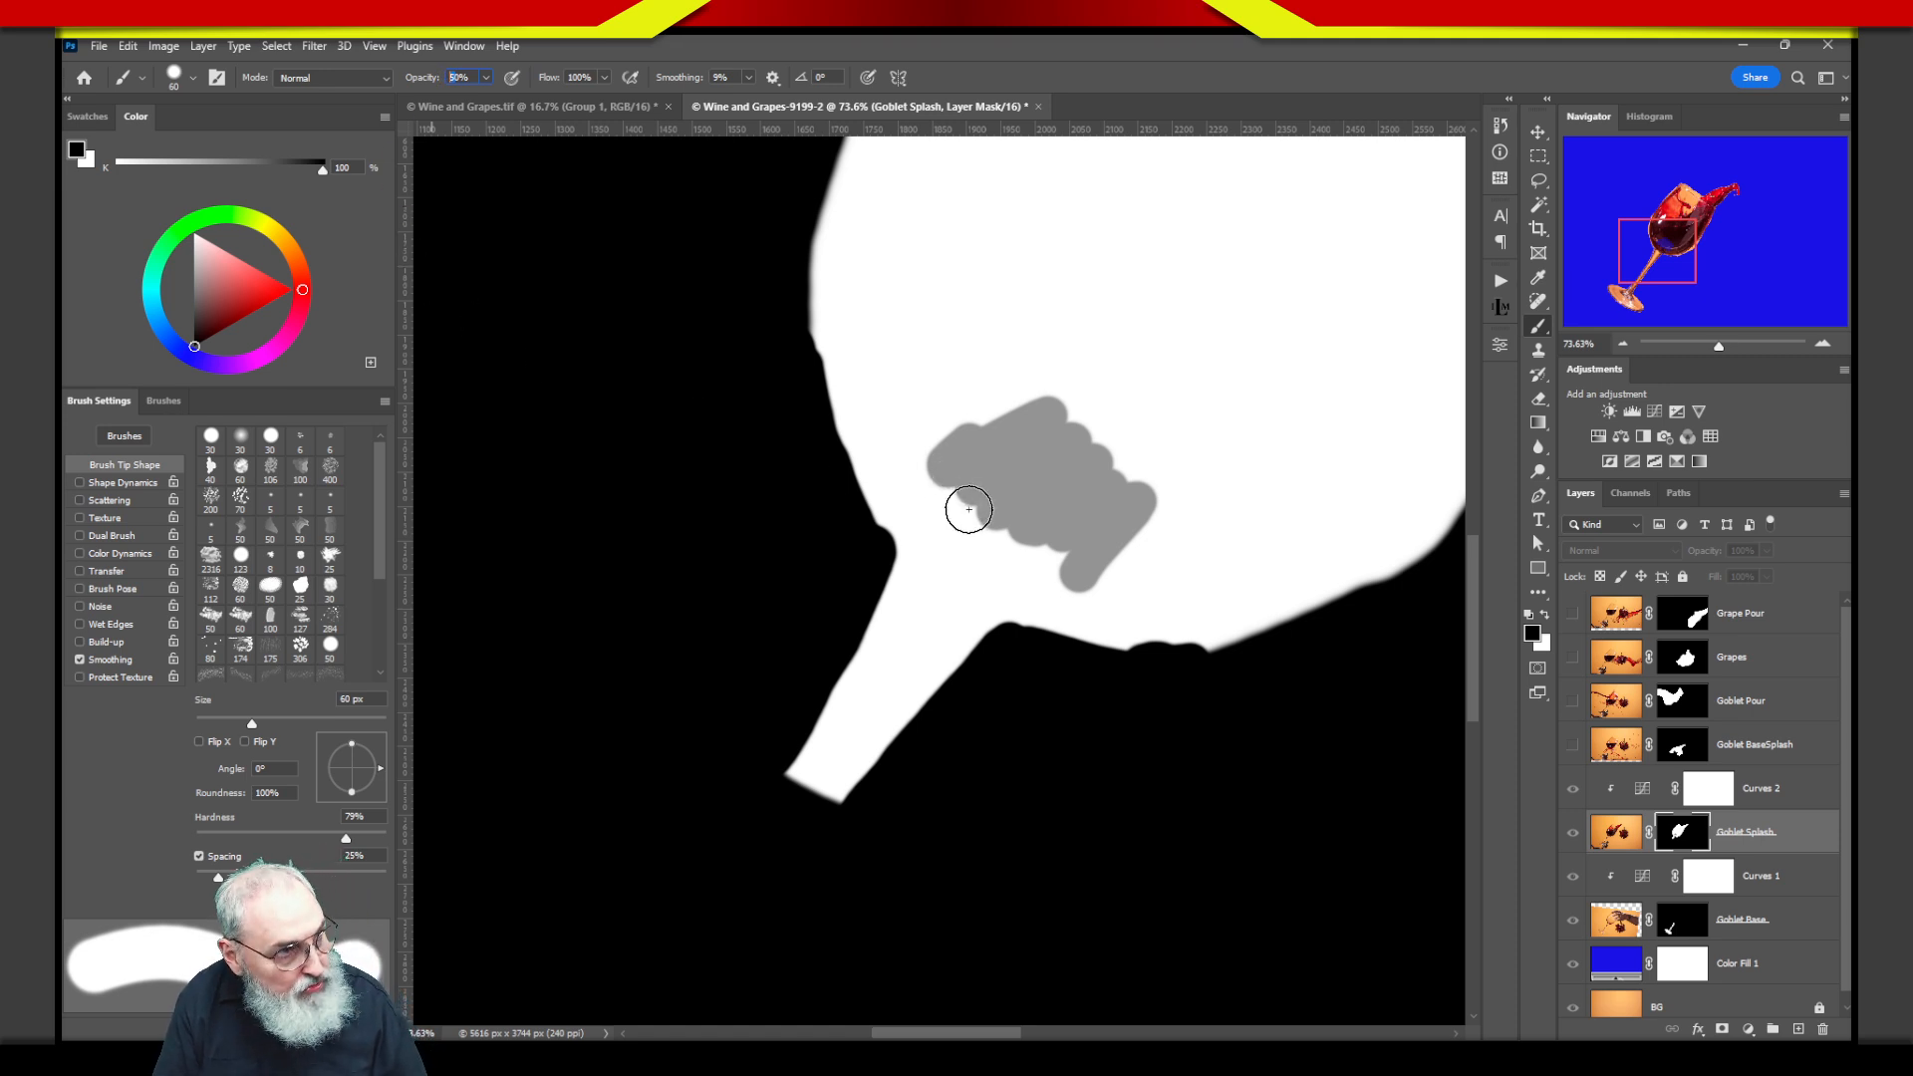
Set the brush opacity to 20% and paint two overlapping black test patches above the first patch on the Goblet Splash mask.
key("2")
mouse_move(1076, 265)
left_mouse_down()
mouse_move(1042, 325)
mouse_move(1211, 394)
left_mouse_up()
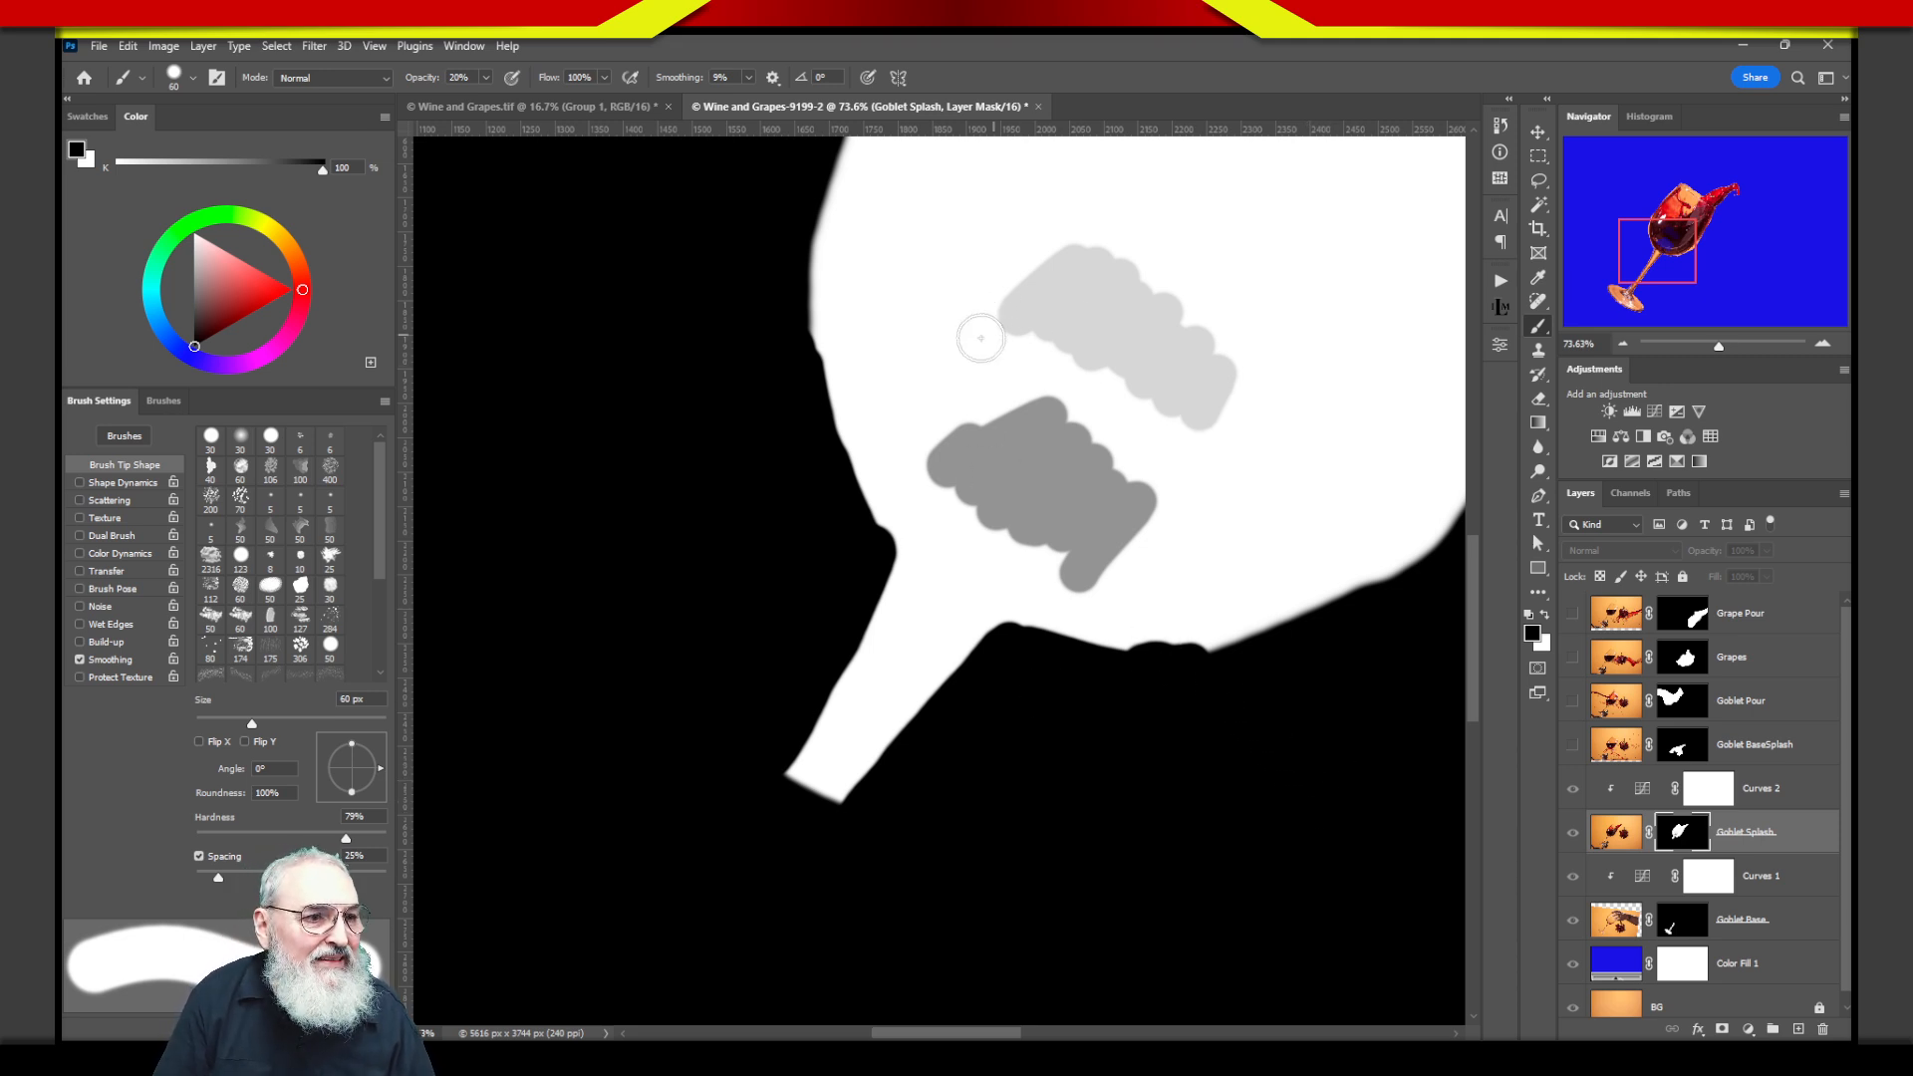
mouse_move(960, 361)
left_mouse_down()
mouse_move(1078, 291)
mouse_move(1054, 381)
mouse_move(1163, 418)
mouse_move(1170, 444)
mouse_move(1220, 419)
mouse_move(1207, 465)
left_mouse_up()
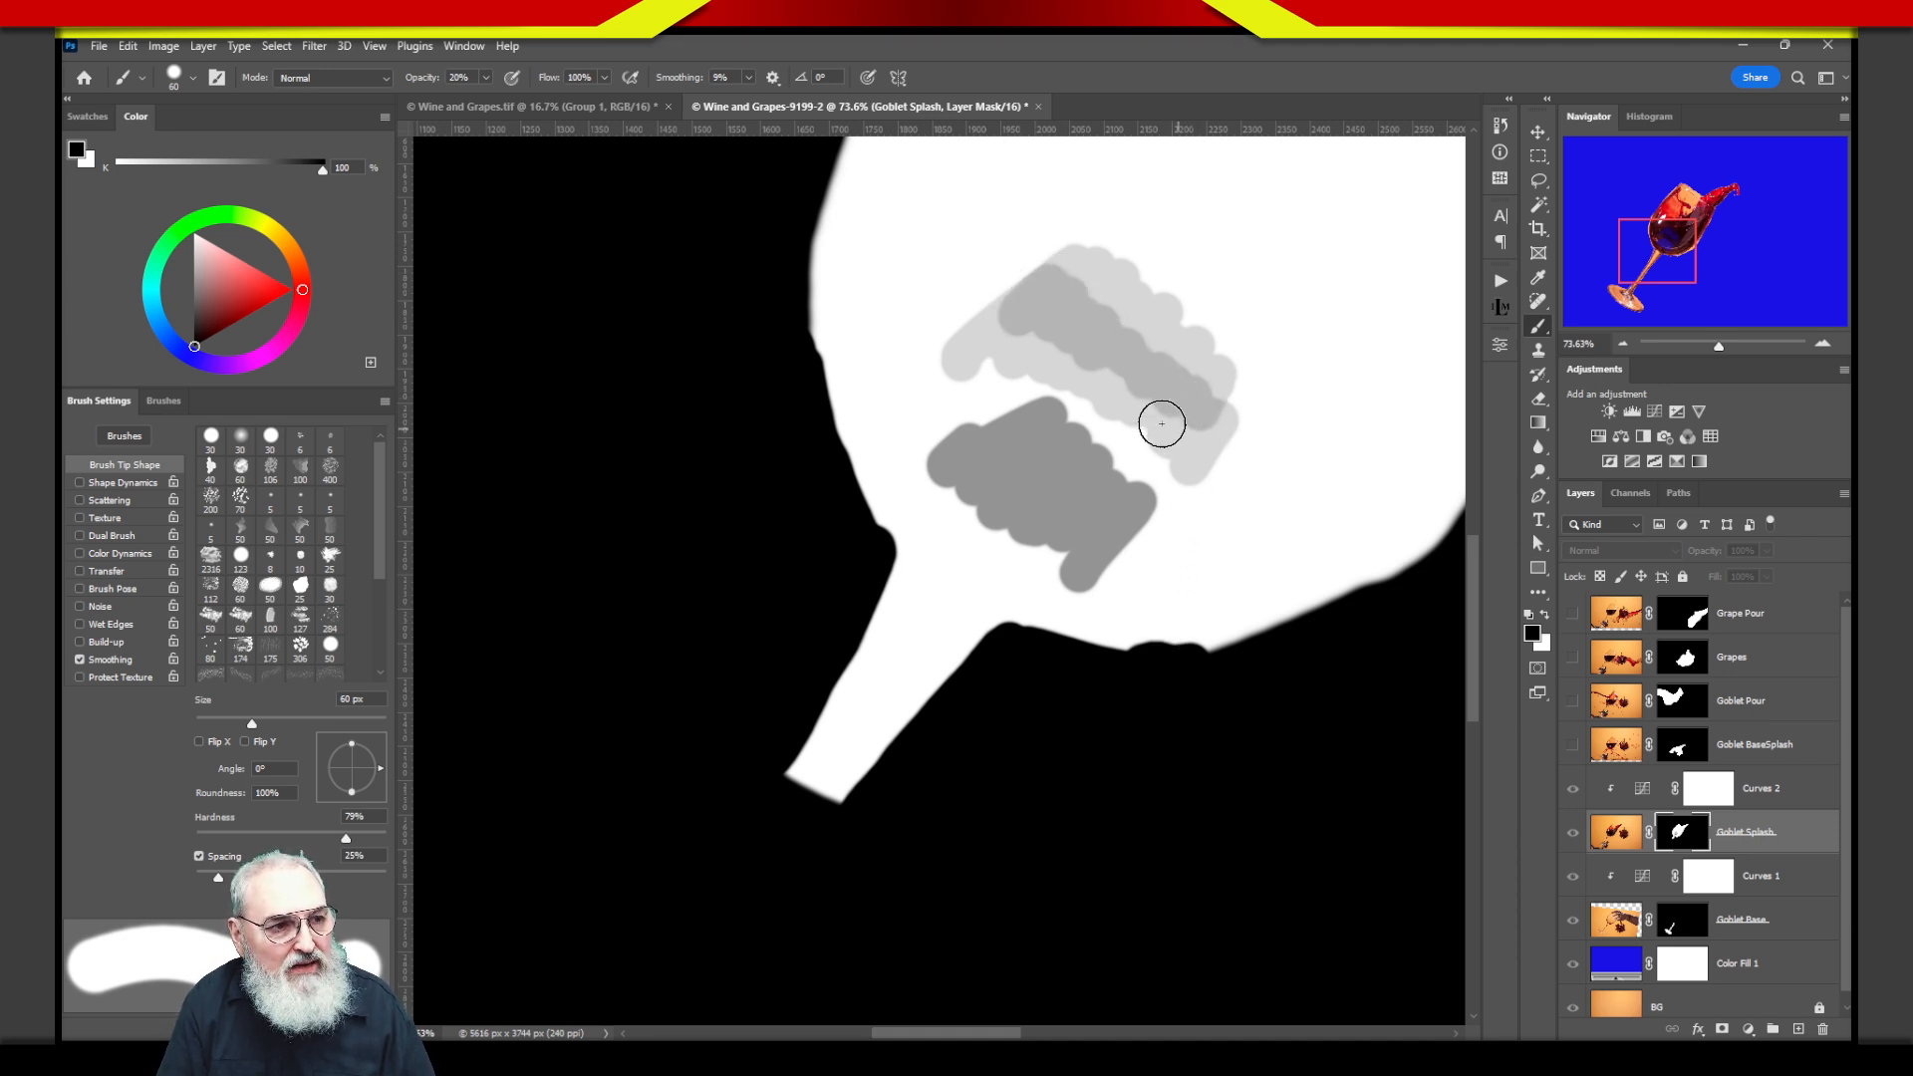
Paint two more overlapping black test patches at 20% opacity in the bowl of the Goblet Splash mask, and undo all the test patches.
mouse_move(927, 374)
left_mouse_down()
mouse_move(926, 317)
mouse_move(1048, 196)
mouse_move(940, 332)
mouse_move(1120, 224)
mouse_move(1029, 371)
mouse_move(1200, 281)
mouse_move(1119, 265)
left_mouse_up()
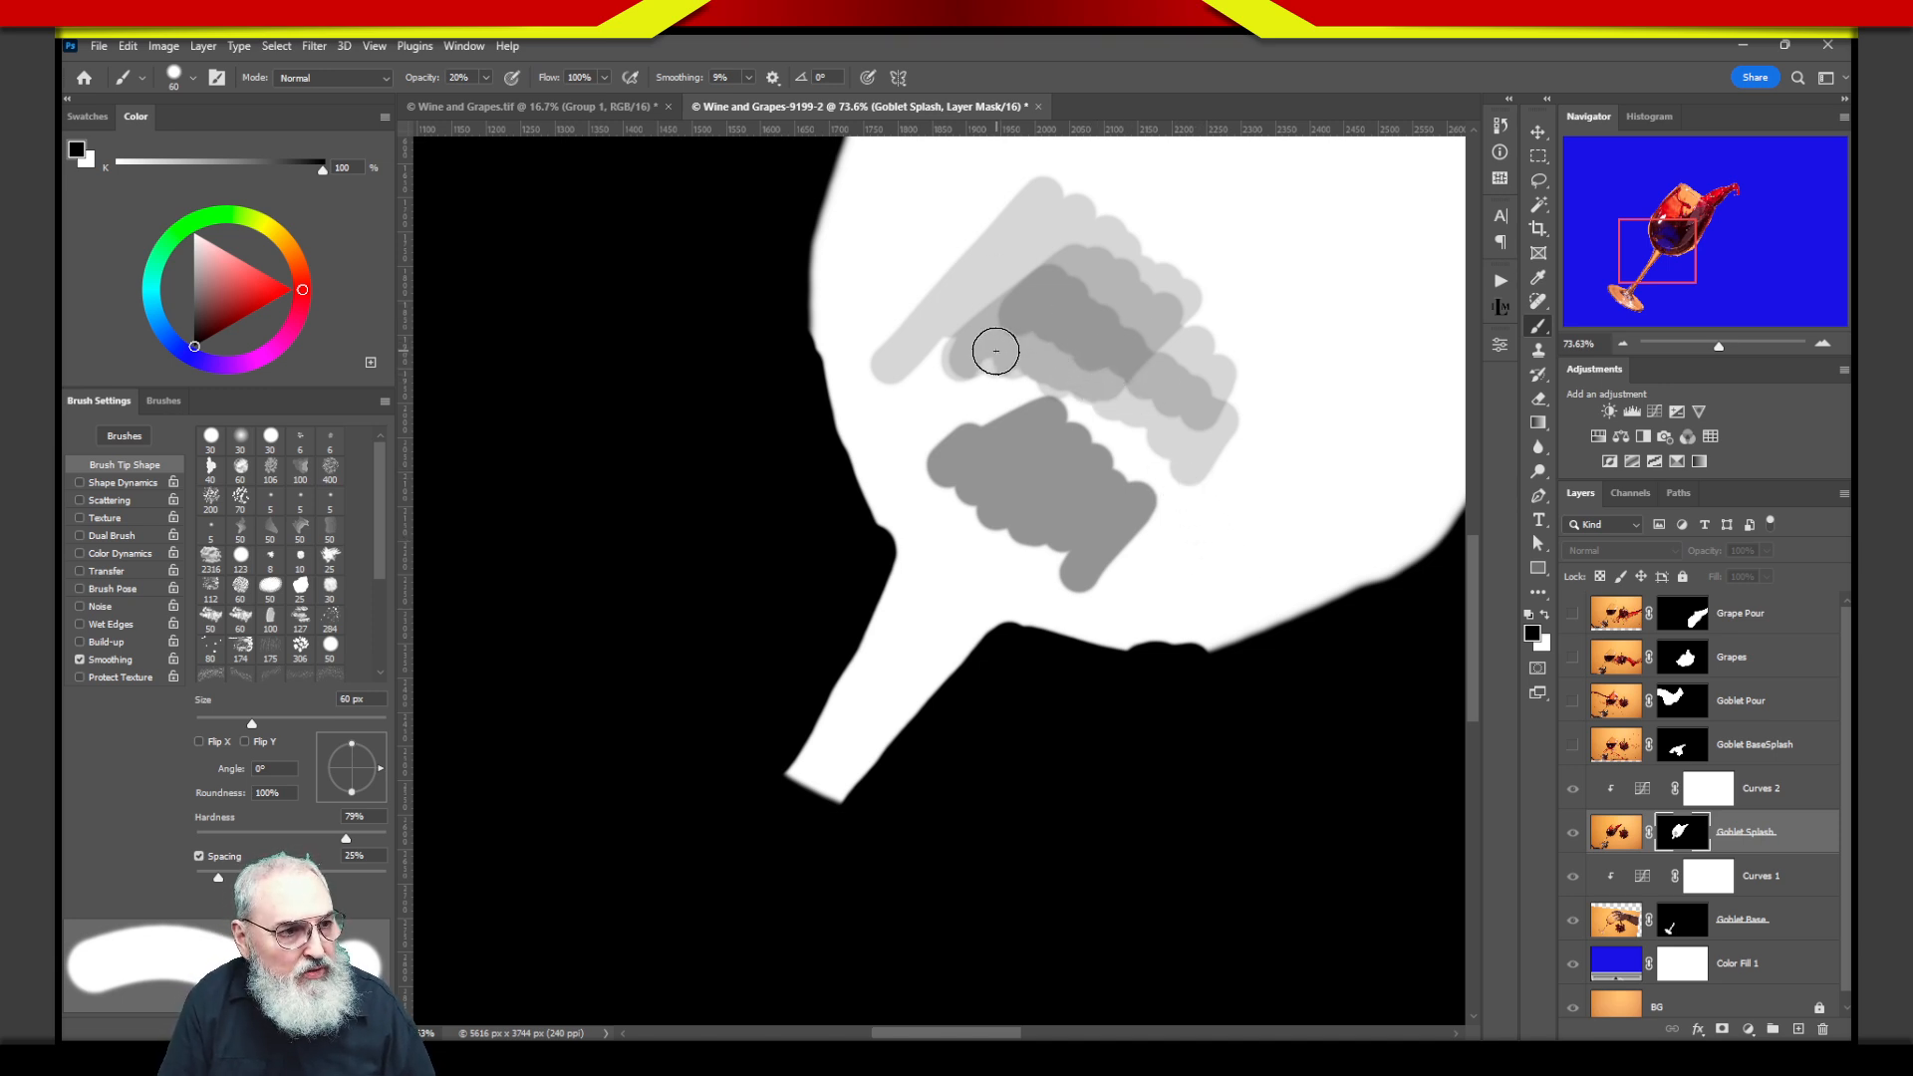
mouse_move(993, 226)
left_mouse_down()
mouse_move(956, 321)
mouse_move(1014, 335)
mouse_move(1056, 388)
mouse_move(1106, 379)
left_mouse_up()
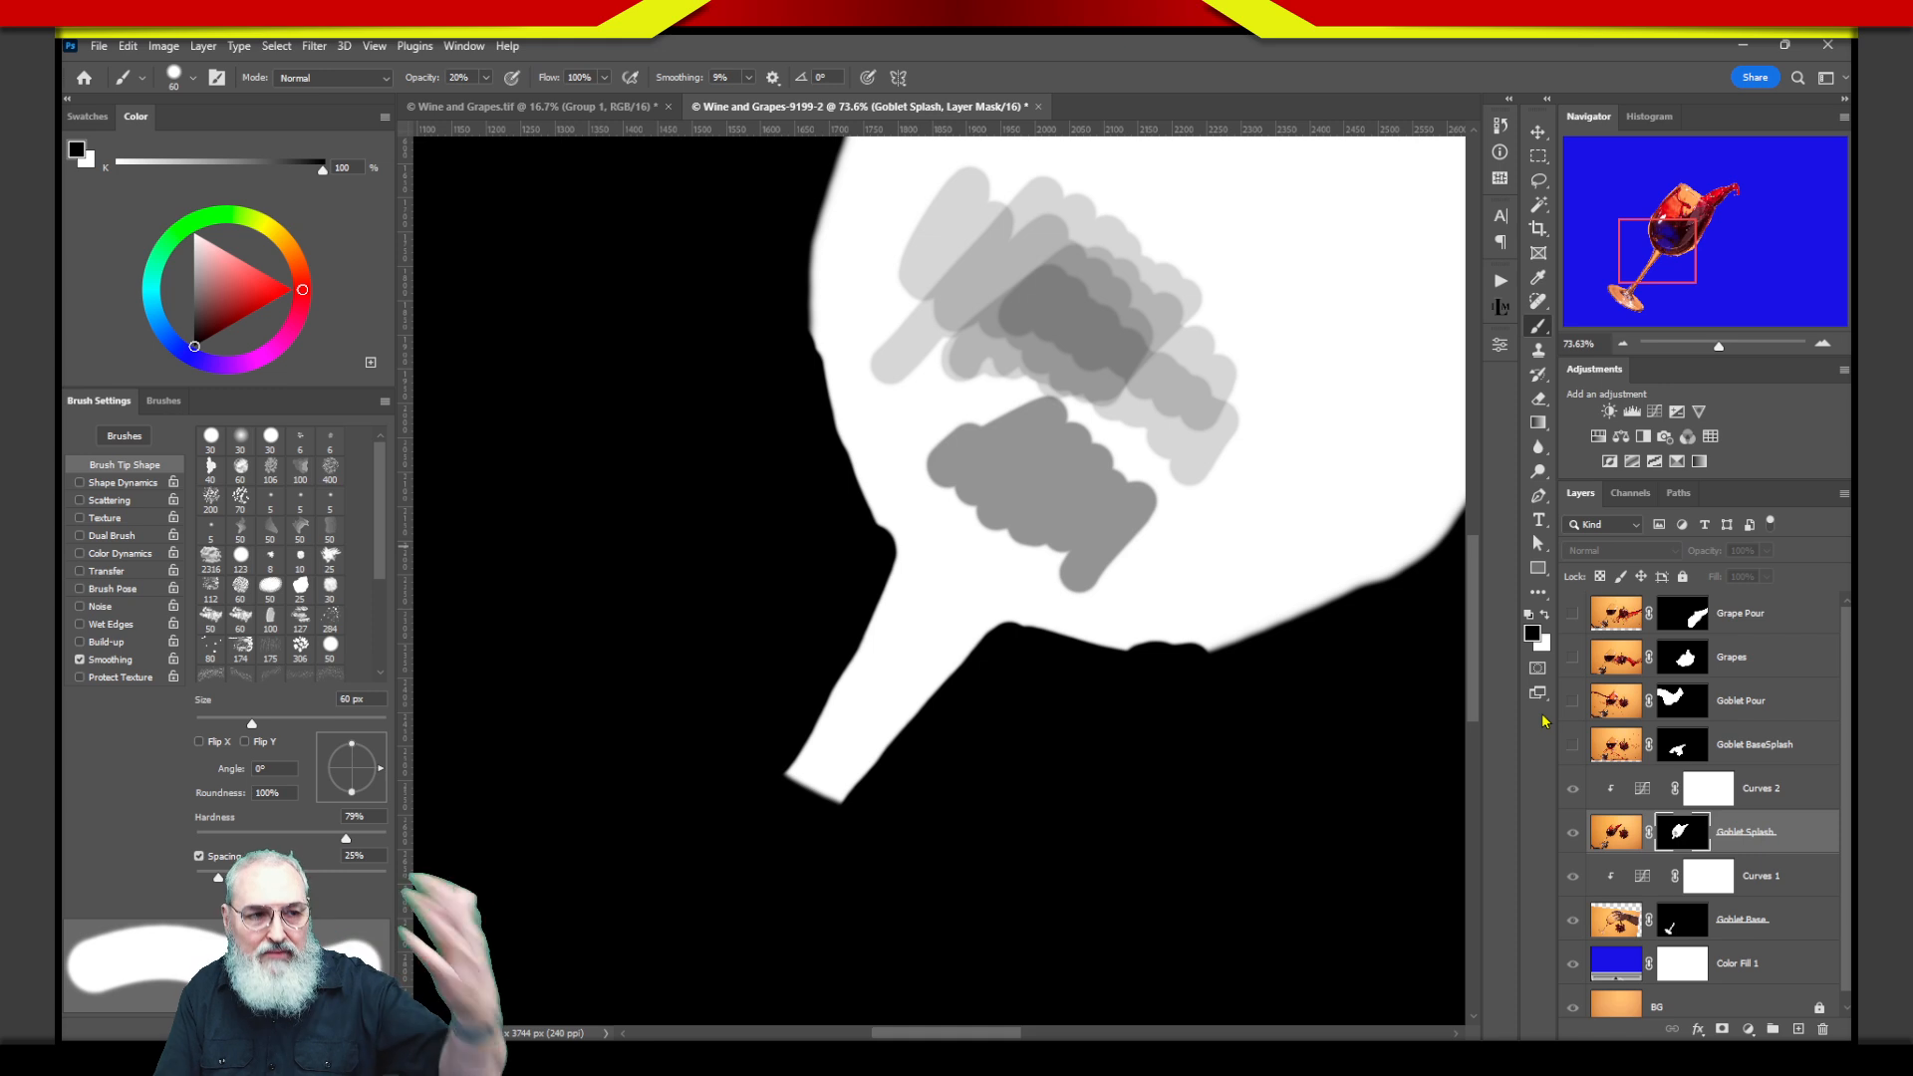
key("ctrl+z")
key("ctrl+z")
key("ctrl+z")
key("ctrl+z")
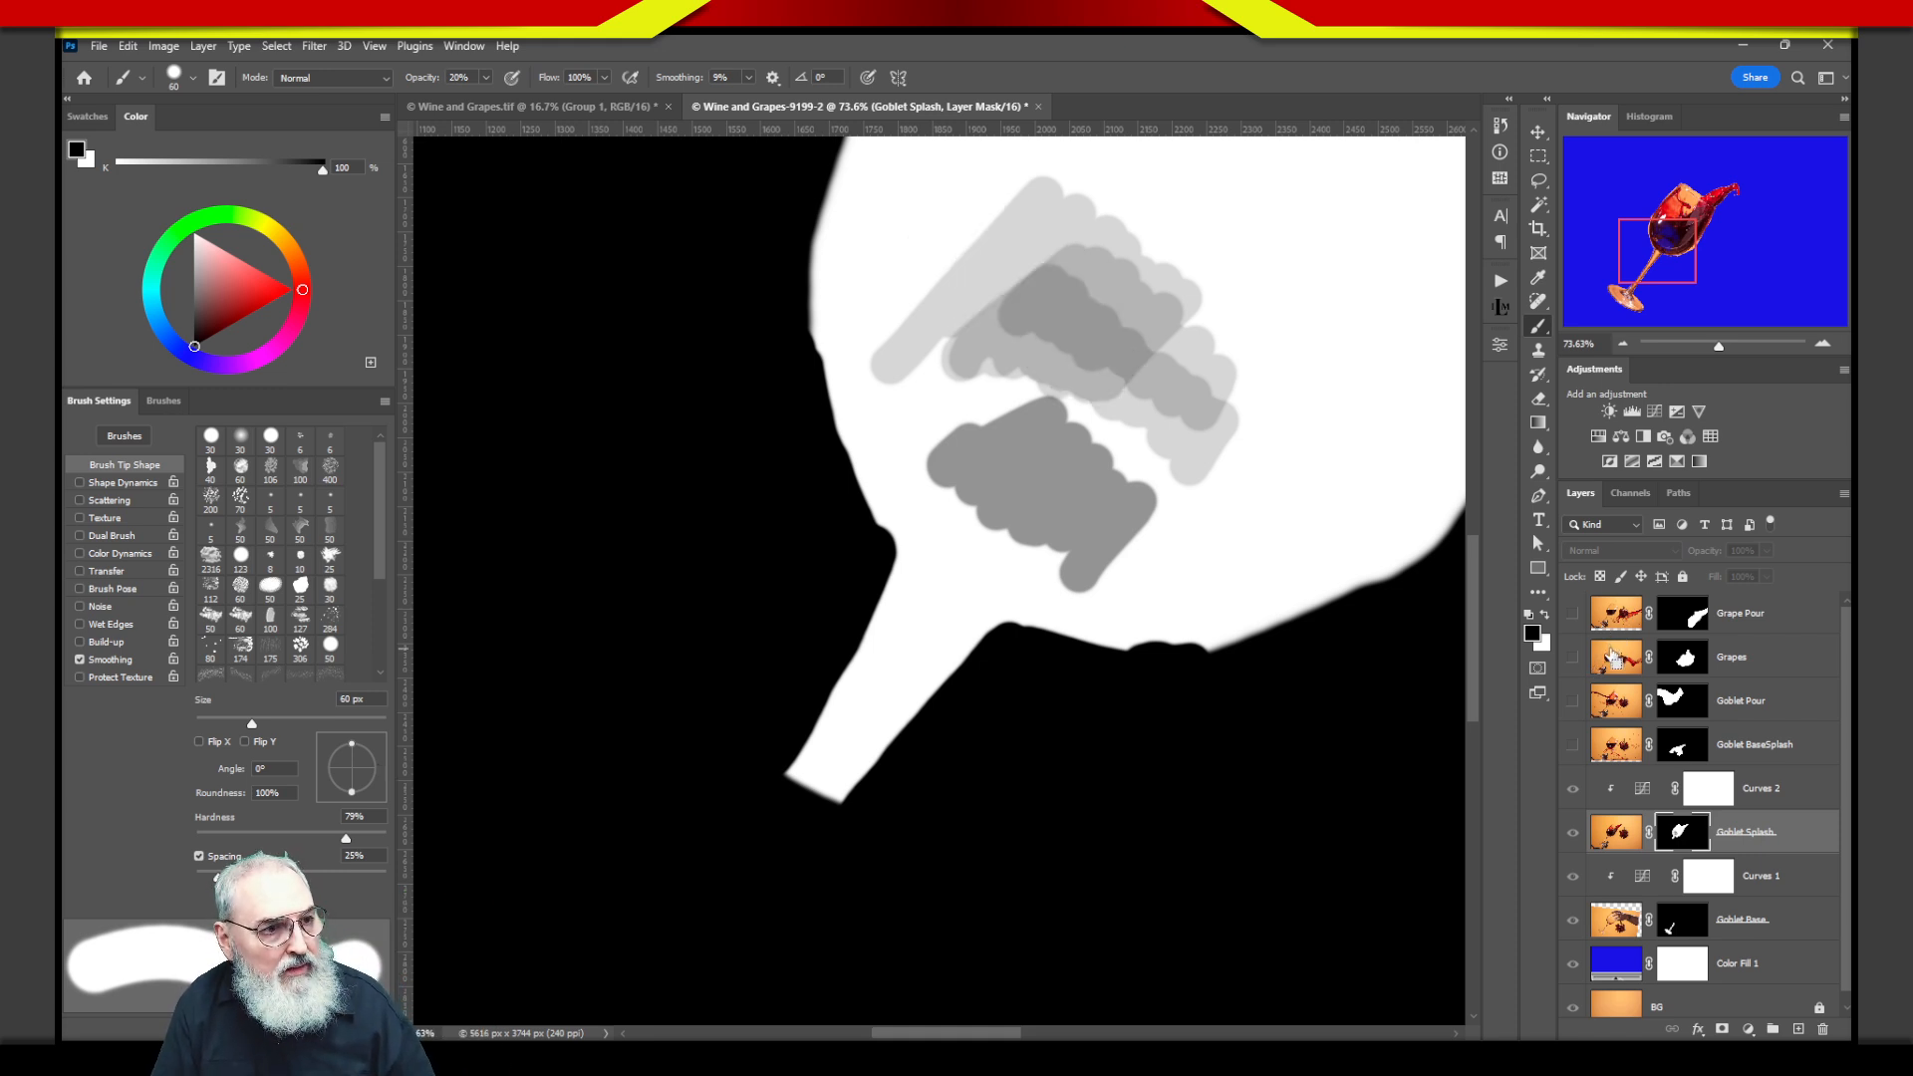
key("ctrl+z")
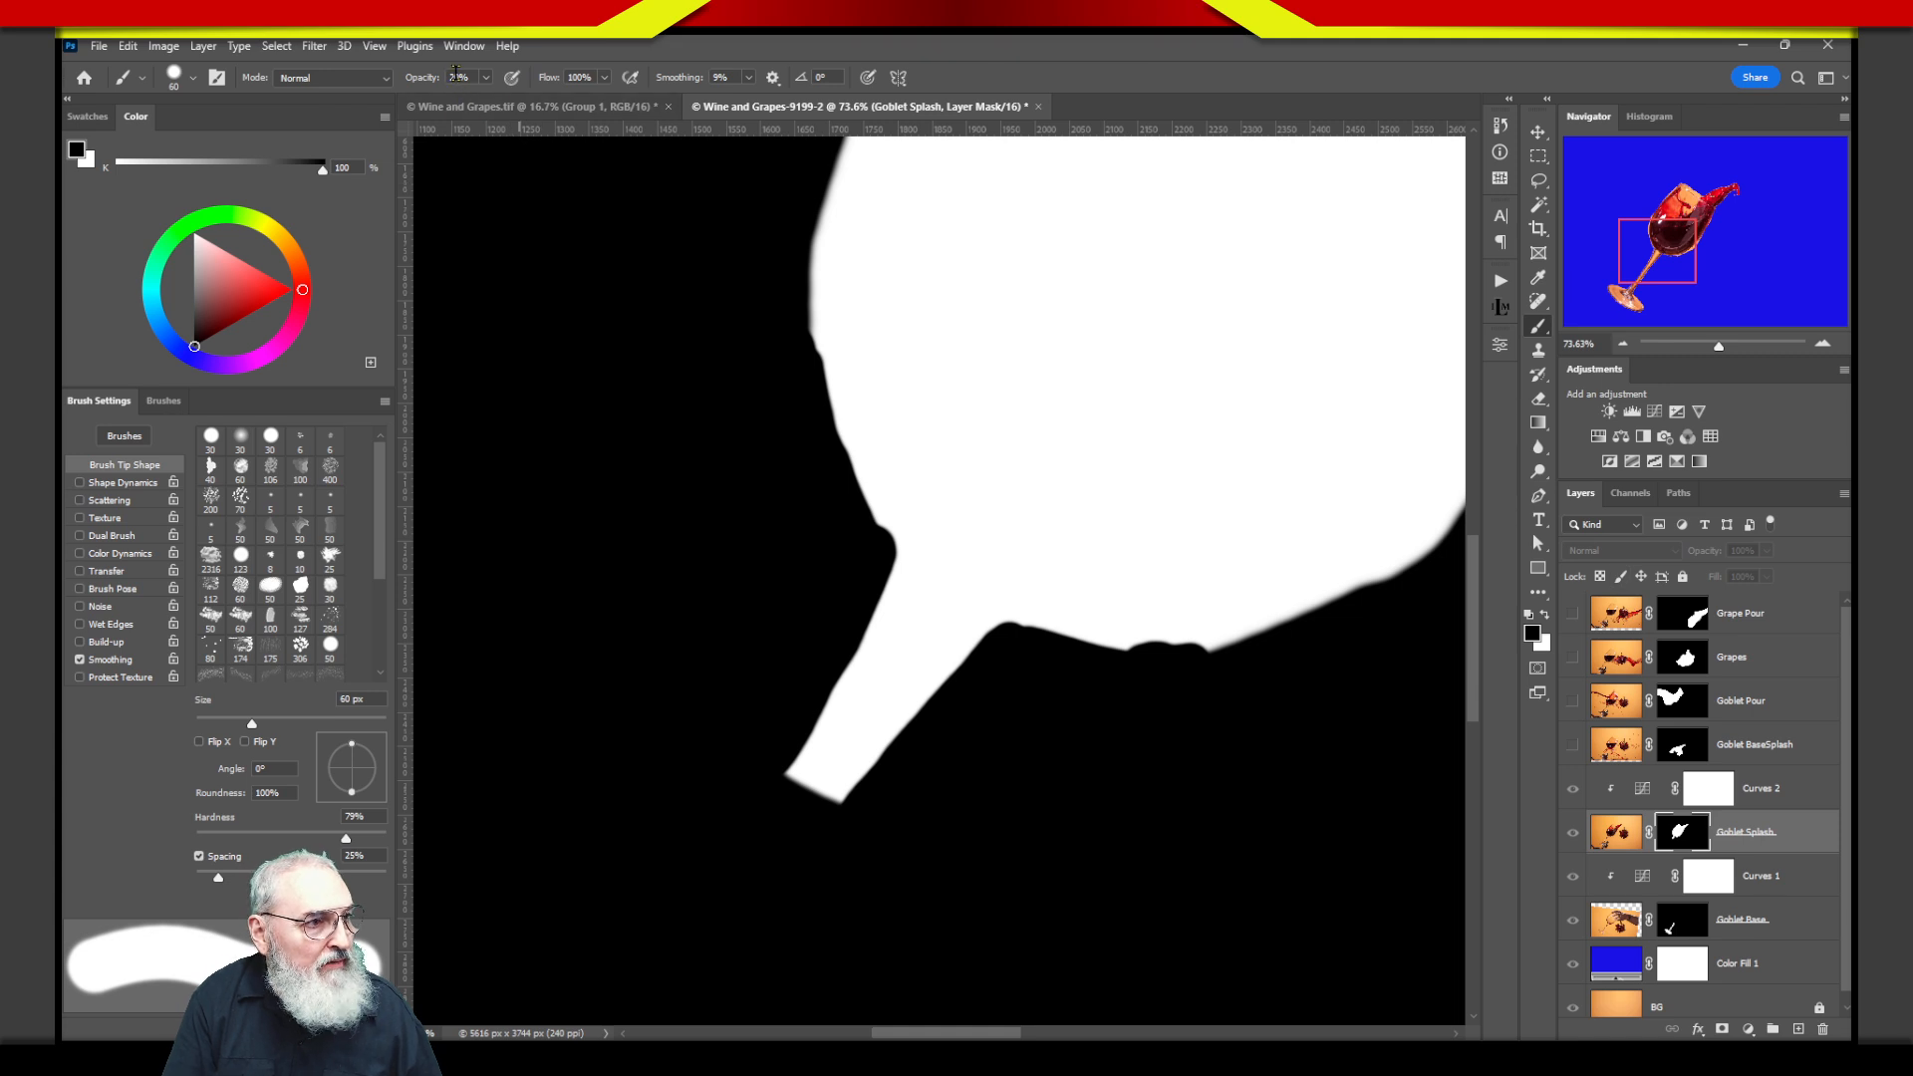
Set the brush opacity to 10% and return from the Goblet Splash mask to the normal composite view.
key("1")
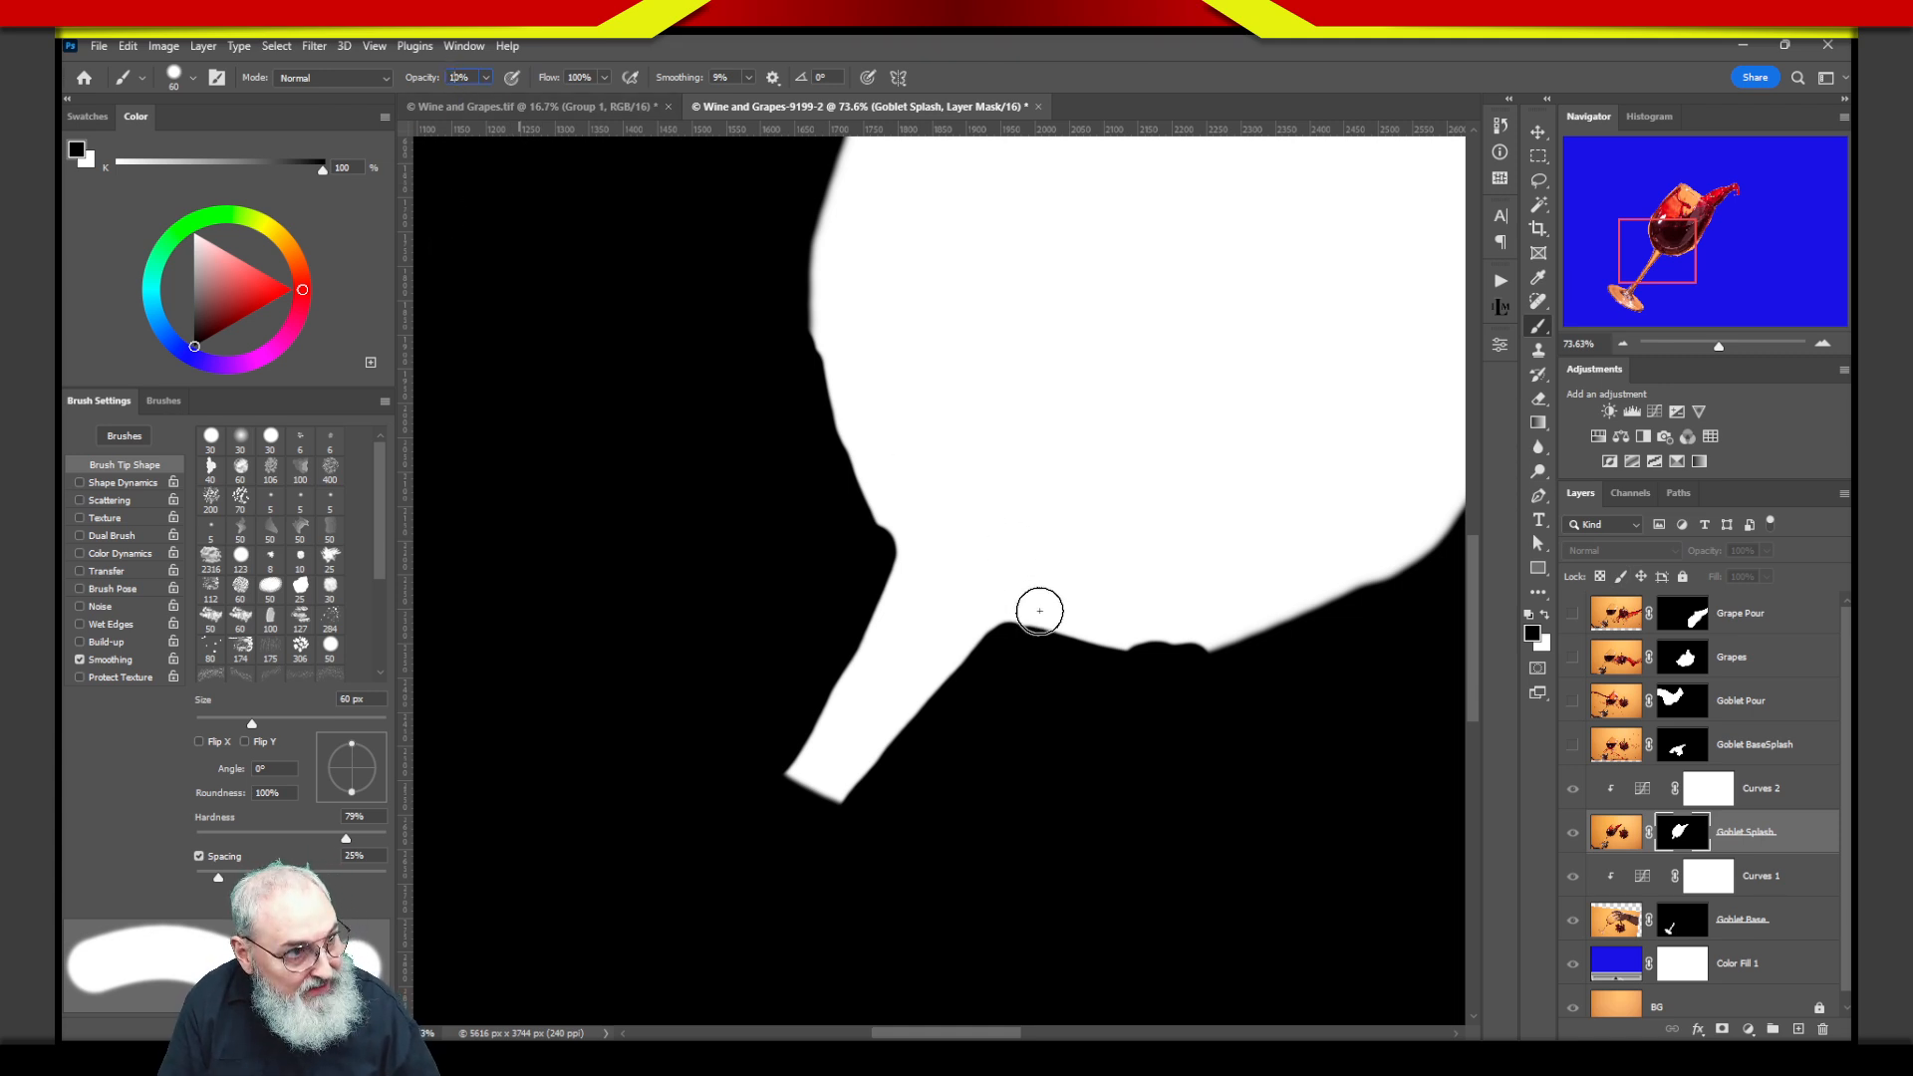
left_click_drag(1039, 631, 1080, 628)
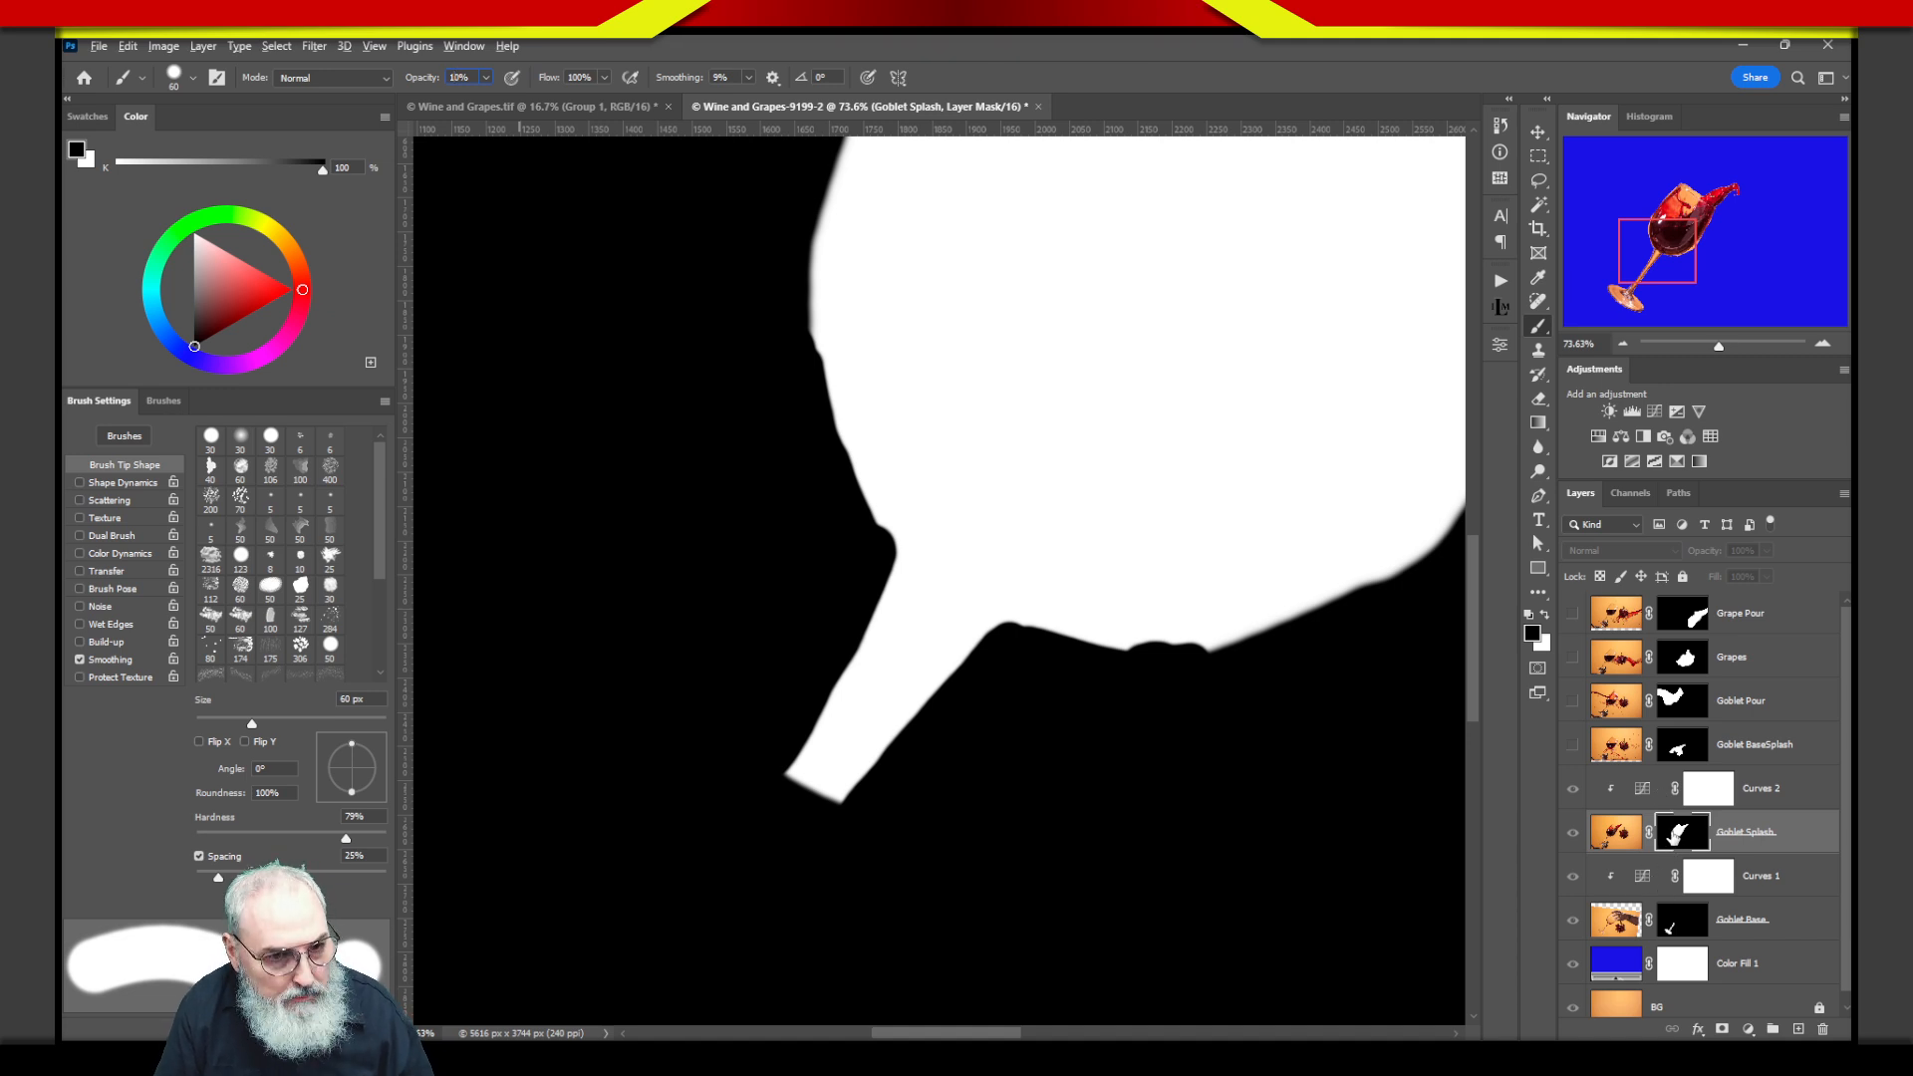
left_click(1680, 837, "alt")
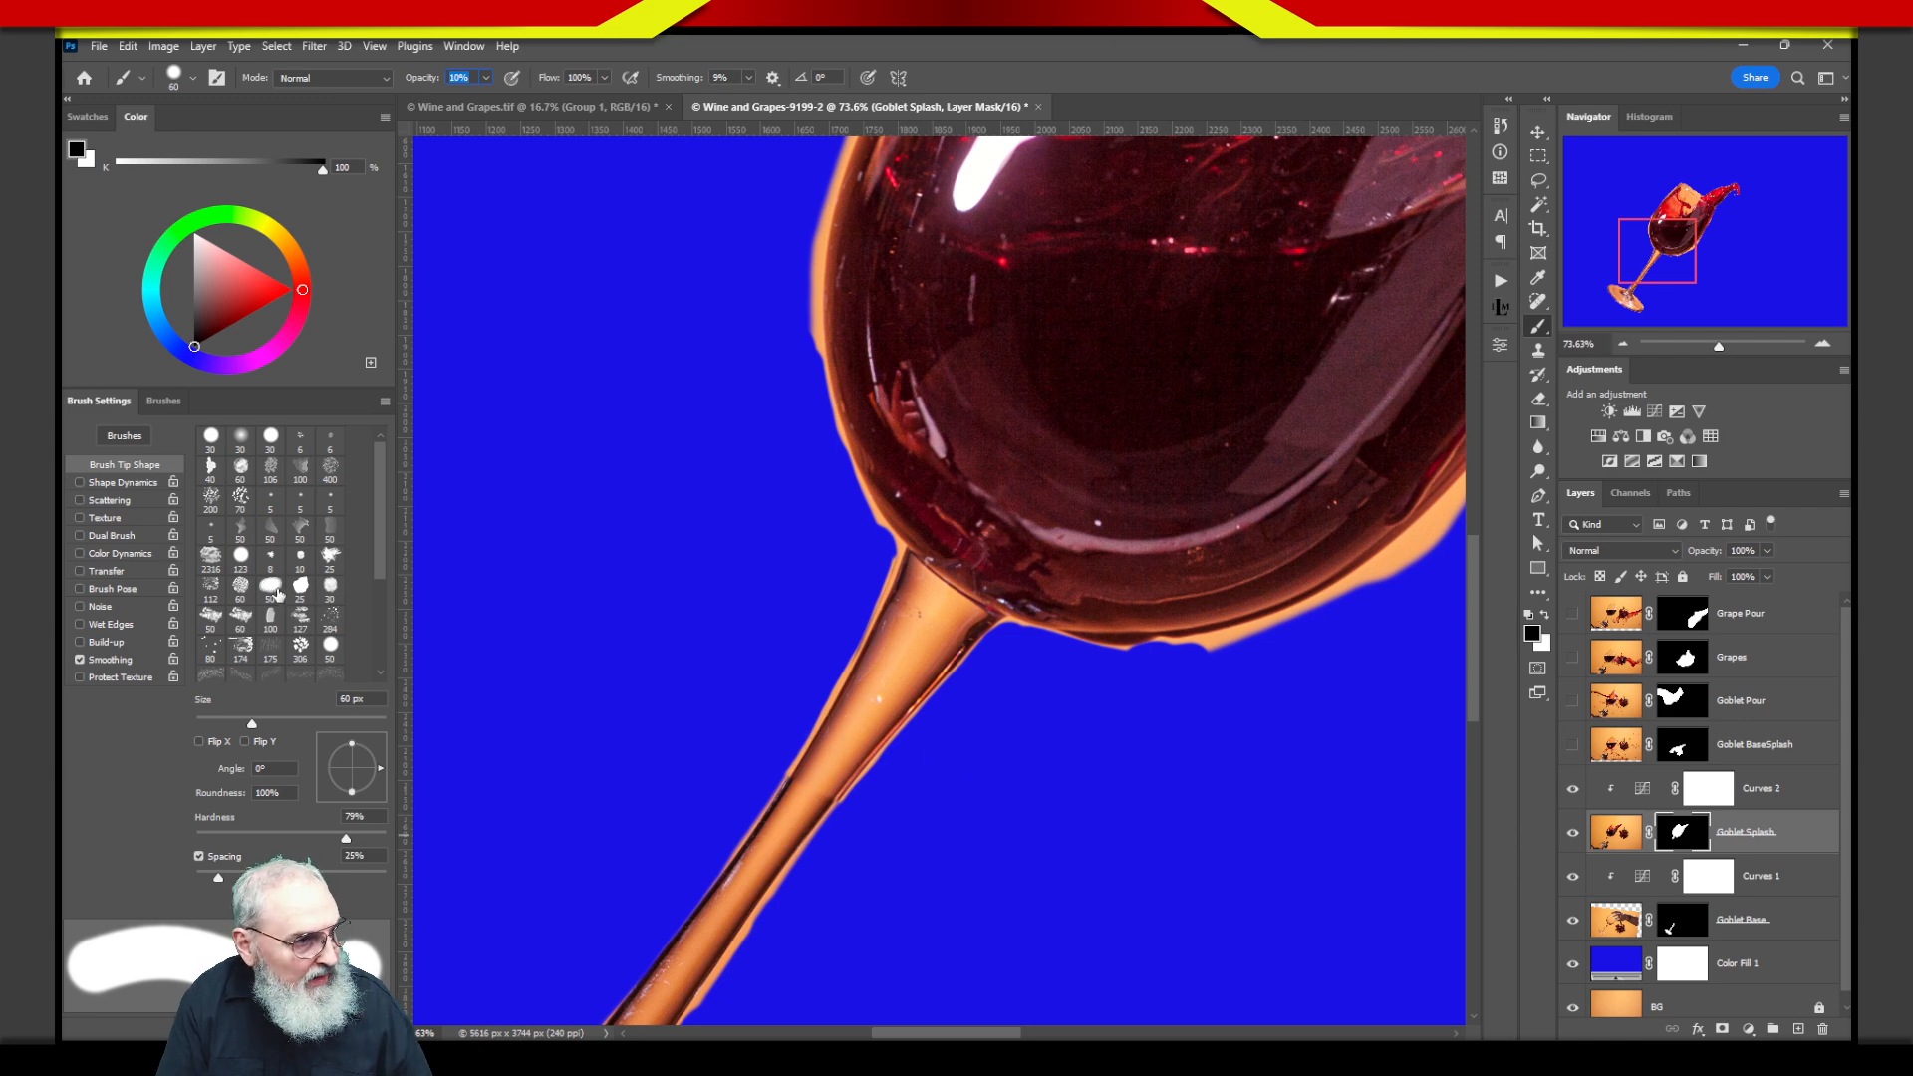
Choose the Soft Round brush, set its opacity to 20% and enlarge it to 250 px.
left_click(163, 401)
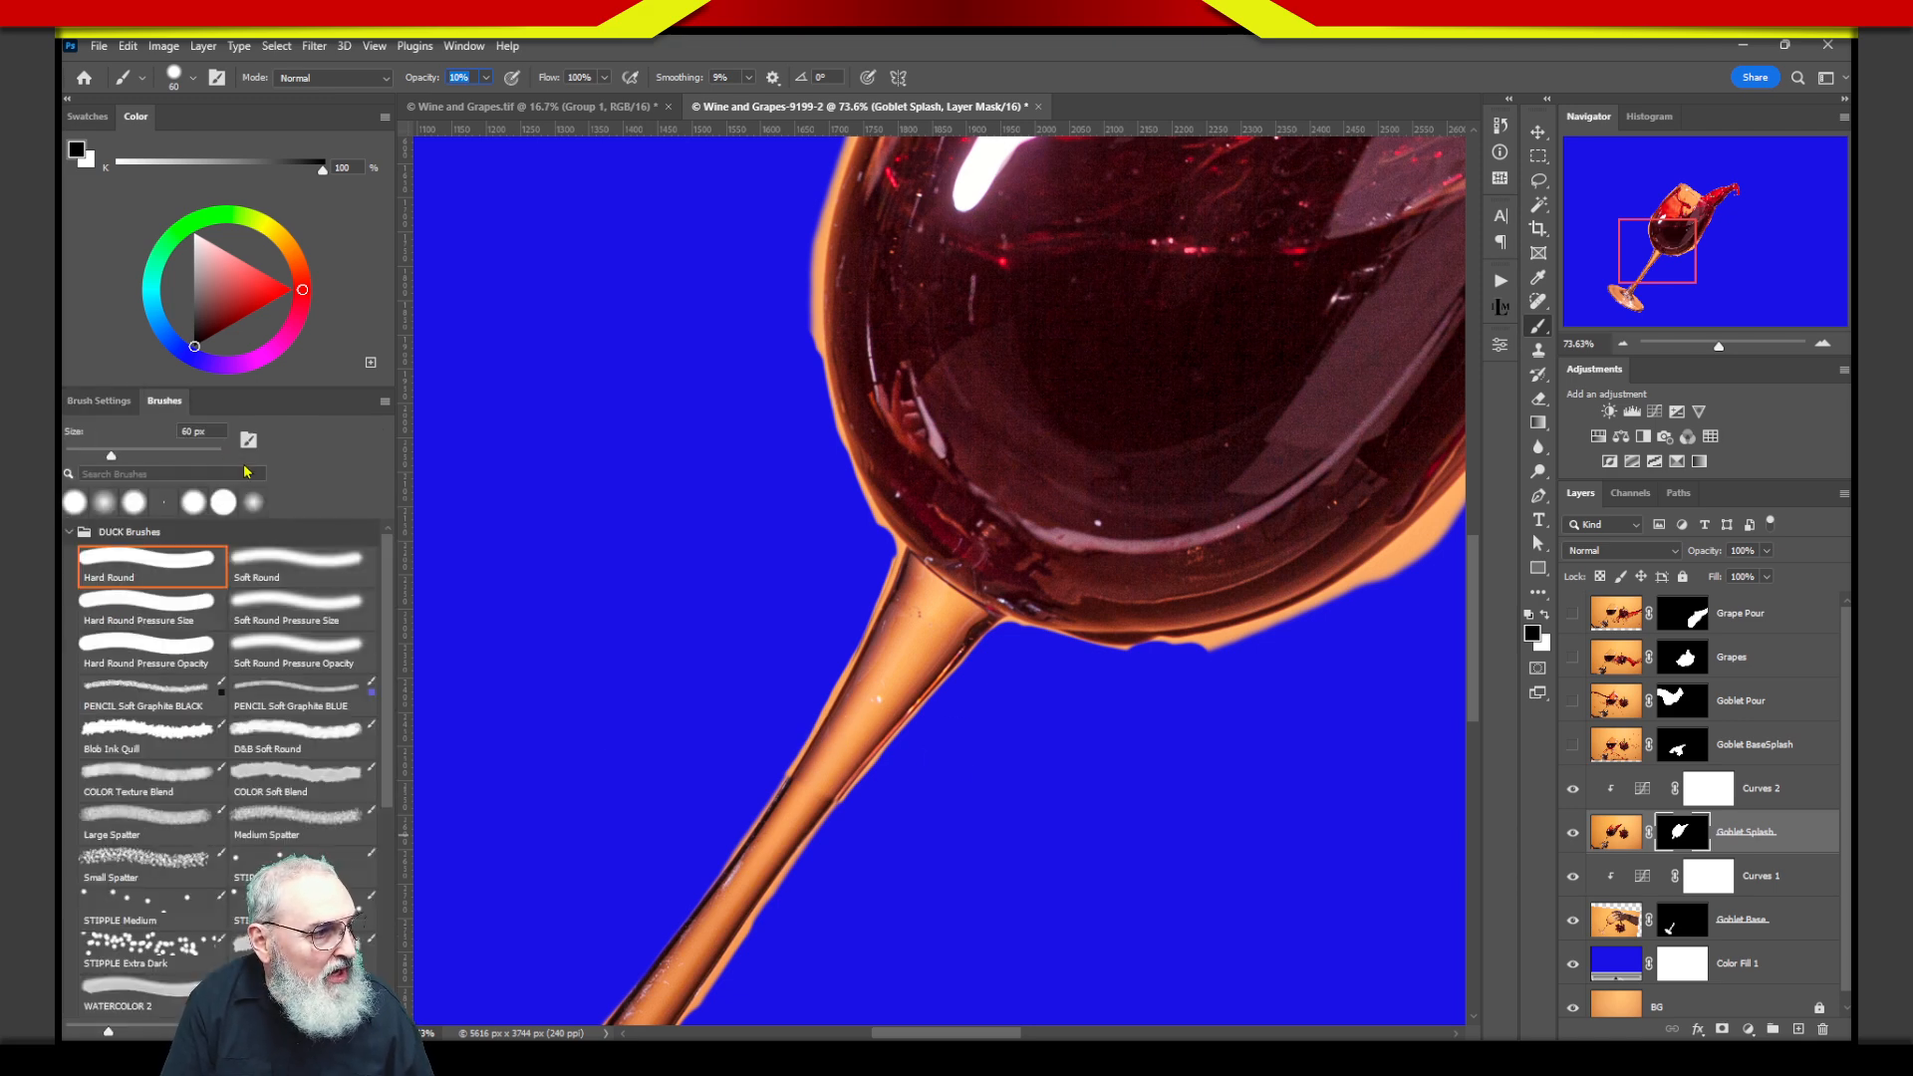
left_click(310, 570)
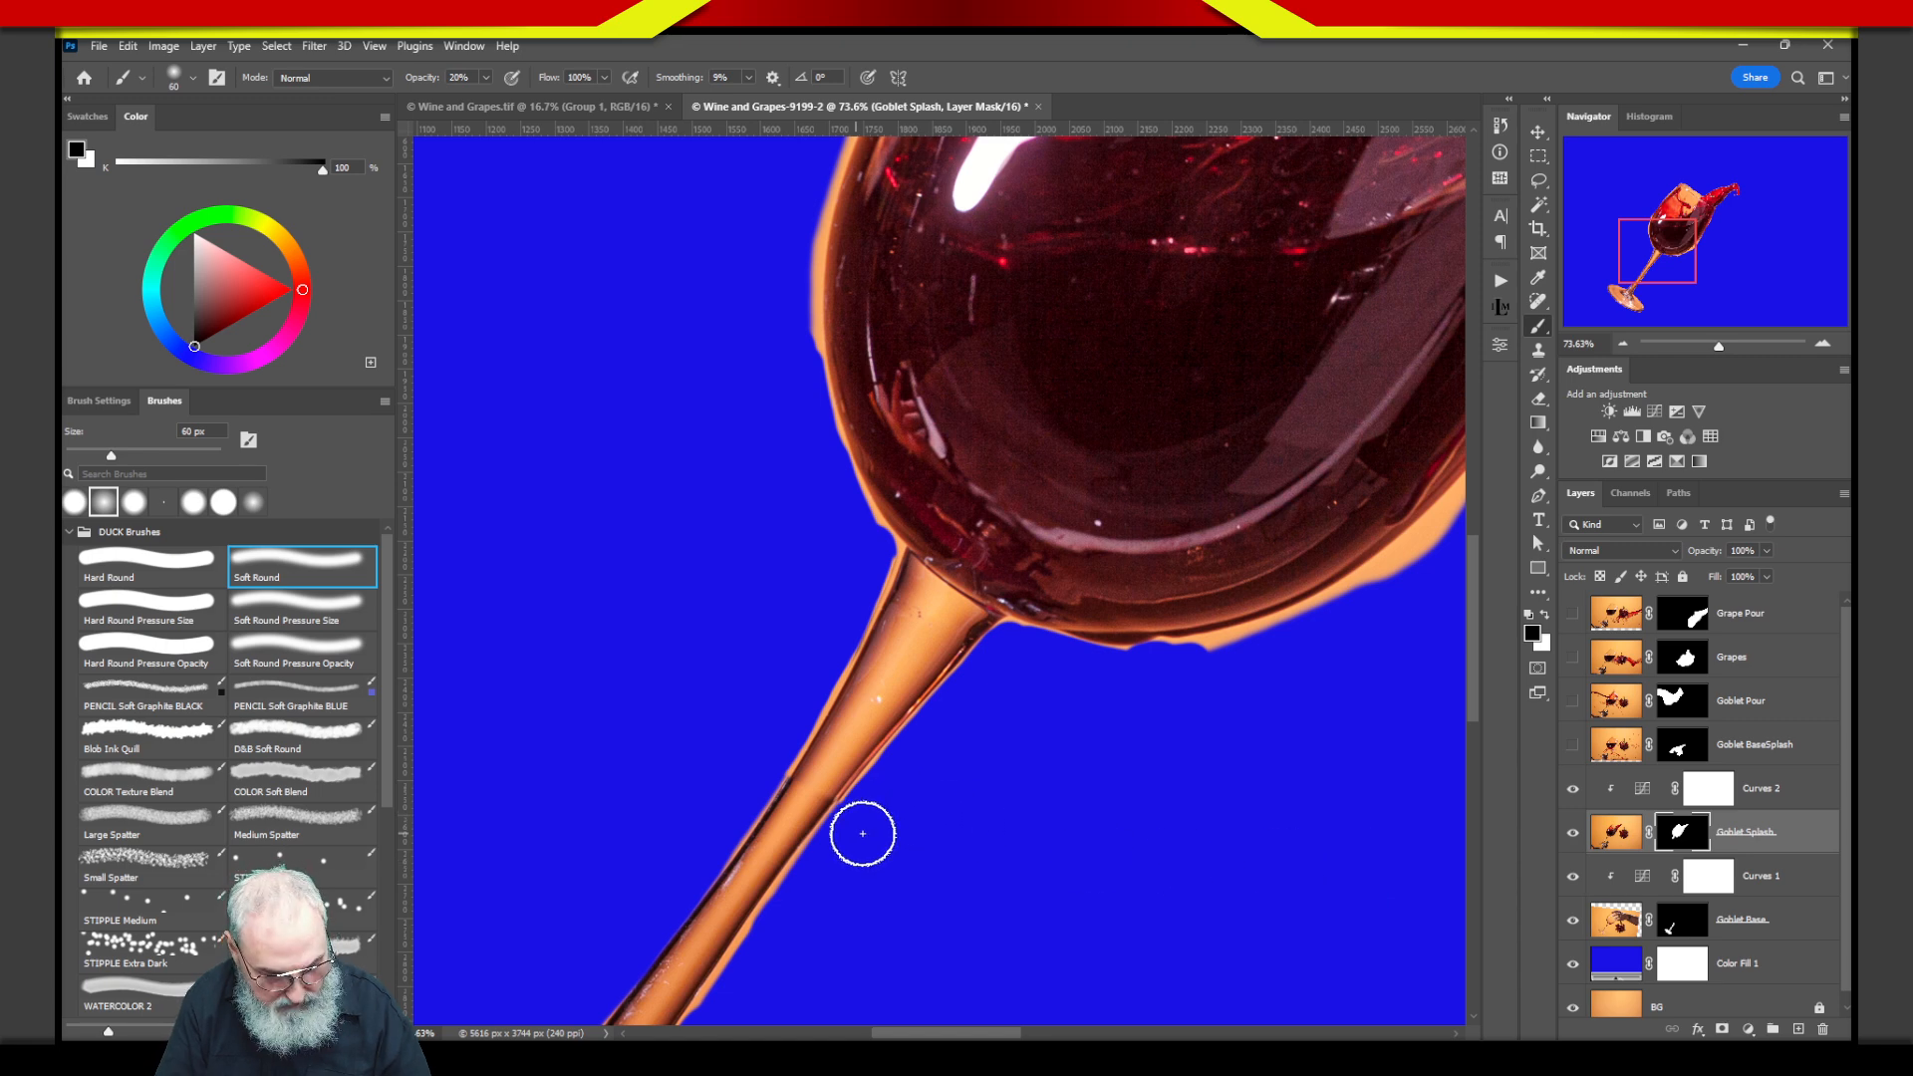
key("bracketright")
key("bracketright")
key("bracketright")
key("bracketright")
key("bracketright")
key("bracketright")
key("bracketright")
key("bracketright")
key("bracketright")
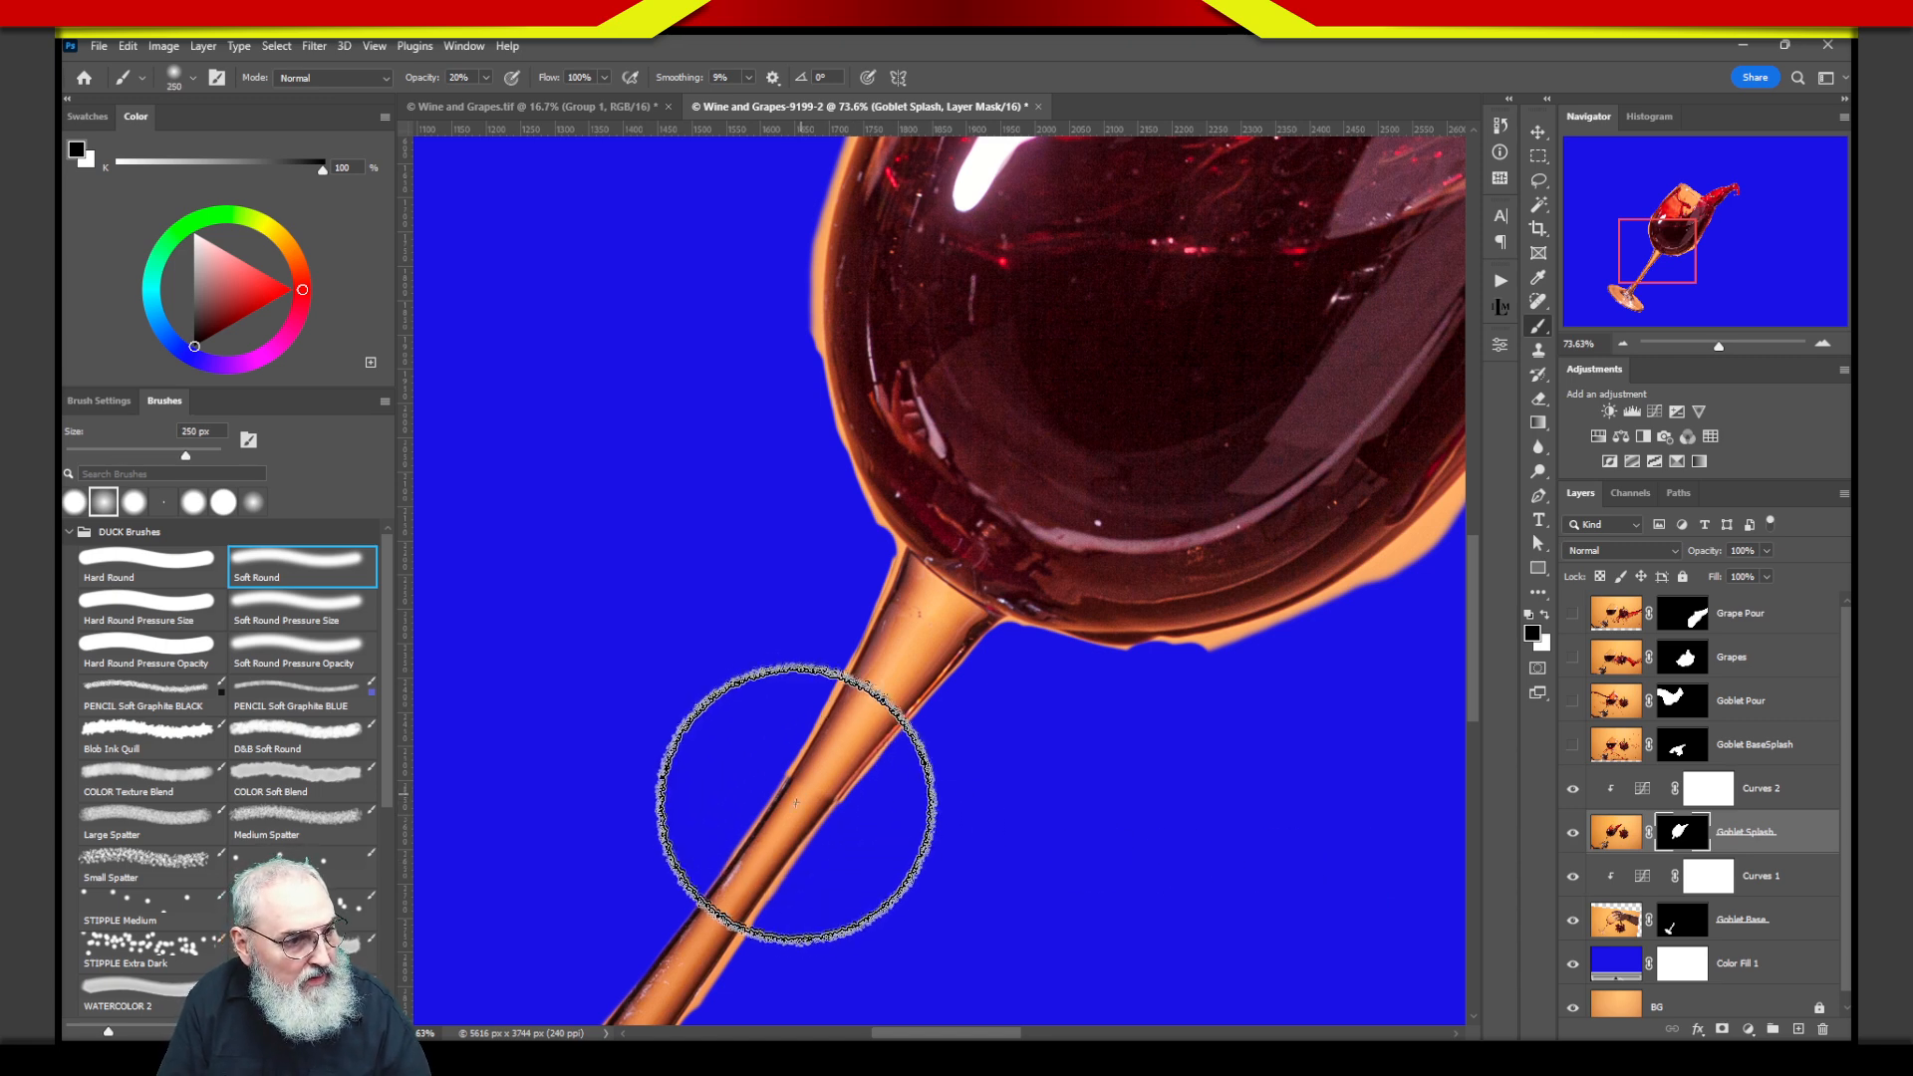
Paint soft black over the upper stem on the Goblet Splash mask to fade its lower end into the Goblet Base layer.
mouse_move(750, 809)
left_mouse_down()
mouse_move(767, 795)
mouse_move(788, 848)
mouse_move(858, 783)
mouse_move(814, 757)
mouse_move(833, 704)
mouse_move(841, 768)
mouse_move(798, 811)
mouse_move(849, 708)
mouse_move(807, 975)
mouse_move(1013, 872)
mouse_move(867, 743)
mouse_move(879, 883)
left_mouse_up()
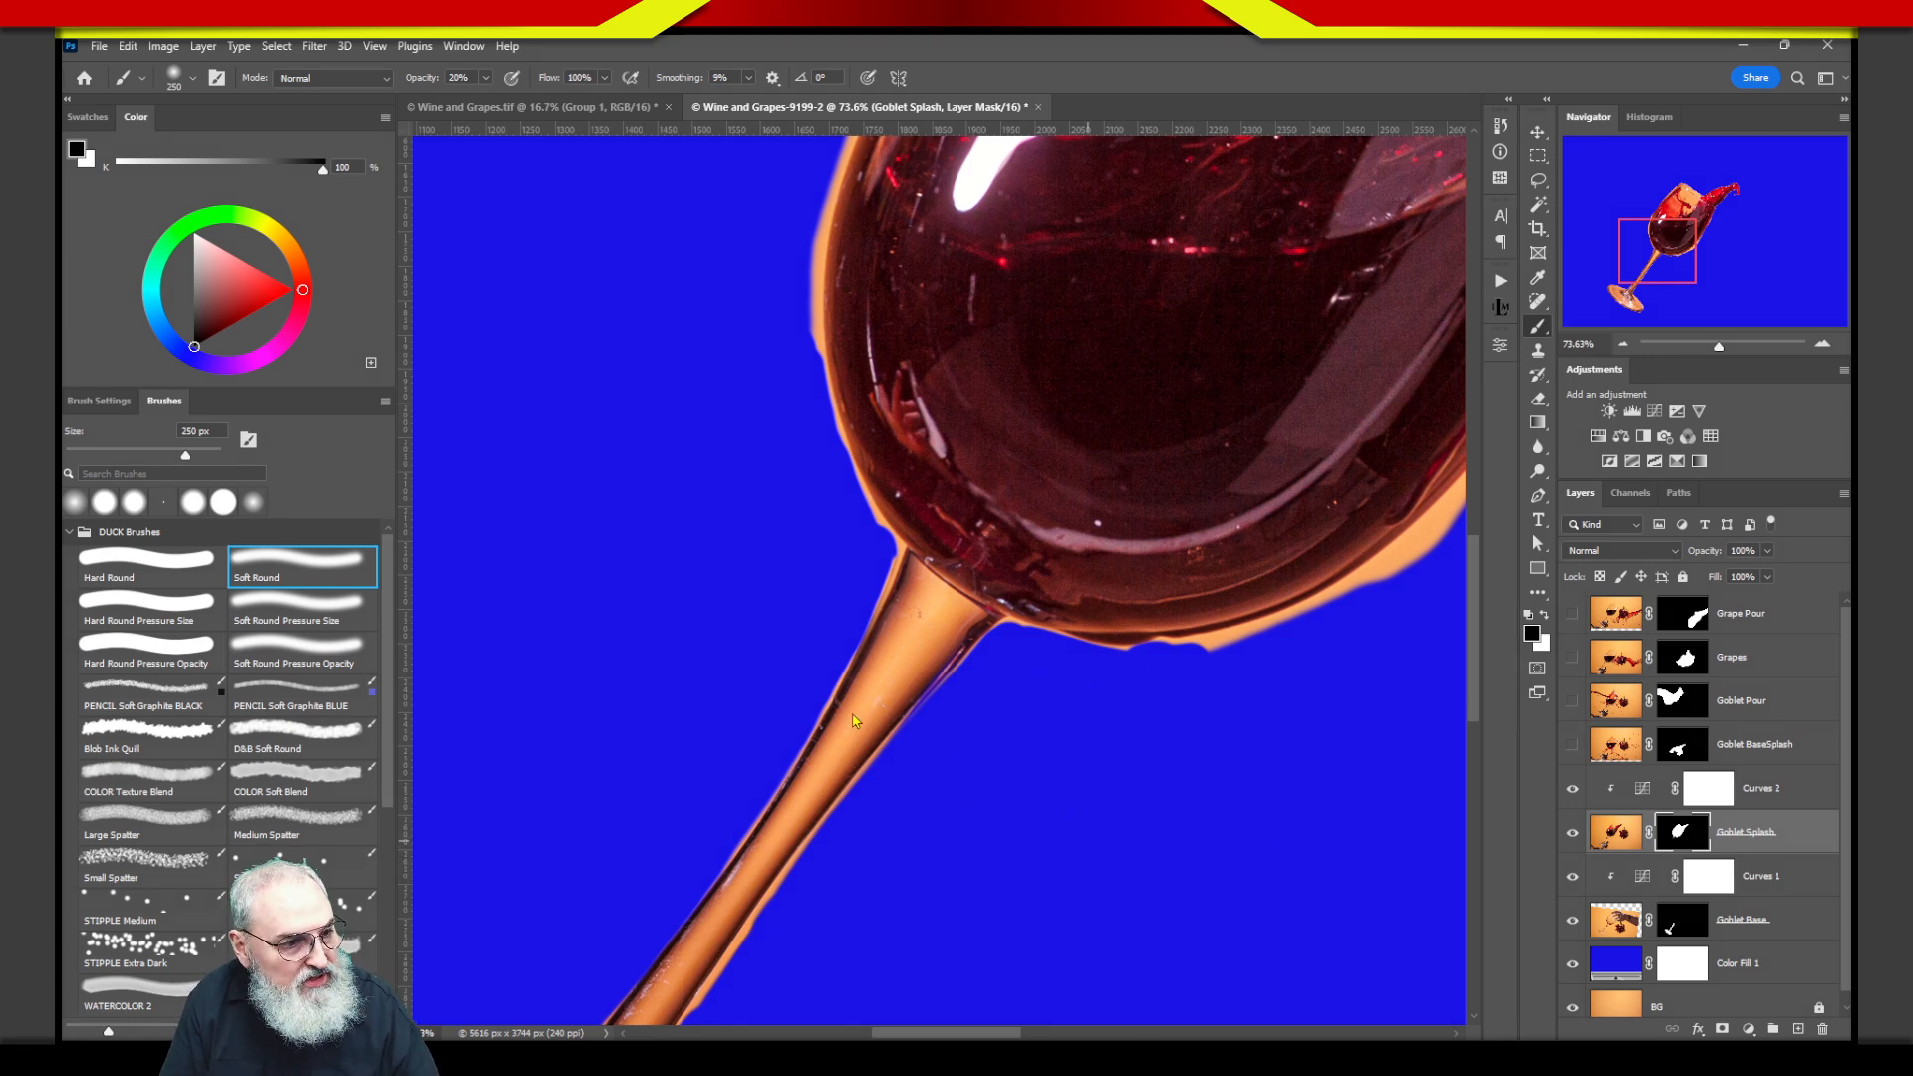
mouse_move(847, 652)
left_mouse_down()
mouse_move(787, 847)
mouse_move(749, 690)
left_mouse_up()
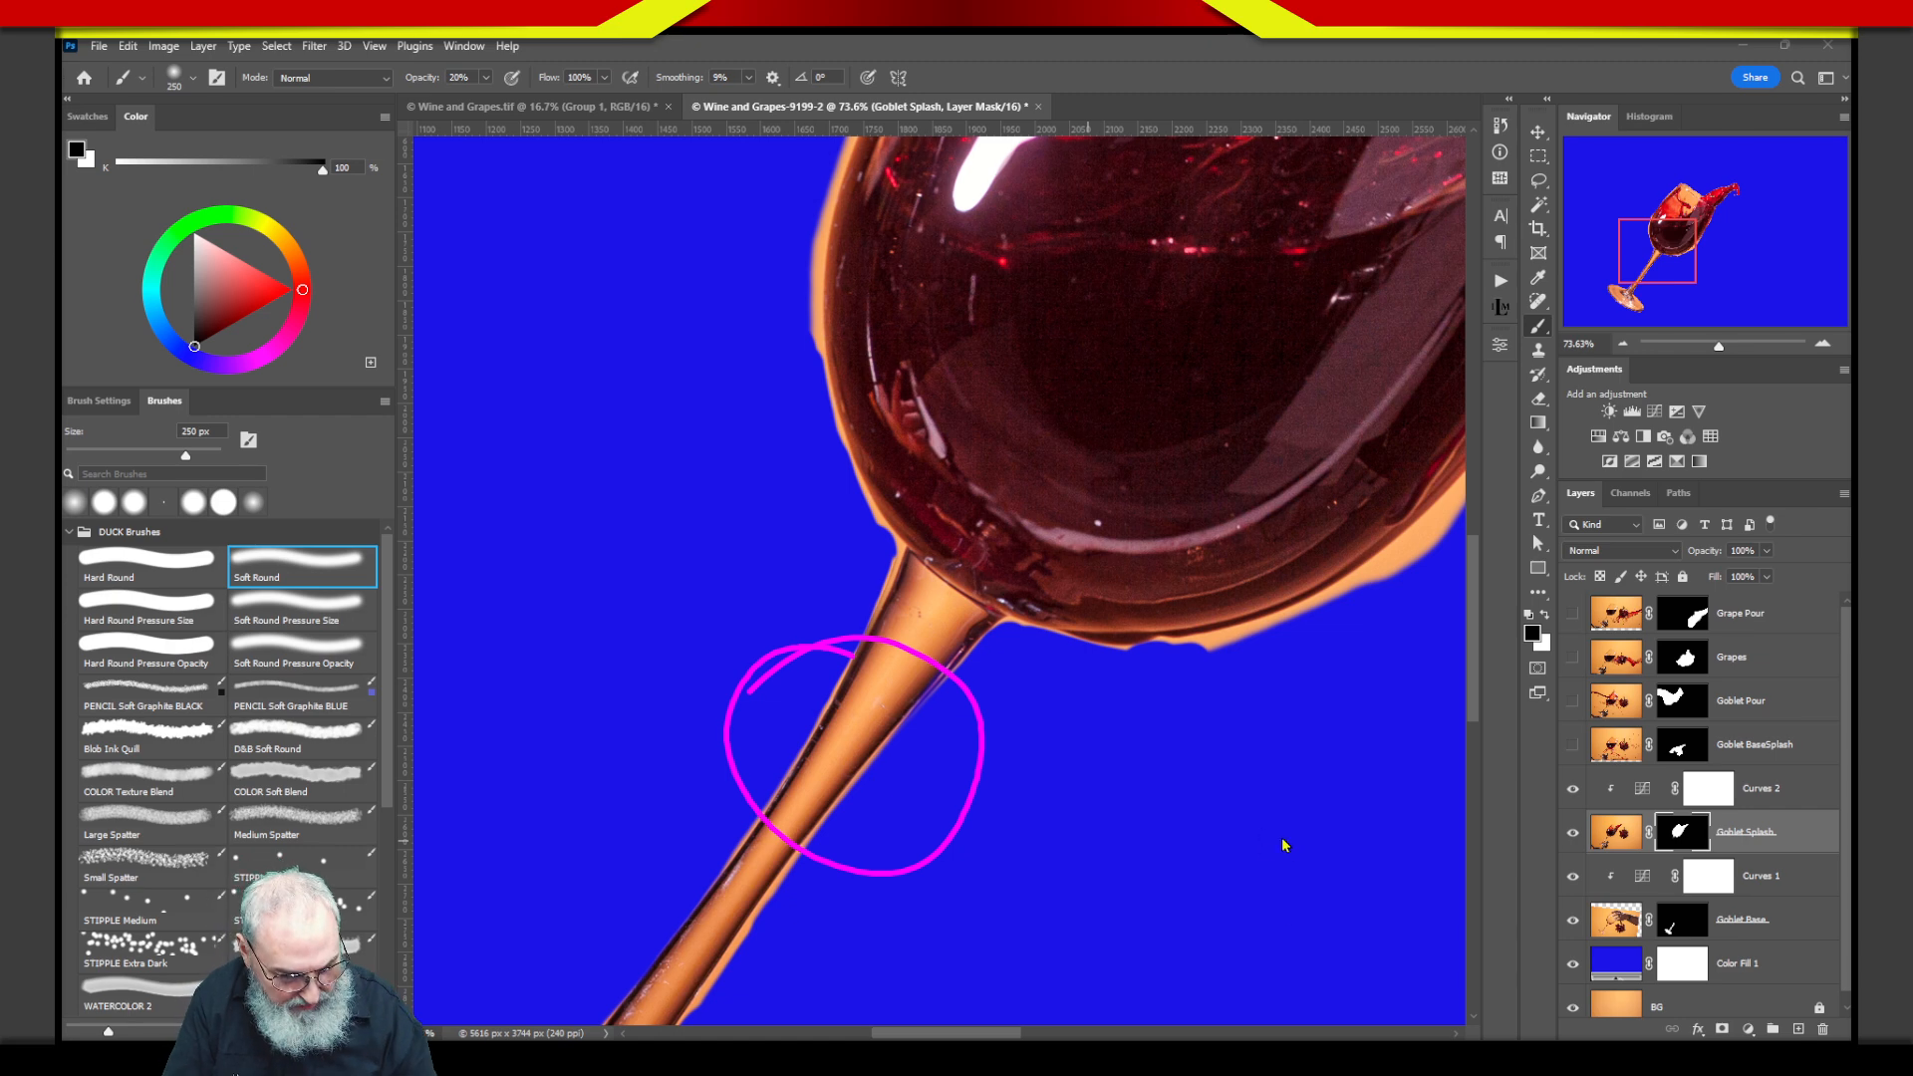
key("Escape")
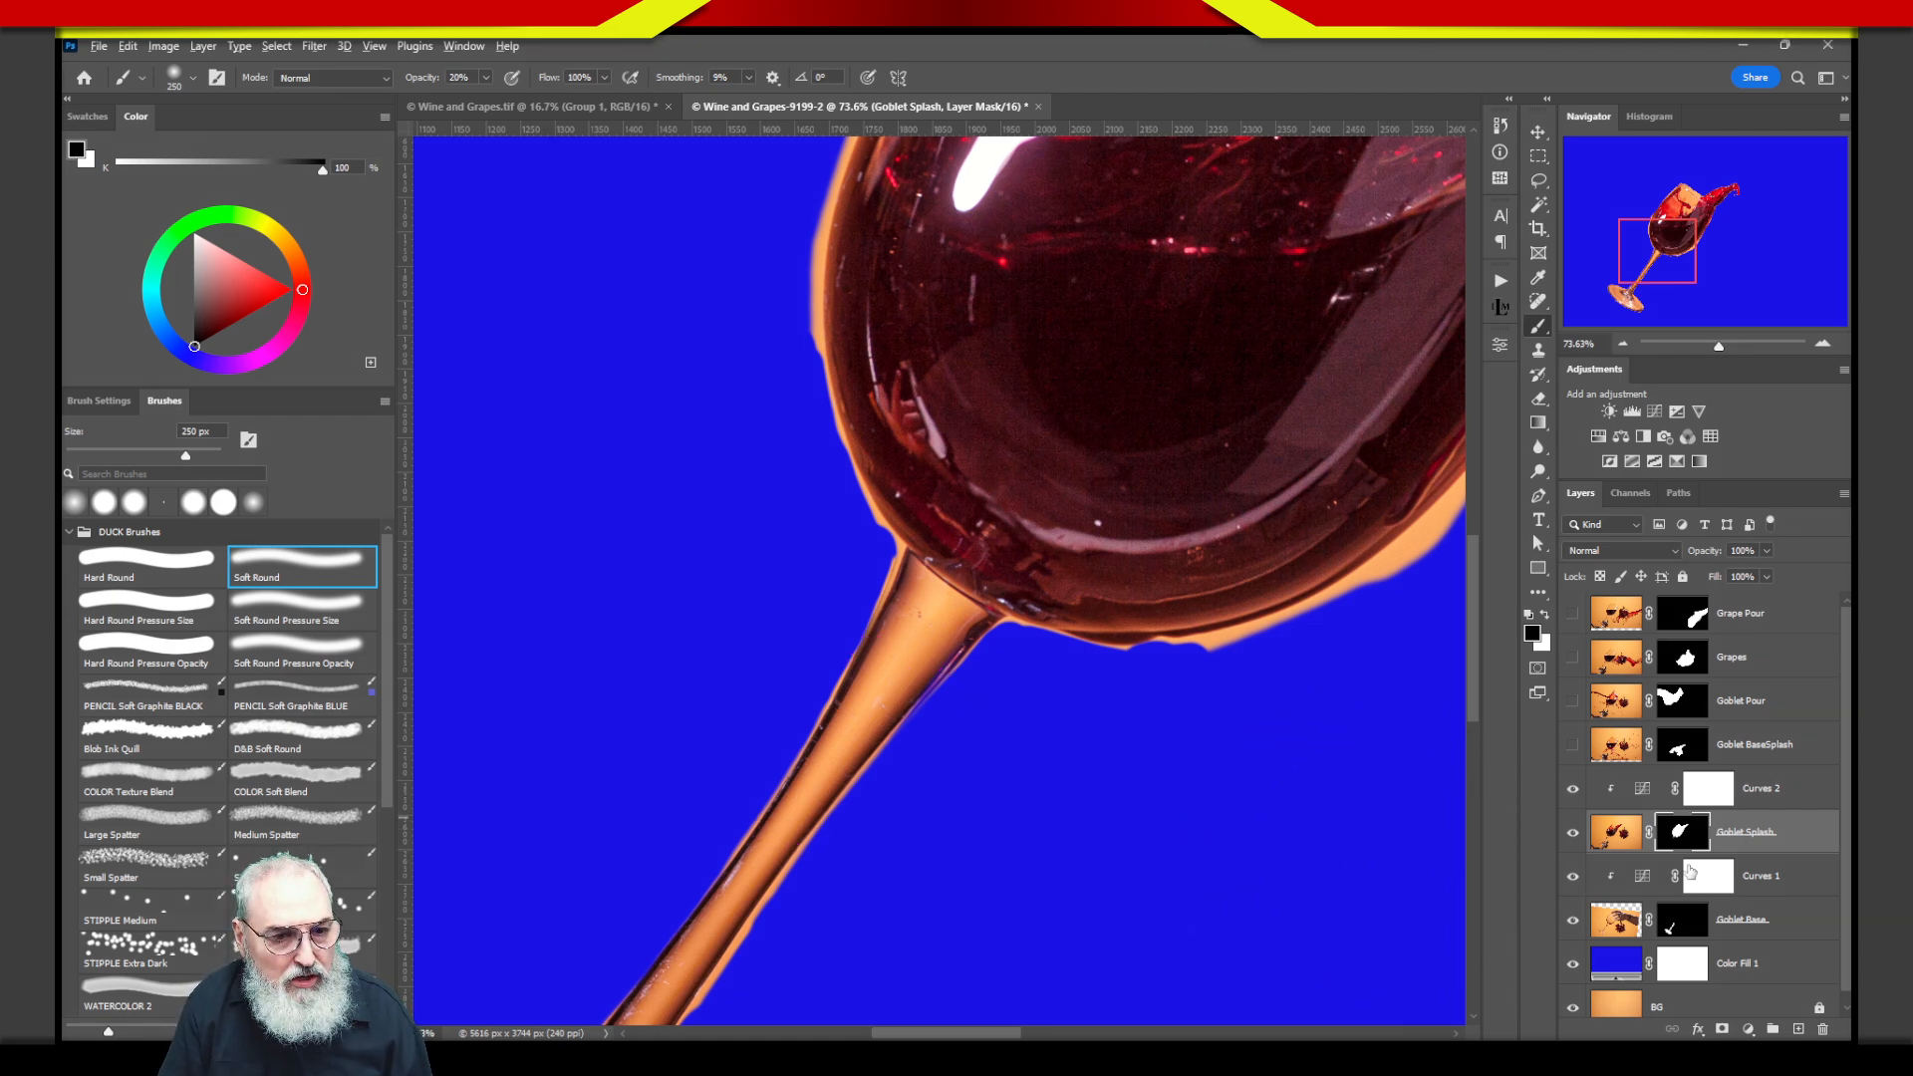
Display the Goblet Splash mask on its own and try soft black and white strokes over the stem and the bowl's lower edge.
left_click(1673, 842, "alt")
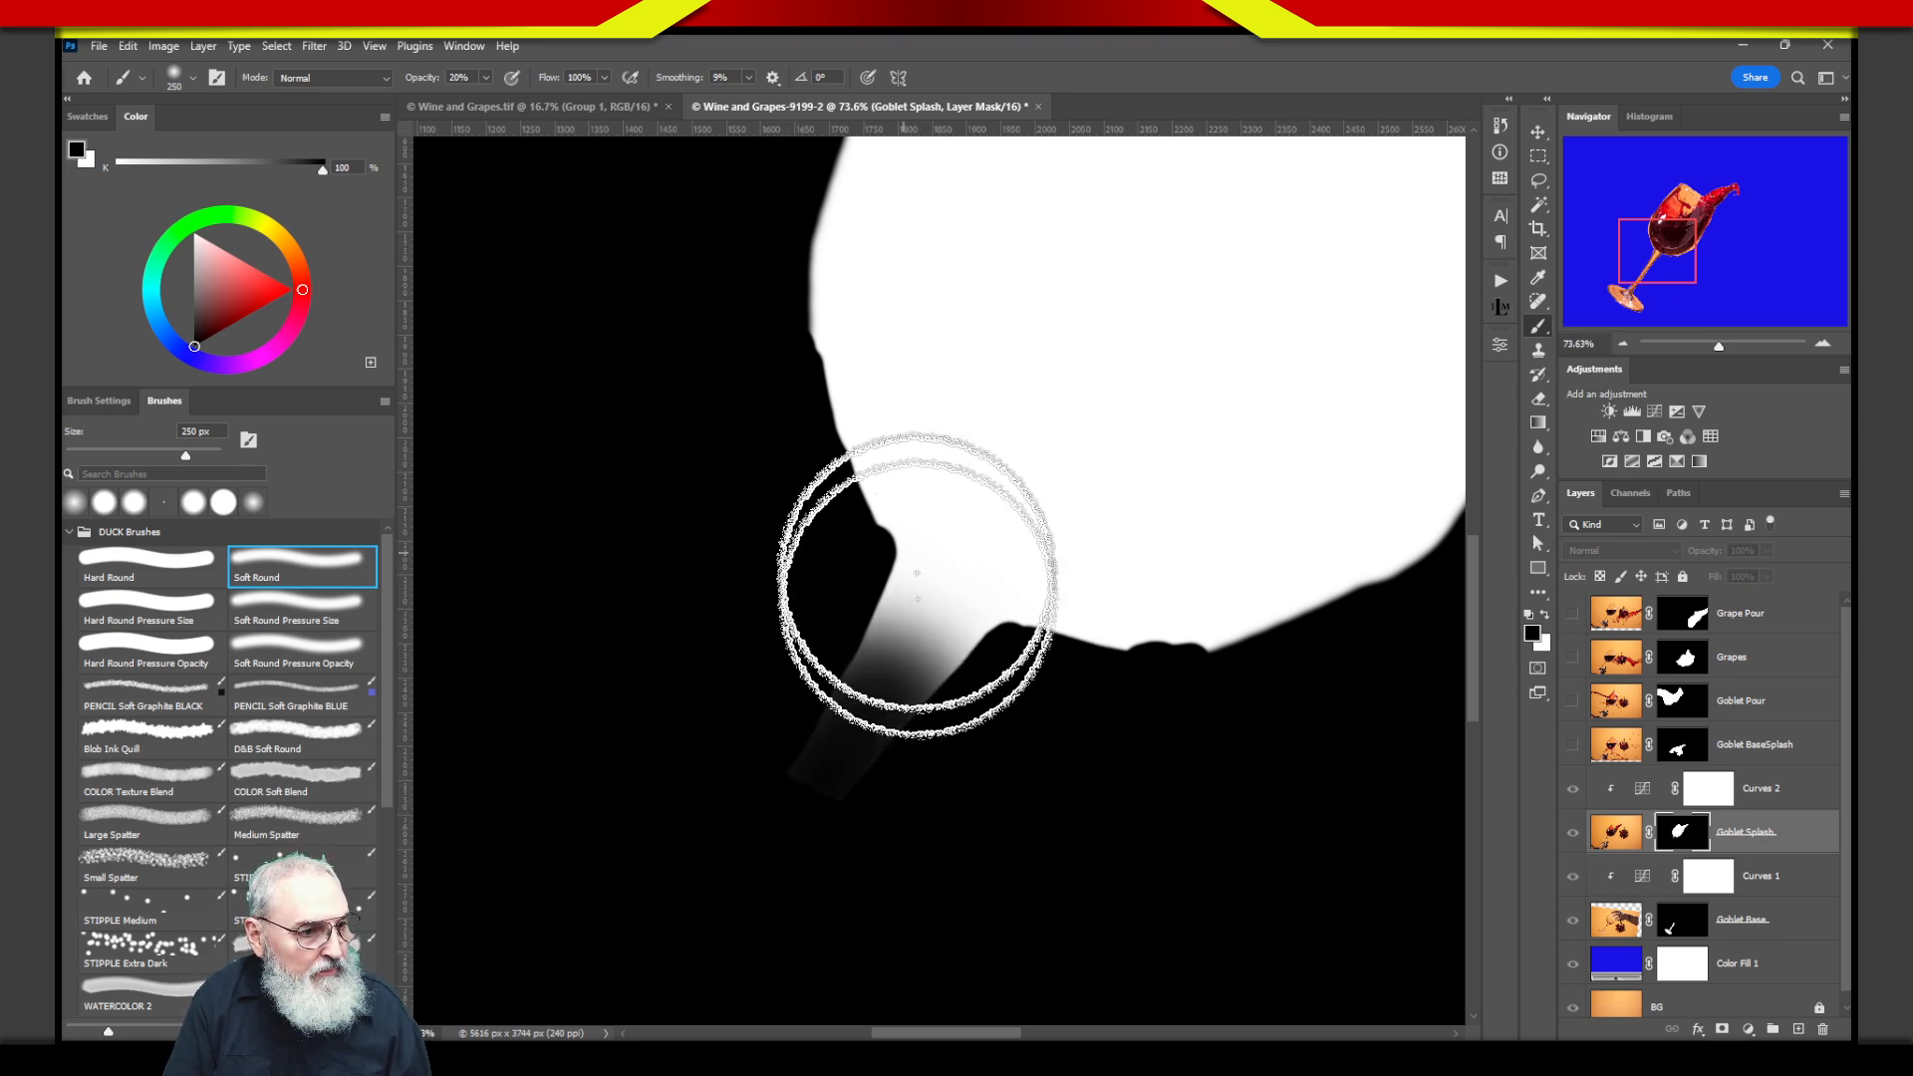
left_click_drag(759, 726, 854, 671)
left_click_drag(738, 782, 932, 508)
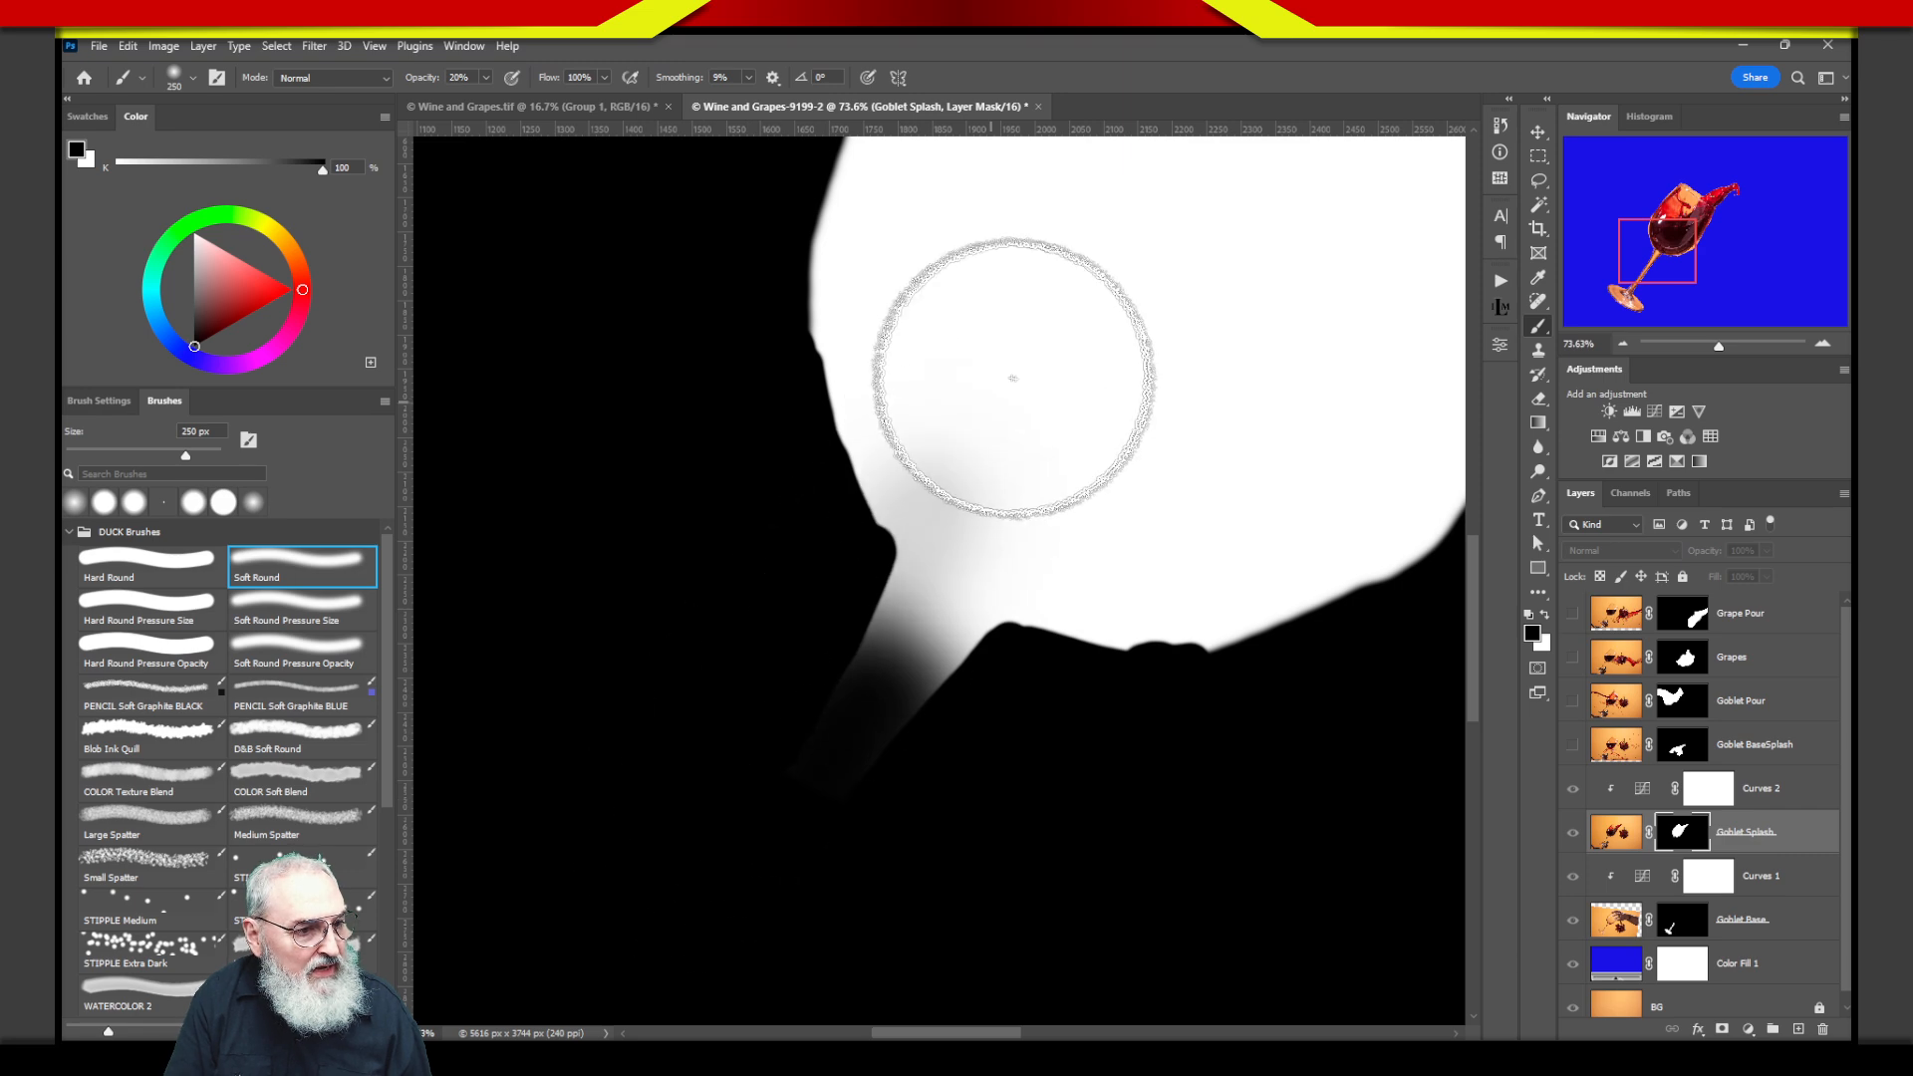
mouse_move(745, 735)
left_mouse_down()
mouse_move(918, 524)
mouse_move(922, 679)
mouse_move(974, 708)
left_mouse_up()
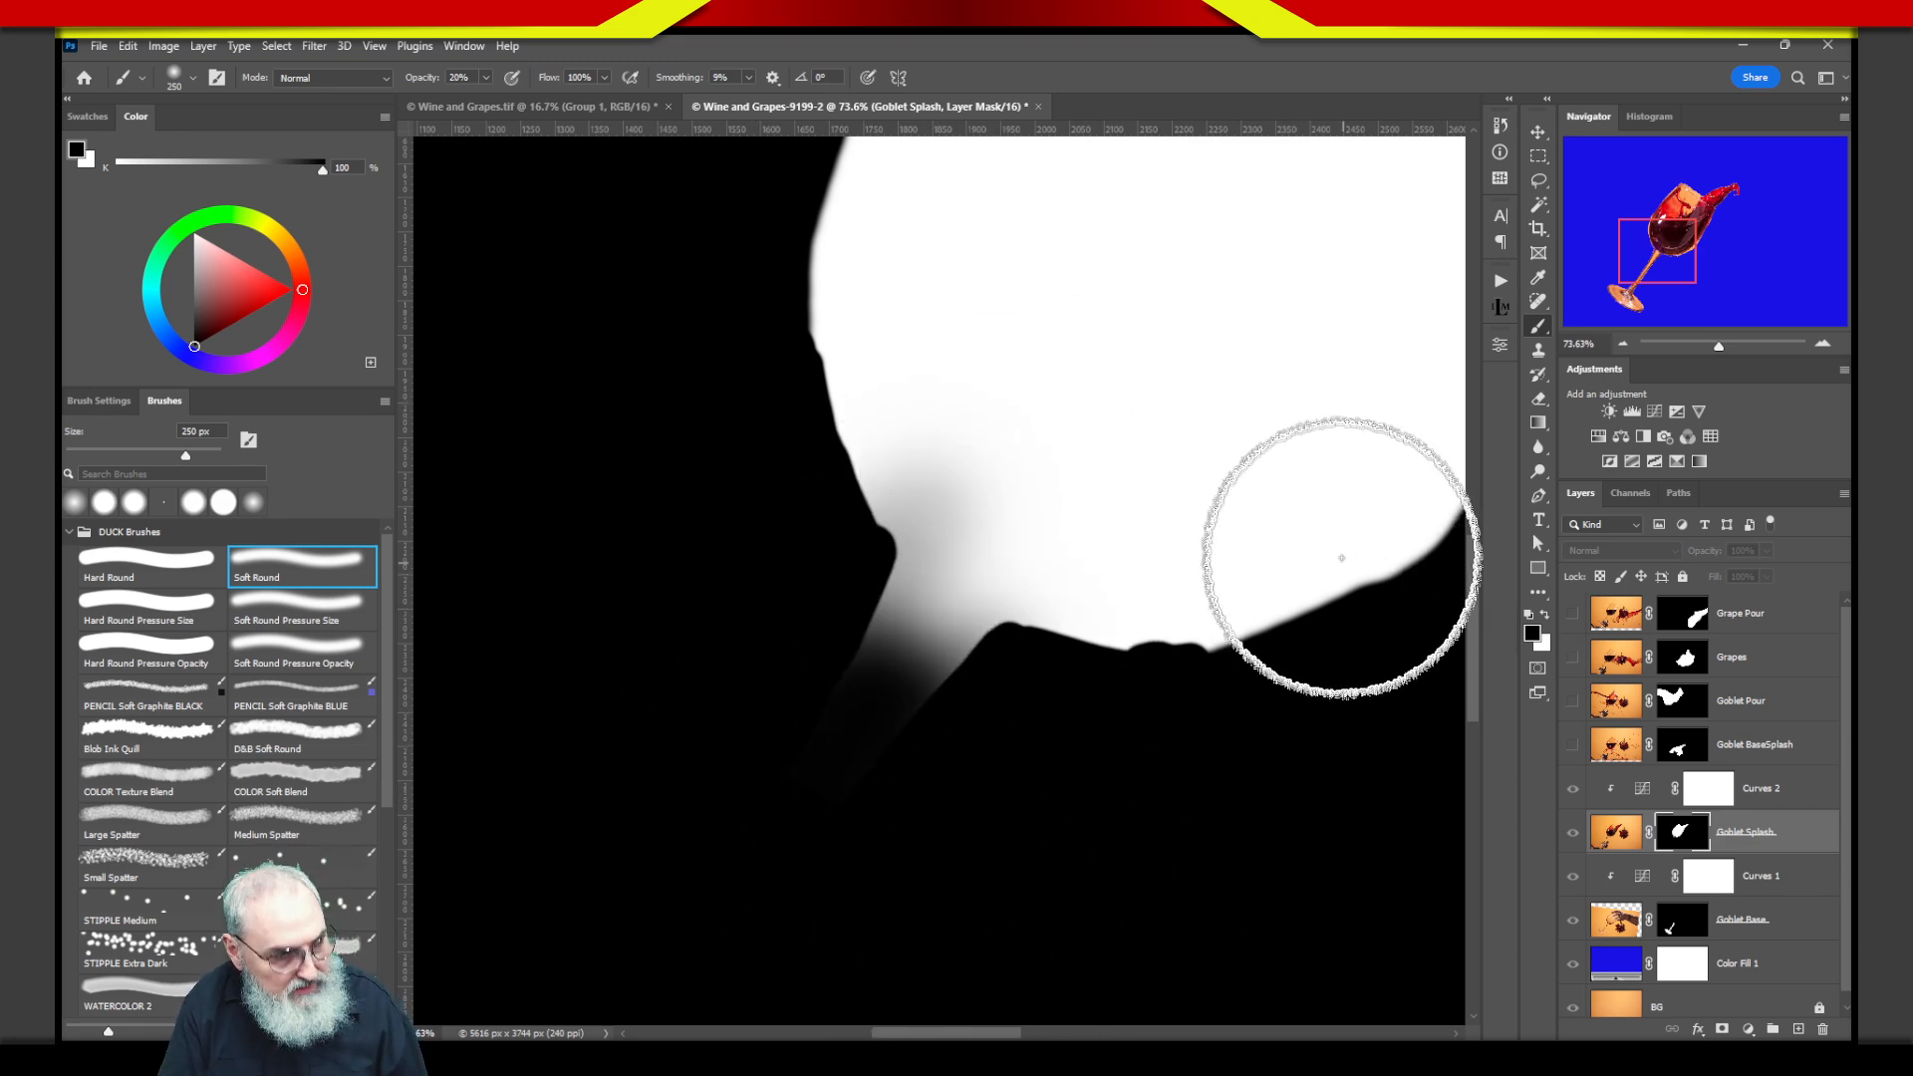
key("x")
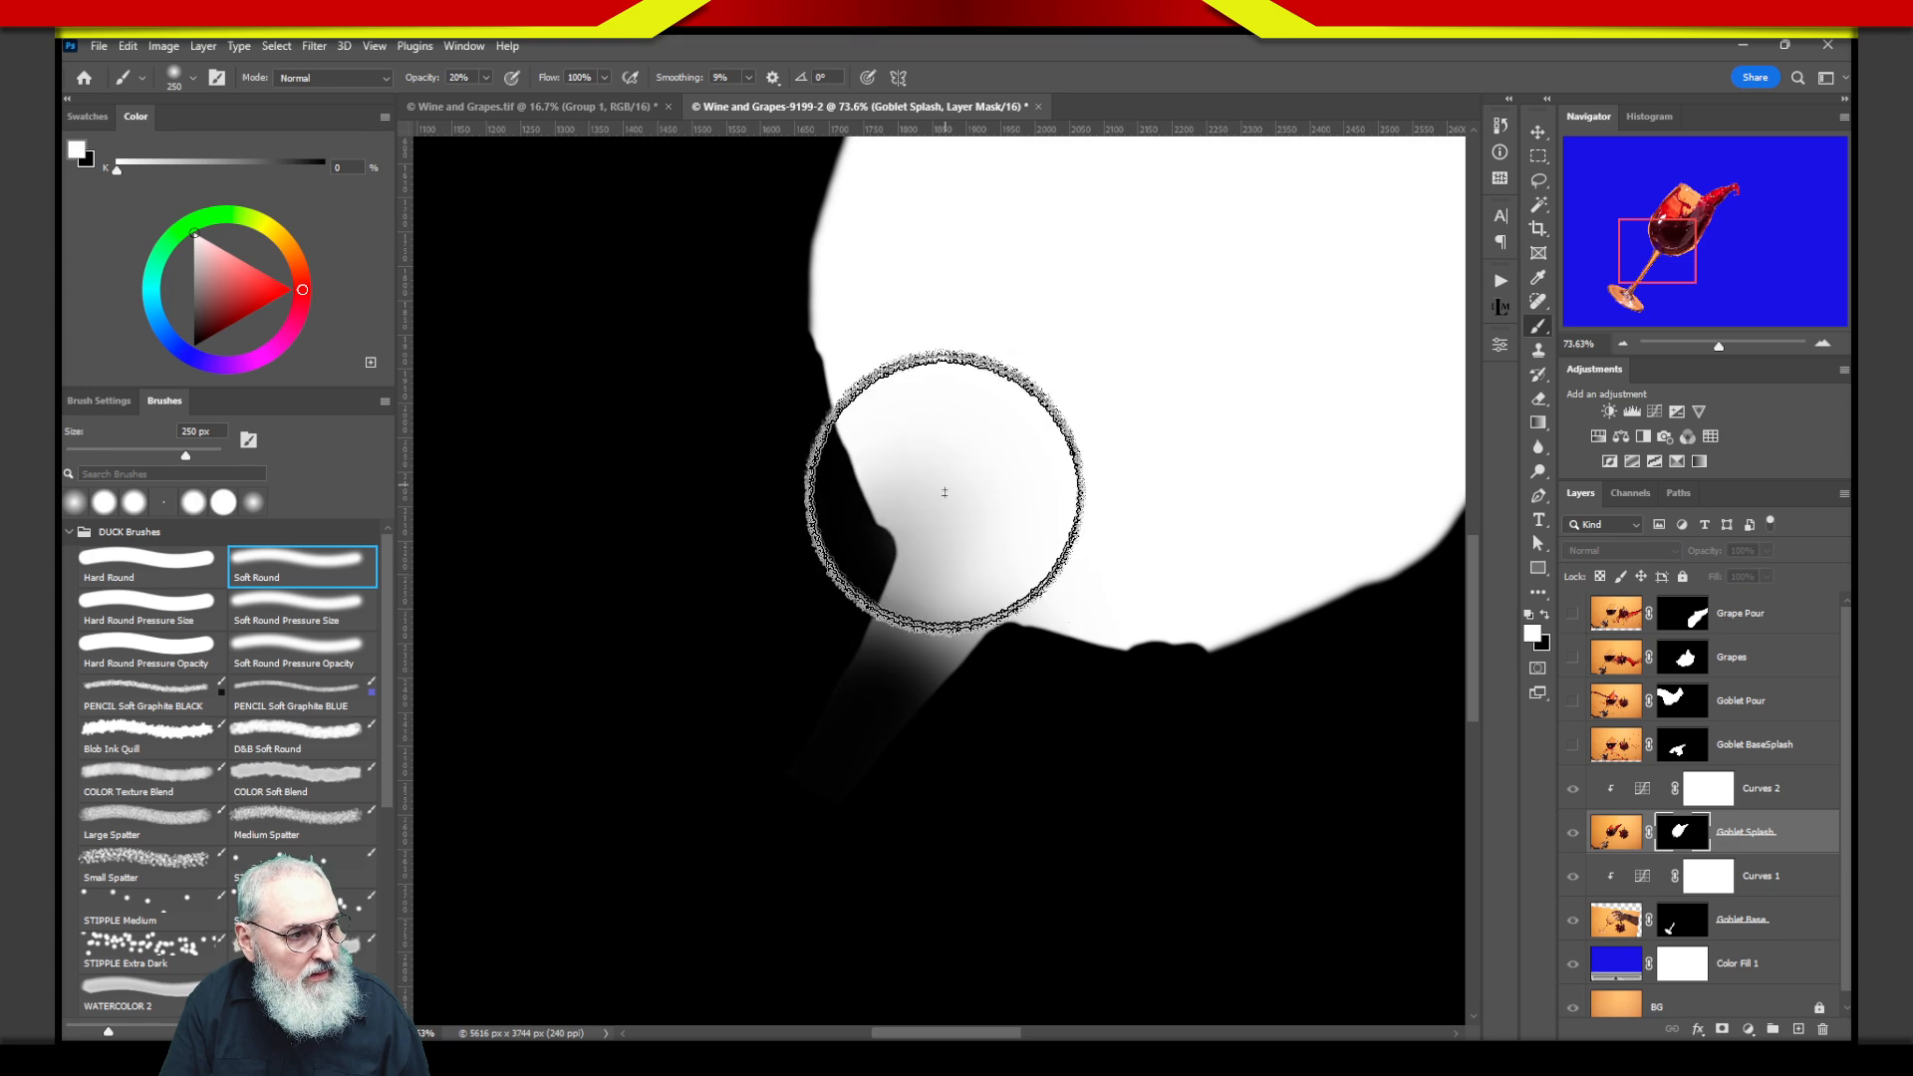
left_click(1544, 614)
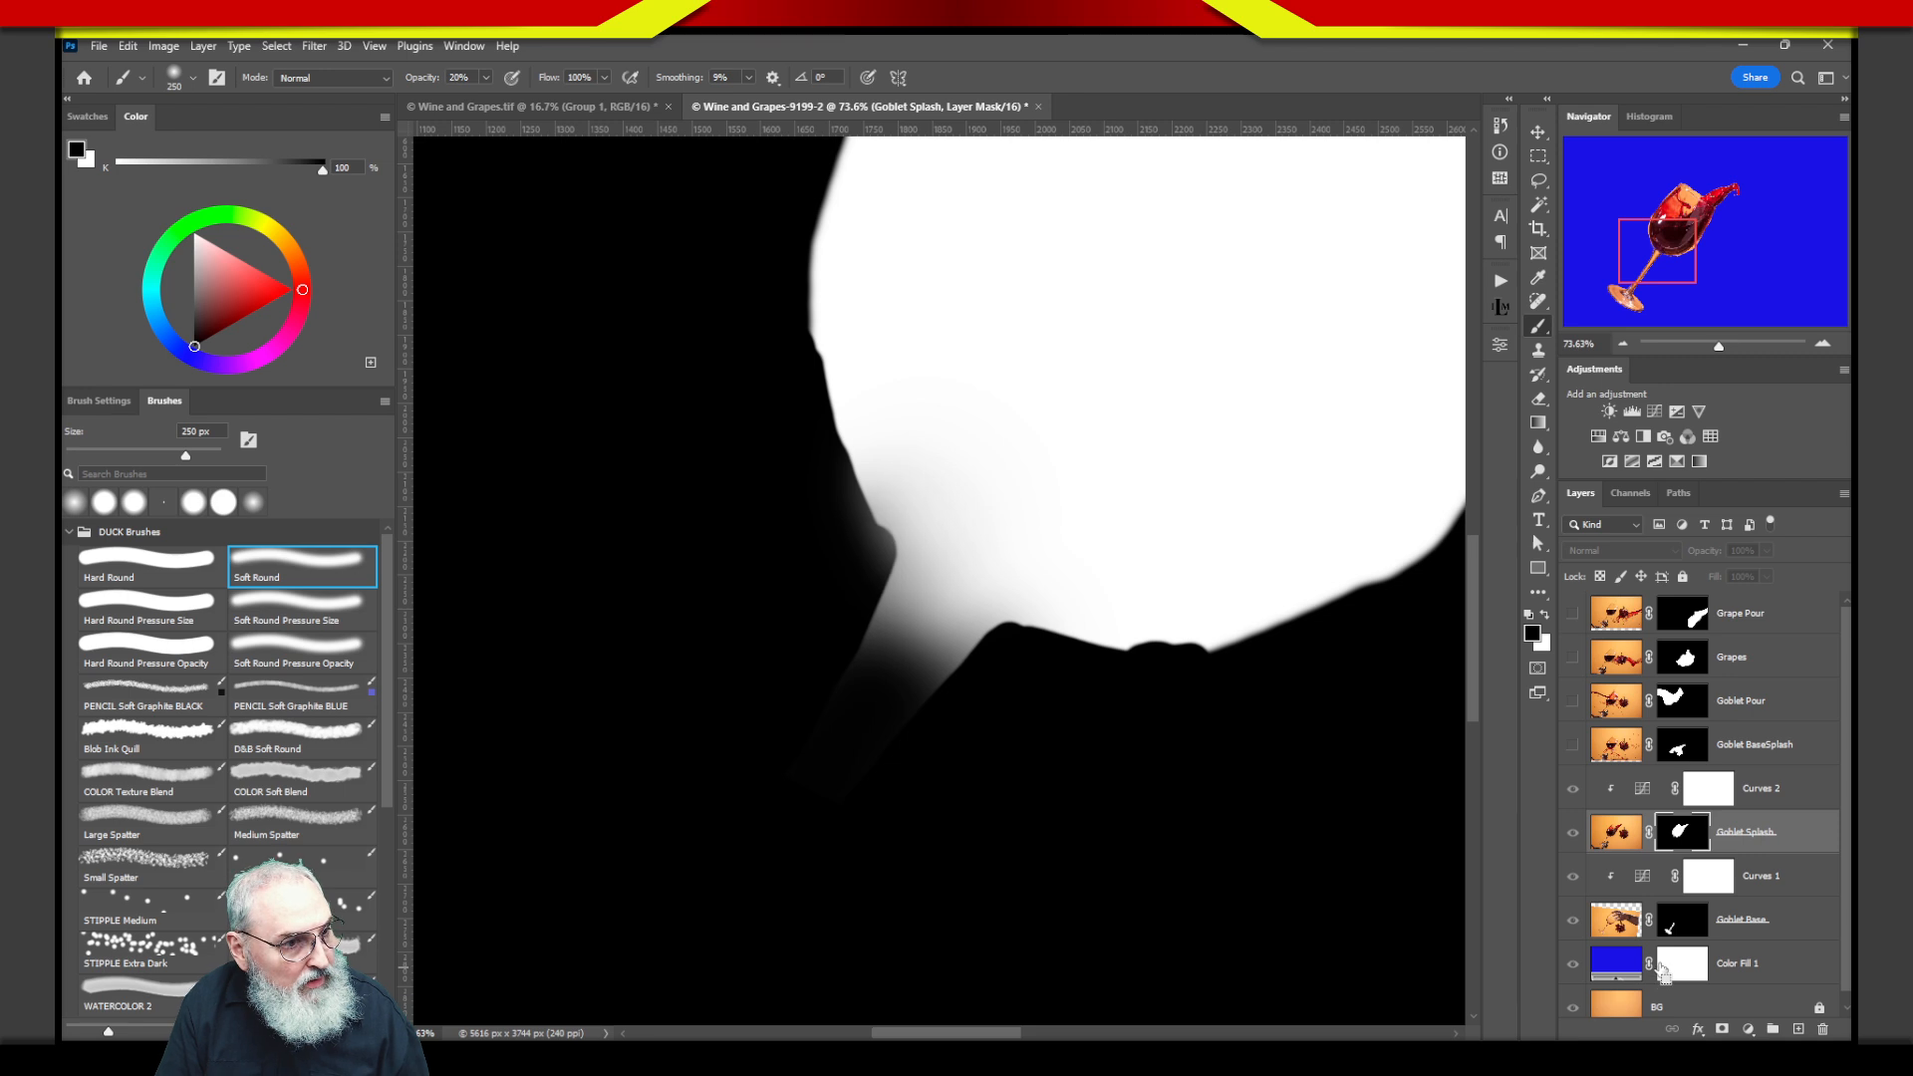
Undo the trial strokes around the bowl's base on the Goblet Splash mask and return to the composite view.
key("ctrl+z")
key("ctrl+z")
key("ctrl+z")
key("ctrl+z")
key("ctrl+z")
key("ctrl+z")
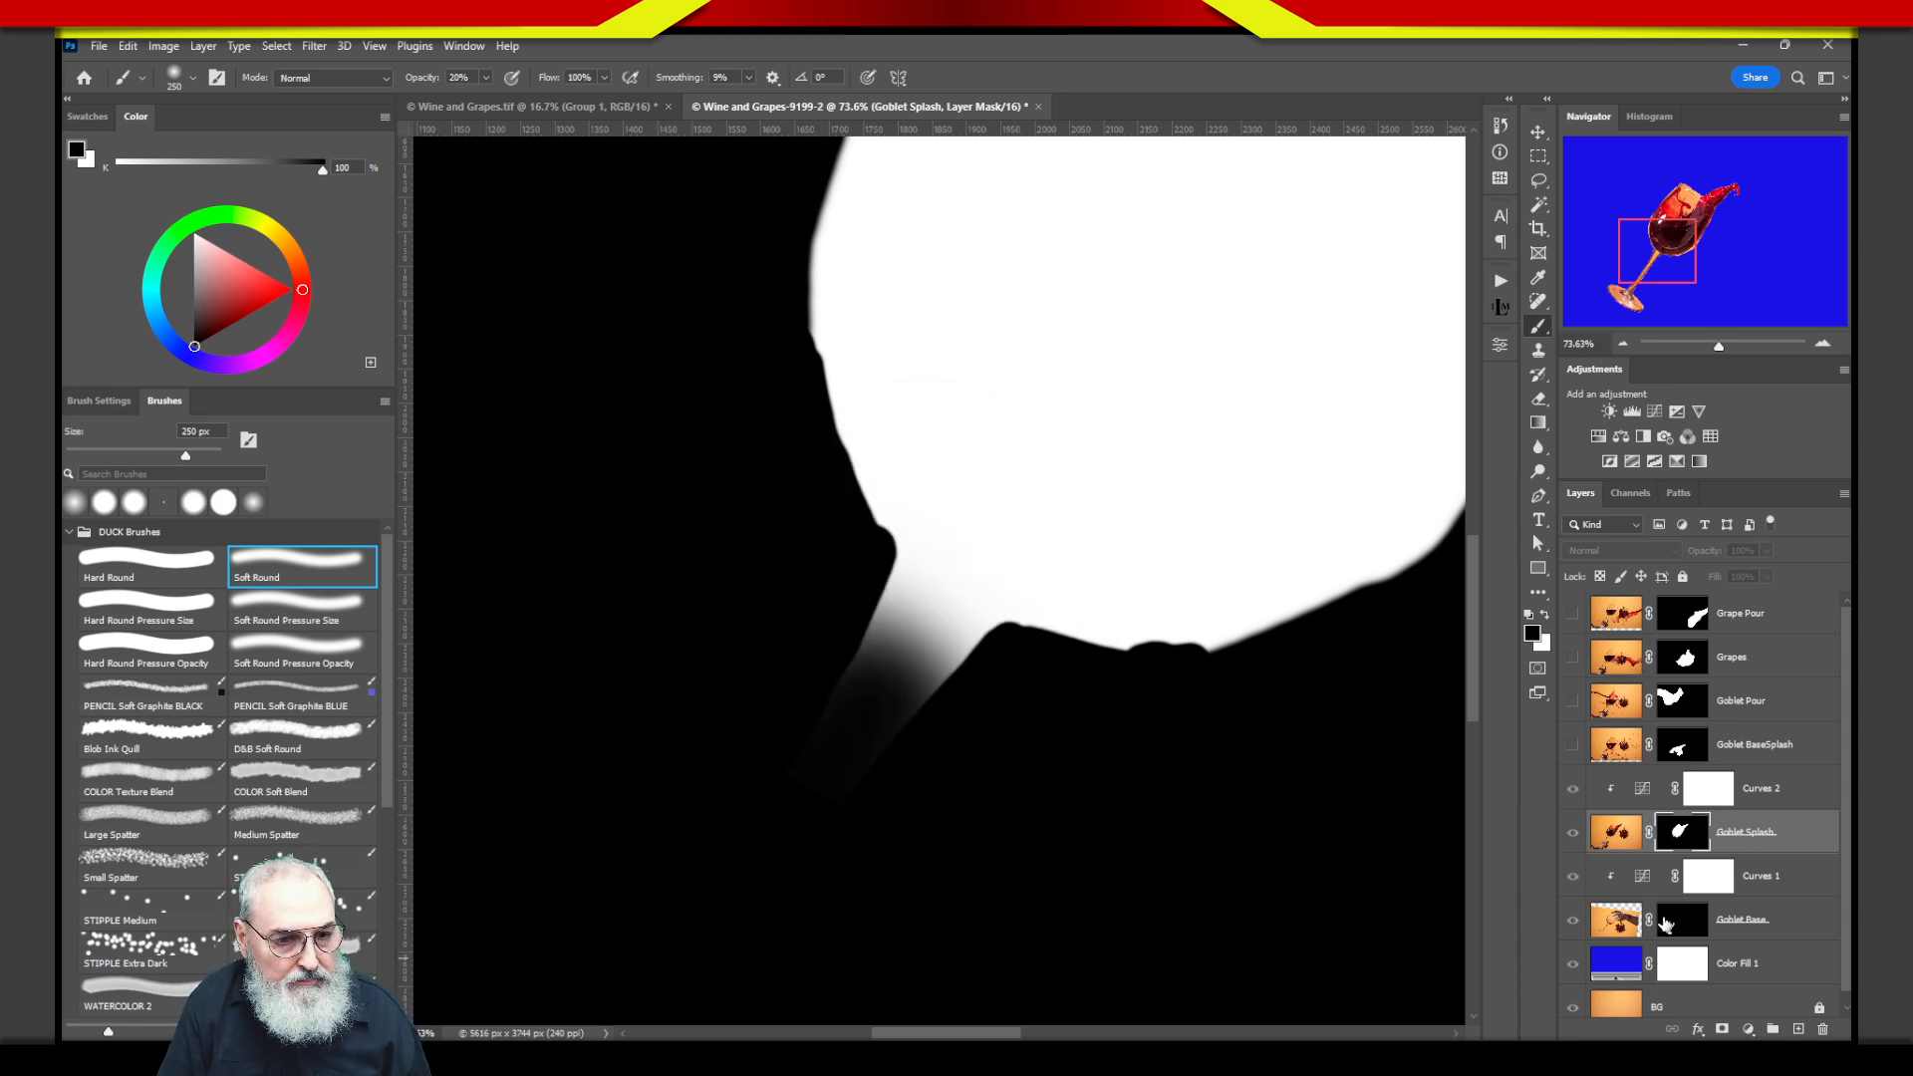
left_click(1686, 837, "alt")
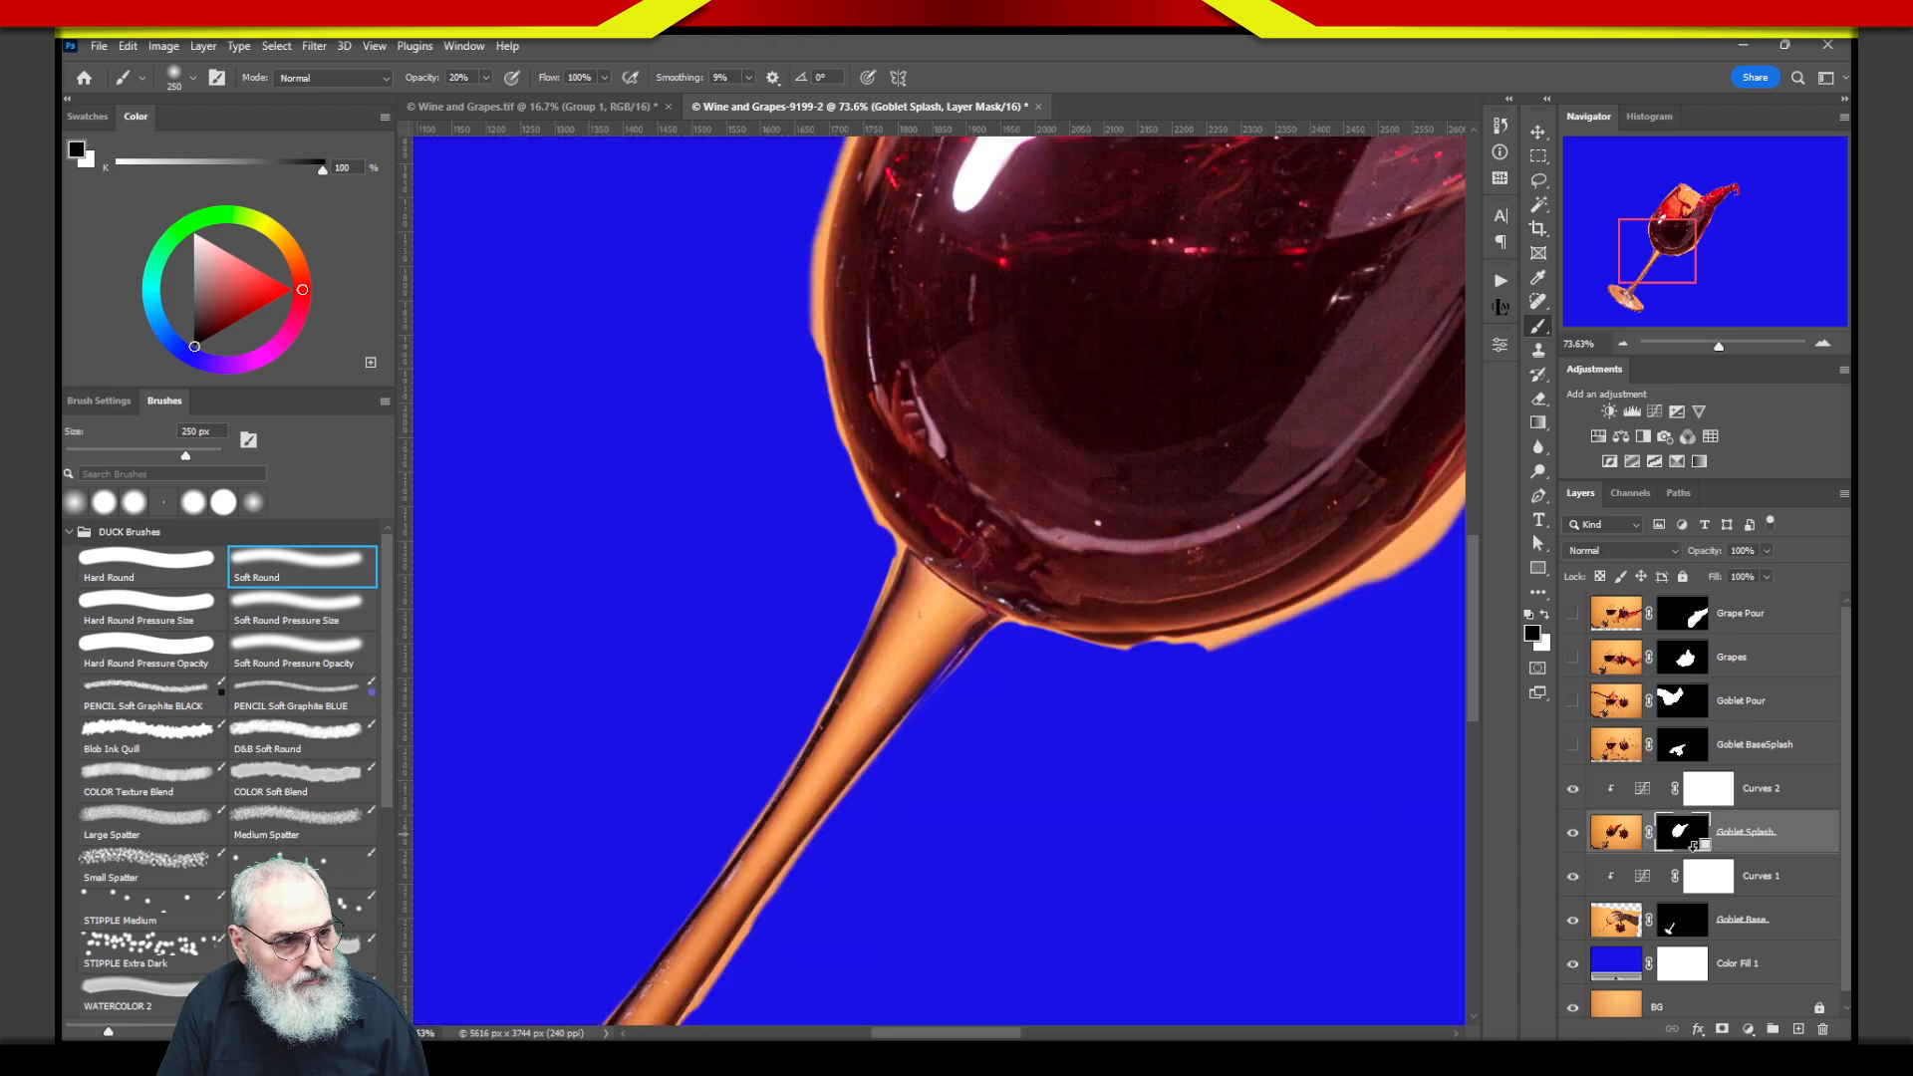
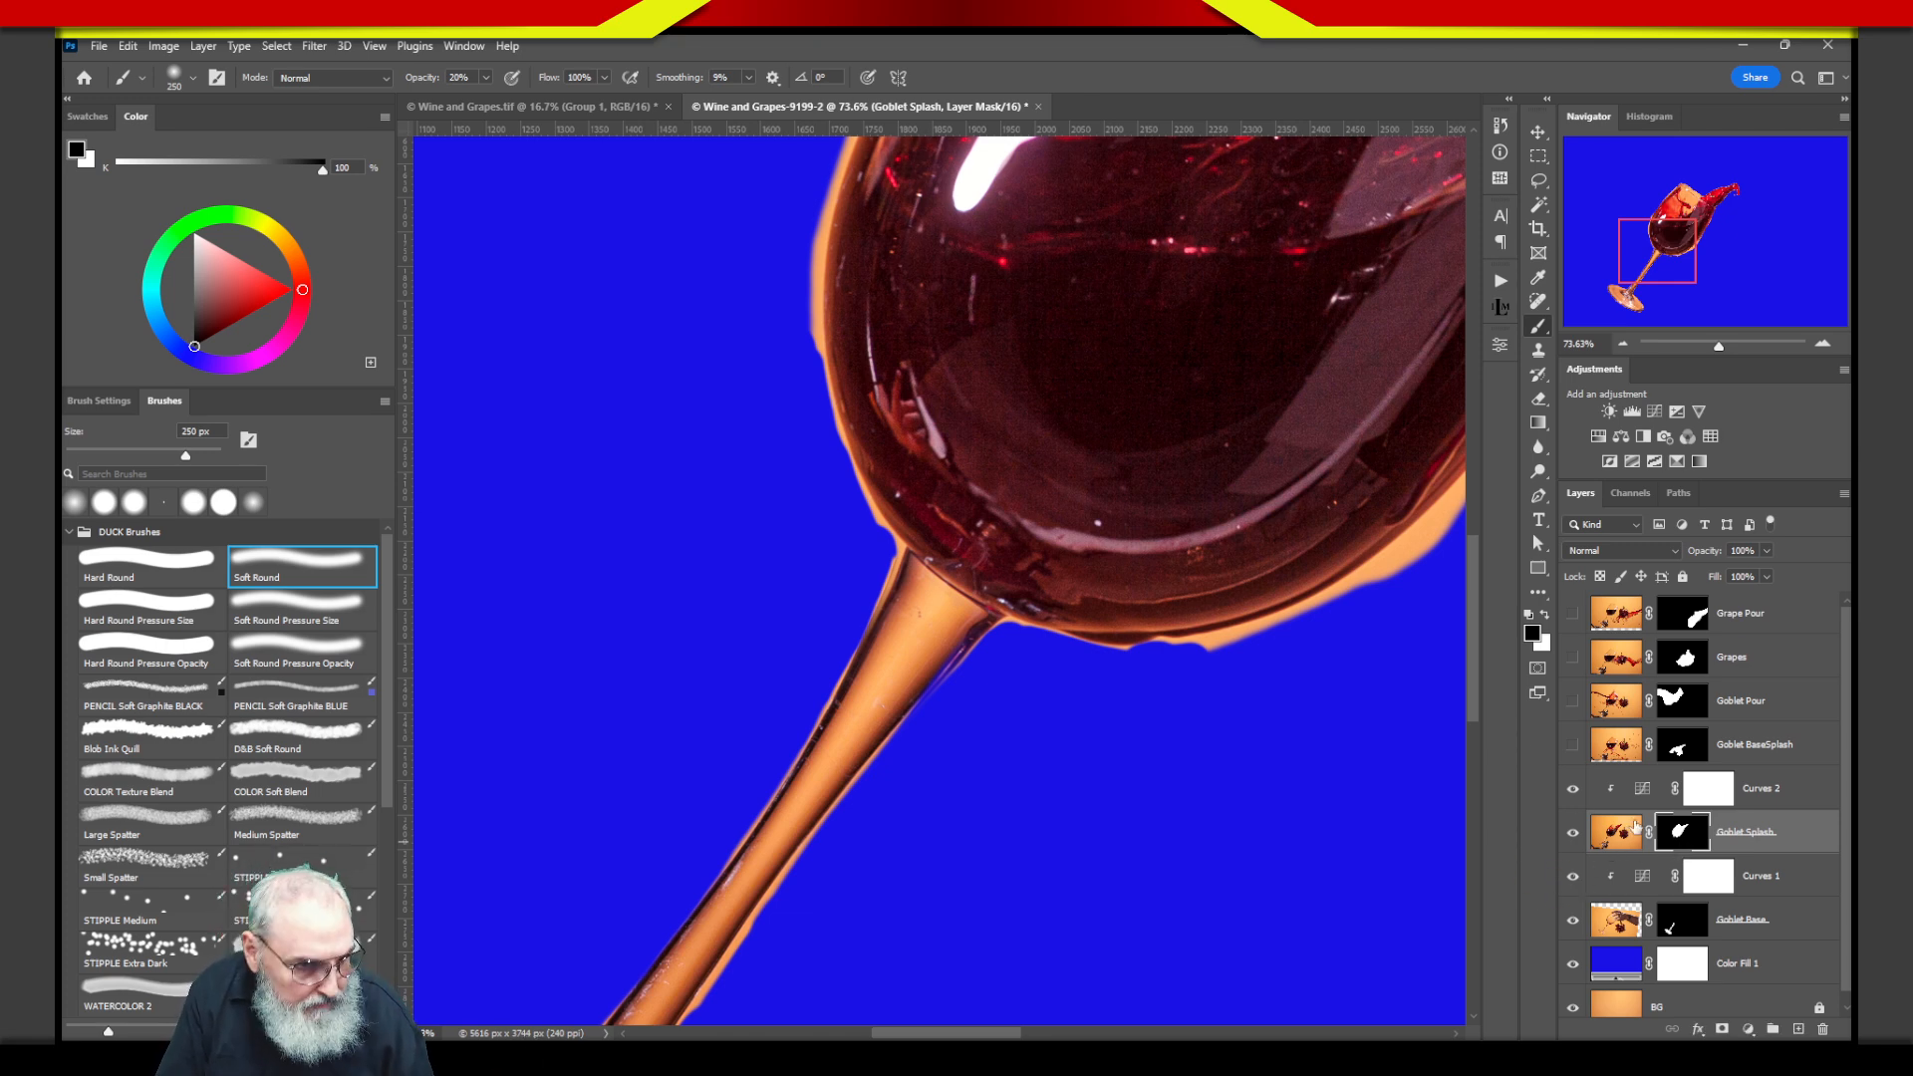
Set the brush opacity to 100% and reduce the Soft Round brush to 70 px.
key("ctrl+0")
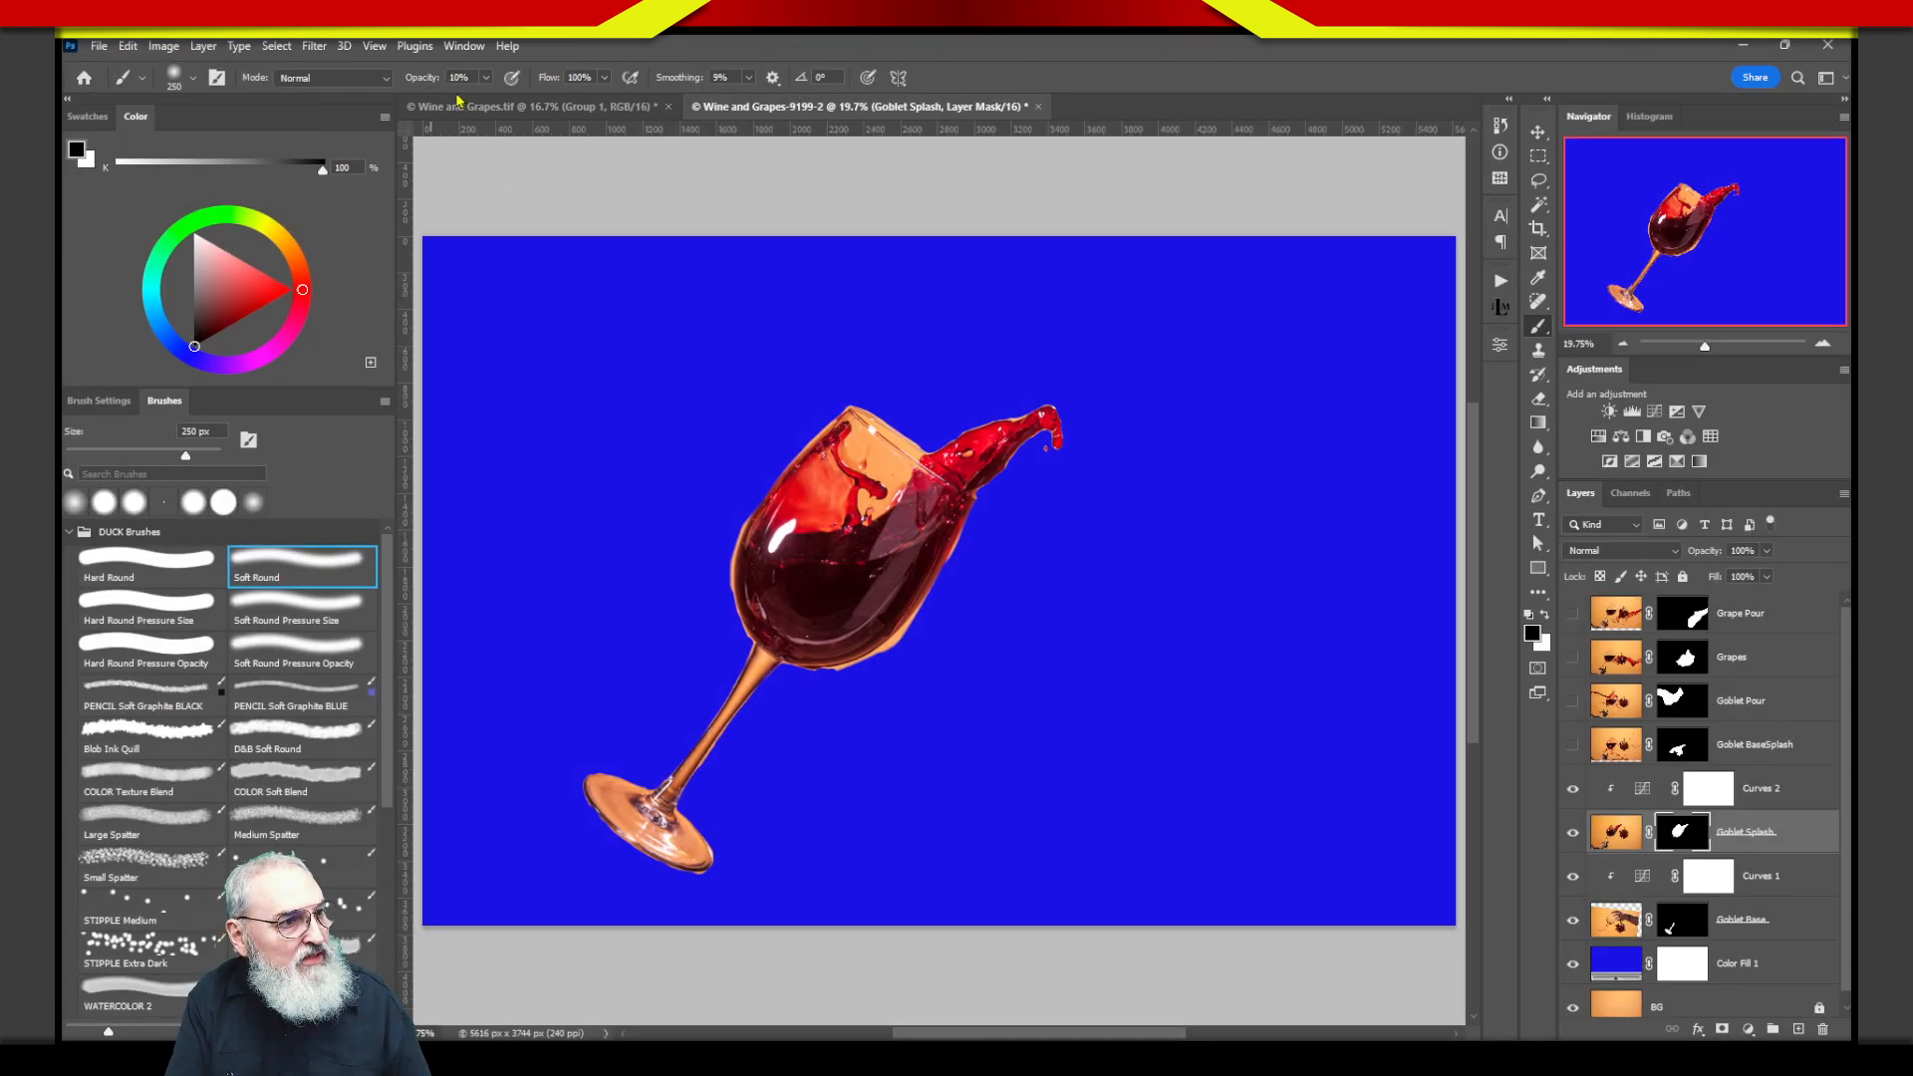
key("5")
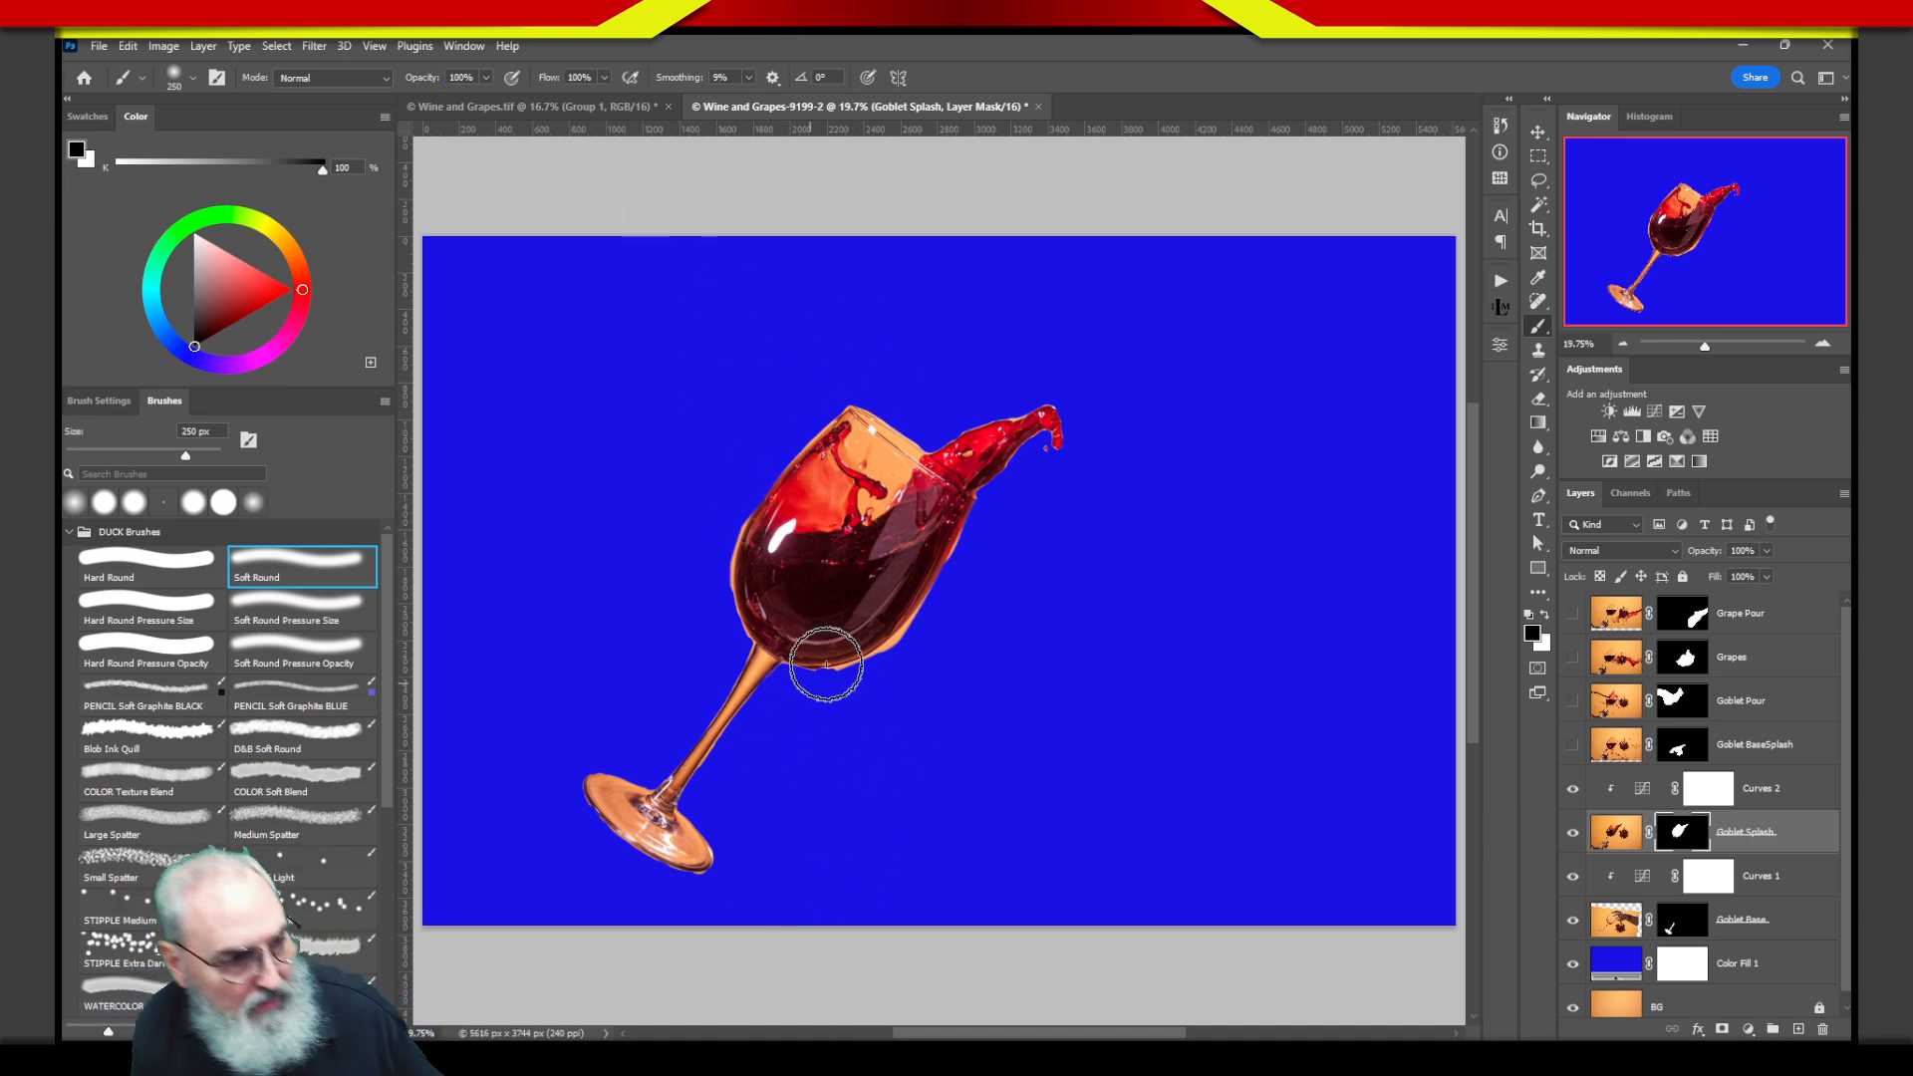
key("bracketleft")
key("bracketleft")
key("bracketleft")
key("bracketleft")
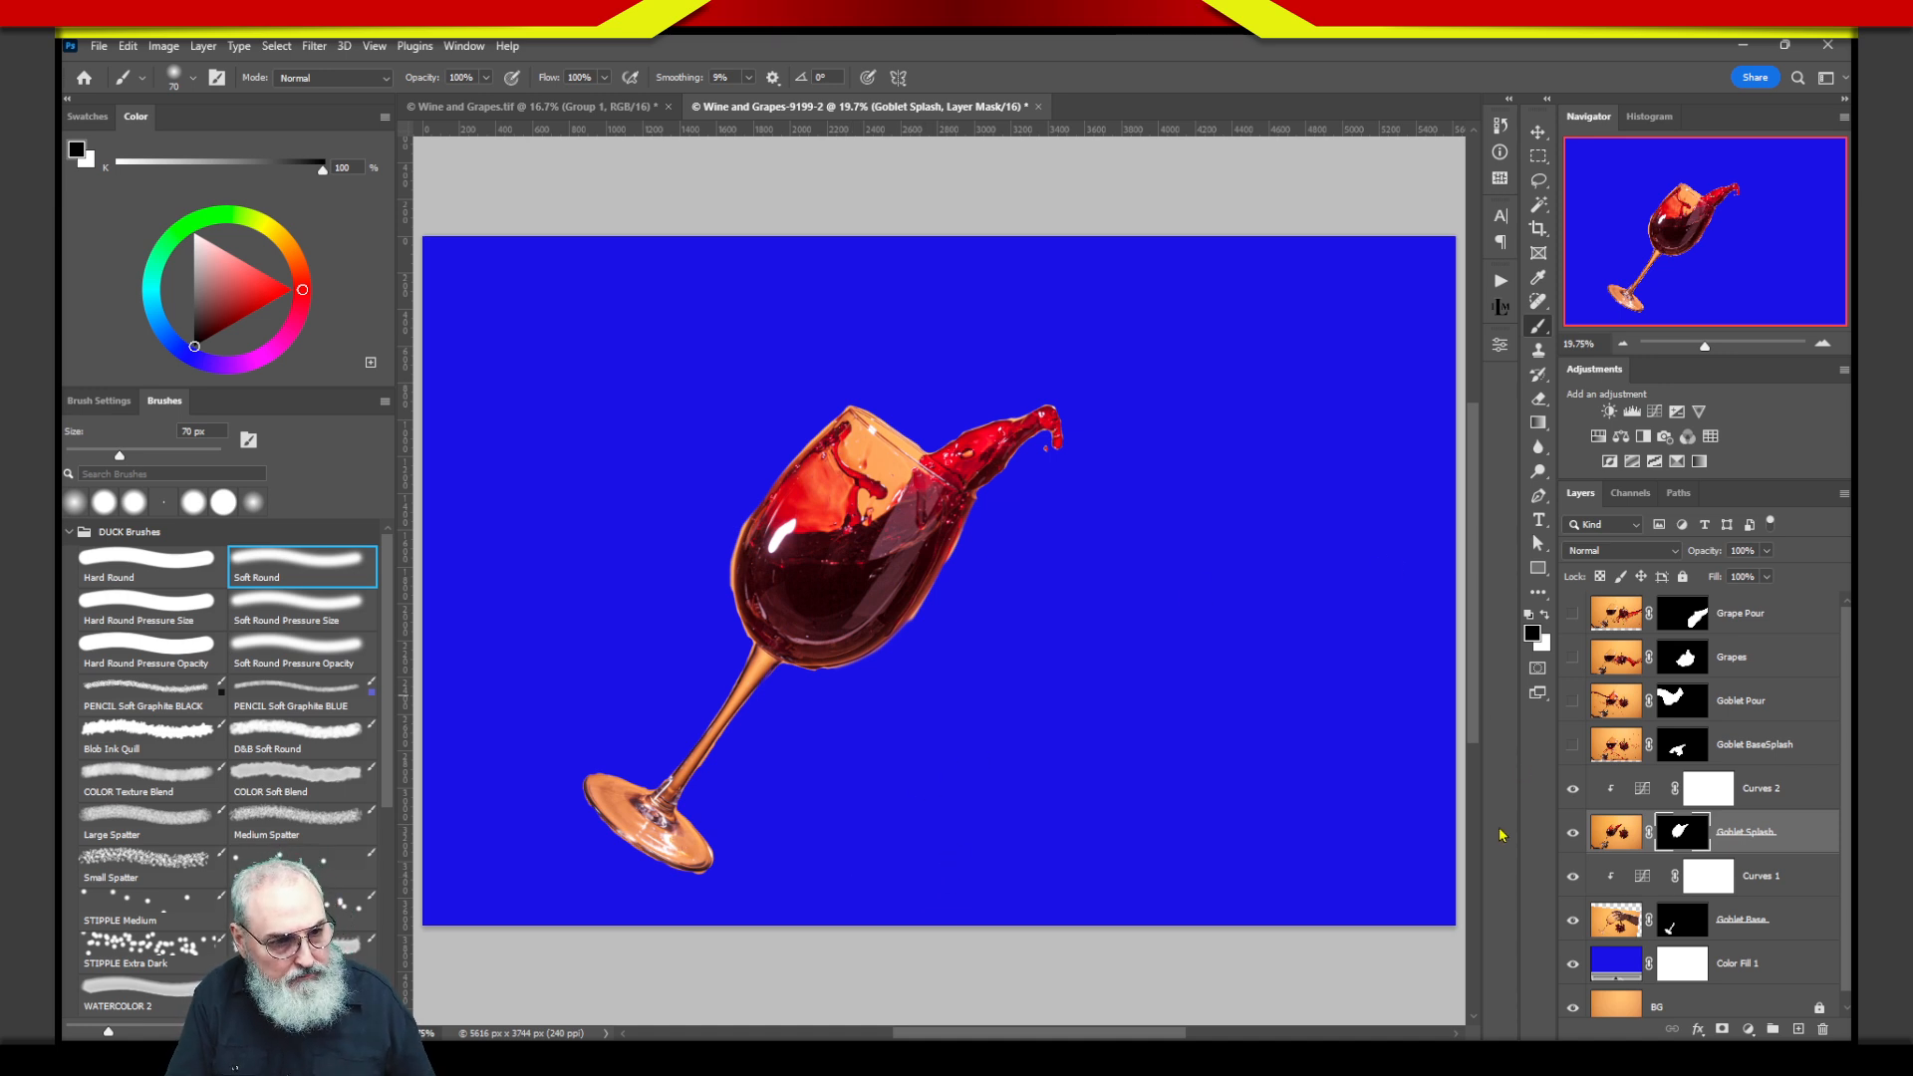
Show the Goblet BaseSplash layer to check its splash around the goblet's stem and lower bowl.
left_click(1575, 745)
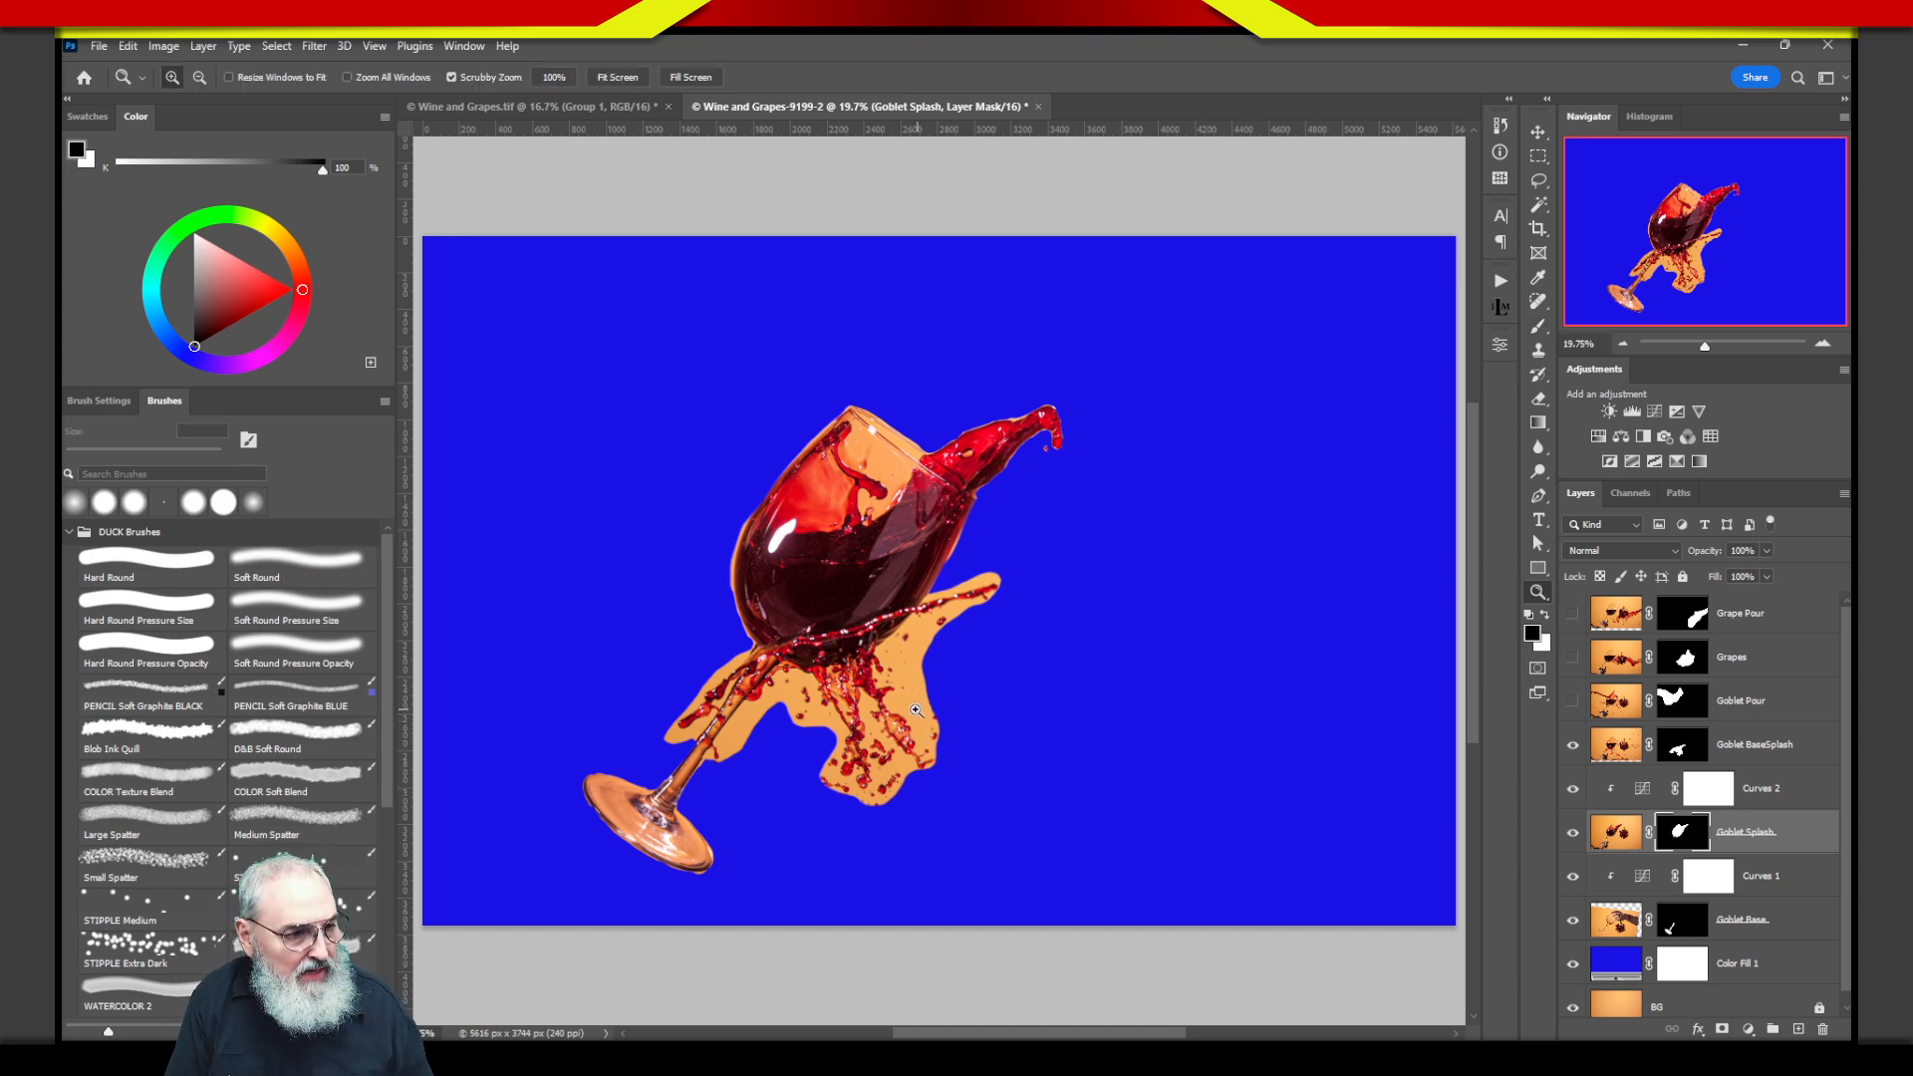
scroll(897, 720, "up", 5)
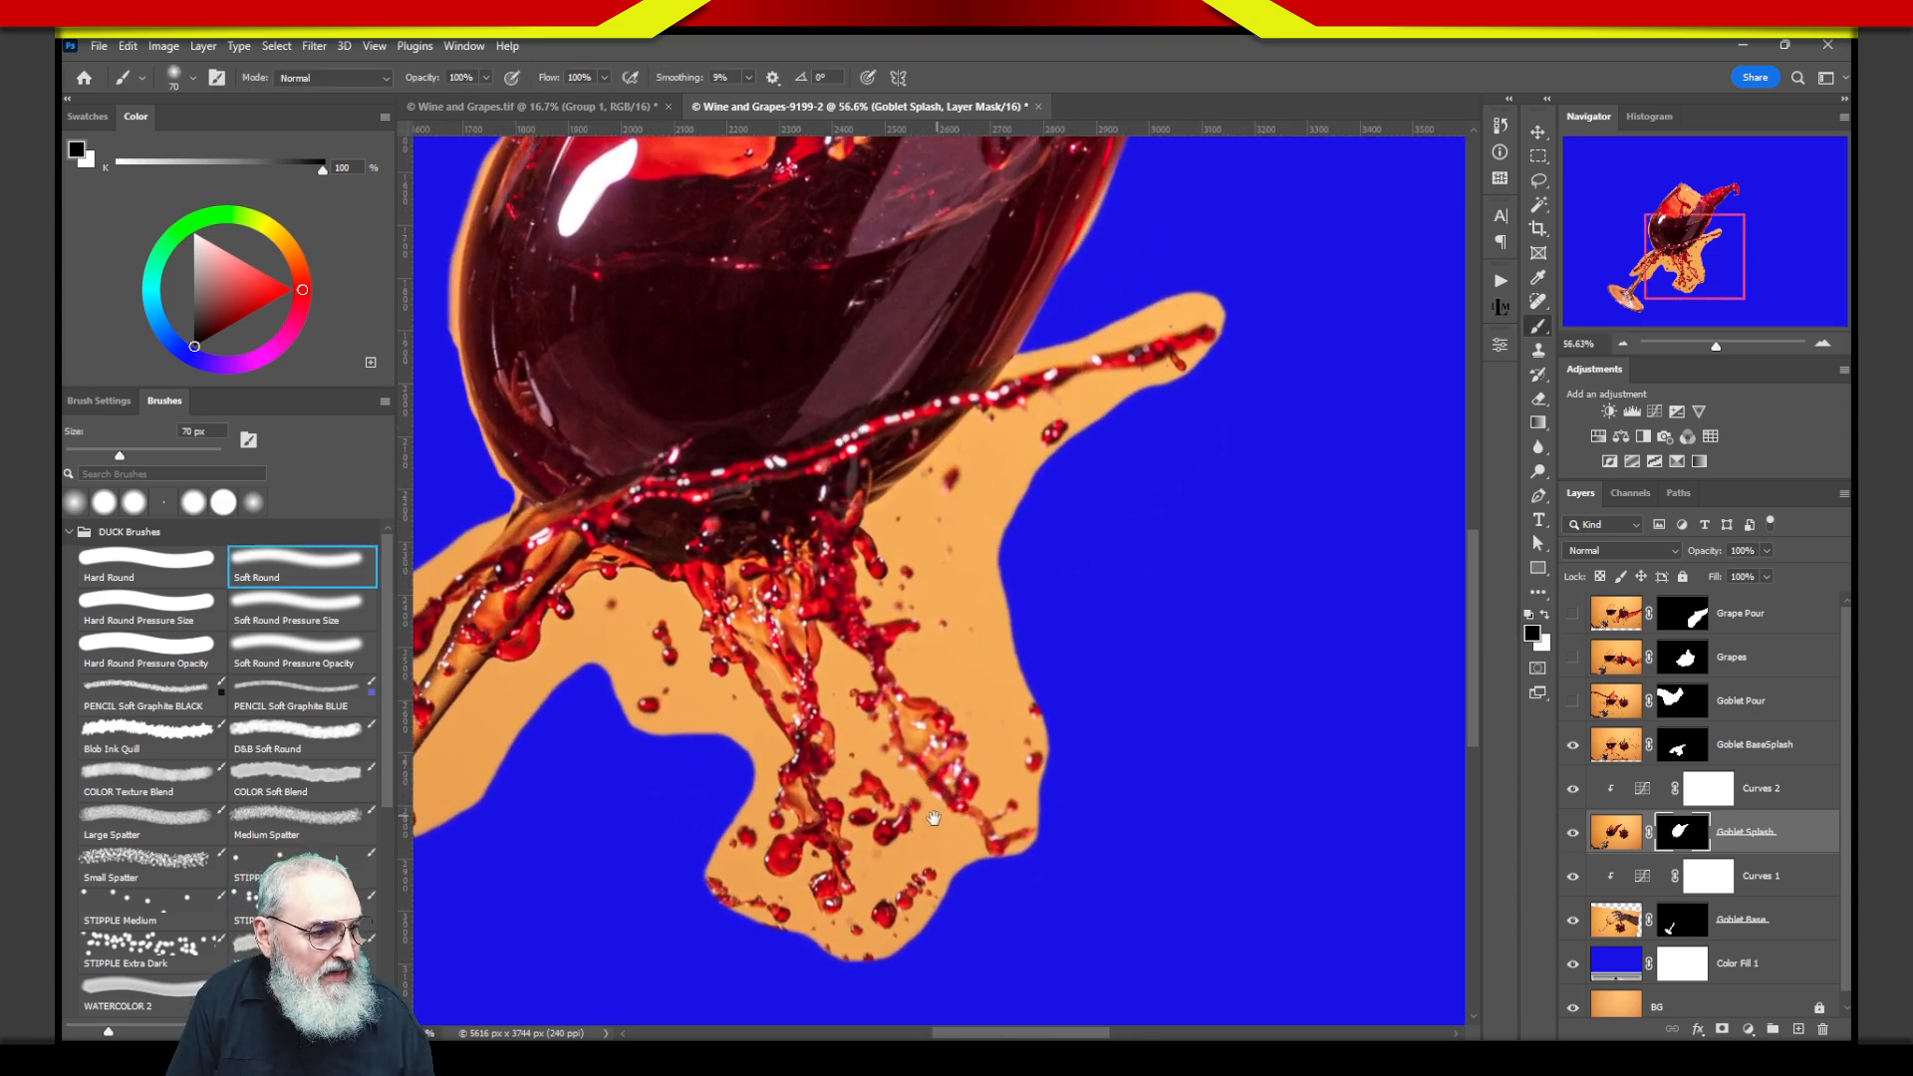
mouse_move(906, 833)
left_mouse_down()
mouse_move(975, 778)
mouse_move(1160, 719)
left_mouse_up()
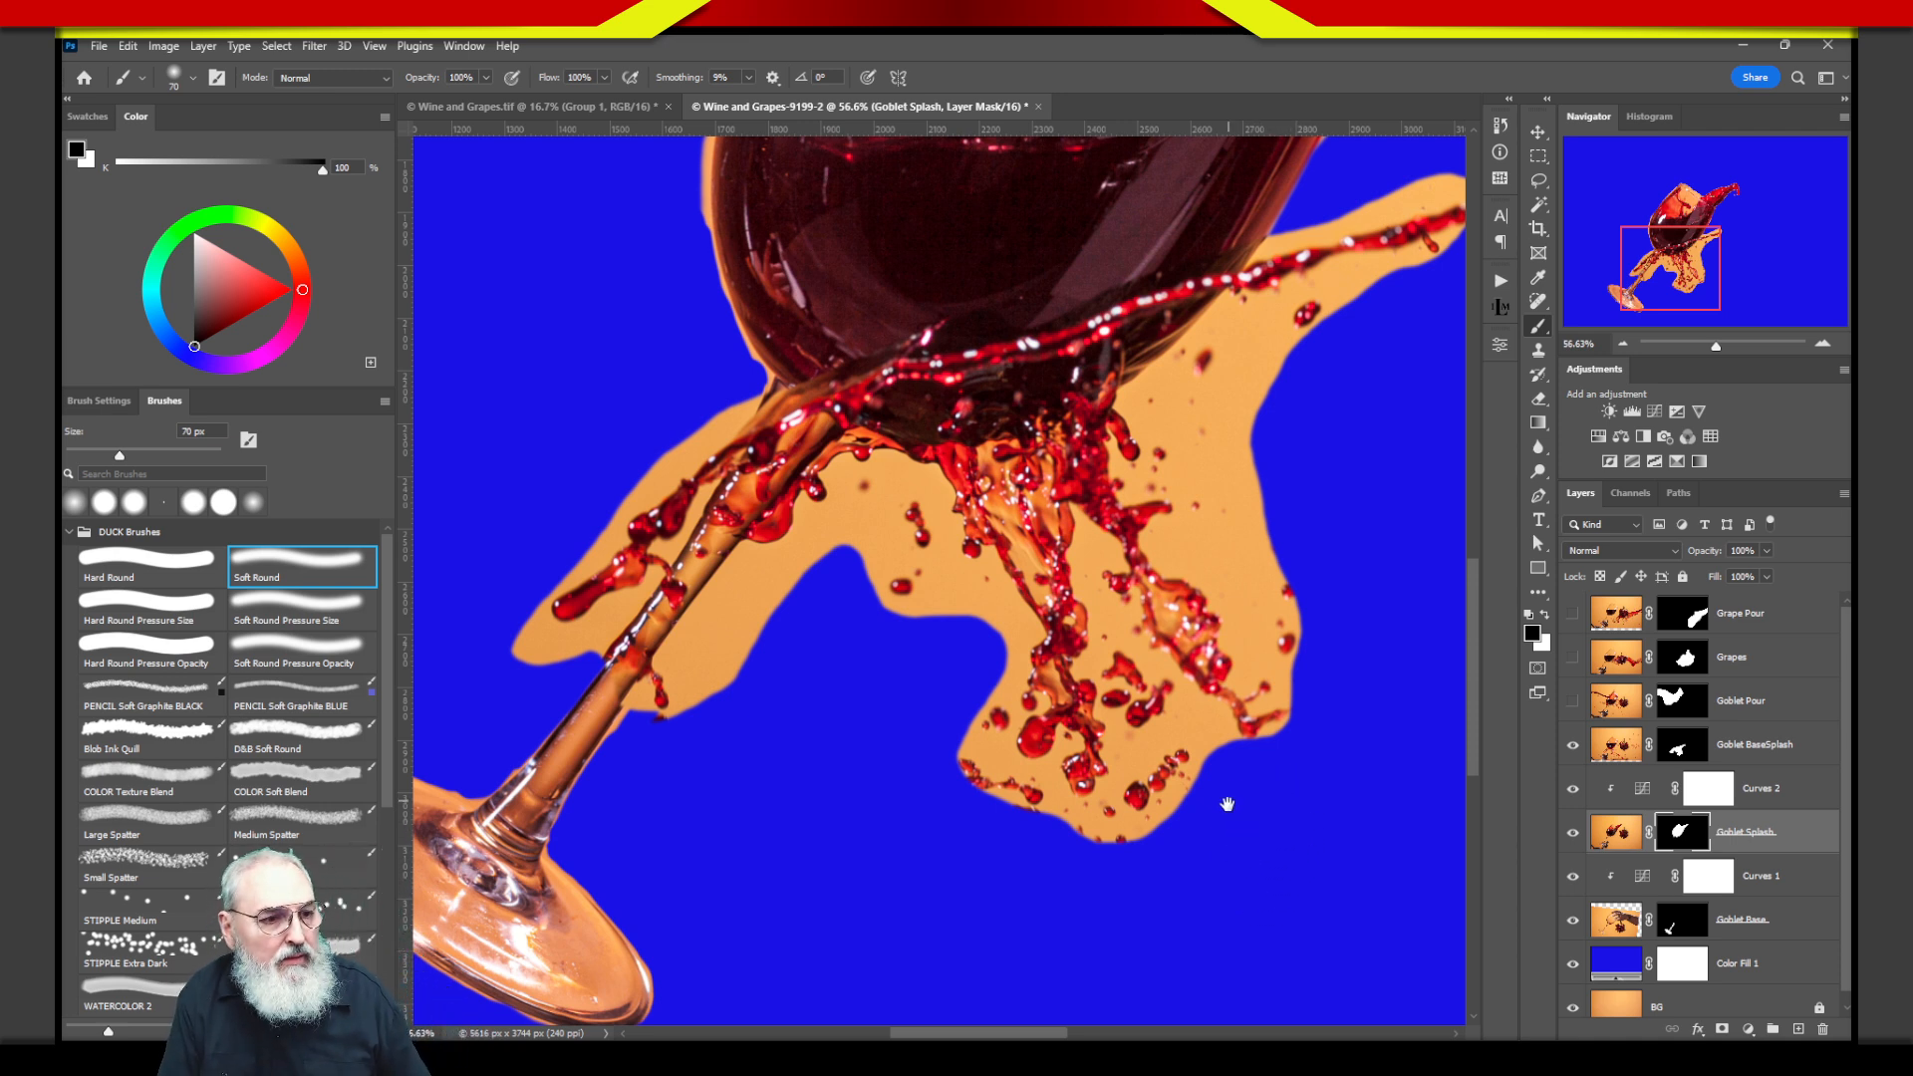
mouse_move(1225, 794)
left_mouse_down()
mouse_move(1149, 883)
mouse_move(1163, 907)
left_mouse_up()
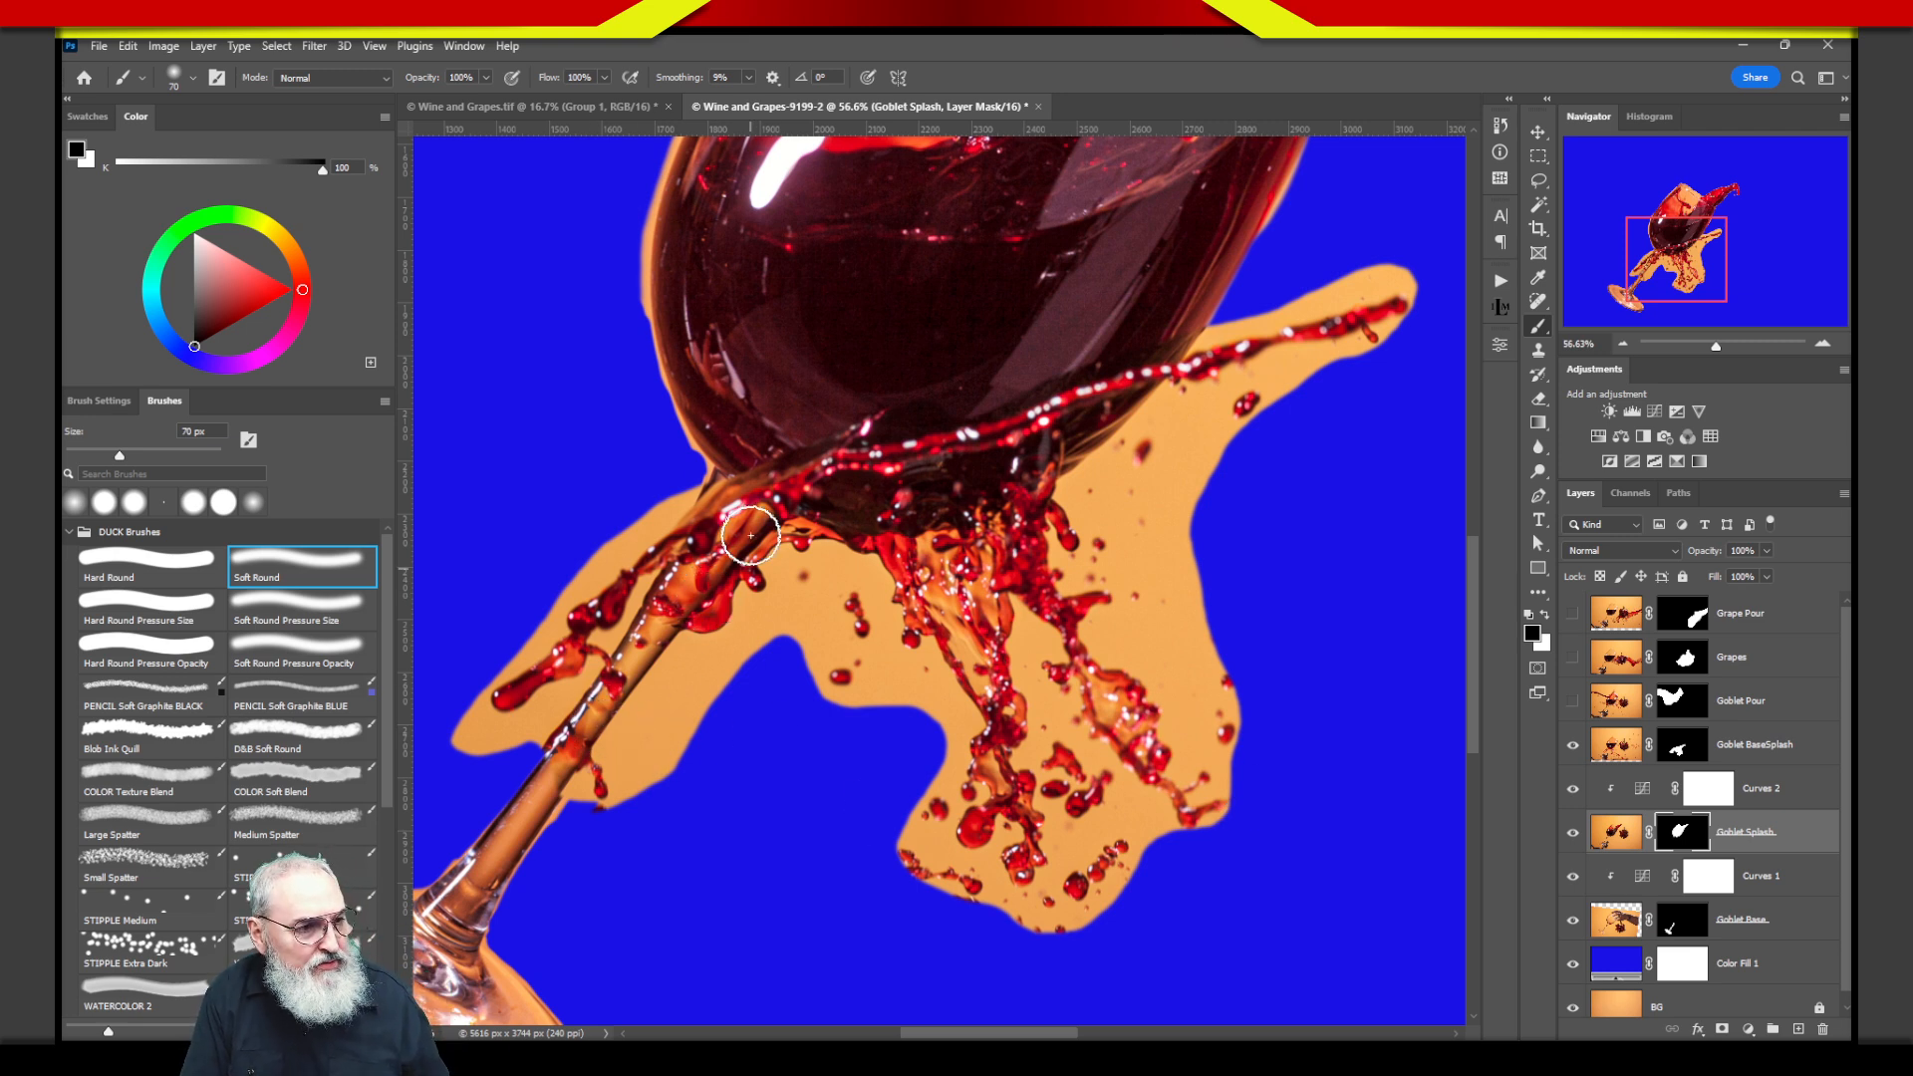
Nudge the Goblet BaseSplash layer a few pixels to the right with the Move tool.
left_click(1538, 133)
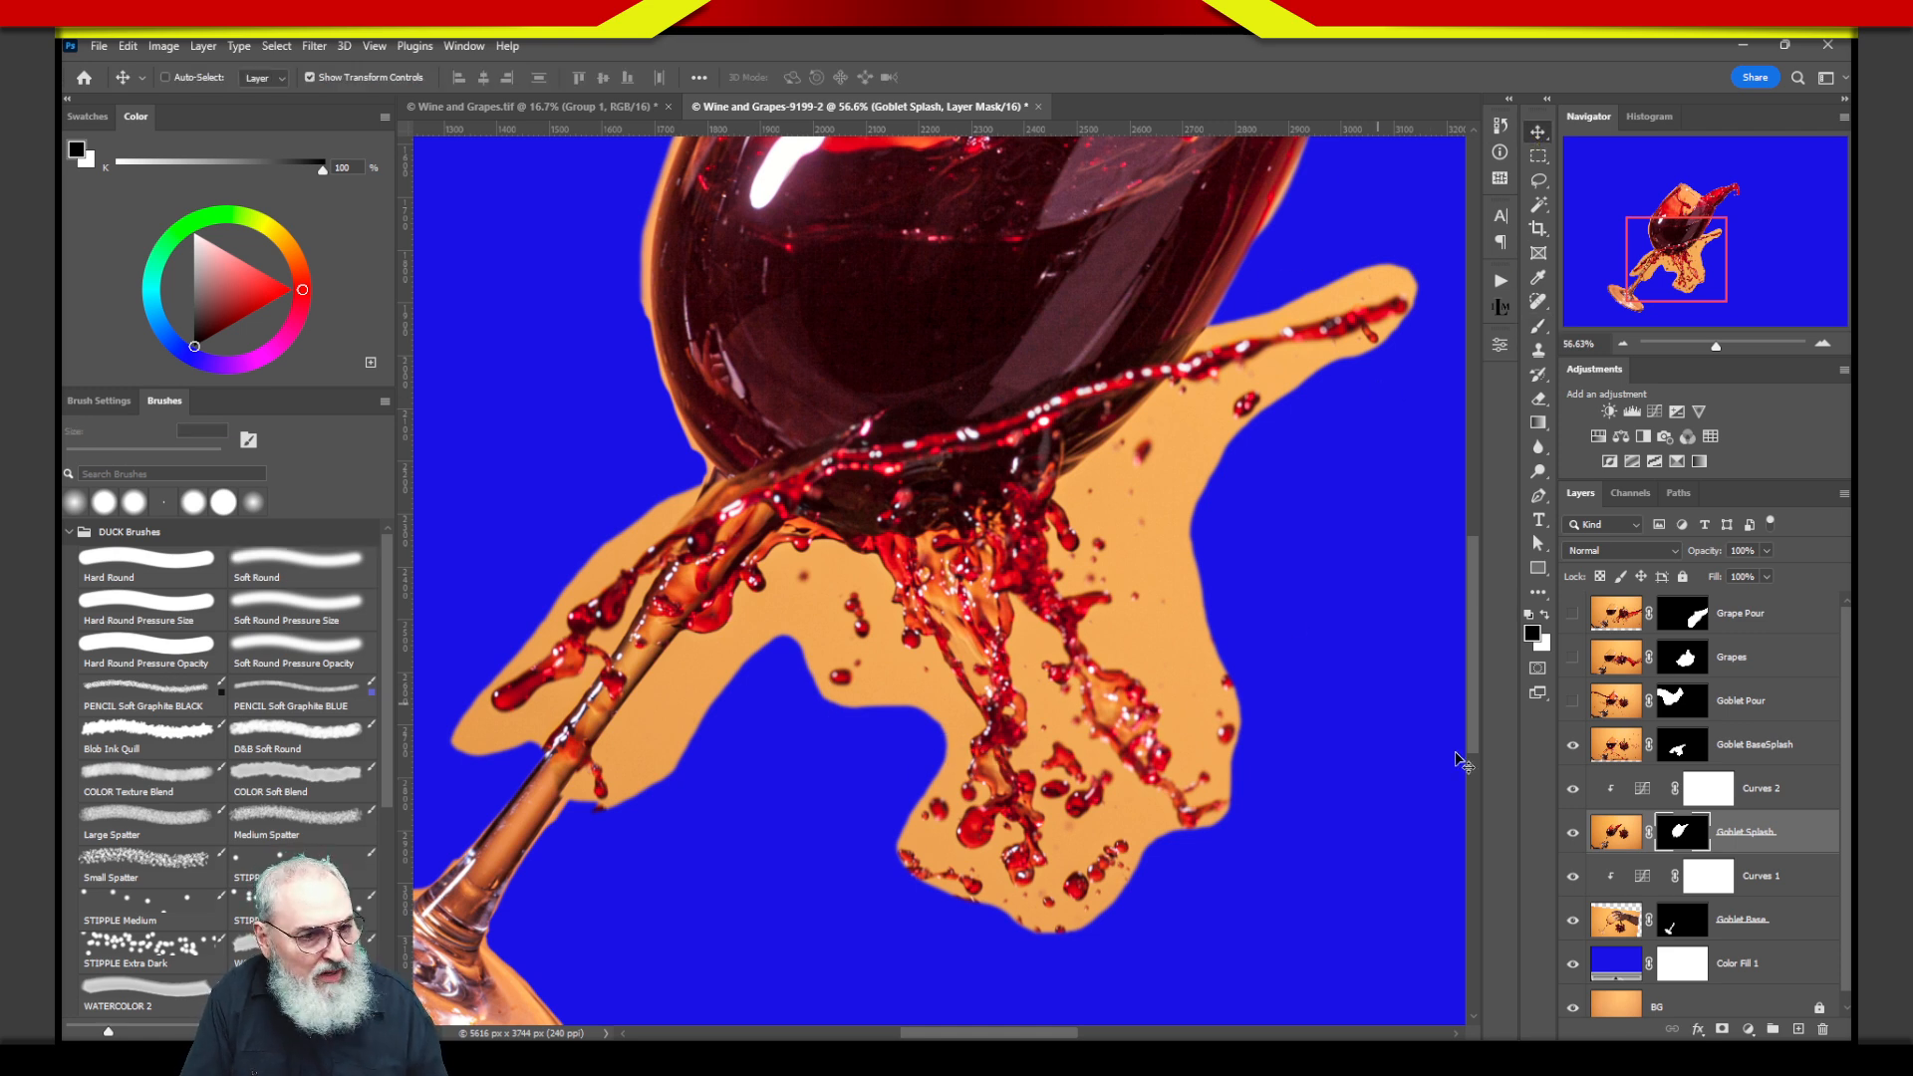
left_click(1611, 752)
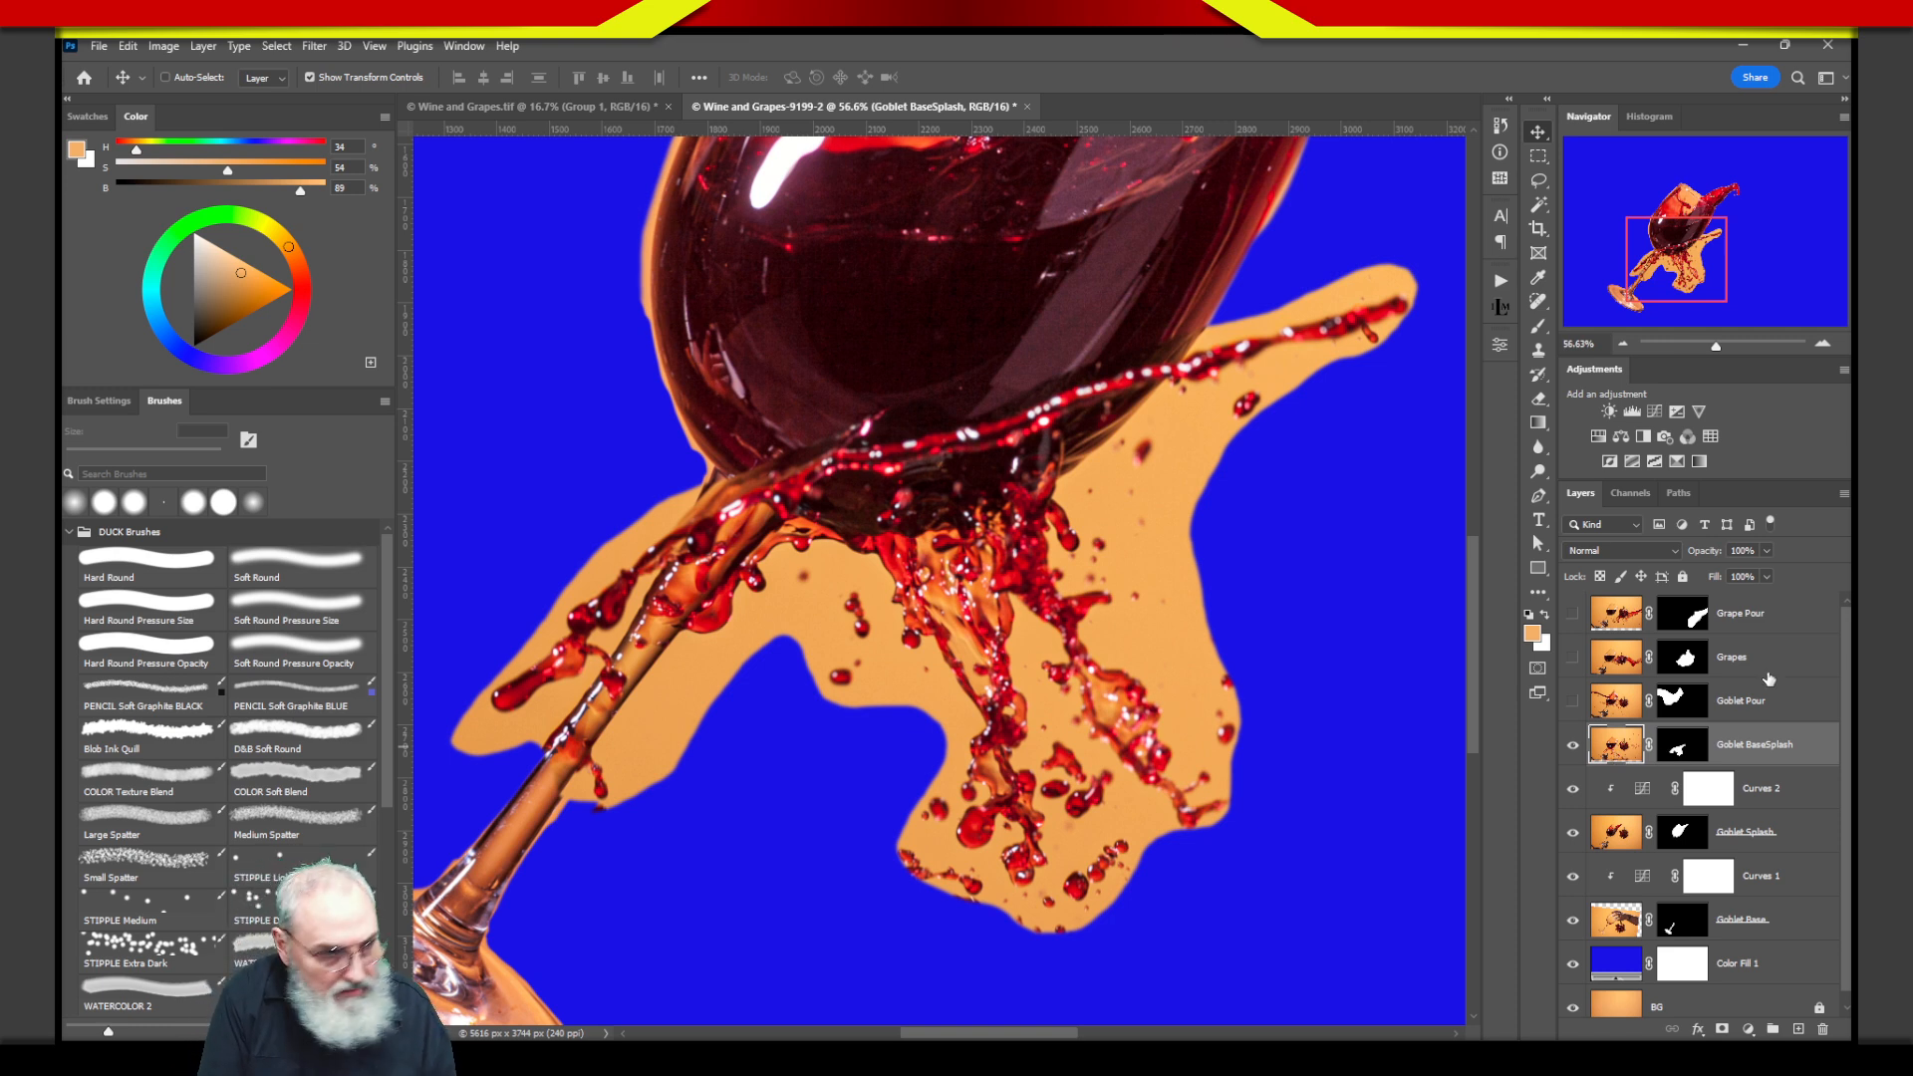
key("Right")
key("Right")
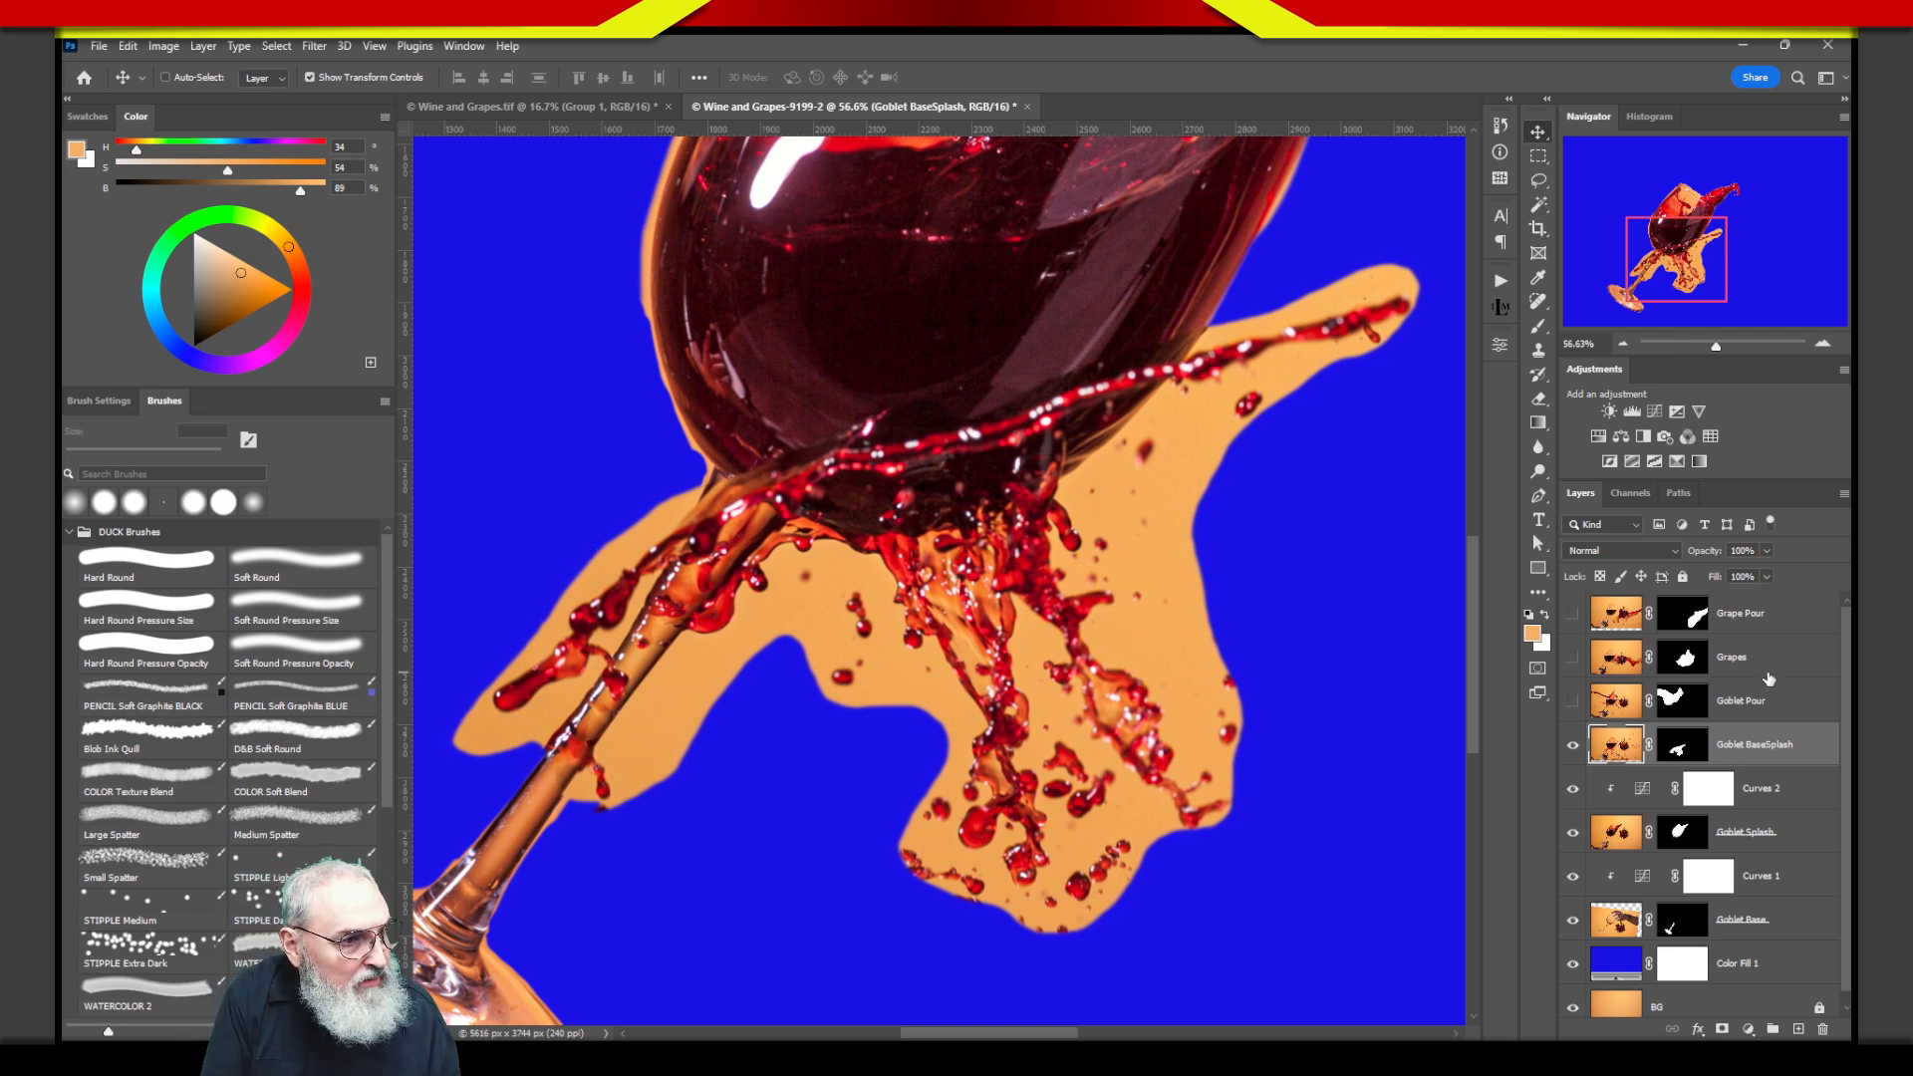
key("Right")
key("Right")
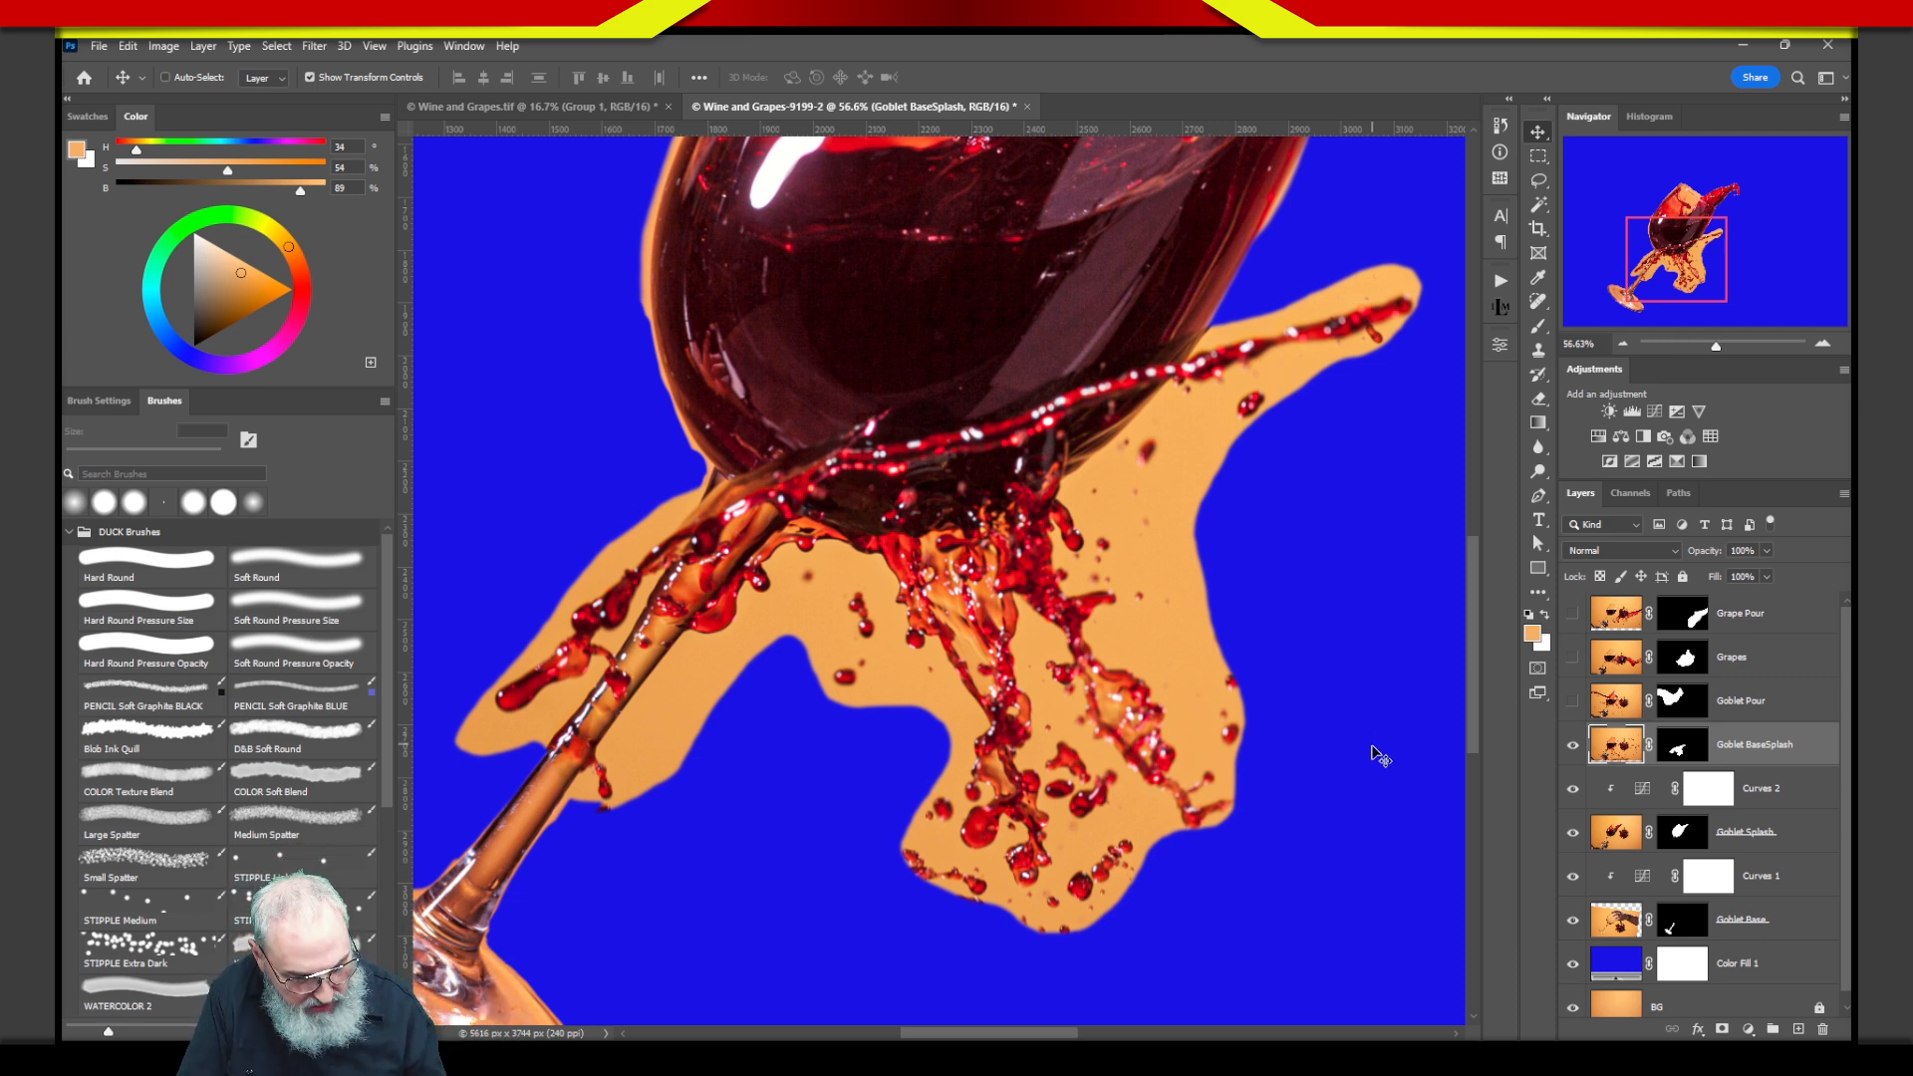
Paint black with the Soft Round brush on the Goblet BaseSplash mask to trim the backdrop along its right edge.
key("b")
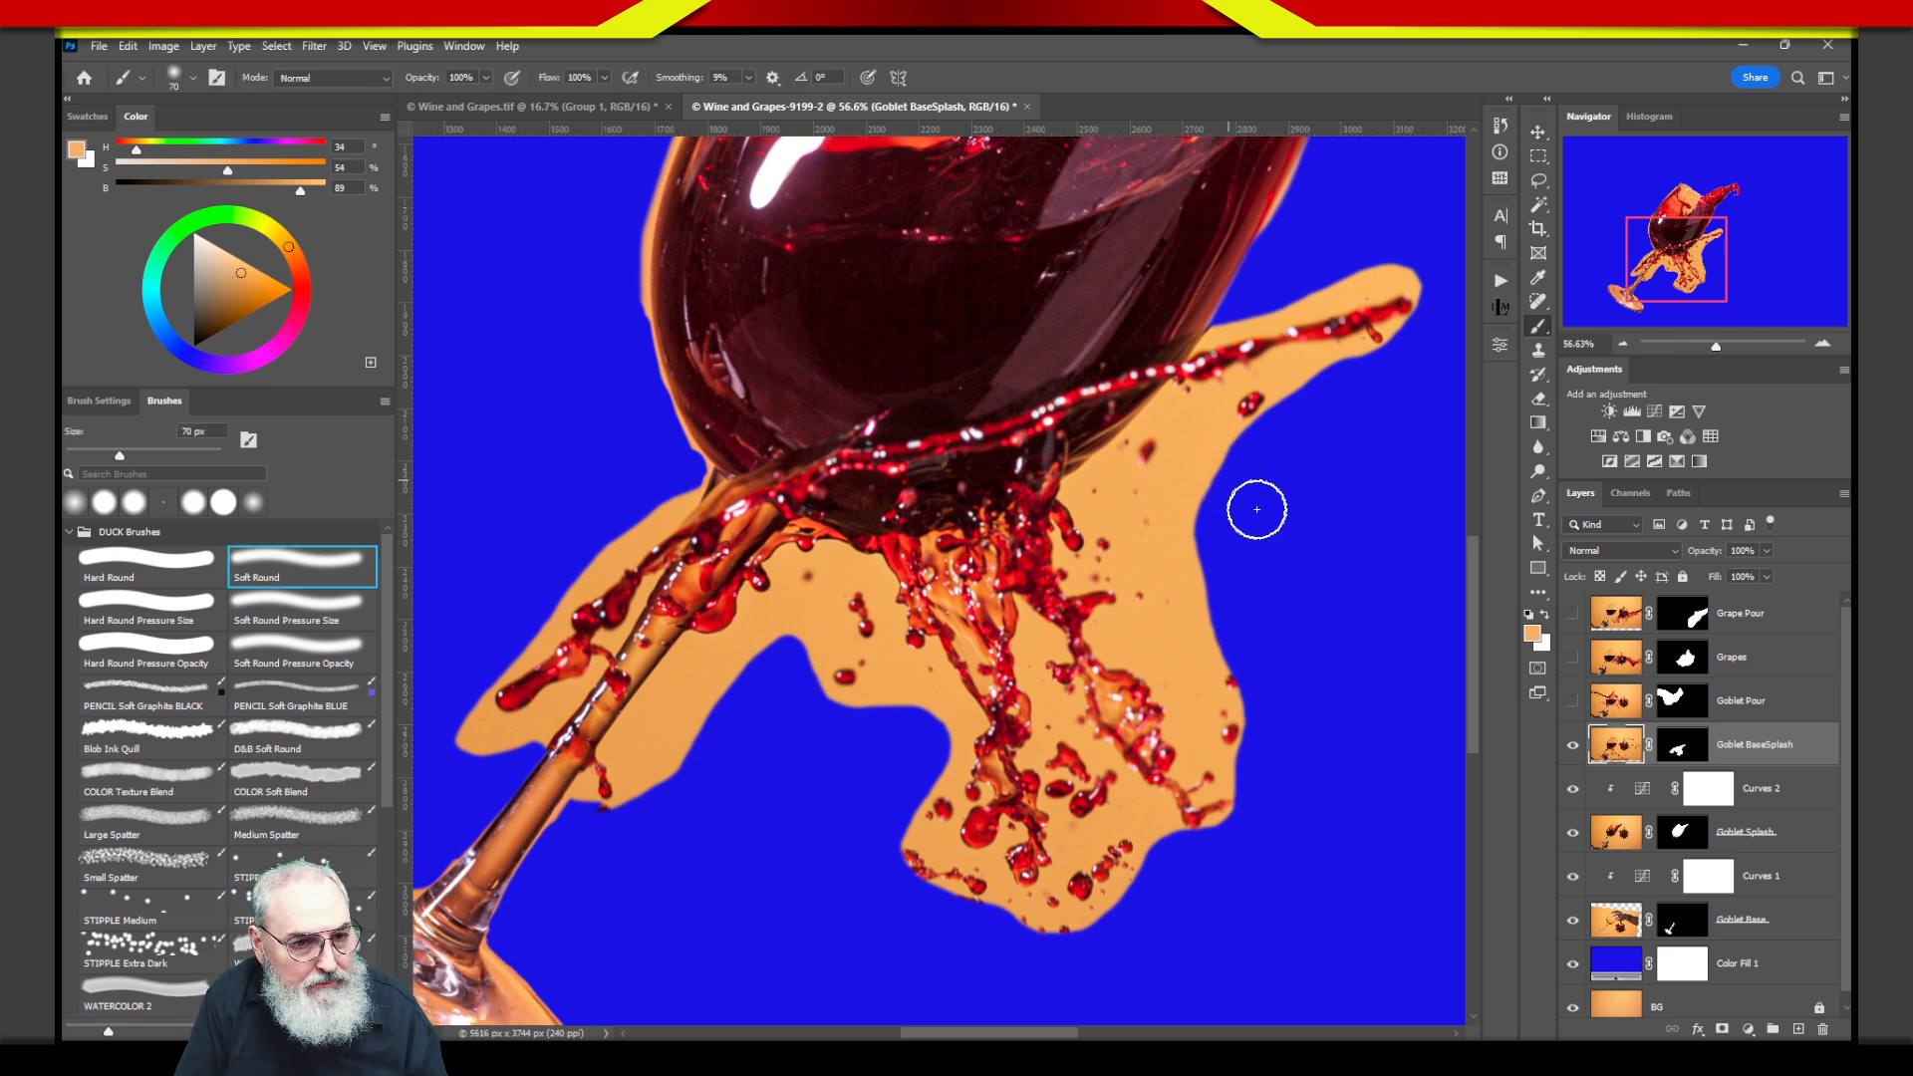
left_click(1679, 732)
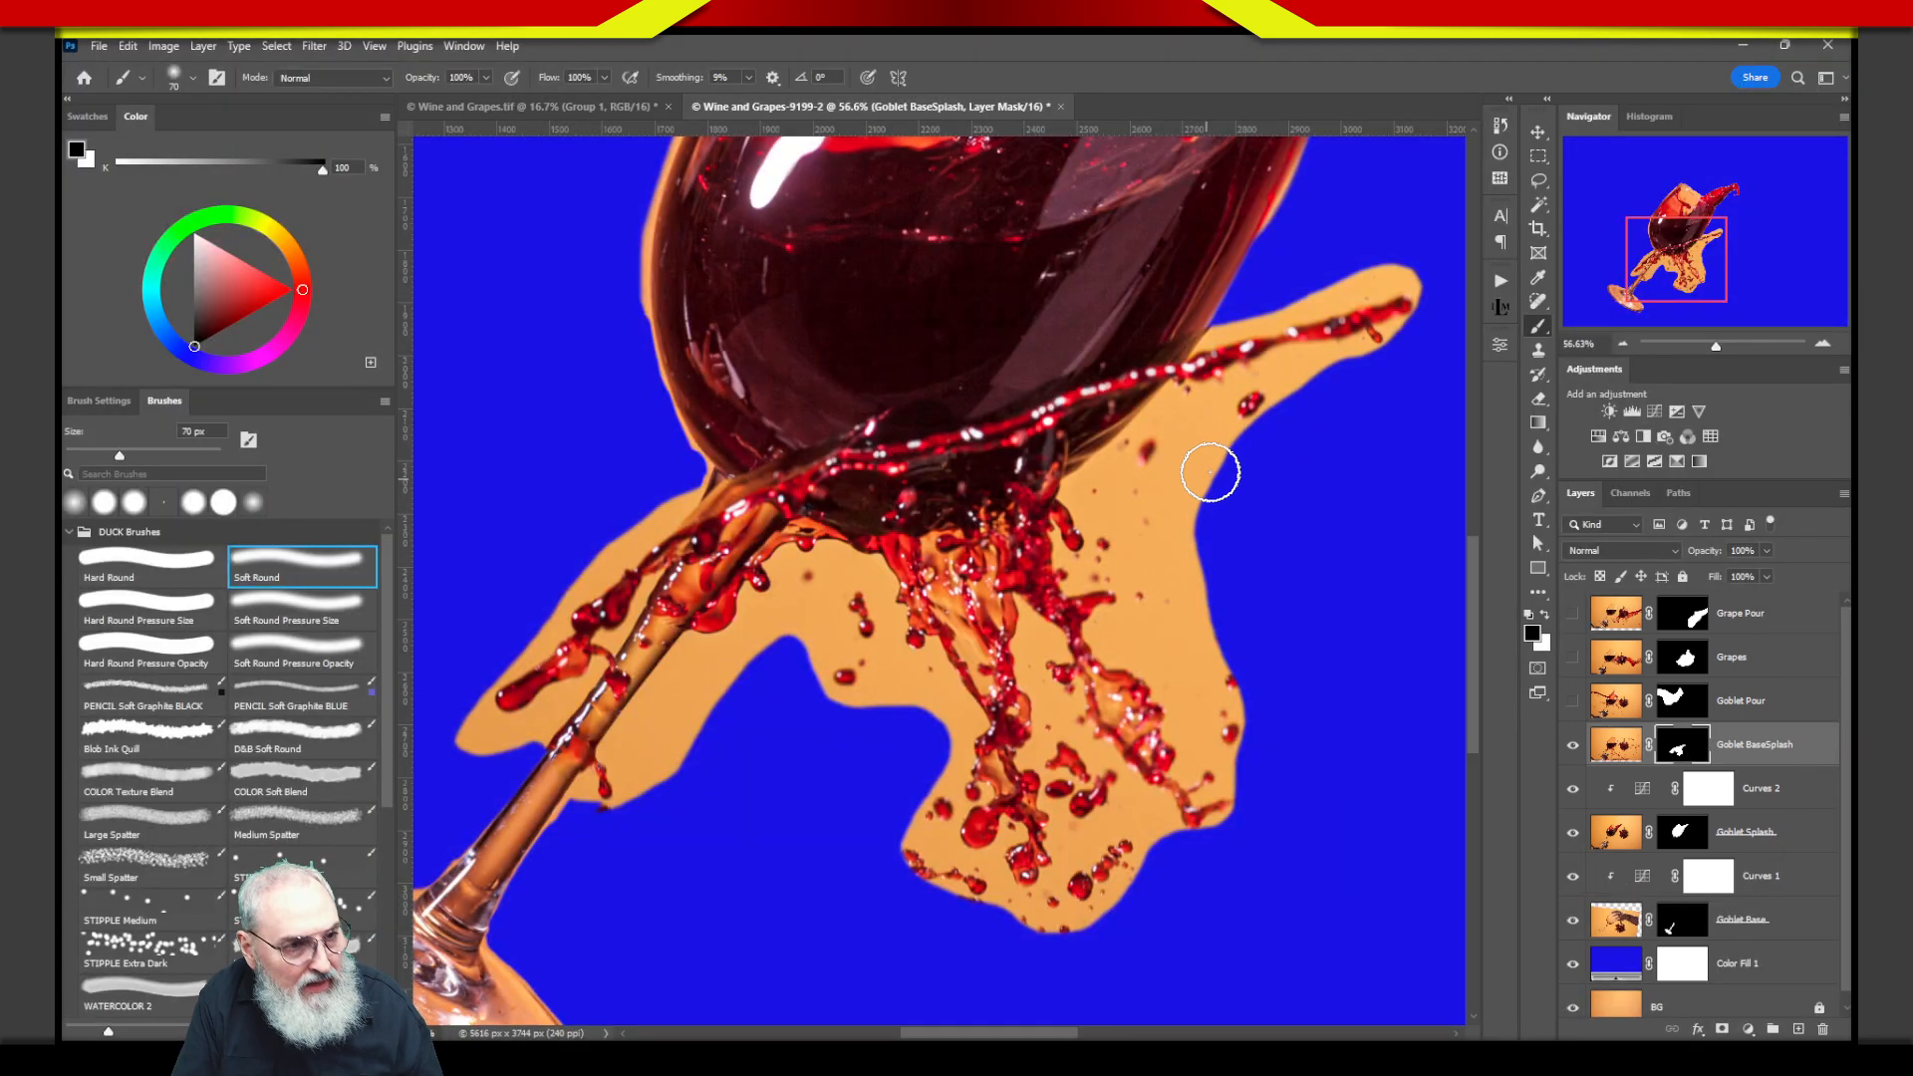
mouse_move(1211, 472)
left_mouse_down()
mouse_move(1216, 598)
mouse_move(1238, 445)
mouse_move(1209, 457)
mouse_move(1191, 547)
mouse_move(1222, 635)
left_mouse_up()
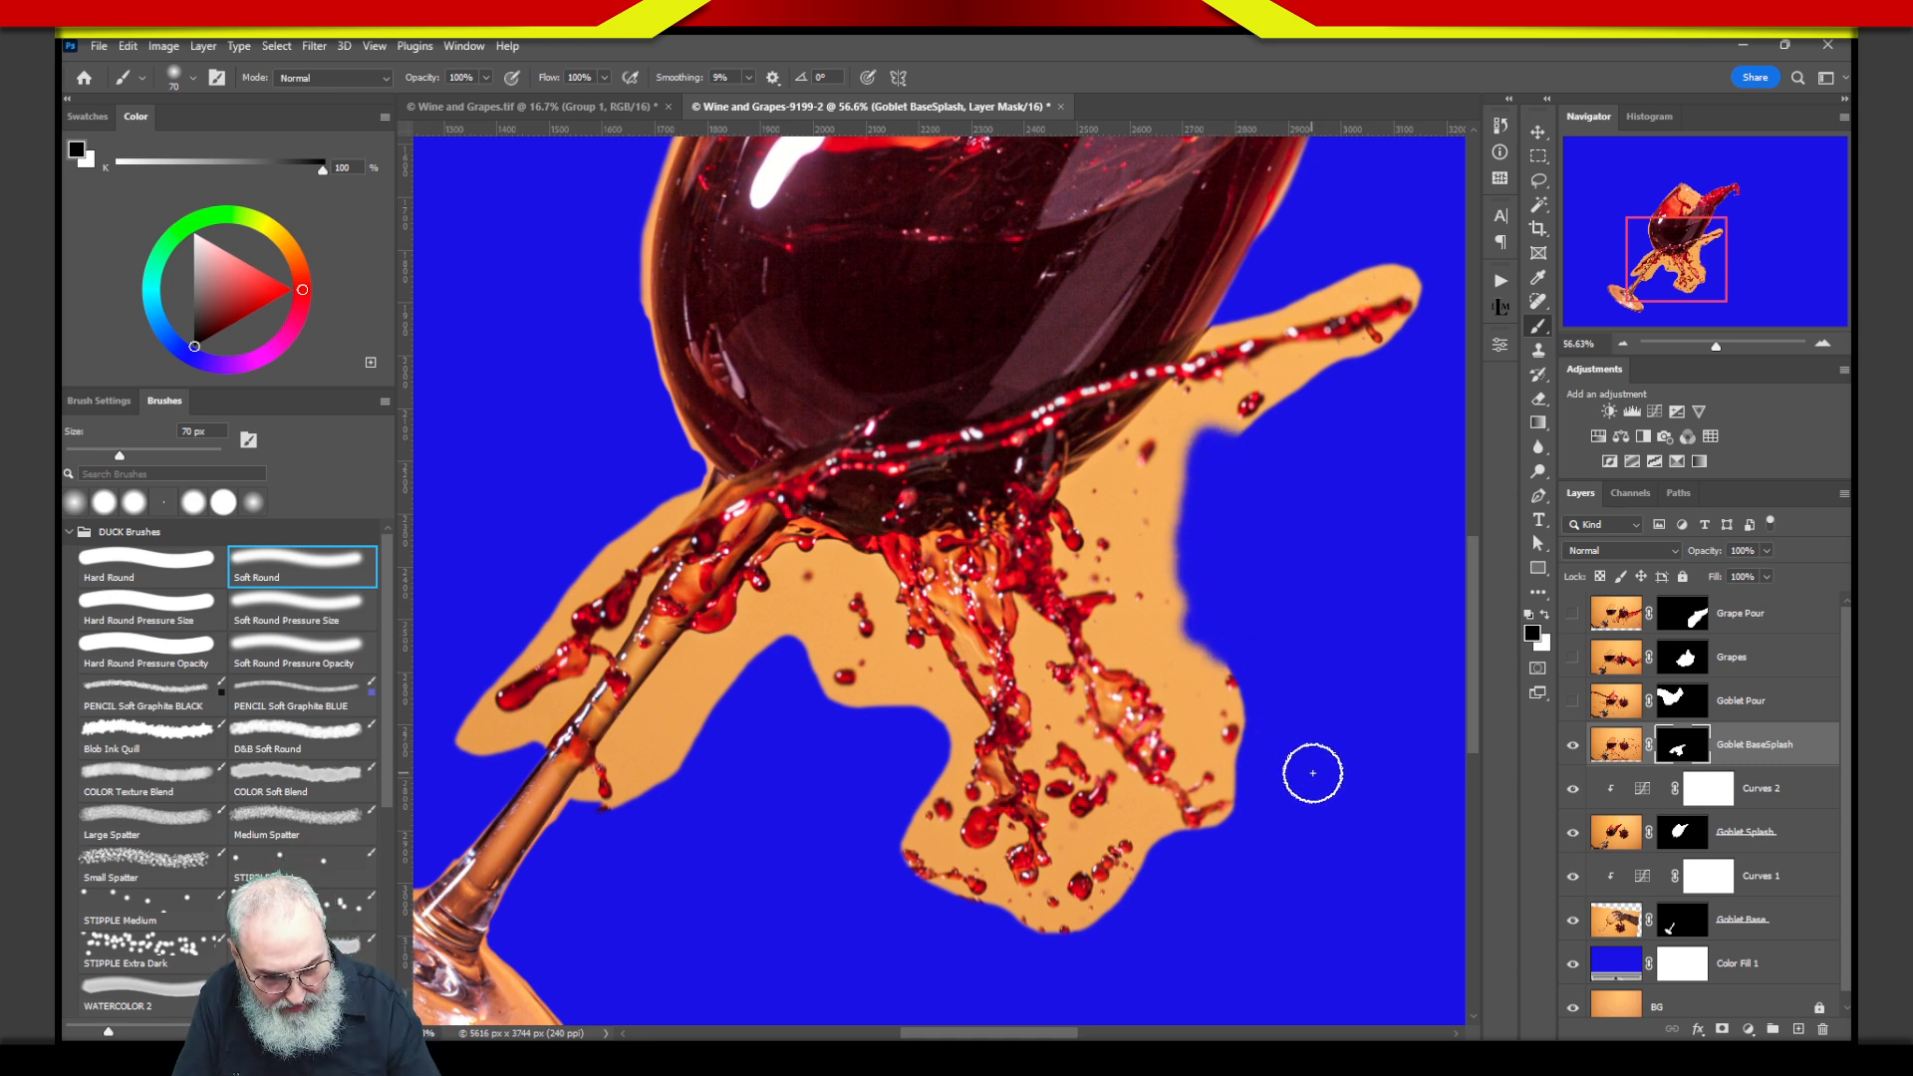
Reduce the brush to 45 px and paint white on the mask to reveal the clipped droplets along the splash's outer edge.
key("bracketleft")
key("bracketleft")
key("bracketleft")
key("bracketleft")
key("bracketleft")
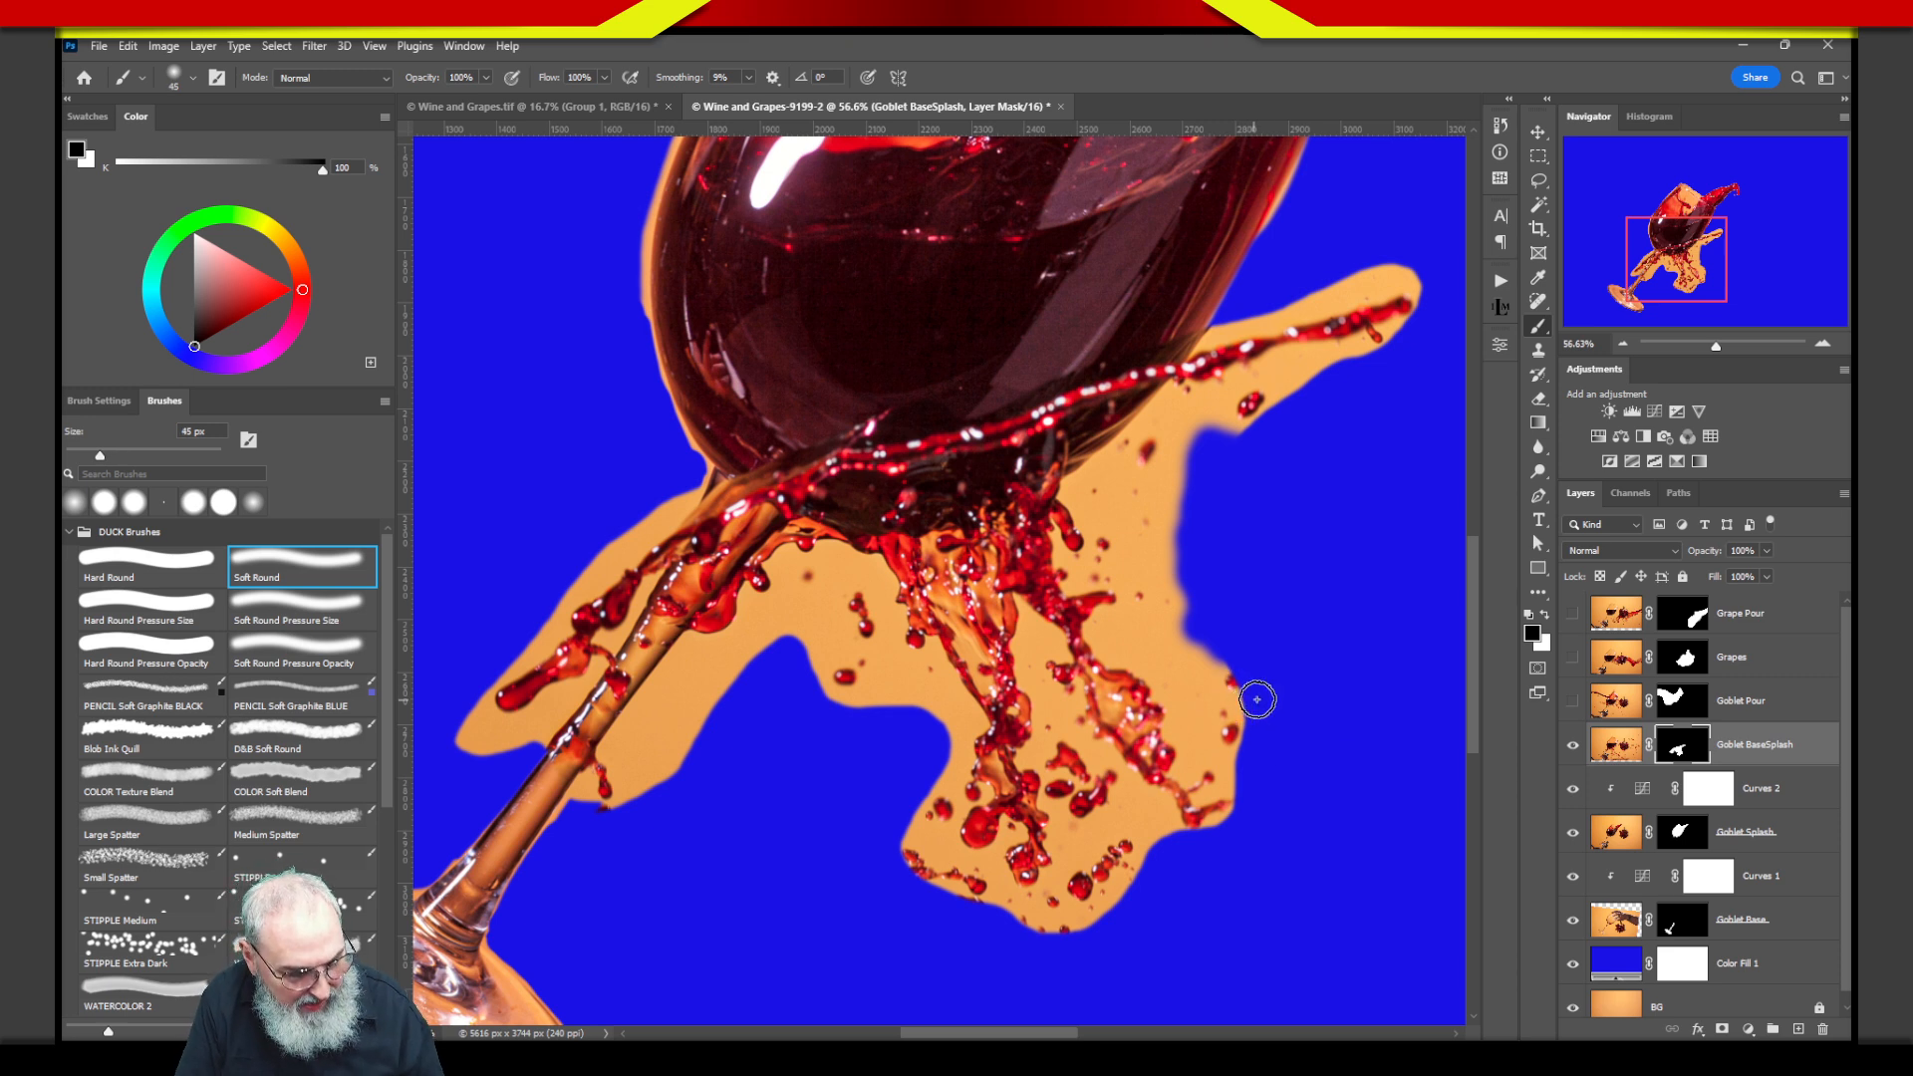
key("x")
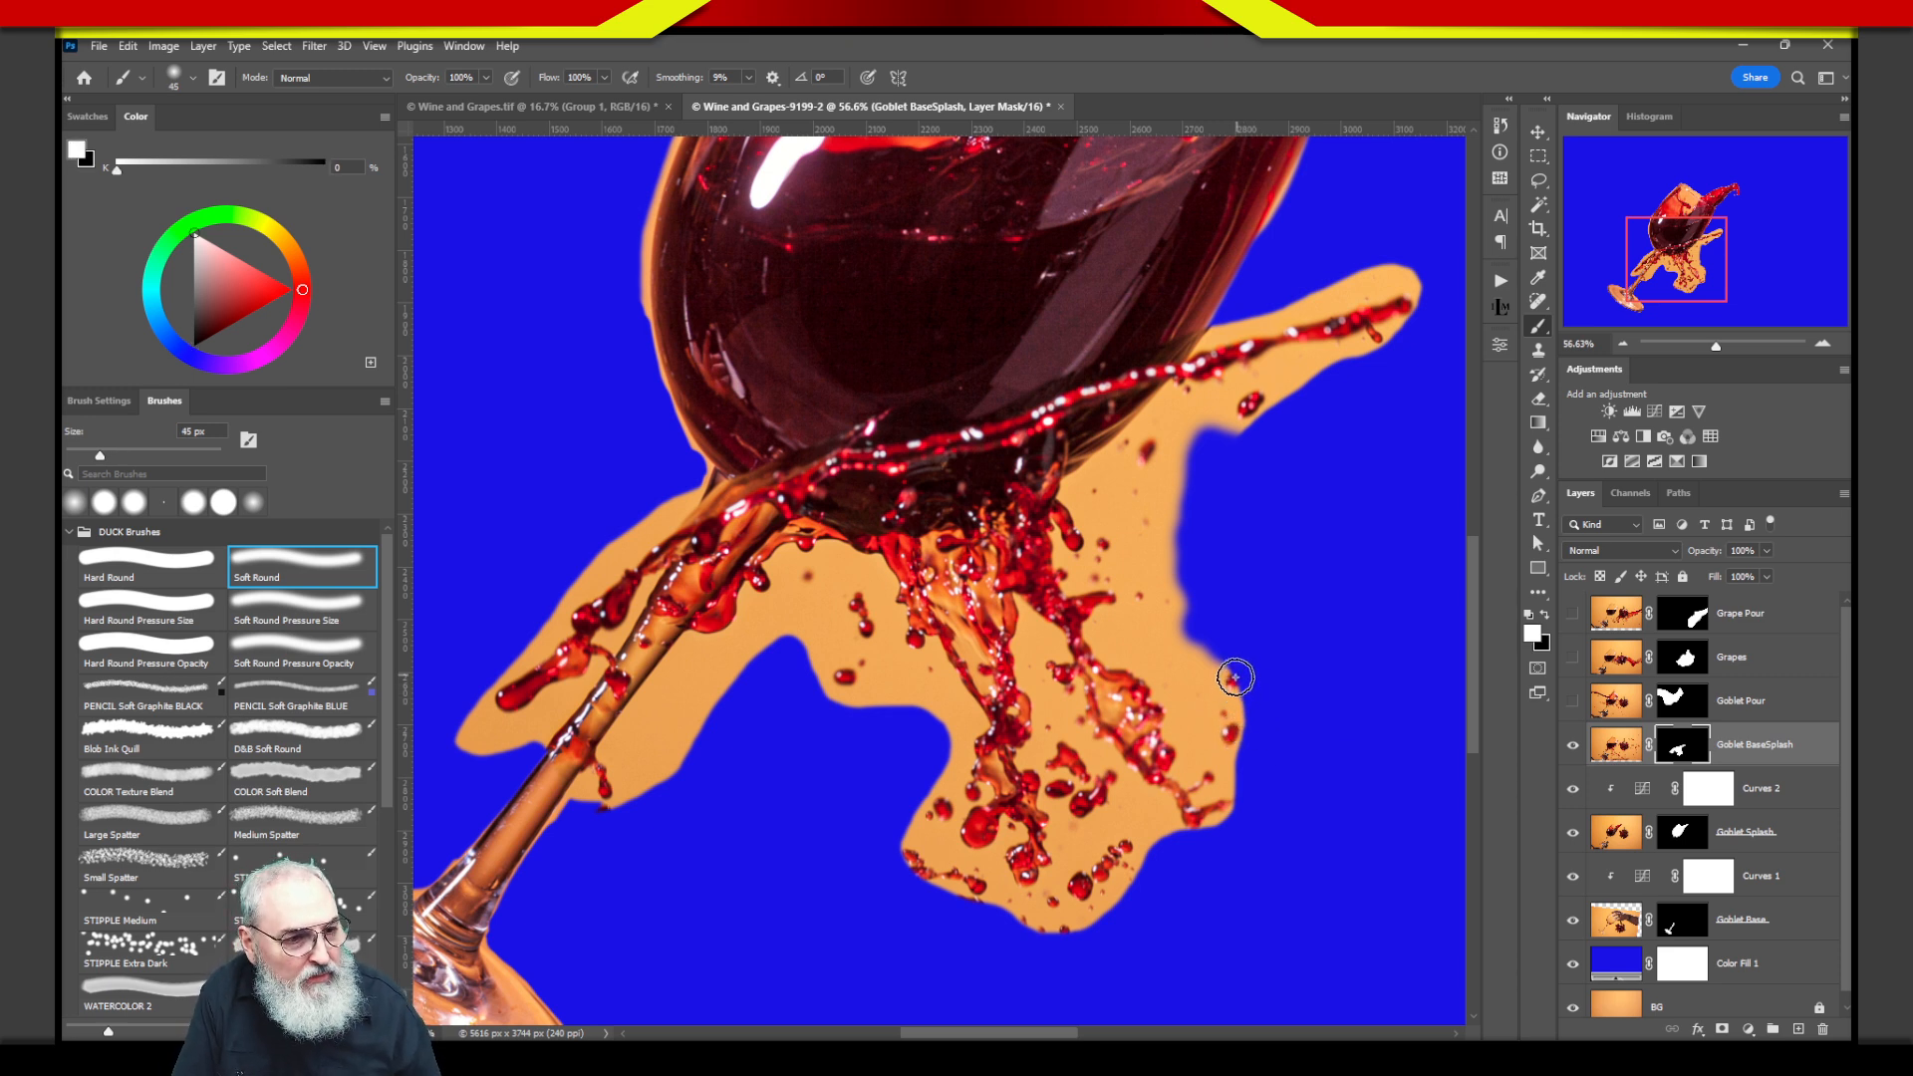
key("x")
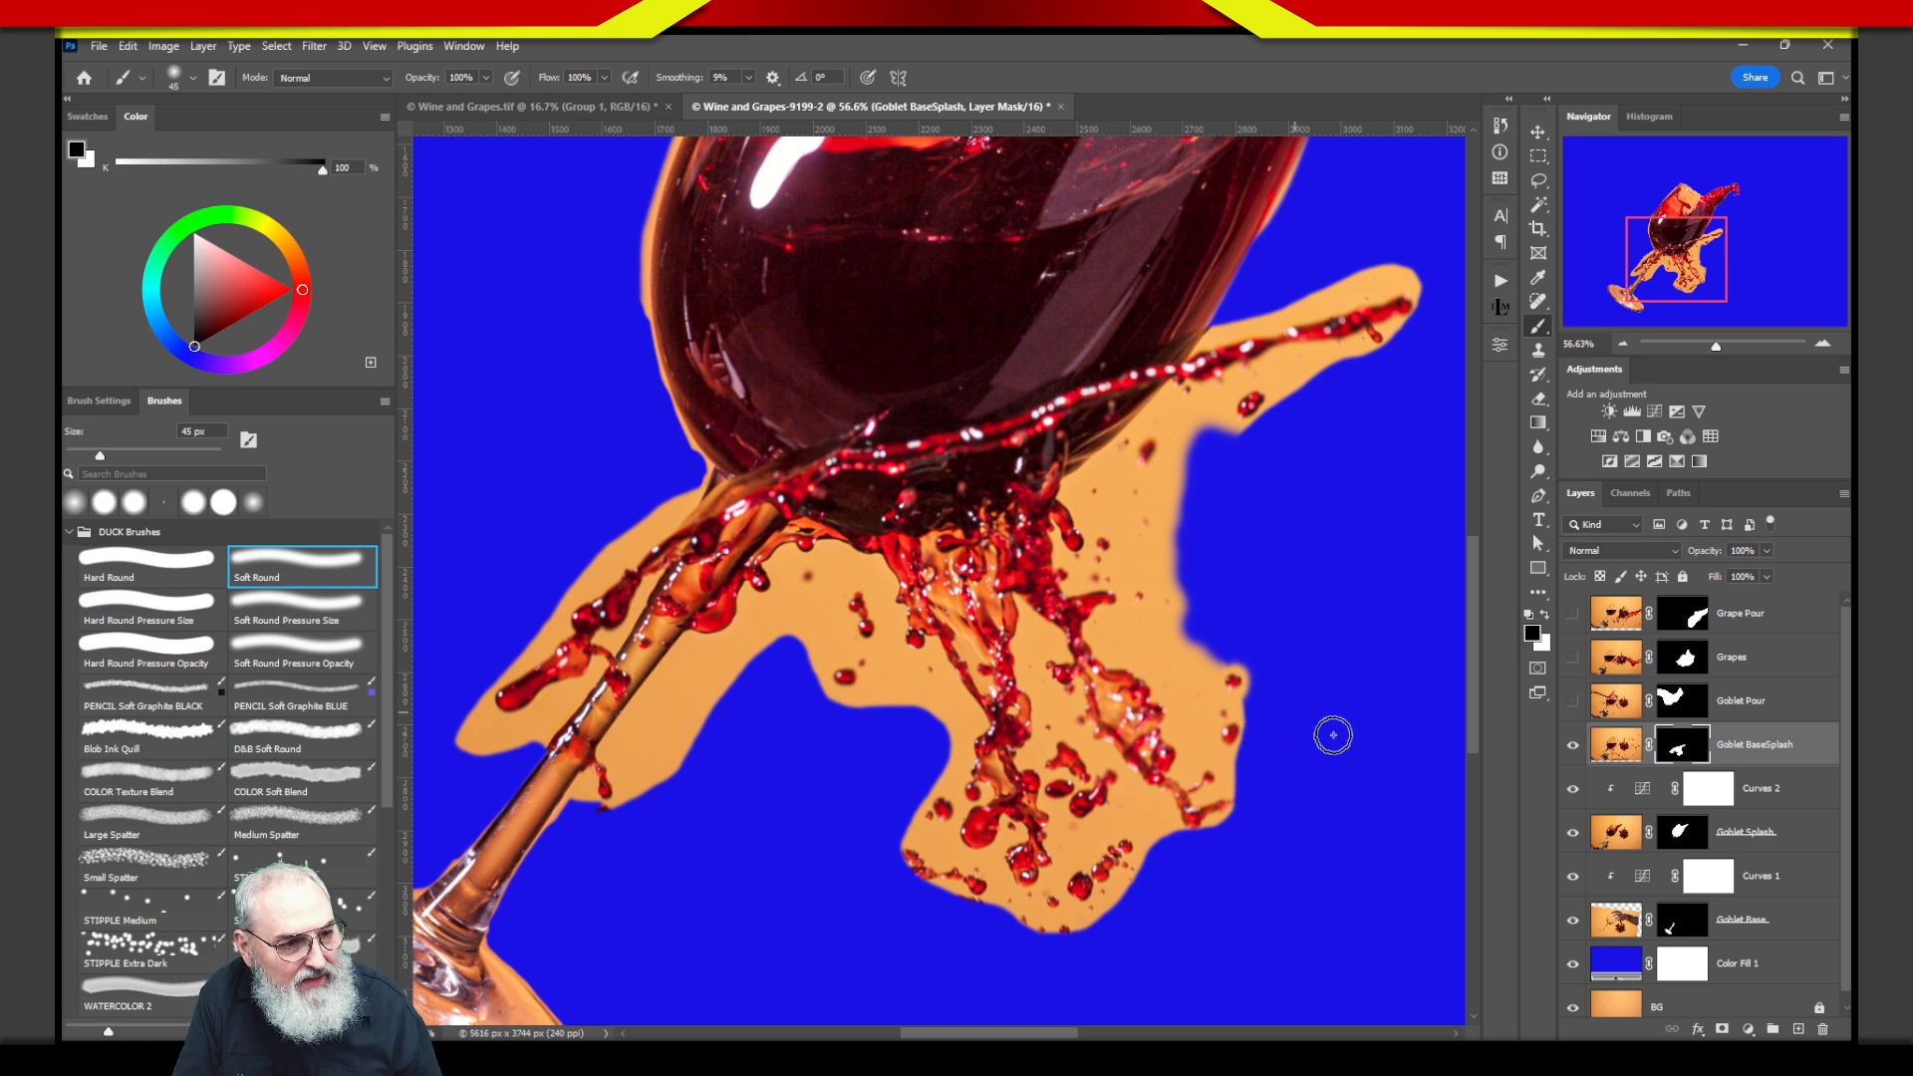
key("x")
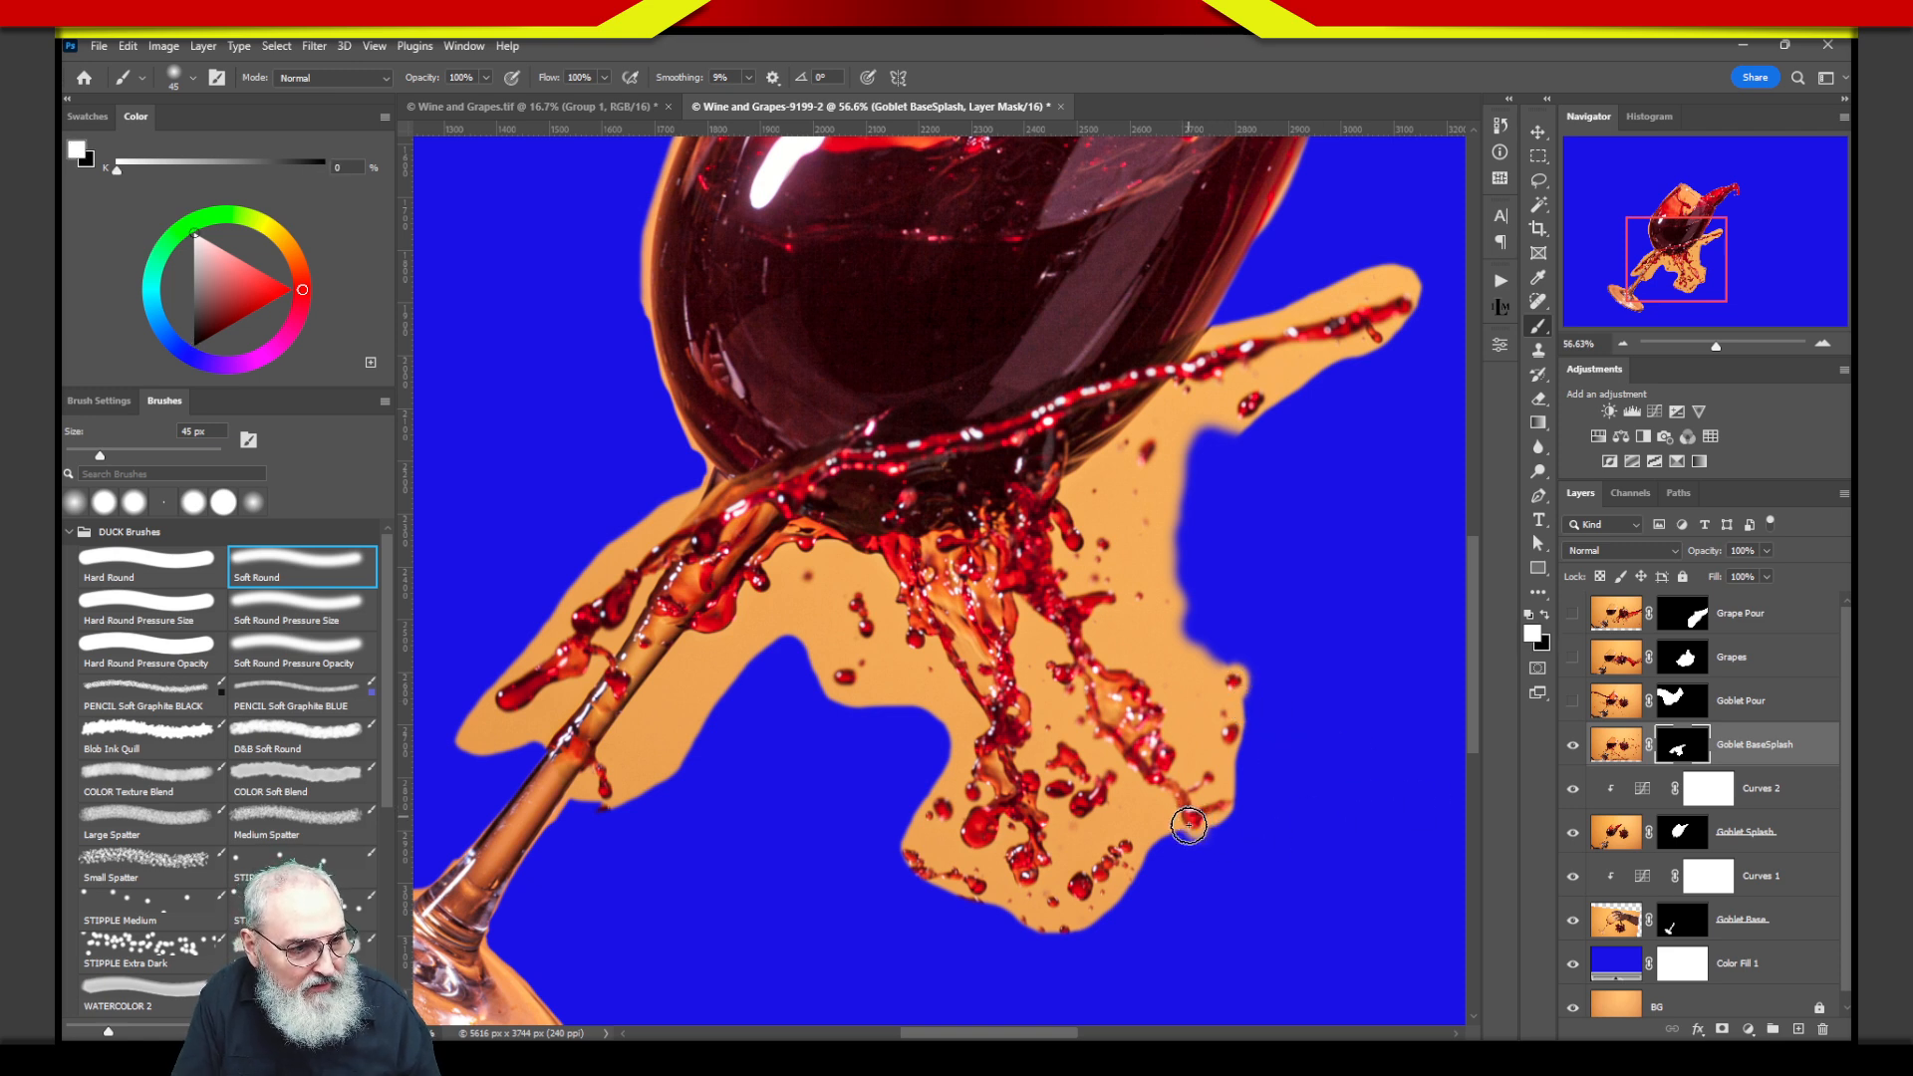
mouse_move(1189, 825)
left_mouse_down()
mouse_move(1230, 796)
mouse_move(1196, 812)
left_mouse_up()
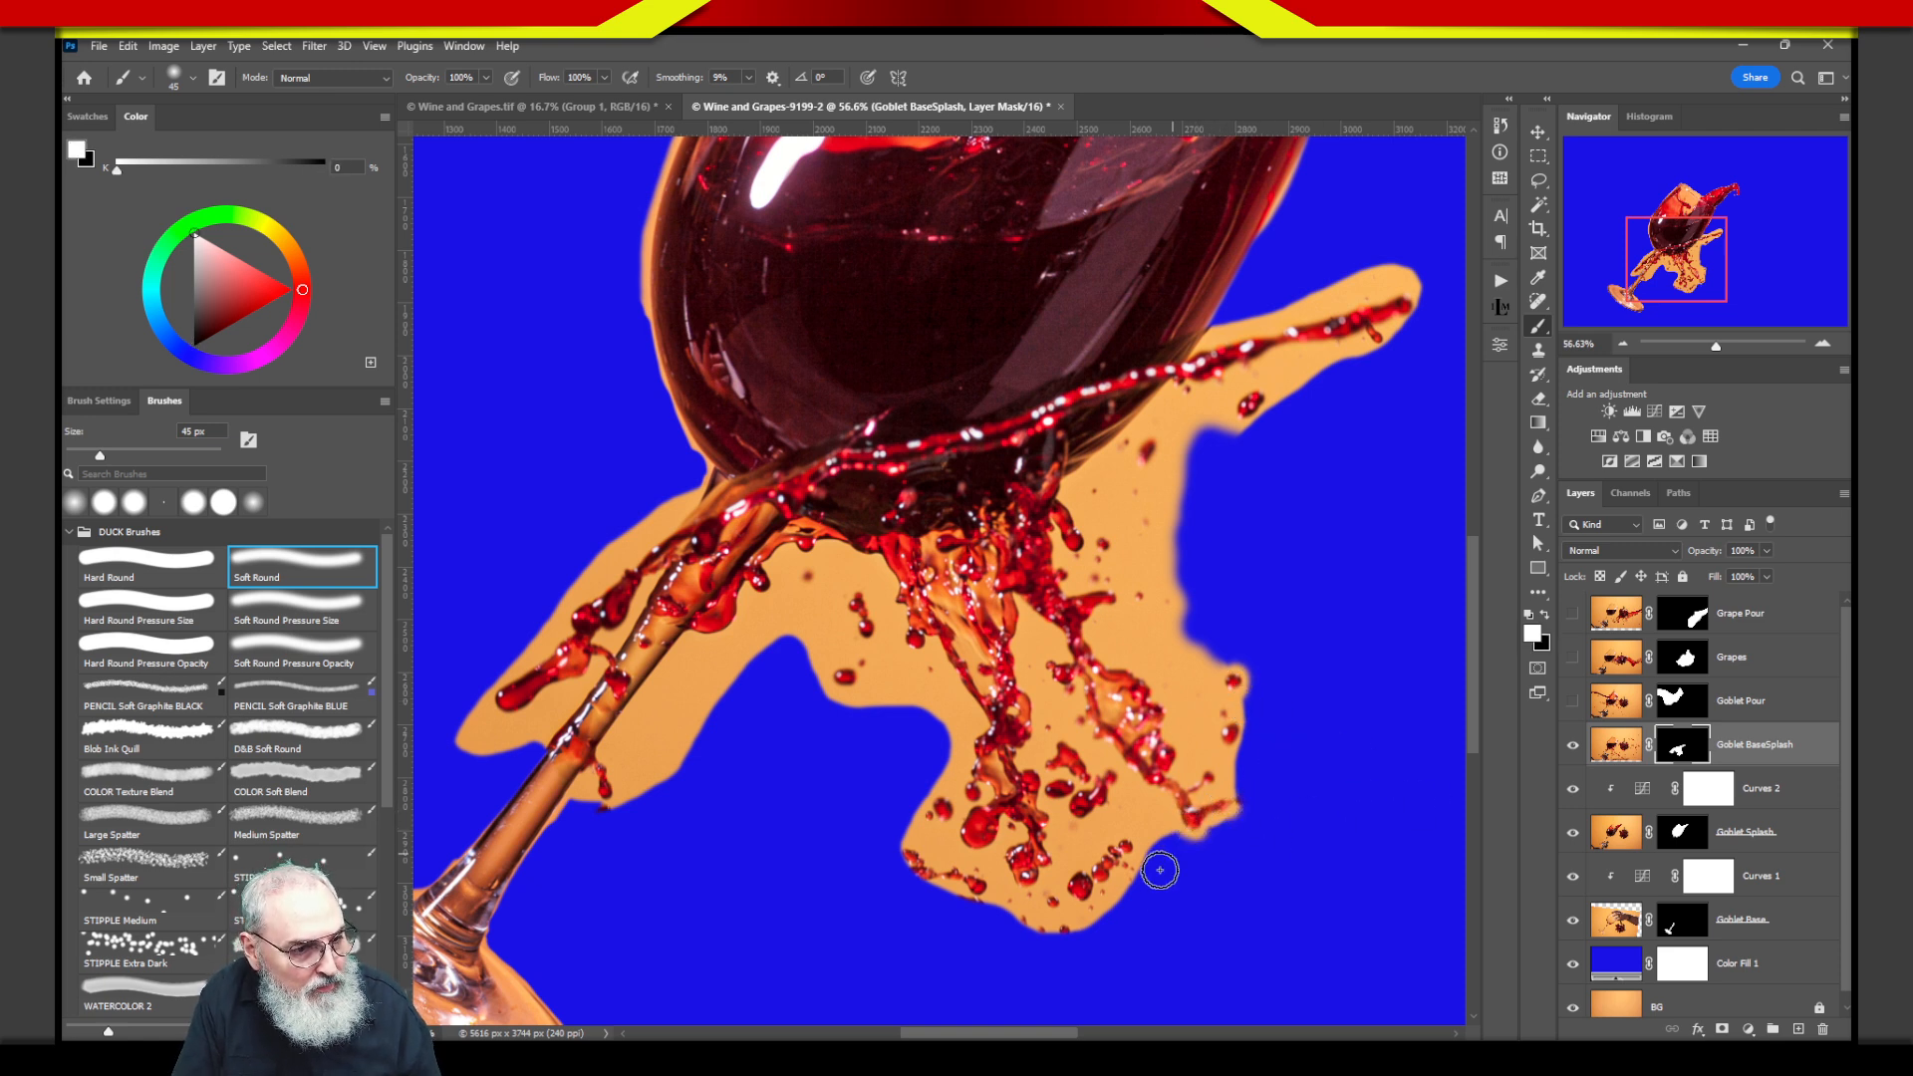
left_click_drag(1067, 925, 1064, 925)
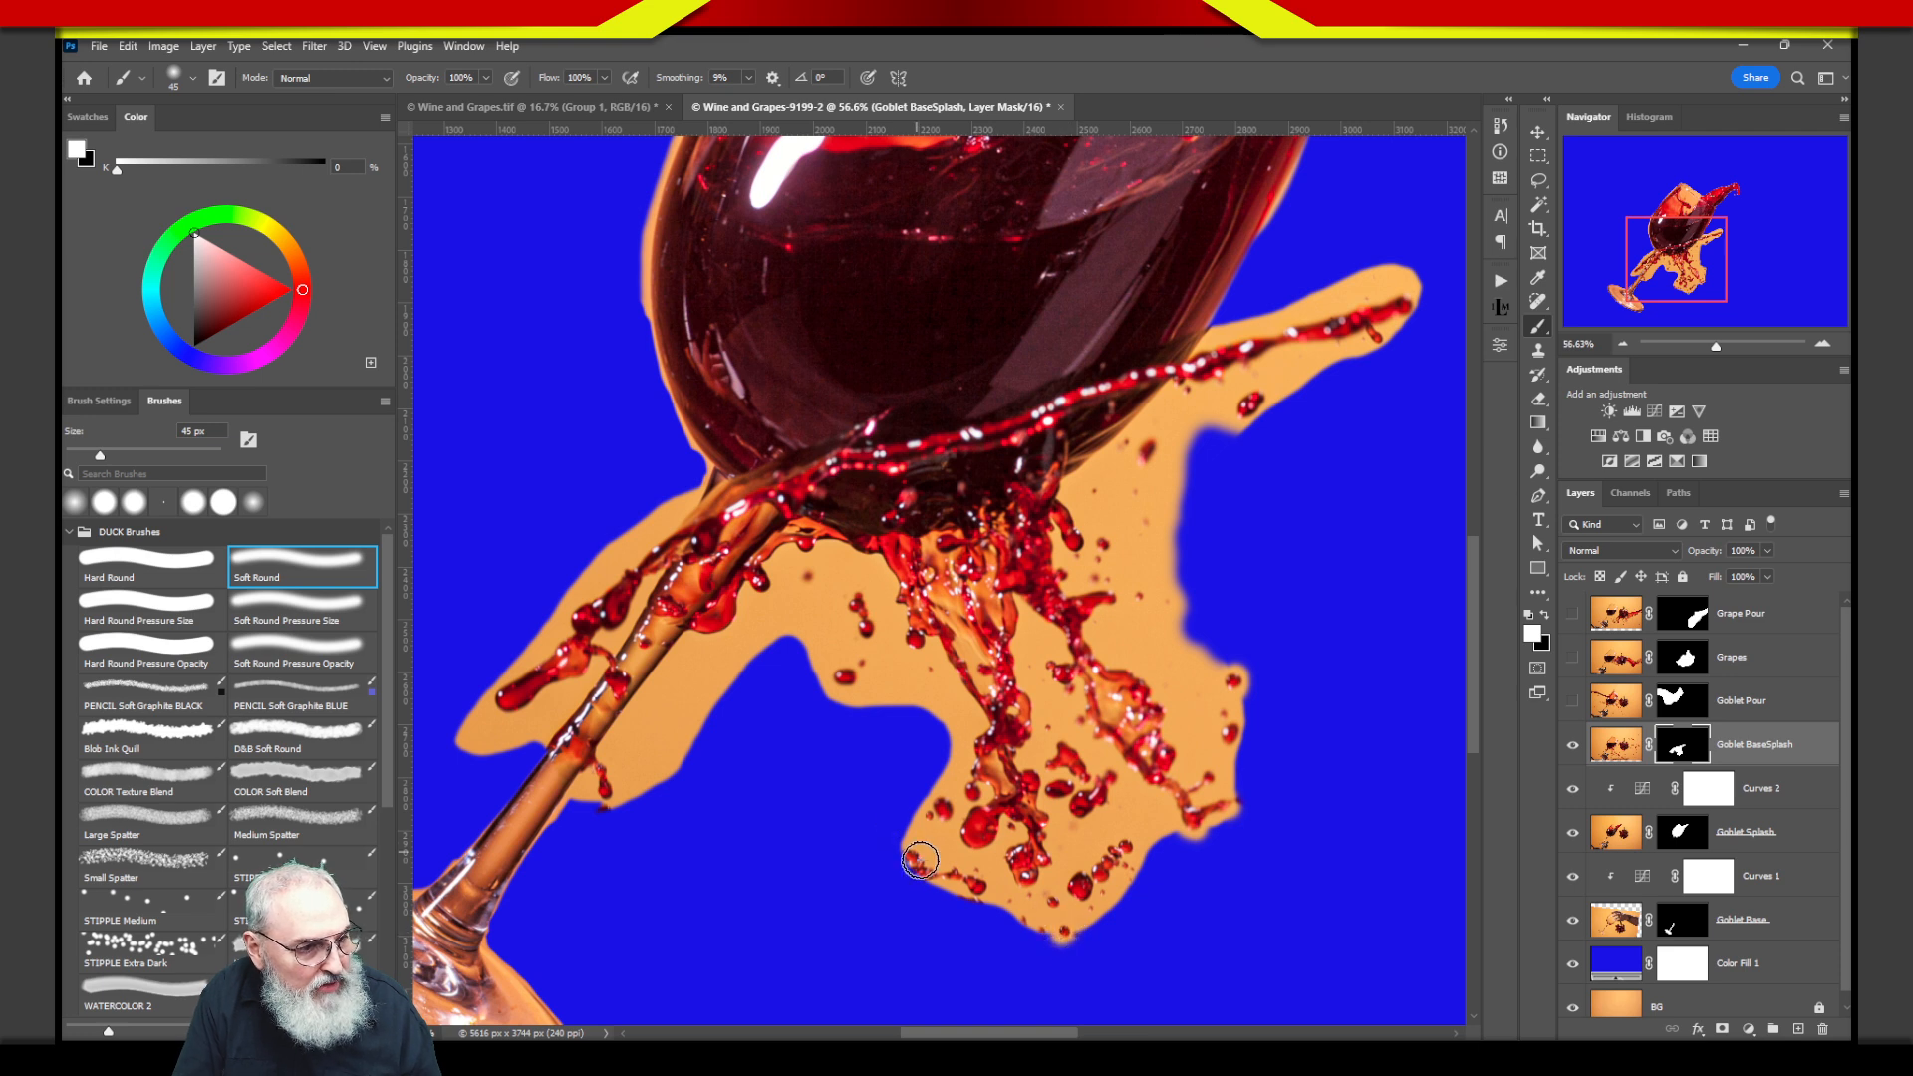
left_click_drag(920, 858, 900, 872)
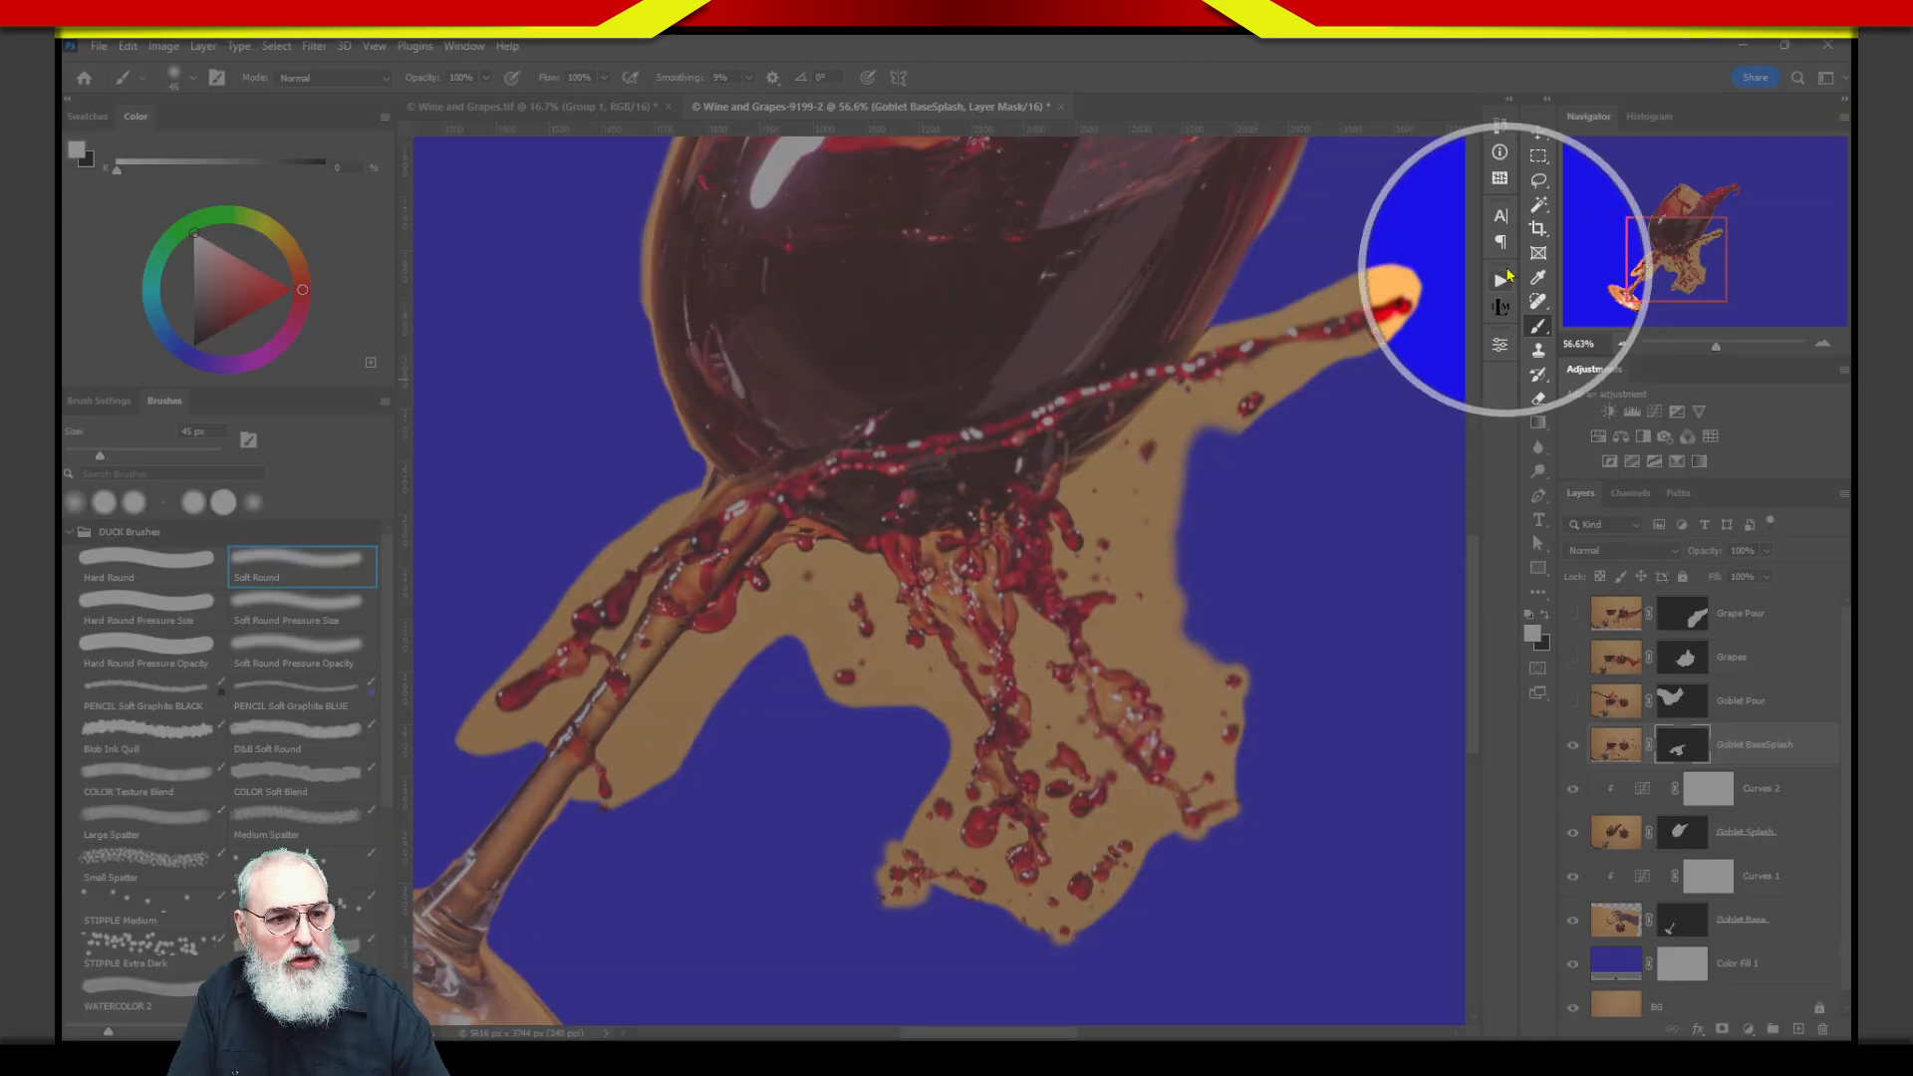
Try selecting the orange backdrop around the masked splash with the Magic Wand on the Goblet BaseSplash layer's image.
left_click(1540, 205)
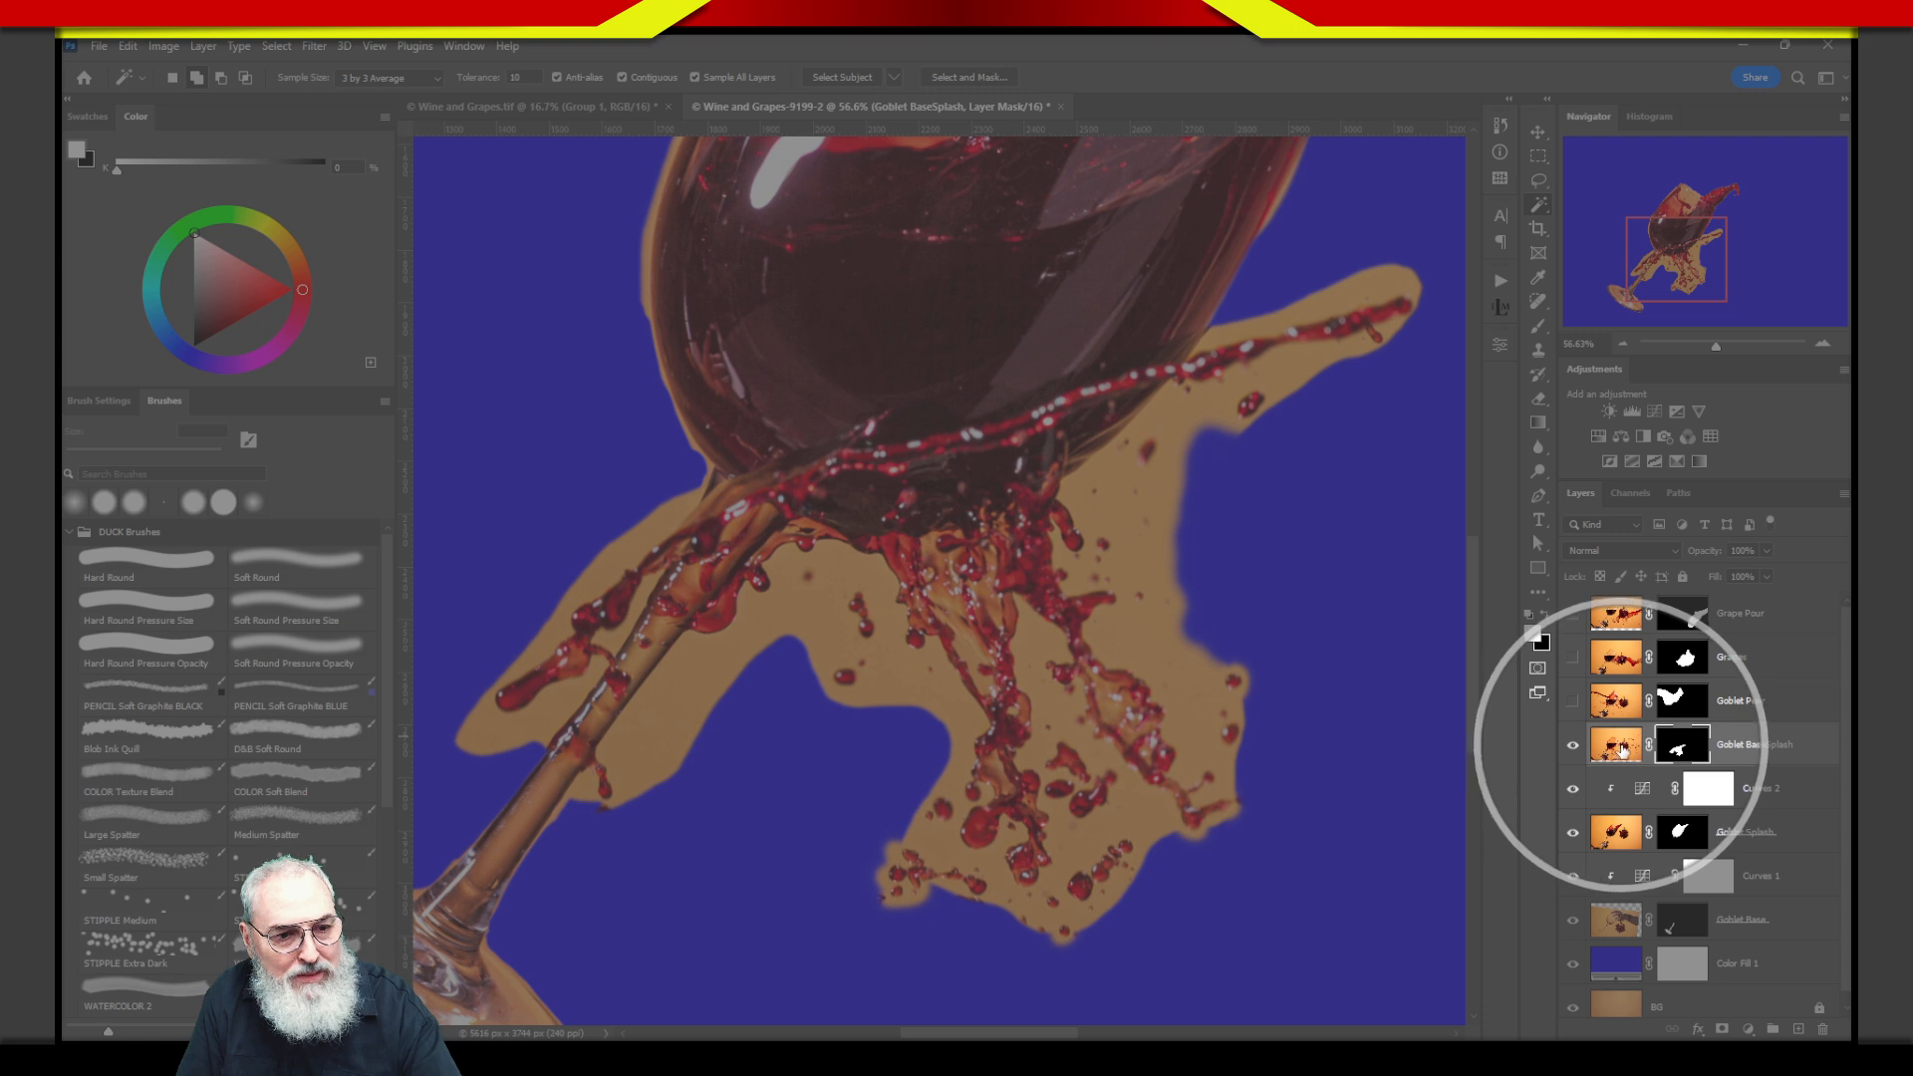
left_click(1619, 750)
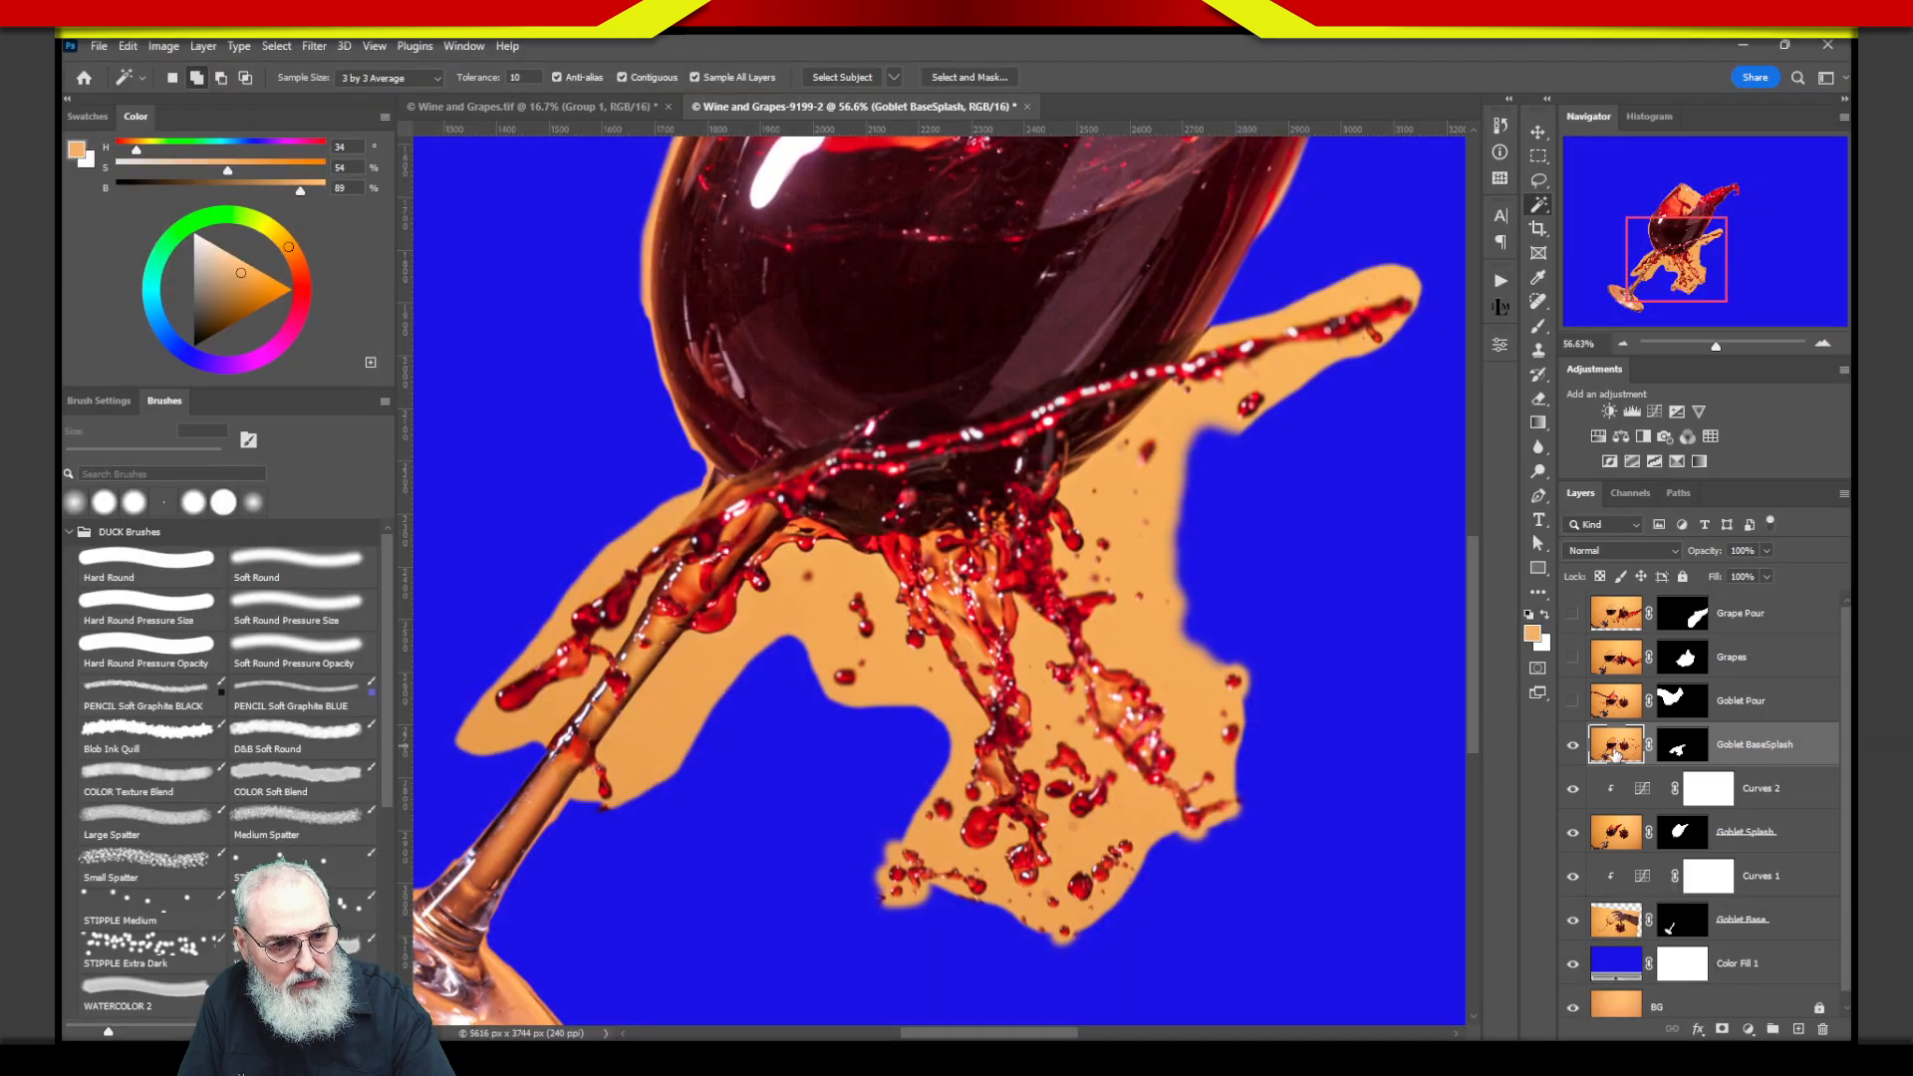
left_click(1172, 413)
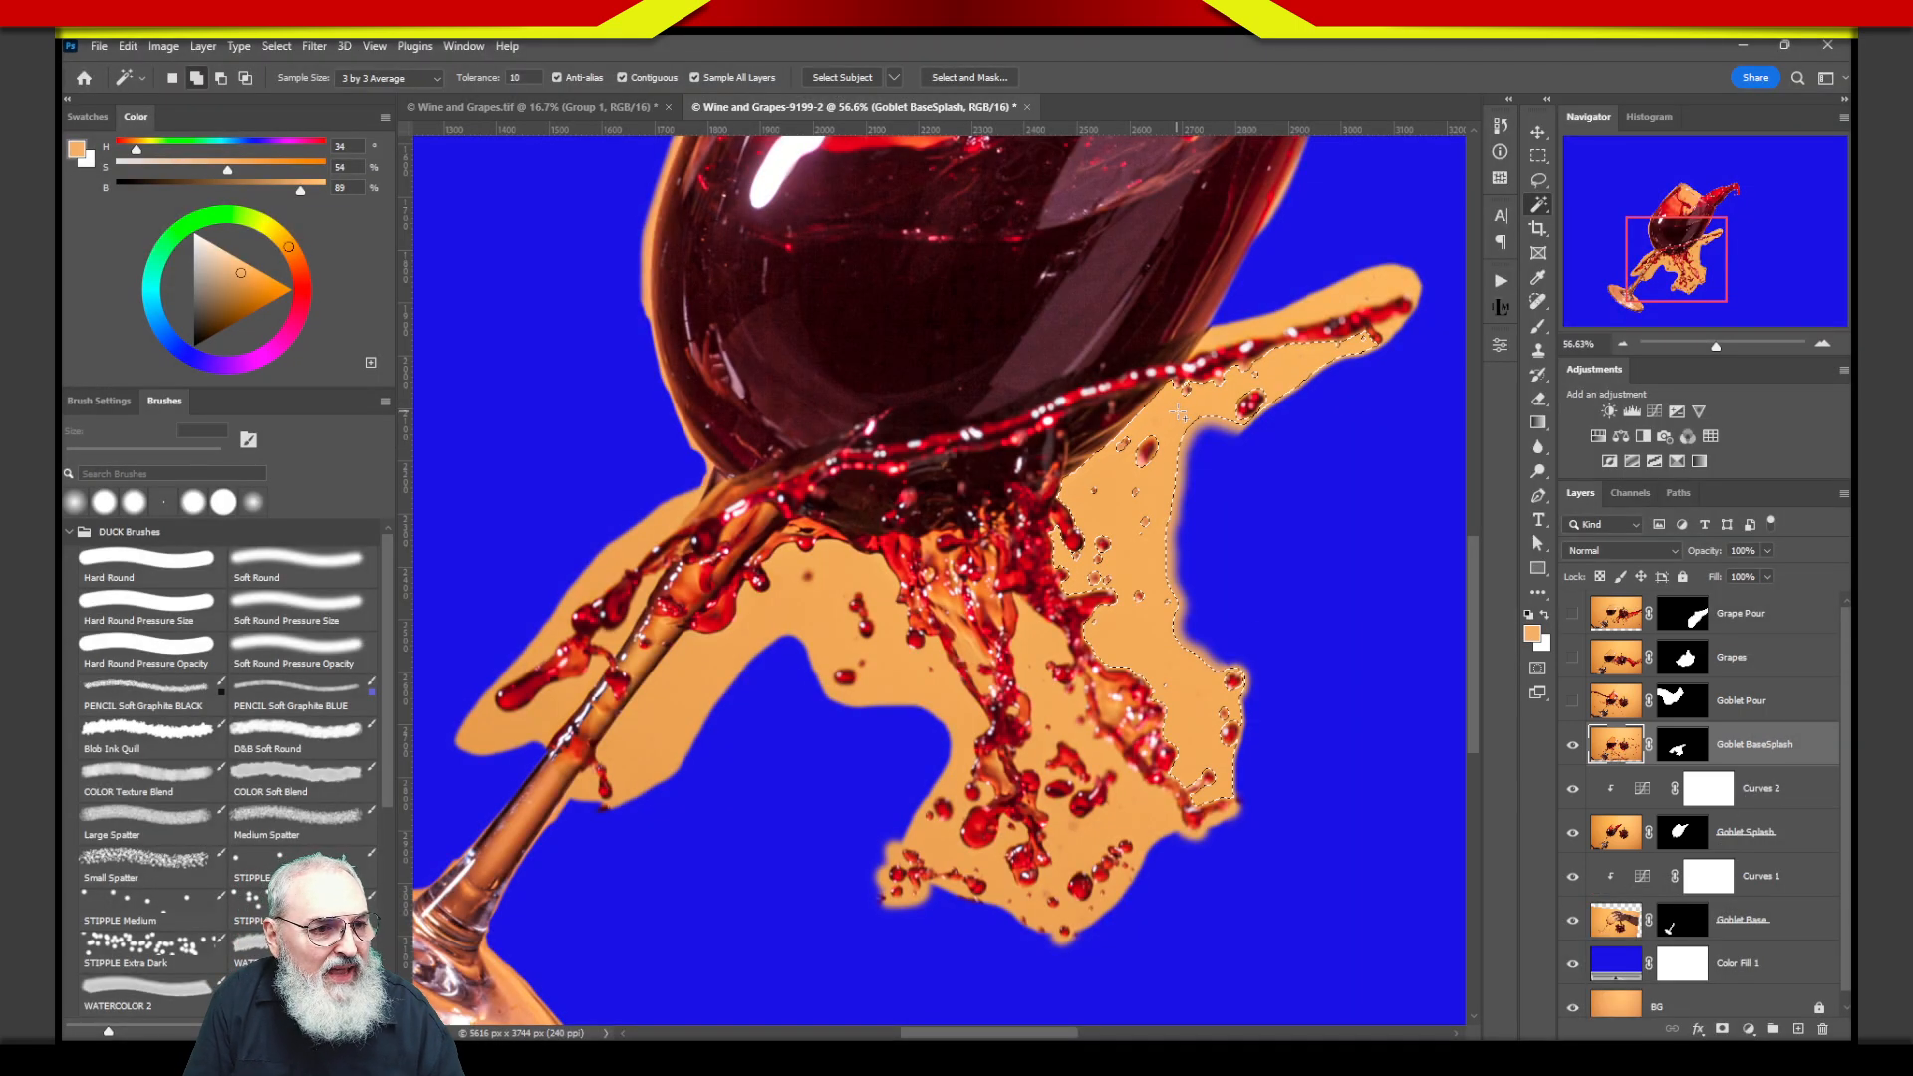
left_click(1261, 335)
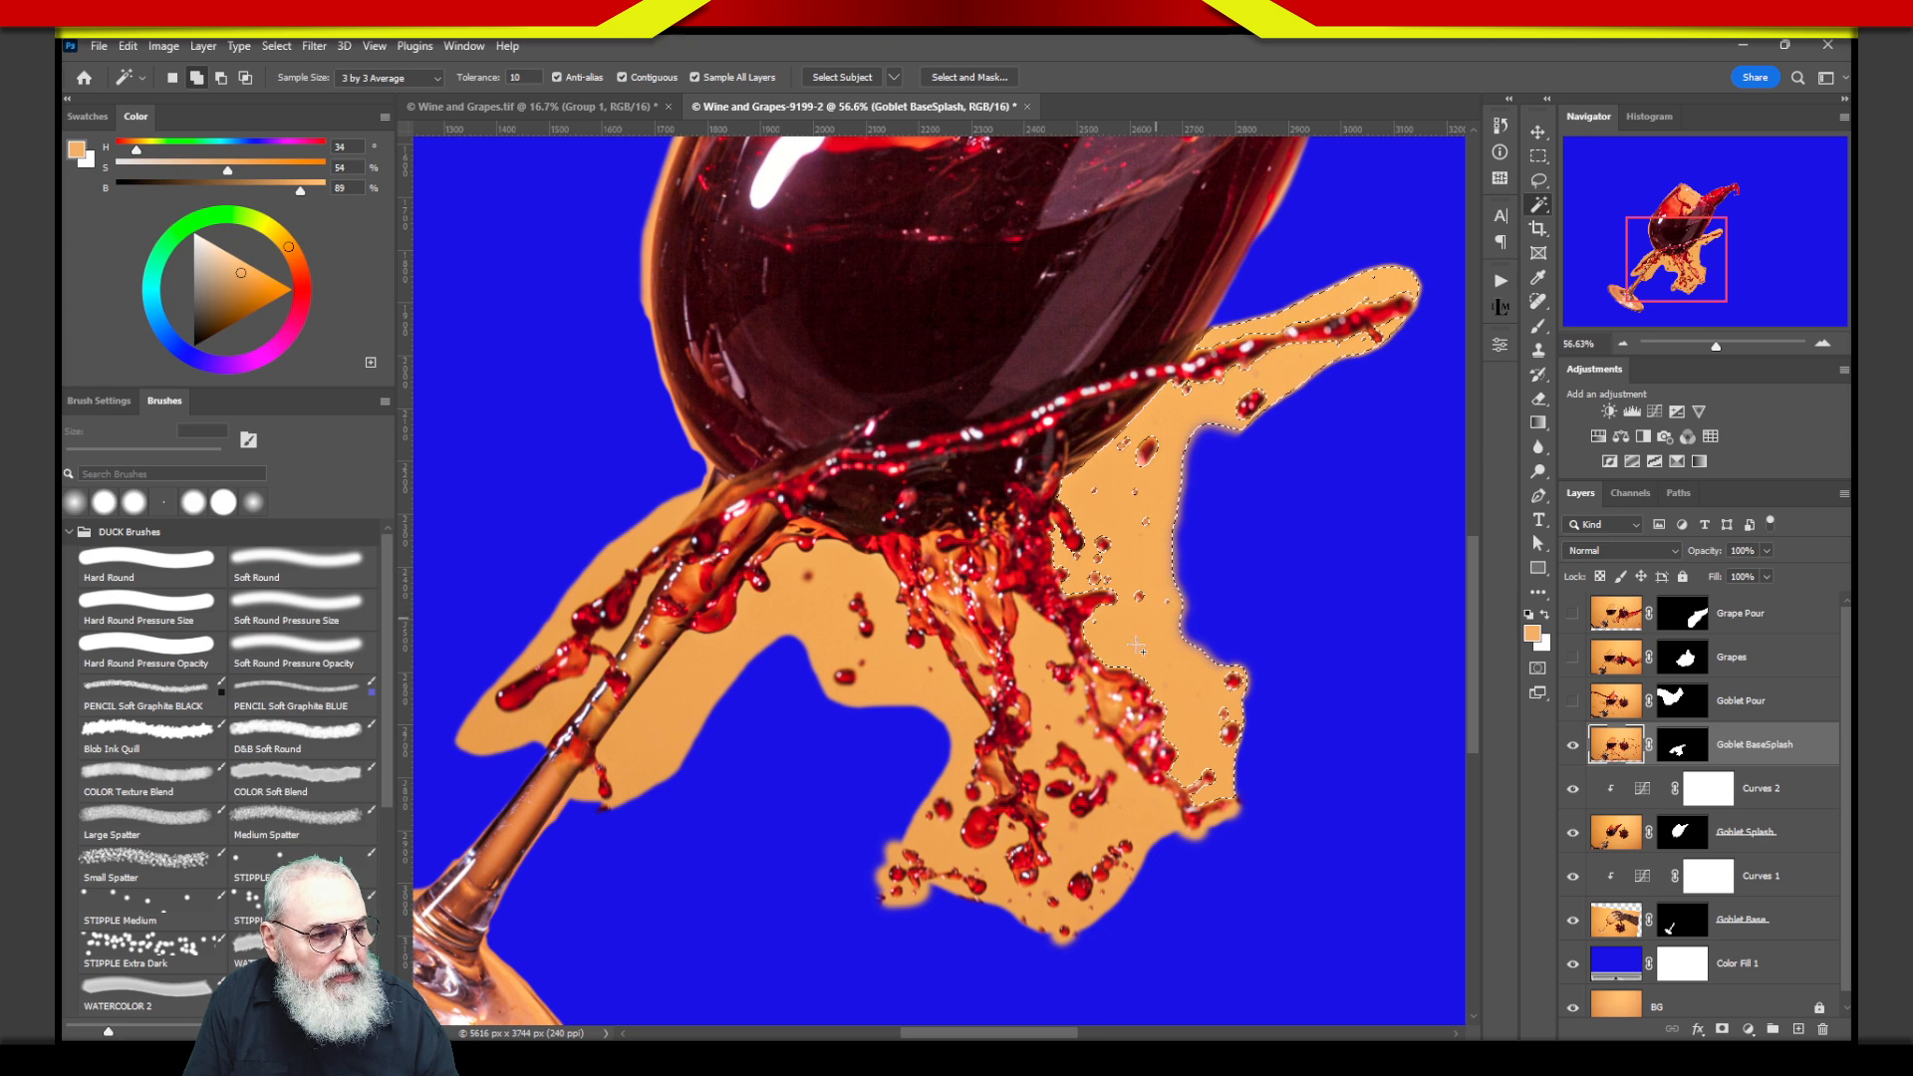
left_click(1059, 710)
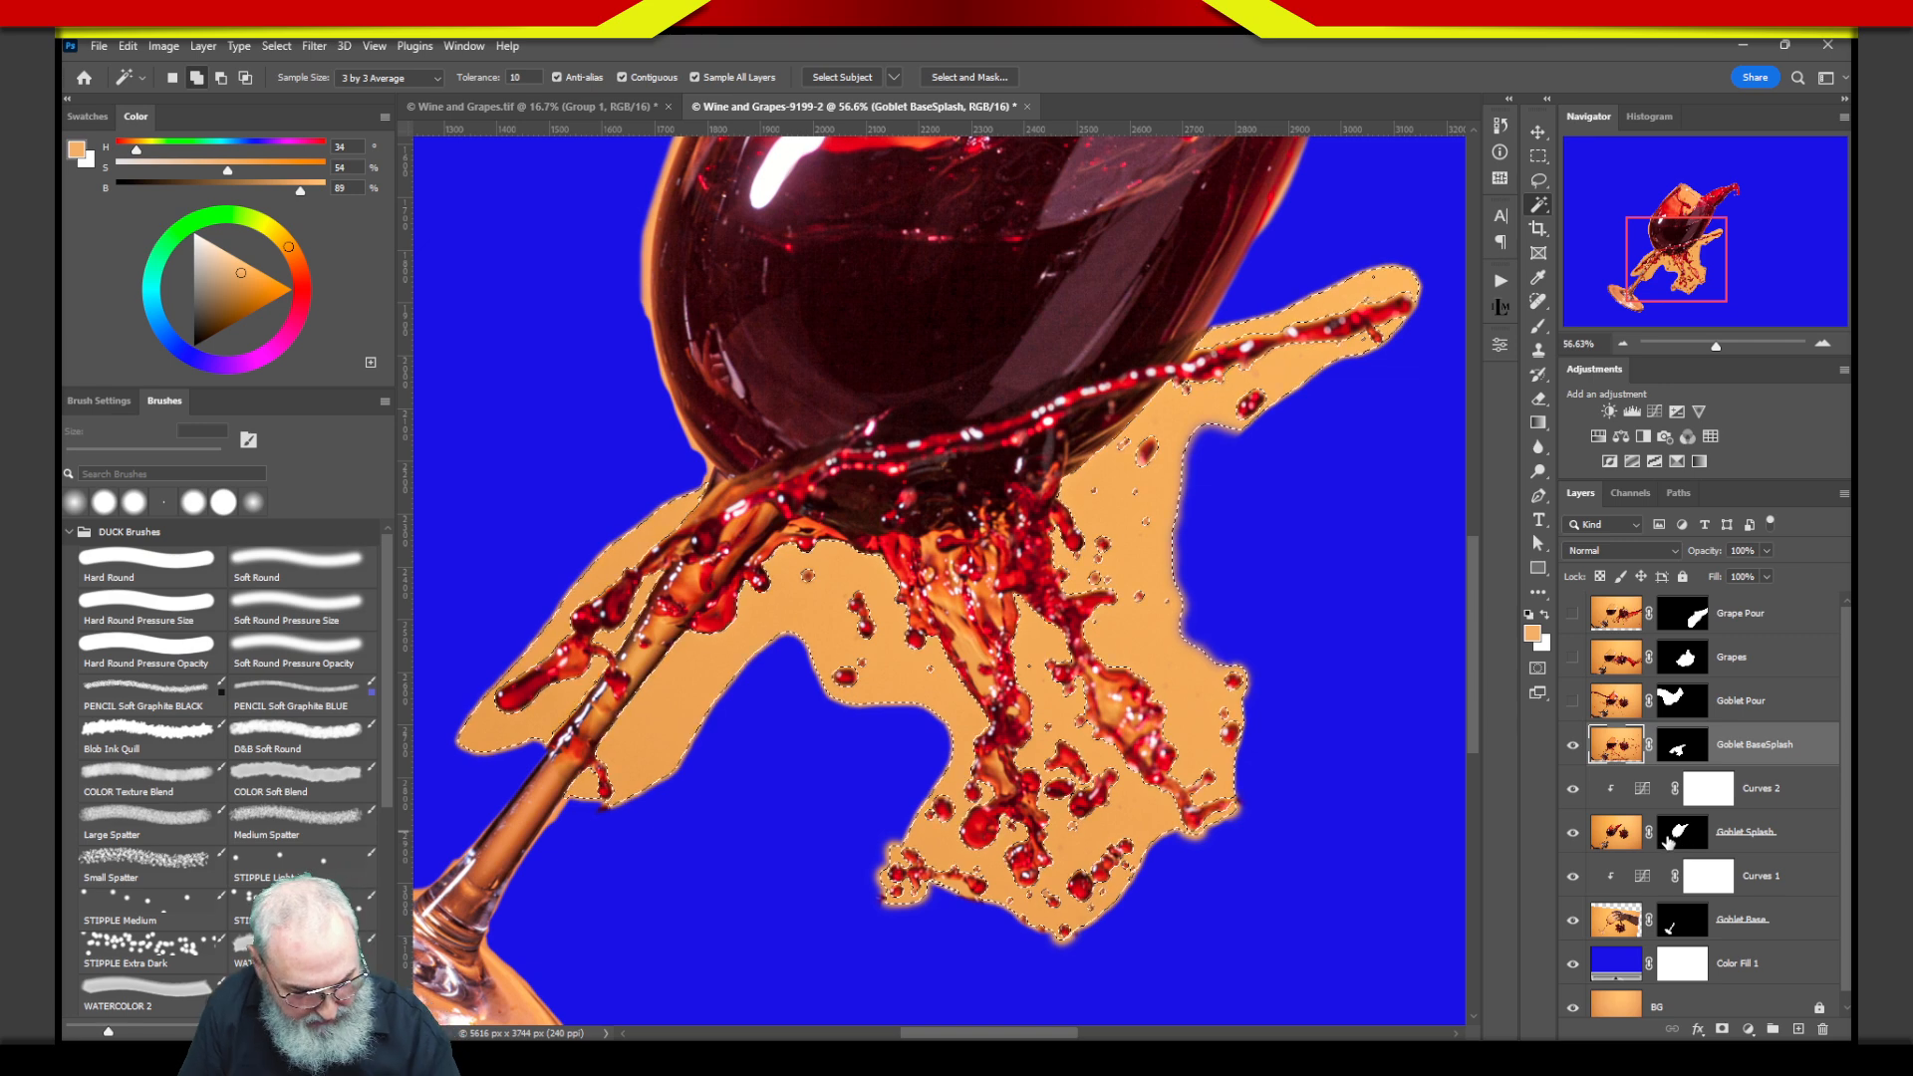
Try hiding the selected backdrop with a black brush stroke across the right edge of the Goblet BaseSplash mask.
left_click(1682, 747)
key("d")
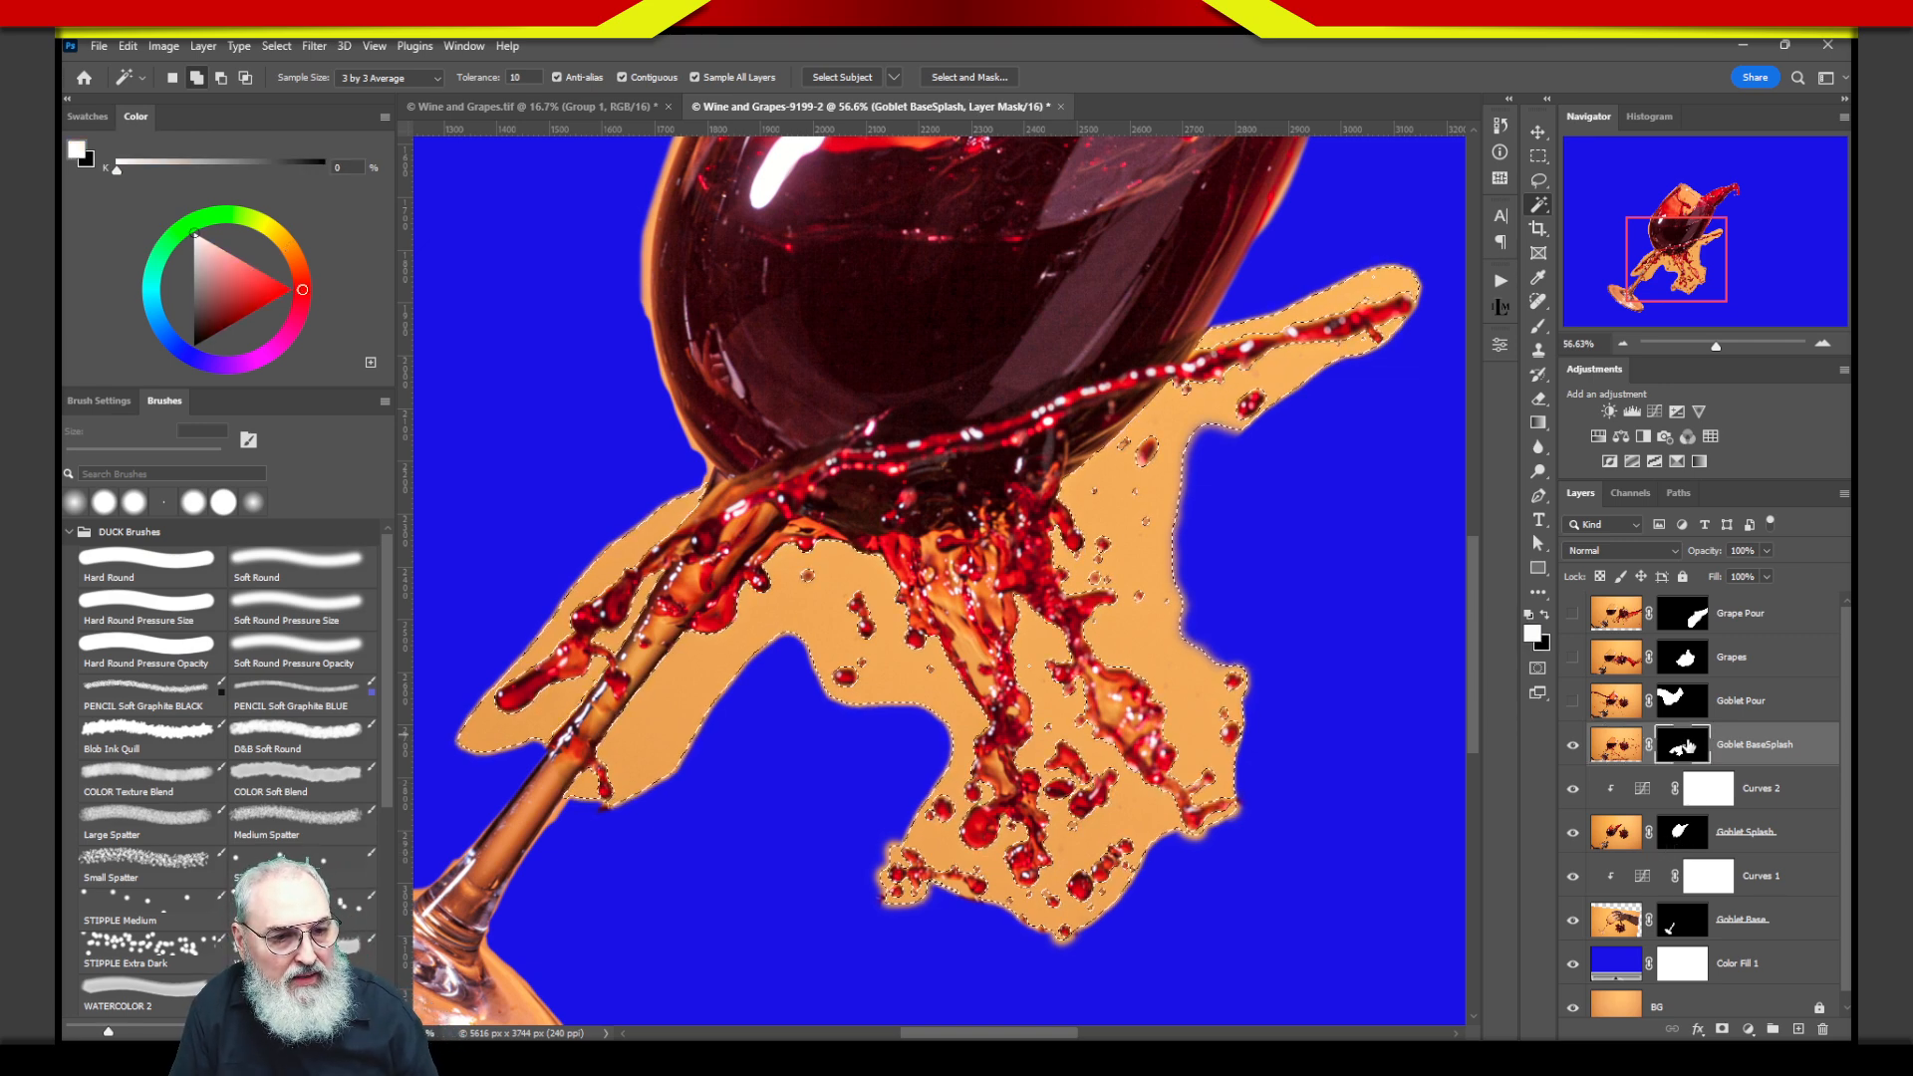
key("b")
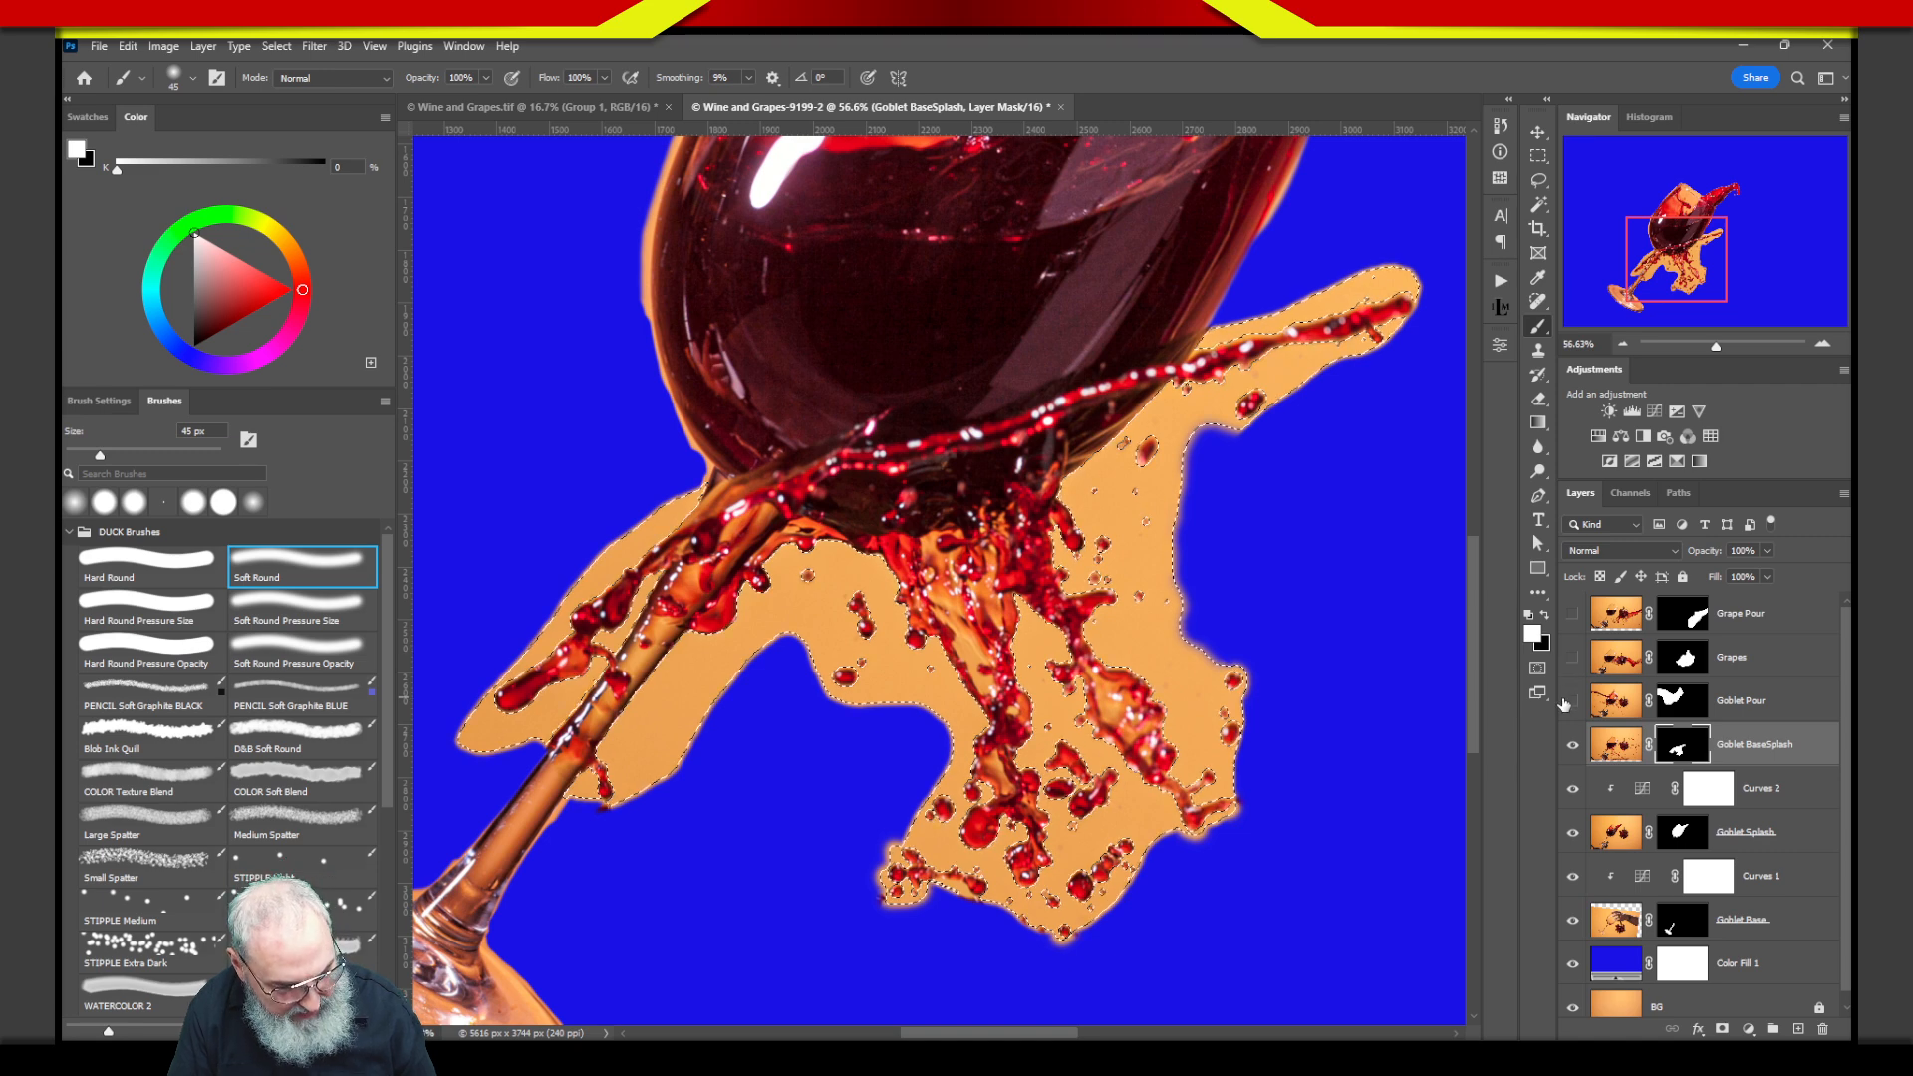
key("x")
mouse_move(1179, 559)
left_mouse_down()
mouse_move(1159, 573)
mouse_move(1153, 534)
mouse_move(1175, 525)
mouse_move(1182, 463)
mouse_move(1174, 525)
left_mouse_up()
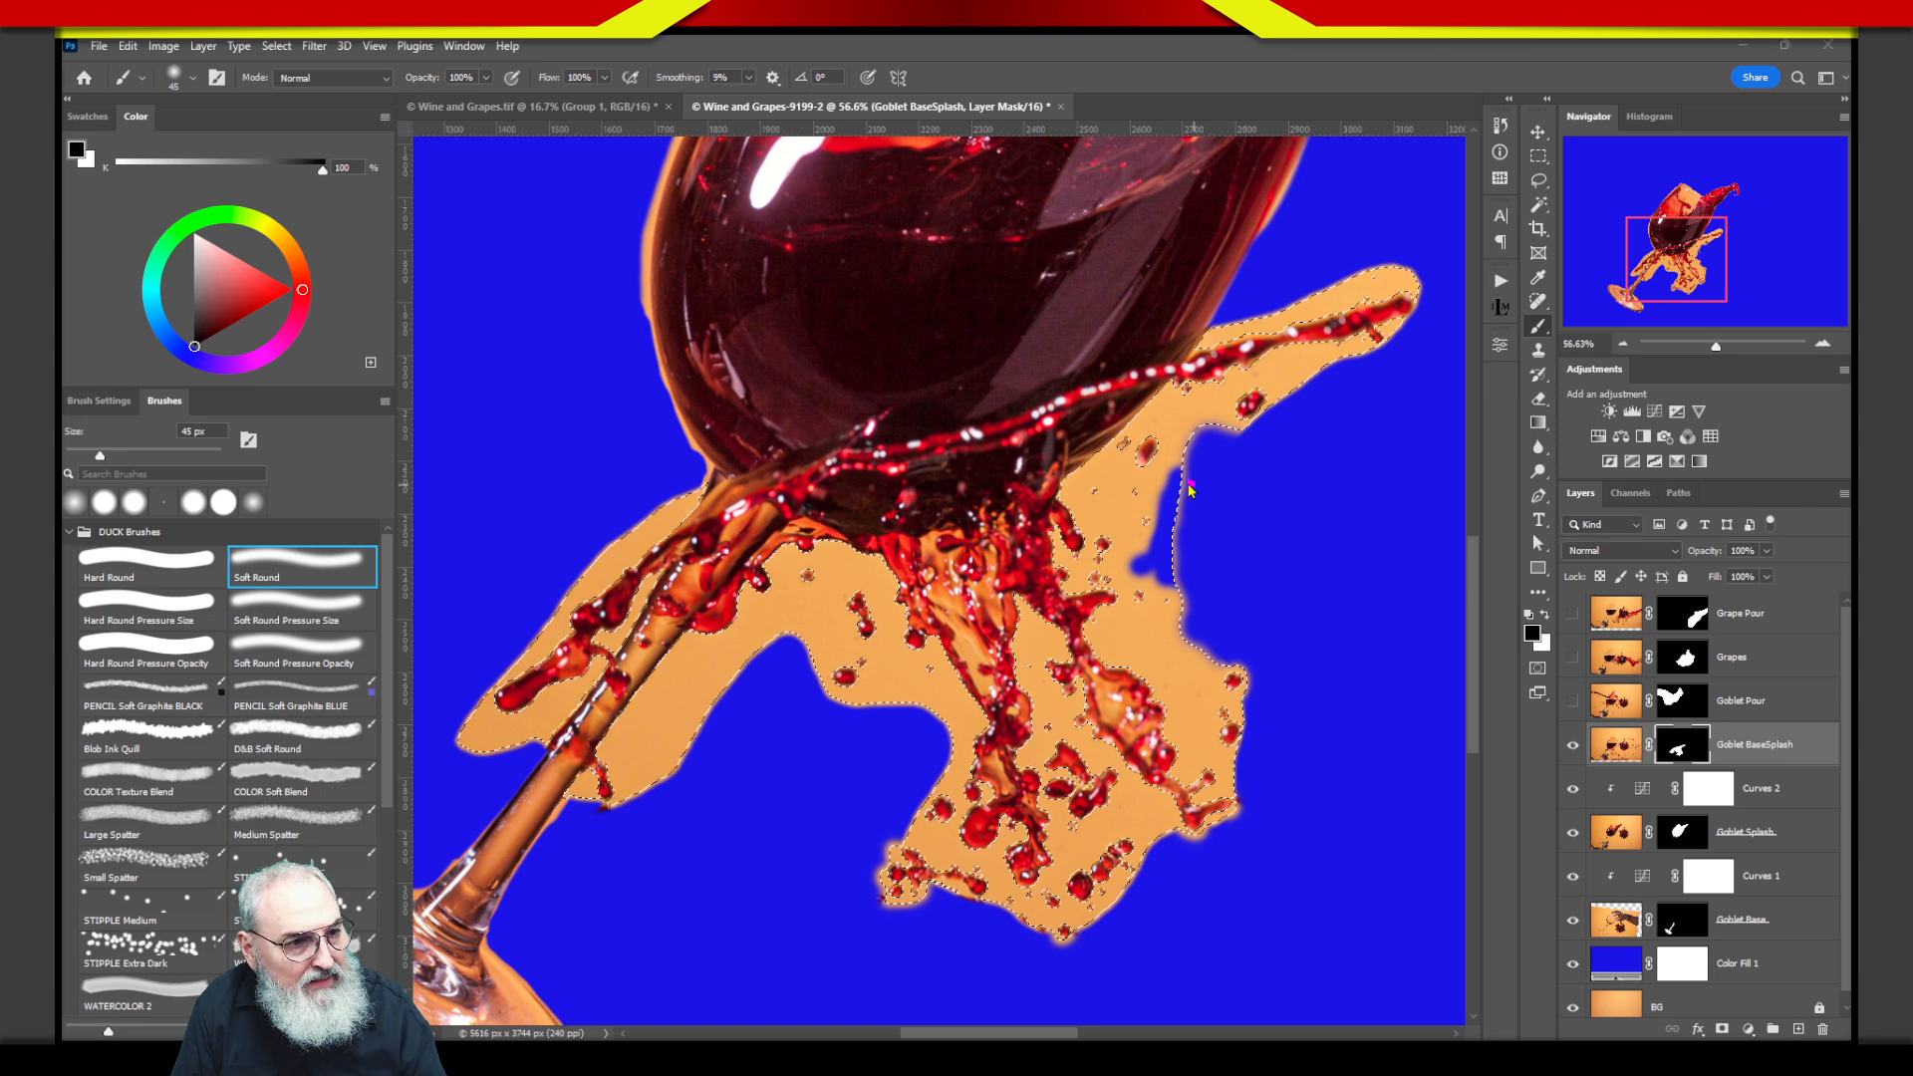
Undo the trial black stroke on the Goblet BaseSplash mask and clear the selection.
key("ctrl+d")
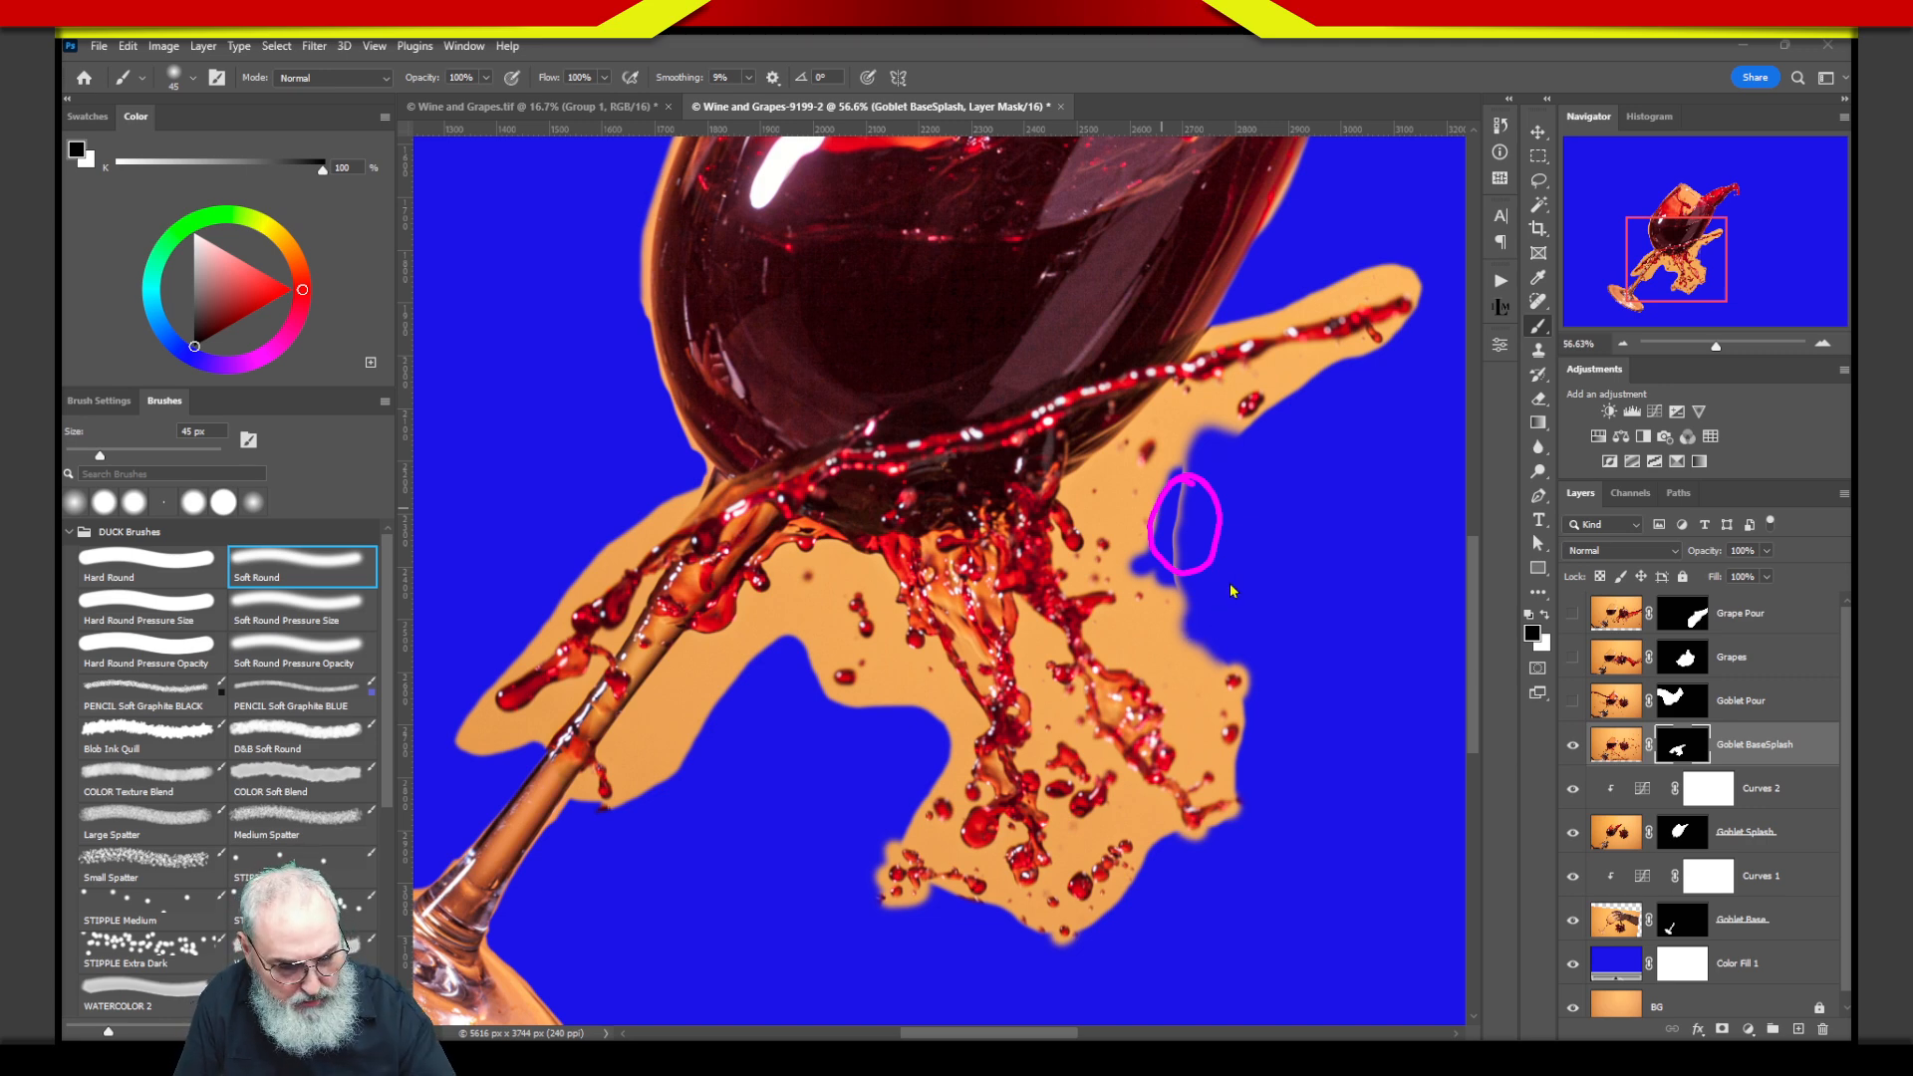
key("Escape")
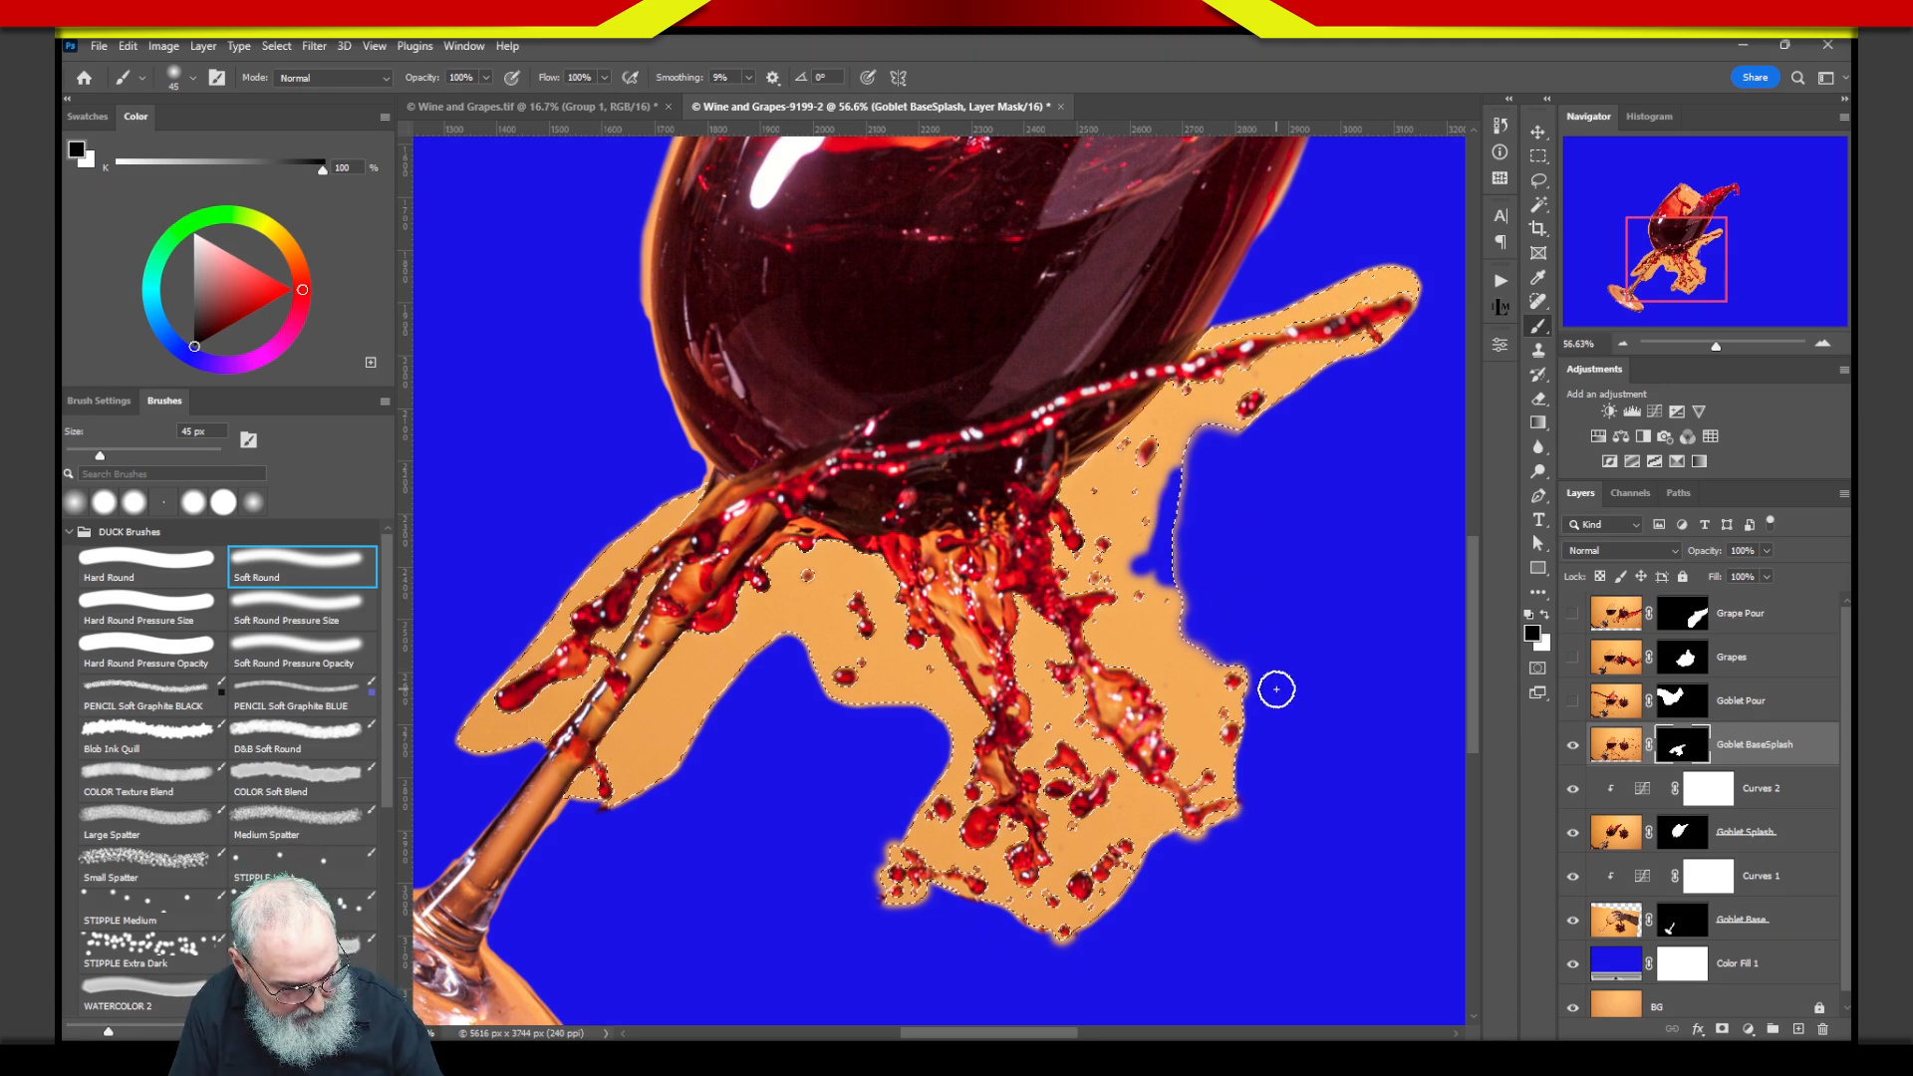
key("ctrl+z")
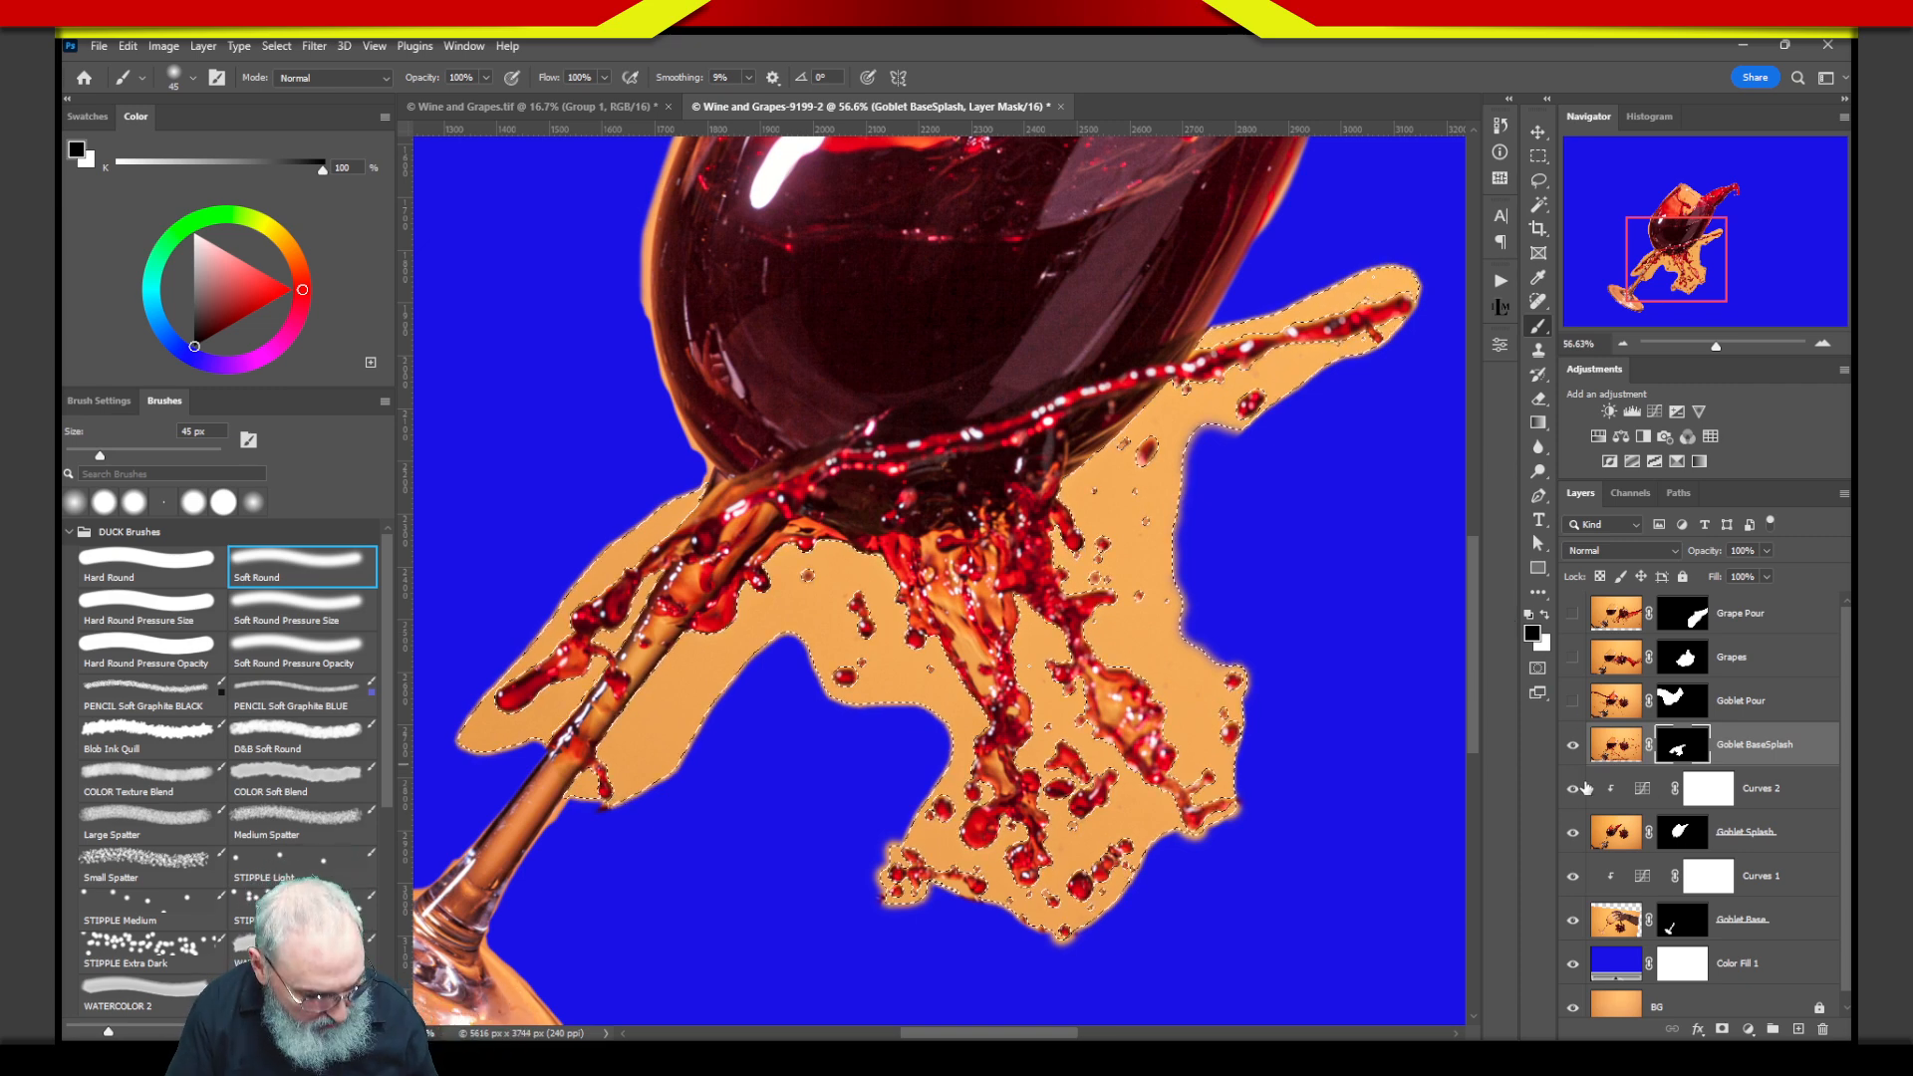
key("ctrl+d")
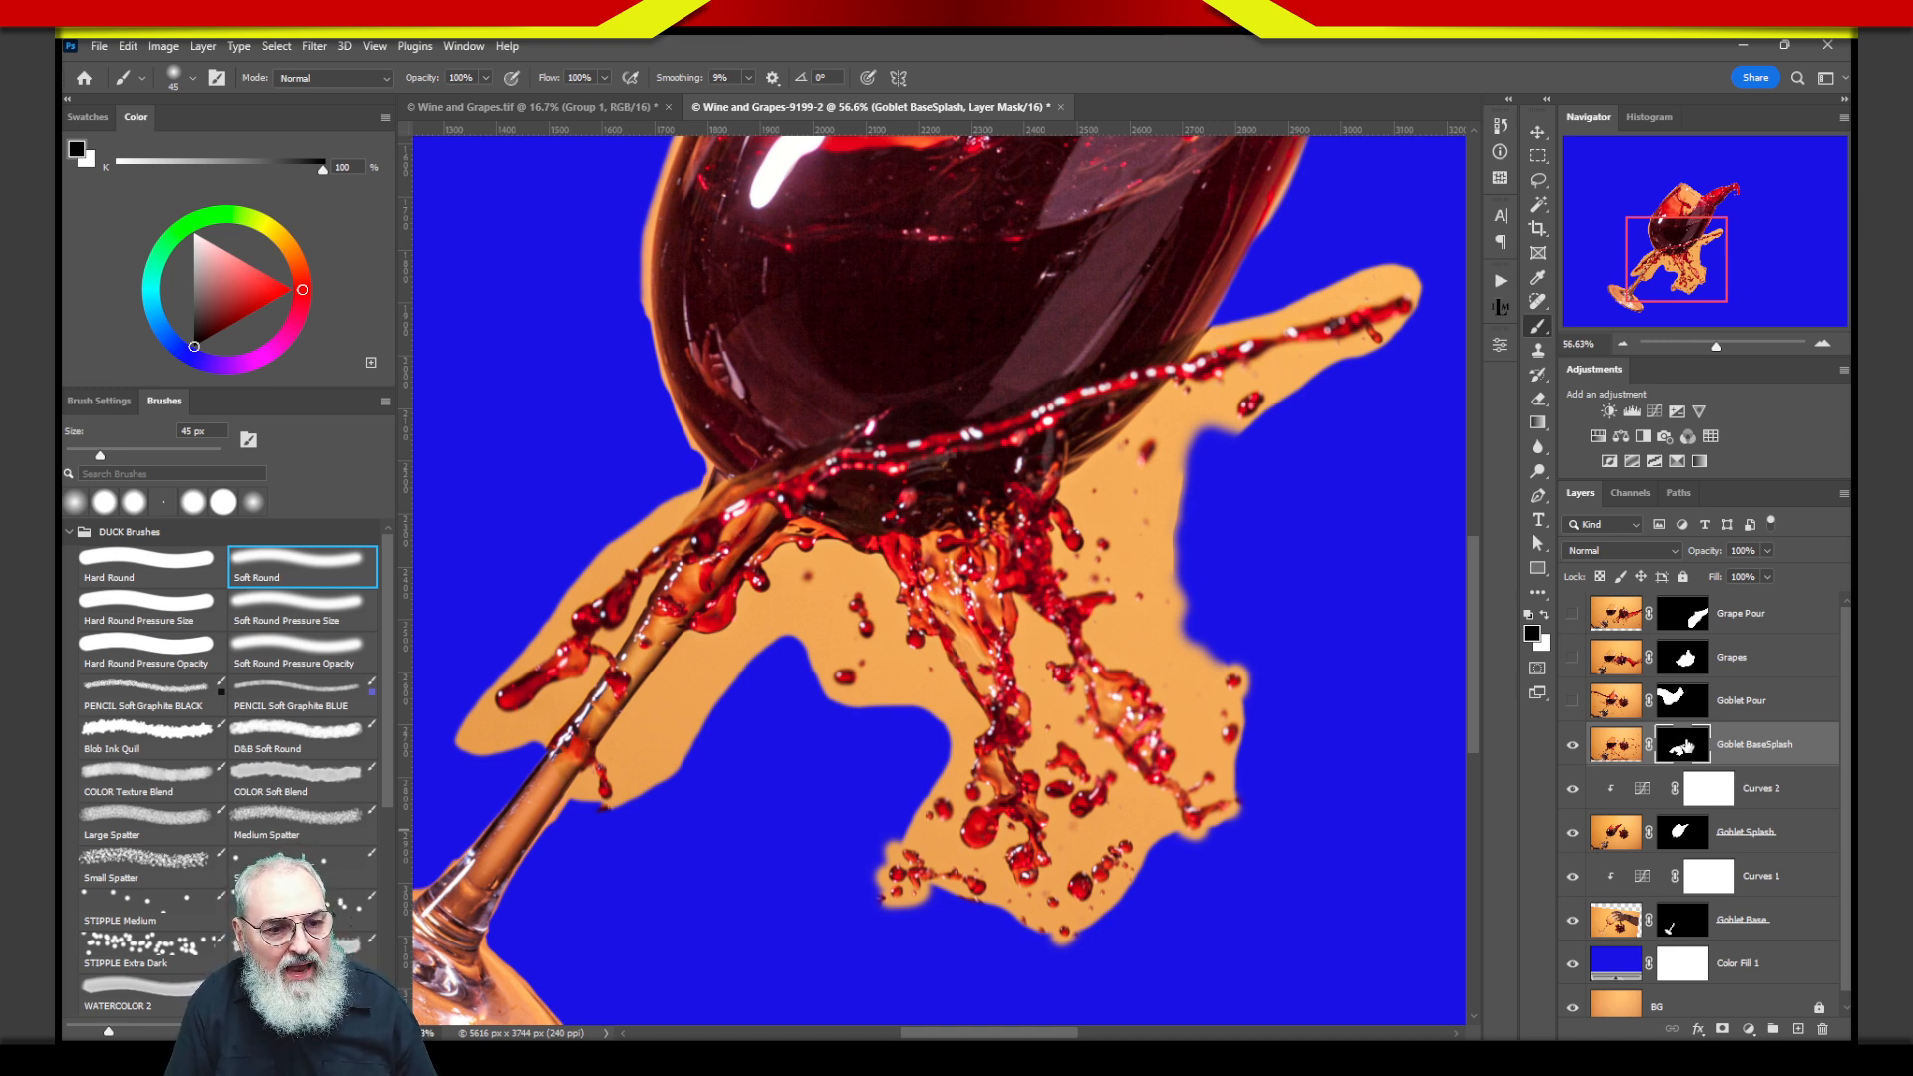
Disable the Goblet BaseSplash mask, select the whole orange backdrop around goblet and splash with the Magic Wand, and re-enable the mask.
left_click(1681, 748, "shift")
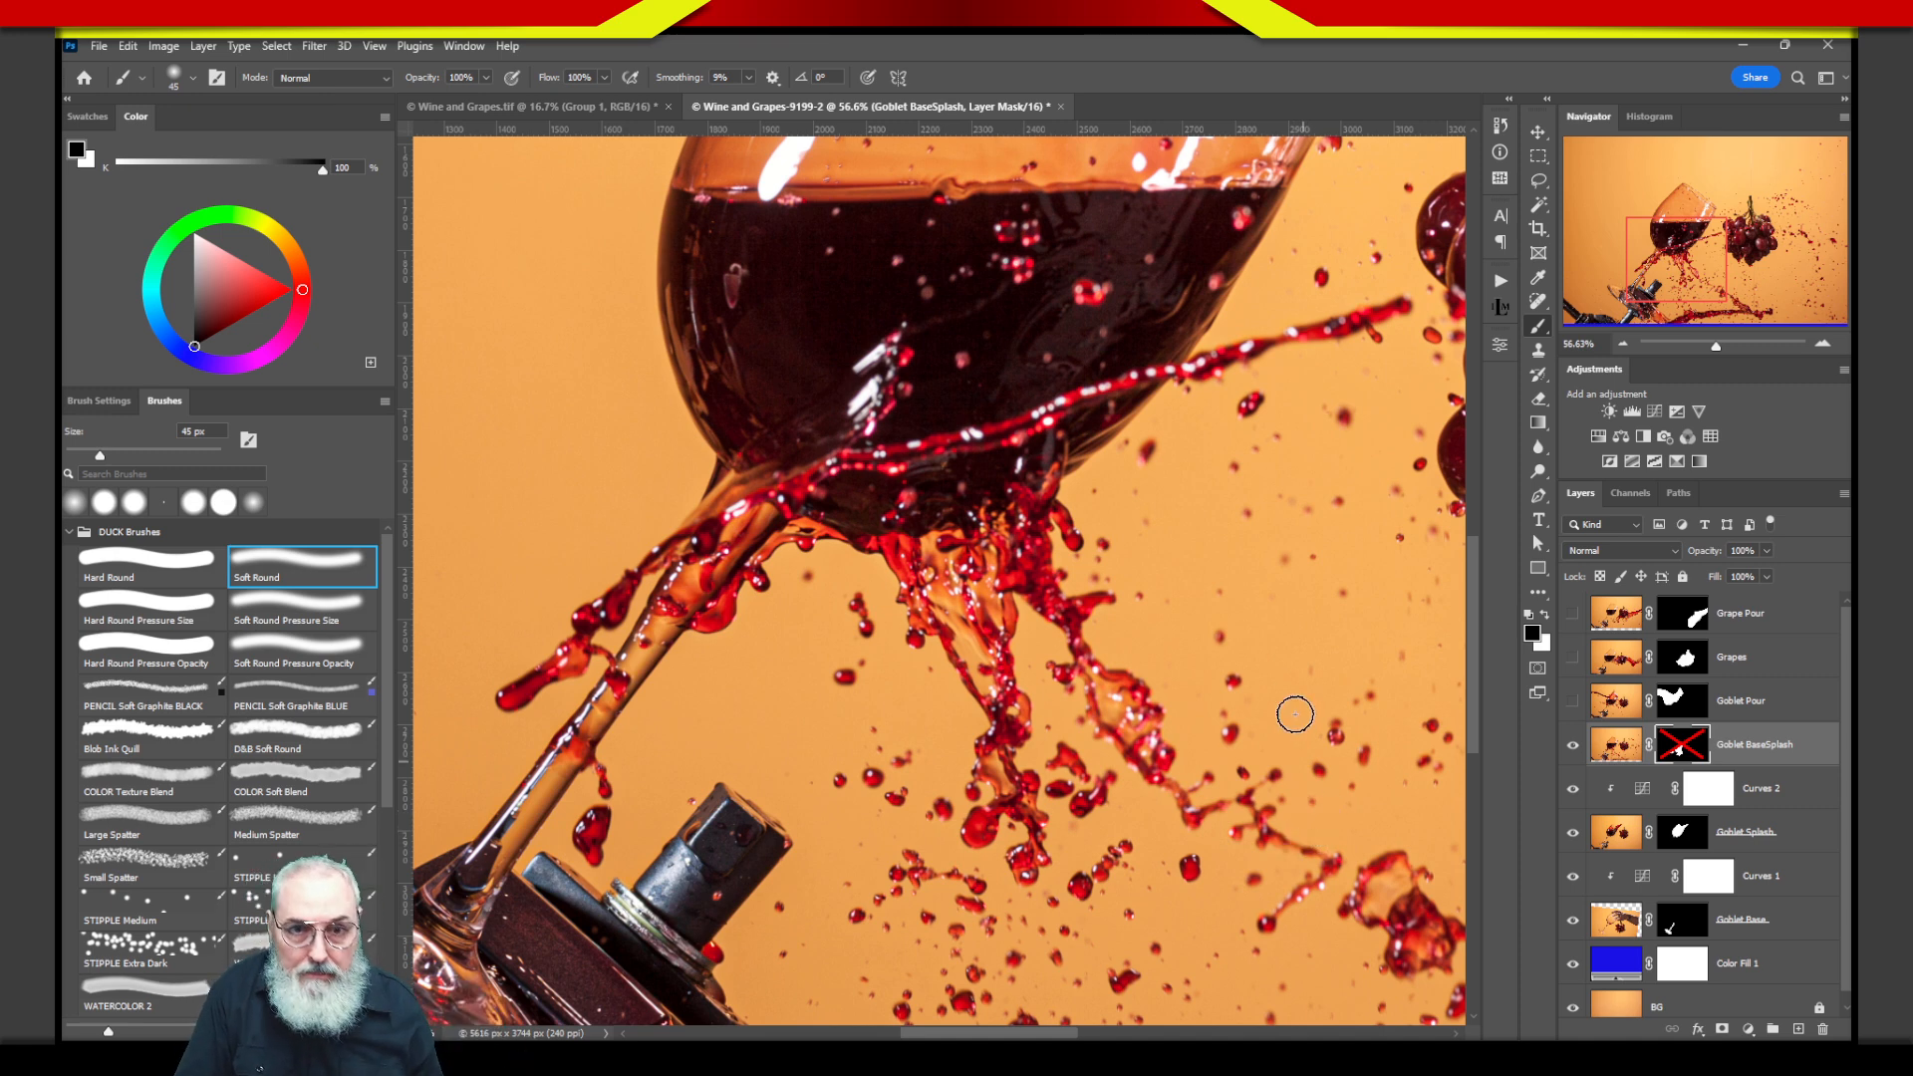
left_click(1539, 206)
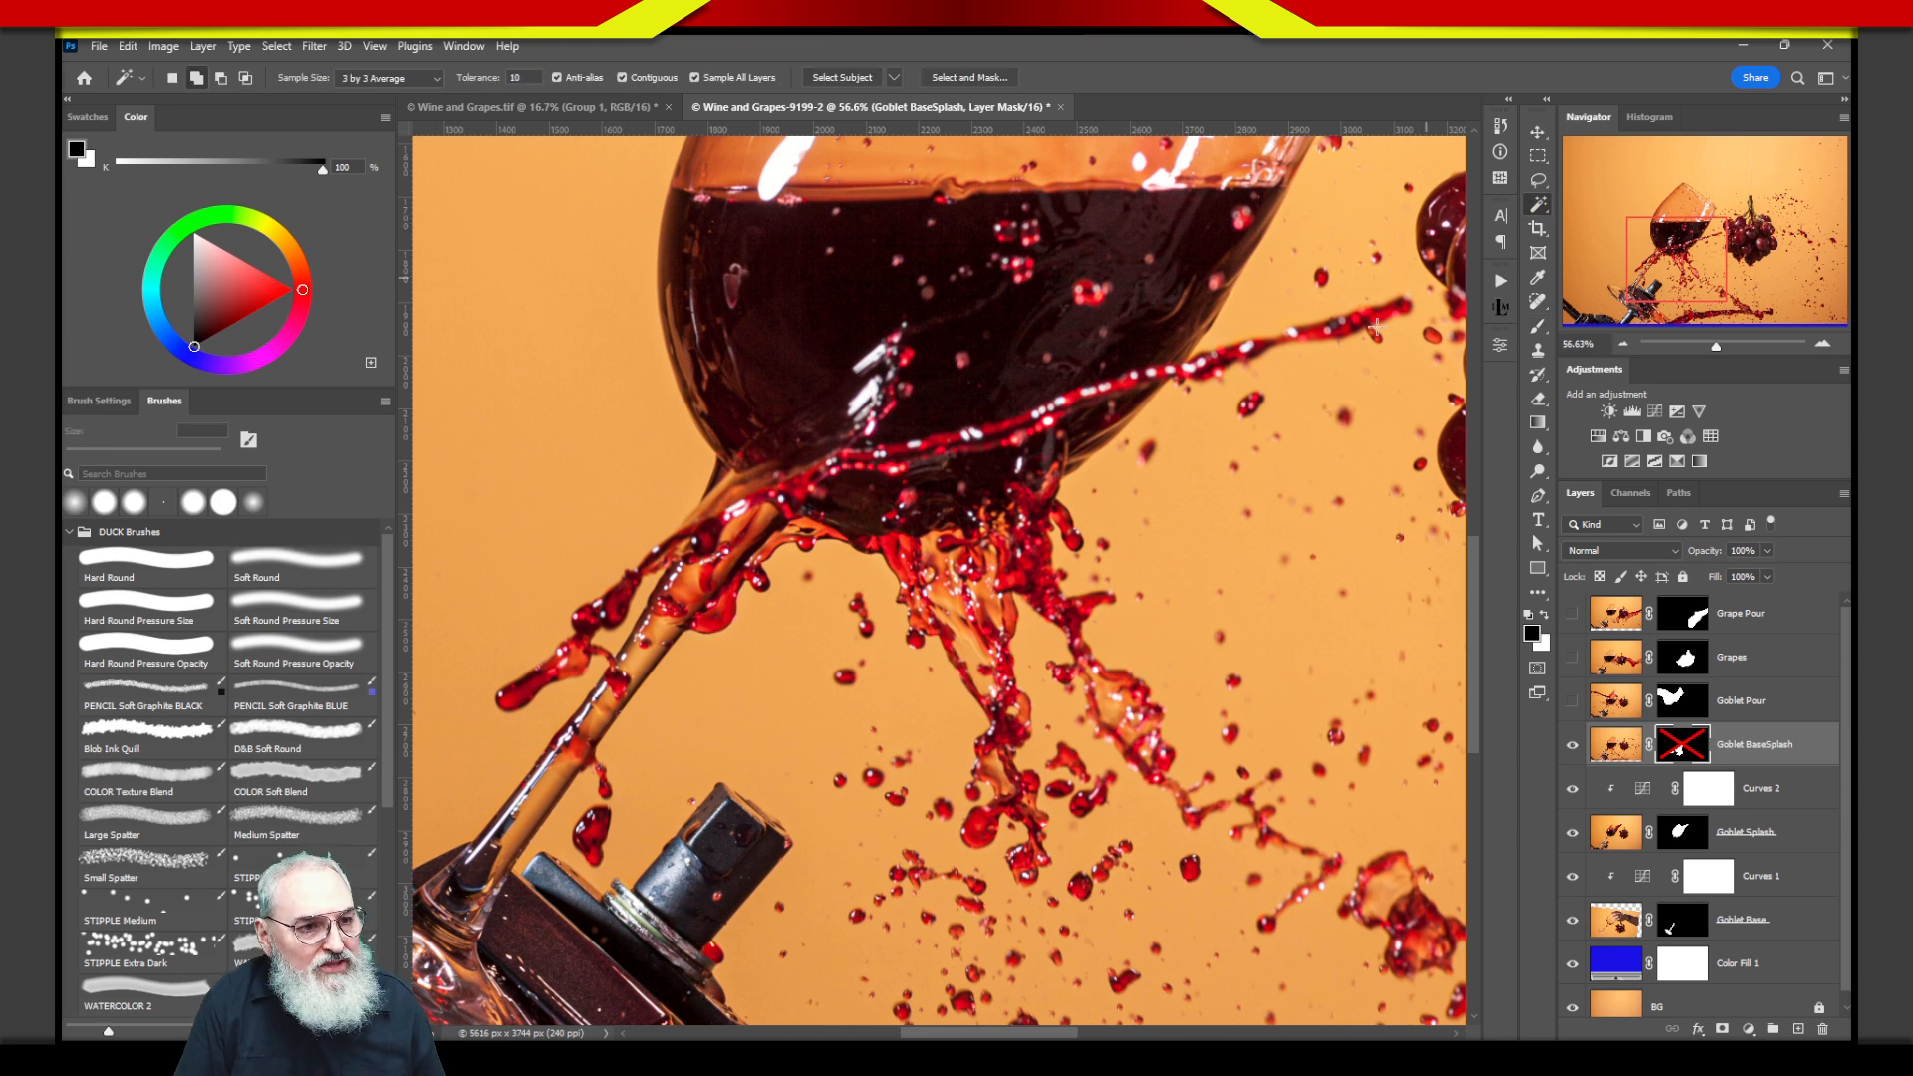
left_click(1266, 311)
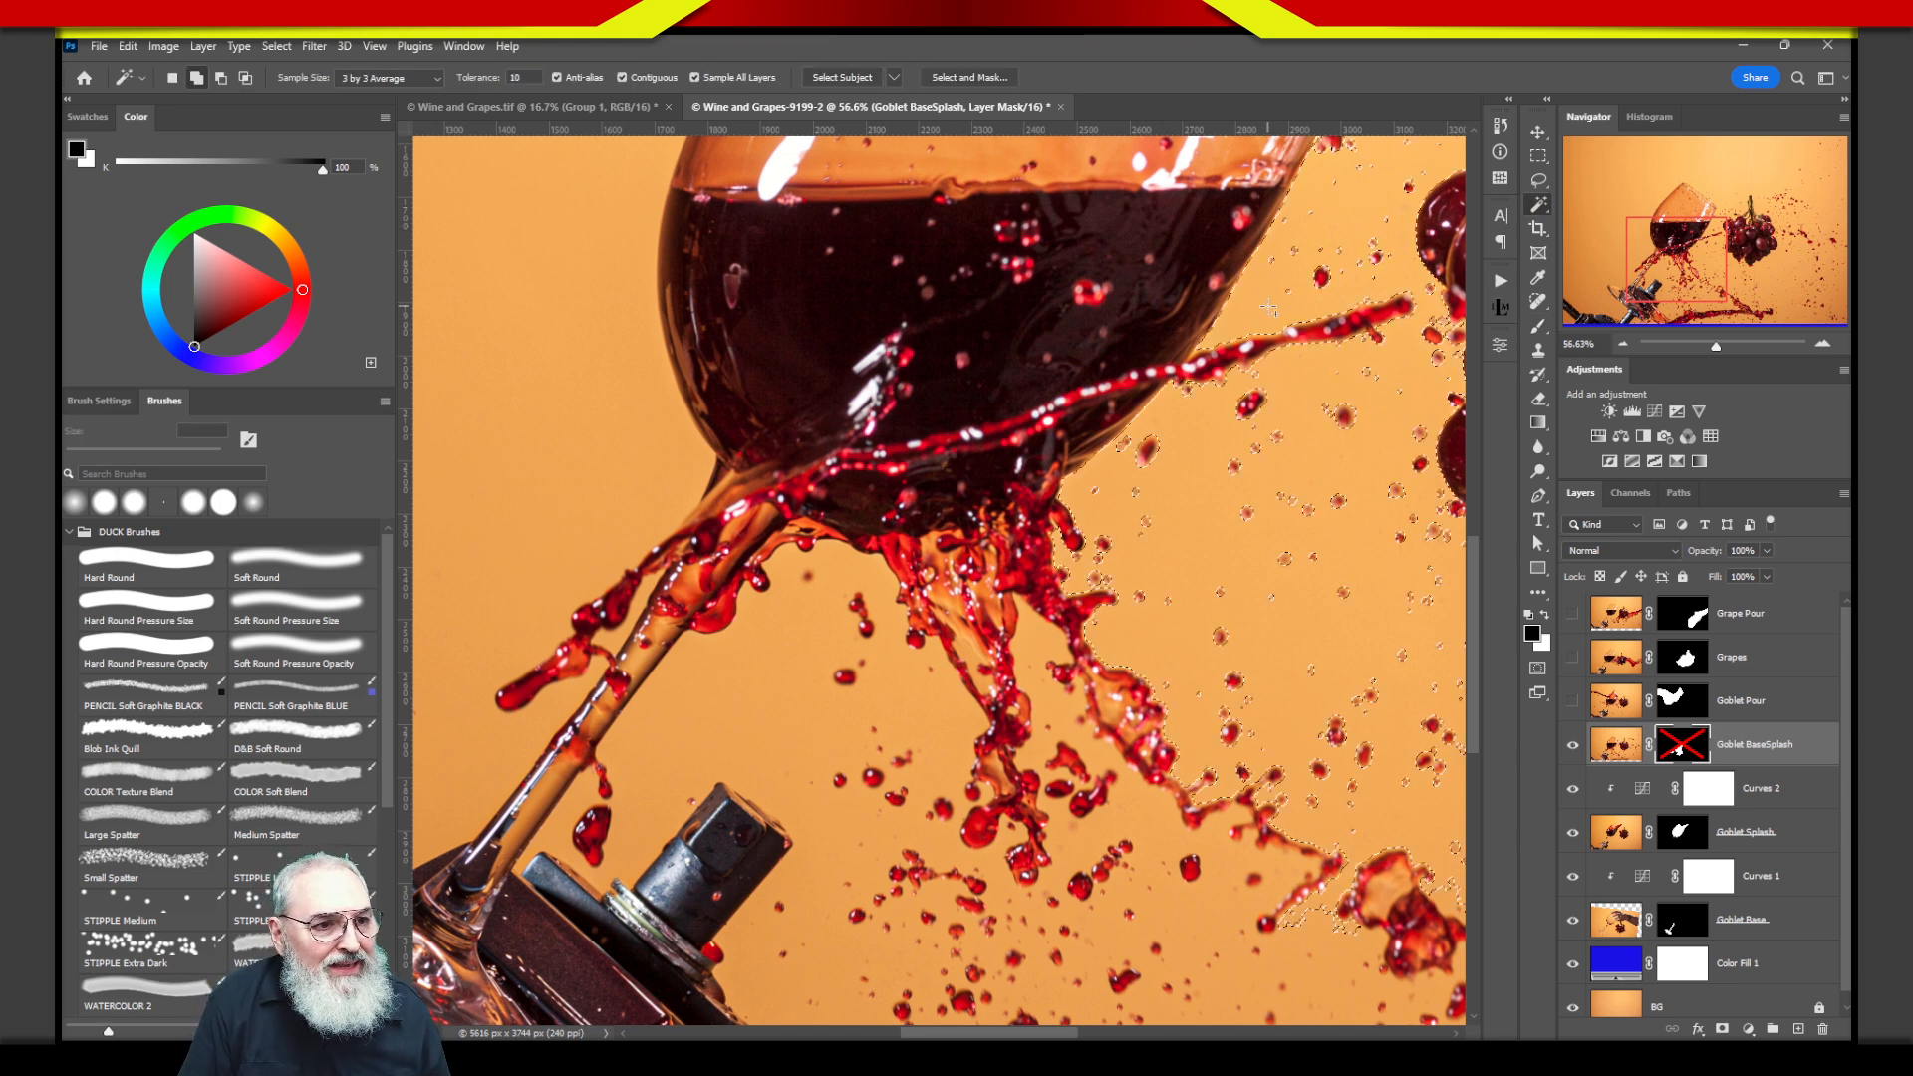
left_click(856, 571, "shift")
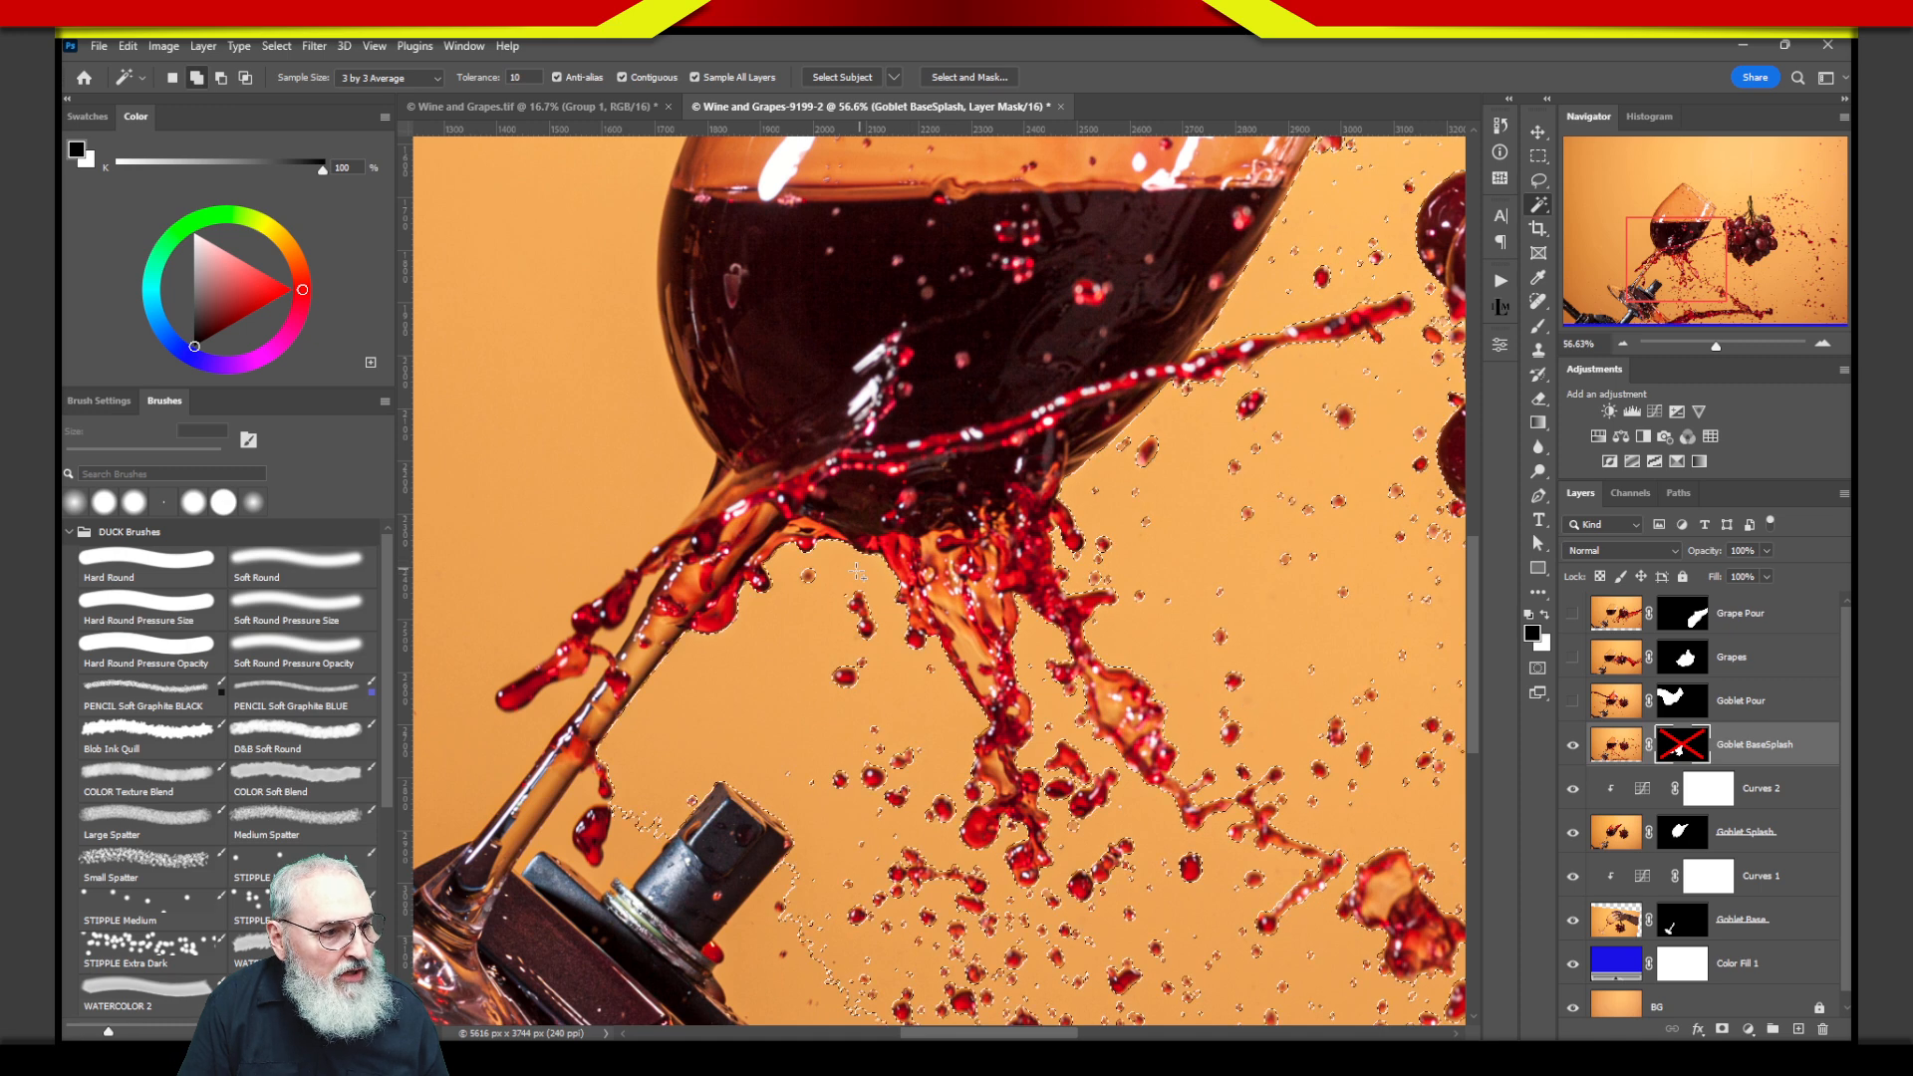
left_click(622, 524, "shift")
left_click(615, 634)
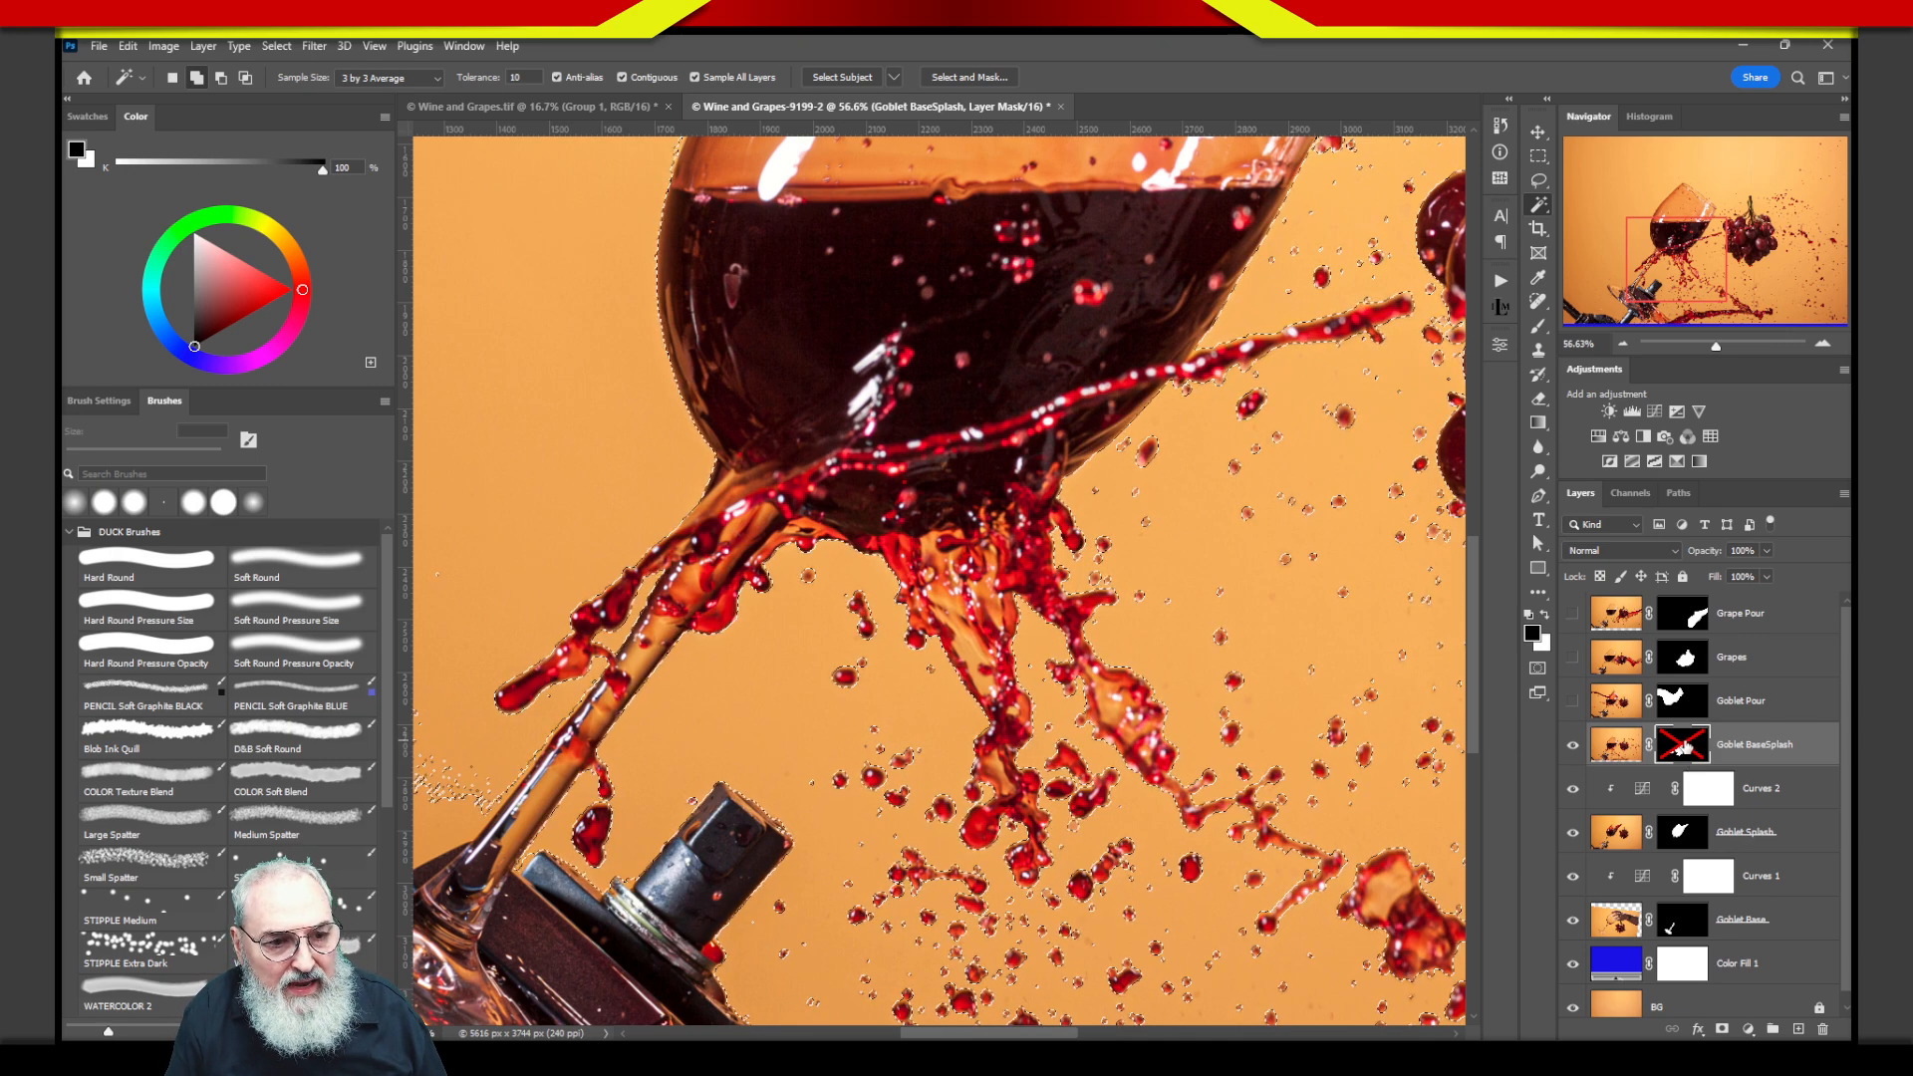
left_click(1684, 750, "shift")
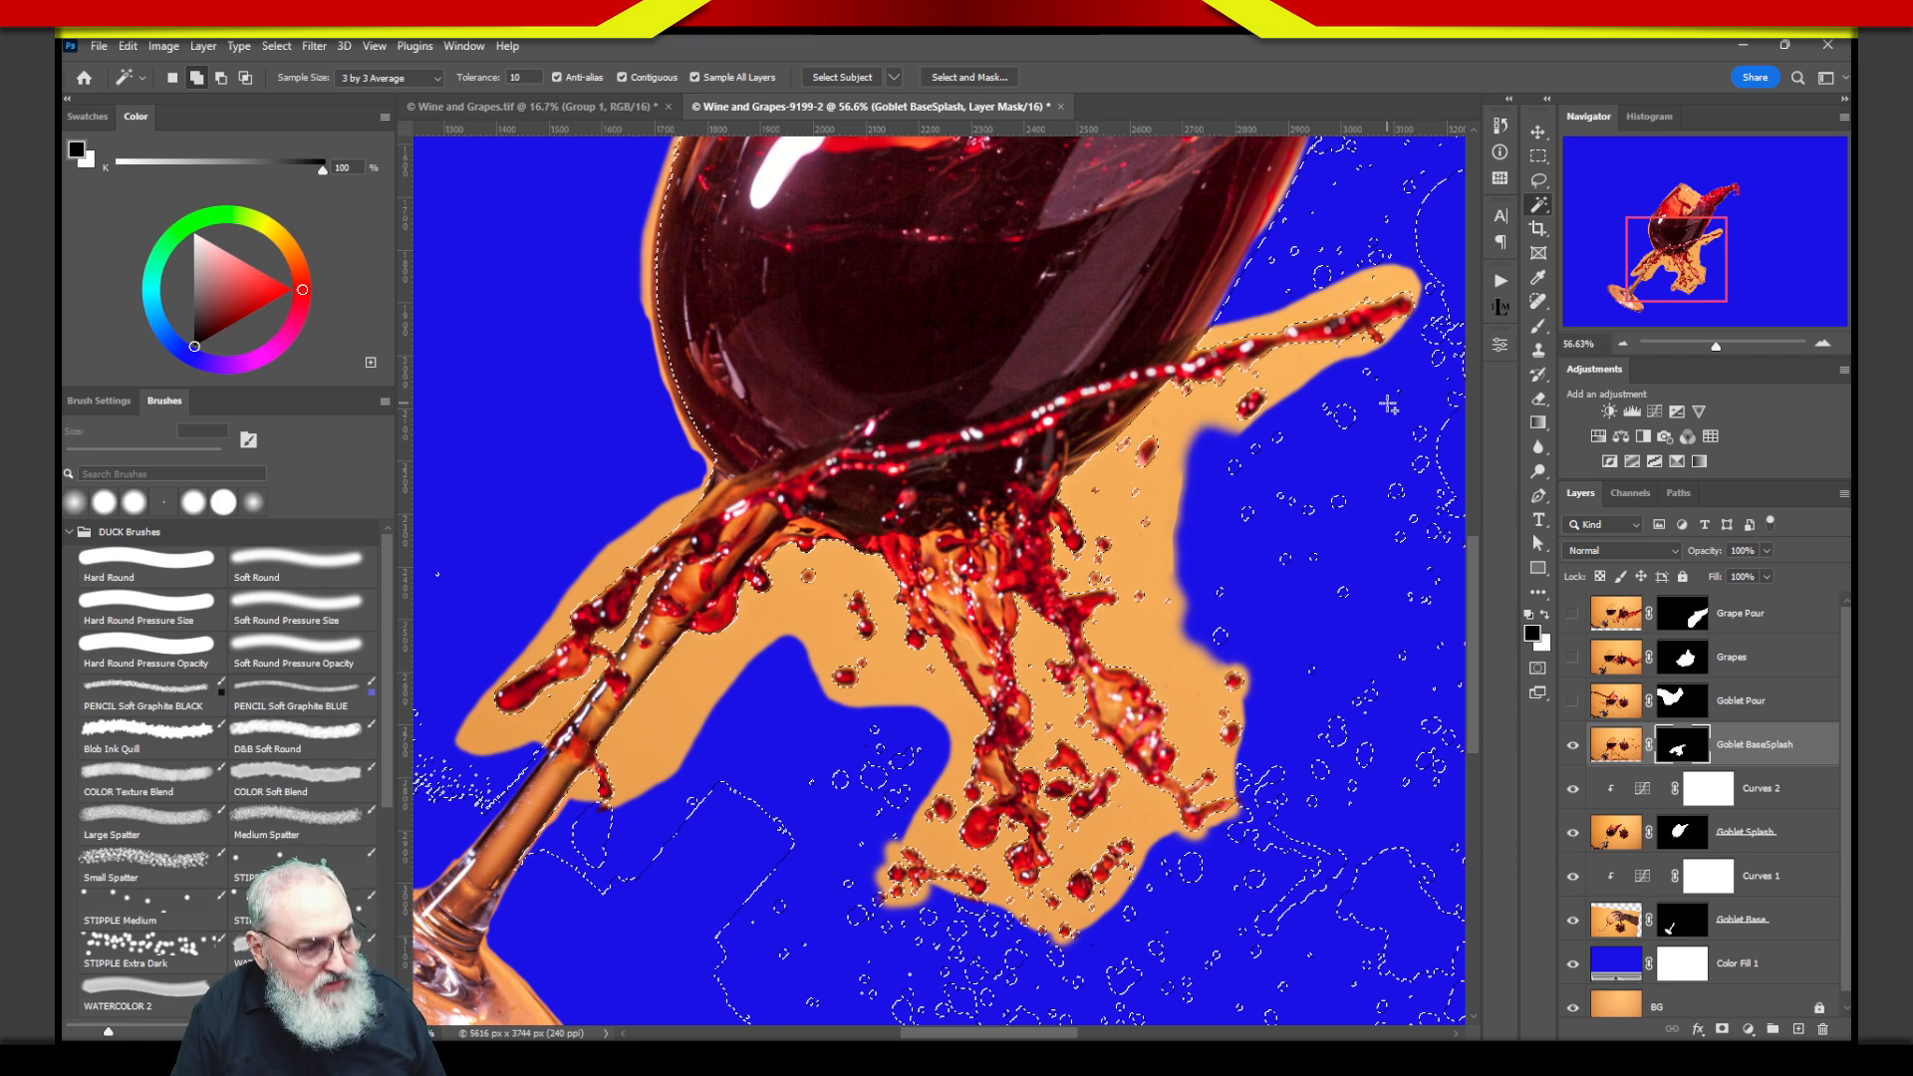
Enlarge the Soft Round brush to 150 px and paint black on the mask over the selected backdrop beside the stem and below the splash.
key("b")
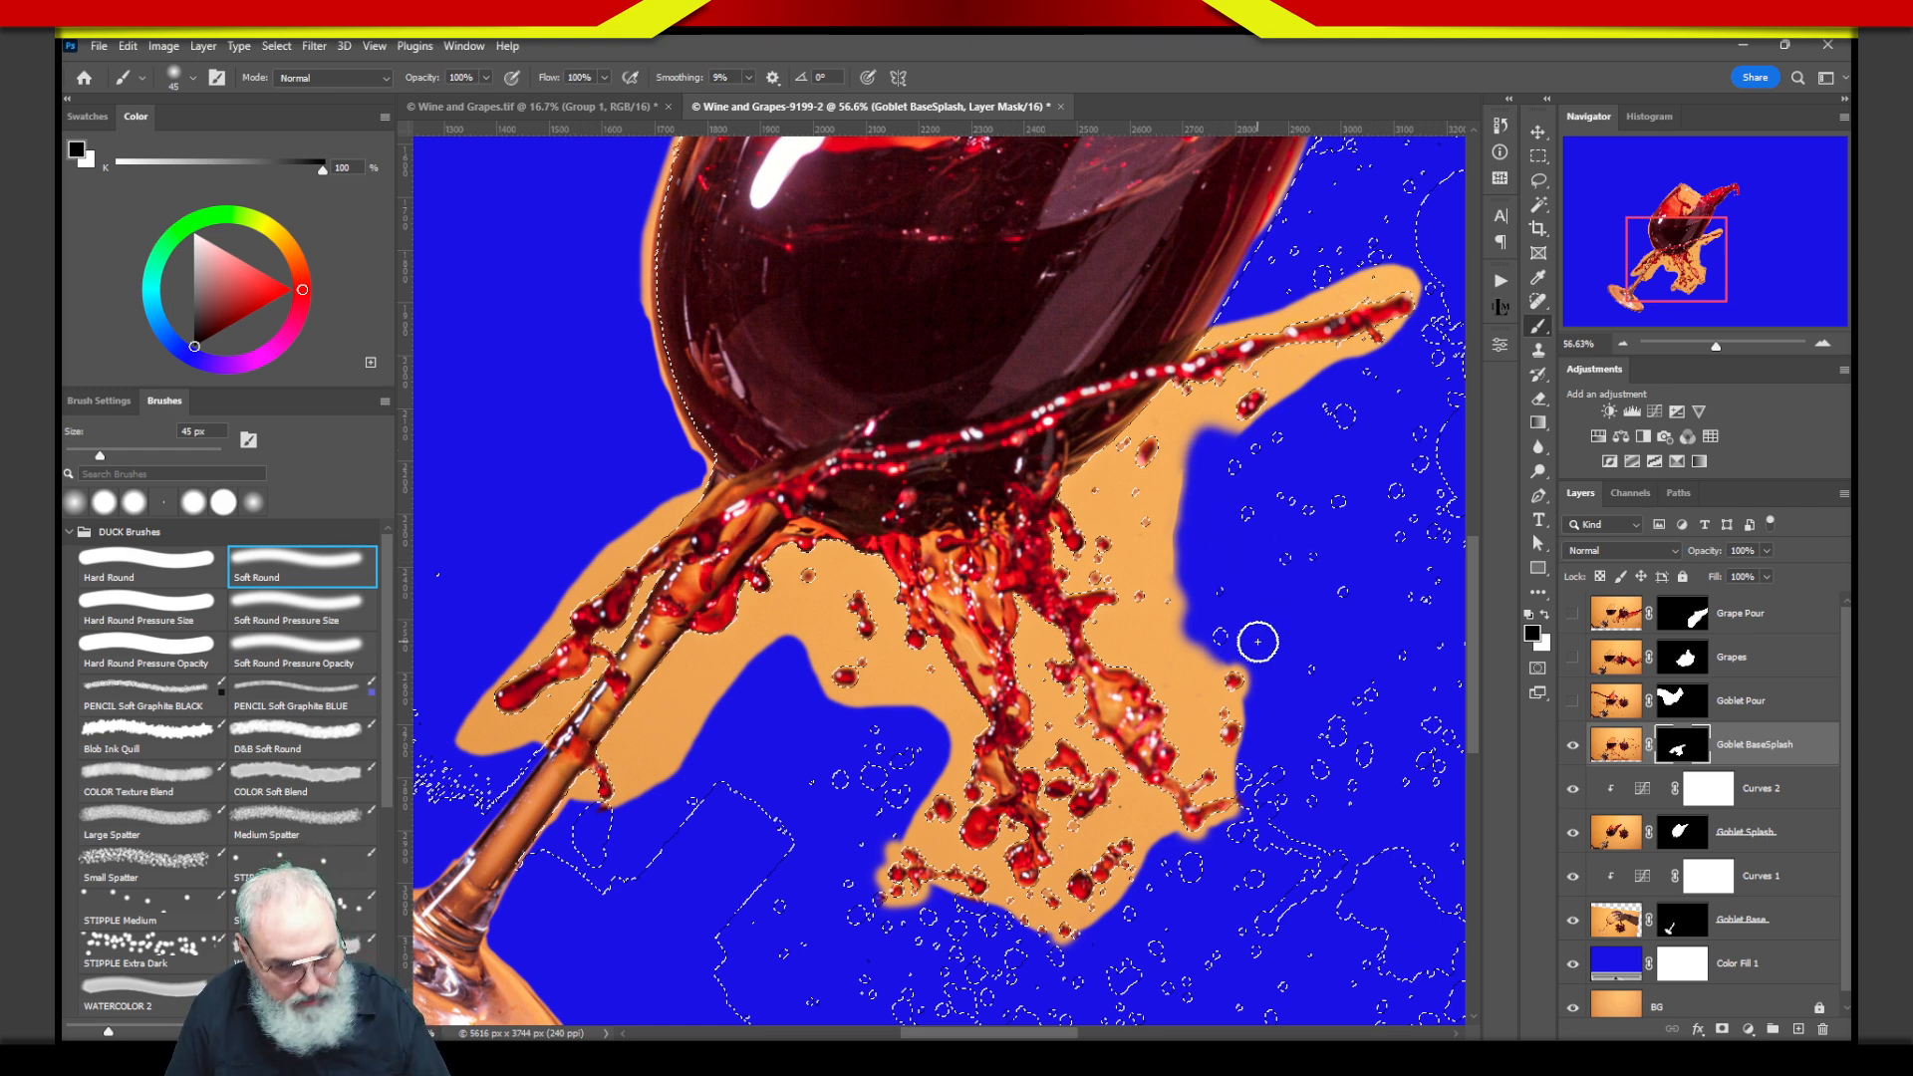
key("bracketright")
key("bracketright")
key("bracketright")
key("bracketright")
key("bracketright")
key("bracketright")
key("bracketright")
key("bracketright")
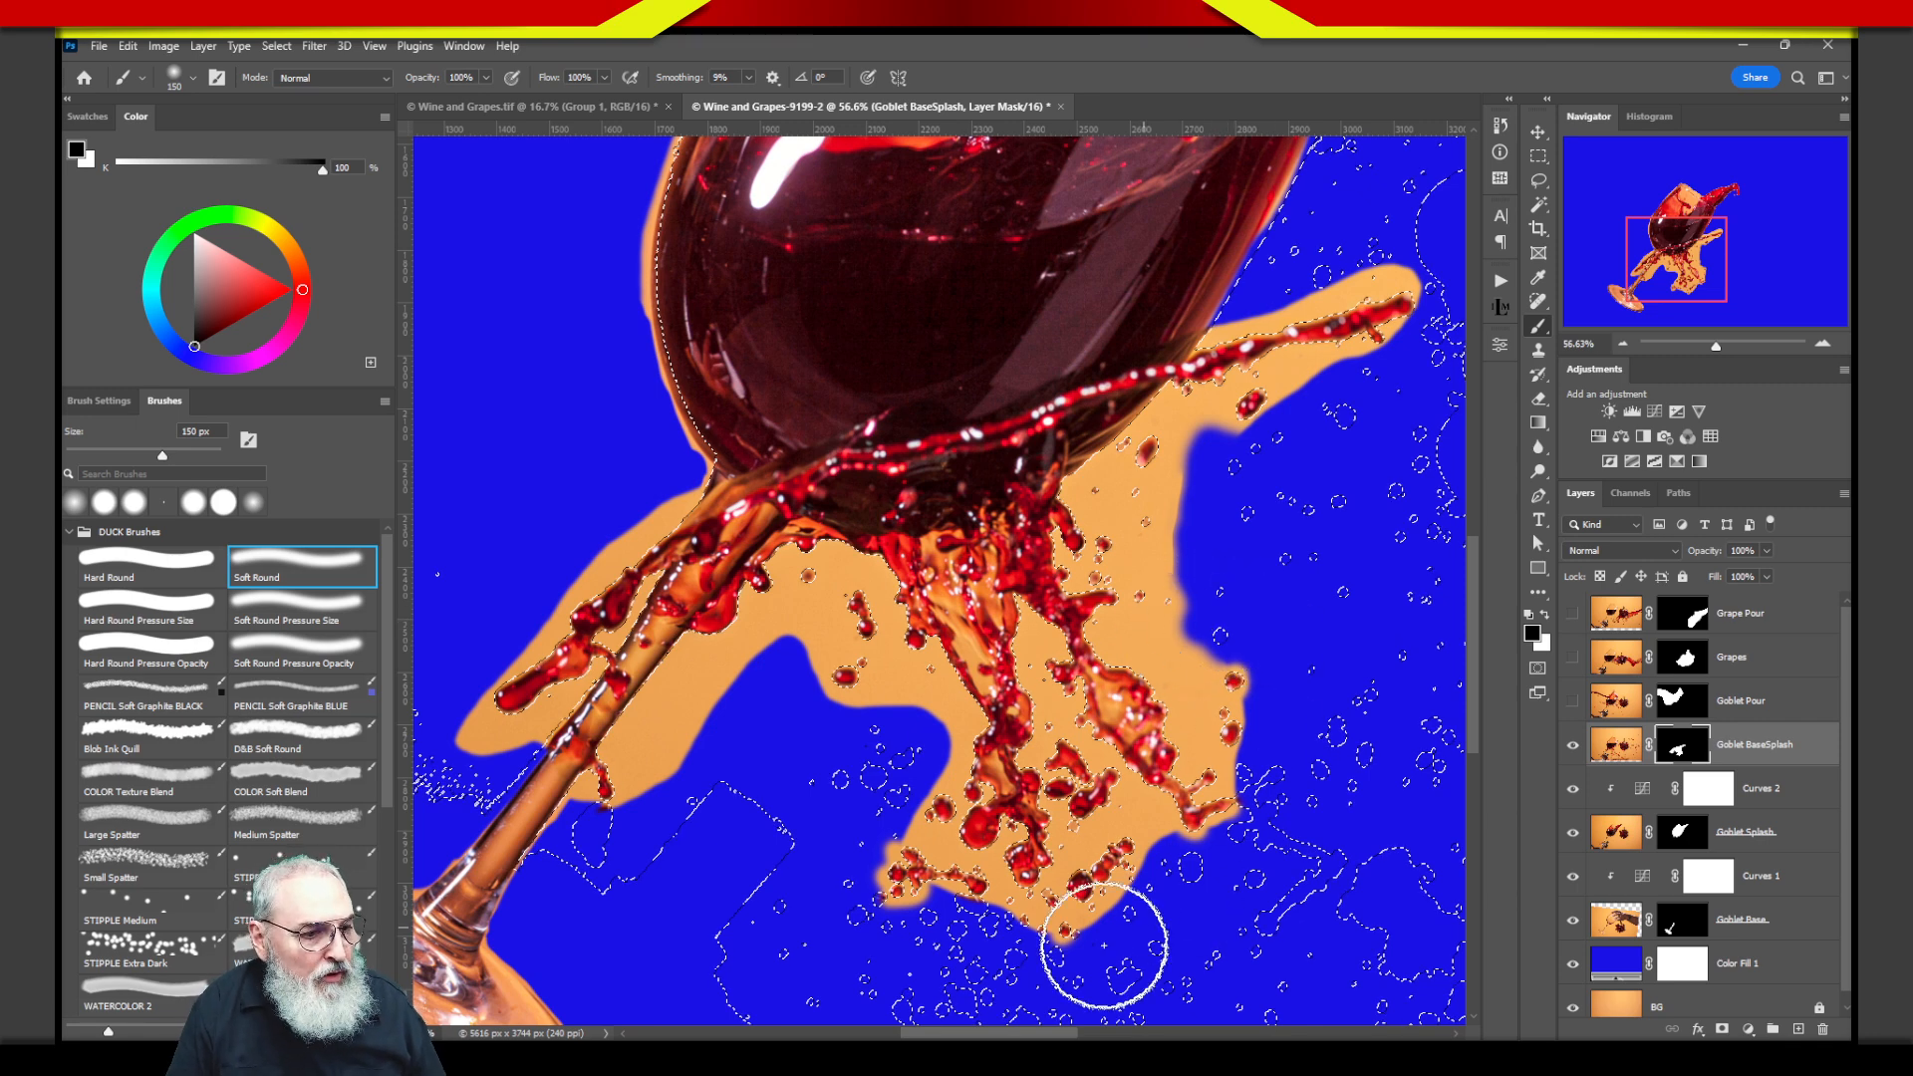
mouse_move(1104, 945)
left_mouse_down()
mouse_move(1038, 951)
mouse_move(1177, 850)
mouse_move(1121, 831)
mouse_move(848, 938)
mouse_move(898, 870)
mouse_move(928, 699)
mouse_move(908, 890)
mouse_move(881, 883)
mouse_move(769, 736)
mouse_move(848, 632)
mouse_move(930, 670)
left_mouse_up()
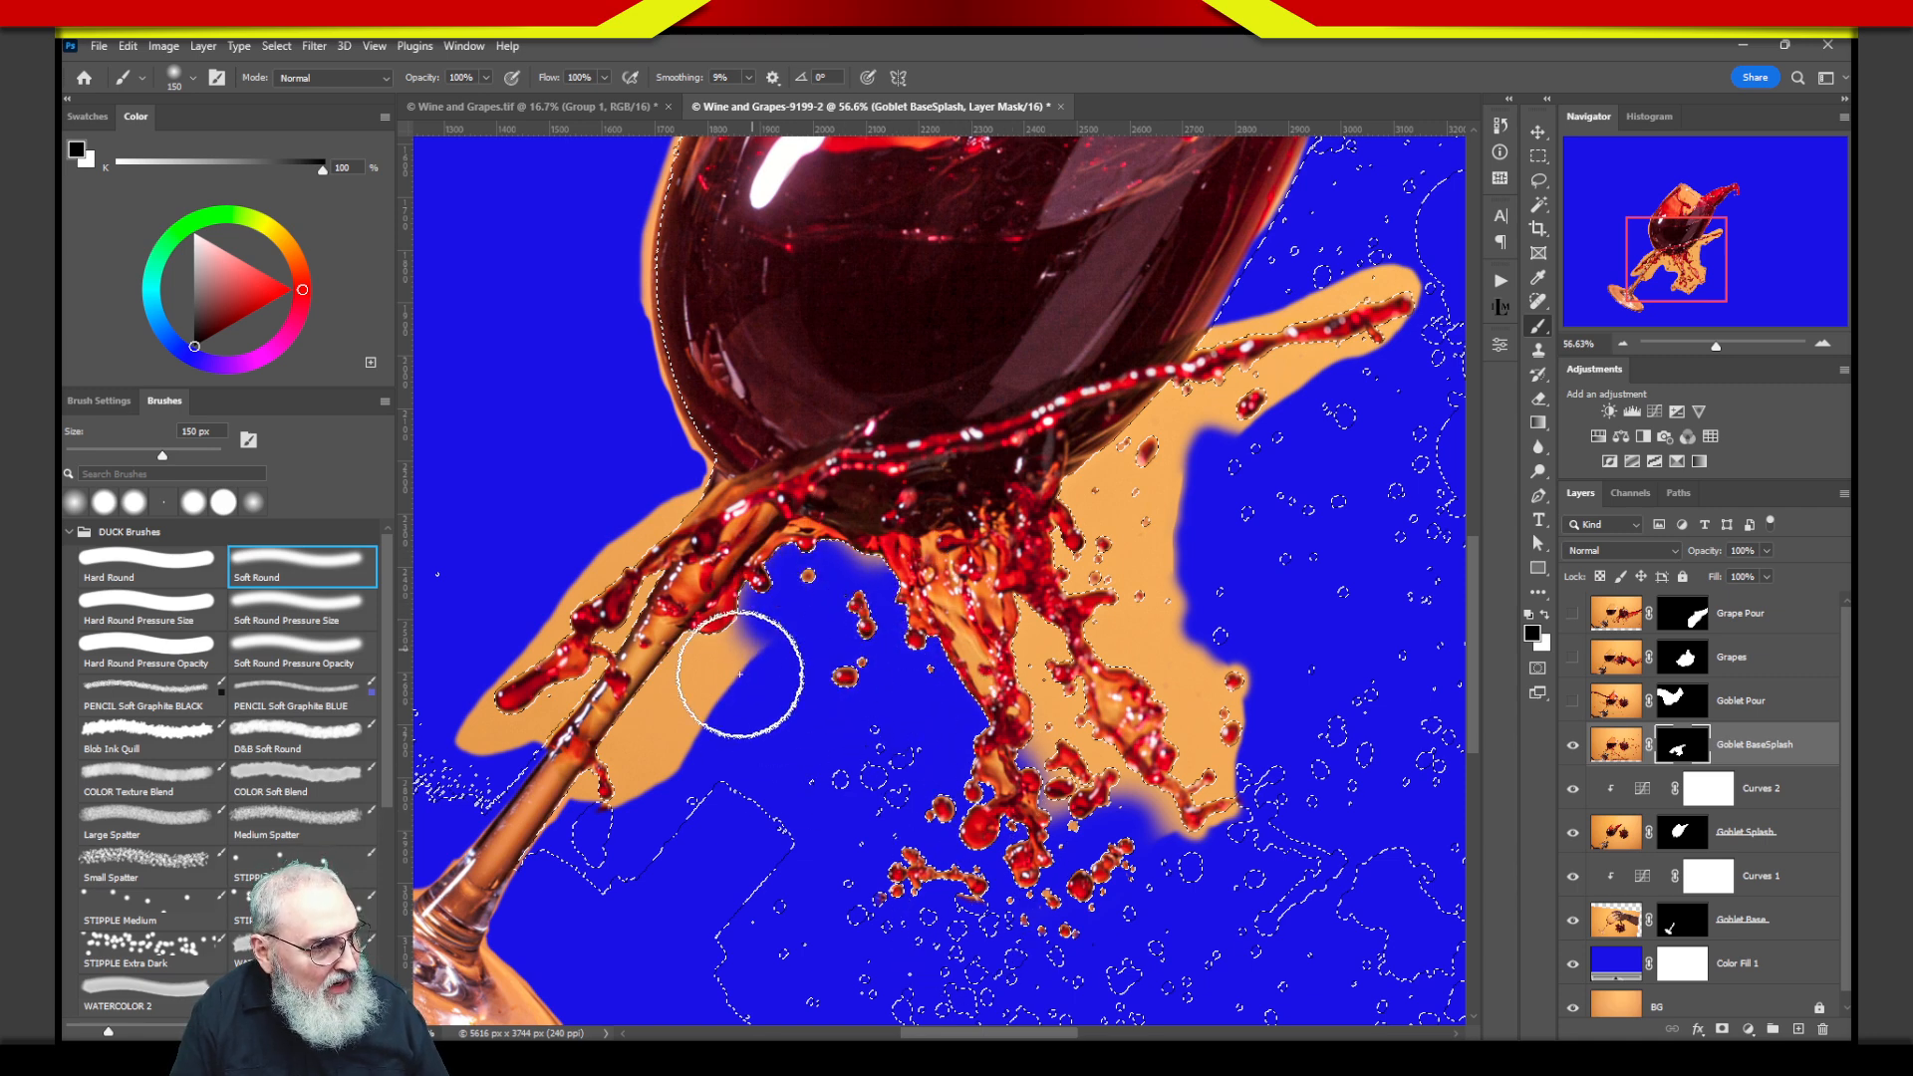
left_click_drag(730, 684, 578, 855)
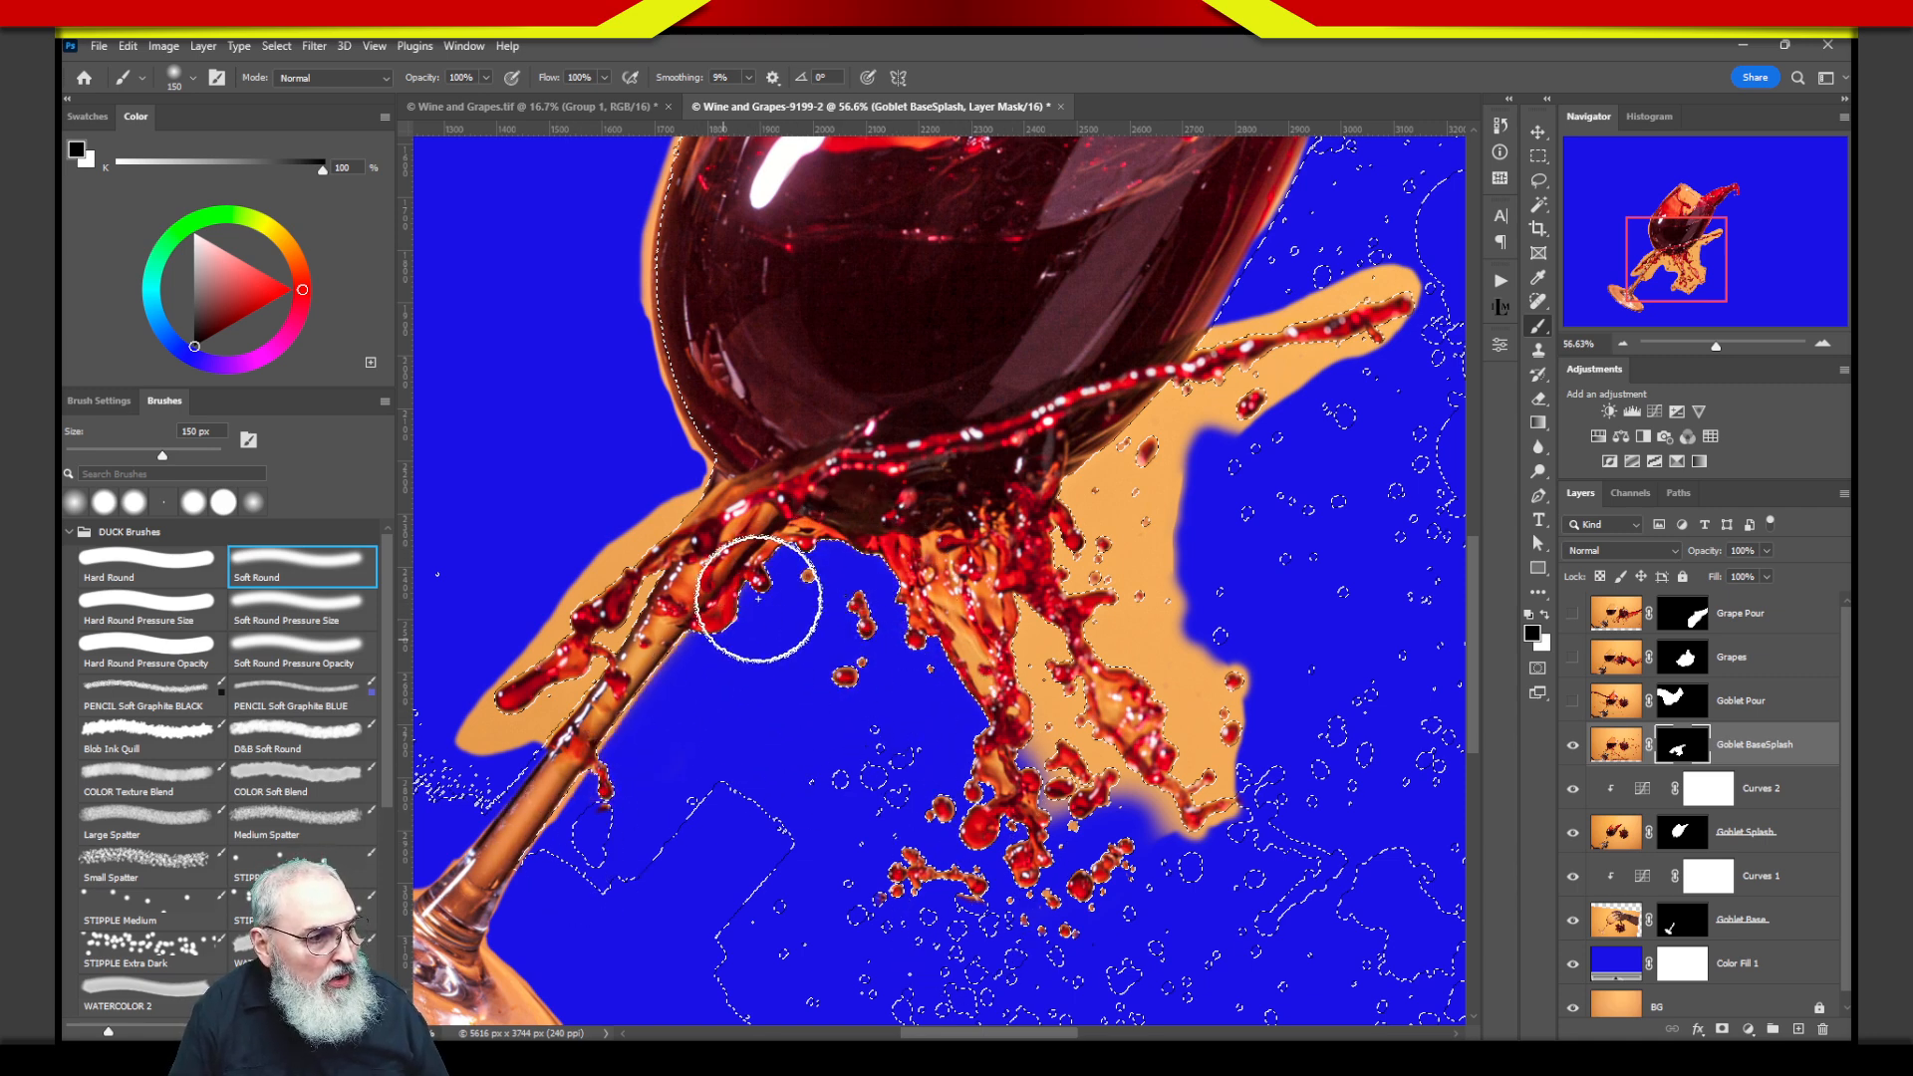
mouse_move(1011, 777)
left_mouse_down()
mouse_move(1080, 985)
mouse_move(1141, 991)
left_mouse_up()
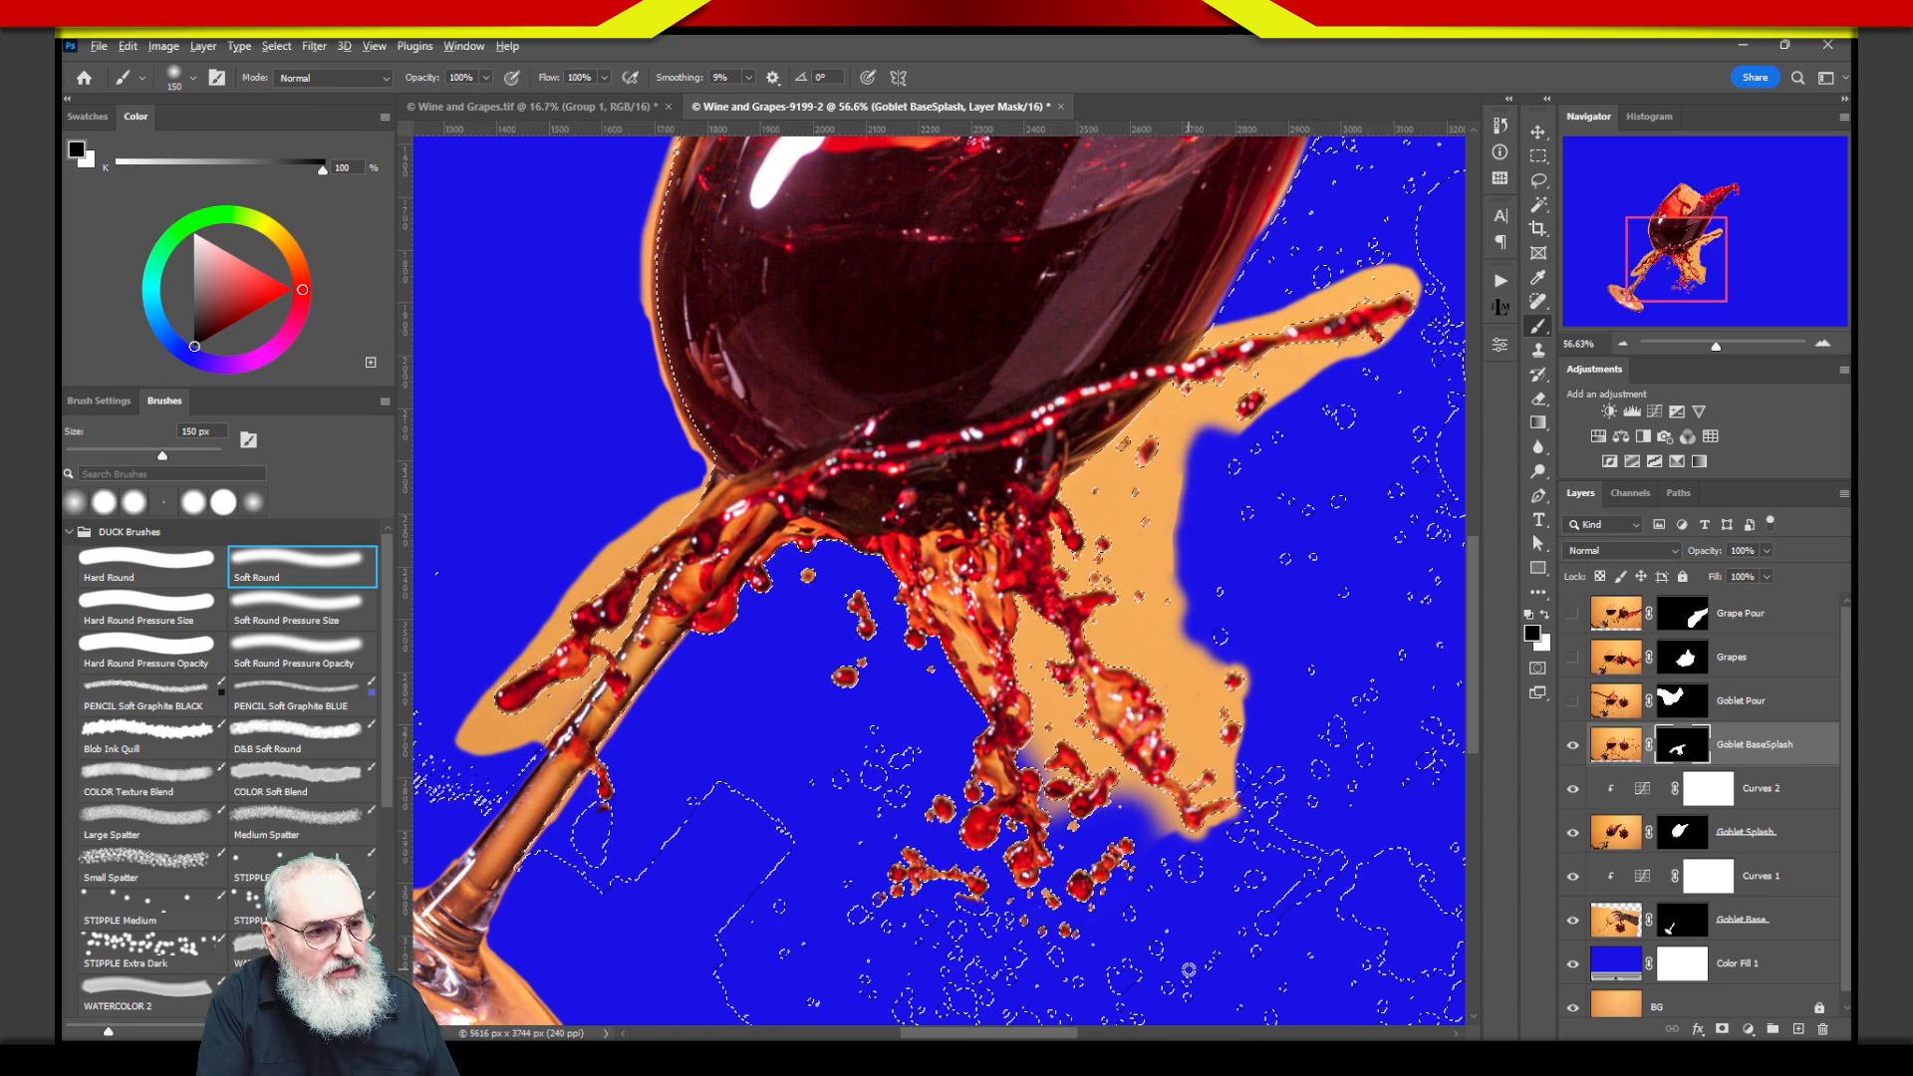
Fill the remaining selected backdrop with black on the Goblet BaseSplash mask and clear the selection.
key("alt+BackSpace")
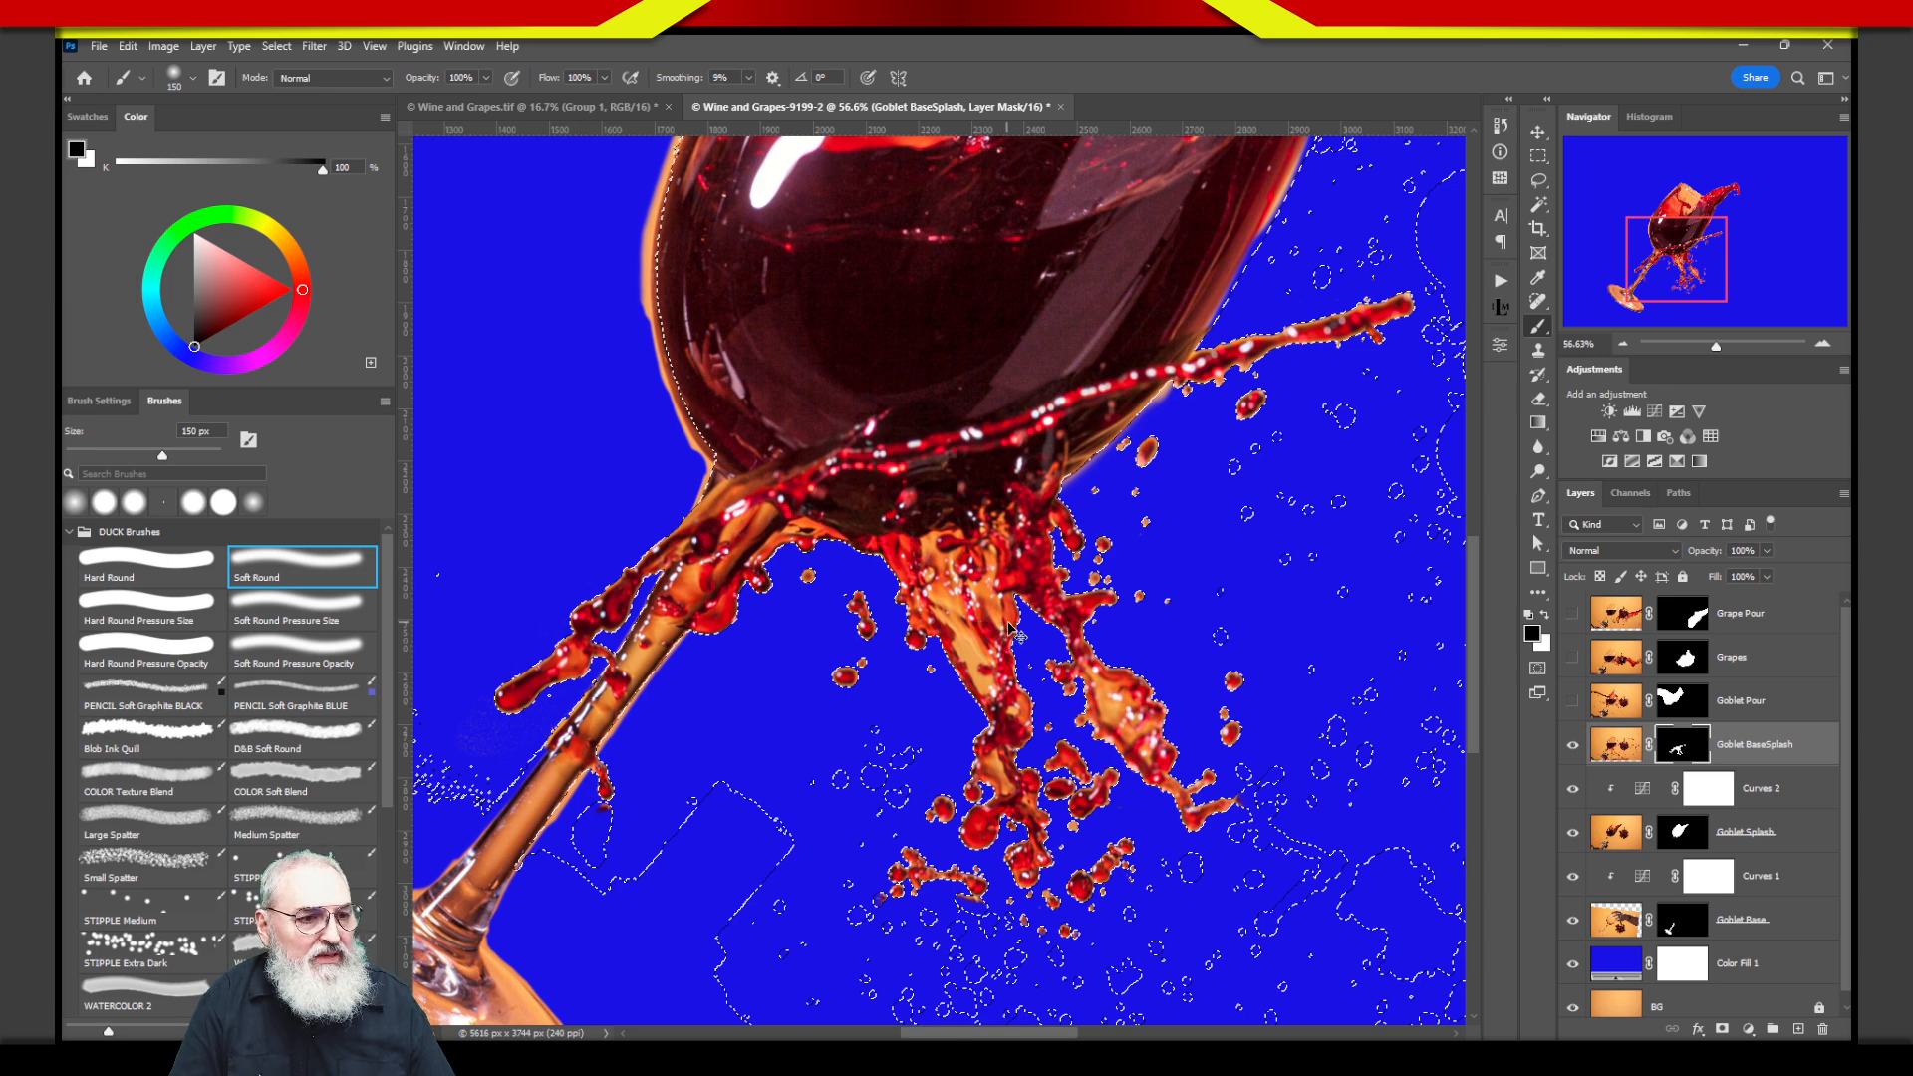
key("ctrl+d")
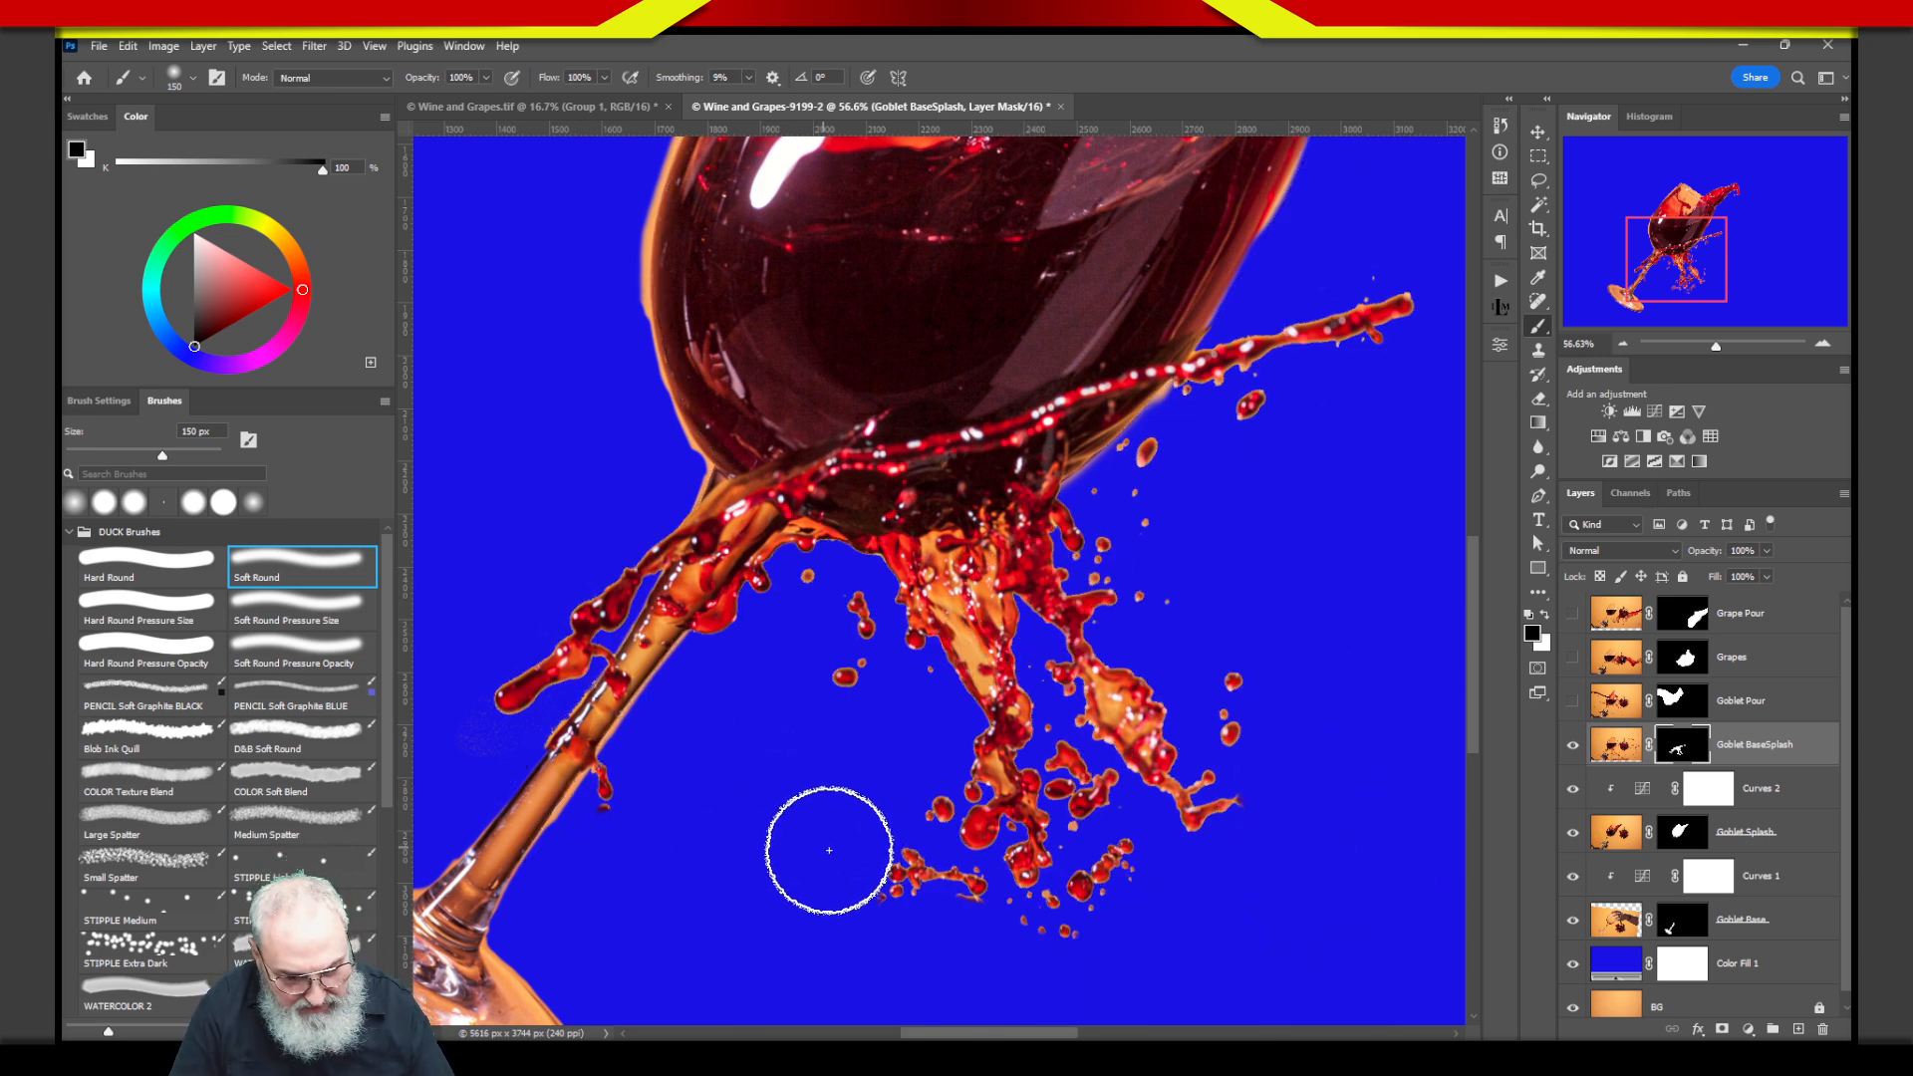
Reduce the Soft Round brush to 25 px for fine work on the Goblet BaseSplash mask.
key("bracketleft")
key("bracketleft")
key("bracketleft")
key("bracketleft")
key("bracketleft")
key("bracketleft")
key("bracketleft")
key("bracketleft")
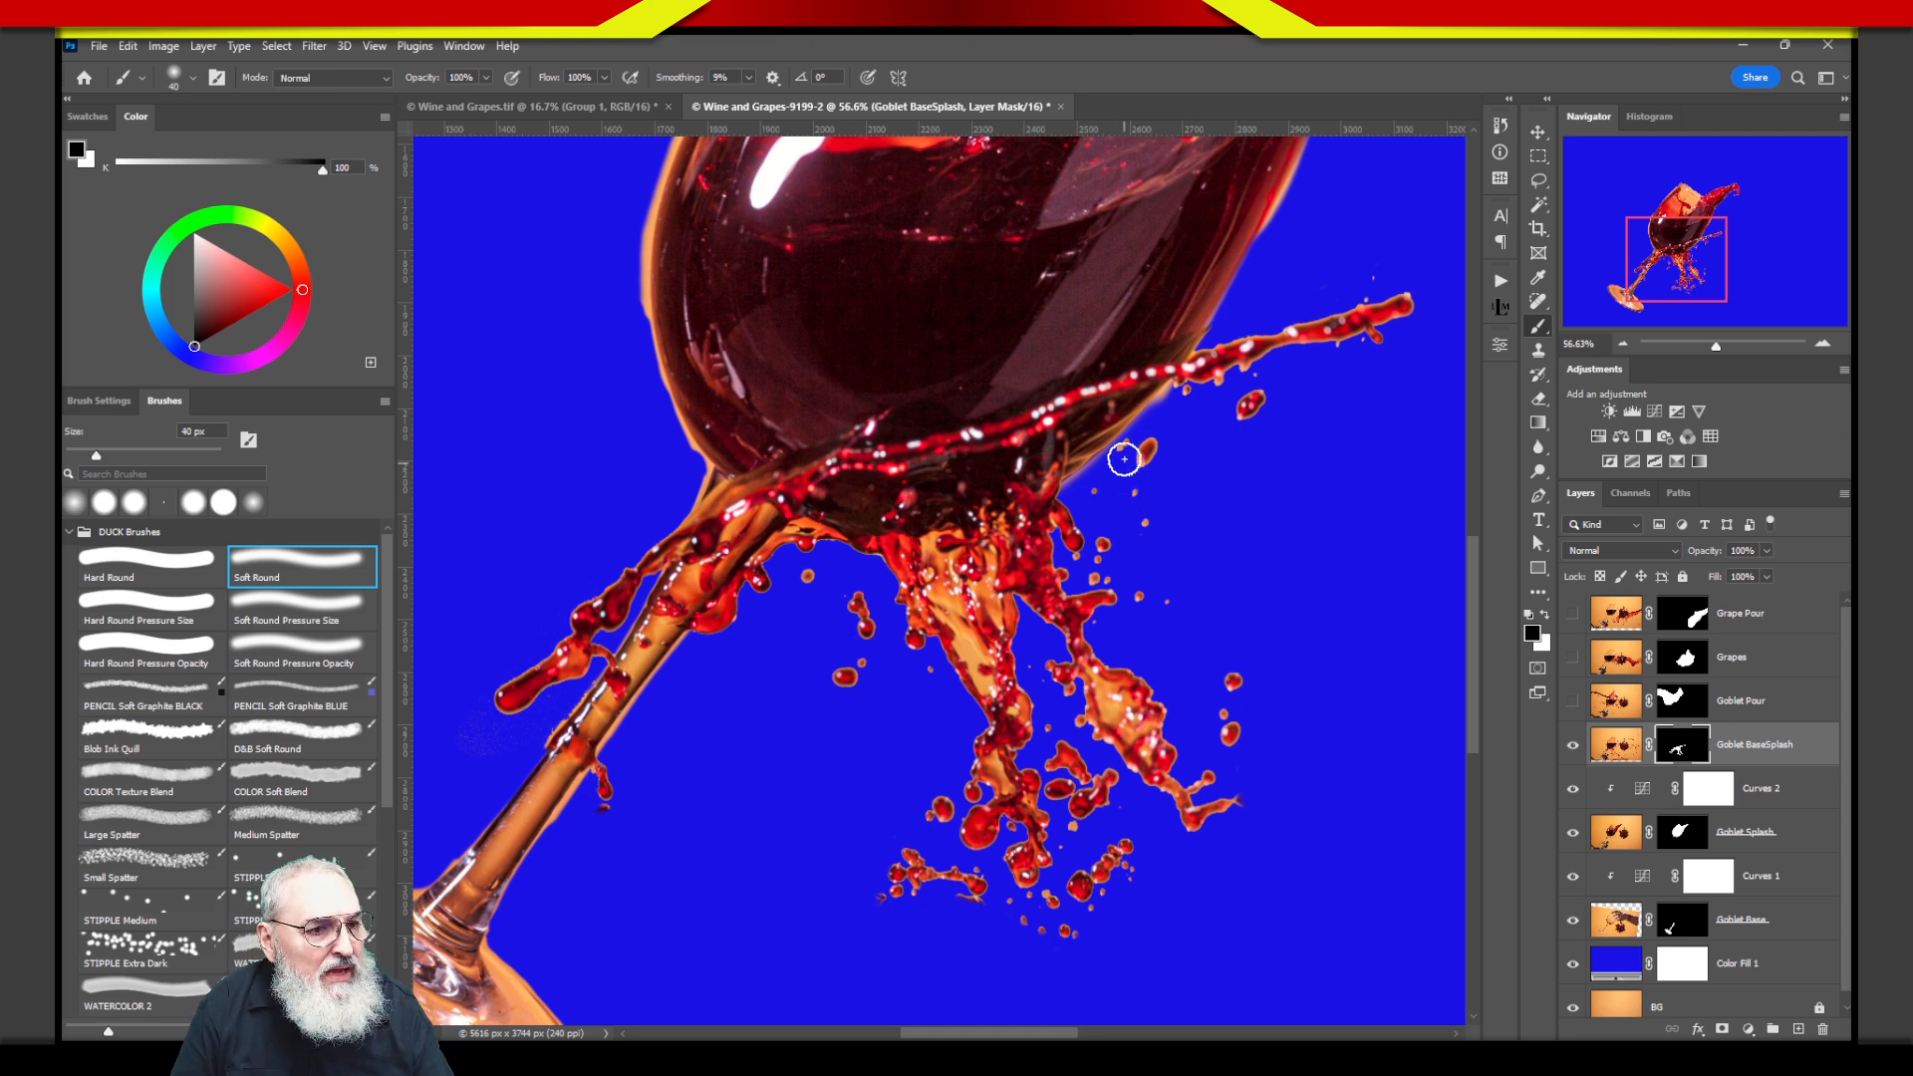
key("bracketleft")
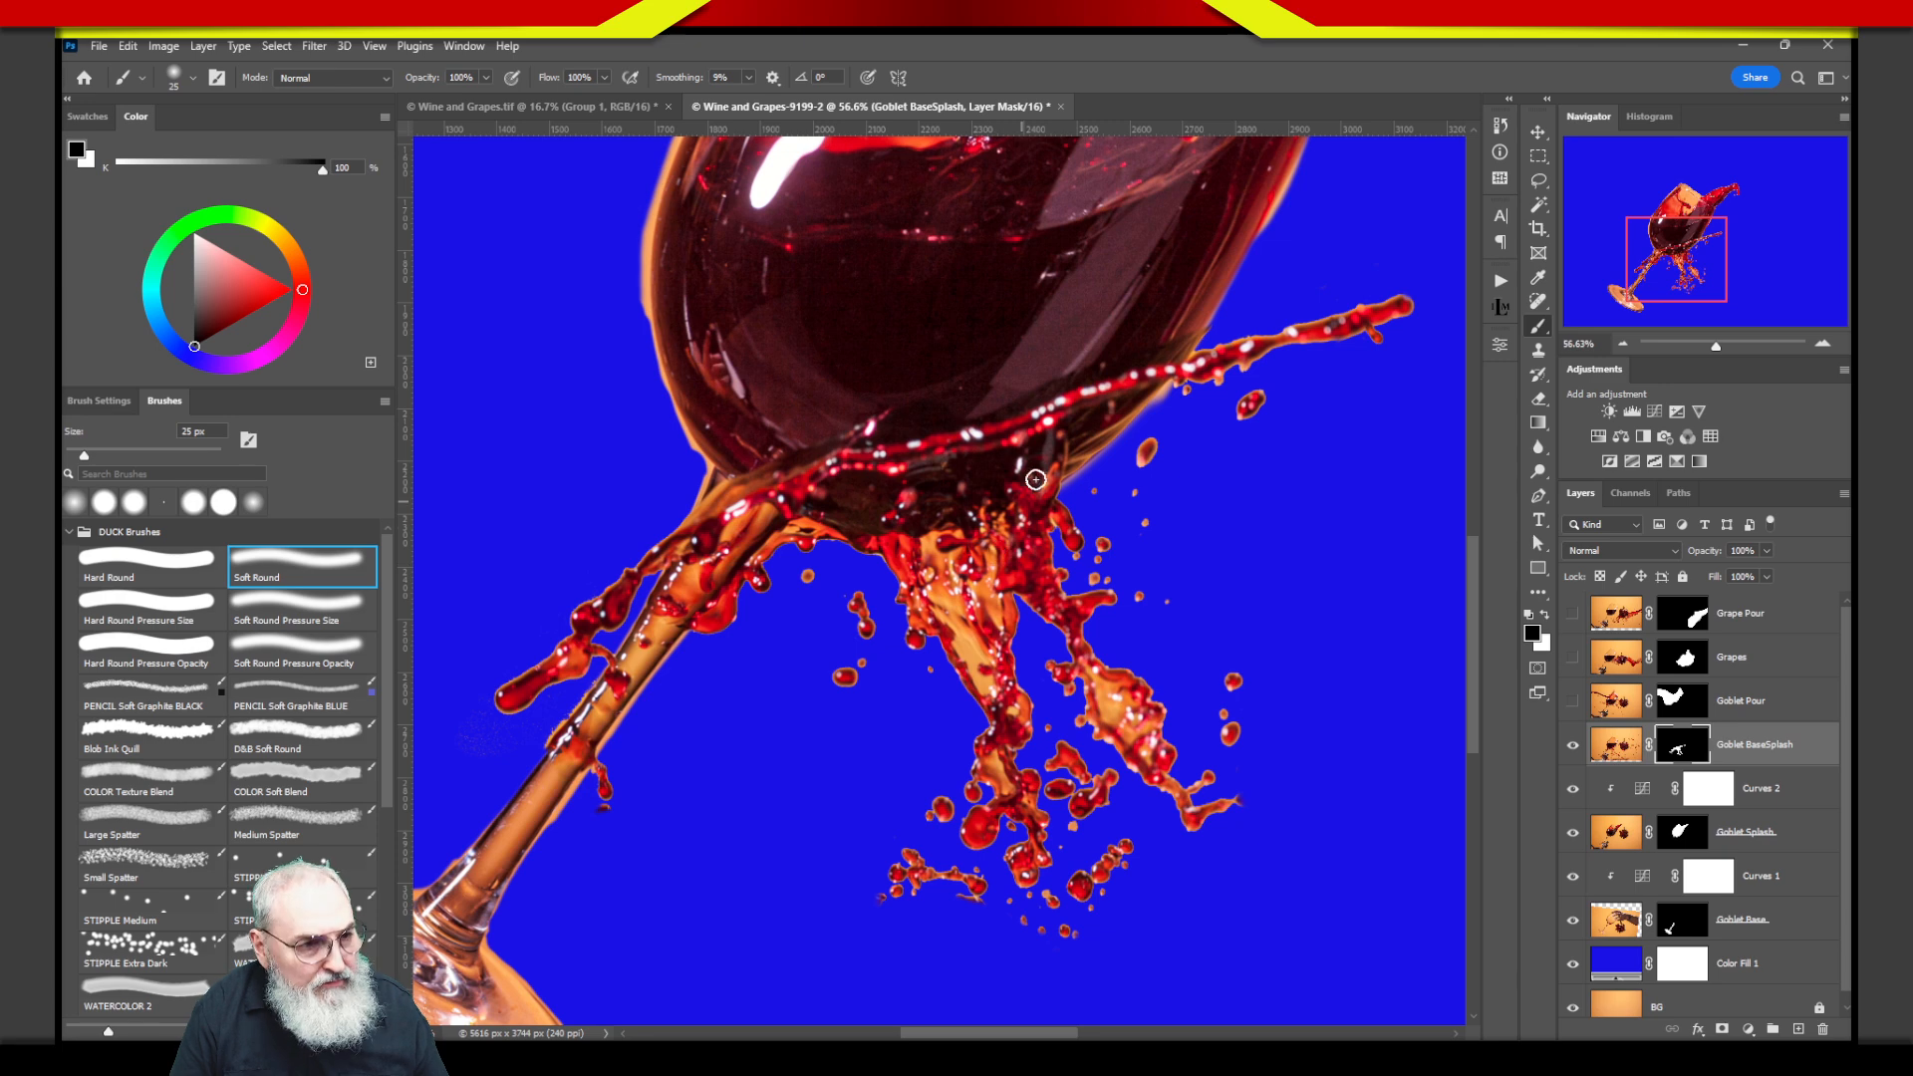
Examine the Goblet BaseSplash mask's edges along the thin splash arm and where it crosses the goblet bowl.
key("z")
left_click_drag(1234, 371, 1356, 364)
key("b")
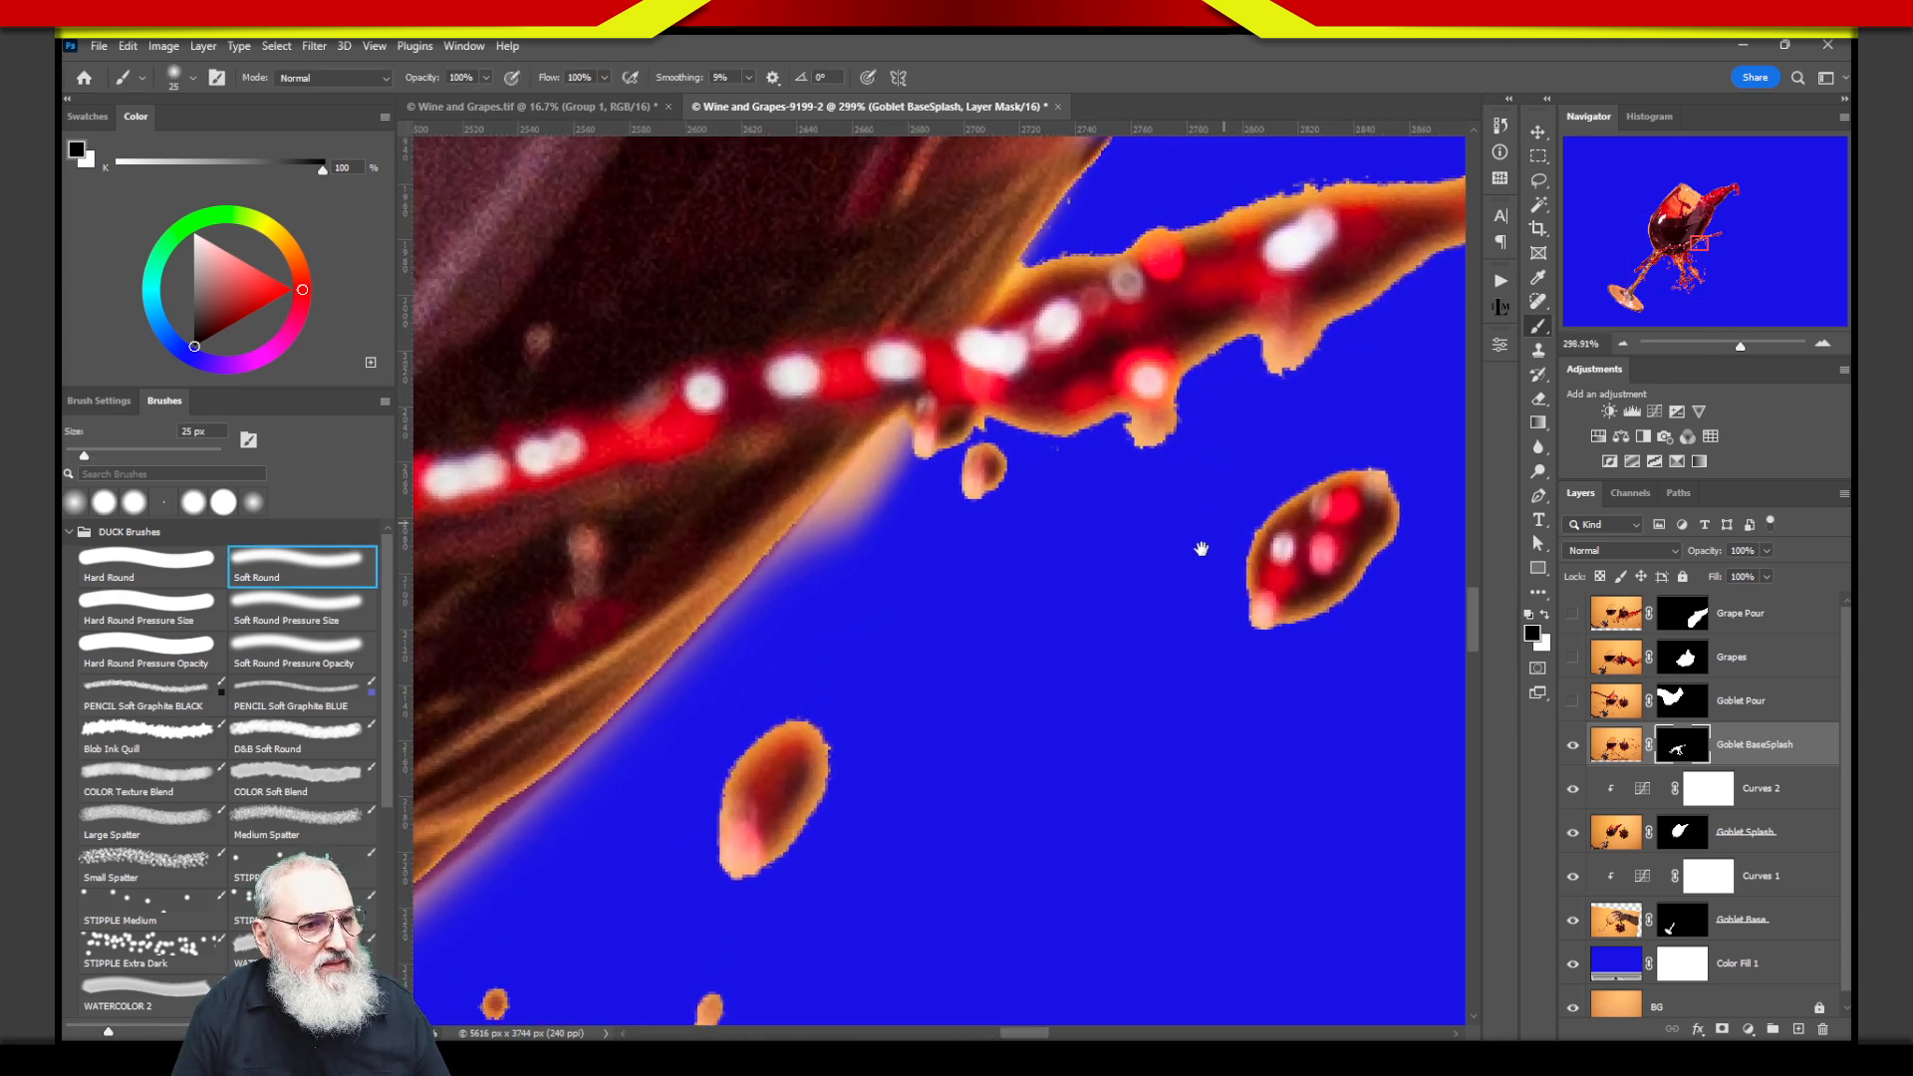
mouse_move(1201, 551)
left_mouse_down()
mouse_move(828, 912)
mouse_move(777, 917)
left_mouse_up()
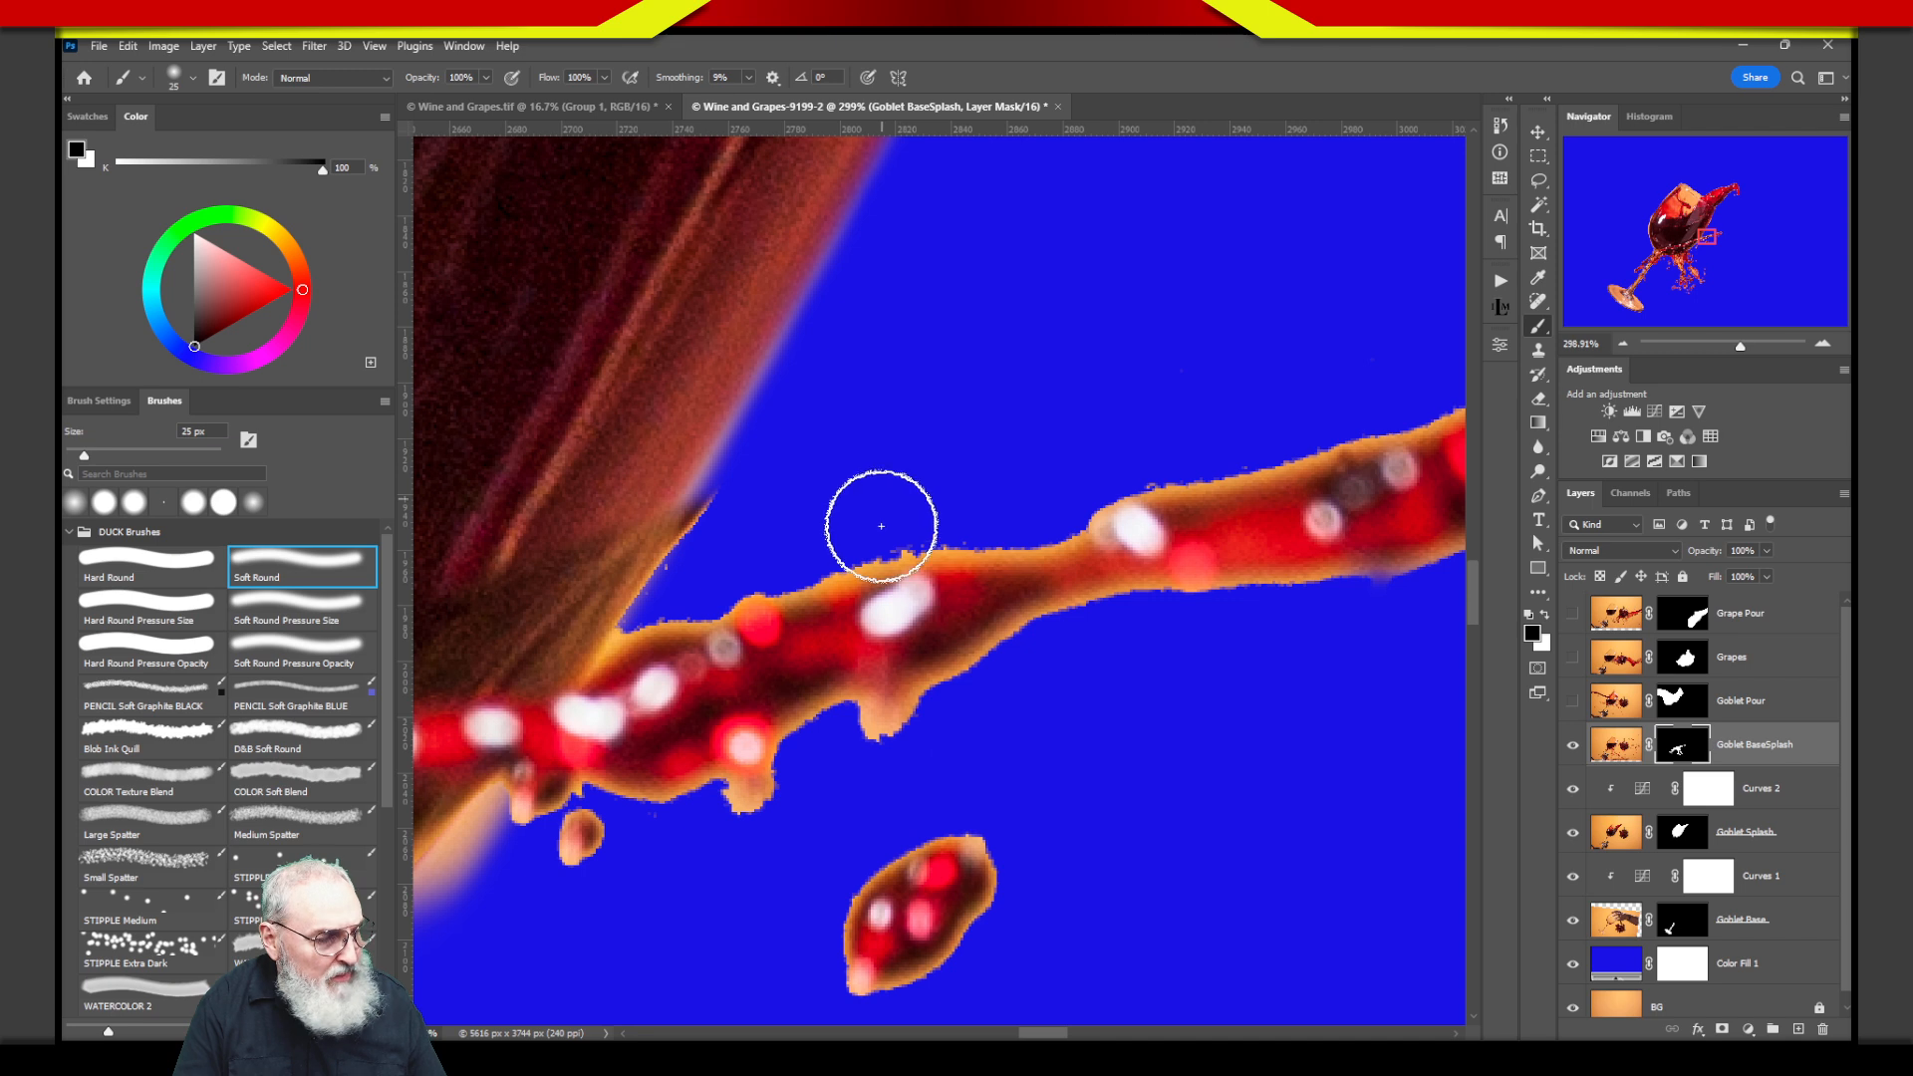
mouse_move(892, 488)
left_mouse_down()
mouse_move(1227, 365)
mouse_move(1034, 431)
mouse_move(984, 478)
mouse_move(1039, 441)
mouse_move(868, 501)
left_mouse_up()
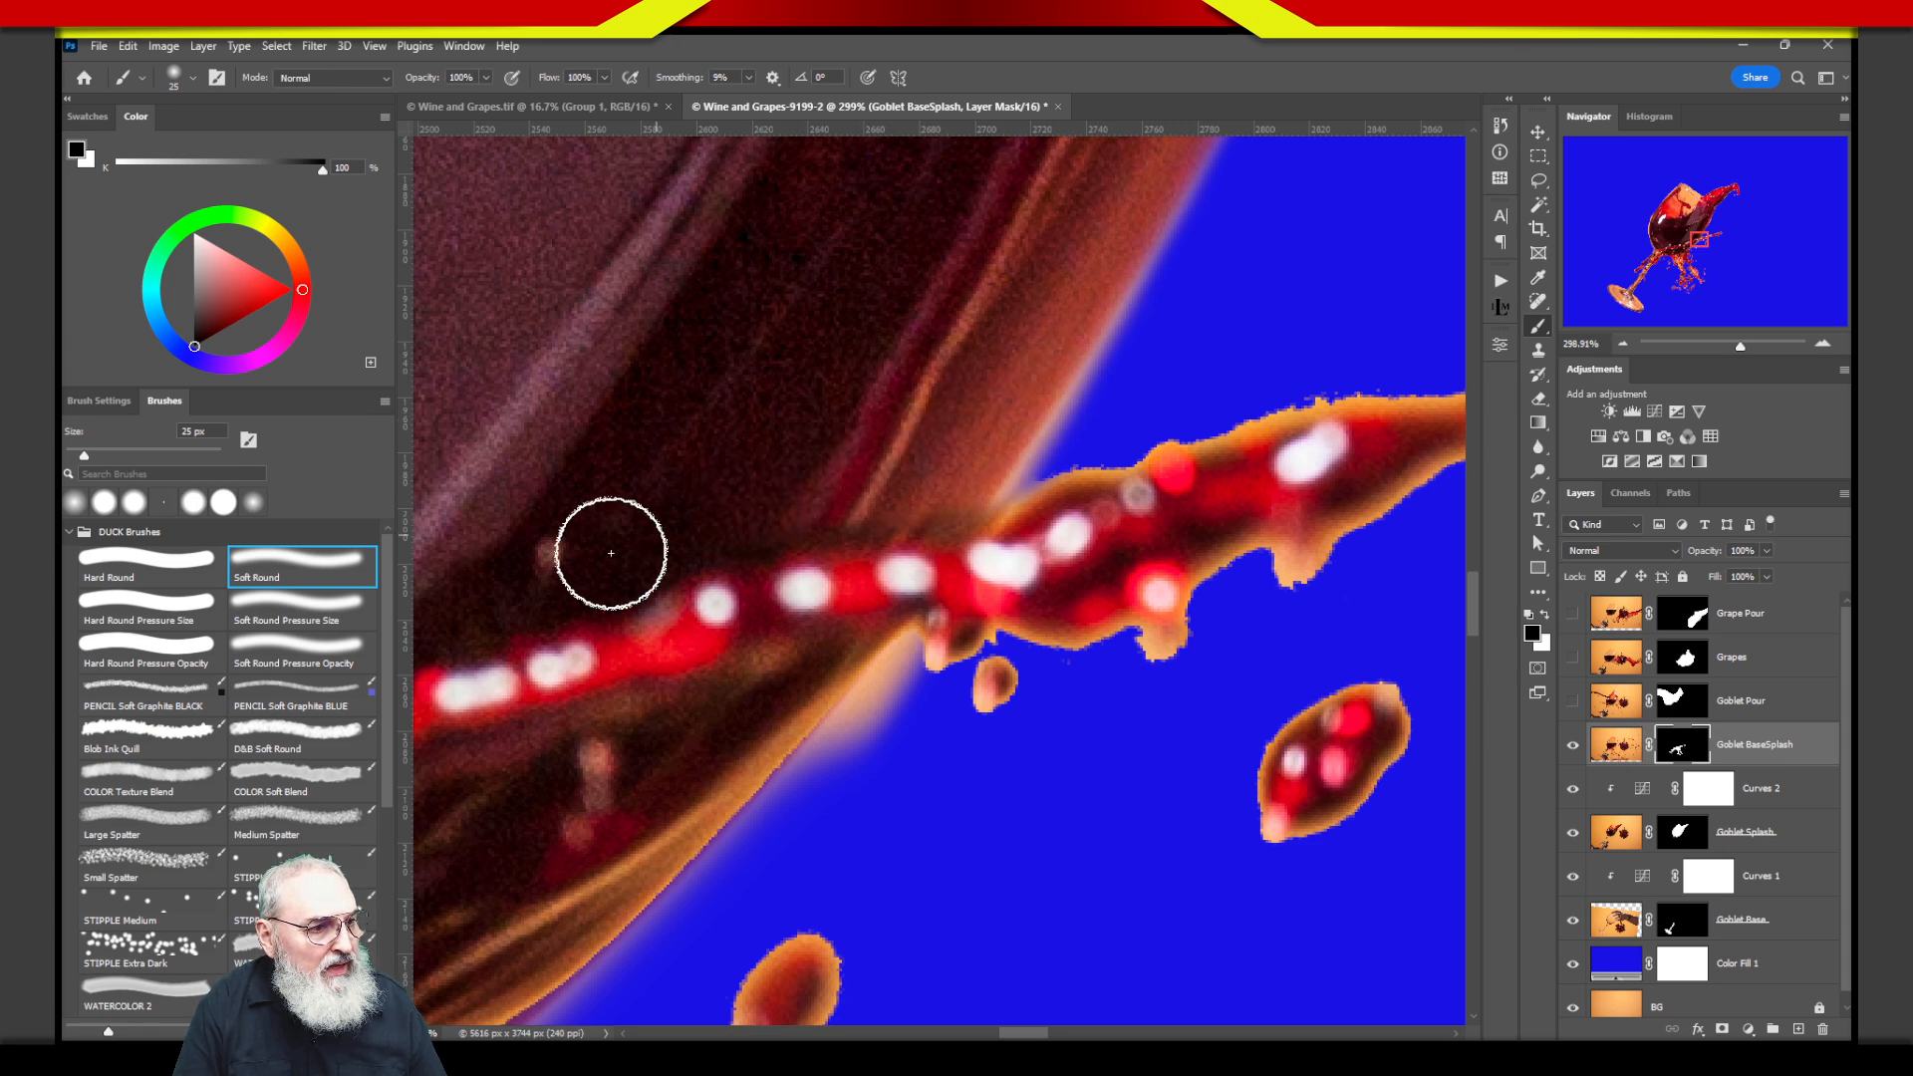
left_click_drag(679, 461, 1306, 282)
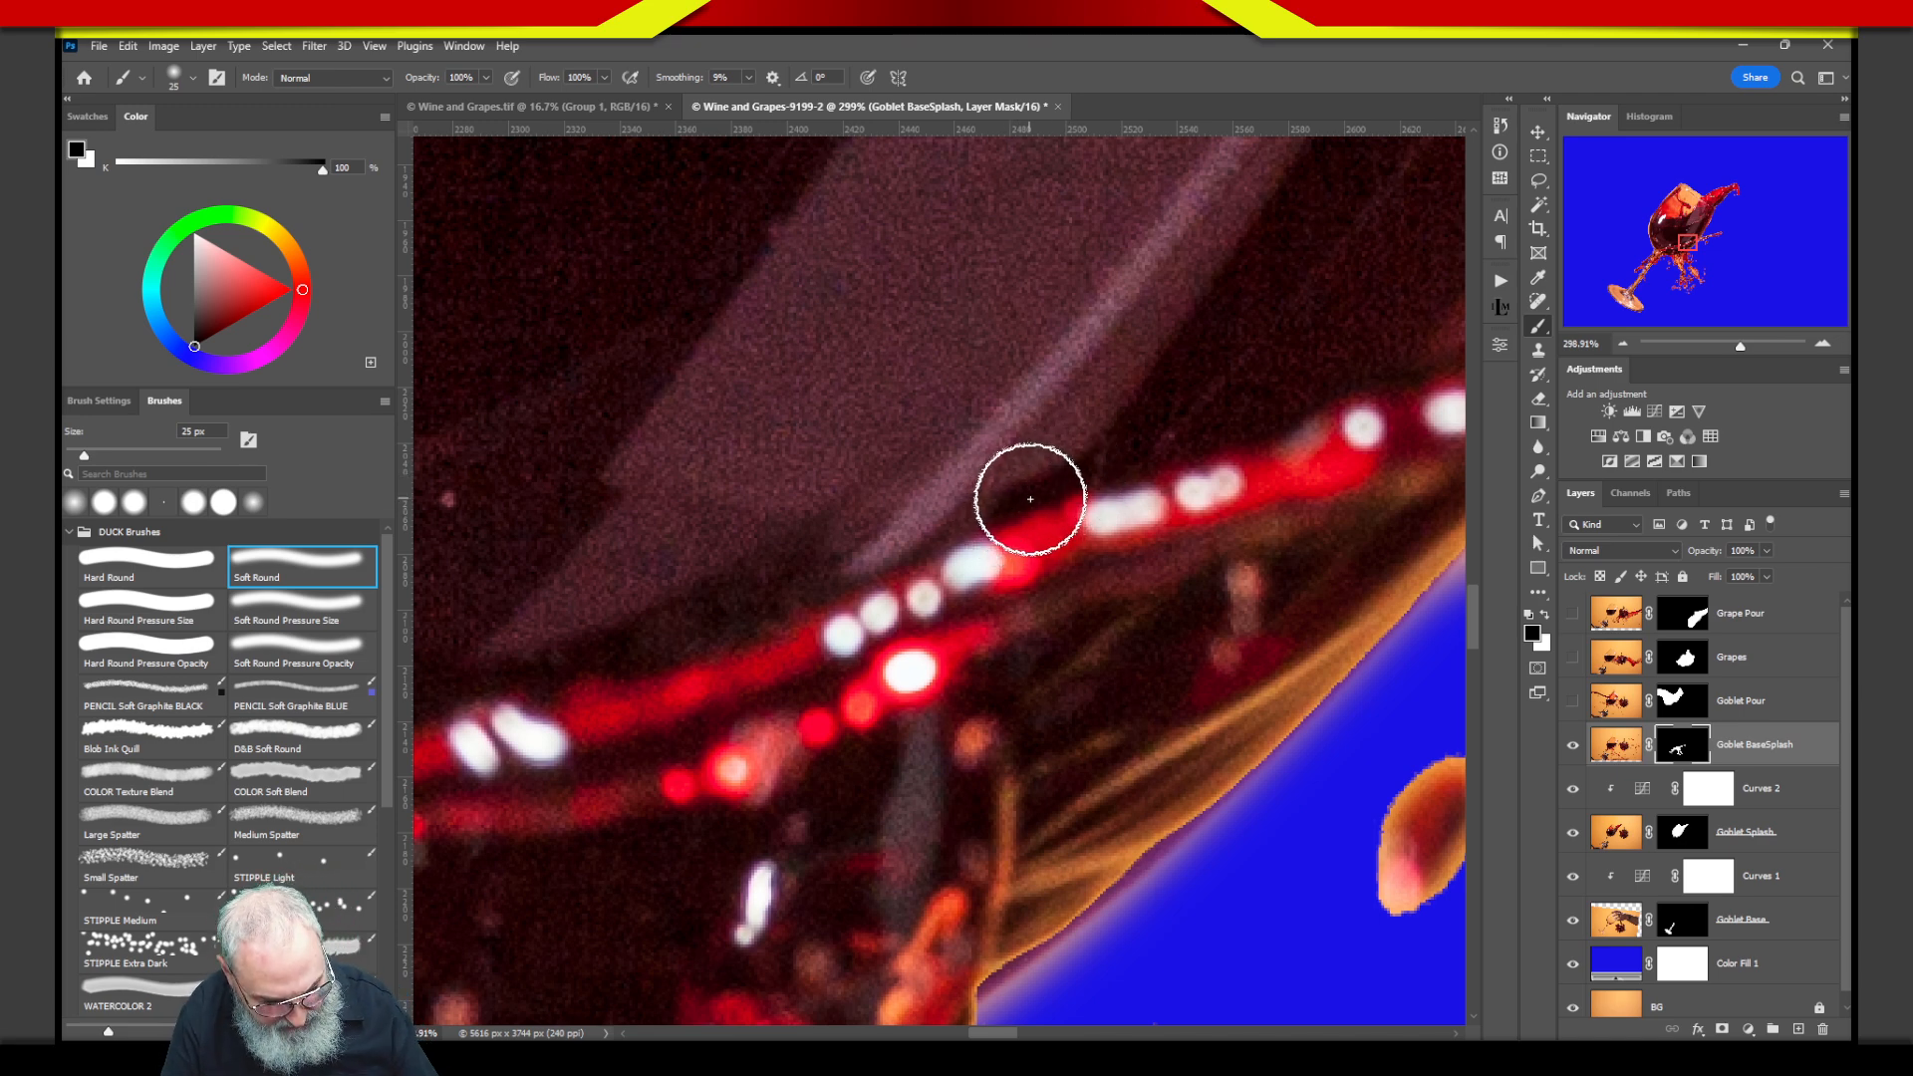
key("ctrl+minus")
key("ctrl+minus")
key("ctrl+minus")
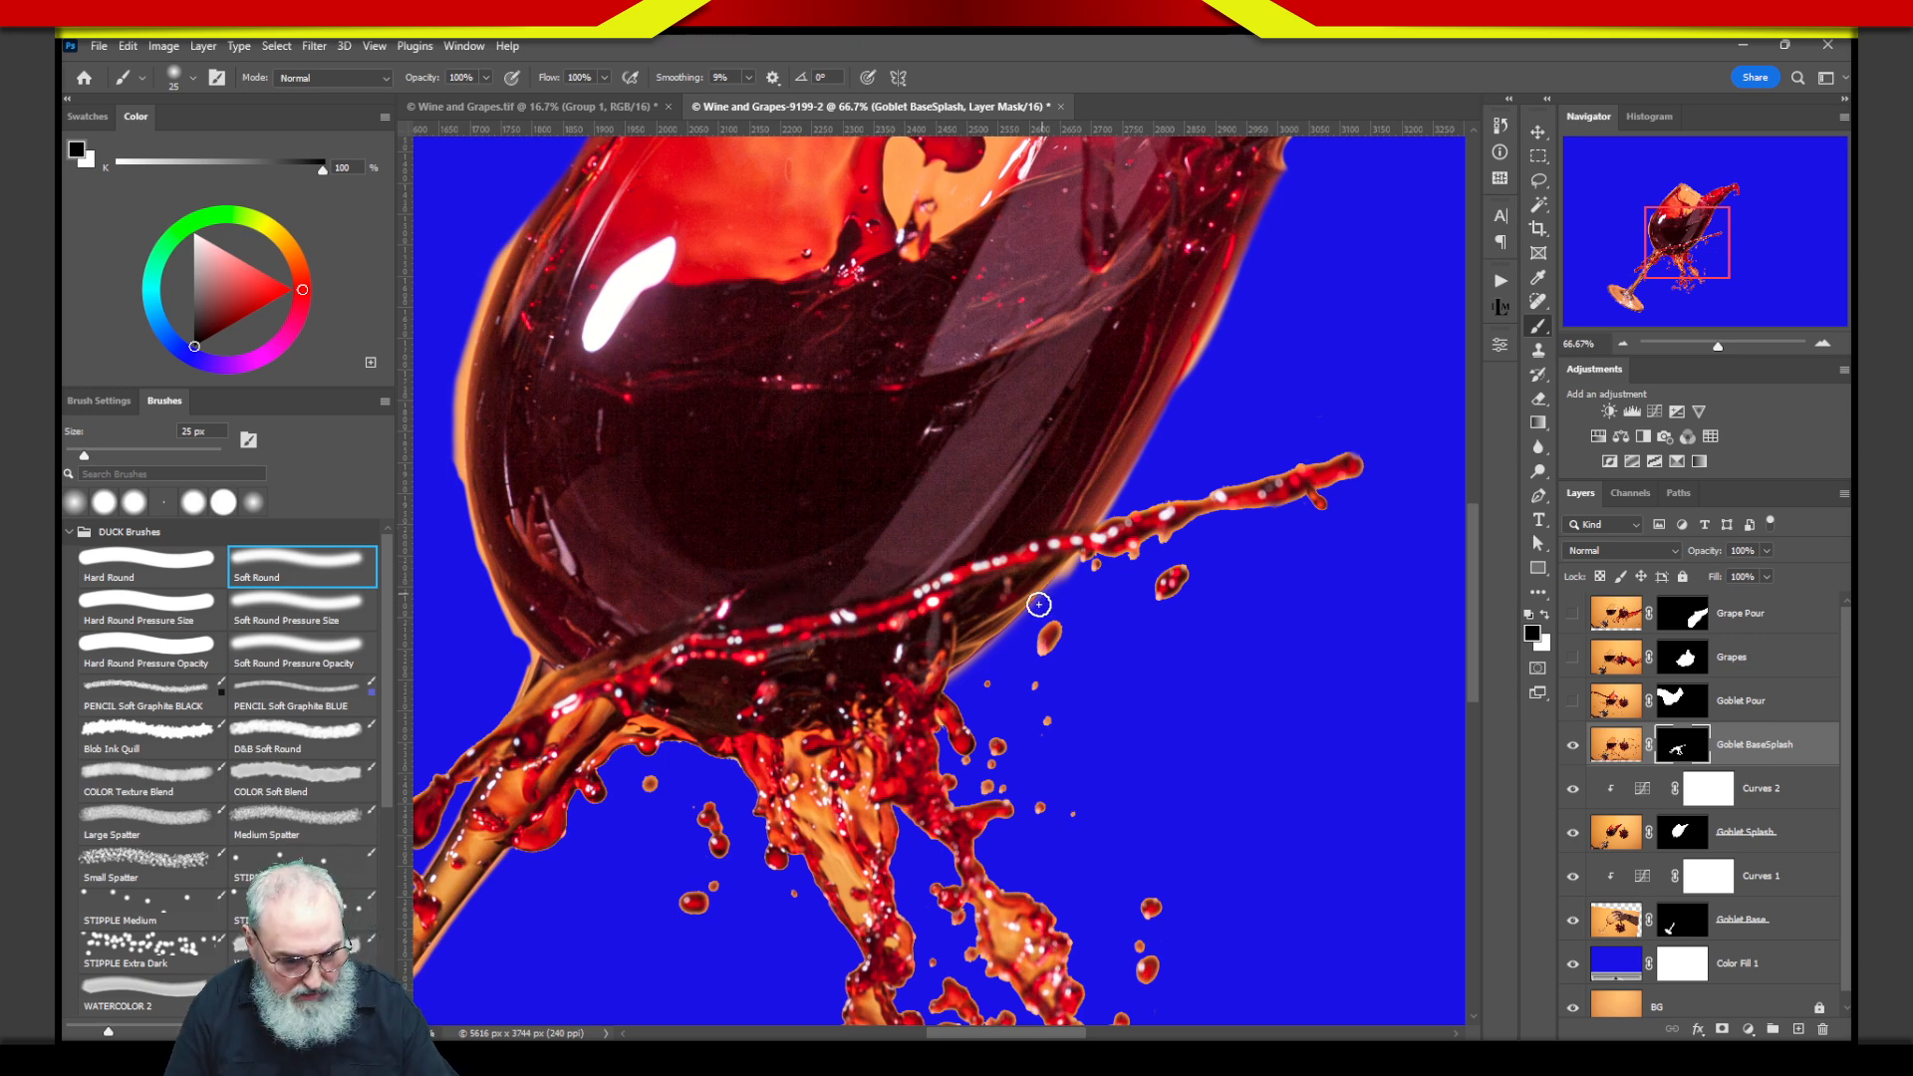
mouse_move(553, 710)
left_mouse_down()
mouse_move(646, 652)
mouse_move(1350, 466)
left_mouse_up()
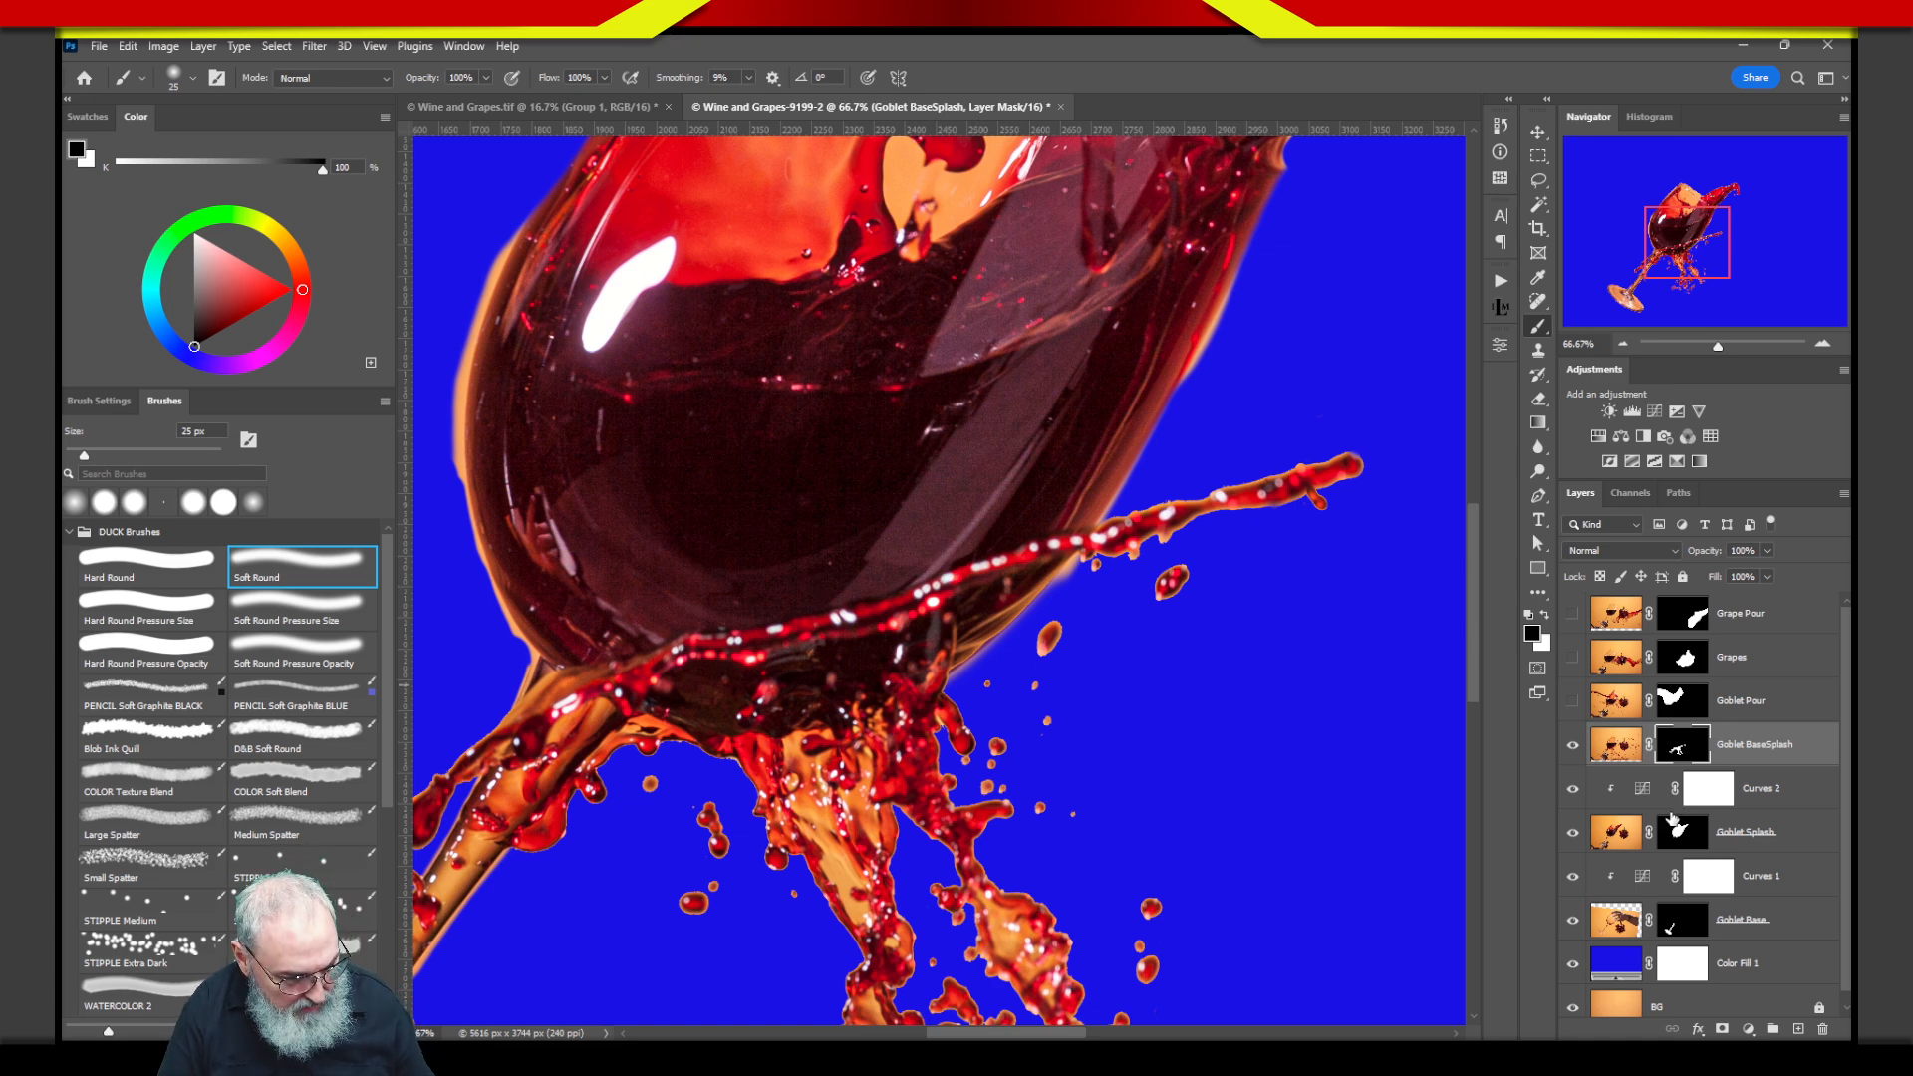
left_click(1686, 750, "alt")
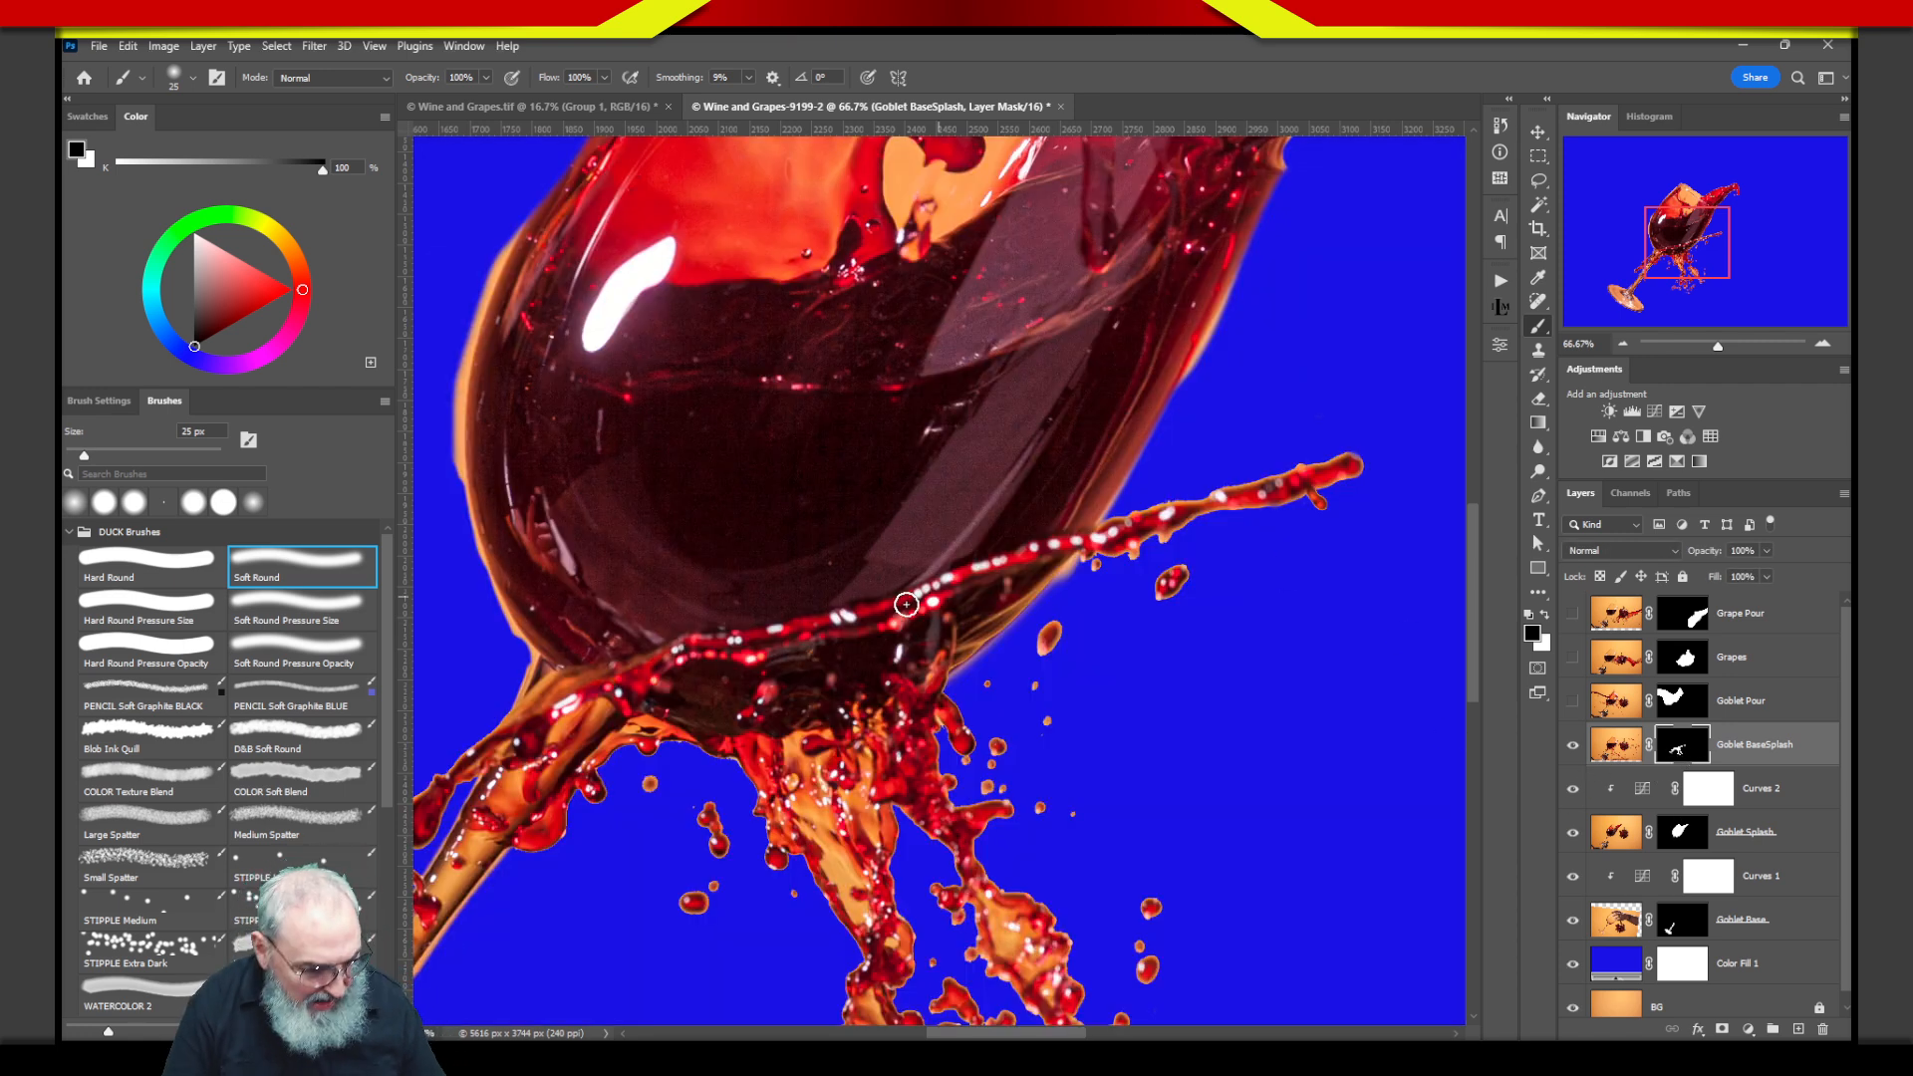
Reduce the brush to 10 px and paint black on the Goblet BaseSplash mask along the splash arm's ragged upper edge.
key("z")
mouse_move(1132, 494)
left_mouse_down()
mouse_move(1242, 525)
mouse_move(970, 529)
mouse_move(1096, 450)
mouse_move(1047, 565)
mouse_move(1102, 501)
left_mouse_up()
key("space")
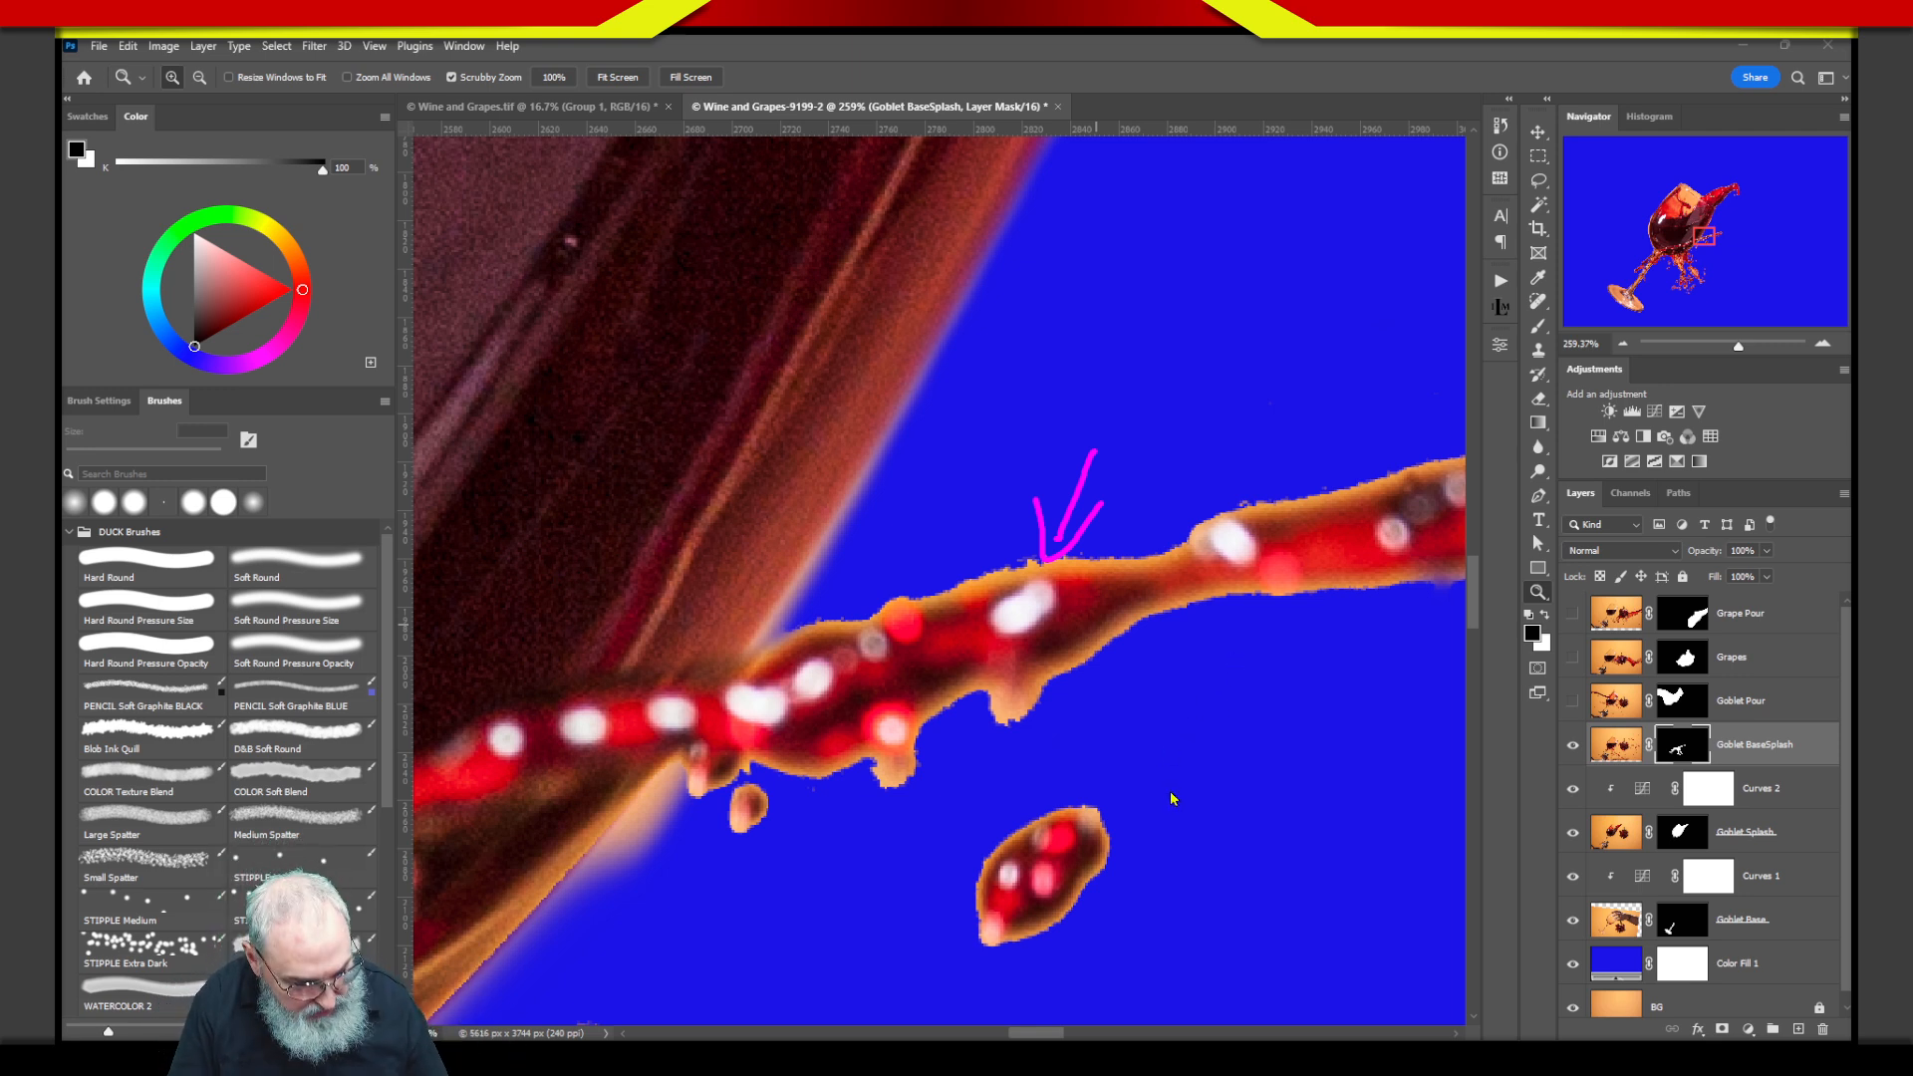
key("b")
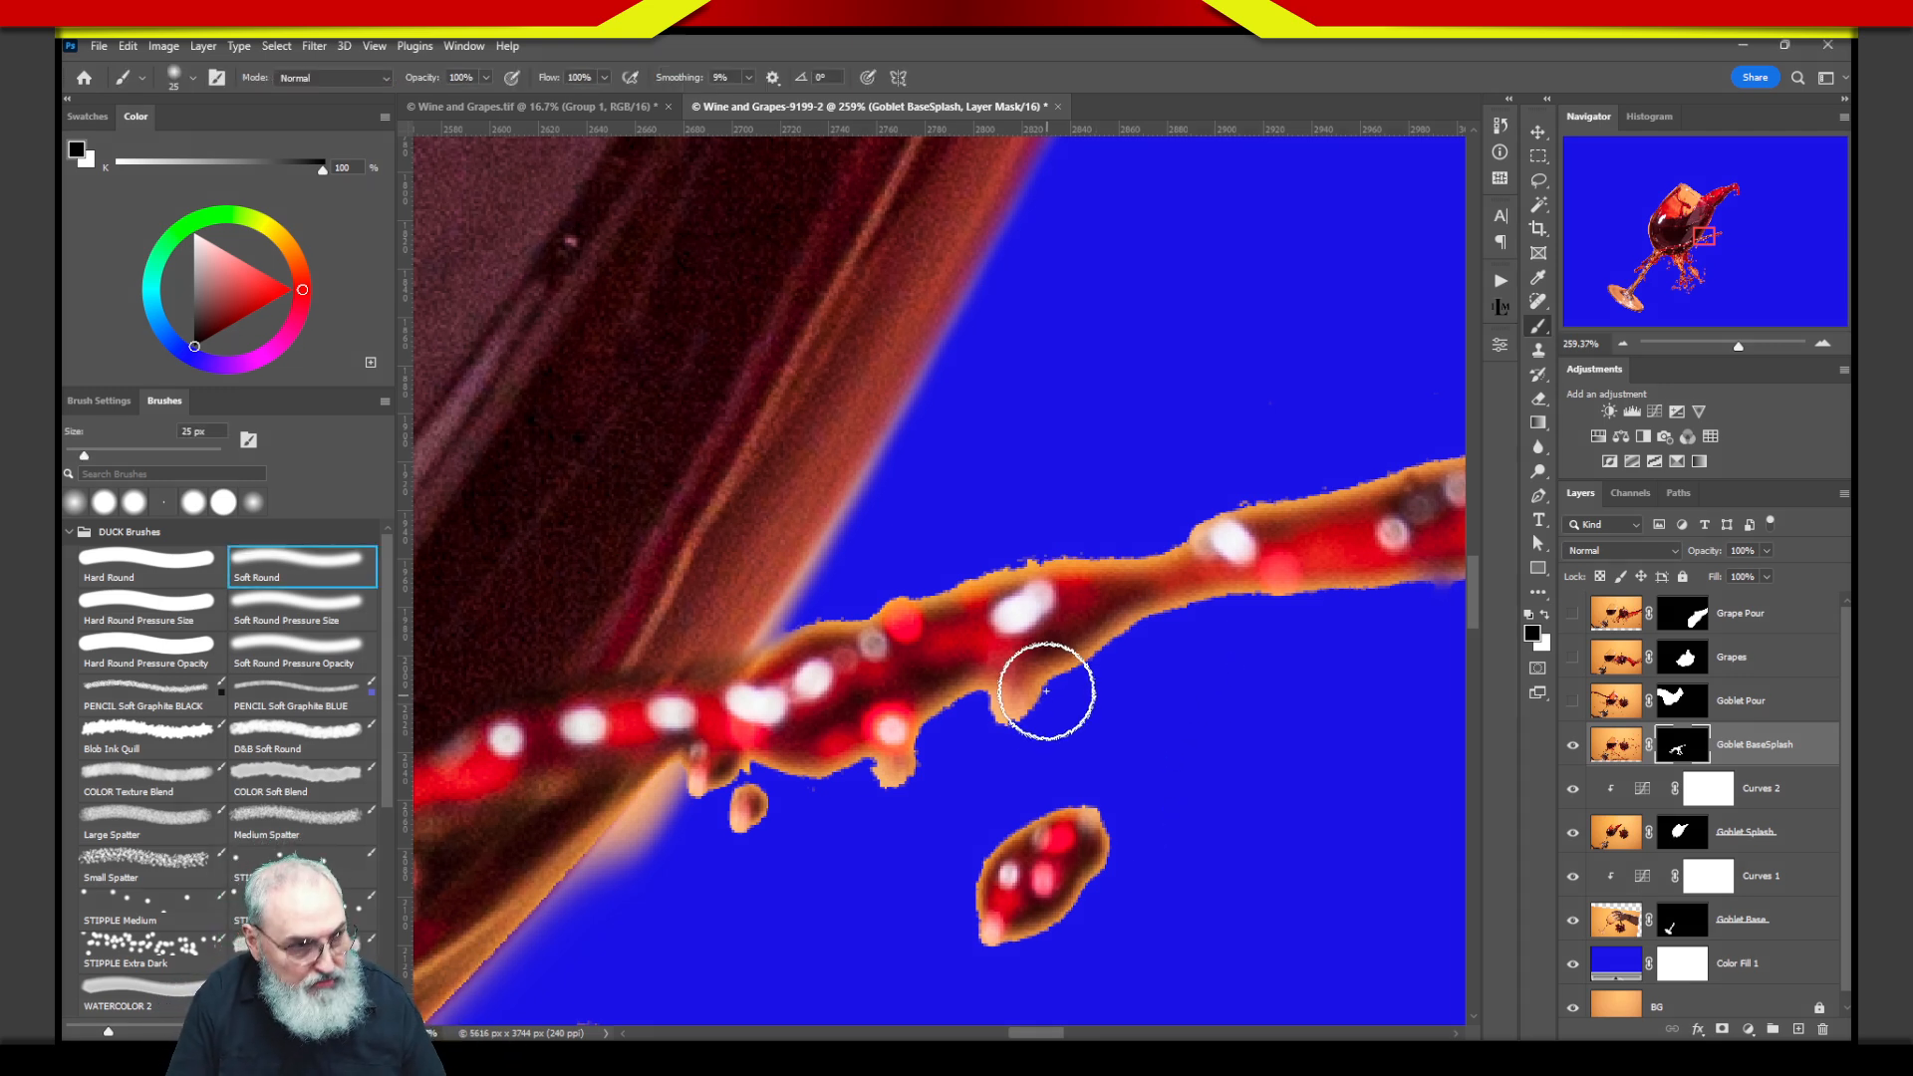
key("bracketleft")
key("bracketleft")
key("bracketleft")
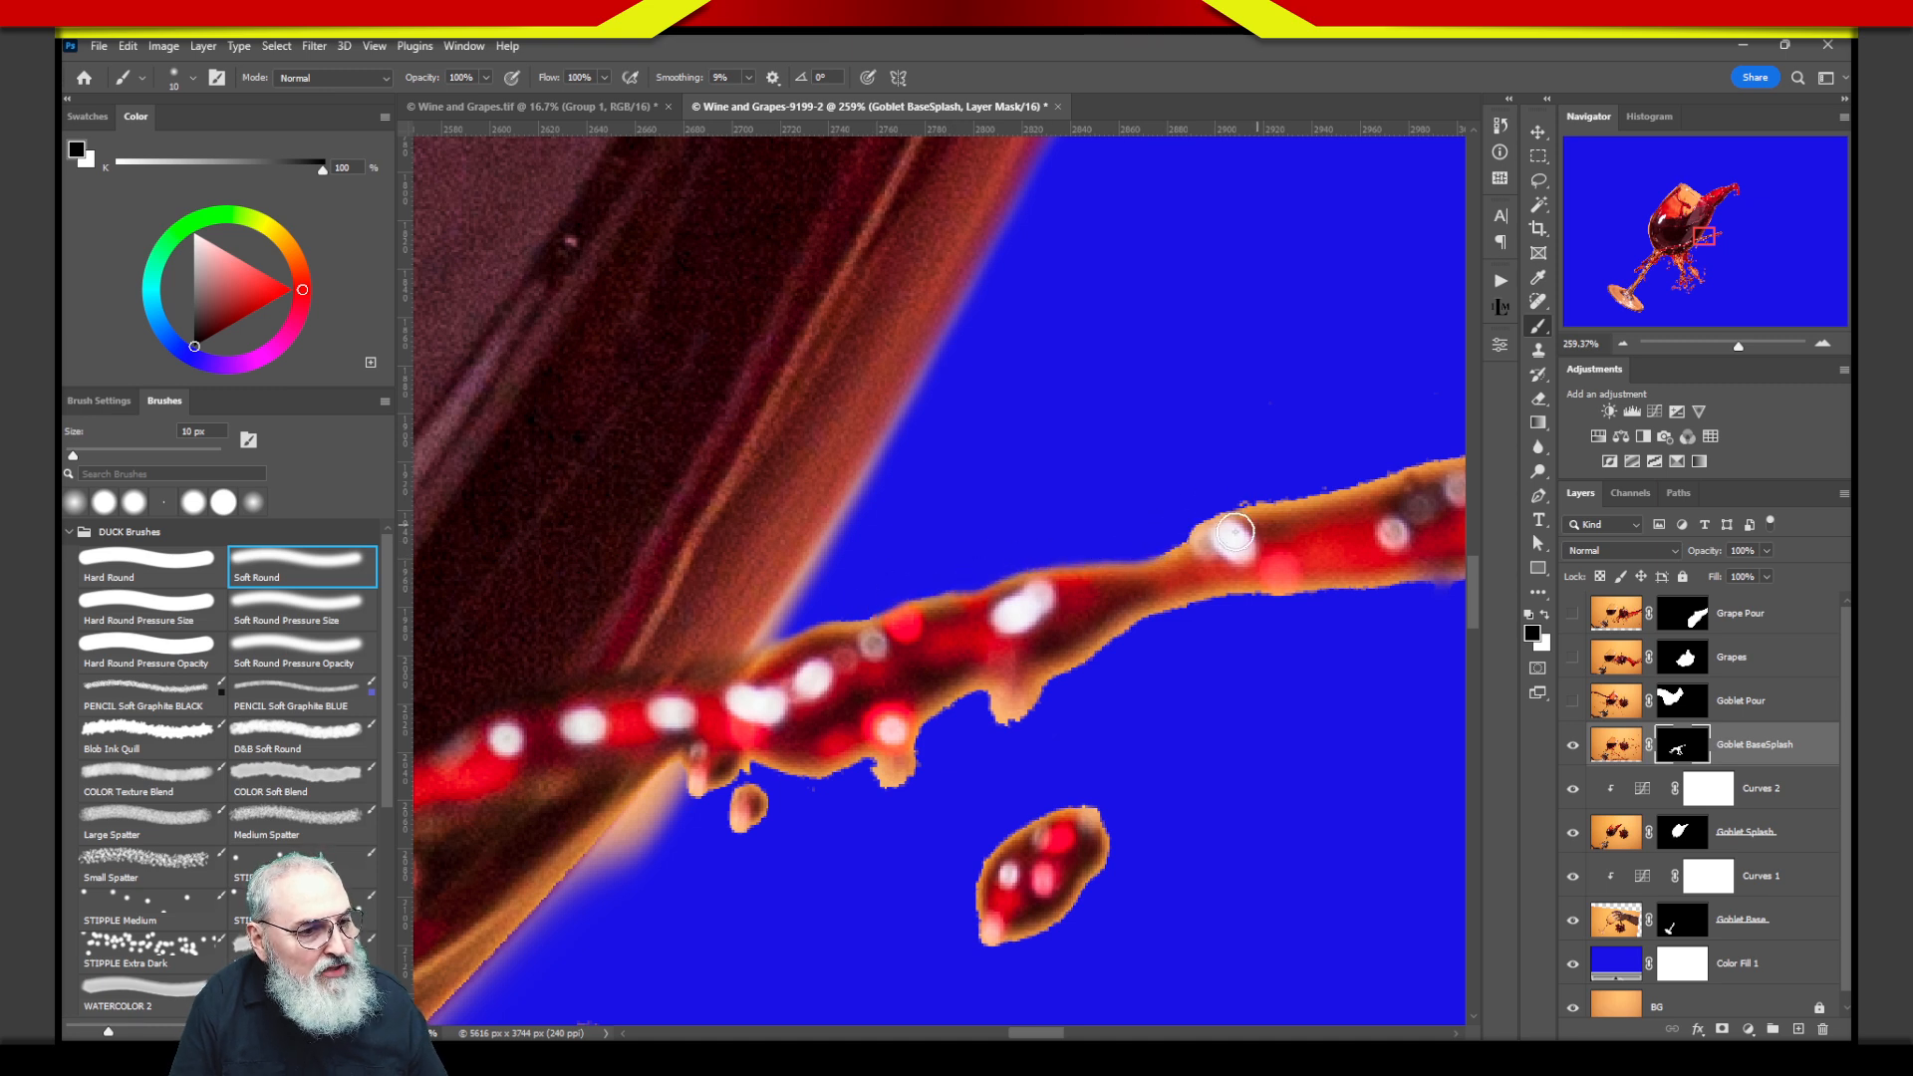
left_click_drag(1180, 534, 1404, 460)
left_click_drag(1302, 504, 956, 547)
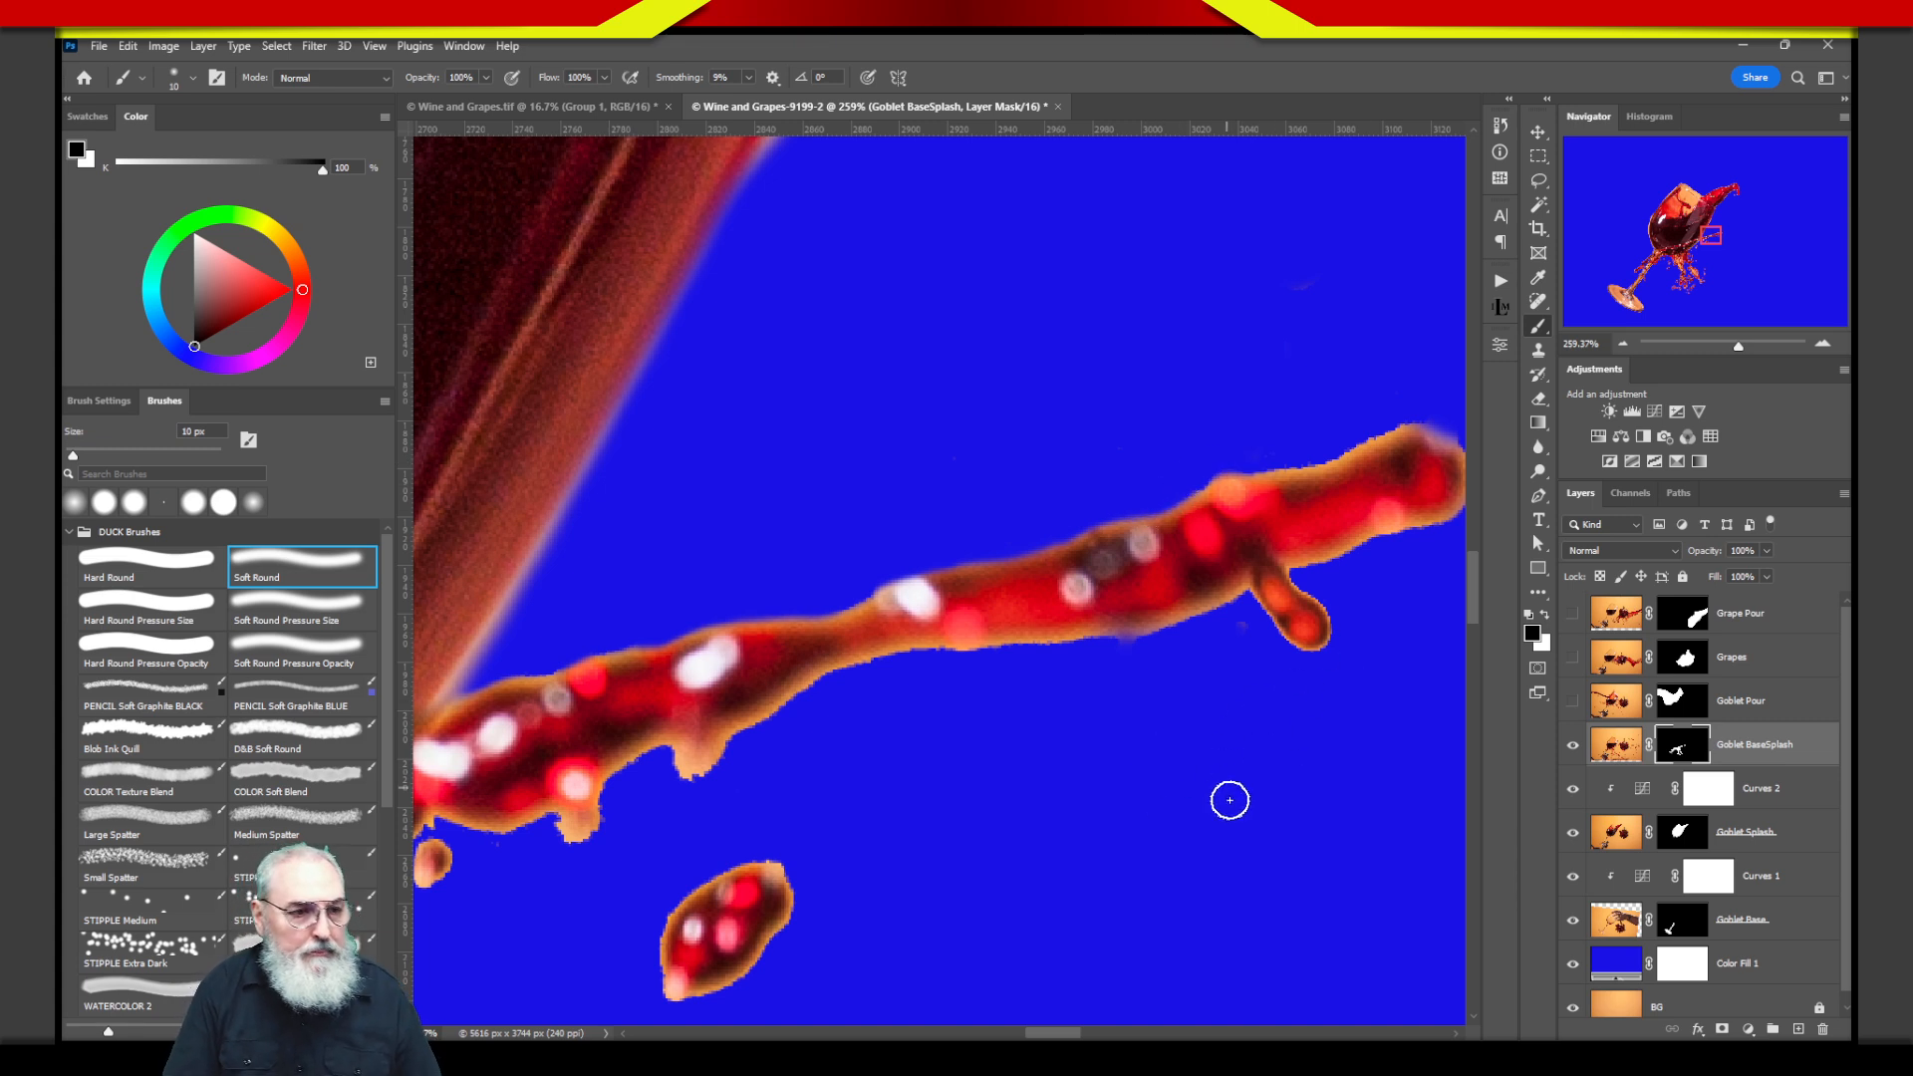
left_click_drag(1227, 742, 1137, 690)
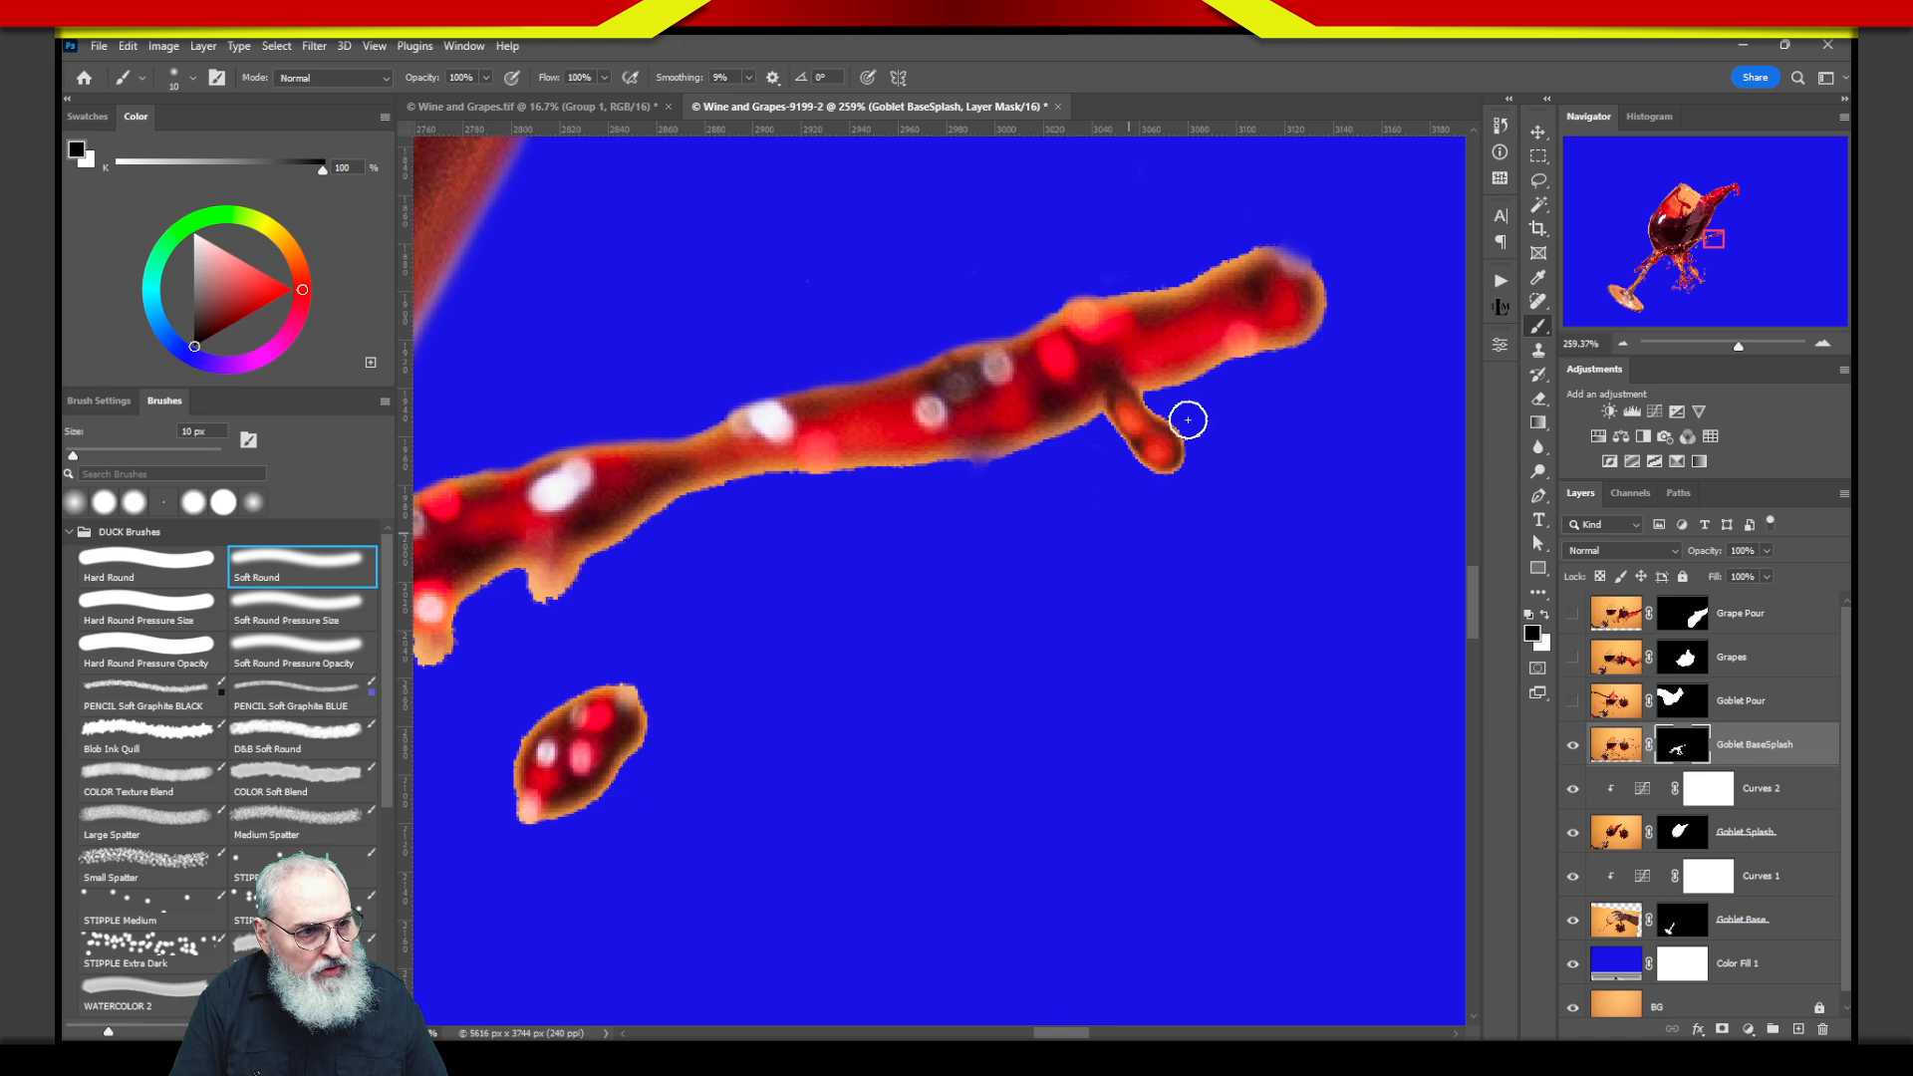
double_click(1687, 755)
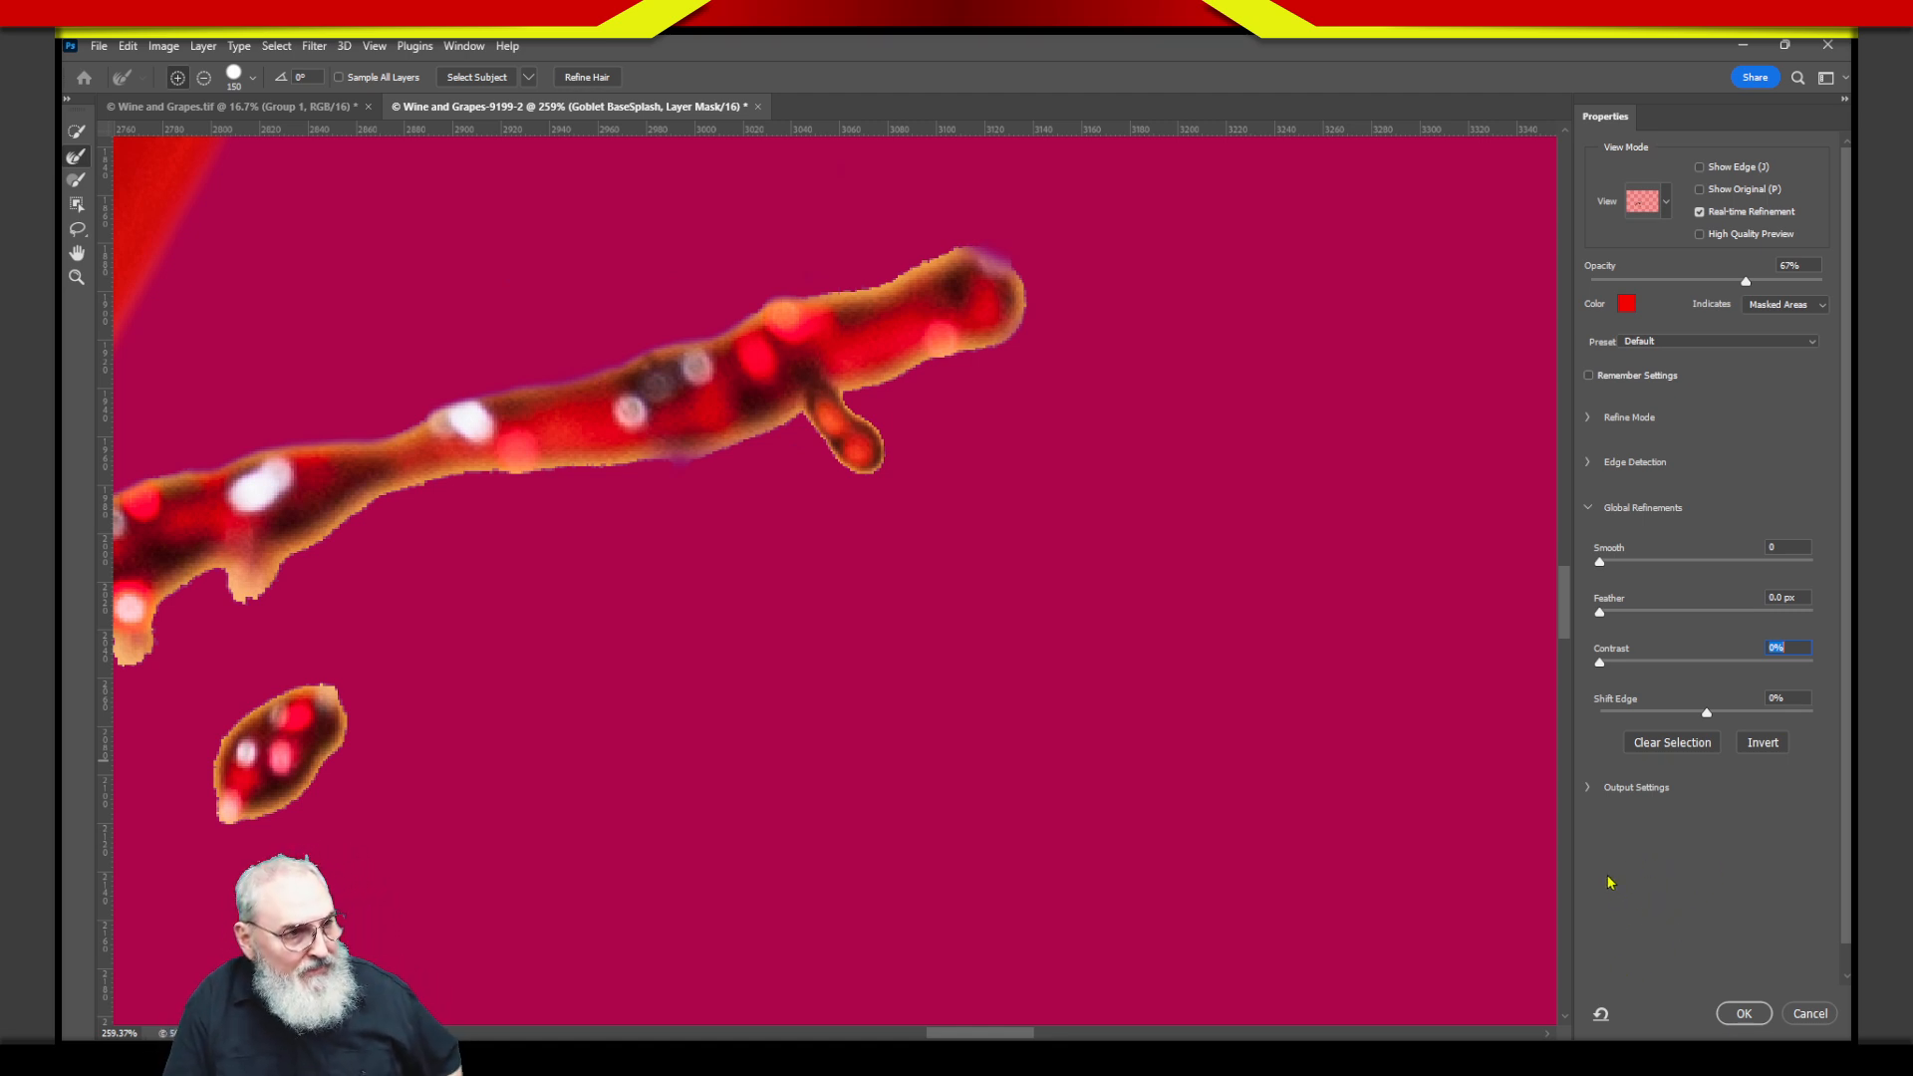
key("space")
left_click_drag(930, 461, 1106, 648)
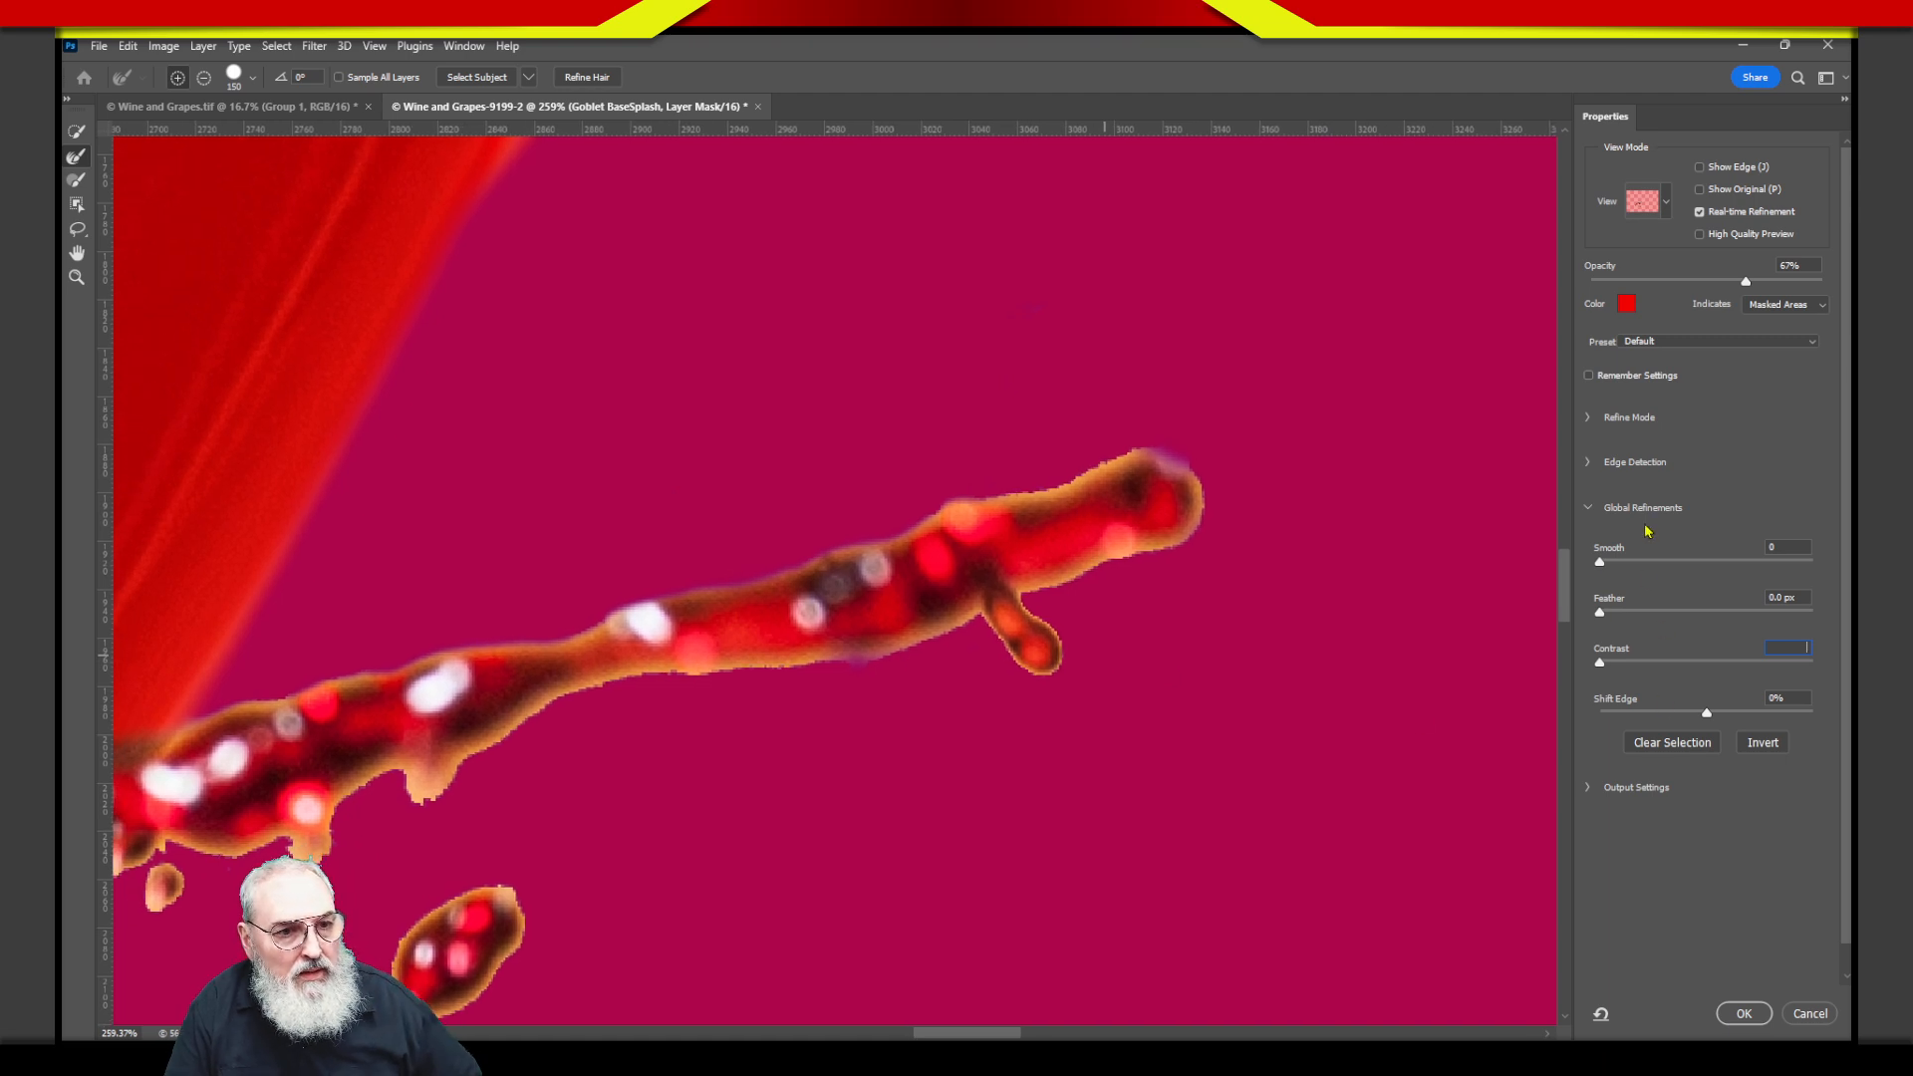
key("Return")
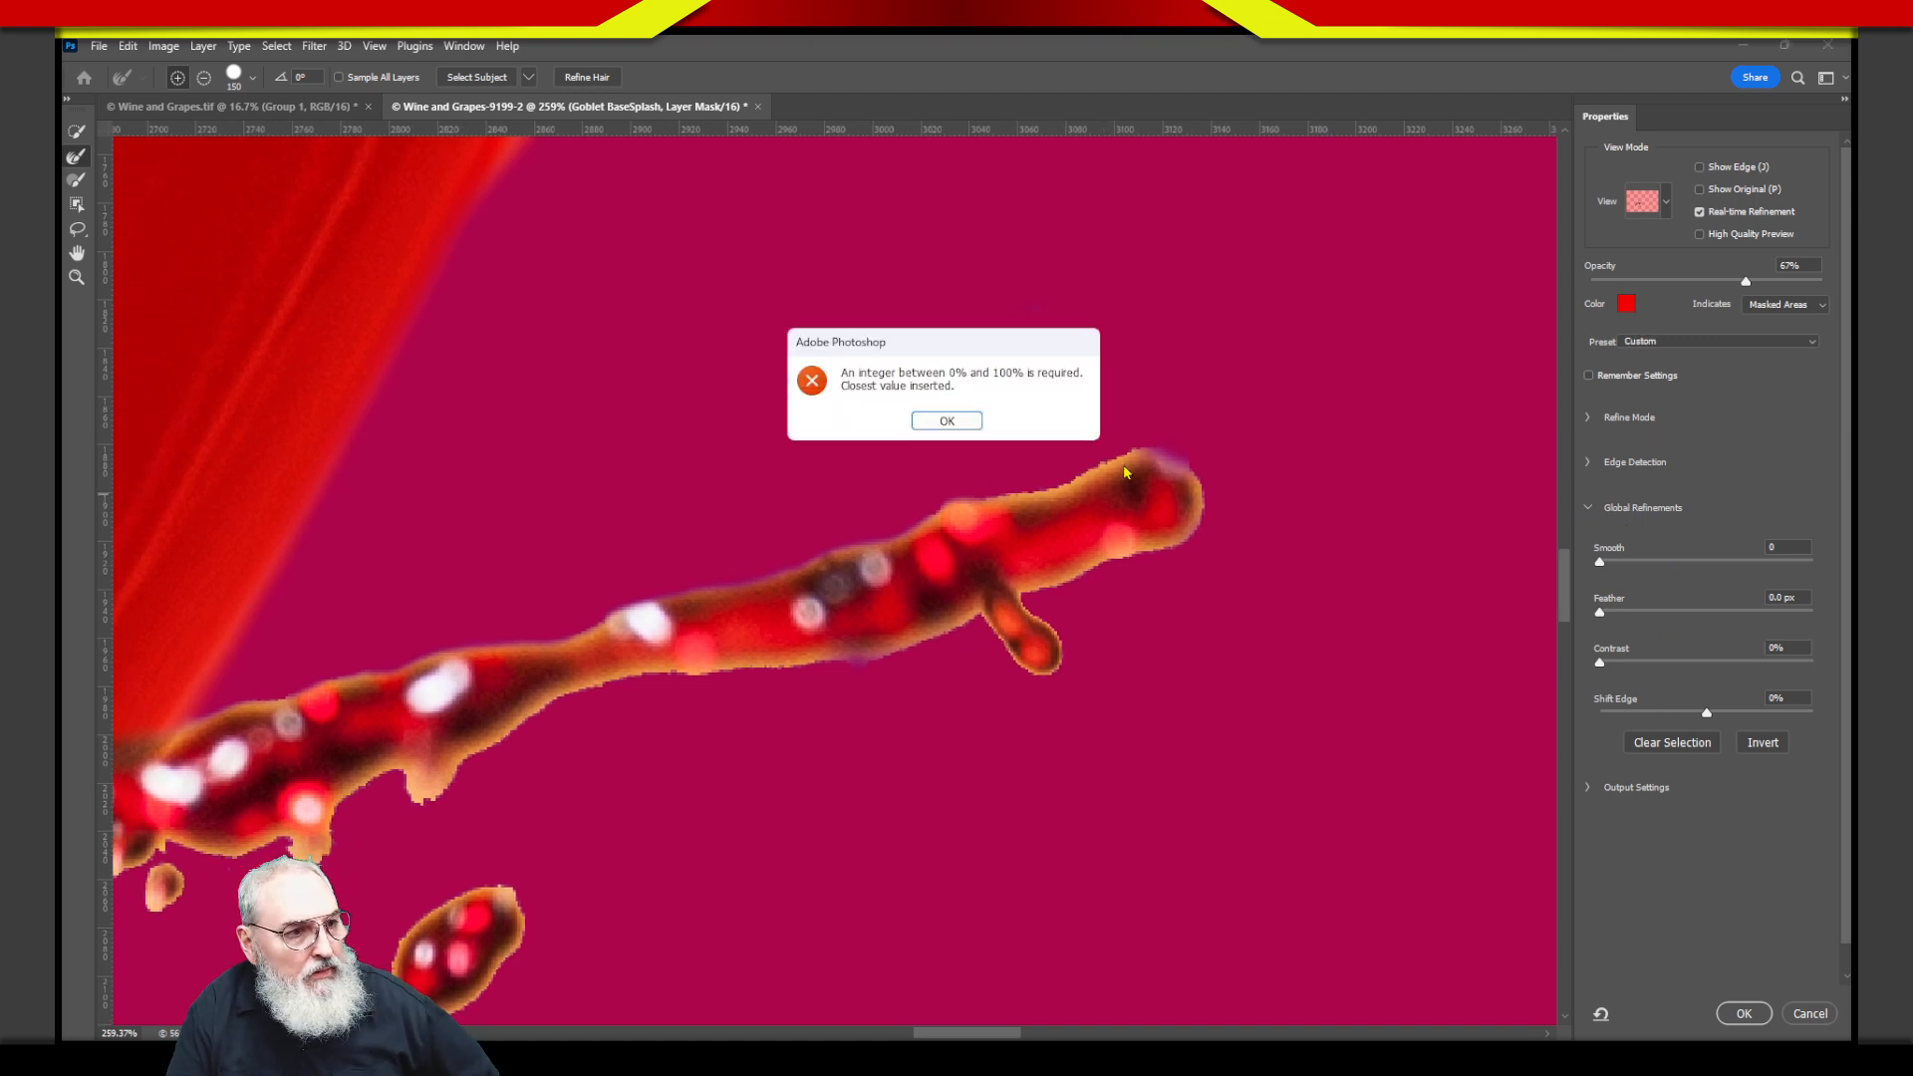
left_click(960, 419)
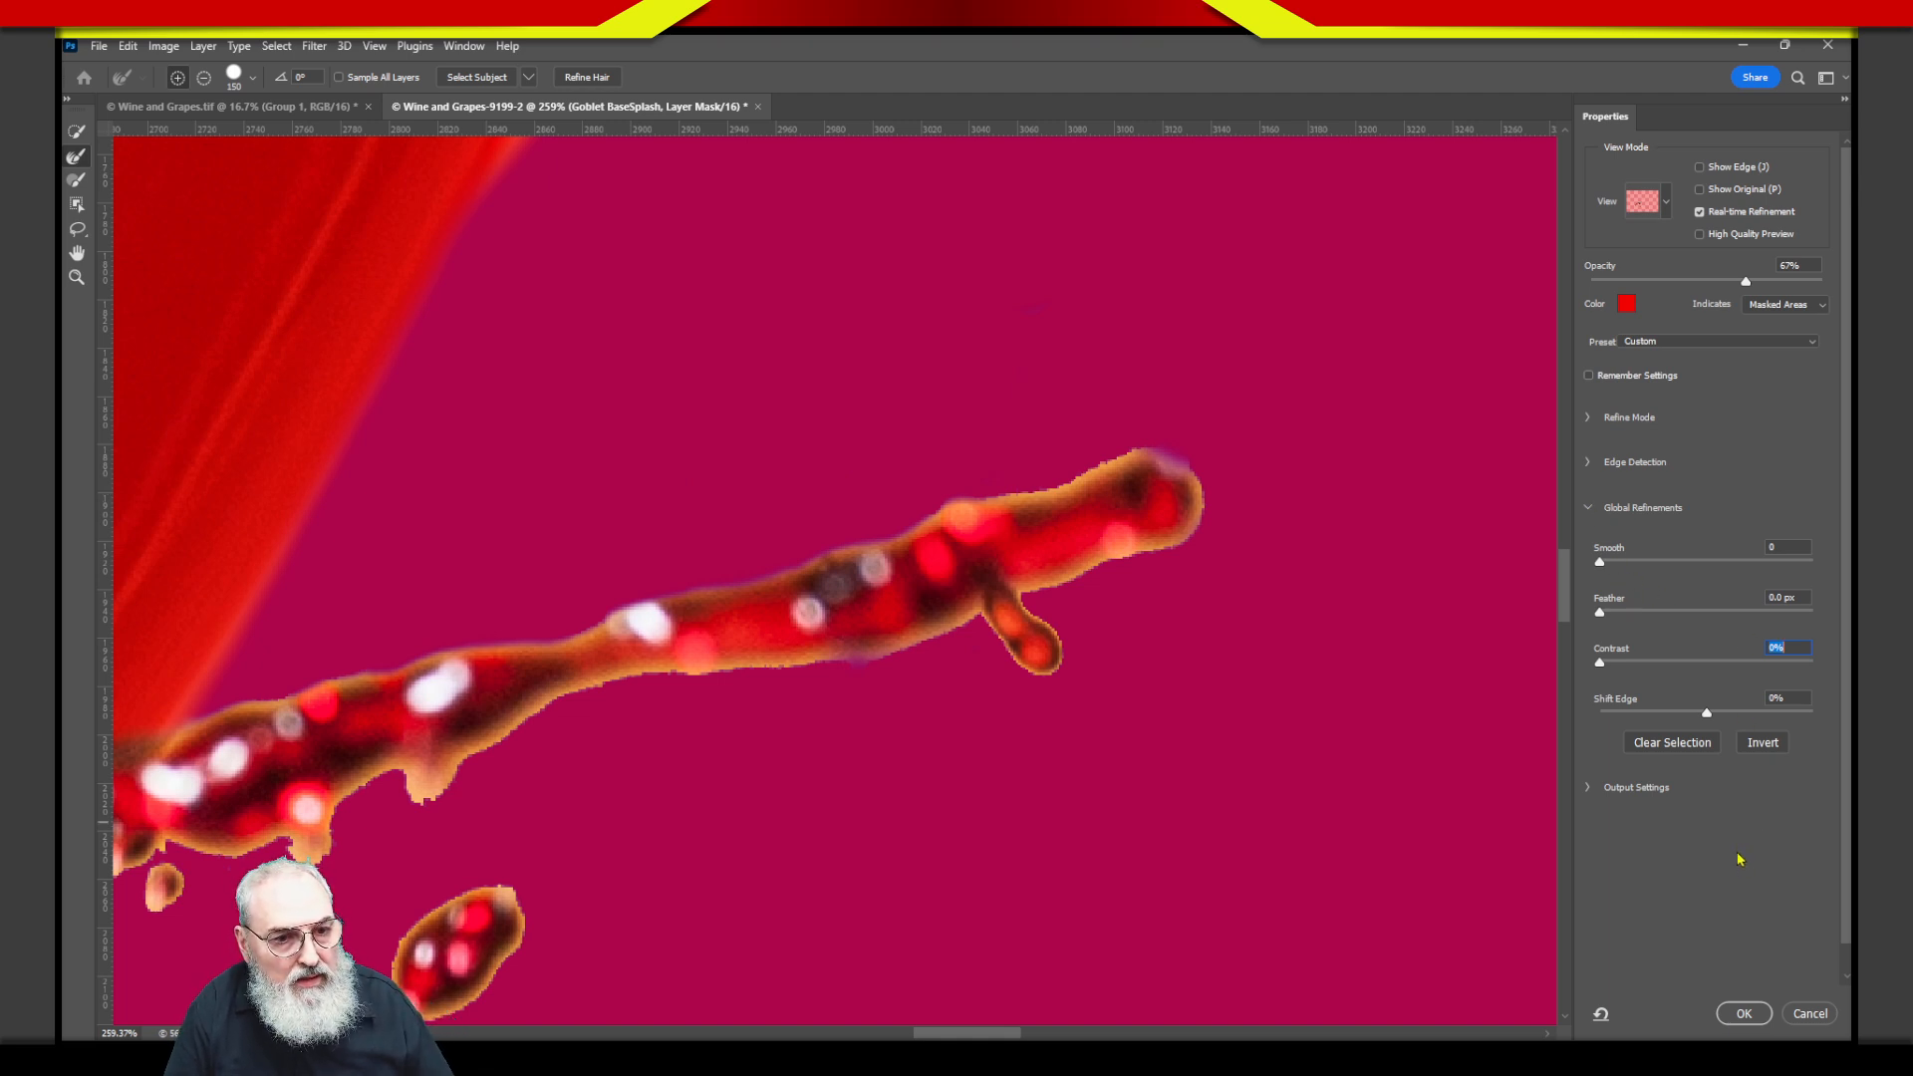
key("Return")
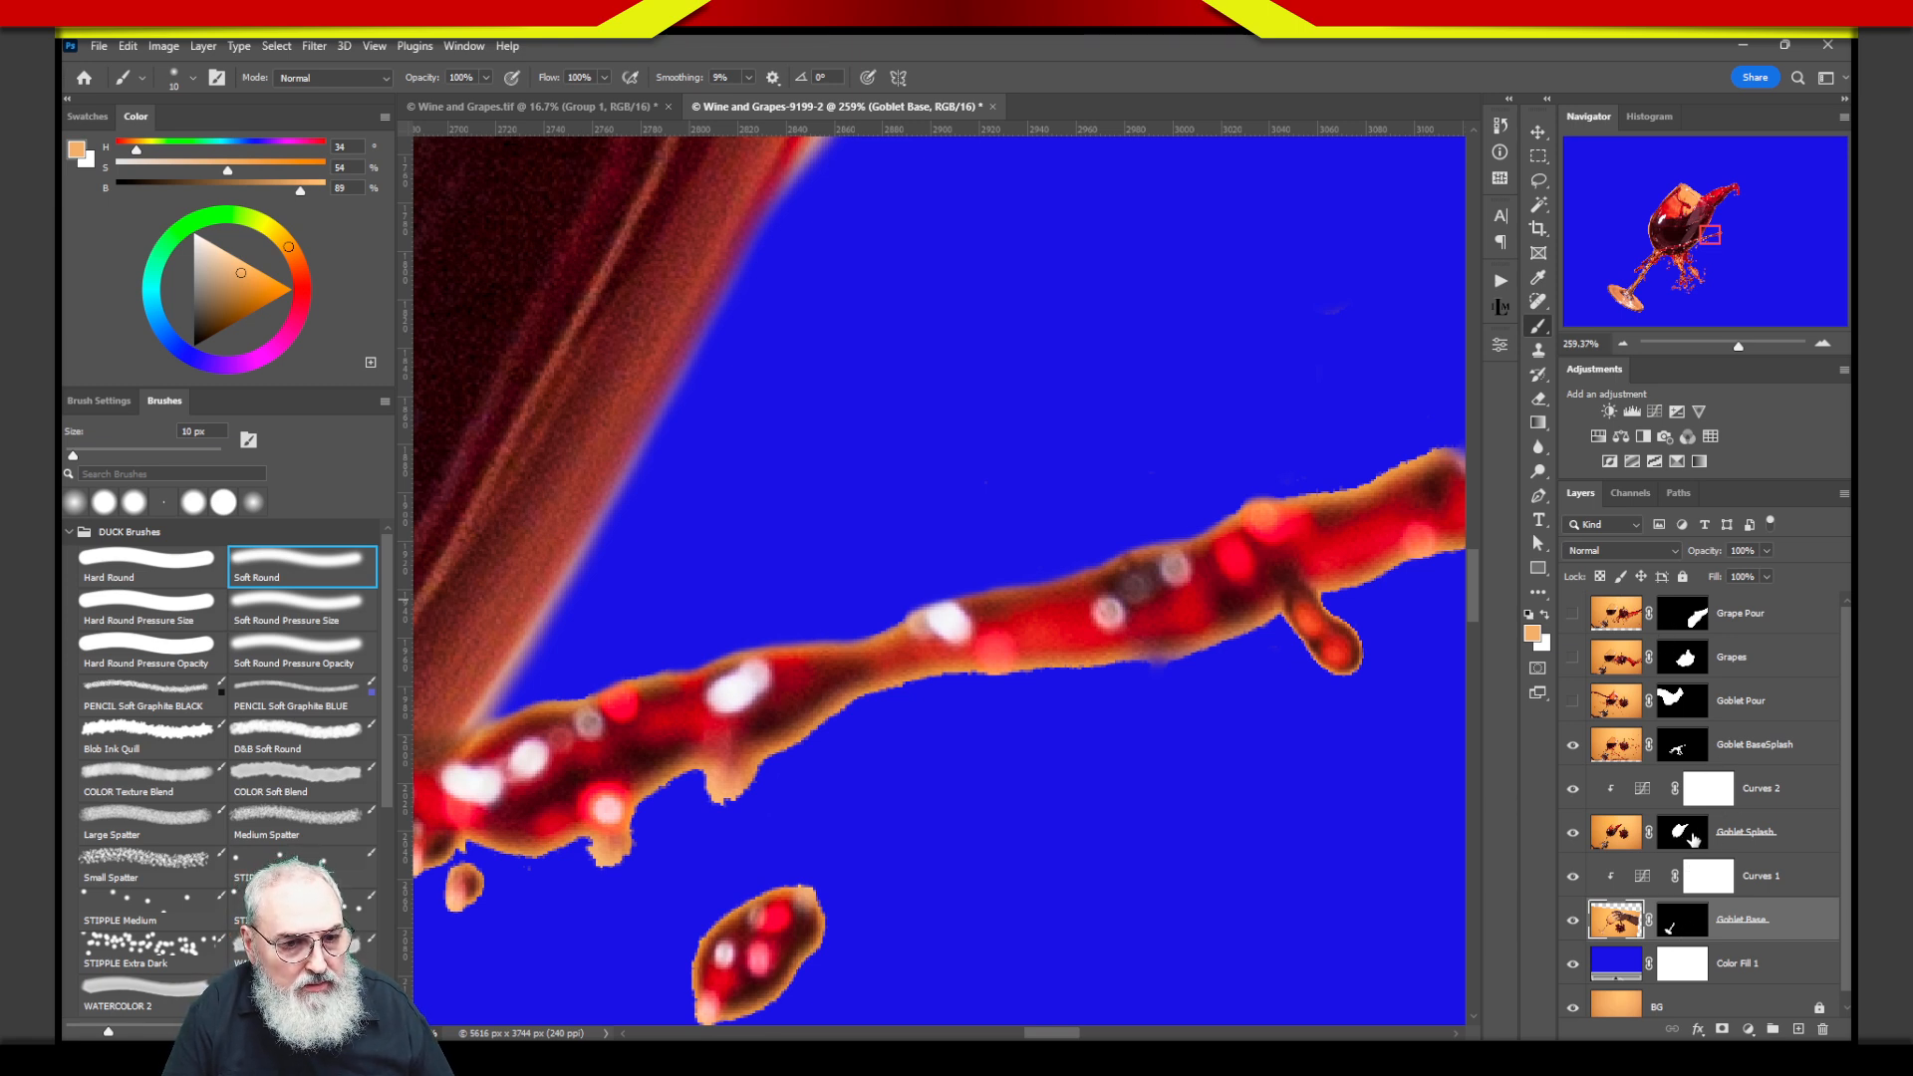
Open the Goblet BaseSplash mask in Select and Mask, look for the splash around the goblet and pour, and cancel.
left_click(1681, 749)
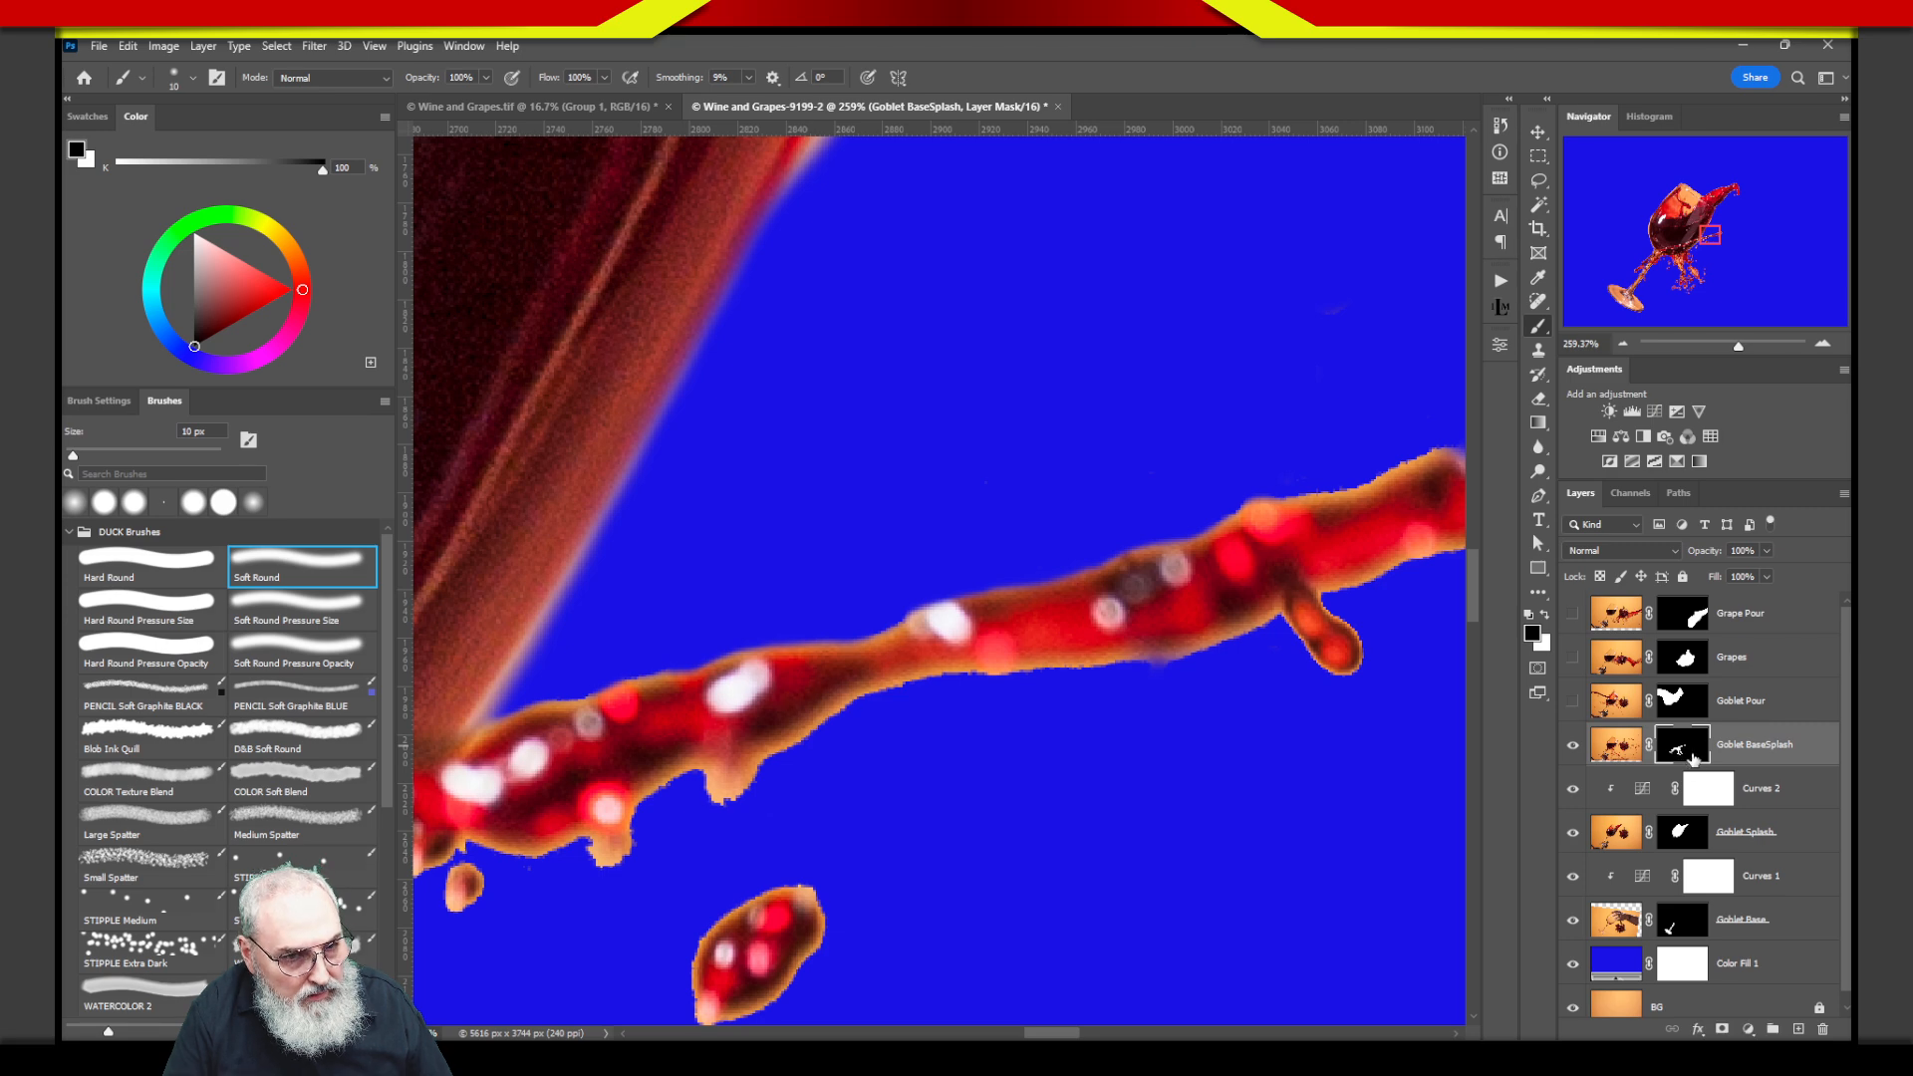
double_click(1691, 756)
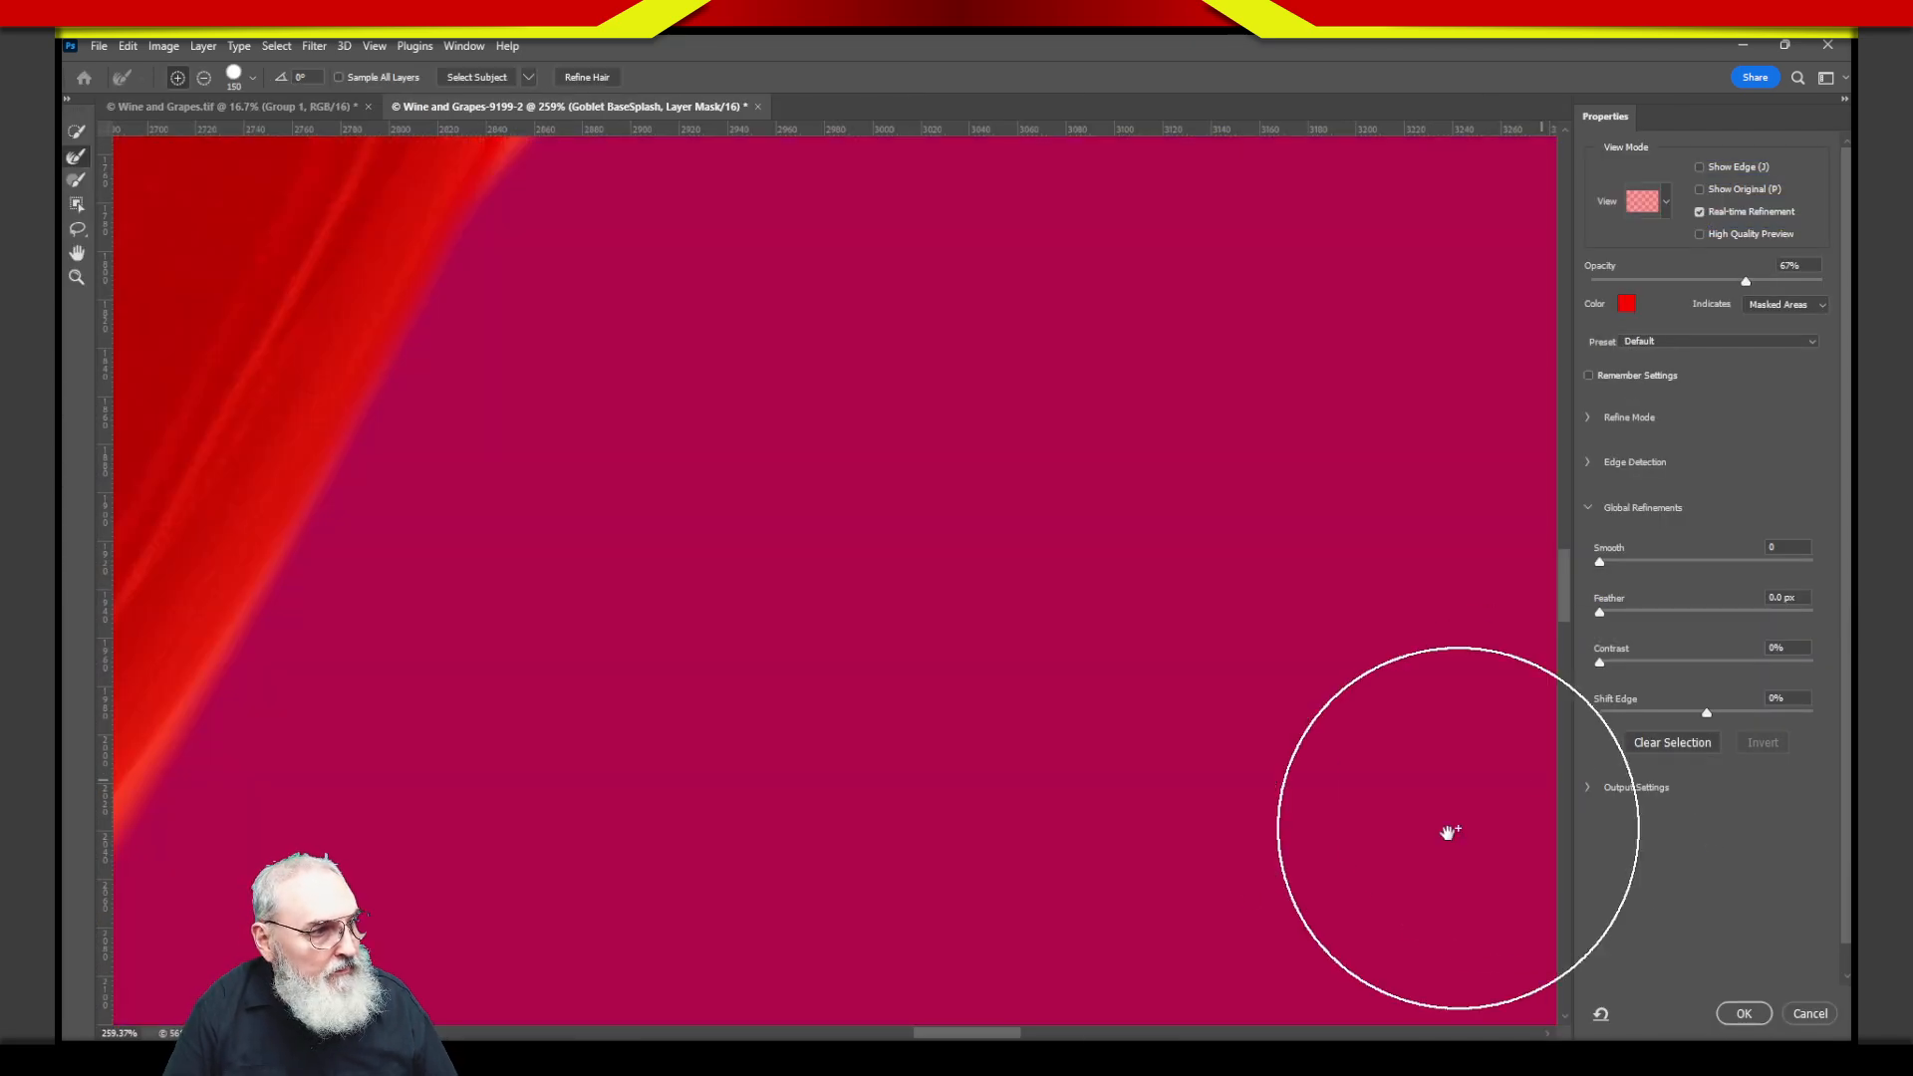
left_click_drag(1001, 892, 1272, 246)
left_click_drag(792, 826, 1330, 1014)
left_click_drag(1062, 587, 1444, 130)
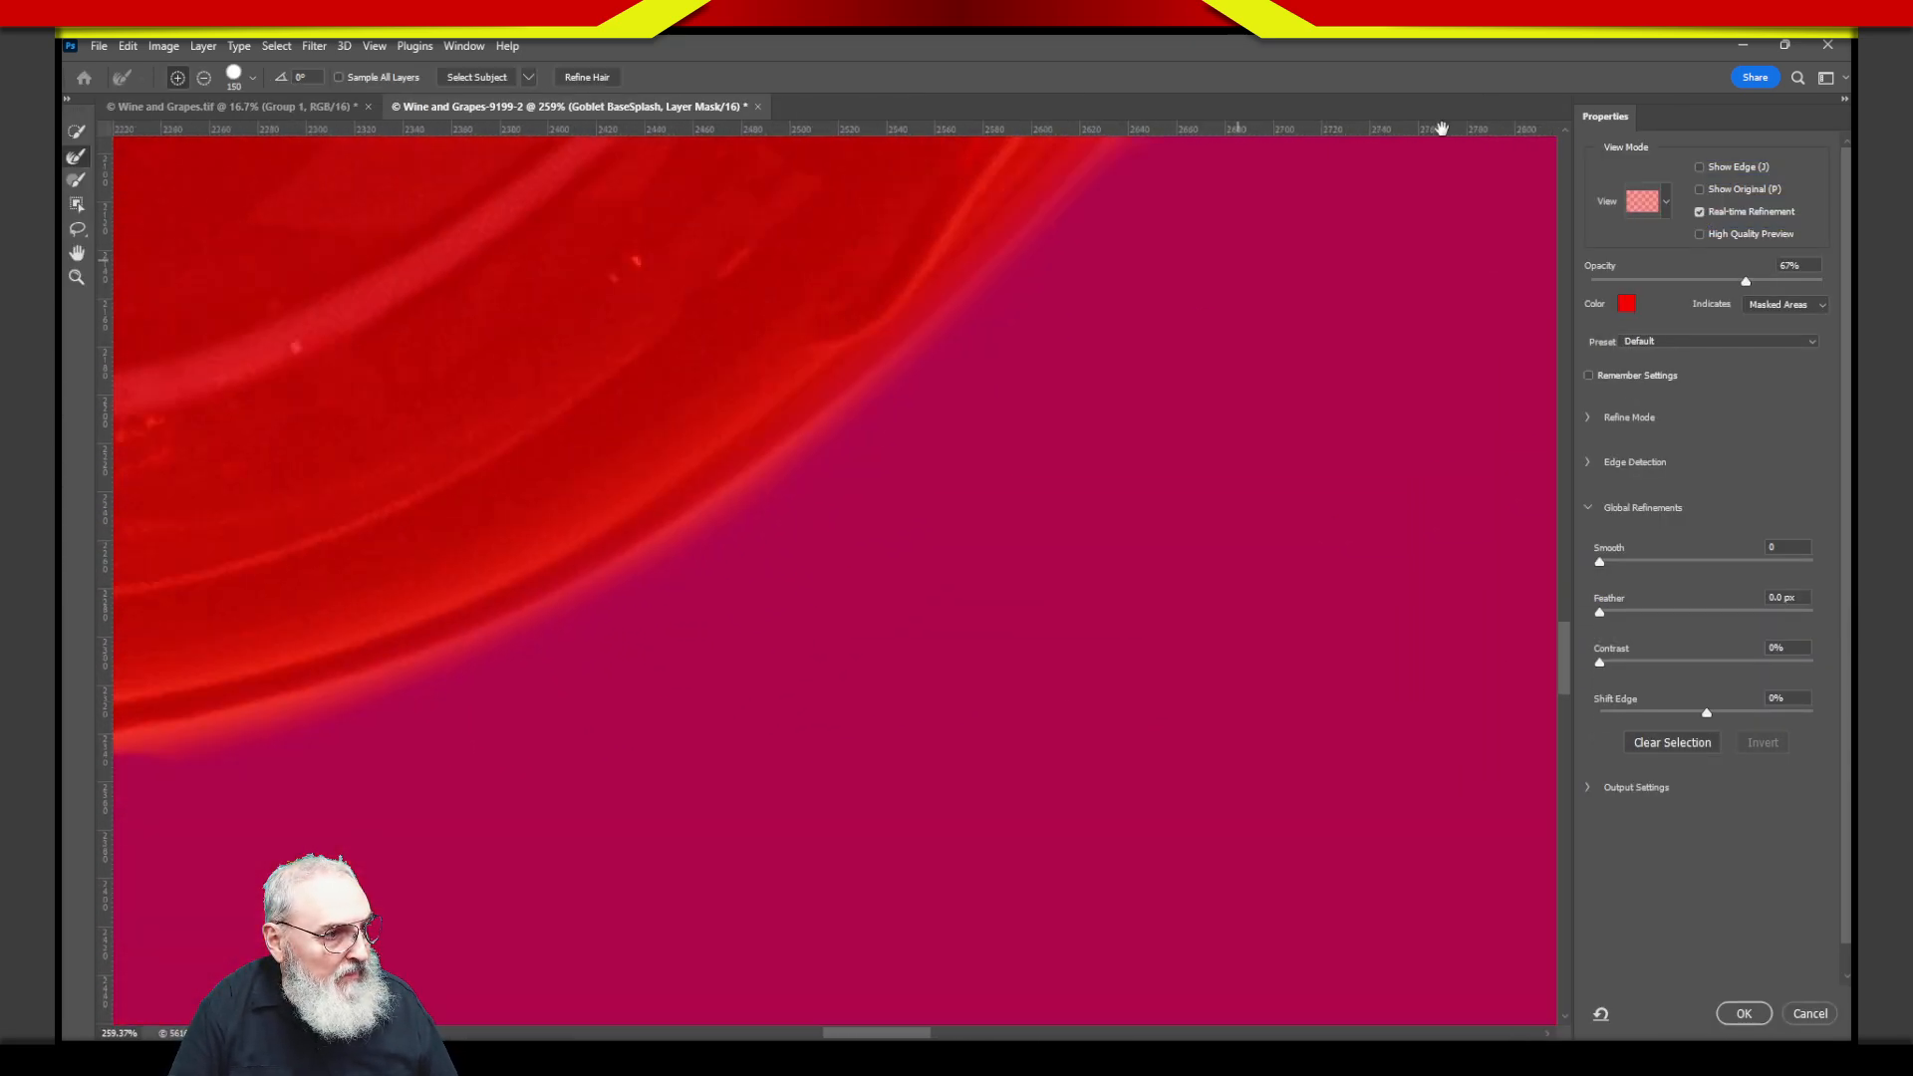
left_click_drag(927, 894, 1187, 913)
left_click_drag(1063, 232, 811, 828)
left_click_drag(1395, 281, 750, 986)
left_click_drag(1395, 180, 1097, 631)
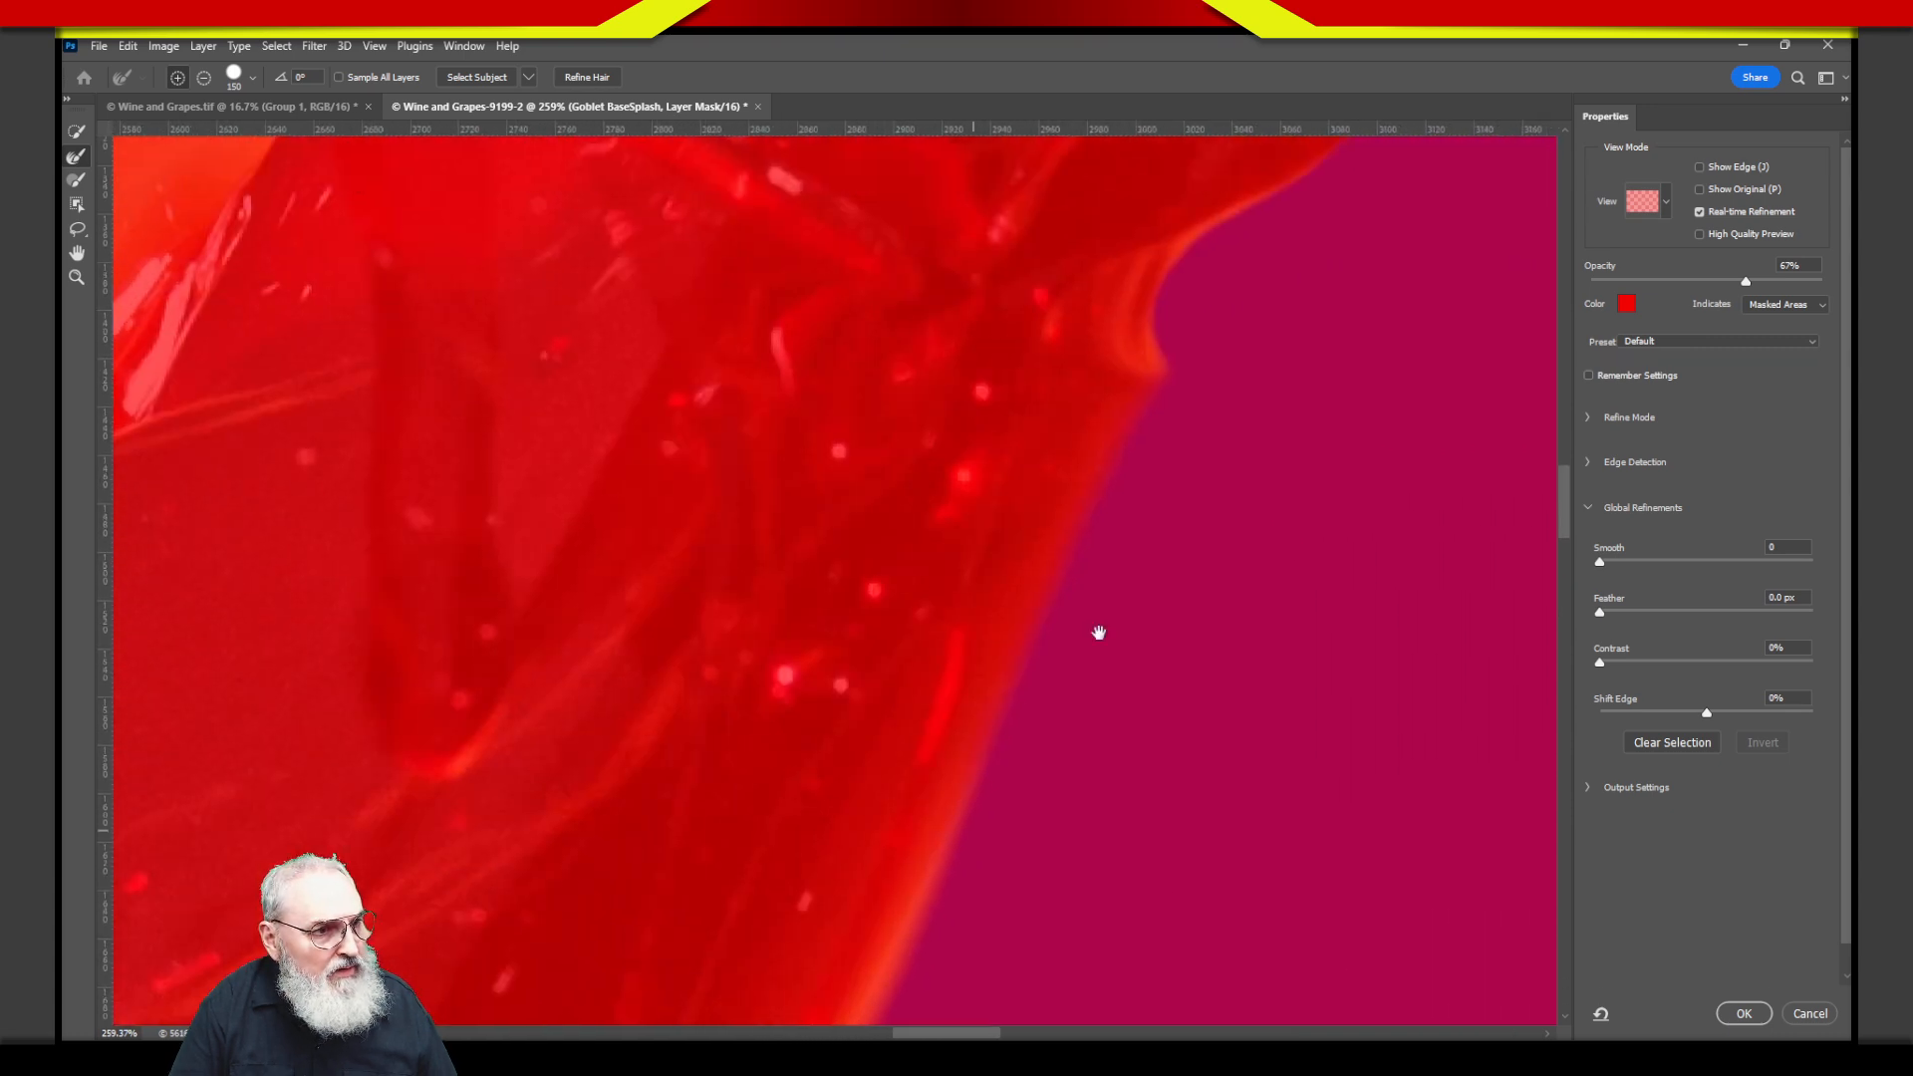
left_click_drag(1265, 383, 1085, 705)
left_click_drag(1335, 179, 1162, 726)
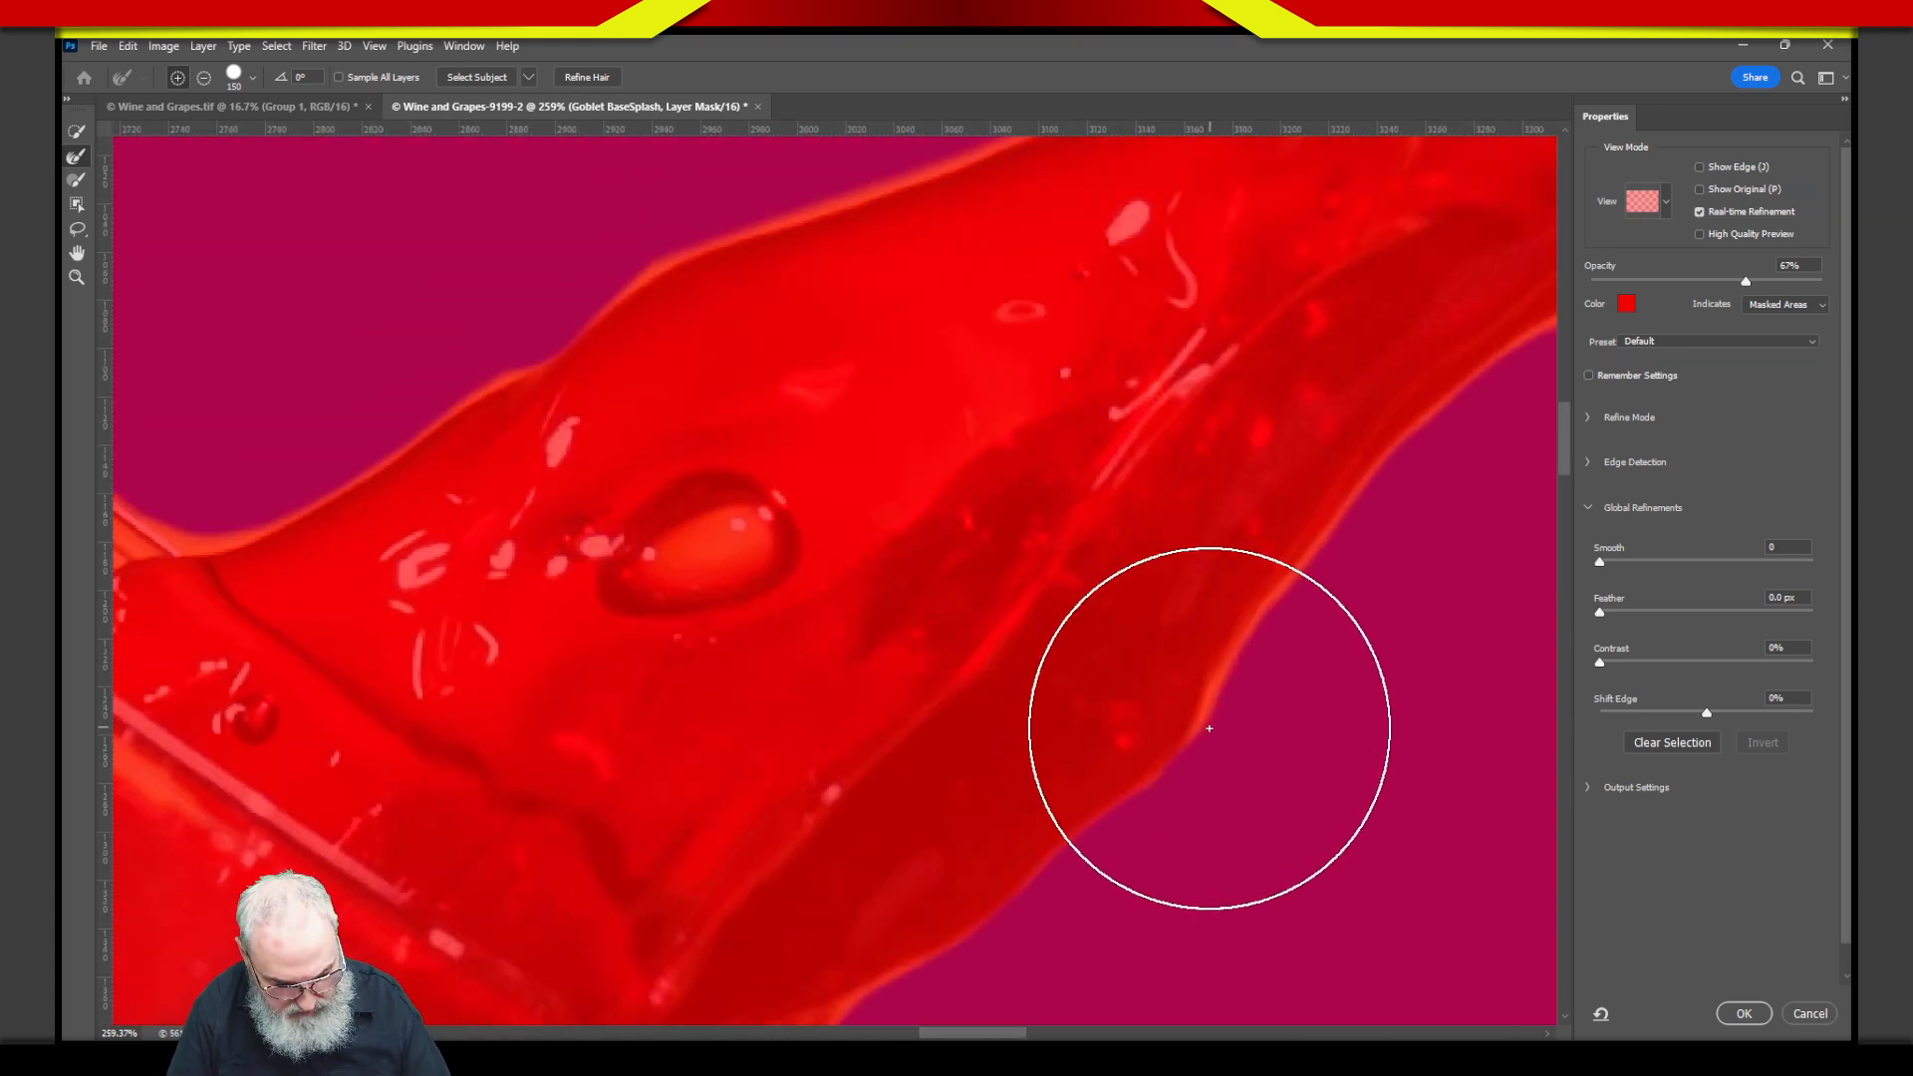
key("ctrl+minus")
key("ctrl+minus")
key("ctrl+minus")
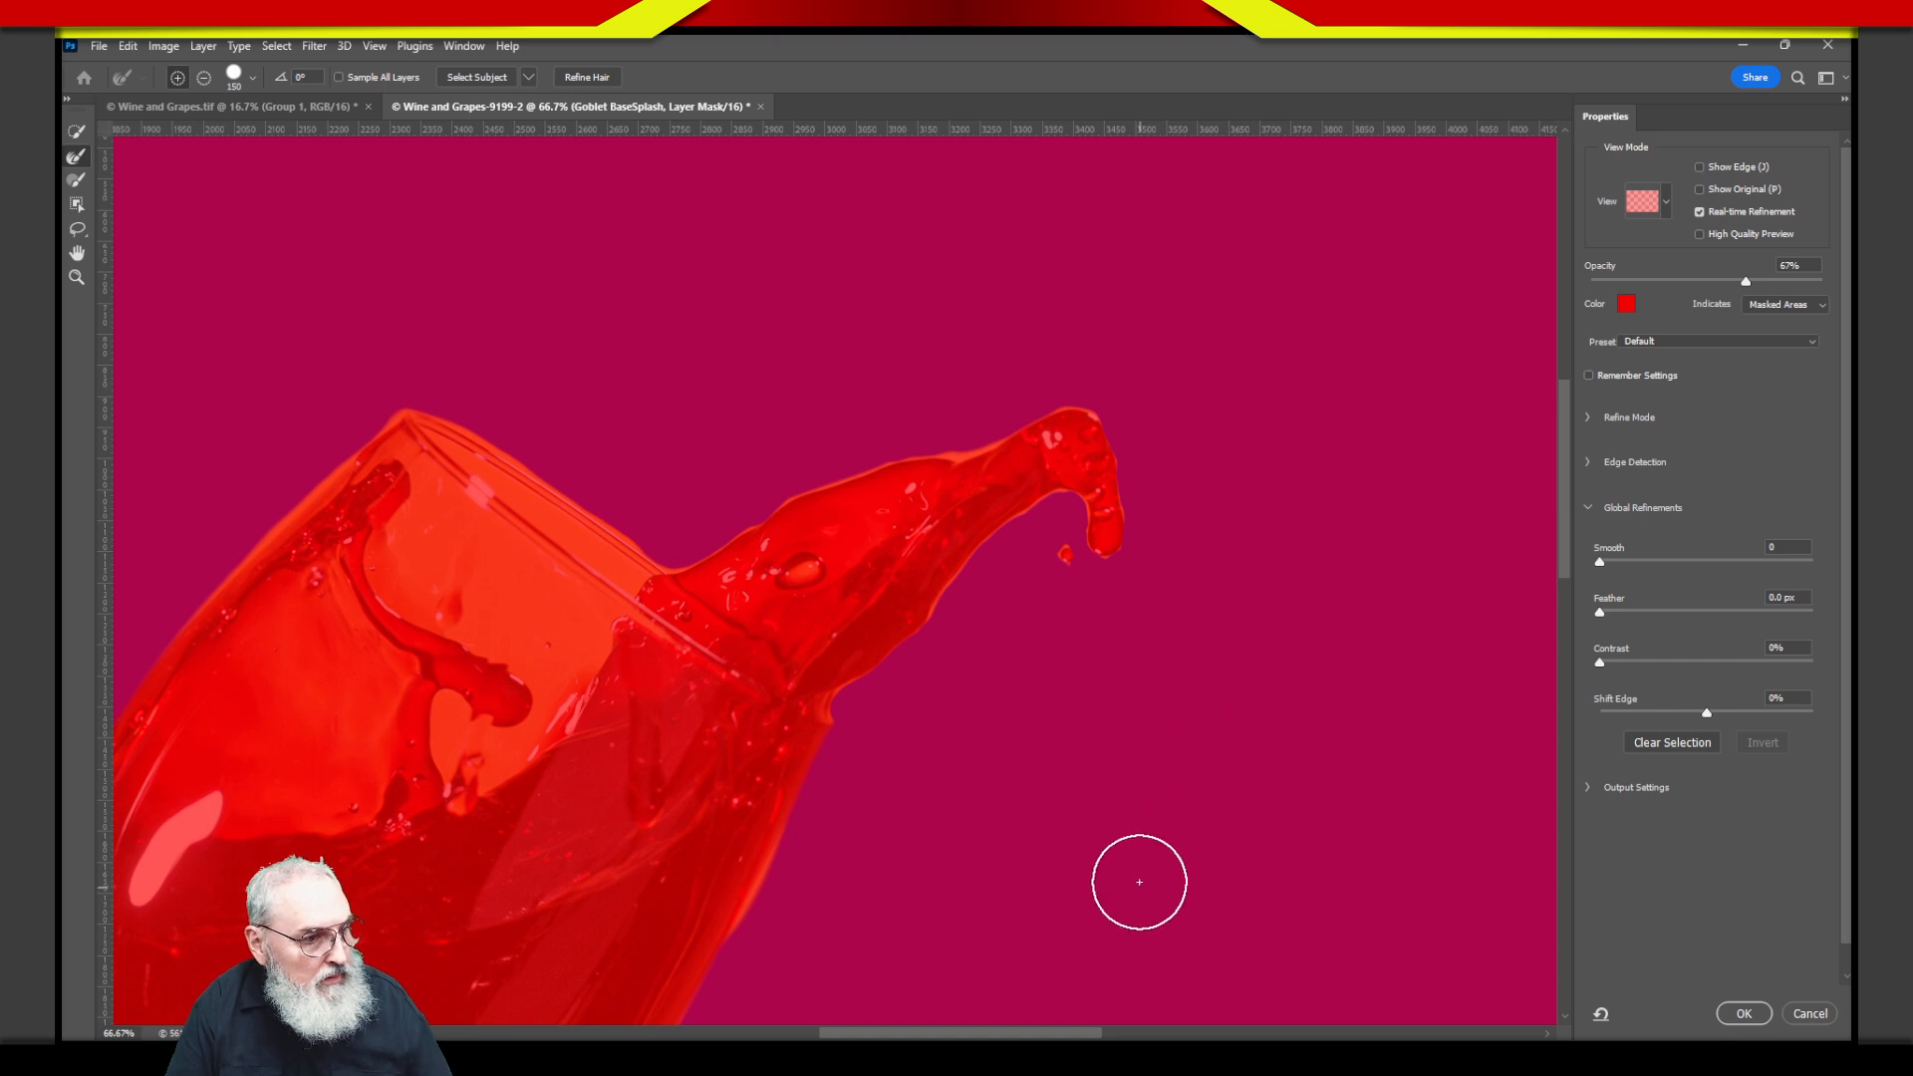
left_click_drag(1135, 880, 1385, 338)
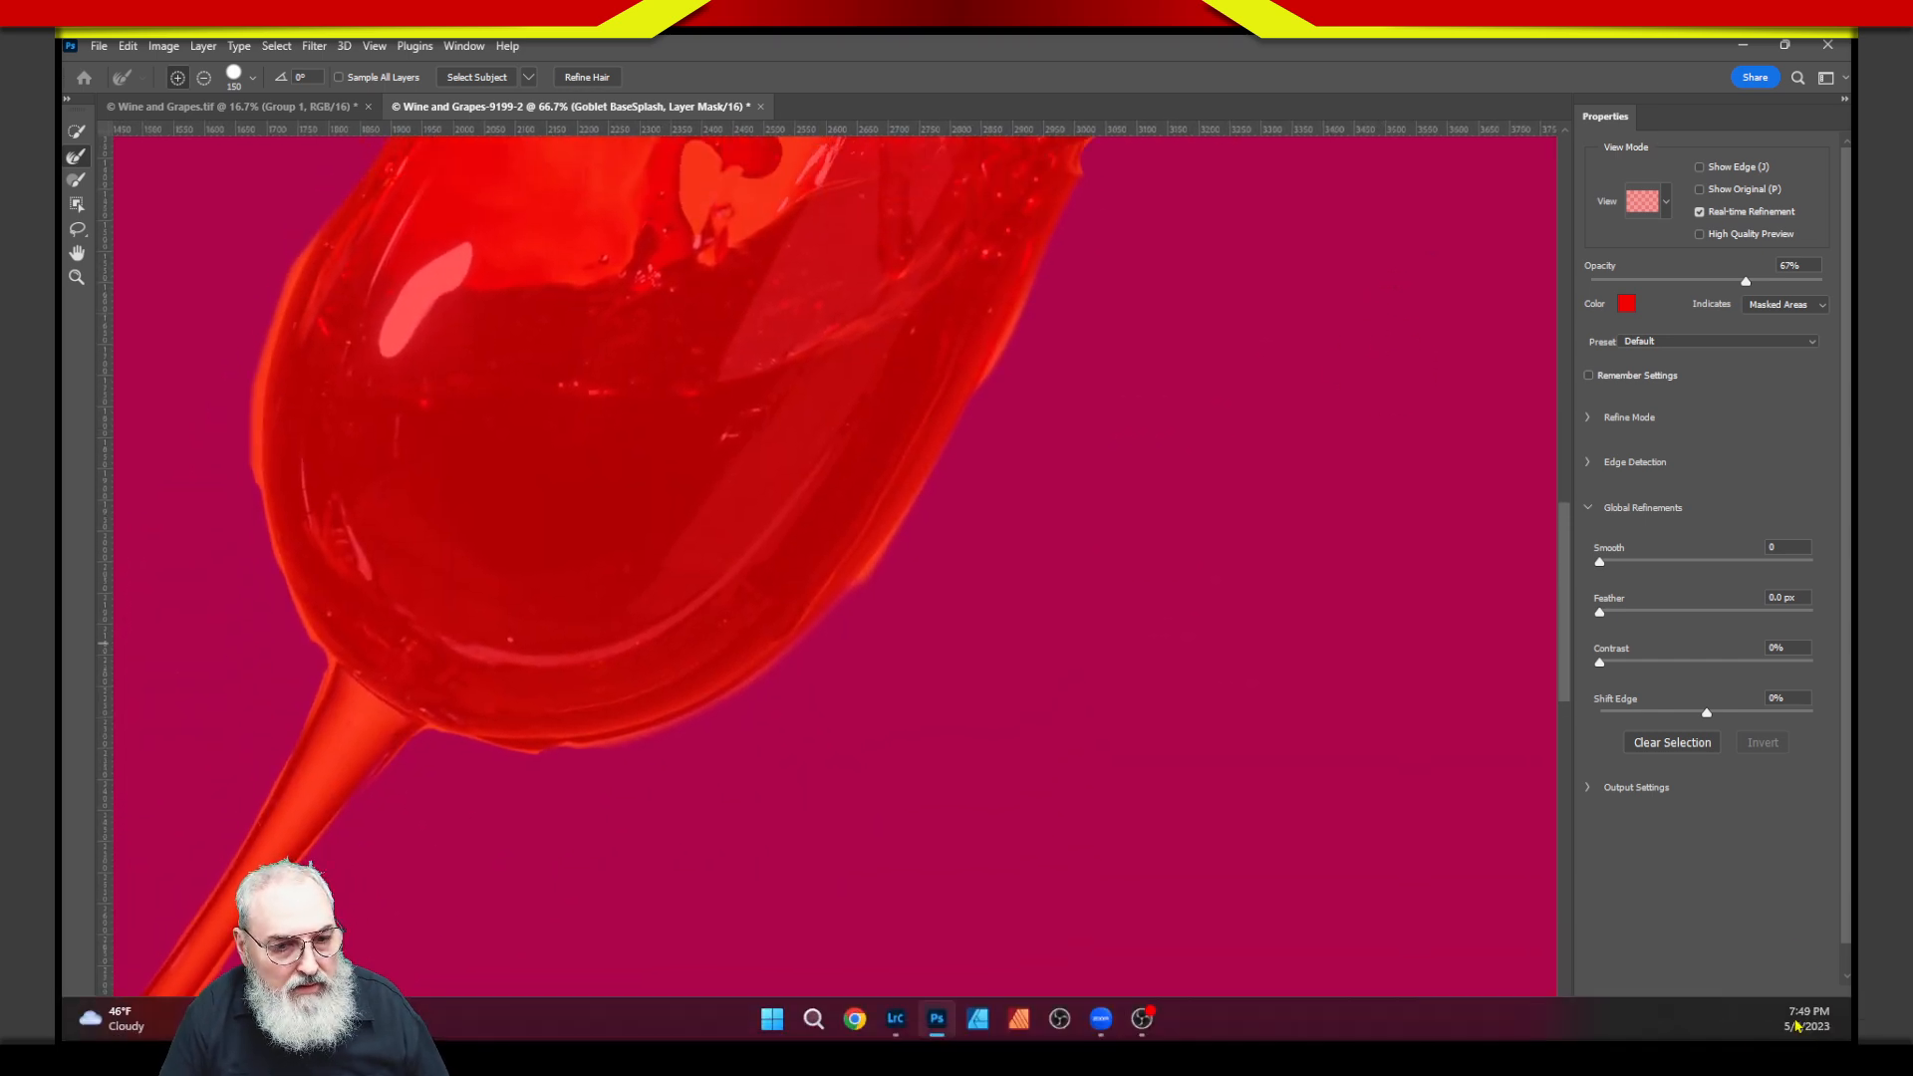
left_click(1808, 1013)
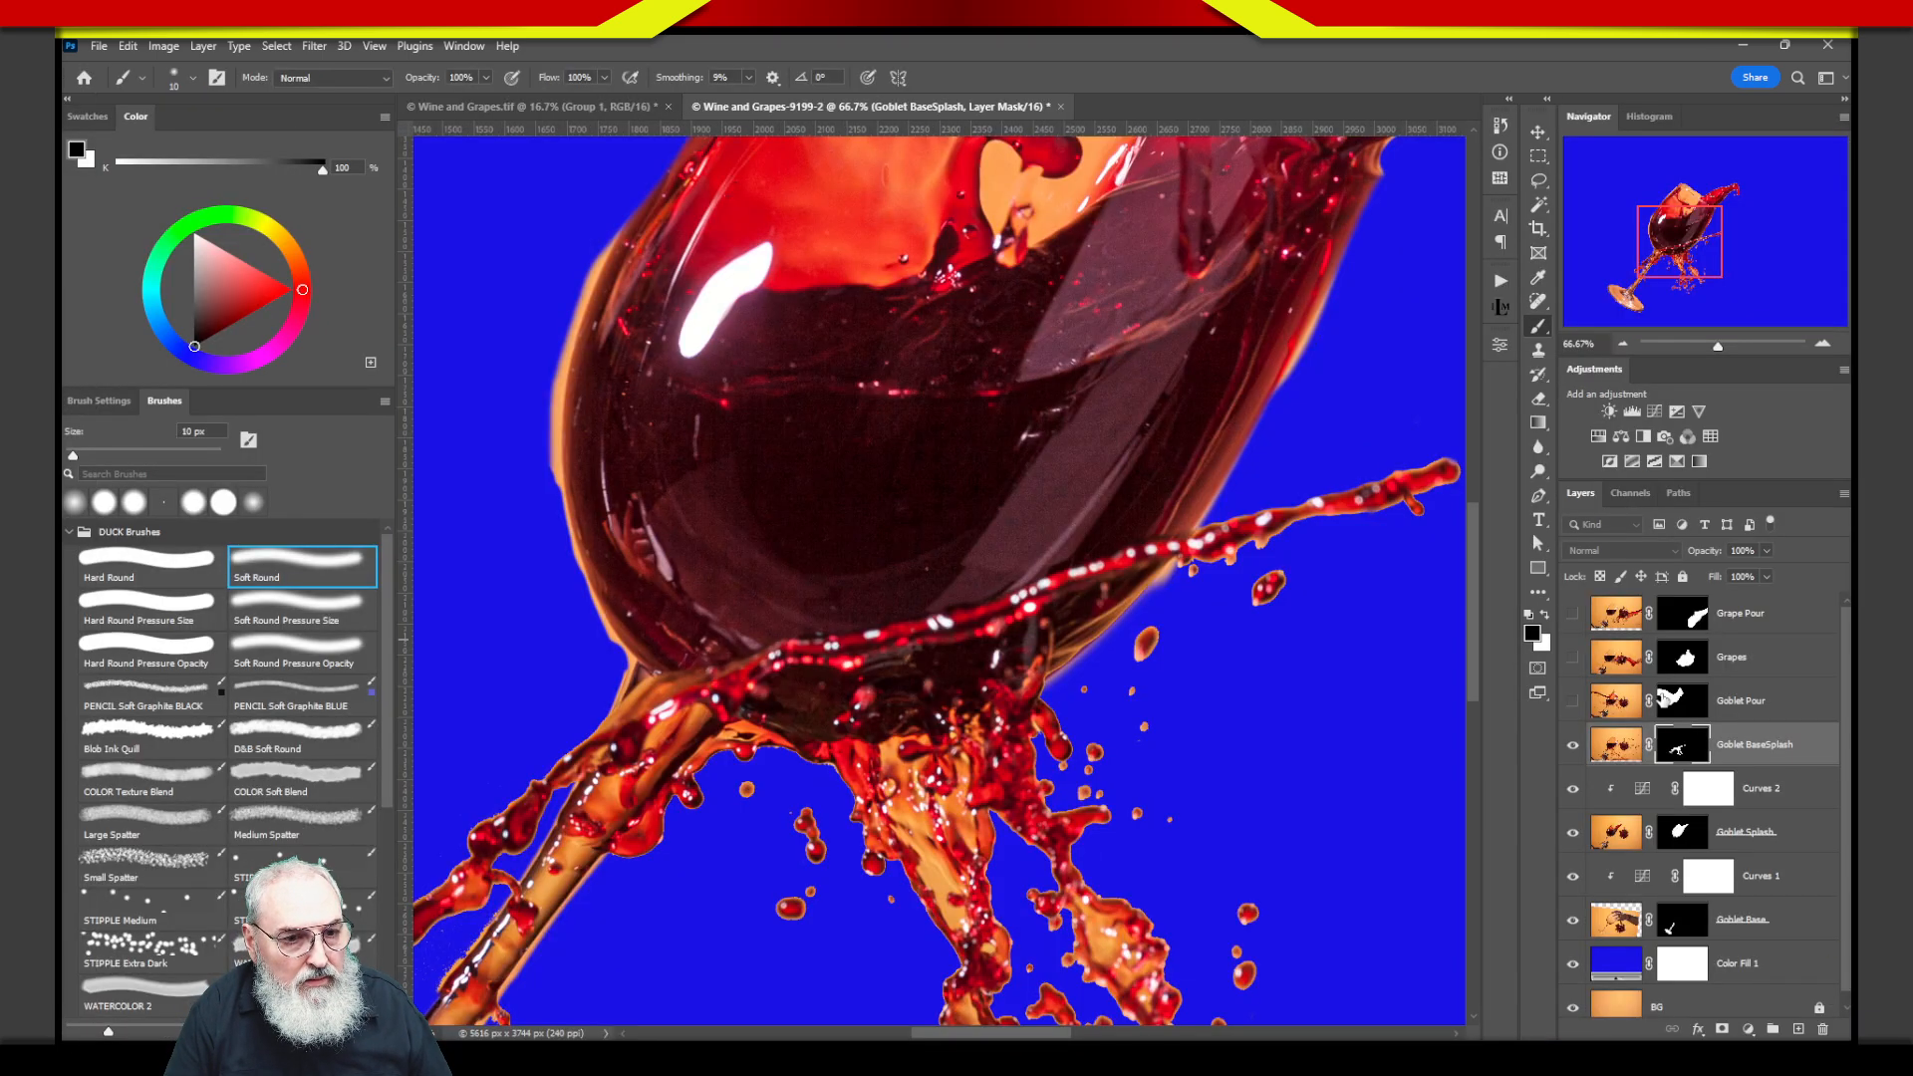
left_click(1615, 757)
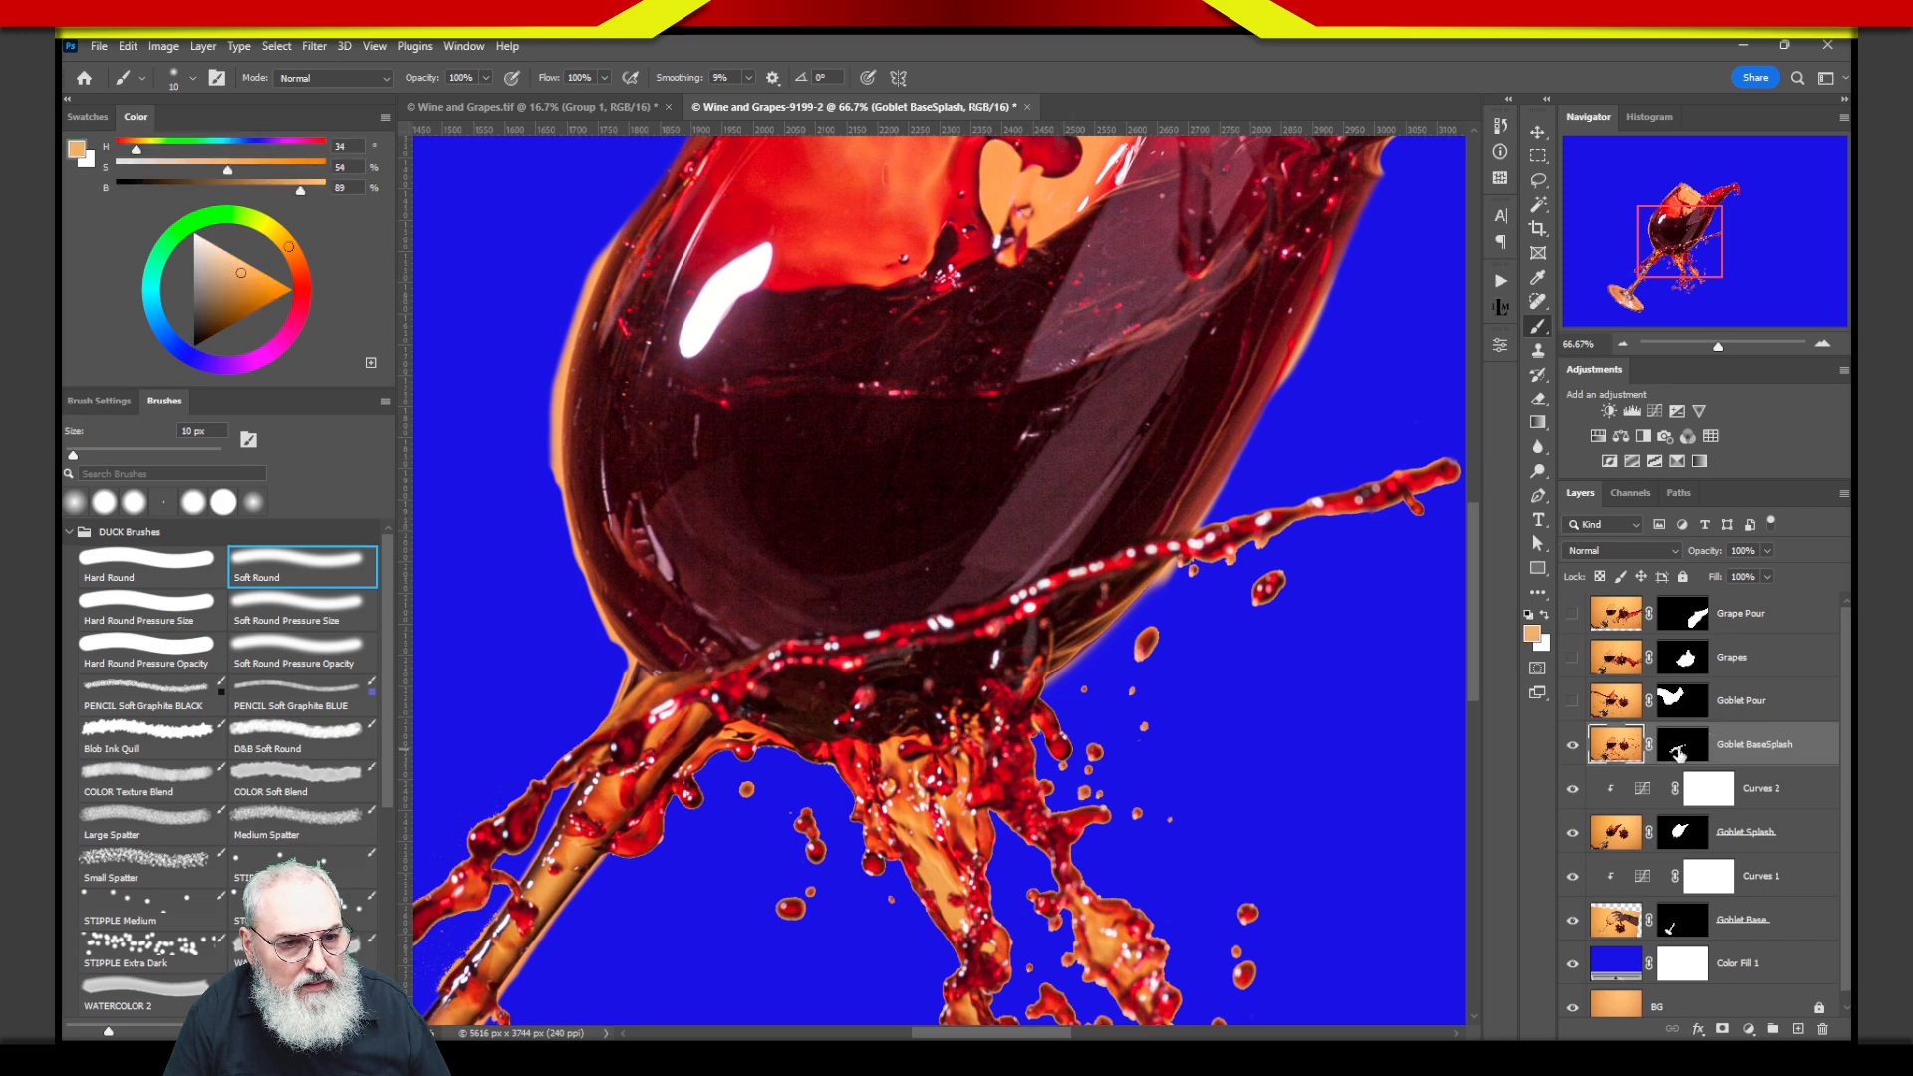
double_click(1680, 754)
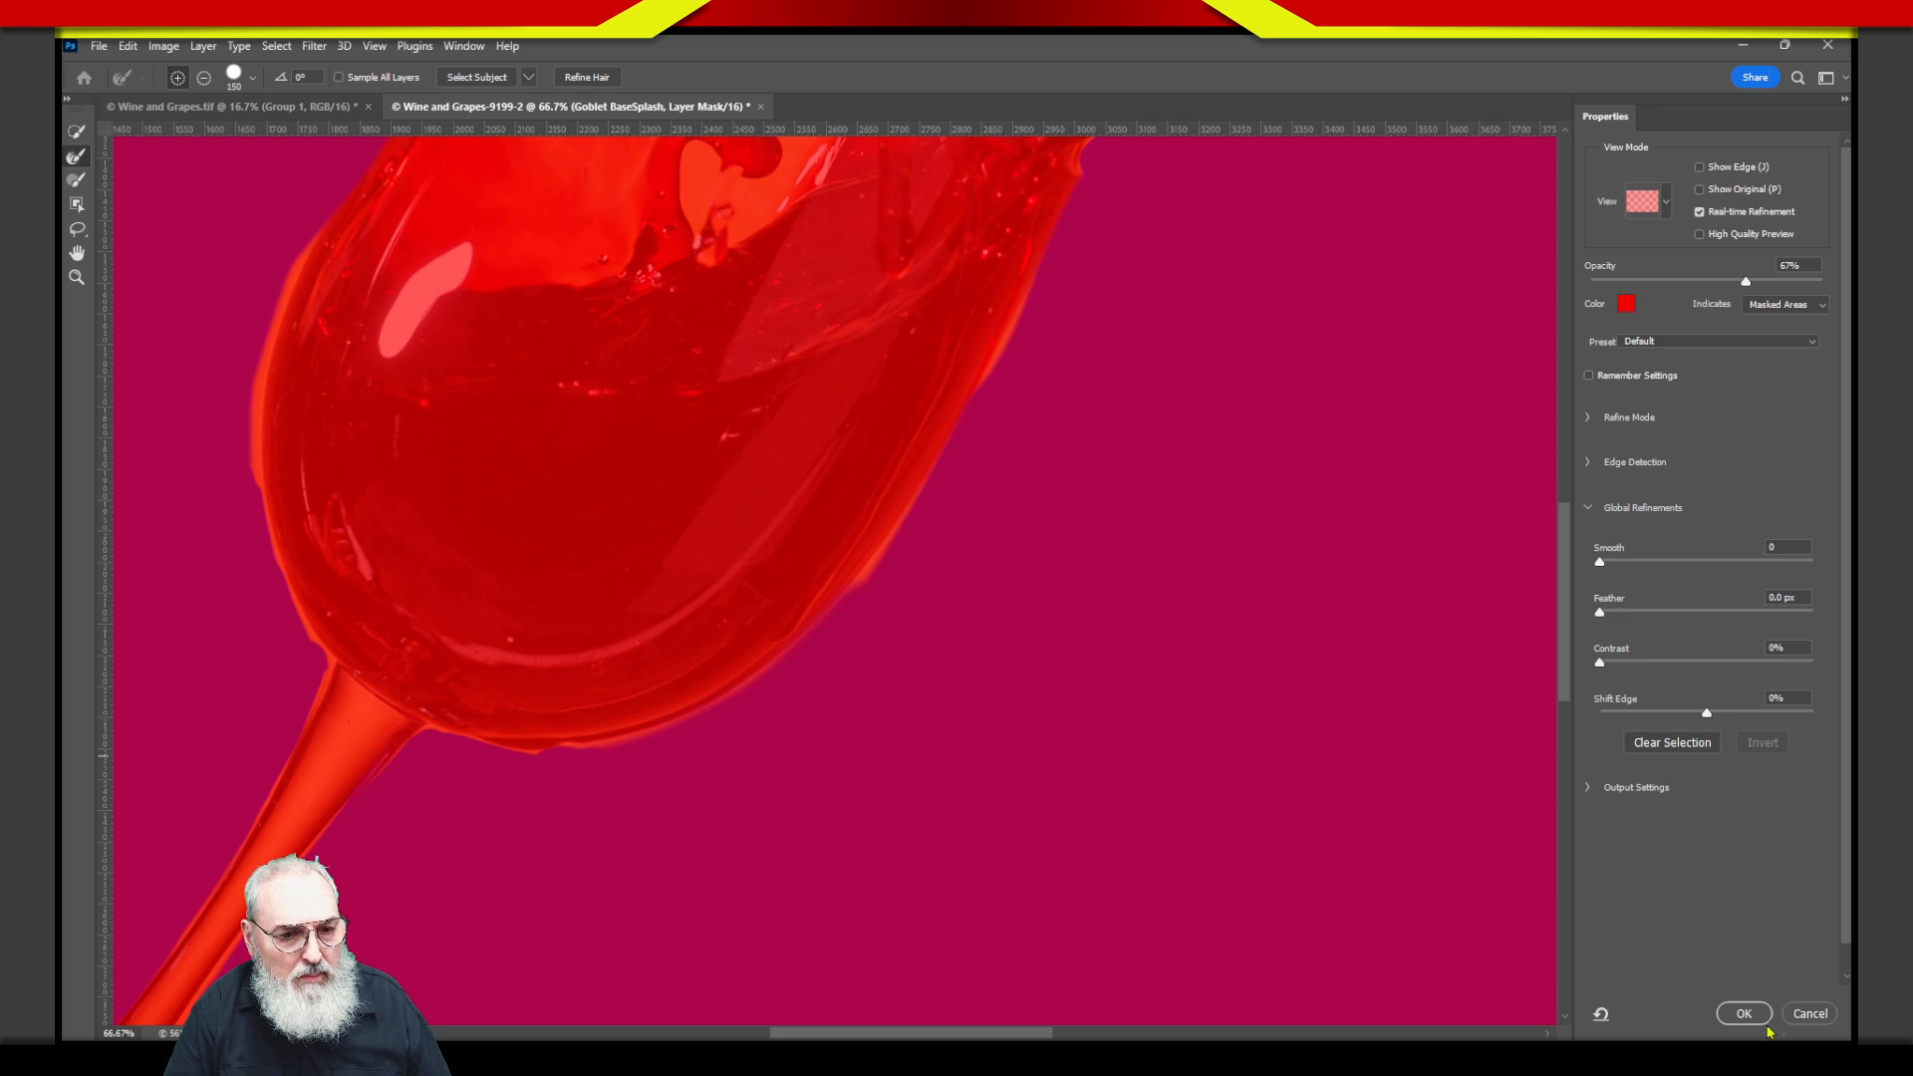
left_click(1806, 1013)
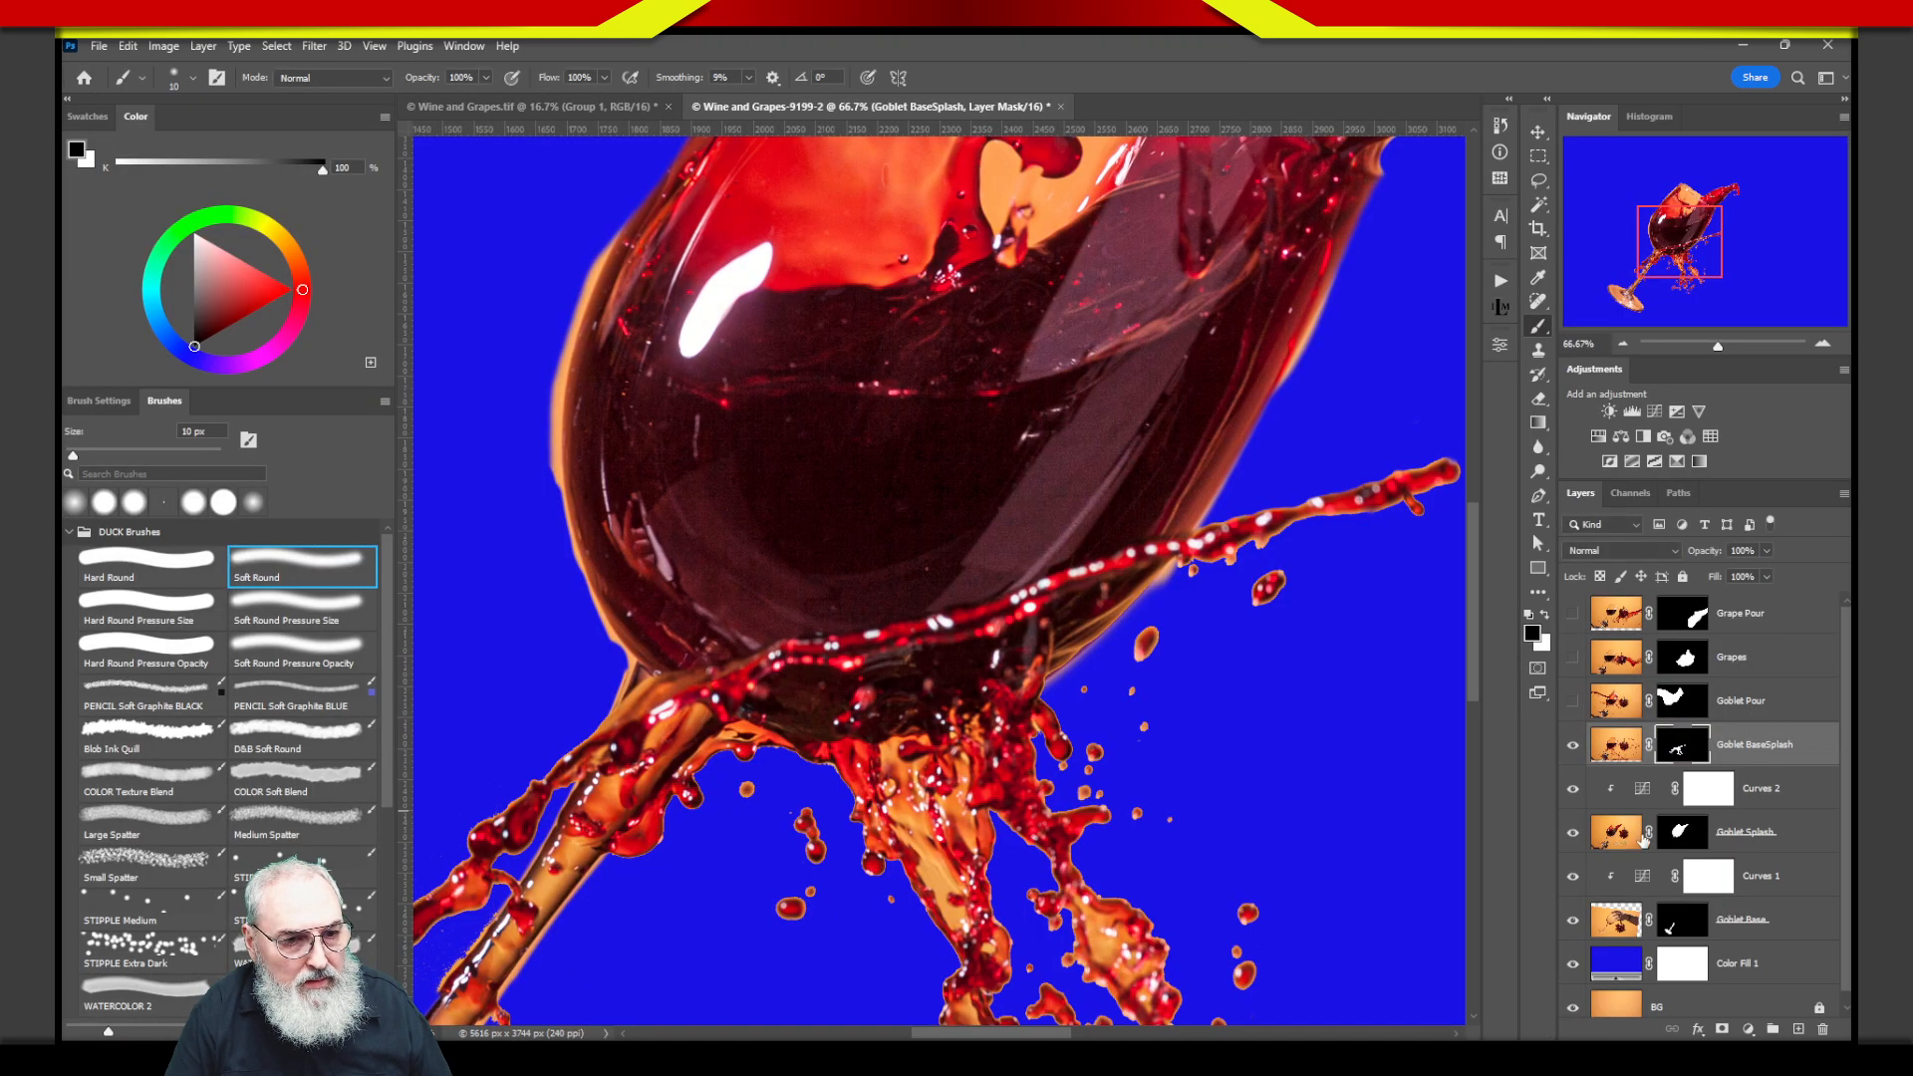
Open the Goblet BaseSplash mask in Select and Mask and inspect the thin splash arm's edges at close range.
key("ctrl+alt+r")
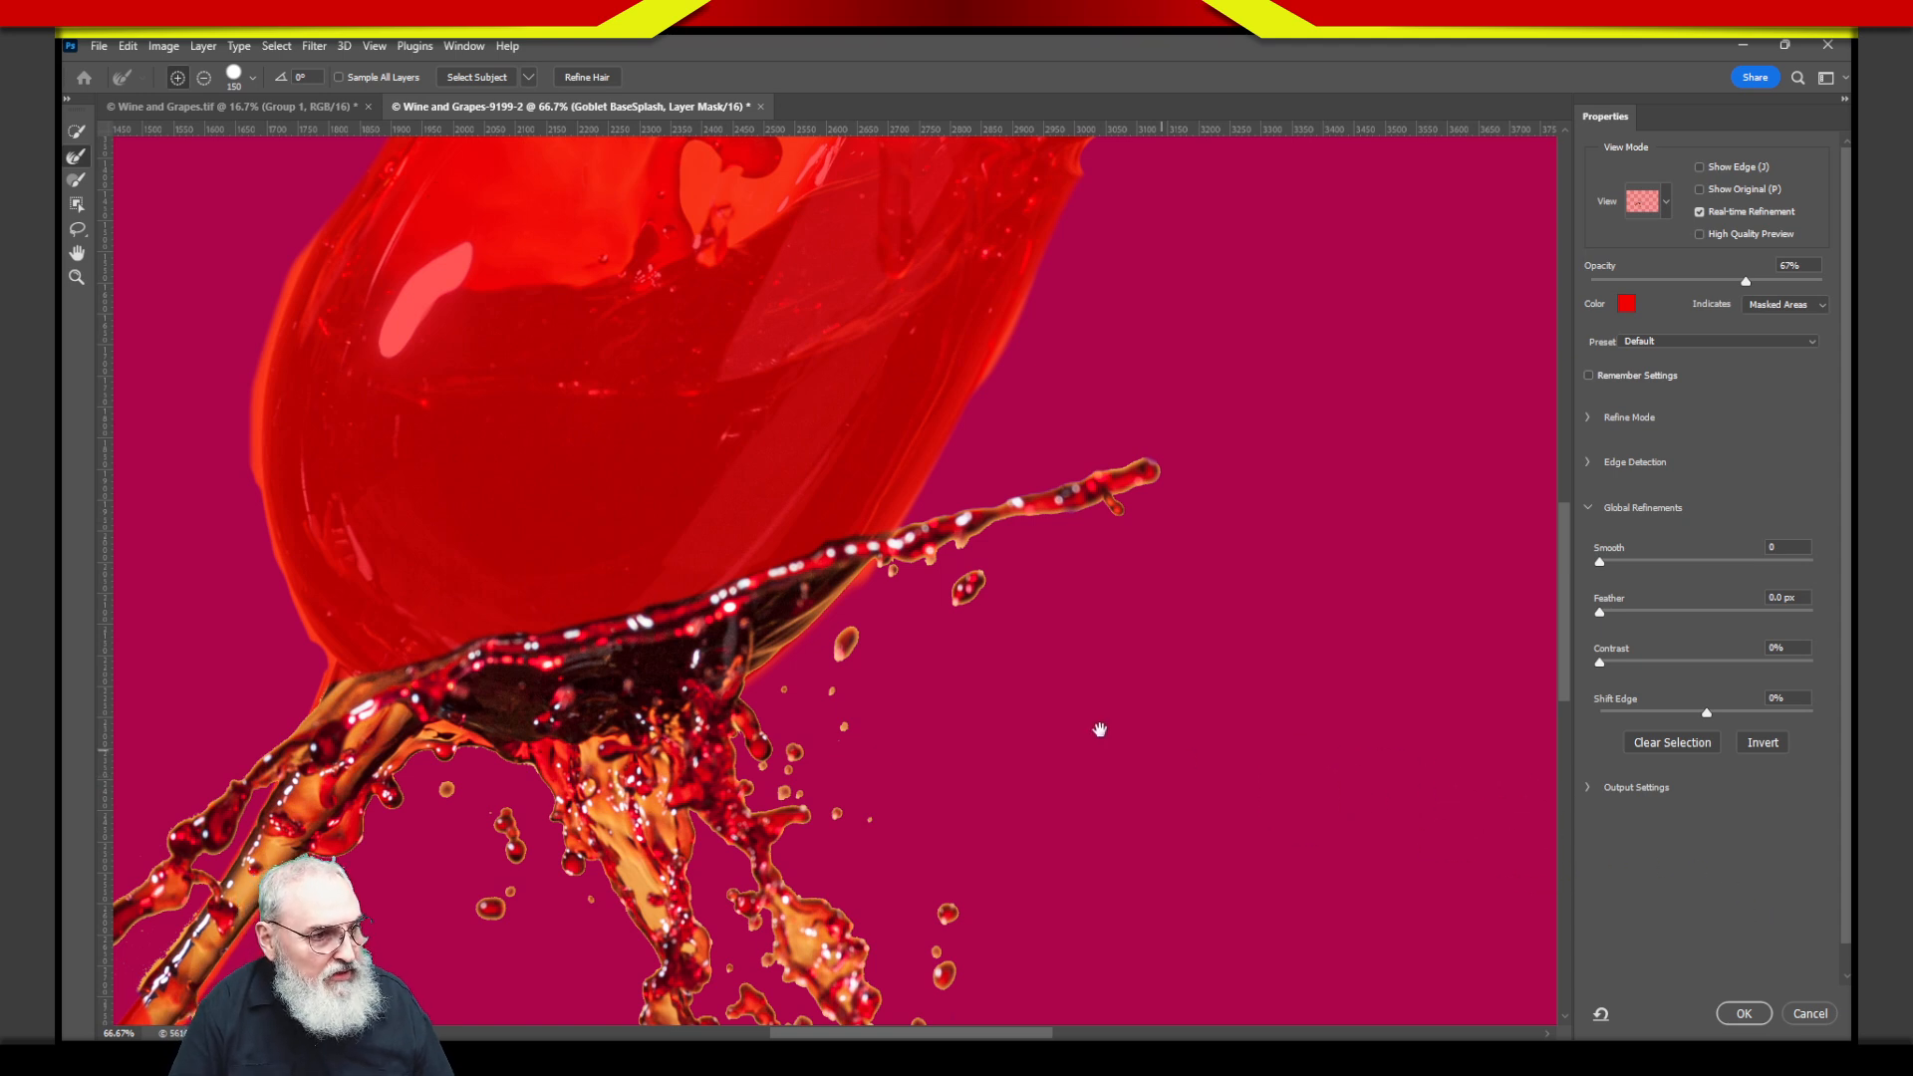
left_click_drag(1101, 730, 1226, 675)
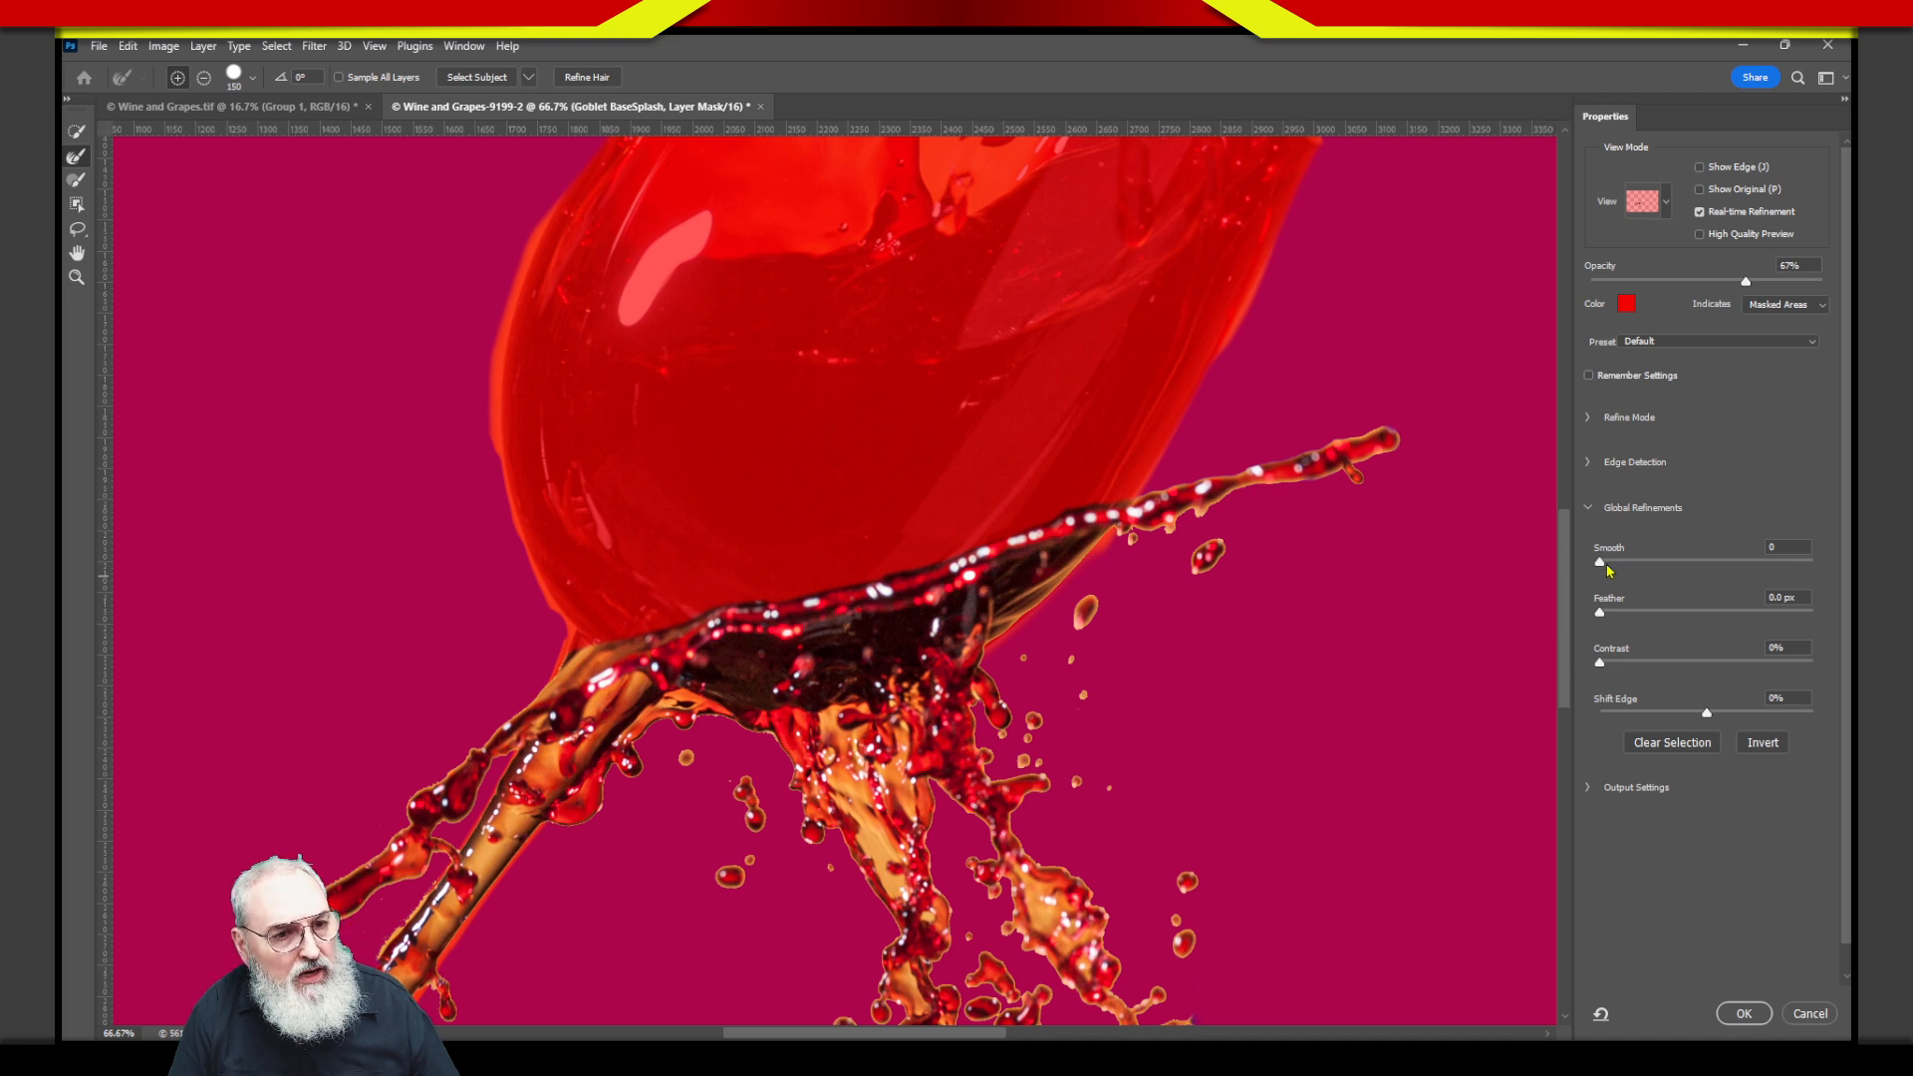
left_click(1589, 508)
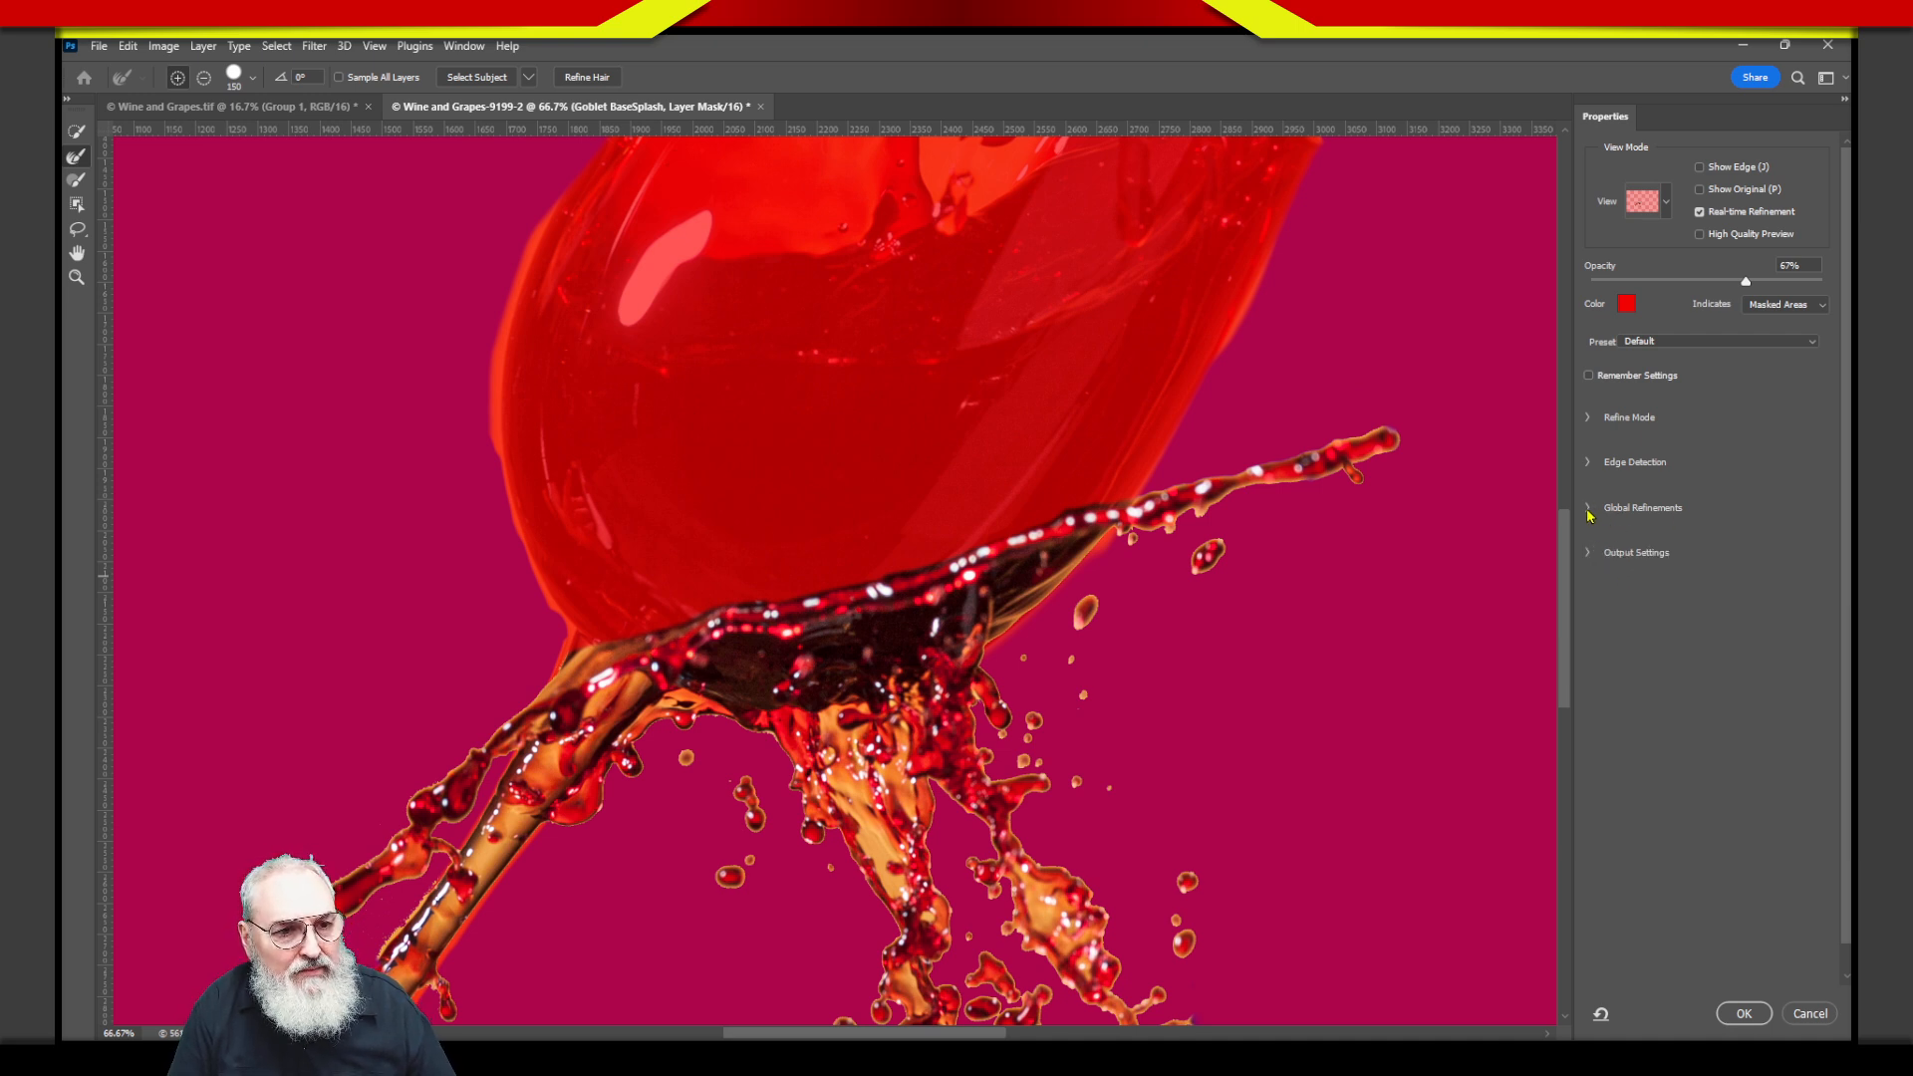
left_click(1590, 510)
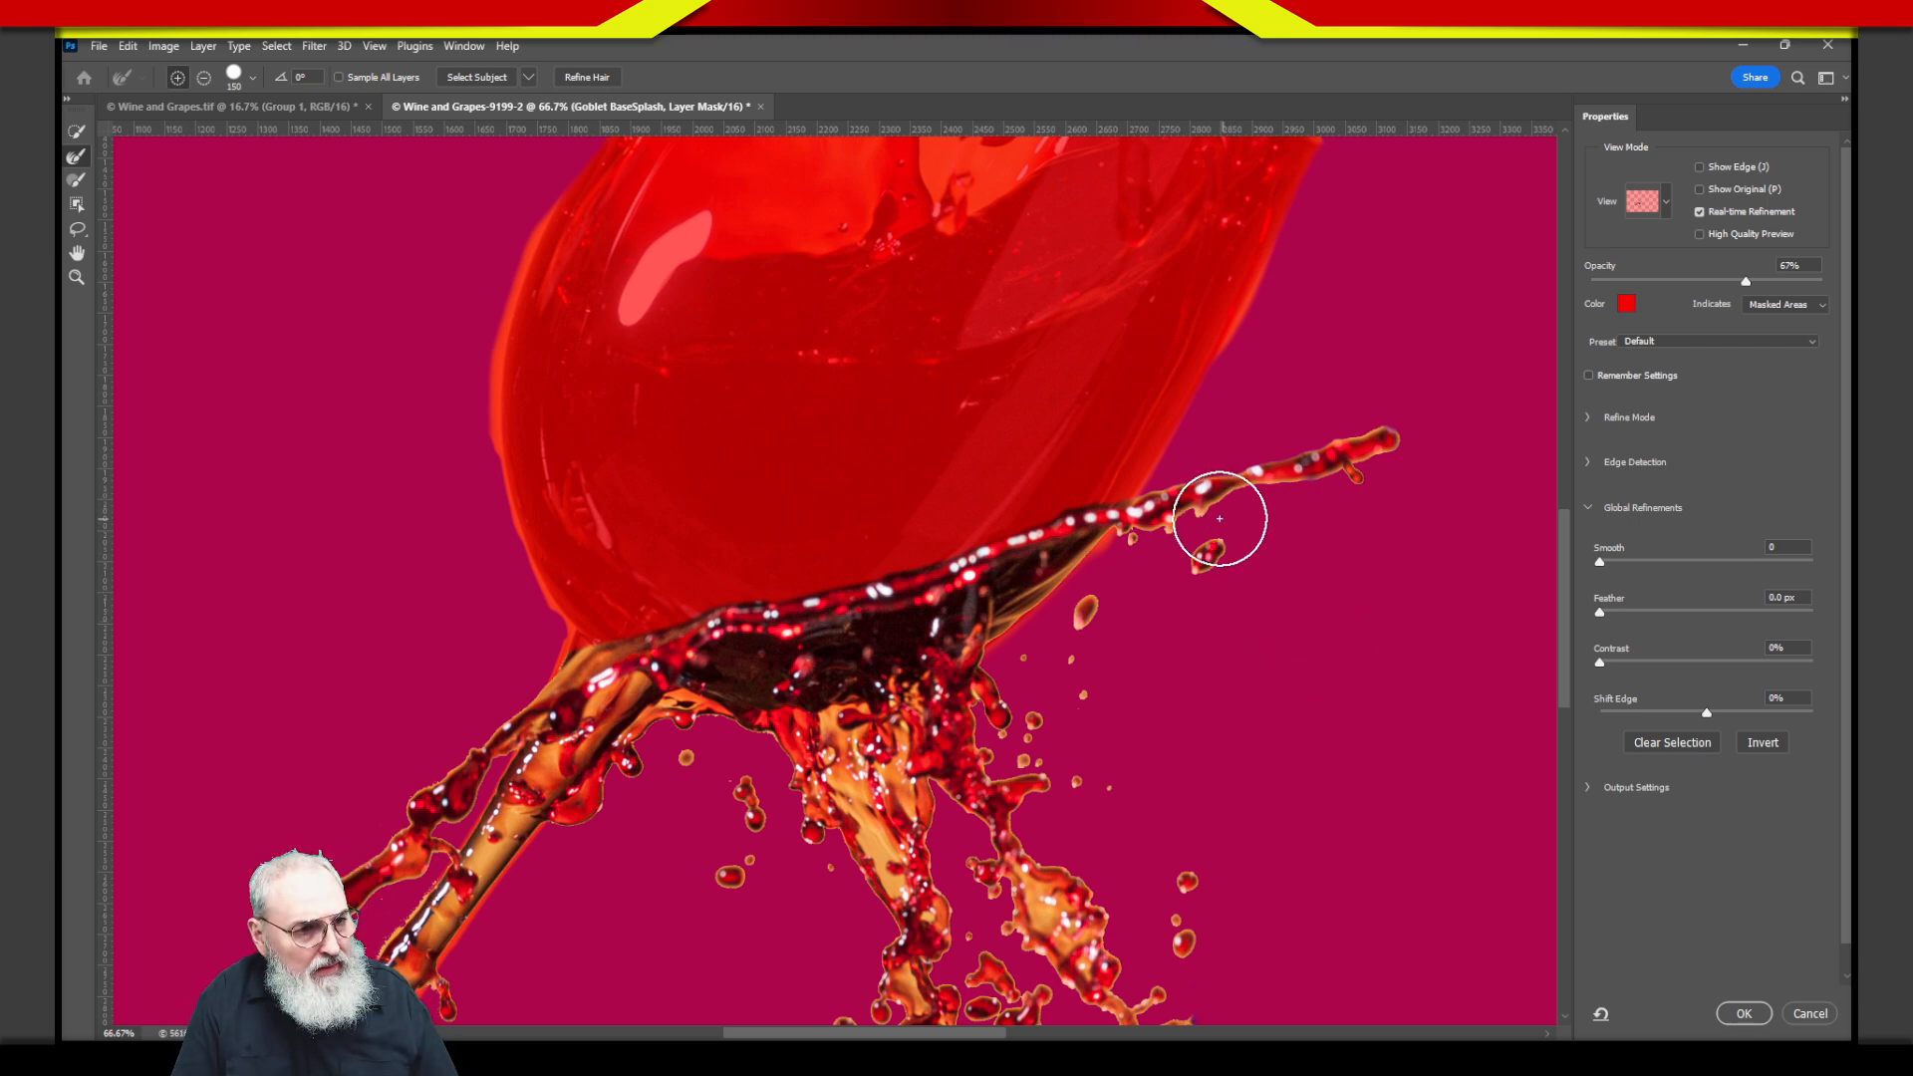
key("z")
mouse_move(1215, 514)
left_mouse_down()
mouse_move(1305, 489)
mouse_move(1144, 602)
mouse_move(1003, 665)
left_mouse_up()
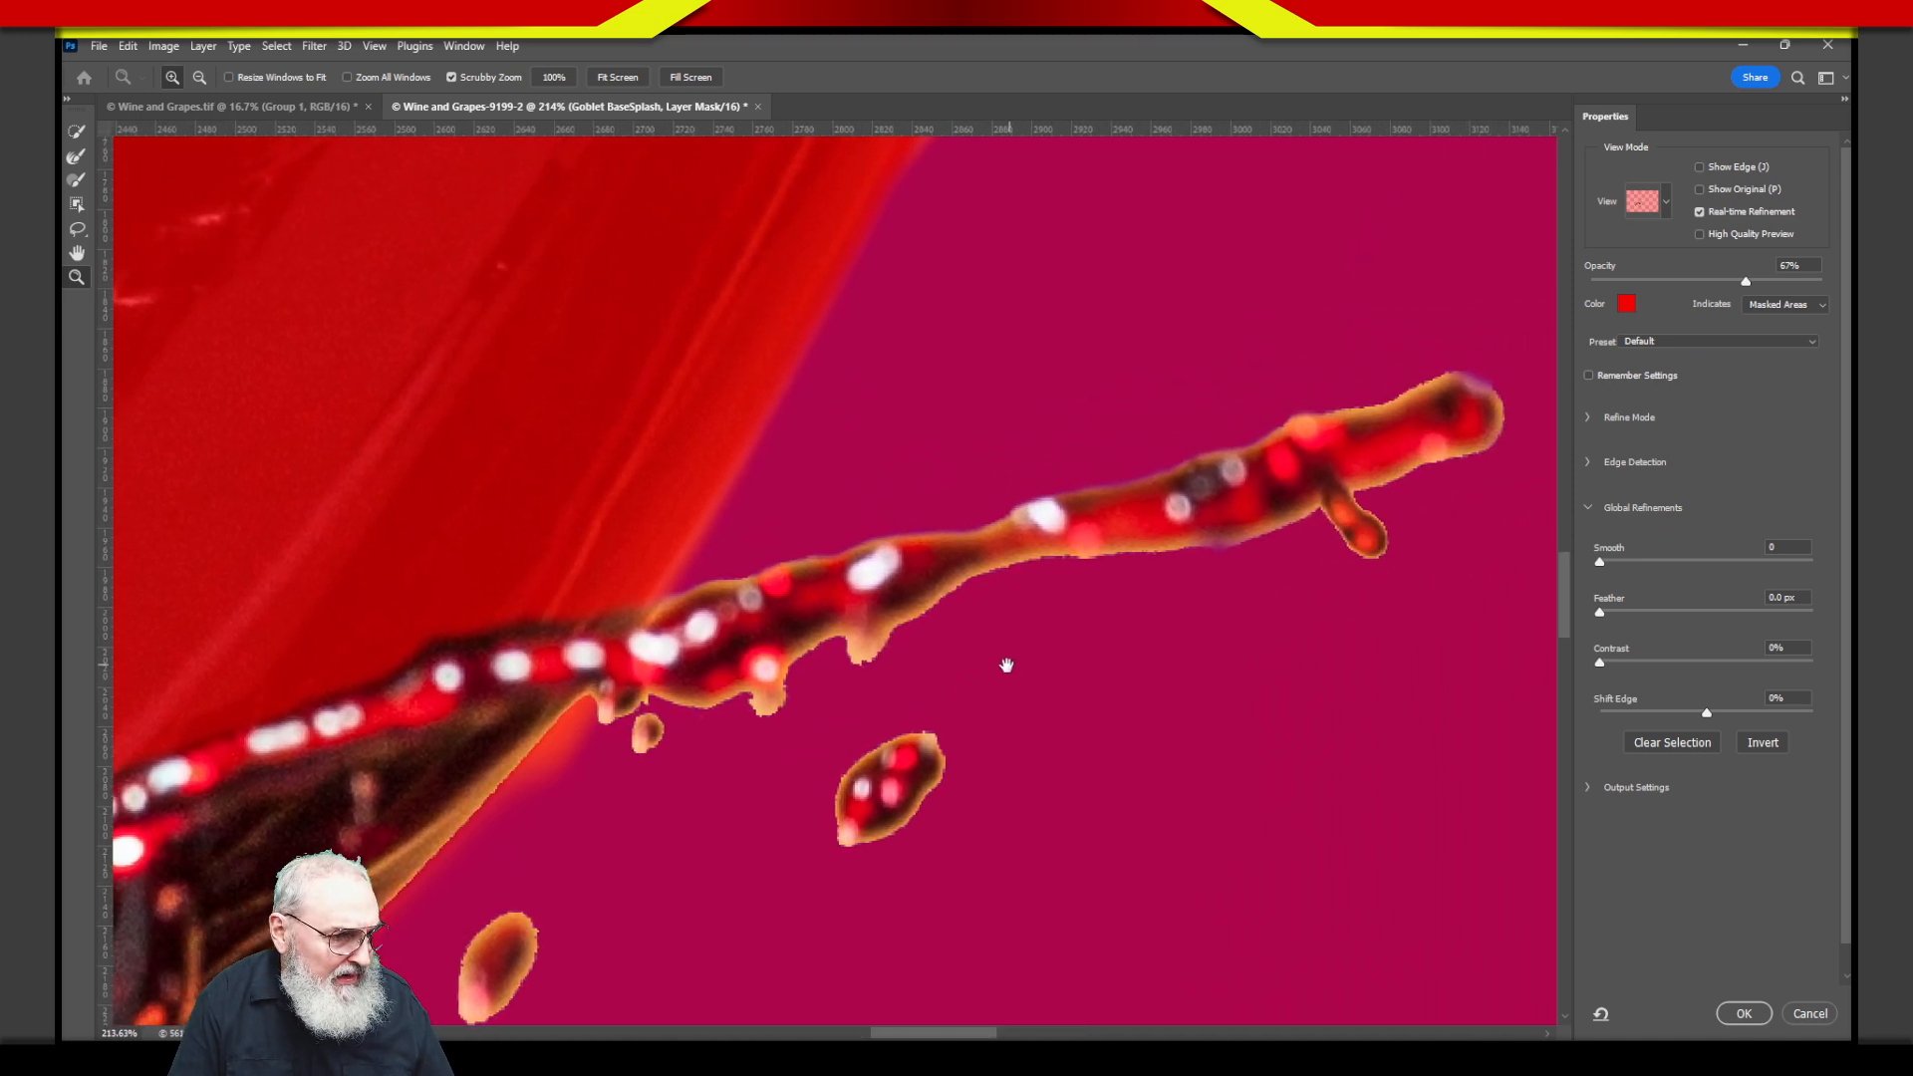
key("r")
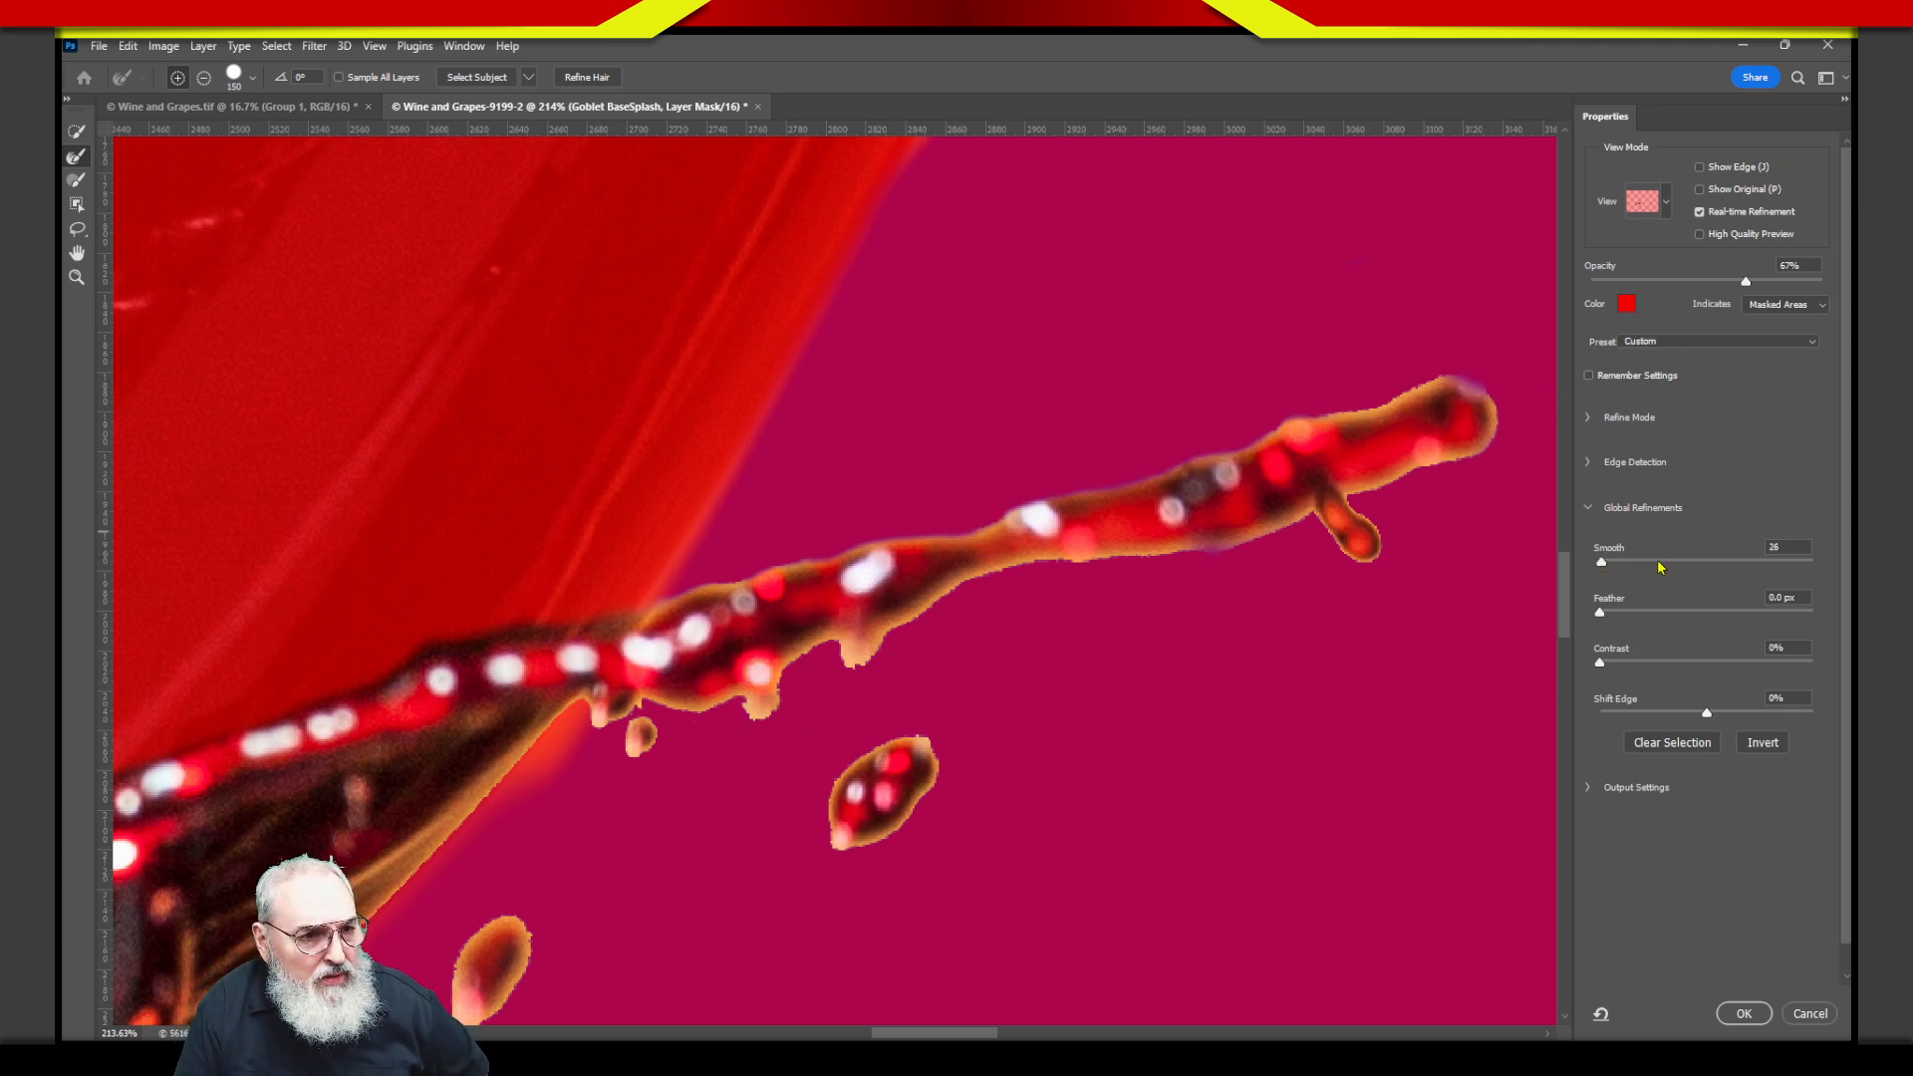
Try smoothing the mask edge in Global Refinements, return Smooth to 0, and set Feather to 1.5 px.
mouse_move(1670, 563)
left_mouse_down()
mouse_move(1620, 562)
mouse_move(1671, 569)
left_mouse_up()
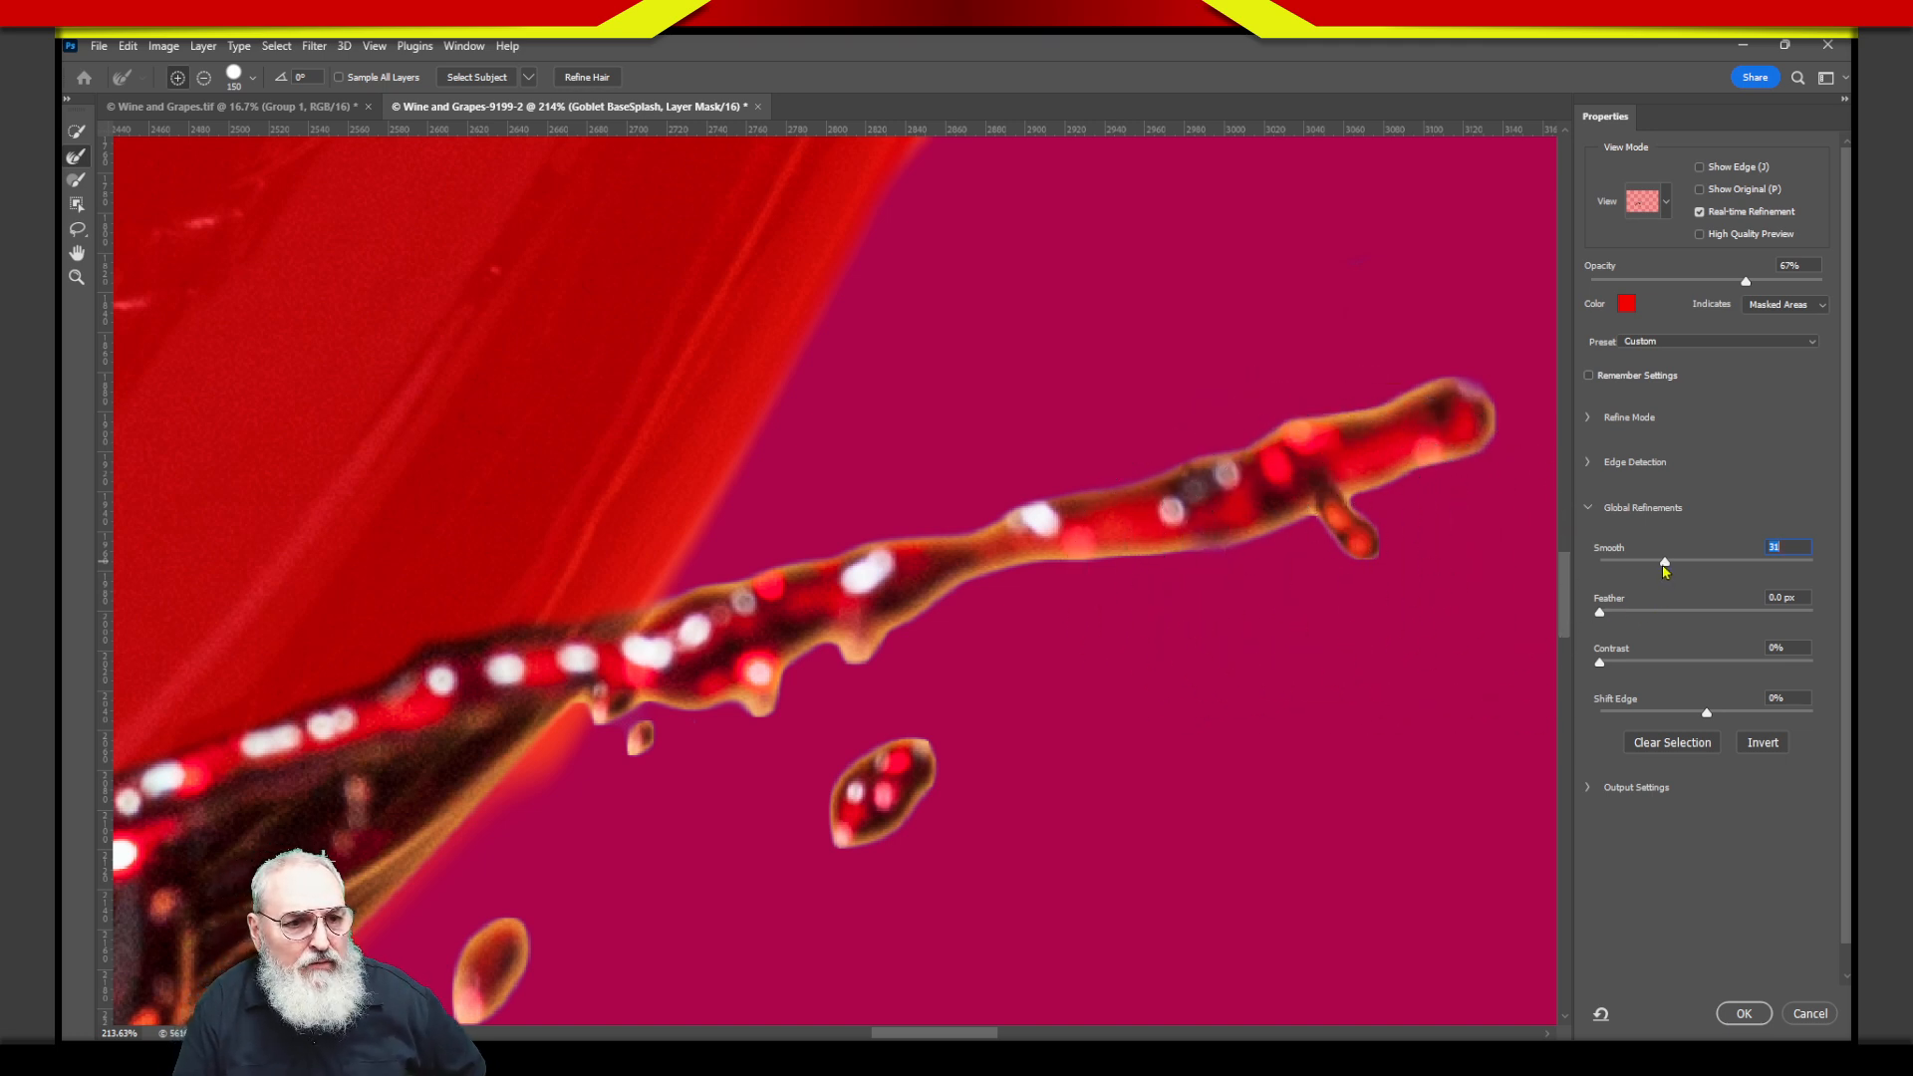
left_click_drag(1631, 560, 1623, 560)
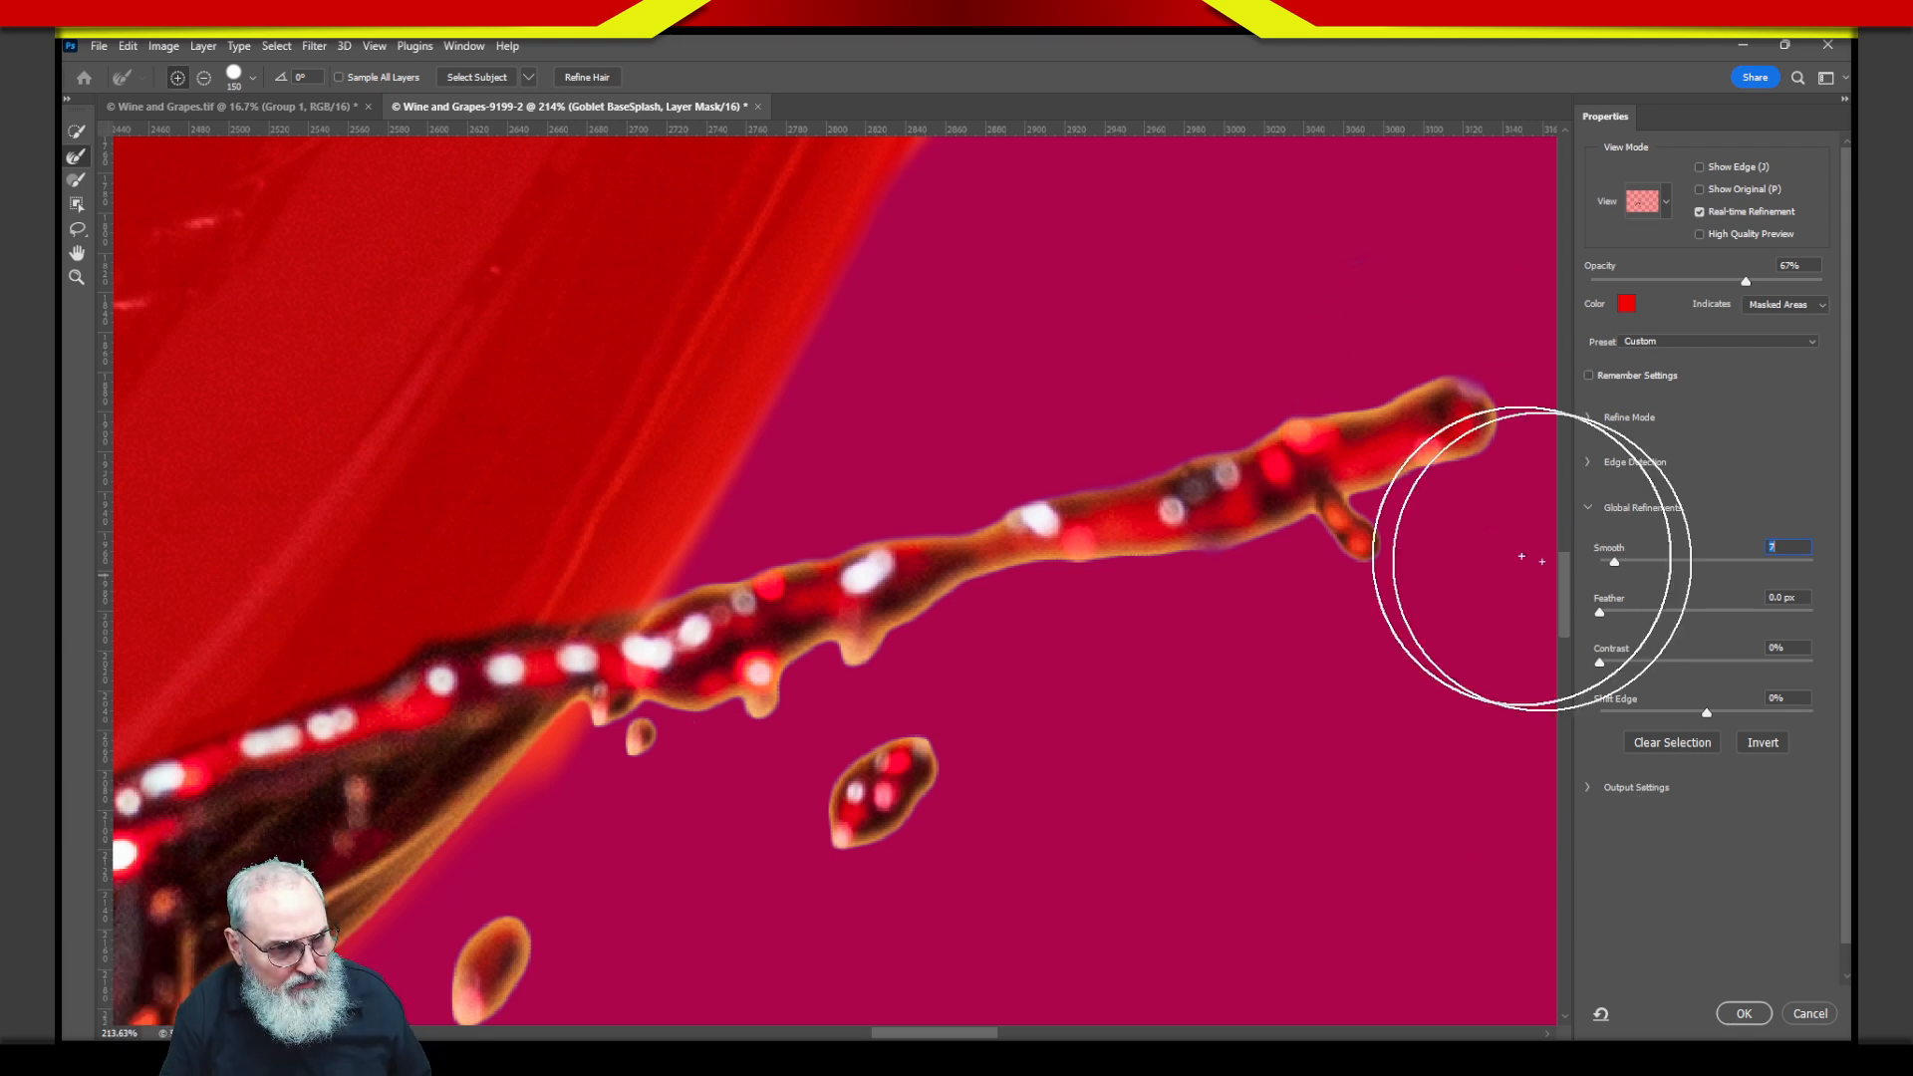
left_click_drag(1614, 564, 1614, 620)
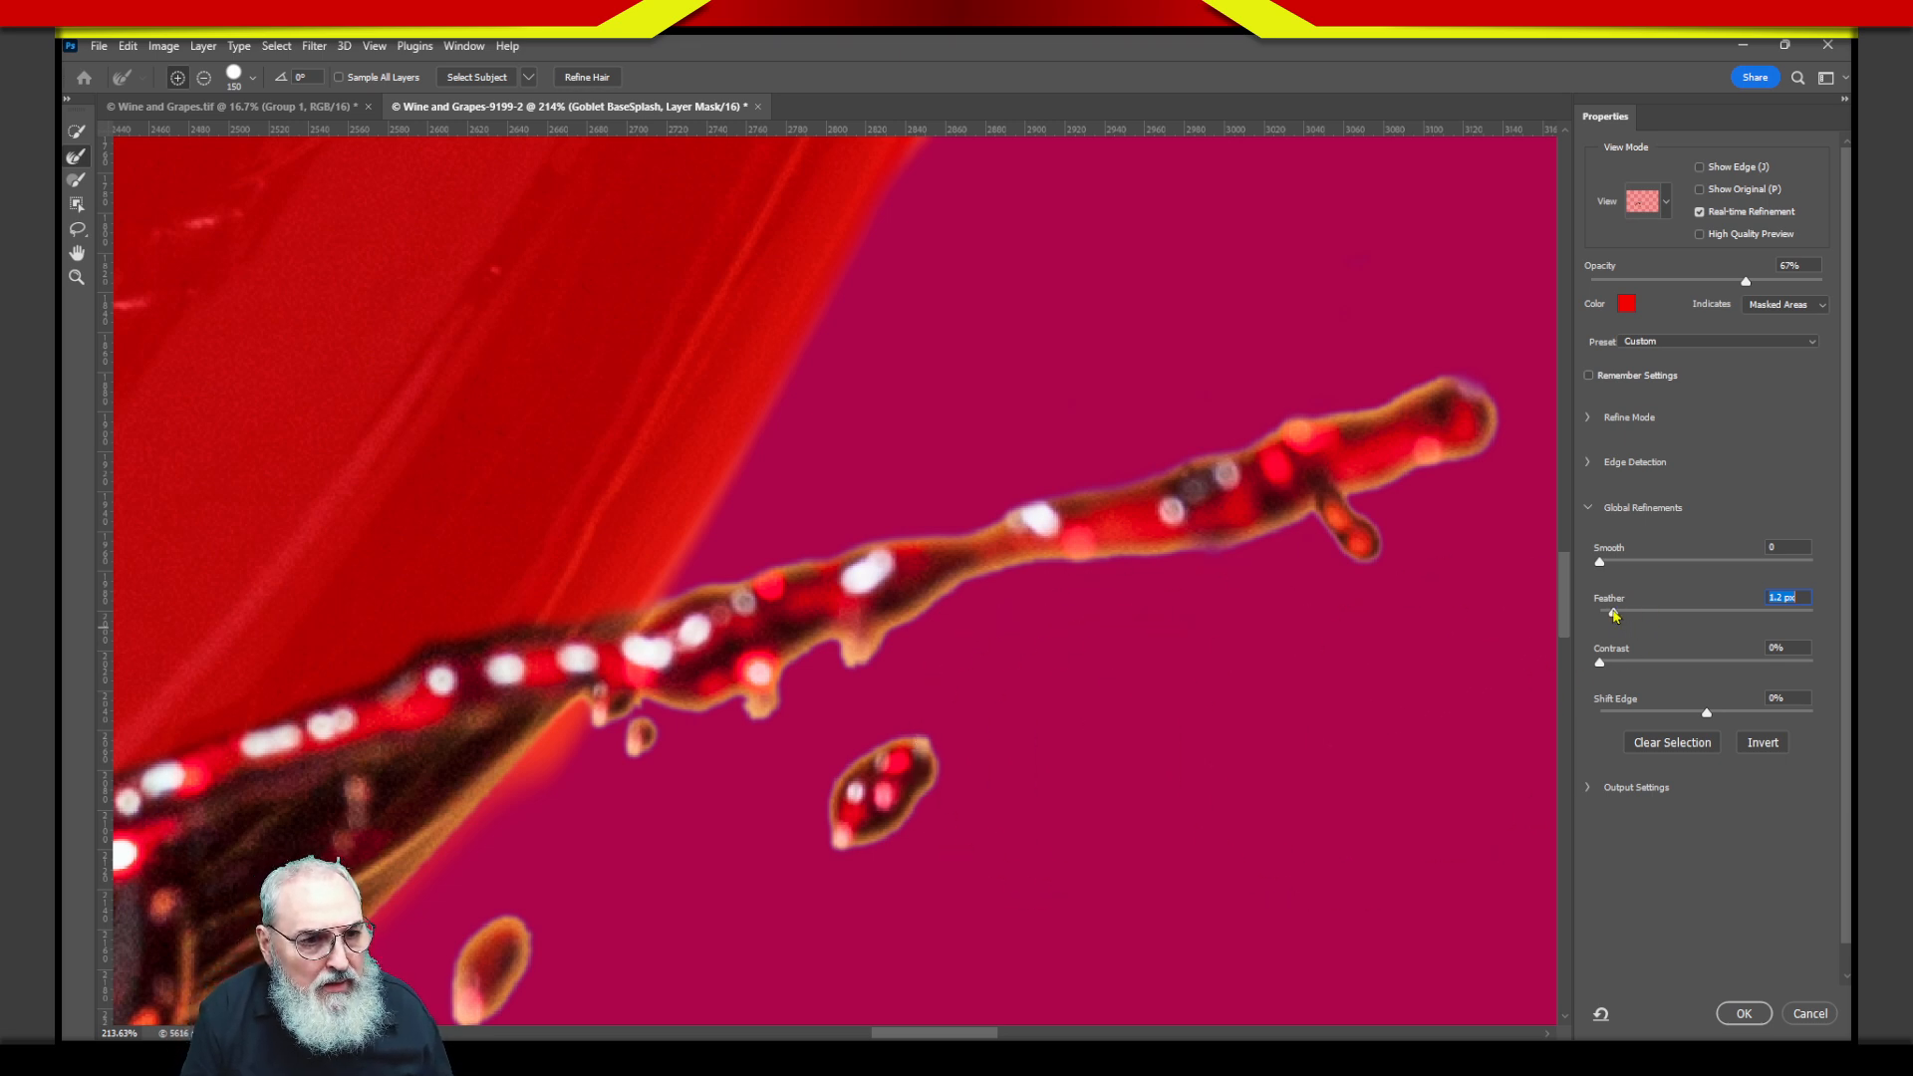
left_click_drag(1614, 615, 1656, 622)
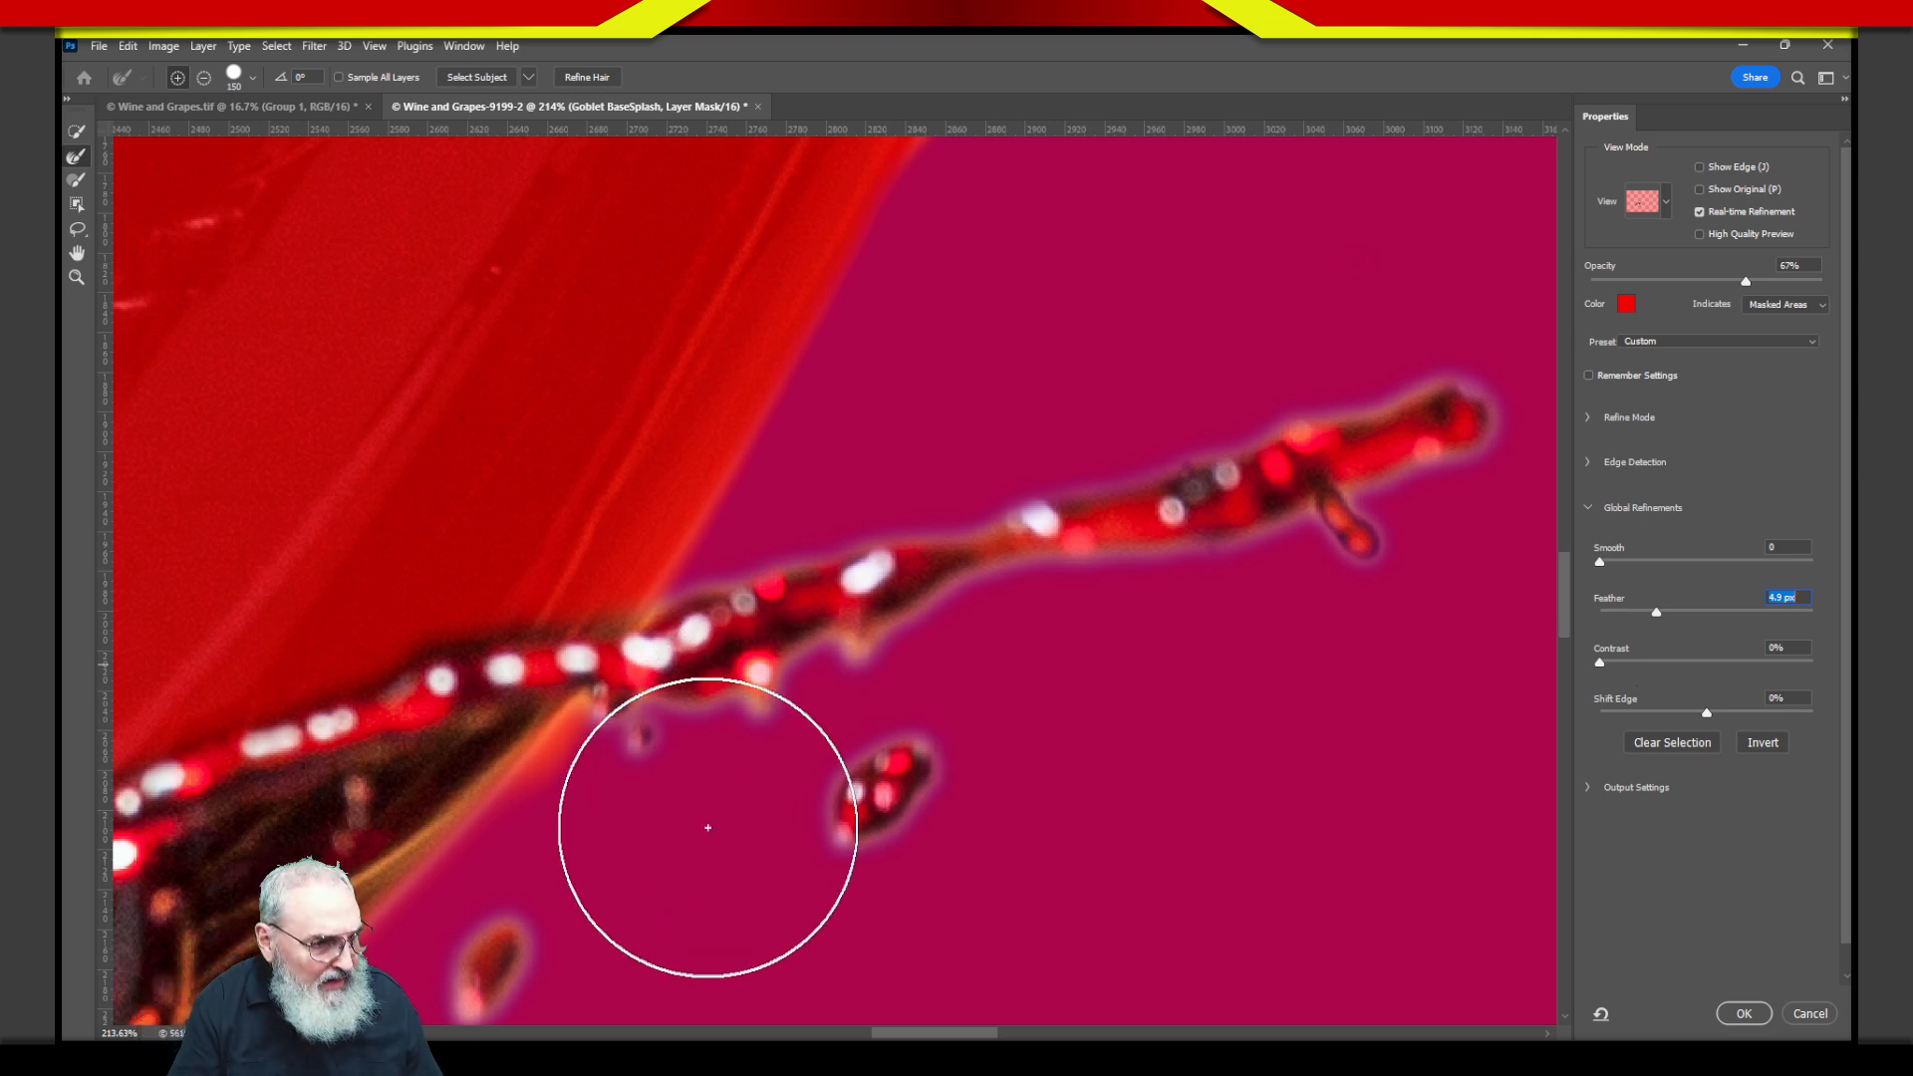
left_click_drag(1656, 612, 1704, 619)
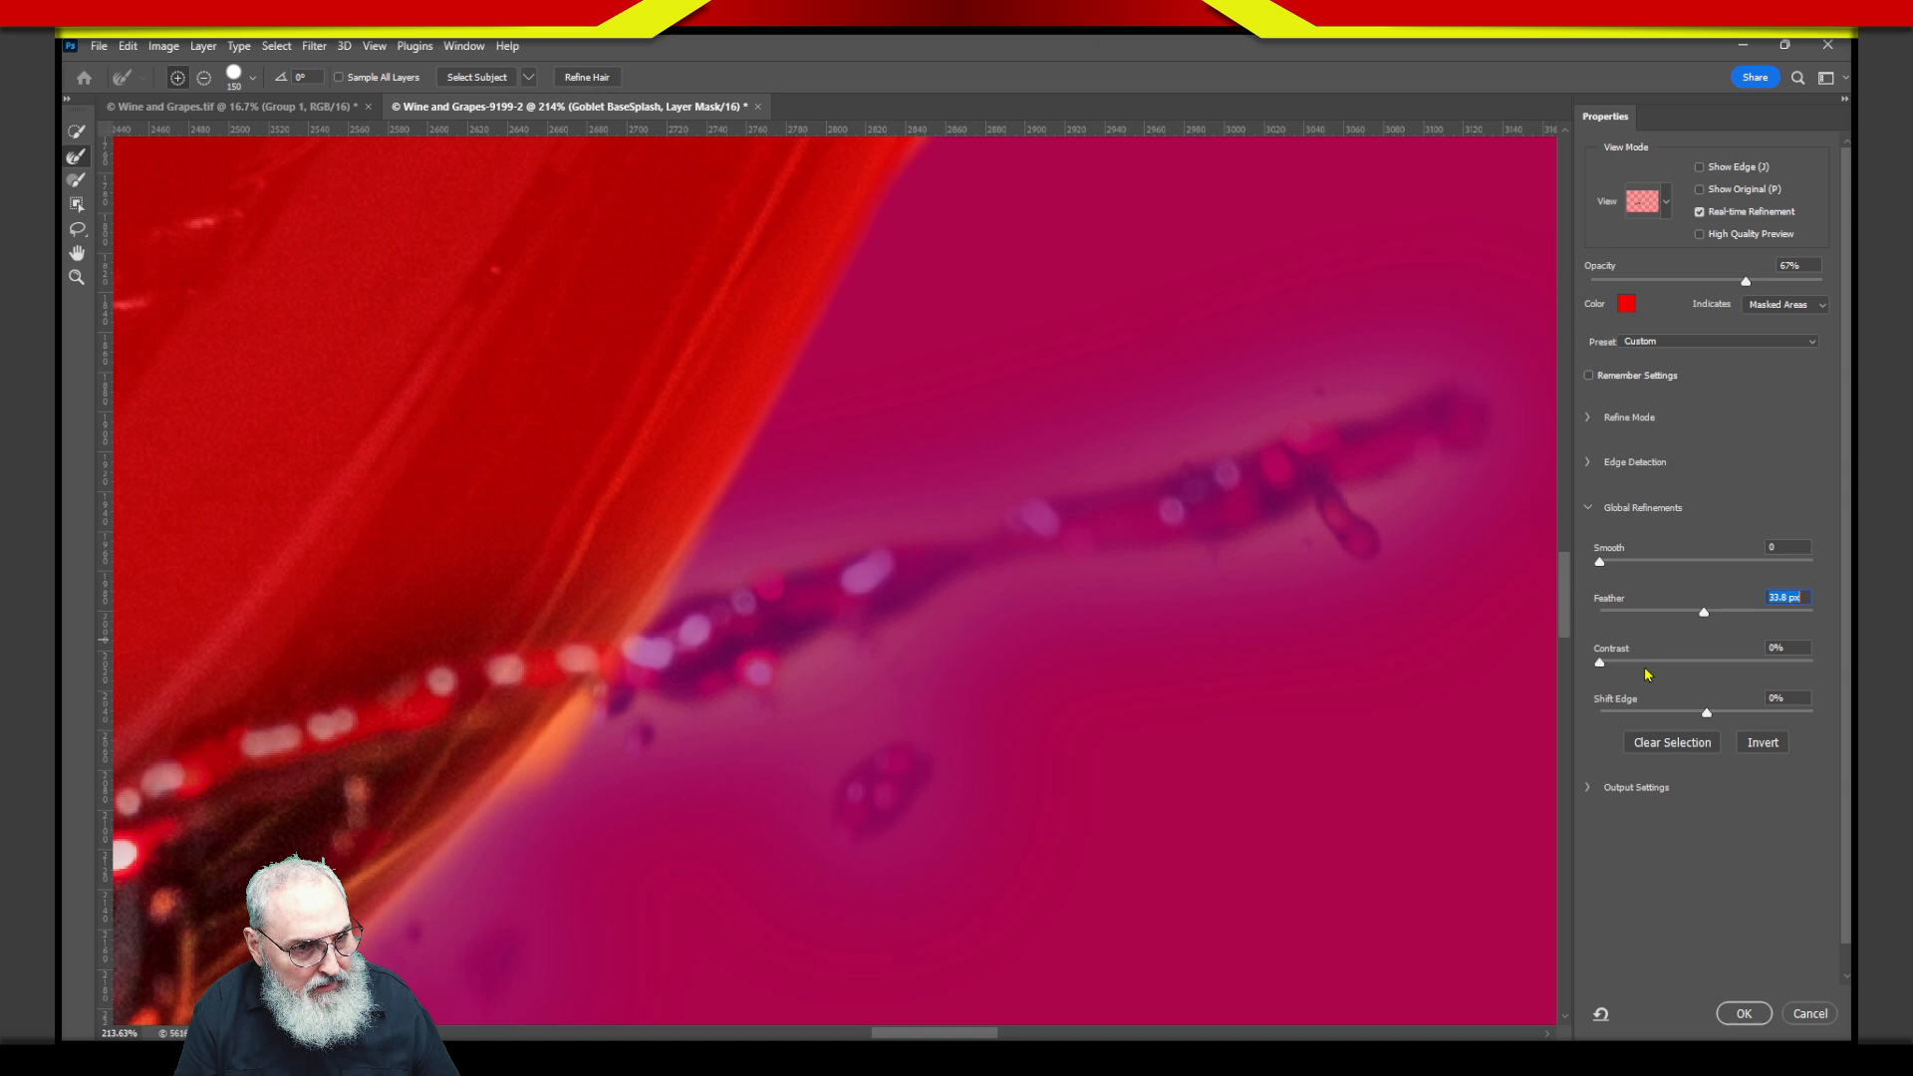
left_click_drag(1694, 615, 1620, 634)
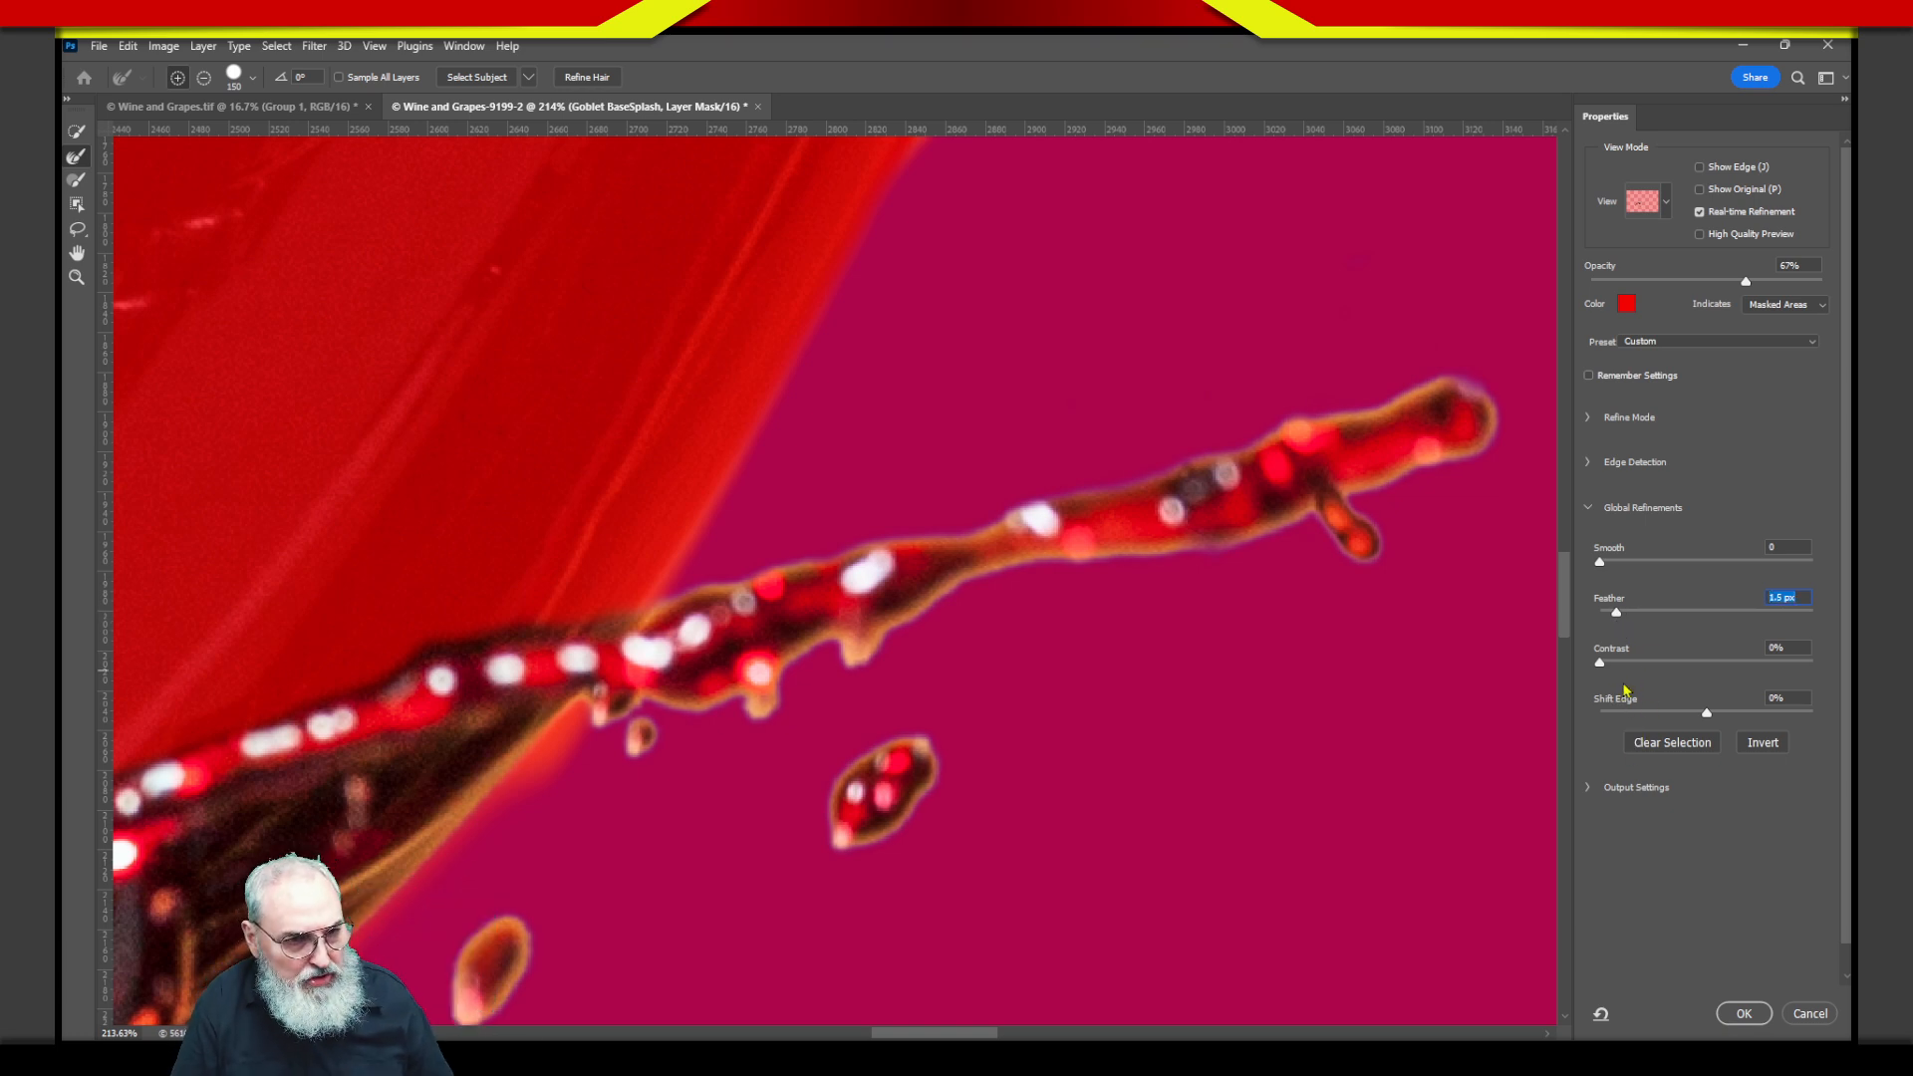
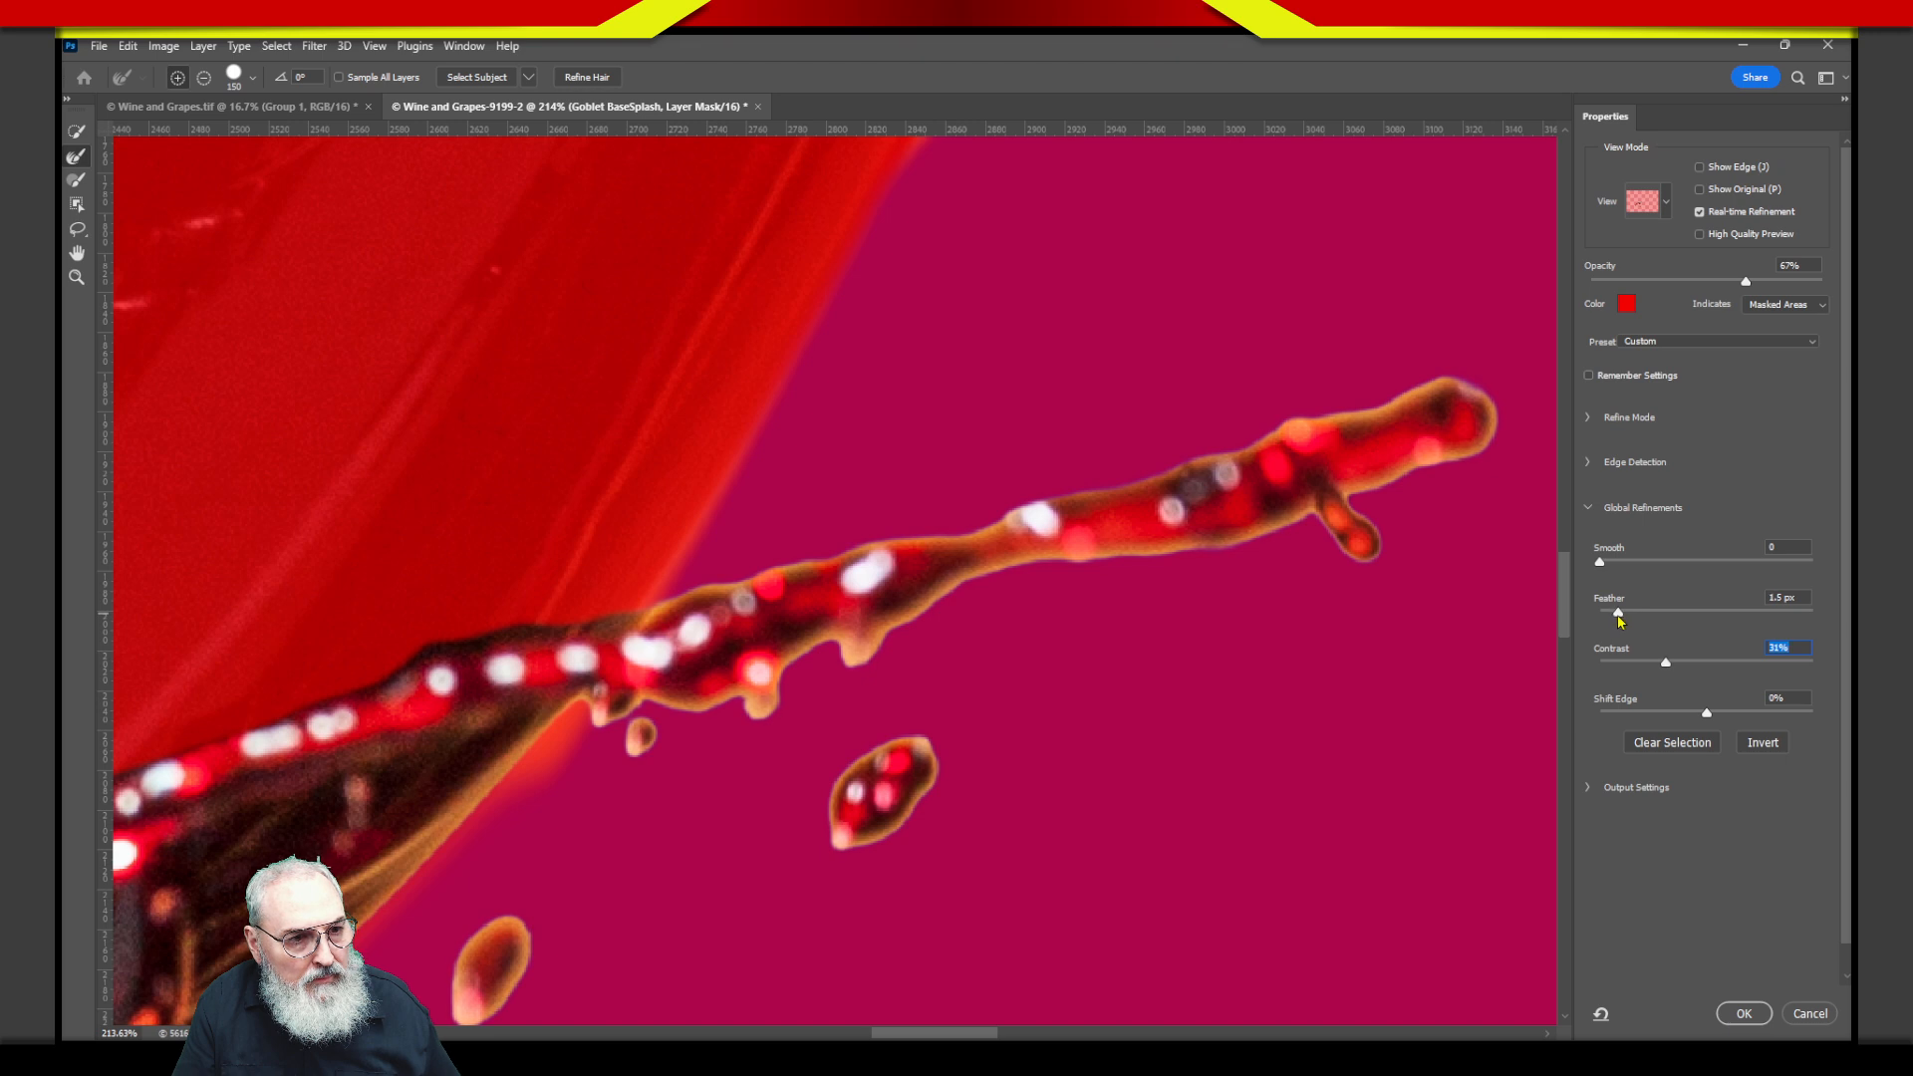
Refine the mask edge with Shift Edge -66%, Feather 2.1 px and Contrast 24%, and apply the refinement.
key("shift+Tab")
key("Tab")
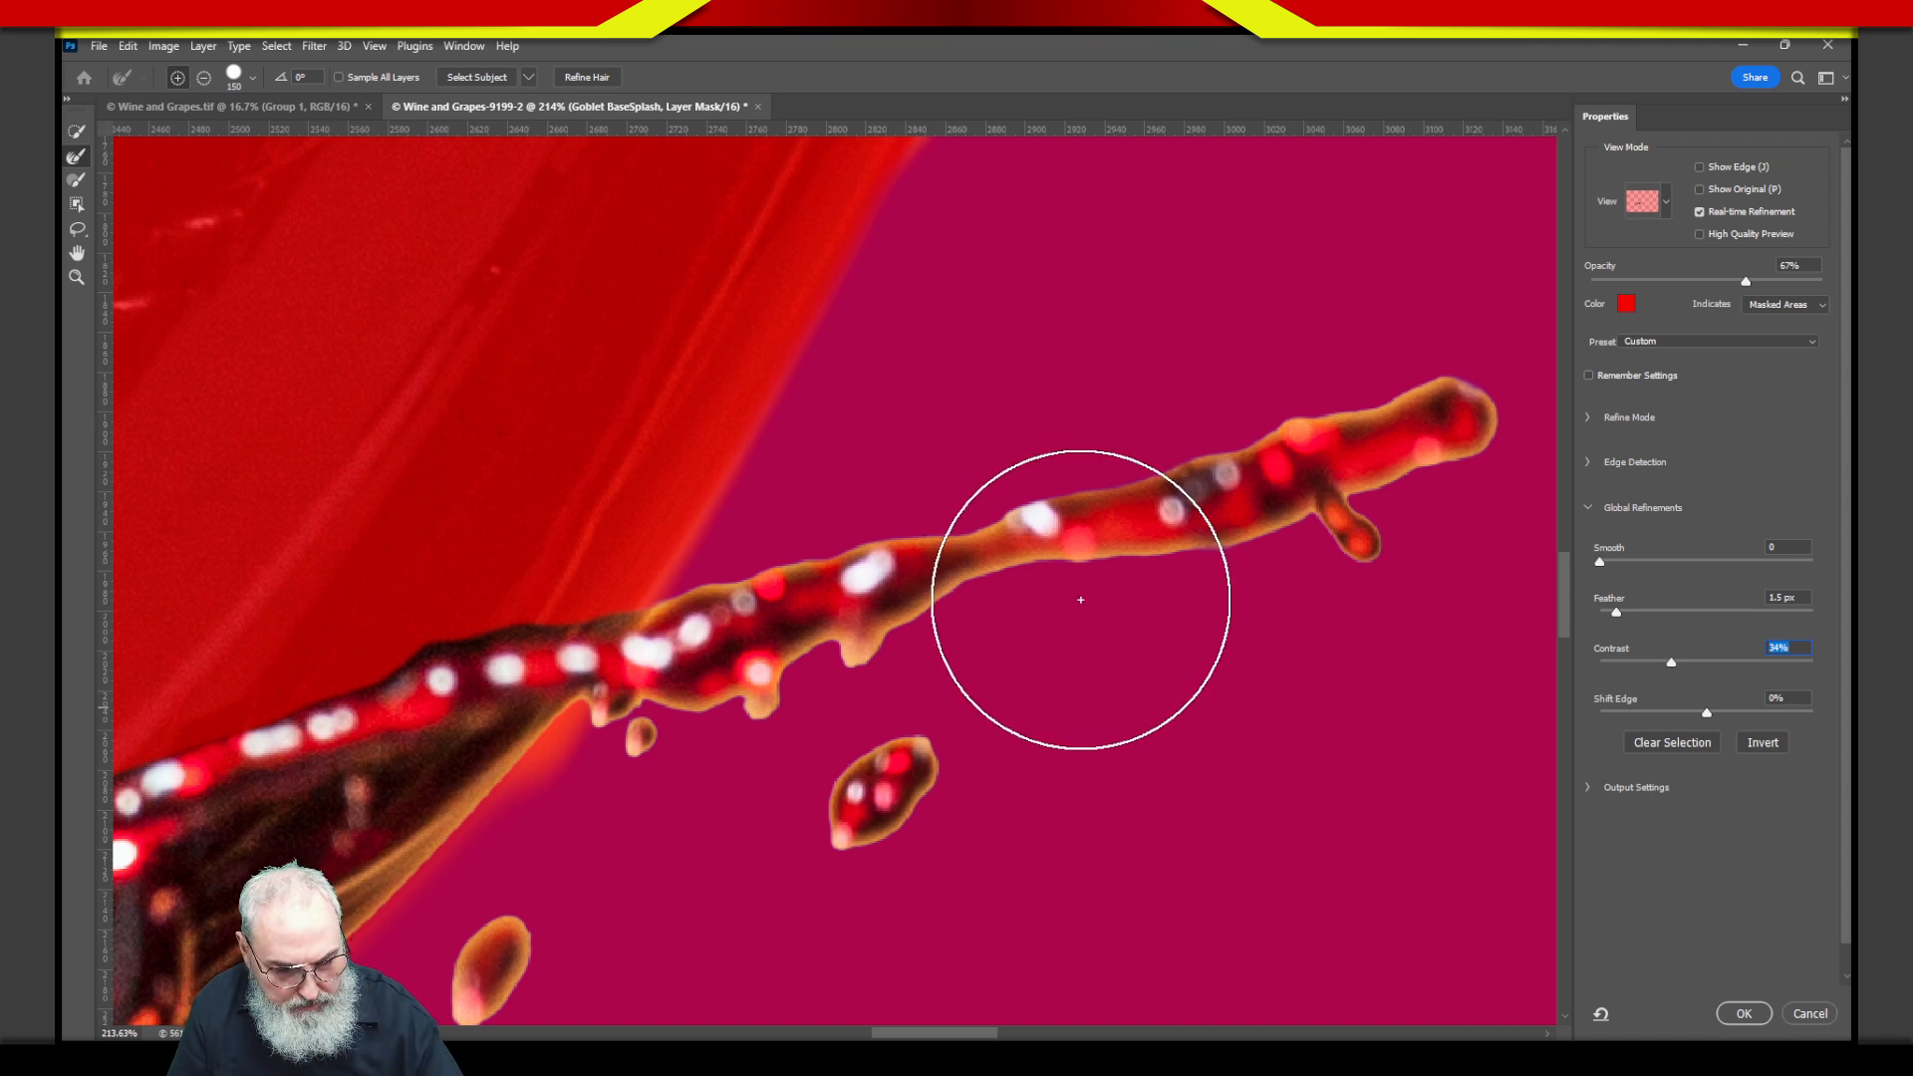
key("super+plus")
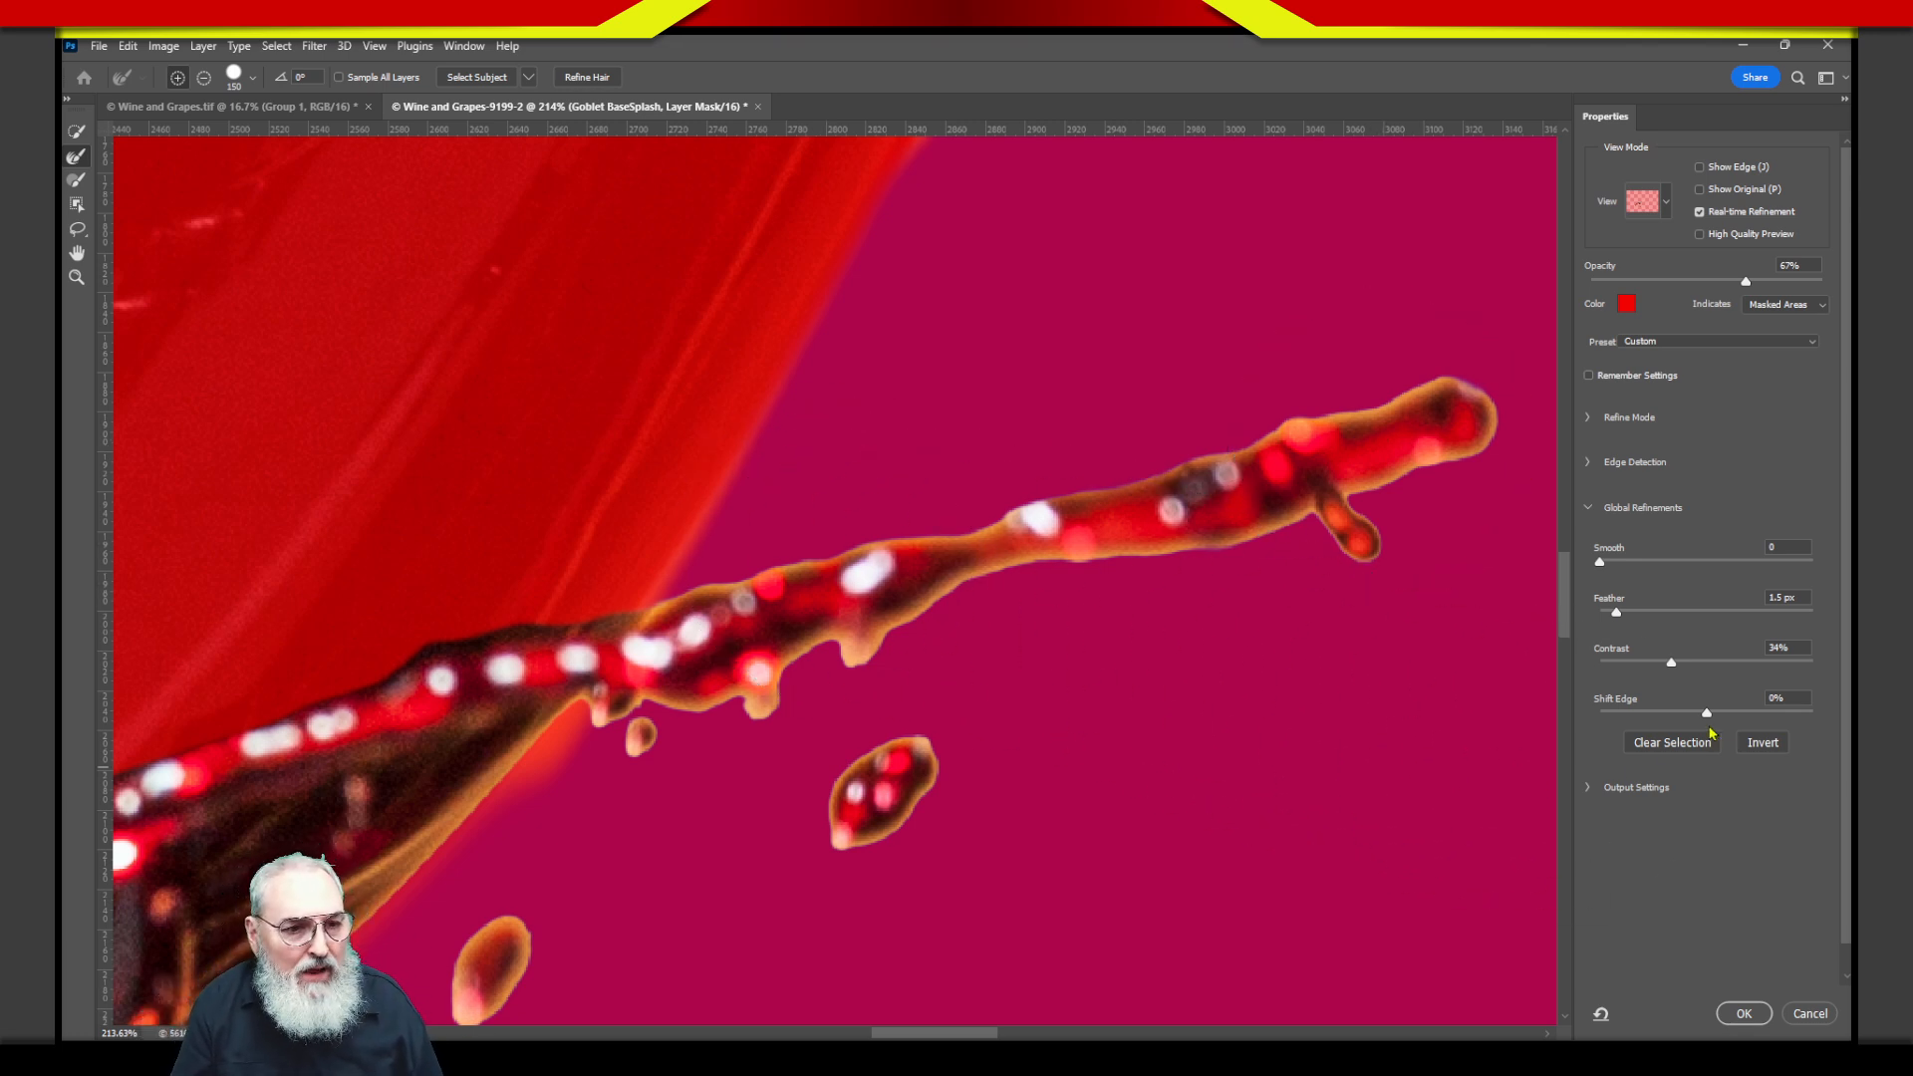
left_click_drag(1707, 713, 1639, 711)
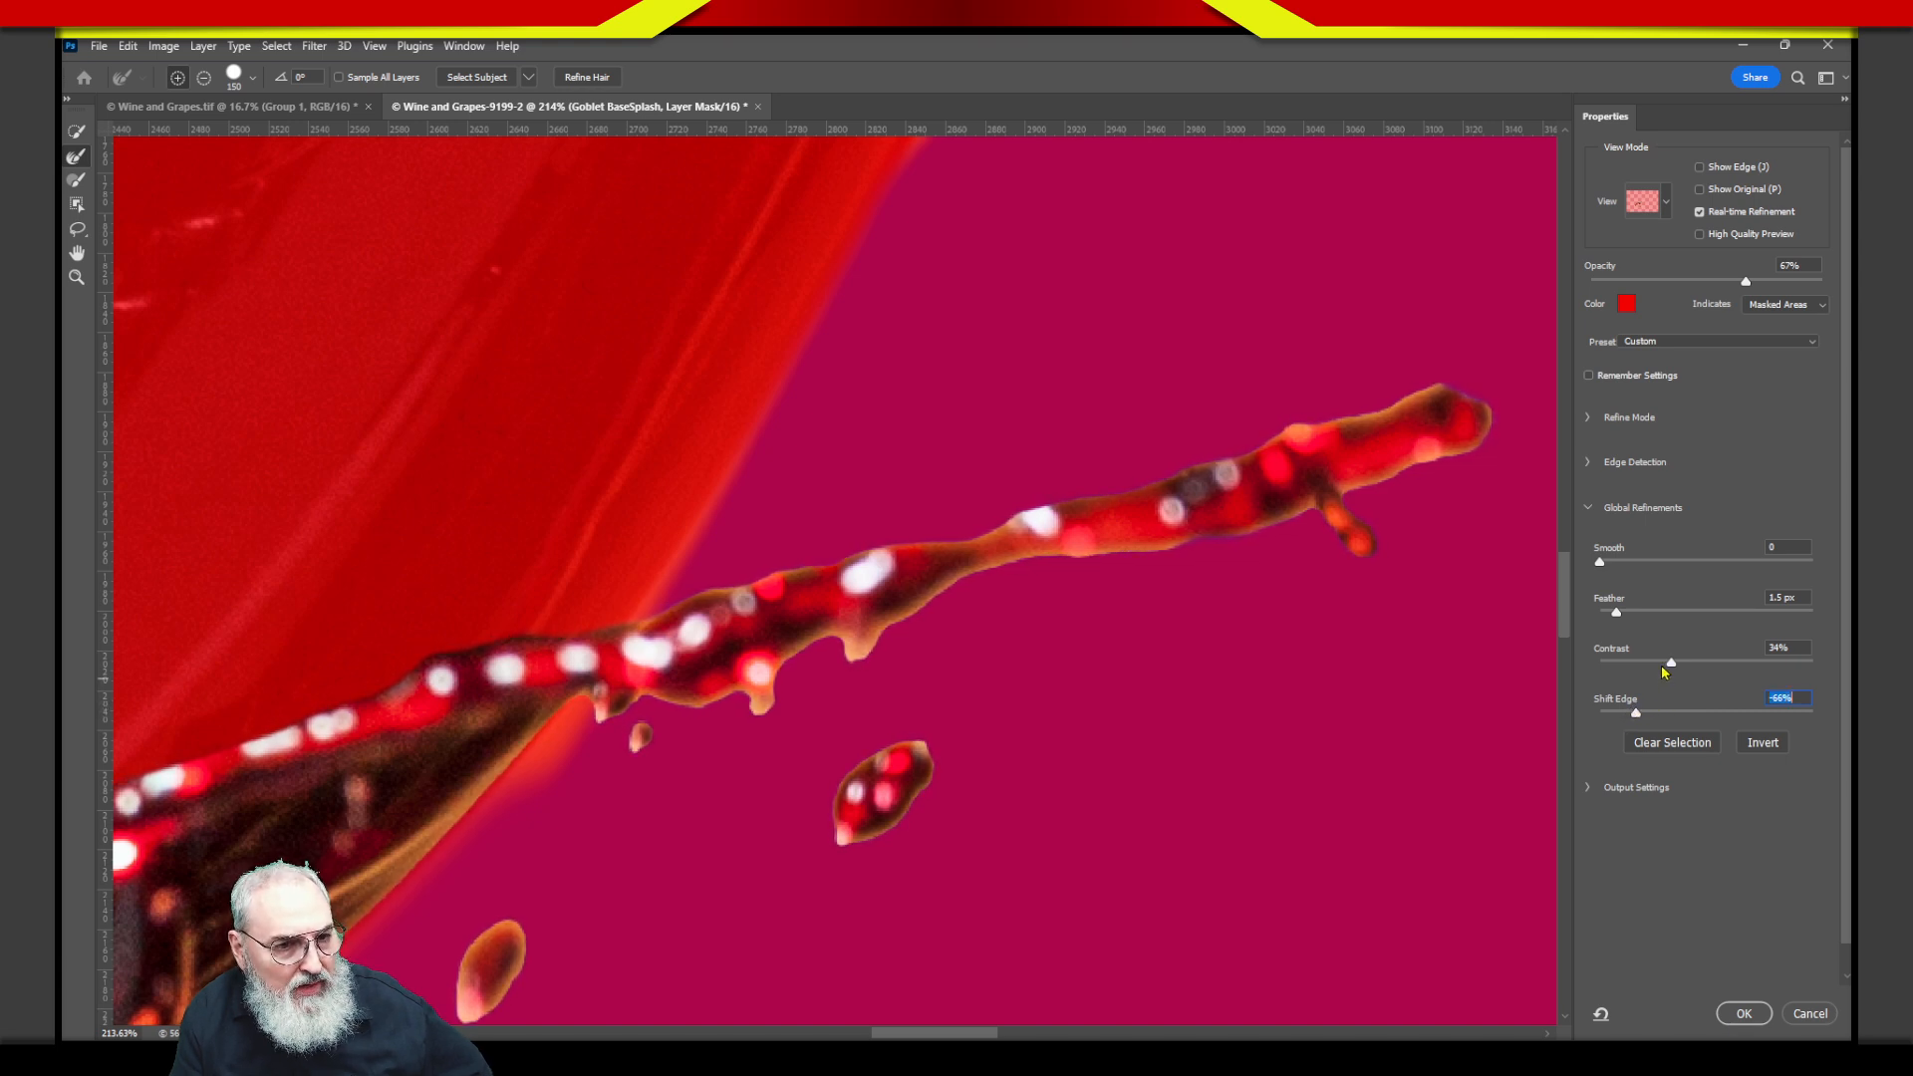
mouse_move(1619, 616)
left_mouse_down()
mouse_move(1656, 664)
mouse_move(1640, 670)
mouse_move(1624, 615)
left_mouse_up()
left_click(1652, 664)
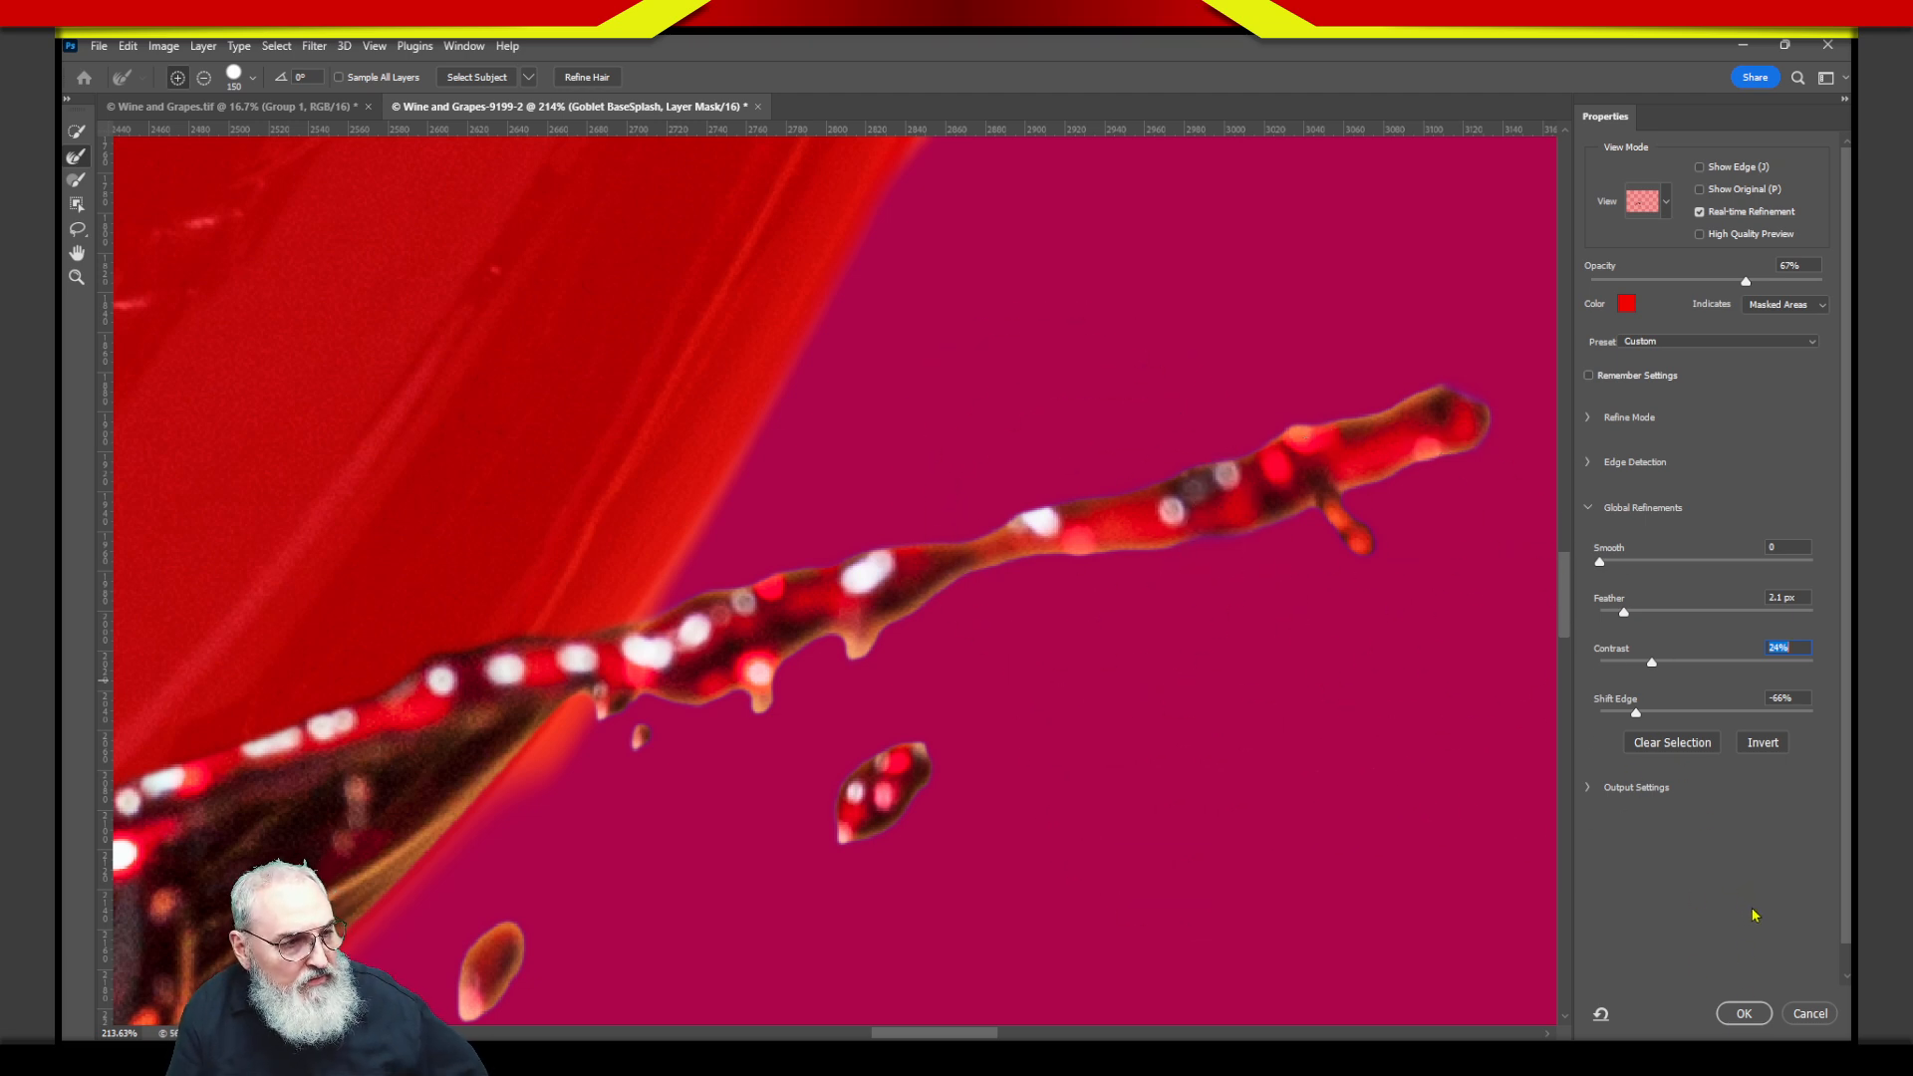
left_click(1745, 1014)
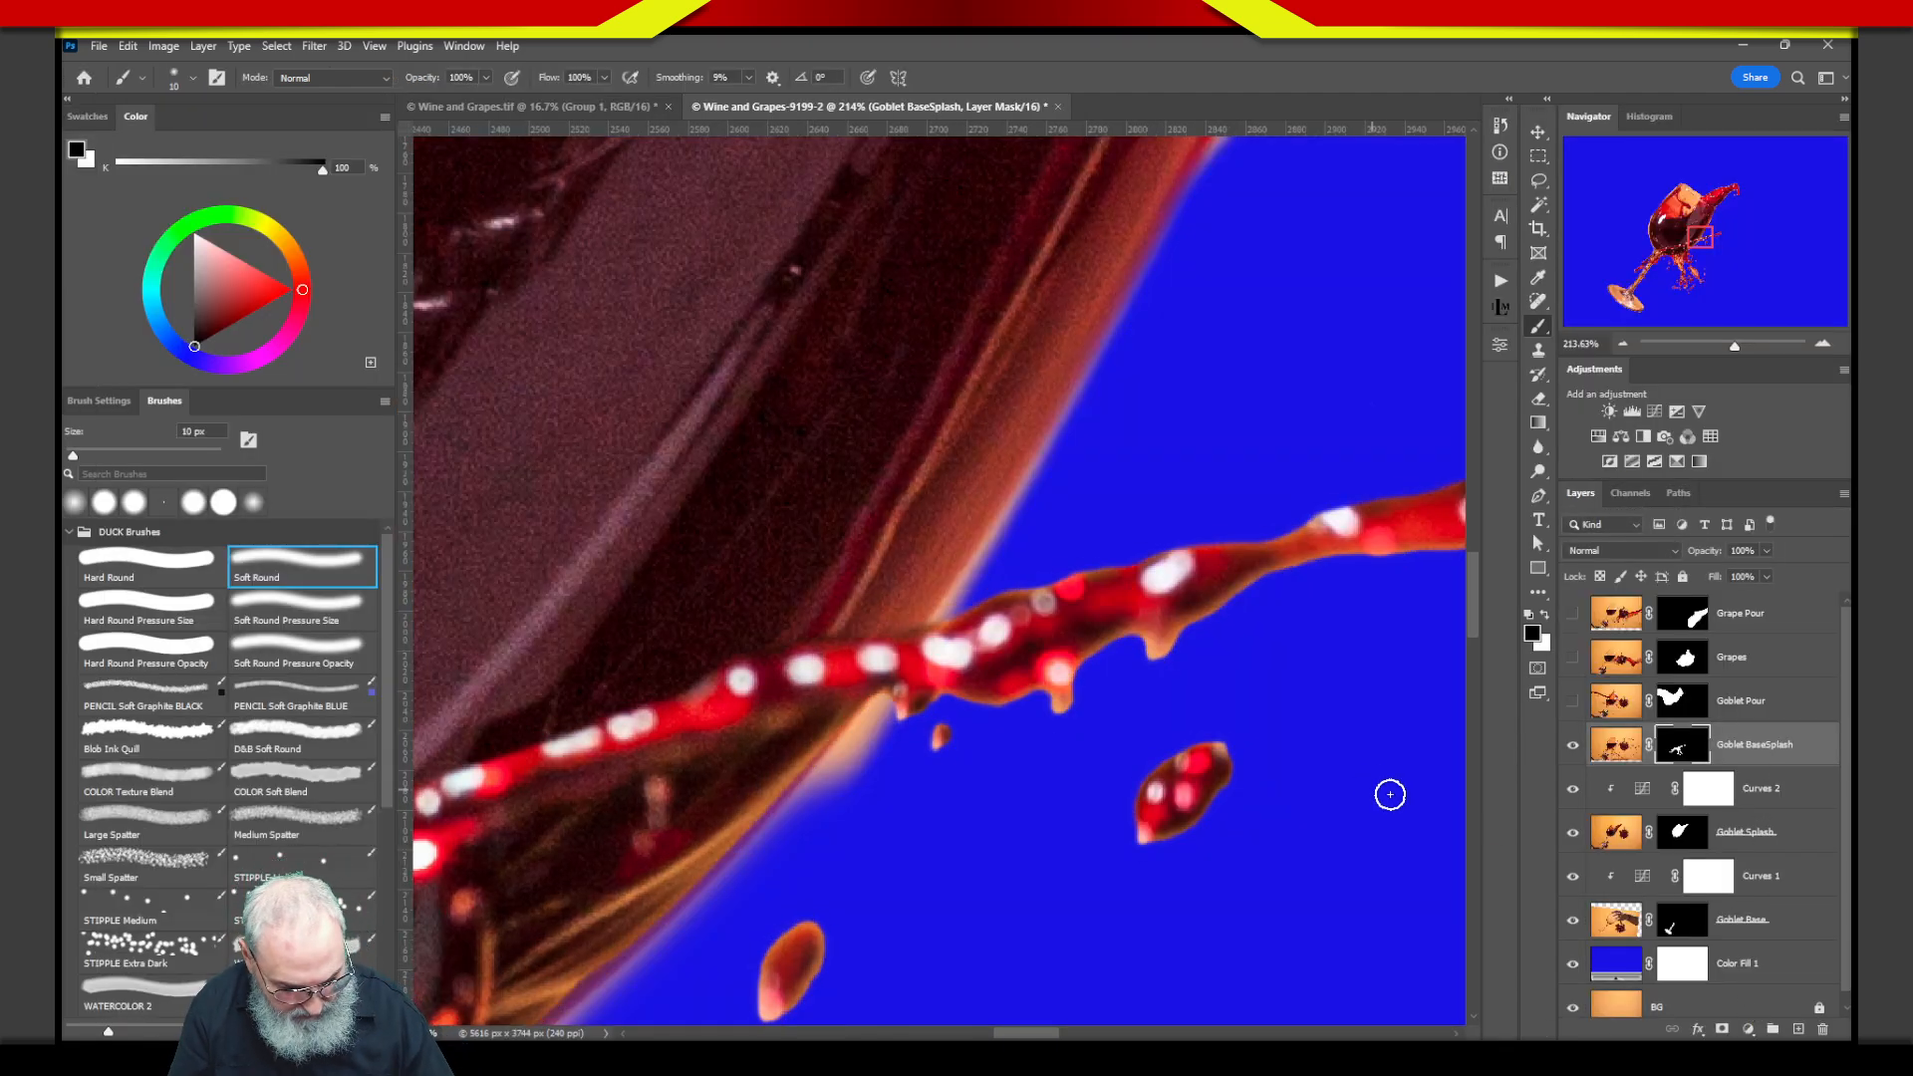
Show the Goblet Pour layer, select its image instead of its mask, and temporarily disable that mask to reveal the full frame.
key("ctrl+1")
key("ctrl+minus")
key("ctrl+minus")
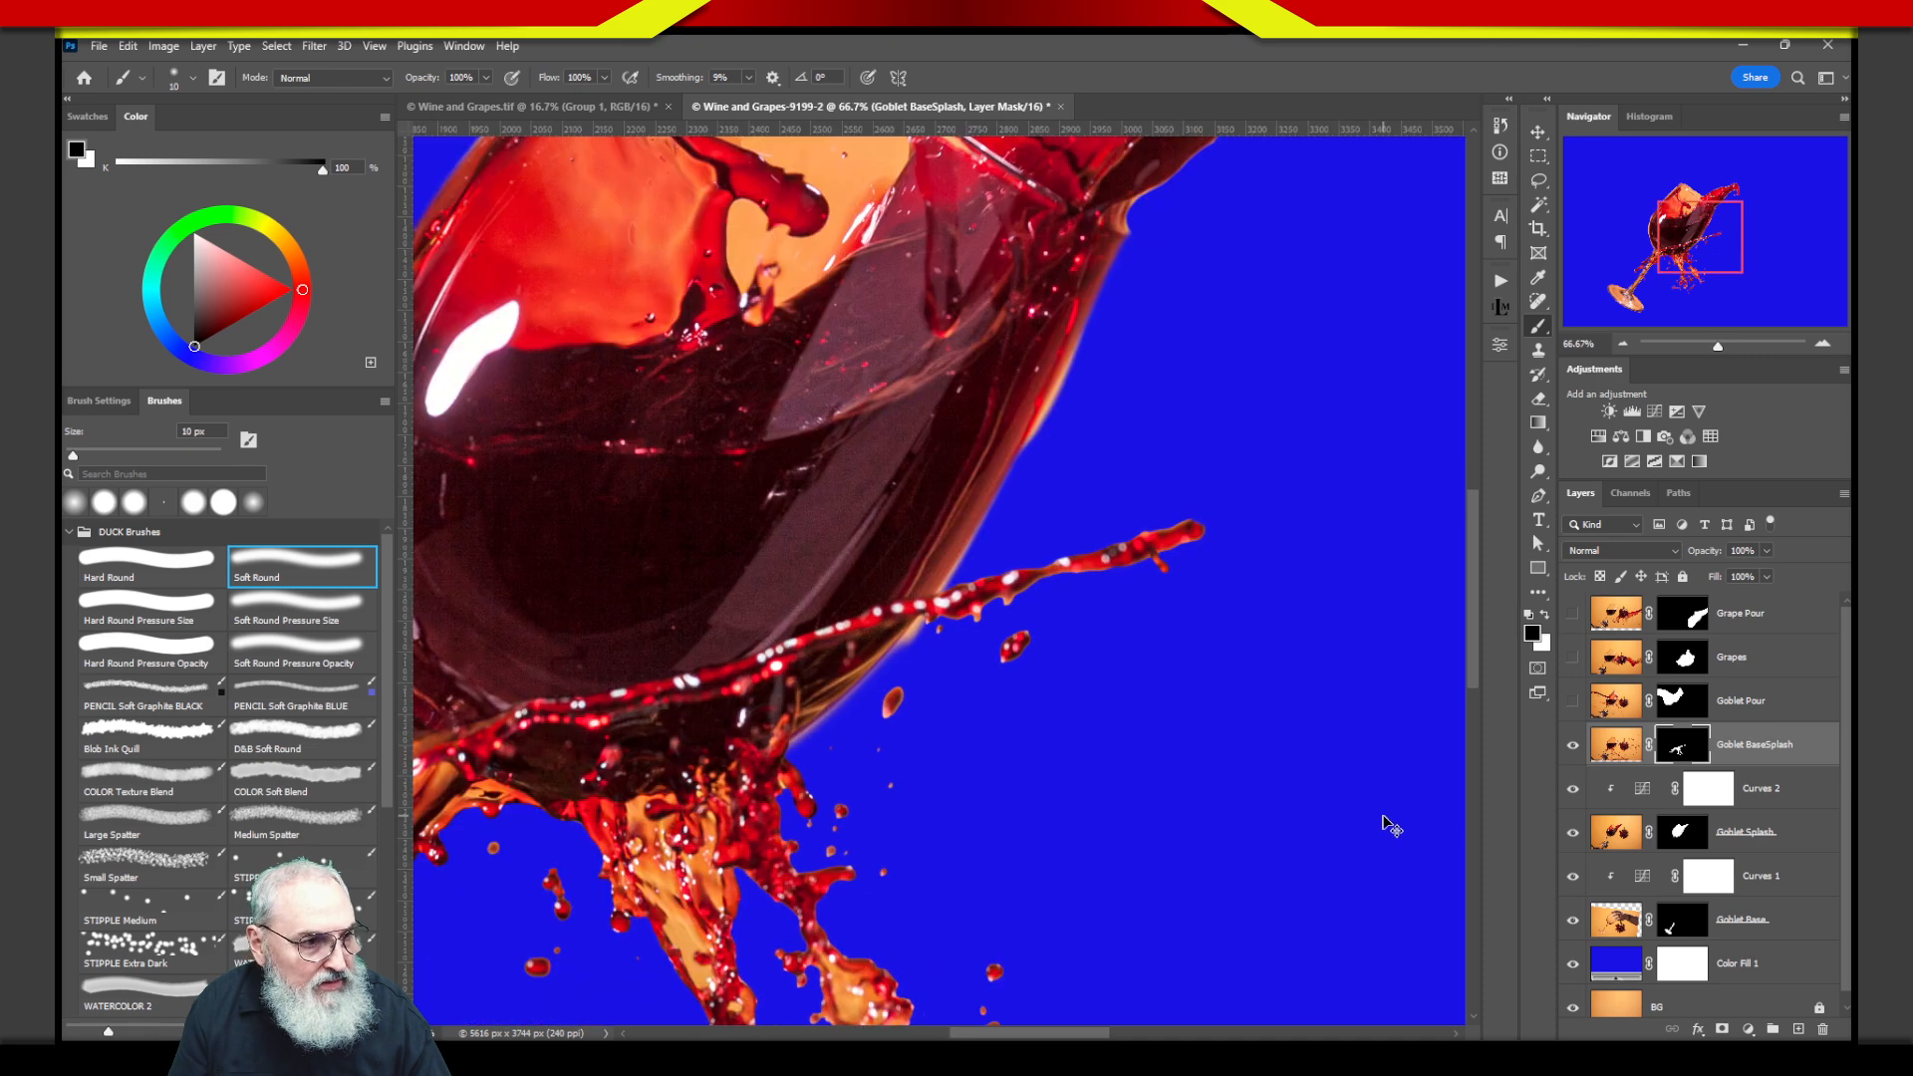
left_click_drag(1168, 890, 1400, 578)
left_click_drag(1295, 725, 1250, 875)
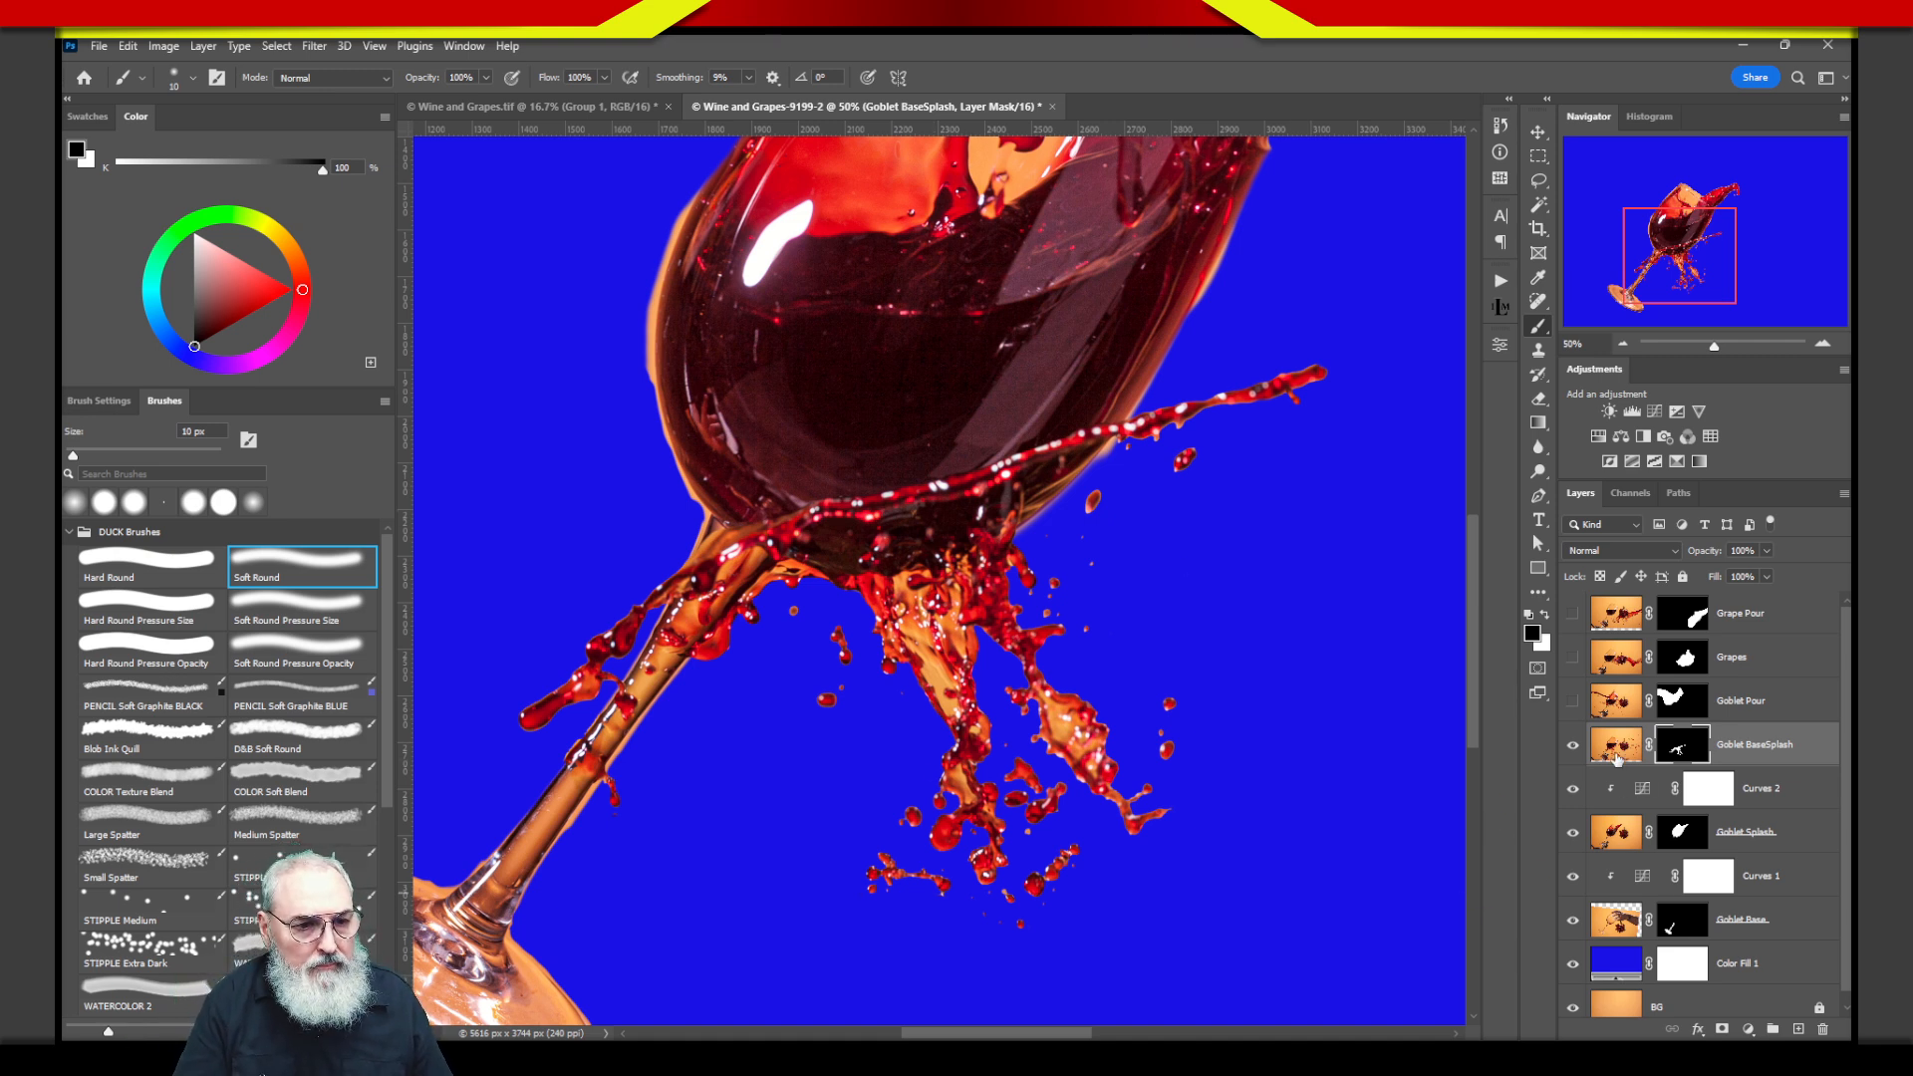
left_click(1573, 701)
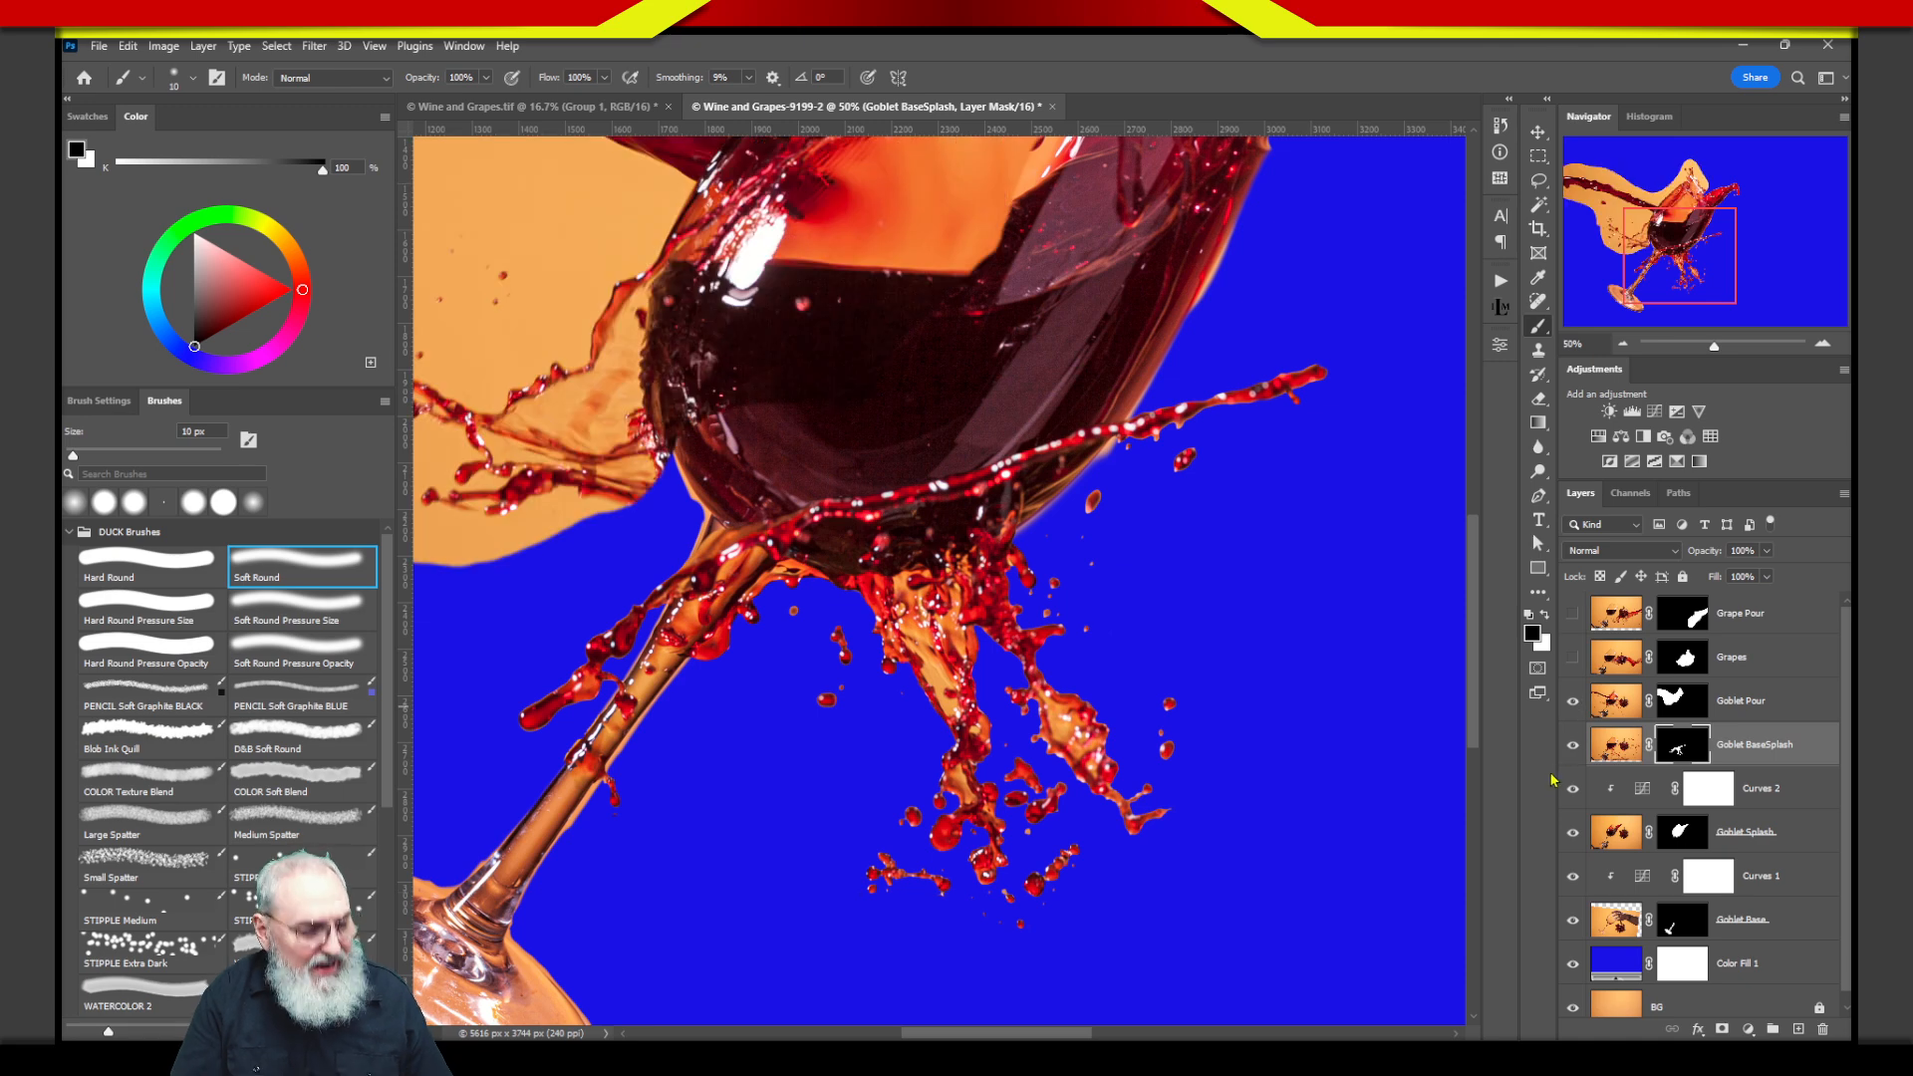
key("ctrl+0")
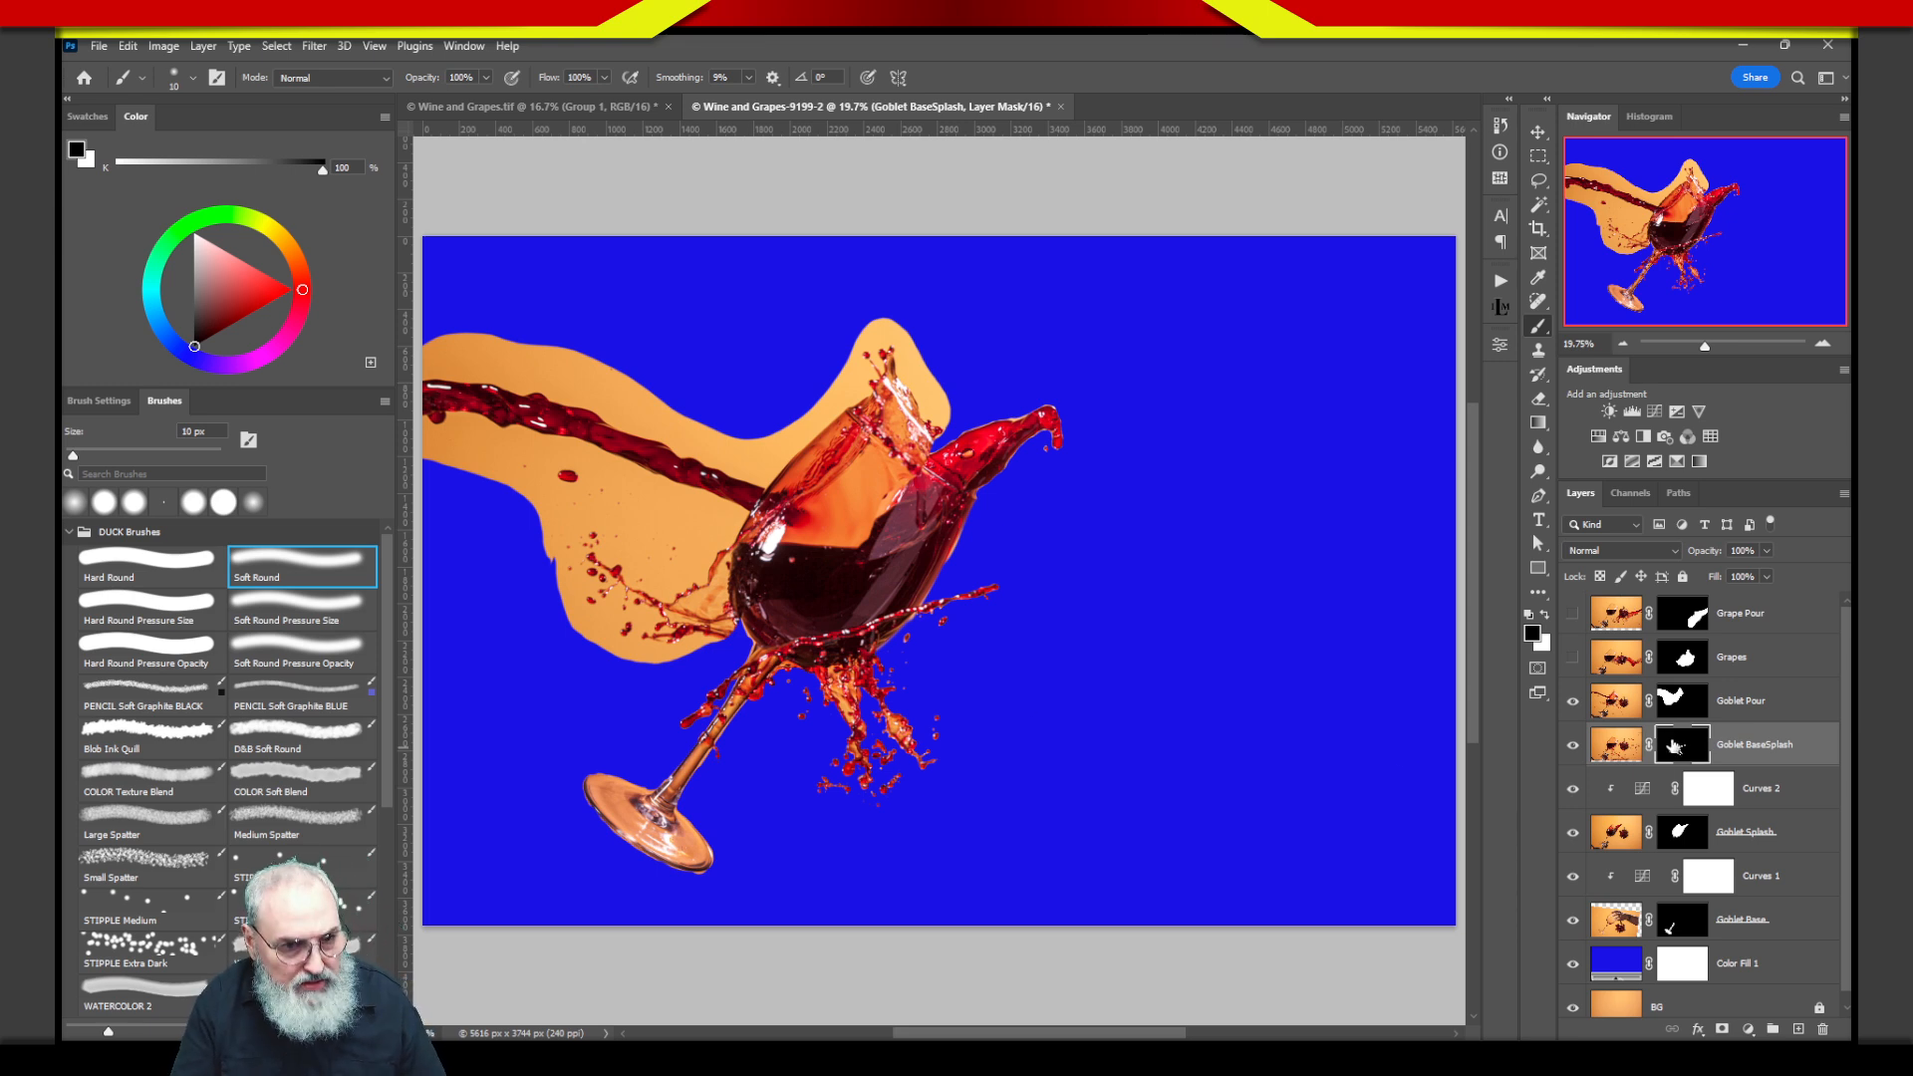
left_click(1619, 747)
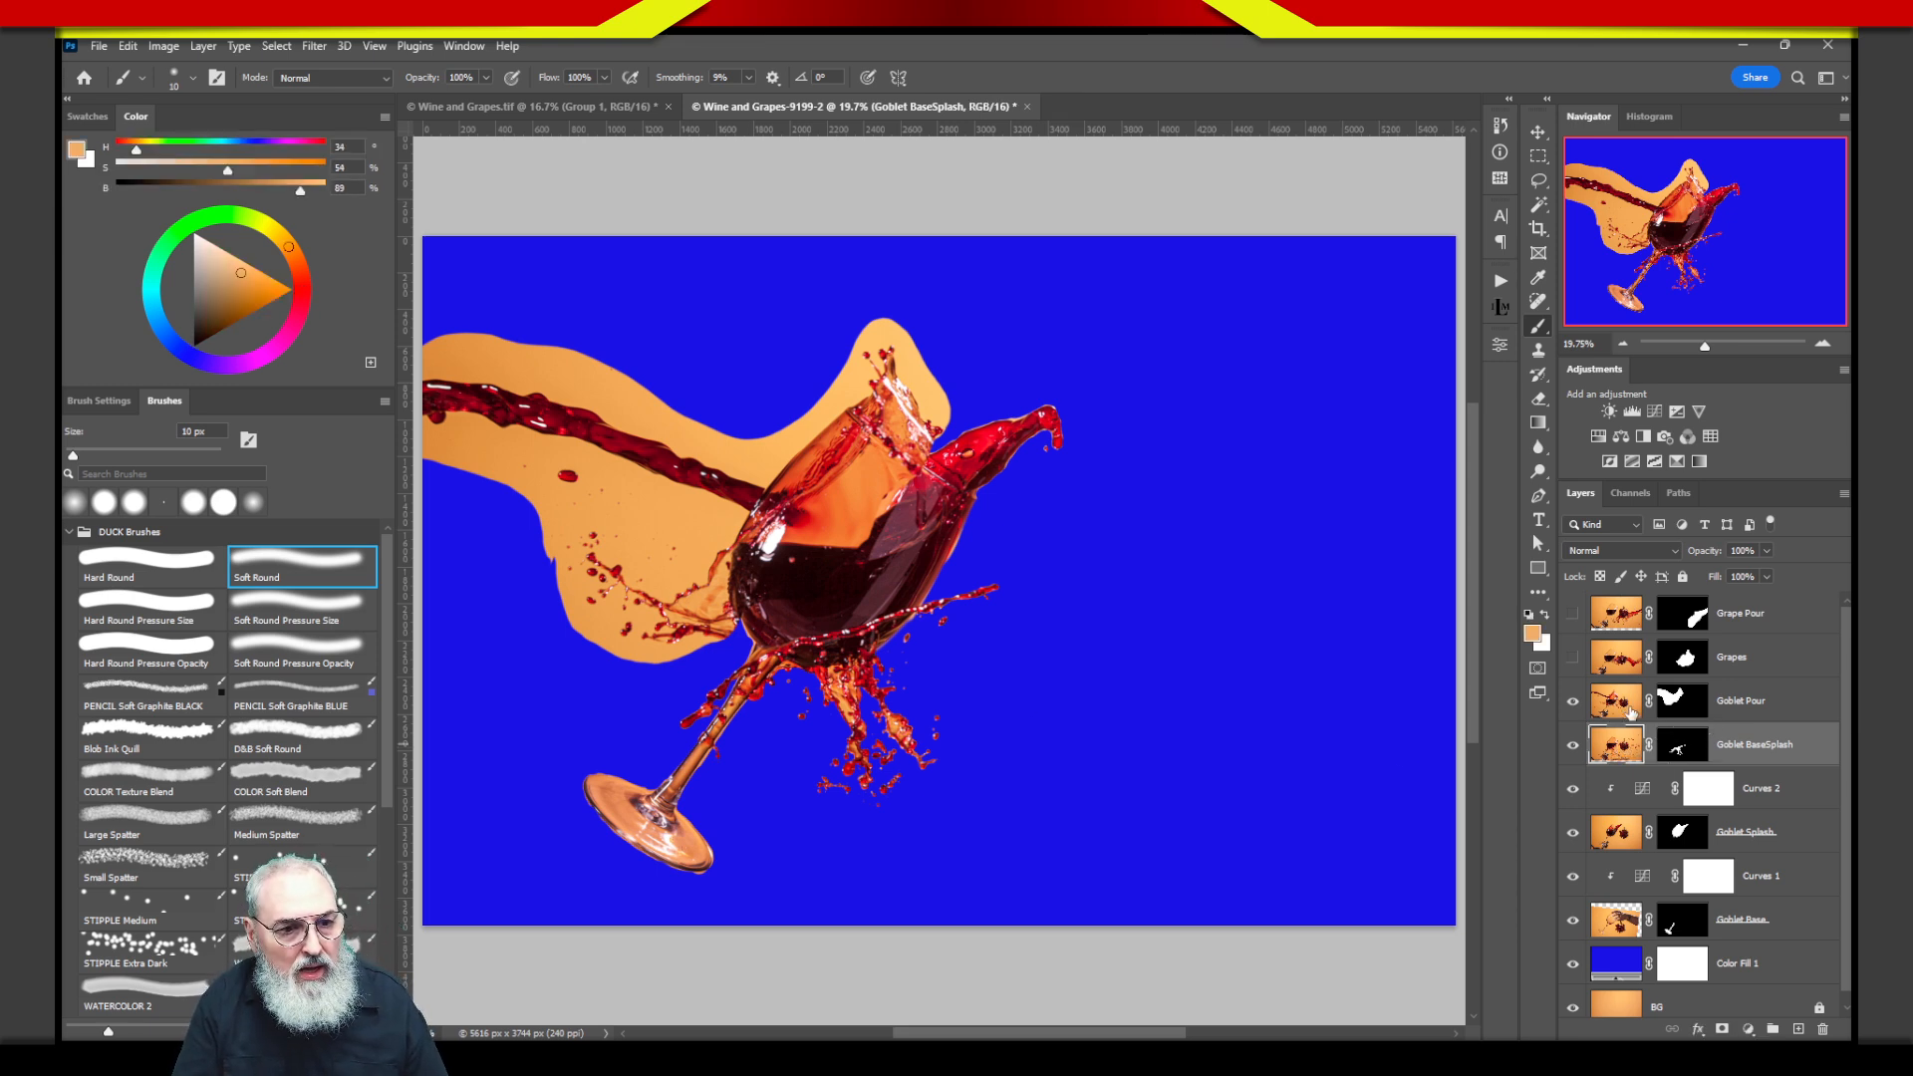
left_click(1632, 709)
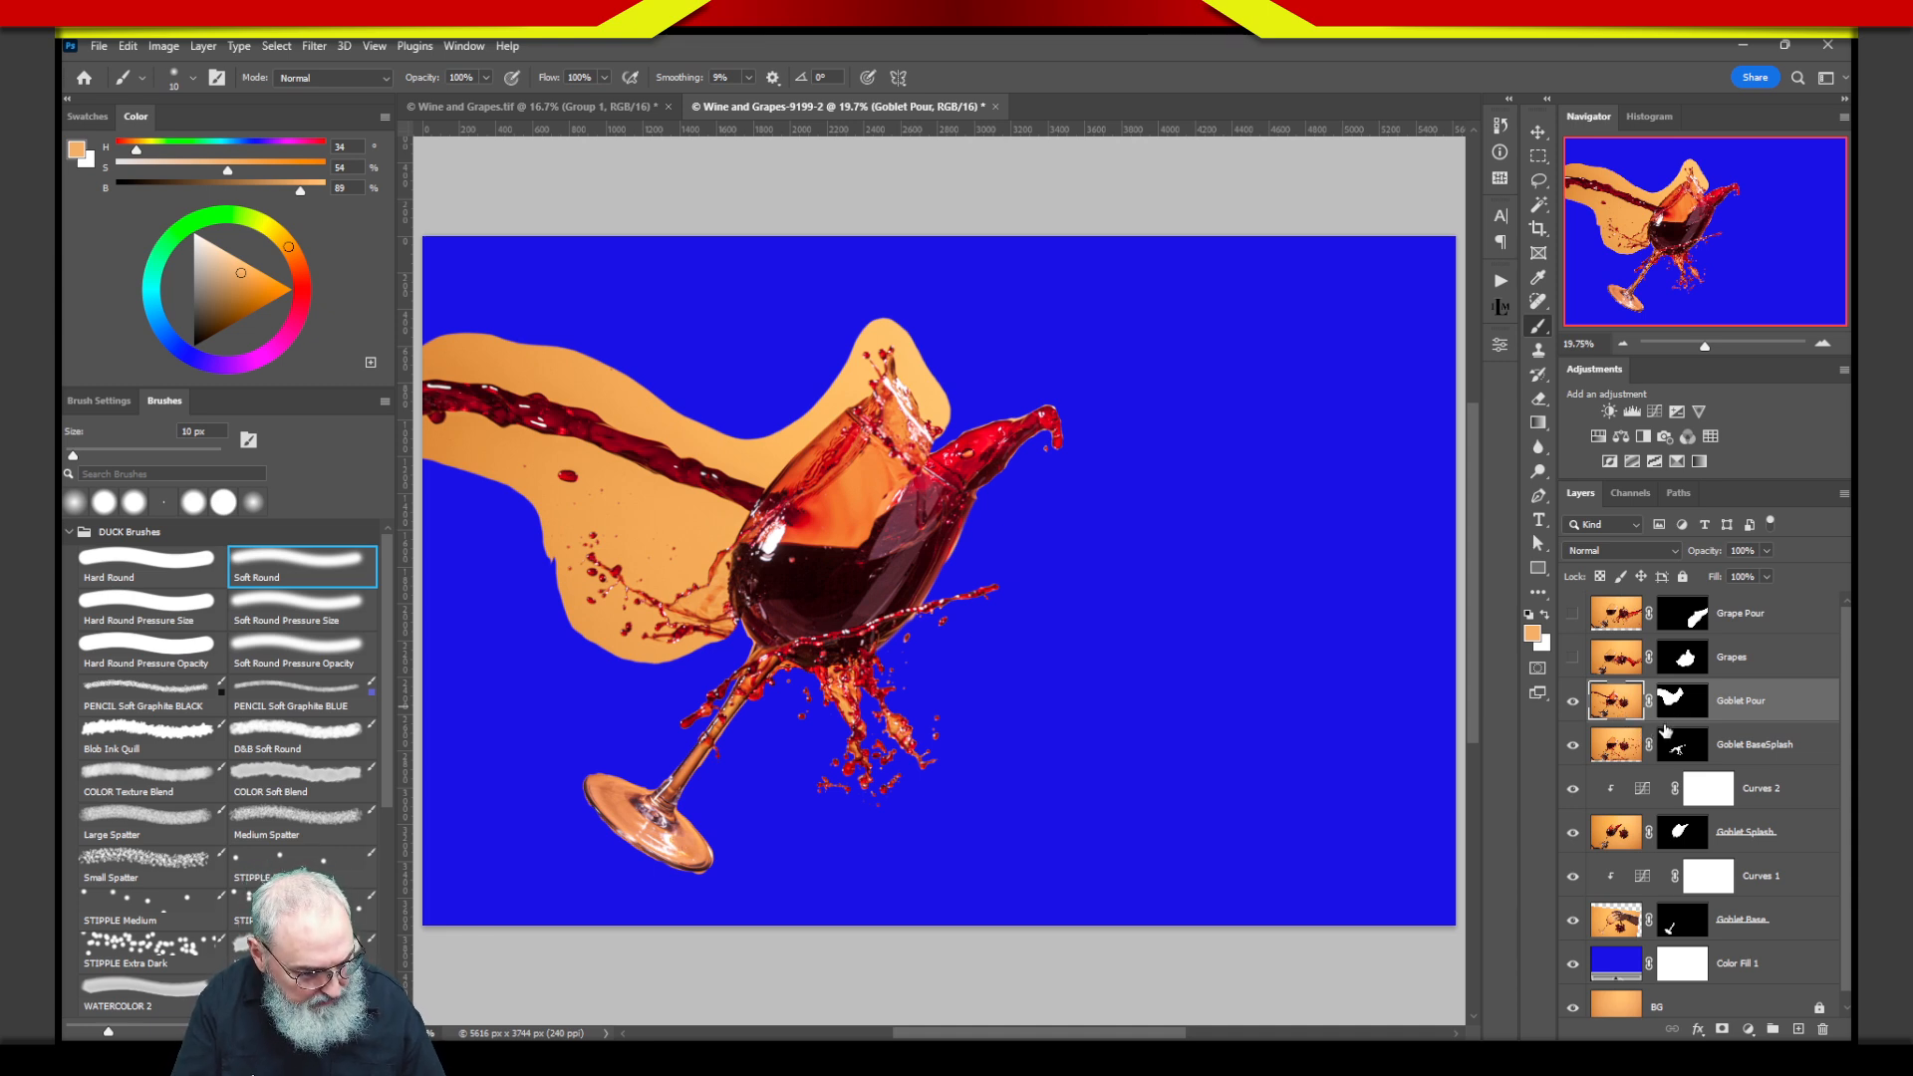
left_click(1682, 706, "shift")
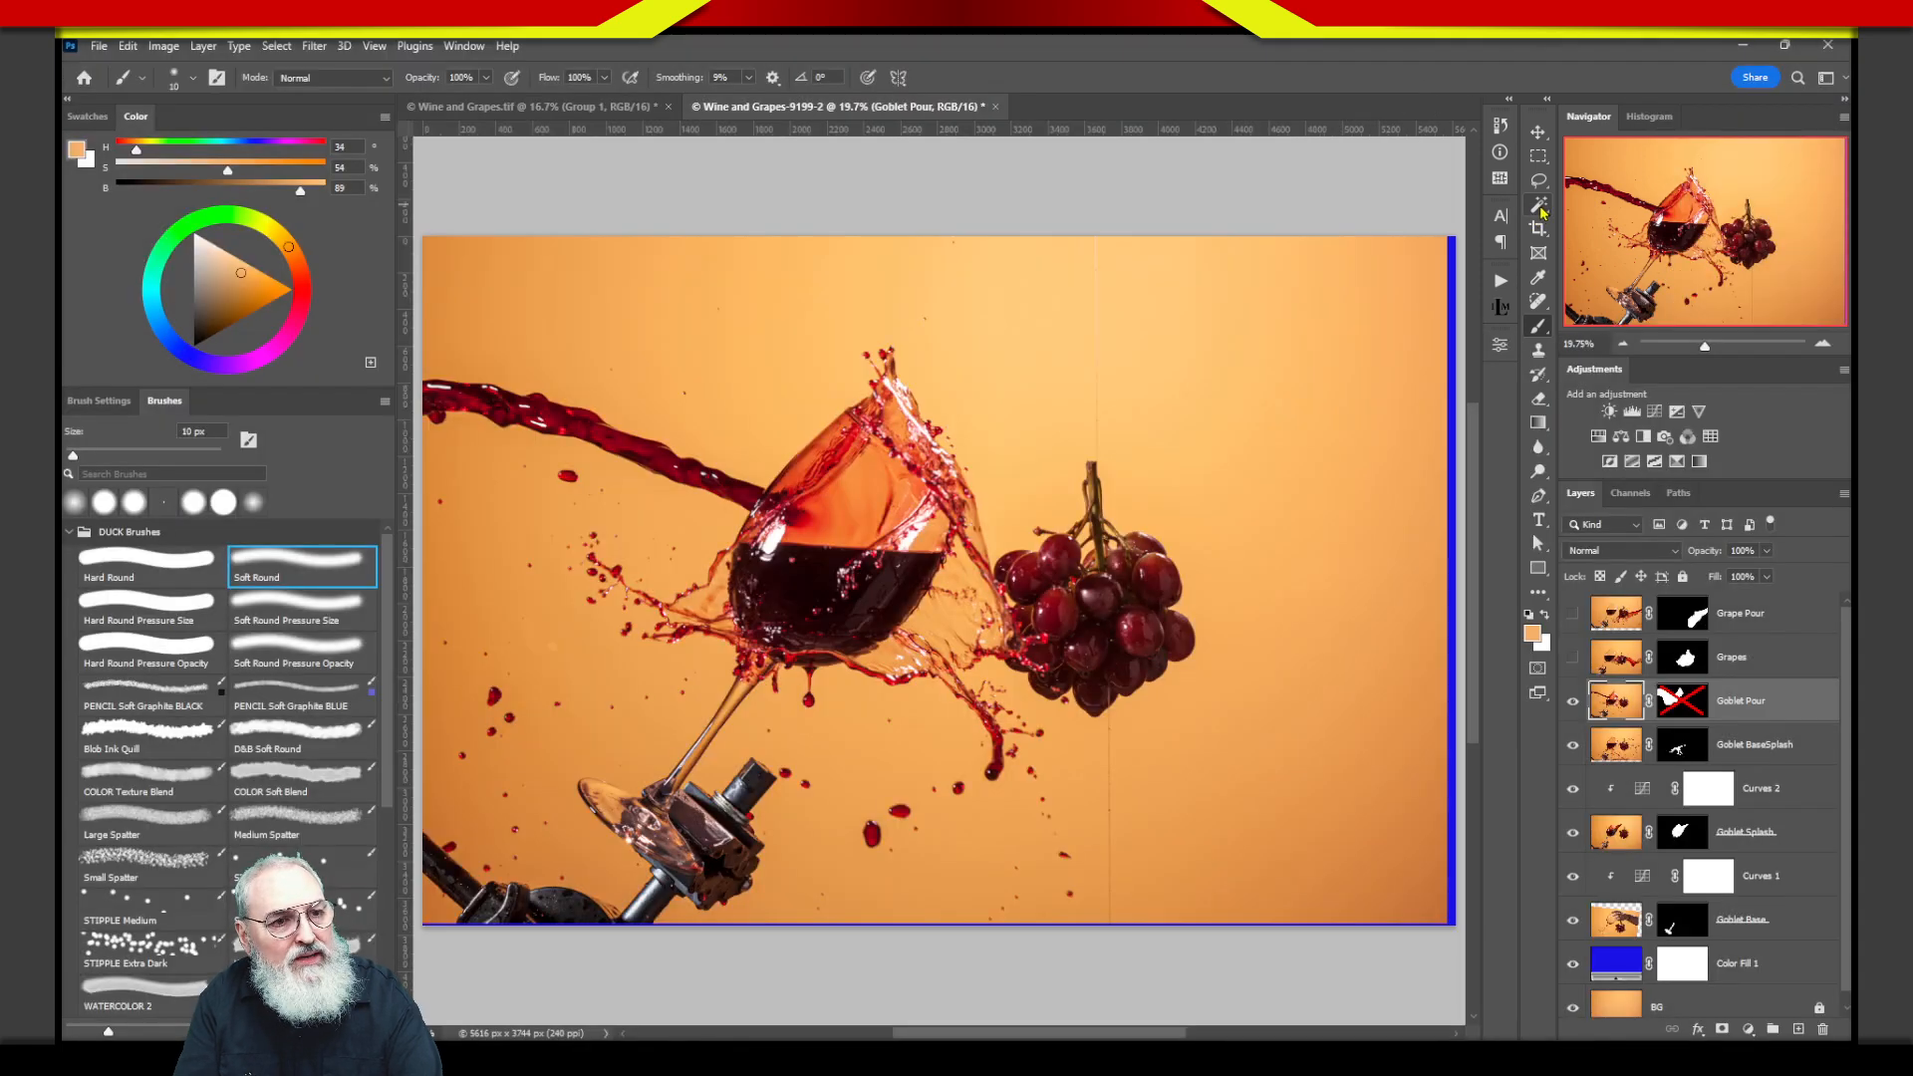
Select the orange background above the wine pour and goblet on the Goblet Pour layer with the Magic Wand.
left_click(1540, 208)
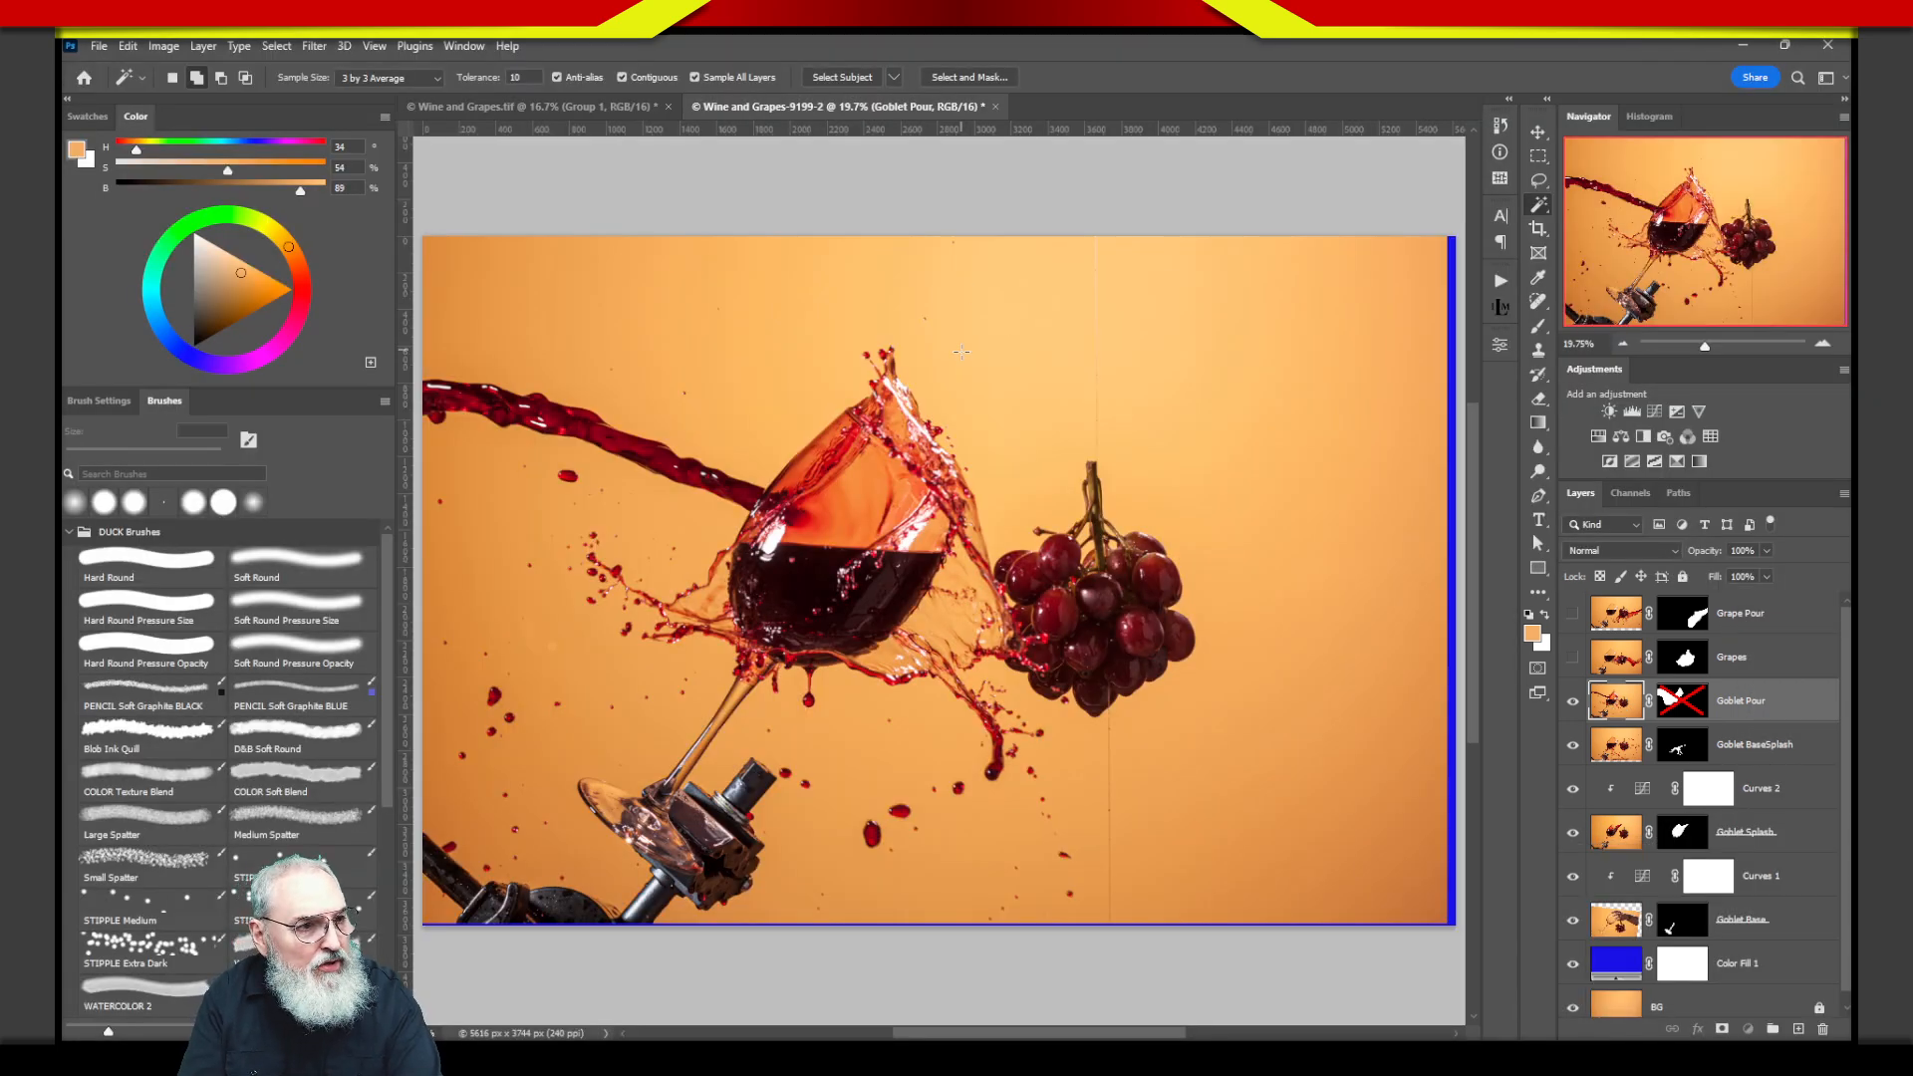
left_click(962, 351)
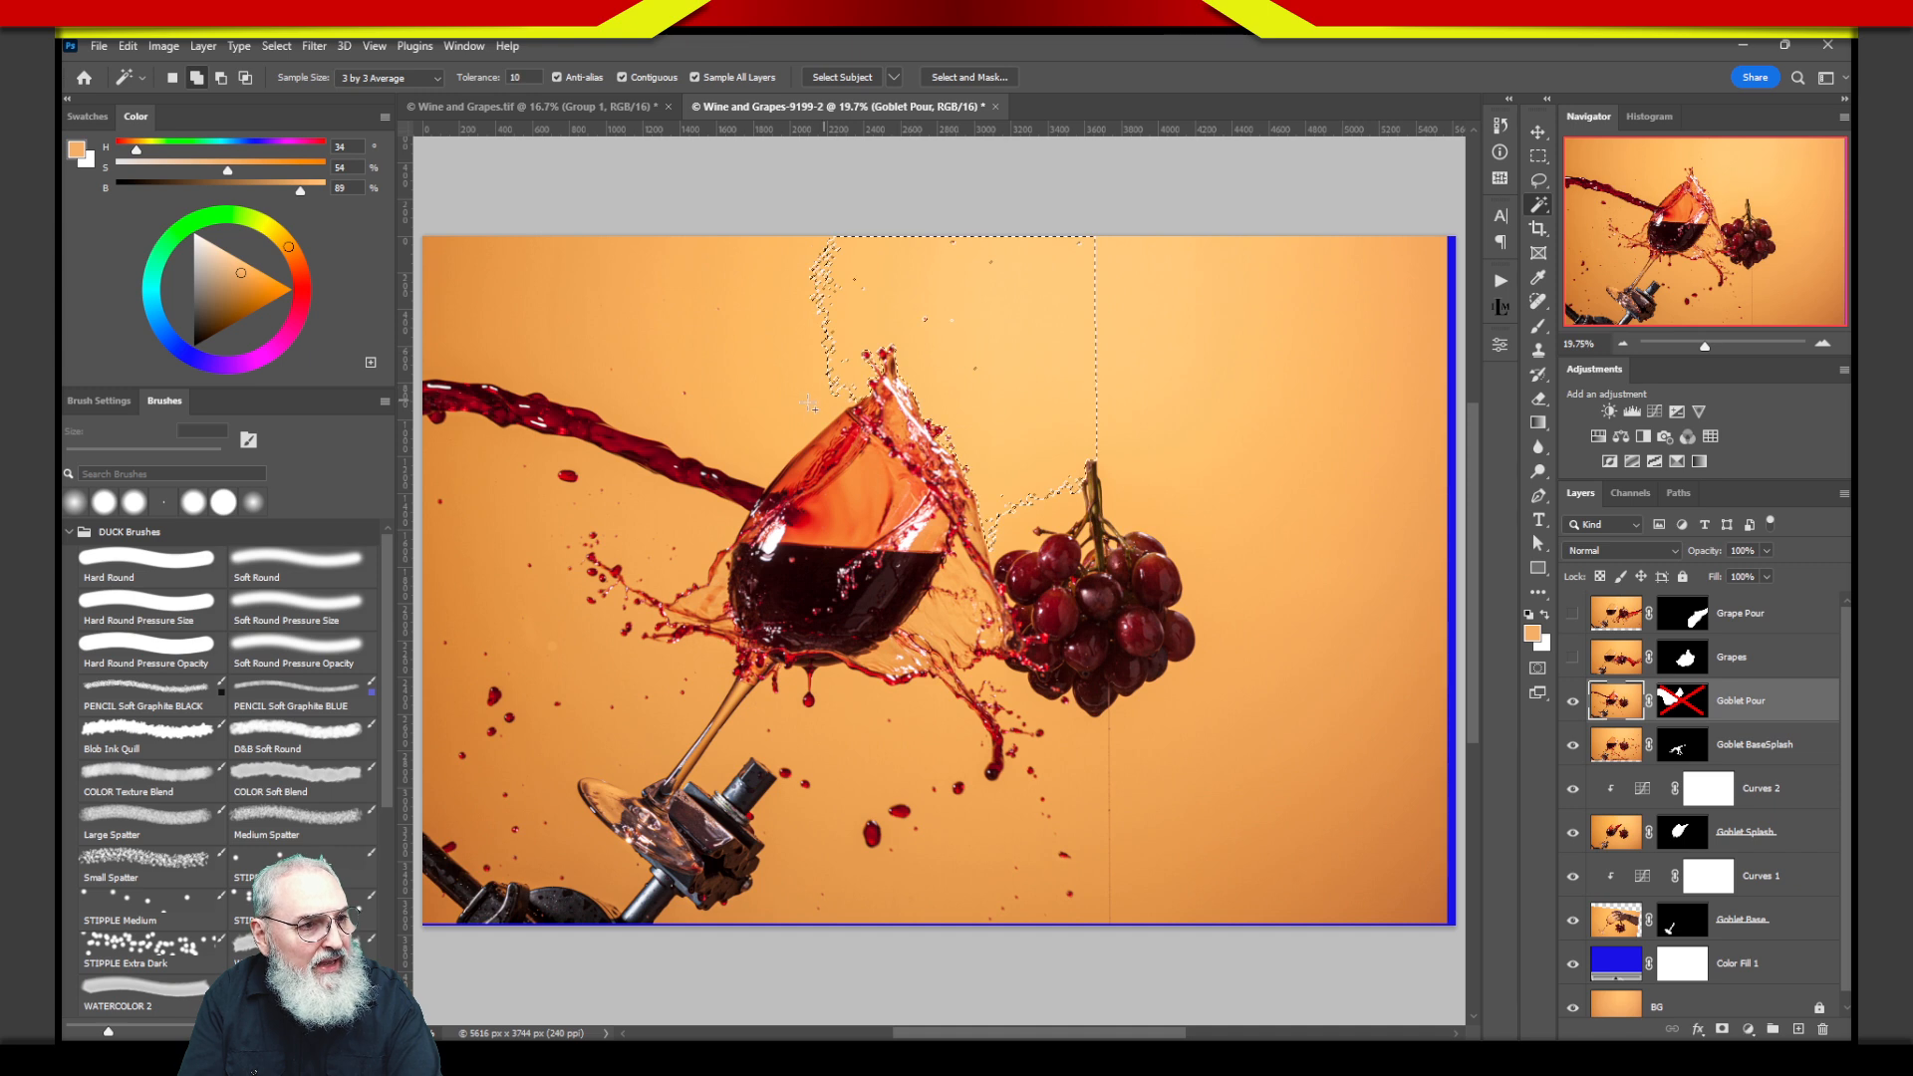
left_click(657, 393, "shift")
left_click(543, 382, "shift")
left_click(469, 339, "shift")
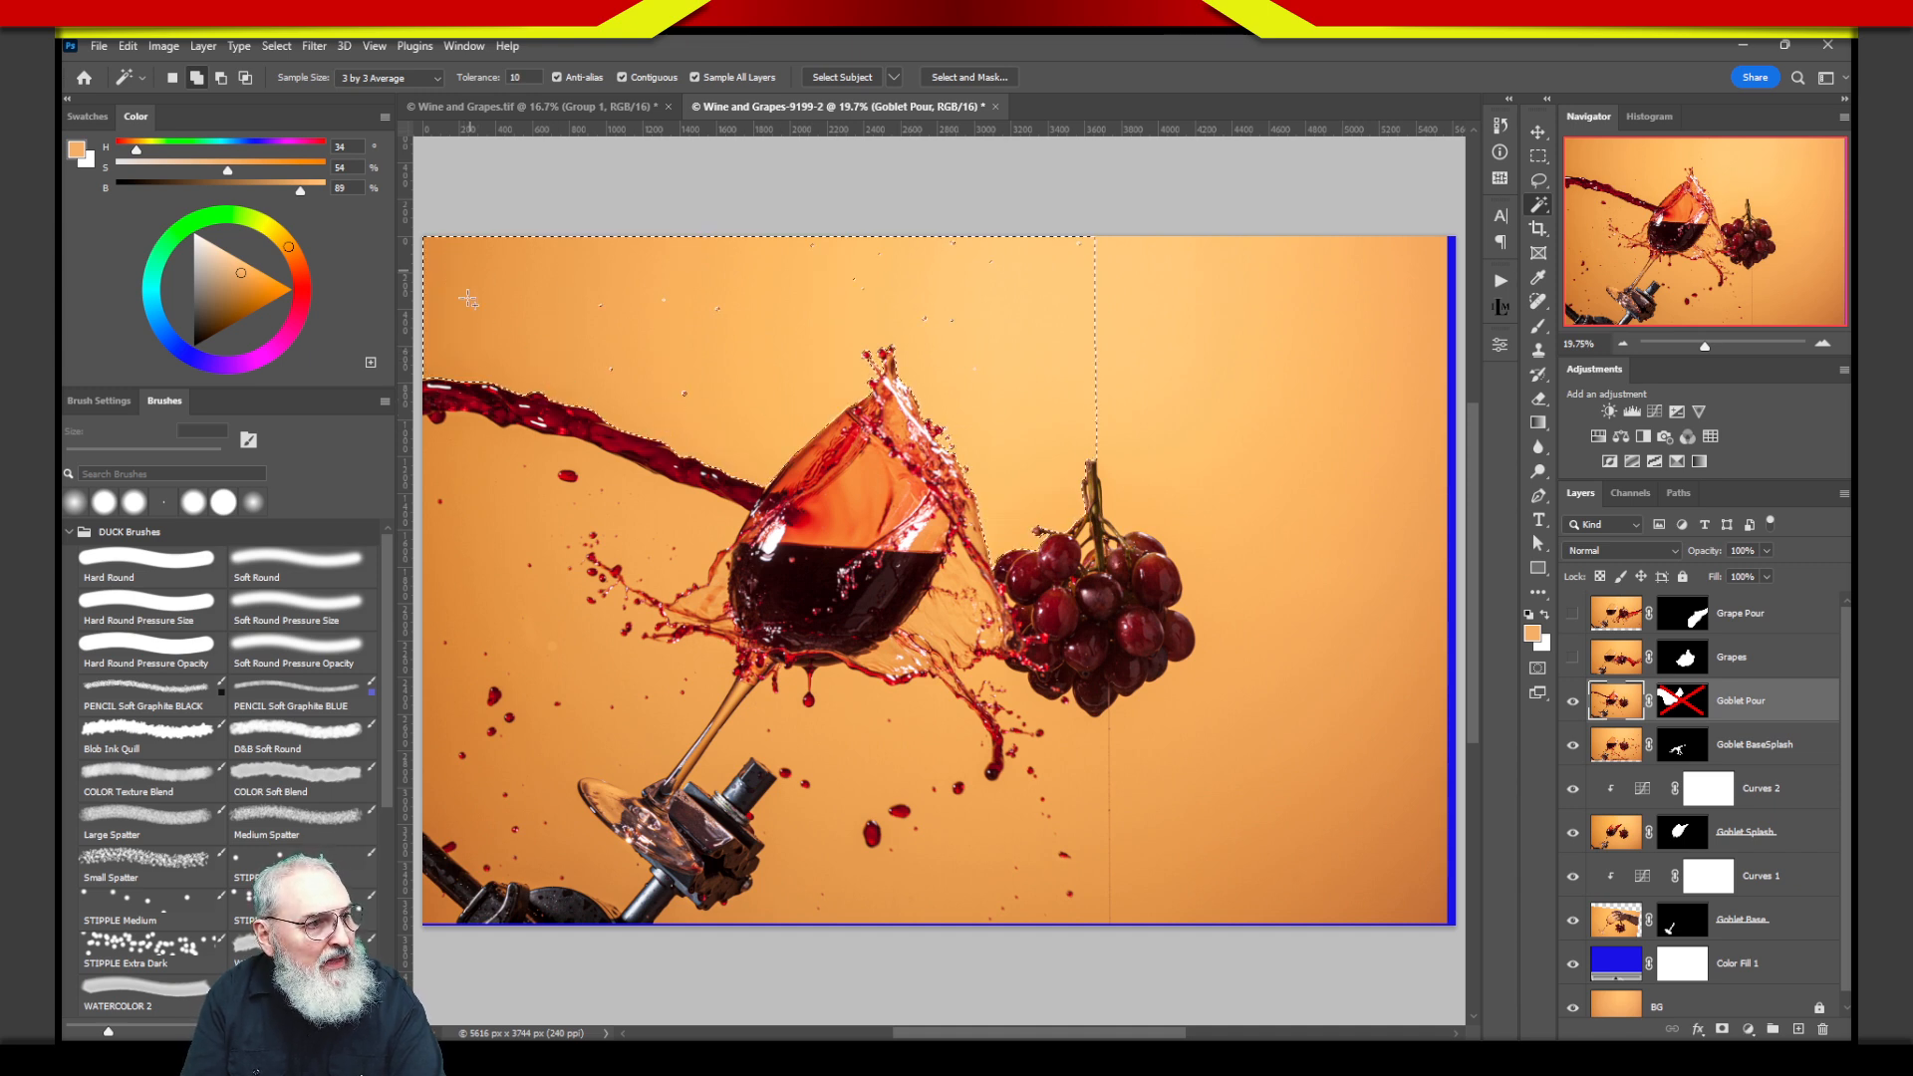
Add the background below the wine pour and around the goblet stem and clamp to the selection, with Tolerance at 10.
left_click(649, 522, "shift")
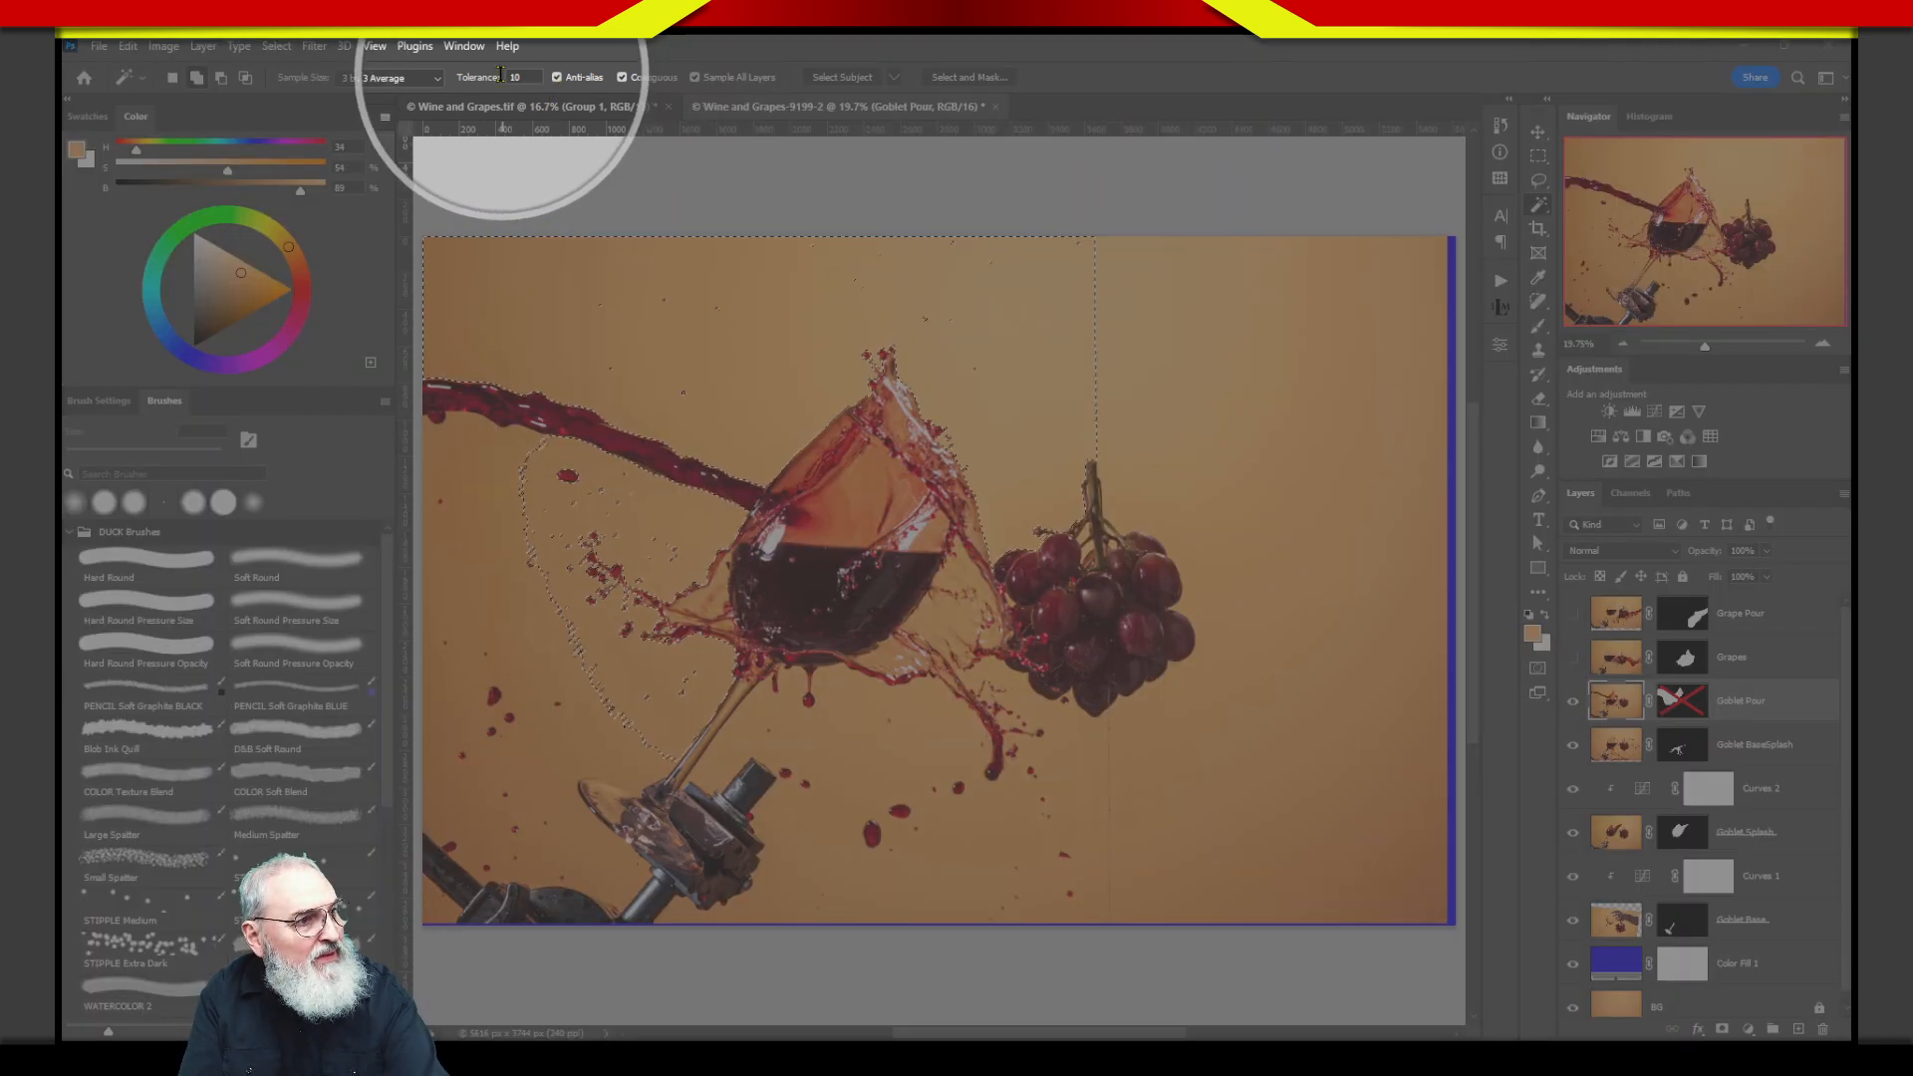
type("10")
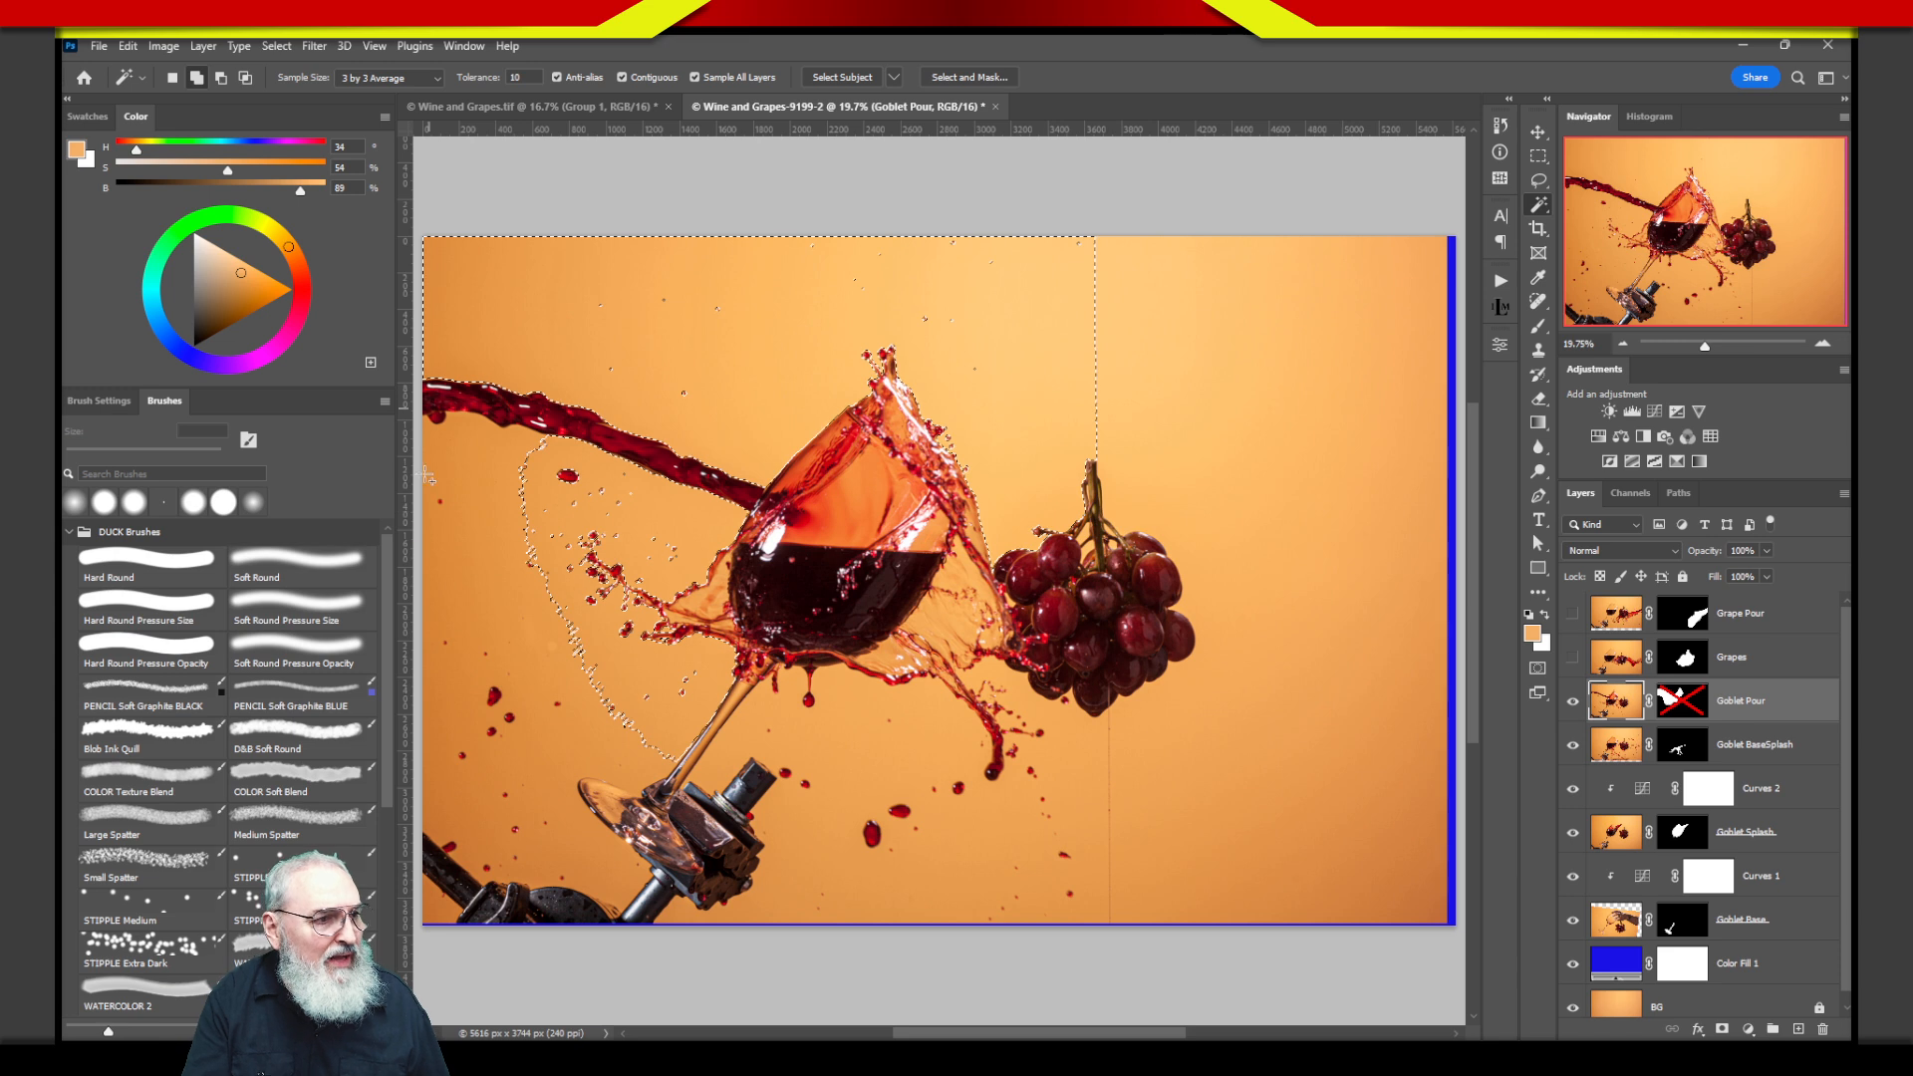
left_click(495, 468)
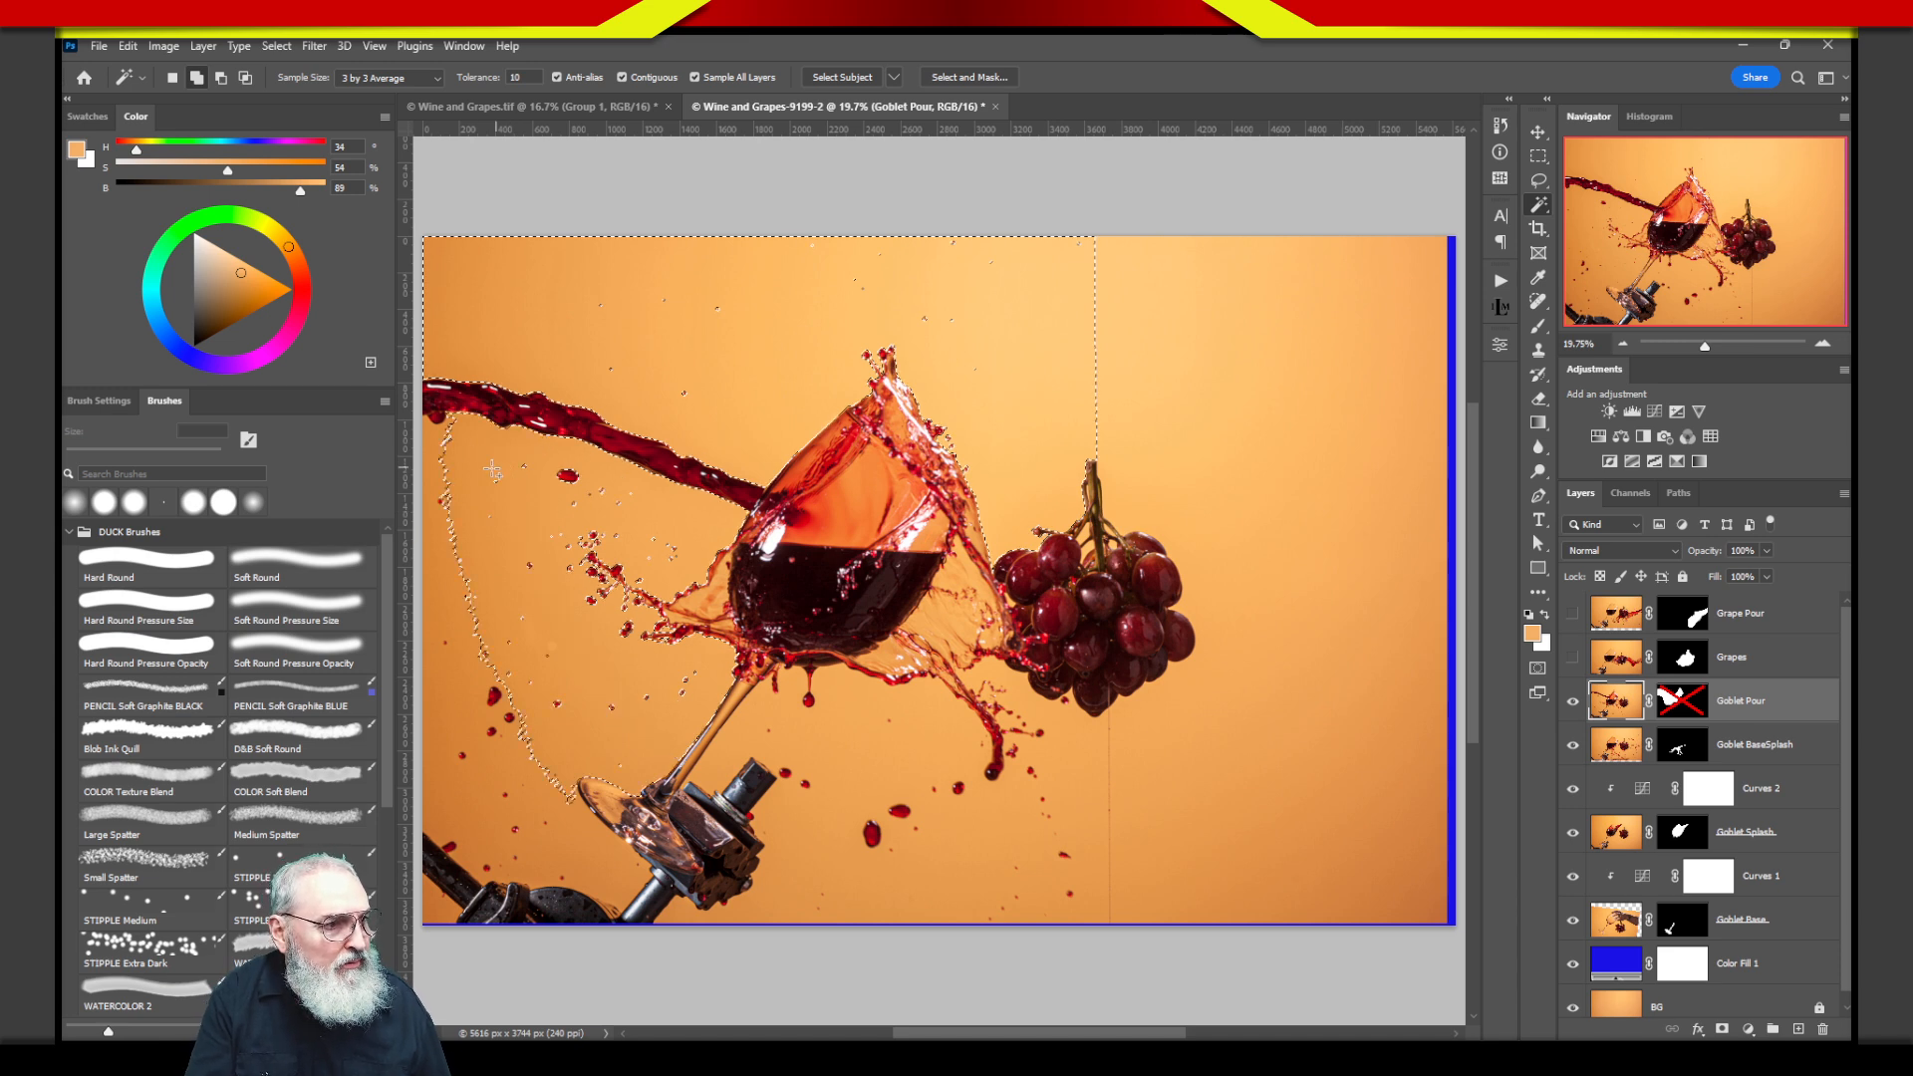
left_click(446, 697)
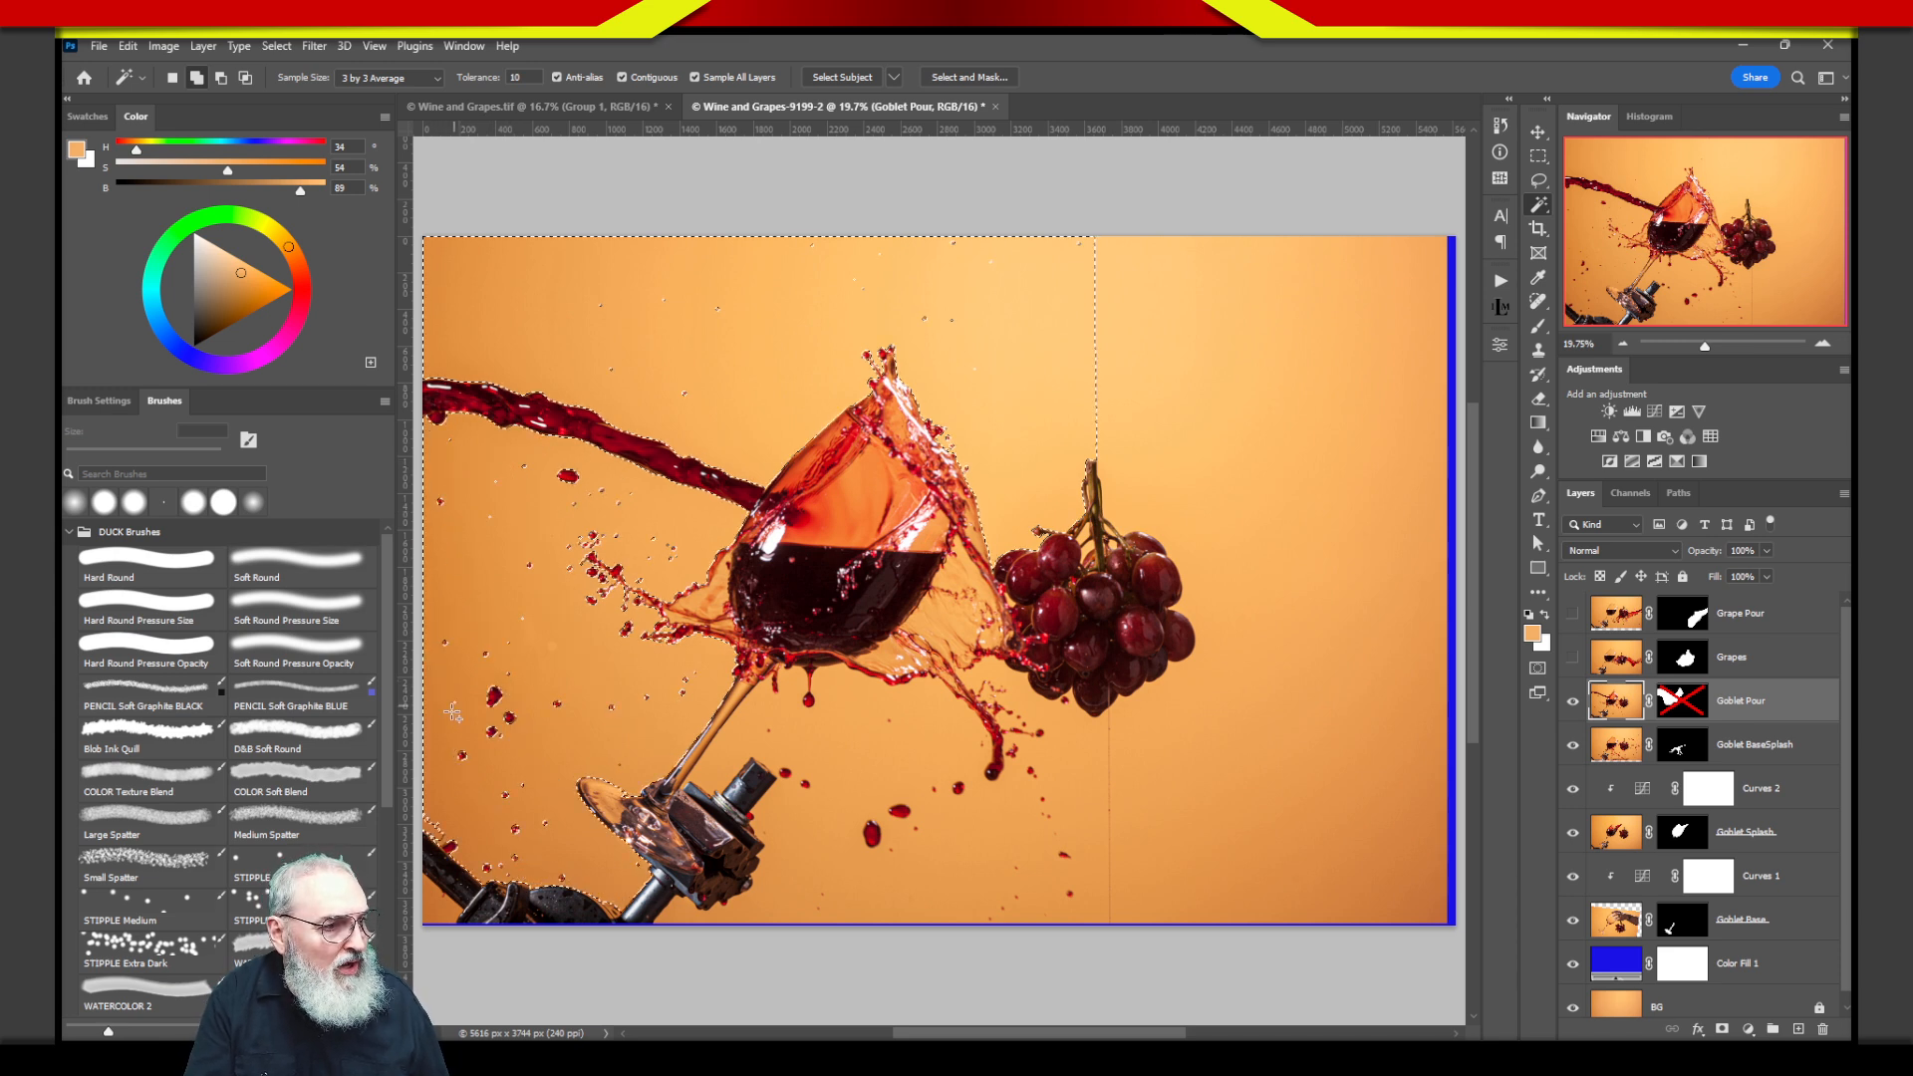
left_click(778, 892)
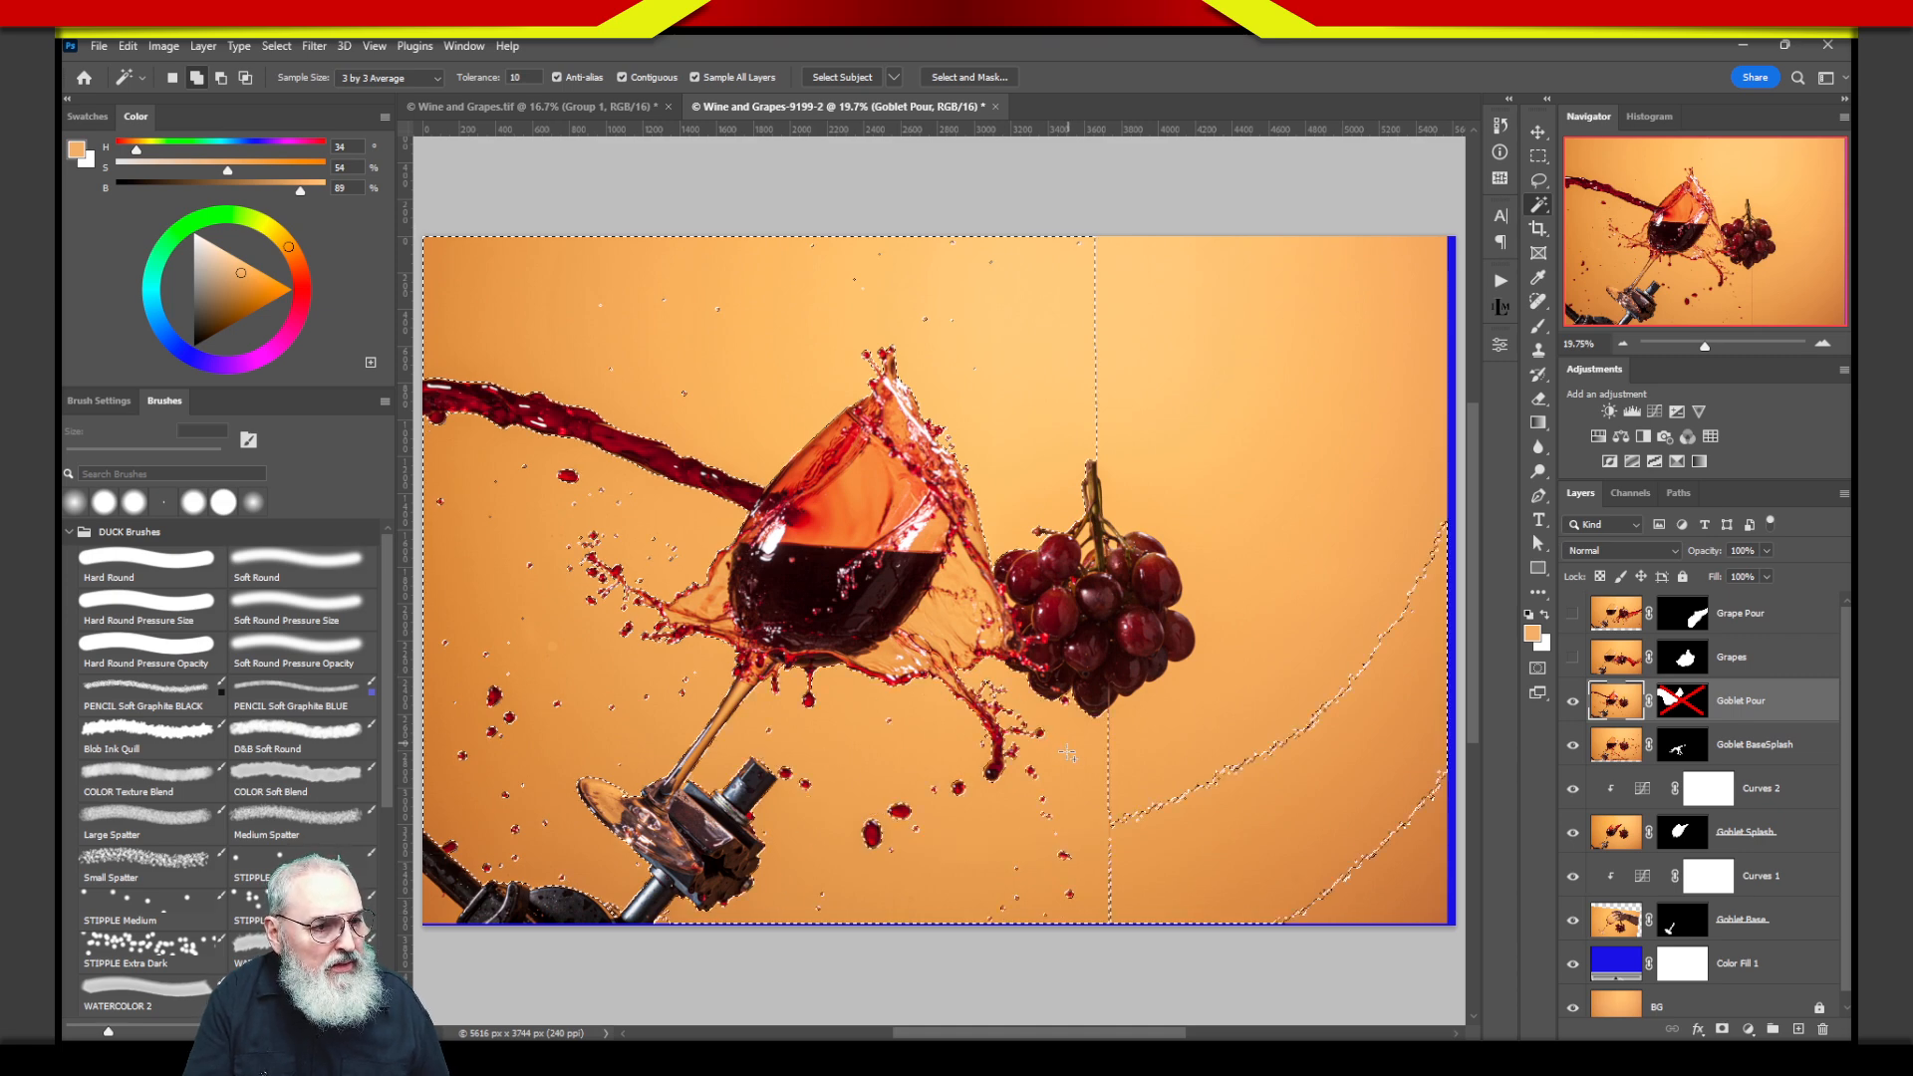
Add the remaining background around the grapes, in the lower-right corner and along the frame's left edge to the selection.
left_click(1146, 769)
left_click(1186, 563)
left_click(1175, 446)
left_click(1142, 252)
left_click(1388, 918)
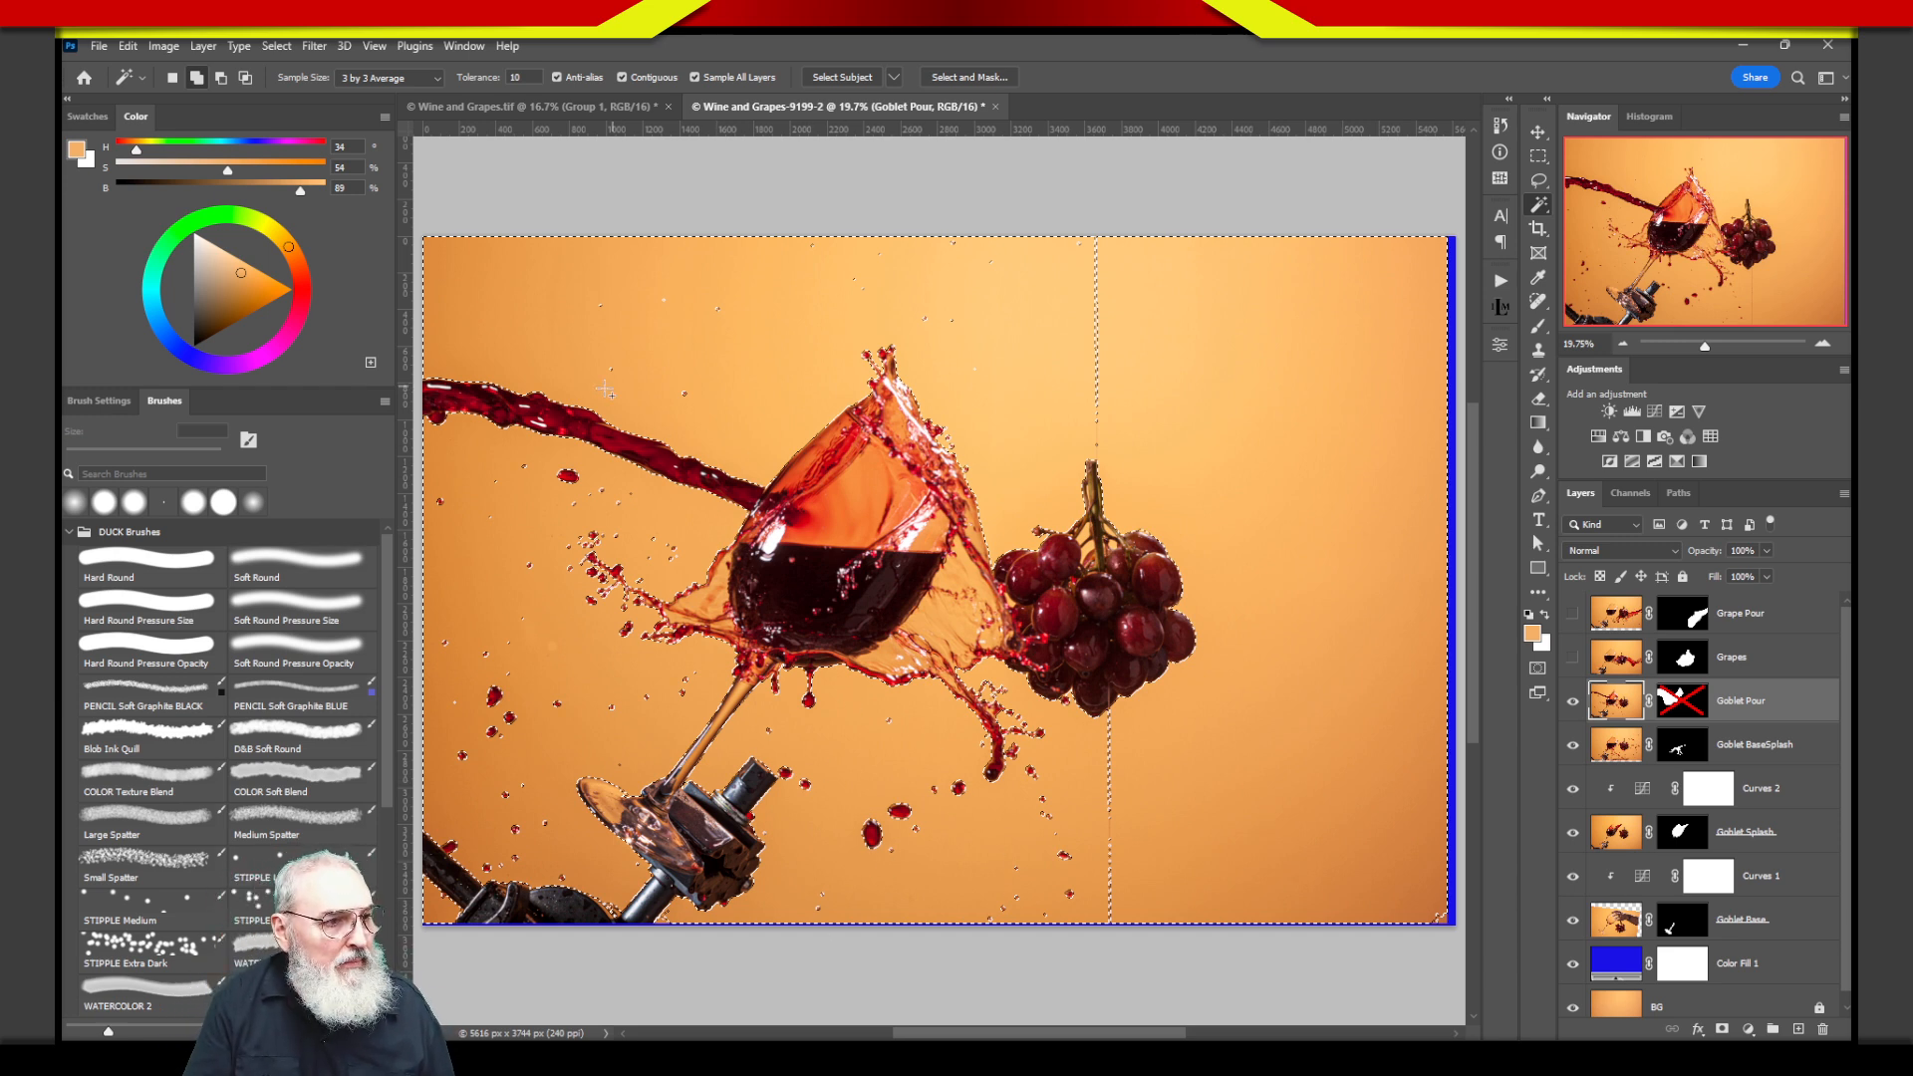
mouse_move(444, 346)
left_mouse_down()
mouse_move(669, 421)
mouse_move(881, 317)
mouse_move(942, 485)
mouse_move(677, 678)
mouse_move(407, 349)
left_mouse_up()
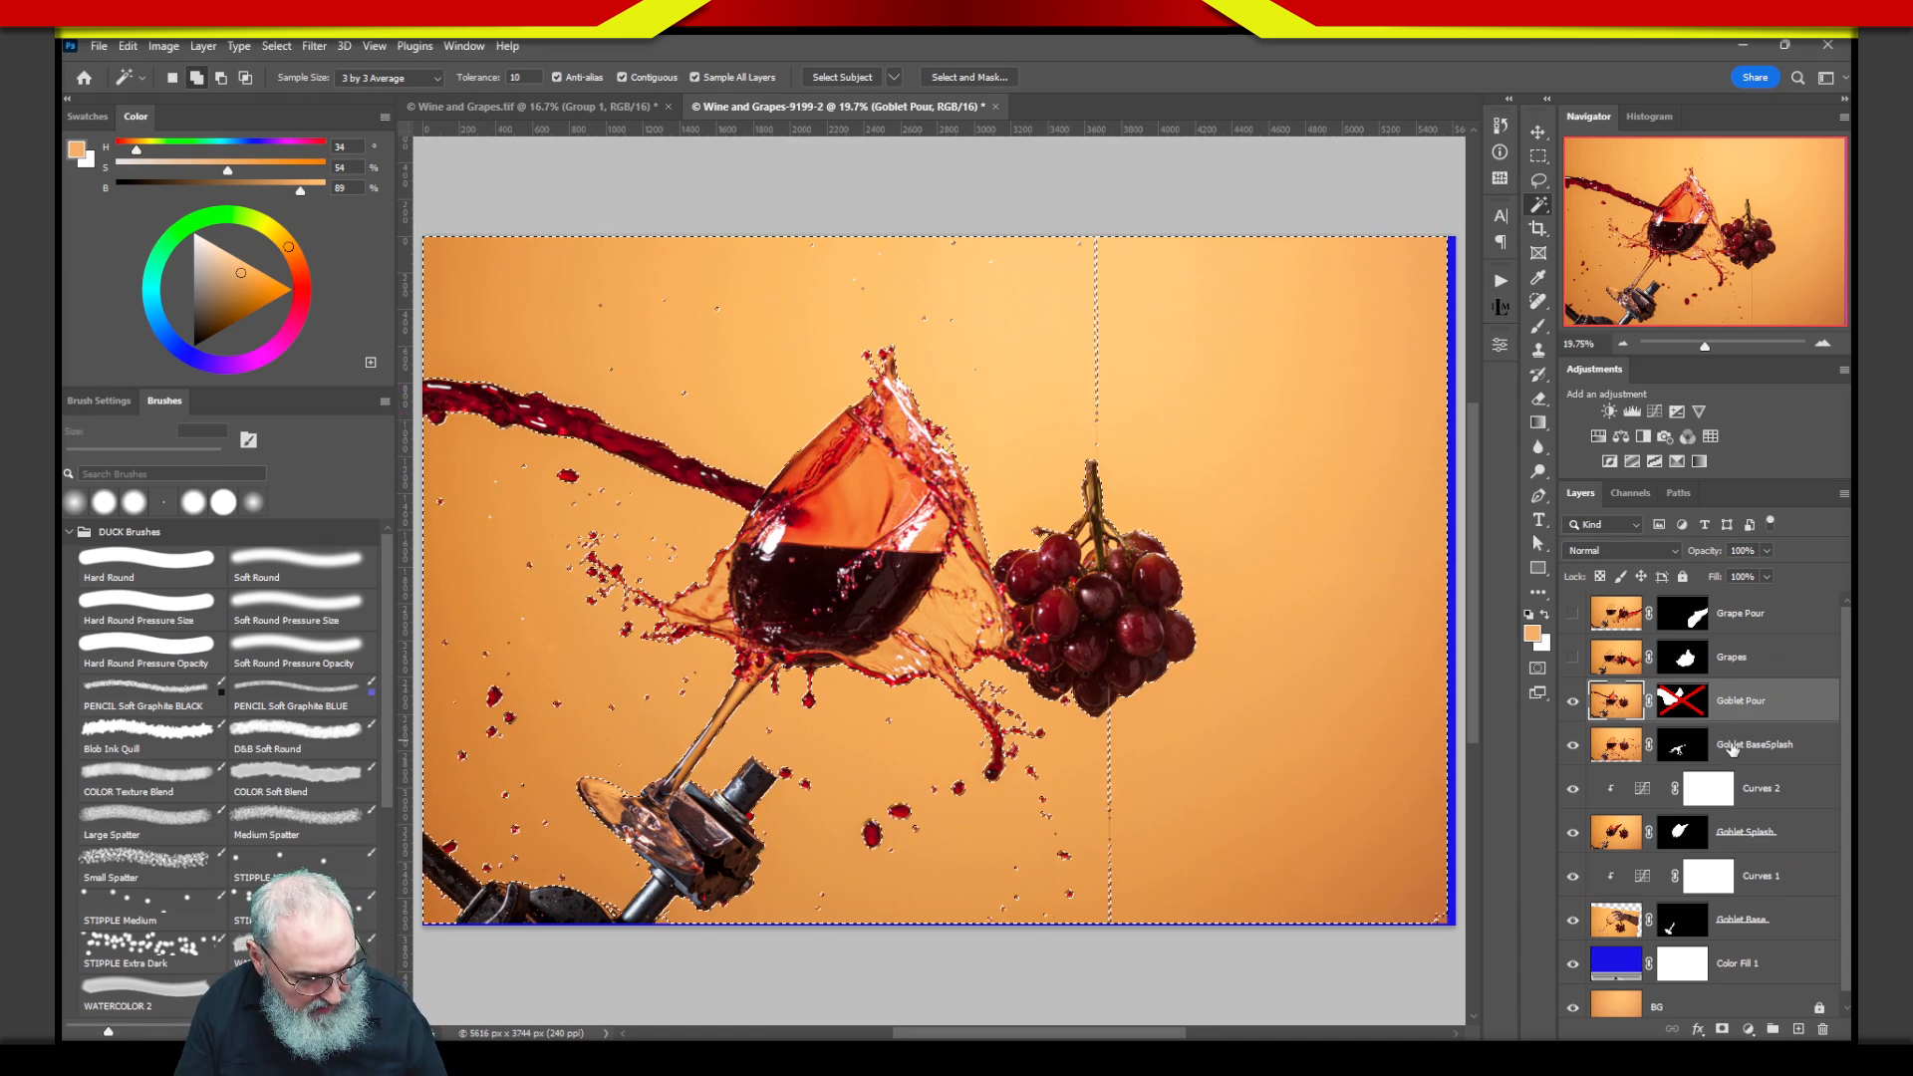
Re-enable the Goblet Pour layer mask, fill the selected background on it with black, and deselect.
left_click(1690, 708, "shift")
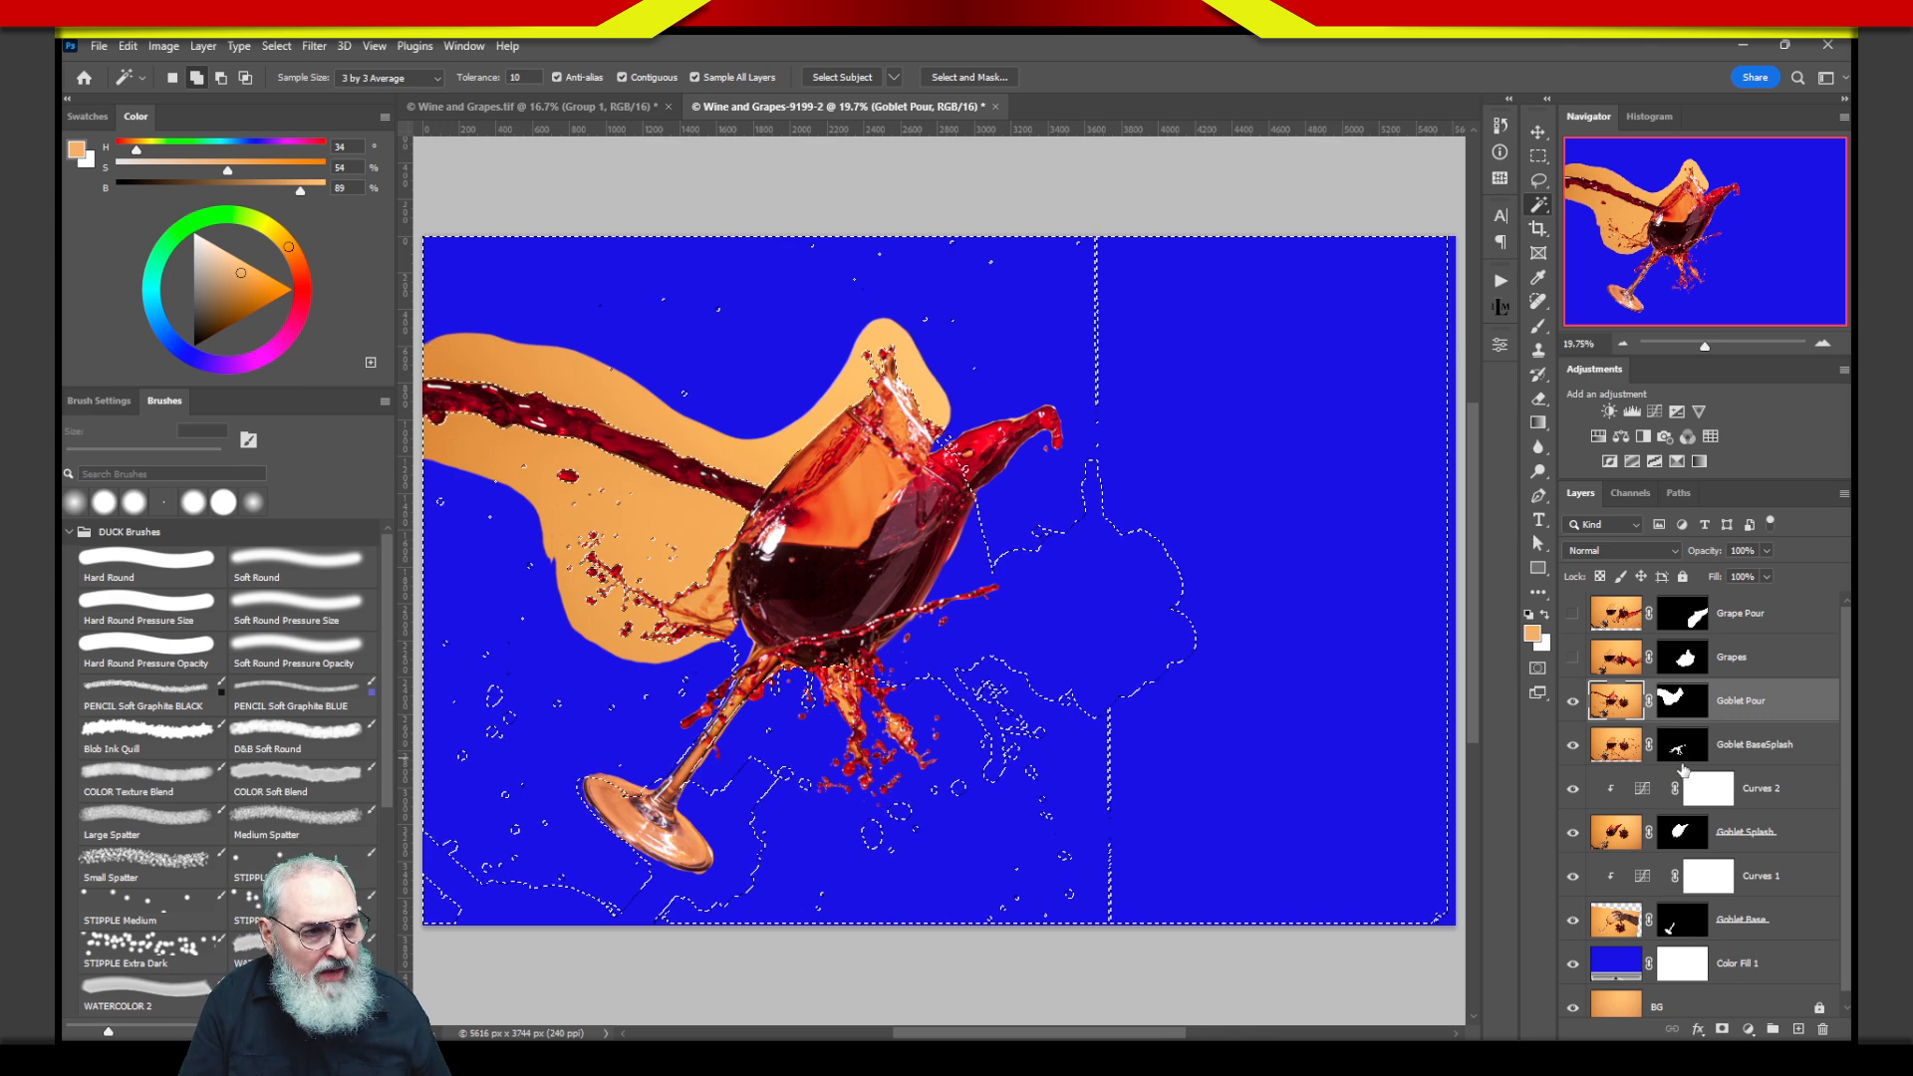
left_click(1681, 712)
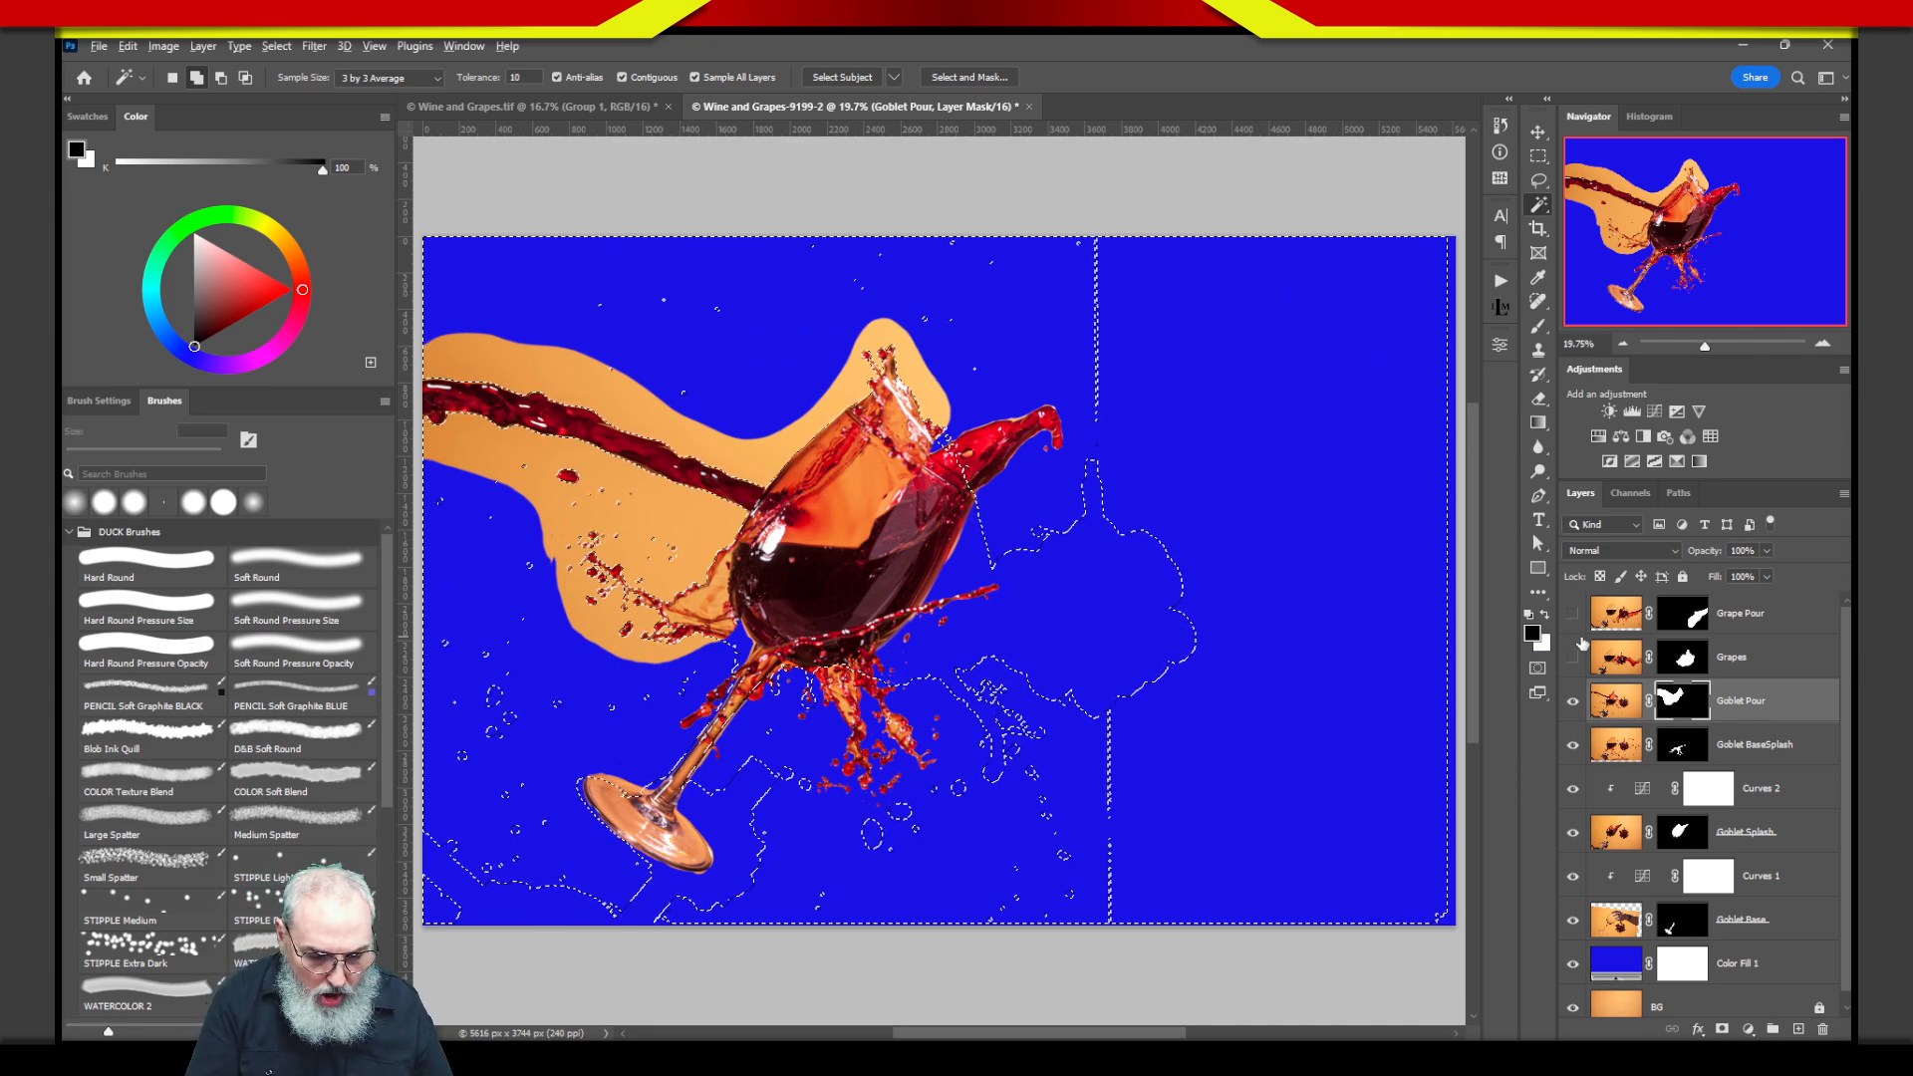
key("alt+BackSpace")
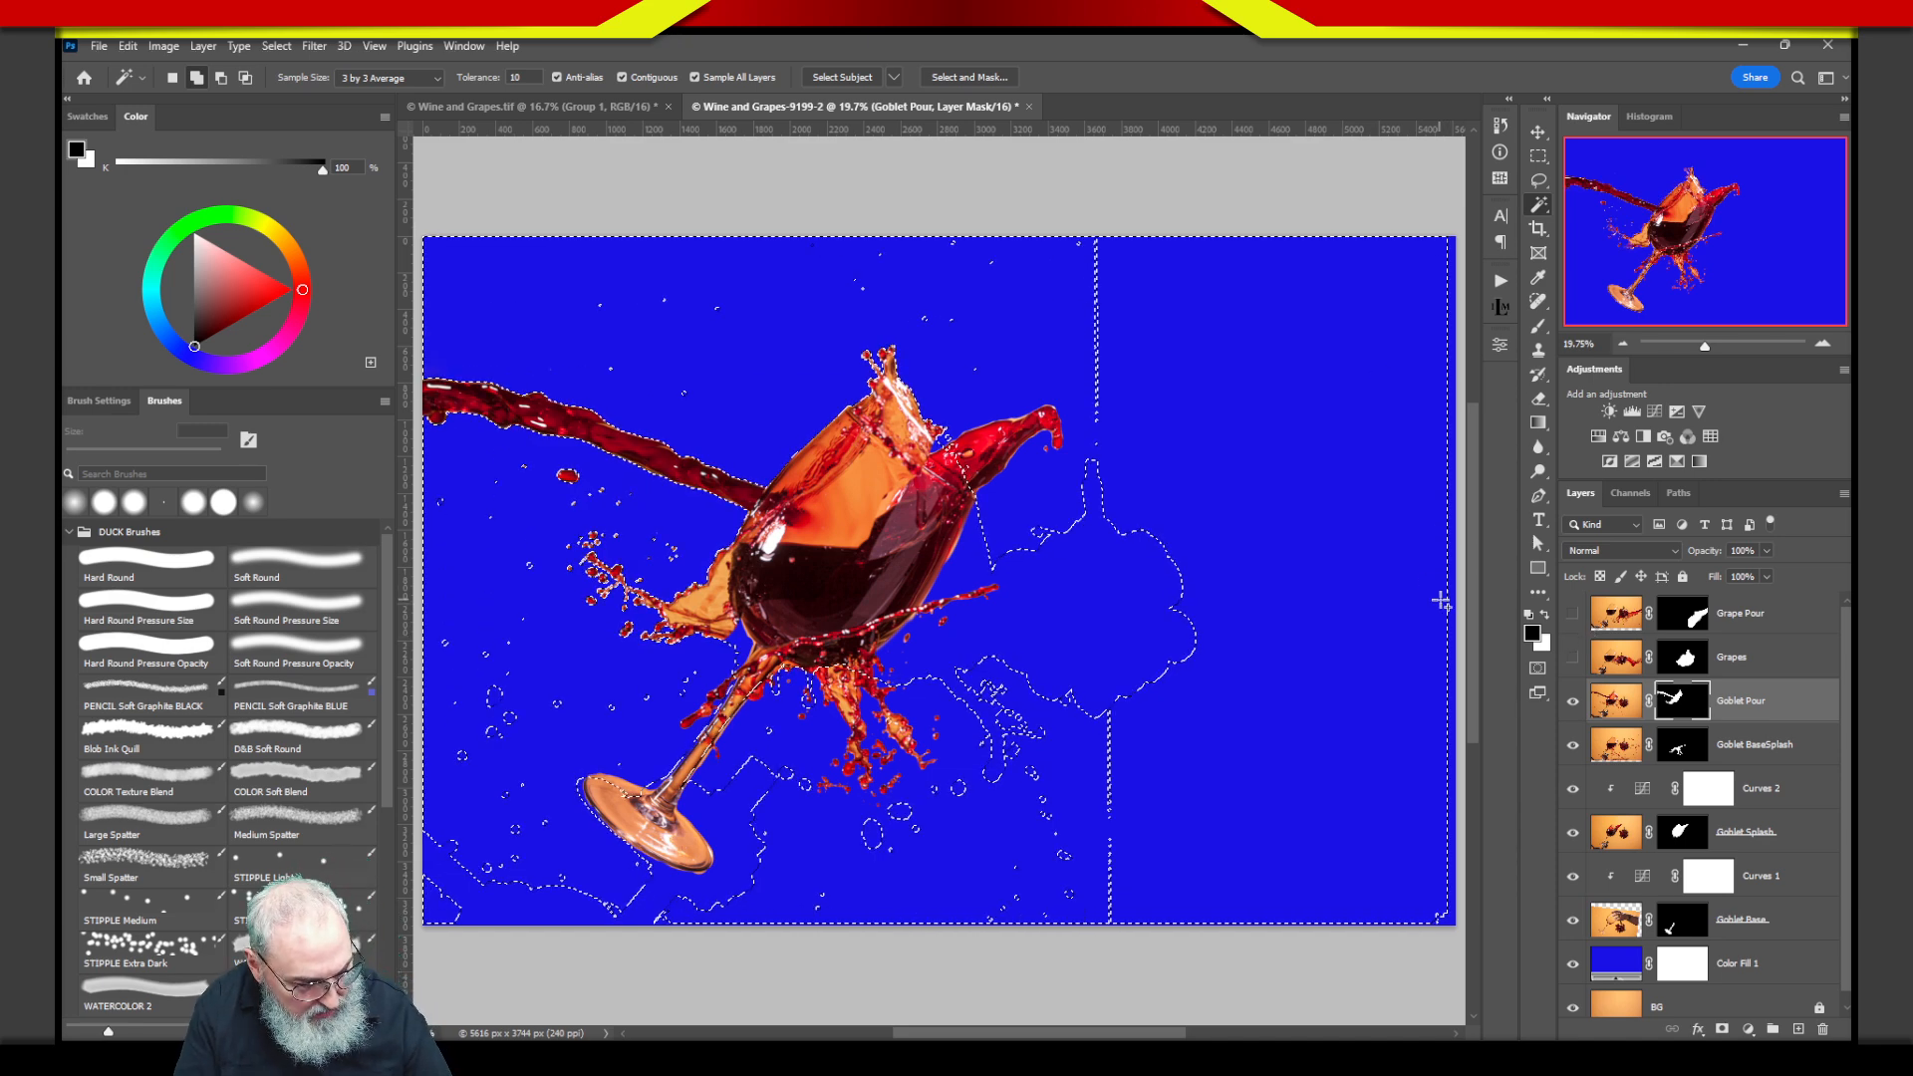
key("ctrl+d")
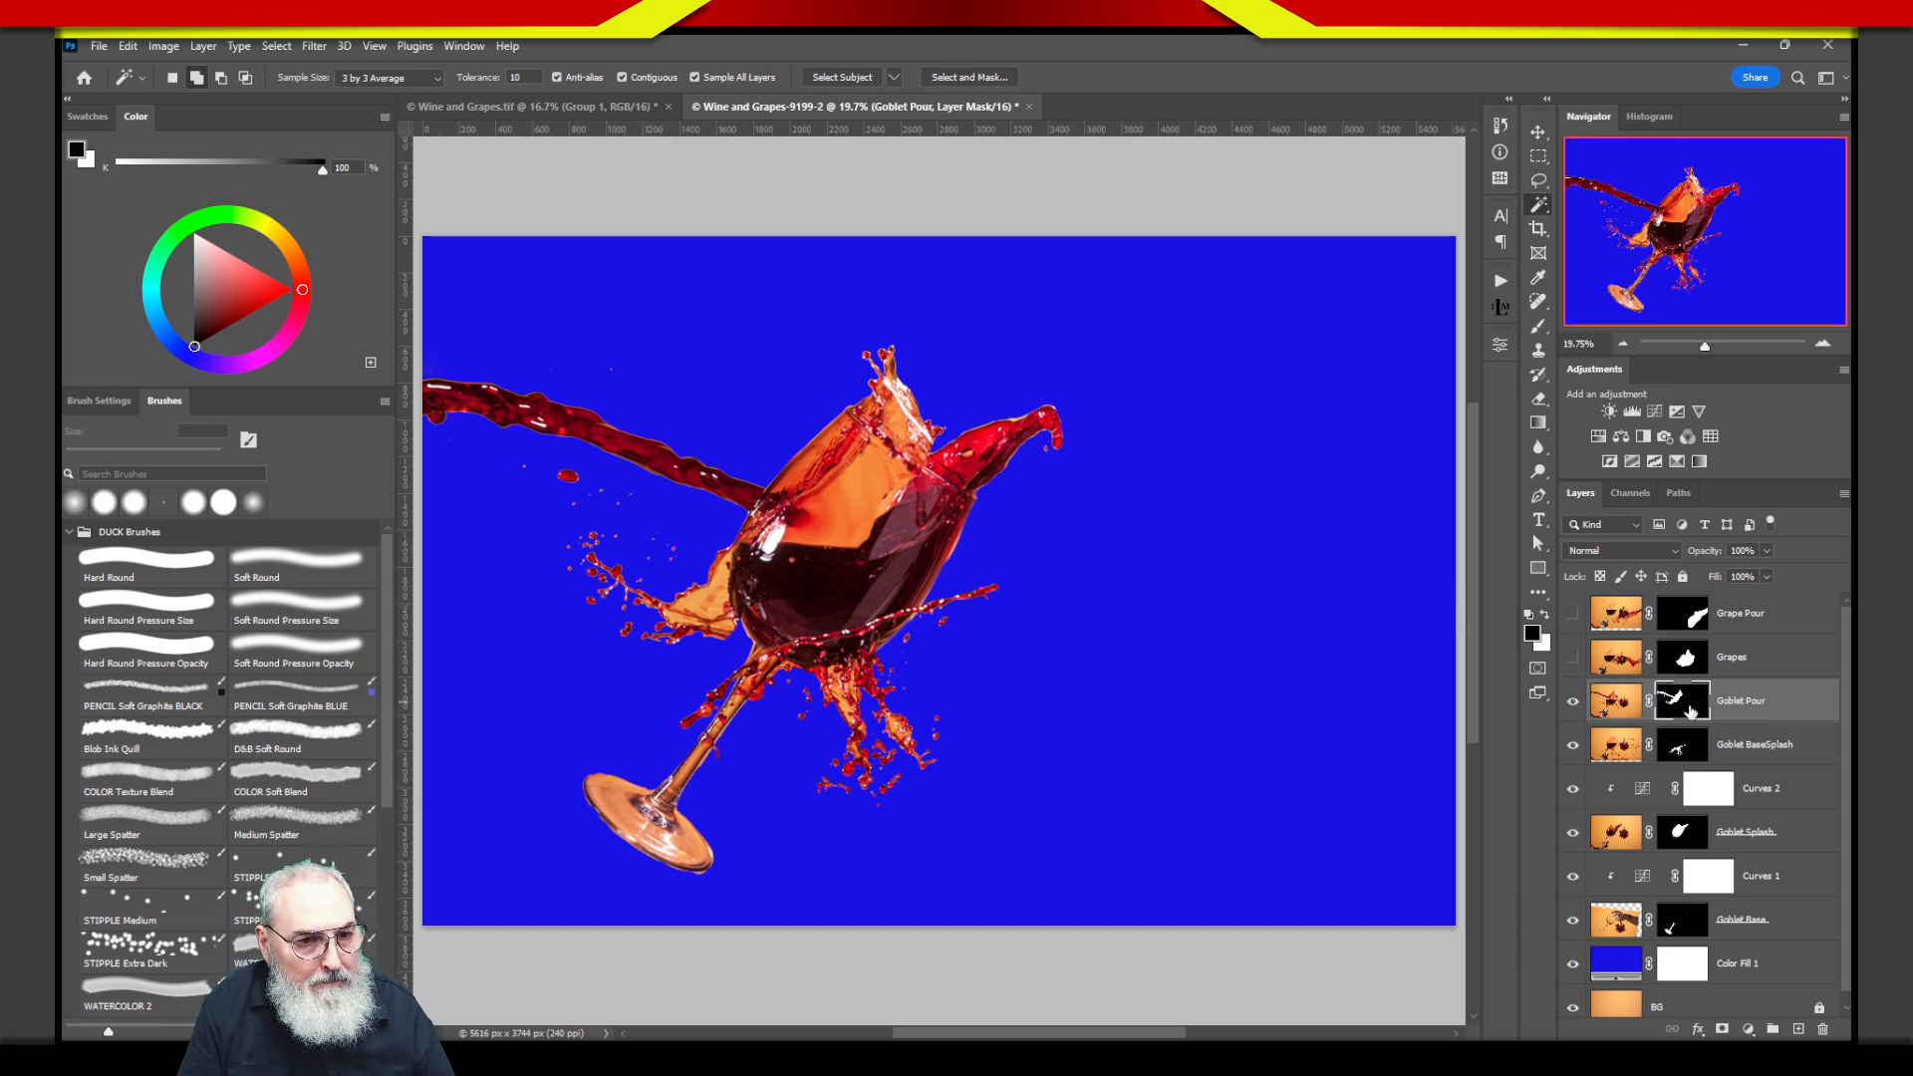
Refine the Goblet Pour mask edges in Select and Mask with Smooth 7, Feather 3.6 px, Contrast 24% and Shift Edge -33%.
double_click(1697, 724)
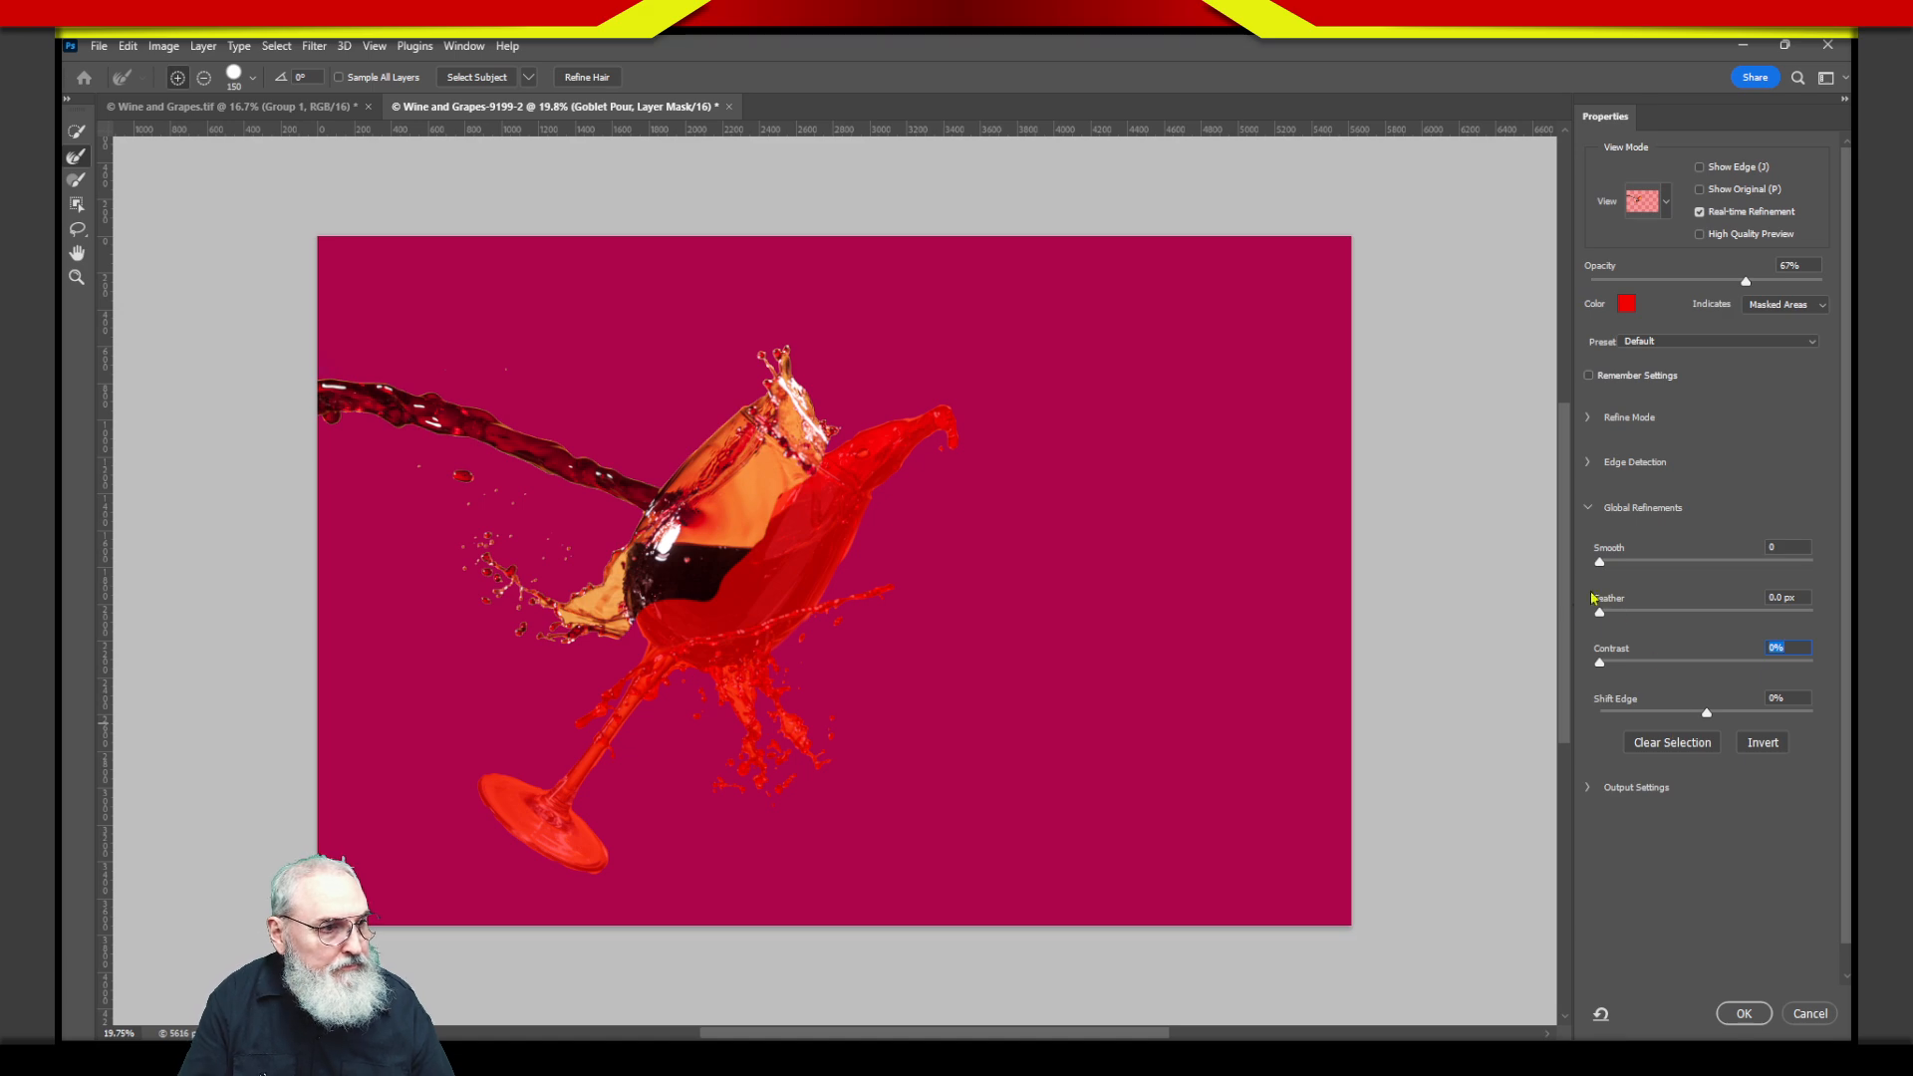
key("z")
left_click_drag(533, 466, 657, 469)
key("r")
mouse_move(893, 805)
left_mouse_down()
mouse_move(1038, 668)
mouse_move(1106, 643)
mouse_move(1109, 614)
left_mouse_up()
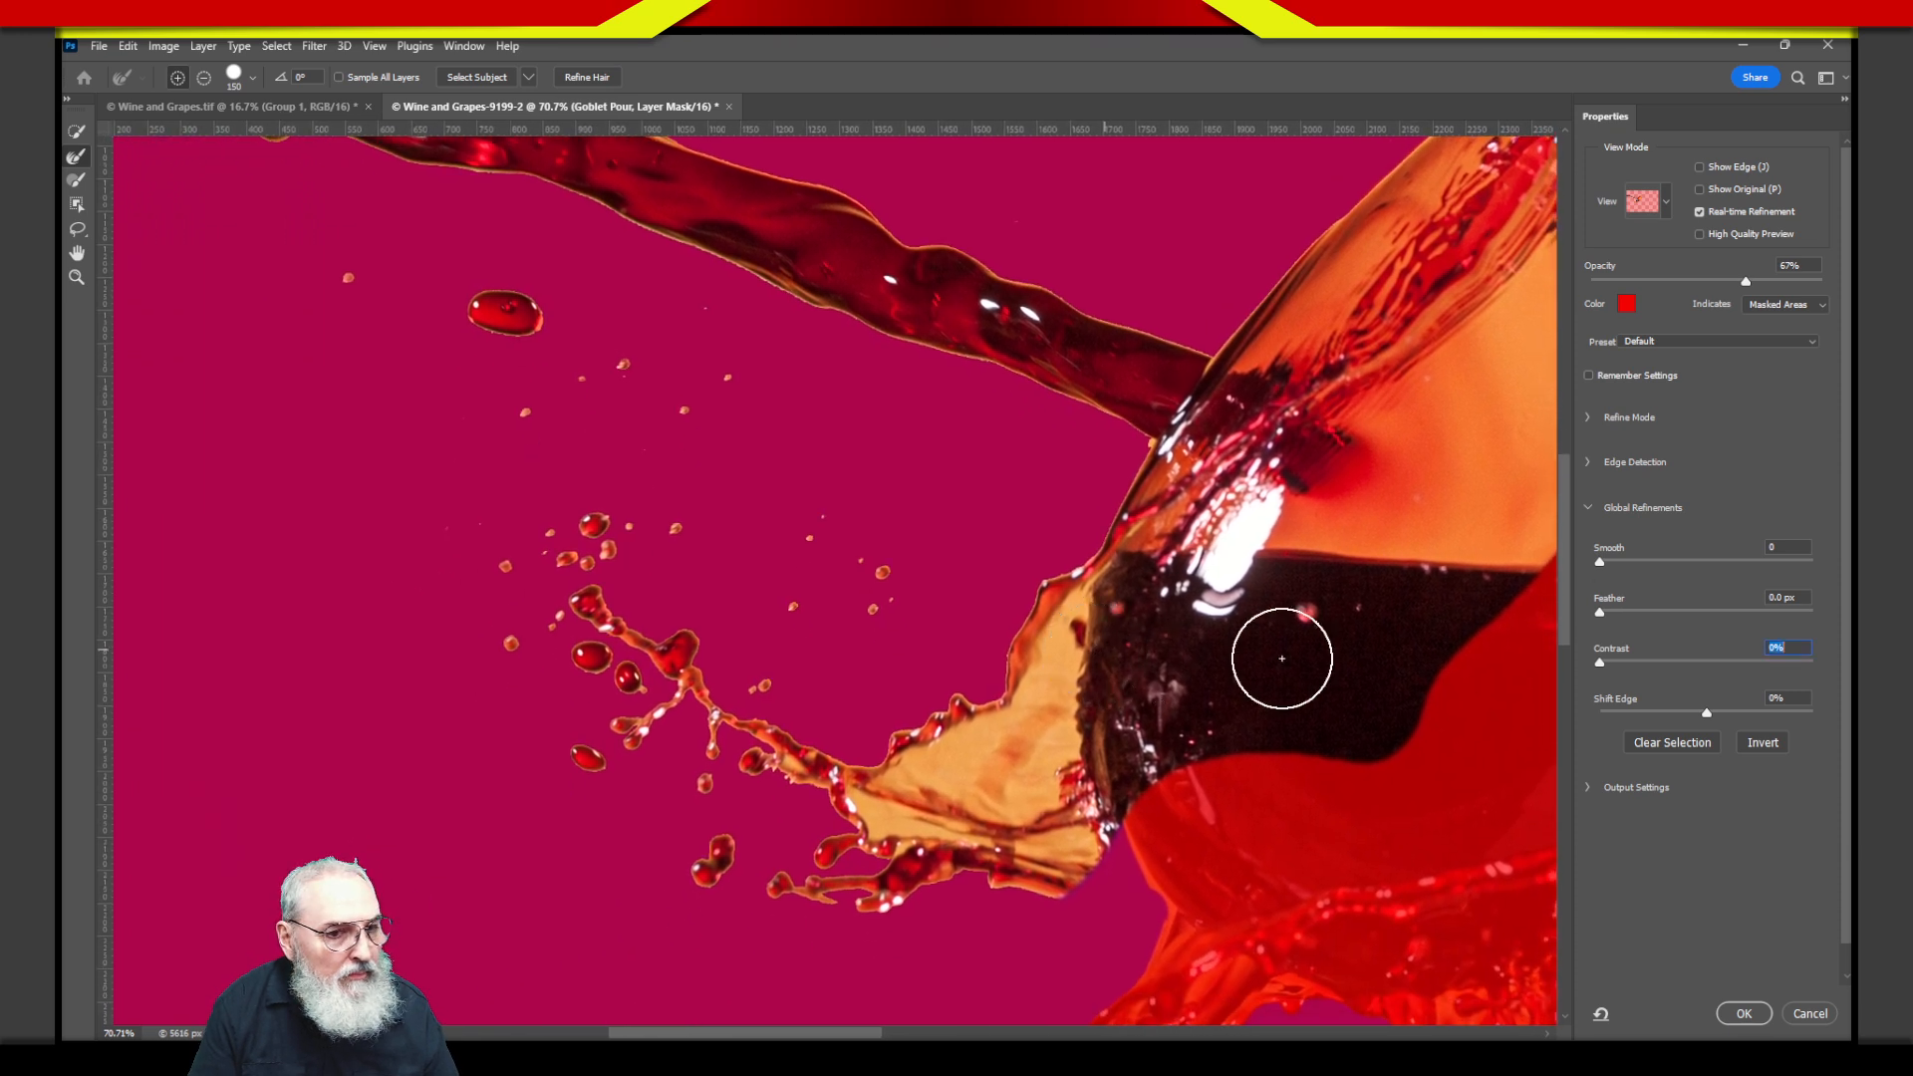
left_click_drag(1611, 562, 1599, 563)
left_click(1612, 563)
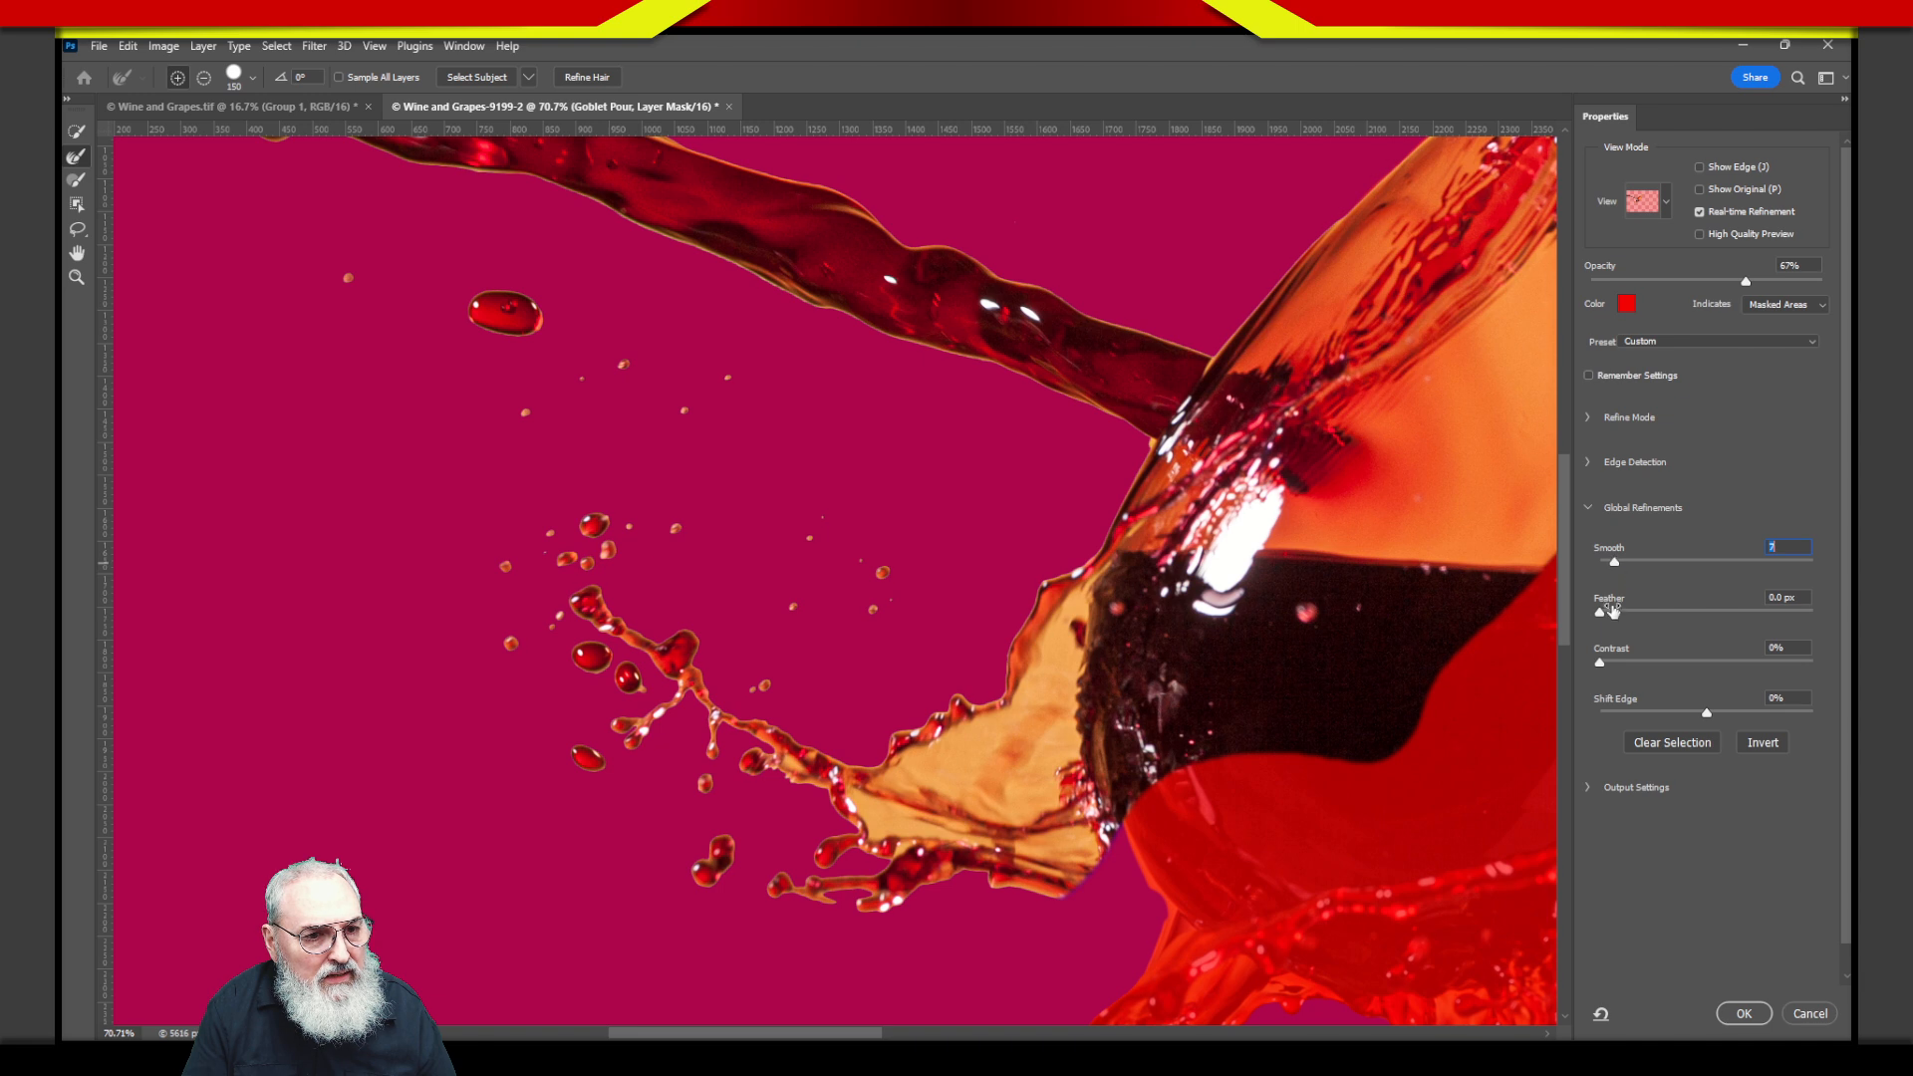
left_click(1640, 614)
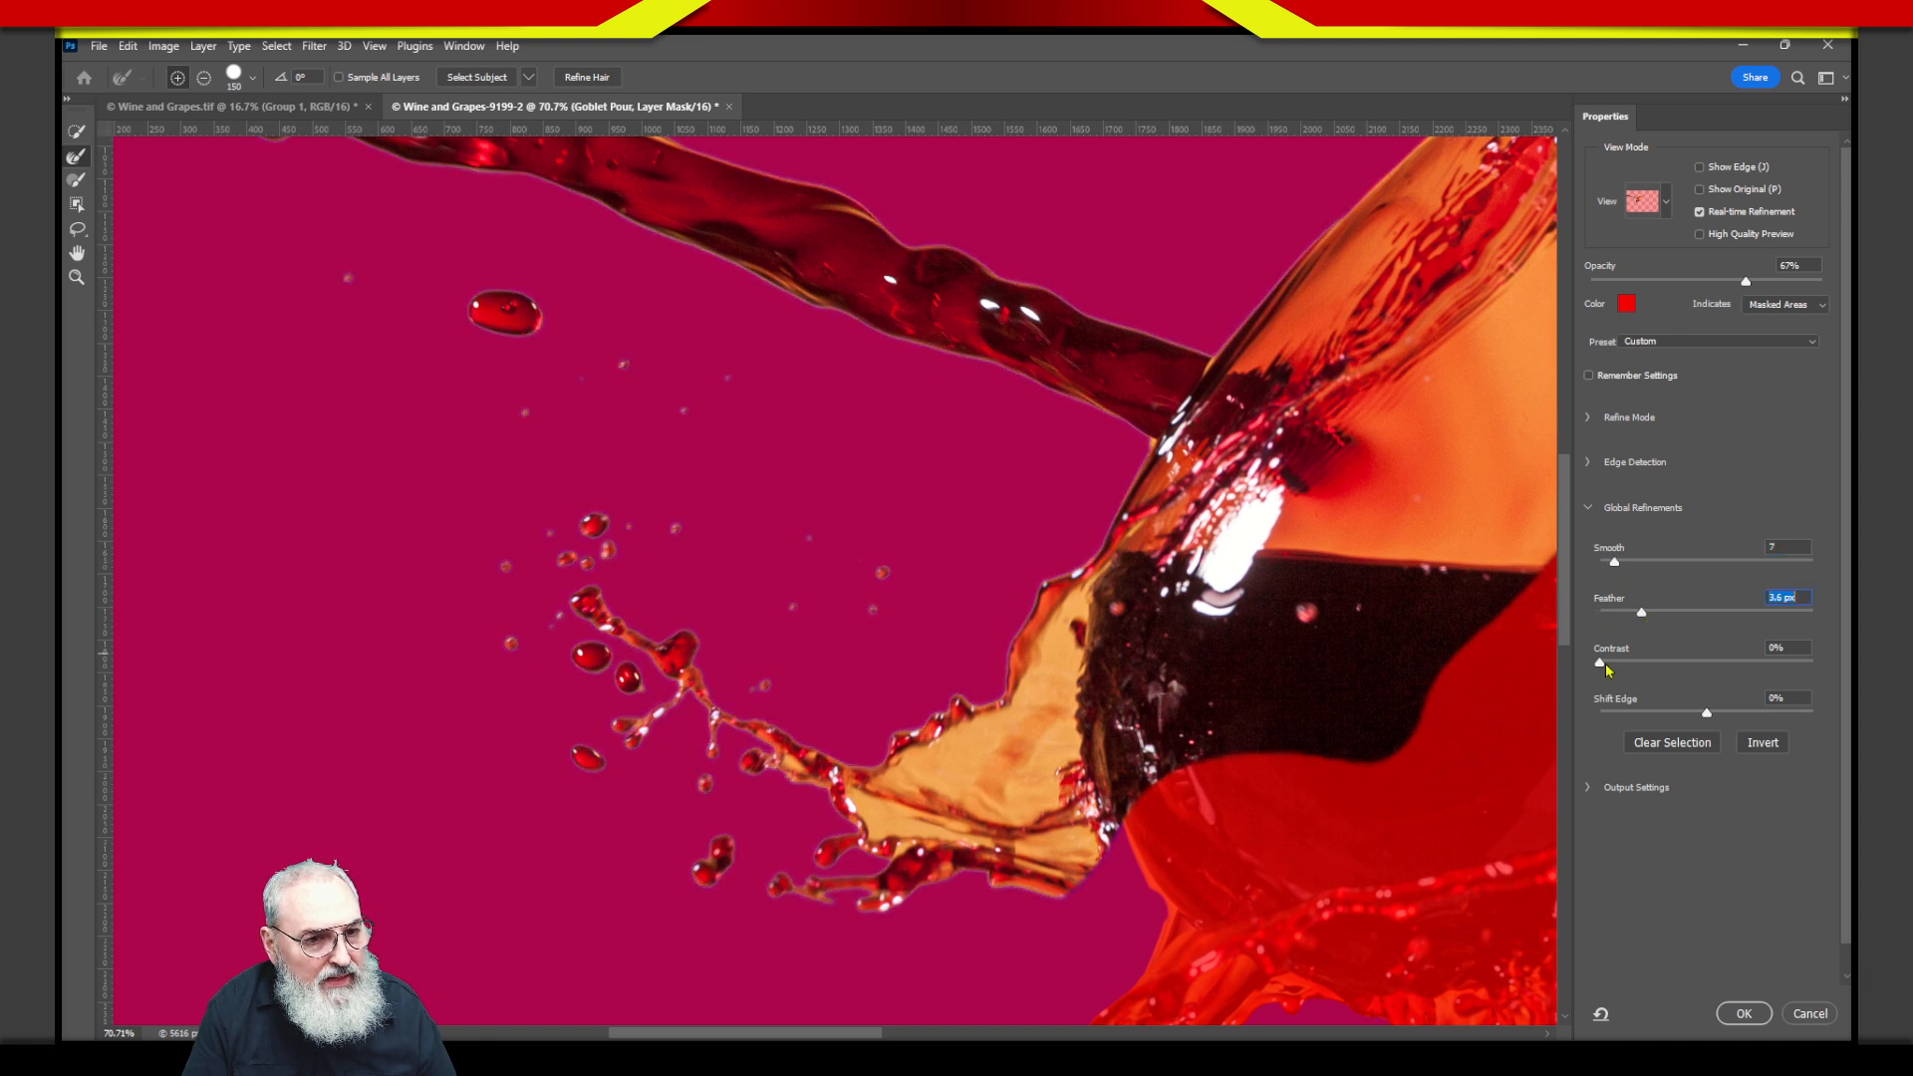
left_click(1652, 664)
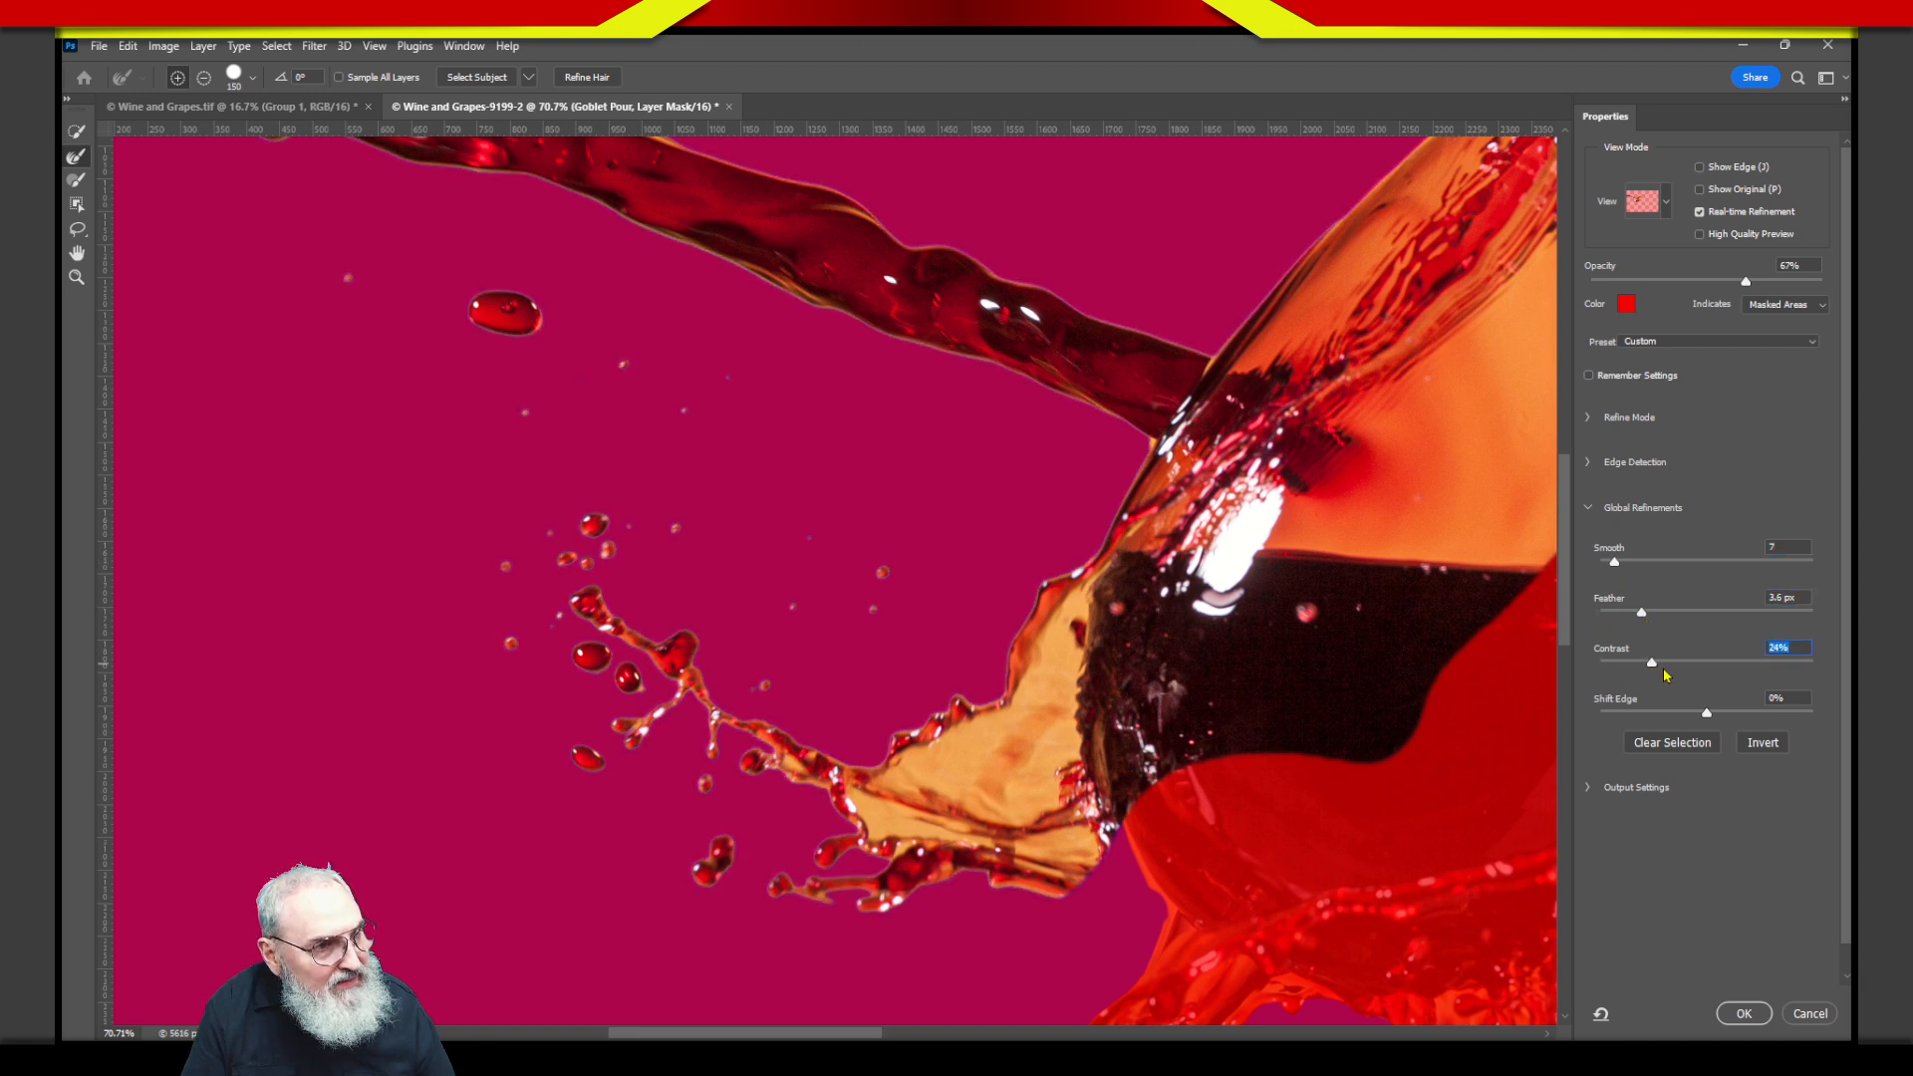
left_click_drag(1699, 719, 1676, 718)
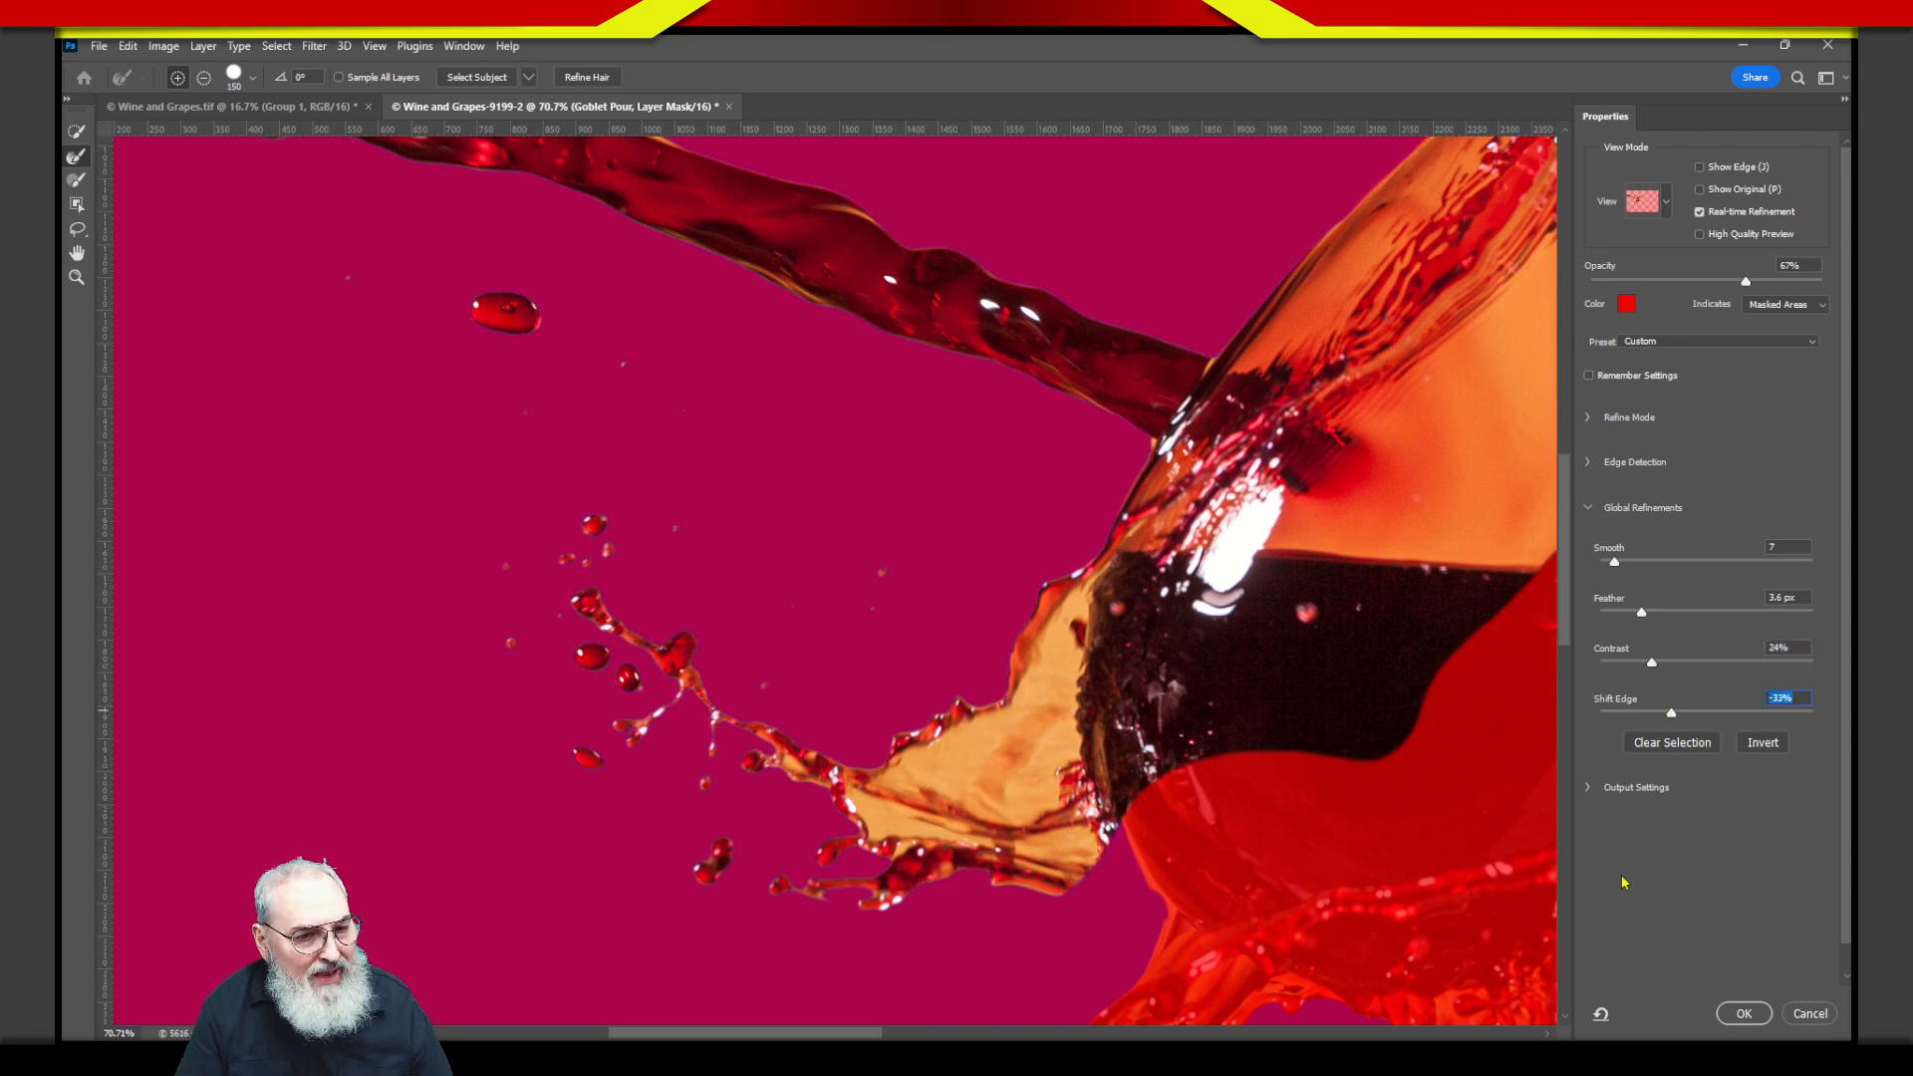
left_click(1745, 1011)
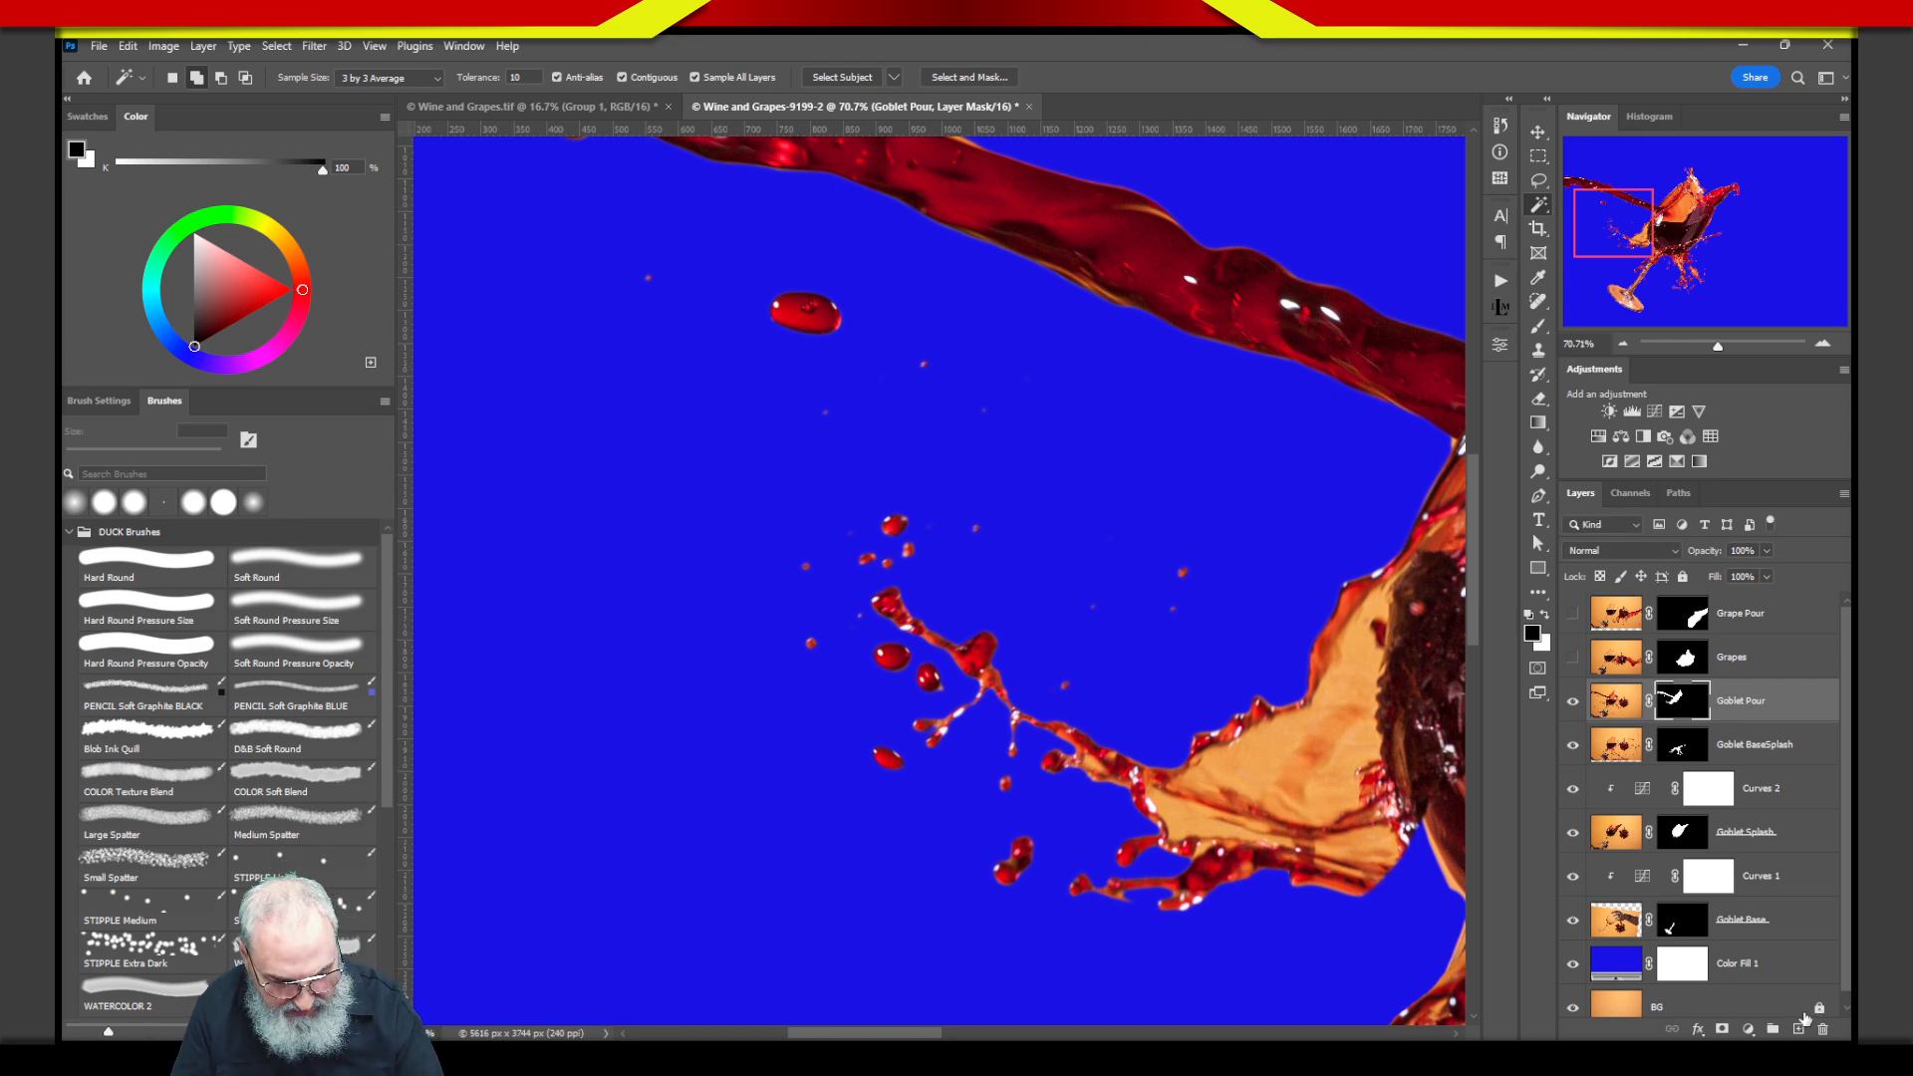
key("ctrl+0")
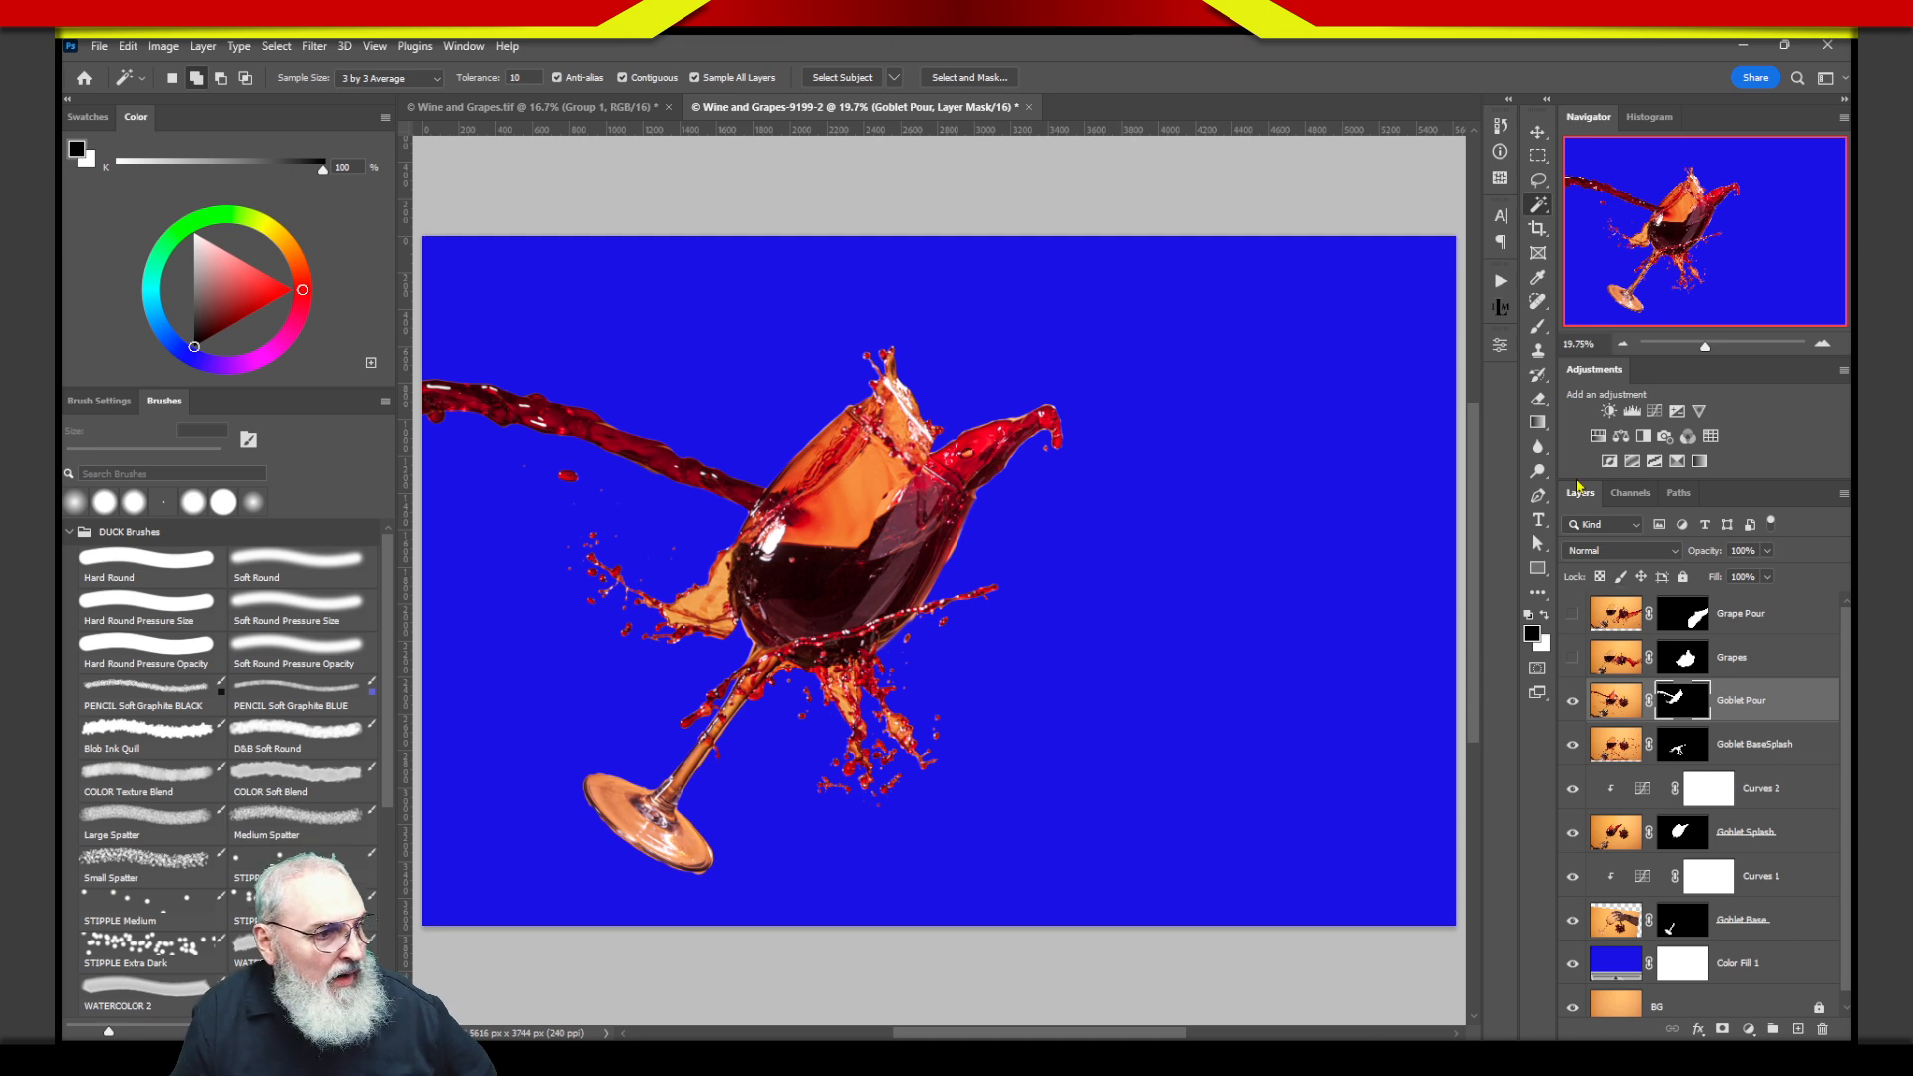
Show the Grapes layer, select its image instead of its mask, and temporarily disable that mask to reveal the full frame.
left_click(1573, 657)
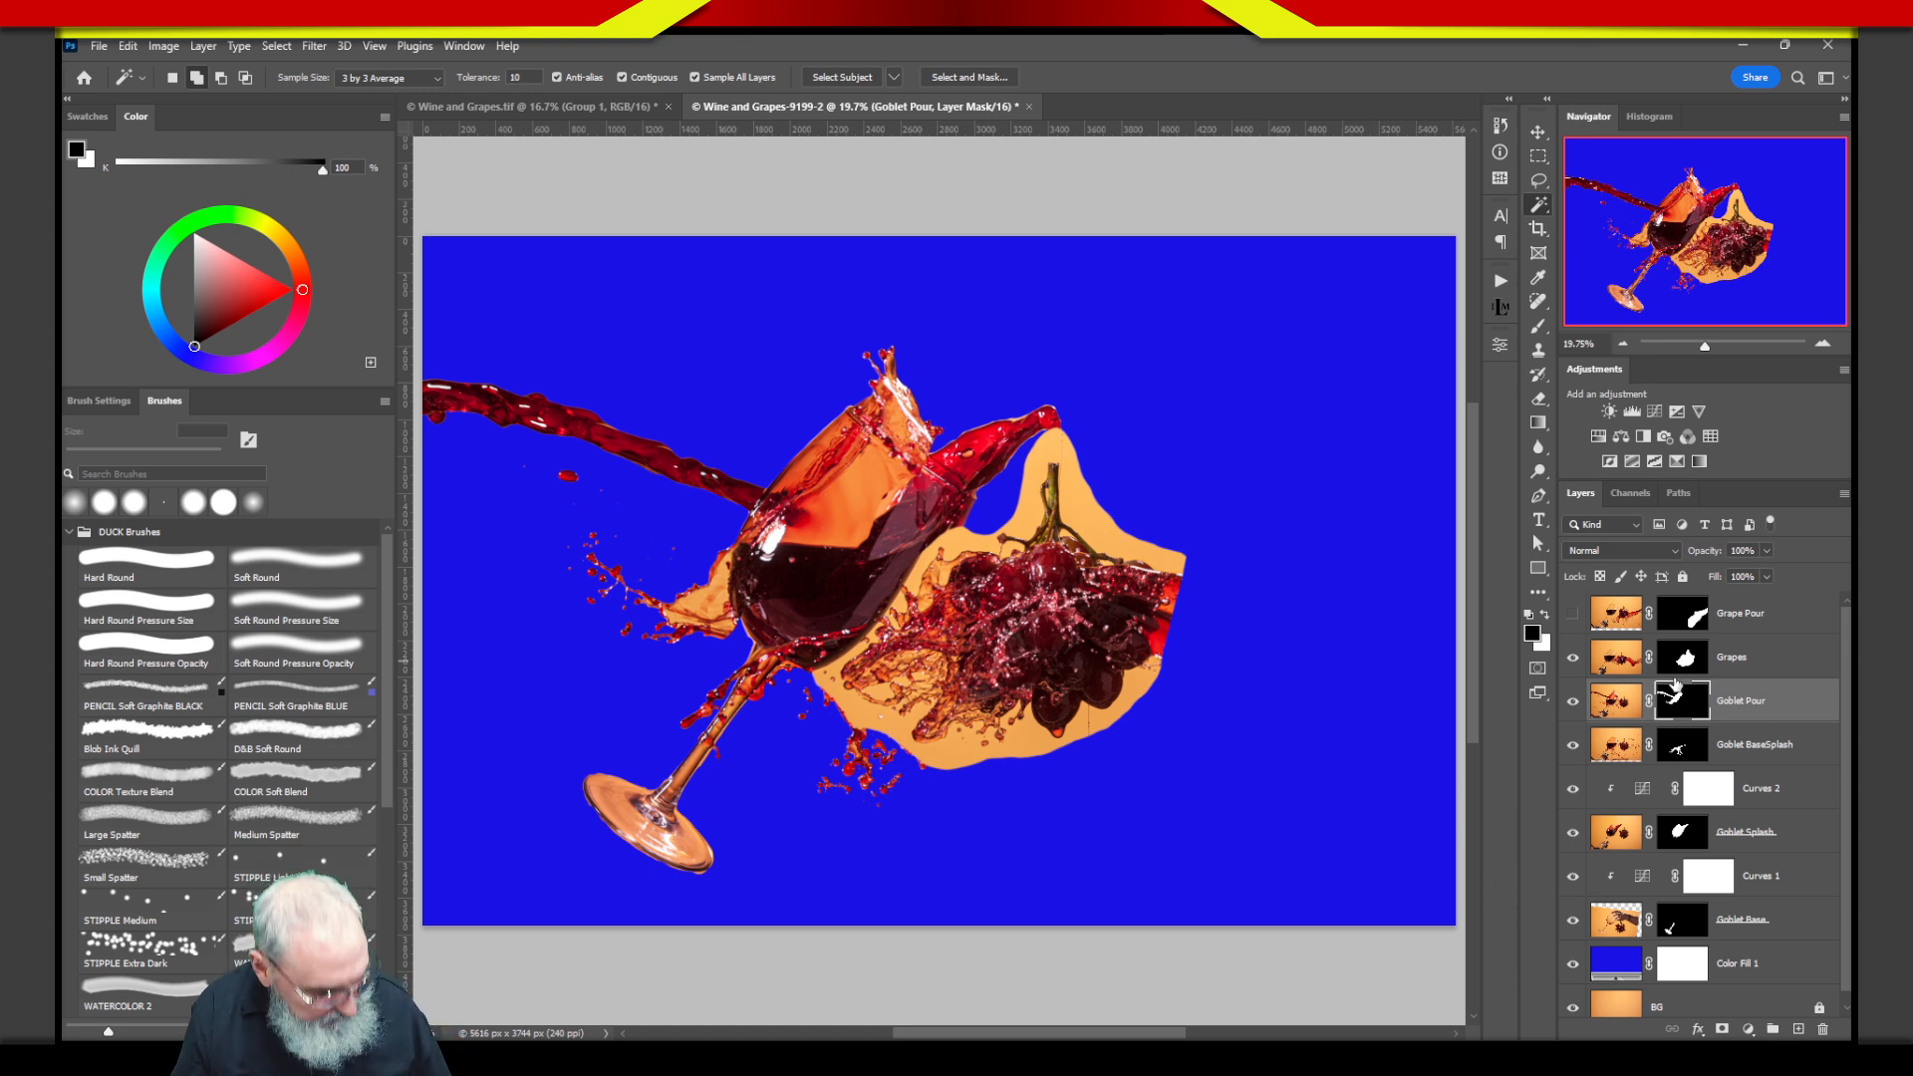
left_click(1624, 705)
left_click(1624, 659)
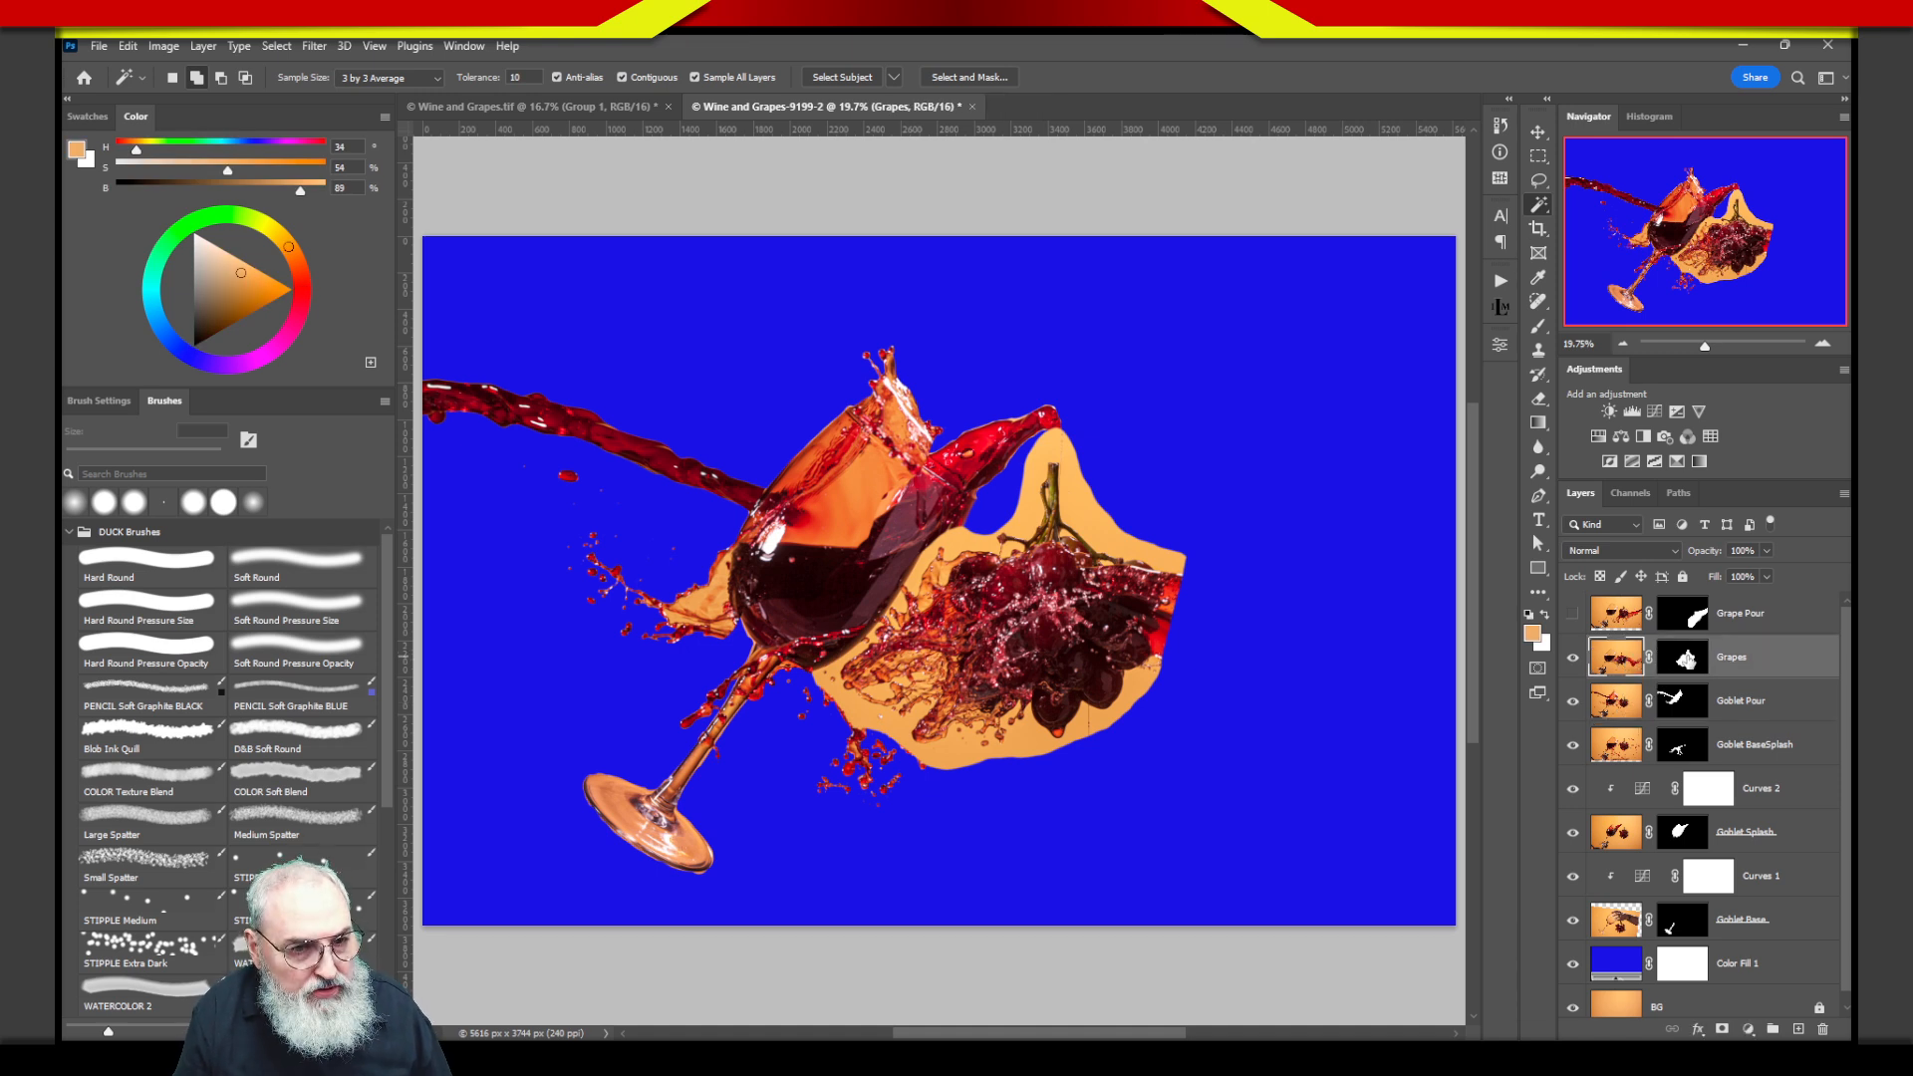
left_click(1684, 657, "shift")
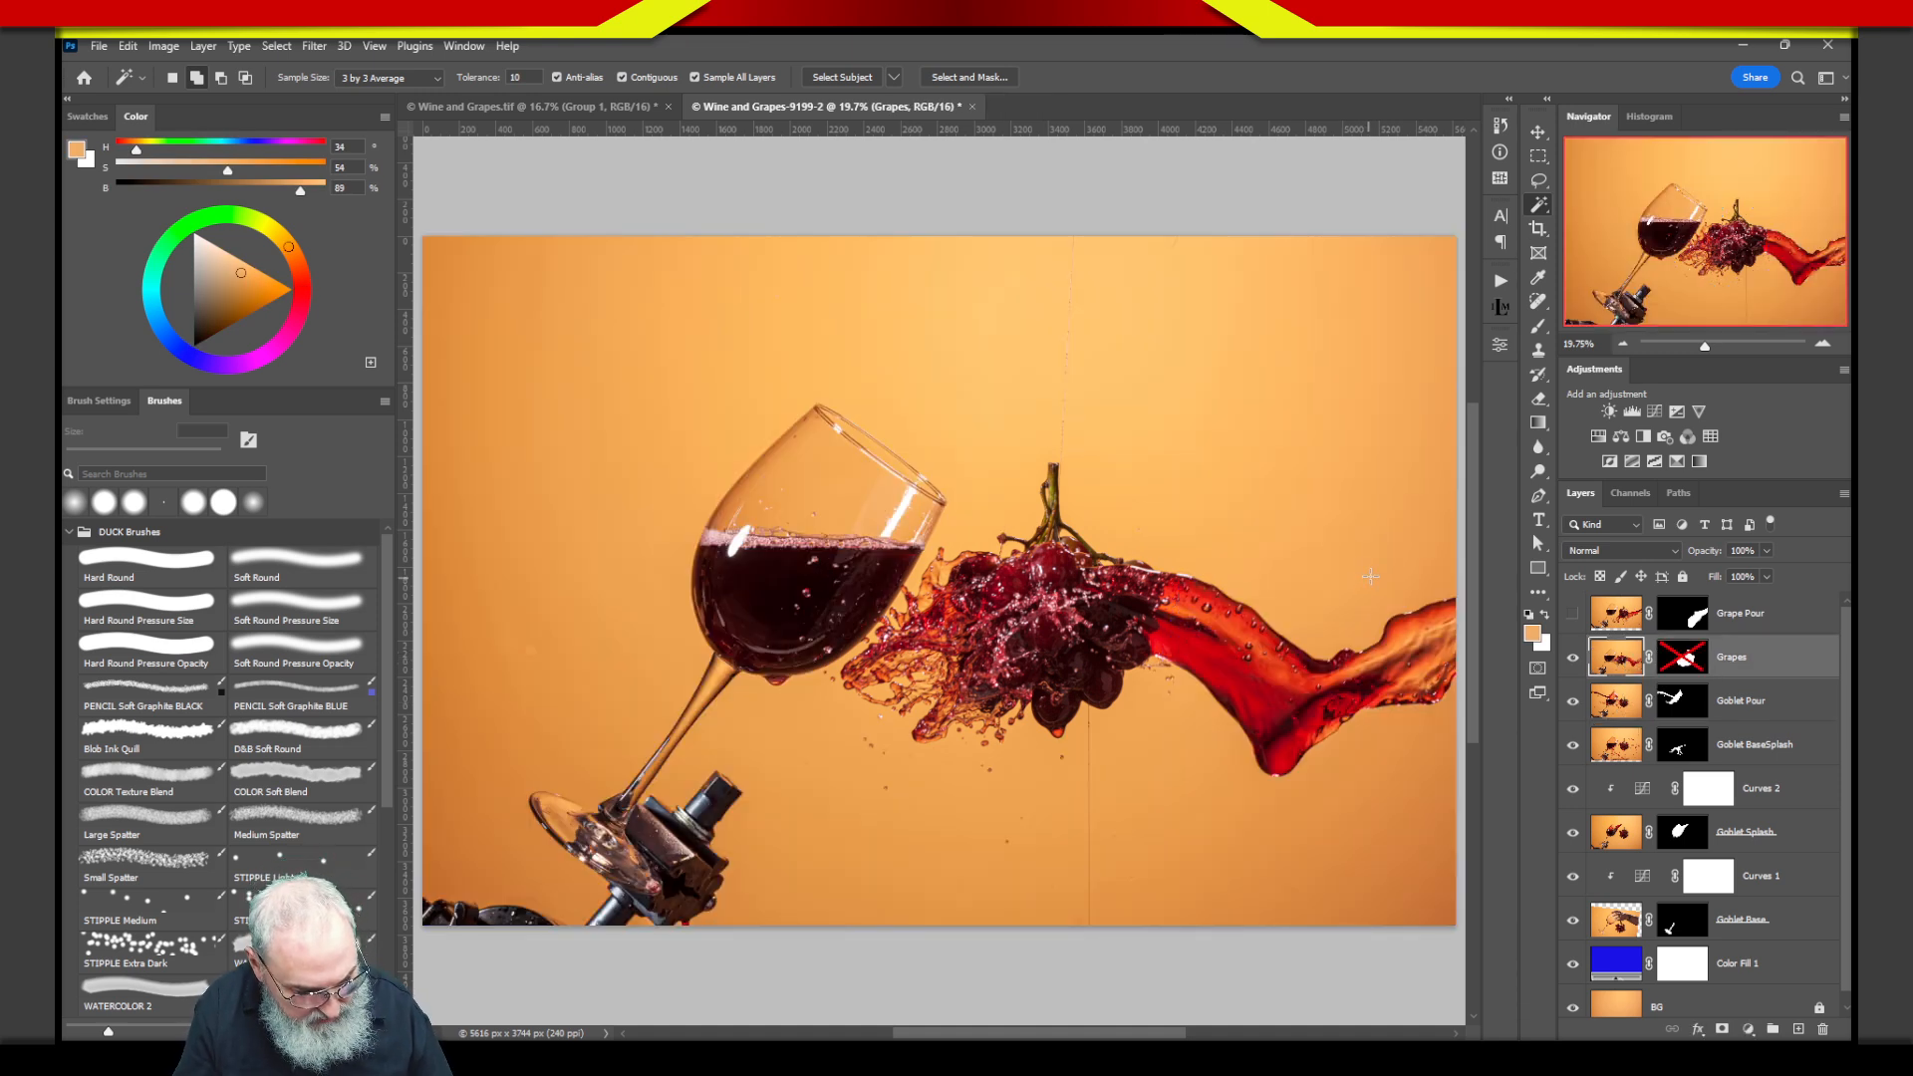
Select the orange background above and below the grapes on the Grapes layer with the Magic Wand.
left_click(1317, 353)
left_click(833, 753)
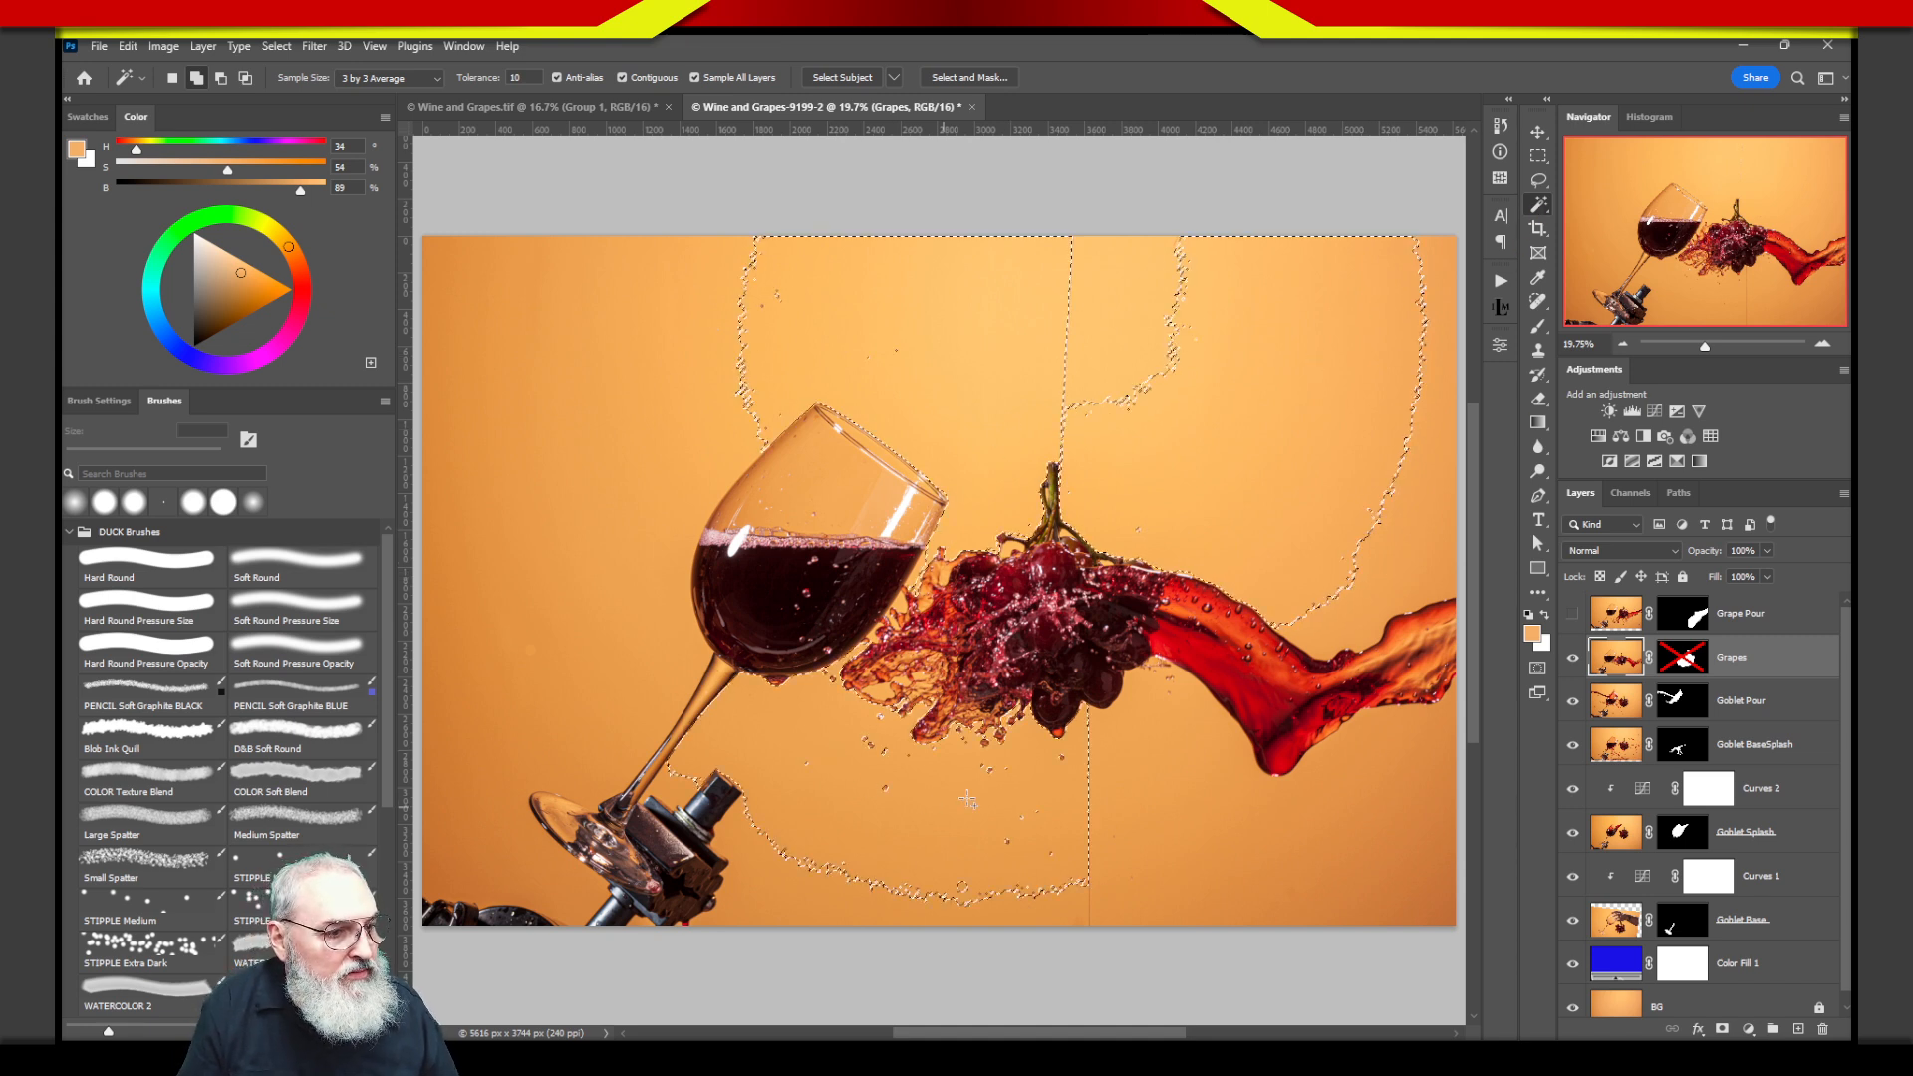
left_click(1156, 712)
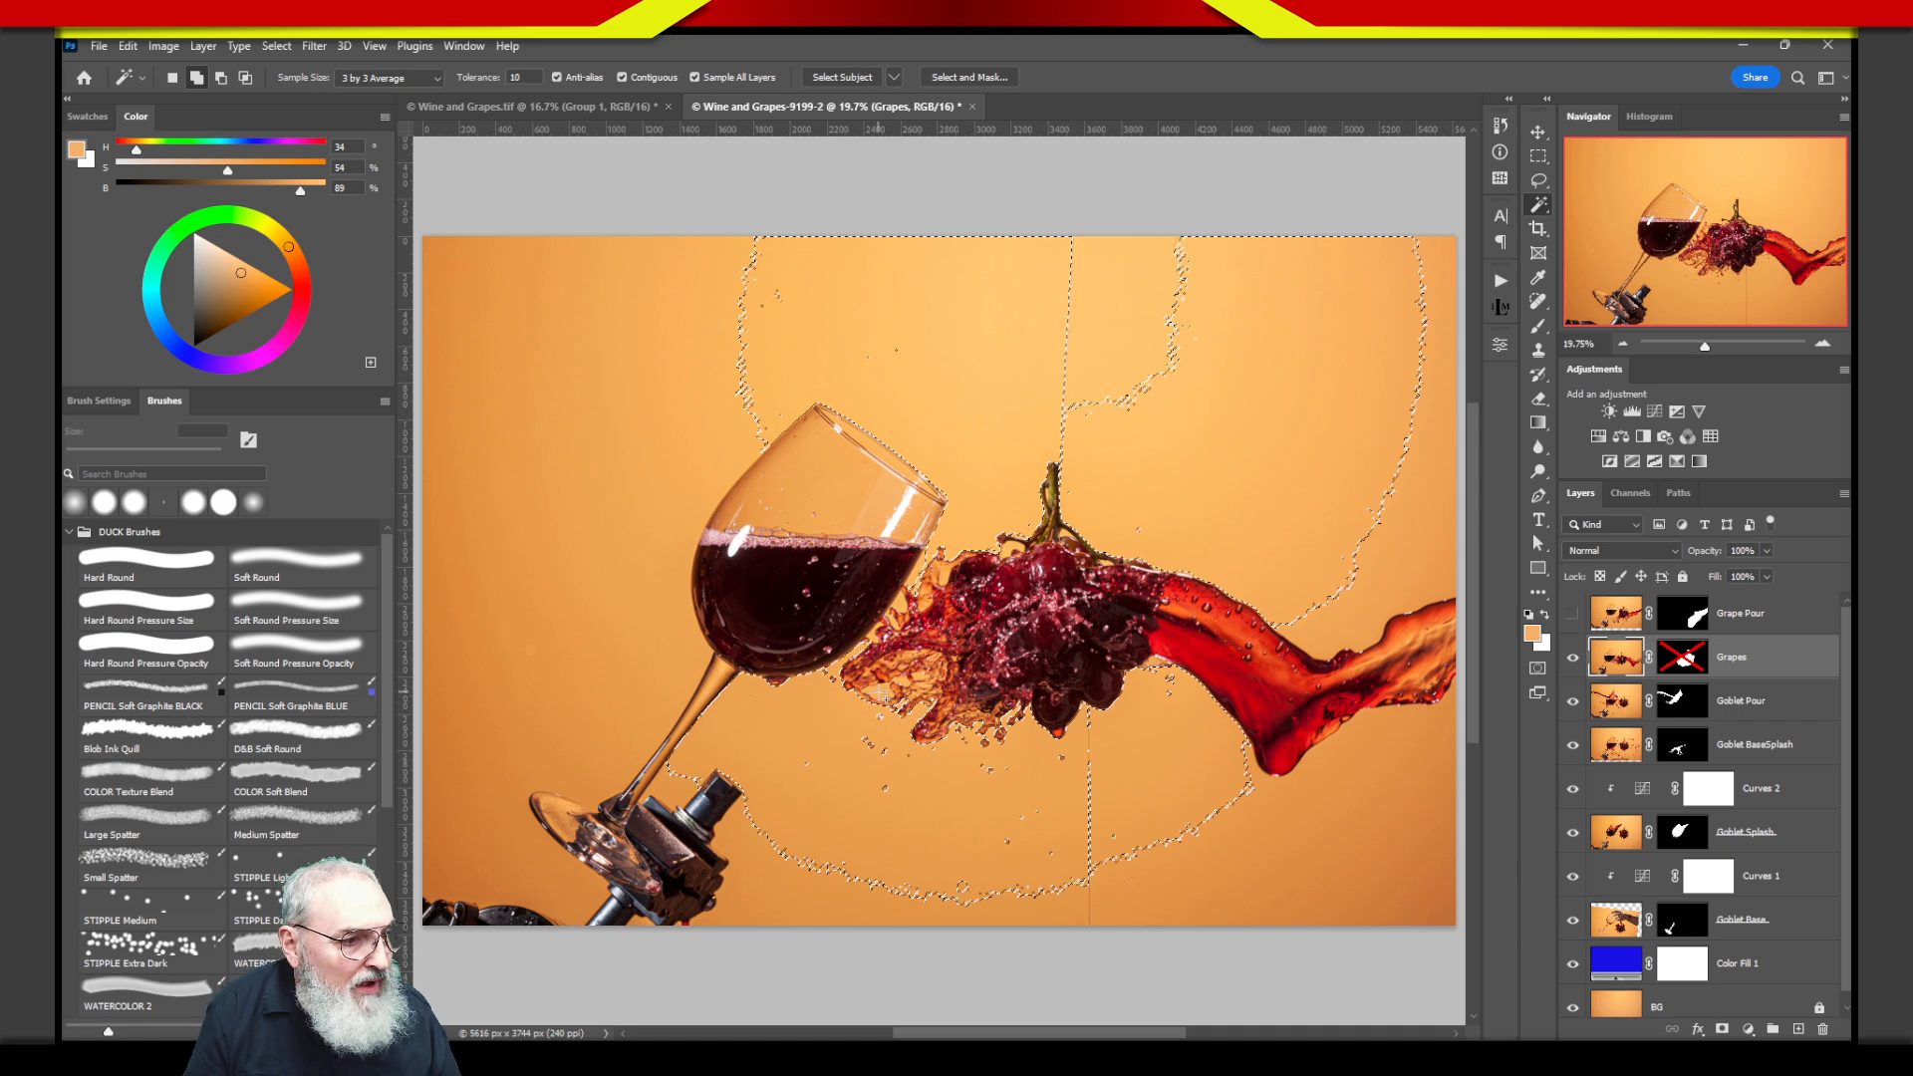
Add the narrow background gap between the goblet and the grape splash to the selection and check the outline around the grapes.
key("z")
left_click_drag(915, 709, 1002, 687)
key("w")
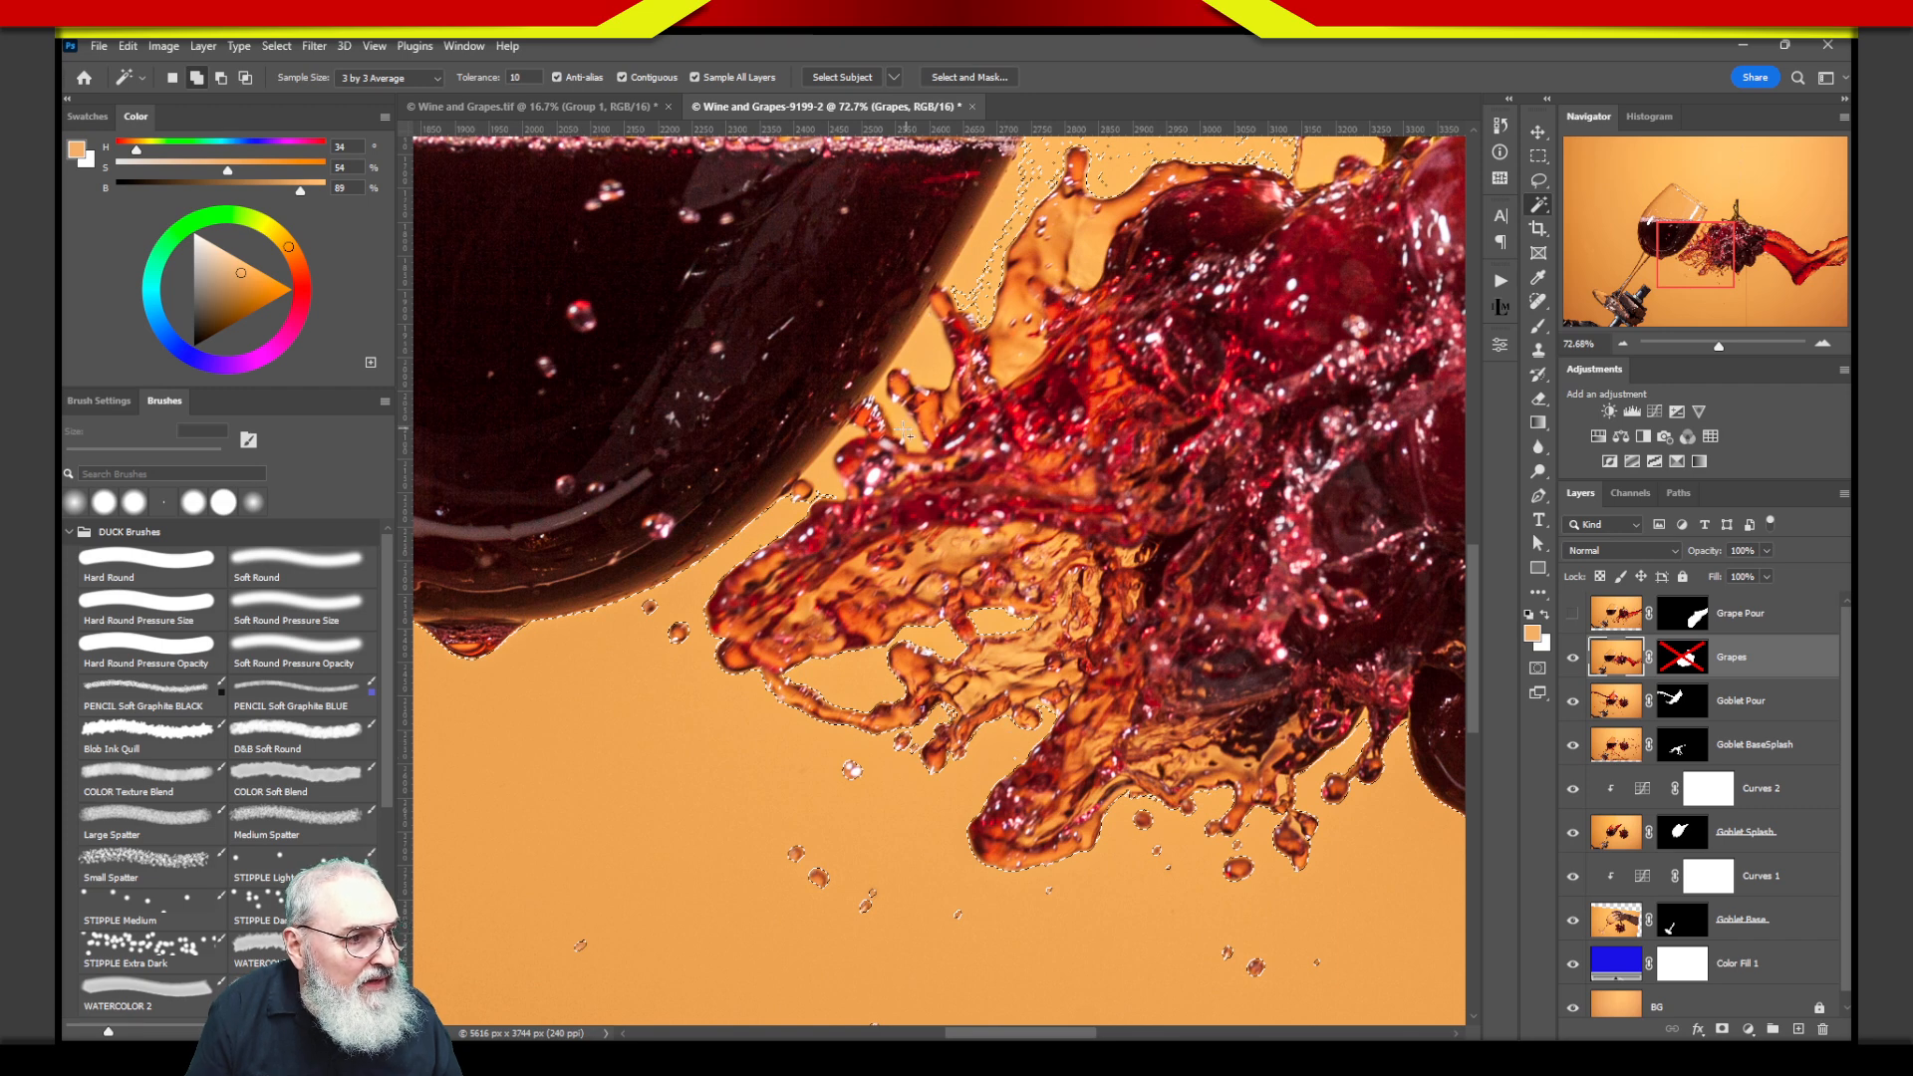
left_click(990, 252)
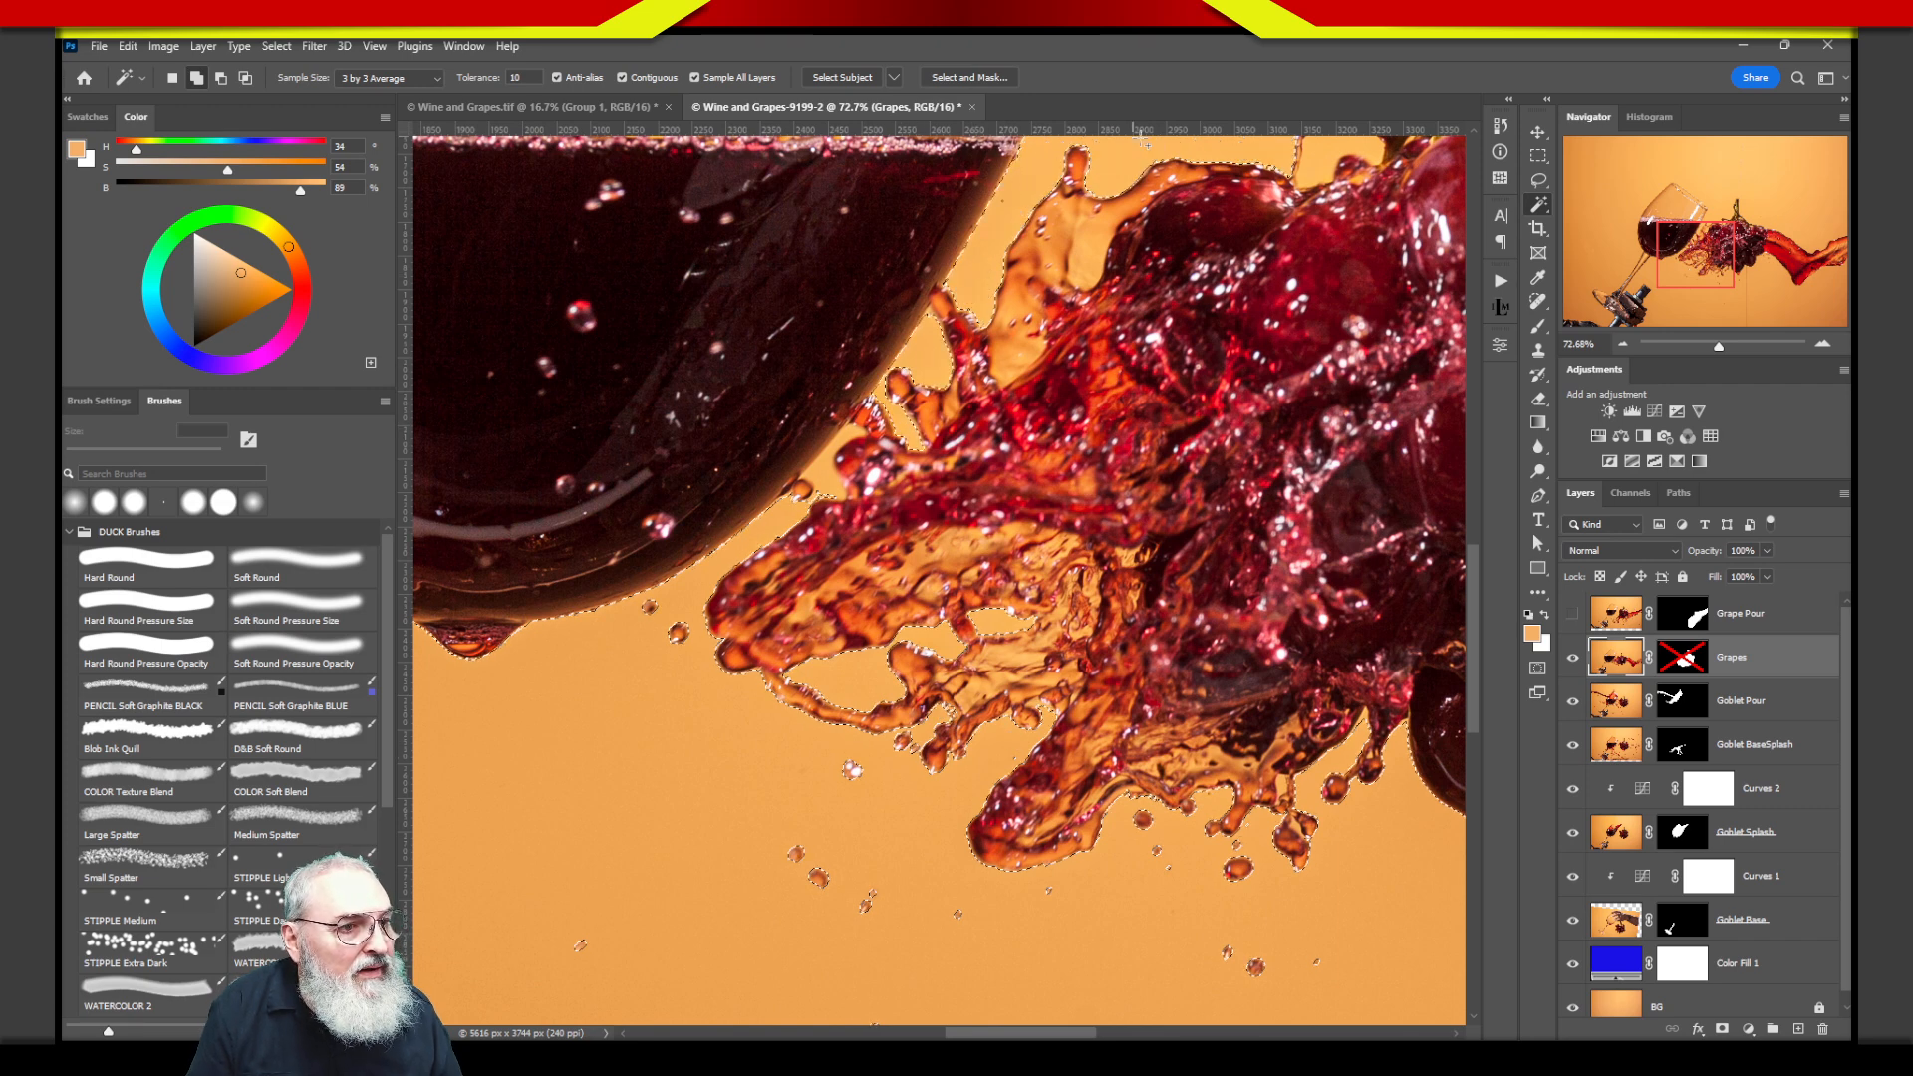
key("b")
left_click_drag(1295, 244, 1103, 551)
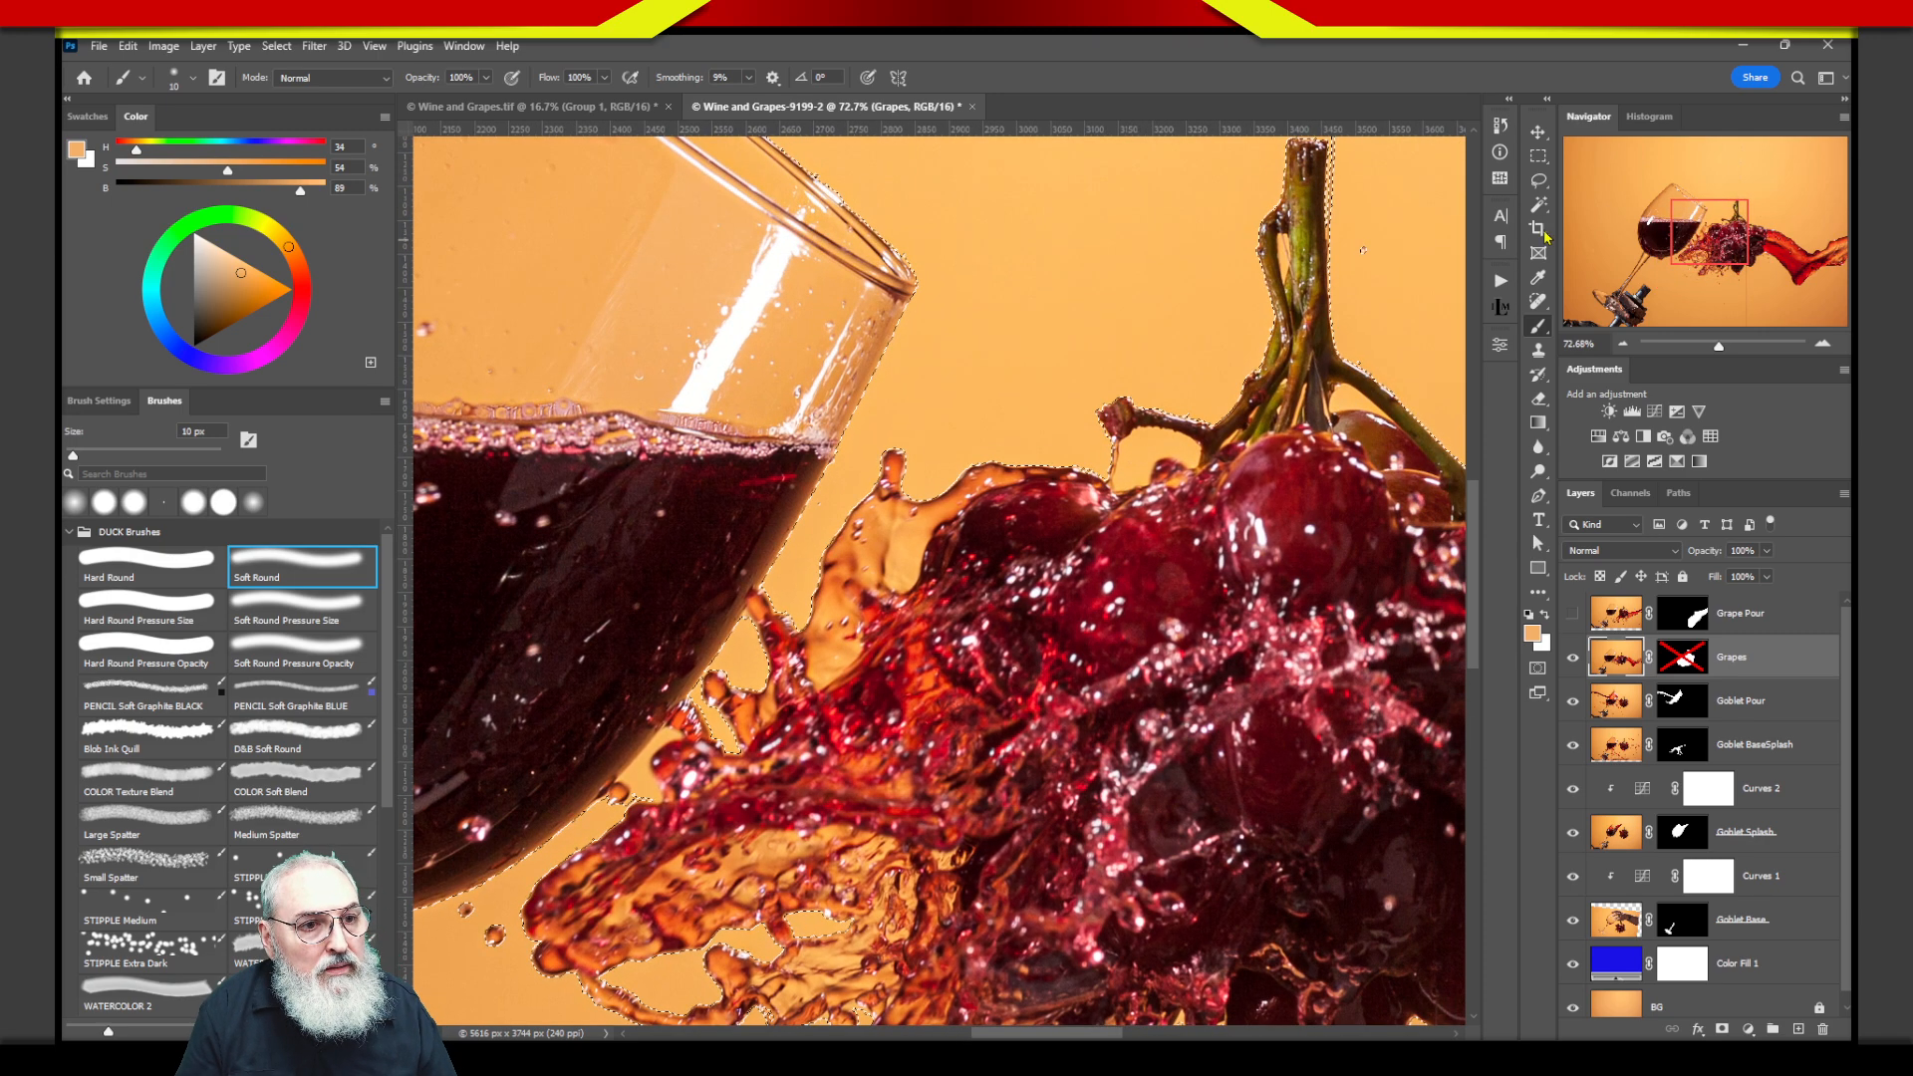
key("w")
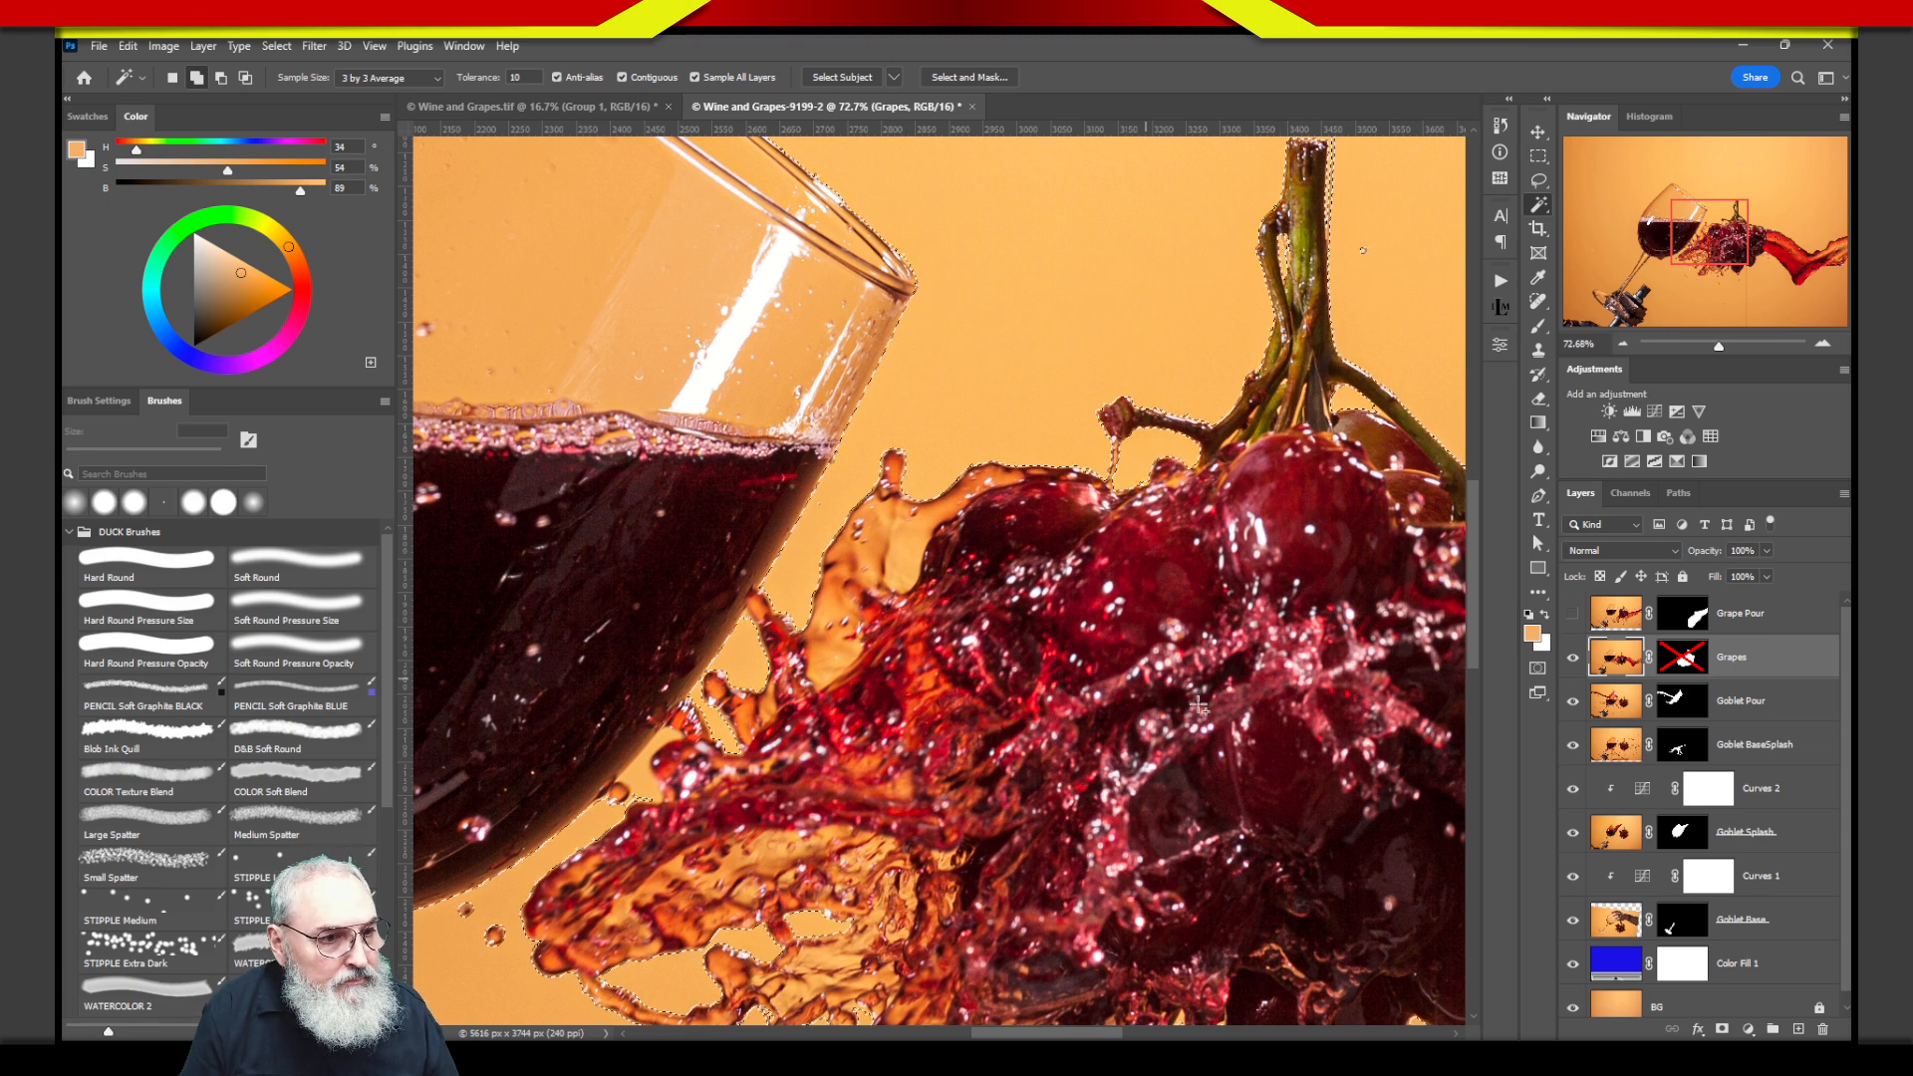
left_click_drag(1131, 936, 977, 432)
left_click_drag(1131, 498, 1110, 430)
key("ctrl+0")
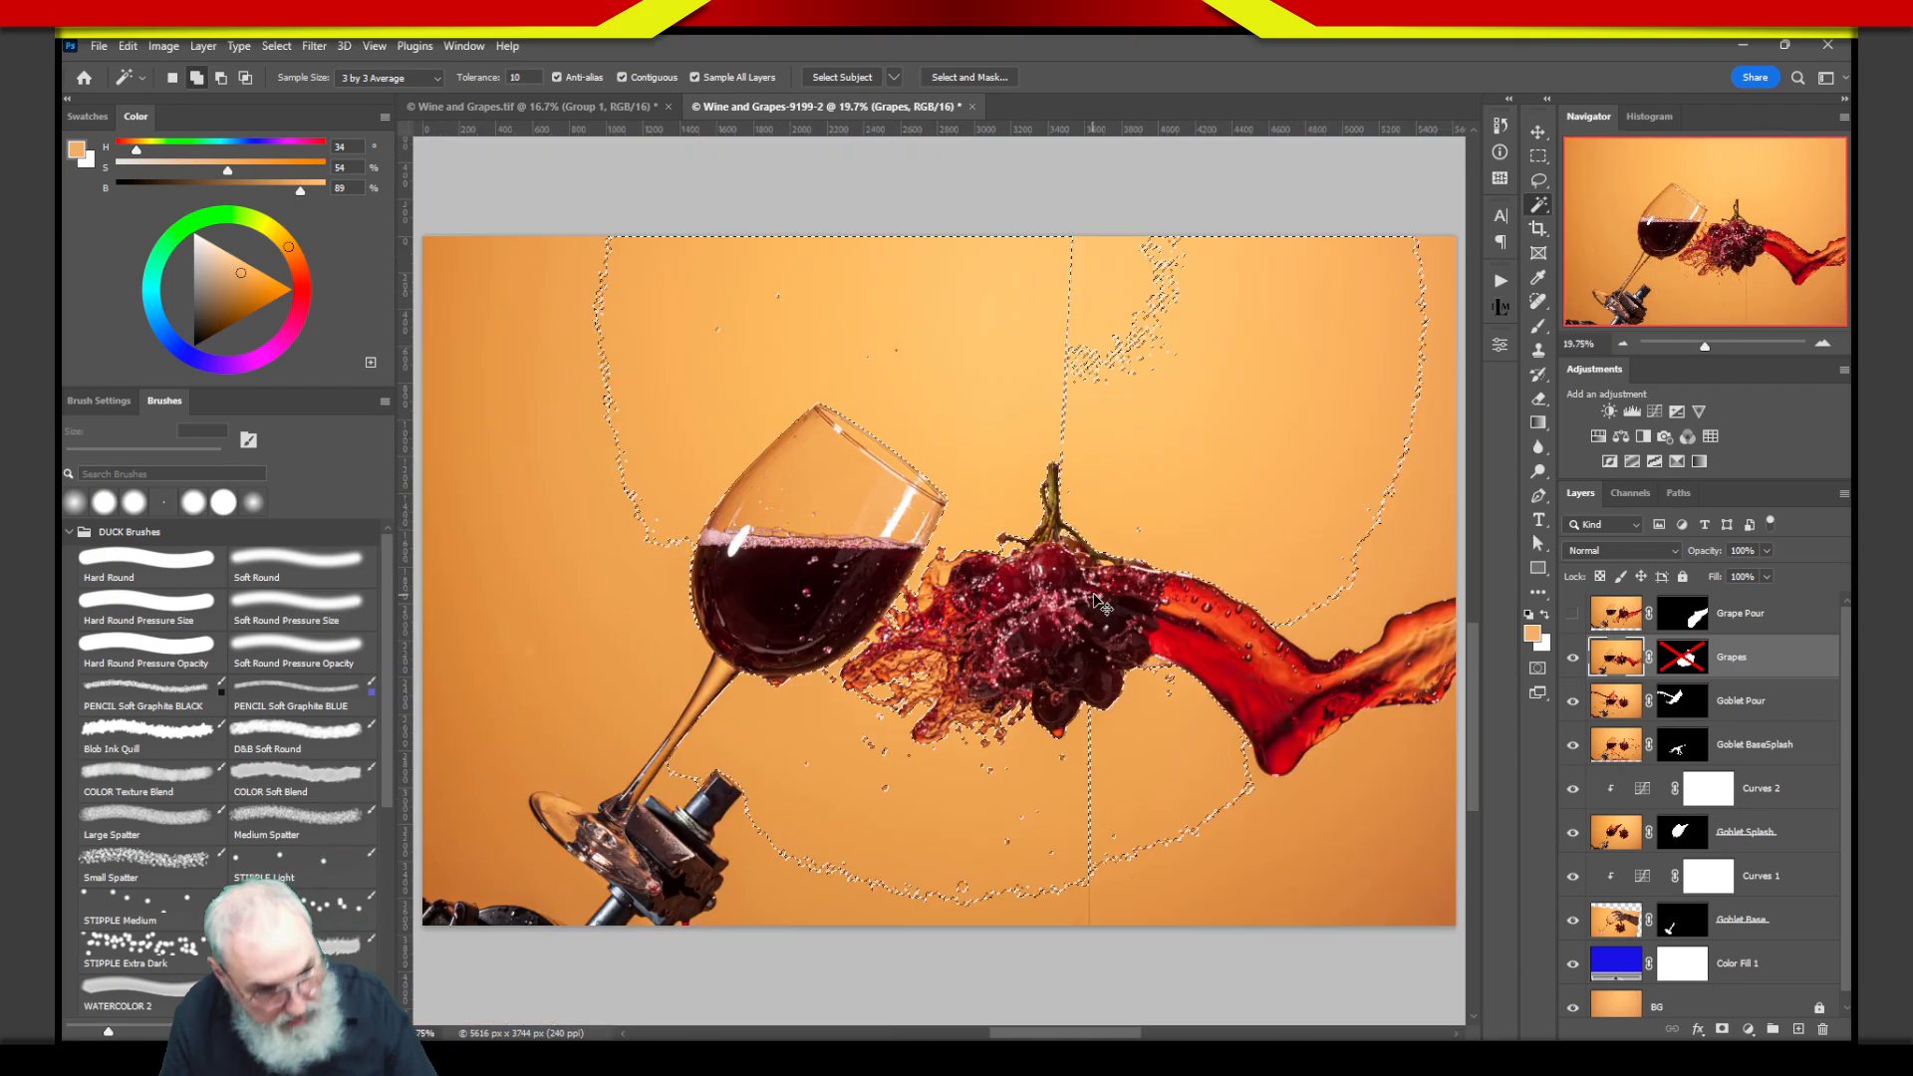
Re-enable the Grapes layer mask, fill the selected background on it with black, and deselect.
left_click(1673, 674, "shift")
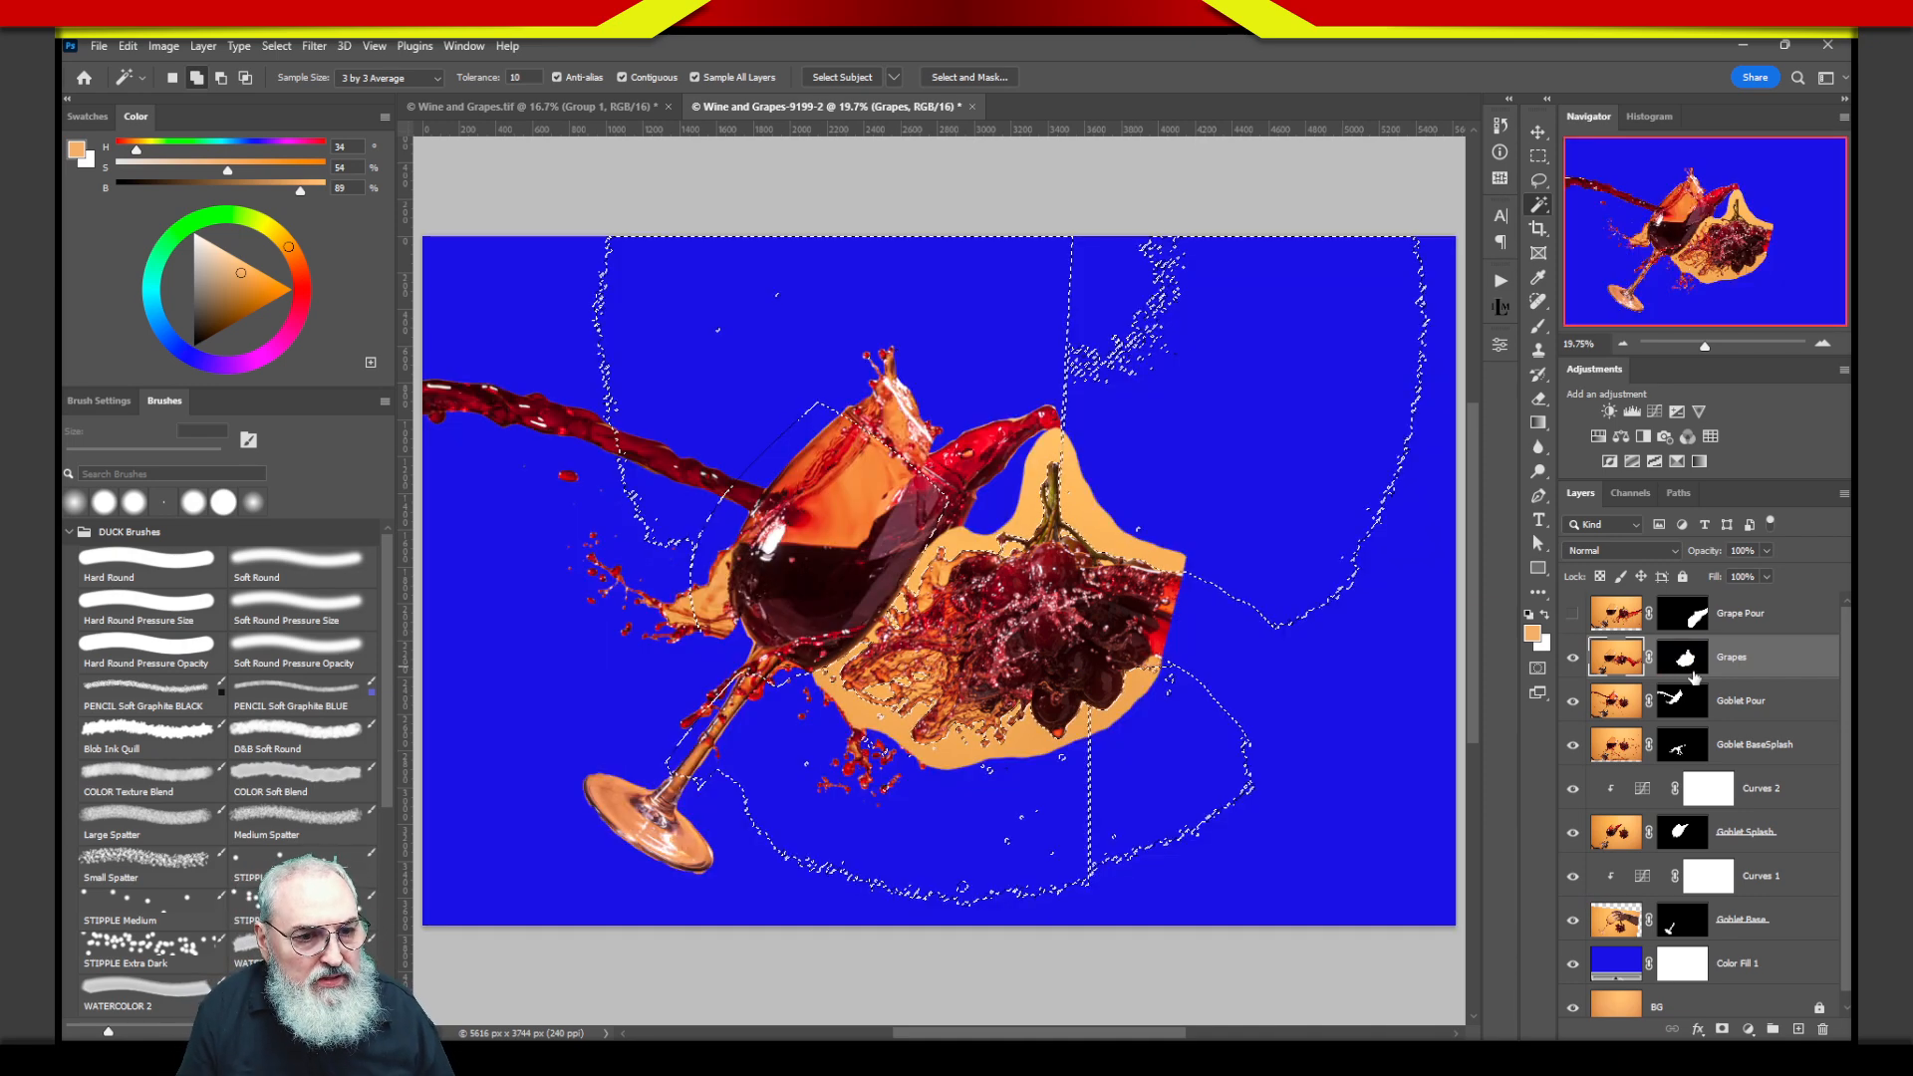
left_click(1675, 667)
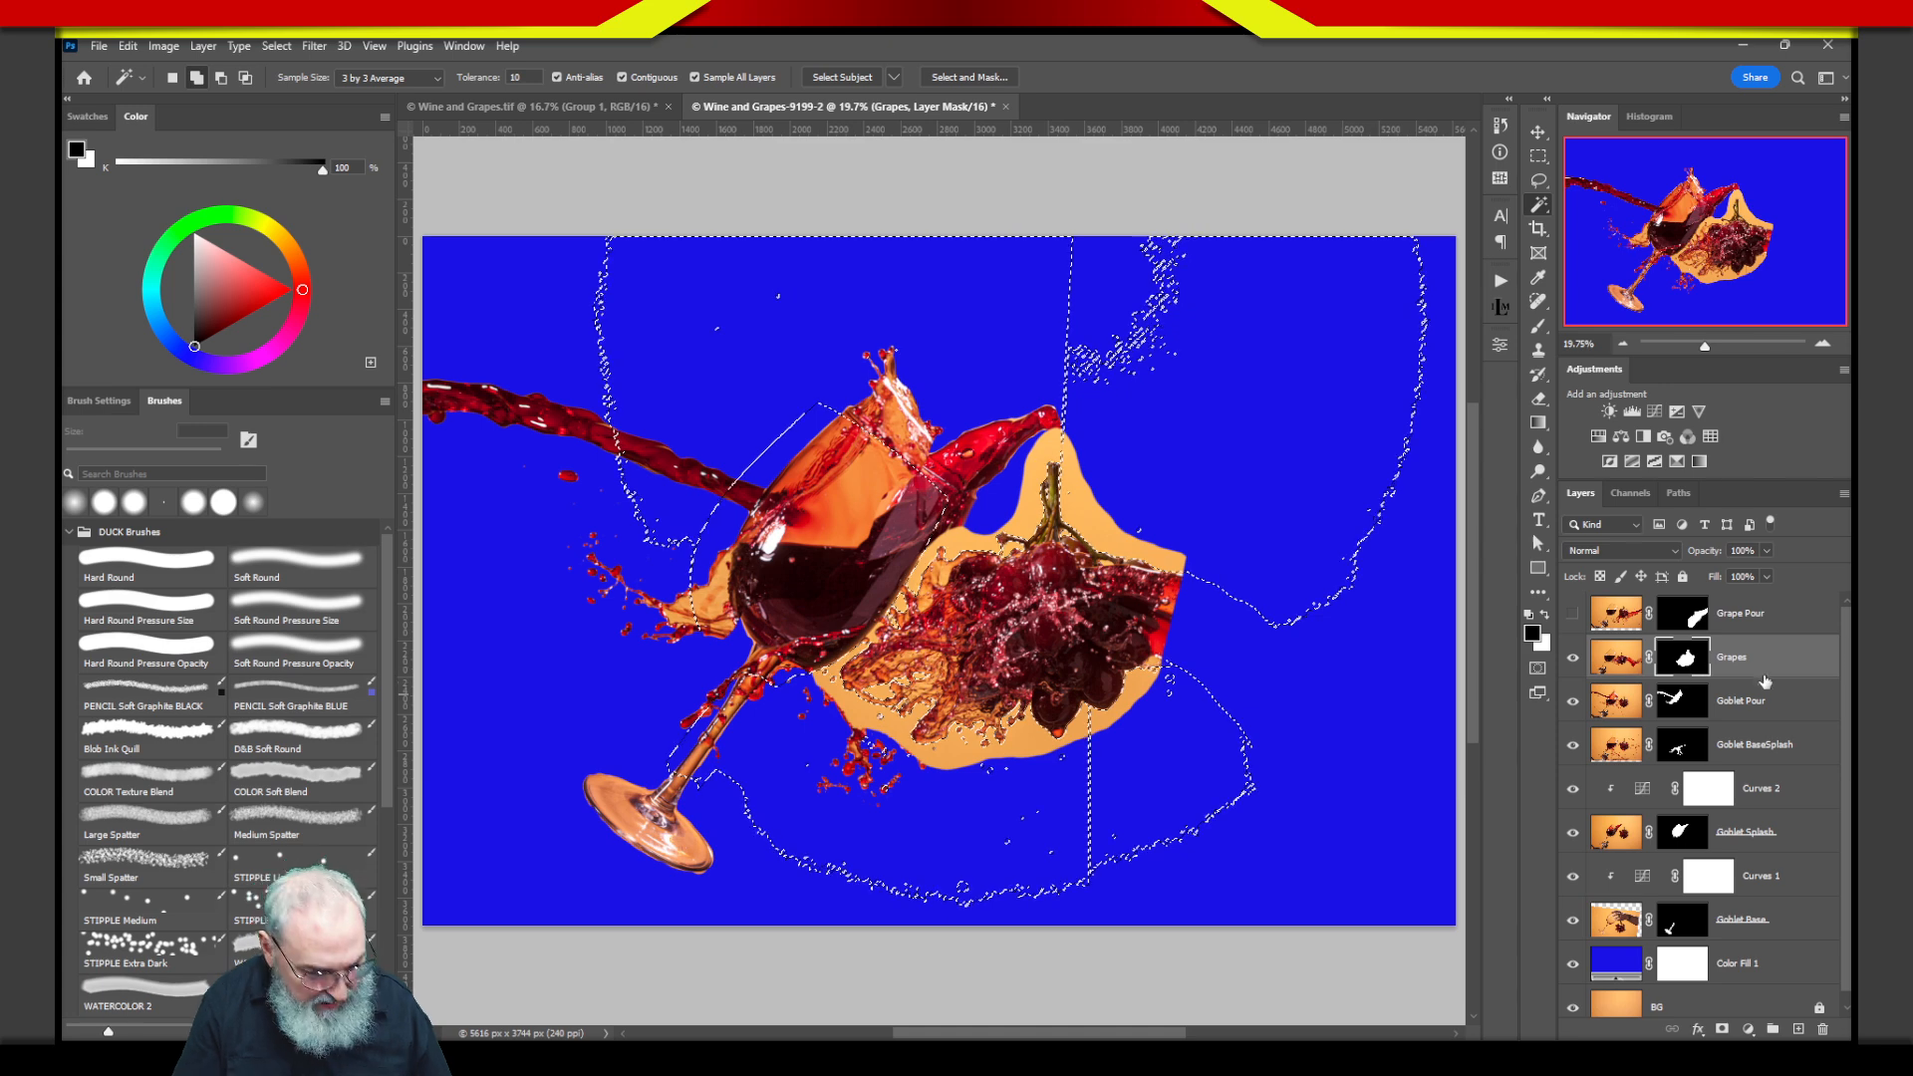
key("alt+BackSpace")
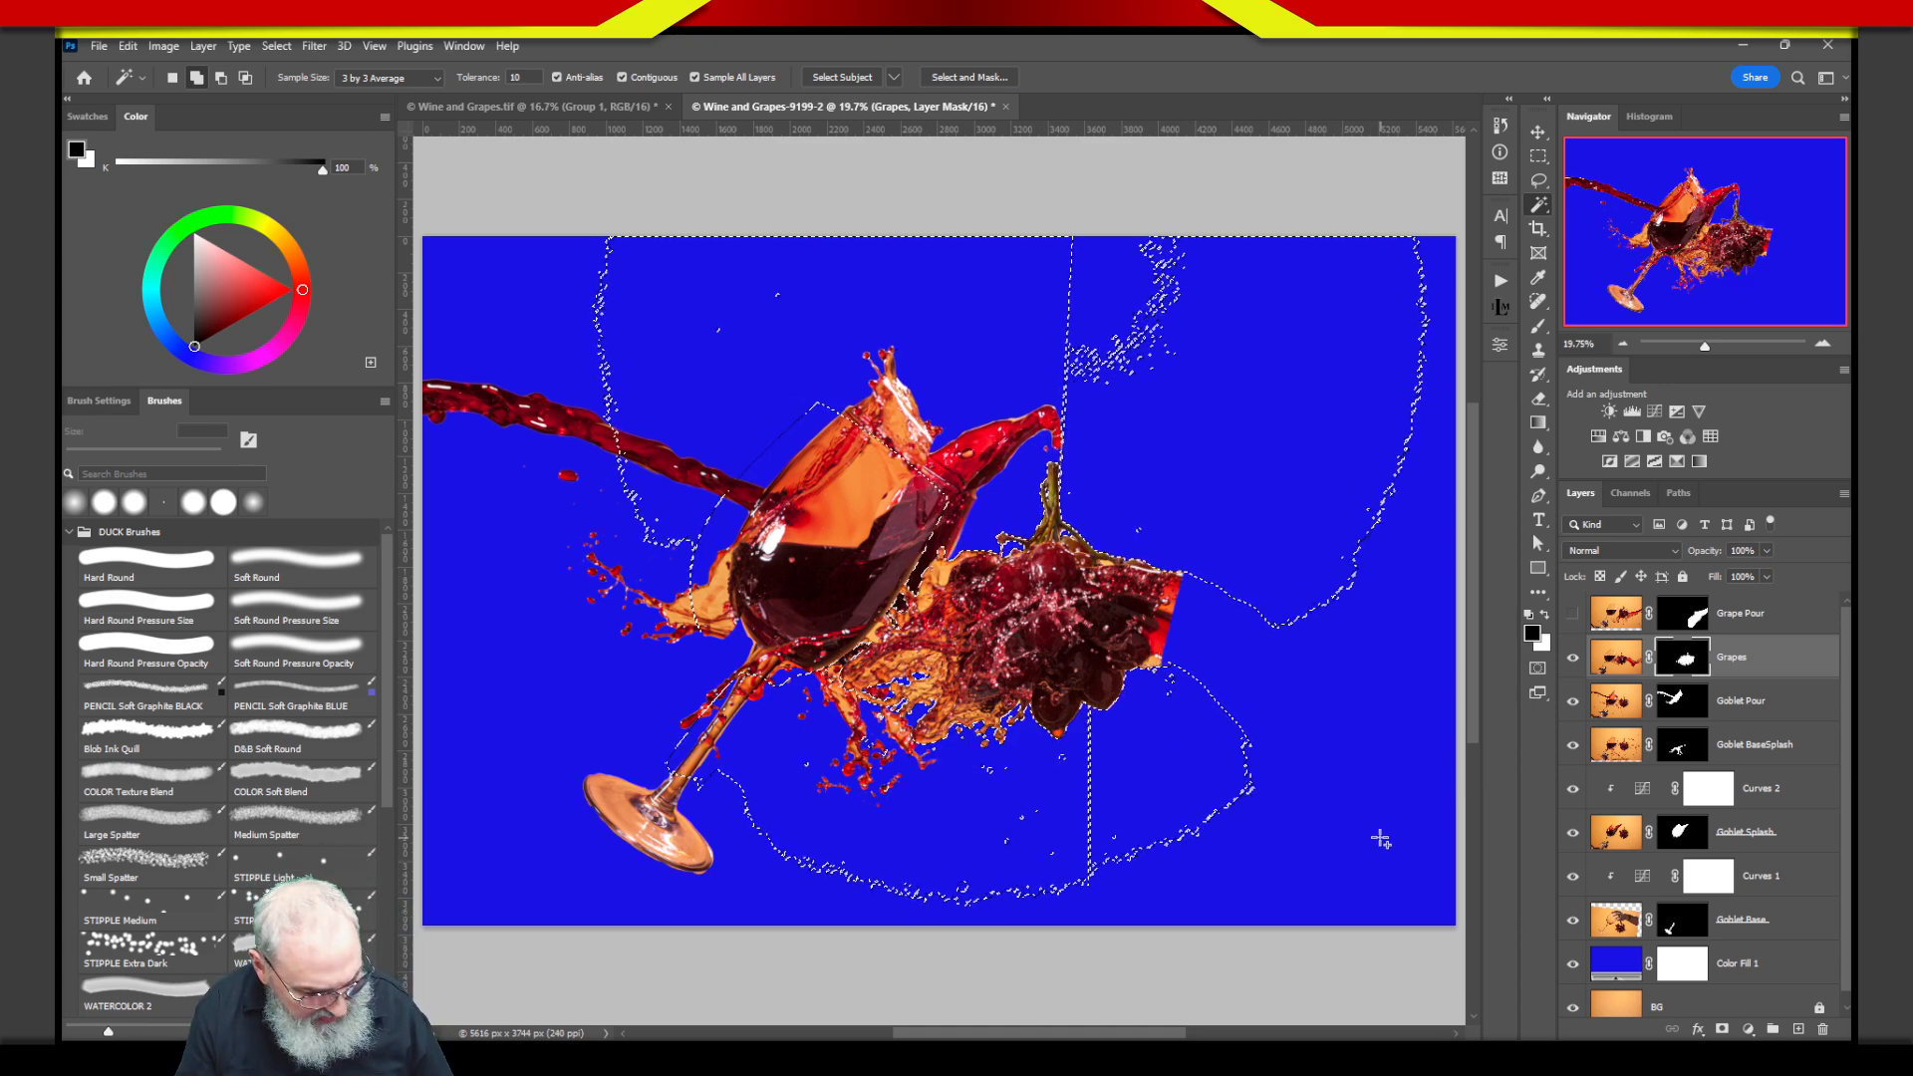
key("ctrl+d")
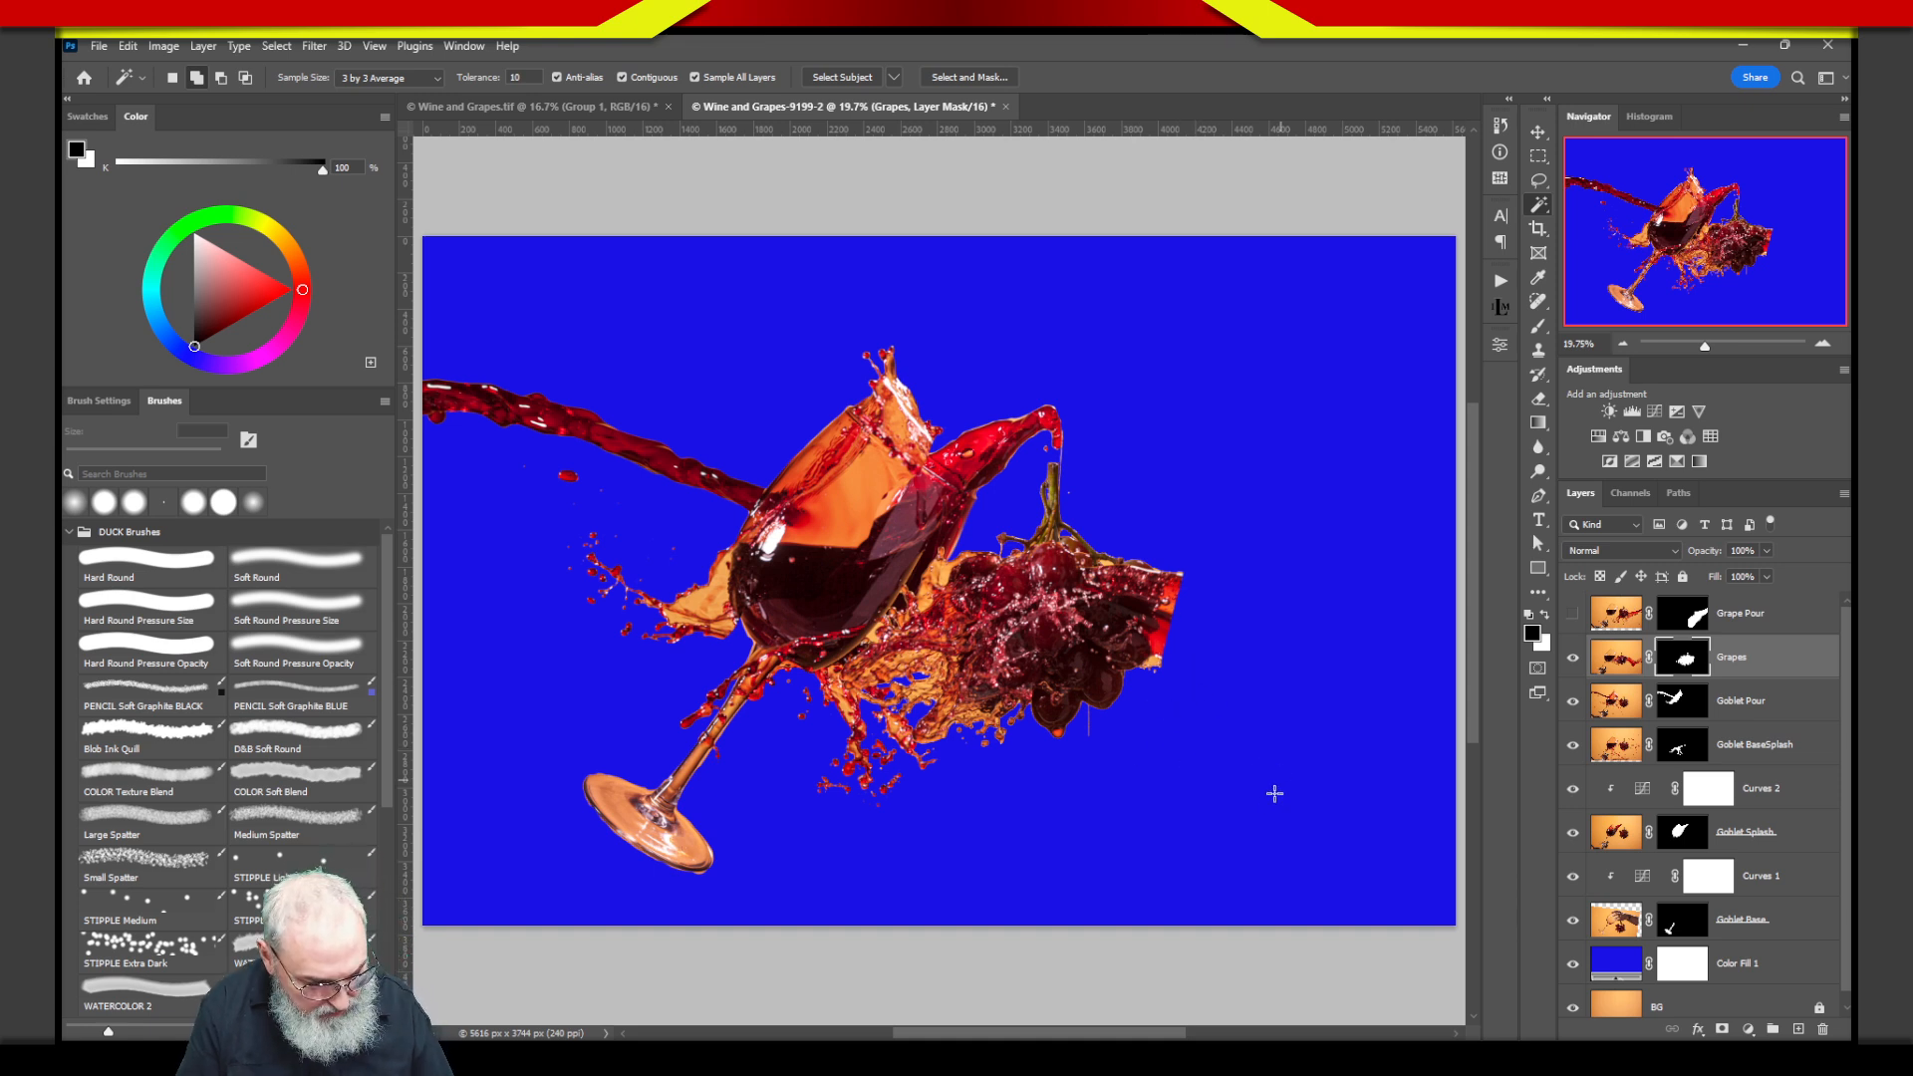
Move the Grapes layer slightly to the right, away from the goblet.
key("v")
left_click_drag(1015, 668, 1042, 673)
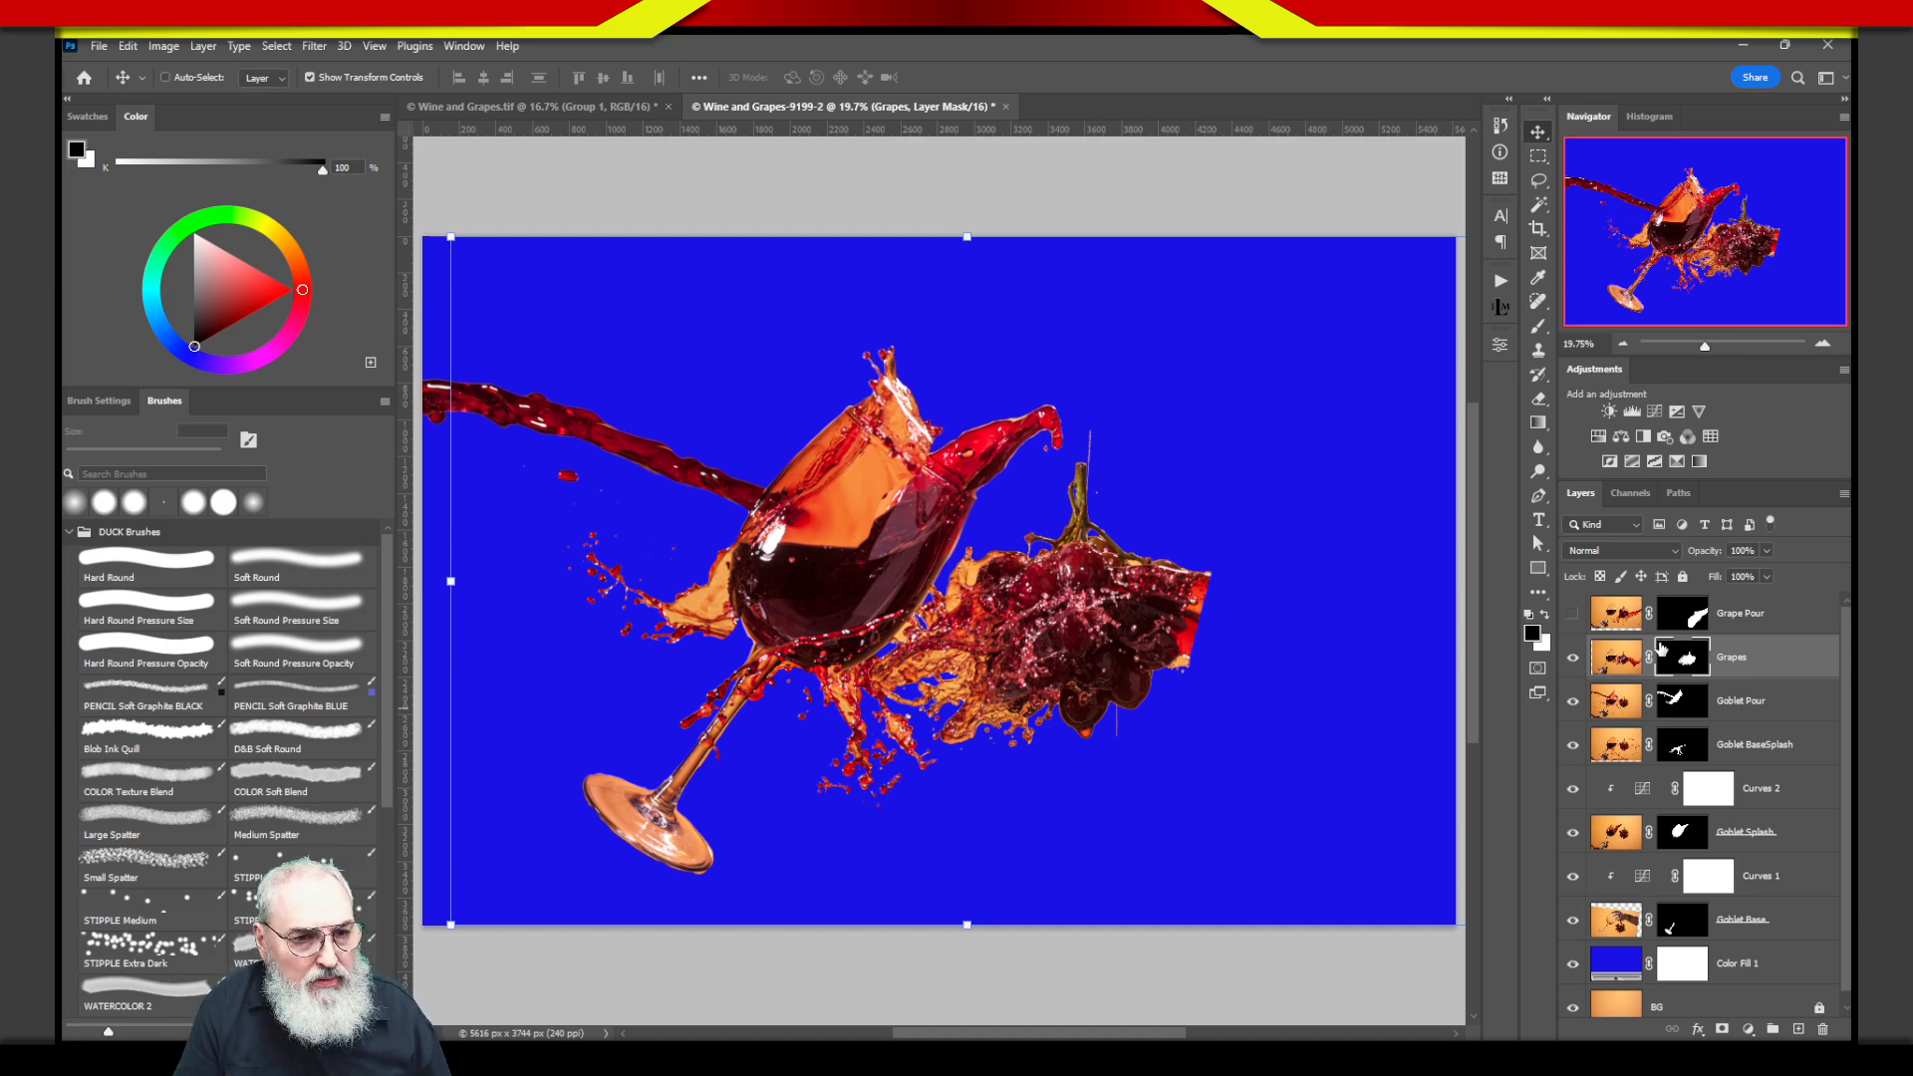
Refine the Grapes layer mask with Smooth 4, Feather 2.7 px, Contrast 18% and Shift Edge -28%.
double_click(1691, 666)
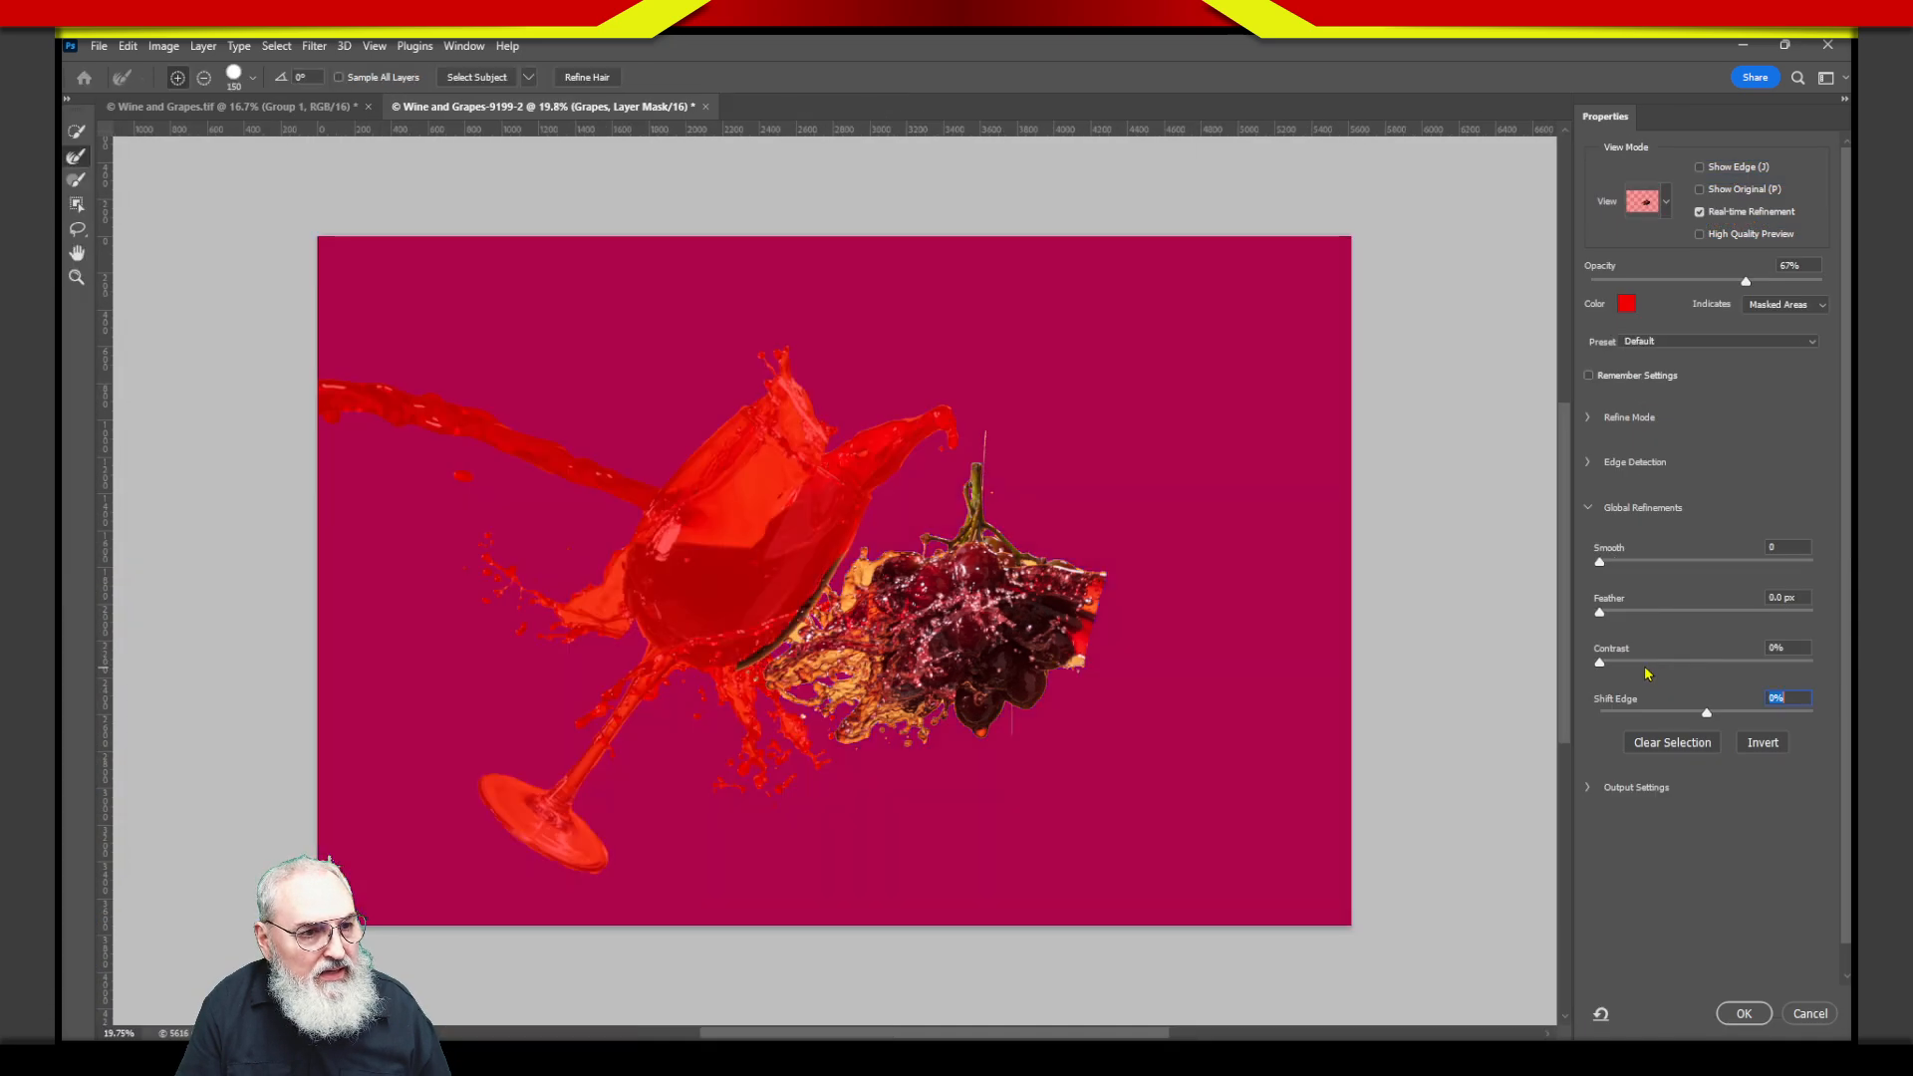
left_click(1609, 563)
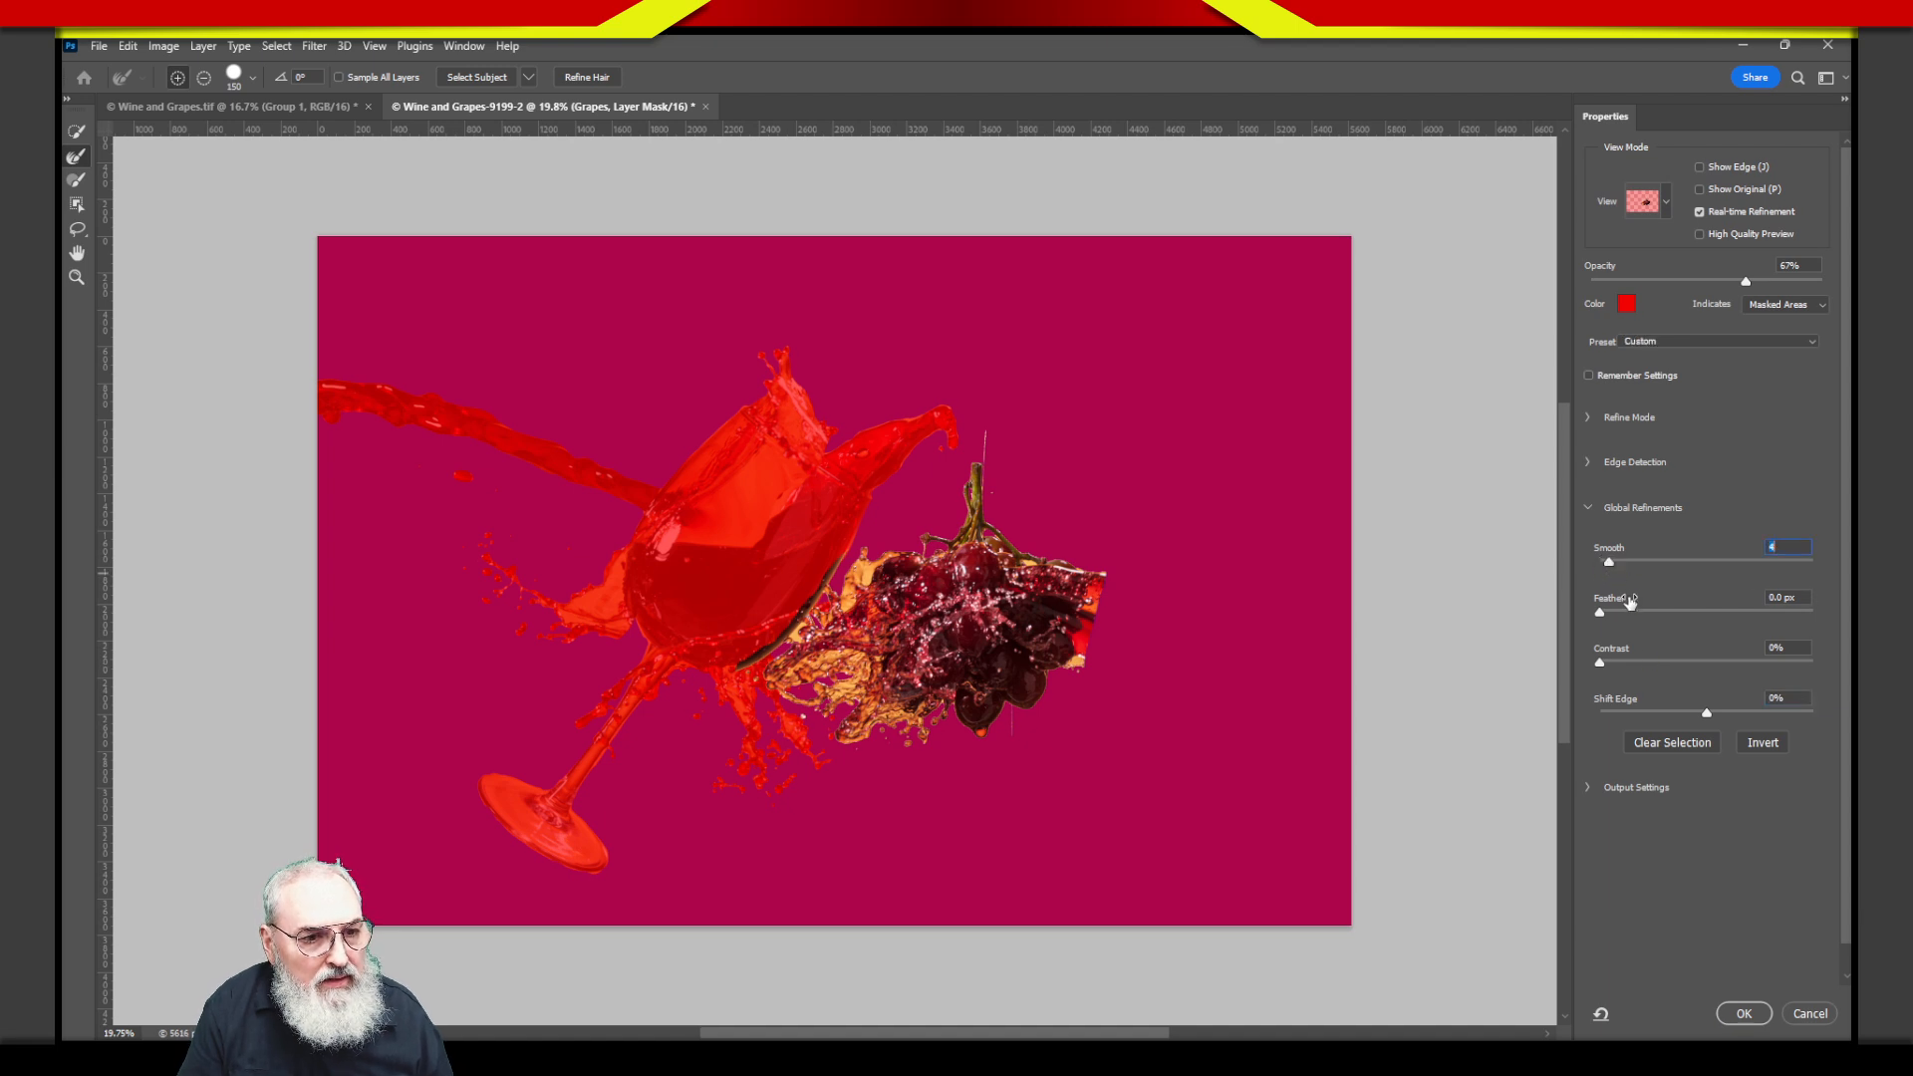
left_click_drag(1620, 617, 1630, 613)
left_click(1638, 662)
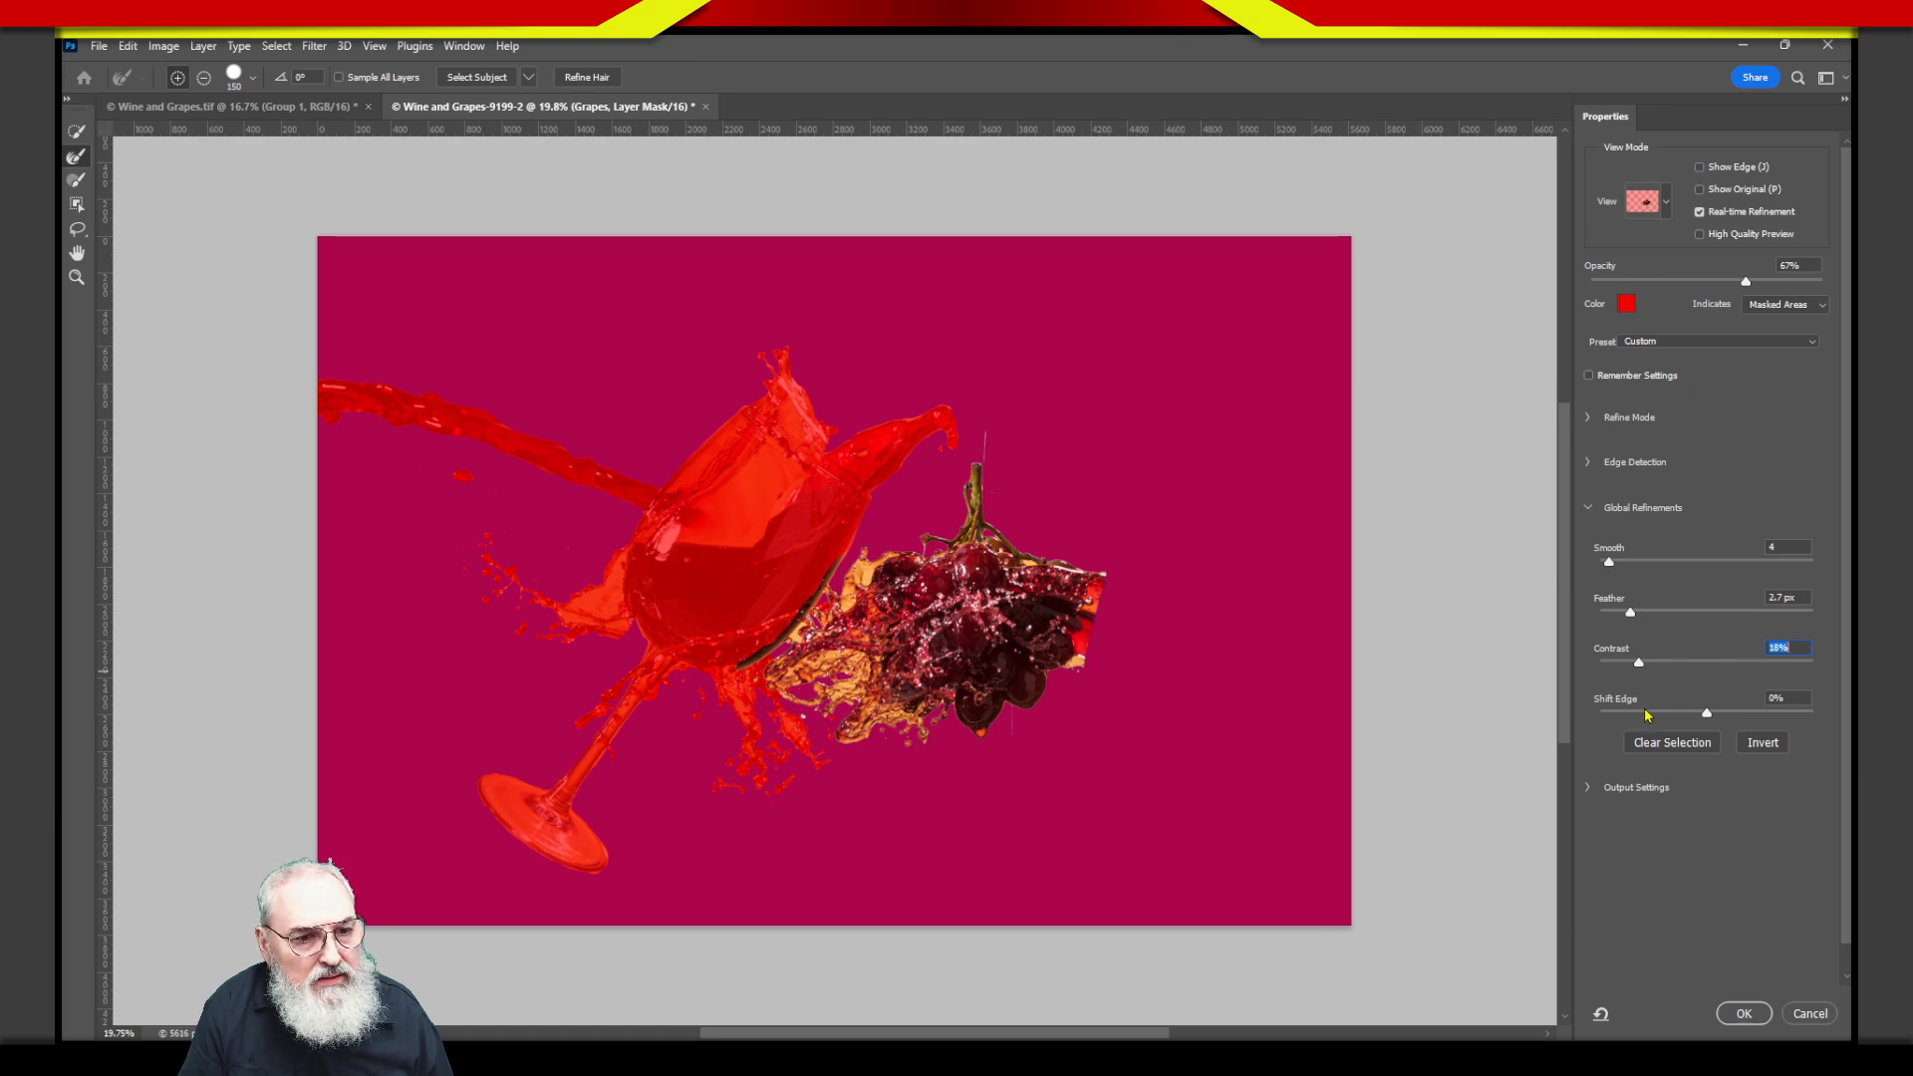
left_click(1677, 715)
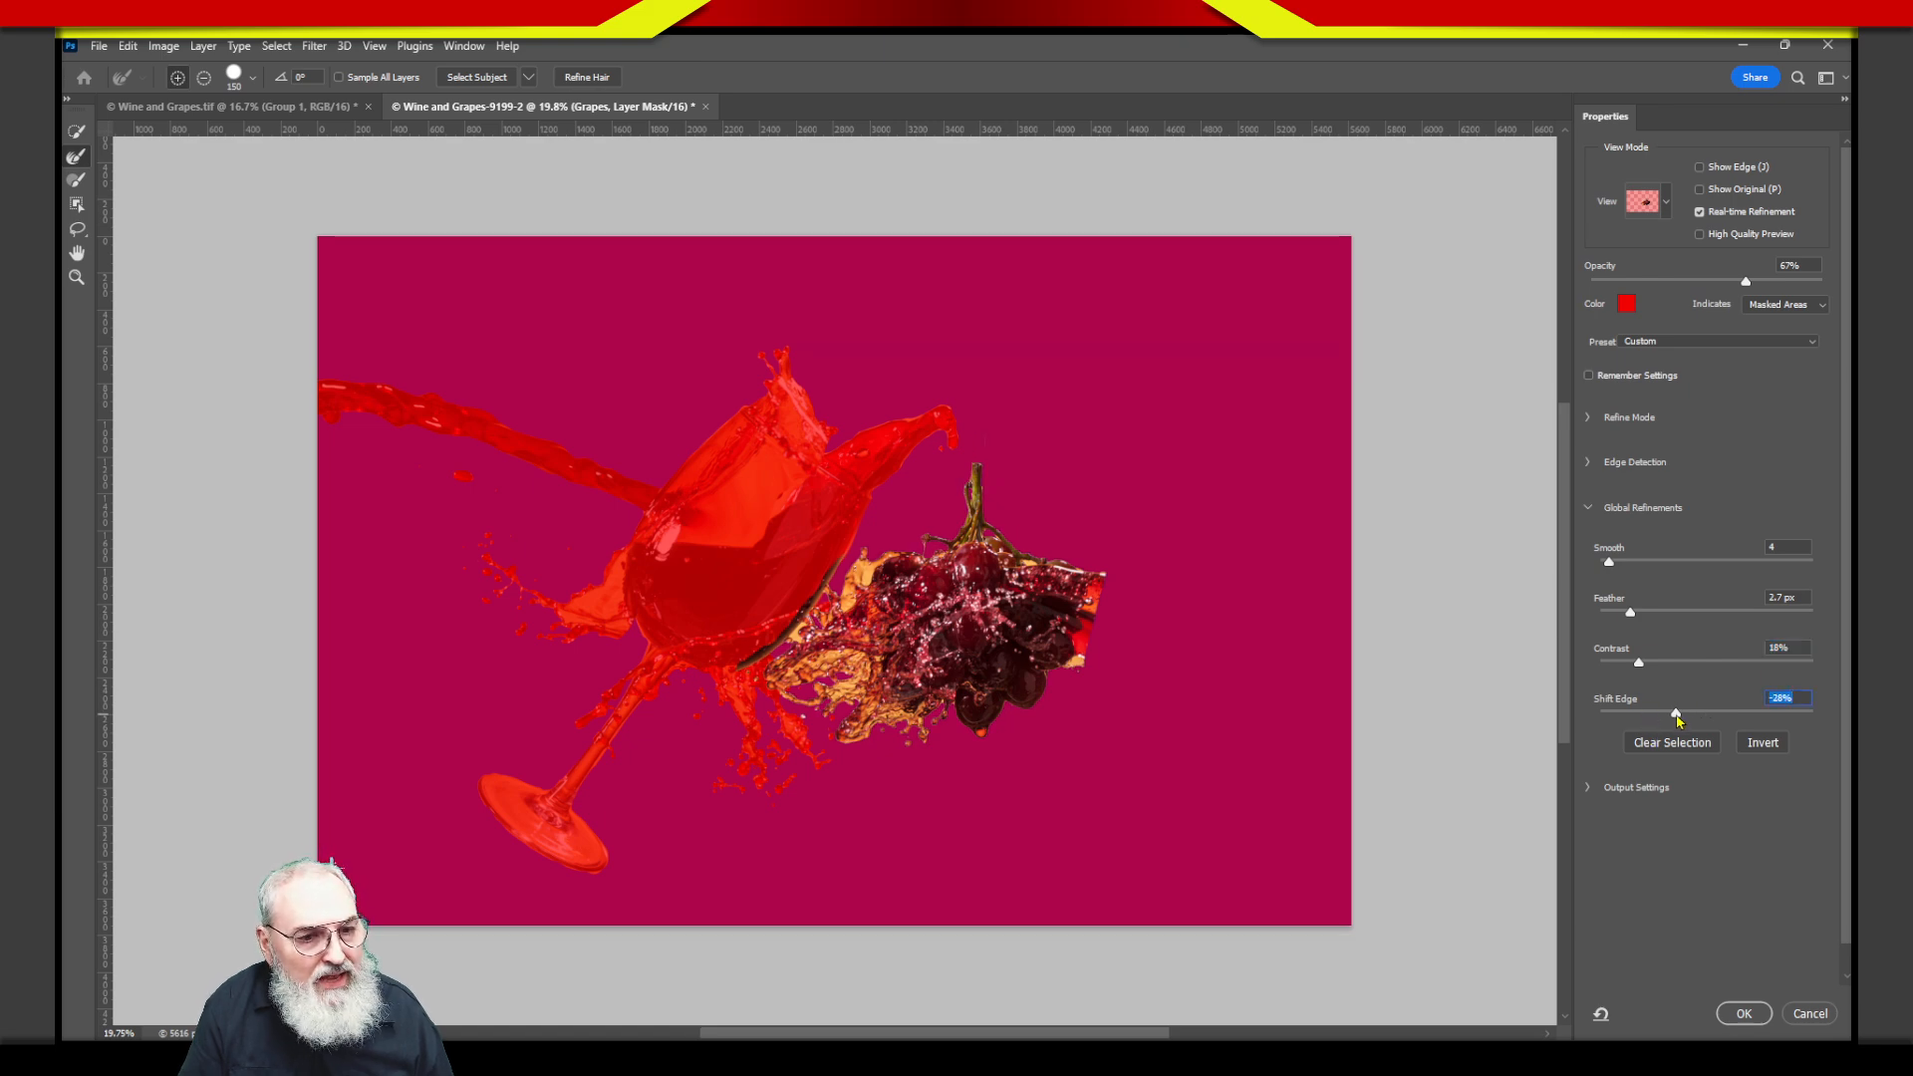
left_click(1759, 1010)
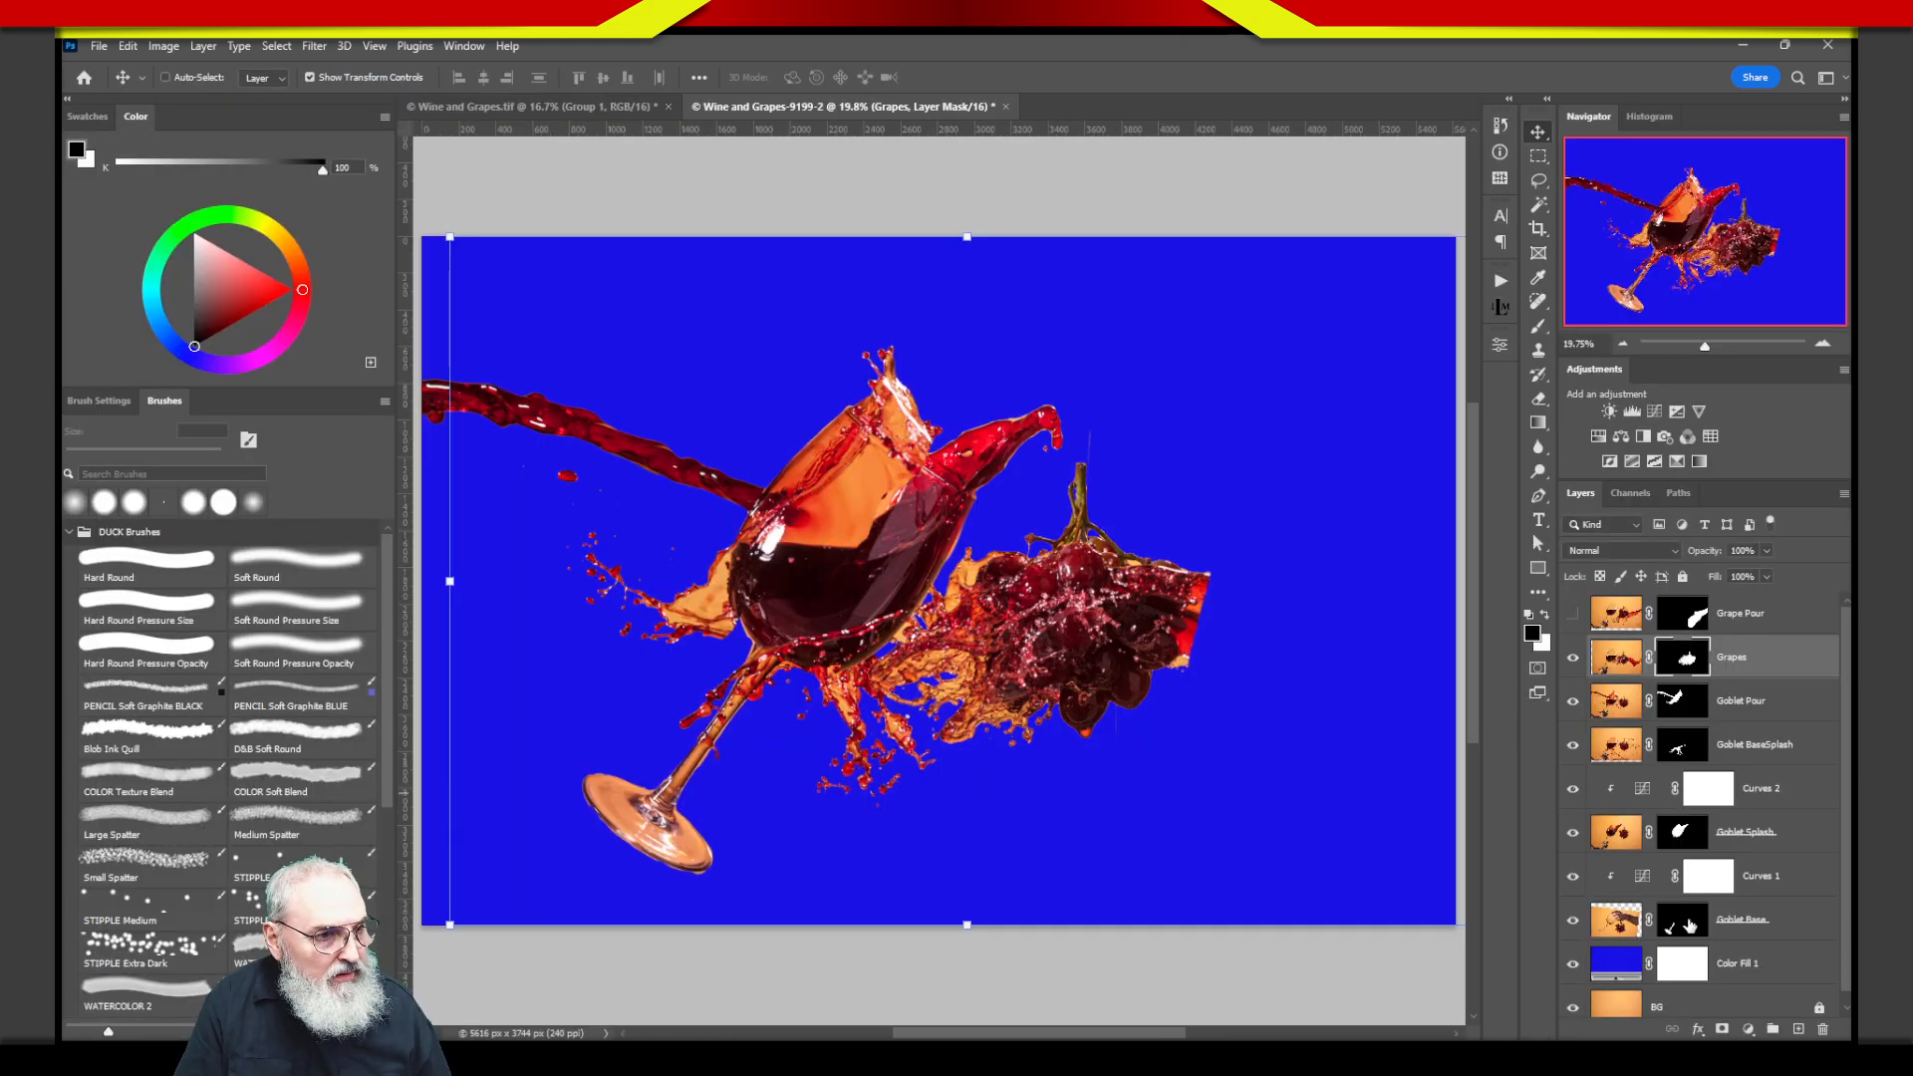
Paint out the thin string above and beside the grape stem on the Grapes mask with a 10 px soft round black brush.
key("z")
left_click_drag(1064, 473, 1191, 506)
key("v")
left_click_drag(976, 679, 678, 677)
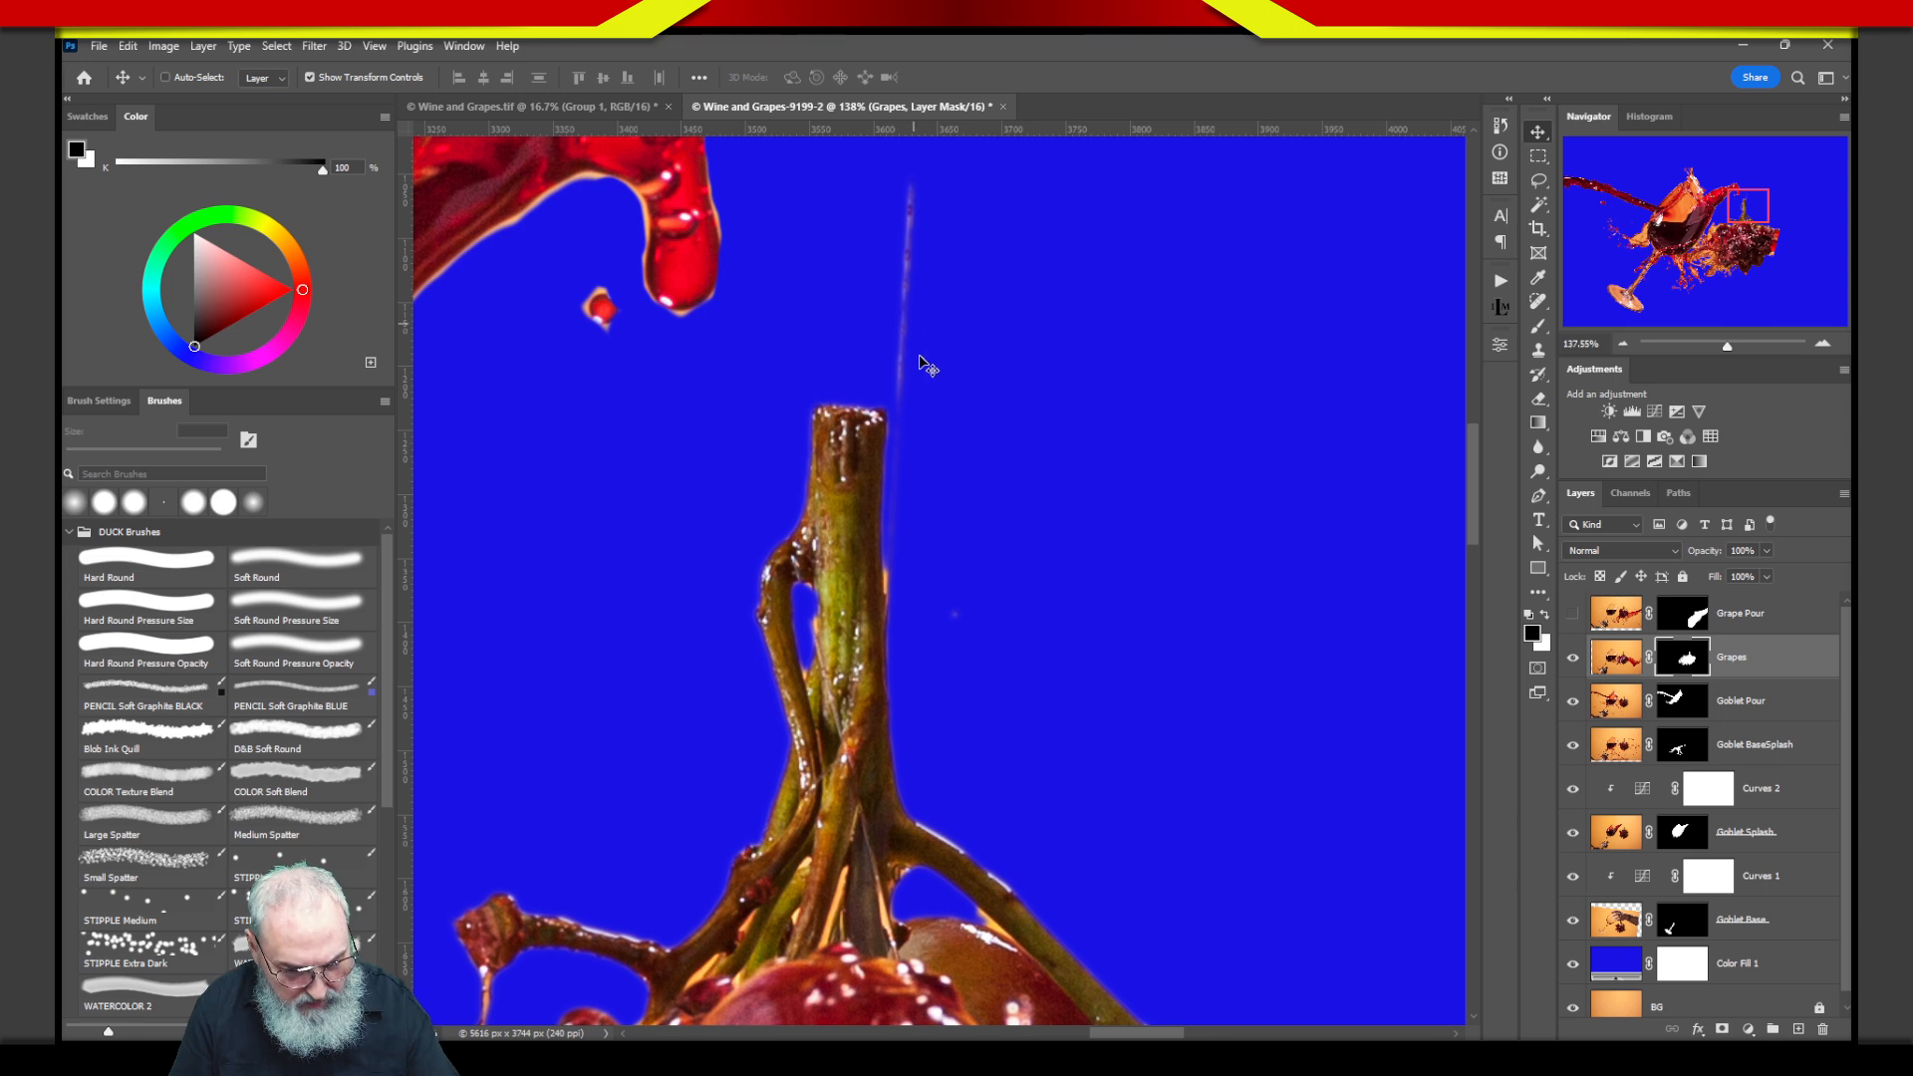
mouse_move(918, 150)
left_mouse_down()
mouse_move(855, 392)
mouse_move(823, 187)
left_mouse_up()
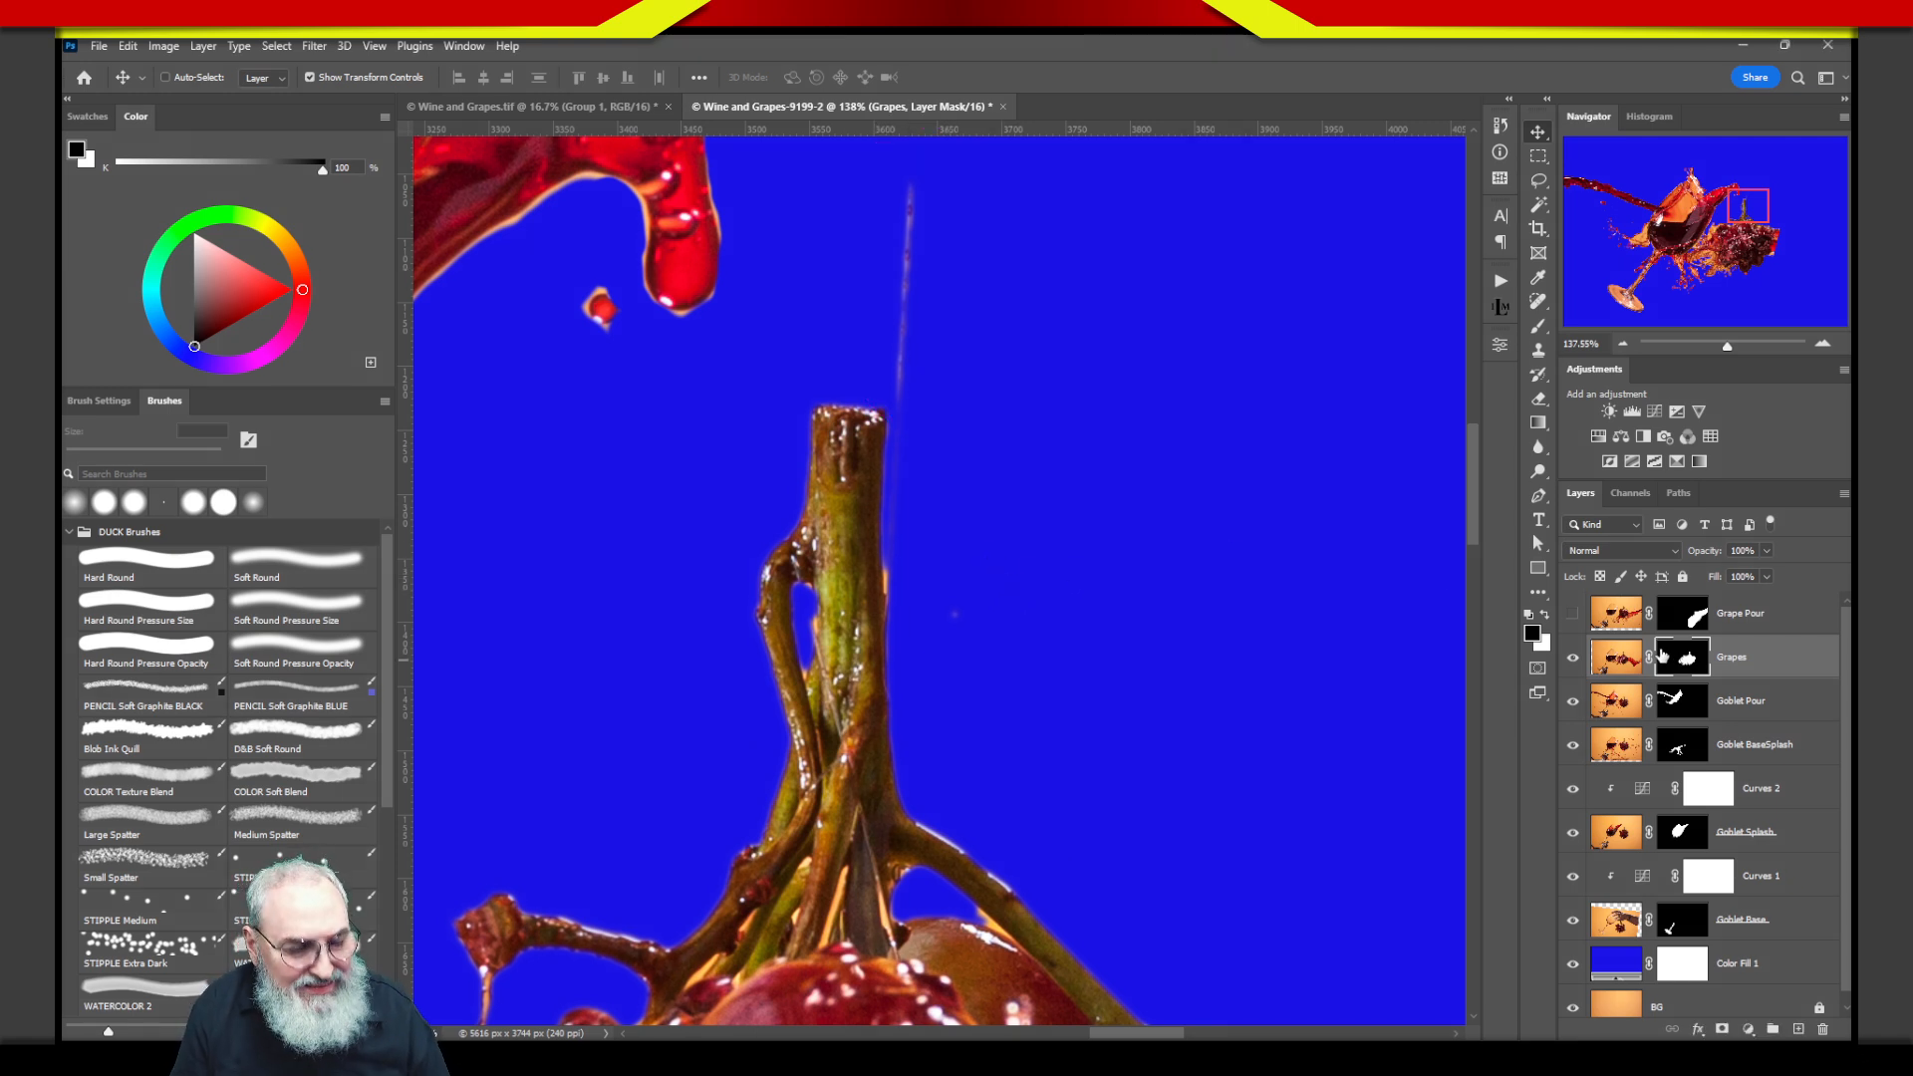
key("b")
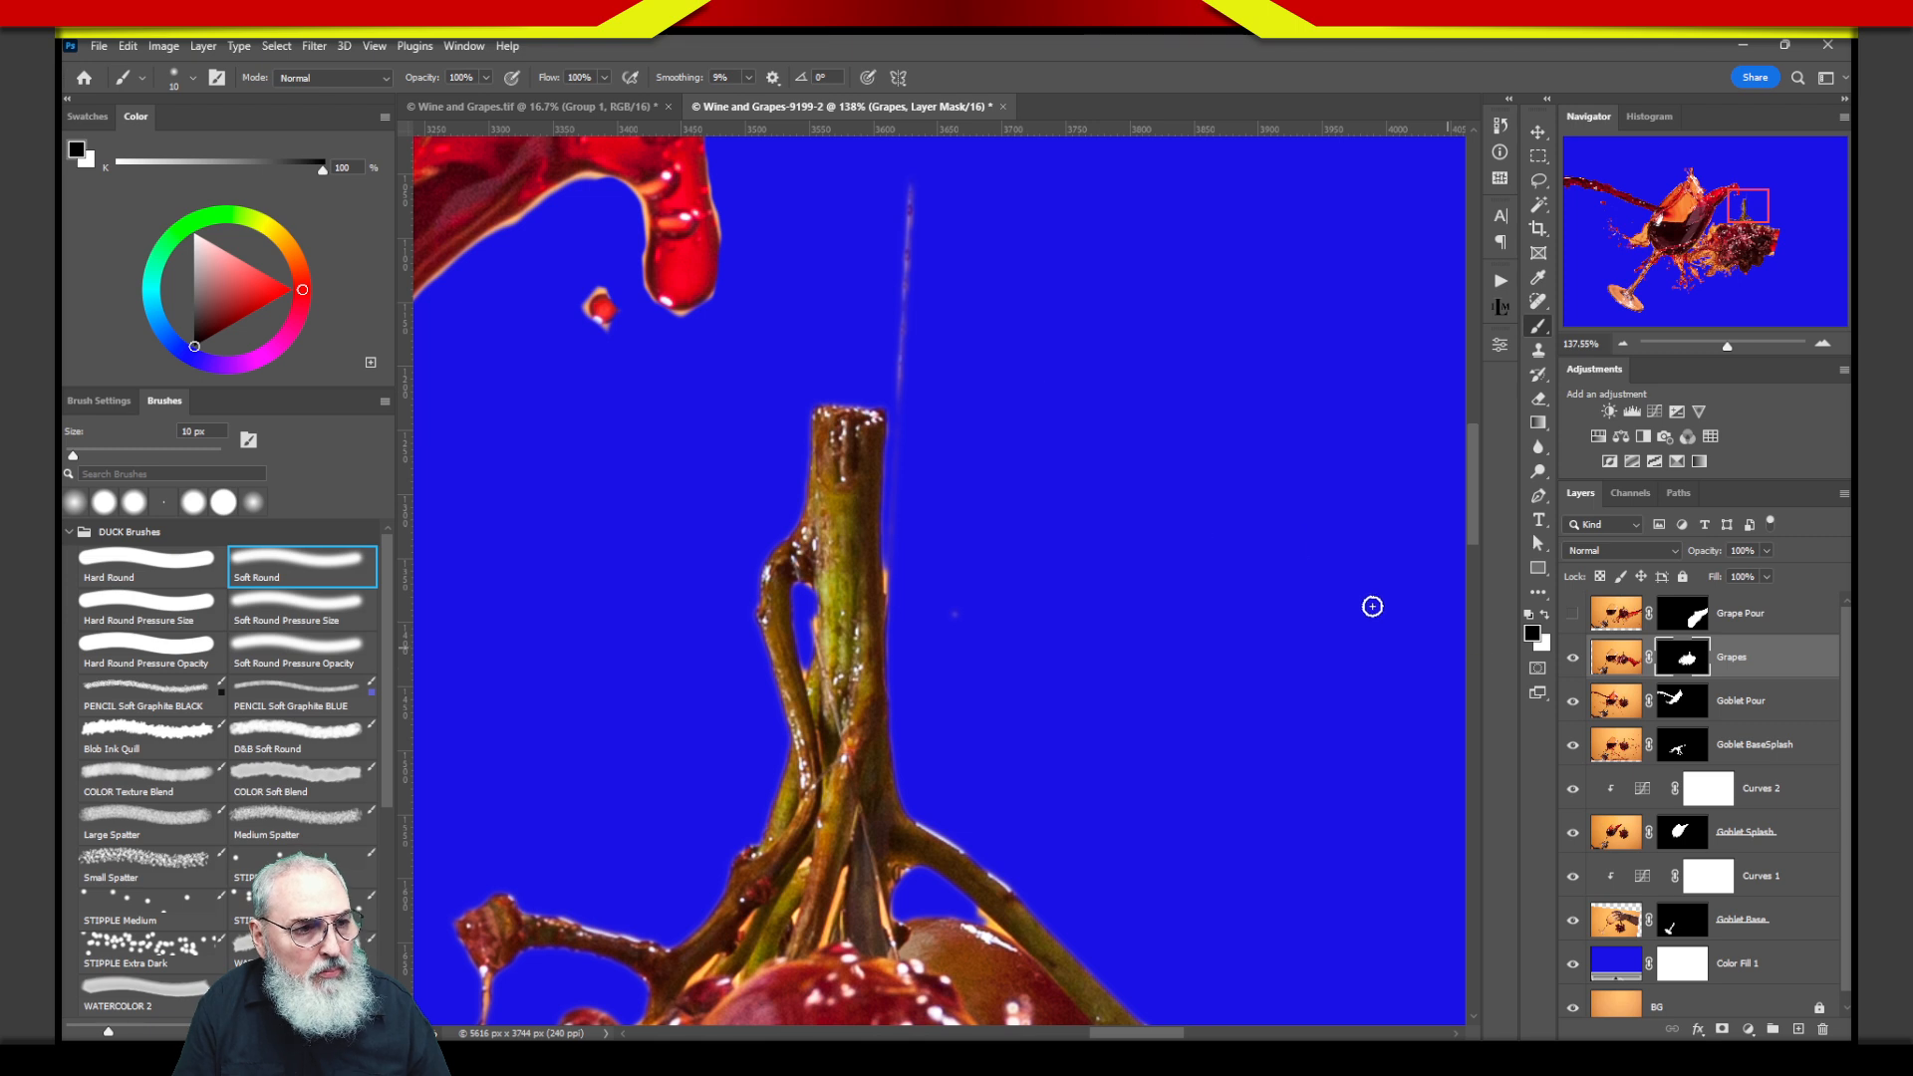
left_click_drag(914, 187, 897, 418)
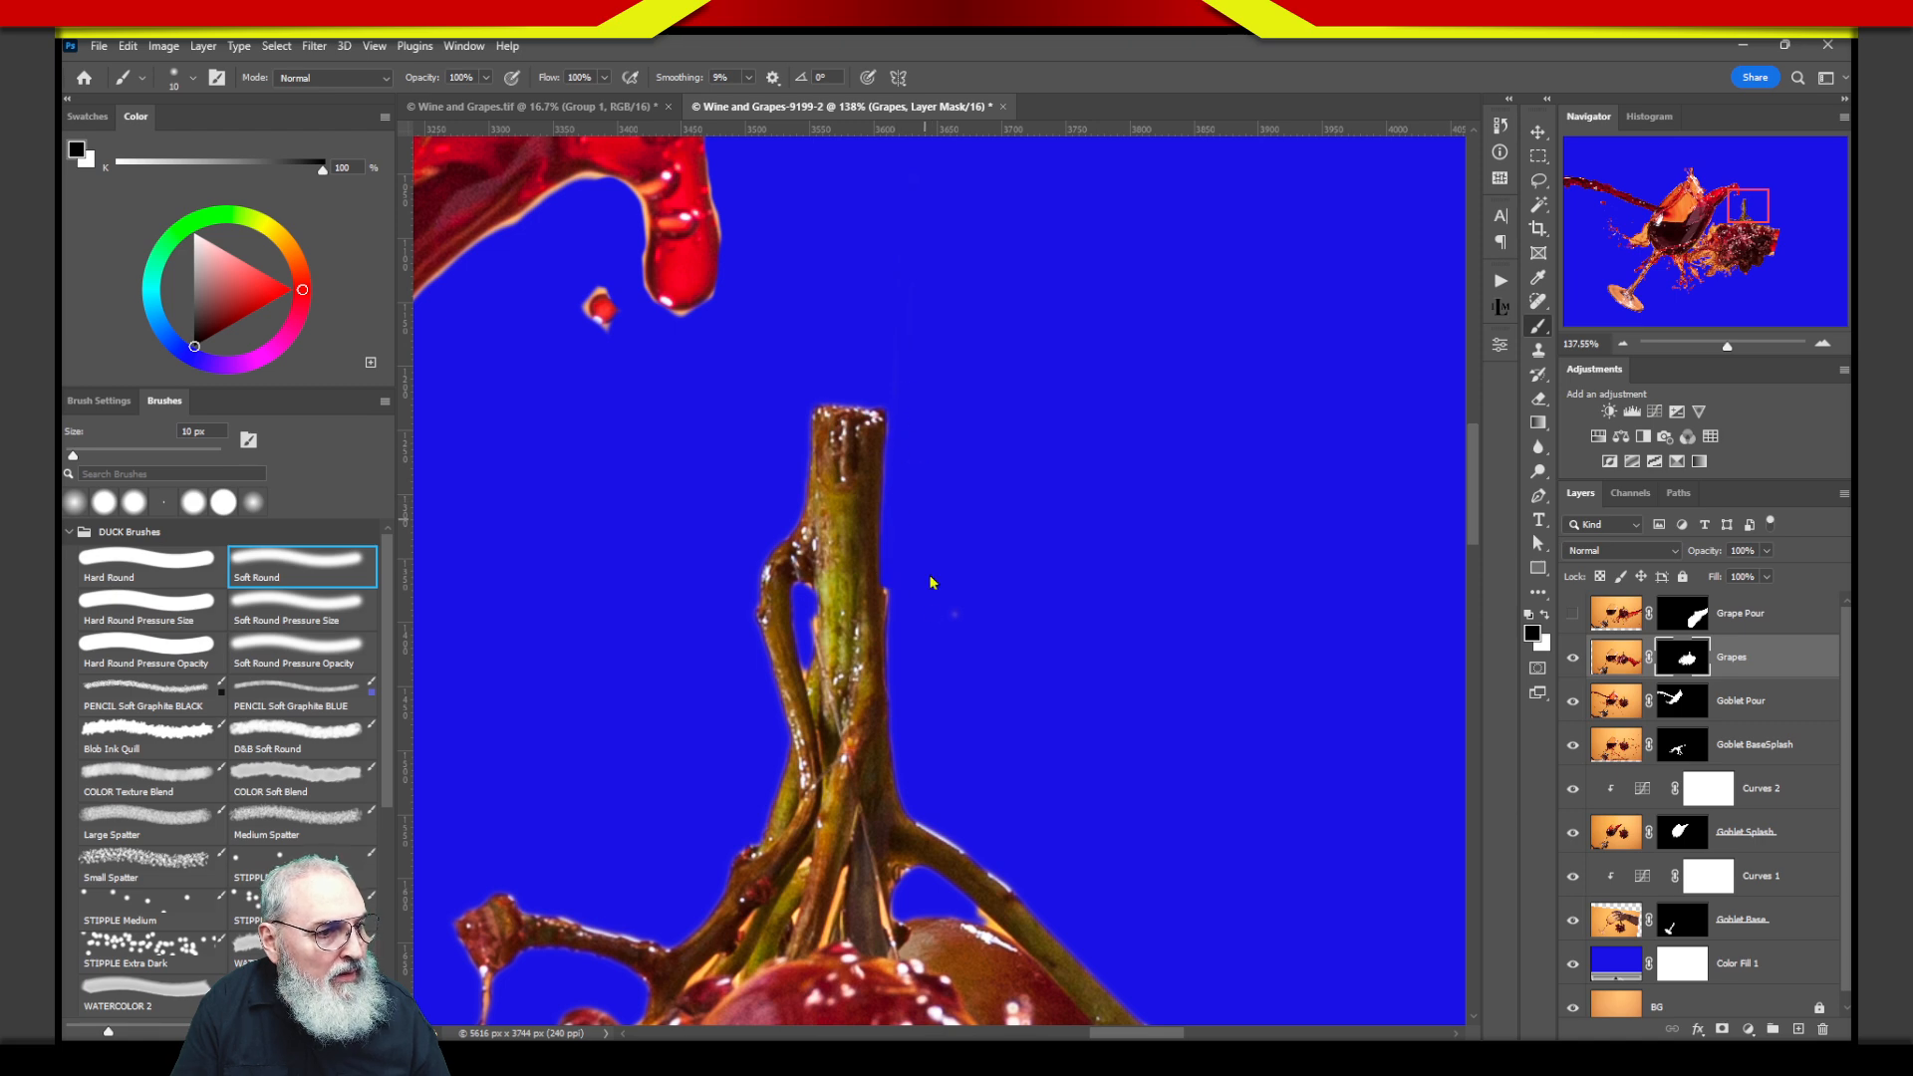
mouse_move(1007, 734)
left_mouse_down()
mouse_move(1136, 286)
mouse_move(1119, 376)
mouse_move(1200, 534)
mouse_move(1160, 589)
left_mouse_up()
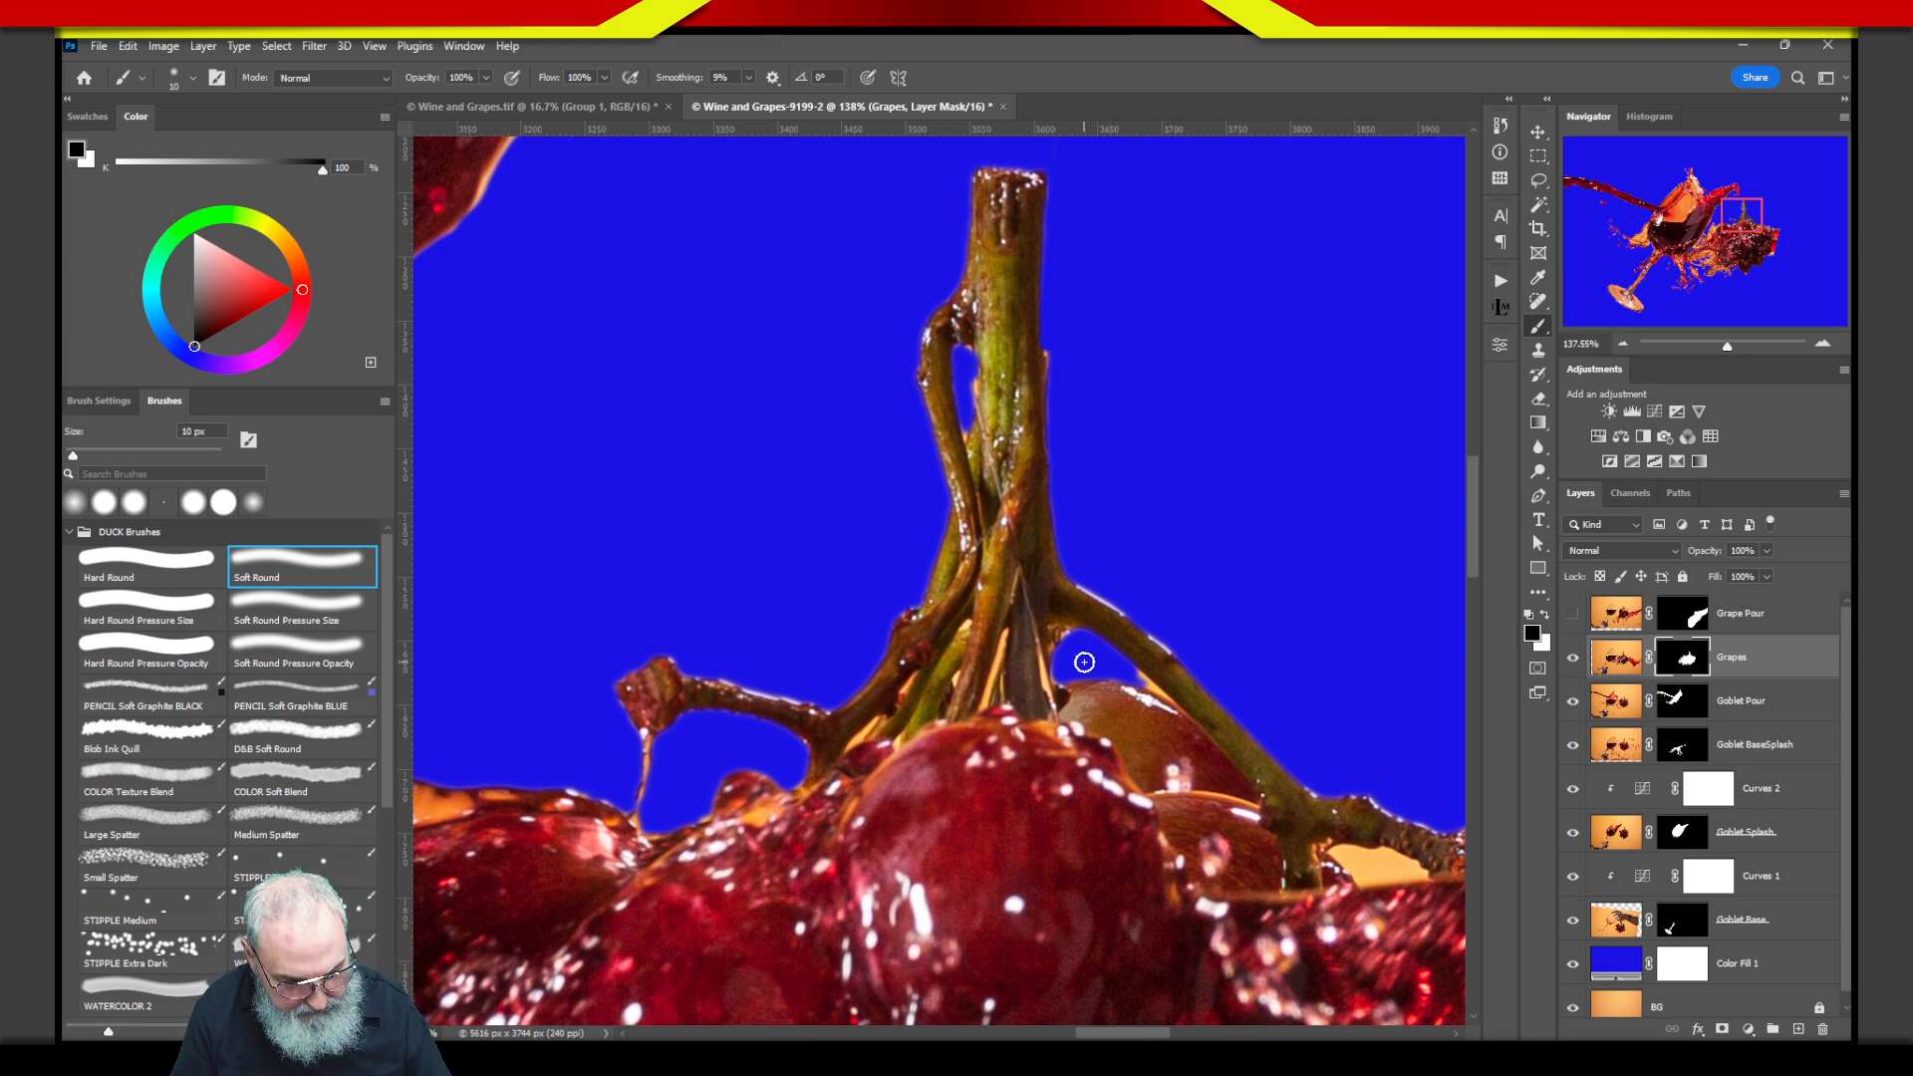
mouse_move(949, 321)
left_mouse_down()
mouse_move(1053, 692)
mouse_move(944, 304)
left_mouse_up()
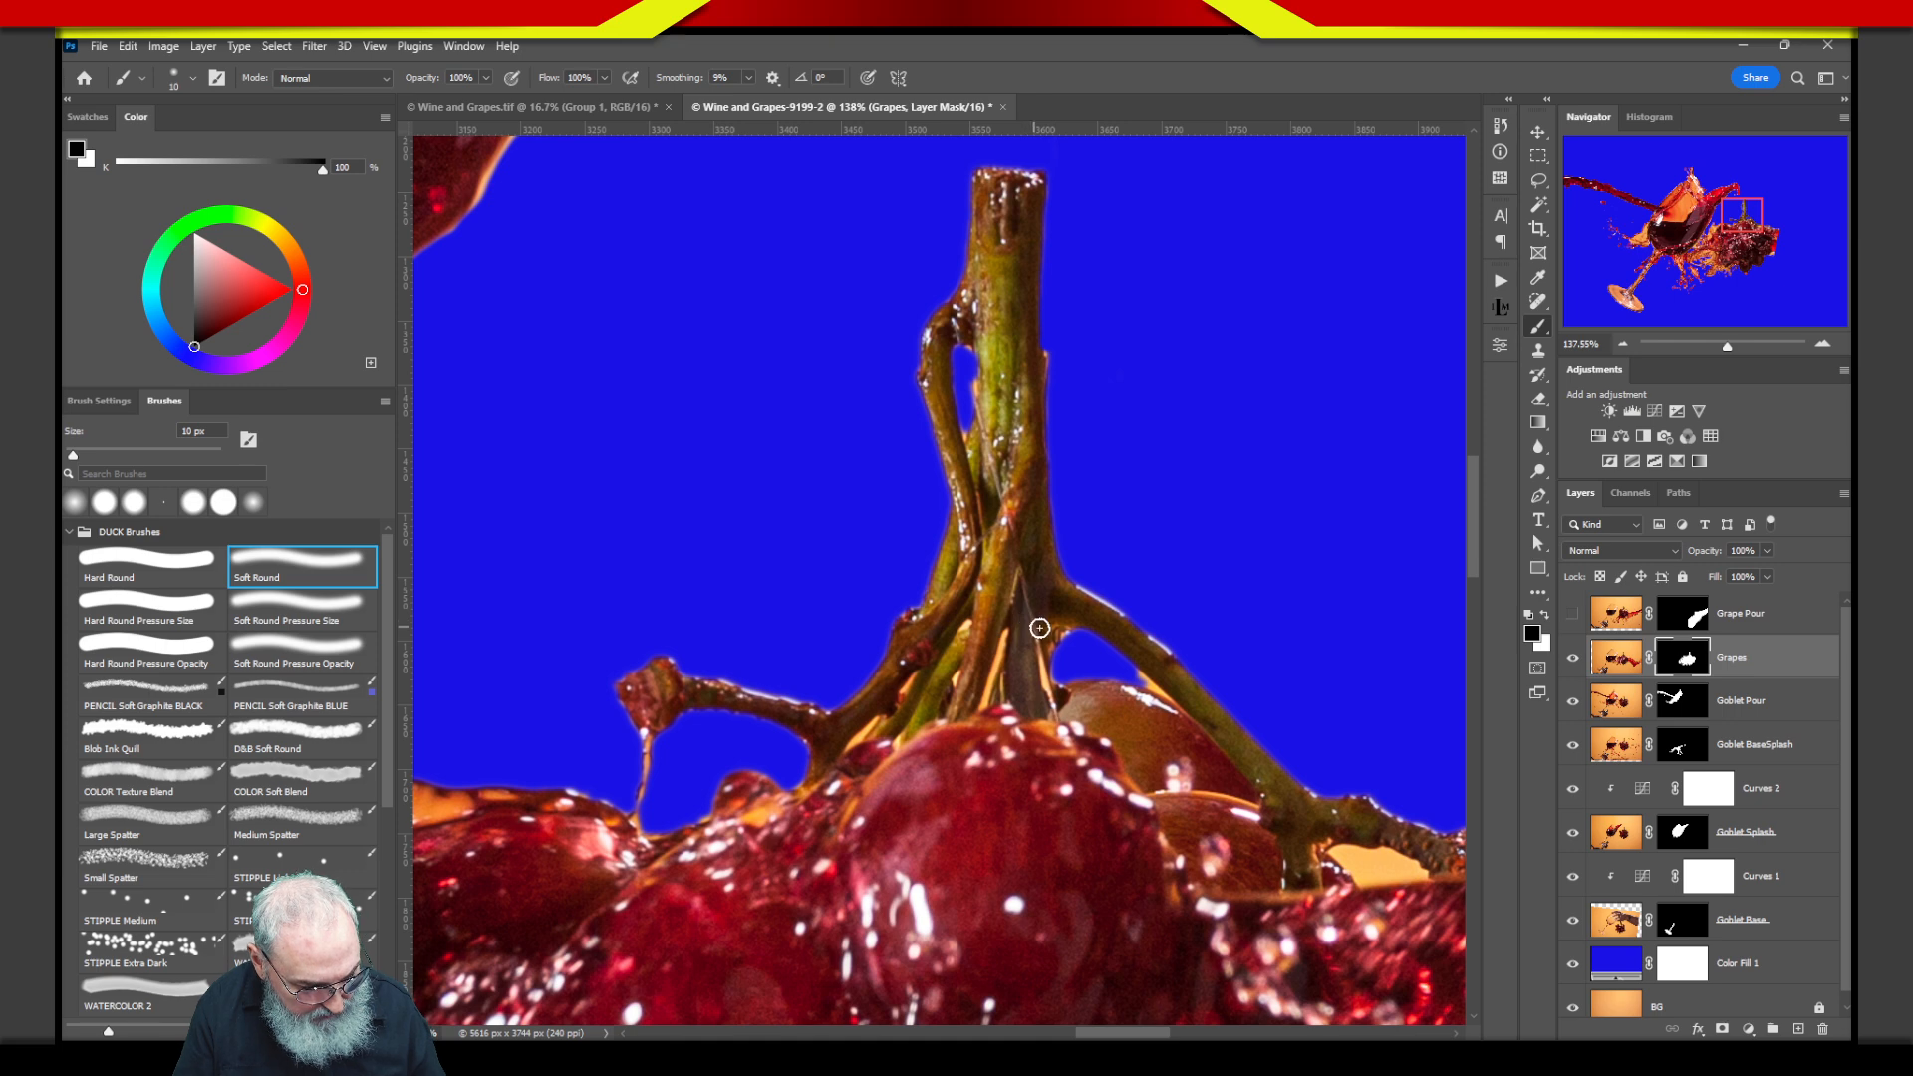
Heal the string traces and bright edges between the grape stems on the Grapes layer image with the Spot Healing Brush.
key("z")
mouse_move(1017, 594)
left_mouse_down()
mouse_move(1076, 572)
mouse_move(1058, 572)
mouse_move(1046, 641)
mouse_move(969, 684)
left_mouse_up()
key("b")
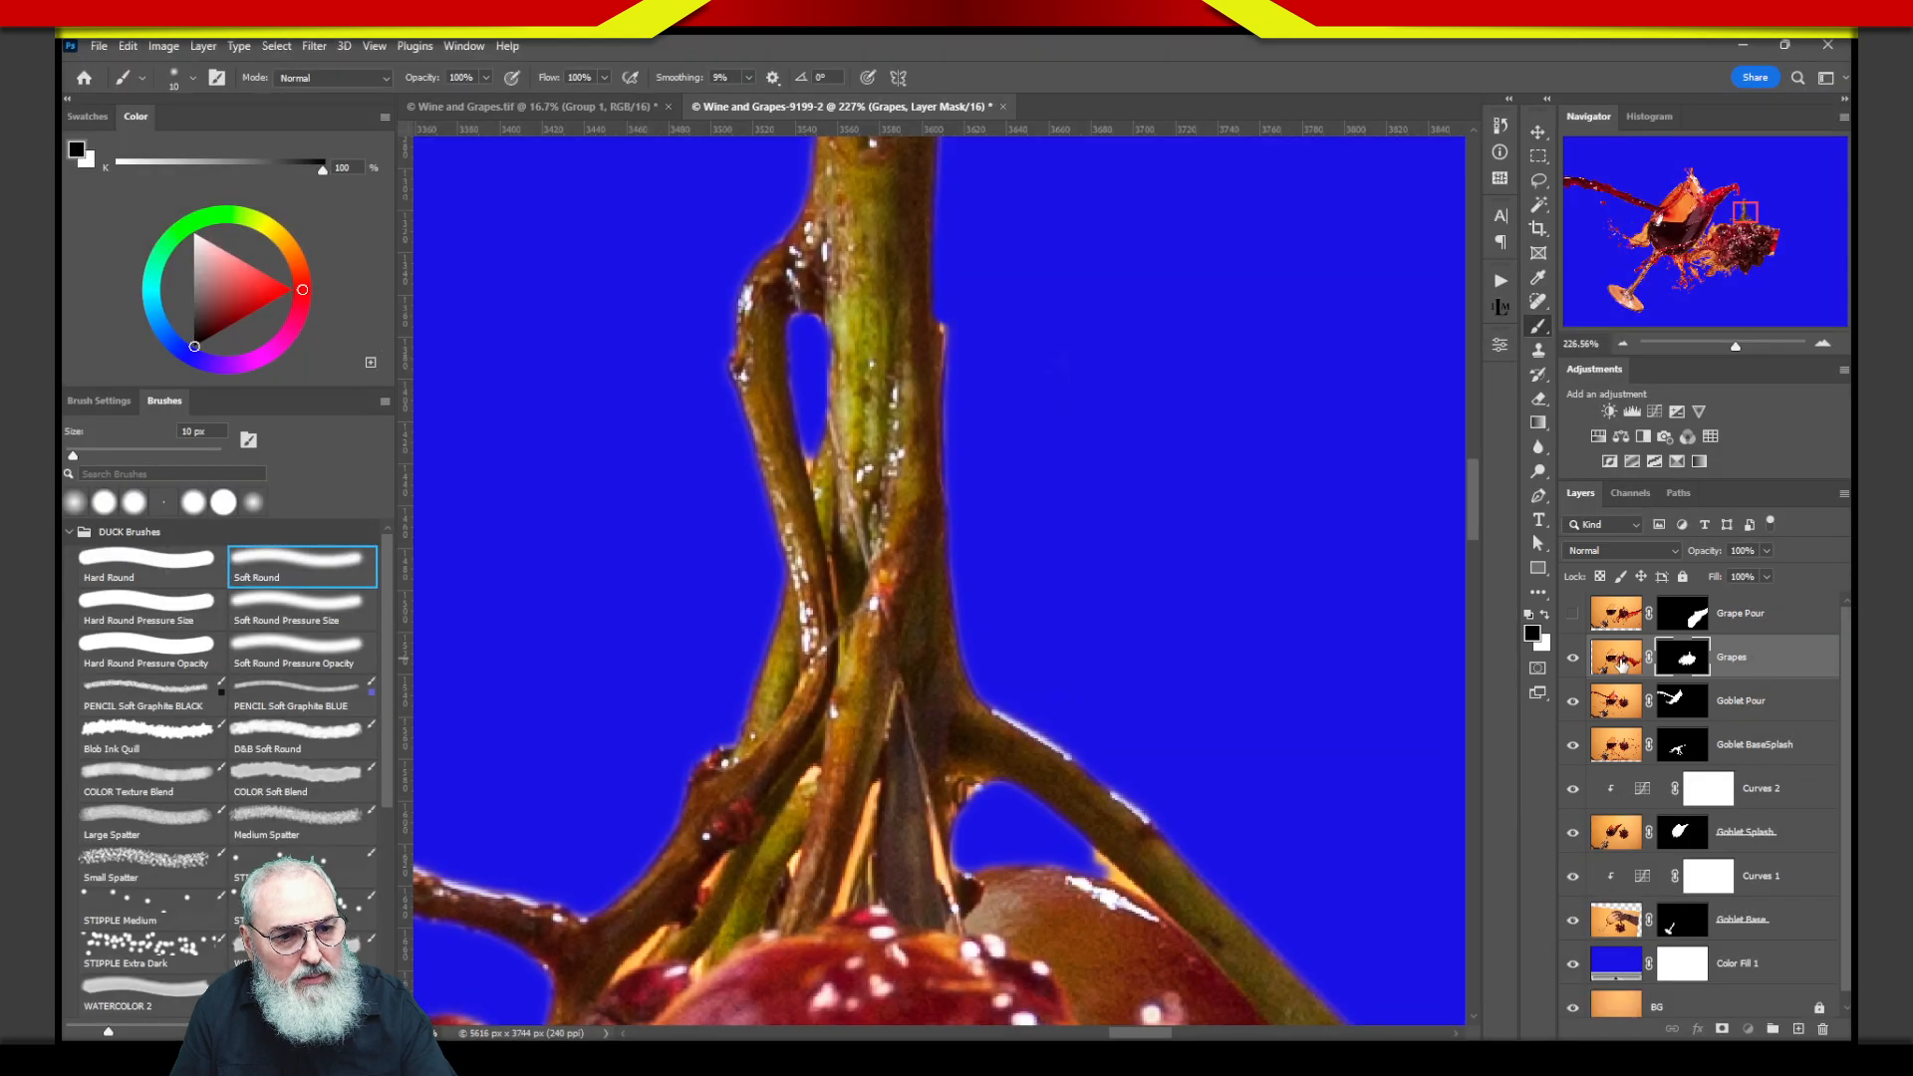
left_click(1608, 664)
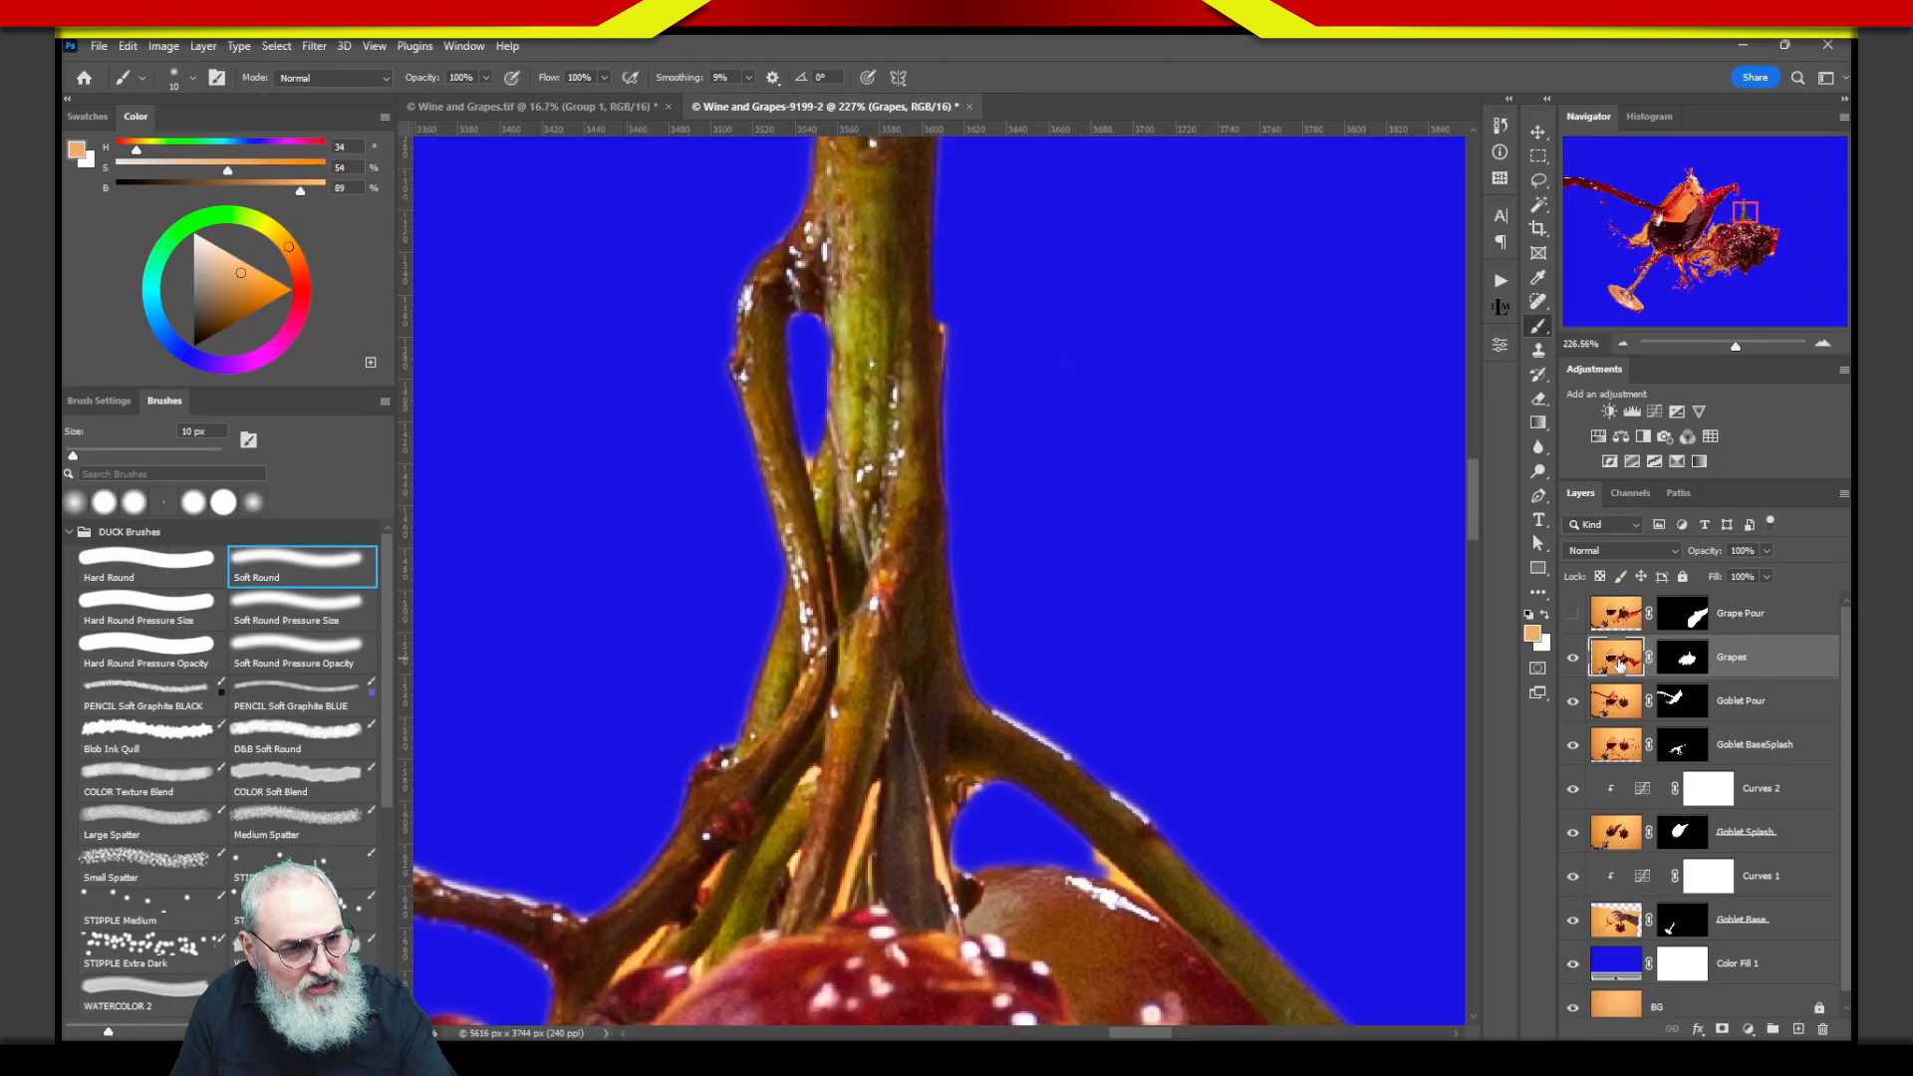
left_click(1538, 303)
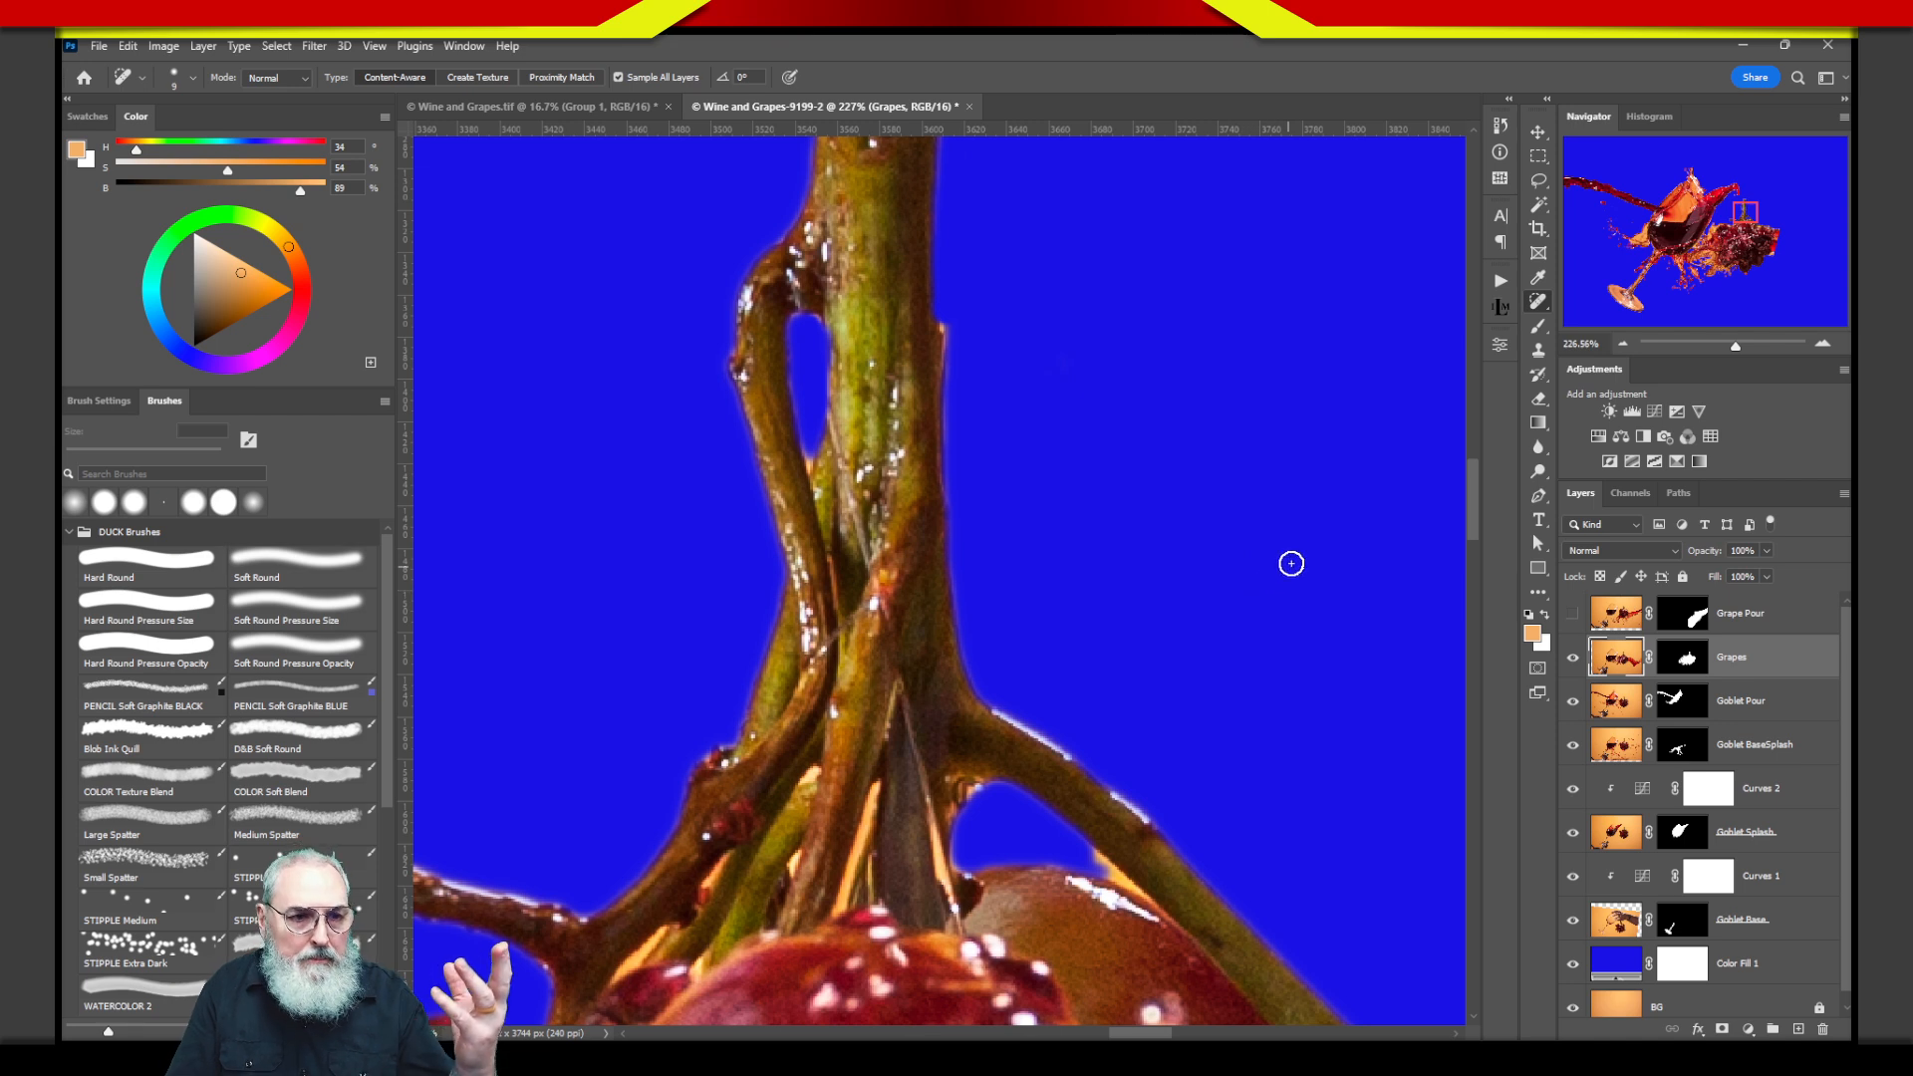
right_click(1546, 311)
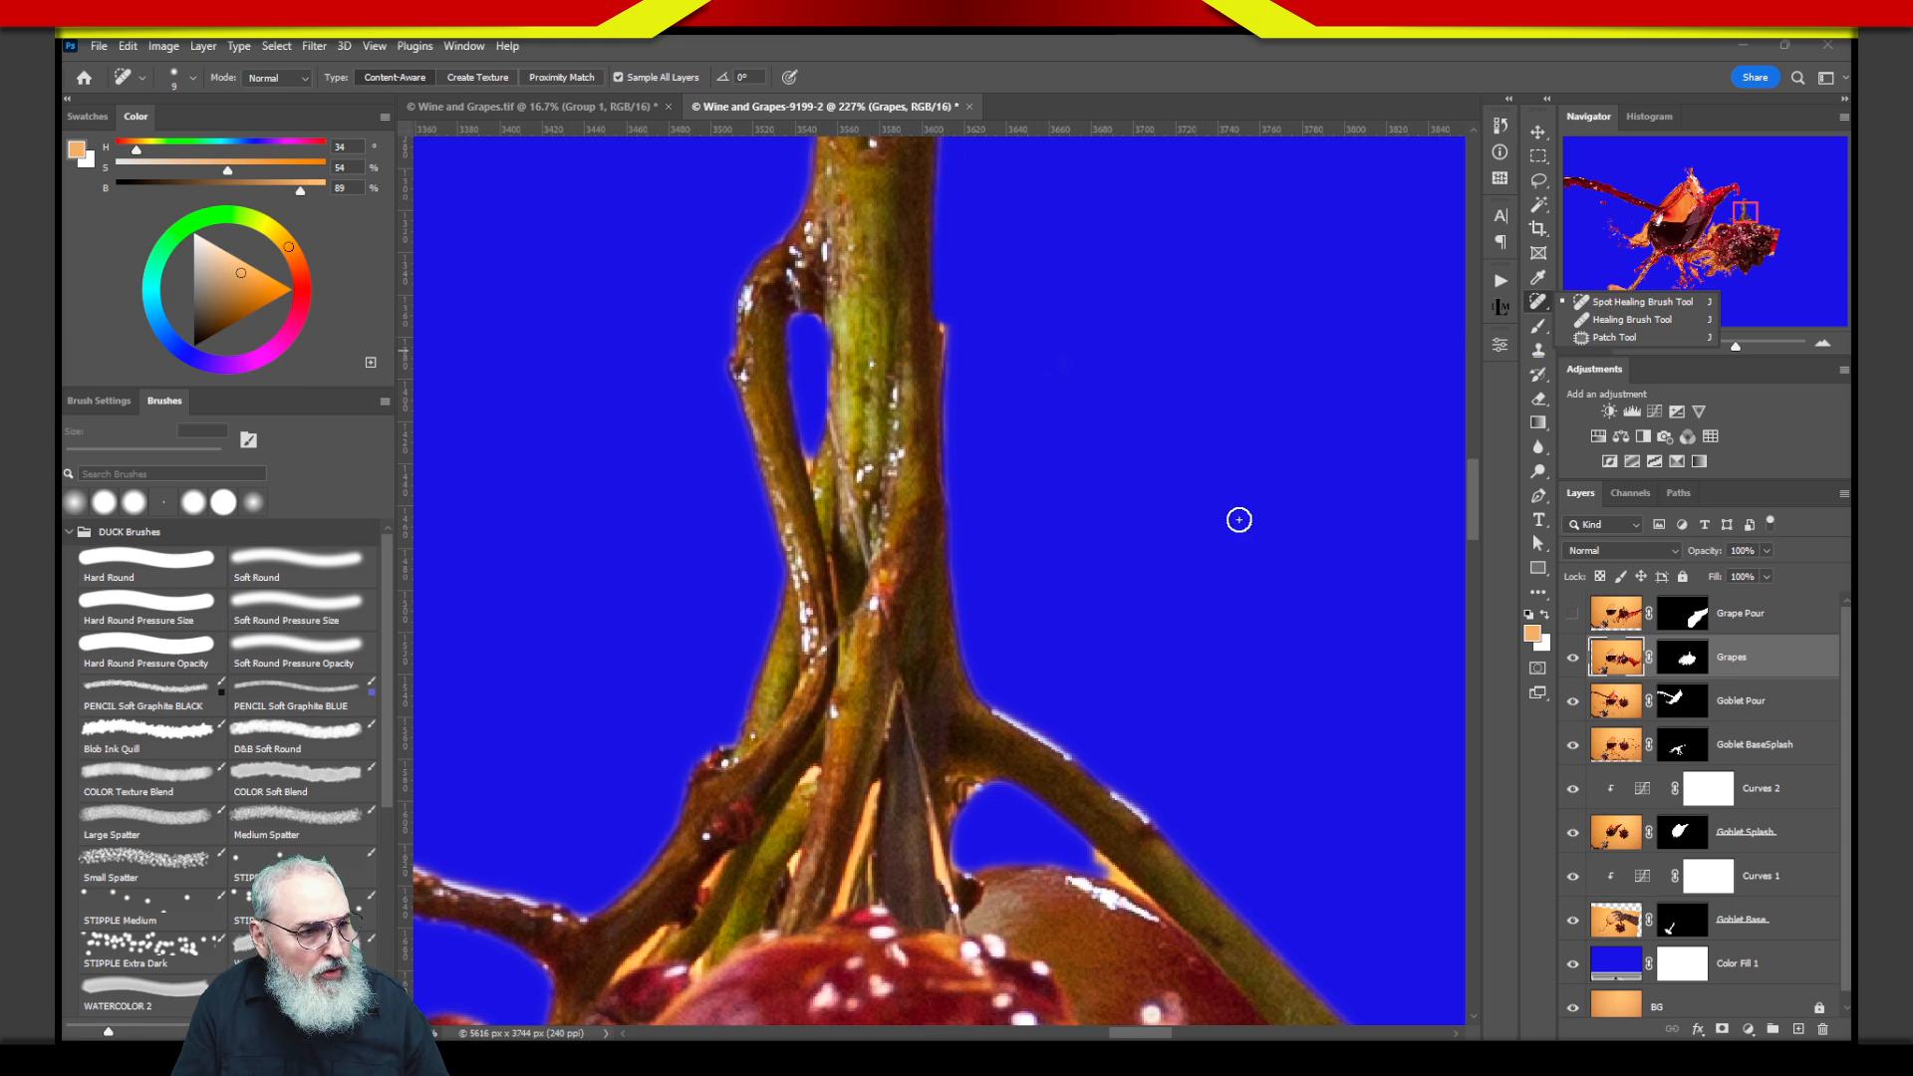
left_click(837, 443)
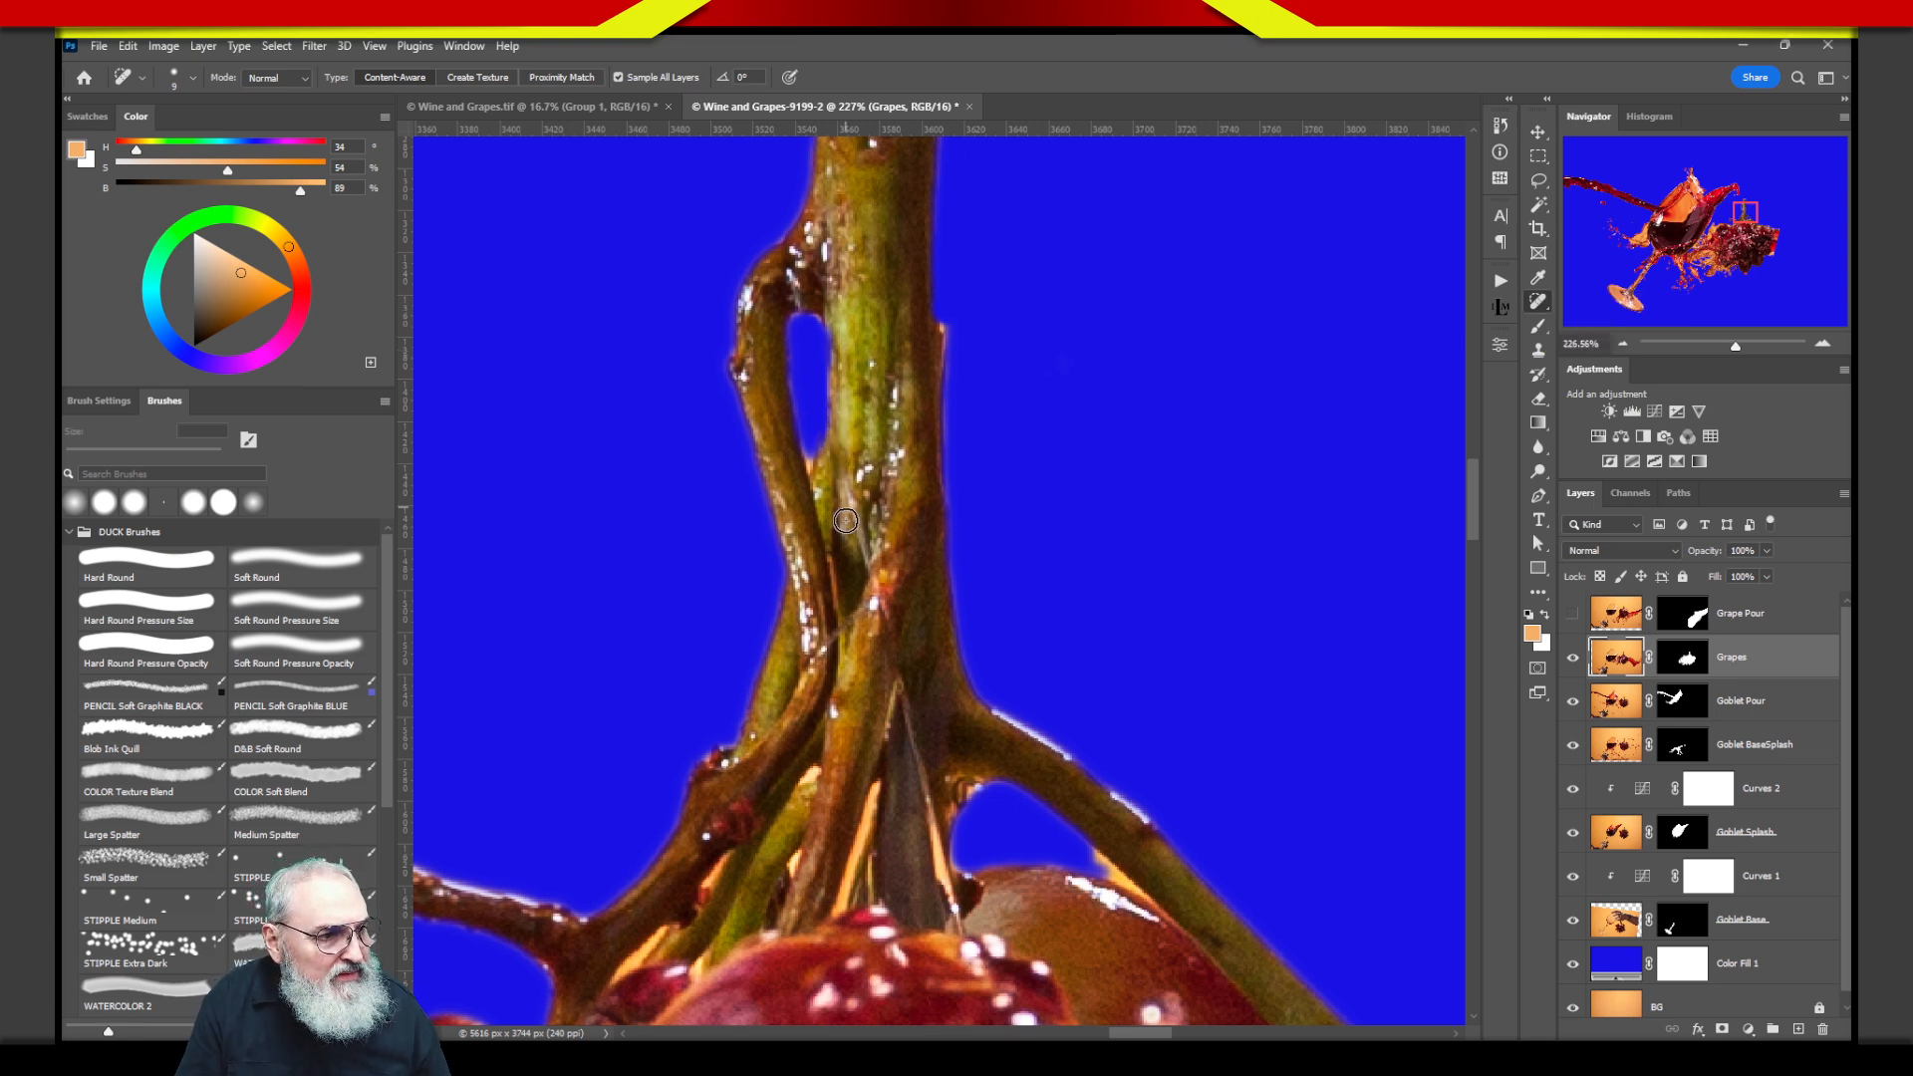
mouse_move(860, 528)
left_mouse_down()
mouse_move(888, 632)
mouse_move(872, 602)
mouse_move(824, 644)
mouse_move(805, 714)
mouse_move(906, 700)
mouse_move(957, 923)
left_mouse_up()
mouse_move(936, 823)
left_mouse_down()
mouse_move(944, 923)
mouse_move(953, 893)
mouse_move(964, 933)
left_mouse_up()
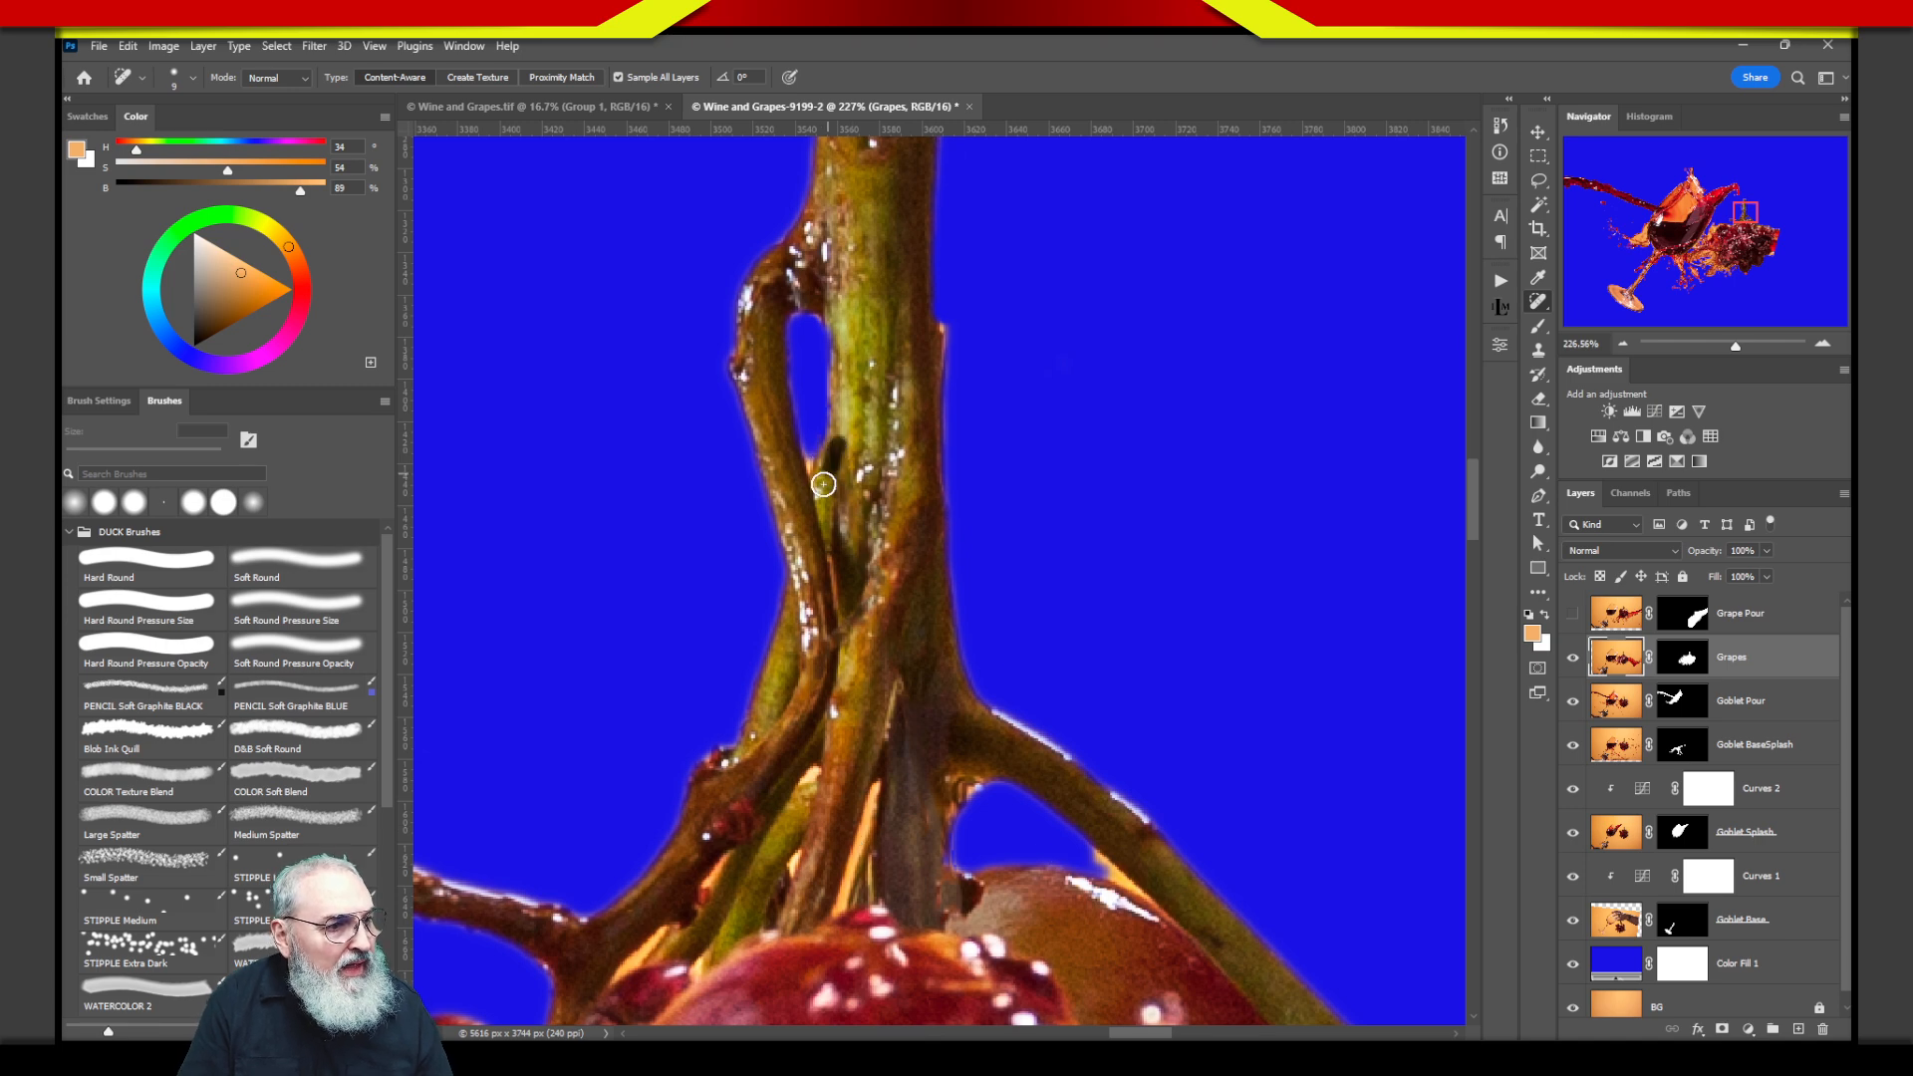
Paint out the string hanging below the lower grapes on the Grapes layer mask with black.
left_click_drag(1017, 739, 925, 8)
left_click_drag(983, 548, 971, 140)
left_click_drag(946, 996, 1006, 139)
left_click_drag(906, 568, 972, 136)
mouse_move(934, 638)
left_mouse_down()
mouse_move(811, 551)
mouse_move(526, 744)
mouse_move(505, 799)
left_mouse_up()
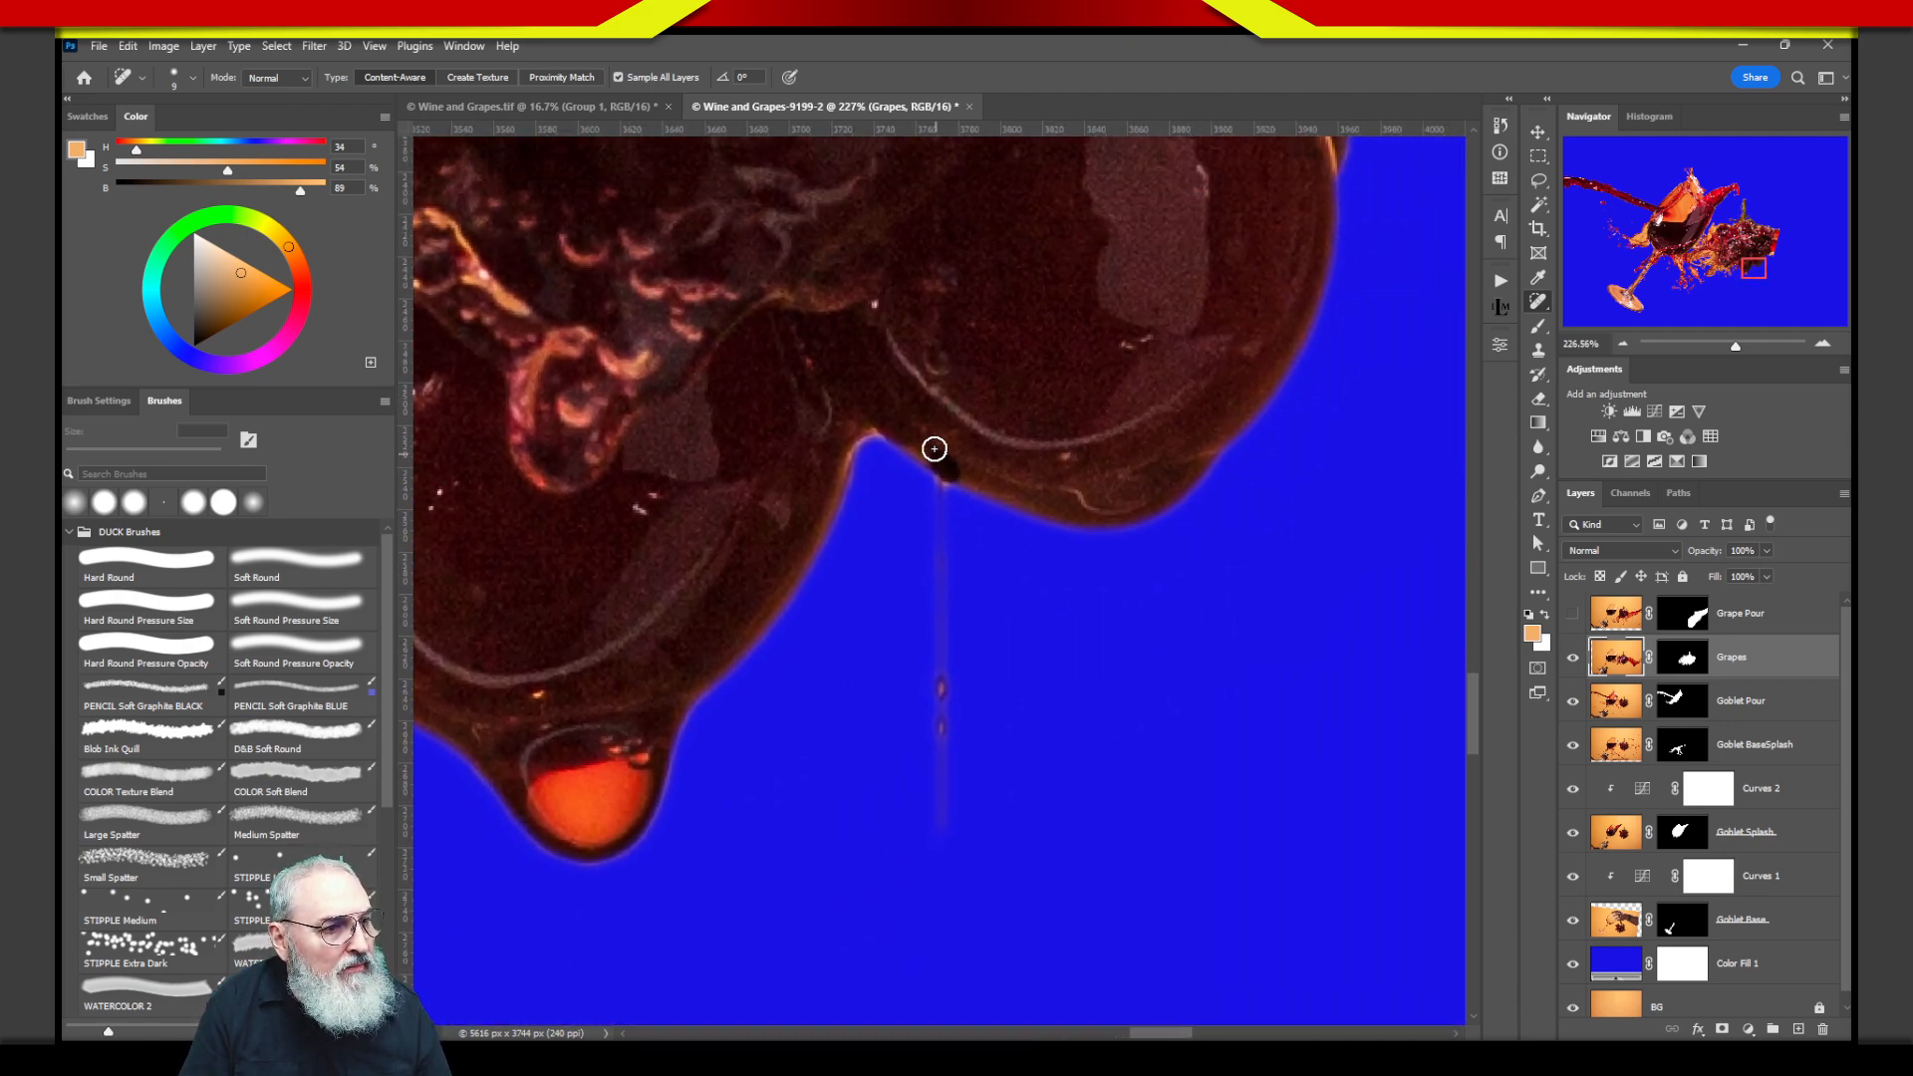
mouse_move(1145, 887)
left_mouse_down()
mouse_move(1123, 760)
mouse_move(1101, 742)
left_mouse_up()
left_click(1676, 664)
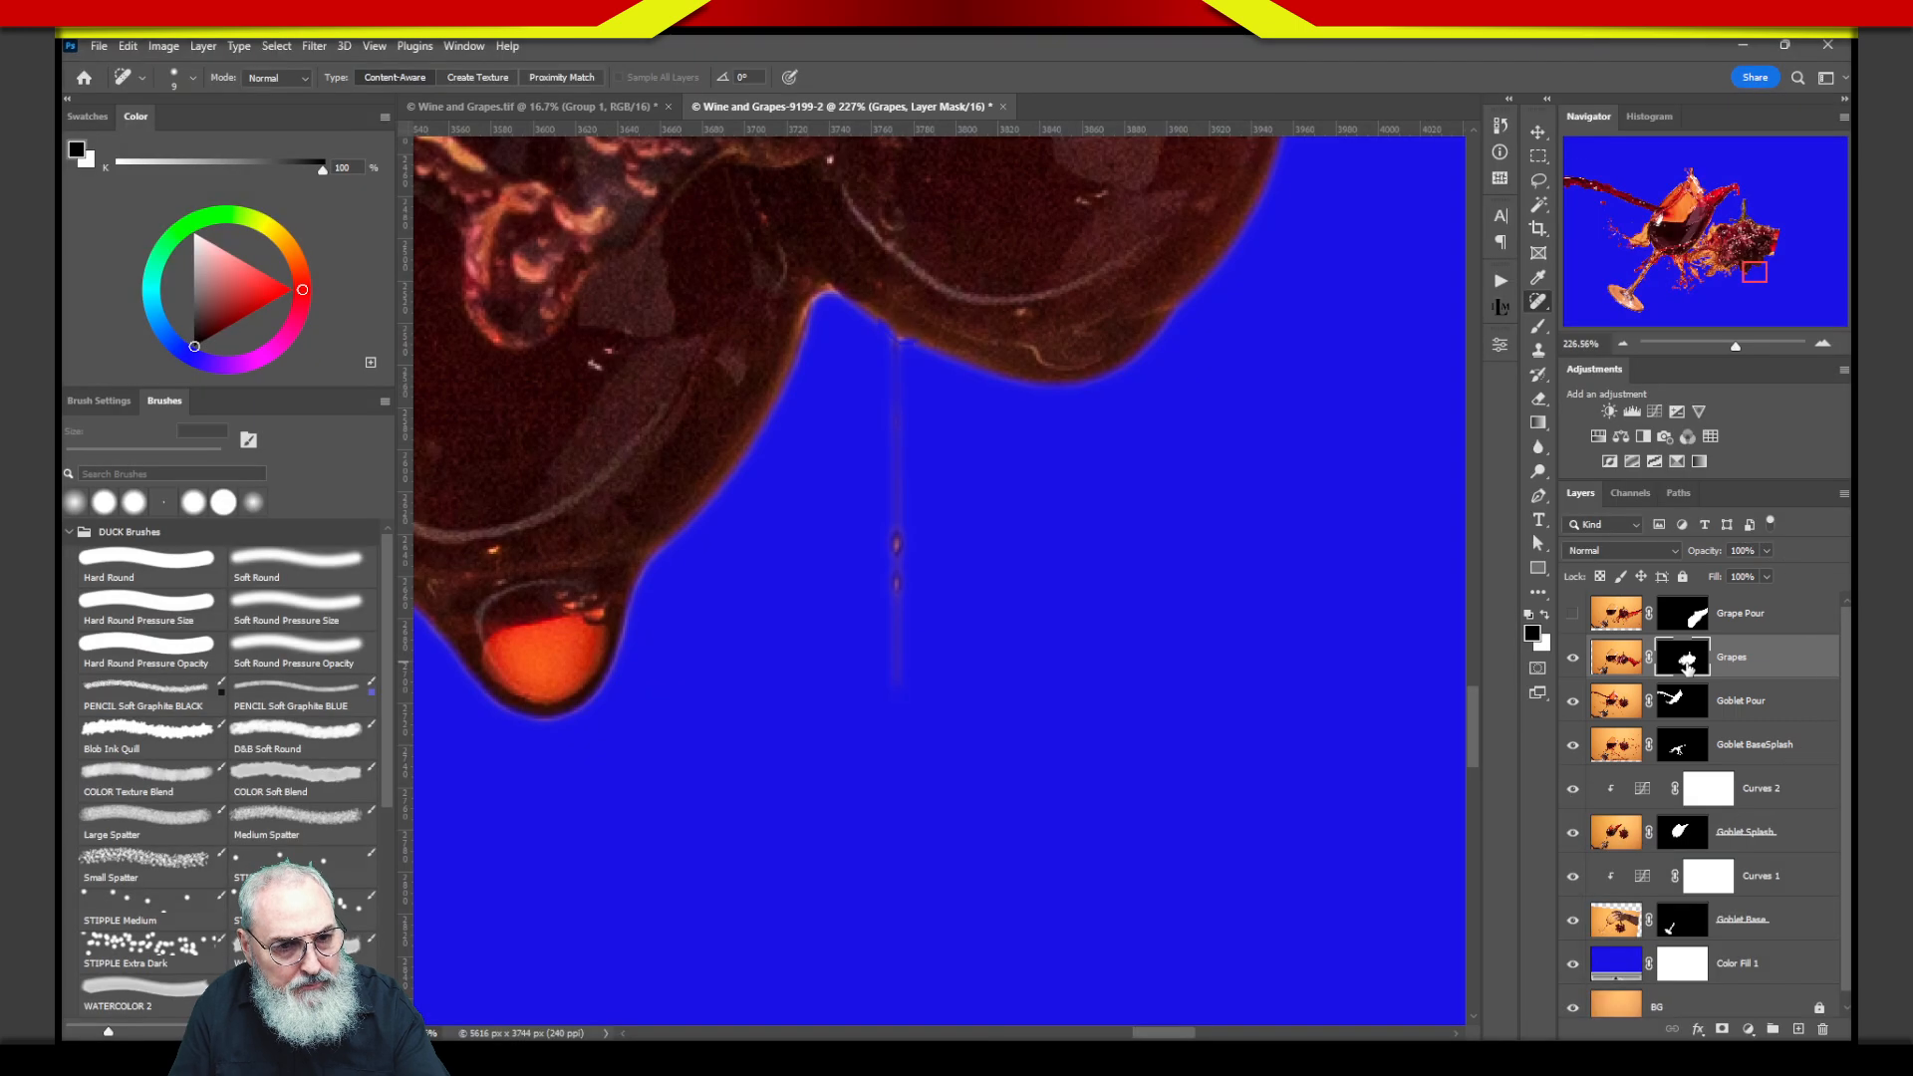
key("b")
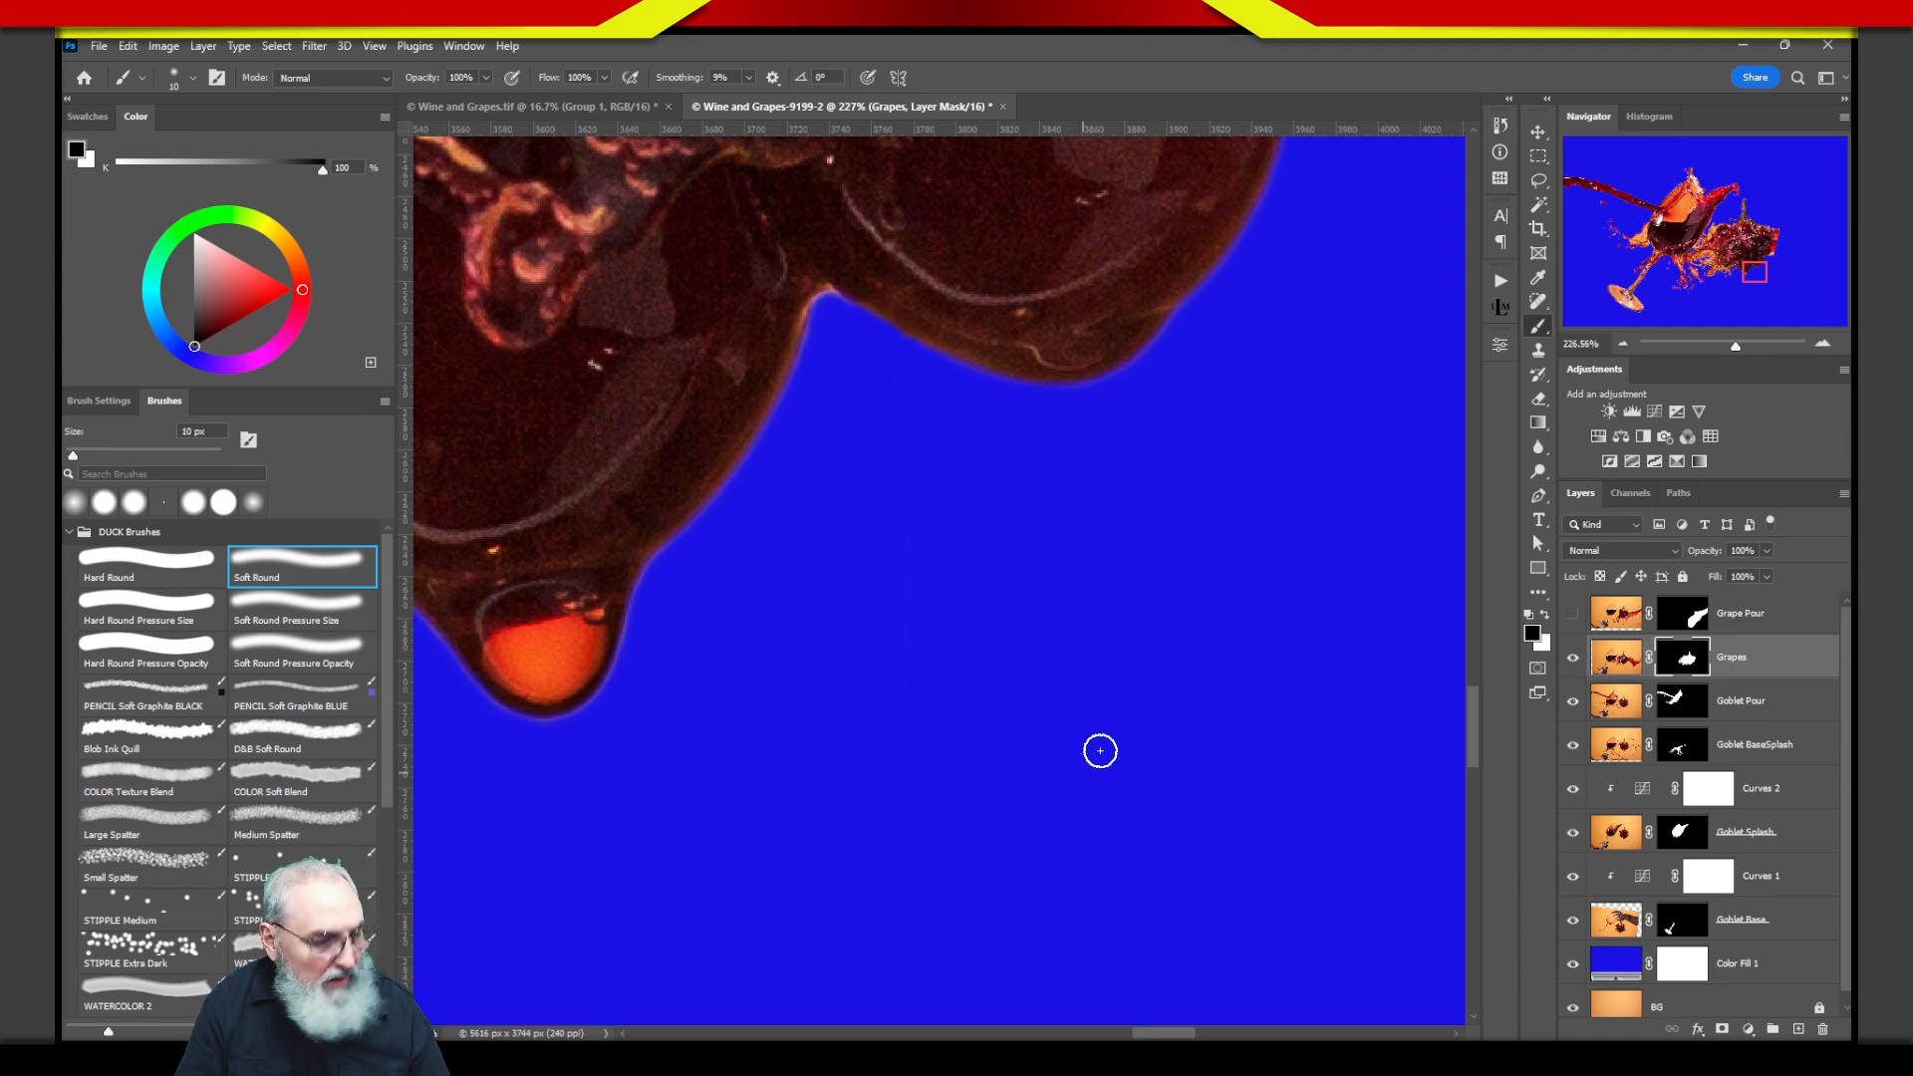
Mask out the leftover orange background in the gaps between the drips under the grapes.
left_click_drag(1047, 842, 1294, 940)
left_click_drag(1032, 609, 1201, 669)
left_click_drag(951, 710, 1255, 687)
left_click_drag(1145, 658, 1214, 696)
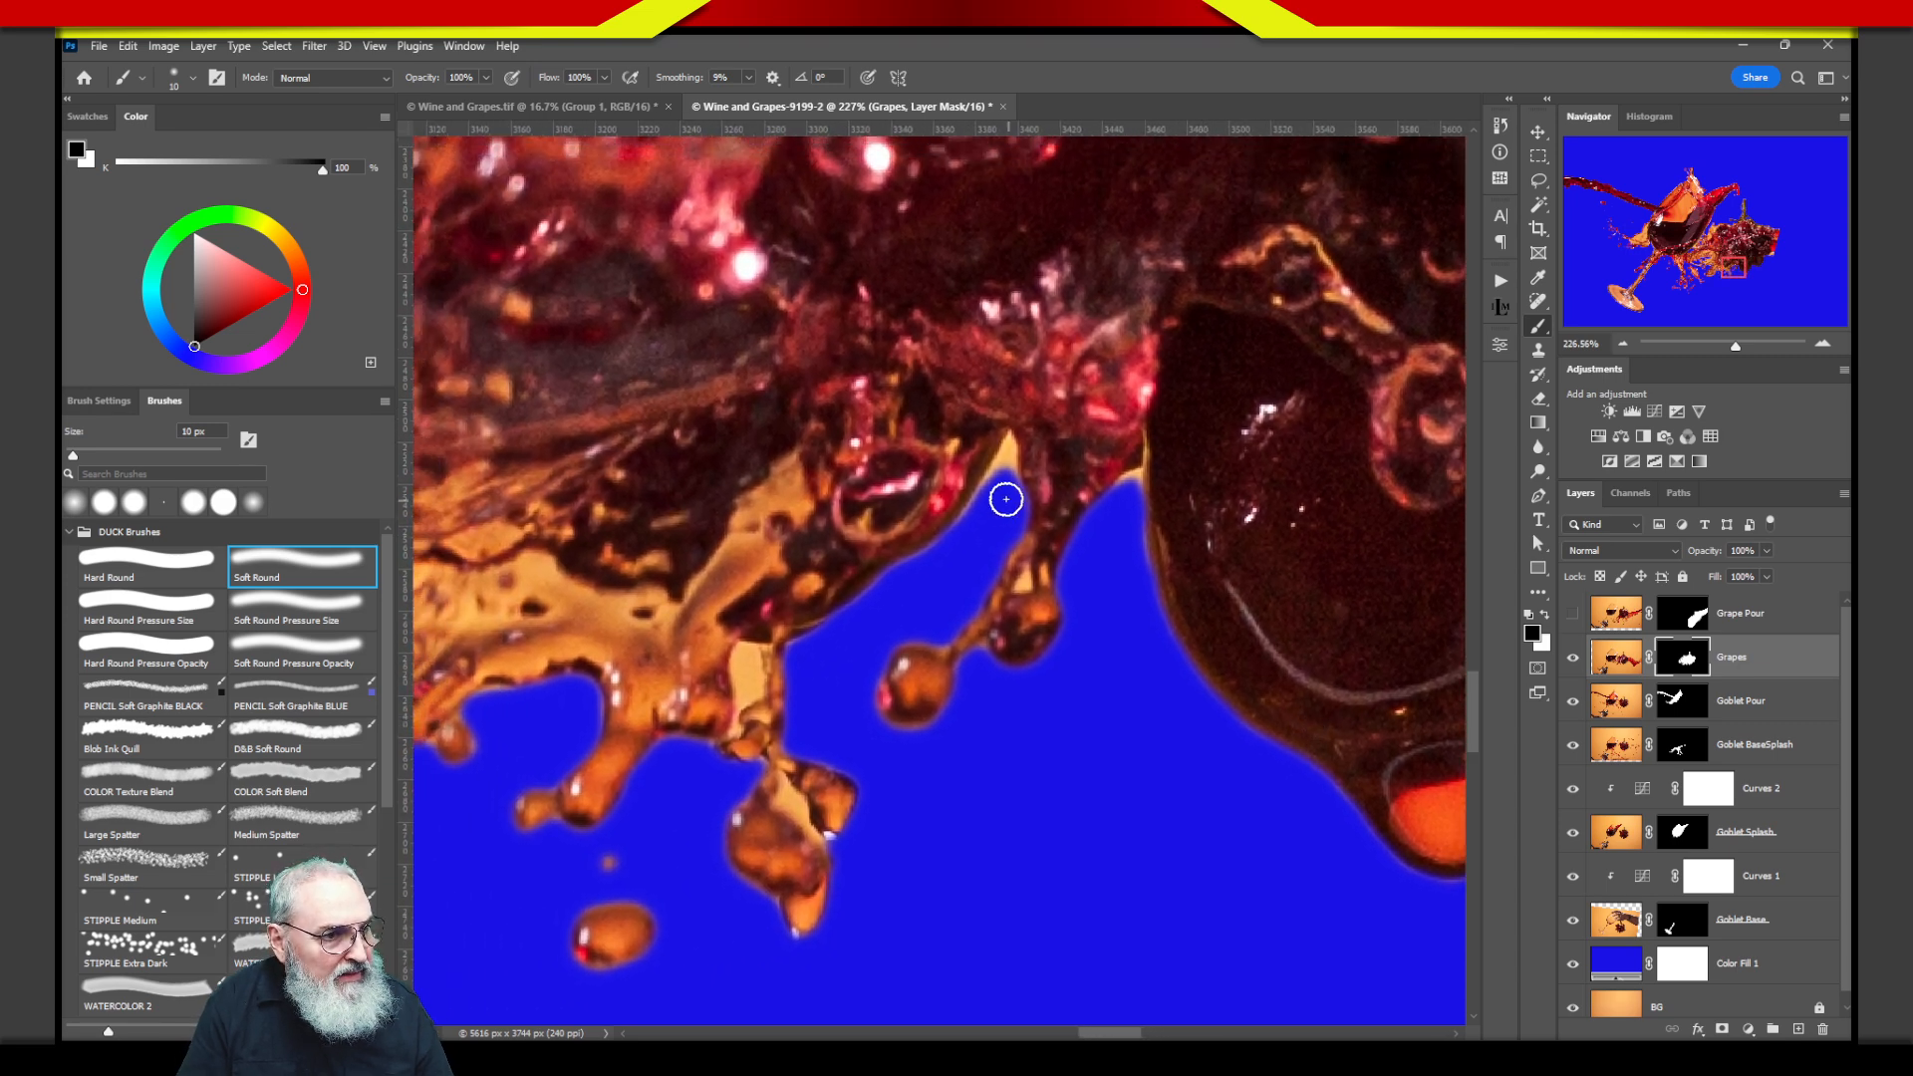
left_click_drag(1005, 444, 989, 501)
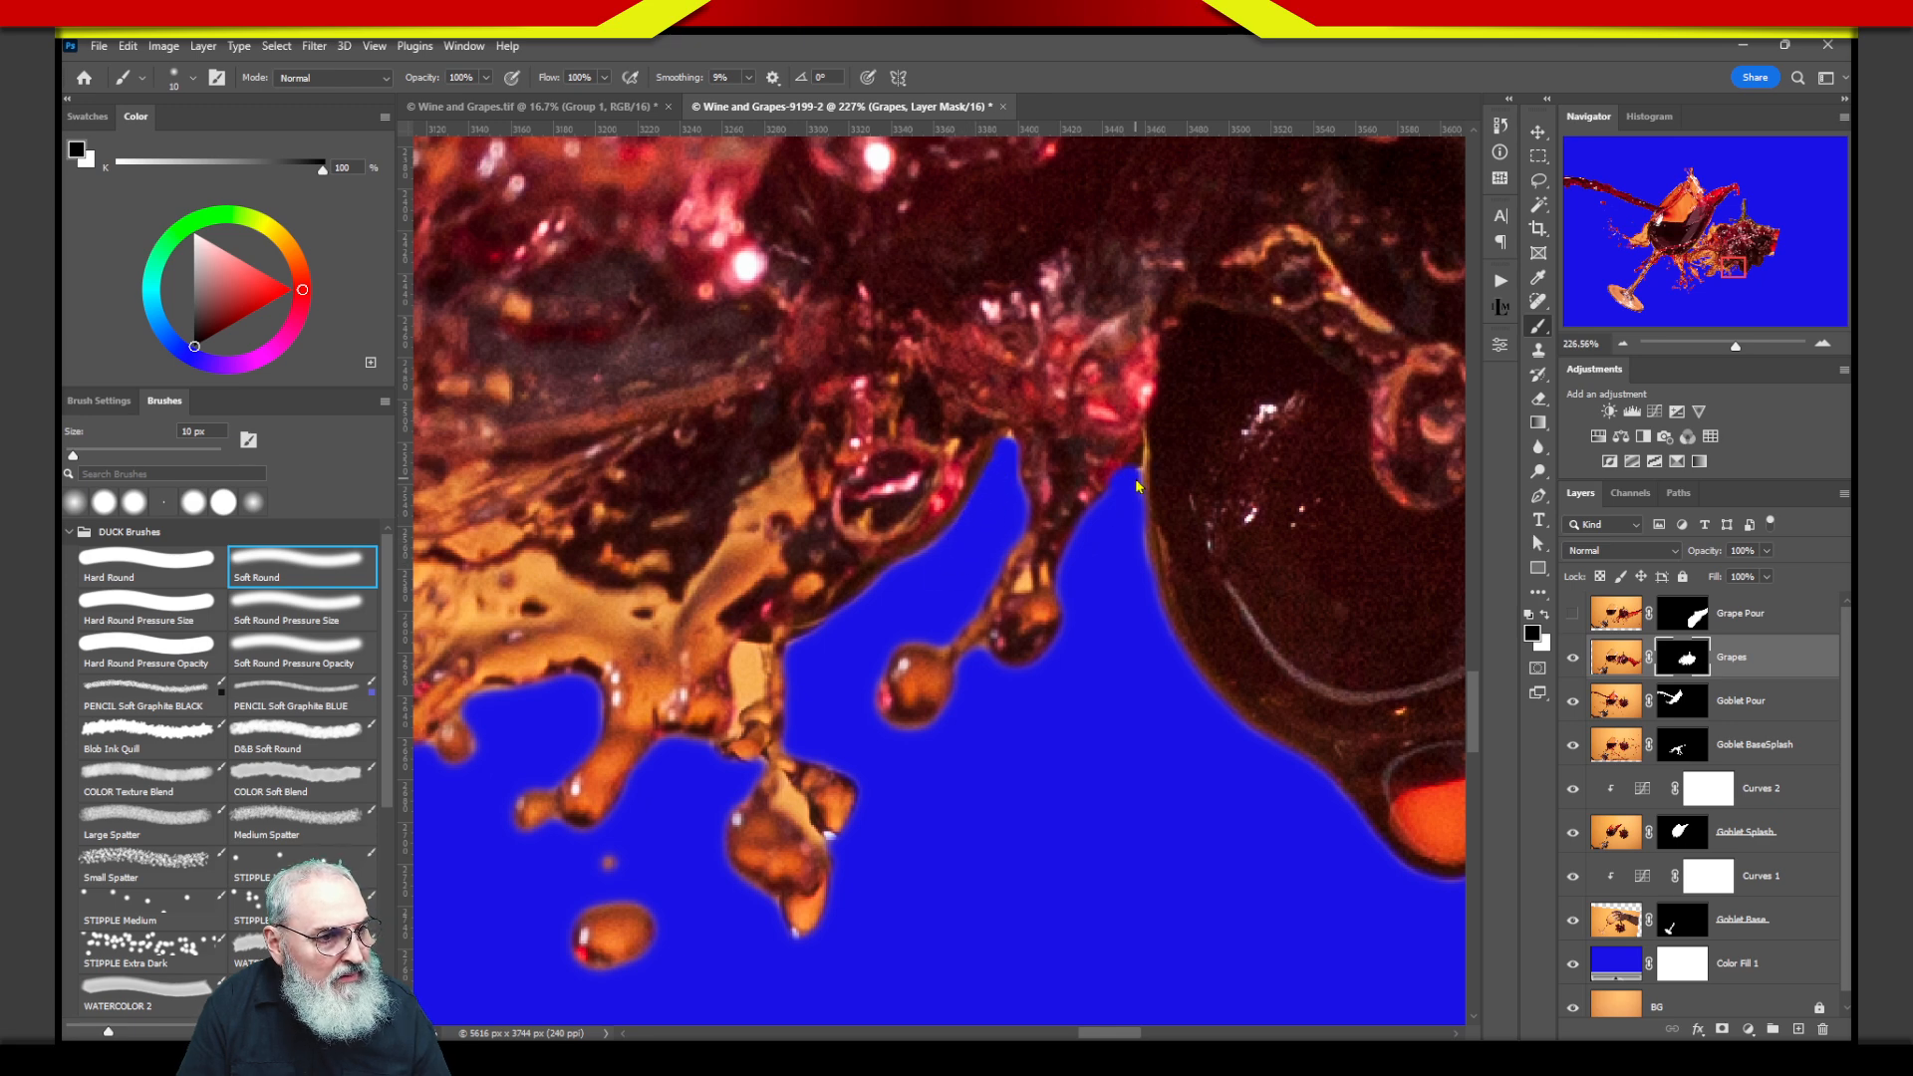
key("x")
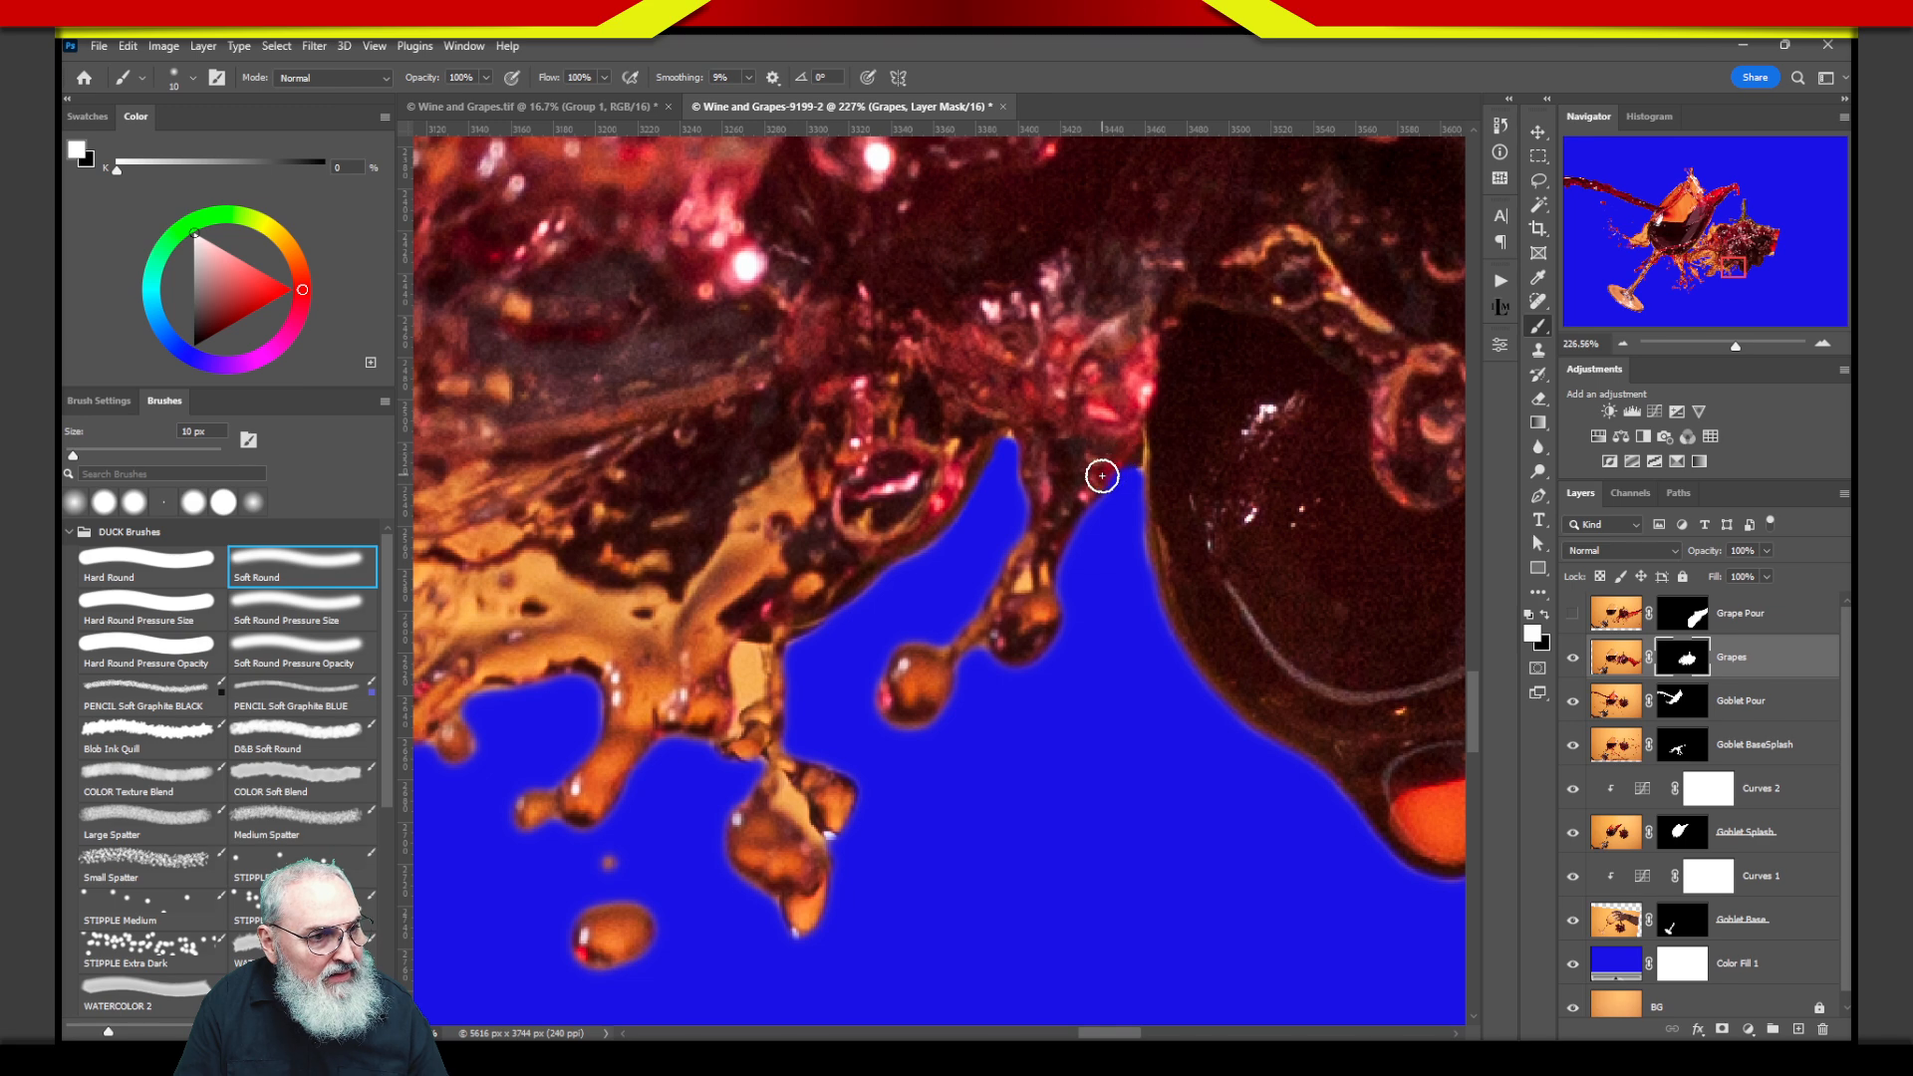
key("x")
Mask out the pale background patch above the hanging droplets at the splash's lower edge with black.
left_click_drag(936, 773, 1106, 602)
key("x")
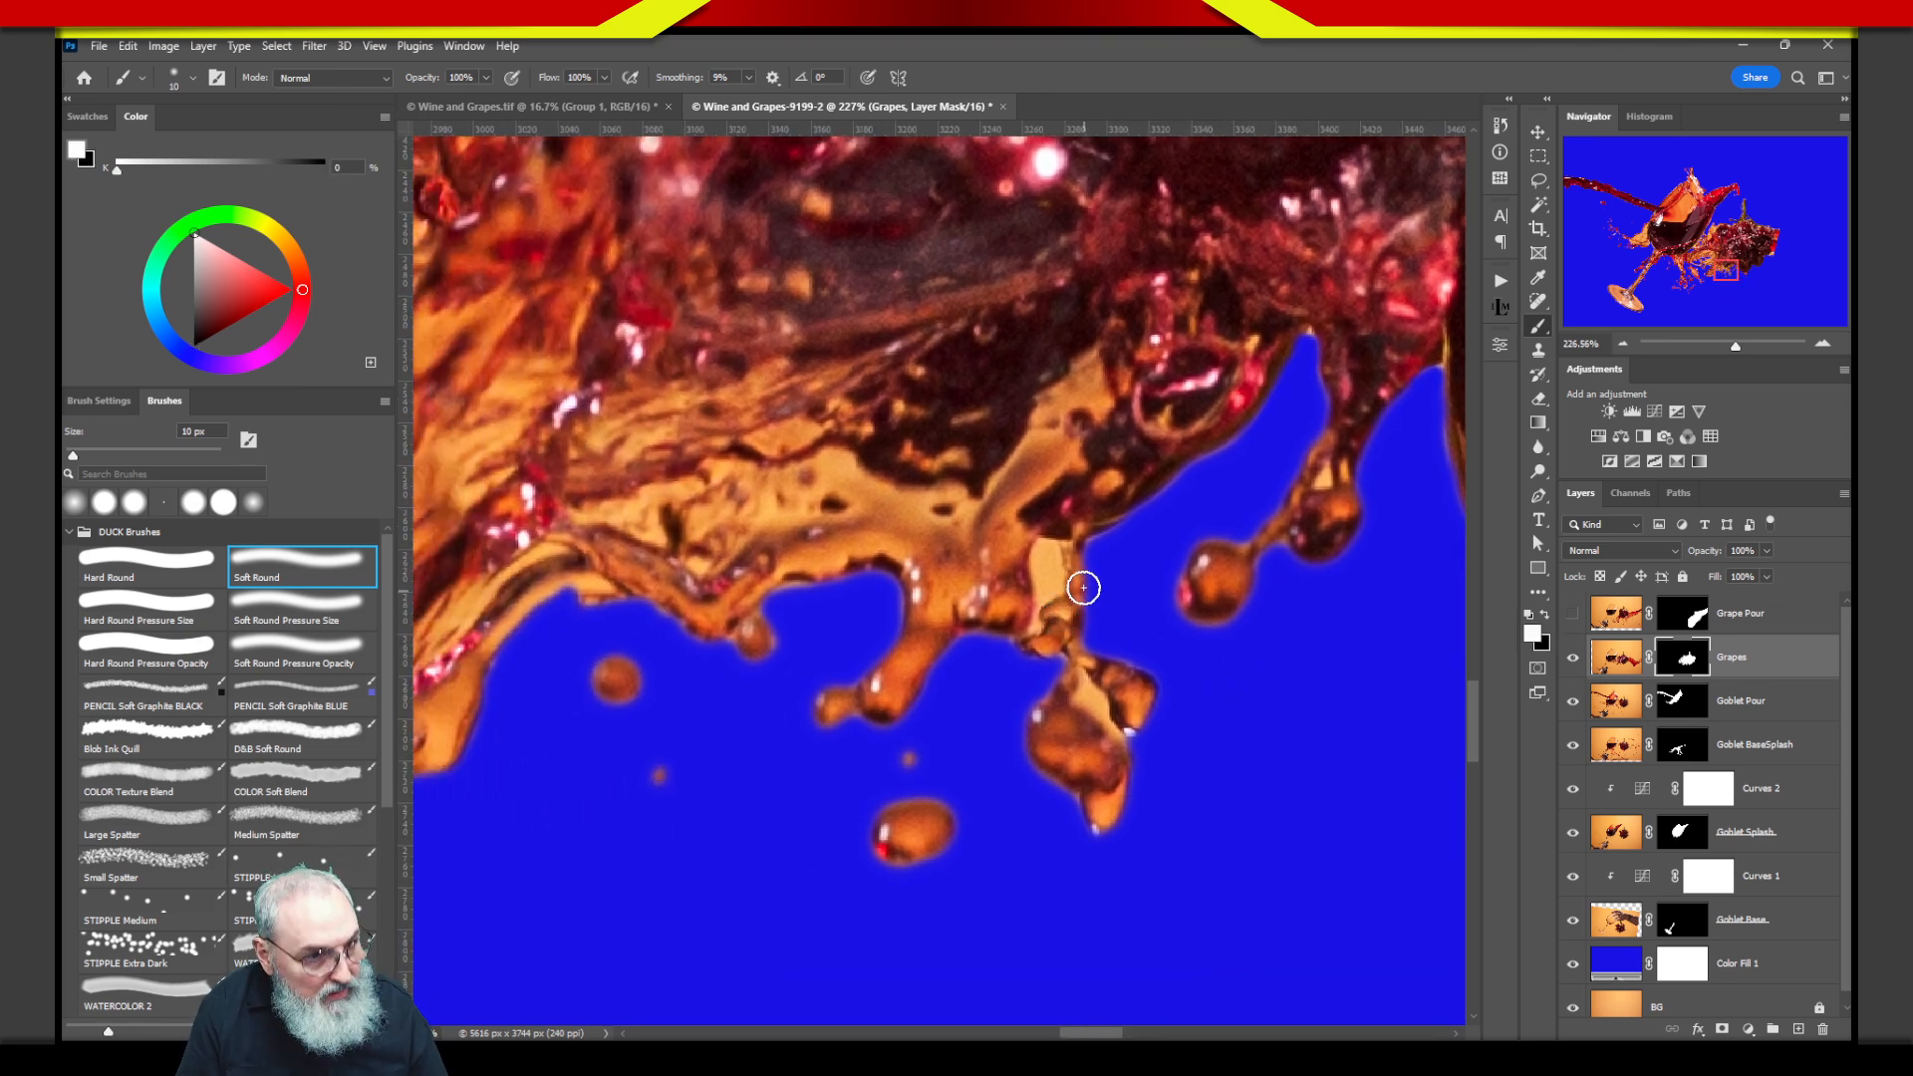
key("x")
mouse_move(1048, 569)
left_mouse_down()
mouse_move(1045, 546)
mouse_move(1042, 589)
left_mouse_up()
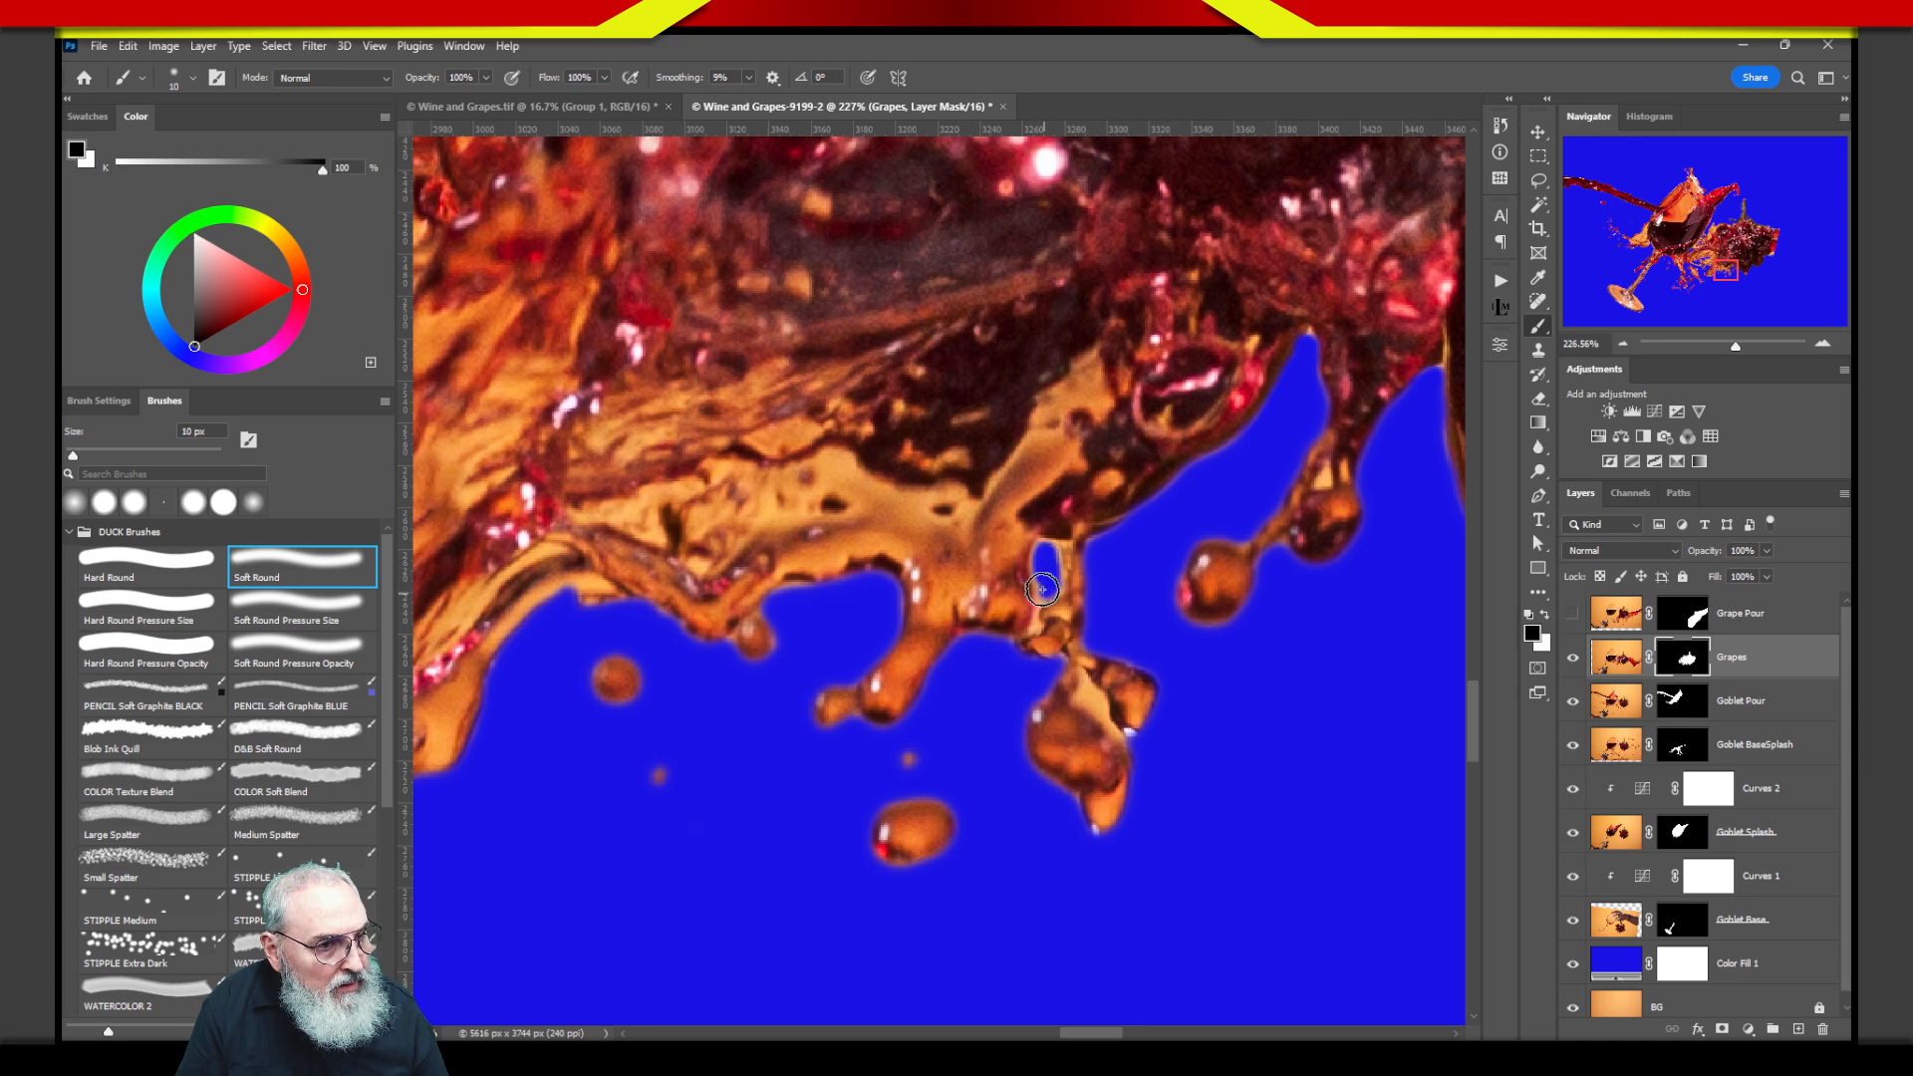
Mask out the background in the gap beside the small round drop in the splash left of the grapes.
left_click_drag(757, 922, 1222, 698)
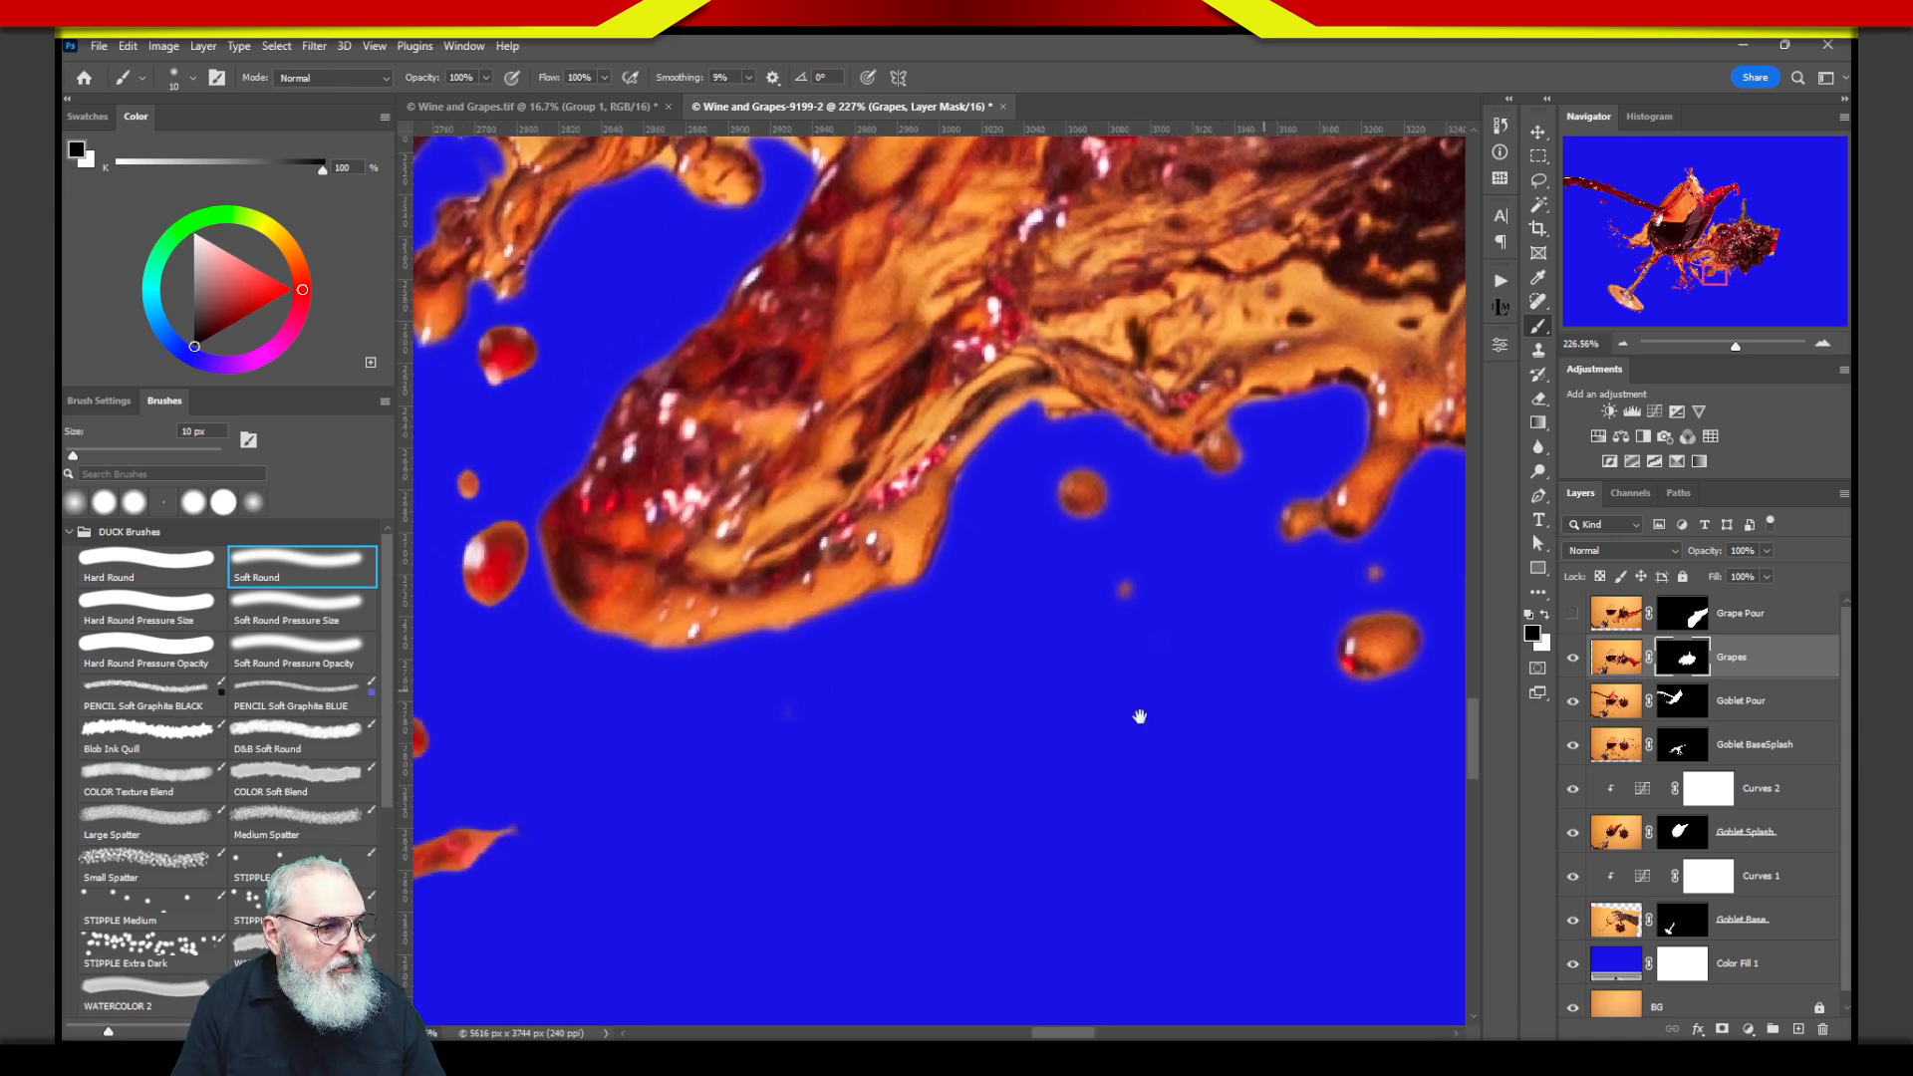
left_click_drag(982, 700, 1255, 978)
left_click_drag(1138, 700, 1146, 819)
mouse_move(1011, 528)
left_mouse_down()
mouse_move(1076, 544)
mouse_move(1068, 617)
mouse_move(1071, 565)
mouse_move(1047, 566)
mouse_move(1094, 548)
left_mouse_up()
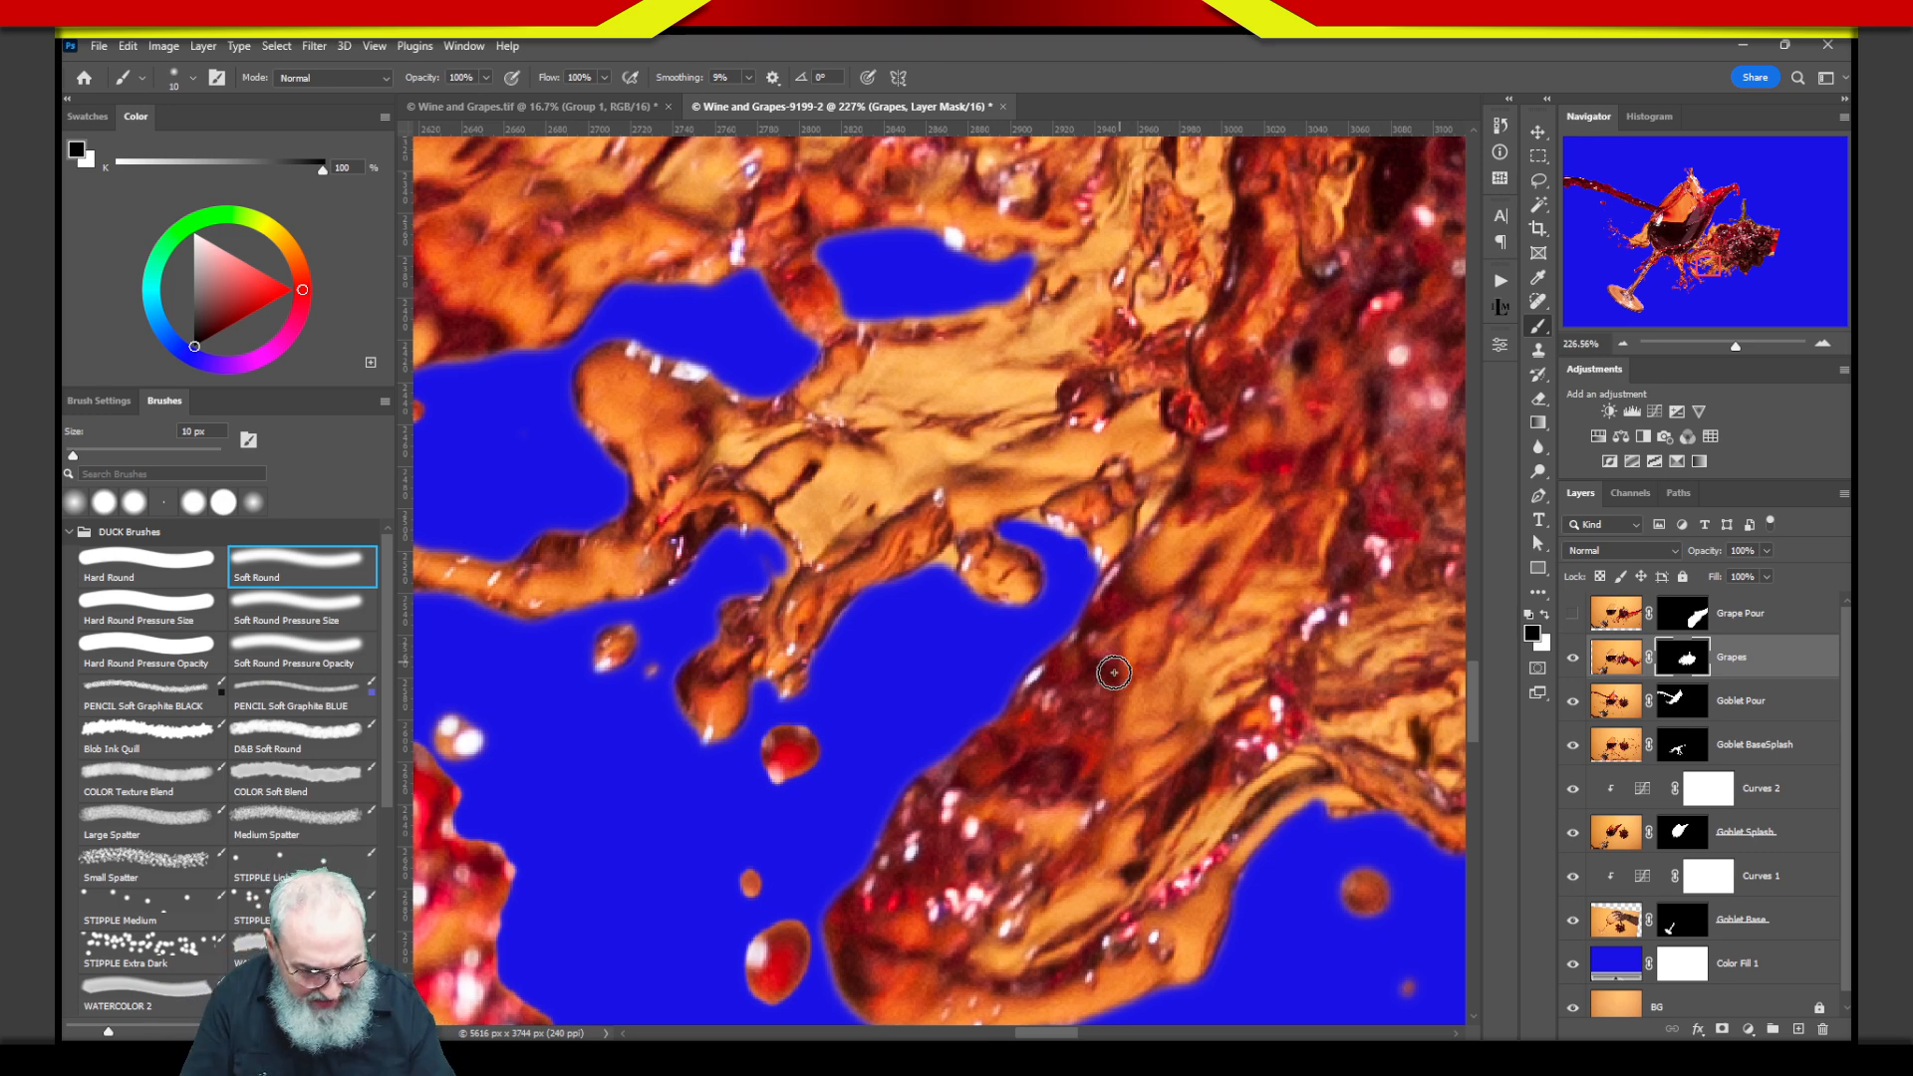
key("ctrl+0")
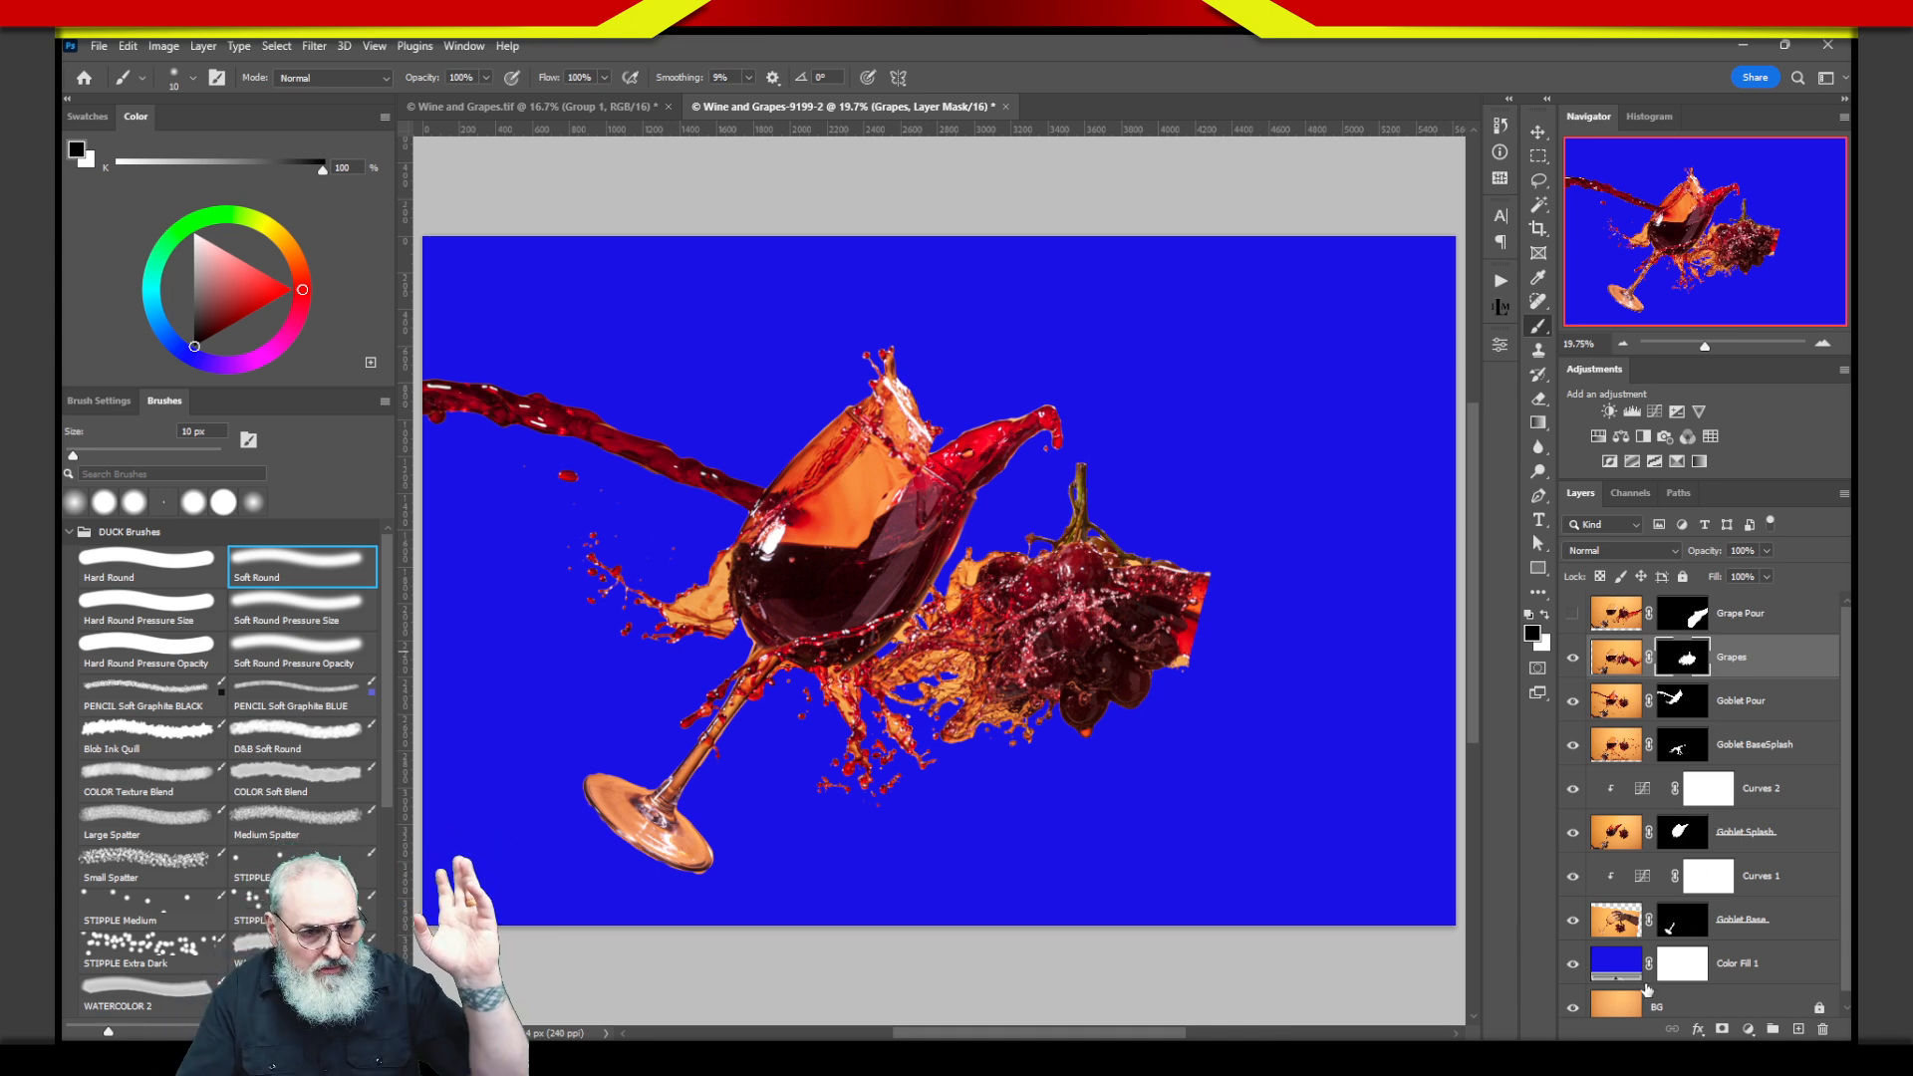
Hide the blue Color Fill 1 layer and show the Grape Pour layer.
left_click(1573, 964)
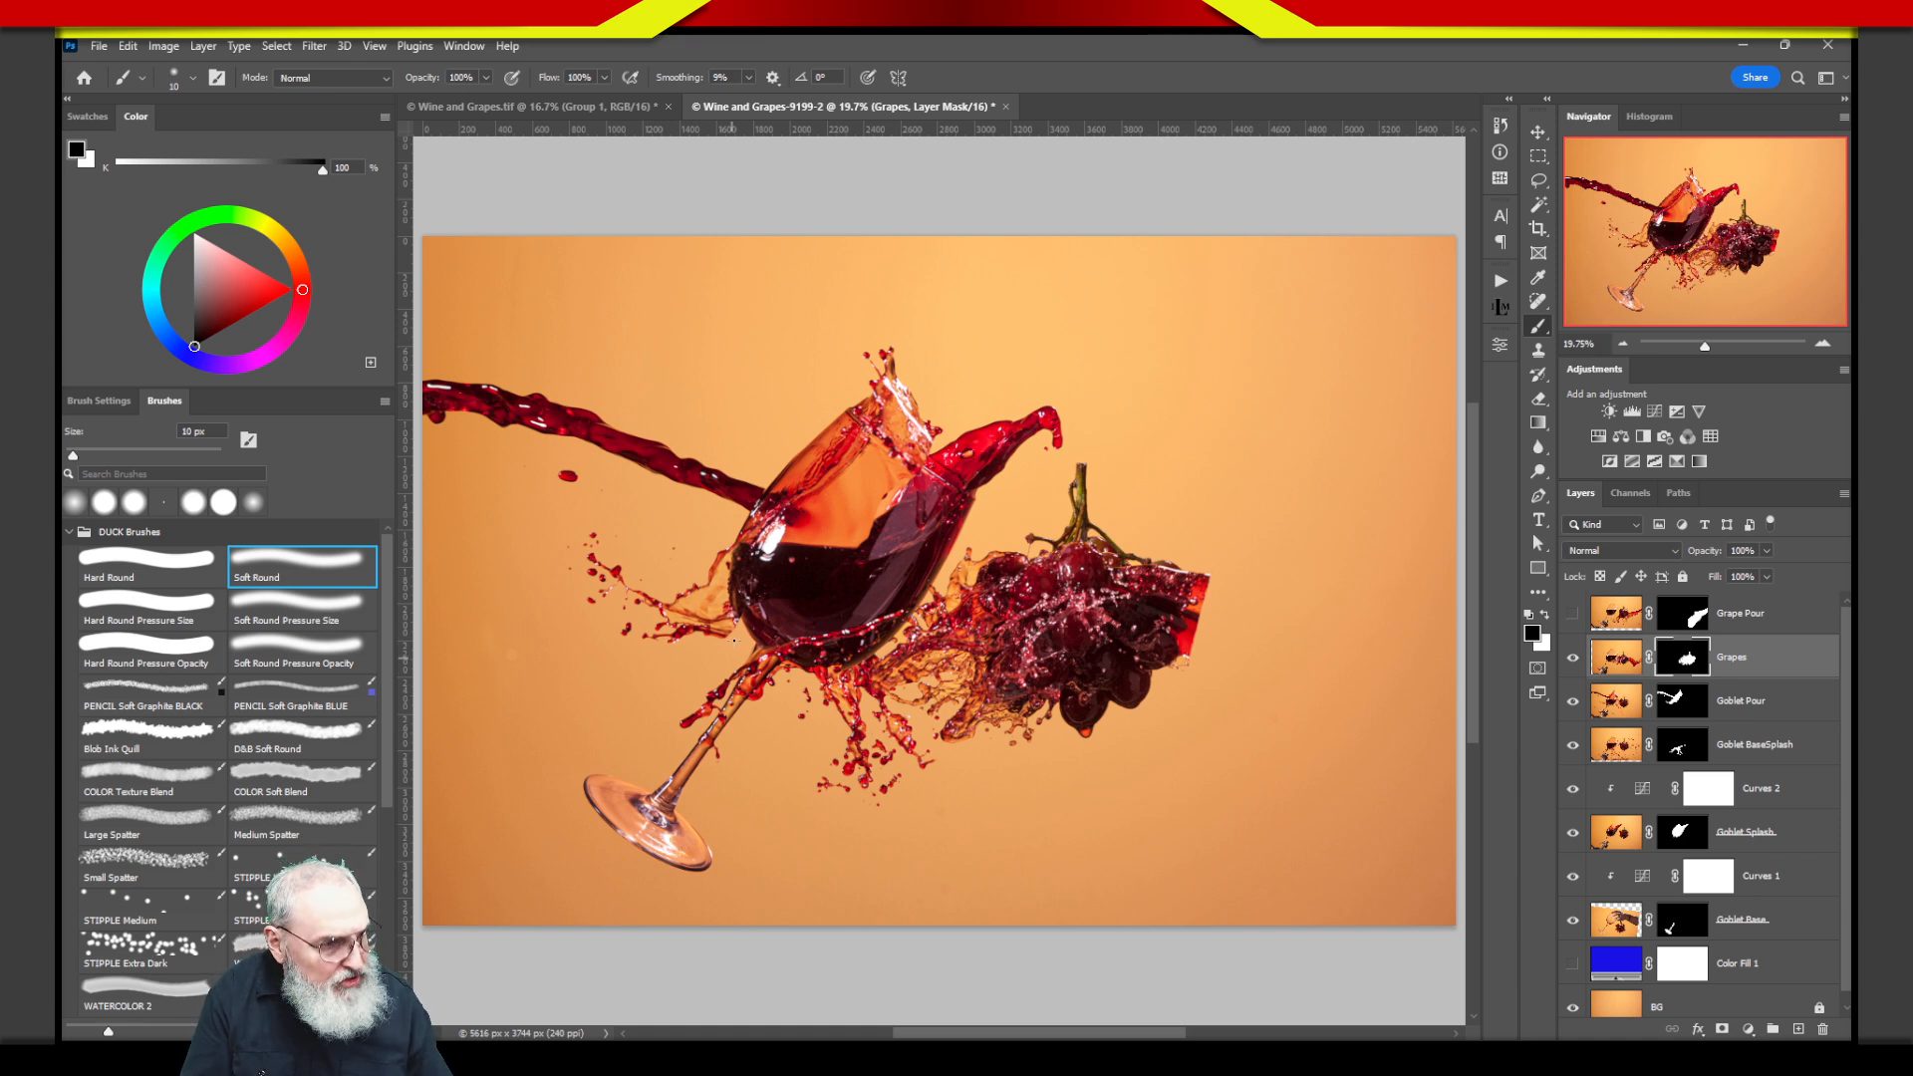
mouse_move(702, 538)
left_mouse_down()
mouse_move(762, 608)
mouse_move(635, 610)
left_mouse_up()
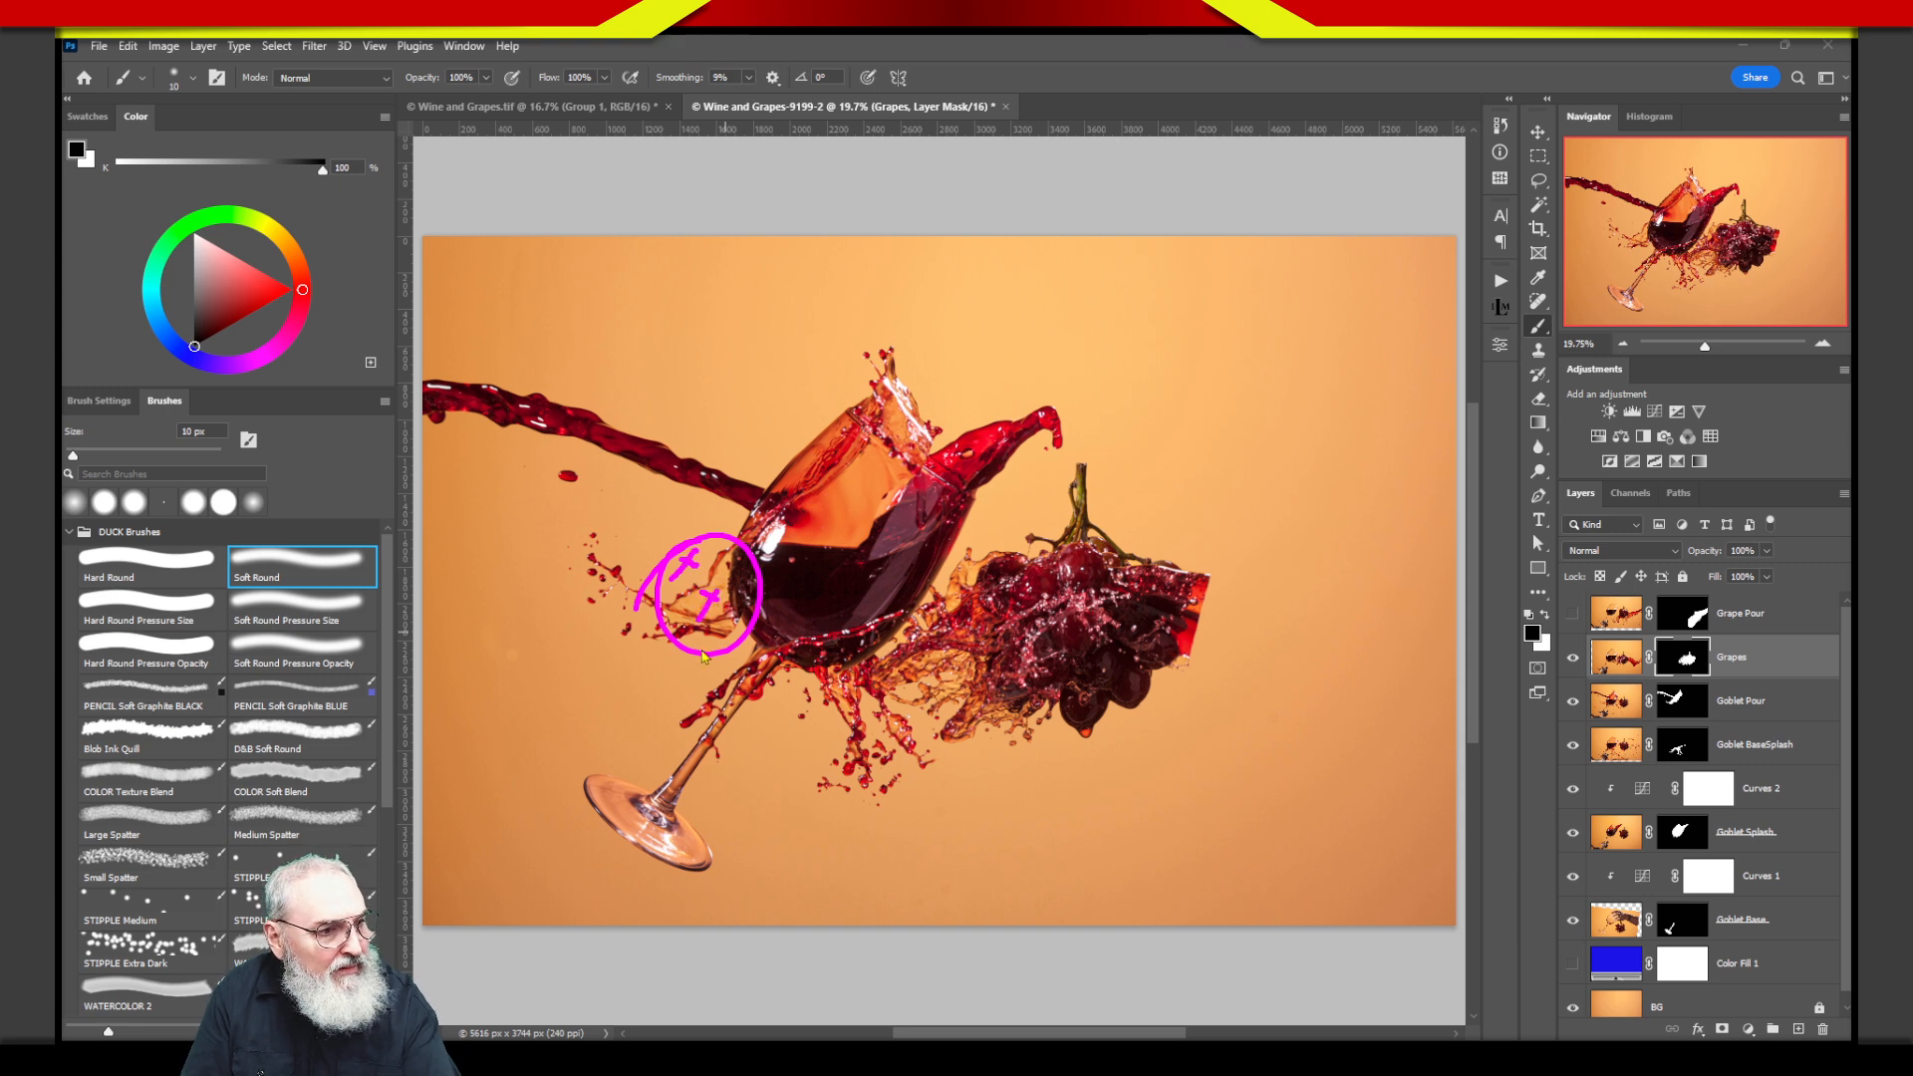
key("Escape")
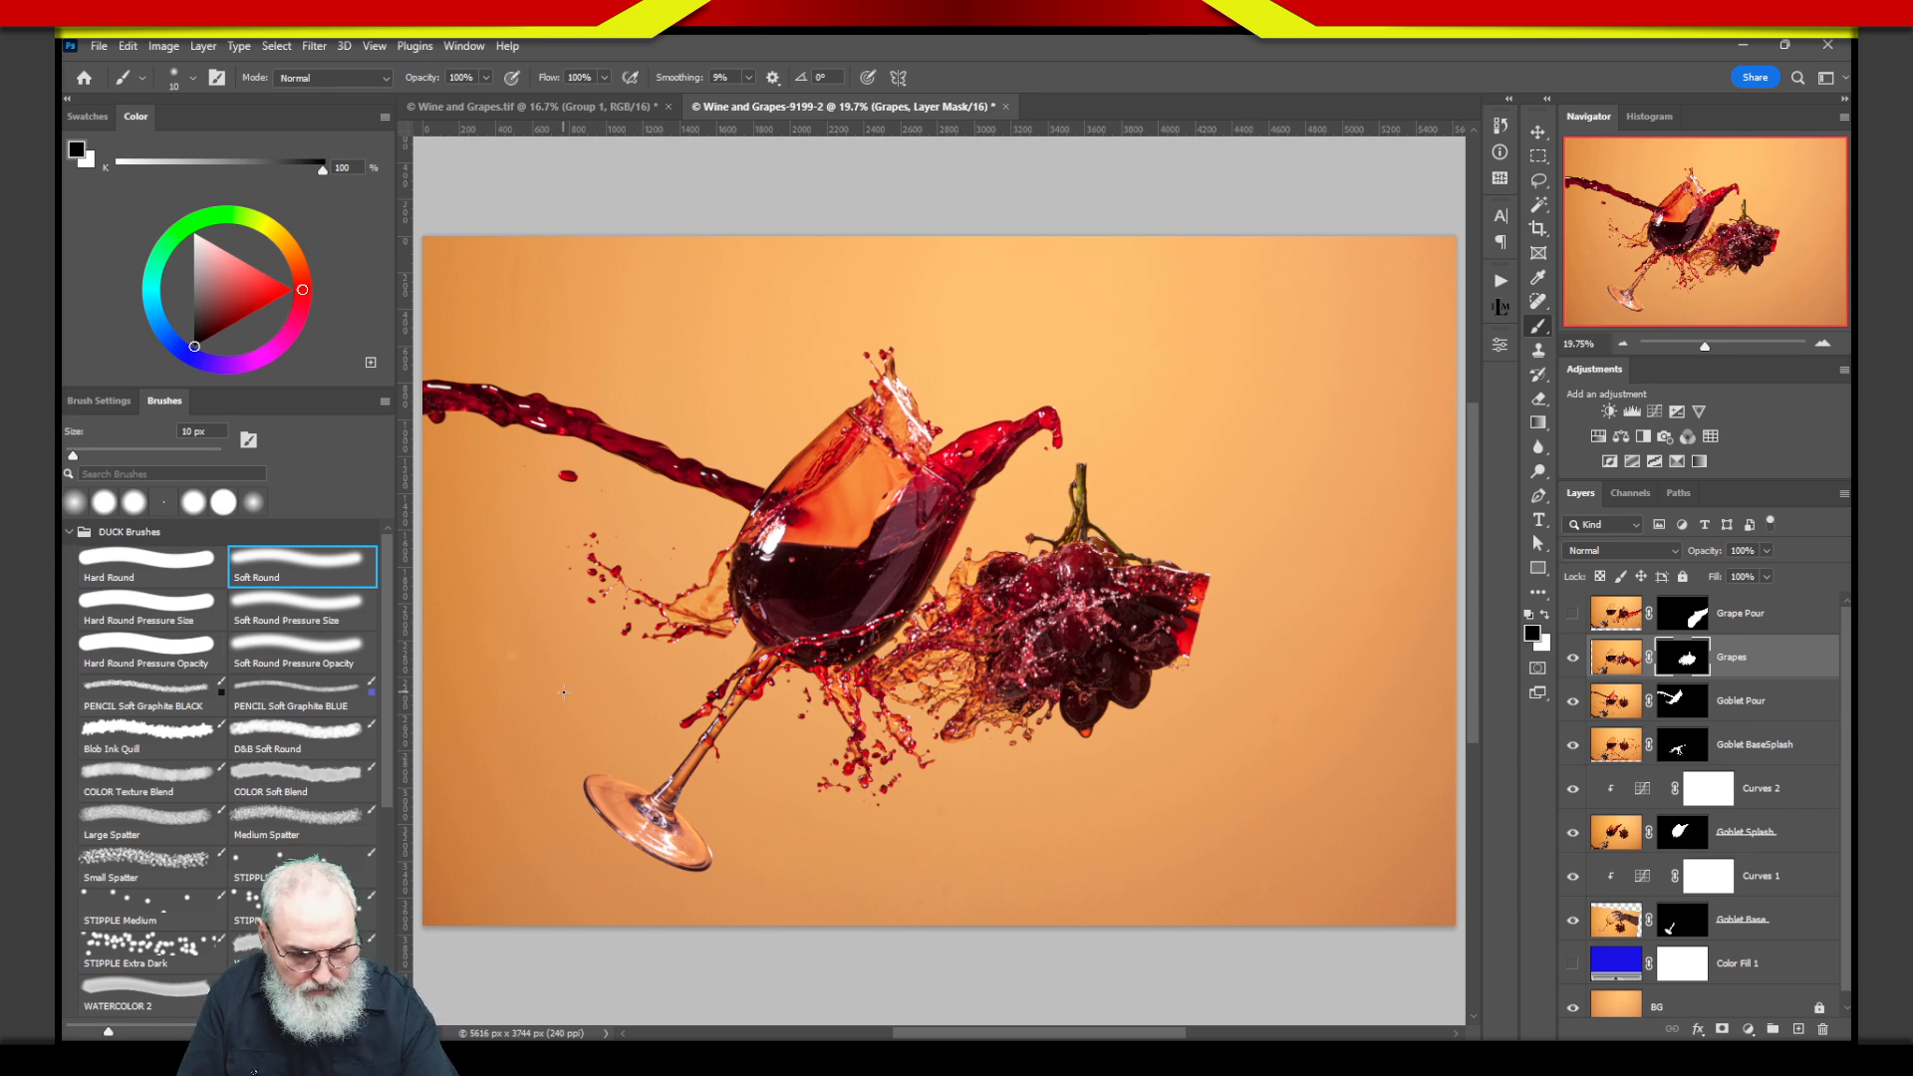
left_click_drag(488, 680, 513, 687)
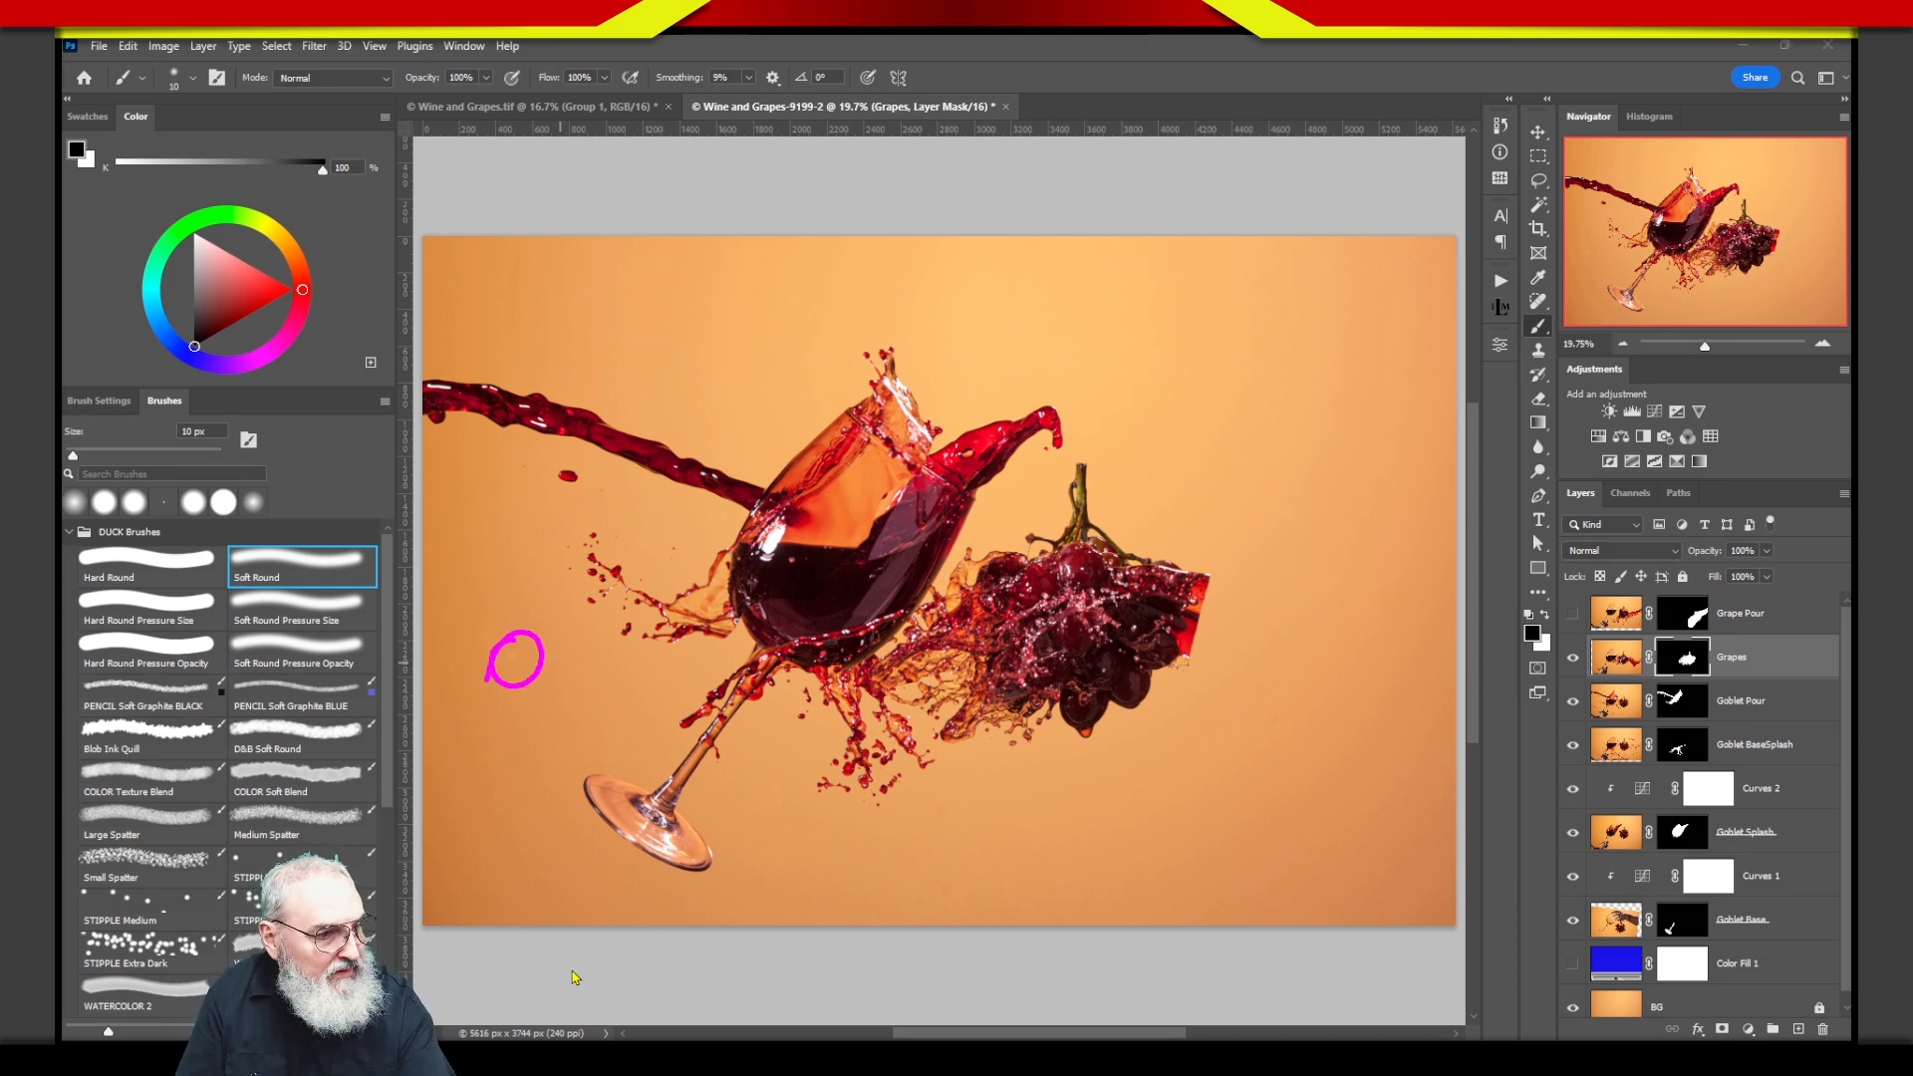
key("Escape")
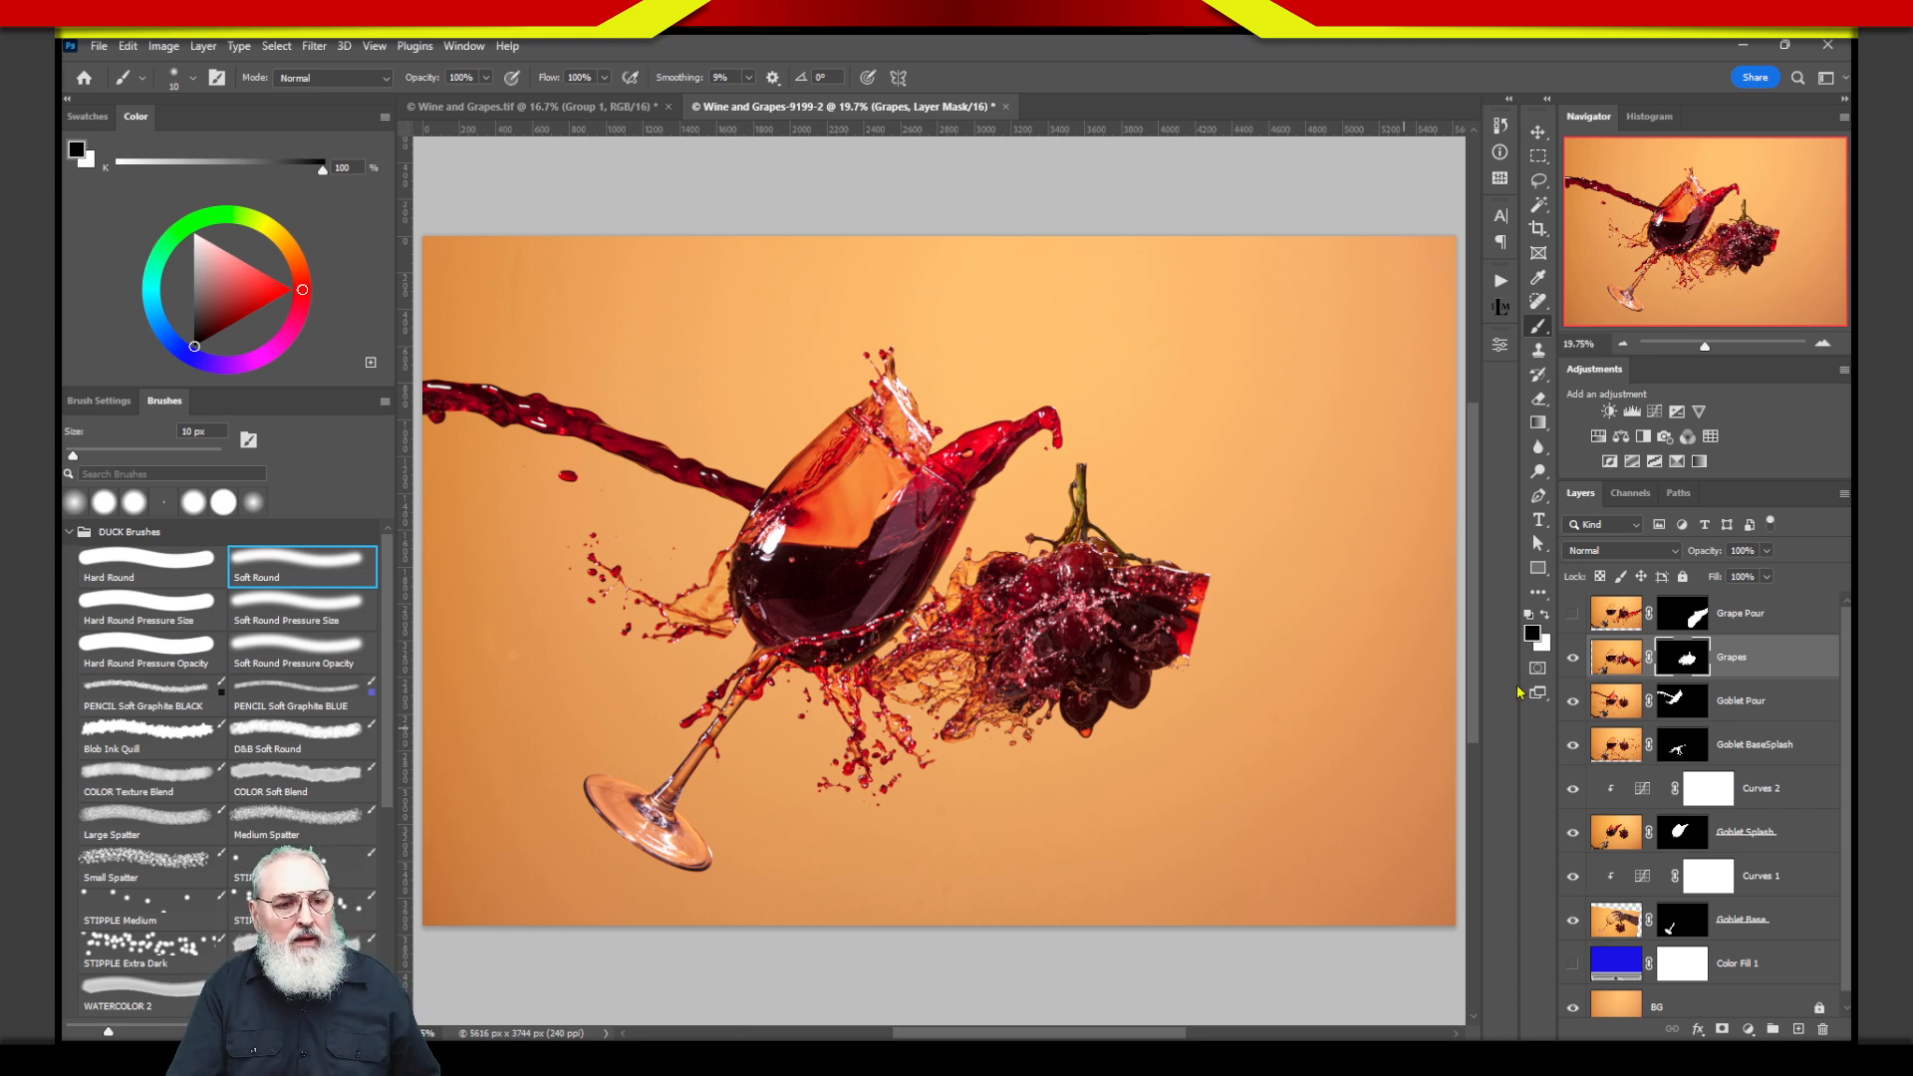
left_click(1573, 615)
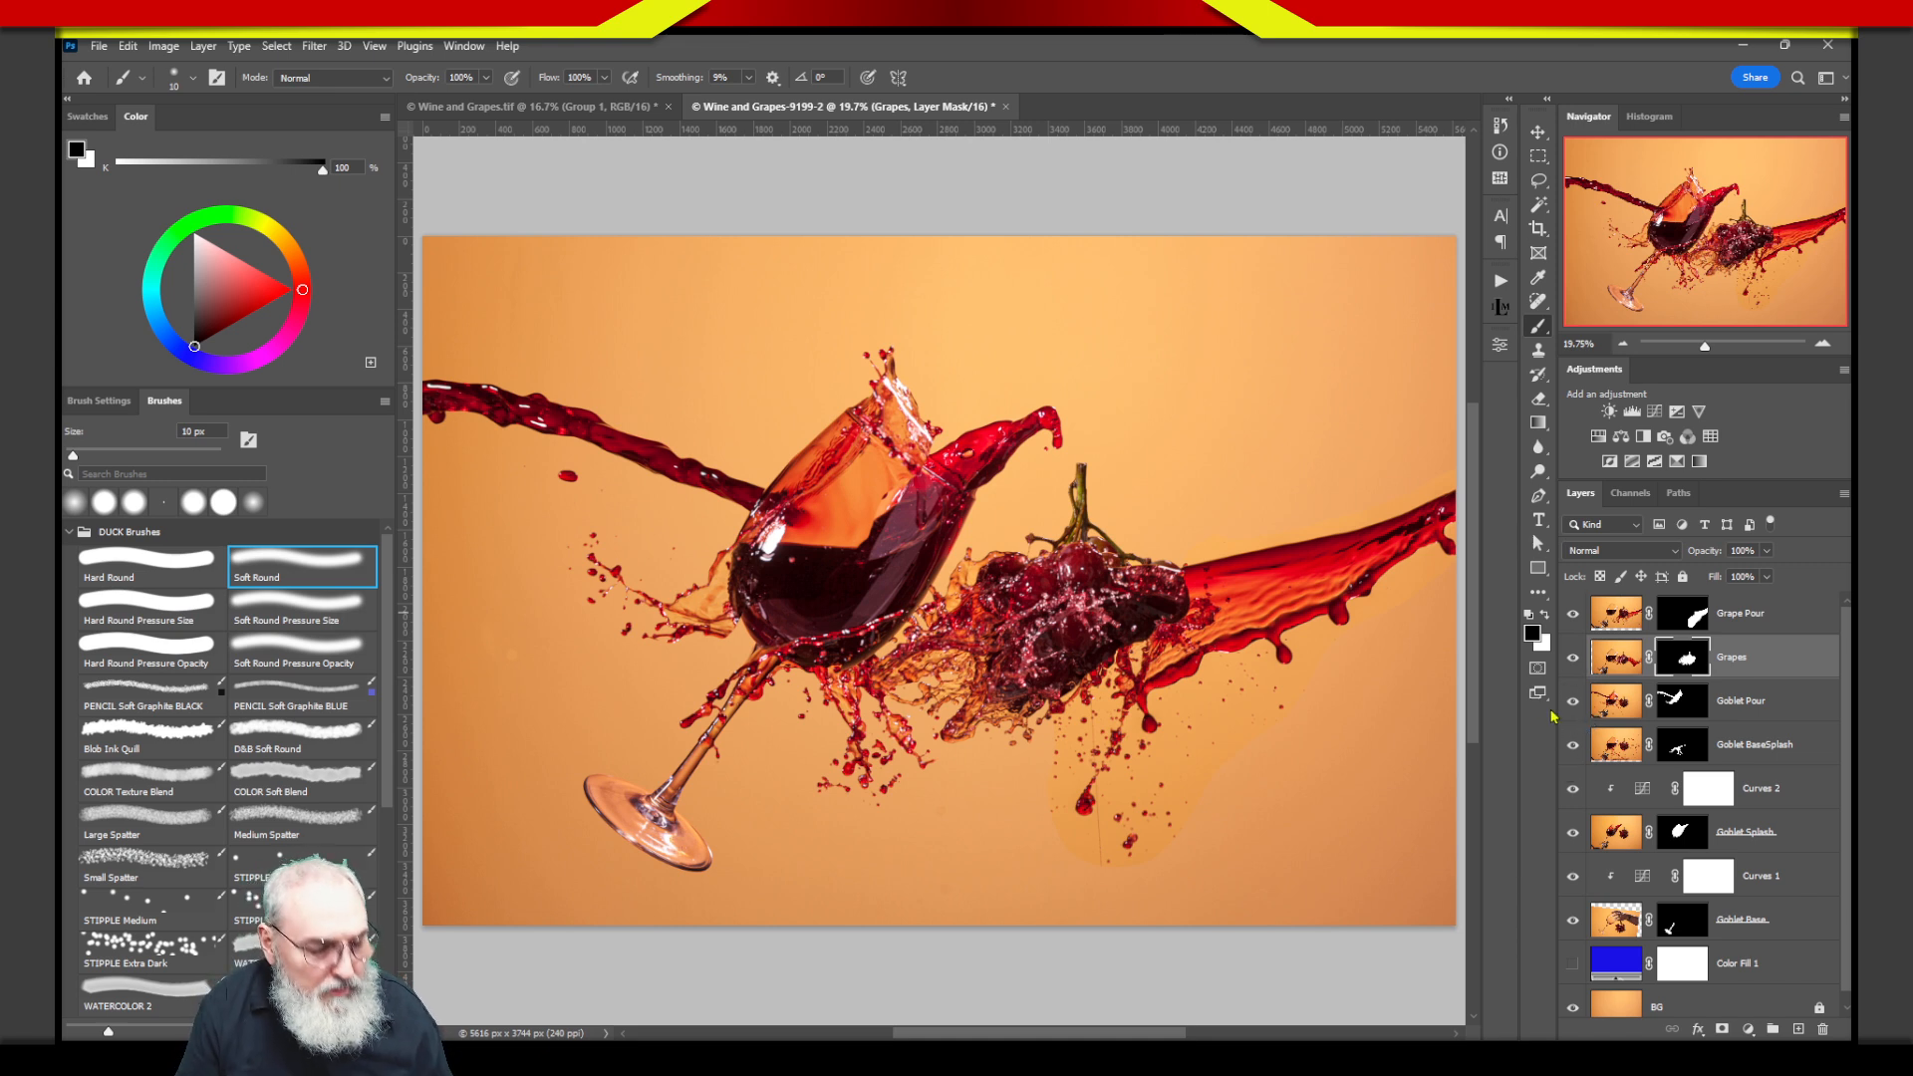
Move the Grape Pour layer so the pour's left end meets the right side of the grapes.
key("v")
left_click(1619, 619)
left_click_drag(1252, 603, 1197, 619)
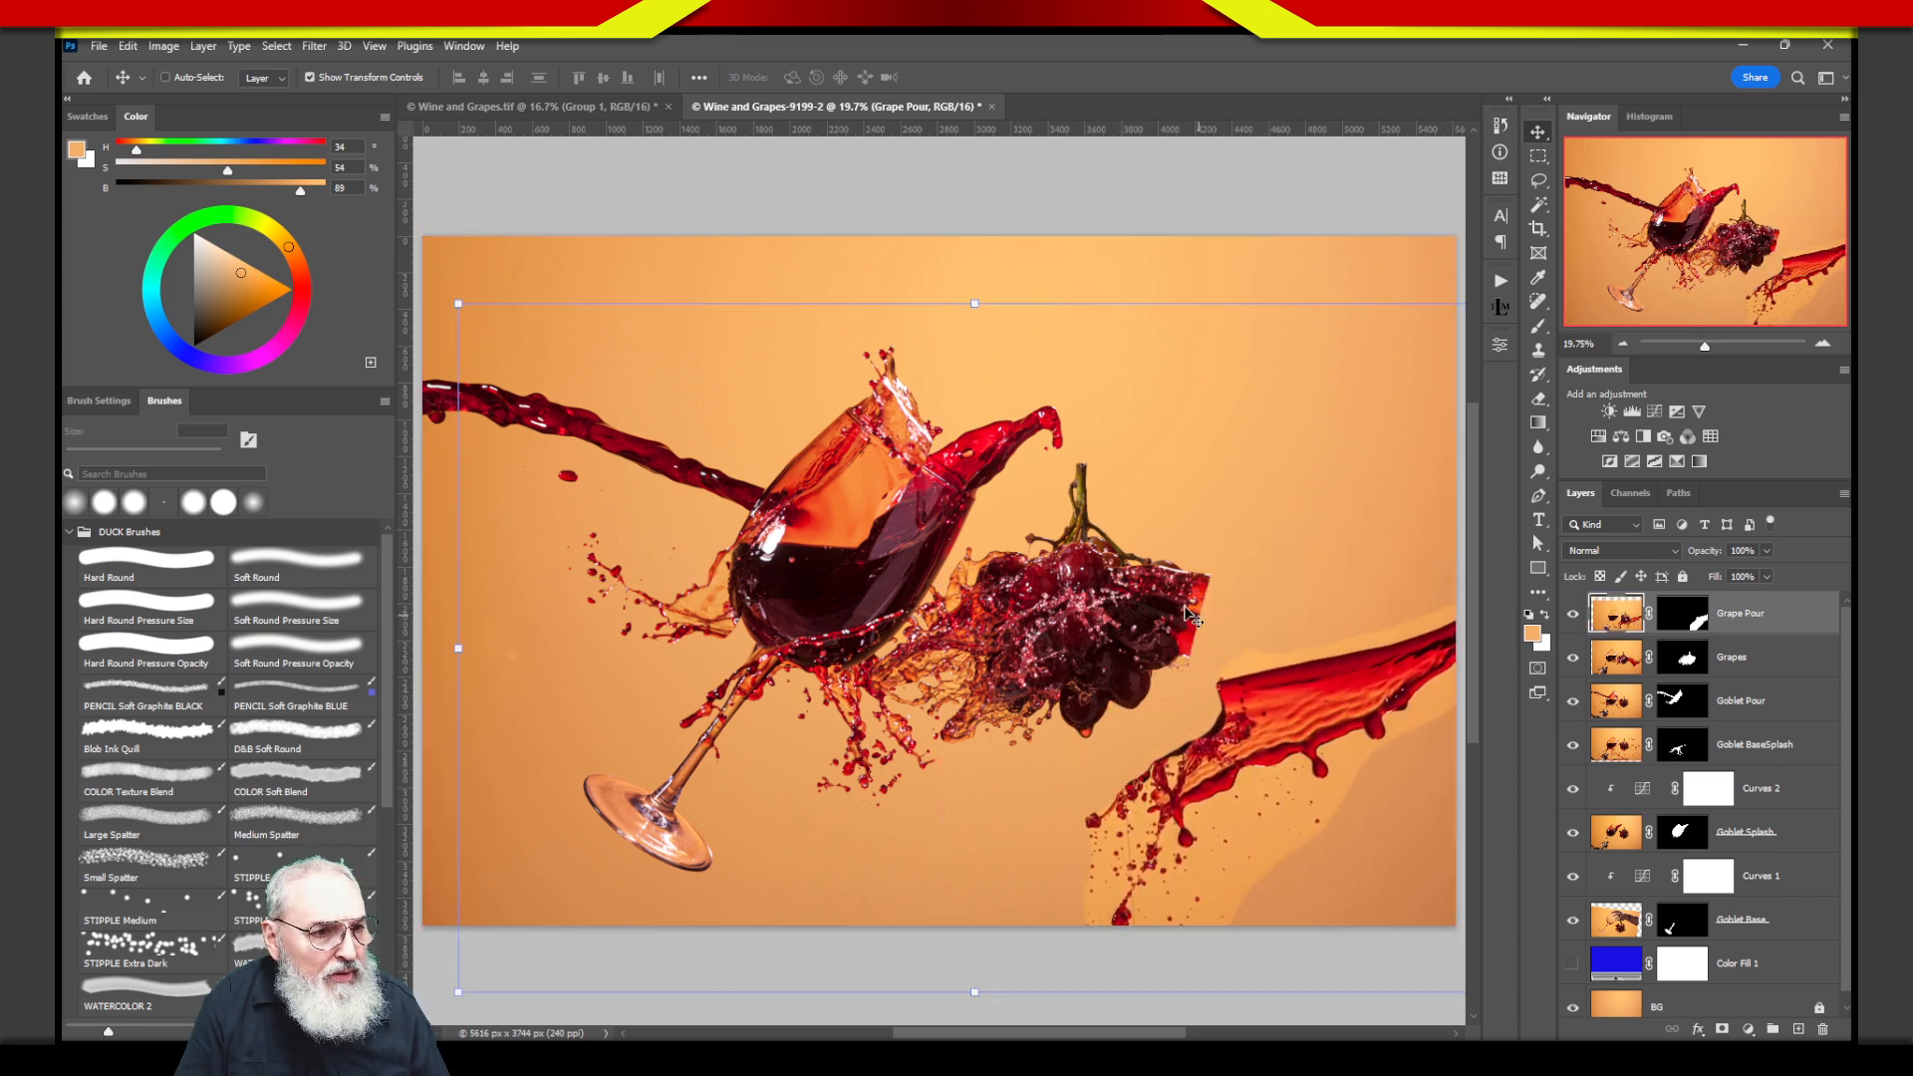
left_click_drag(1260, 718, 1227, 654)
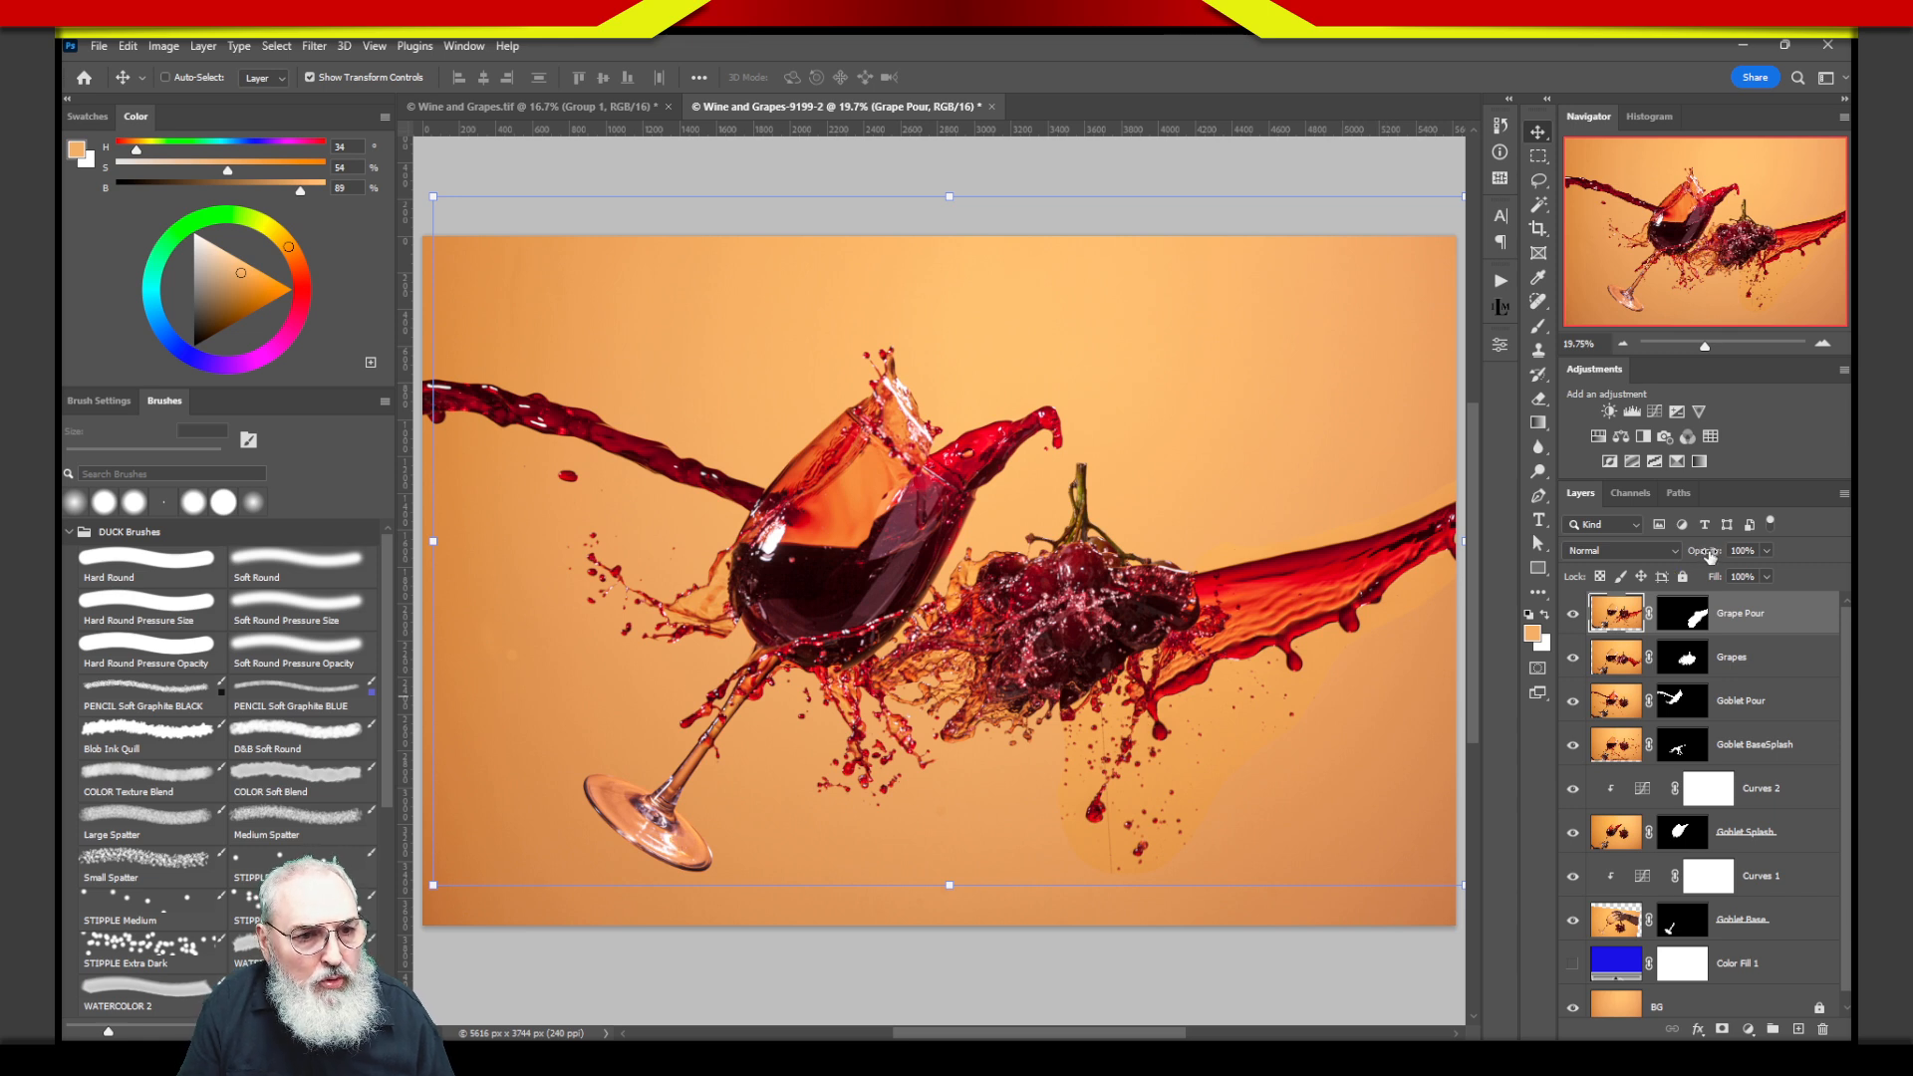
Lower the Grape Pour layer's opacity to 61% and mask its overlap off the lower grapes with an enlarged soft black brush.
left_click_drag(1700, 561, 1690, 560)
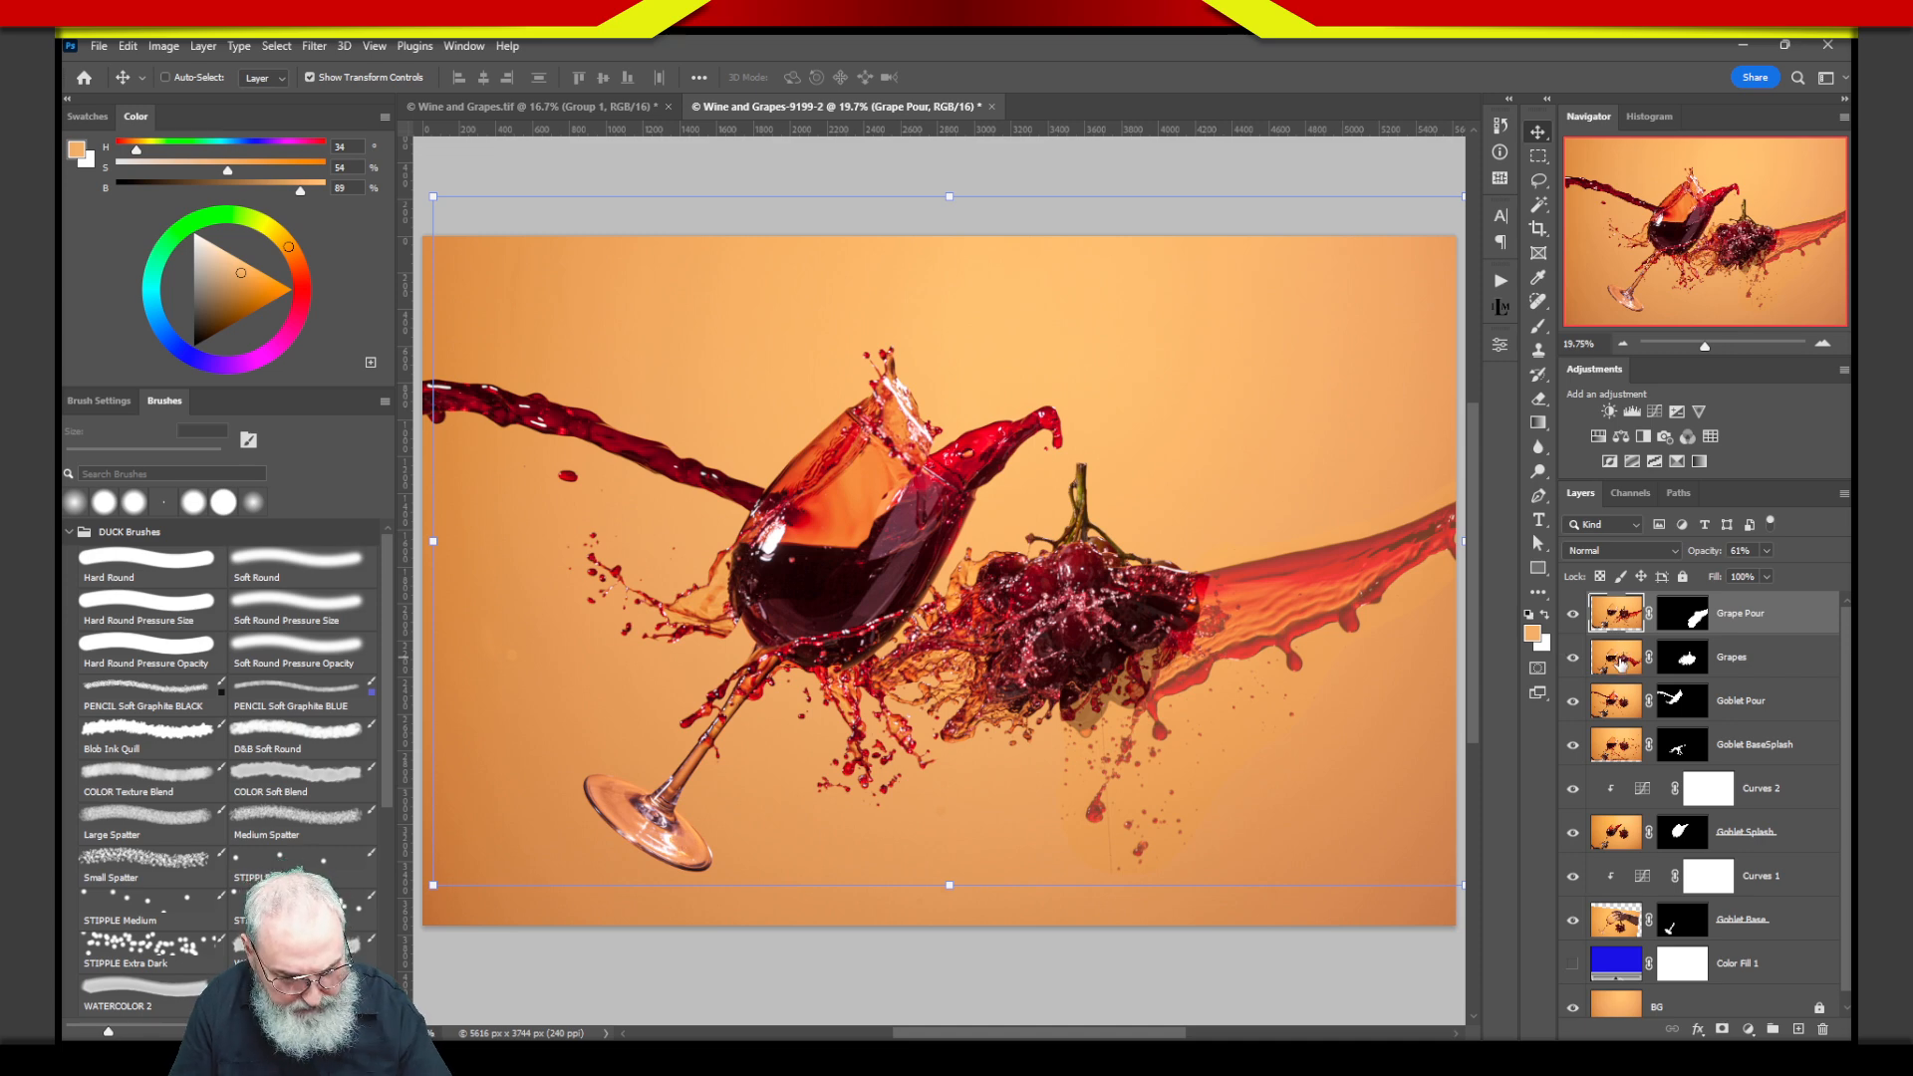
left_click(1683, 626)
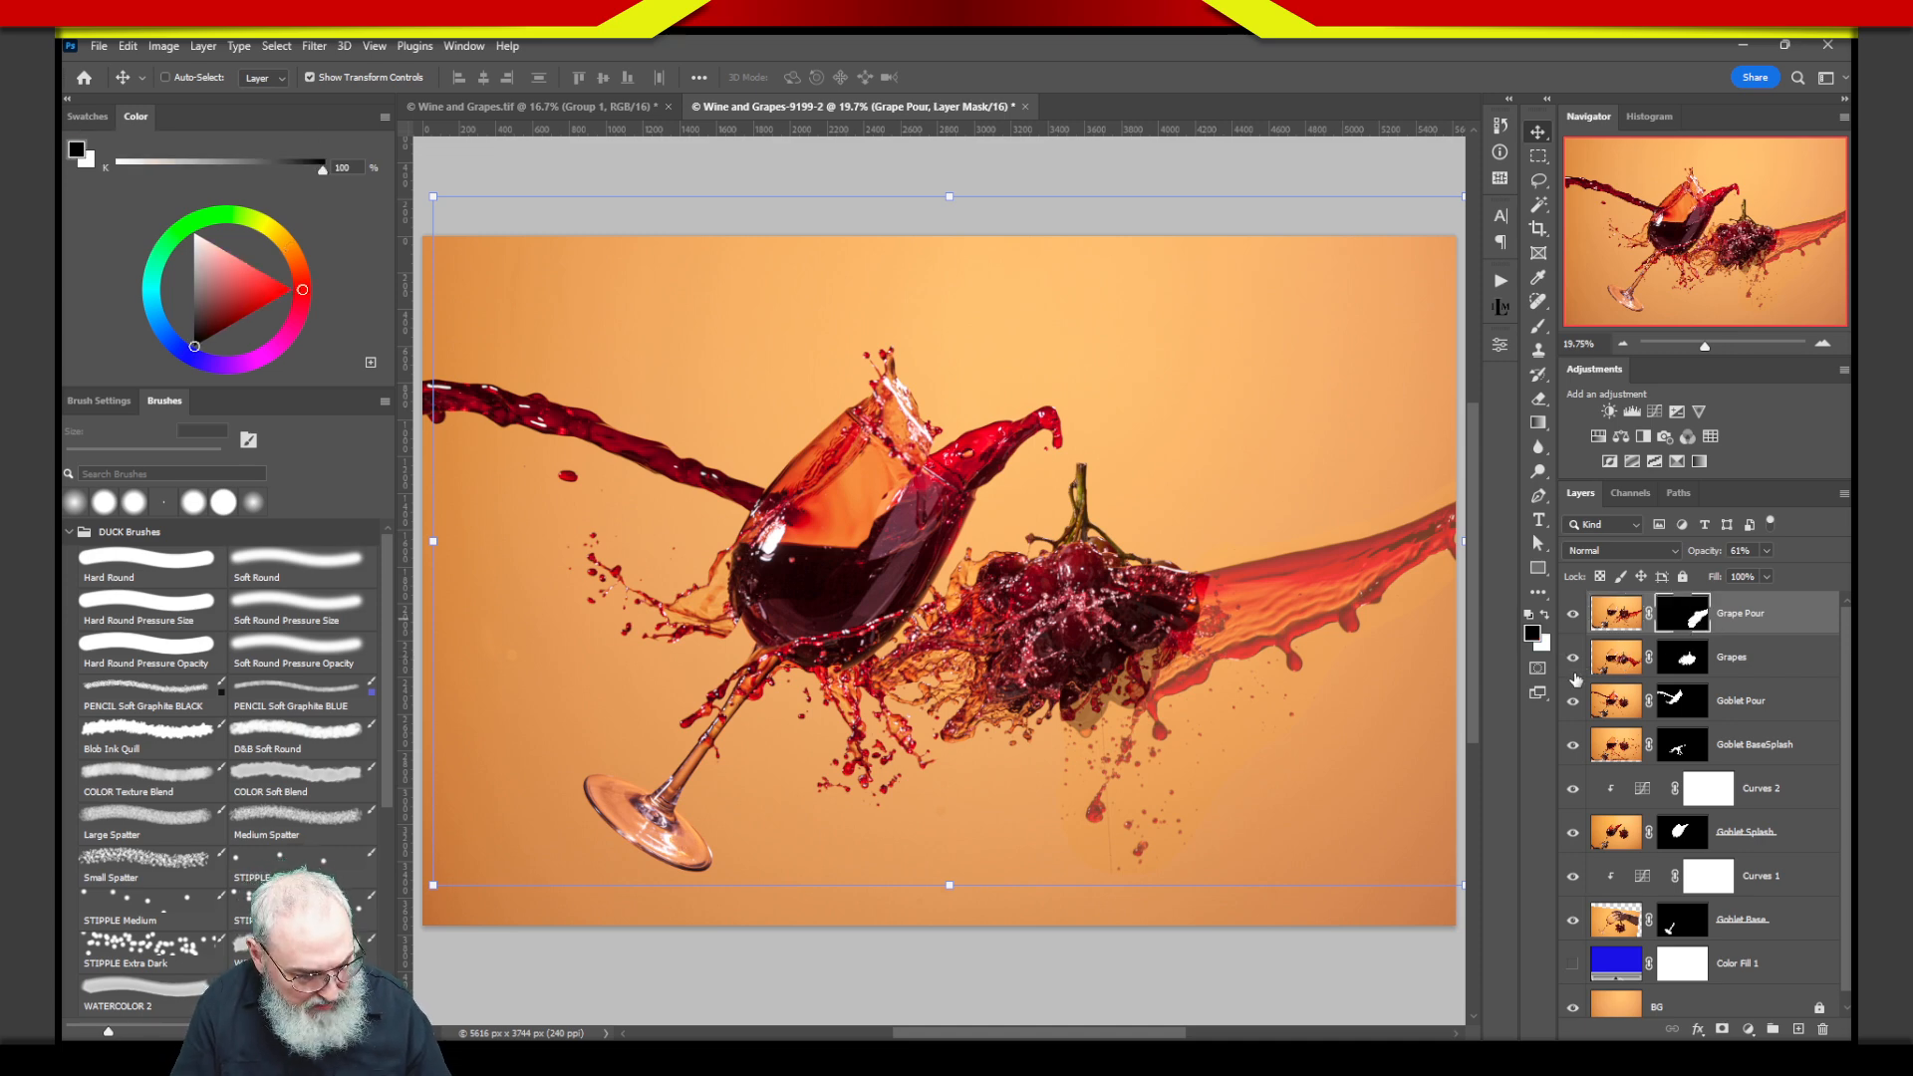
key("z")
left_click_drag(1130, 695, 1225, 688)
left_click_drag(1253, 782, 1084, 767)
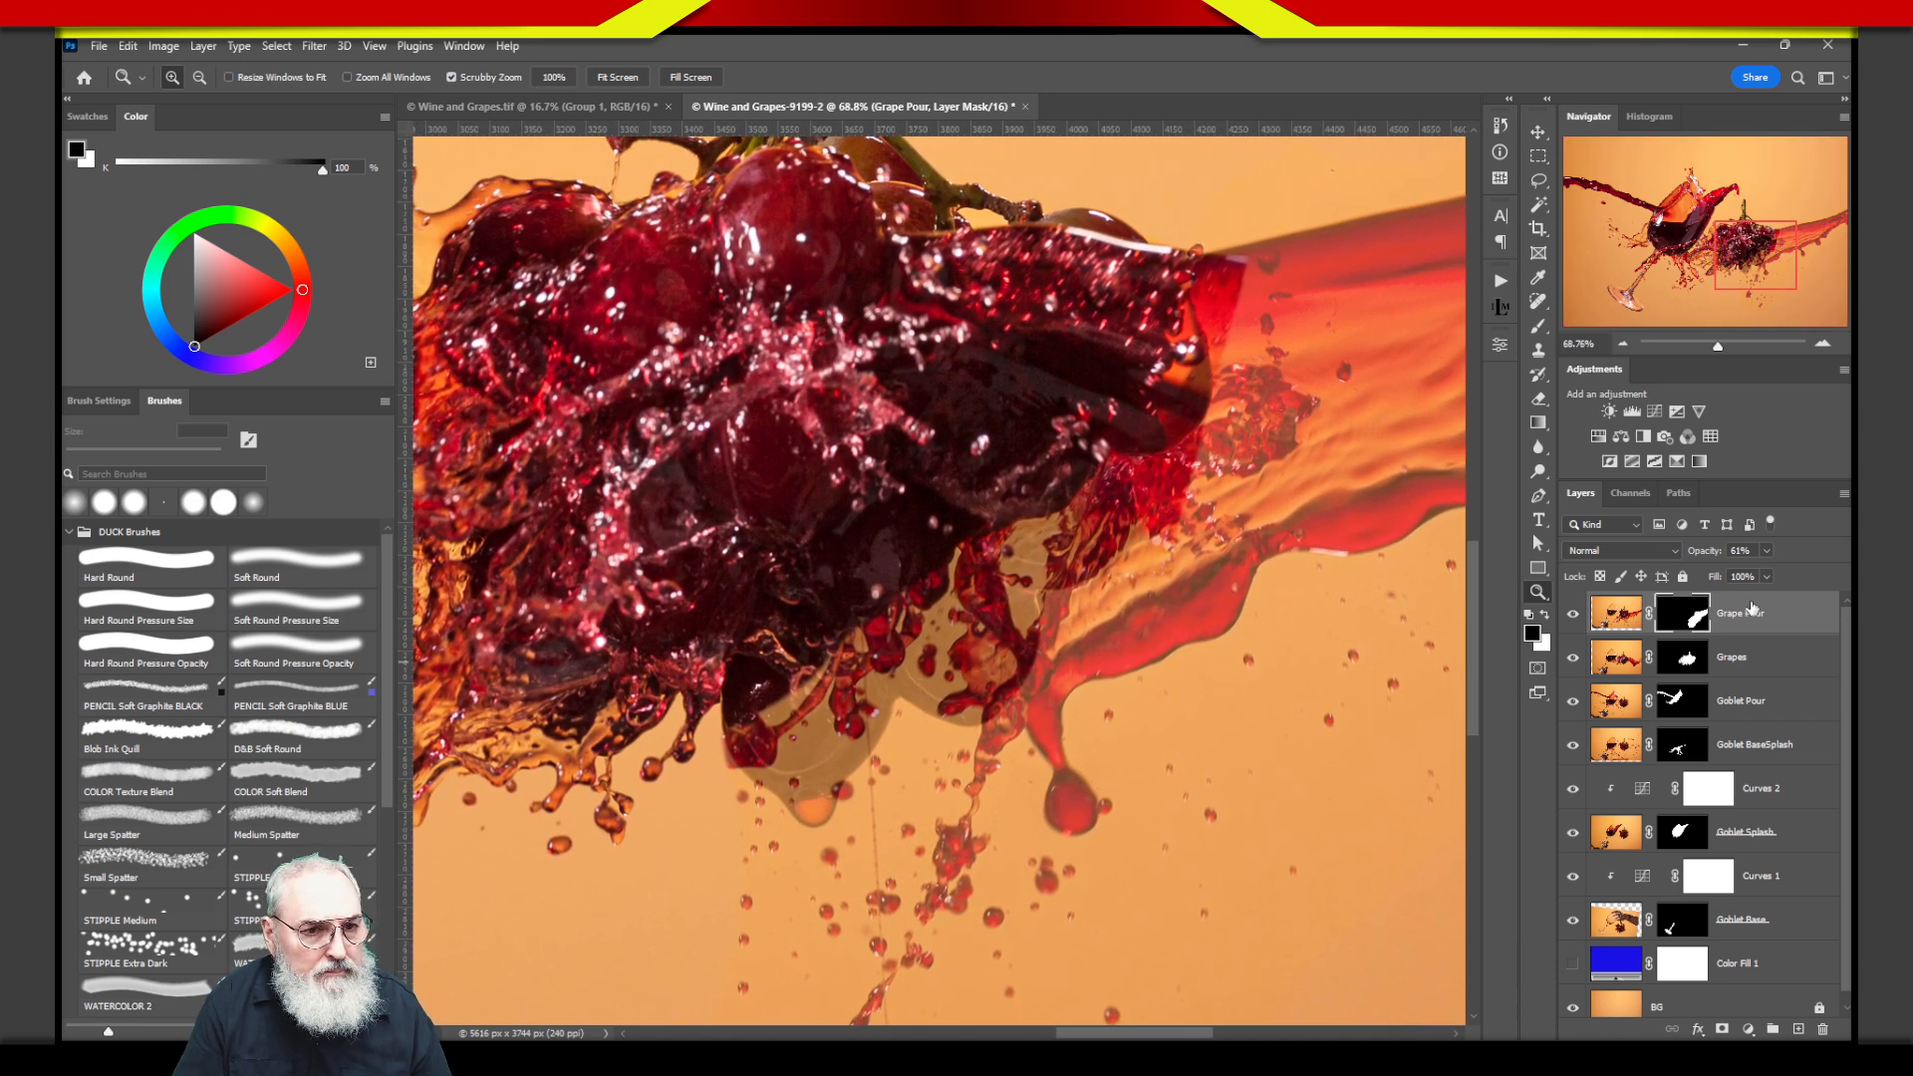
key("b")
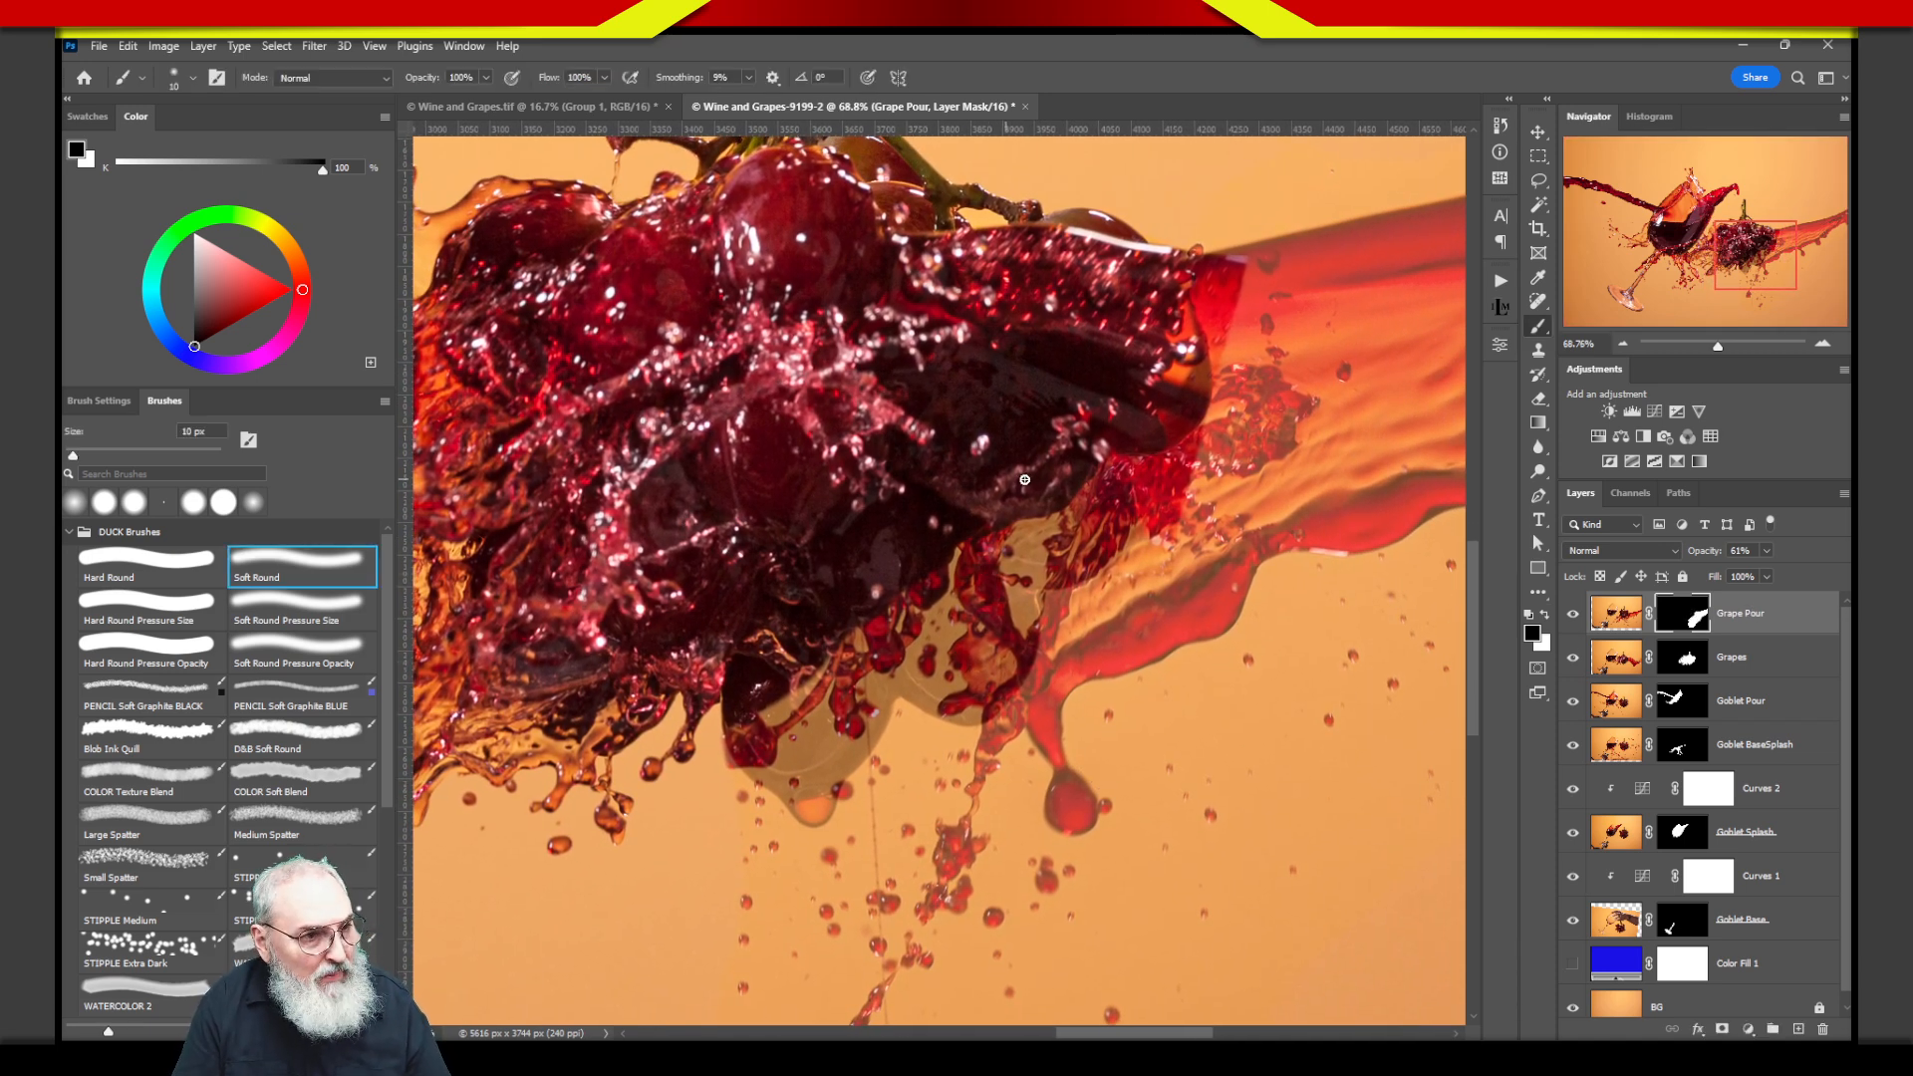
key("bracketright")
key("bracketright")
key("bracketright")
key("bracketright")
key("bracketright")
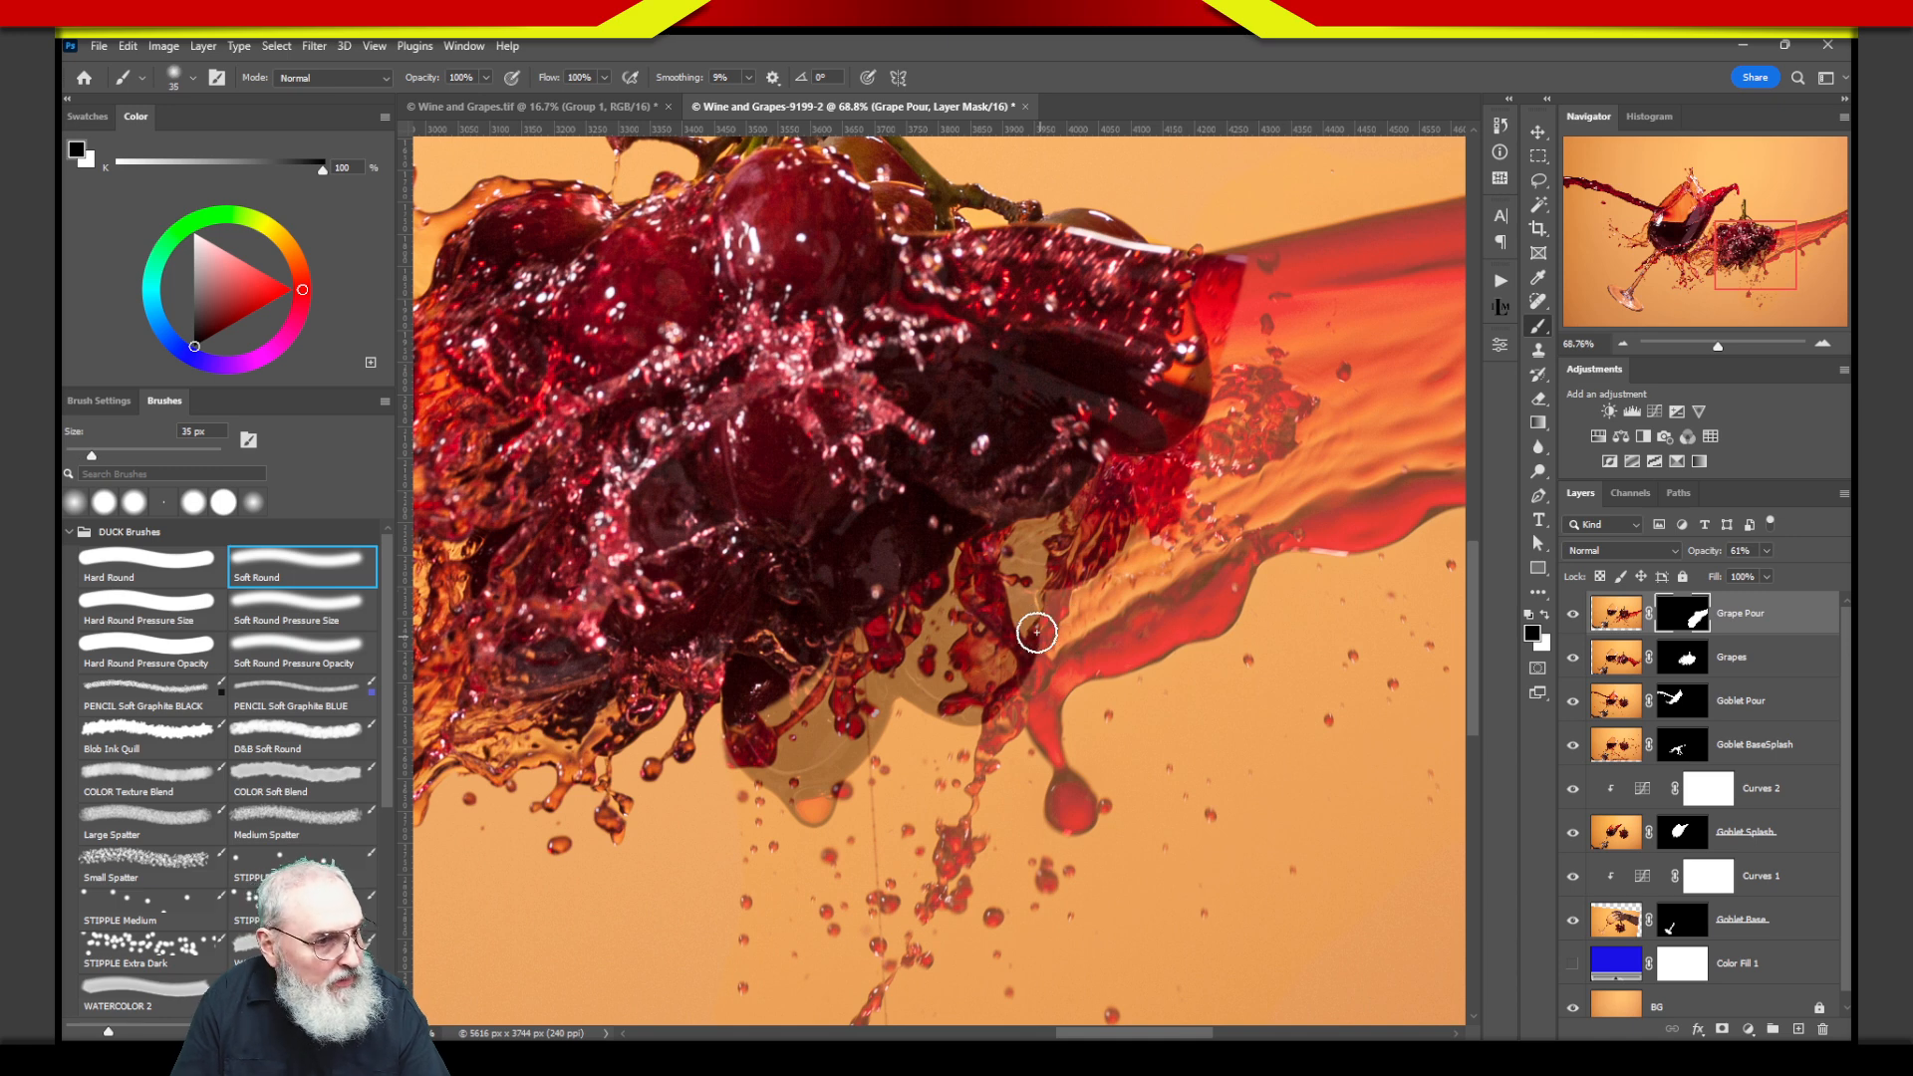
mouse_move(773, 709)
left_mouse_down()
mouse_move(767, 750)
mouse_move(811, 744)
mouse_move(808, 768)
mouse_move(825, 753)
mouse_move(890, 640)
mouse_move(826, 659)
mouse_move(800, 613)
mouse_move(778, 681)
mouse_move(929, 549)
mouse_move(932, 630)
mouse_move(961, 625)
mouse_move(972, 698)
mouse_move(1006, 683)
mouse_move(1017, 569)
mouse_move(963, 537)
mouse_move(920, 670)
mouse_move(981, 684)
mouse_move(891, 659)
mouse_move(981, 683)
mouse_move(1027, 492)
mouse_move(1038, 562)
mouse_move(1085, 560)
mouse_move(1077, 433)
mouse_move(1157, 342)
mouse_move(1131, 421)
mouse_move(1174, 428)
mouse_move(1176, 355)
mouse_move(1135, 285)
mouse_move(1158, 417)
mouse_move(1188, 380)
mouse_move(1173, 355)
mouse_move(1090, 473)
mouse_move(1139, 352)
mouse_move(1231, 405)
mouse_move(1249, 359)
mouse_move(1203, 318)
mouse_move(1168, 440)
mouse_move(1134, 312)
mouse_move(1163, 459)
mouse_move(1102, 476)
mouse_move(1103, 389)
left_mouse_up()
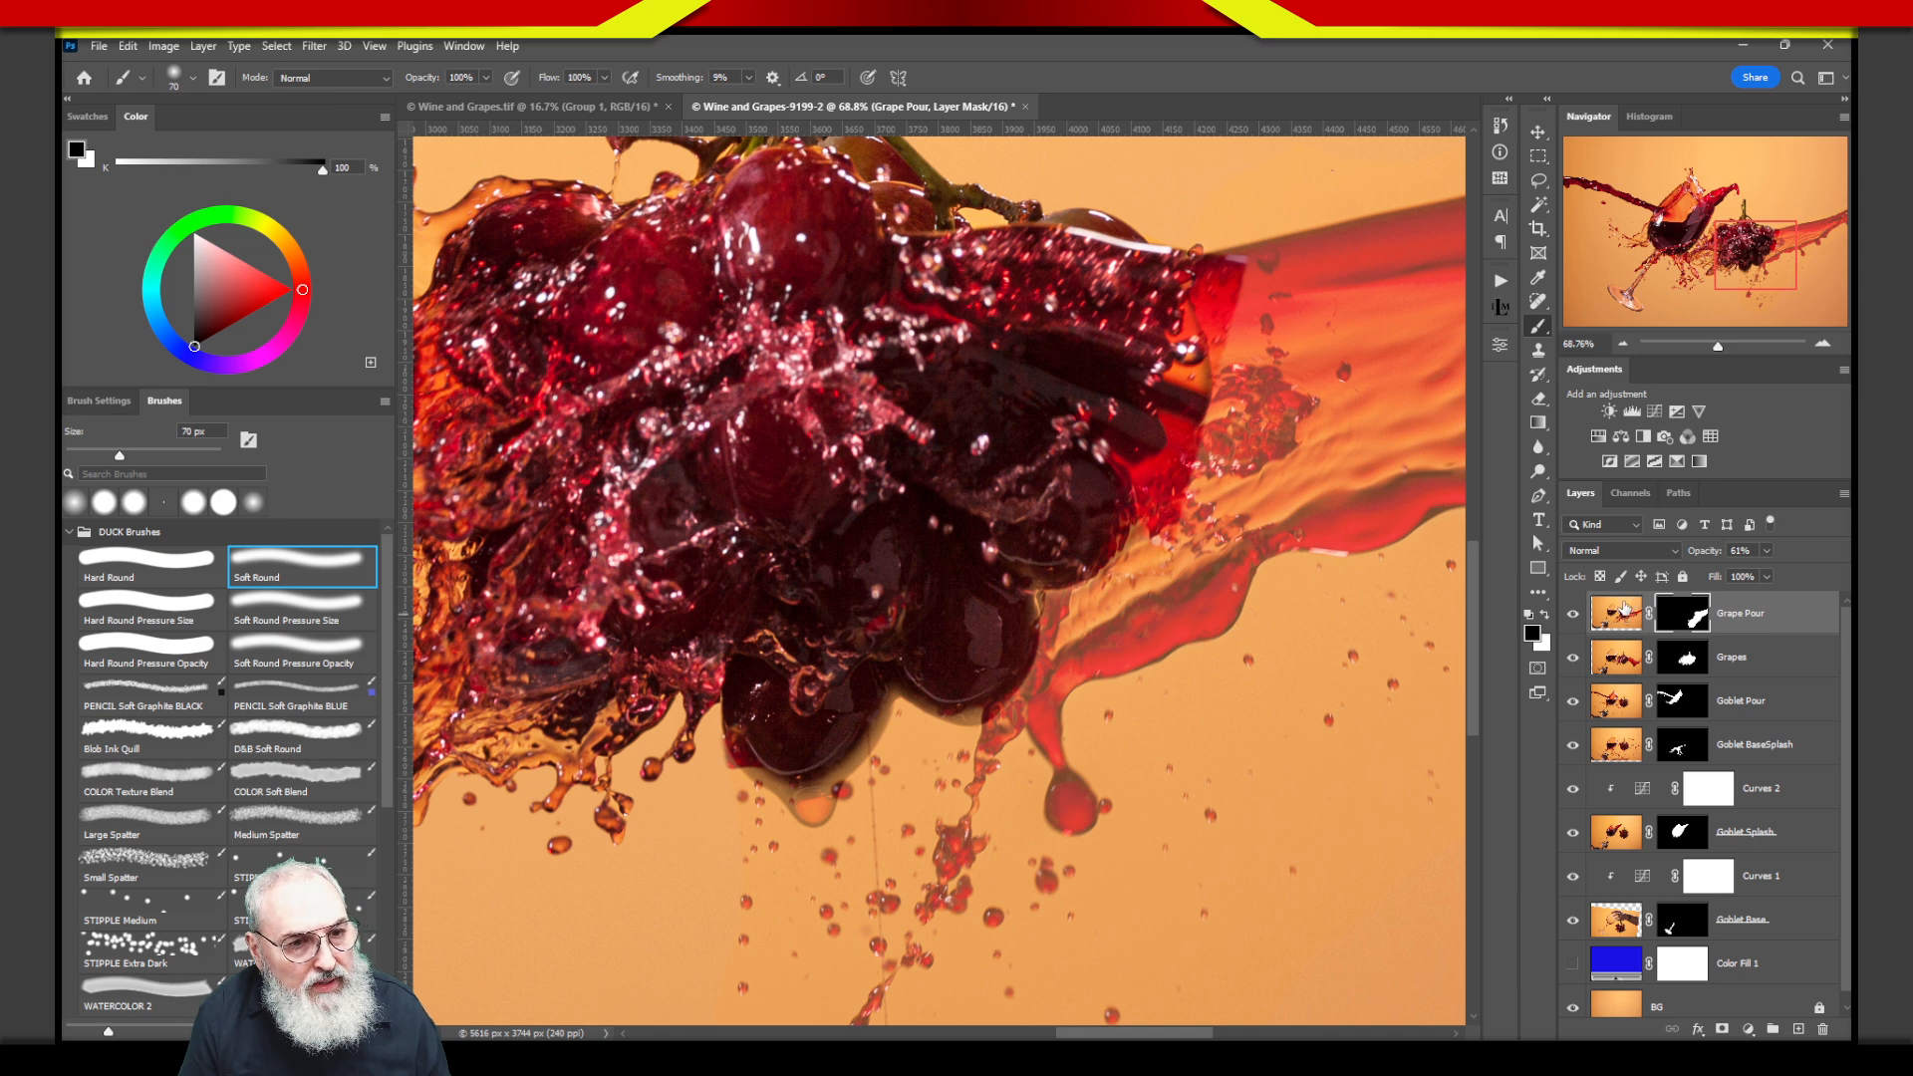
Restore the Grape Pour layer to 100% opacity and paint its splash back over the lower-right grapes with white at 10% brush opacity.
left_click_drag(1711, 560, 1791, 568)
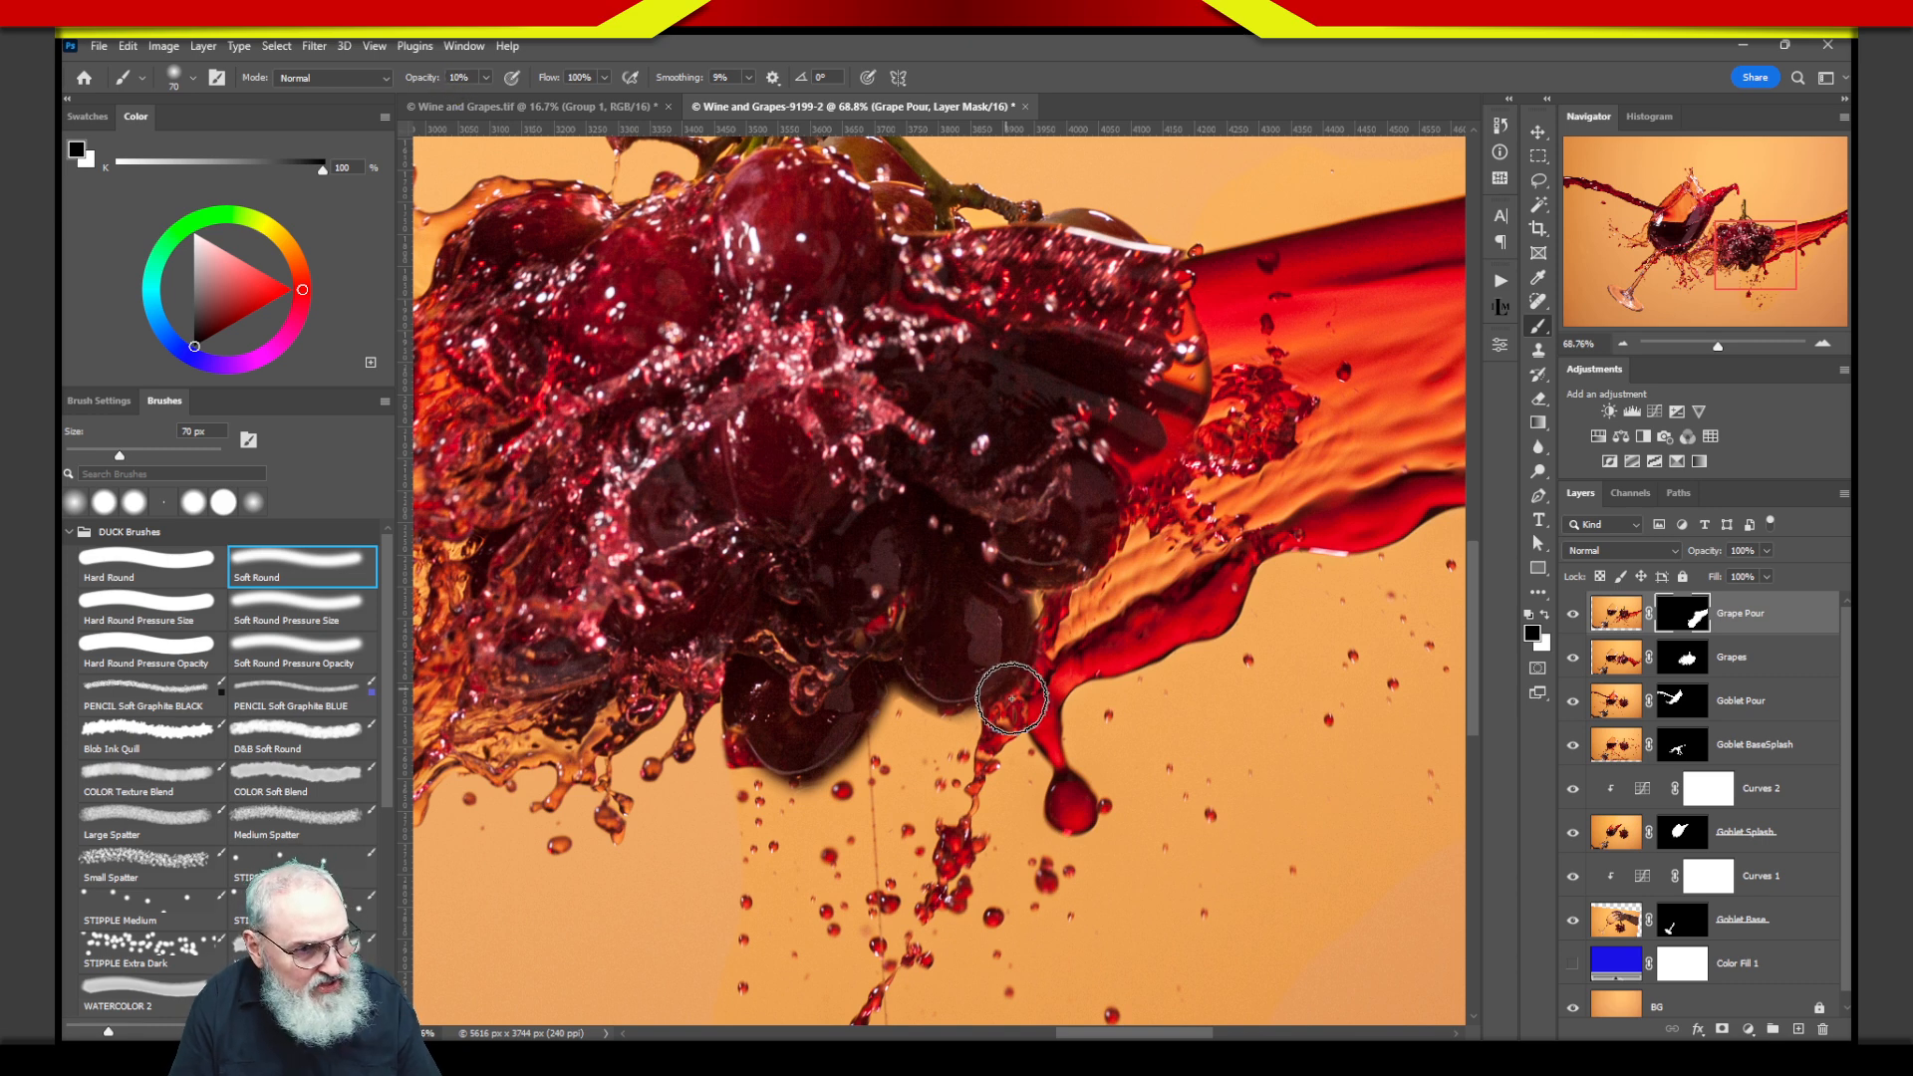
key("x")
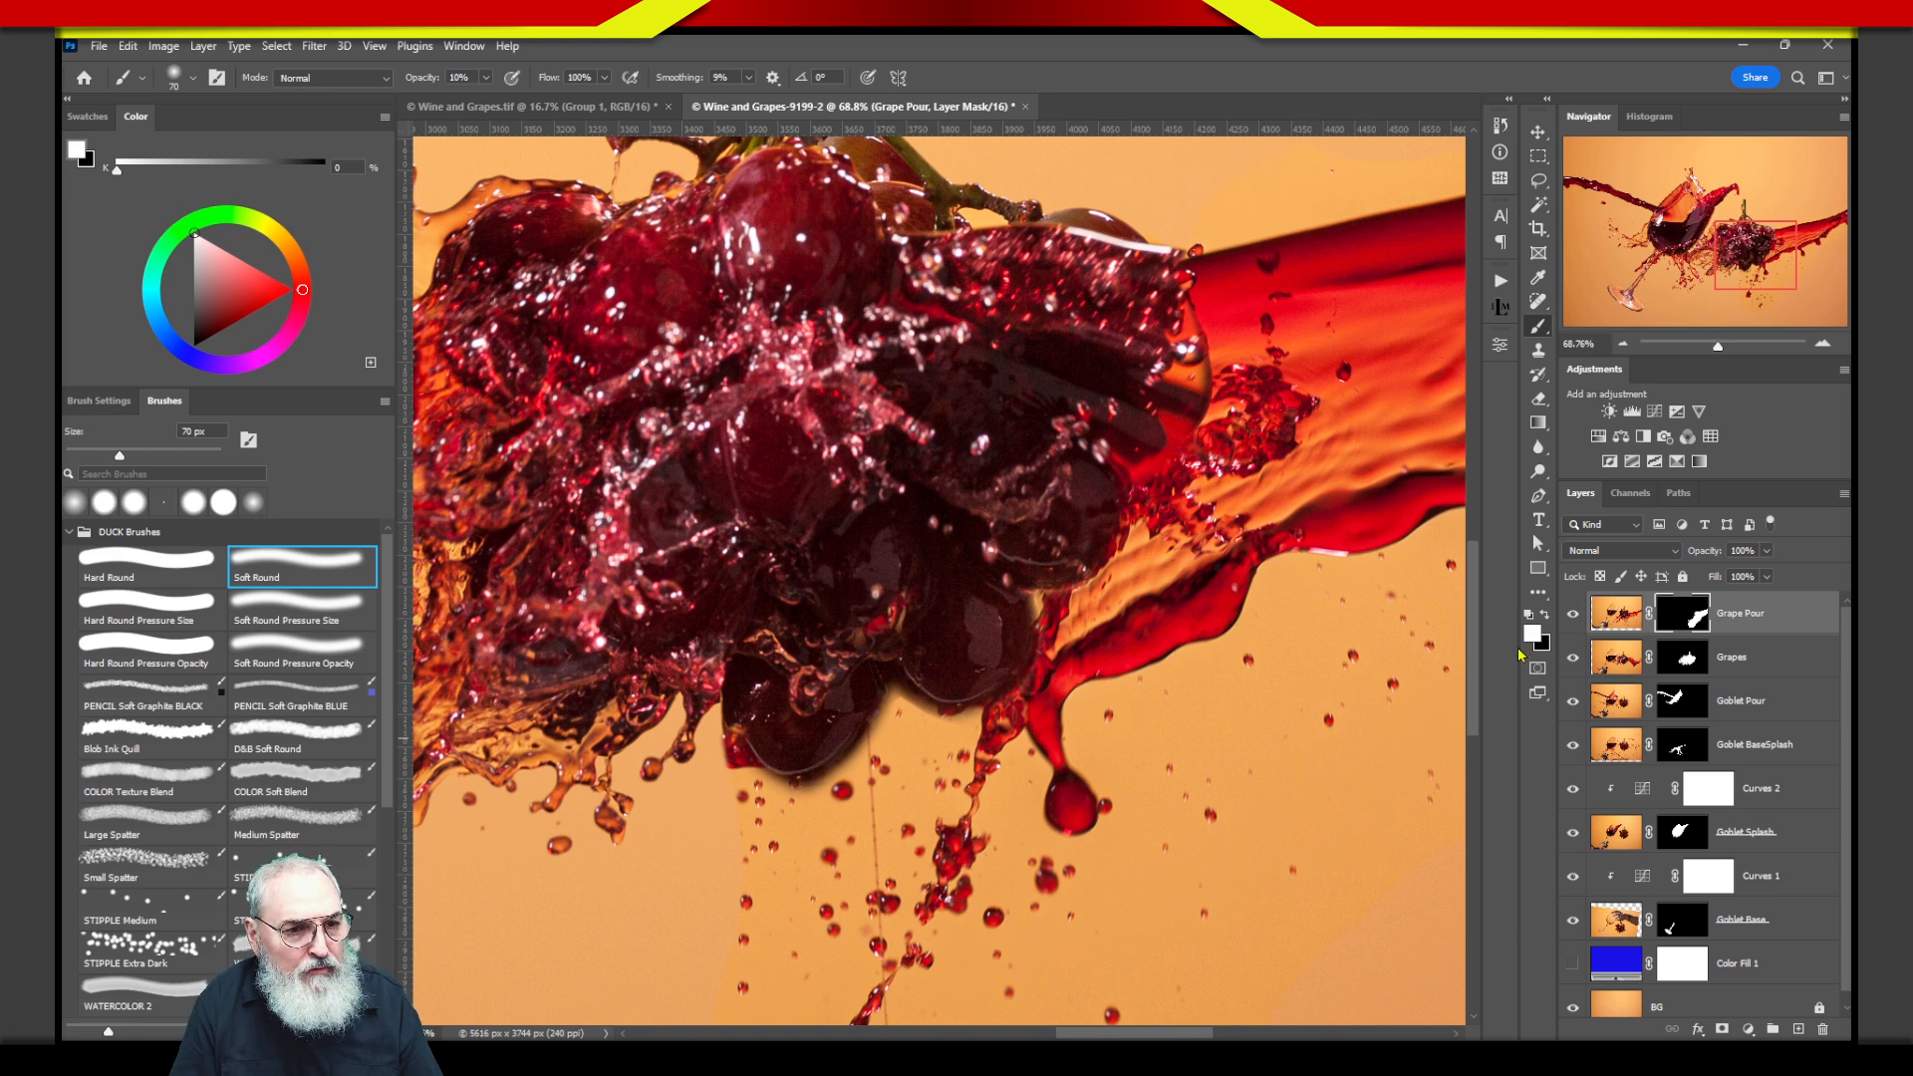
mouse_move(997, 652)
left_mouse_down()
mouse_move(1016, 627)
mouse_move(991, 657)
mouse_move(1007, 623)
mouse_move(947, 641)
mouse_move(979, 652)
mouse_move(1096, 506)
mouse_move(1079, 585)
mouse_move(995, 567)
mouse_move(1093, 504)
mouse_move(1112, 515)
mouse_move(1074, 514)
mouse_move(1170, 406)
mouse_move(1113, 506)
mouse_move(1081, 515)
mouse_move(1101, 524)
mouse_move(1087, 556)
left_mouse_up()
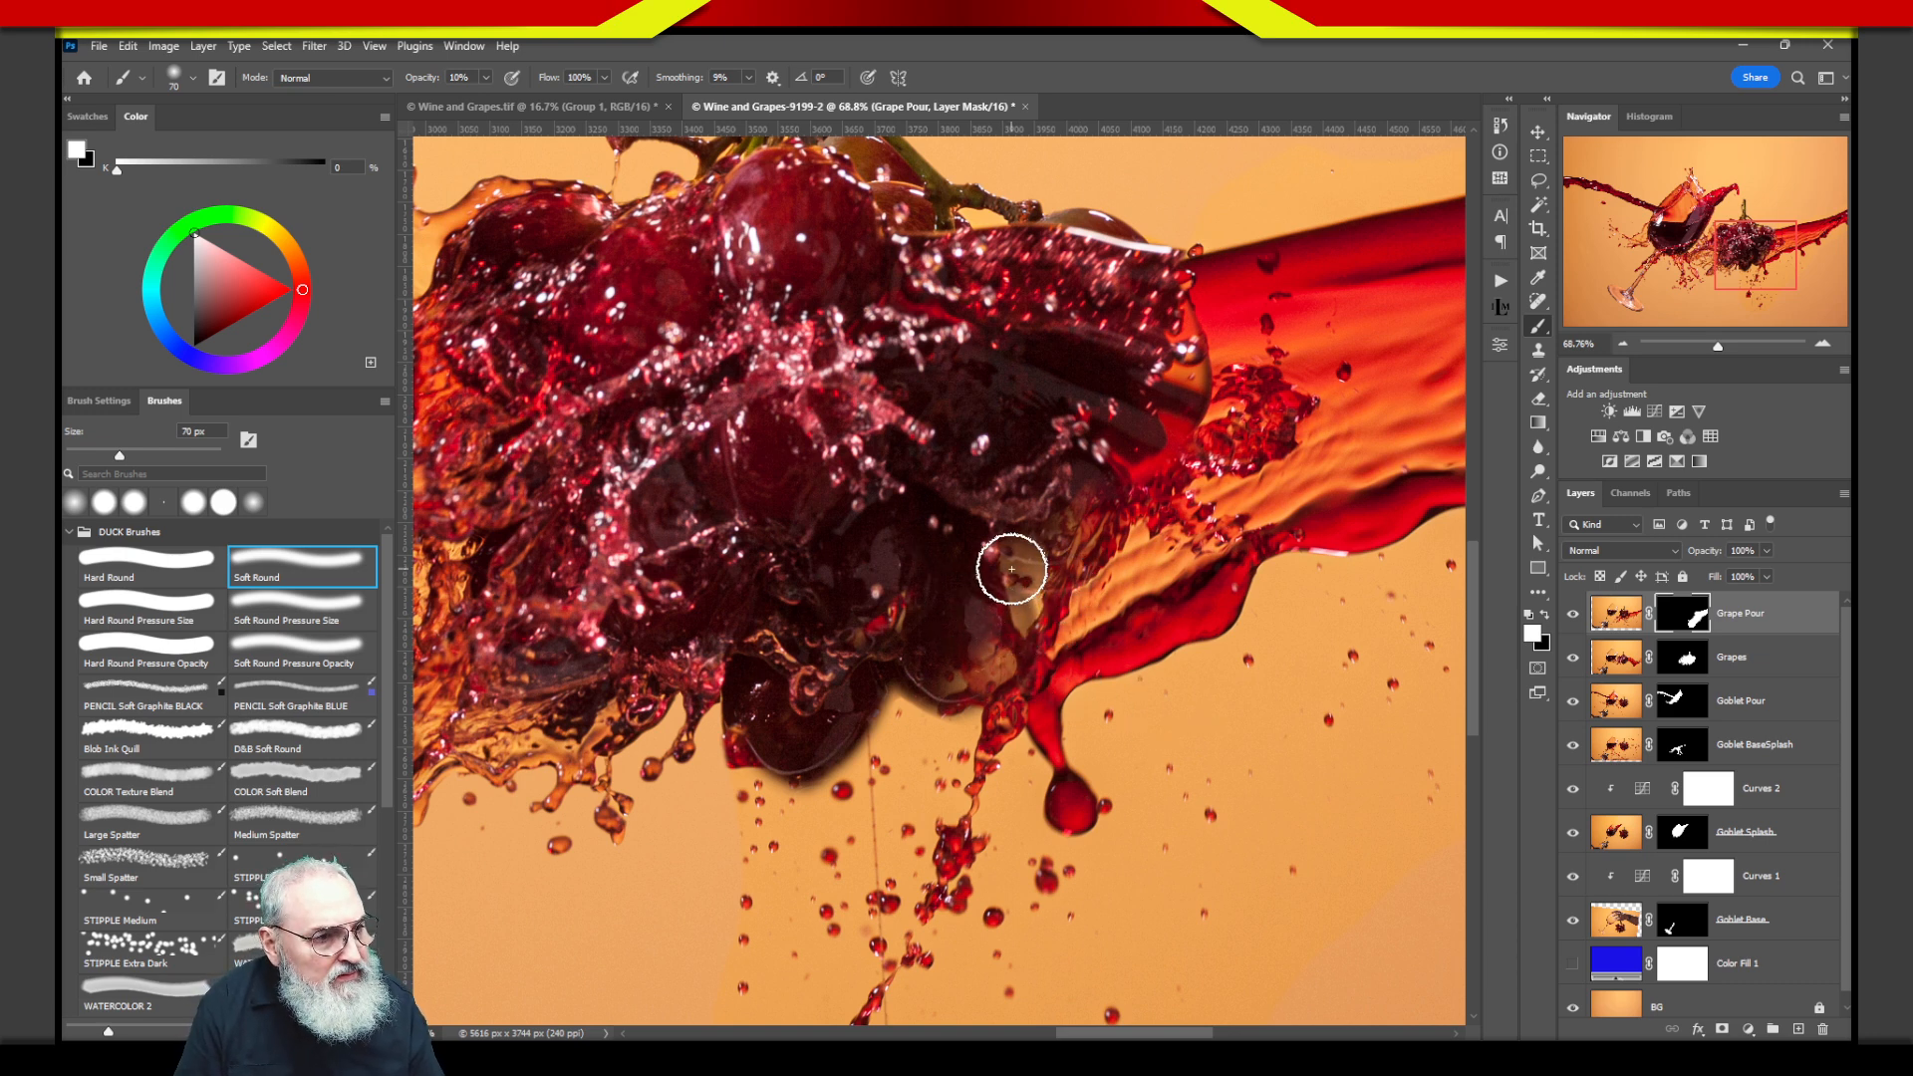
Tone down the restored splash on the lower-right grapes by painting the mask black at 50% brush opacity.
key("x")
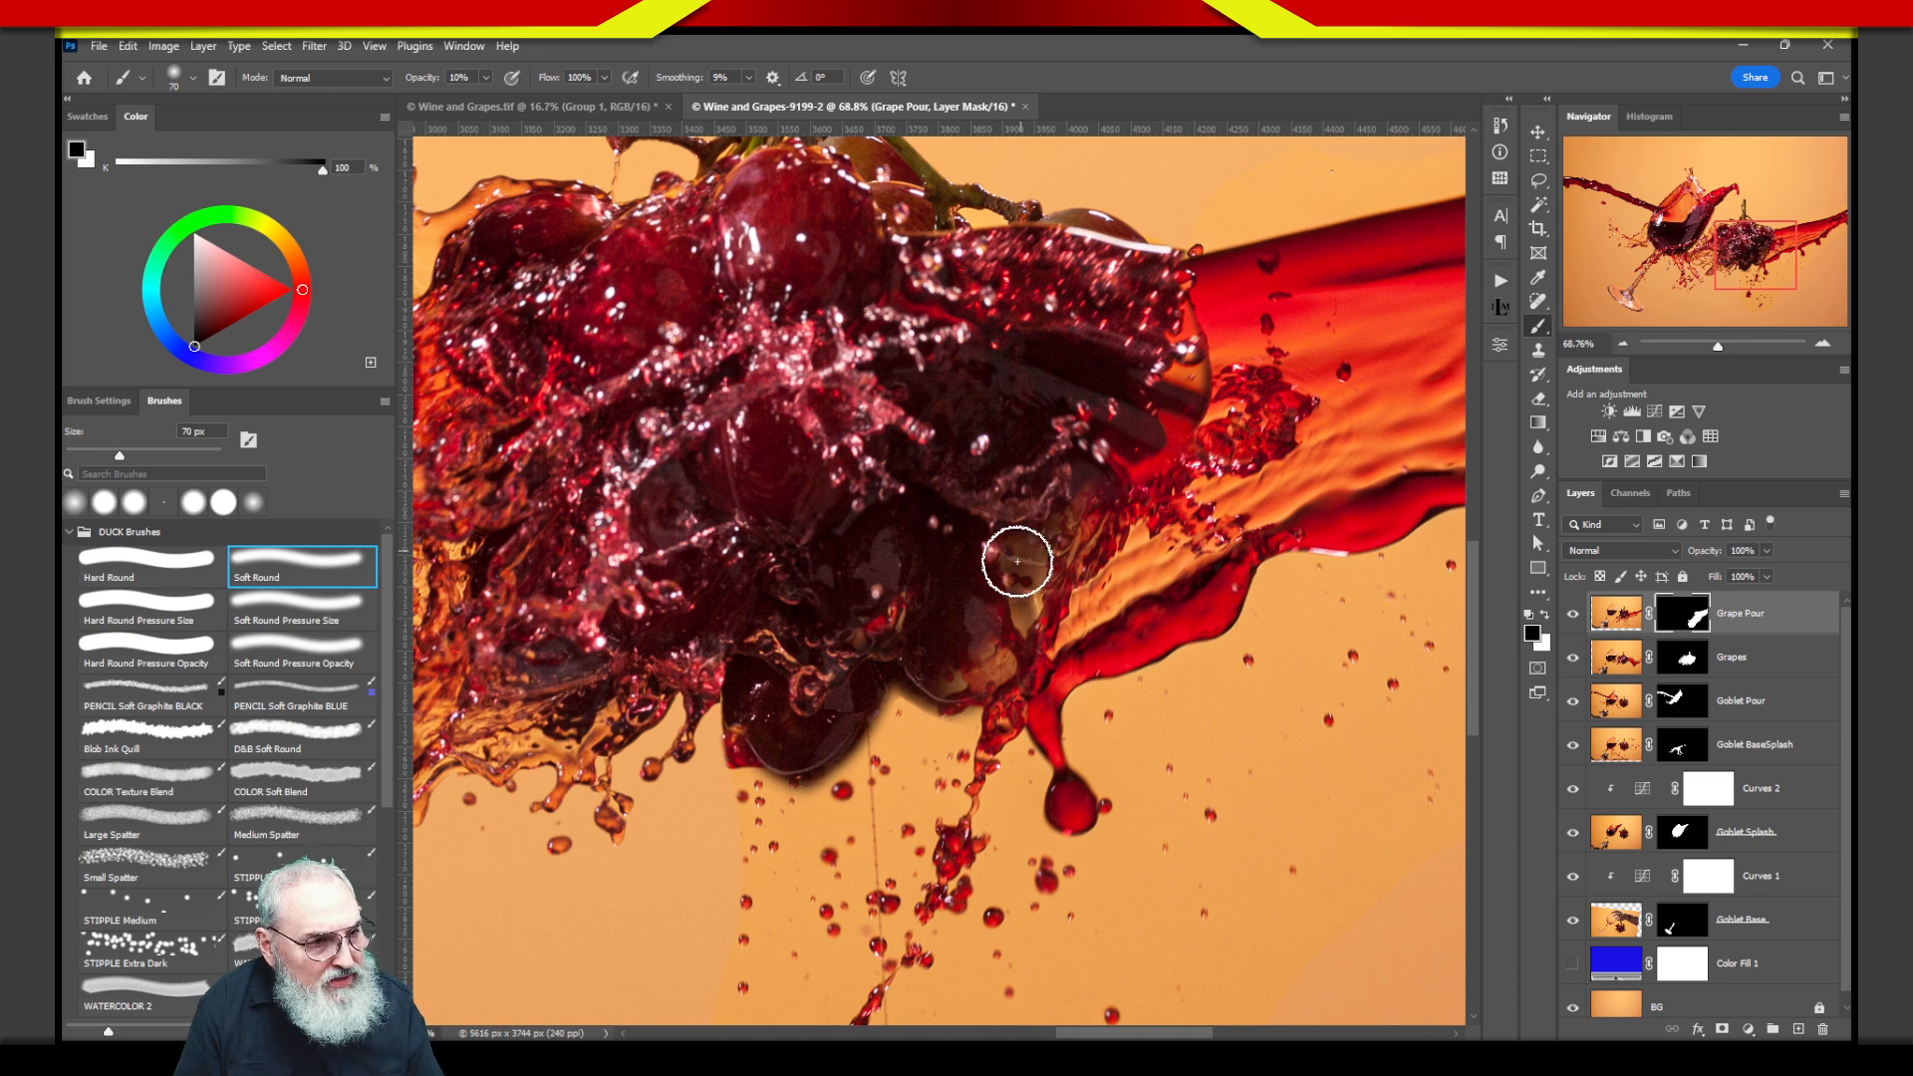
key("5")
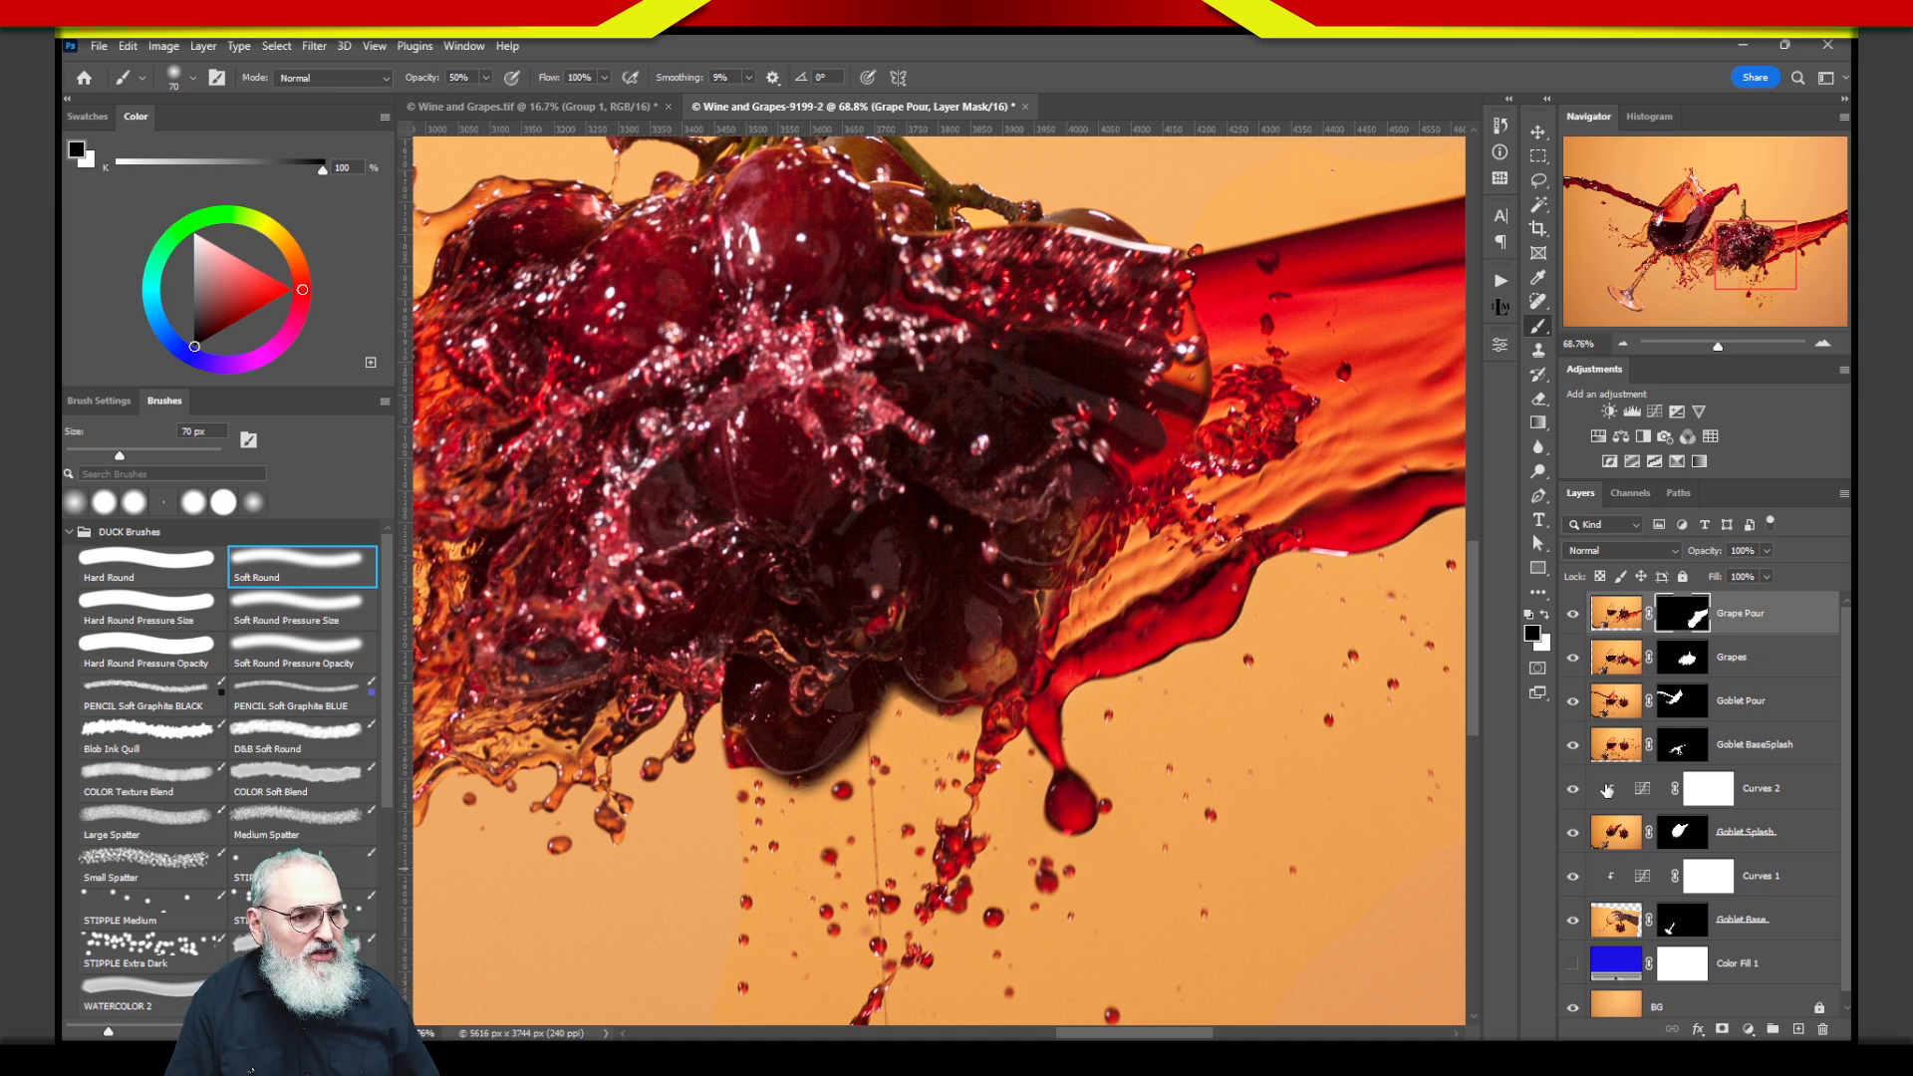
mouse_move(1111, 455)
left_mouse_down()
mouse_move(980, 525)
mouse_move(900, 776)
mouse_move(1157, 739)
mouse_move(1100, 437)
mouse_move(1047, 435)
left_mouse_up()
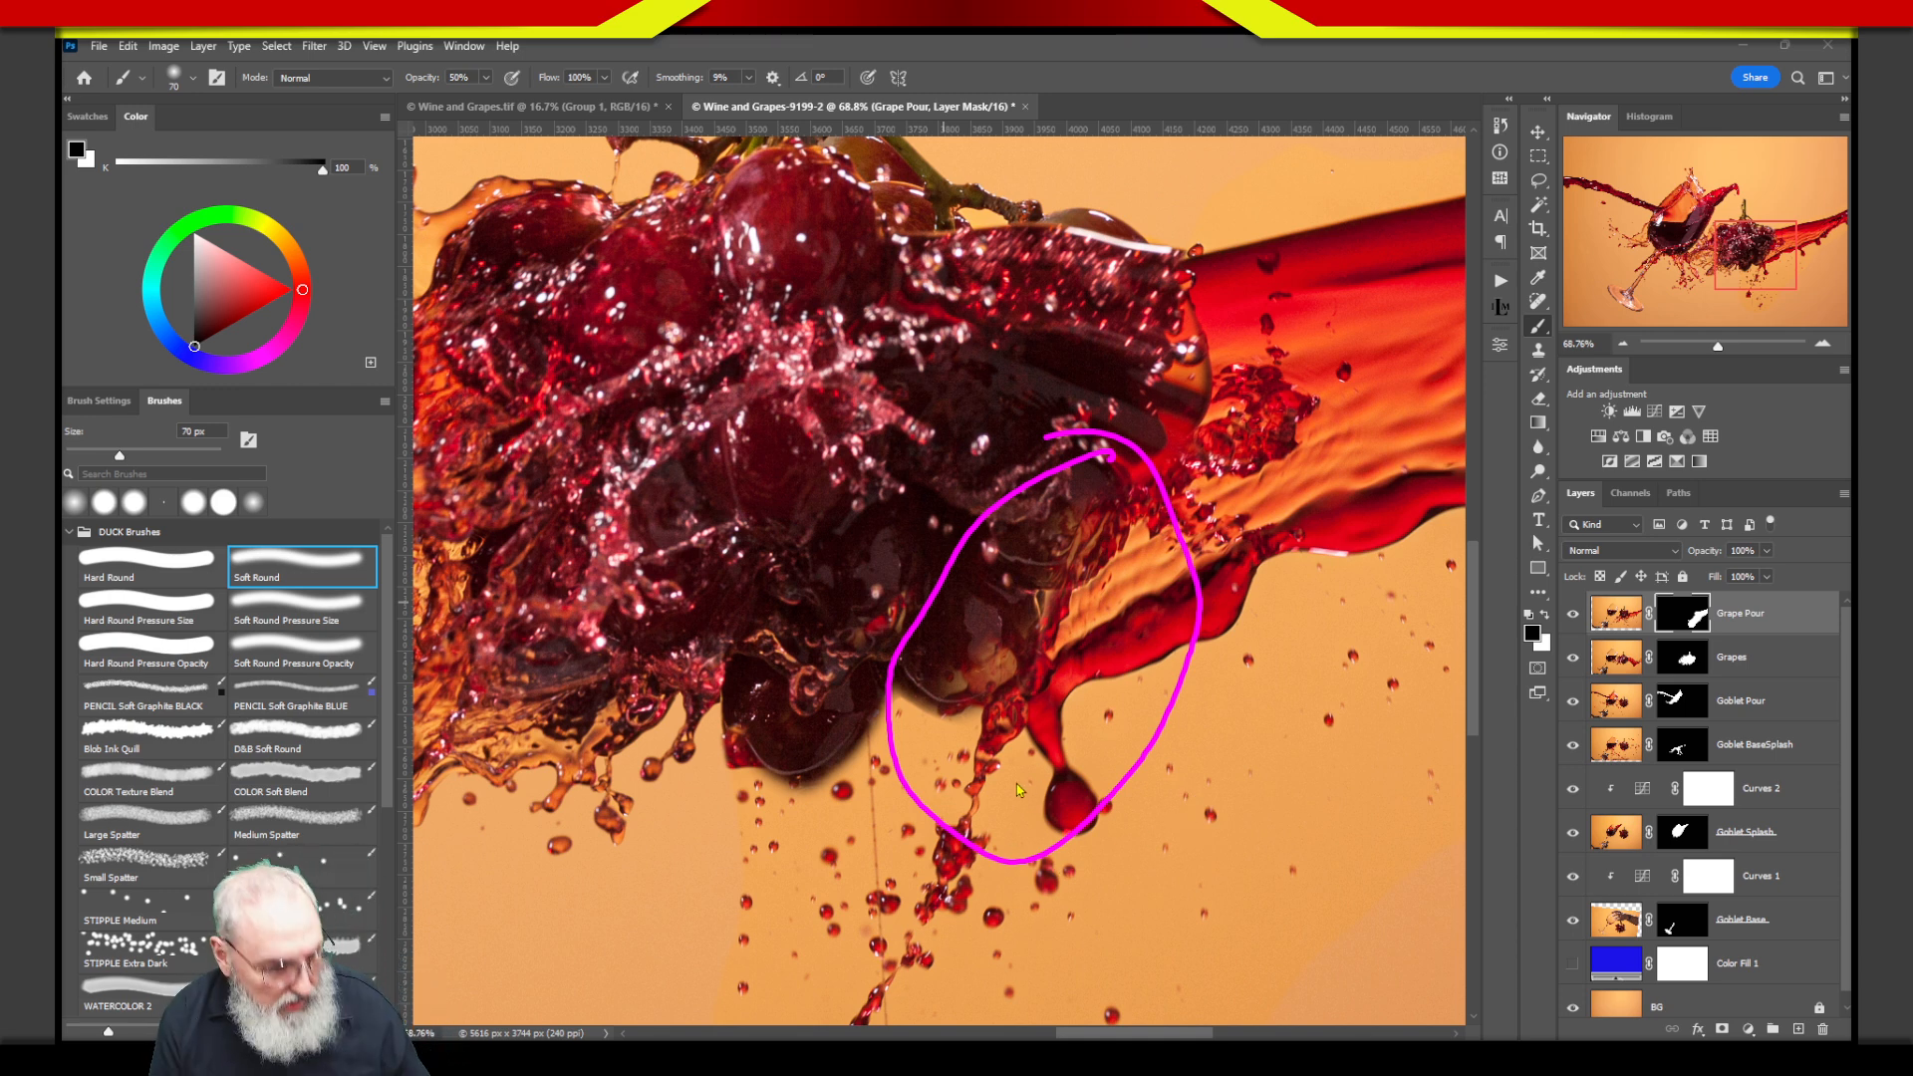
key("Escape")
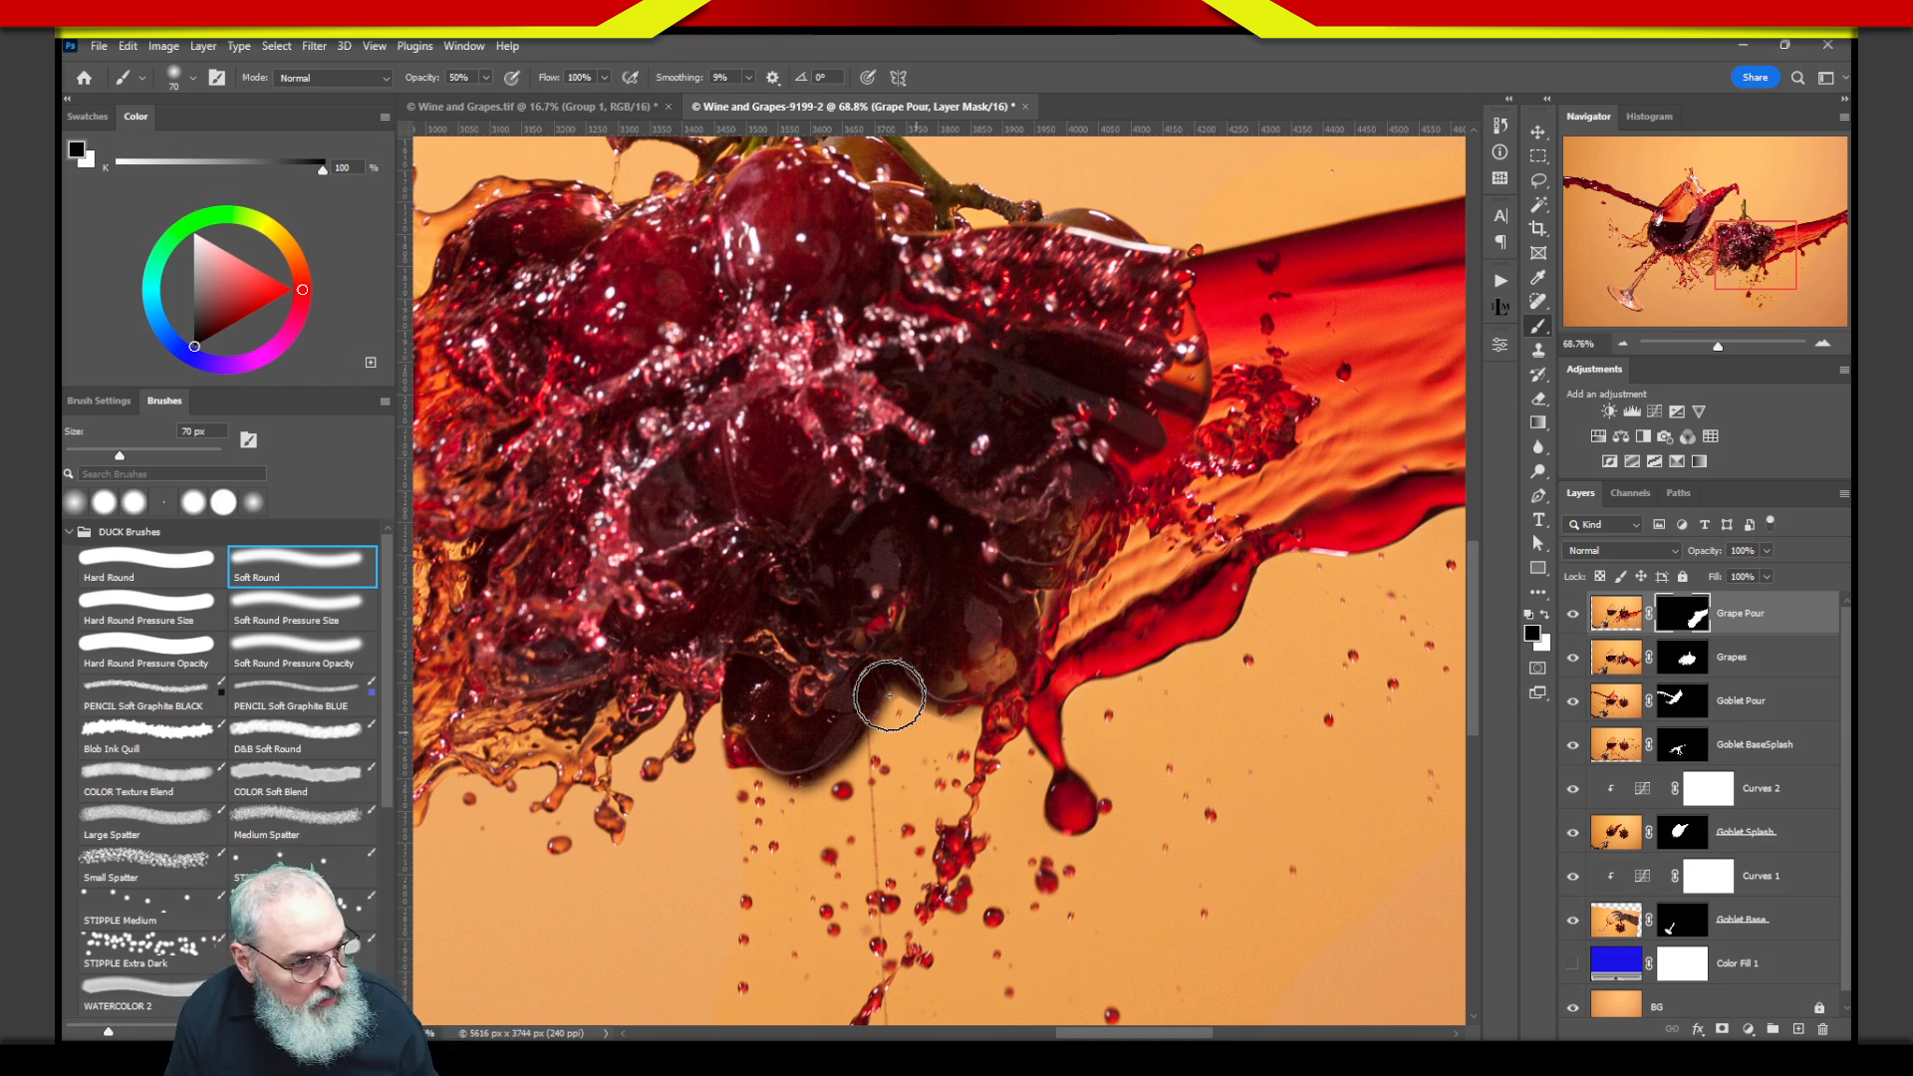
Mask out the leftovers around the lowest grapes and the lower part of the thin vertical line with black at 100% brush opacity.
key("0")
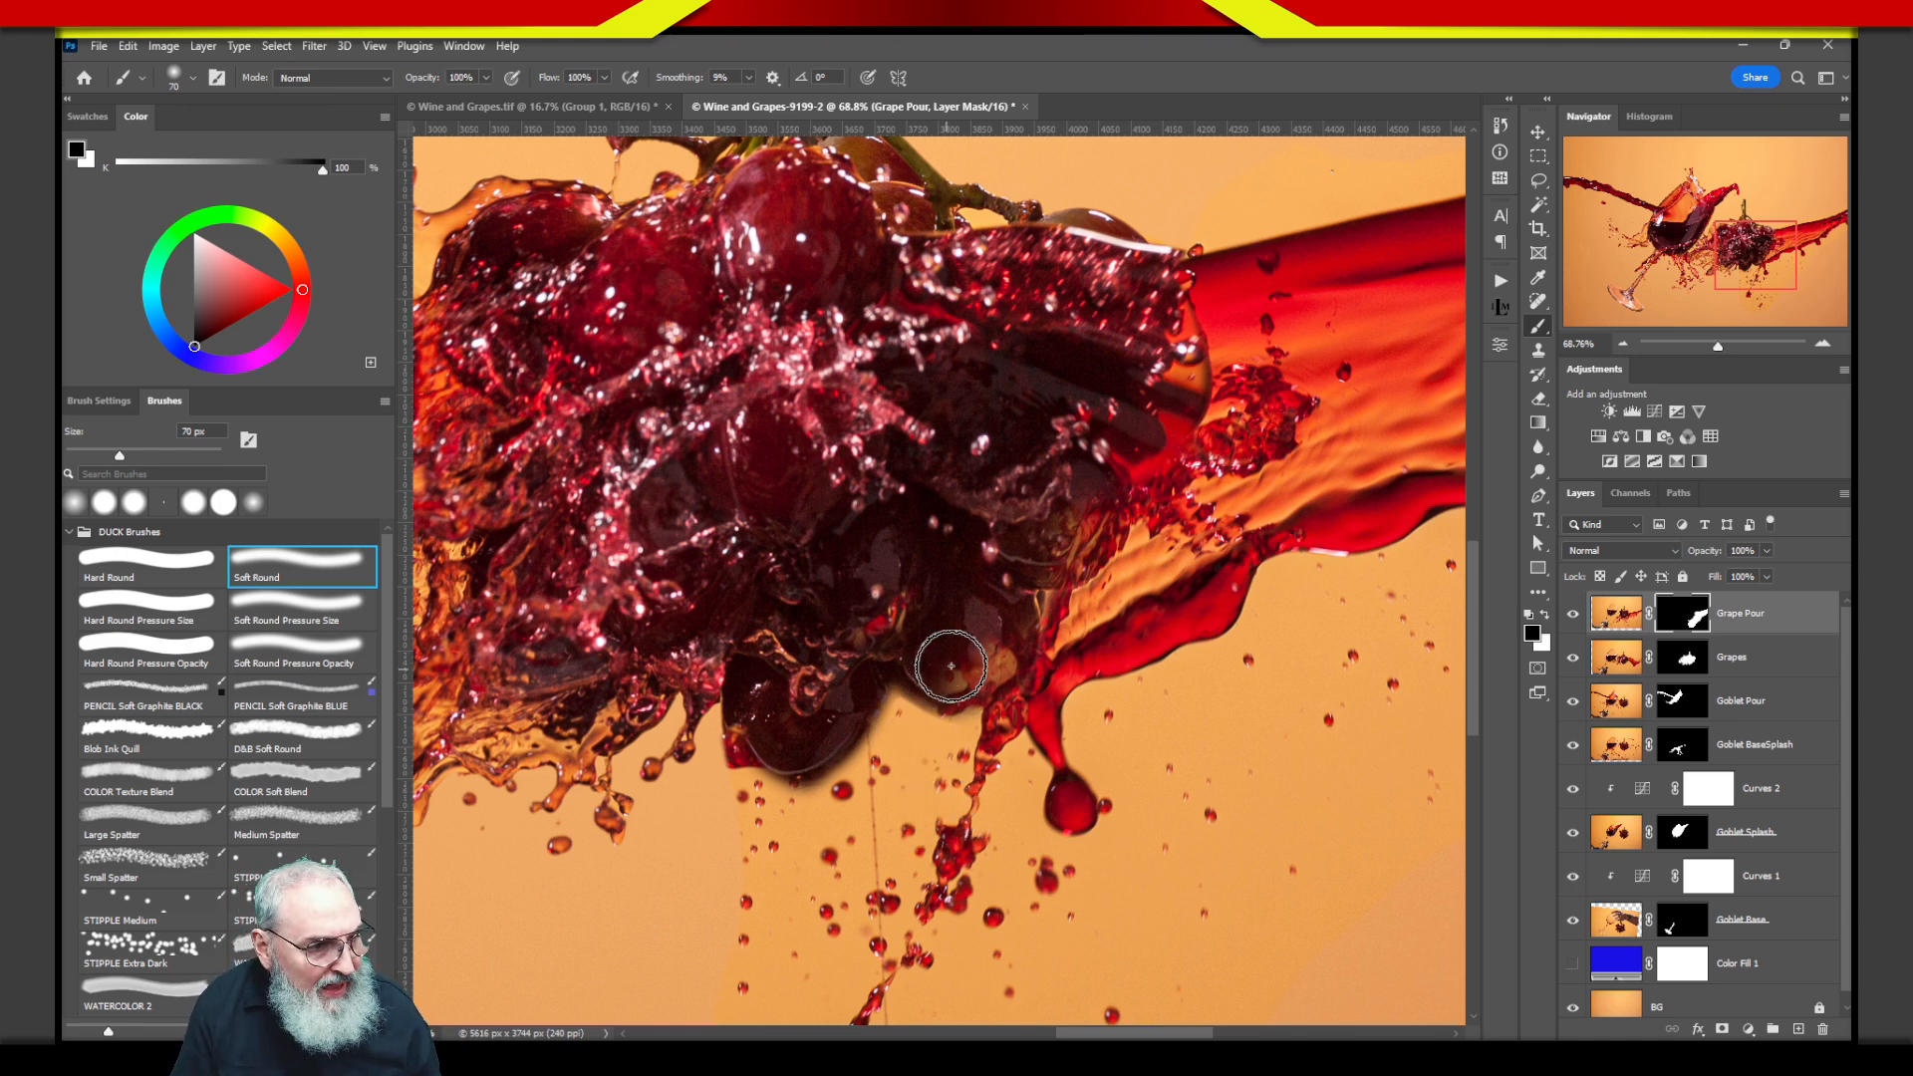
mouse_move(962, 705)
left_mouse_down()
mouse_move(875, 728)
mouse_move(859, 749)
mouse_move(897, 737)
mouse_move(804, 784)
mouse_move(748, 743)
mouse_move(757, 788)
mouse_move(828, 816)
mouse_move(919, 681)
left_mouse_up()
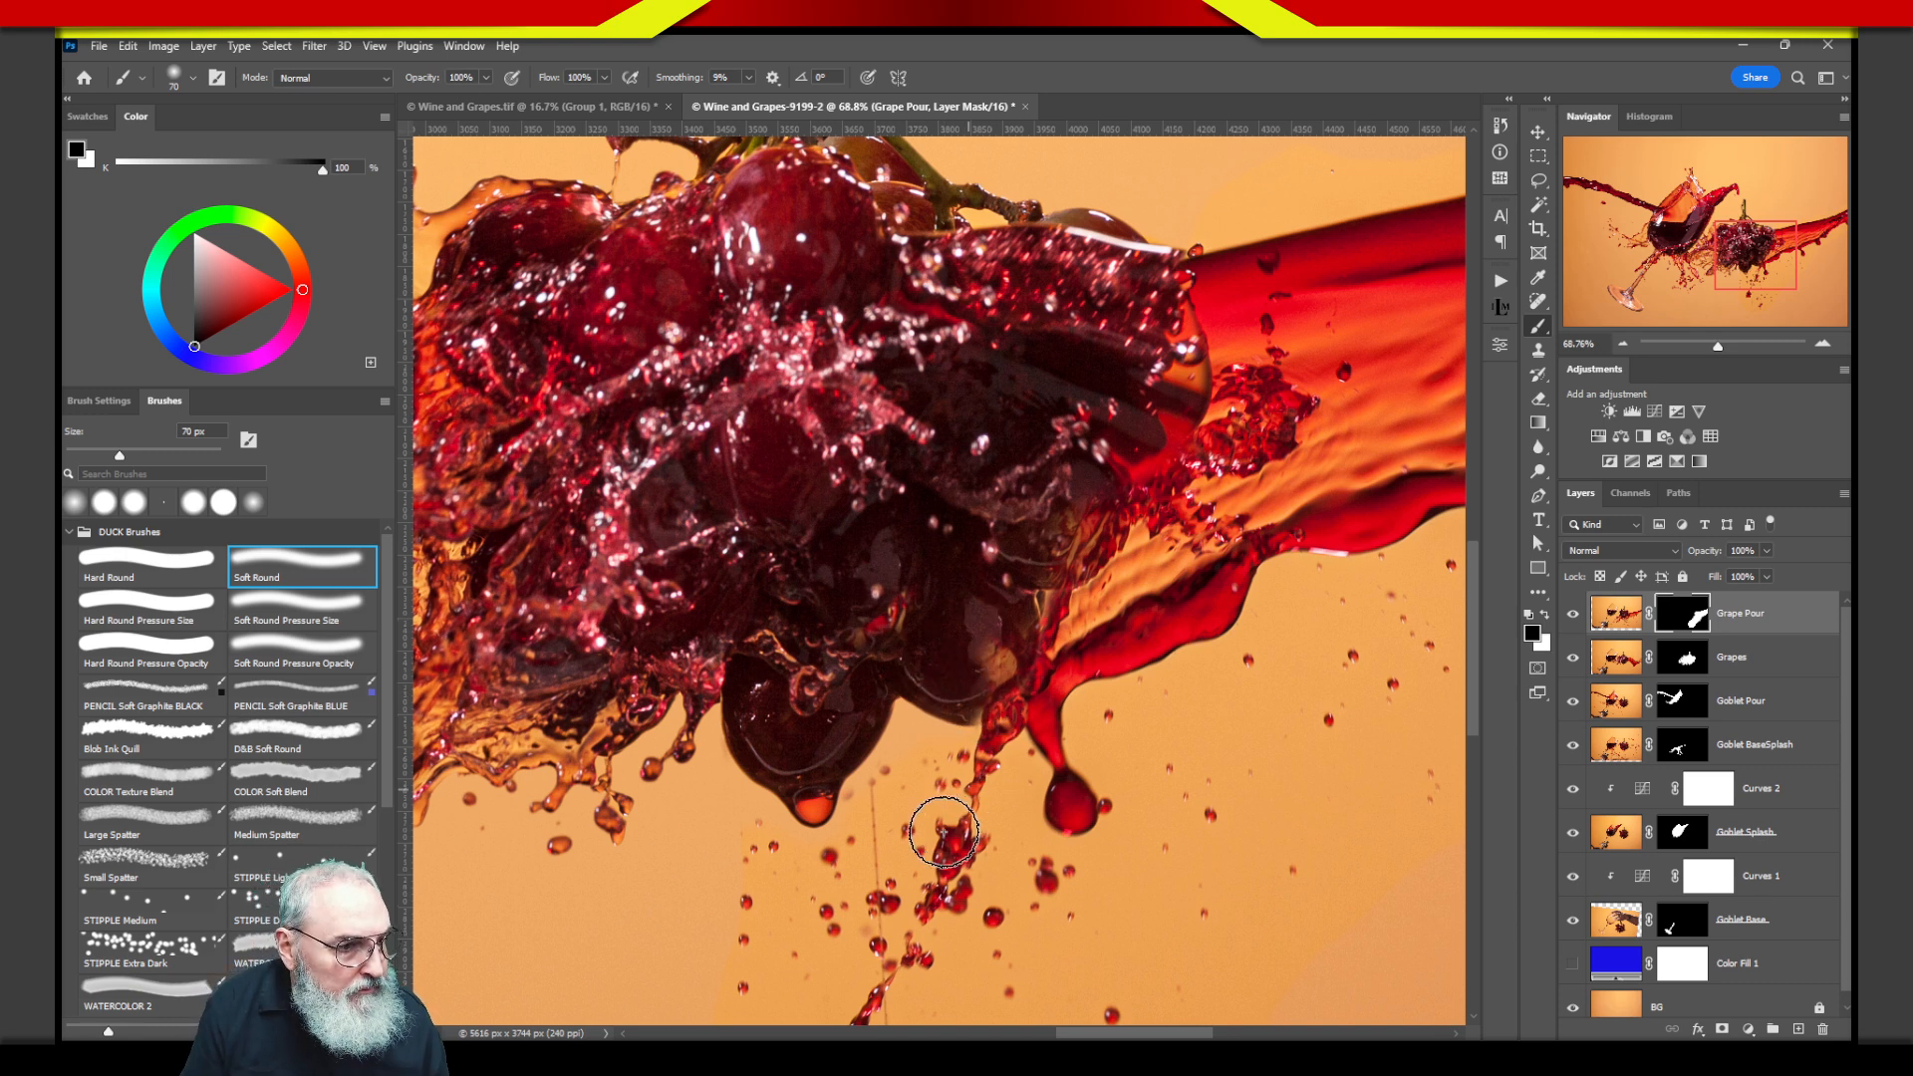
left_click_drag(1191, 928, 1062, 609)
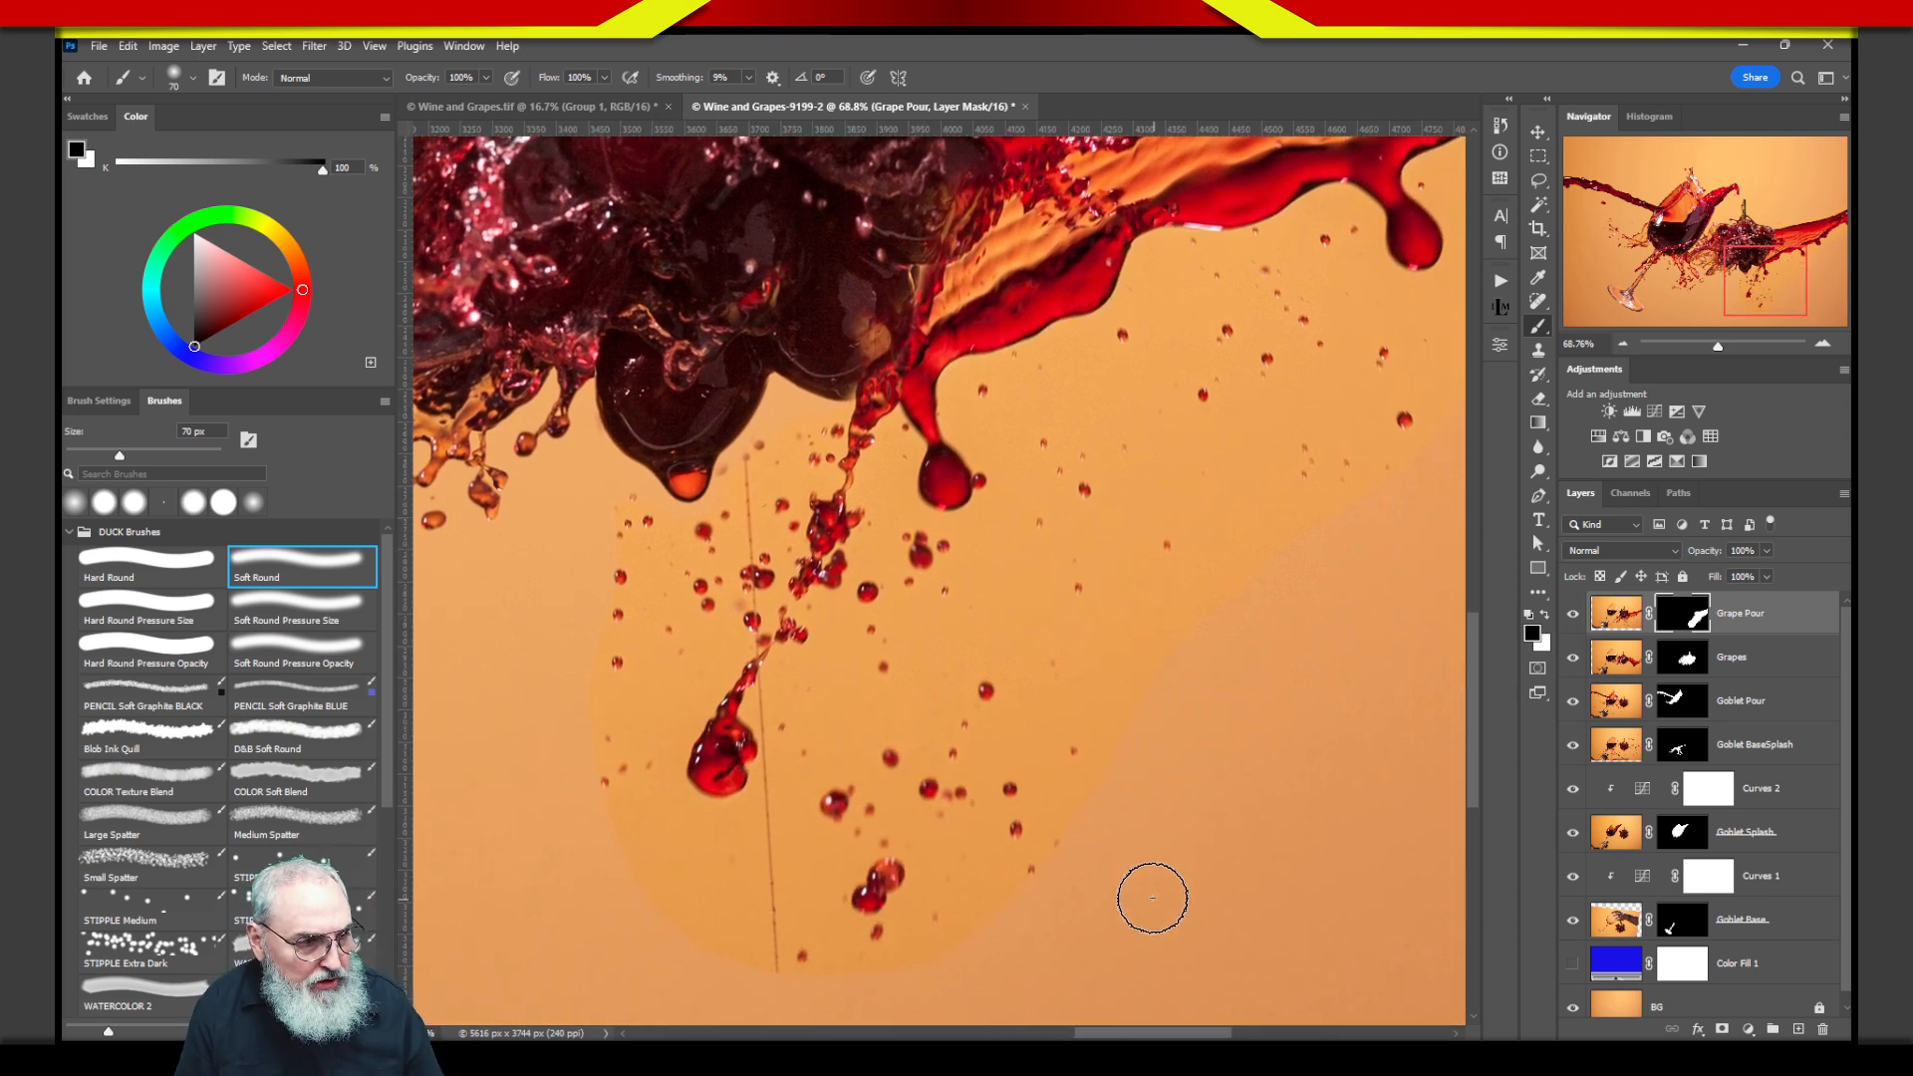
left_click_drag(773, 824, 776, 907)
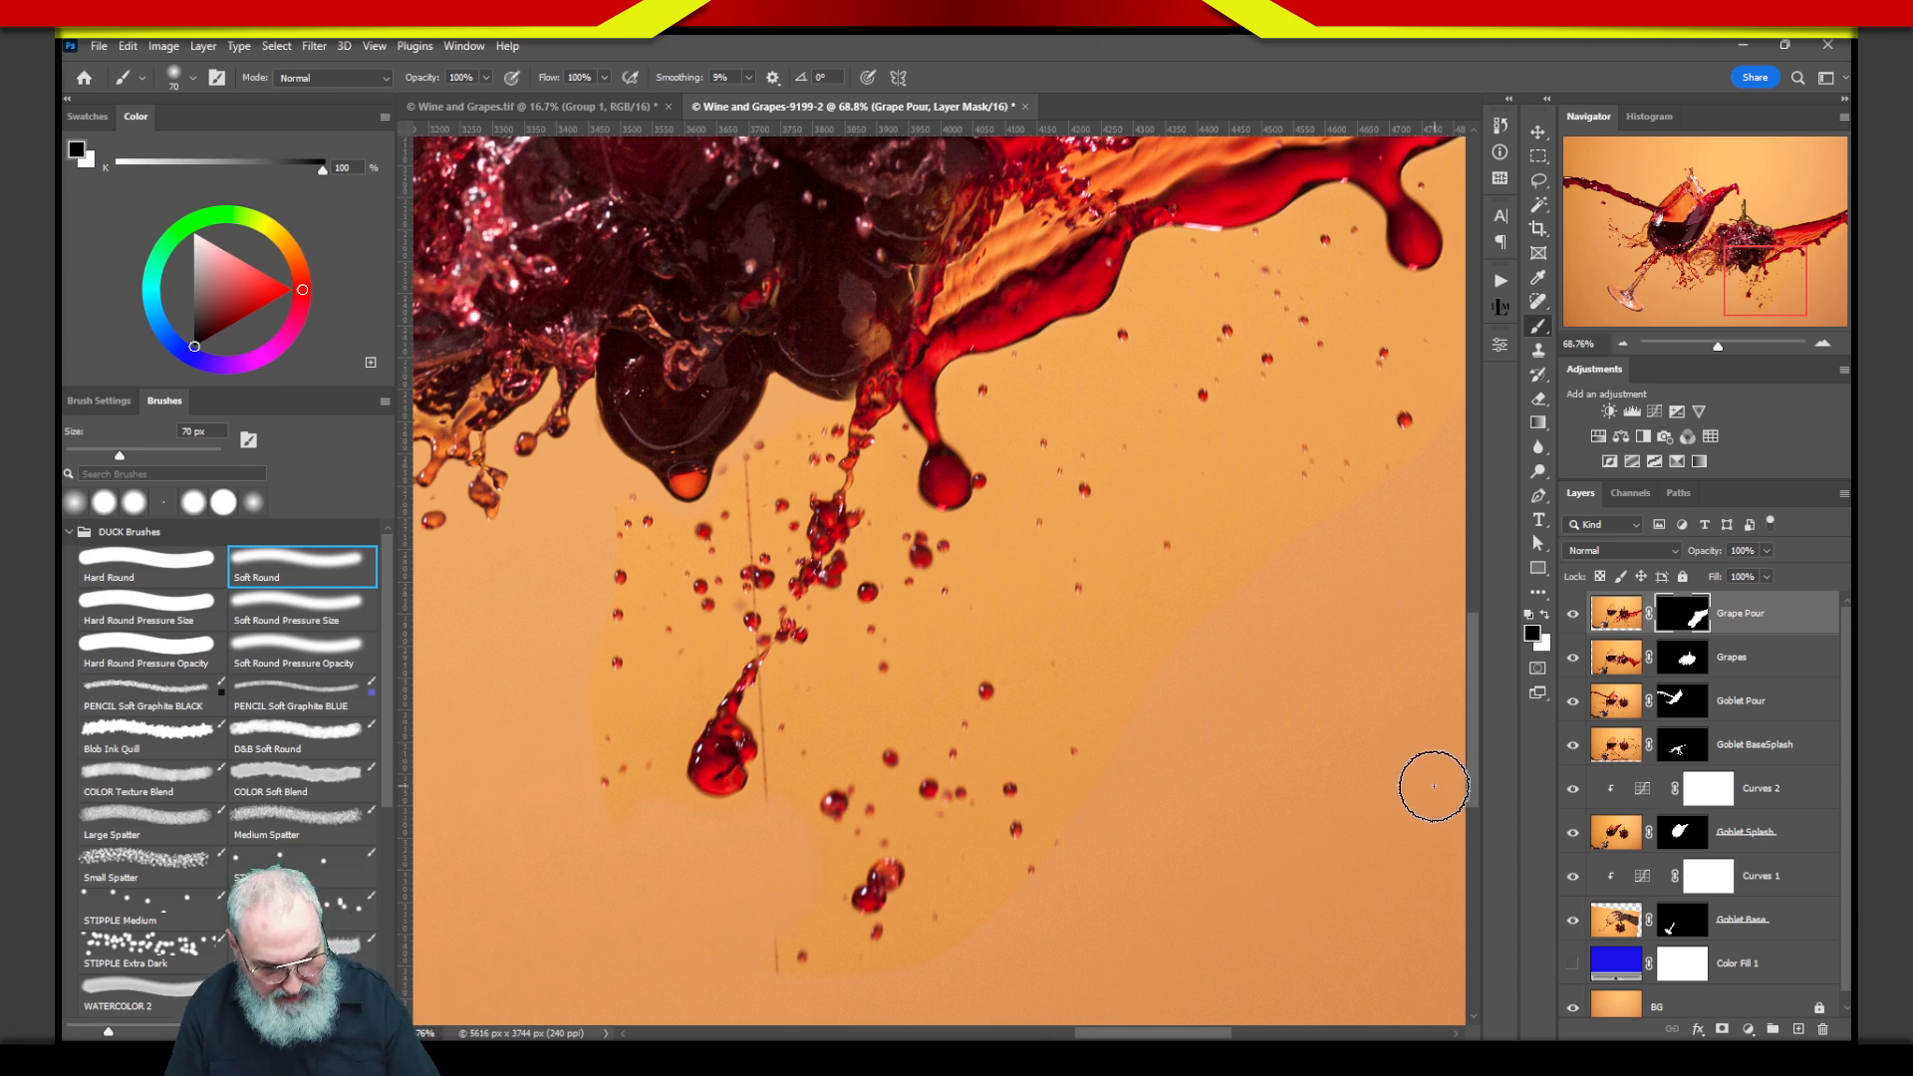
key("ctrl+0")
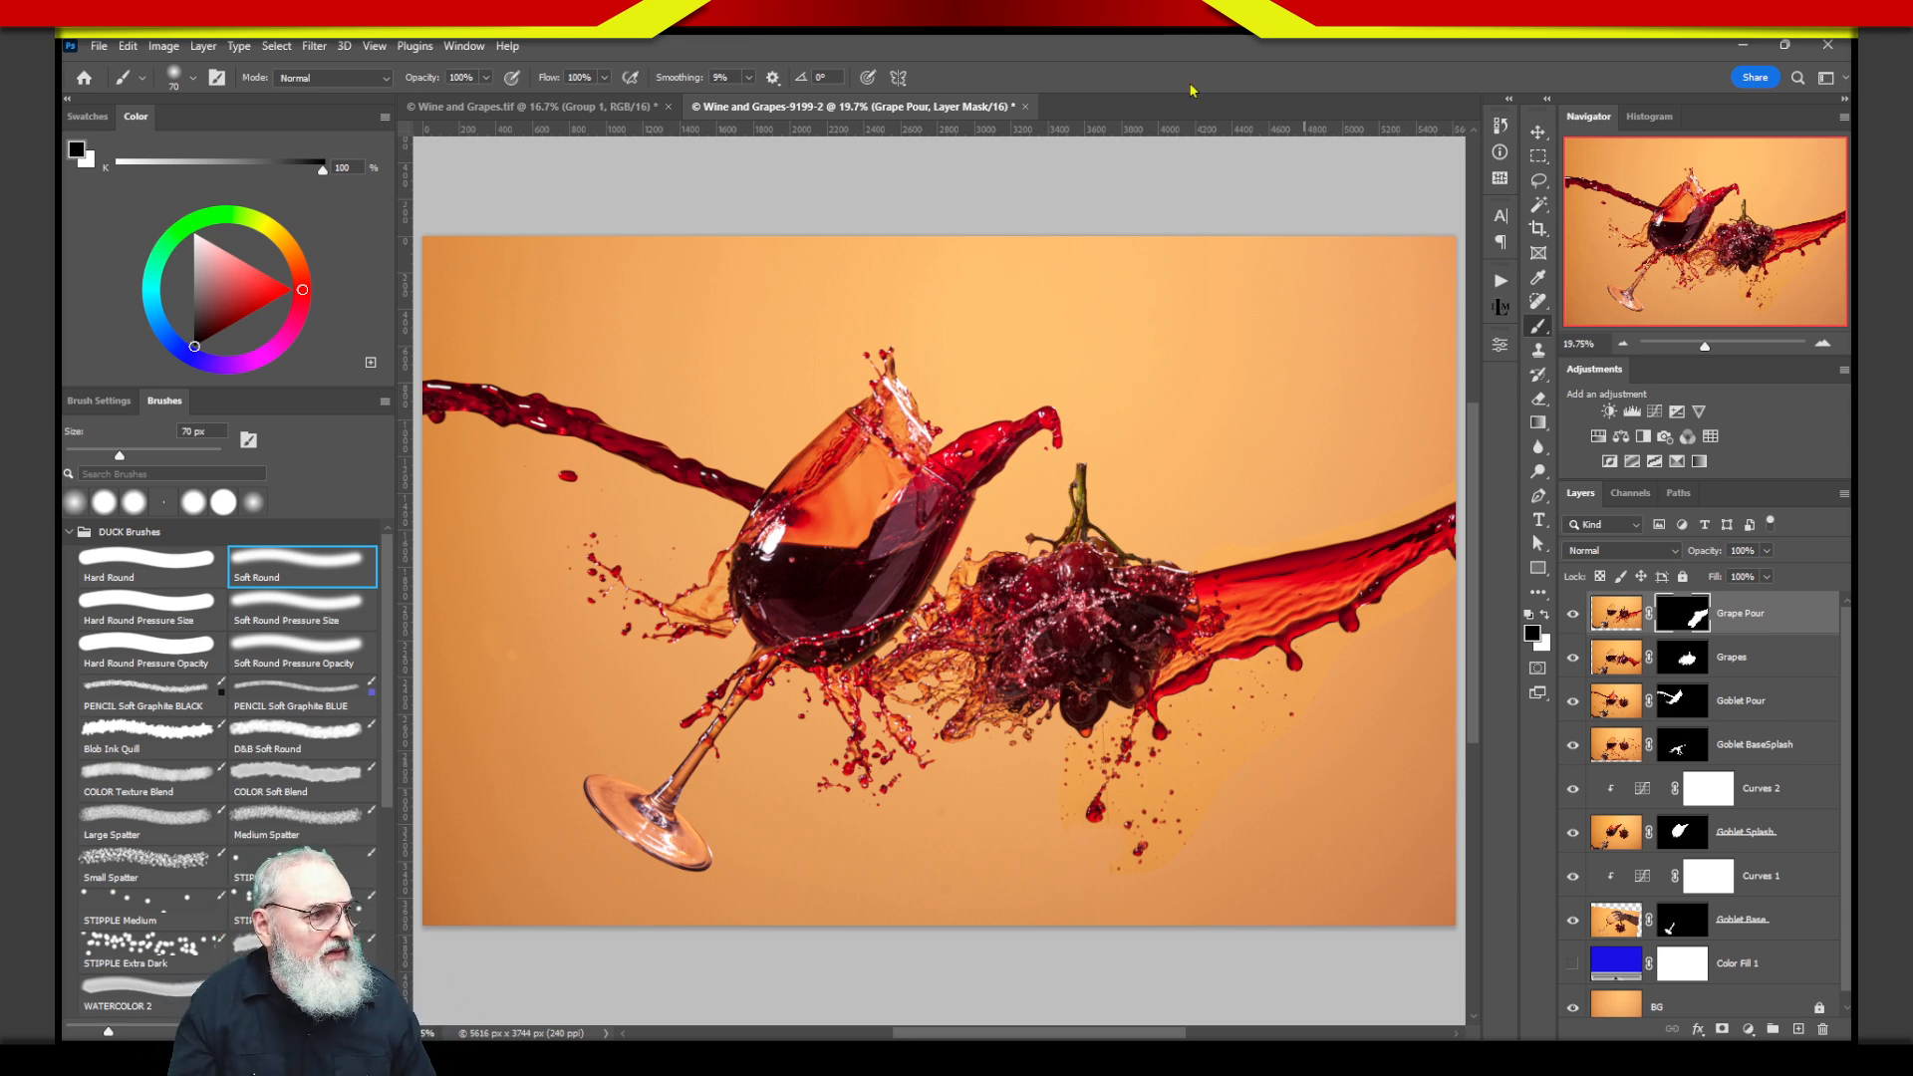
Switch to the Wine and Grapes.tif document, hide Group 1 and compare the background with and without Curves 1.
left_click(602, 108)
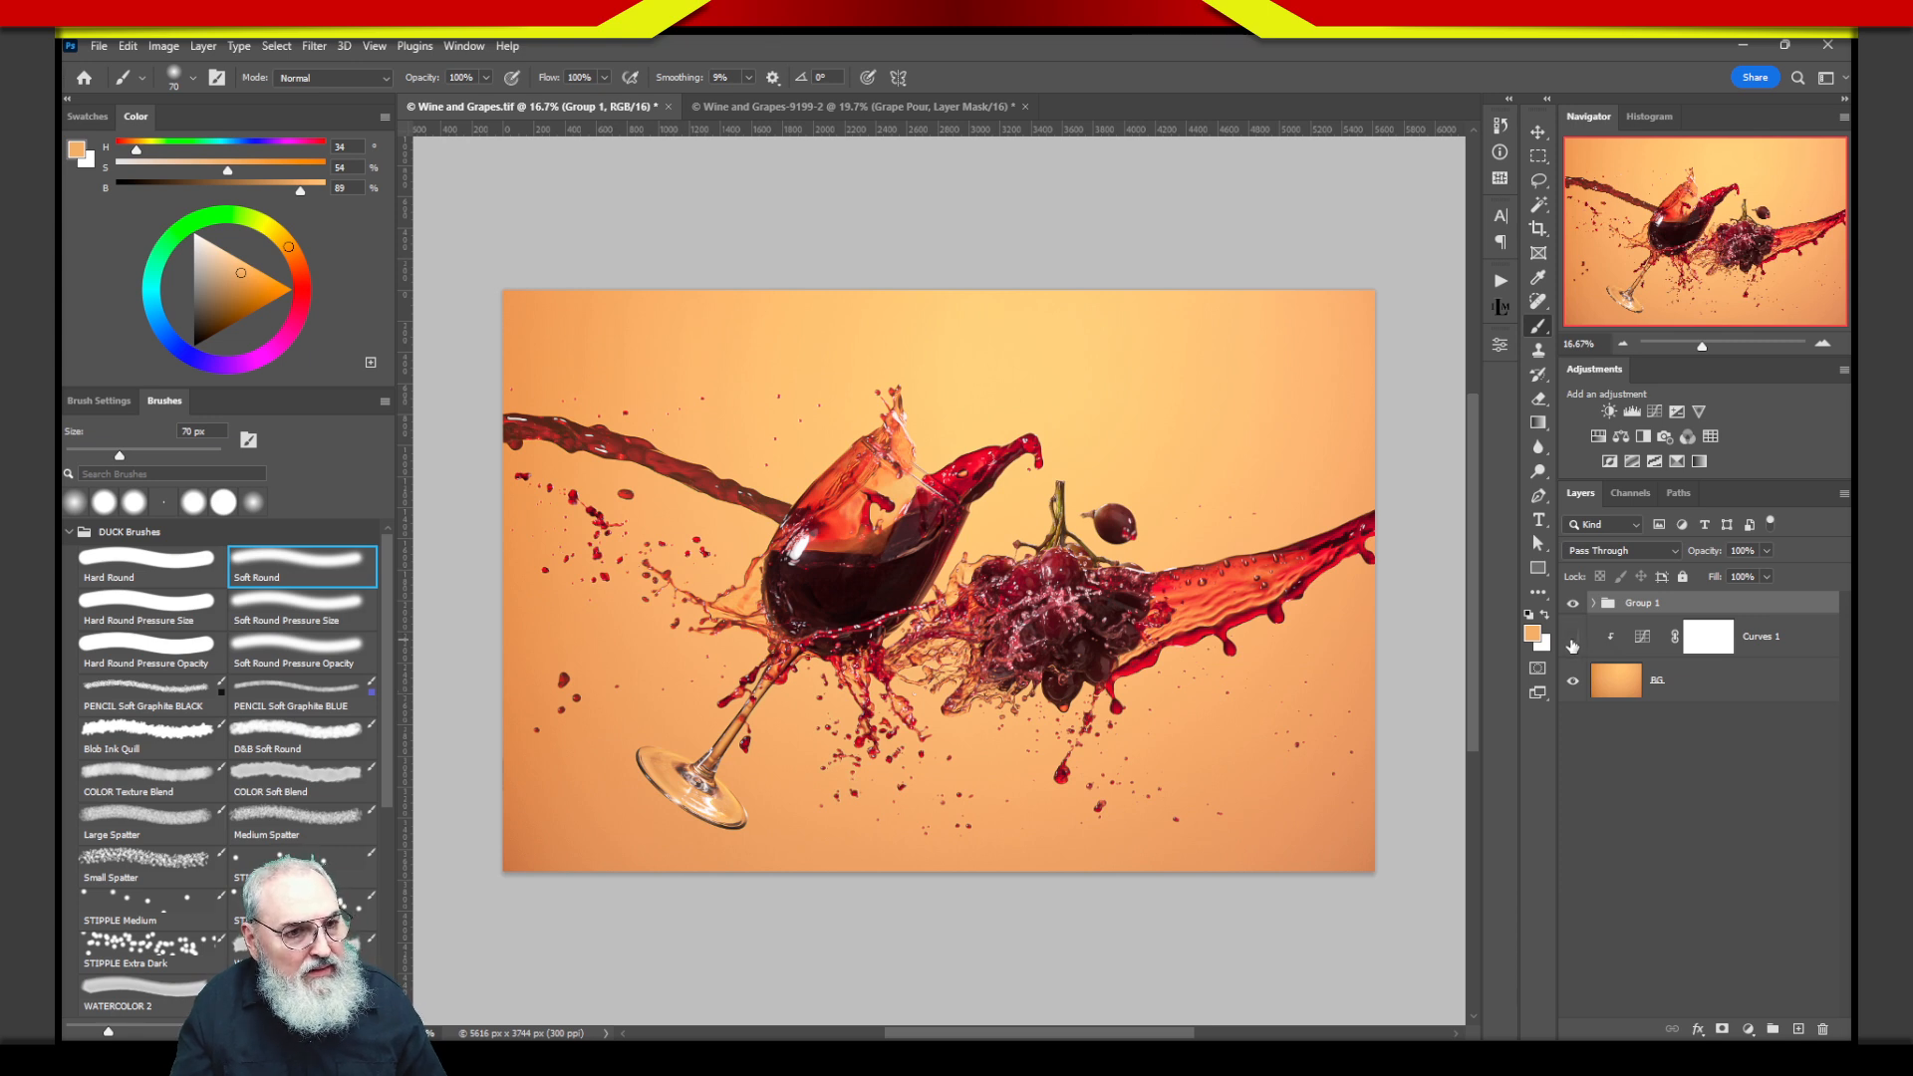
left_click(1573, 605)
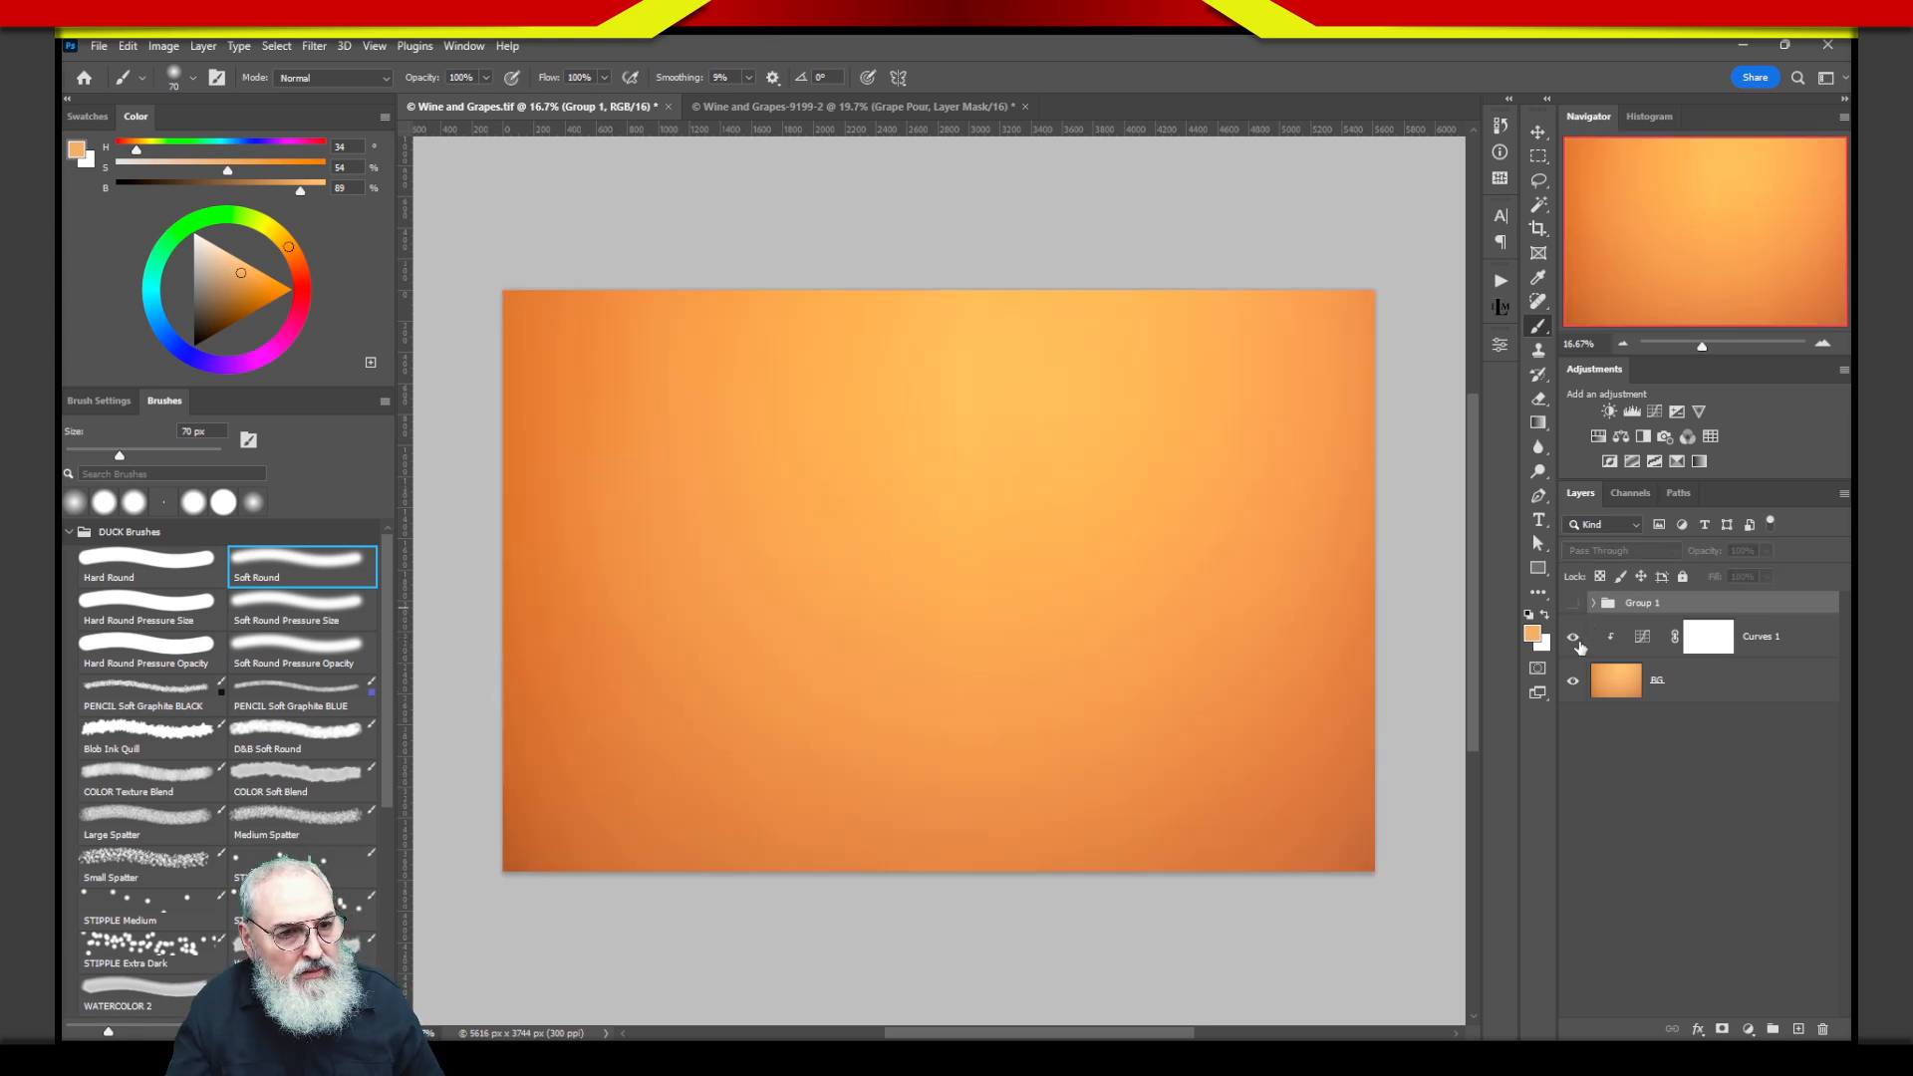
left_click(1573, 638)
left_click(1582, 640)
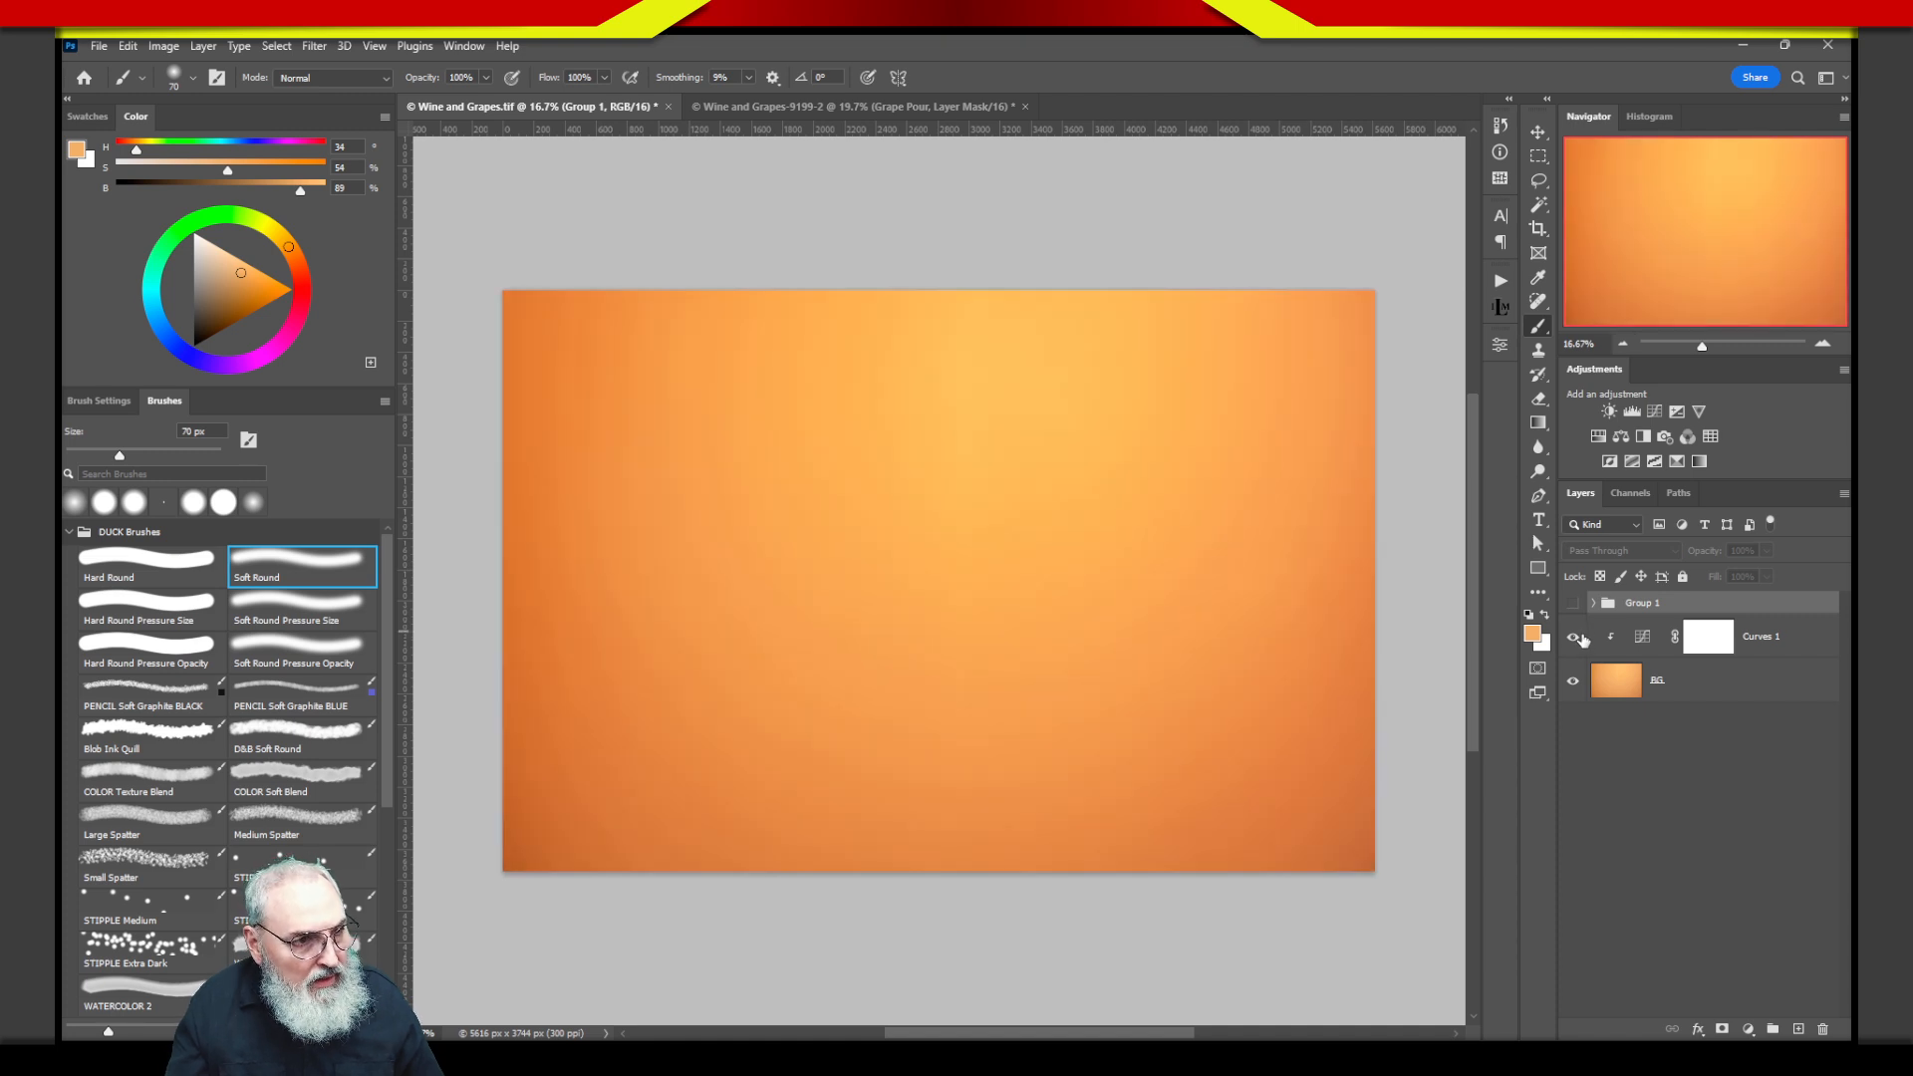
left_click(1581, 641)
left_click(1579, 640)
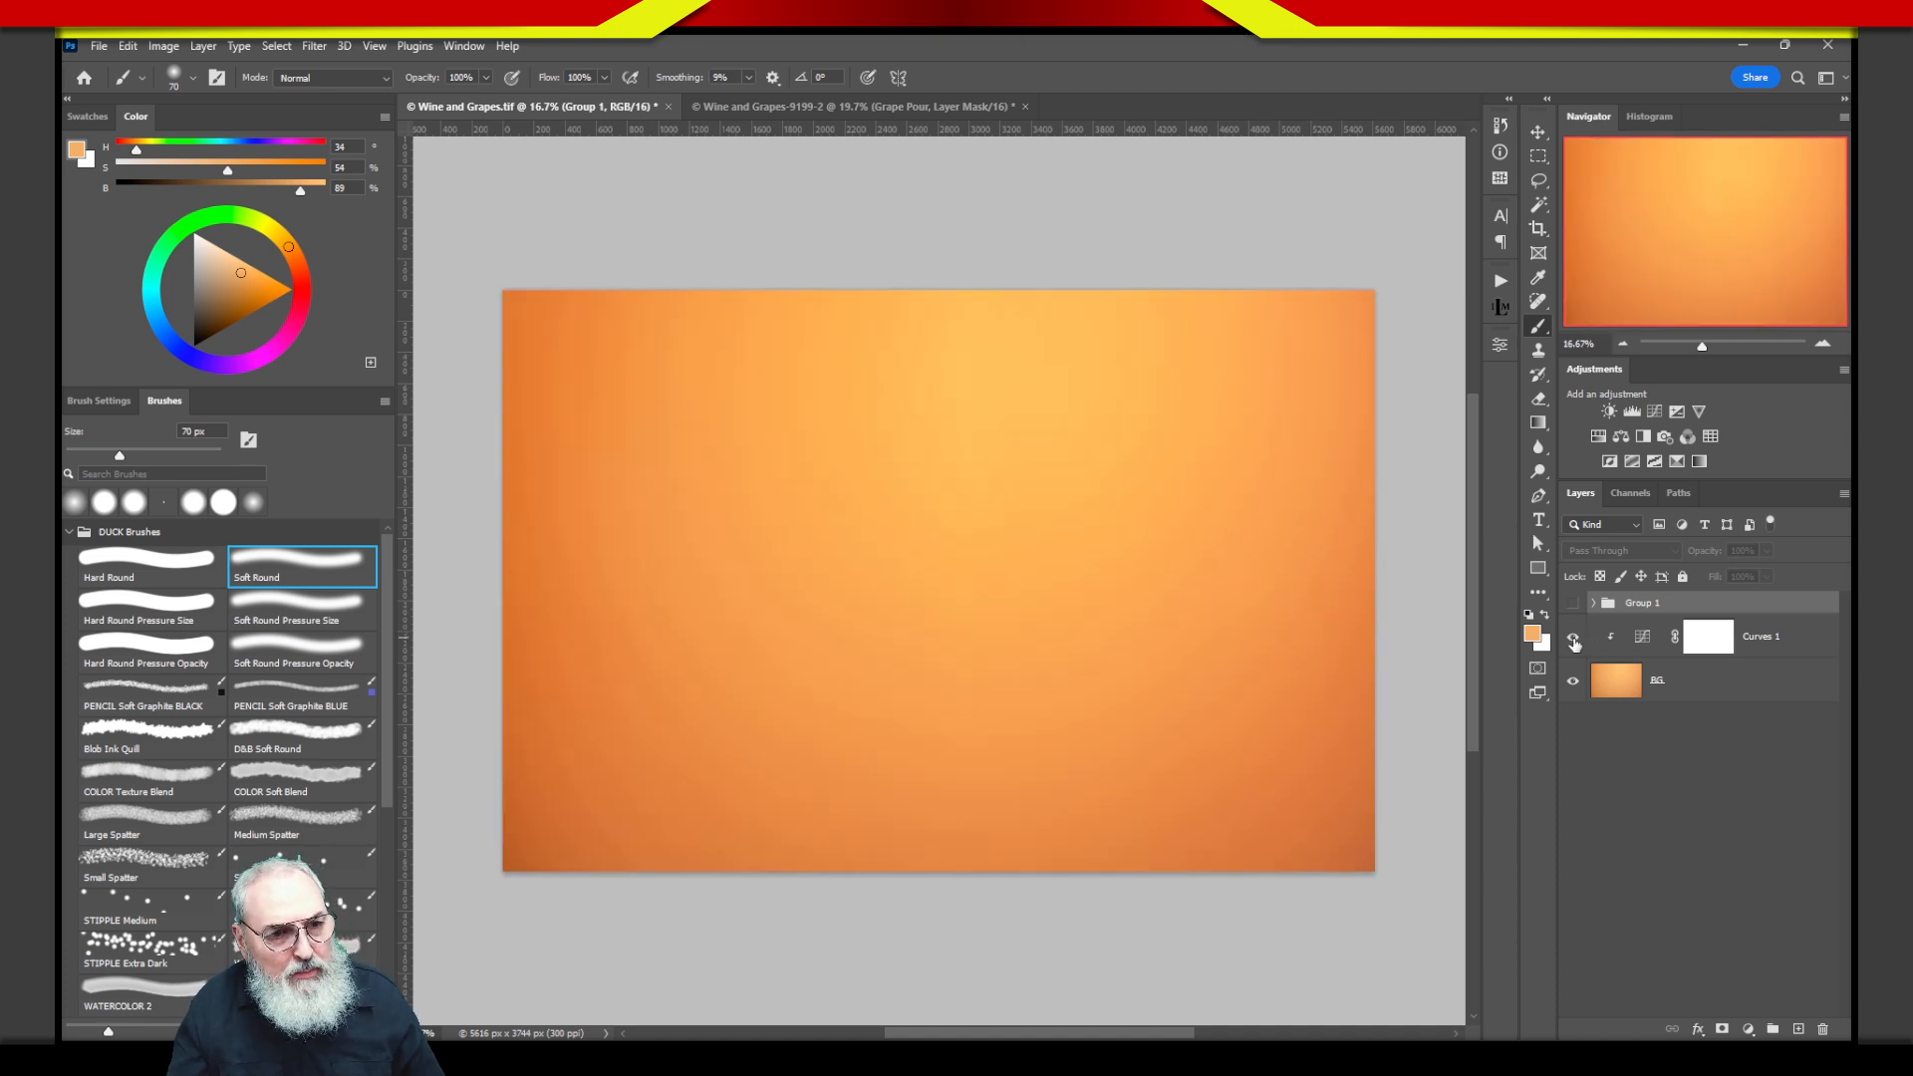
left_click(1574, 640)
left_click(1573, 641)
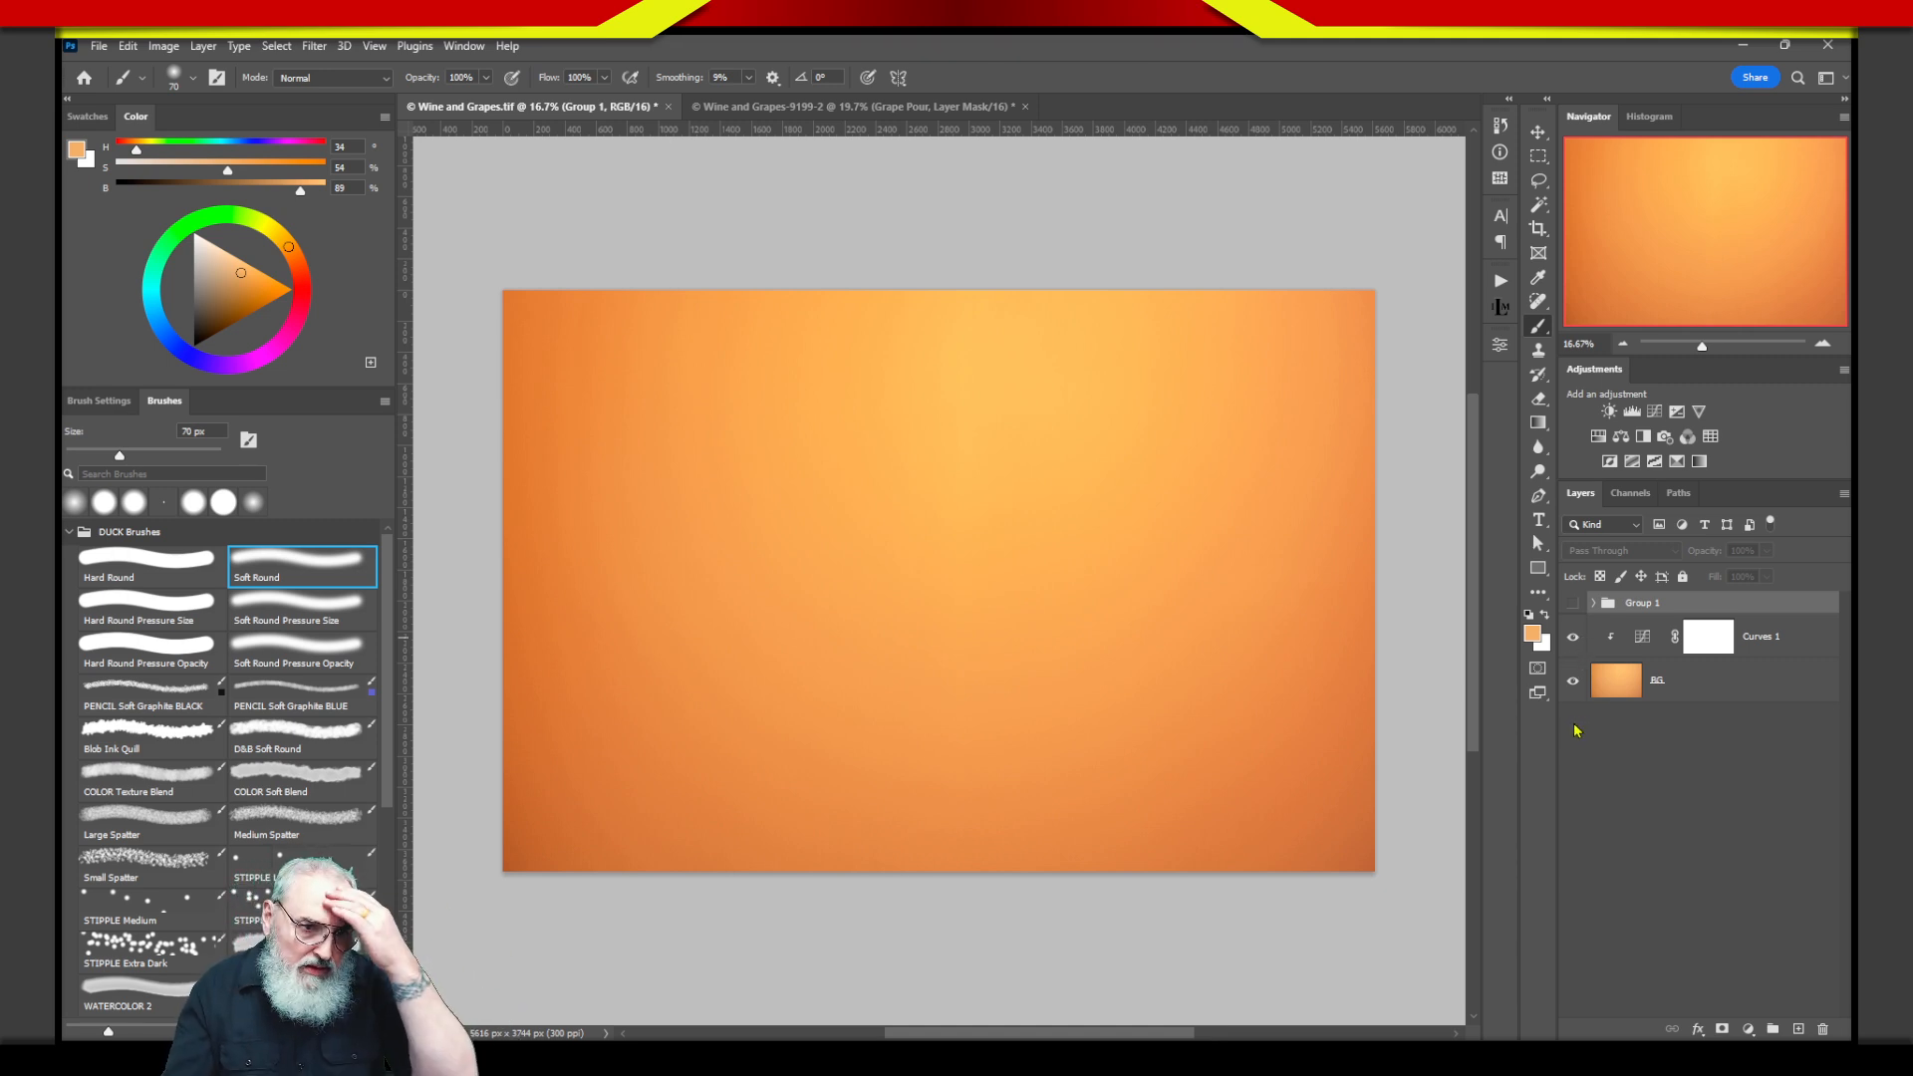
Show and expand Group 1, and hide every layer above the background layer, including Curves 1.
left_click(1573, 604)
left_click(1593, 603)
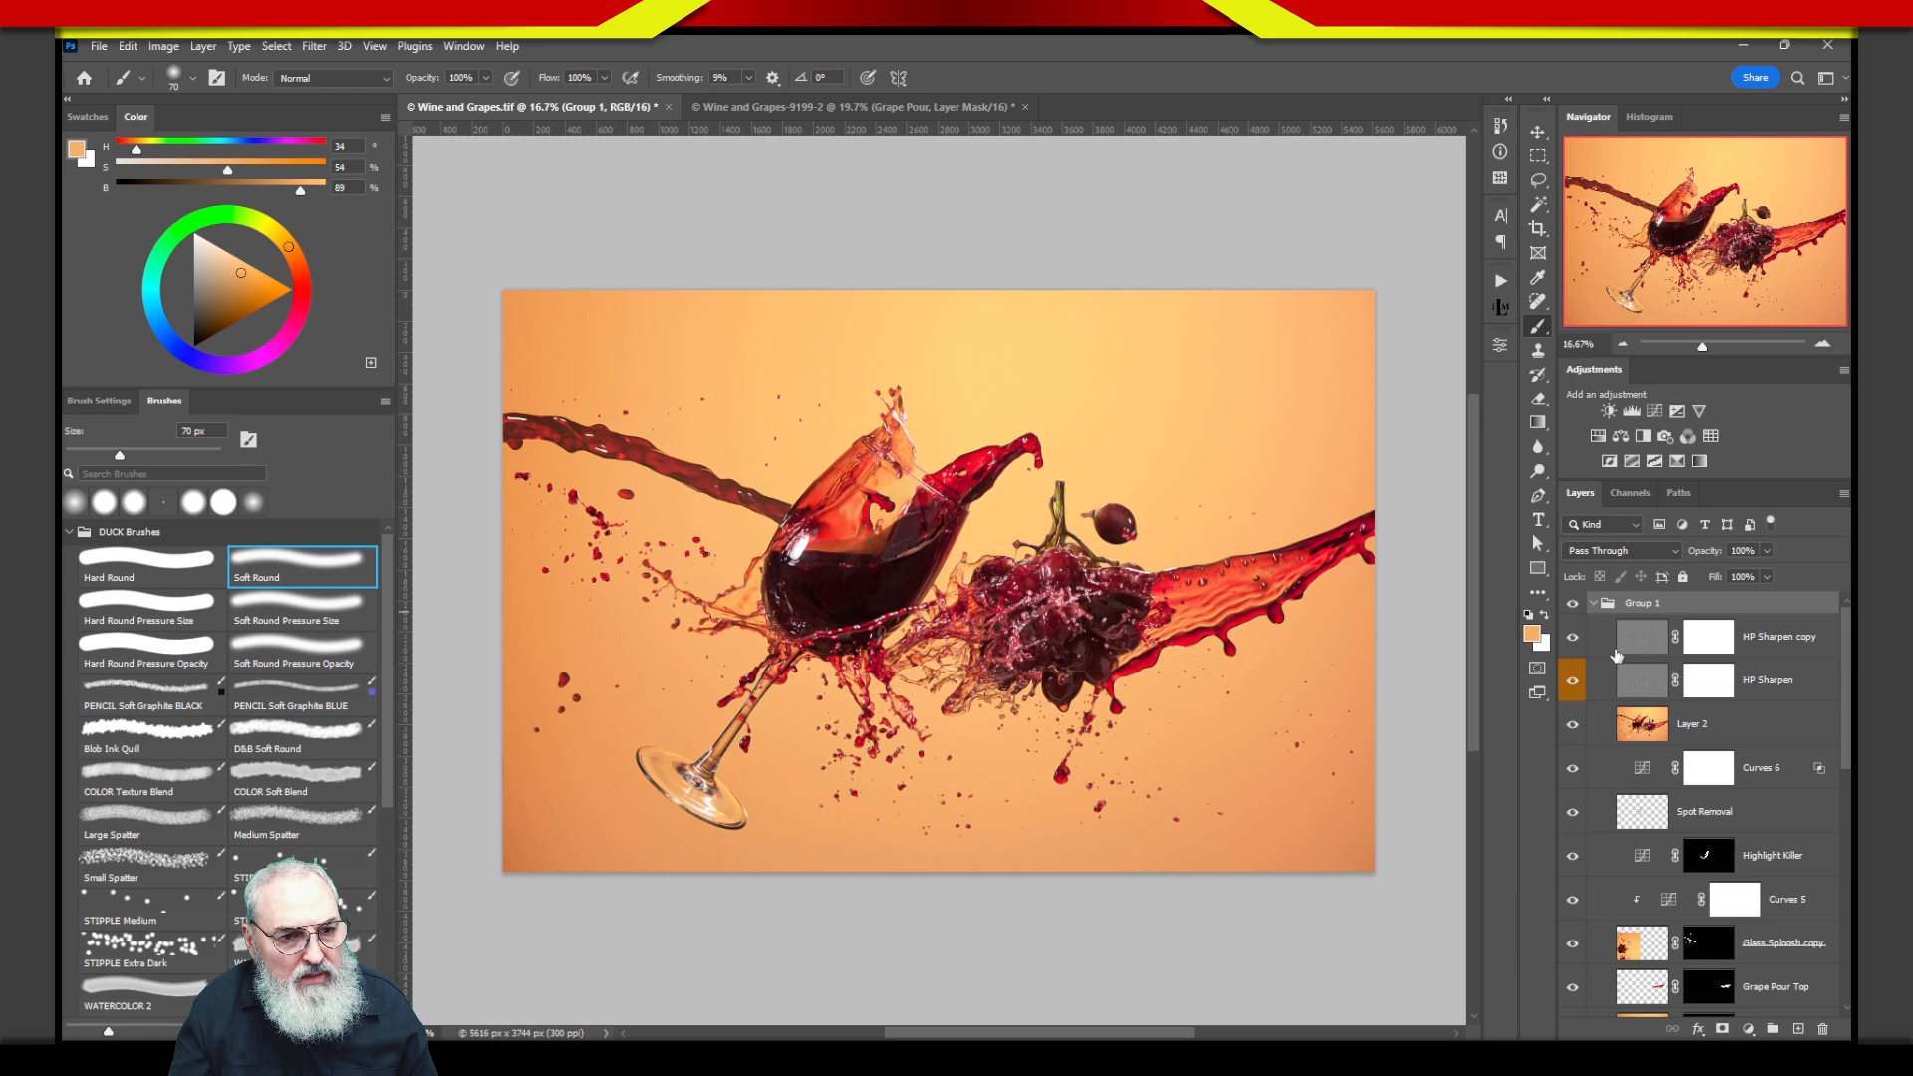
left_click_drag(1577, 645, 1822, 733)
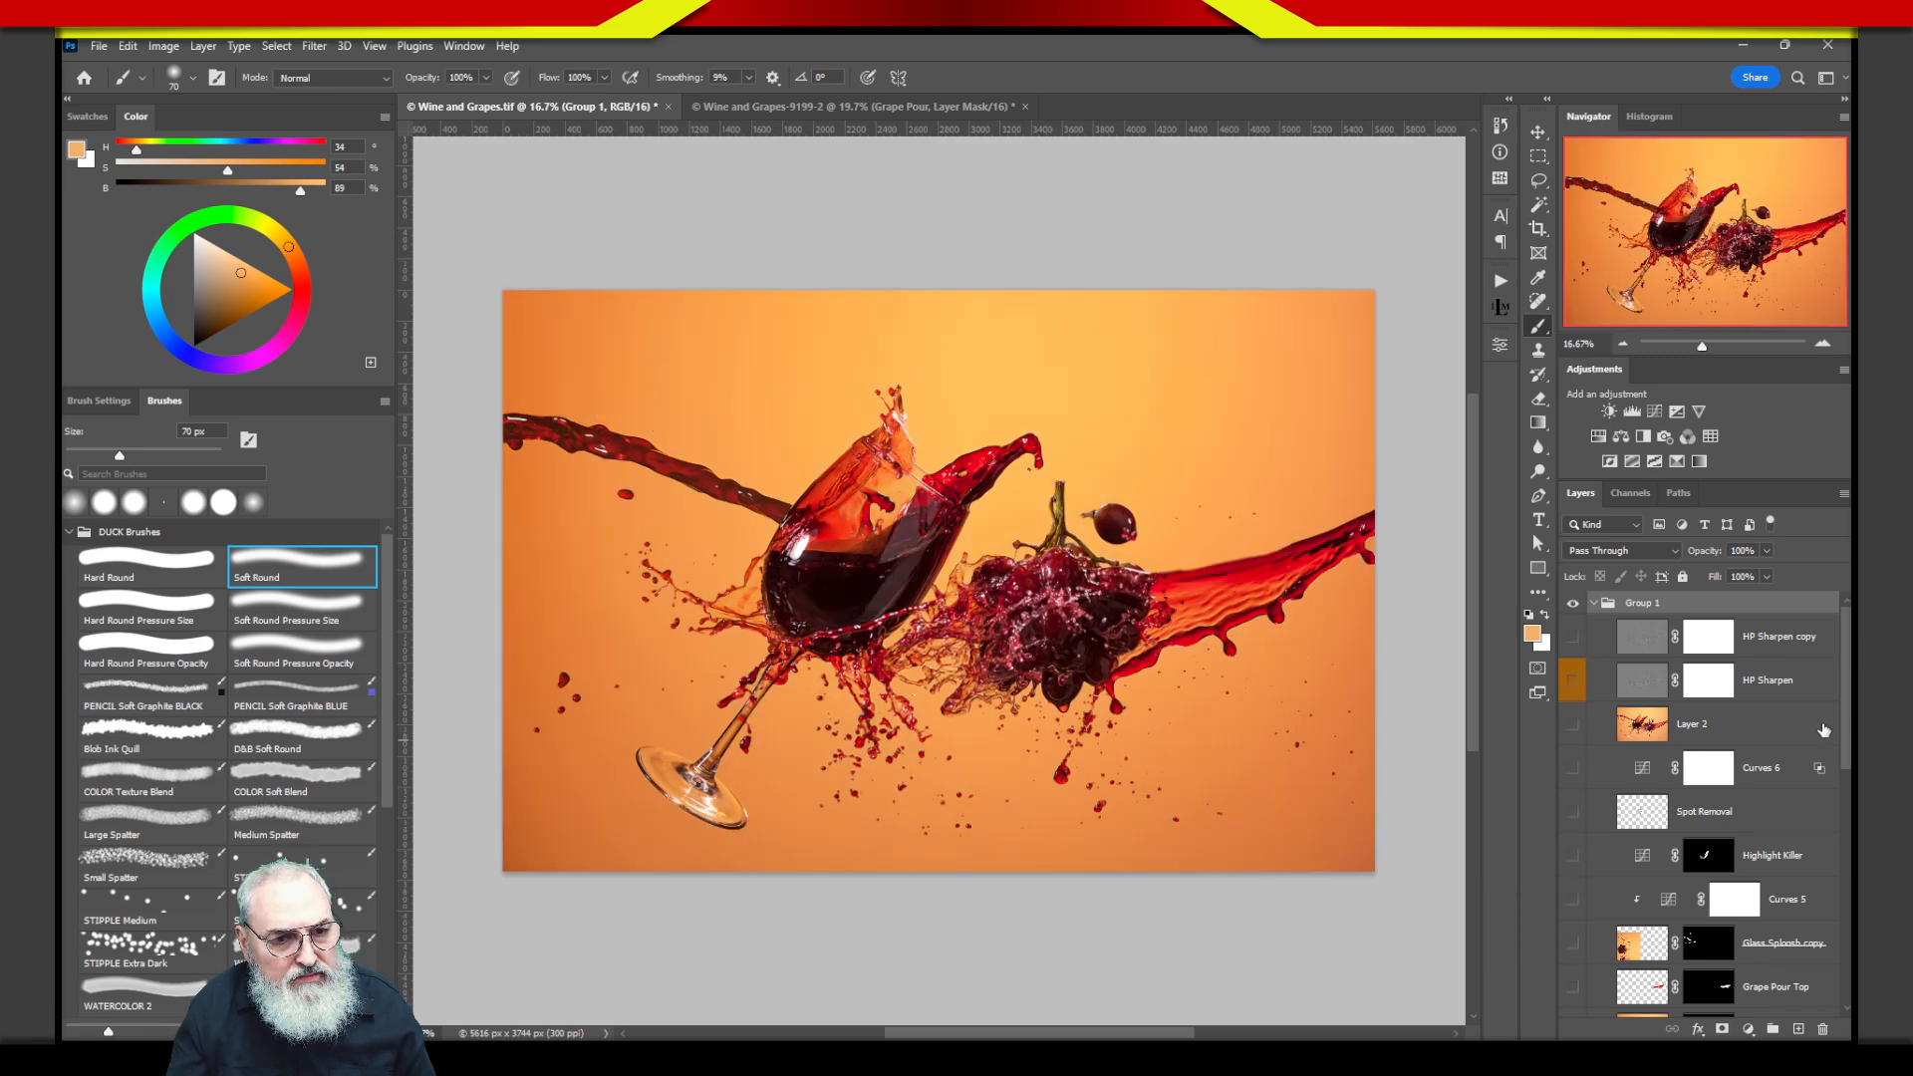
scroll(1848, 736, "down", 8)
left_click_drag(1574, 702, 1573, 963)
scroll(1839, 894, "down", 5)
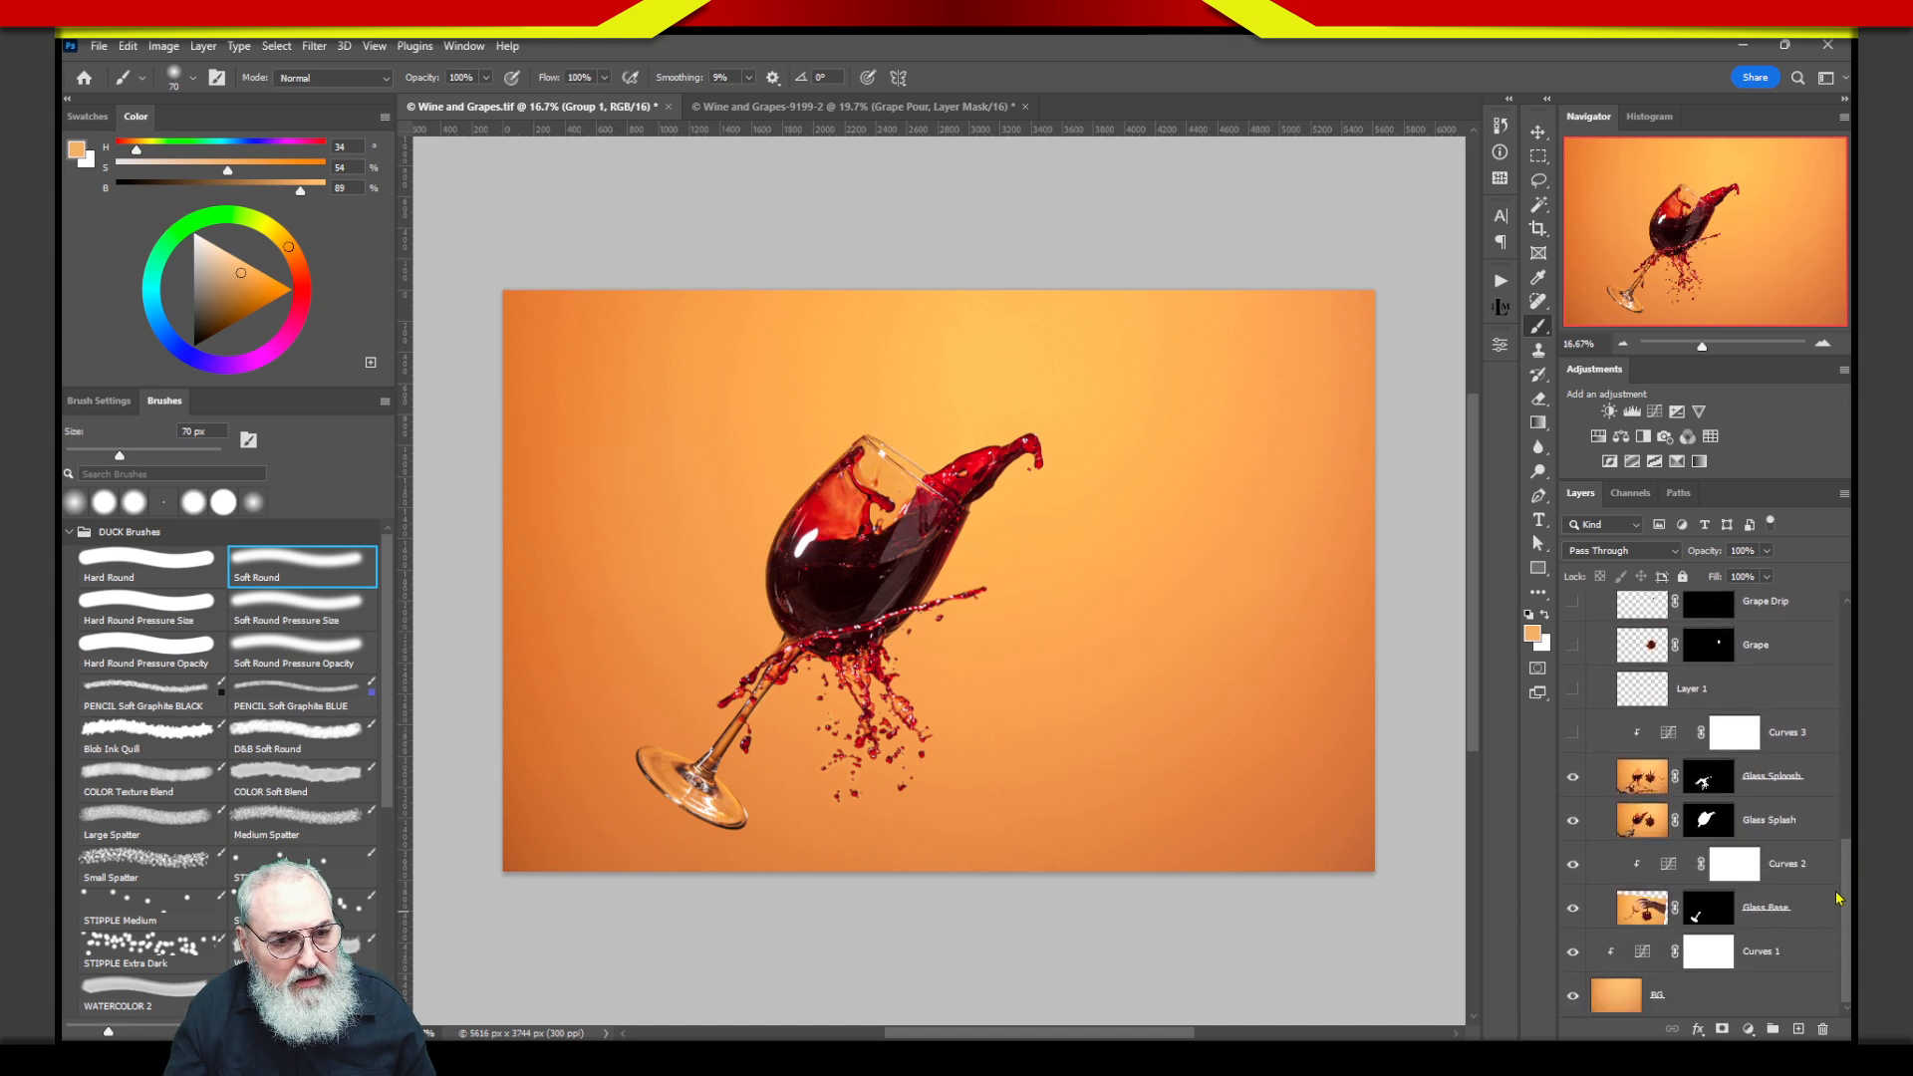
left_click_drag(1575, 779, 1571, 857)
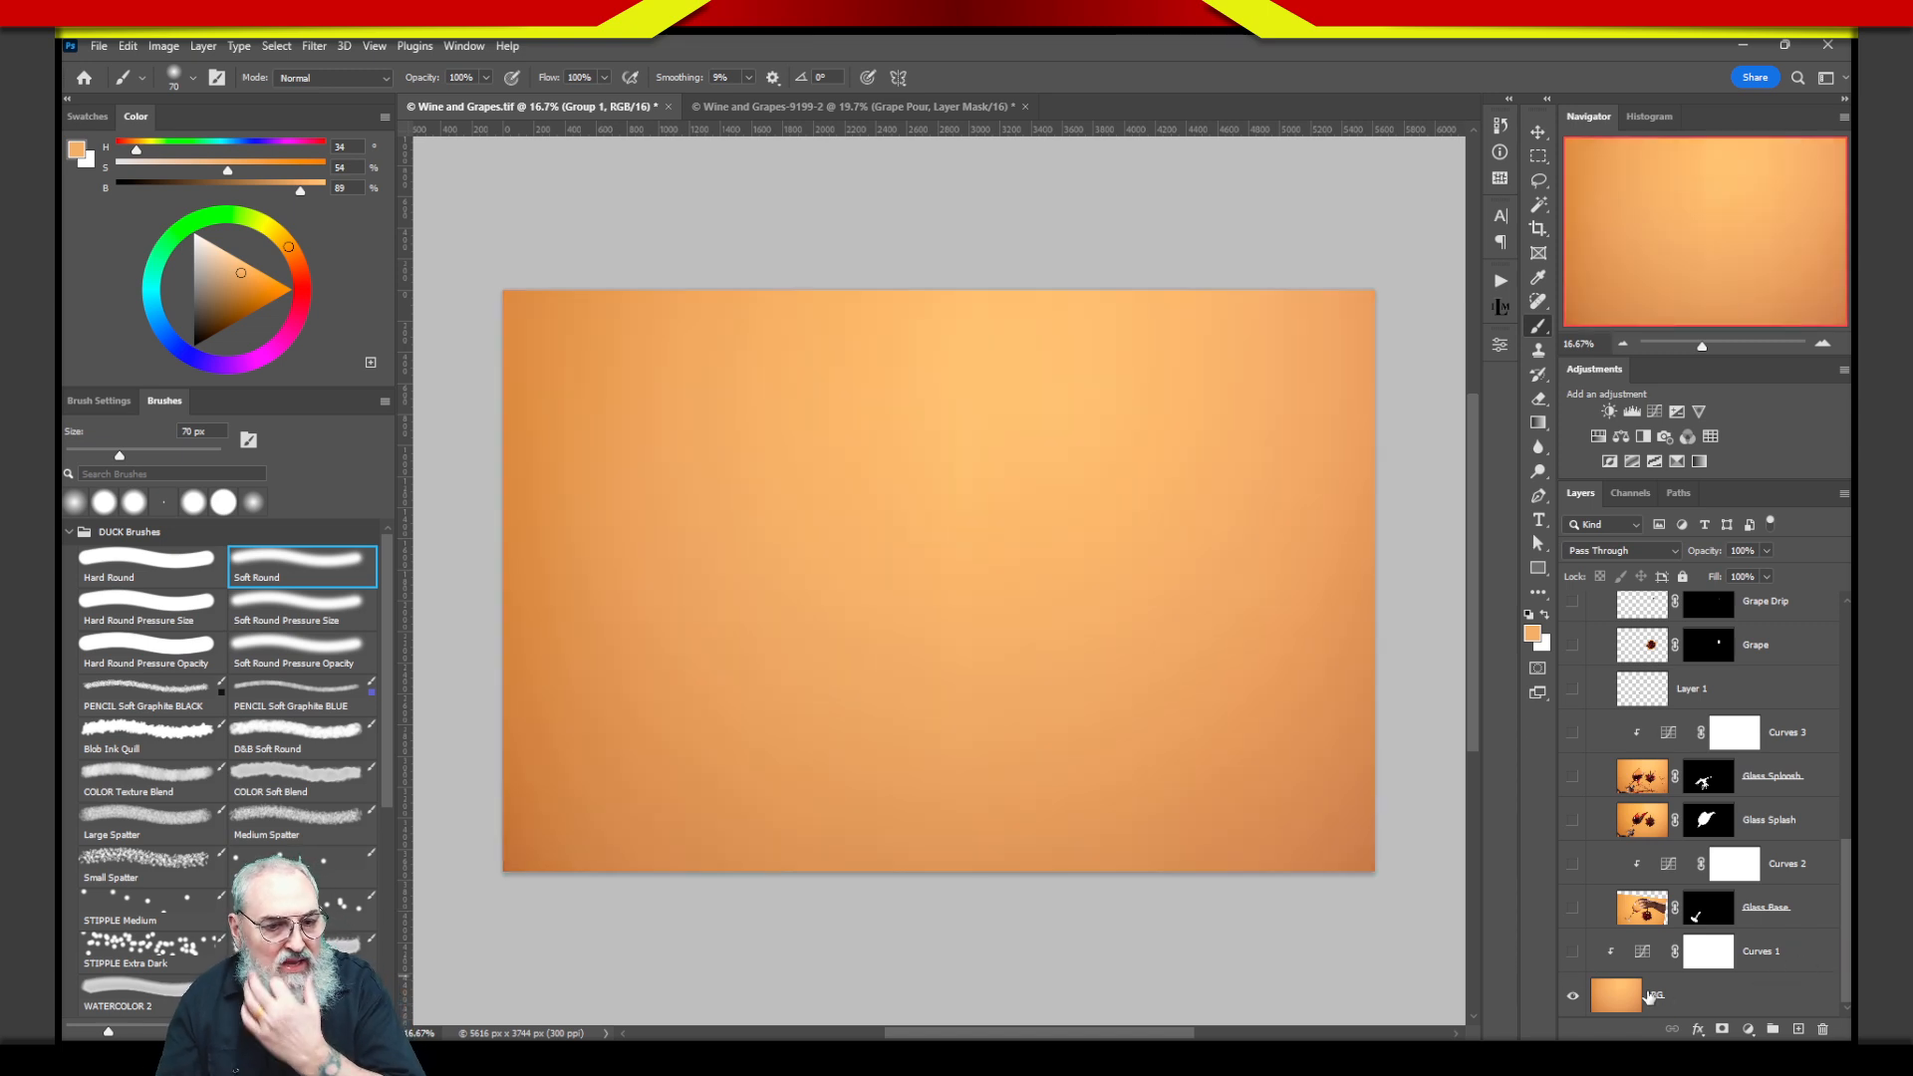
Show the Curves 1, Glass Base, Glass Splash and Glass Sploosh layers one by one over the background.
left_click(1572, 952)
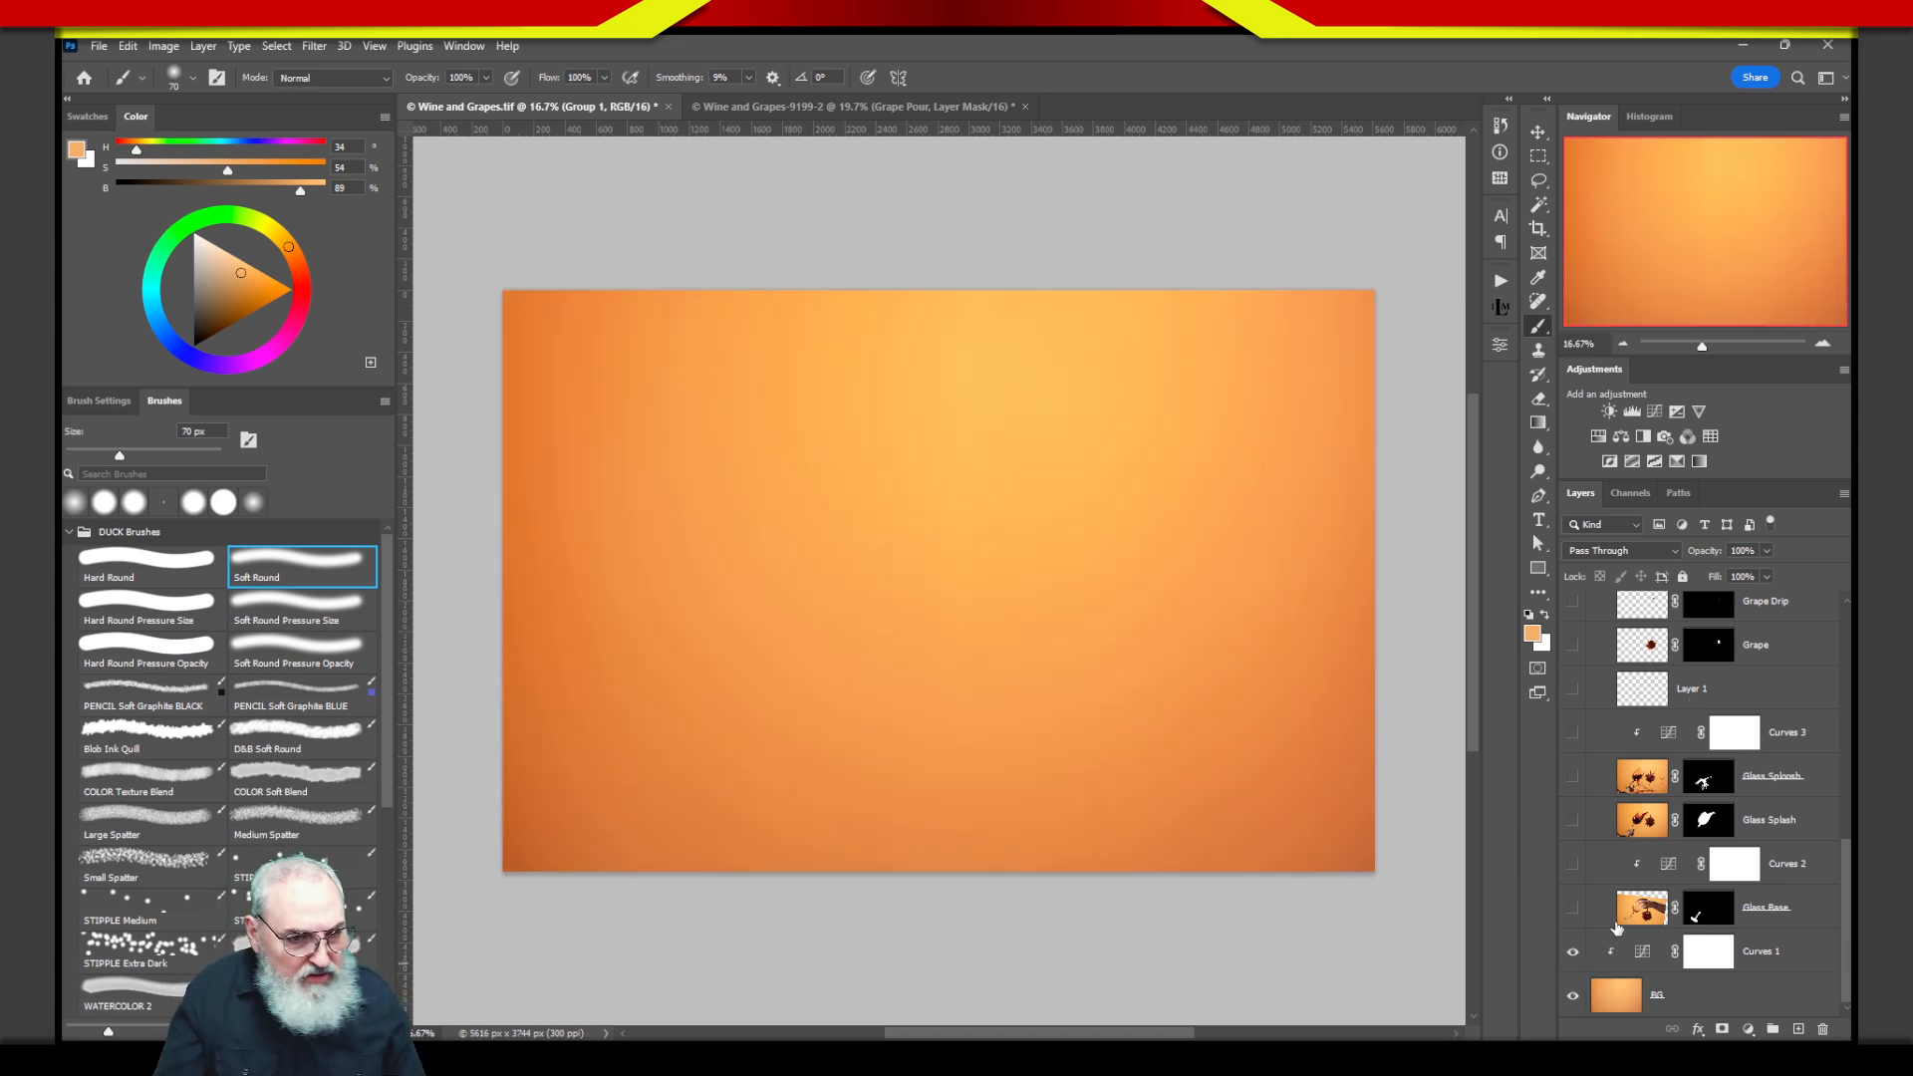
left_click(1574, 911)
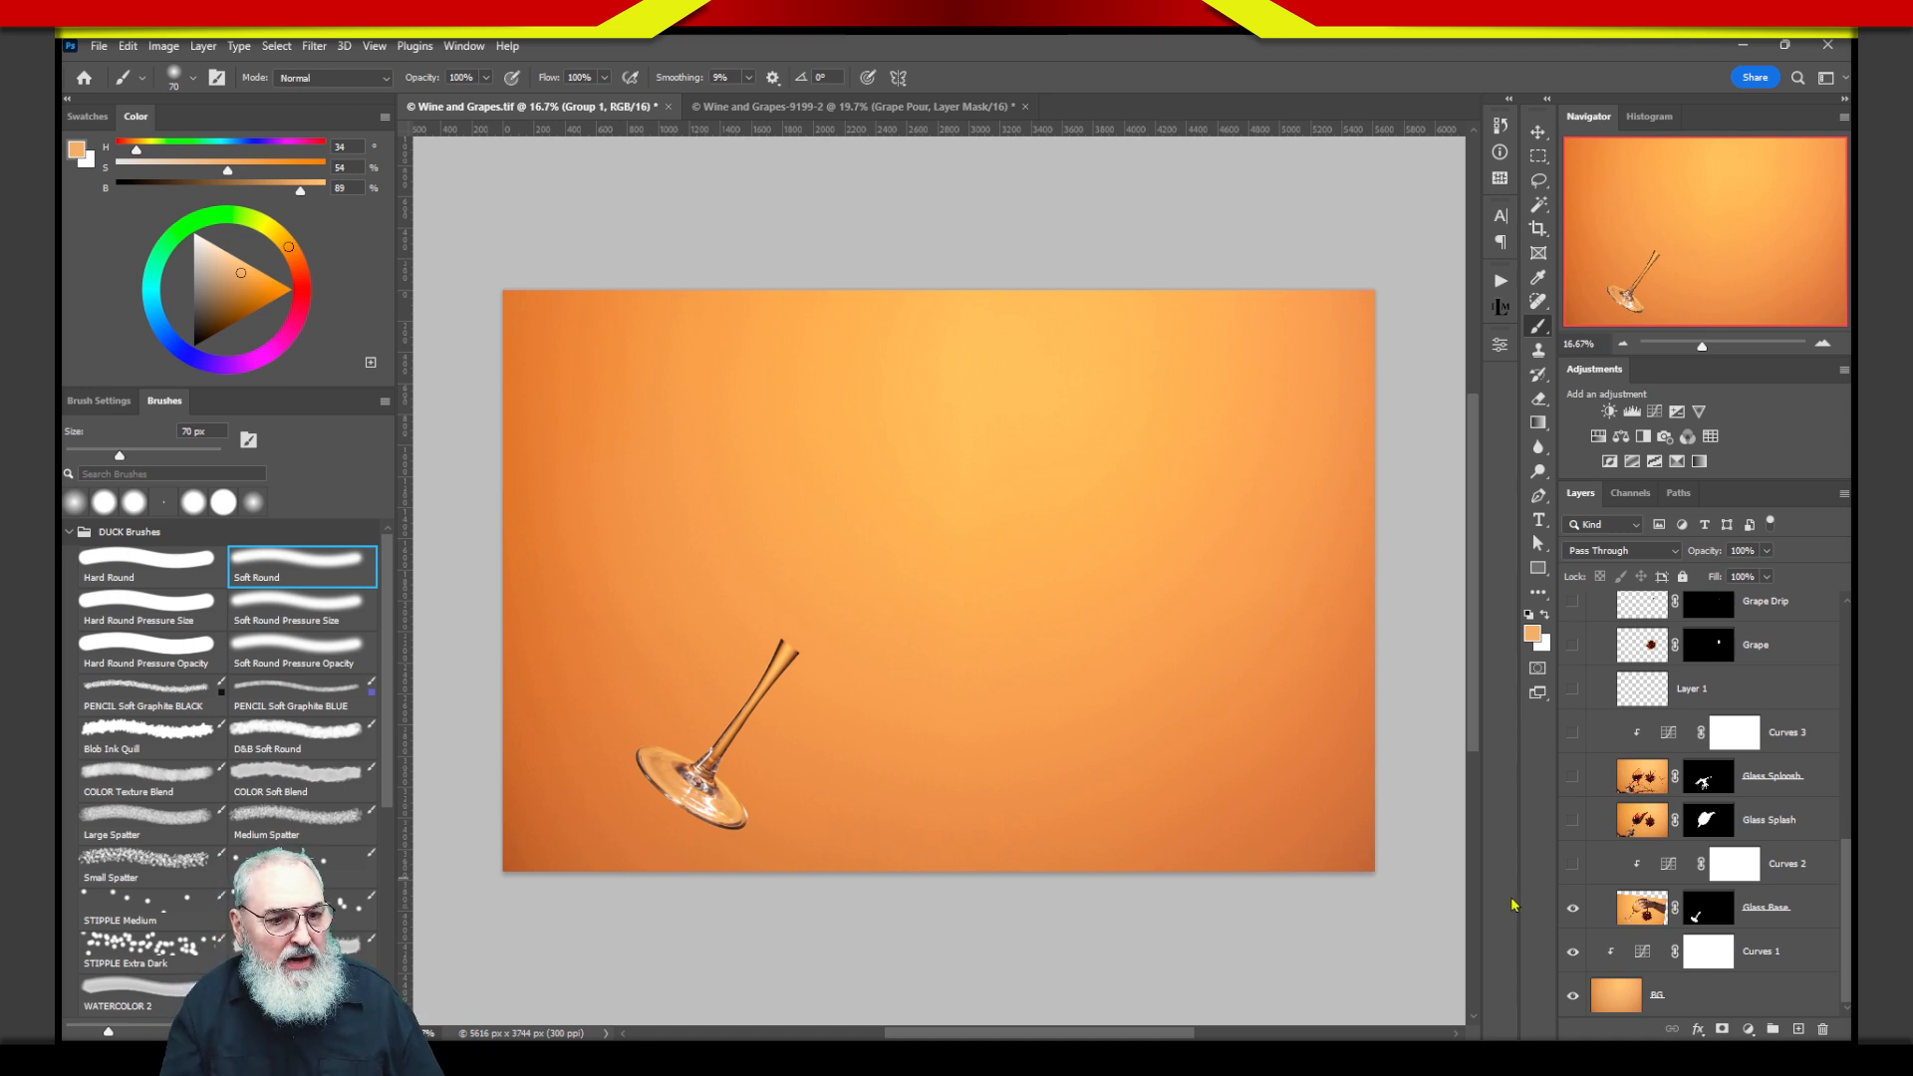
left_click(1573, 821)
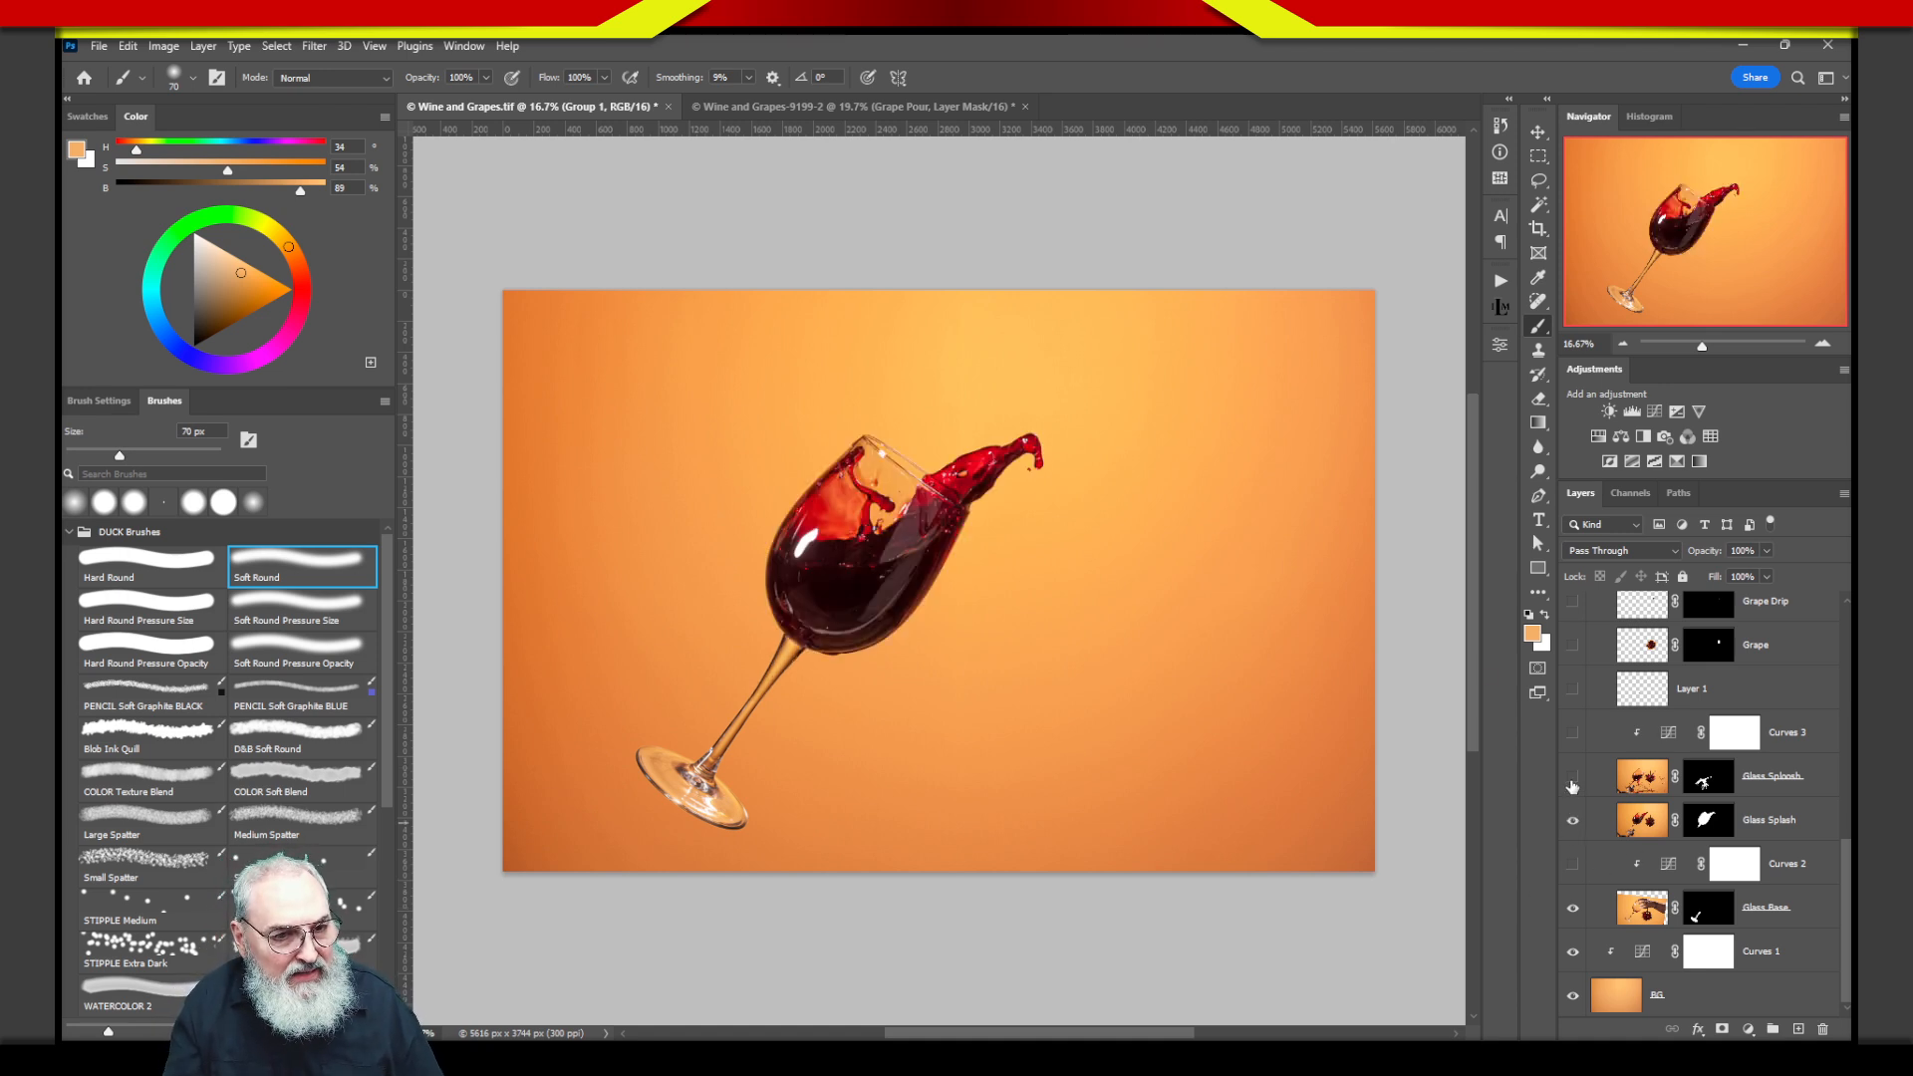
left_click(1573, 777)
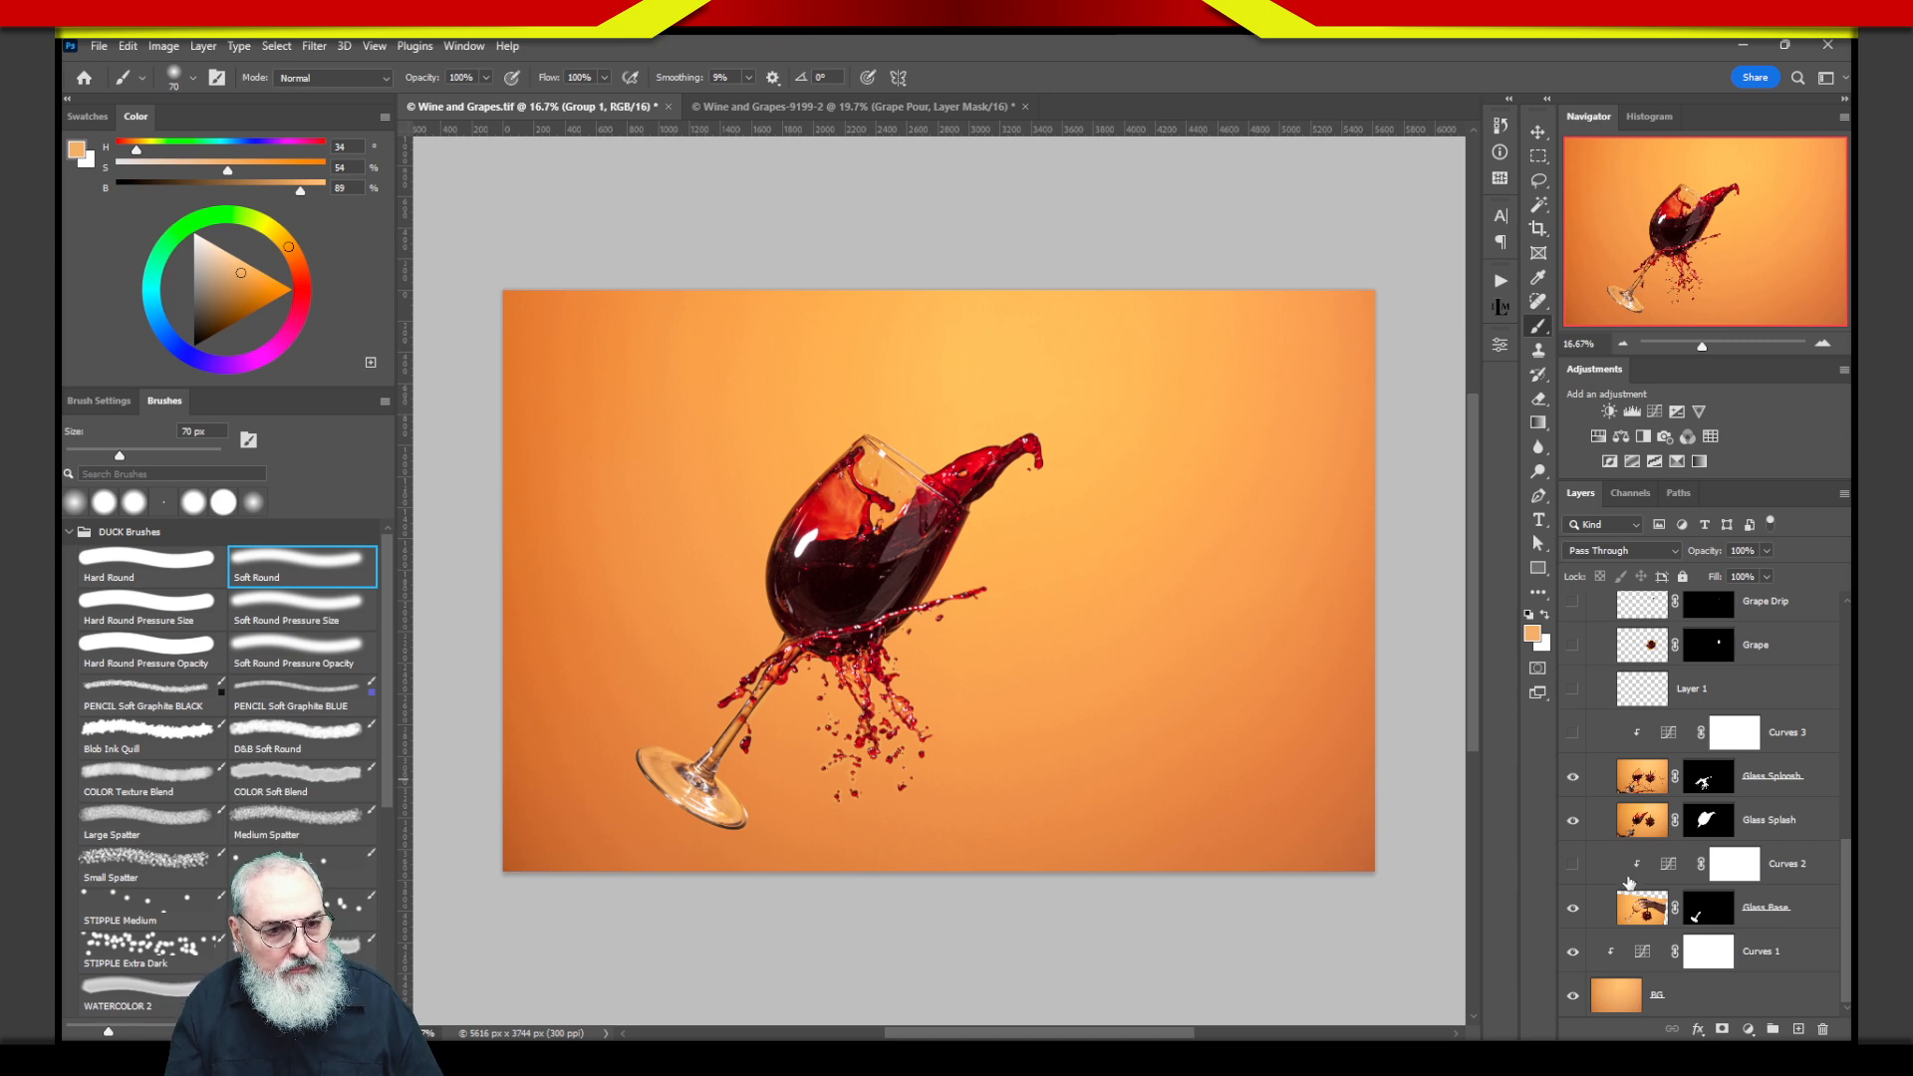
Show the Glass Pour, Grapes Sploosh and Grapes Pour layers as well.
scroll(1616, 775, "up", 5)
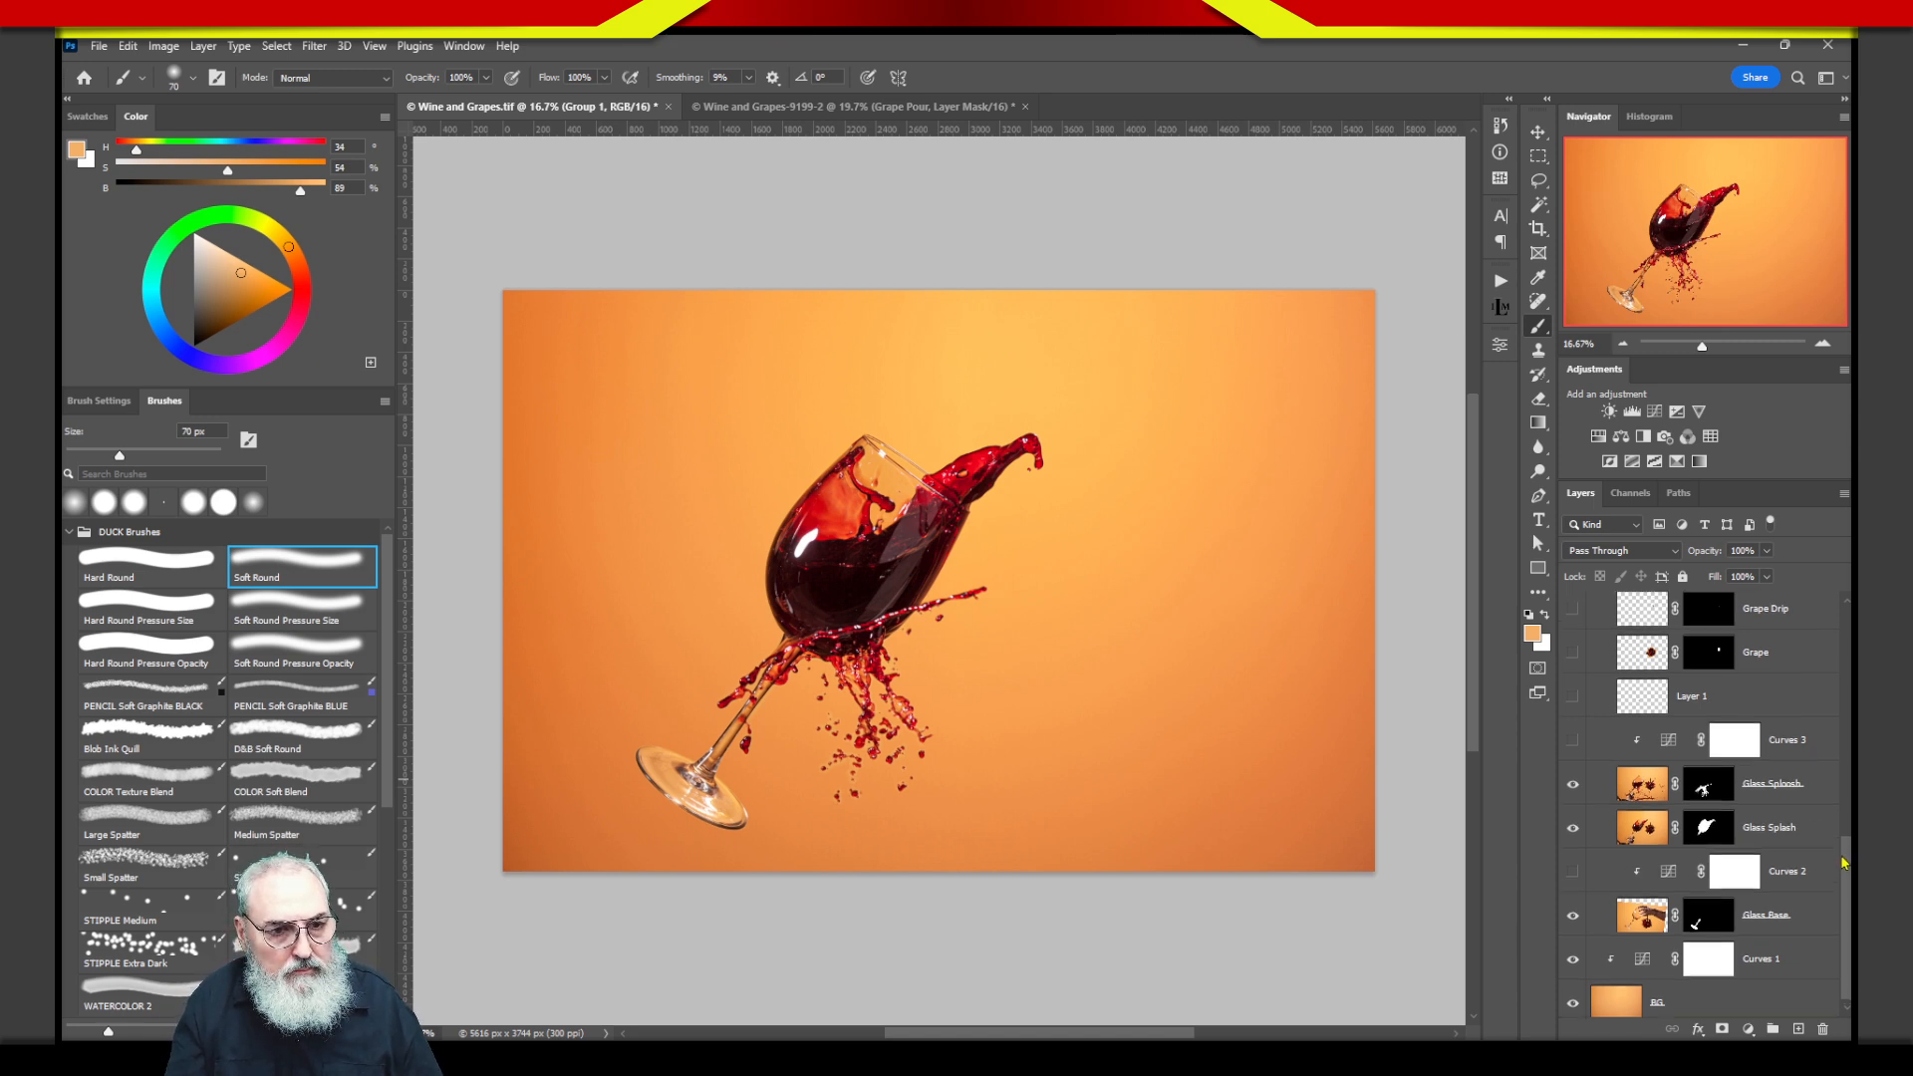
left_click(1573, 768)
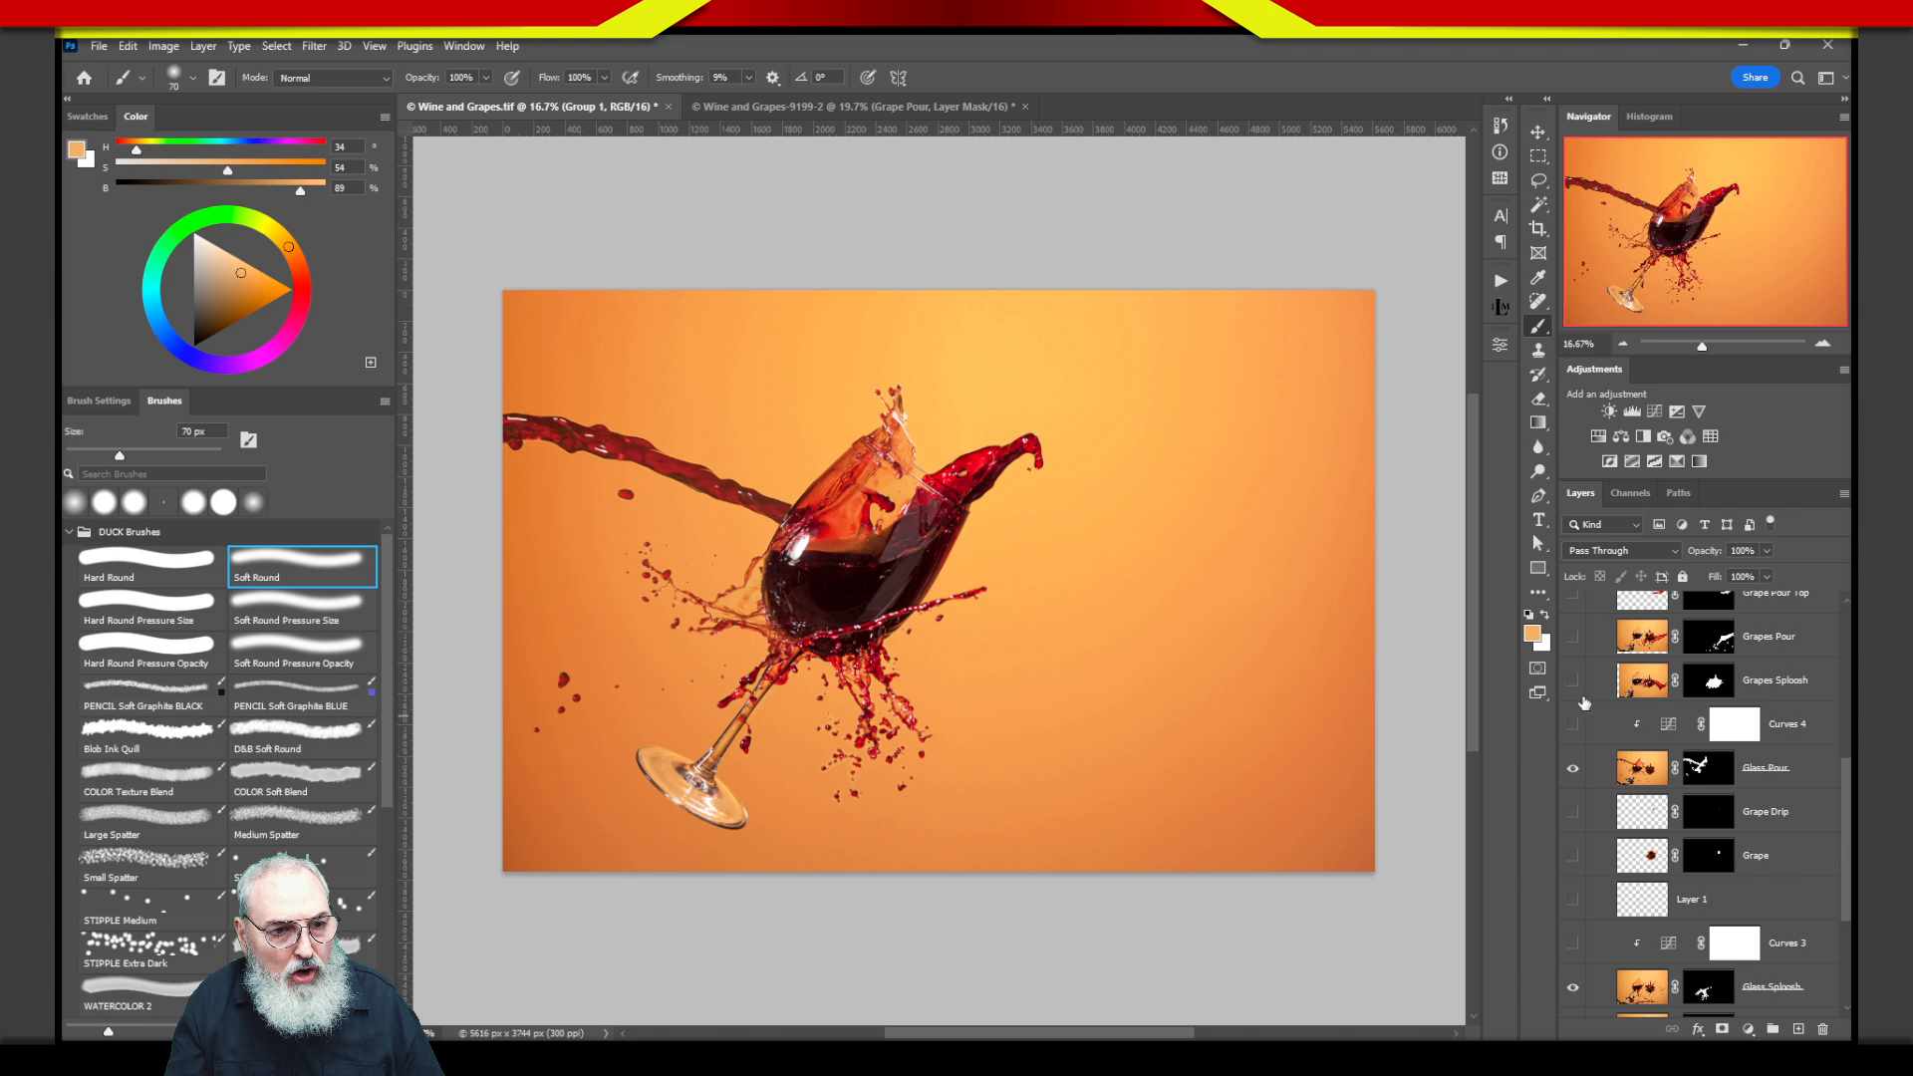
left_click(1574, 680)
left_click(1573, 637)
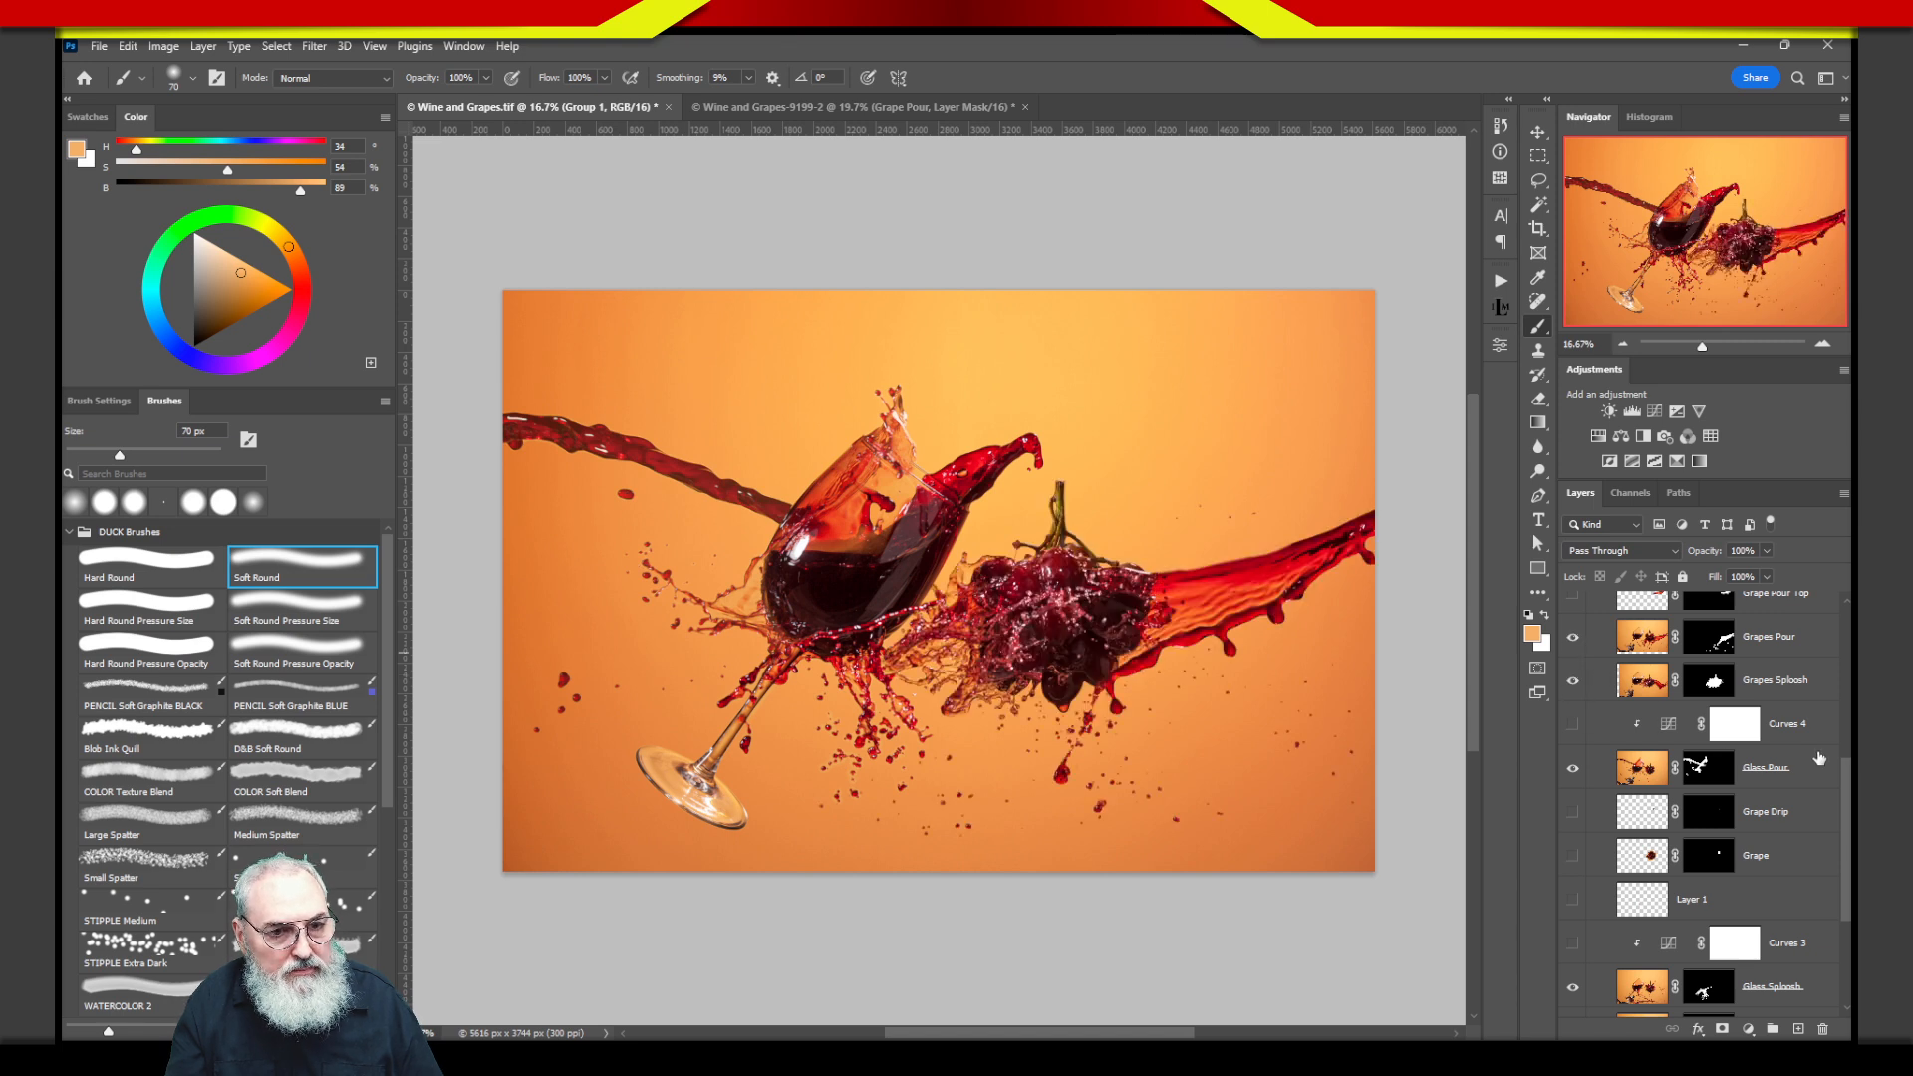
Add a solid color fill layer in blue (#4631e3) directly above Curves 1 as a contrasting backdrop.
left_click_drag(1848, 788, 1852, 921)
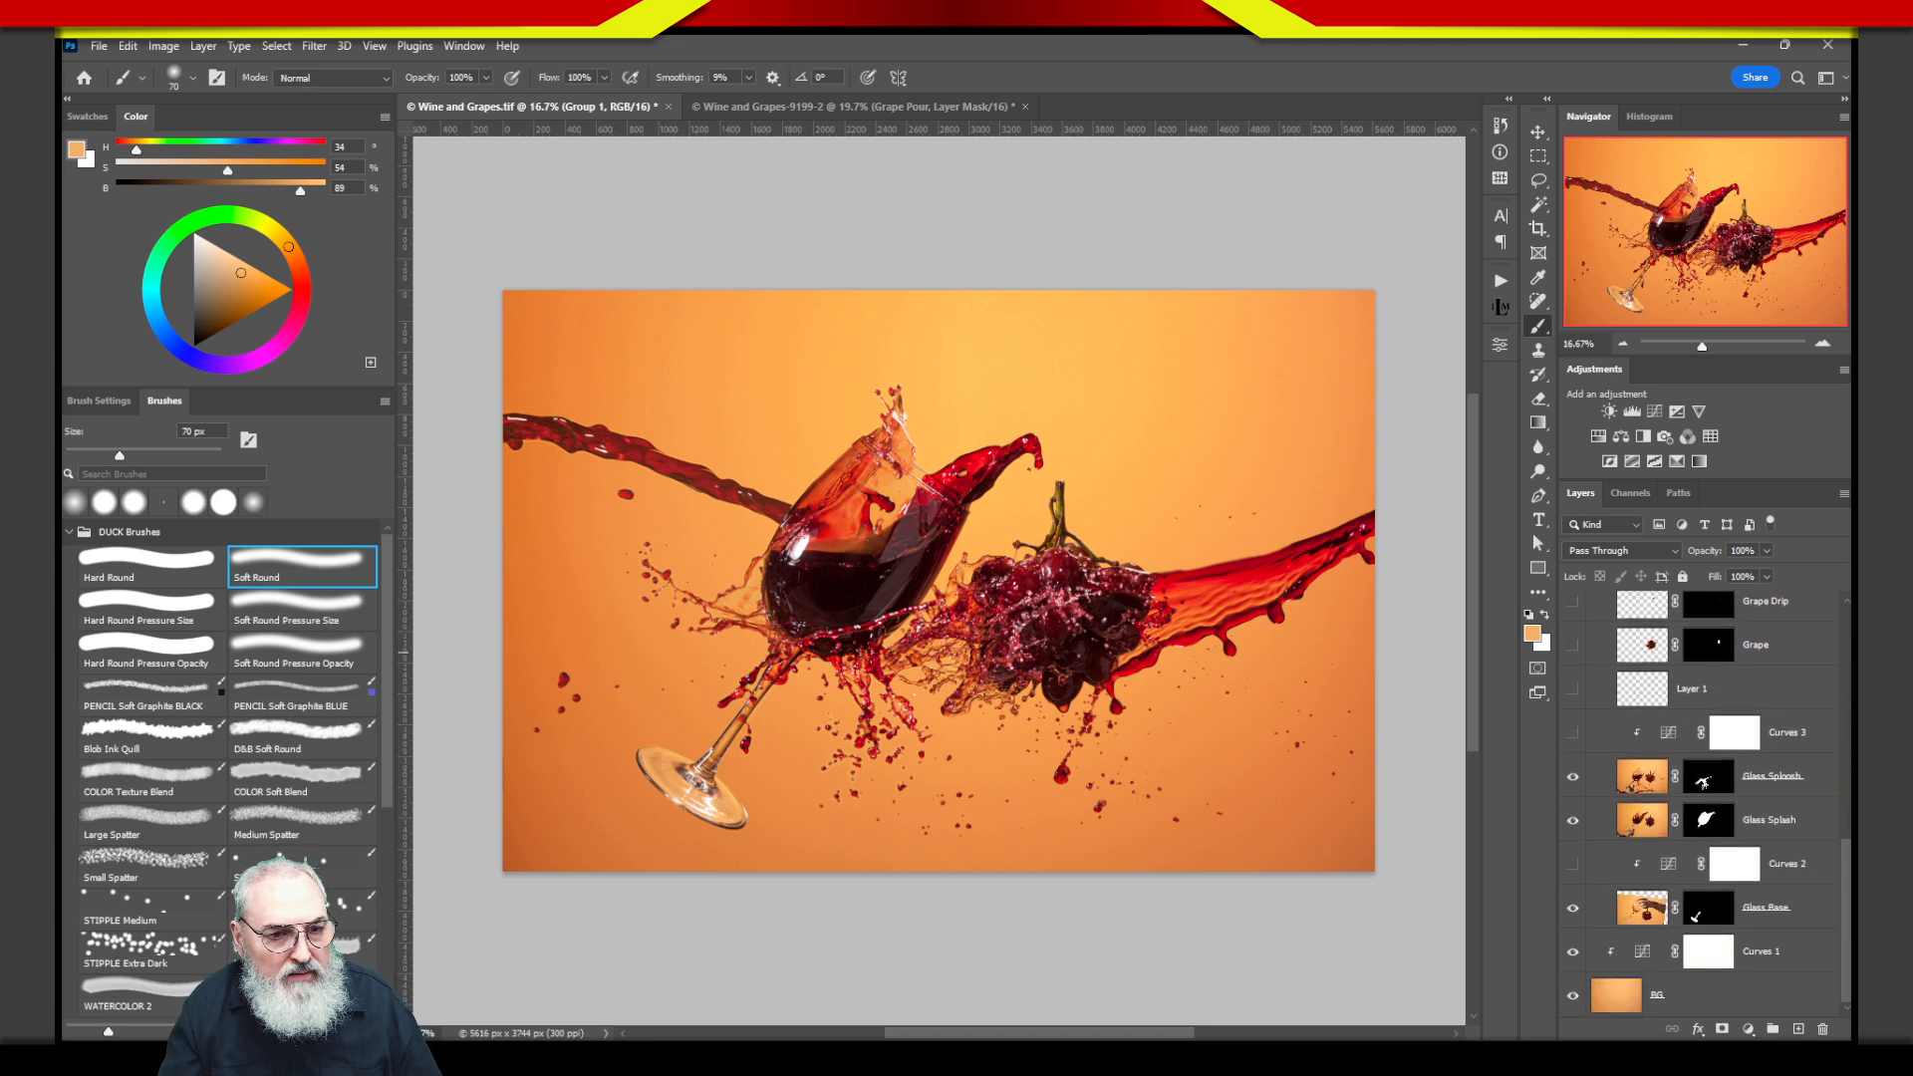
left_click(1808, 958)
left_click(1749, 1029)
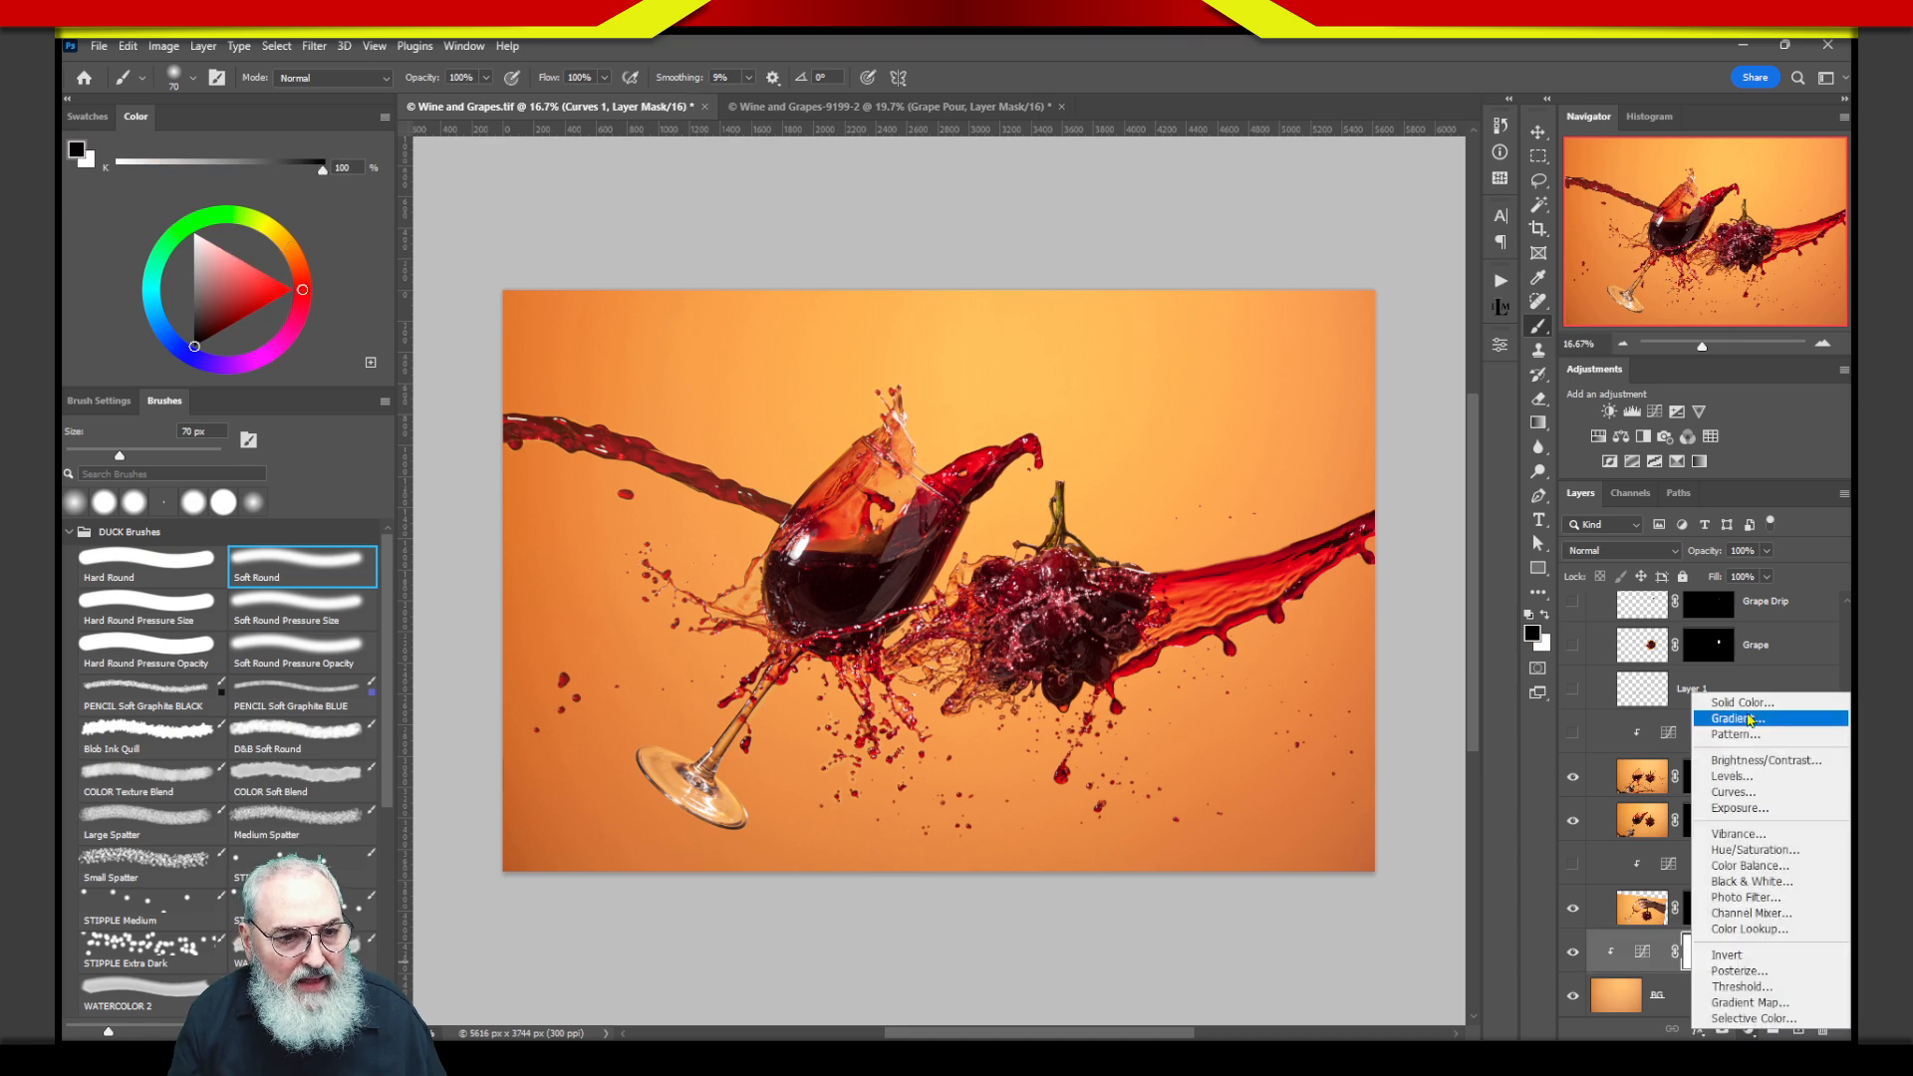
left_click(1710, 700)
mouse_move(996, 299)
left_mouse_down()
mouse_move(1008, 277)
mouse_move(1006, 303)
mouse_move(1028, 296)
left_mouse_up()
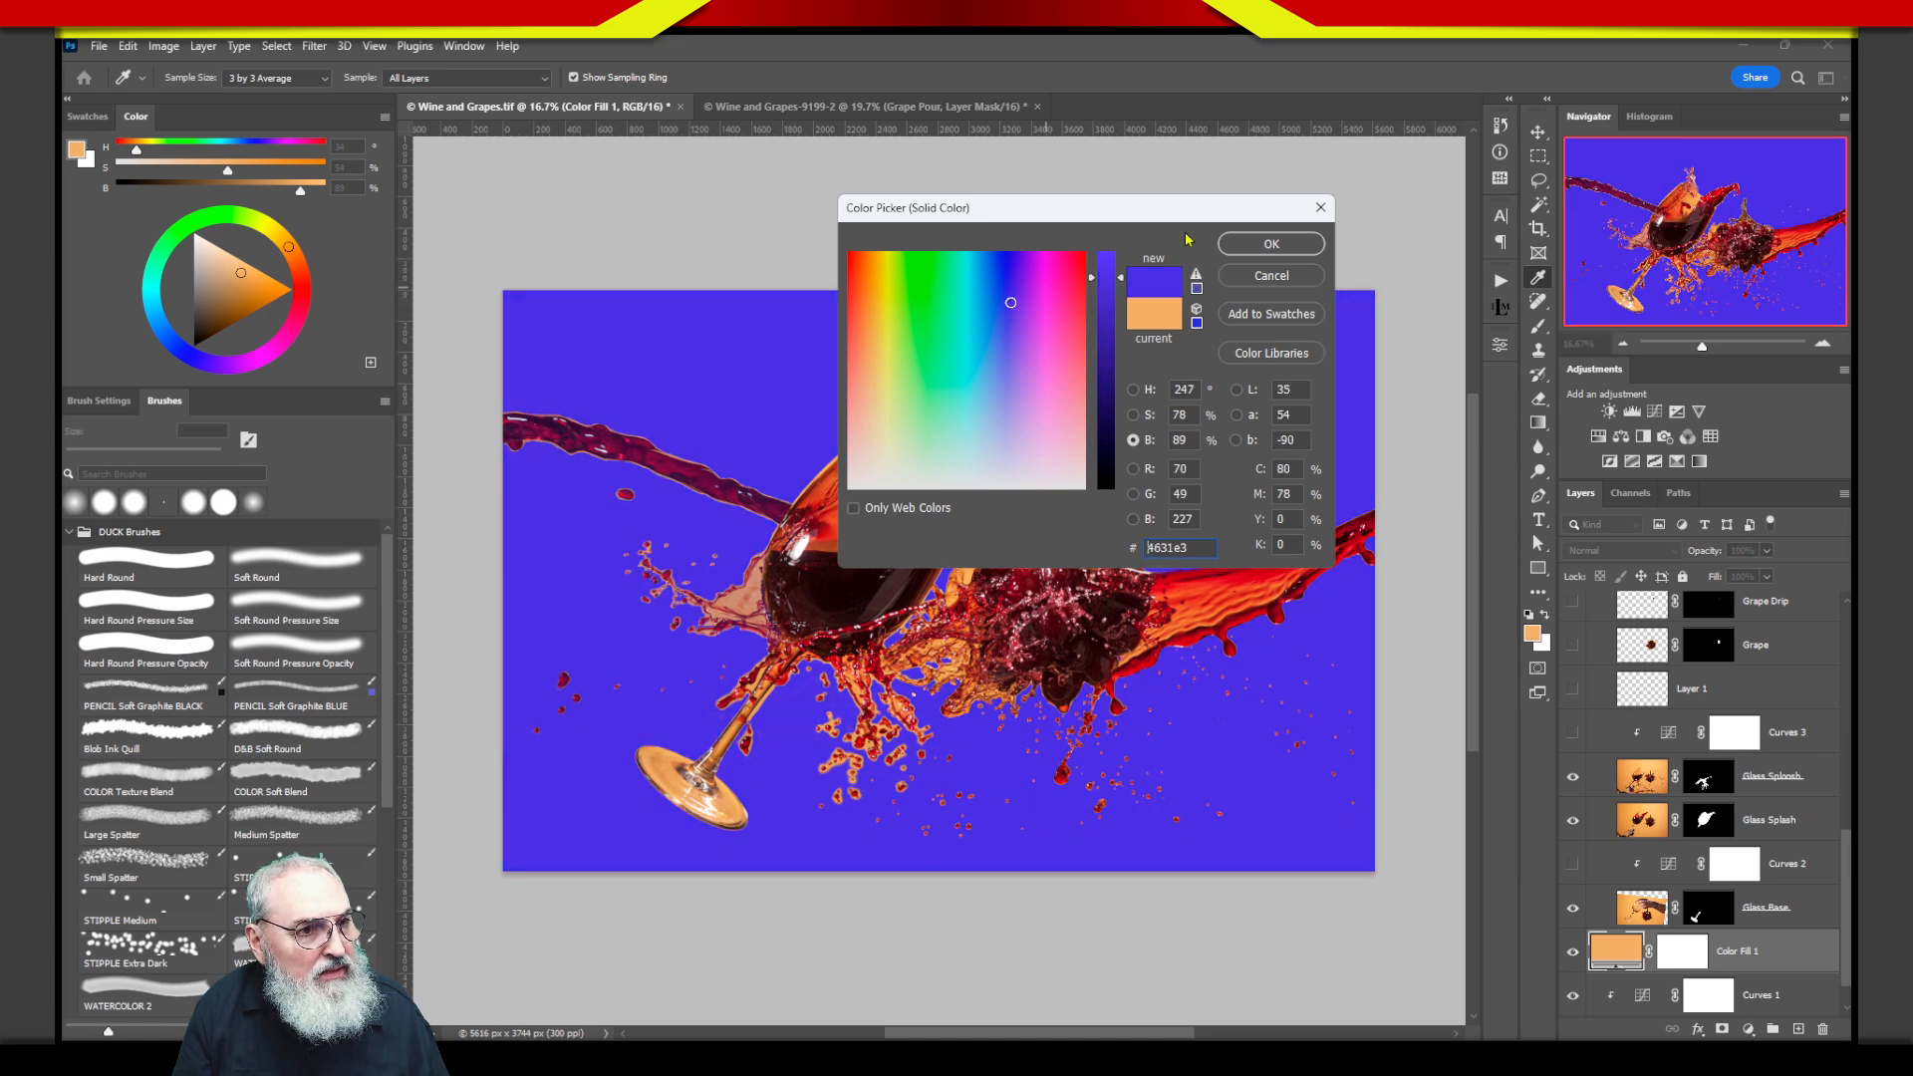
left_click(1272, 244)
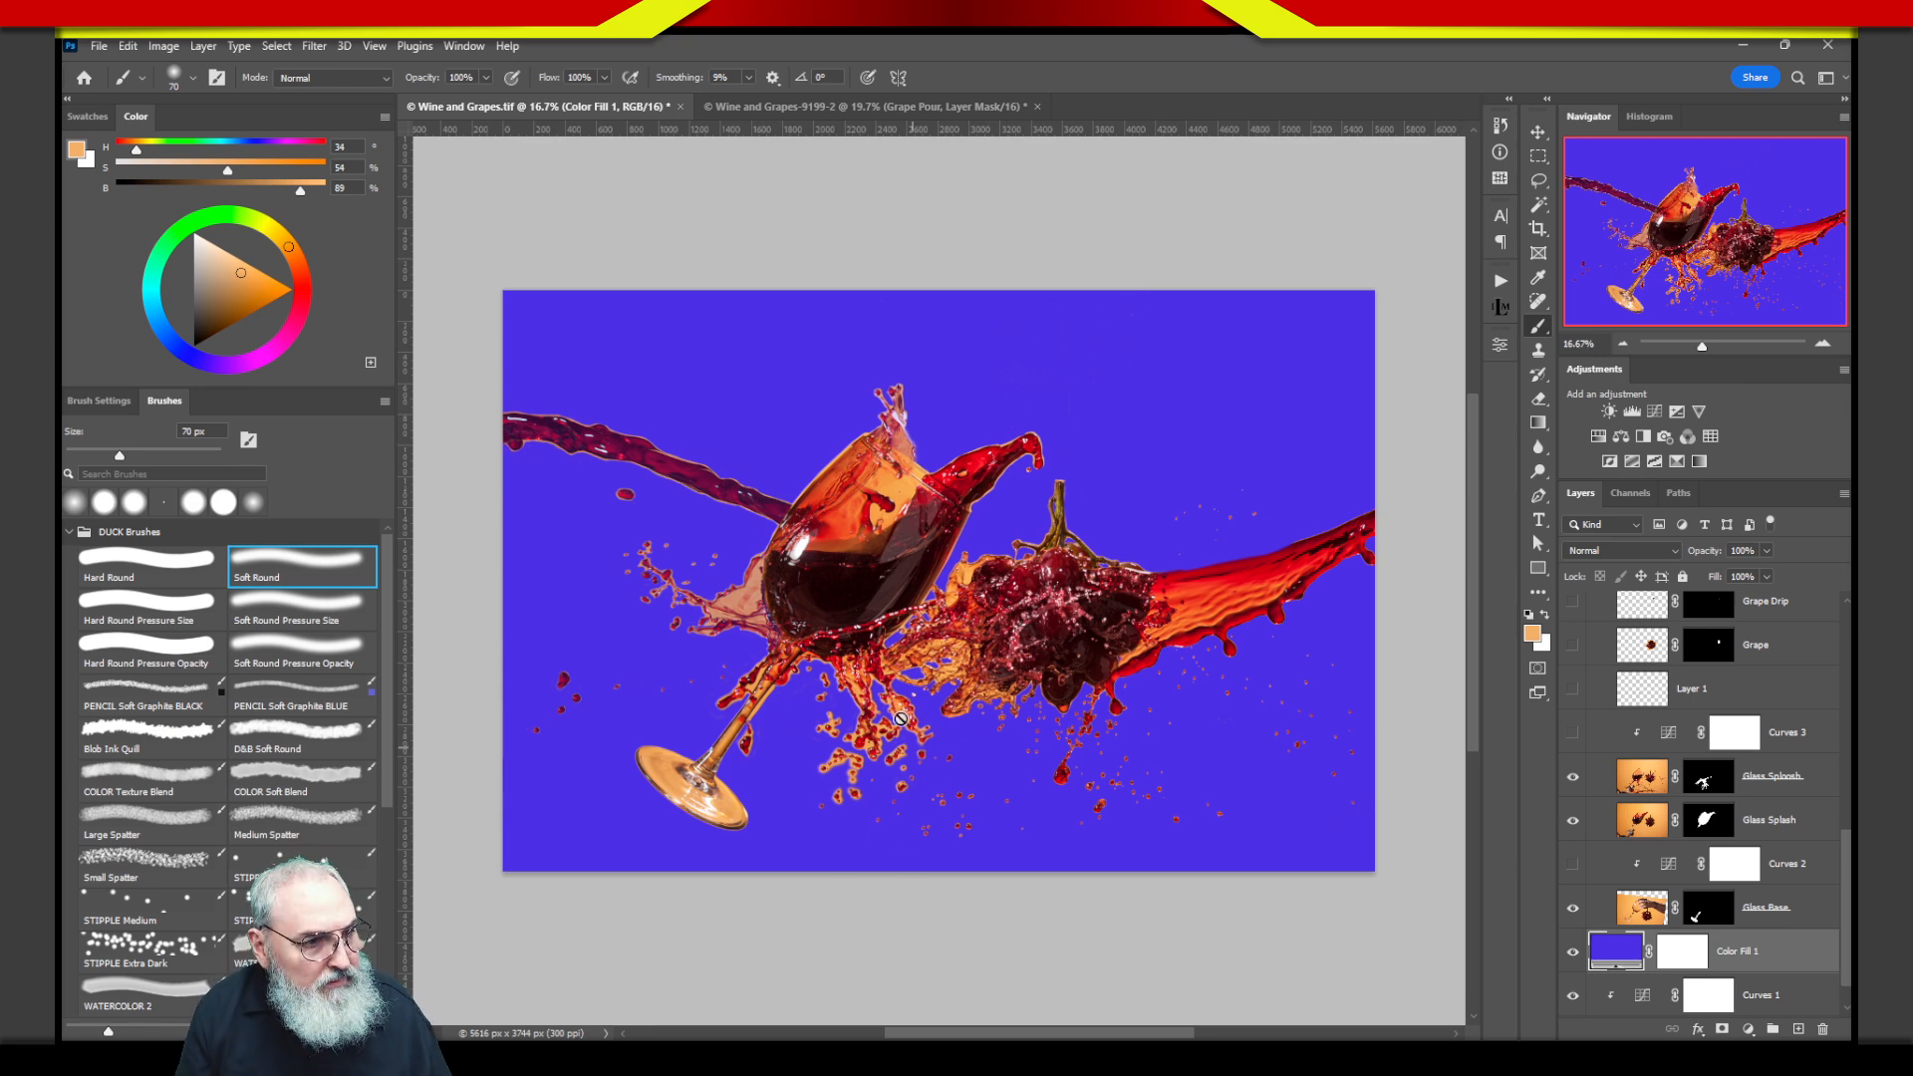
Inspect the splash beneath the goblet against the blue fill with the Glass Sploosh layer off and on.
key("z")
left_click_drag(871, 681, 1003, 844)
key("b")
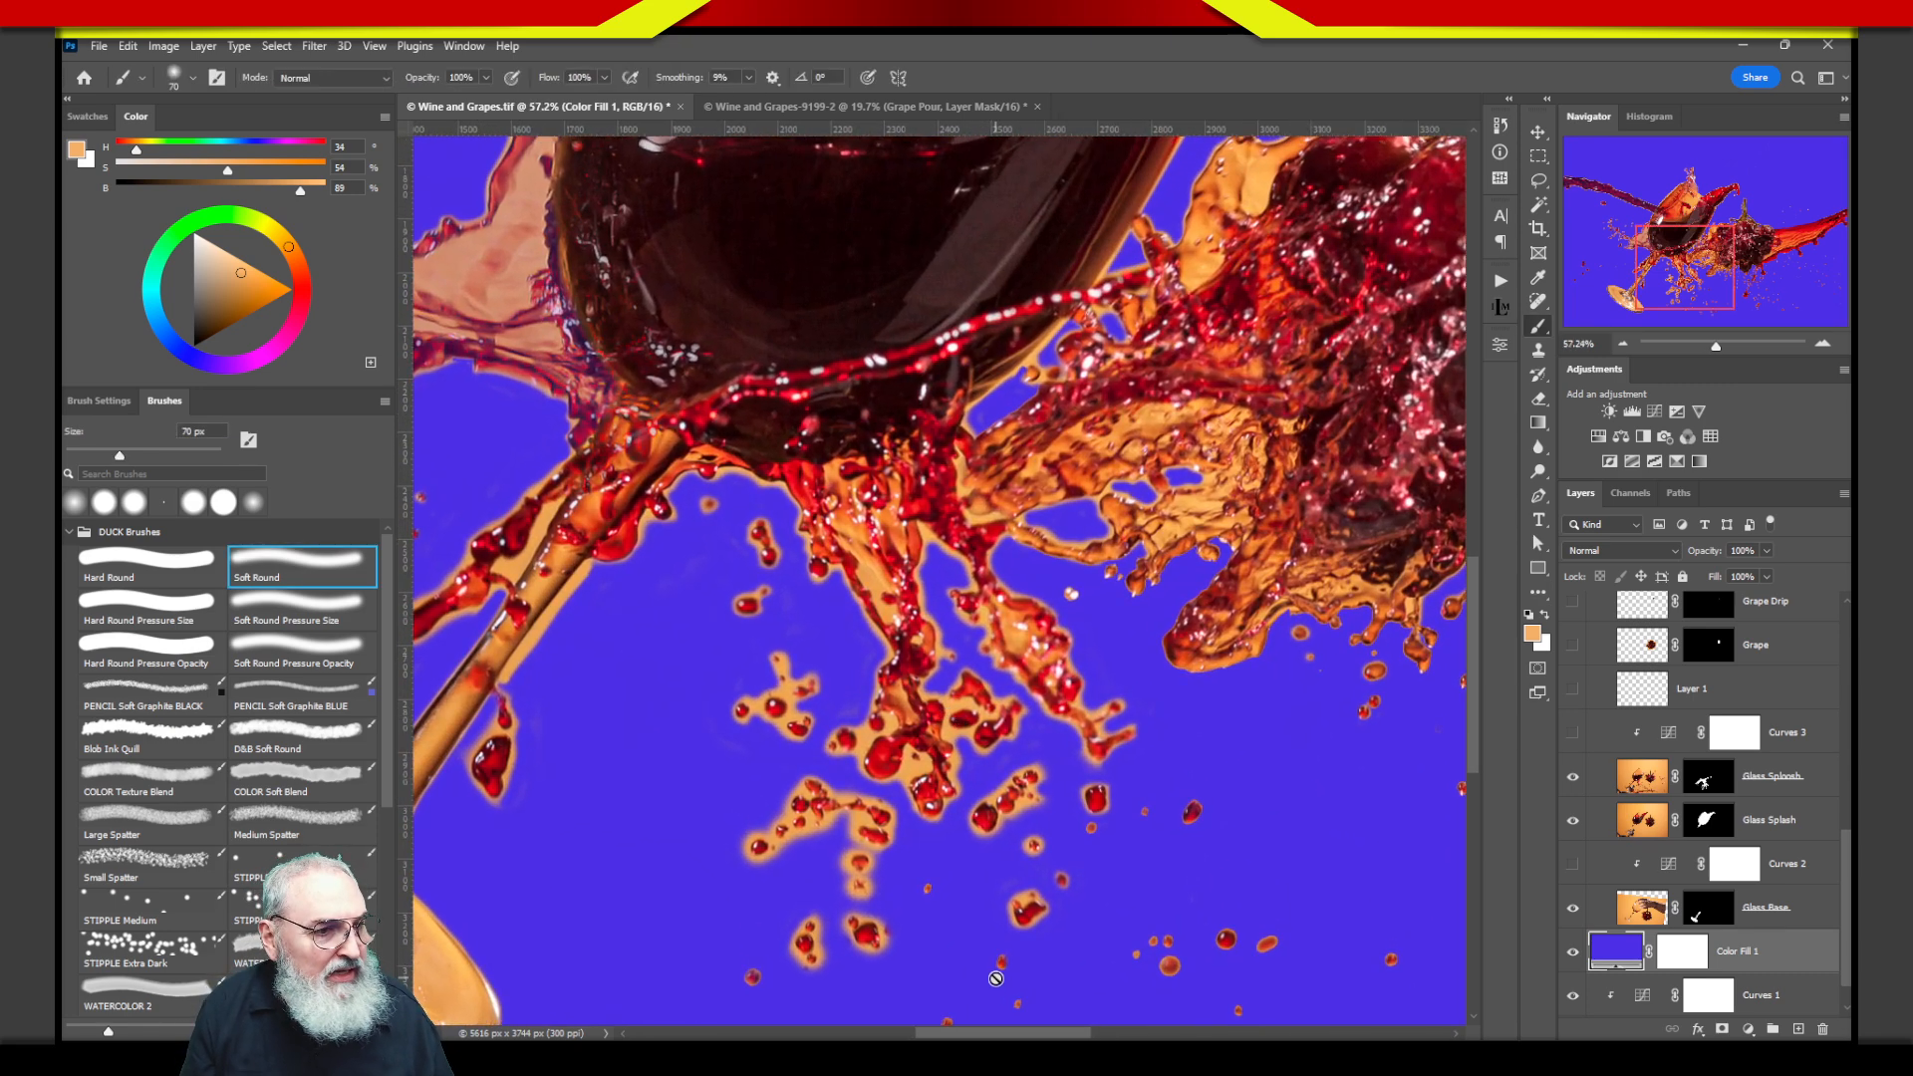
left_click(1572, 778)
left_click(1572, 778)
Select the Glass Sploosh layer mask, reduce the brush to 50 px and display the mask on its own.
left_click(1707, 777)
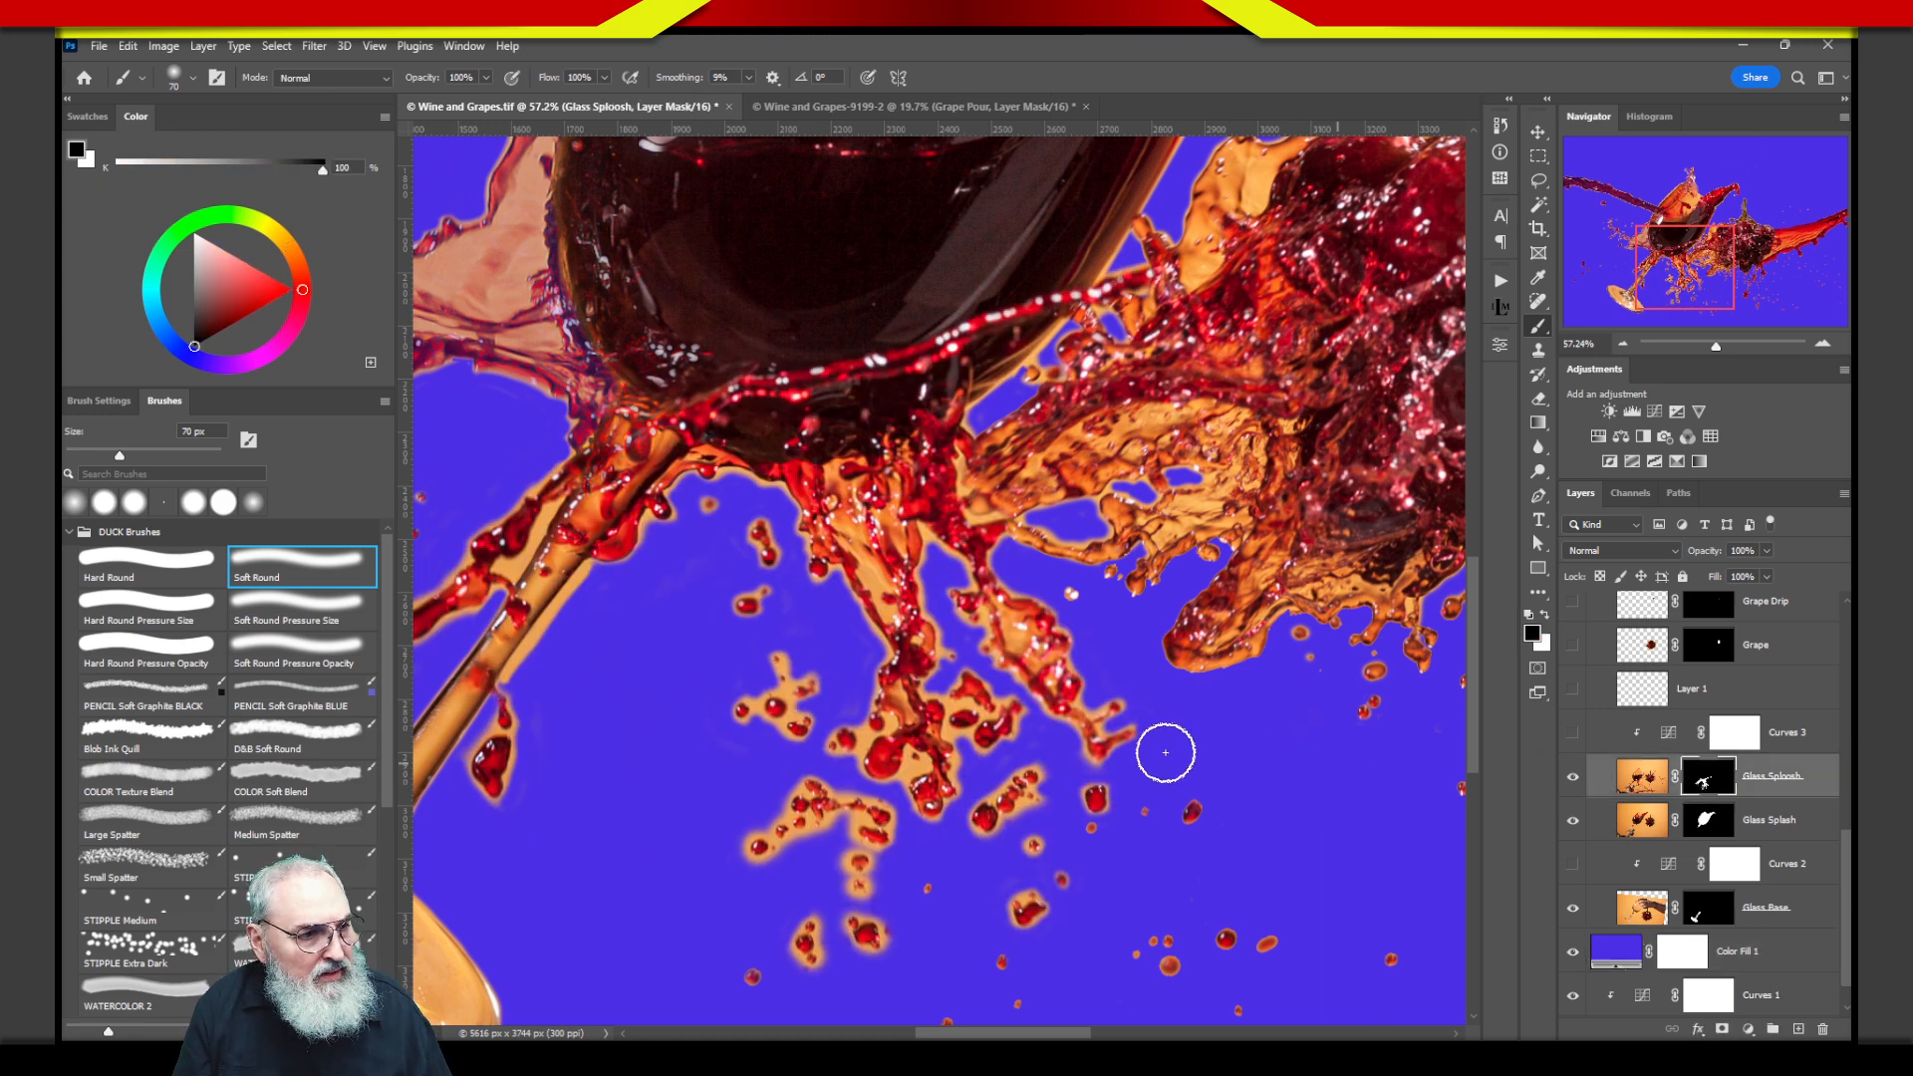
key("bracketleft")
key("bracketleft")
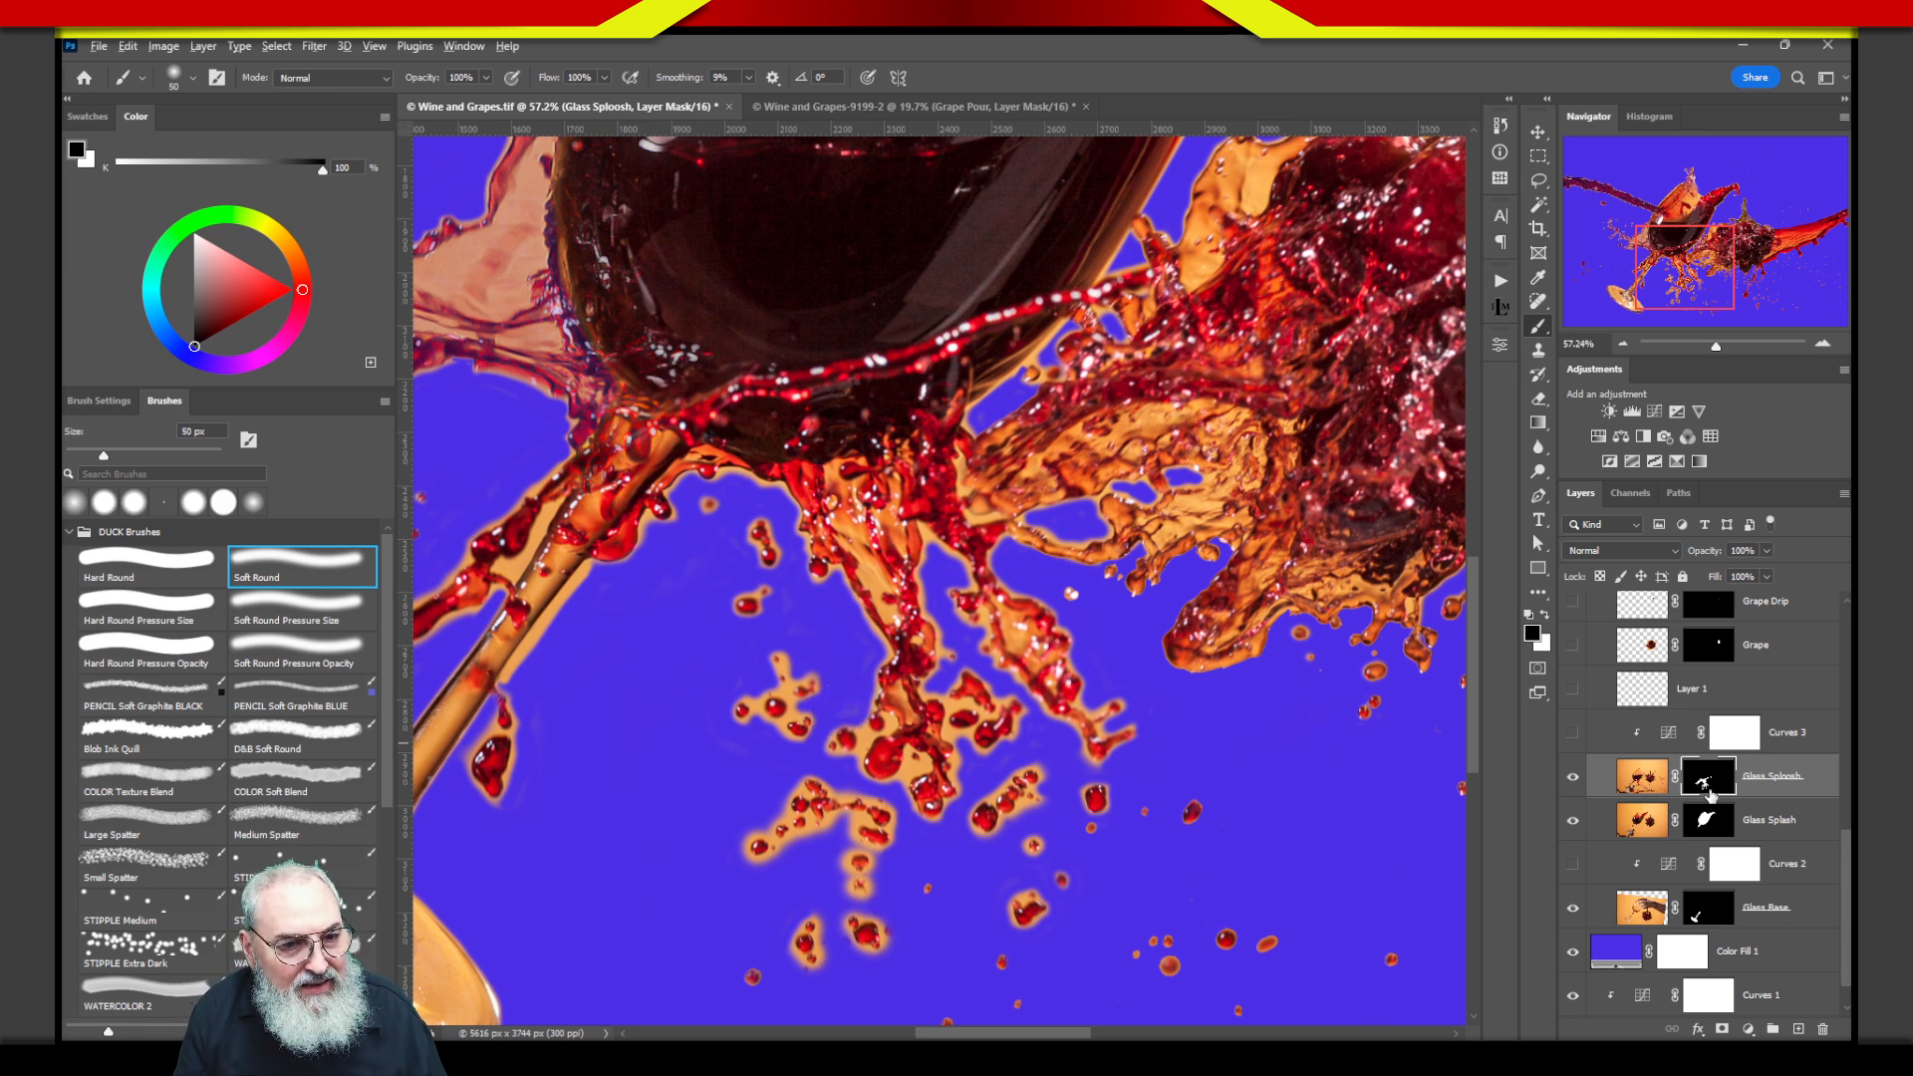
left_click(1709, 790, "alt")
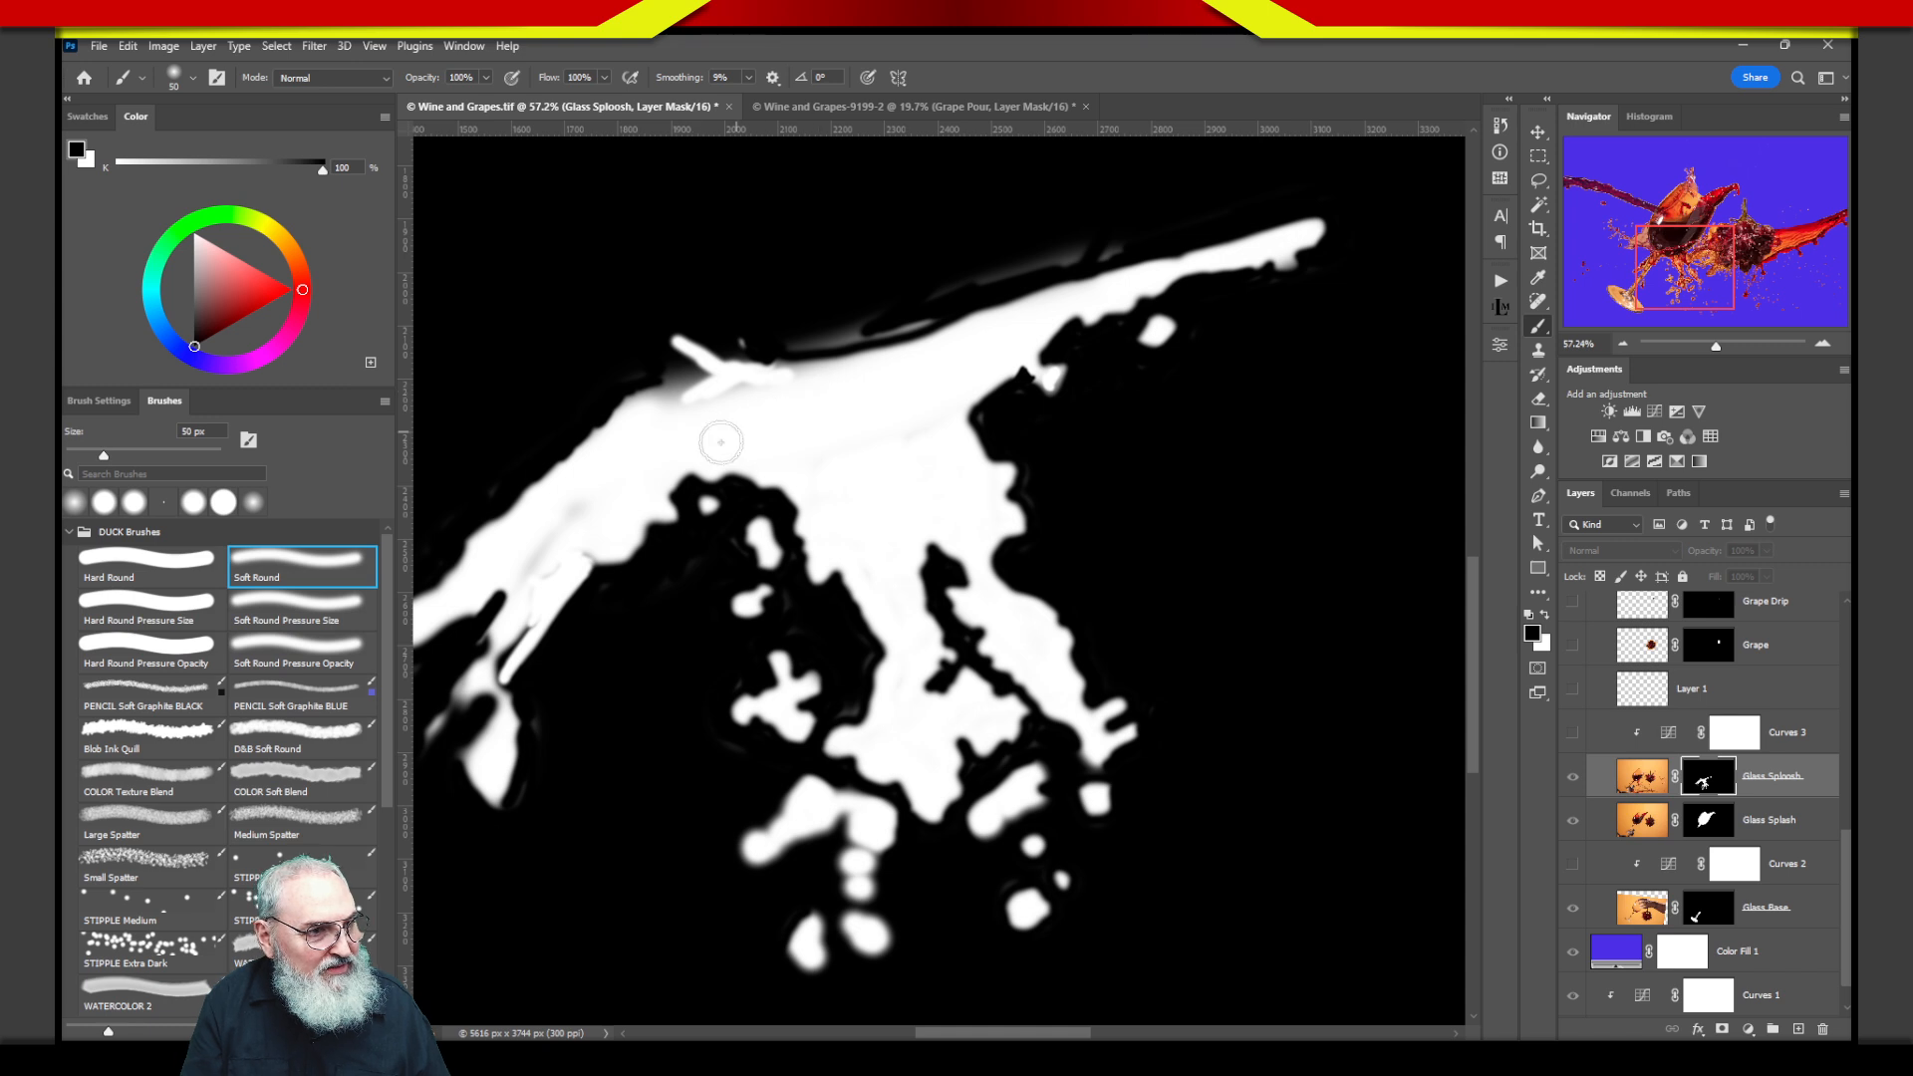
Clean up the grey traces around the white splash shape on the Glass Sploosh mask with black, and return to the image view.
key("x")
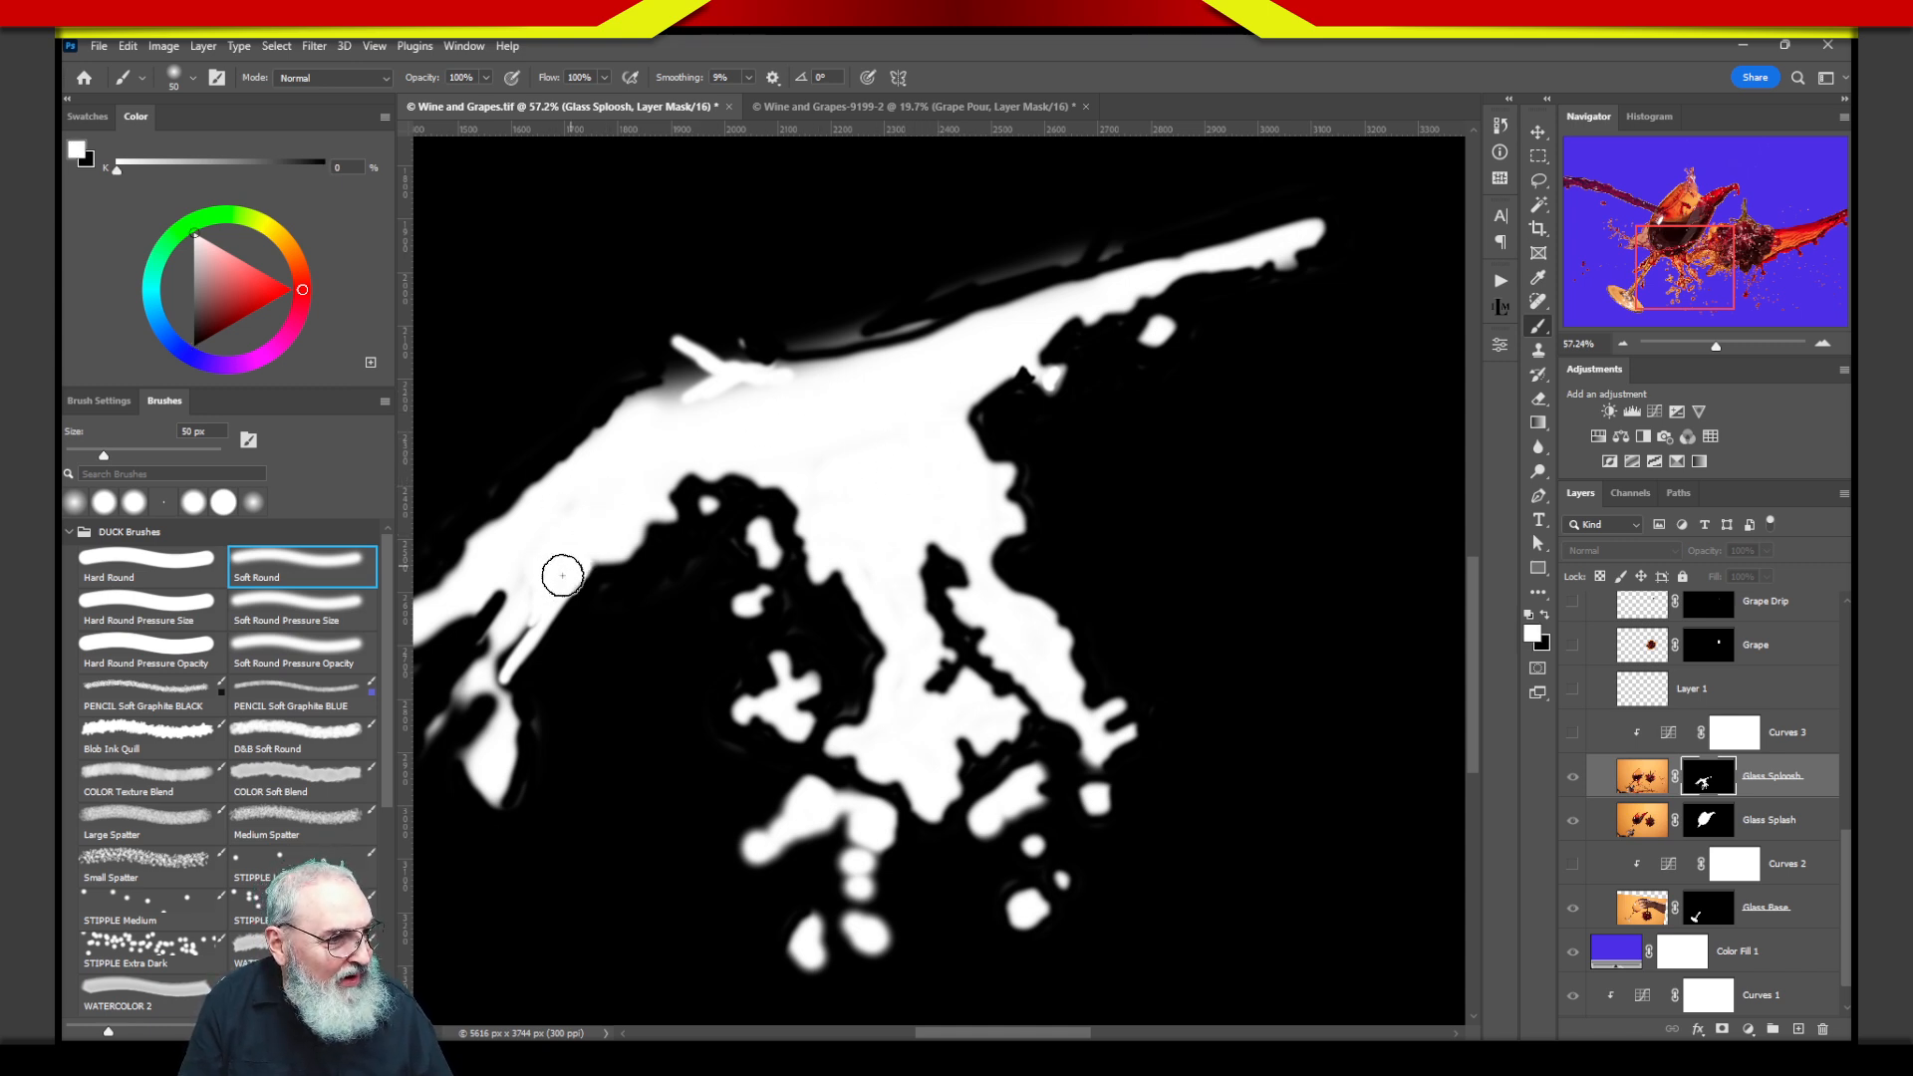
key("x")
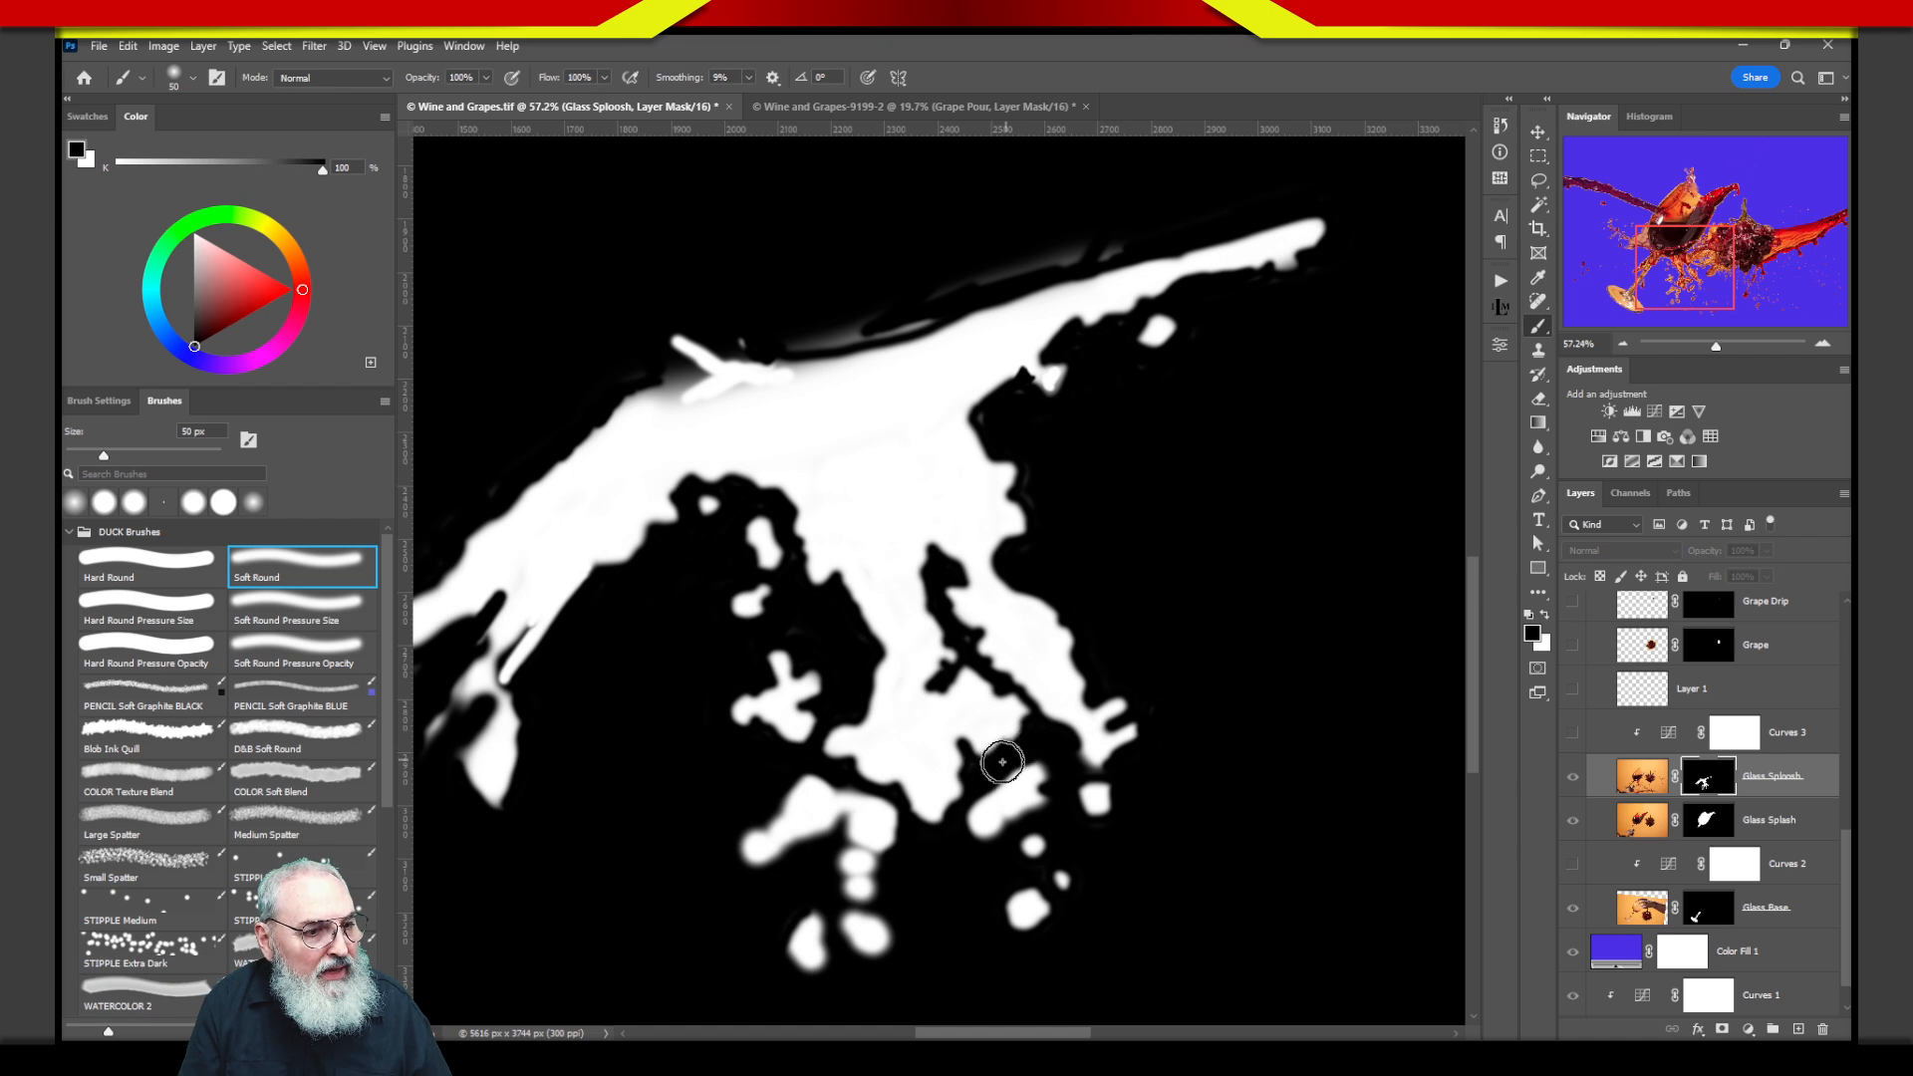
mouse_move(1002, 424)
left_mouse_down()
mouse_move(1051, 472)
mouse_move(1017, 563)
left_mouse_up()
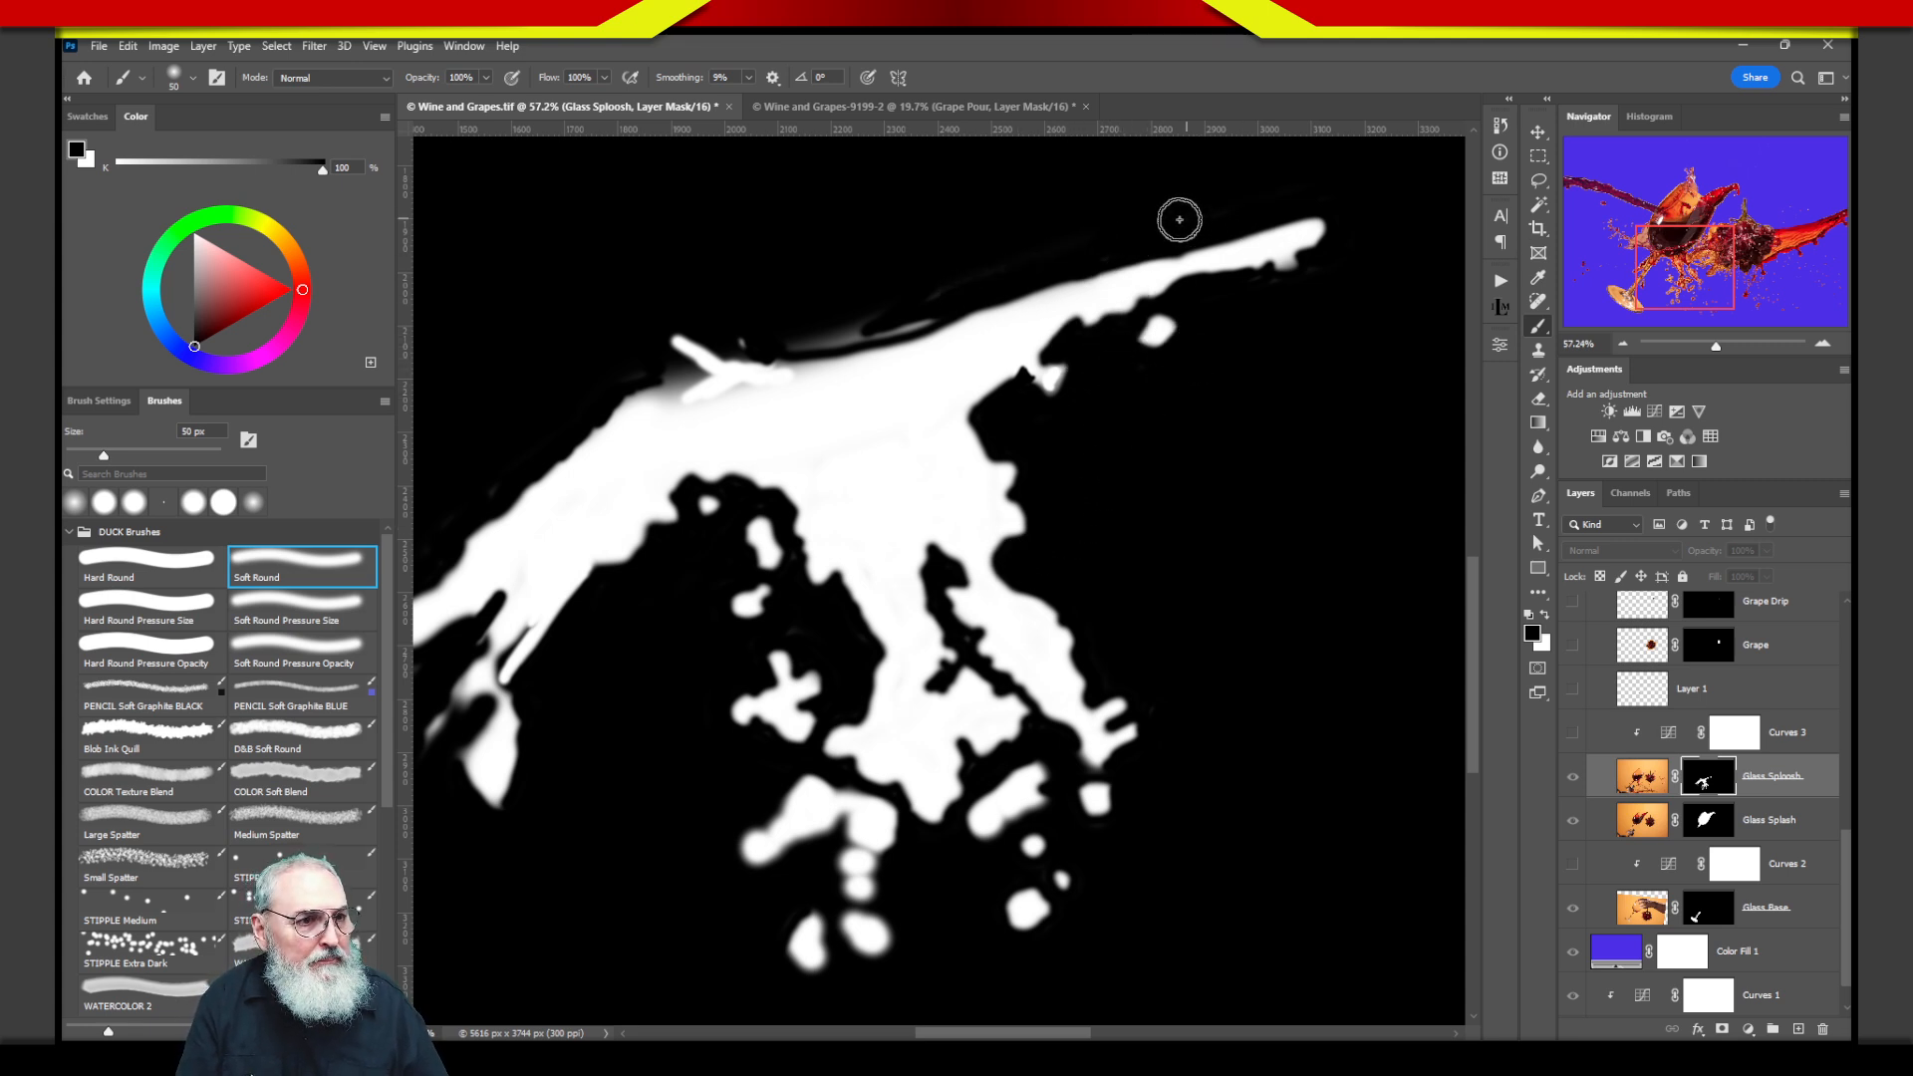
mouse_move(901, 320)
left_mouse_down()
mouse_move(776, 339)
mouse_move(923, 316)
mouse_move(878, 338)
left_mouse_up()
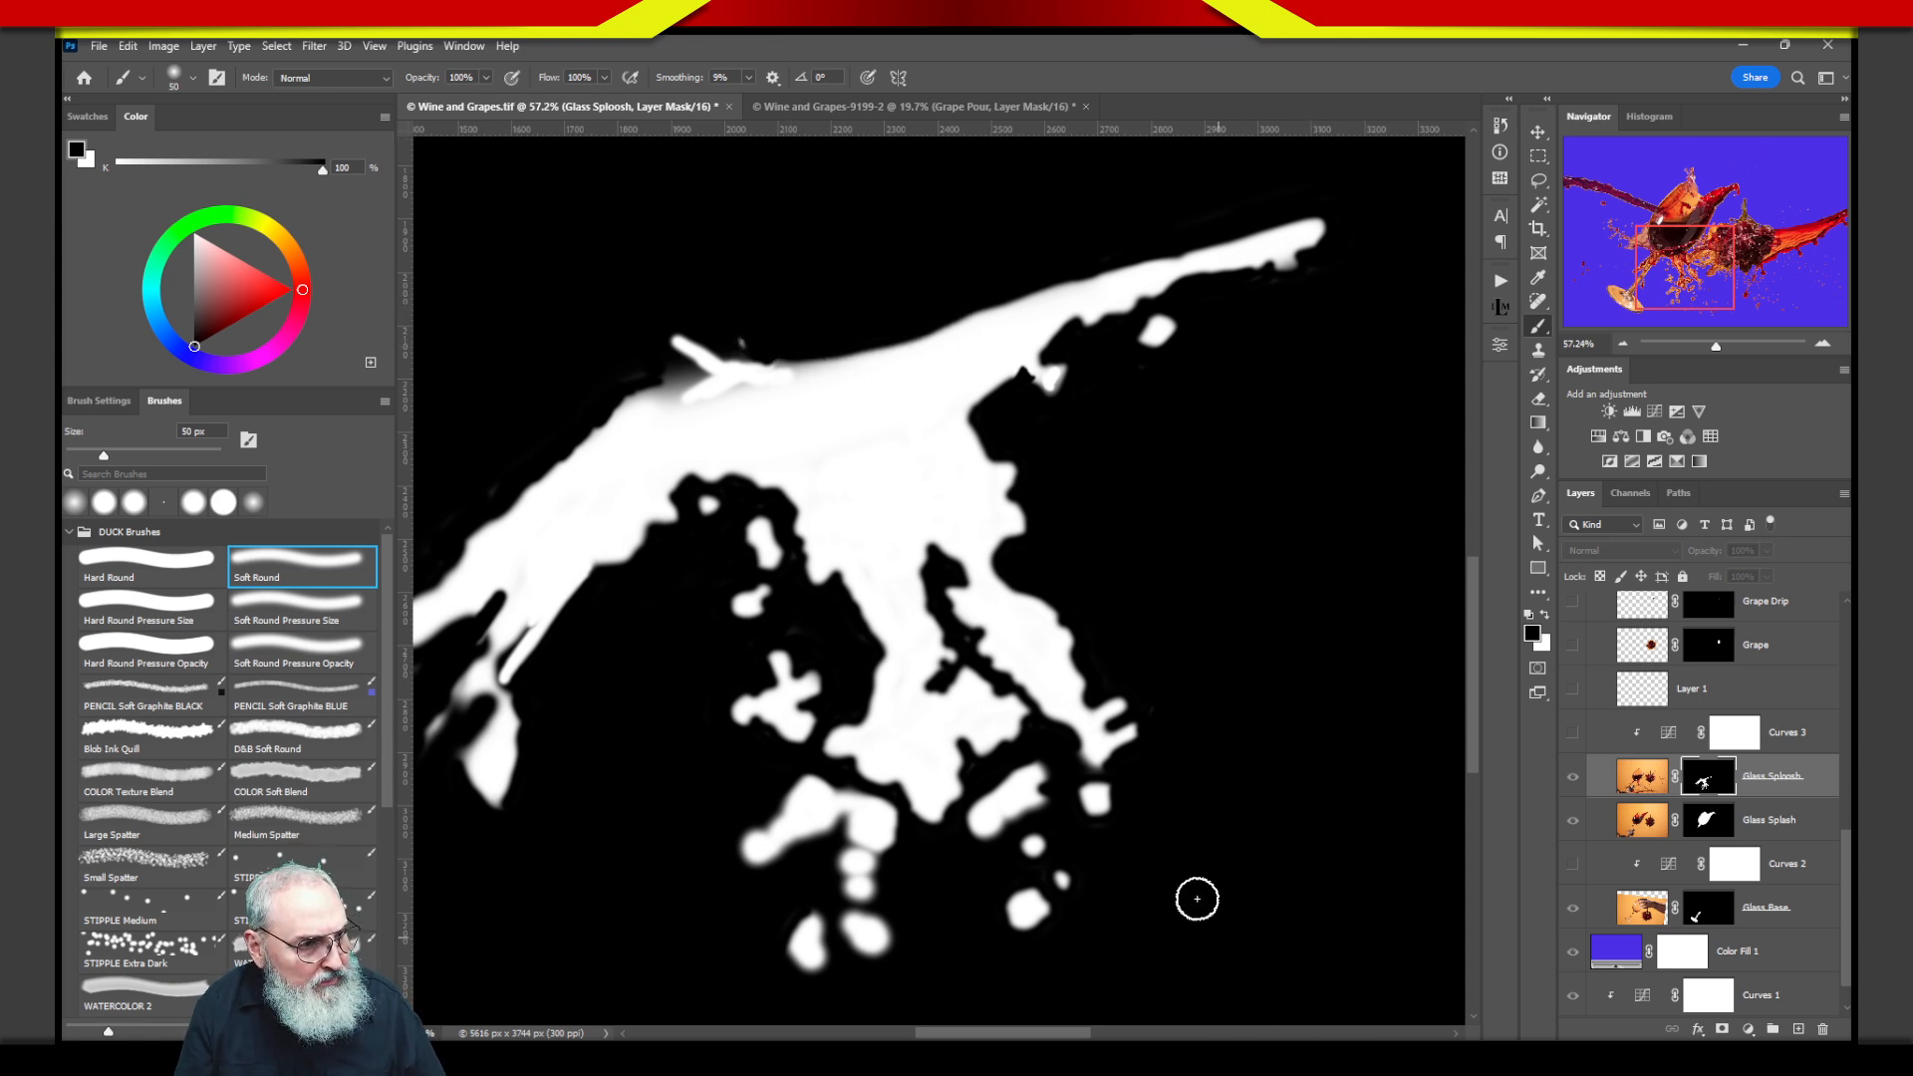
left_click_drag(573, 851, 762, 801)
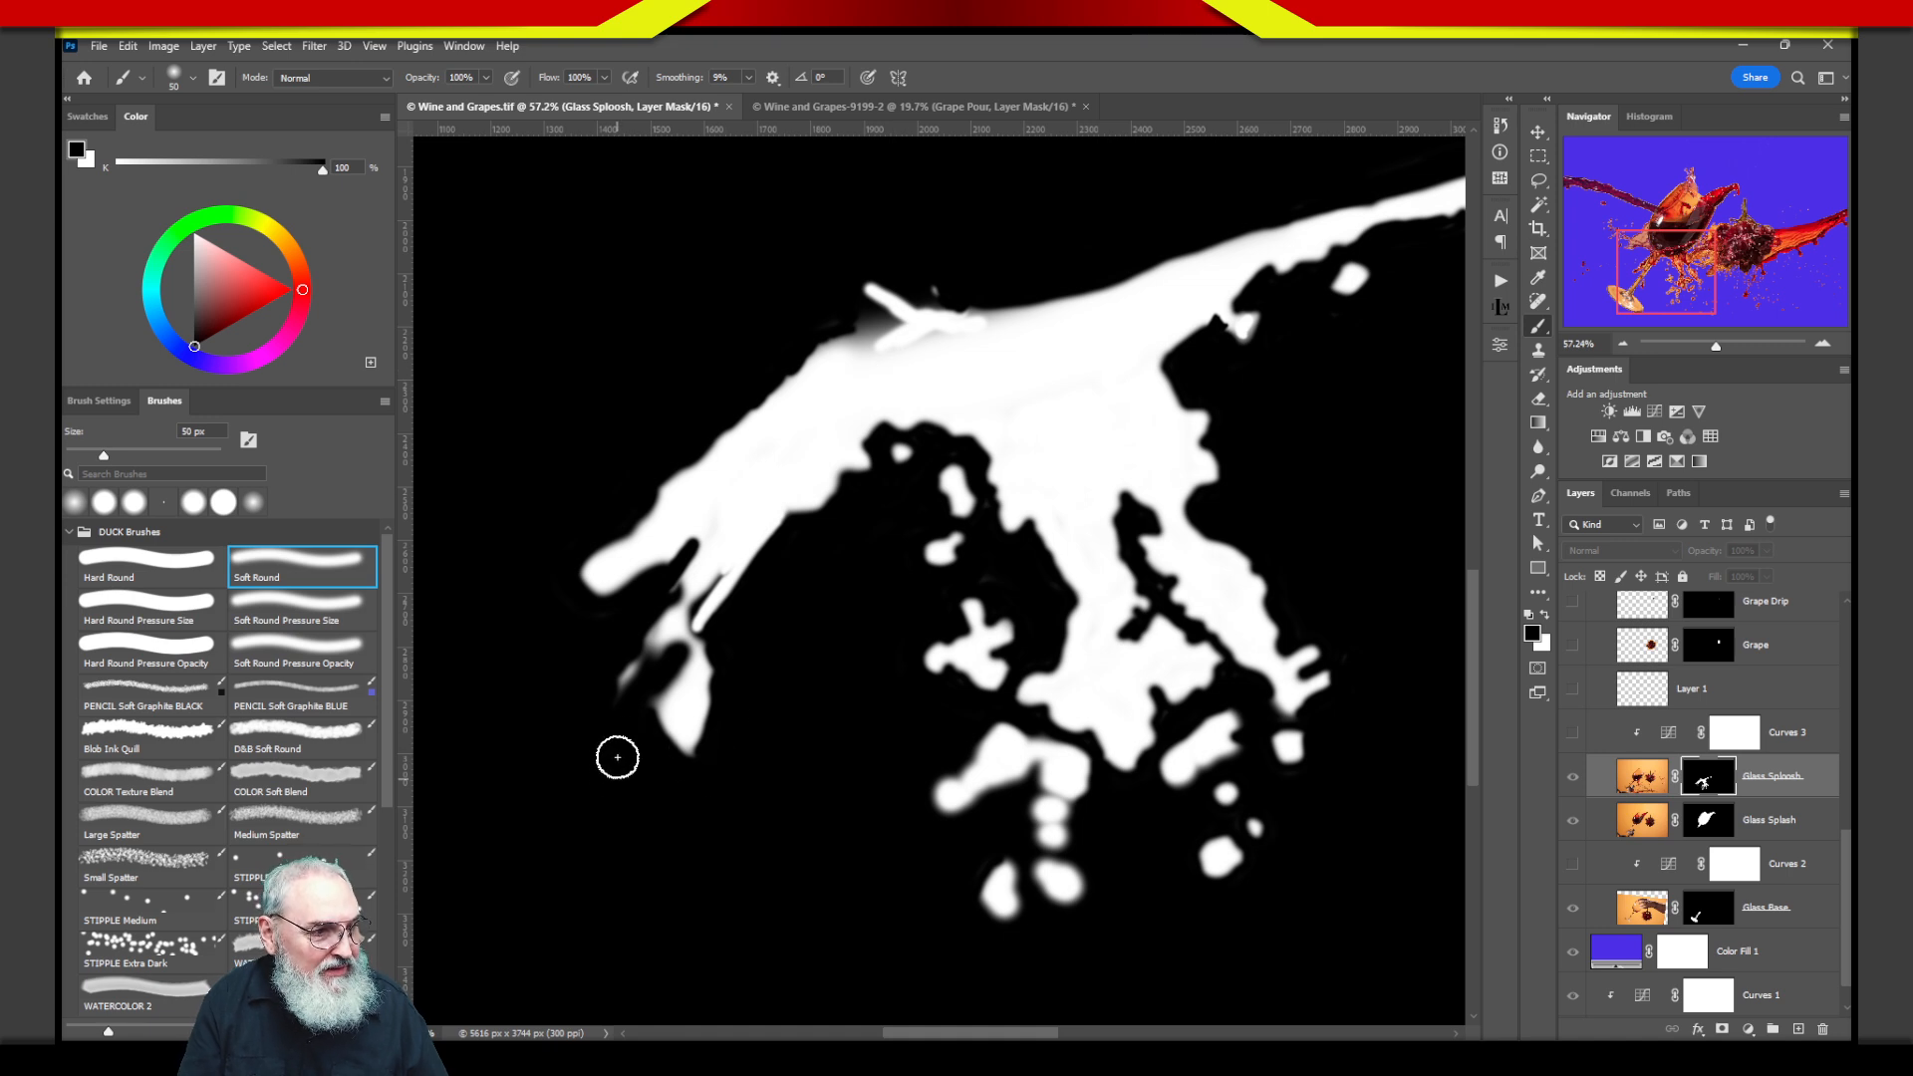
left_click_drag(849, 930, 571, 909)
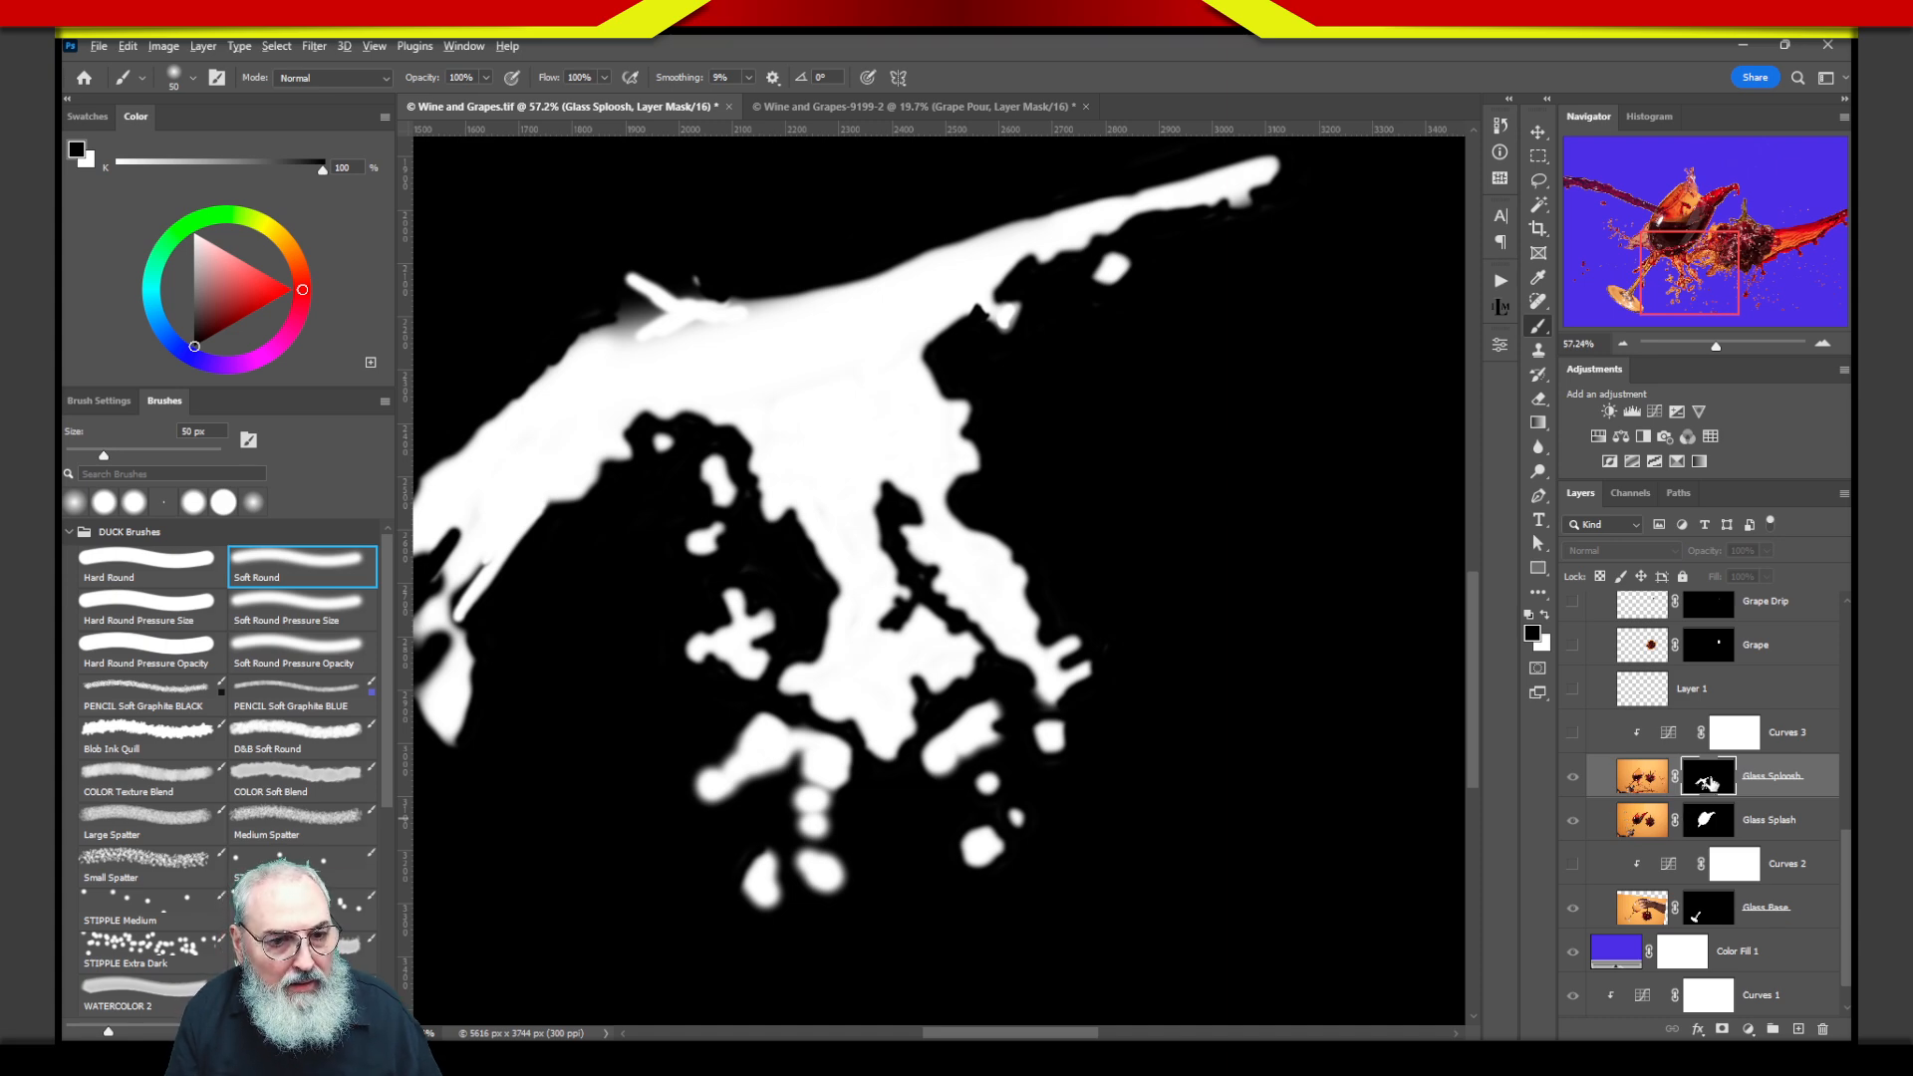
left_click(1707, 784, "alt")
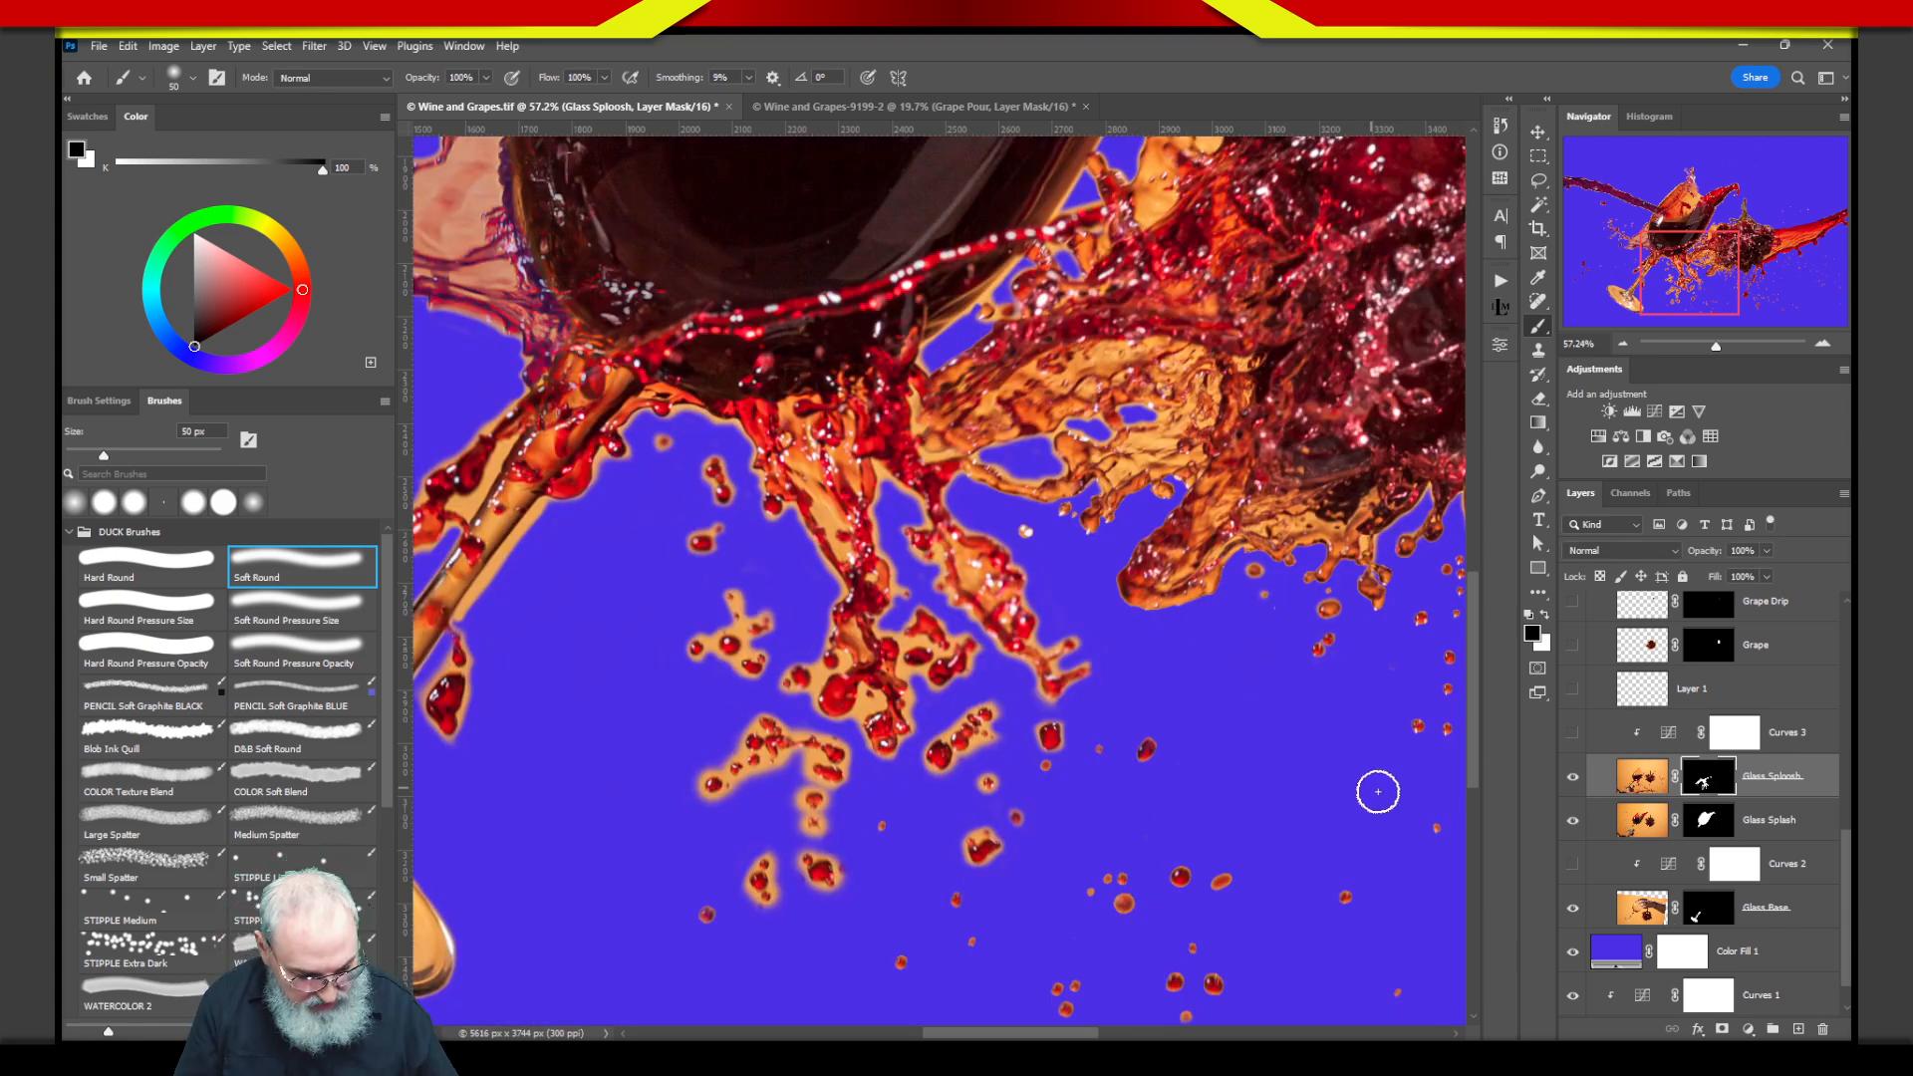
Hide the Color Fill 1 layer and compare the tone of the goblet's base with the background beside it.
key("ctrl+0")
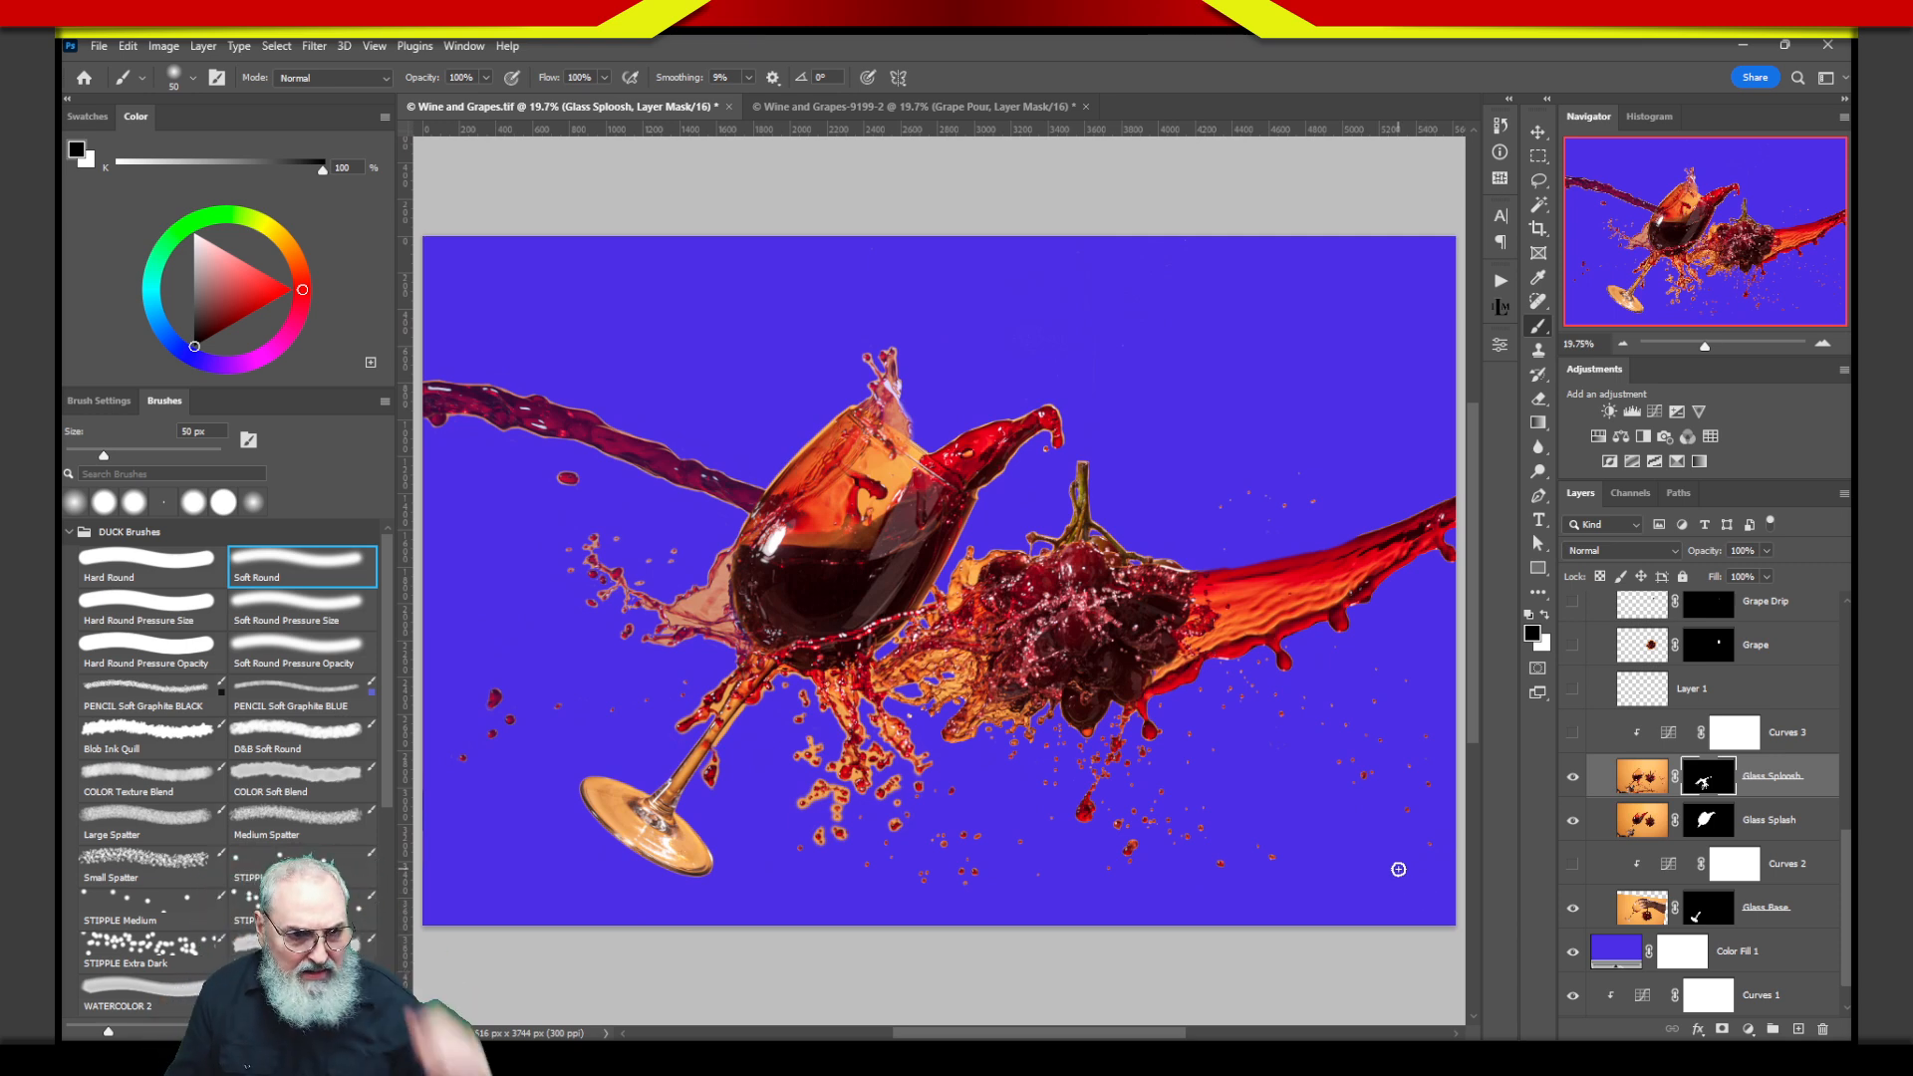
left_click(1574, 954)
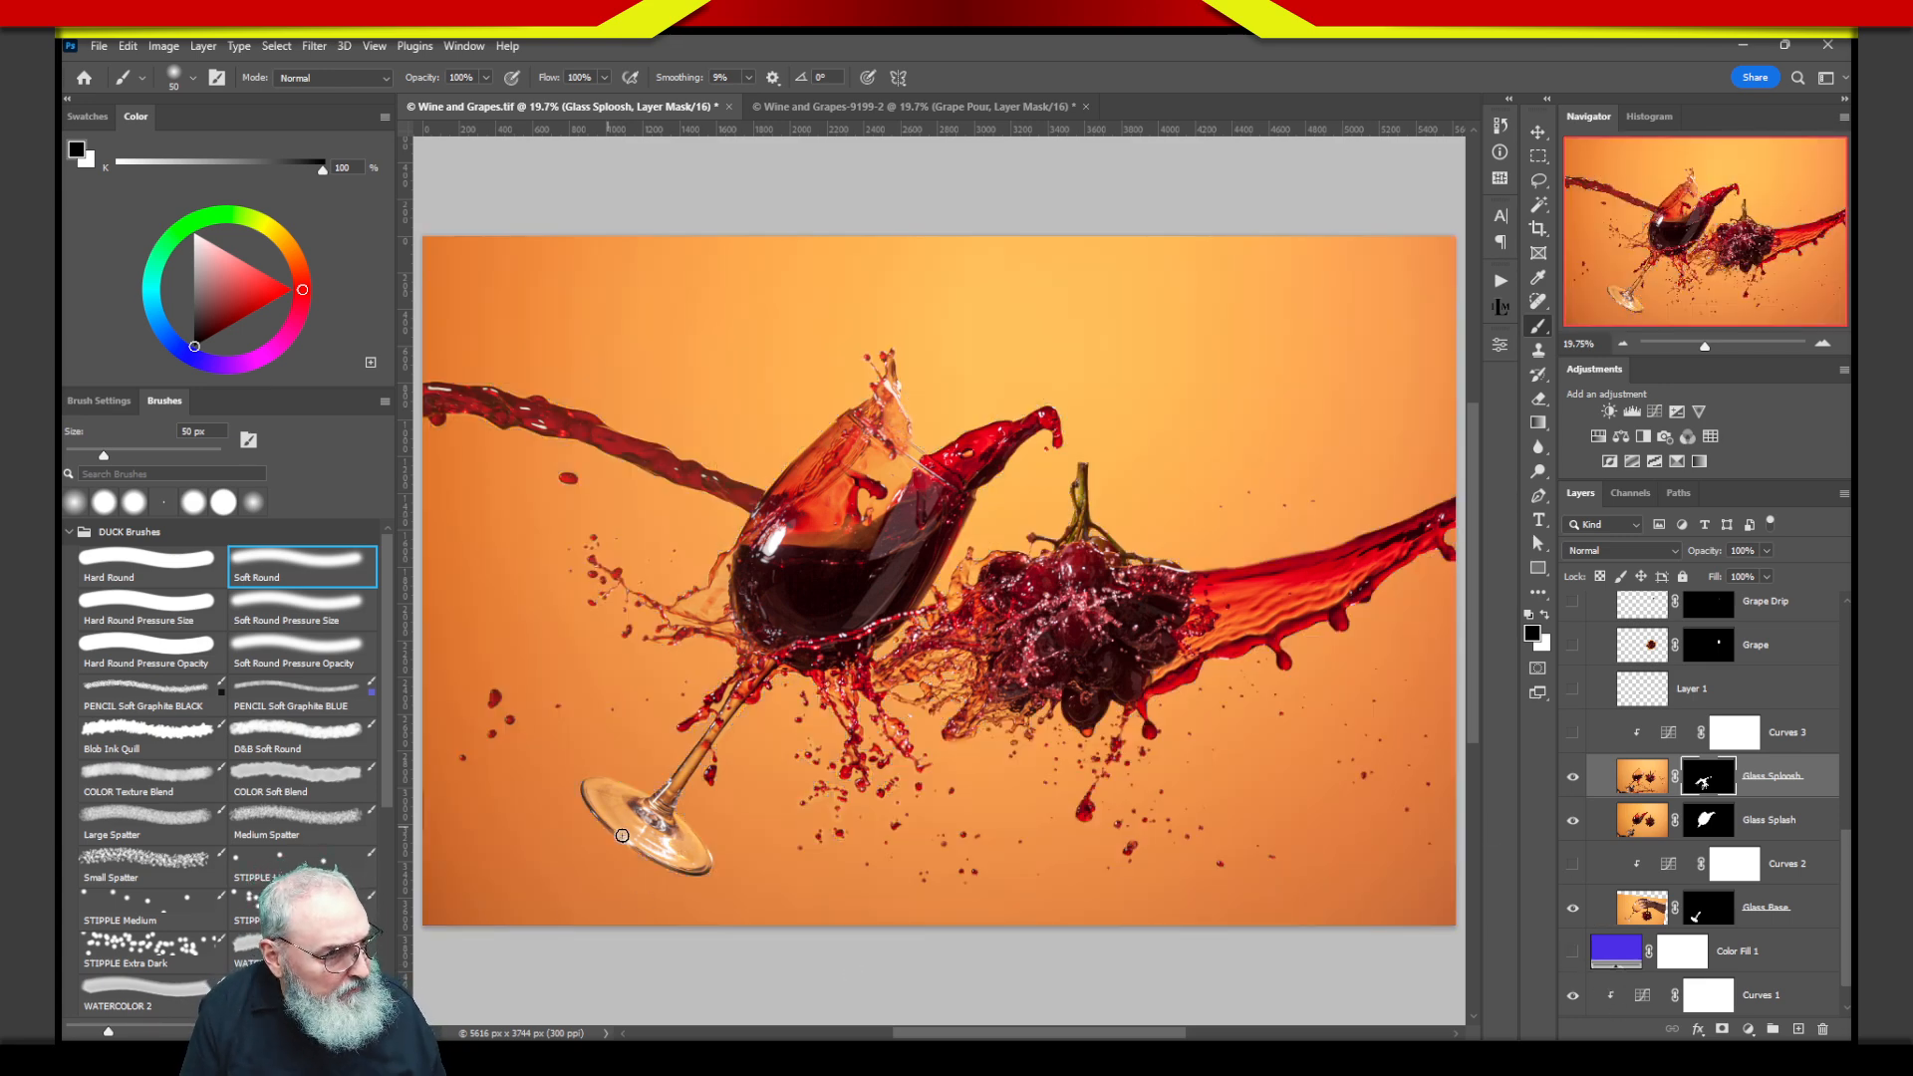
mouse_move(623, 750)
left_mouse_down()
mouse_move(563, 806)
mouse_move(657, 897)
mouse_move(731, 887)
mouse_move(641, 763)
left_mouse_up()
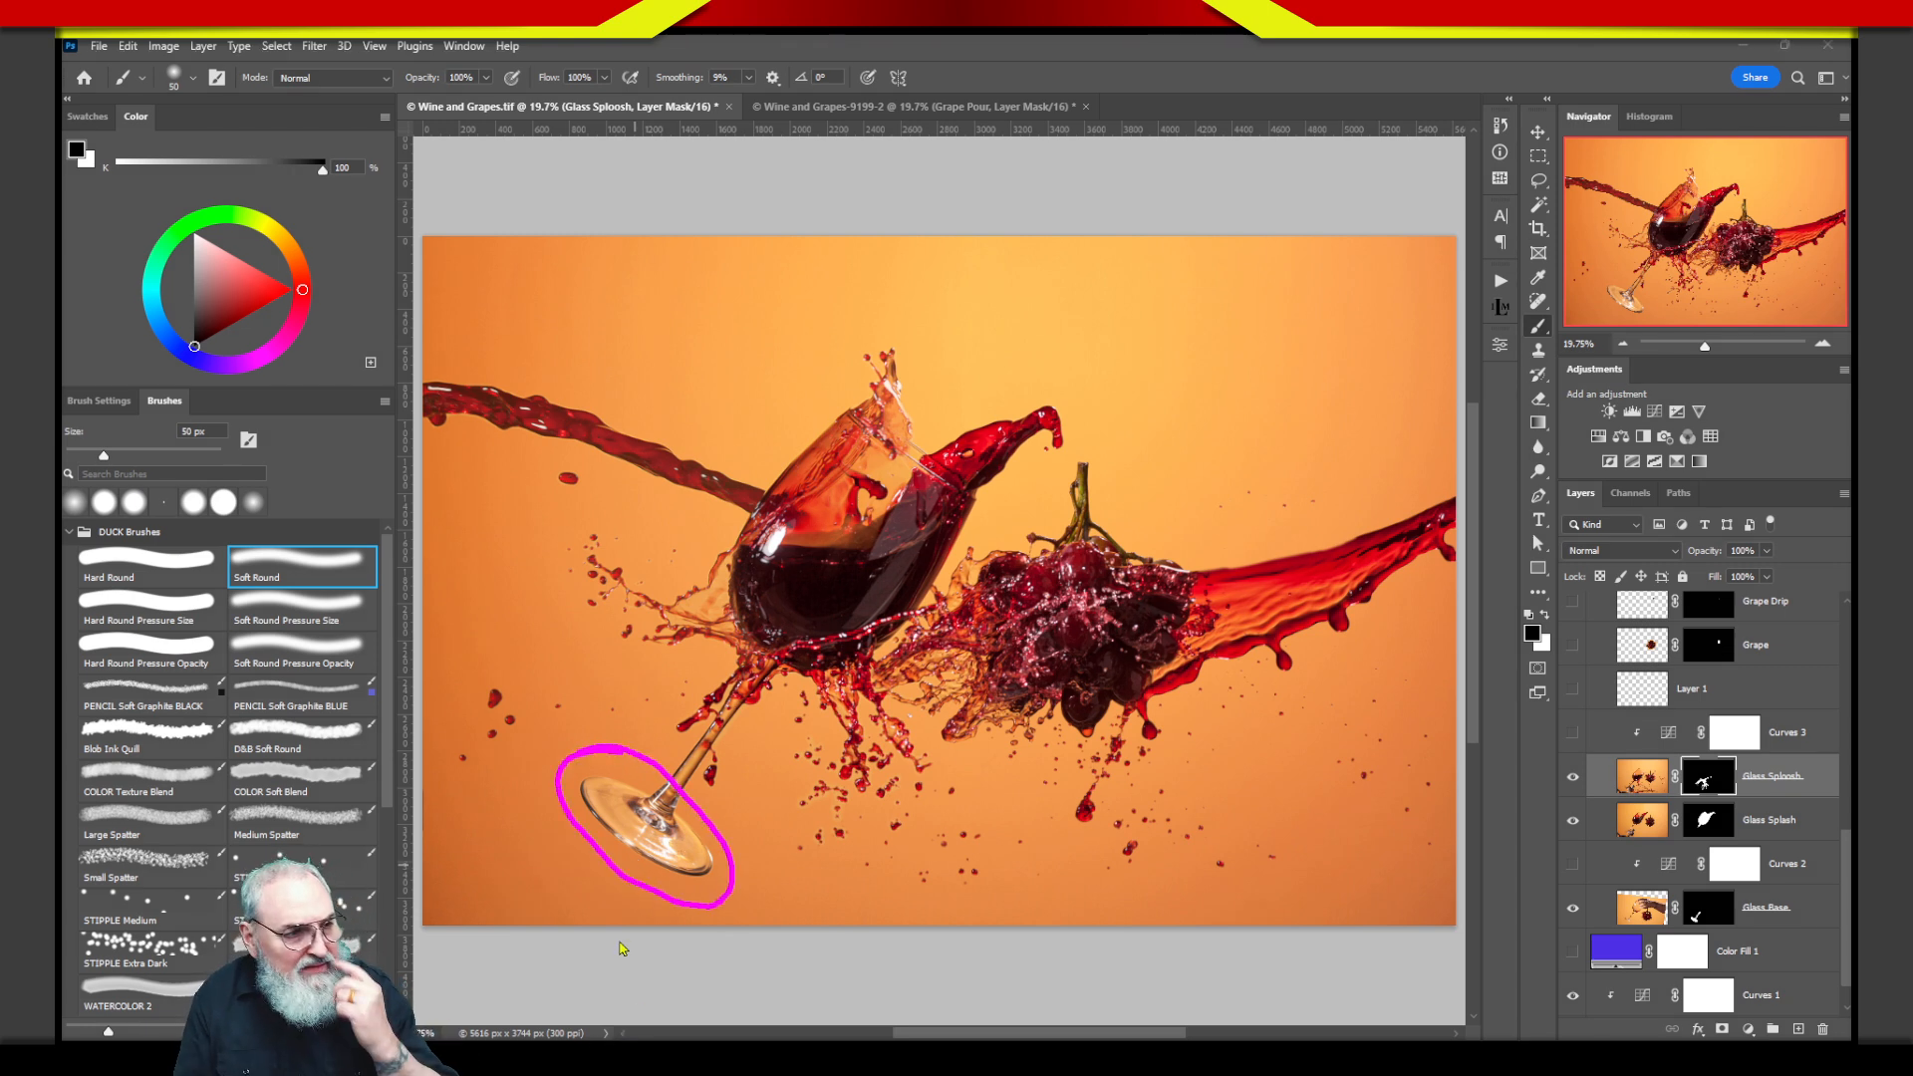
mouse_move(517, 842)
left_mouse_down()
mouse_move(481, 917)
mouse_move(508, 847)
left_mouse_up()
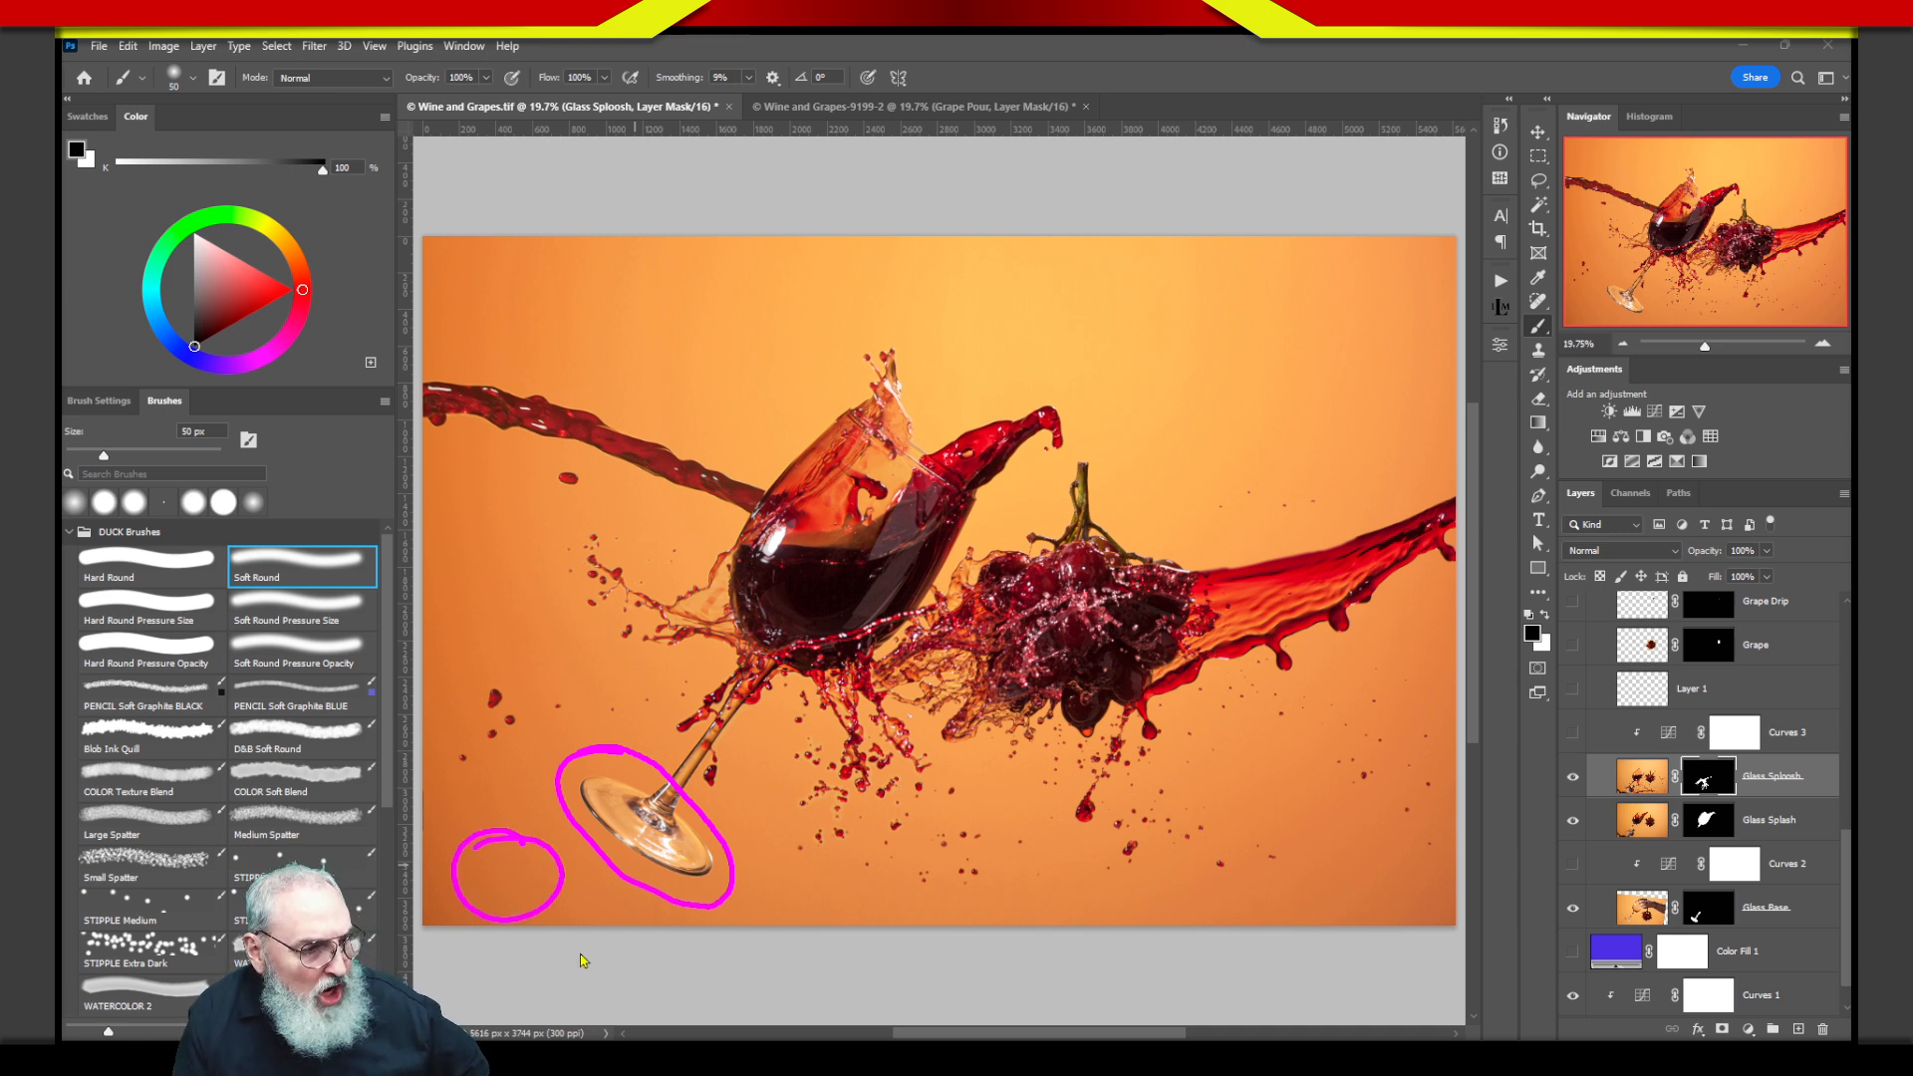
Show the Curves 2 adjustment clipped to the Glass Base layer and examine the goblet's base.
left_click(1638, 899)
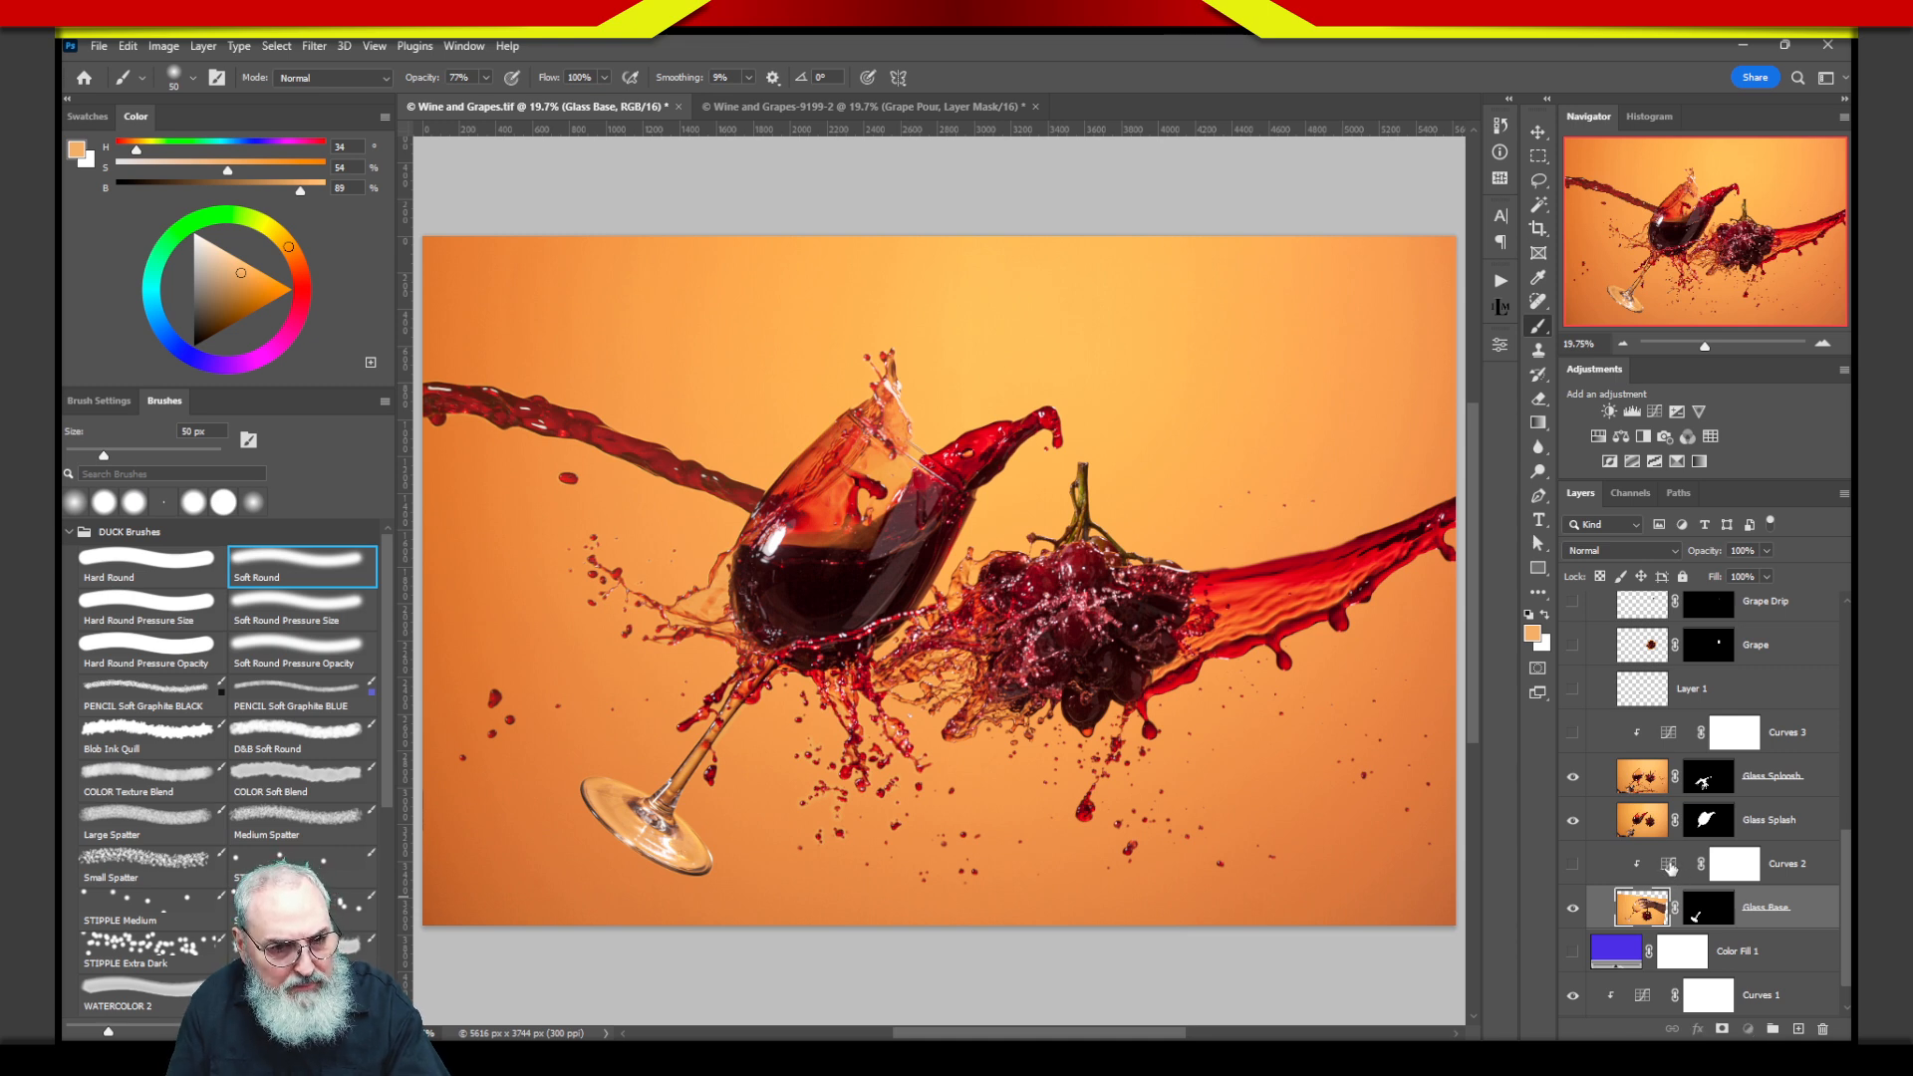
left_click(1671, 868)
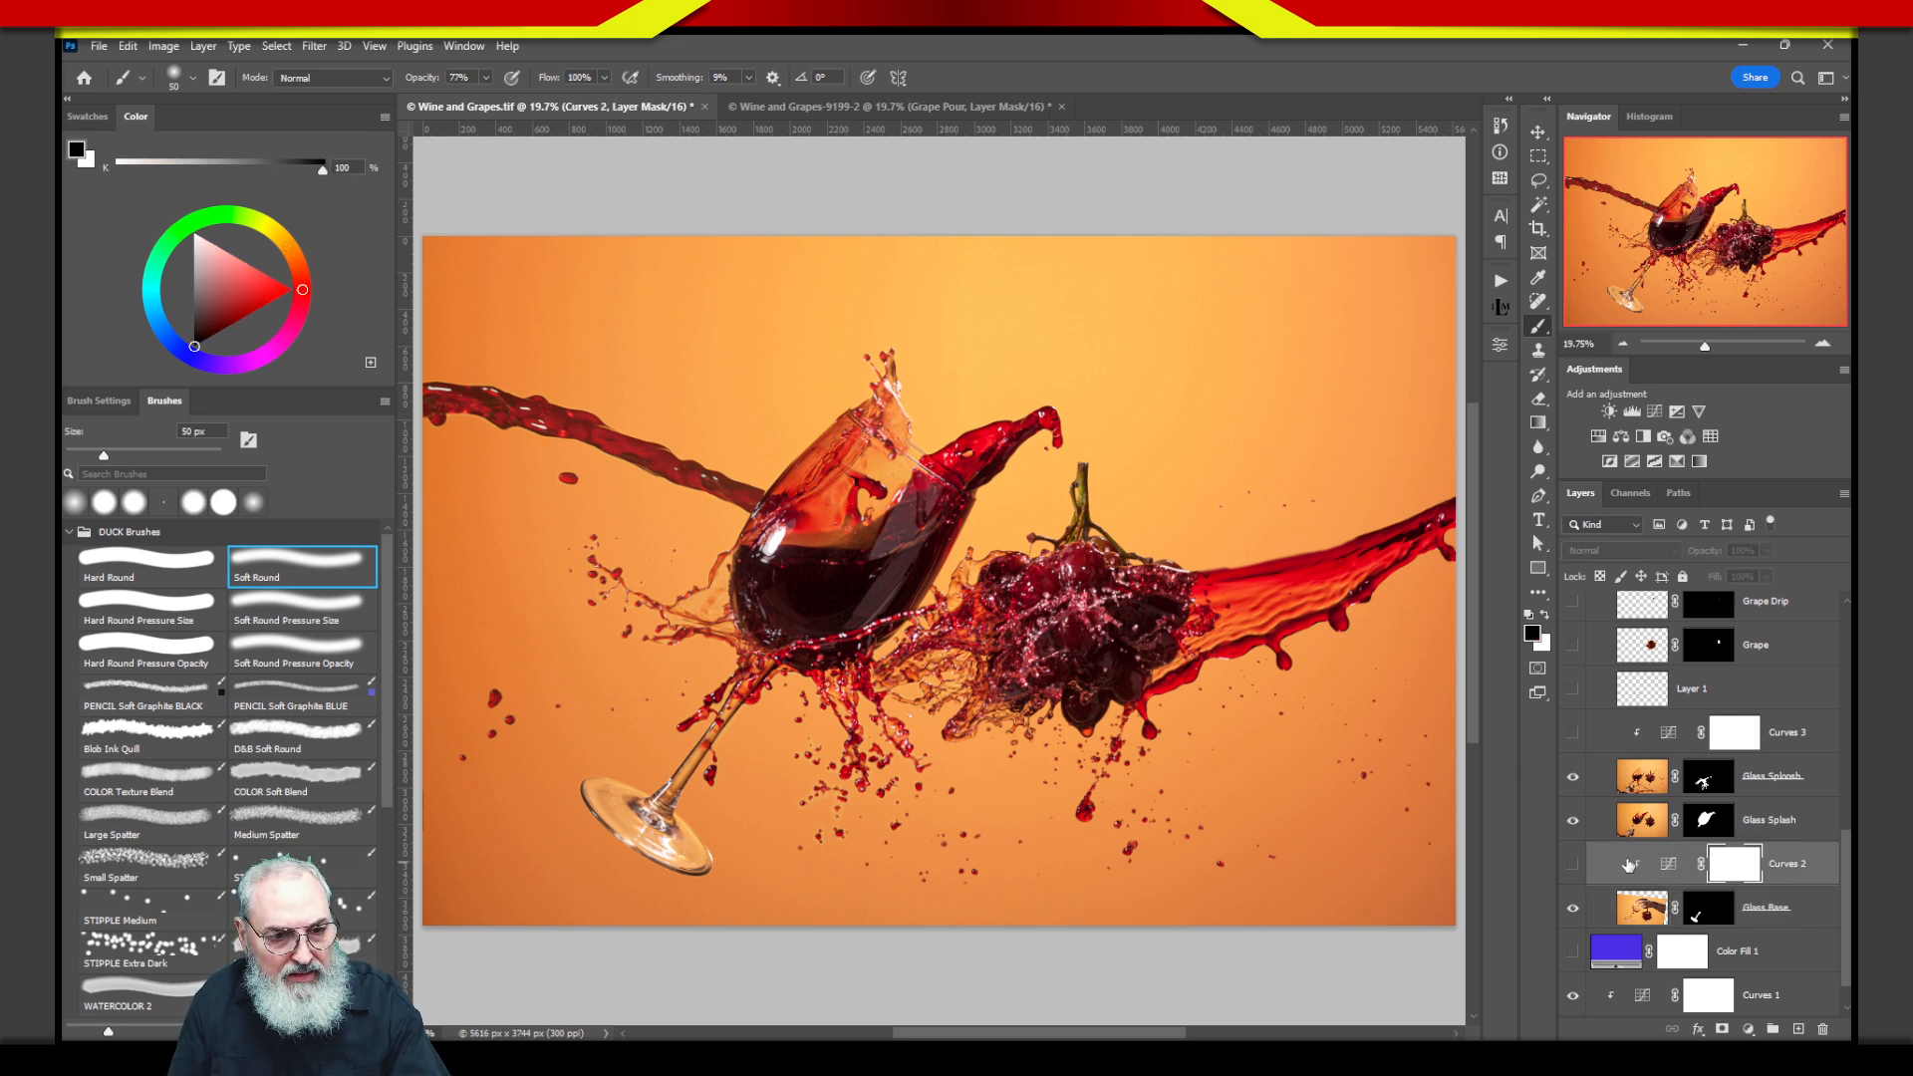
left_click(1574, 865)
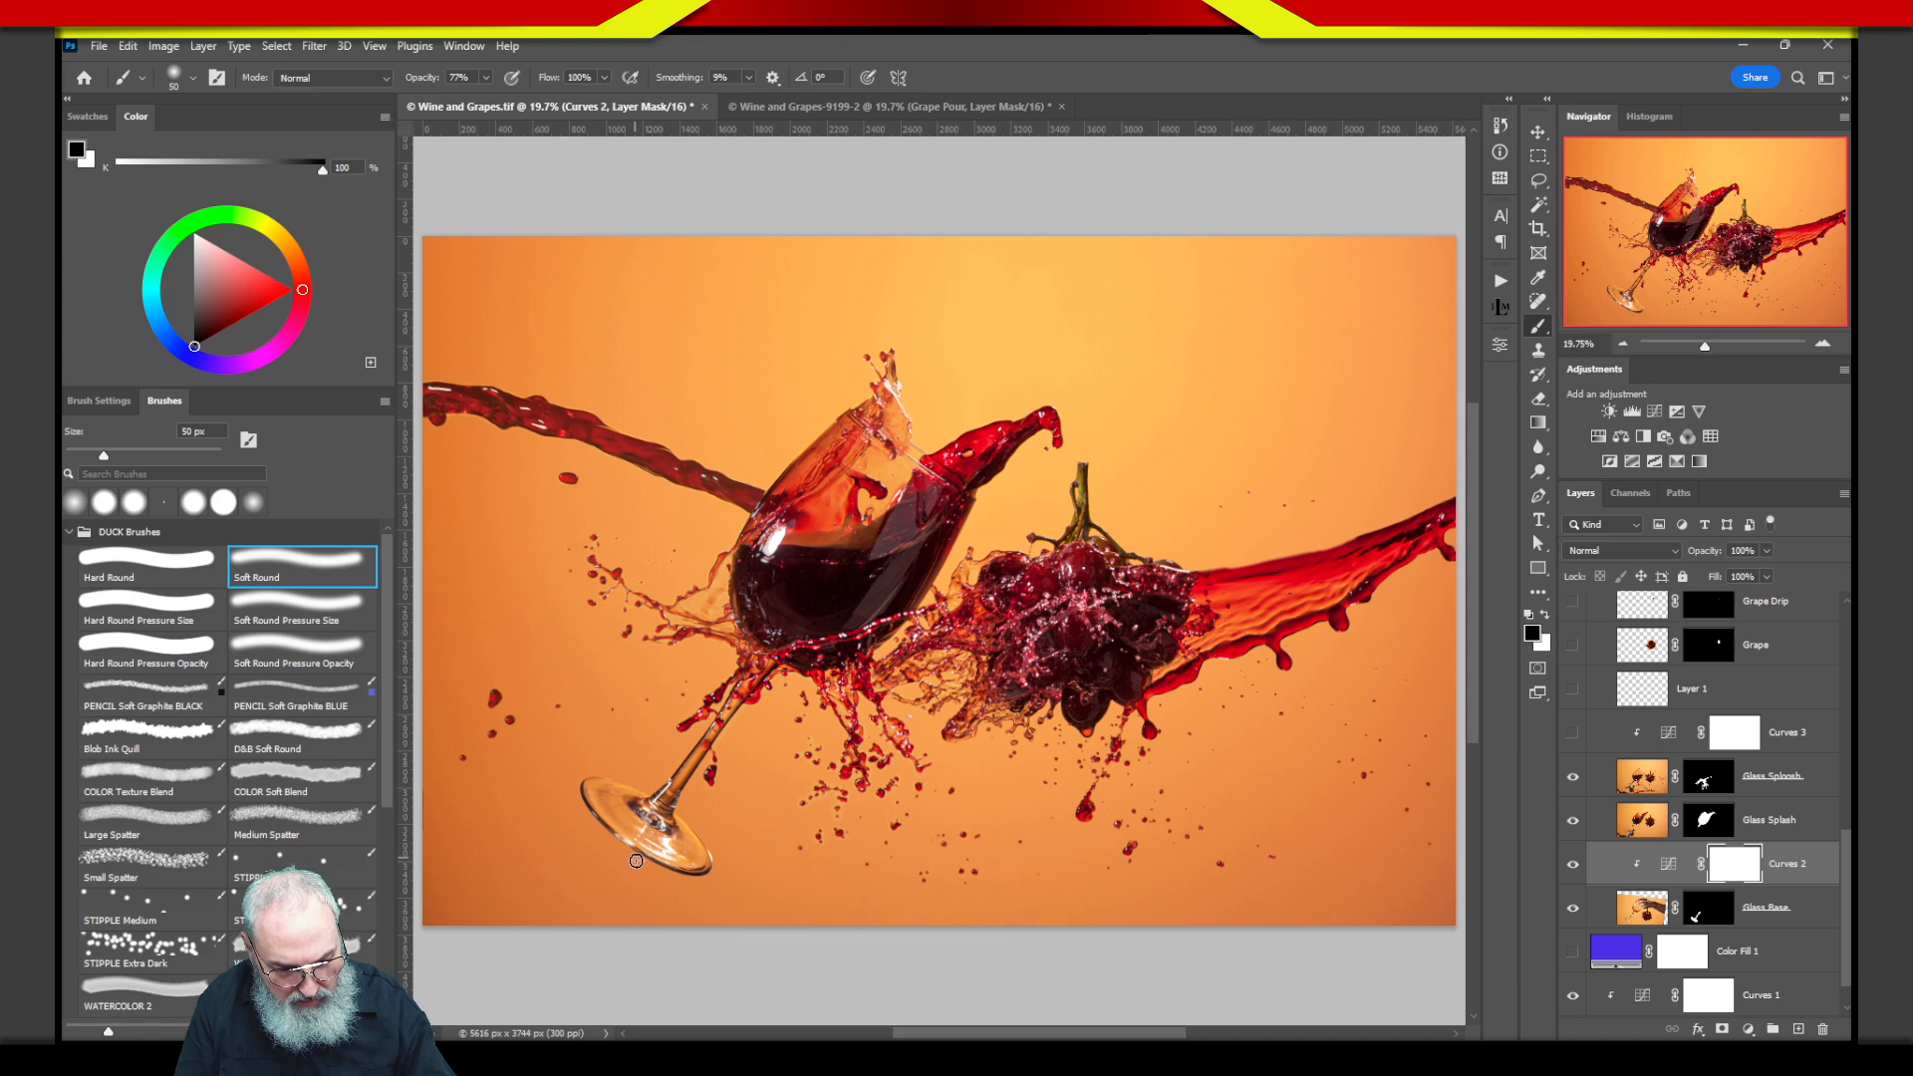
mouse_move(613, 797)
left_mouse_down()
mouse_move(603, 842)
mouse_move(597, 777)
mouse_move(543, 852)
mouse_move(563, 907)
mouse_move(578, 885)
left_mouse_up()
key("Escape")
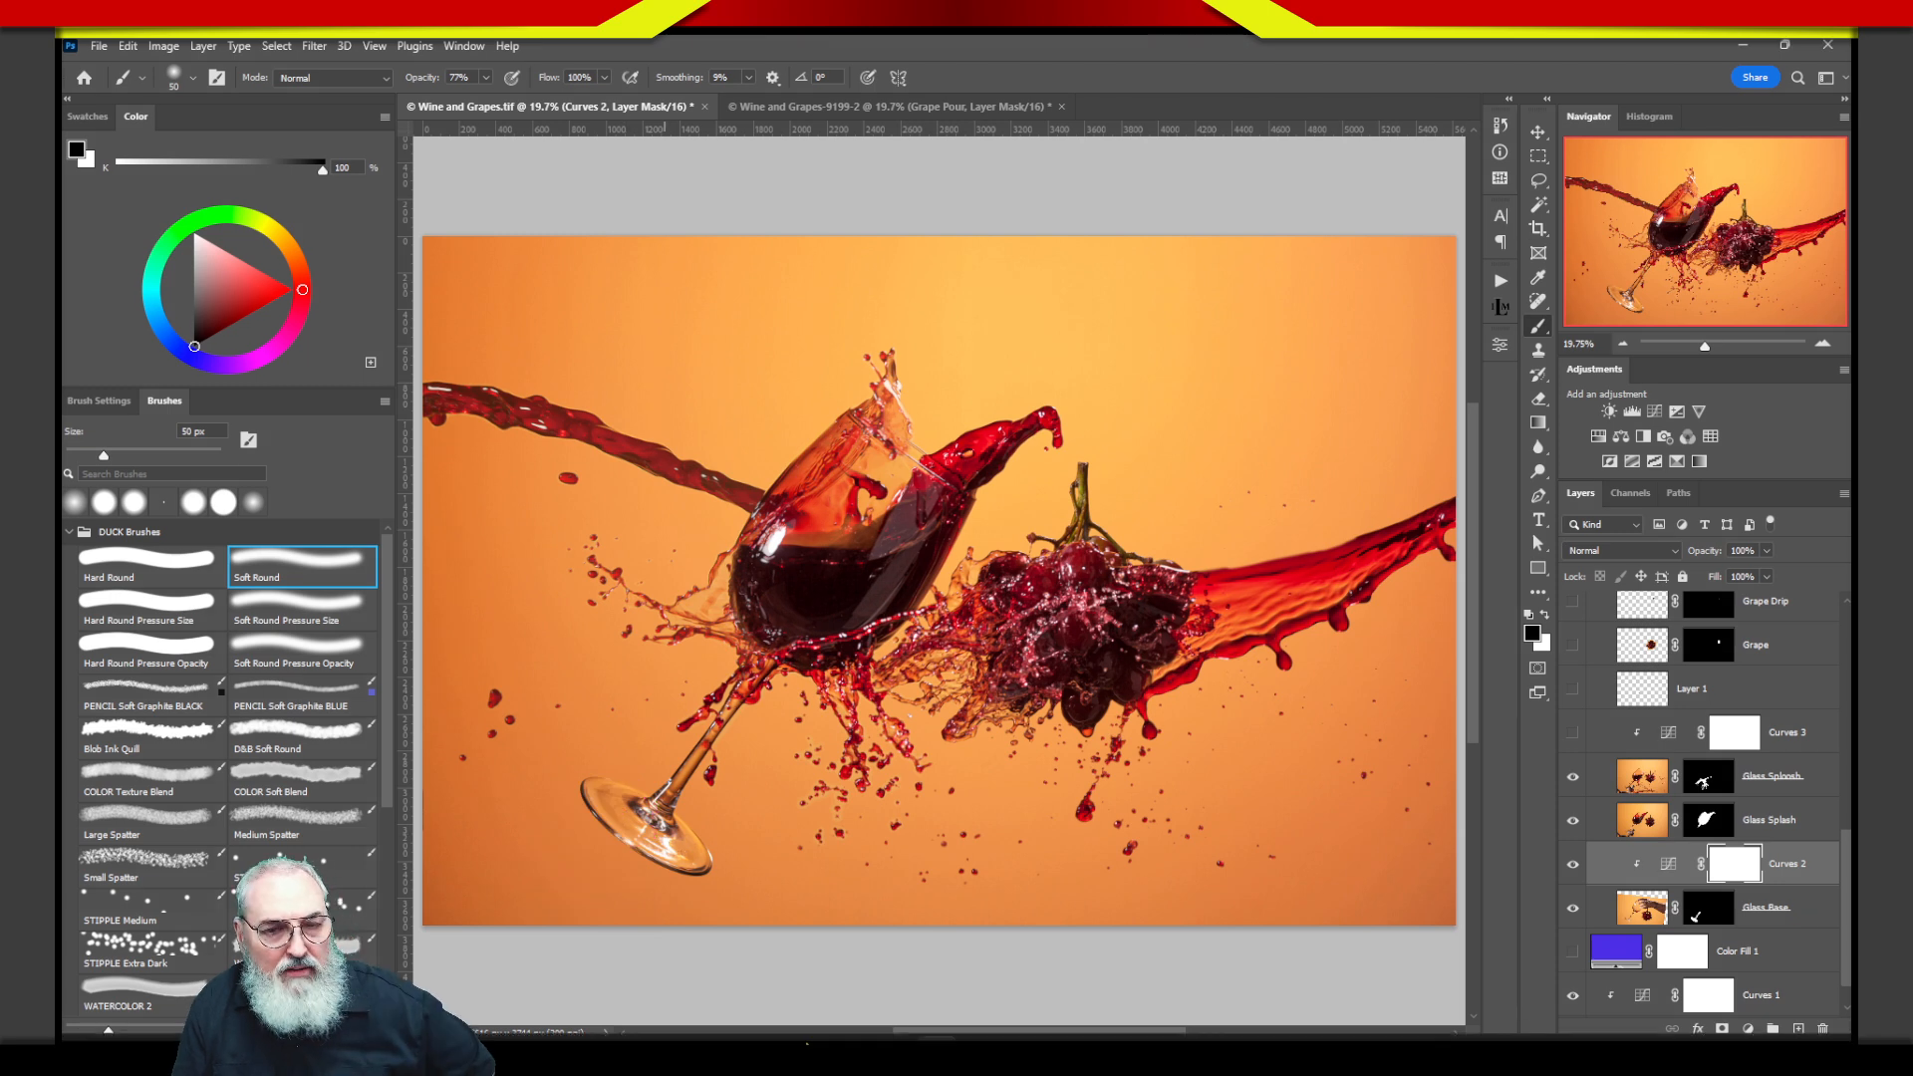
Compare the goblet's base with and without Curves 2, leaving the adjustment visible.
left_click(1574, 865)
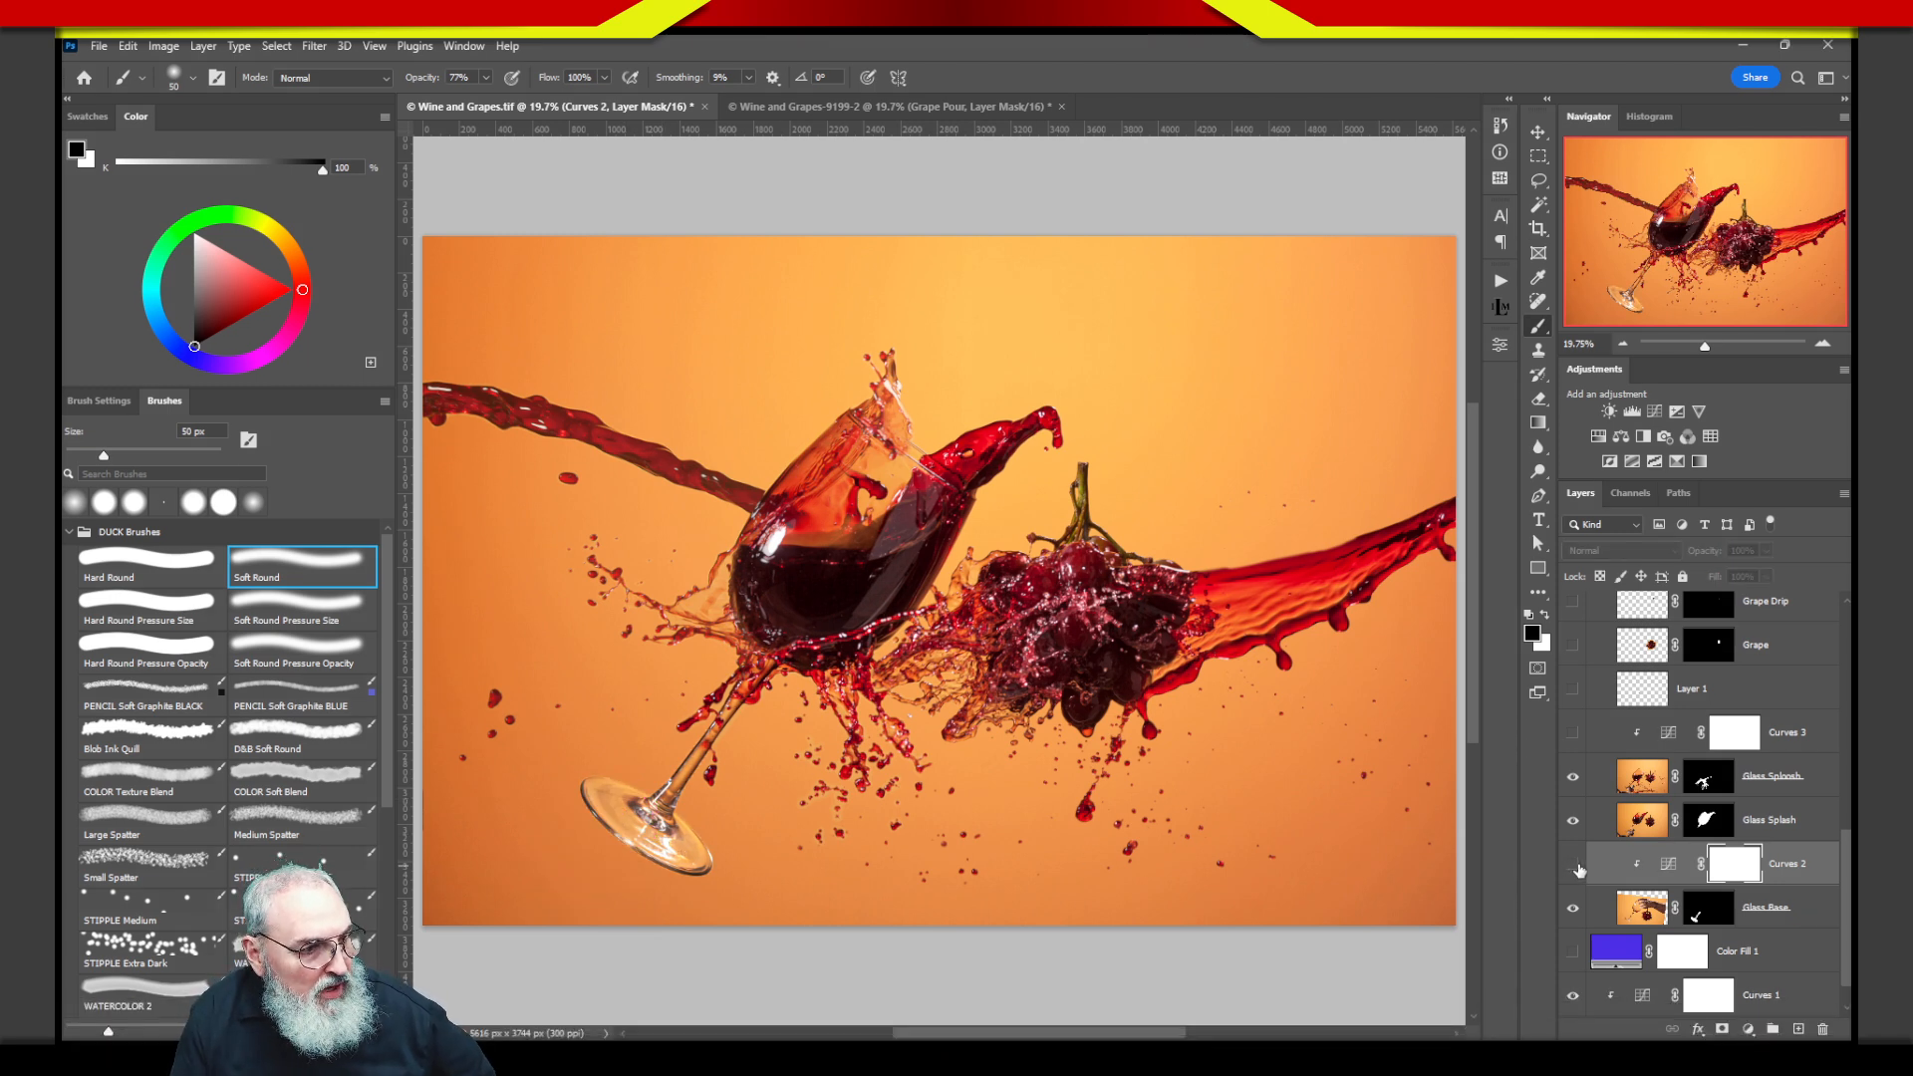
left_click(1577, 865)
left_click(1576, 865)
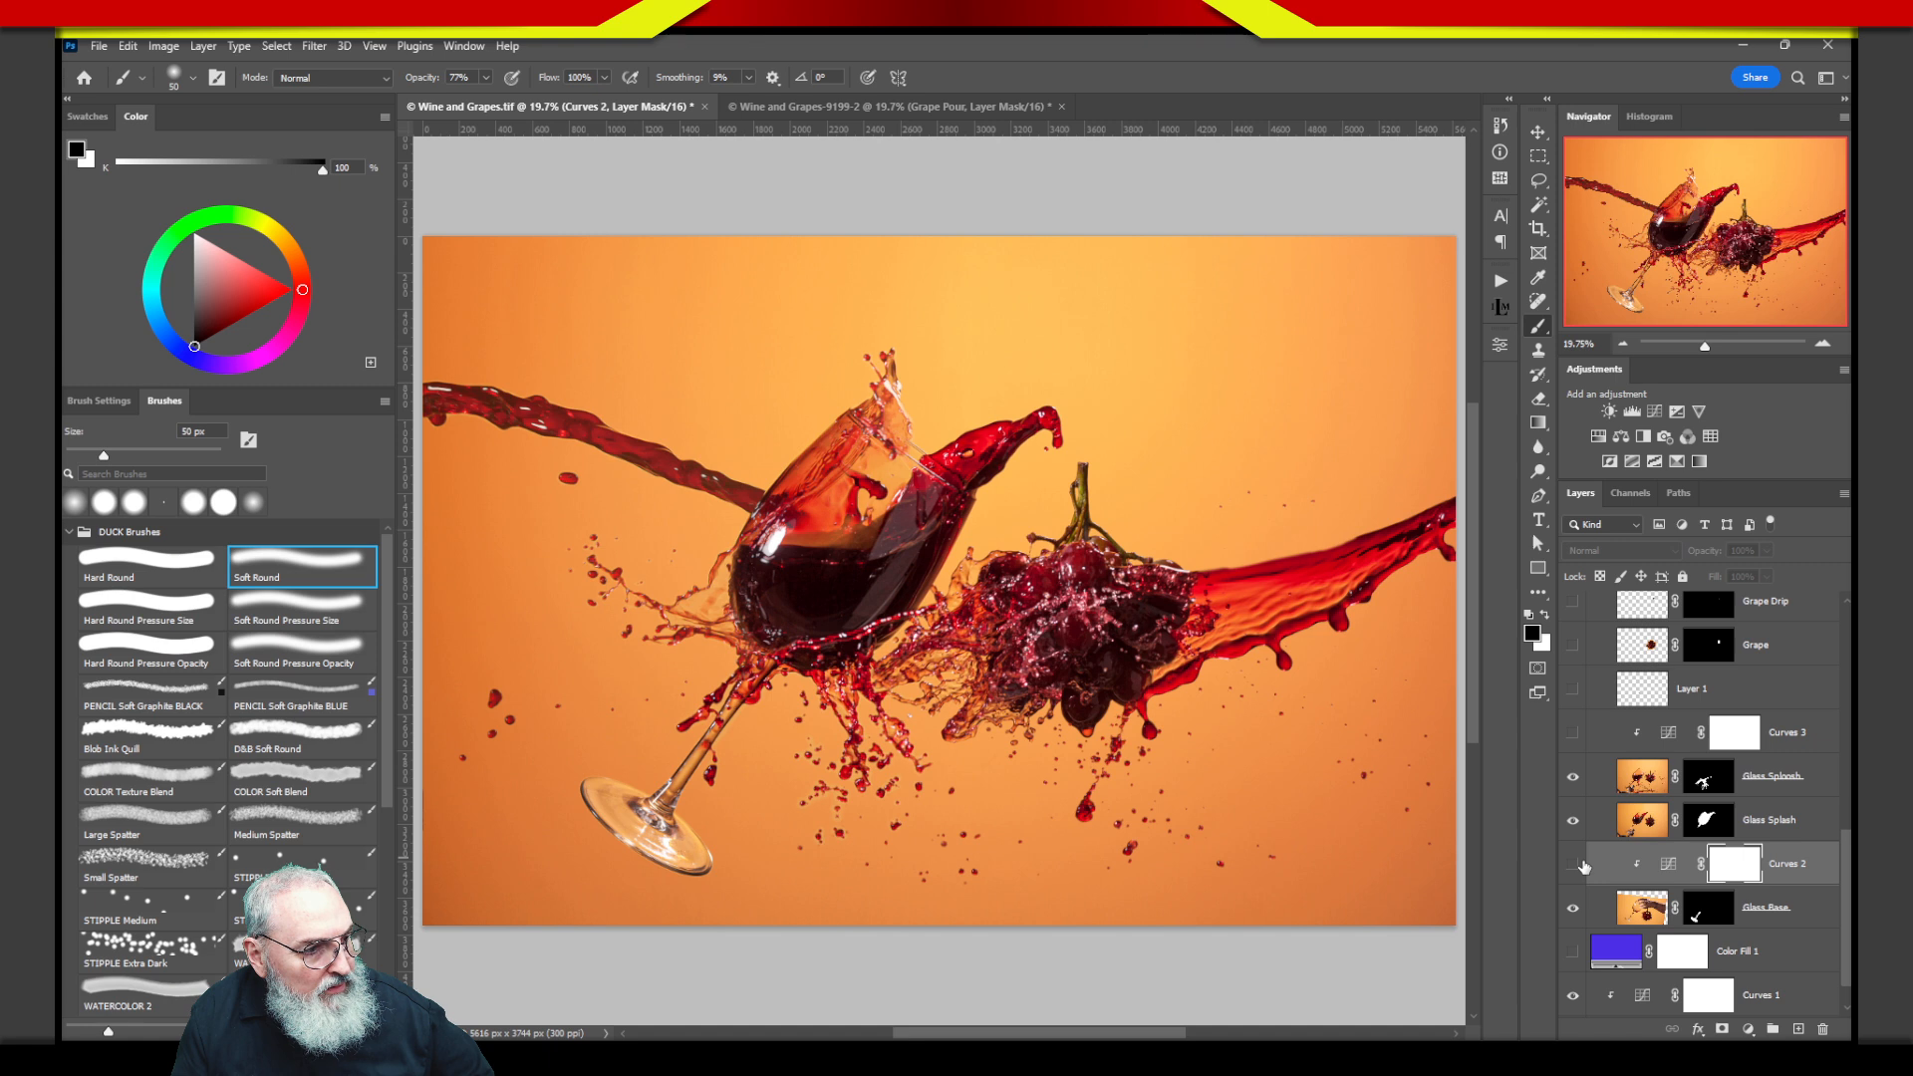
left_click(1575, 866)
Review the Curves 2 adjustment's curve in the RGB, Red and Blue channels, then return to RGB.
left_click(1669, 865)
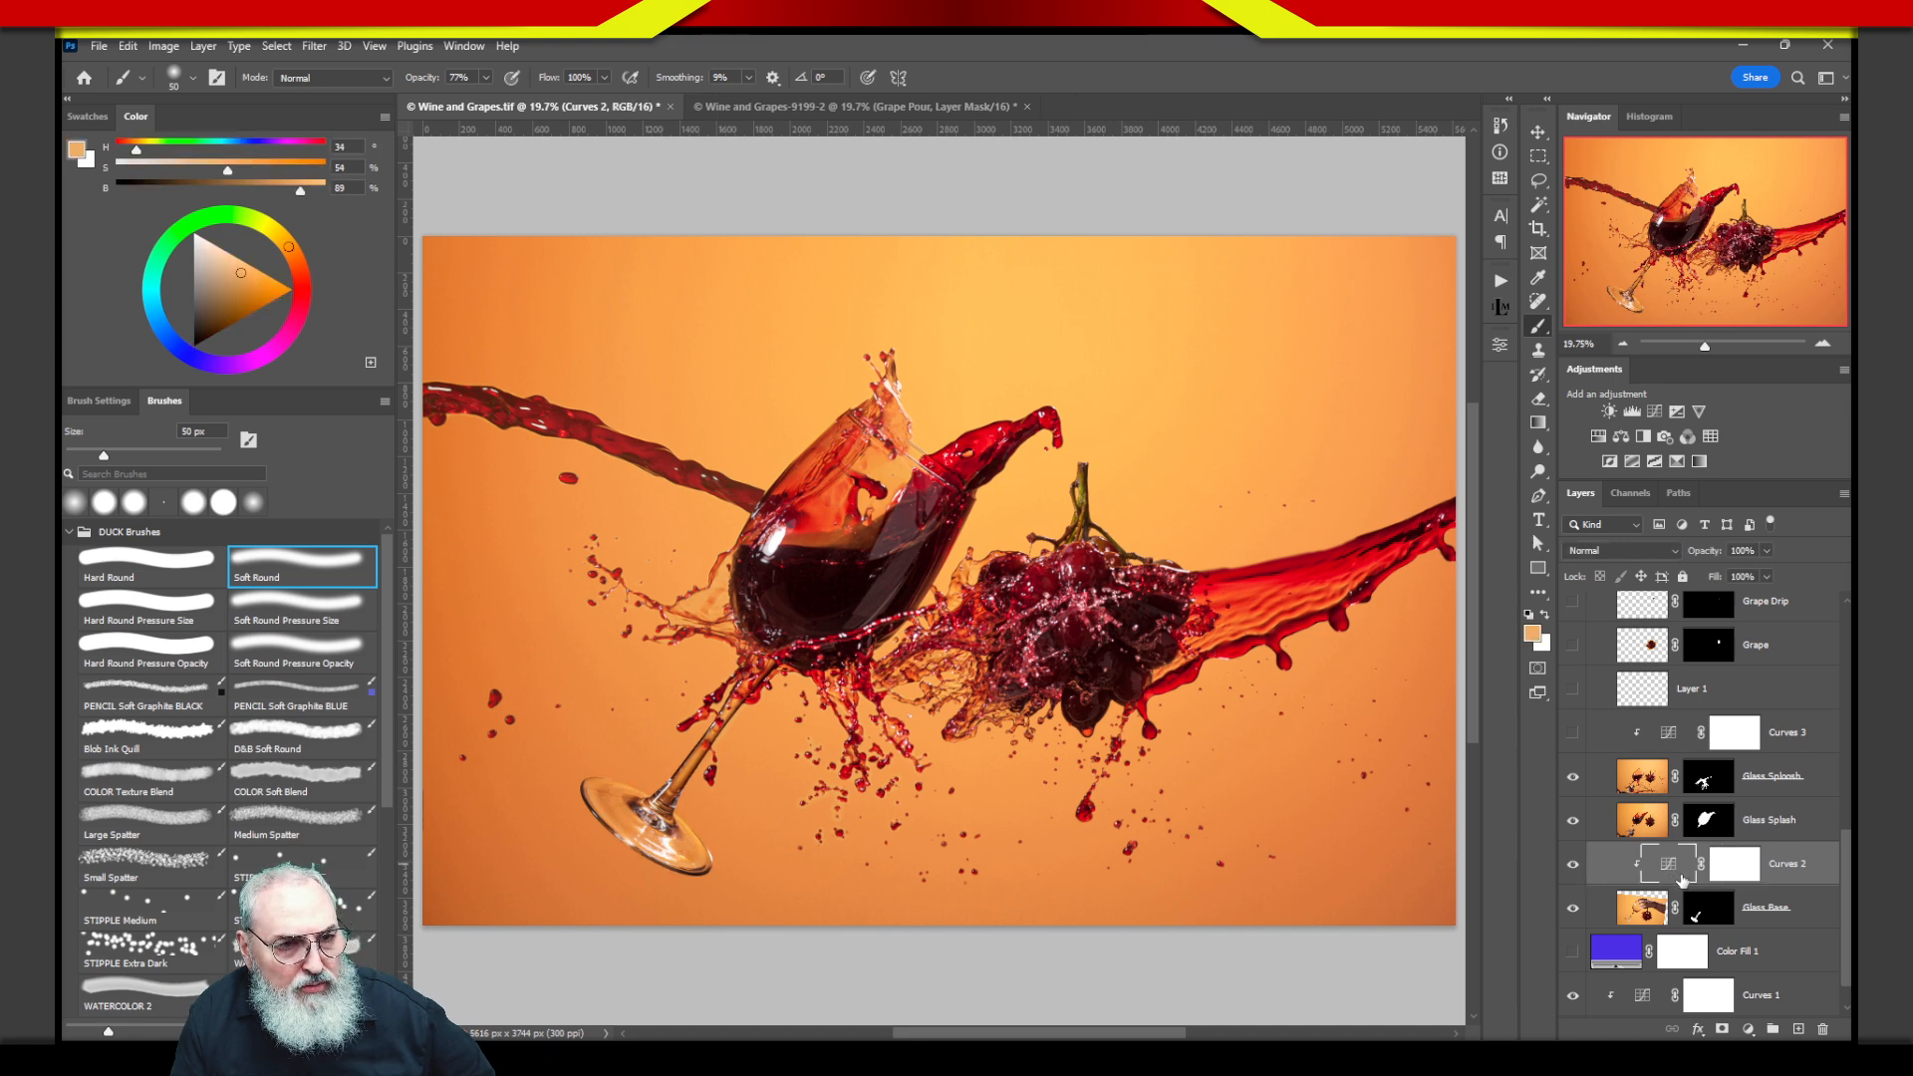
left_click(1499, 342)
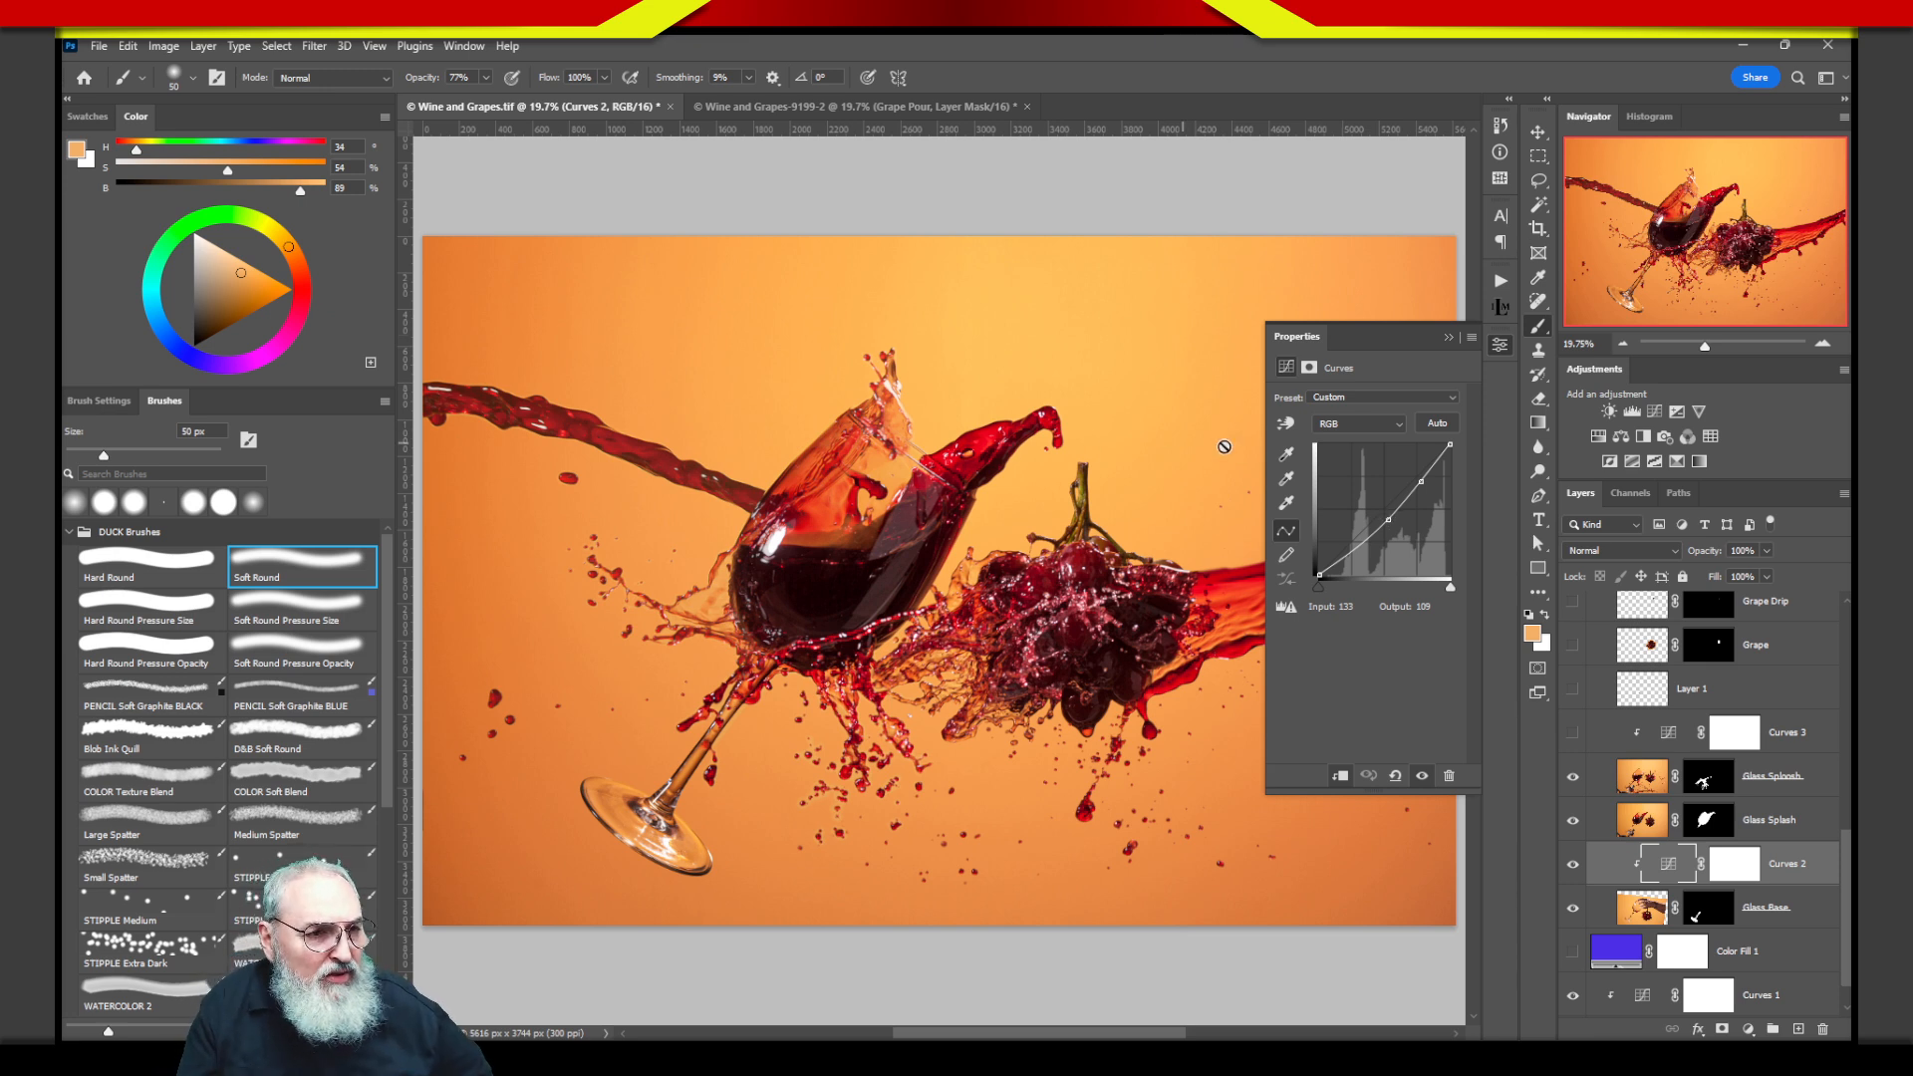
left_click(1343, 429)
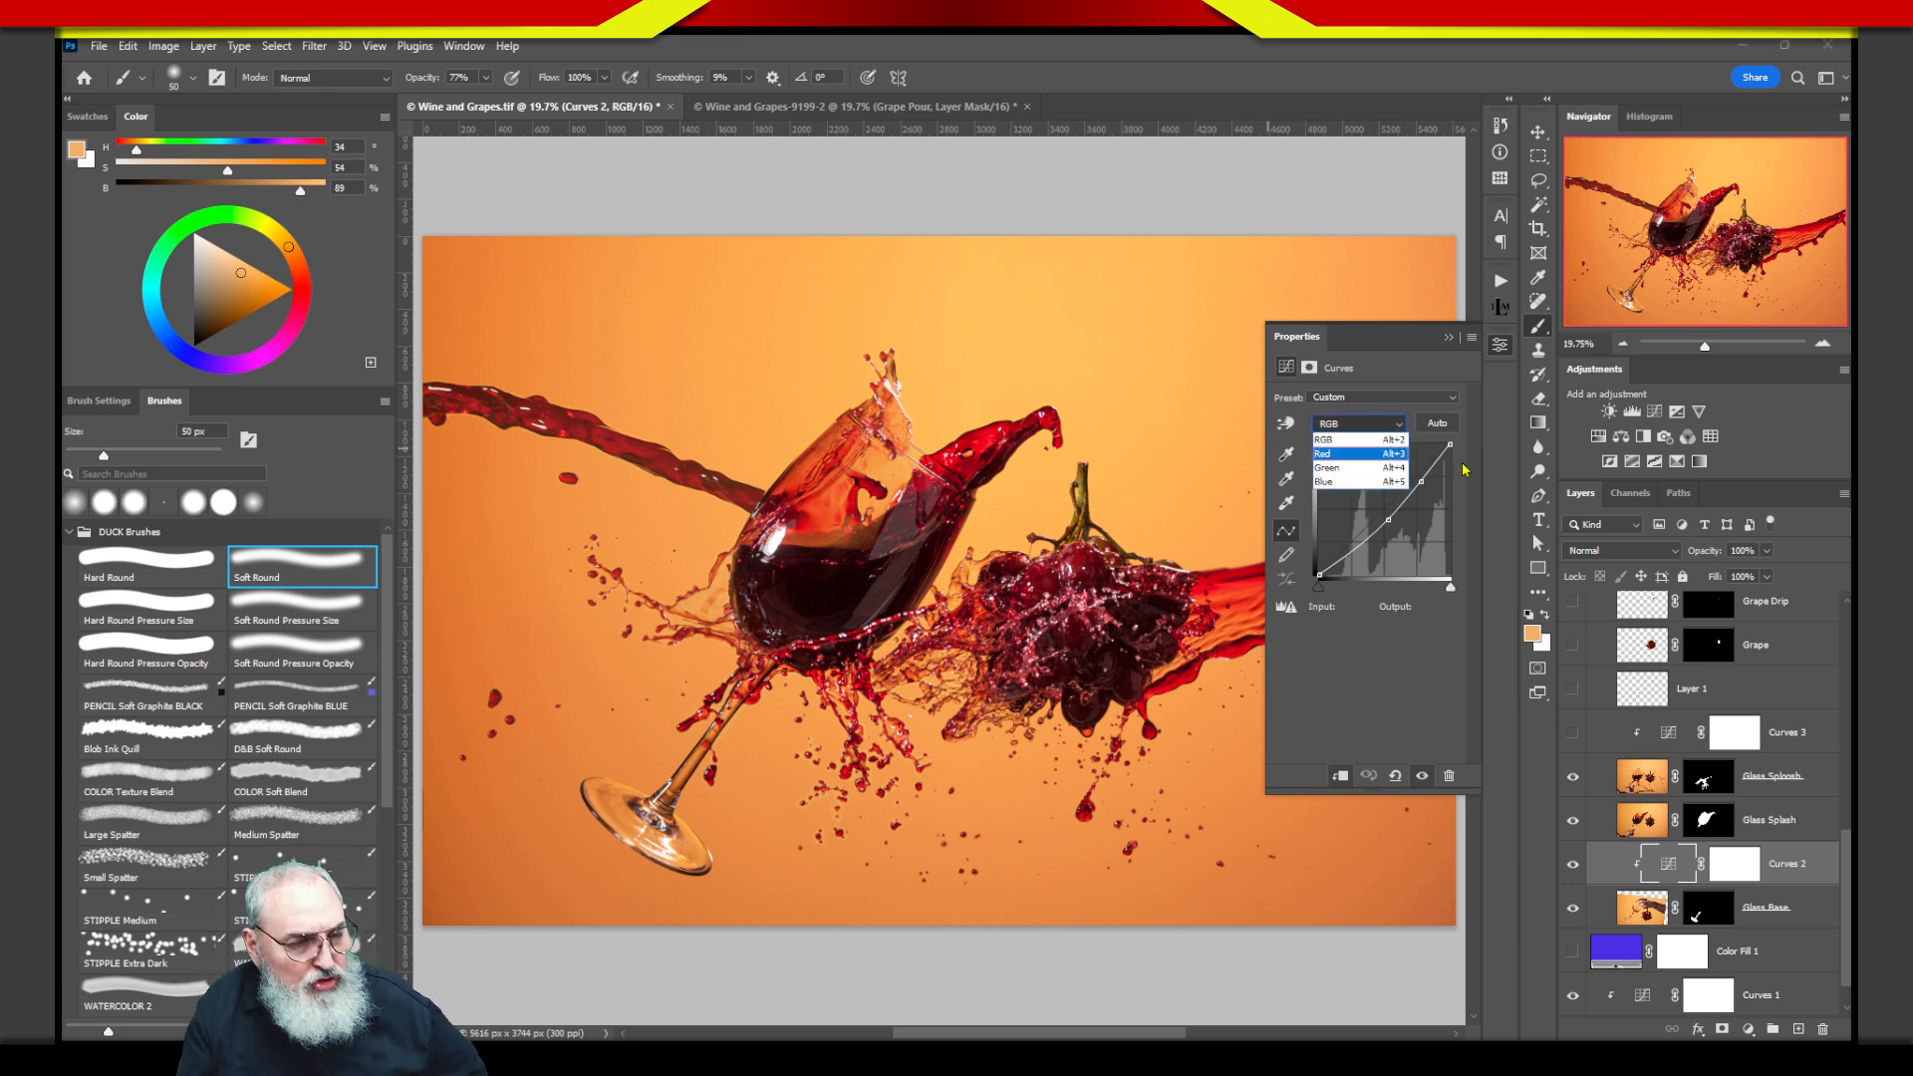
left_click(1355, 454)
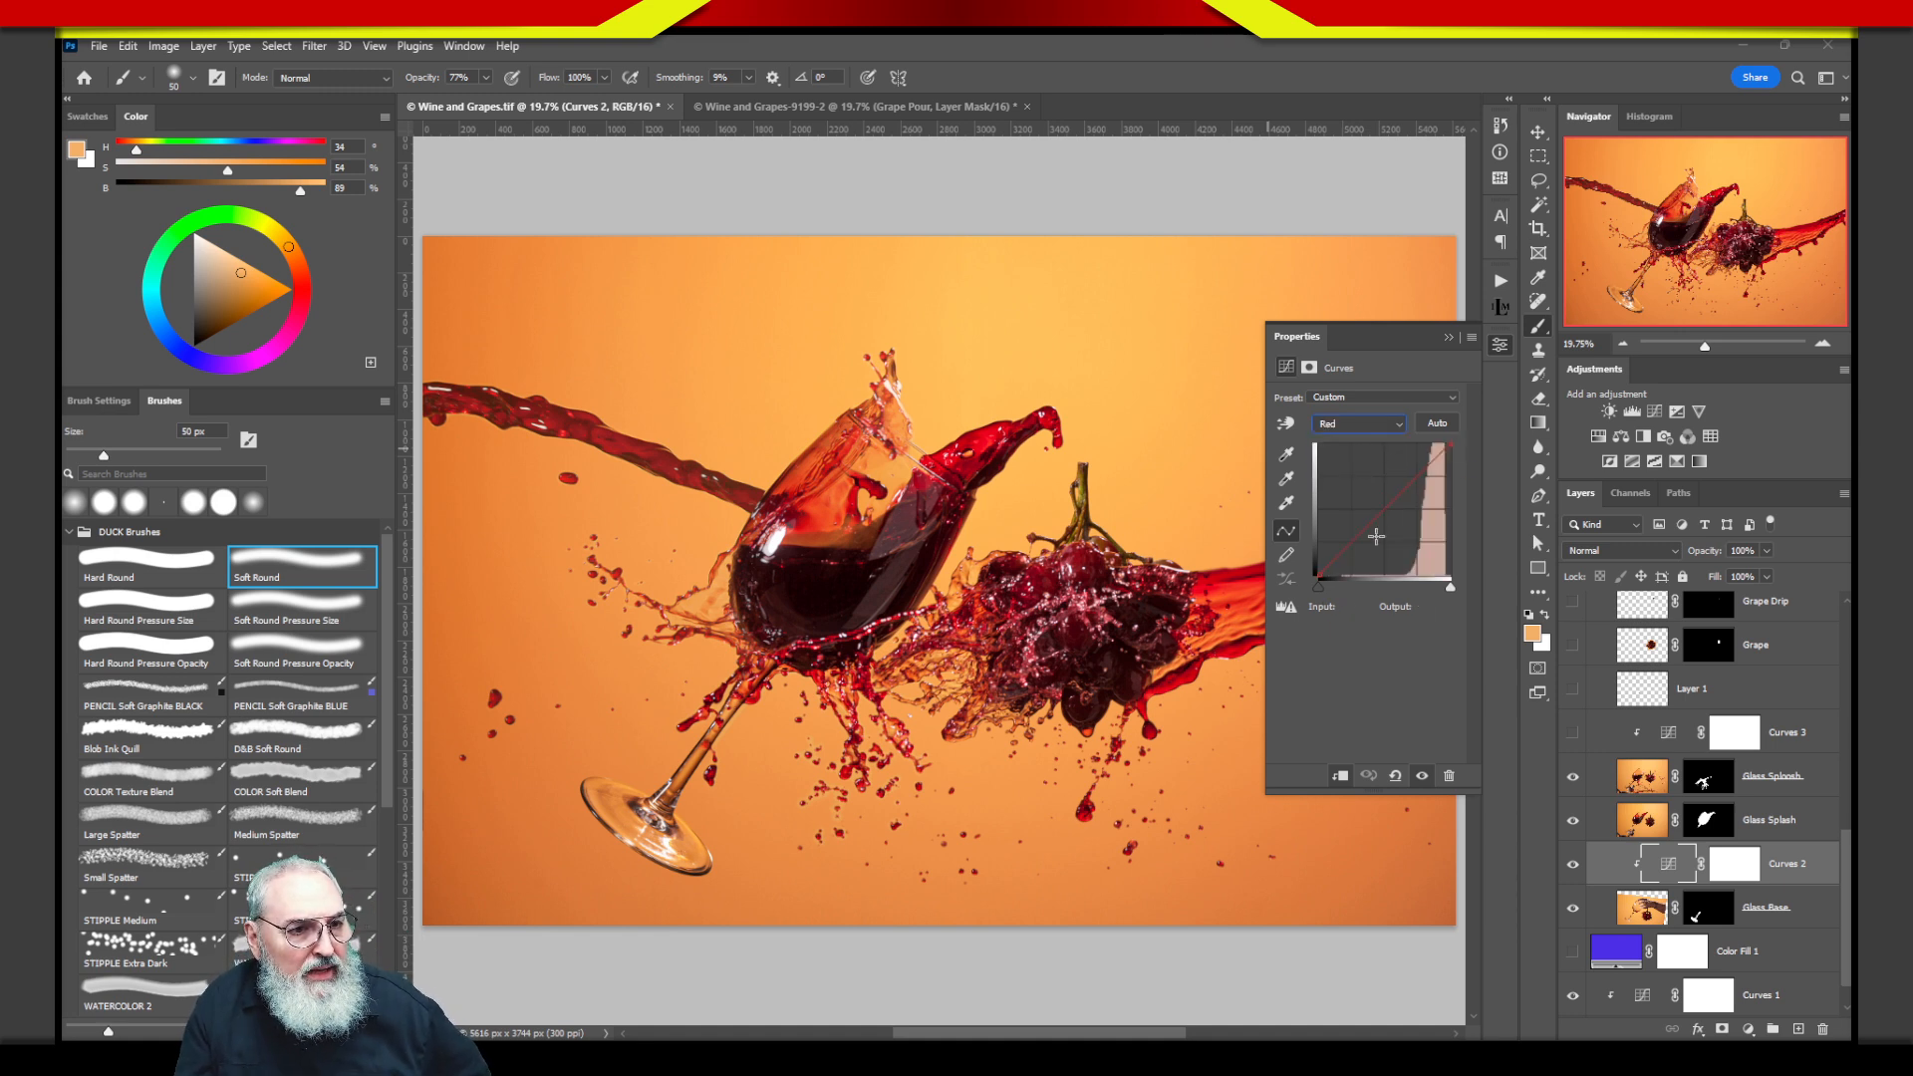
left_click(1380, 434)
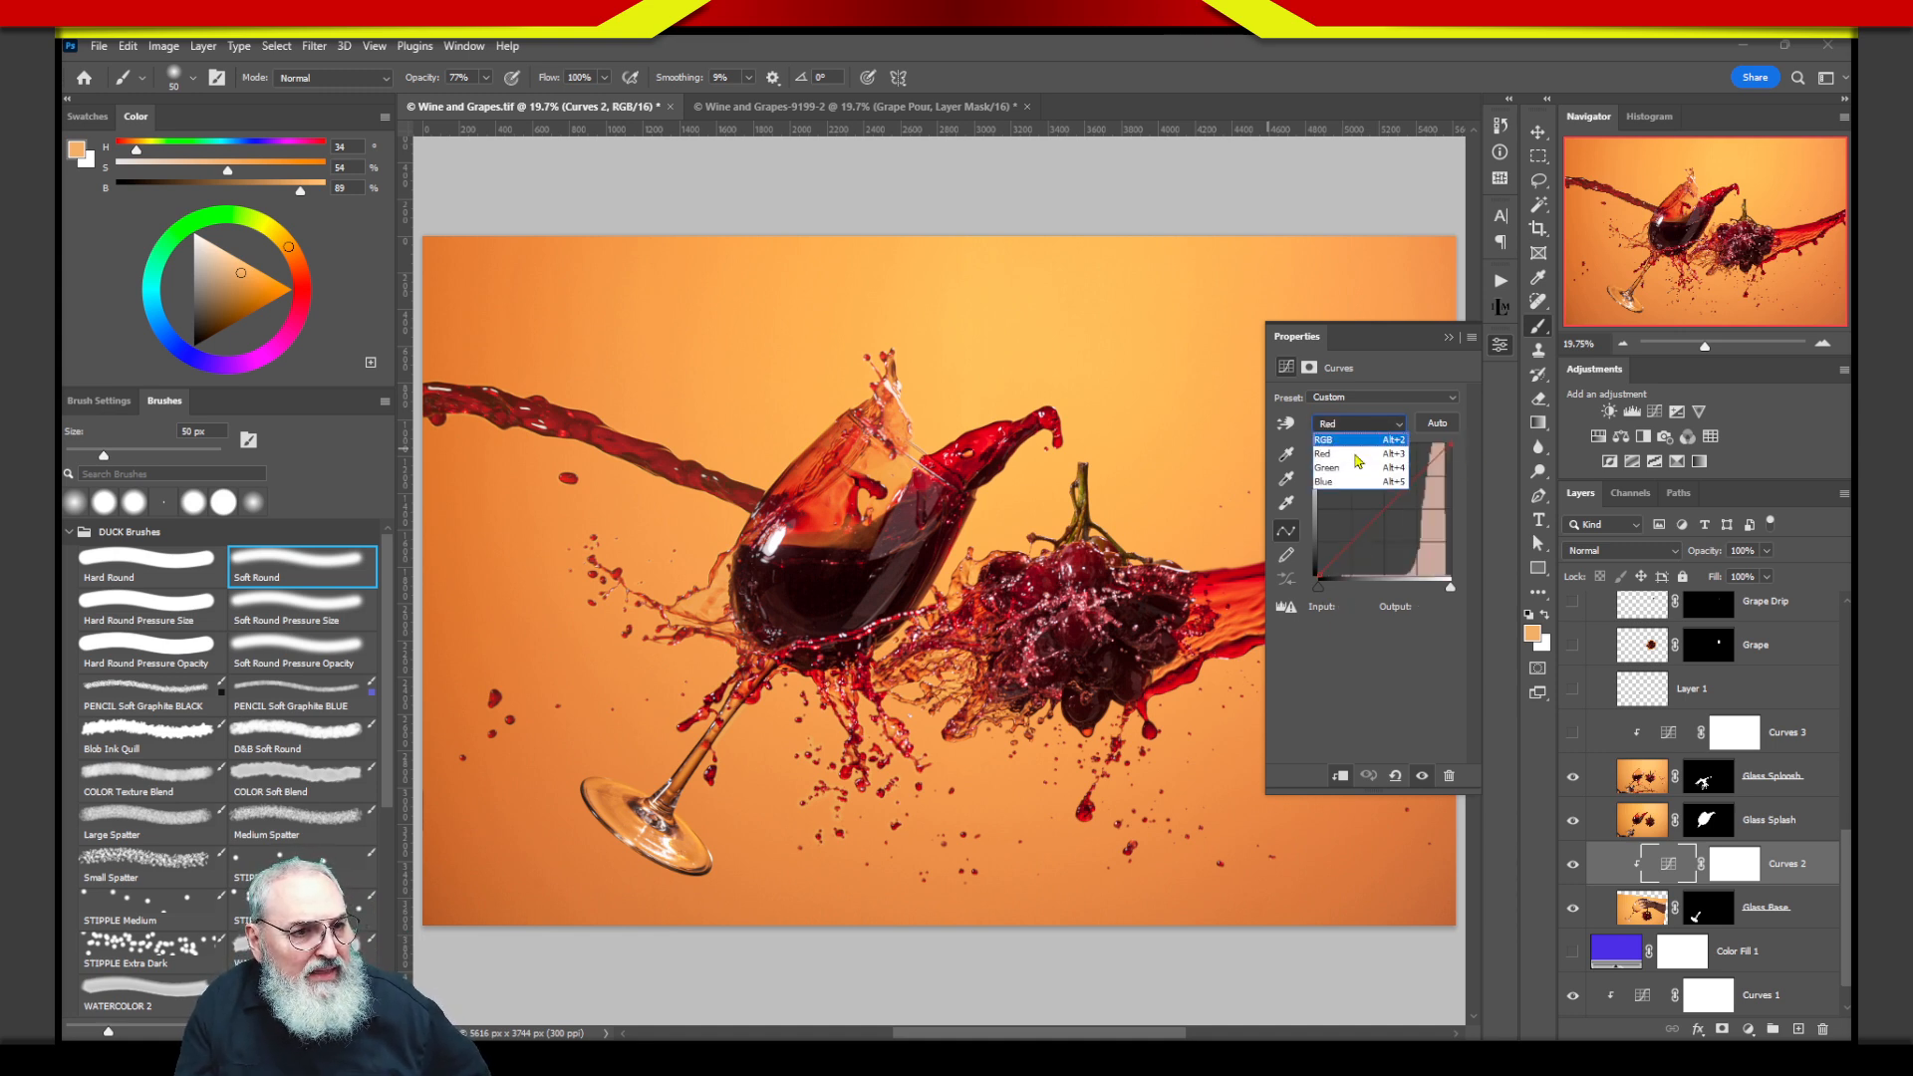
left_click(1360, 484)
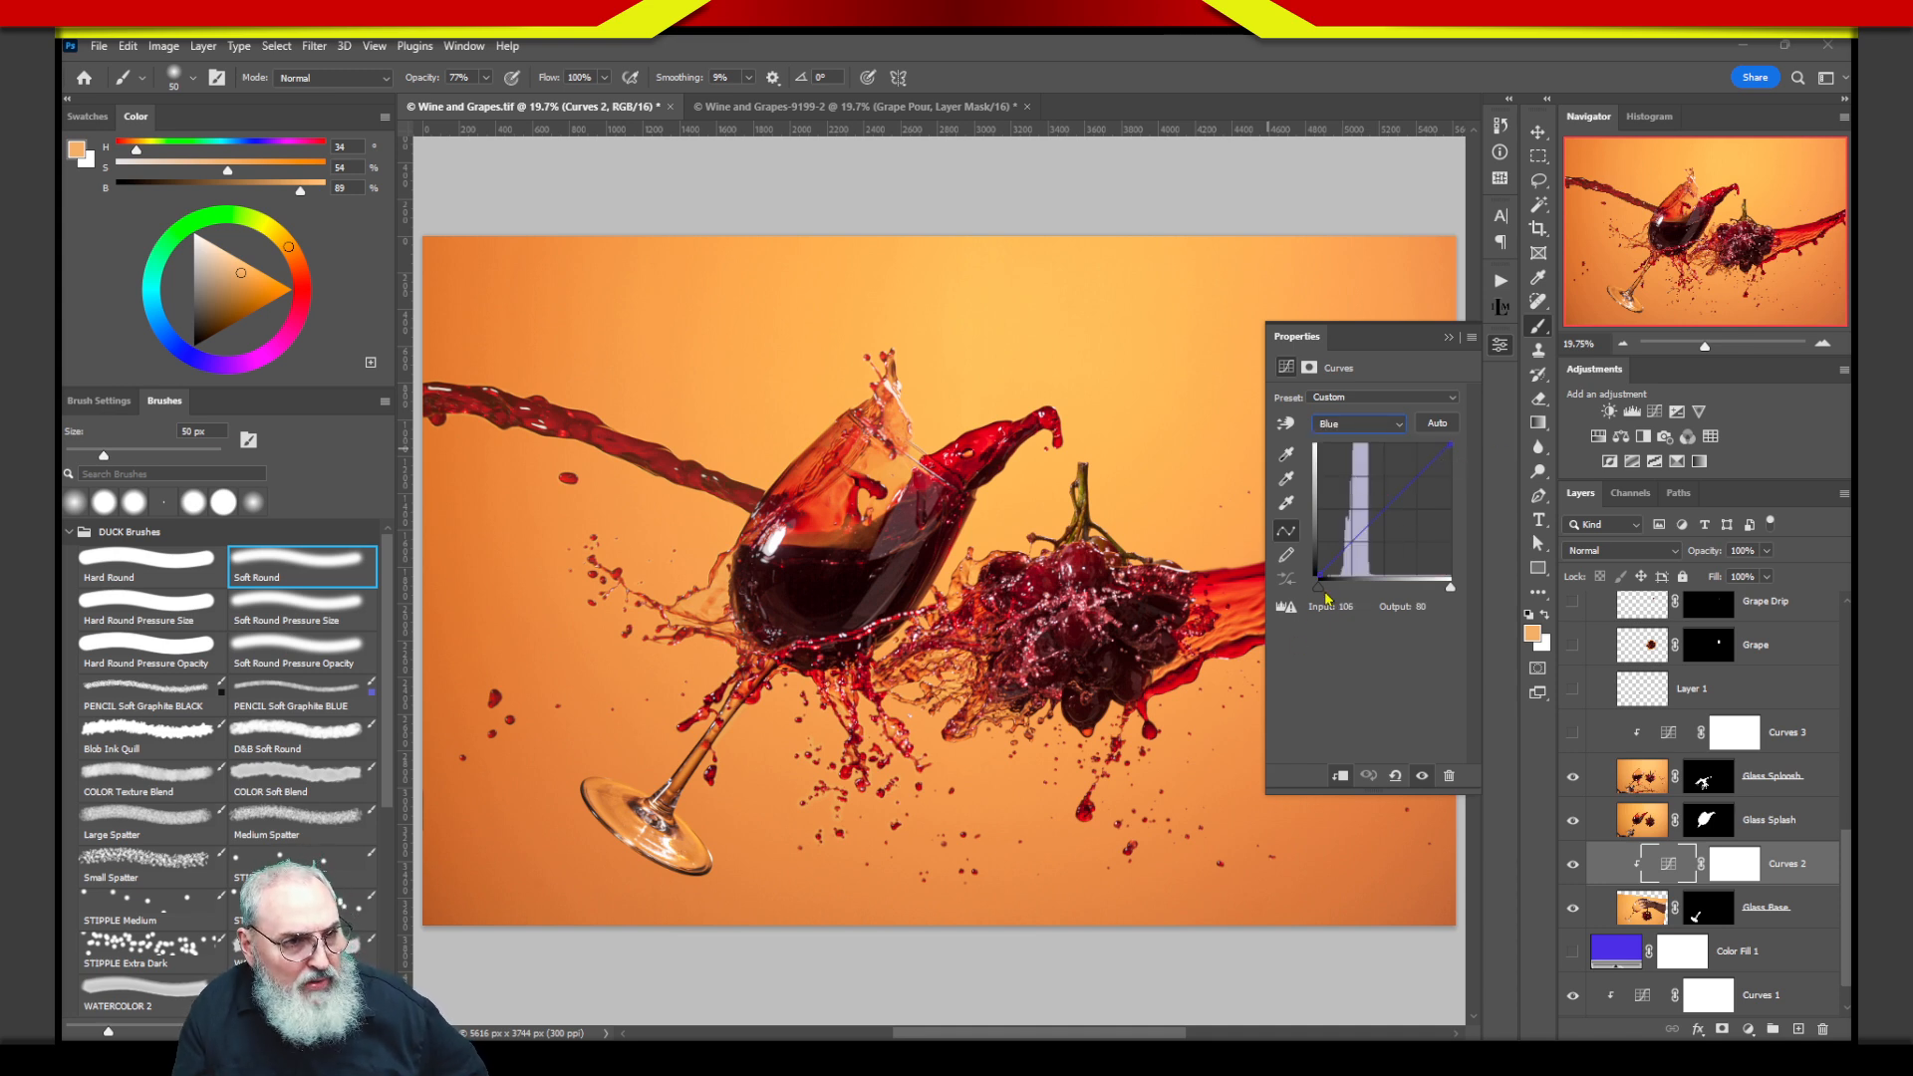
left_click(1373, 430)
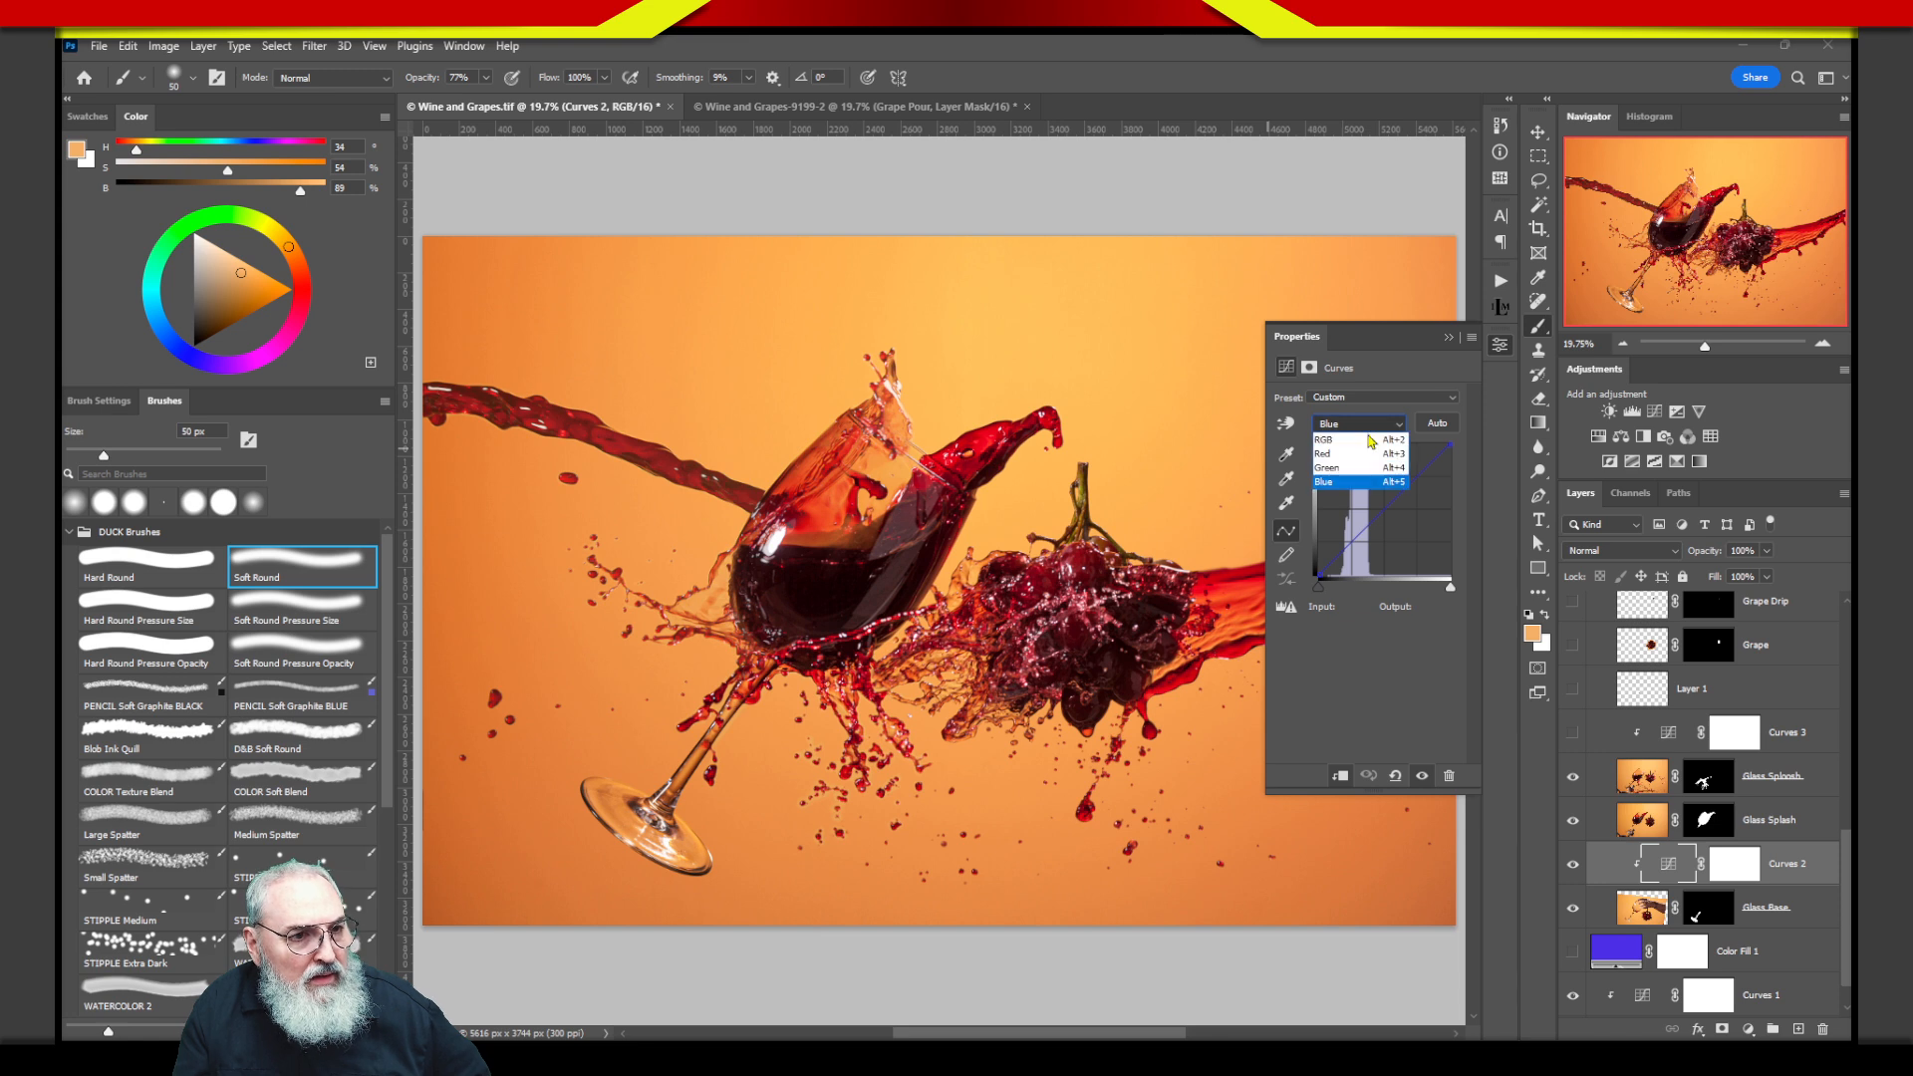
left_click(1365, 428)
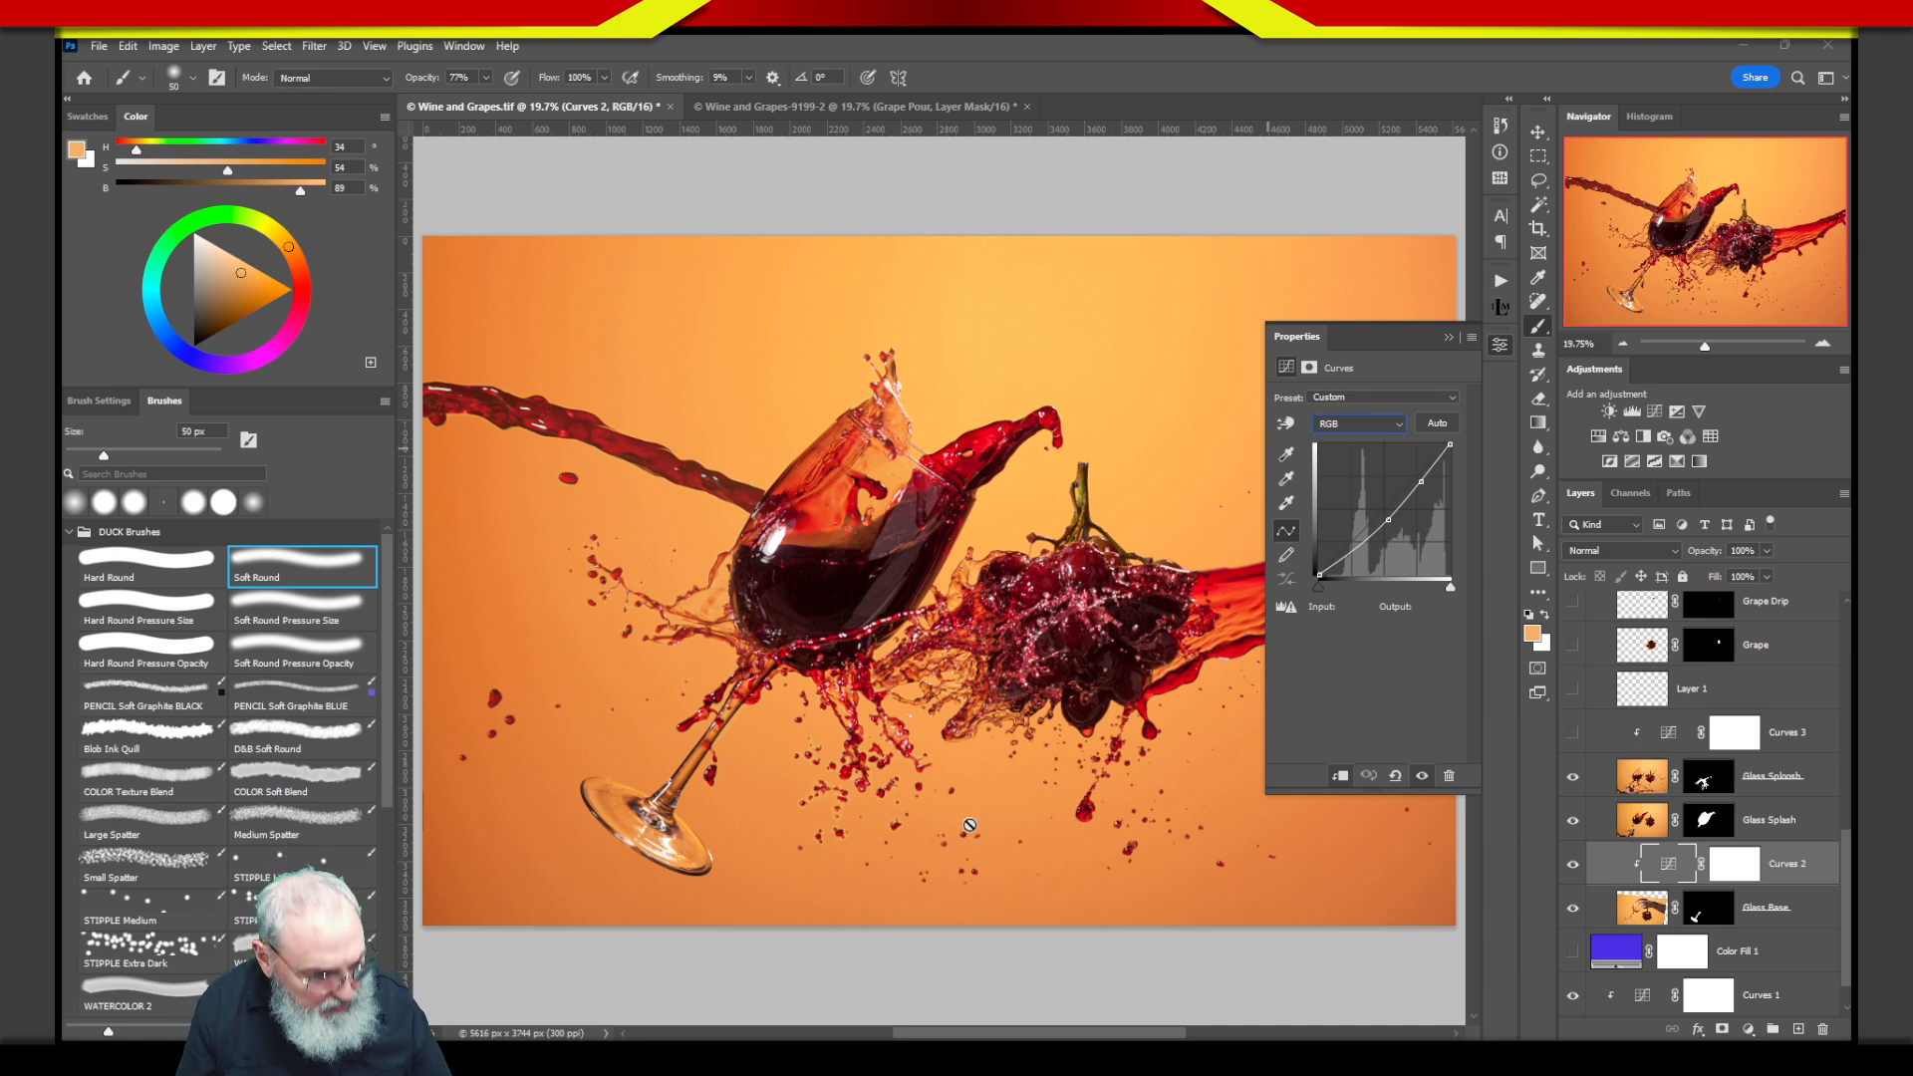
Examine the droplets below the goblet up close with the Glass Sploosh layer hidden and shown, leaving it visible.
left_click(825, 799)
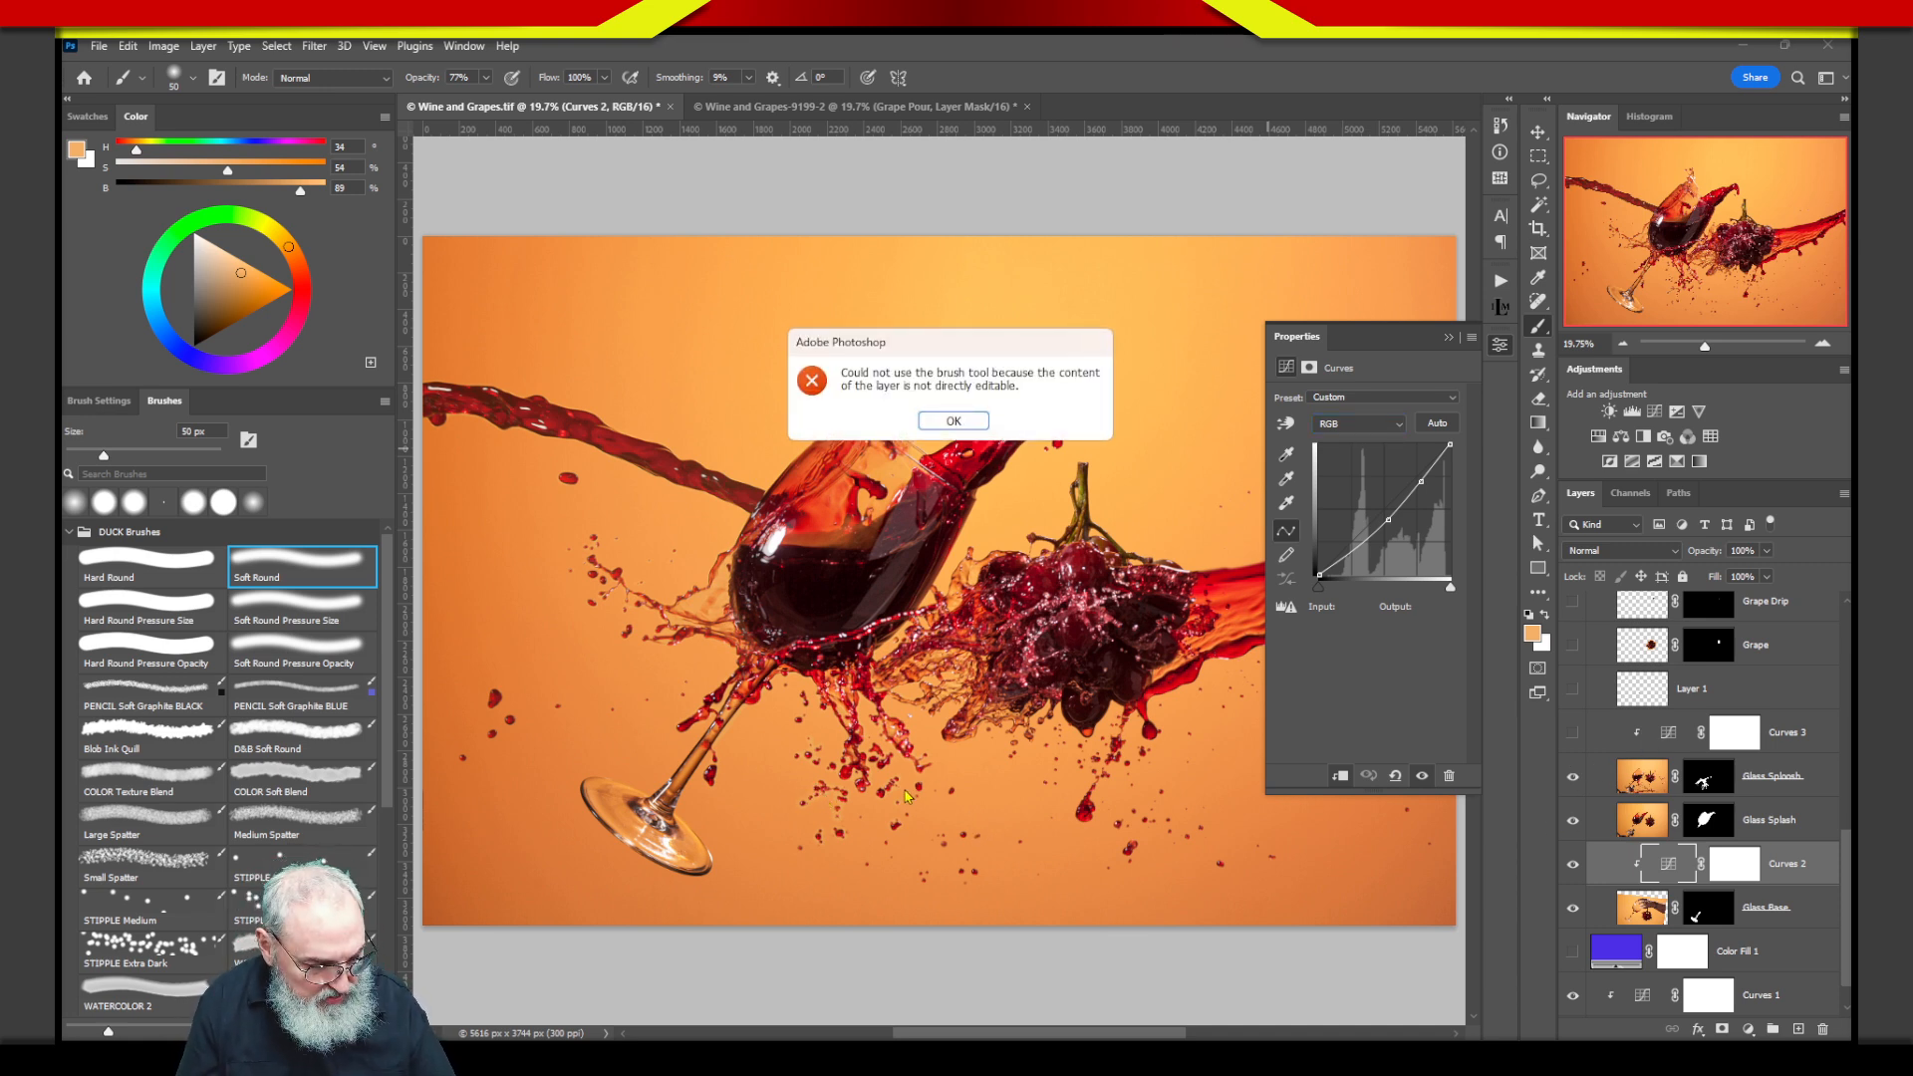
key("Return")
key("z")
left_click_drag(806, 767, 902, 559)
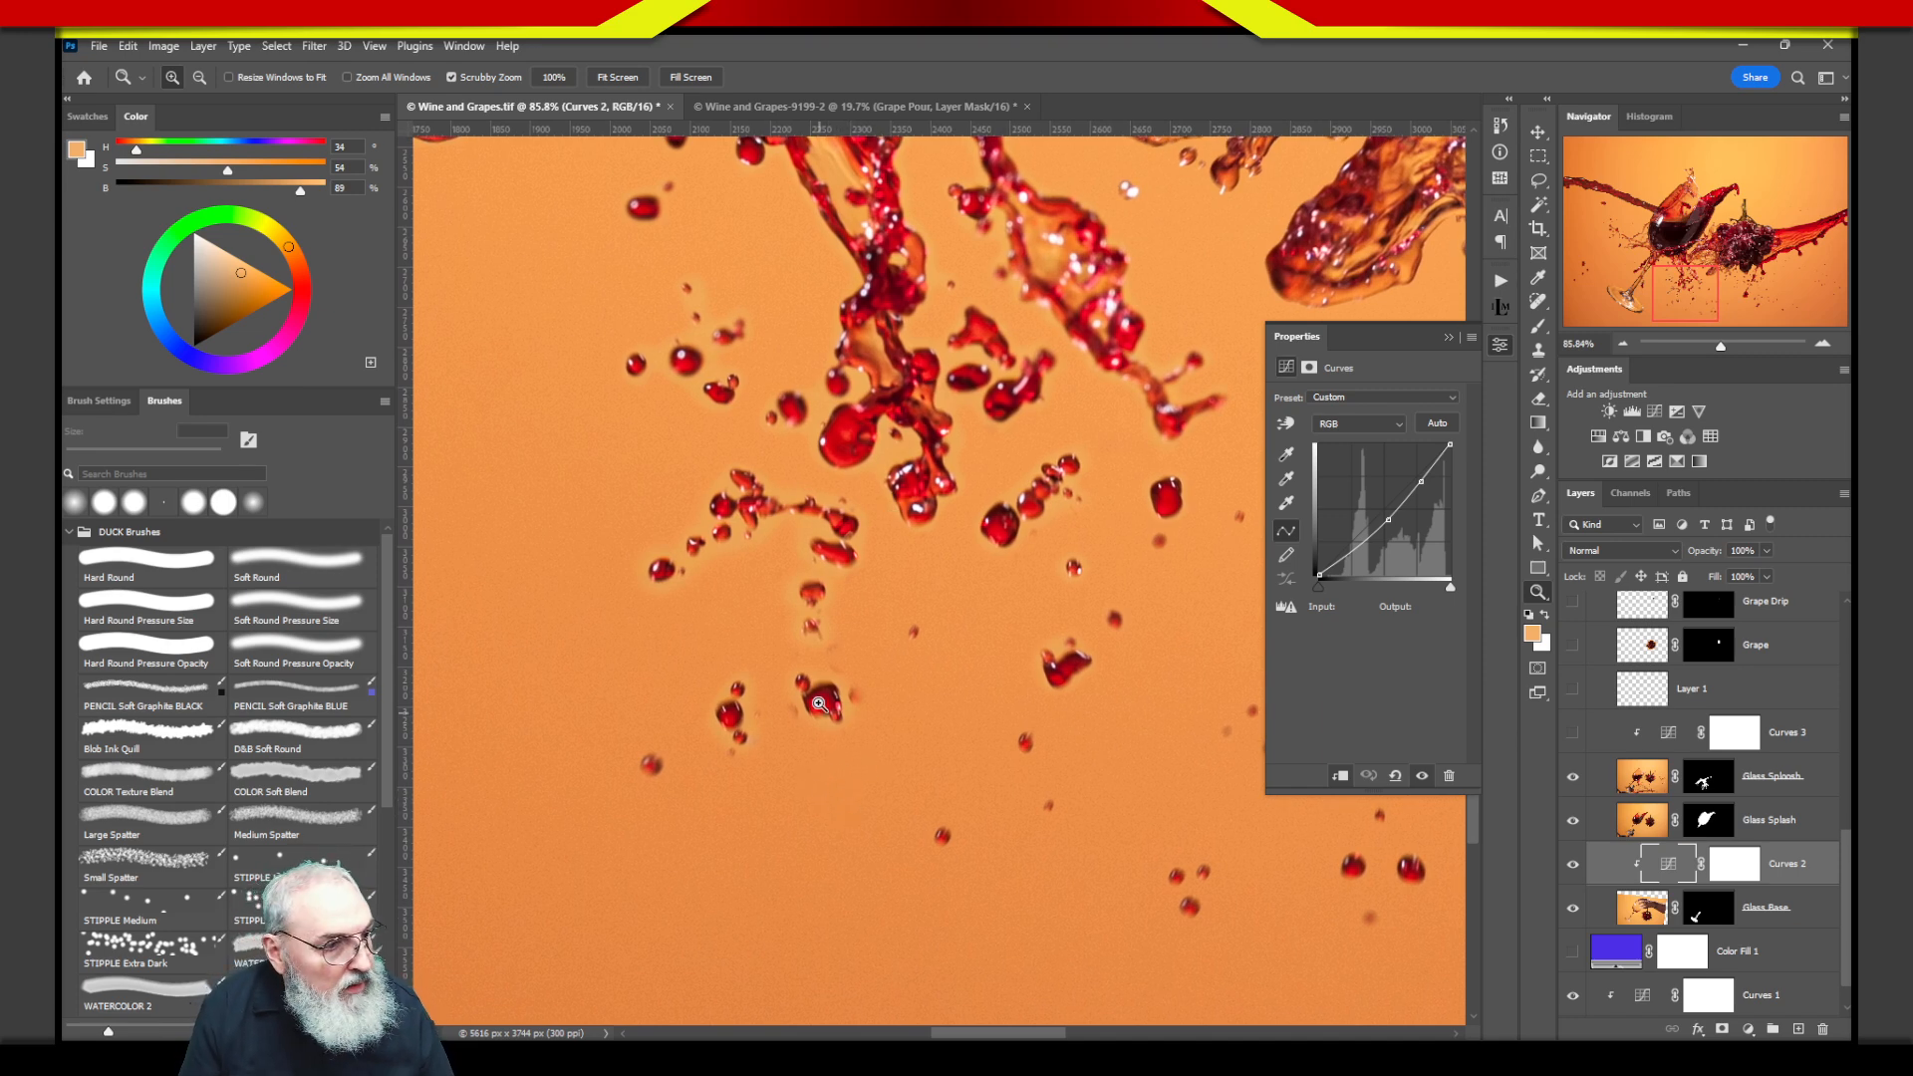
key("v")
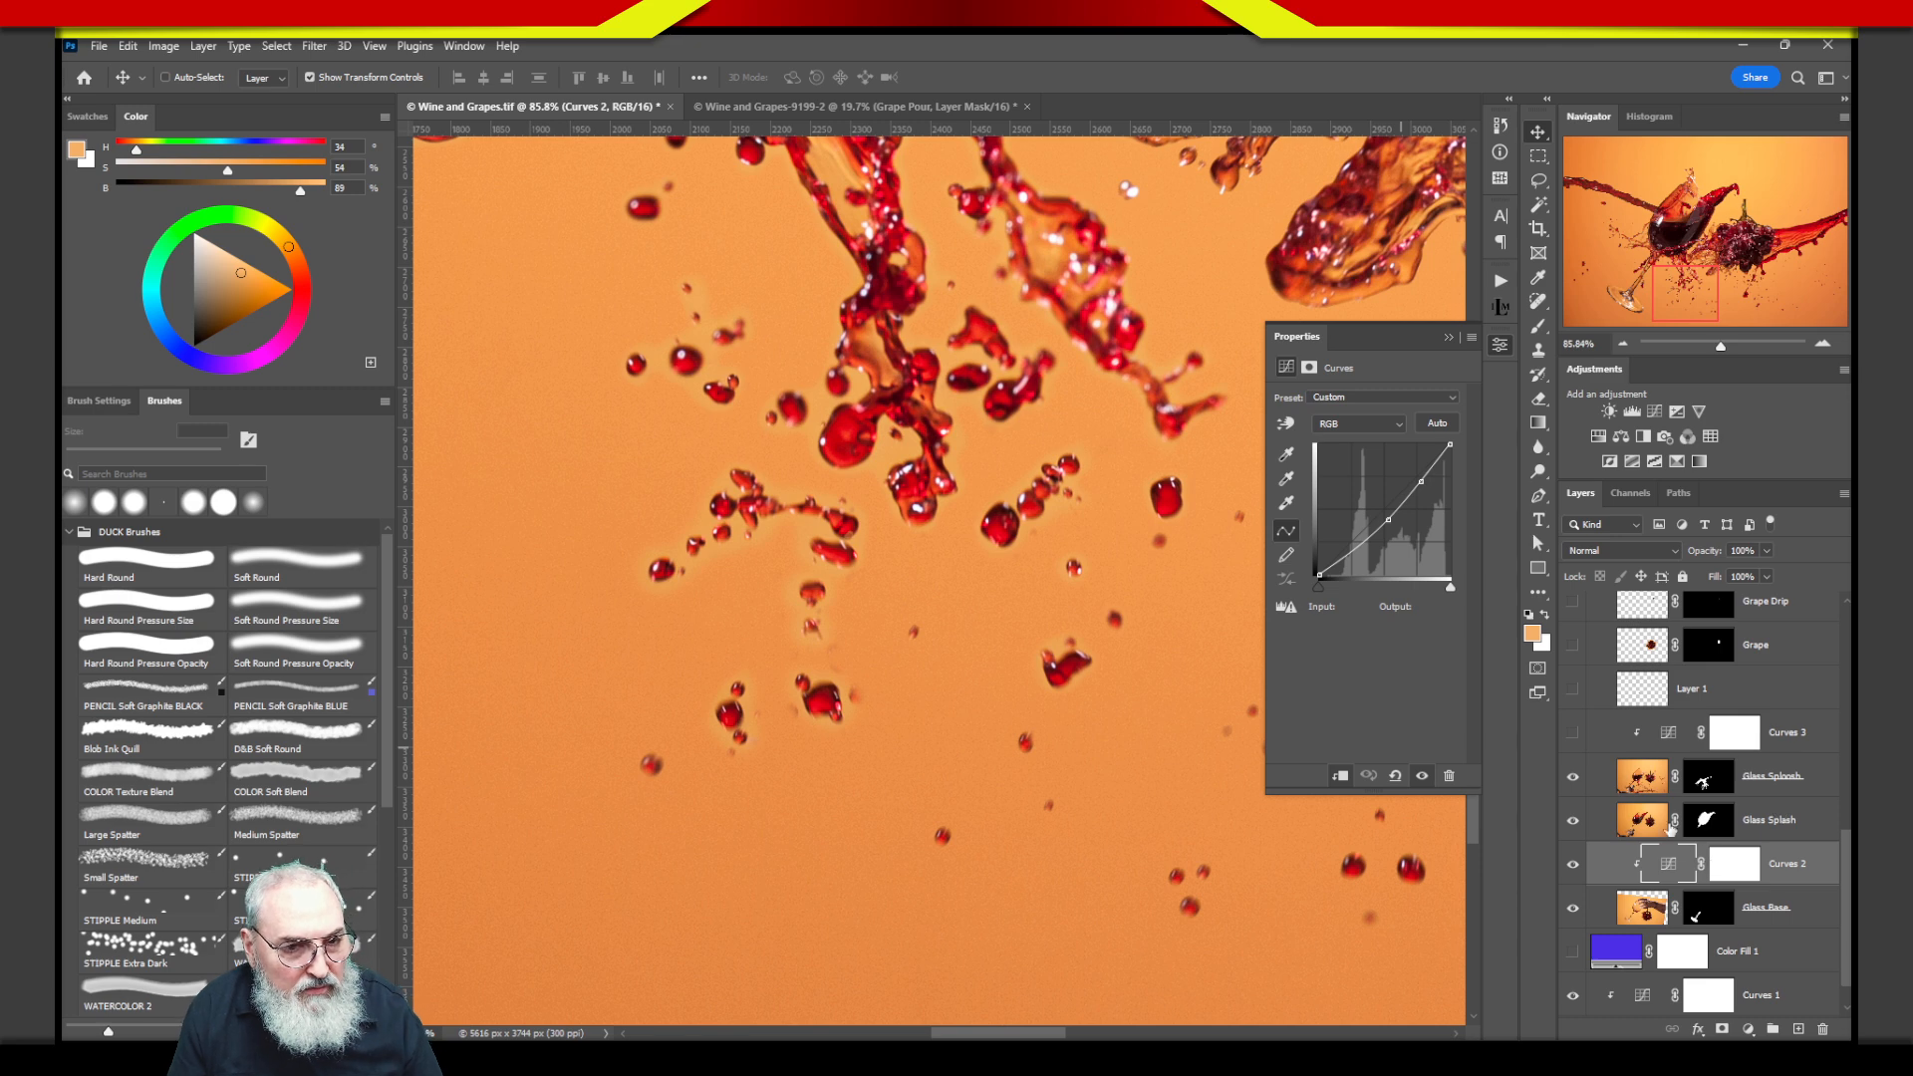
left_click(1573, 782)
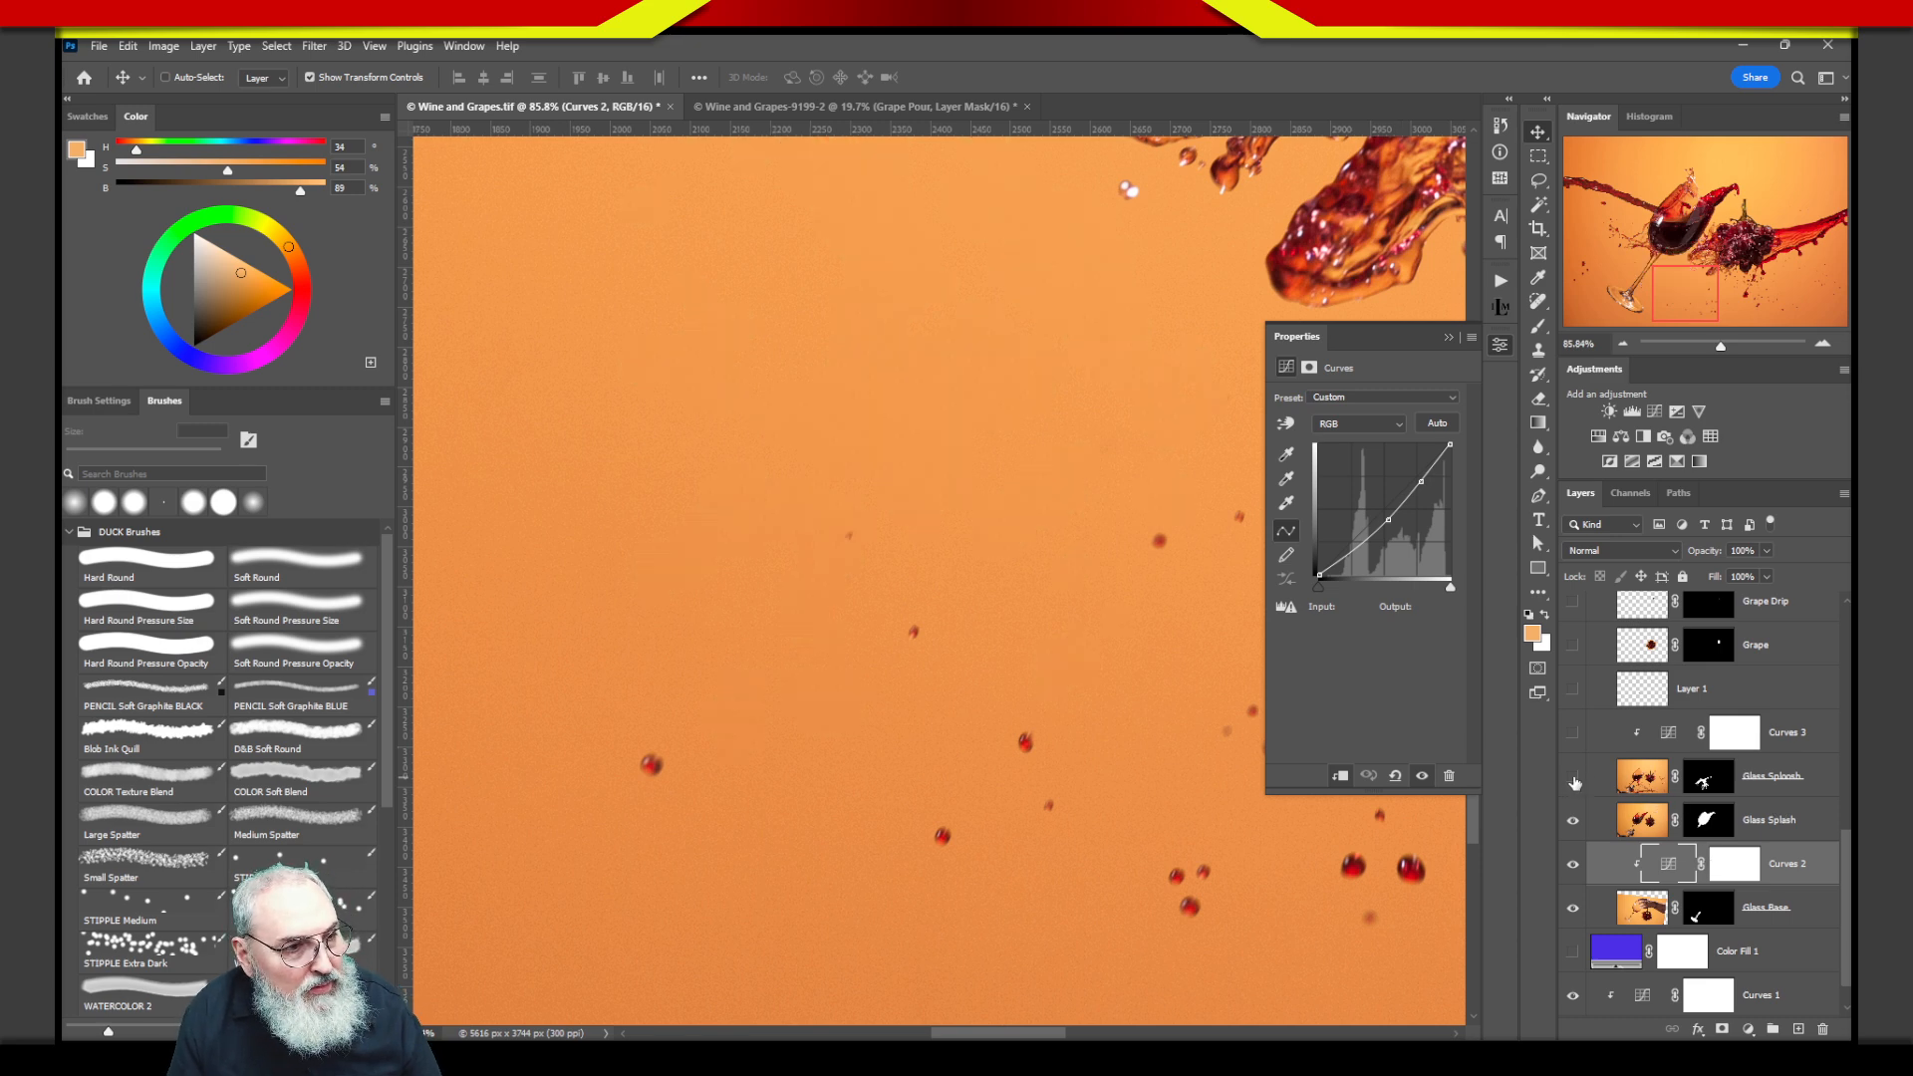
left_click(1572, 782)
Select the Glass Sploosh layer mask, set the brush size to 35 px, and inspect the mask edges around the droplets.
left_click(1706, 780)
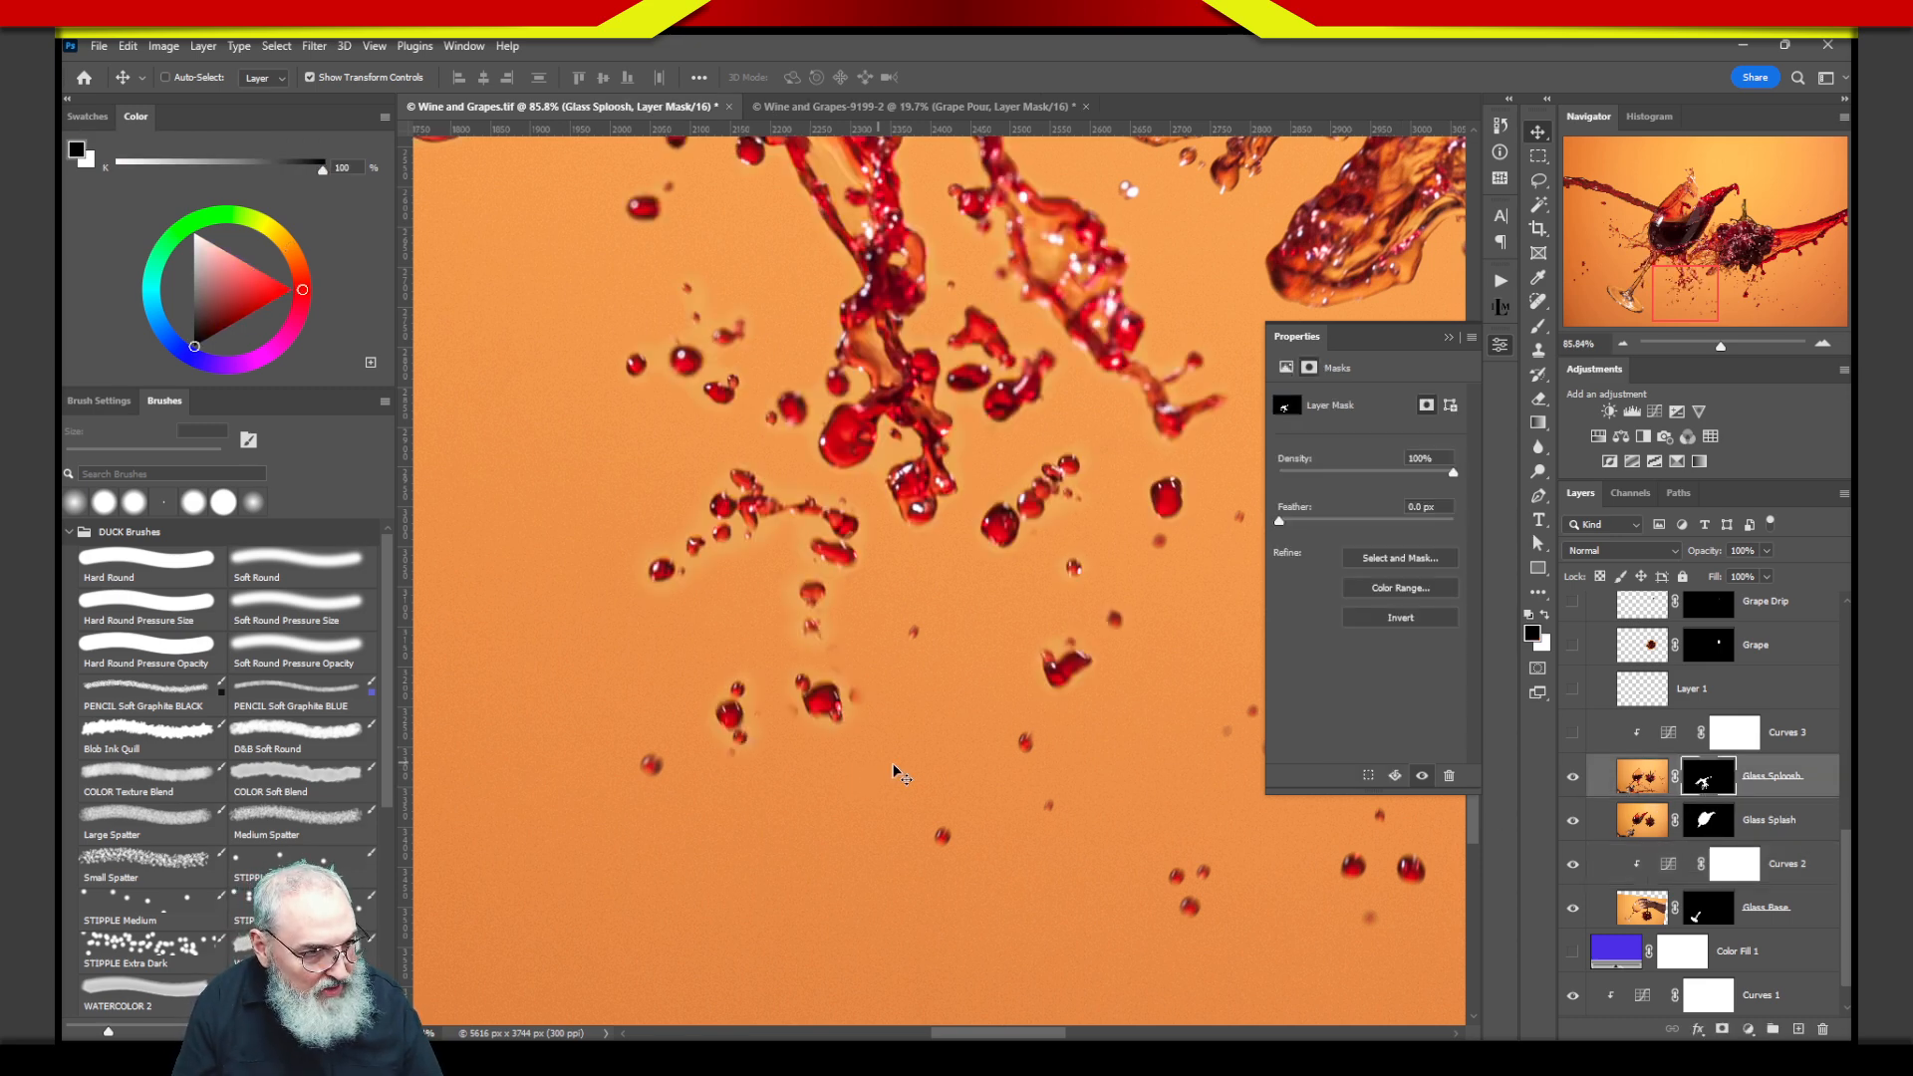
key("b")
key("bracketleft")
key("bracketleft")
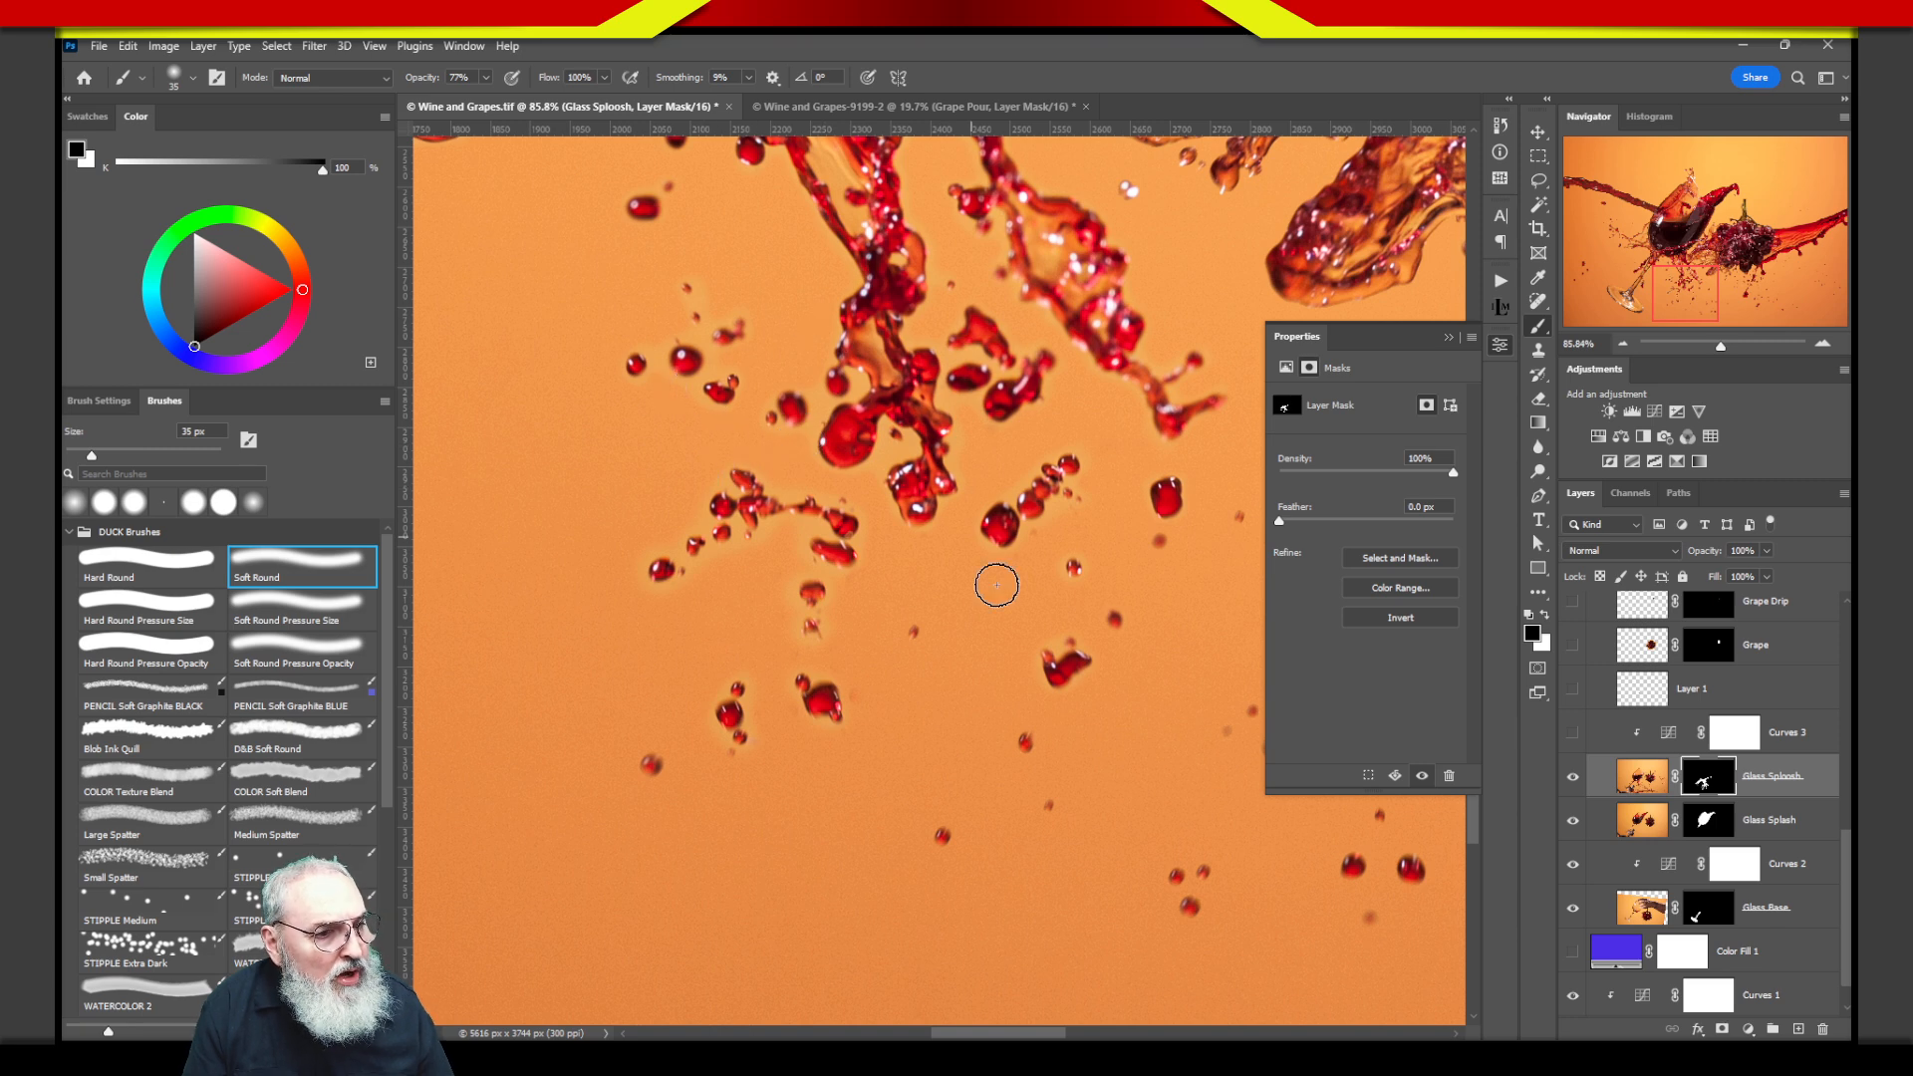
mouse_move(952, 677)
left_mouse_down()
mouse_move(1105, 892)
mouse_move(1097, 822)
left_mouse_up()
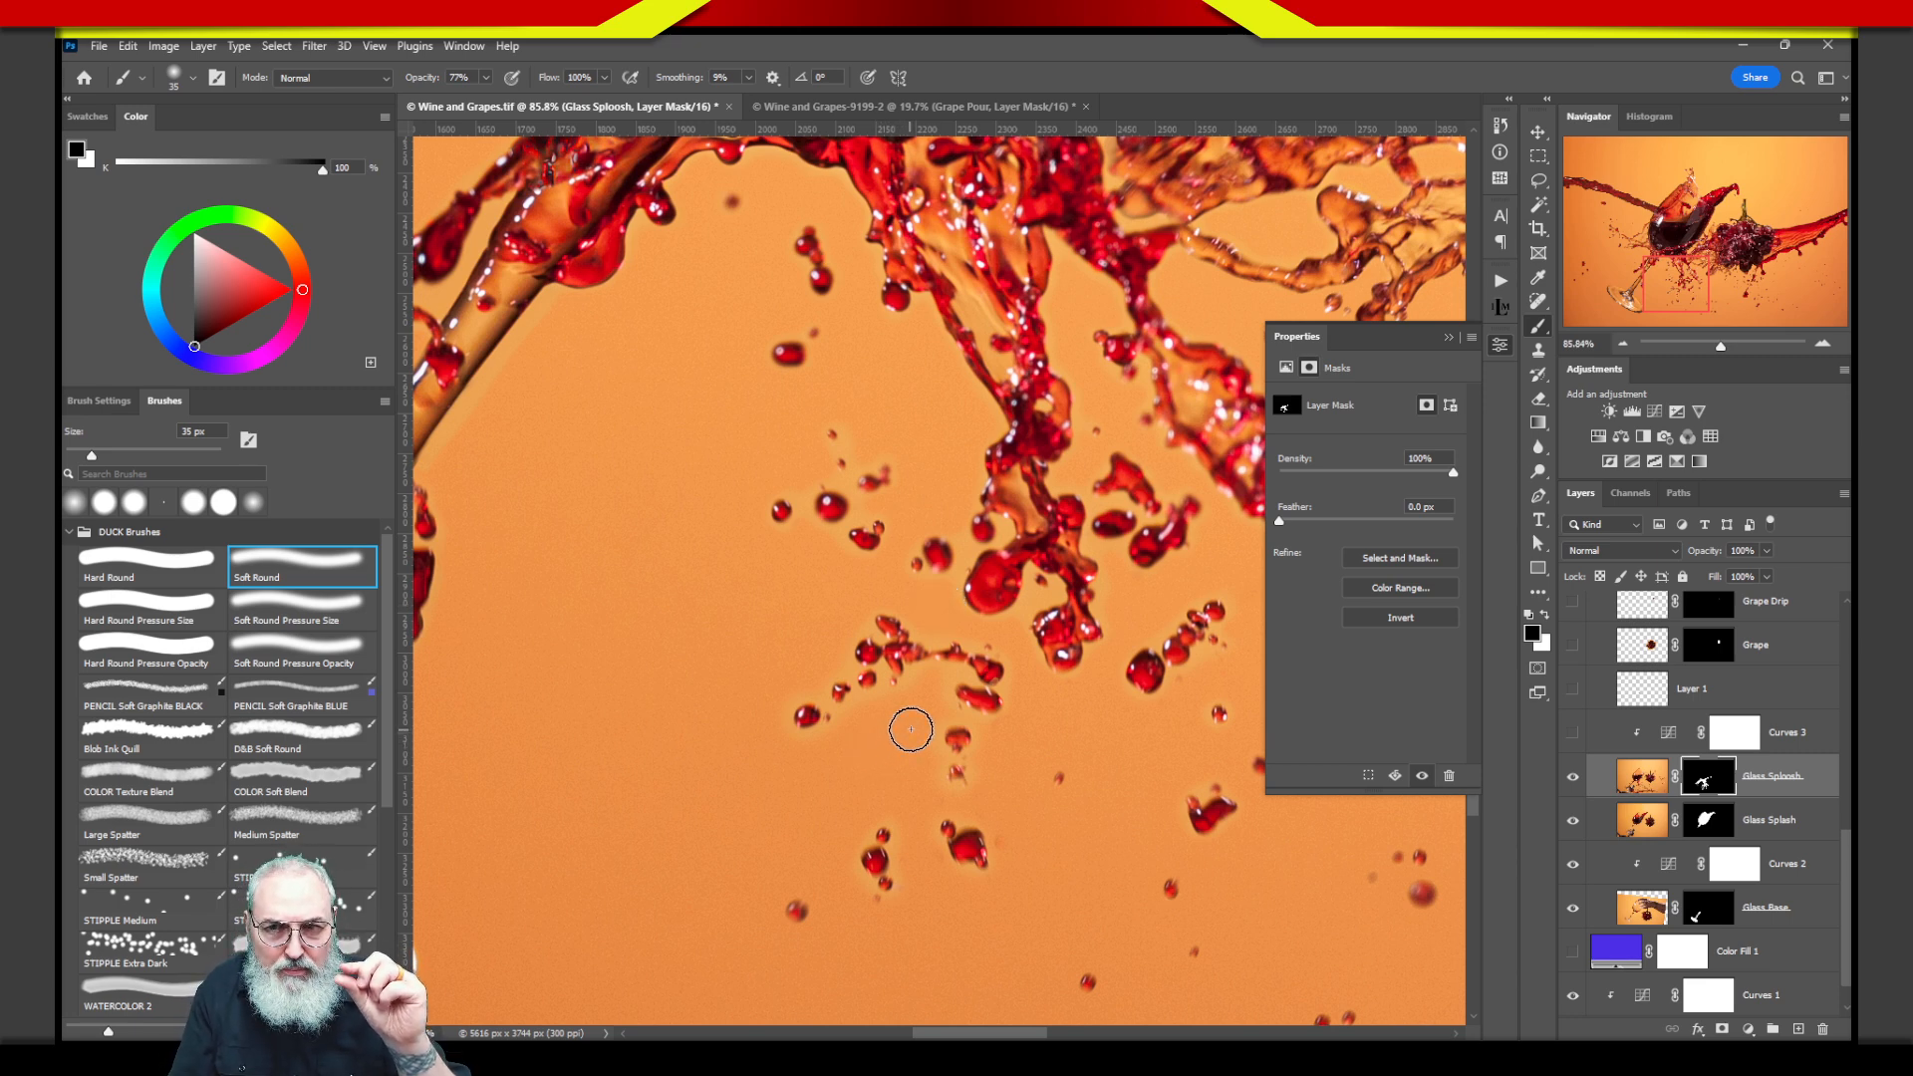
Show the Curves 3 adjustment above Glass Sploosh and compare the droplets with and without it, leaving it visible.
left_click(1669, 739)
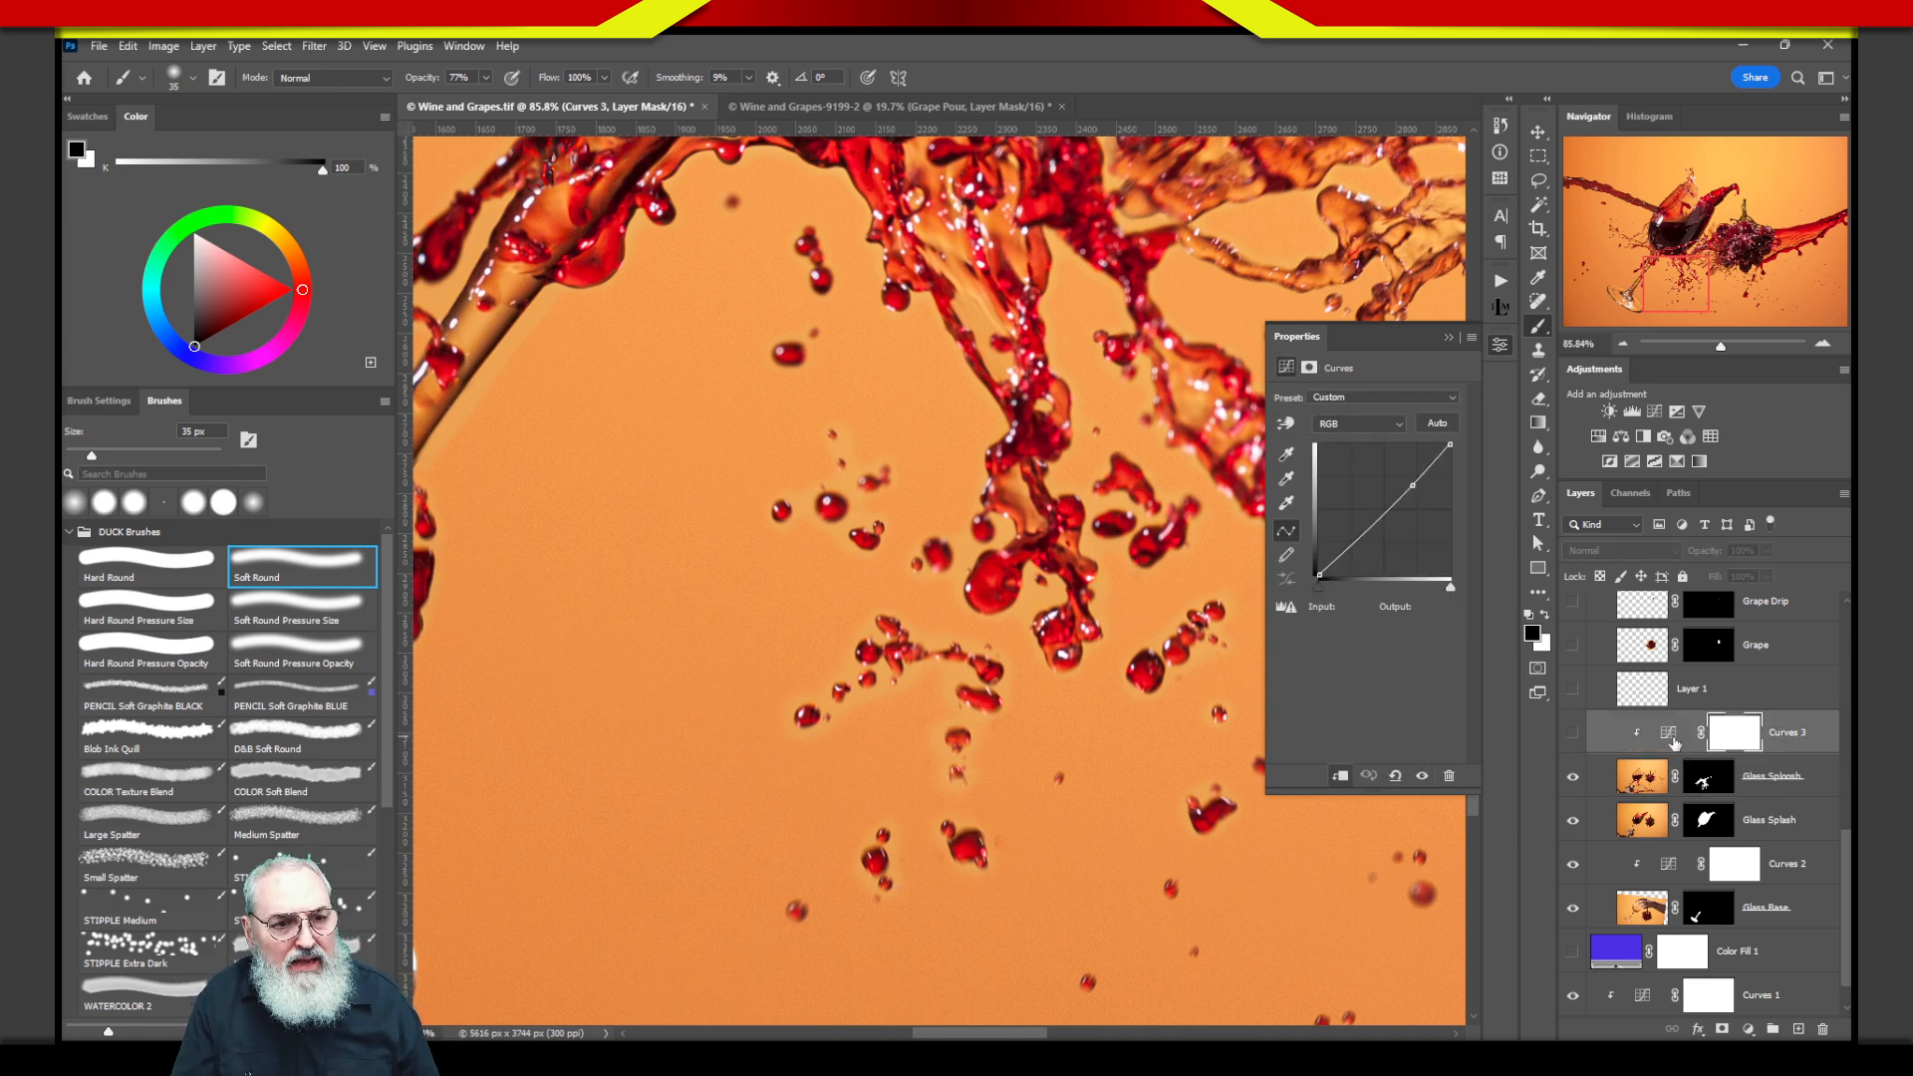
left_click(1572, 736)
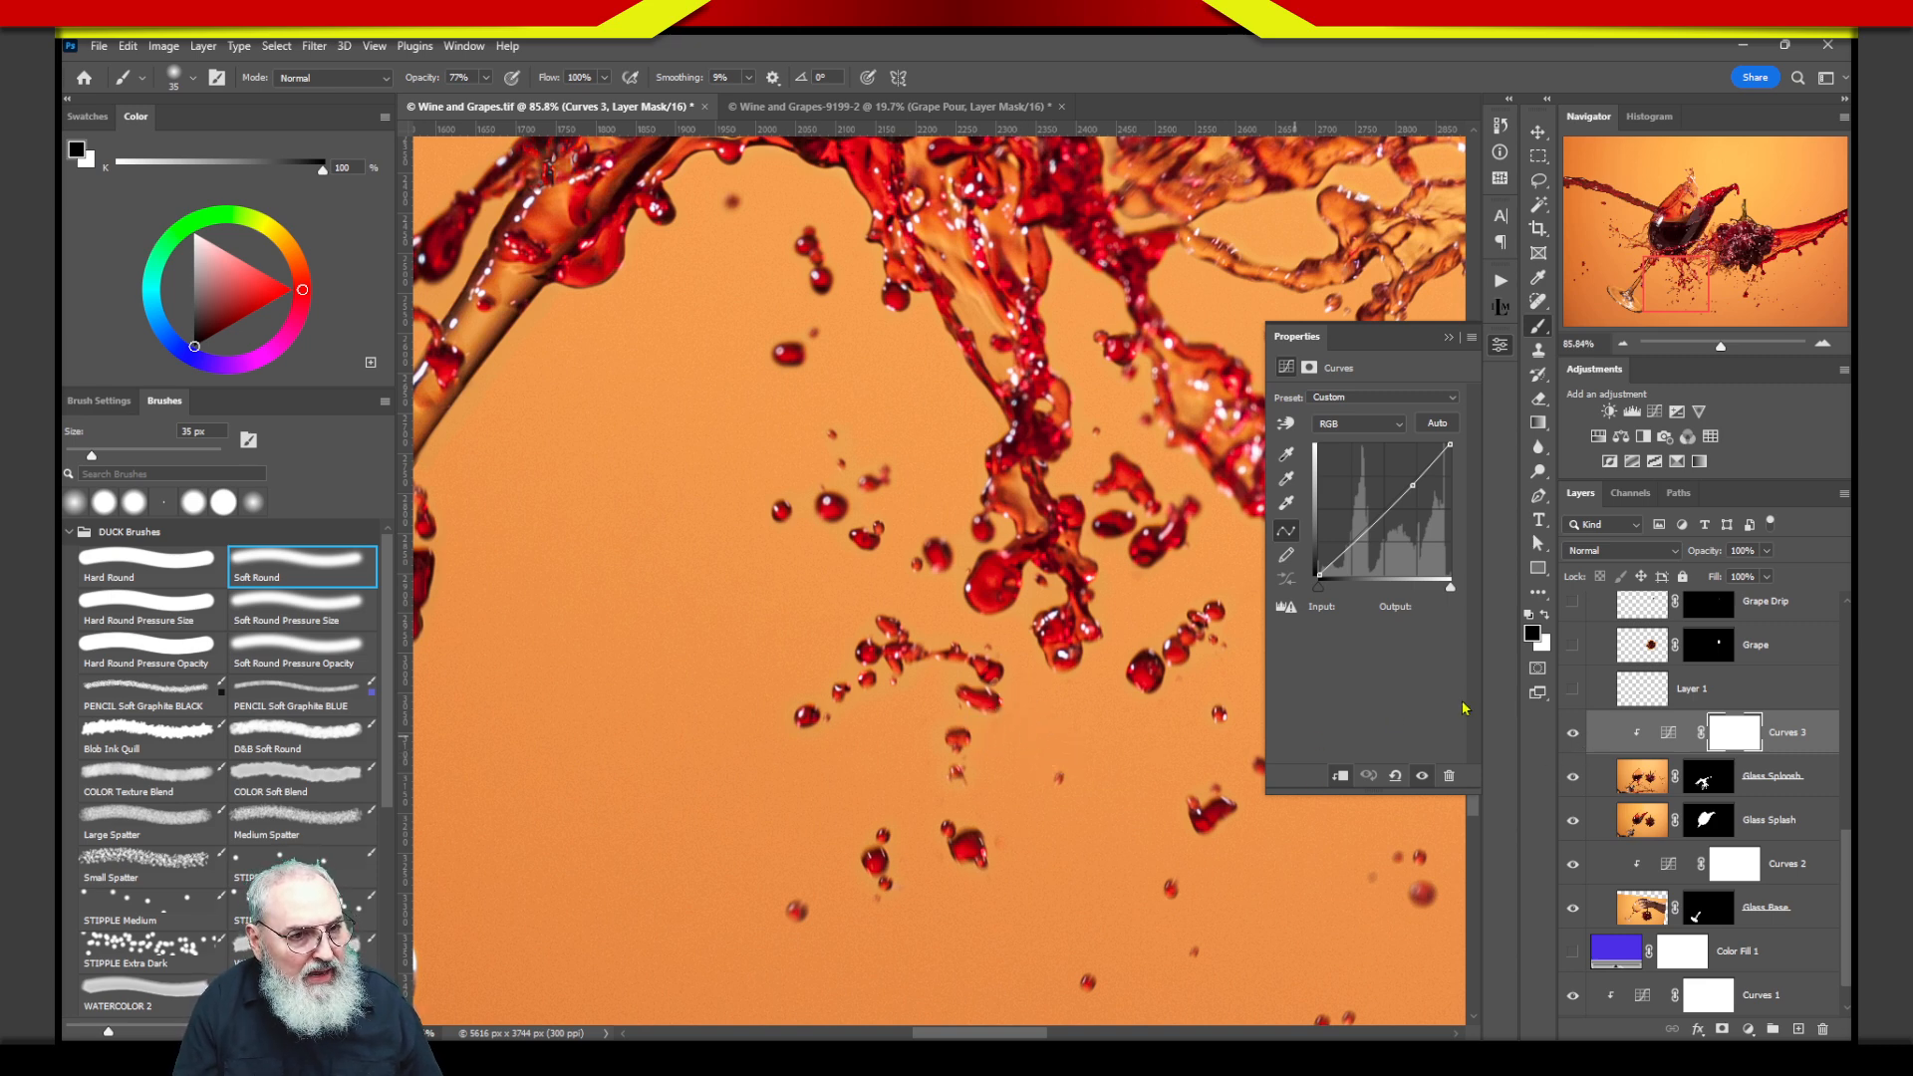
left_click(1573, 737)
left_click(1574, 737)
left_click(1573, 737)
left_click(1573, 738)
Review the Curves 3 adjustment's curve in the RGB, Red and Blue channels.
left_click(1669, 735)
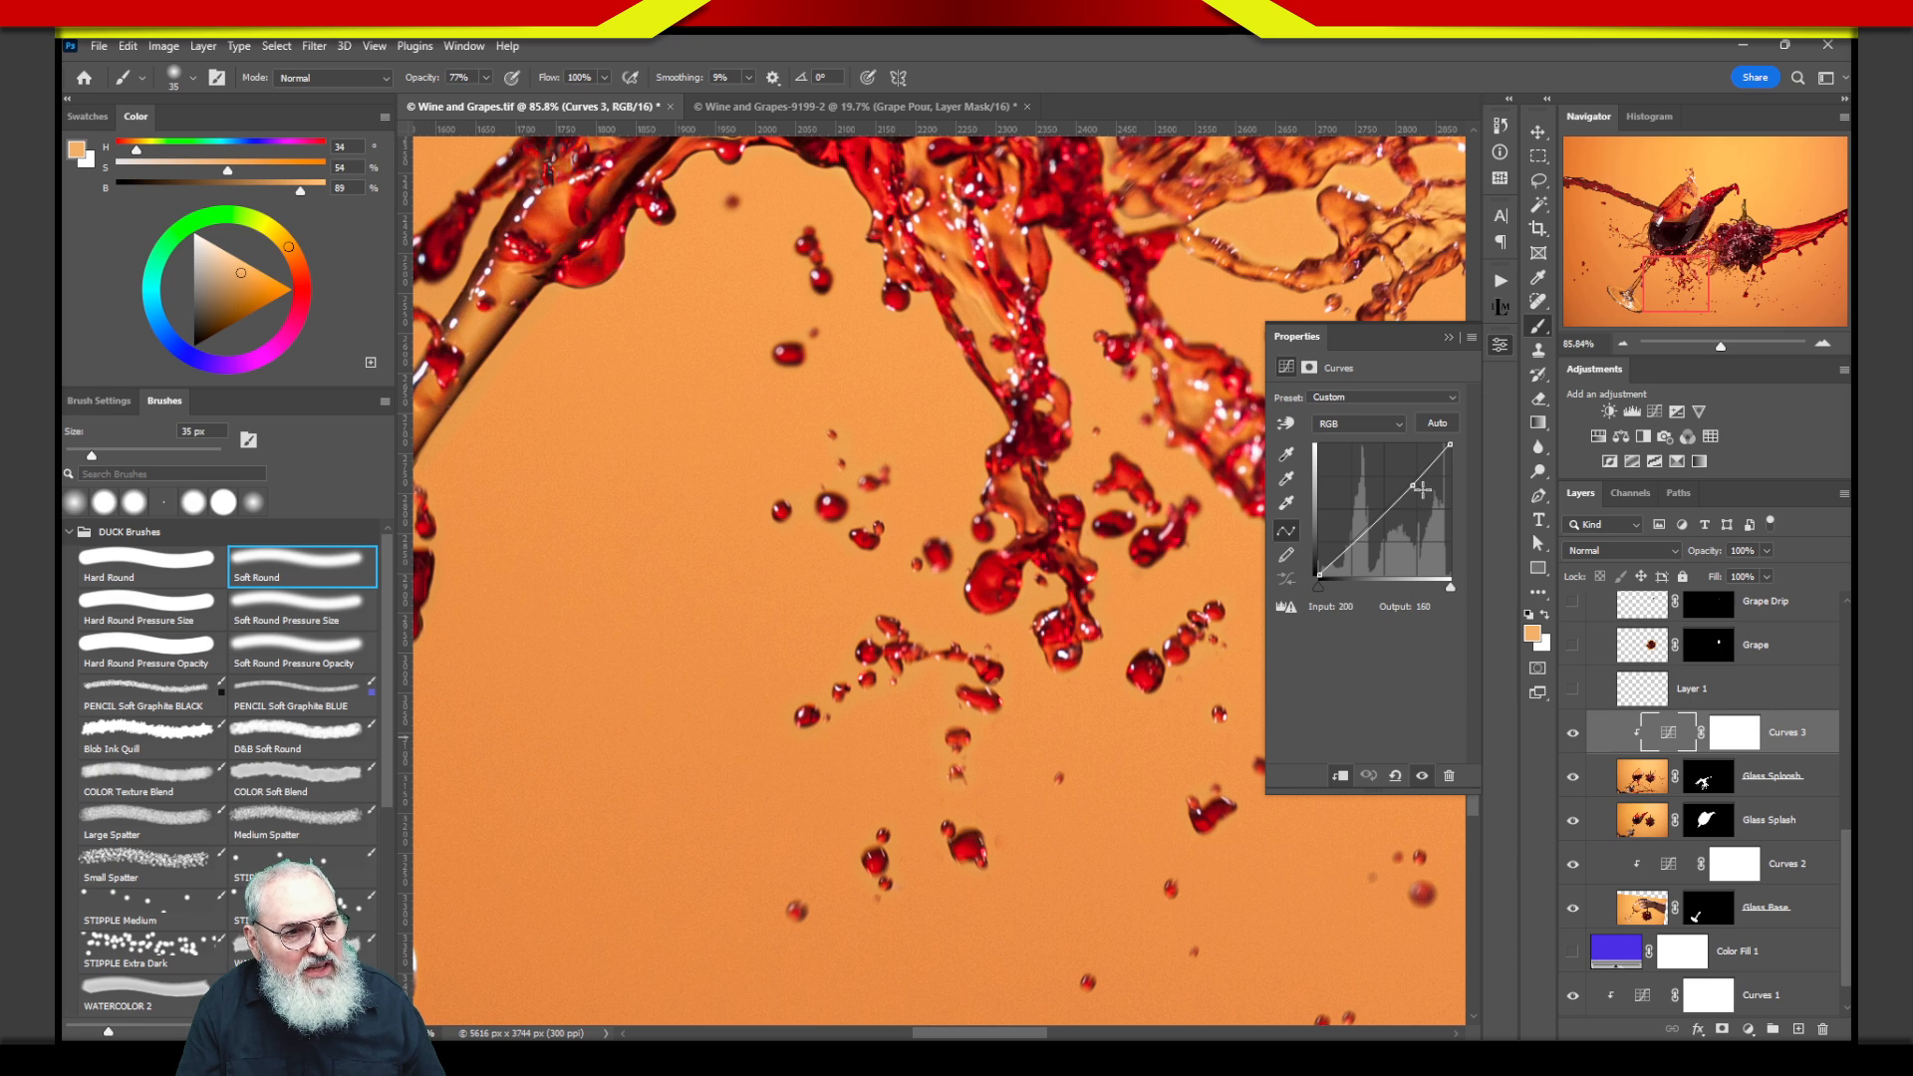
left_click(1375, 426)
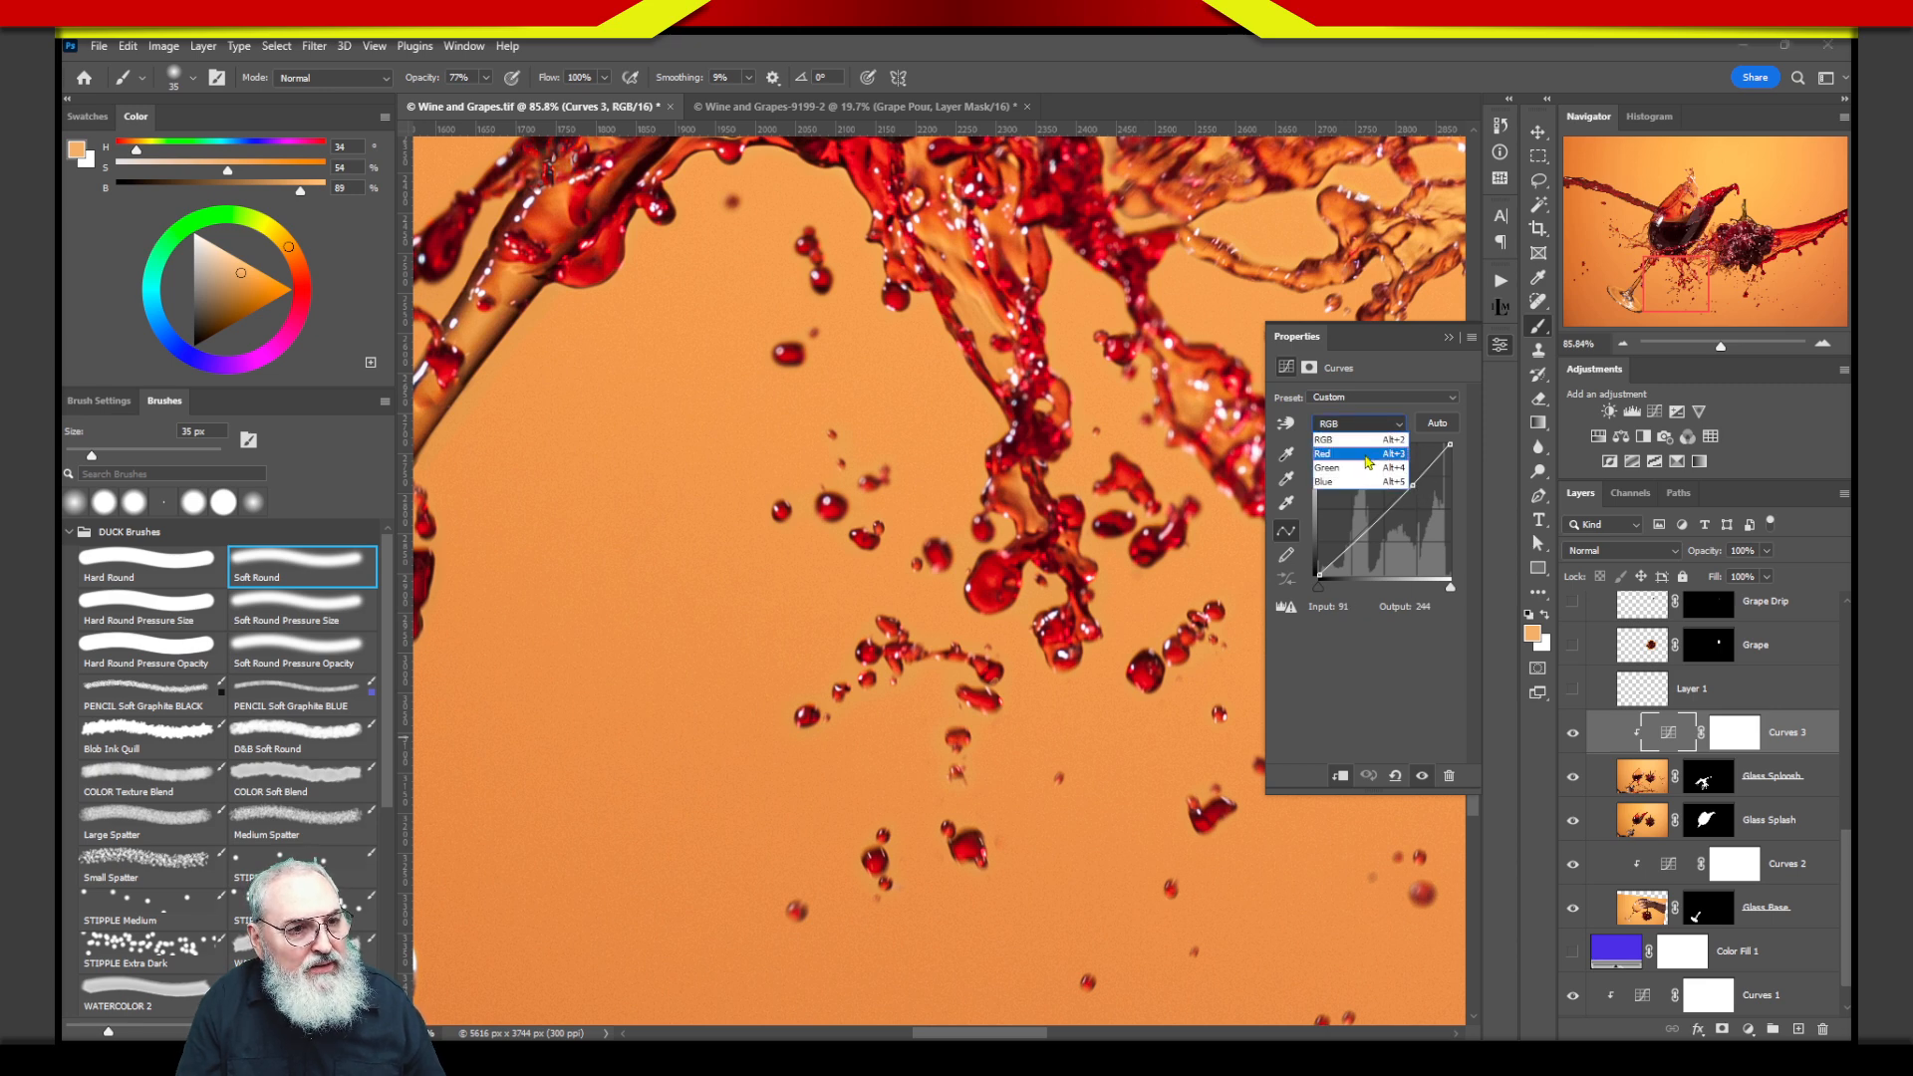
left_click(1367, 447)
left_click(1365, 424)
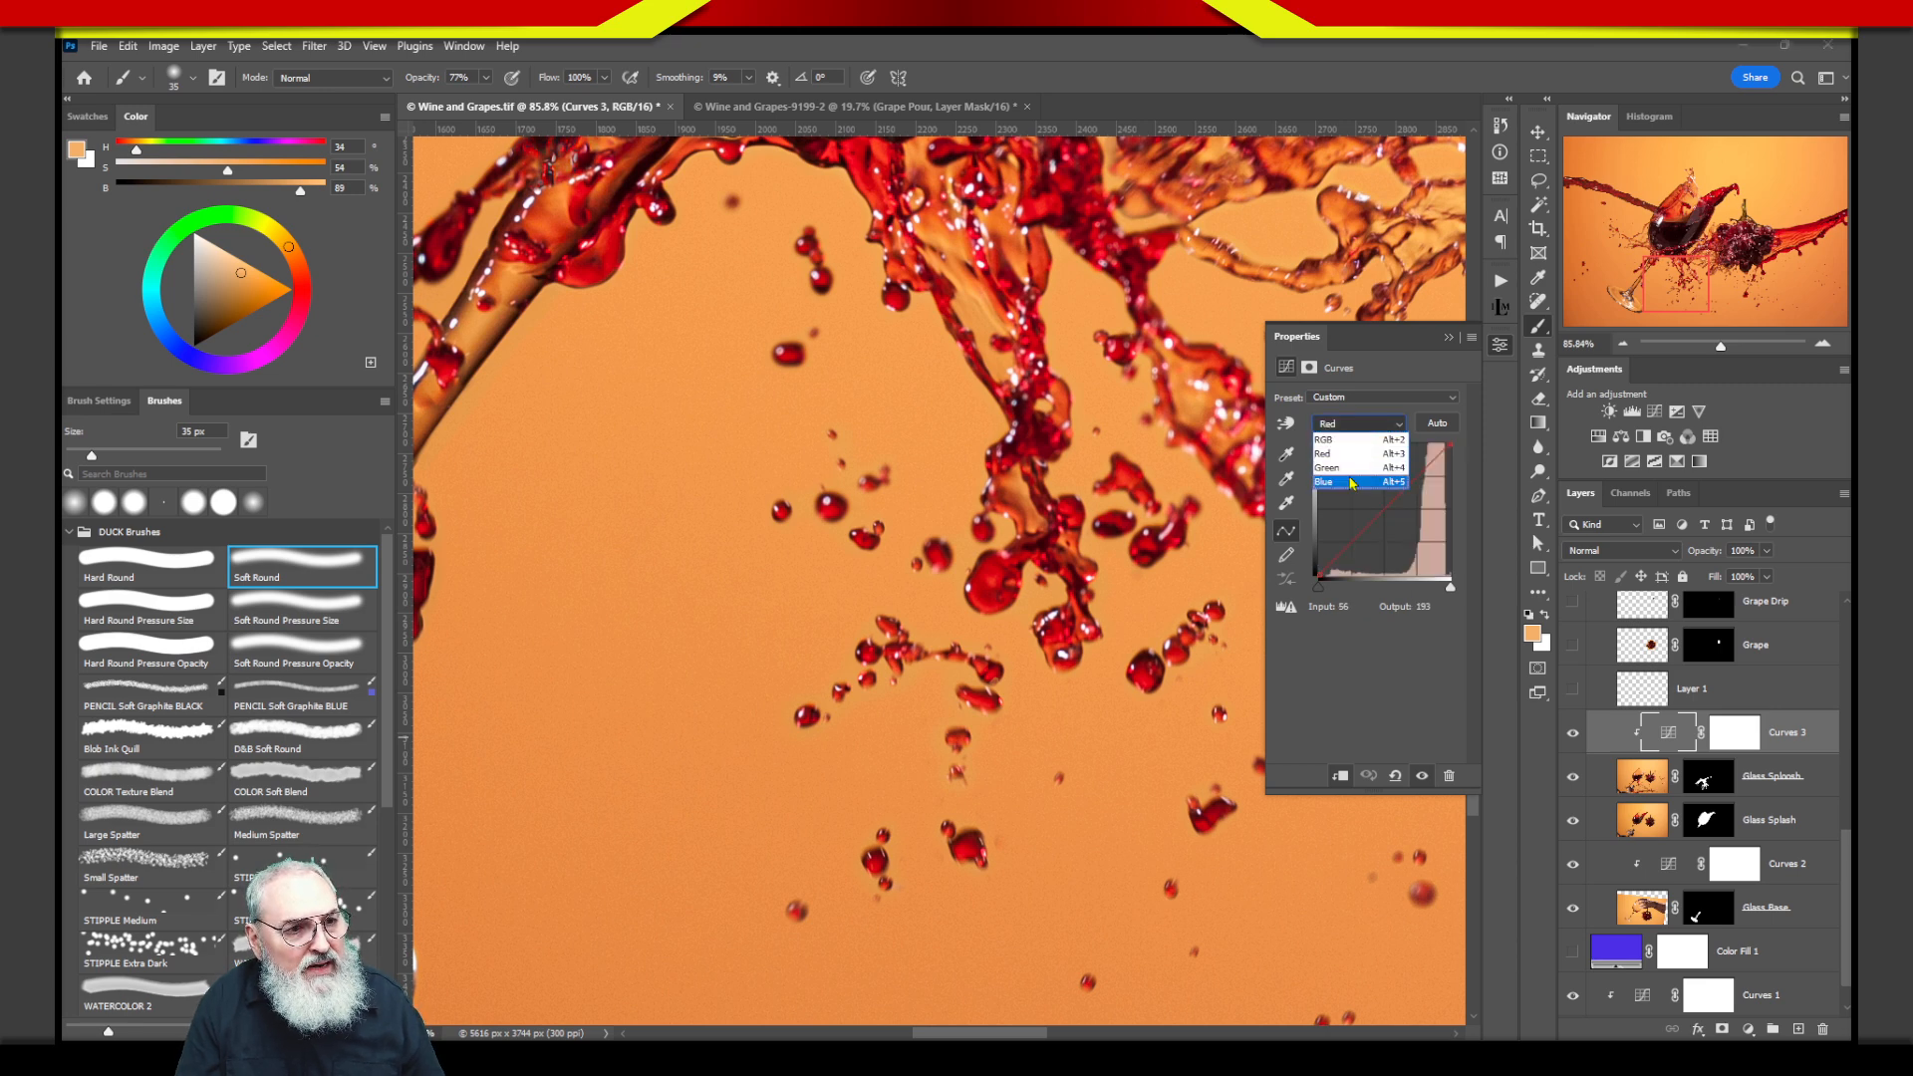
left_click(1358, 484)
left_click(1360, 425)
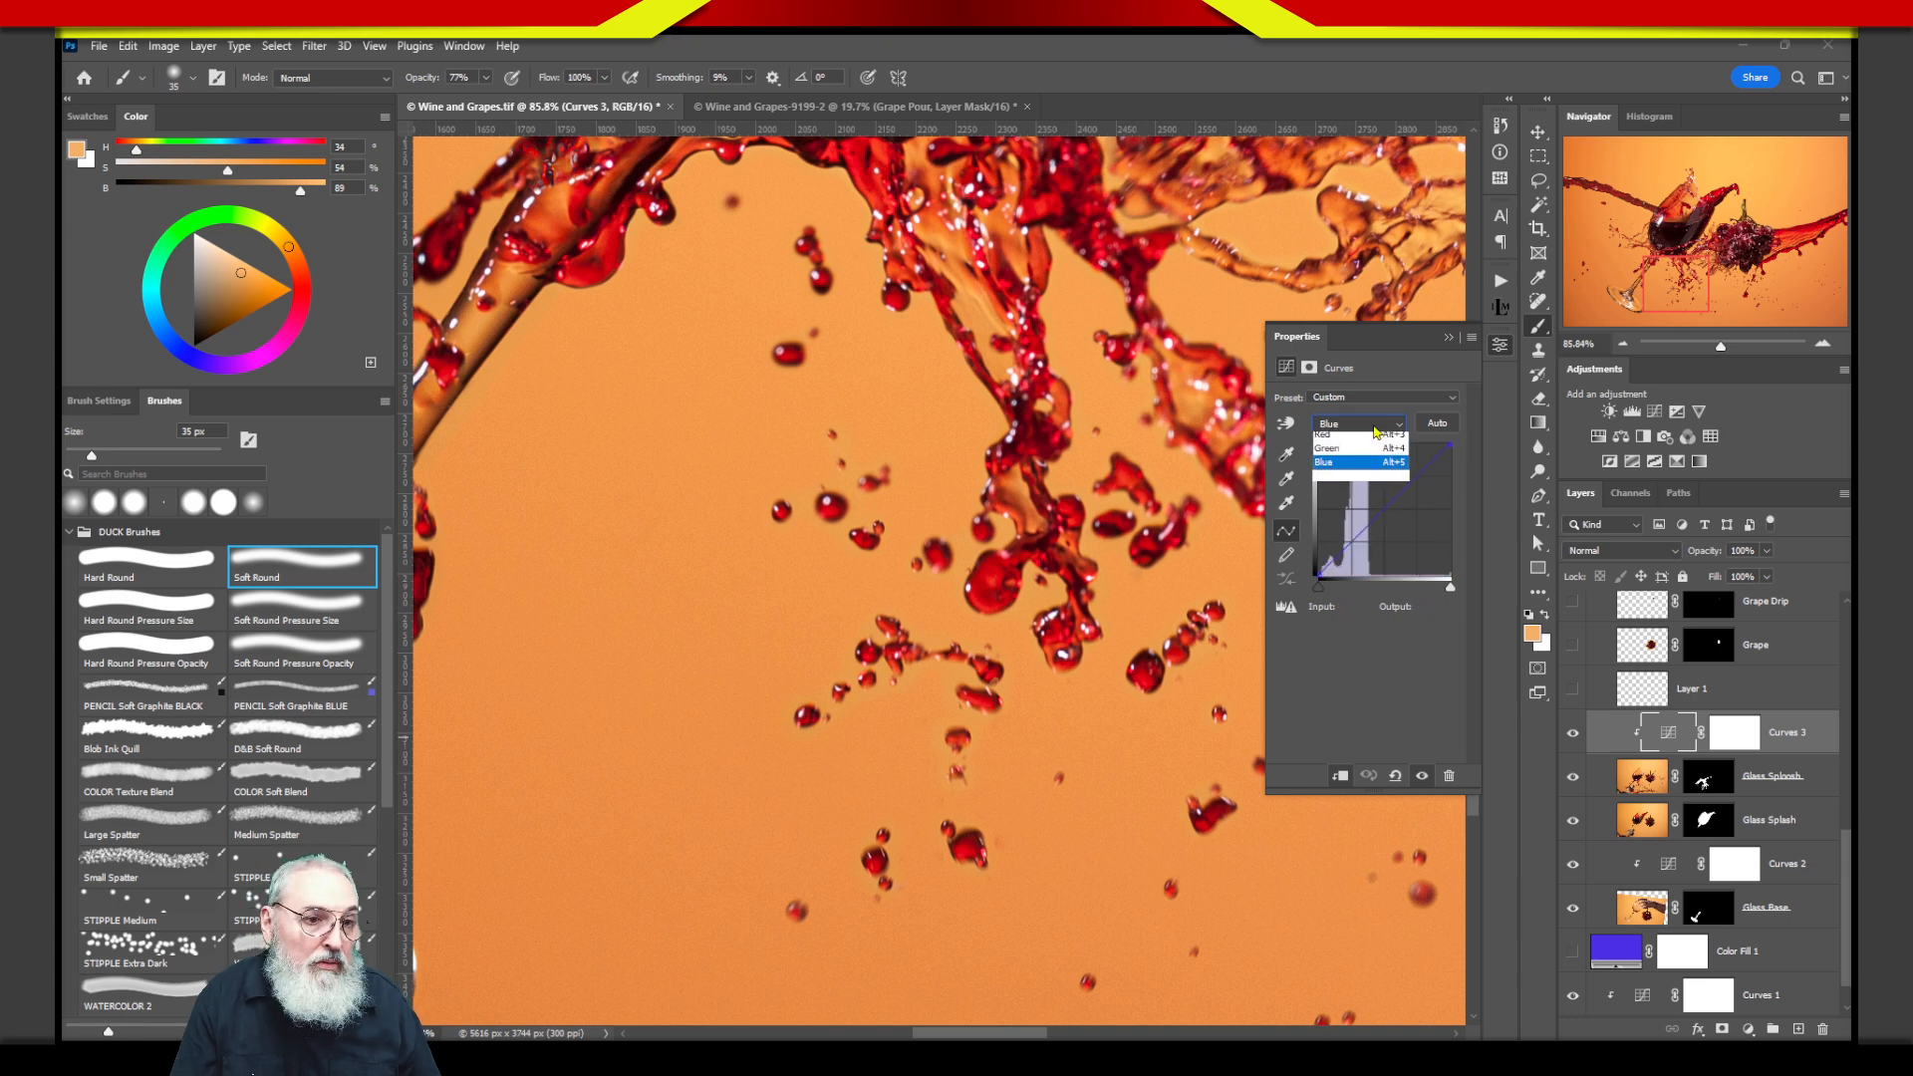
left_click(1358, 484)
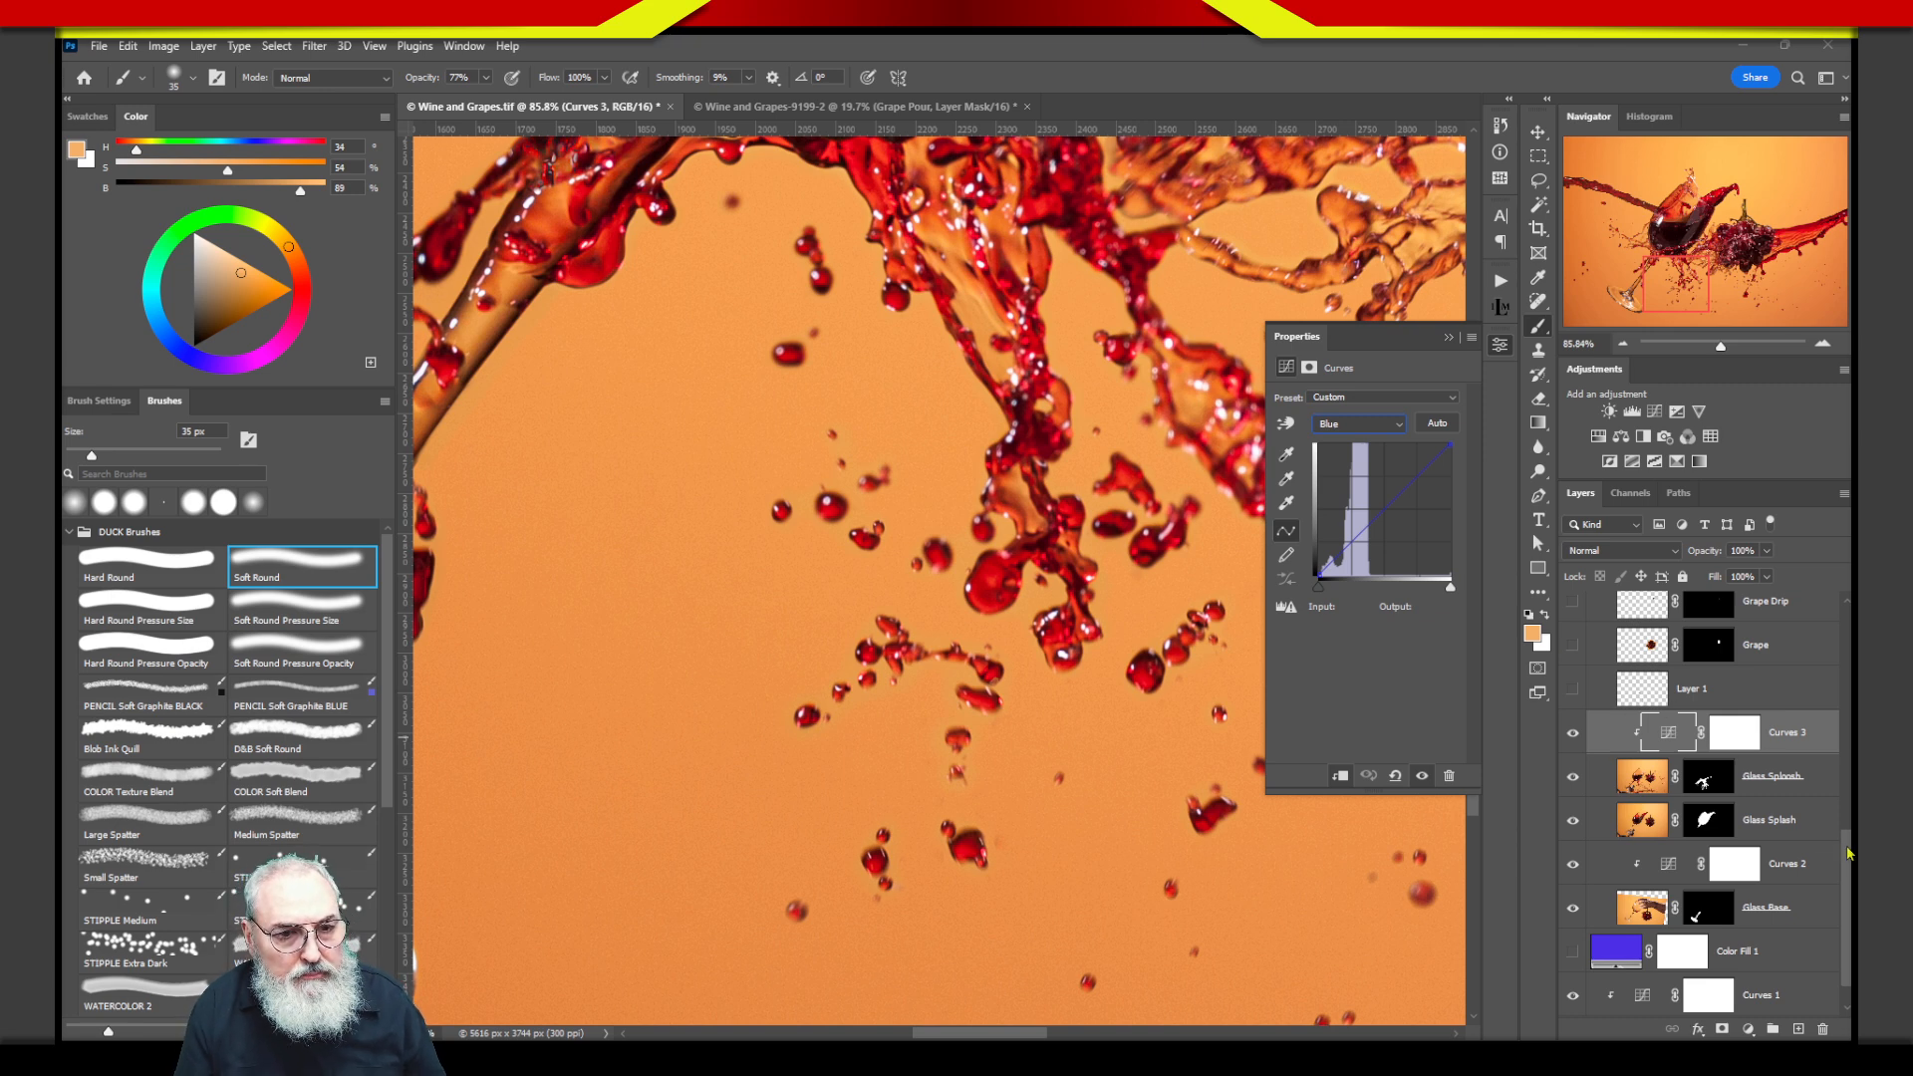
Select the Glass Pour layer and examine the wine stream and the droplets beside the goblet up close.
scroll(1847, 855, "up", 5)
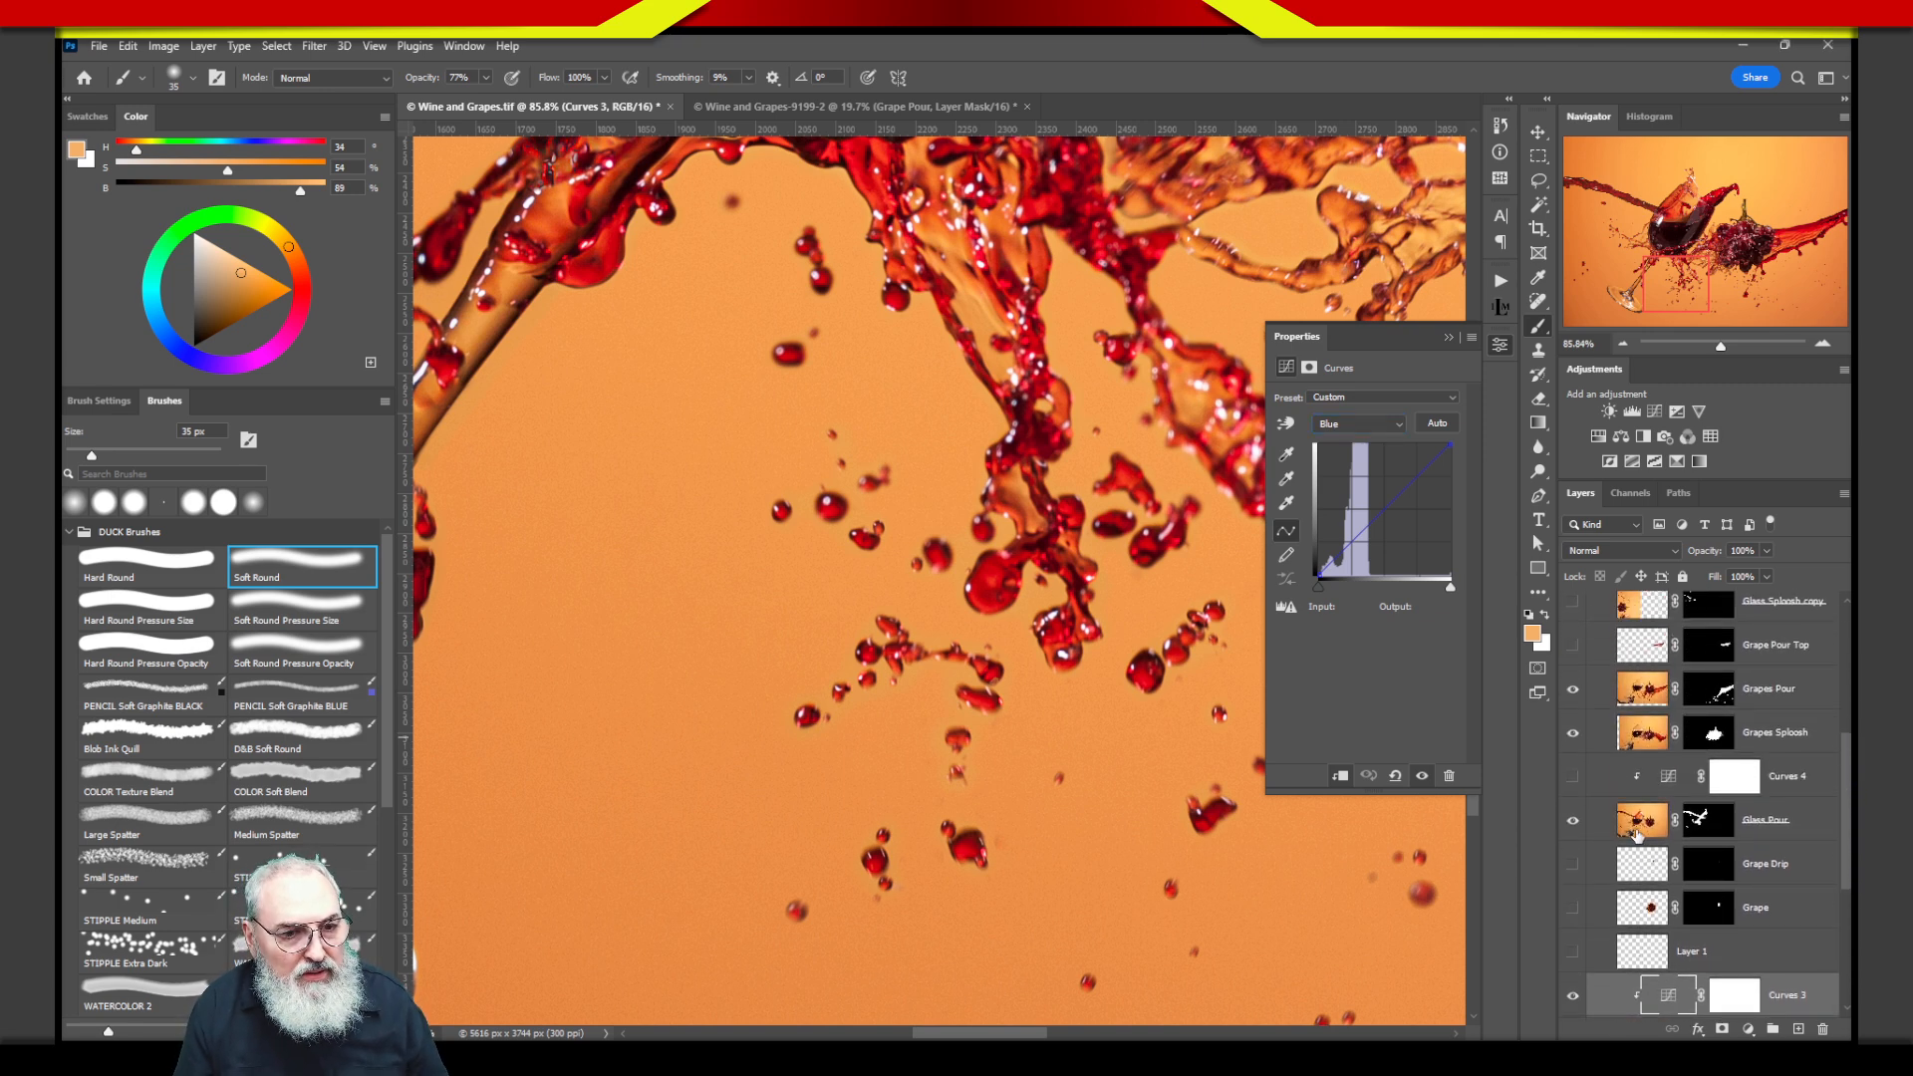
left_click(1637, 830)
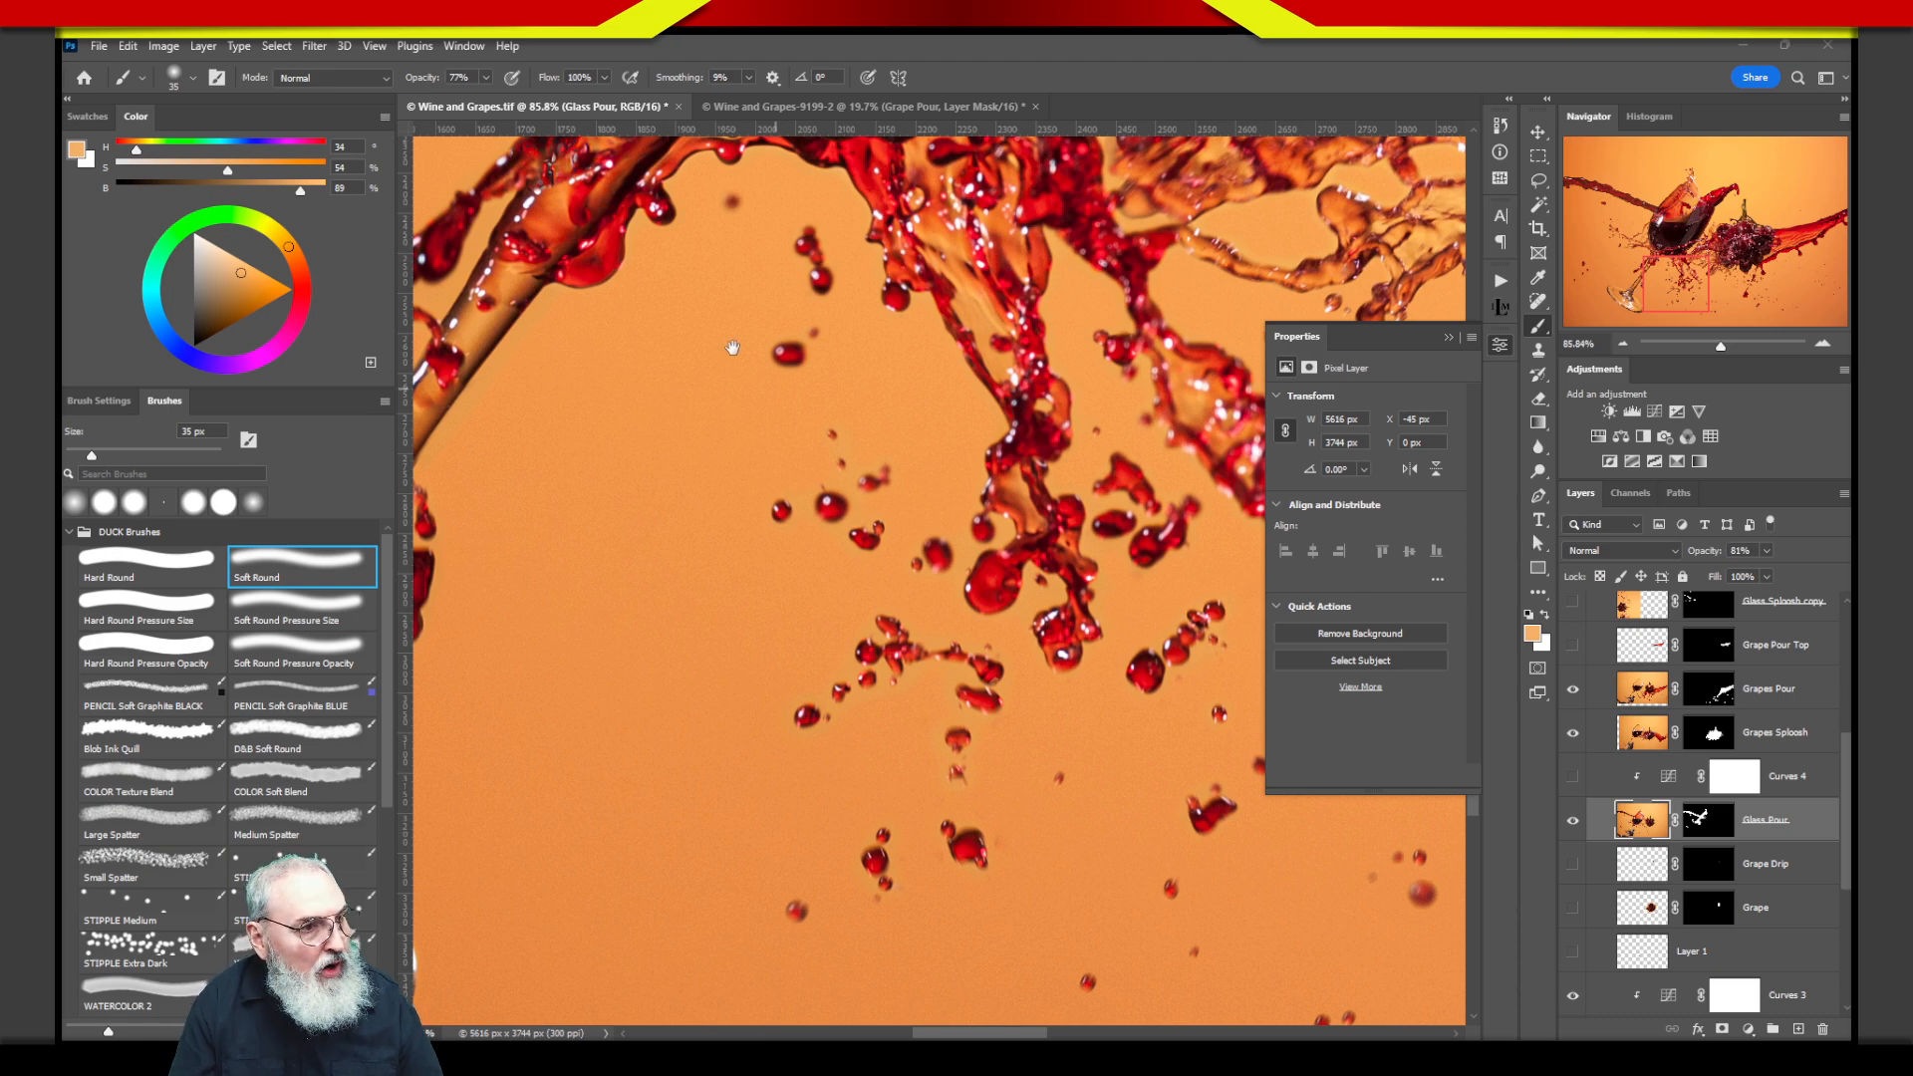
left_click_drag(756, 375, 1190, 1006)
left_click_drag(857, 481, 1227, 713)
left_click_drag(1019, 570, 958, 1024)
left_click_drag(951, 563, 925, 275)
left_click_drag(751, 198, 731, 196)
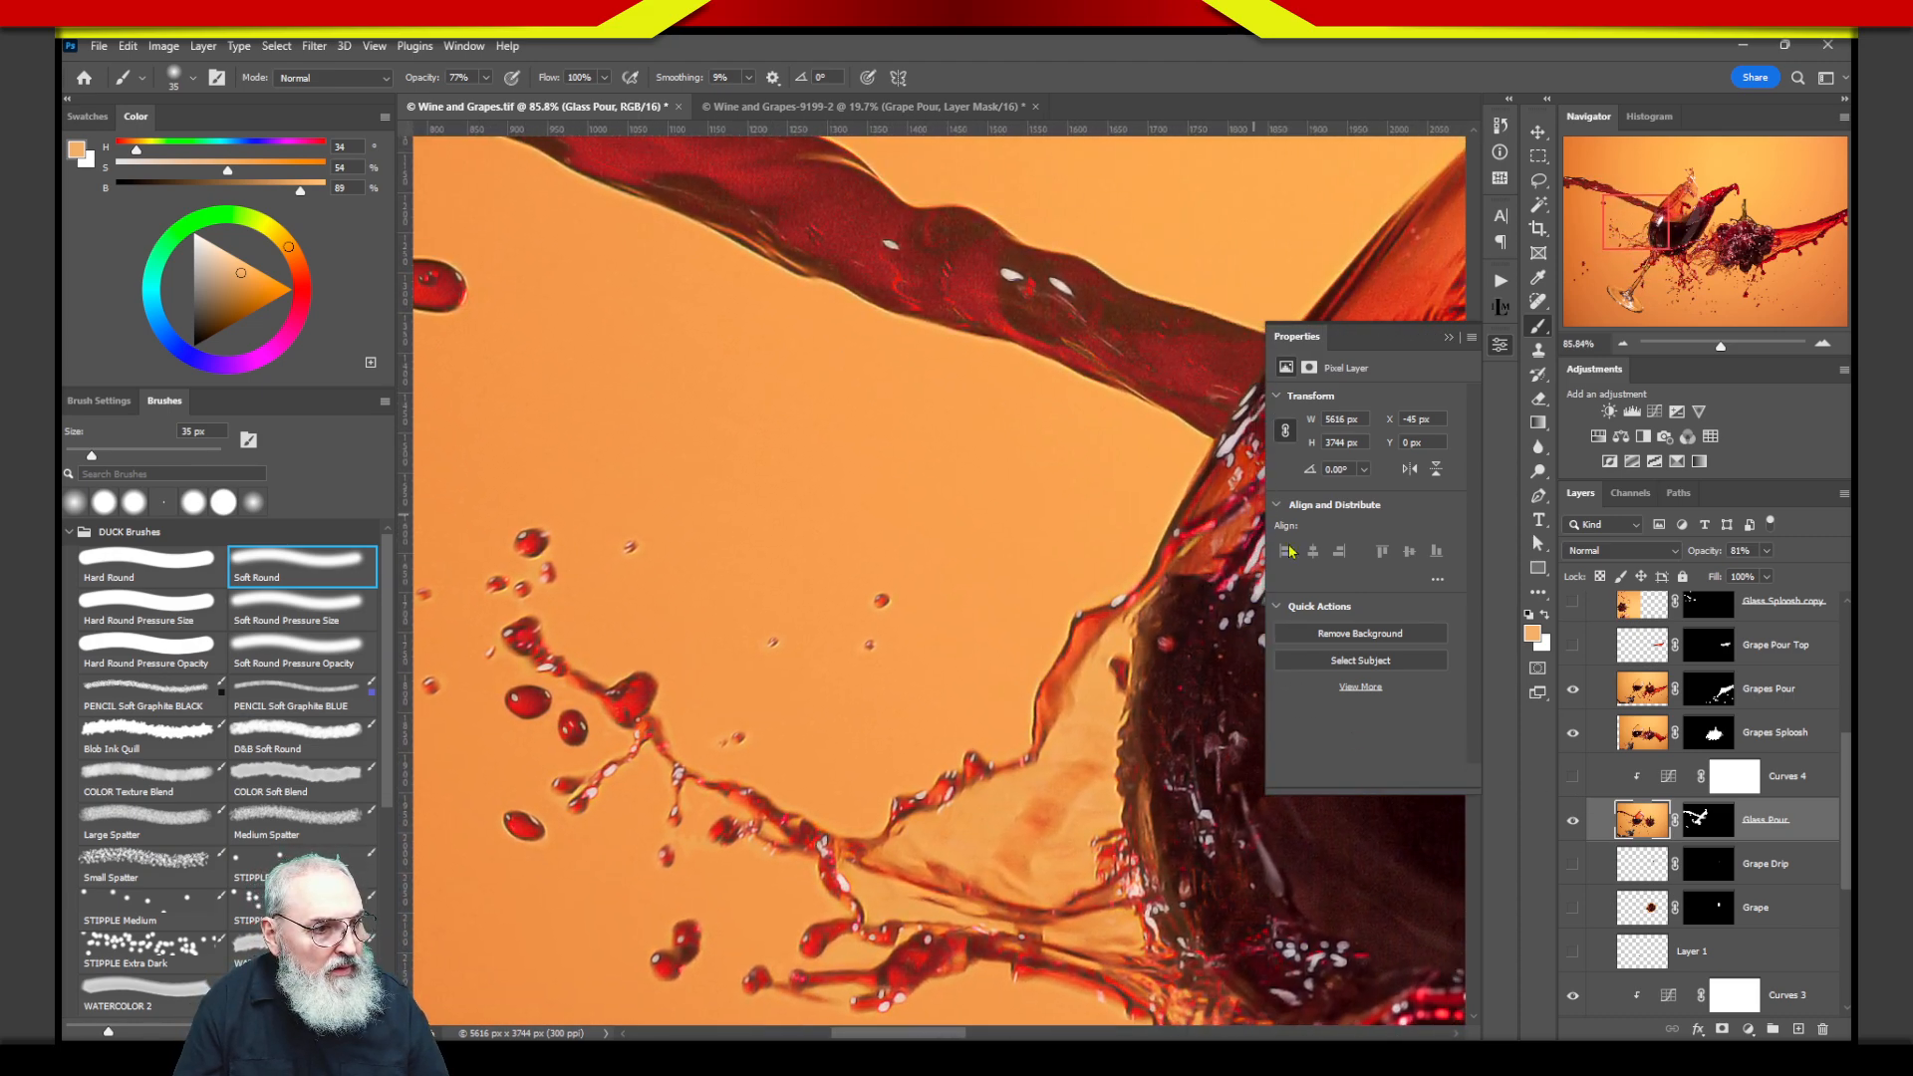
left_click_drag(1118, 729, 1200, 796)
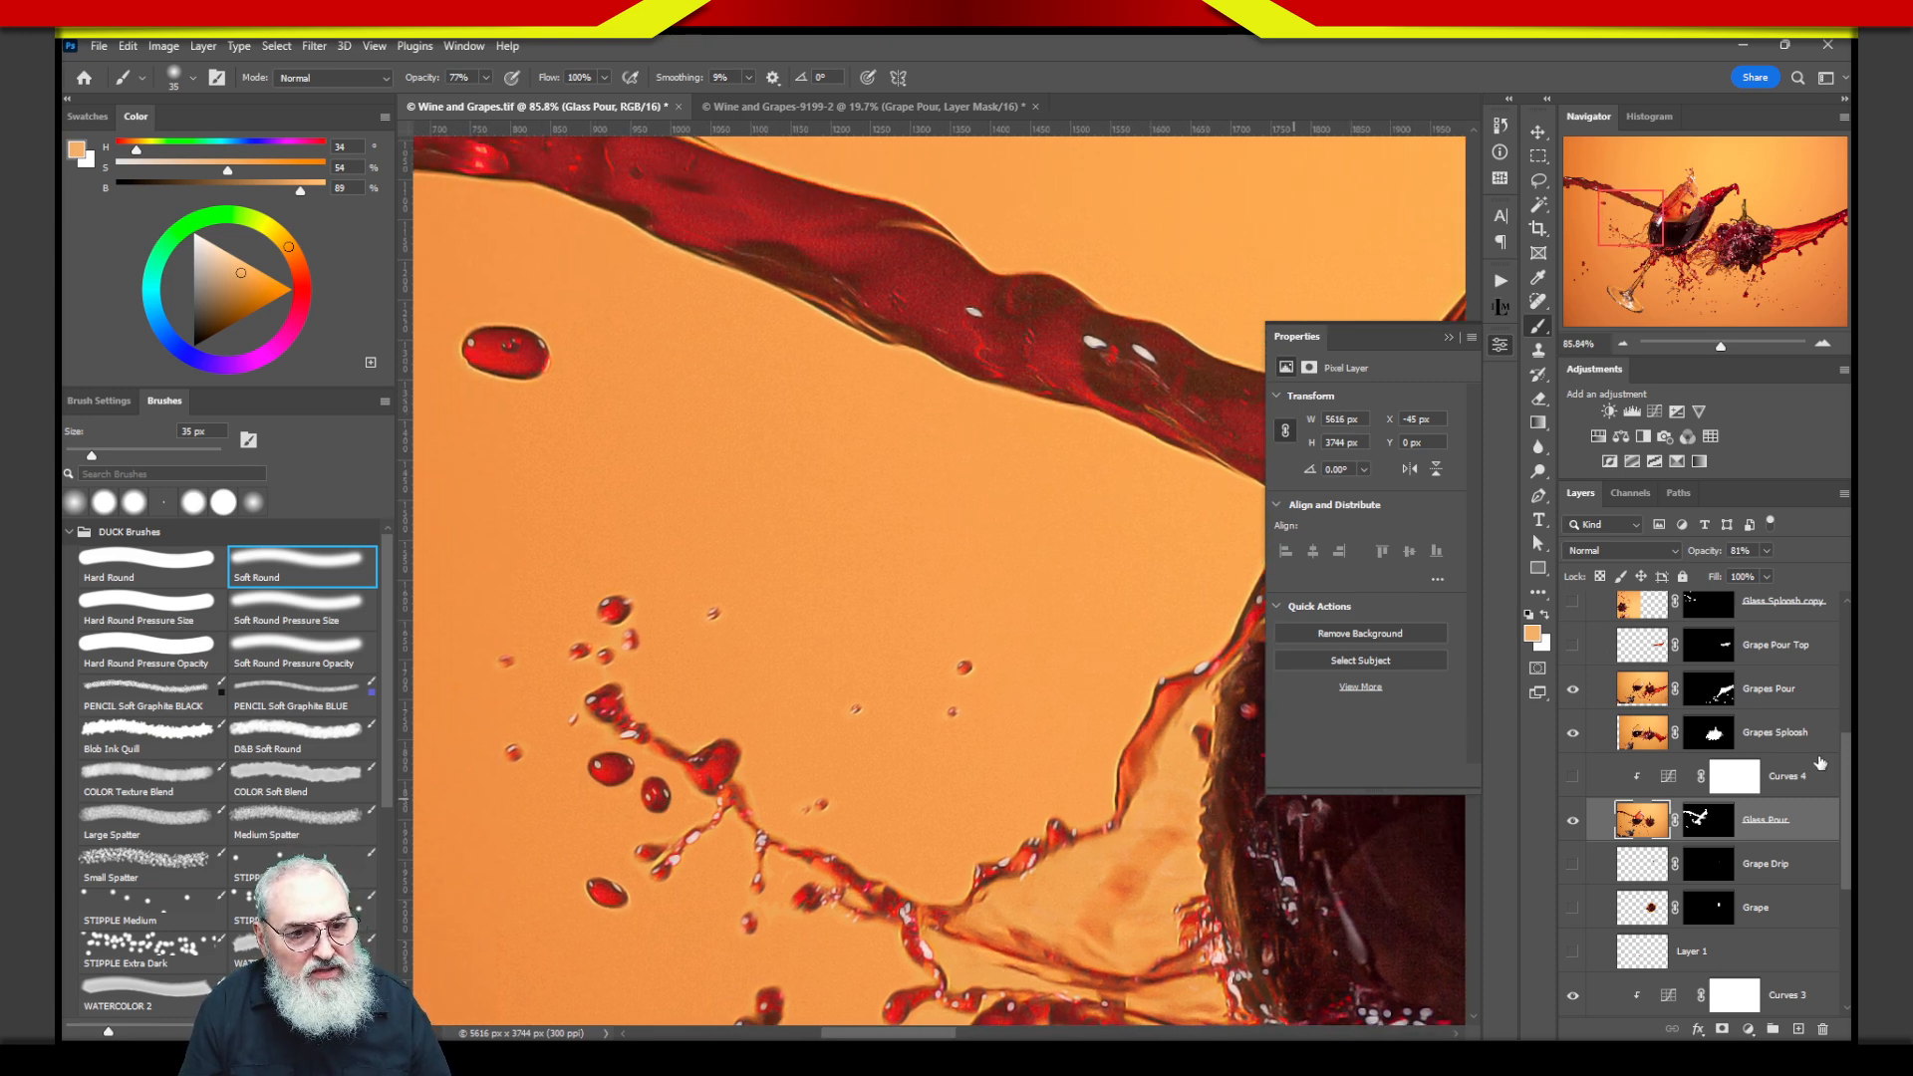
Fit the whole image in view, collapse the layer properties, and check the upper edge of the grape pour beside the grapes.
scroll(1846, 758, "up", 3)
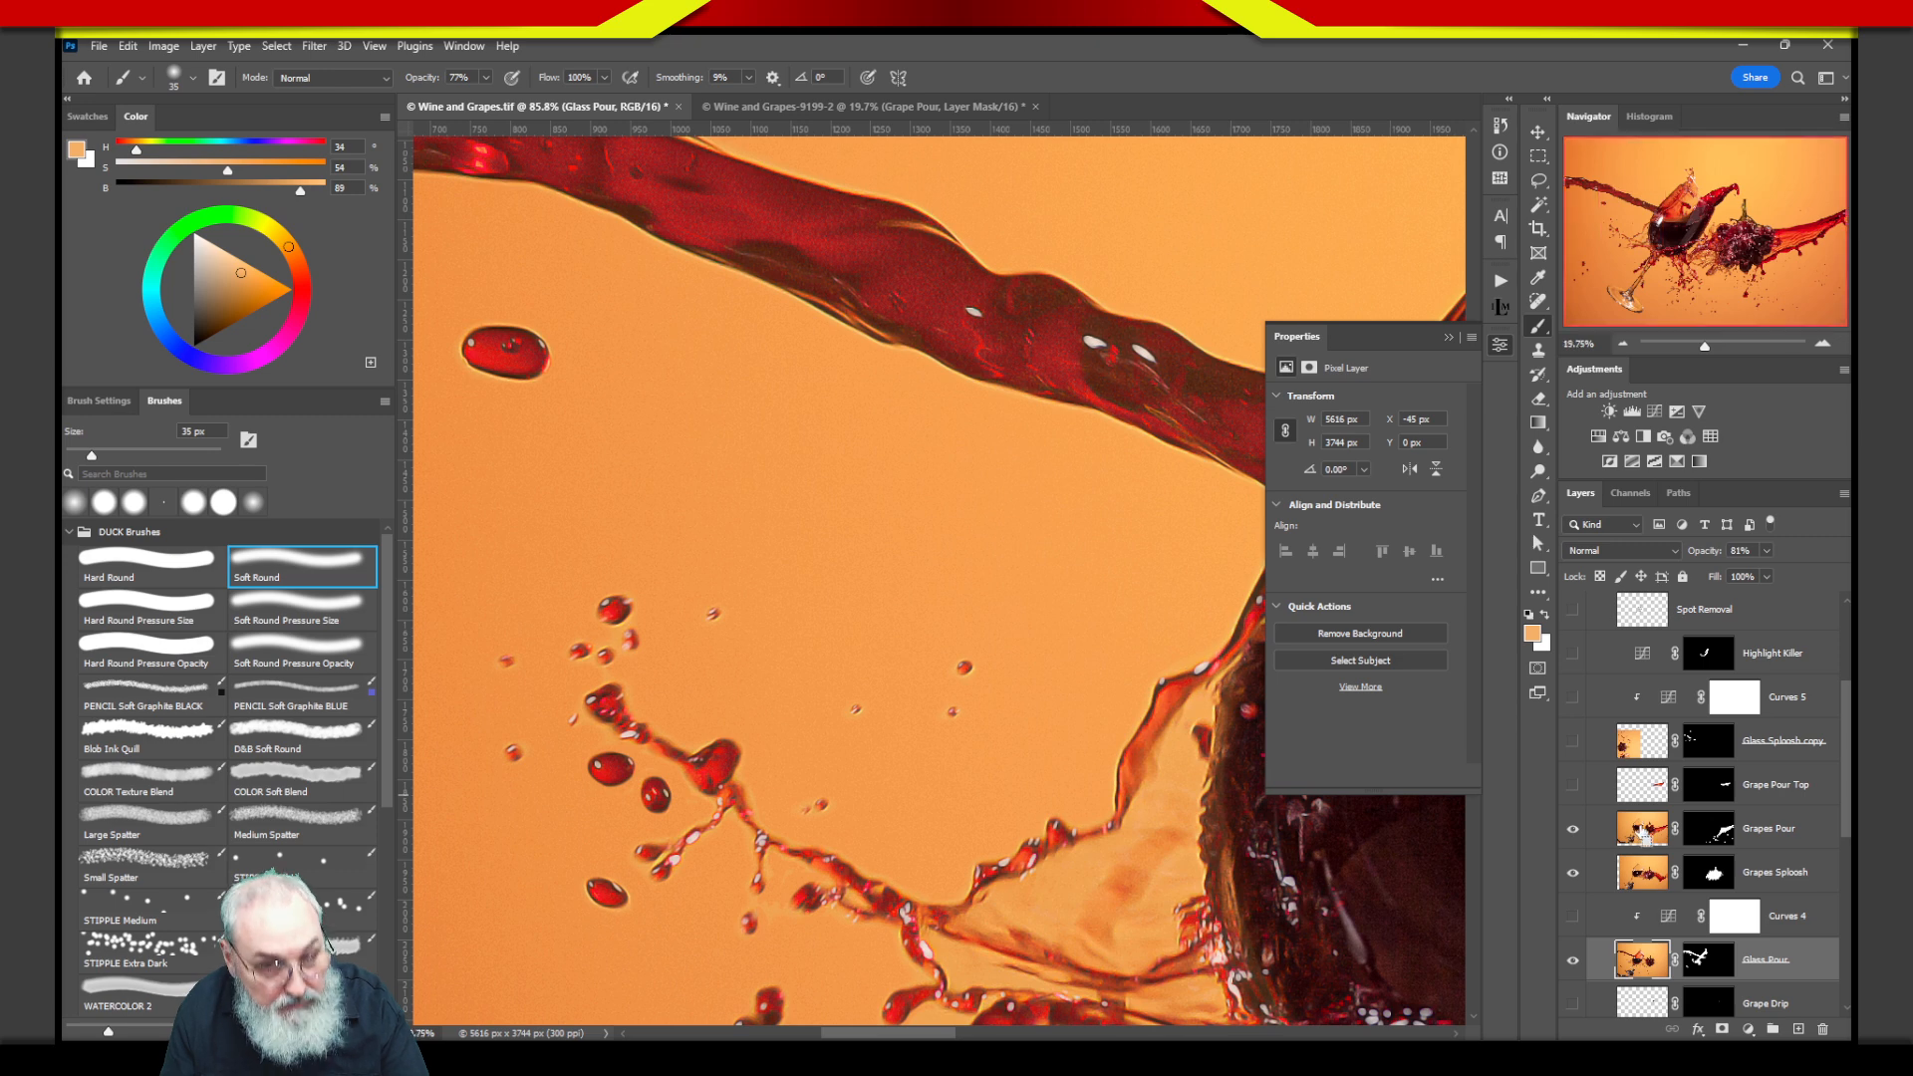
key("ctrl+0")
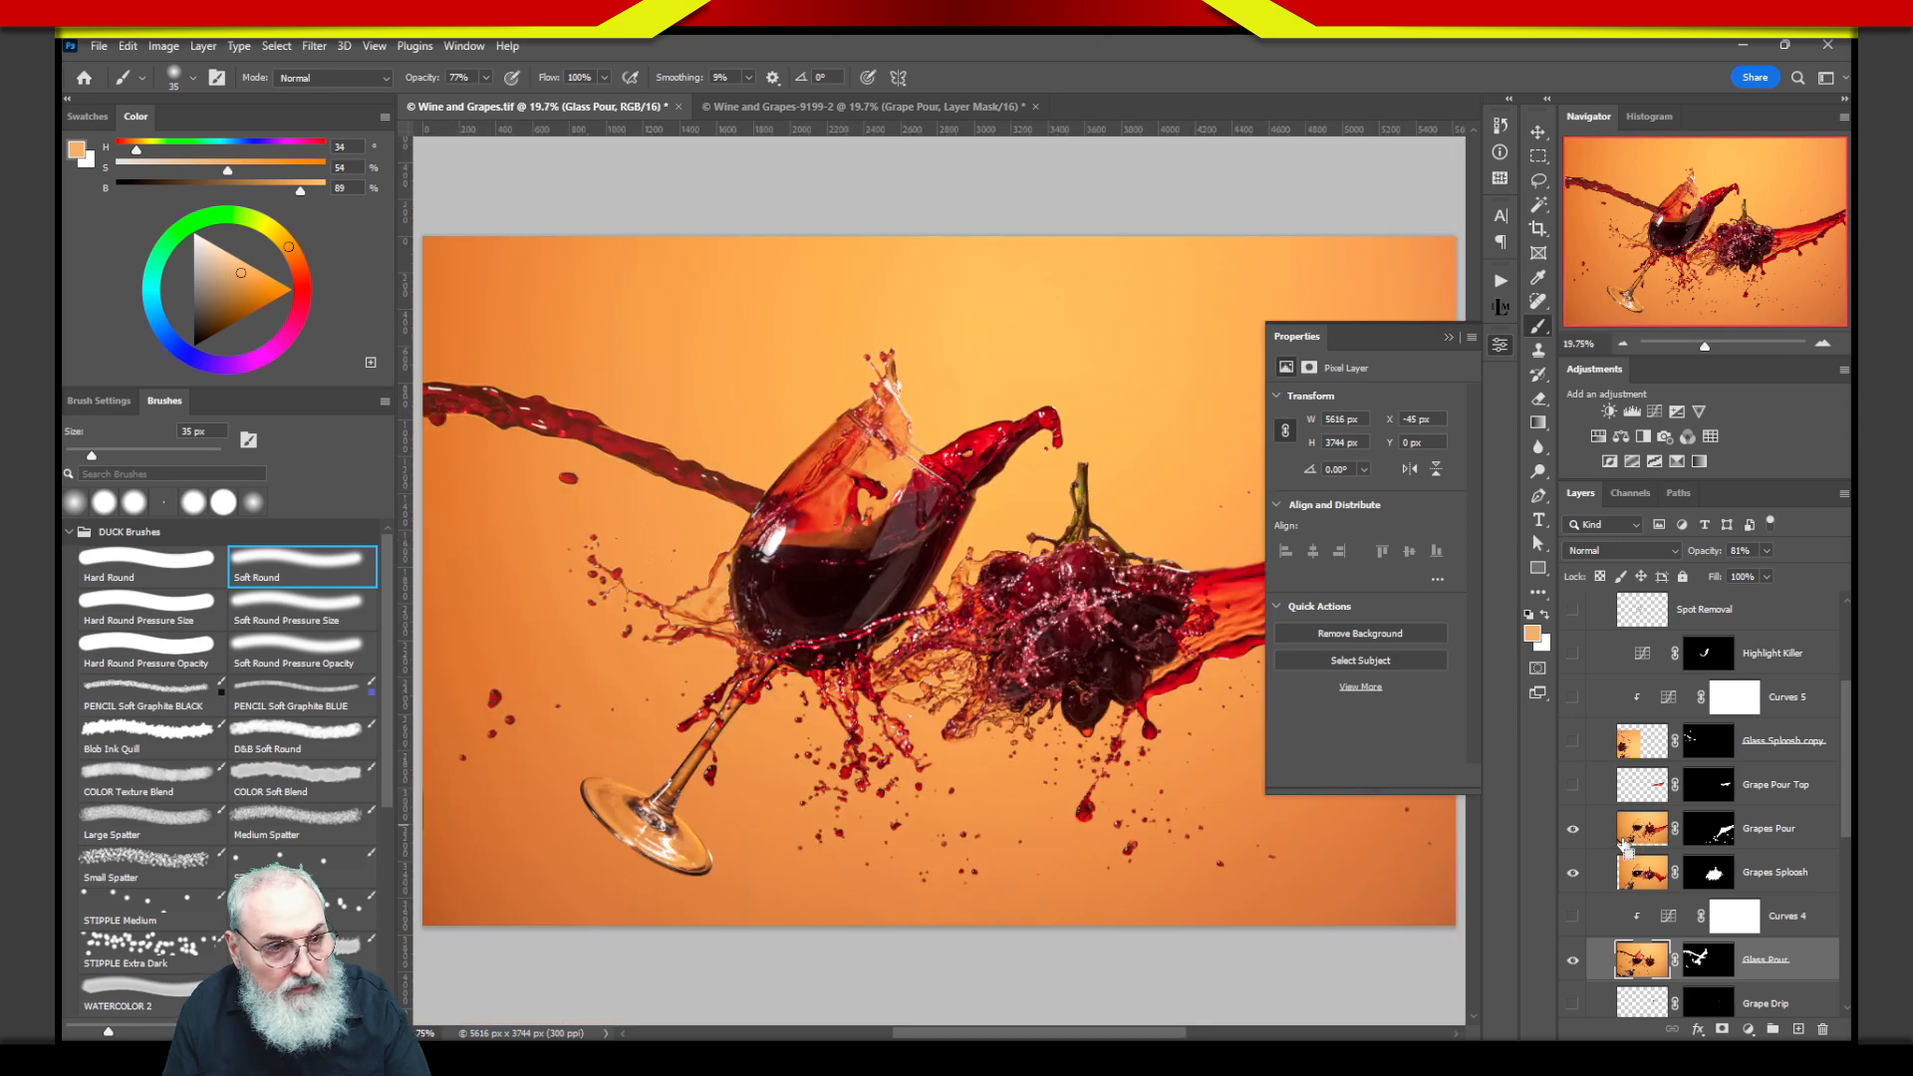
left_click(1449, 339)
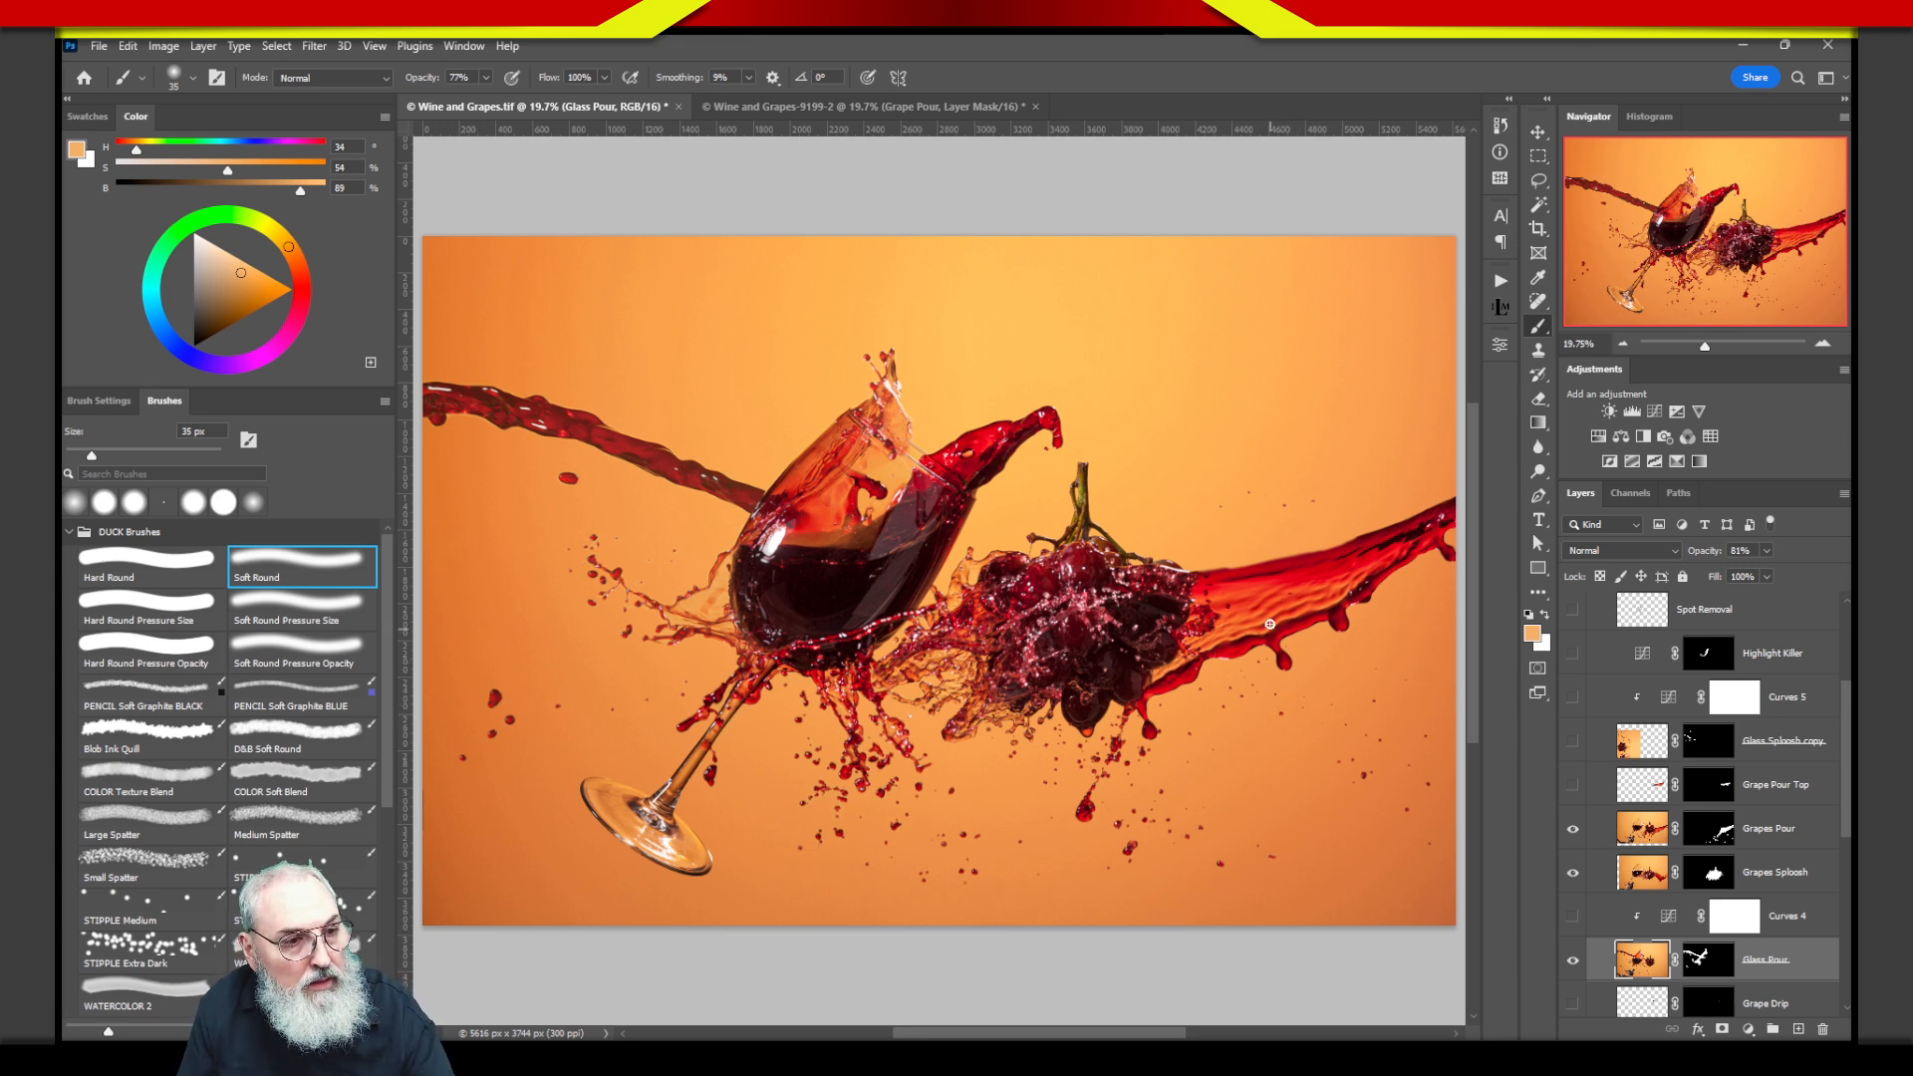
mouse_move(1233, 523)
left_mouse_down()
mouse_move(1137, 571)
mouse_move(1281, 597)
mouse_move(1376, 531)
mouse_move(1314, 517)
mouse_move(1176, 555)
left_mouse_up()
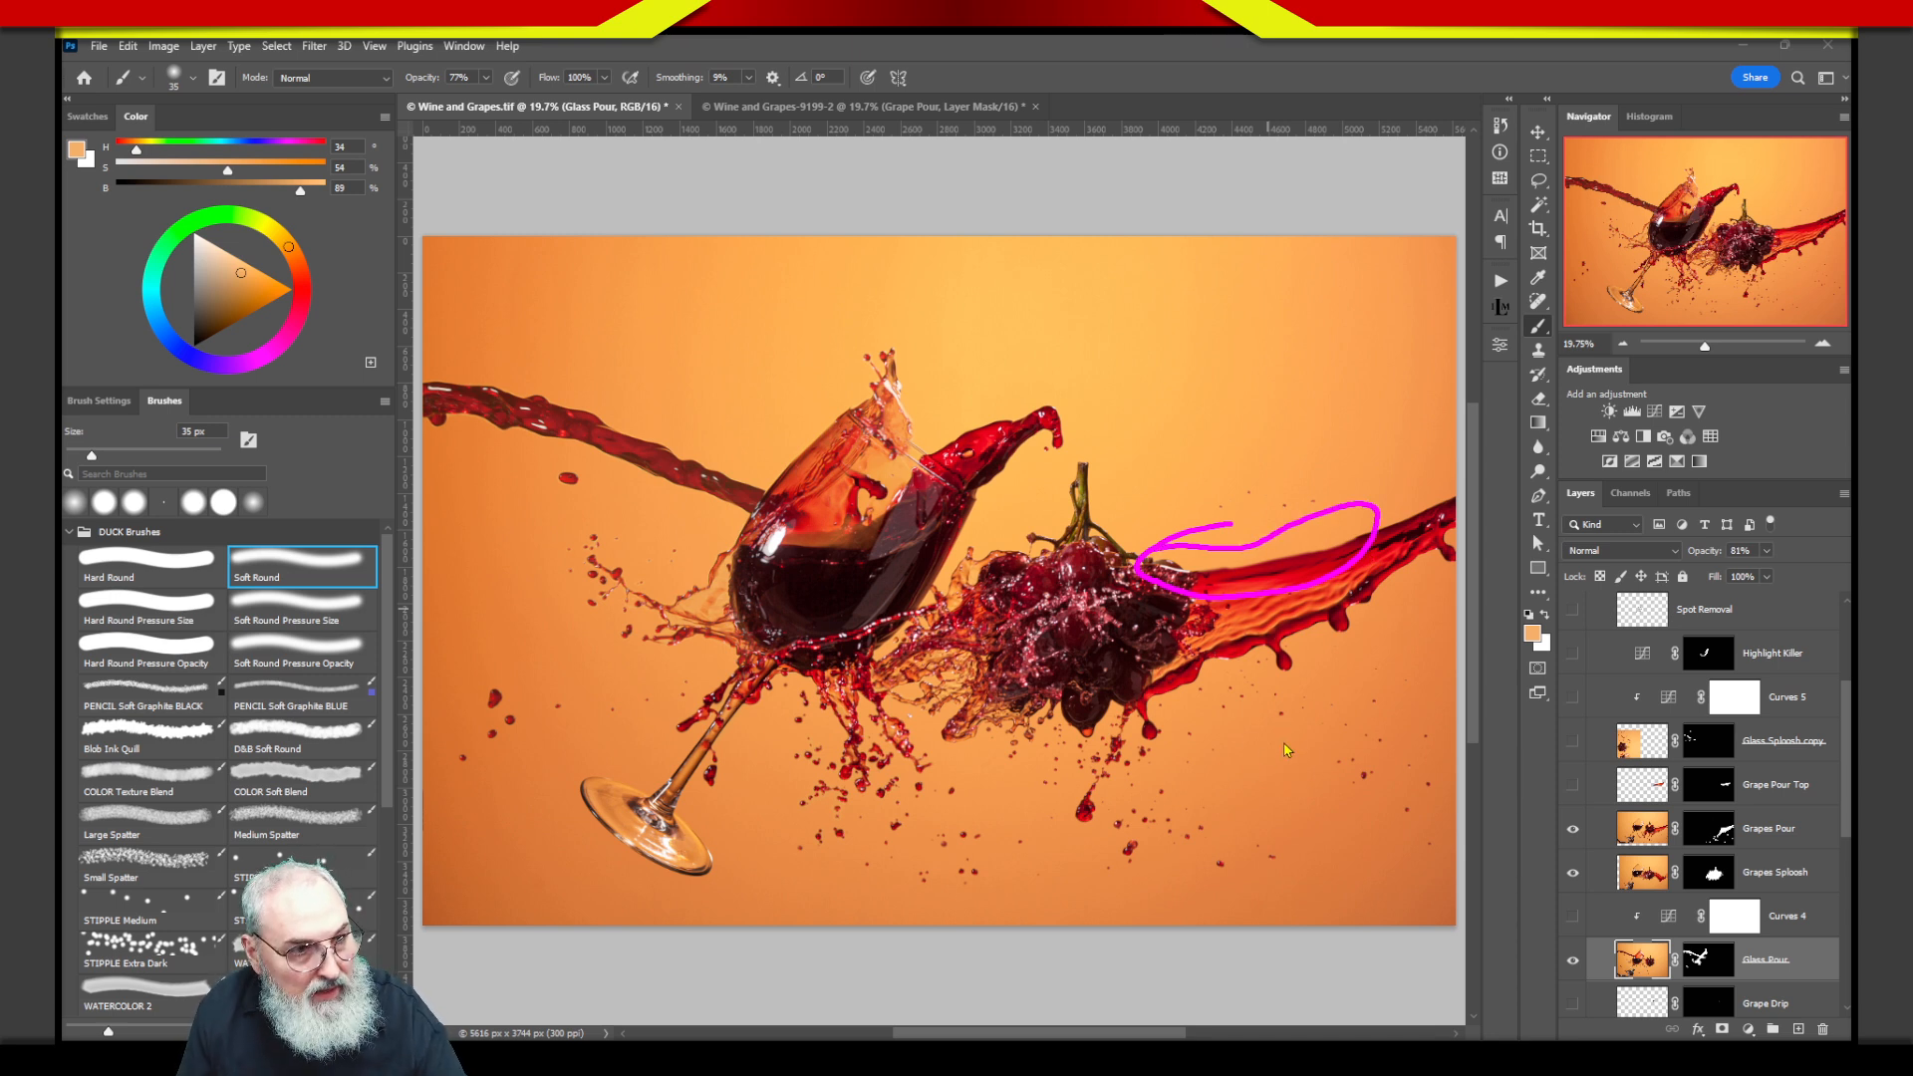
key("Escape")
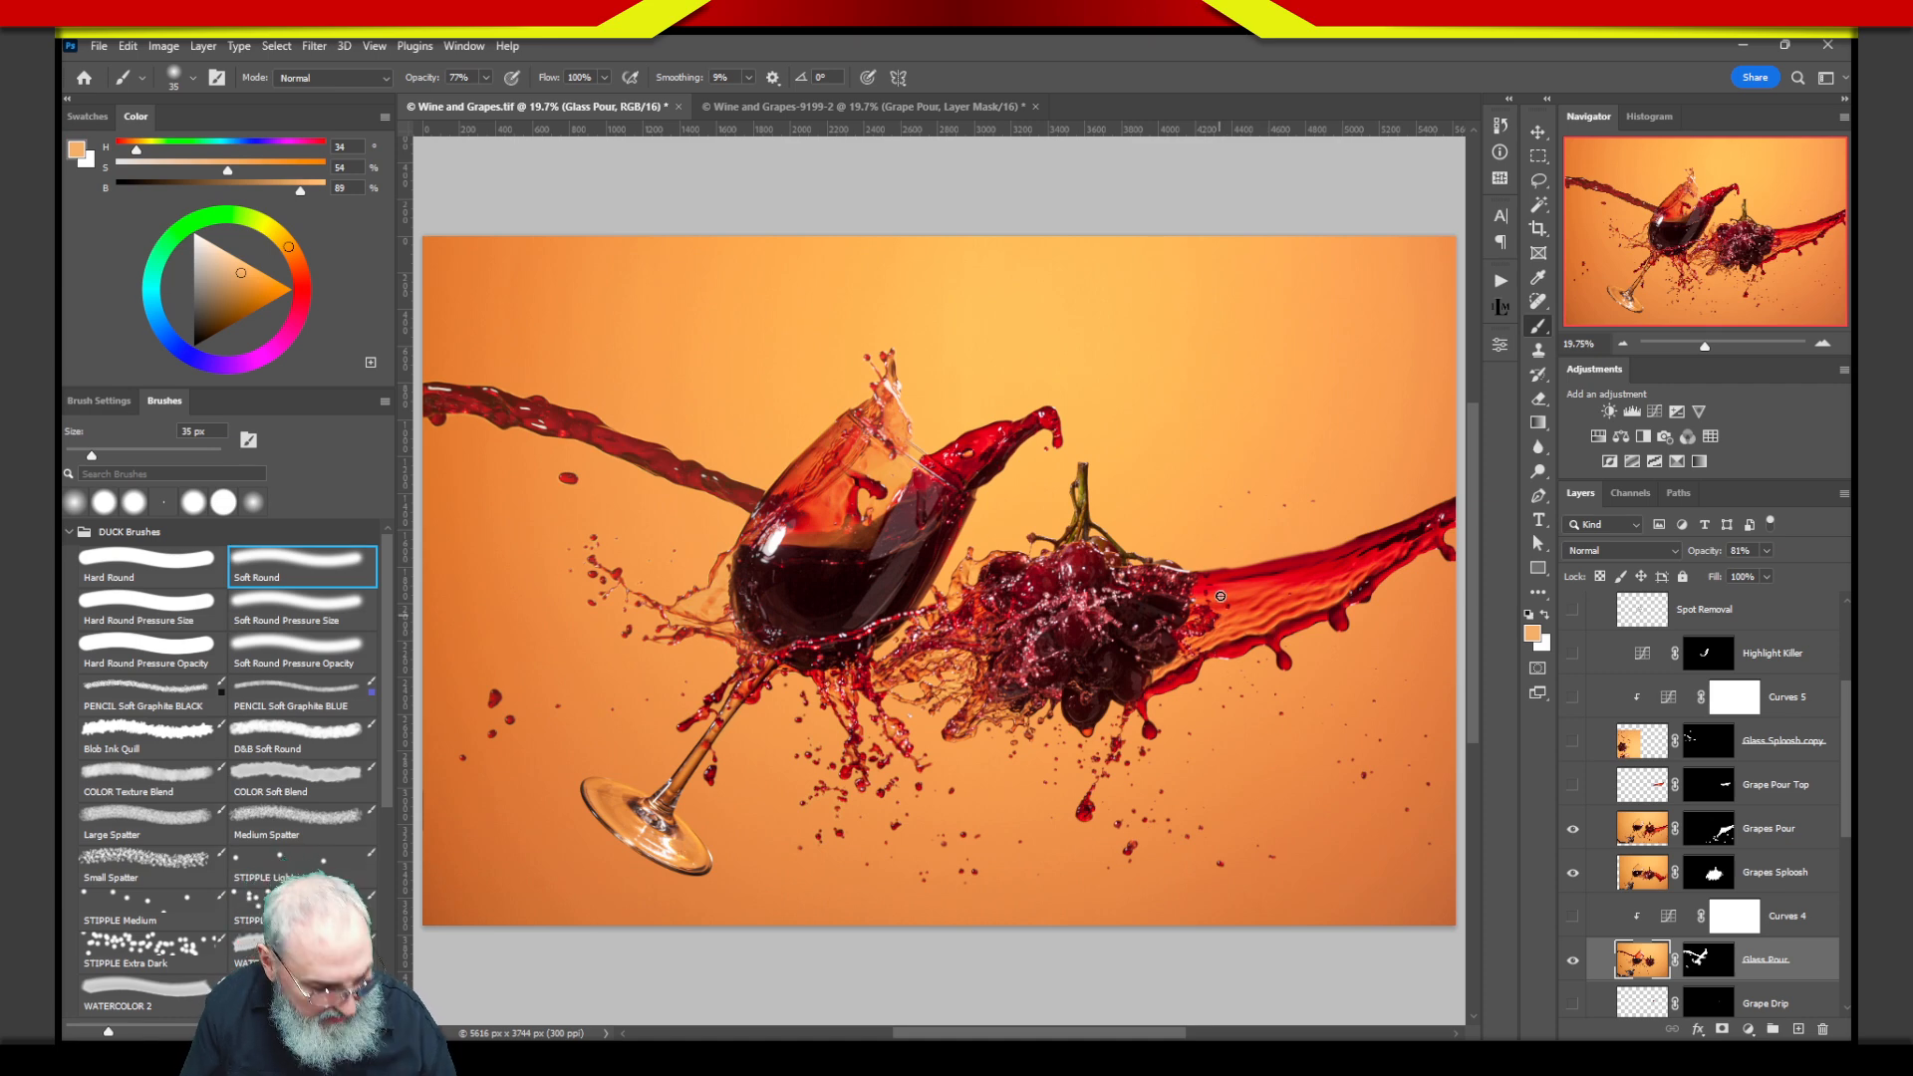
Examine the grape pour's upper edge up close, from the grapes to the image border.
key("z")
mouse_move(1270, 602)
left_mouse_down()
mouse_move(1332, 626)
mouse_move(1033, 780)
left_mouse_up()
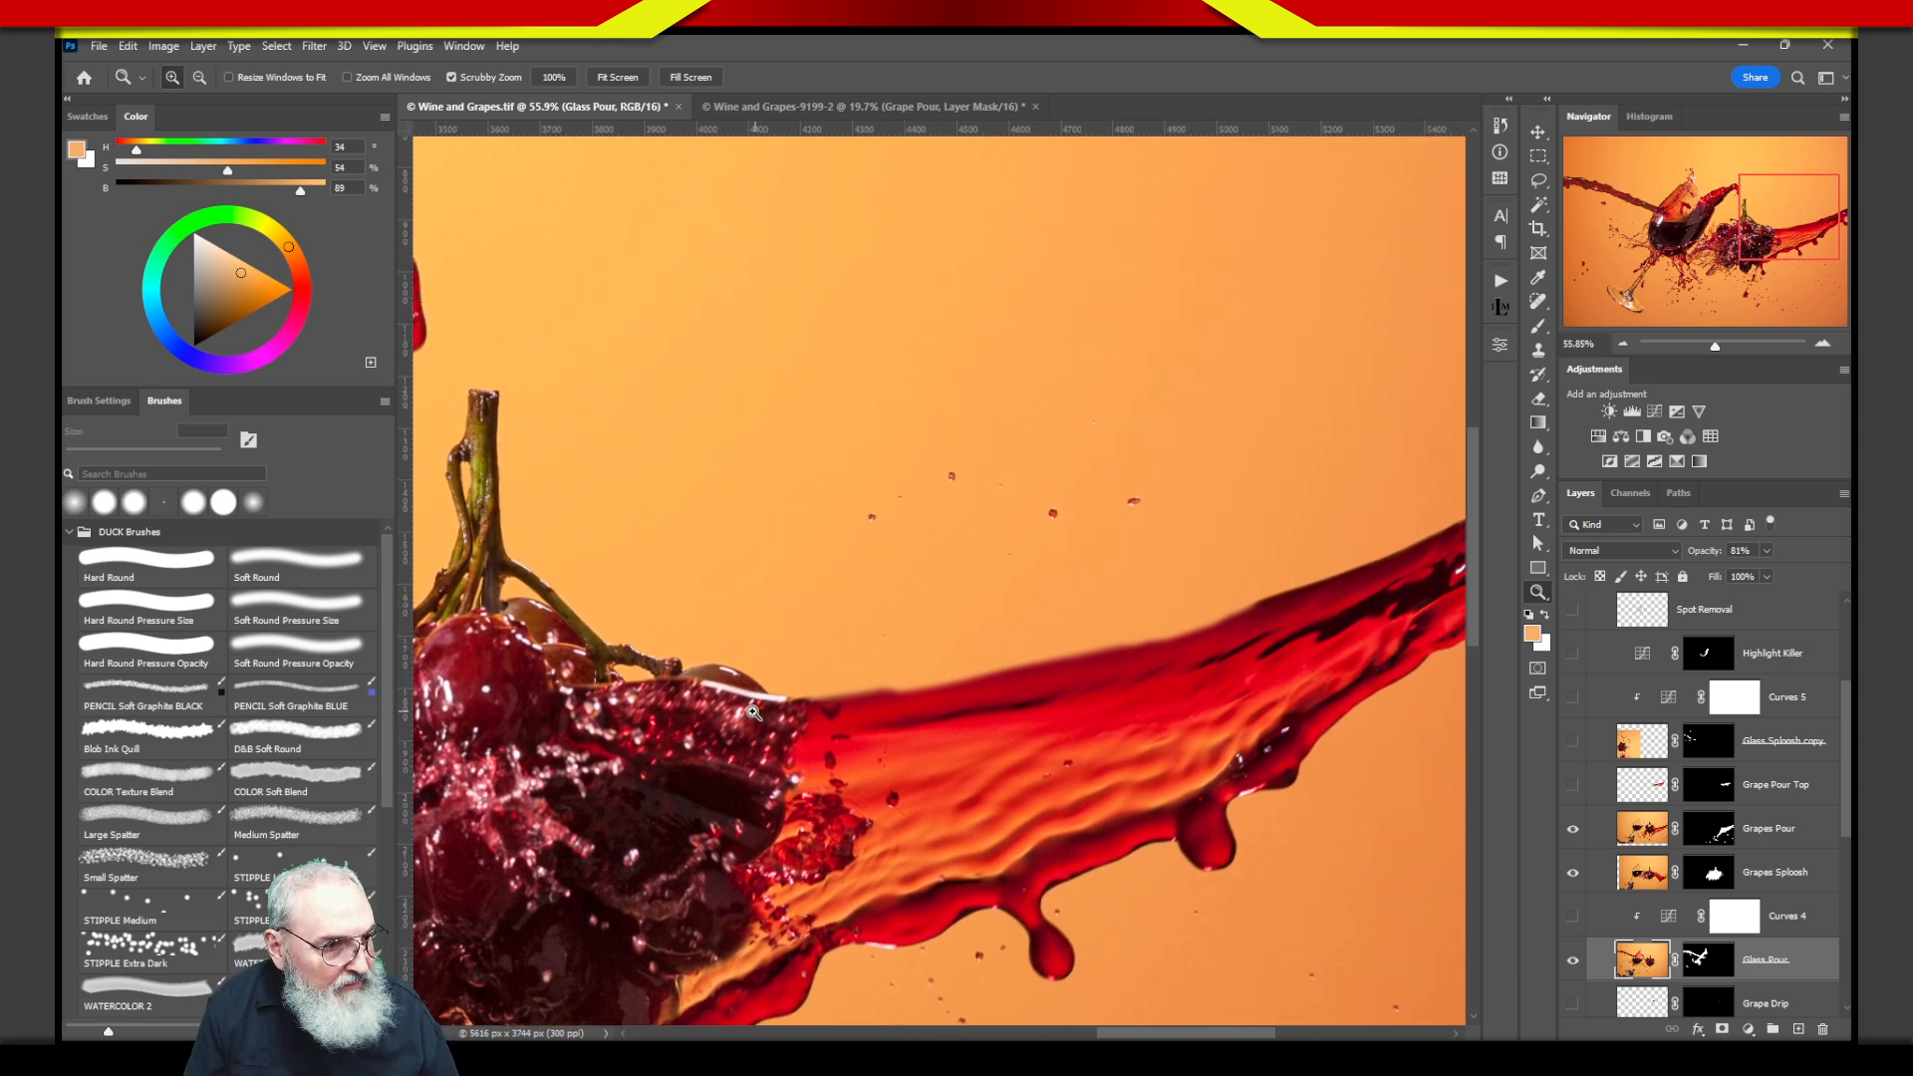
left_click_drag(1233, 687, 1004, 781)
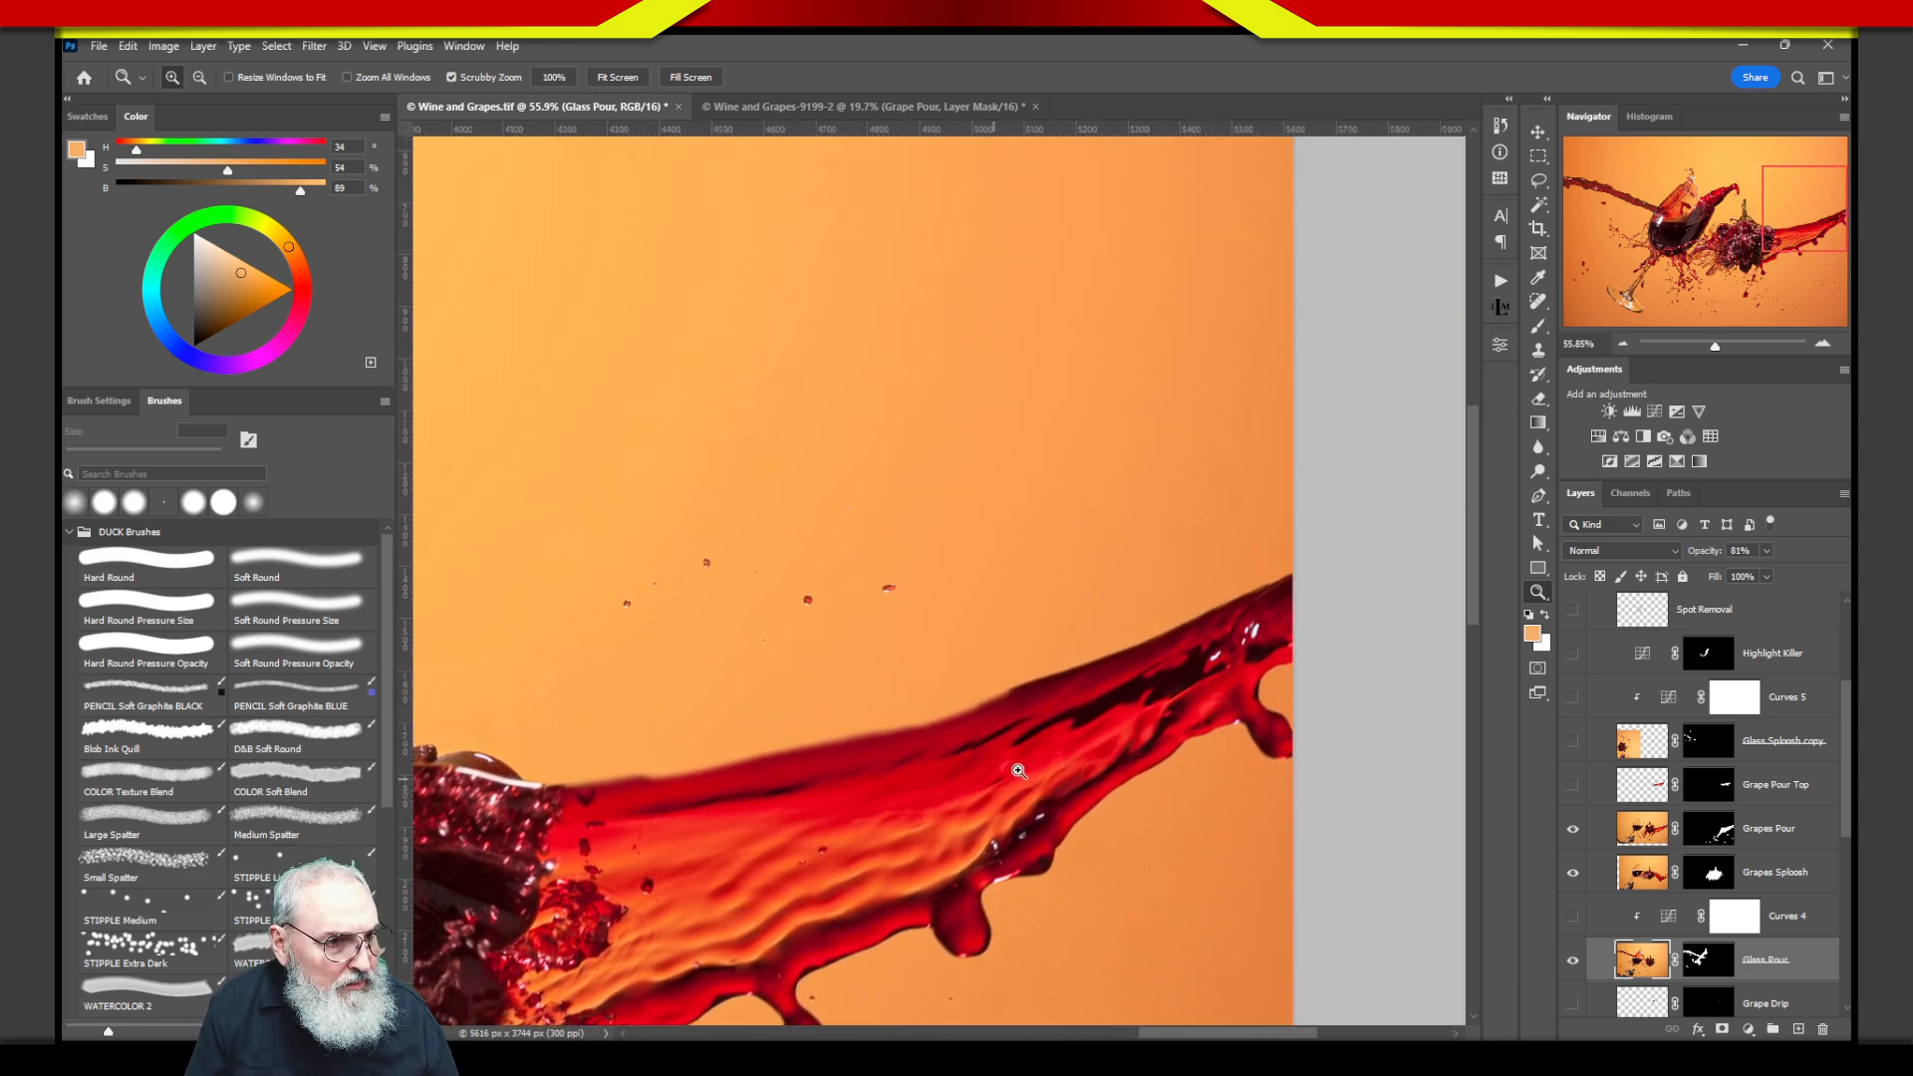
mouse_move(1257, 555)
left_mouse_down()
mouse_move(1017, 669)
mouse_move(1201, 665)
mouse_move(1280, 550)
mouse_move(1211, 564)
left_mouse_up()
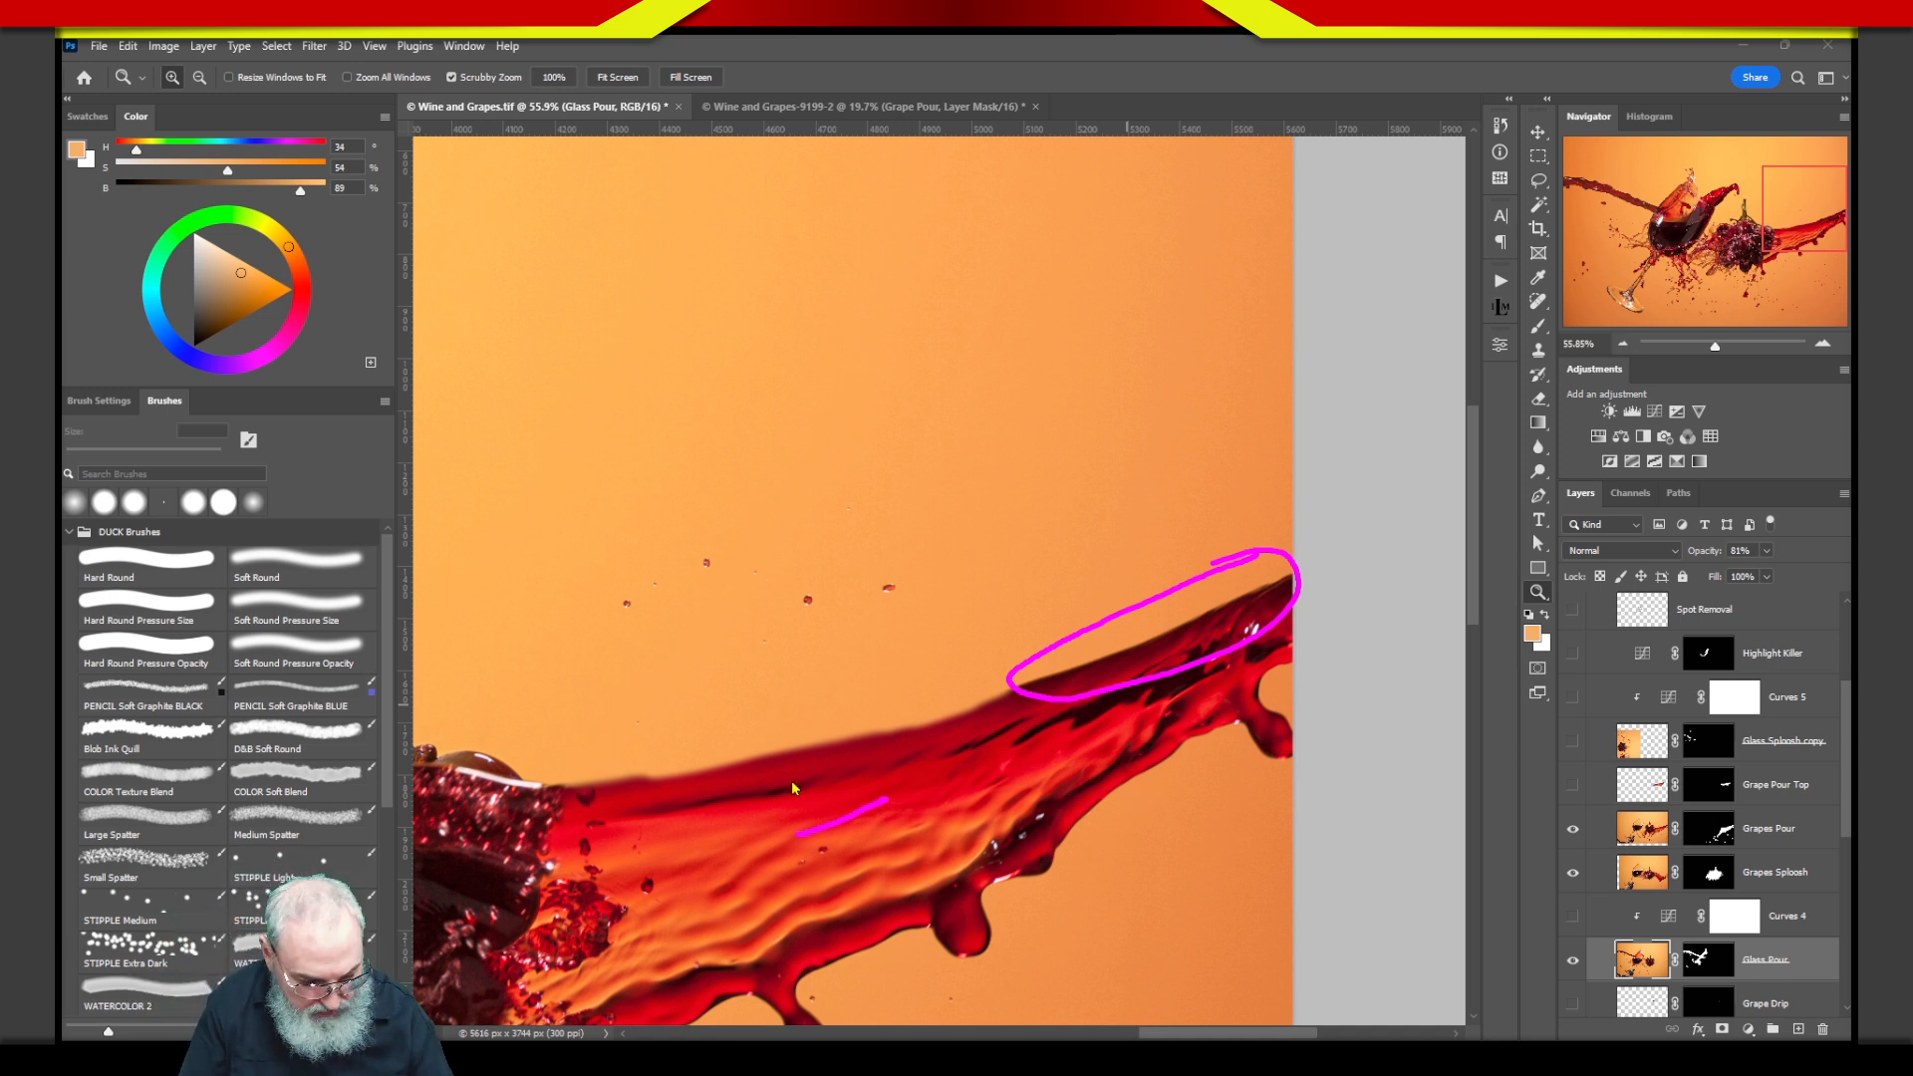
key("Escape")
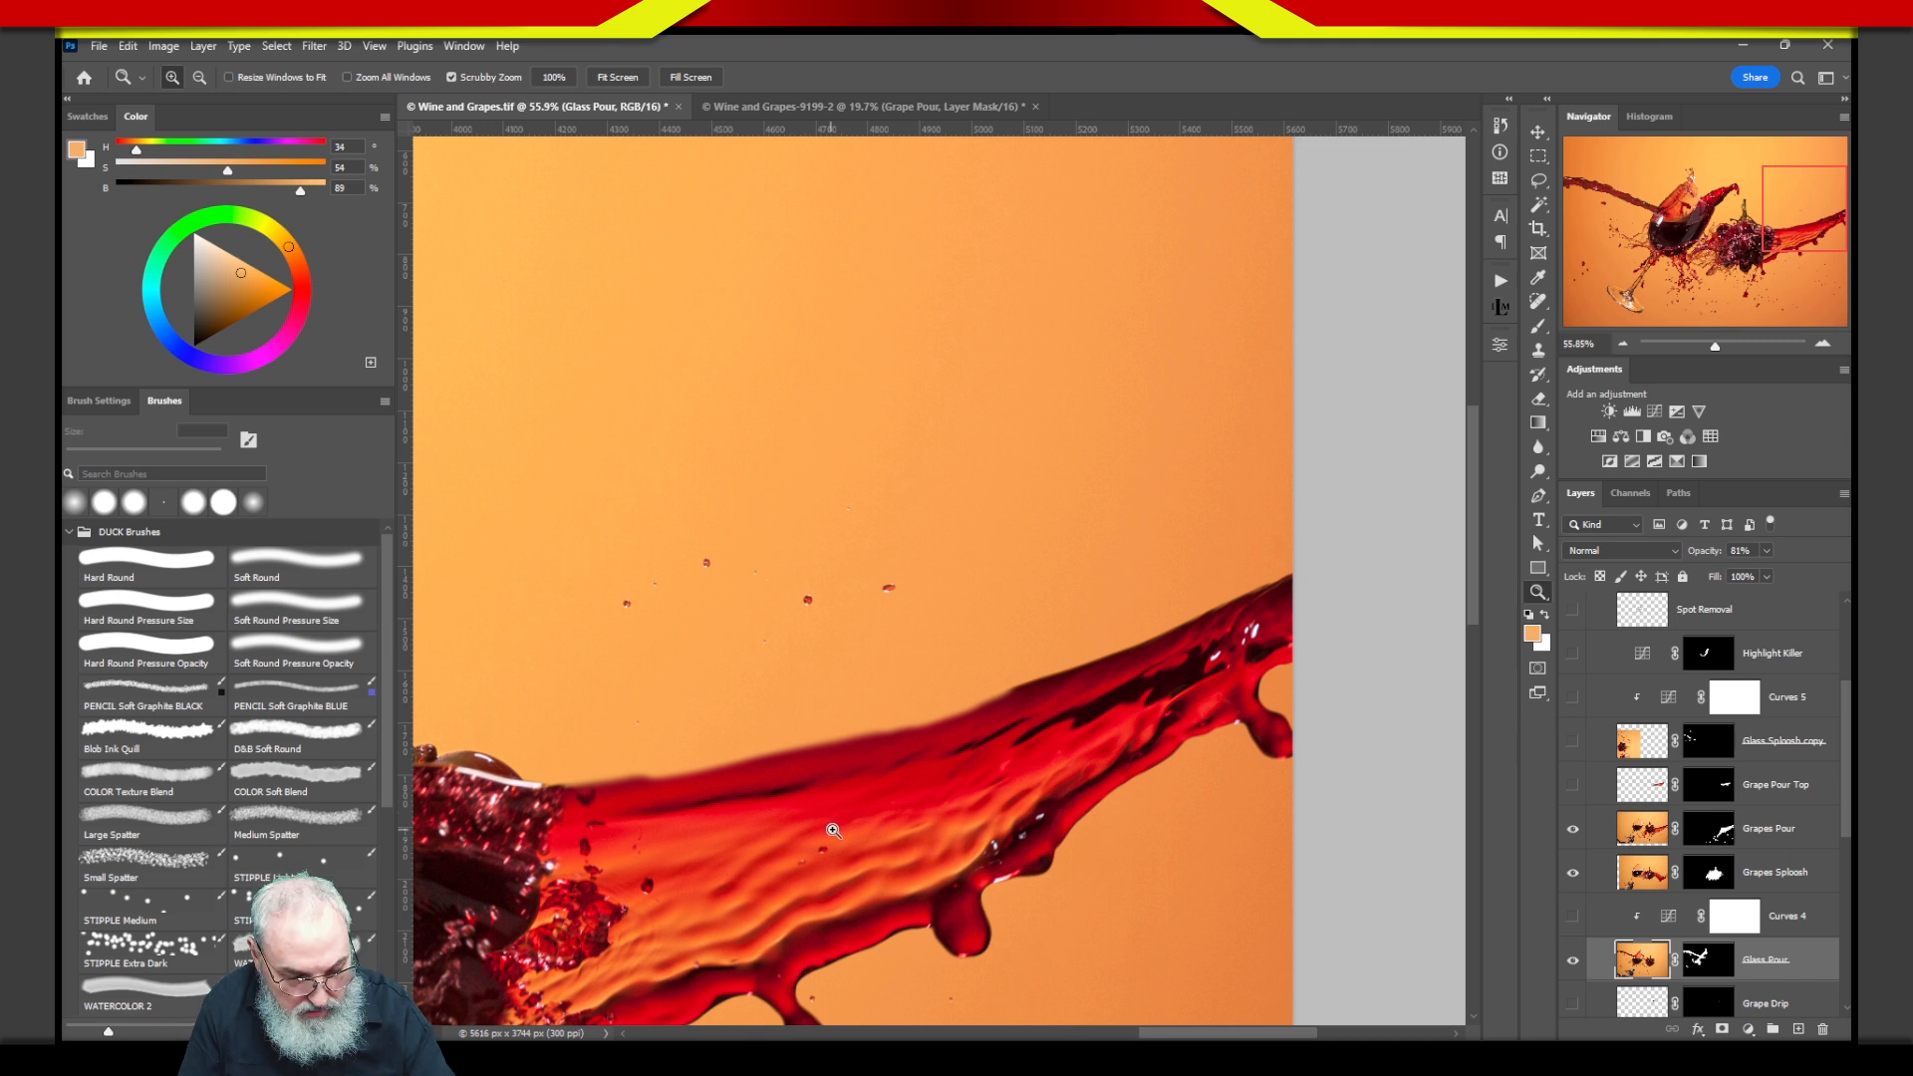
Examine the upper edge where the grape pour meets the grapes, focusing on the bright highlight beneath the stem.
left_click_drag(635, 797, 809, 789)
key("Escape")
mouse_move(548, 822)
left_mouse_down()
mouse_move(899, 768)
mouse_move(842, 684)
mouse_move(892, 777)
mouse_move(769, 703)
left_mouse_up()
key("ctrl+alt+g")
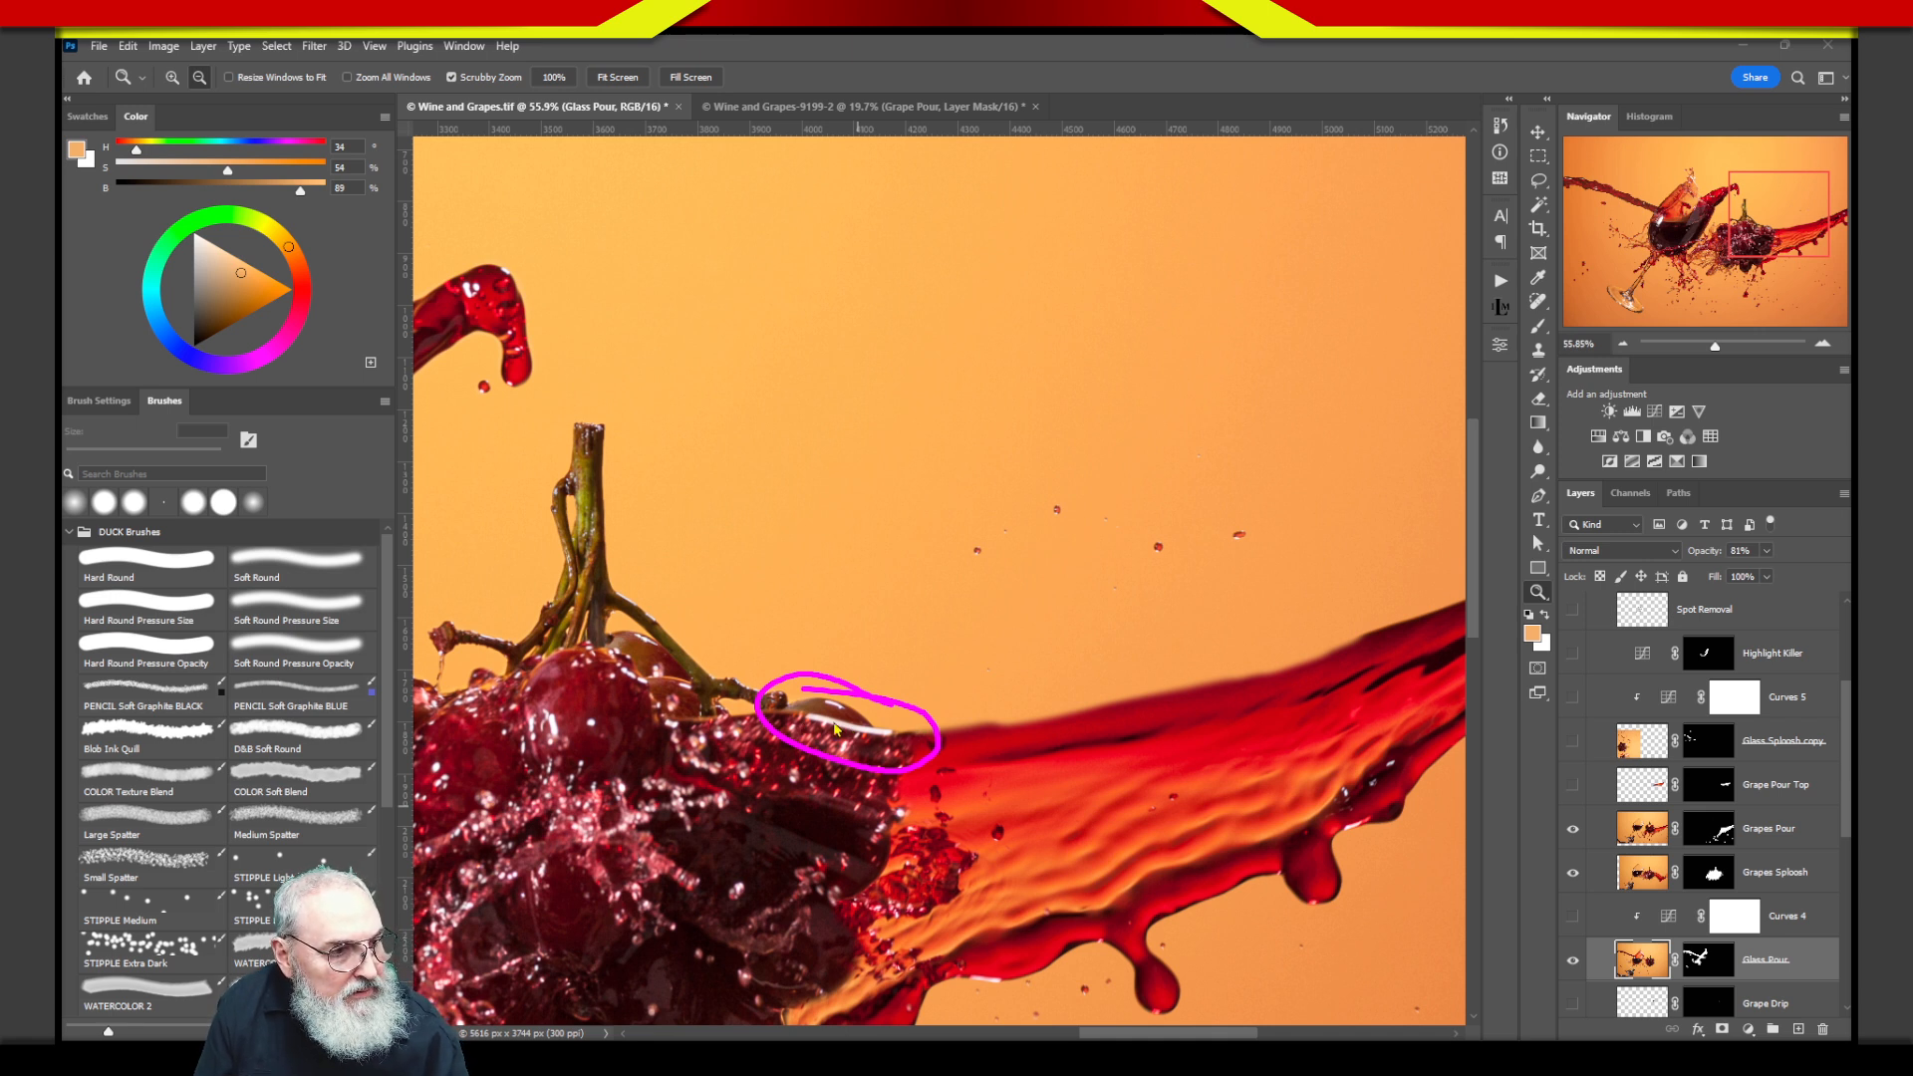
key("Escape")
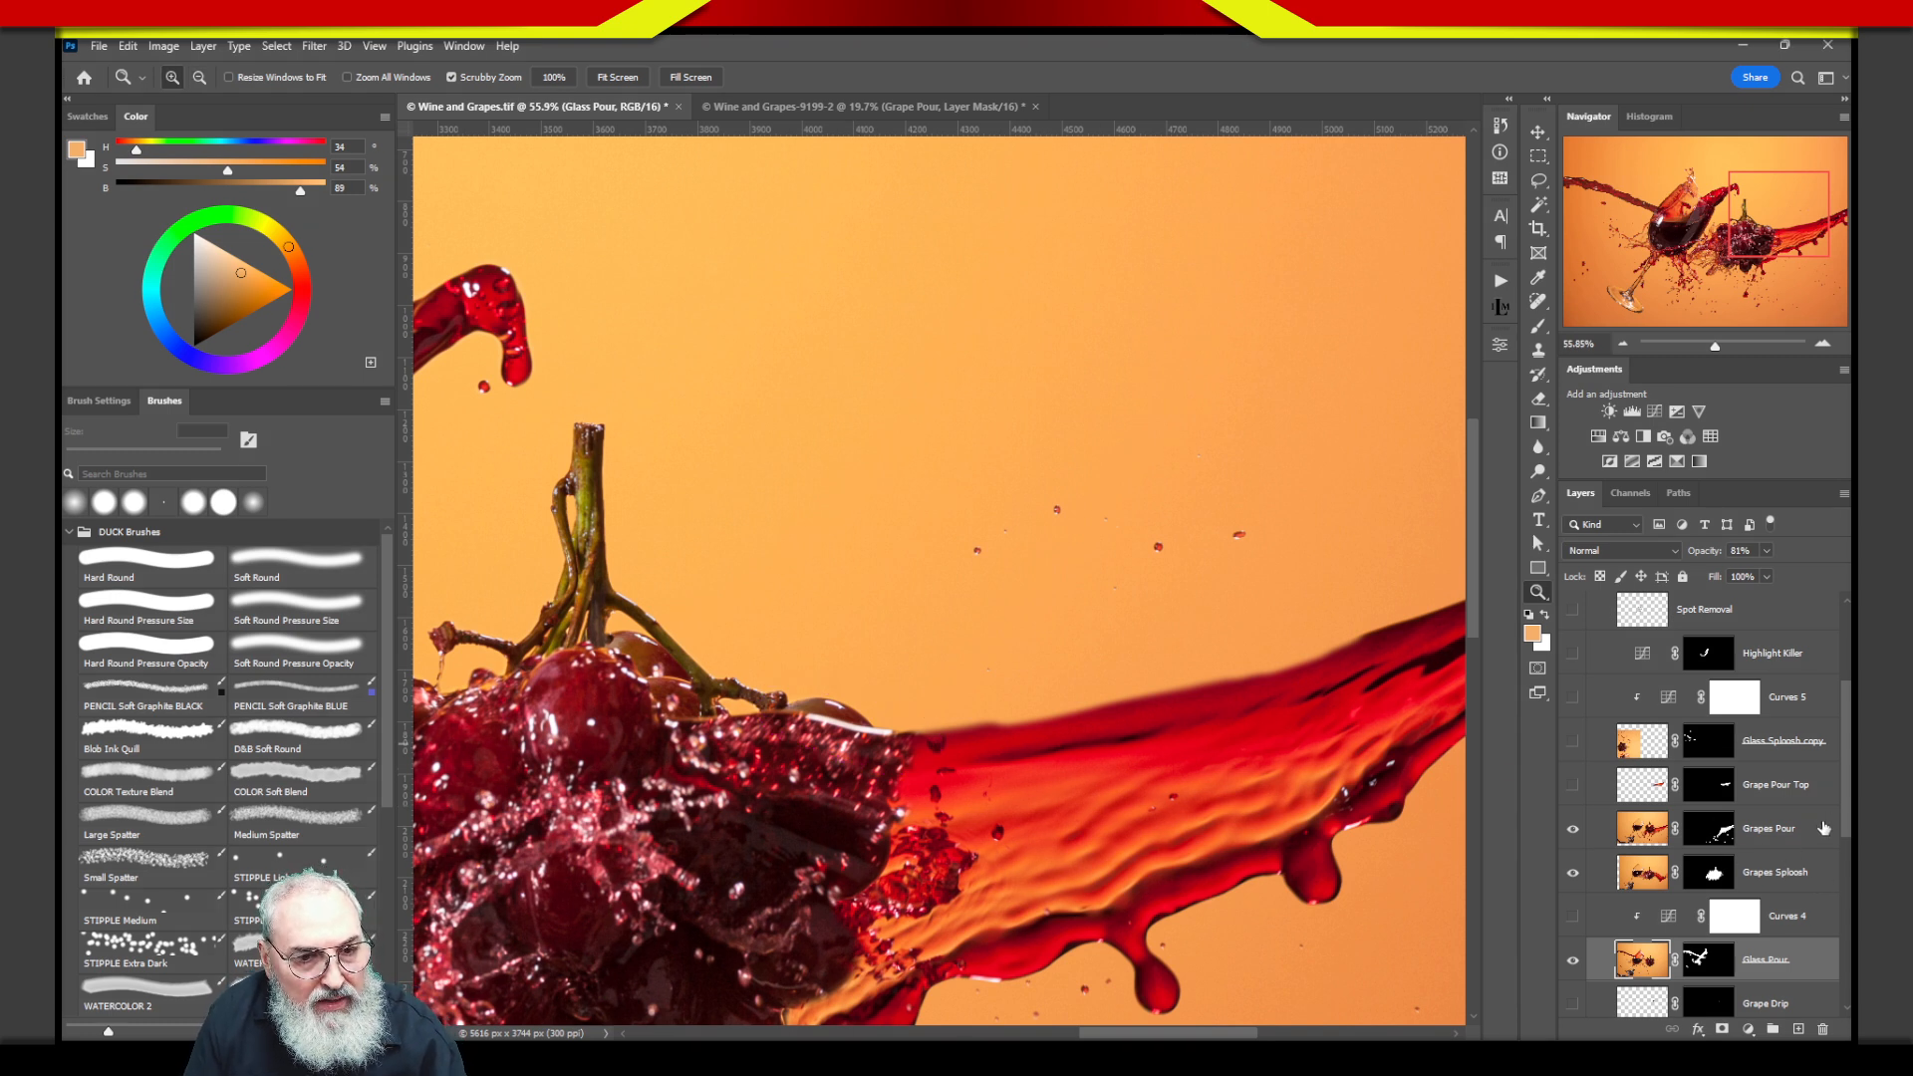
Hide the Grapes Pour layer, view the Grapes Splash photo with its mask disabled, and restore the mask and the layer.
left_click(1573, 829)
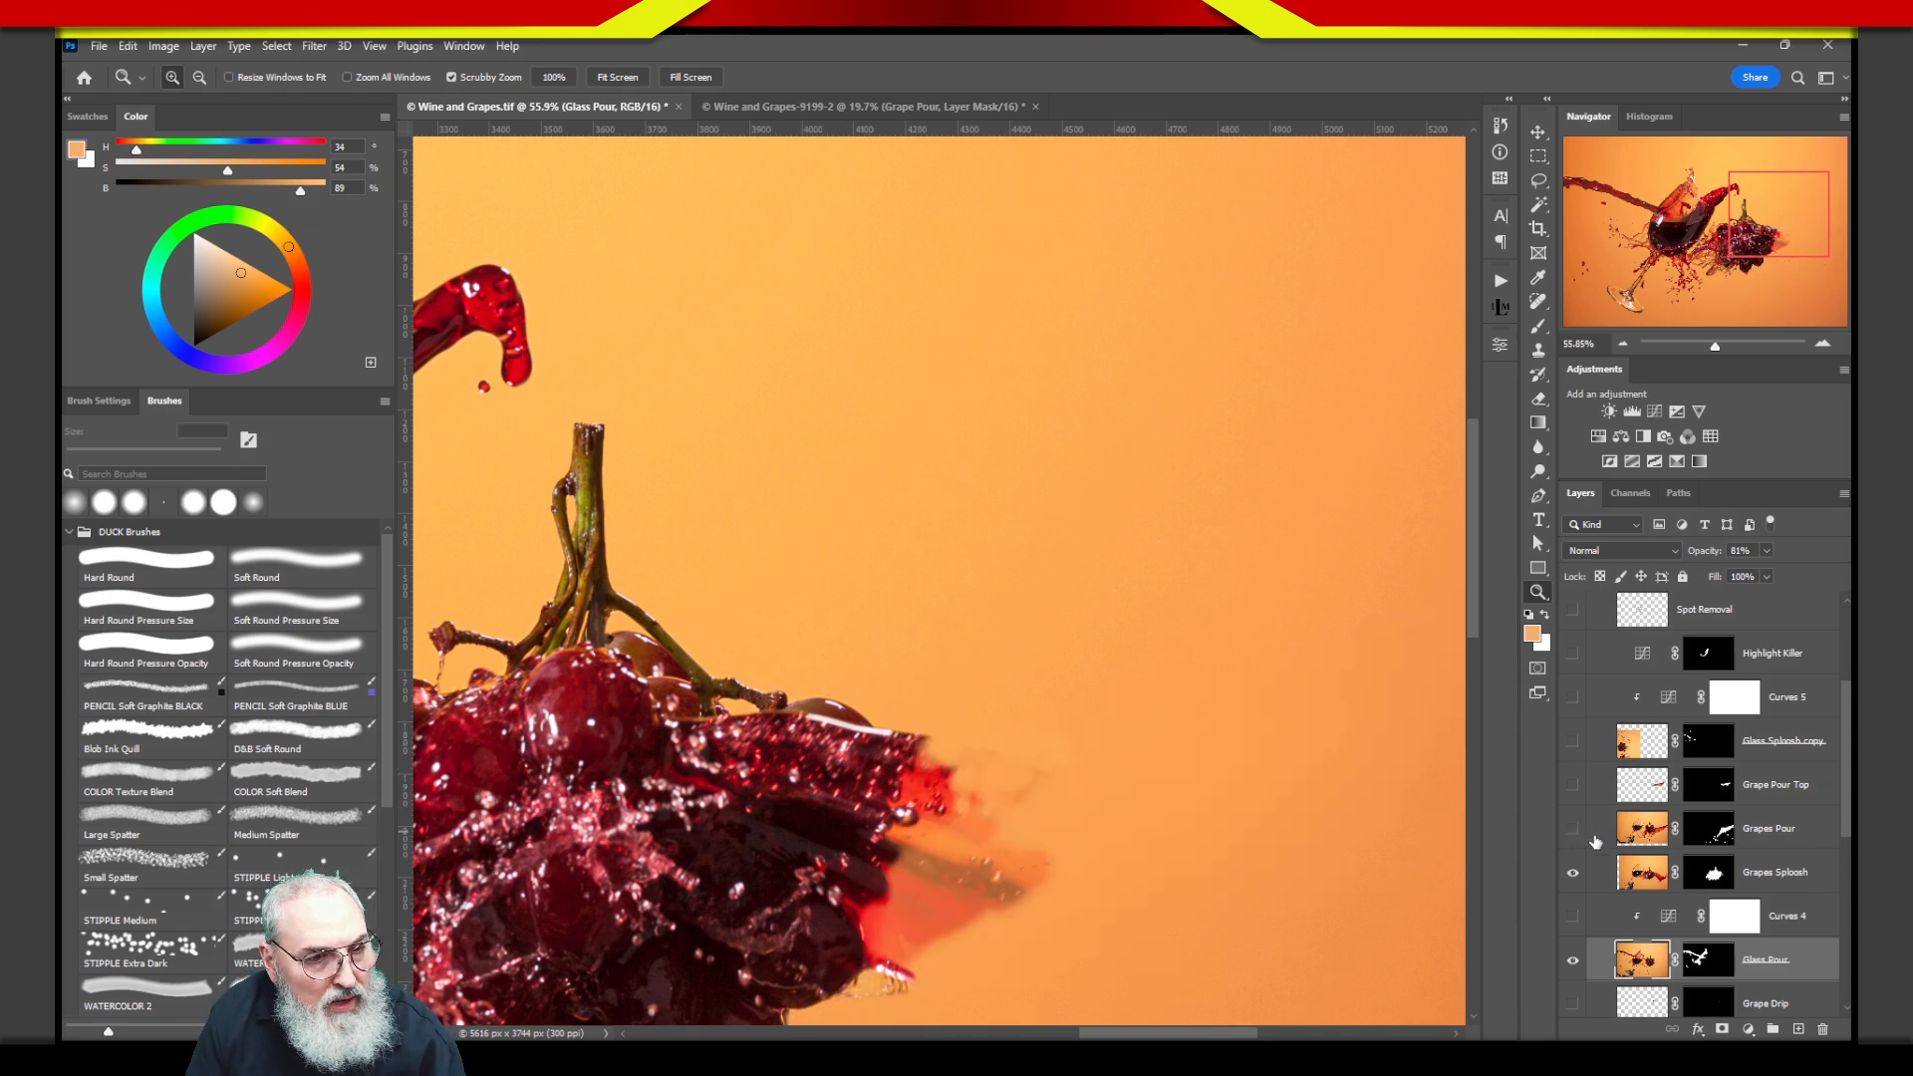
left_click(1711, 875, "shift")
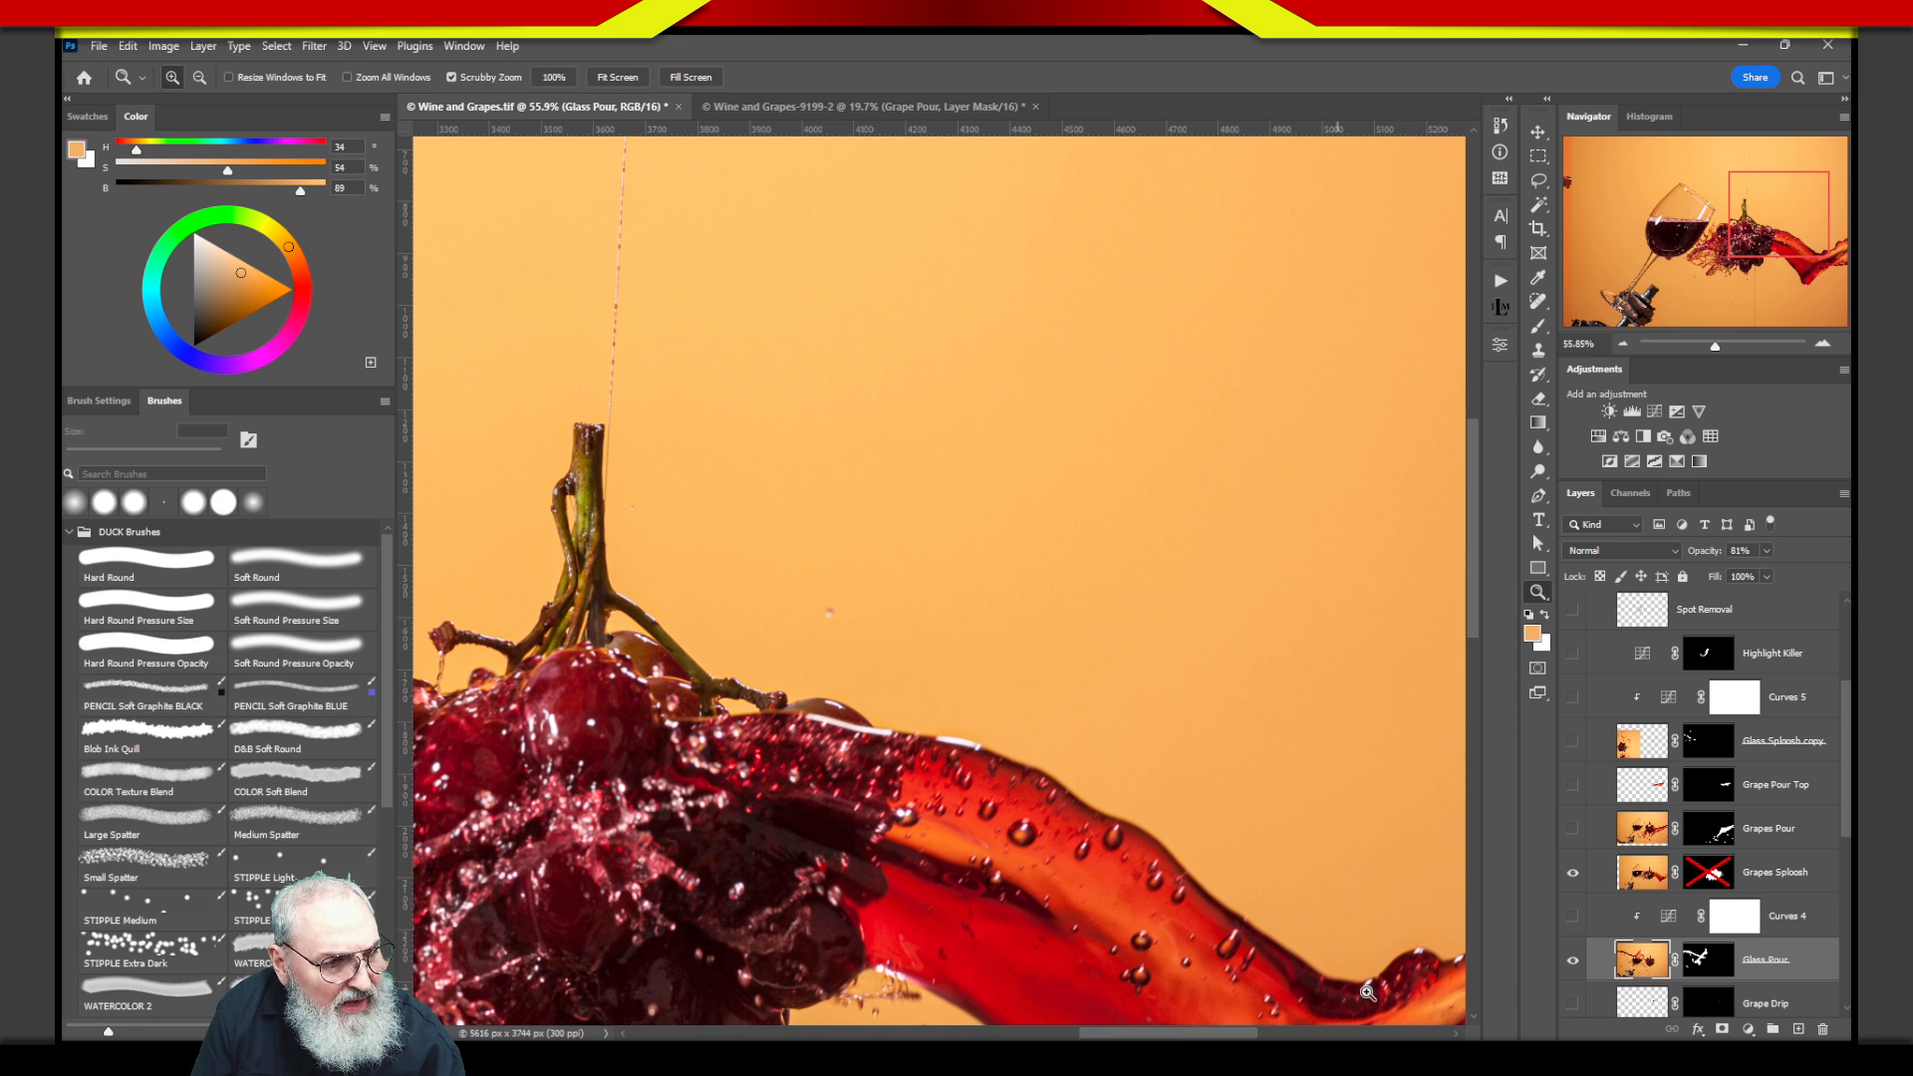
left_click(1710, 876, "shift")
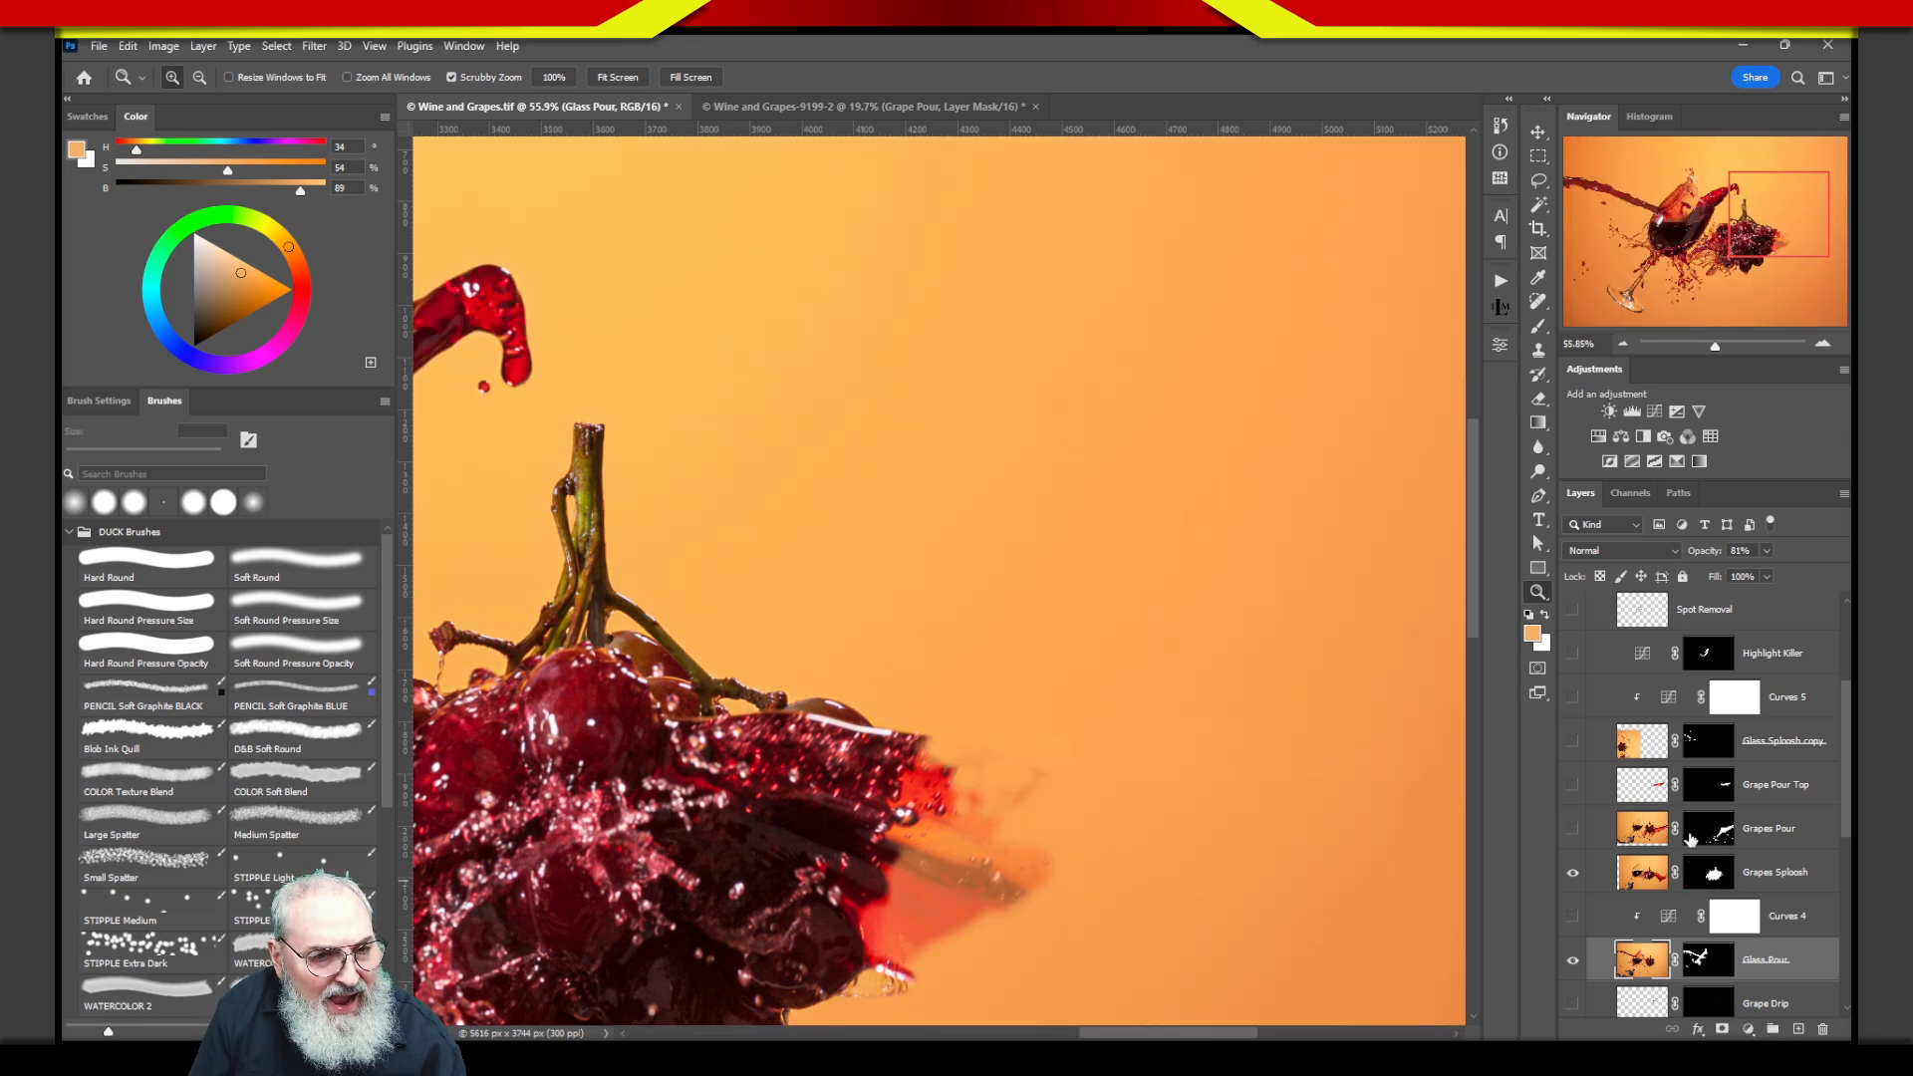
left_click(1573, 829)
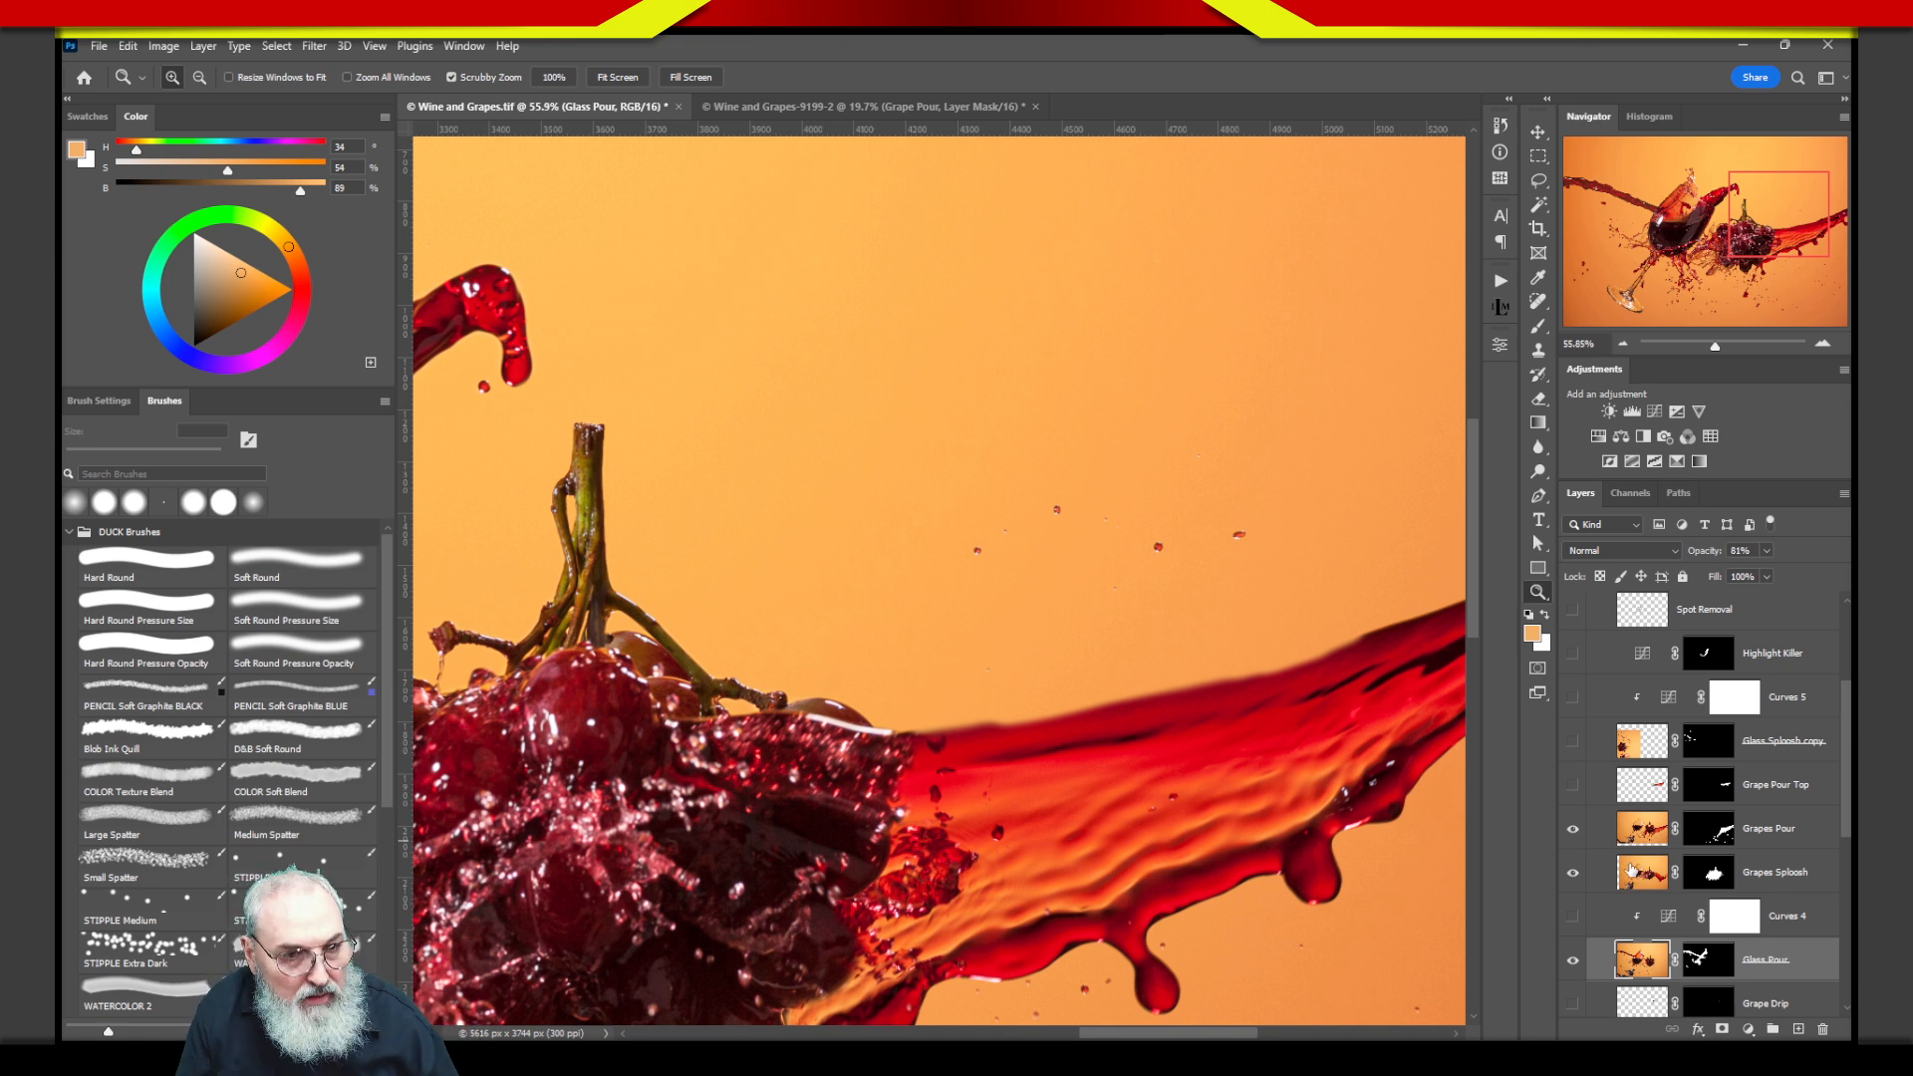
With Grapes Pour hidden and the Grapes Splash mask disabled, examine the upper section of the original pour, and re-enable the mask.
left_click(1573, 828)
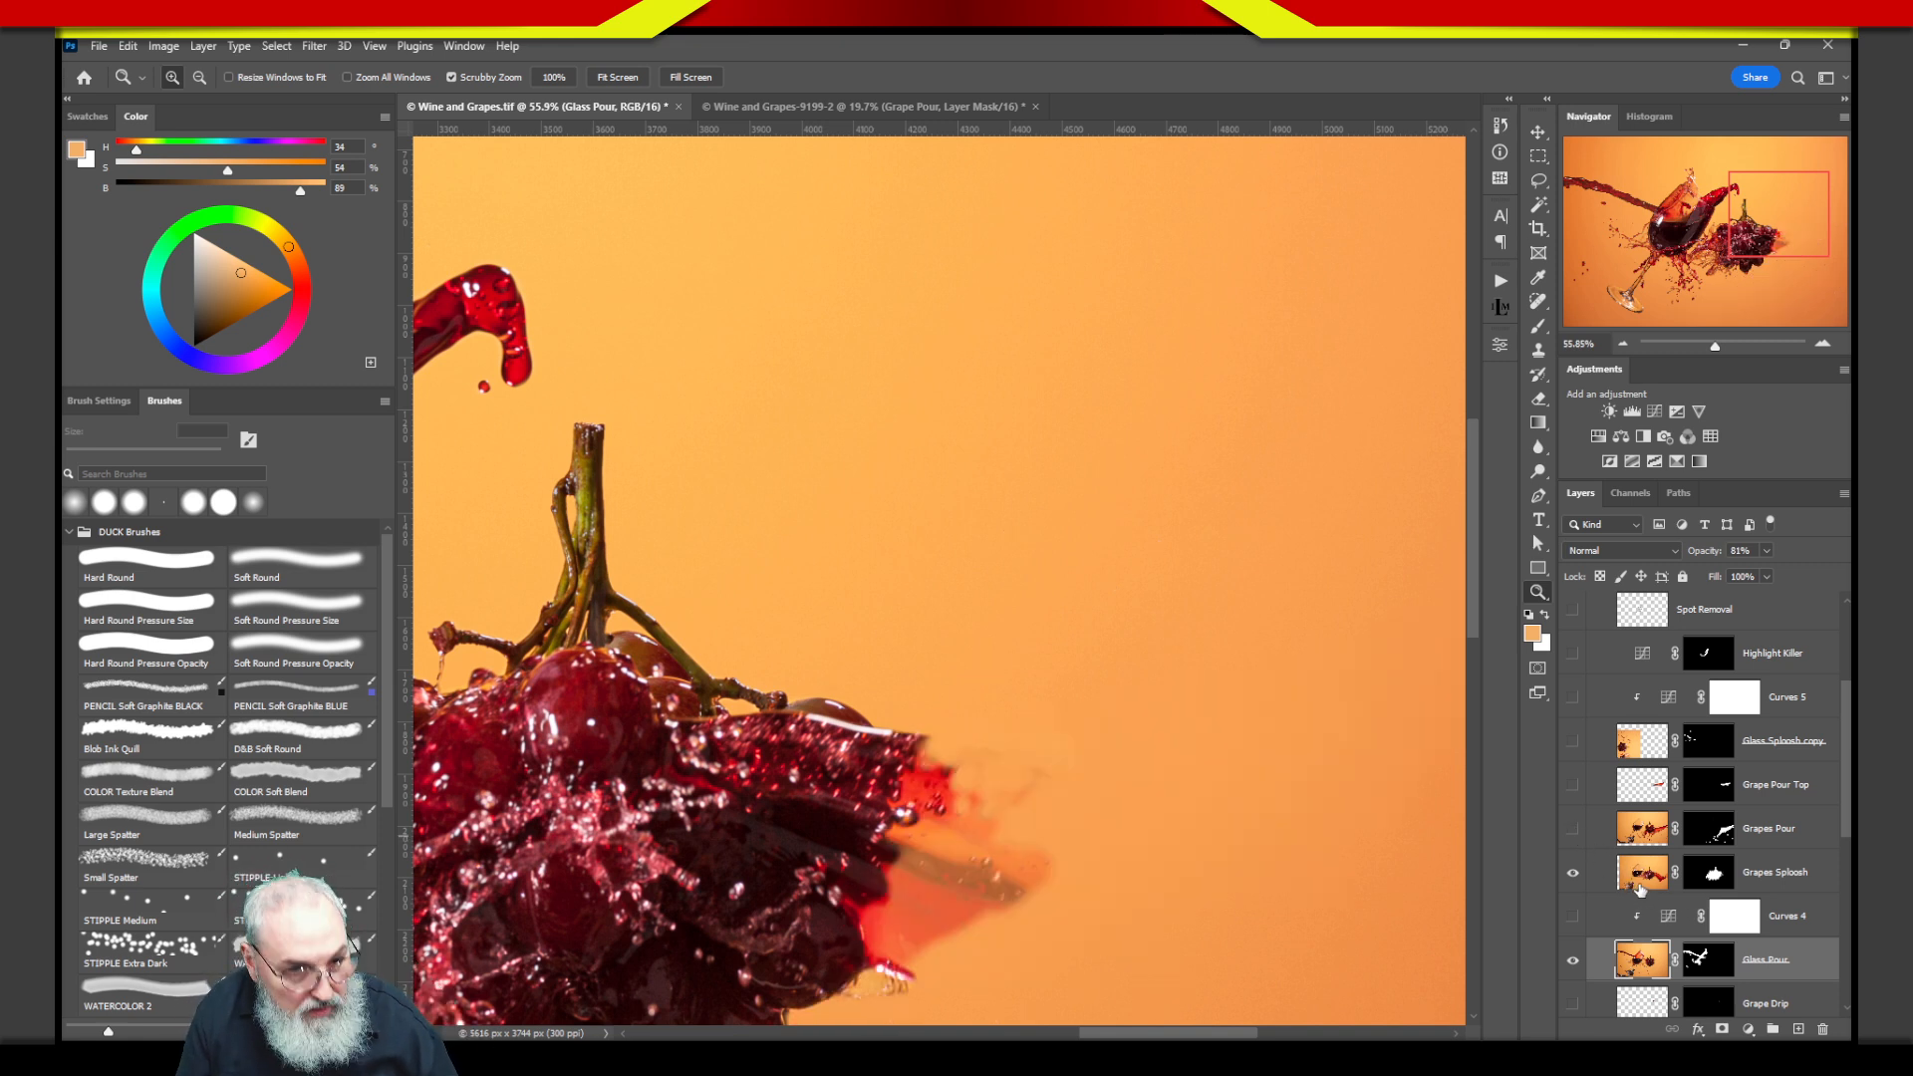
left_click(1710, 875, "shift")
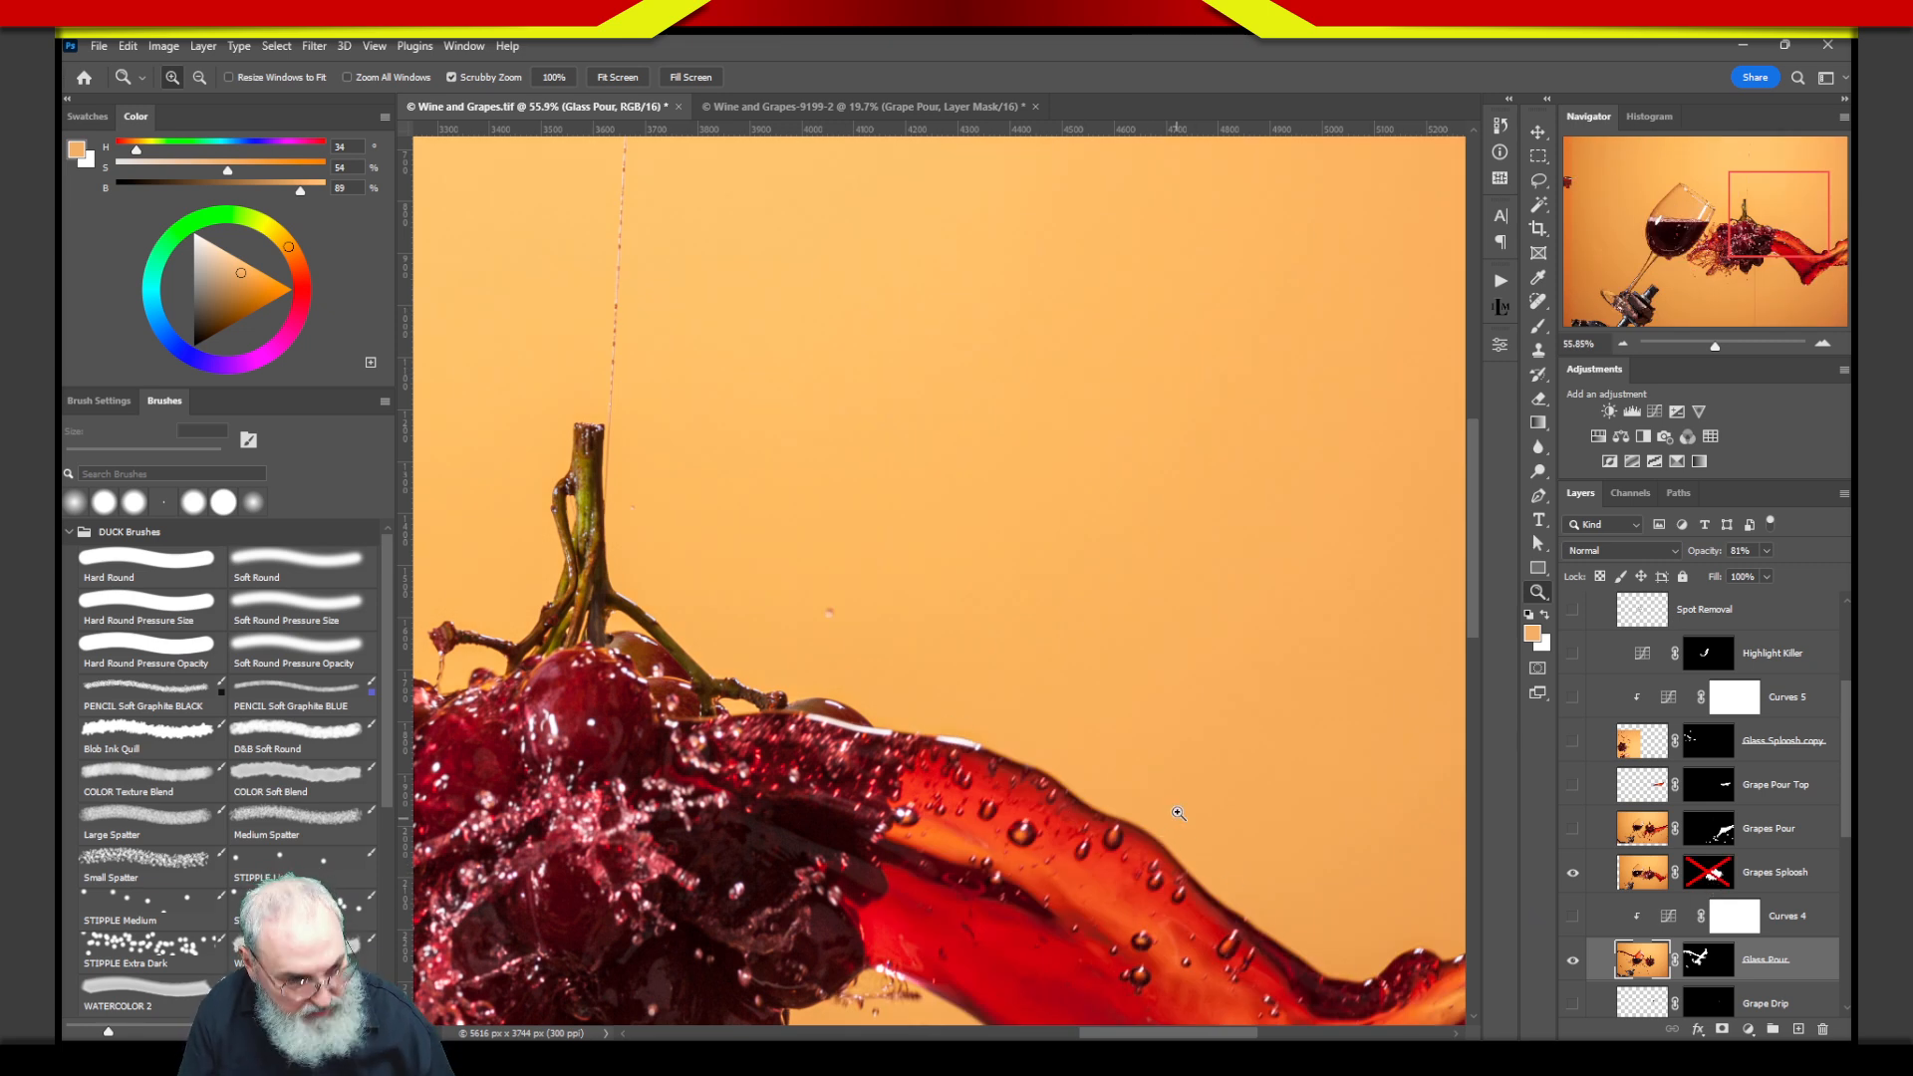
scroll(1160, 787, "down", 4)
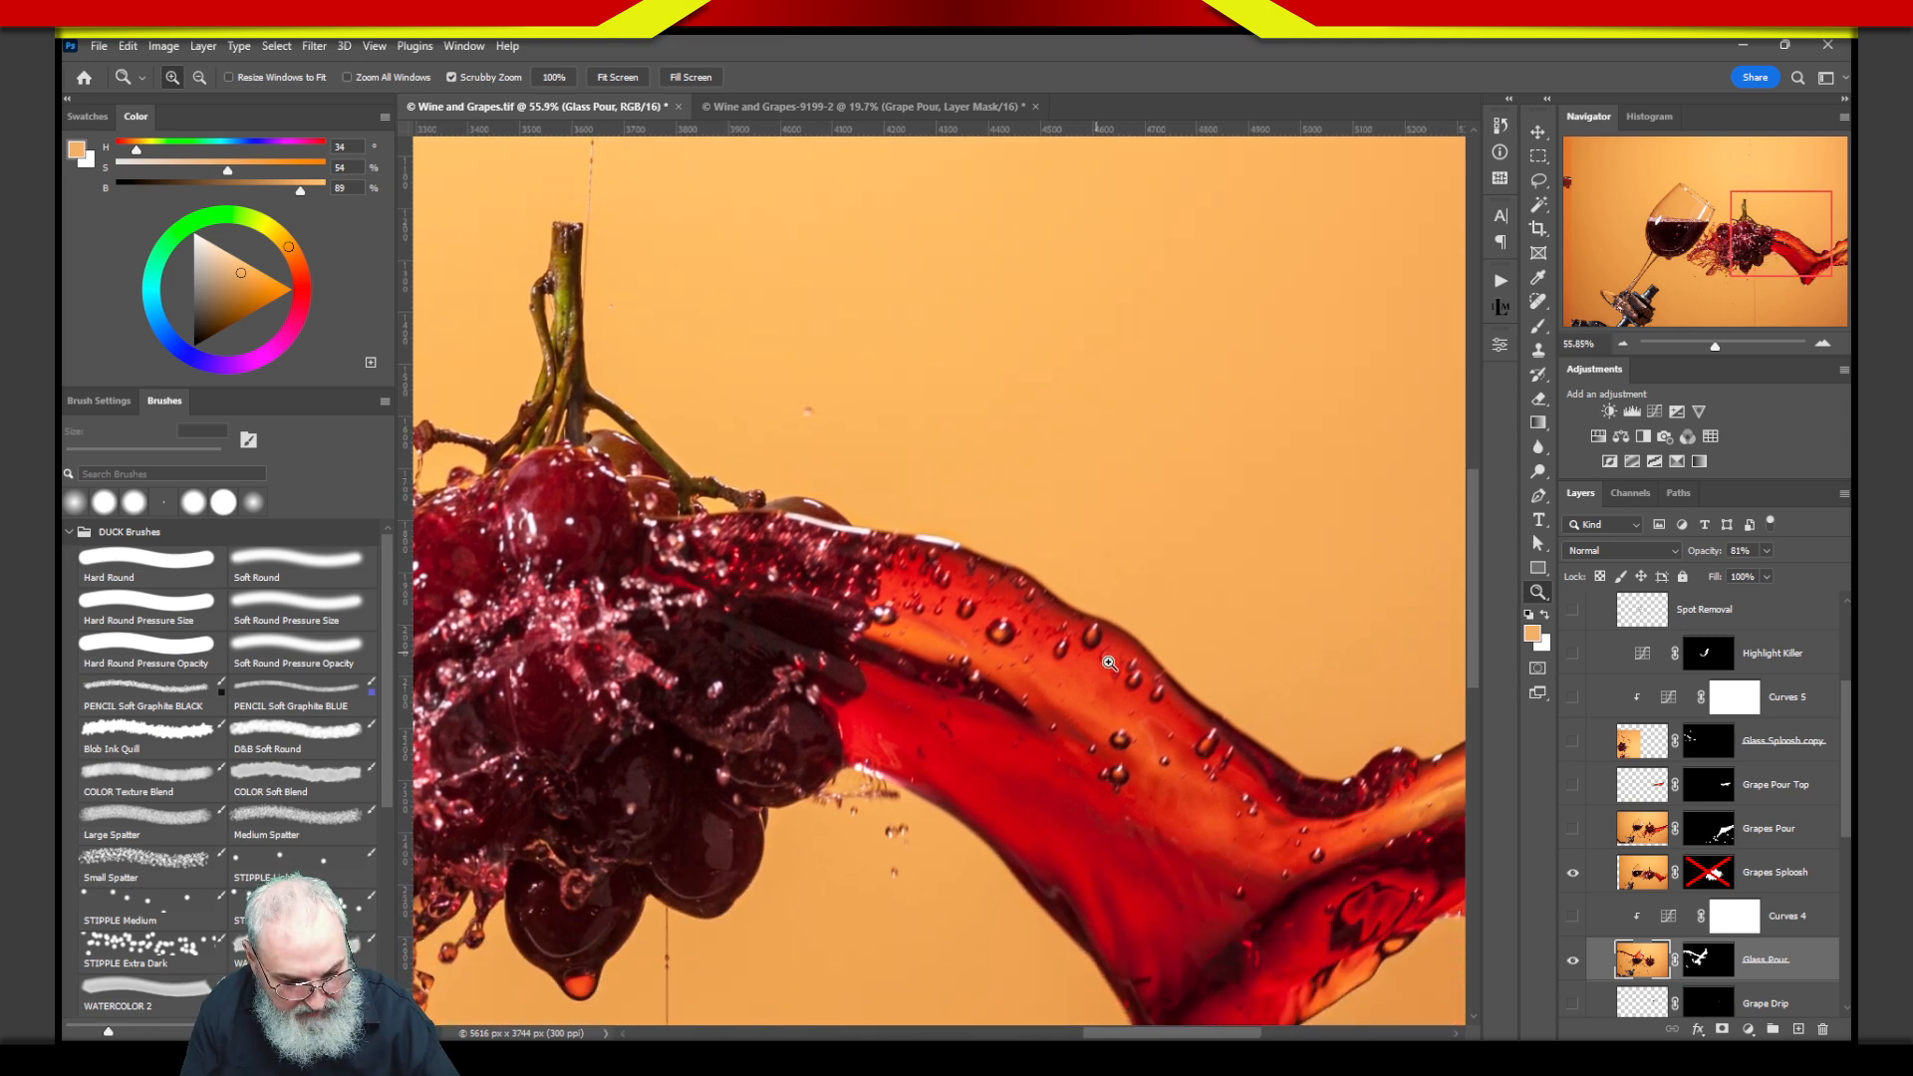
mouse_move(862, 490)
left_mouse_down()
mouse_move(804, 625)
mouse_move(815, 663)
left_mouse_up()
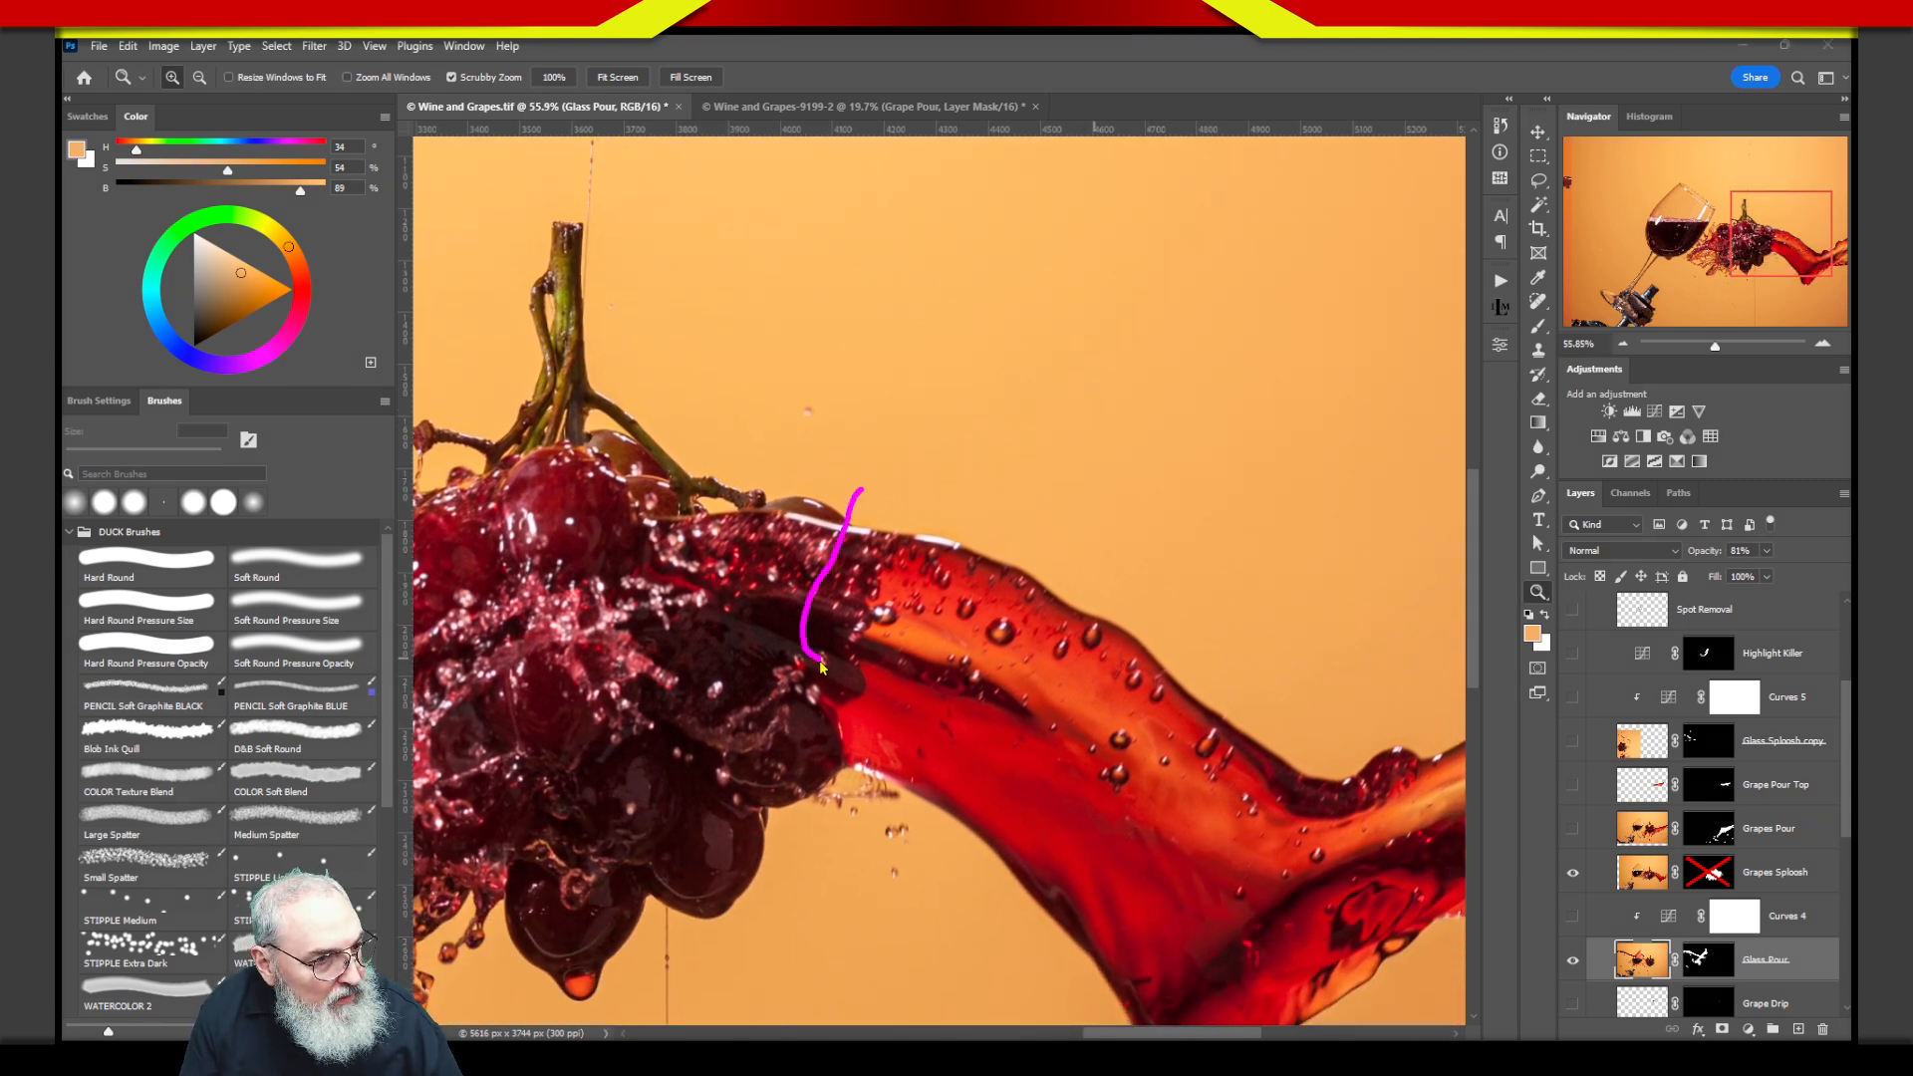
mouse_move(948, 733)
left_mouse_down()
mouse_move(1138, 849)
mouse_move(1283, 847)
mouse_move(1281, 713)
mouse_move(1037, 549)
mouse_move(864, 495)
left_mouse_up()
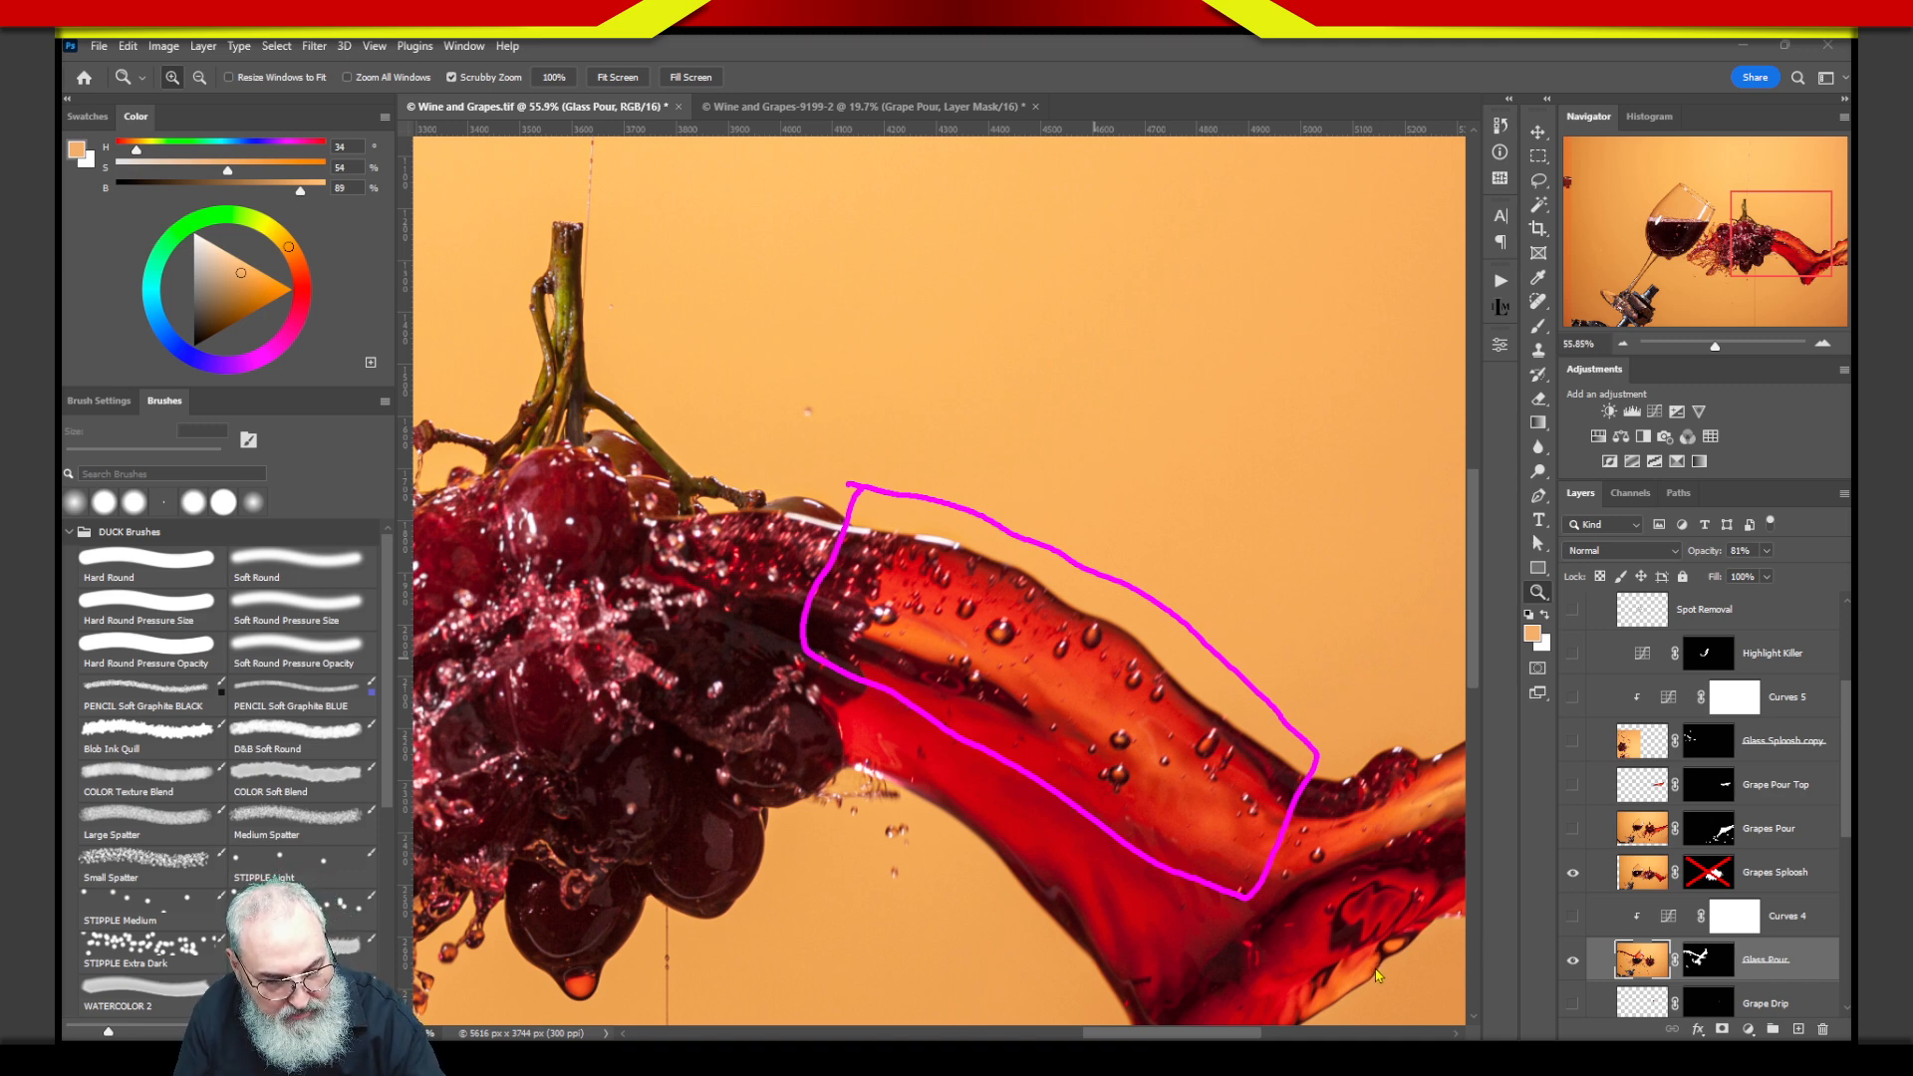
key("Escape")
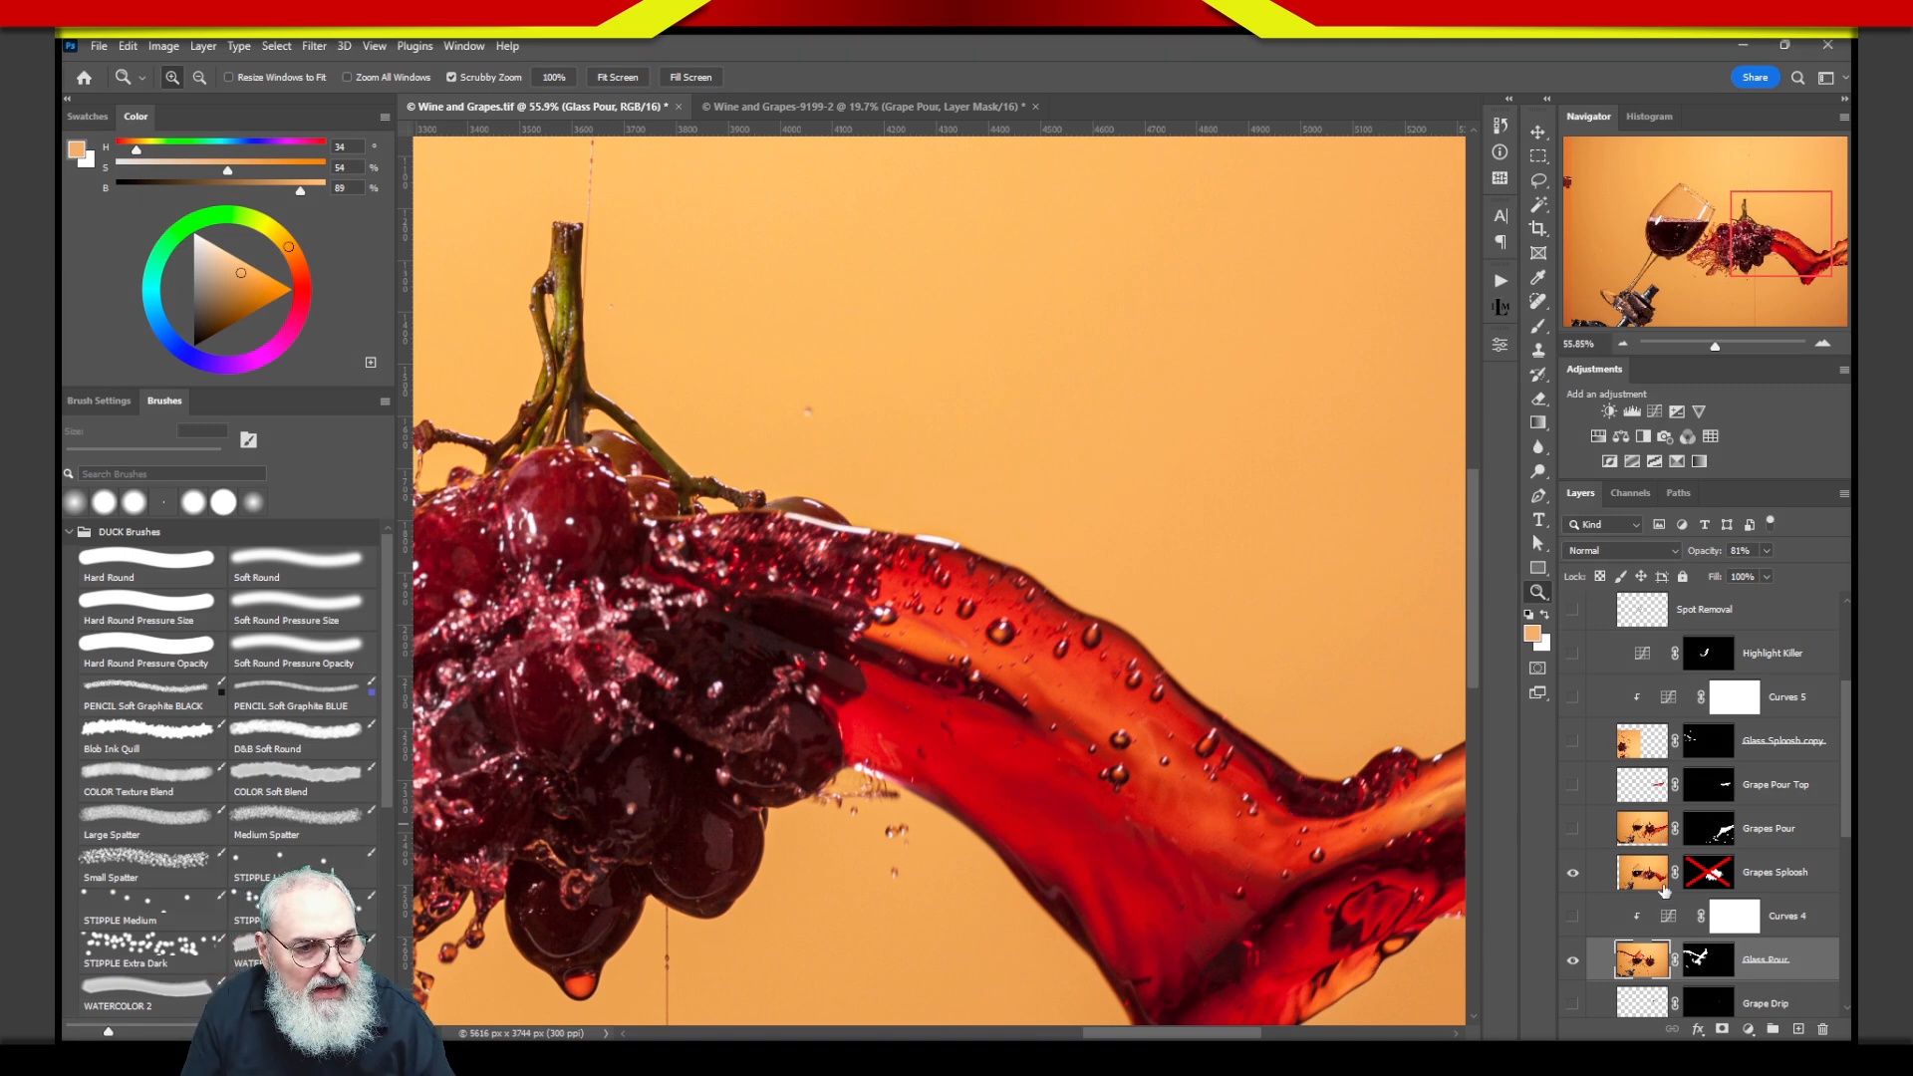
left_click(1711, 877, "shift")
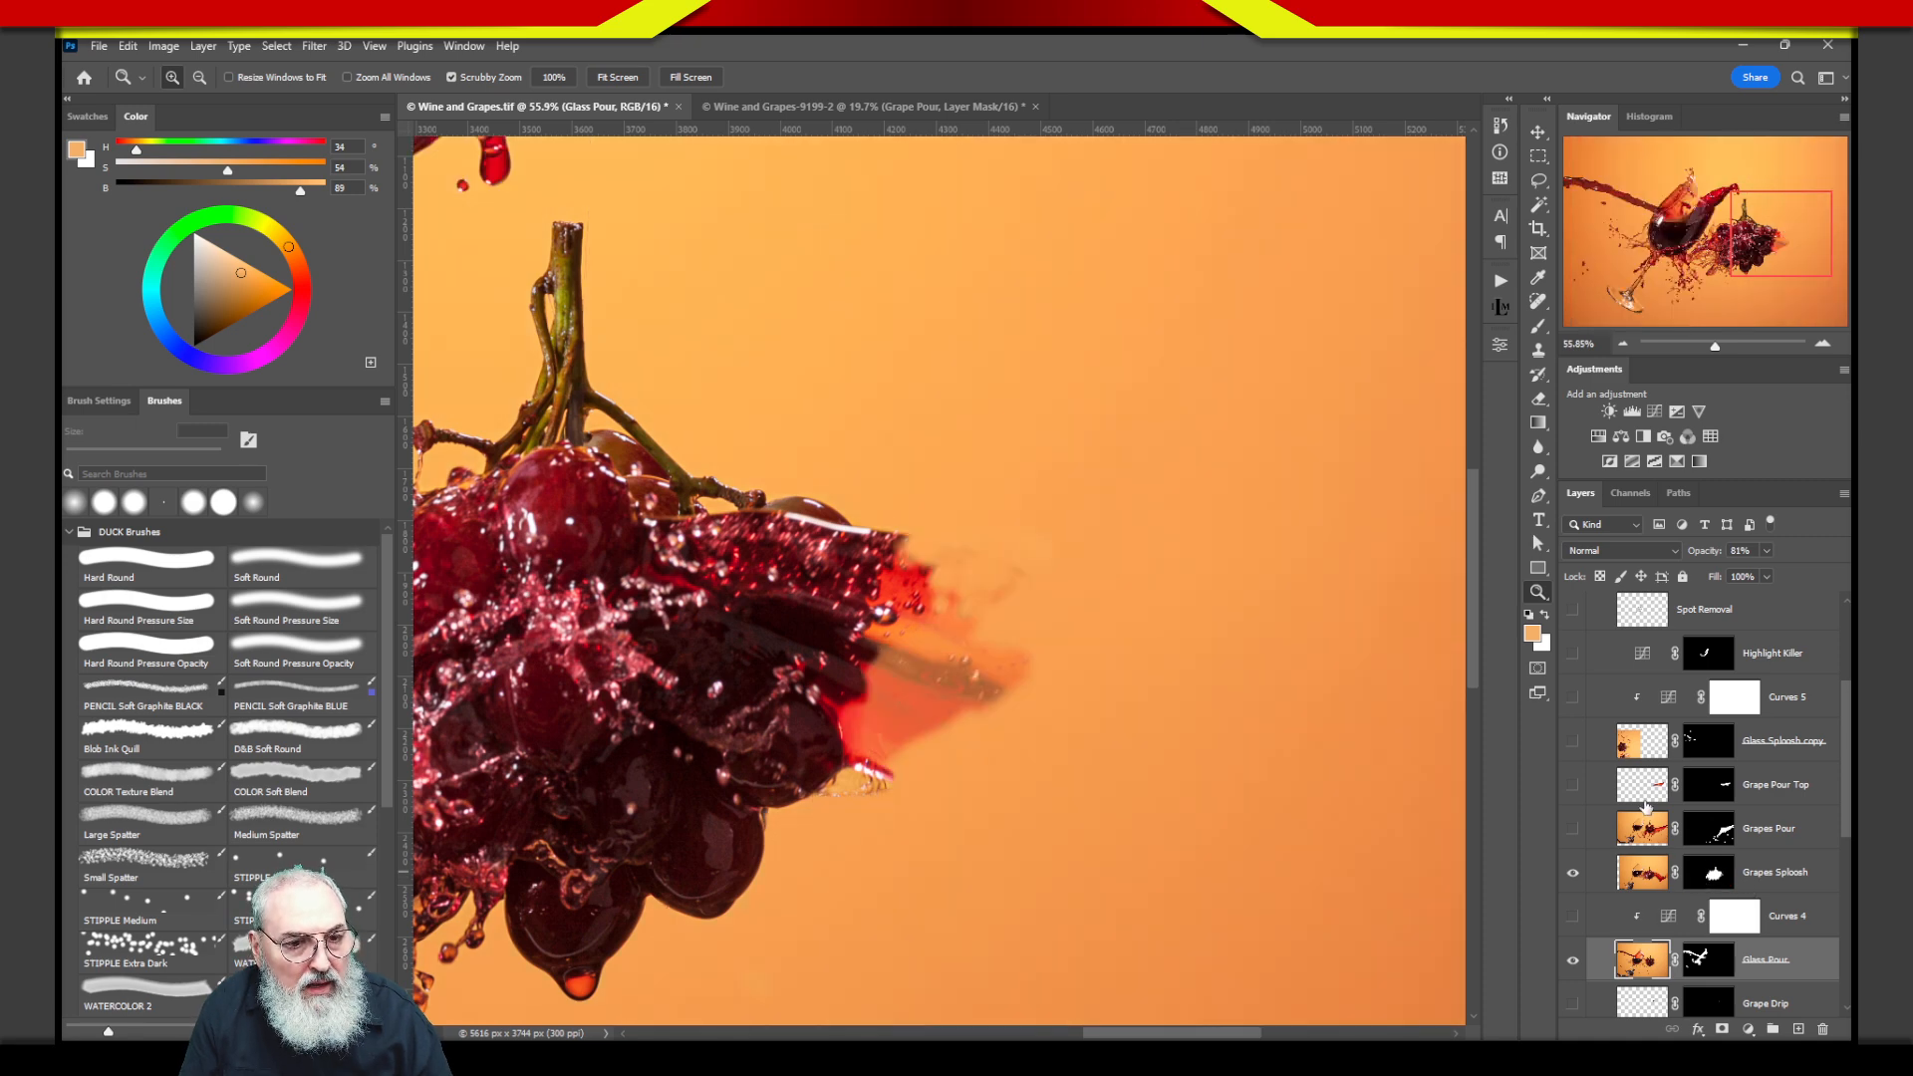
Select the Grape Pour Top layer and make both the Grapes Pour and Grape Pour Top layers visible.
left_click(1614, 797)
left_click(1573, 826)
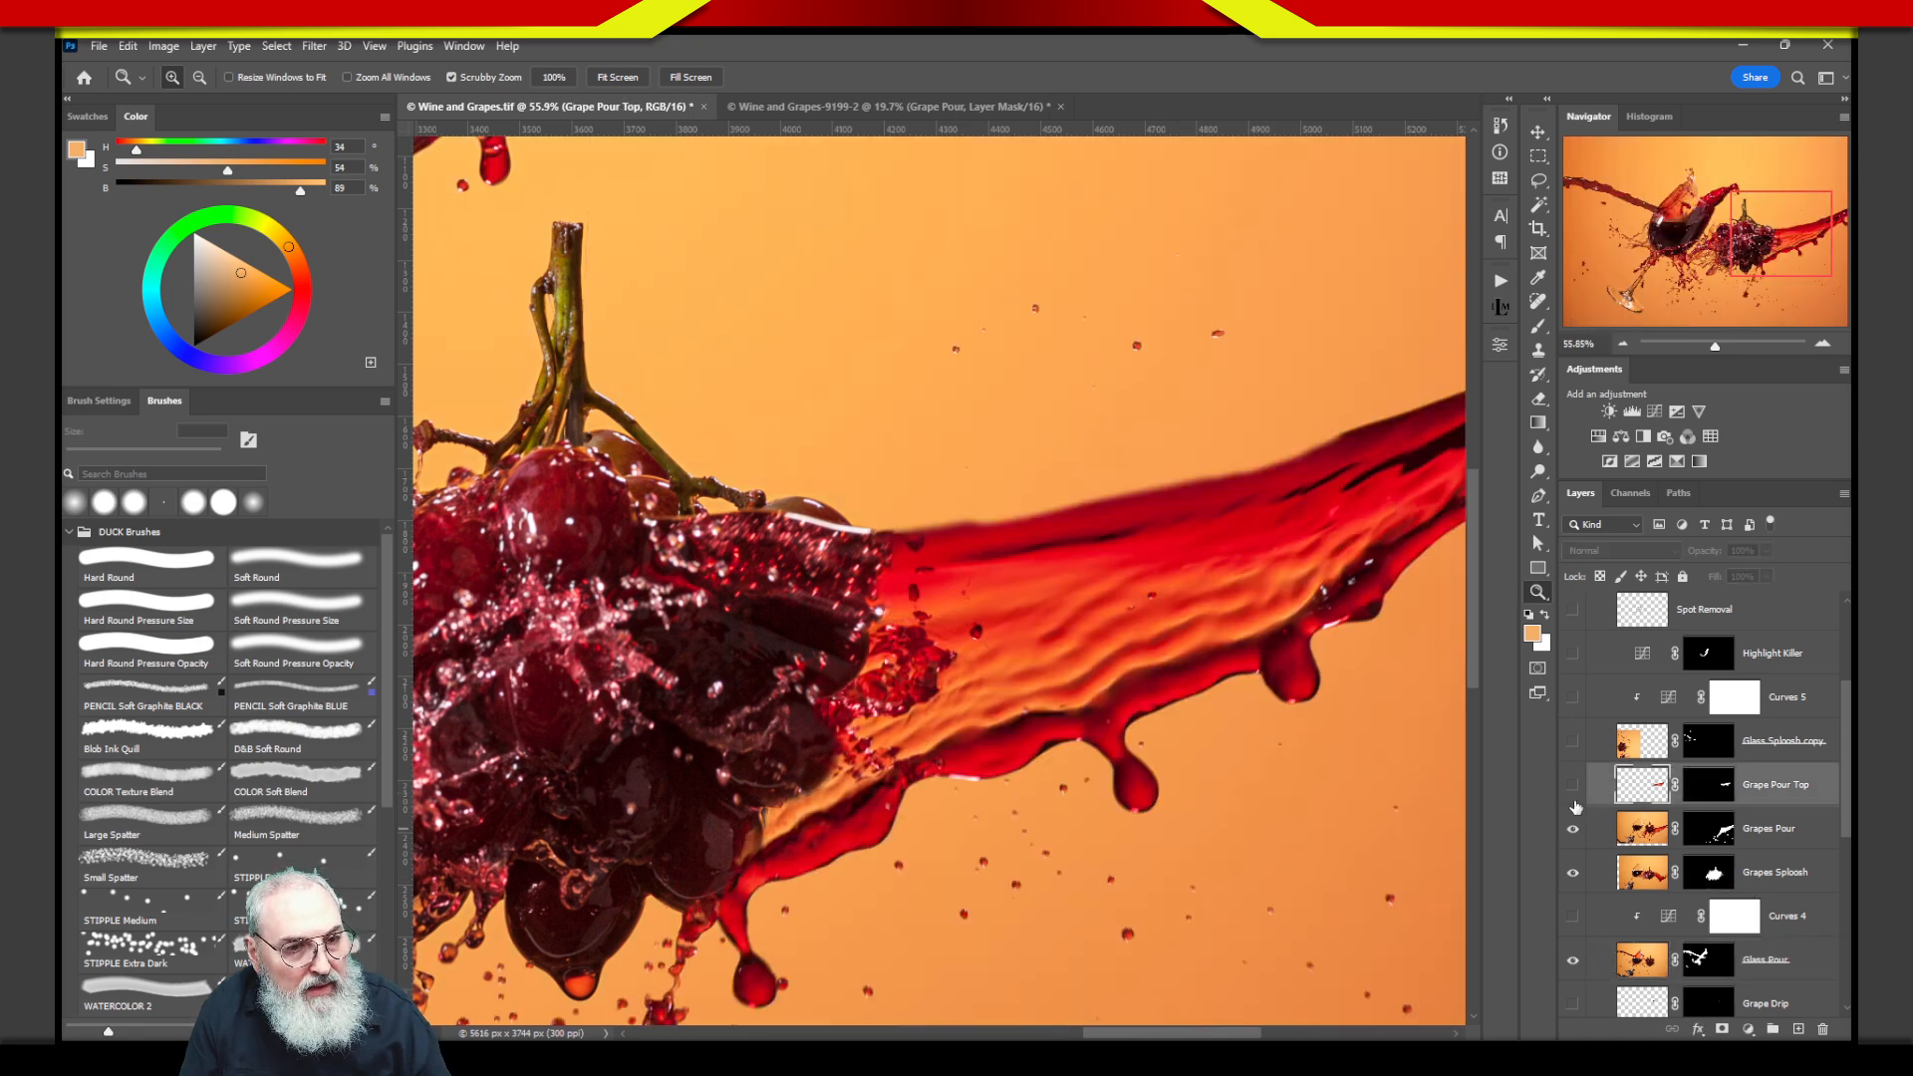
left_click(1572, 790)
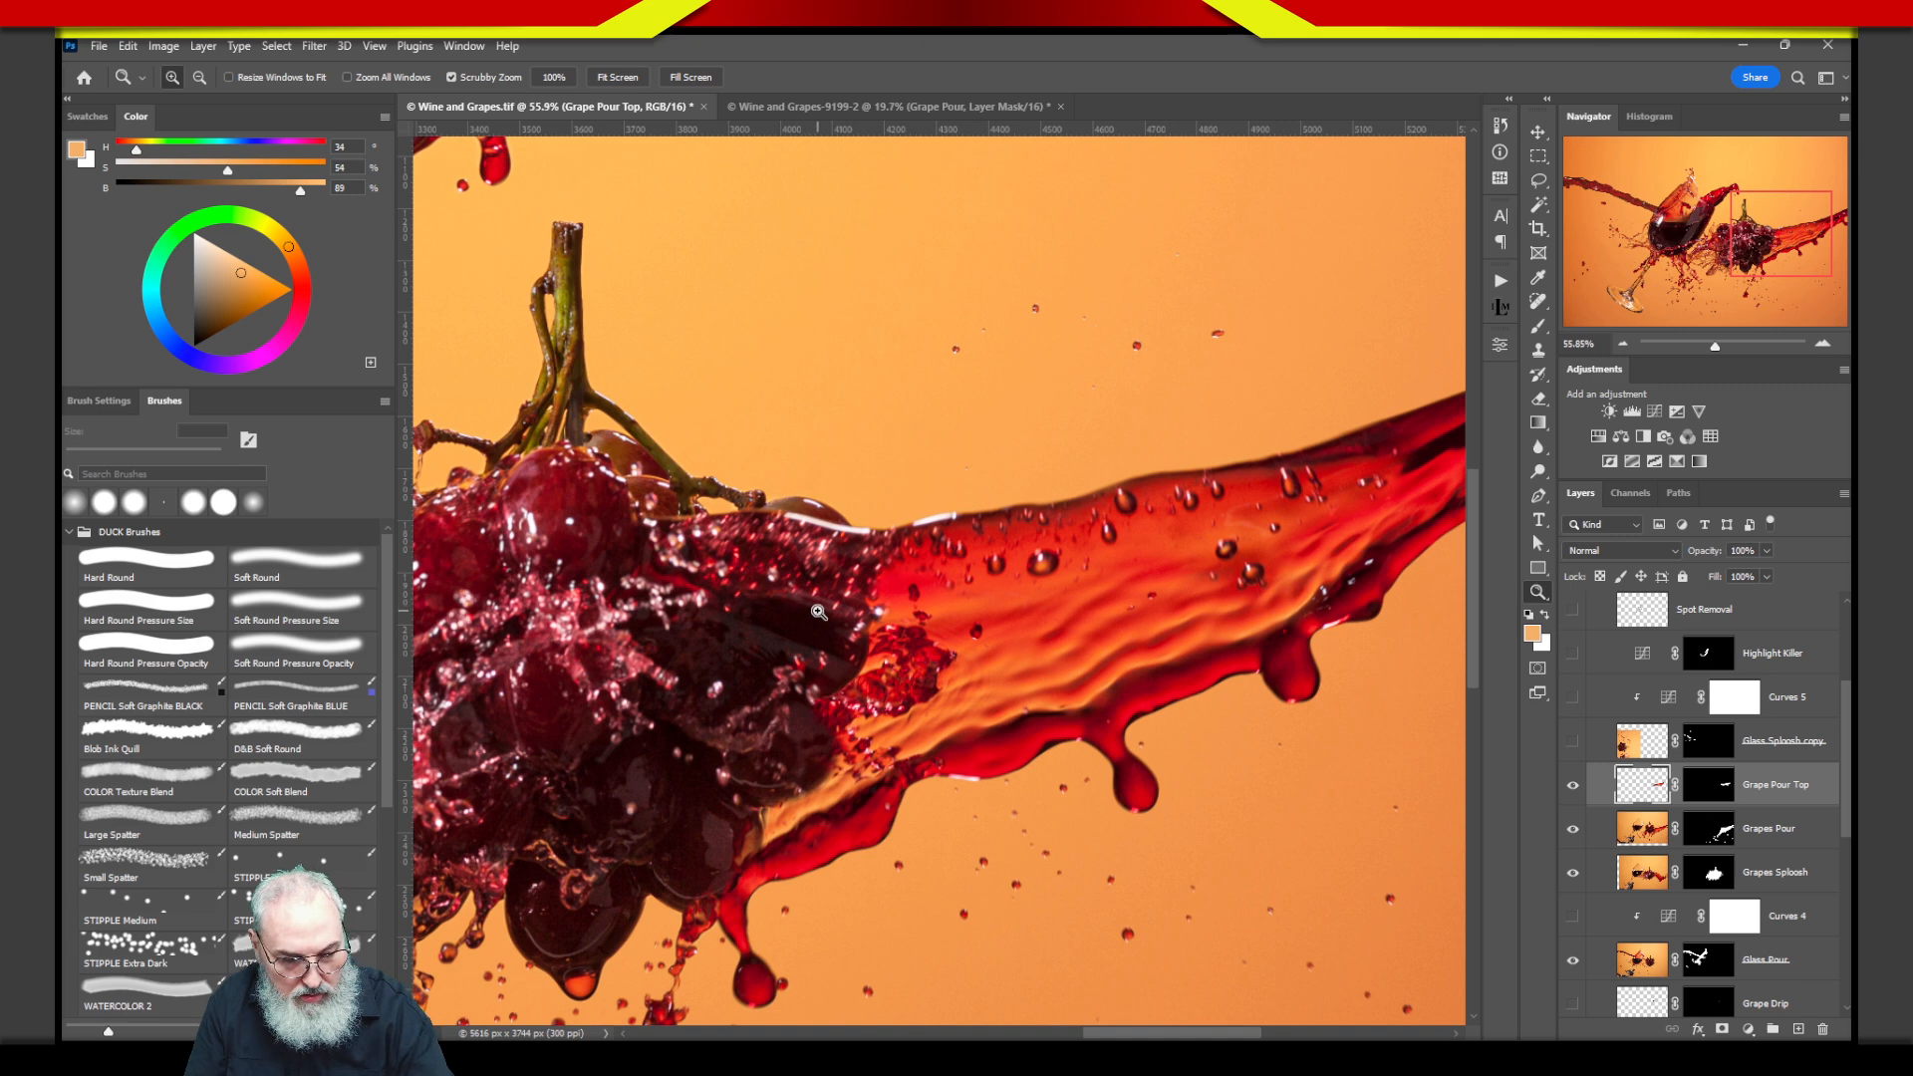
Examine how the Grape Pour Top patch continues from the grapes along the upper part of the wine pour.
mouse_move(830, 558)
left_mouse_down()
mouse_move(611, 723)
mouse_move(871, 590)
mouse_move(634, 632)
left_mouse_up()
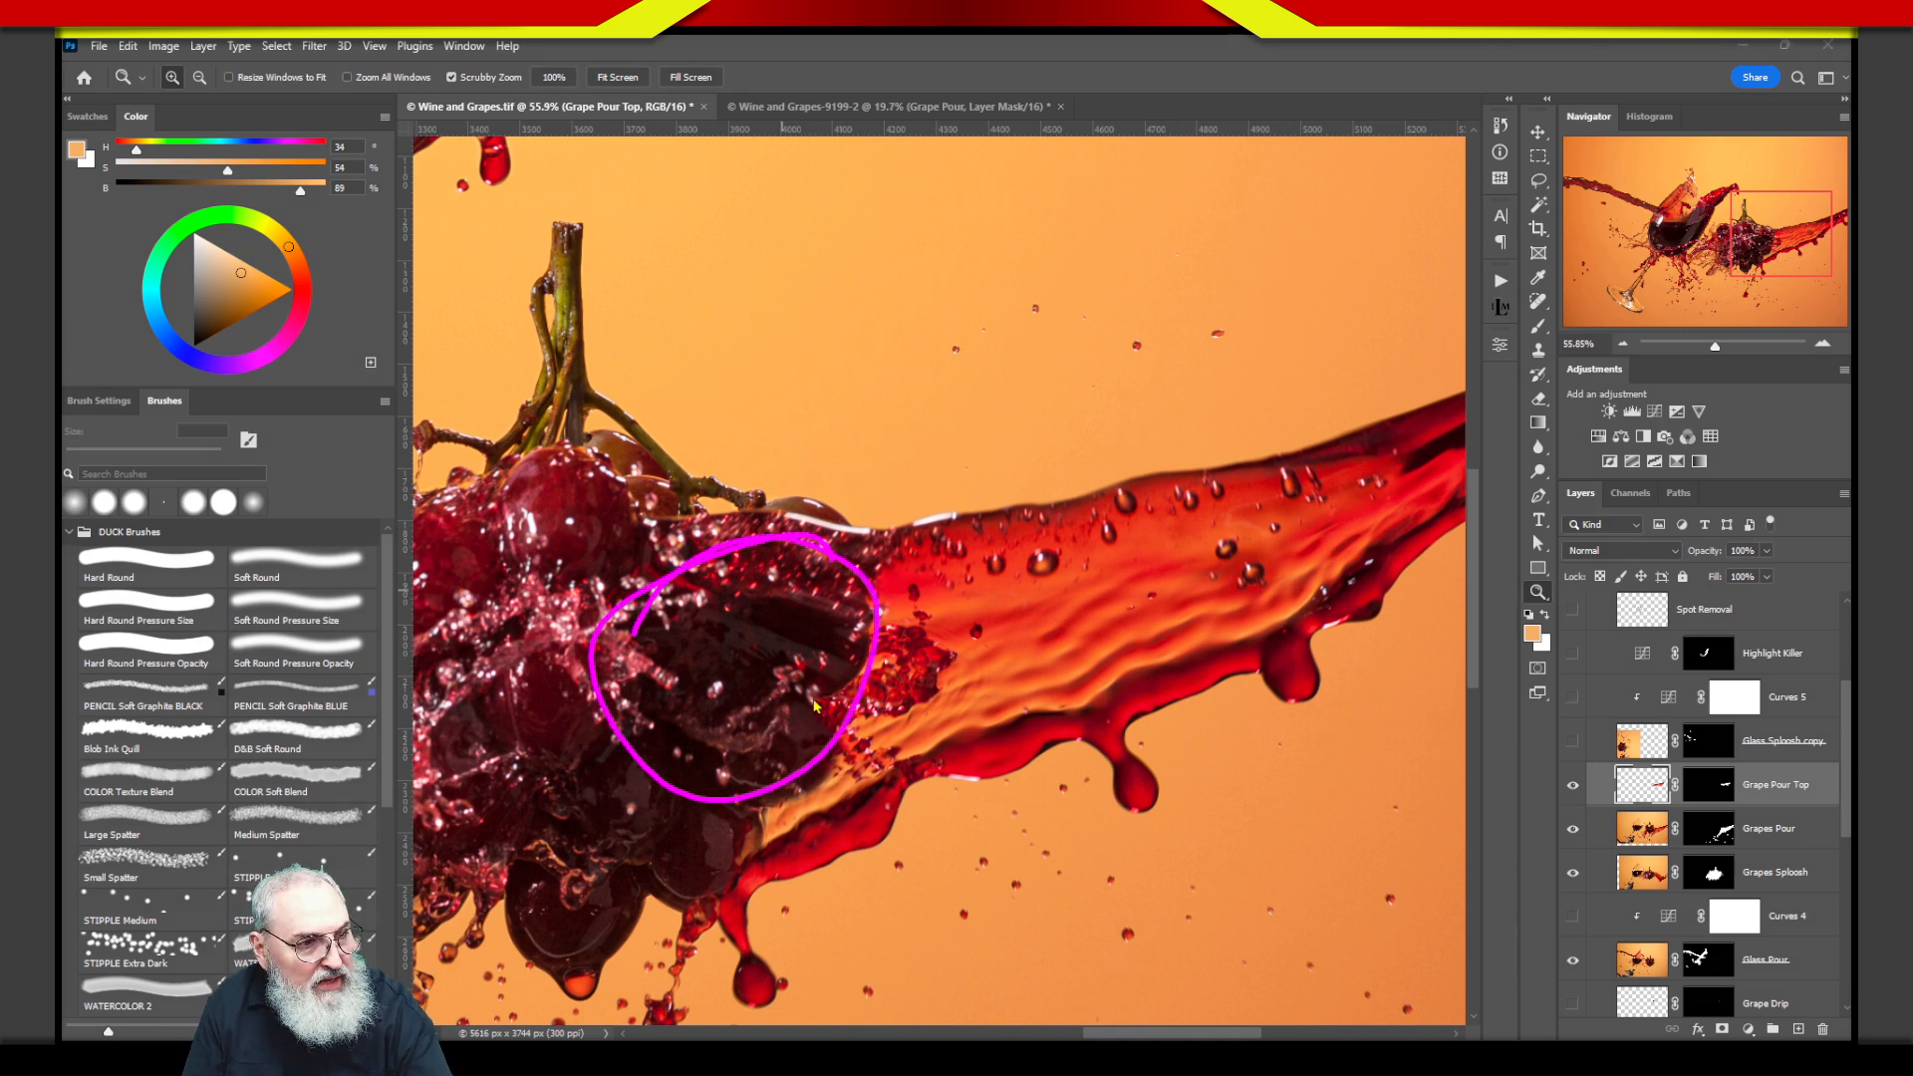
mouse_move(755, 646)
left_mouse_down()
mouse_move(1074, 570)
mouse_move(991, 652)
left_mouse_up()
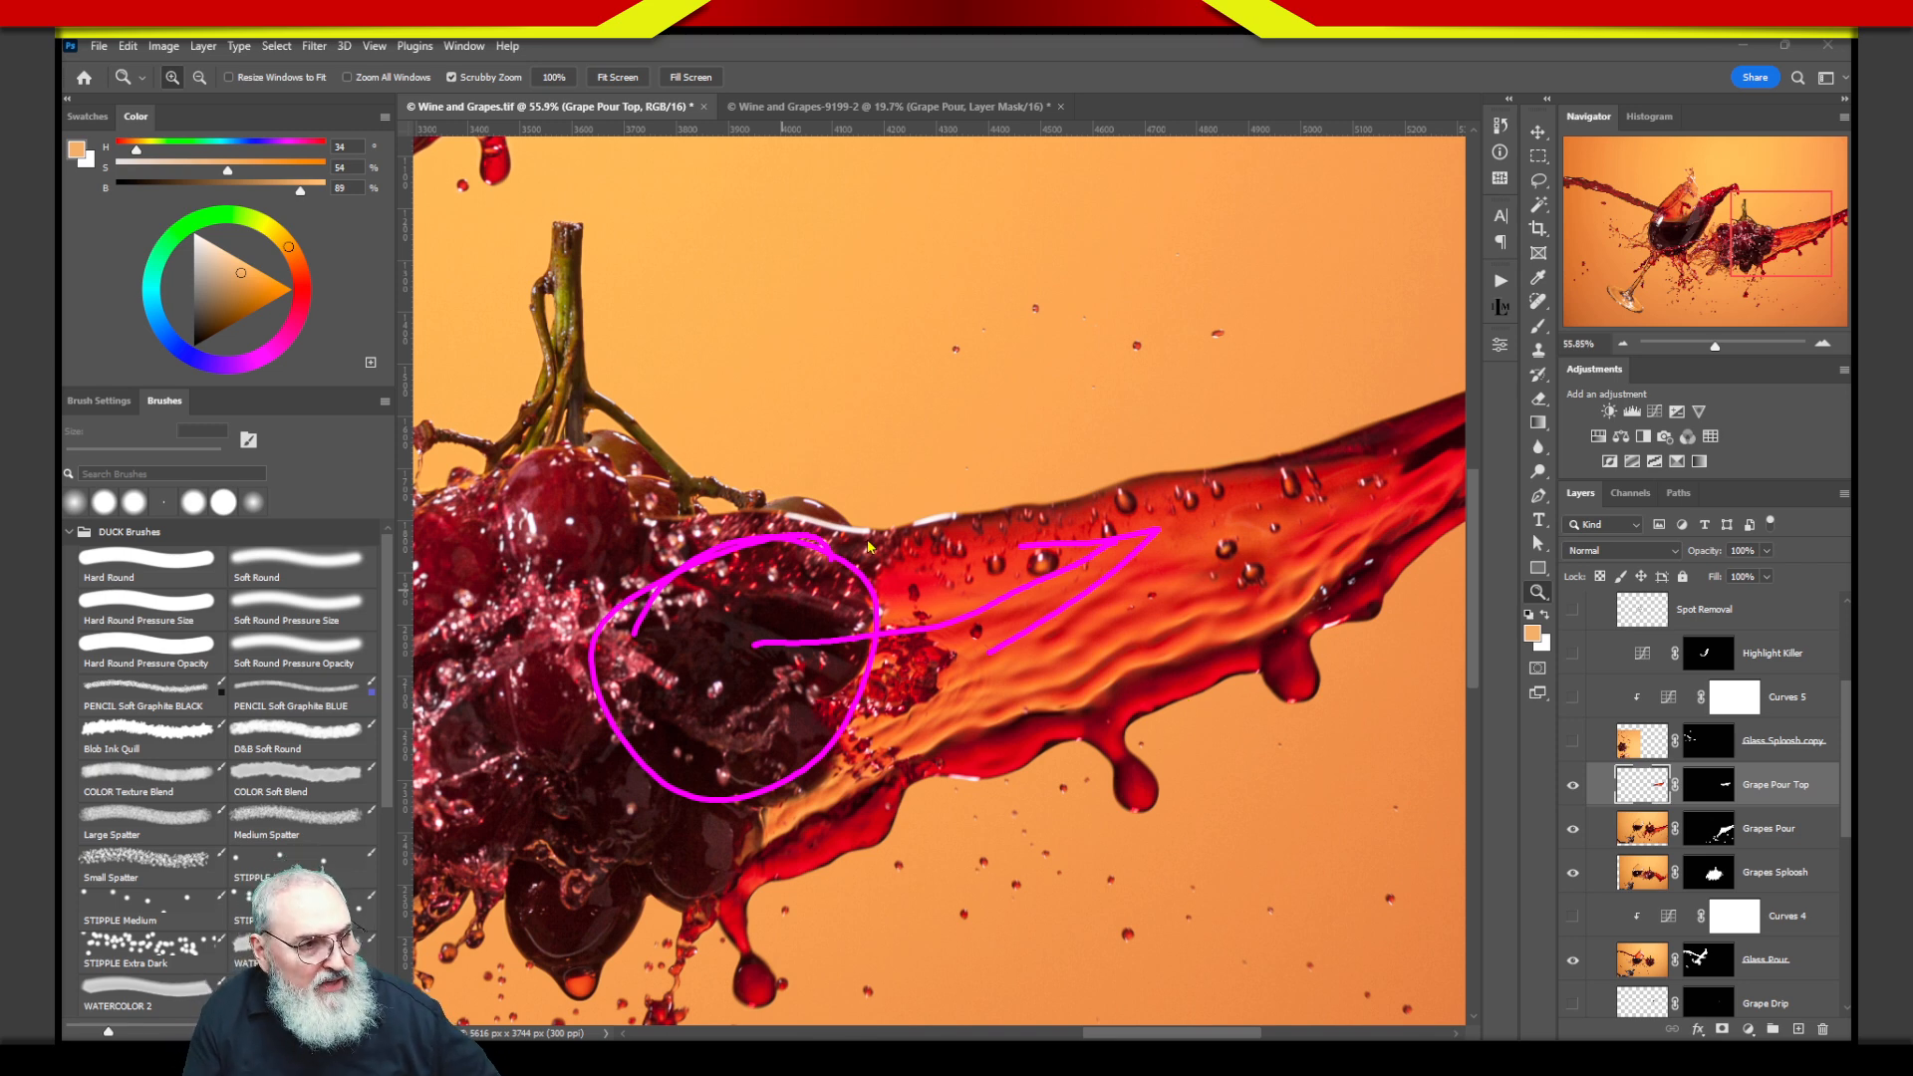
key("Escape")
mouse_move(834, 541)
left_mouse_down()
mouse_move(989, 529)
mouse_move(1050, 565)
mouse_move(1107, 660)
mouse_move(1301, 842)
mouse_move(1514, 905)
left_mouse_up()
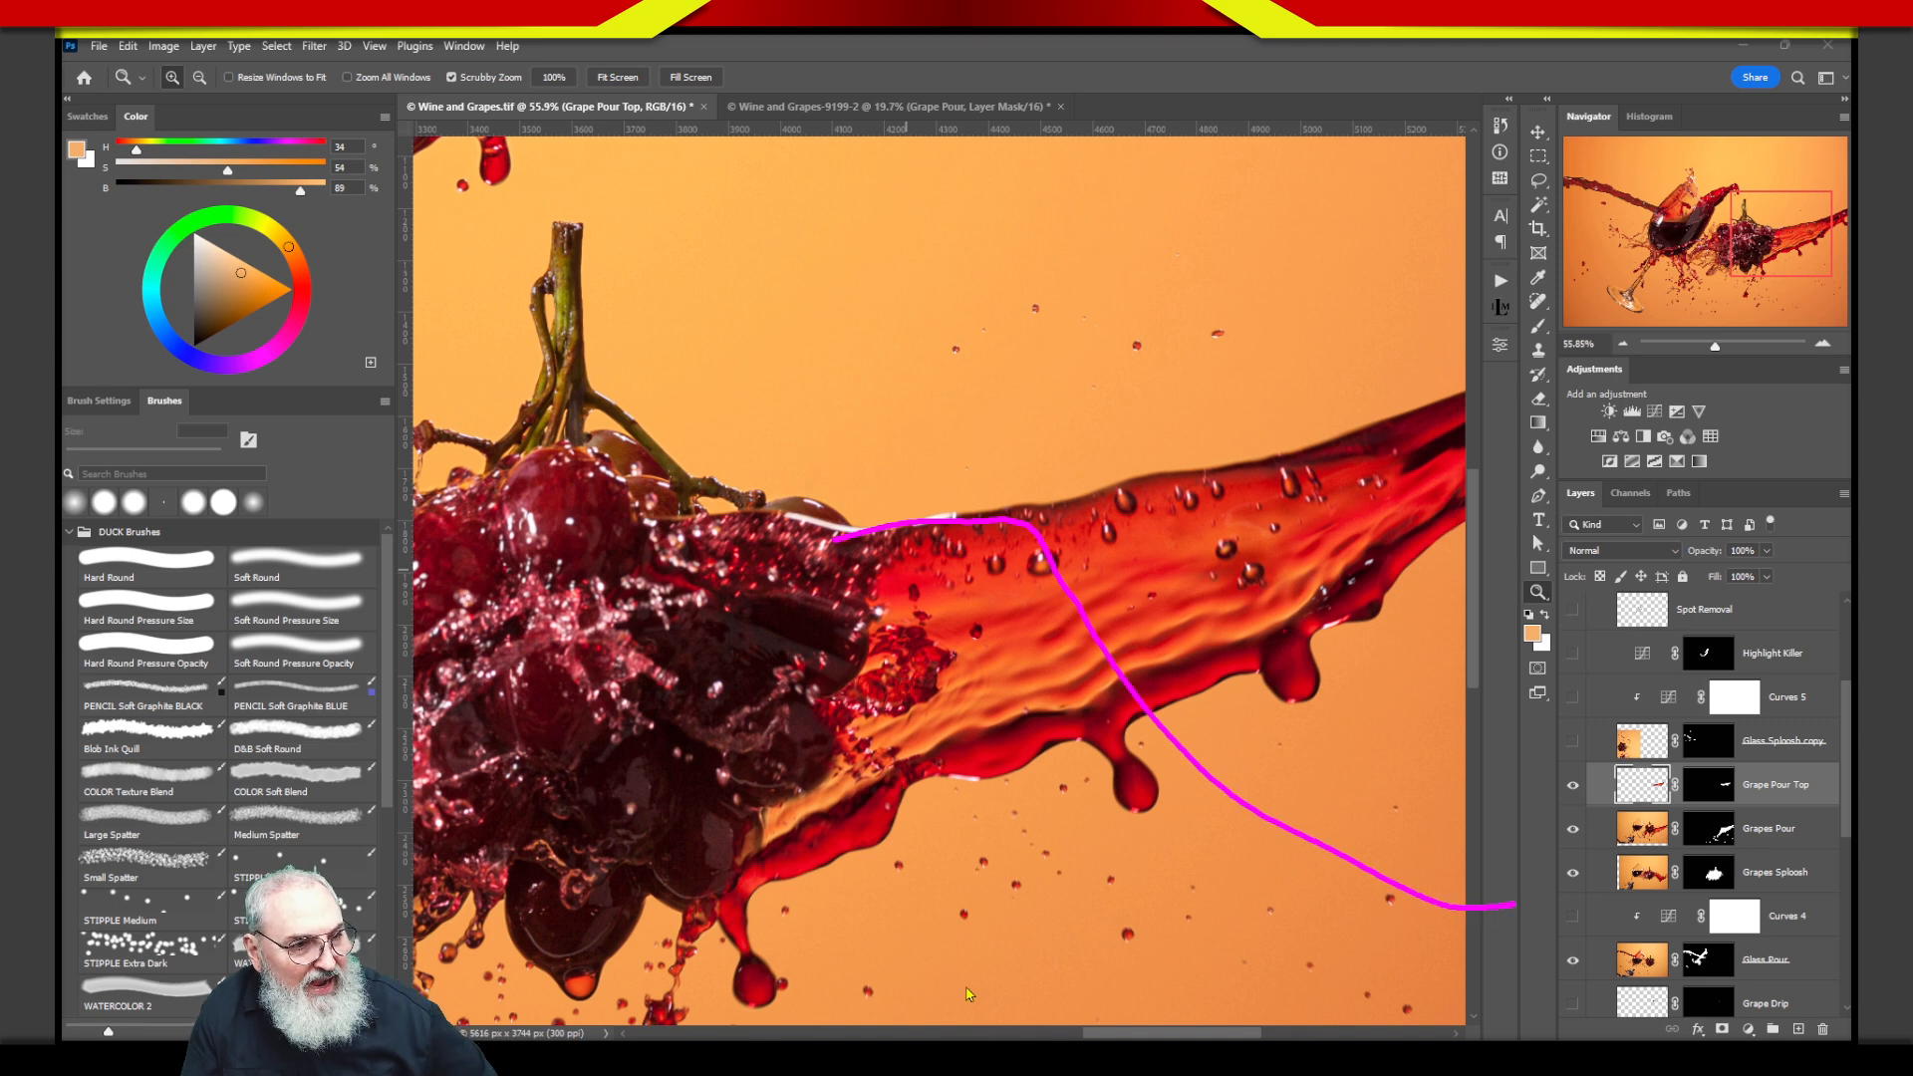
mouse_move(795, 797)
left_mouse_down()
mouse_move(1101, 959)
mouse_move(1482, 971)
left_mouse_up()
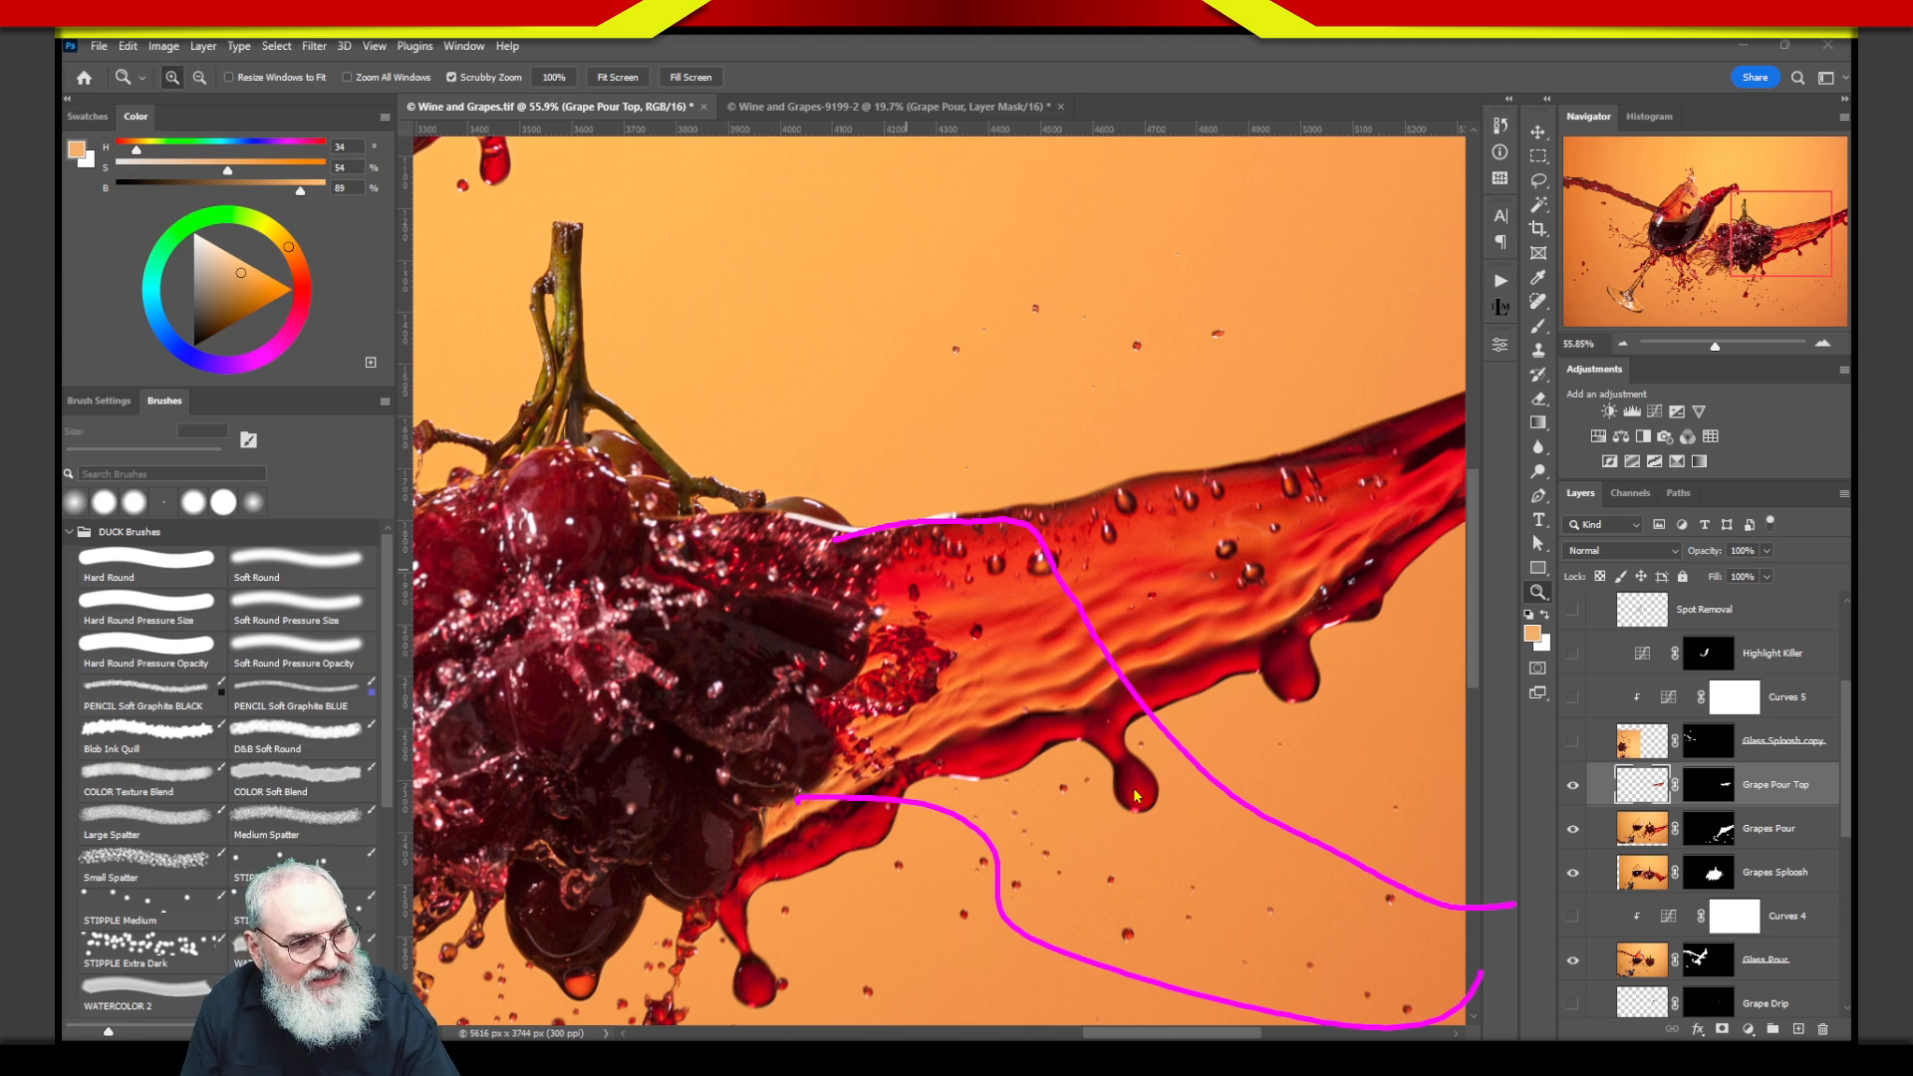
key("Escape")
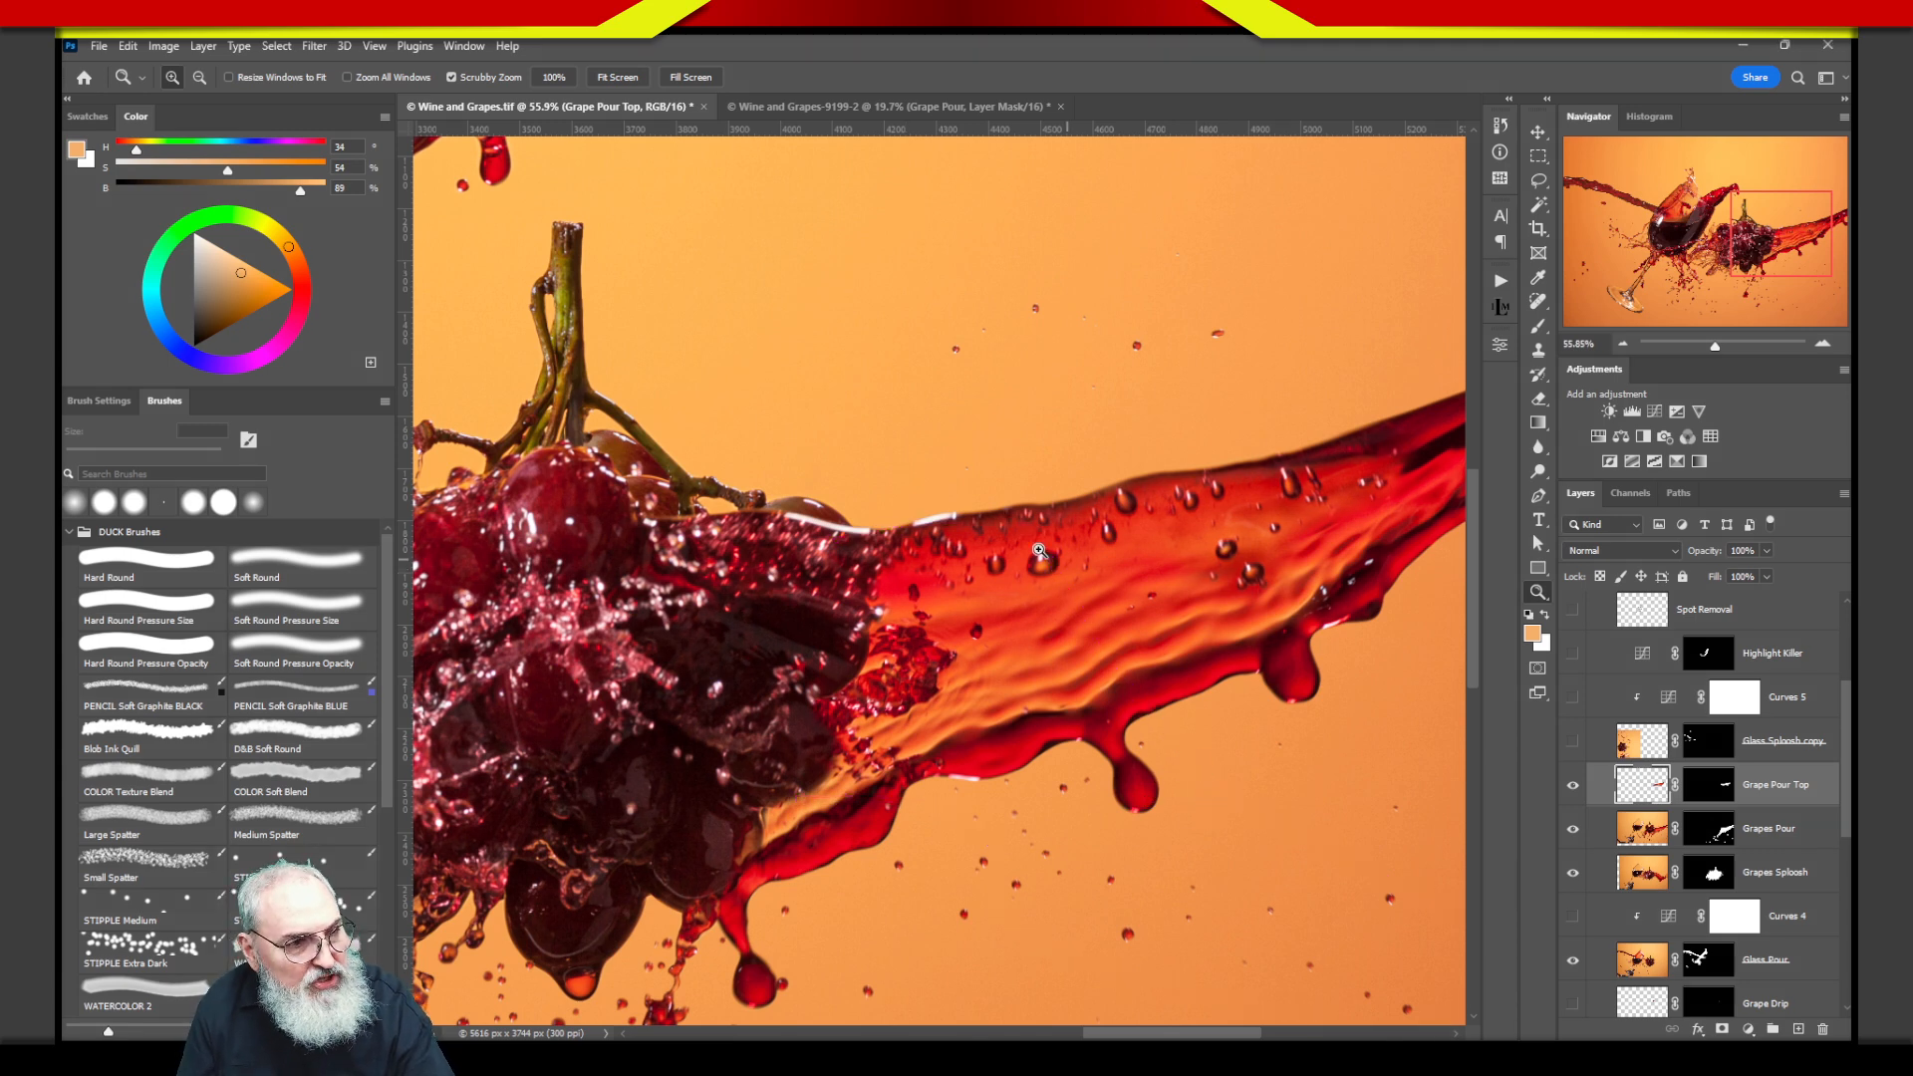
mouse_move(862, 530)
left_mouse_down()
mouse_move(1342, 411)
mouse_move(1366, 430)
mouse_move(1373, 483)
mouse_move(1226, 577)
mouse_move(815, 739)
left_mouse_up()
mouse_move(745, 606)
left_mouse_down()
mouse_move(1086, 523)
mouse_move(907, 640)
left_mouse_up()
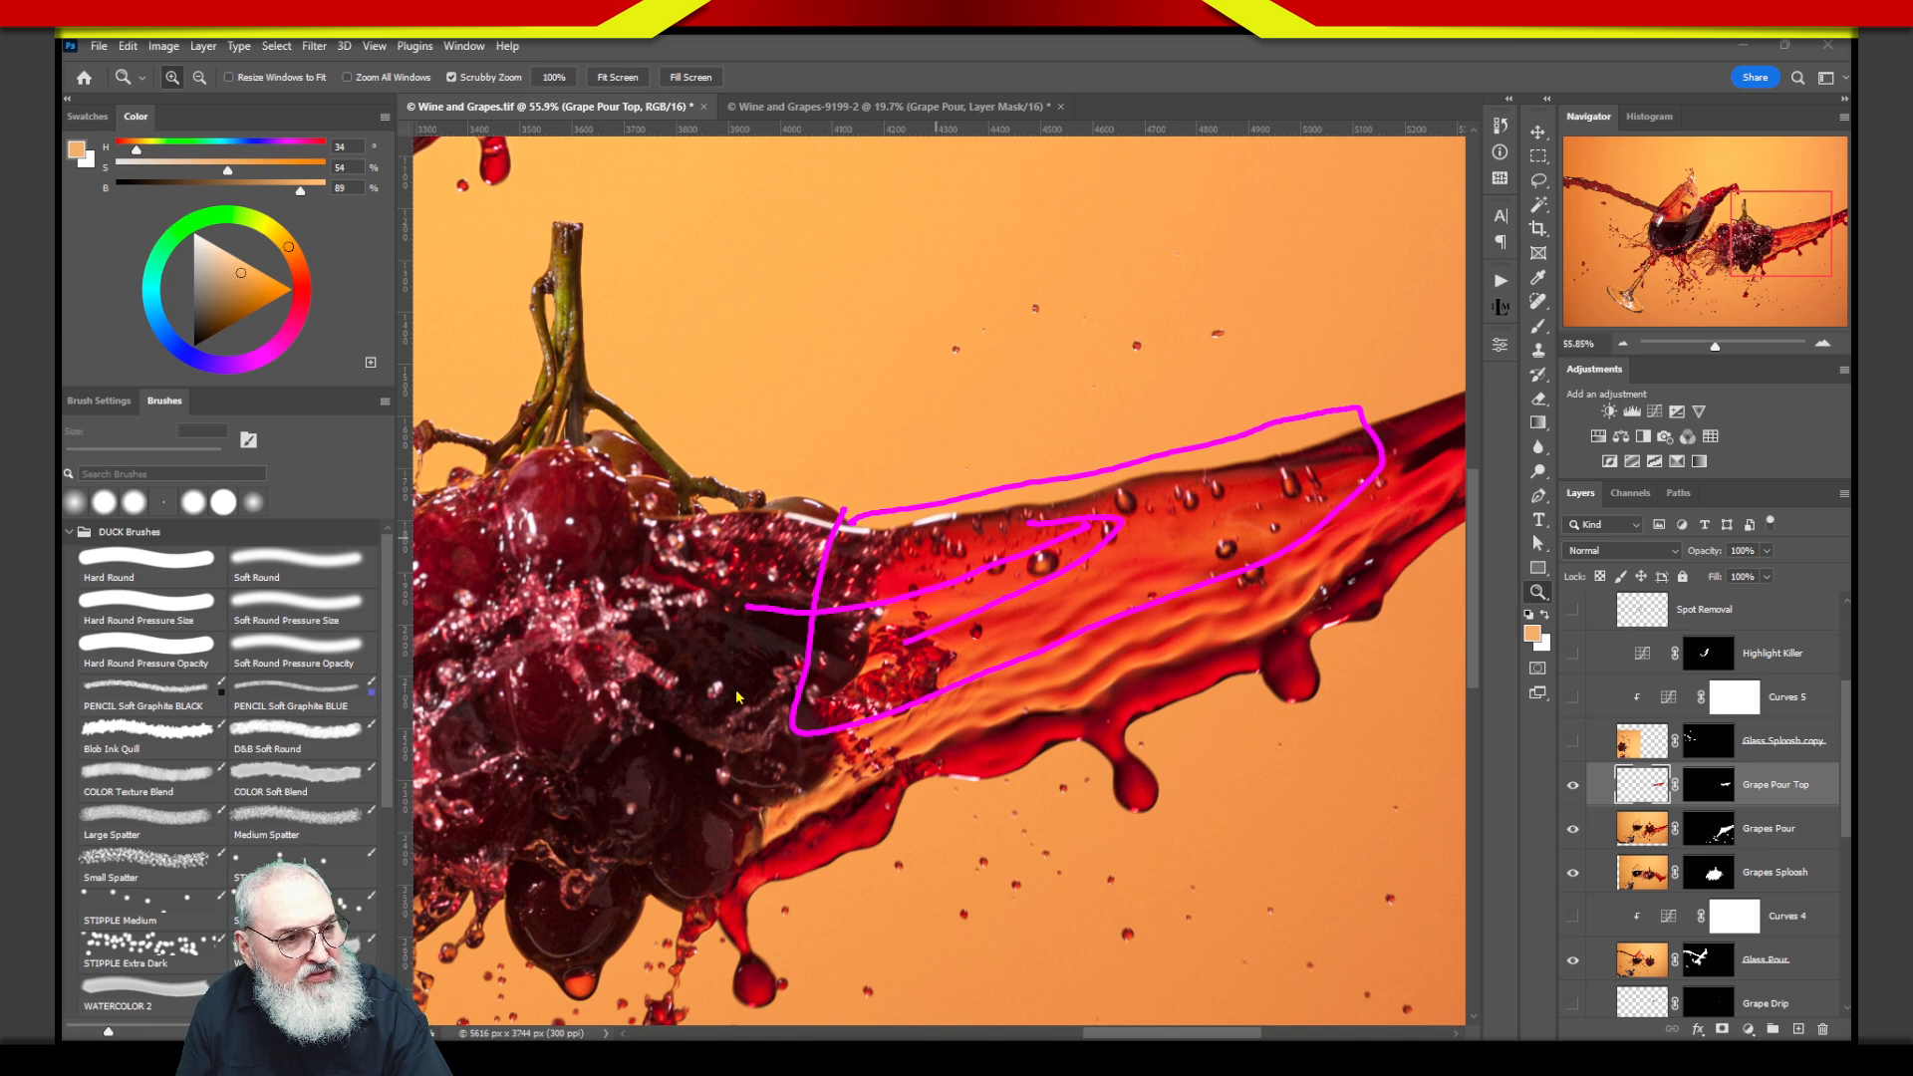
key("Escape")
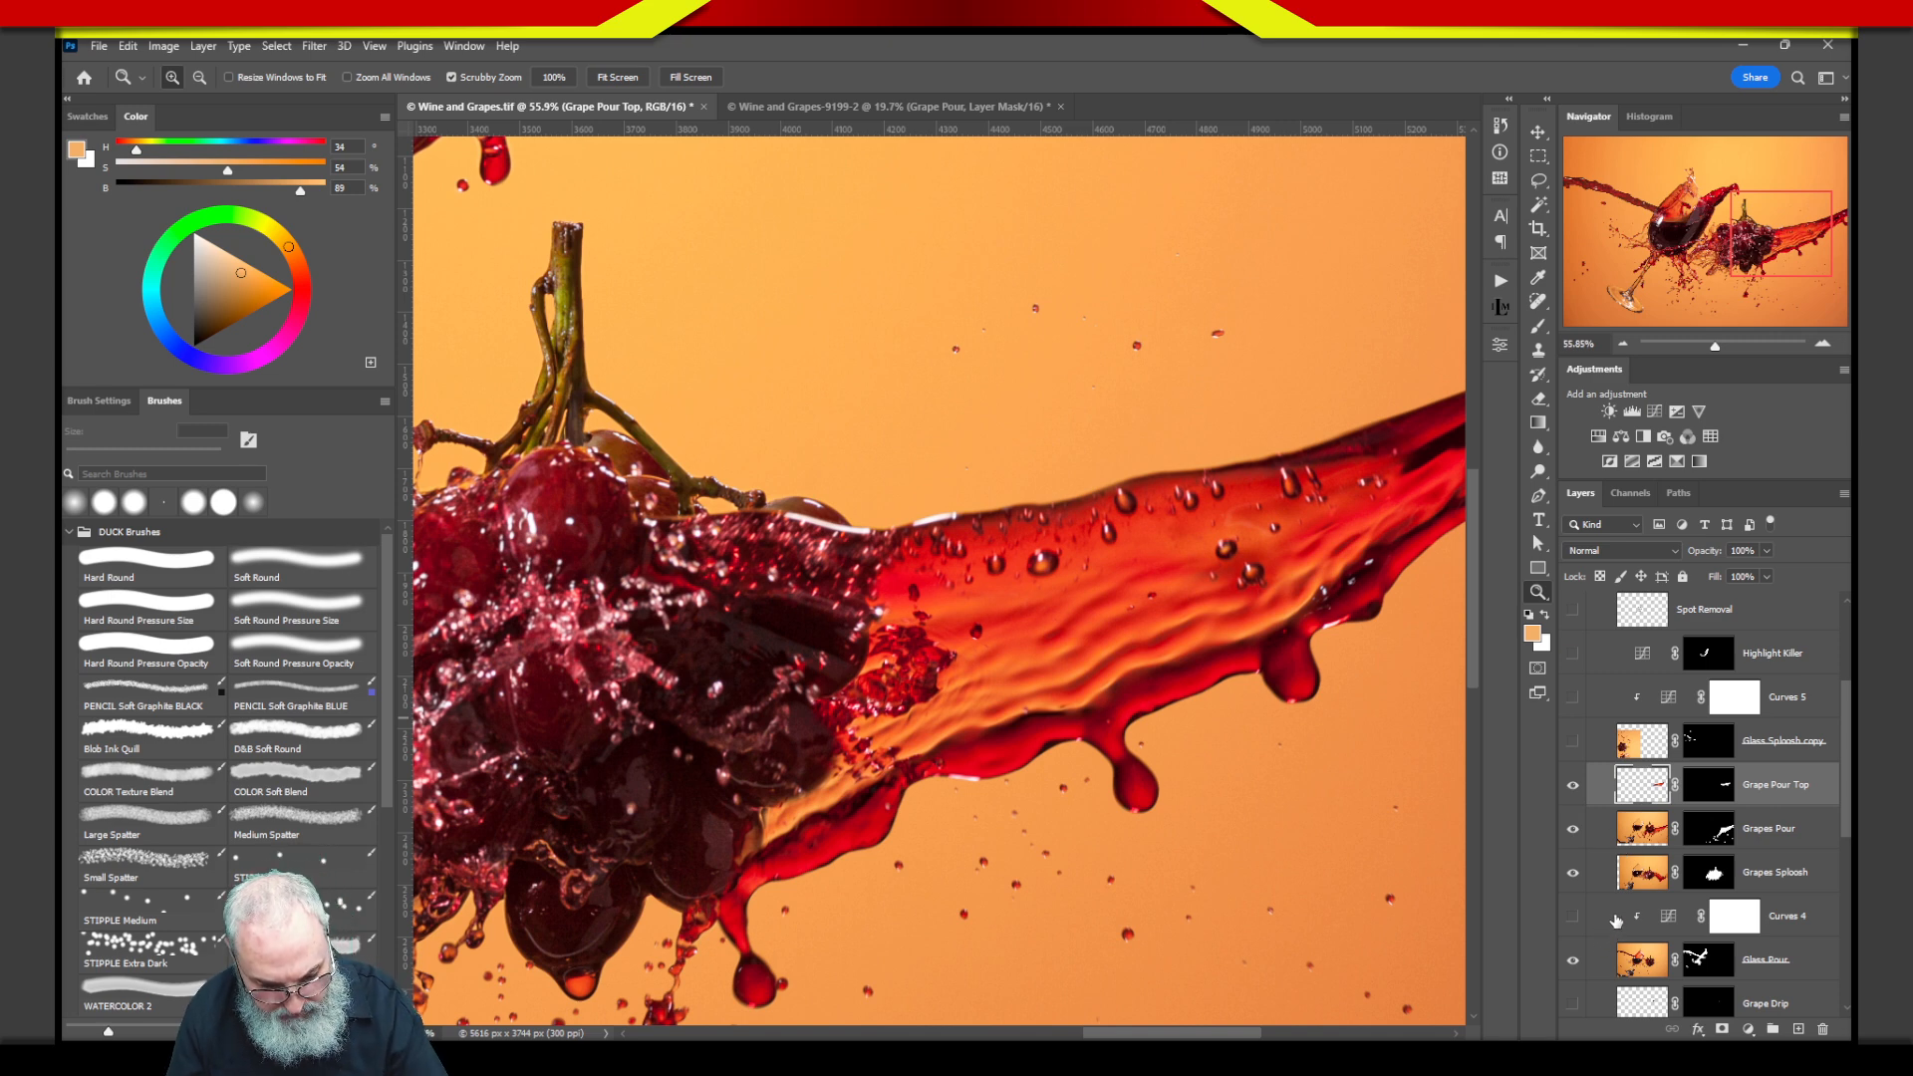
Fit the whole image in view, compare it with and without the Glass Splash copy droplets, and leave that layer visible.
key("ctrl+0")
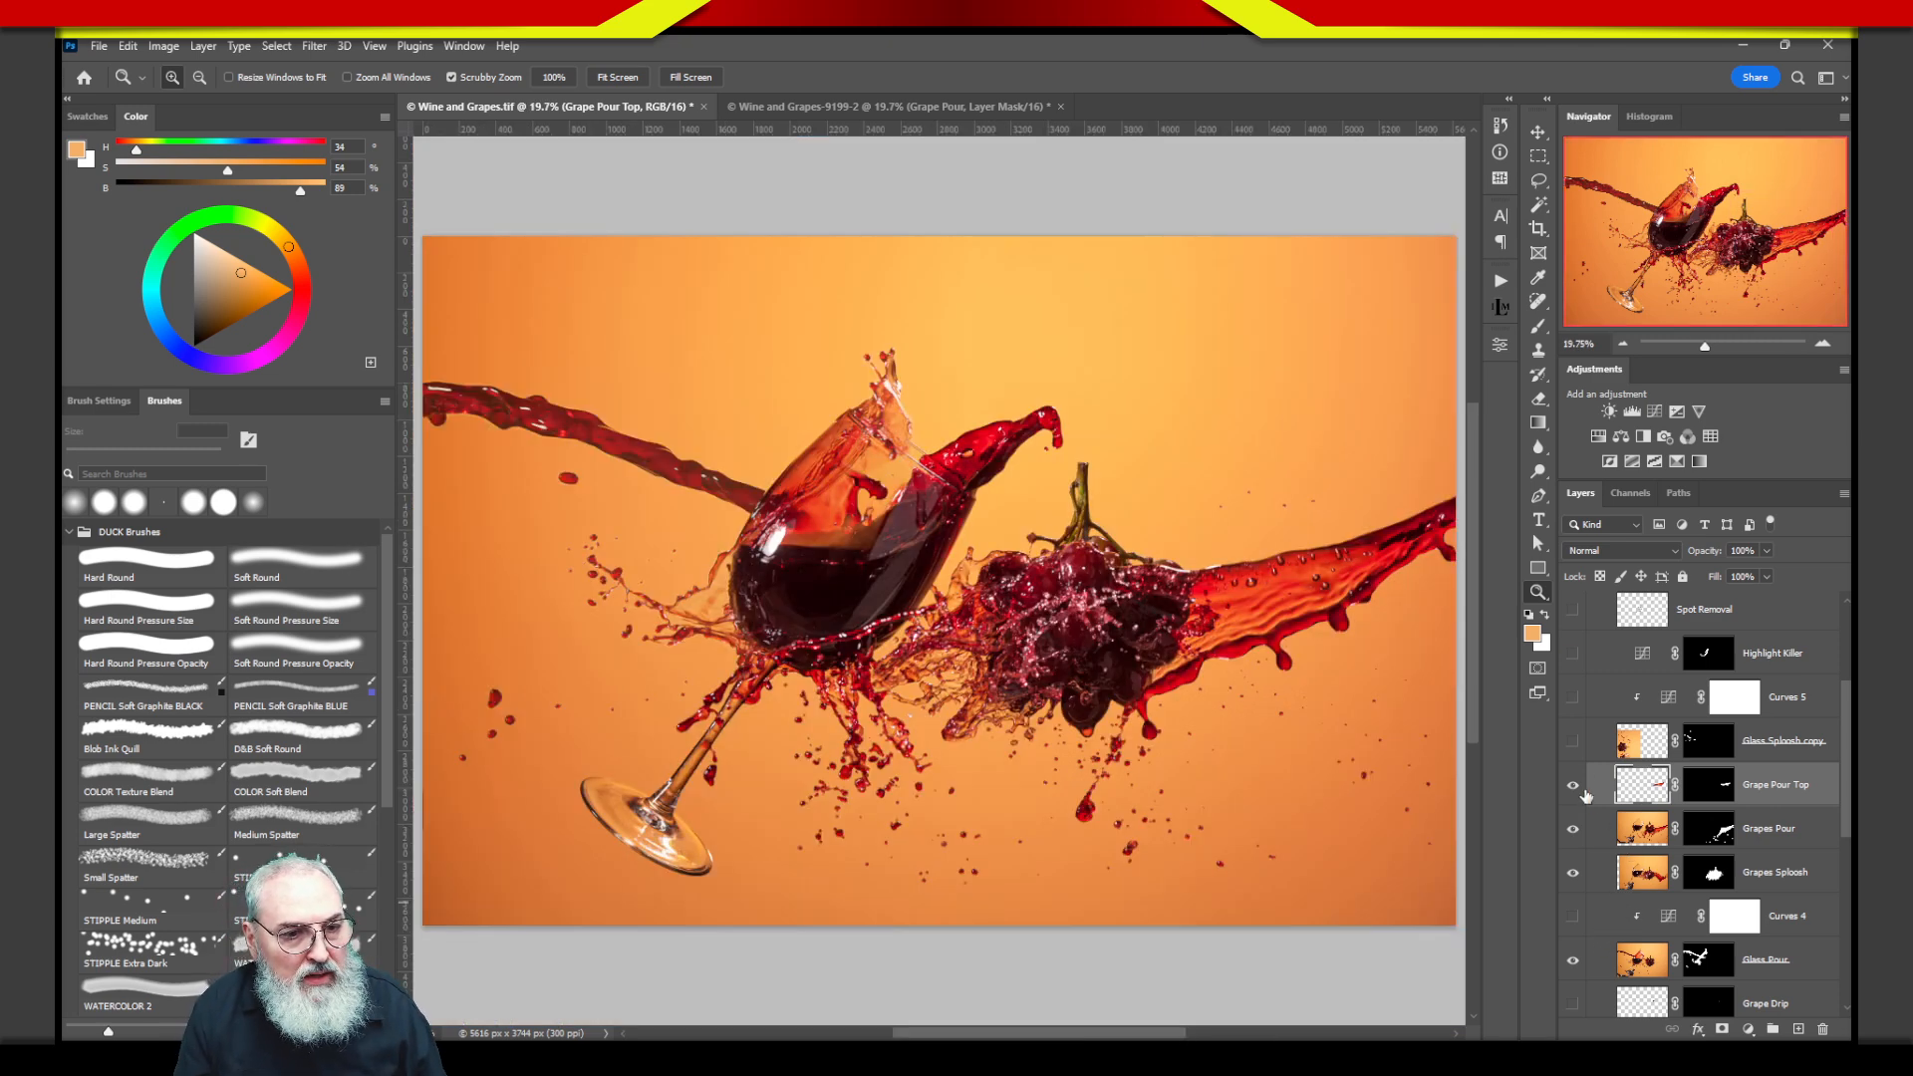
left_click(1571, 743)
left_click(1574, 743)
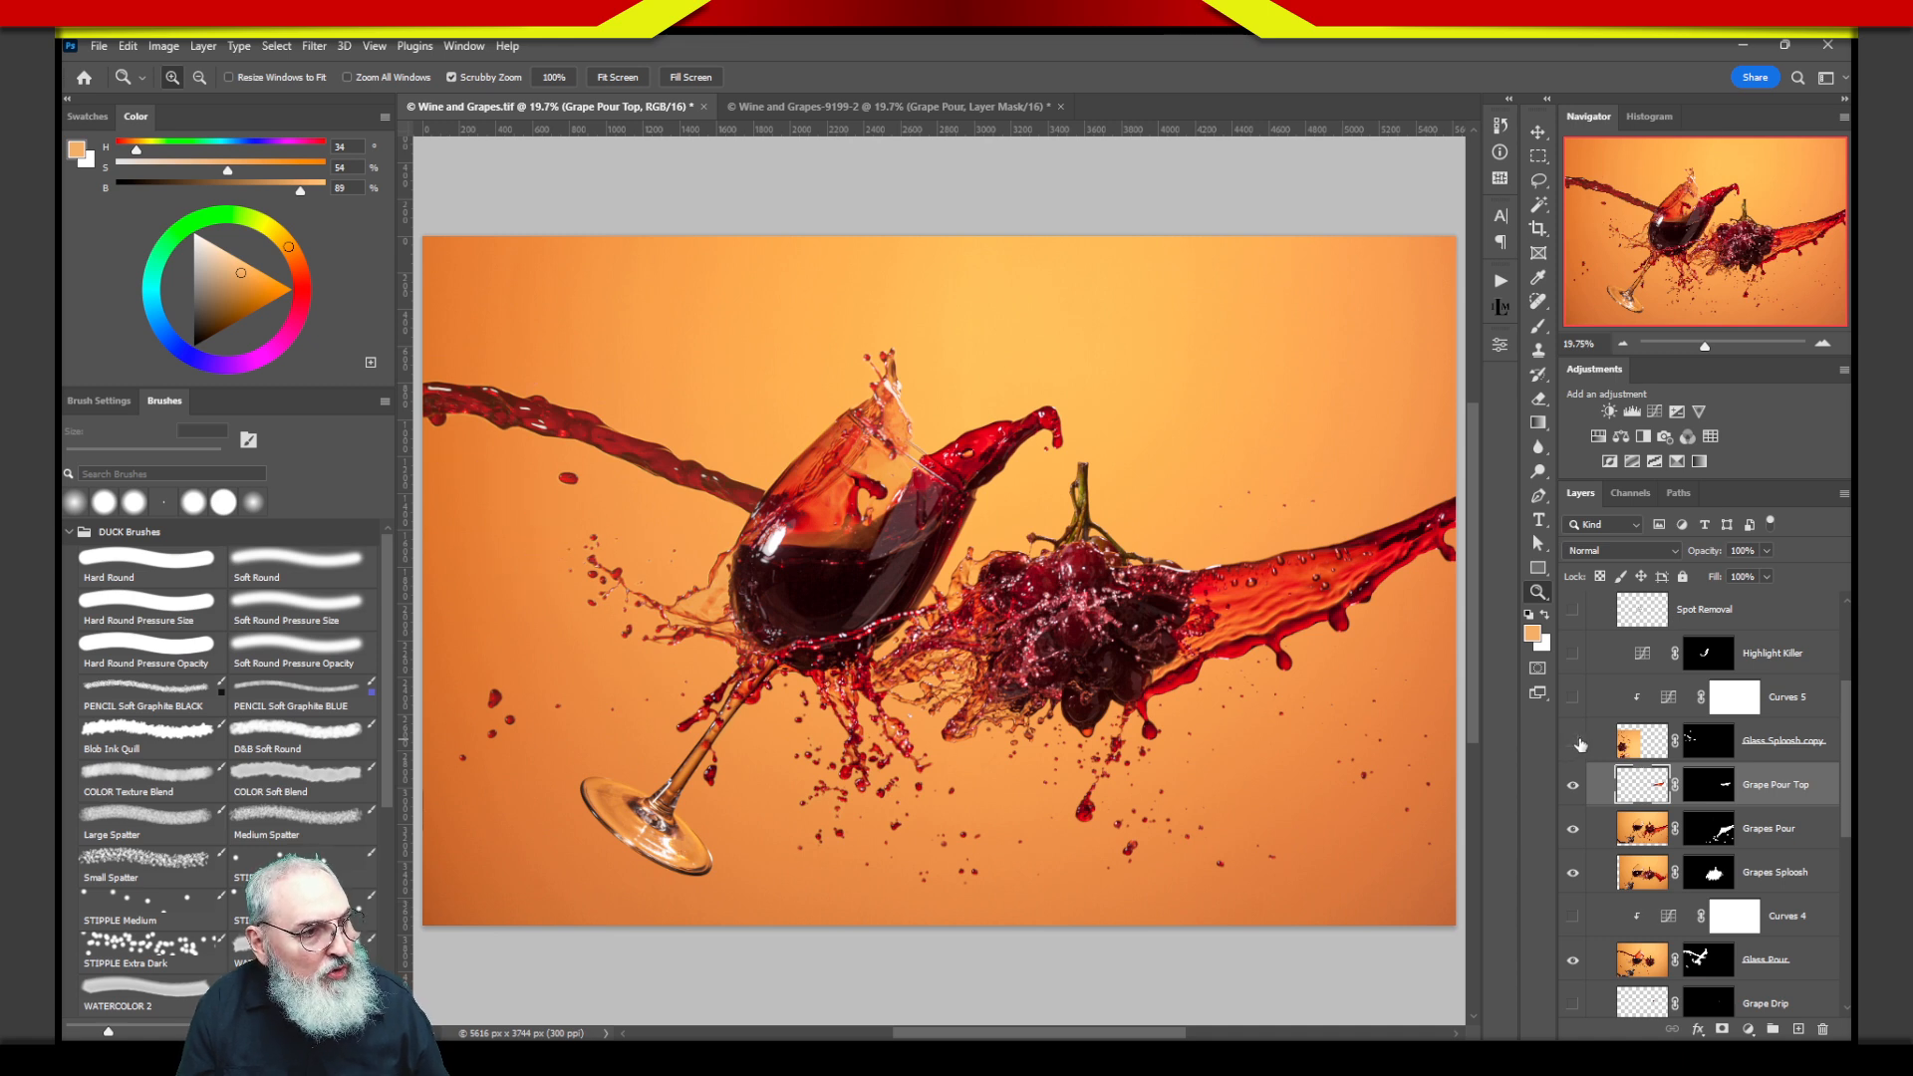
left_click(1576, 744)
left_click(1572, 750)
left_click(1573, 752)
left_click(1574, 747)
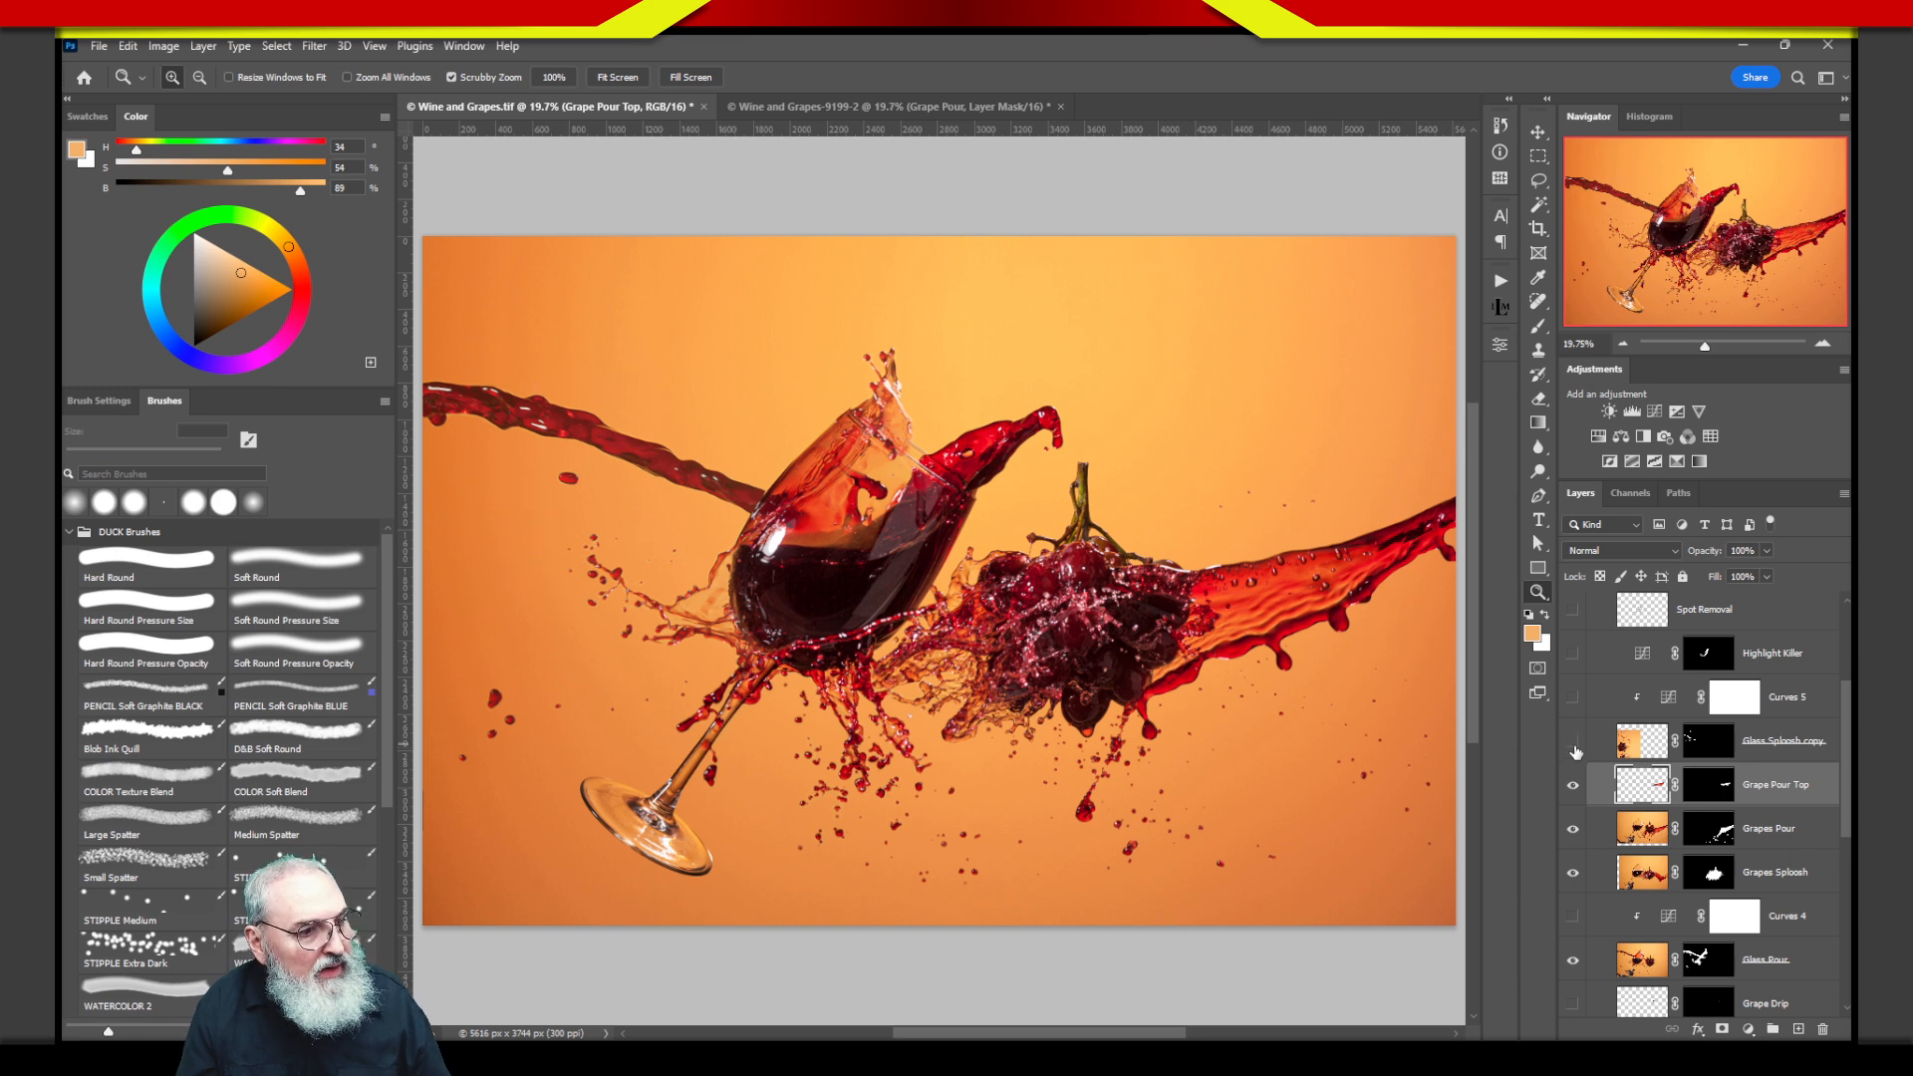
left_click(1573, 751)
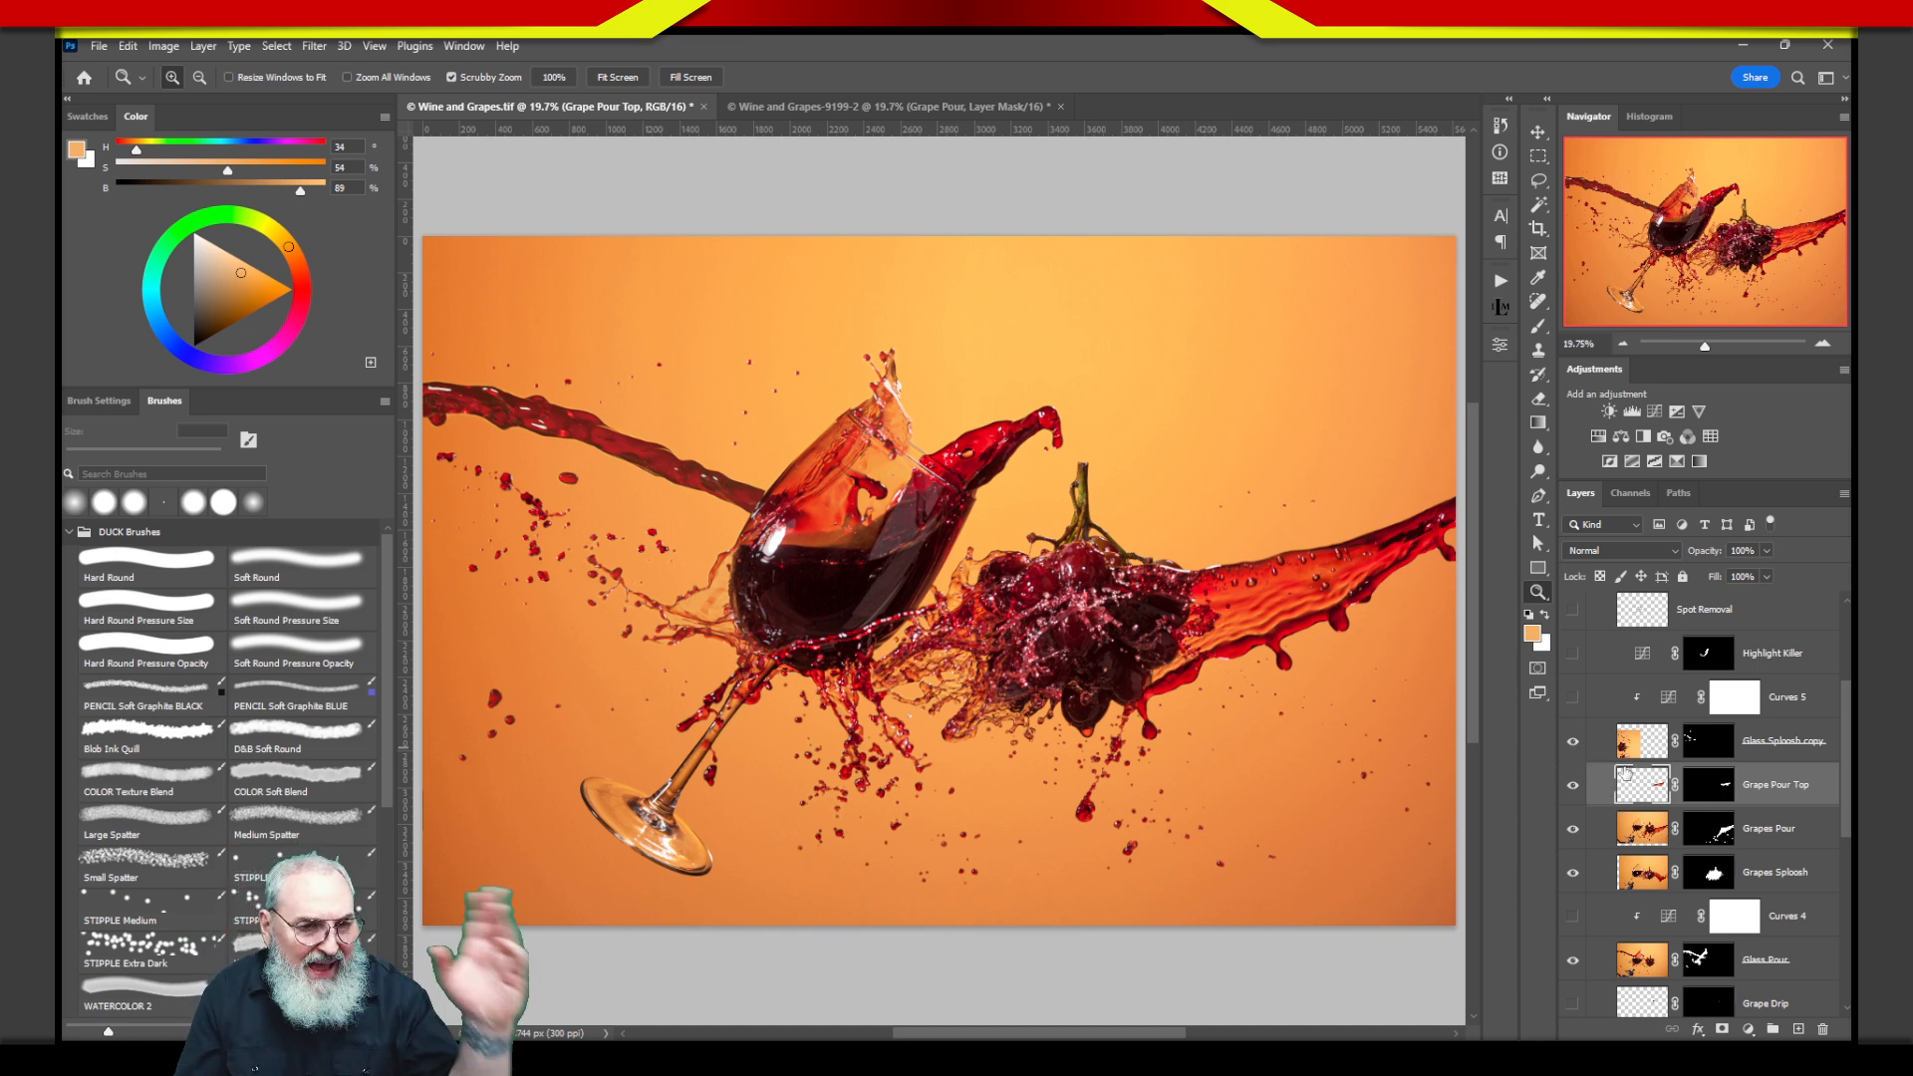
Make the Curves 5 and Curves 4 adjustment layers visible and check the goblet and its splashes up close.
left_click(1573, 750)
left_click(1572, 743)
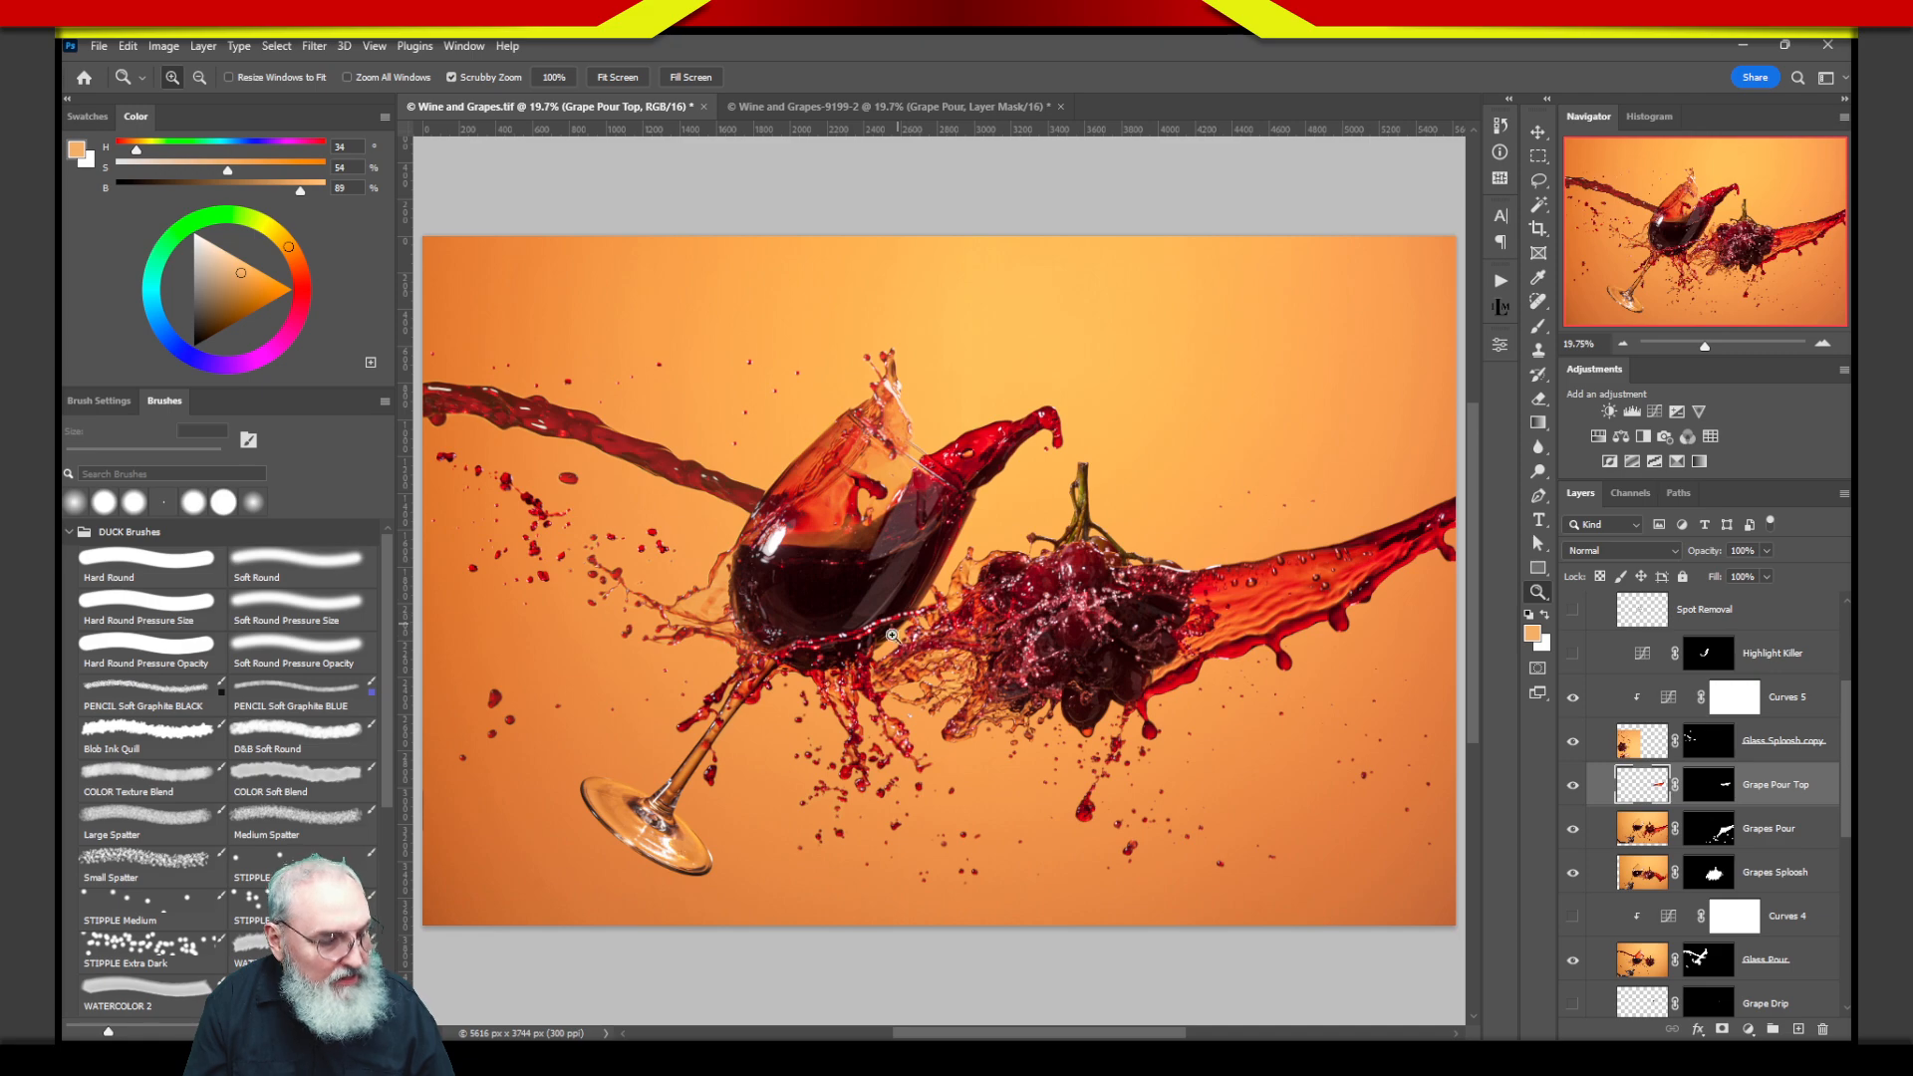
left_click_drag(874, 625, 1047, 702)
left_click_drag(1151, 759, 1124, 765)
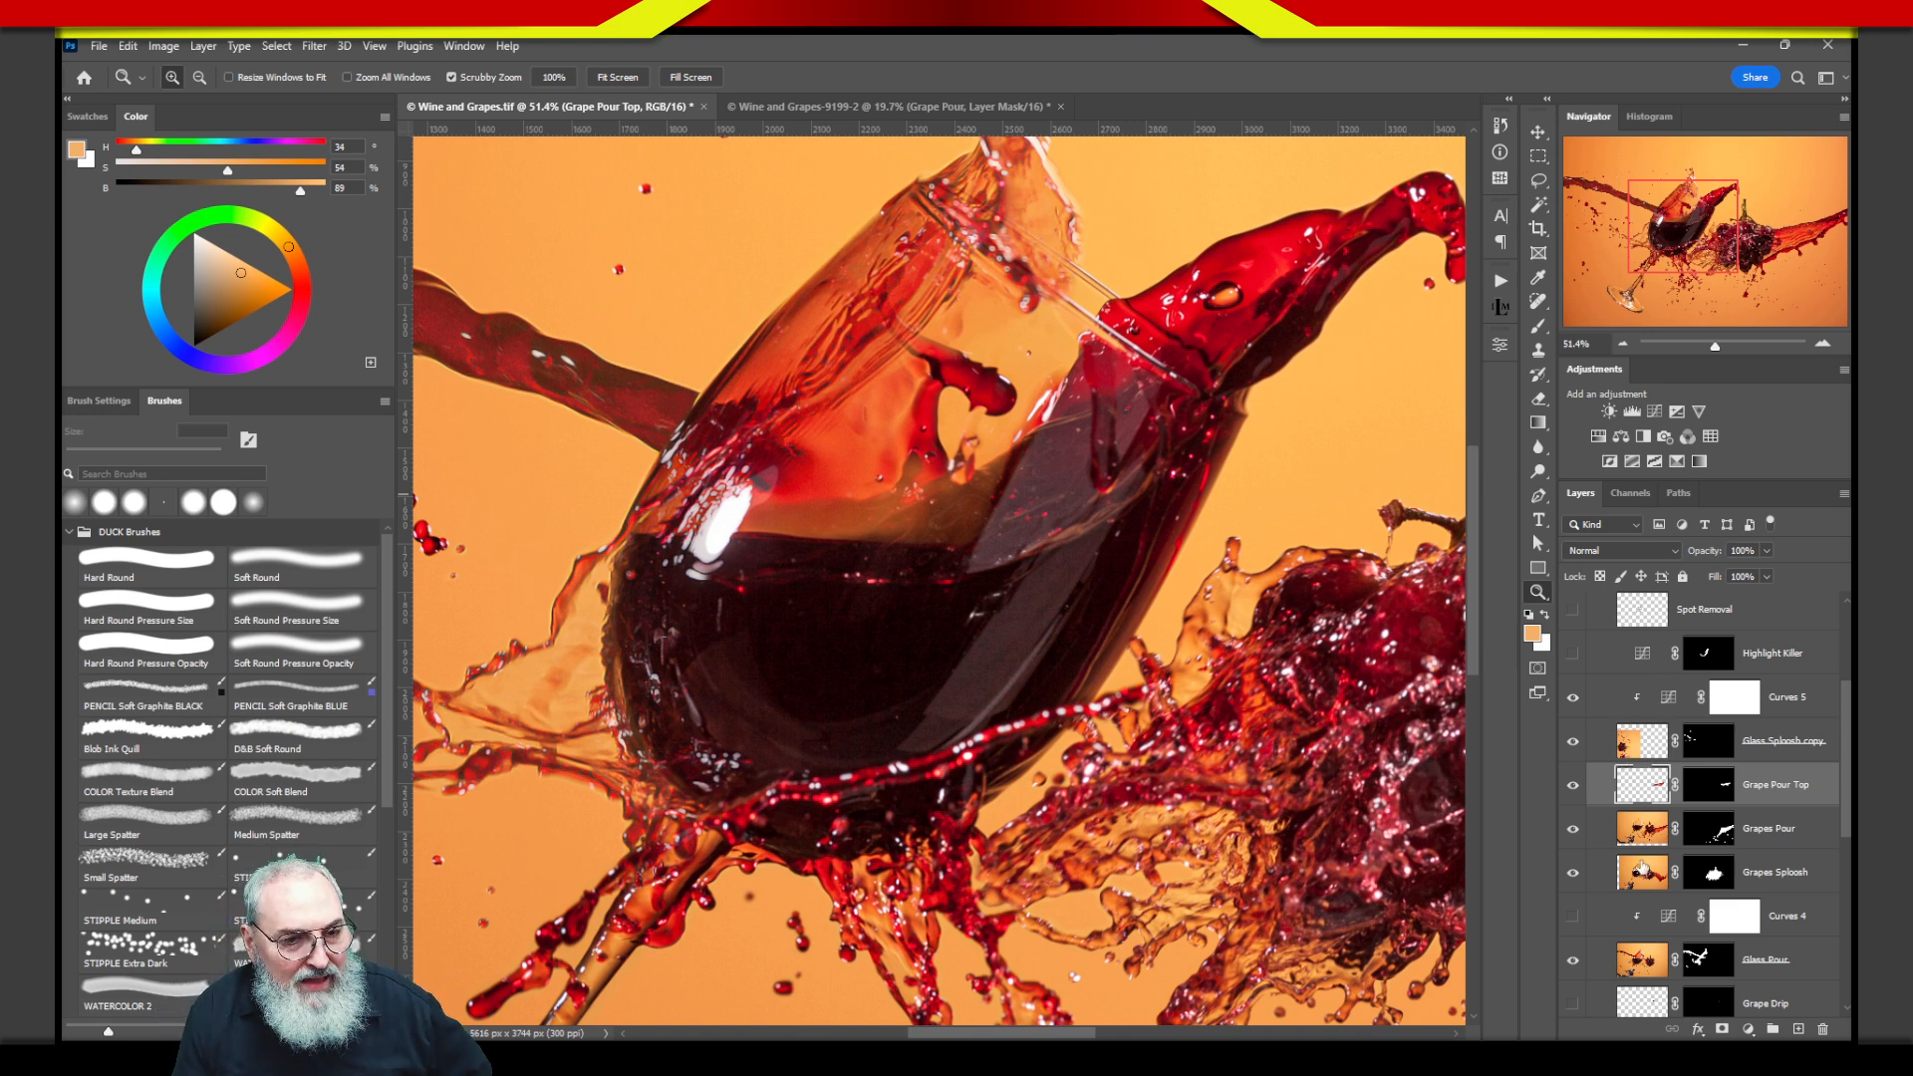
left_click(1574, 919)
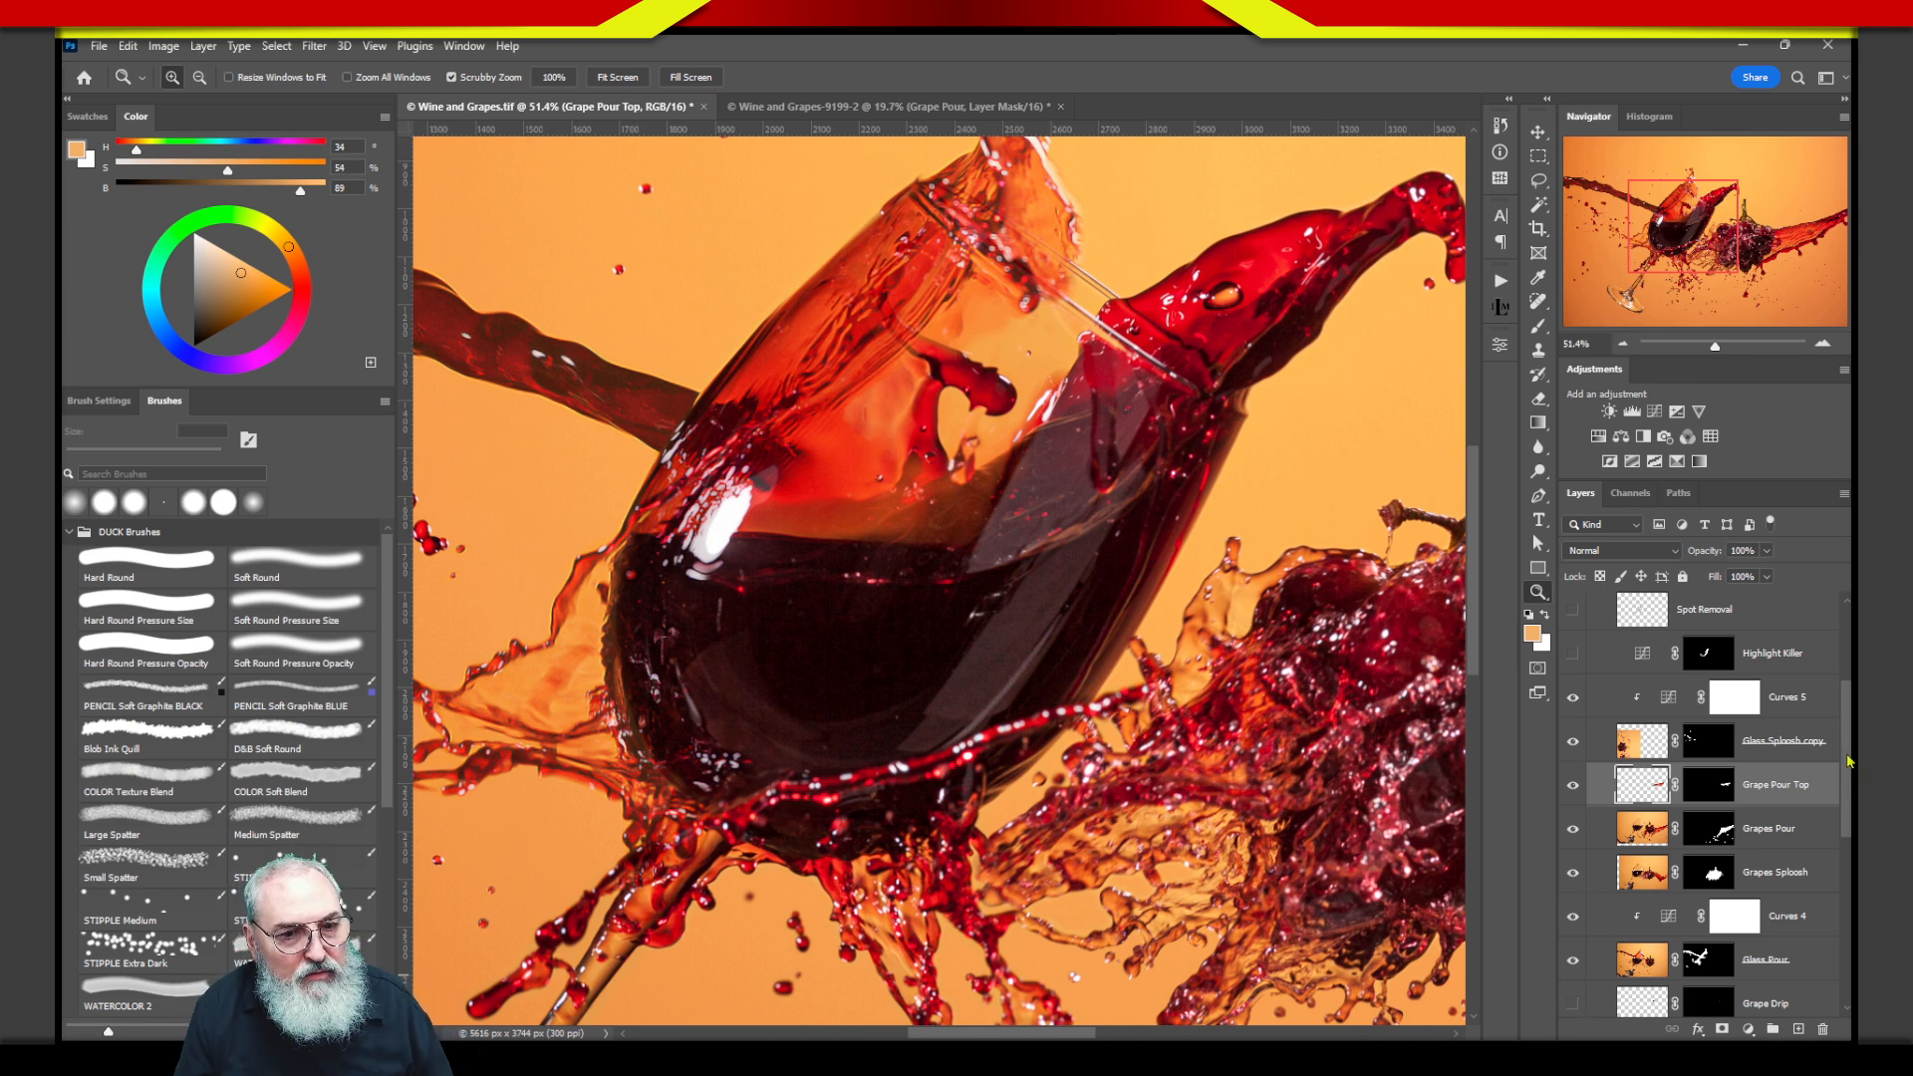
Make the Grape and Grape Drip layers visible and check the single grape beside the stem.
scroll(1848, 760, "down", 5)
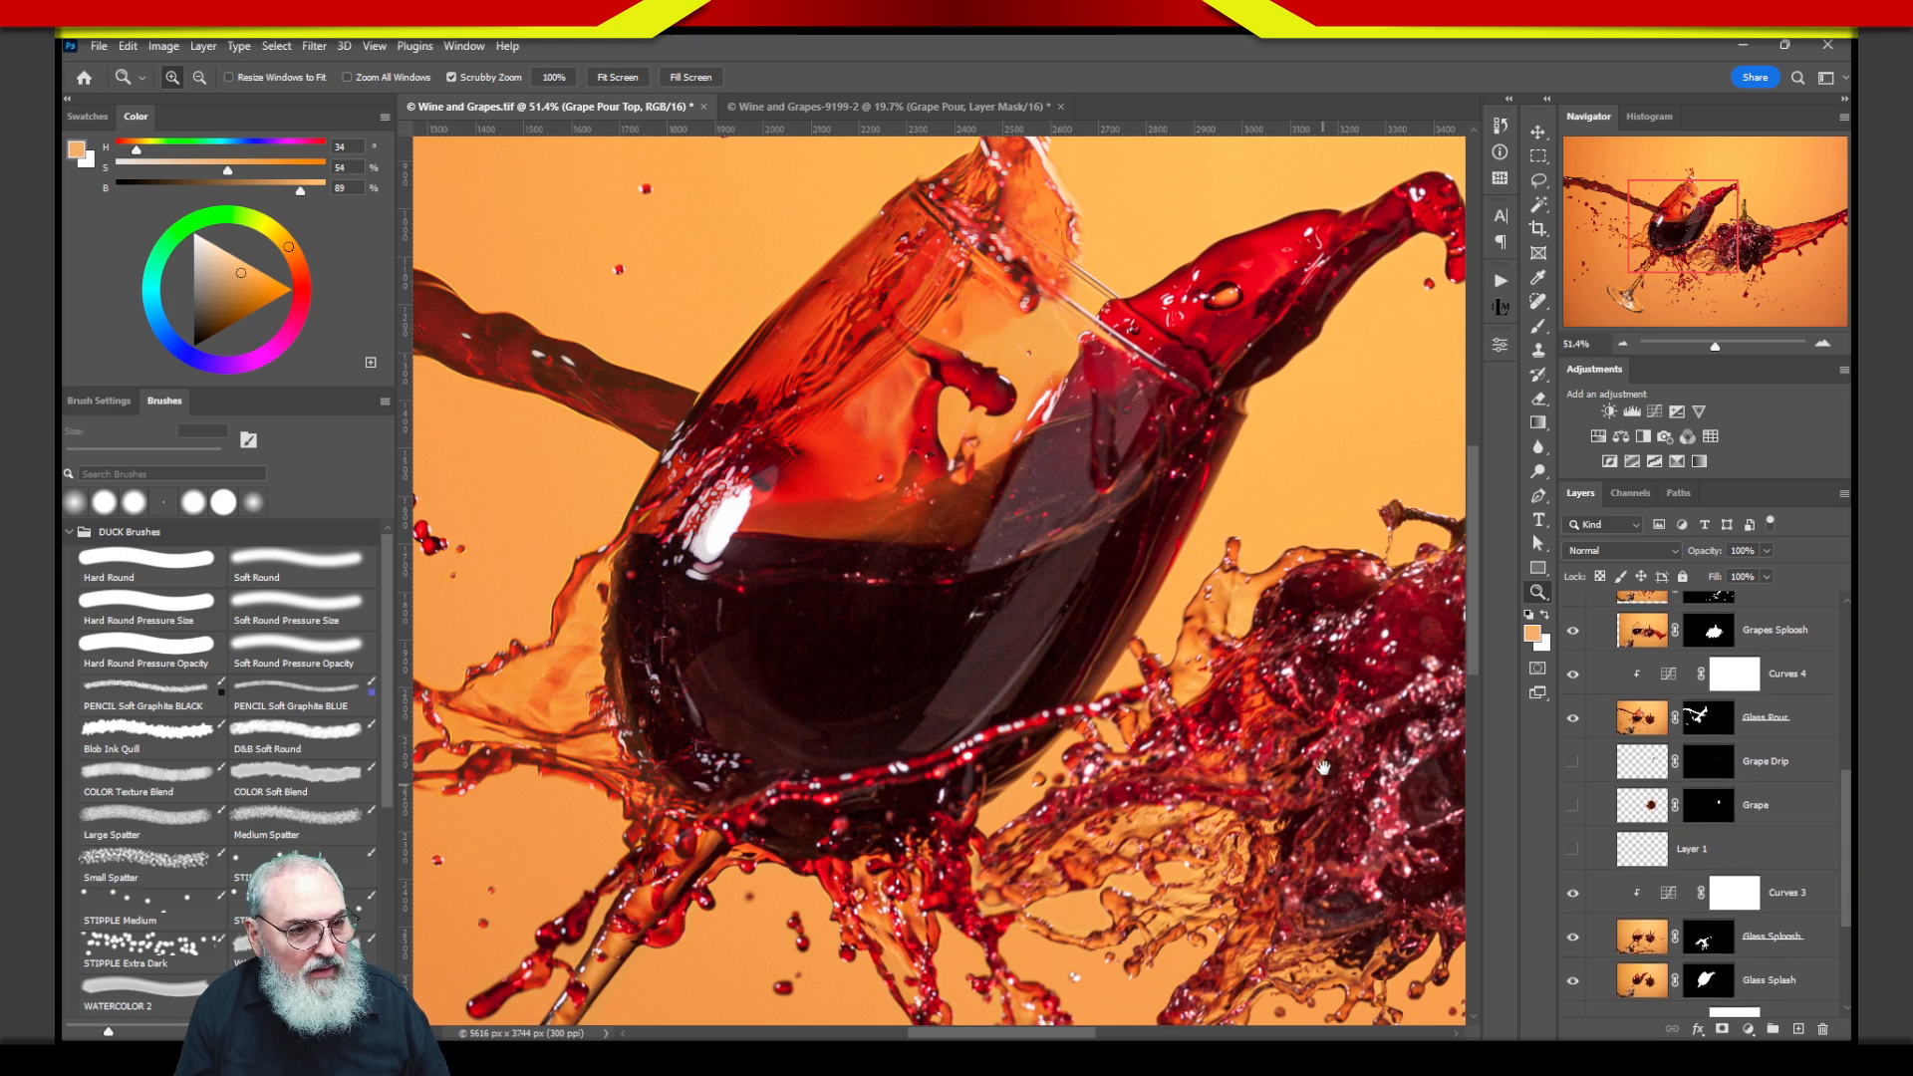
left_click_drag(1335, 730, 960, 691)
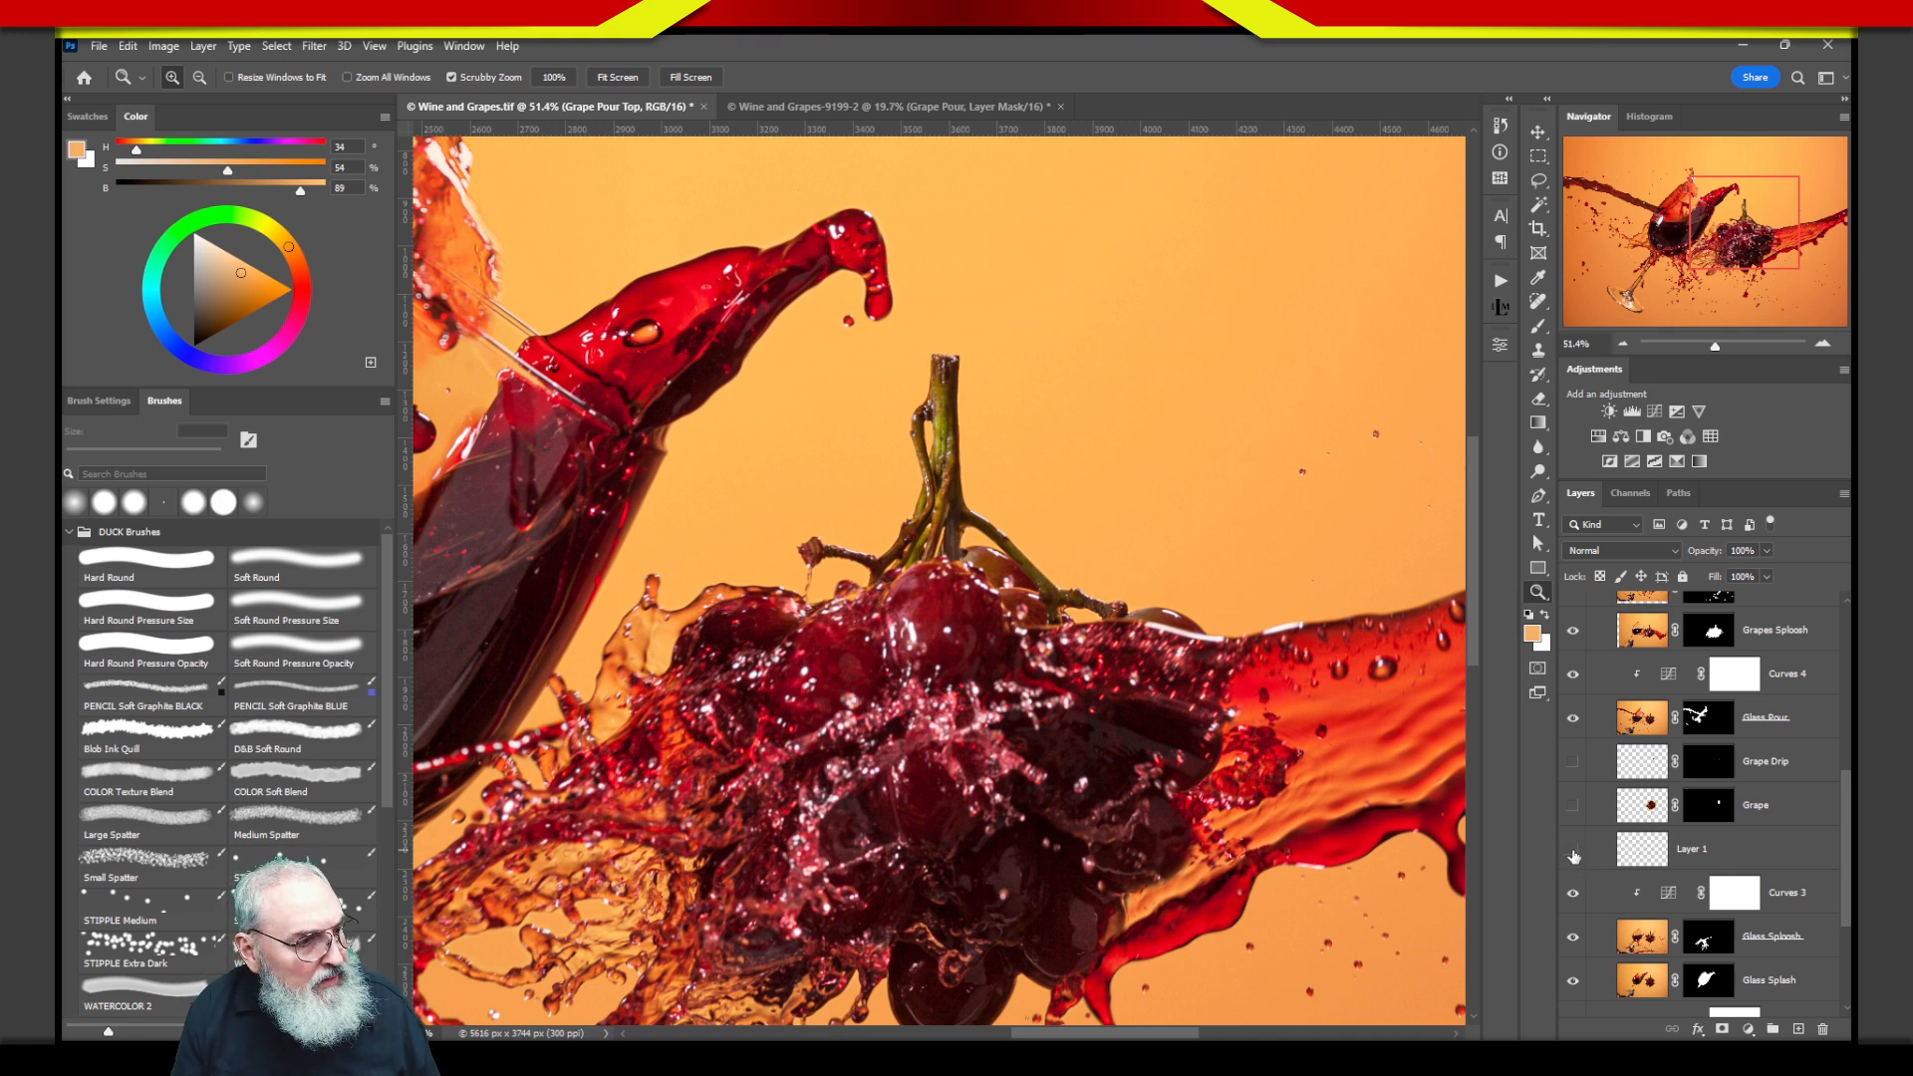
left_click(1574, 808)
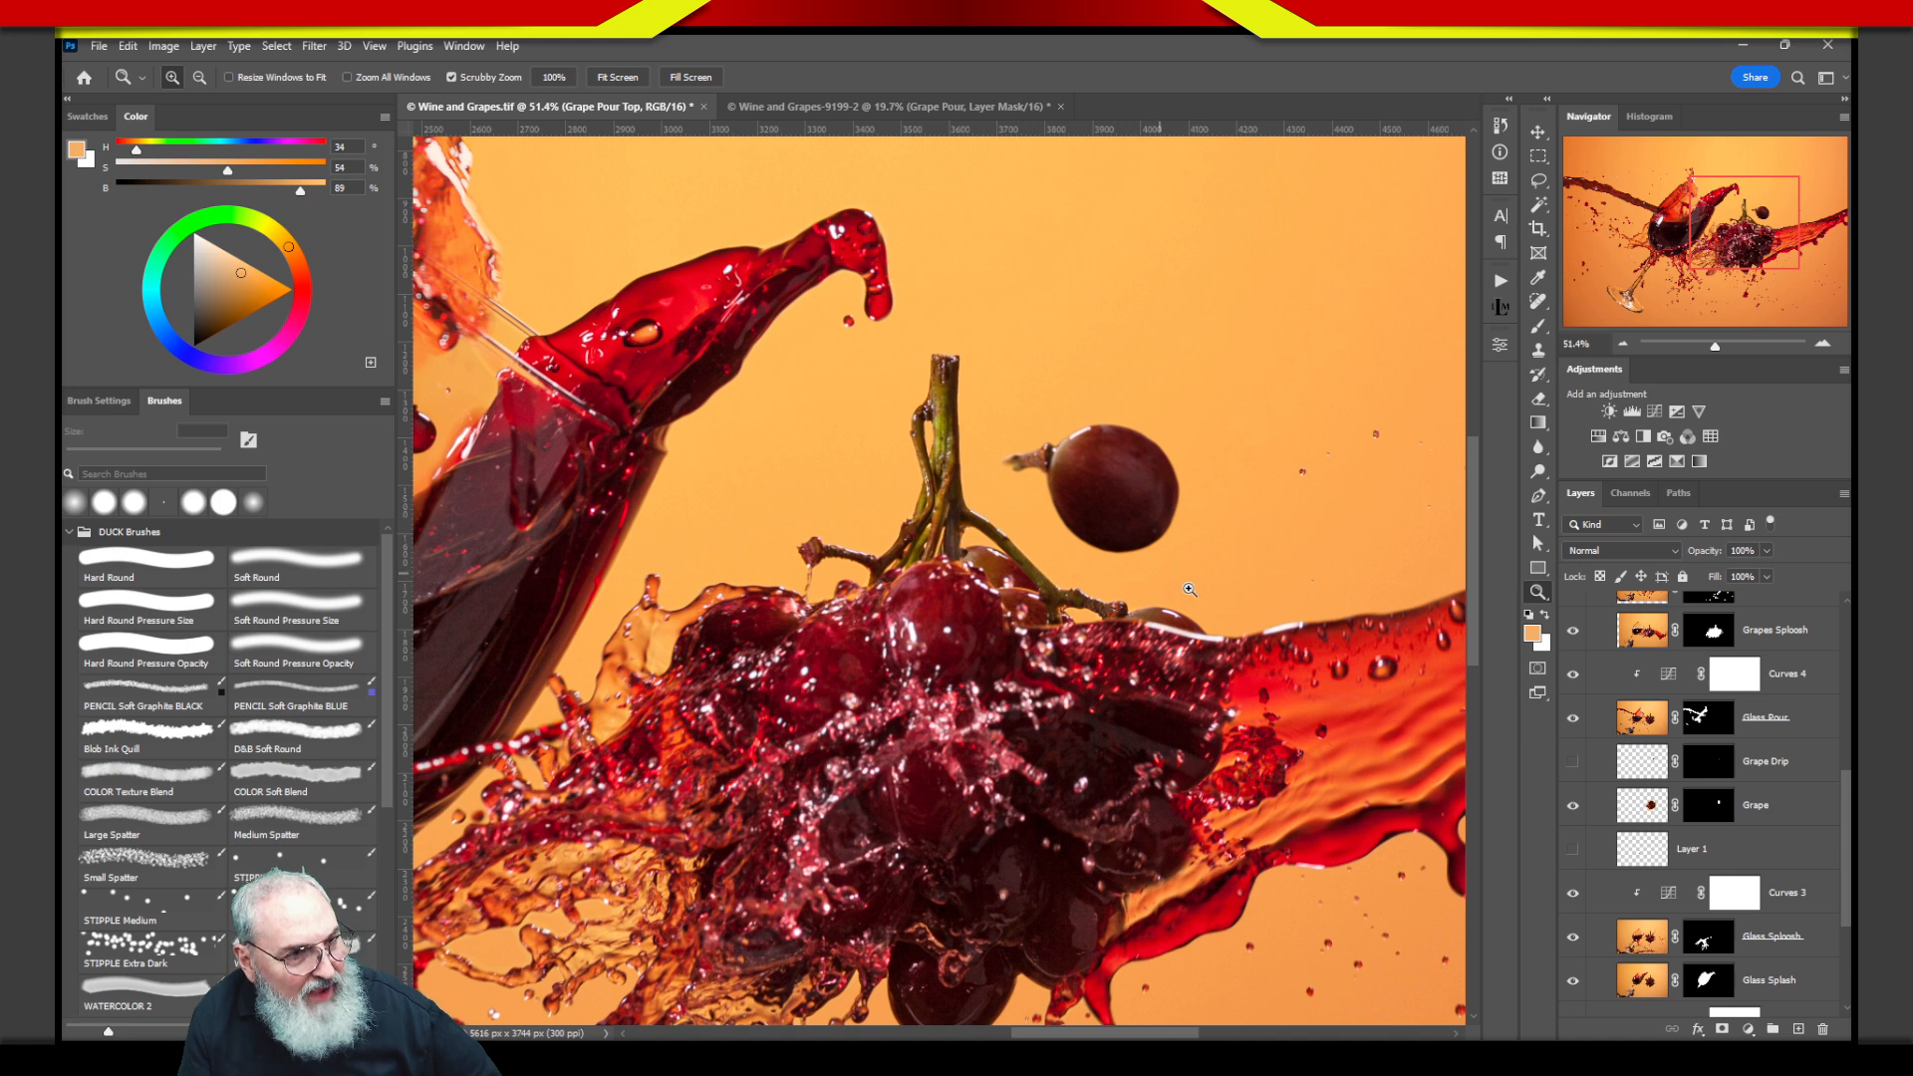
left_click(1573, 765)
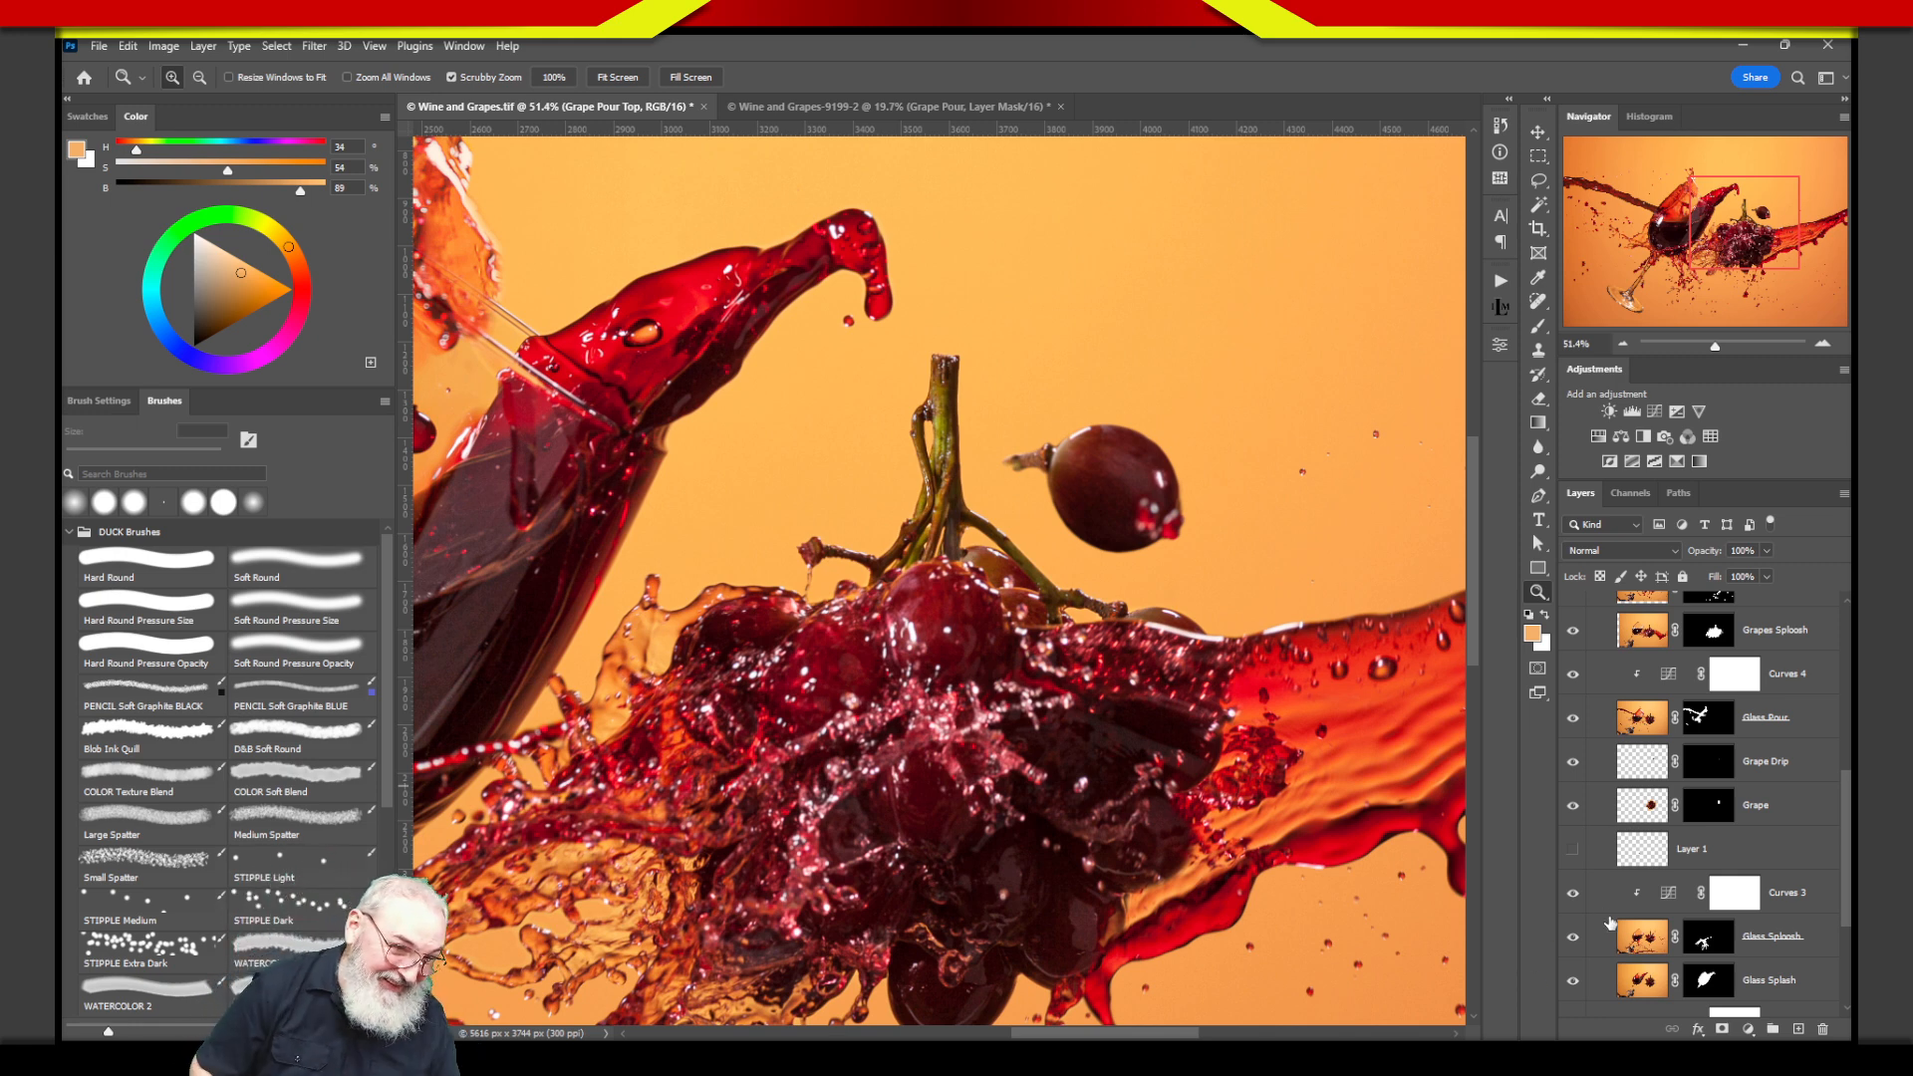
Compare the area beneath the goblet with and without Layer 1, marking where its drips meet the grape splash.
left_click_drag(1081, 844, 1270, 627)
left_click_drag(1276, 699, 1299, 683)
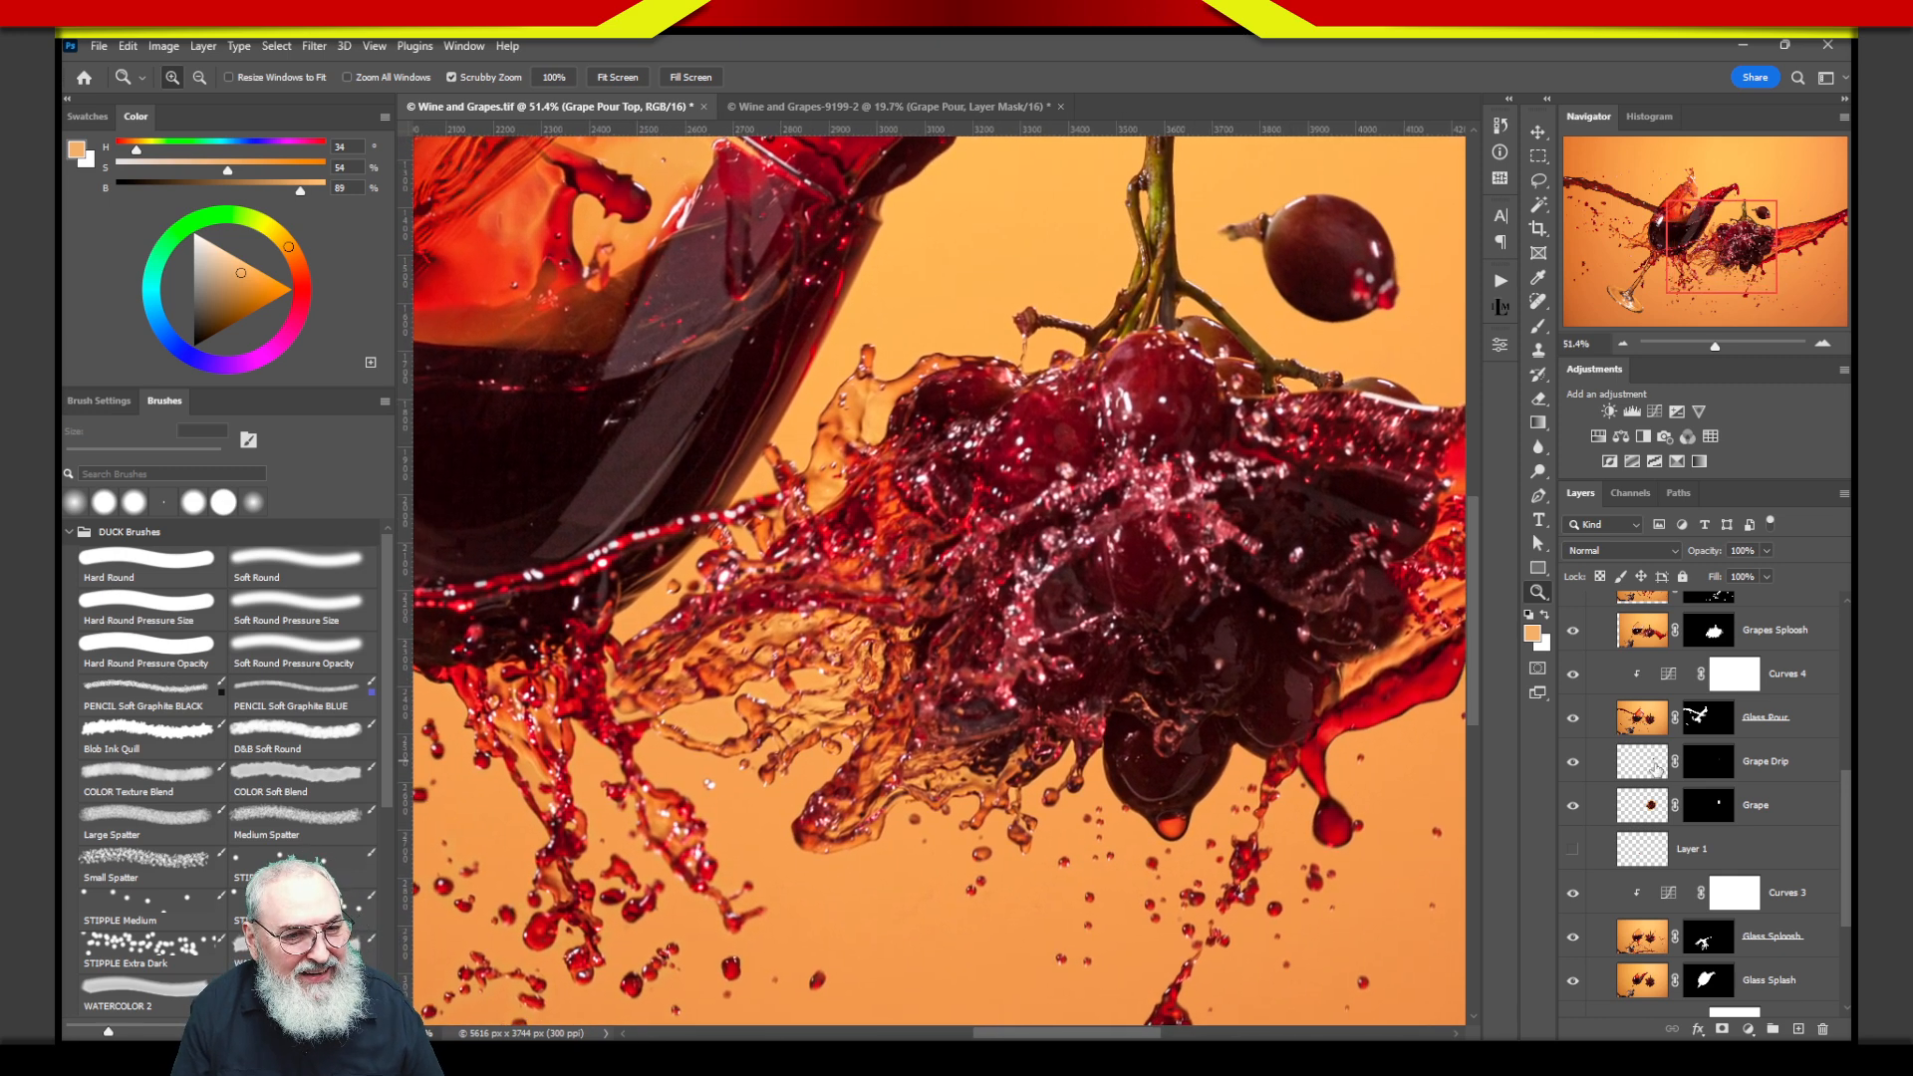
left_click(1573, 848)
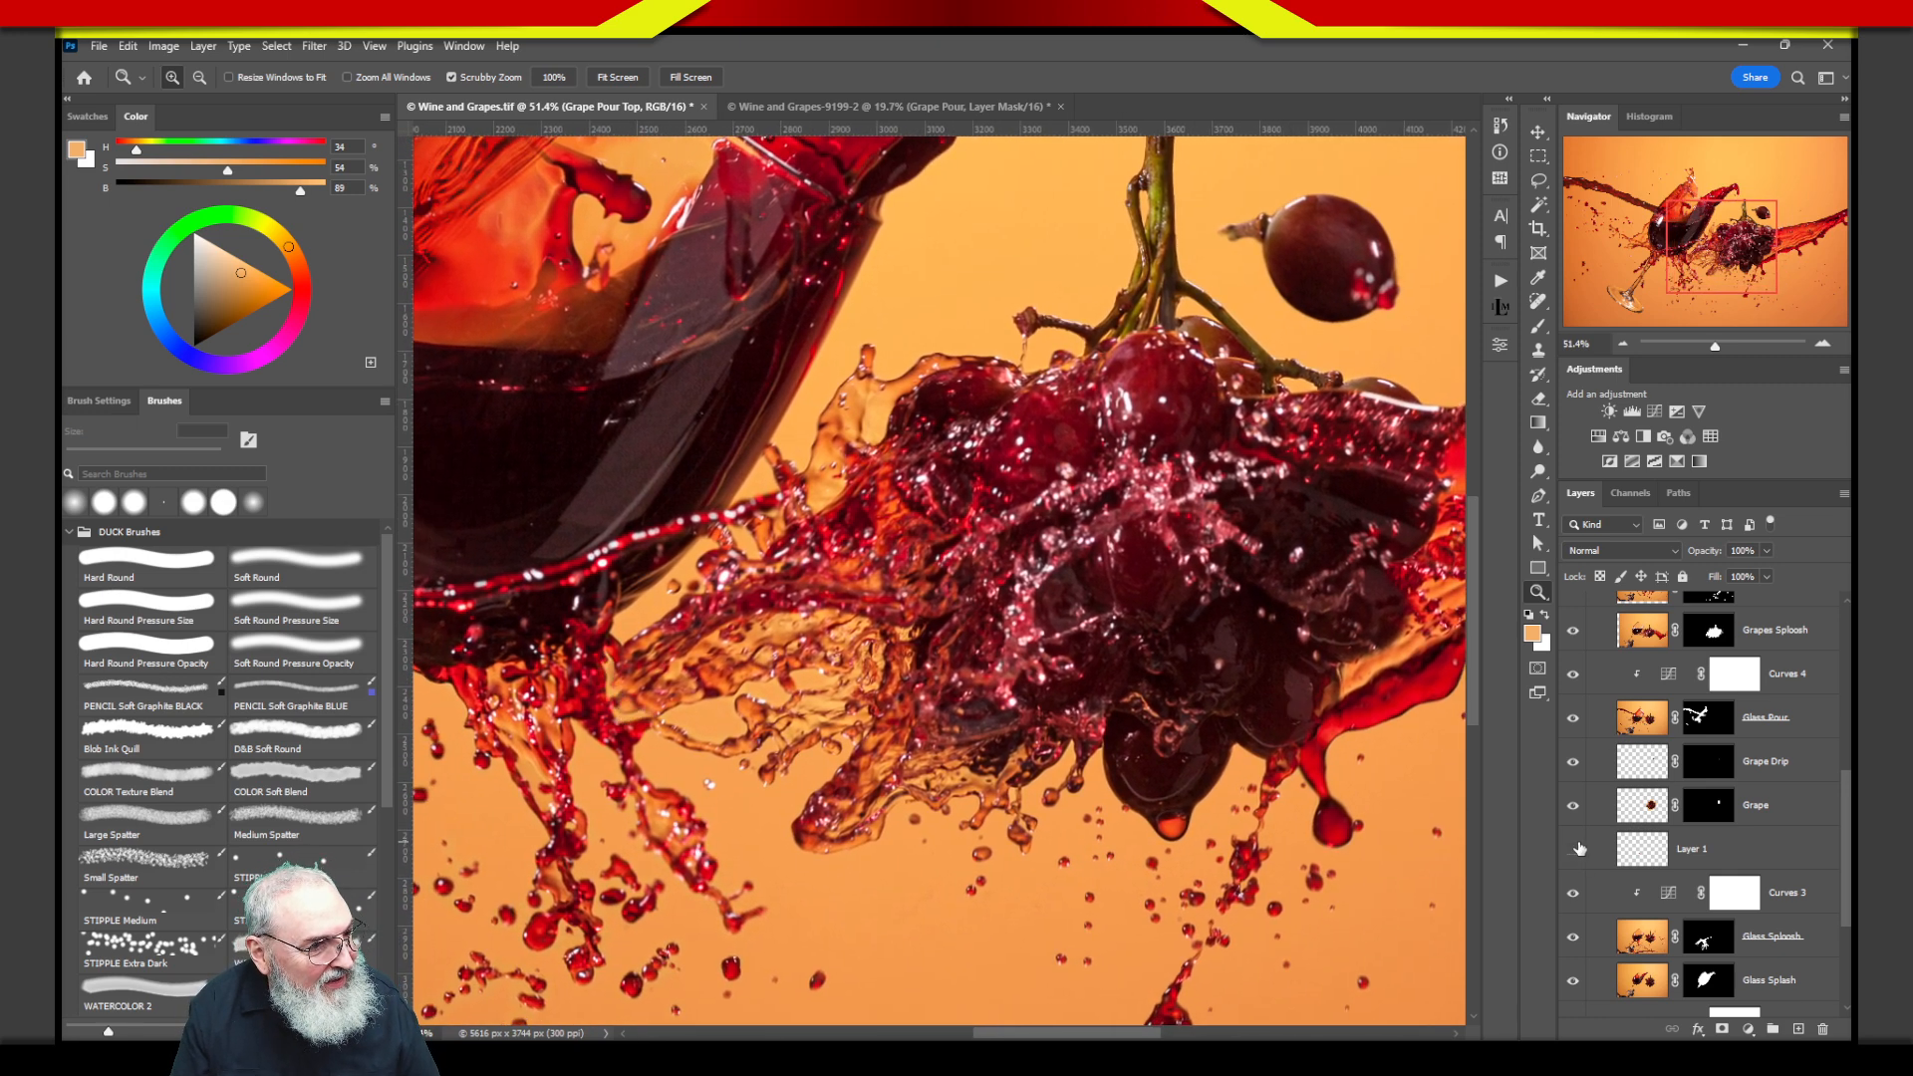
left_click(1574, 848)
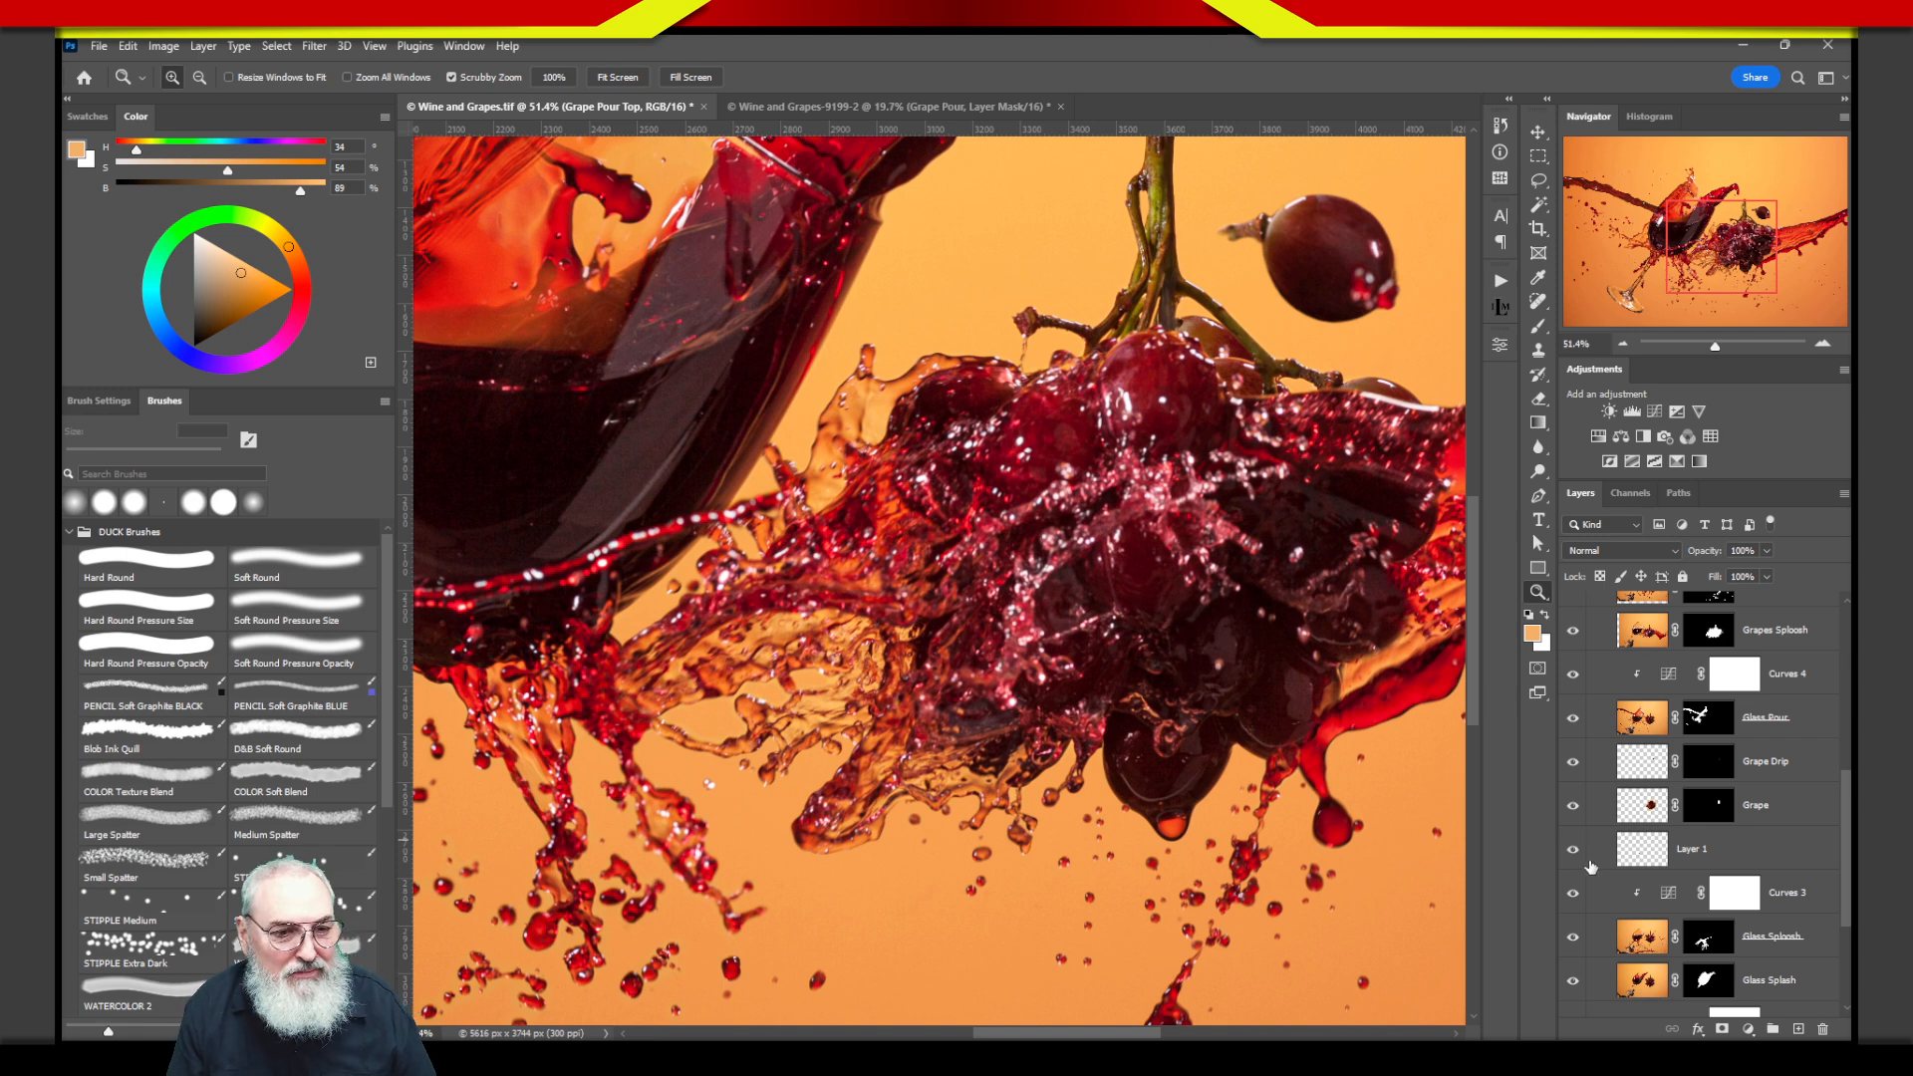
left_click(1573, 849)
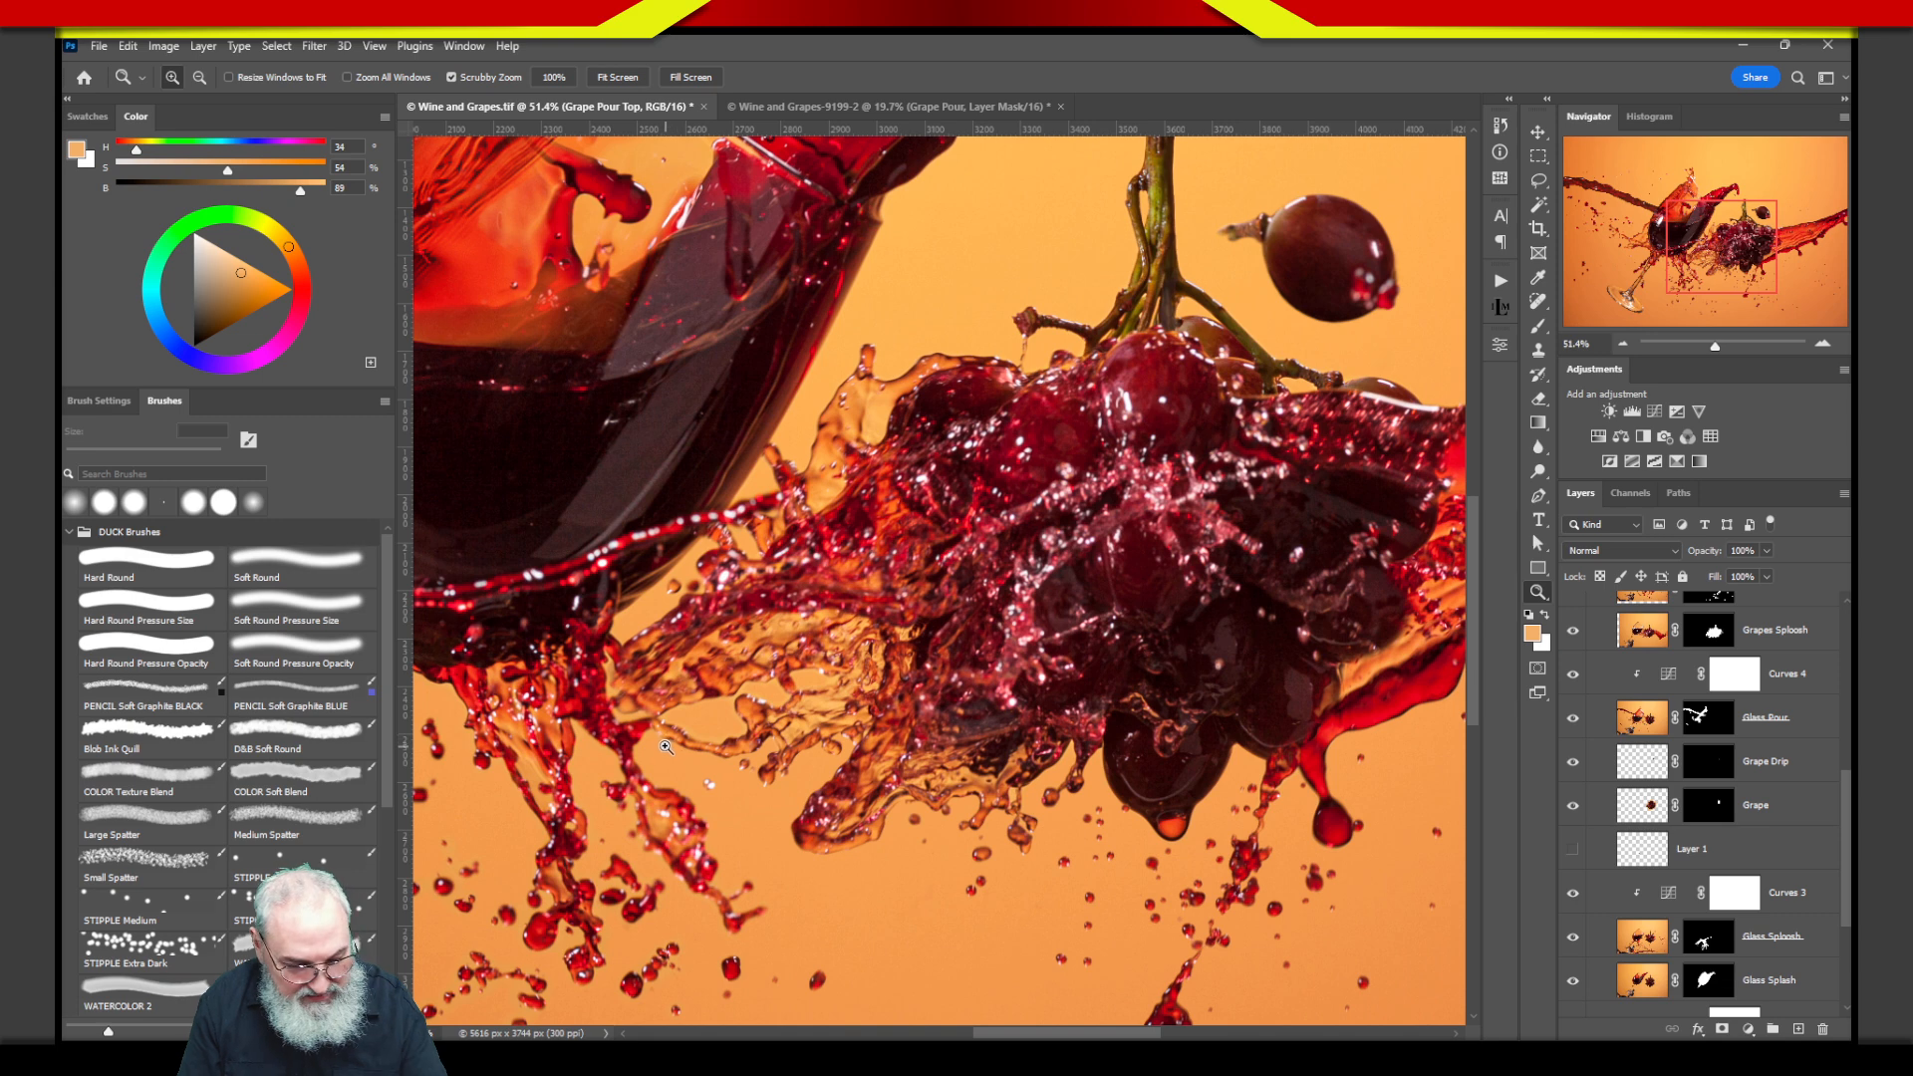
mouse_move(649, 630)
left_mouse_down()
mouse_move(599, 607)
mouse_move(524, 668)
mouse_move(534, 710)
left_mouse_up()
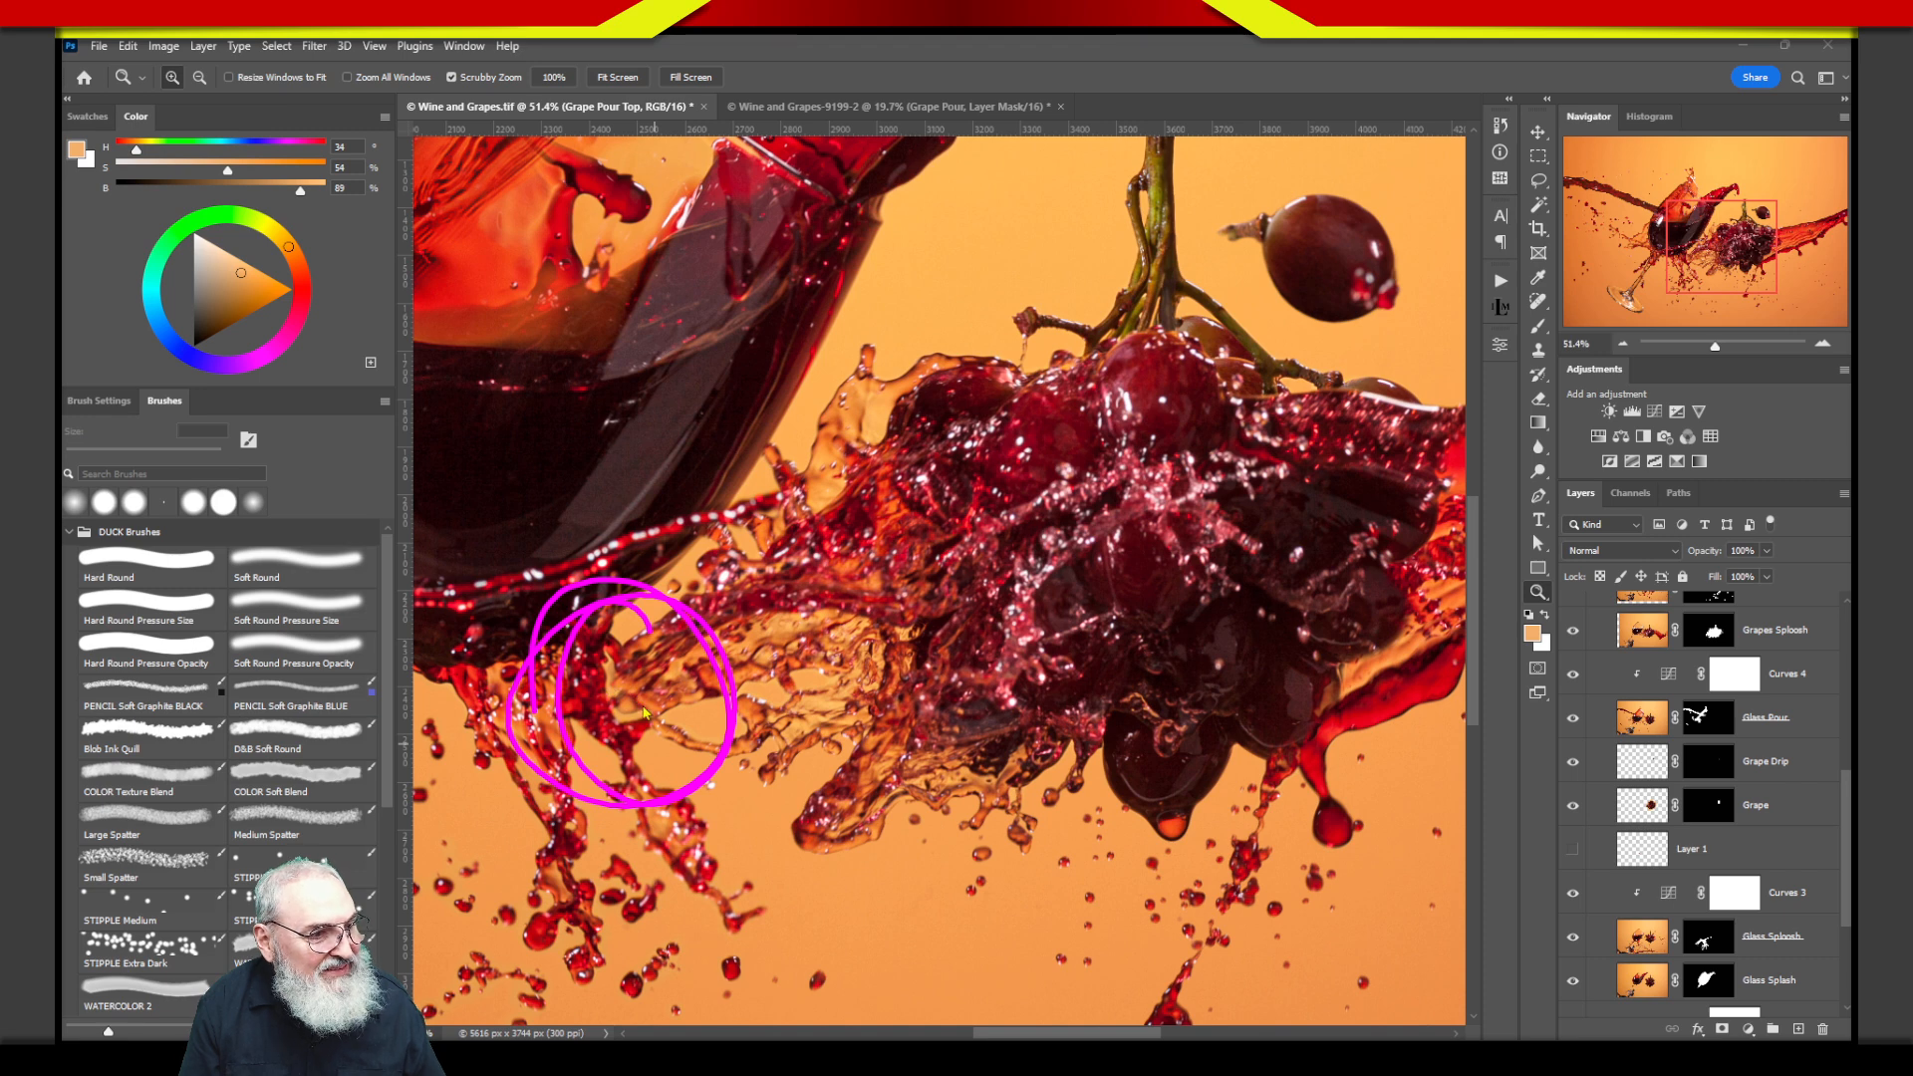
Make Layer 1 visible and check its patch between the goblet's drips and the grape splash.
left_click(1572, 850)
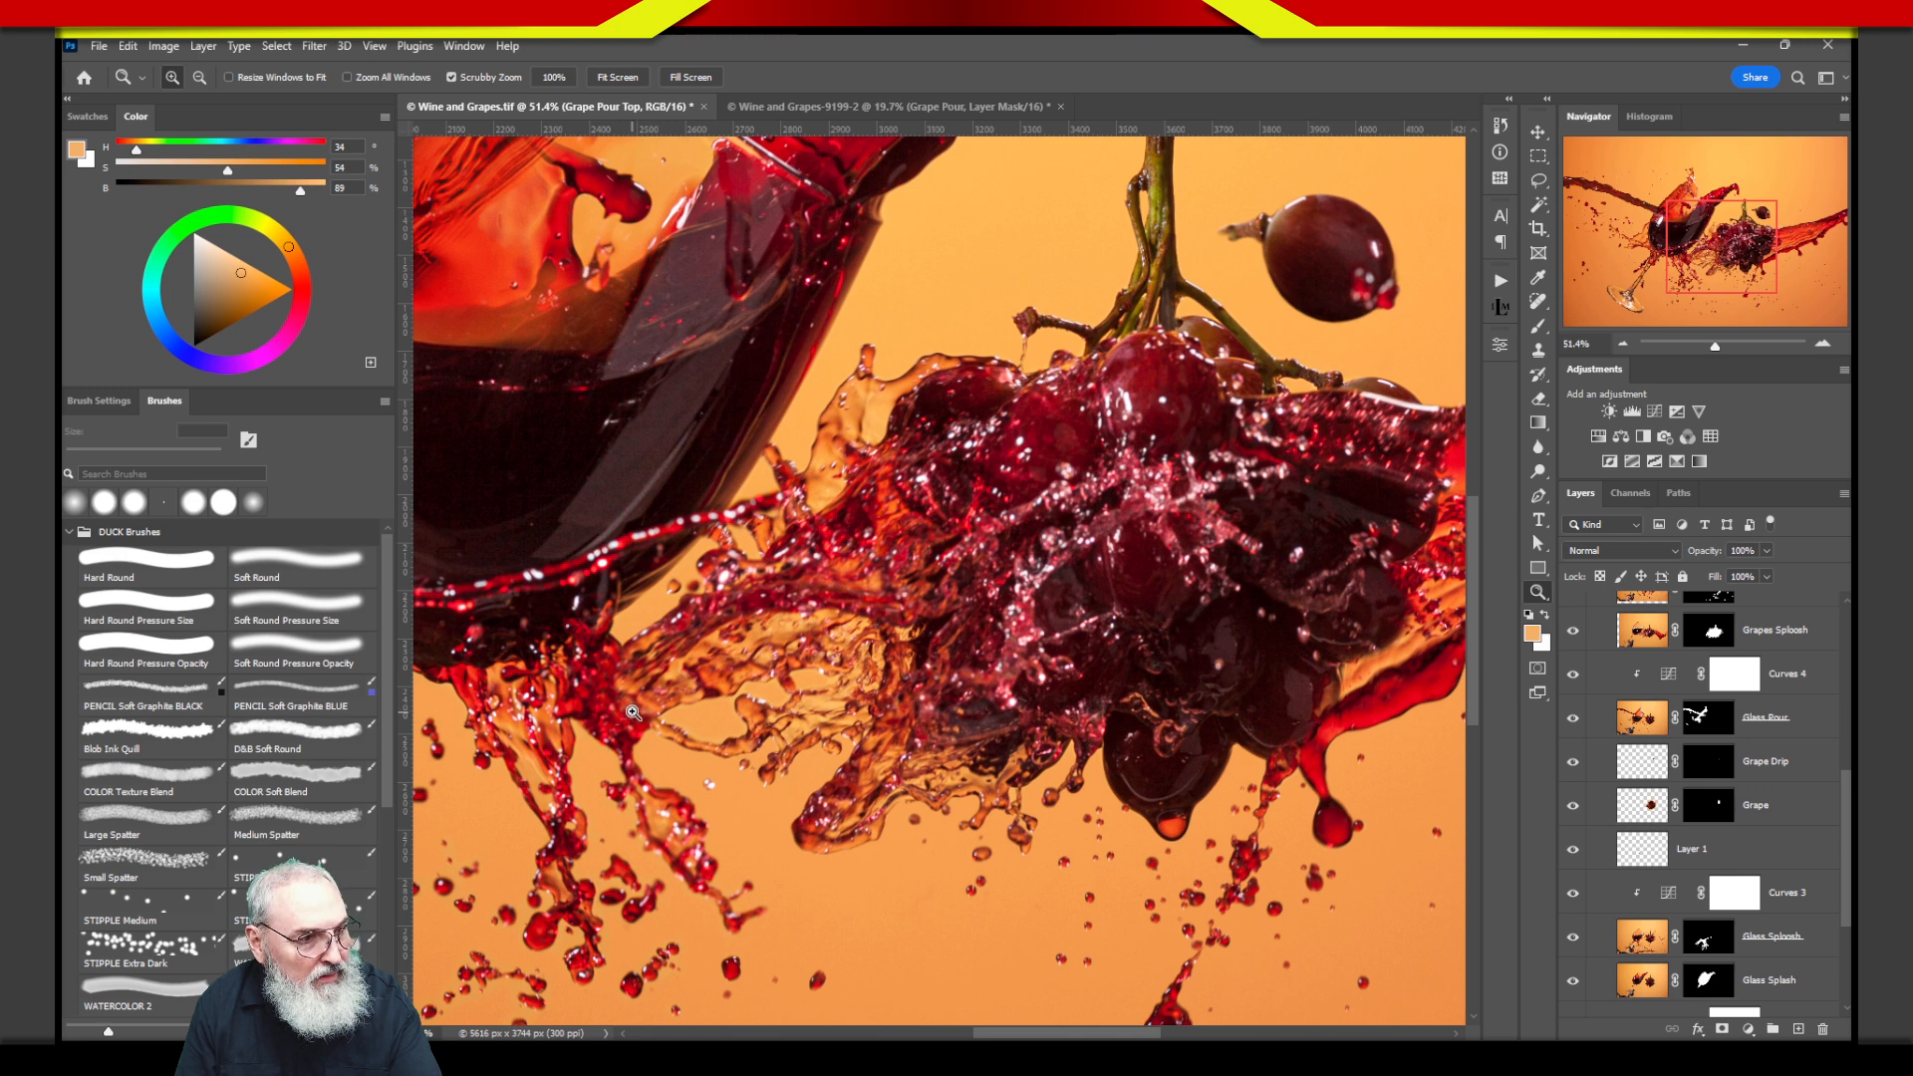
mouse_move(573, 714)
left_mouse_down()
mouse_move(641, 694)
mouse_move(712, 627)
left_mouse_up()
mouse_move(564, 694)
left_mouse_down()
mouse_move(670, 644)
mouse_move(637, 730)
left_mouse_up()
mouse_move(654, 638)
left_mouse_down()
mouse_move(739, 626)
mouse_move(713, 659)
left_mouse_up()
key("Escape")
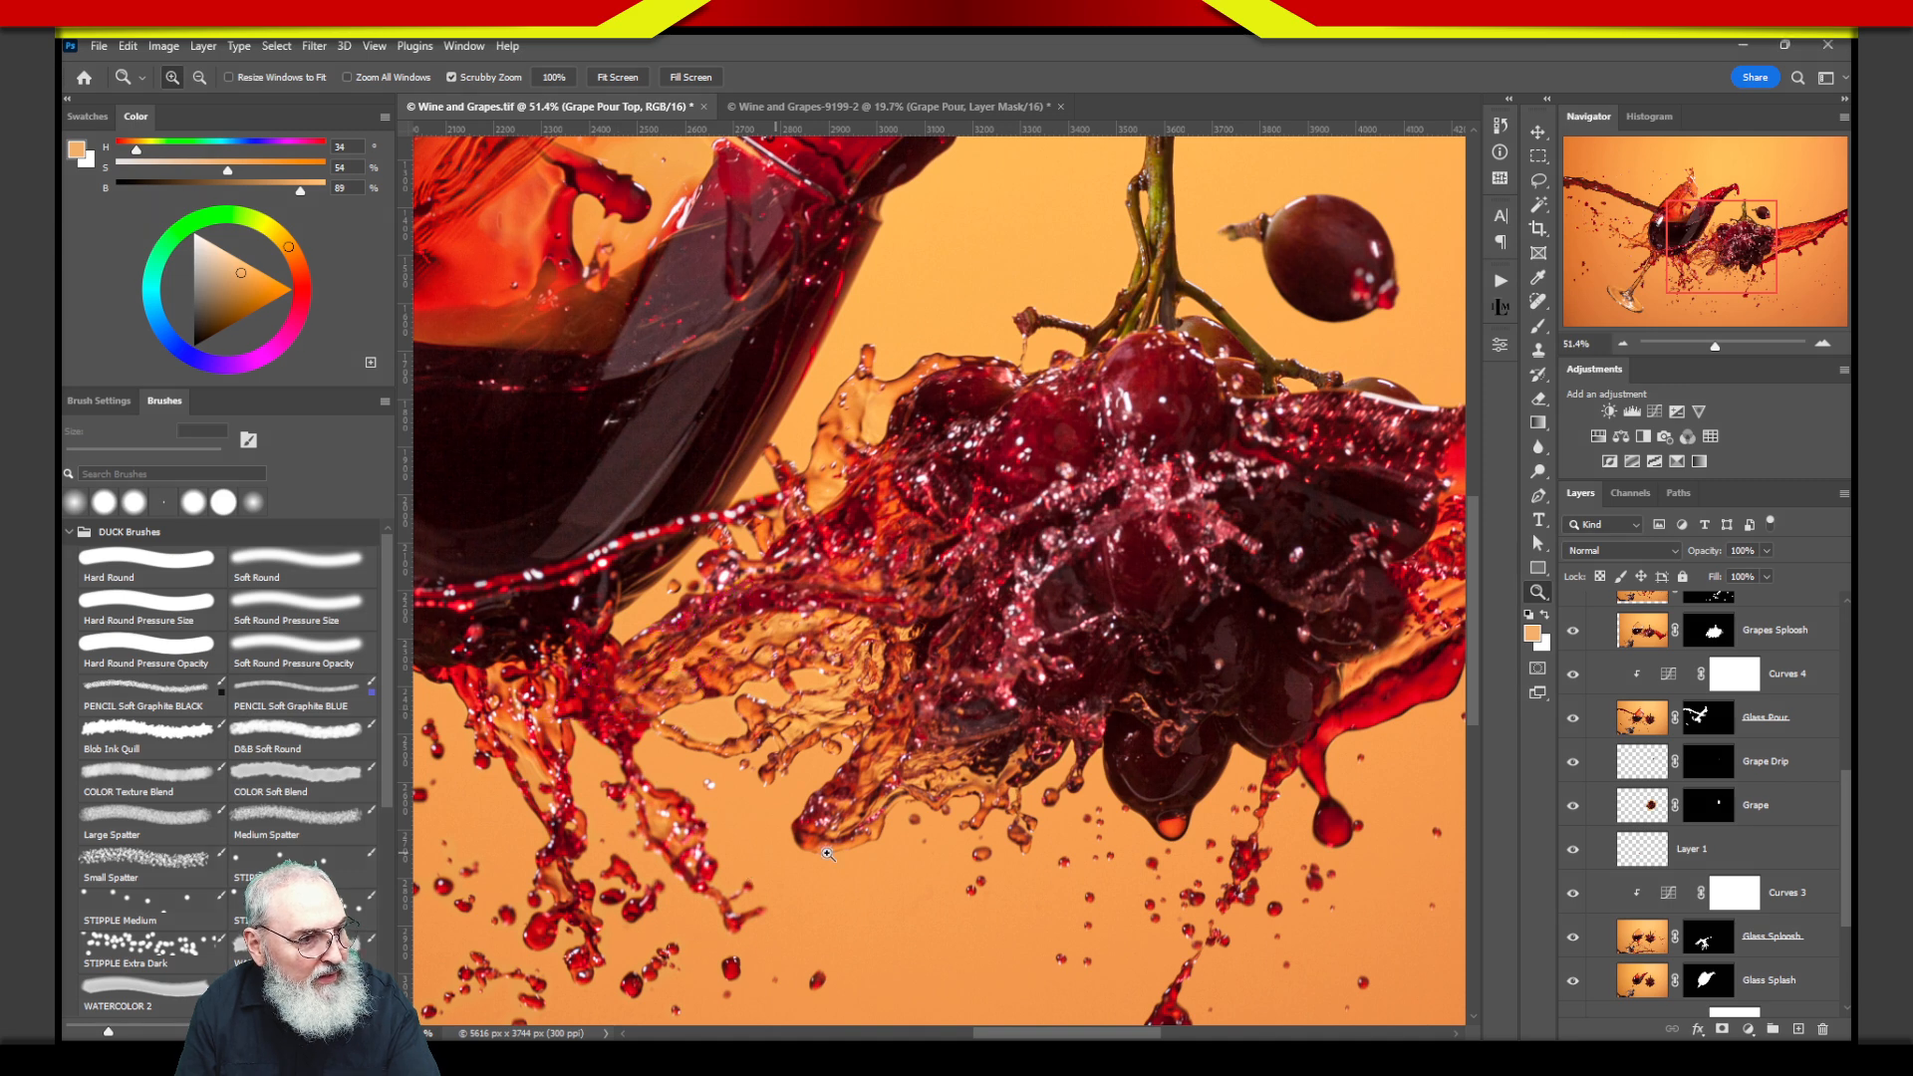
left_click(1573, 853)
left_click(1574, 852)
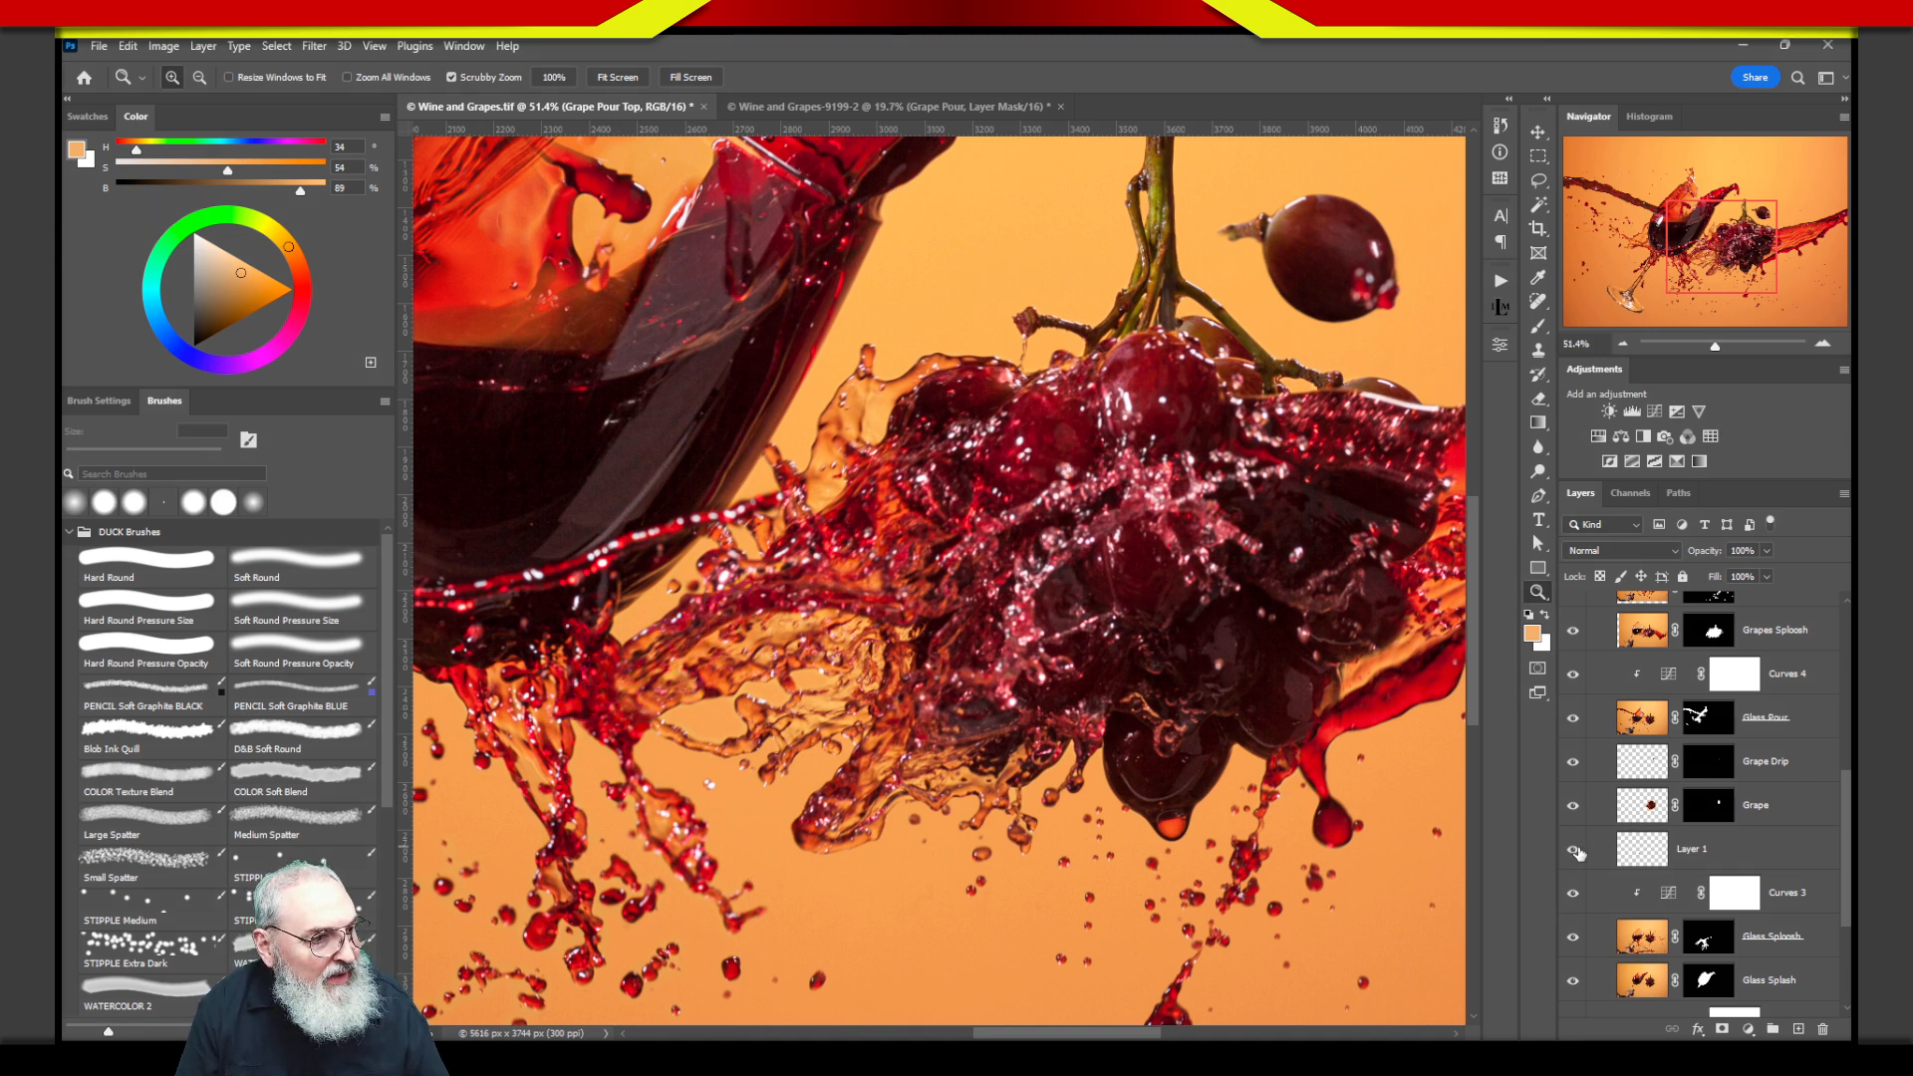
left_click(1574, 851)
left_click(1575, 853)
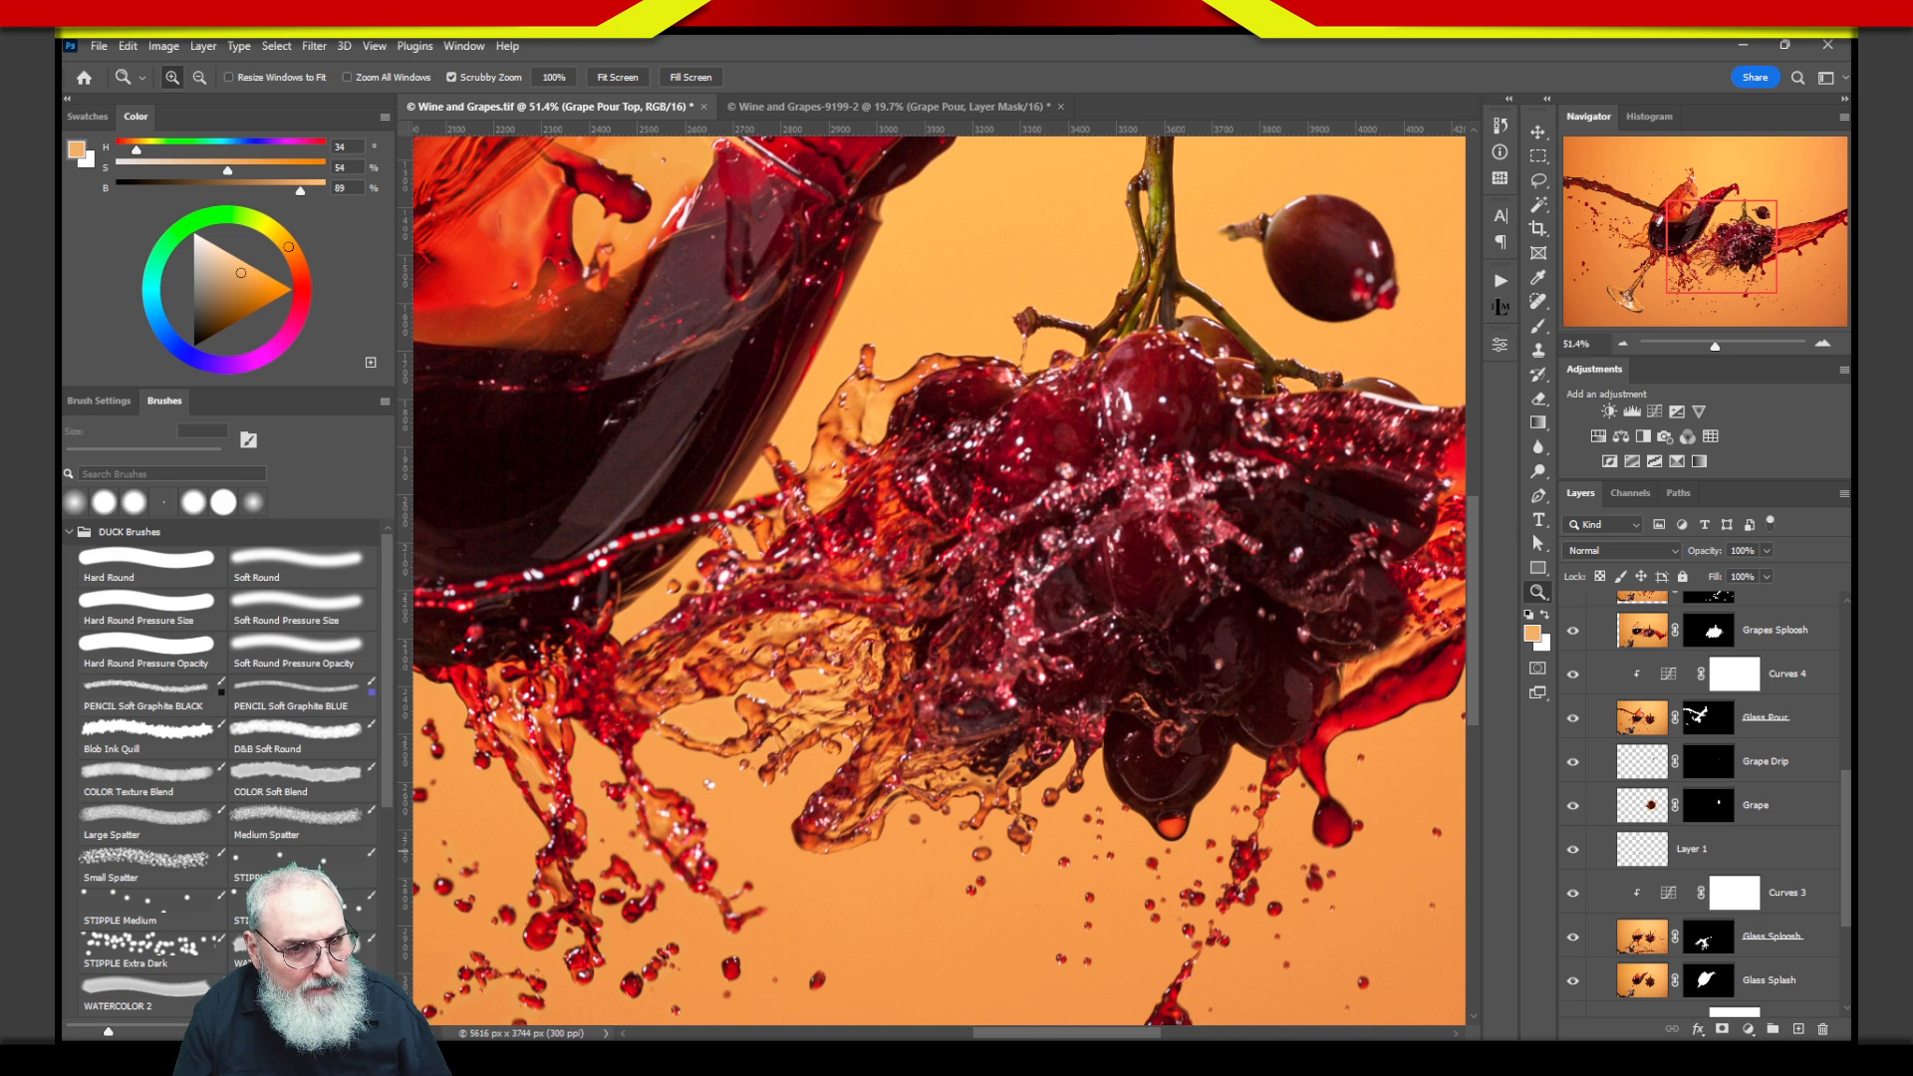
Make the Highlight Killer adjustment layer visible and check the reflection in the goblet's wine.
left_click_drag(1839, 819, 1840, 661)
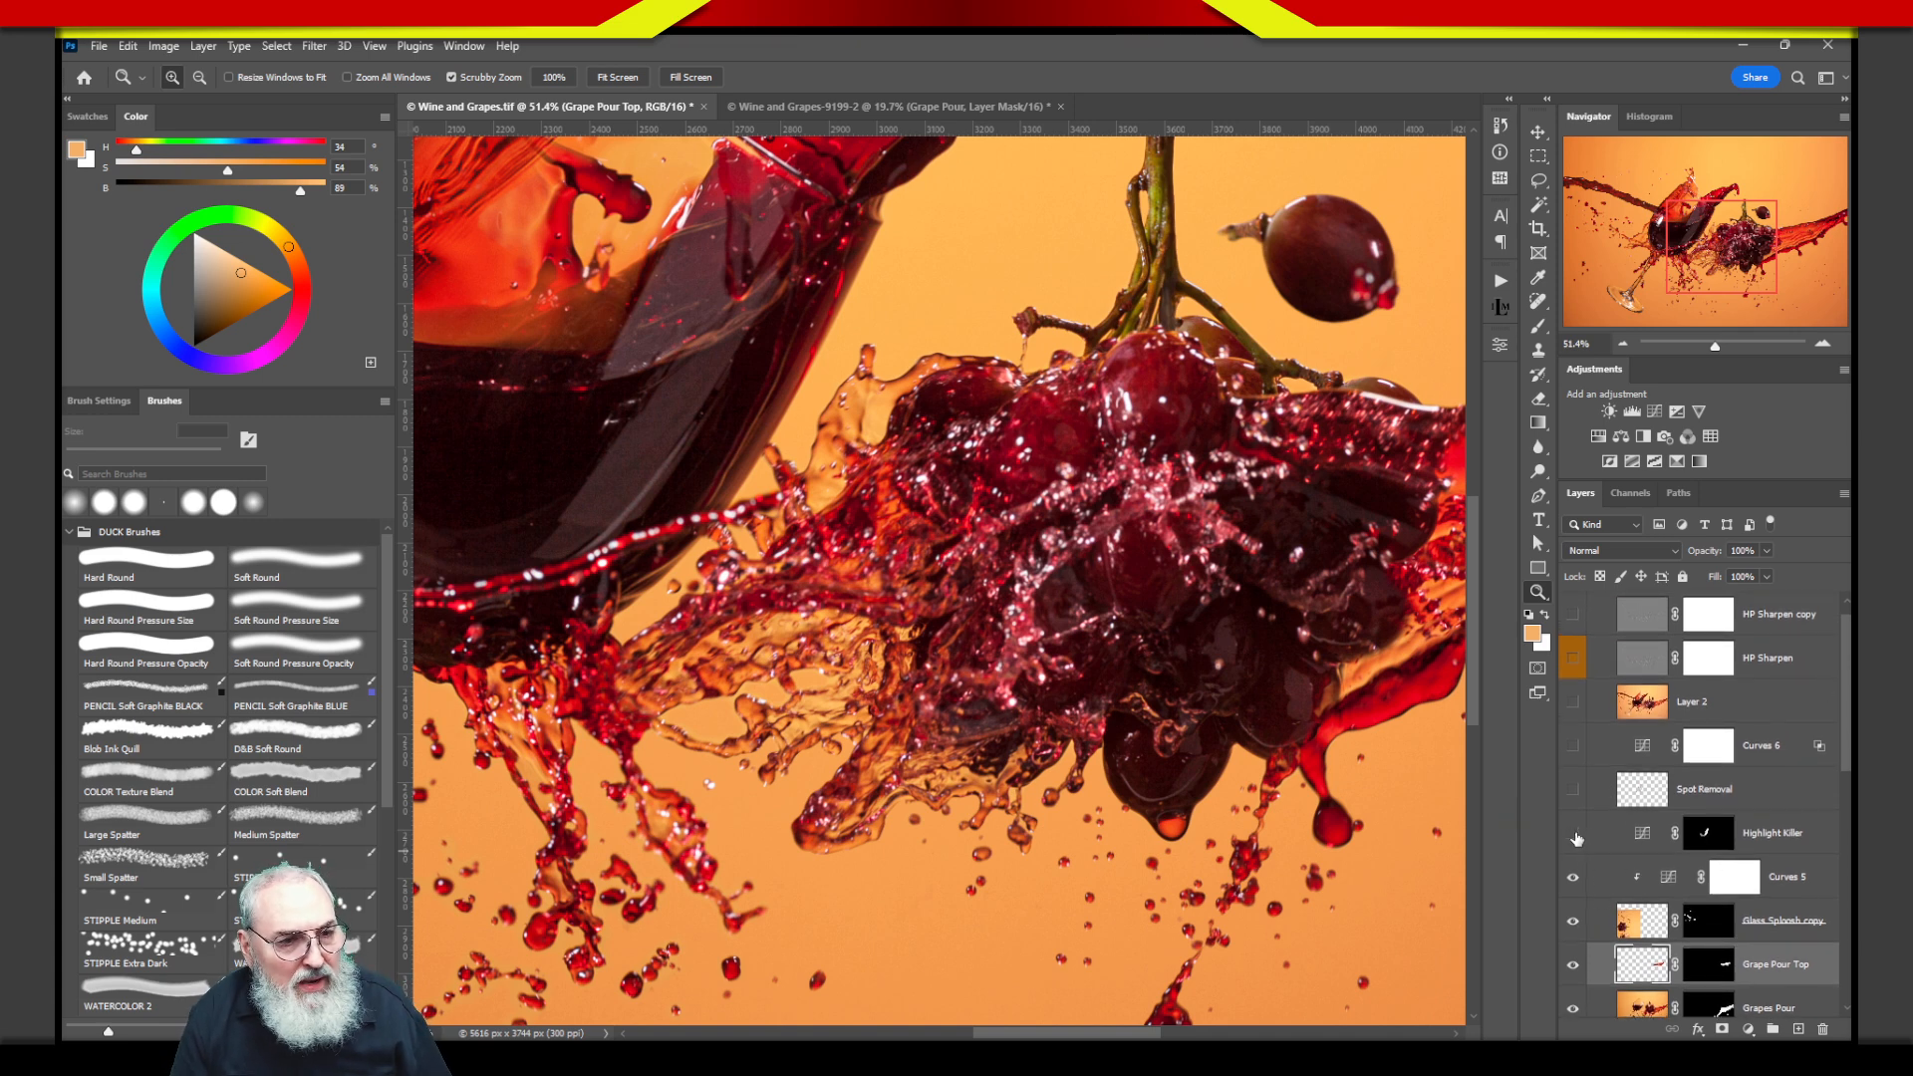
left_click_drag(738, 210, 1051, 425)
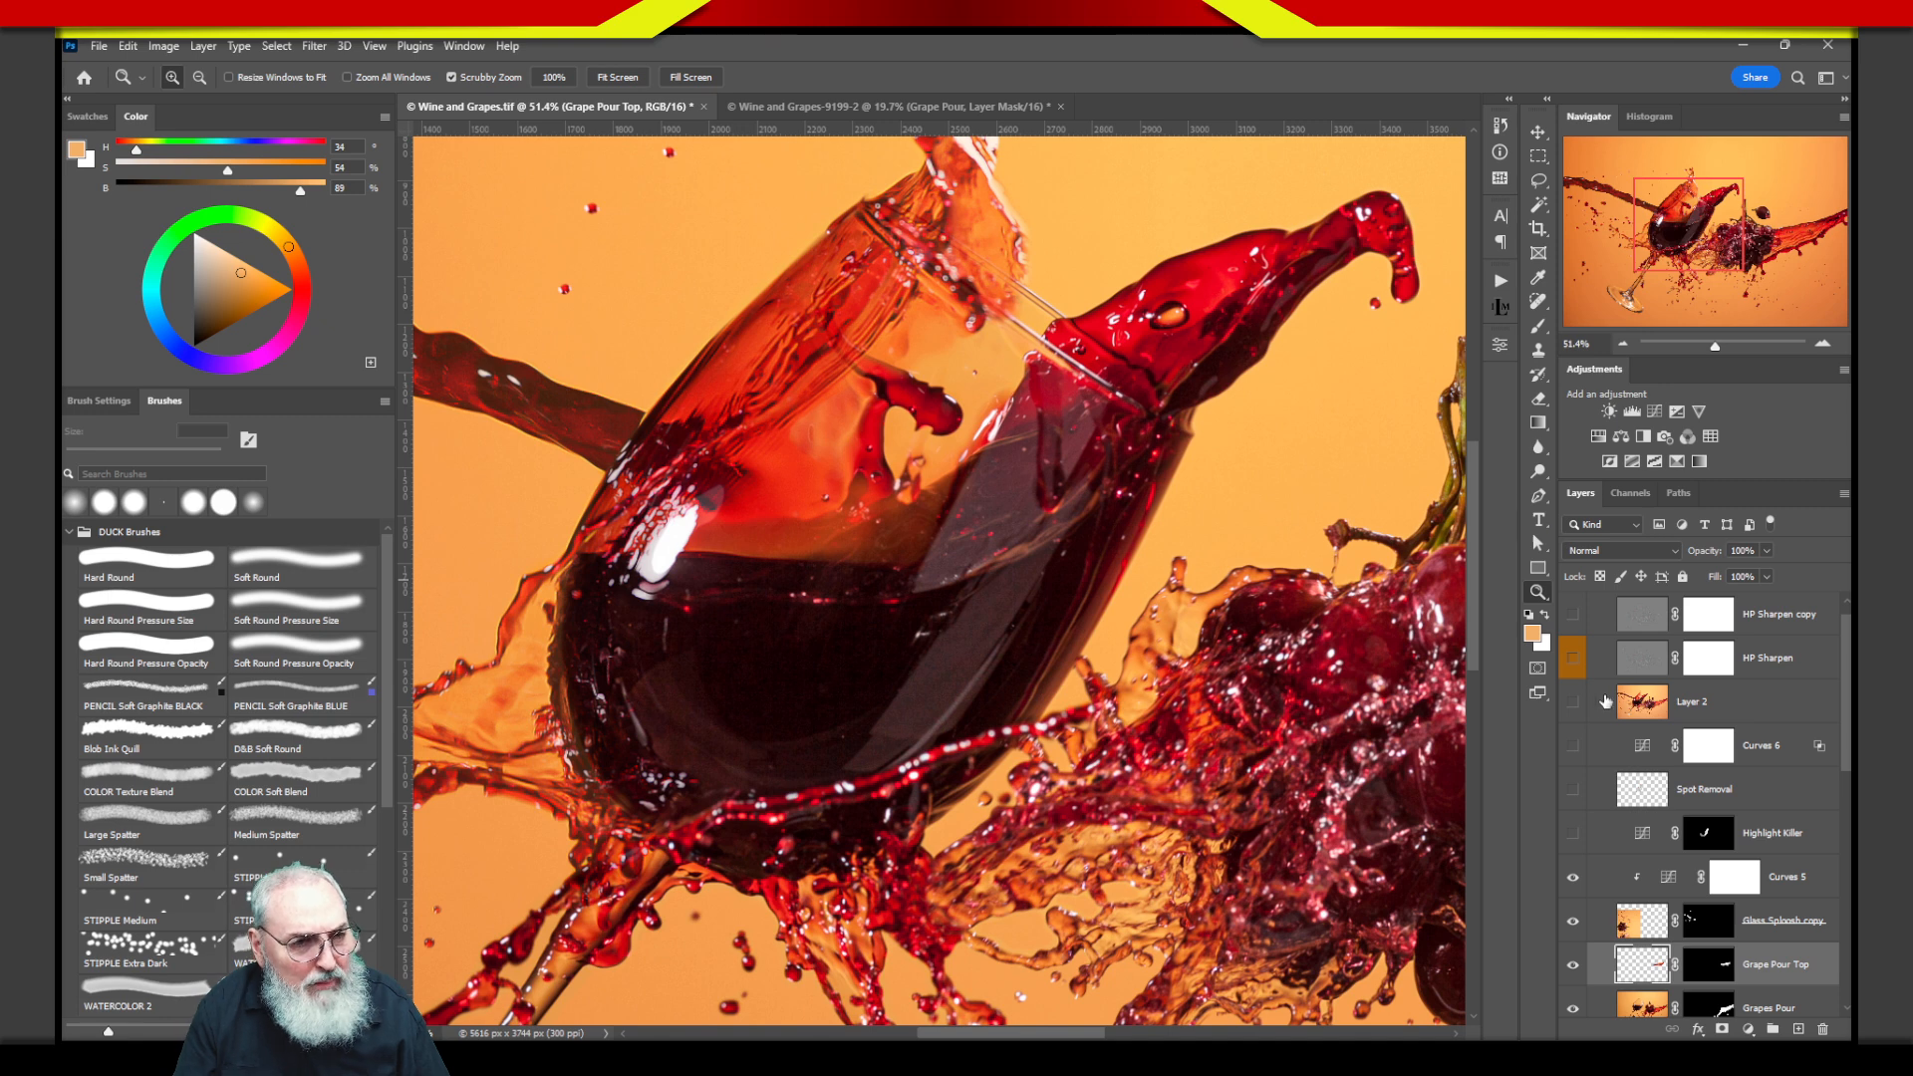
left_click(1573, 837)
left_click(1574, 840)
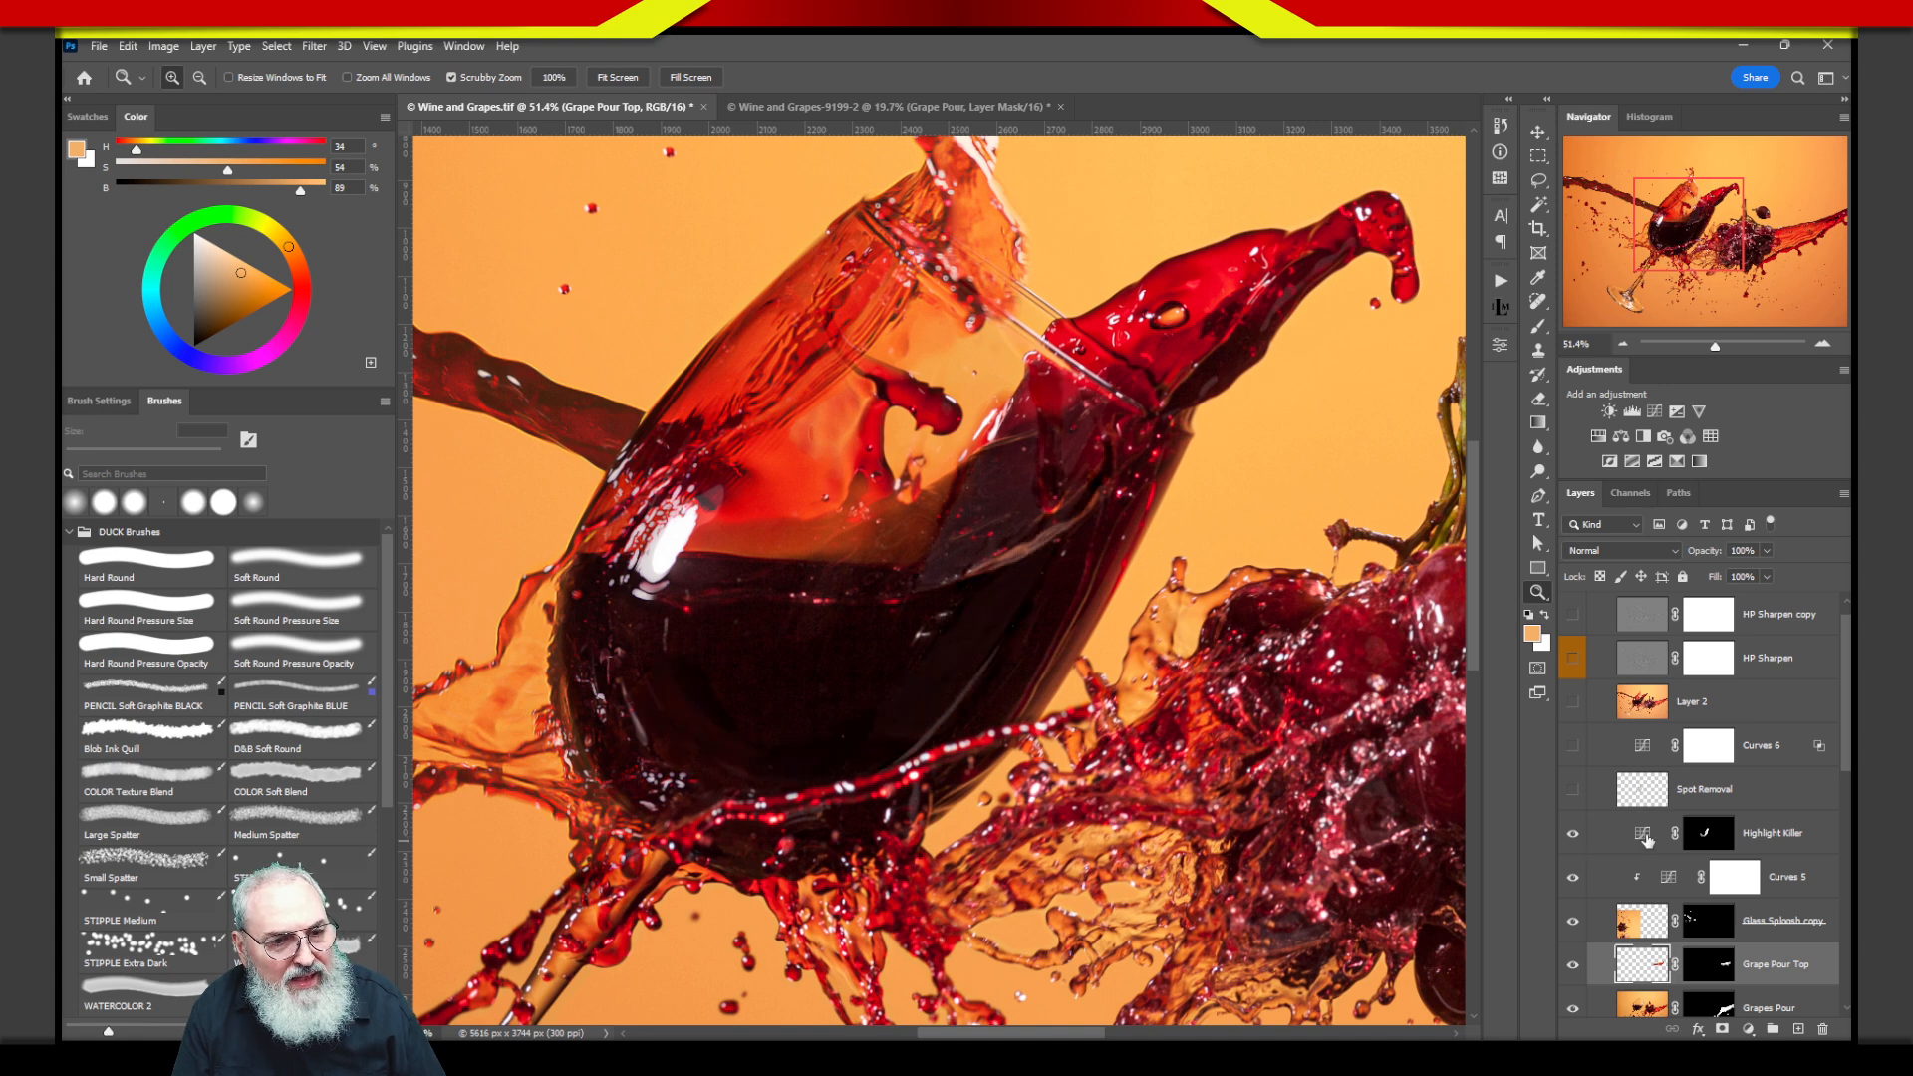
Try raising the Highlight Killer curve's middle point to output 129 at input 144, and undo the change.
left_click(1646, 842)
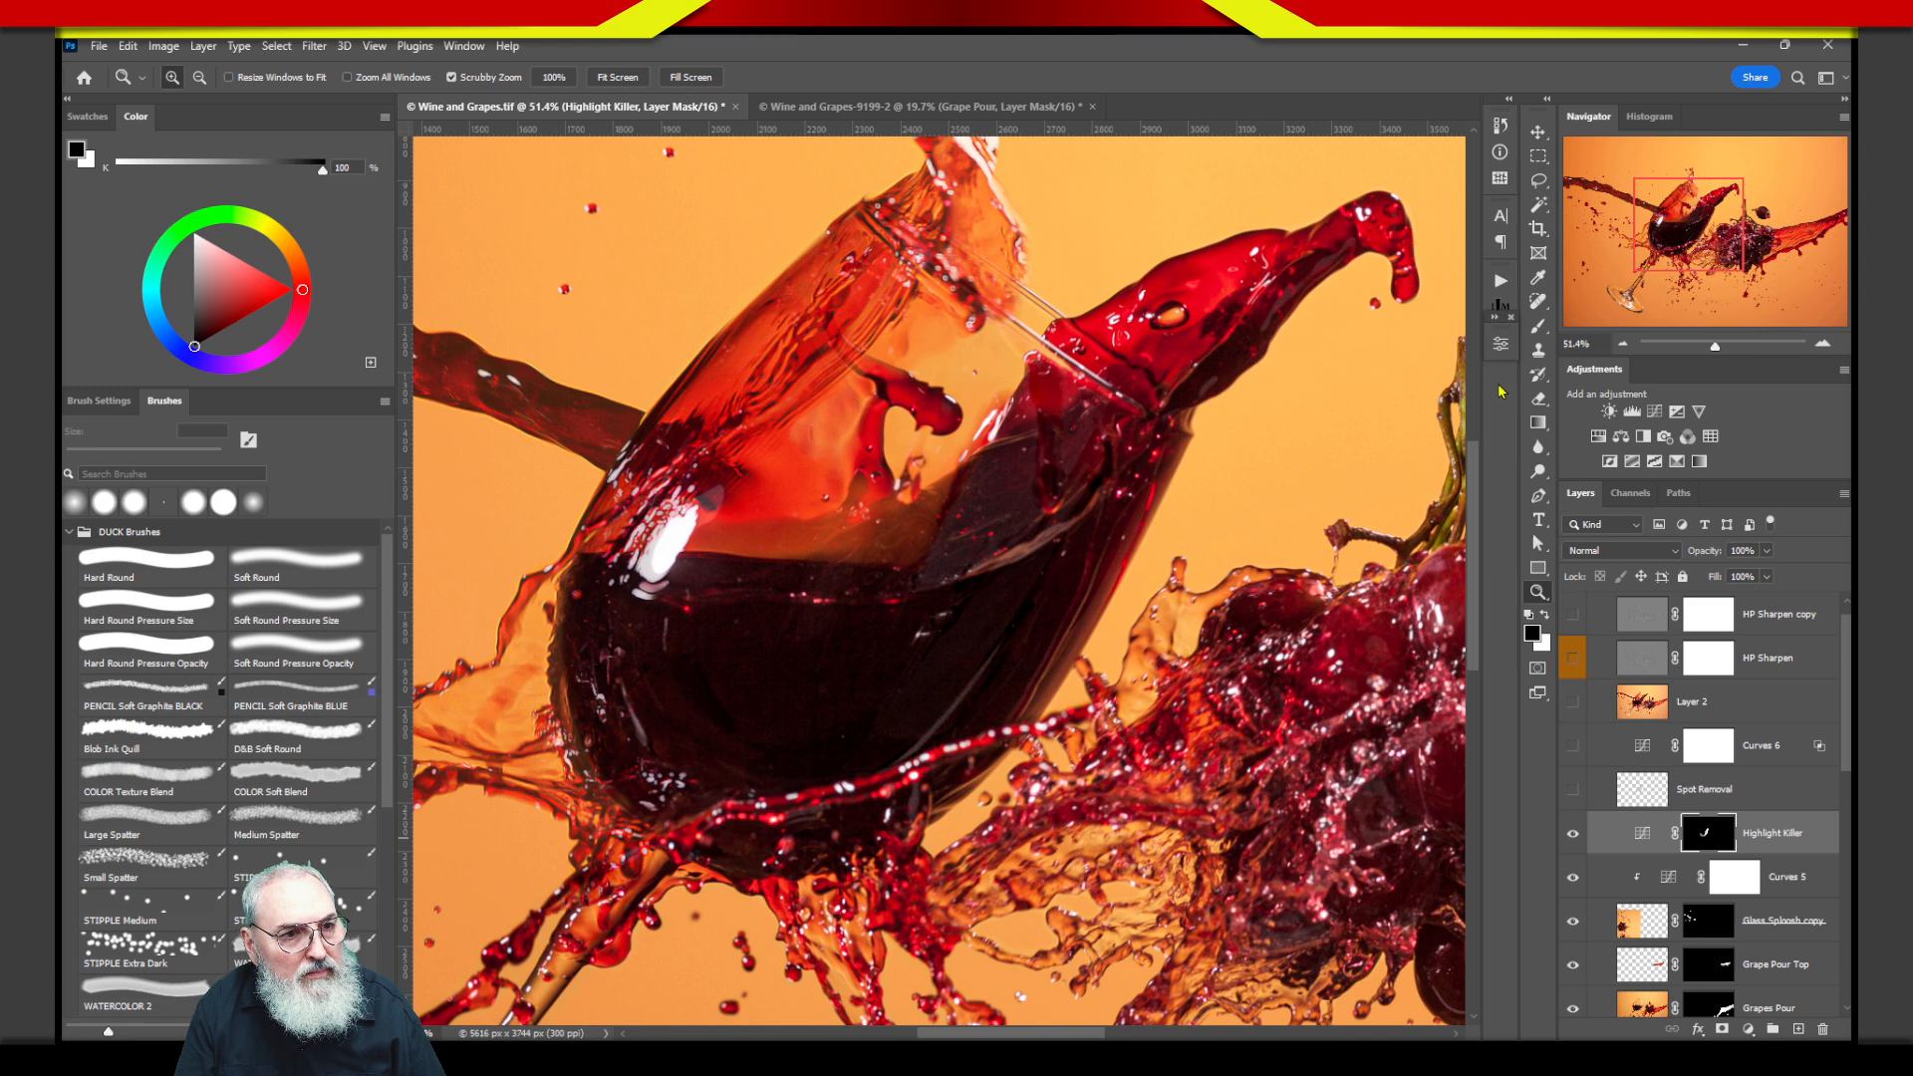
left_click_drag(1502, 340, 1508, 354)
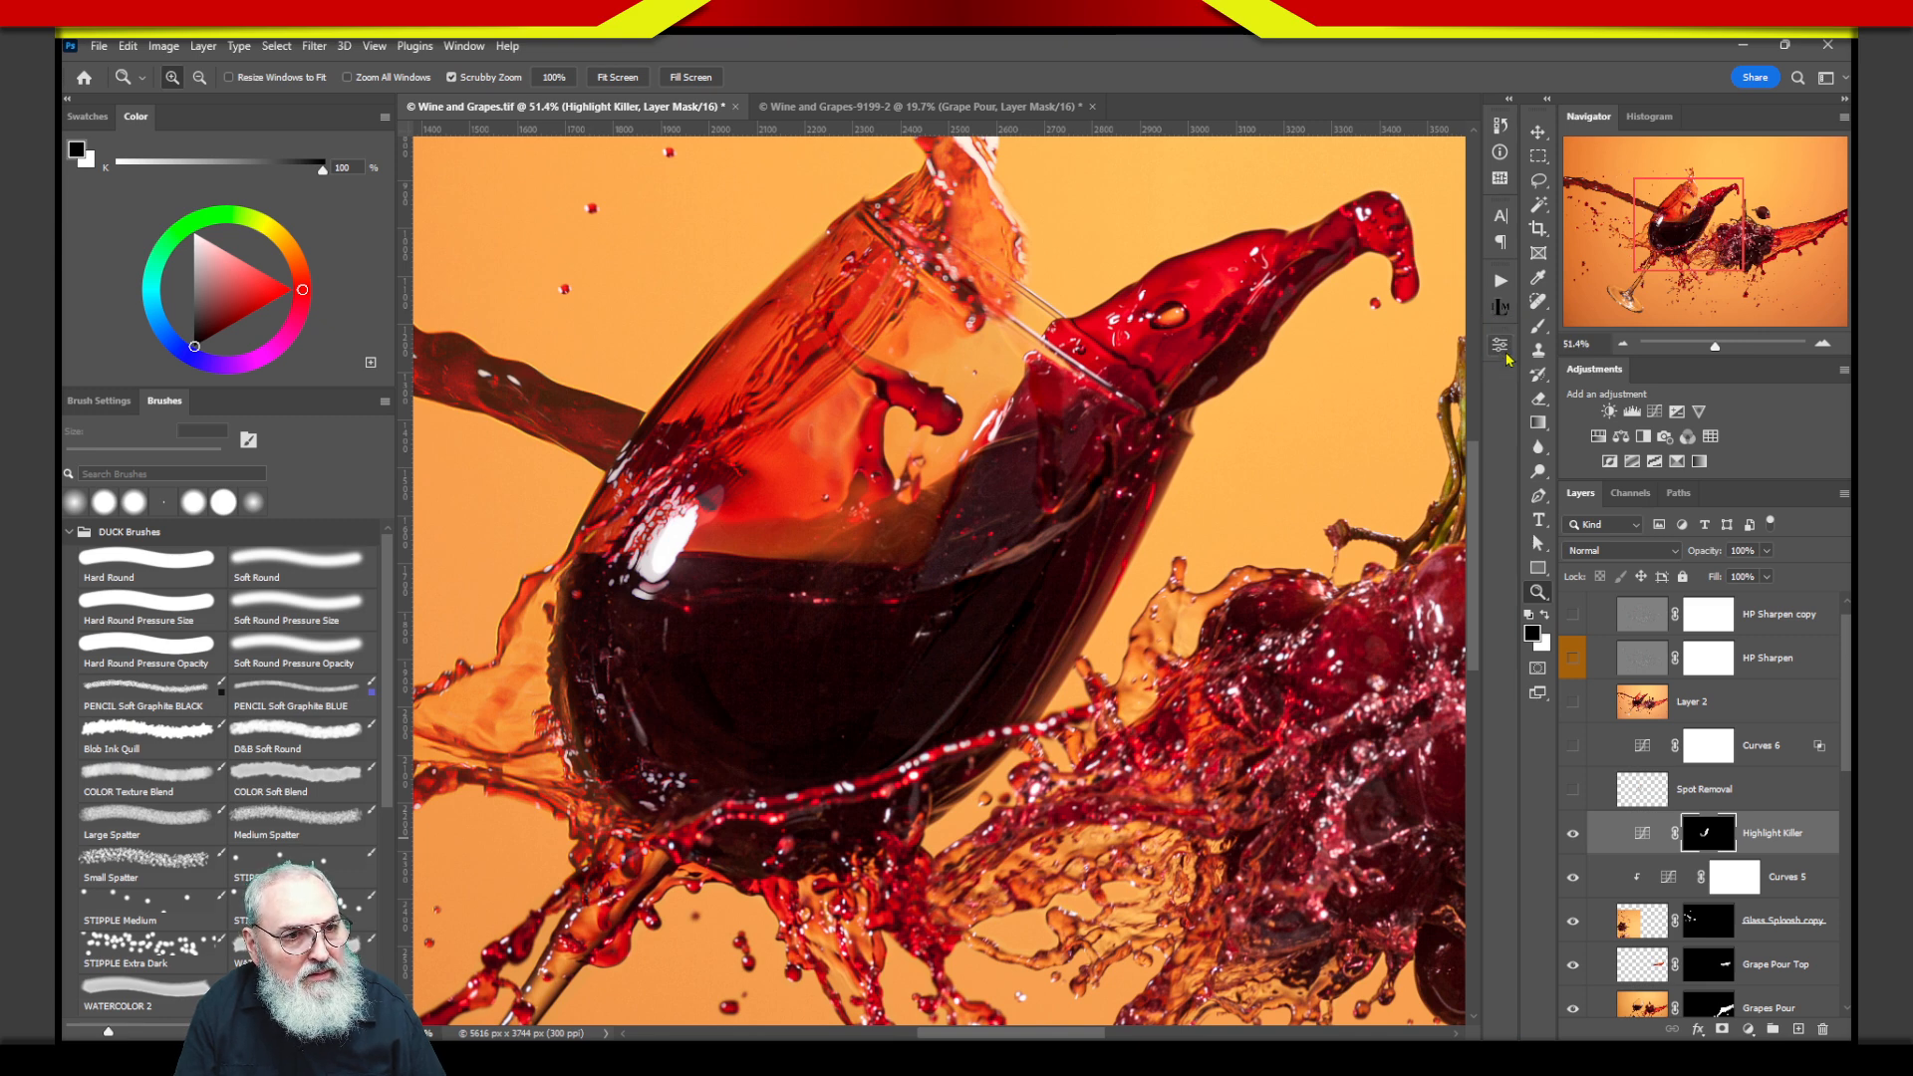
left_click(1501, 349)
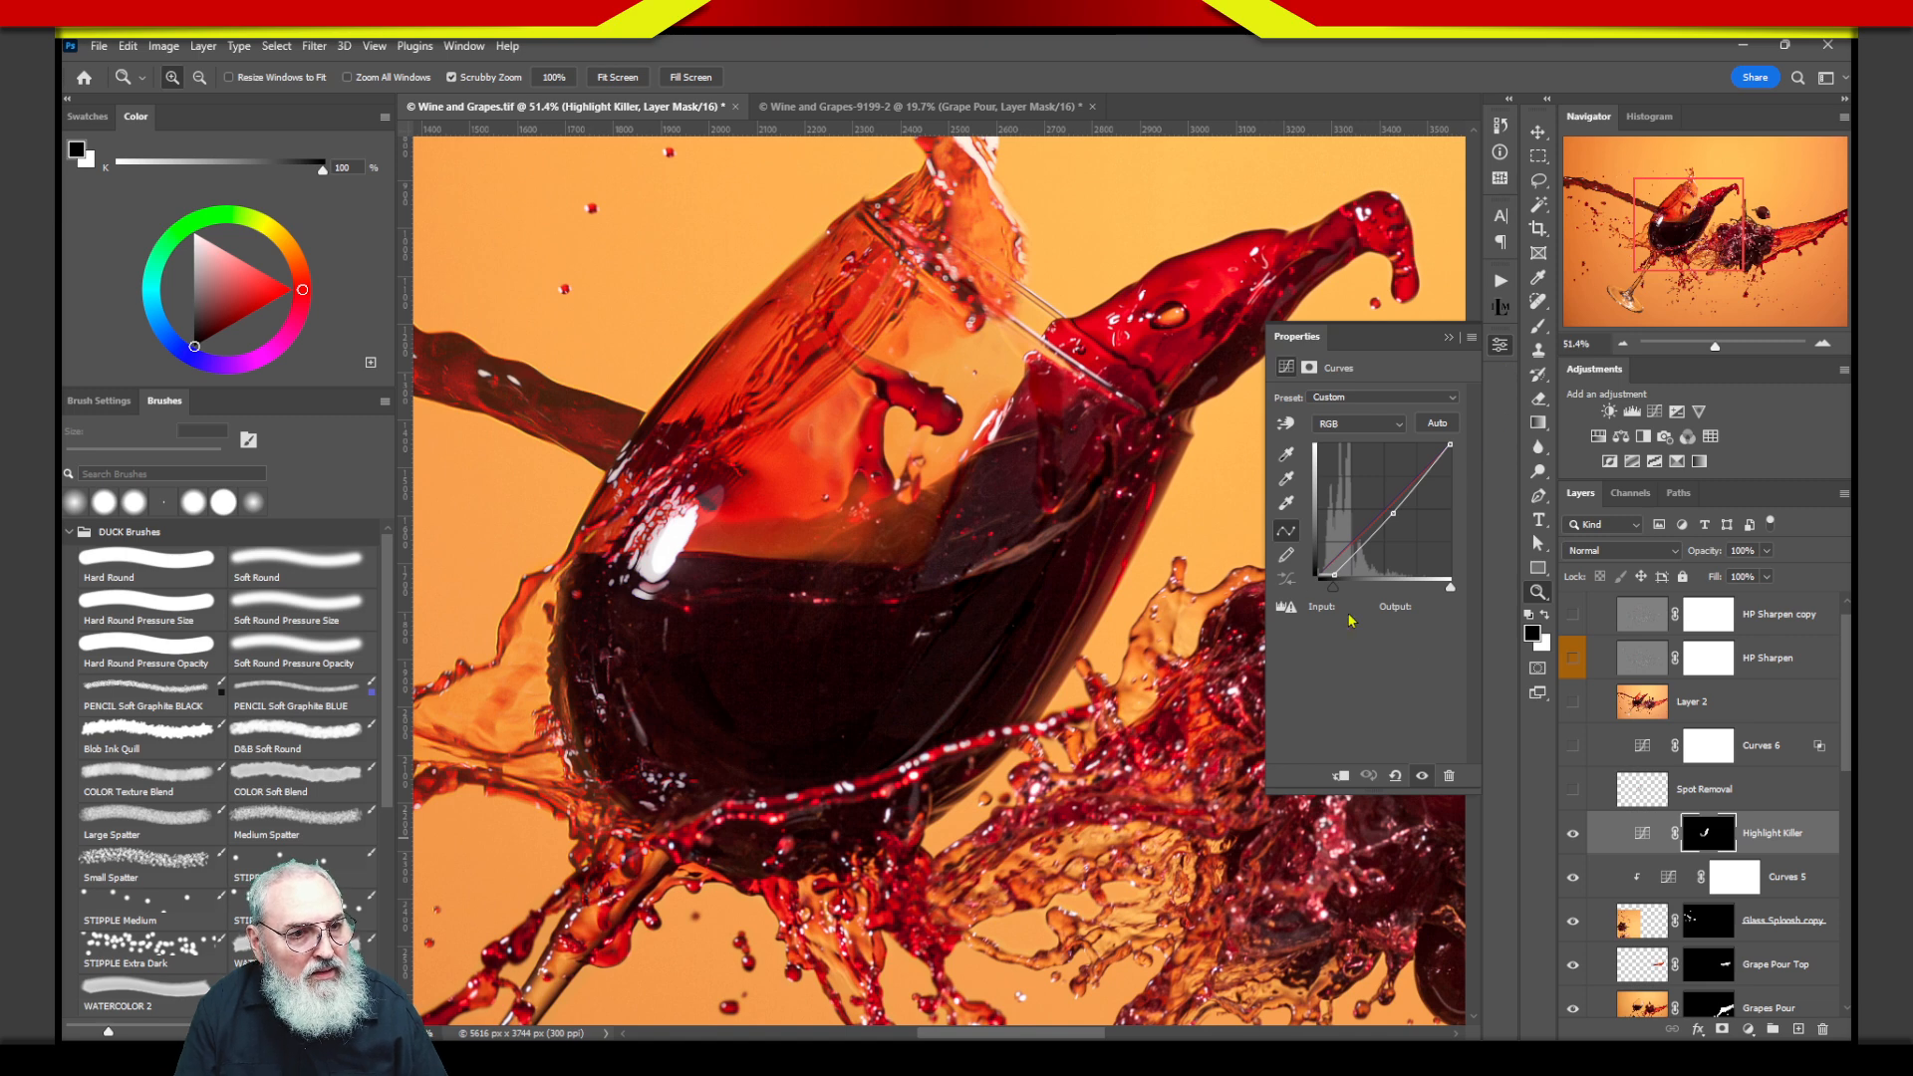
mouse_move(1393, 513)
left_mouse_down()
mouse_move(1418, 542)
mouse_move(1392, 508)
left_mouse_up()
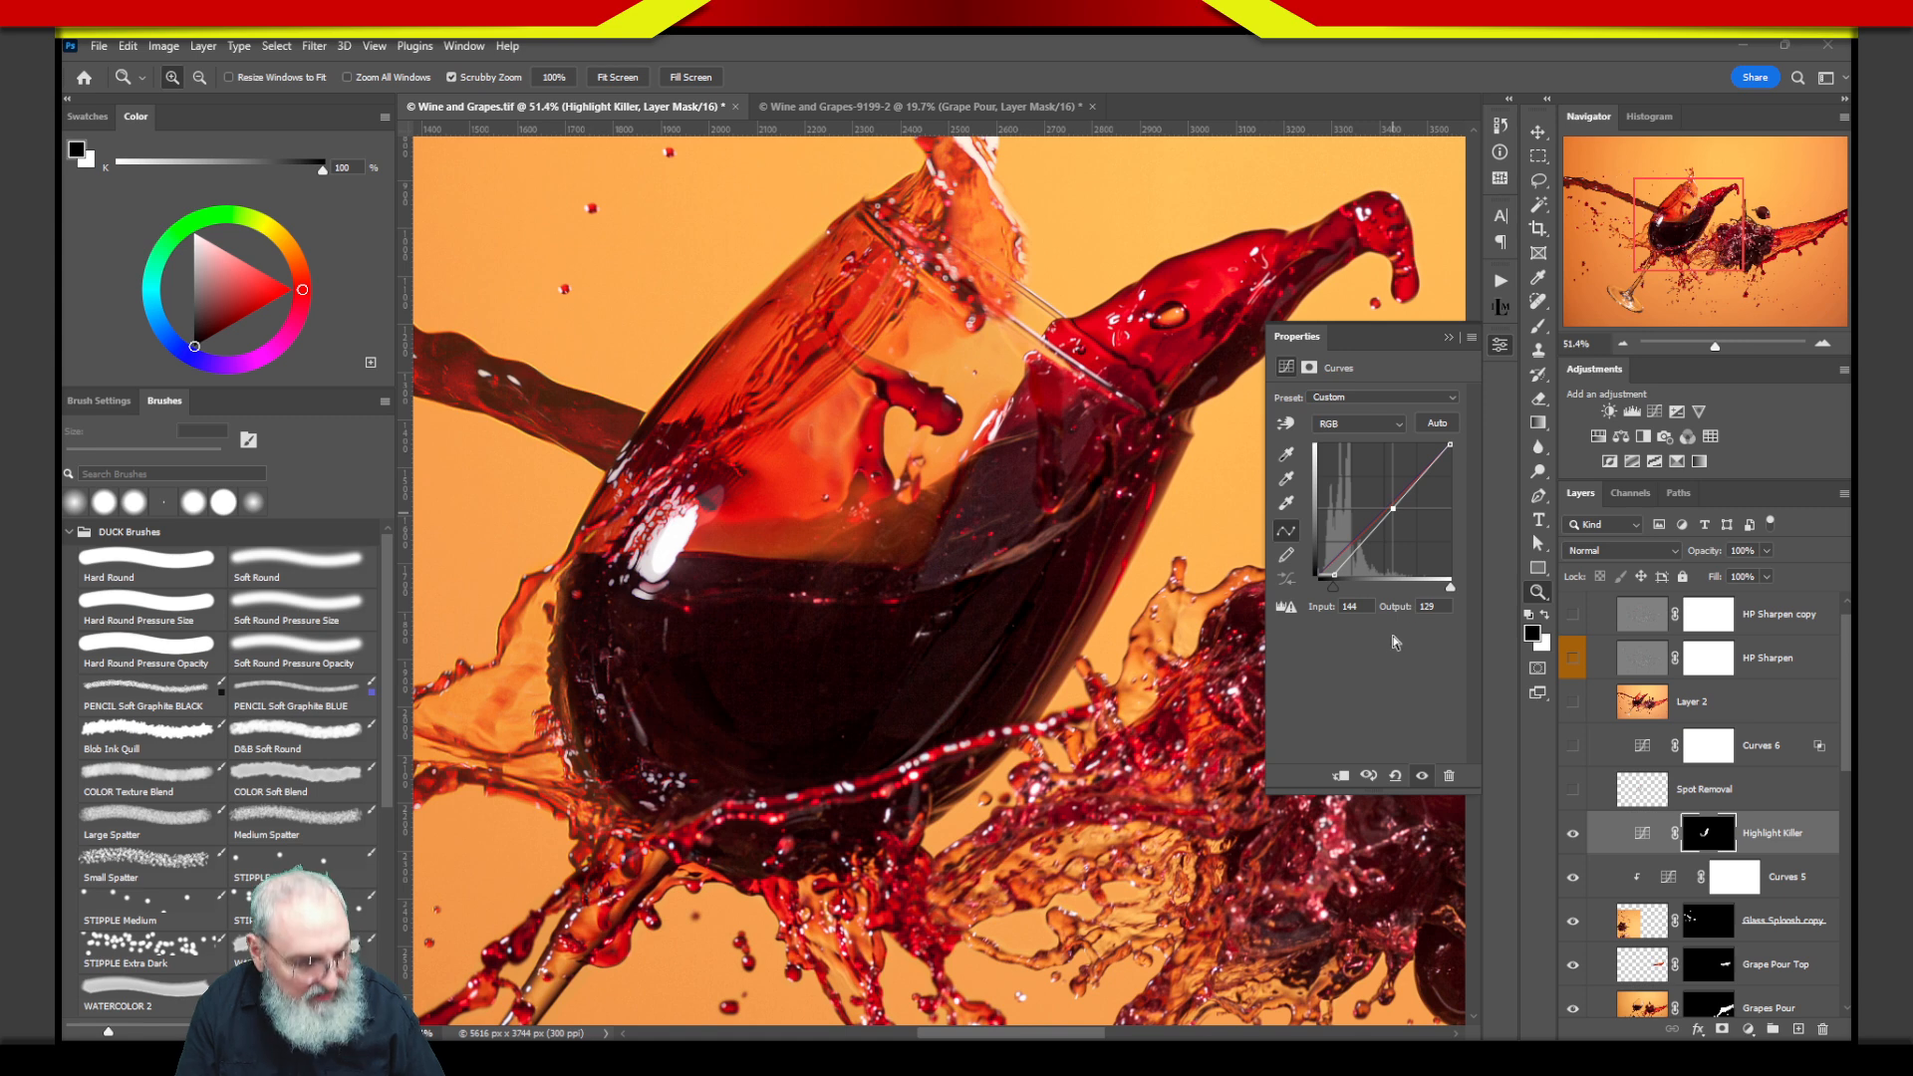
key("ctrl+z")
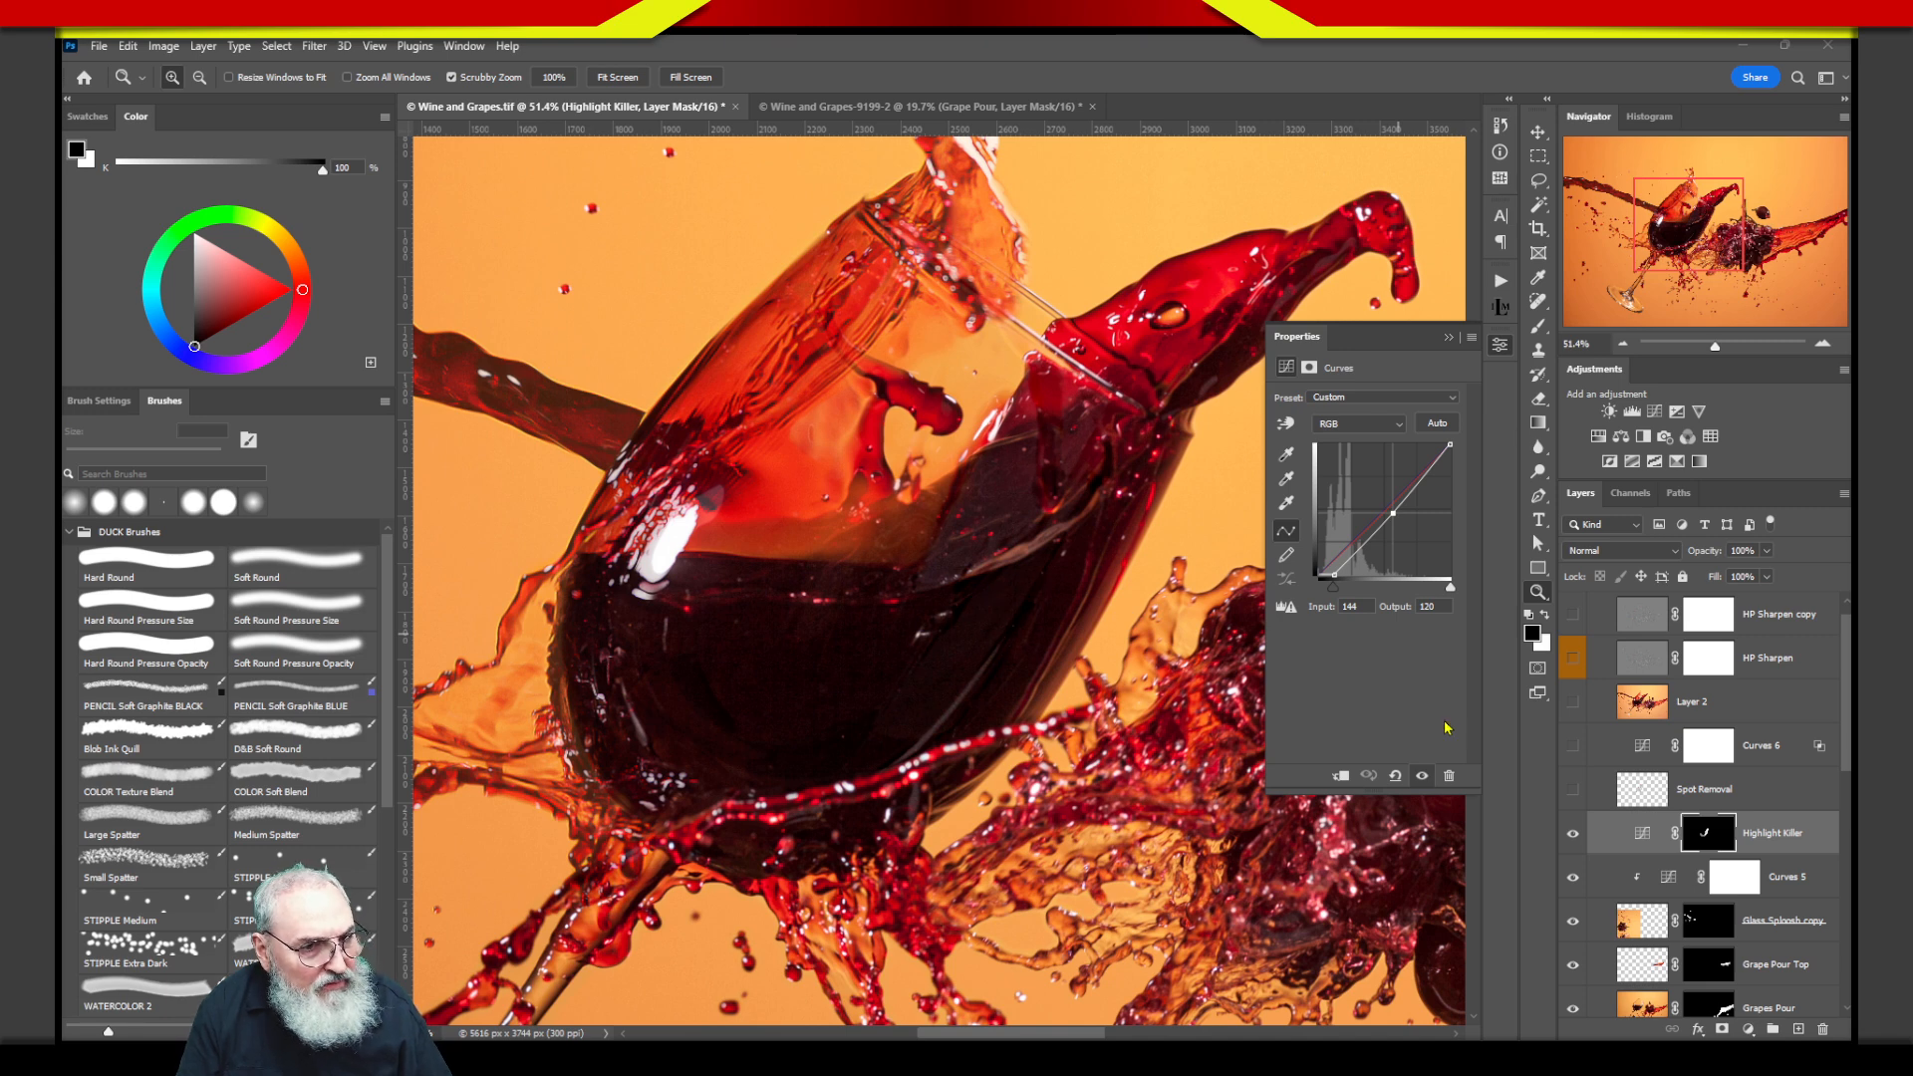
left_click(1500, 344)
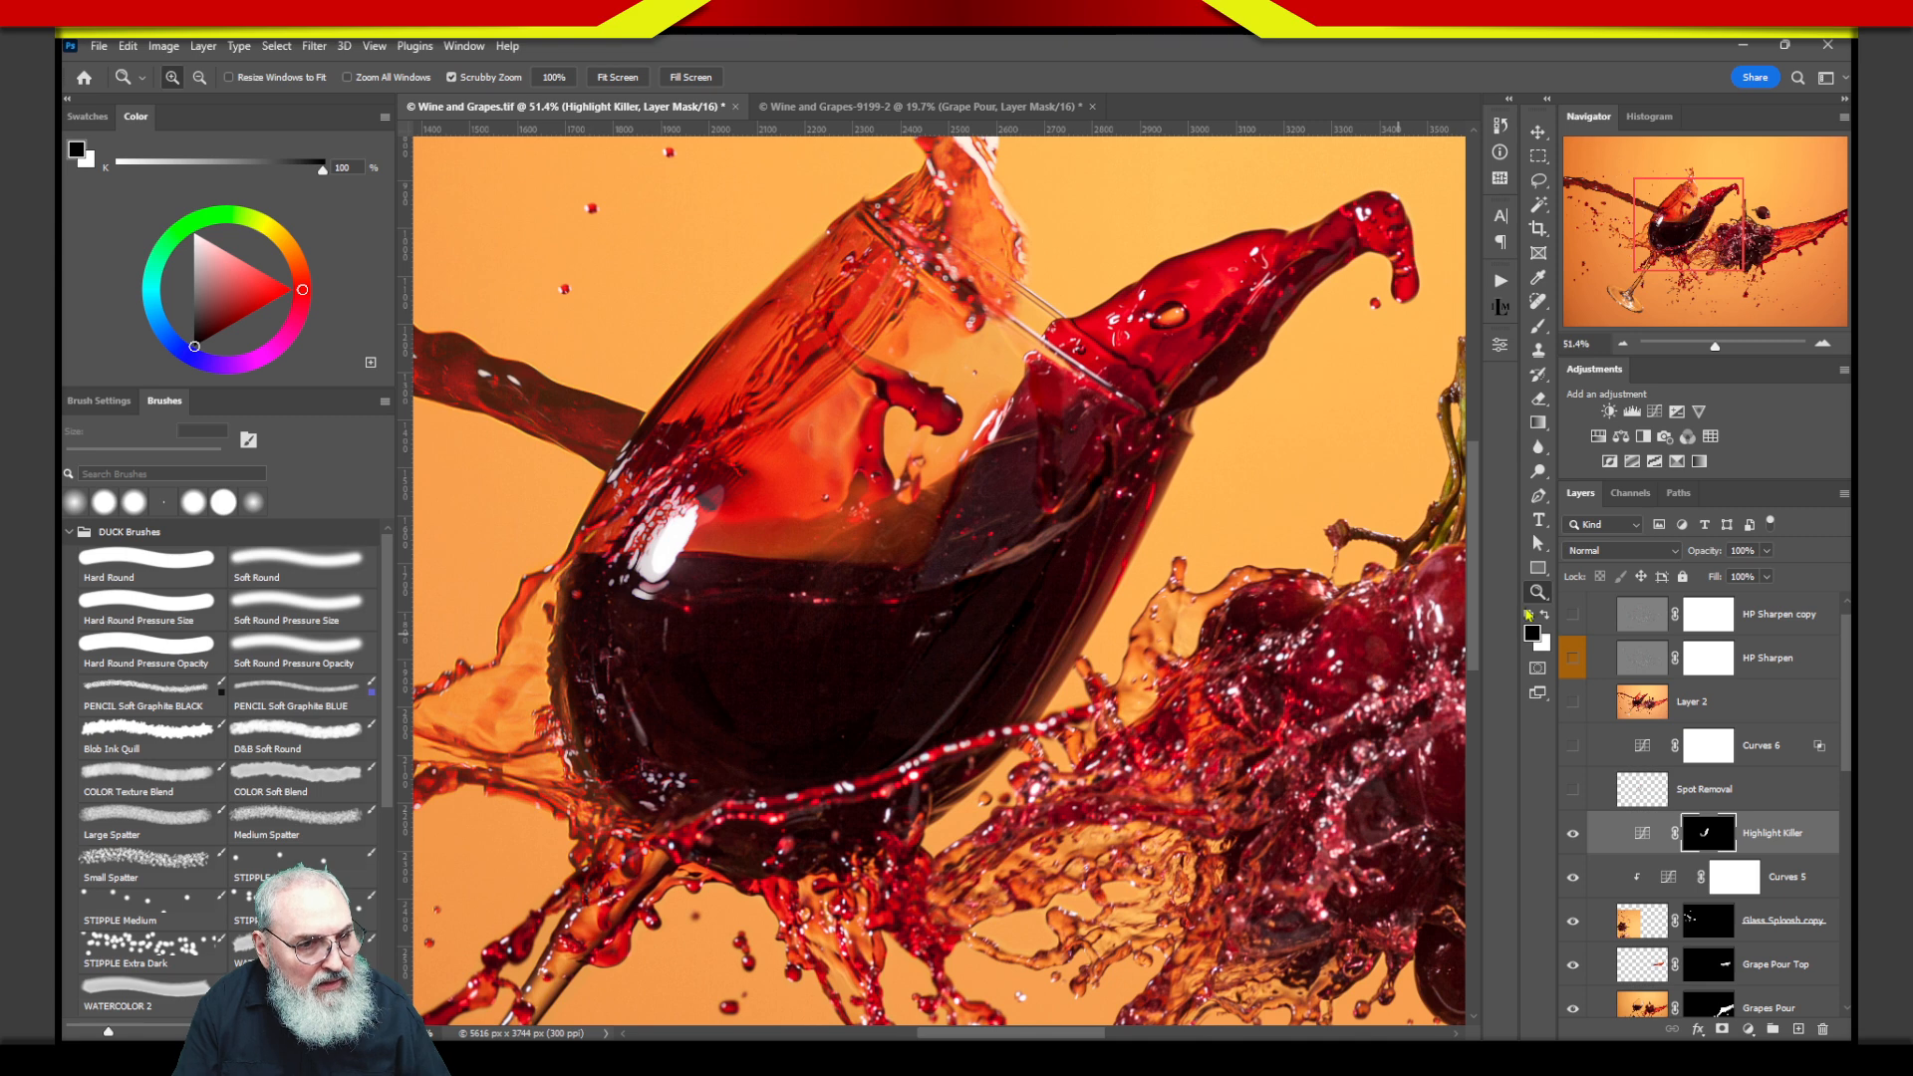
Compare the whole goblet with and without the Highlight Killer adjustment, and leave the layer visible.
left_click(1572, 836)
left_click(1571, 838)
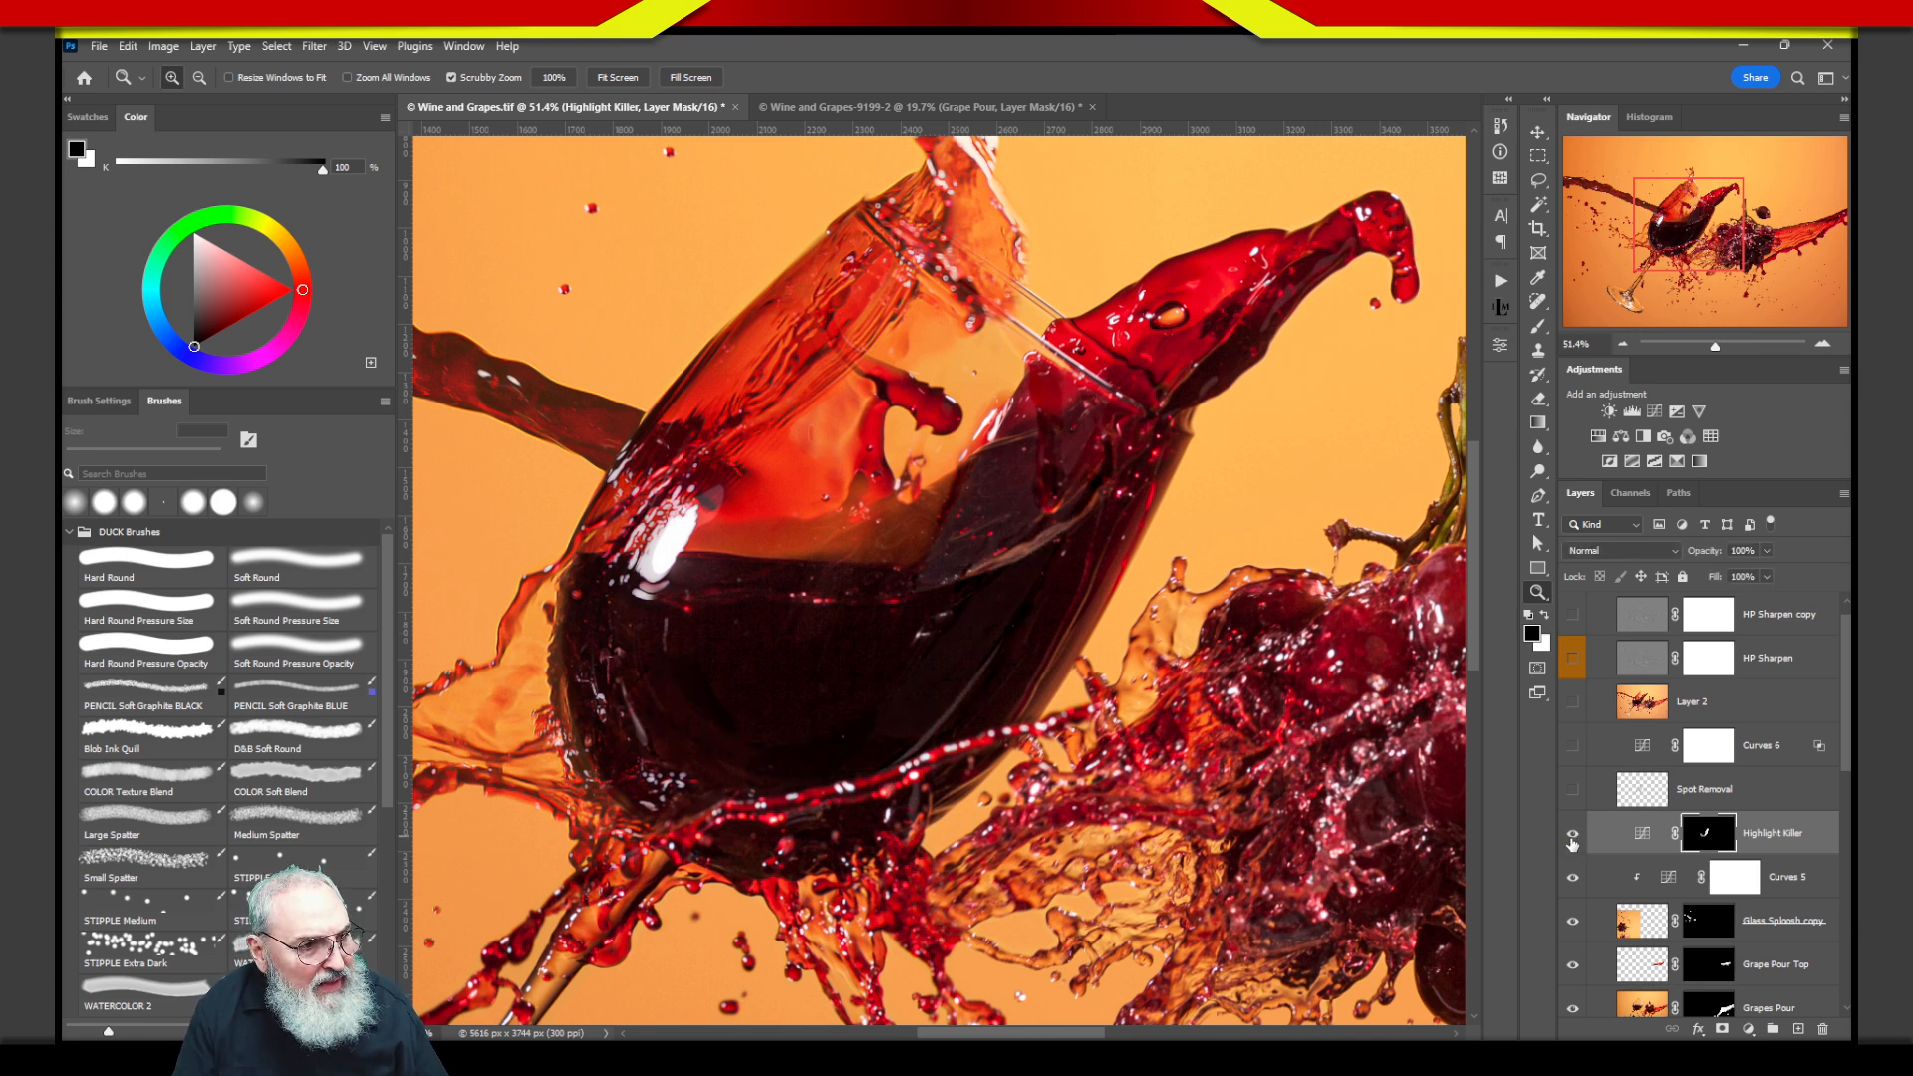
left_click(1572, 838)
left_click(1573, 841)
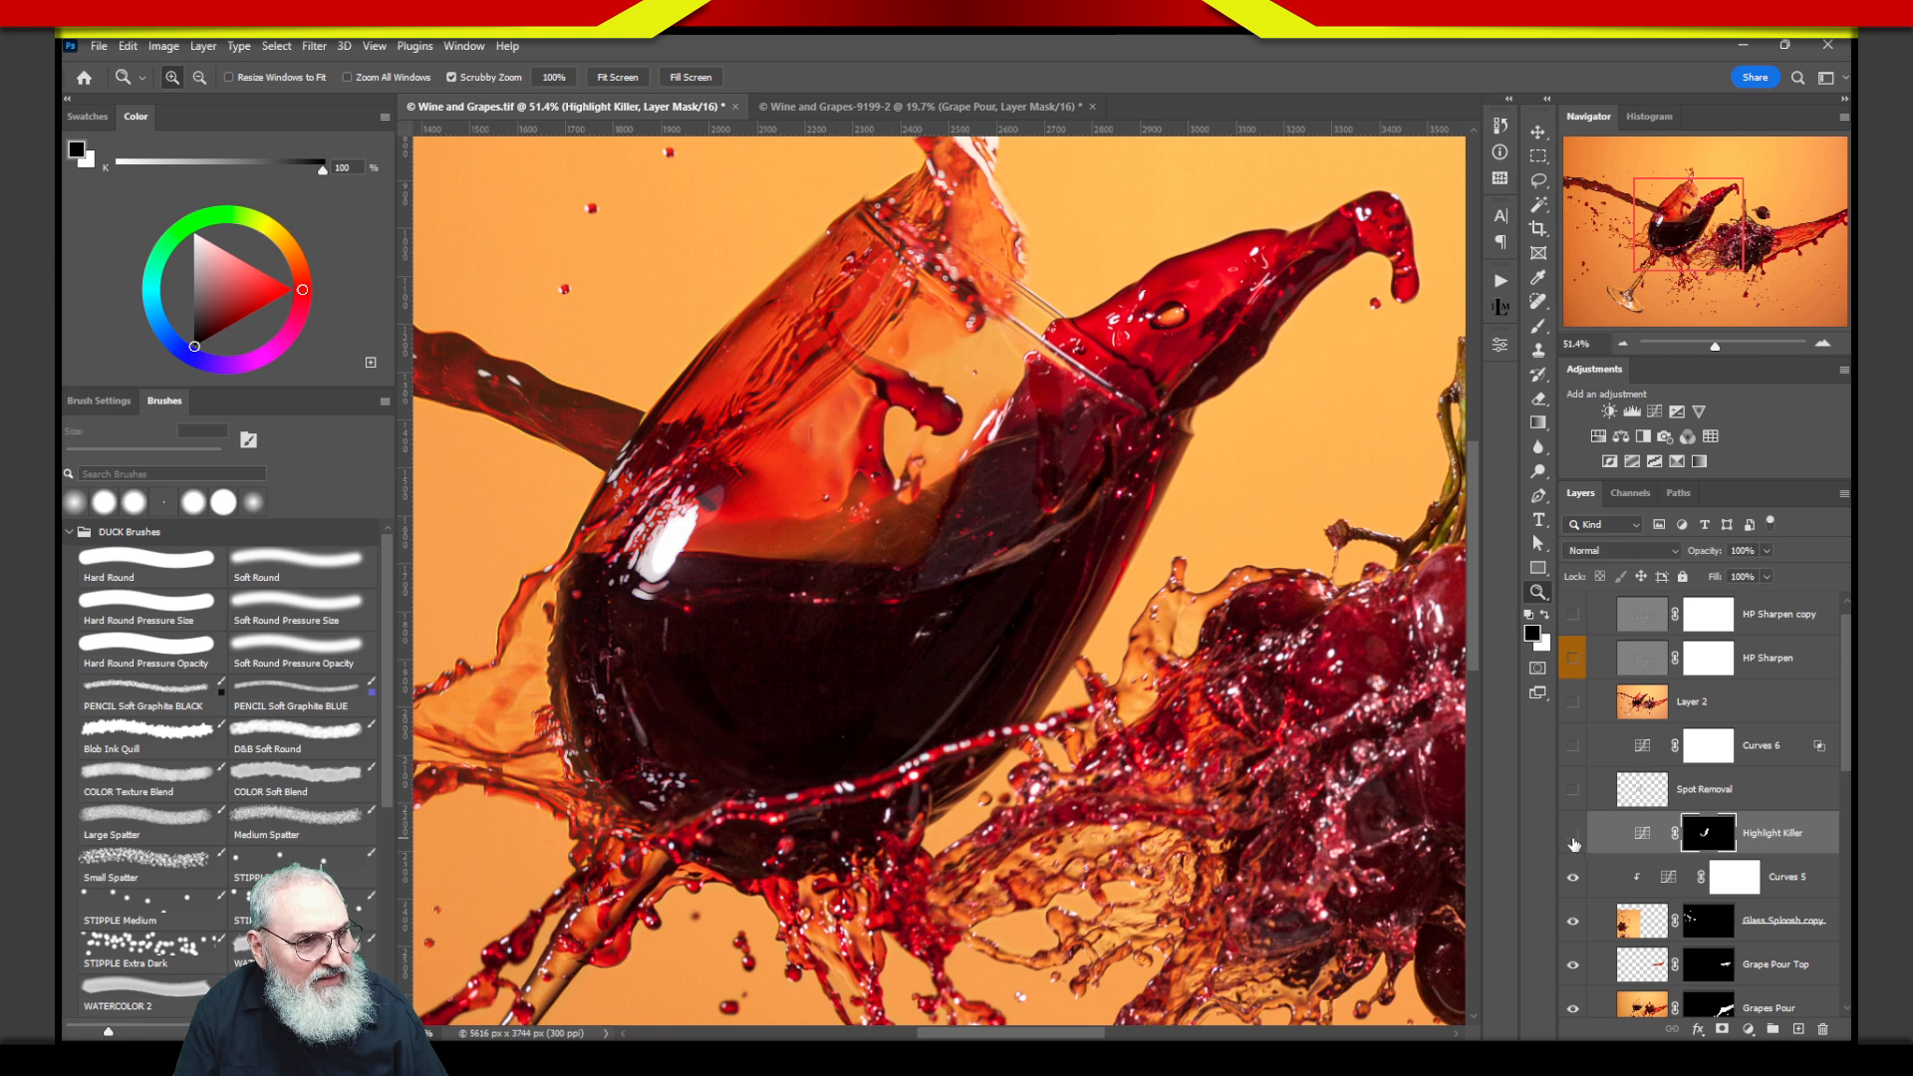
left_click(1574, 842)
left_click(1575, 842)
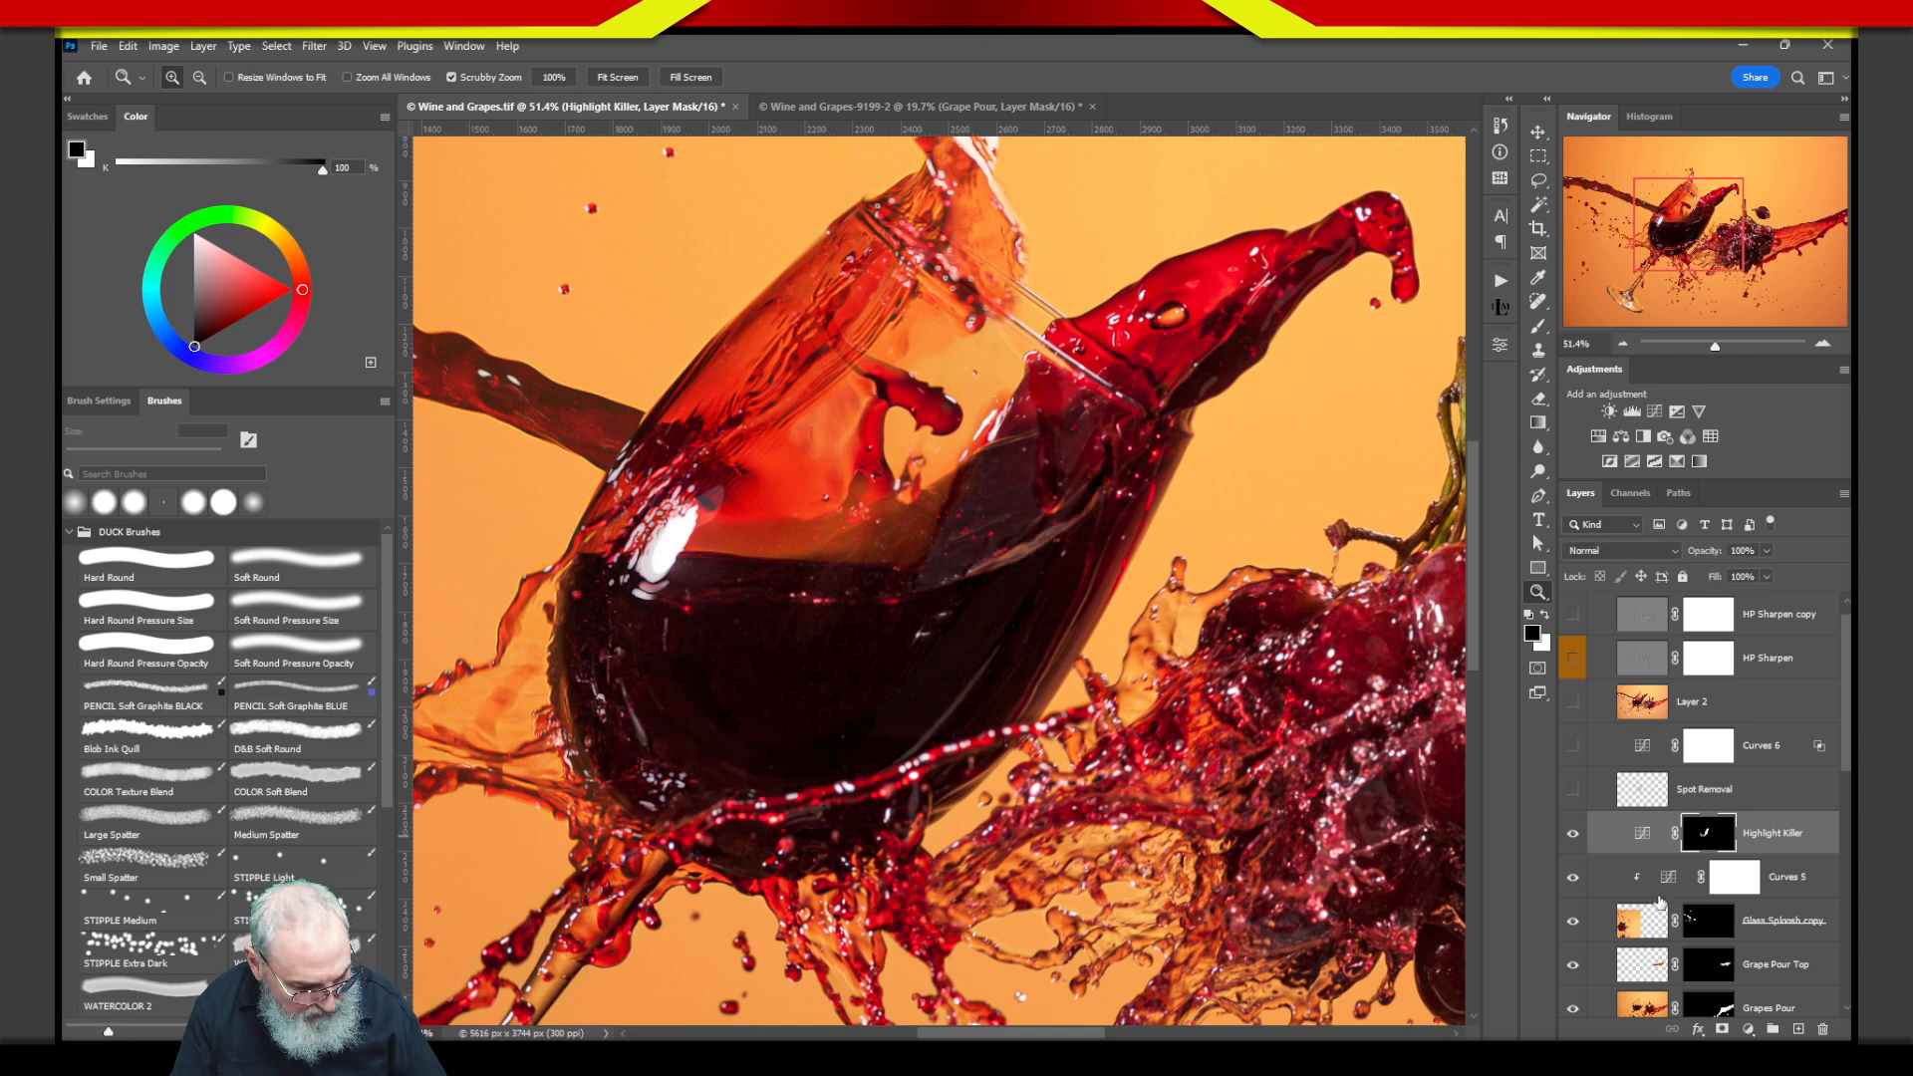
Examine the Highlight Killer layer mask on its own with the Brush tool set to white, and return to the image.
left_click(1705, 841, "alt")
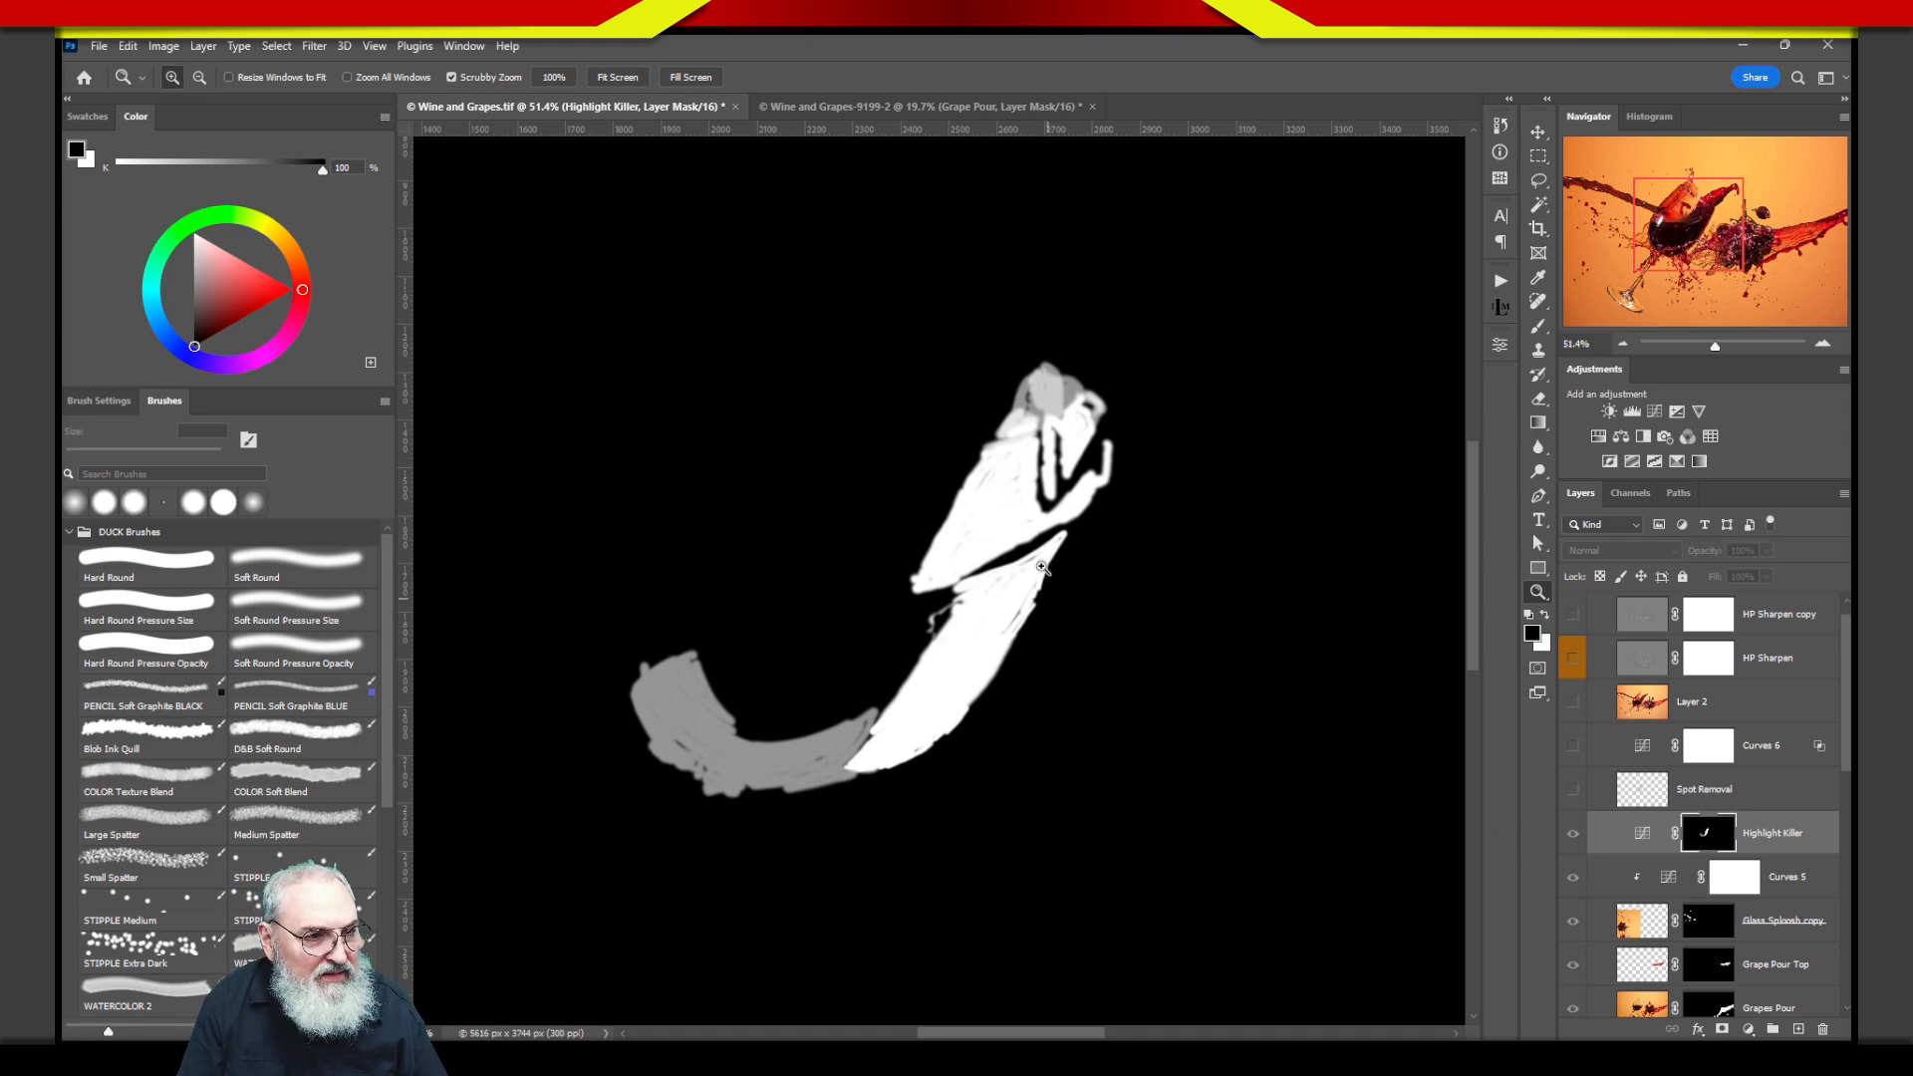
key("b")
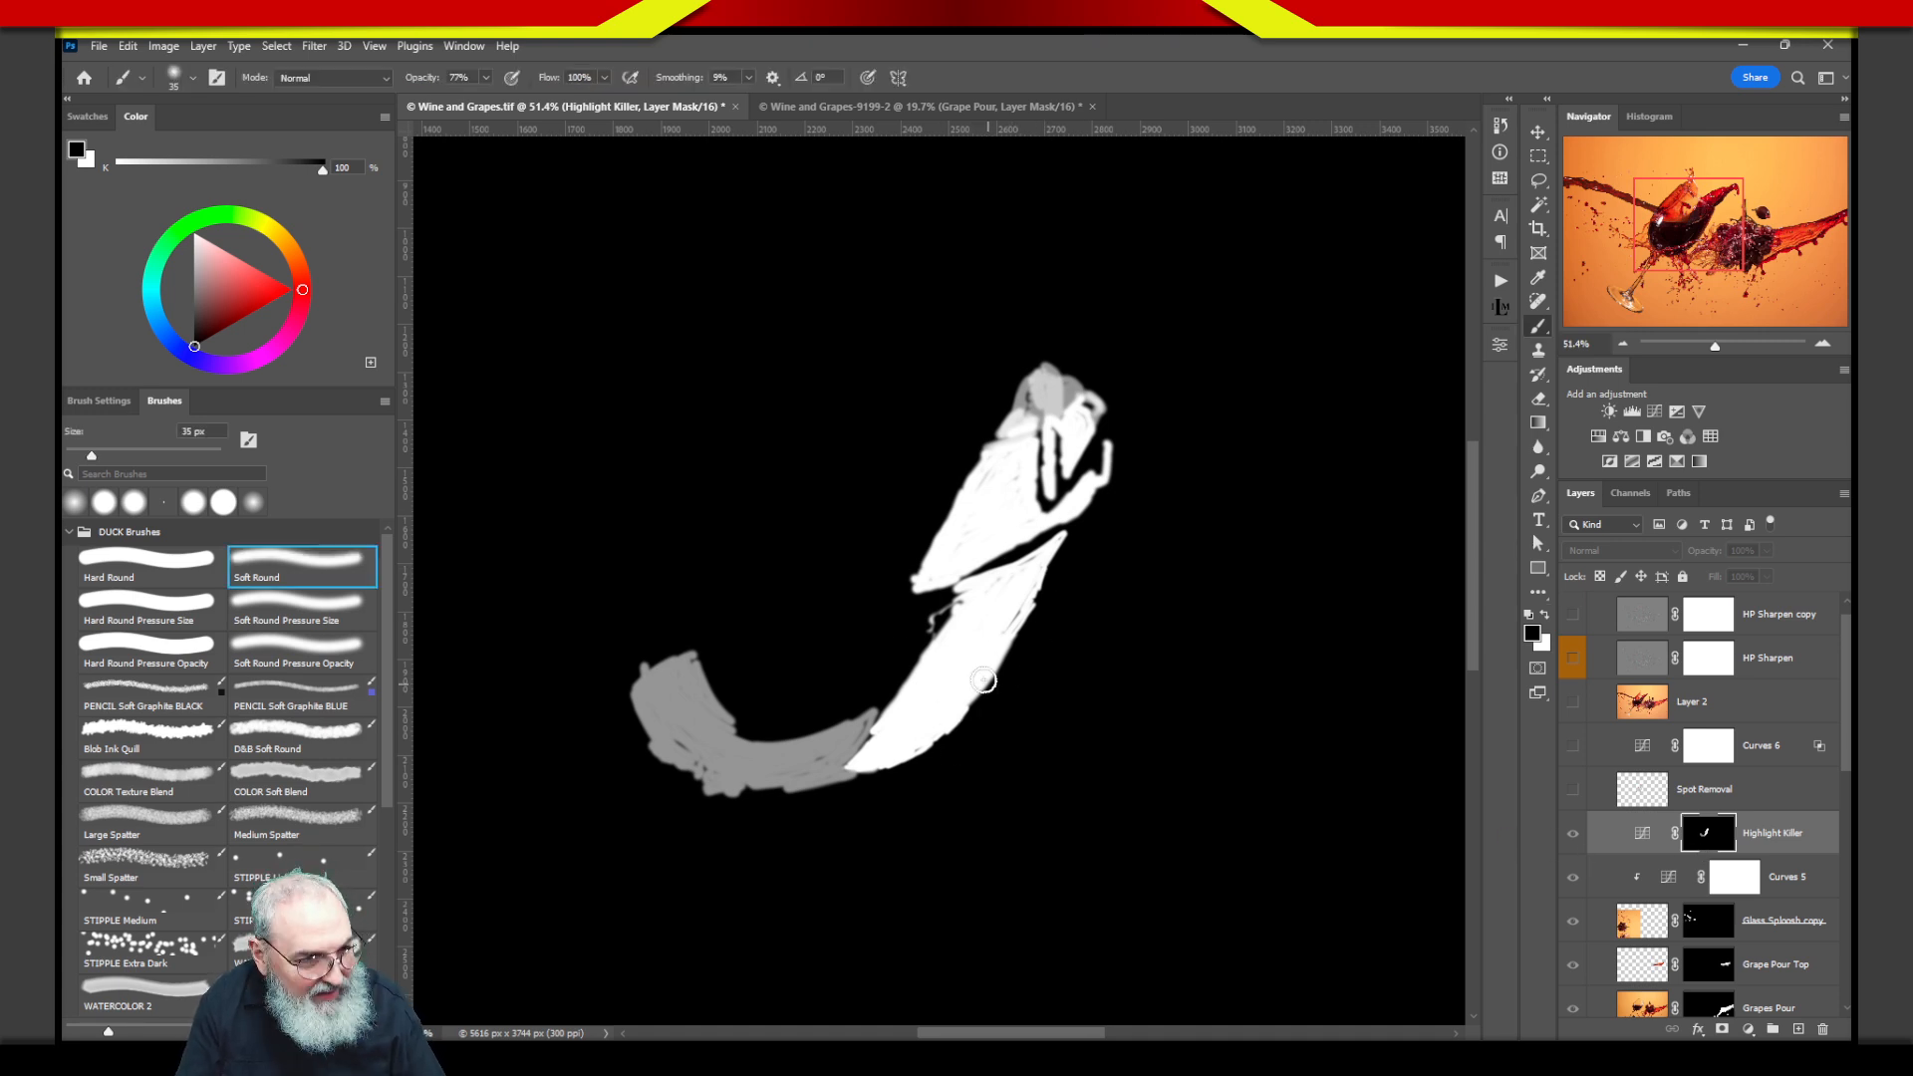
key("x")
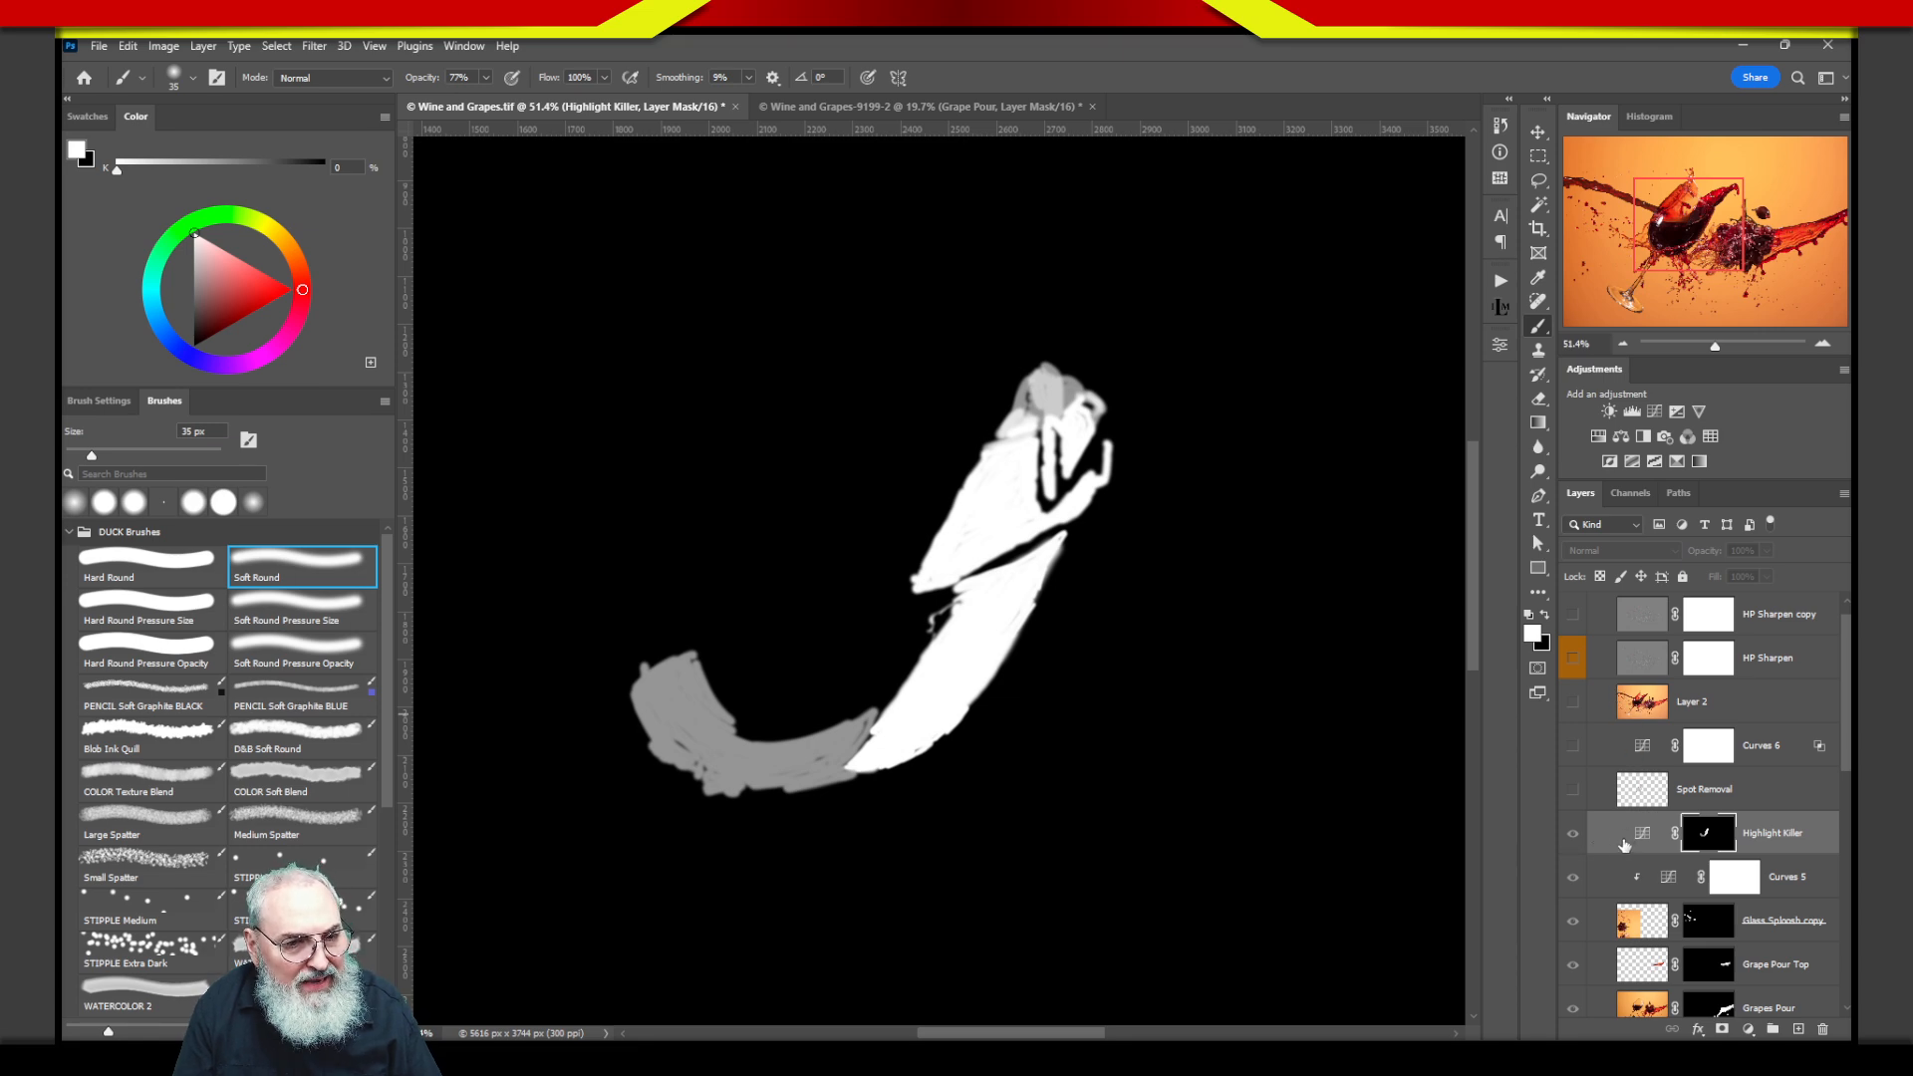
left_click(1642, 835)
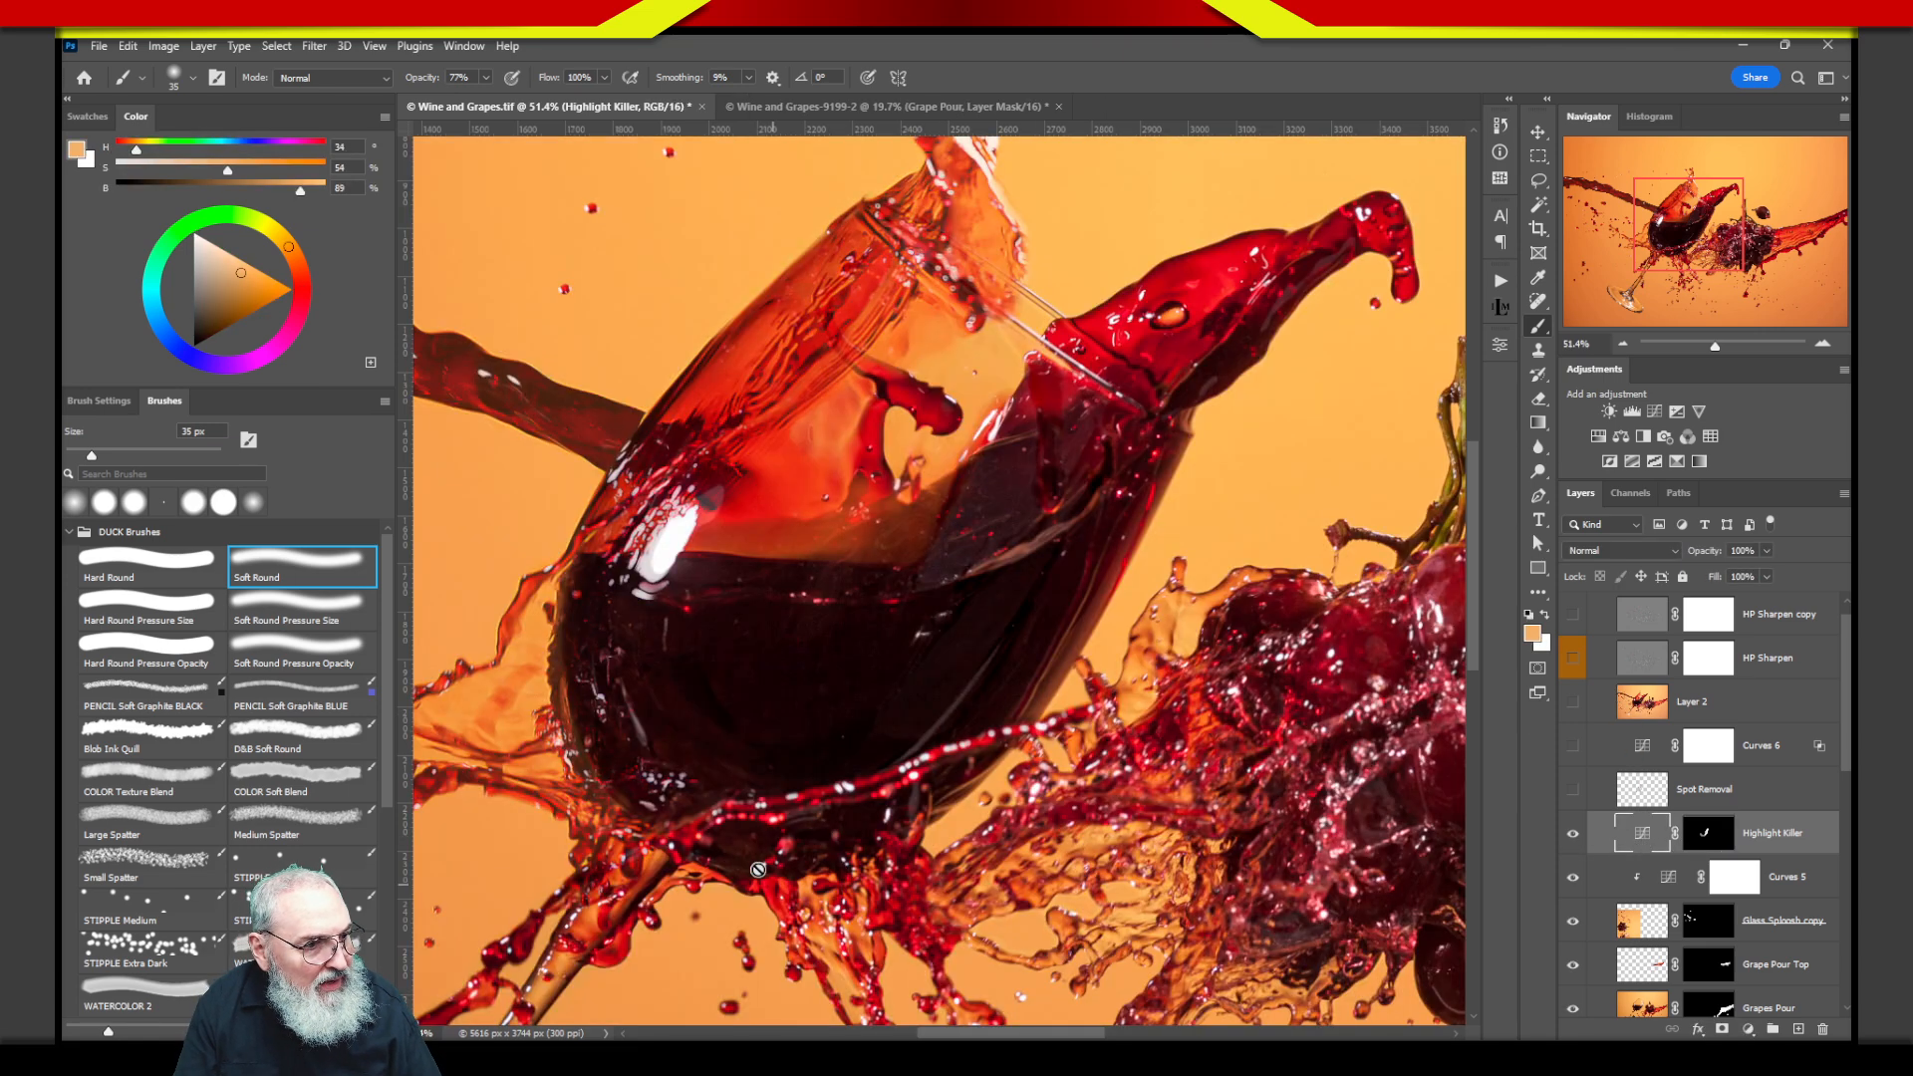
Recheck how Highlight Killer darkens the reflection along the goblet's side by hiding and showing it, leaving it visible.
left_click(1572, 837)
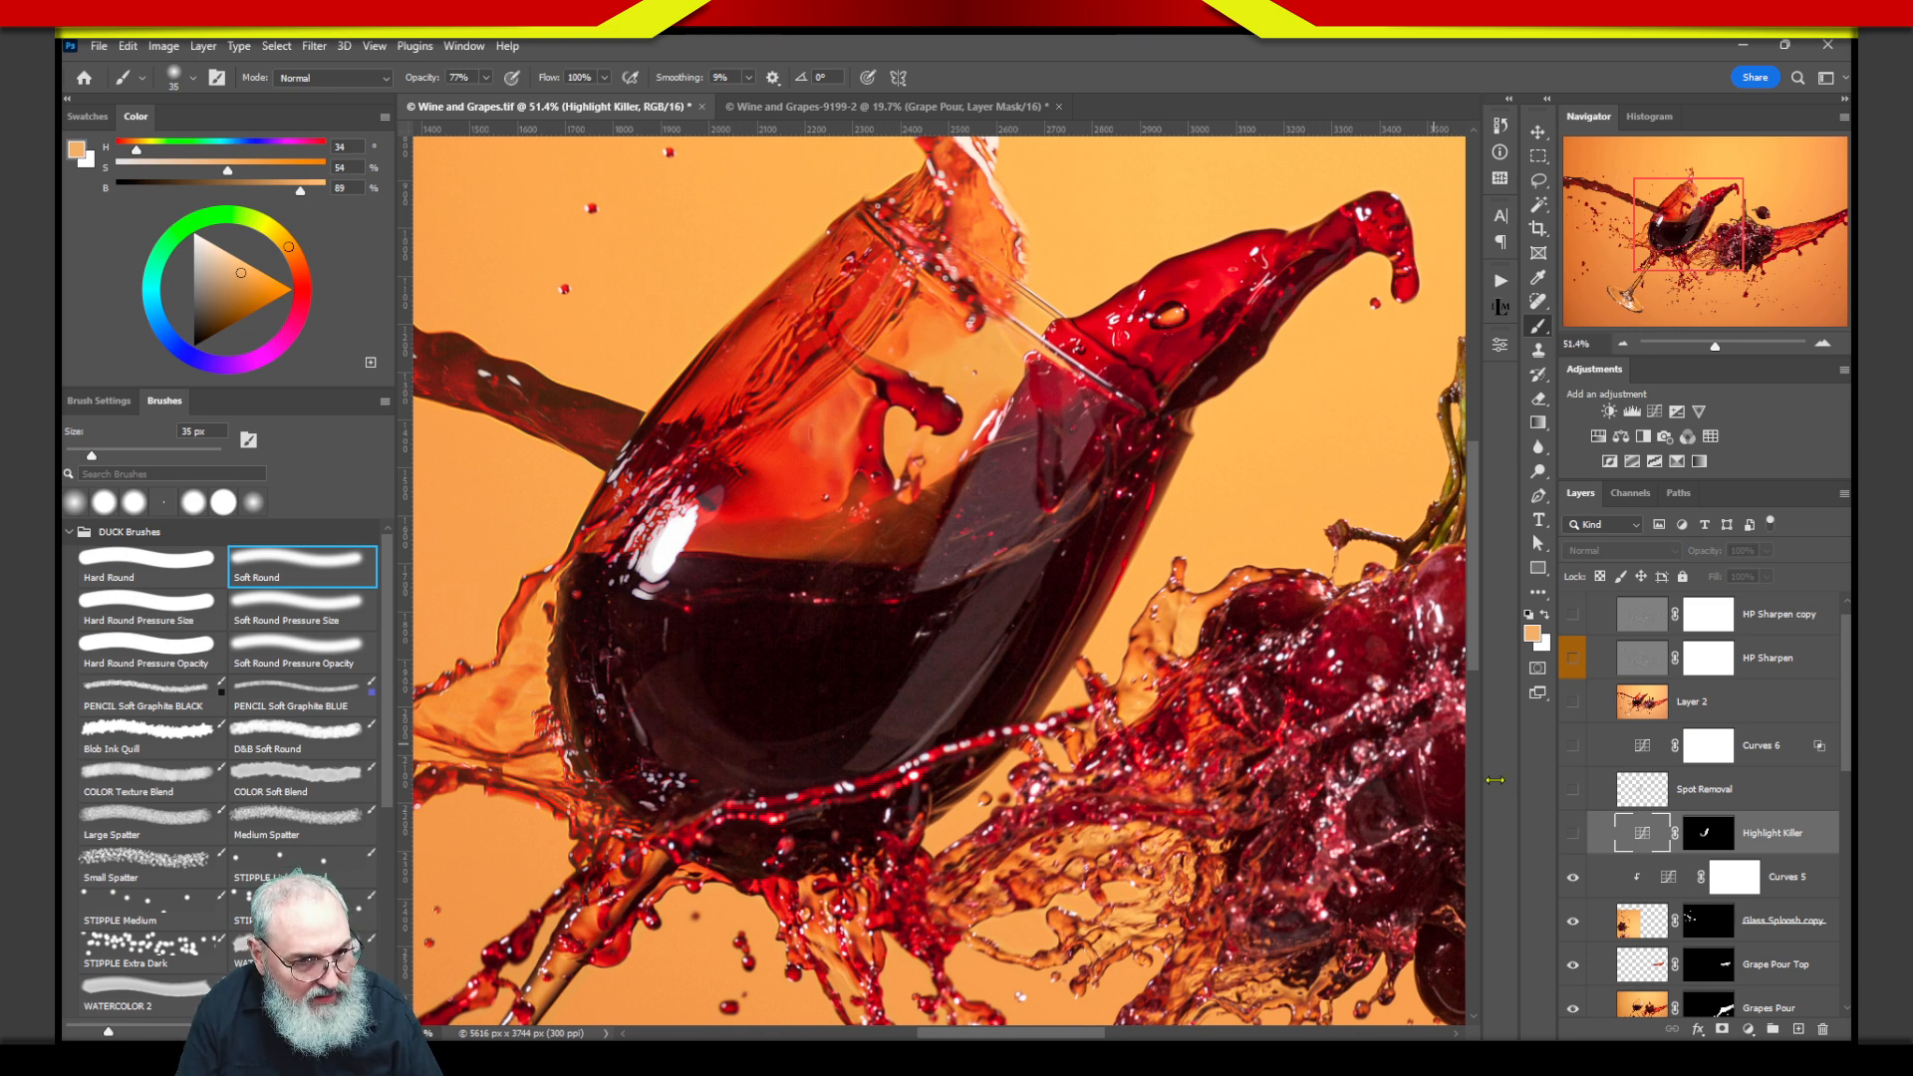
left_click(1574, 837)
left_click(1575, 837)
left_click(1574, 838)
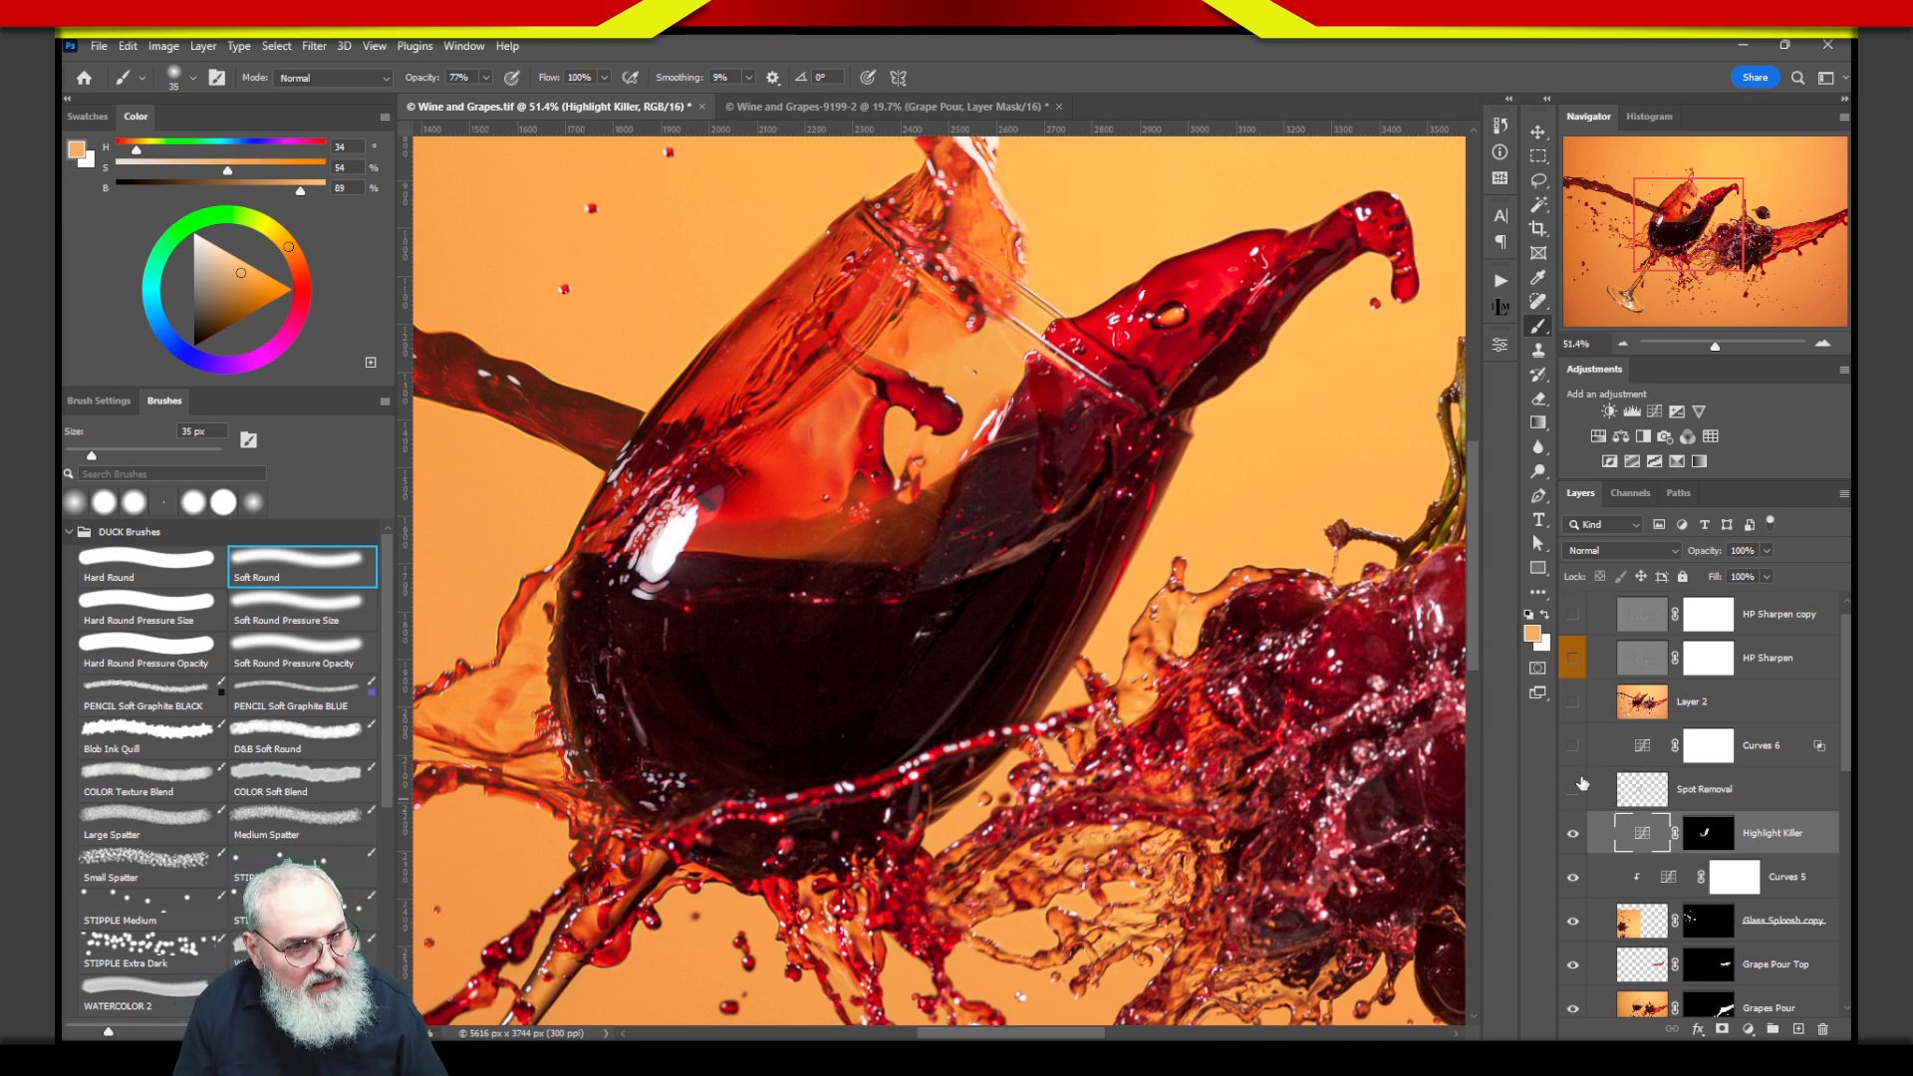
Make the Spot Removal layer visible, comparing the goblet and the surrounding splashes with and without it.
mouse_move(963, 692)
left_mouse_down()
mouse_move(1051, 576)
mouse_move(1106, 571)
left_mouse_up()
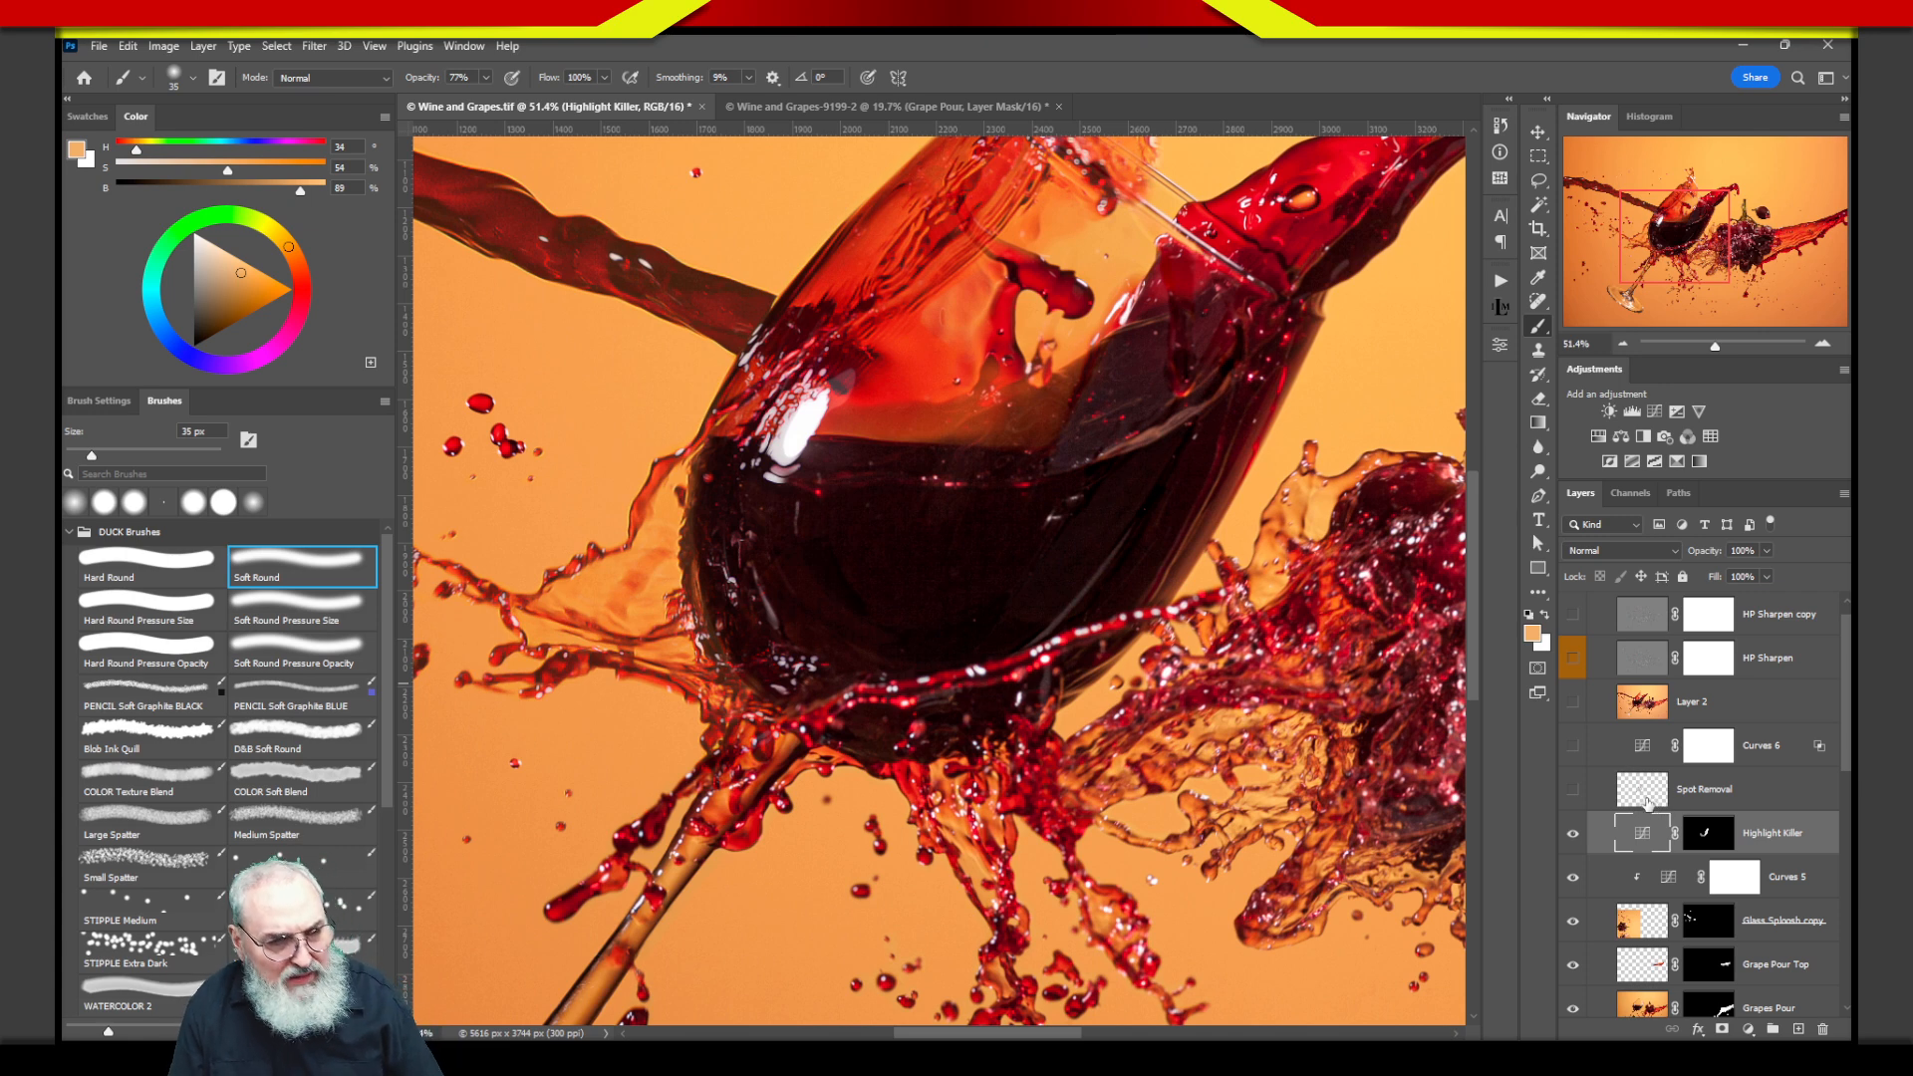
left_click(1574, 792)
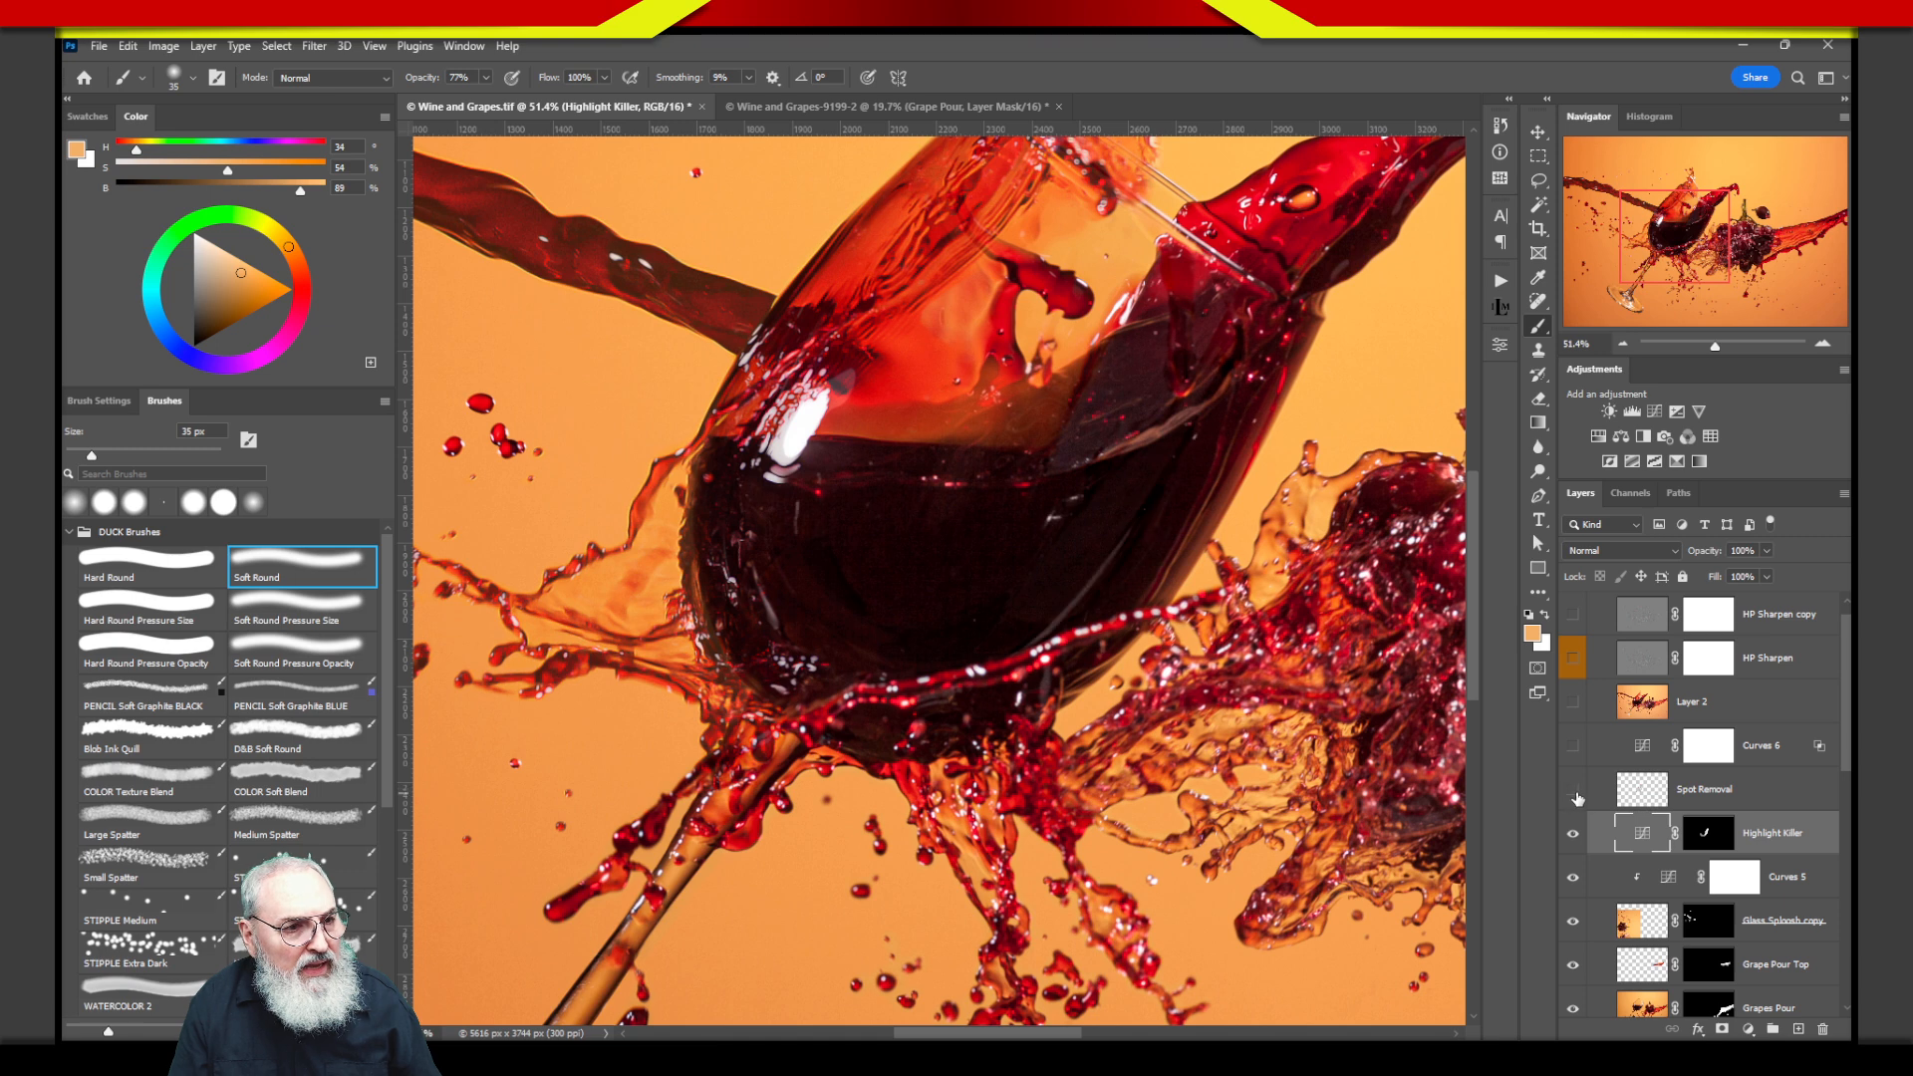
left_click(1575, 792)
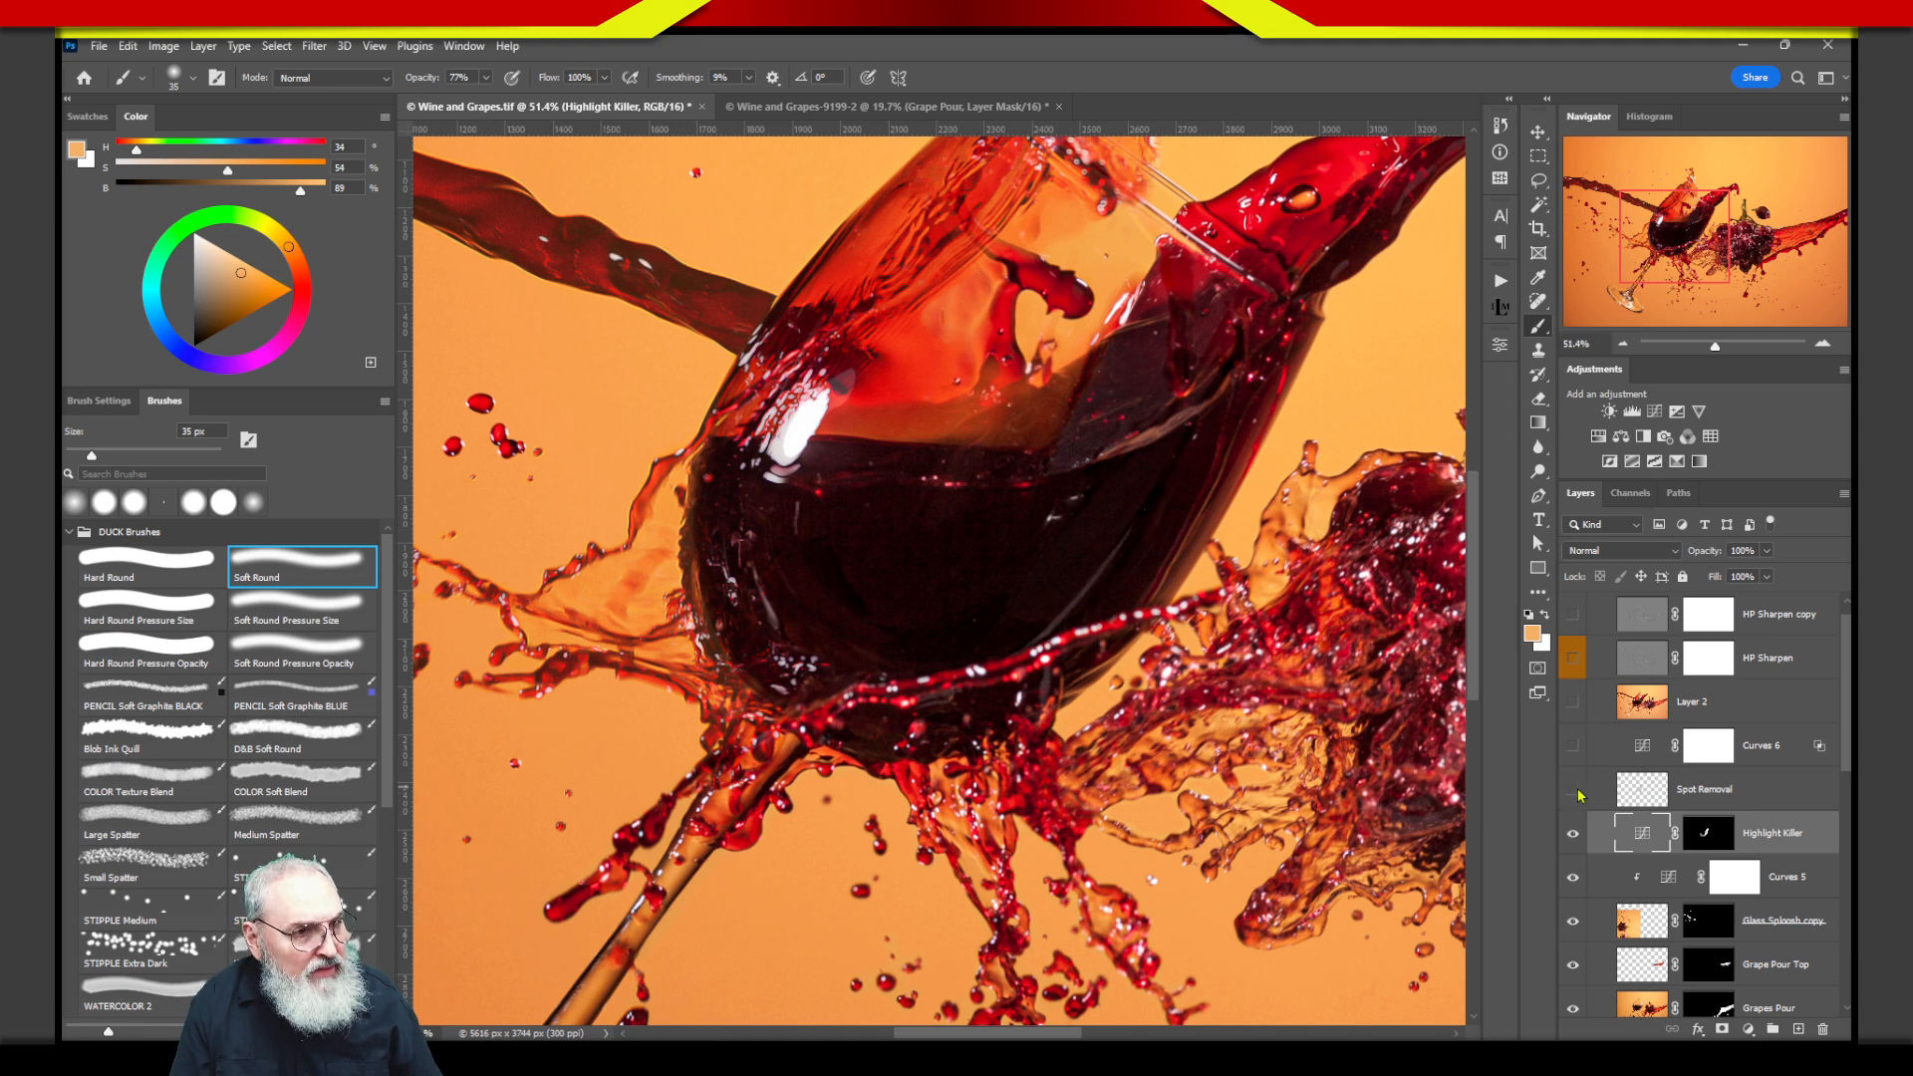
left_click(1577, 792)
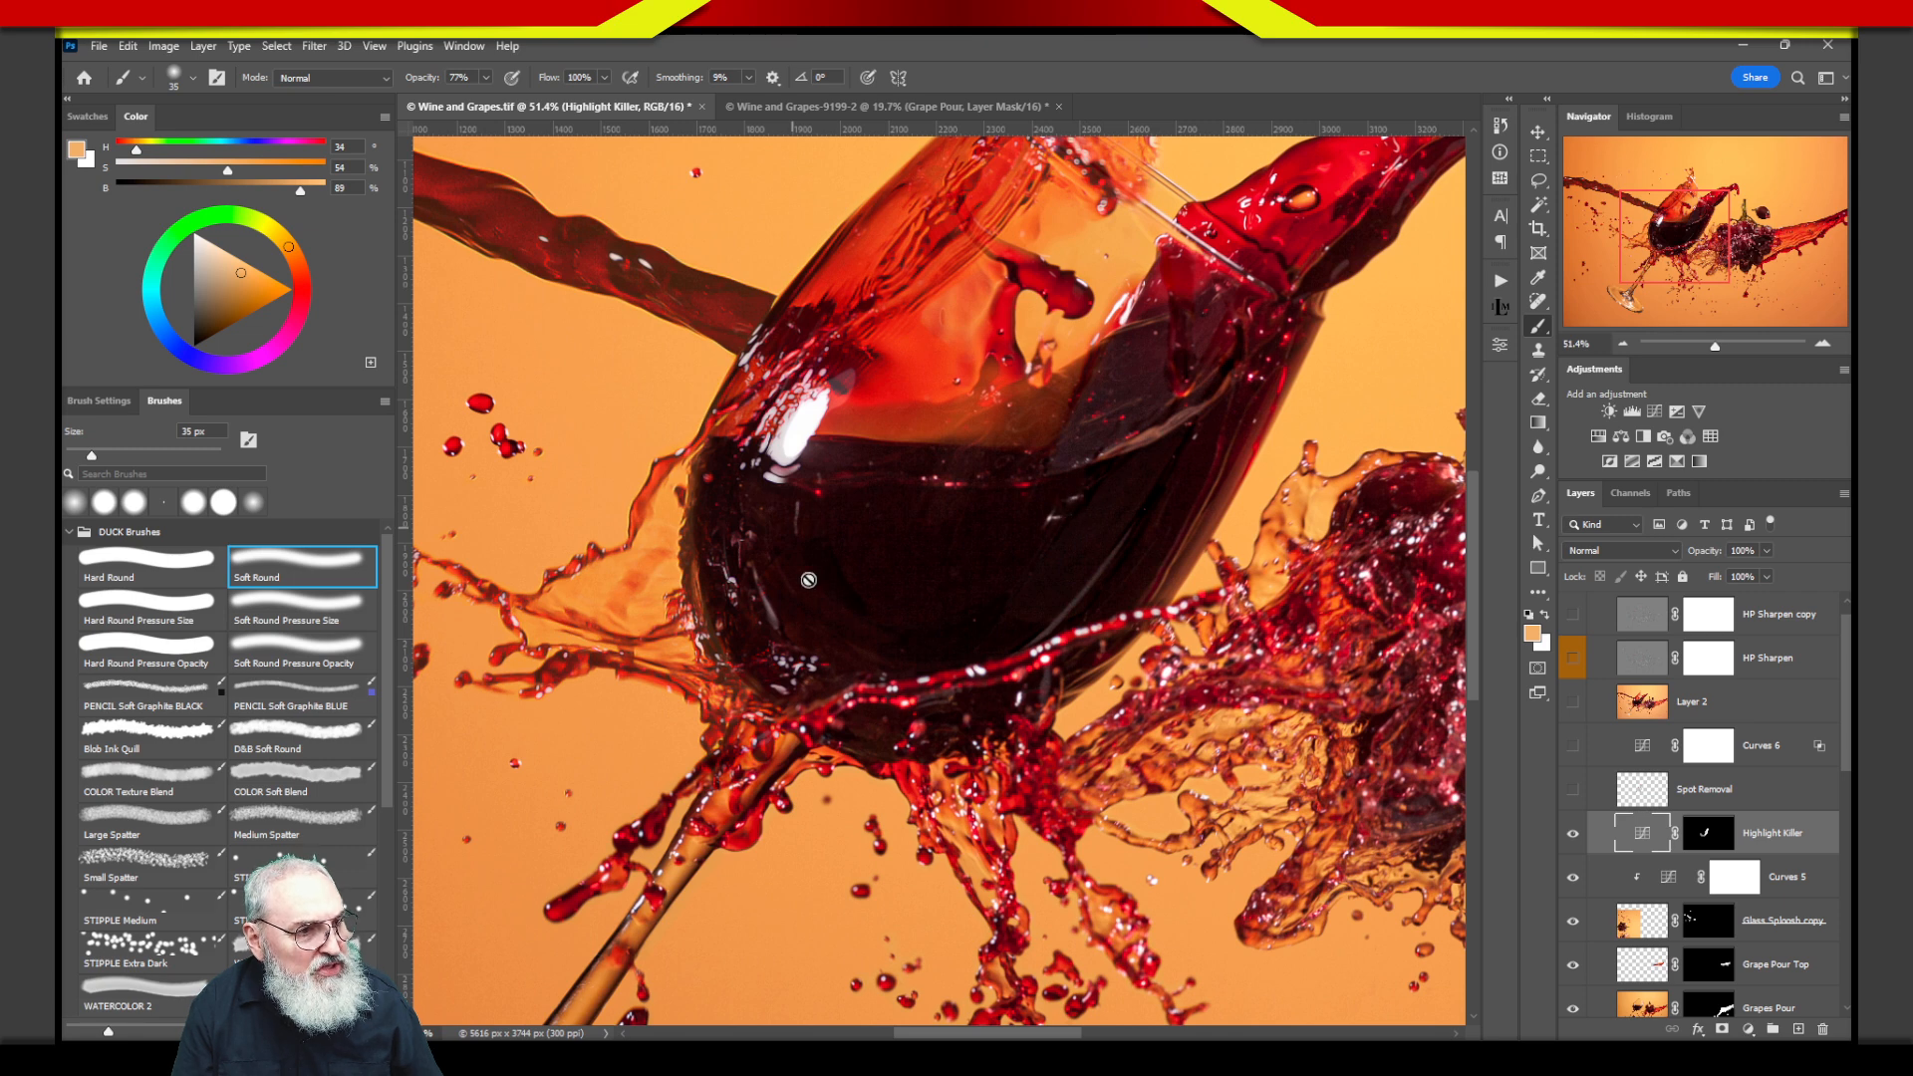
left_click(1573, 791)
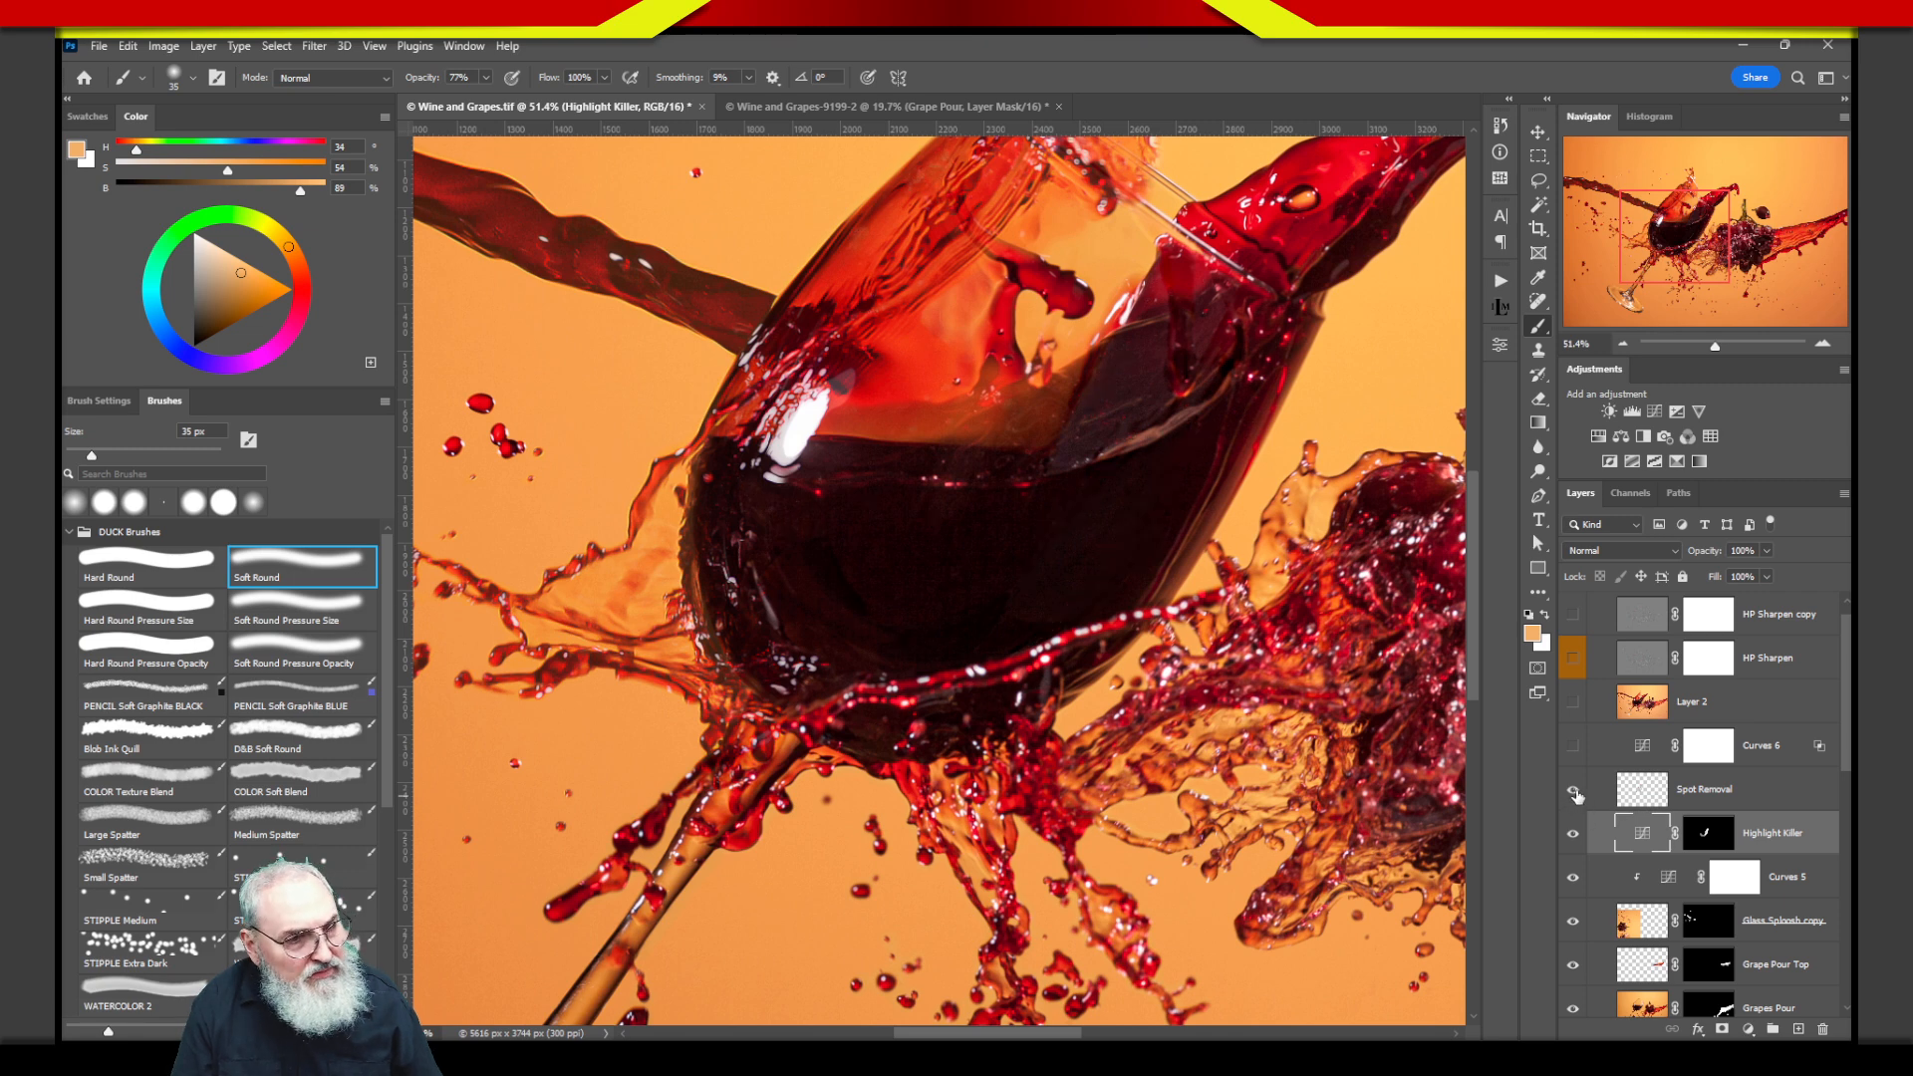
left_click(1574, 794)
left_click(1573, 794)
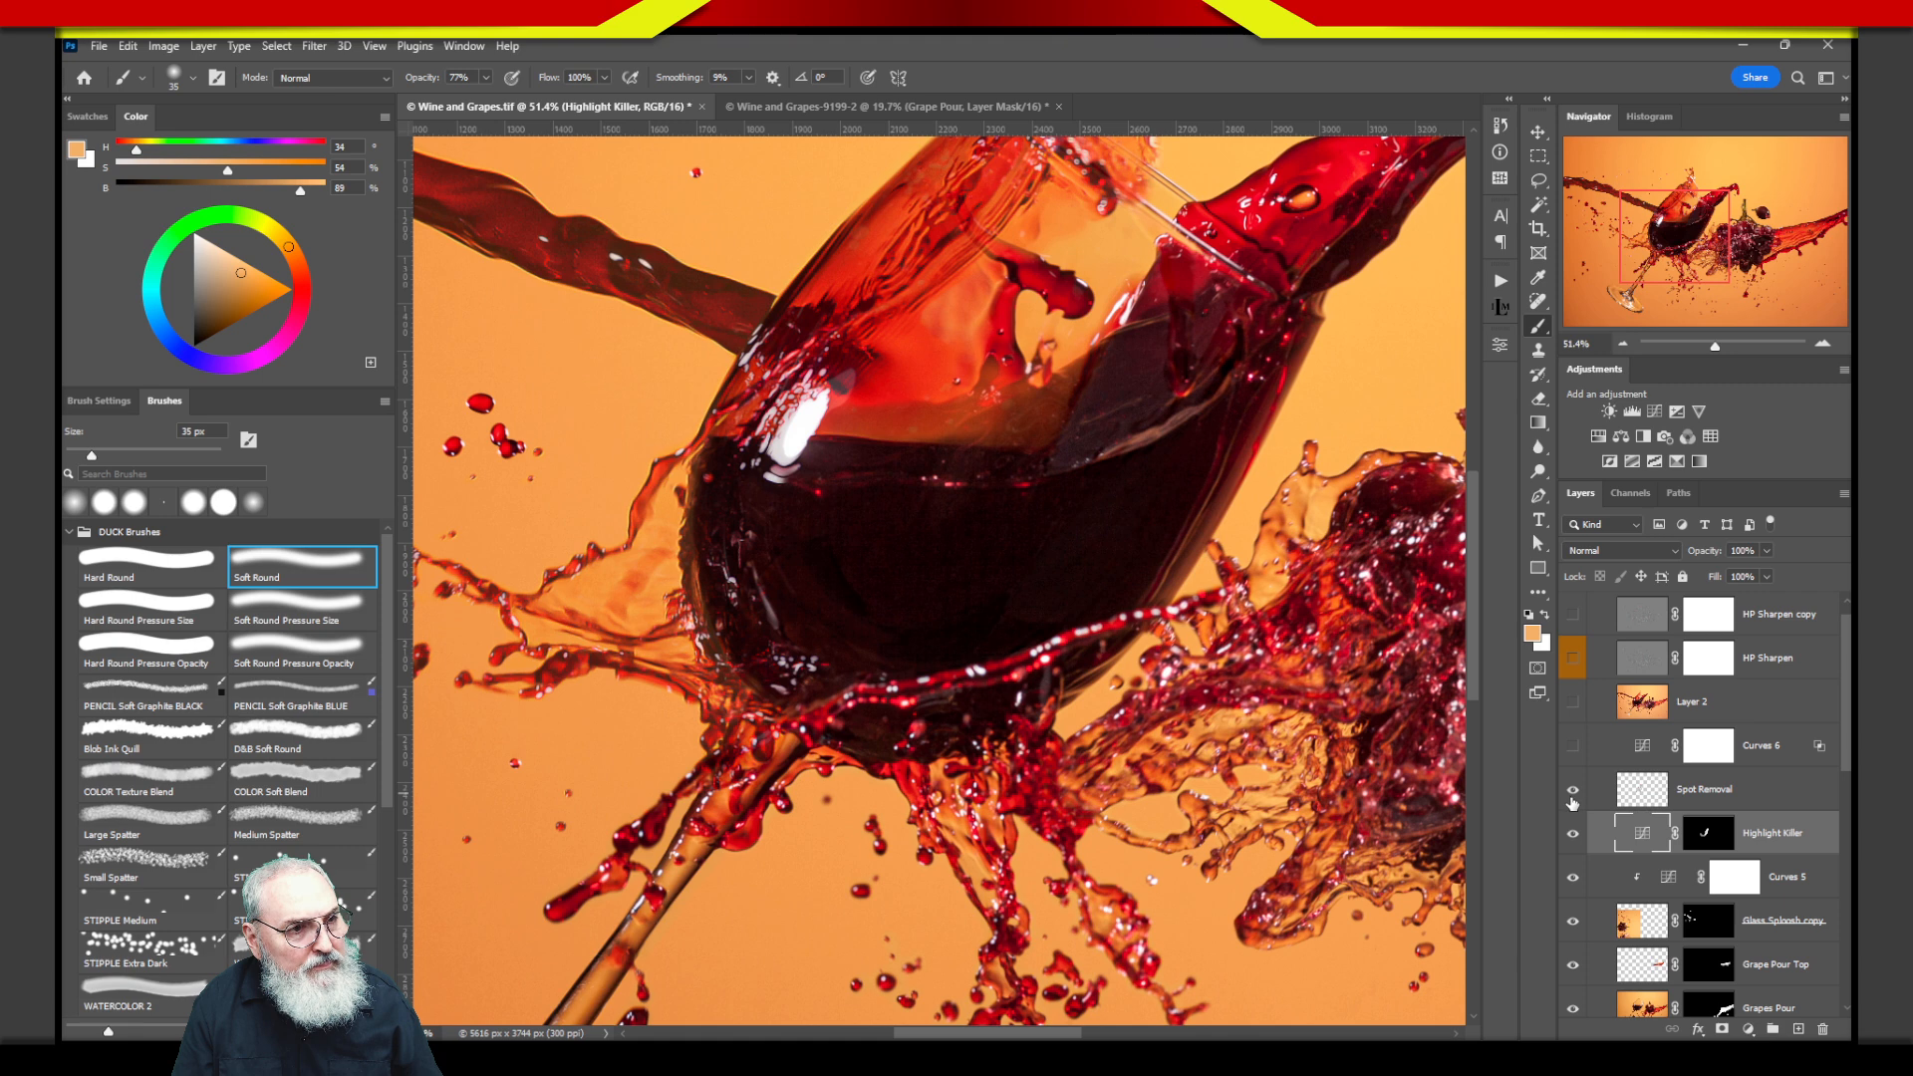
left_click(1572, 793)
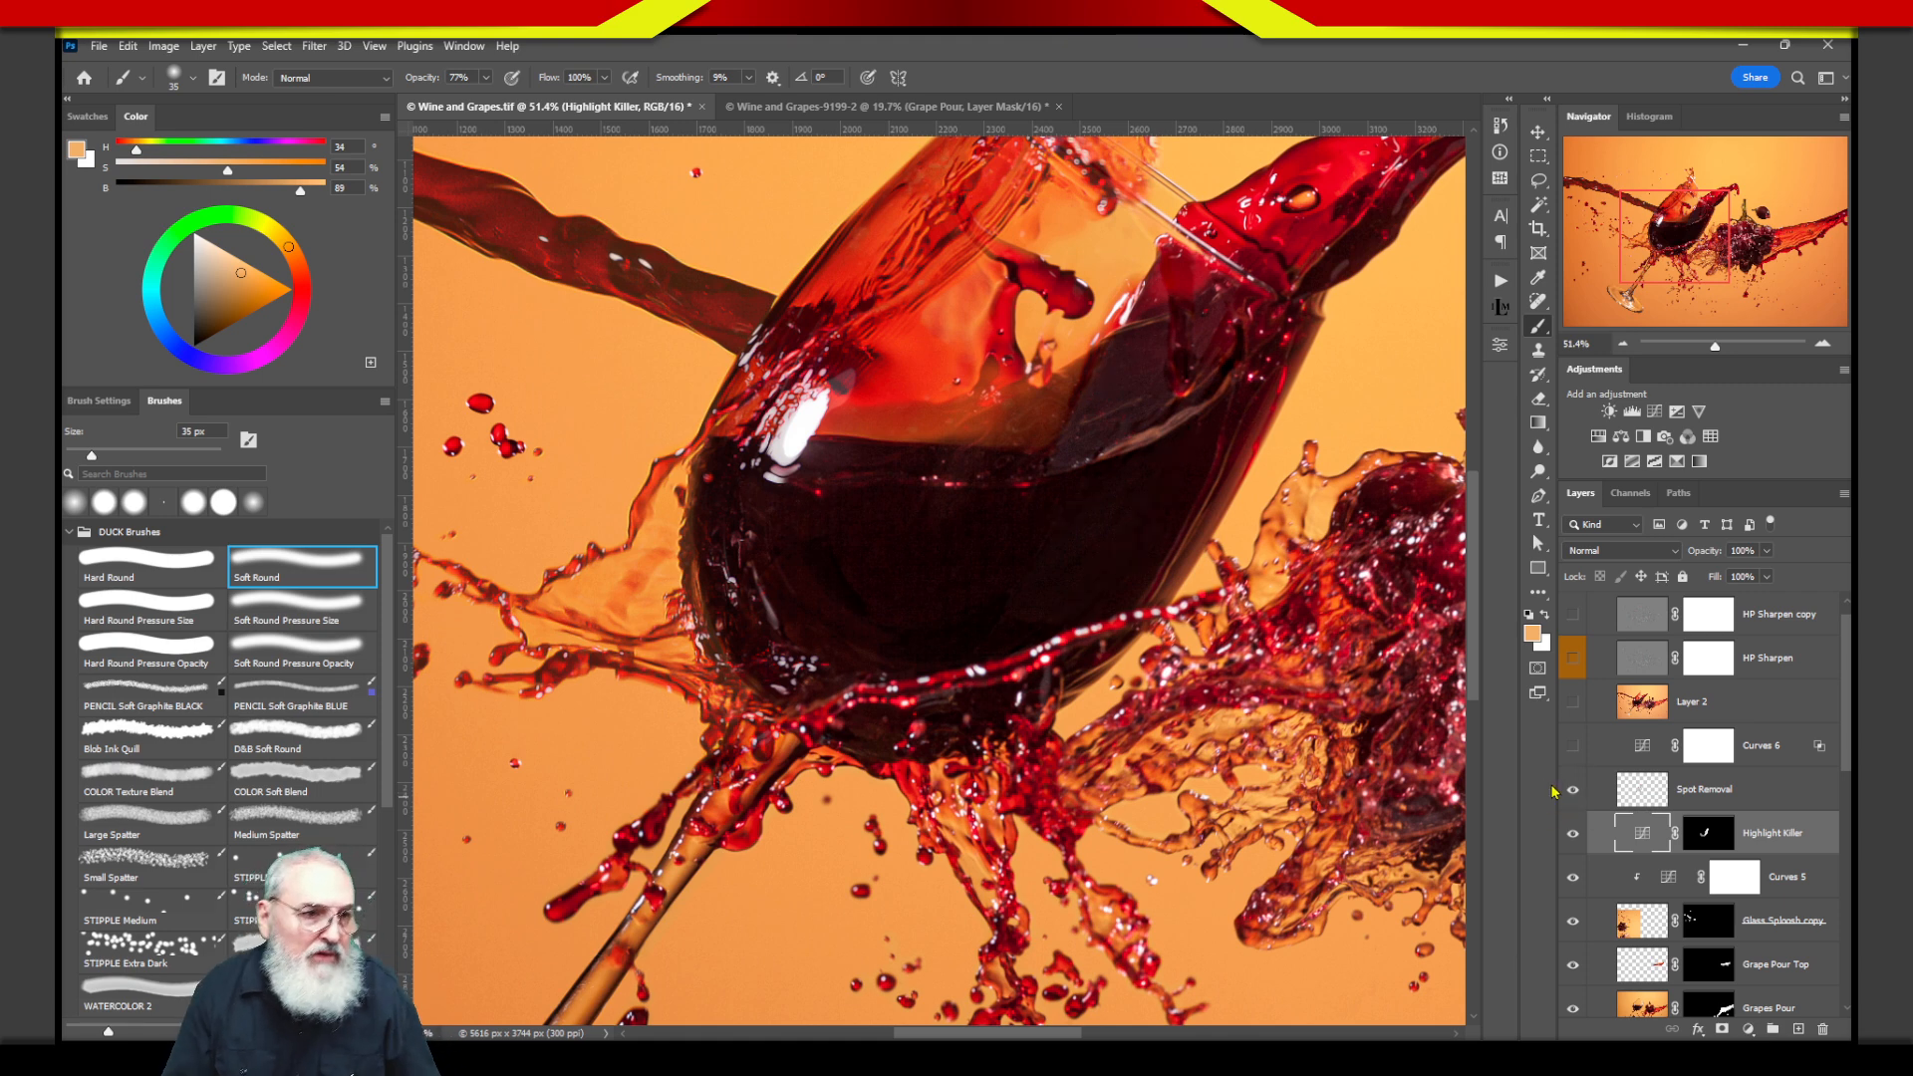
left_click_drag(1289, 418, 1194, 643)
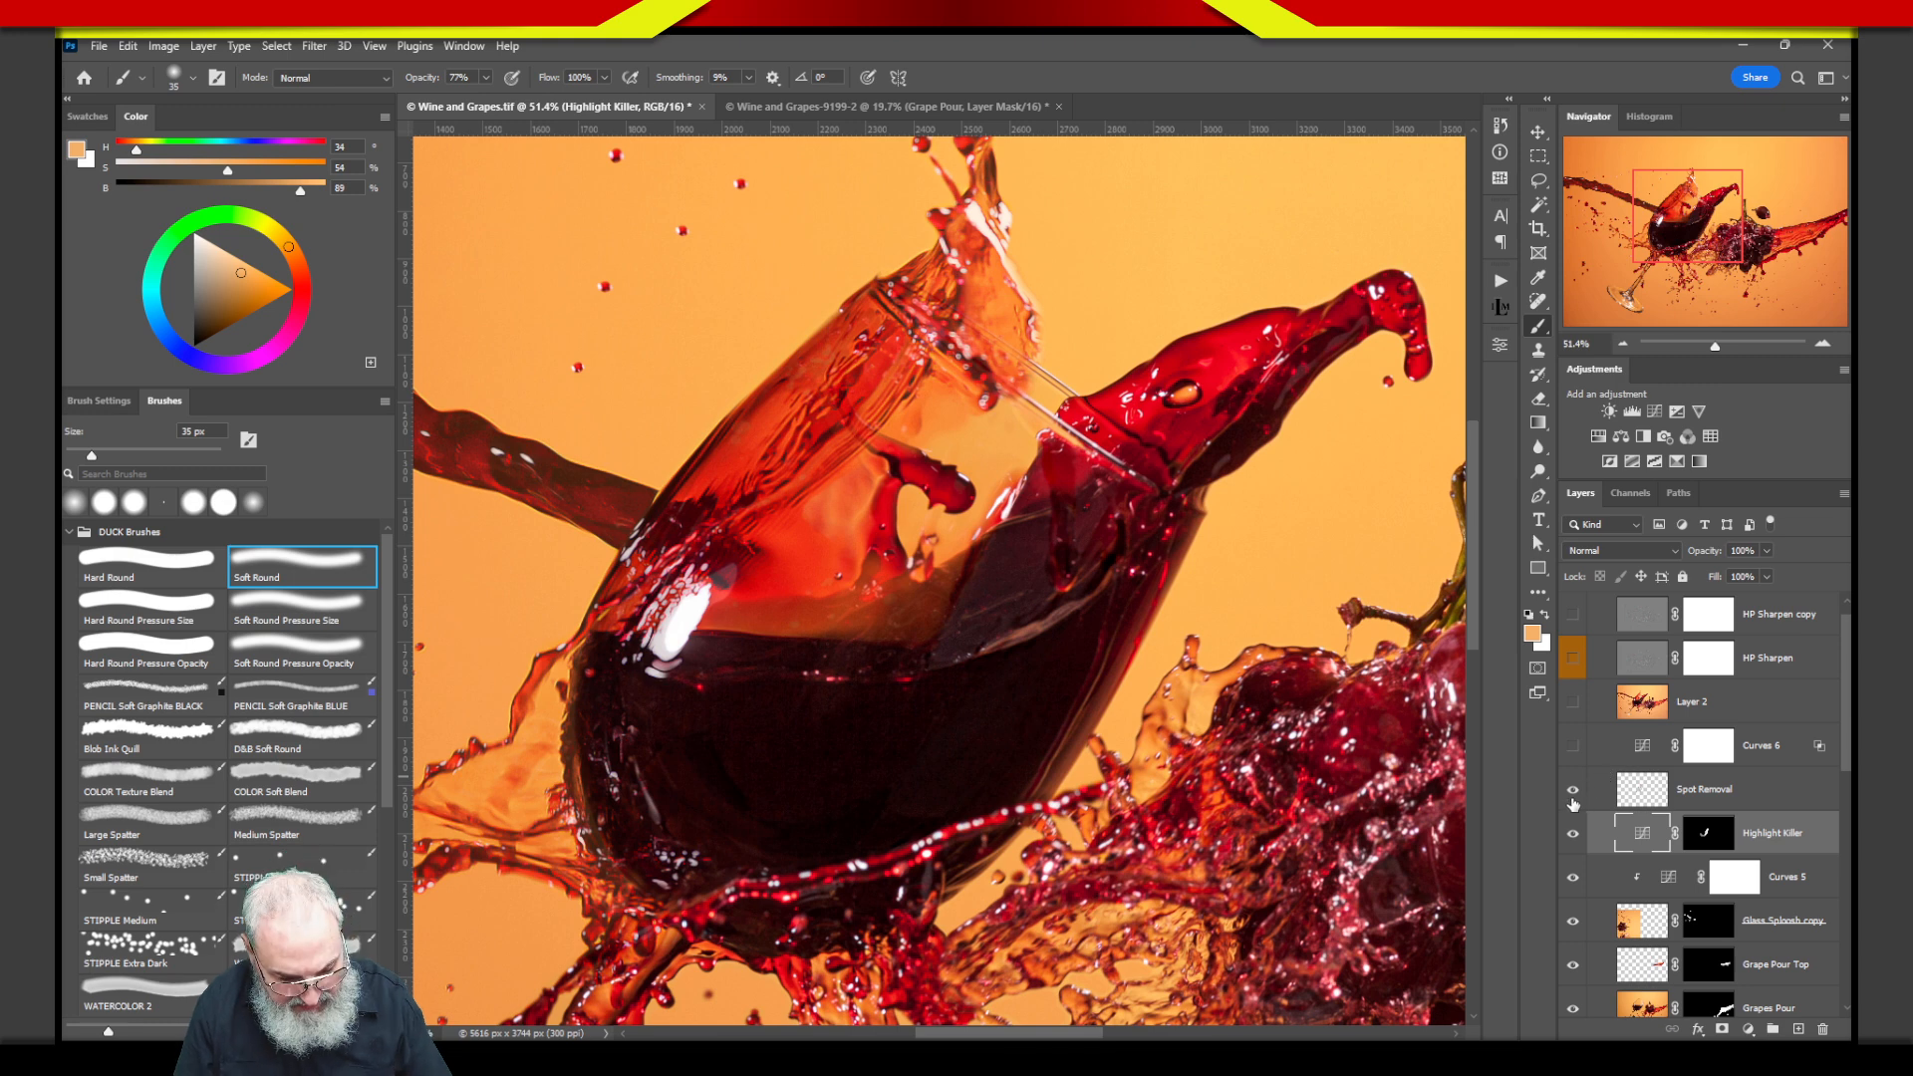
Make the Curves 6 adjustment visible, comparing the whole image with and without it.
key("ctrl+0")
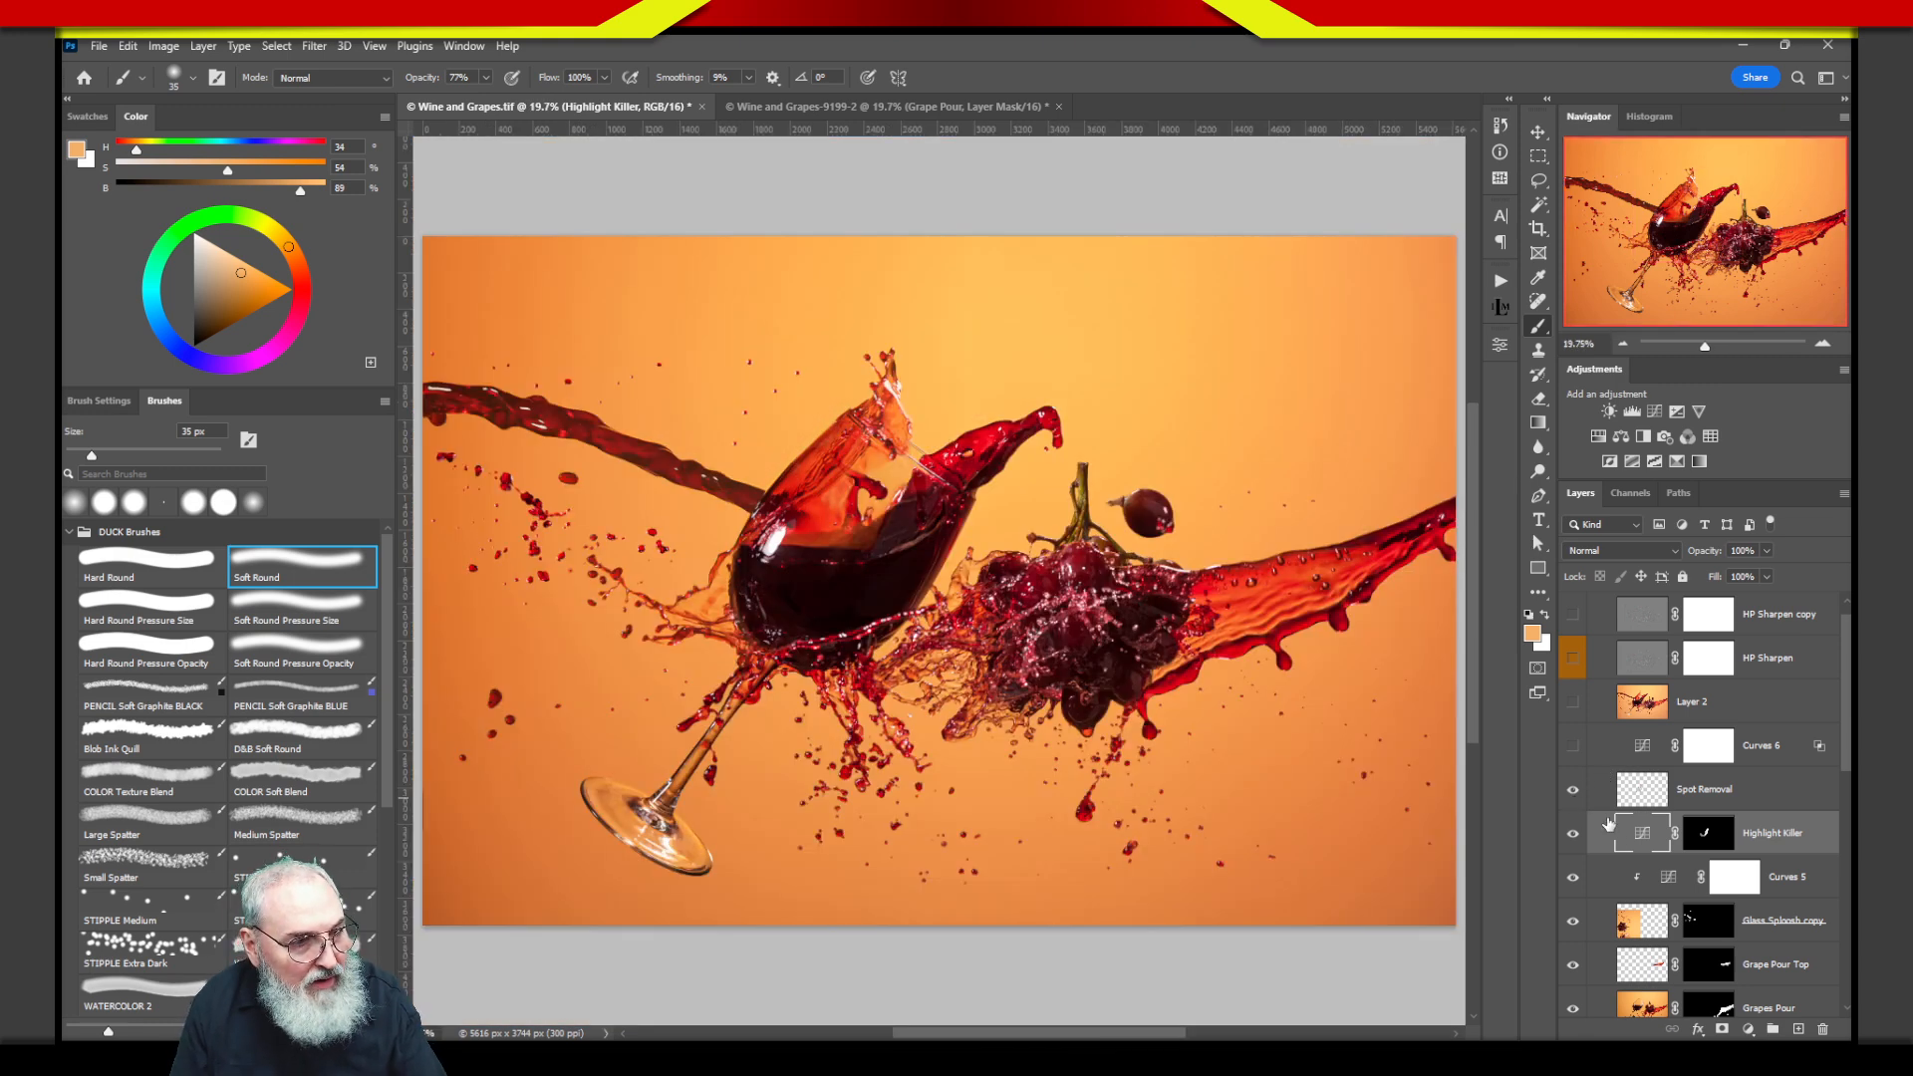
left_click(1639, 759)
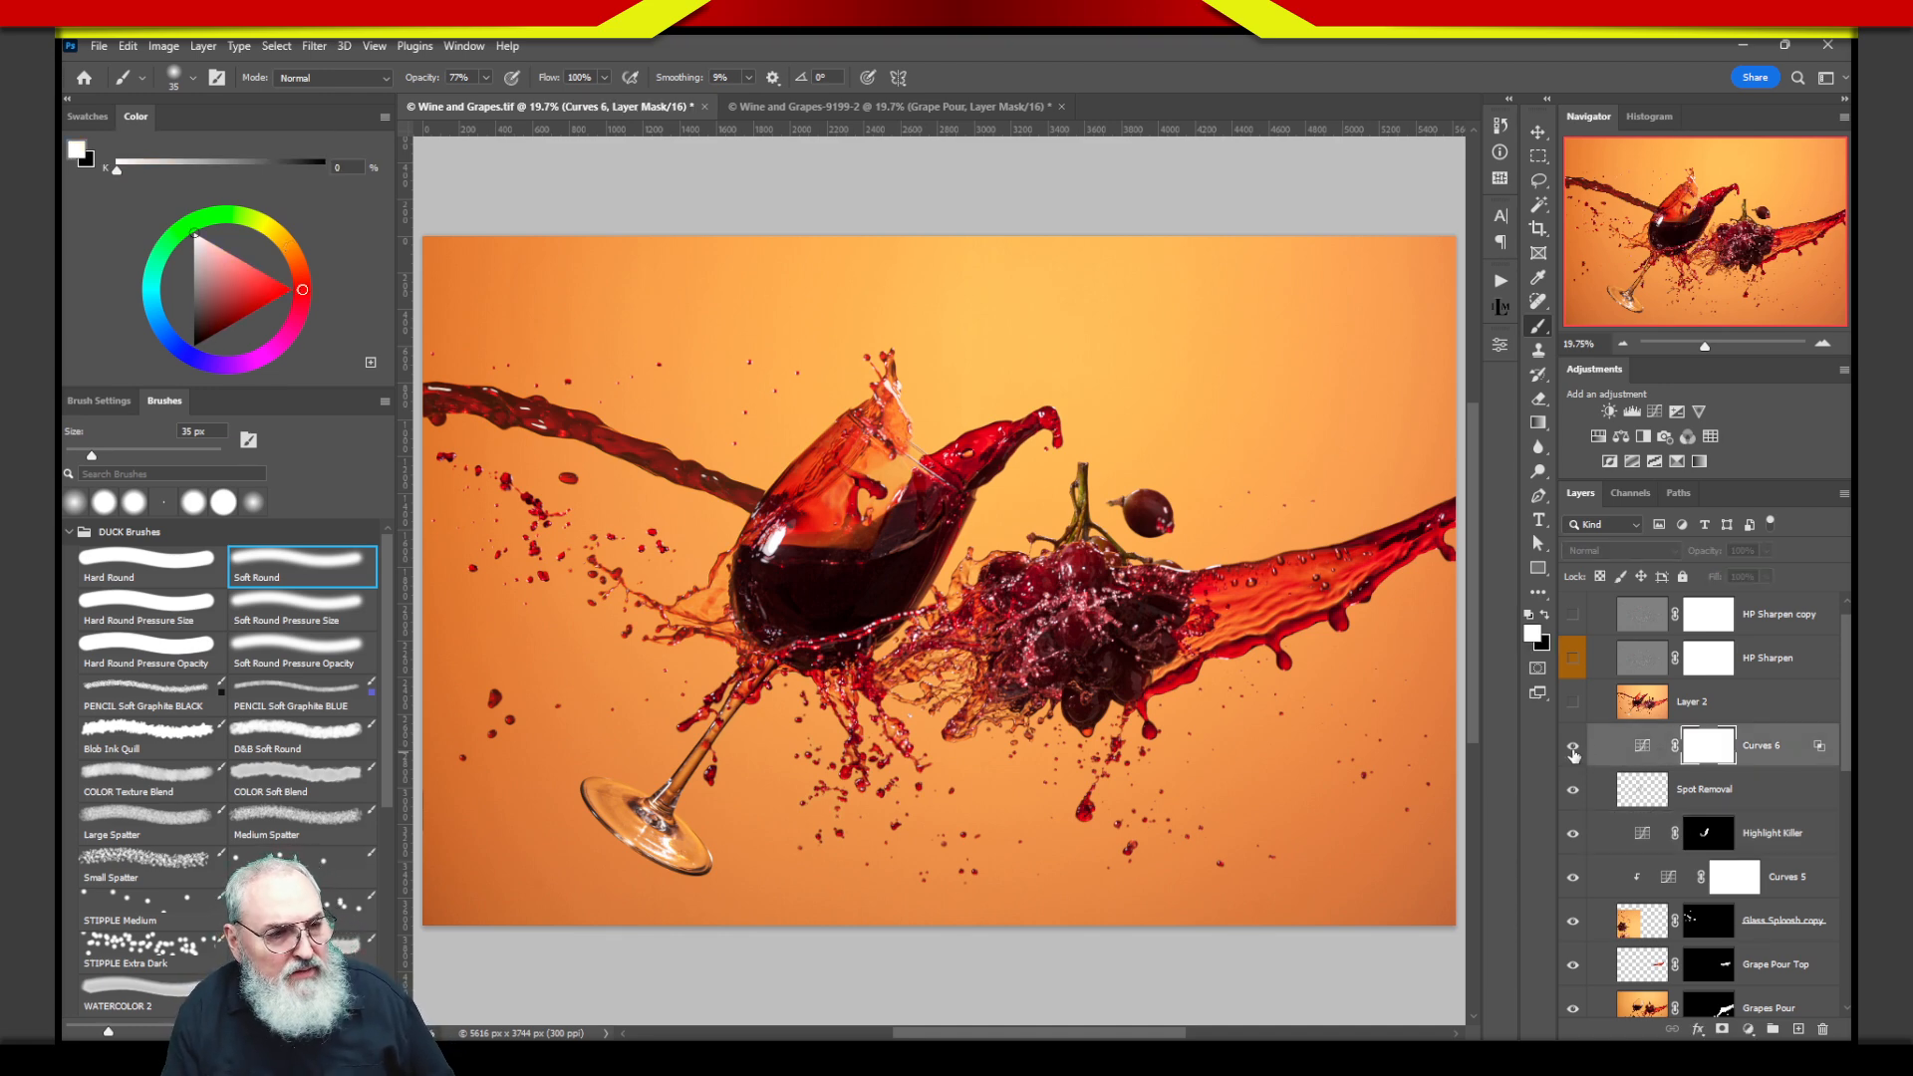
left_click(1573, 748)
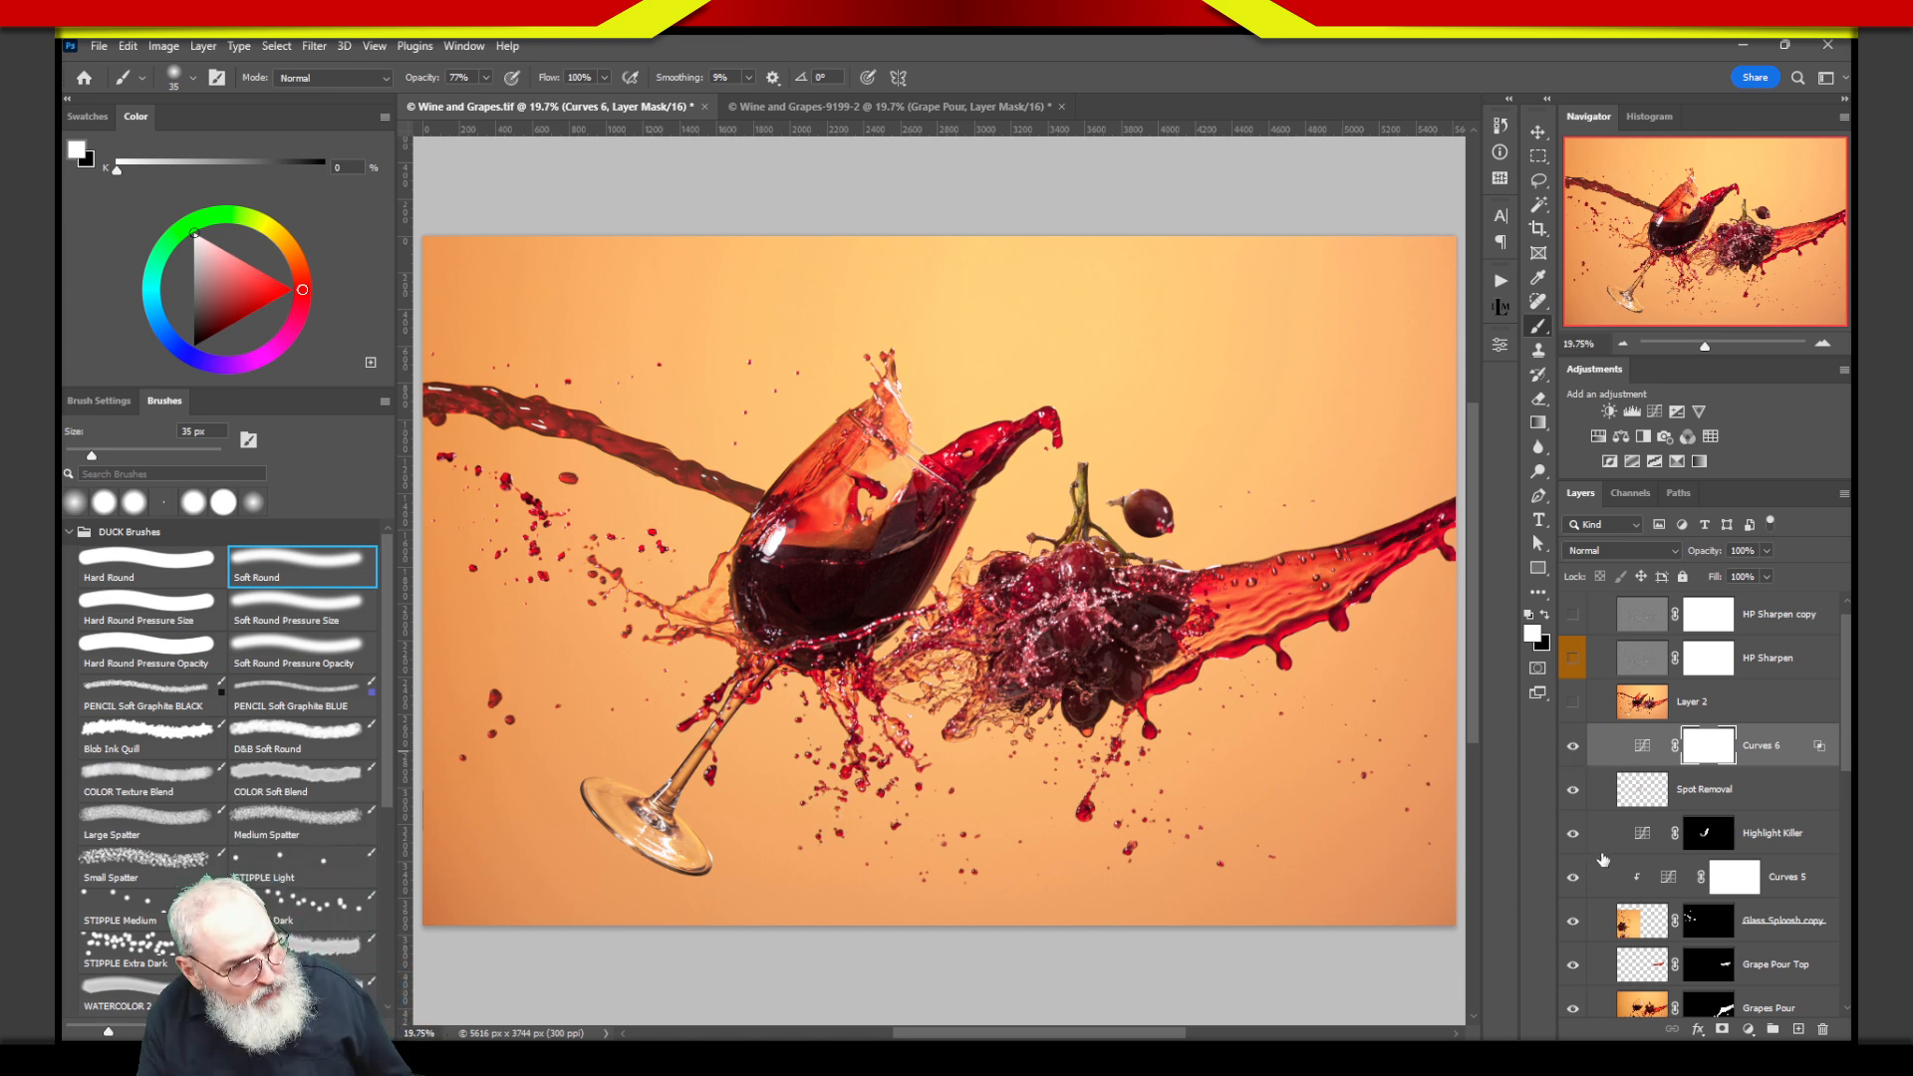
left_click(1573, 746)
left_click(1574, 747)
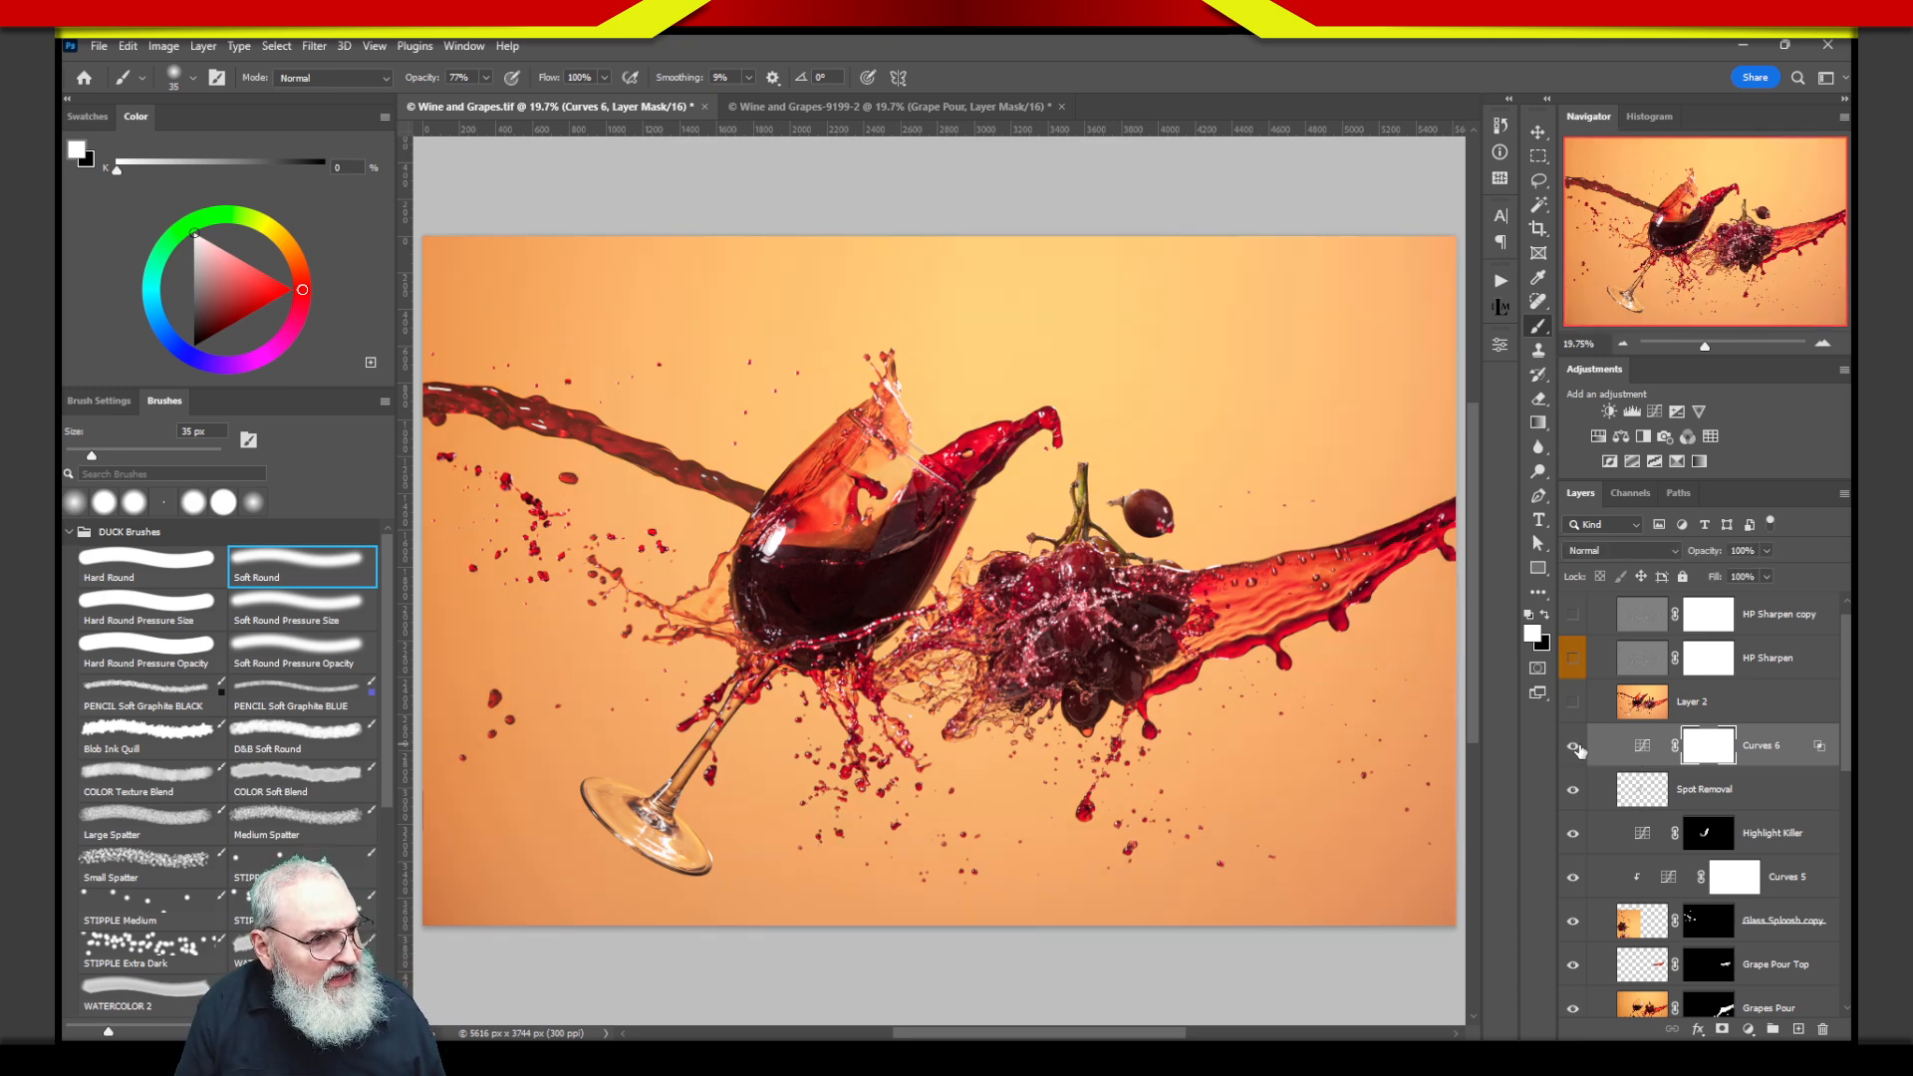
left_click(1574, 749)
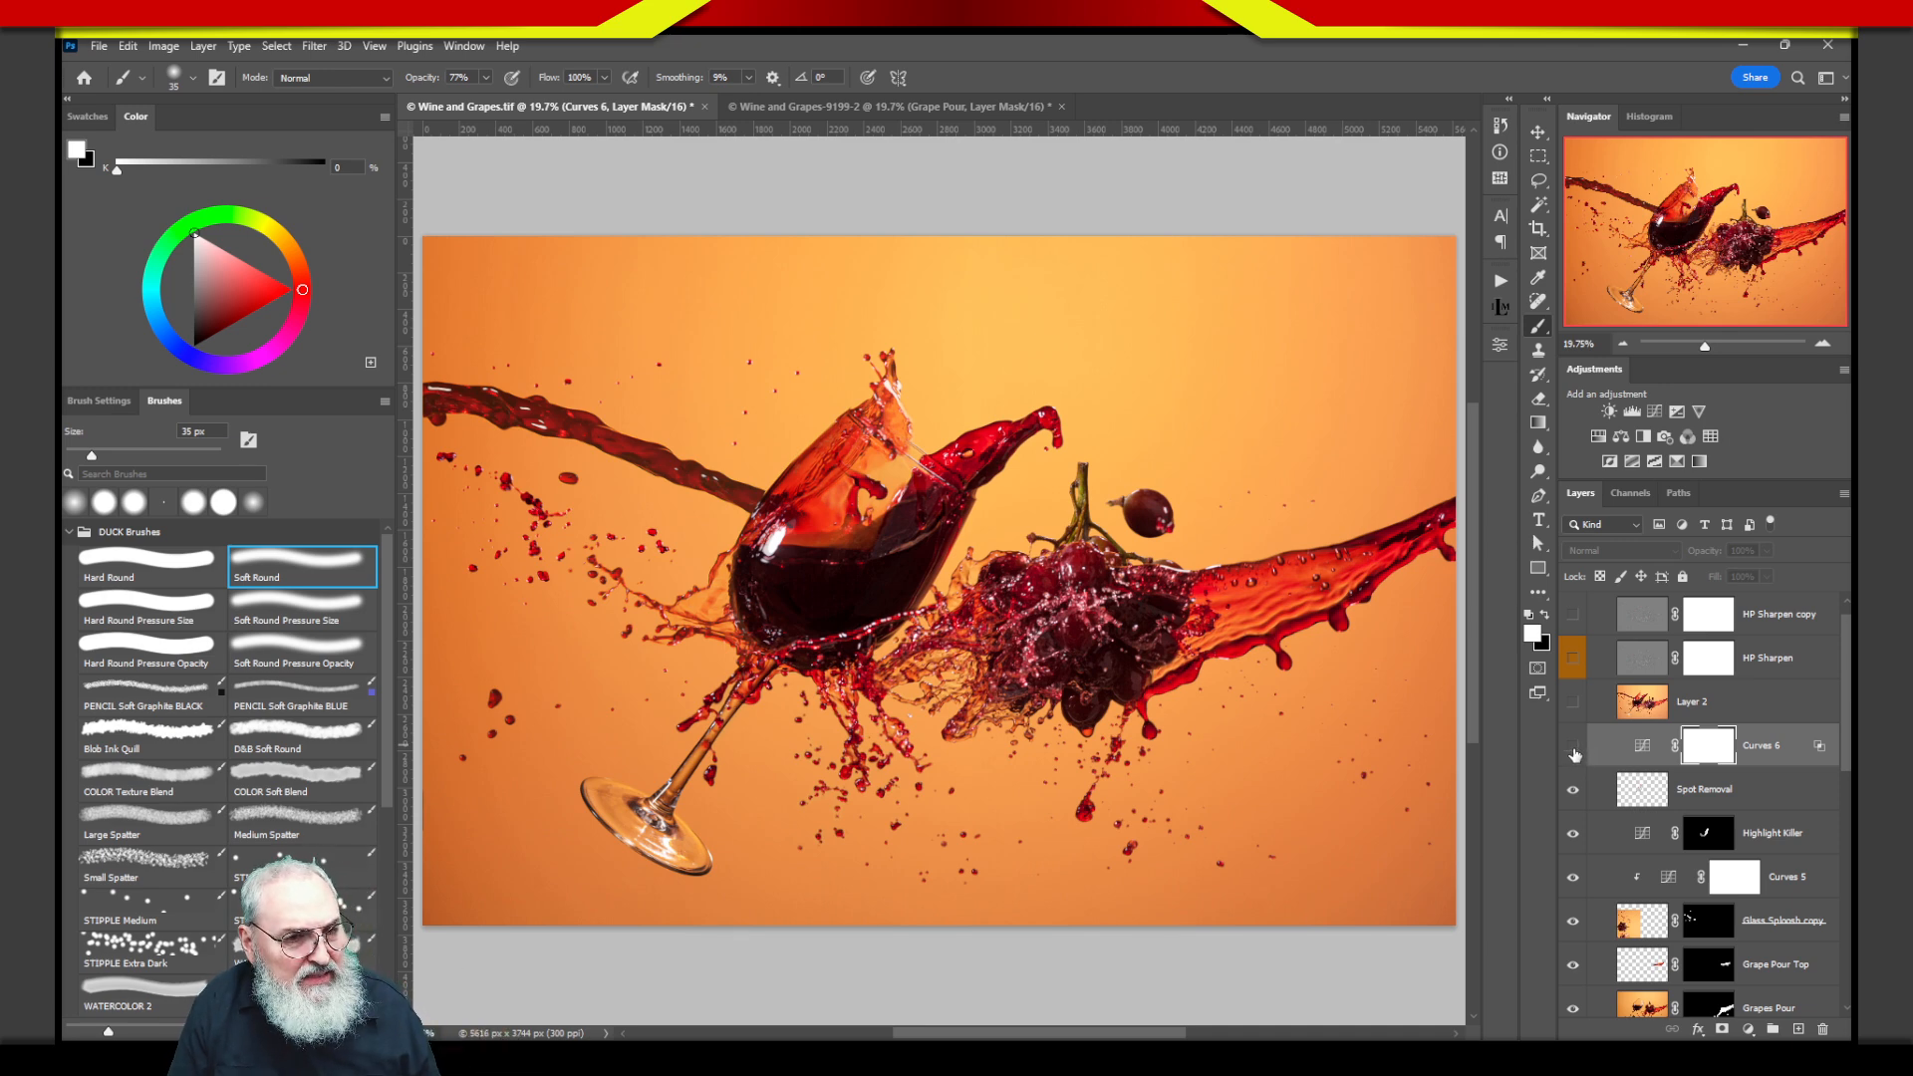
left_click(1574, 747)
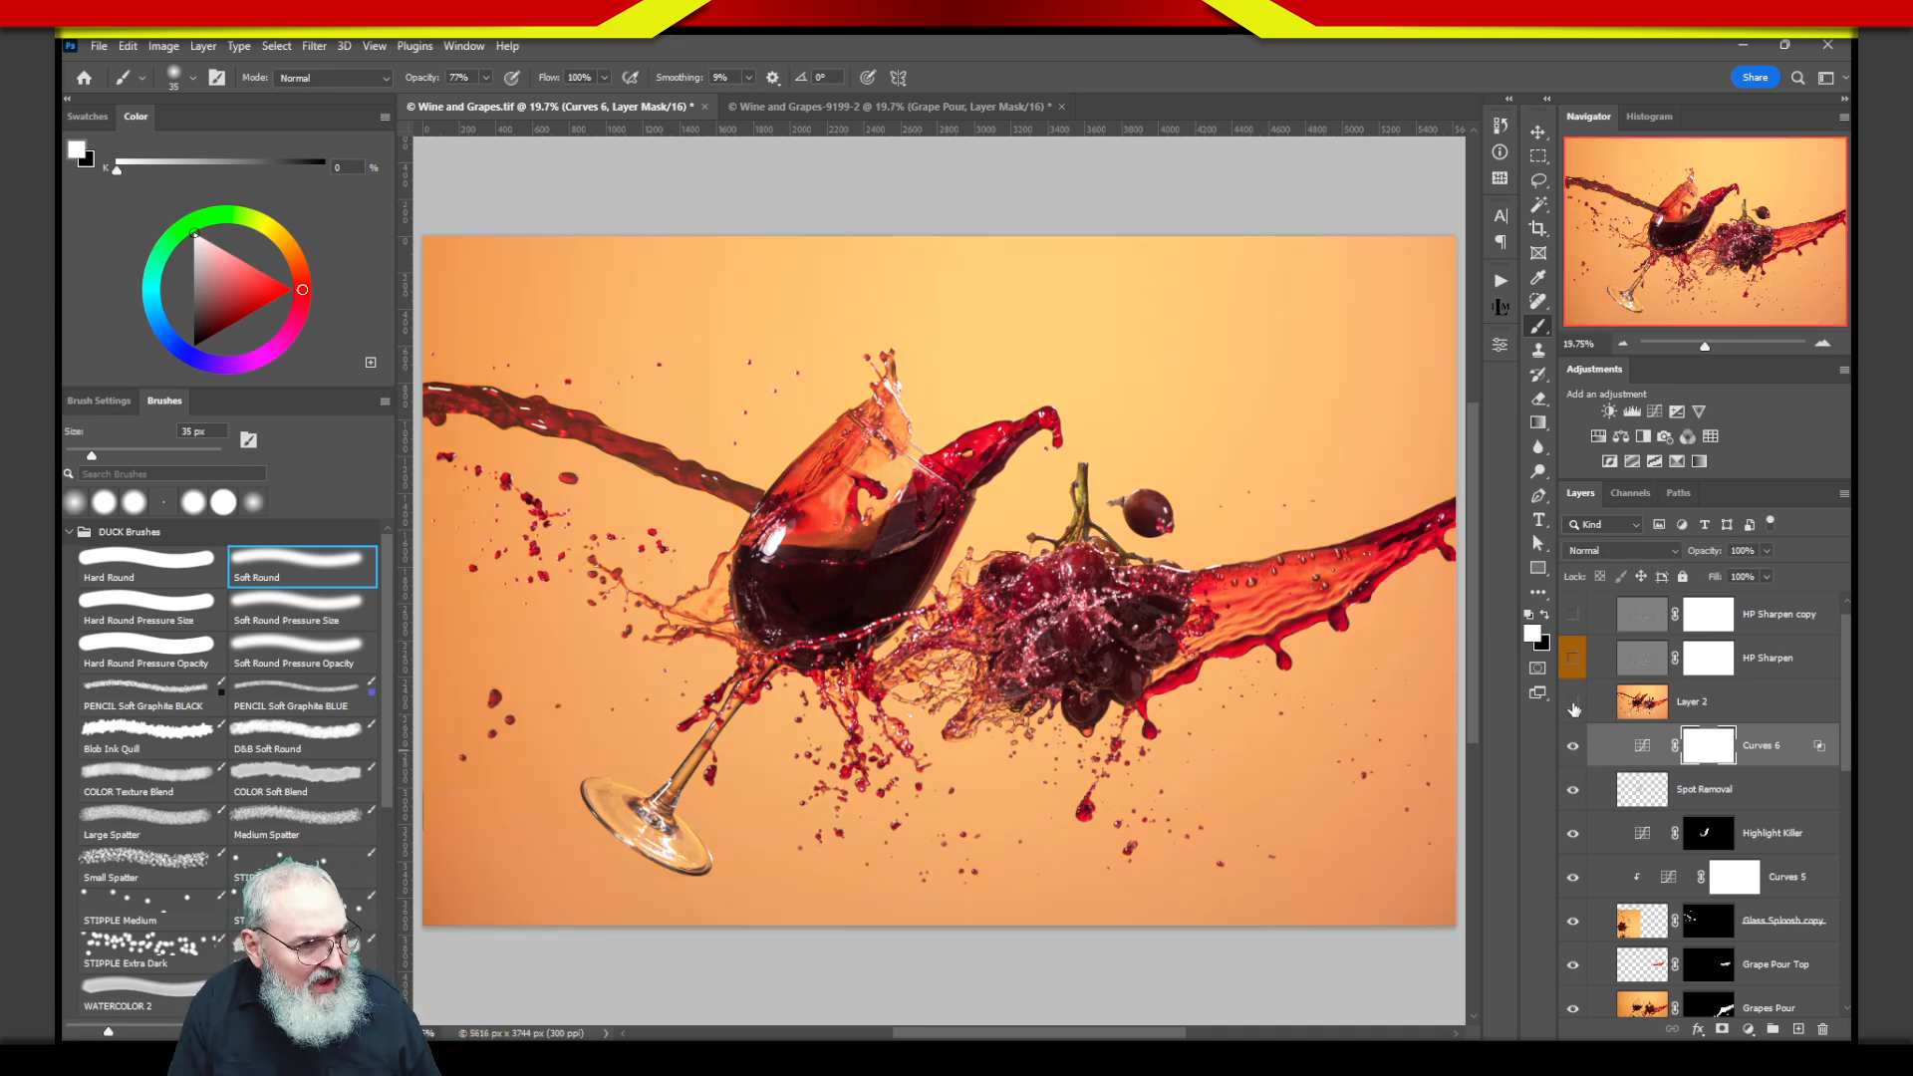
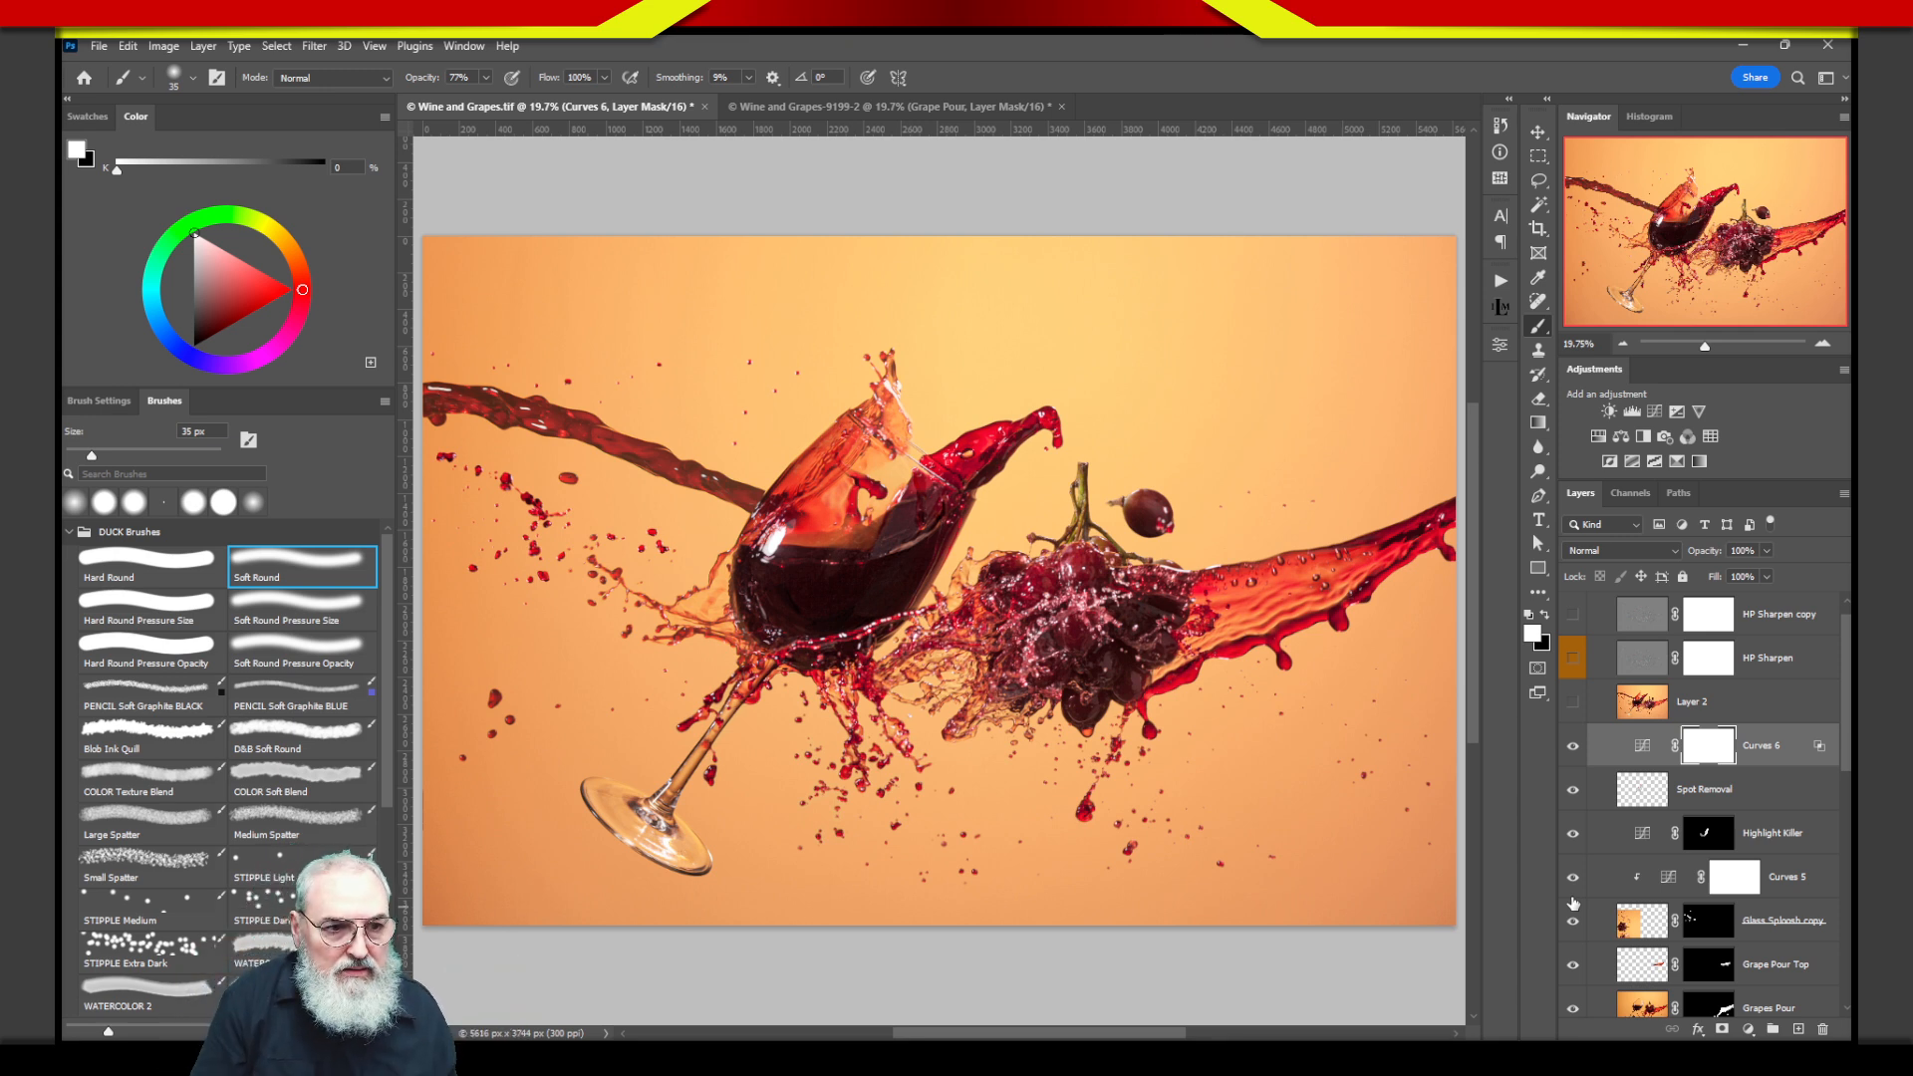
Show the HP Sharpen layer and set its blend mode to Normal to reveal its gray high-pass content.
left_click(1606, 665)
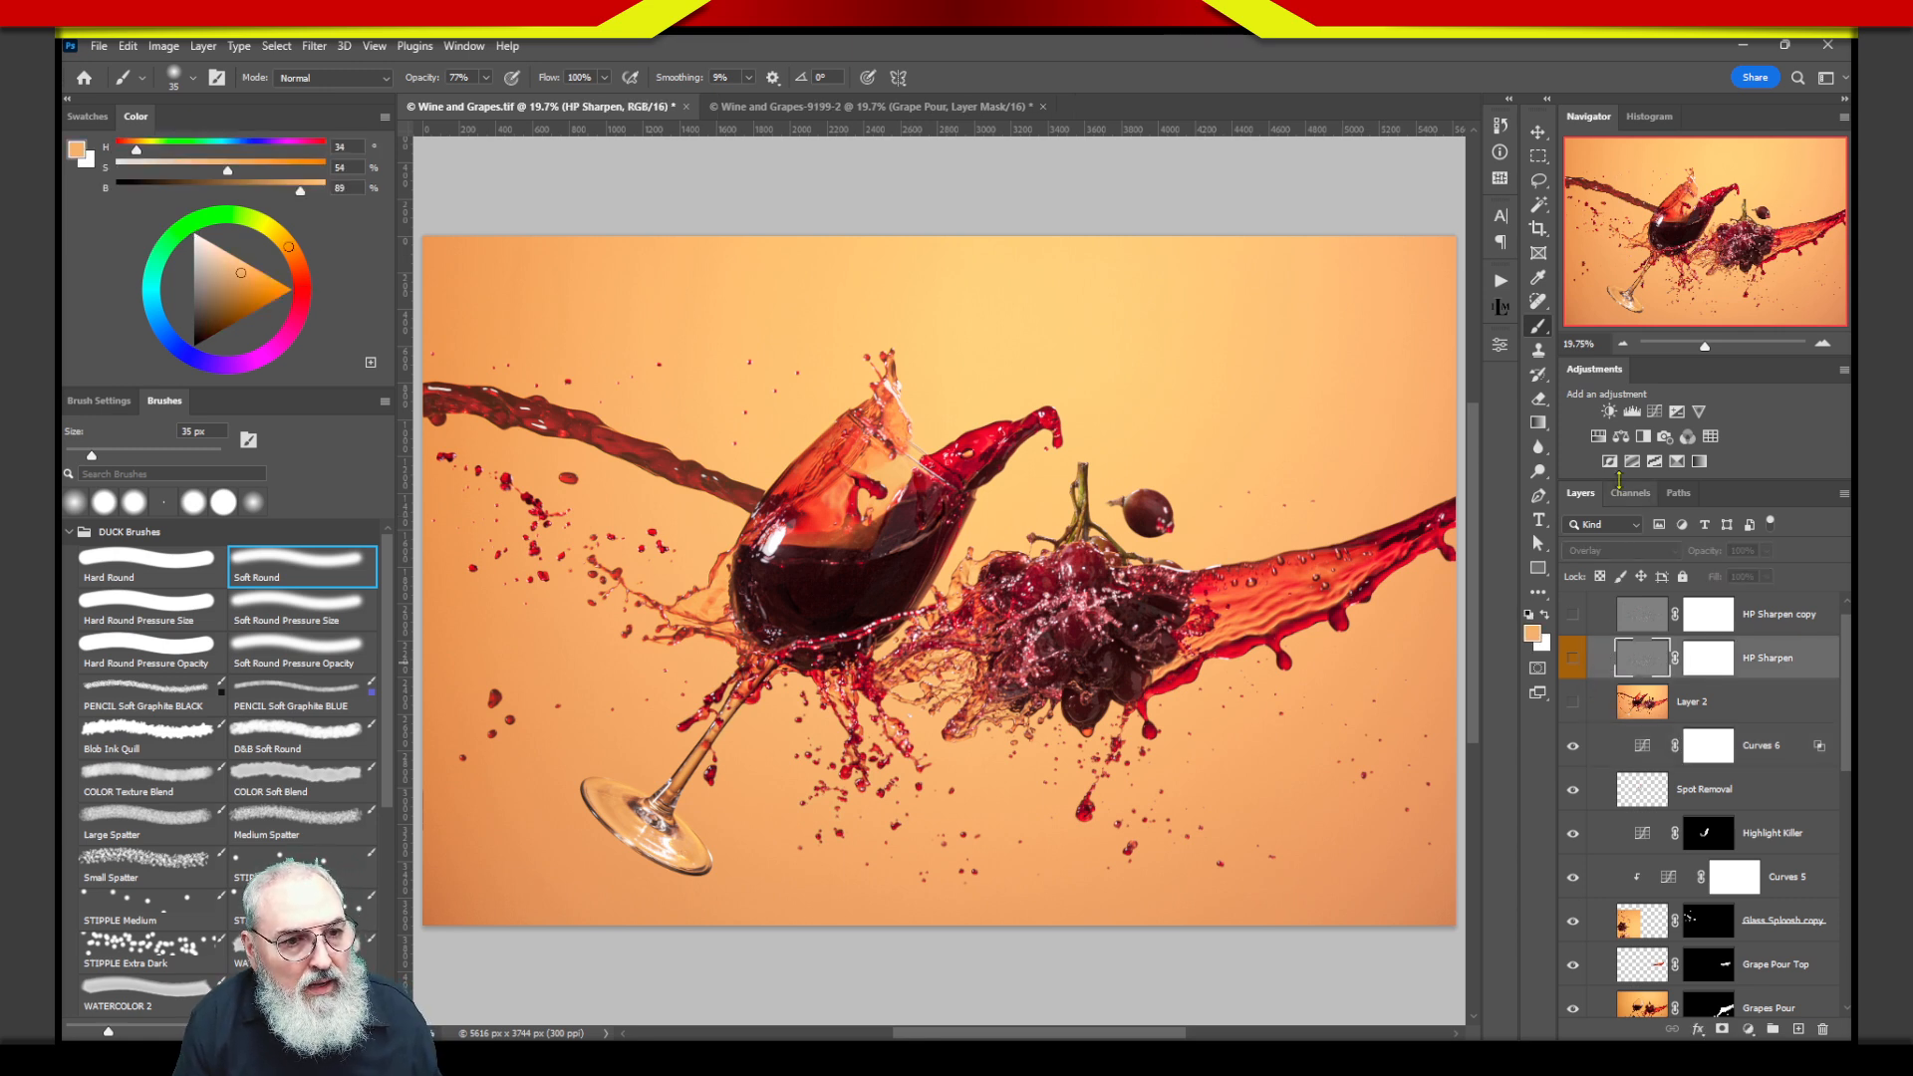
left_click(1574, 666)
left_click(1621, 554)
left_click(1621, 554)
left_click(1596, 554)
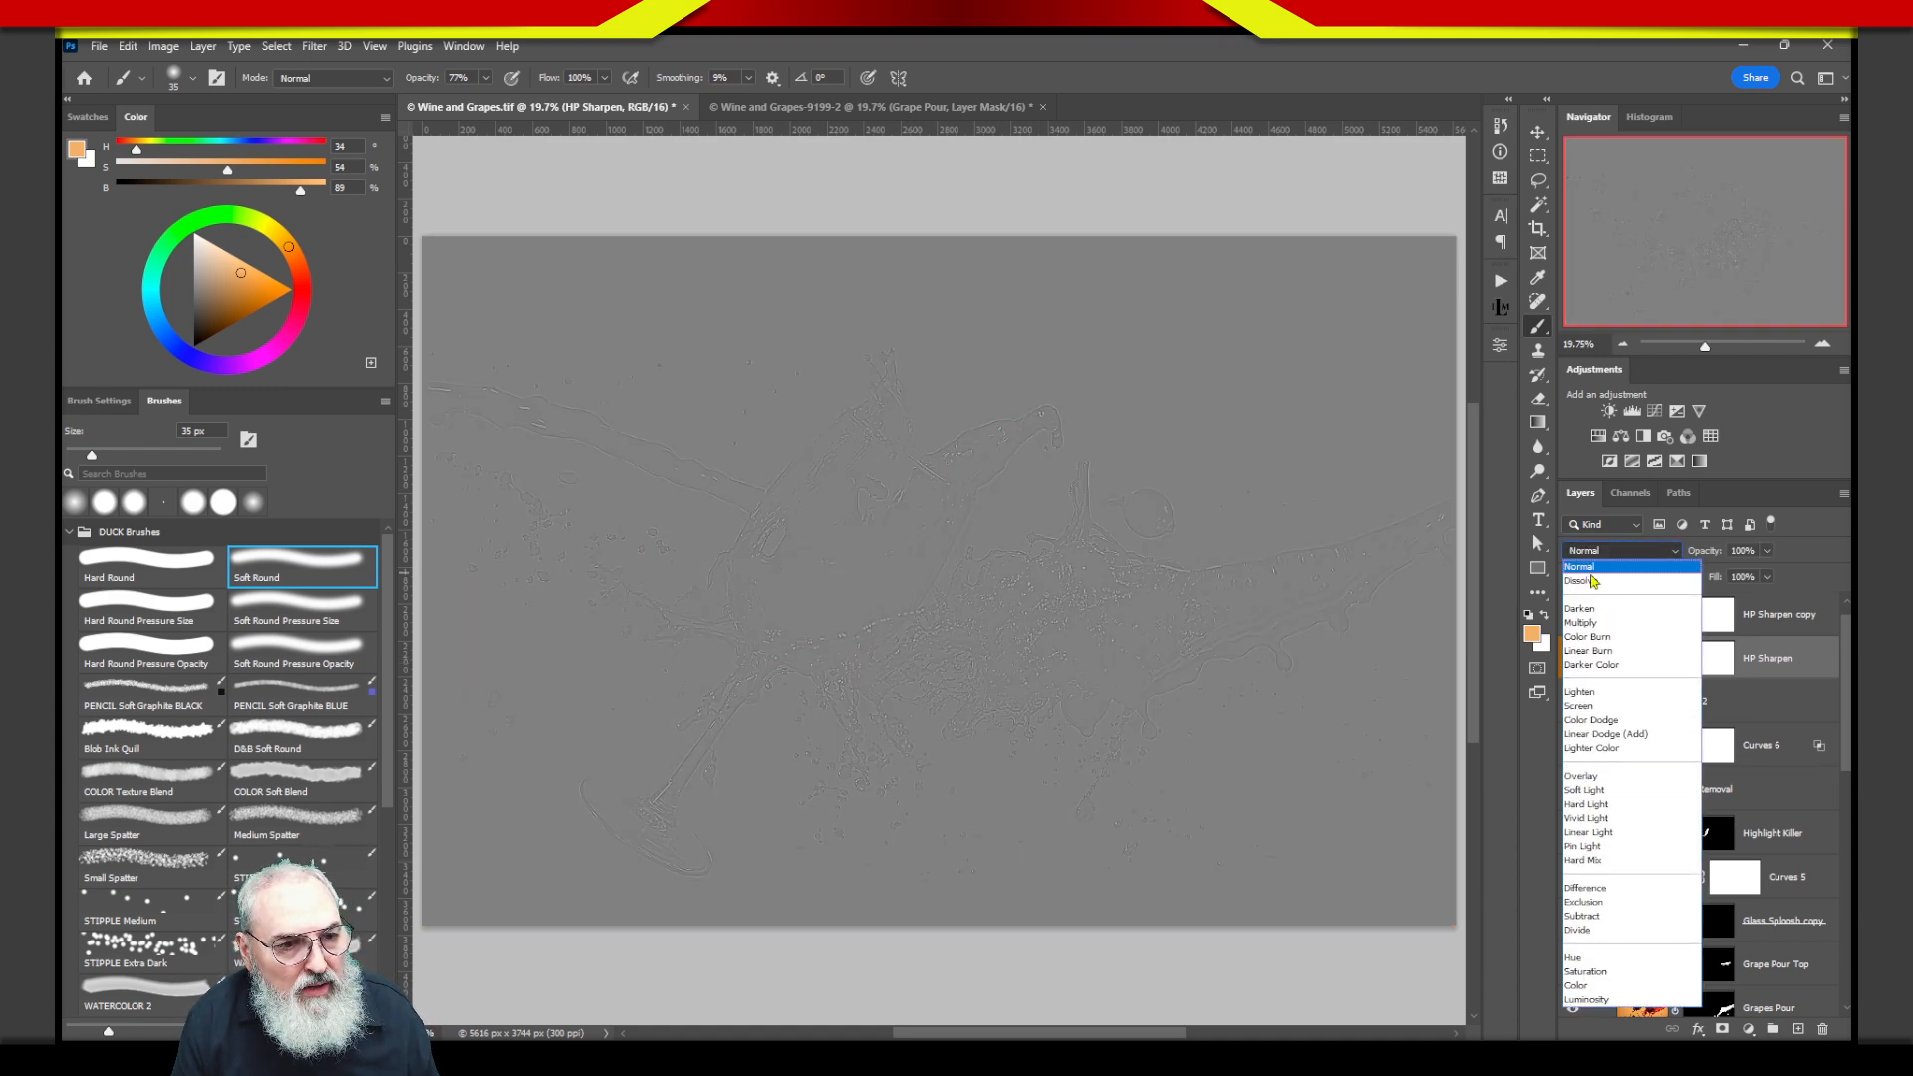
left_click(1589, 567)
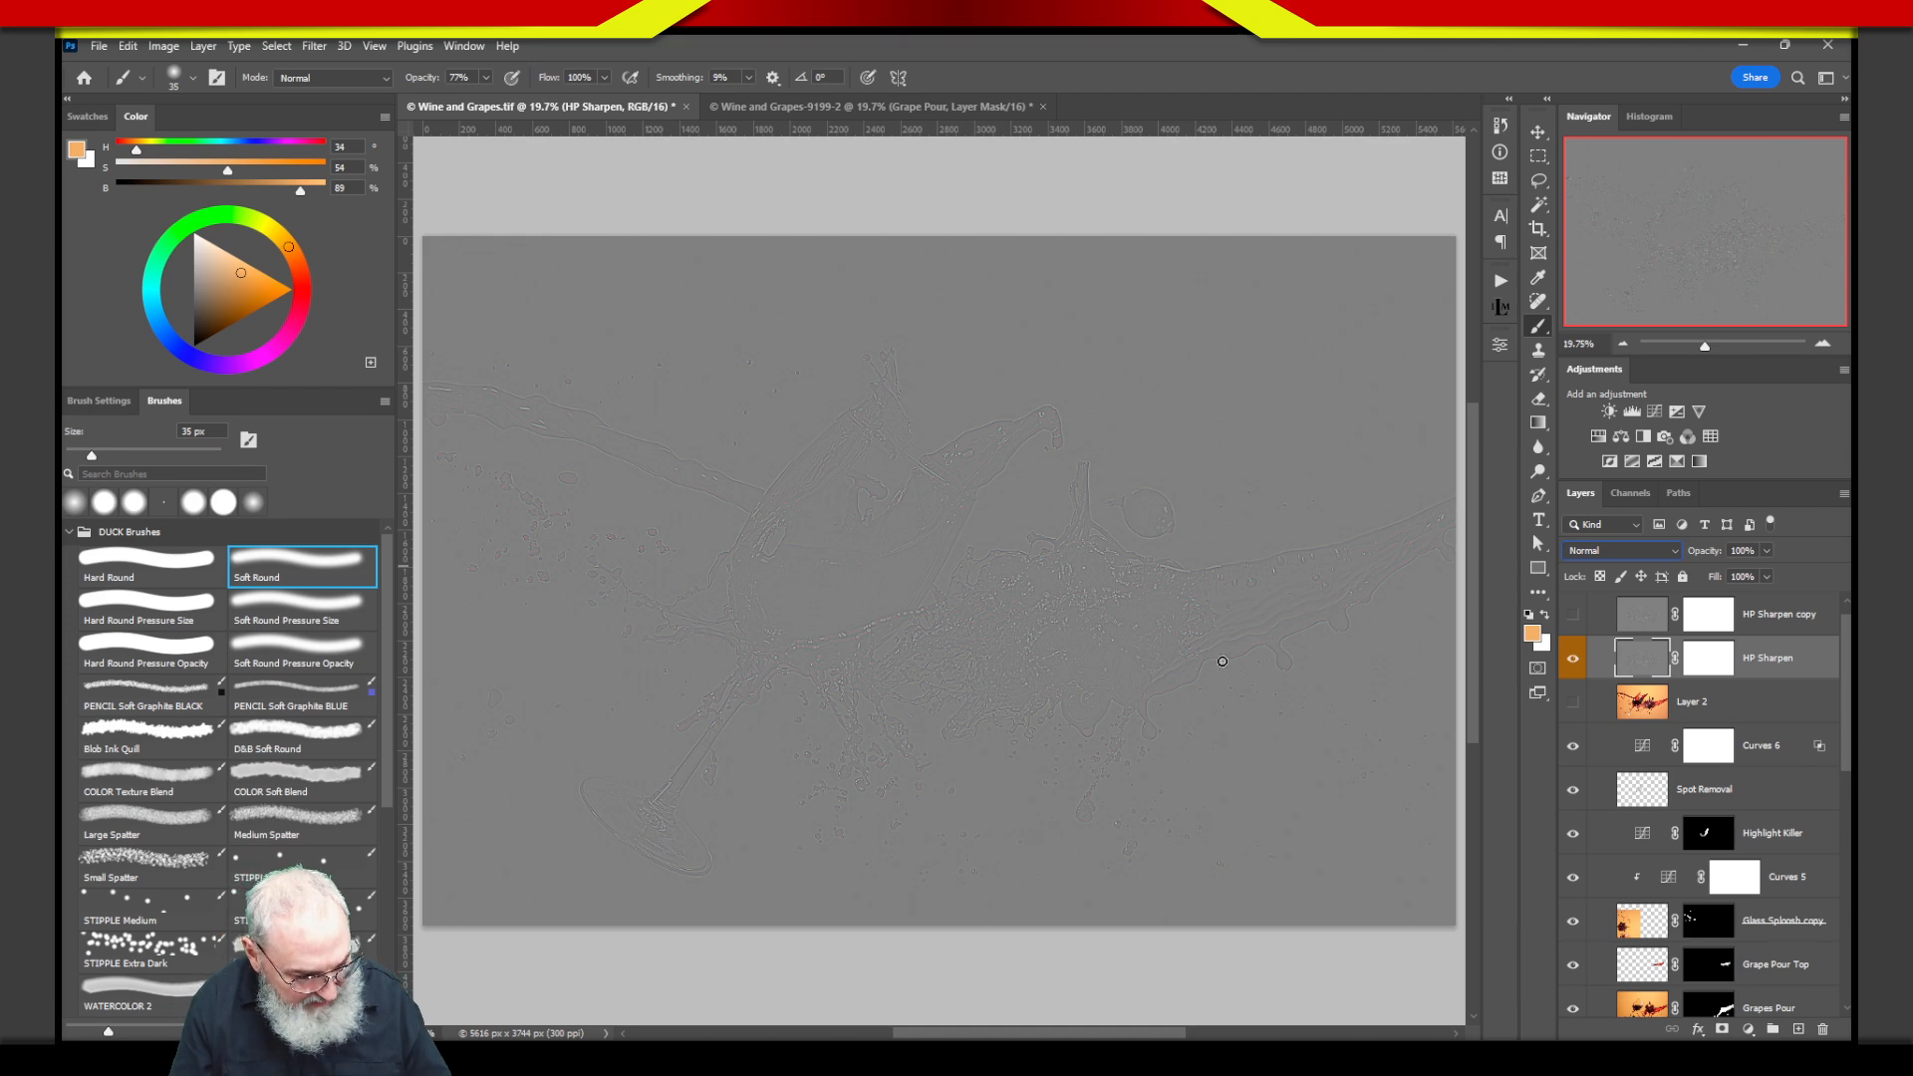
left_click_drag(1104, 554, 1182, 548)
key("z")
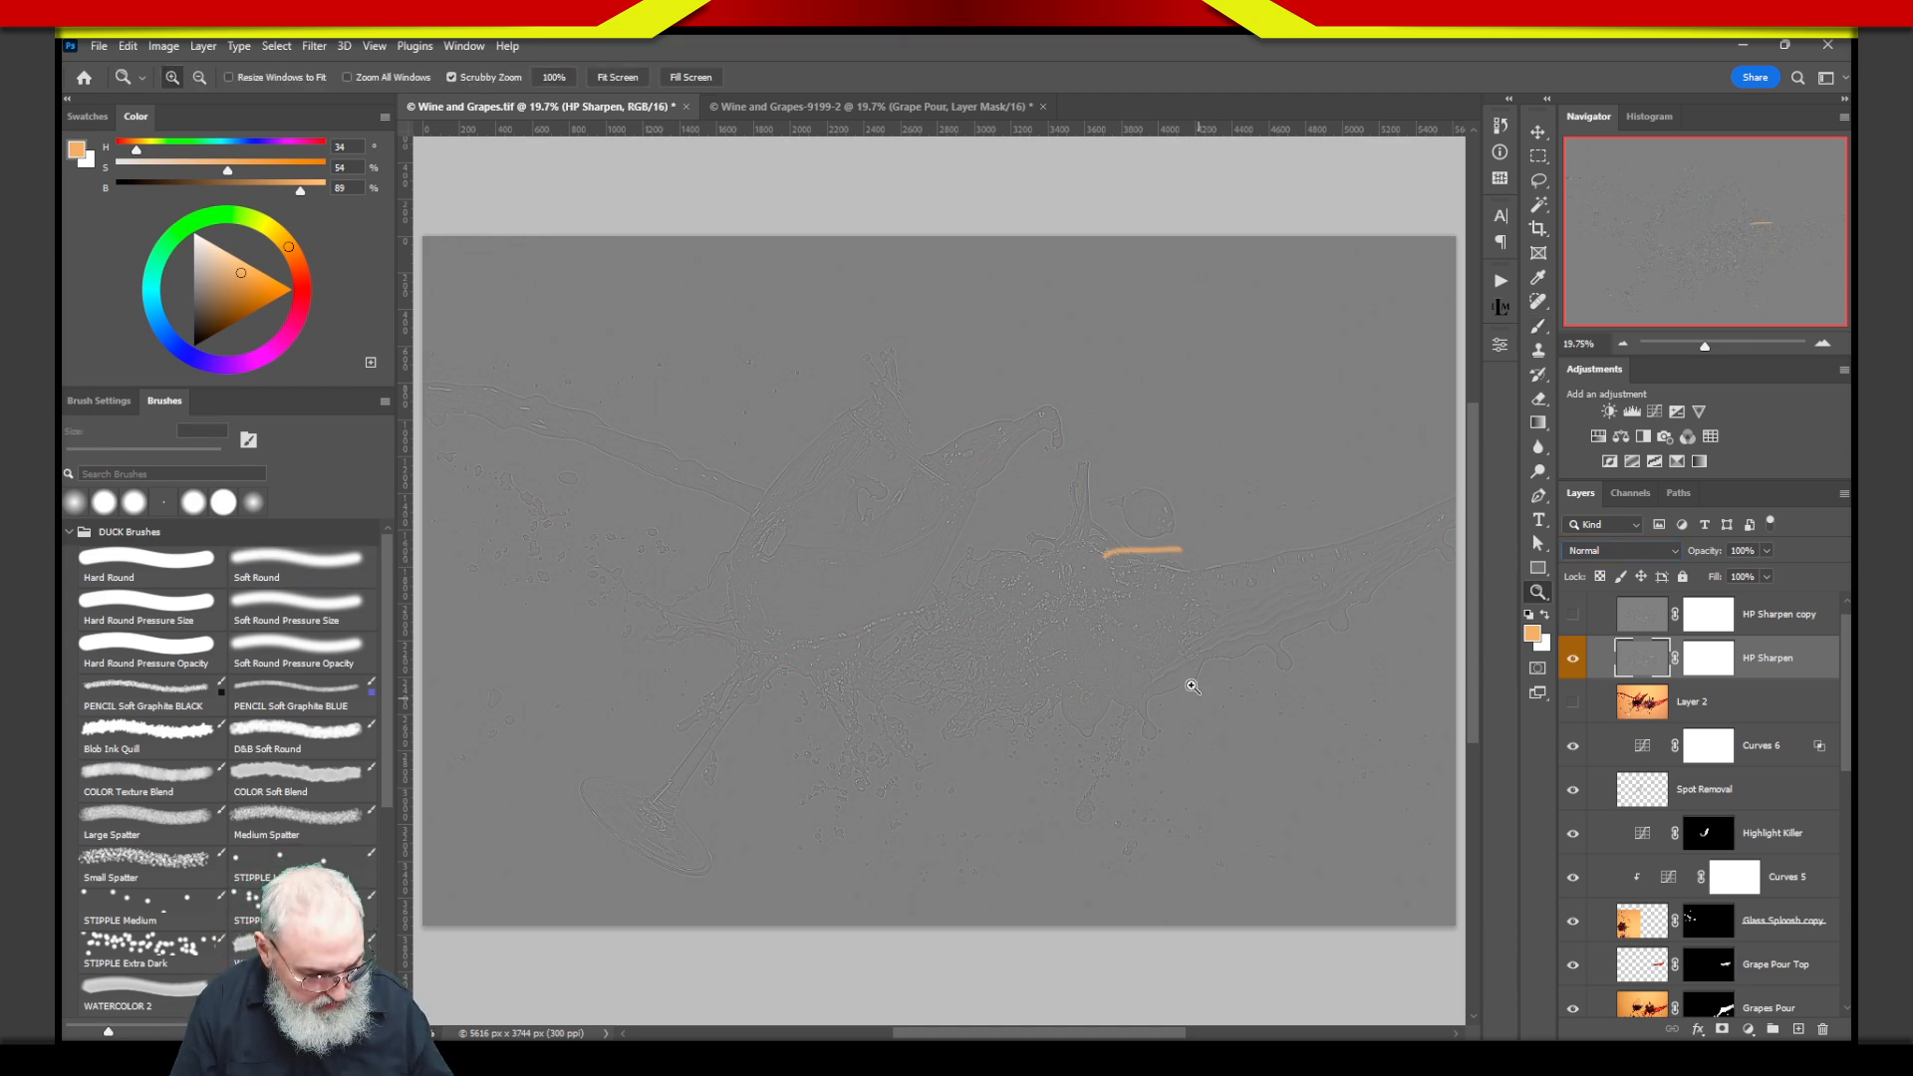
key("ctrl+z")
Examine the HP Sharpen layer's high-pass edge detail and texture up close around the grape stem.
left_click_drag(1085, 564, 1337, 568)
left_click_drag(940, 514, 1136, 573)
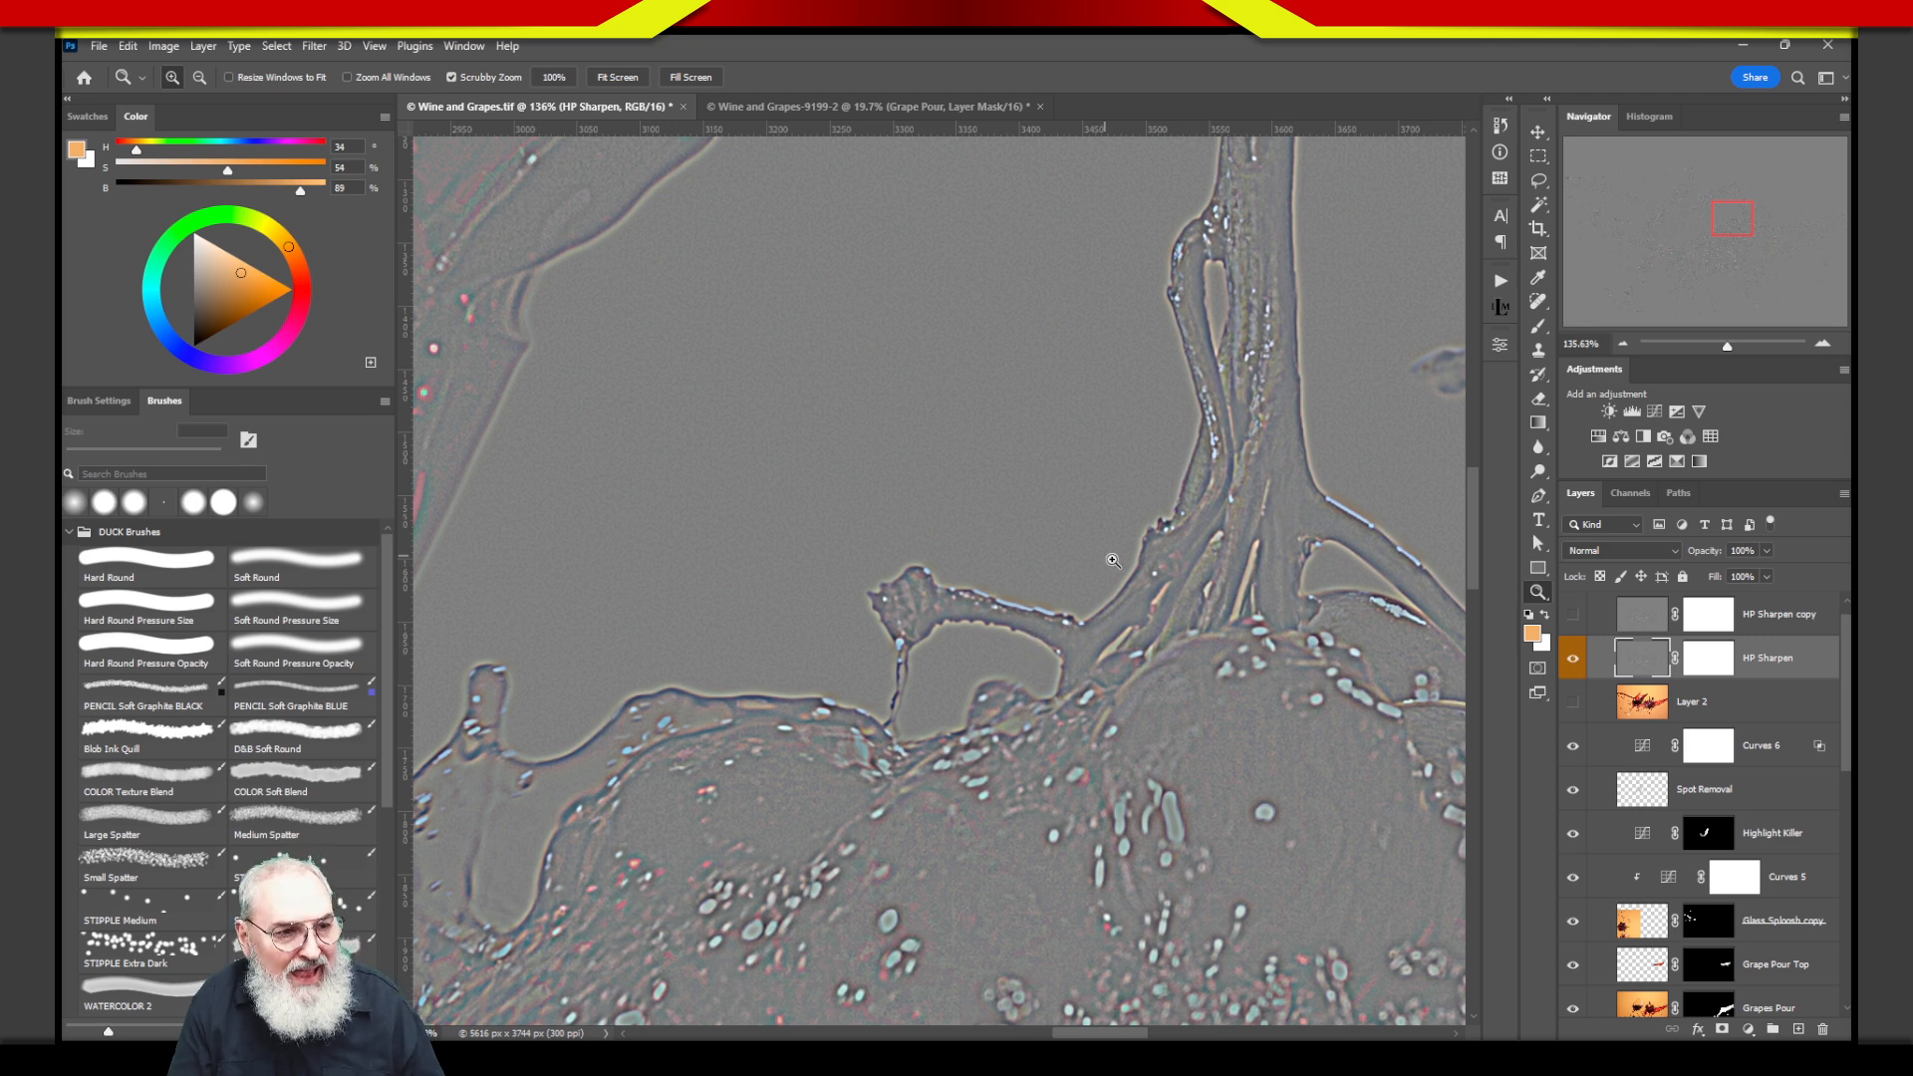
left_click_drag(1120, 586, 1162, 589)
left_click_drag(1126, 520, 1020, 797)
left_click_drag(1088, 610, 1014, 697)
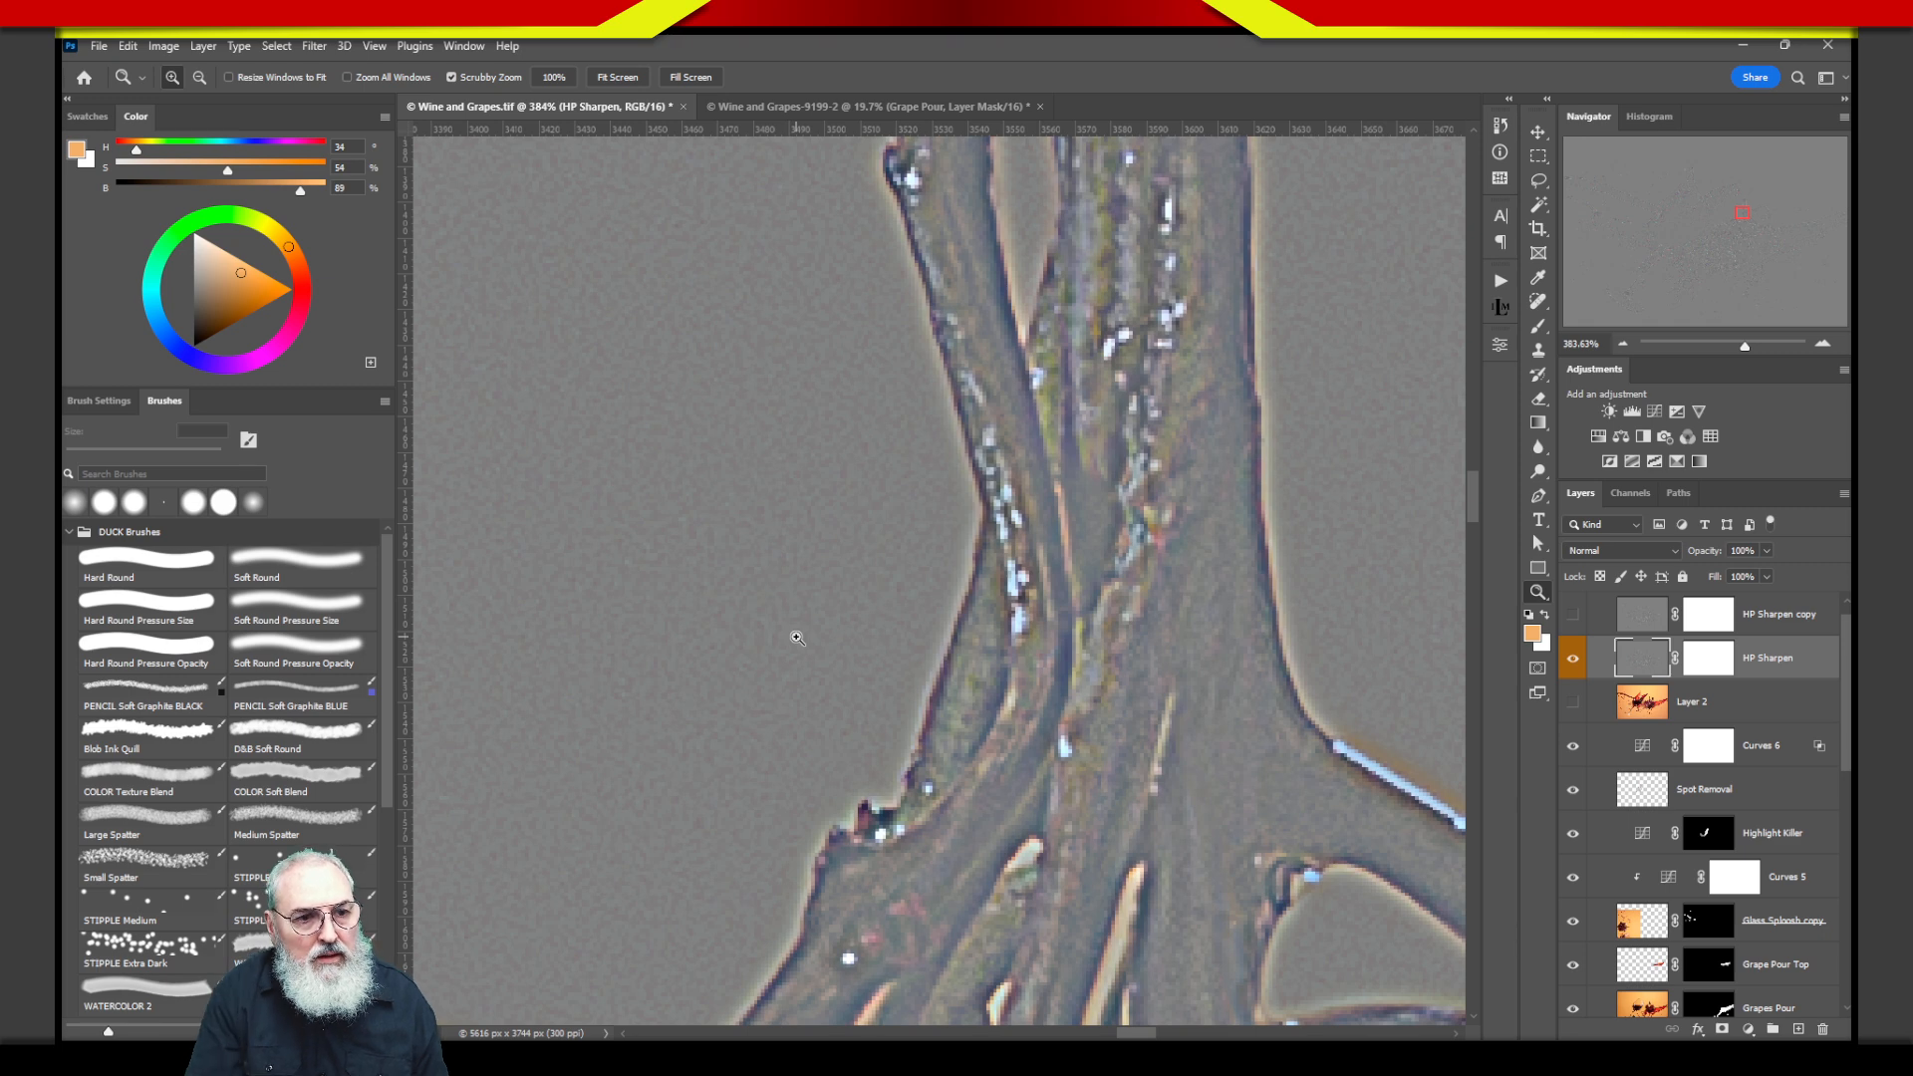
left_click(1658, 554)
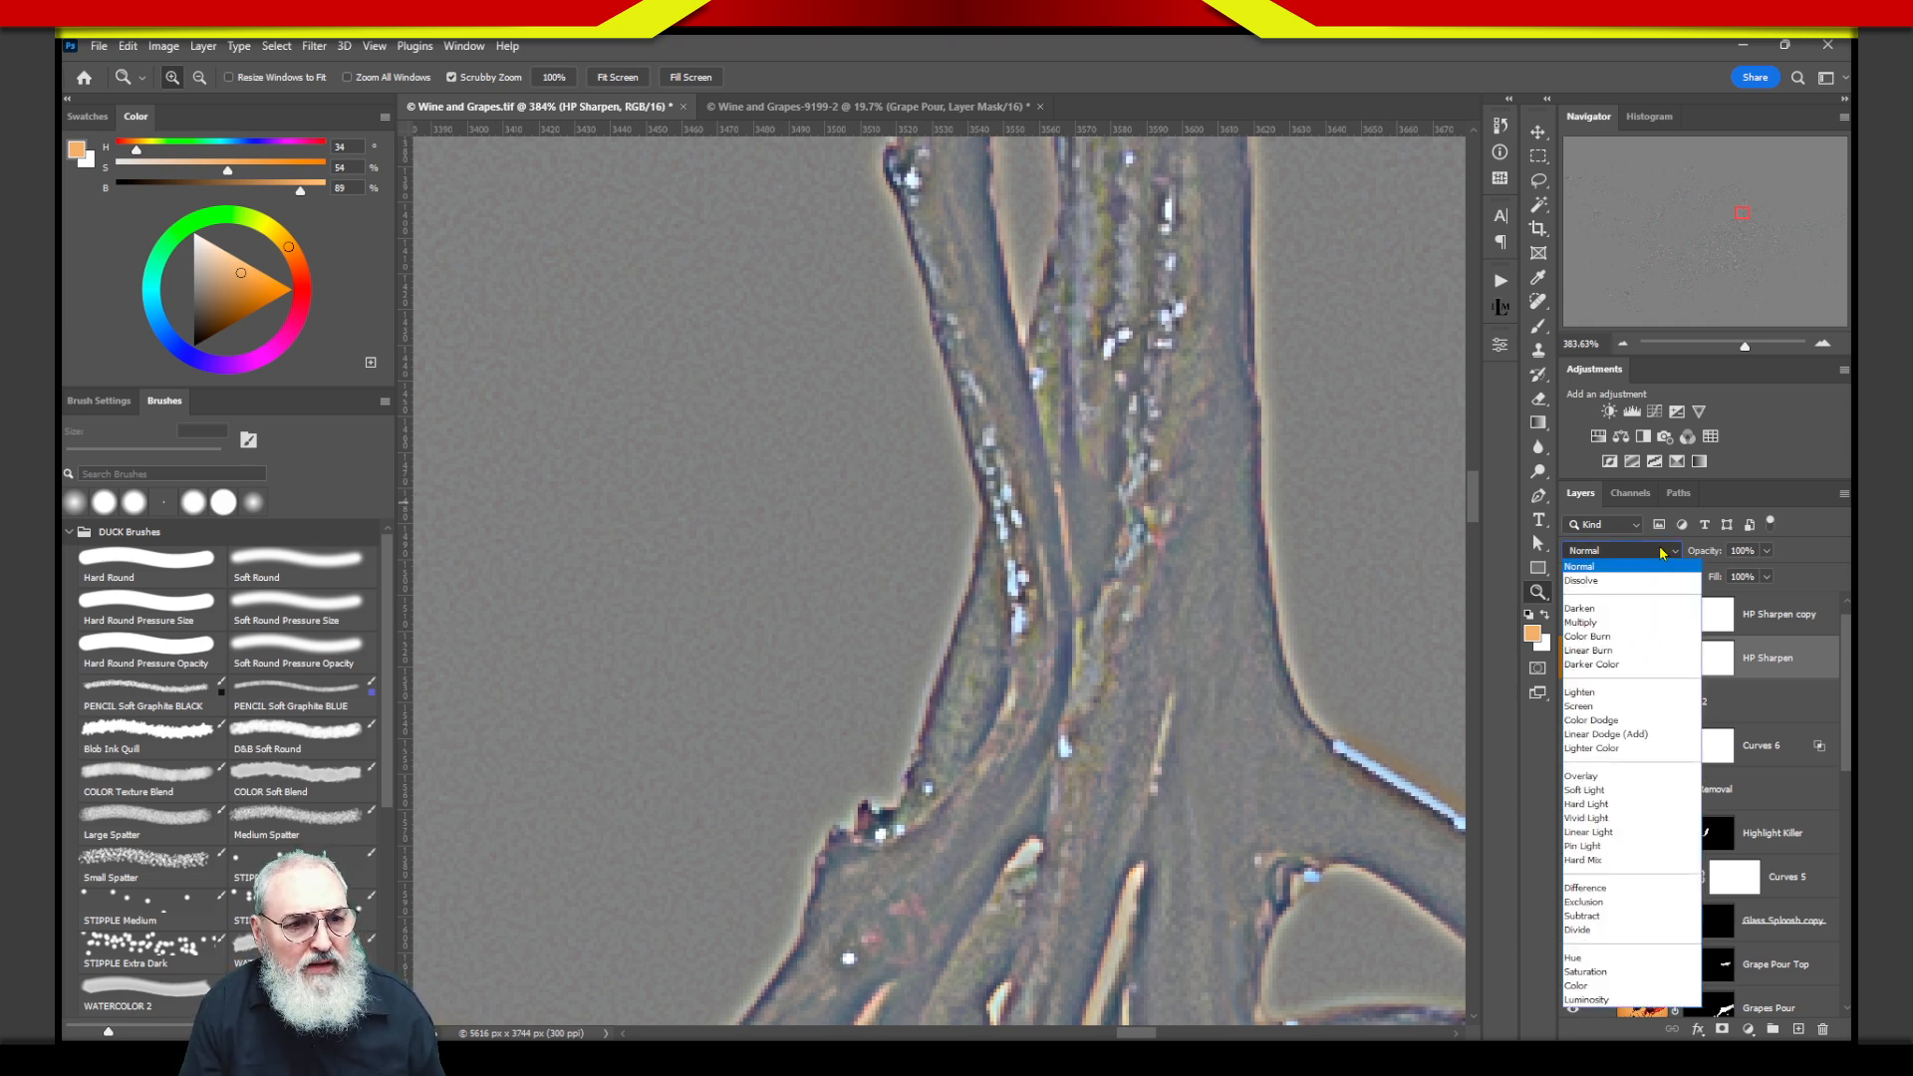
left_click(1661, 554)
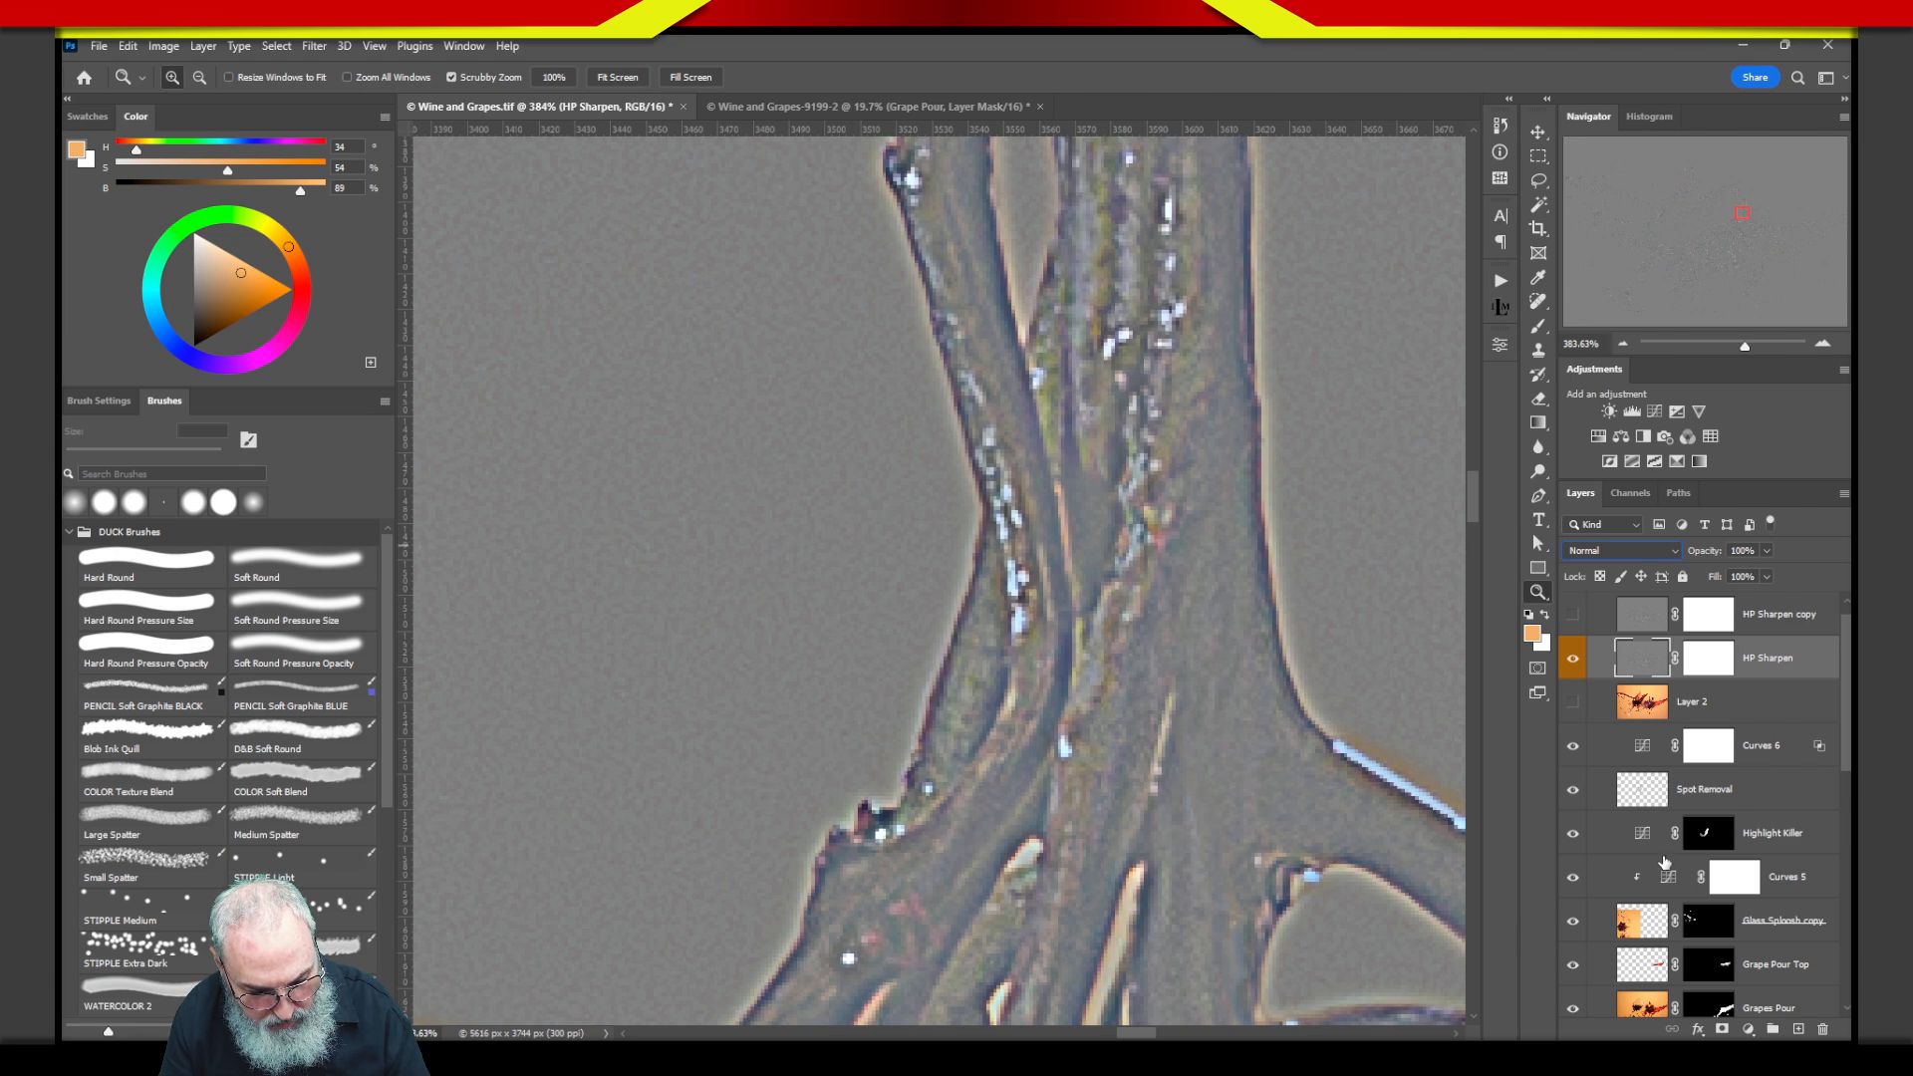
Set the HP Sharpen layer's blend mode to Overlay.
key("ctrl+0")
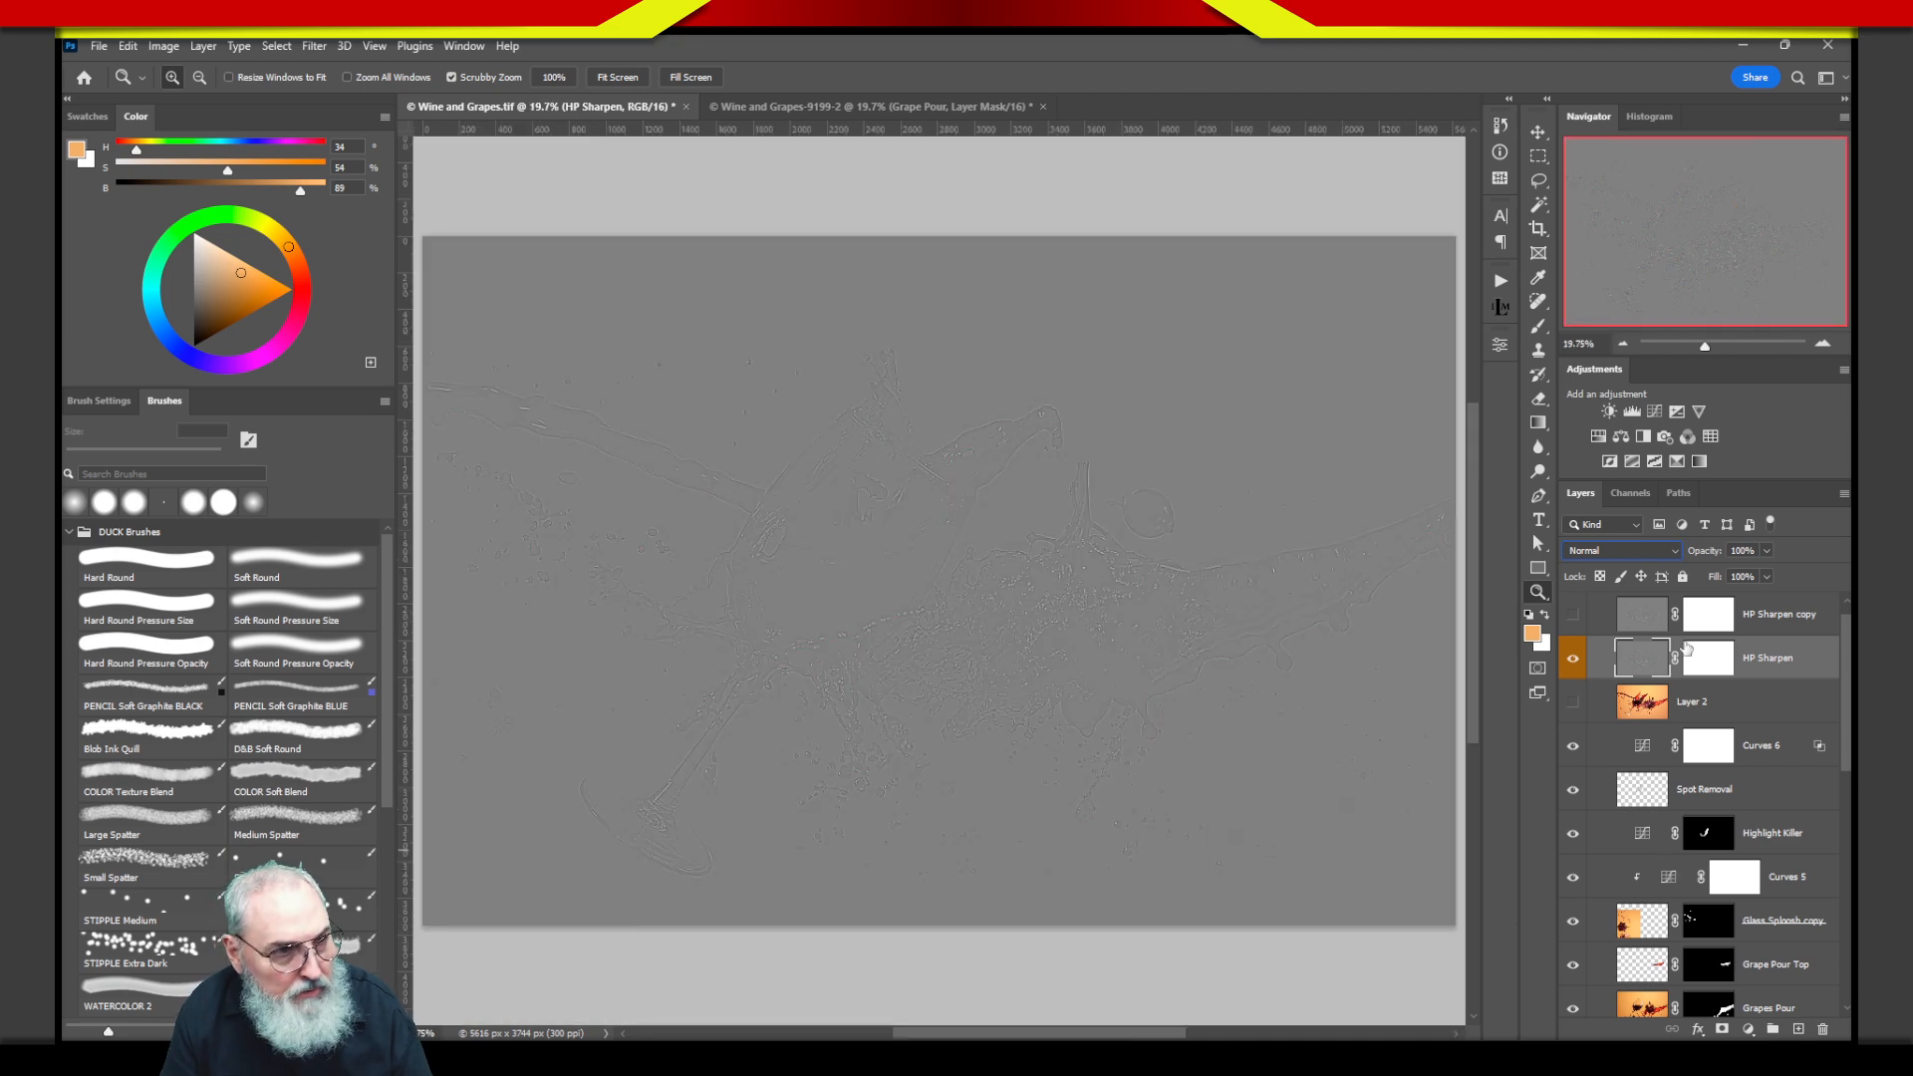
left_click(1652, 552)
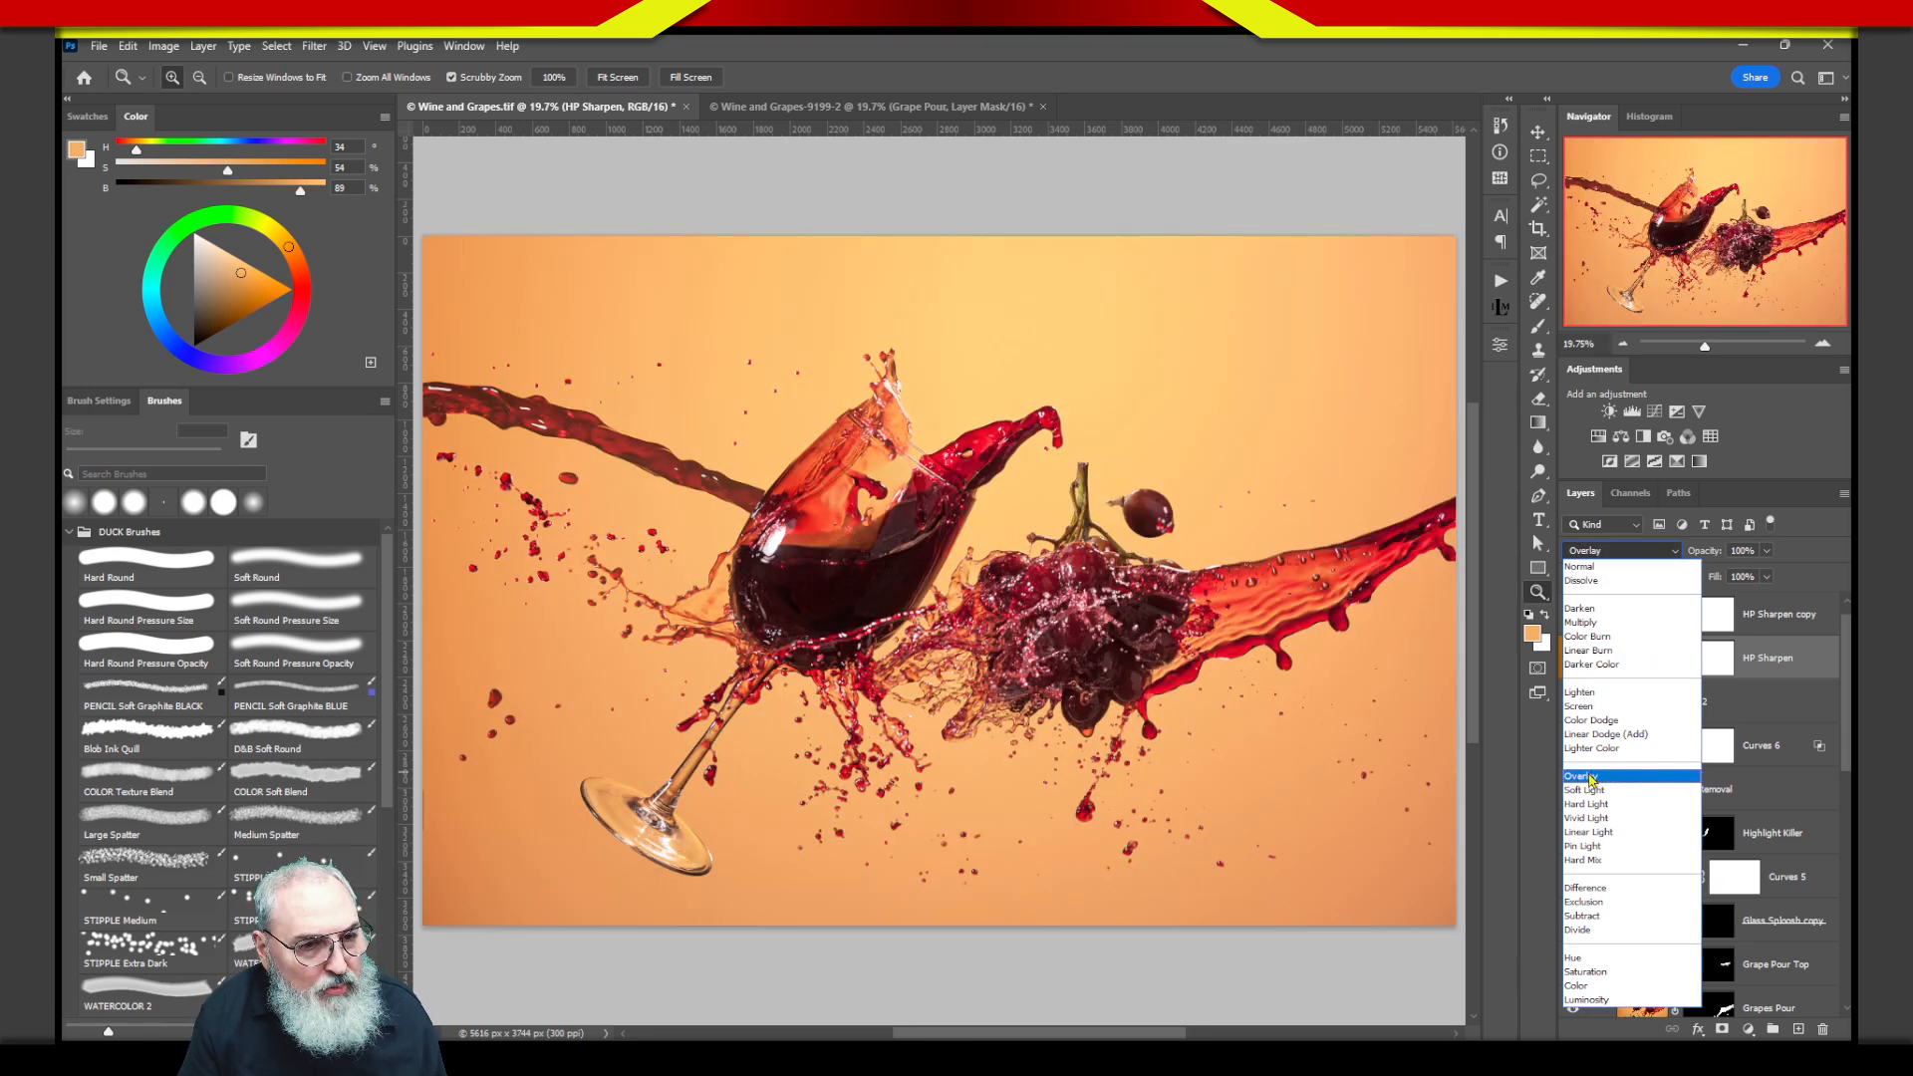
left_click(1591, 778)
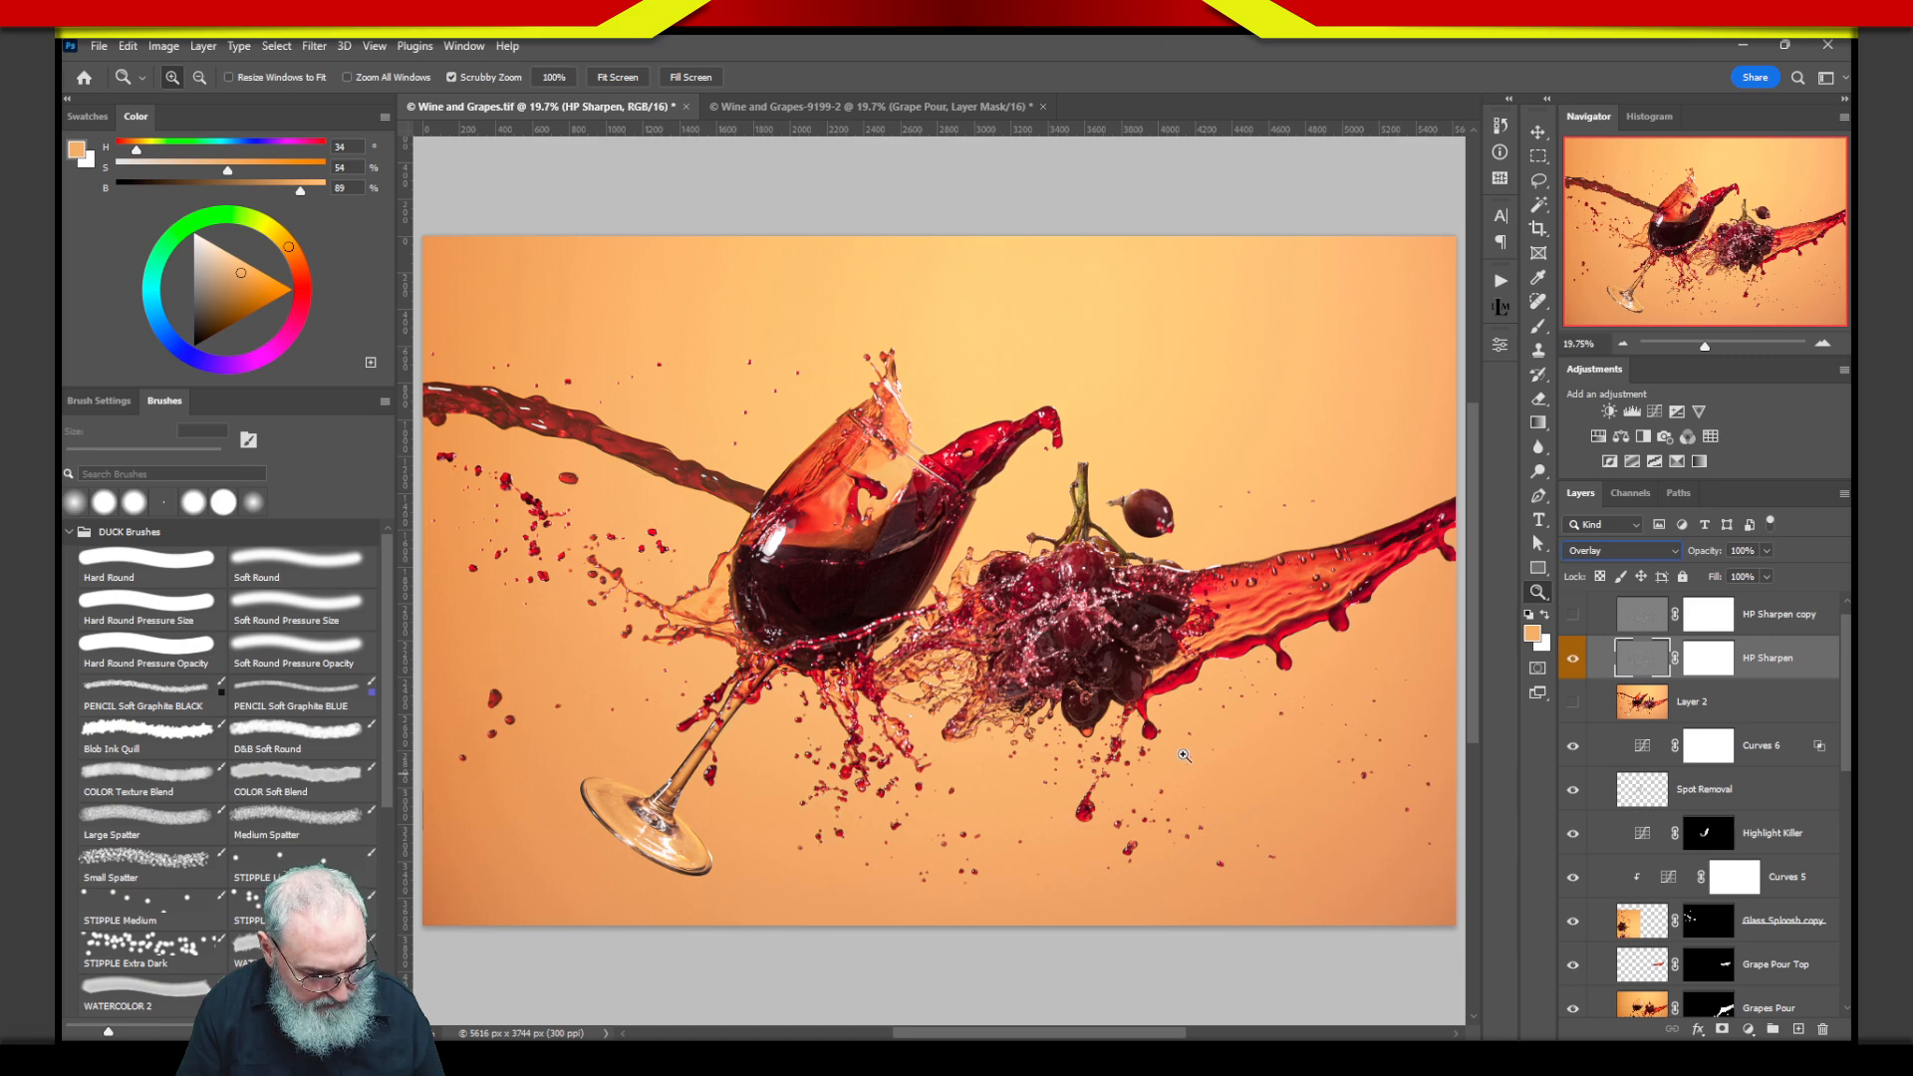
Compare the grape stem and grapes up close with and without HP Sharpen, leaving the layer visible.
left_click_drag(1110, 515, 1084, 640)
left_click(1575, 661)
left_click(1581, 664)
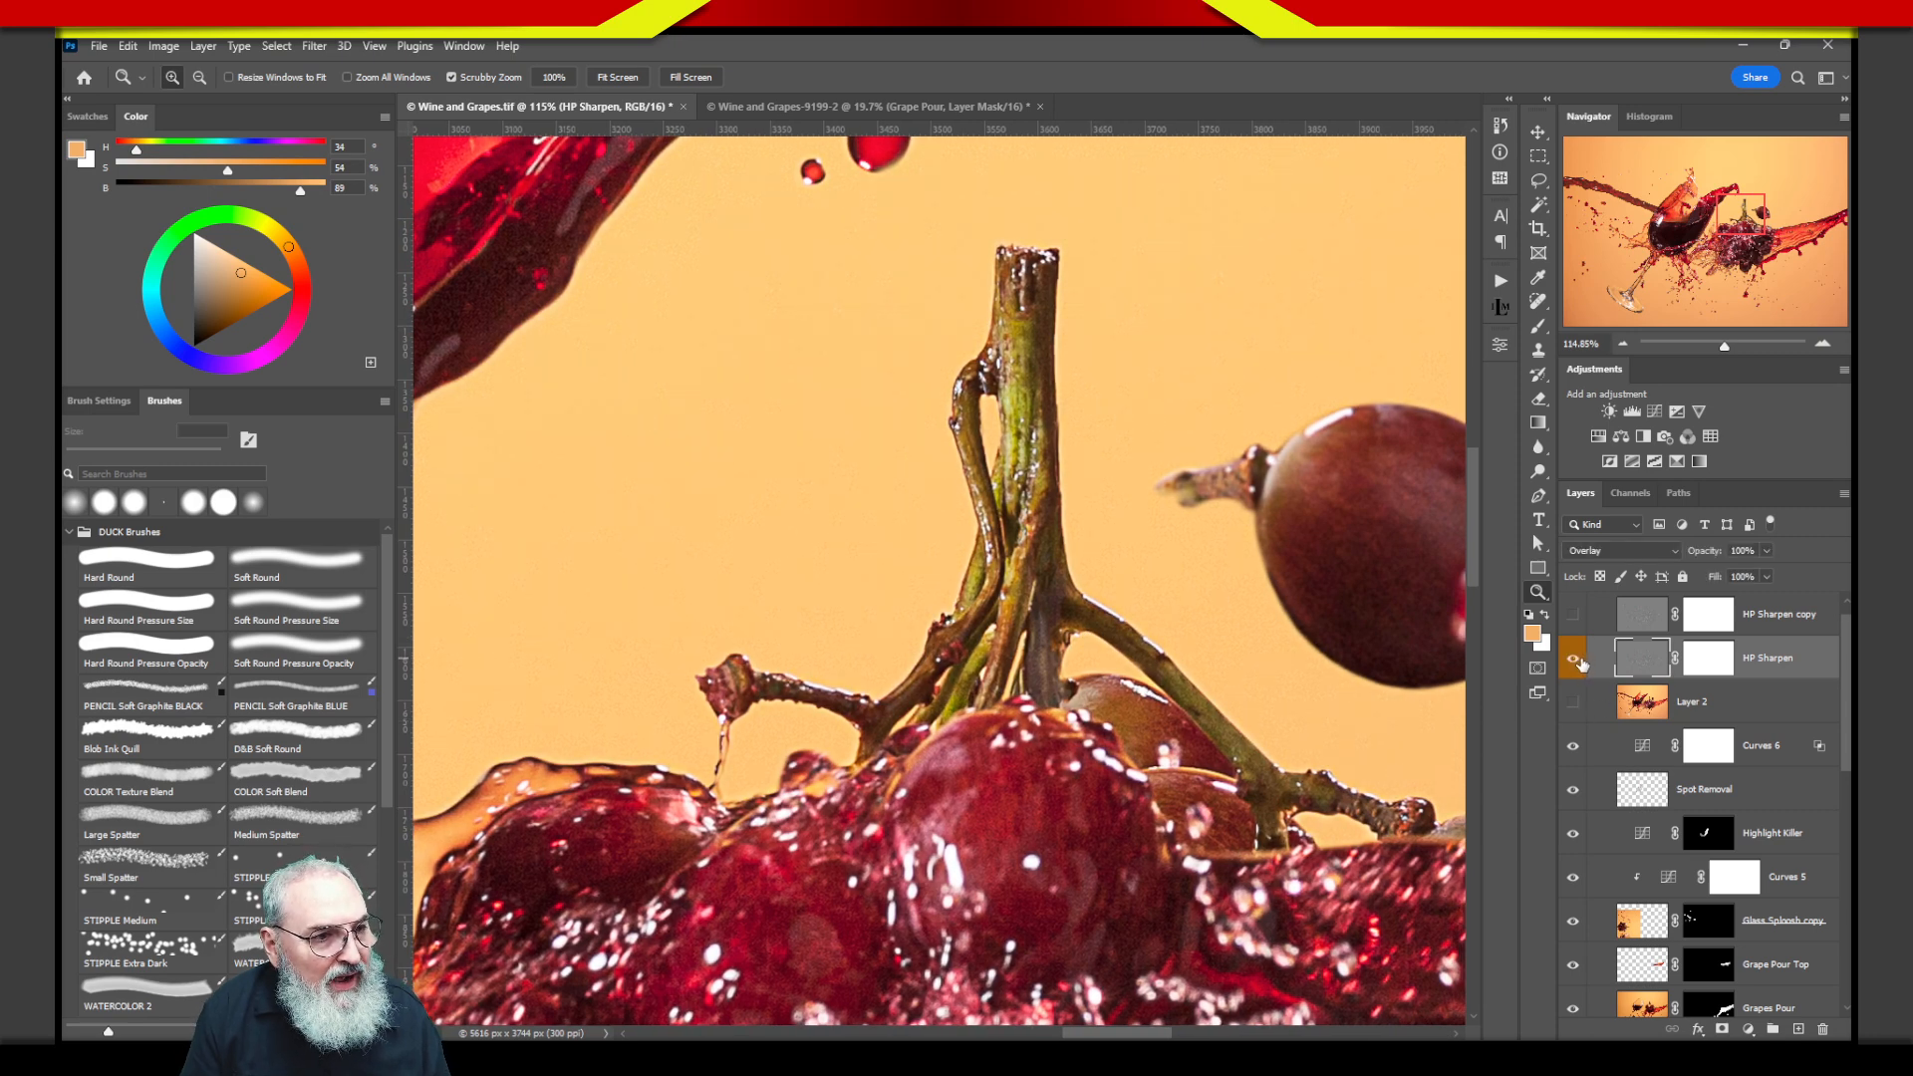
left_click(1575, 661)
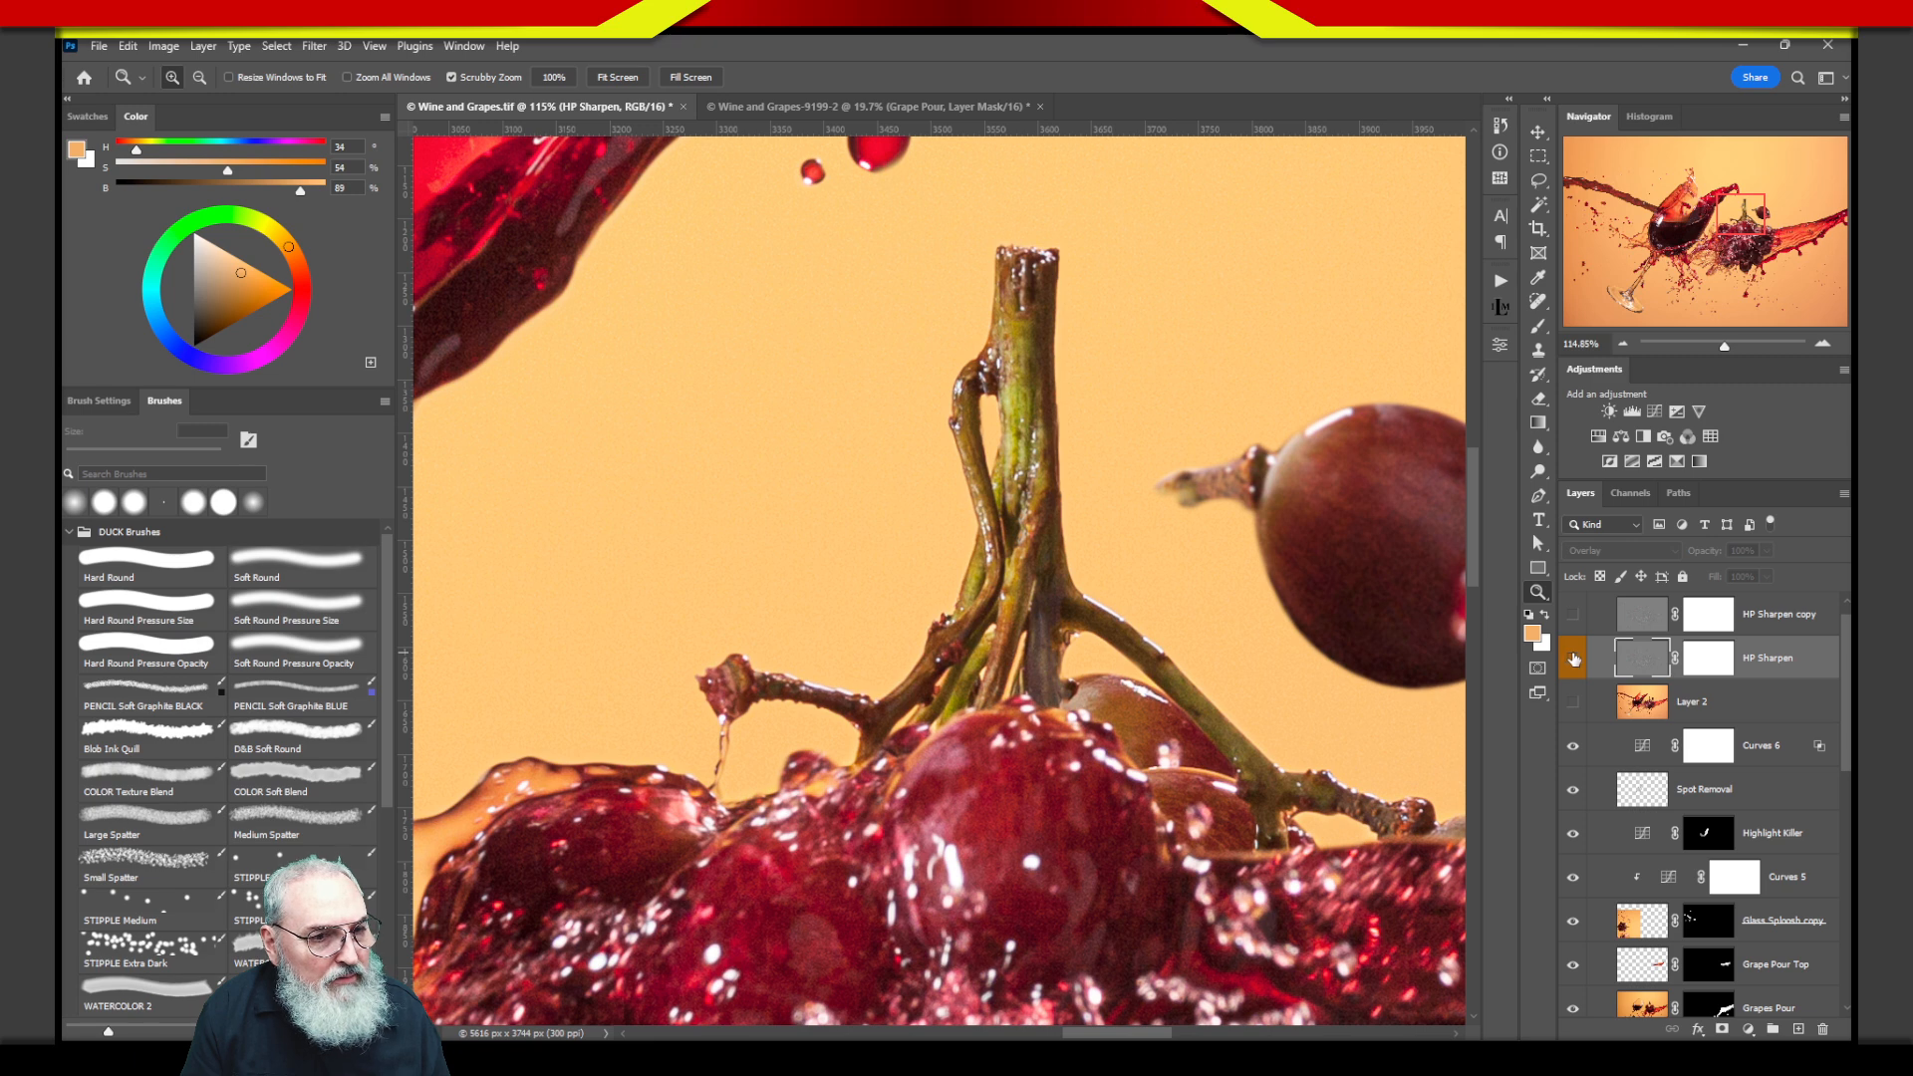
left_click(1574, 661)
left_click(1574, 661)
left_click(1575, 661)
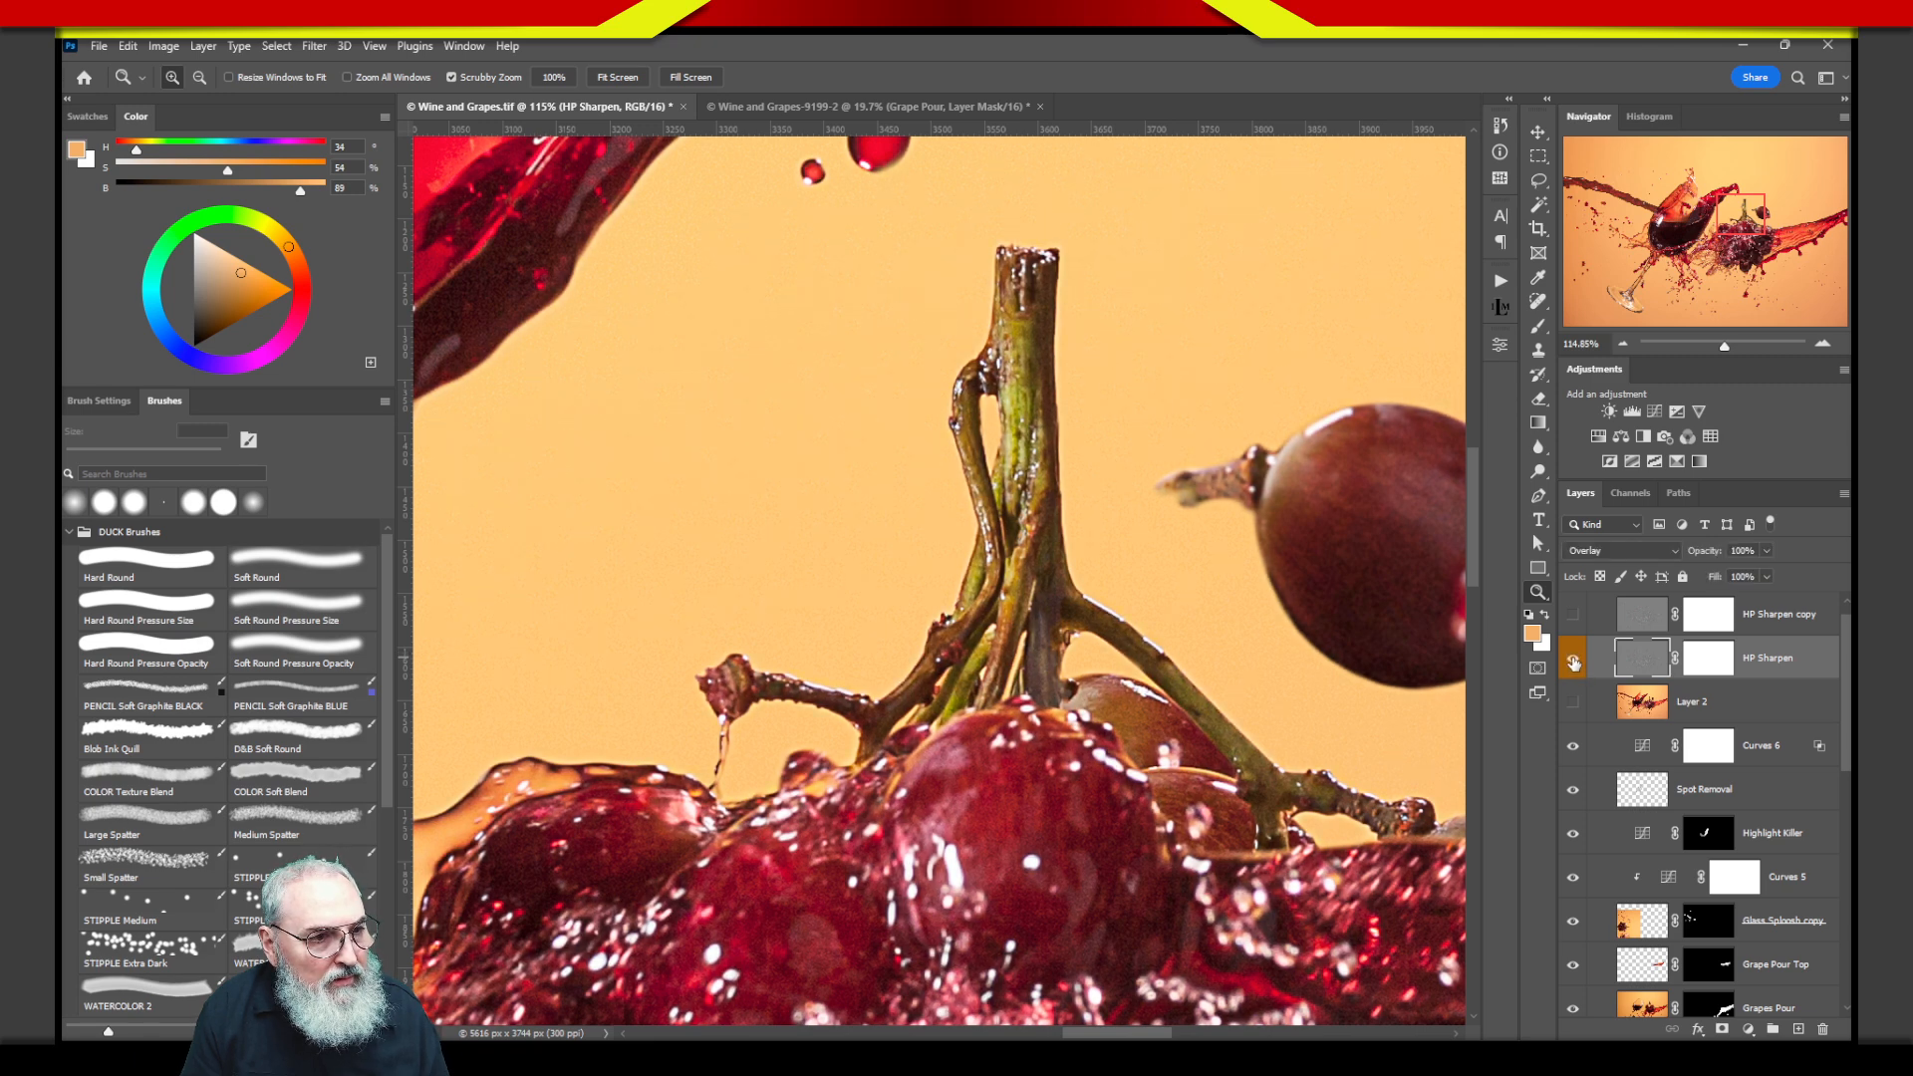
Preview the grape stem with HP Sharpen copy added, and hide both high-pass sharpening layers.
left_click(1574, 619)
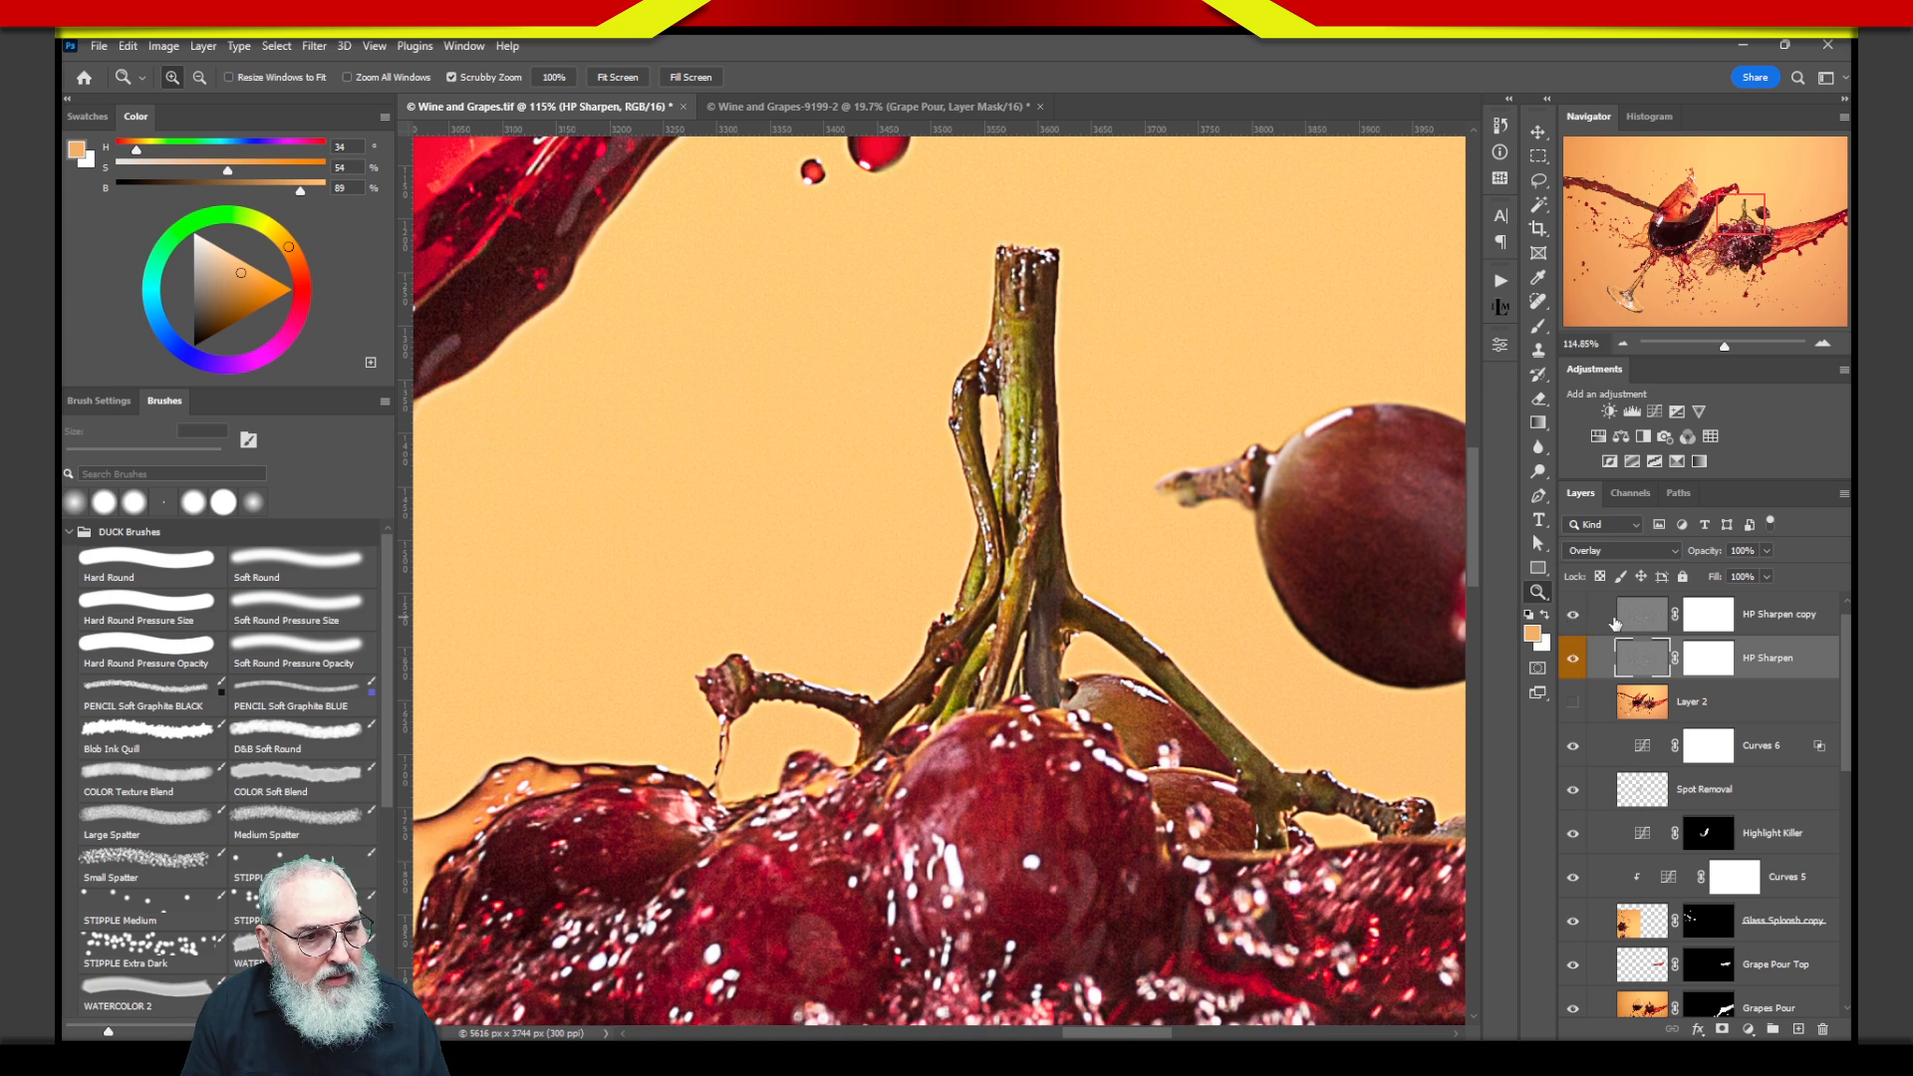
left_click(1574, 618)
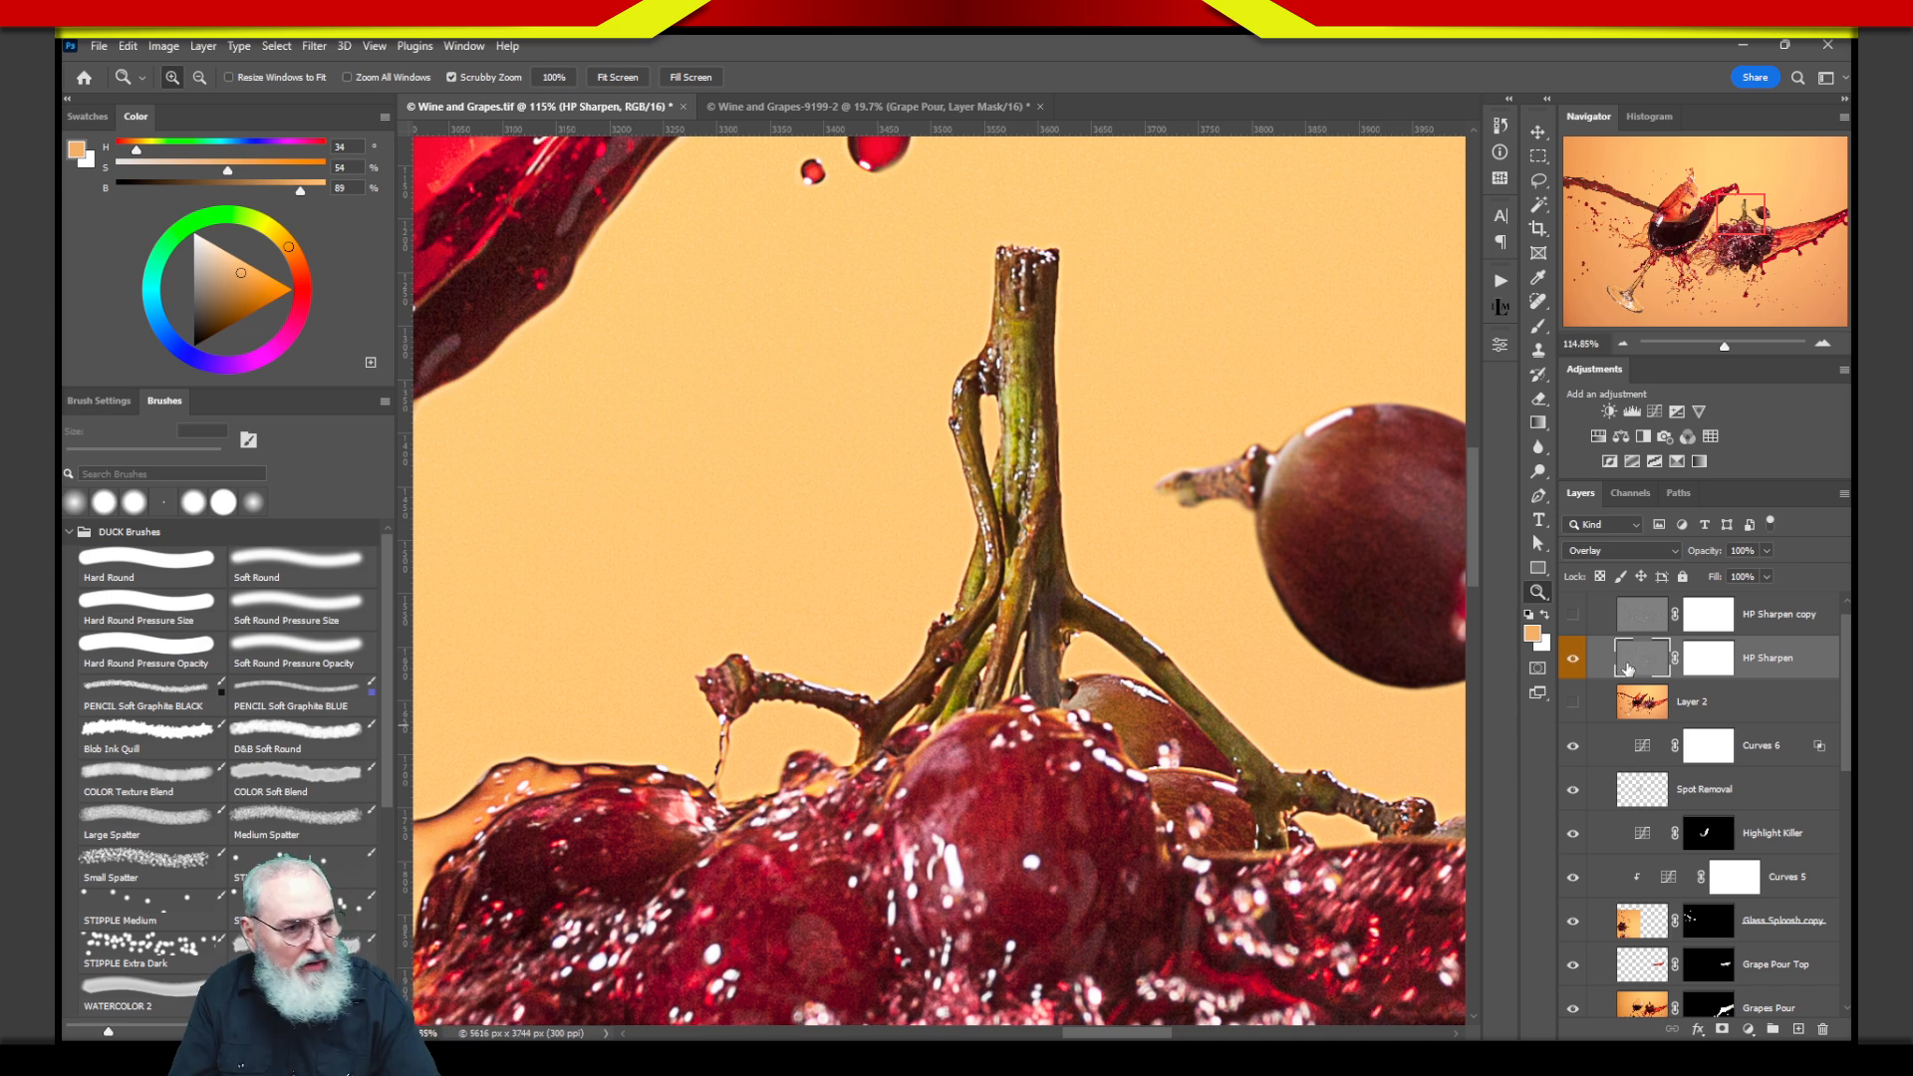
left_click(1573, 663)
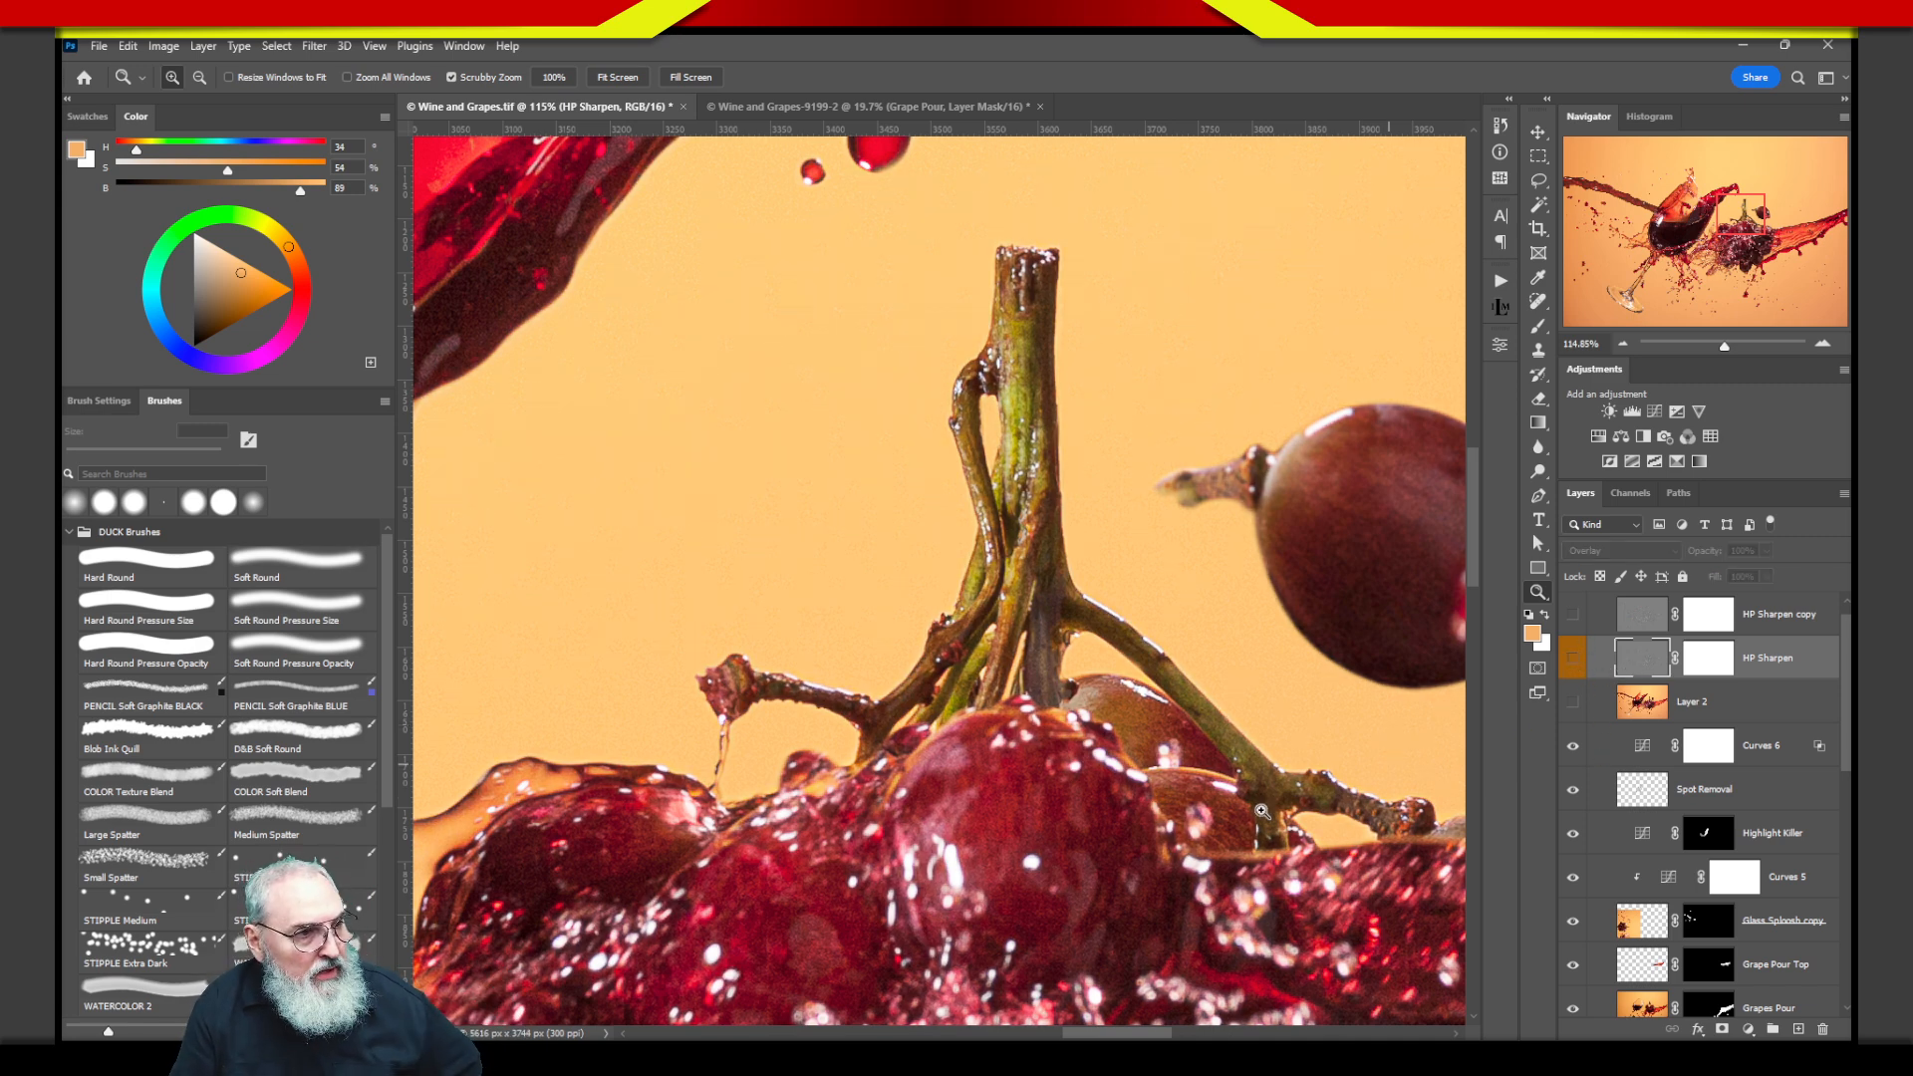
Examine the unsharpened goblet rim, the dark wine and the splashes beside the glass at close range.
left_click_drag(854, 555, 1242, 824)
left_click_drag(906, 698, 1201, 601)
left_click_drag(1096, 722, 1340, 523)
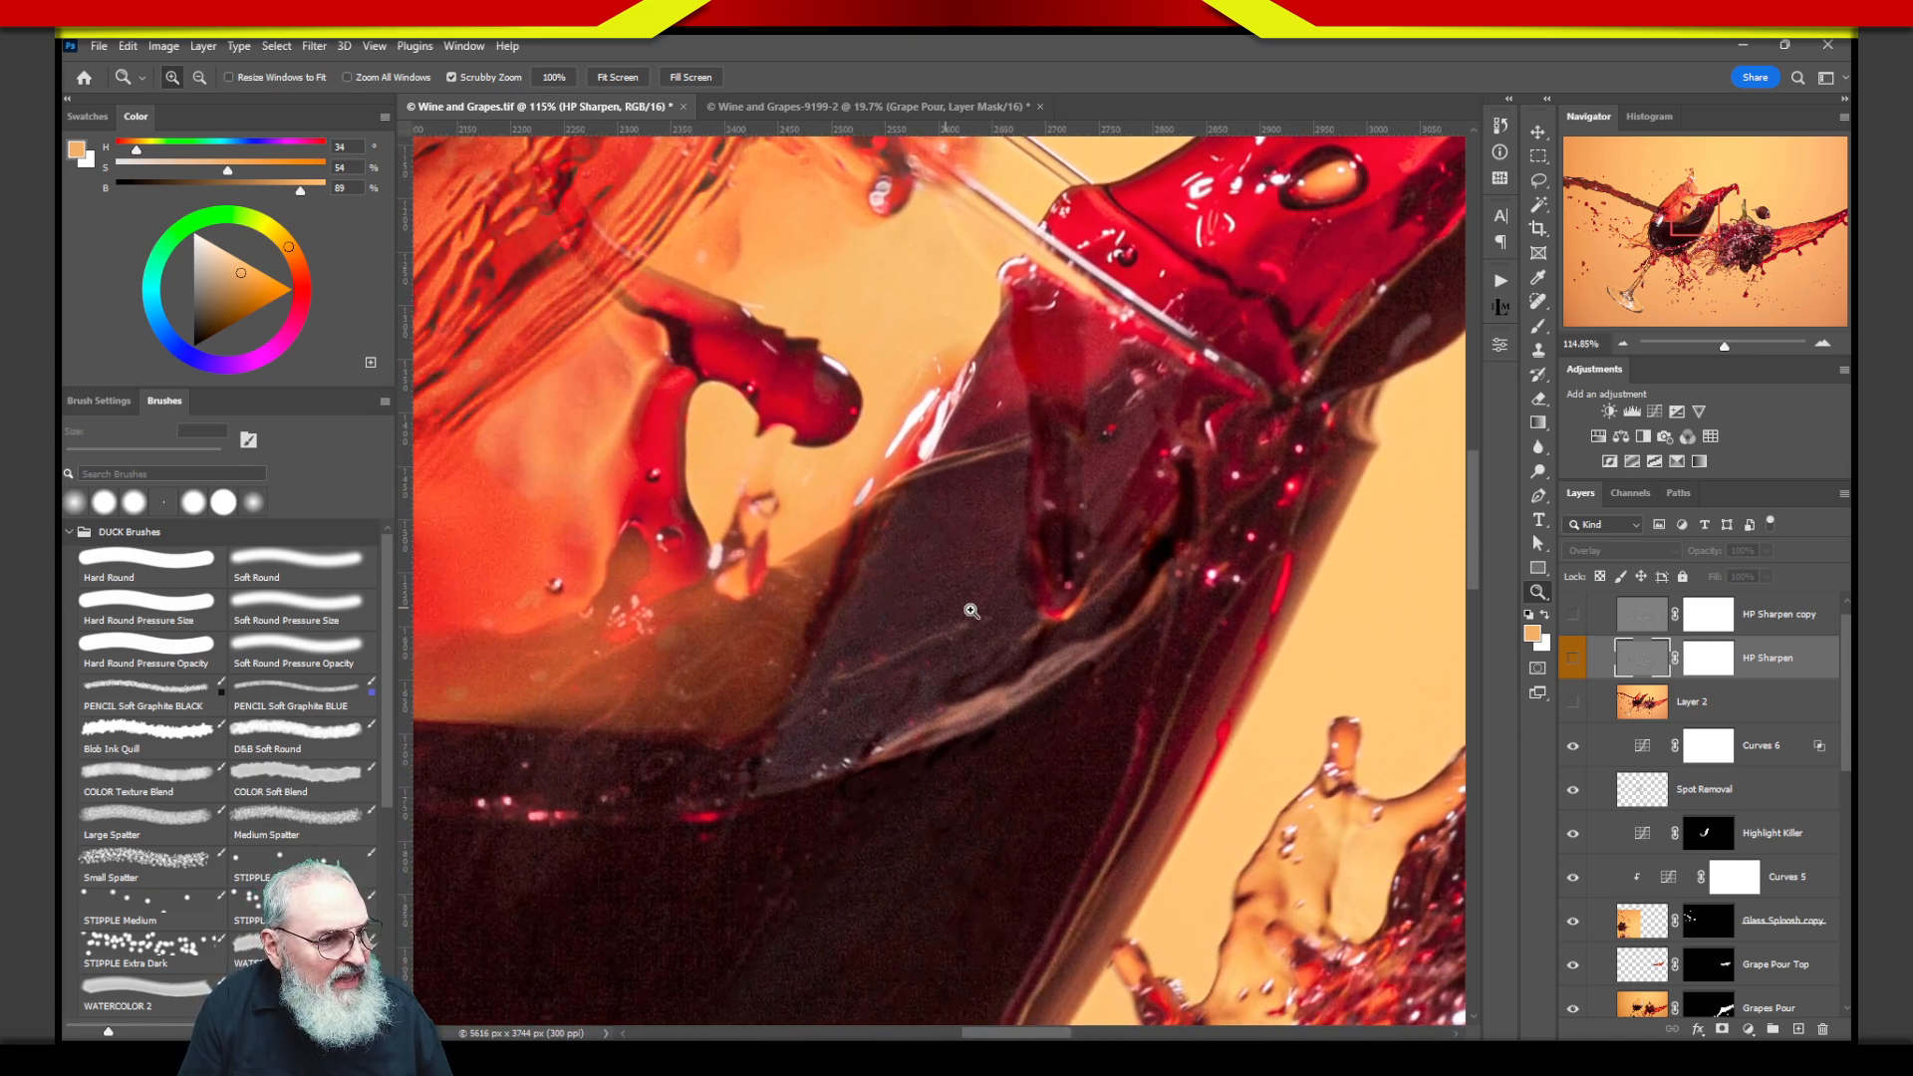
left_click_drag(954, 865, 1370, 544)
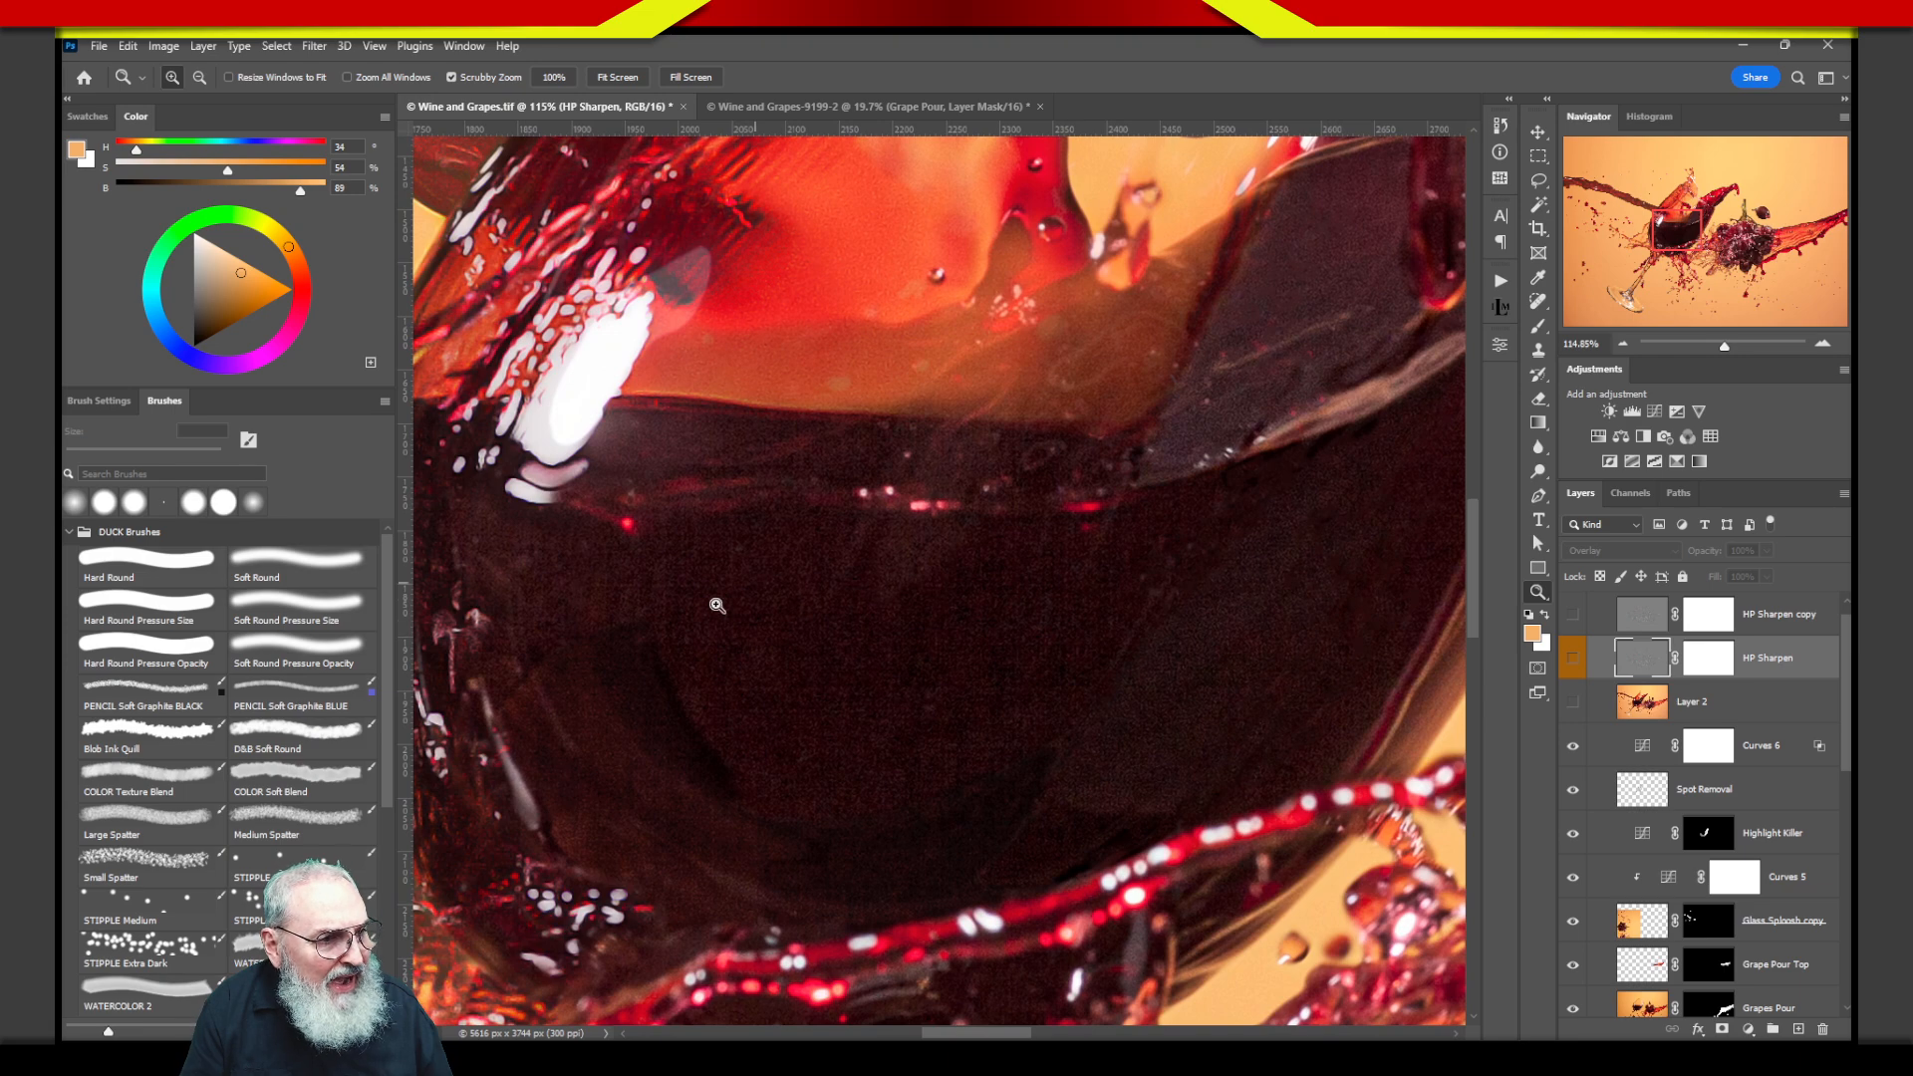
left_click_drag(807, 674, 1054, 841)
left_click_drag(1031, 917, 1189, 588)
left_click_drag(1079, 673, 1172, 674)
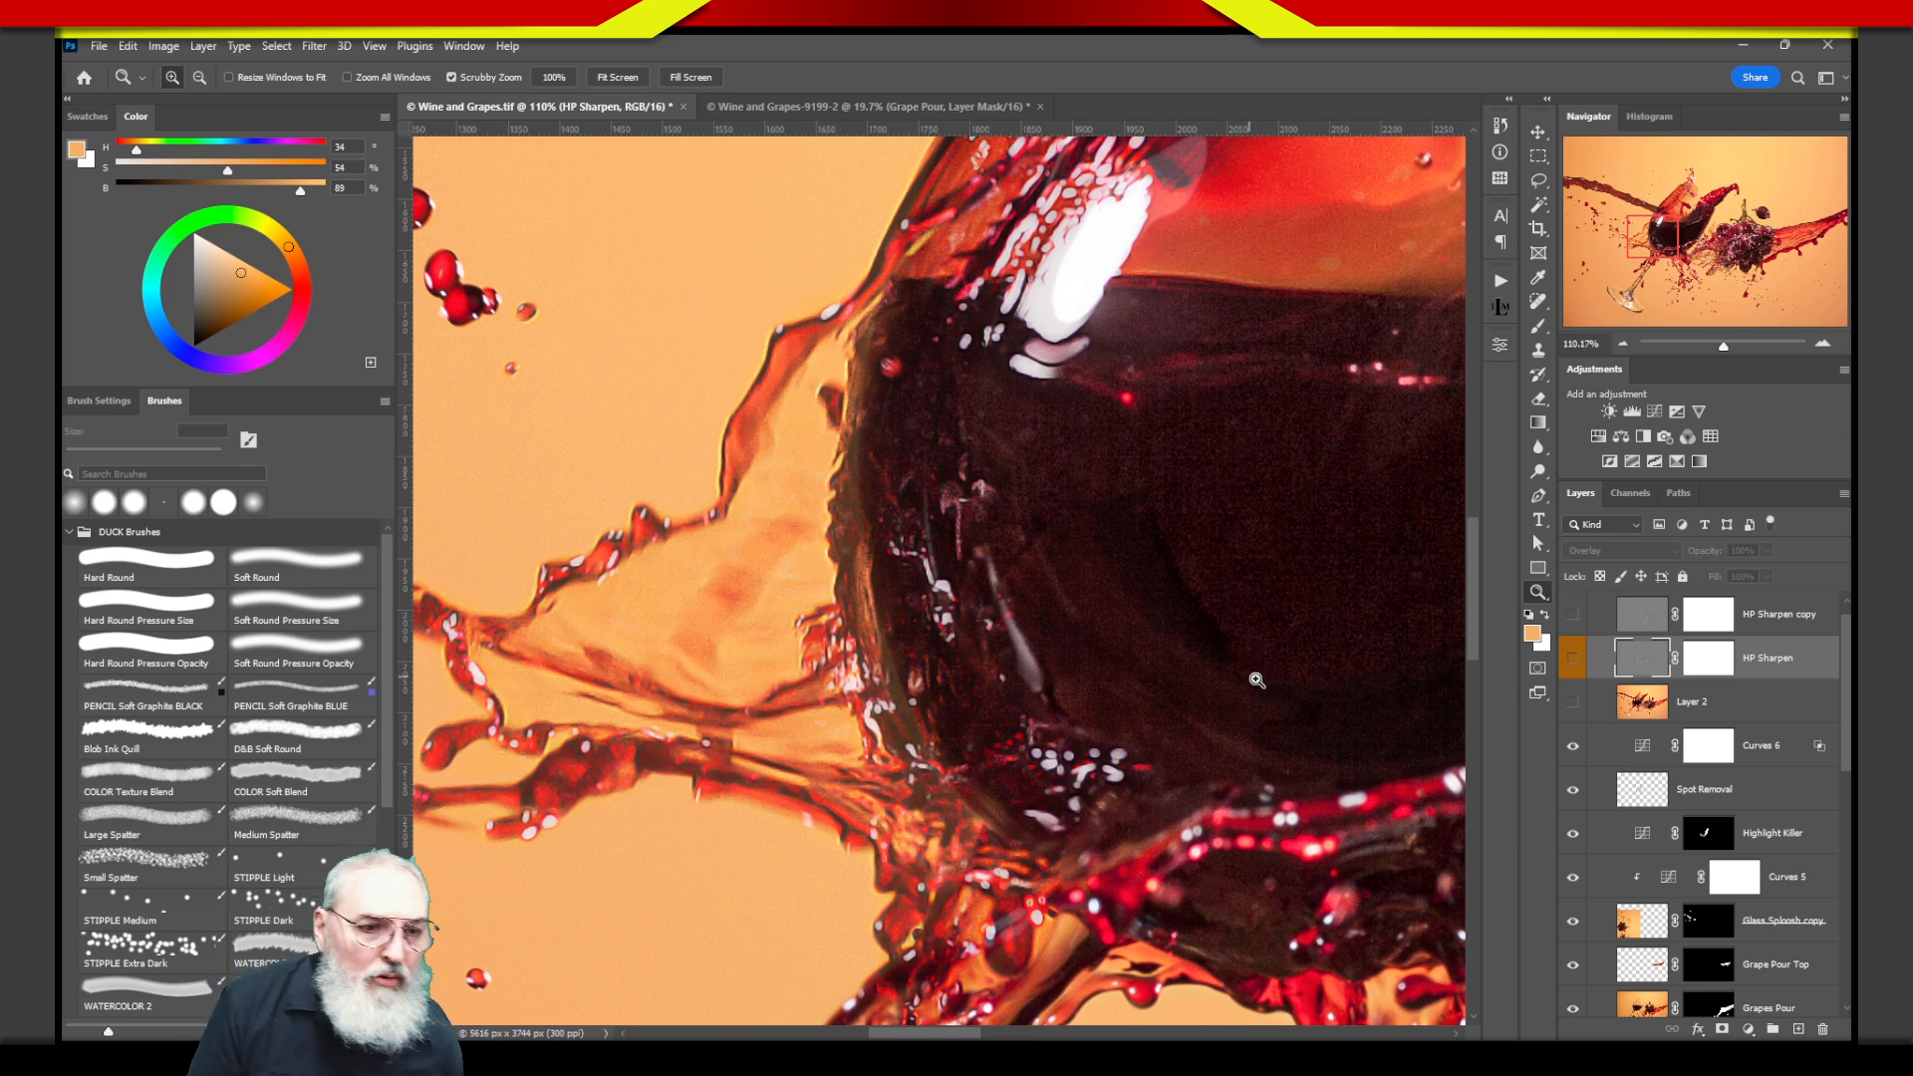
Select Layer 2, HP Sharpen and HP Sharpen copy together and move them out of Group 1 to sit above it.
left_click(1599, 703)
left_click_drag(1206, 738, 872, 692)
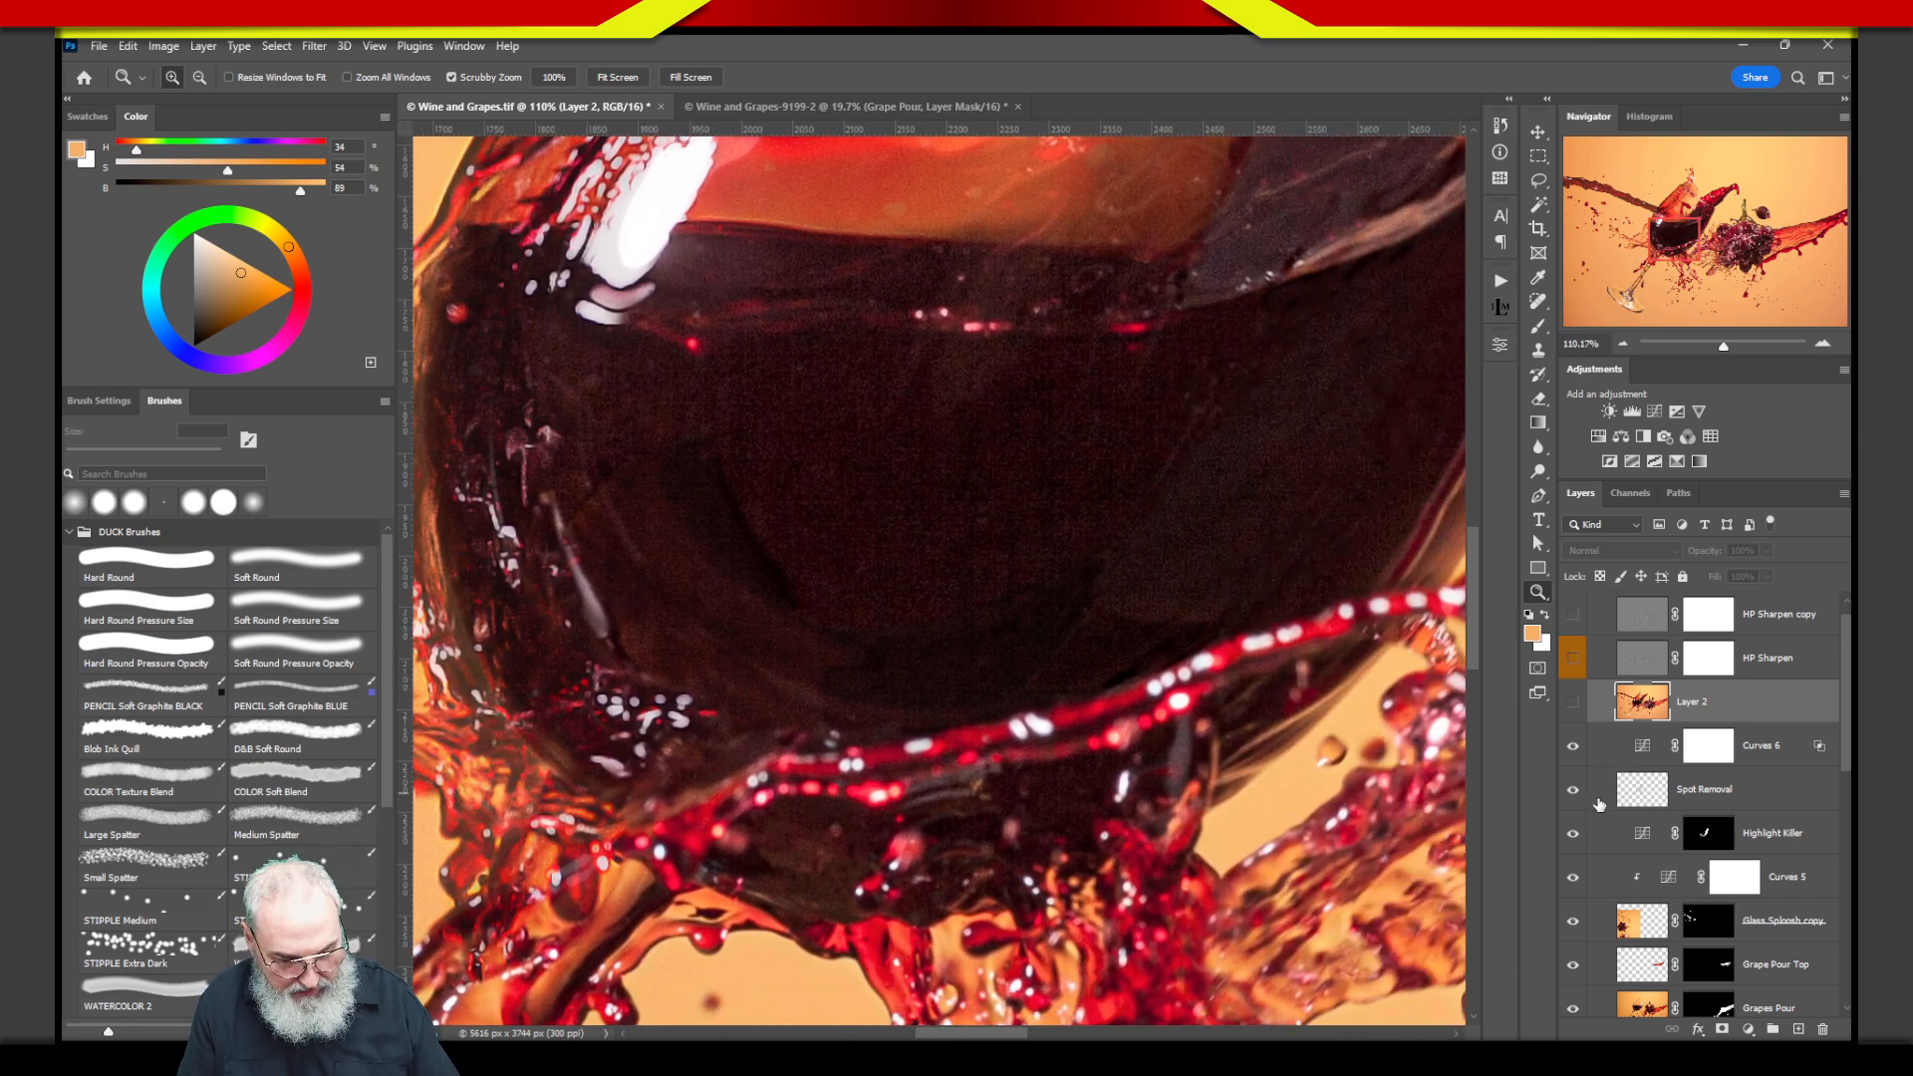
key("ctrl+0")
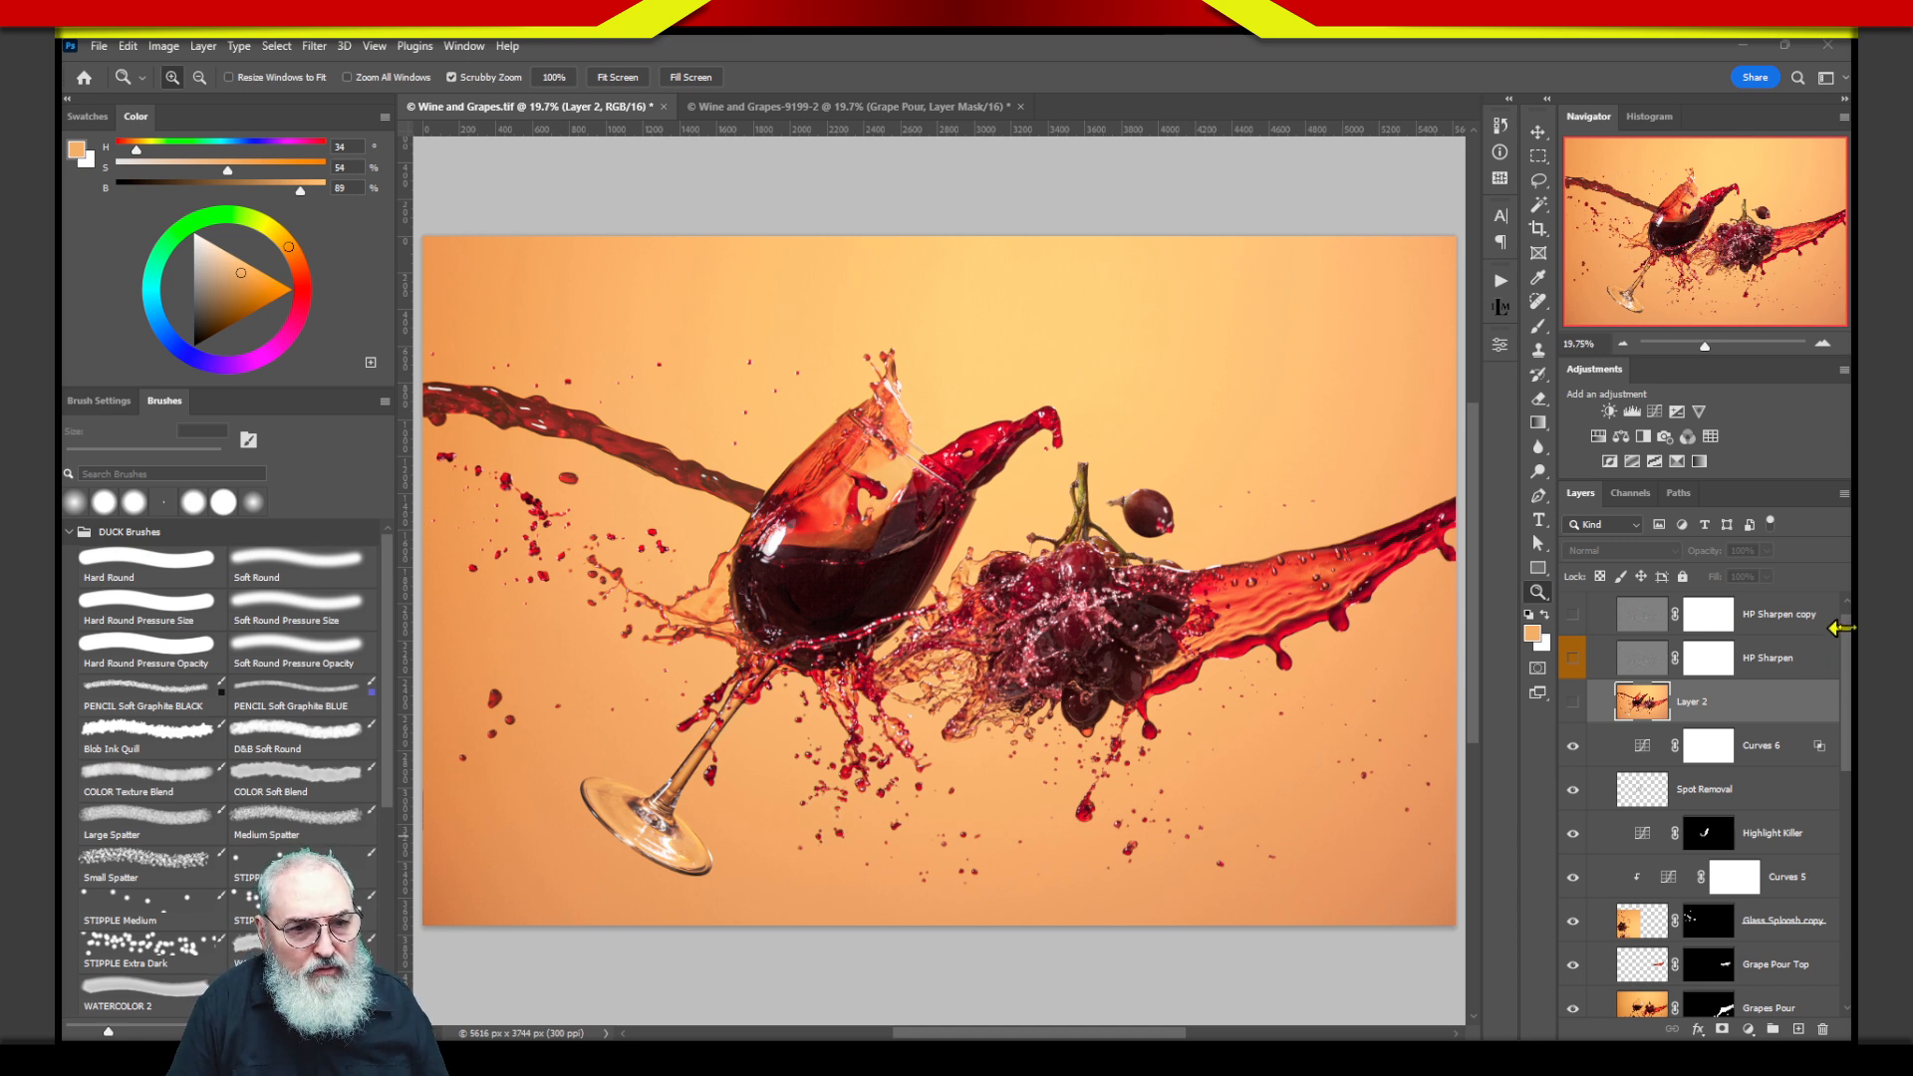
left_click(1781, 647)
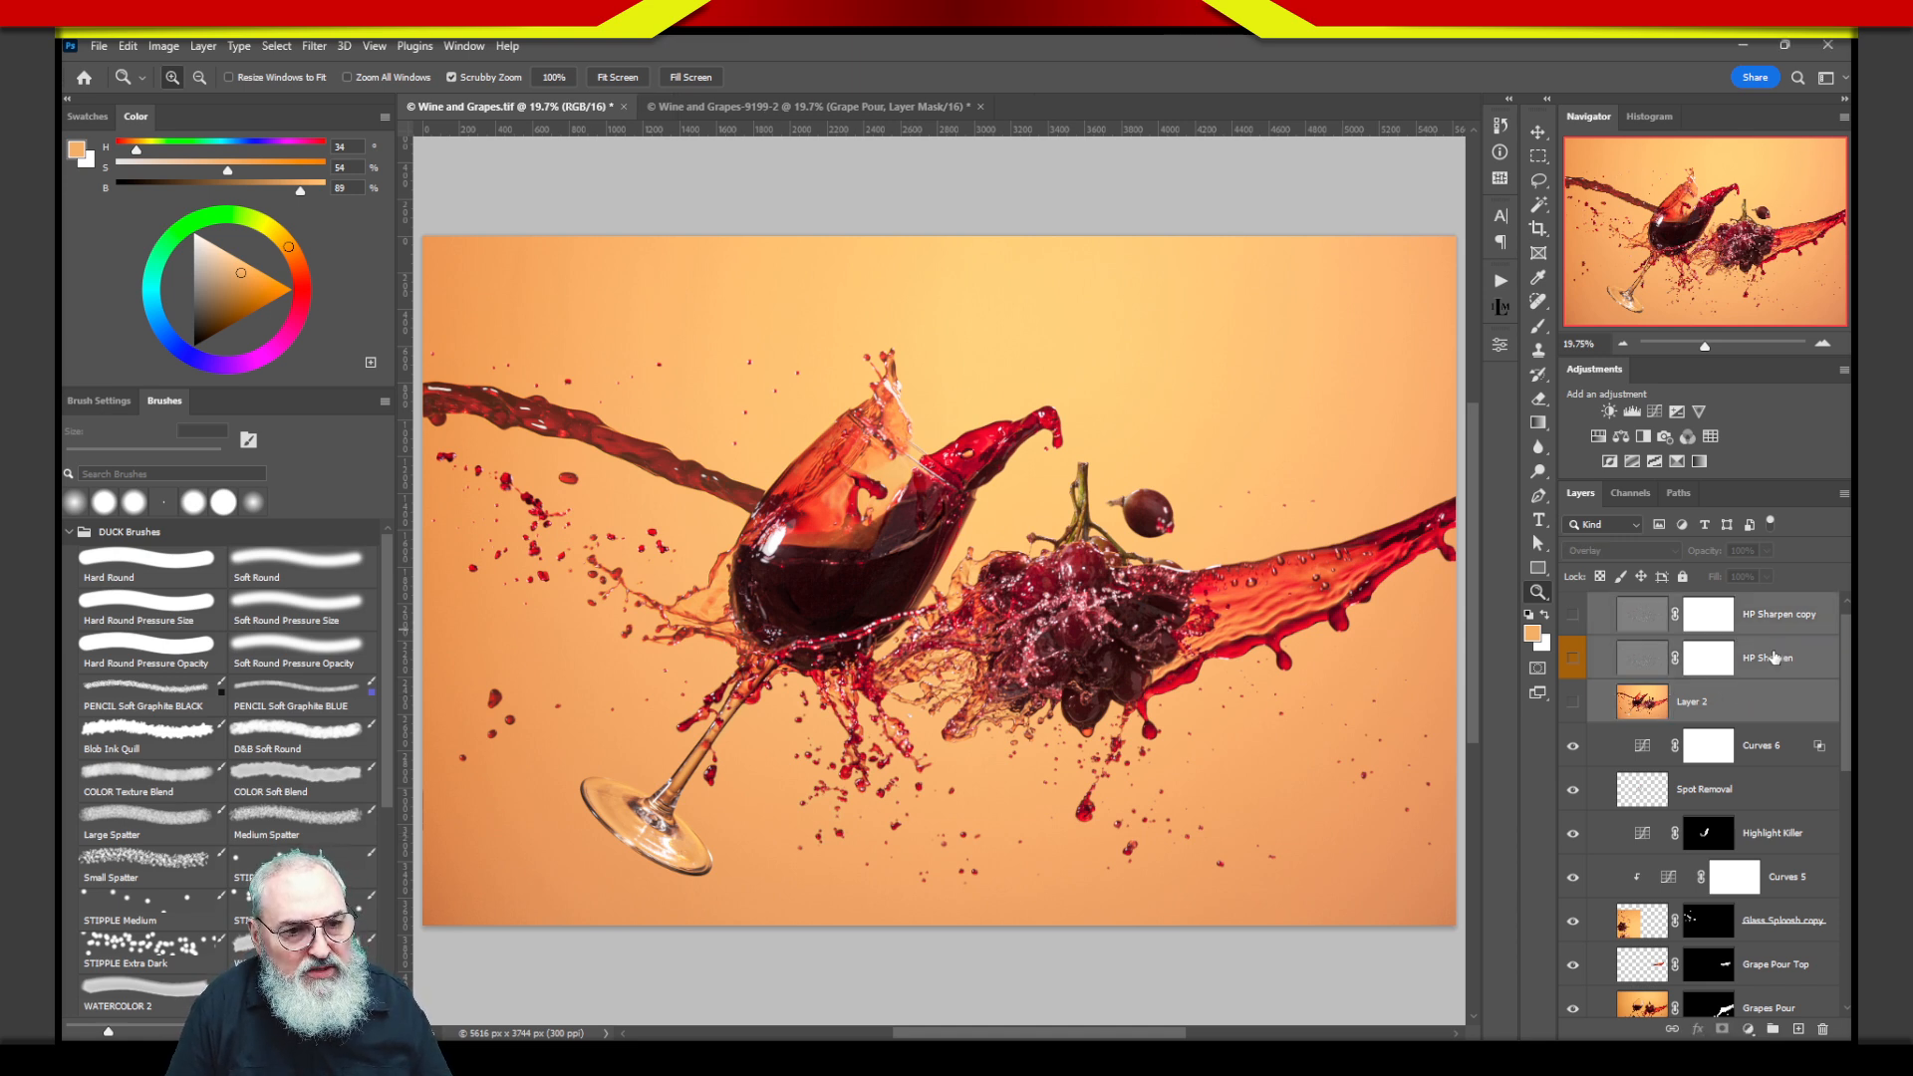
key("ctrl+g")
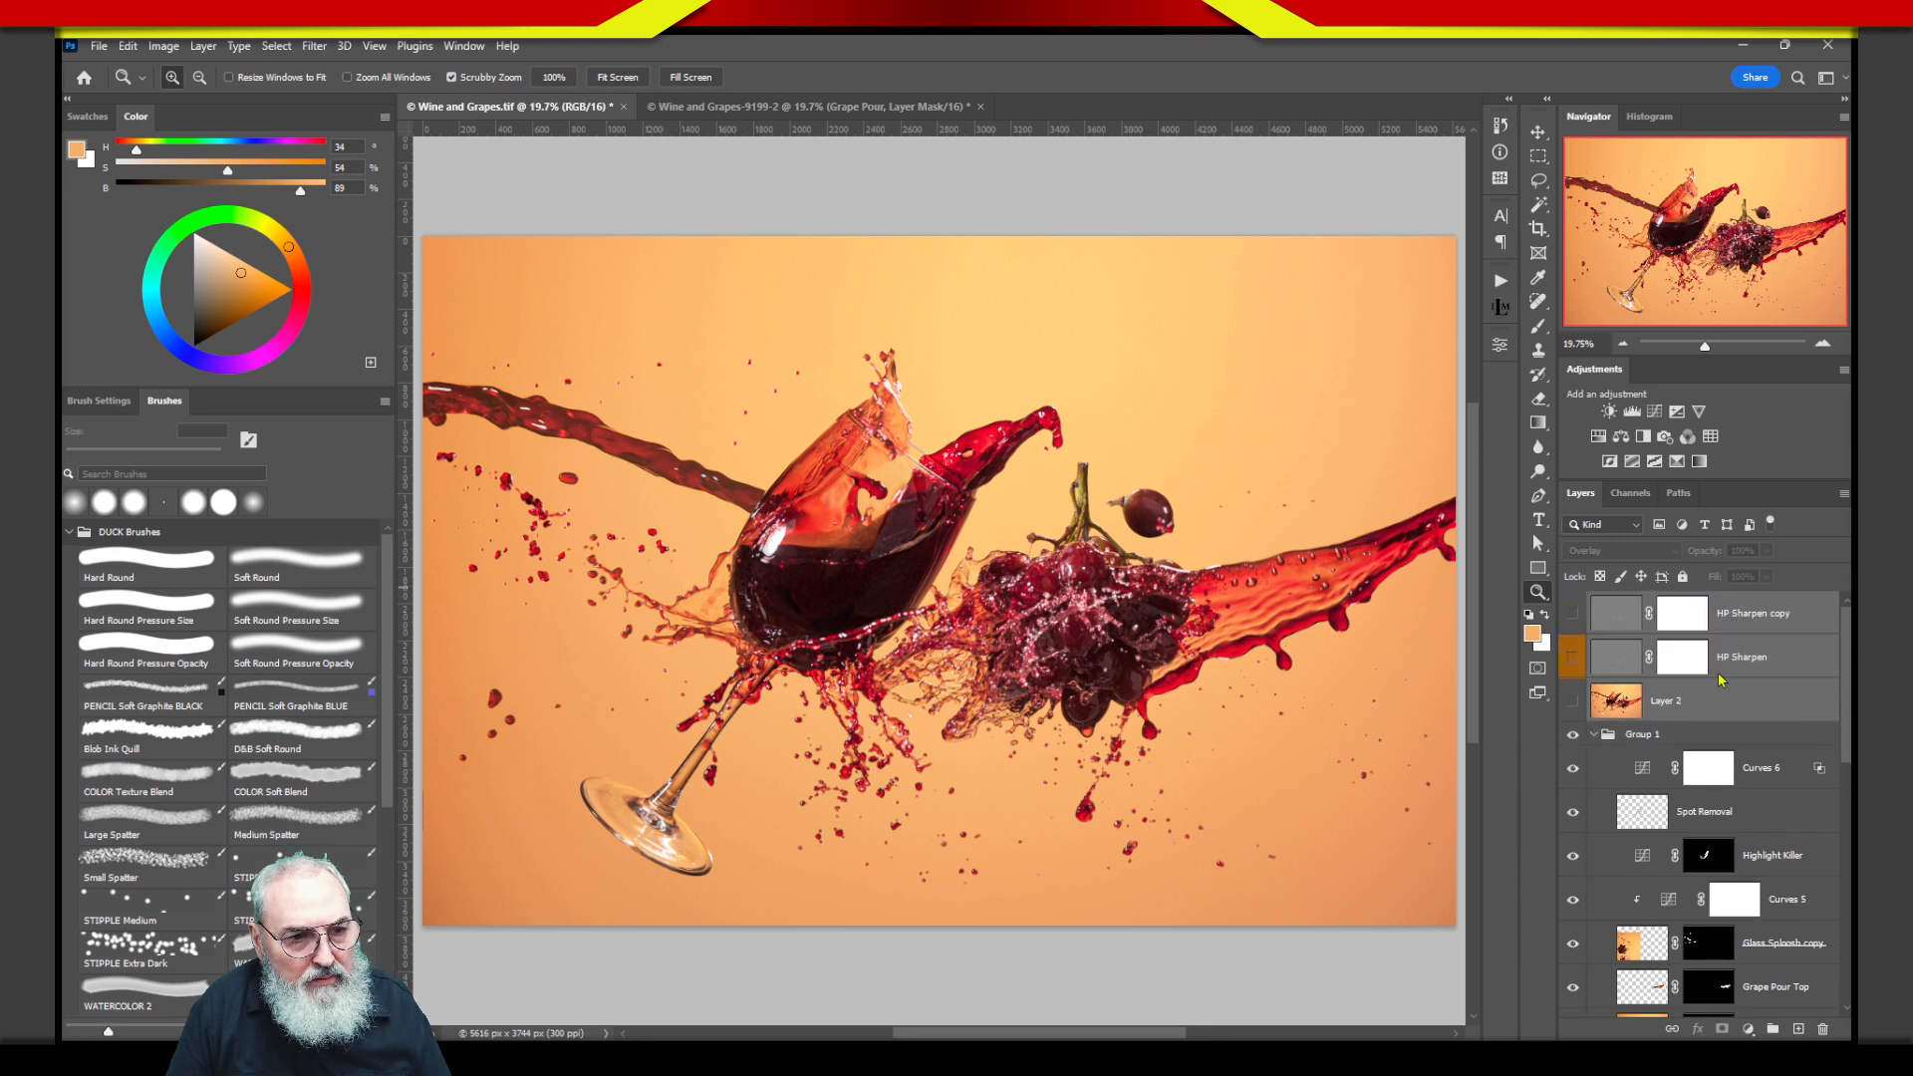
Check the layers held in Group 1 from Curves 6 down to Glass Base, and collapse the group.
left_click(1709, 733)
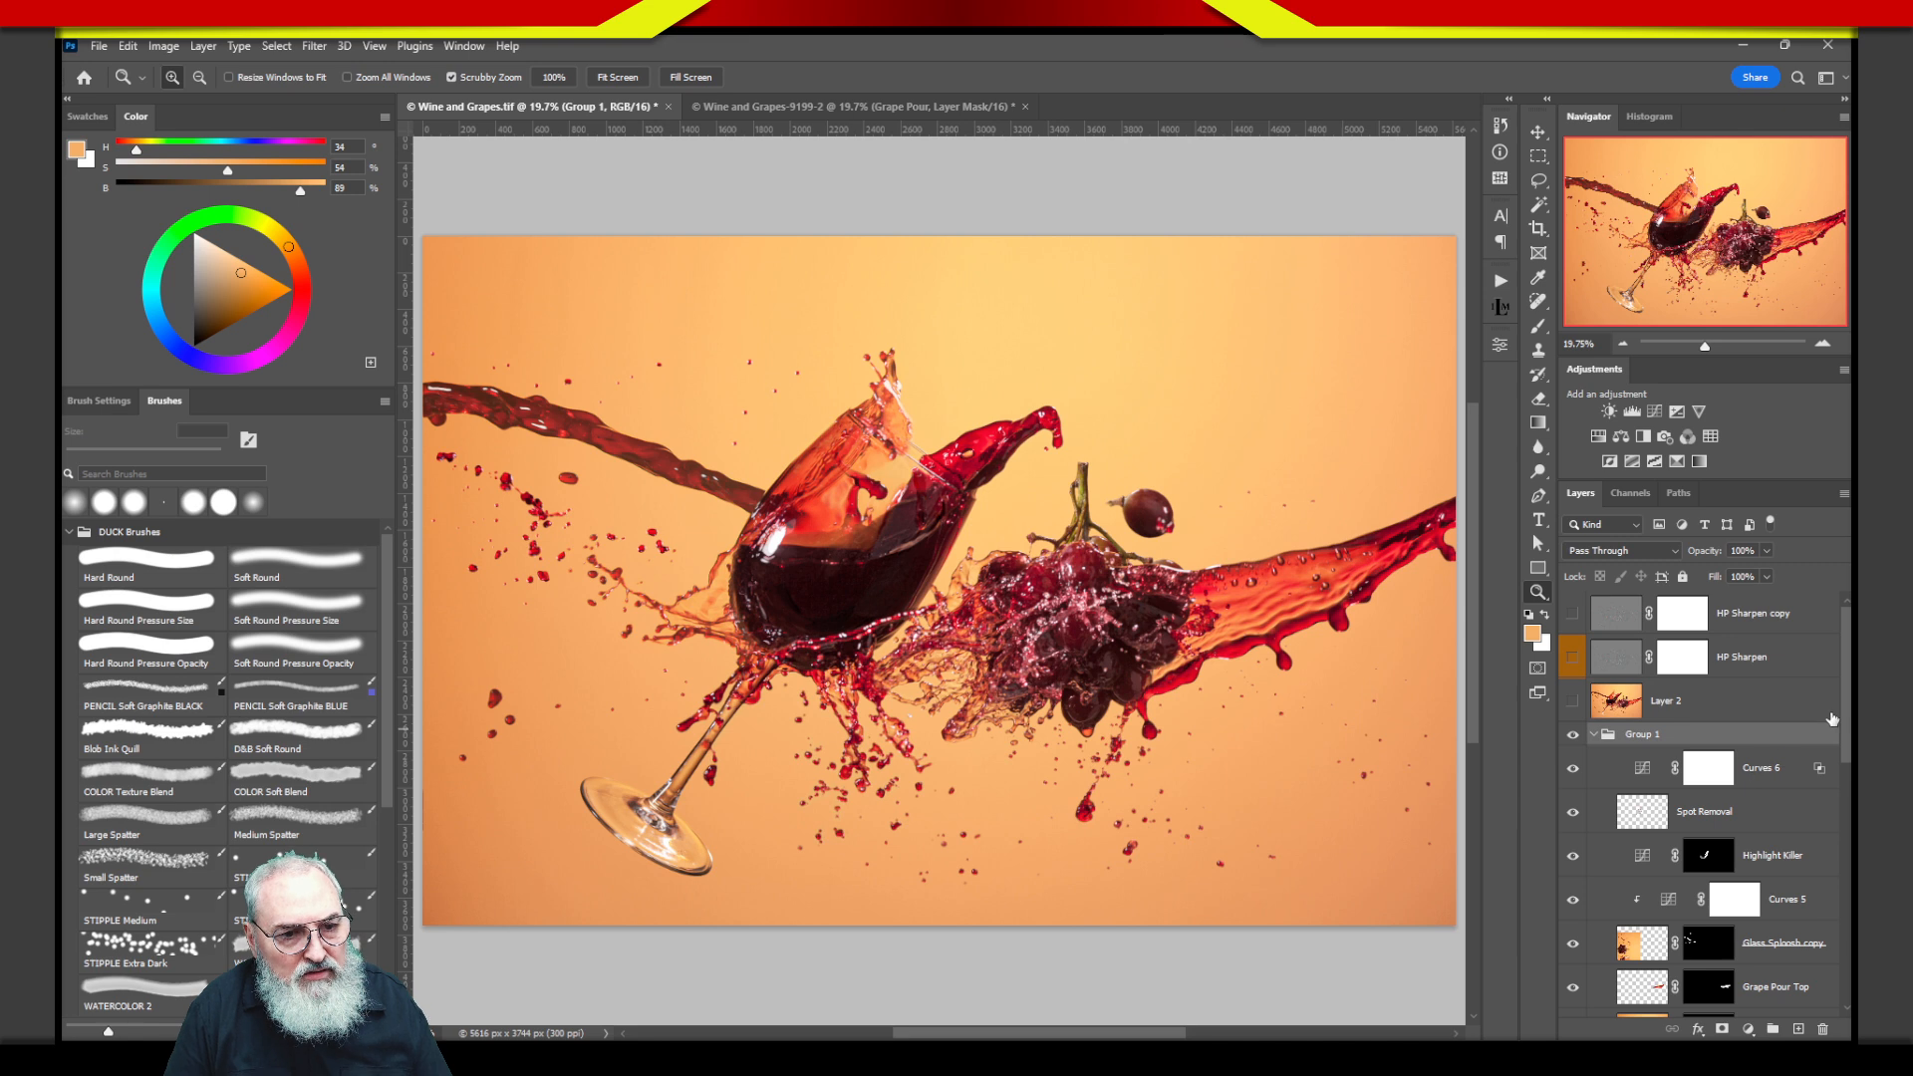
left_click(1794, 768)
scroll(1793, 767, "down", 5)
scroll(1836, 970, "down", 5)
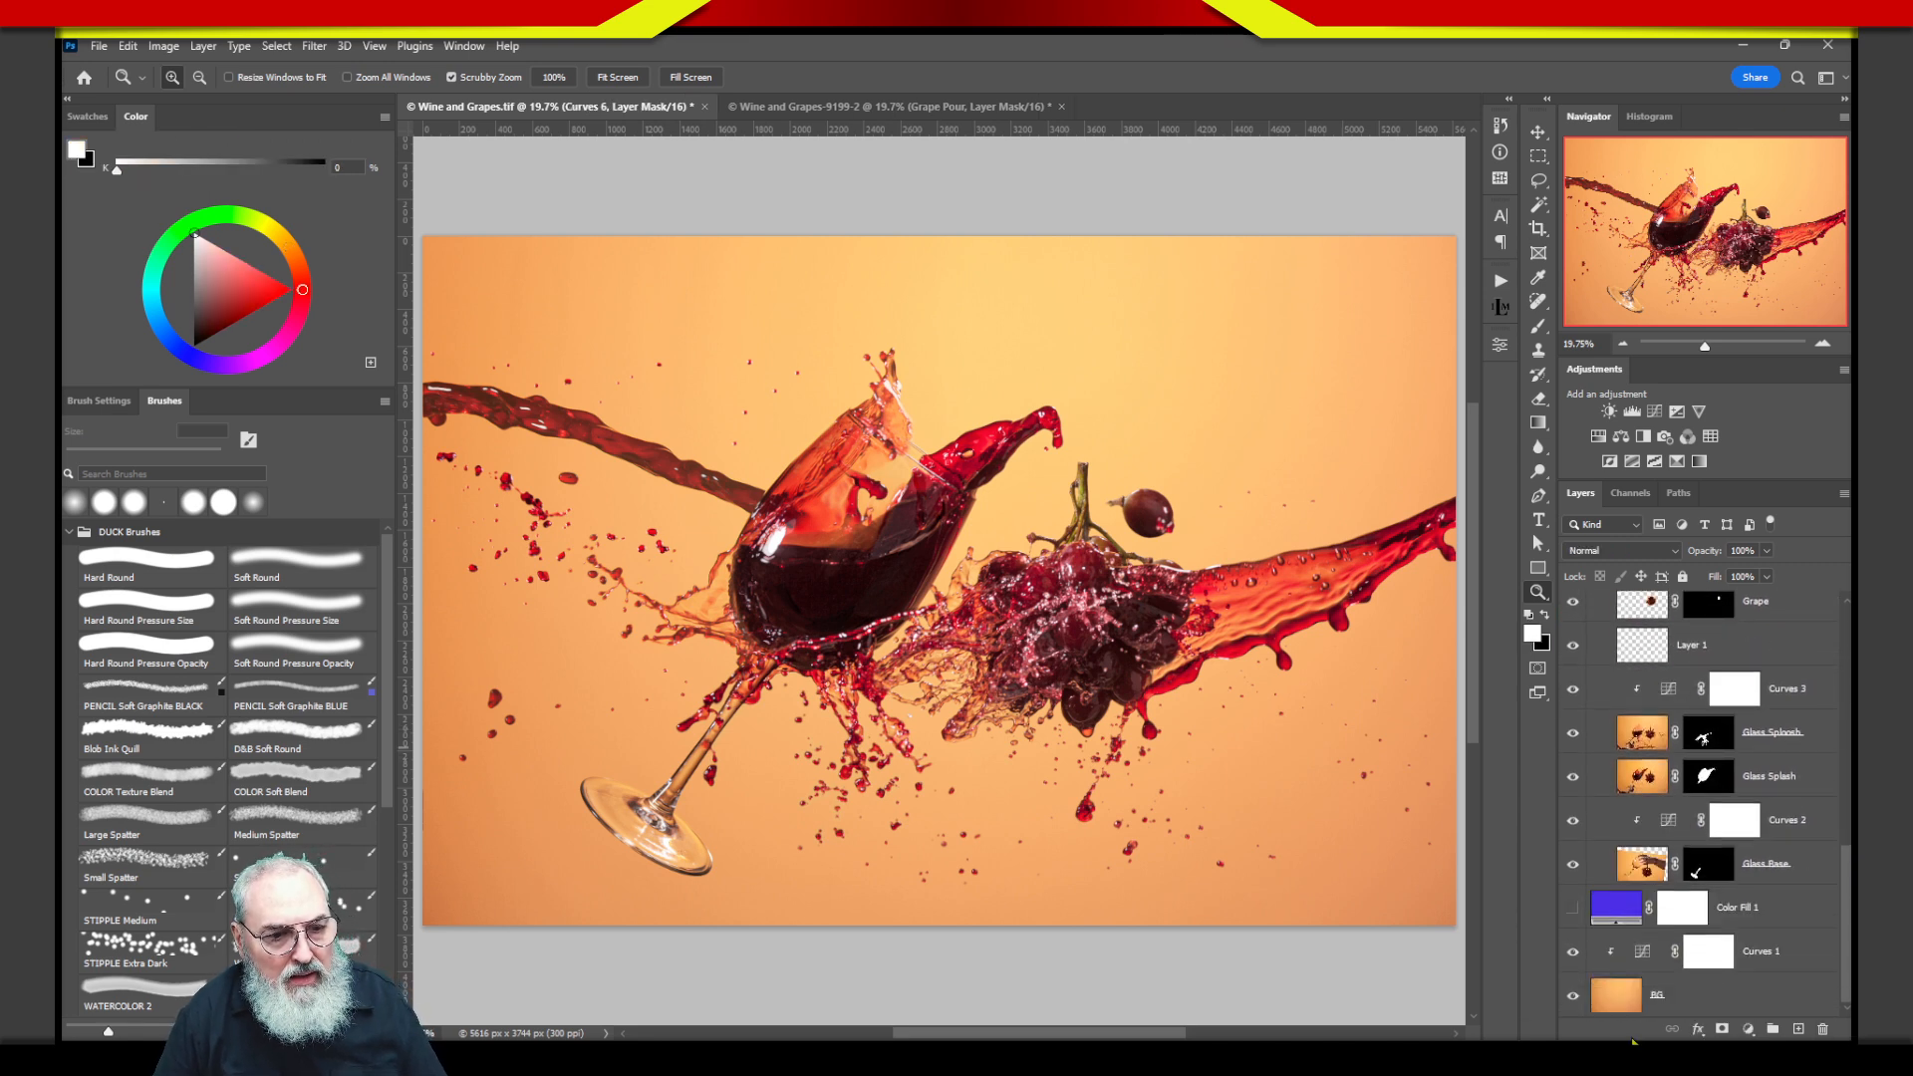
scroll(1838, 937, "up", 10)
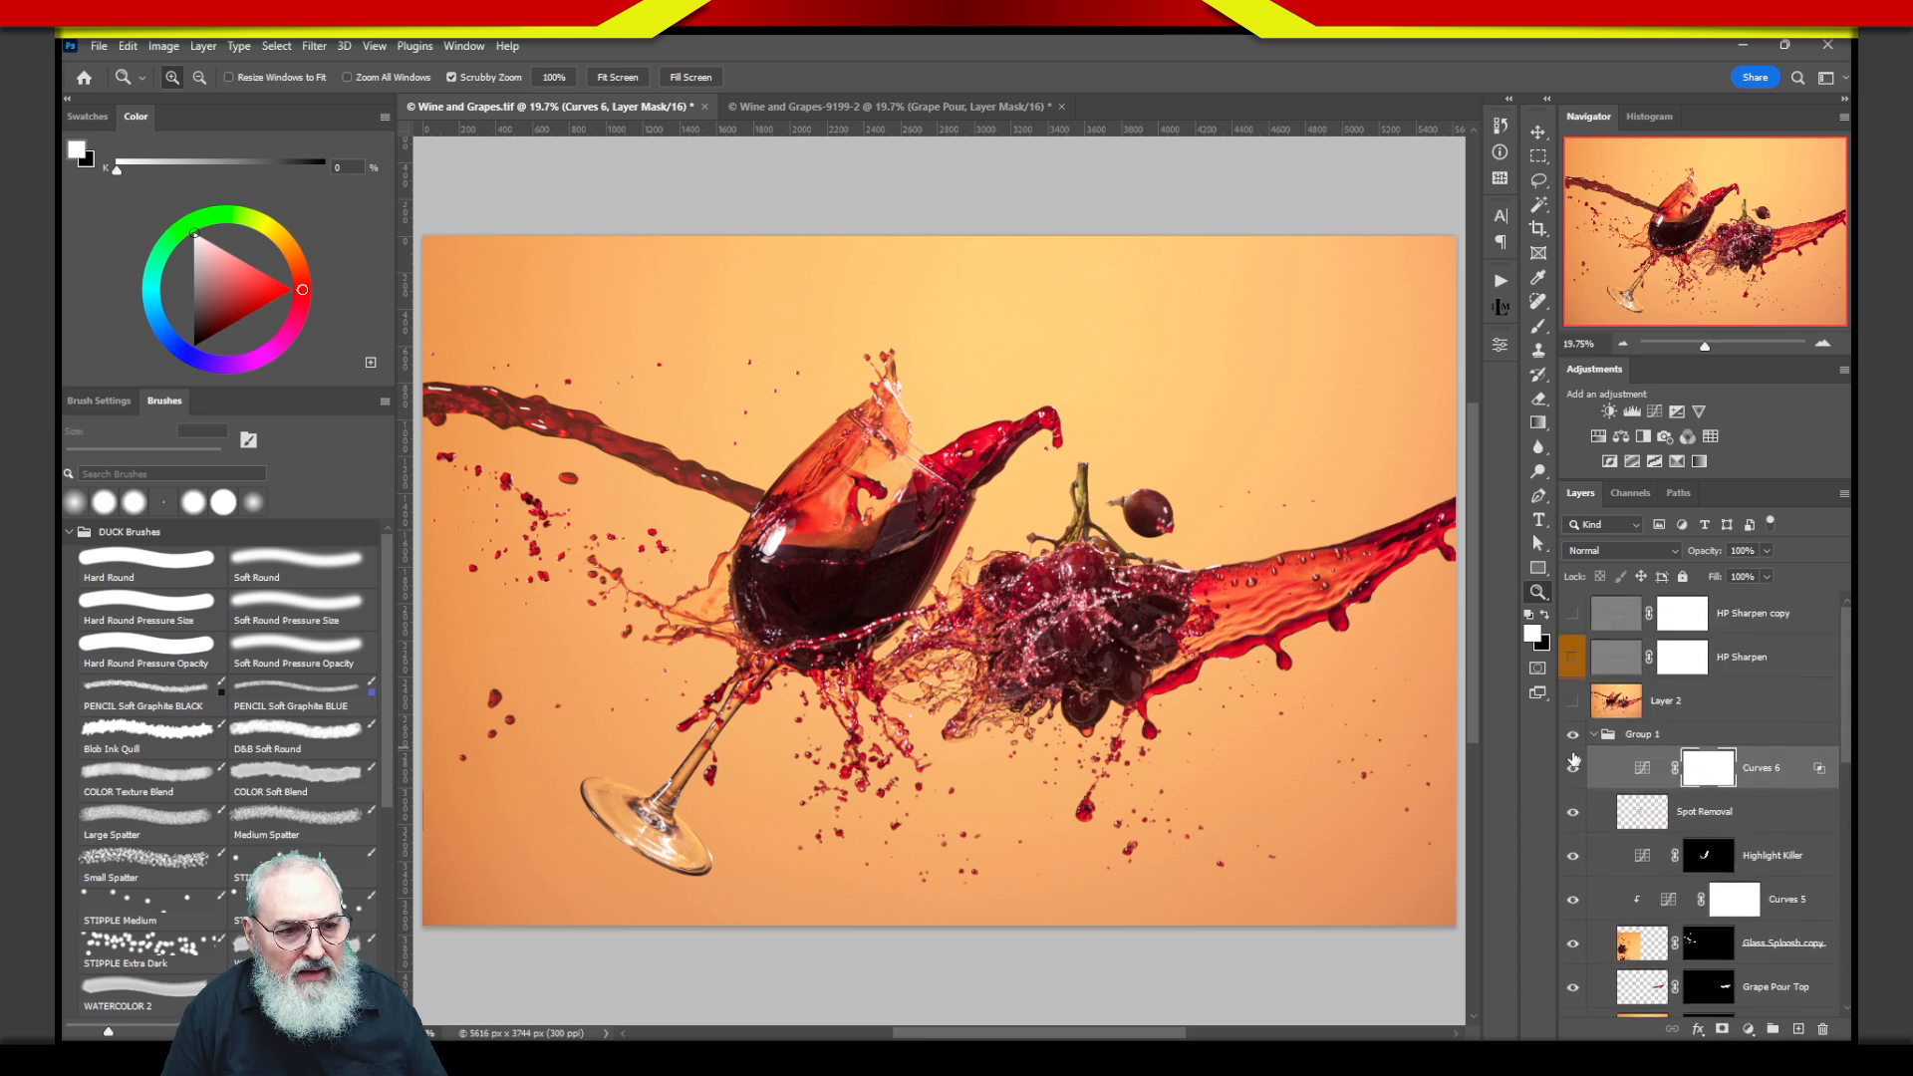
left_click(1594, 736)
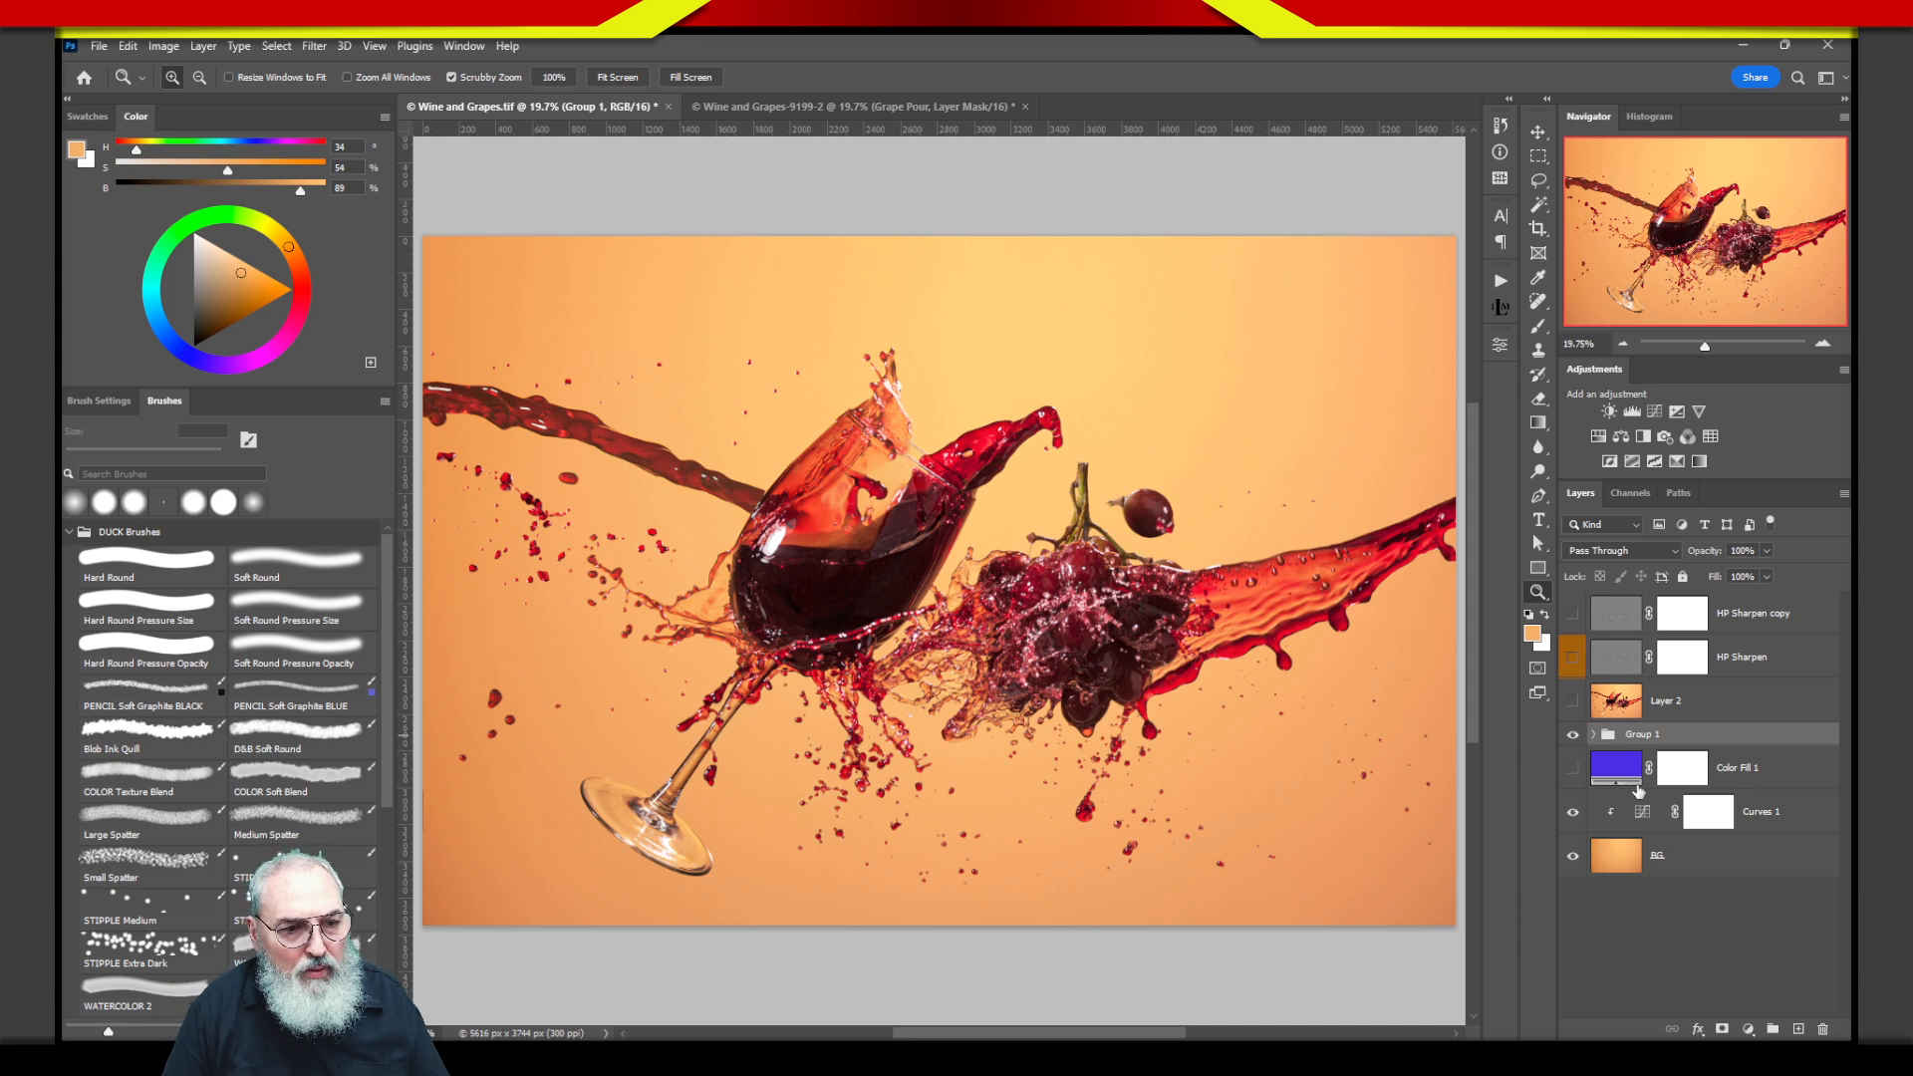
Delete the Color Fill 1 layer and compare the image with Group 1 hidden and shown over the background.
left_click(1616, 767)
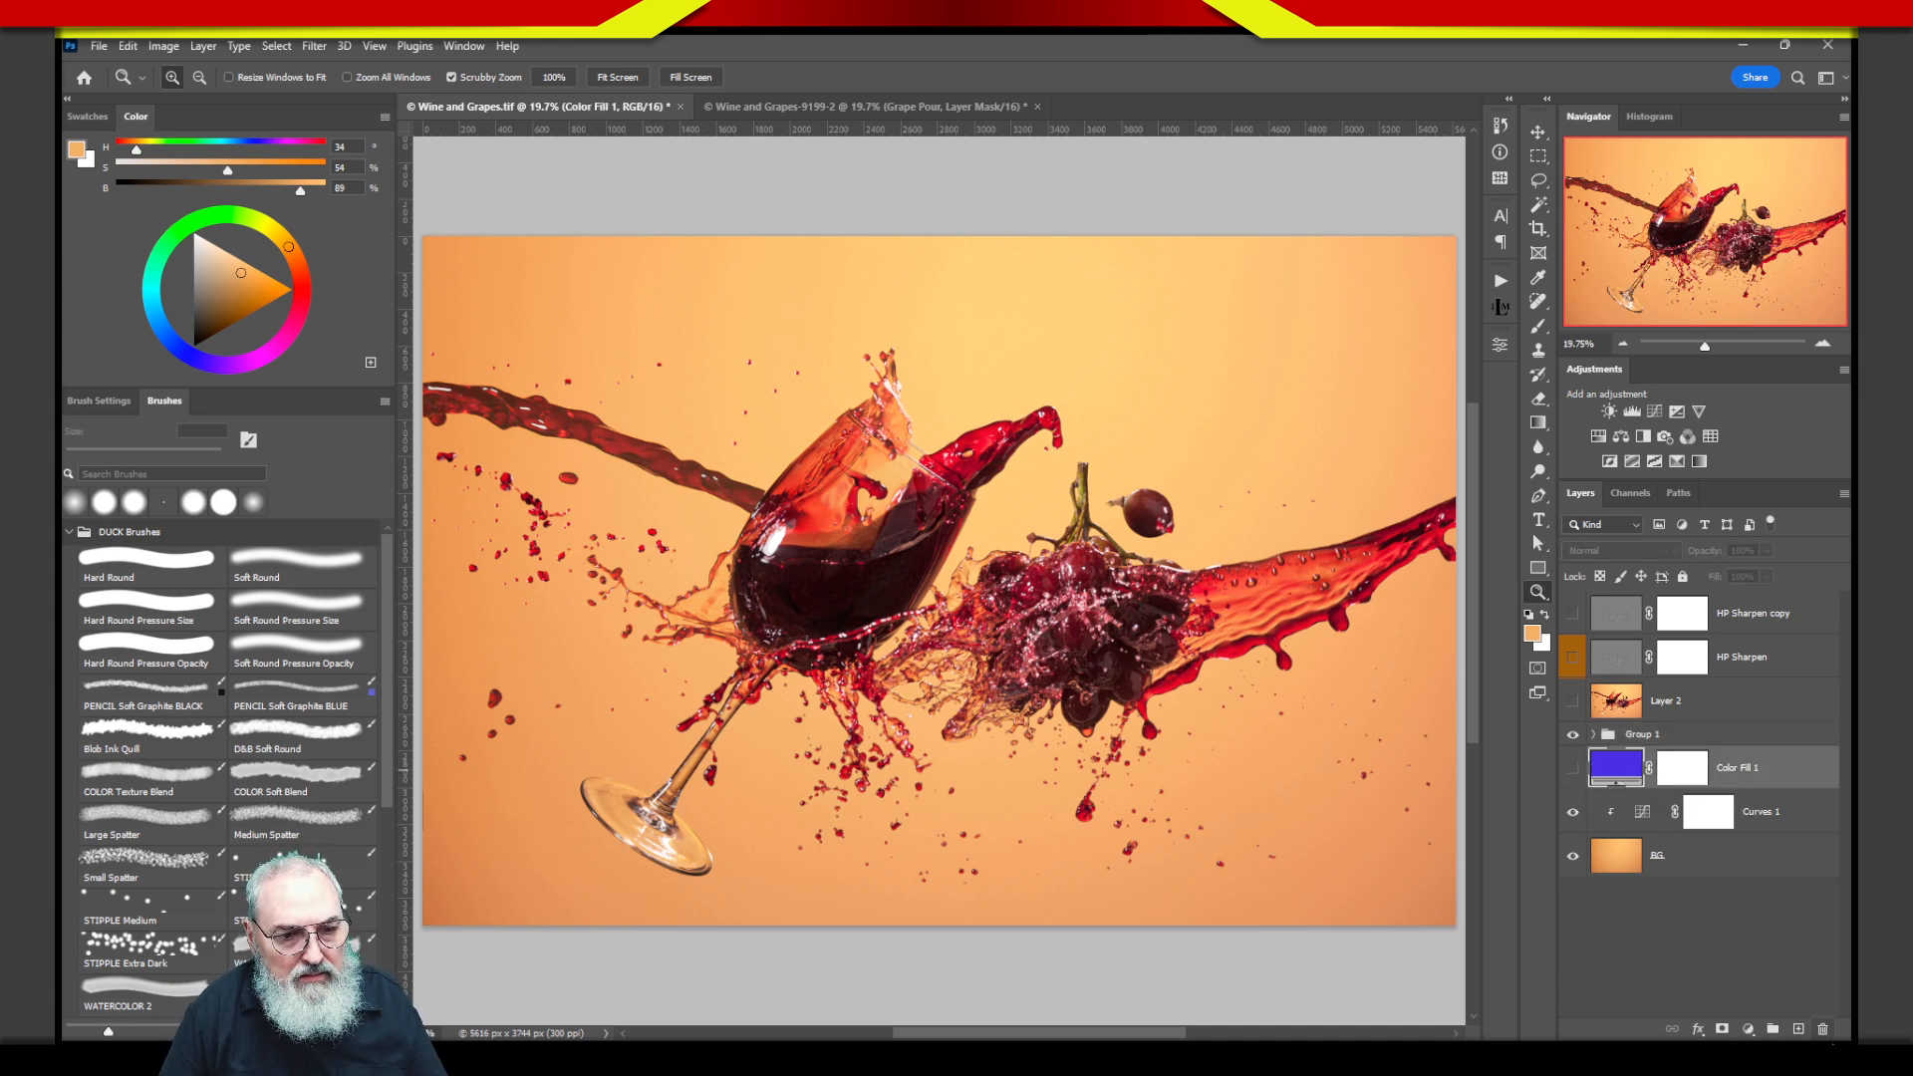
left_click(1823, 1030)
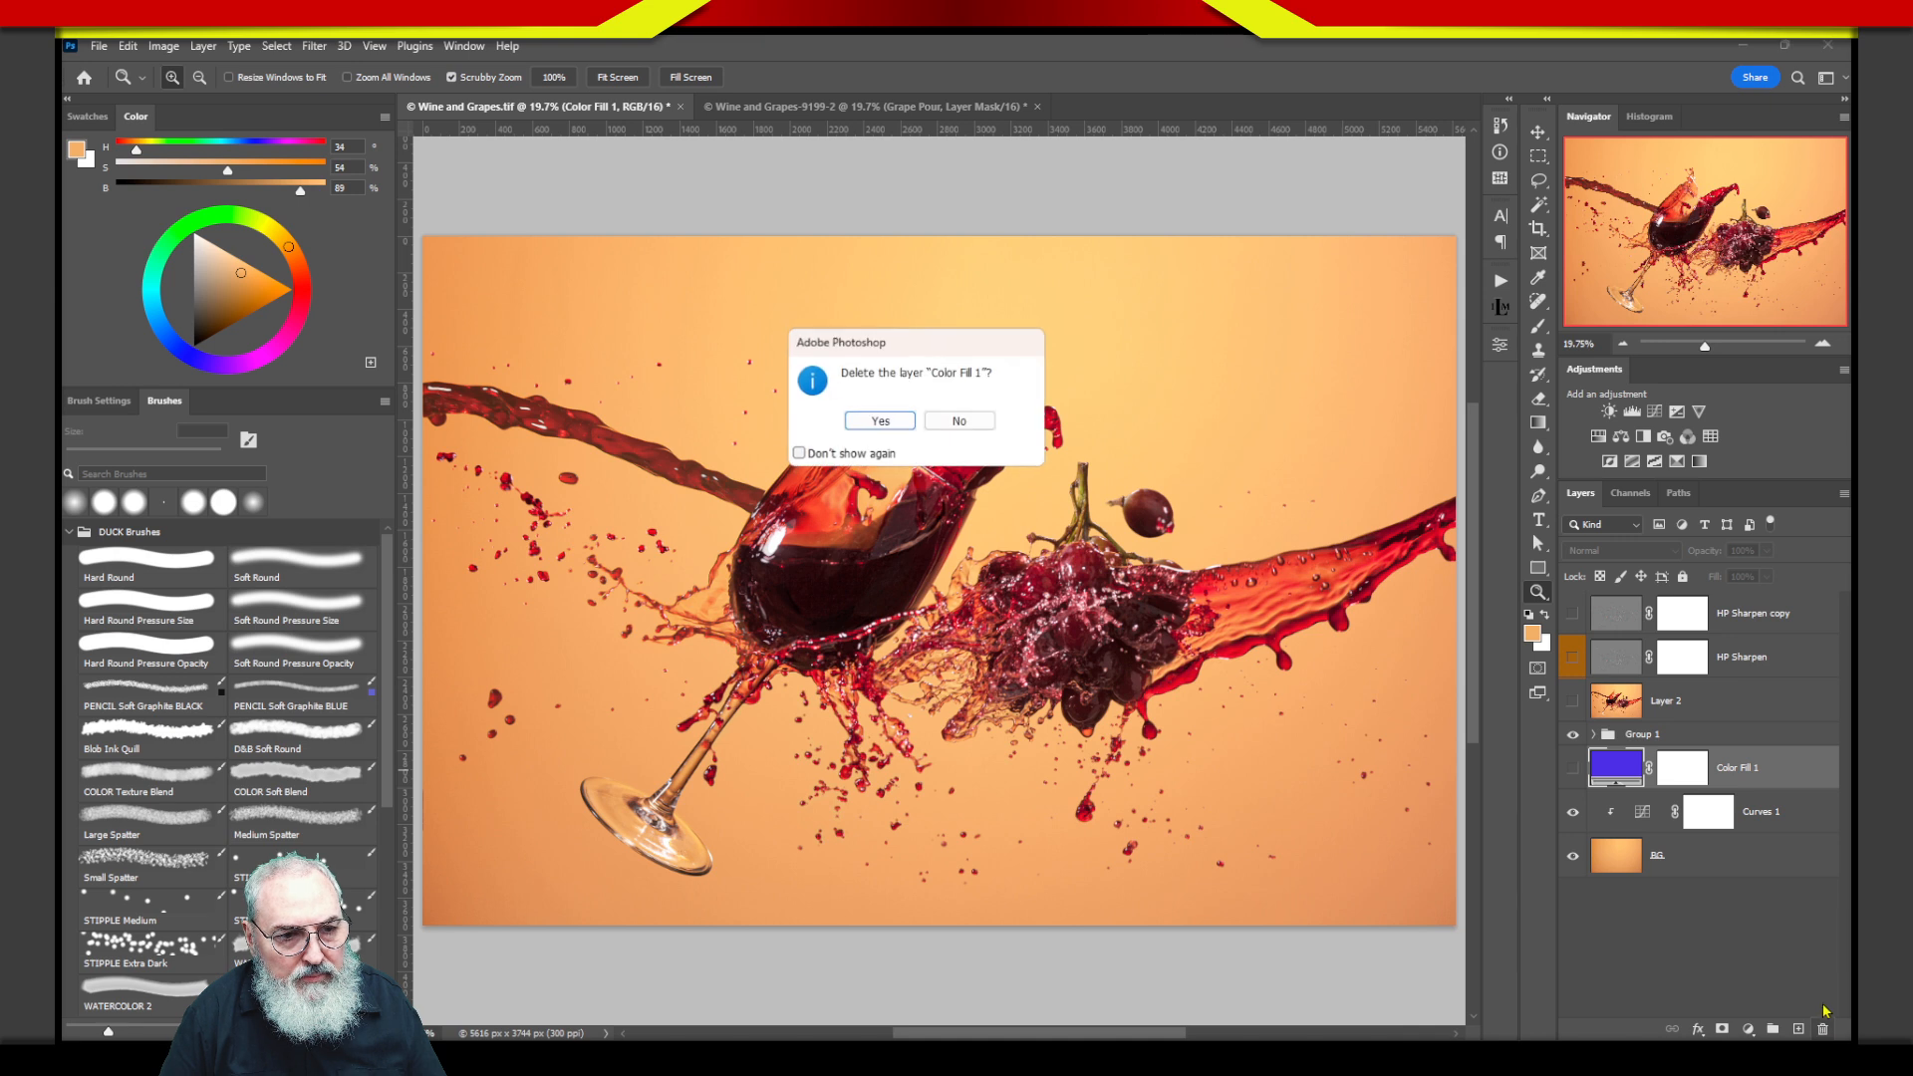
left_click(881, 419)
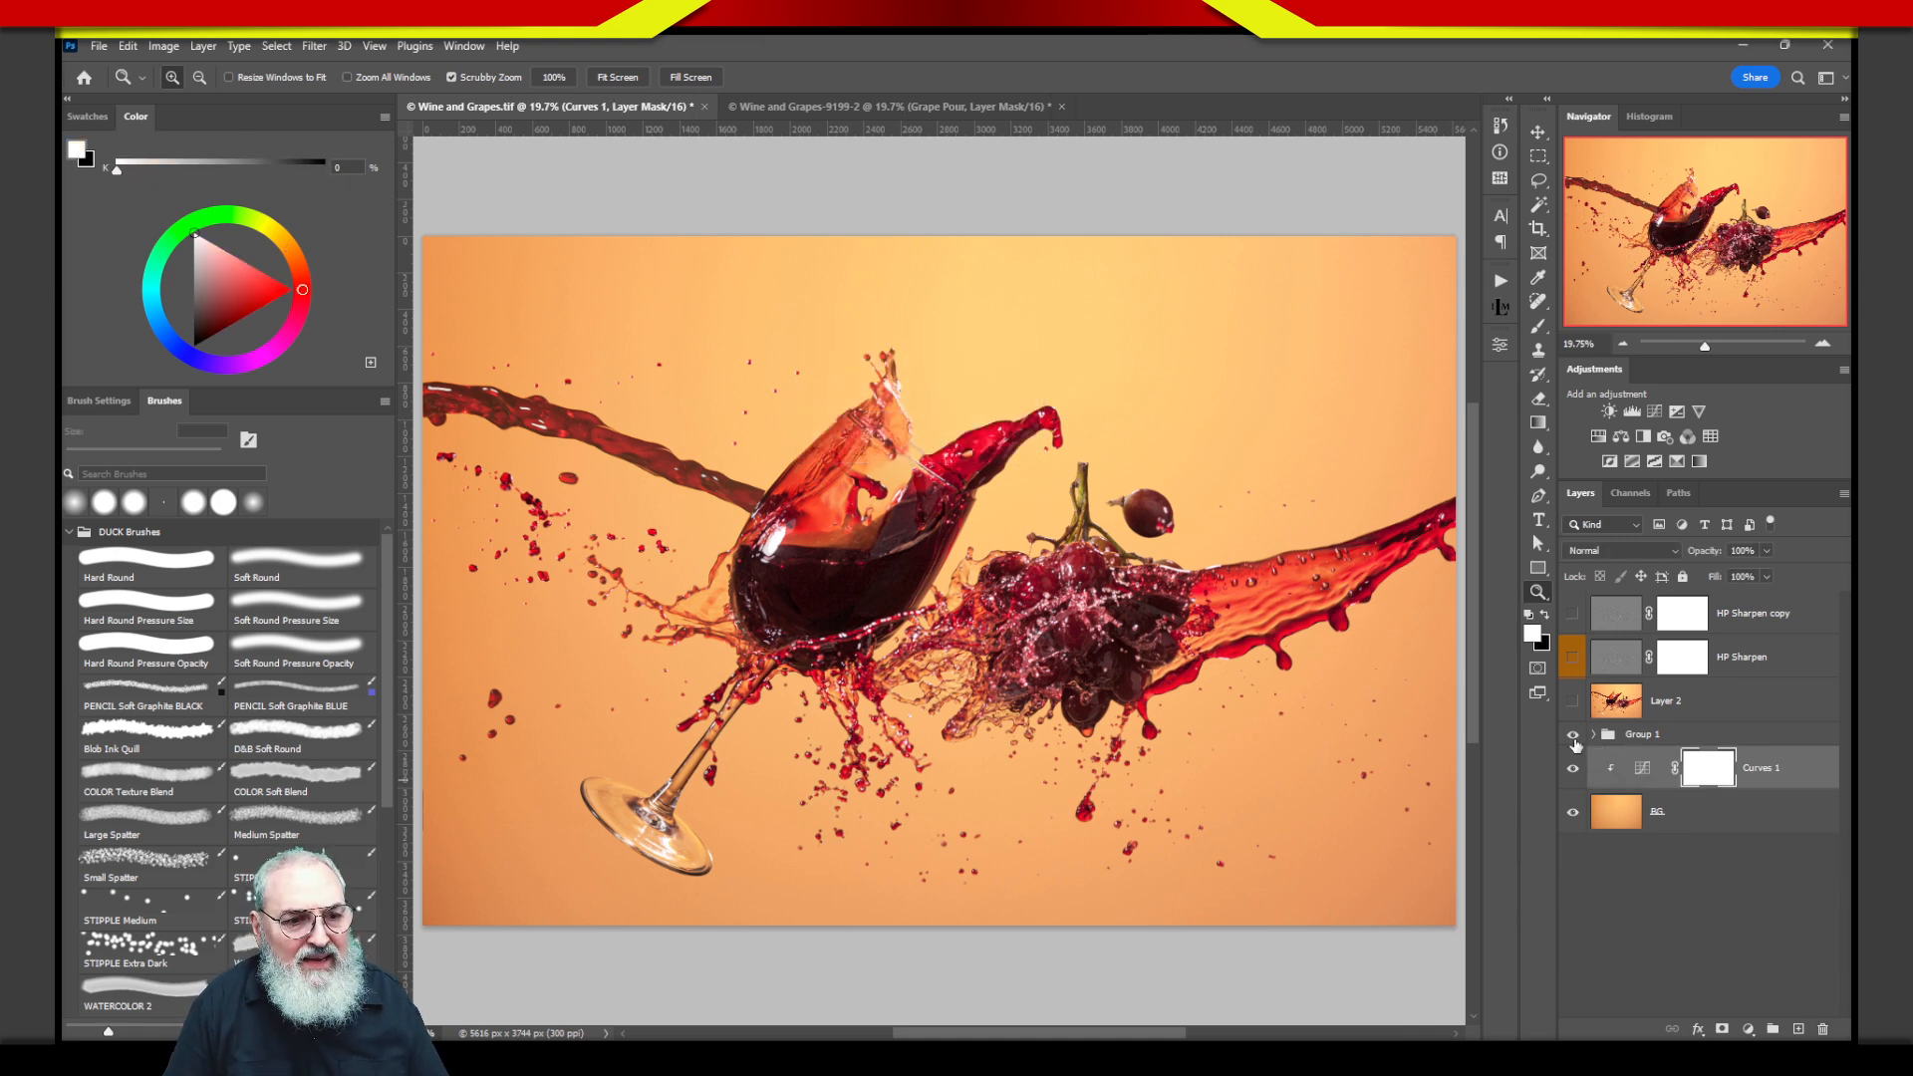
left_click(1573, 737)
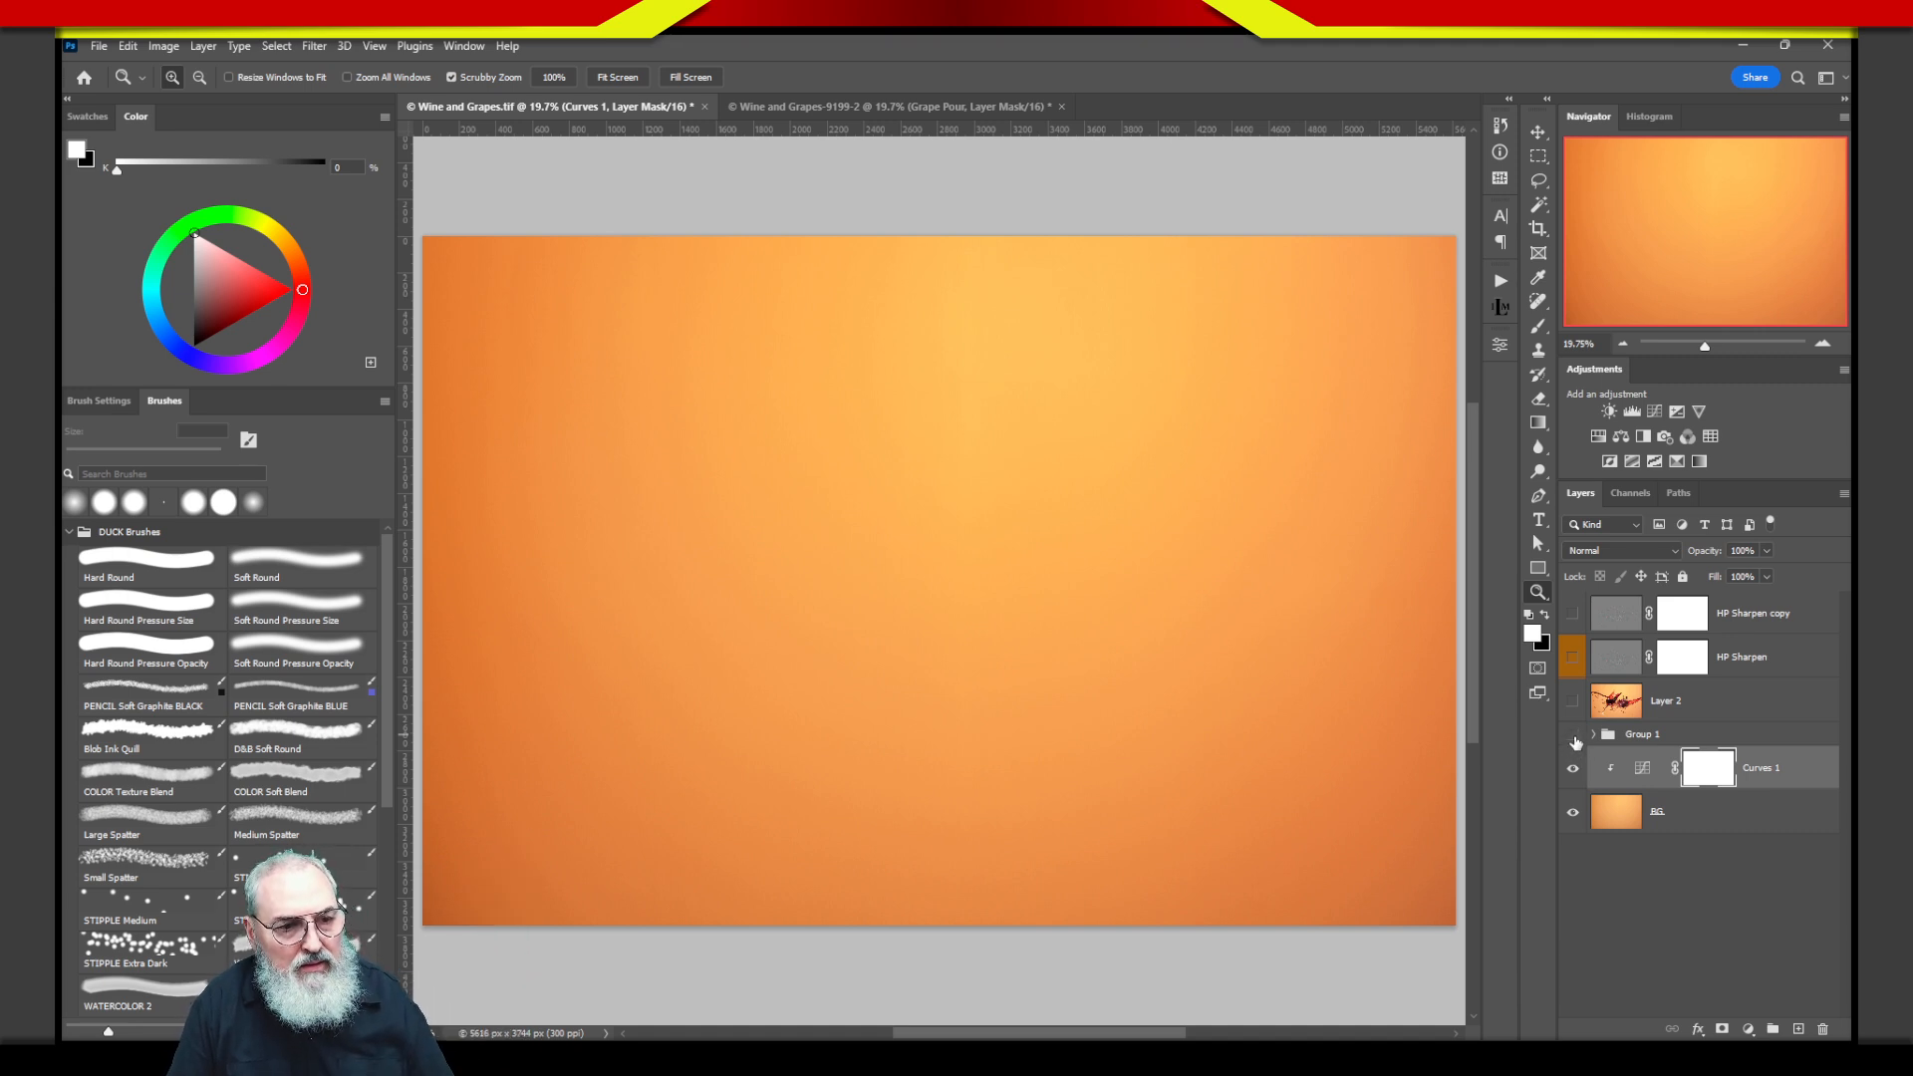
left_click(1573, 737)
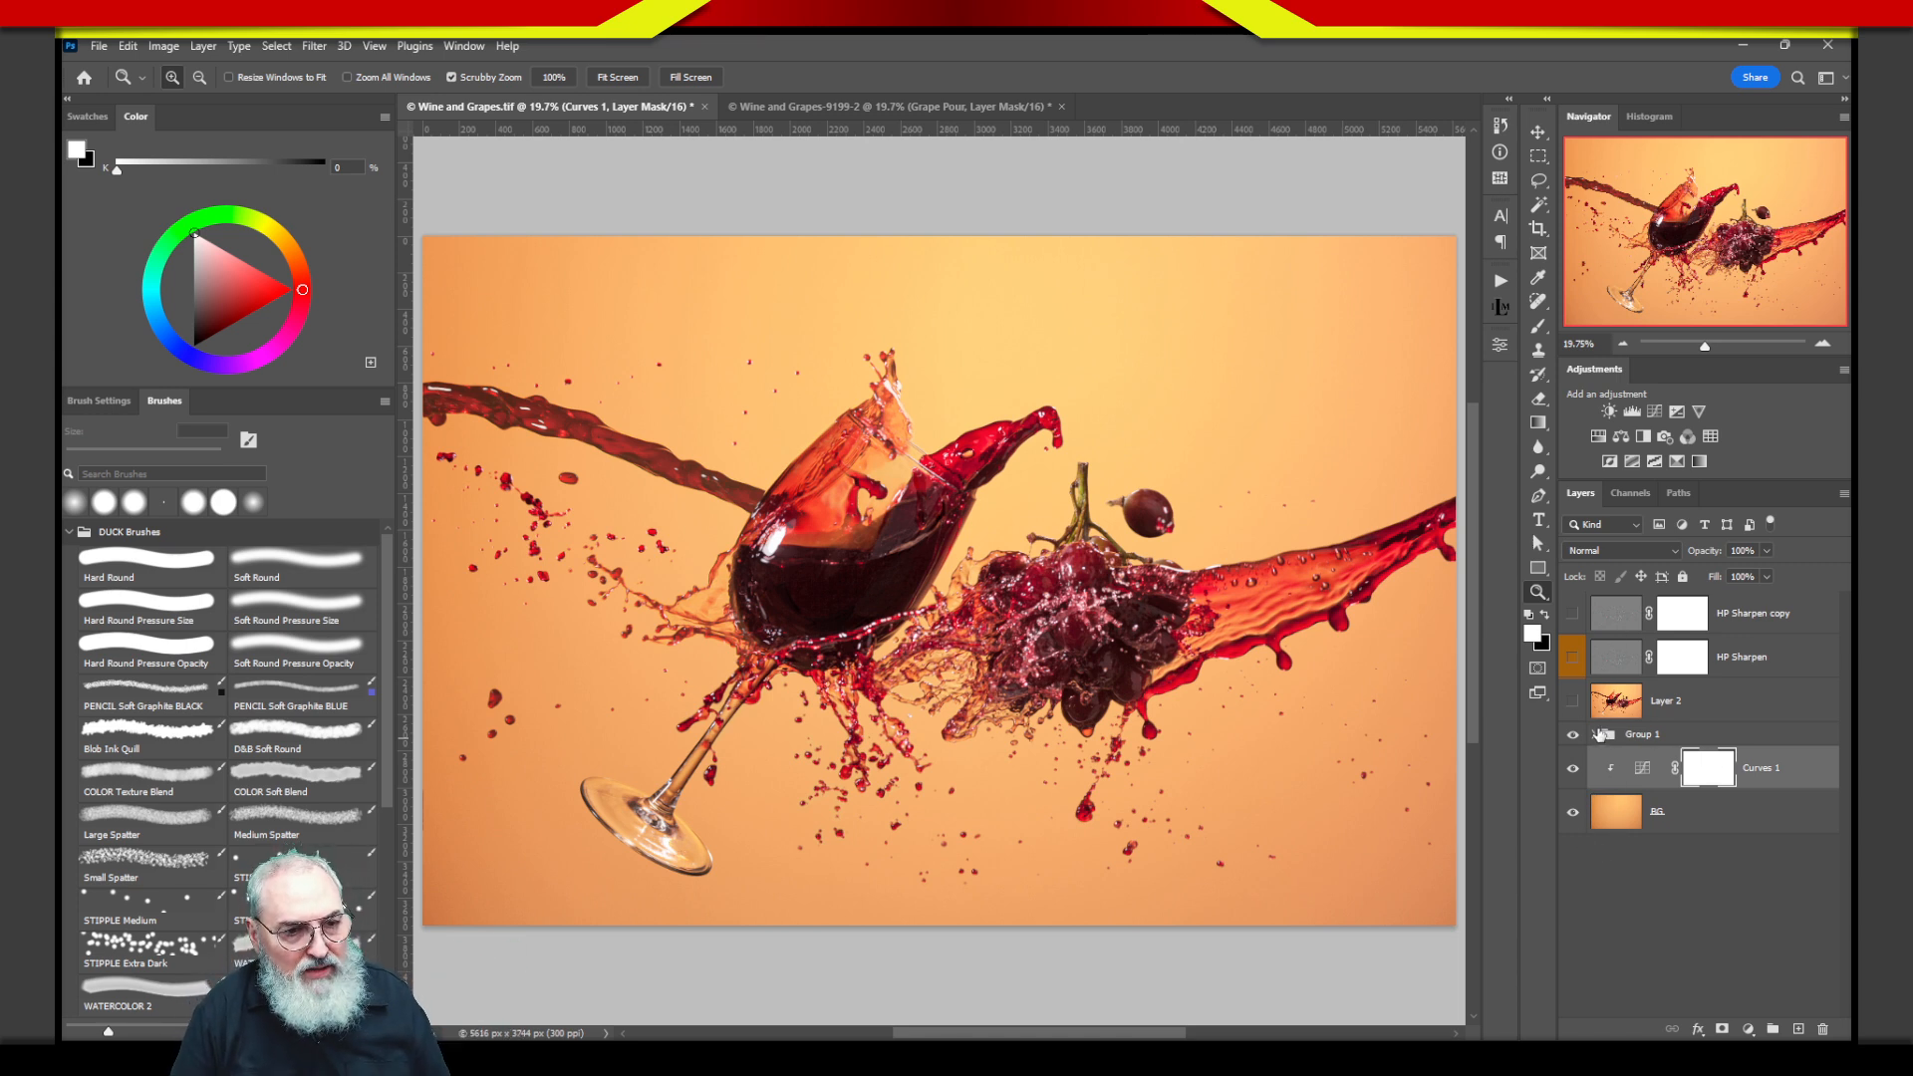
Stamp the visible image into a new layer above Group 1 and leave only that merged layer visible.
left_click(1666, 737)
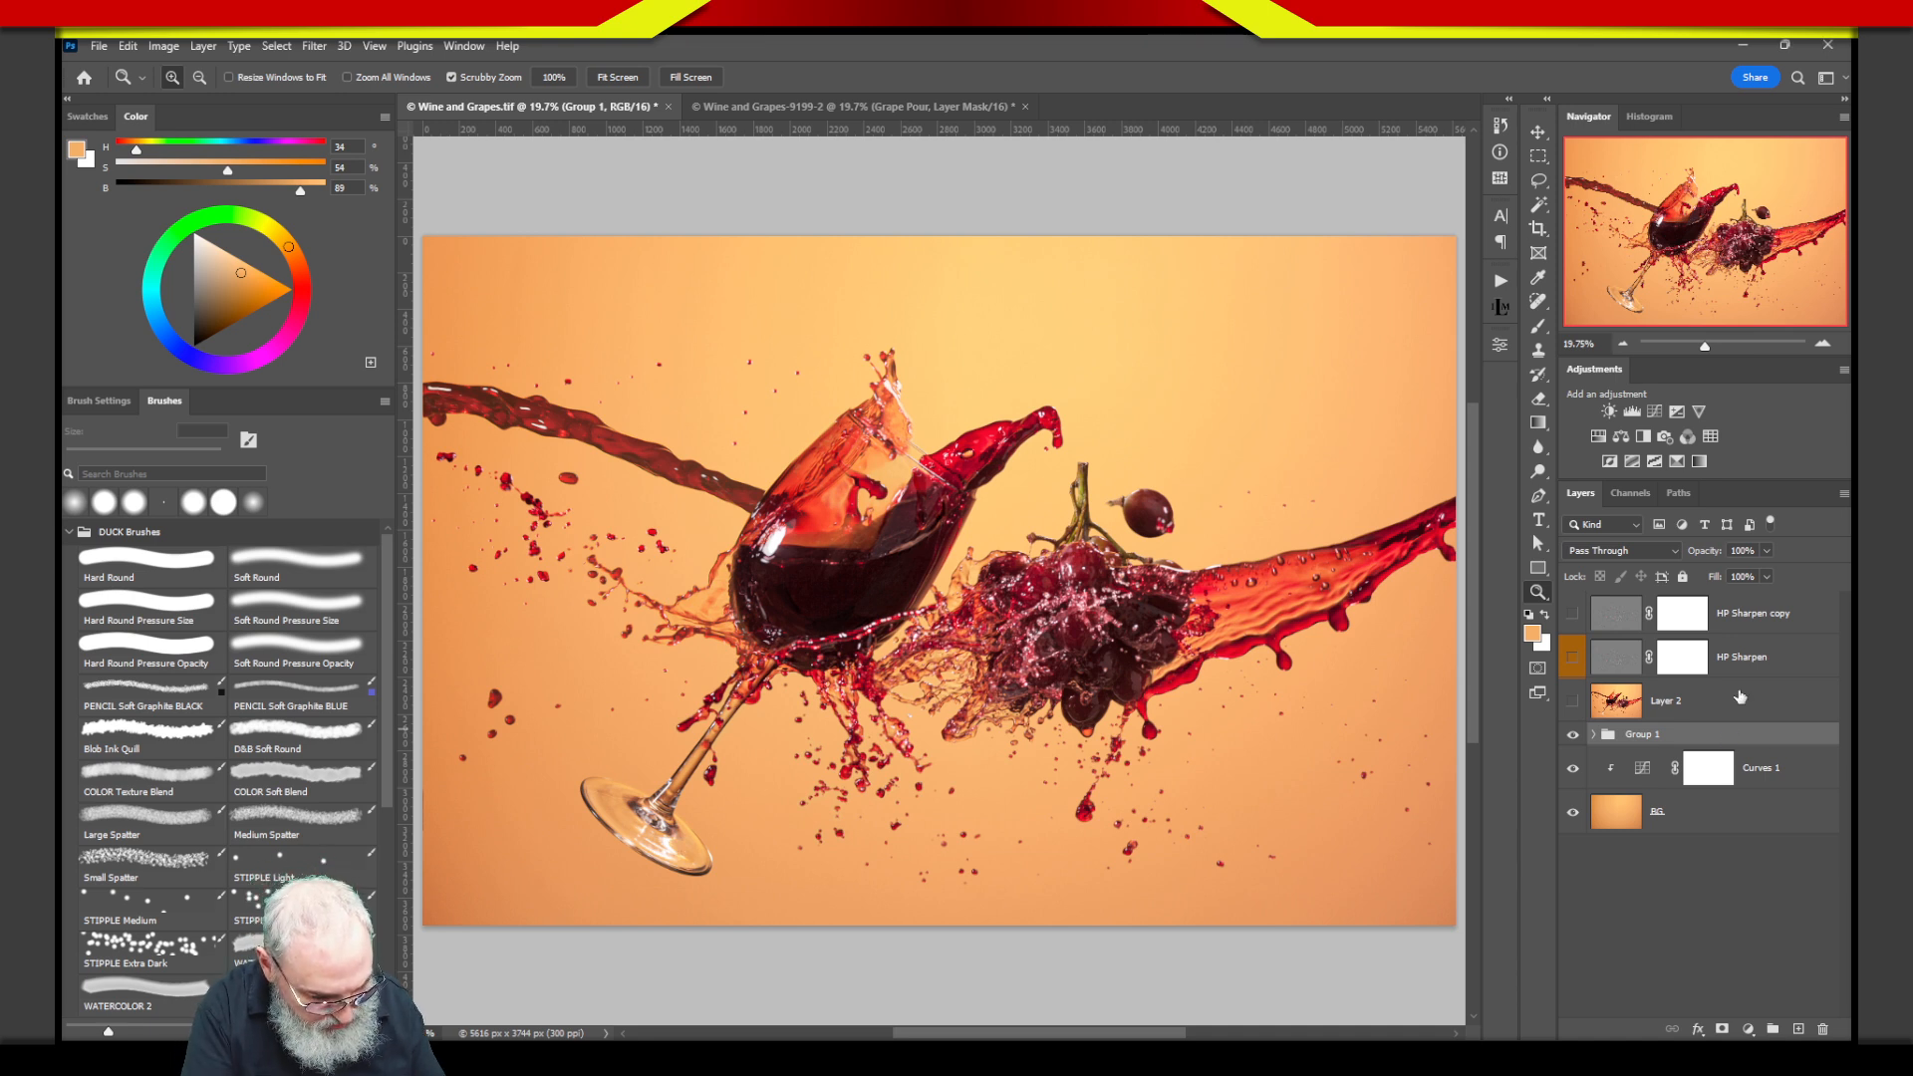
key("ctrl+alt+shift+e")
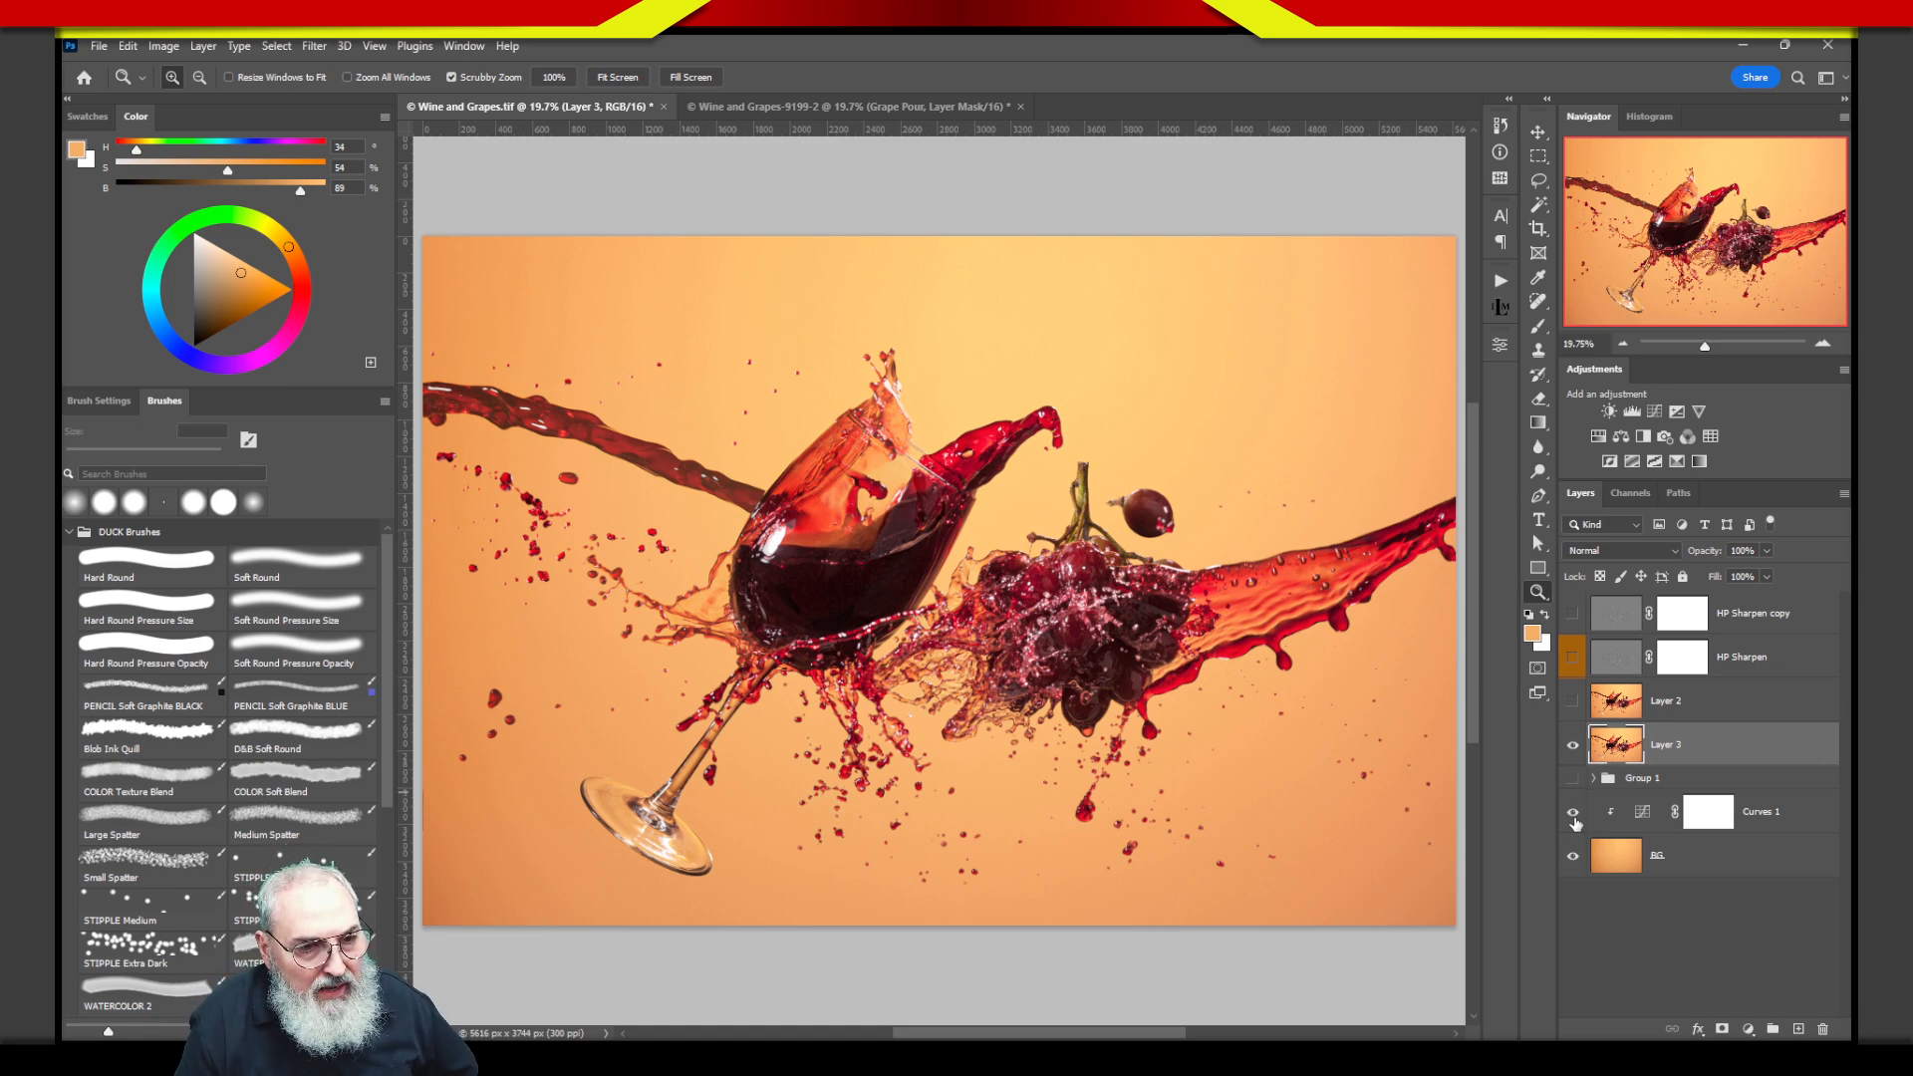
left_click(1574, 859)
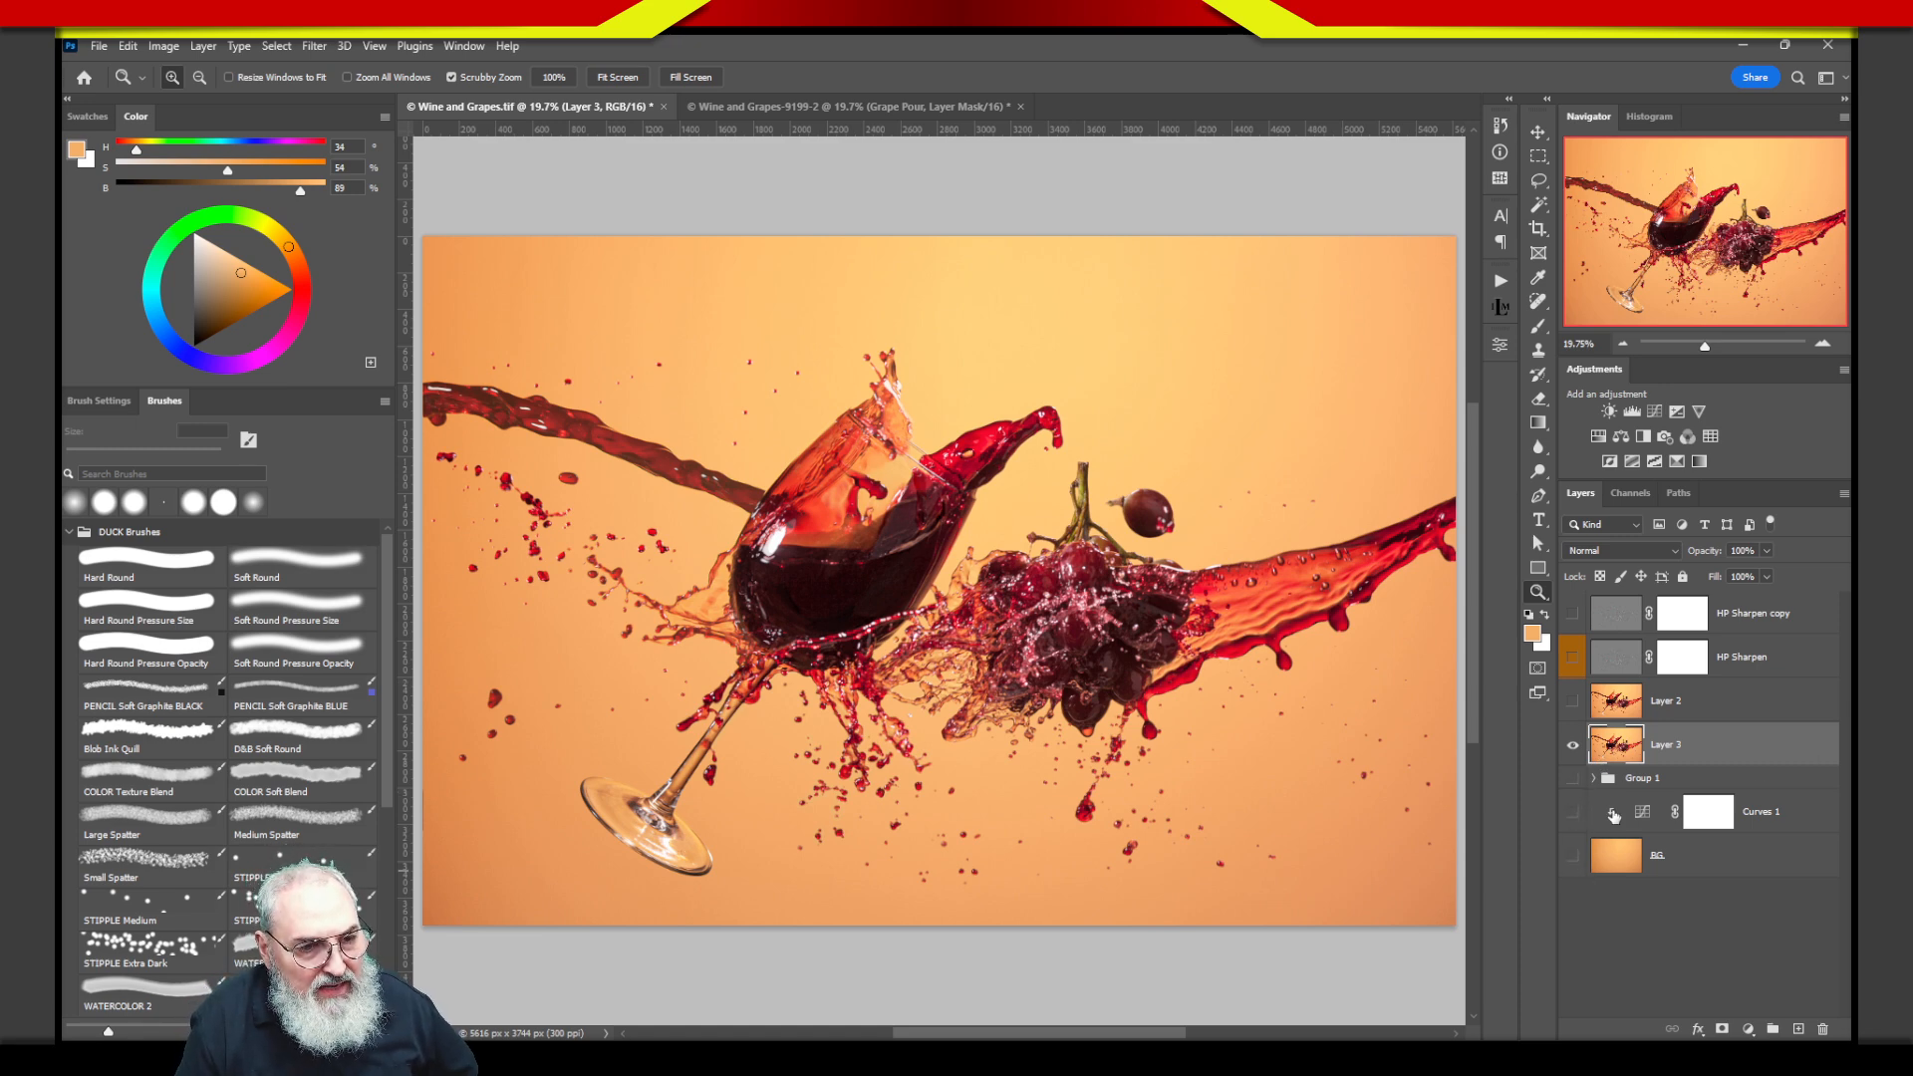
left_click(1575, 747)
left_click(1574, 747)
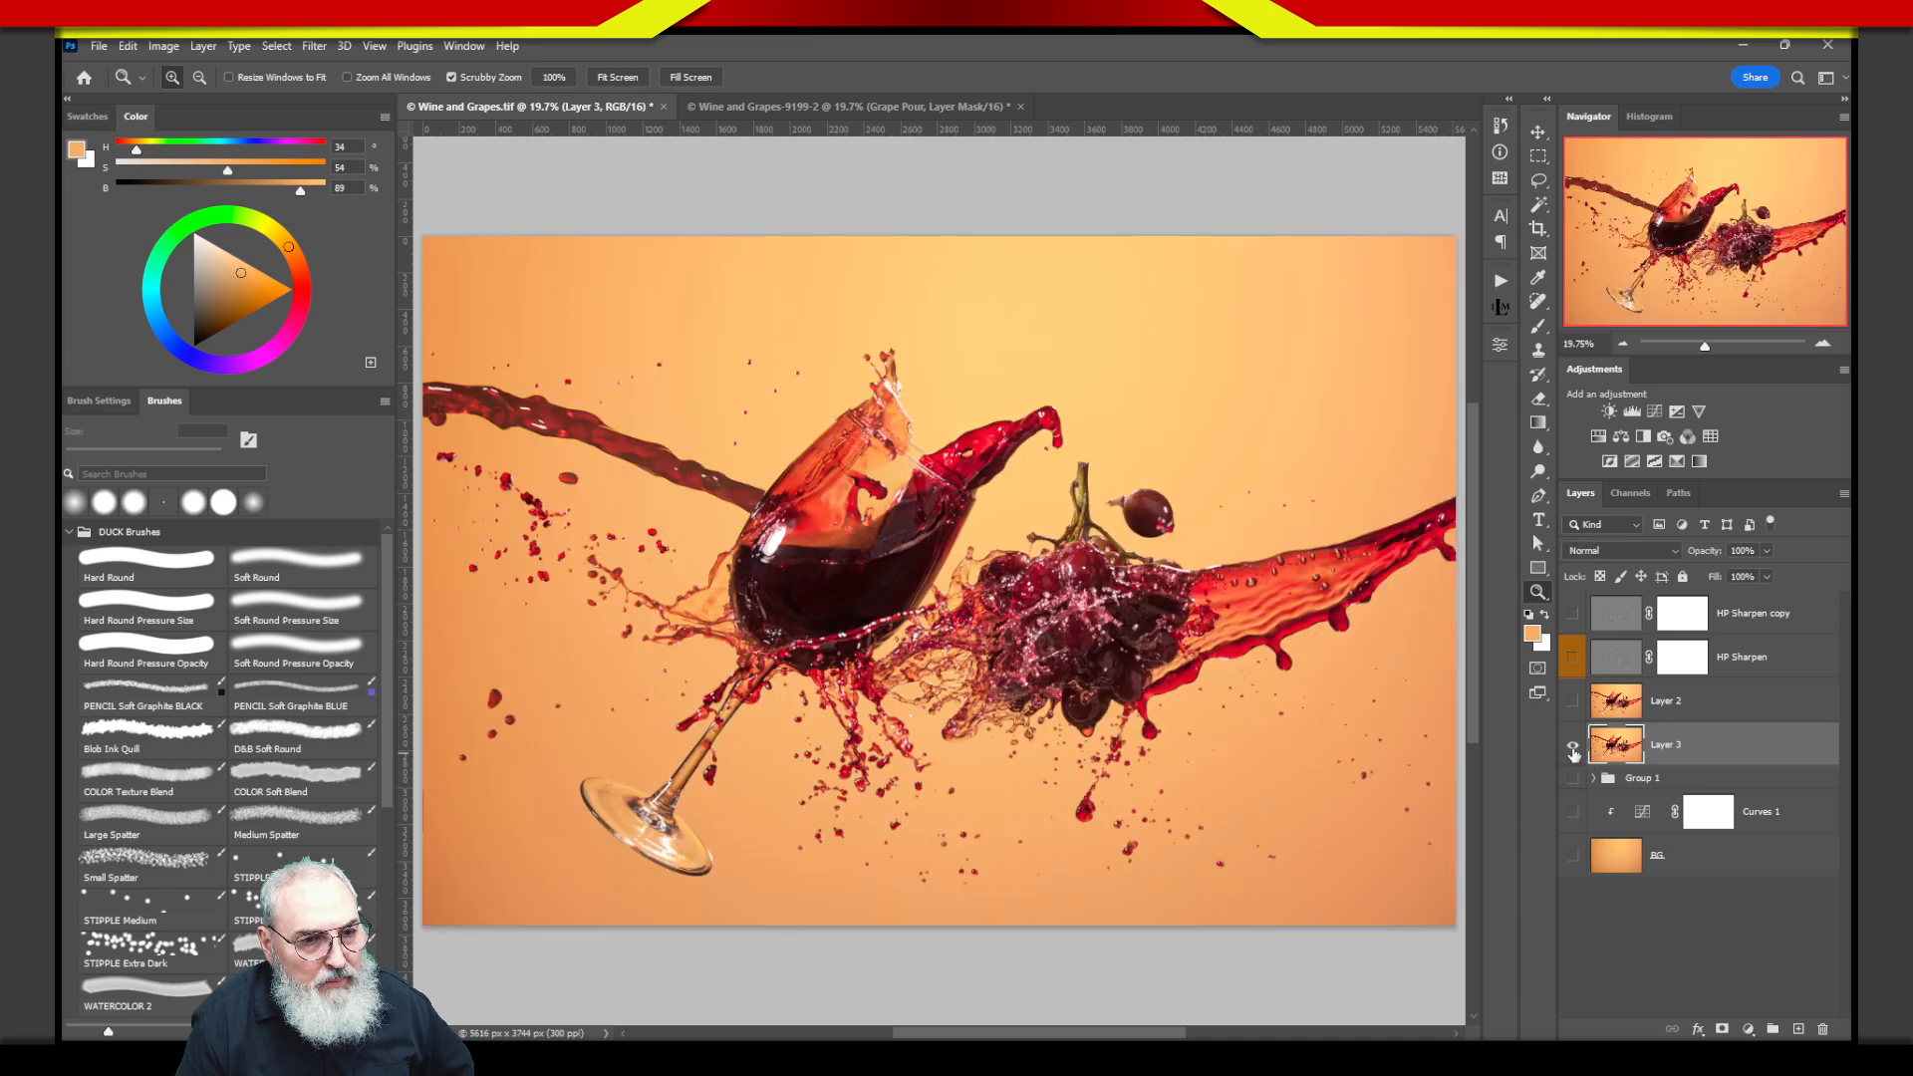
left_click(1574, 747)
left_click(1574, 748)
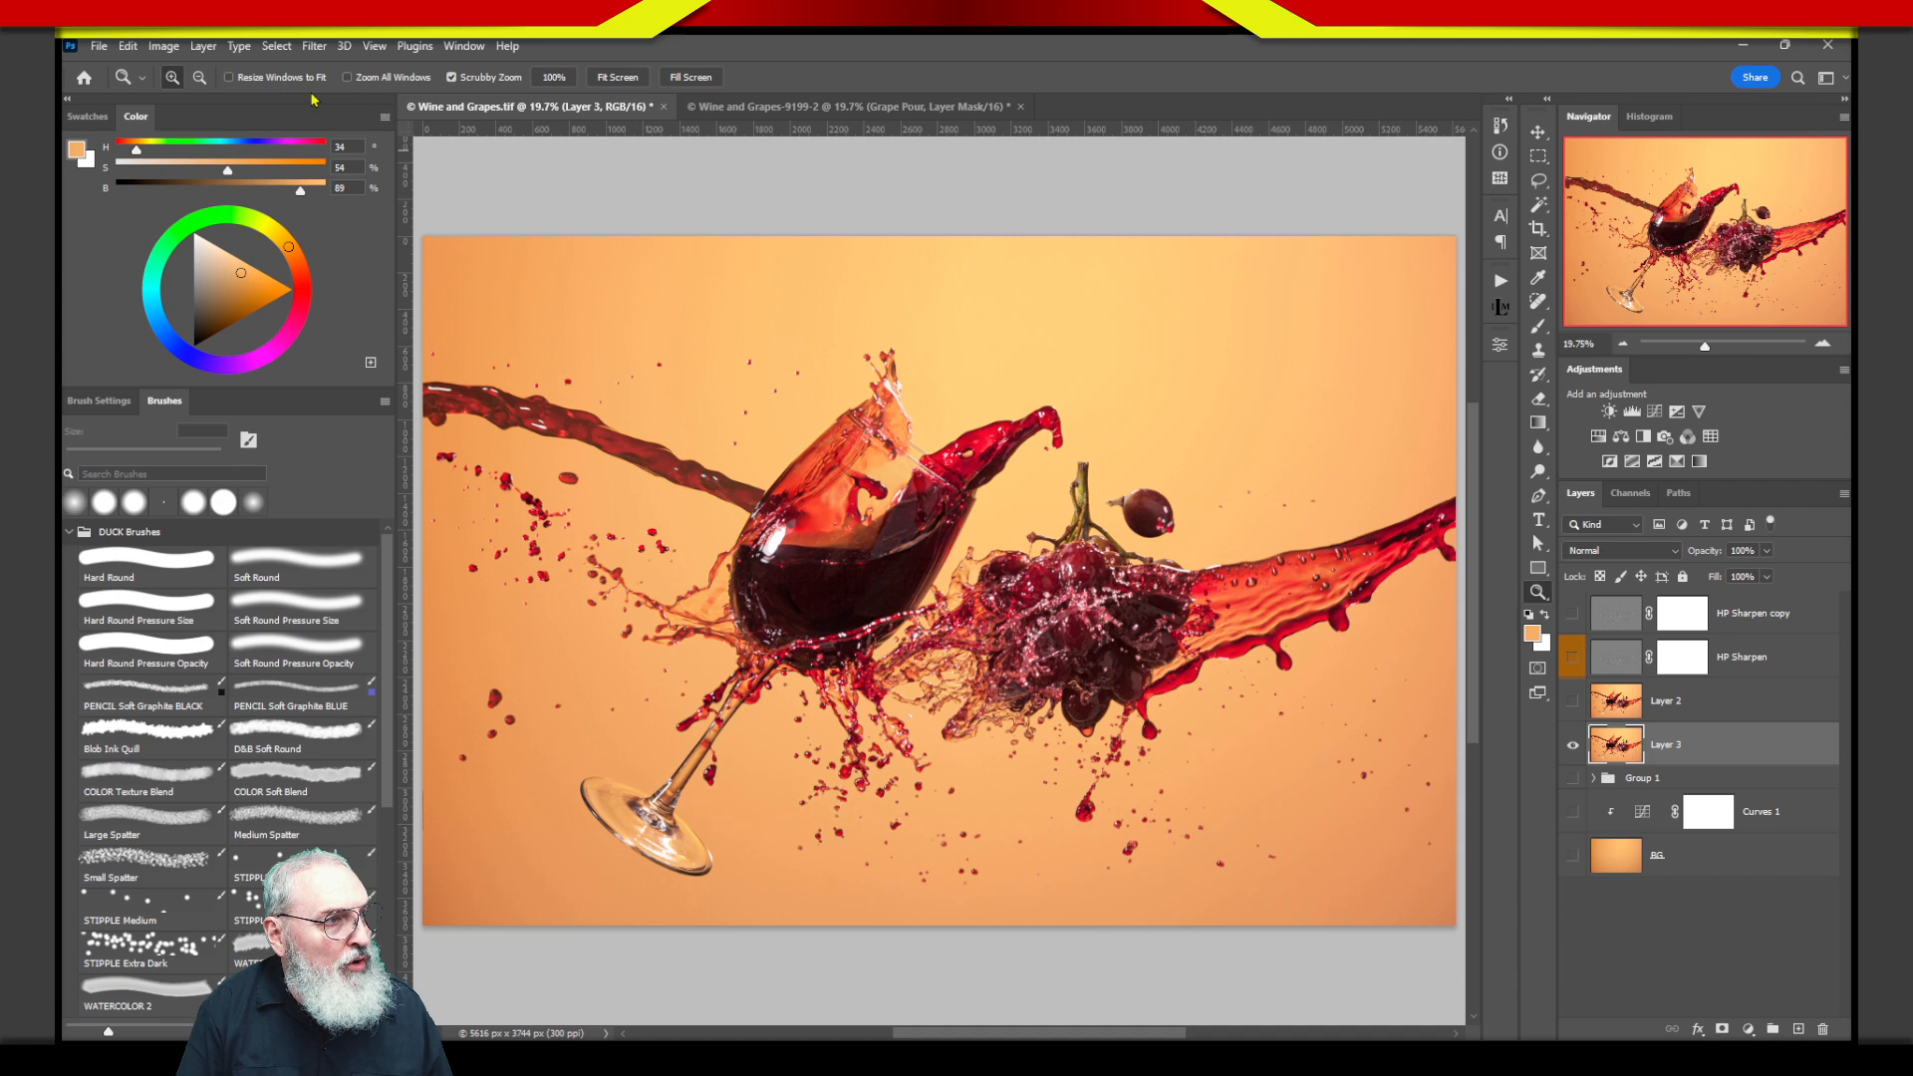
Apply Reduce Noise to the merged layer with strength 10 and preserve details, color noise and sharpen details at 0%.
left_click(313, 46)
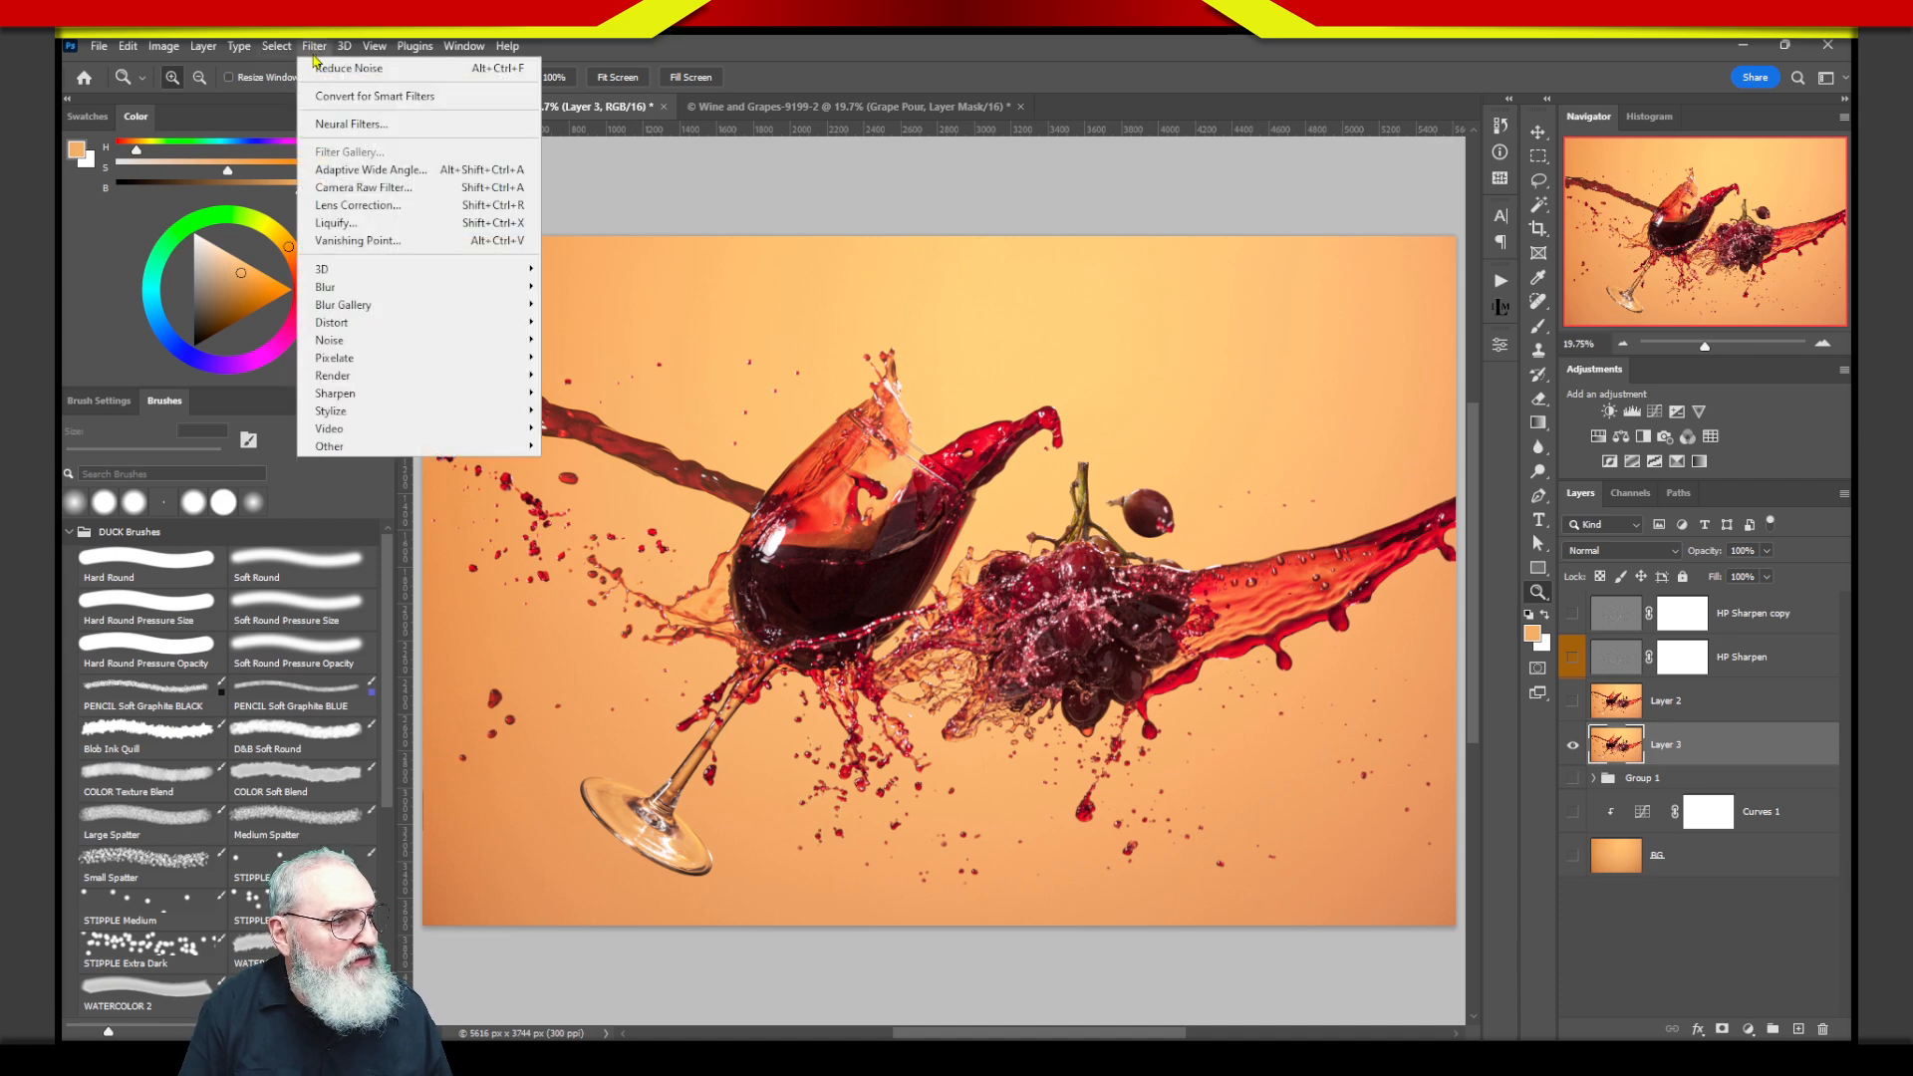
mouse_move(367, 345)
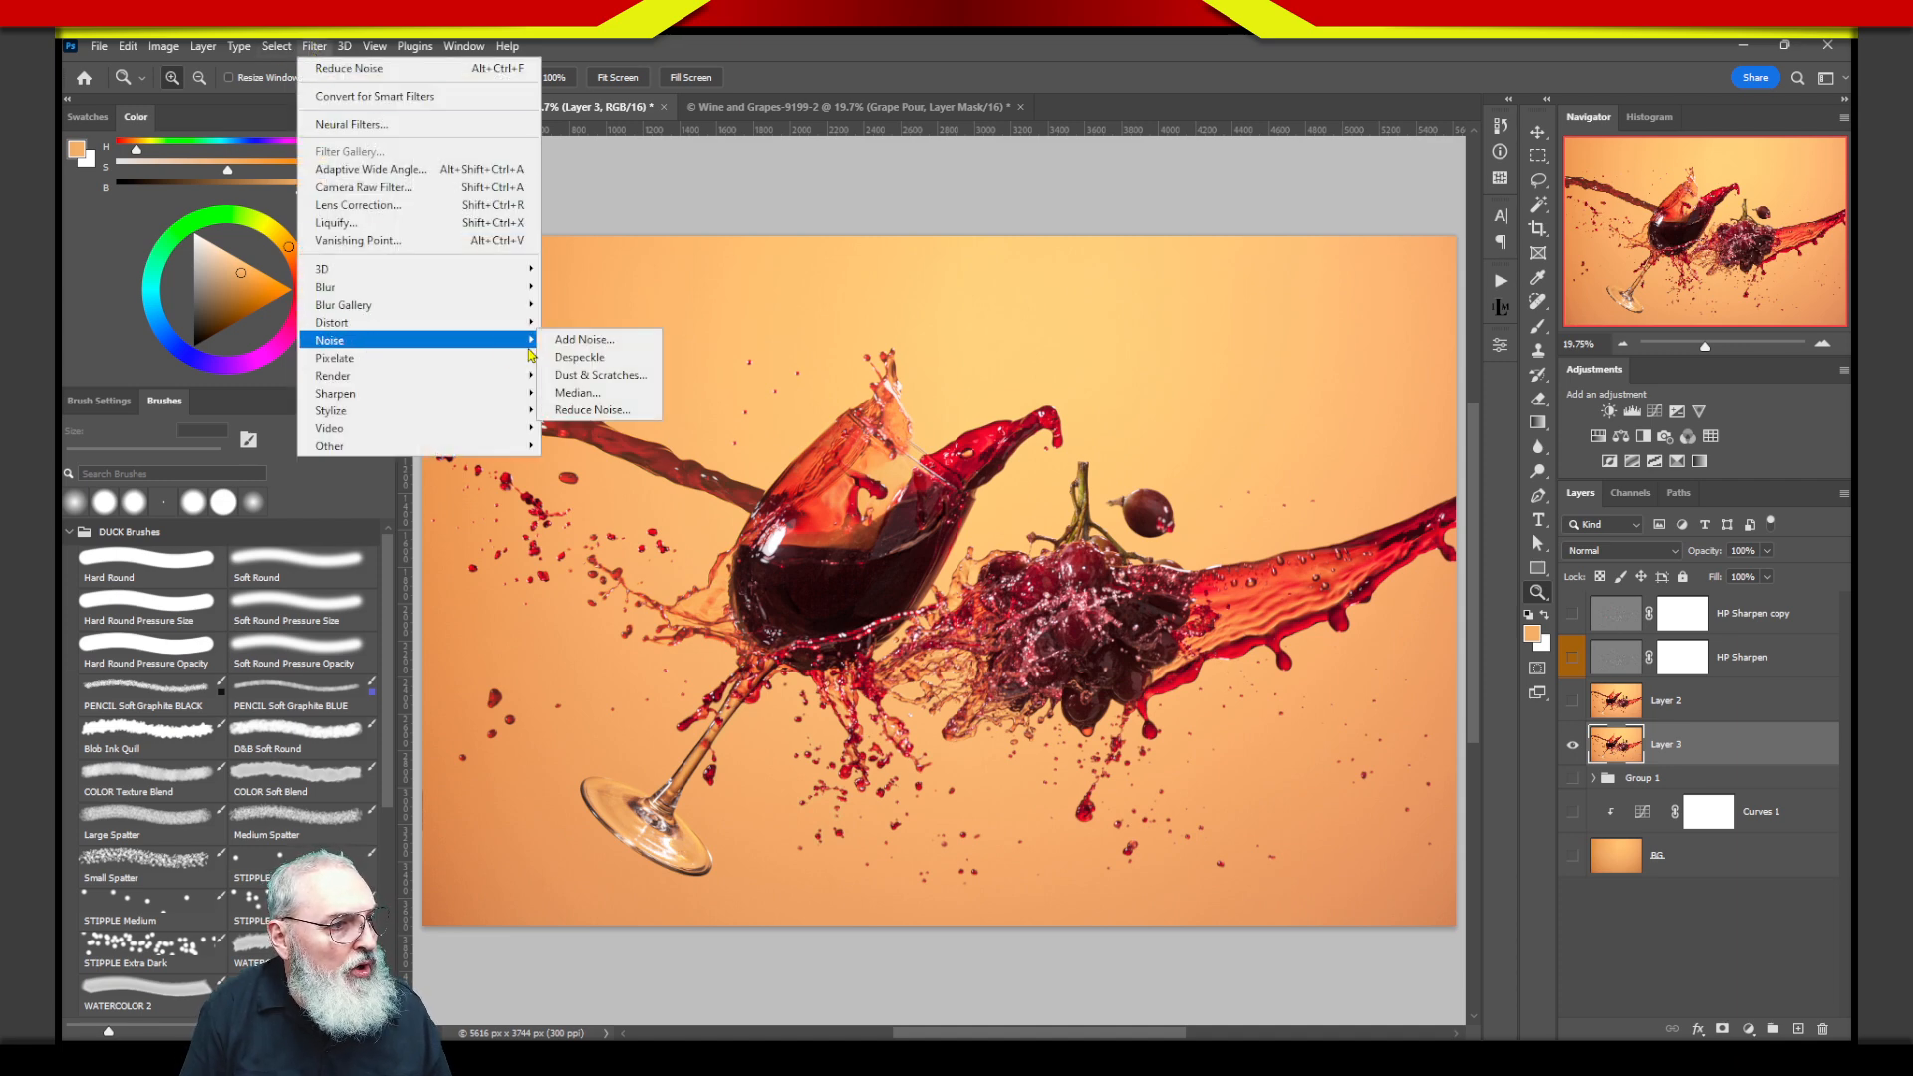
left_click(615, 412)
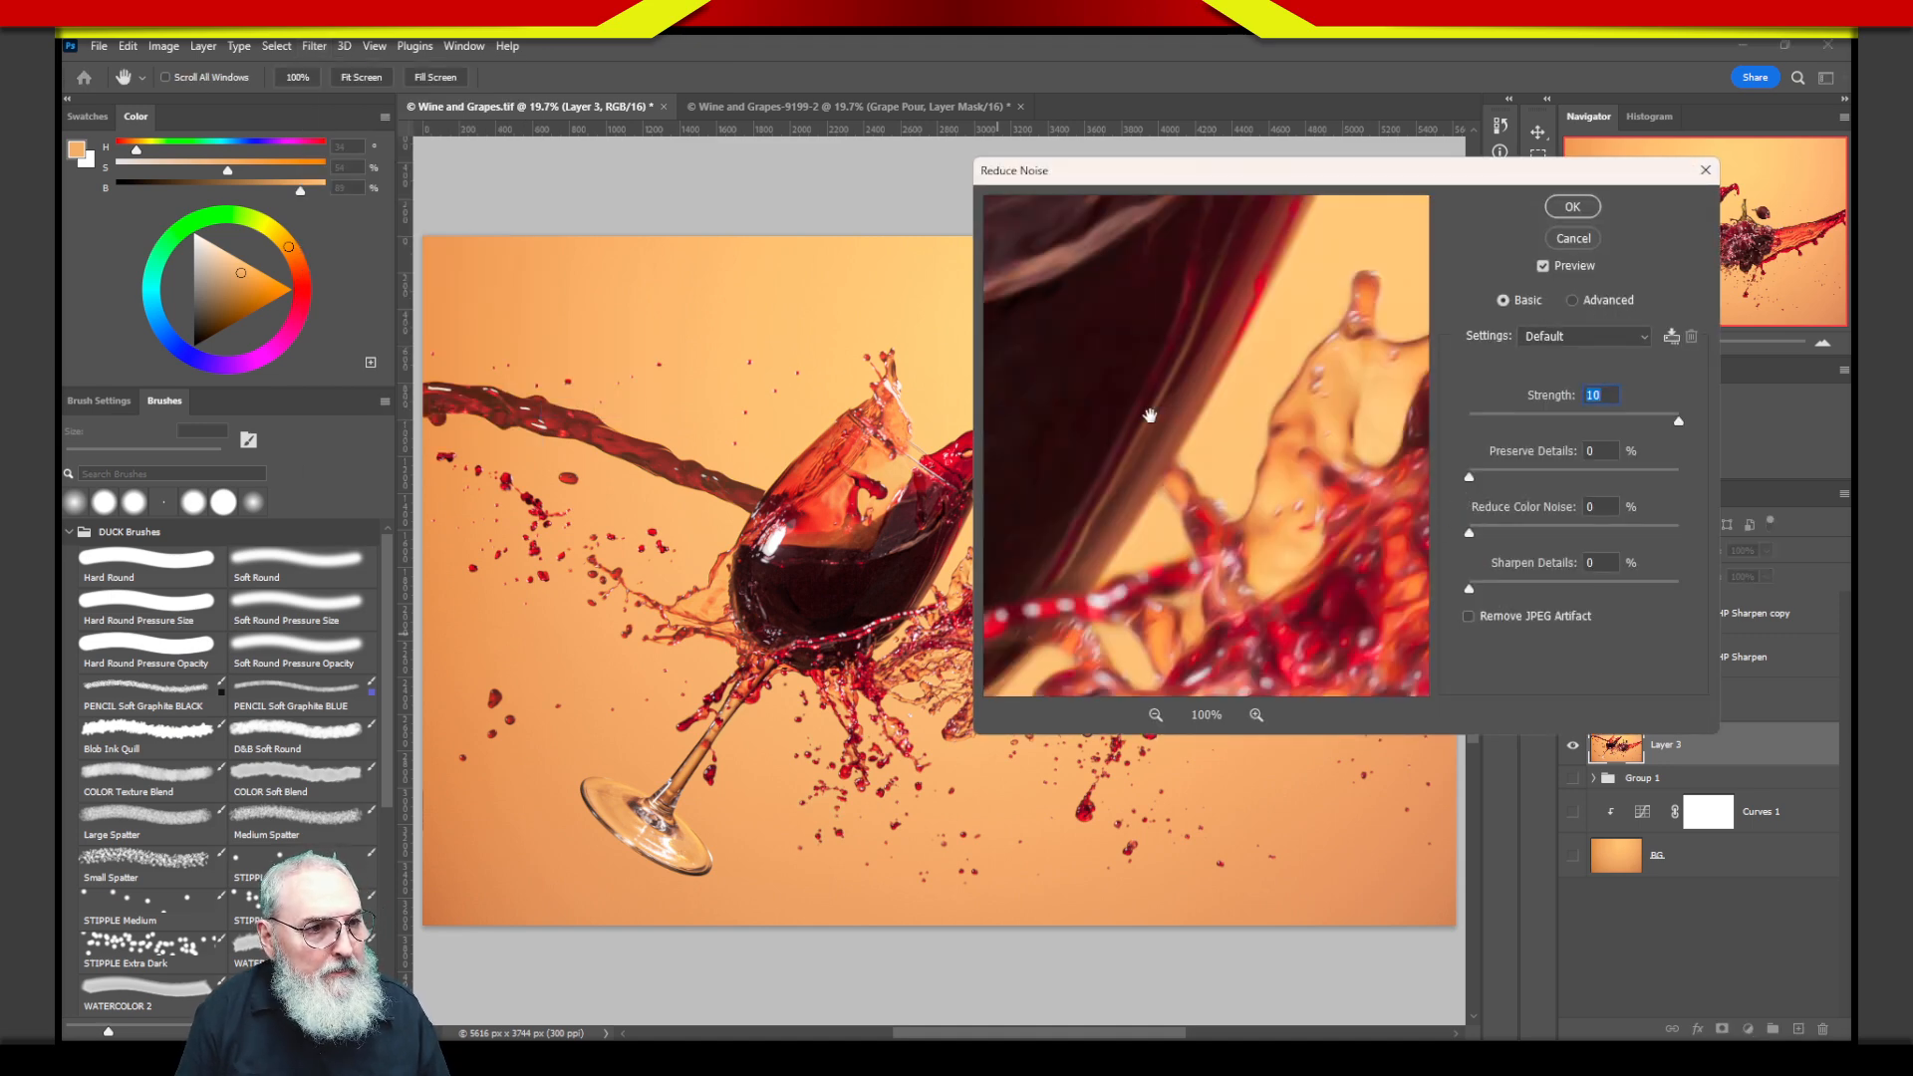
left_click_drag(1102, 414, 1299, 504)
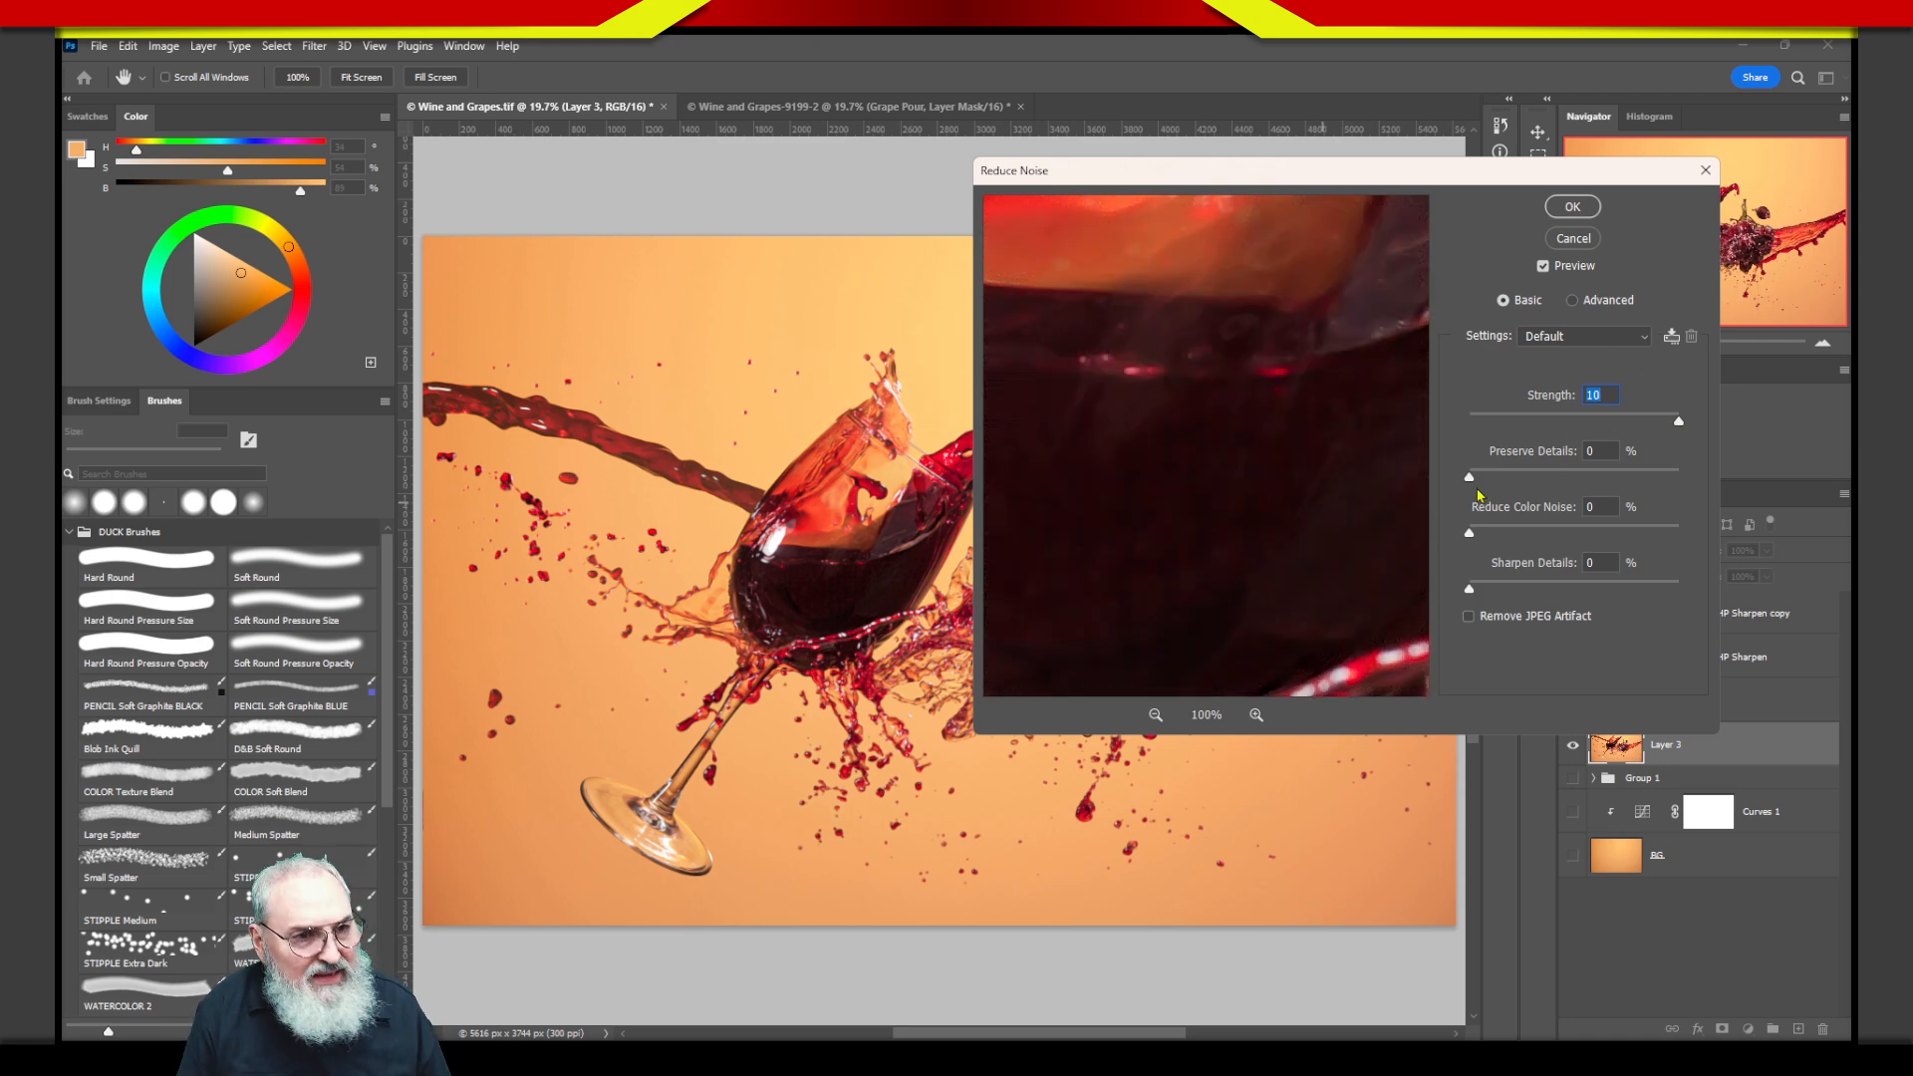
left_click_drag(1474, 483, 1516, 481)
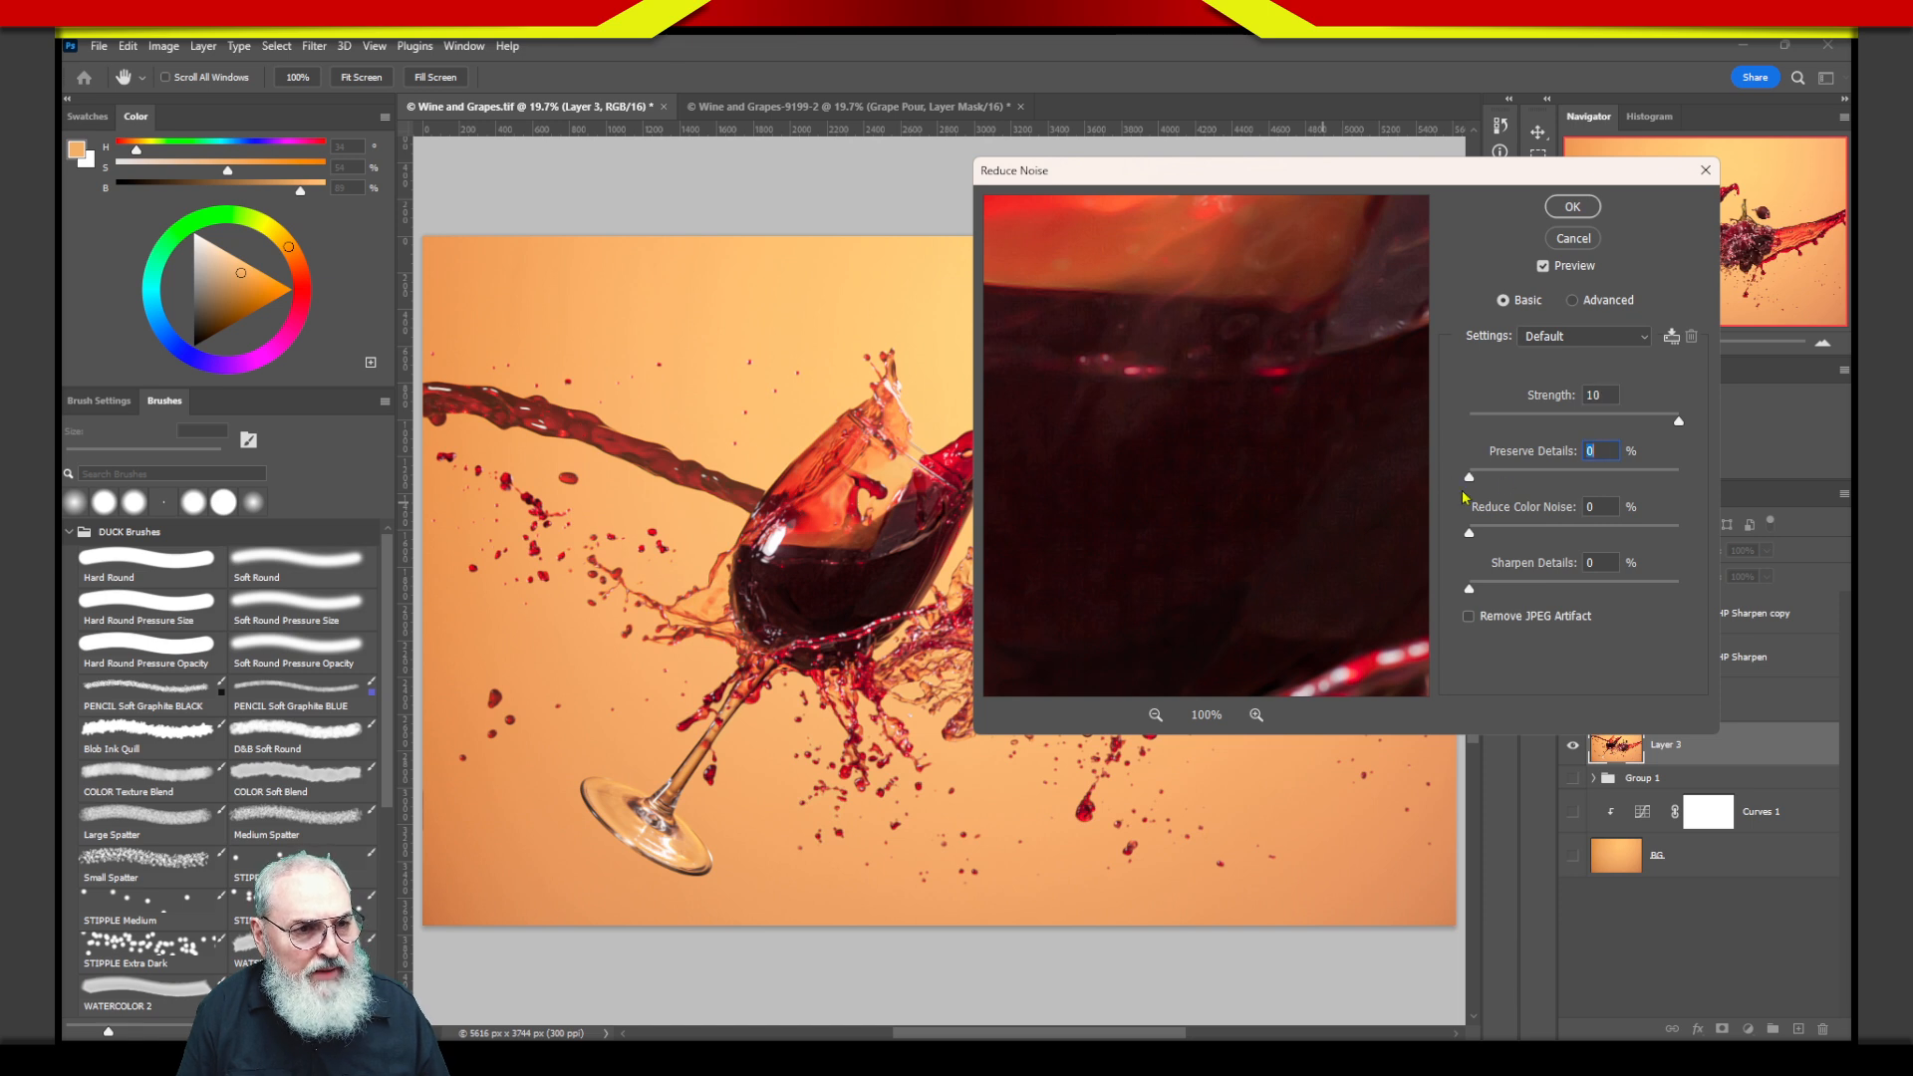
left_click_drag(1379, 480, 1328, 488)
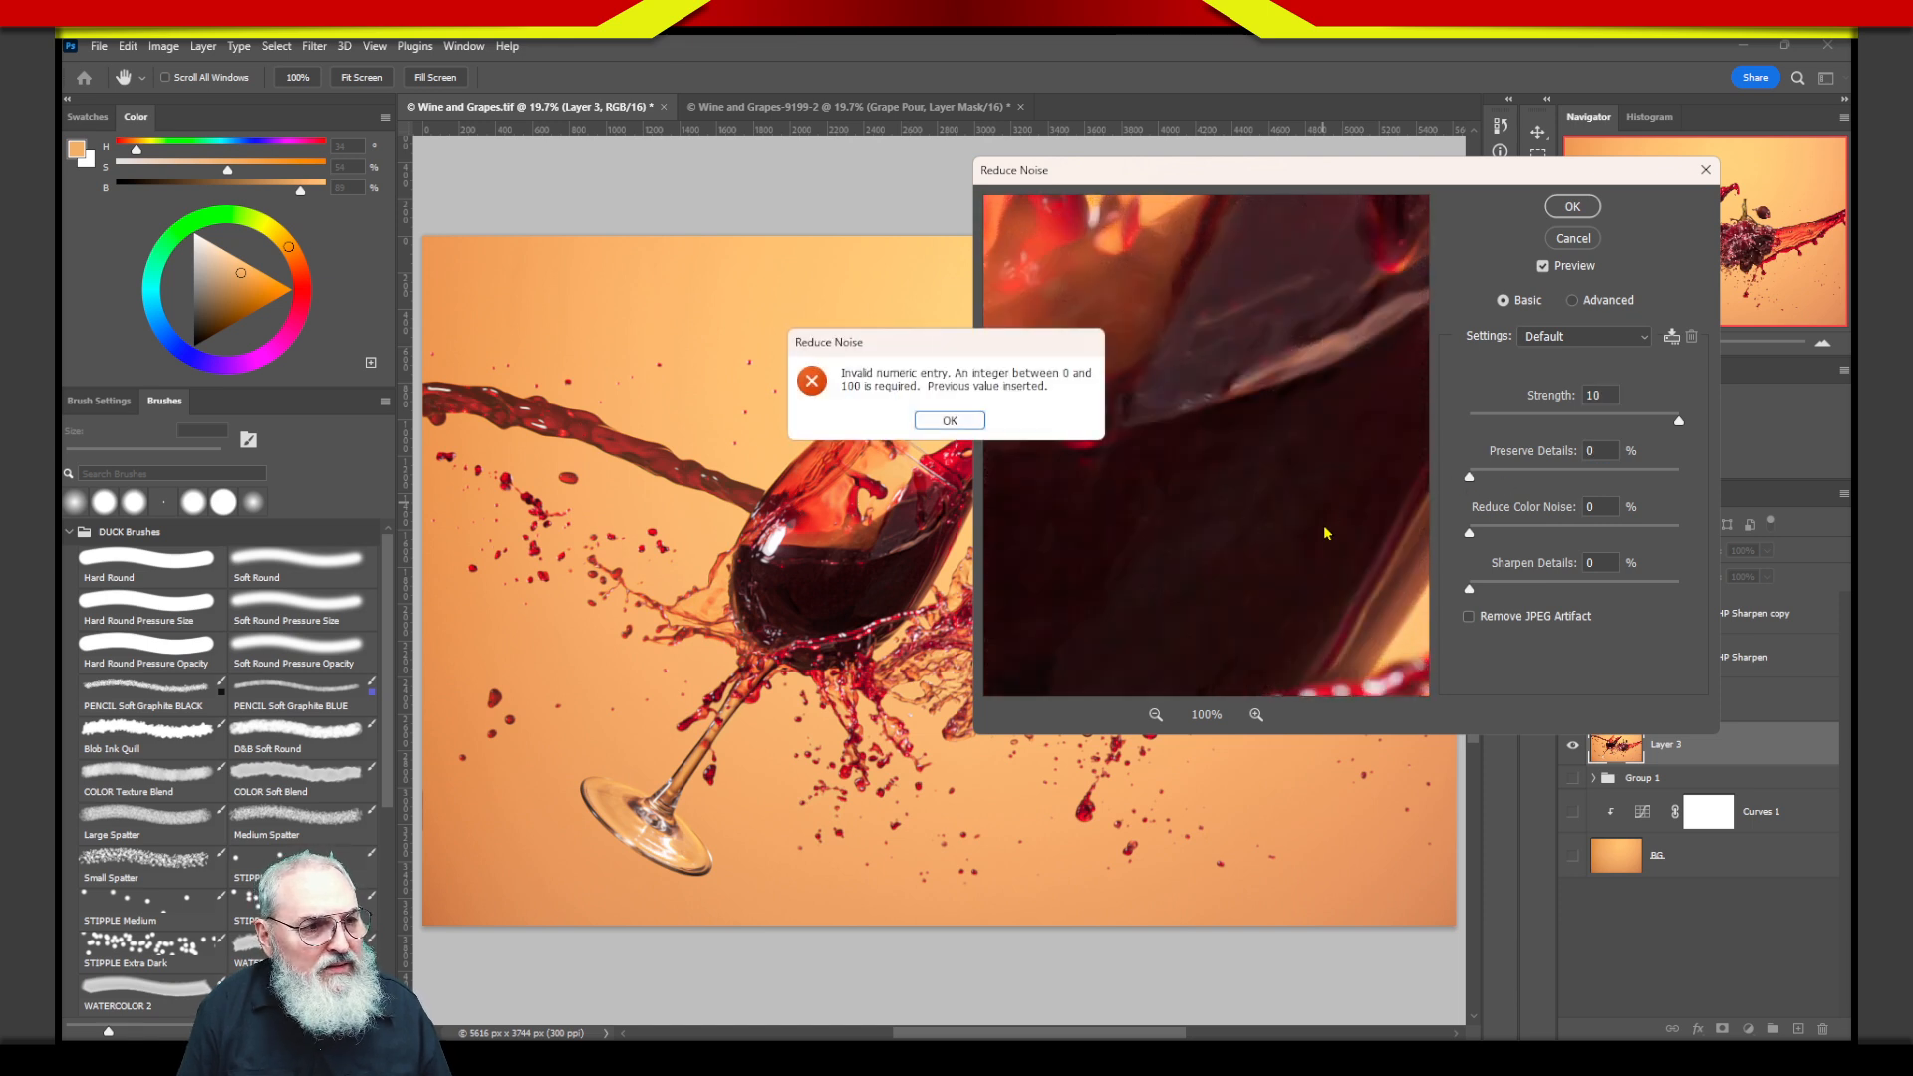
key("Return")
mouse_move(1289, 525)
left_mouse_down()
mouse_move(1126, 517)
mouse_move(1217, 555)
mouse_move(1315, 547)
mouse_move(1277, 518)
left_mouse_up()
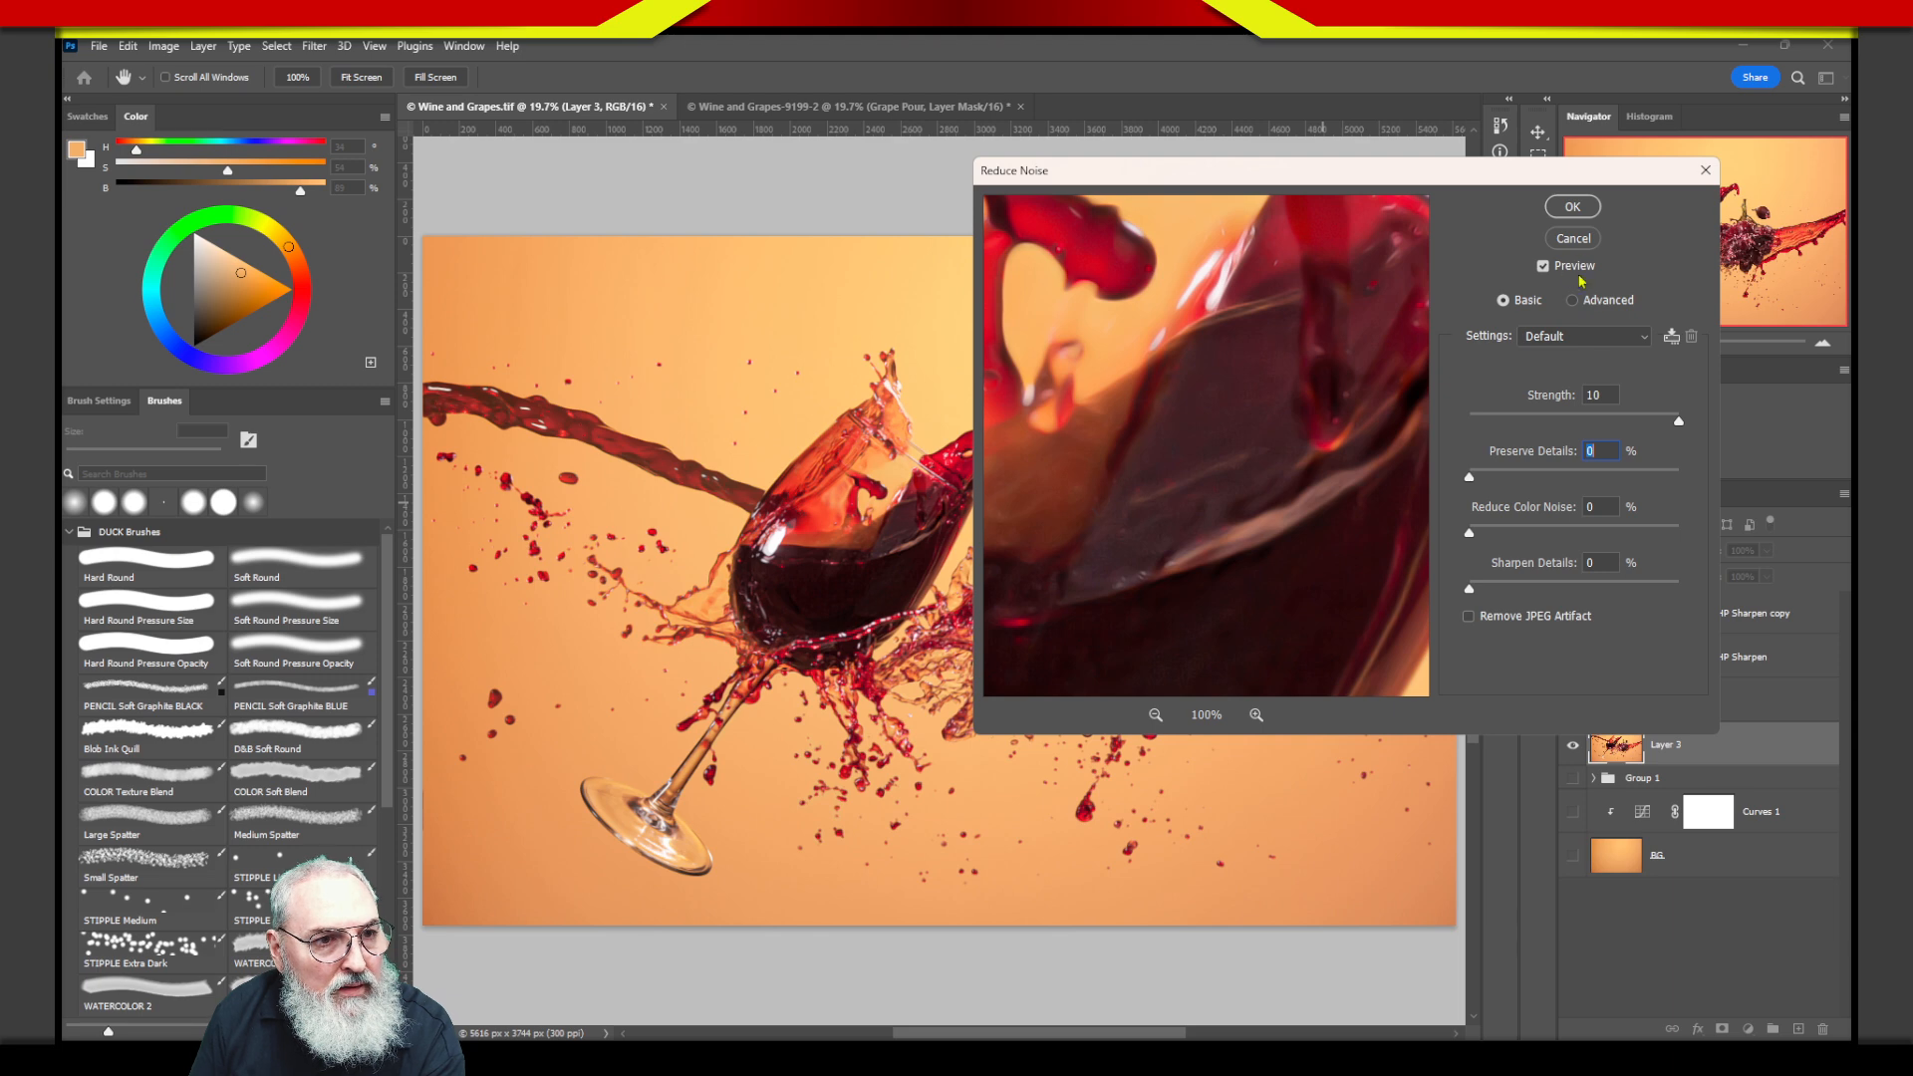
left_click(1584, 207)
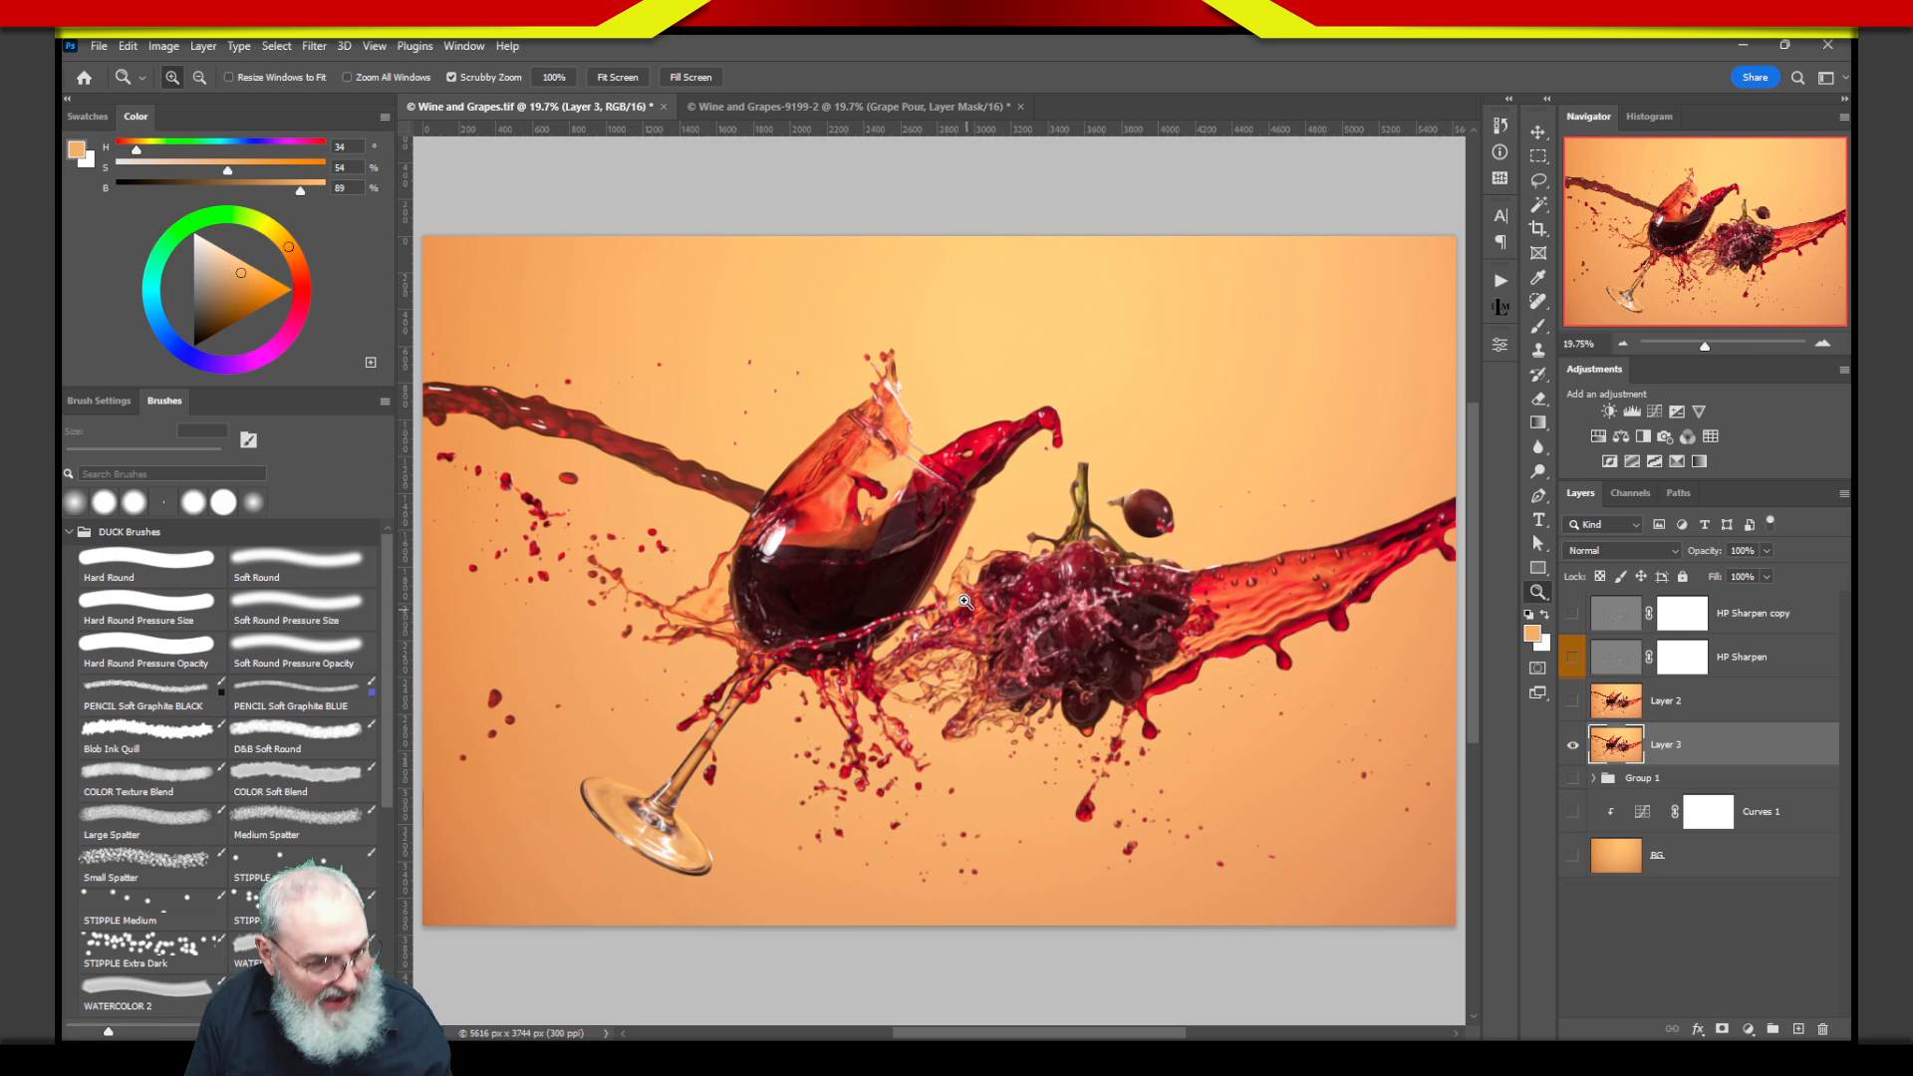
Examine the noise-reduced glass, grape splashes and the pour beside the grapes at close range.
left_click_drag(927, 561, 1037, 547)
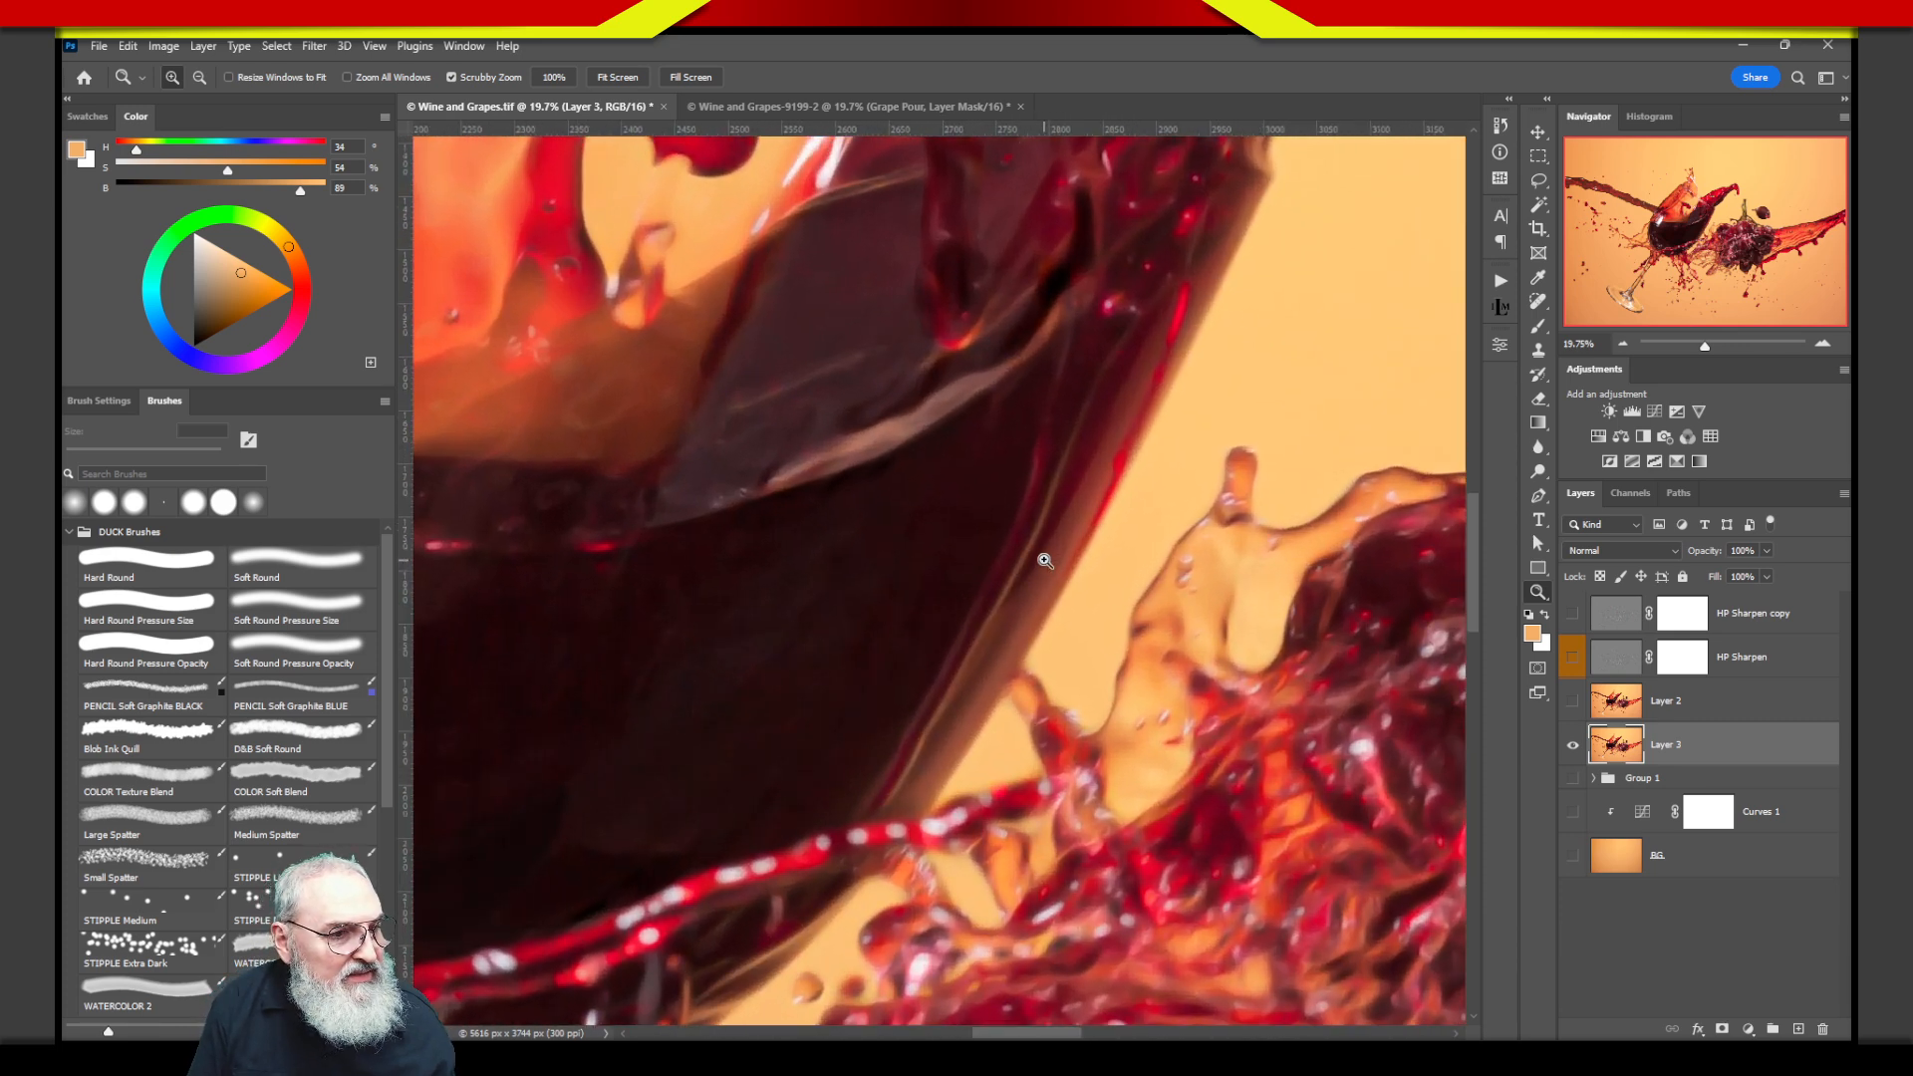
left_click_drag(1298, 751, 974, 623)
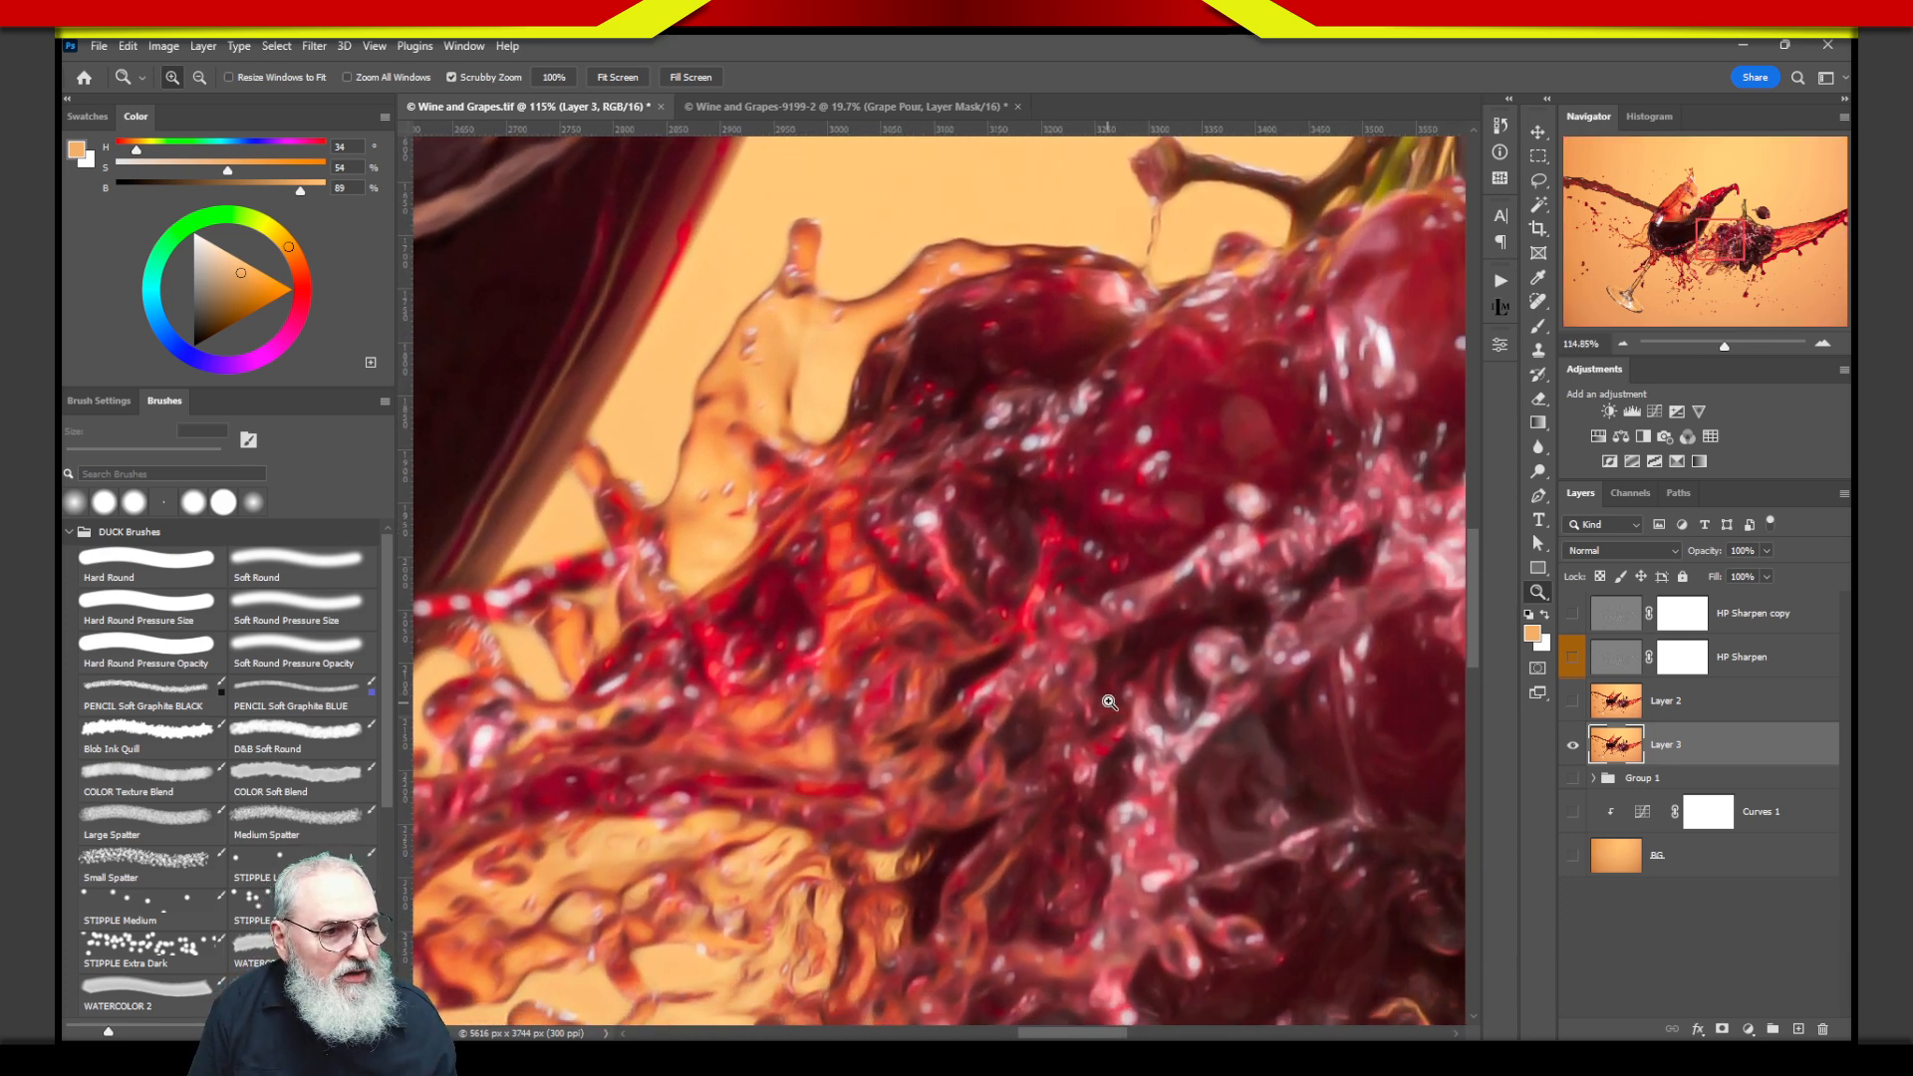
left_click_drag(1303, 672, 1011, 703)
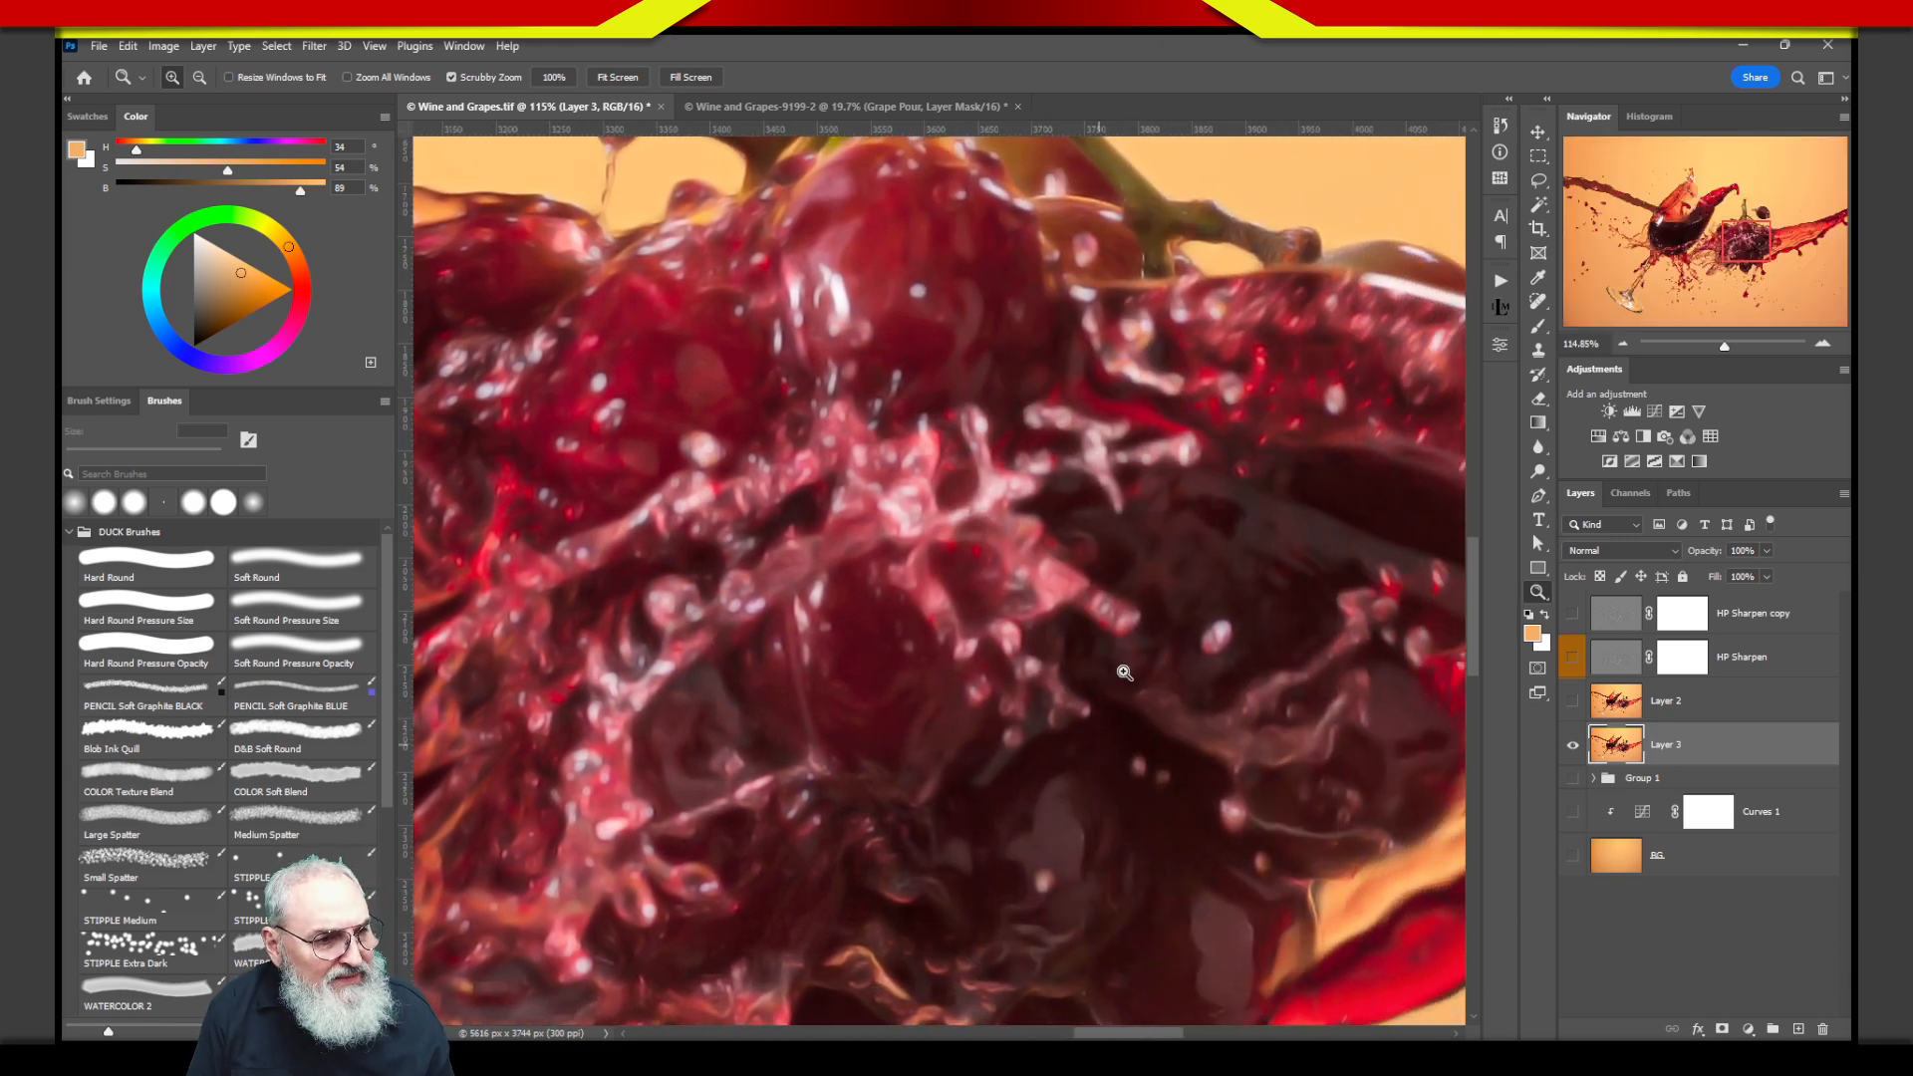
left_click(992, 780, "alt")
left_click(1002, 765, "alt")
left_click(1012, 748, "alt")
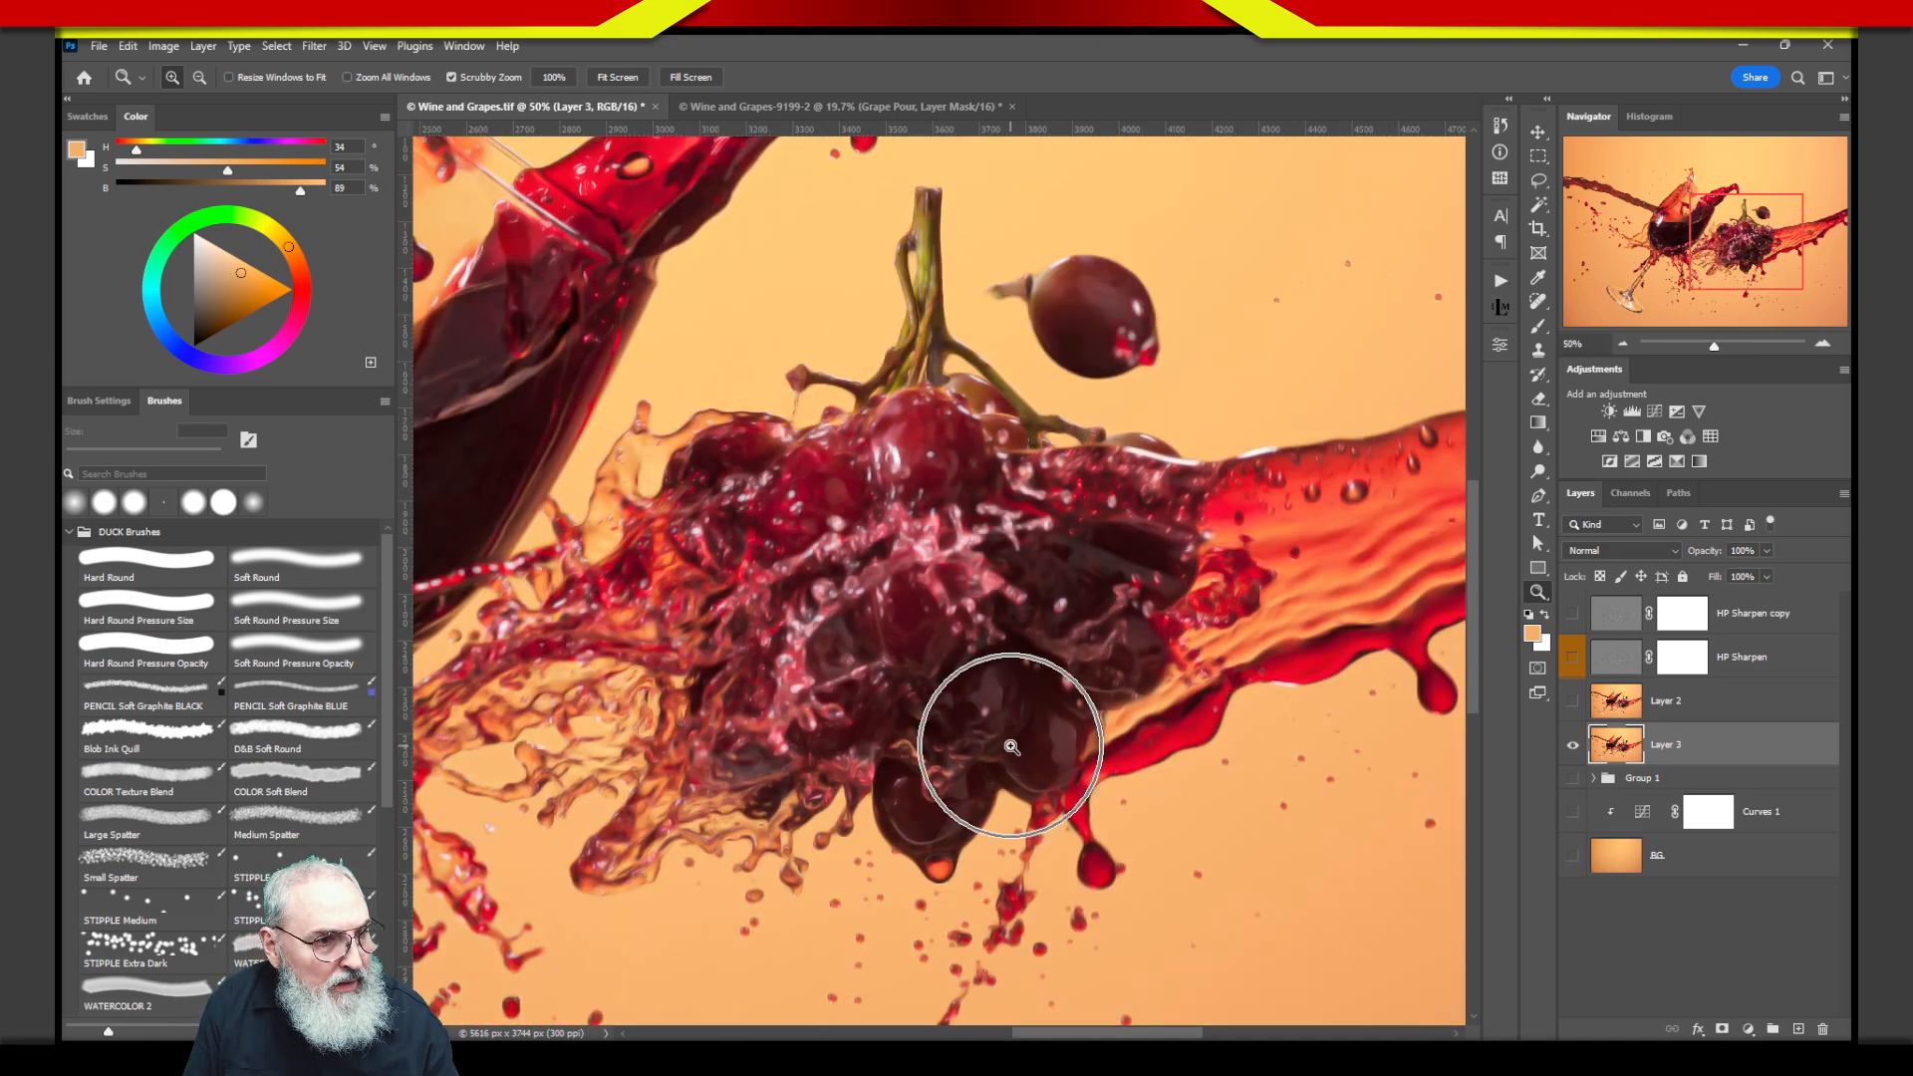
left_click_drag(1325, 543, 479, 807)
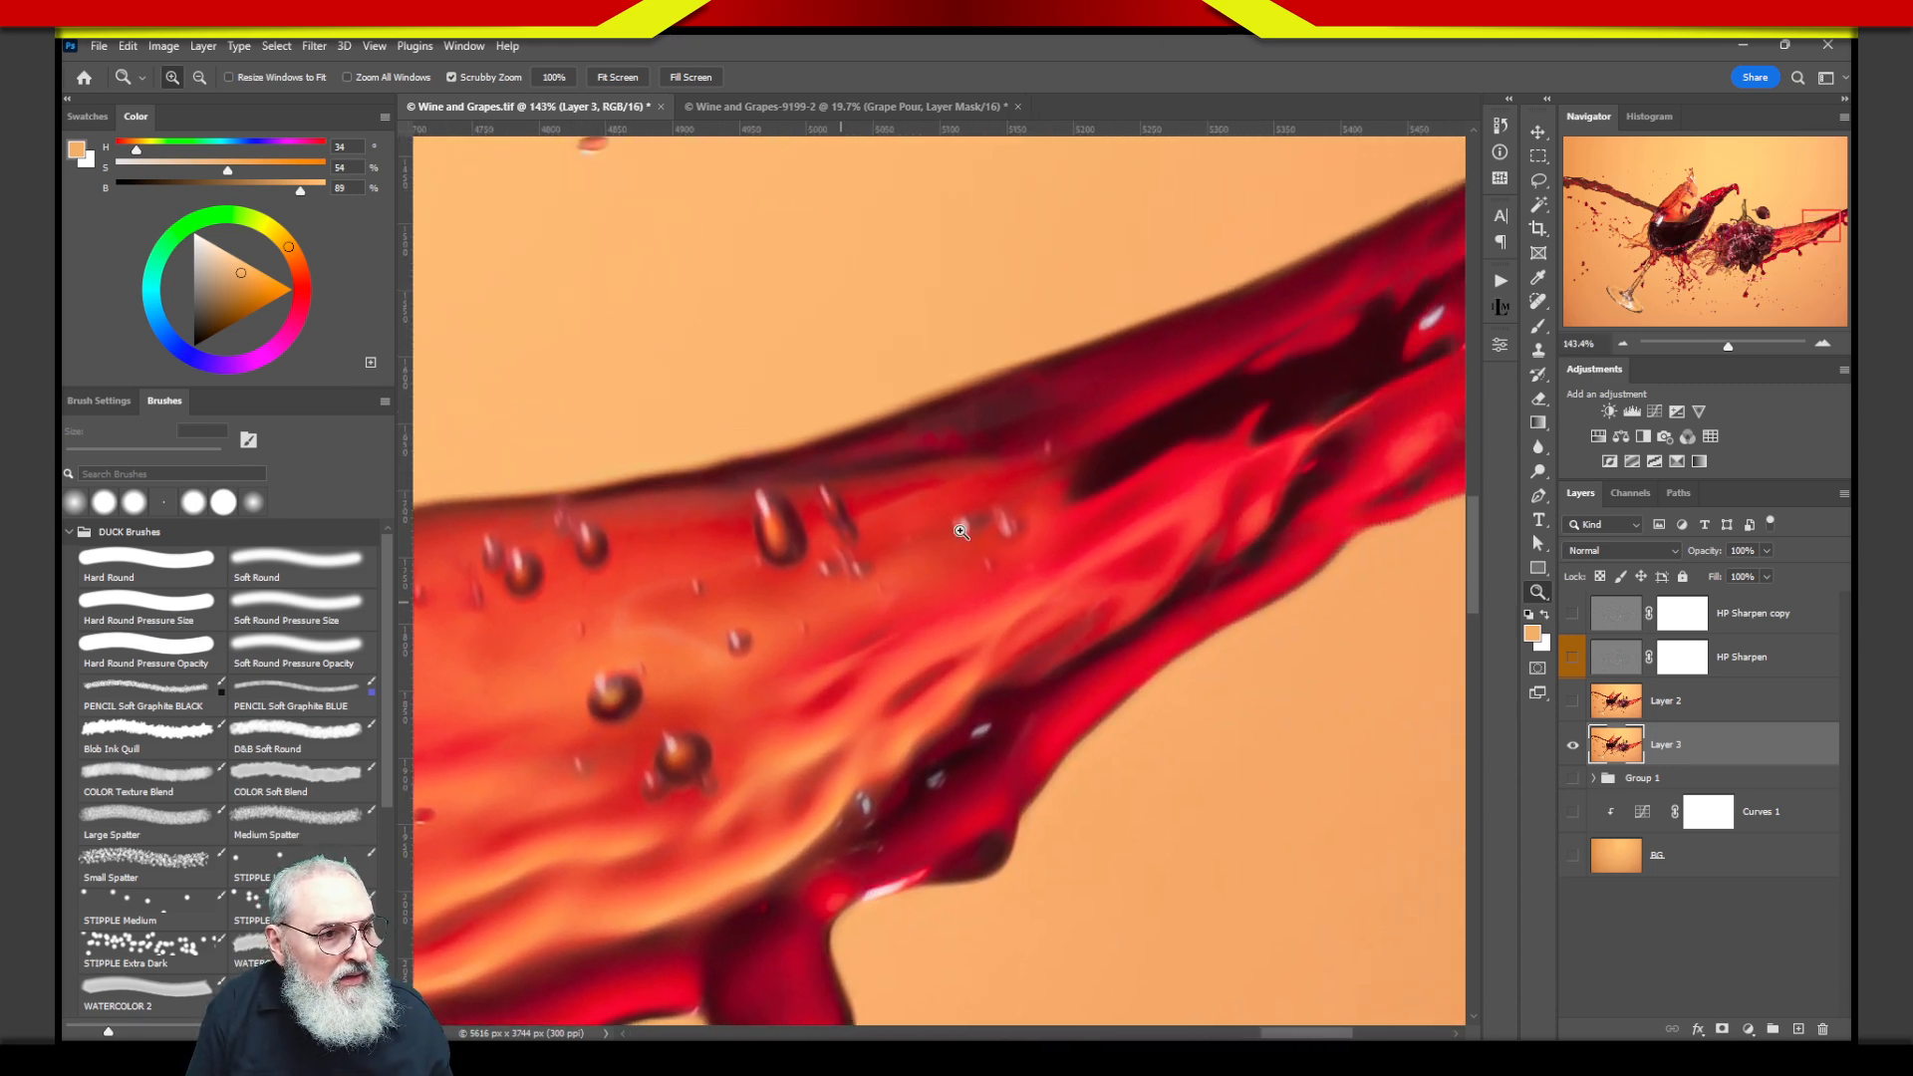
left_click_drag(598, 797, 1023, 570)
left_click_drag(903, 610, 984, 671)
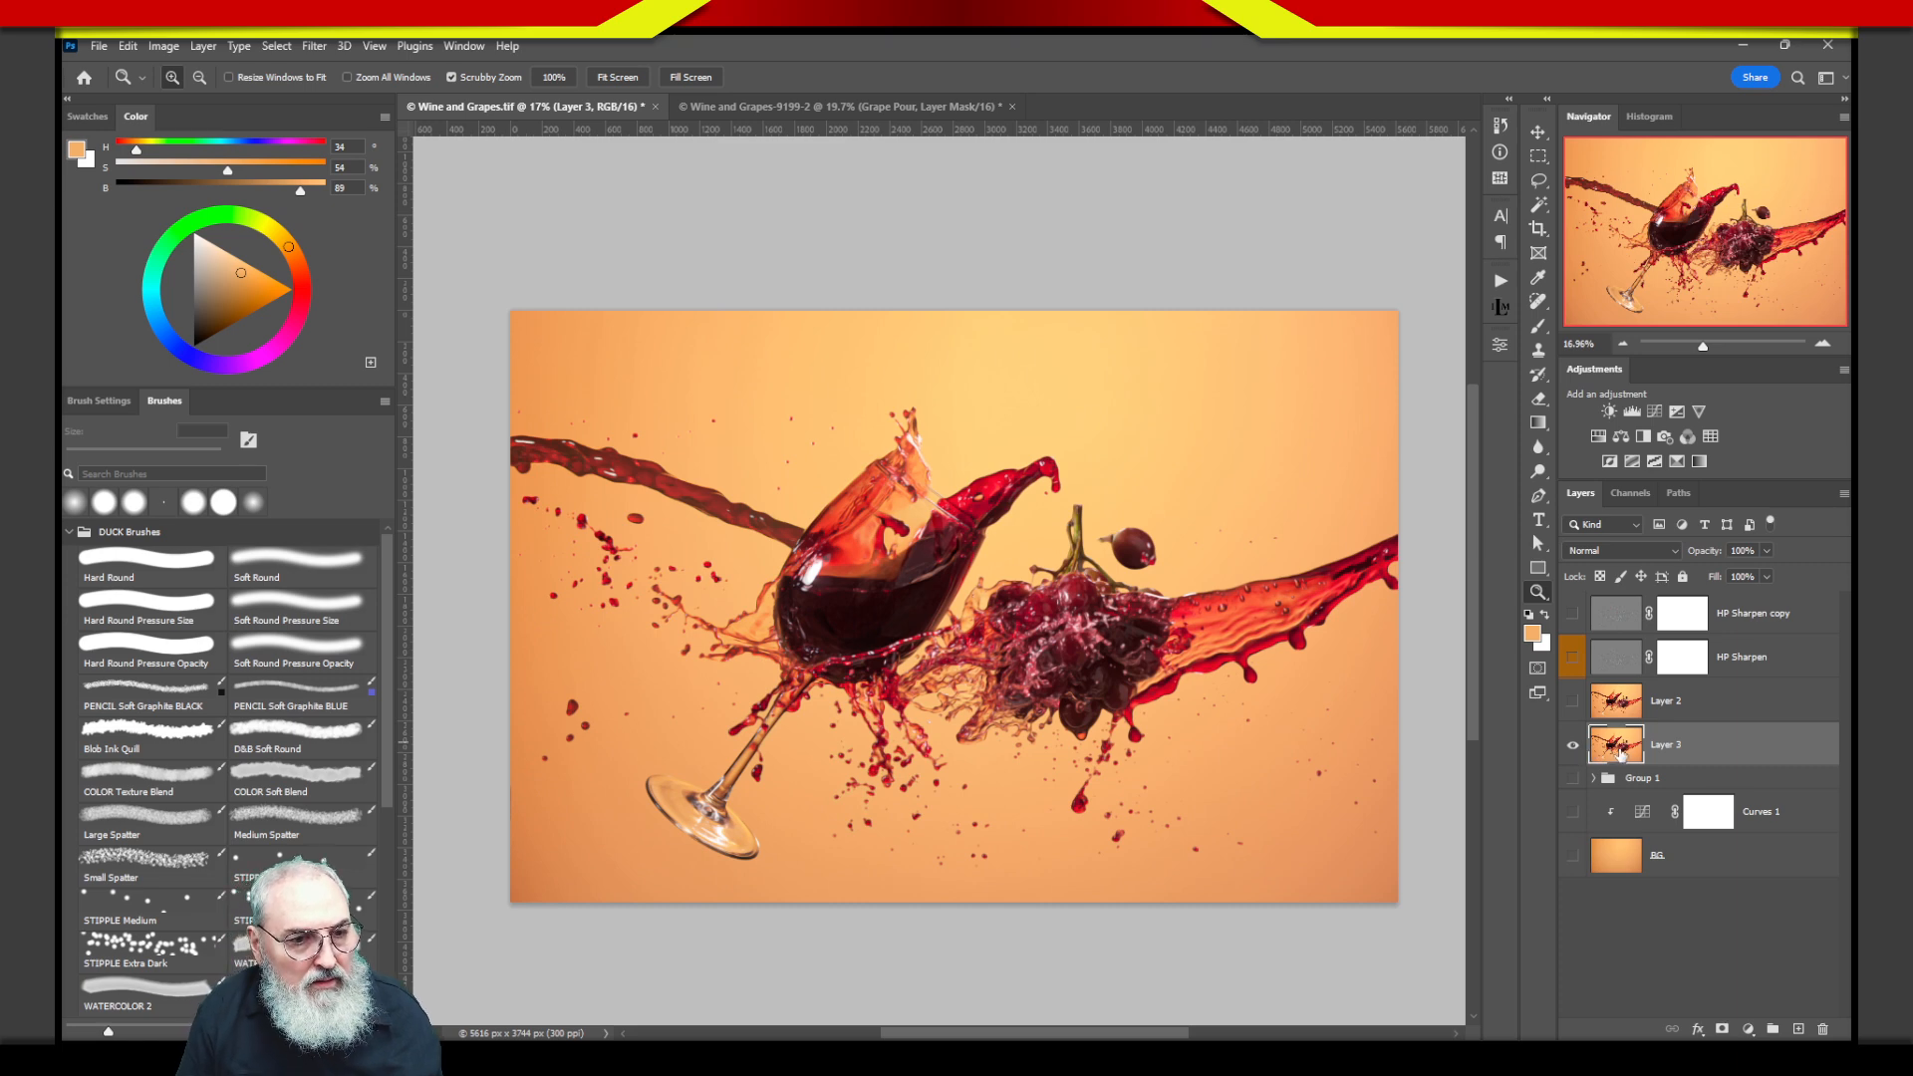
Delete the noise-reduced Layer 3 and make Group 1, Curves 1 and BG visible again with Layer 2 hidden.
mouse_move(1616, 749)
left_mouse_down()
mouse_move(1614, 783)
mouse_move(1636, 762)
mouse_move(1622, 751)
left_mouse_up()
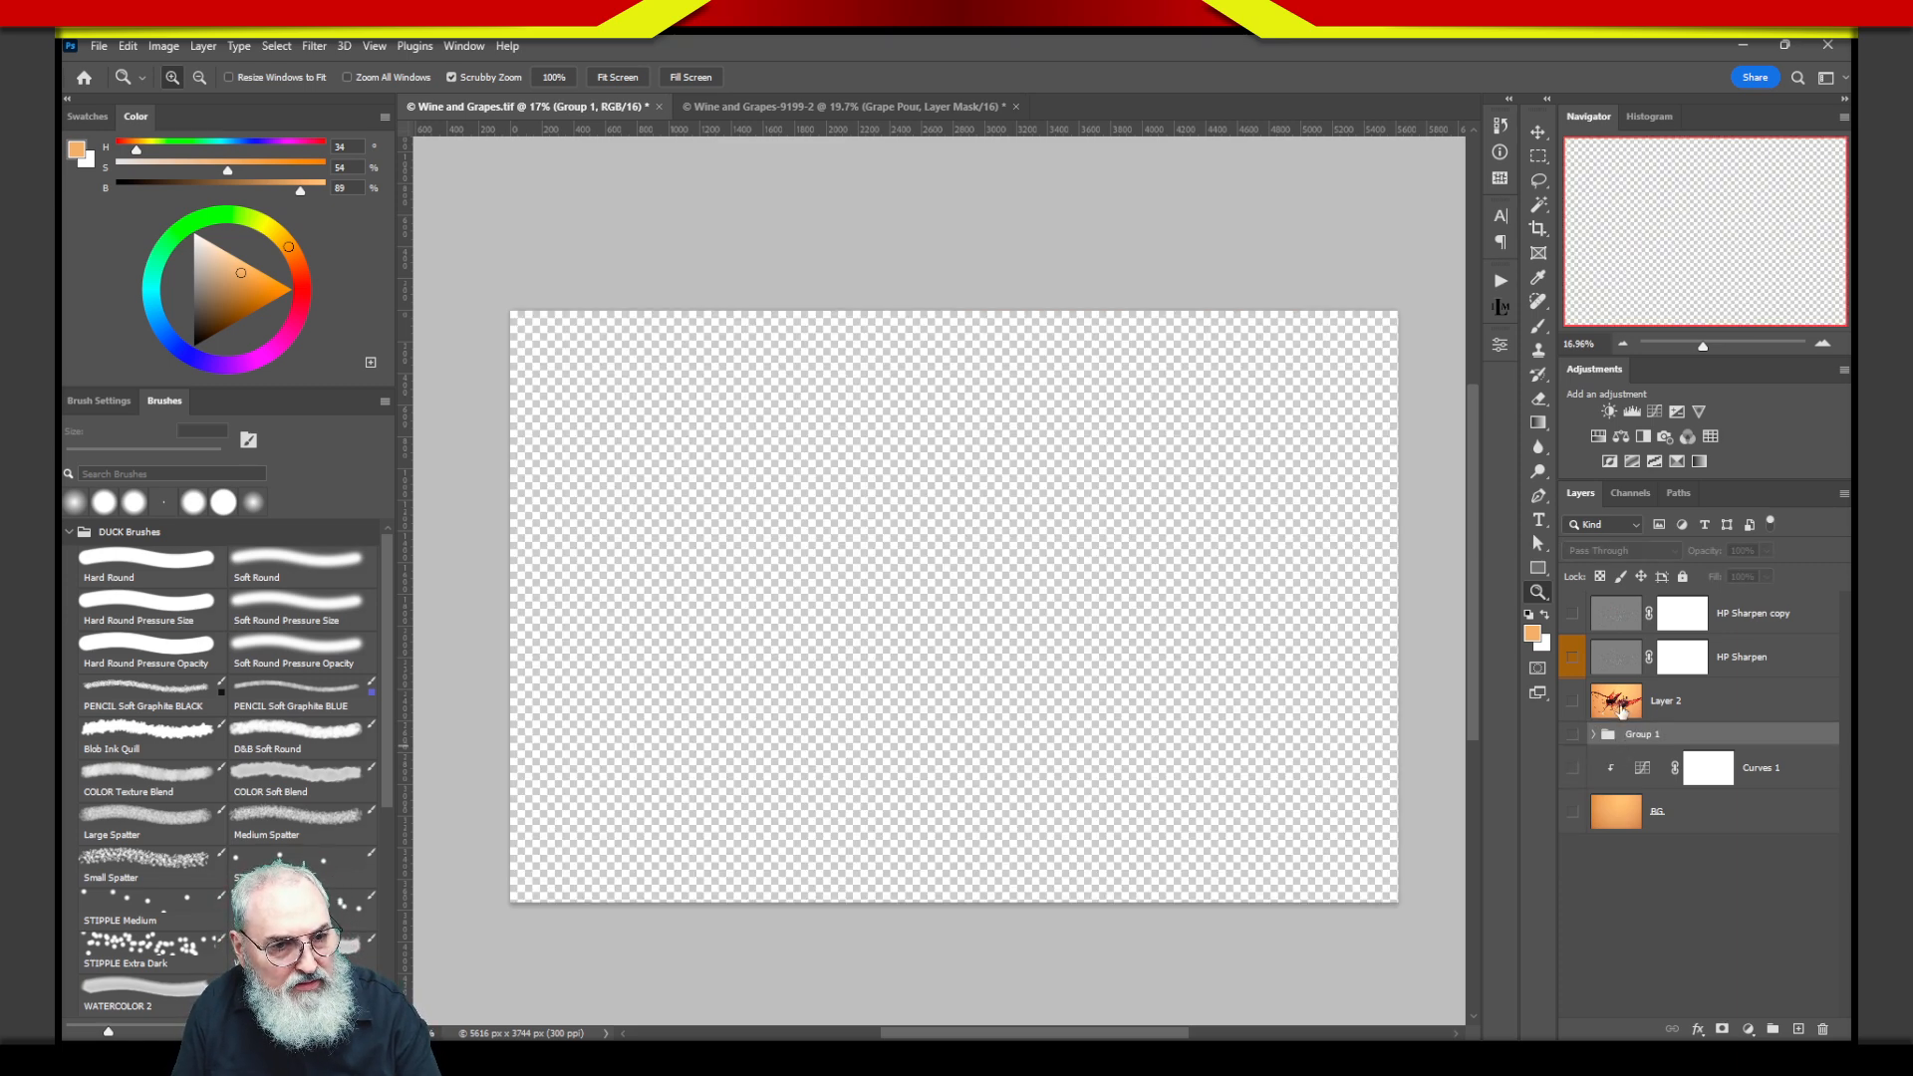
left_click(1619, 709)
left_click(1573, 701)
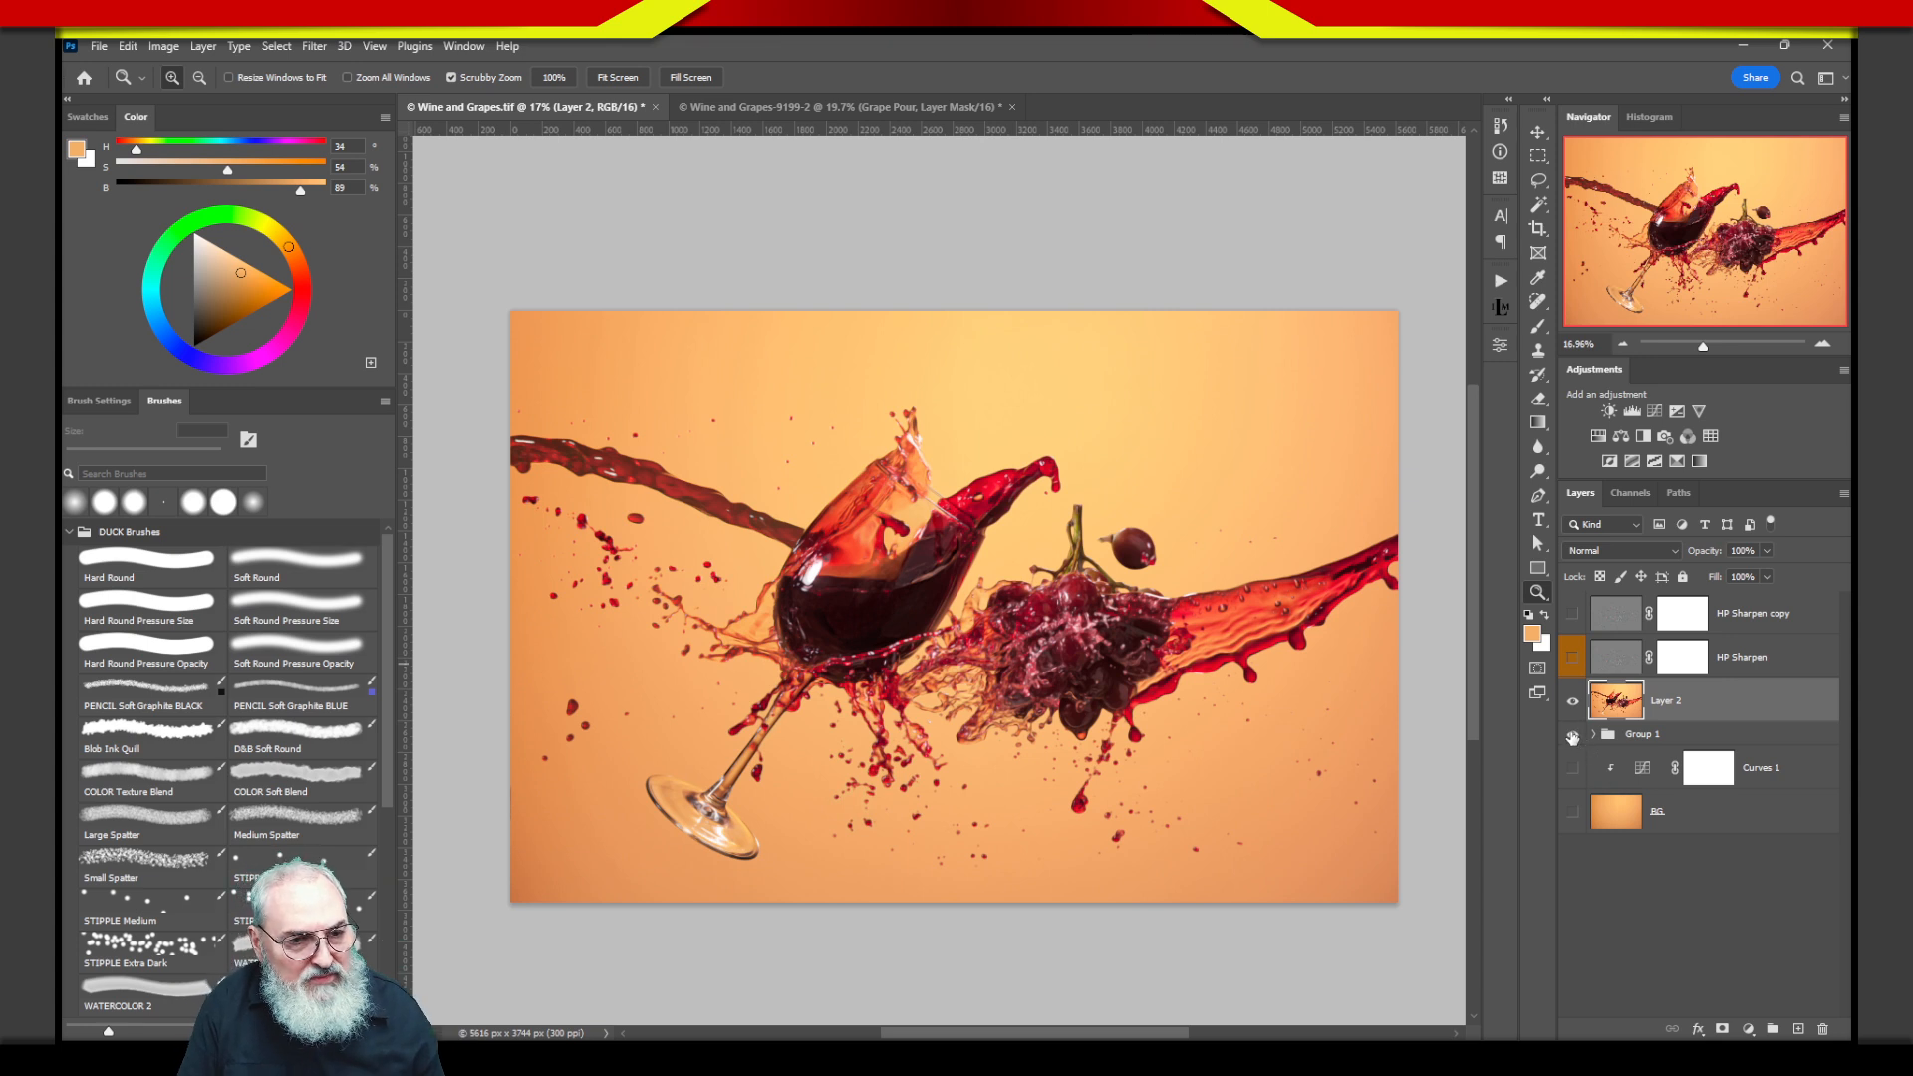
left_click(1573, 814)
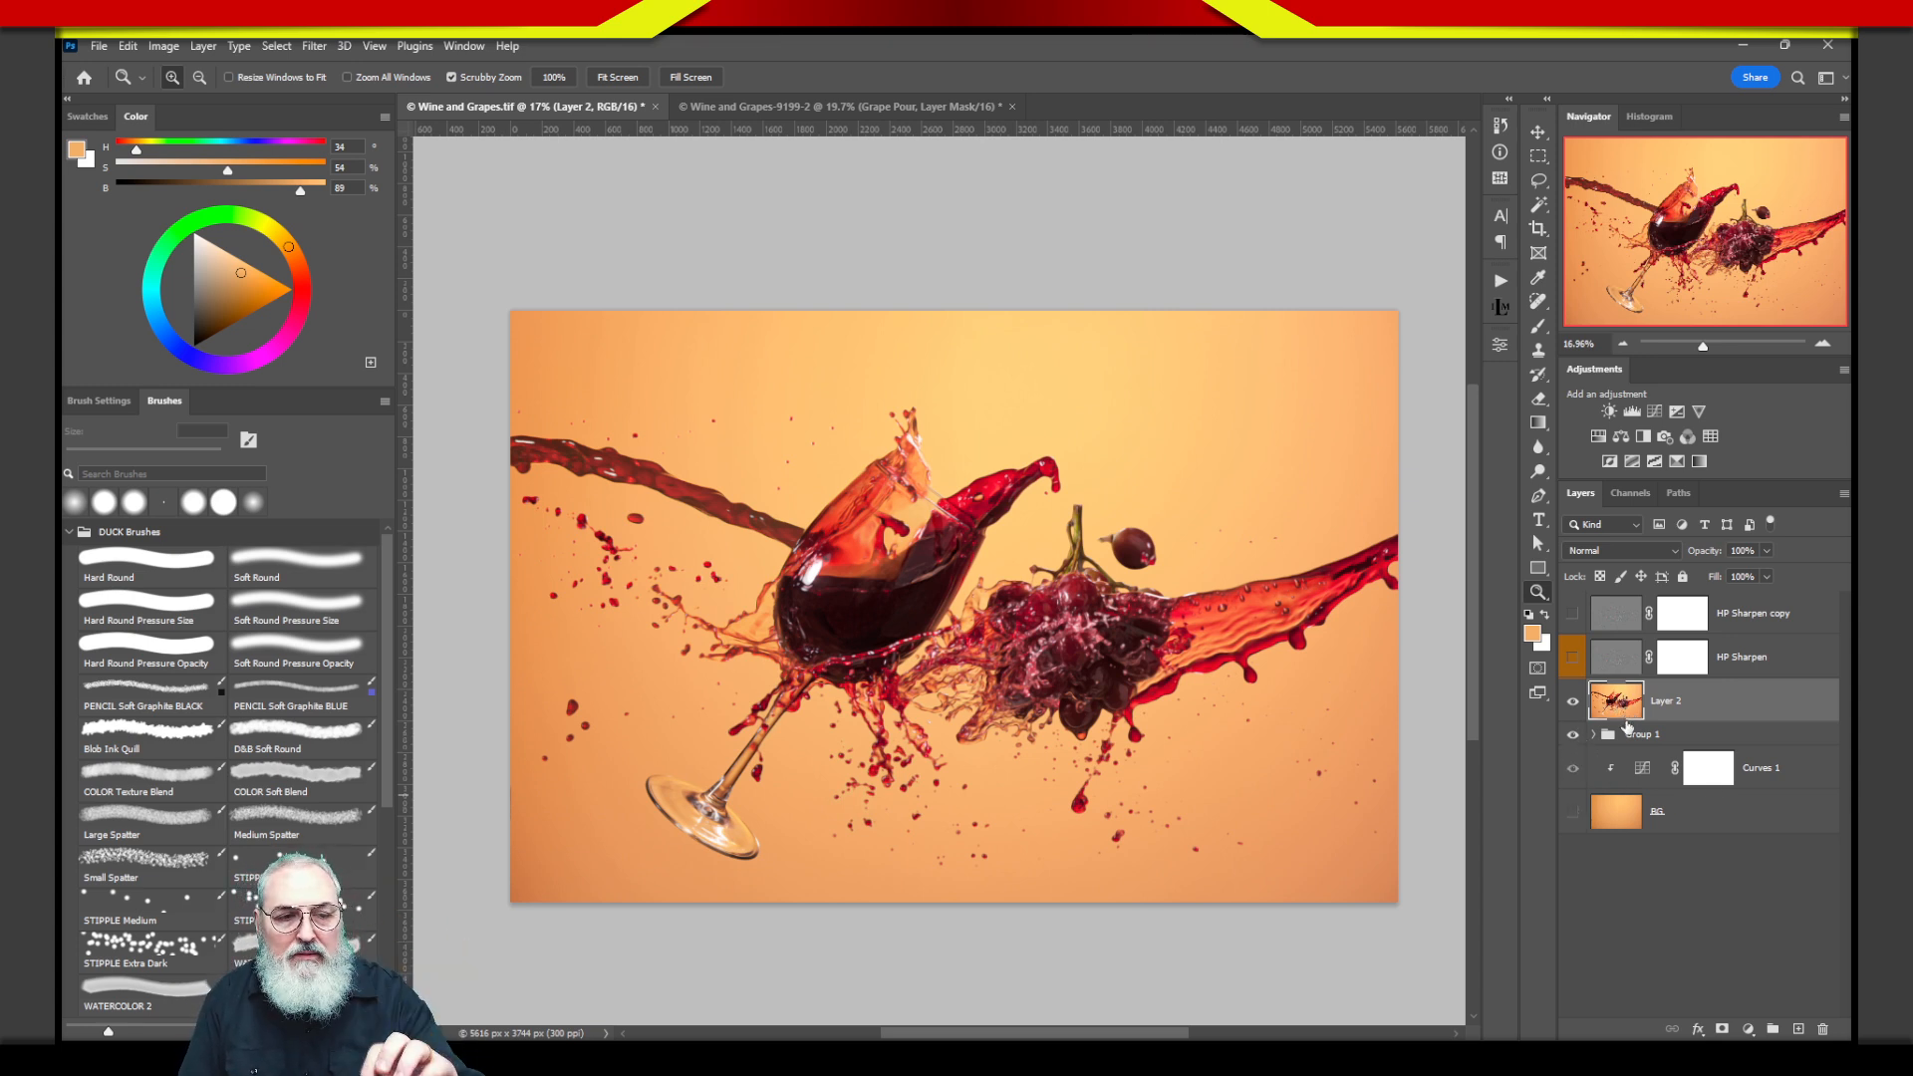
left_click(1574, 700)
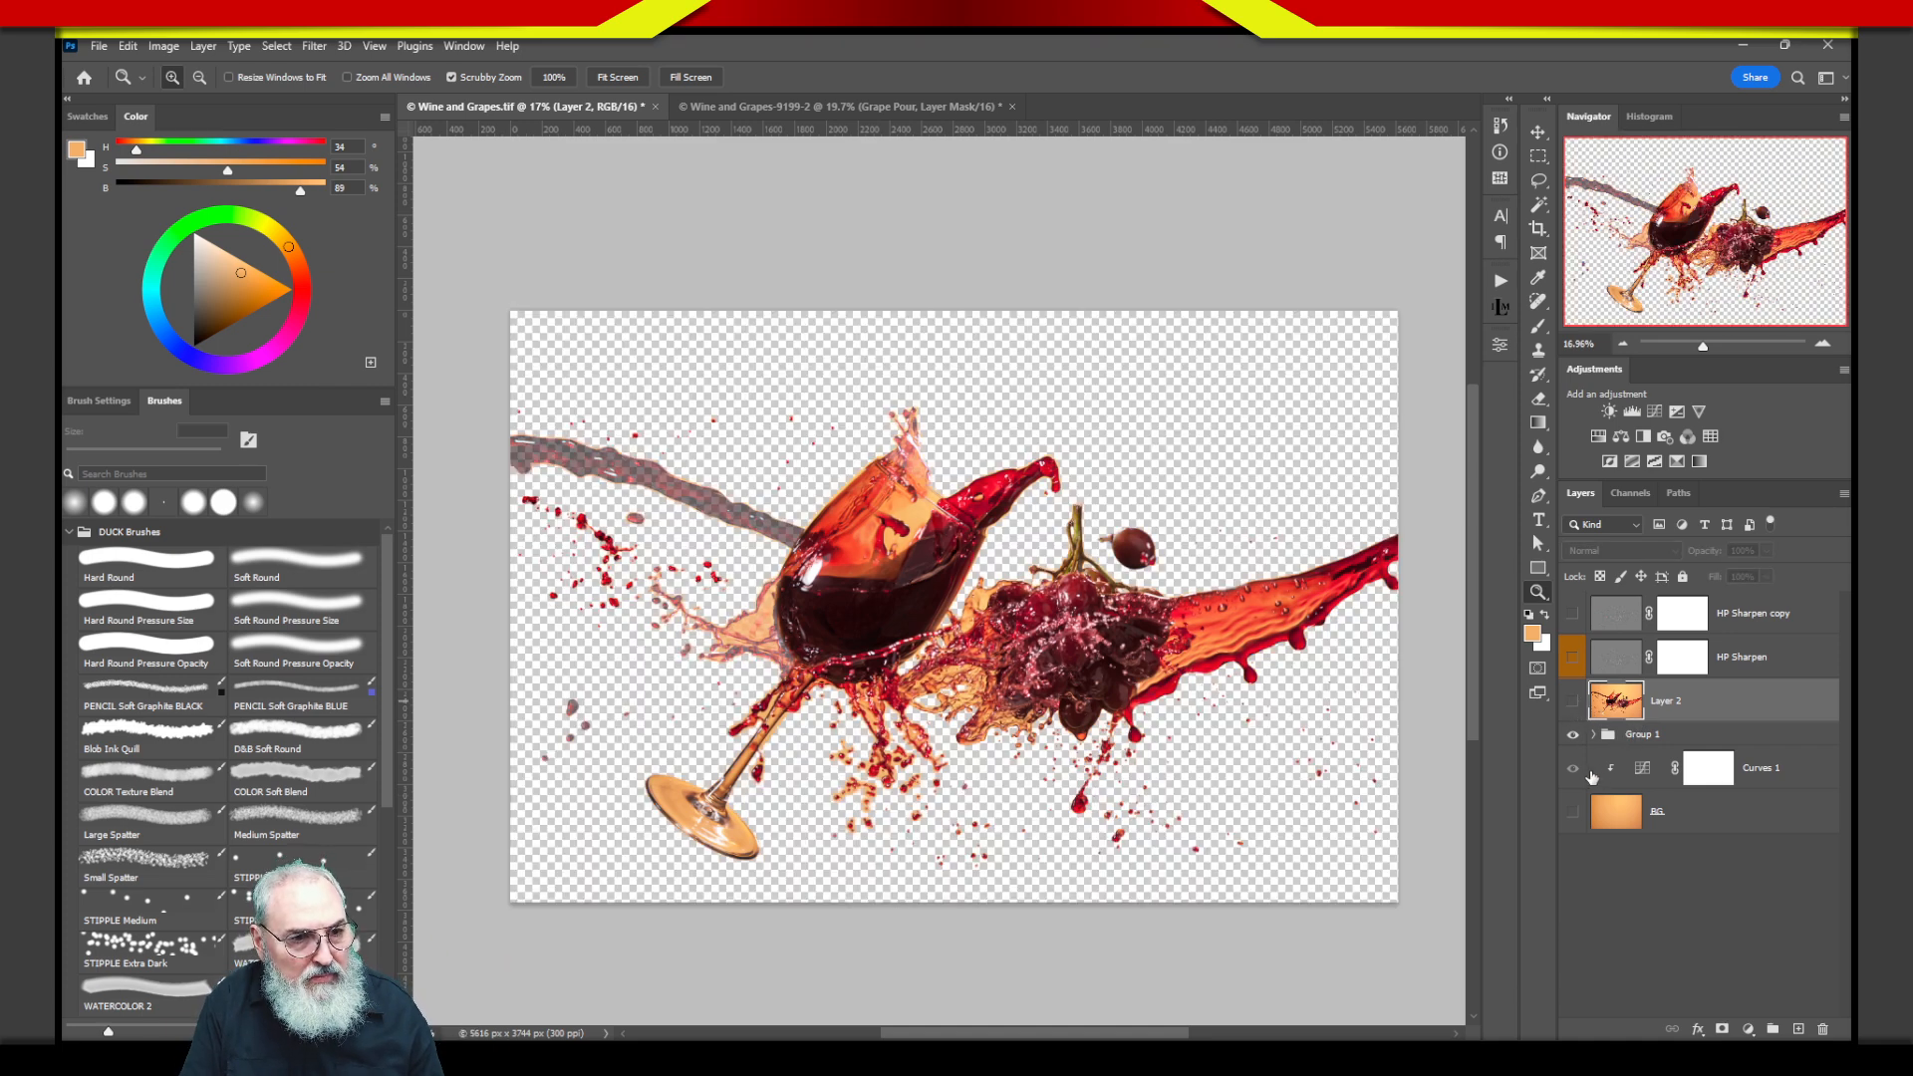
left_click(1575, 809)
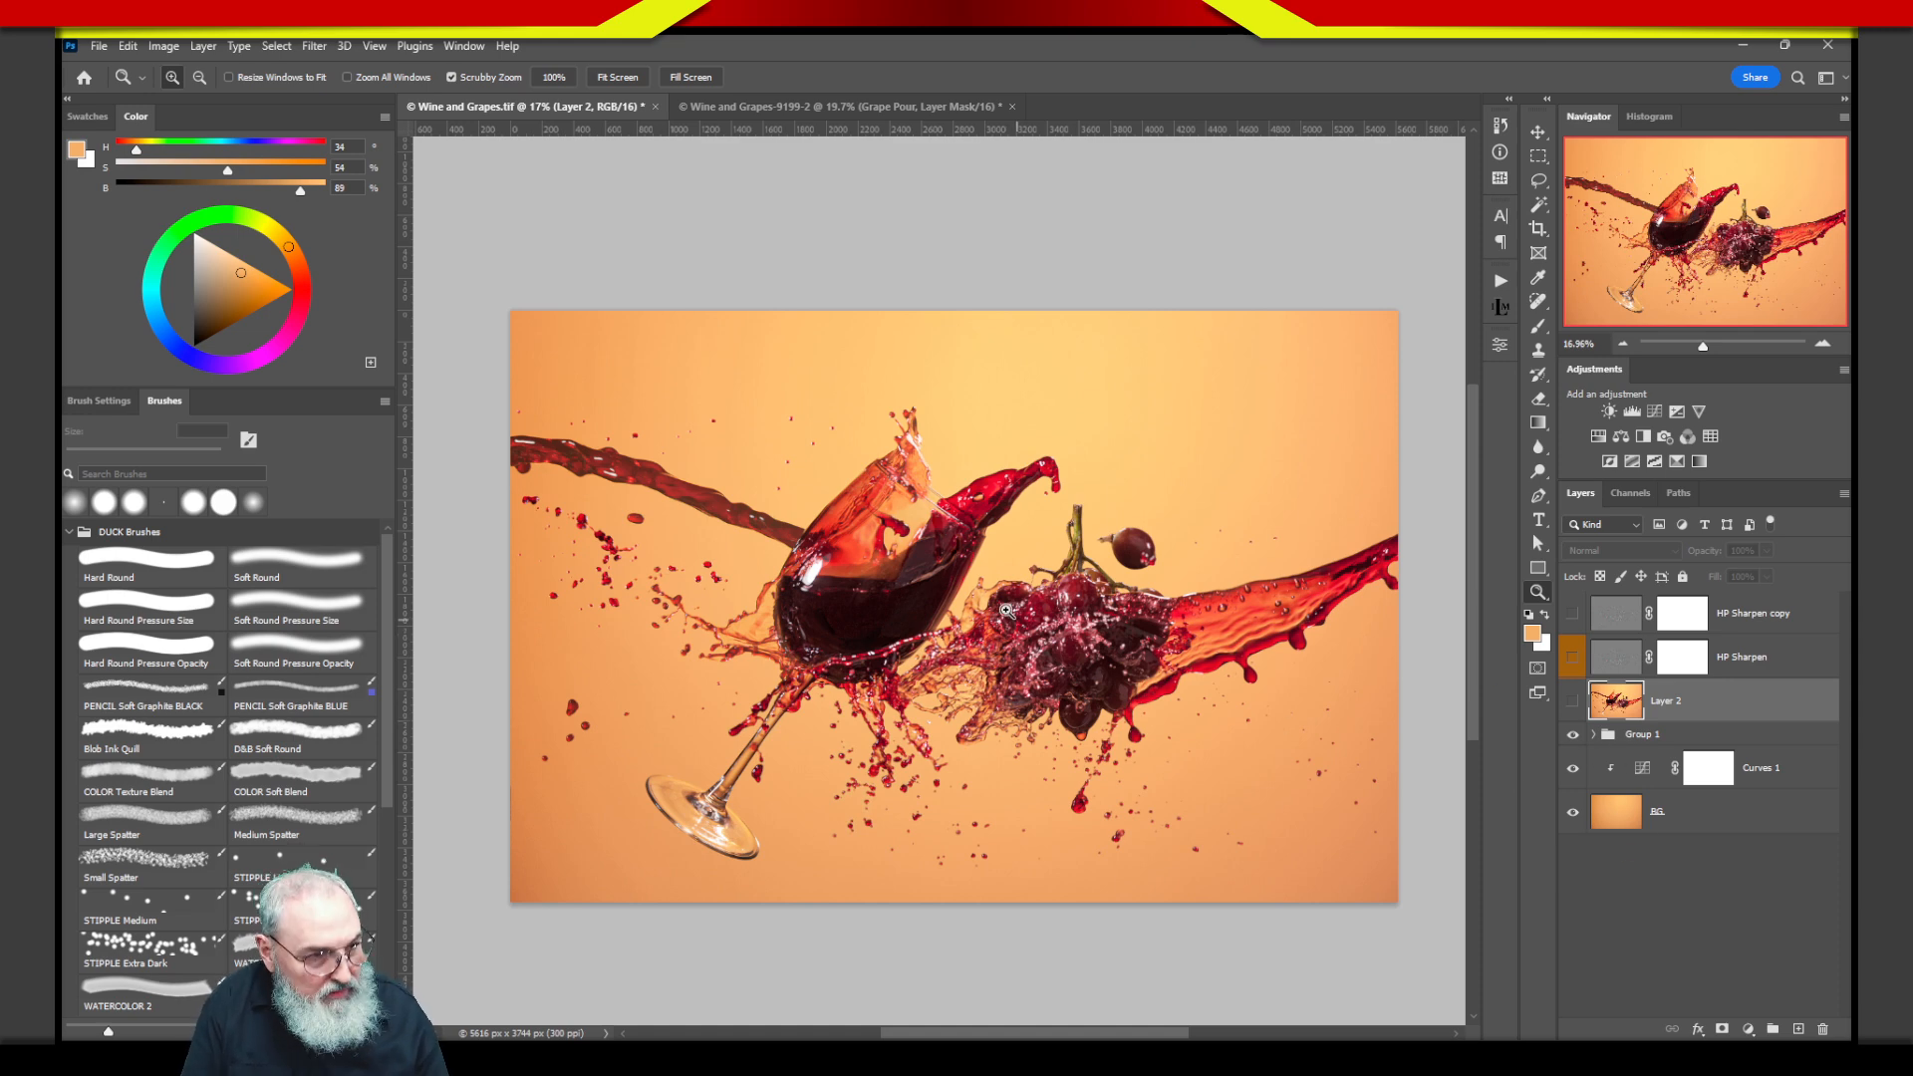
Compare the grapes and stem with and without high-pass sharpening, and turn on HP Sharpen and HP Sharpen copy.
left_click_drag(929, 624, 981, 622)
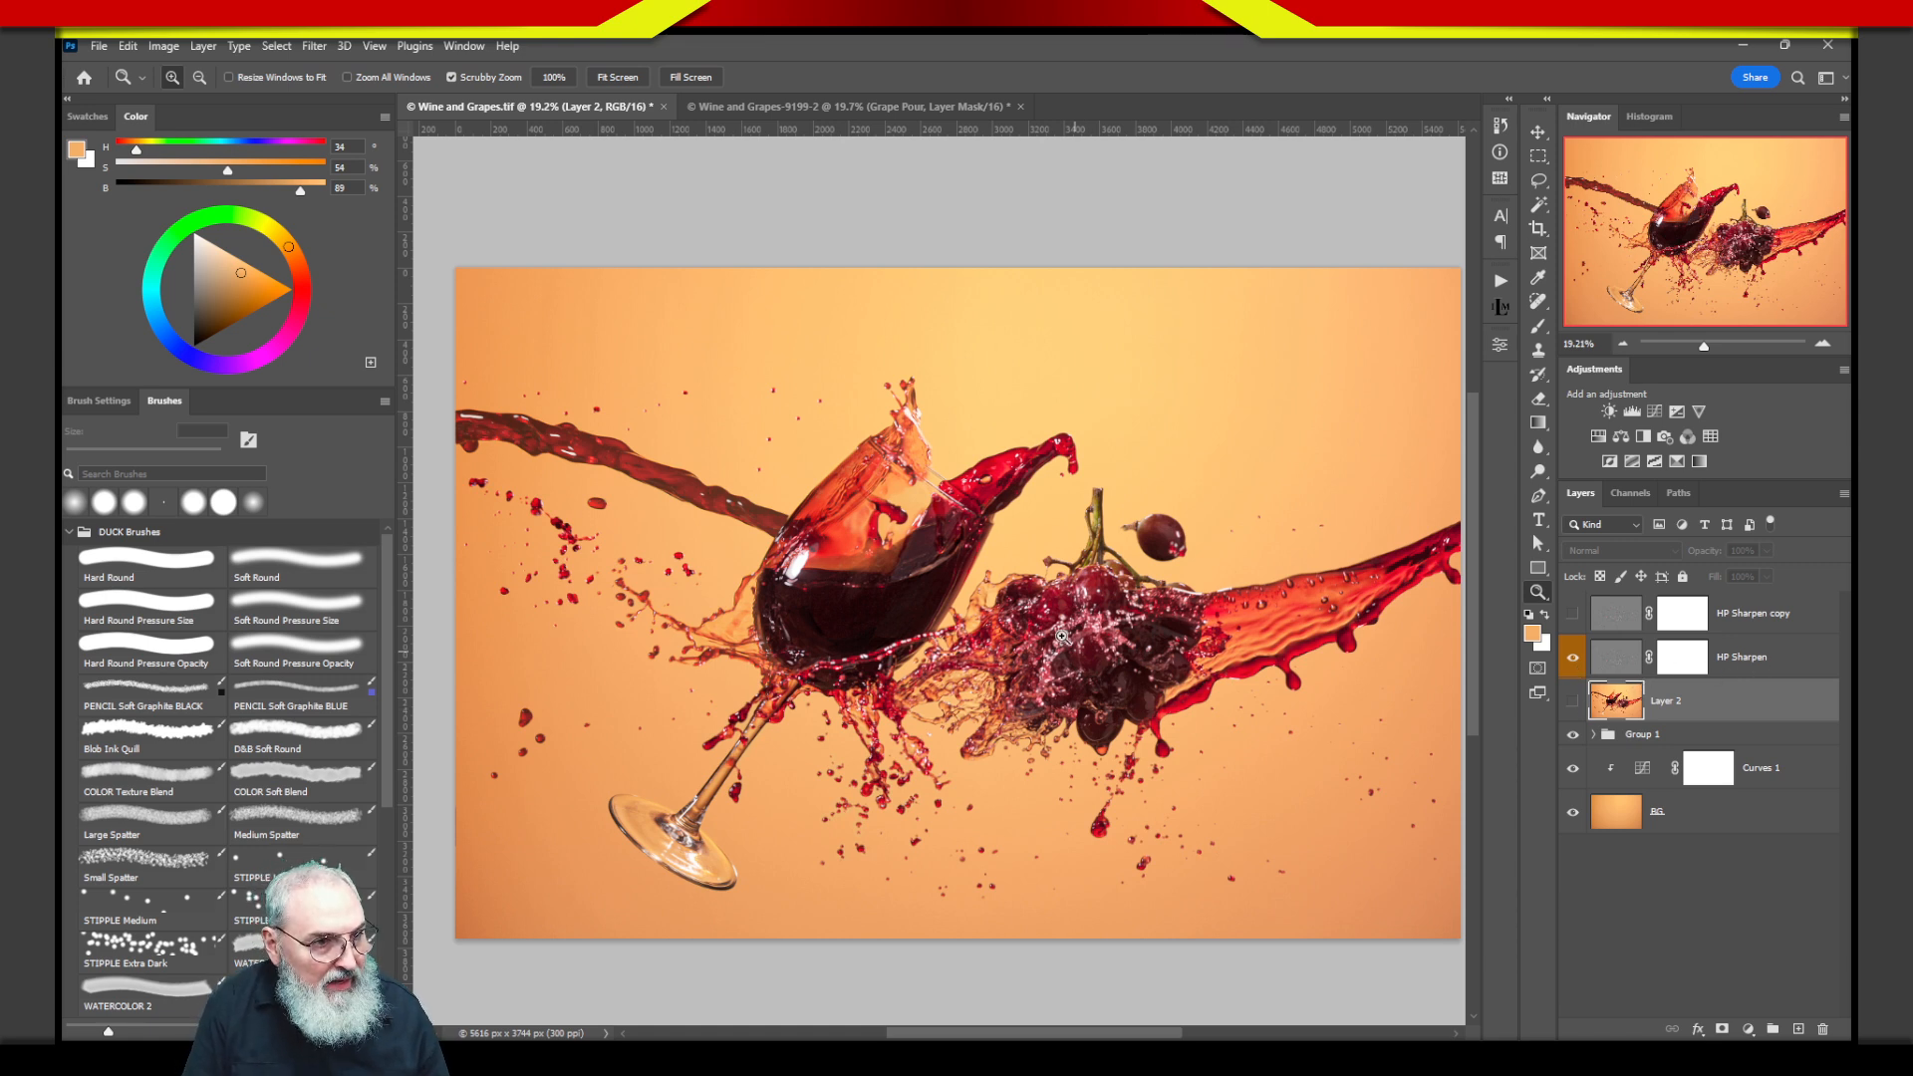
left_click_drag(1046, 598, 1175, 594)
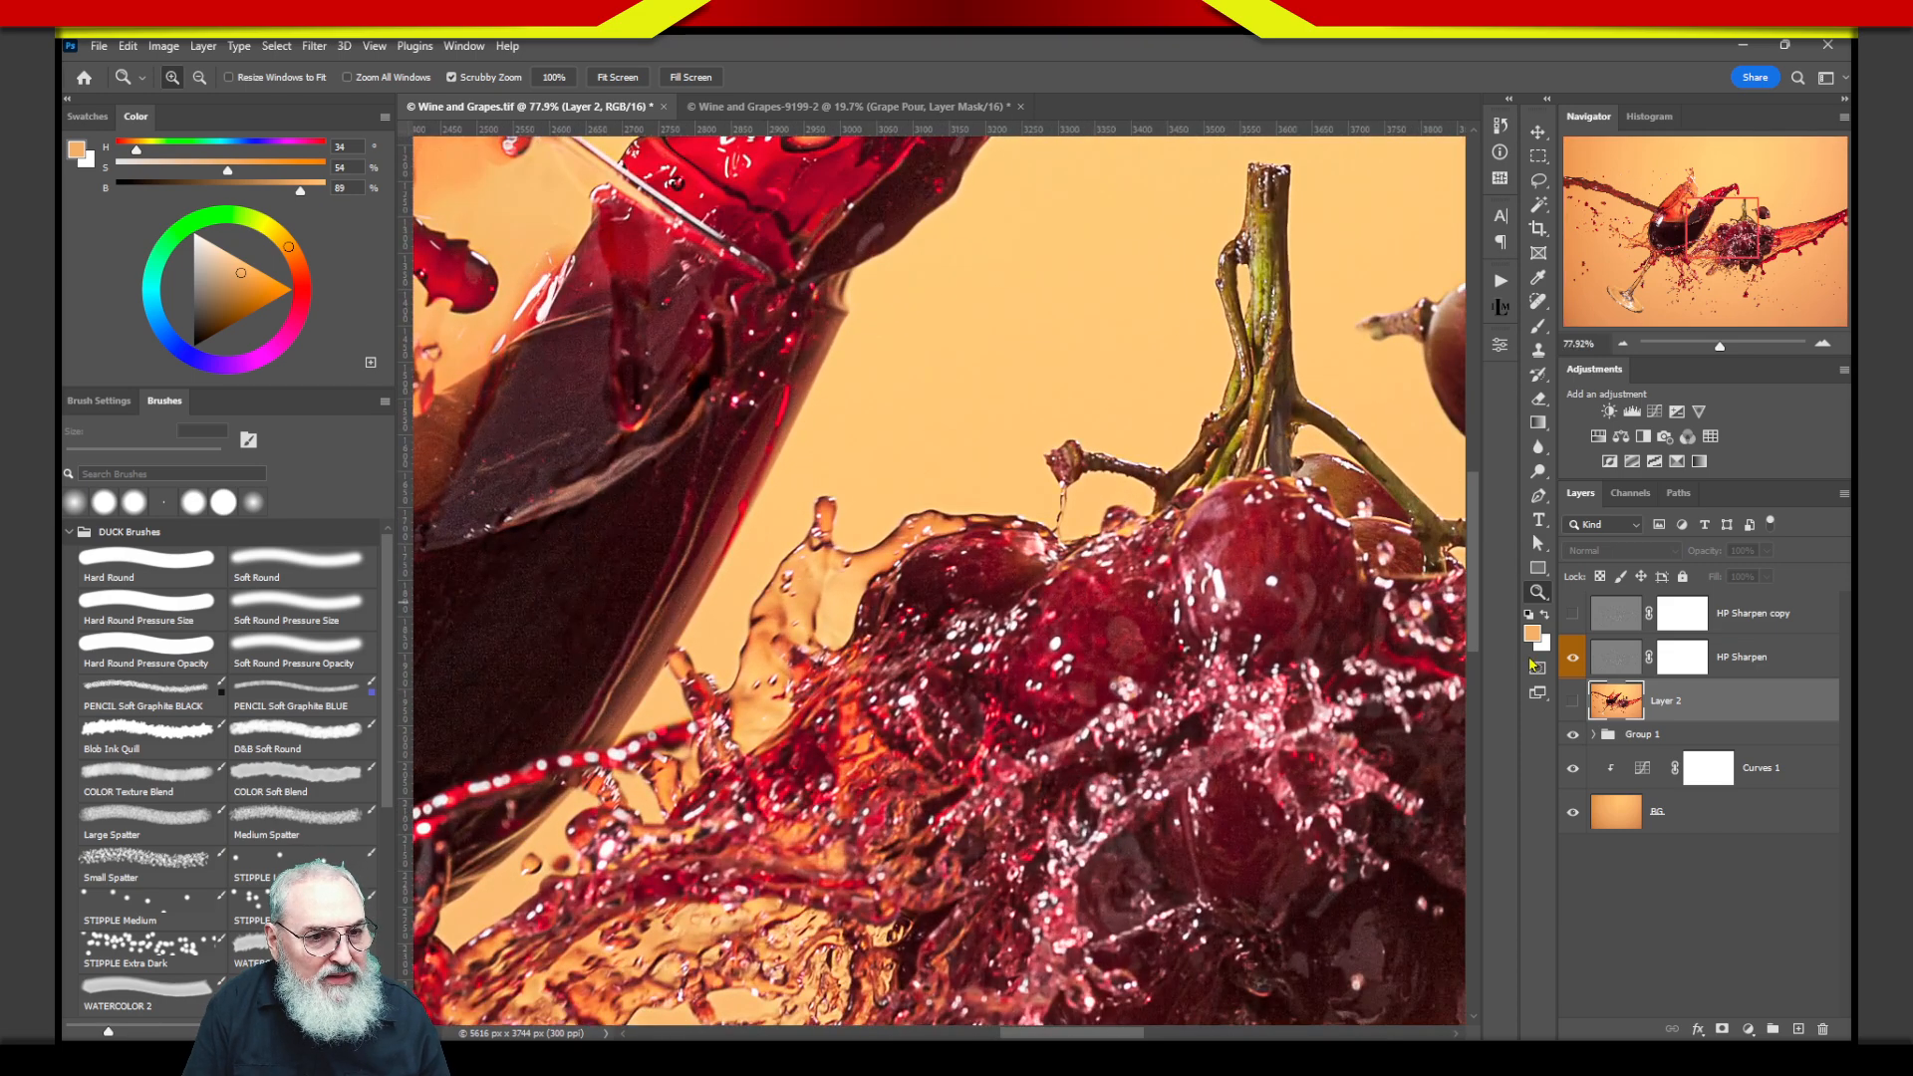
left_click(1573, 656)
left_click(1573, 656)
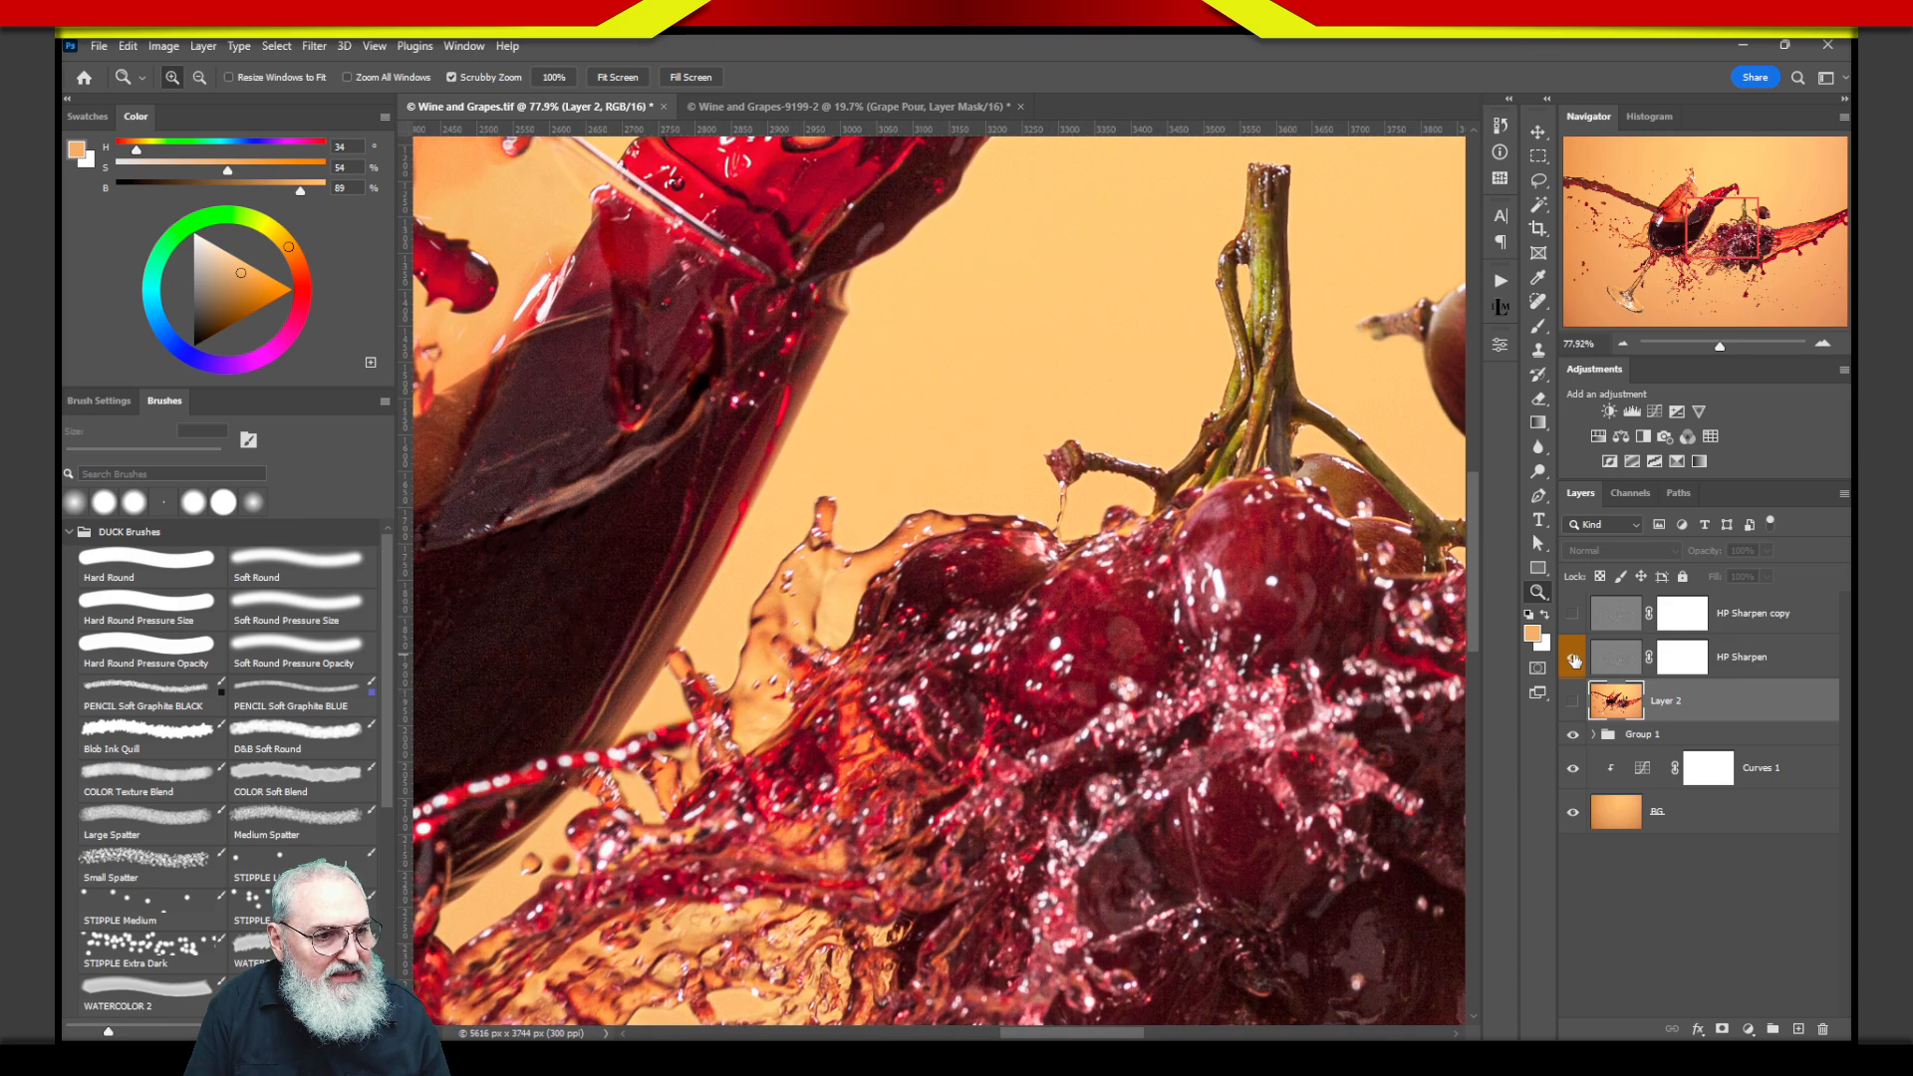
left_click(1573, 657)
left_click(1572, 659)
Show Layer 2 beneath the two sharpening layers and examine the dark wine in the goblet at close range.
left_click(1573, 701)
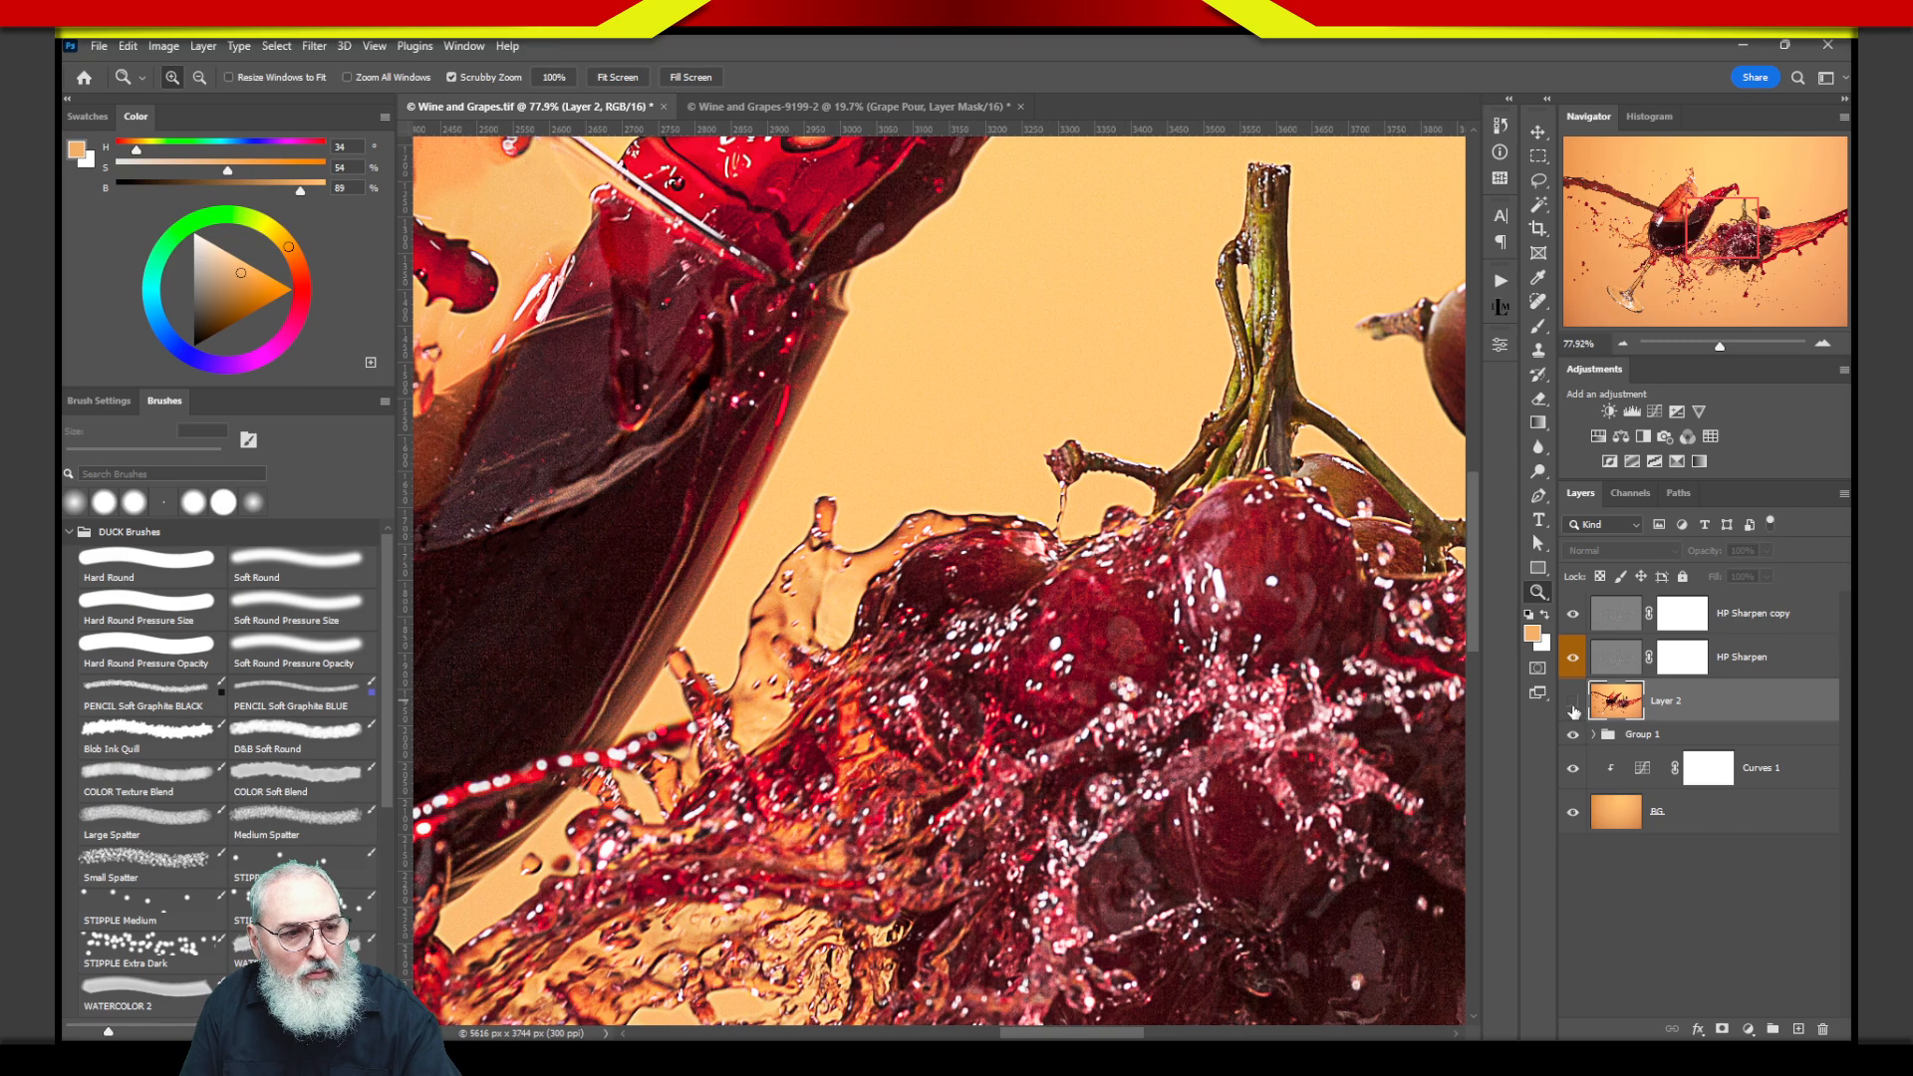
left_click(1574, 702)
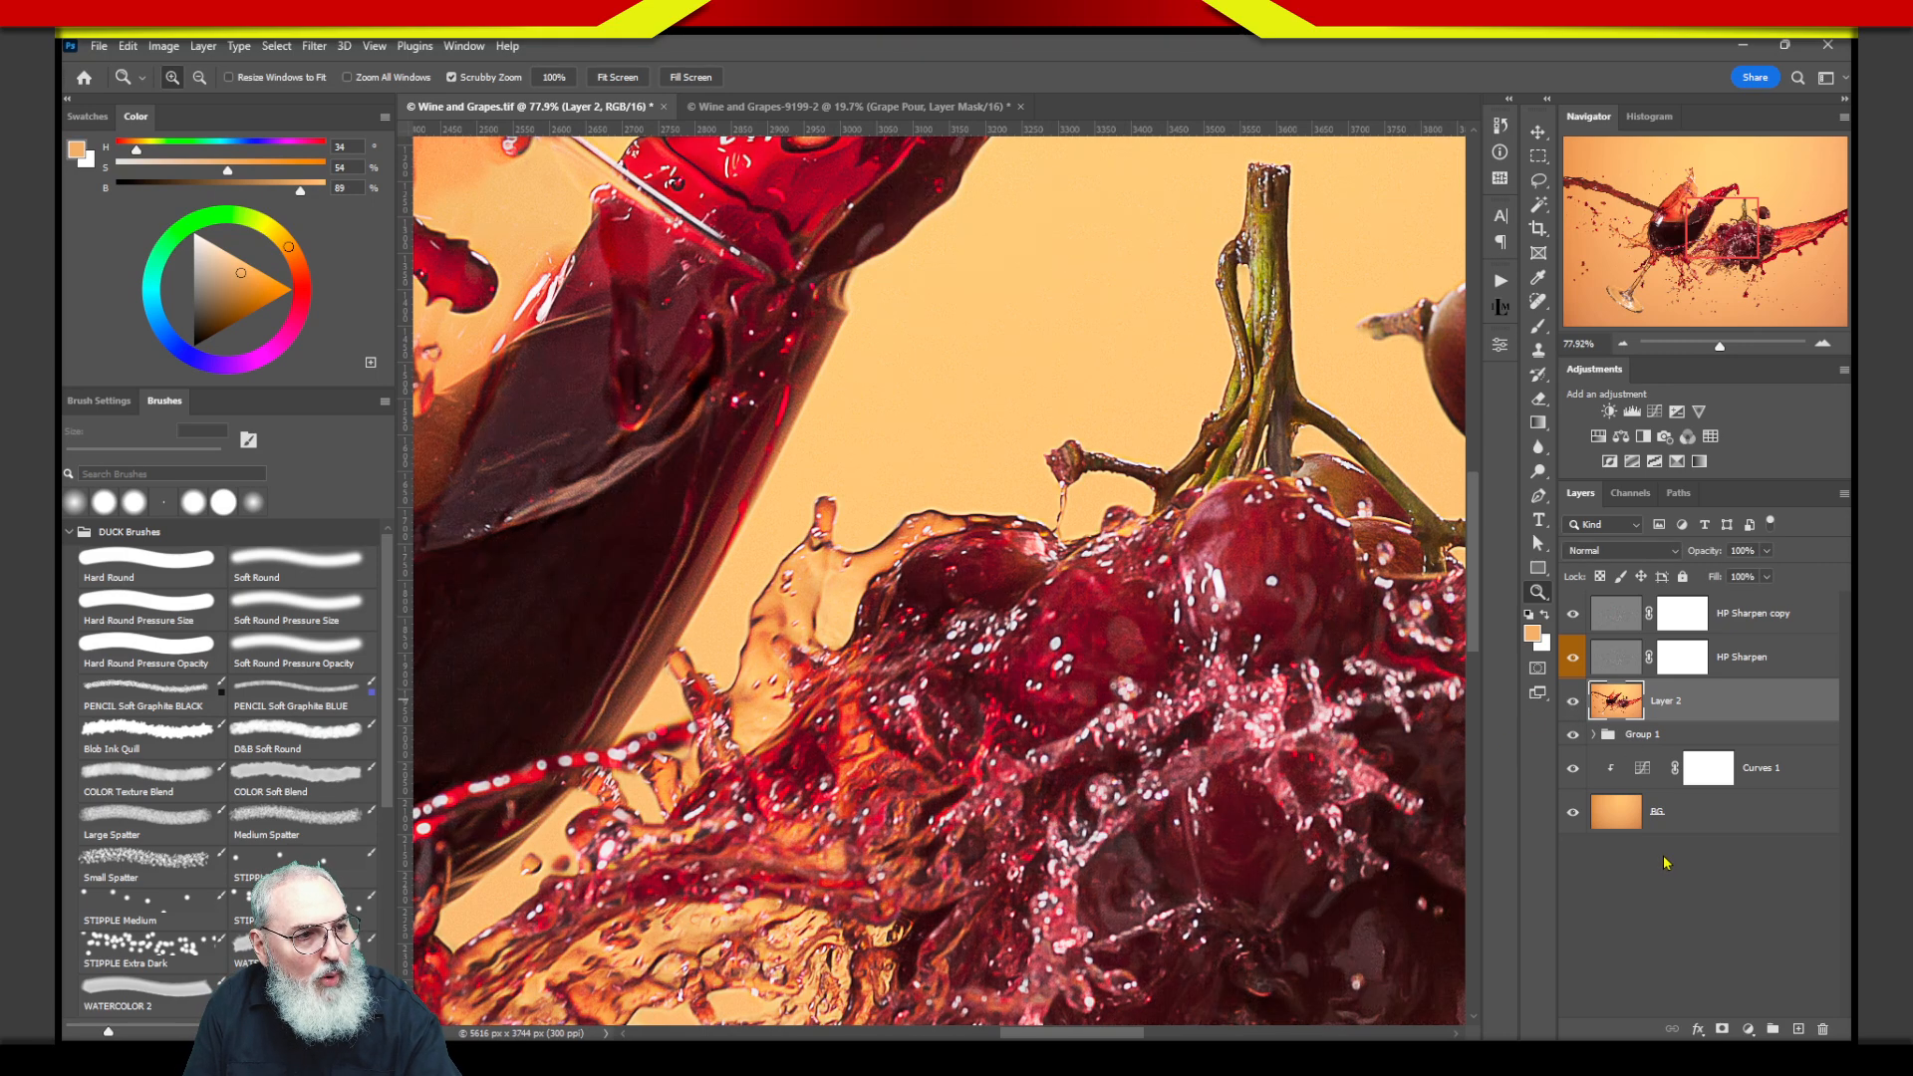
left_click_drag(767, 807, 1266, 664)
left_click_drag(902, 682, 1077, 571)
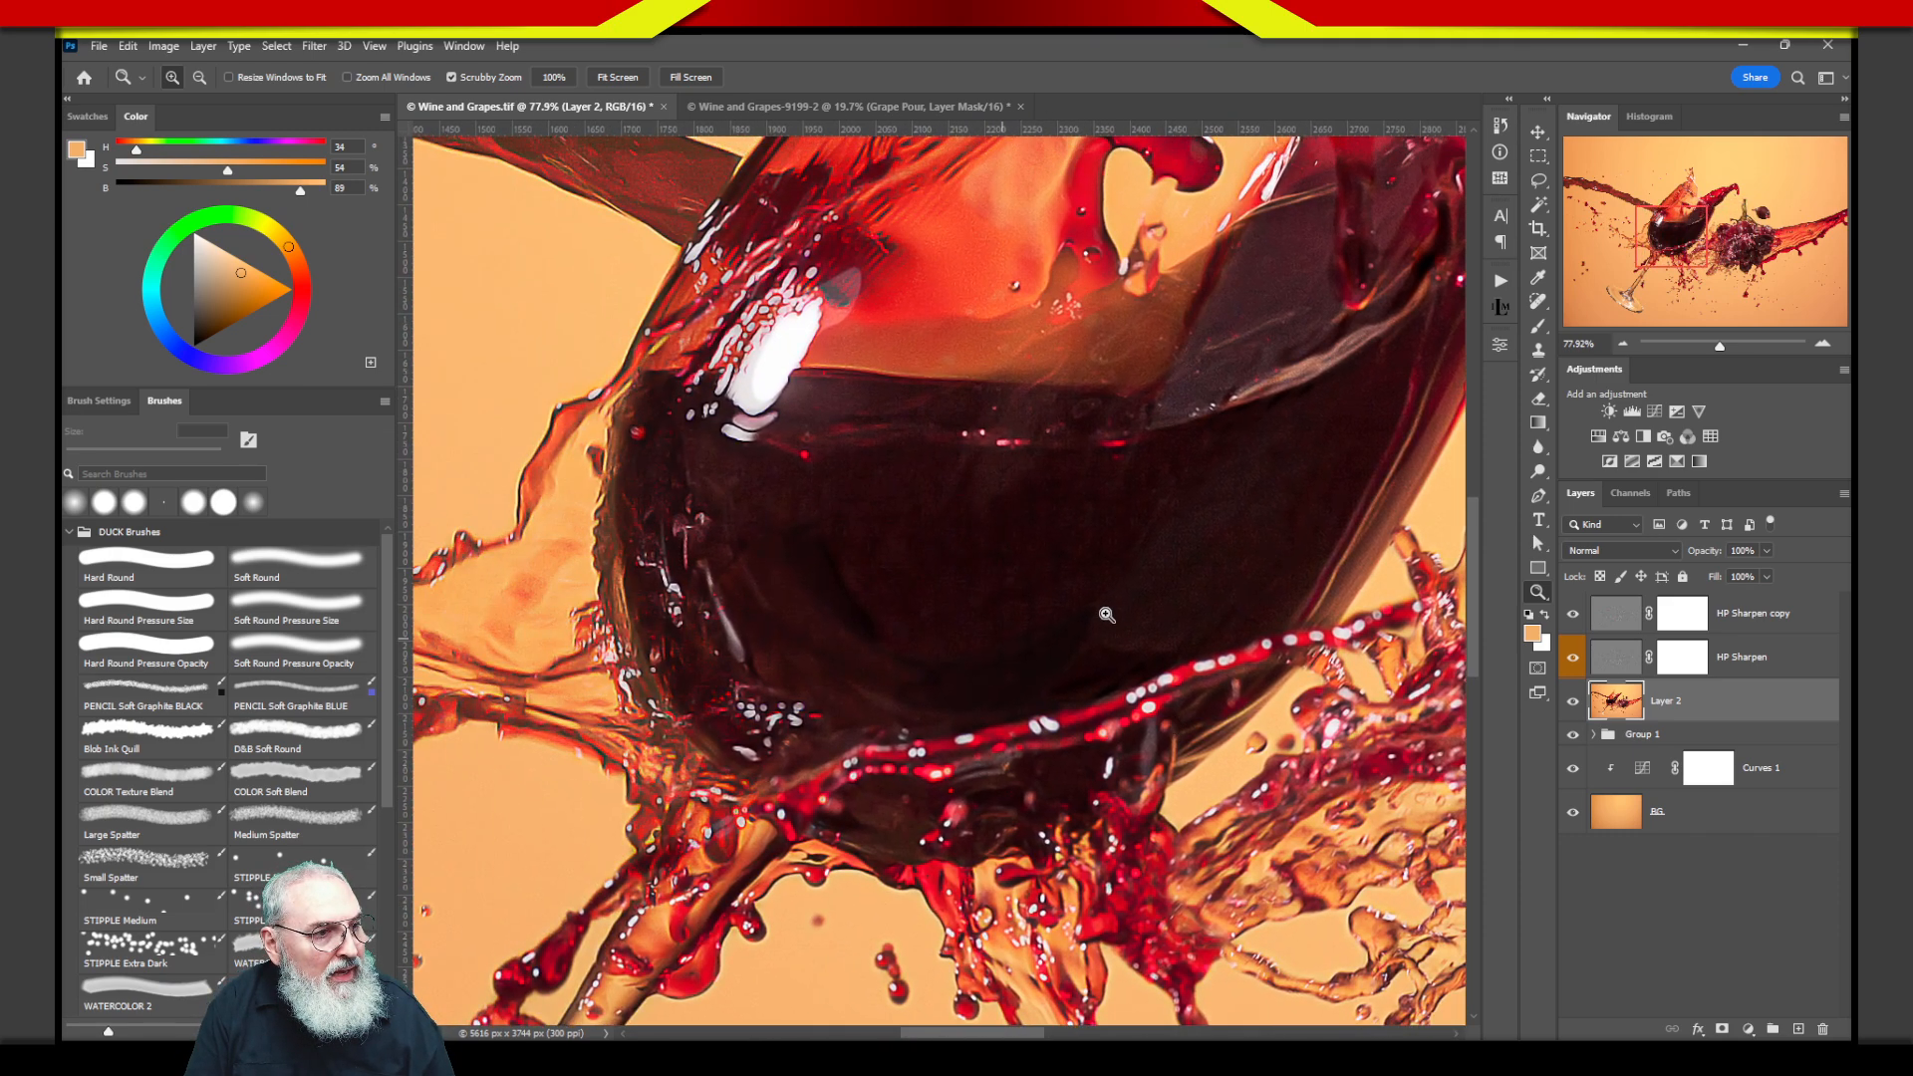
Examine the sharpened goblet, grapes, stem and wine splashes at close range and in the full-image view.
mouse_move(1305, 689)
left_mouse_down()
mouse_move(1134, 653)
mouse_move(1349, 663)
mouse_move(1320, 672)
left_mouse_up()
left_click_drag(1283, 691, 962, 651)
left_click_drag(1188, 727, 1053, 729)
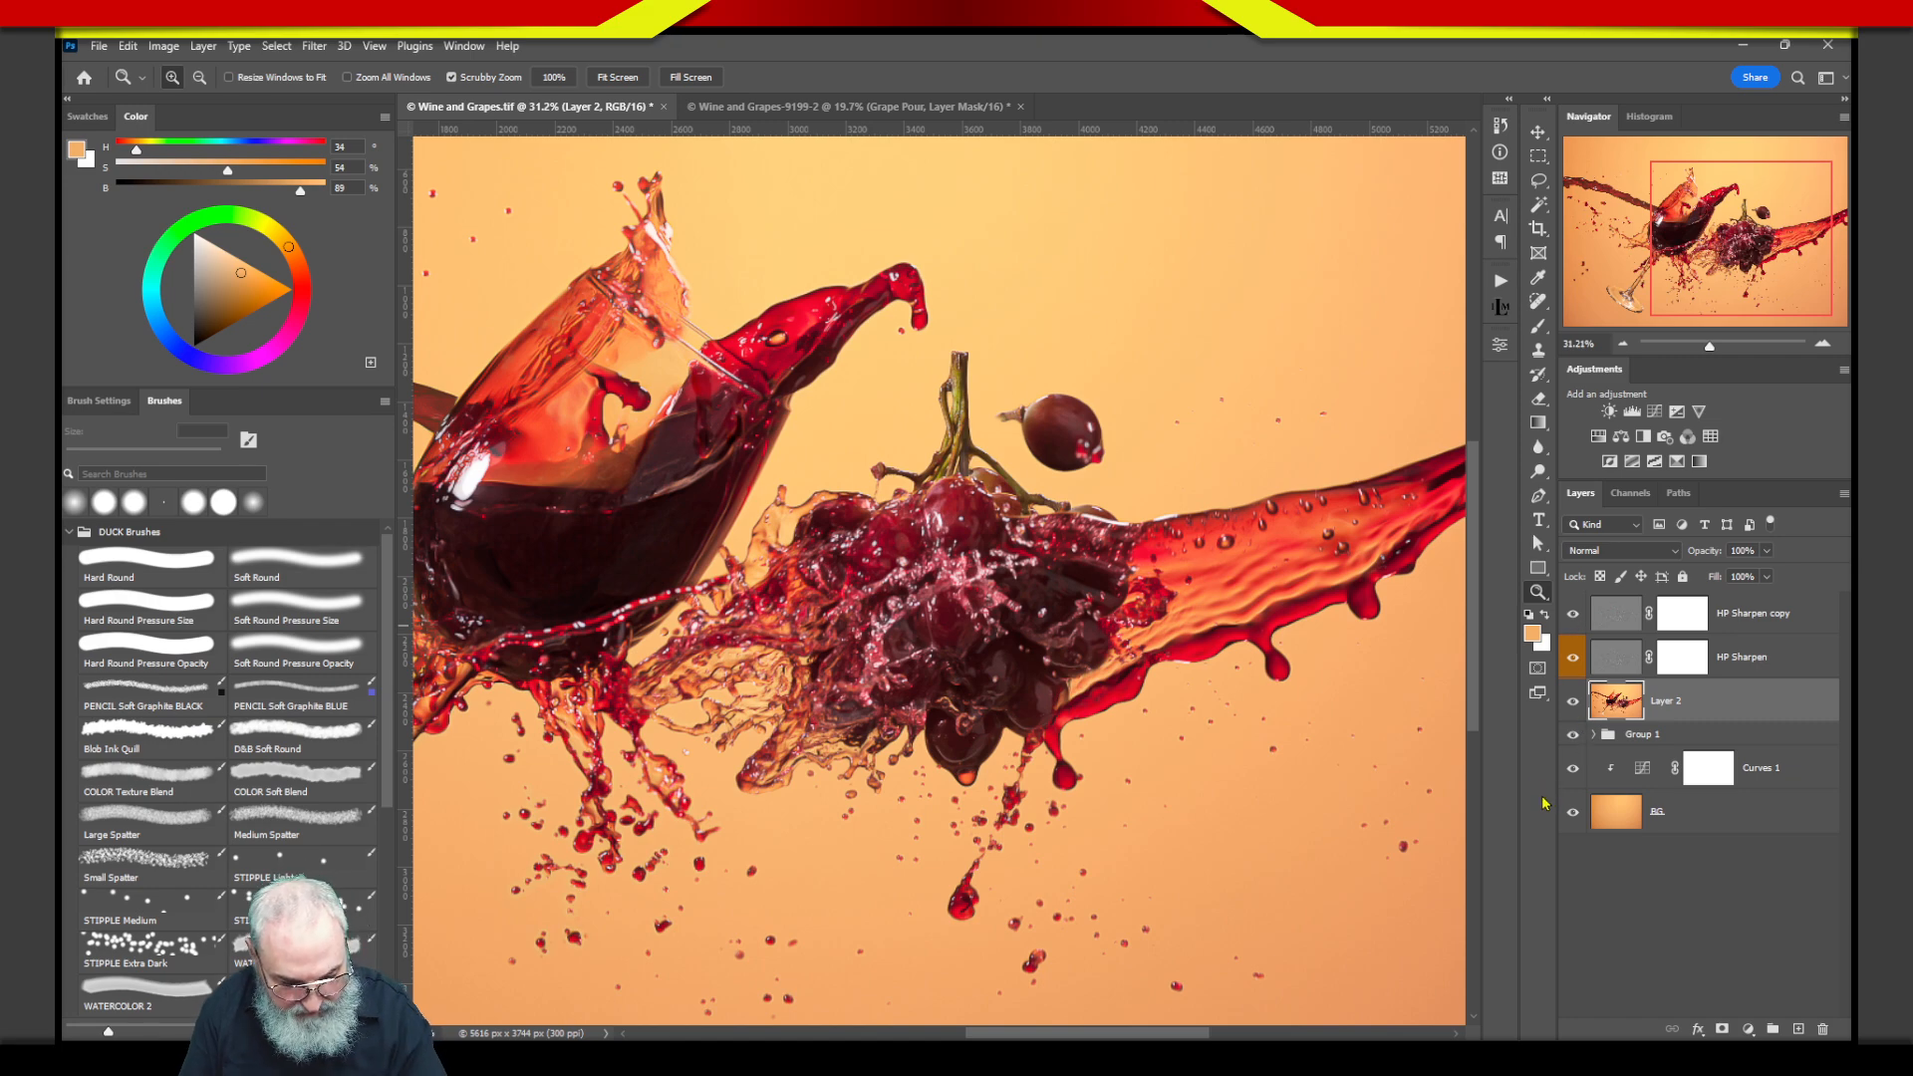
key("ctrl+0")
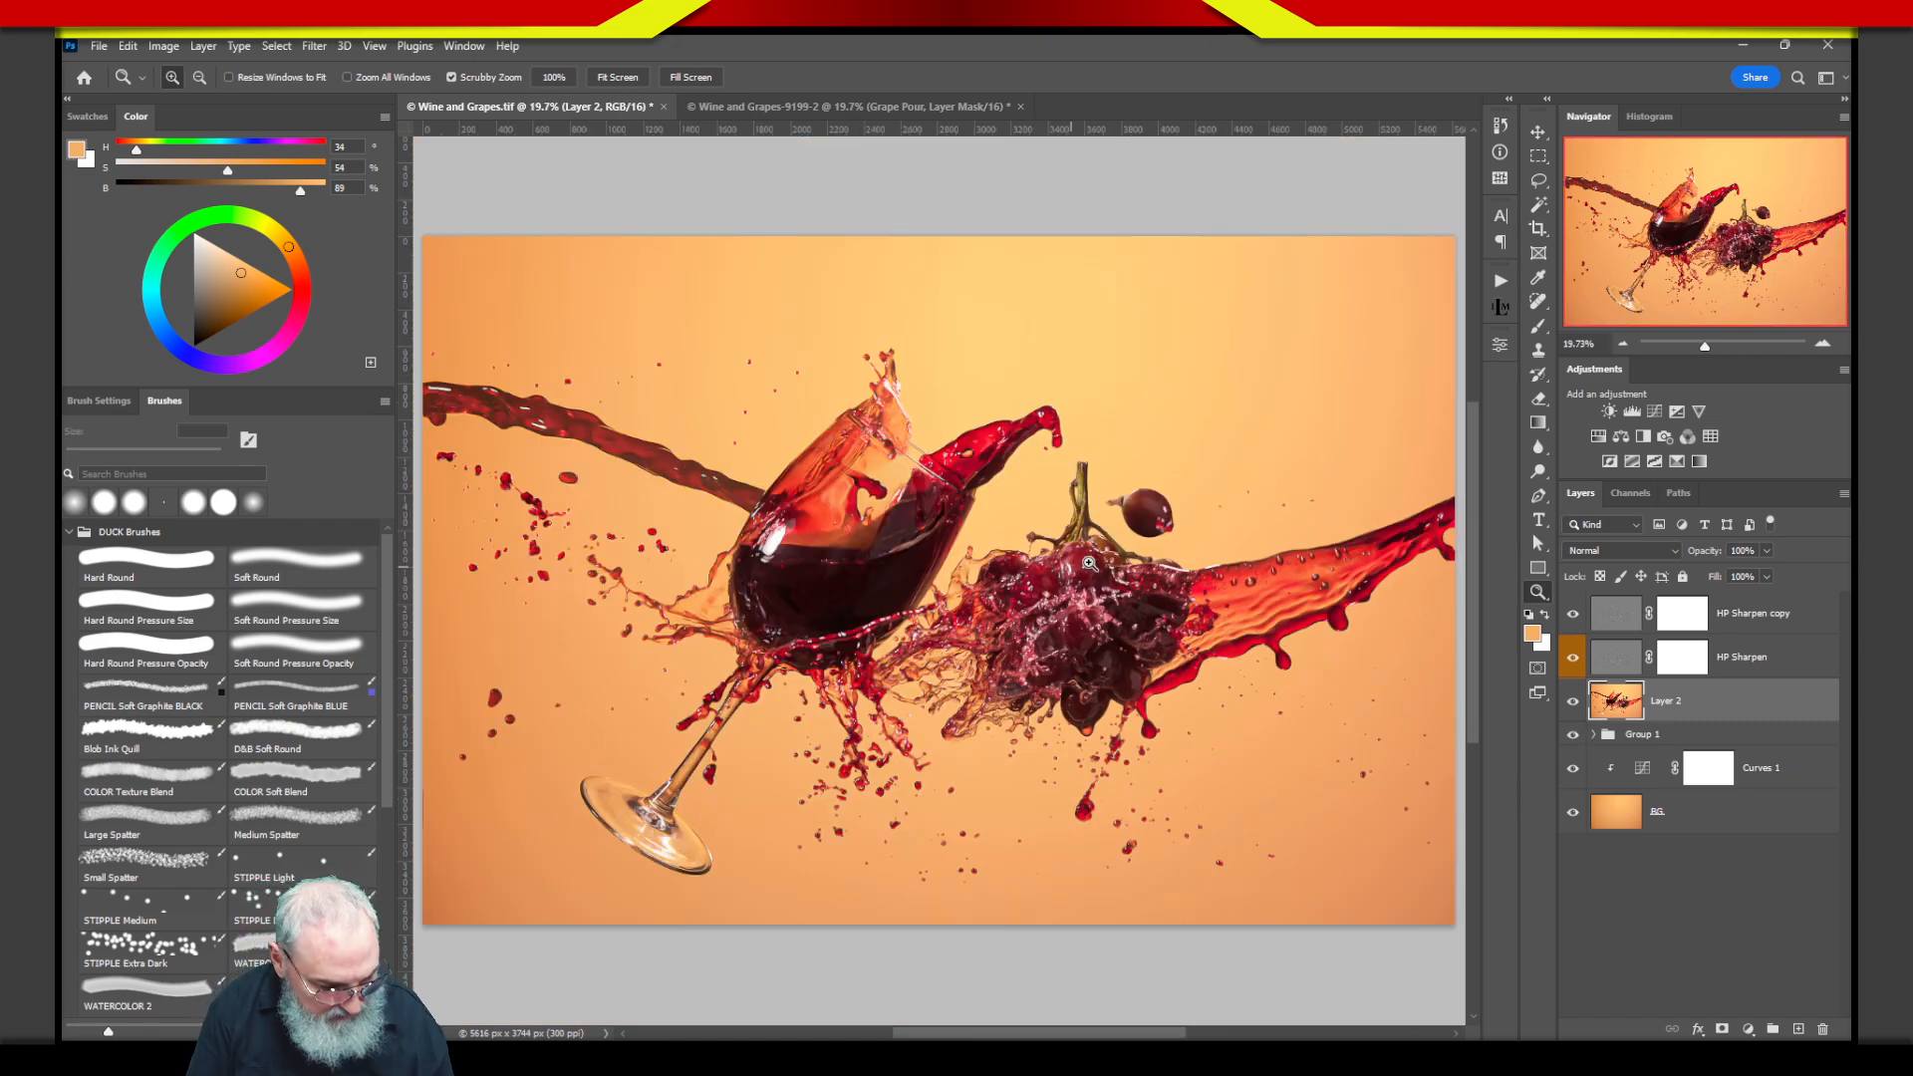
left_click_drag(1025, 502, 1142, 512)
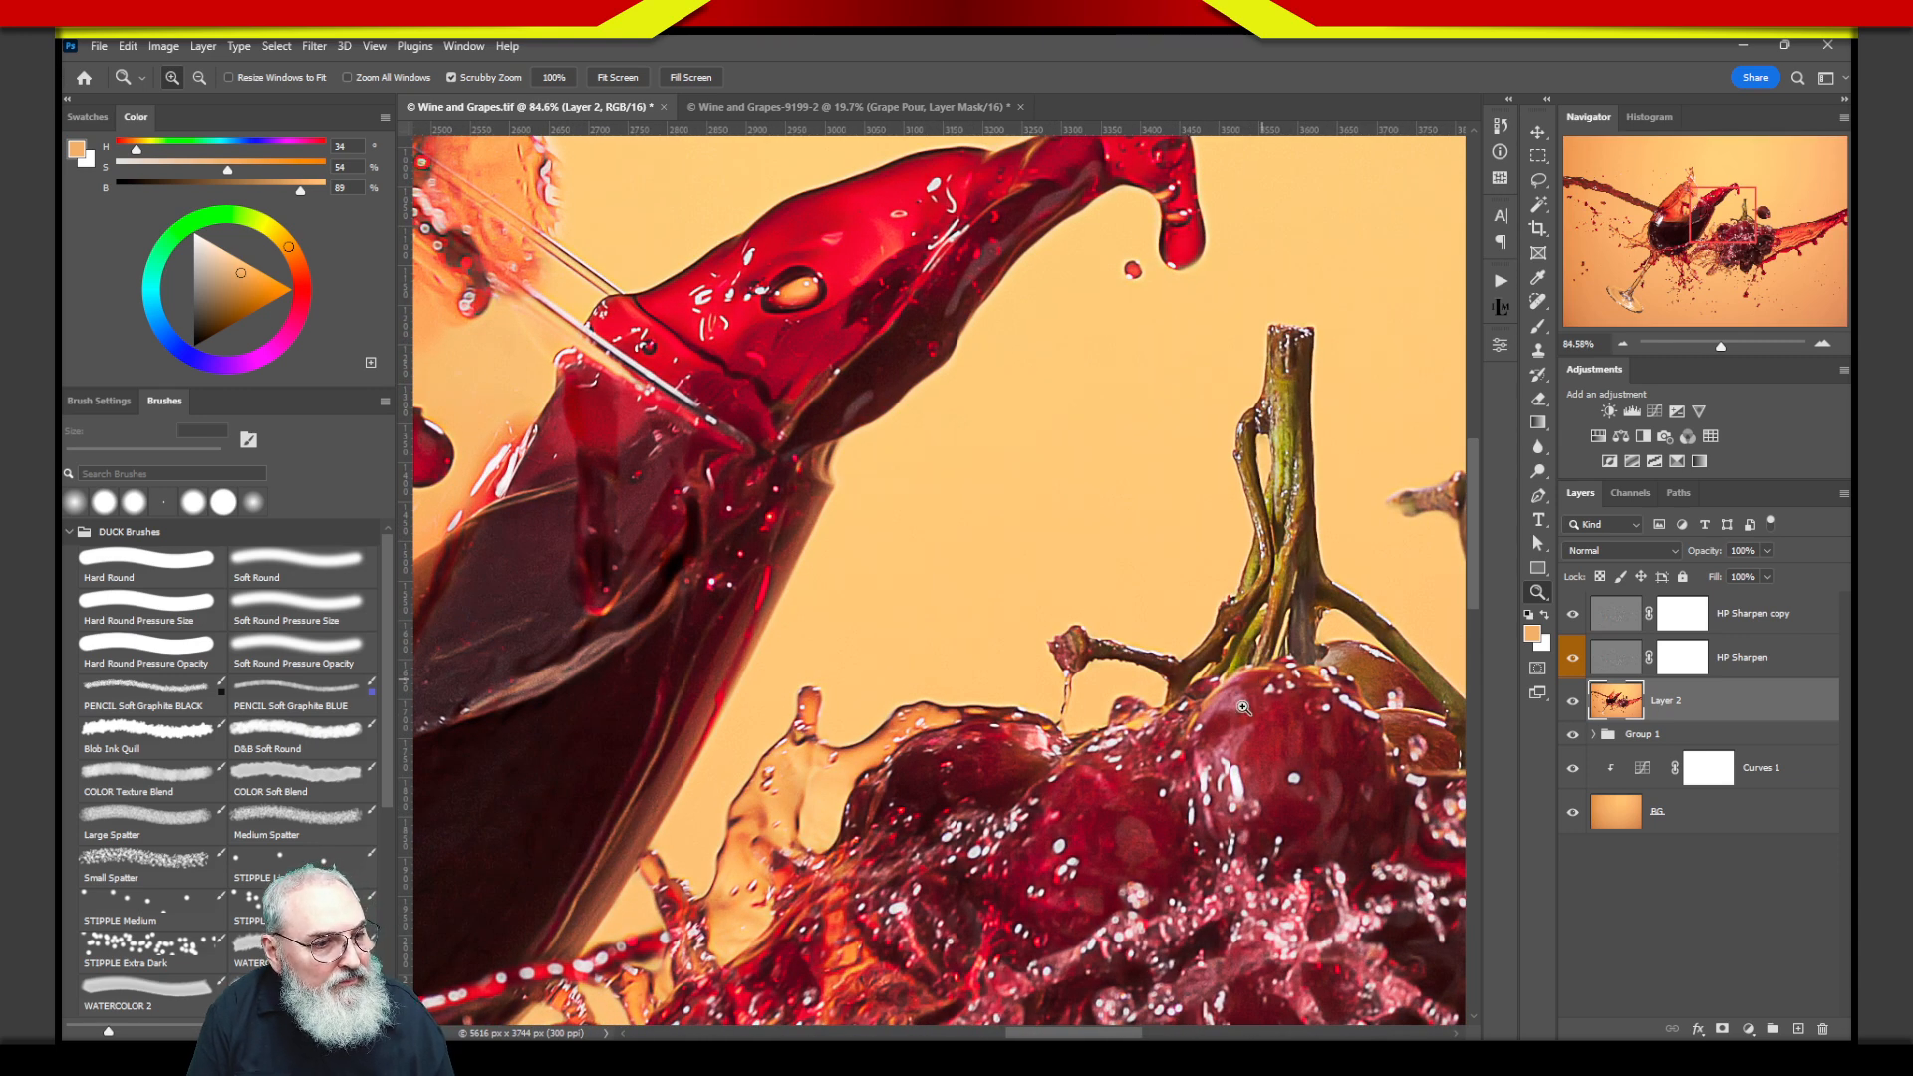
left_click_drag(1075, 410, 1318, 710)
left_click_drag(943, 683, 1250, 646)
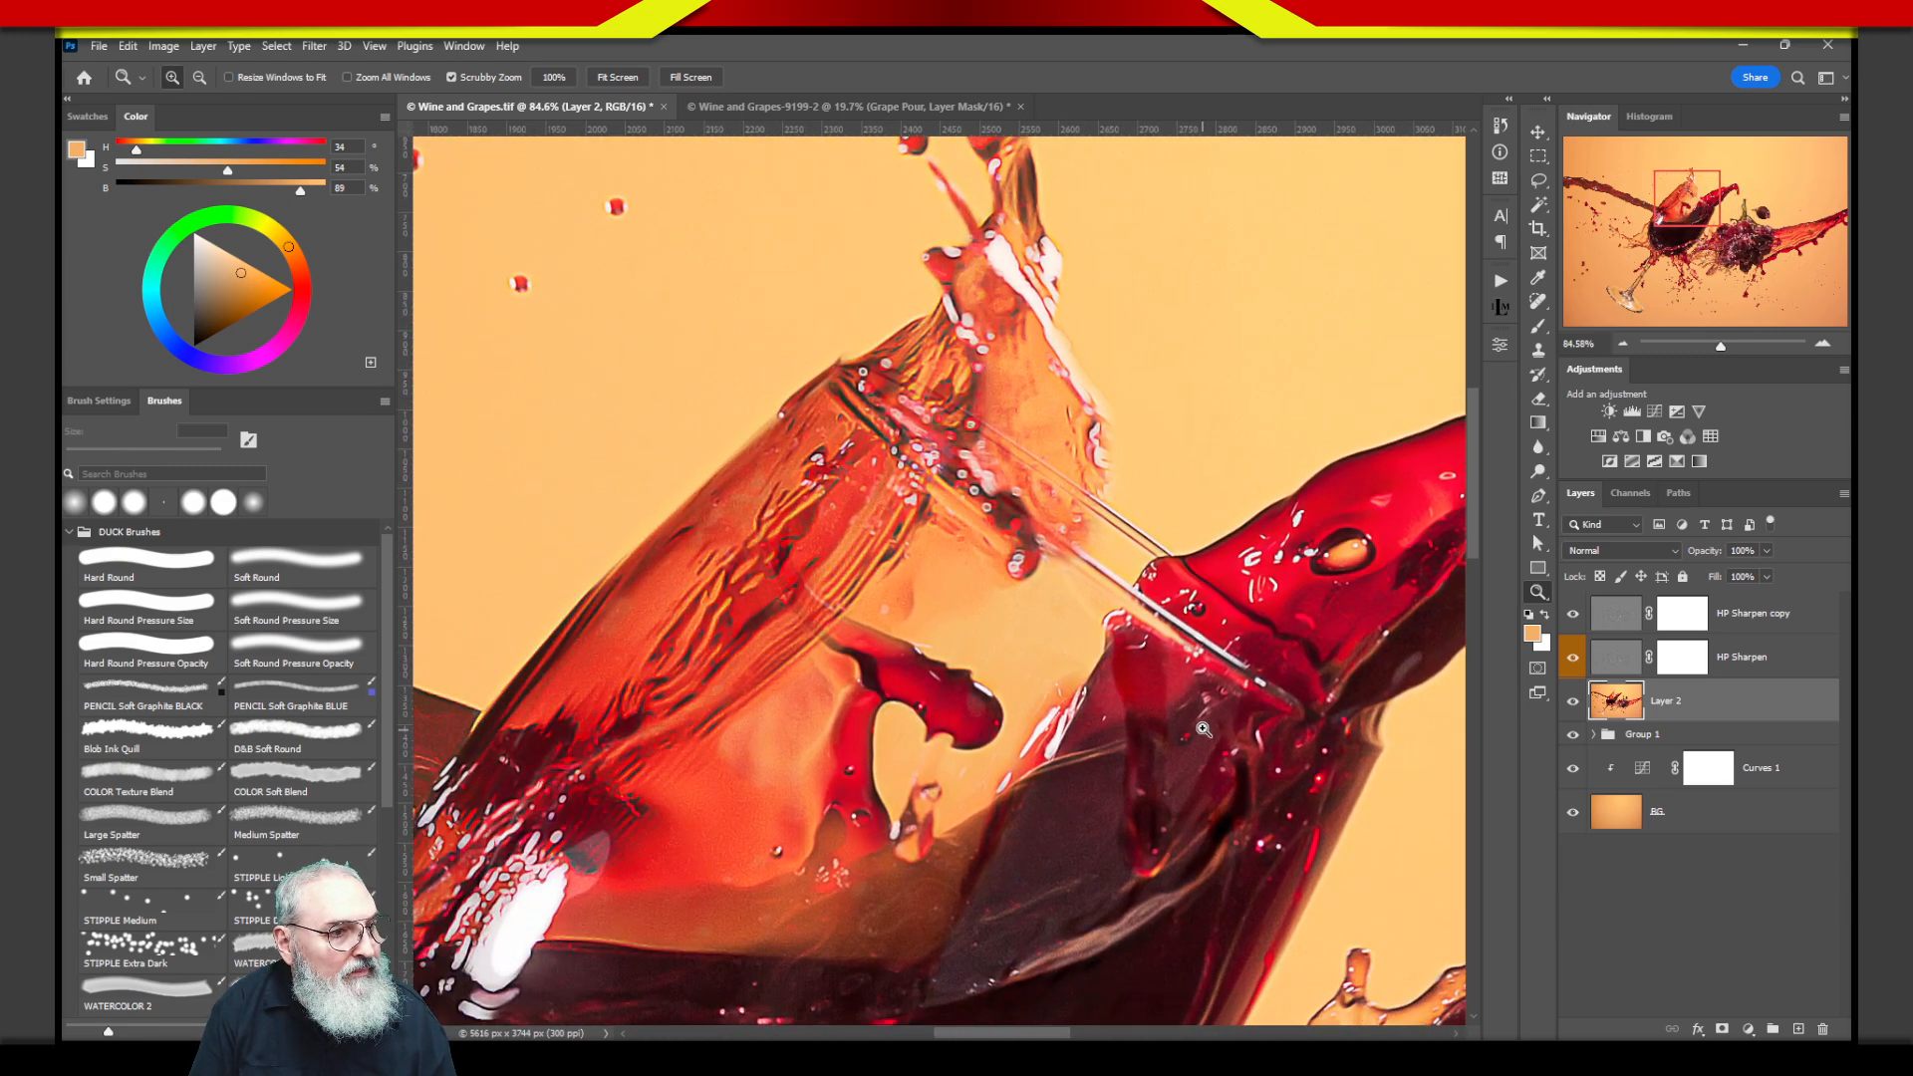
key("ctrl+0")
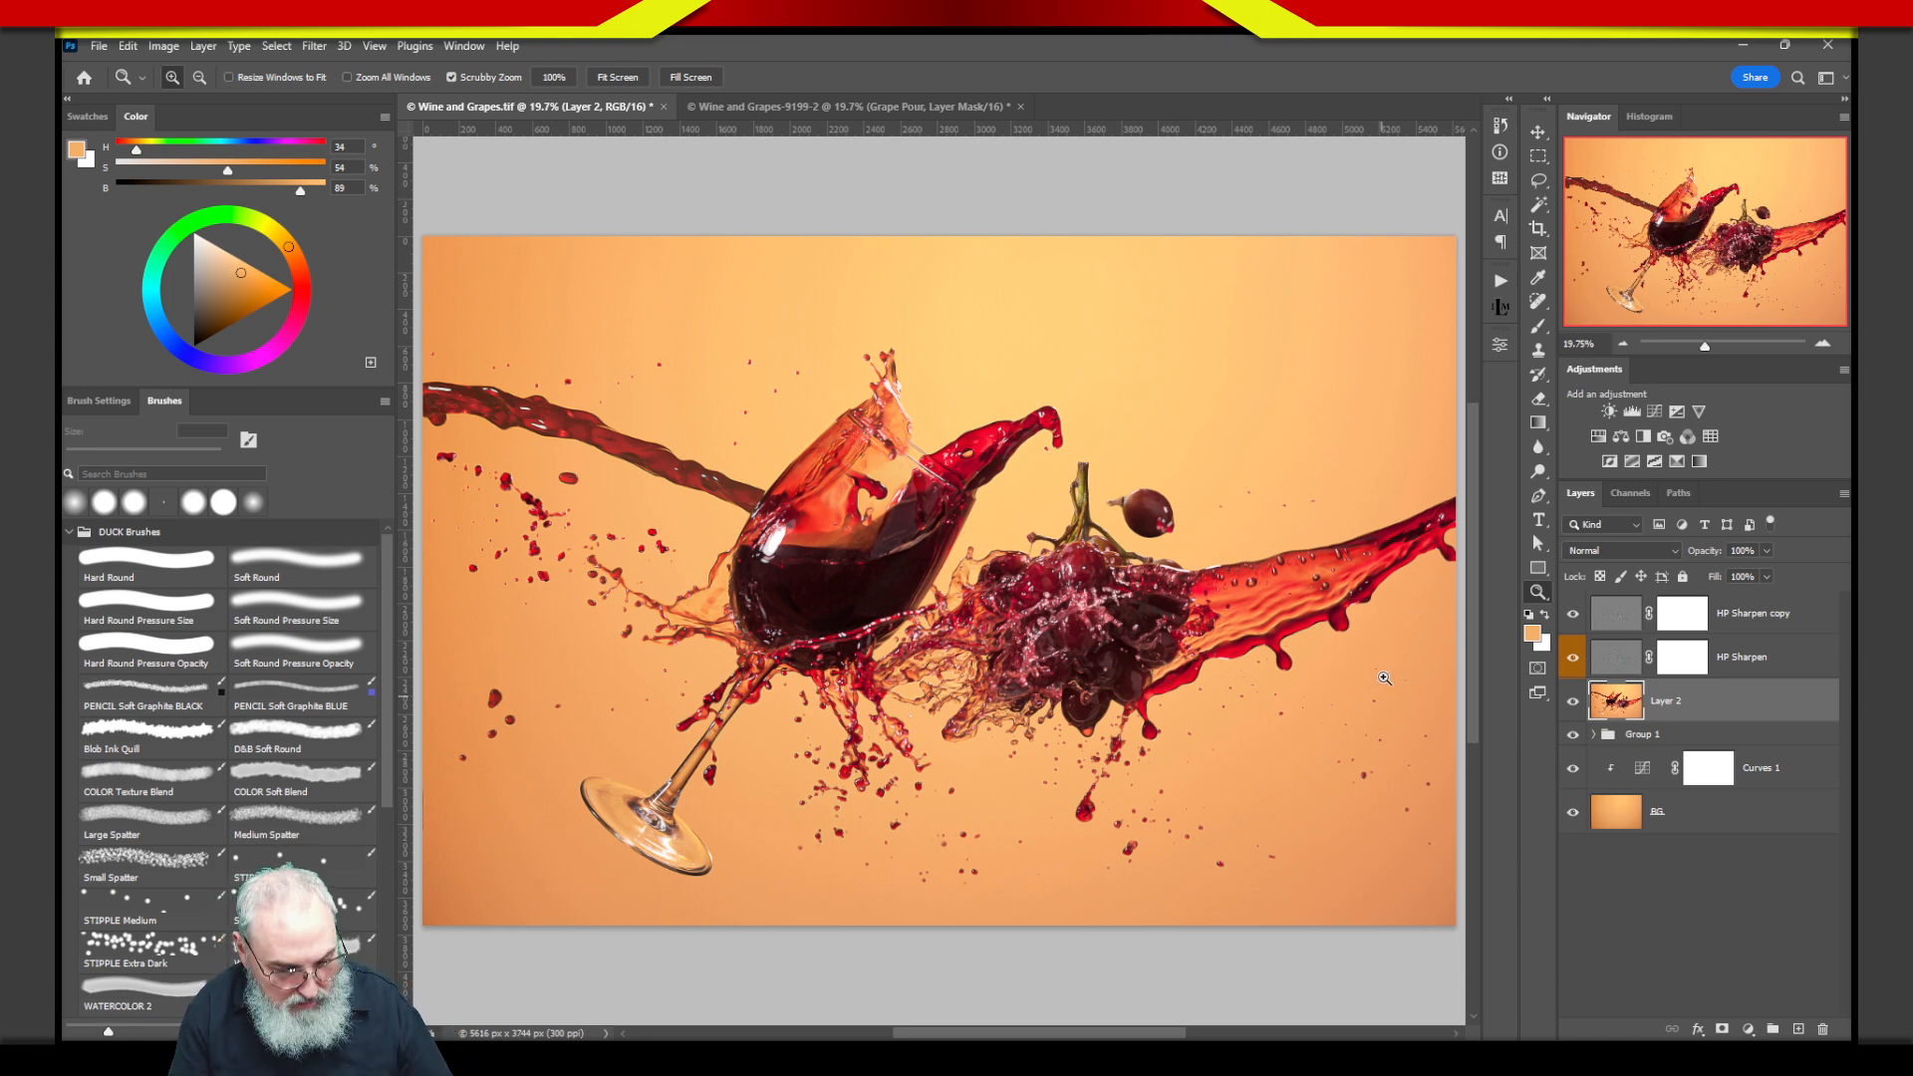
mouse_move(1318, 630)
left_mouse_down()
mouse_move(1575, 616)
mouse_move(1485, 594)
mouse_move(1584, 615)
mouse_move(1496, 648)
left_mouse_up()
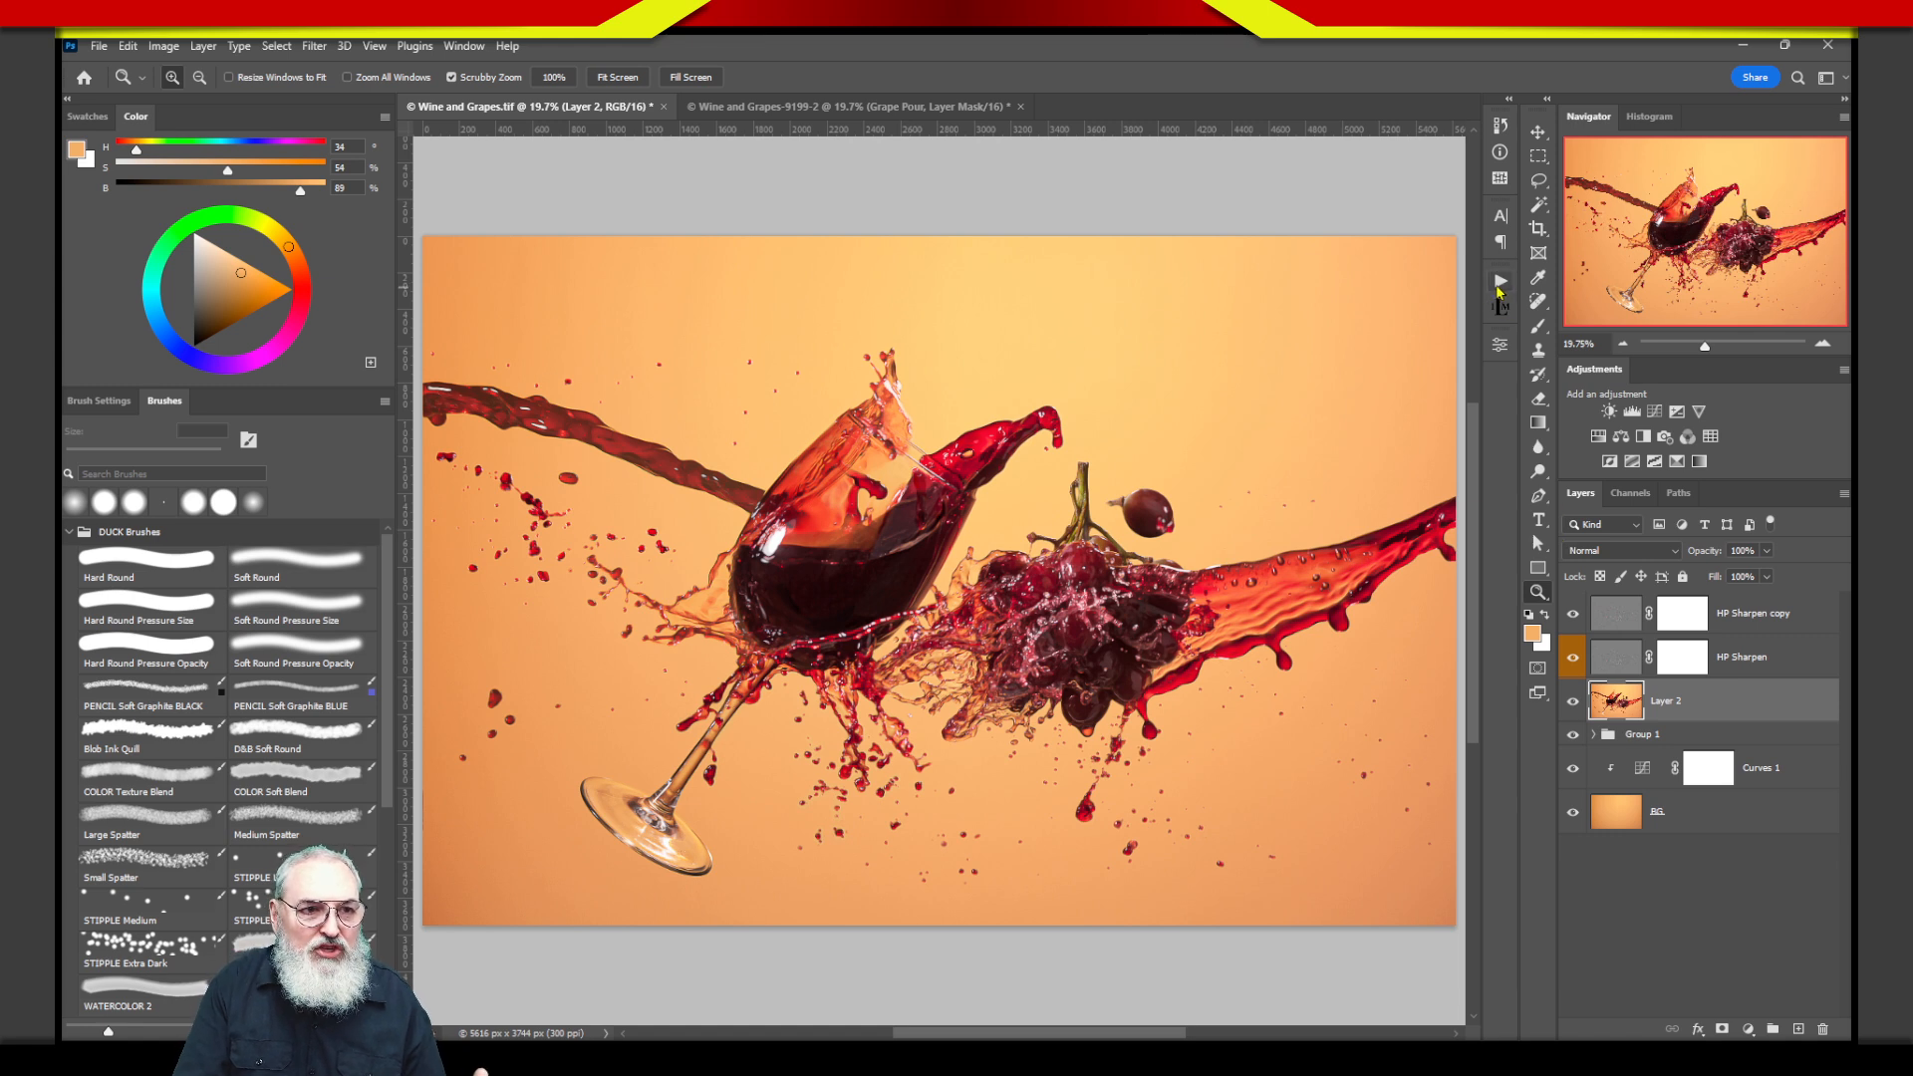
Review the retouching actions and collapse the High Pass Sharpen, D&B - Overlay and Dust & Scratch action steps.
left_click(1500, 284)
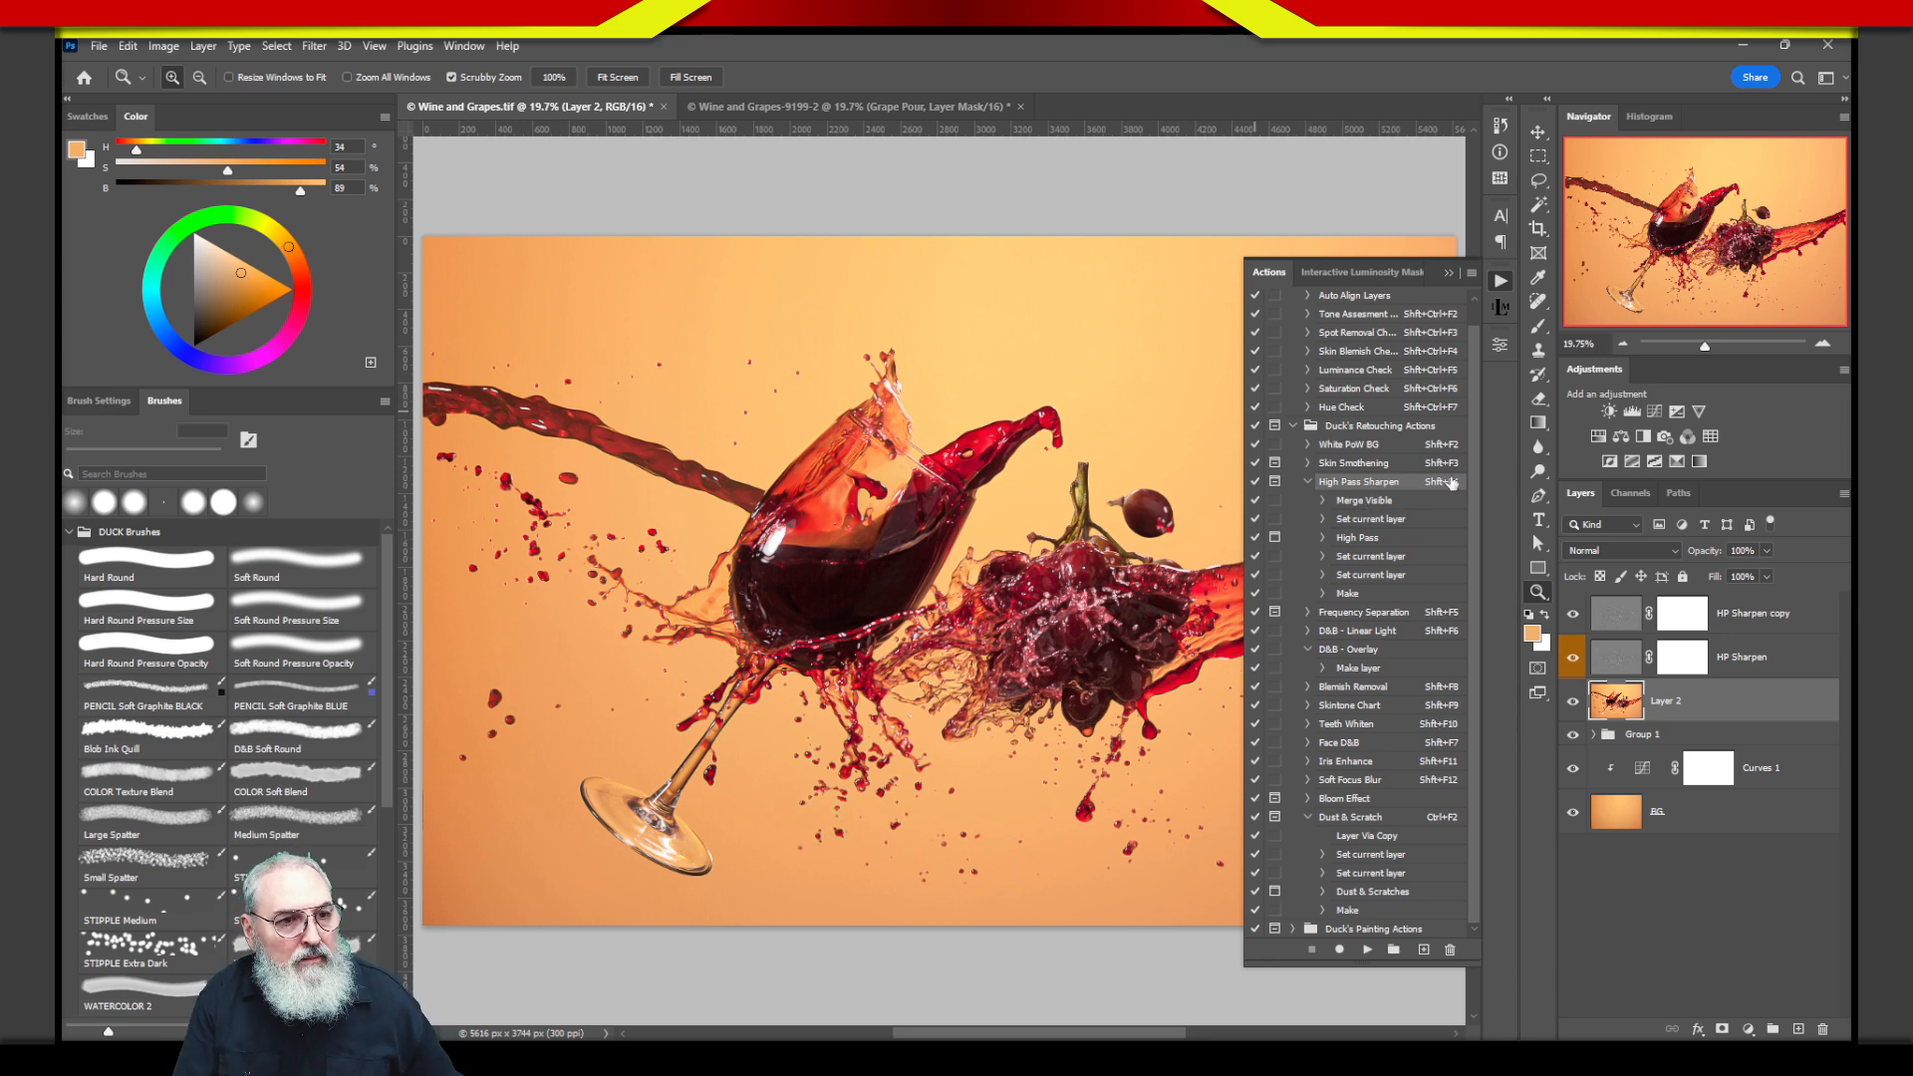
left_click(1498, 287)
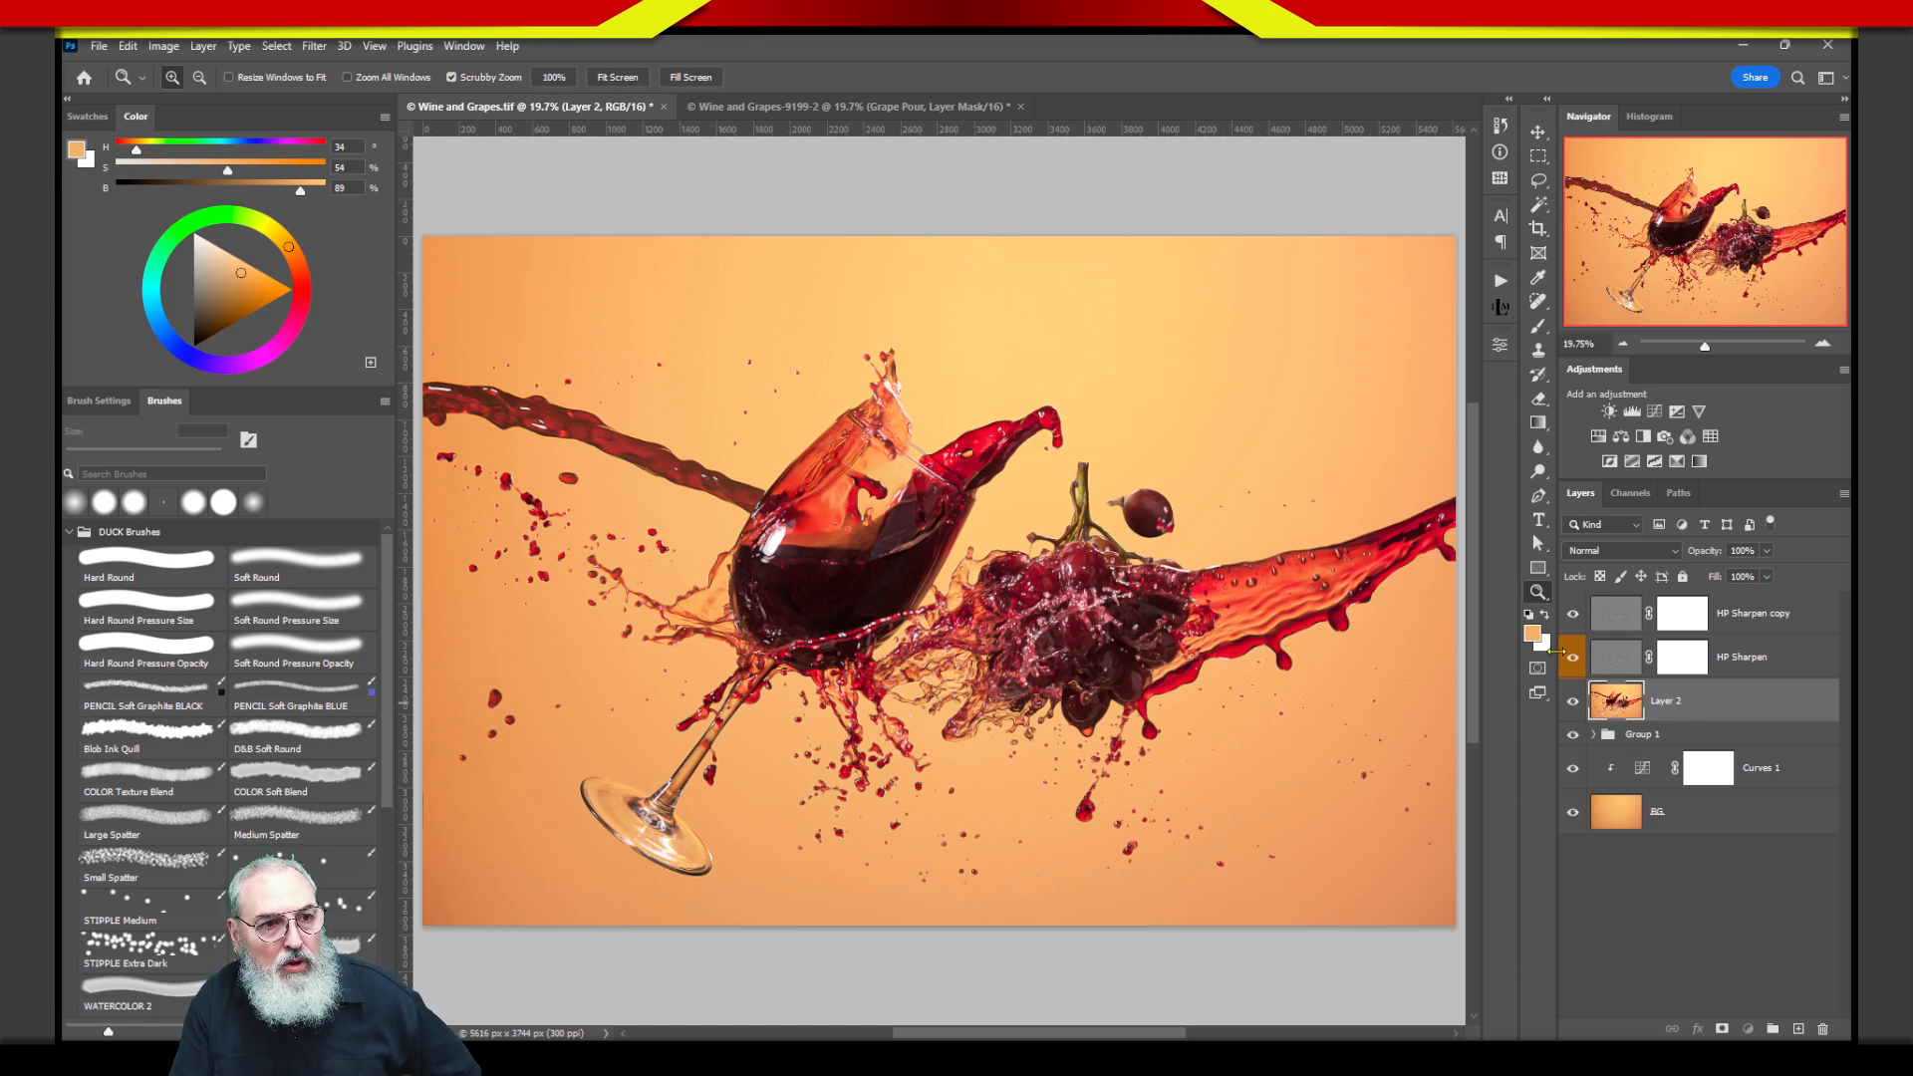
left_click(1501, 283)
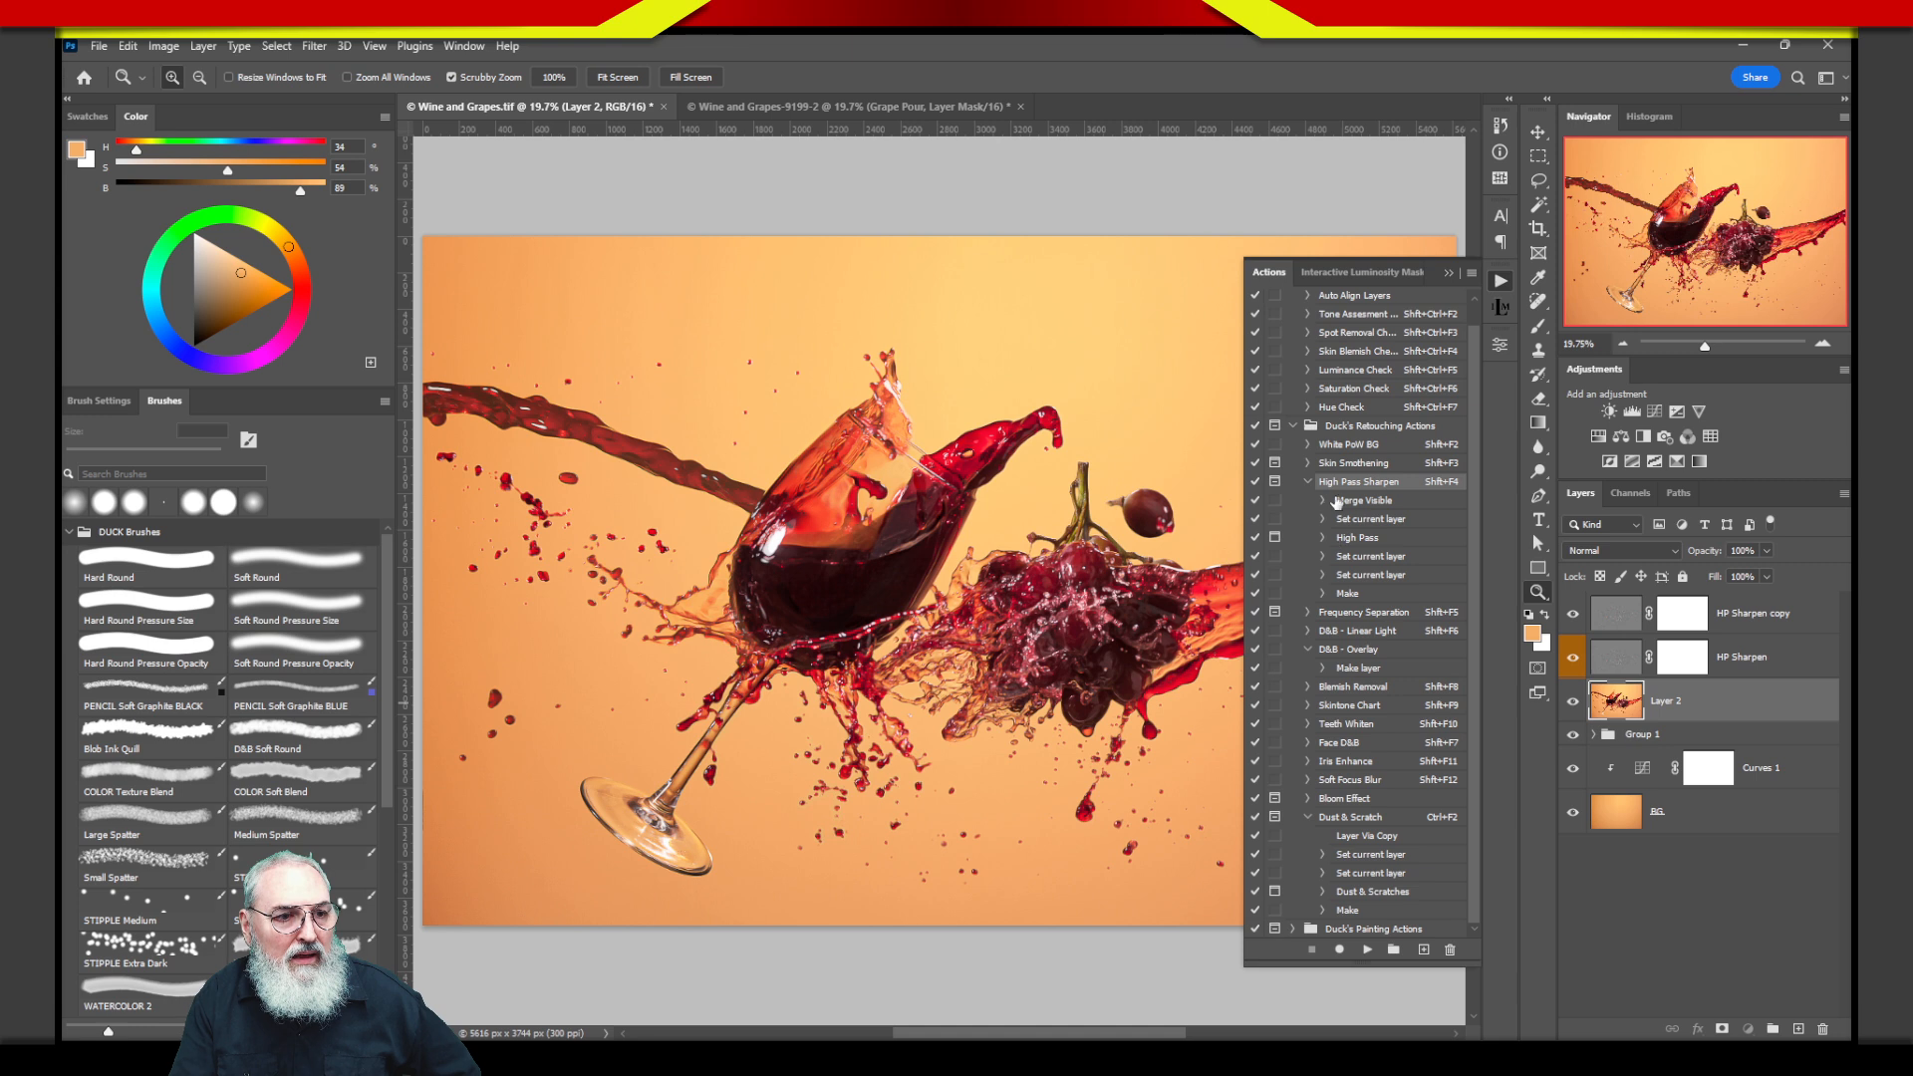
left_click(1309, 482)
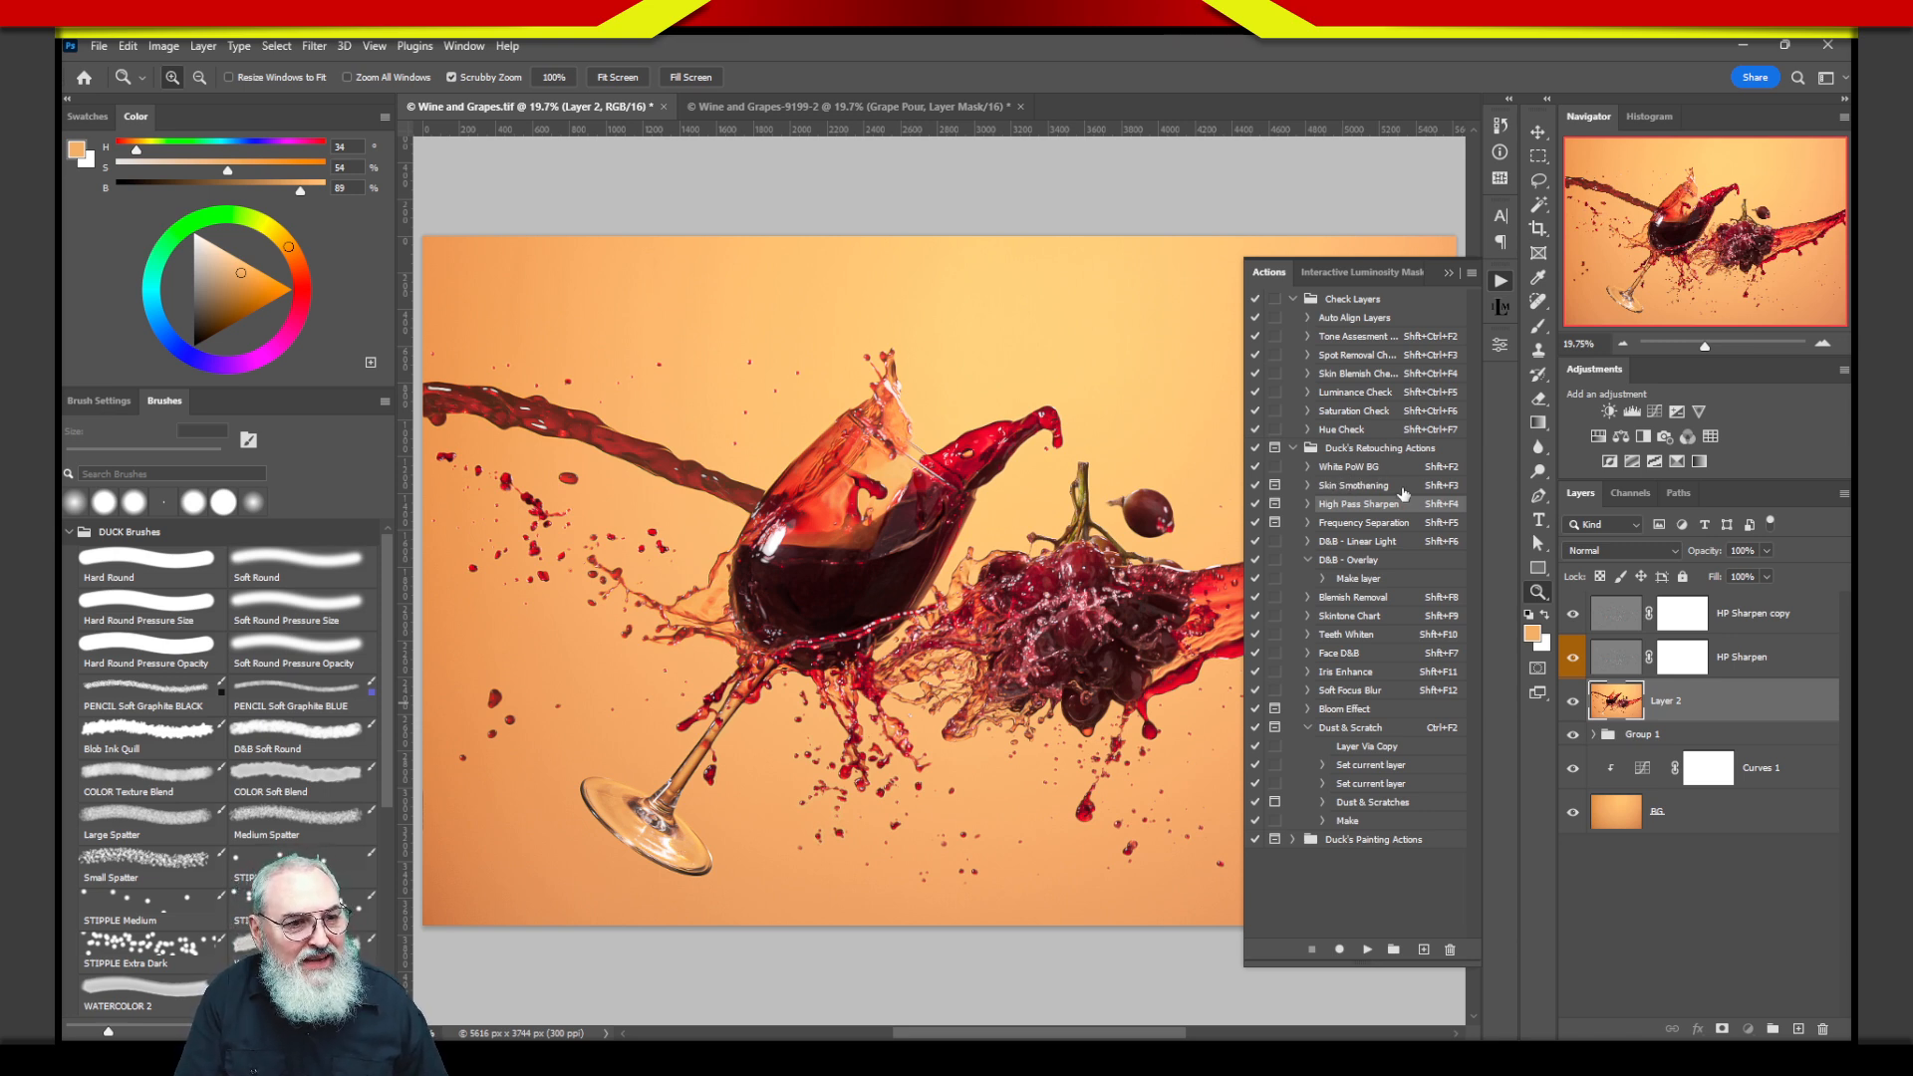
left_click(1310, 561)
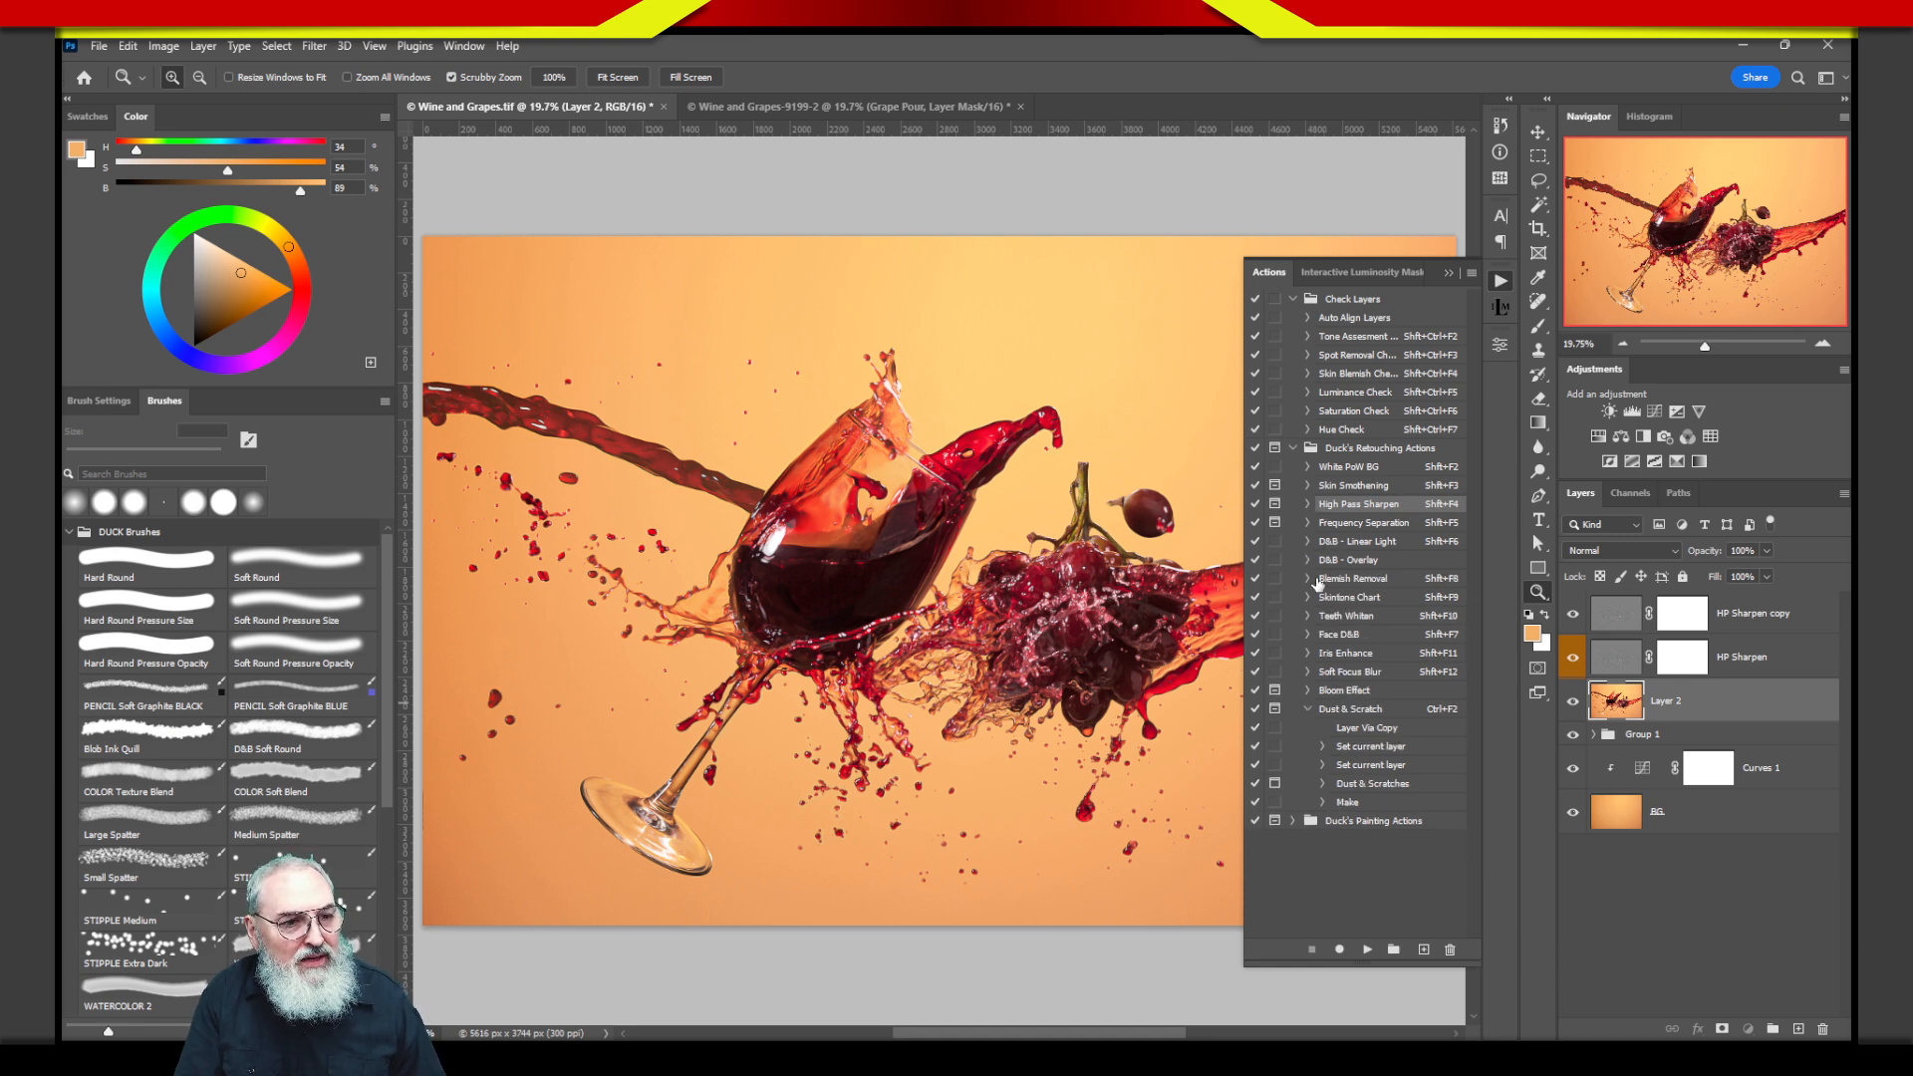
left_click(1309, 708)
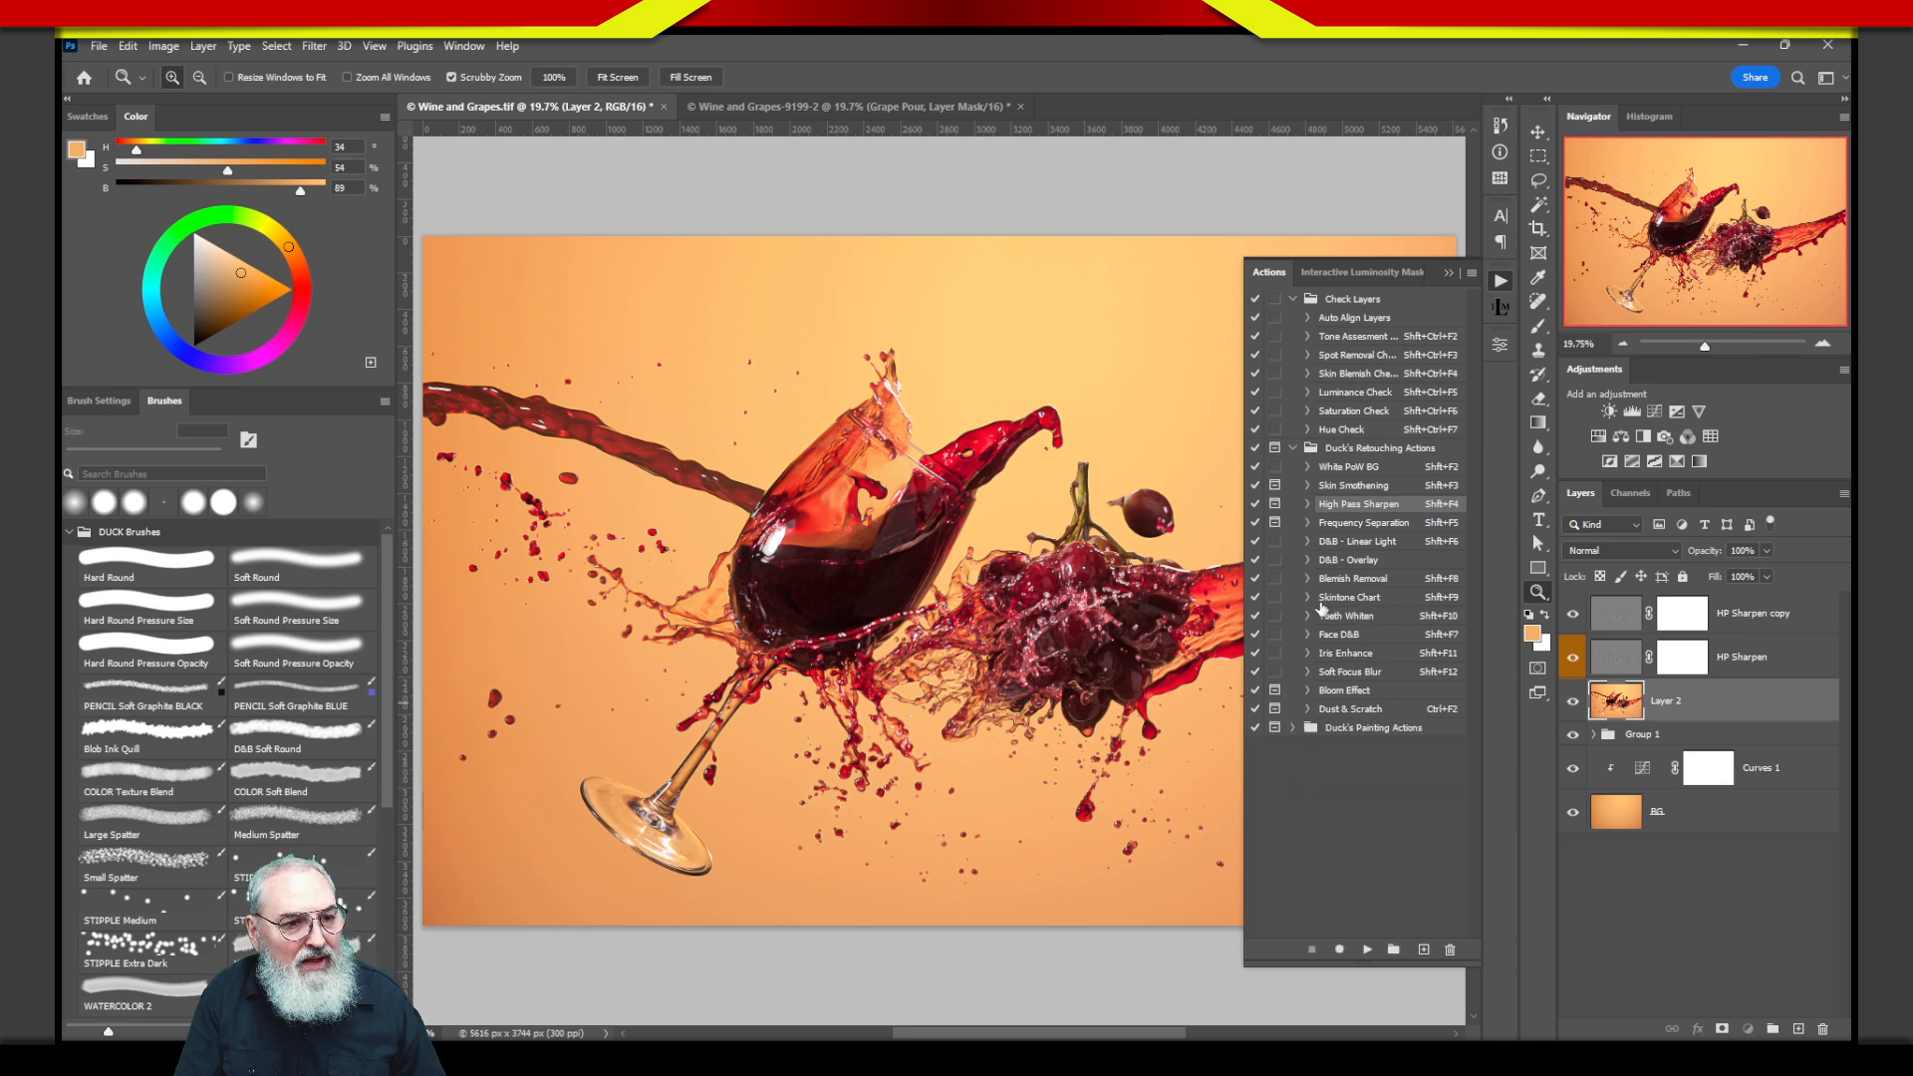
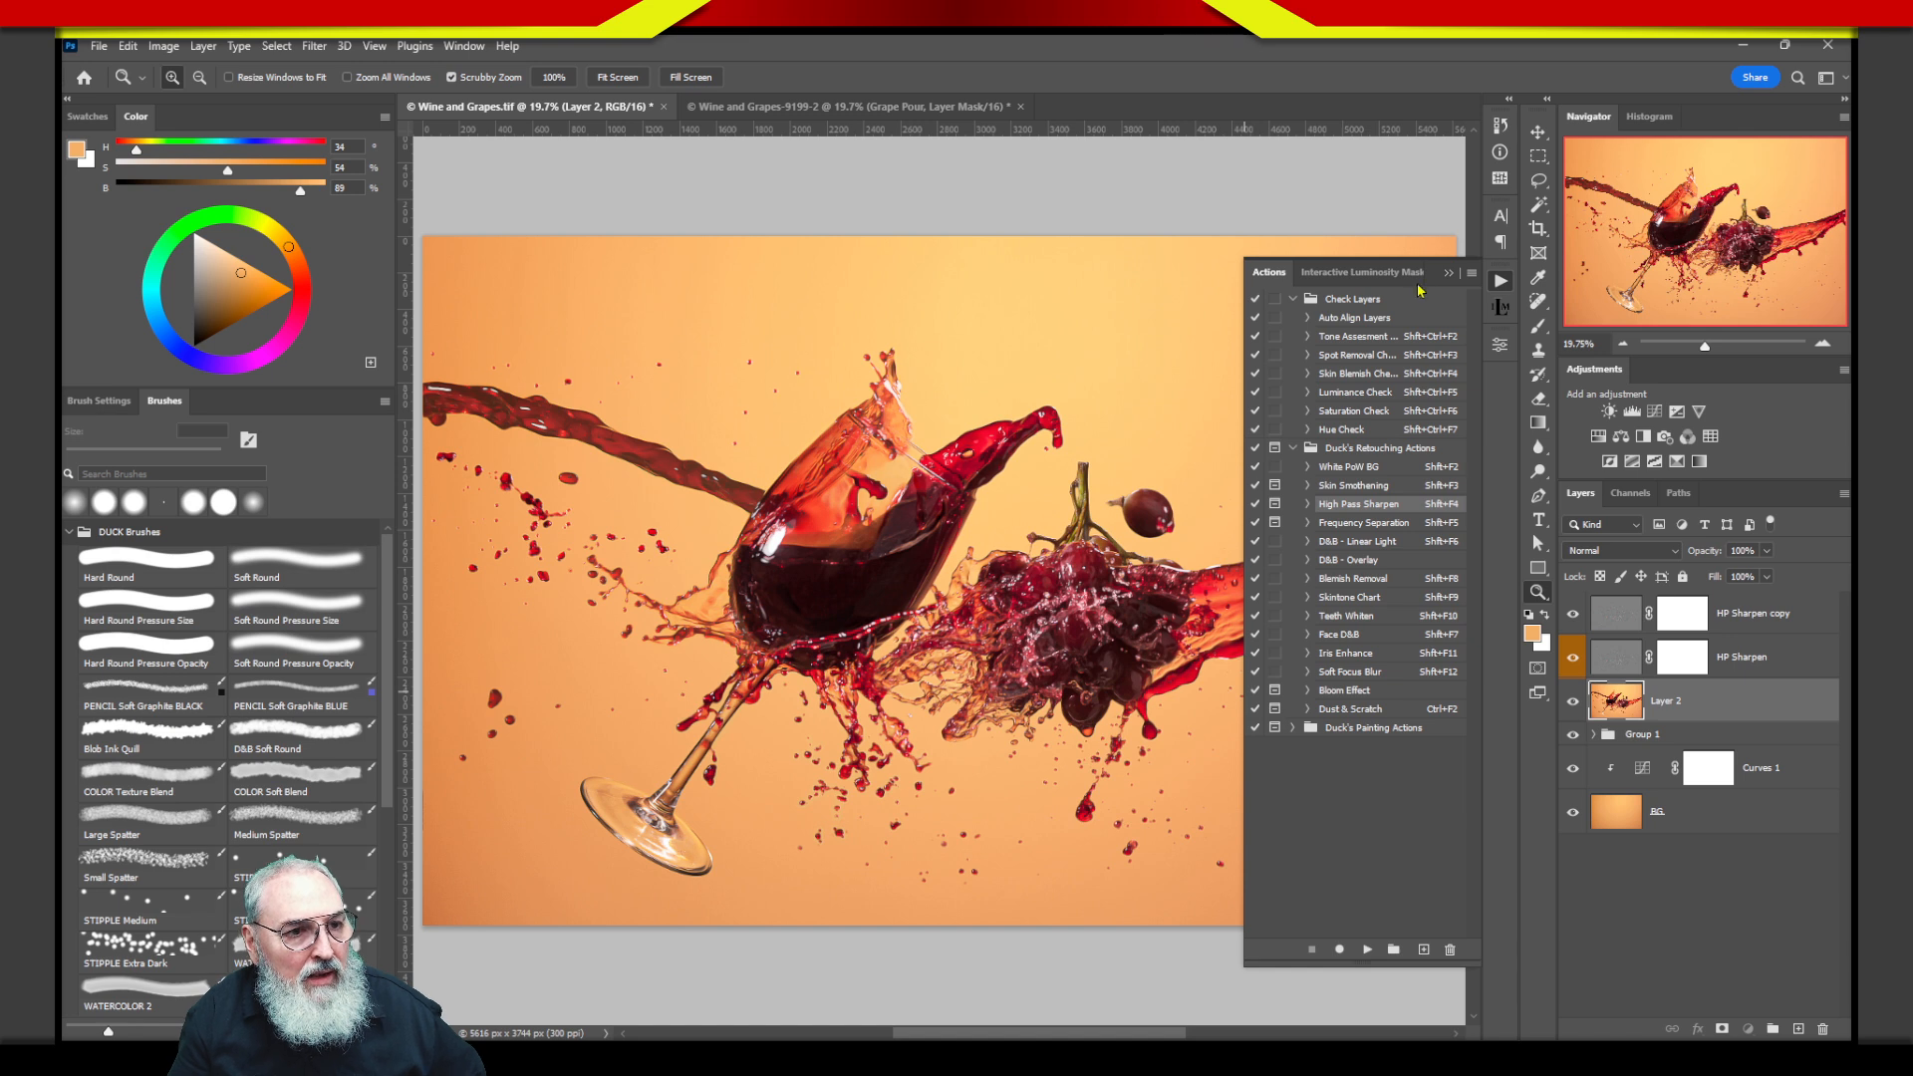
left_click(1447, 274)
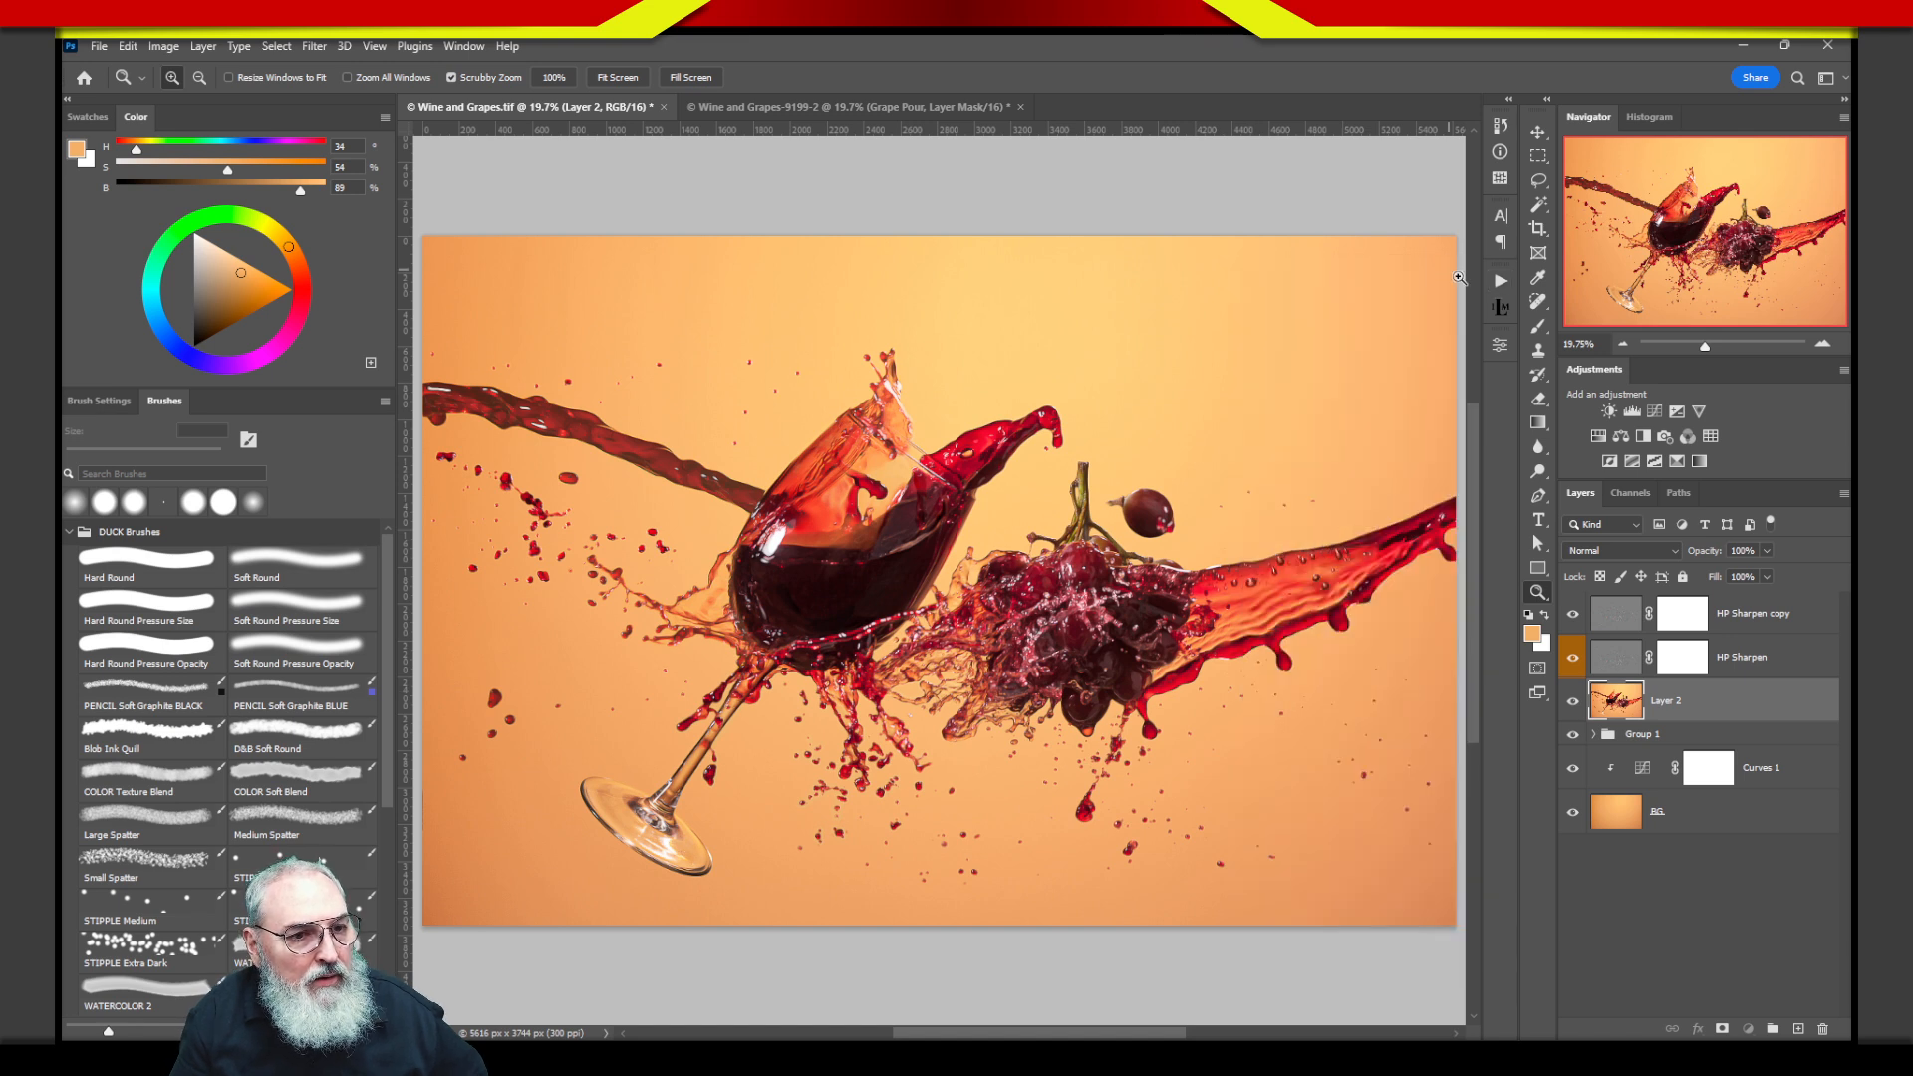
Hide the HP Sharpen copy, HP Sharpen and Layer 2 layers above Group 1.
left_click(1616, 619)
left_click(1572, 615)
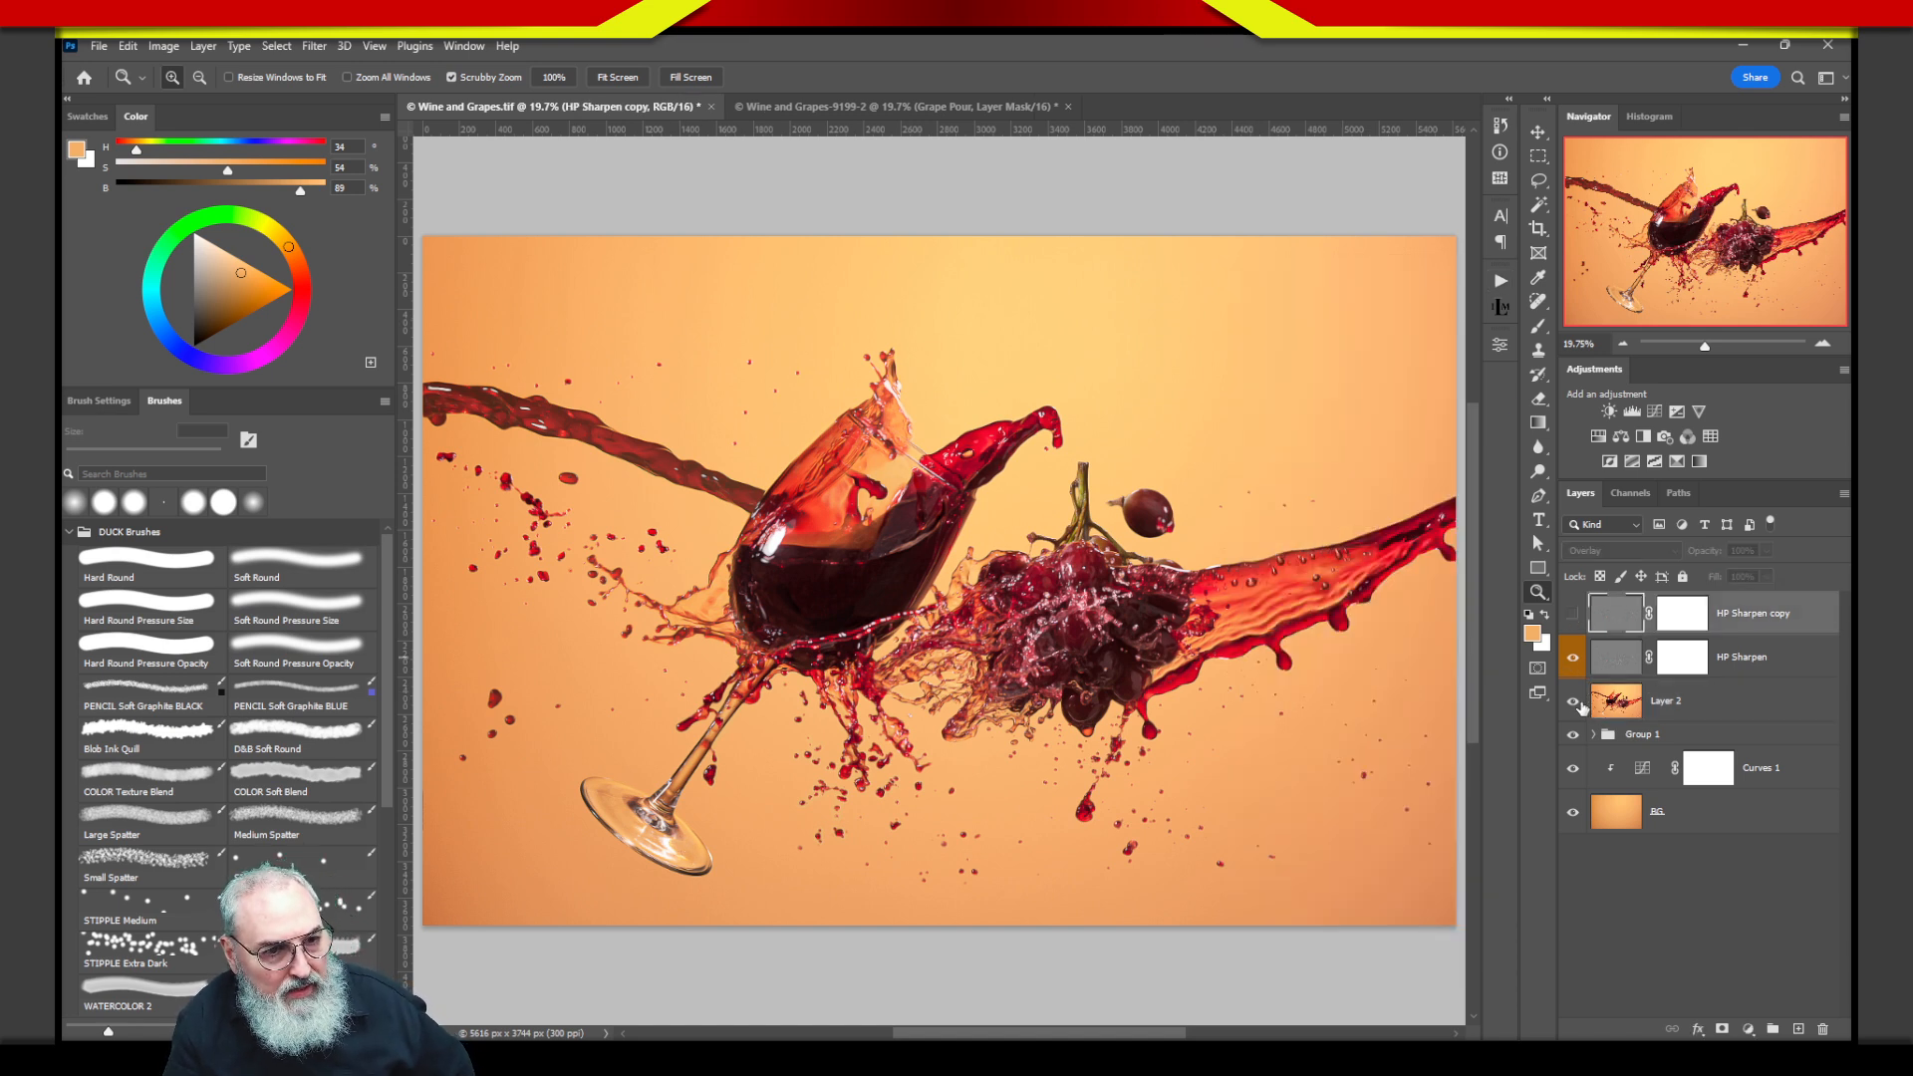
left_click_drag(1572, 702, 1572, 658)
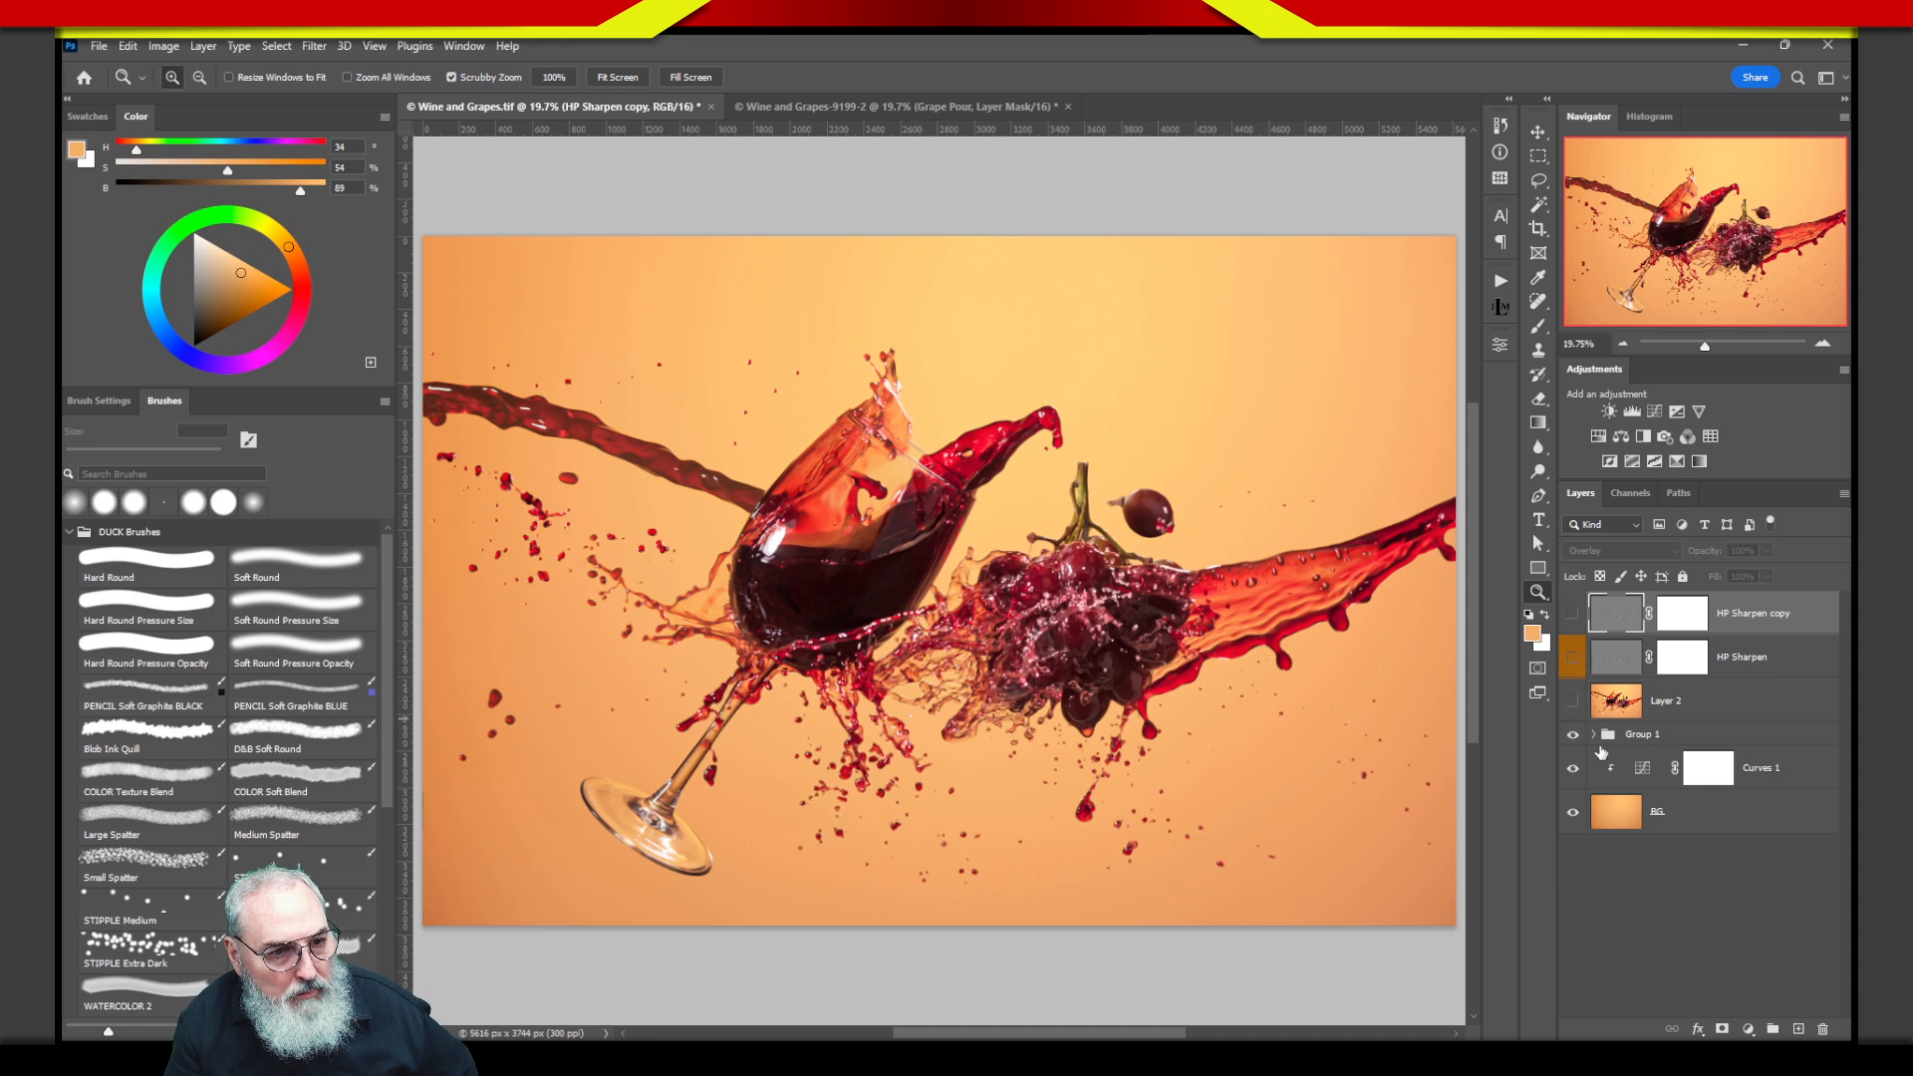
Run the High Pass Sharpen action above Group 1 with a 4-pixel radius and move the new layer to the top of the stack.
left_click(1701, 727)
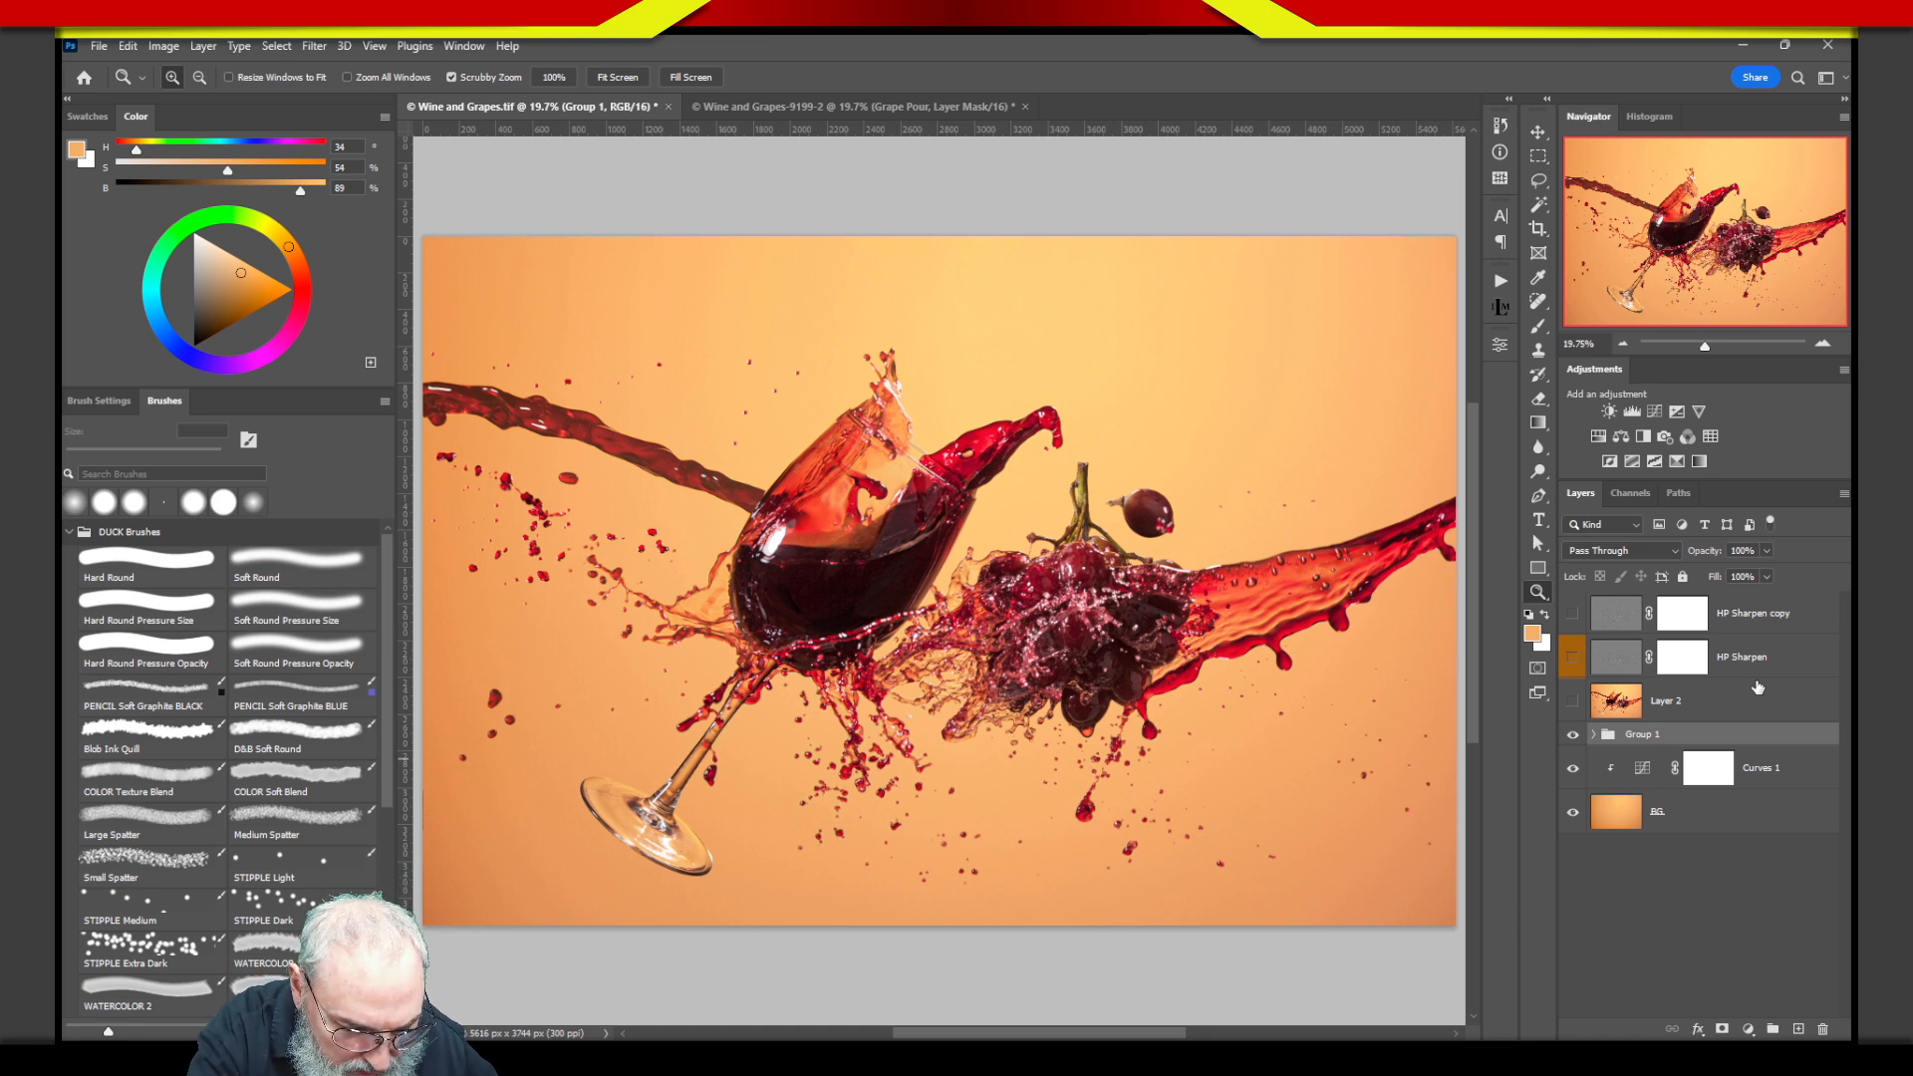
key("F2")
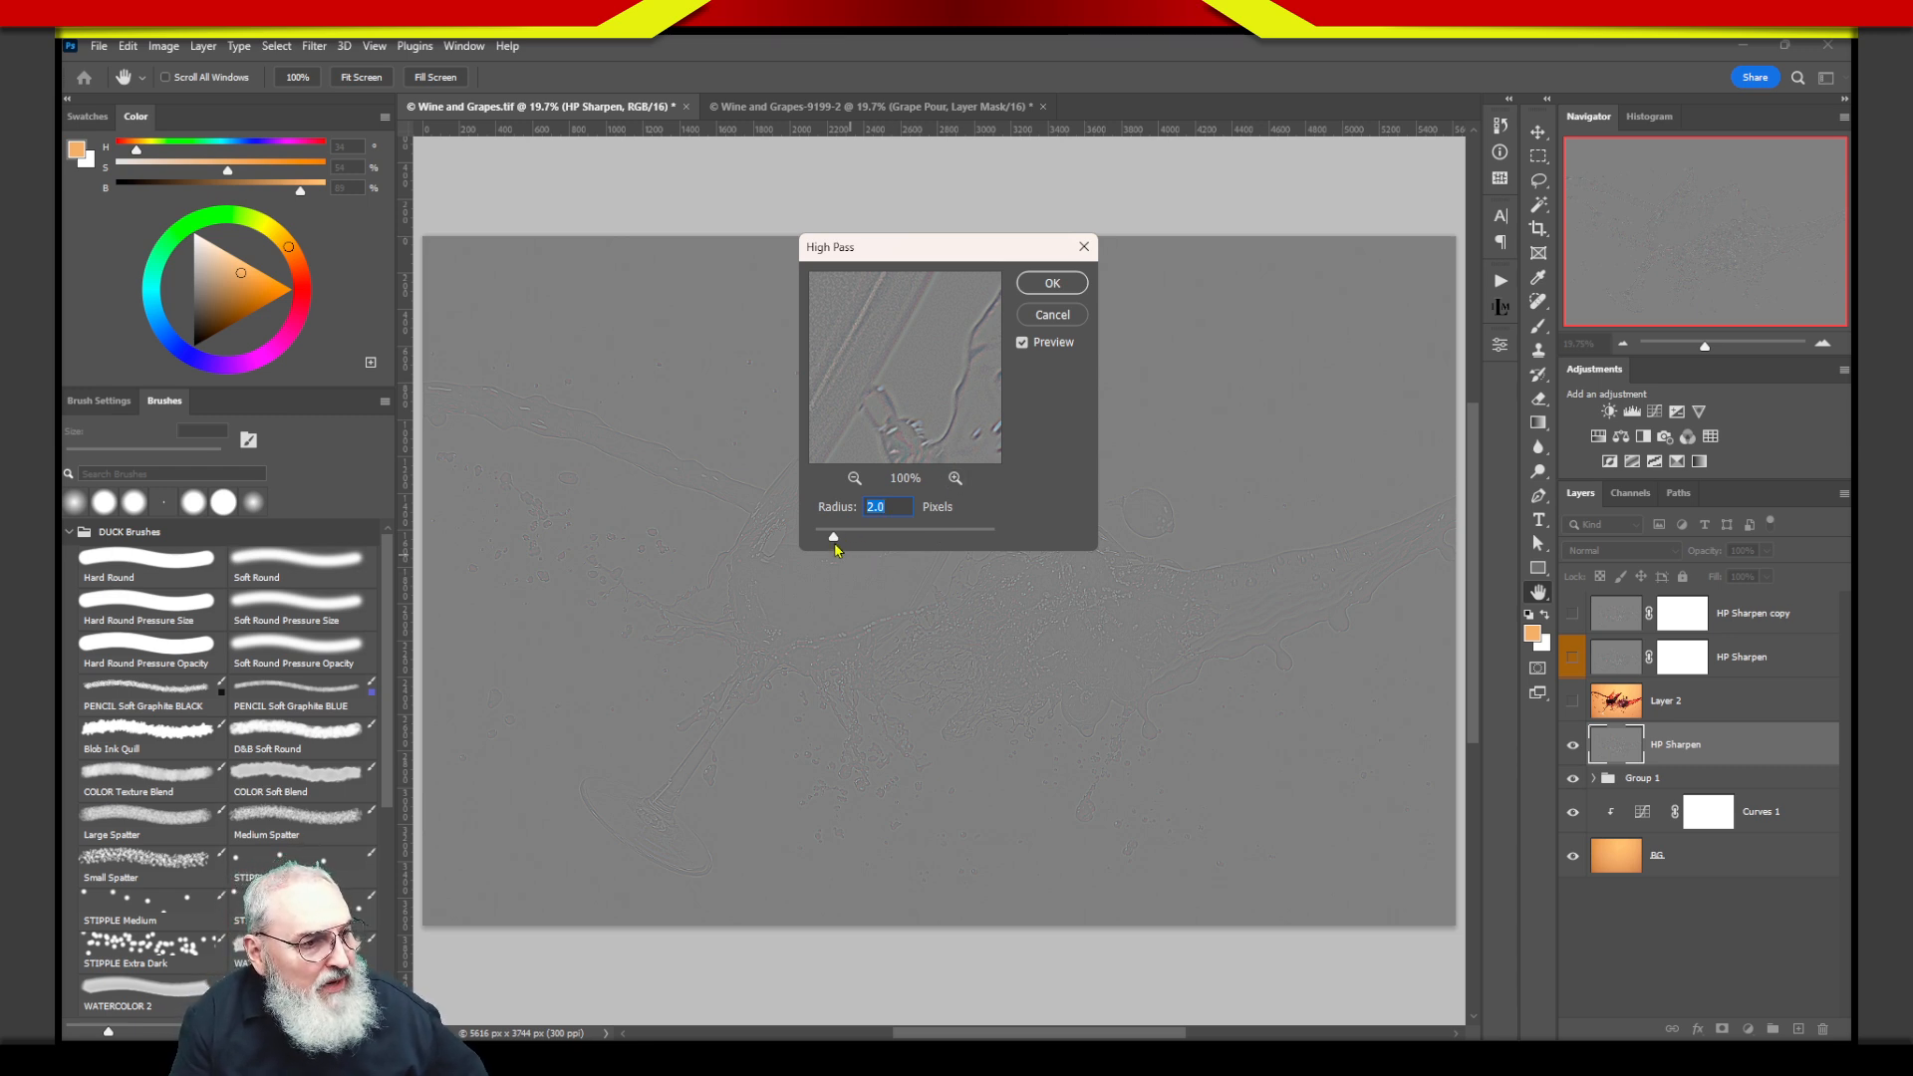
mouse_move(852, 539)
left_mouse_down()
mouse_move(912, 545)
mouse_move(848, 544)
left_mouse_up()
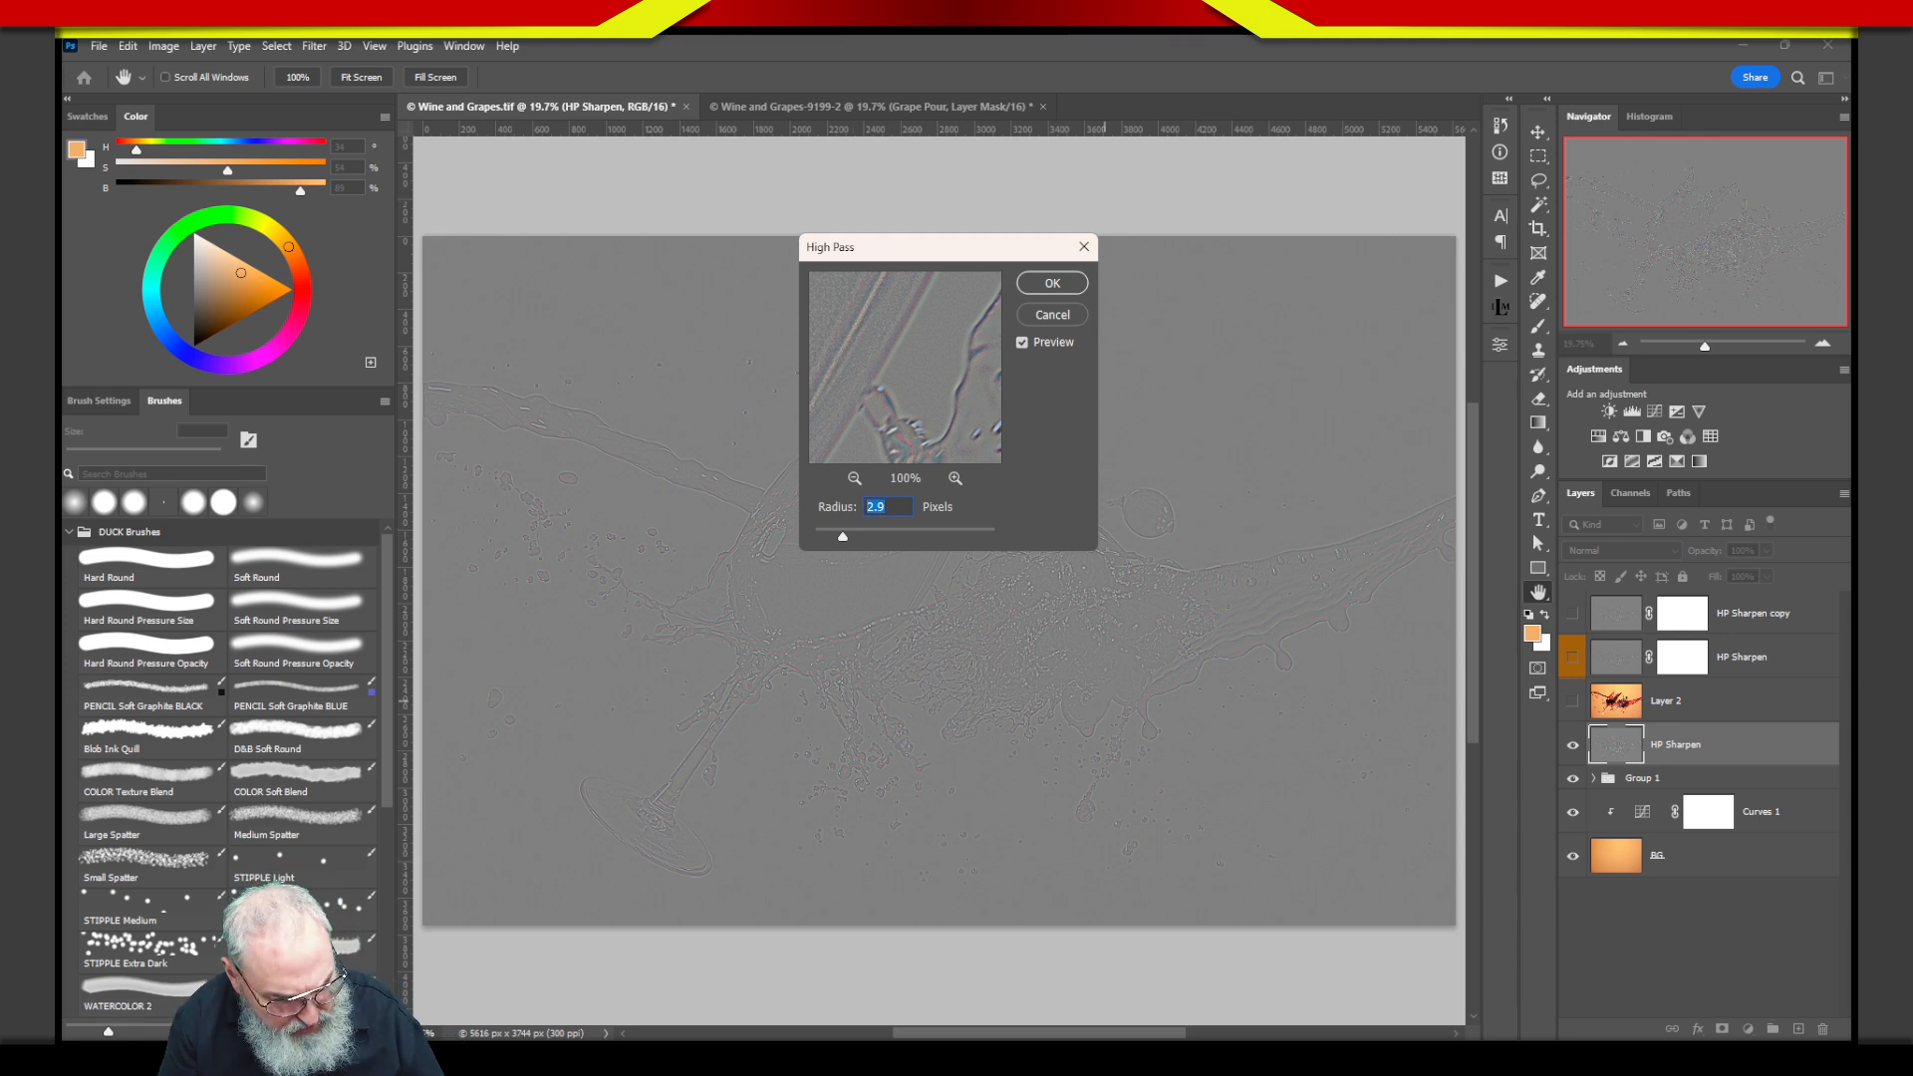
type("4")
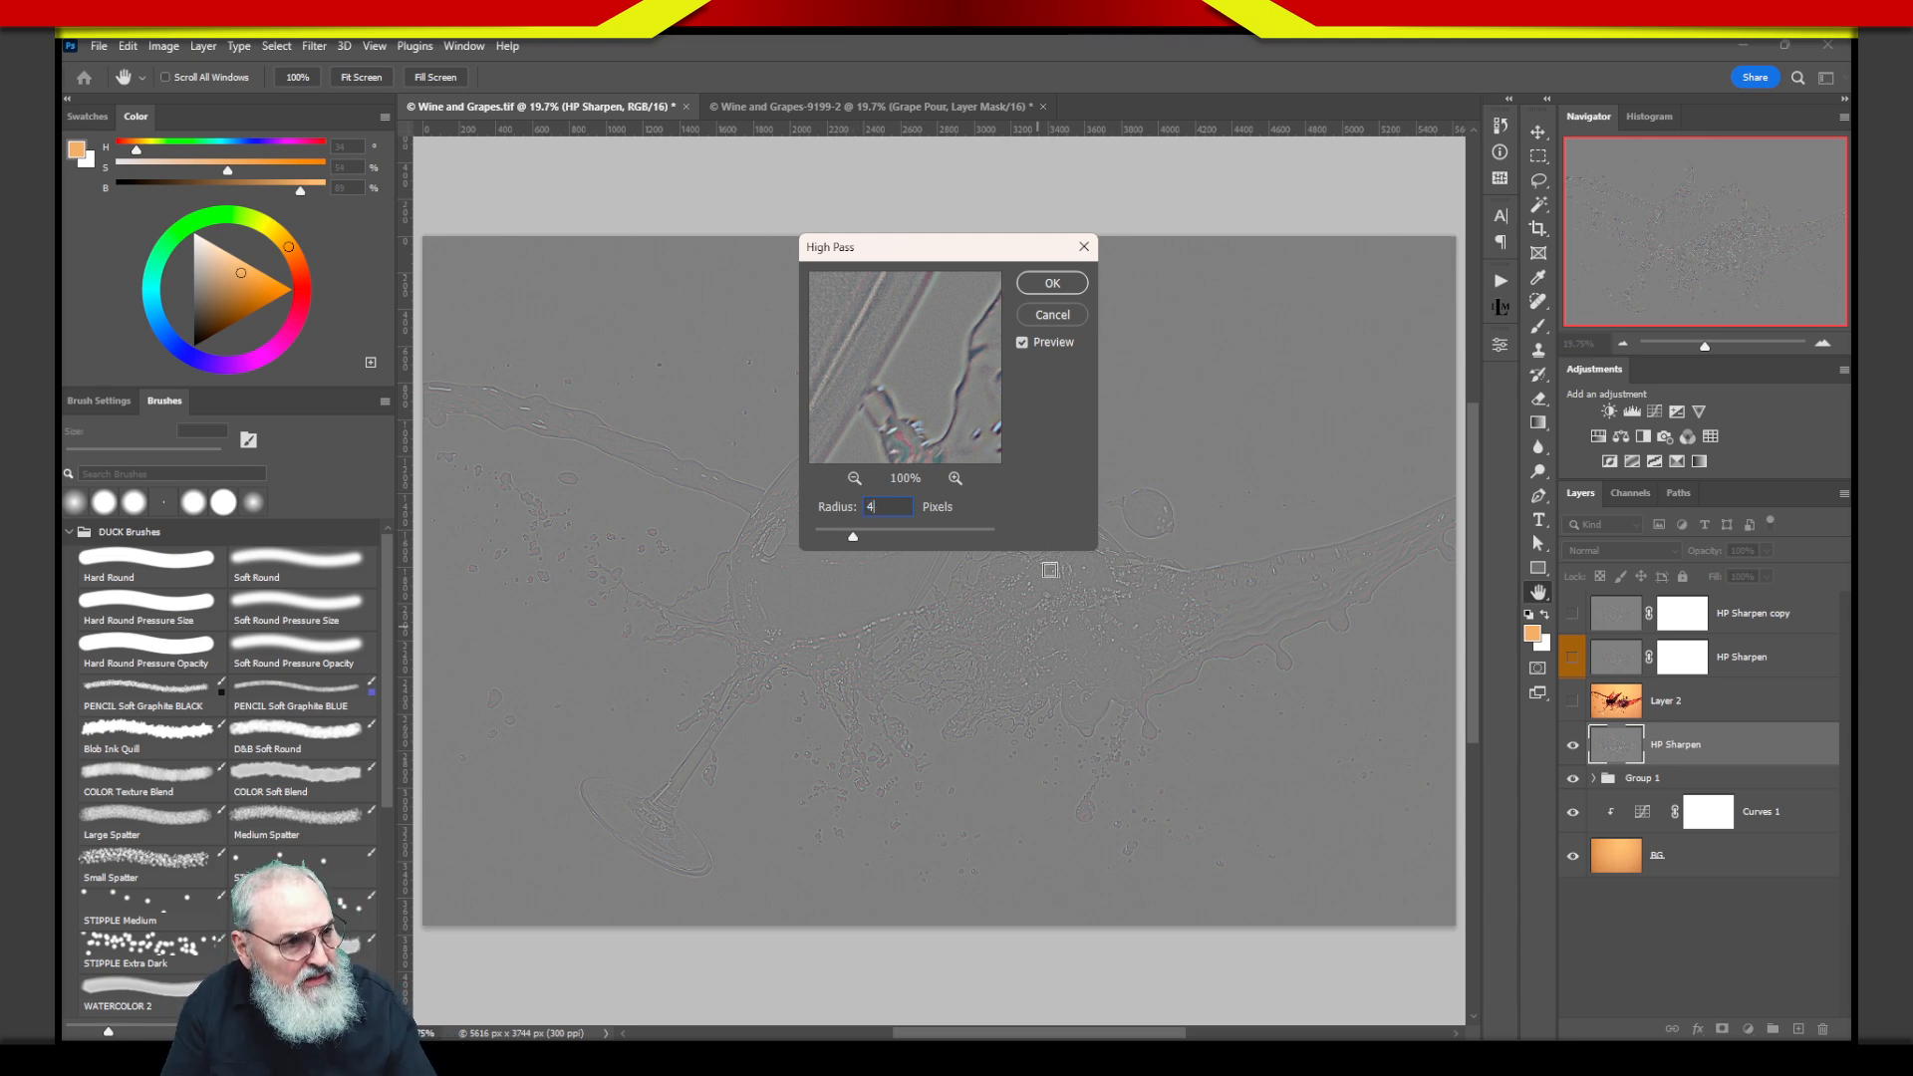
left_click(1054, 285)
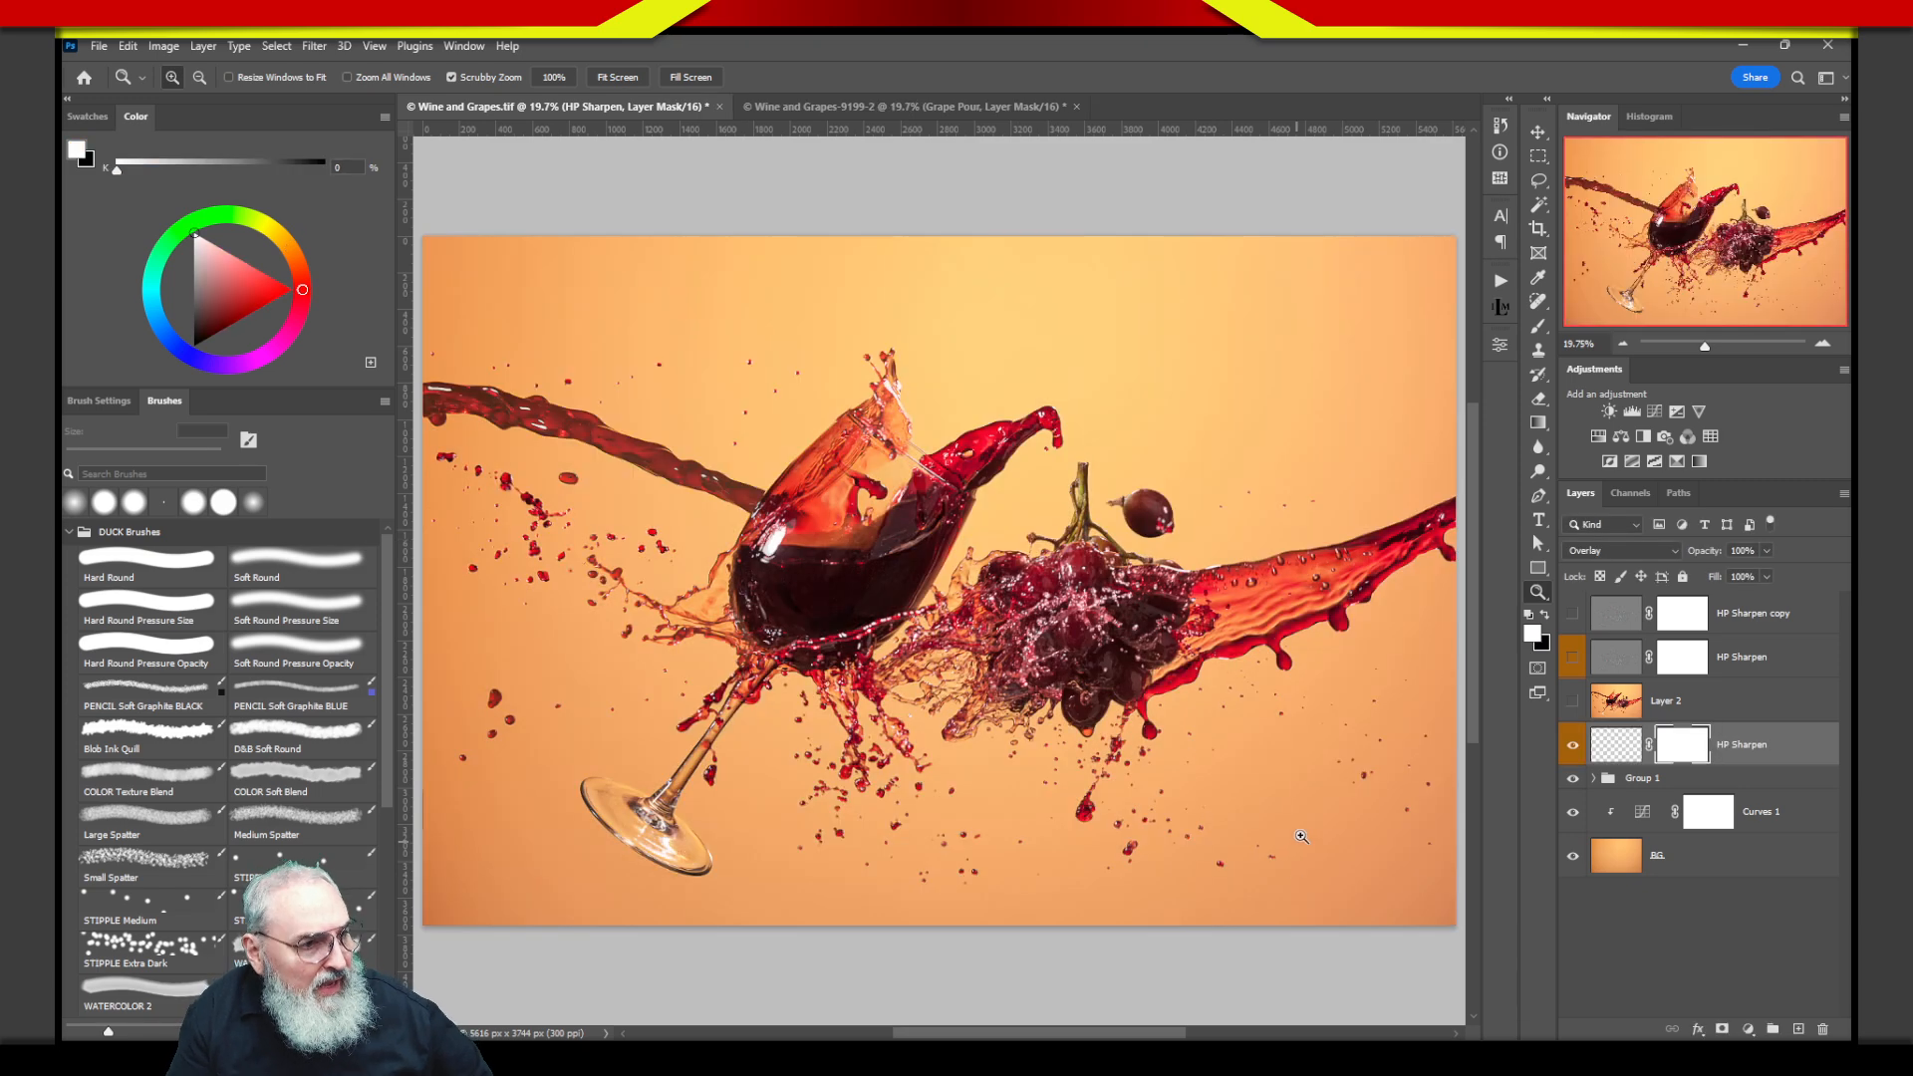
left_click_drag(1609, 747, 1616, 610)
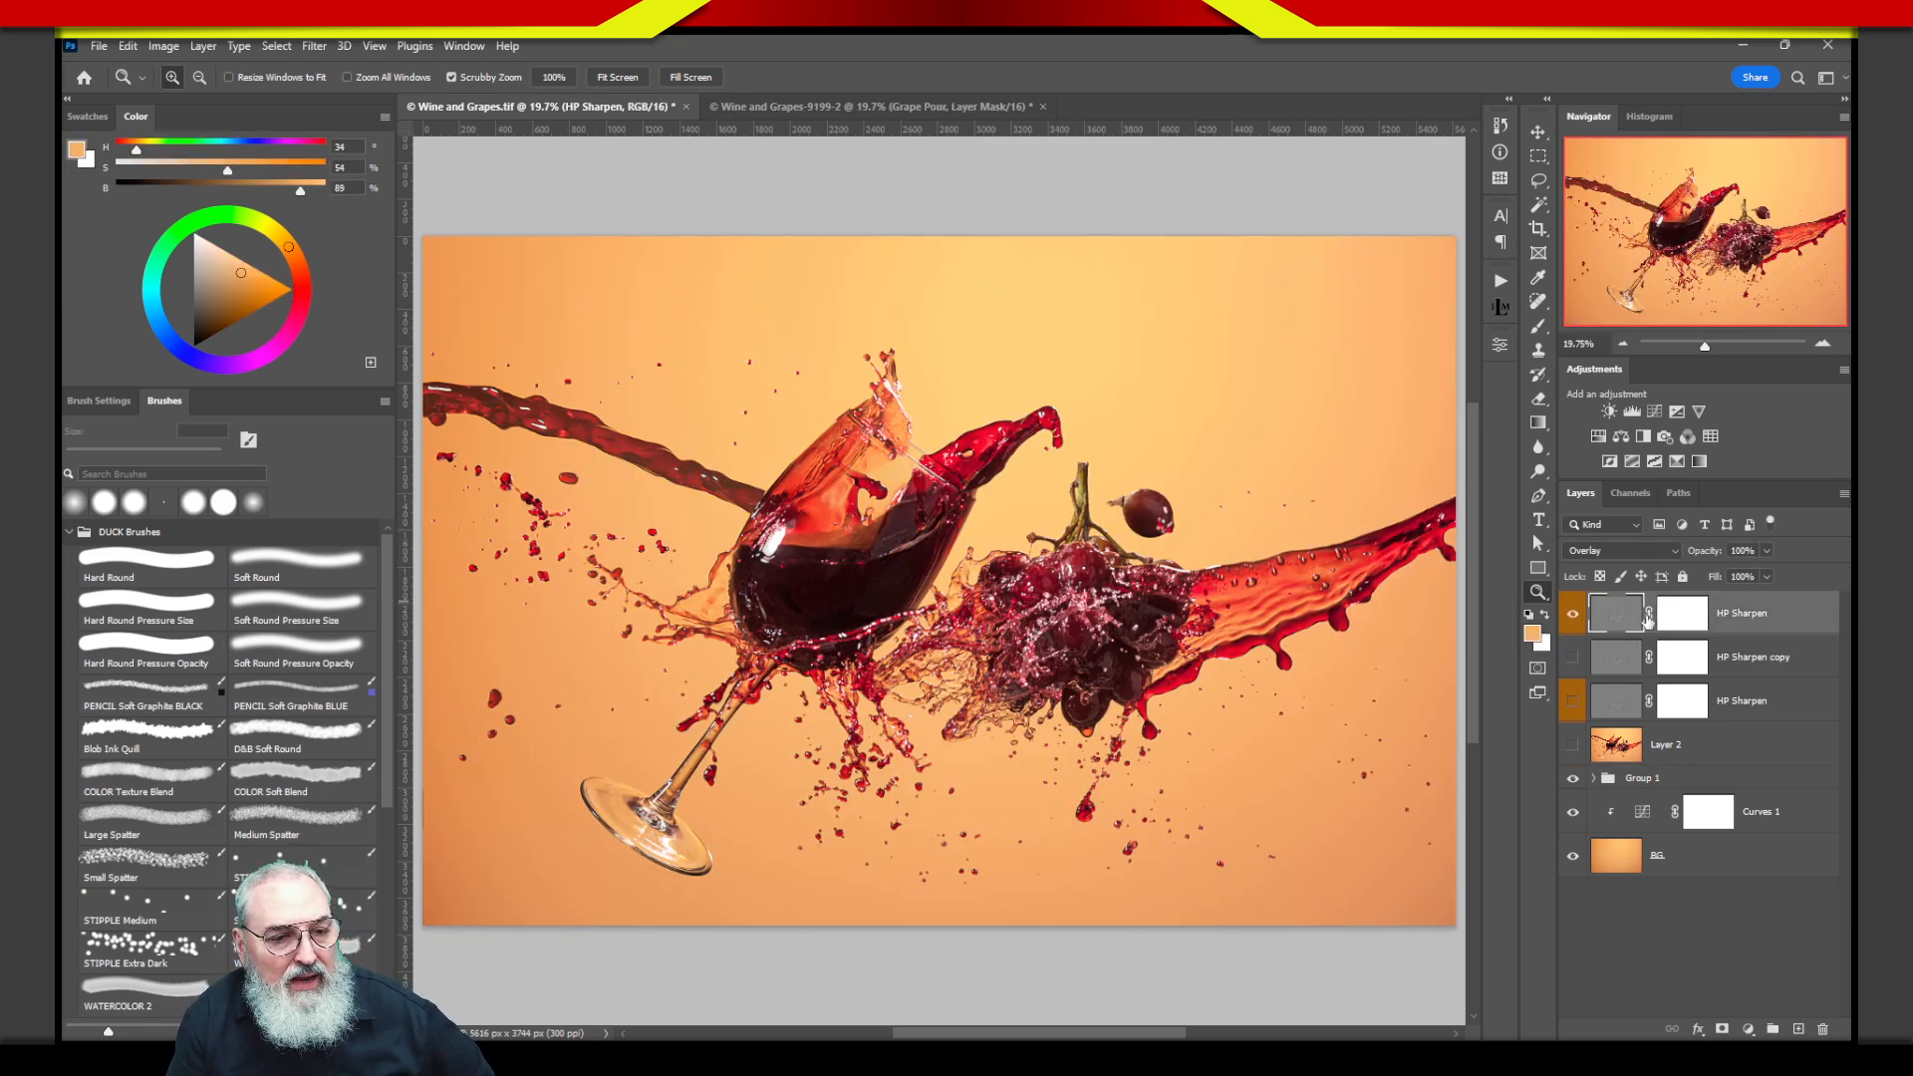
Compare the whole image and a close view of the grapes and stem with the topmost HP Sharpen layer on and off.
left_click(1575, 616)
left_click(1574, 615)
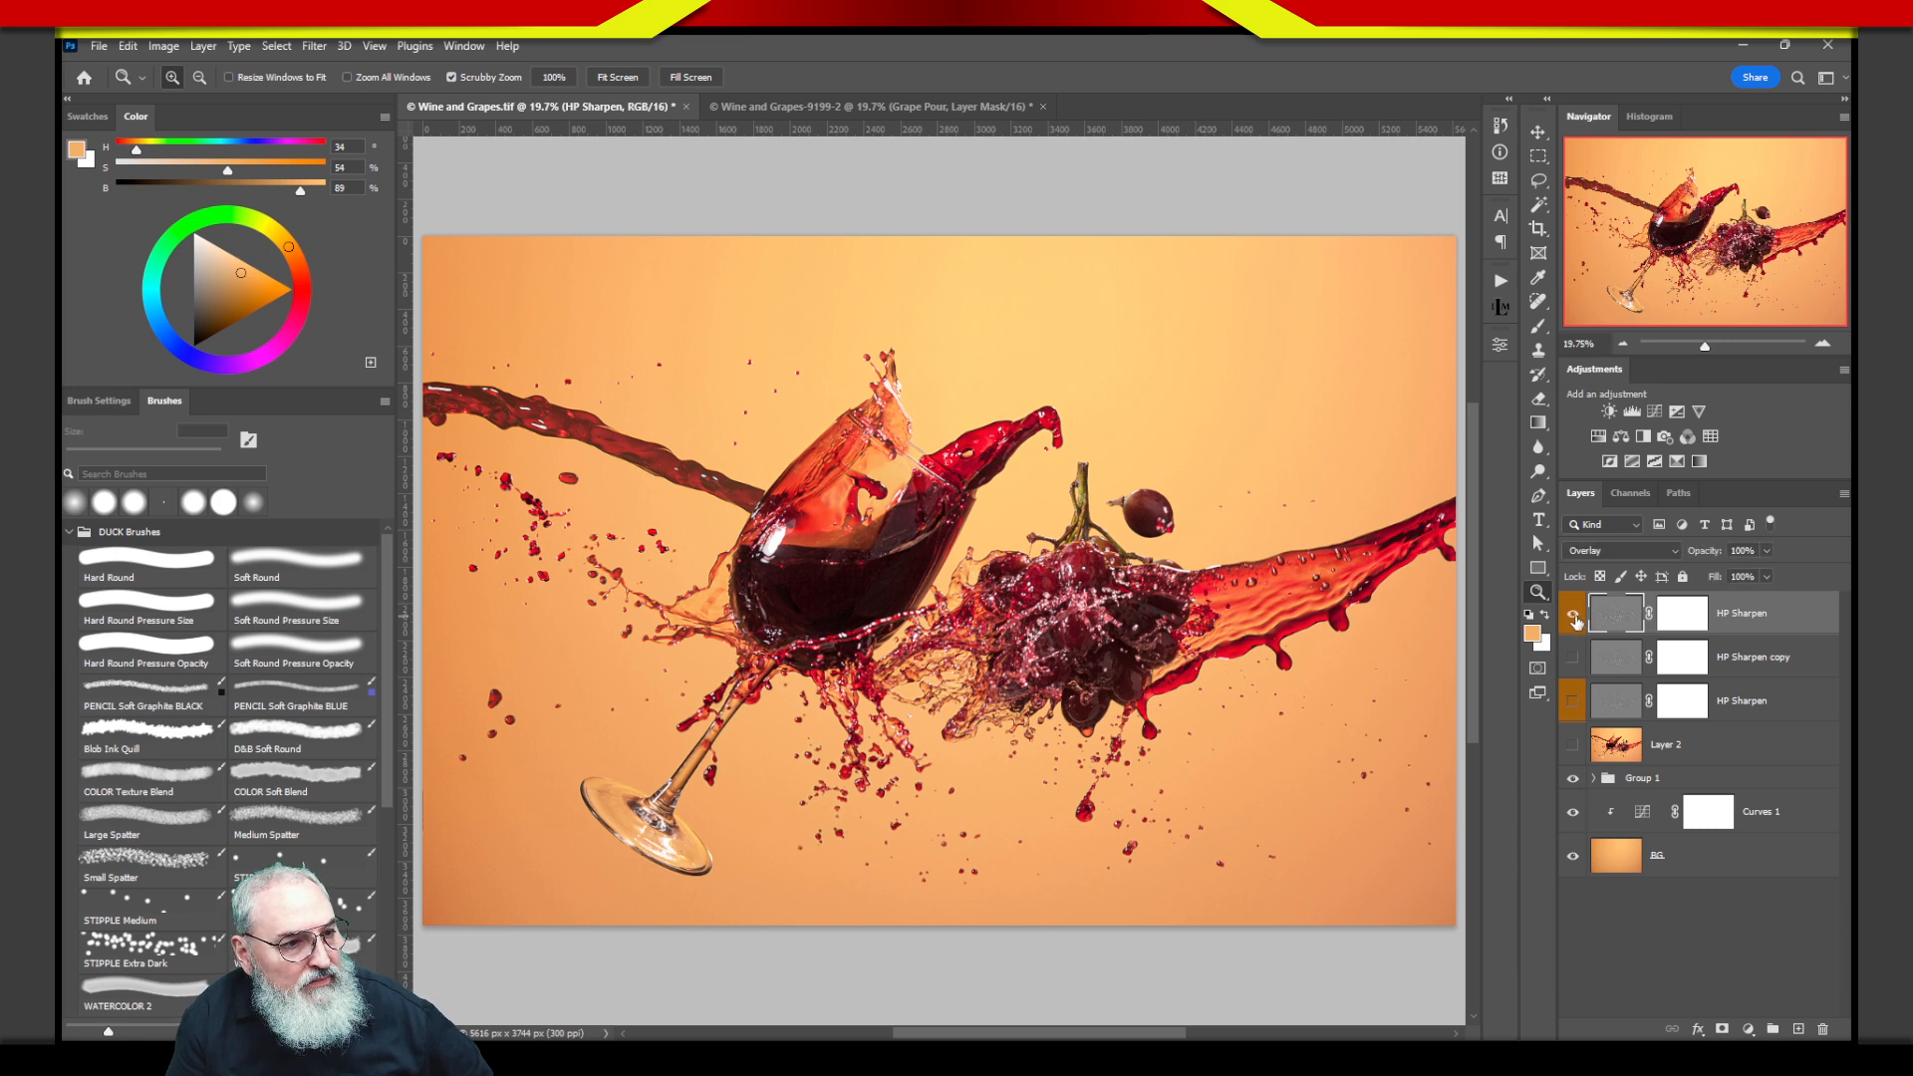
left_click(1574, 616)
left_click(1574, 617)
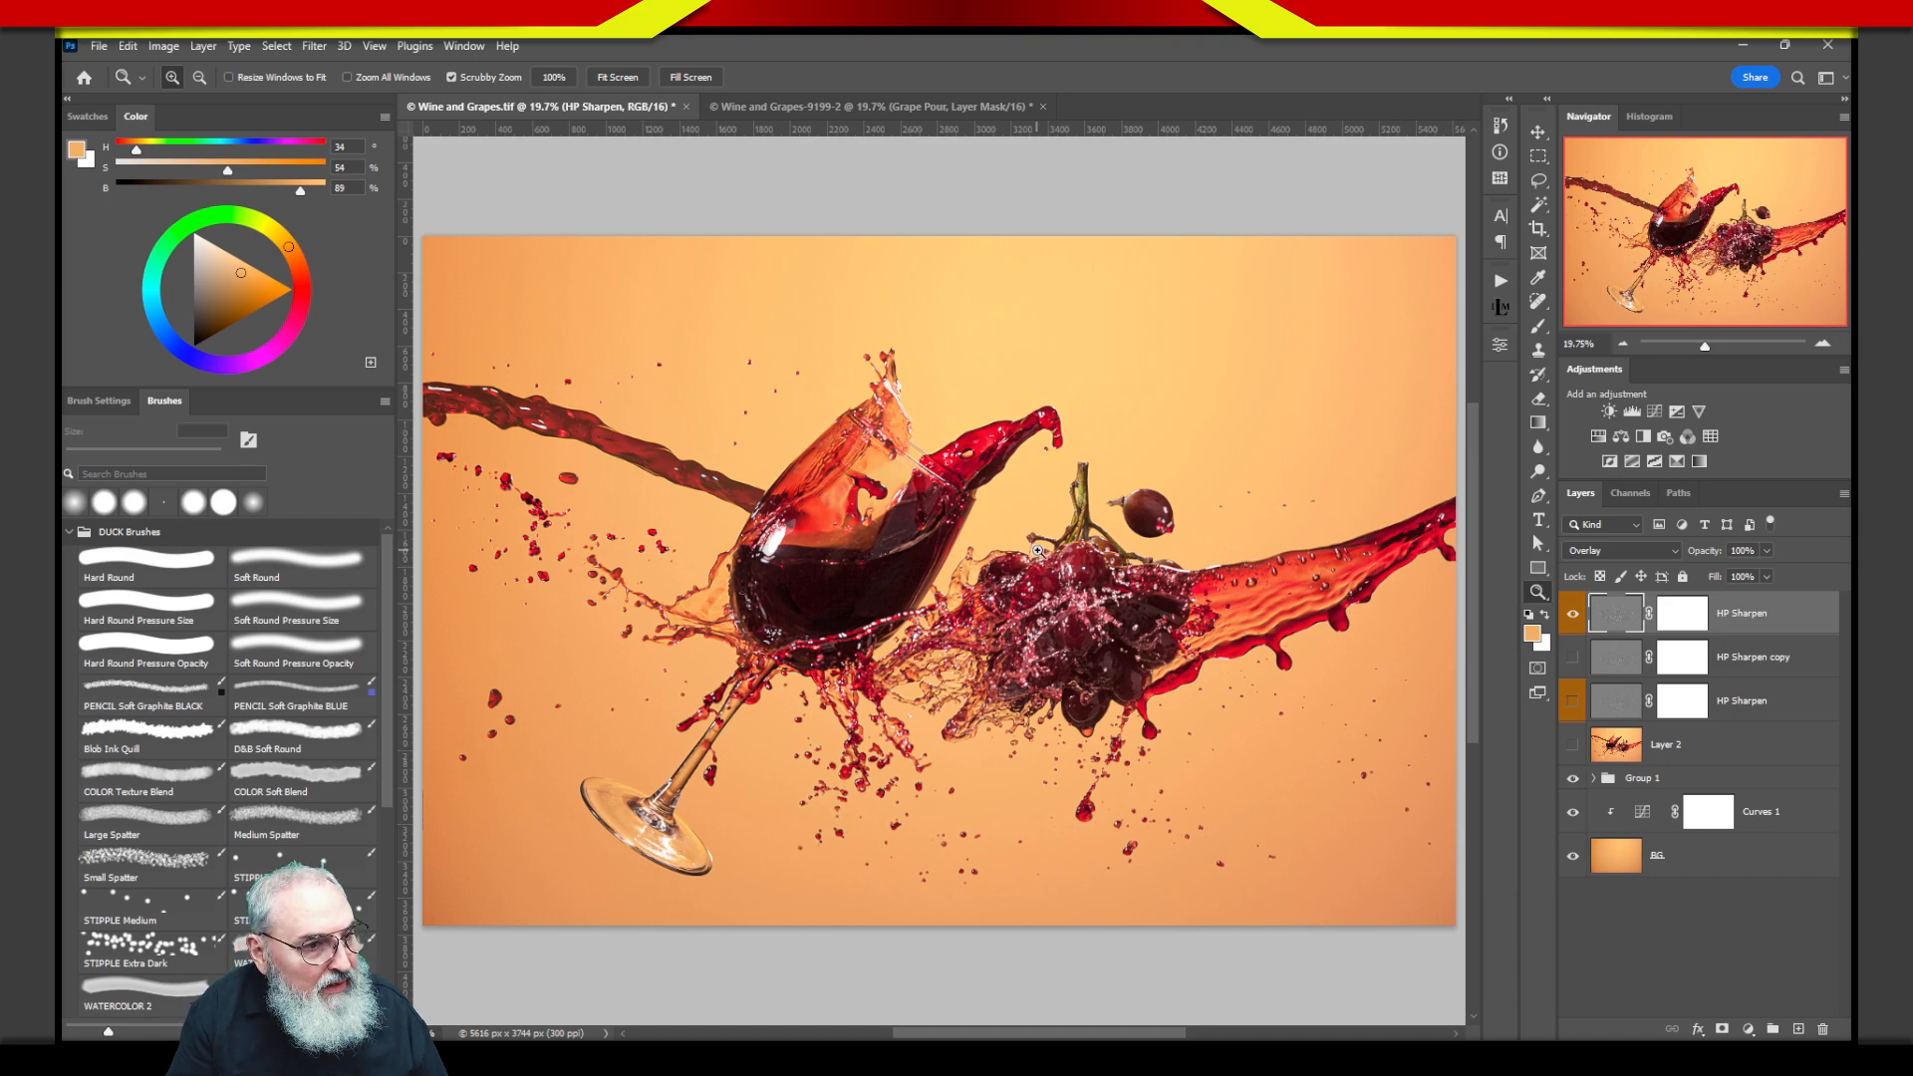
left_click_drag(1040, 553, 1076, 733)
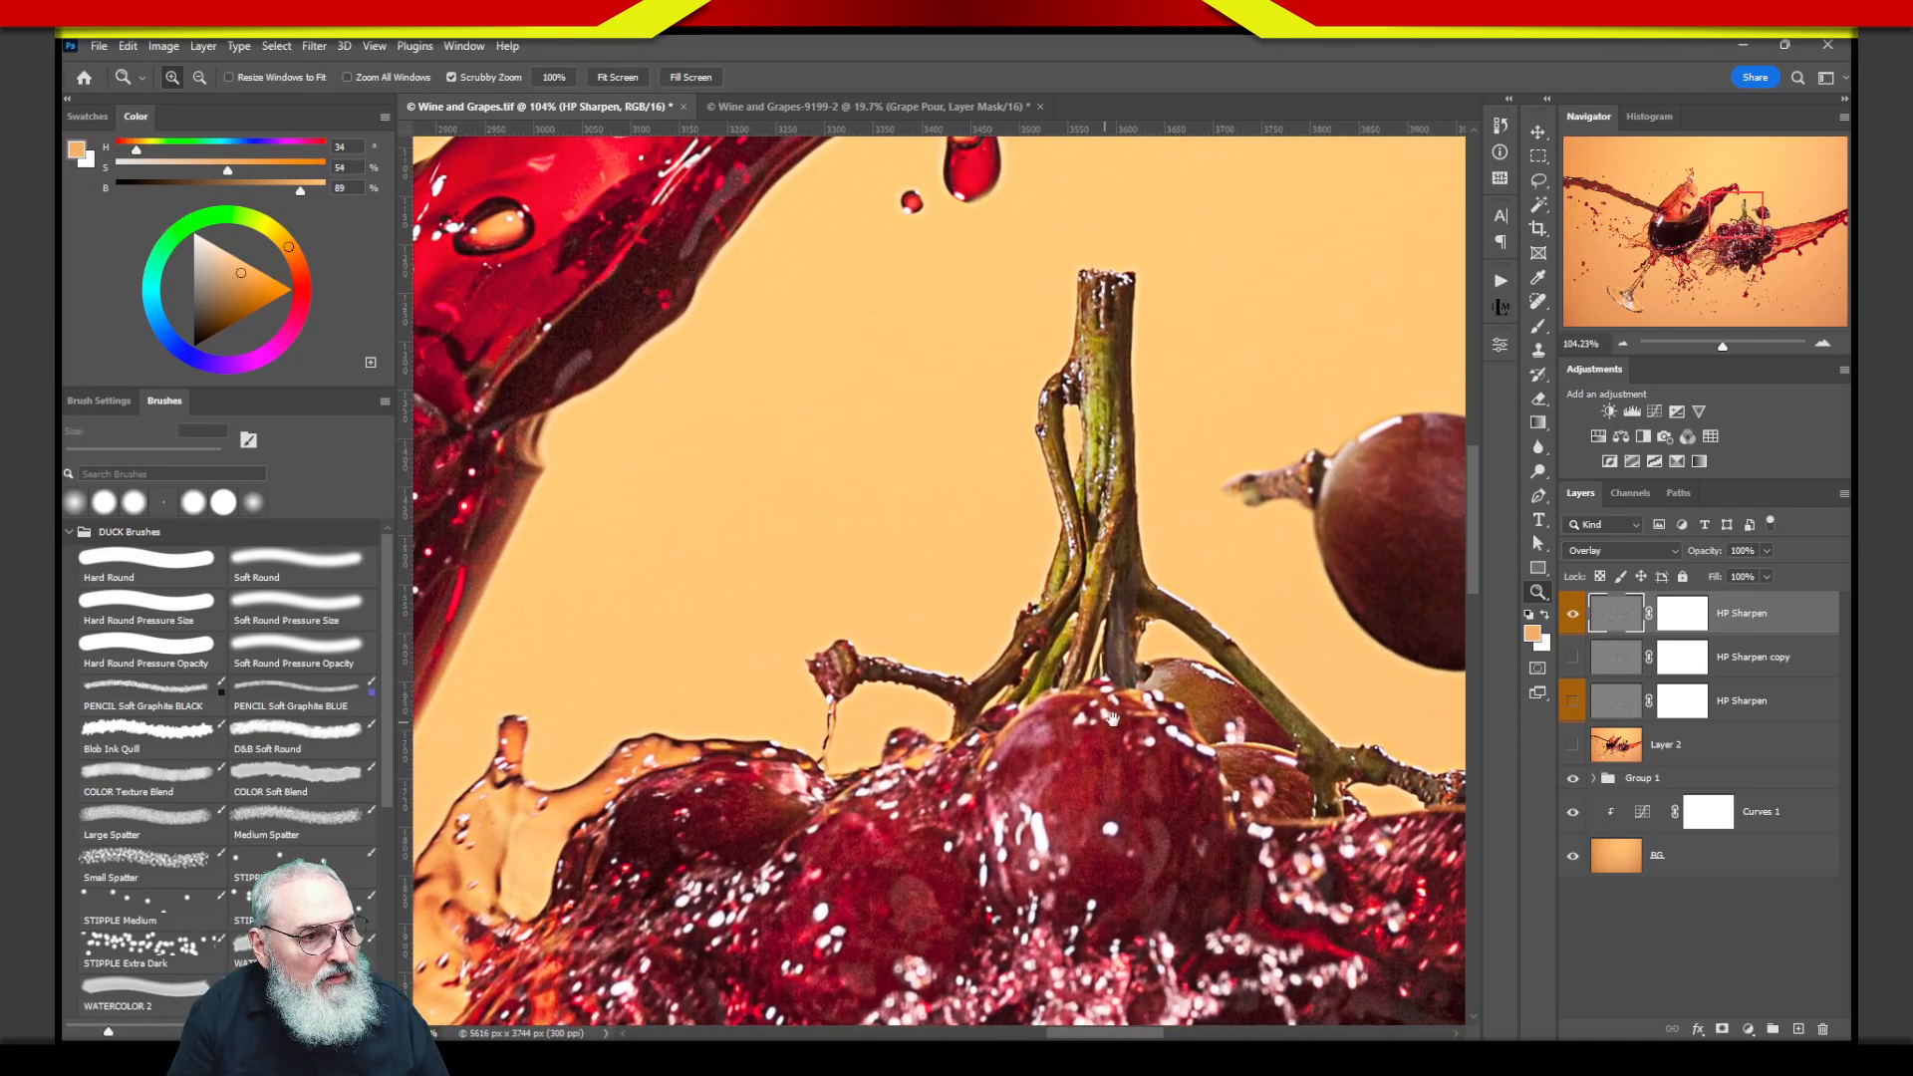
left_click(1575, 615)
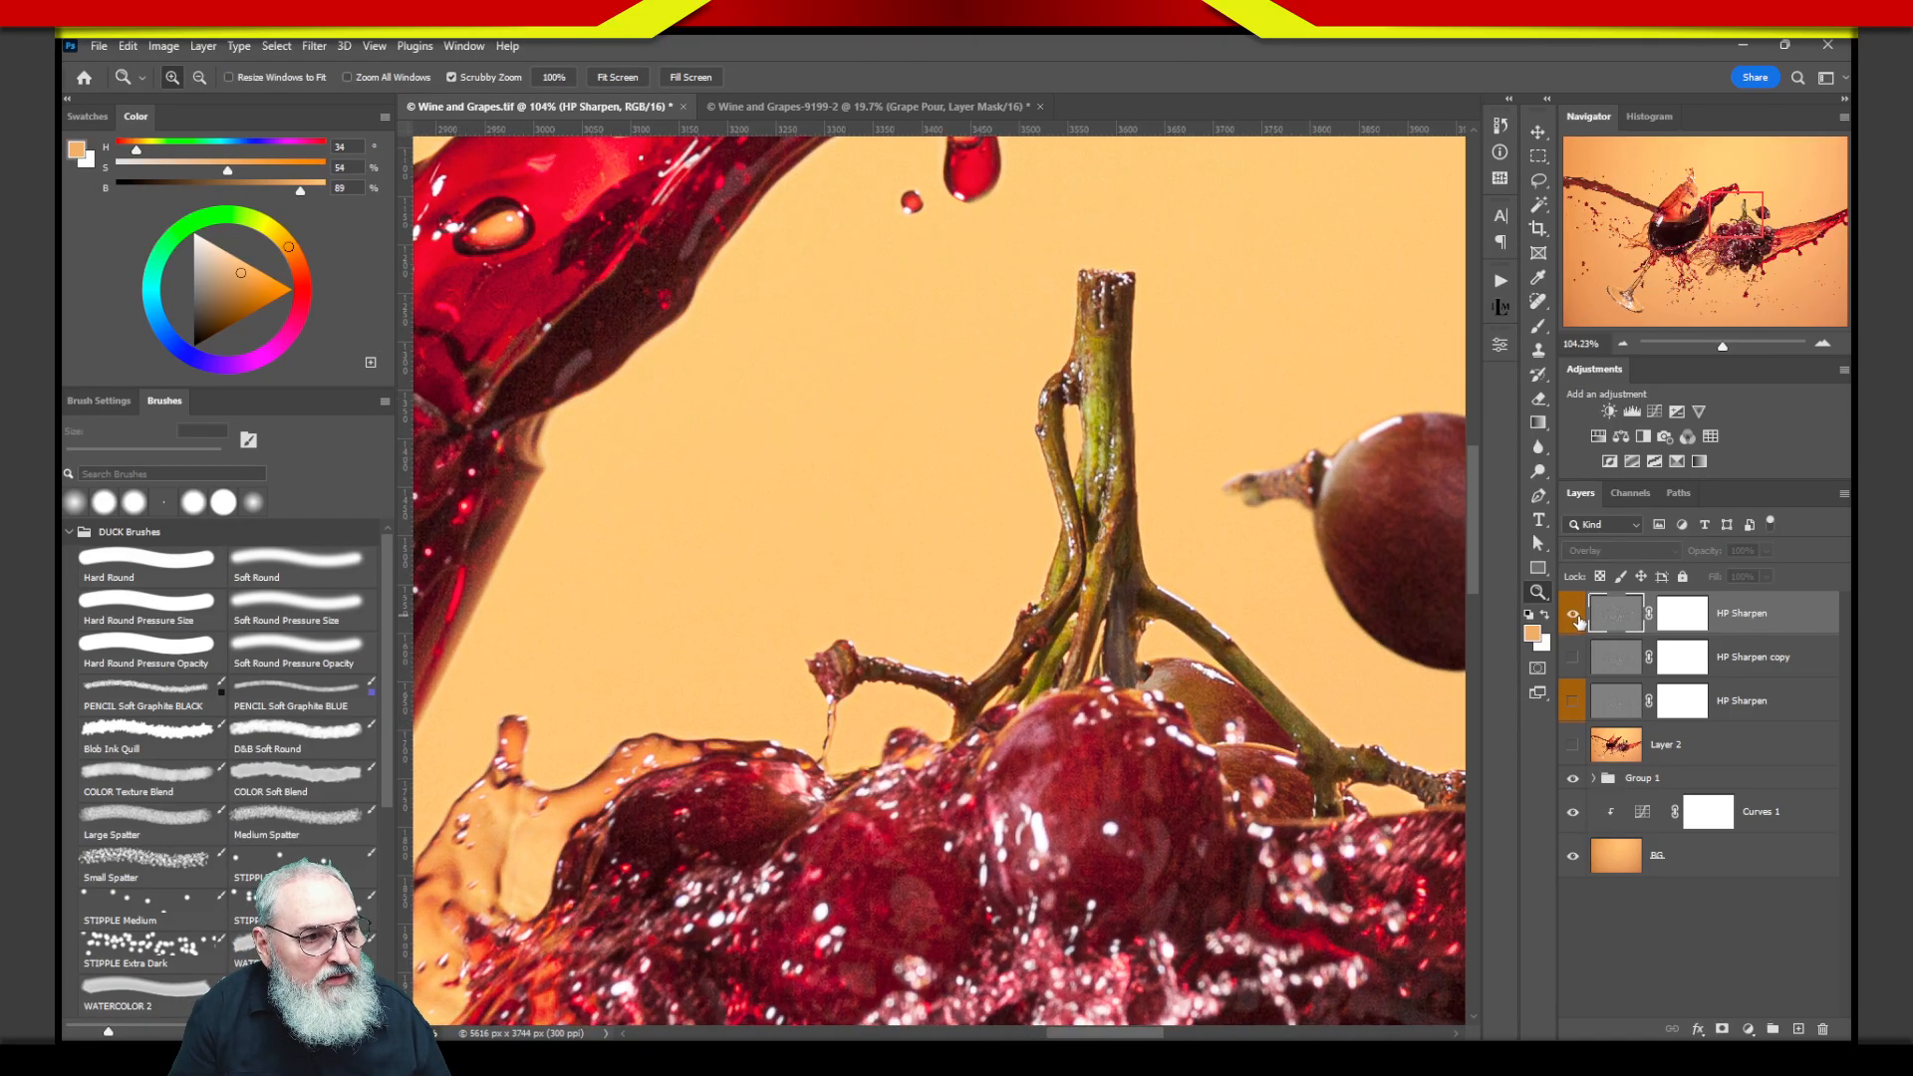
left_click(1575, 616)
left_click(1574, 616)
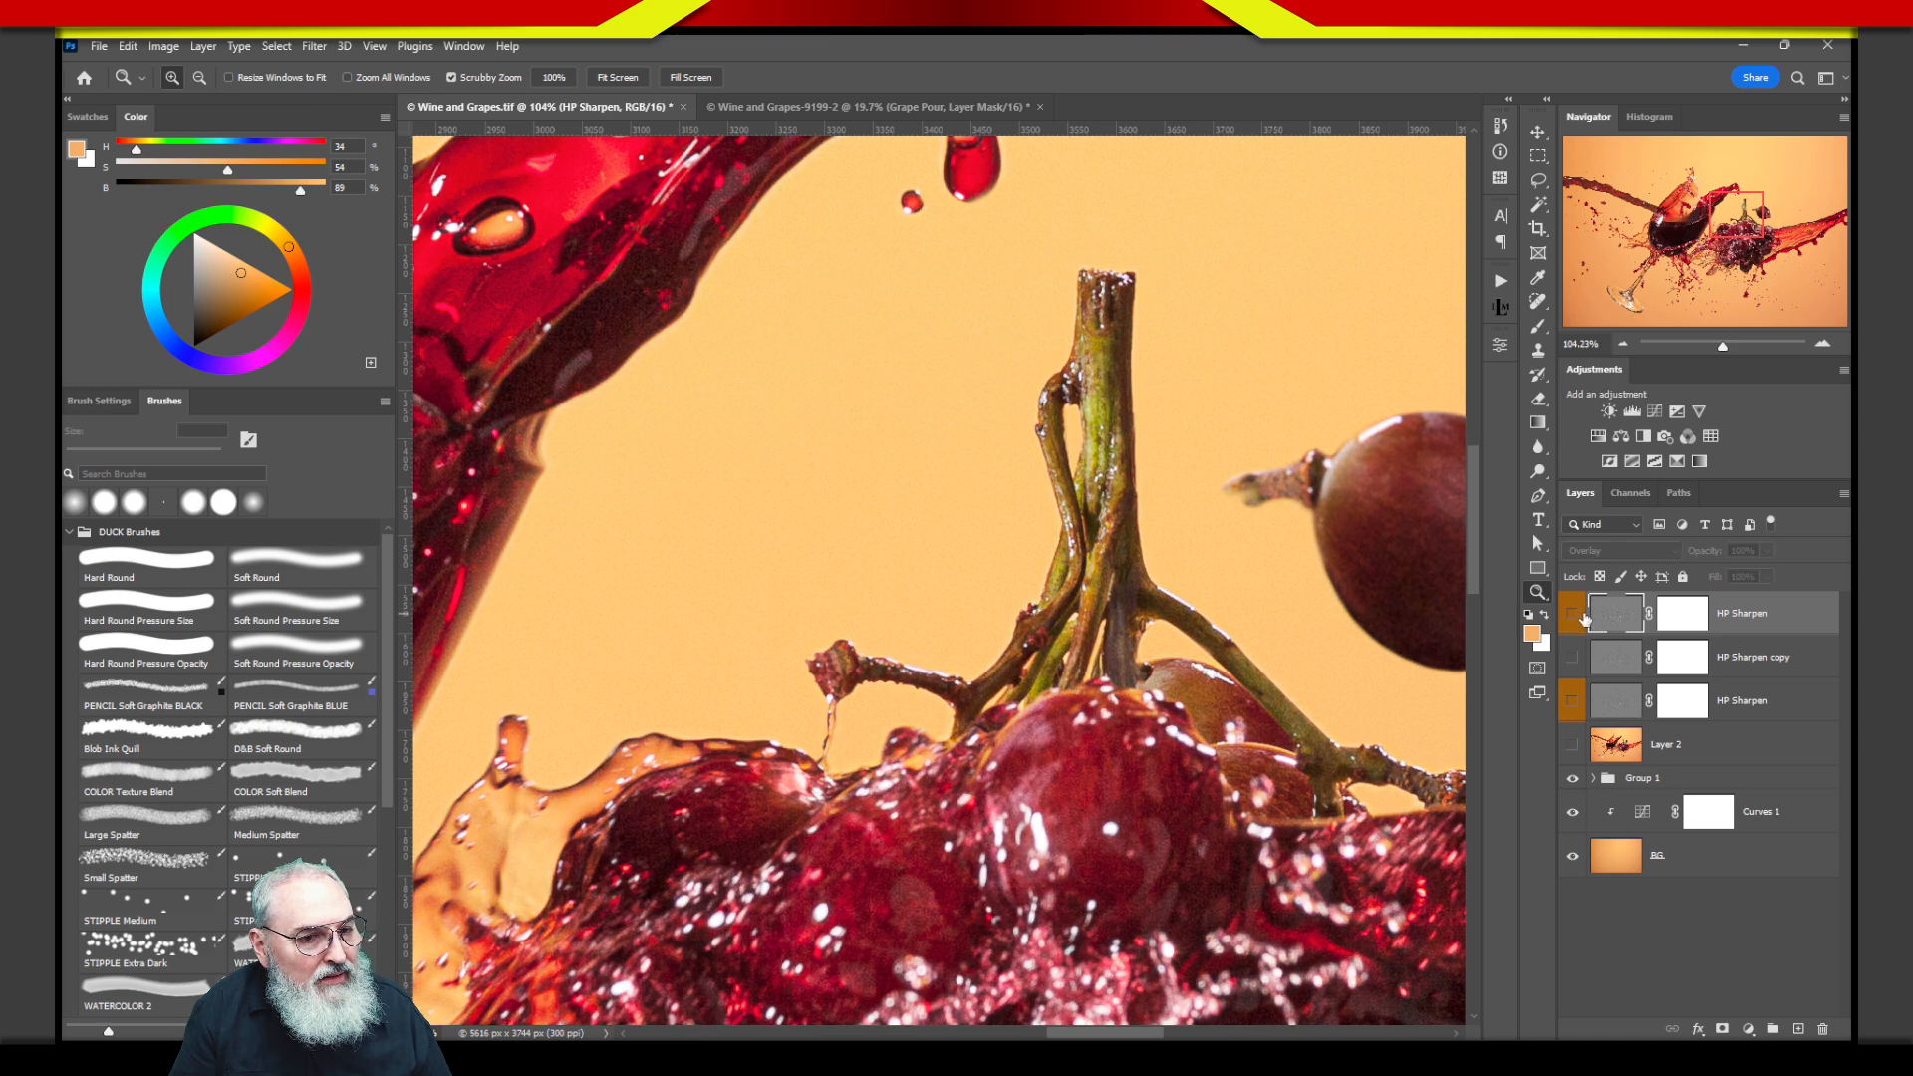
left_click(1574, 616)
left_click(1575, 620)
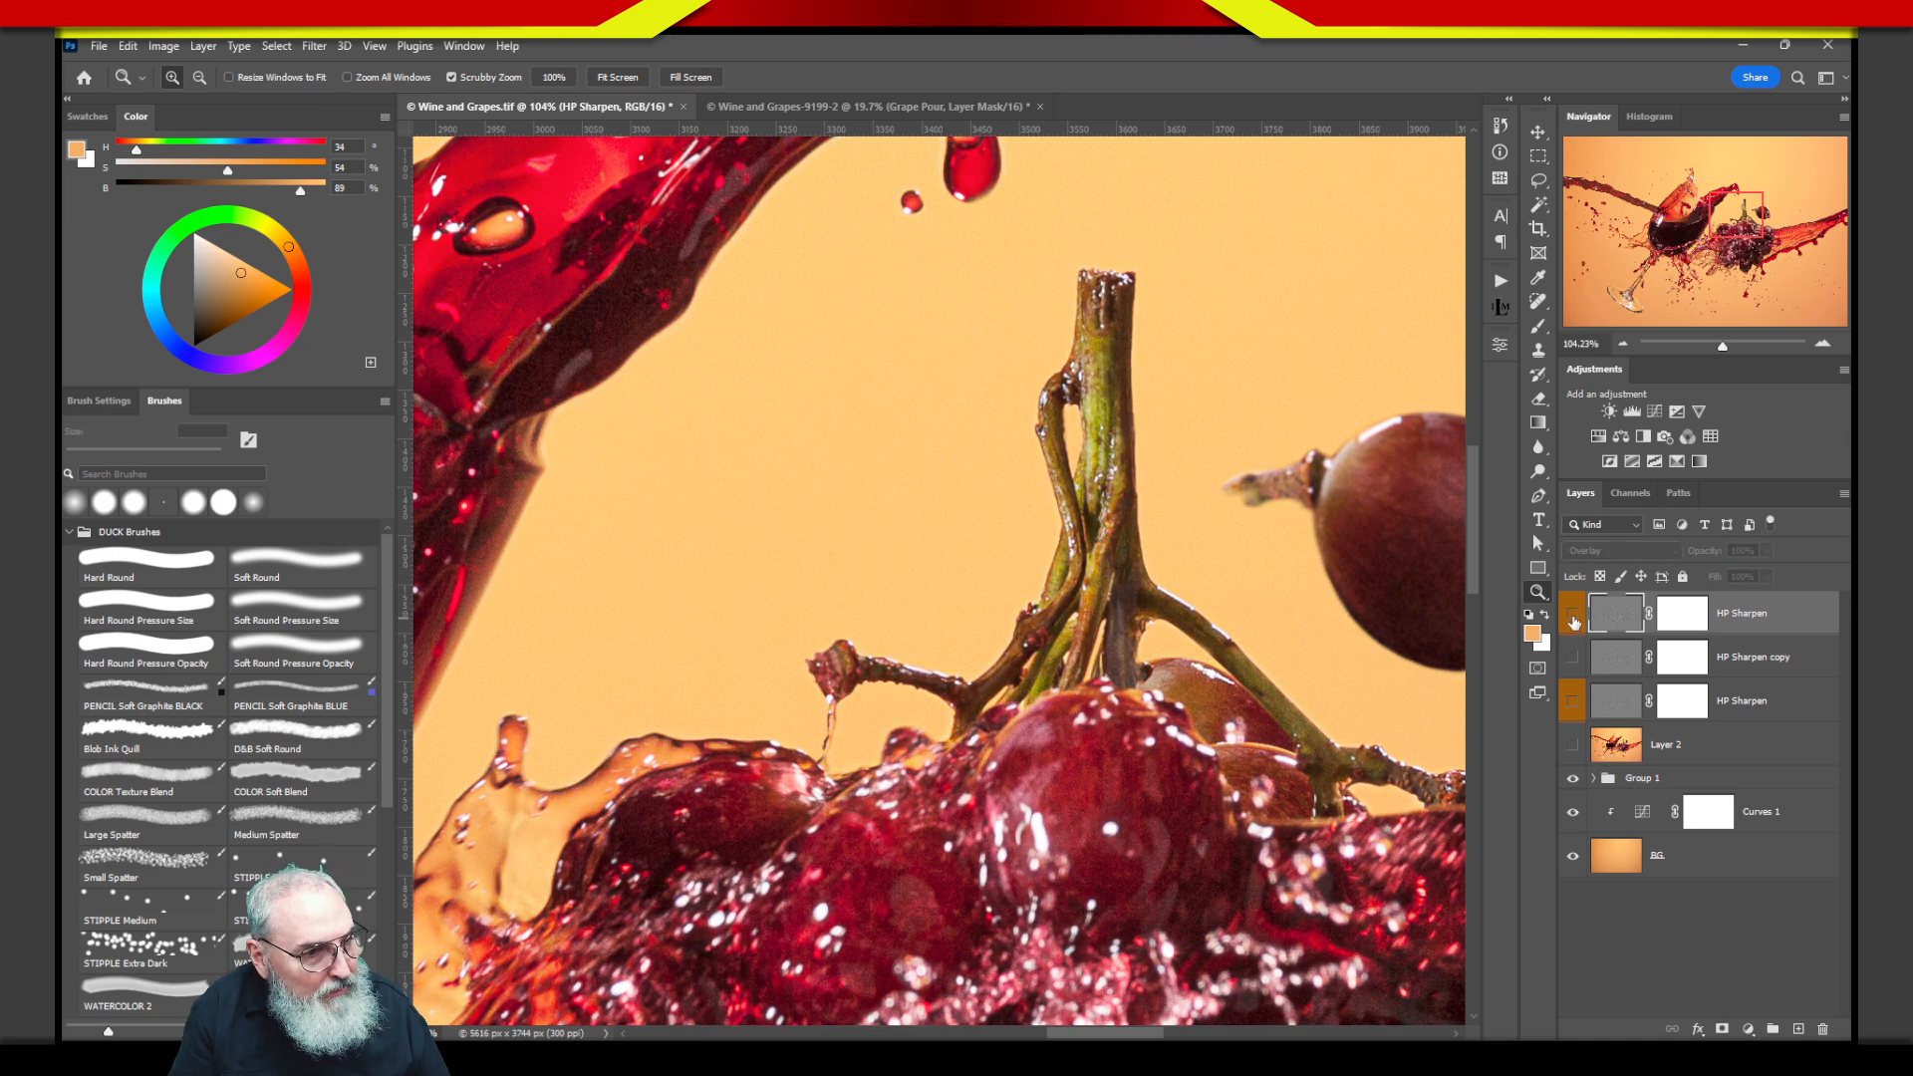
left_click(1573, 621)
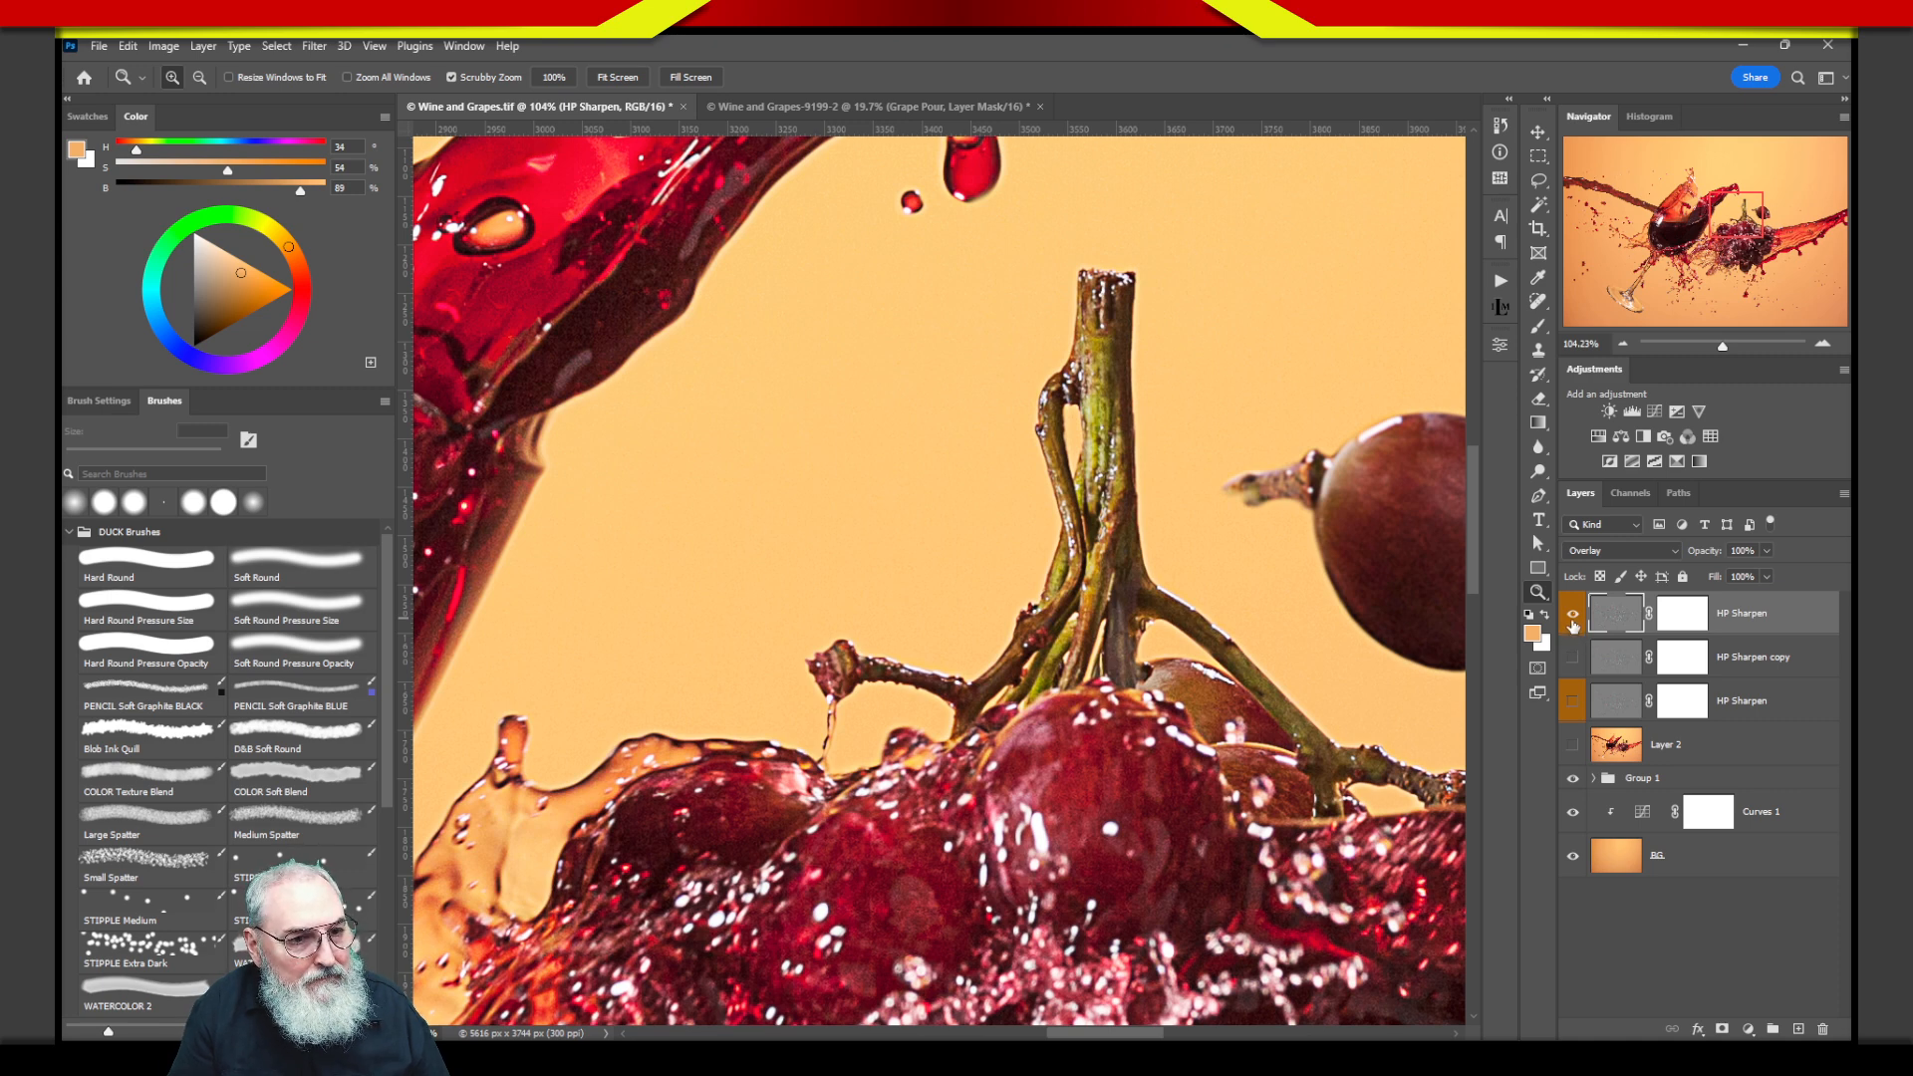
left_click(1576, 615)
left_click(1575, 619)
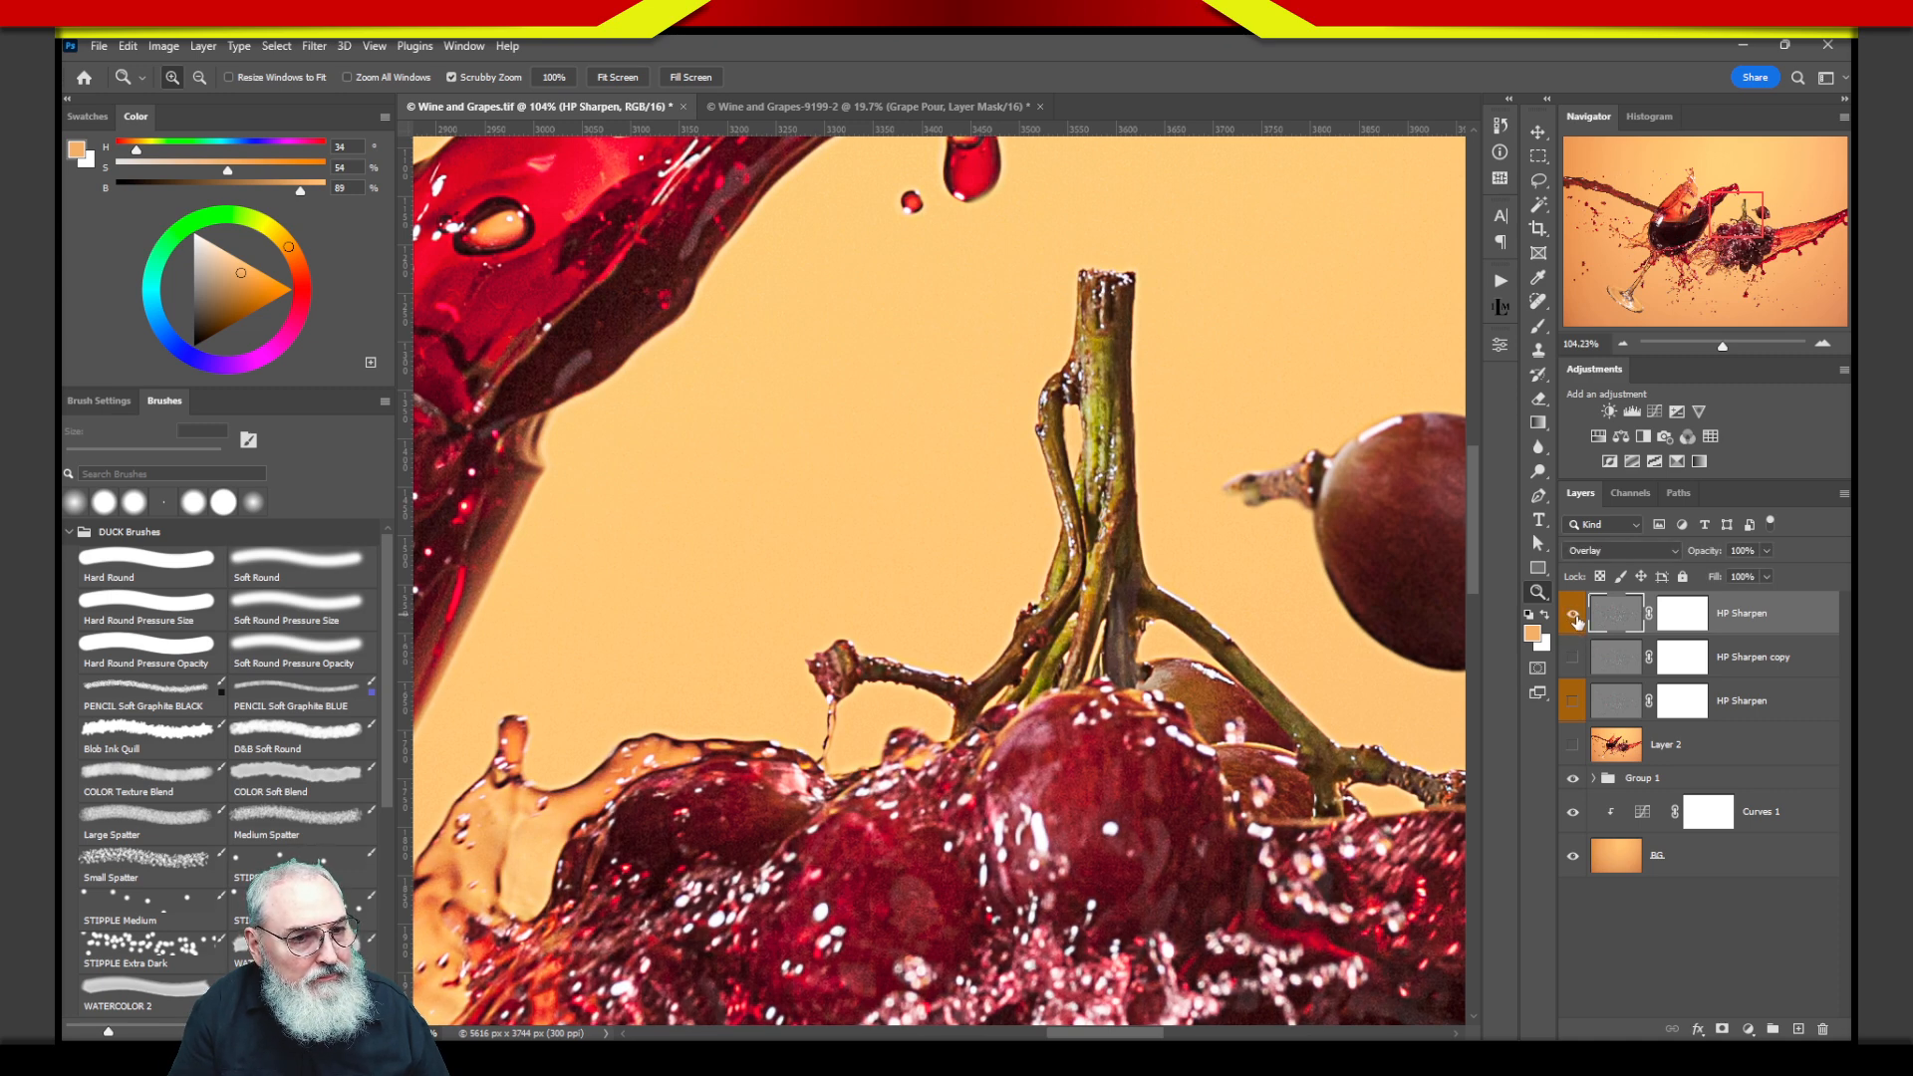
Delete the HP Sharpen copy layer and make the lower HP Sharpen layer and Layer 2 visible again.
left_click(1611, 659)
key("Delete")
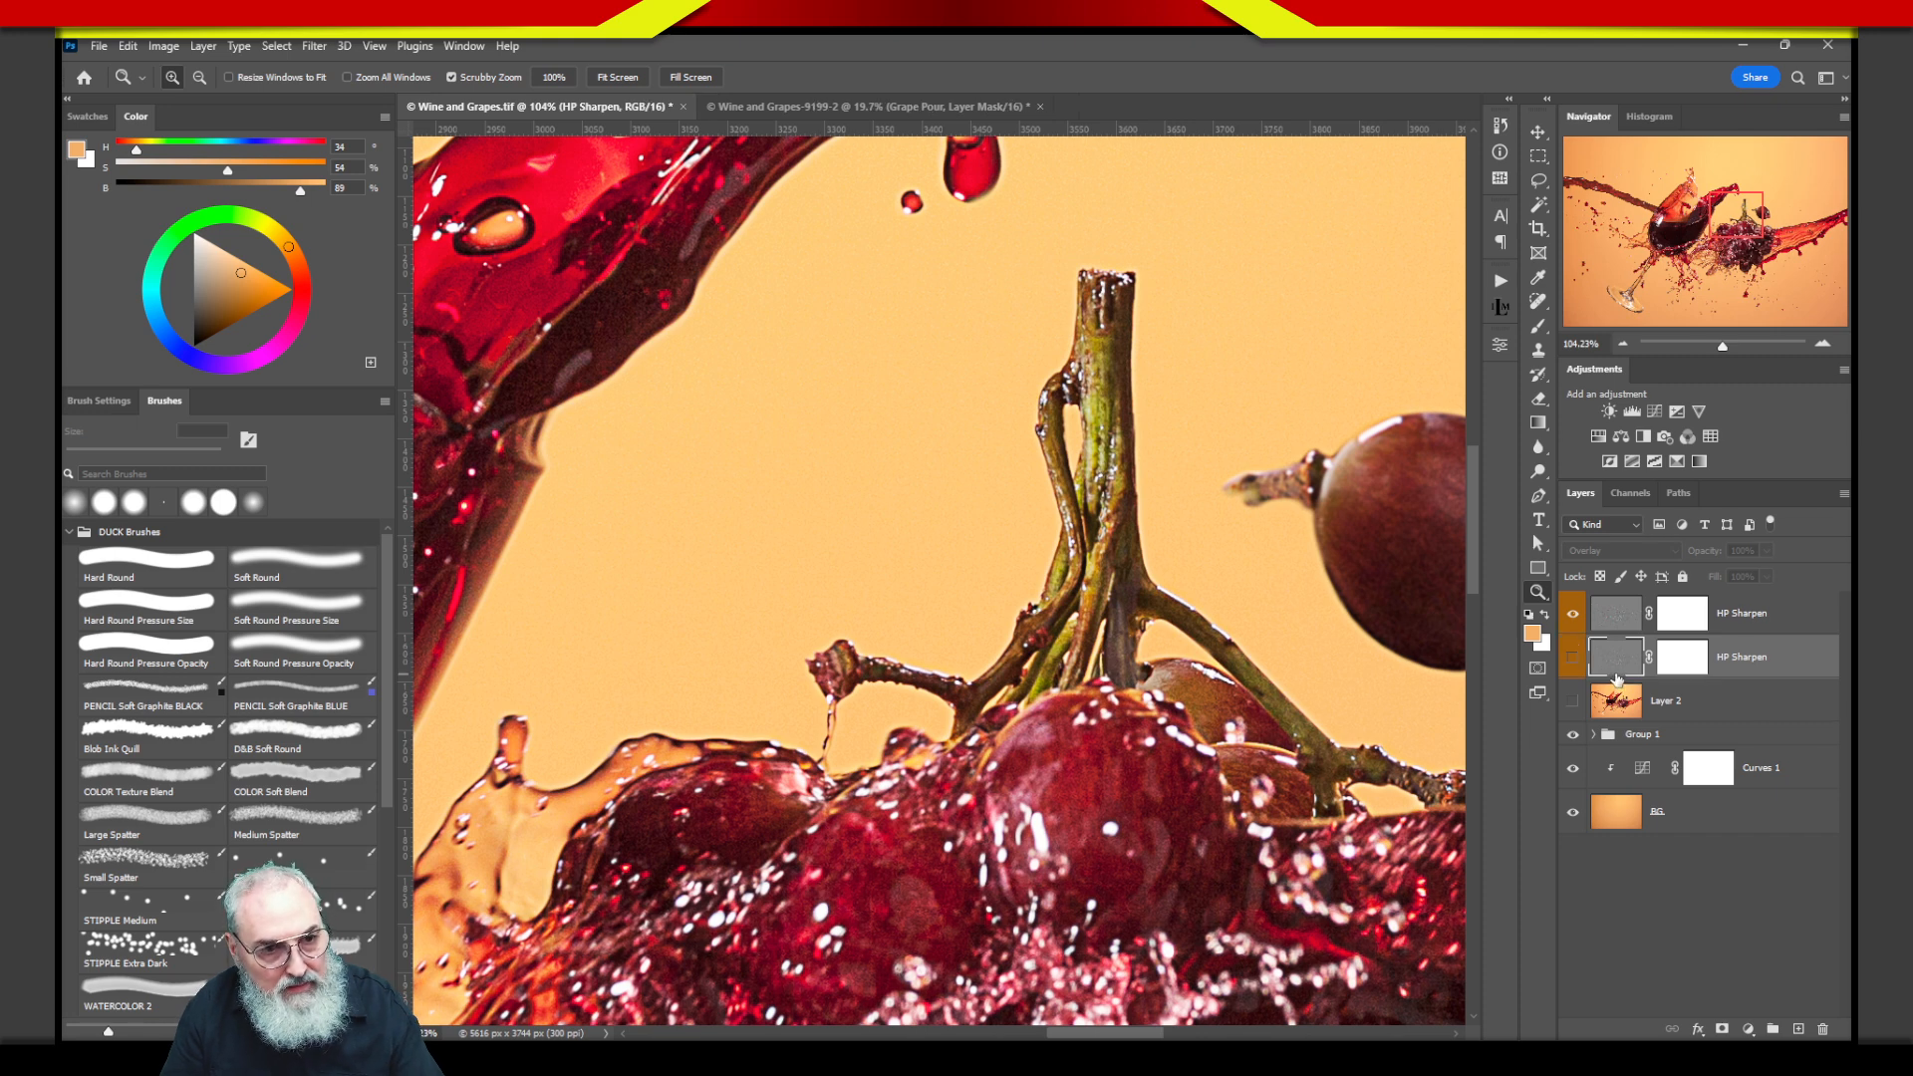
left_click(1572, 658)
left_click(1572, 701)
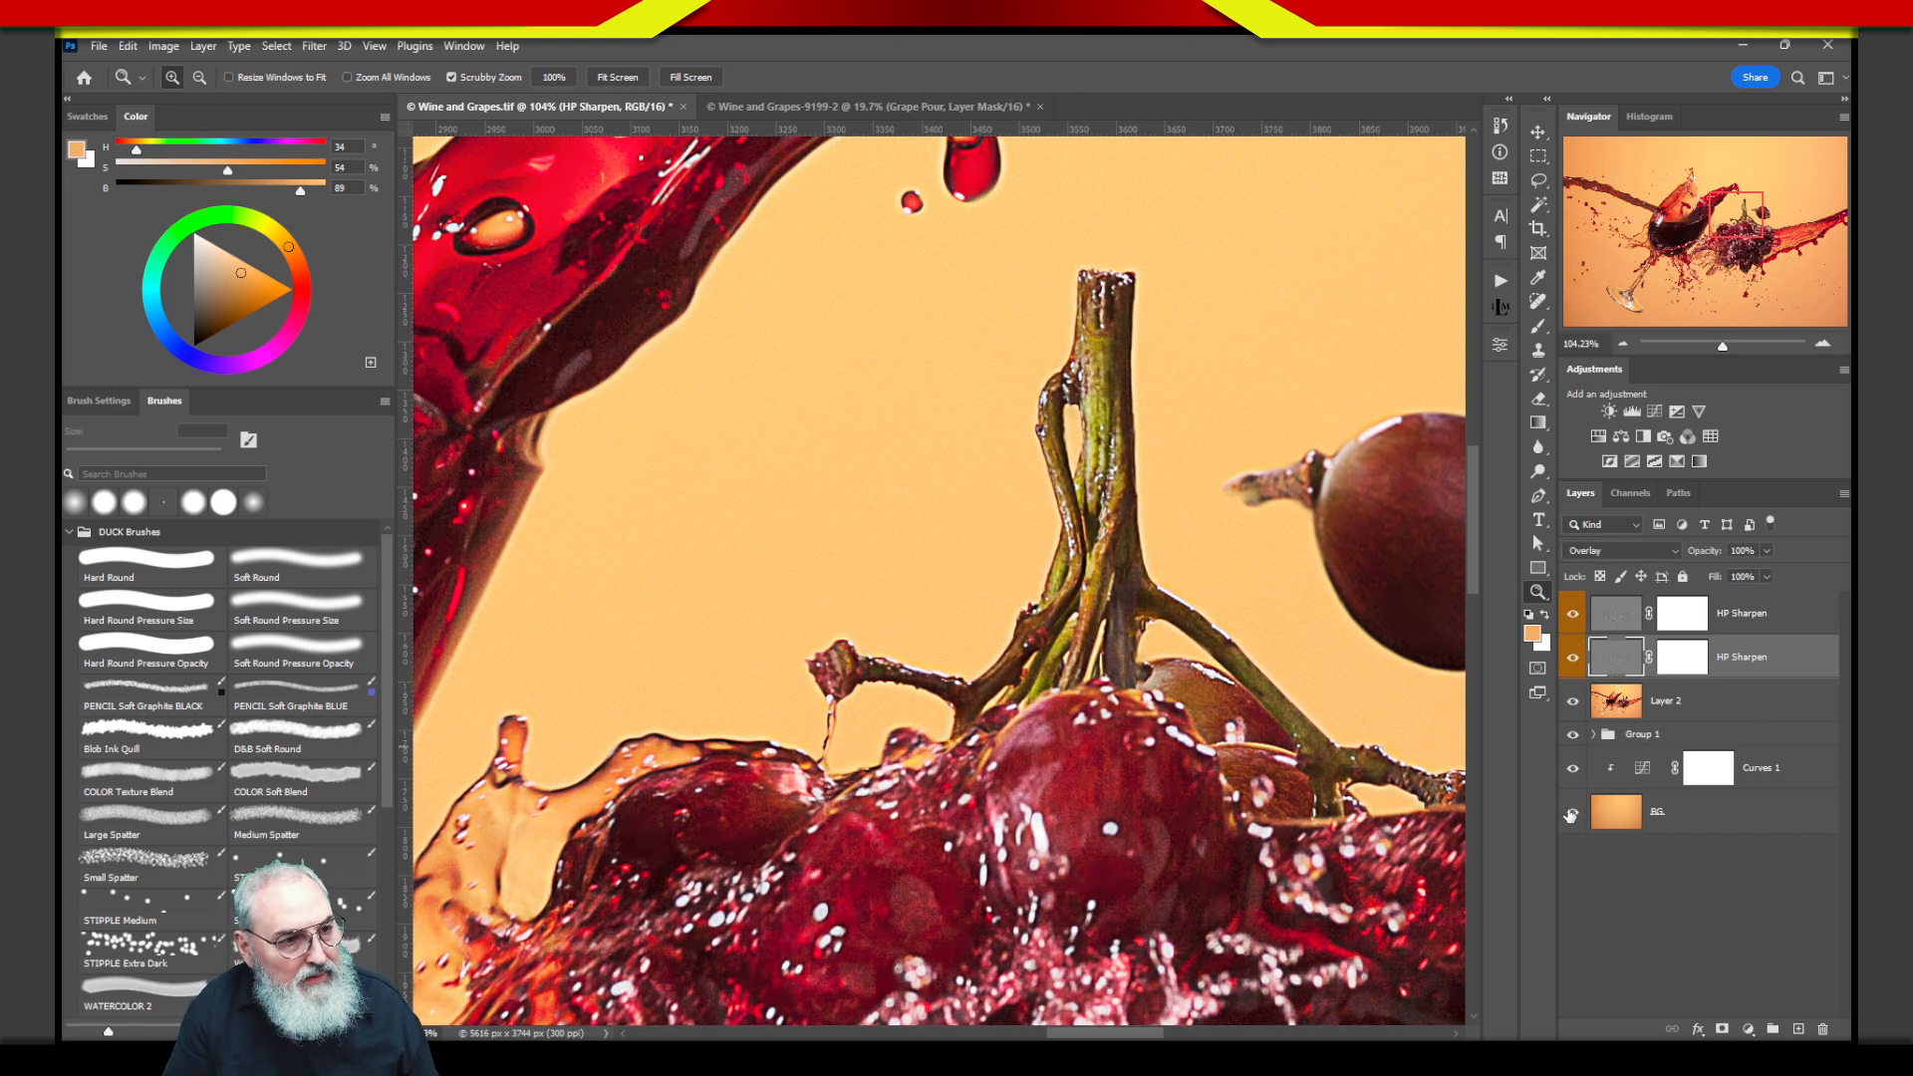
Rename the layer group Group 1 as Composite.
key("ctrl+0")
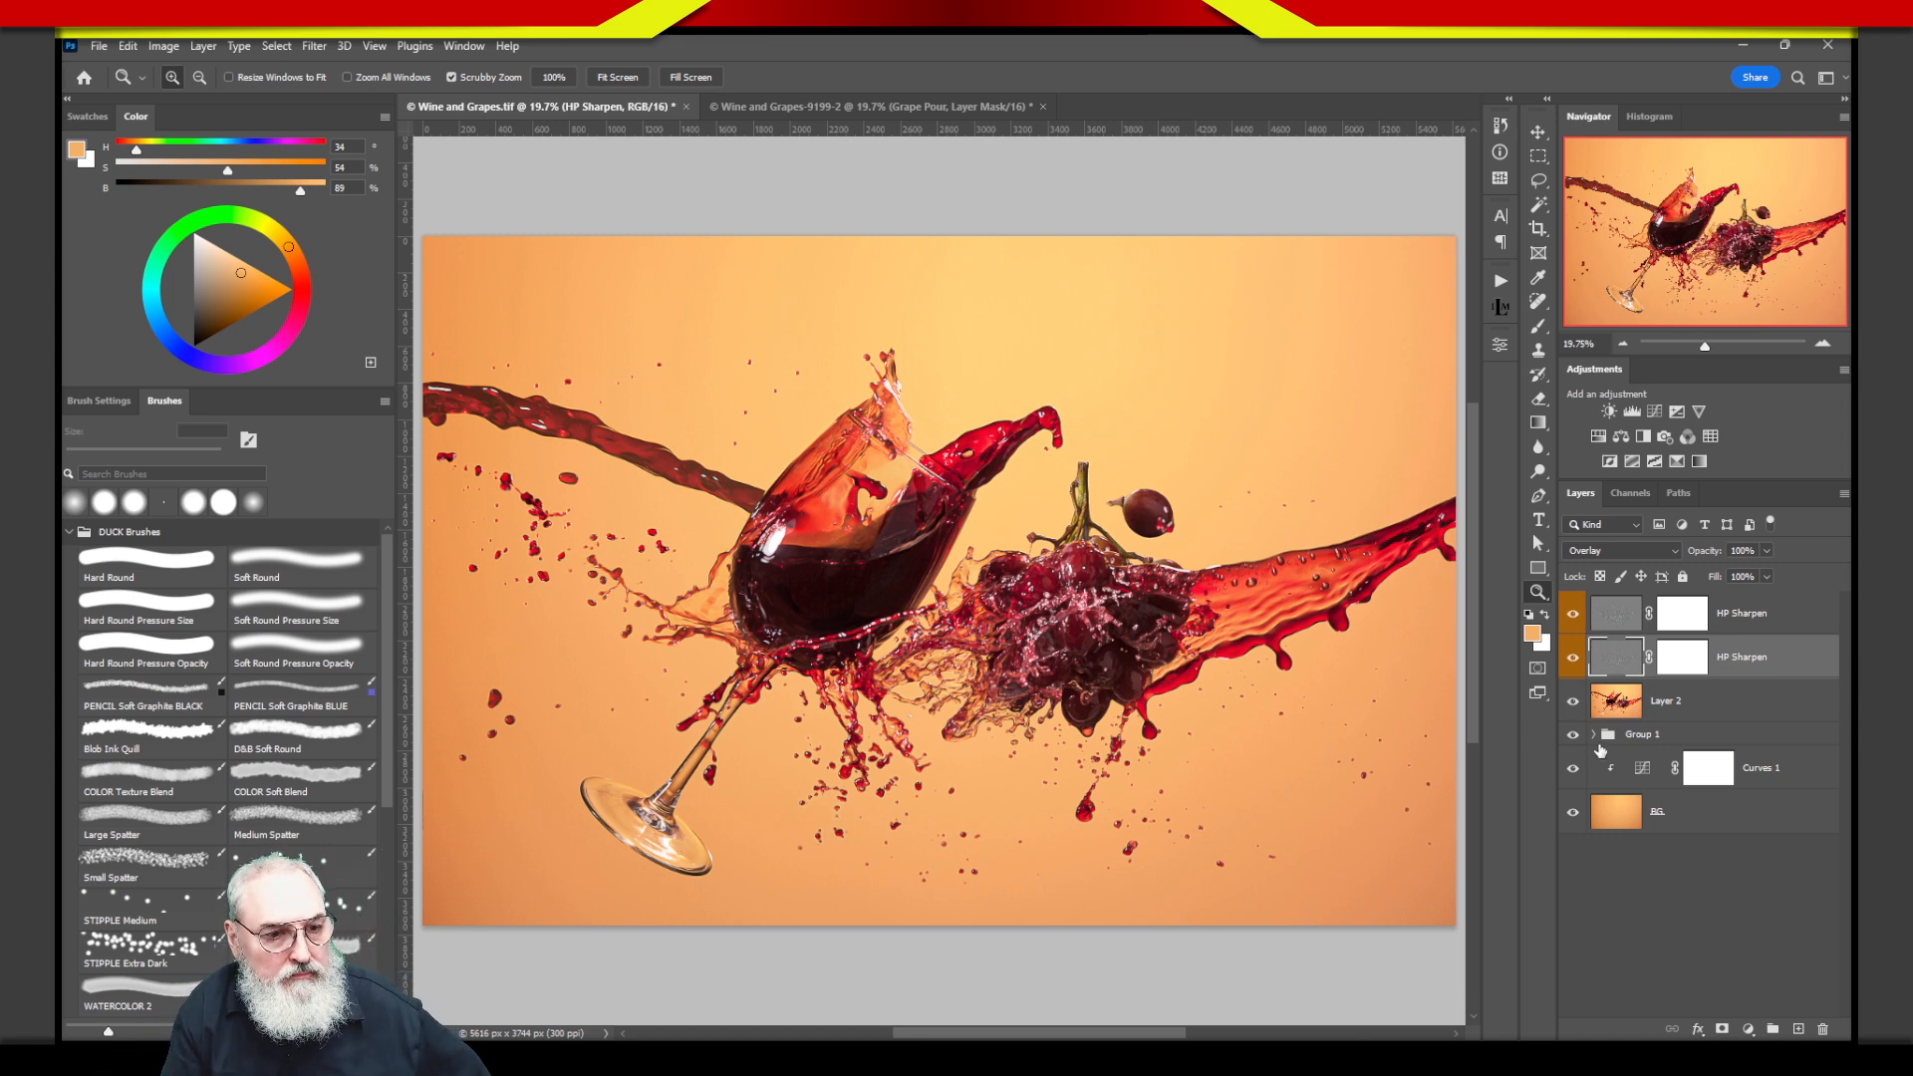
left_click(1649, 735)
double_click(1642, 735)
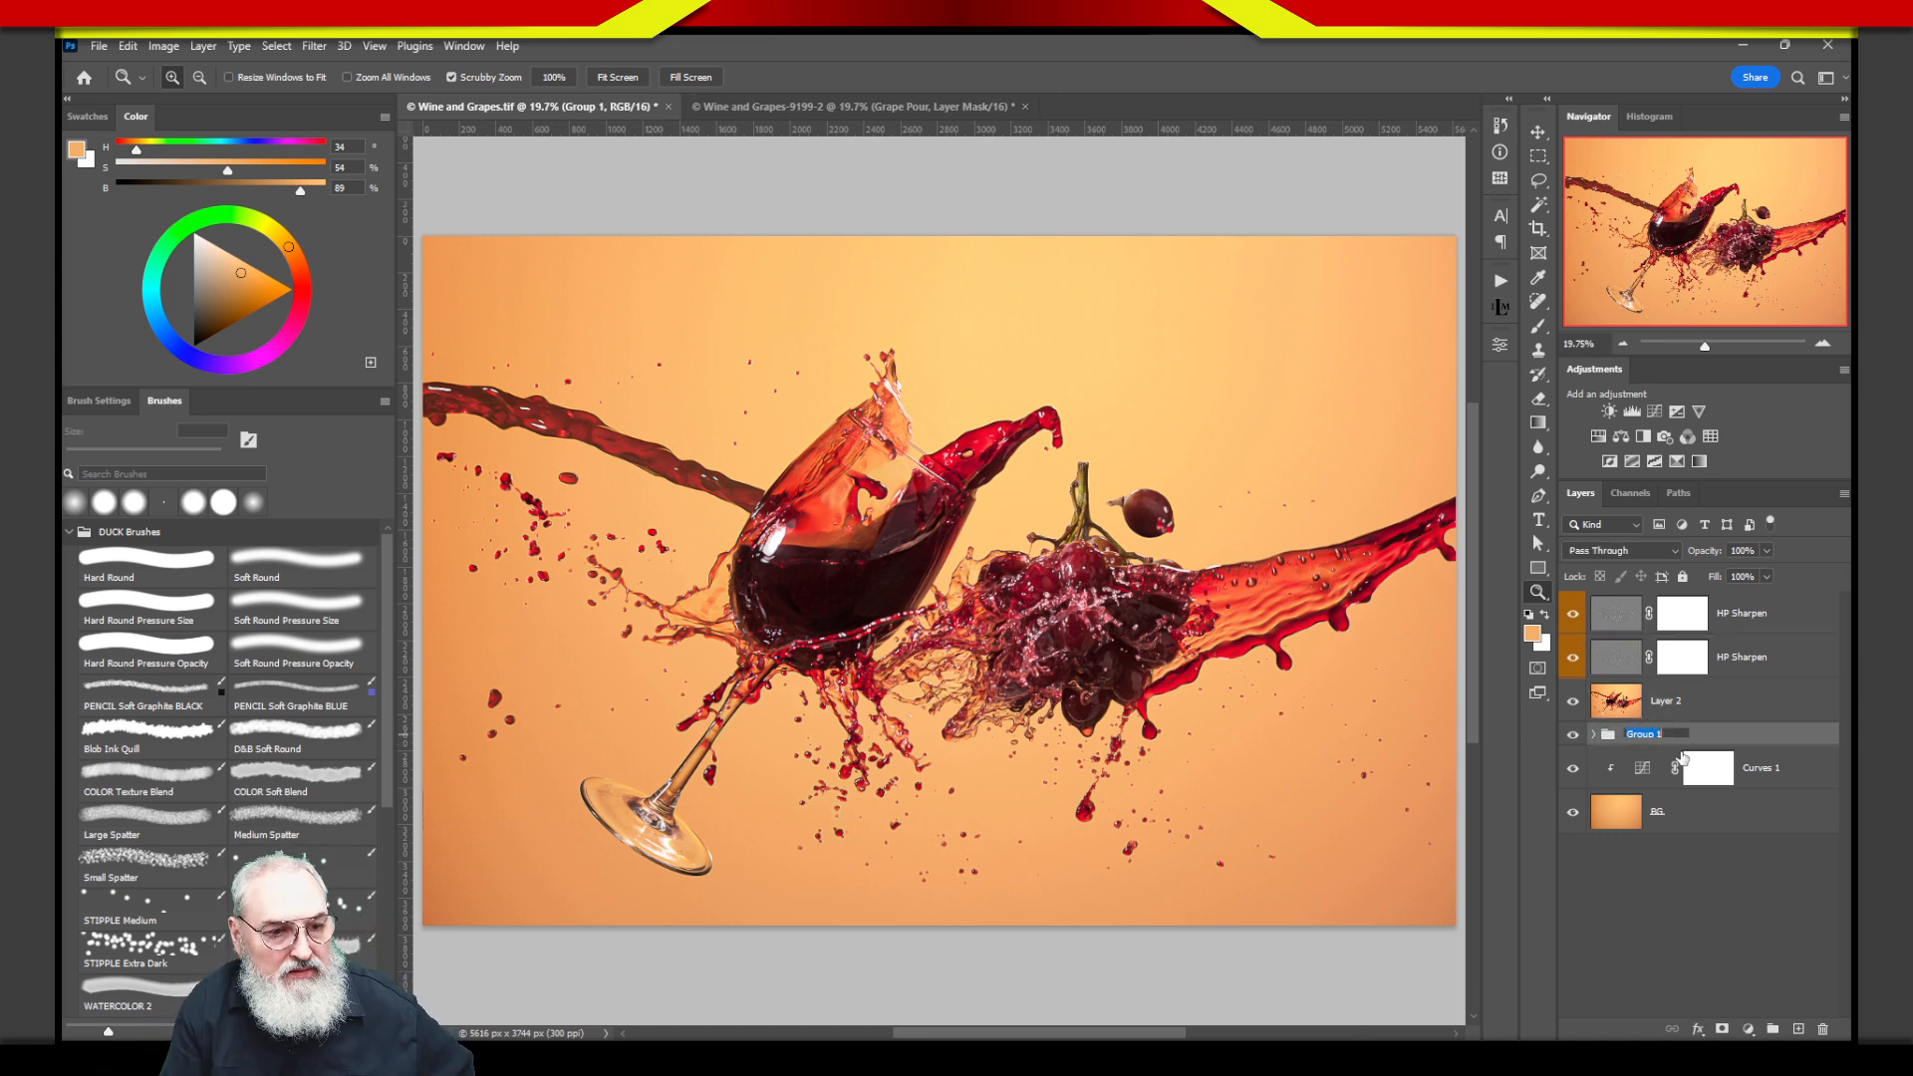
type("Composite")
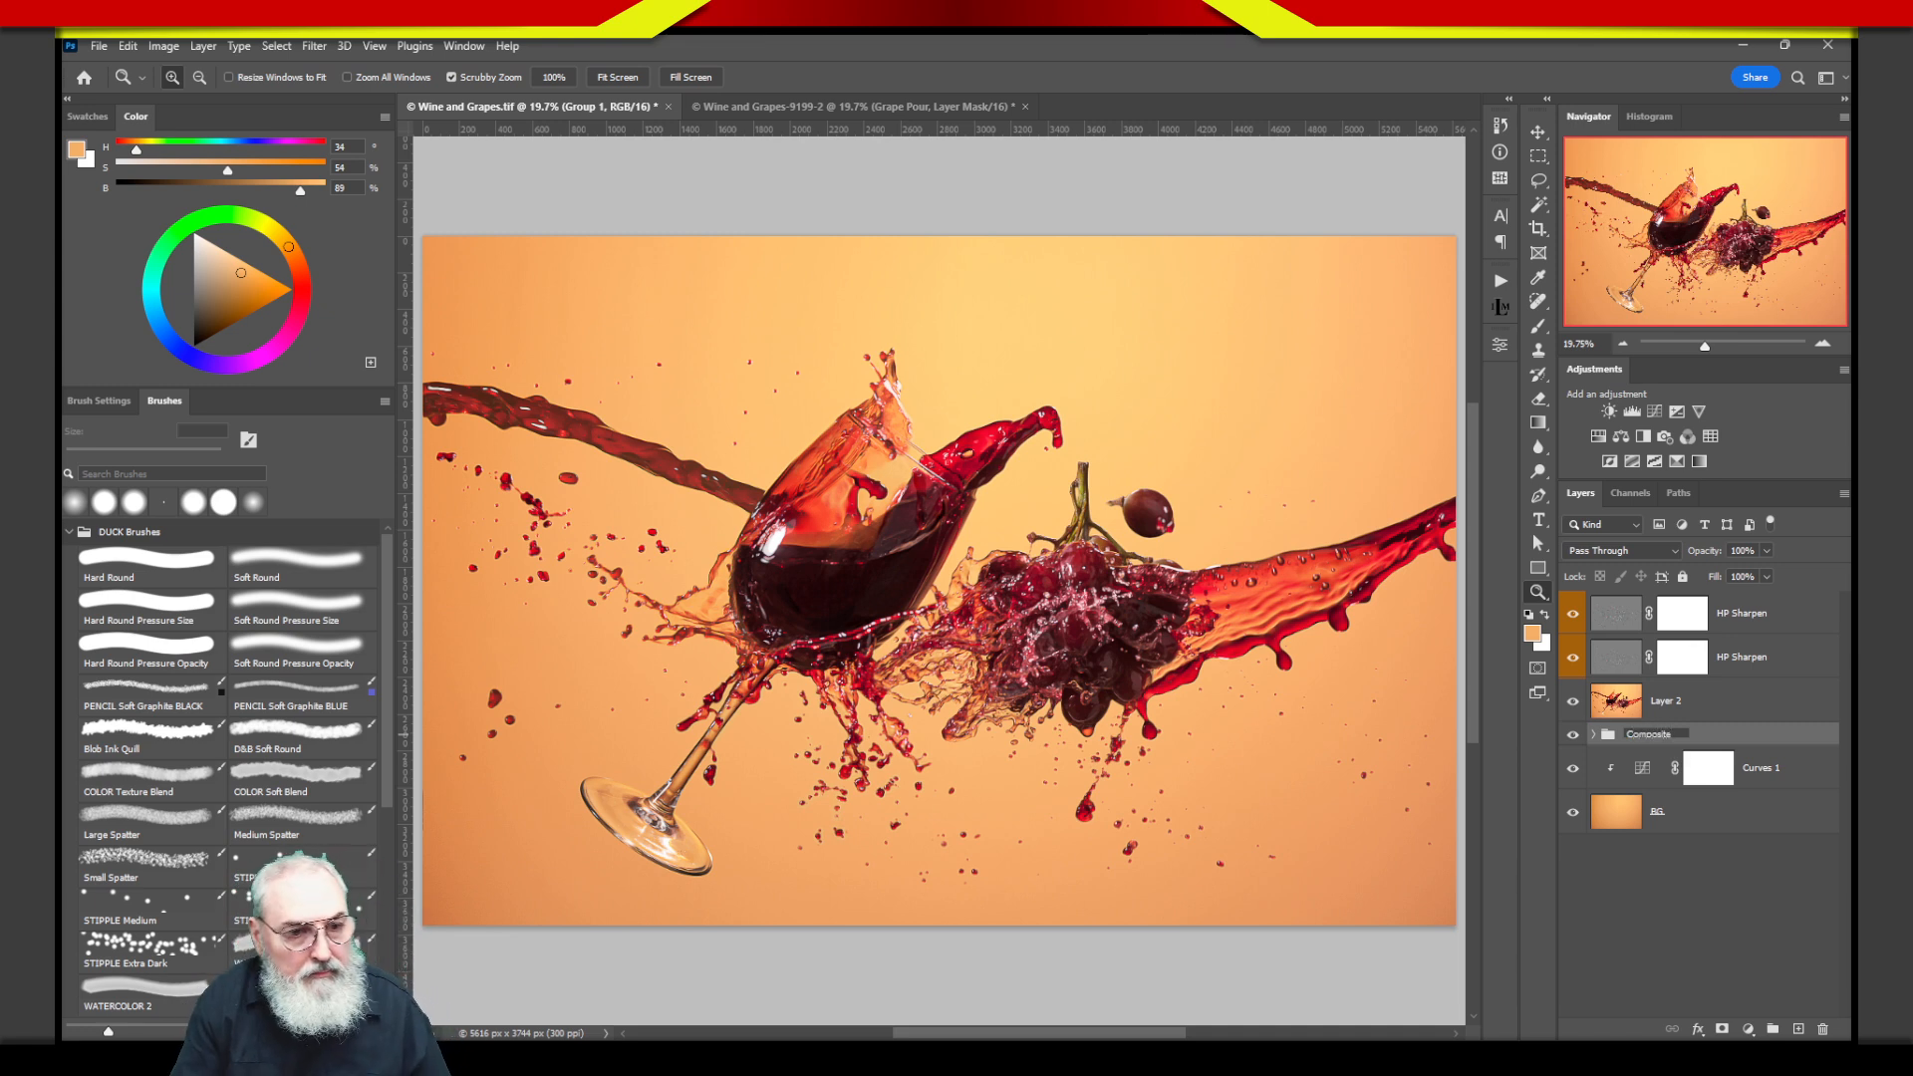
Group Layer 2 with the two HP Sharpen layers above it and name the group Sharpen.
left_click(1741, 705)
left_click(1774, 626, "shift")
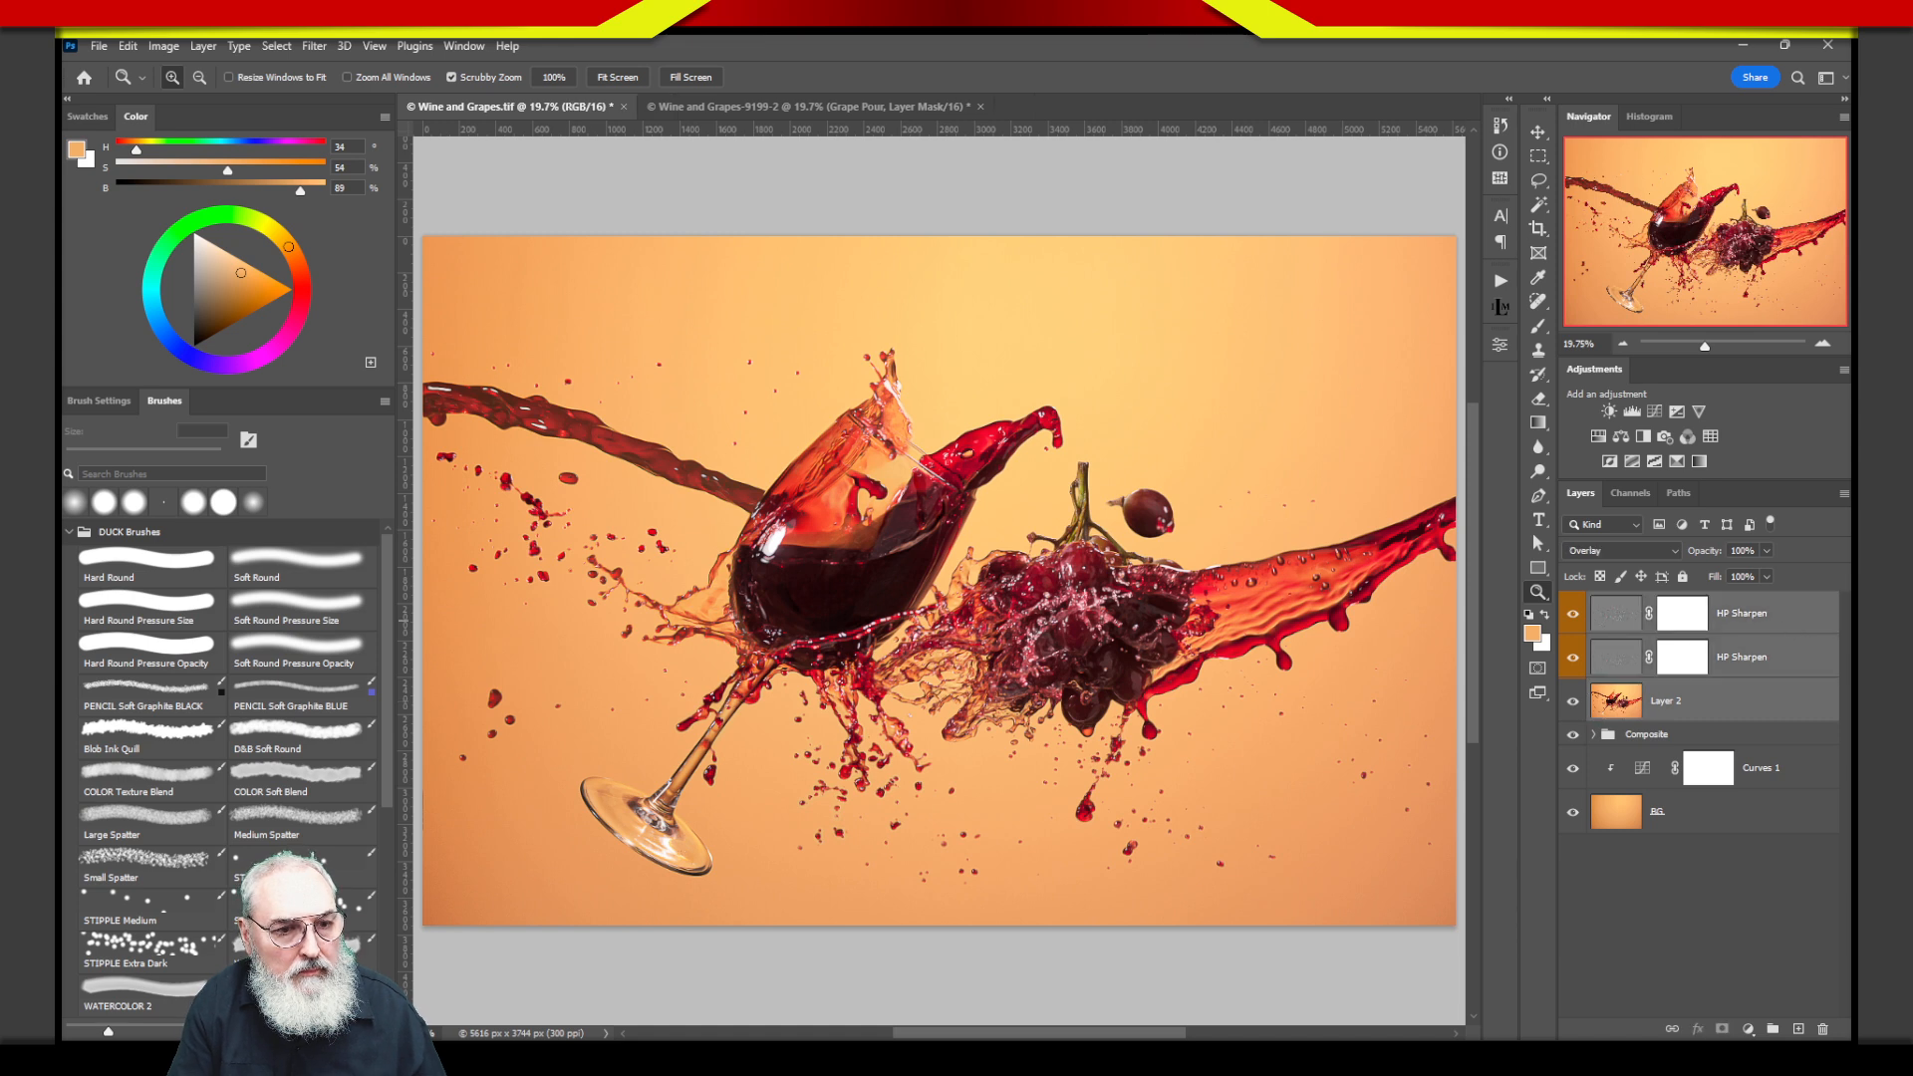
key("ctrl+g")
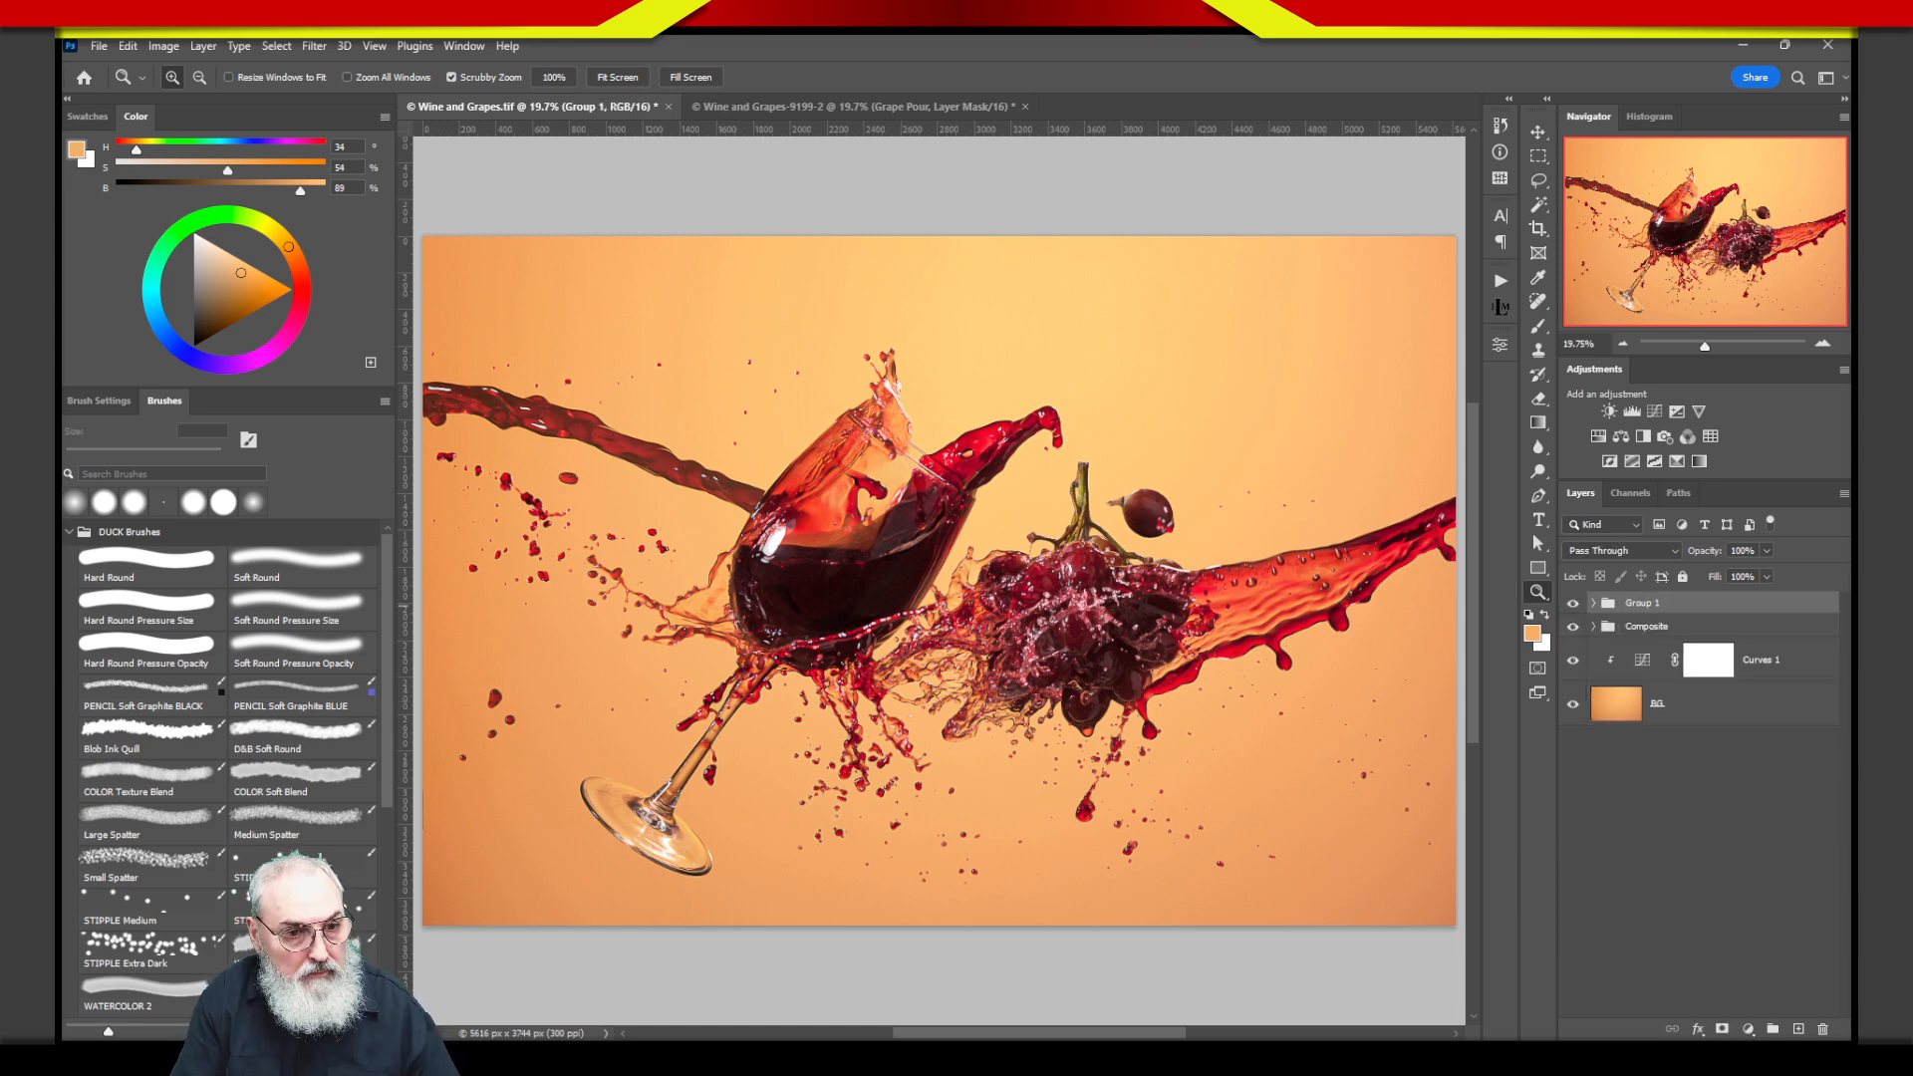
double_click(1644, 603)
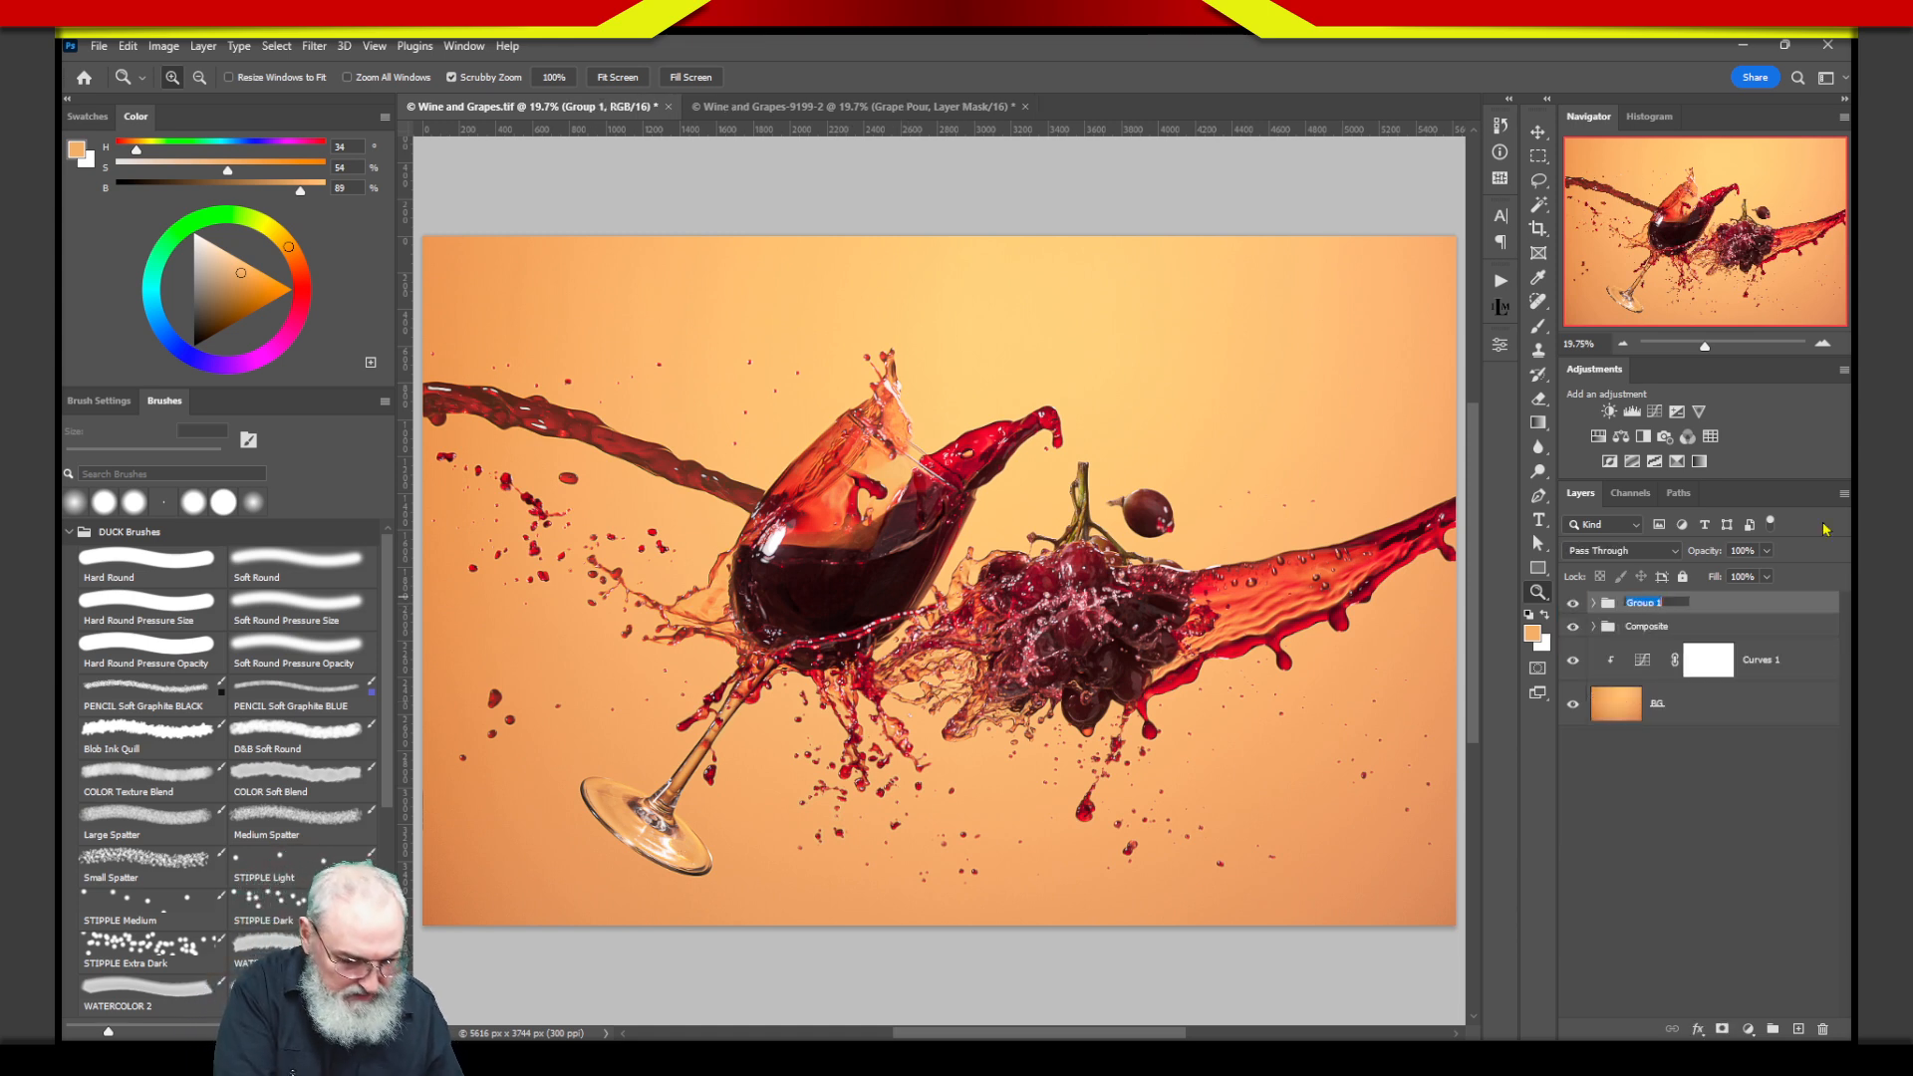
type("Sha")
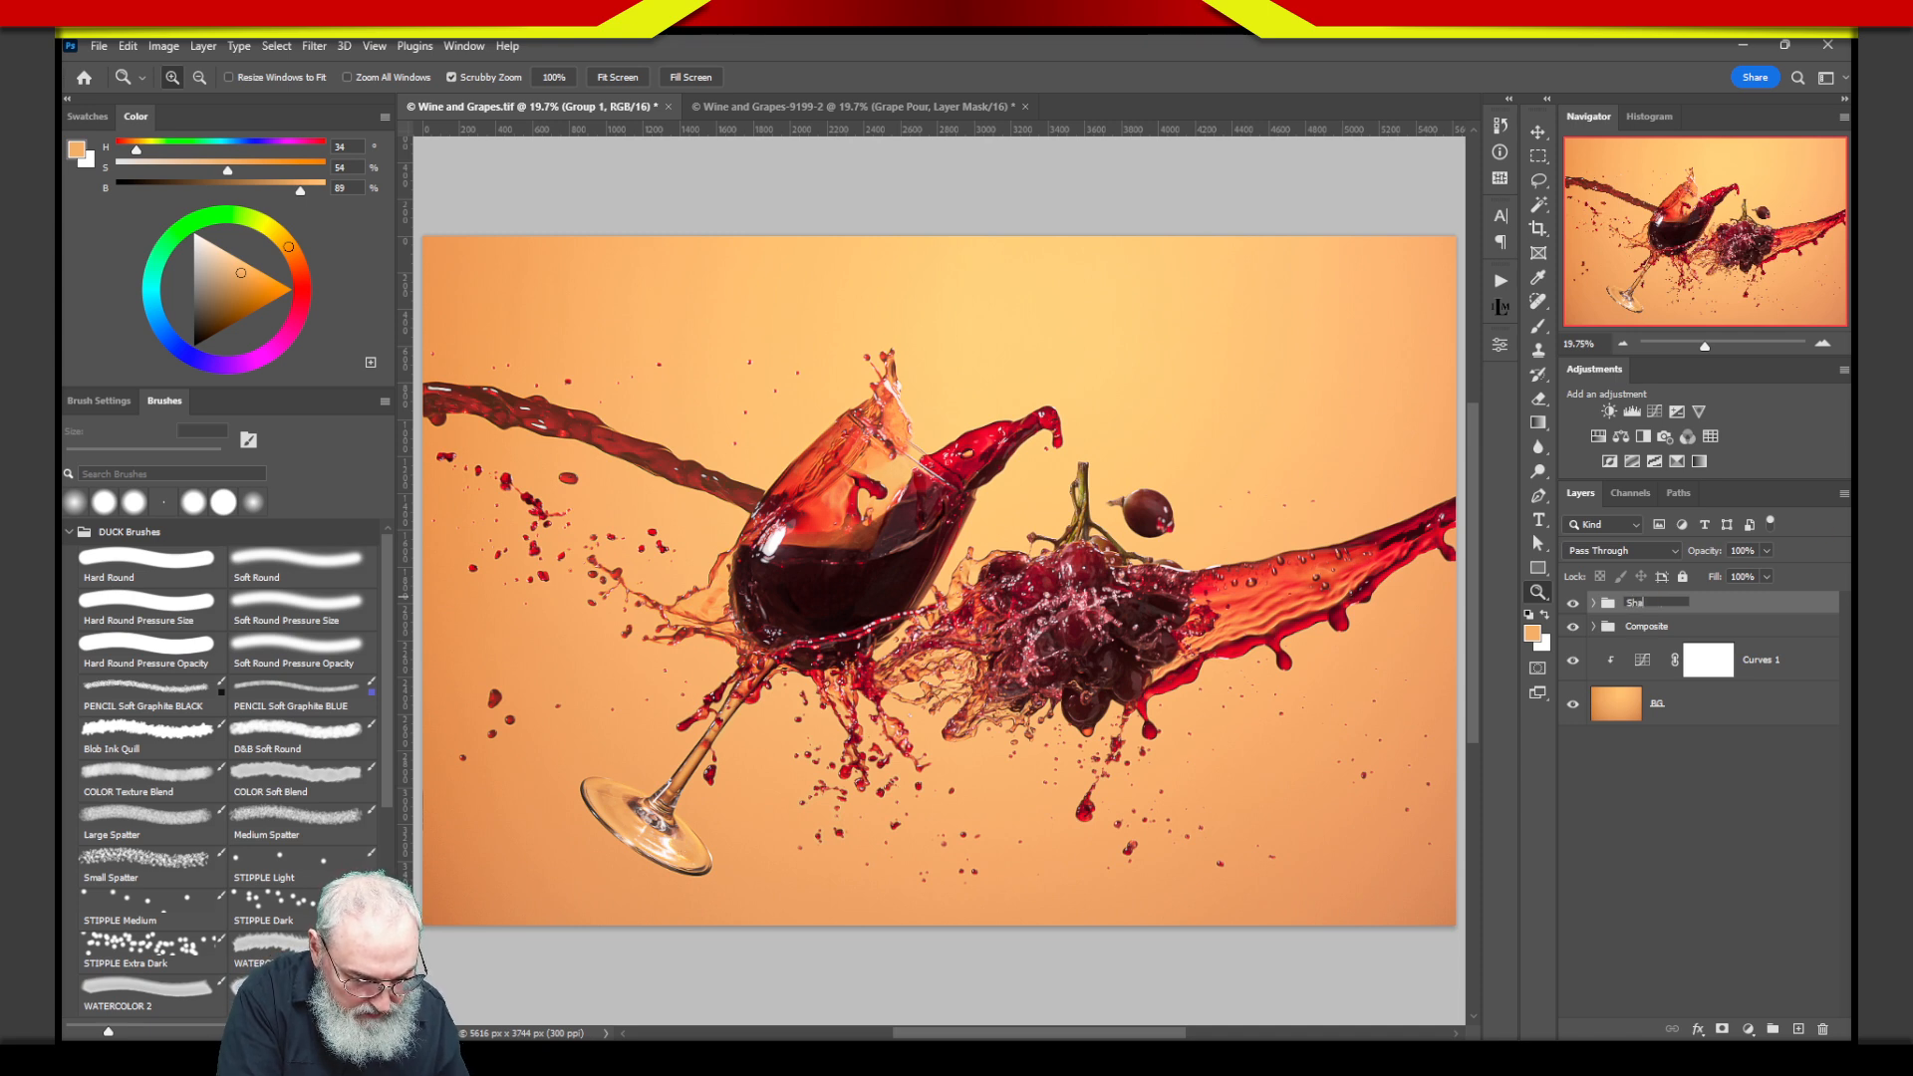
type("rpen")
key("Return")
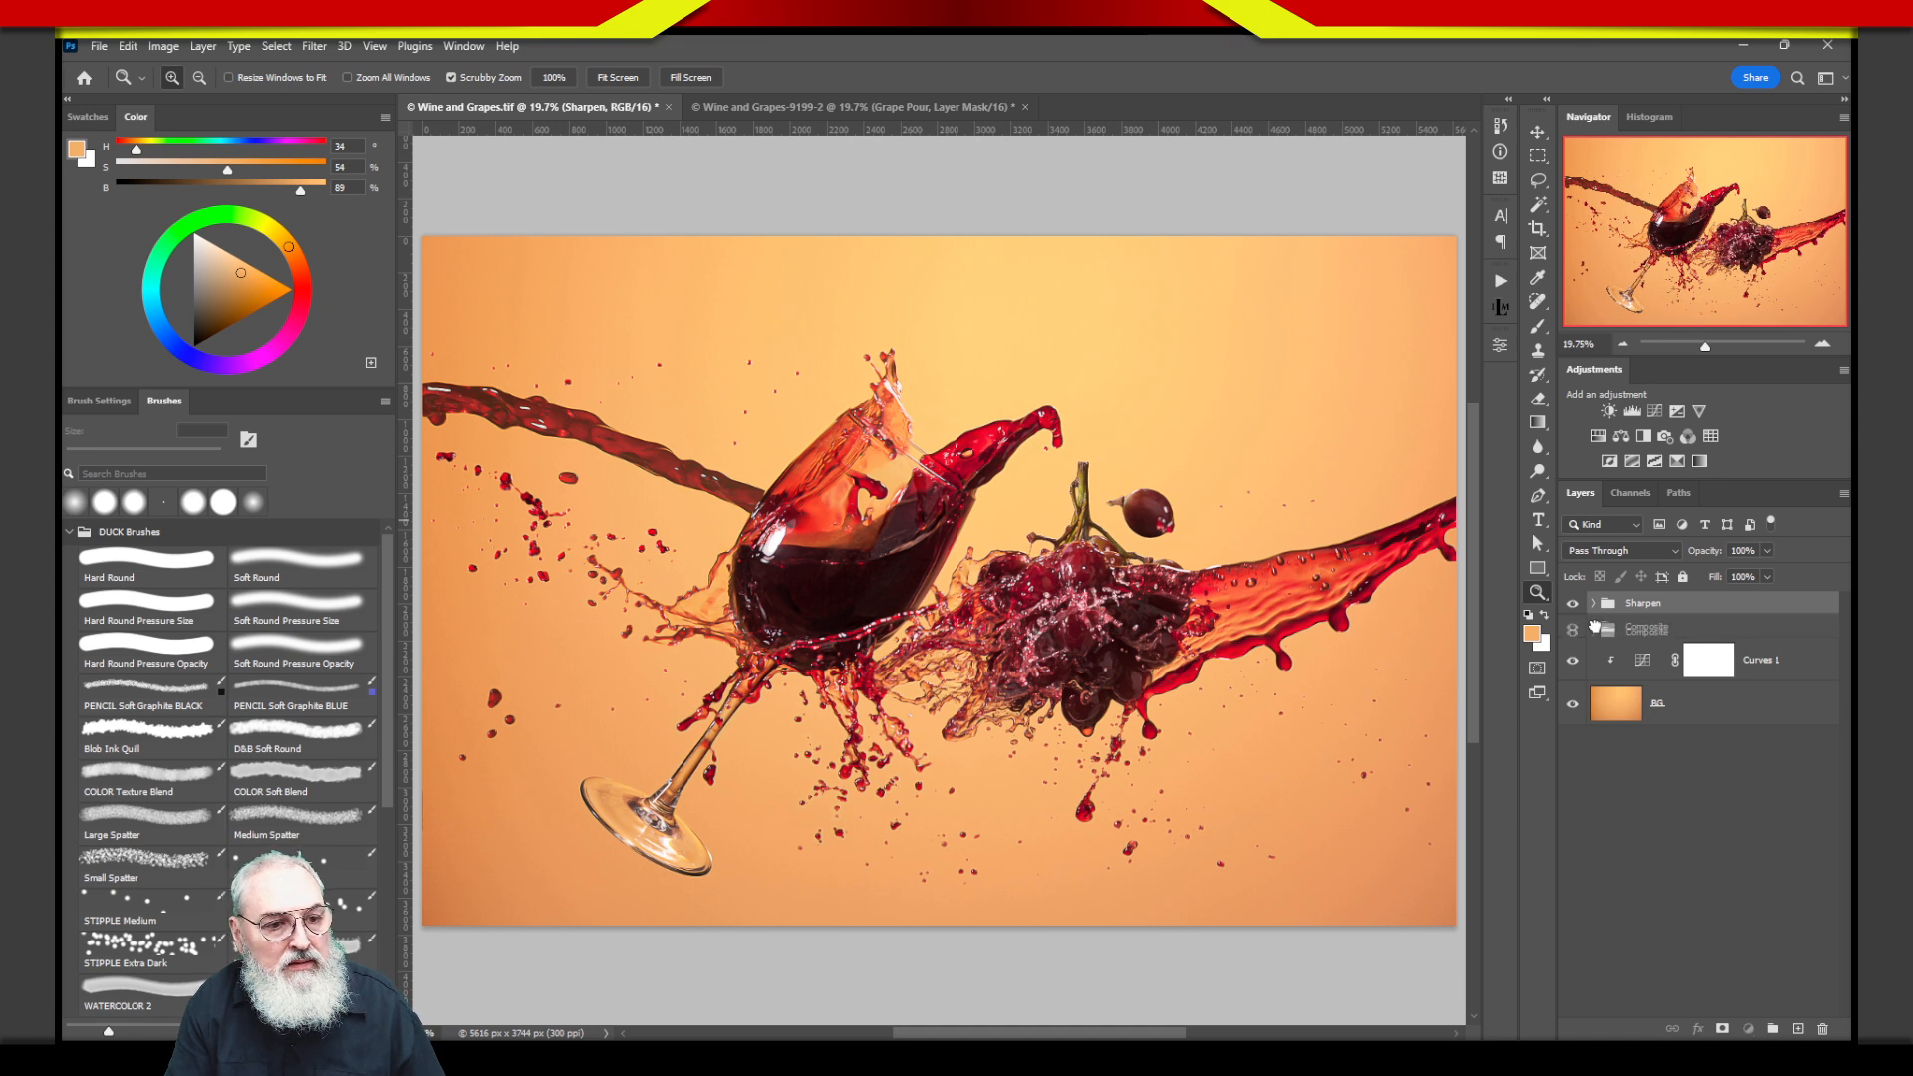
Expand the Composite group to show its layers and hide the Sharpen group.
left_click(1594, 626)
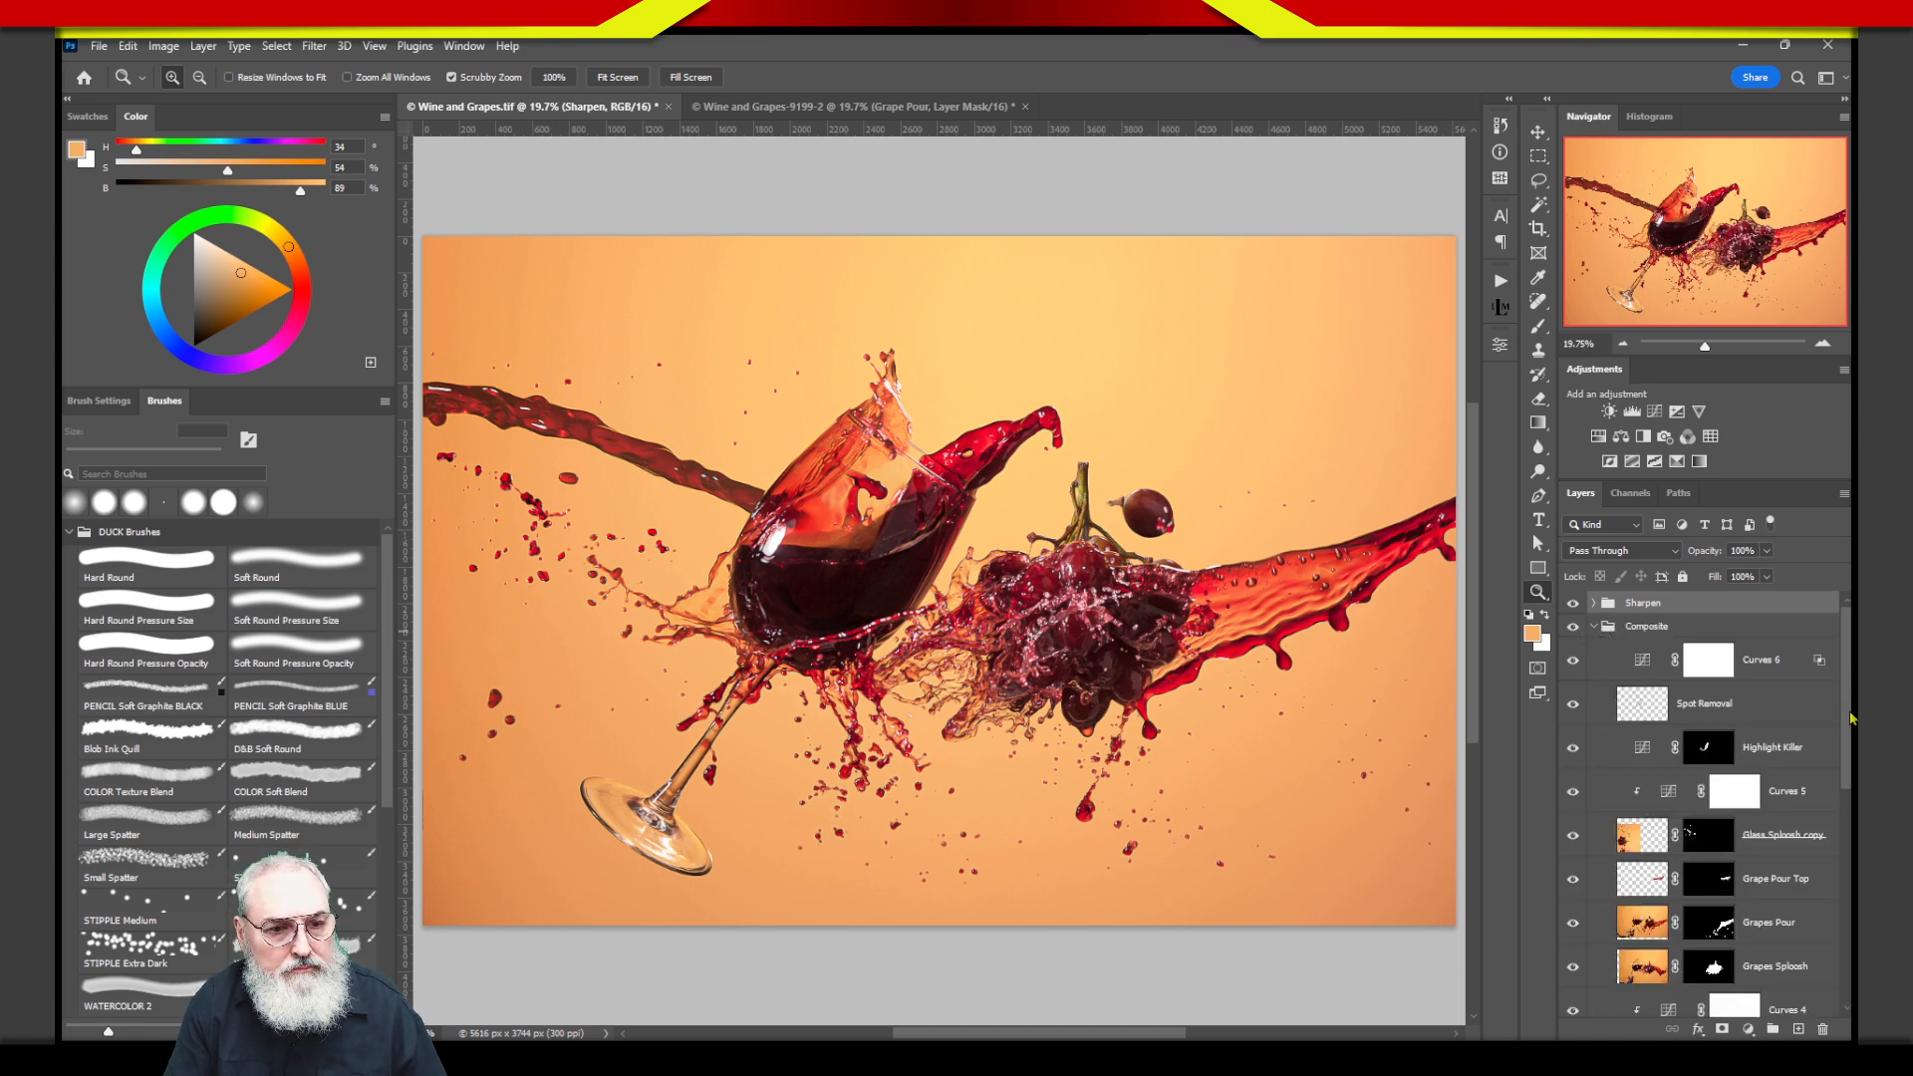
scroll(1790, 866, "down", 5)
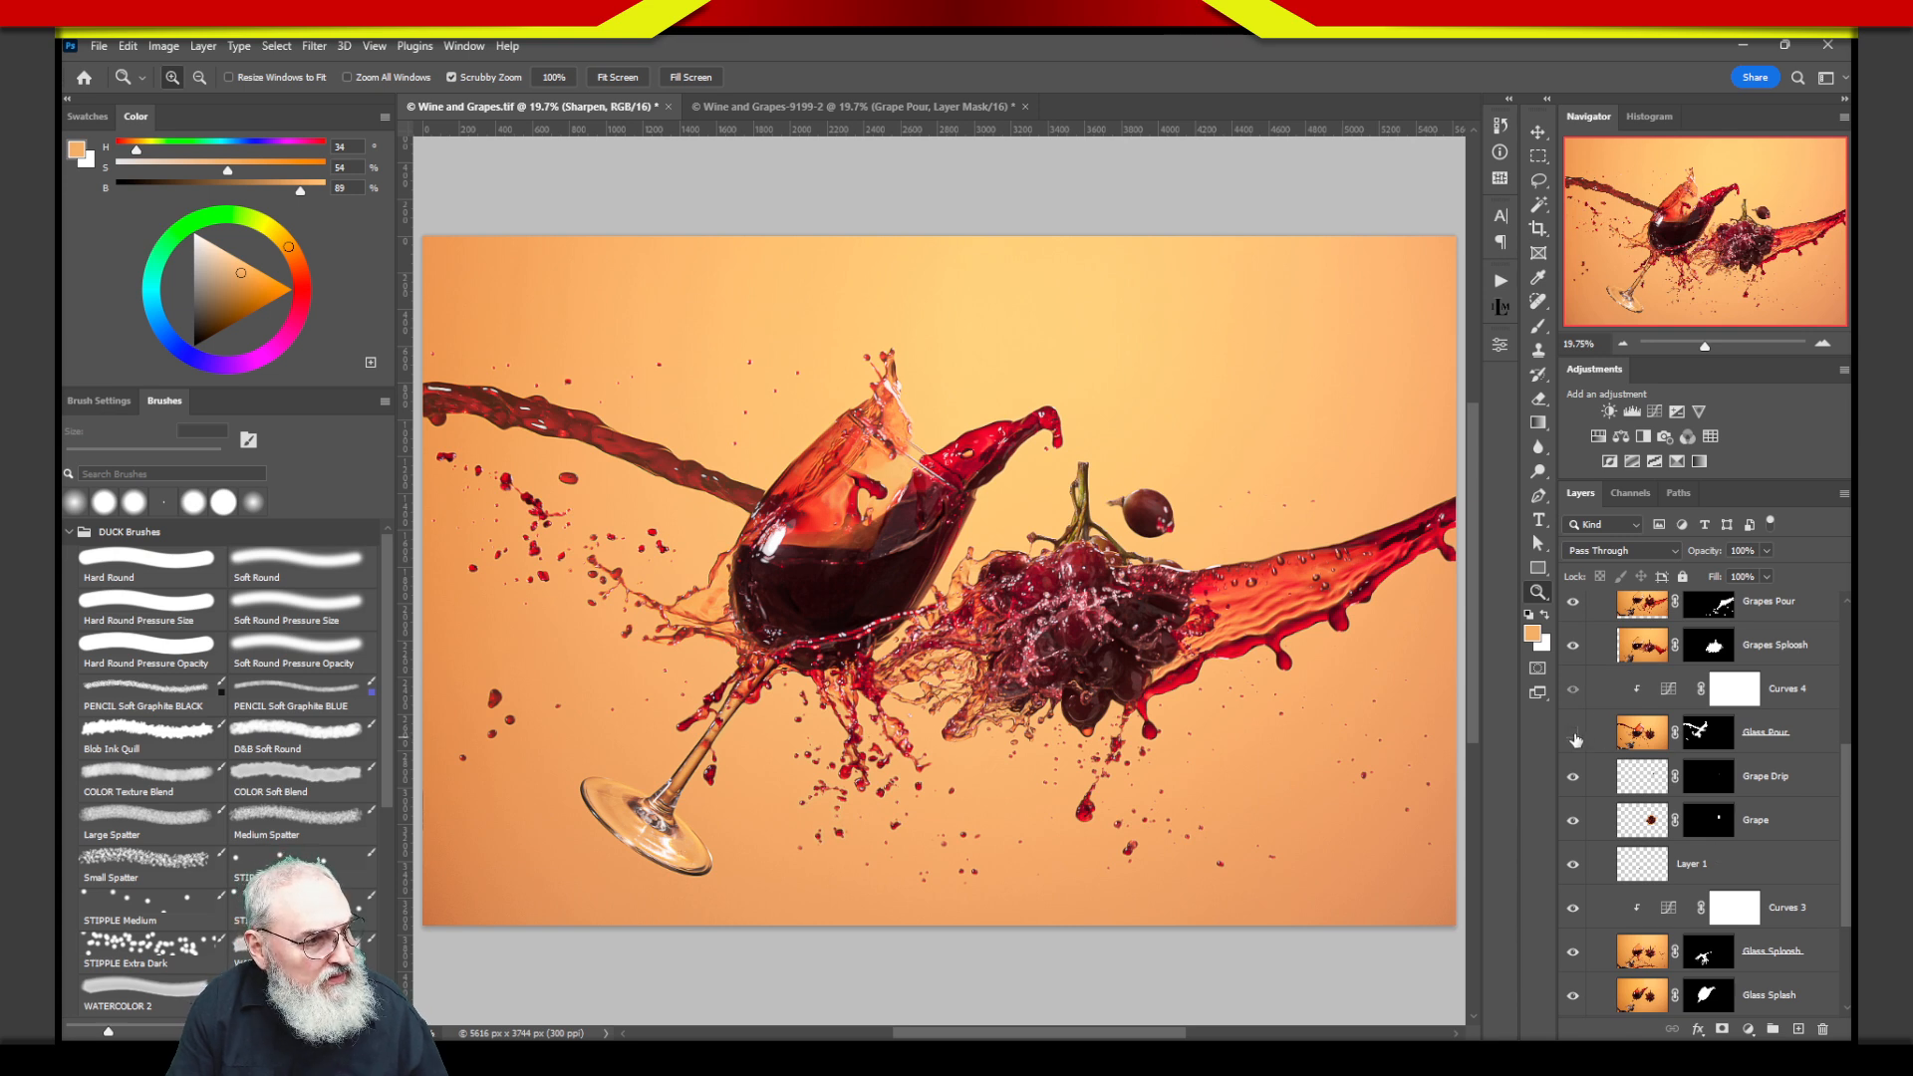
scroll(1849, 681, "up", 5)
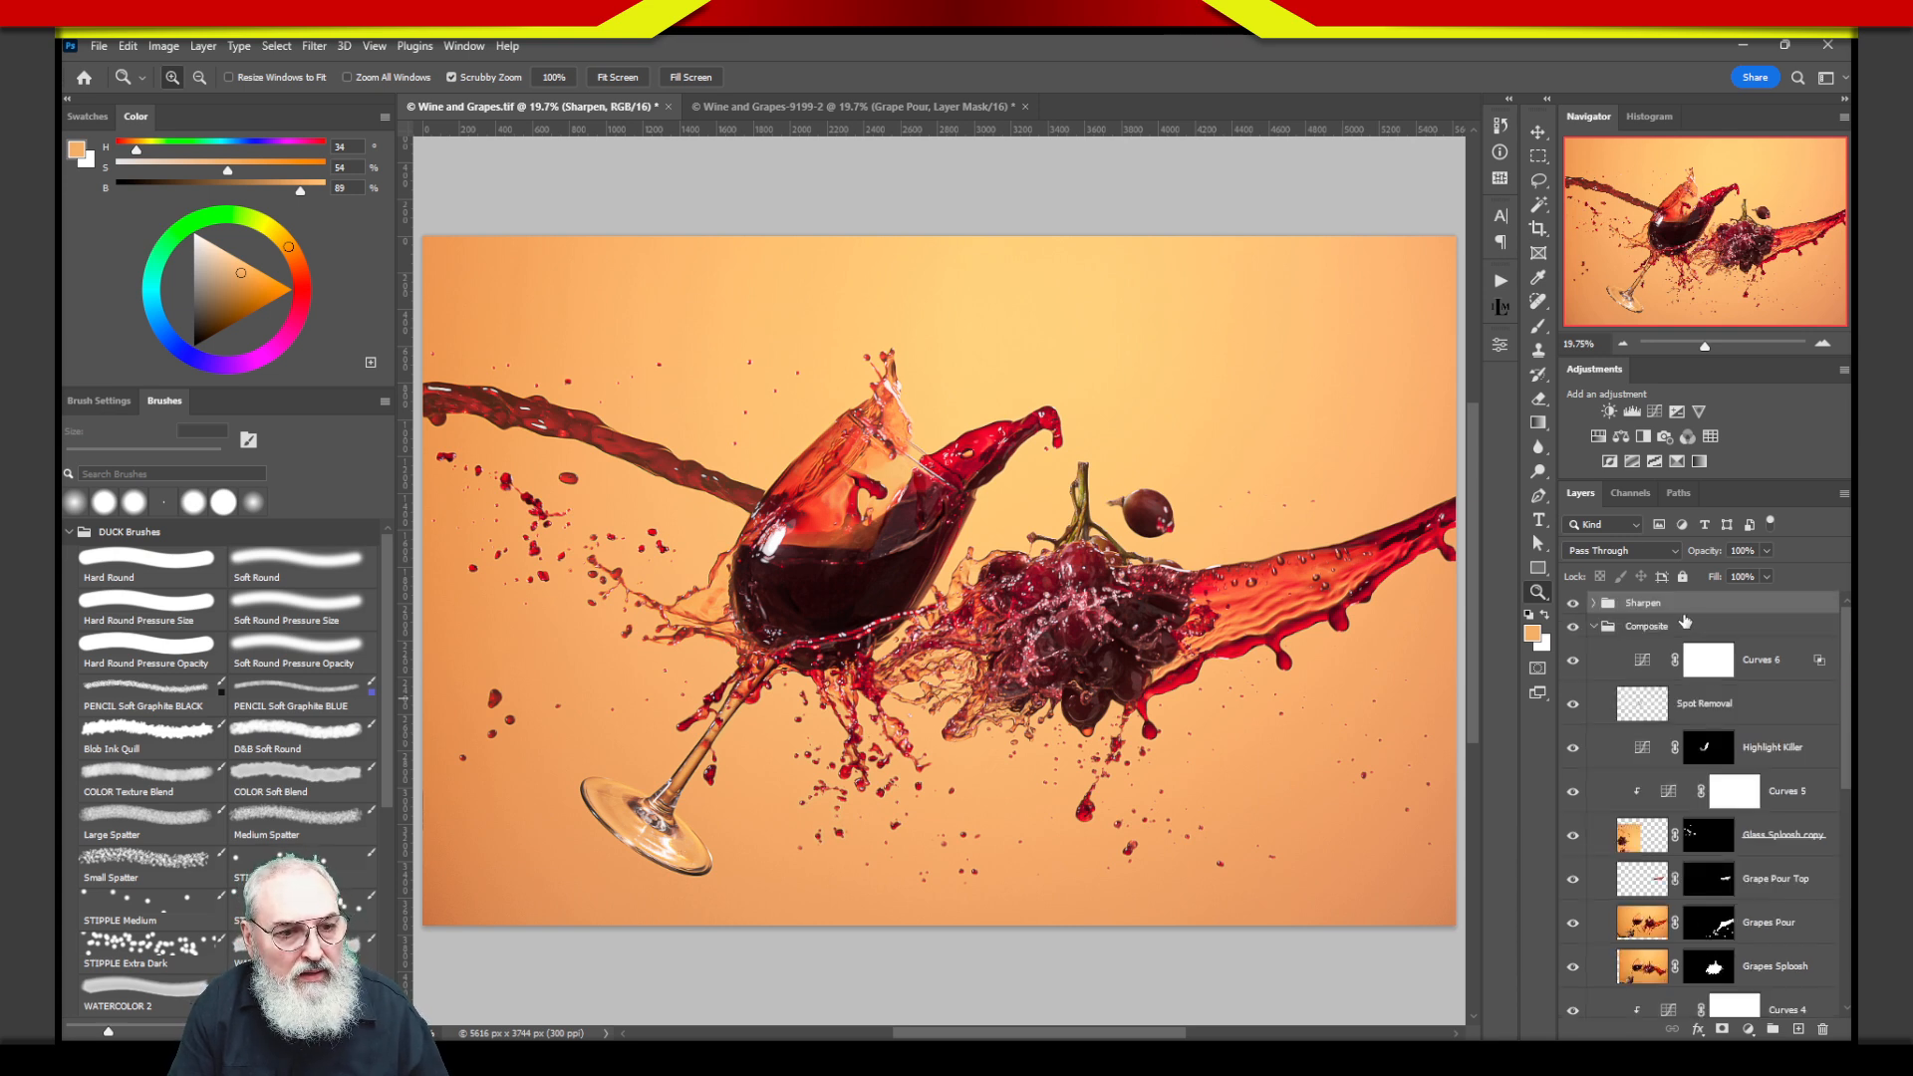
left_click(1573, 604)
scroll(1693, 798, "down", 6)
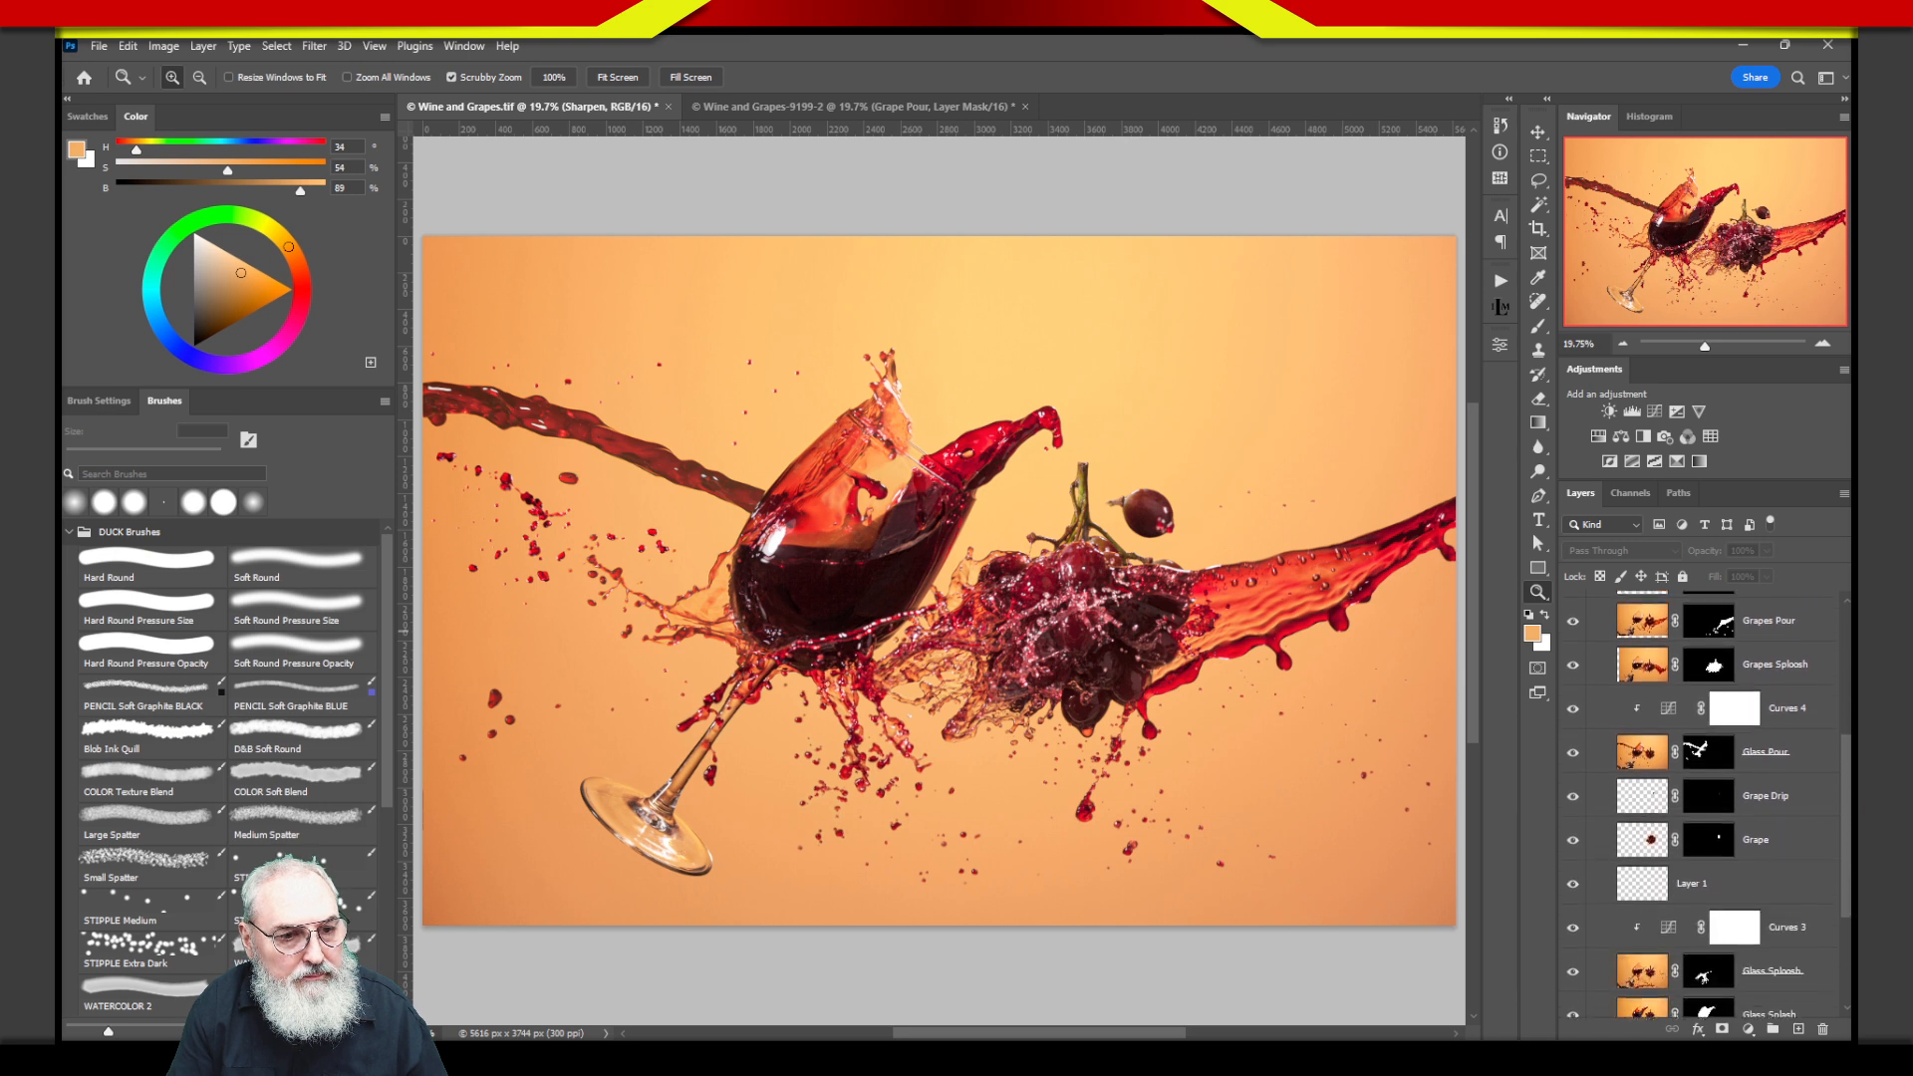
Compare the composite with the Glass Pour layer and the Grapes Pour layer switched off and on.
left_click(1572, 749)
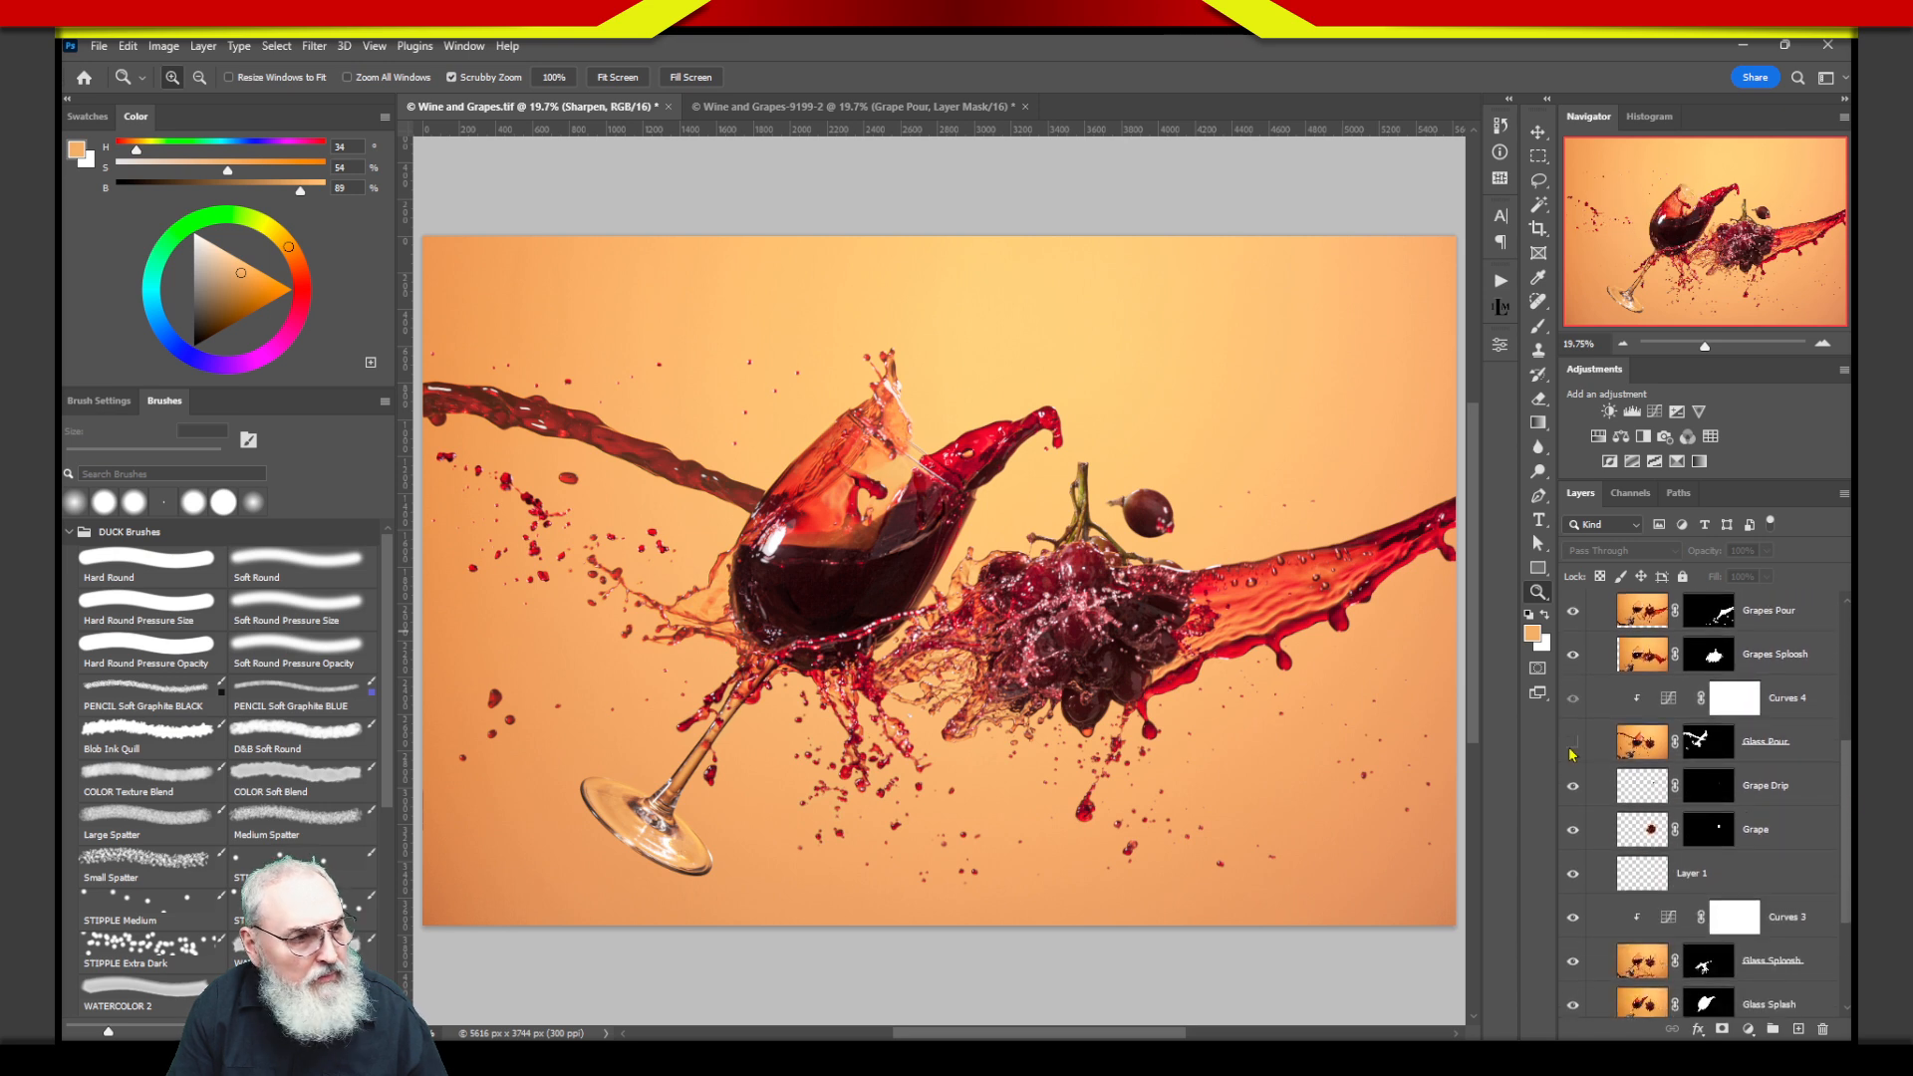
left_click(1572, 745)
left_click(1572, 748)
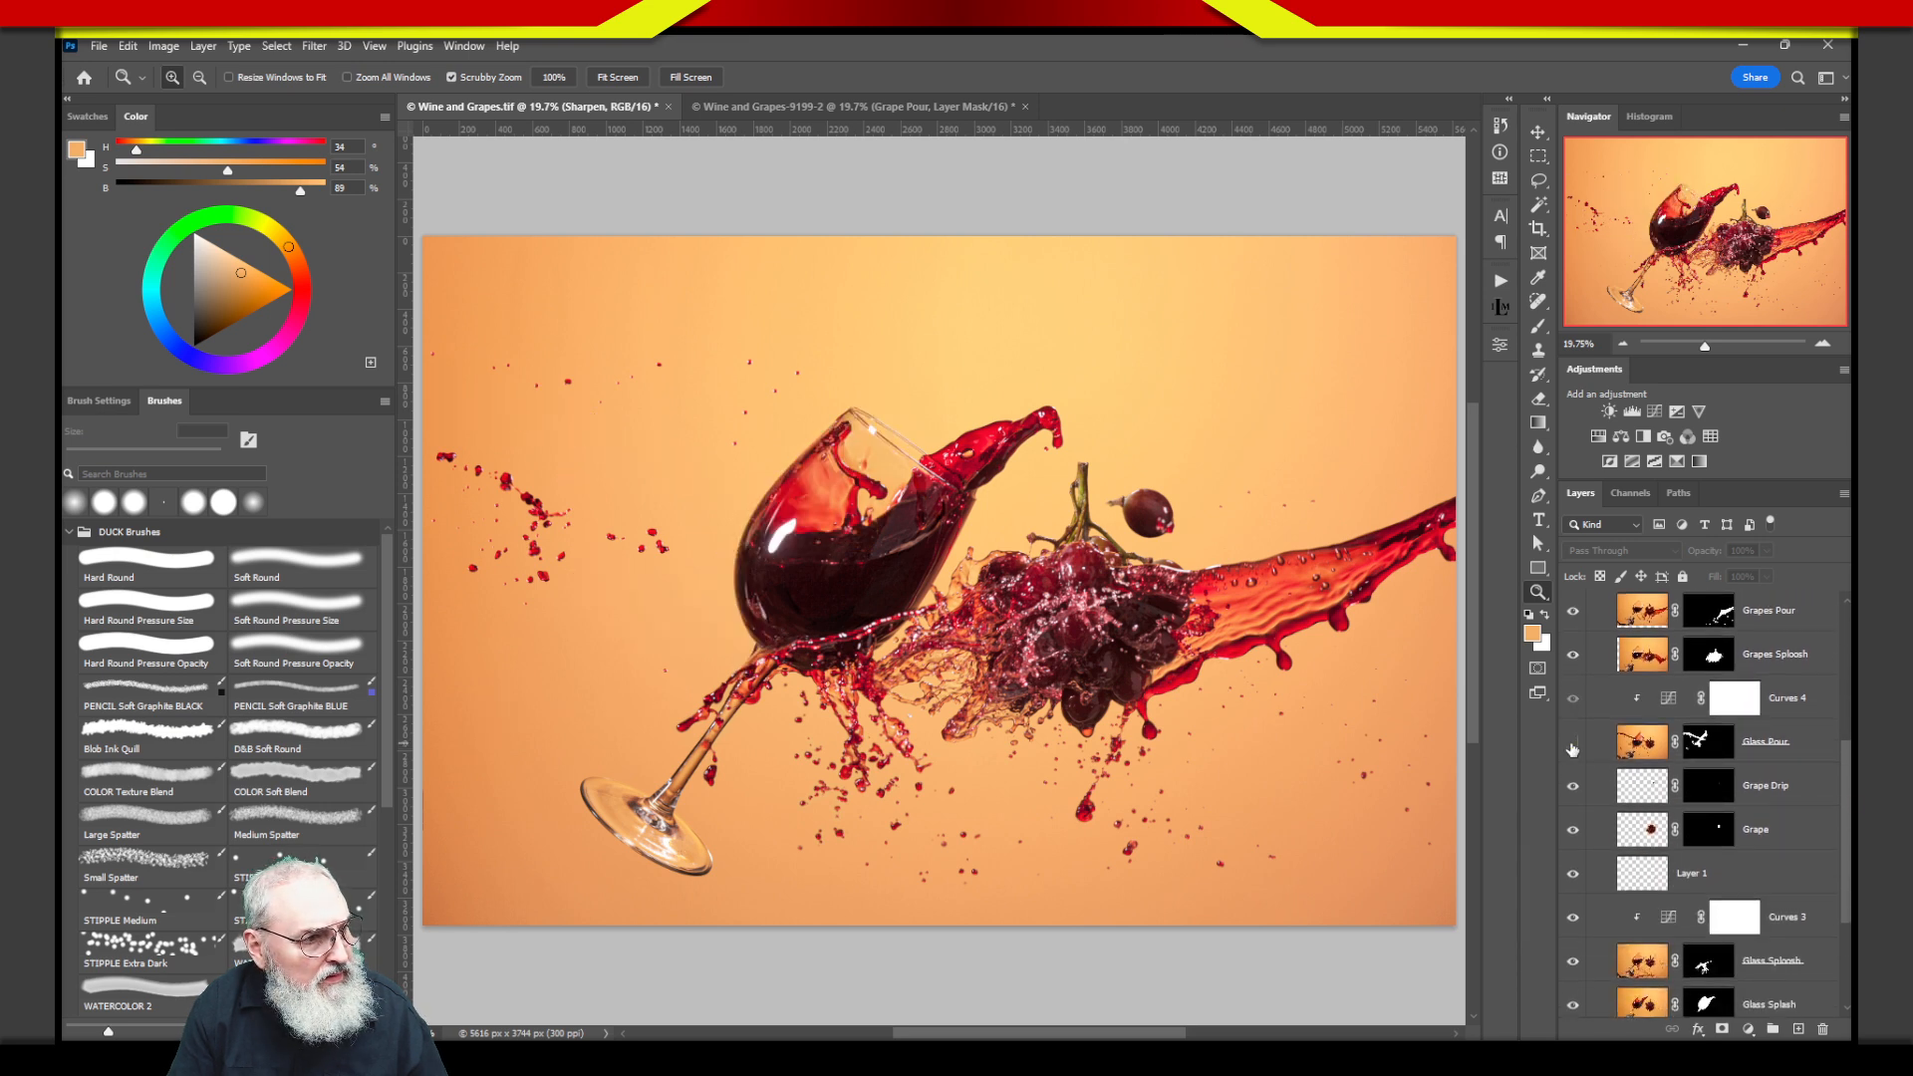
left_click(1573, 747)
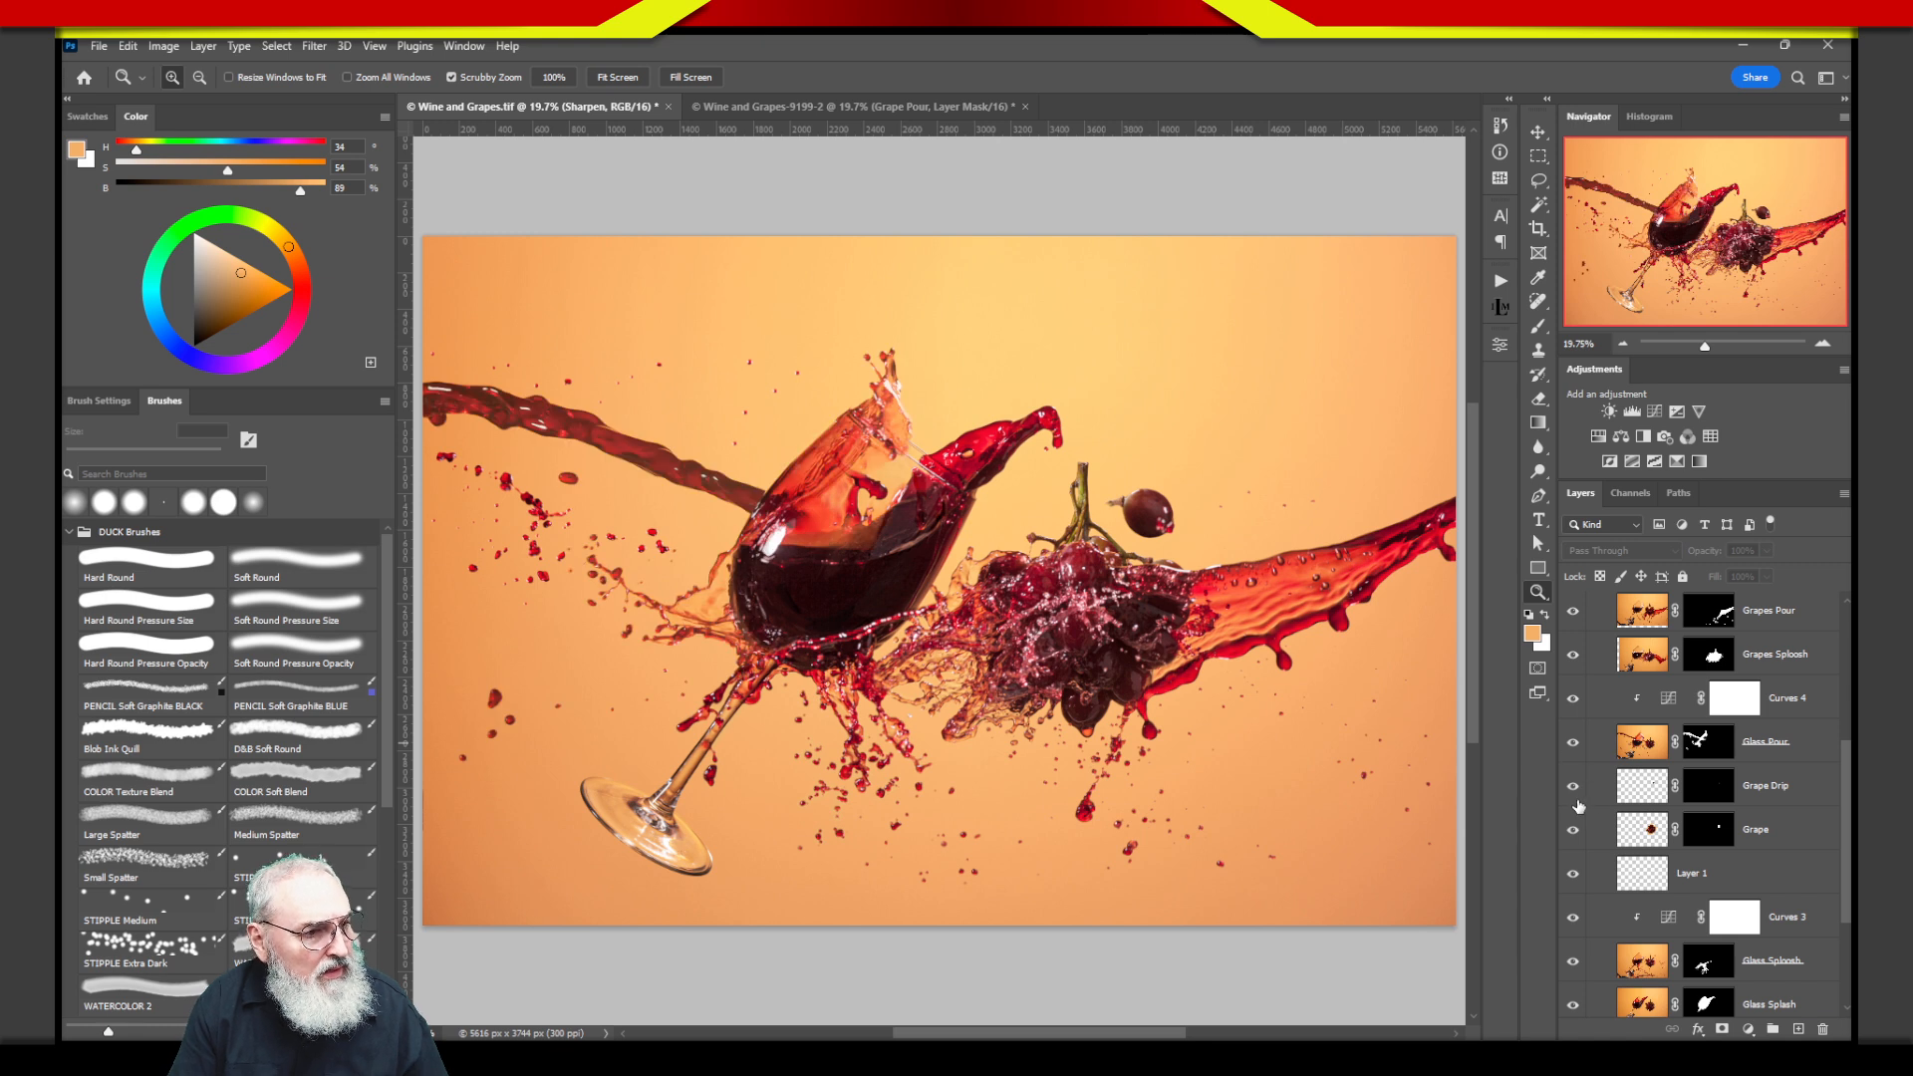
left_click(1575, 618)
left_click(1576, 619)
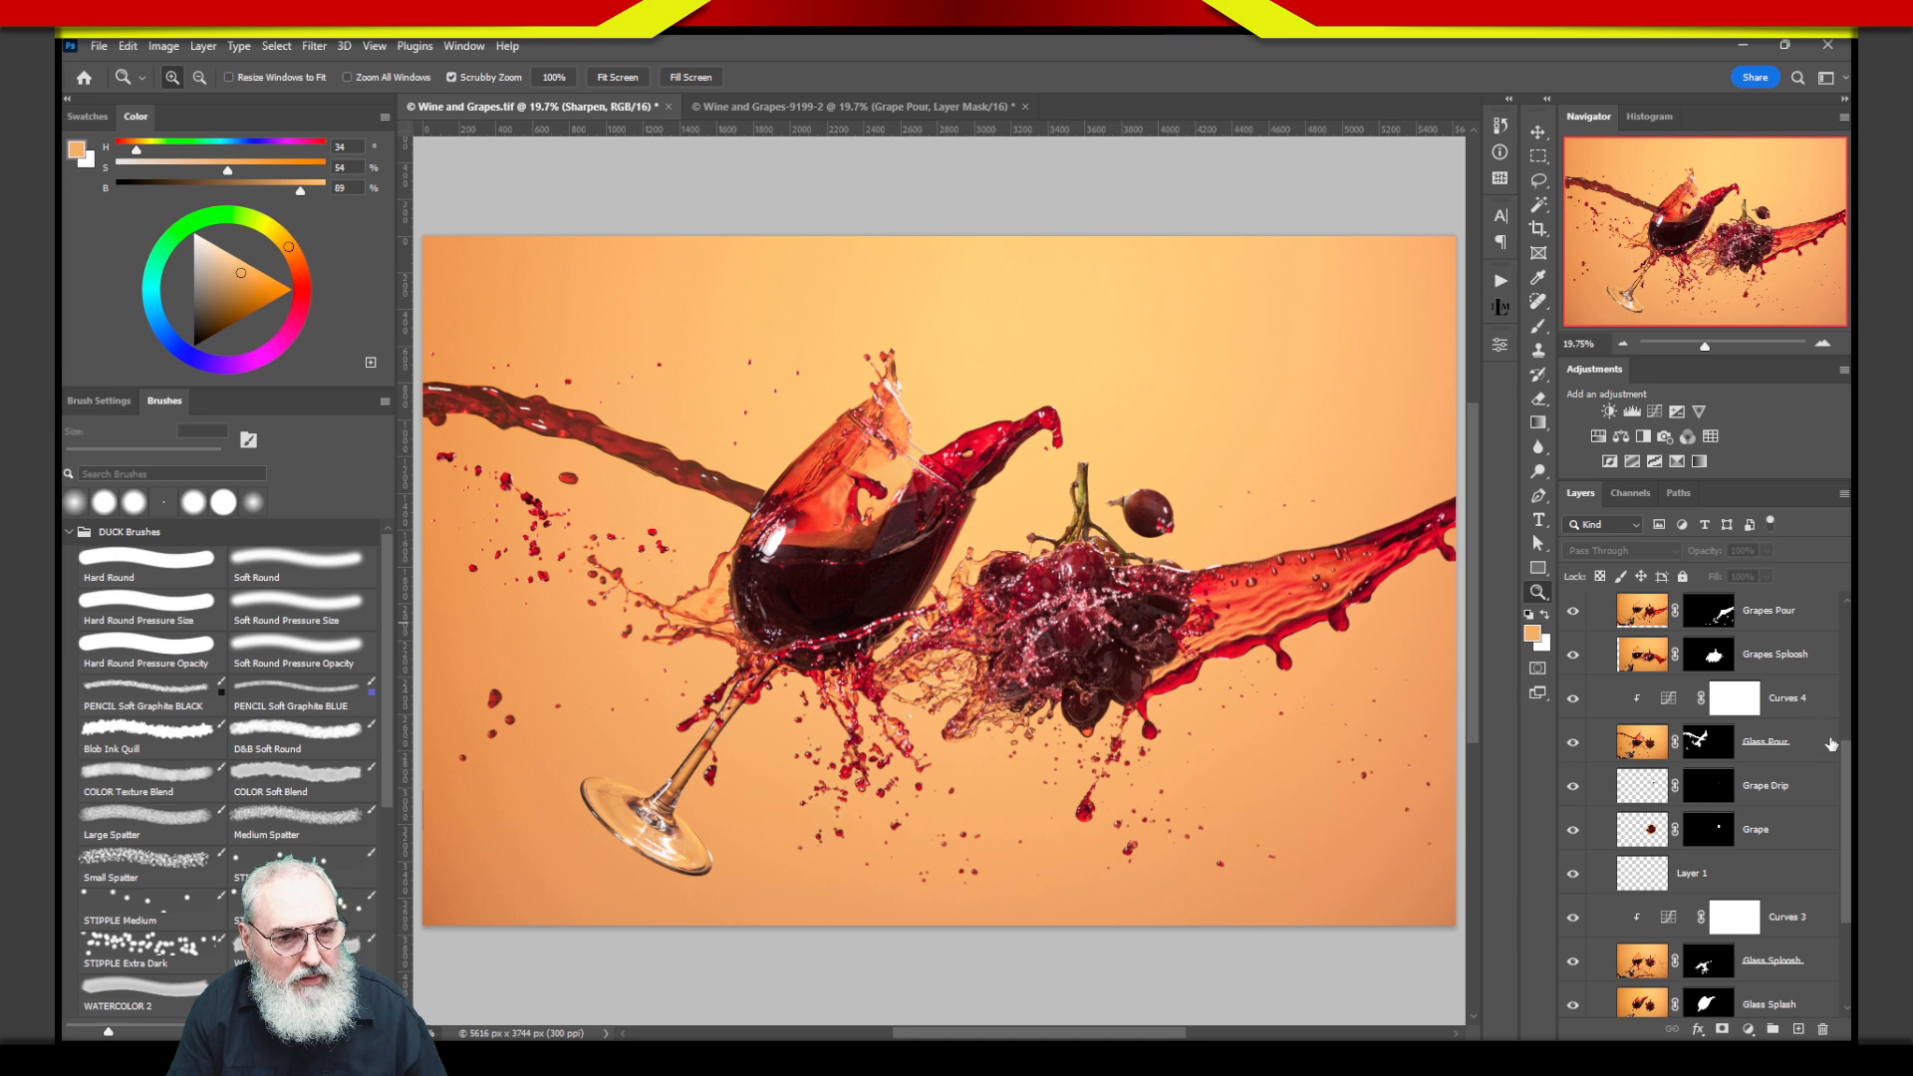
Compare the composite with the Glass Sploosh layer switched off and on.
scroll(1830, 744, "down", 4)
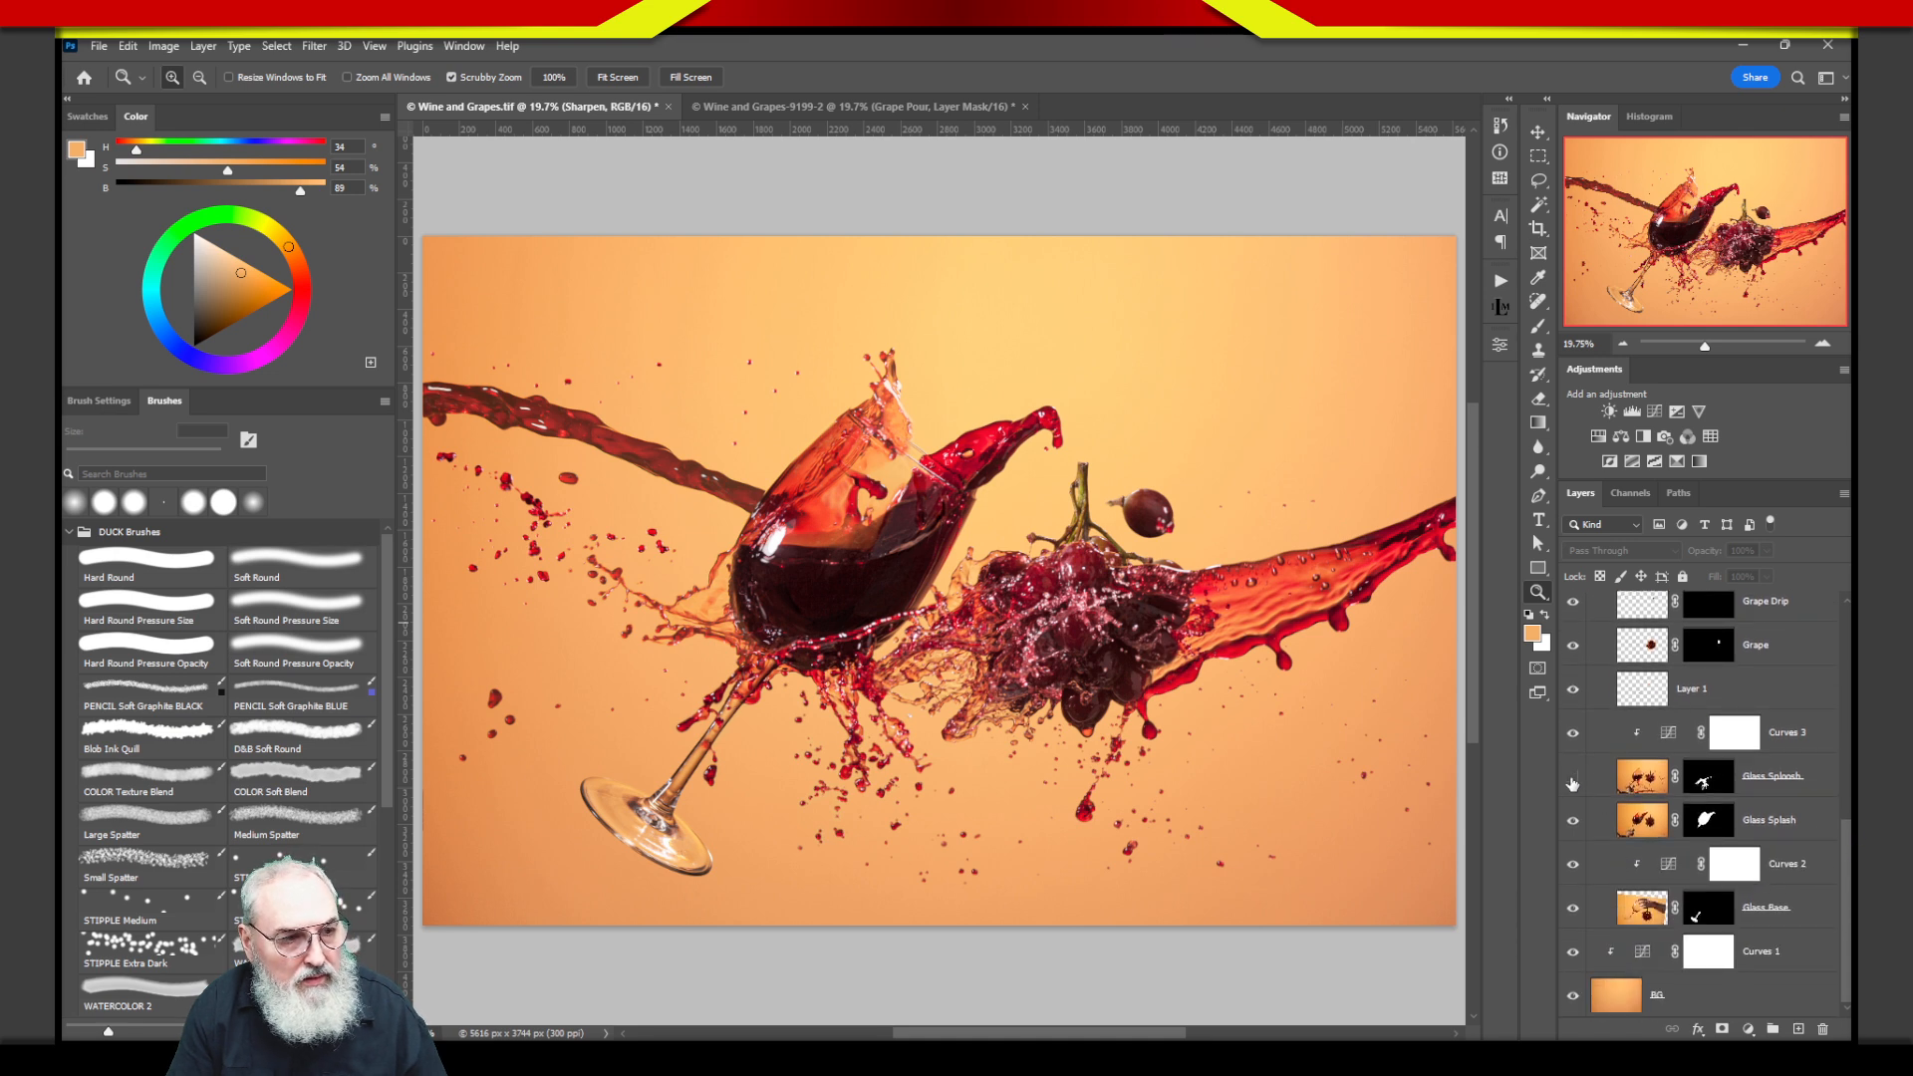
left_click(1572, 777)
left_click(1573, 777)
left_click(1572, 777)
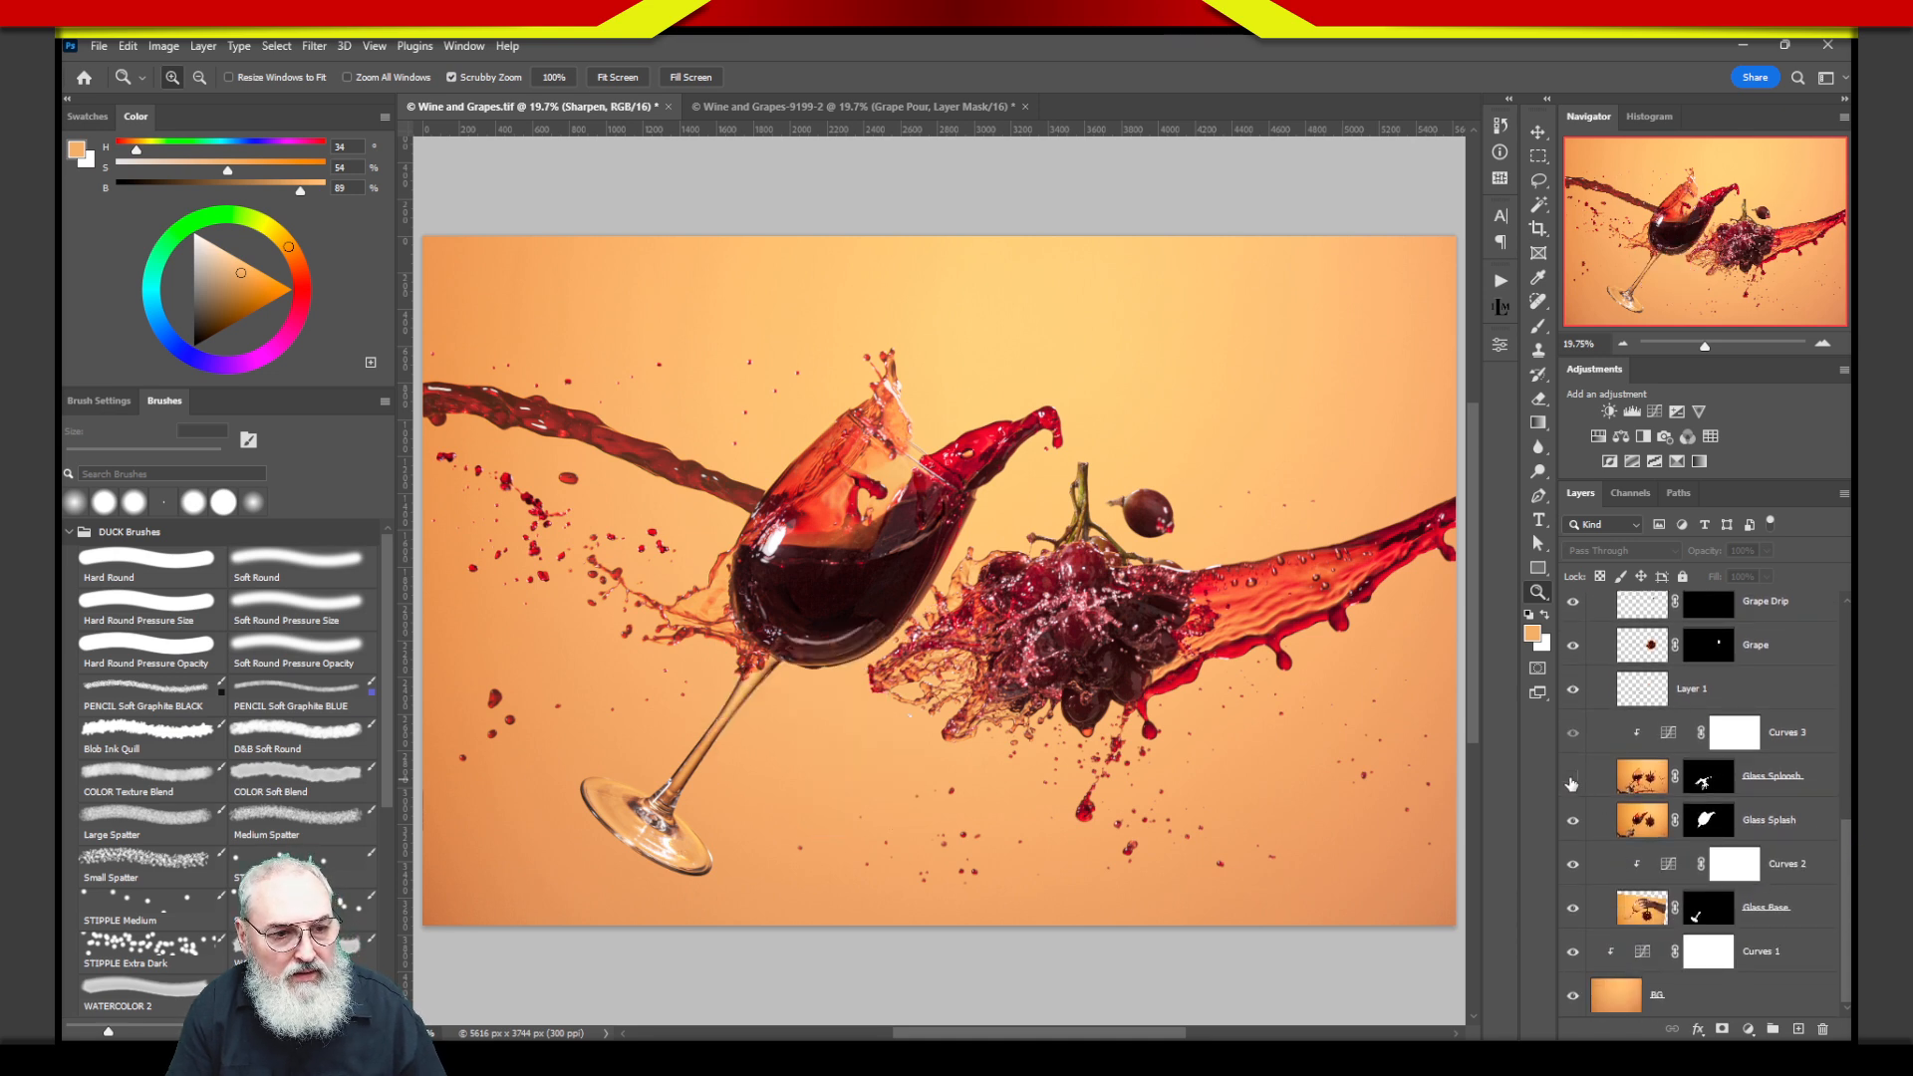
left_click(1573, 777)
Select the Glass Sploosh layer and examine its droplets up close with Curves 3, Glass Sploosh and Curves 1 each switched off and on.
left_click(1641, 777)
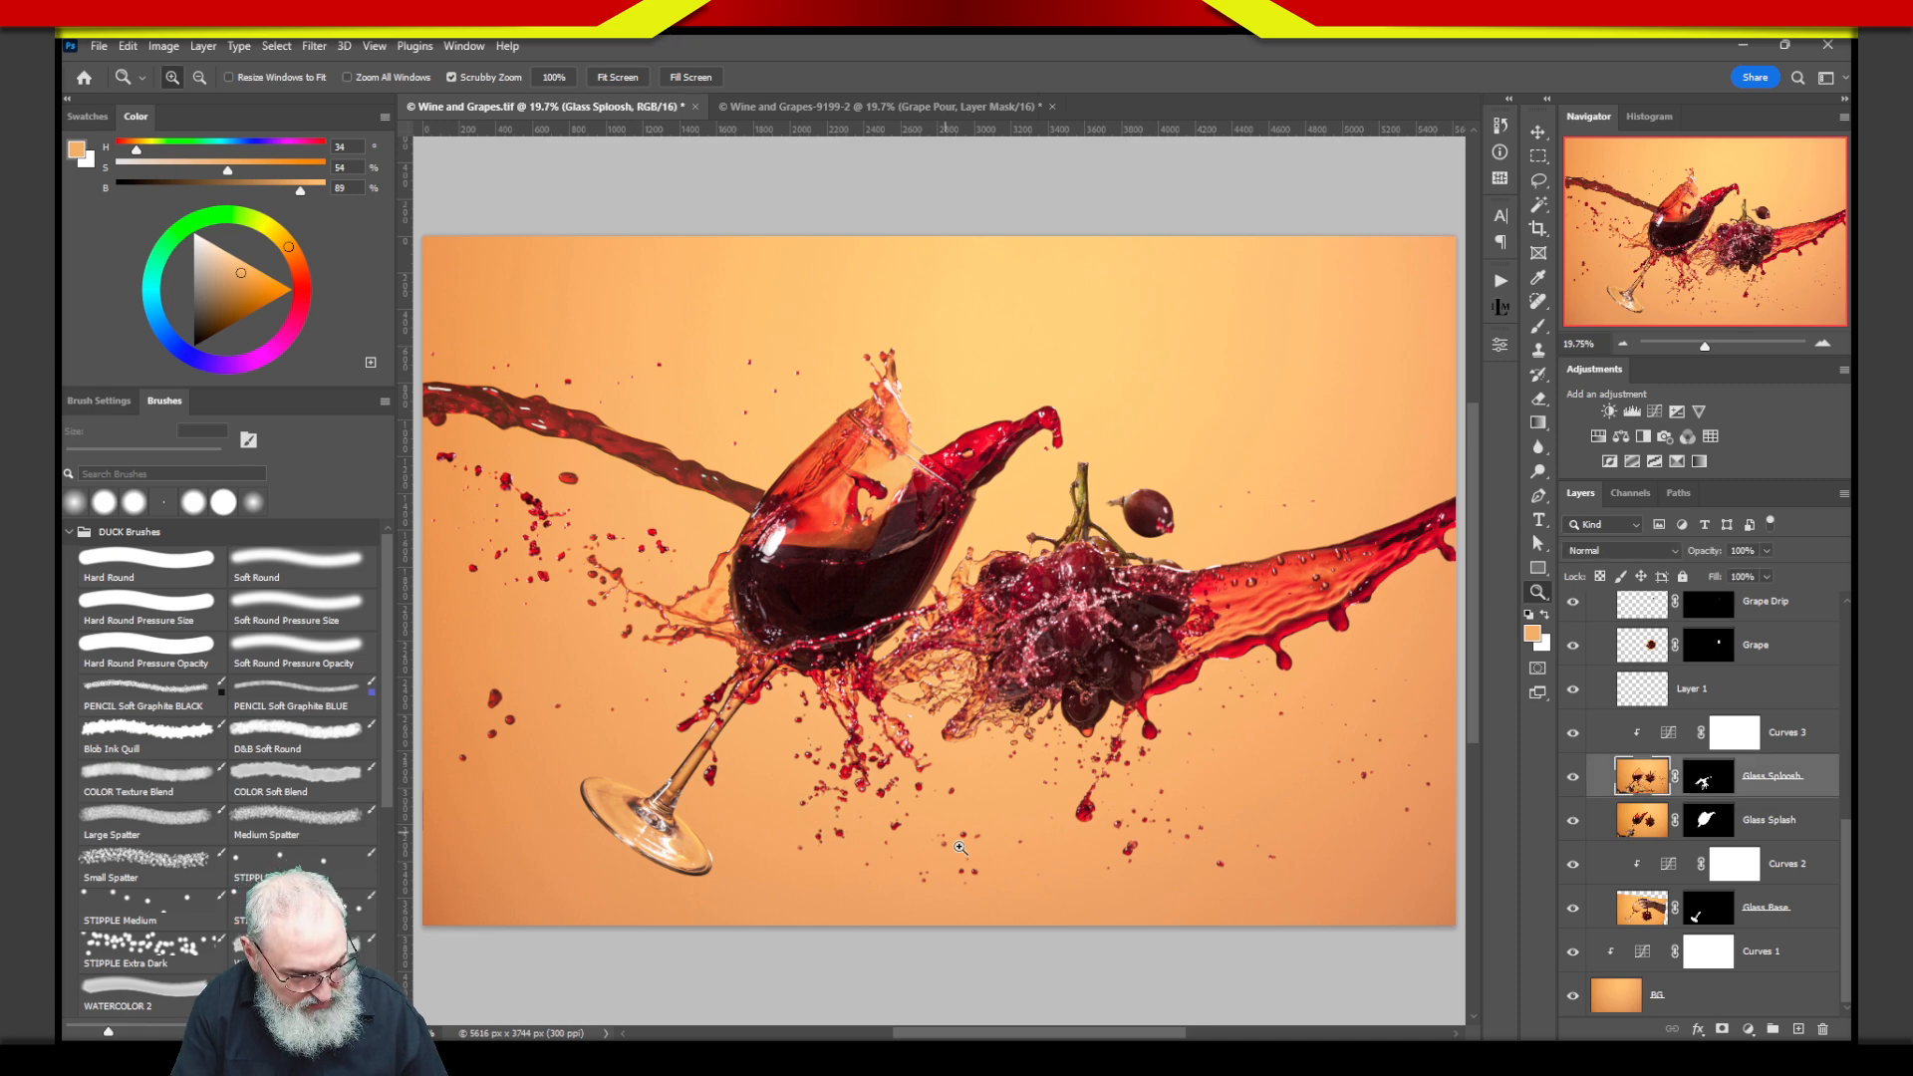
left_click_drag(843, 757, 953, 757)
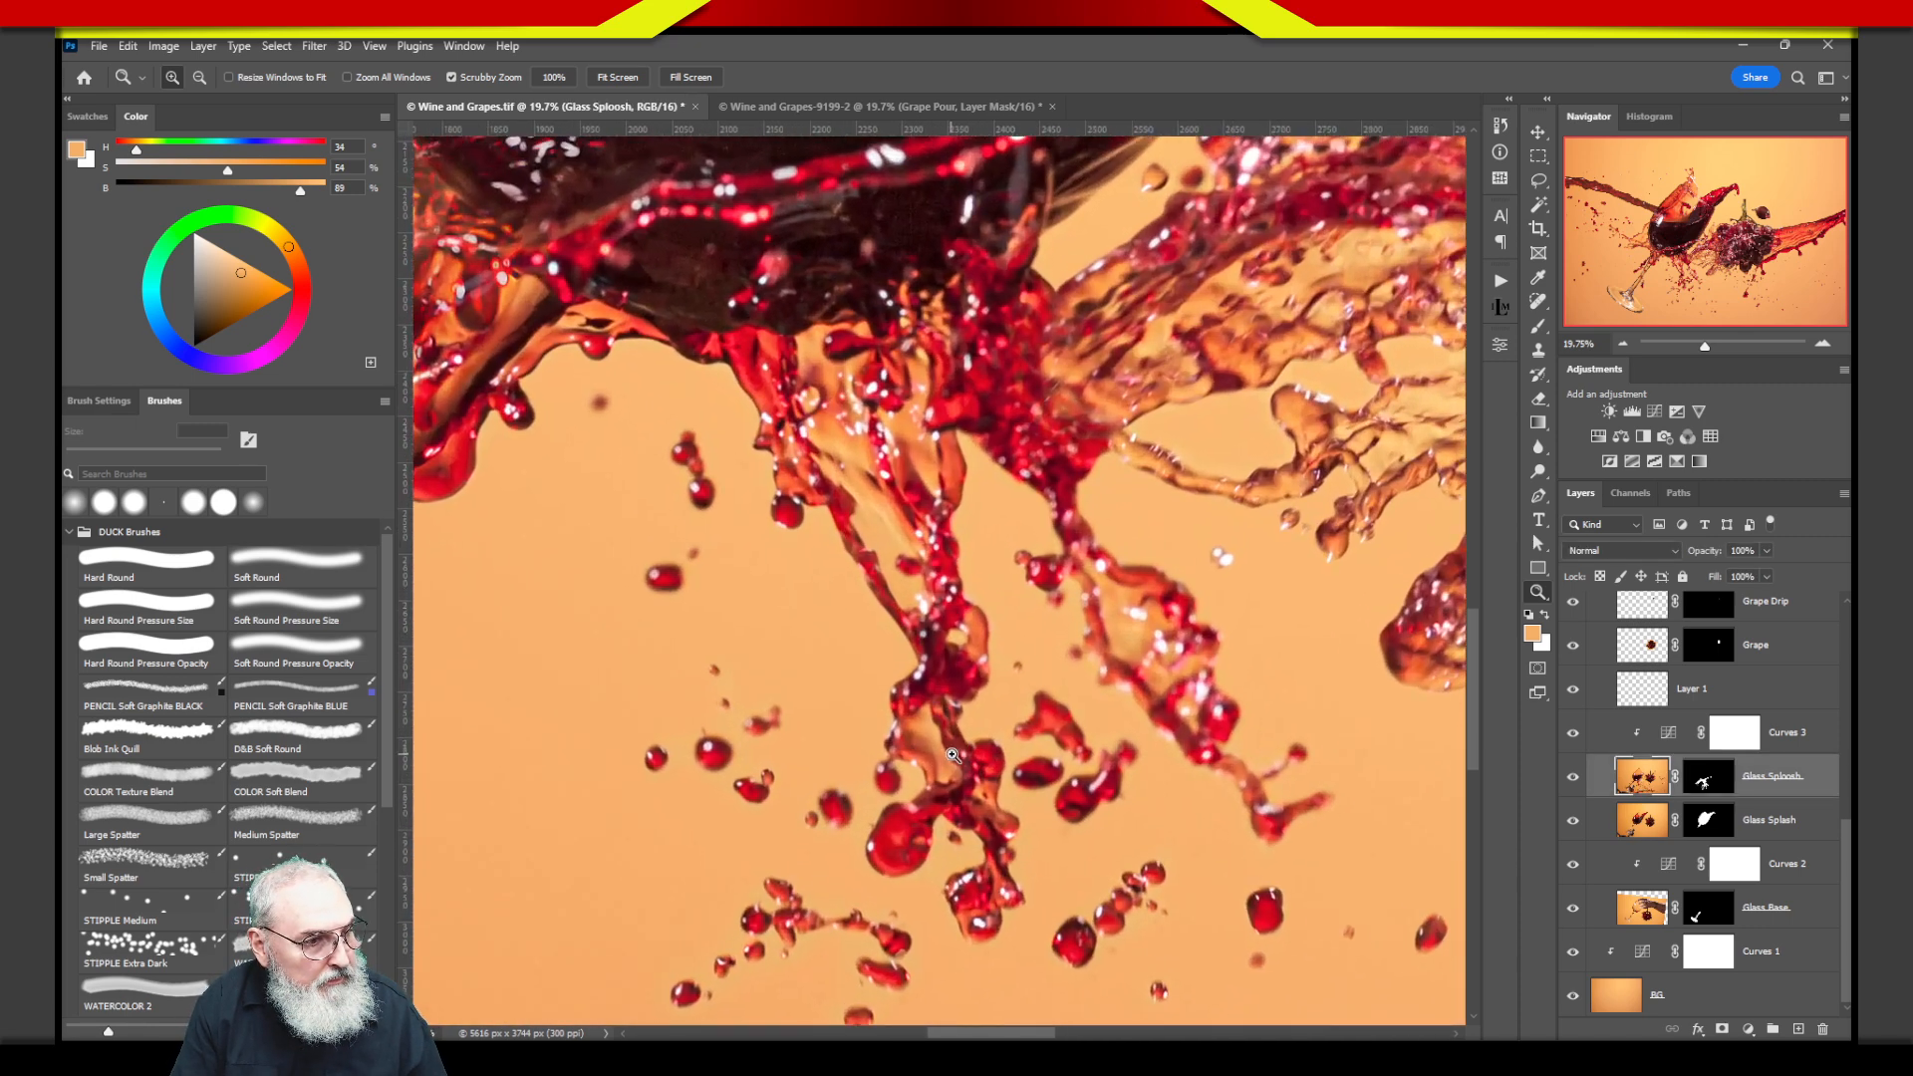
left_click_drag(1001, 837, 1064, 531)
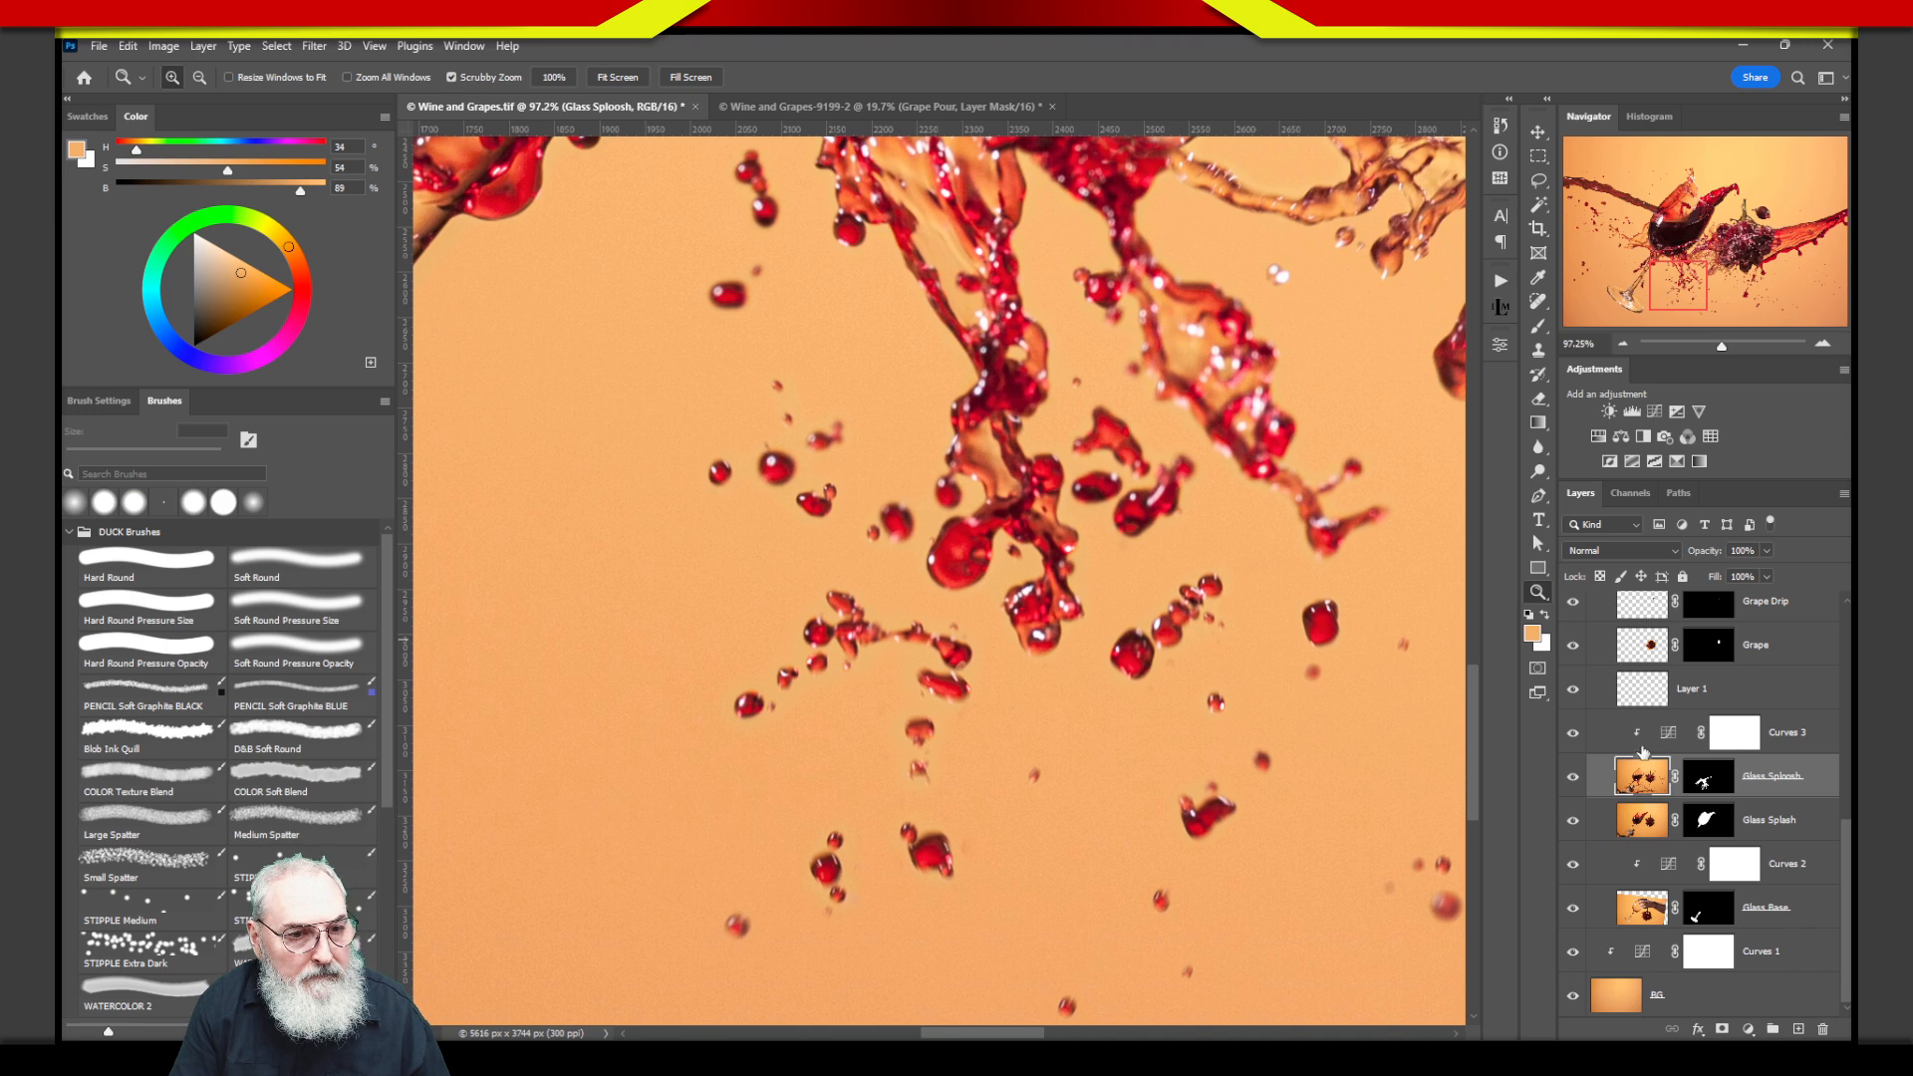
left_click(1572, 732)
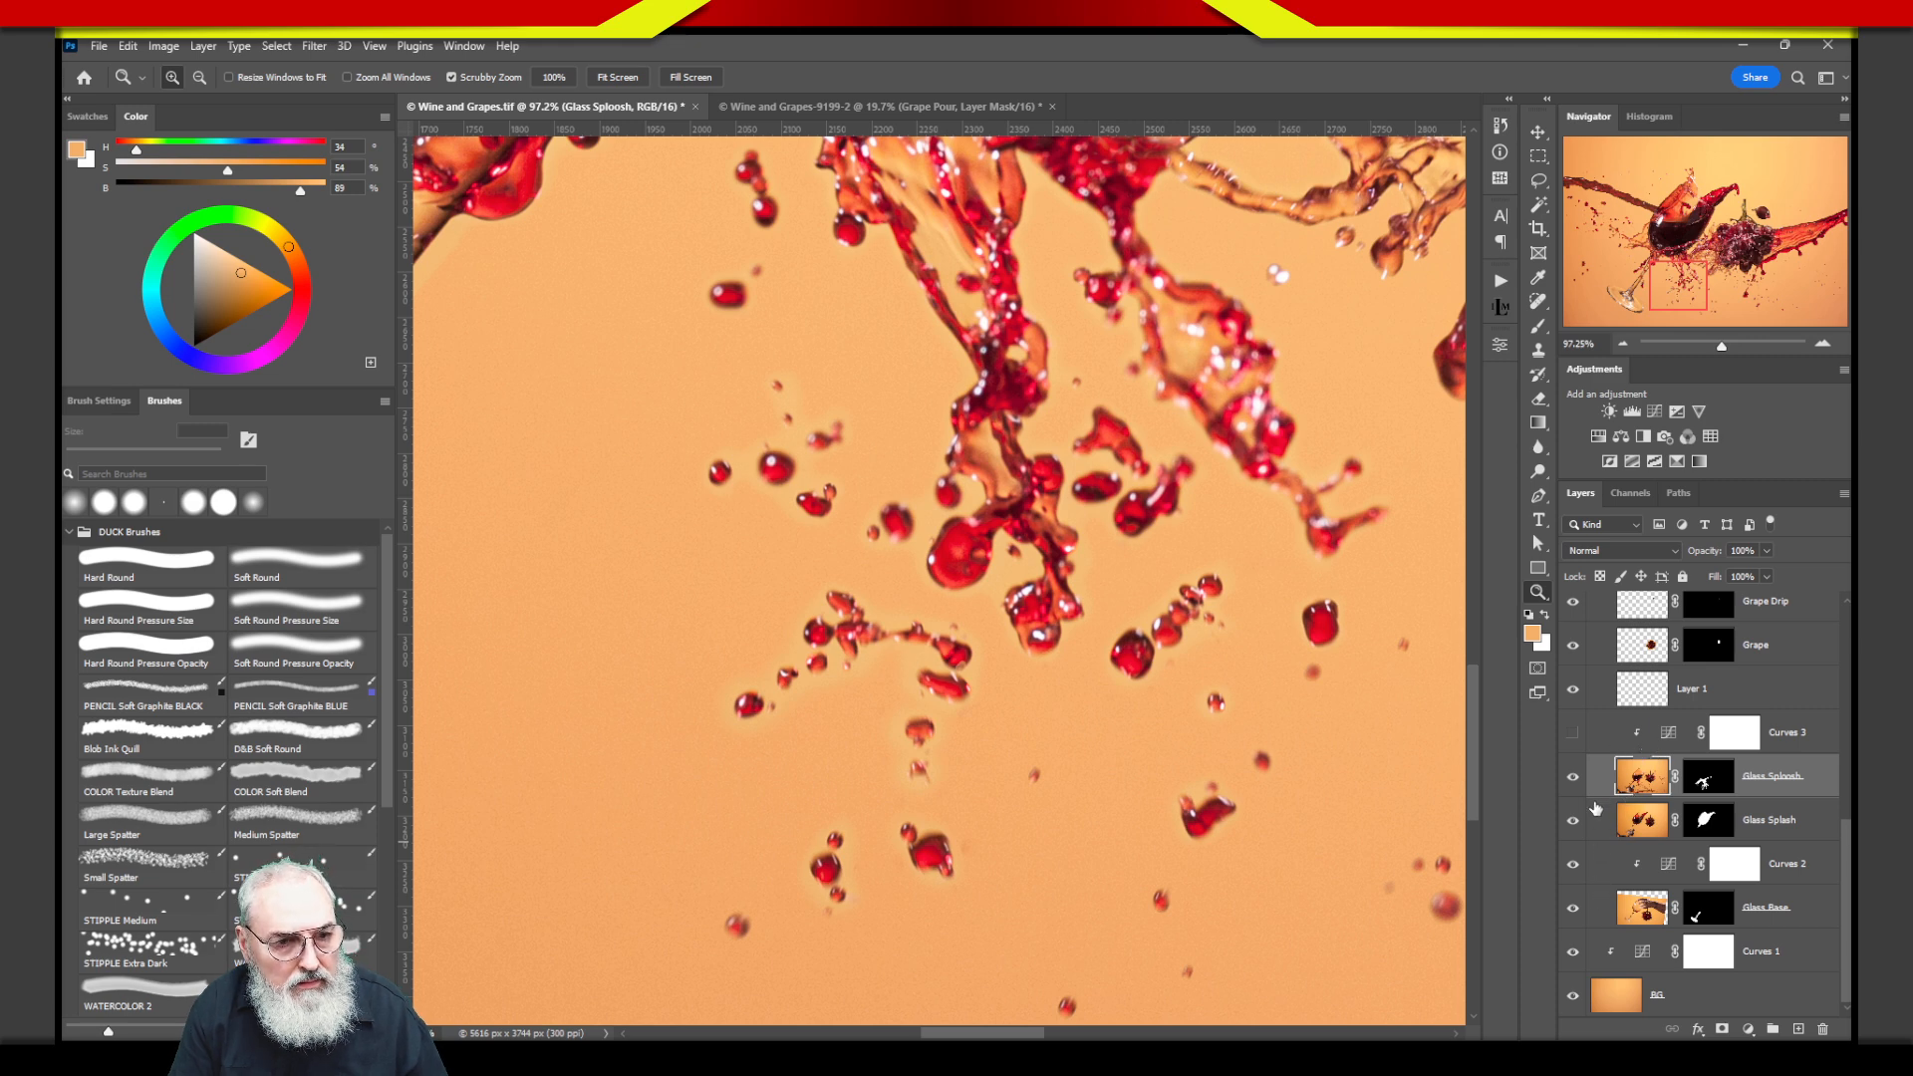
left_click(1573, 779)
left_click(1573, 779)
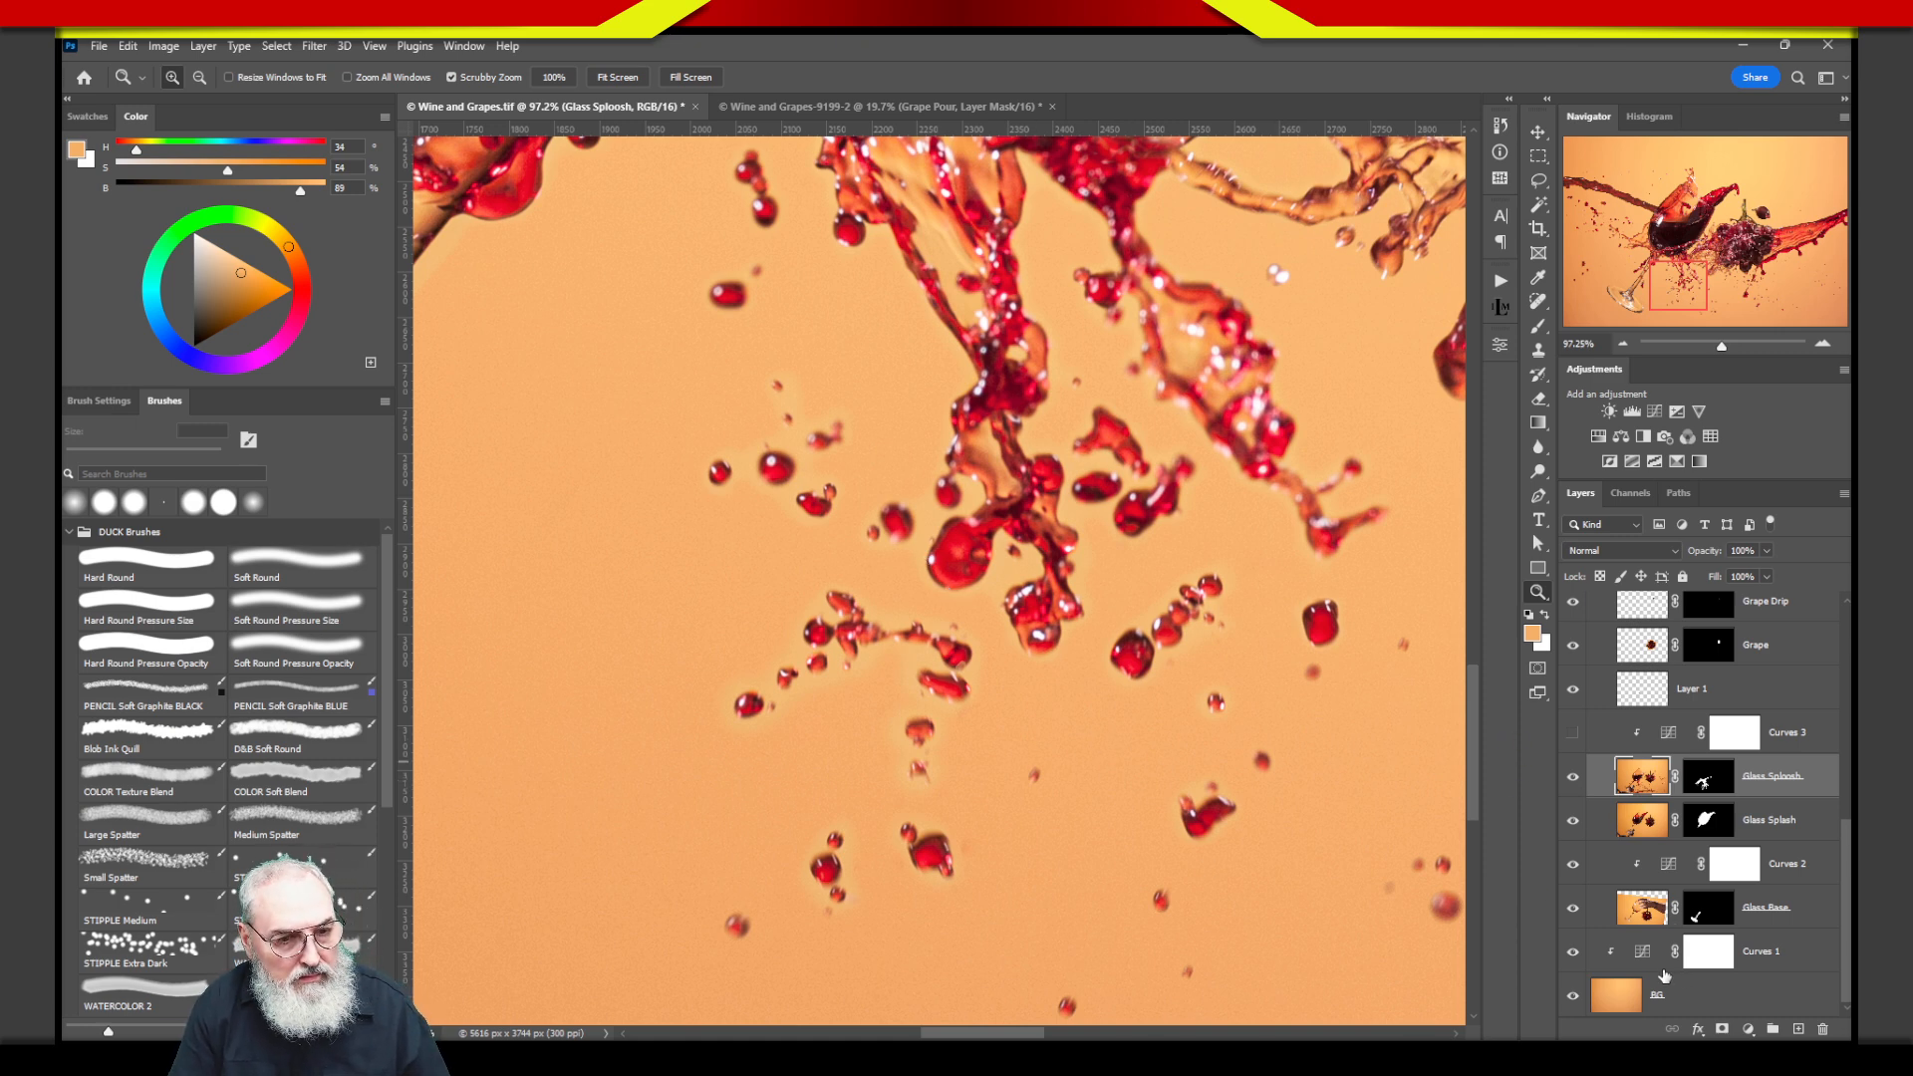
left_click(1574, 957)
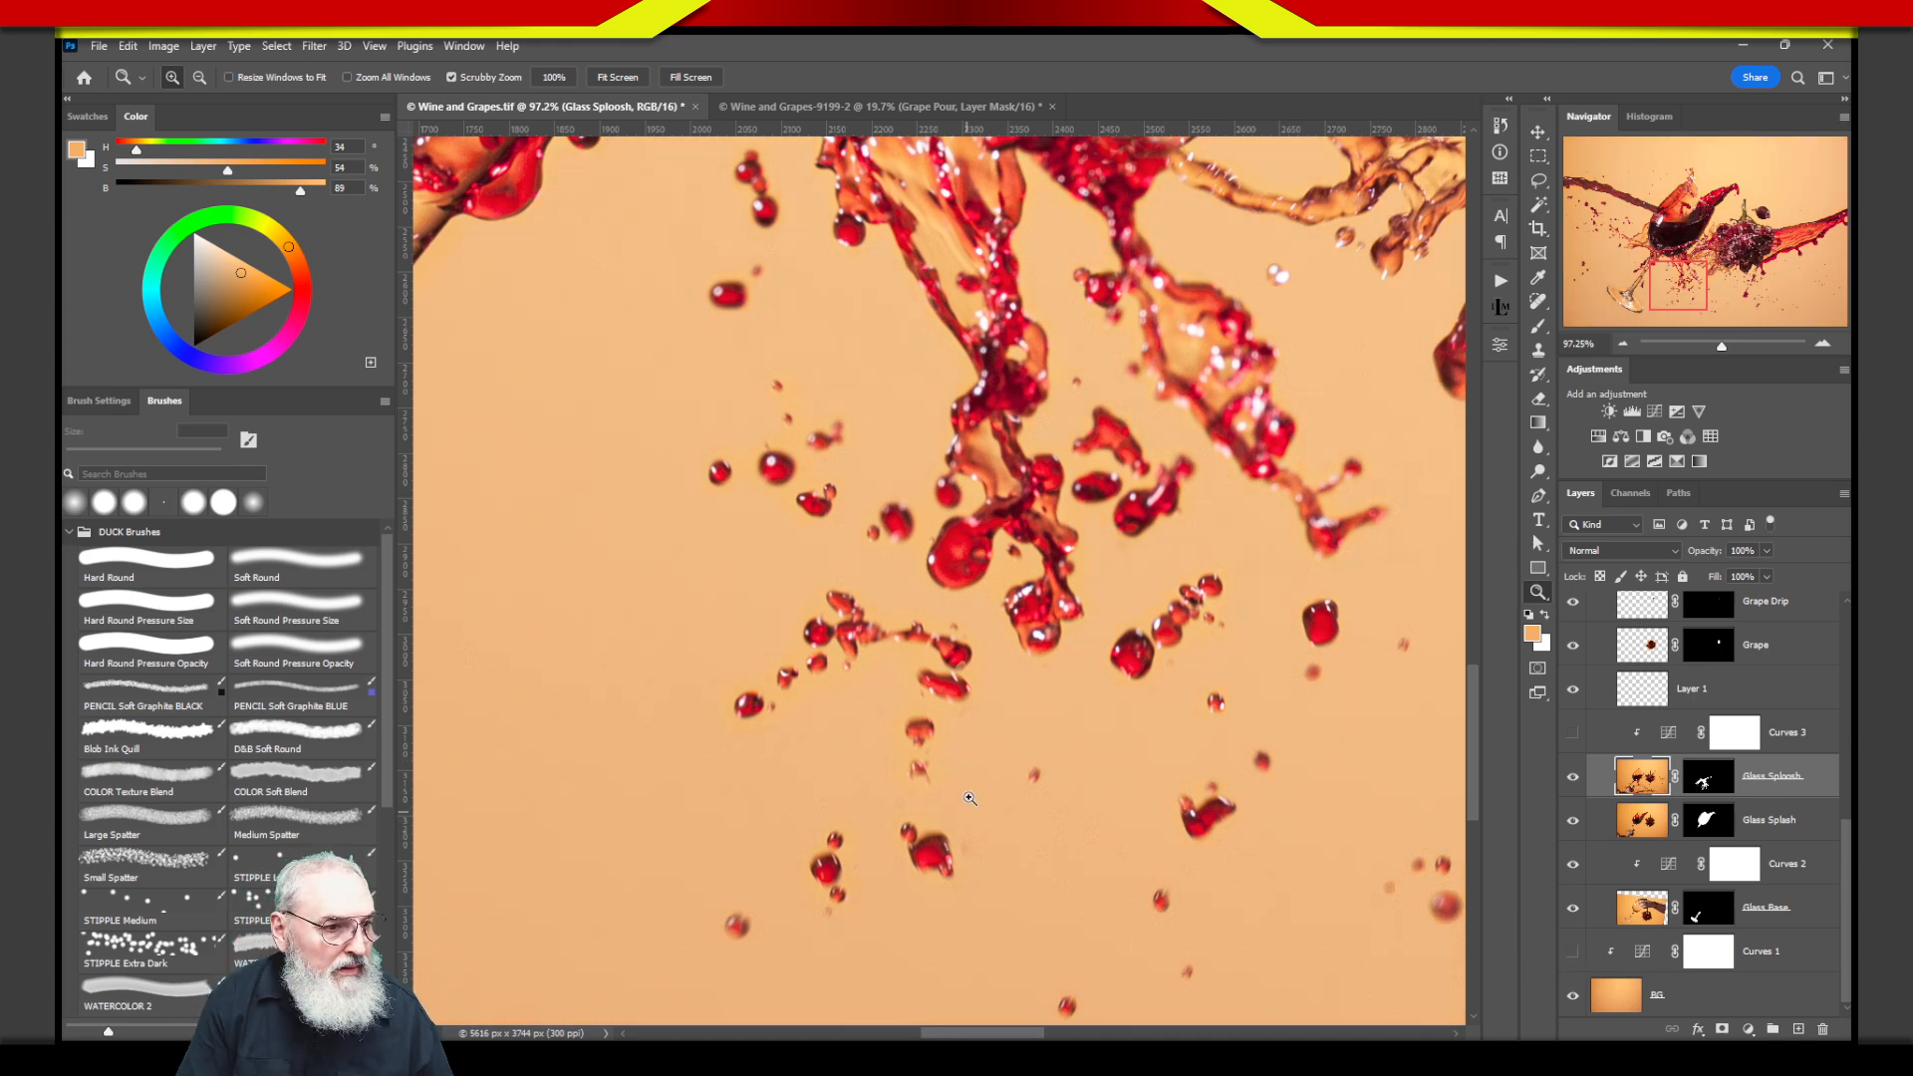
left_click(1572, 951)
left_click(1572, 733)
Open the curve settings of Curves 3, enlarge the curve display and toggle the adjustment's clipping to the layer below.
left_click(1665, 735)
double_click(1665, 734)
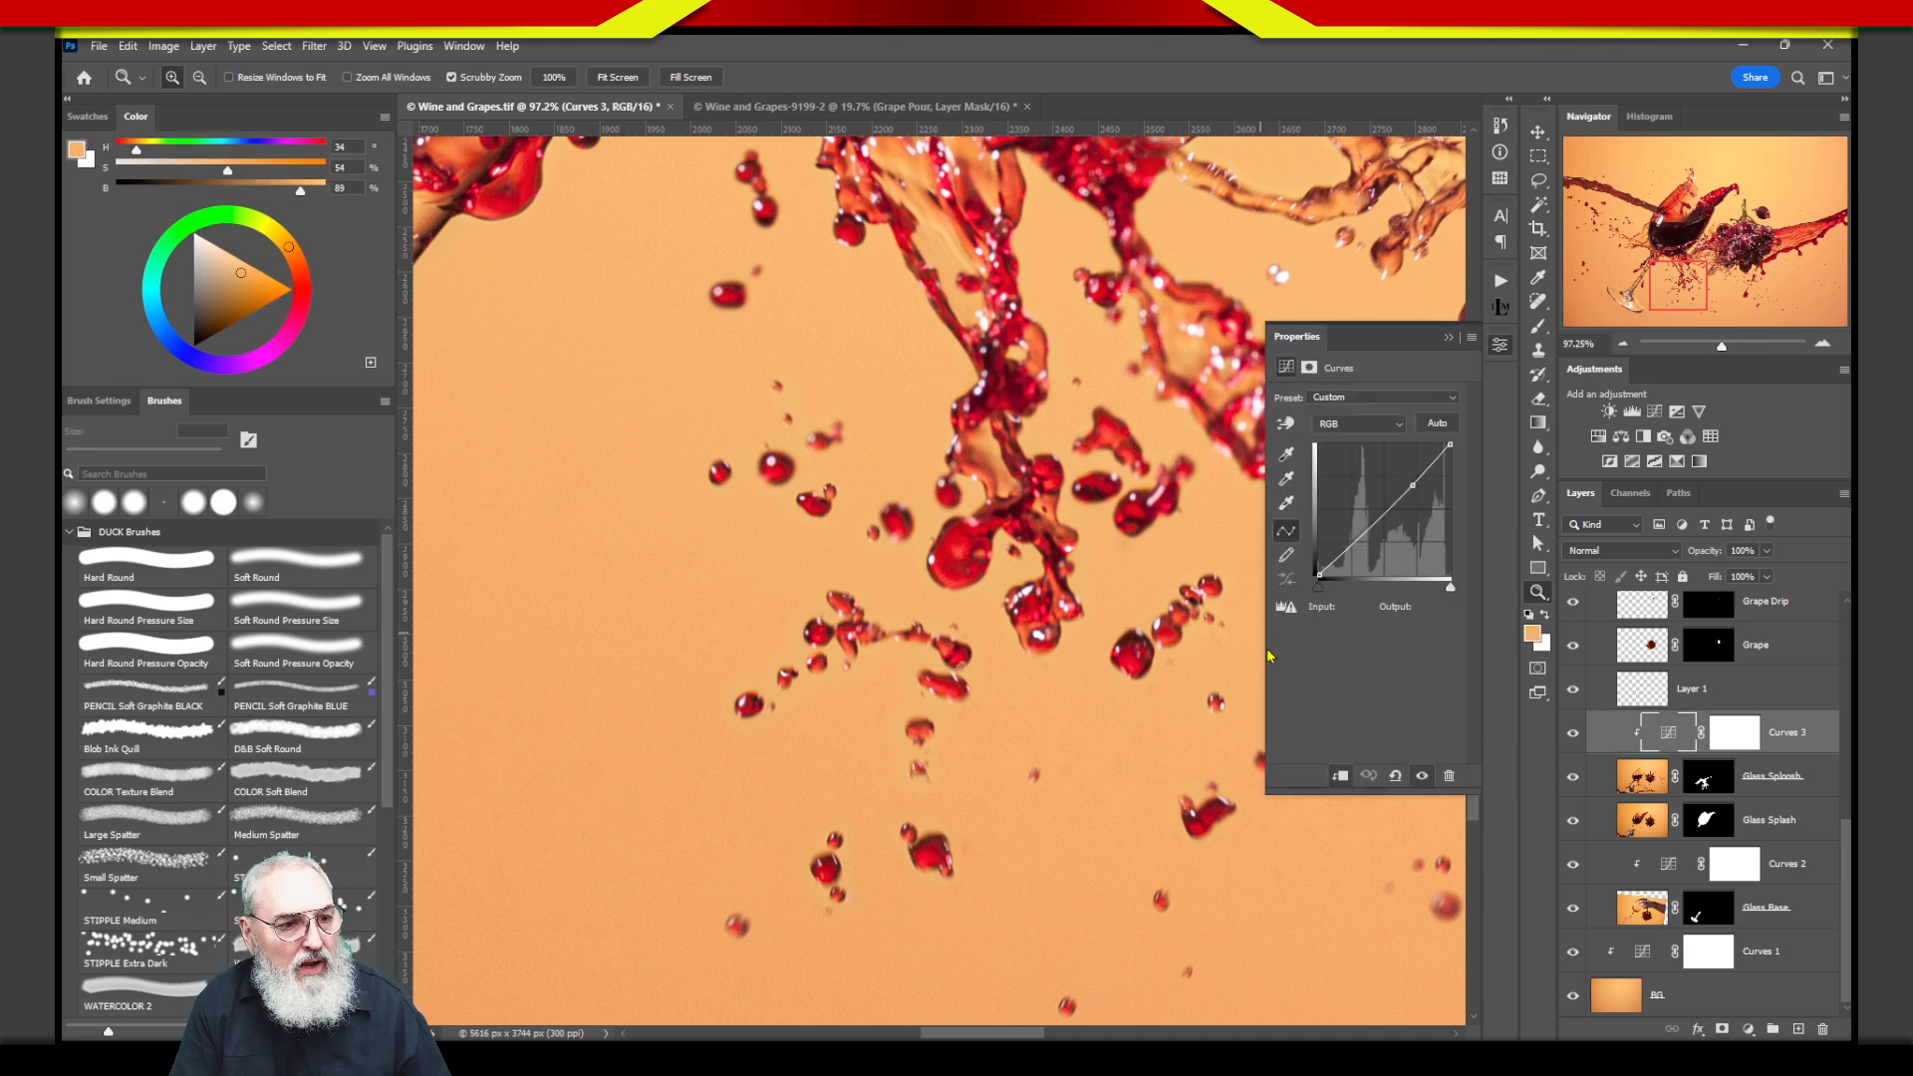
left_click_drag(1262, 652, 1124, 653)
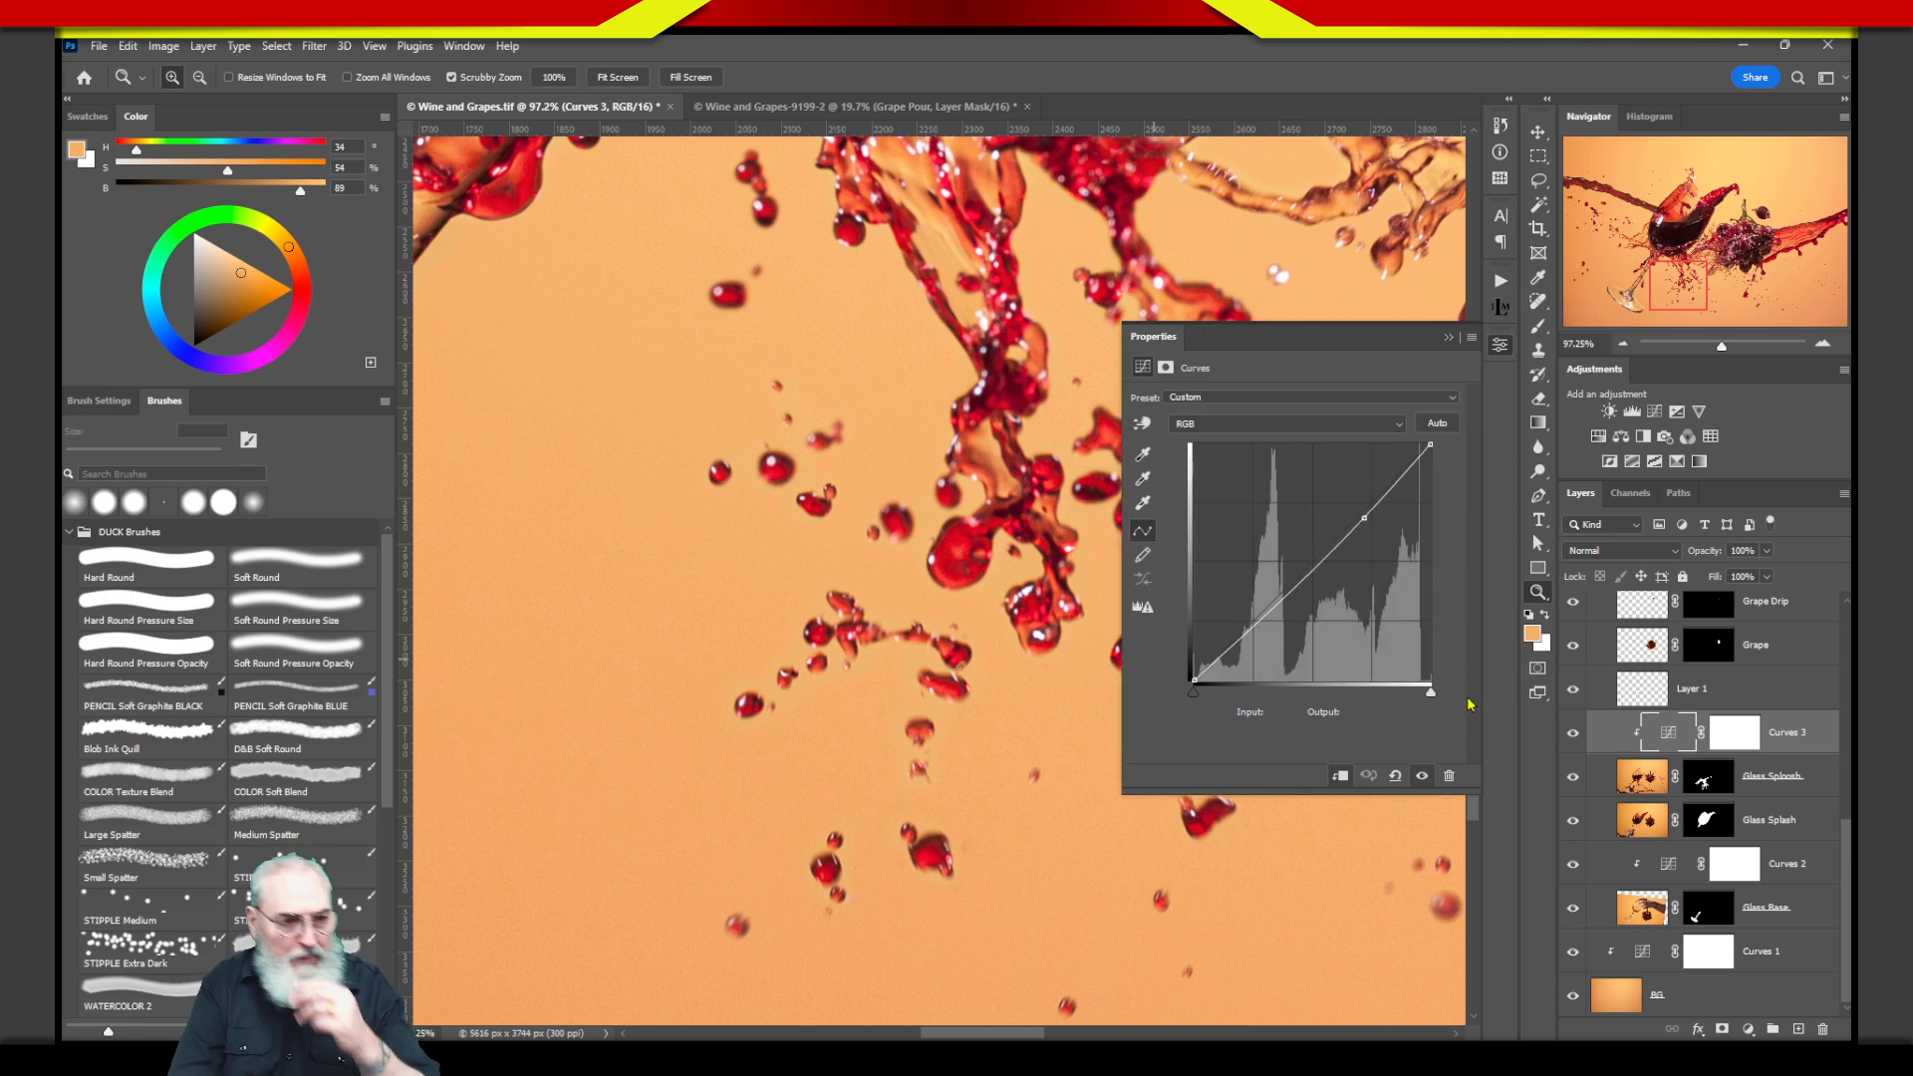
left_click(1344, 776)
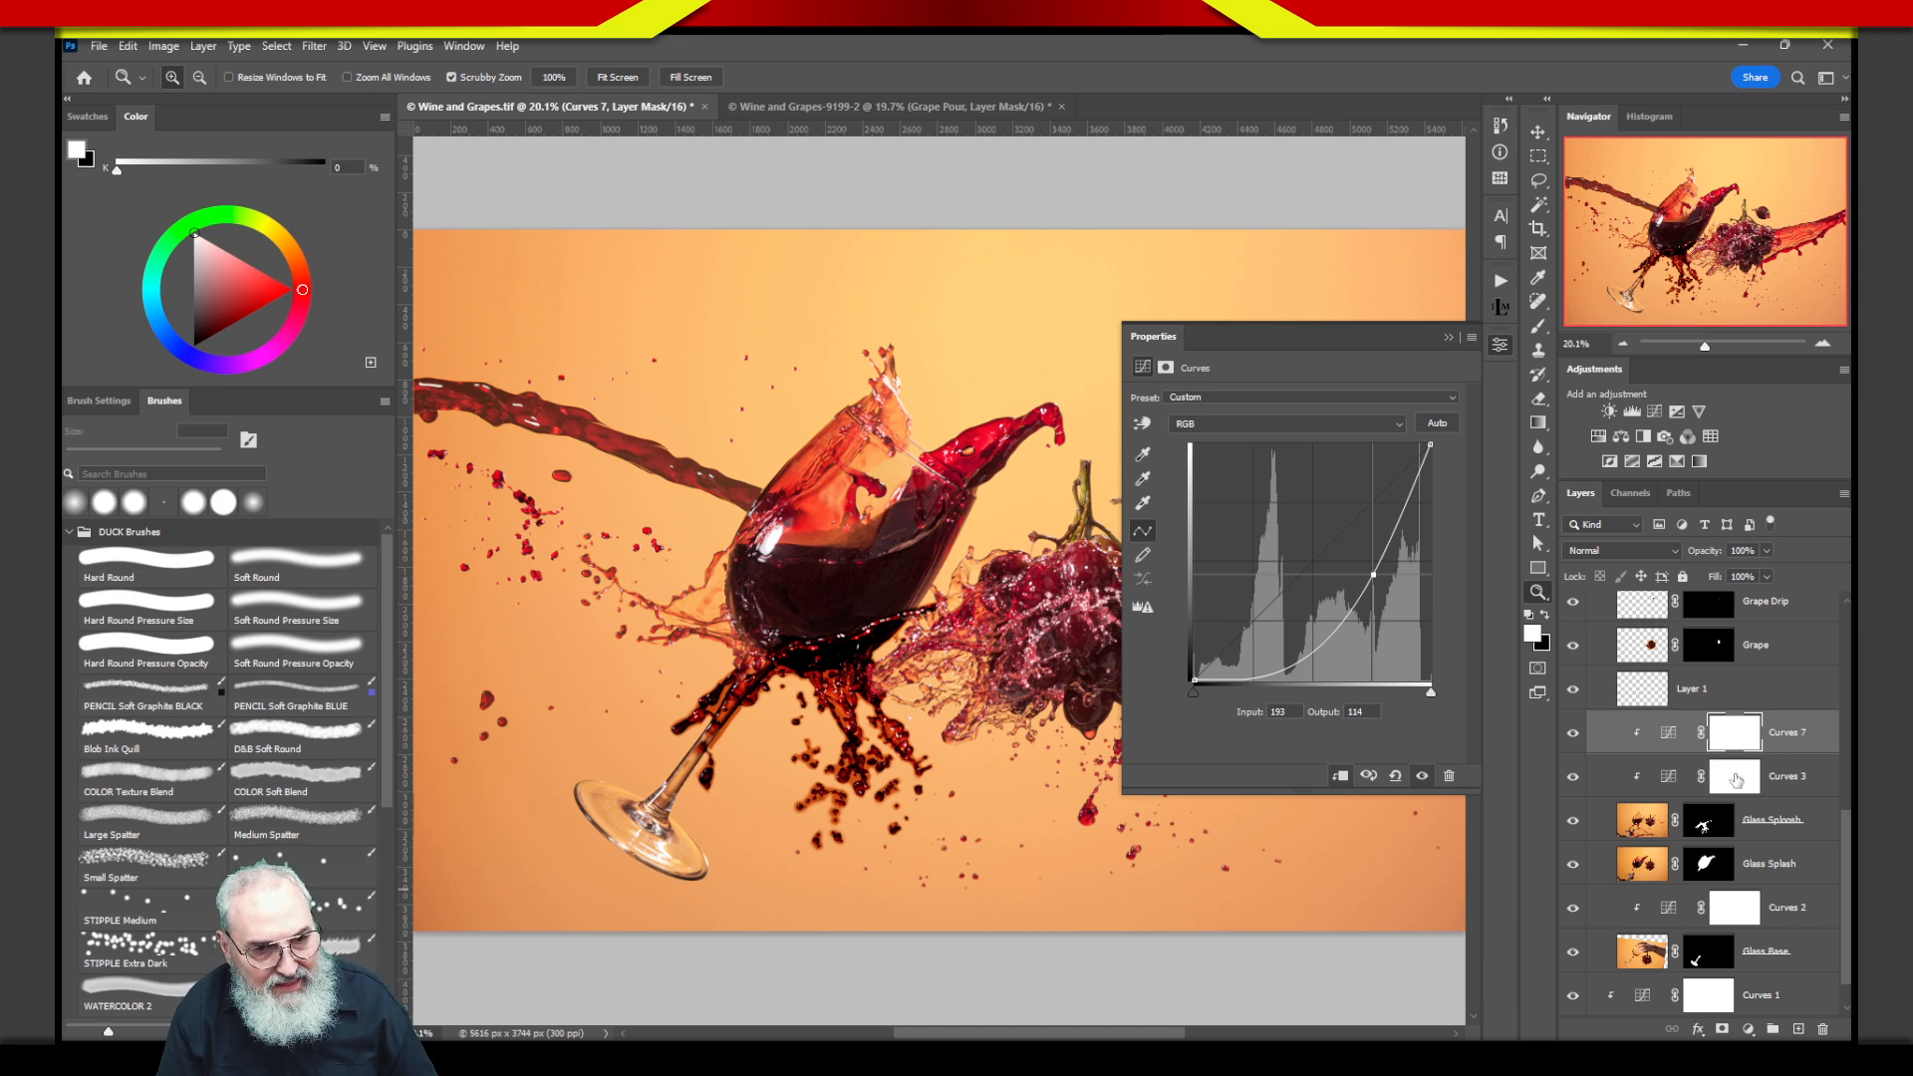
mouse_move(1798, 760)
left_mouse_down()
mouse_move(1736, 782)
mouse_move(1772, 781)
mouse_move(1717, 763)
mouse_move(1761, 775)
left_mouse_up()
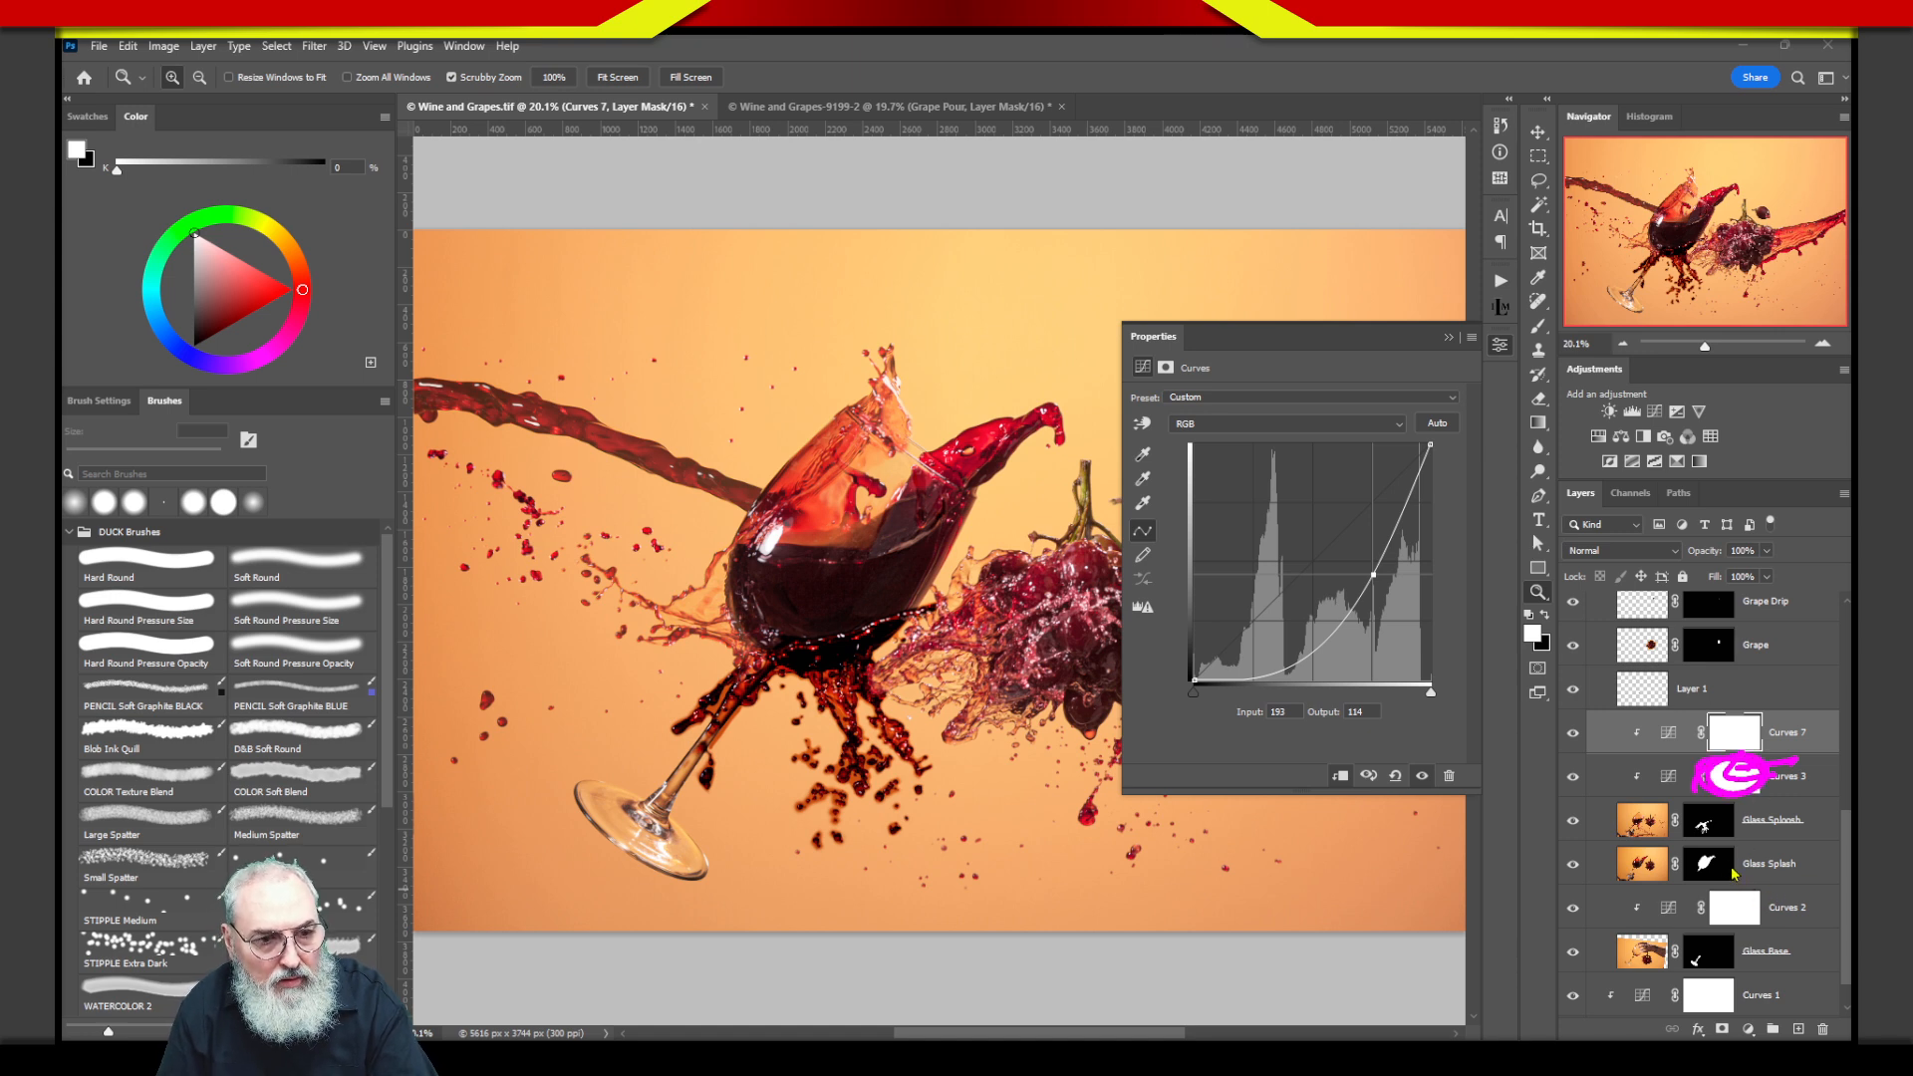
key("Escape")
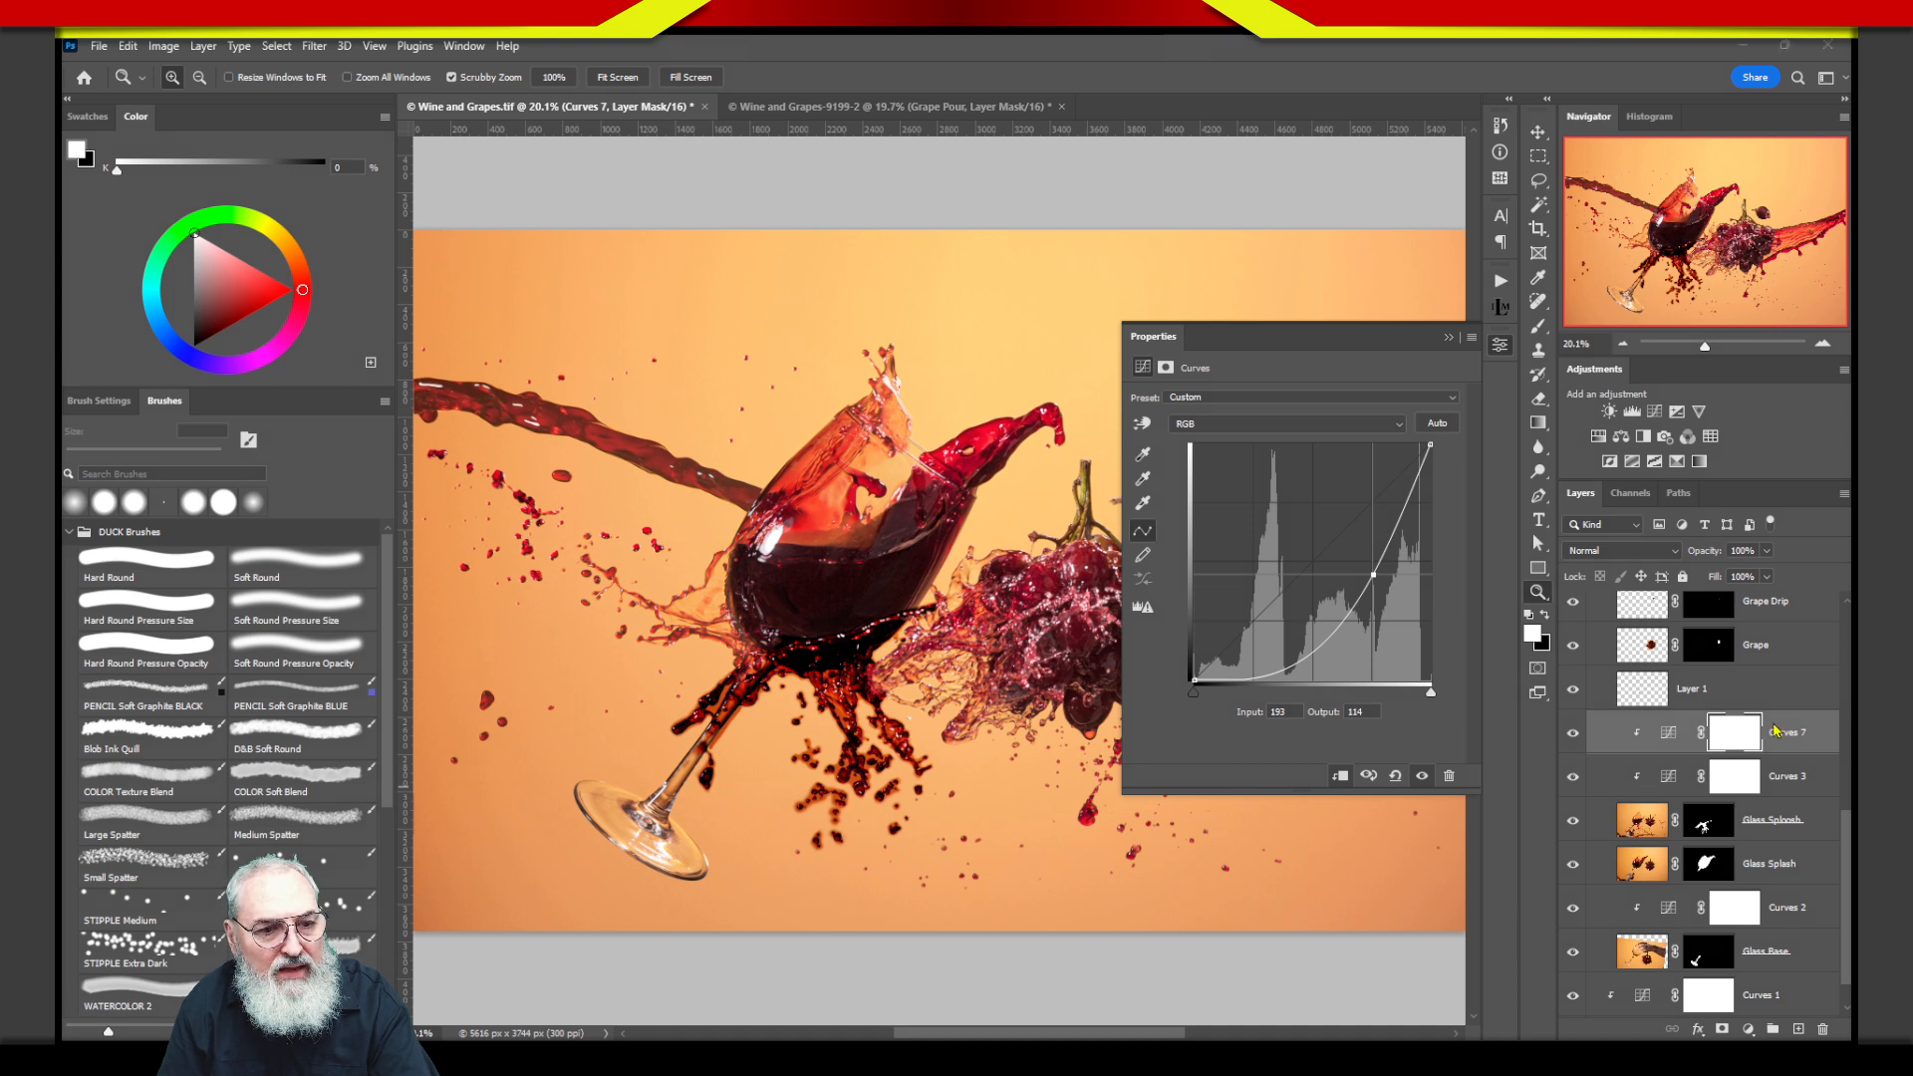
mouse_move(1766, 724)
left_mouse_down()
mouse_move(1728, 784)
mouse_move(1761, 757)
mouse_move(1708, 779)
mouse_move(1678, 843)
mouse_move(1710, 810)
left_mouse_up()
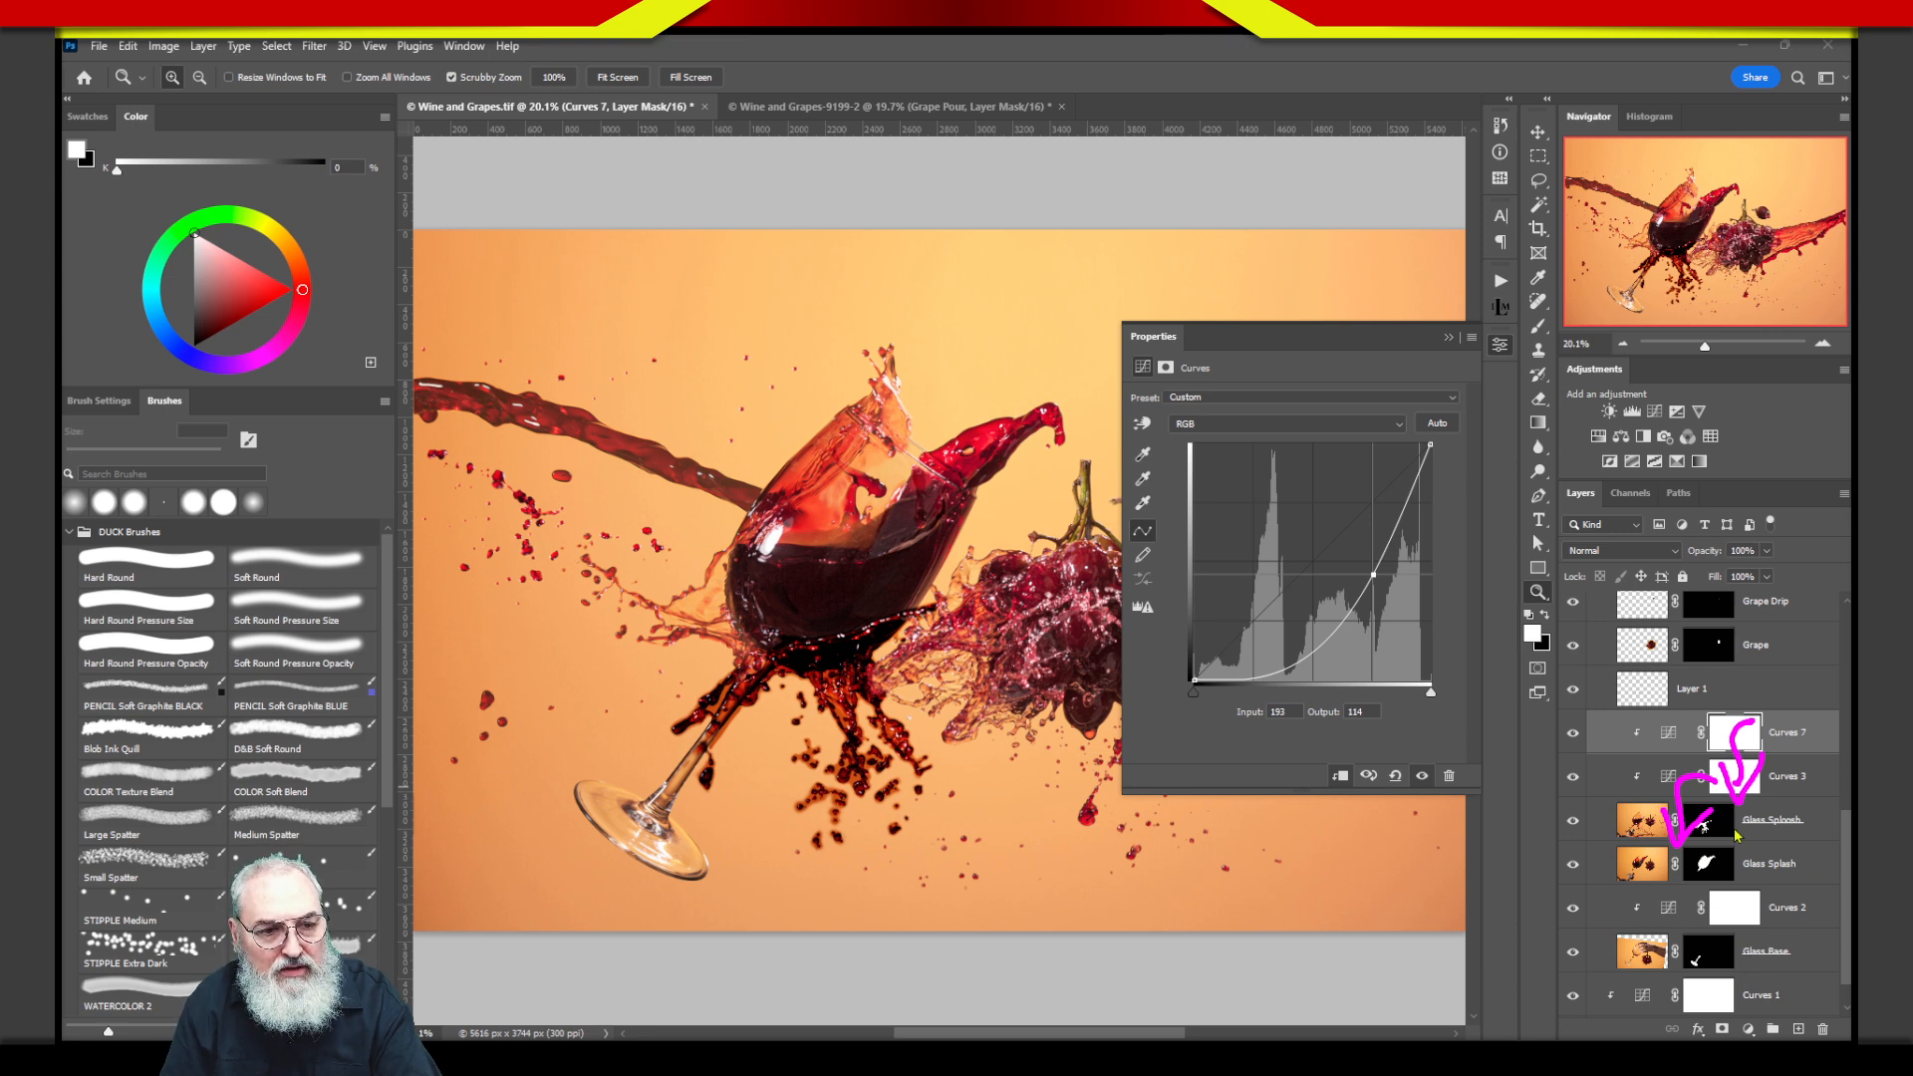
left_click_drag(1554, 840, 1803, 843)
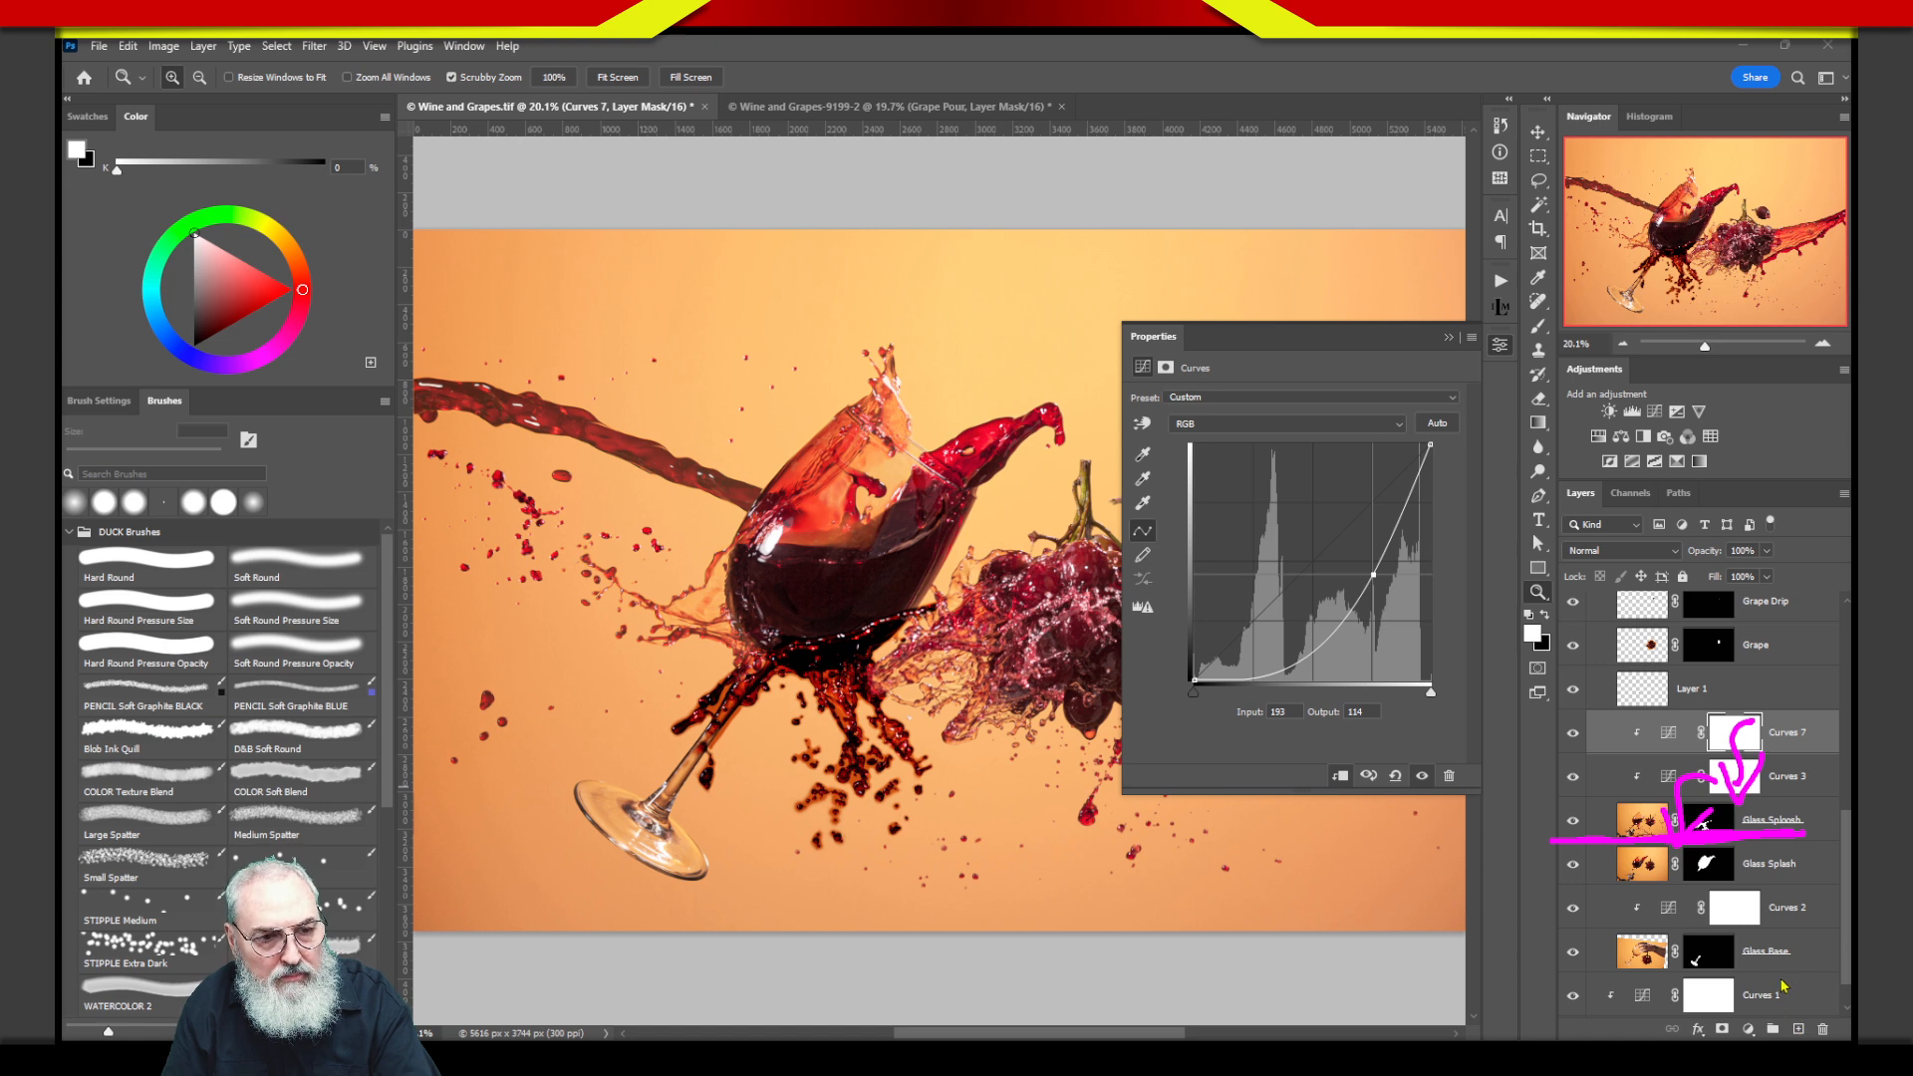
key("Escape")
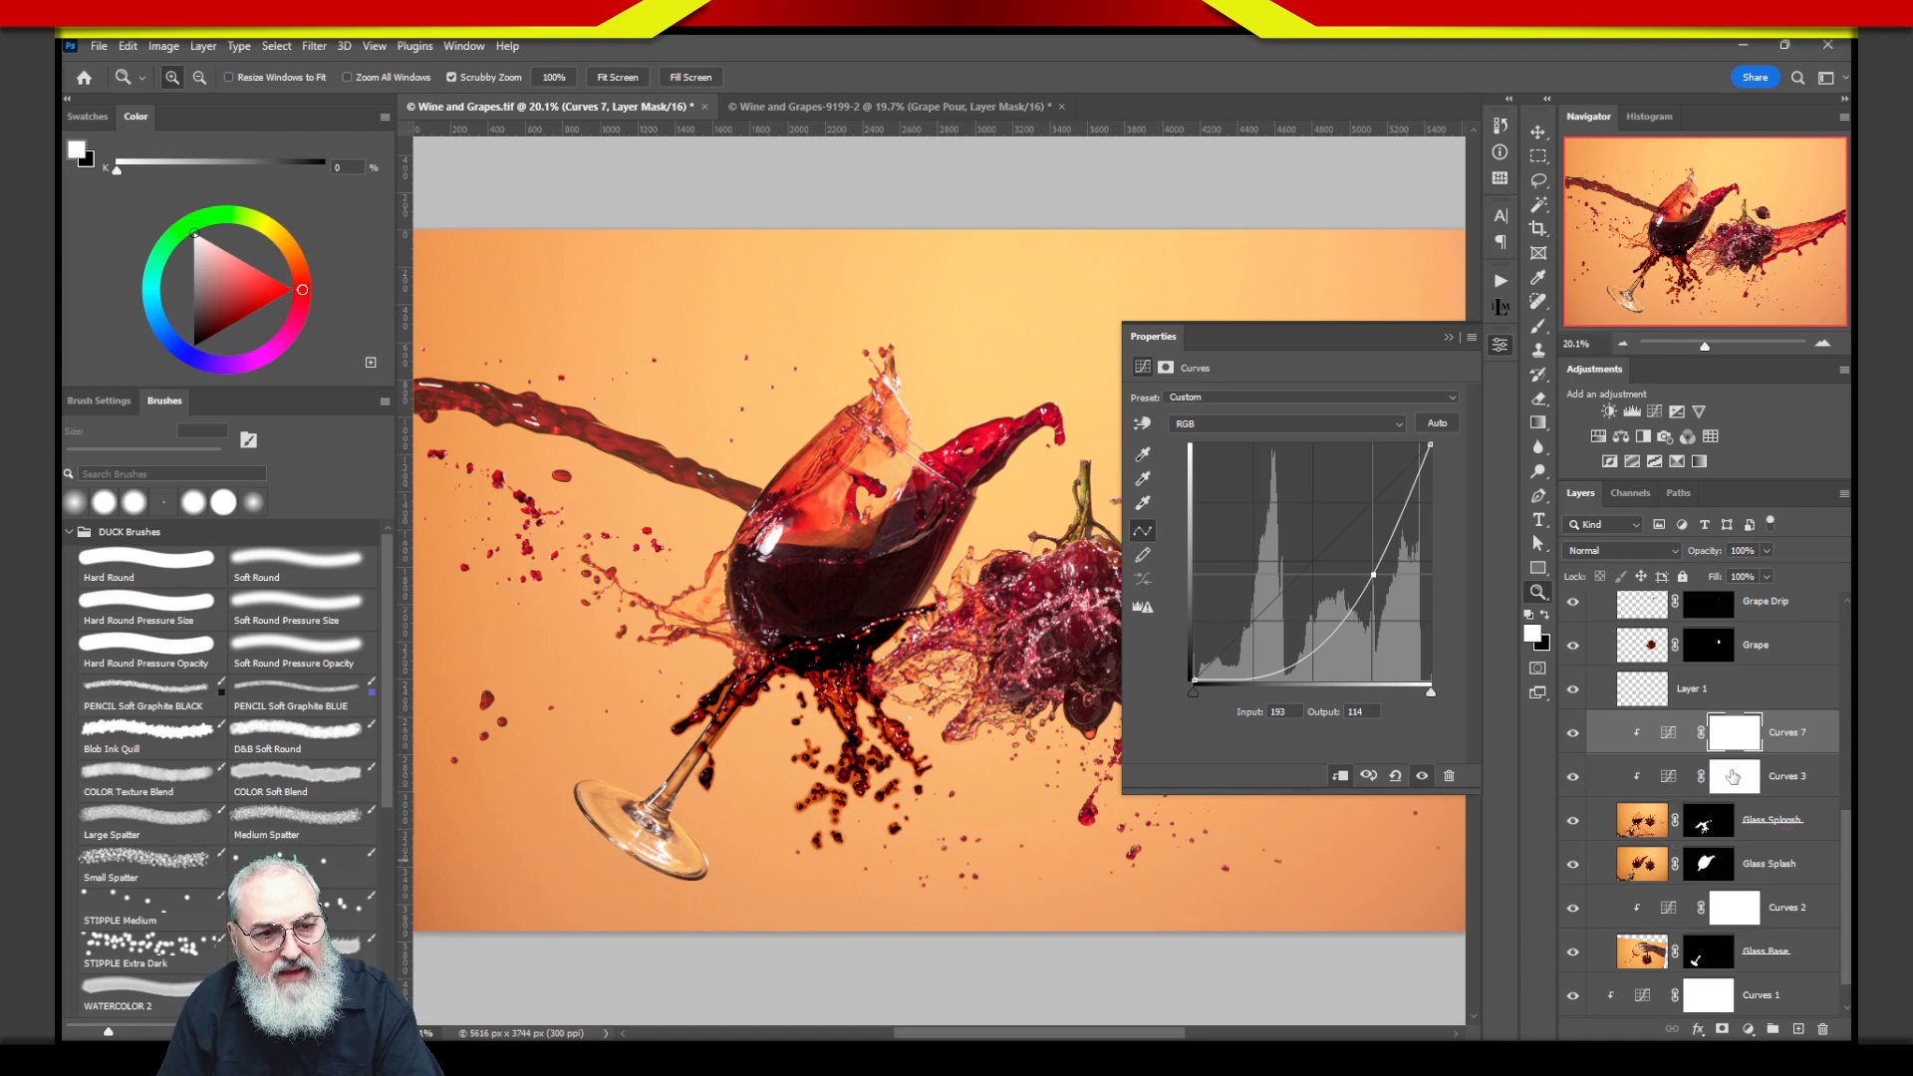
mouse_move(1739, 777)
left_mouse_down()
mouse_move(1714, 775)
mouse_move(1763, 794)
mouse_move(1738, 802)
mouse_move(1711, 782)
mouse_move(1729, 778)
left_mouse_up()
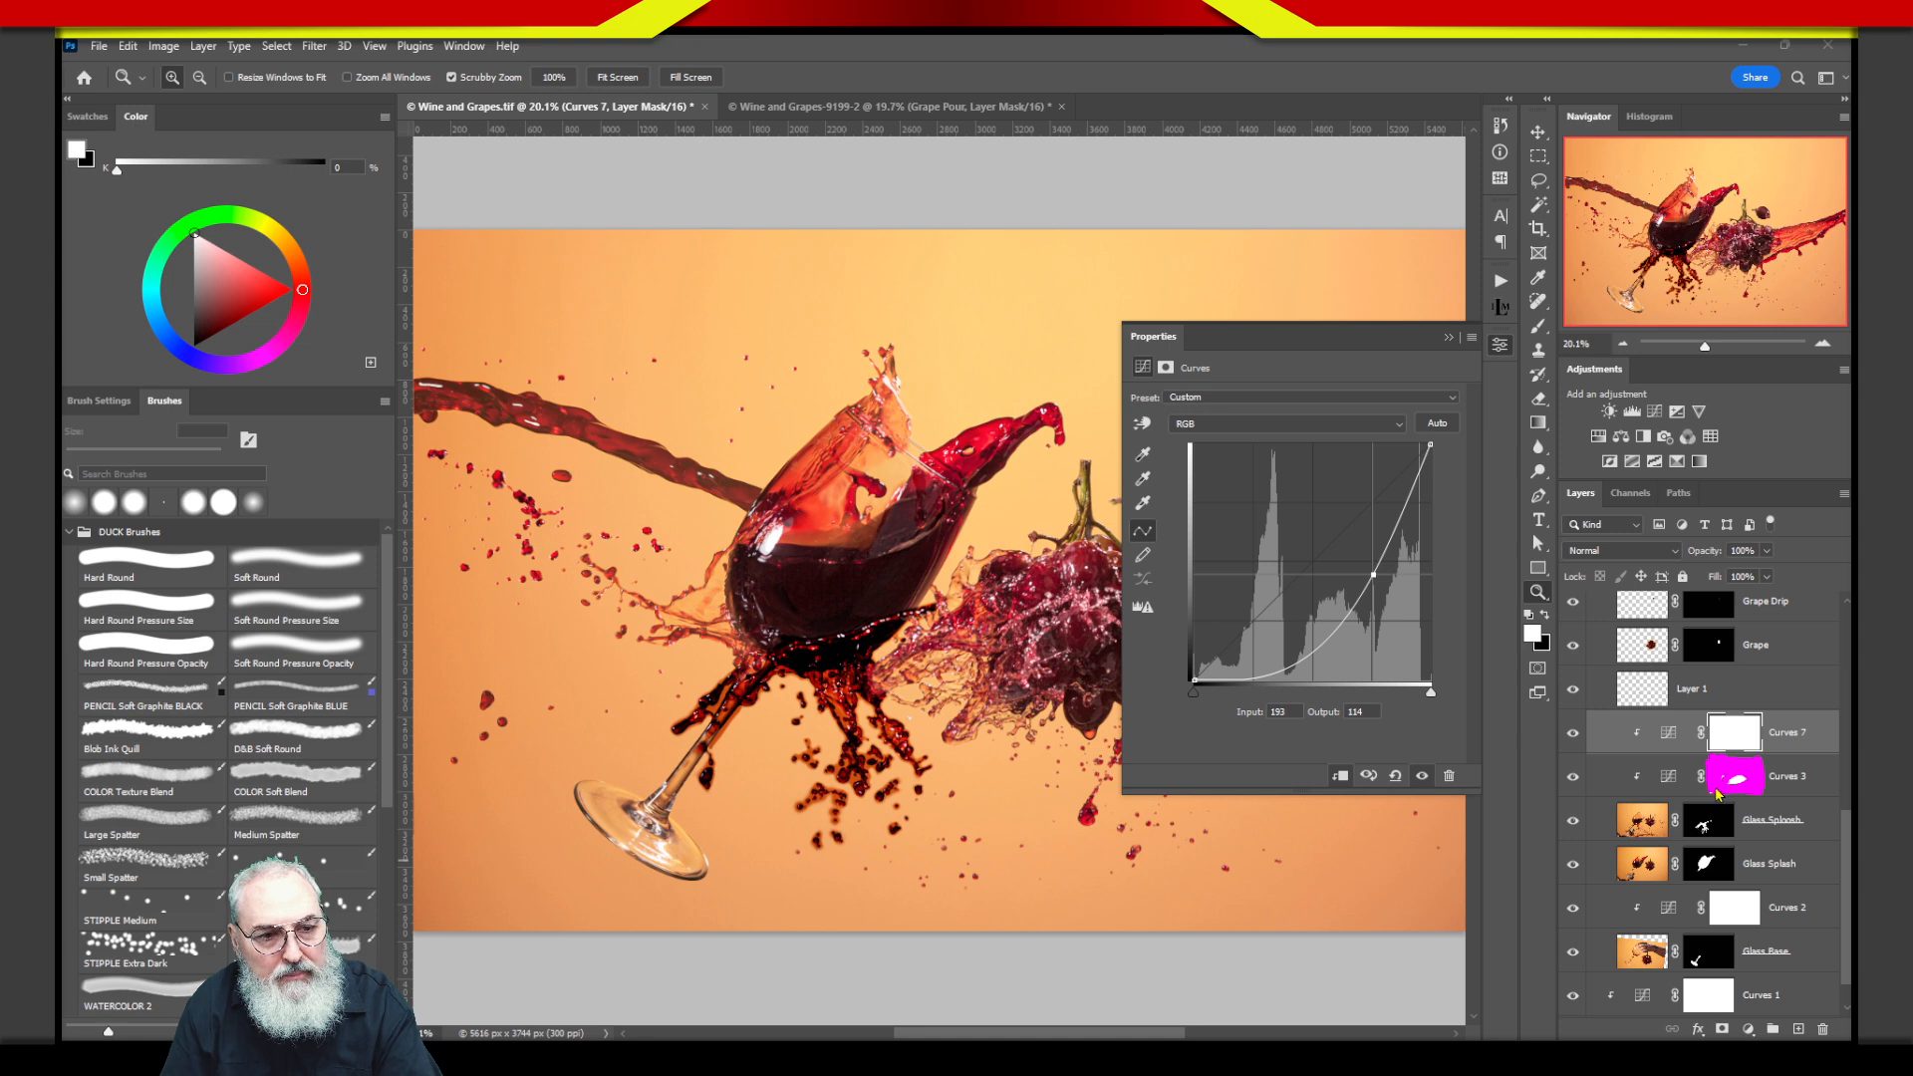
mouse_move(1739, 749)
left_mouse_down()
mouse_move(1739, 721)
mouse_move(1760, 750)
left_mouse_up()
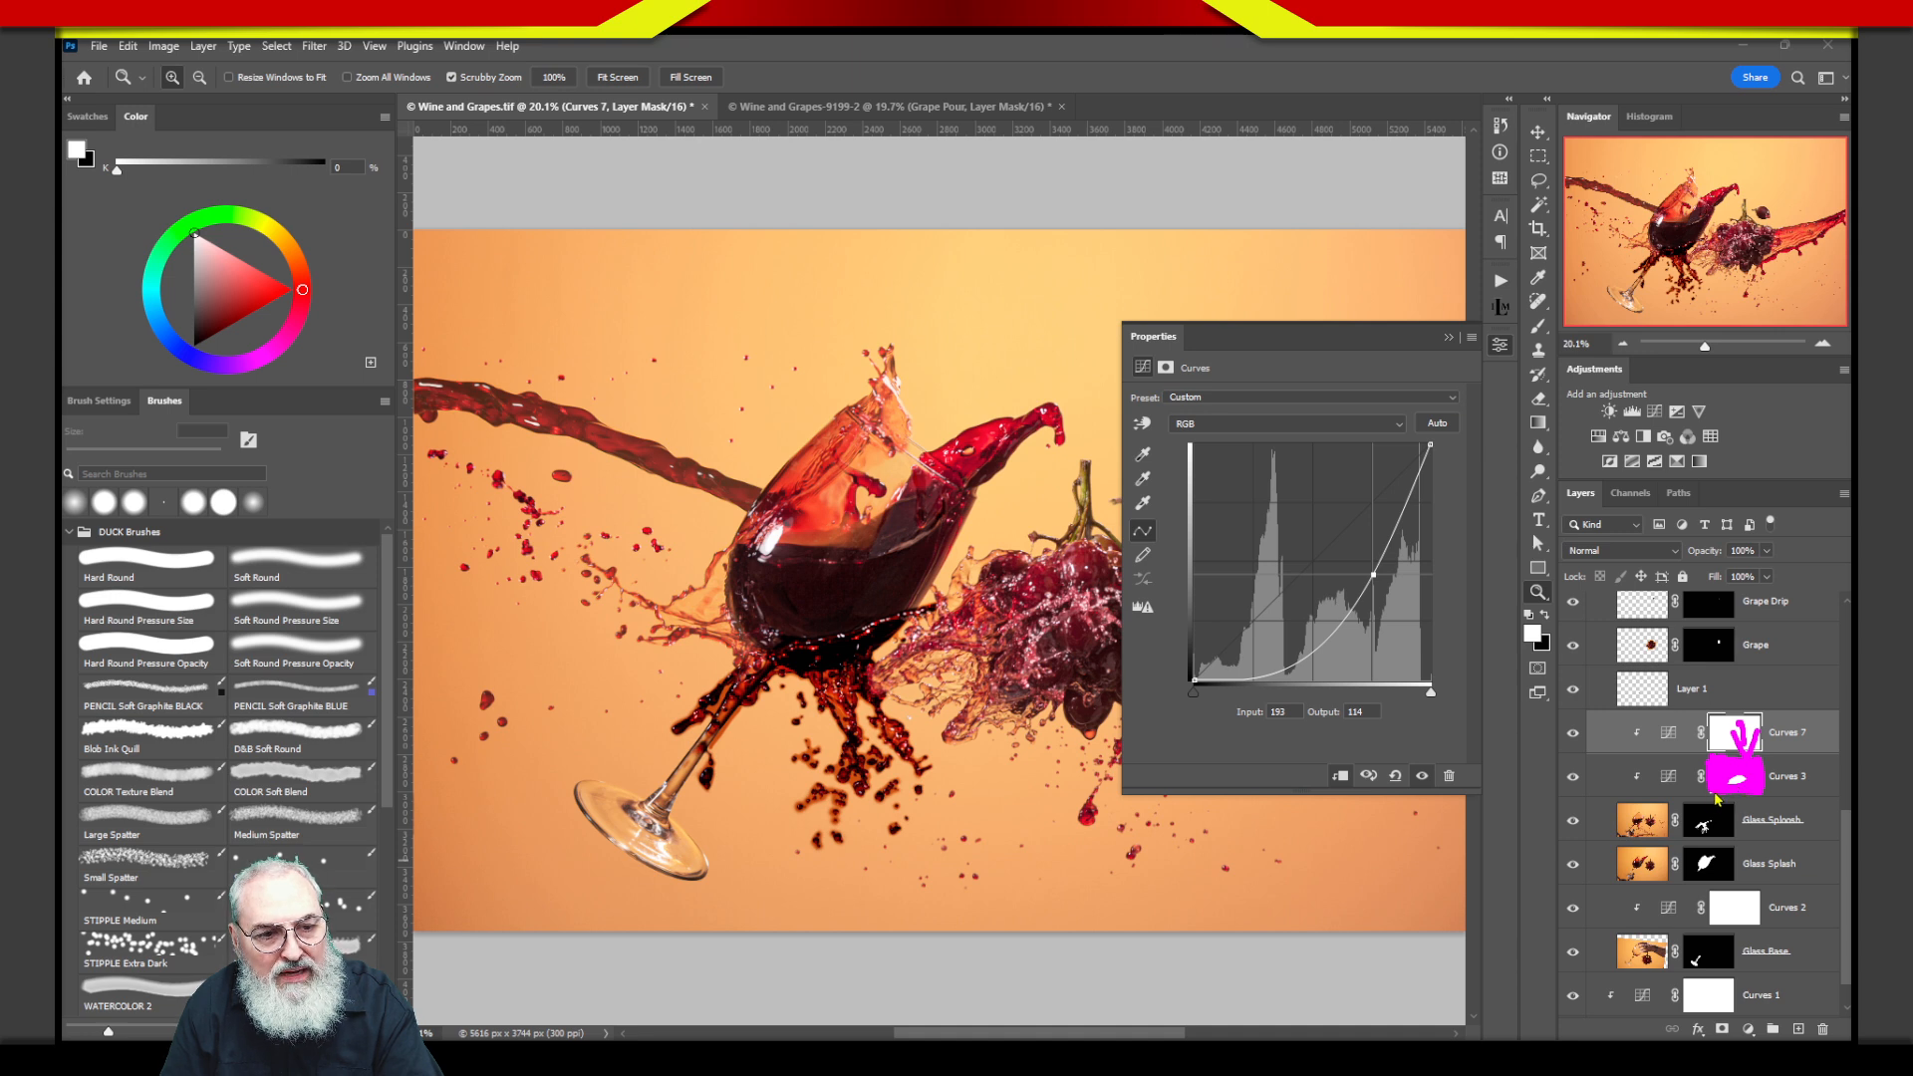
mouse_move(1724, 785)
left_mouse_down()
mouse_move(1659, 784)
mouse_move(1660, 825)
mouse_move(1671, 813)
left_mouse_up()
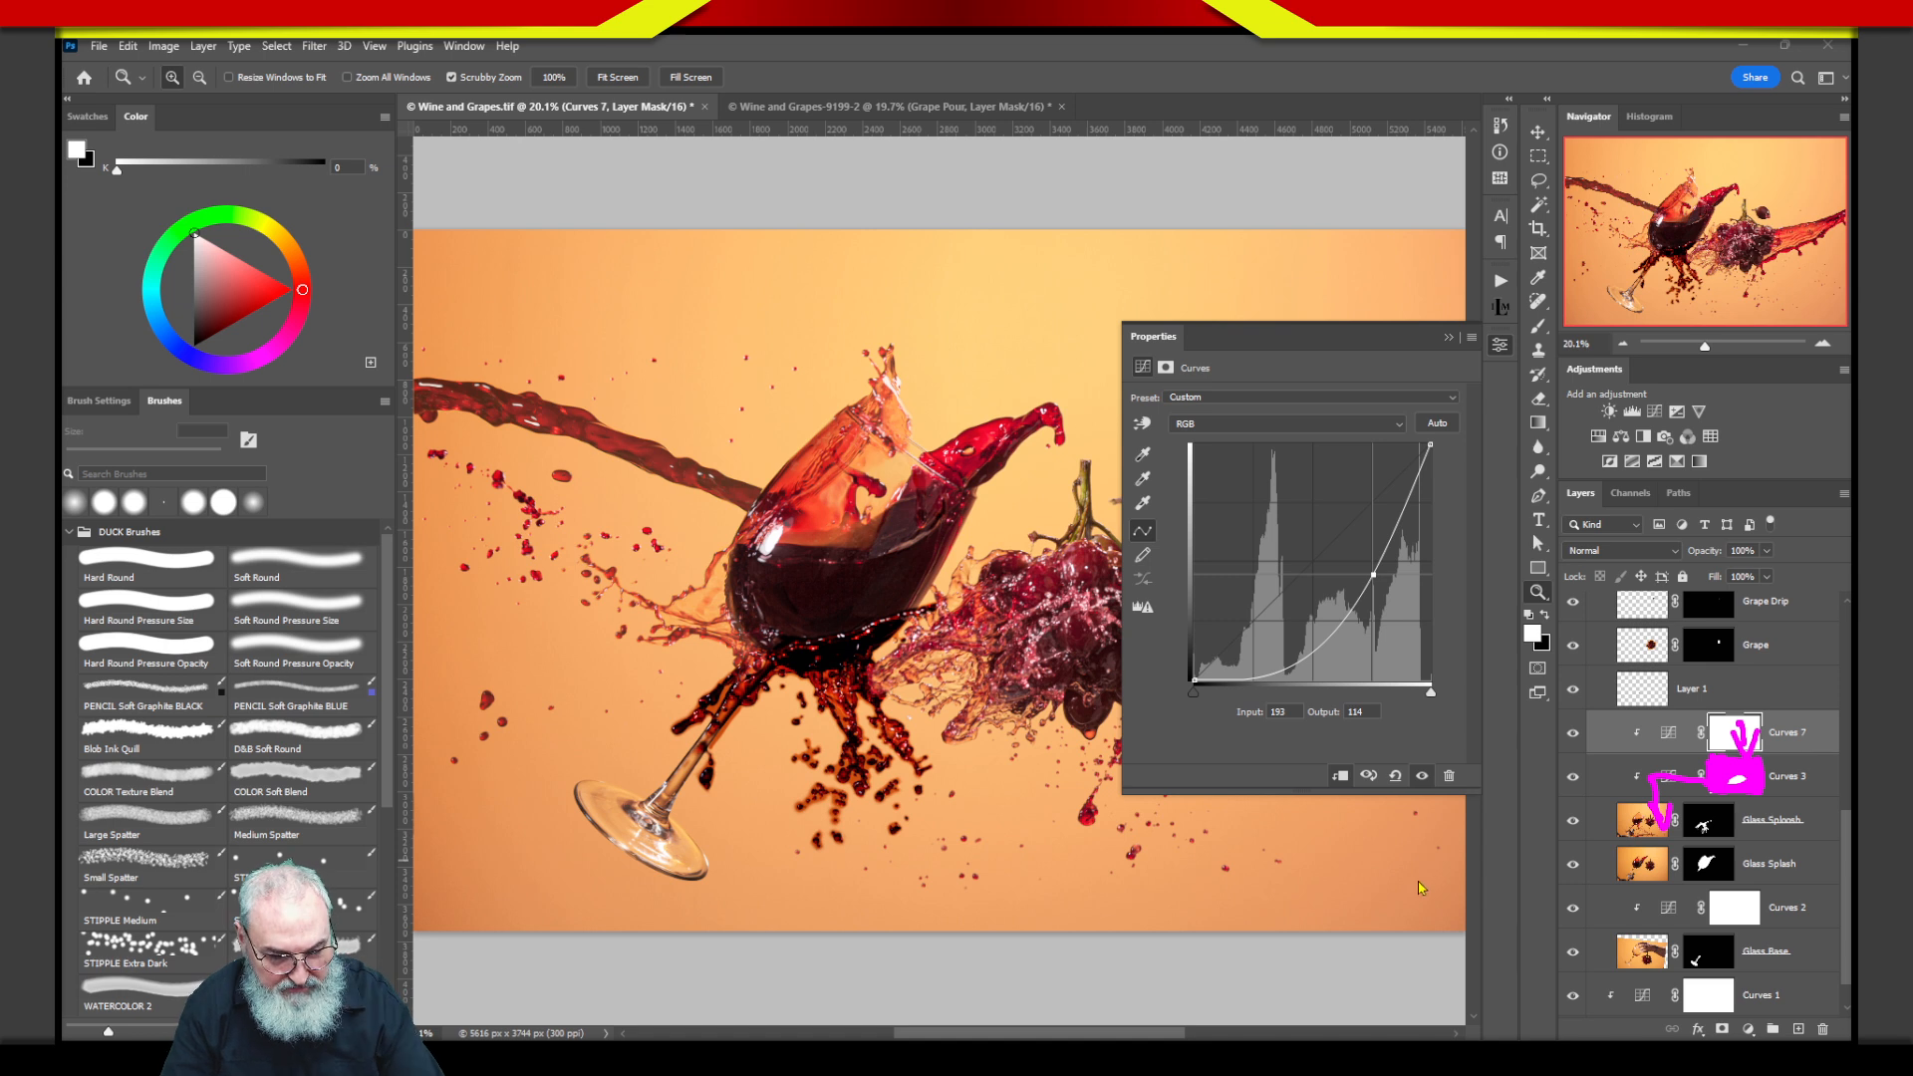
Clear the drawn annotations, delete the Curves 7 adjustment layer above Curves 3 and close the curve settings.
key("Escape")
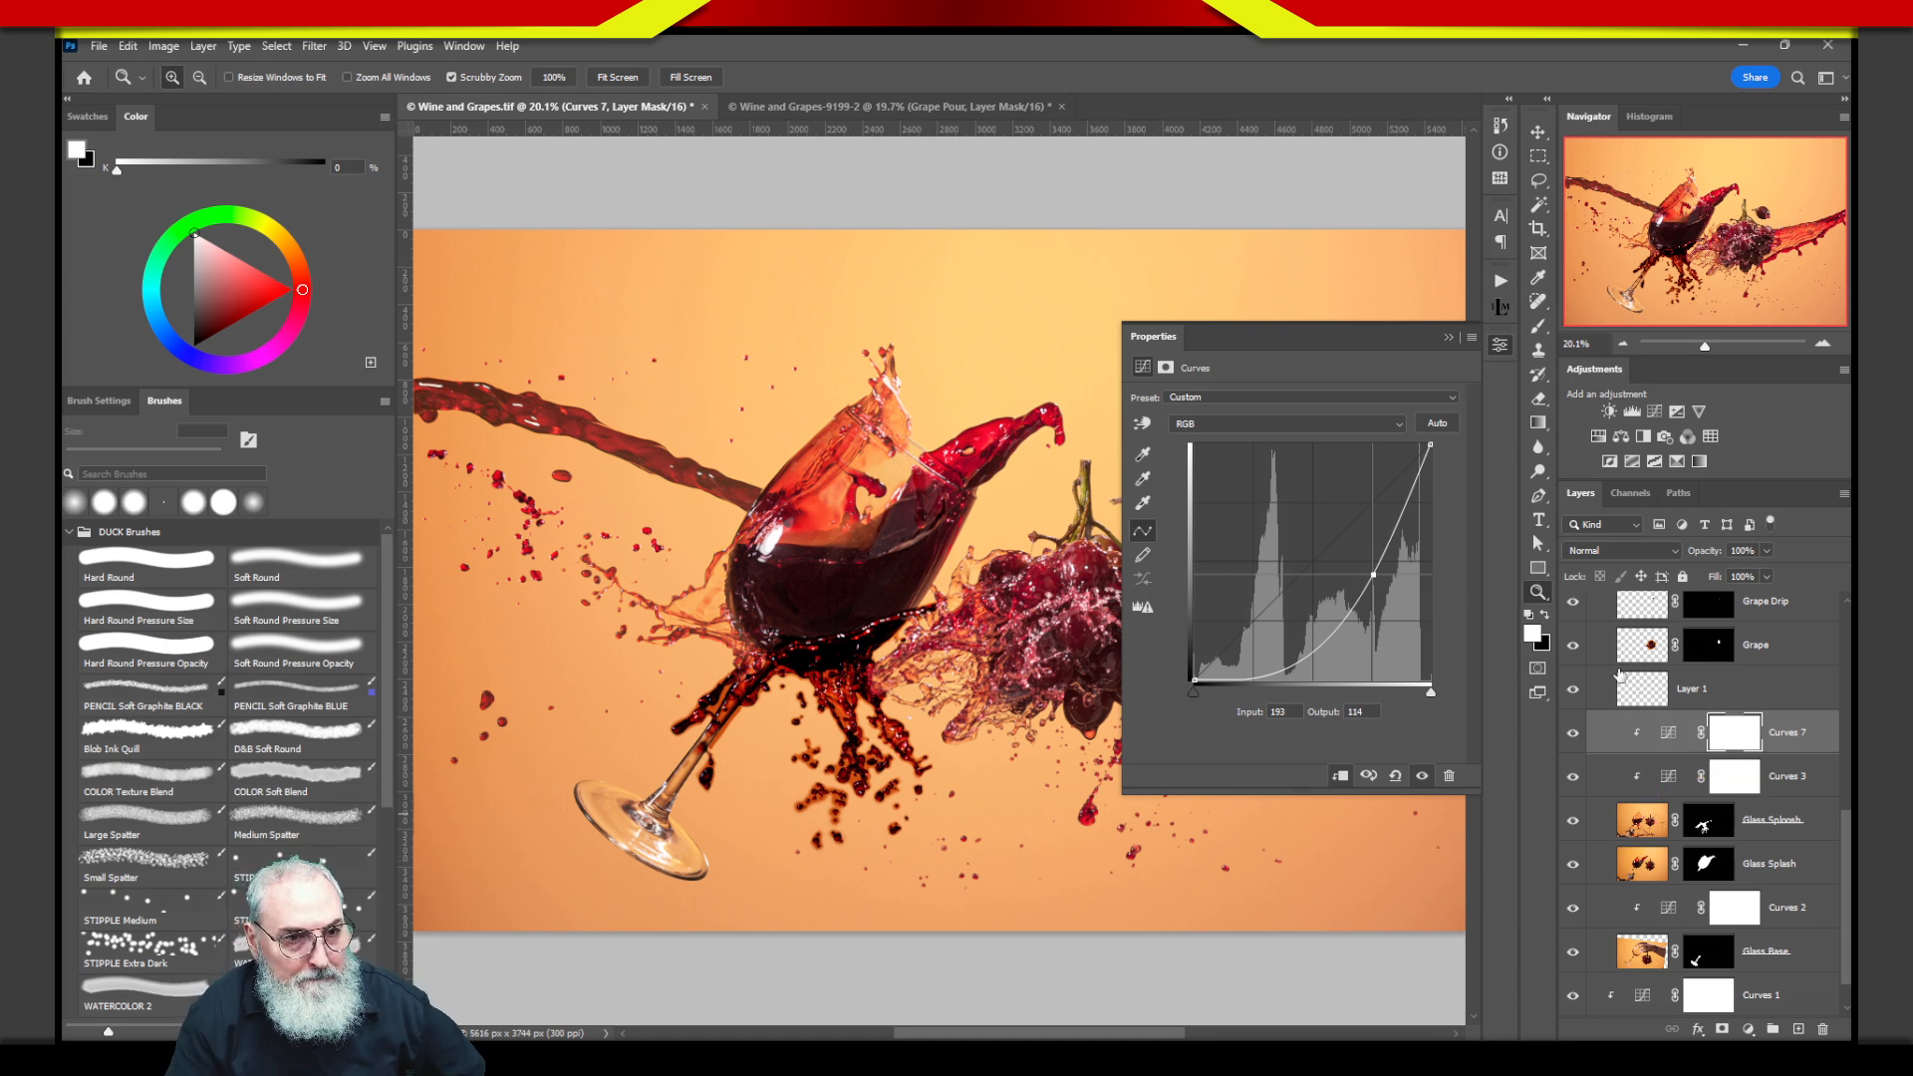
left_click(1673, 739)
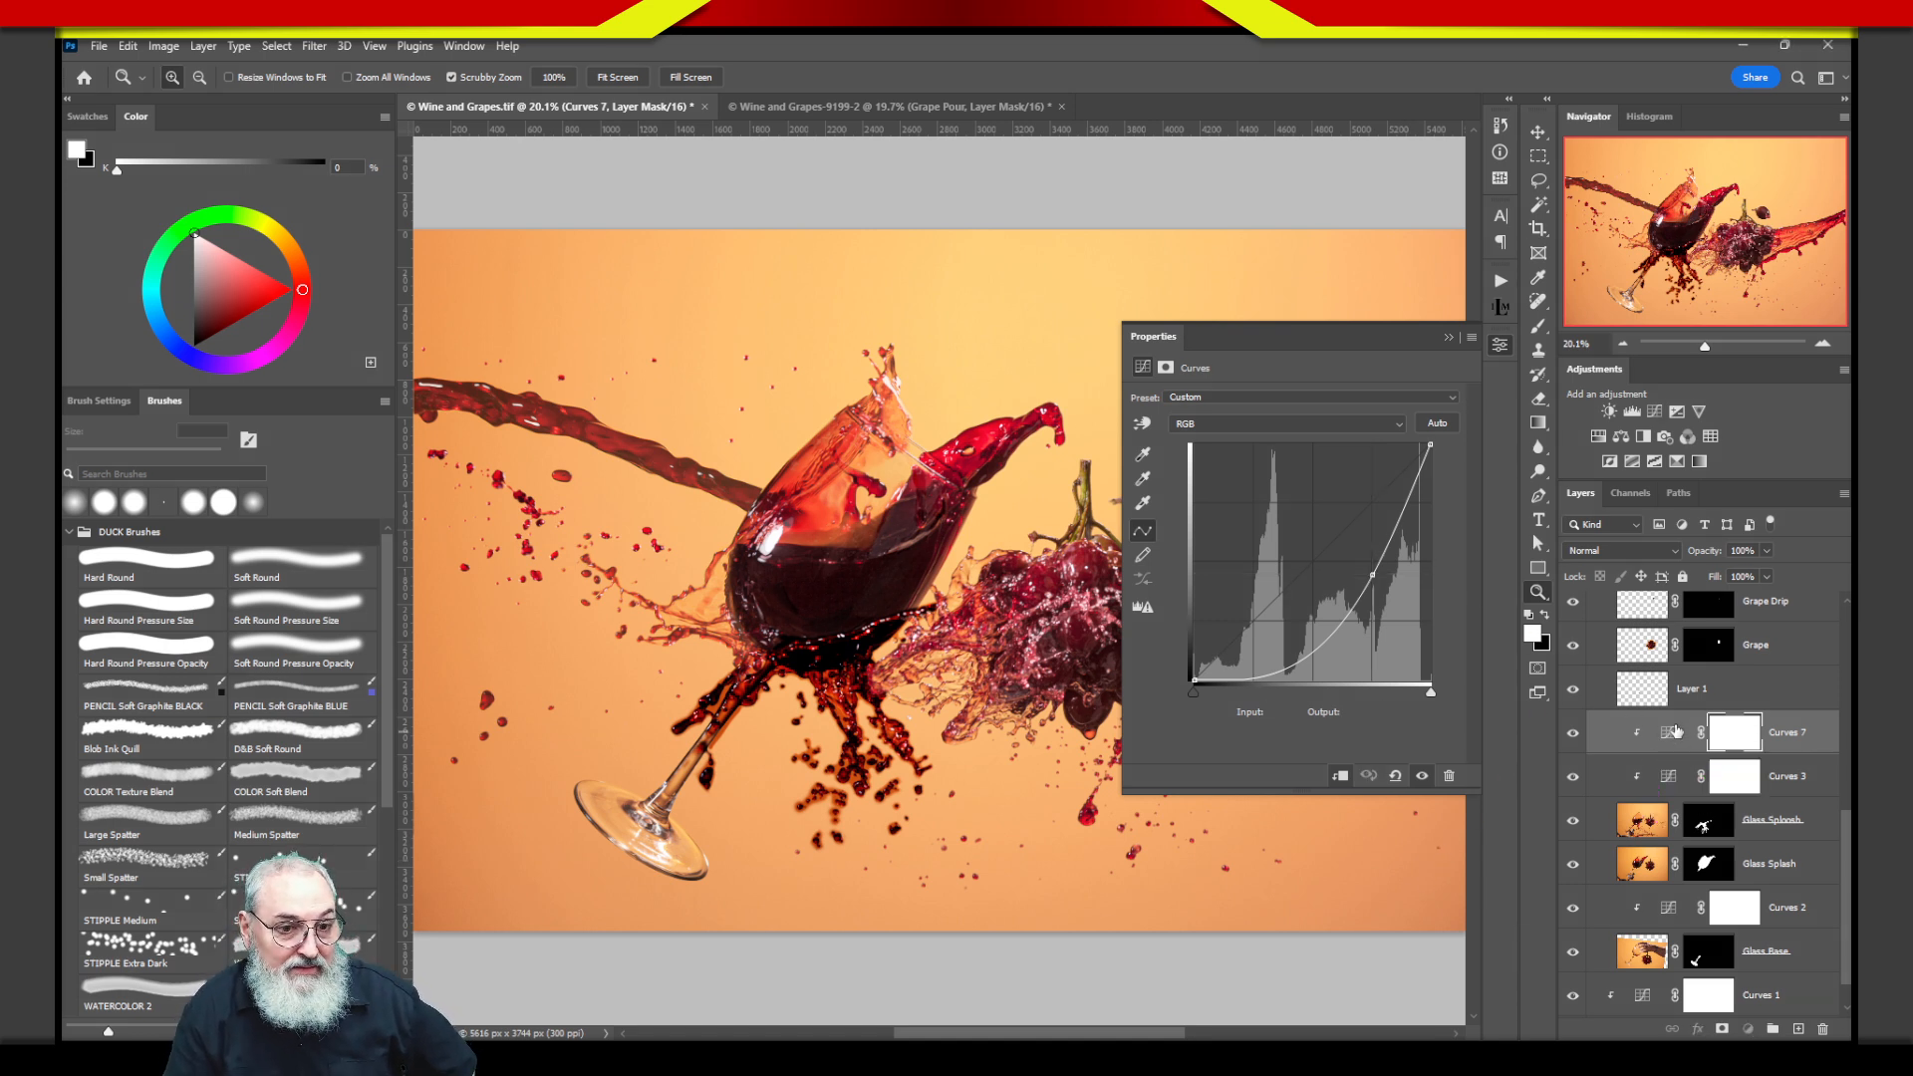
key("Delete")
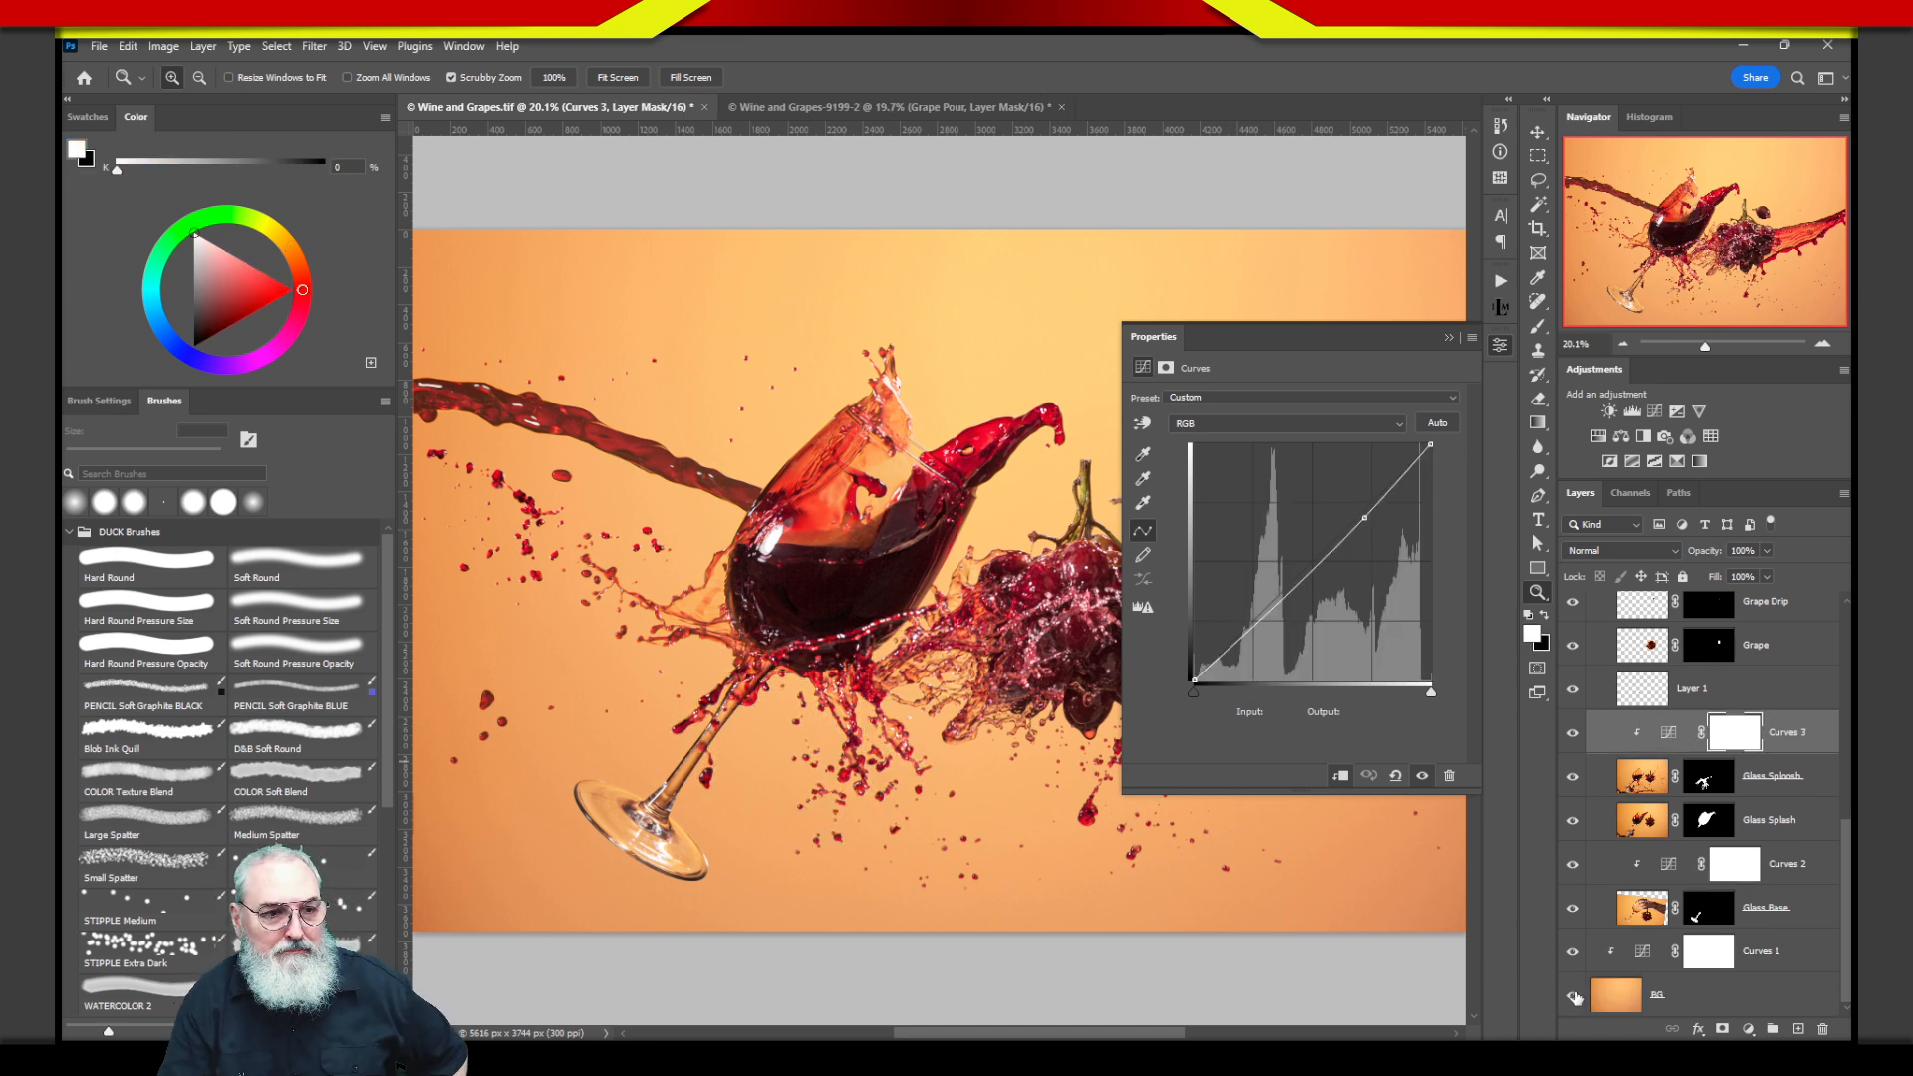
left_click(1500, 346)
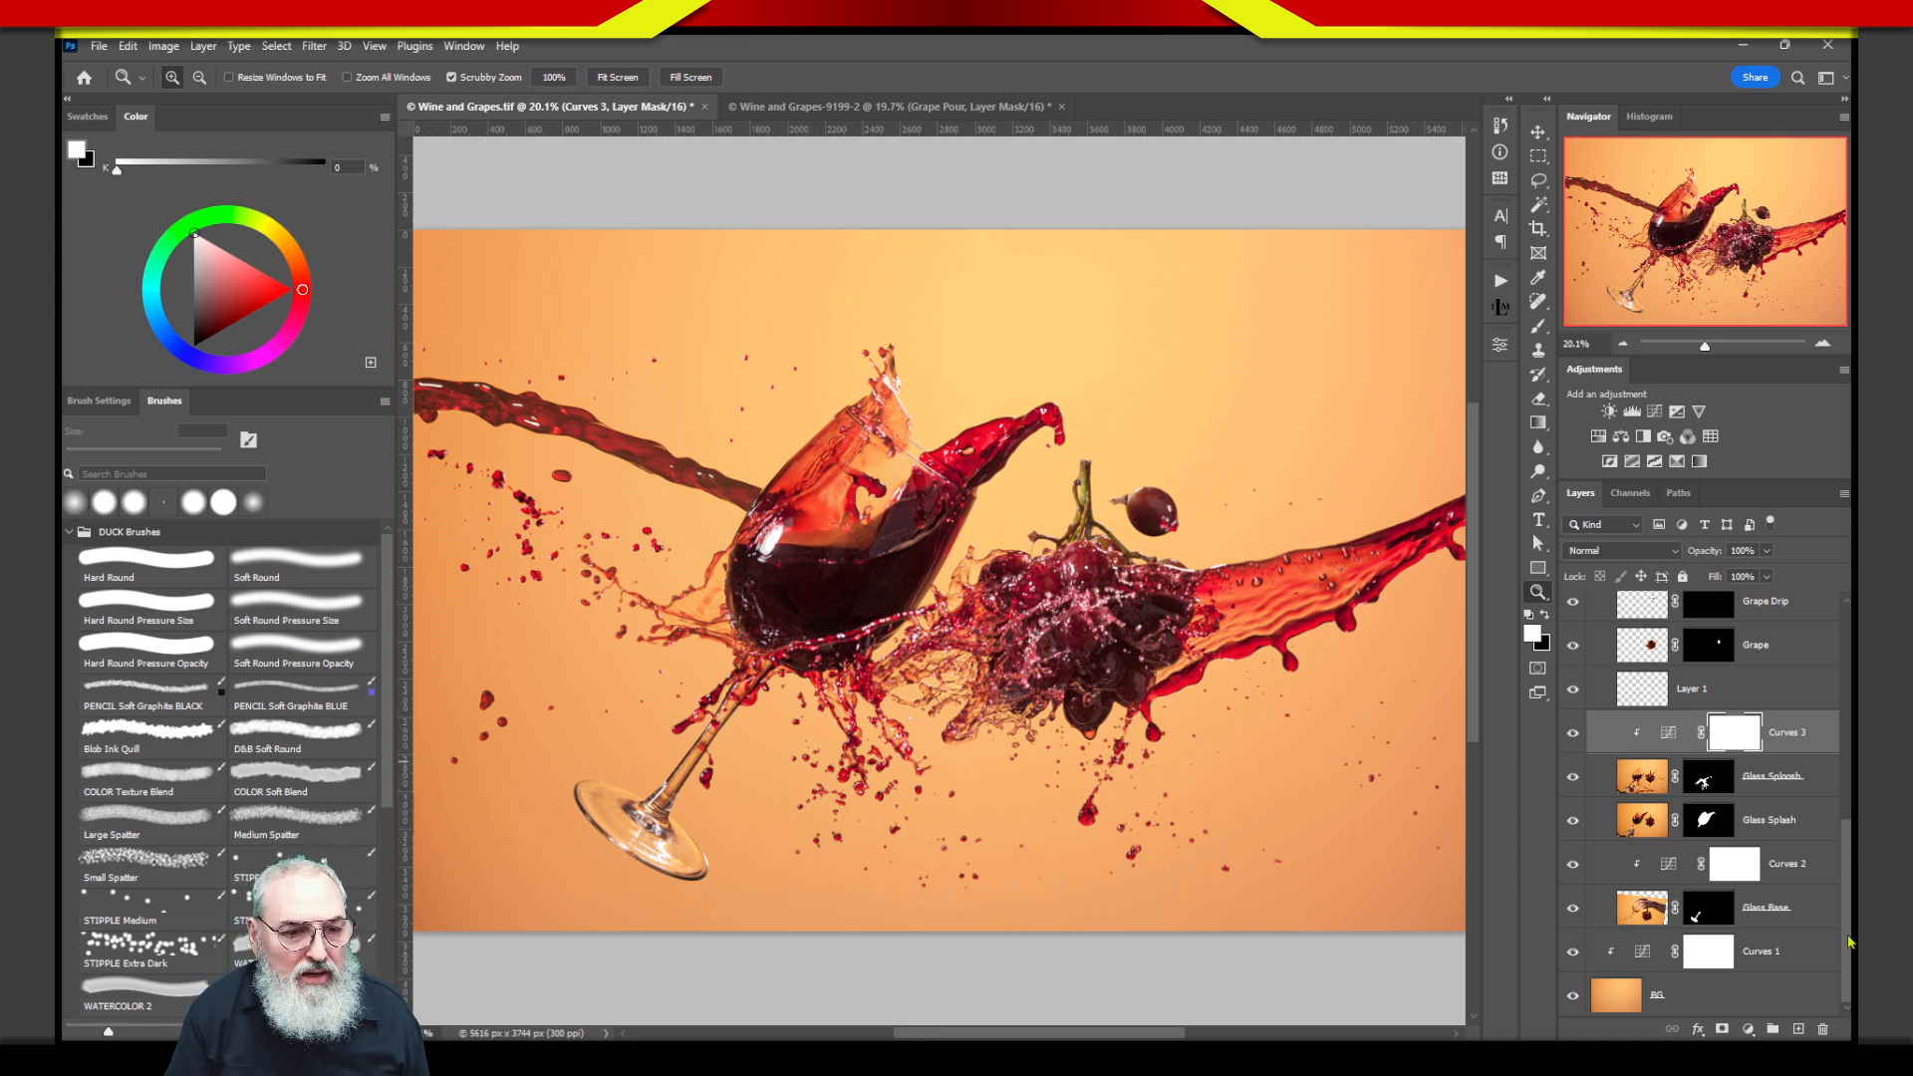
Collapse the Composite group so its contents are hidden in the layer list.
left_click(1845, 767)
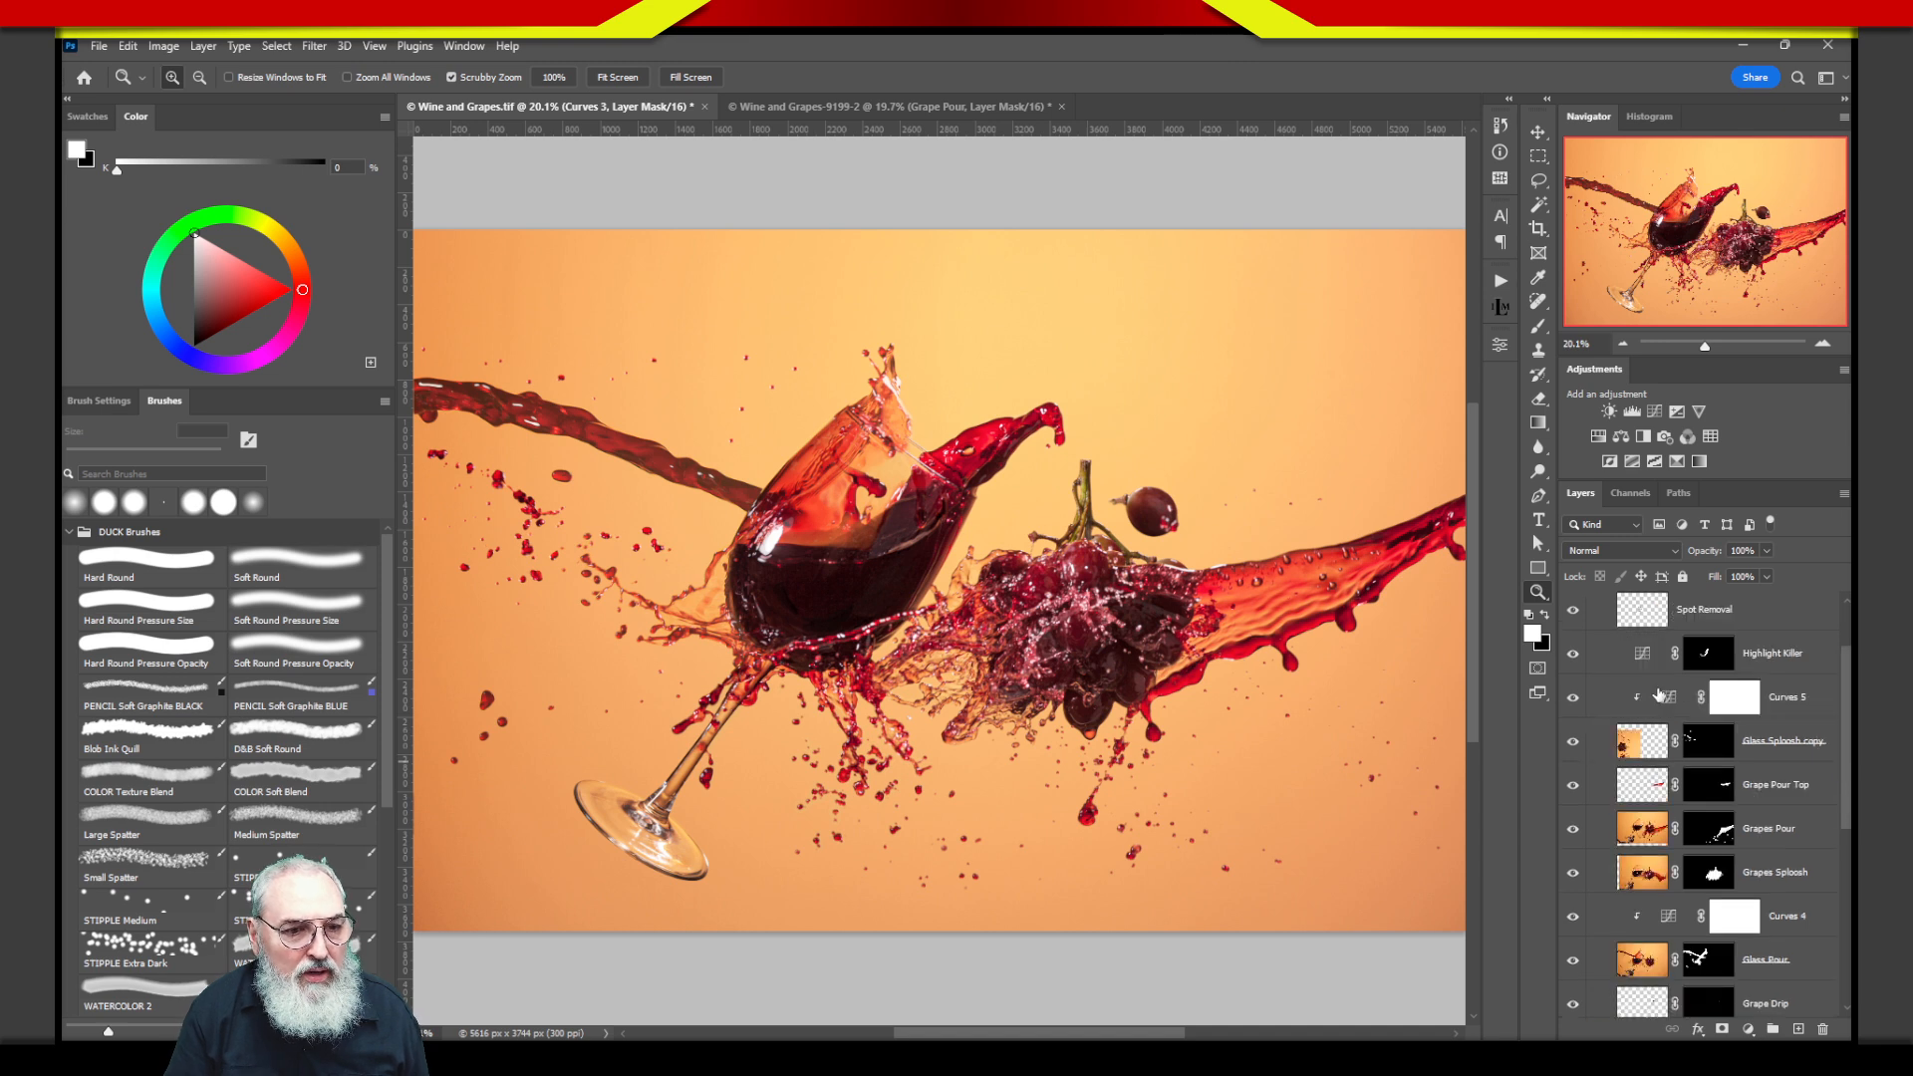
left_click_drag(1844, 666, 1839, 598)
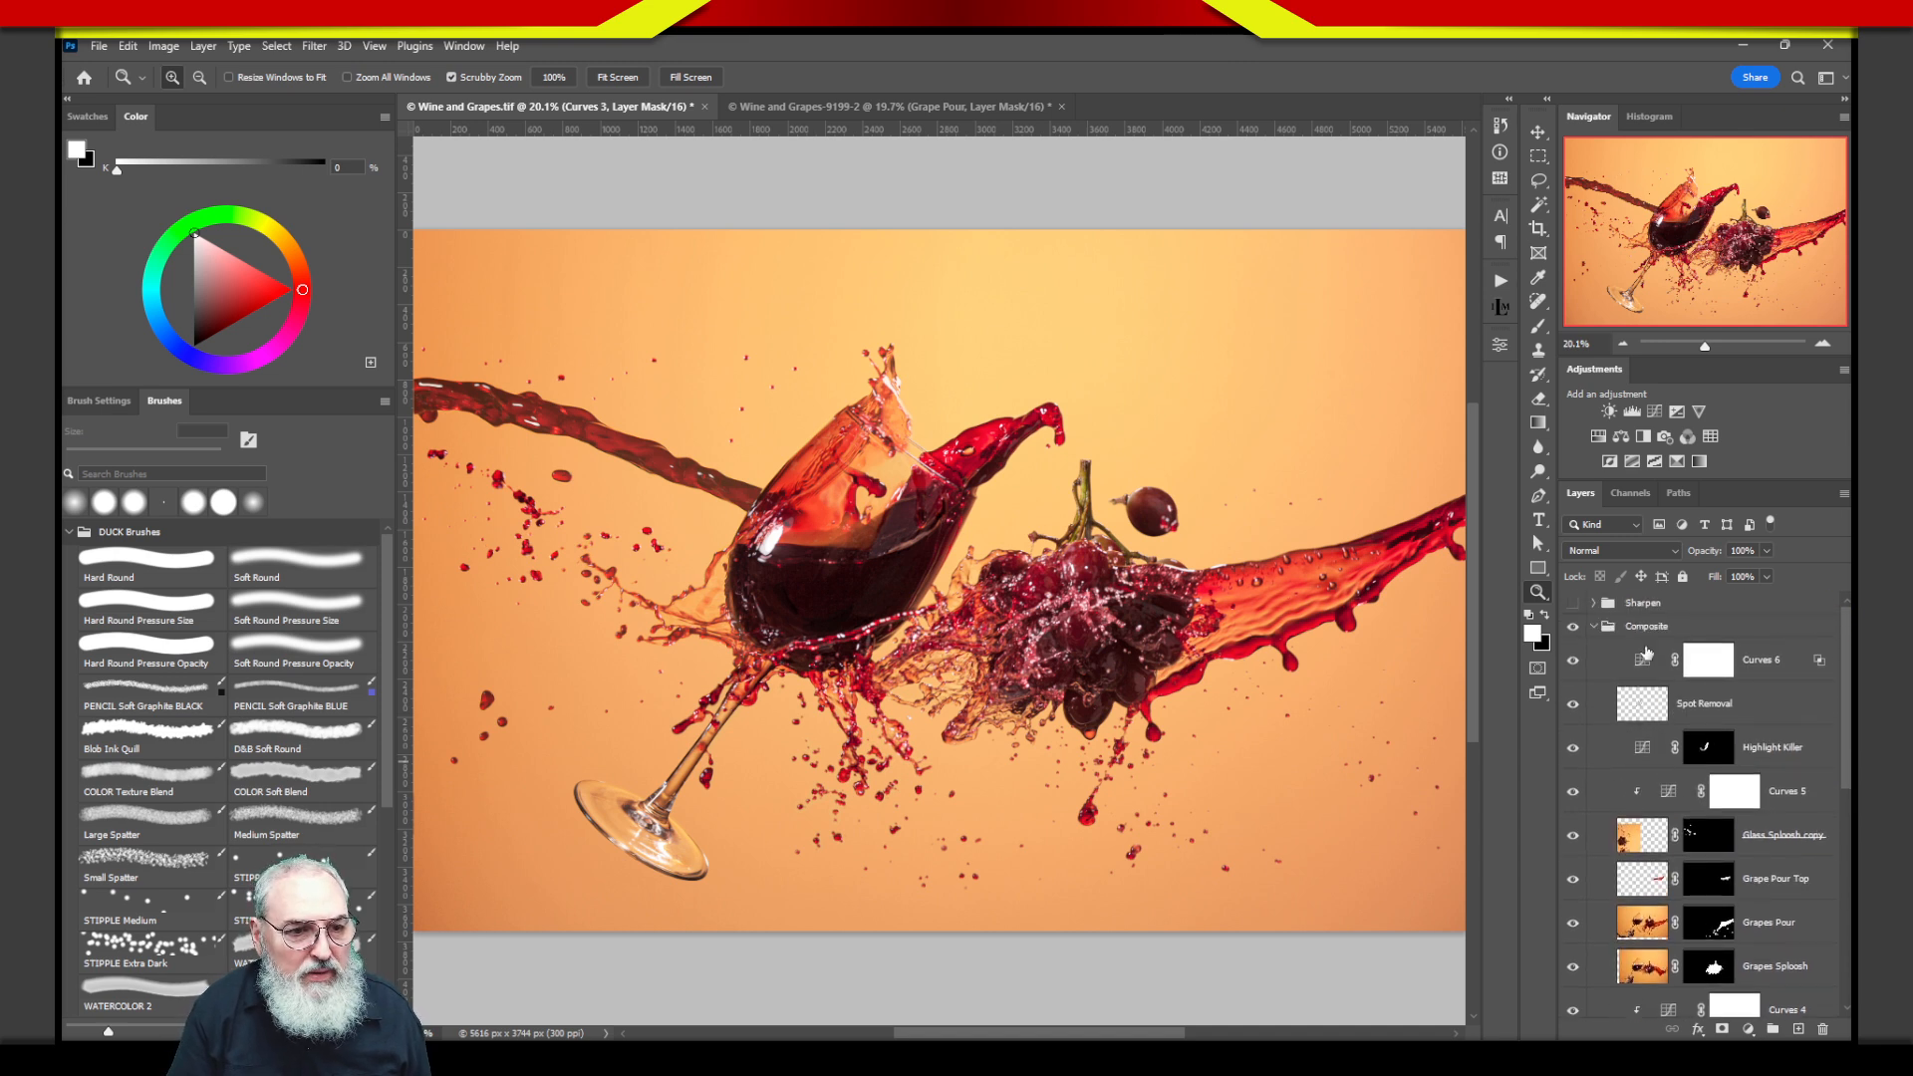
left_click(1594, 625)
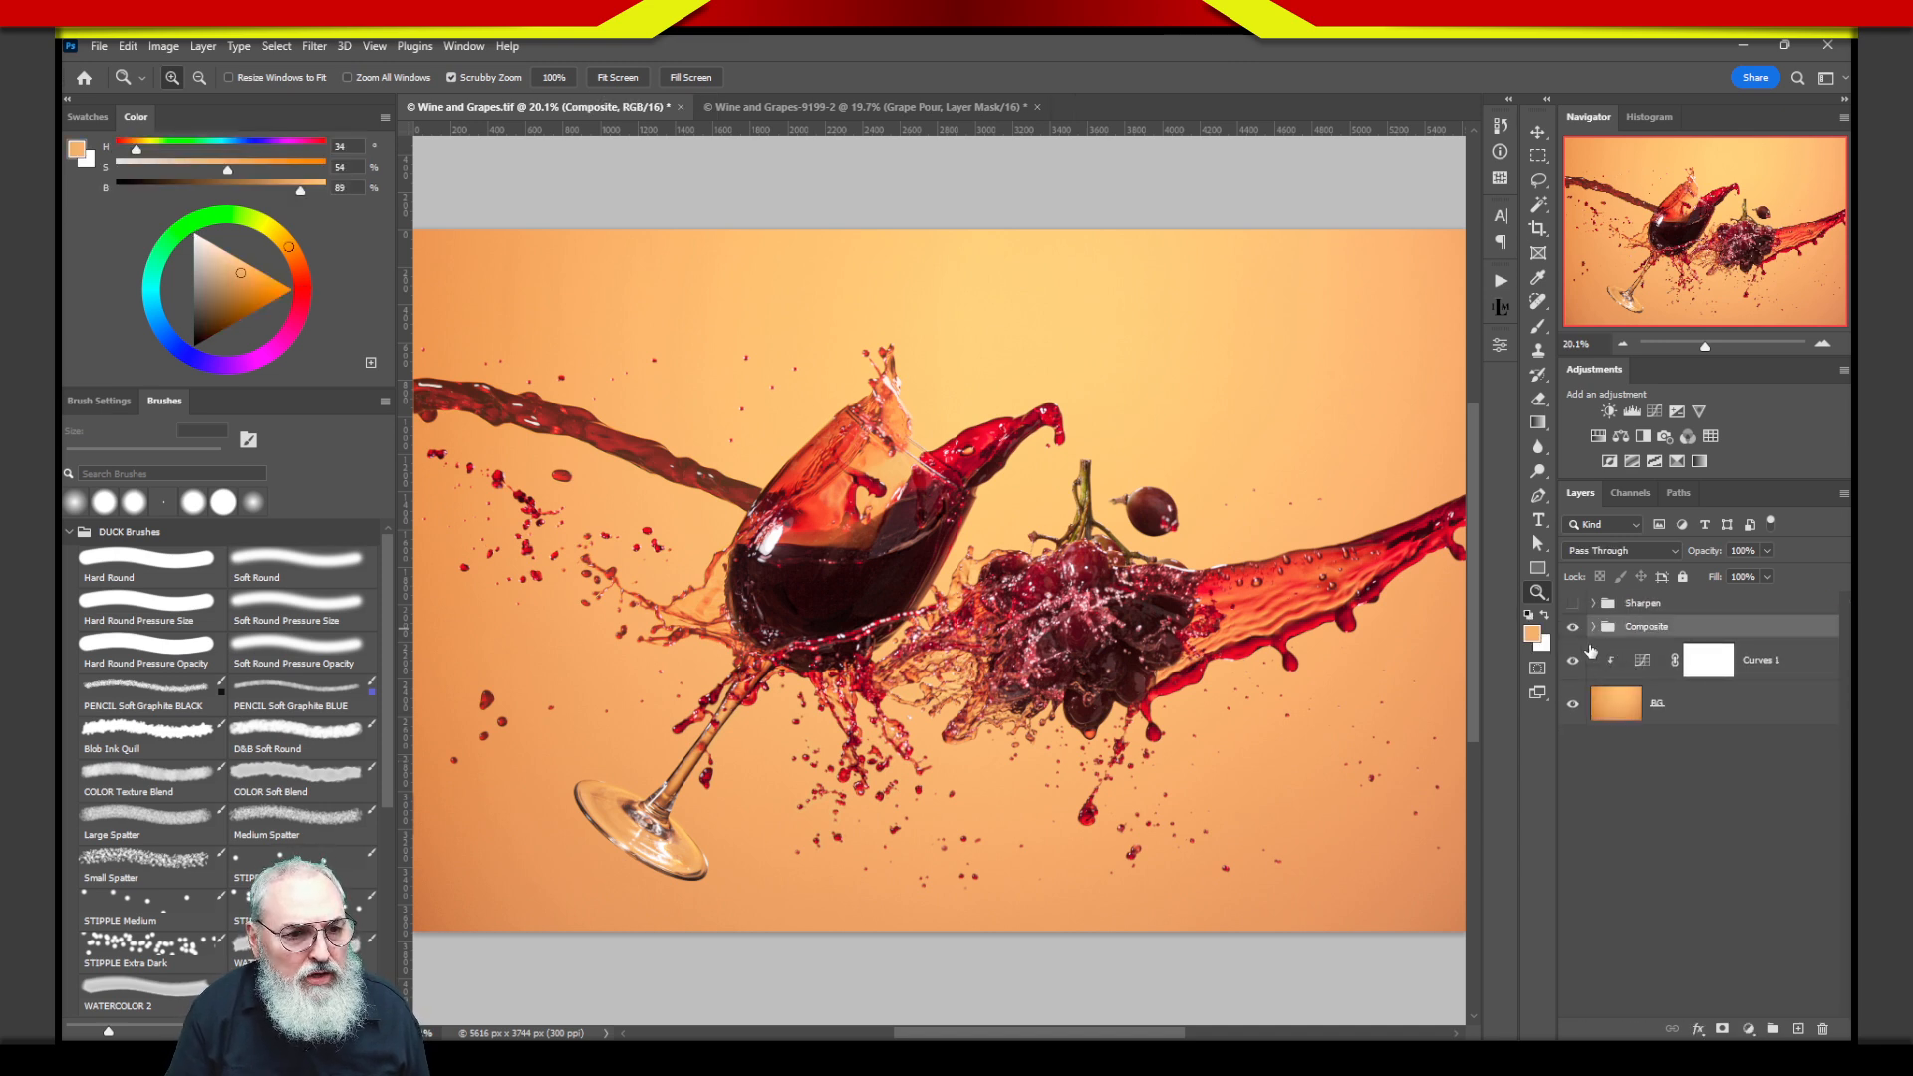
Compare the image with the Composite group switched off and on, then show the Sharpen group and expand Composite.
left_click(1573, 626)
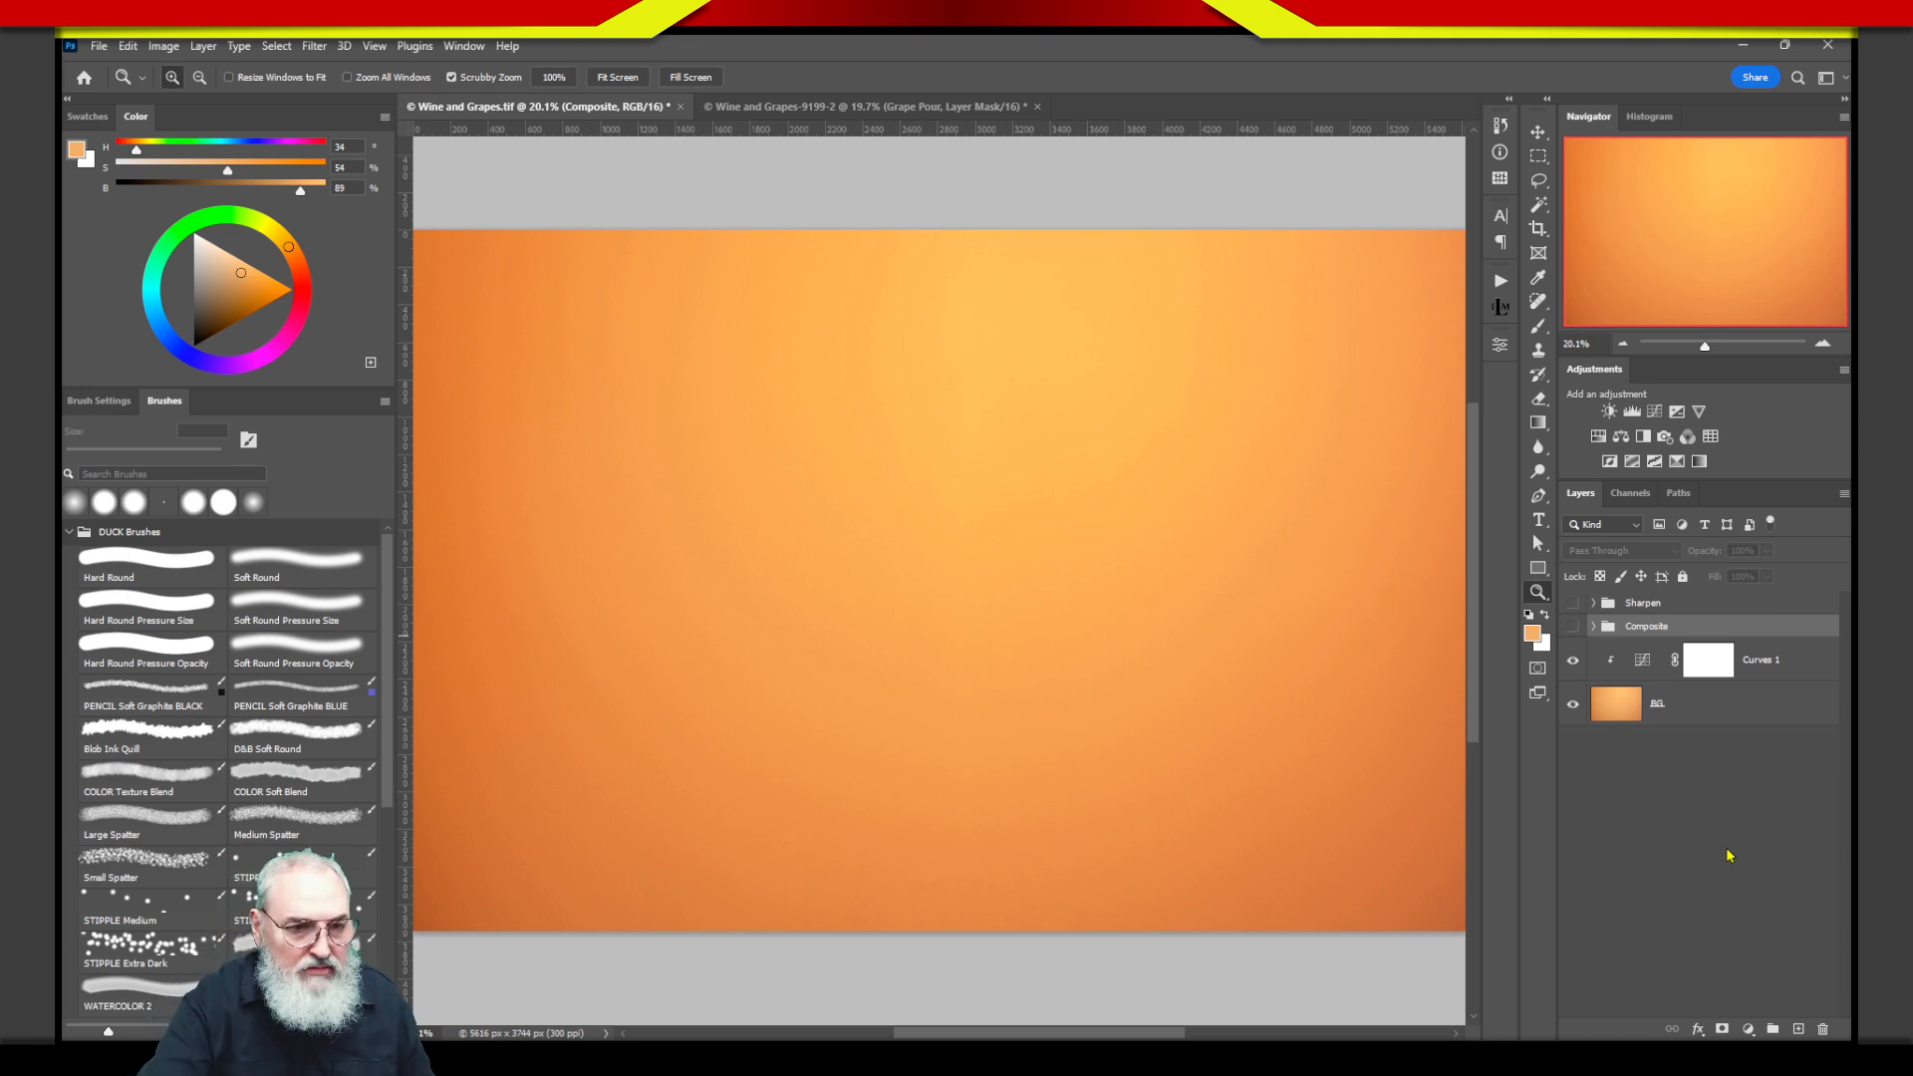
left_click(1573, 625)
left_click(1573, 603)
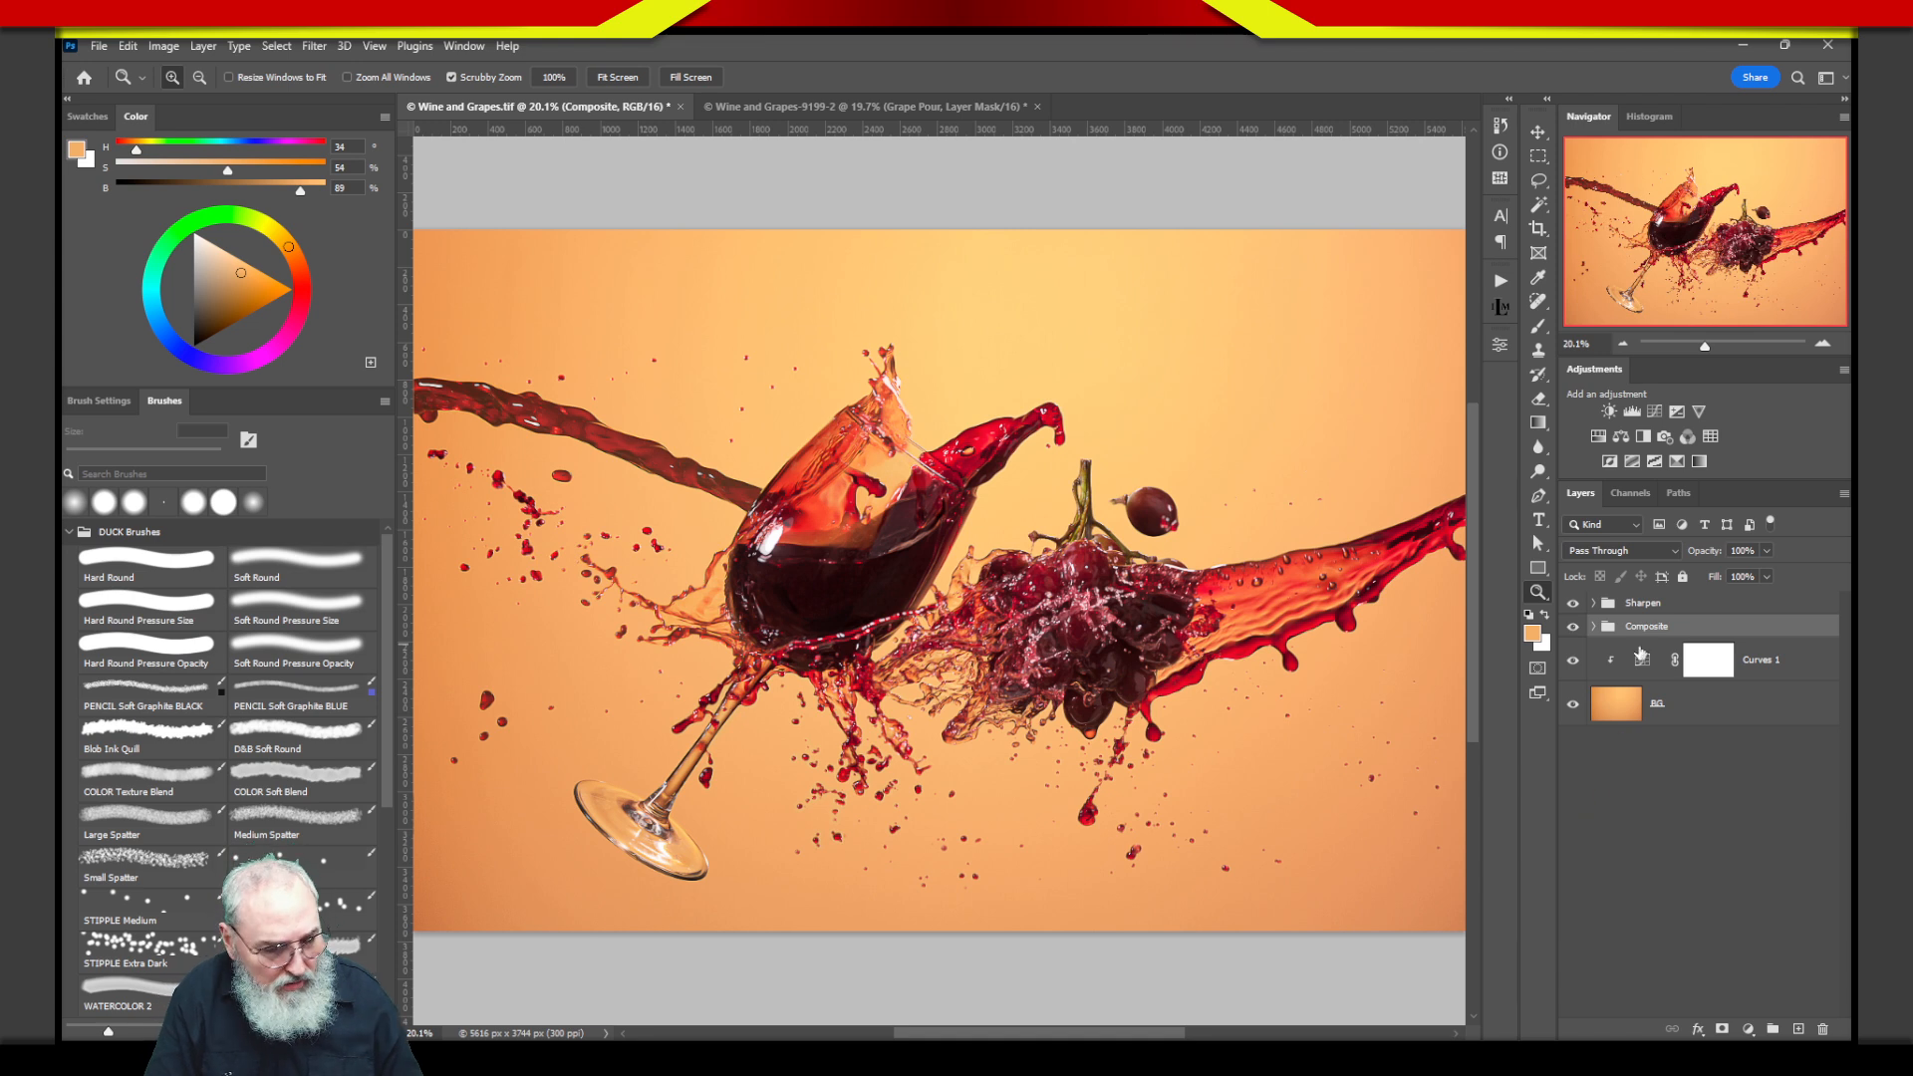
left_click(1593, 628)
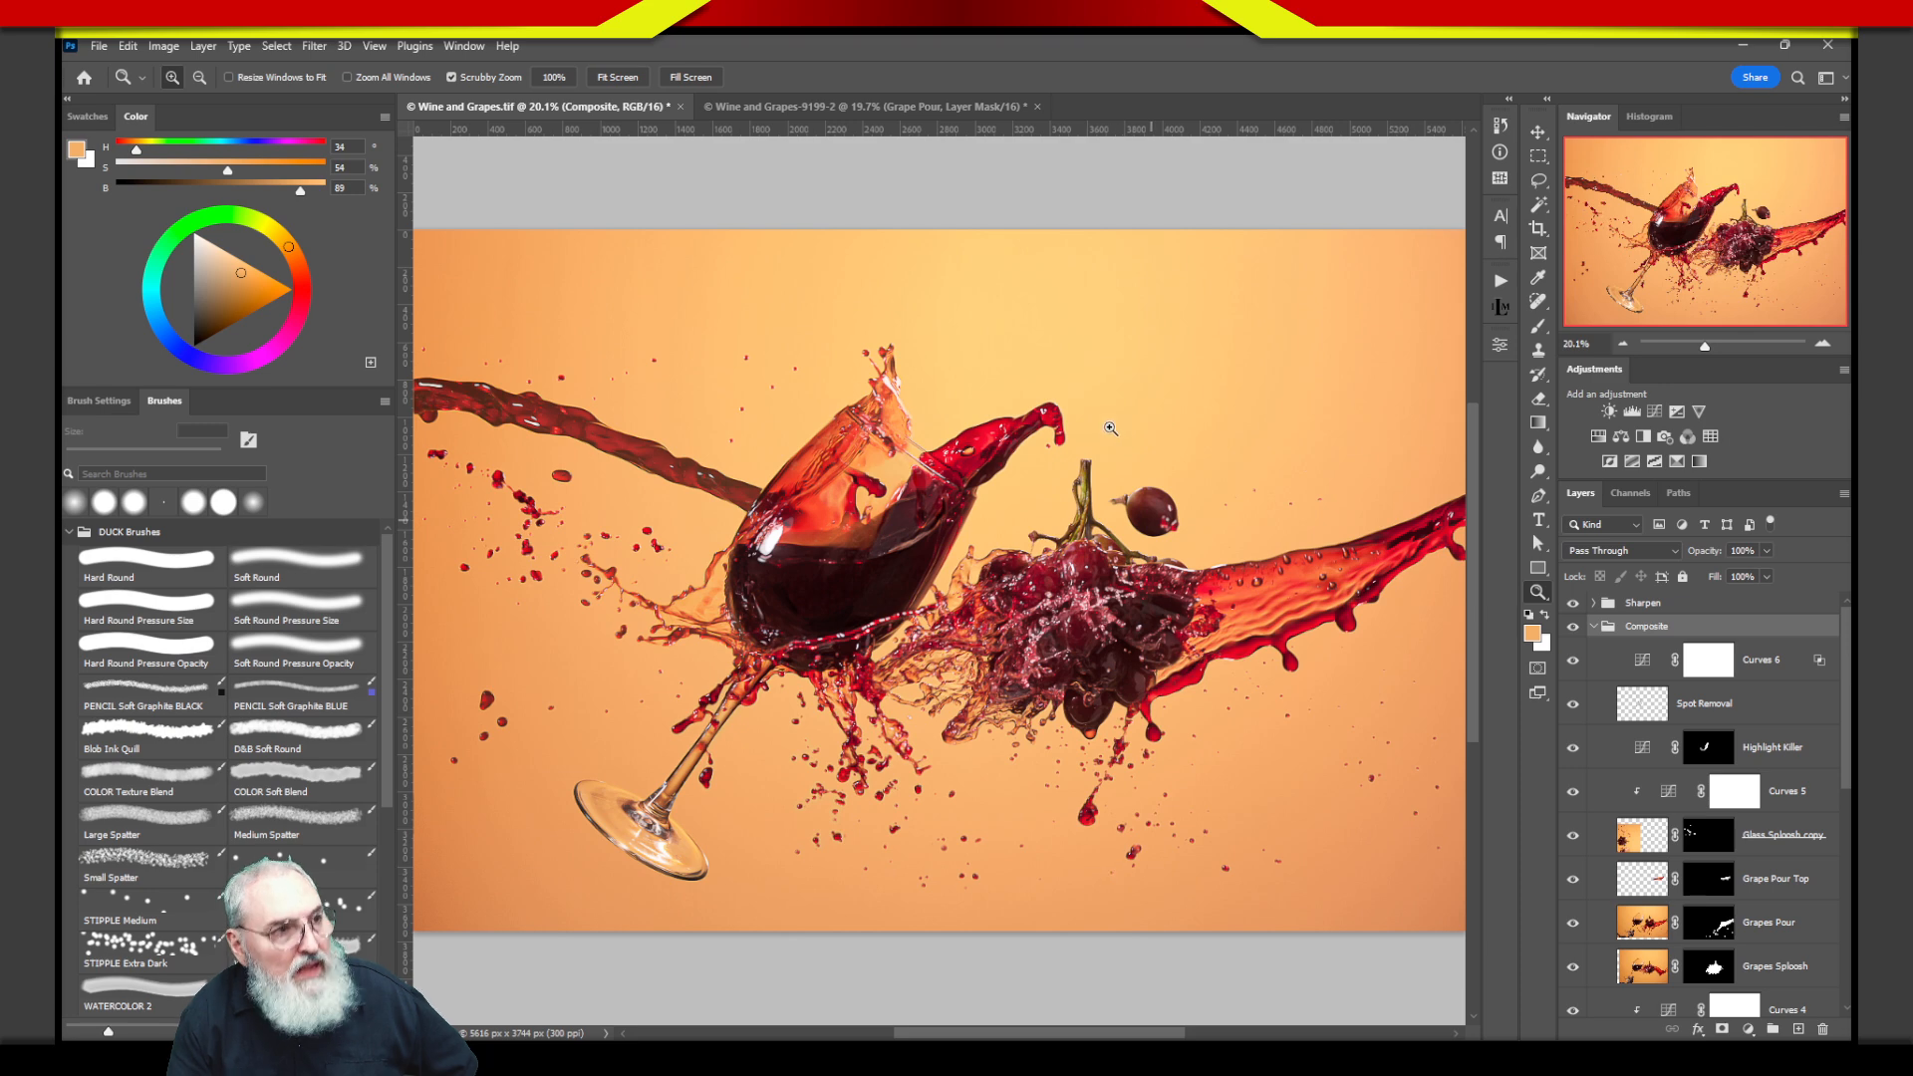
In the Wine and Grapes-9199-2 document, add a Curves adjustment layer and move it to the top of the layer stack.
left_click(794, 108)
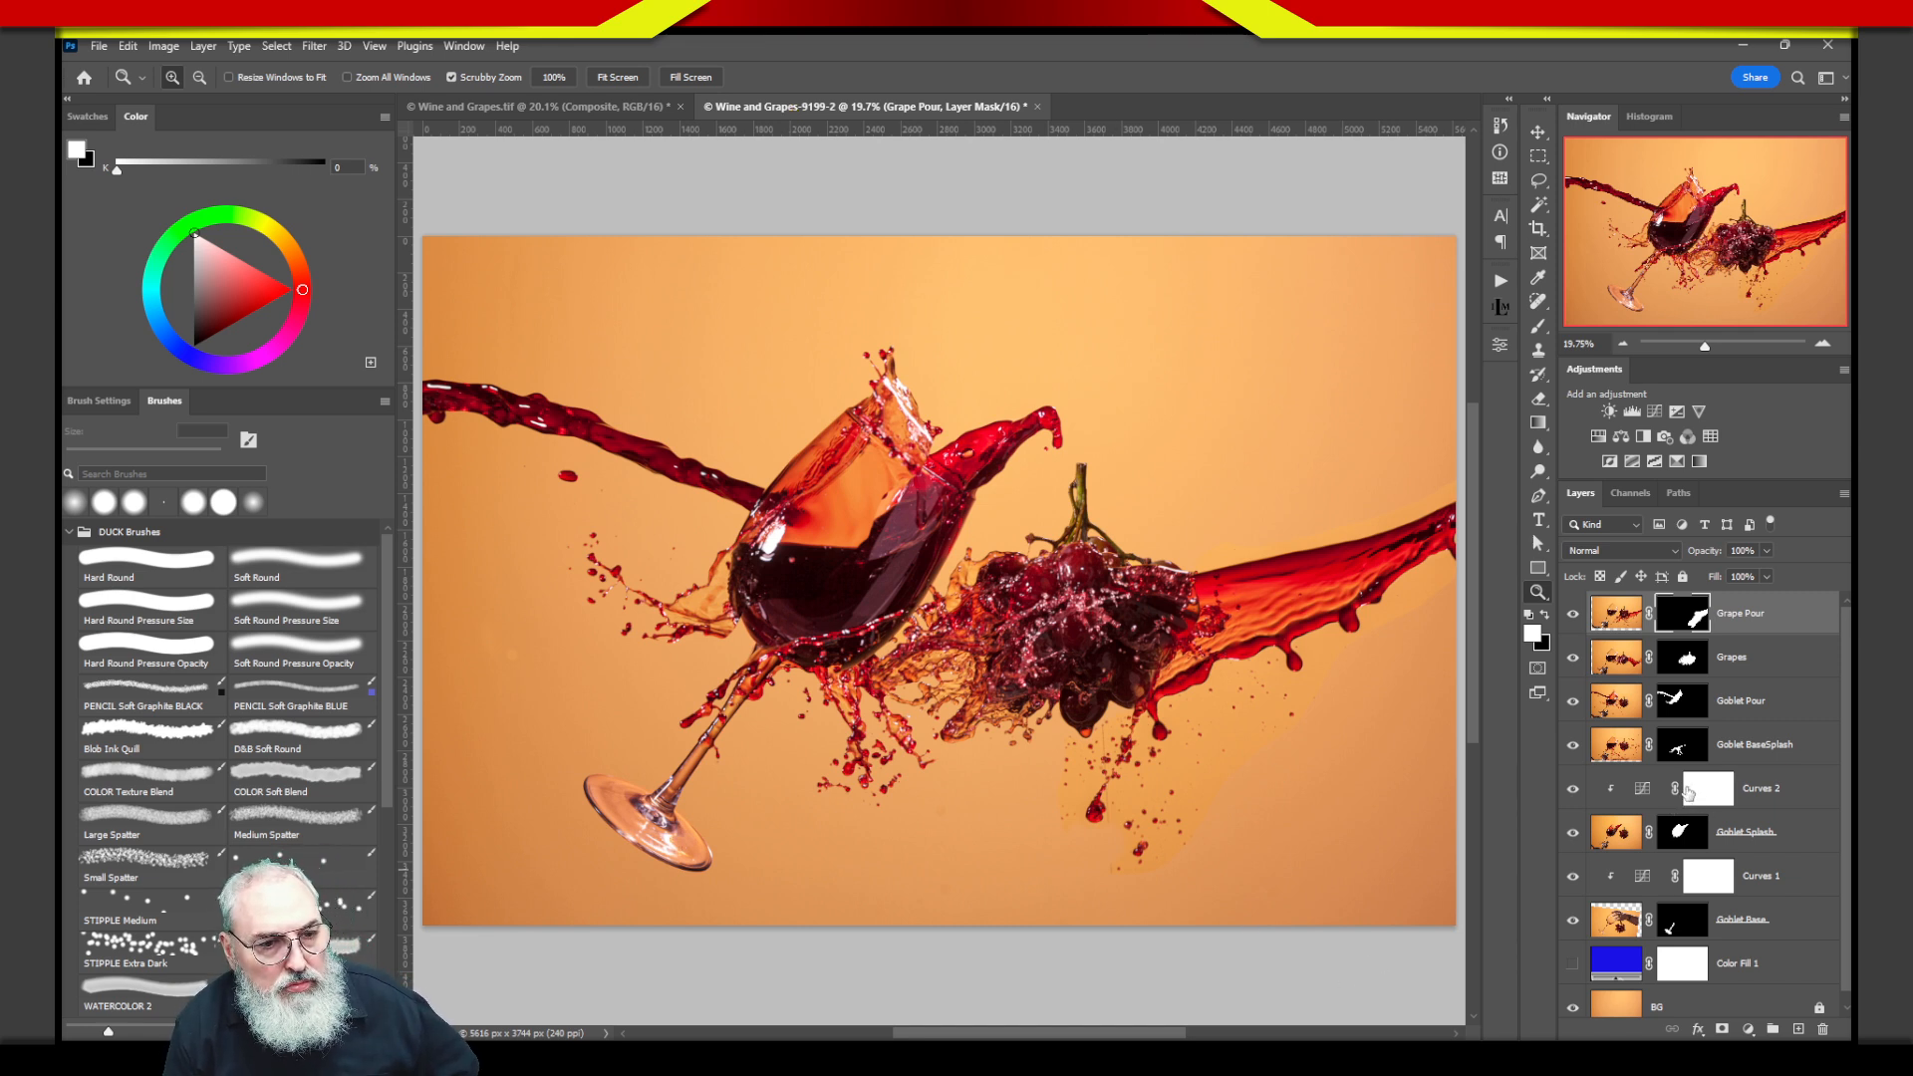
left_click(1683, 747)
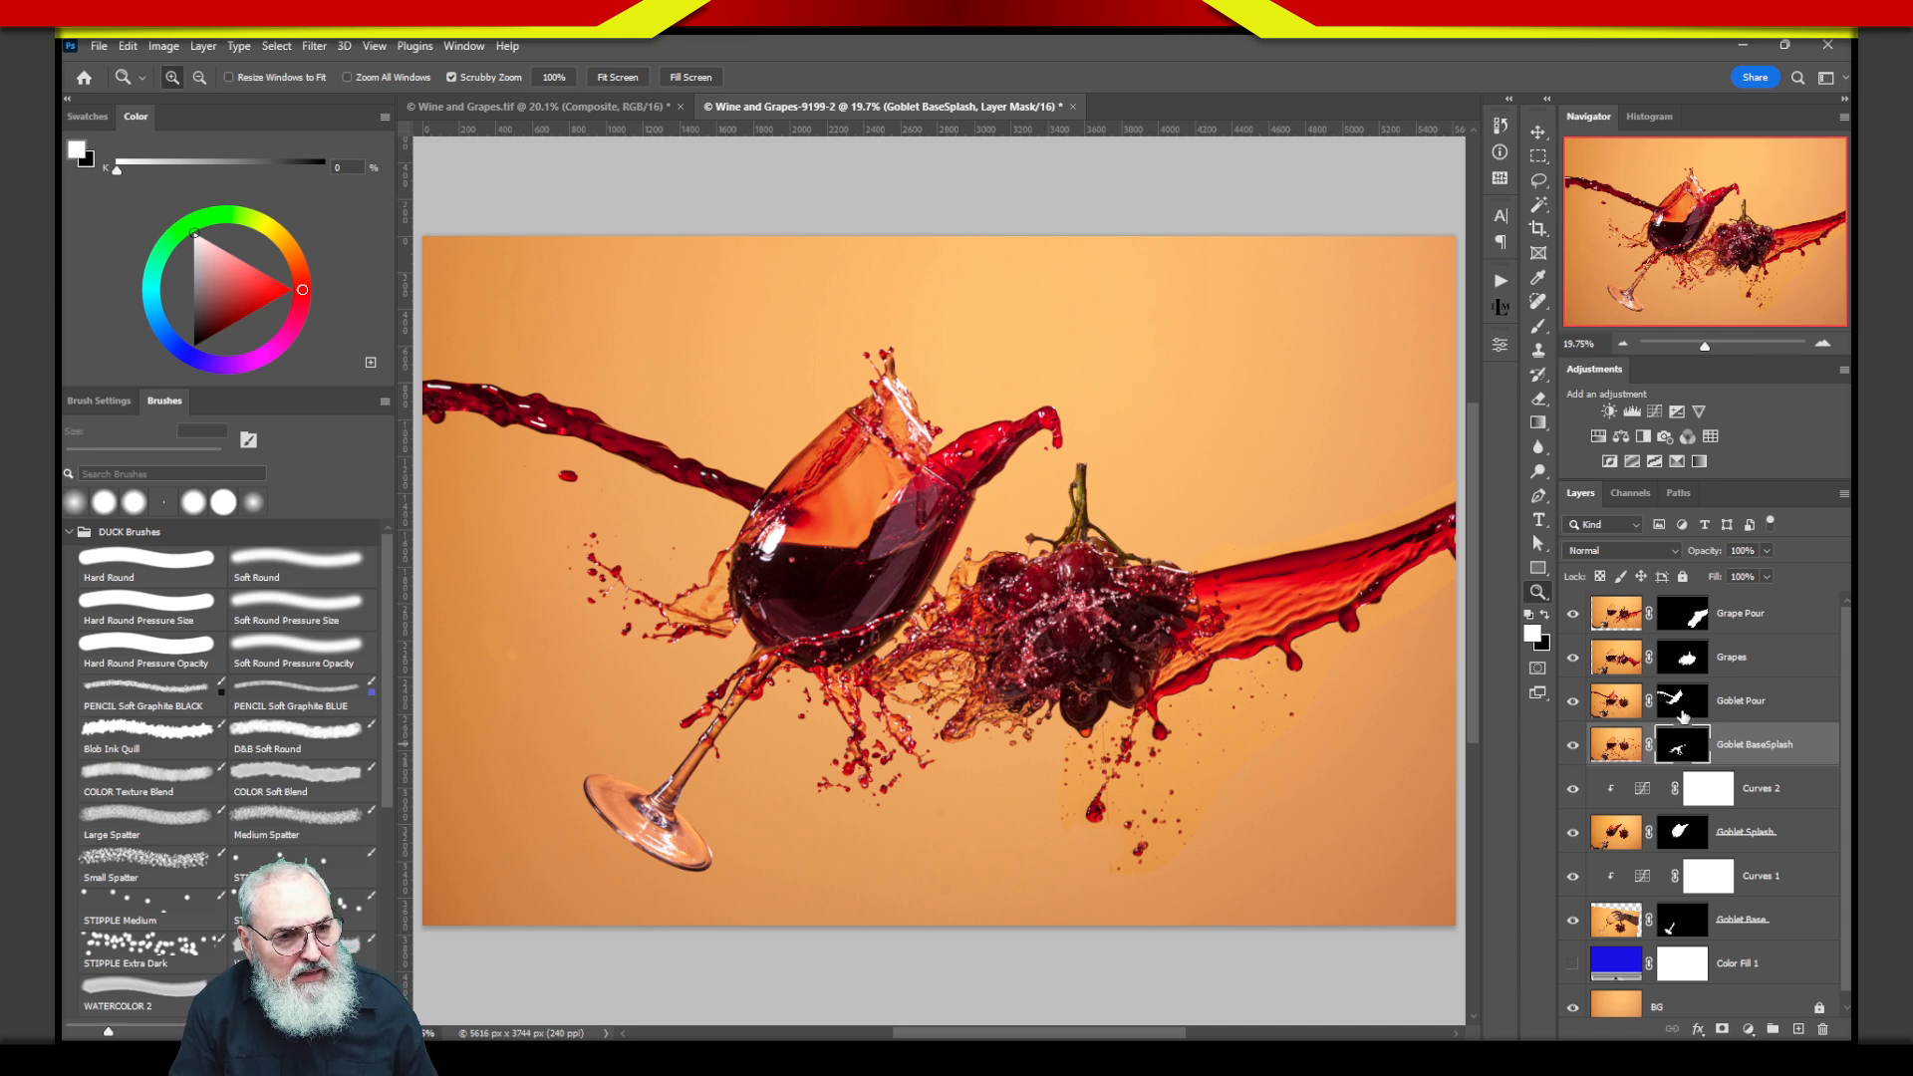
left_click(1655, 415)
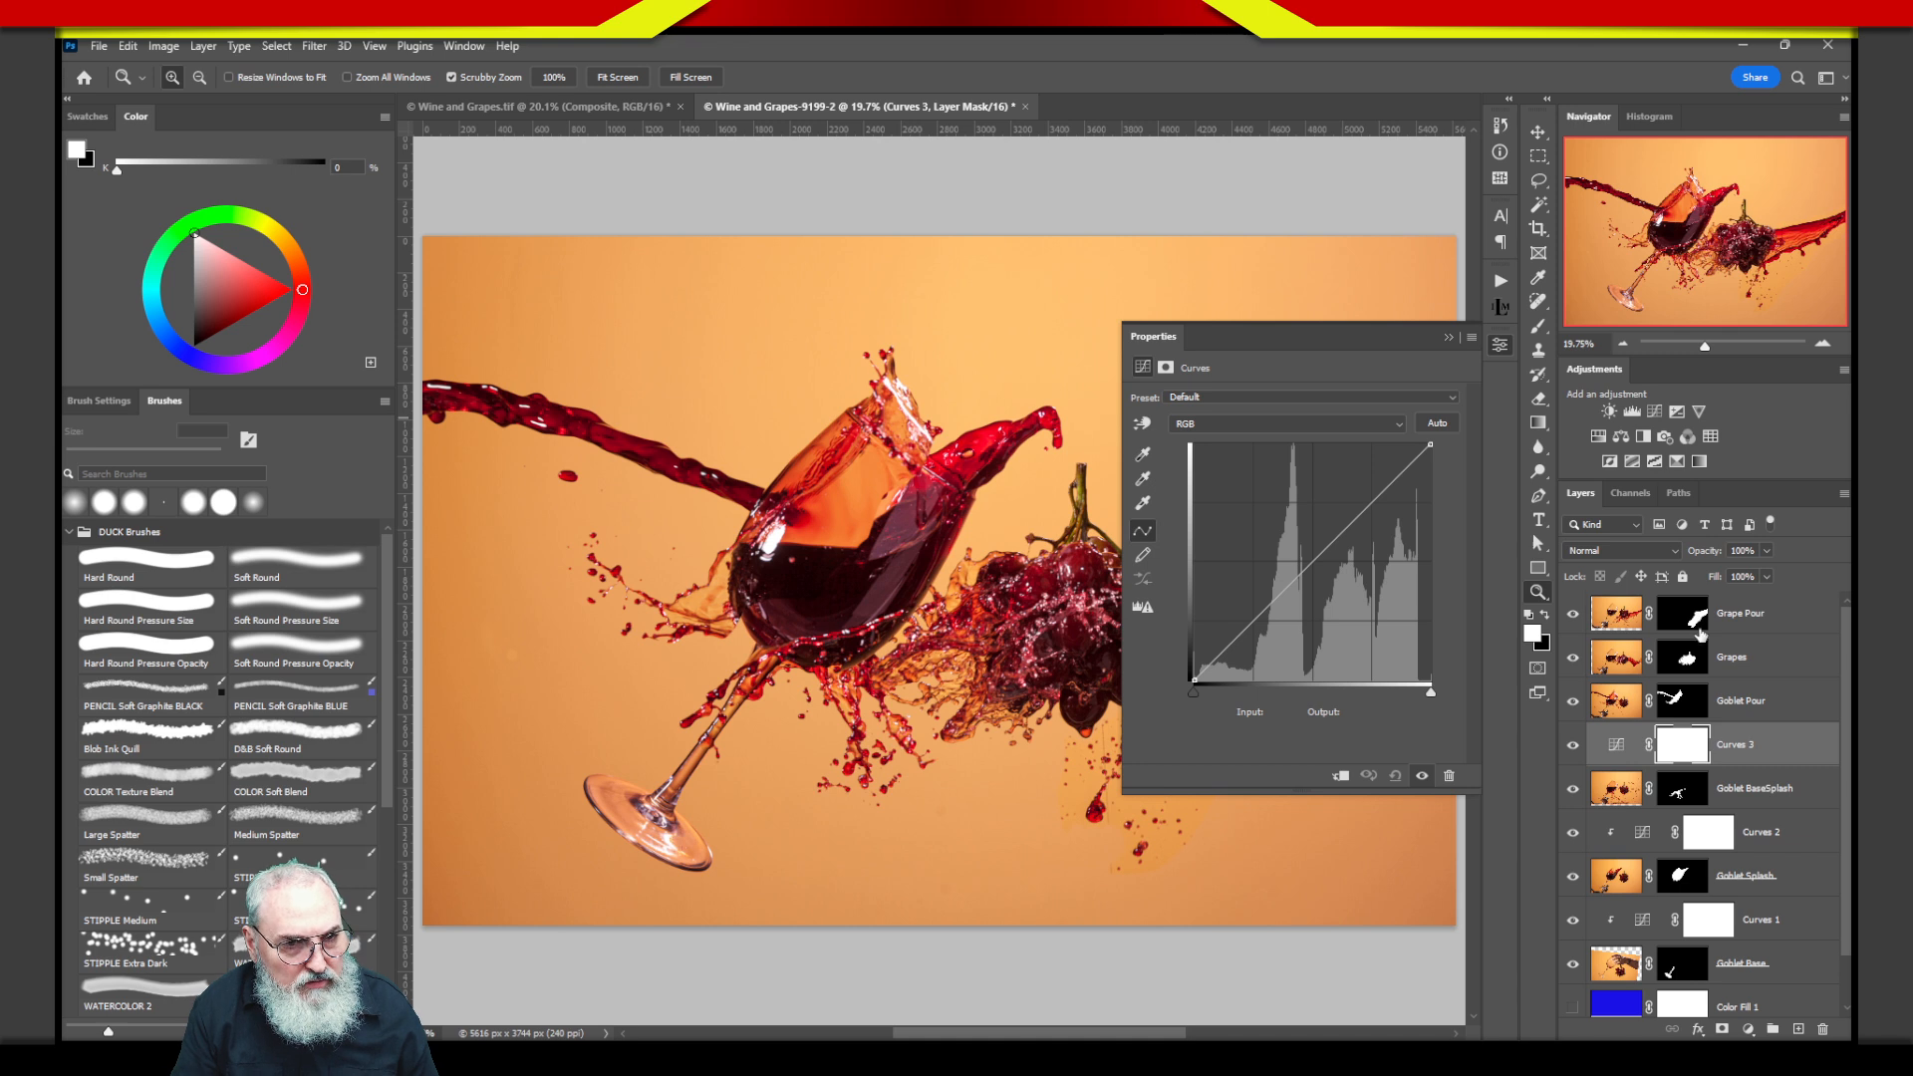
left_click_drag(1619, 754, 1624, 610)
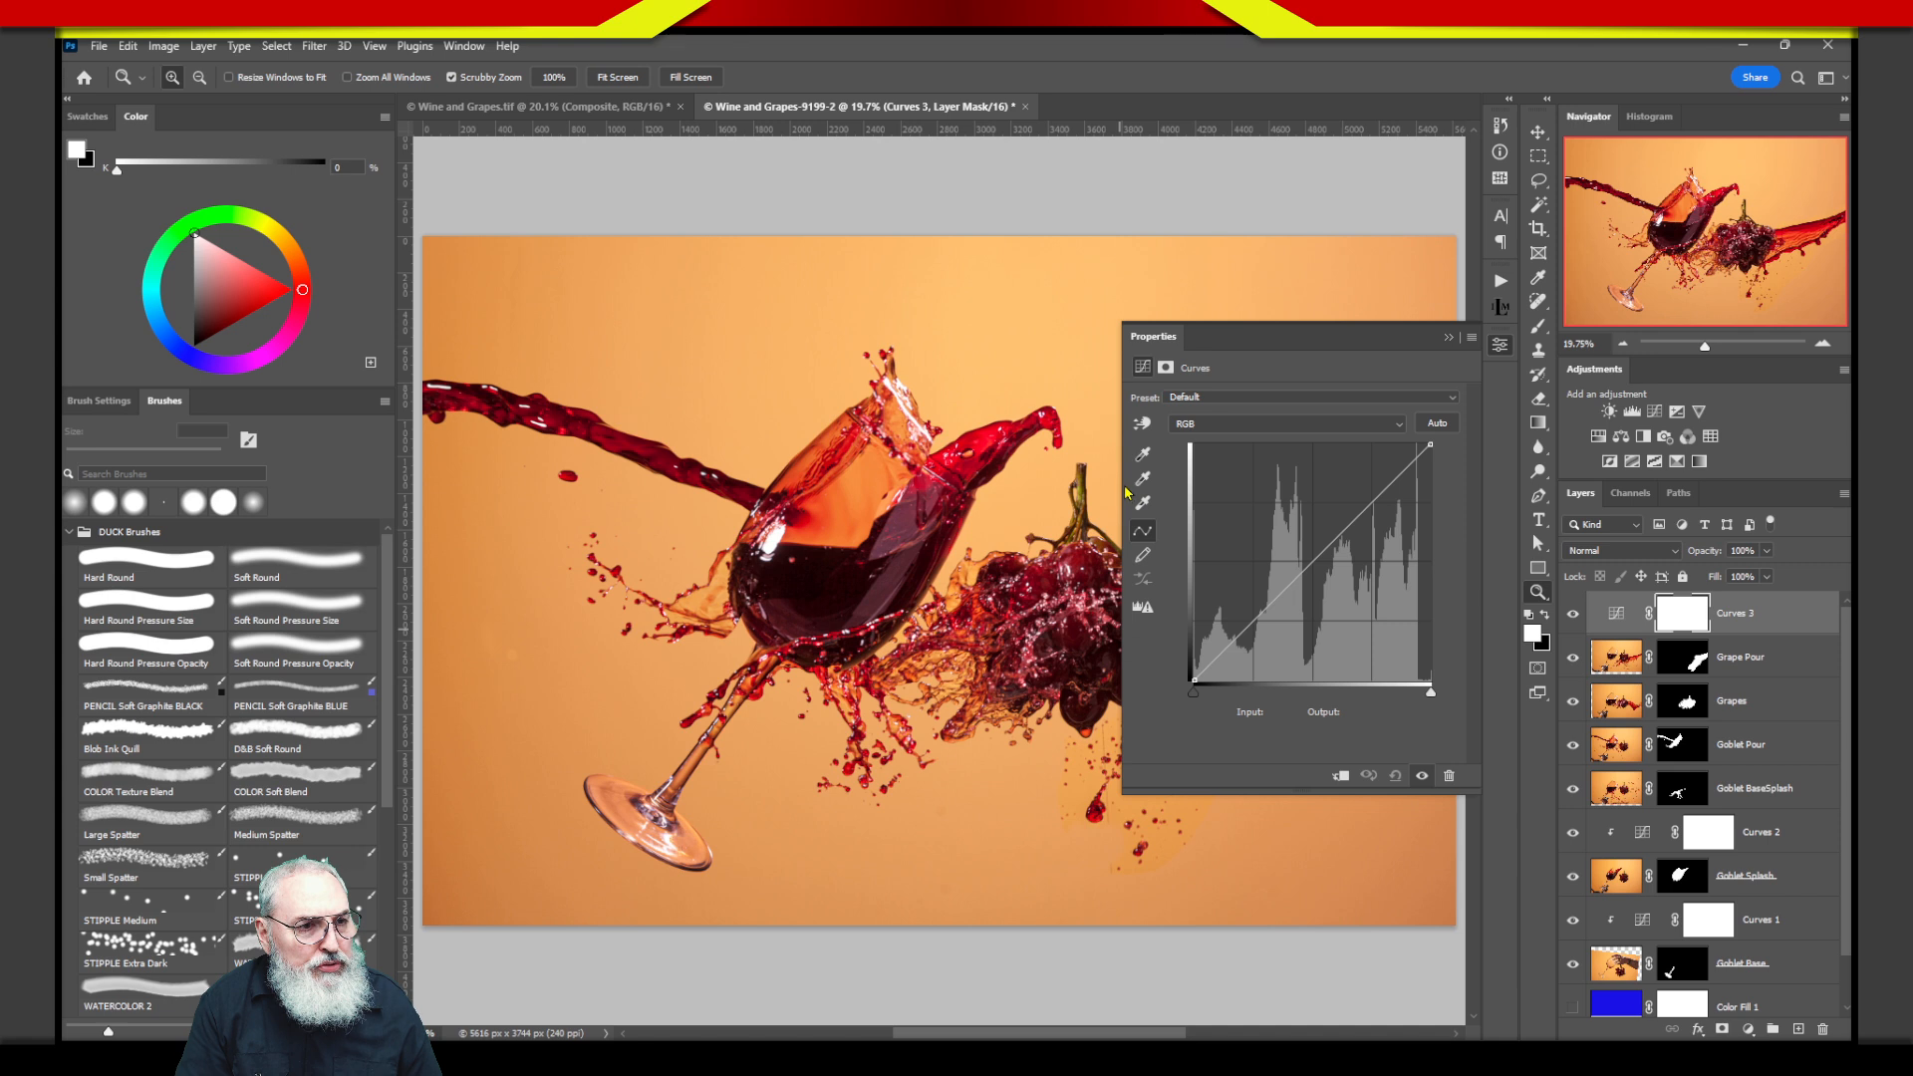
left_click_drag(1123, 488, 1263, 481)
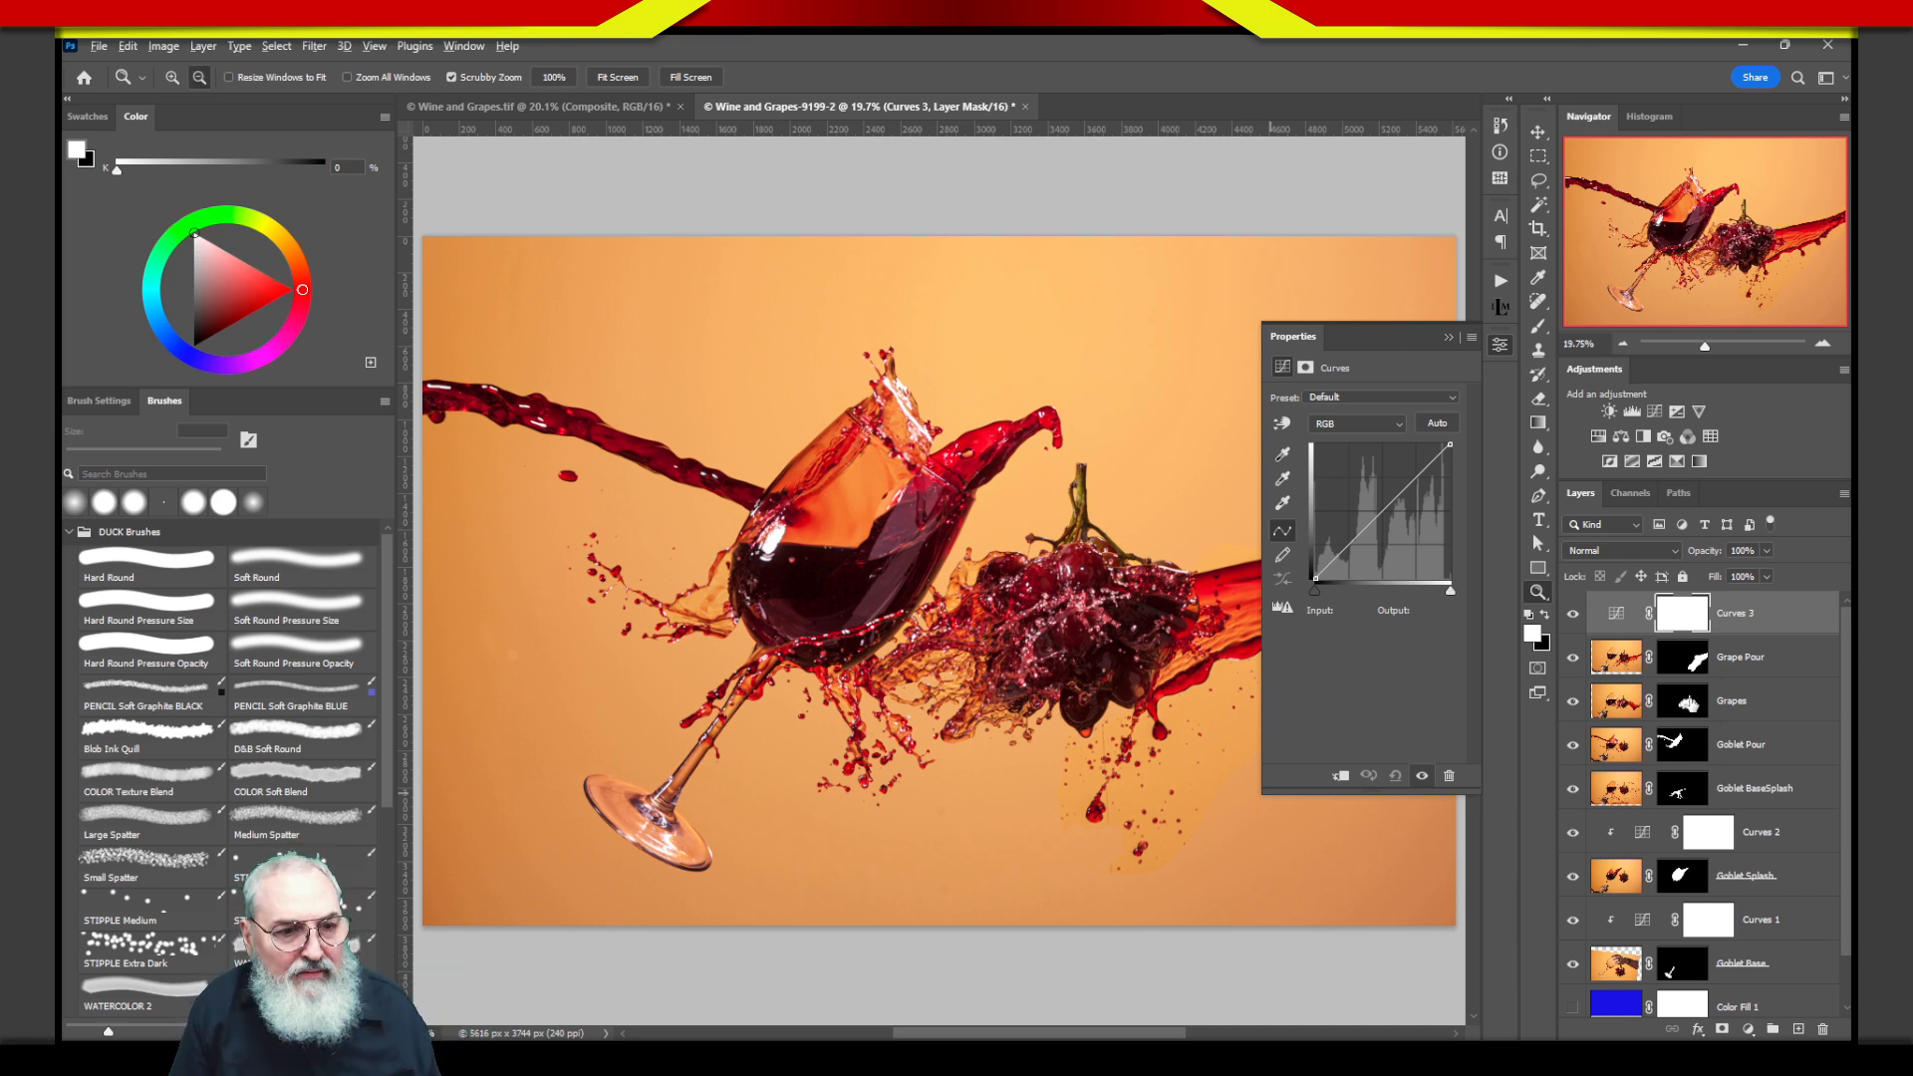
View the Grapes layer mask on its own, return to the image and load that mask as a selection.
left_click(1705, 700, "alt")
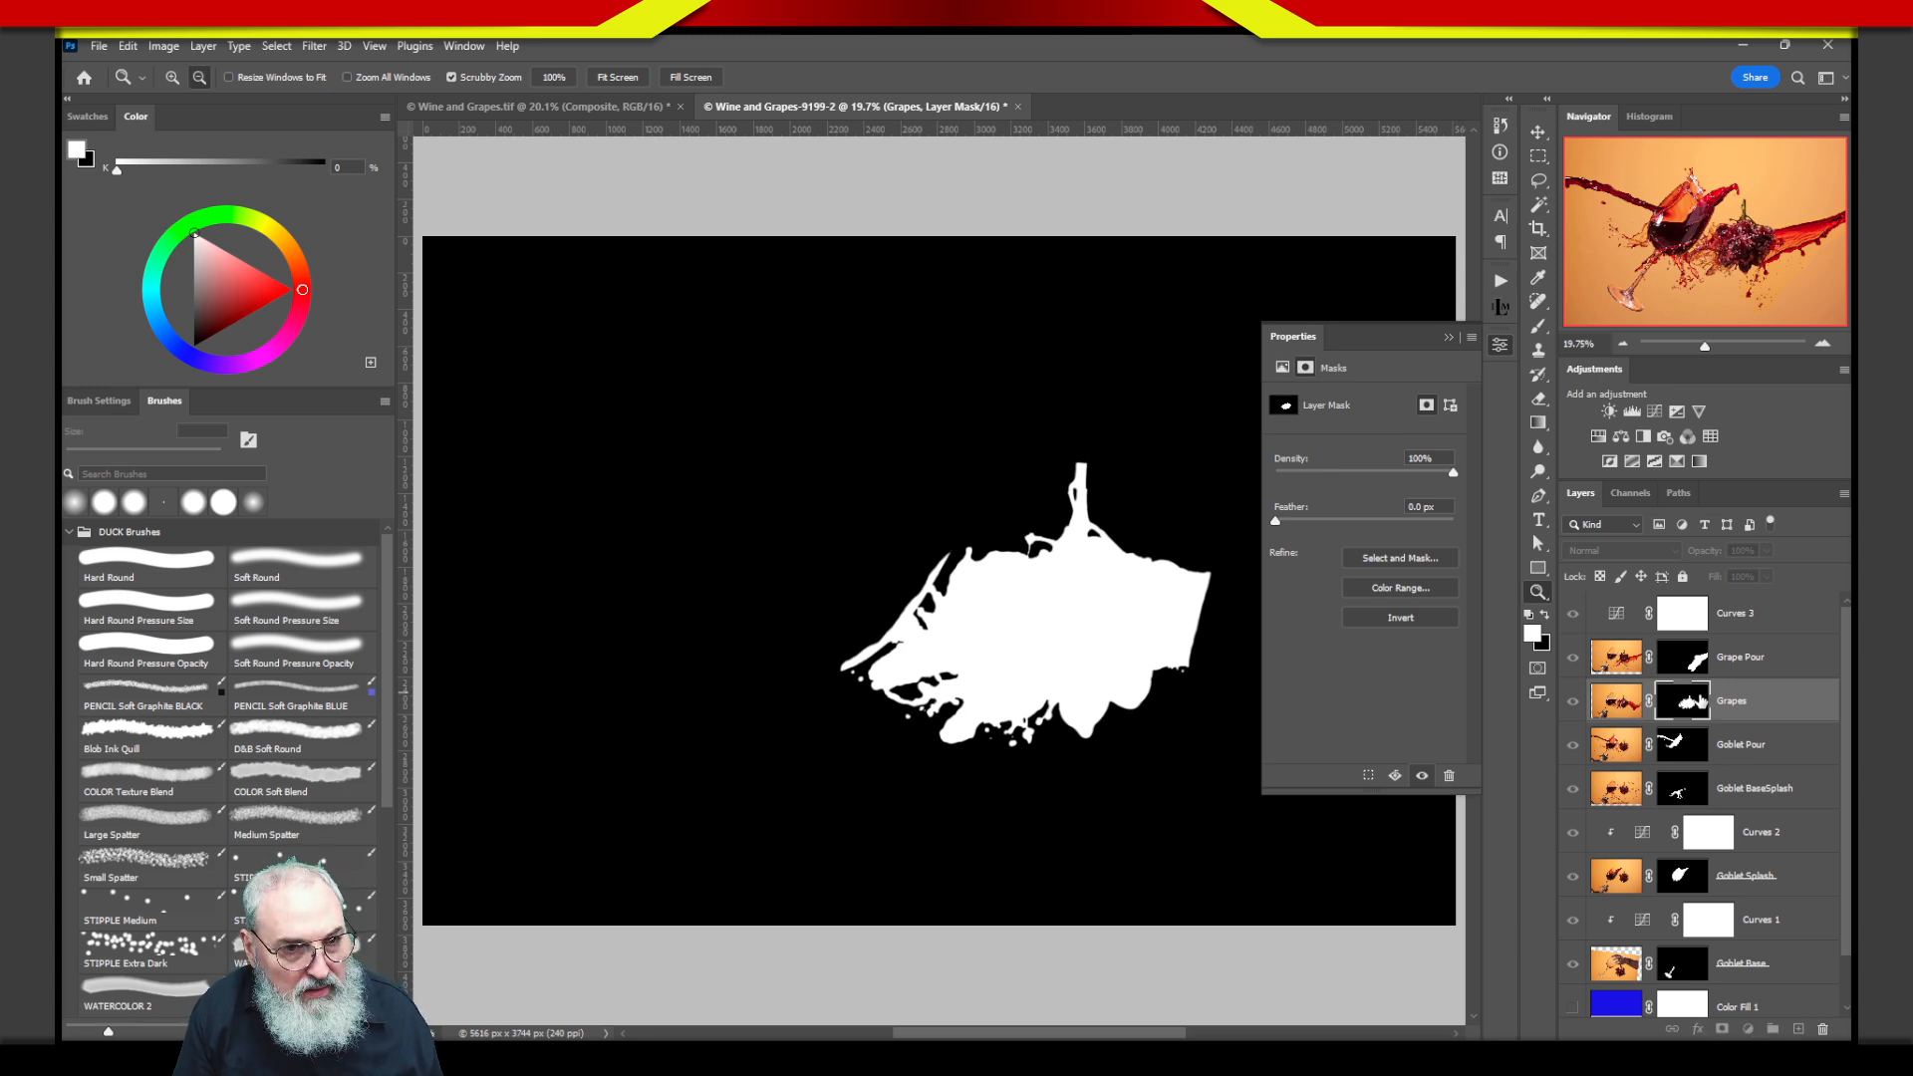
left_click(1693, 703, "alt")
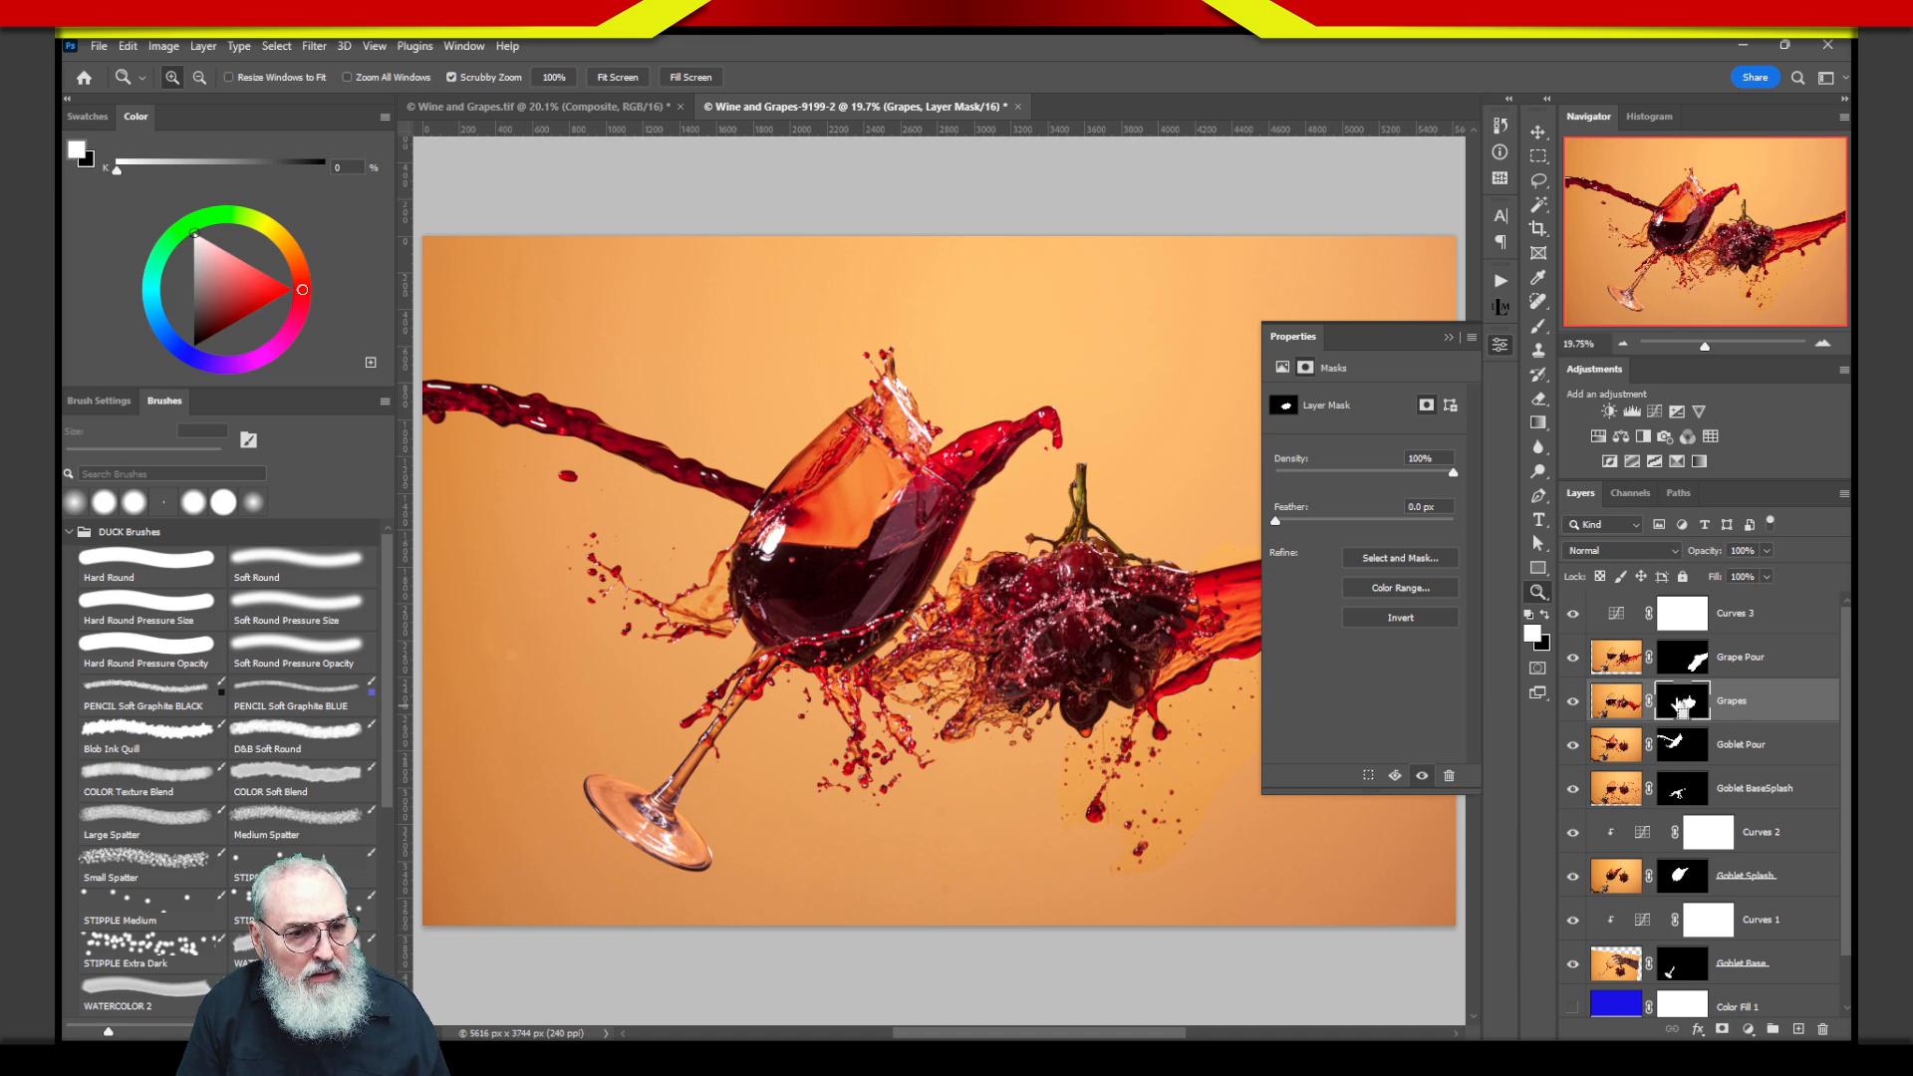
left_click(1684, 706, "ctrl")
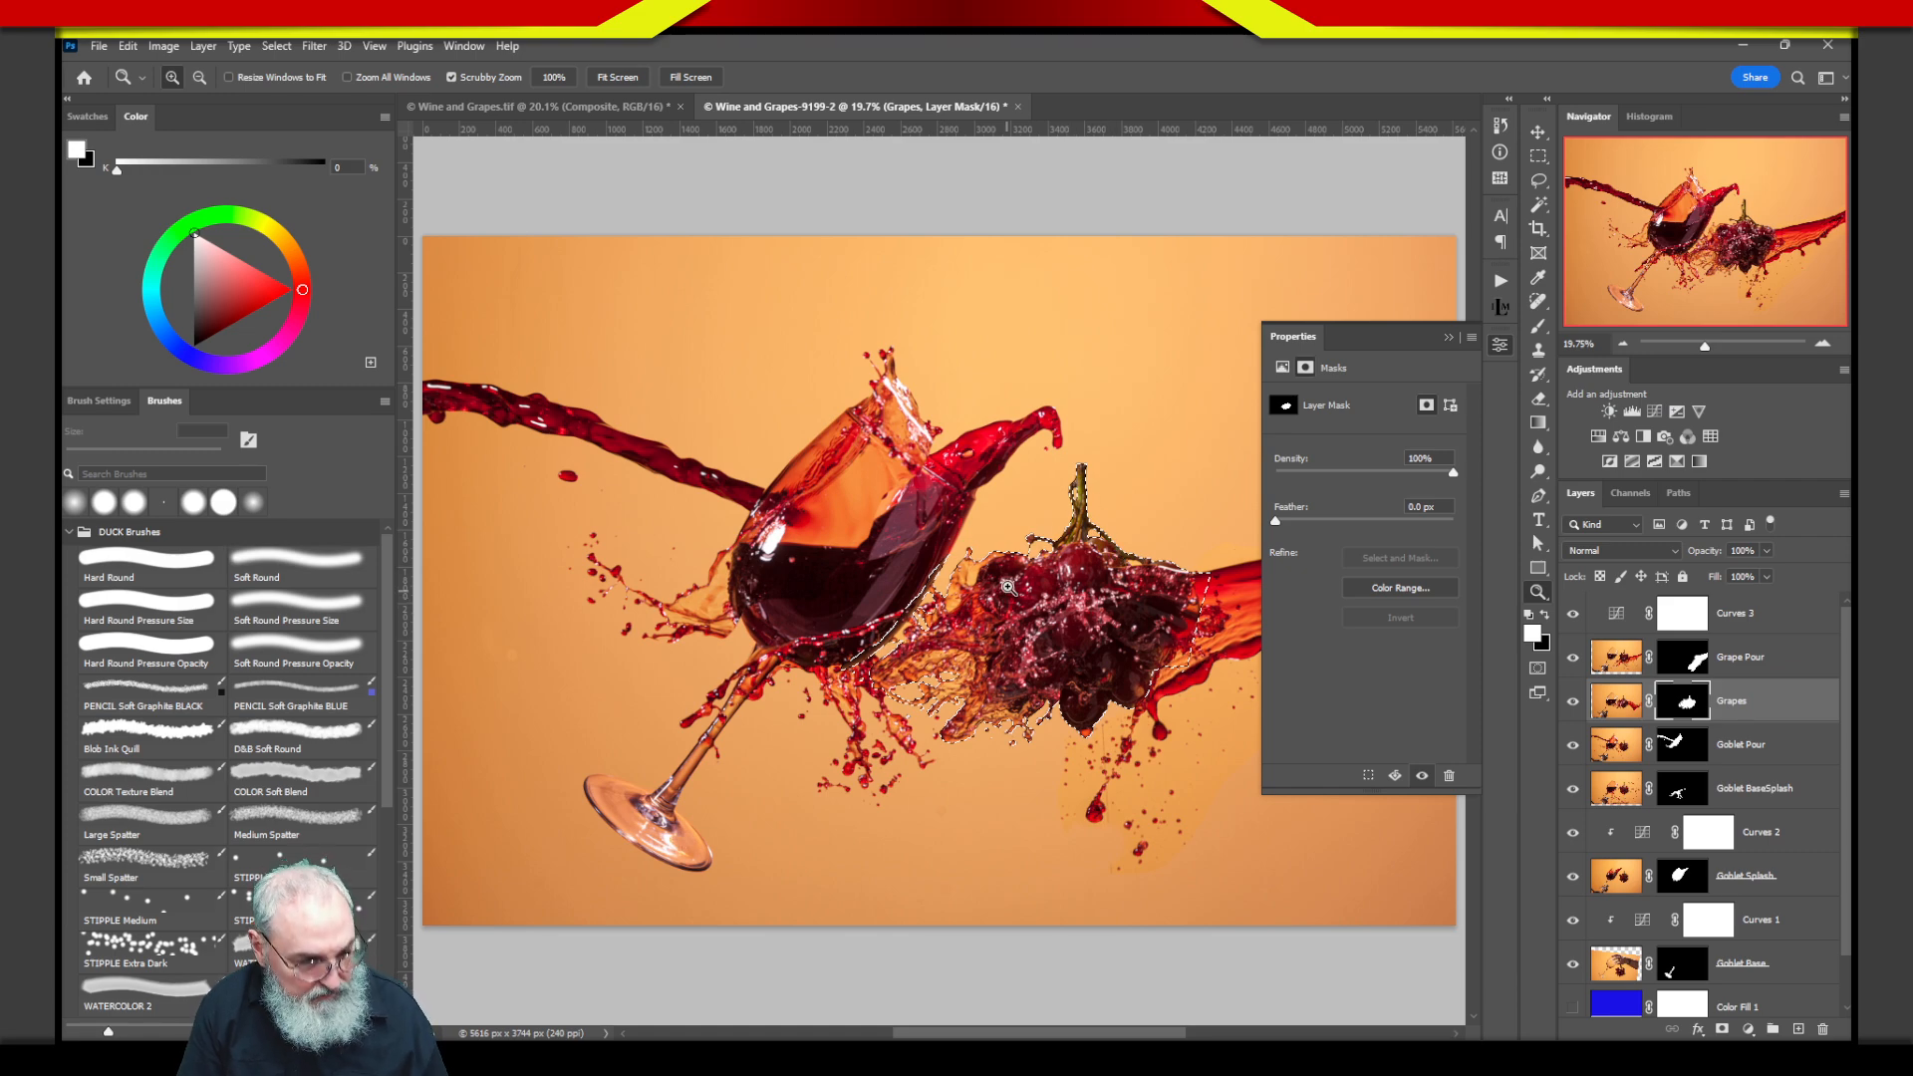
Examine the selection edges around the grapes and stem up close, in the image and in the Grapes mask view.
left_click_drag(1013, 561, 1108, 699)
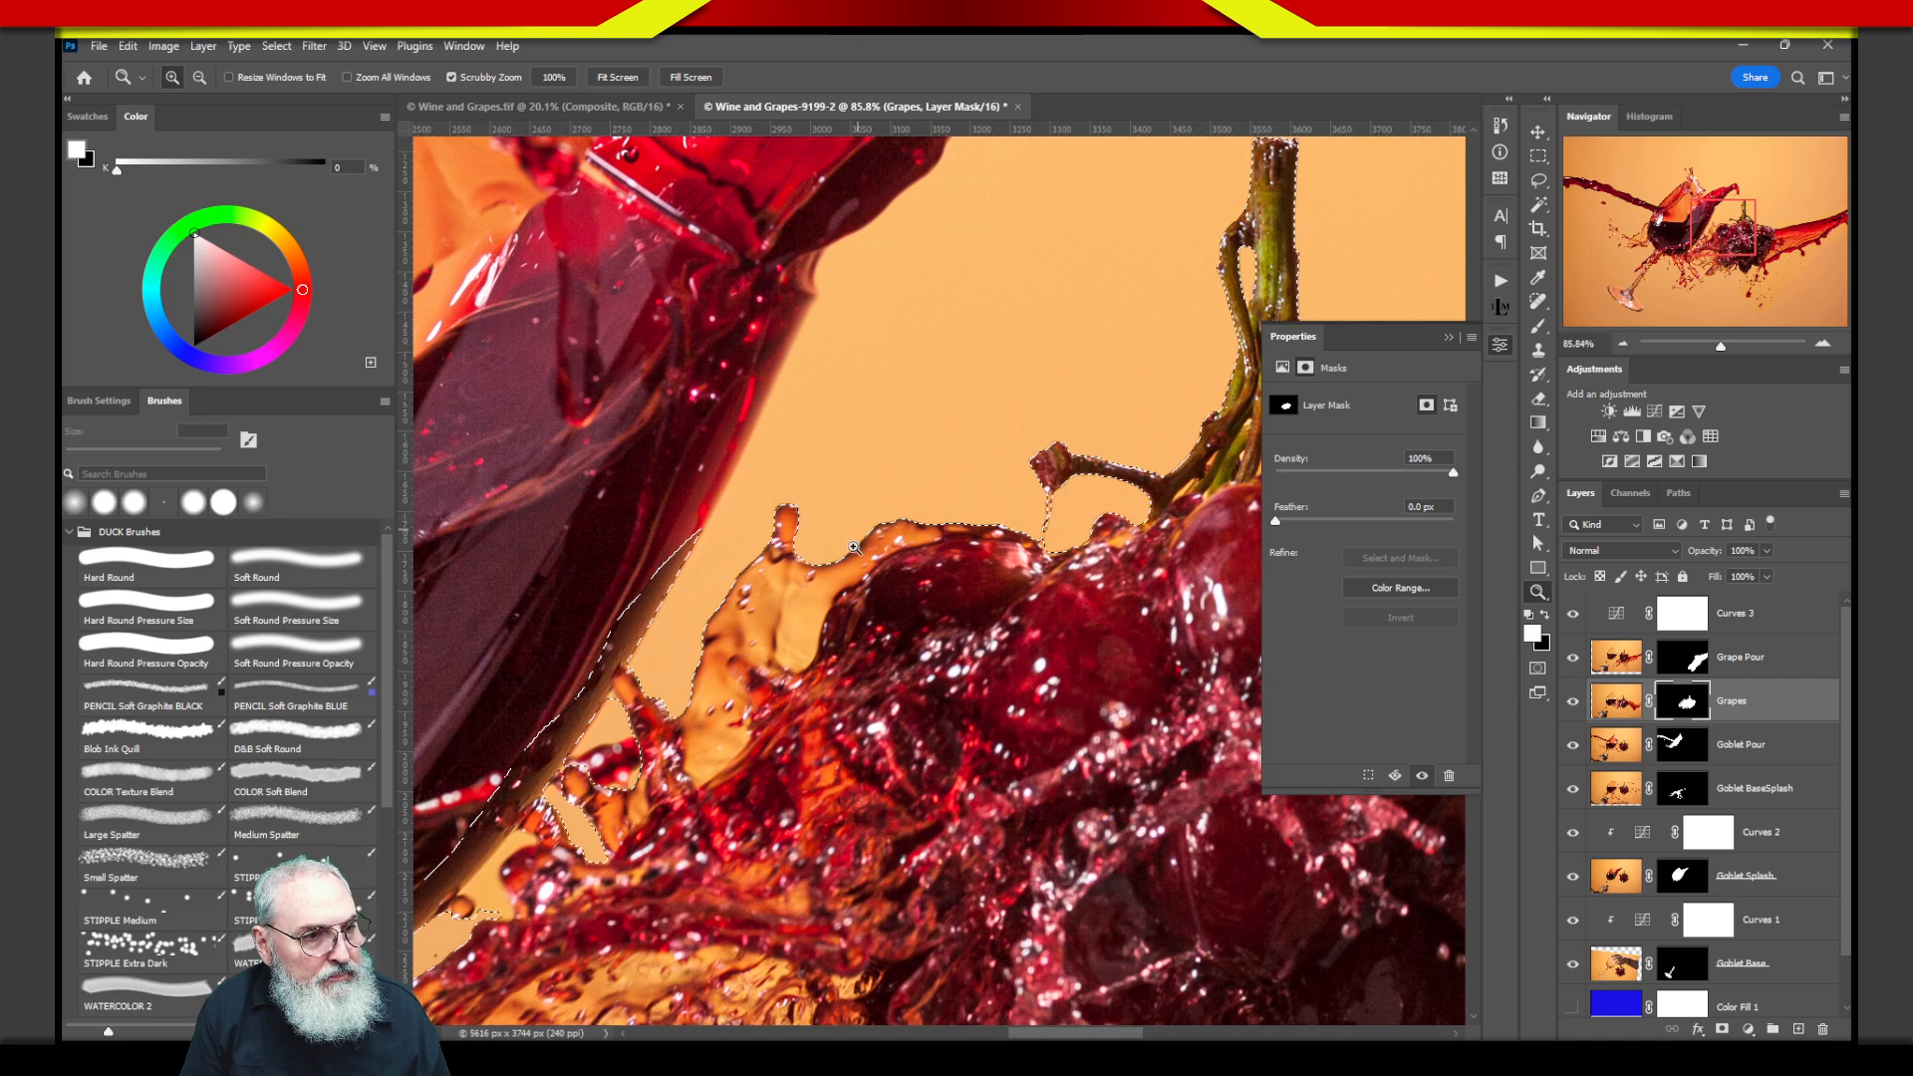
left_click(1687, 719, "alt")
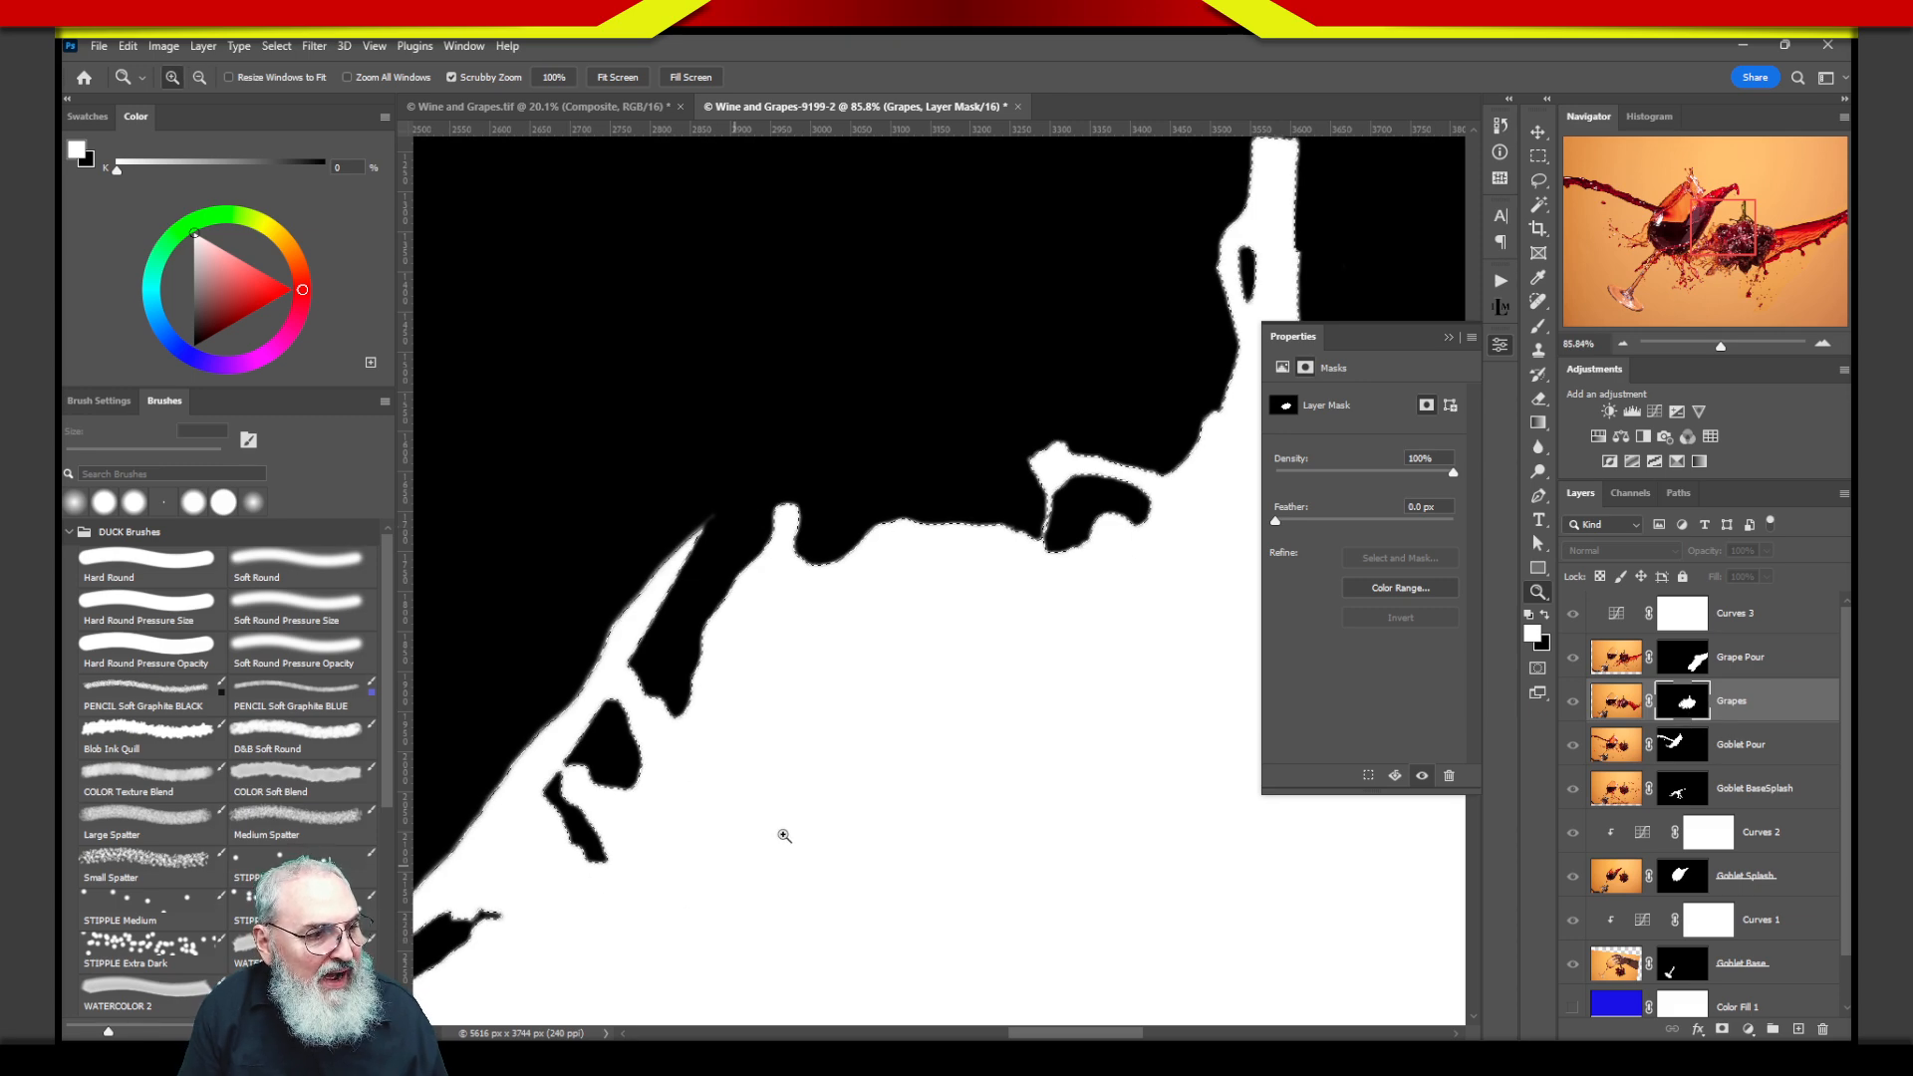
left_click_drag(886, 781, 775, 844)
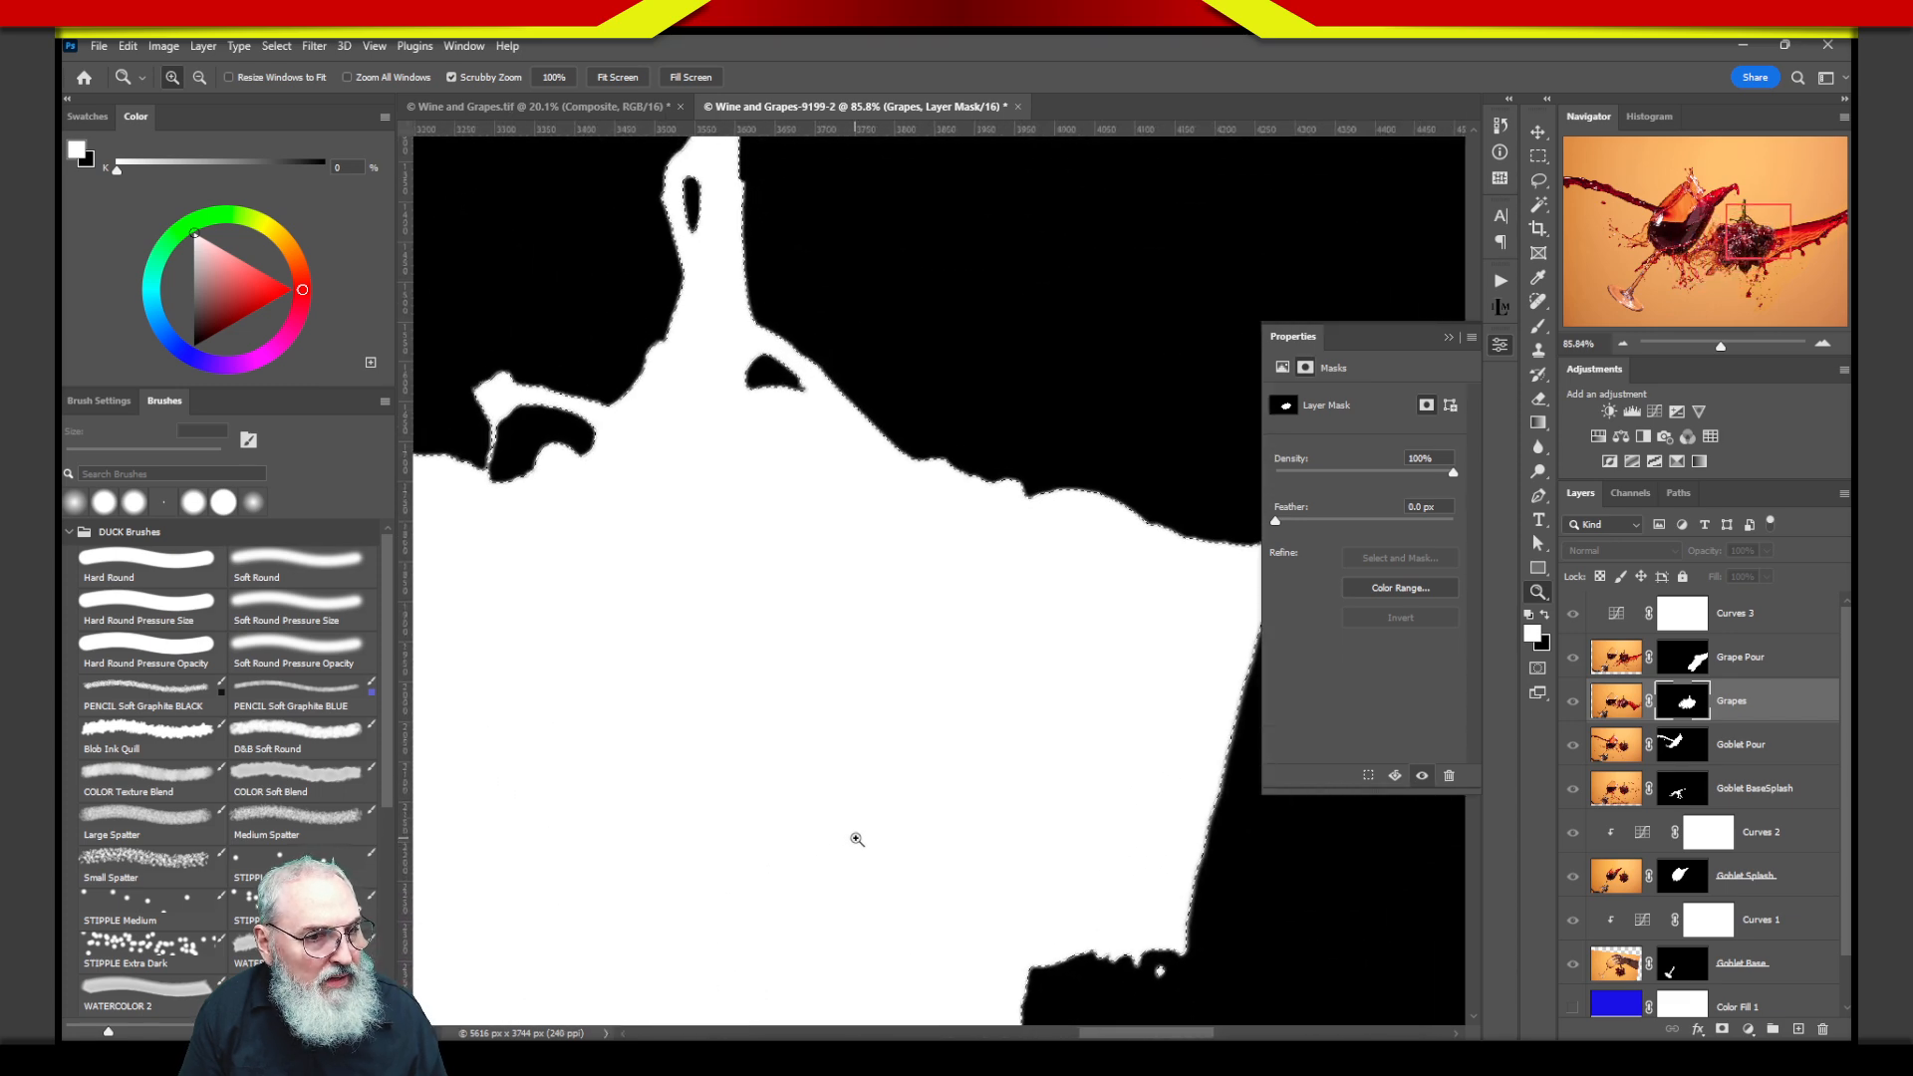
left_click(1682, 700, "alt")
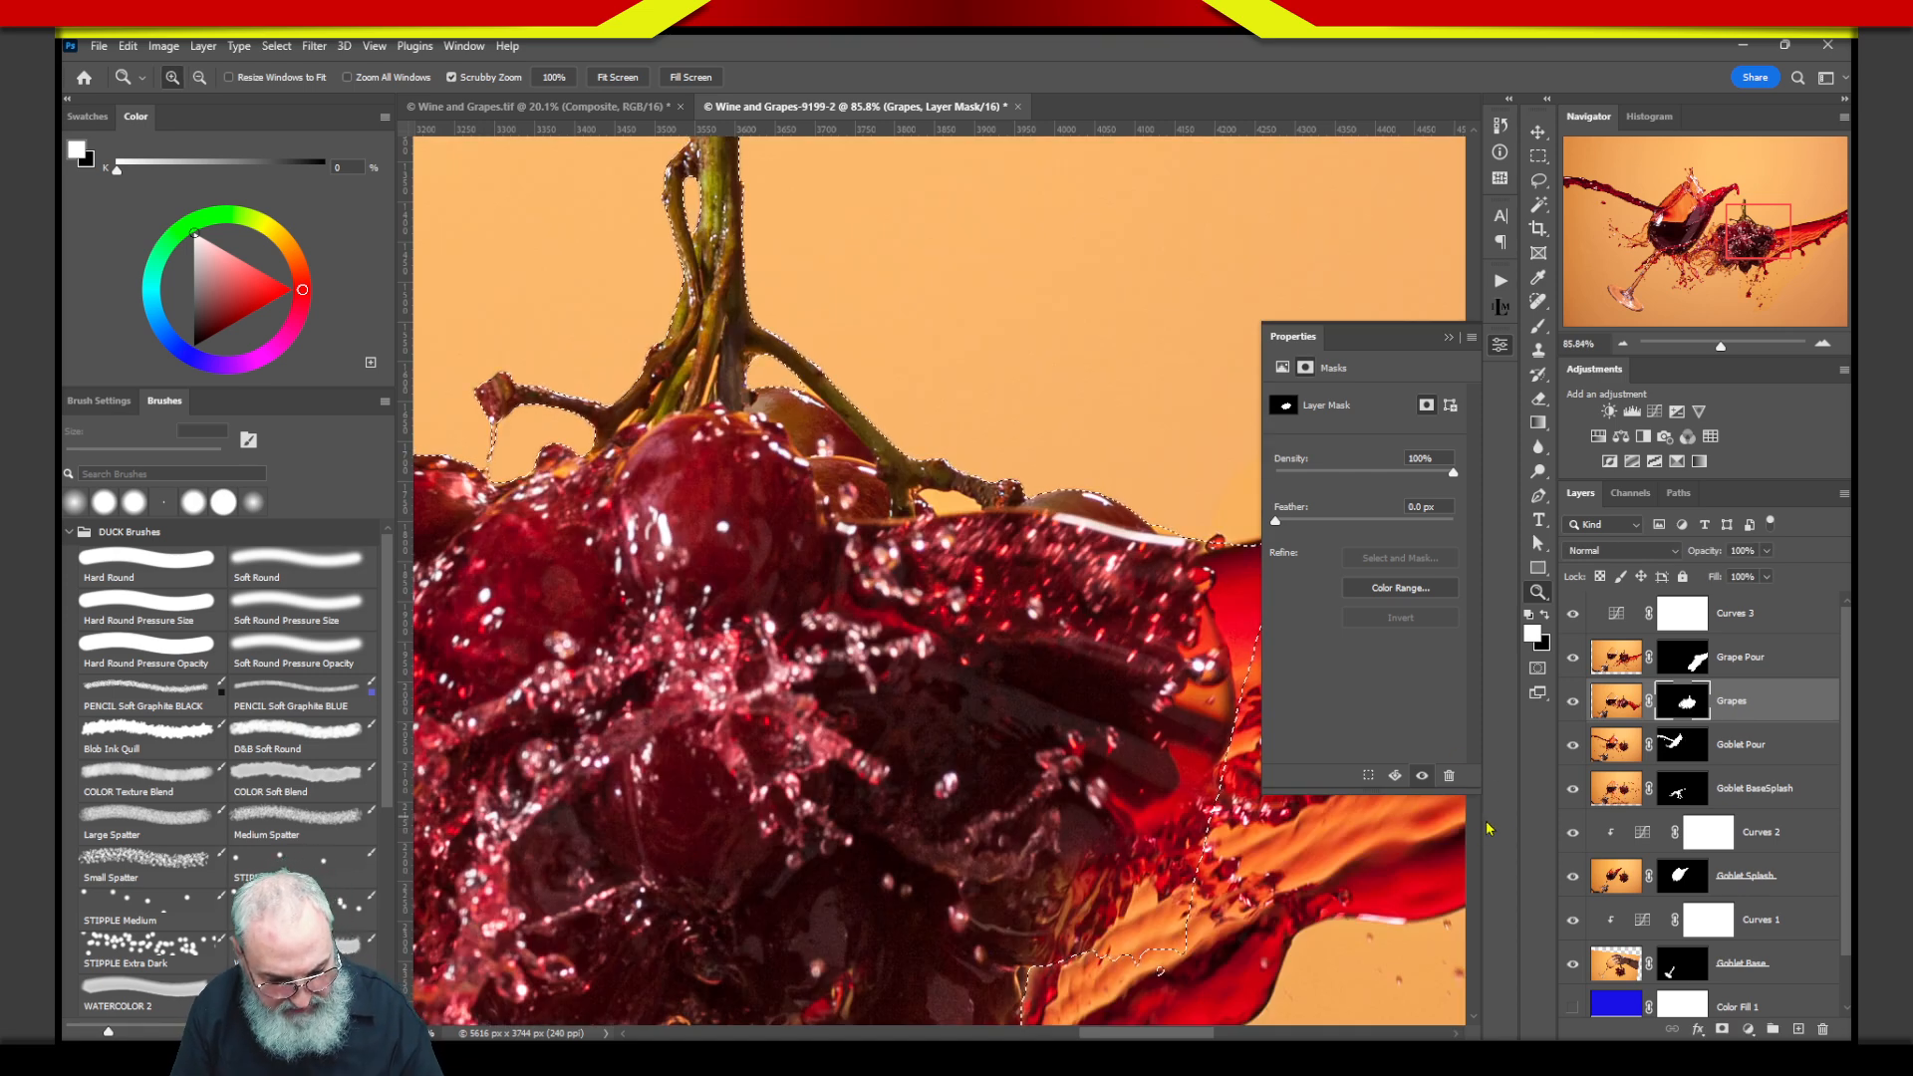
key("ctrl+0")
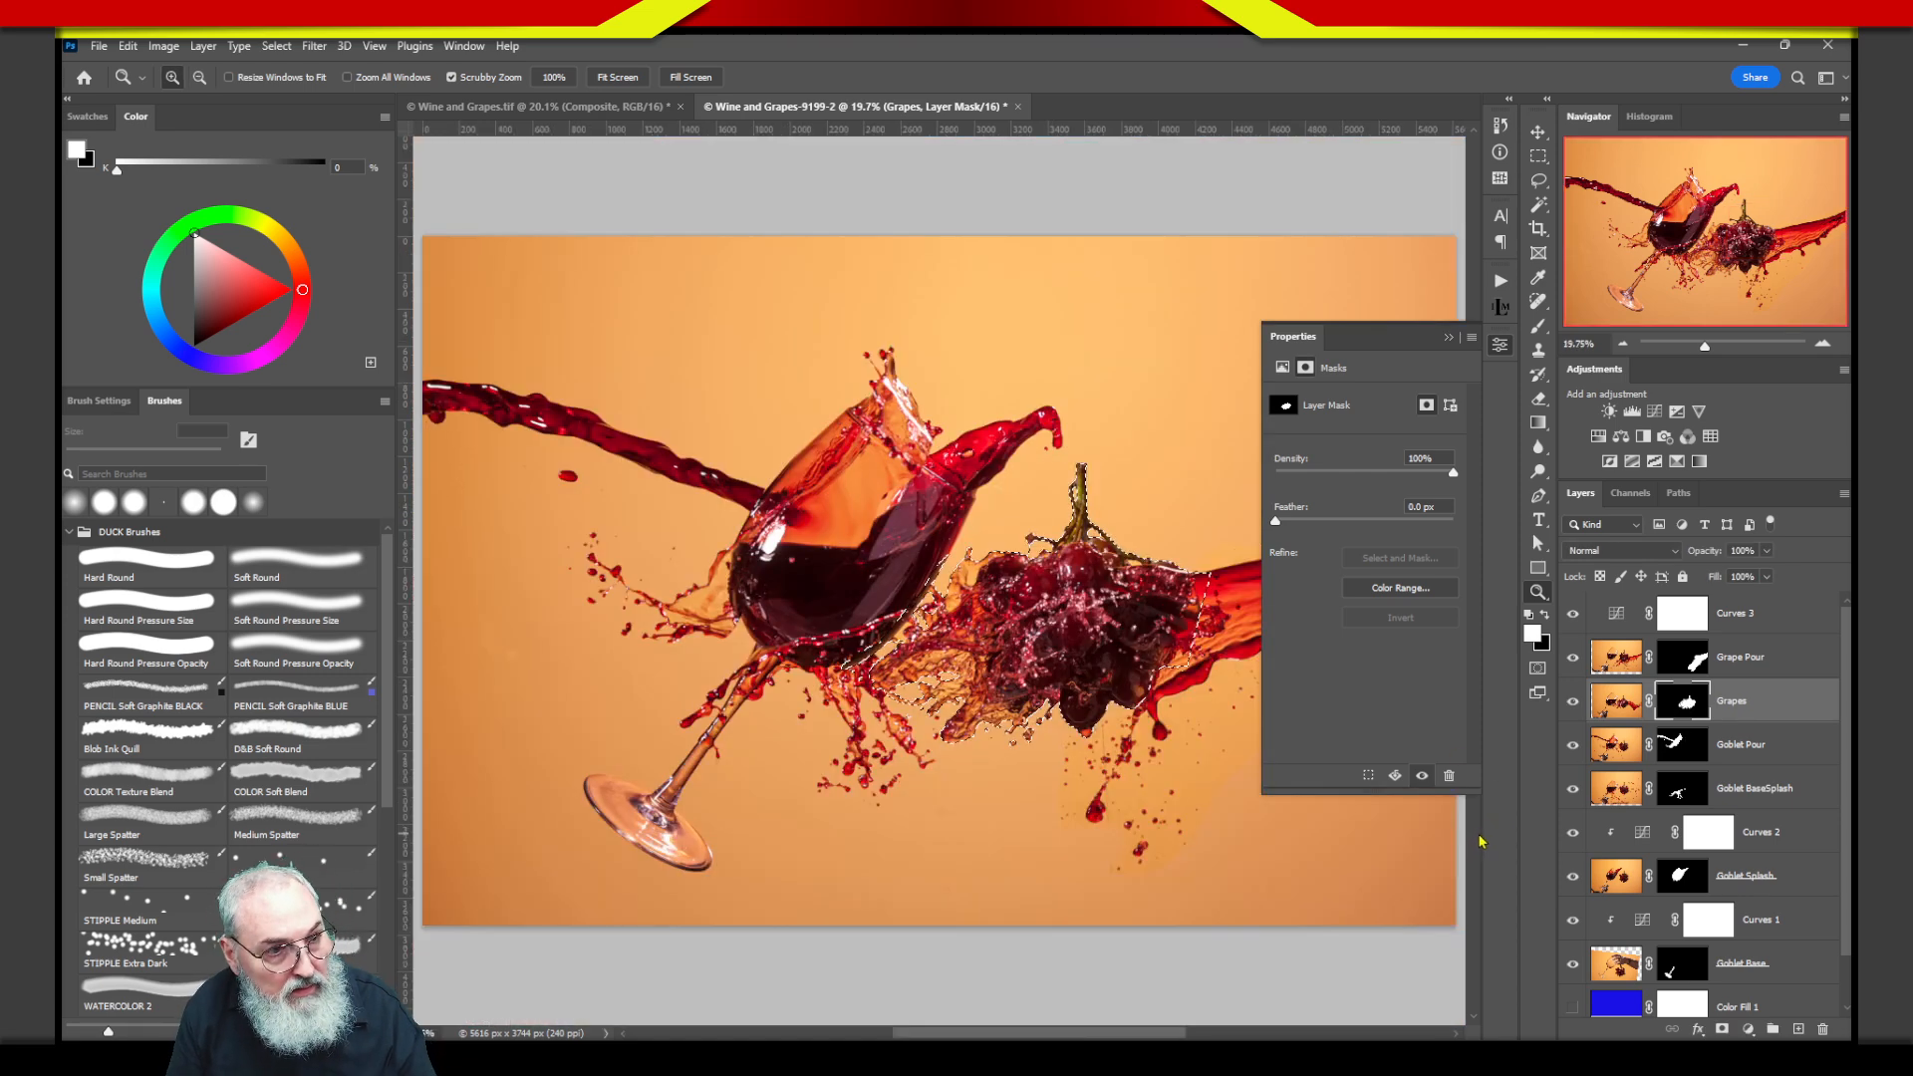
Make black the foreground colour and fill the selected grapes area of the Curves 3 layer mask with it.
left_click(1682, 618)
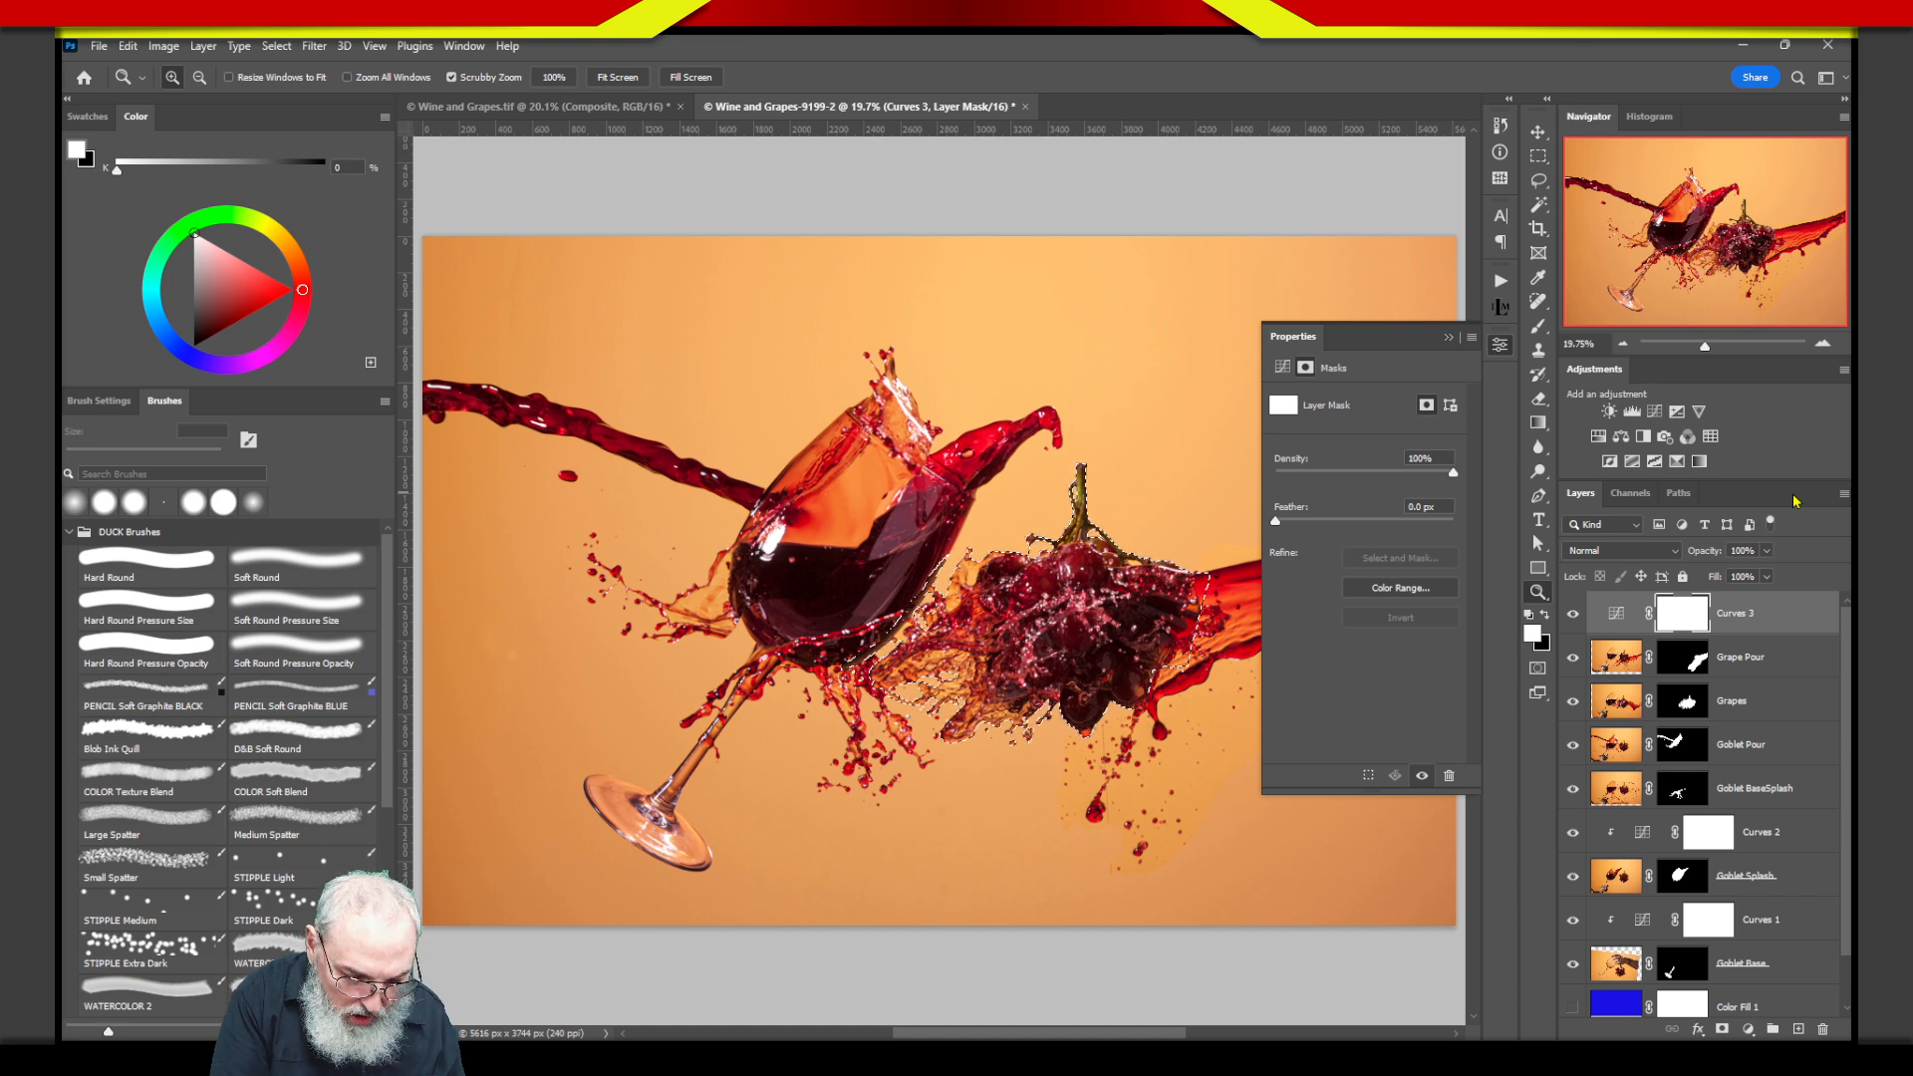
key("alt")
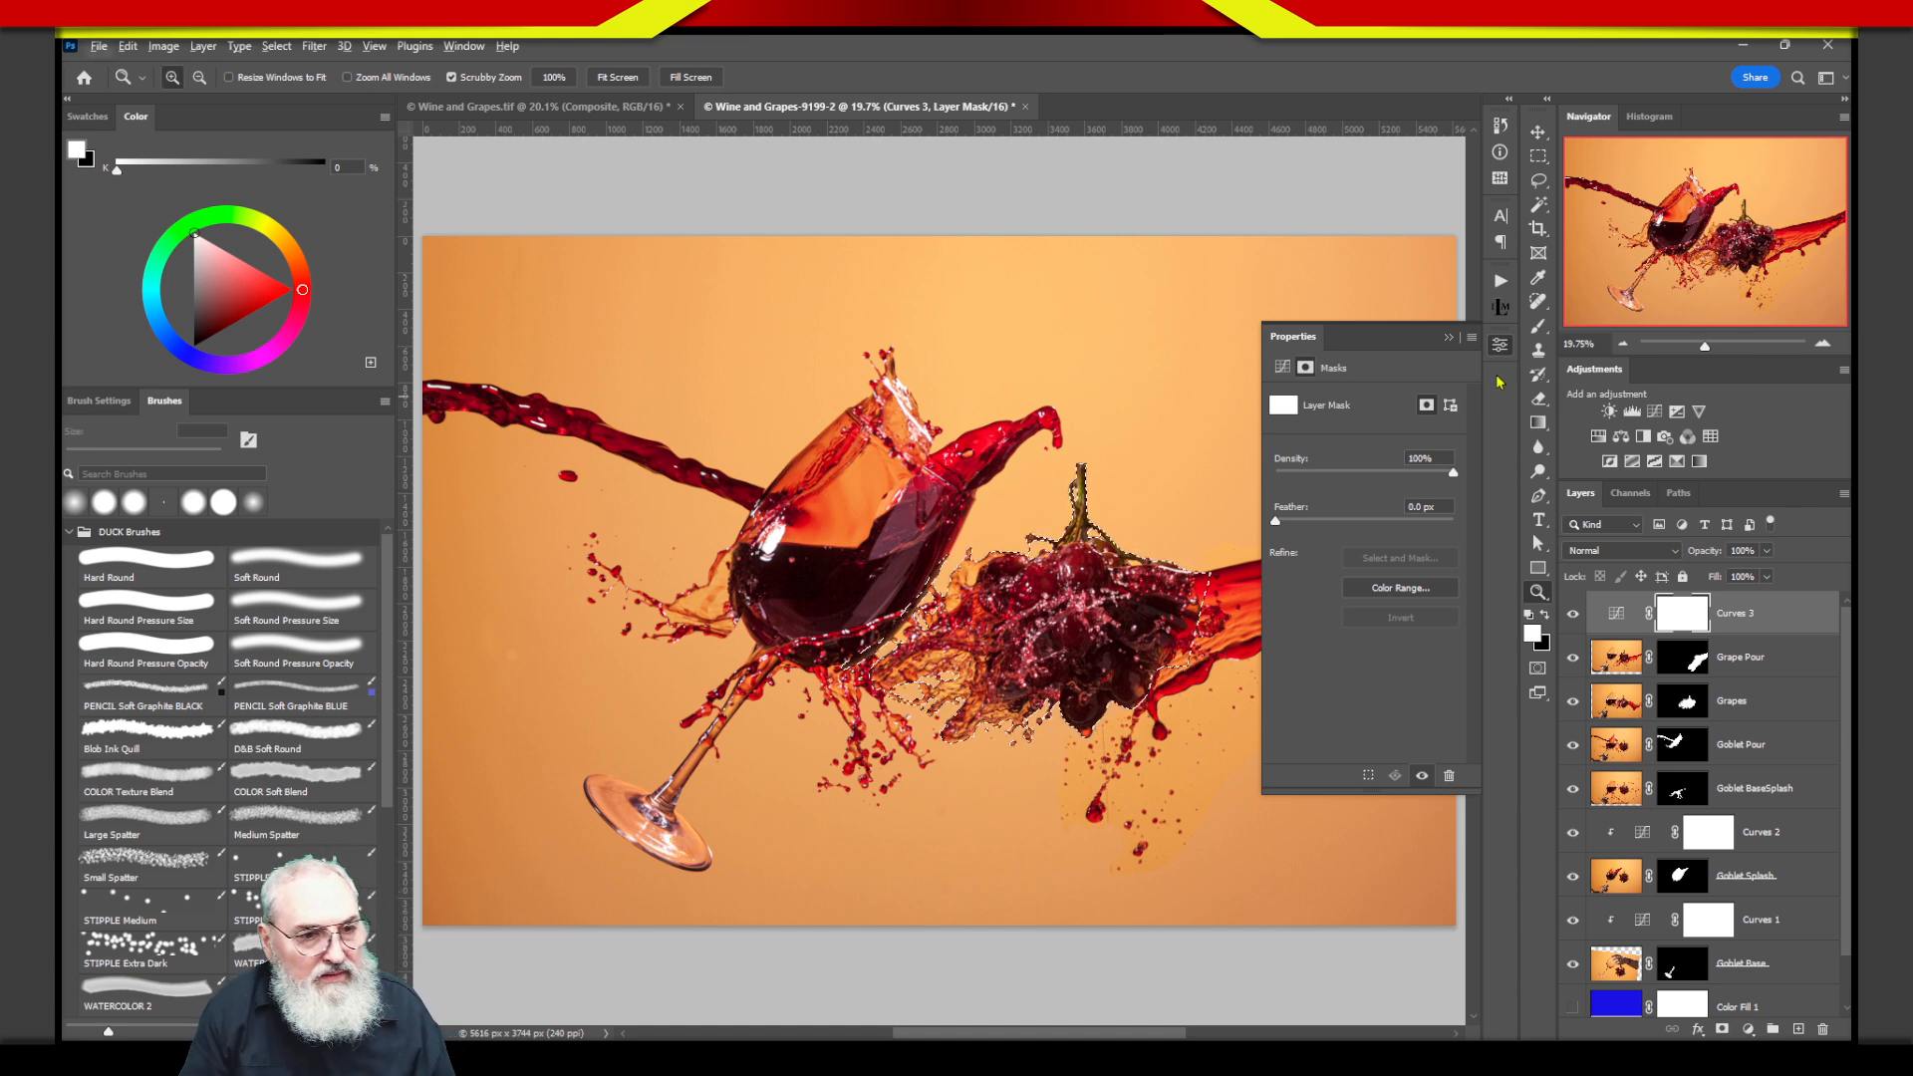
left_click(1533, 634)
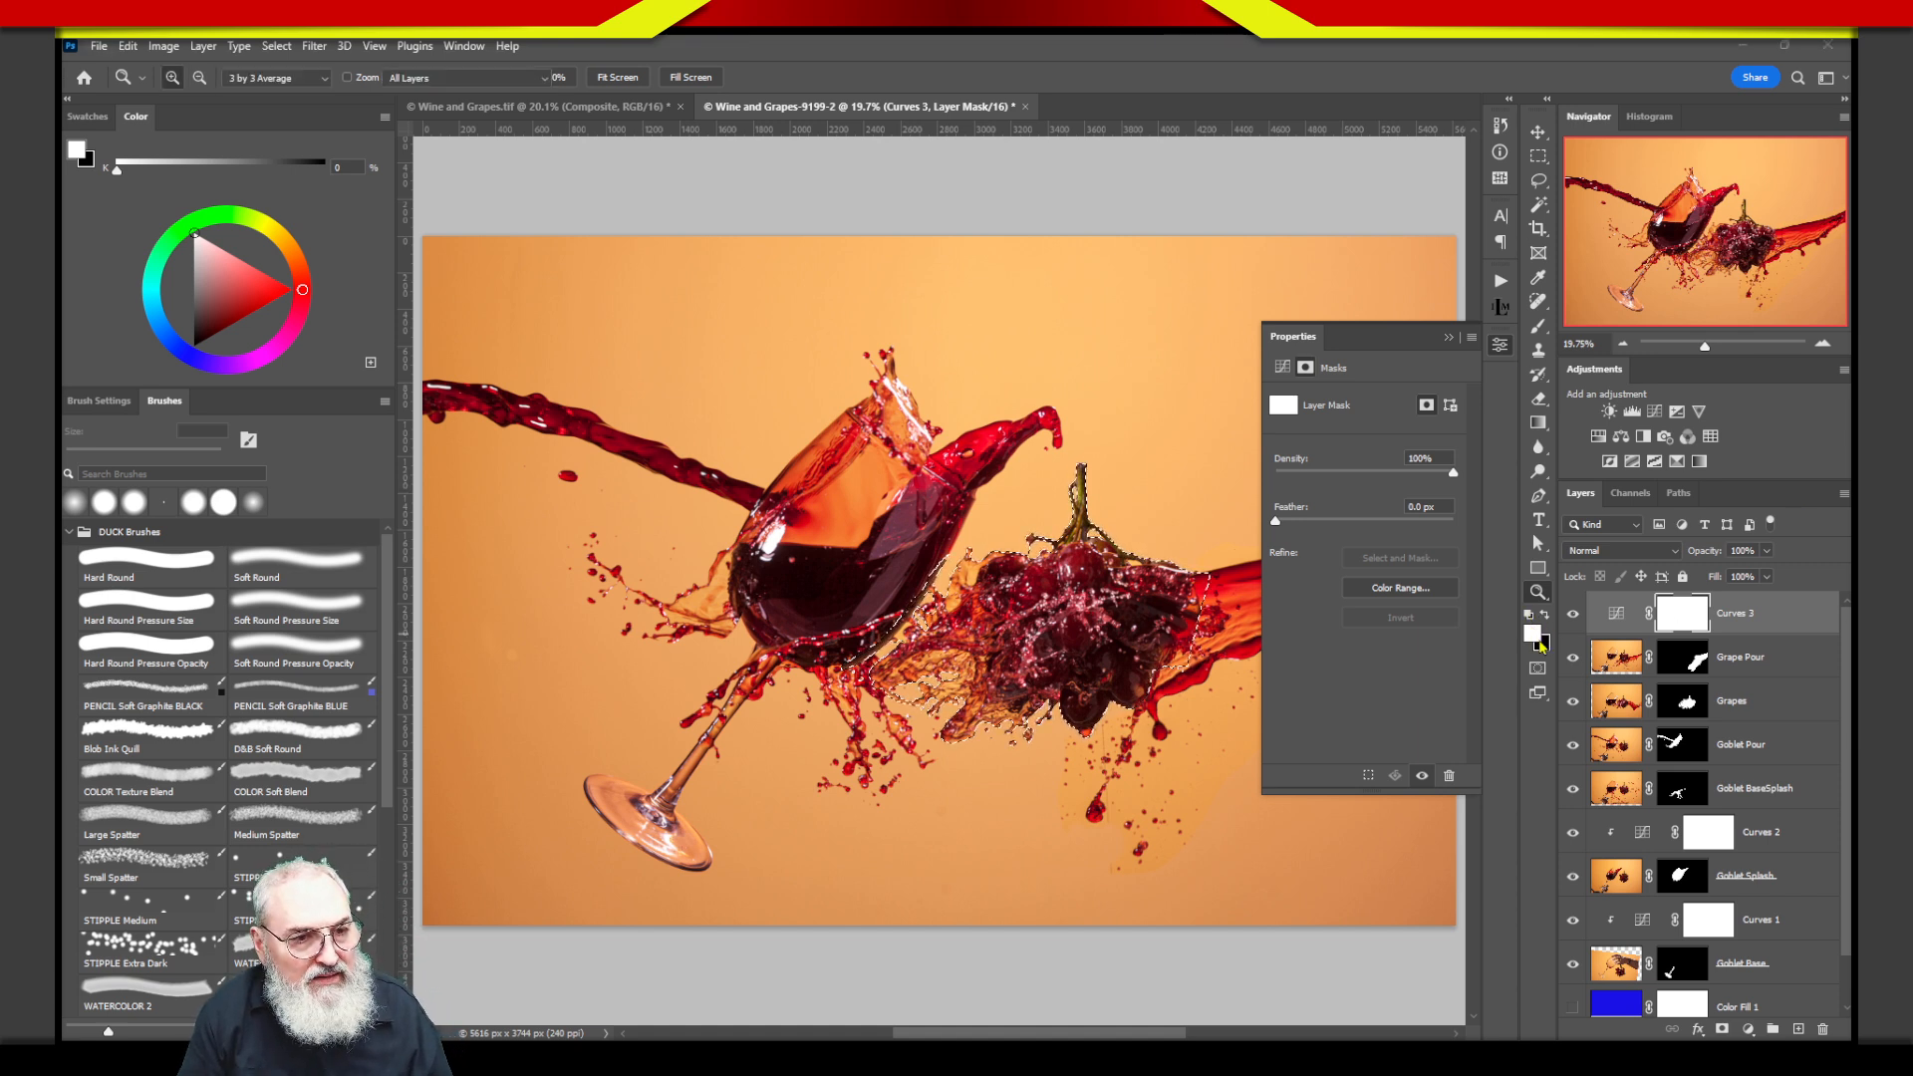
key("Escape")
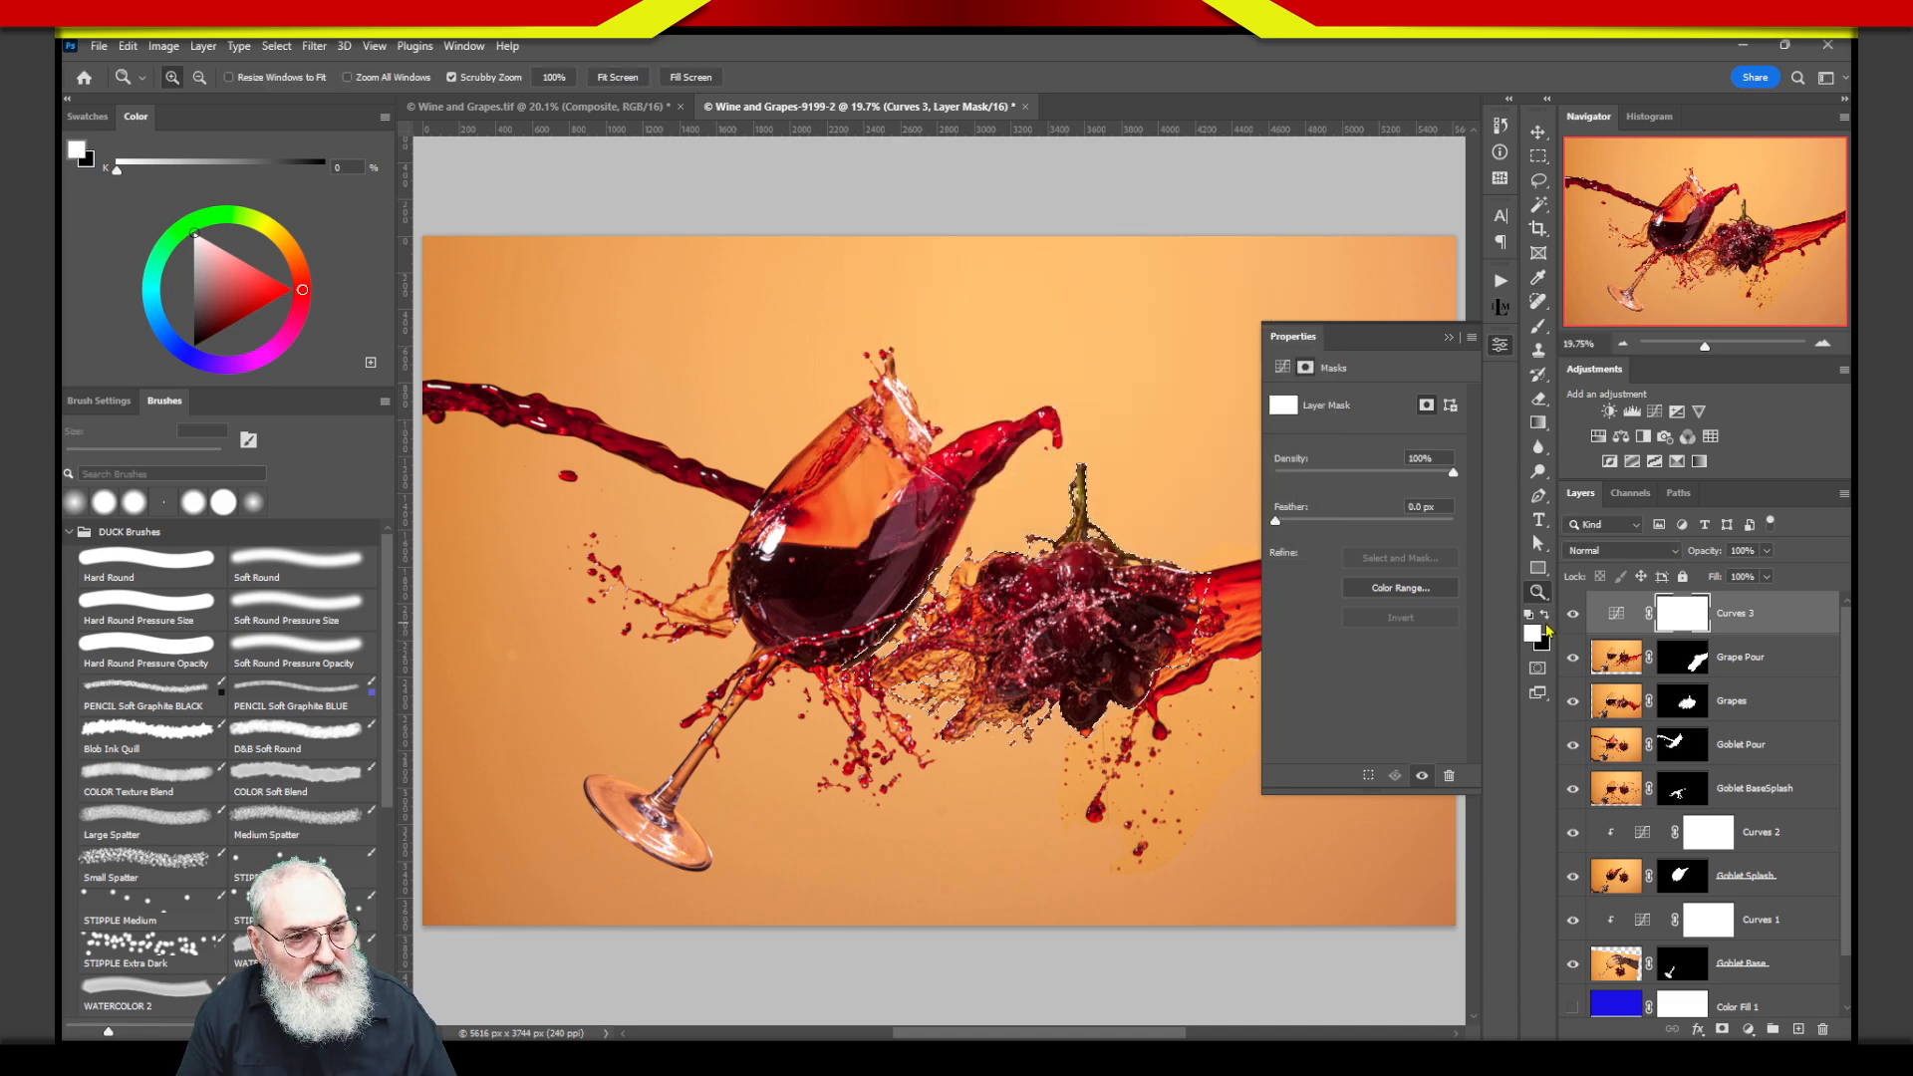
left_click(1545, 617)
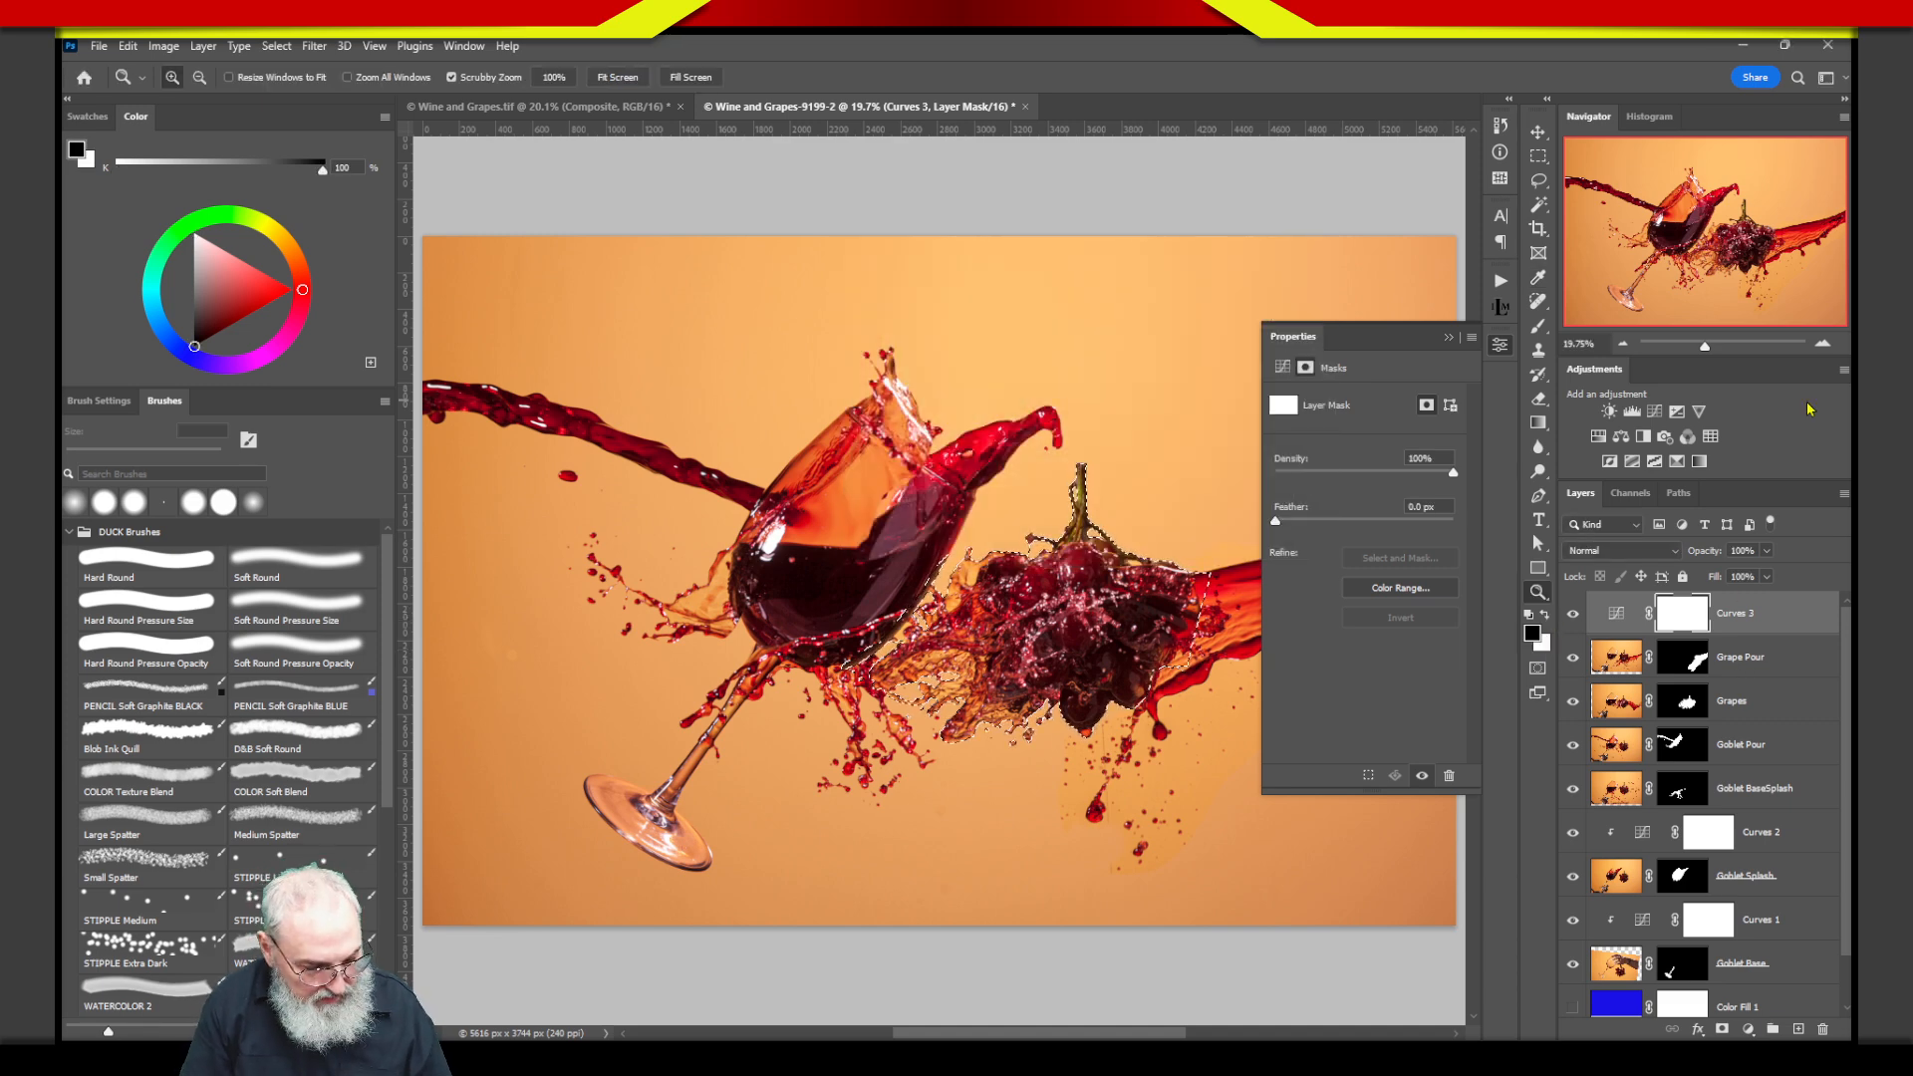
key("alt")
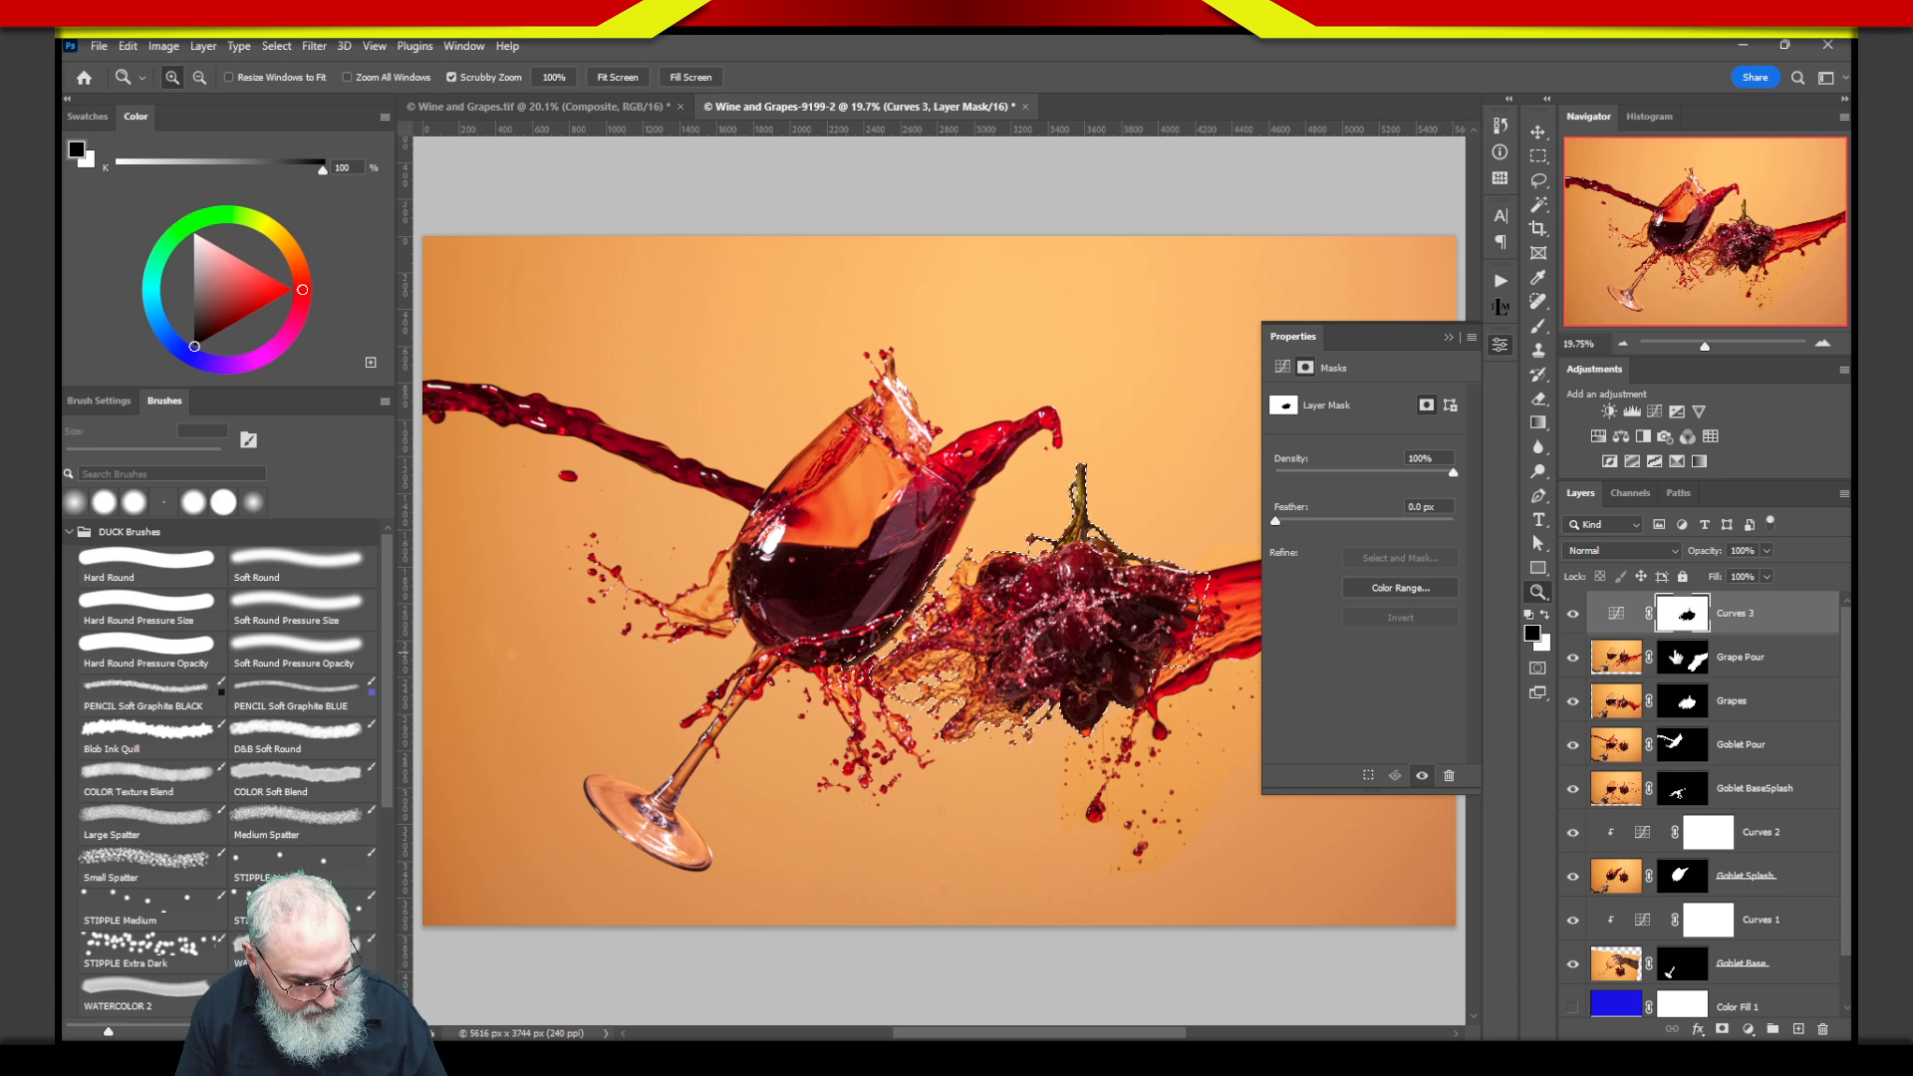
Display the Curves 3 layer mask on its own and invert it.
left_click(1680, 623, "alt")
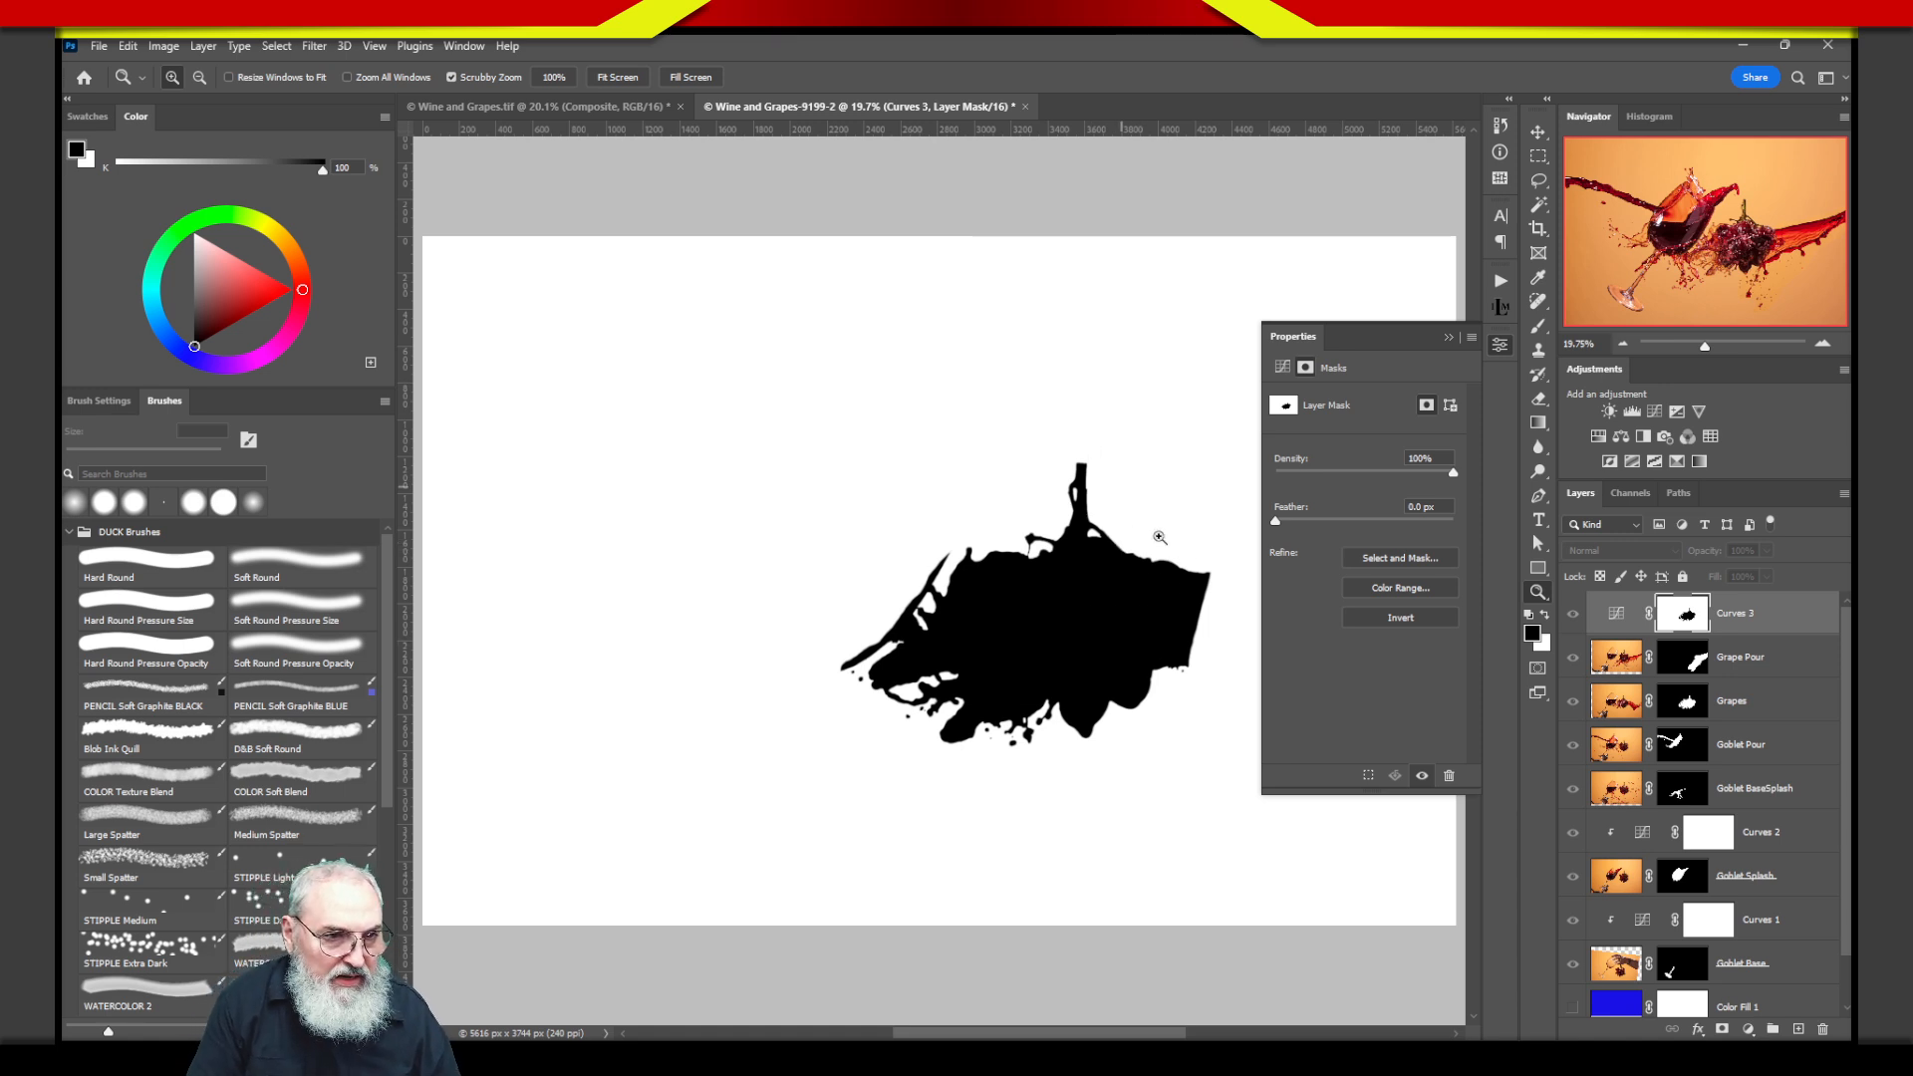
left_click(1155, 538)
left_click(1395, 618)
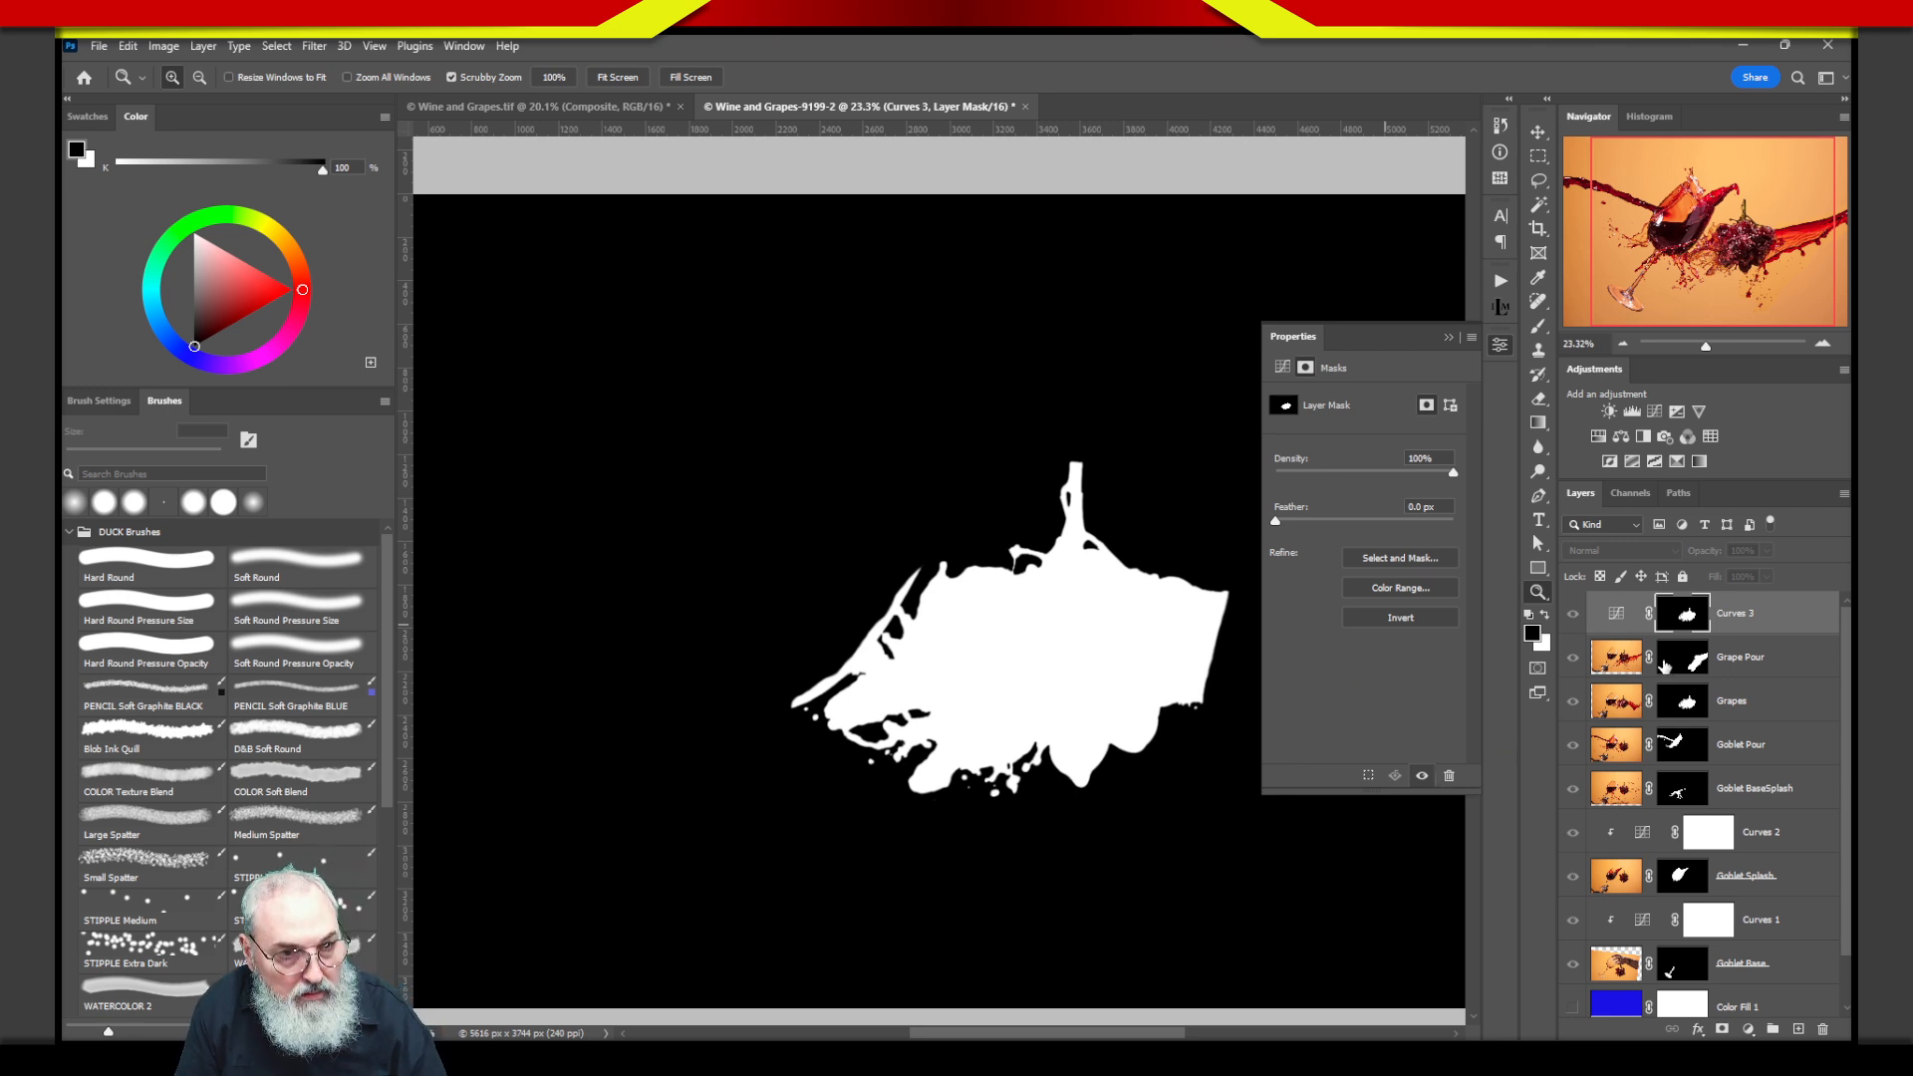
Brighten the masked grapes by raising the Curves 3 curve to input 66, output 143.
left_click(1614, 620)
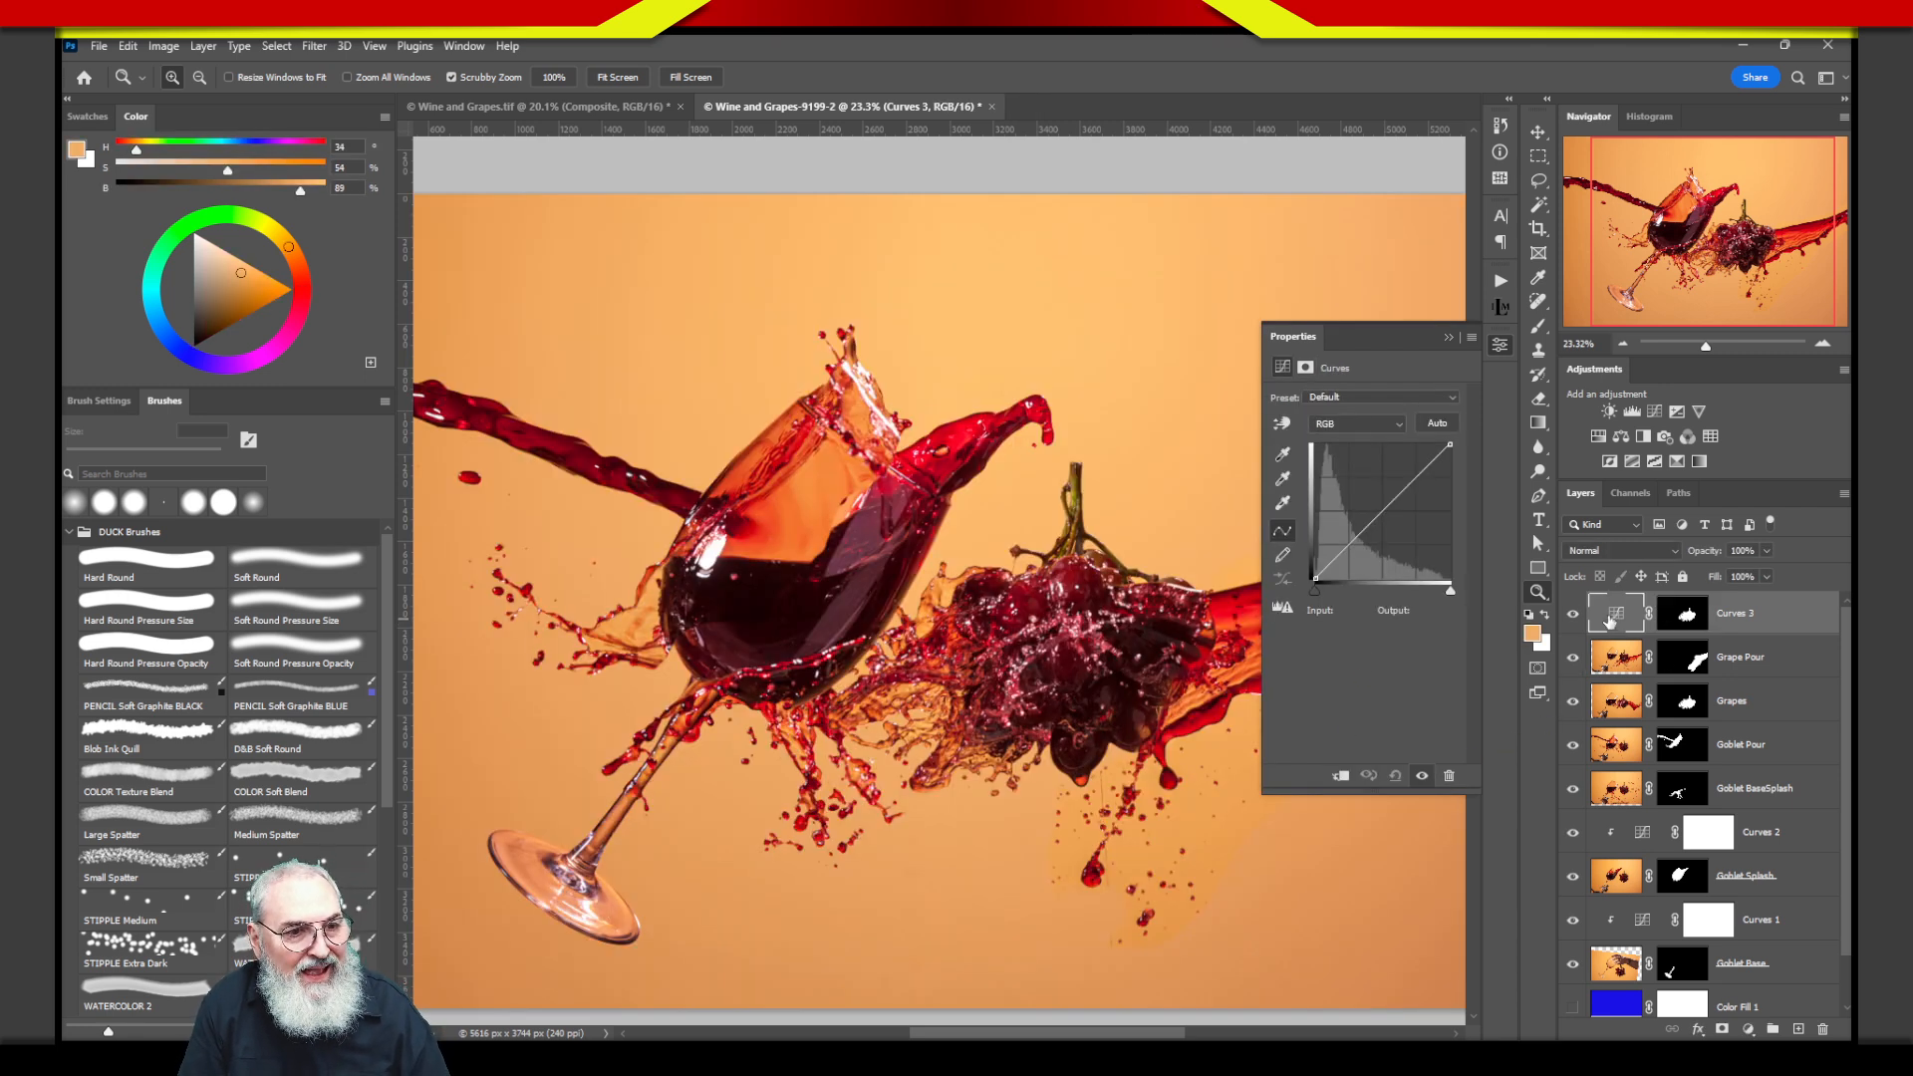
left_click_drag(1390, 513, 1350, 503)
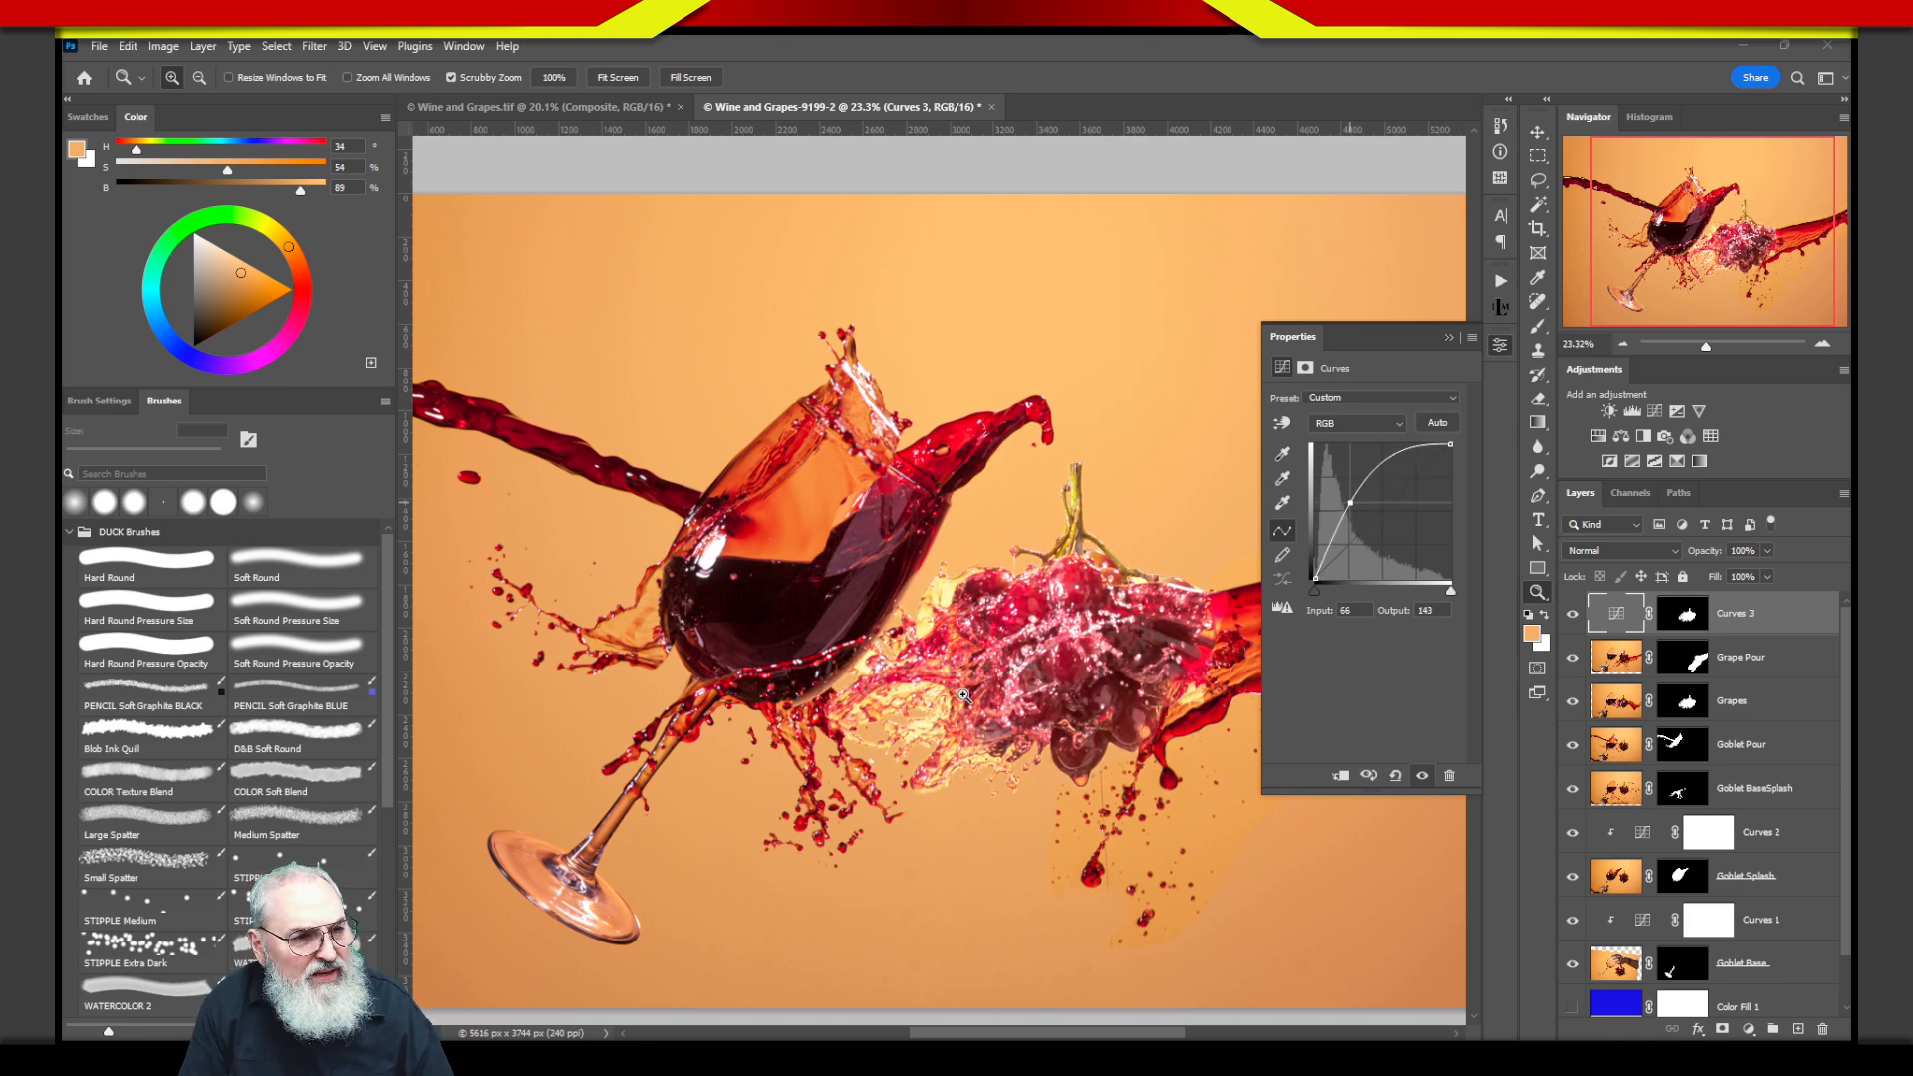
Paint the splashes around the grapes black on the Curves 3 layer mask with a 60 px soft round brush at 77% opacity.
left_click(1686, 620)
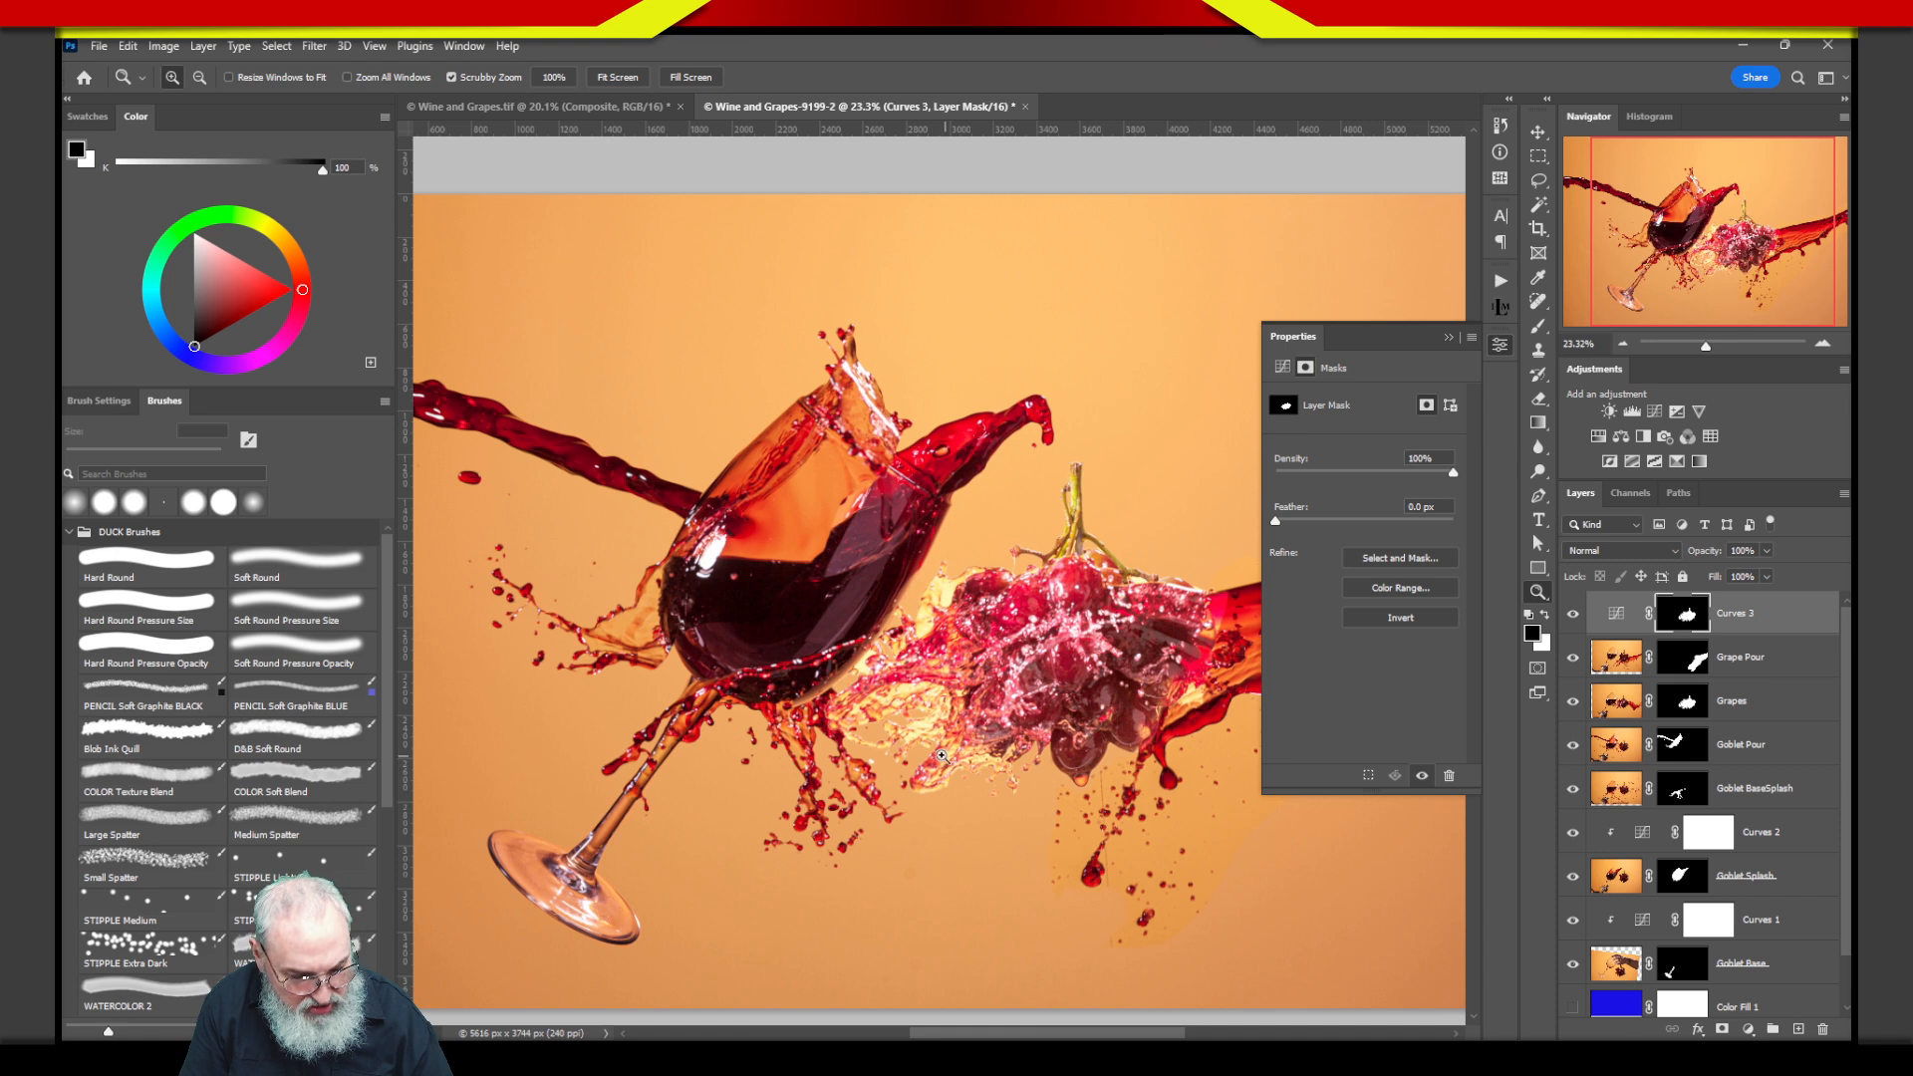
key("b")
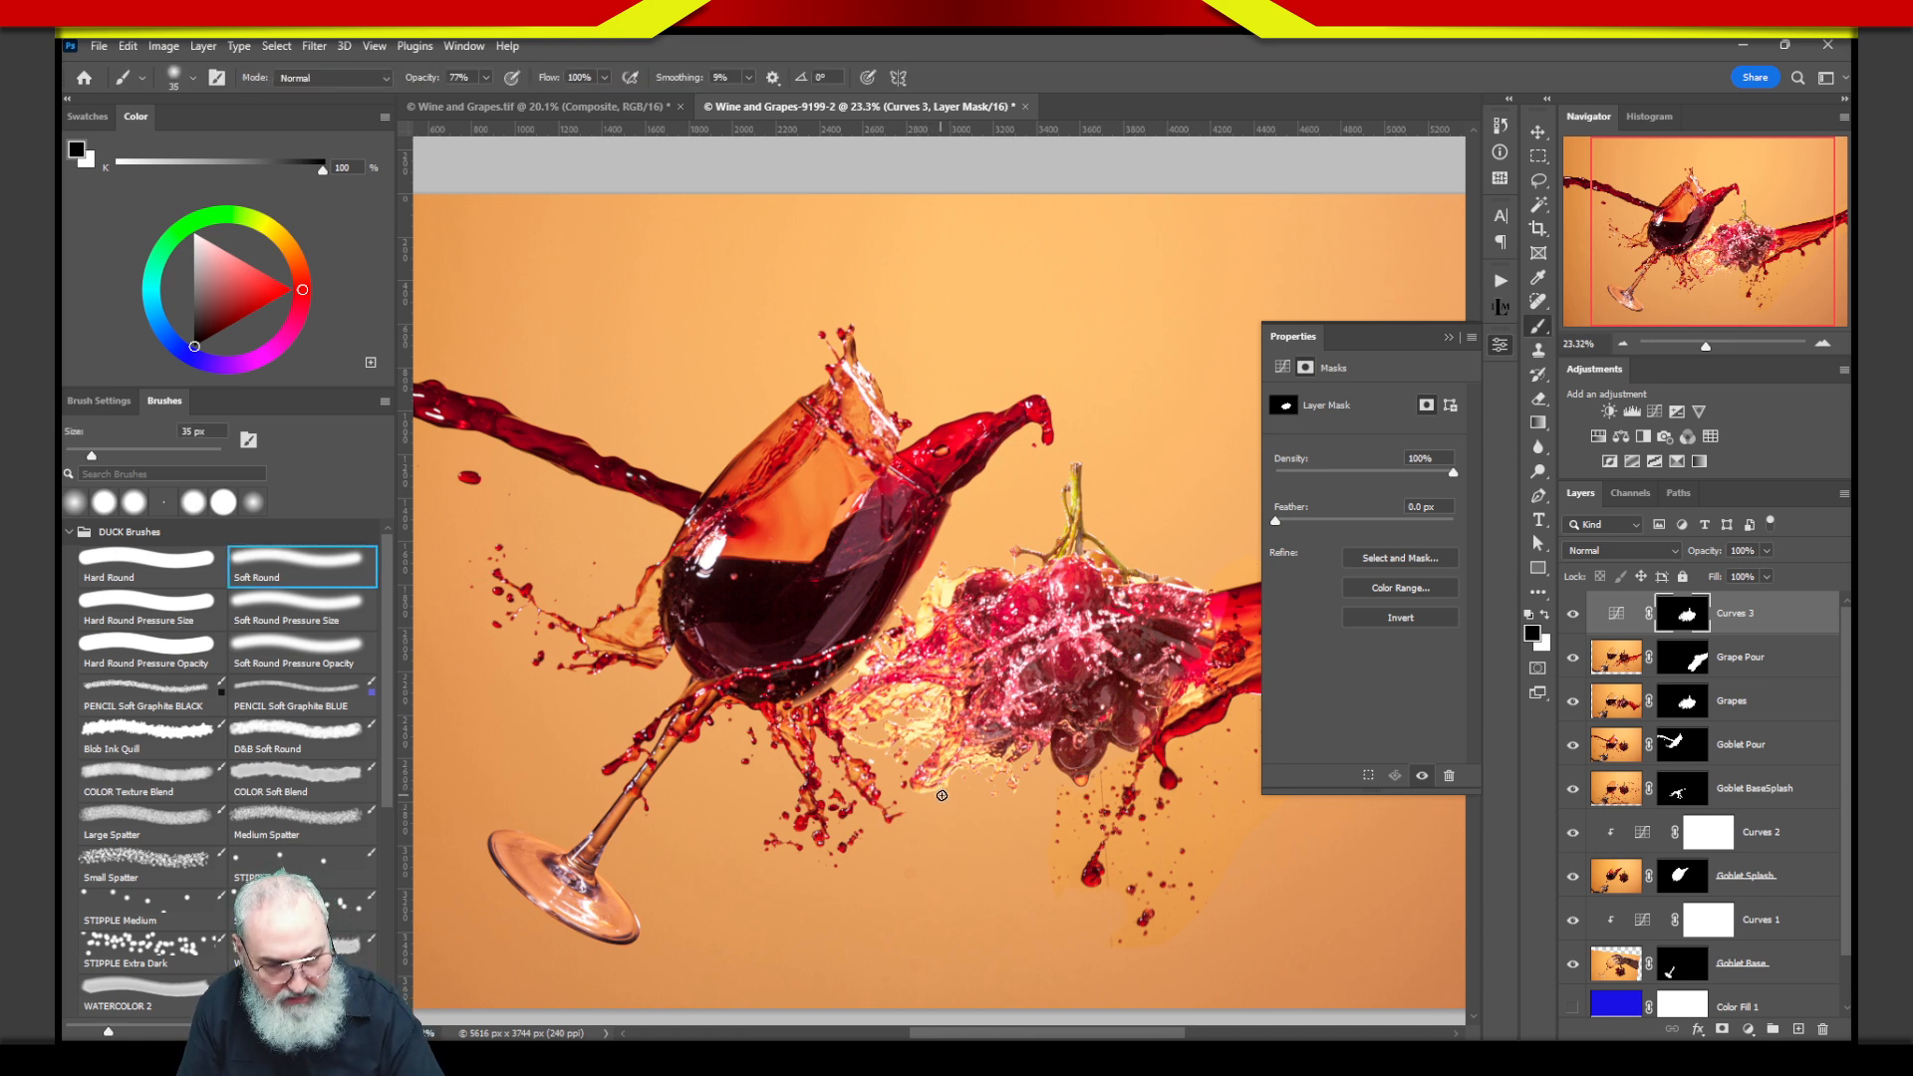
key("bracketright")
key("bracketright")
key("bracketright")
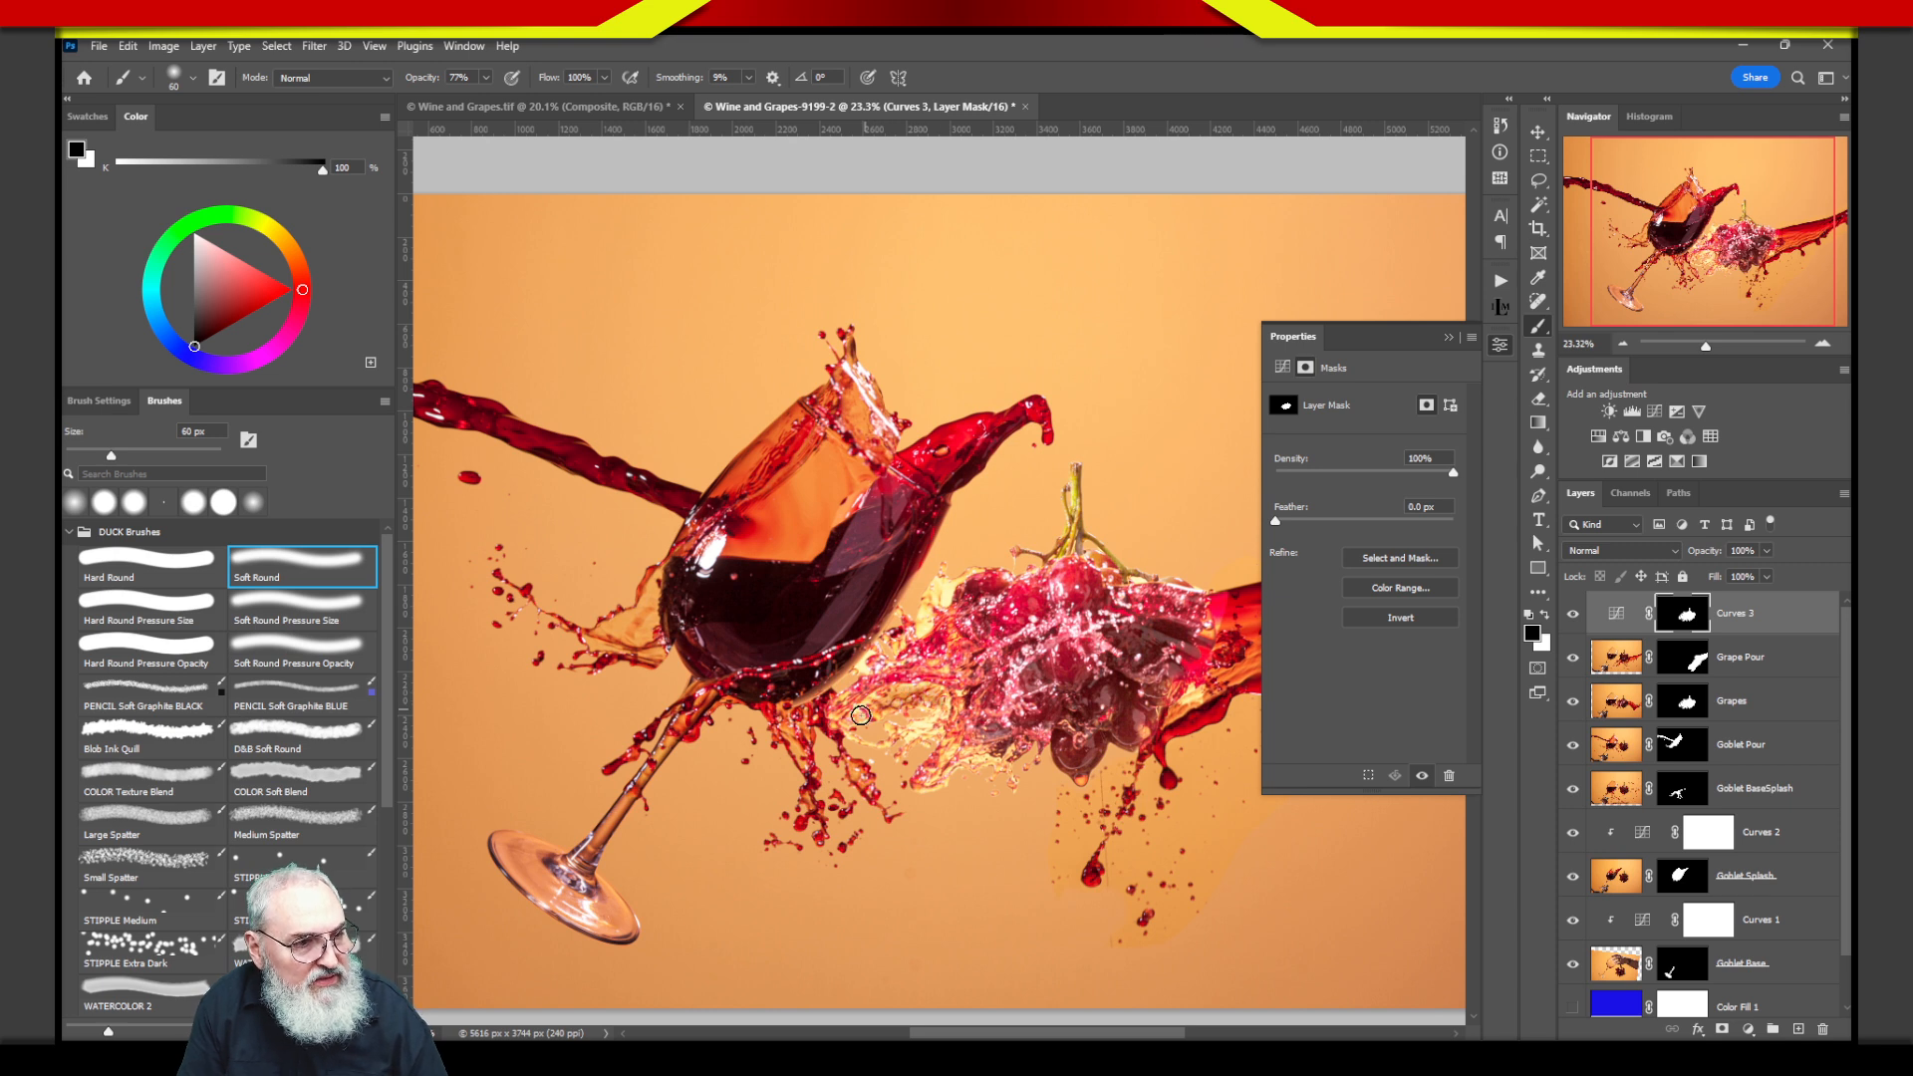
mouse_move(861, 716)
left_mouse_down()
mouse_move(940, 724)
mouse_move(878, 661)
left_mouse_up()
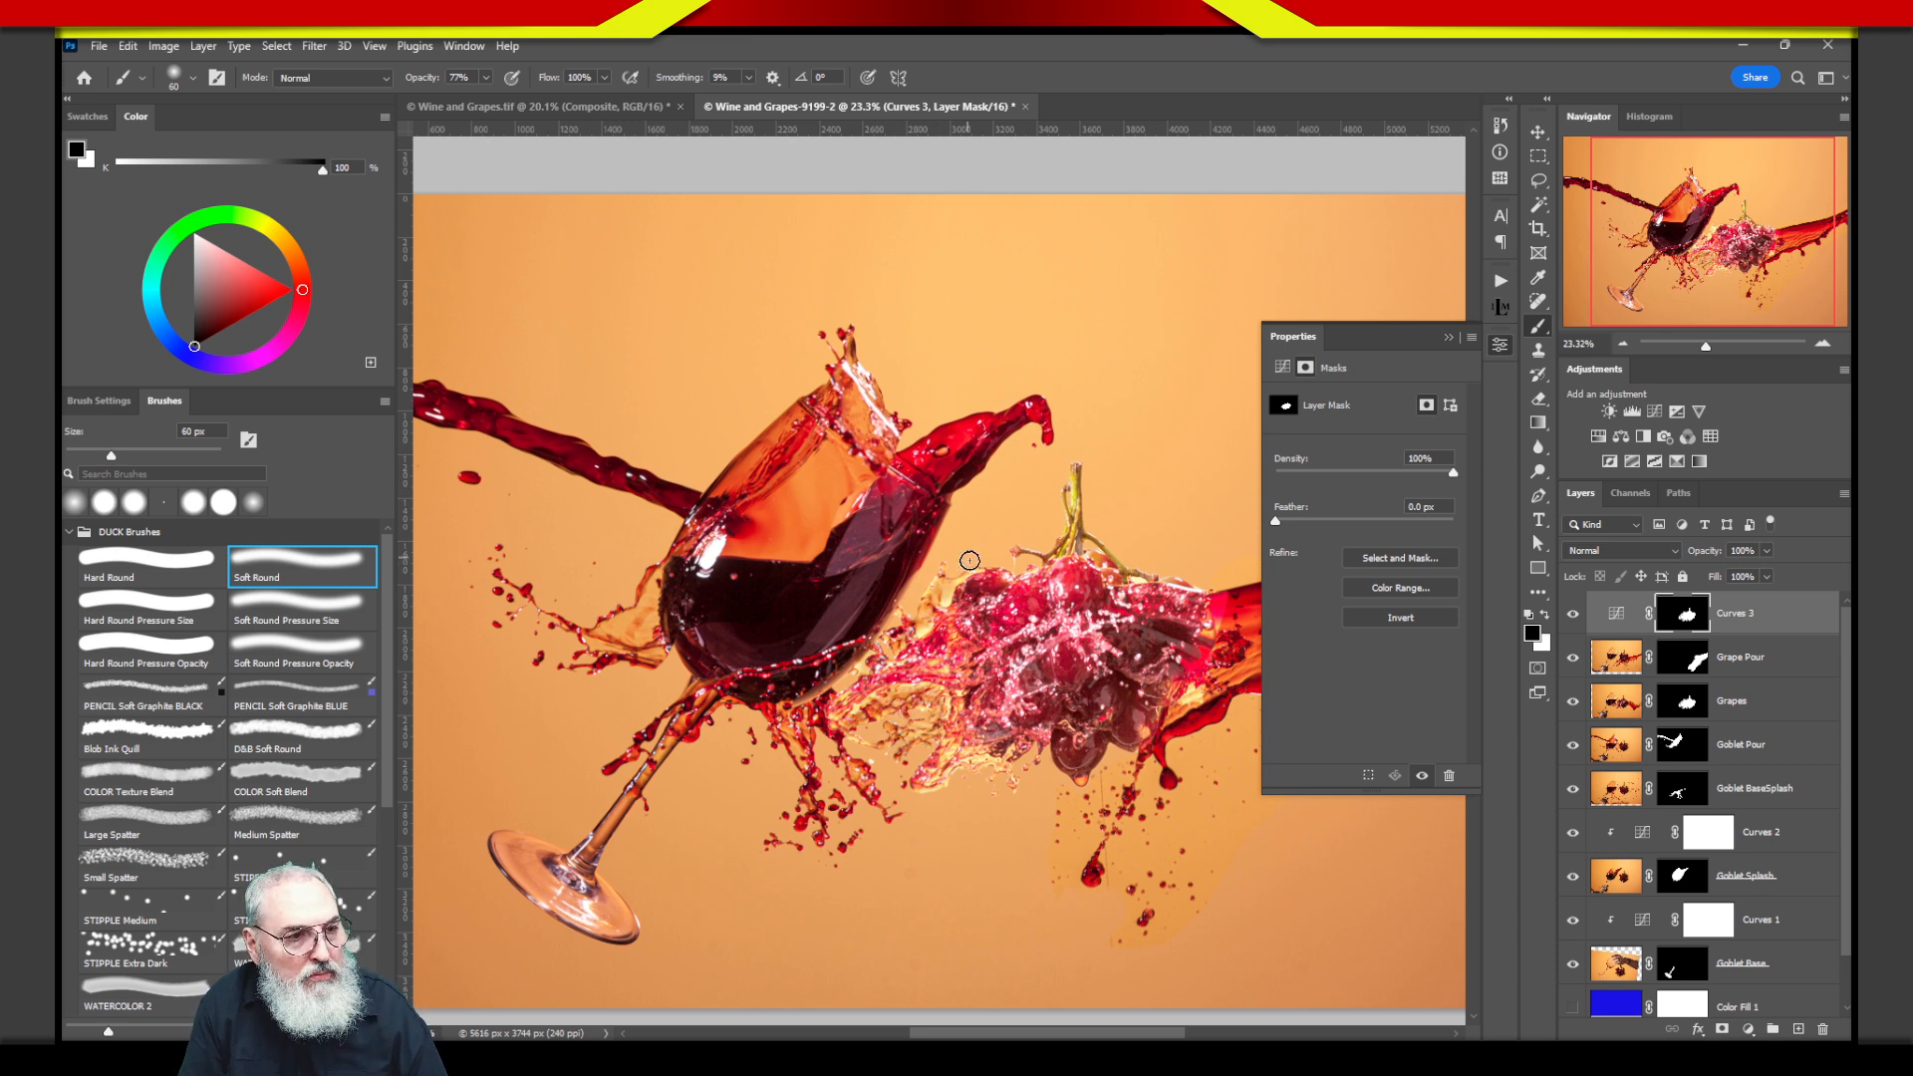
mouse_move(944, 645)
left_mouse_down()
mouse_move(914, 696)
mouse_move(813, 750)
mouse_move(915, 659)
mouse_move(951, 765)
mouse_move(991, 749)
mouse_move(924, 806)
mouse_move(1187, 707)
left_mouse_up()
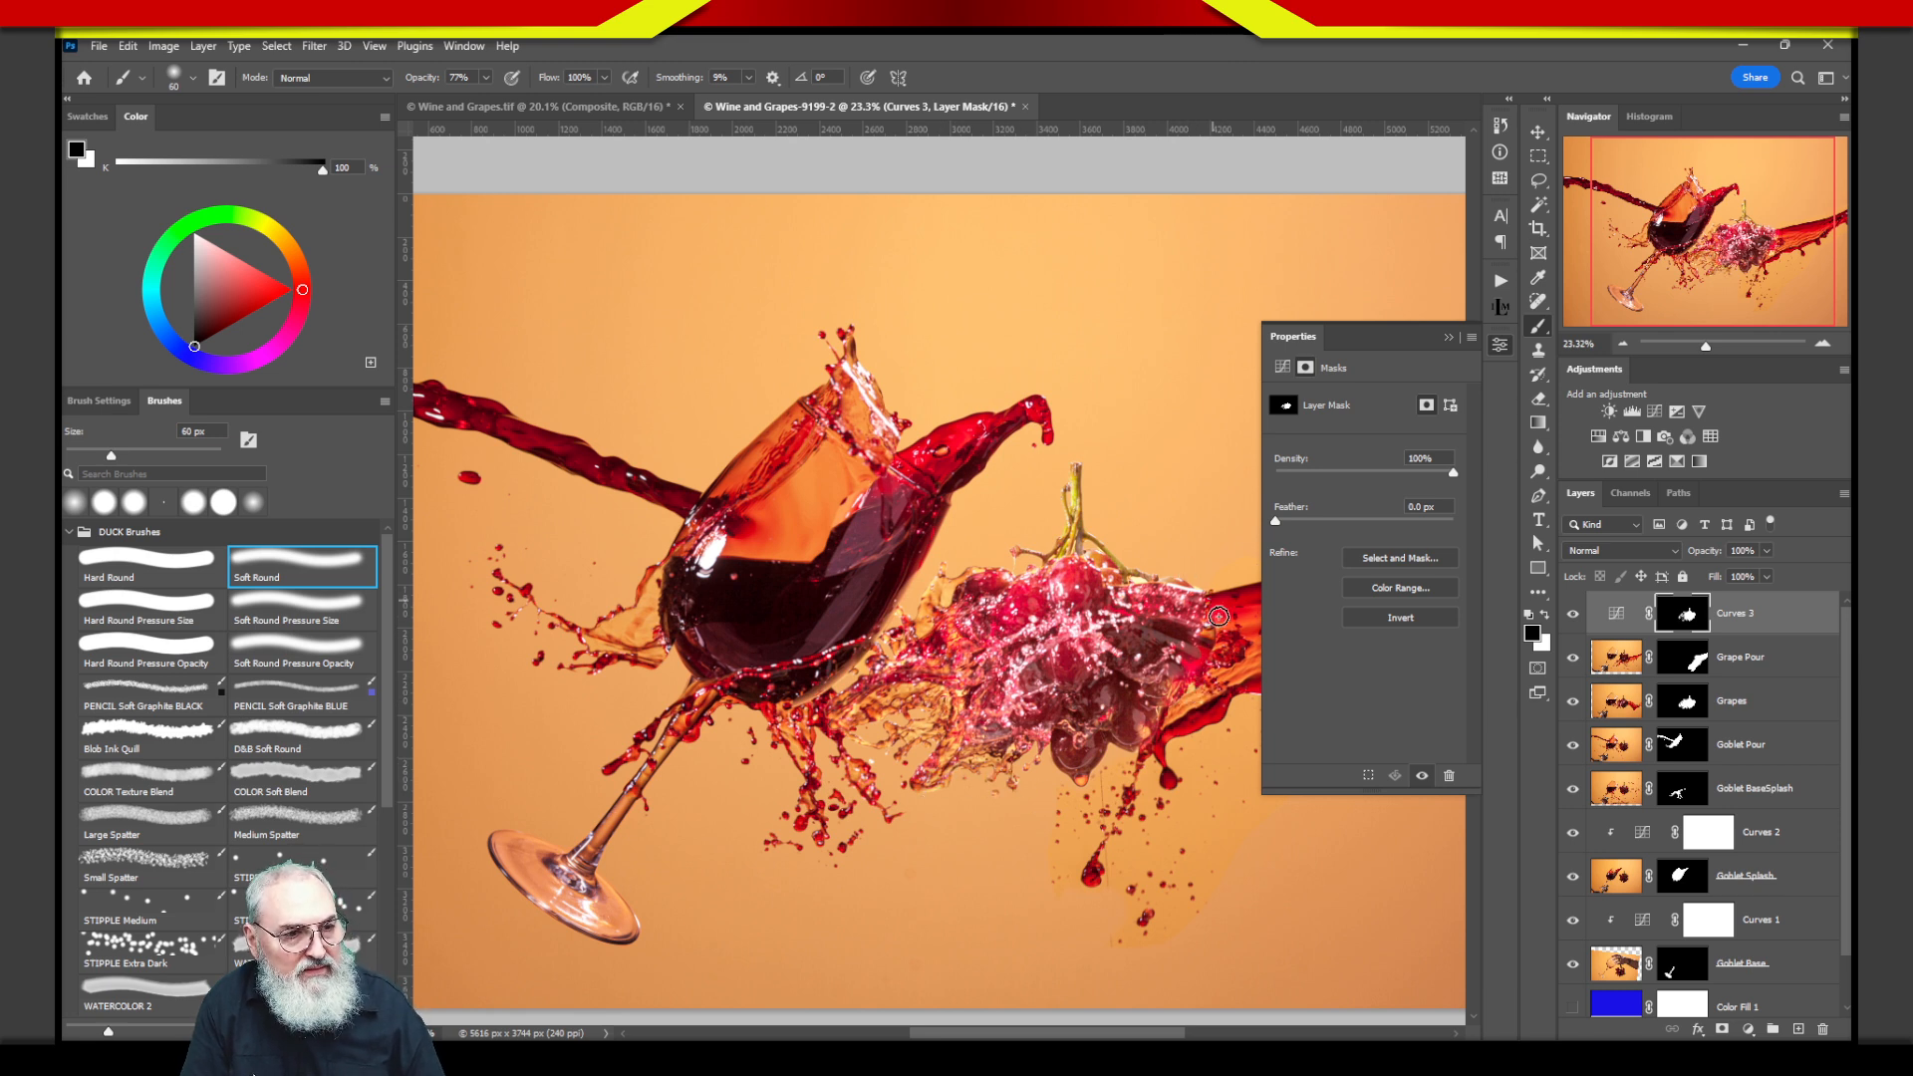
mouse_move(1038, 562)
left_mouse_down()
mouse_move(983, 563)
mouse_move(921, 619)
mouse_move(963, 565)
mouse_move(861, 714)
mouse_move(870, 665)
mouse_move(790, 754)
mouse_move(837, 727)
mouse_move(908, 586)
left_mouse_up()
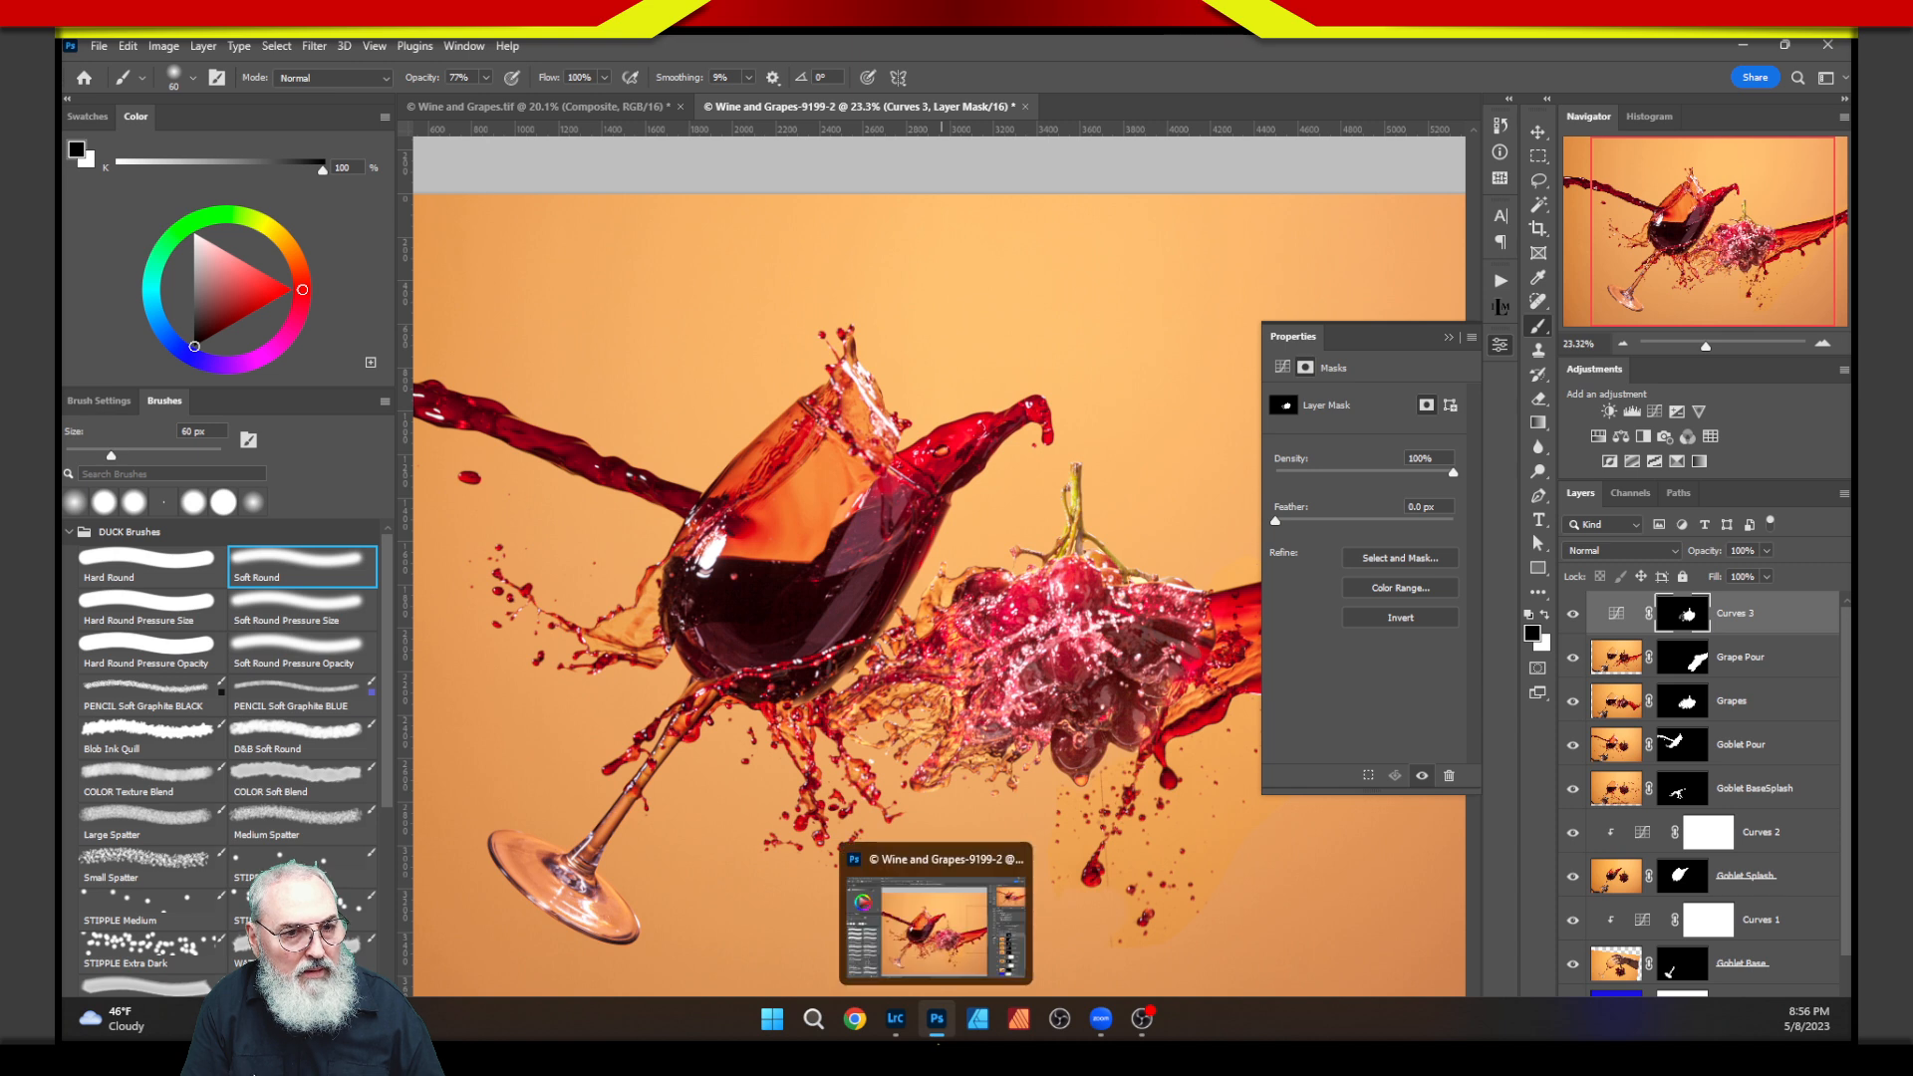
Display the Curves 3 layer mask on its own and paint out its grey splash remnants in black at 100% opacity.
left_click(1683, 612, "alt")
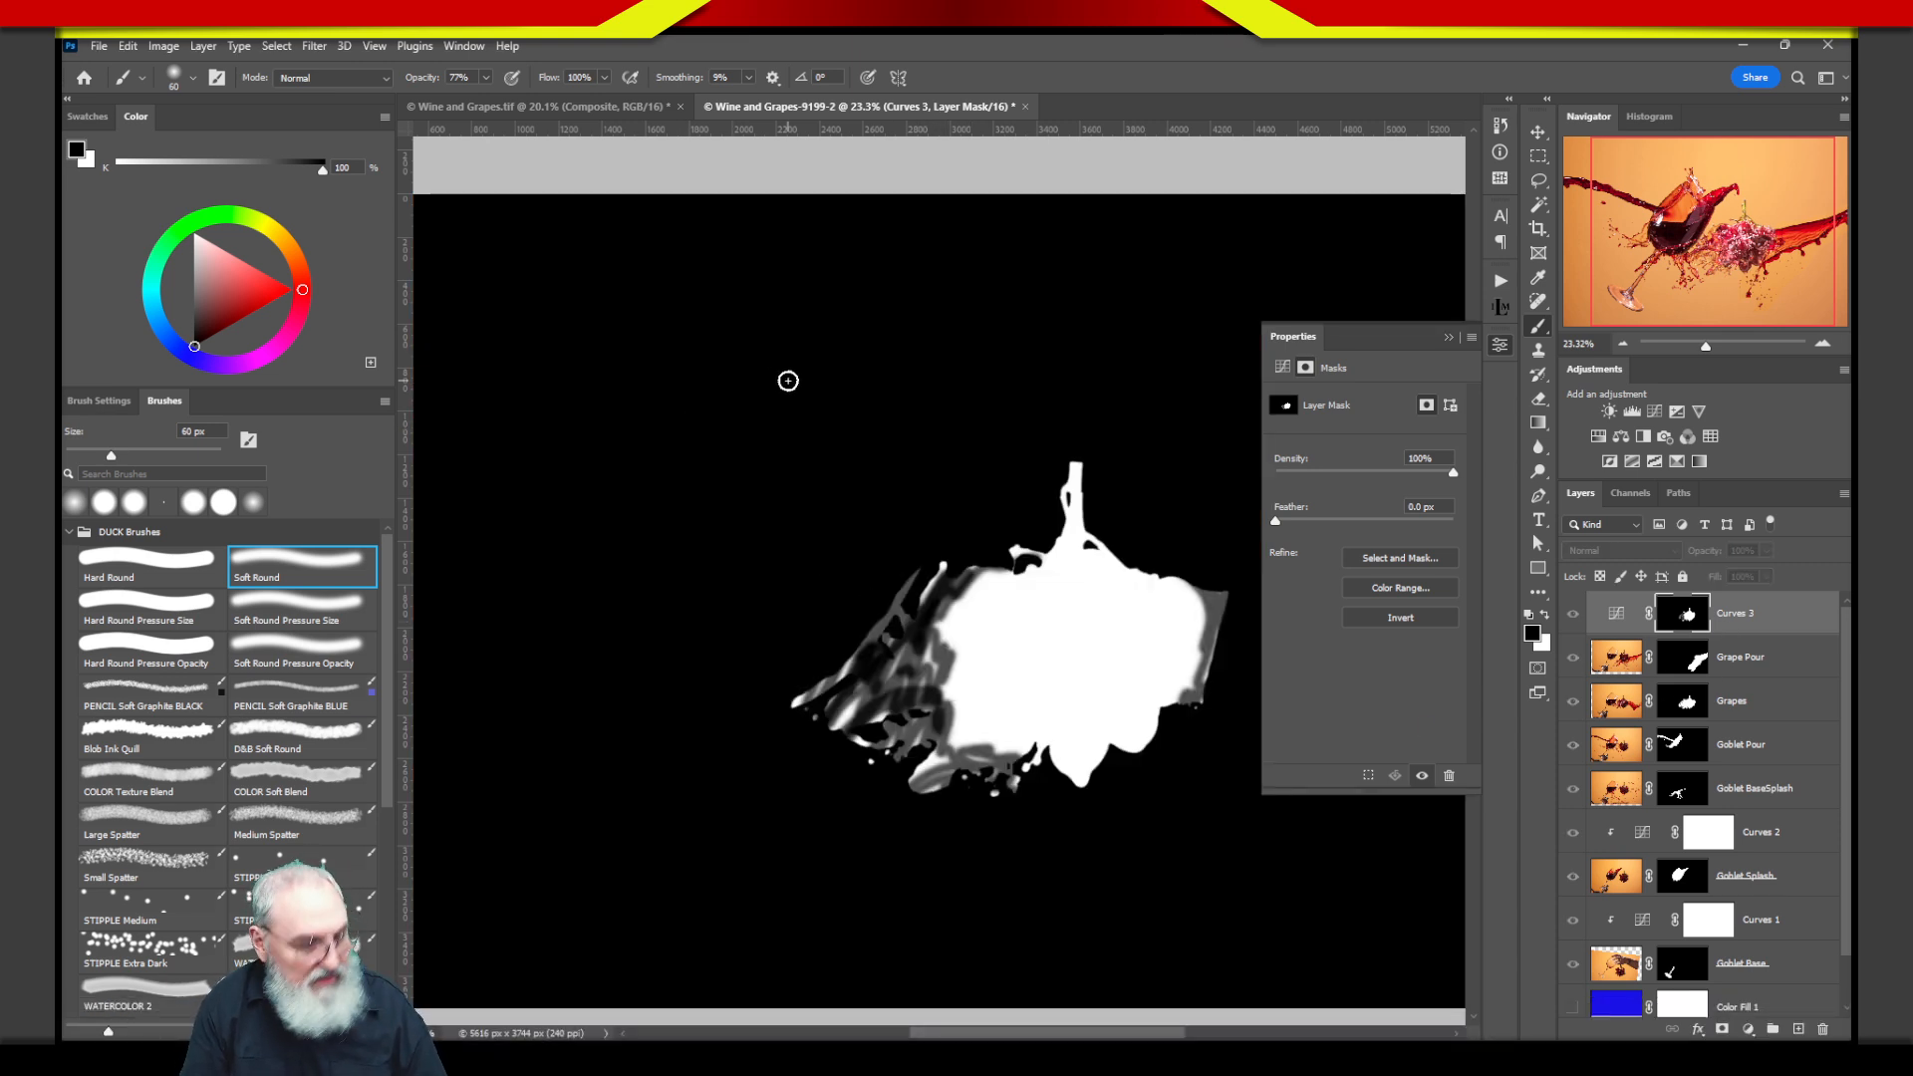
key("0")
mouse_move(876, 538)
left_mouse_down()
mouse_move(891, 848)
mouse_move(903, 749)
mouse_move(878, 654)
mouse_move(852, 706)
mouse_move(944, 769)
mouse_move(908, 686)
mouse_move(918, 581)
mouse_move(862, 735)
mouse_move(917, 593)
mouse_move(816, 734)
mouse_move(902, 564)
mouse_move(903, 694)
mouse_move(919, 662)
mouse_move(935, 775)
mouse_move(831, 718)
mouse_move(848, 768)
mouse_move(796, 718)
mouse_move(945, 805)
mouse_move(954, 776)
mouse_move(985, 772)
mouse_move(830, 683)
mouse_move(835, 750)
mouse_move(935, 563)
mouse_move(913, 662)
mouse_move(1017, 801)
mouse_move(1147, 797)
mouse_move(1223, 624)
mouse_move(1203, 542)
mouse_move(1208, 705)
mouse_move(1197, 515)
mouse_move(1169, 798)
left_mouse_up()
Paint the stem and outer grape edges black on the Curves 3 mask with a 200 px brush and return to the image view.
key("bracketright")
key("bracketright")
key("bracketright")
key("bracketright")
key("bracketright")
key("bracketright")
key("bracketright")
key("bracketright")
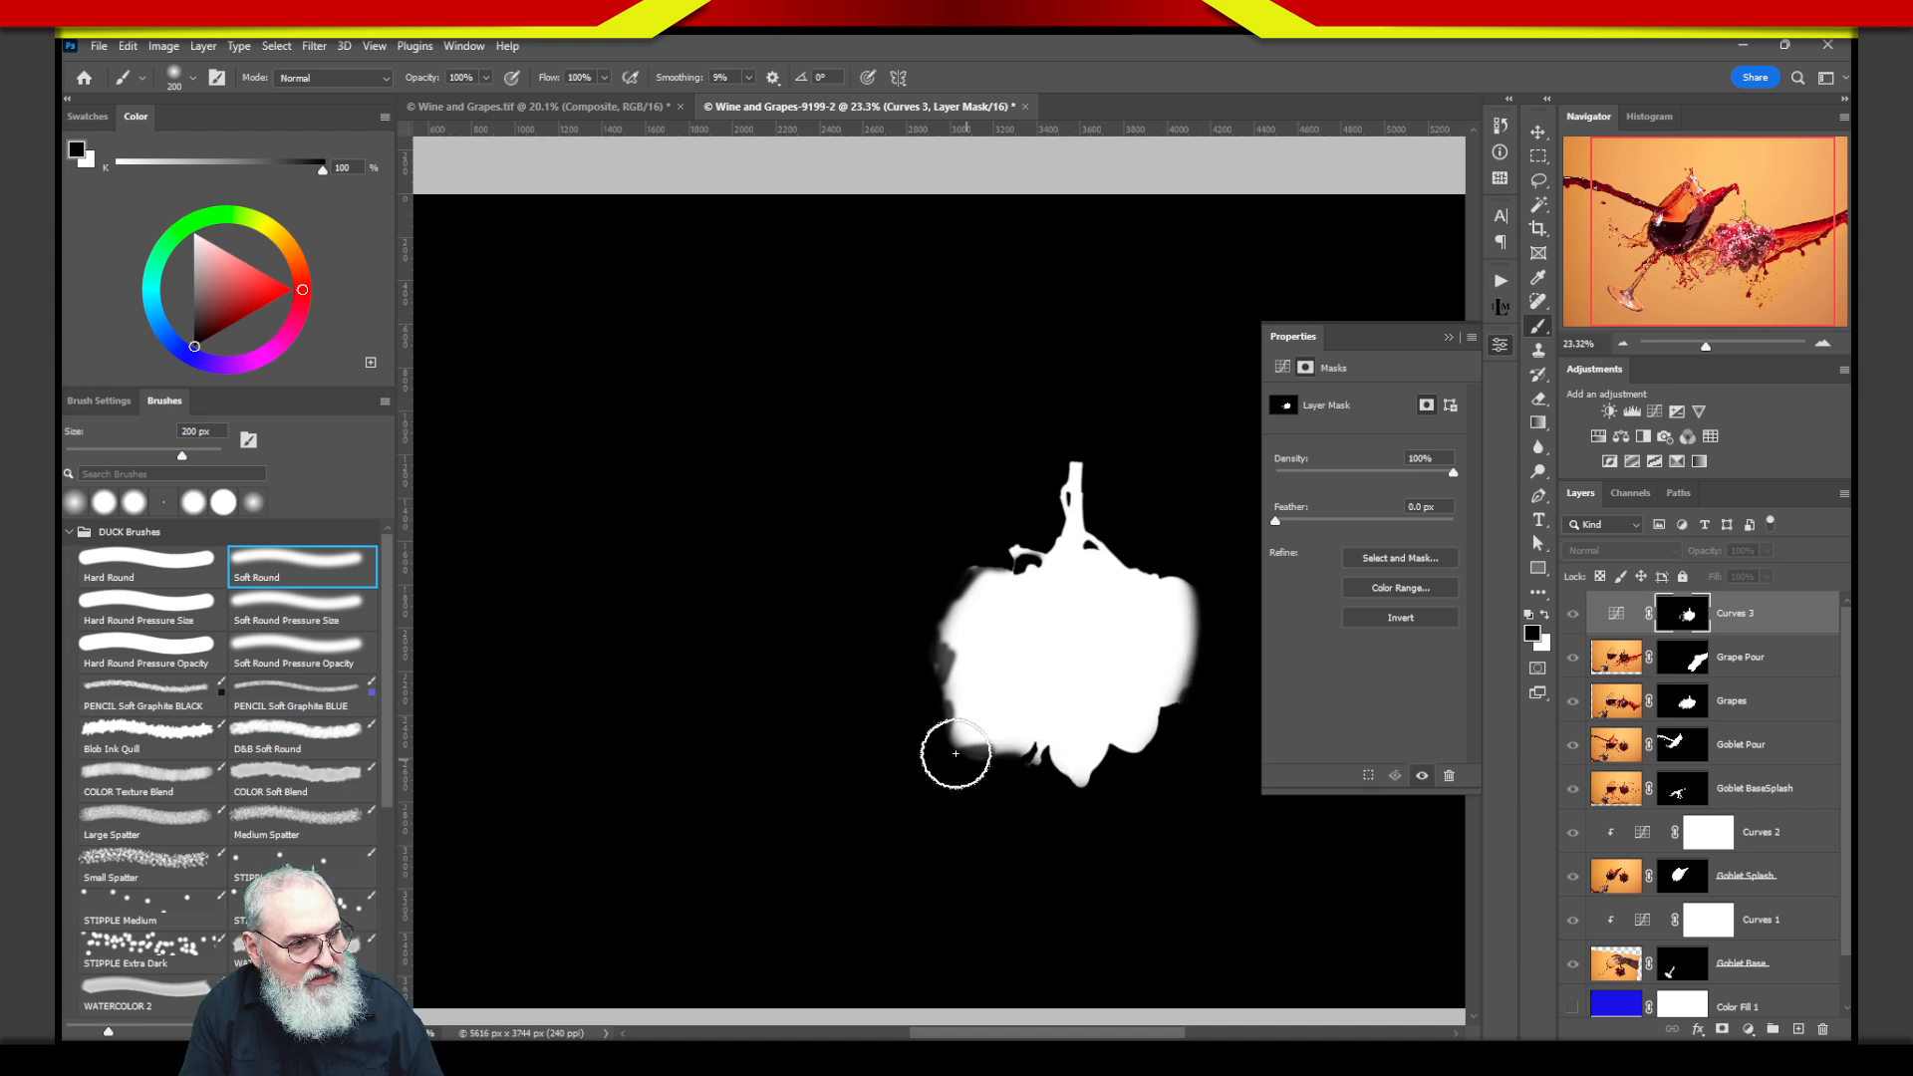
mouse_move(955, 753)
left_mouse_down()
mouse_move(942, 598)
mouse_move(935, 701)
mouse_move(977, 567)
mouse_move(1019, 514)
mouse_move(1109, 502)
mouse_move(998, 551)
mouse_move(1133, 546)
mouse_move(1017, 543)
mouse_move(1068, 499)
left_mouse_up()
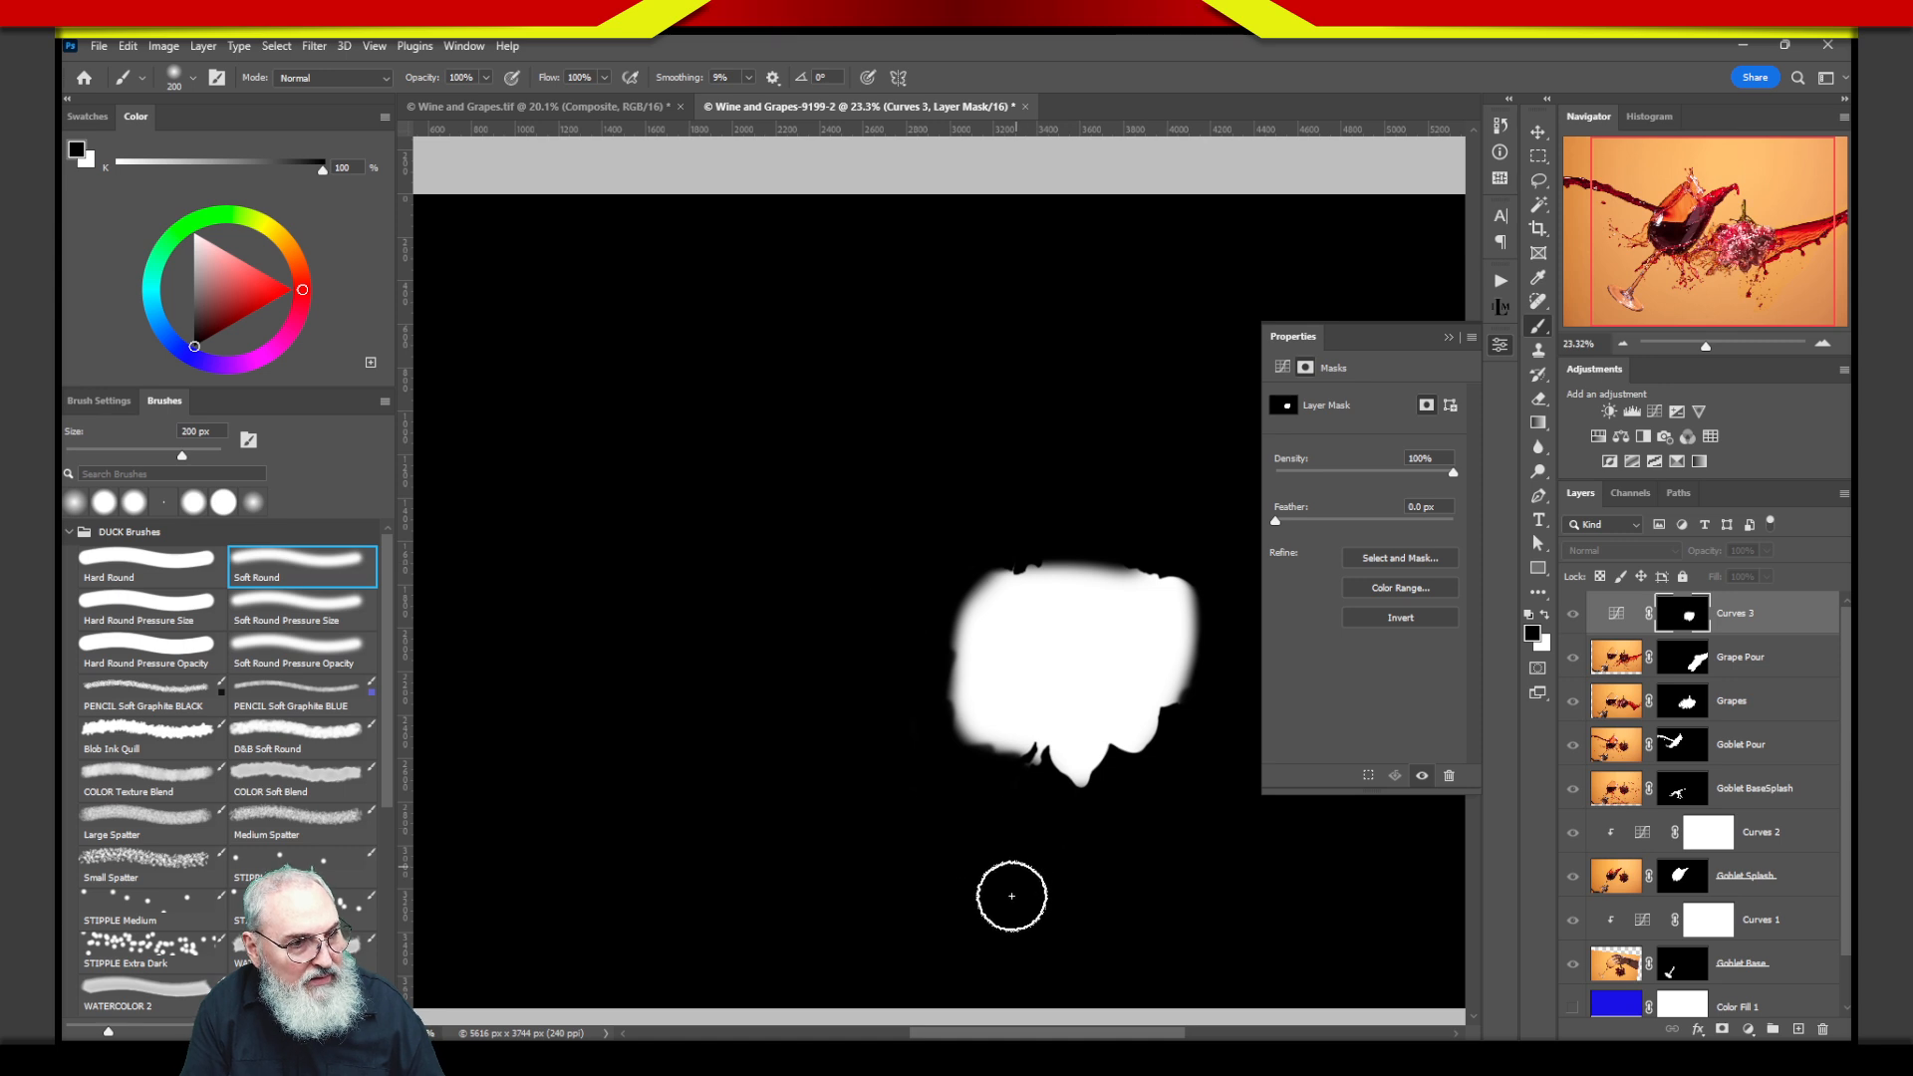
left_click(1670, 626, "alt")
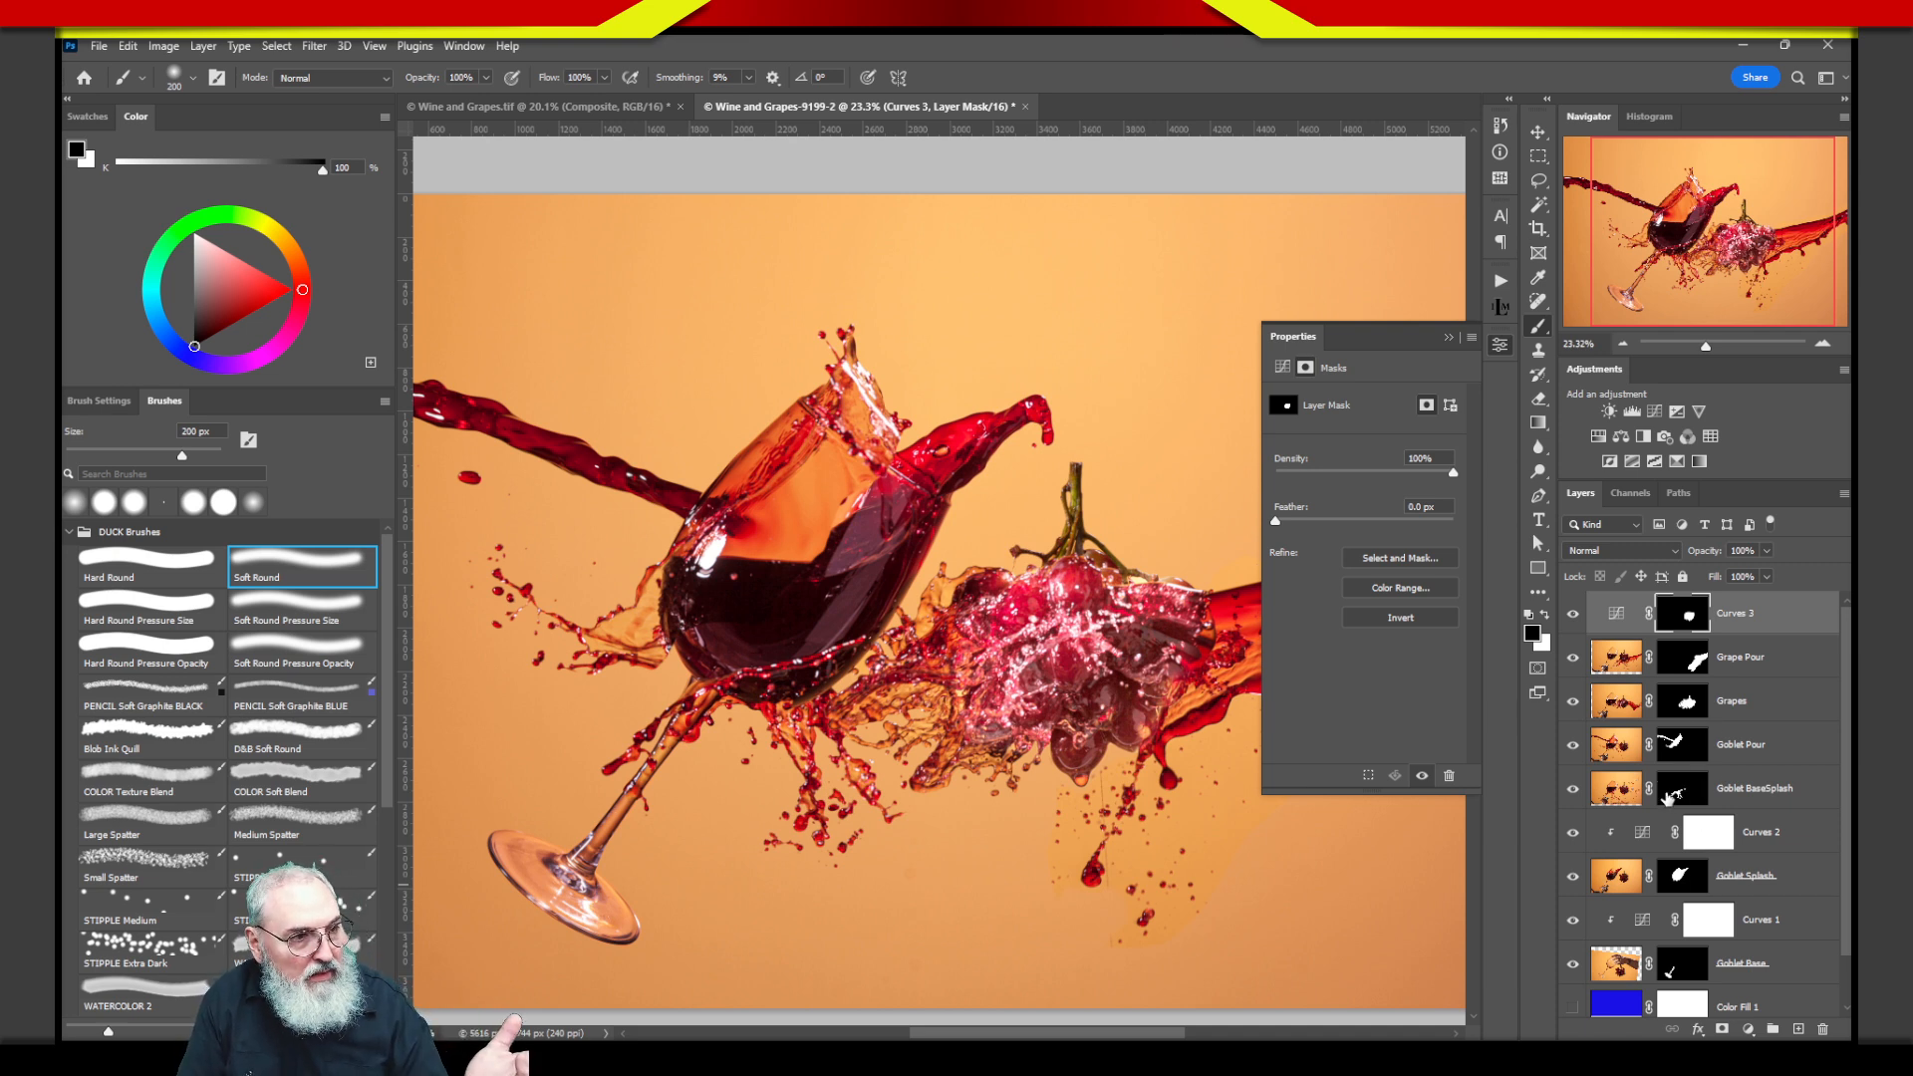
Load the Goblet Pour mask as a selection and subtract the droplets, side splash and goblet areas with the Lasso, keeping only the incoming pour.
scroll(949, 549, "left", 5)
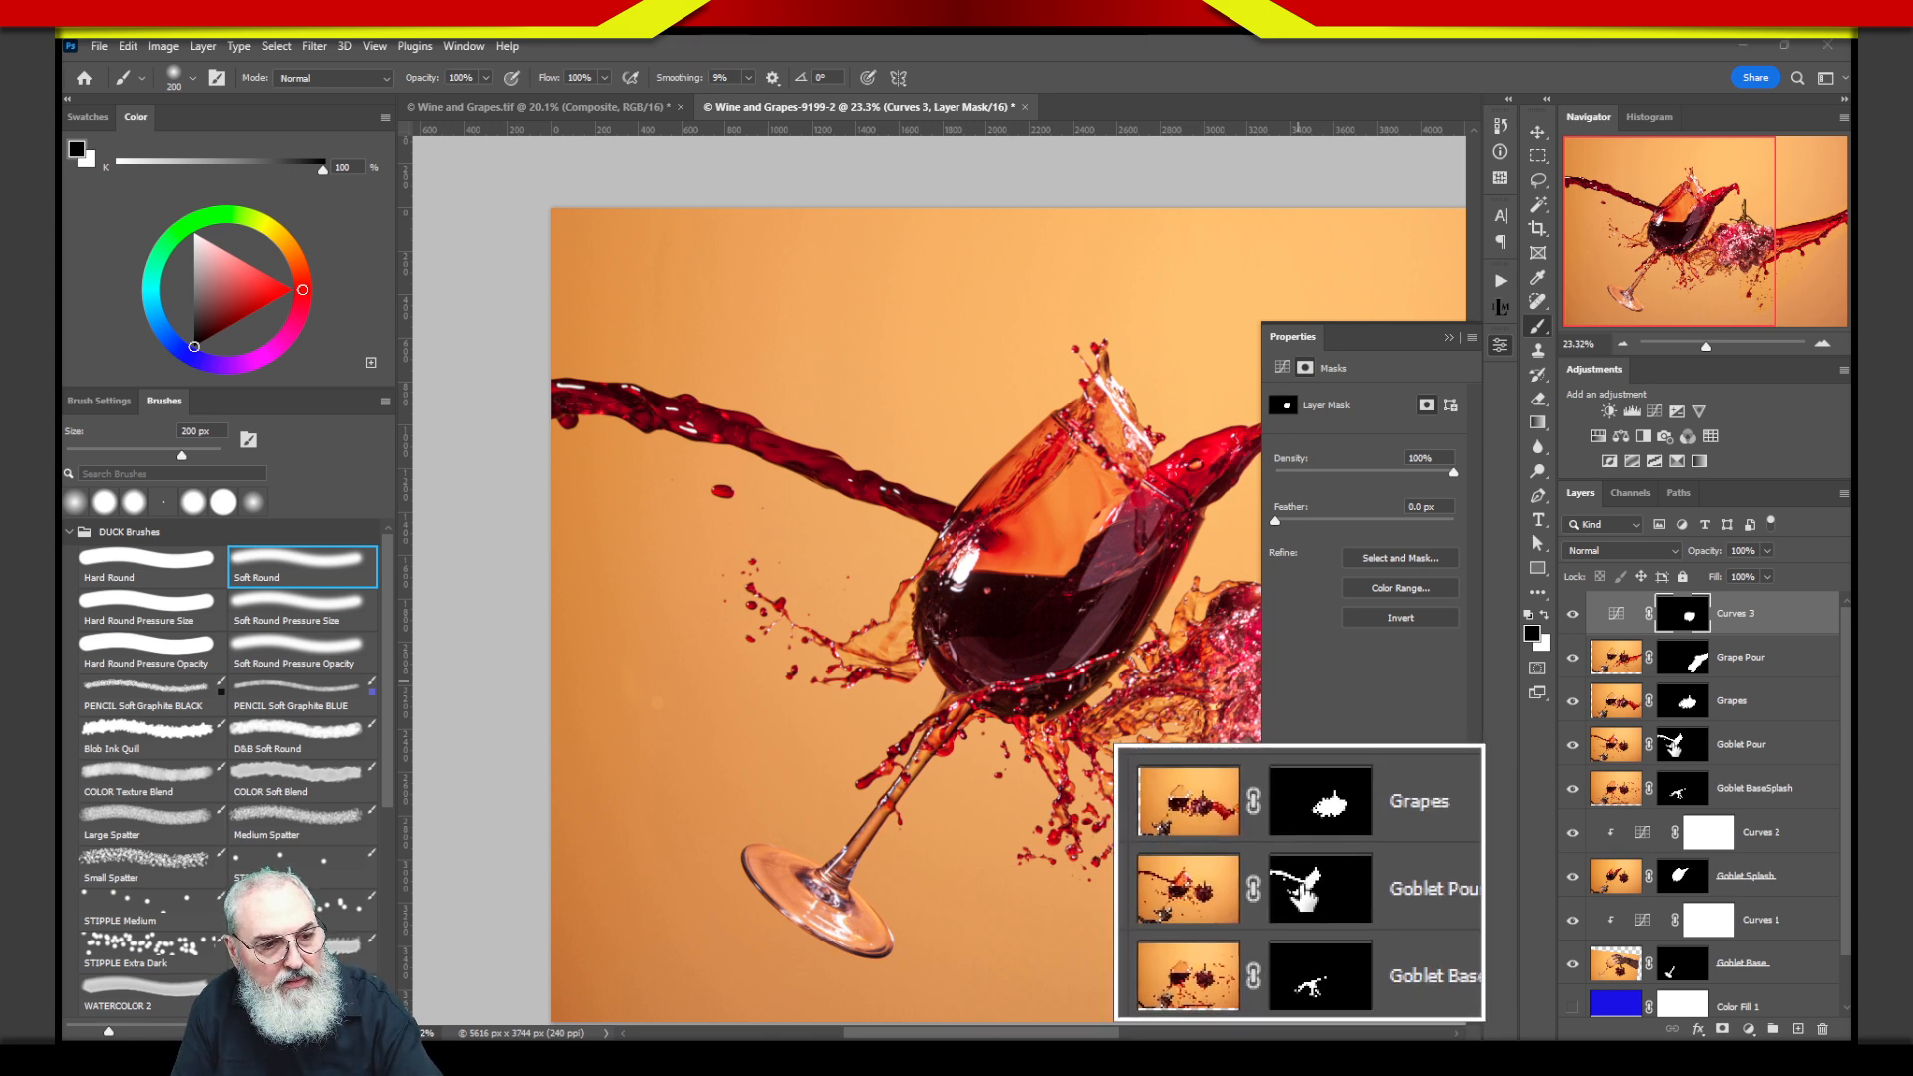
left_click(1687, 757, "ctrl")
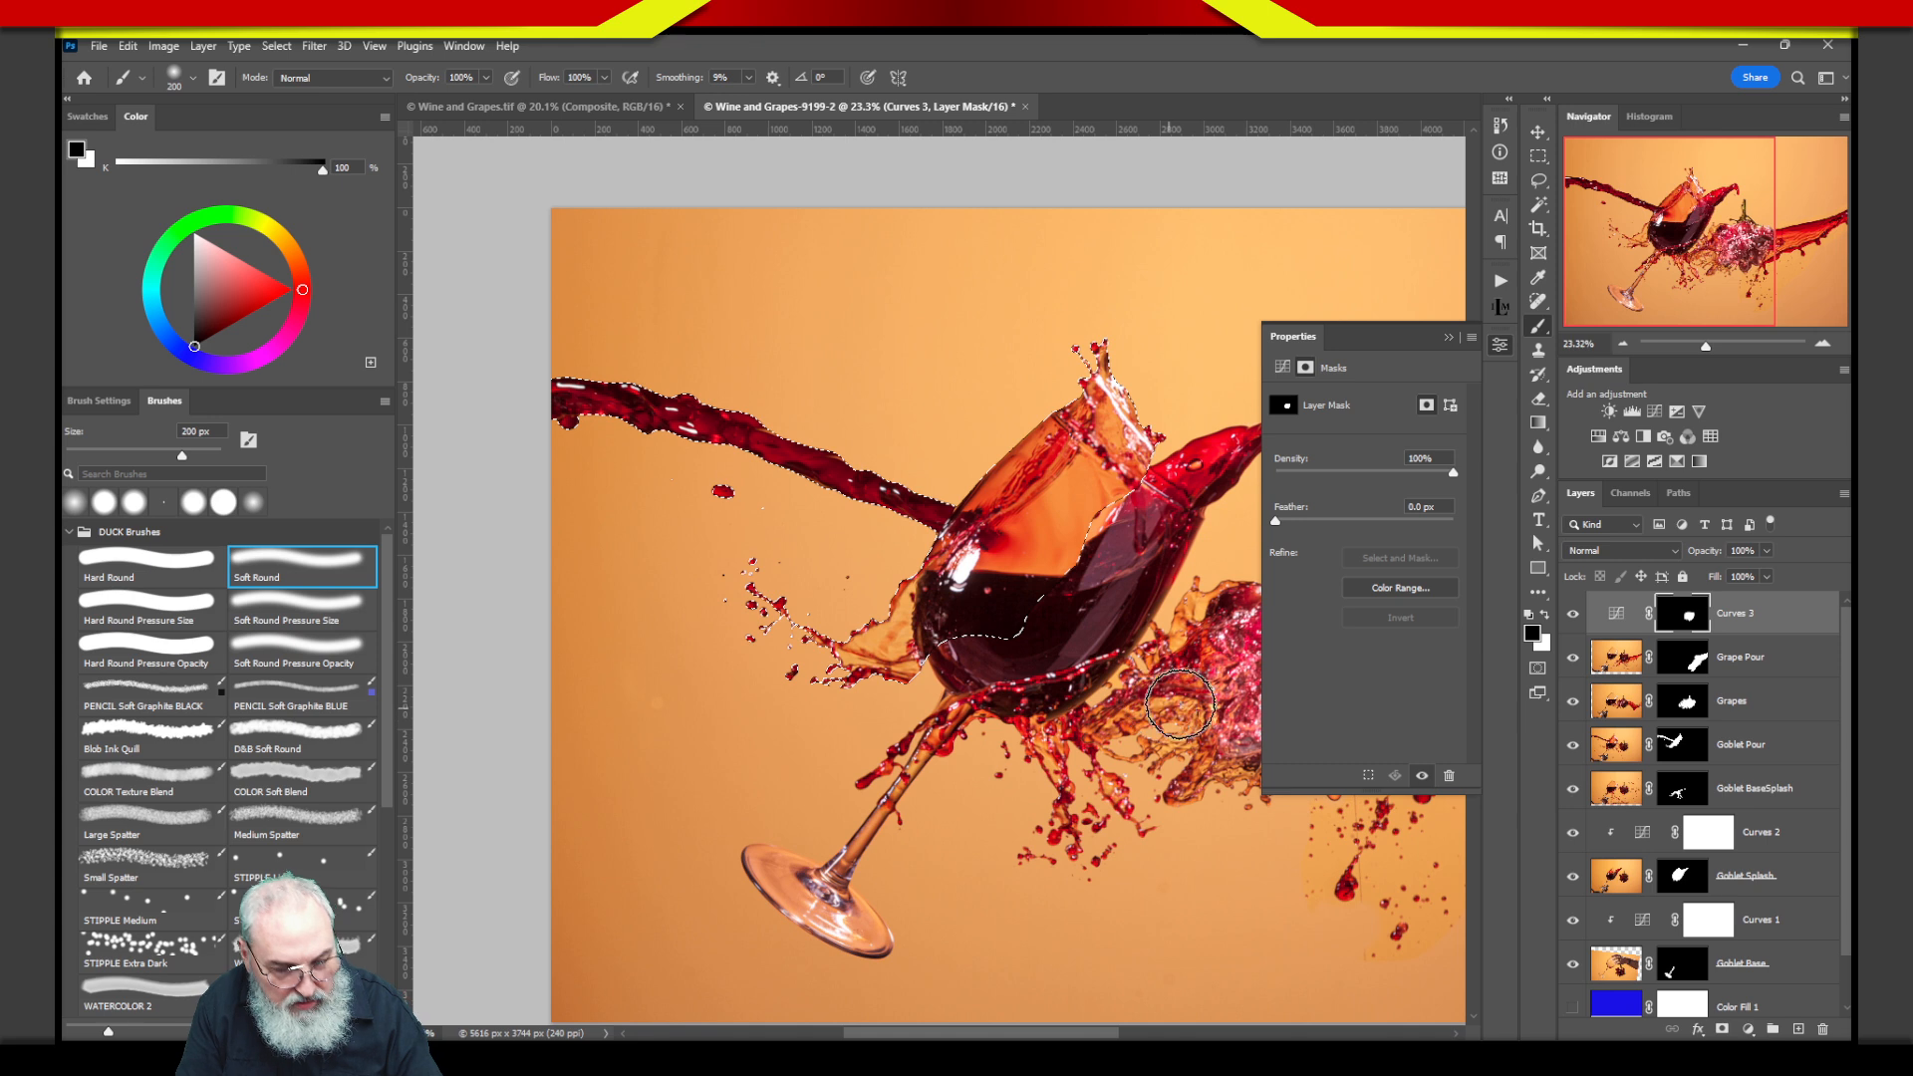
left_click(1540, 183)
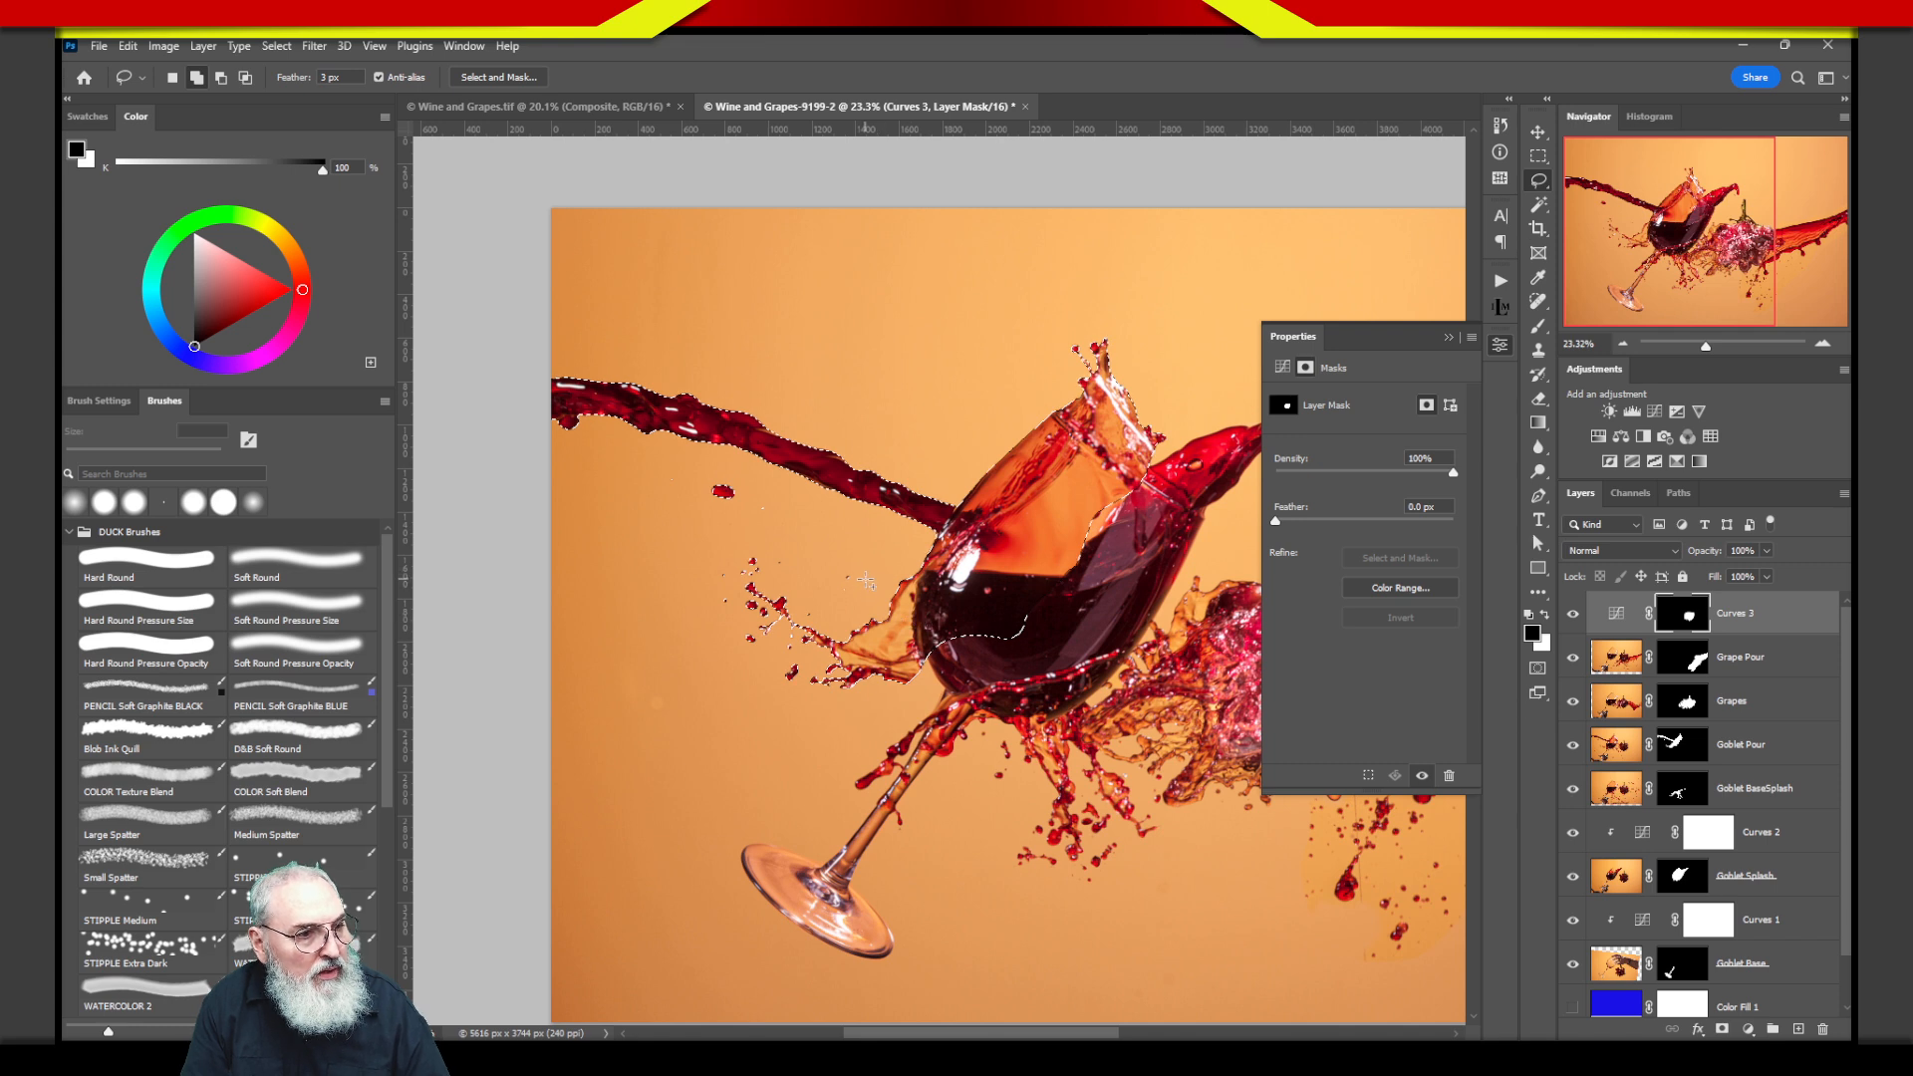
key("alt")
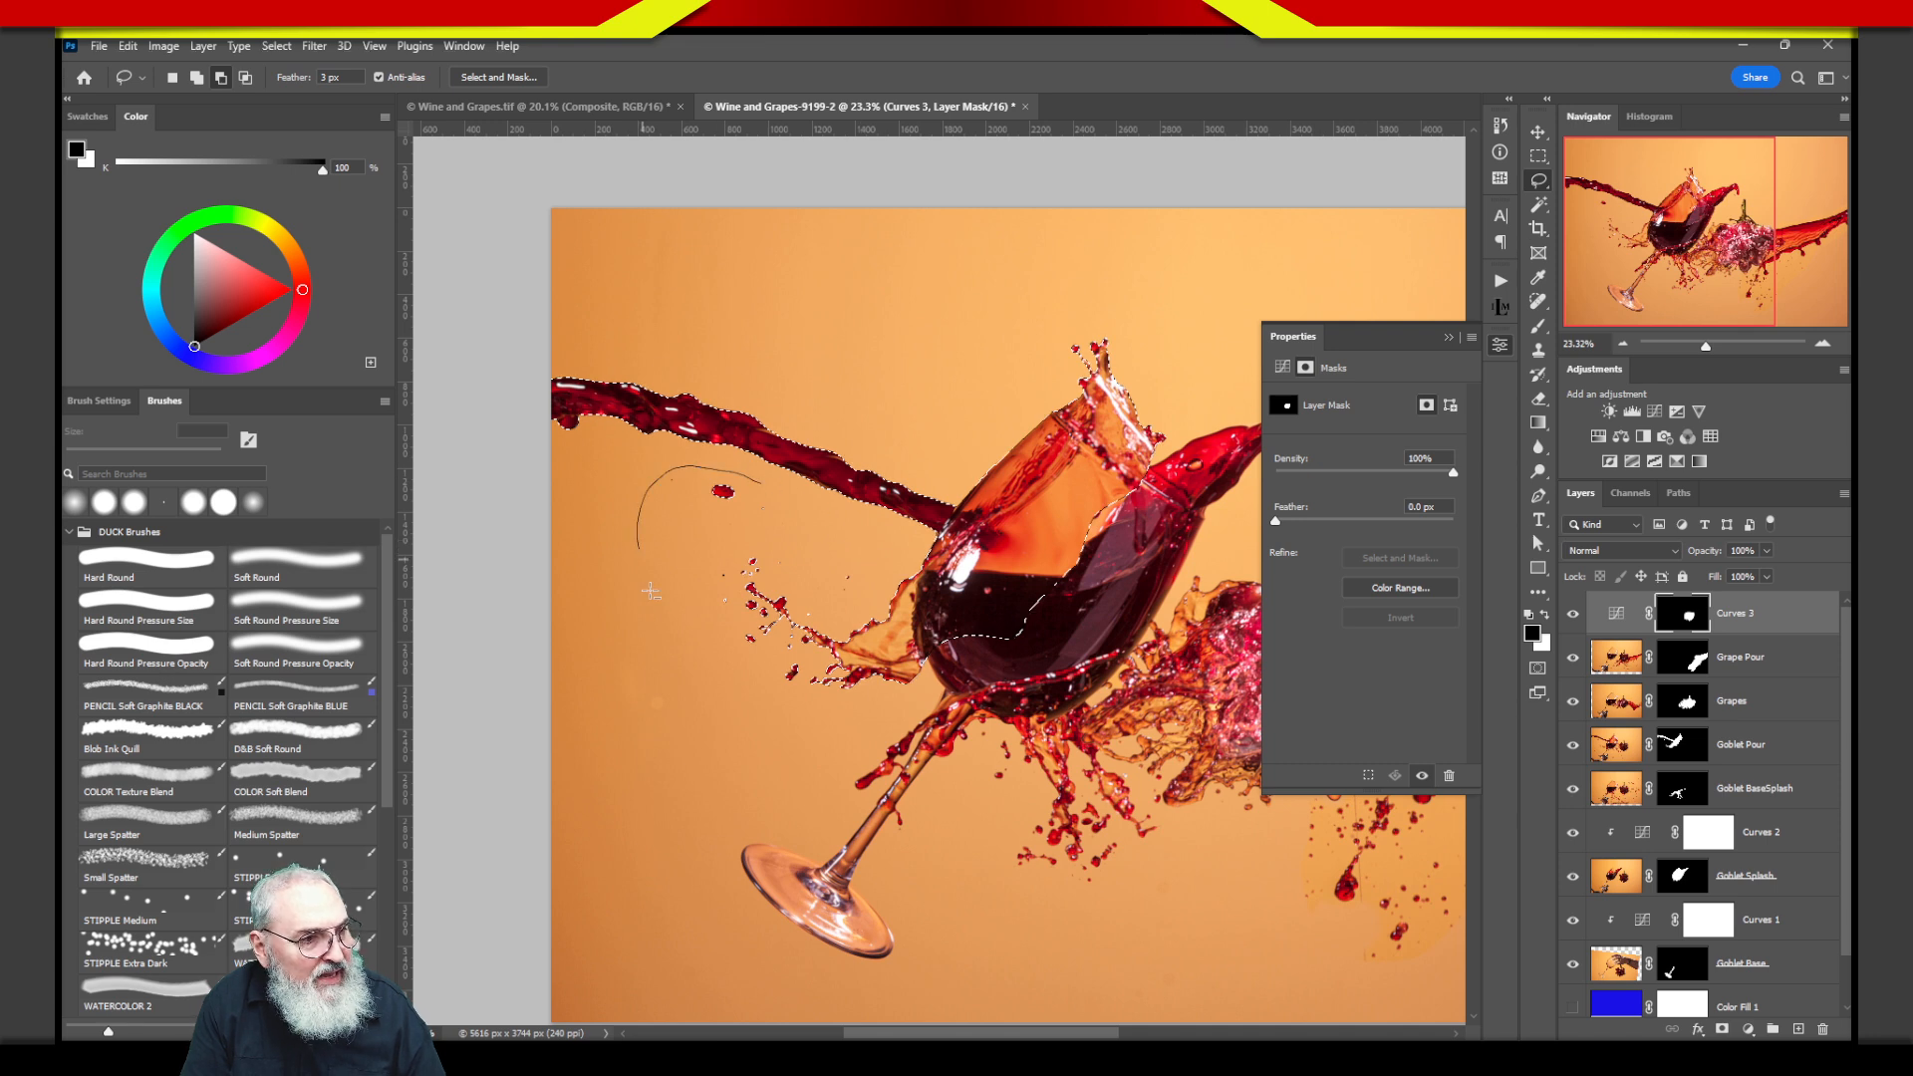
left_click_drag(952, 548, 762, 483)
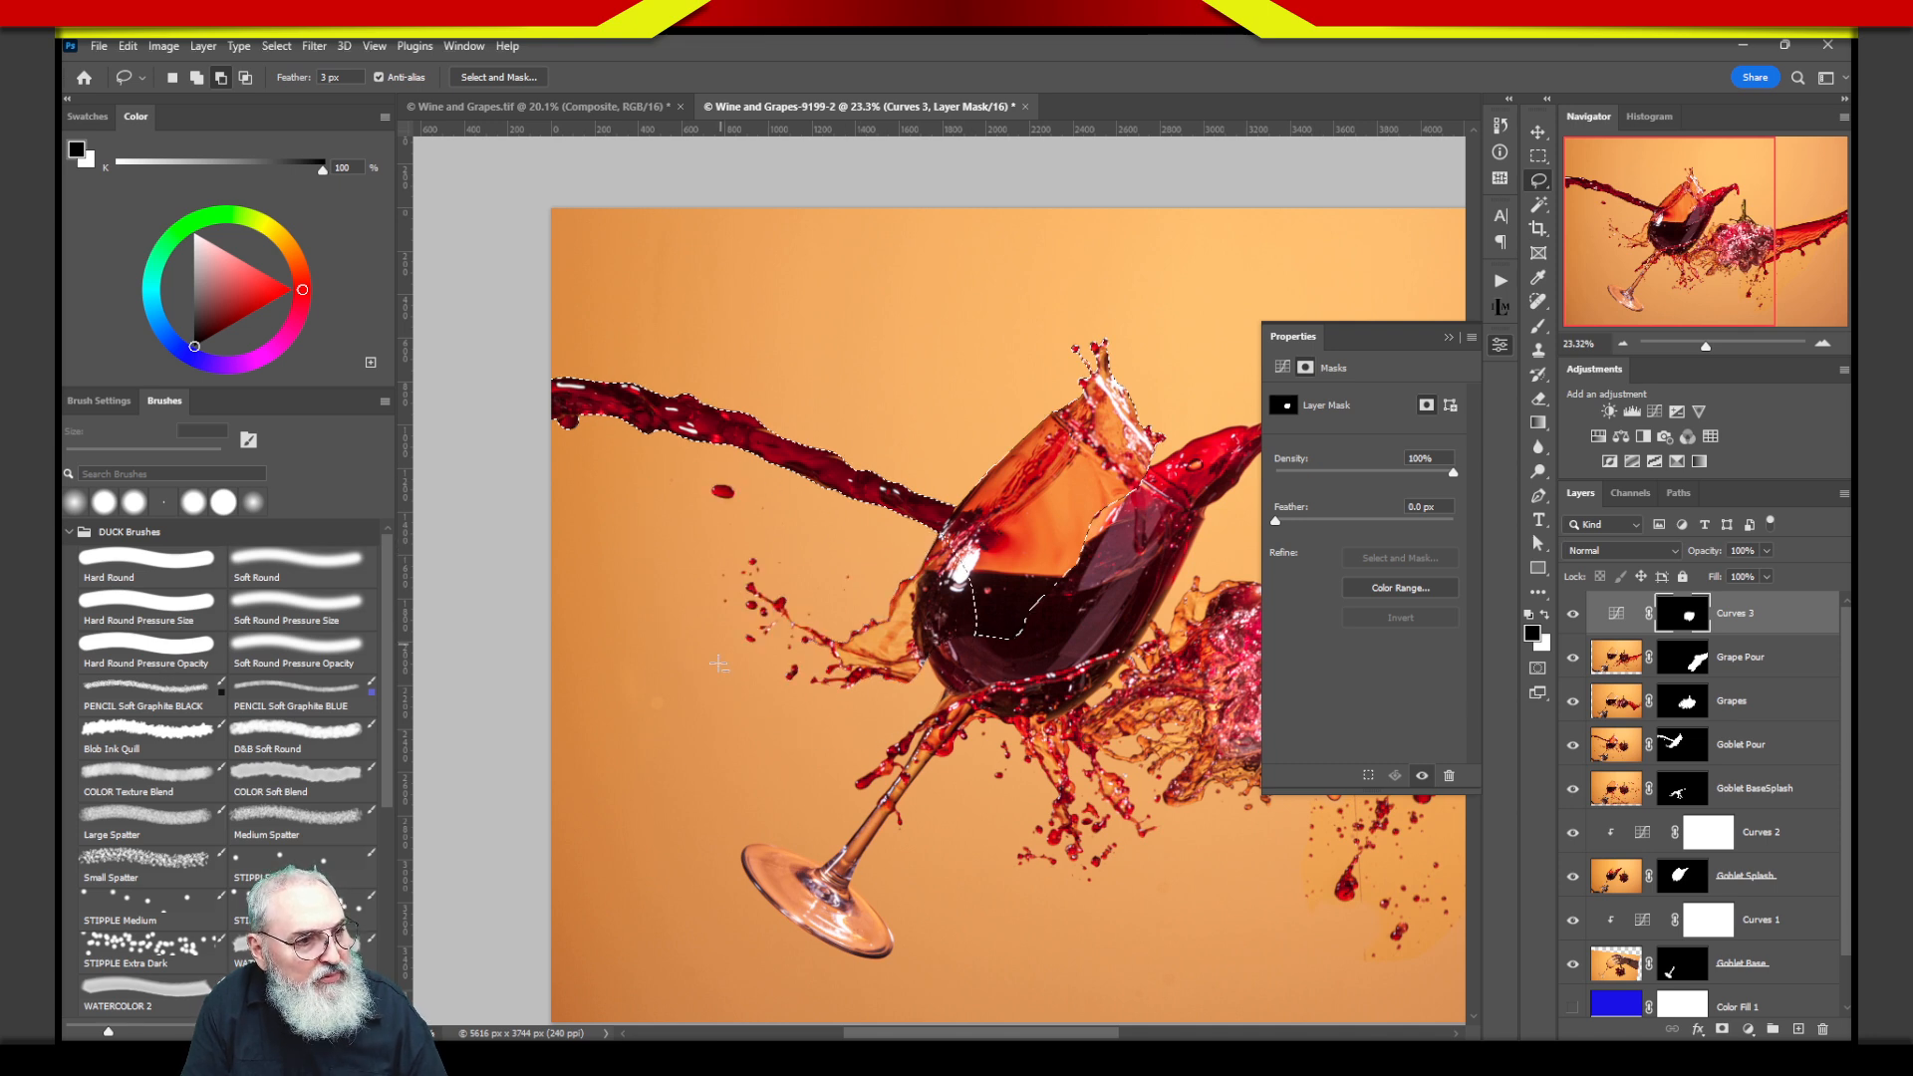
mouse_move(944, 533)
left_mouse_down()
mouse_move(937, 631)
mouse_move(1048, 651)
mouse_move(1180, 496)
left_mouse_up()
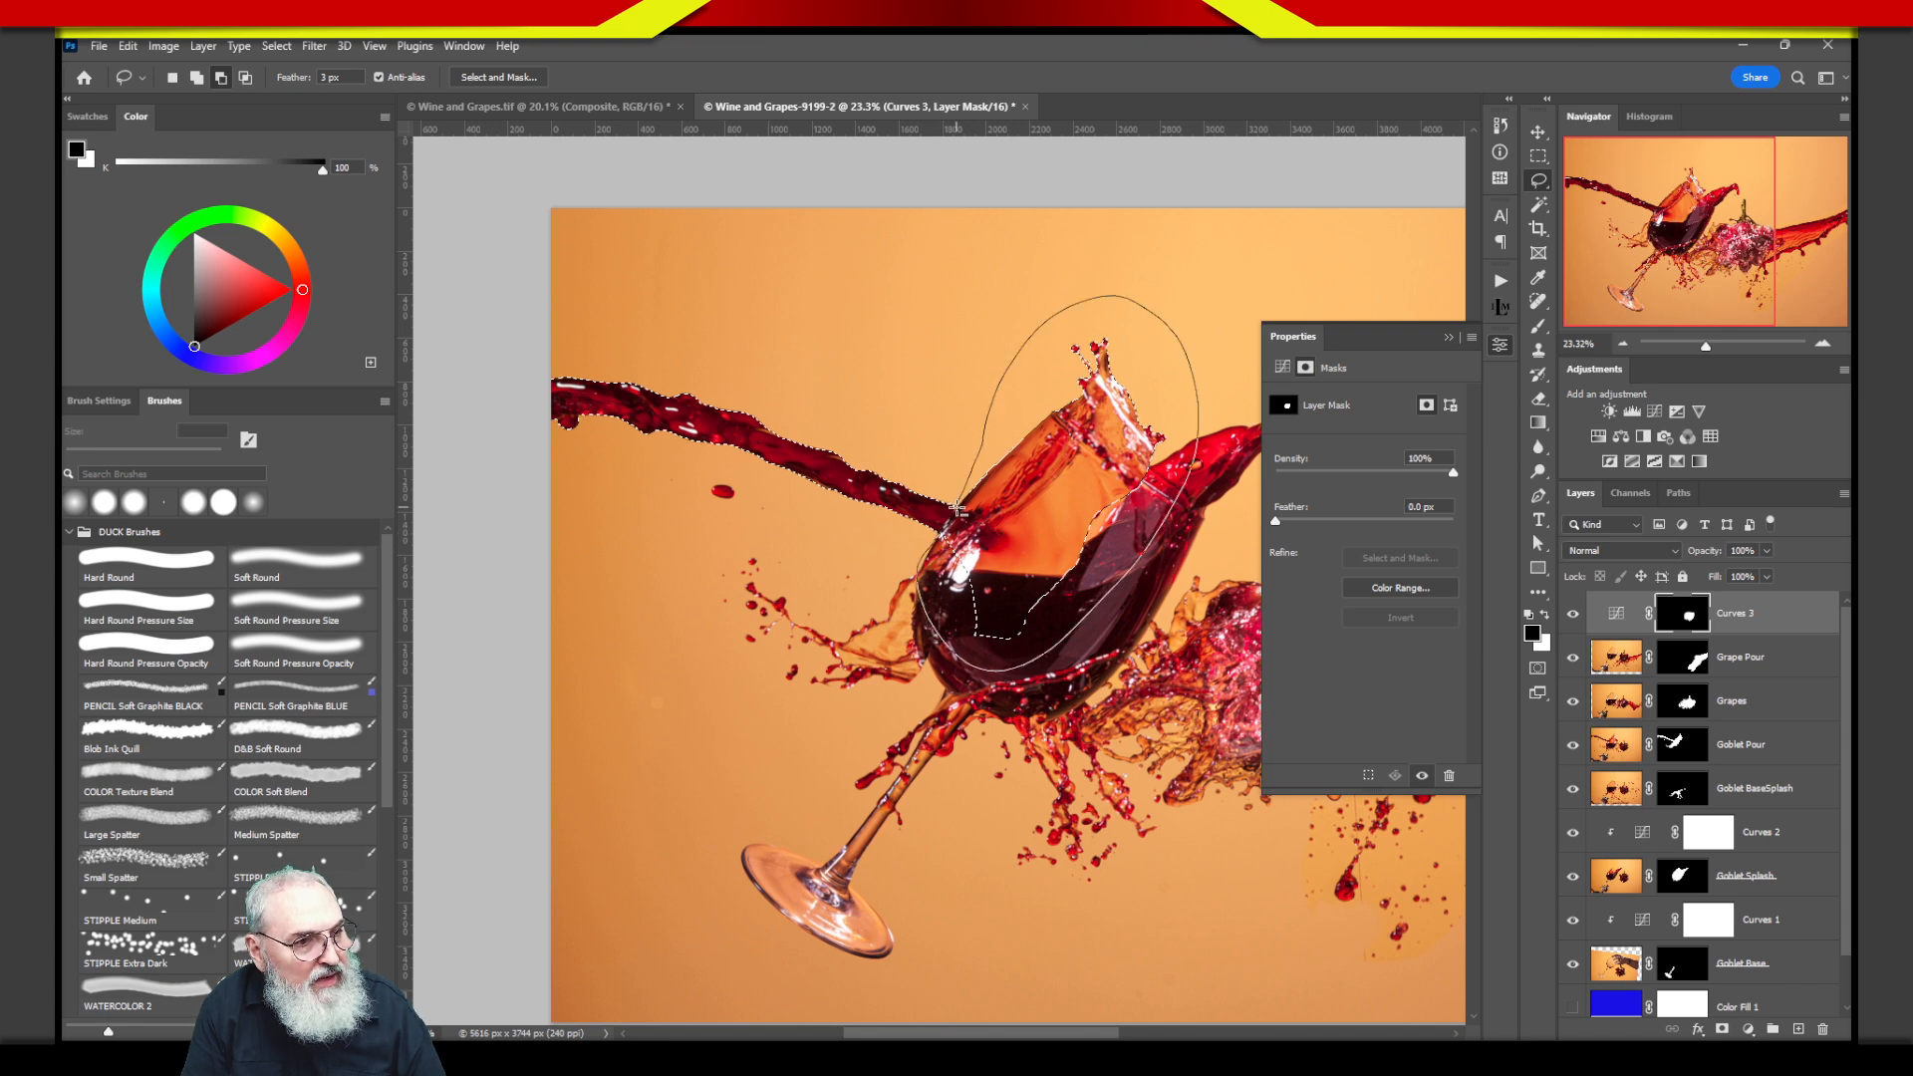
left_click_drag(956, 509, 957, 510)
key("shift")
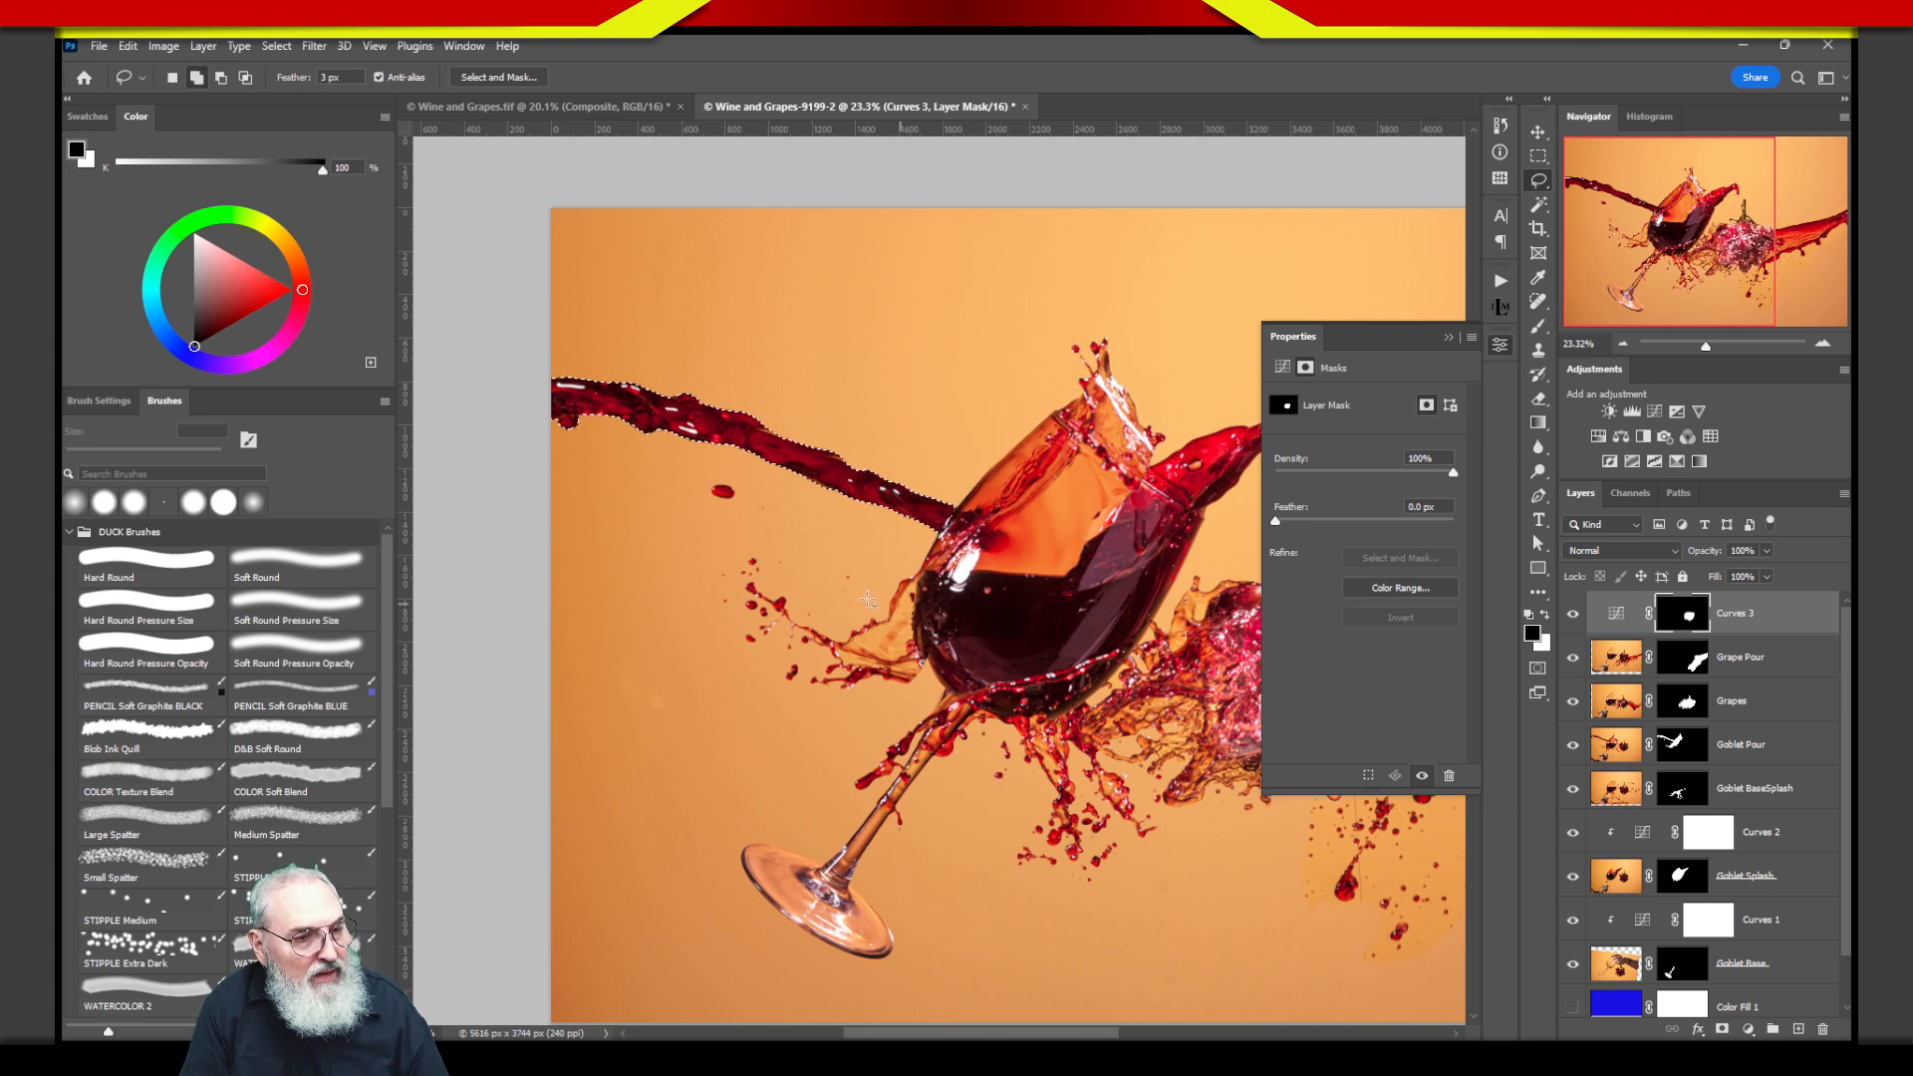
Paint the selected pour white on the Curves 3 layer mask with the 200 px brush and deselect it.
key("b")
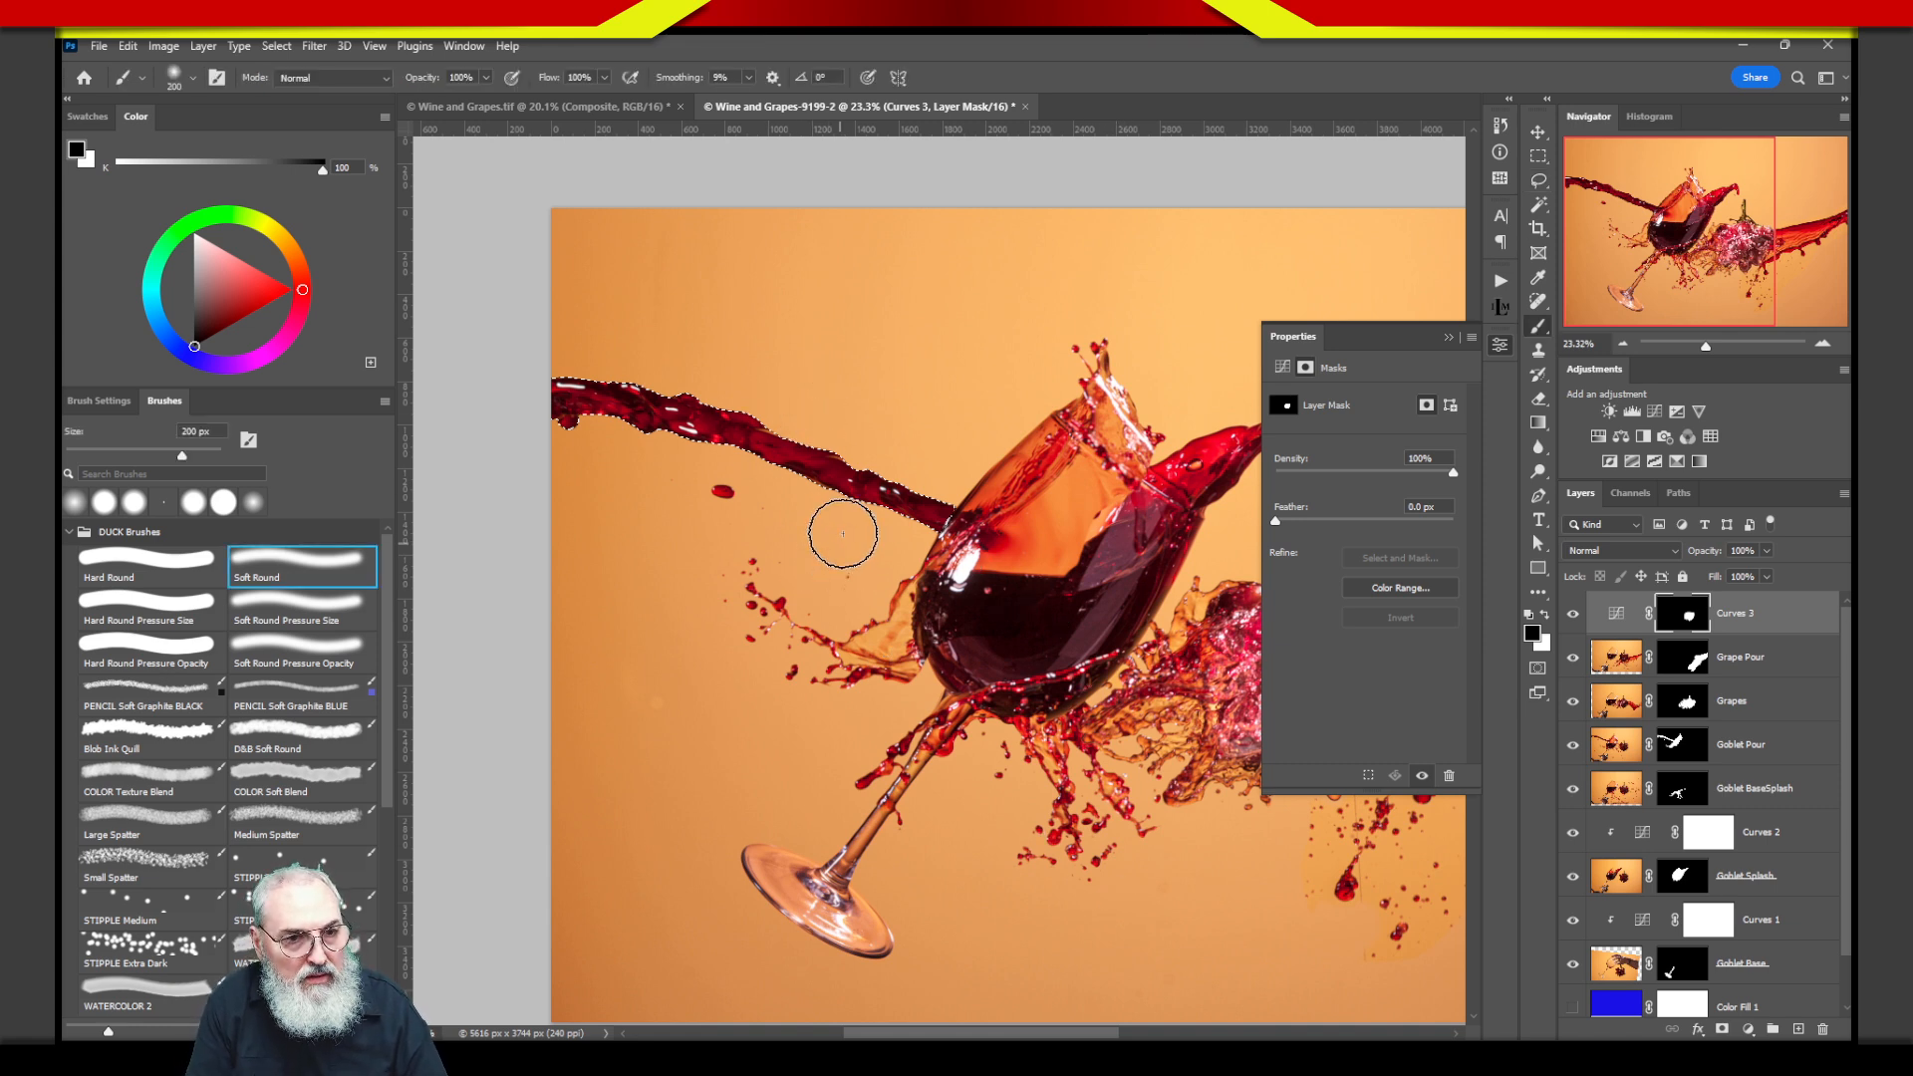
key("x")
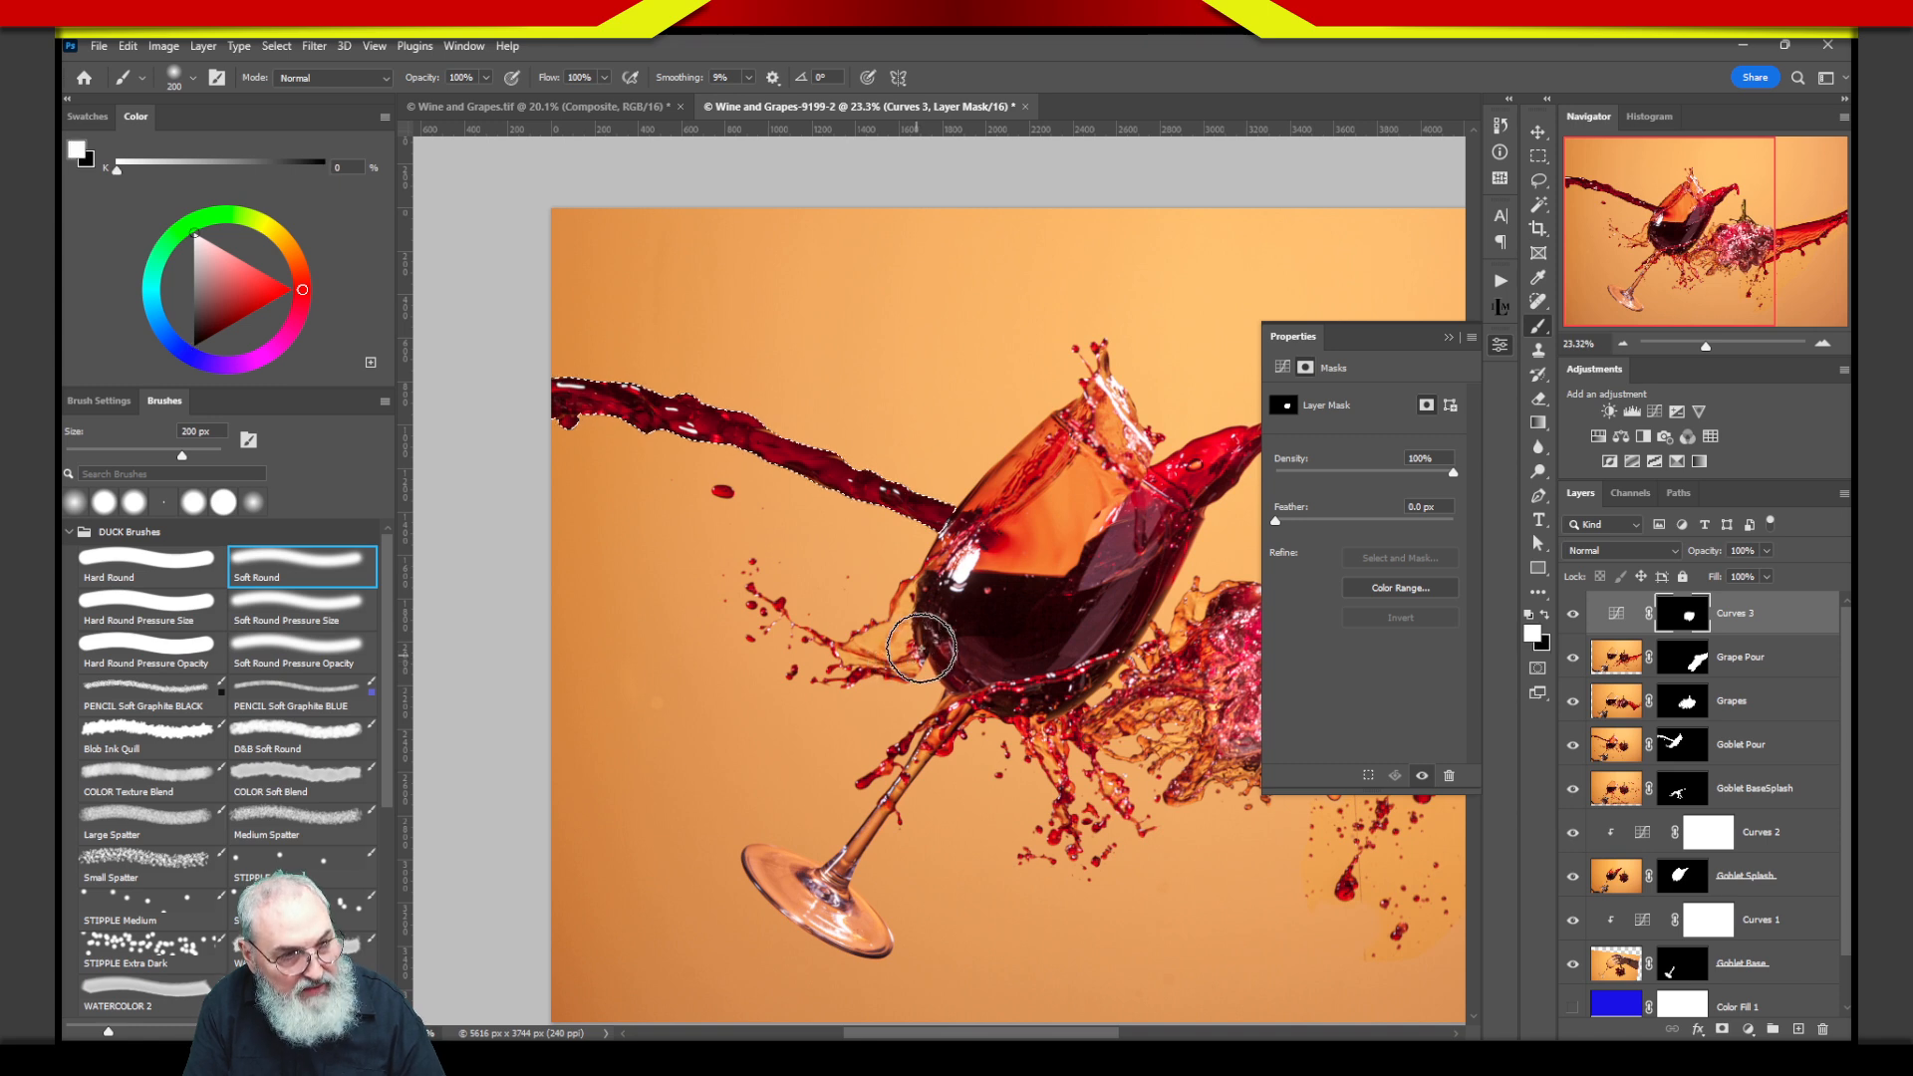
mouse_move(962, 538)
left_mouse_down()
mouse_move(573, 397)
mouse_move(774, 422)
mouse_move(956, 526)
mouse_move(553, 390)
mouse_move(823, 434)
mouse_move(573, 402)
mouse_move(727, 399)
mouse_move(994, 525)
mouse_move(576, 407)
mouse_move(736, 439)
mouse_move(1072, 631)
left_mouse_up()
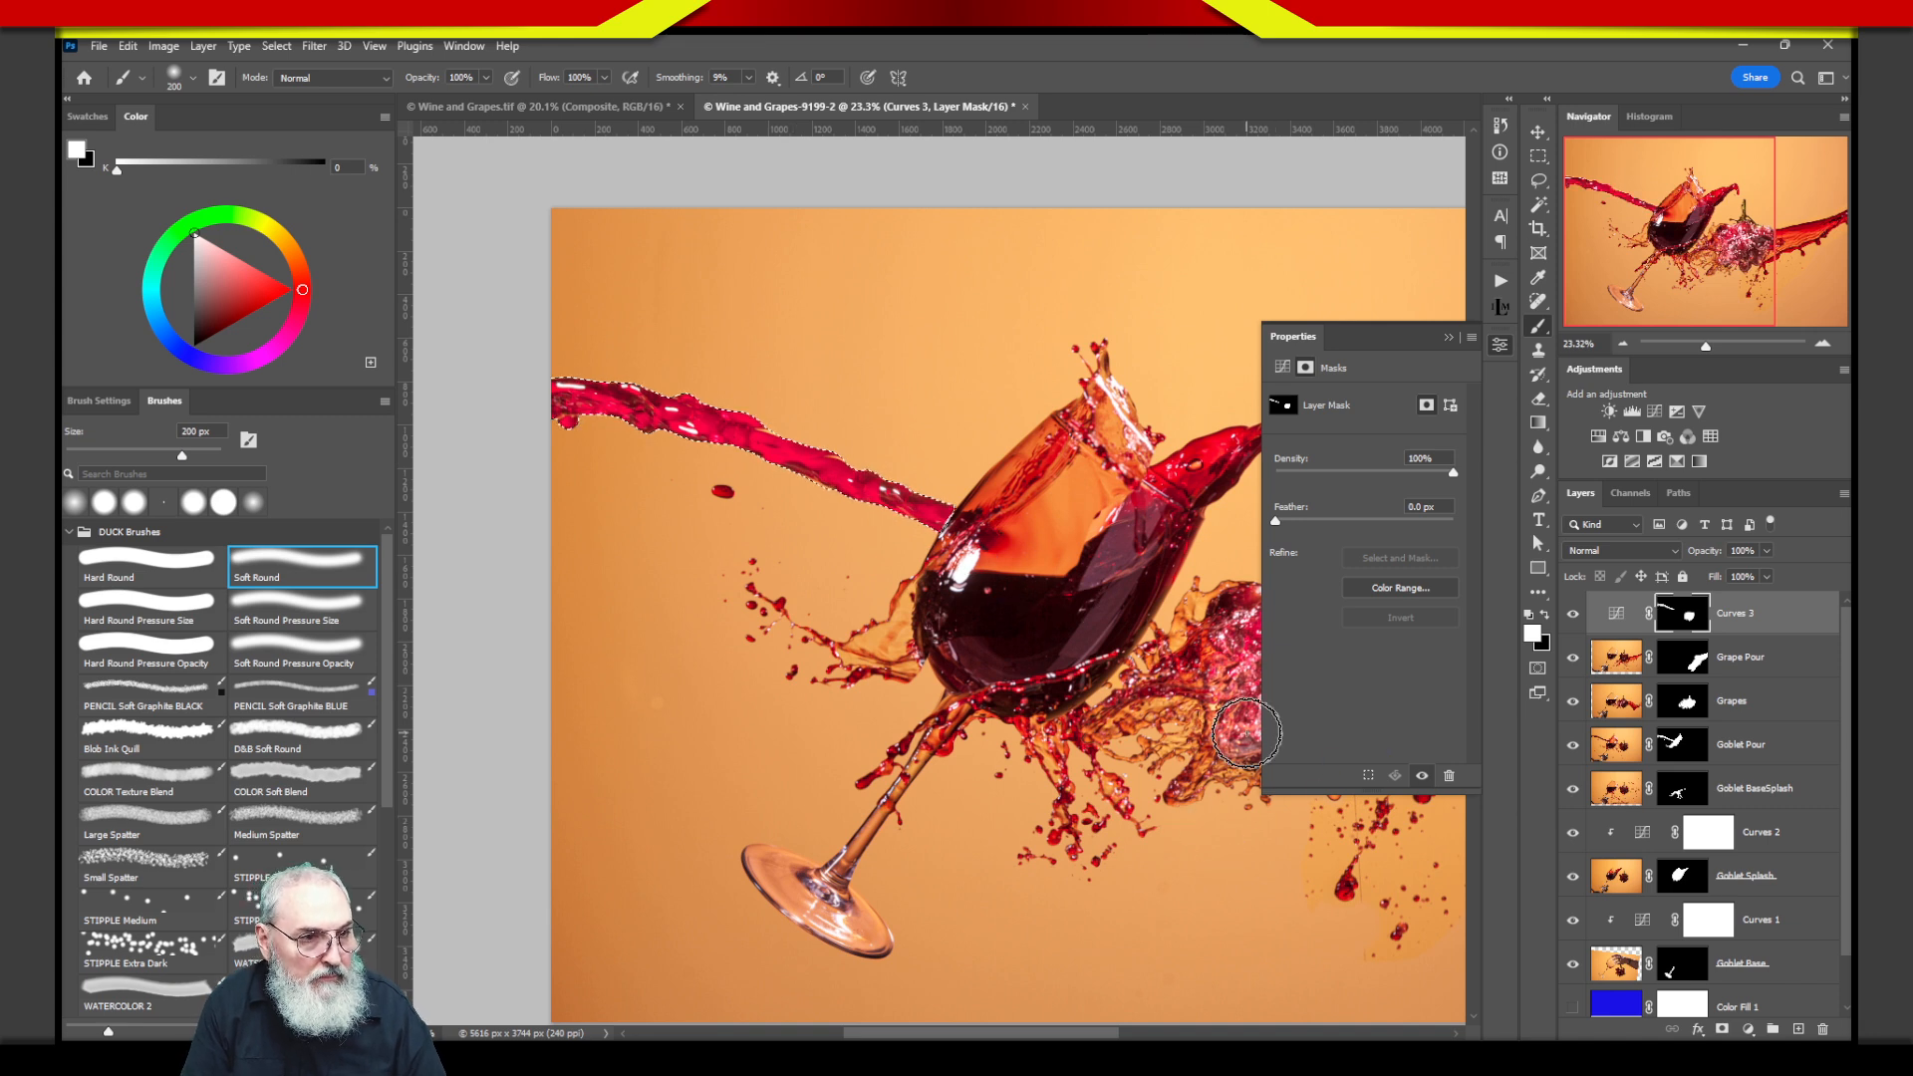
key("ctrl+d")
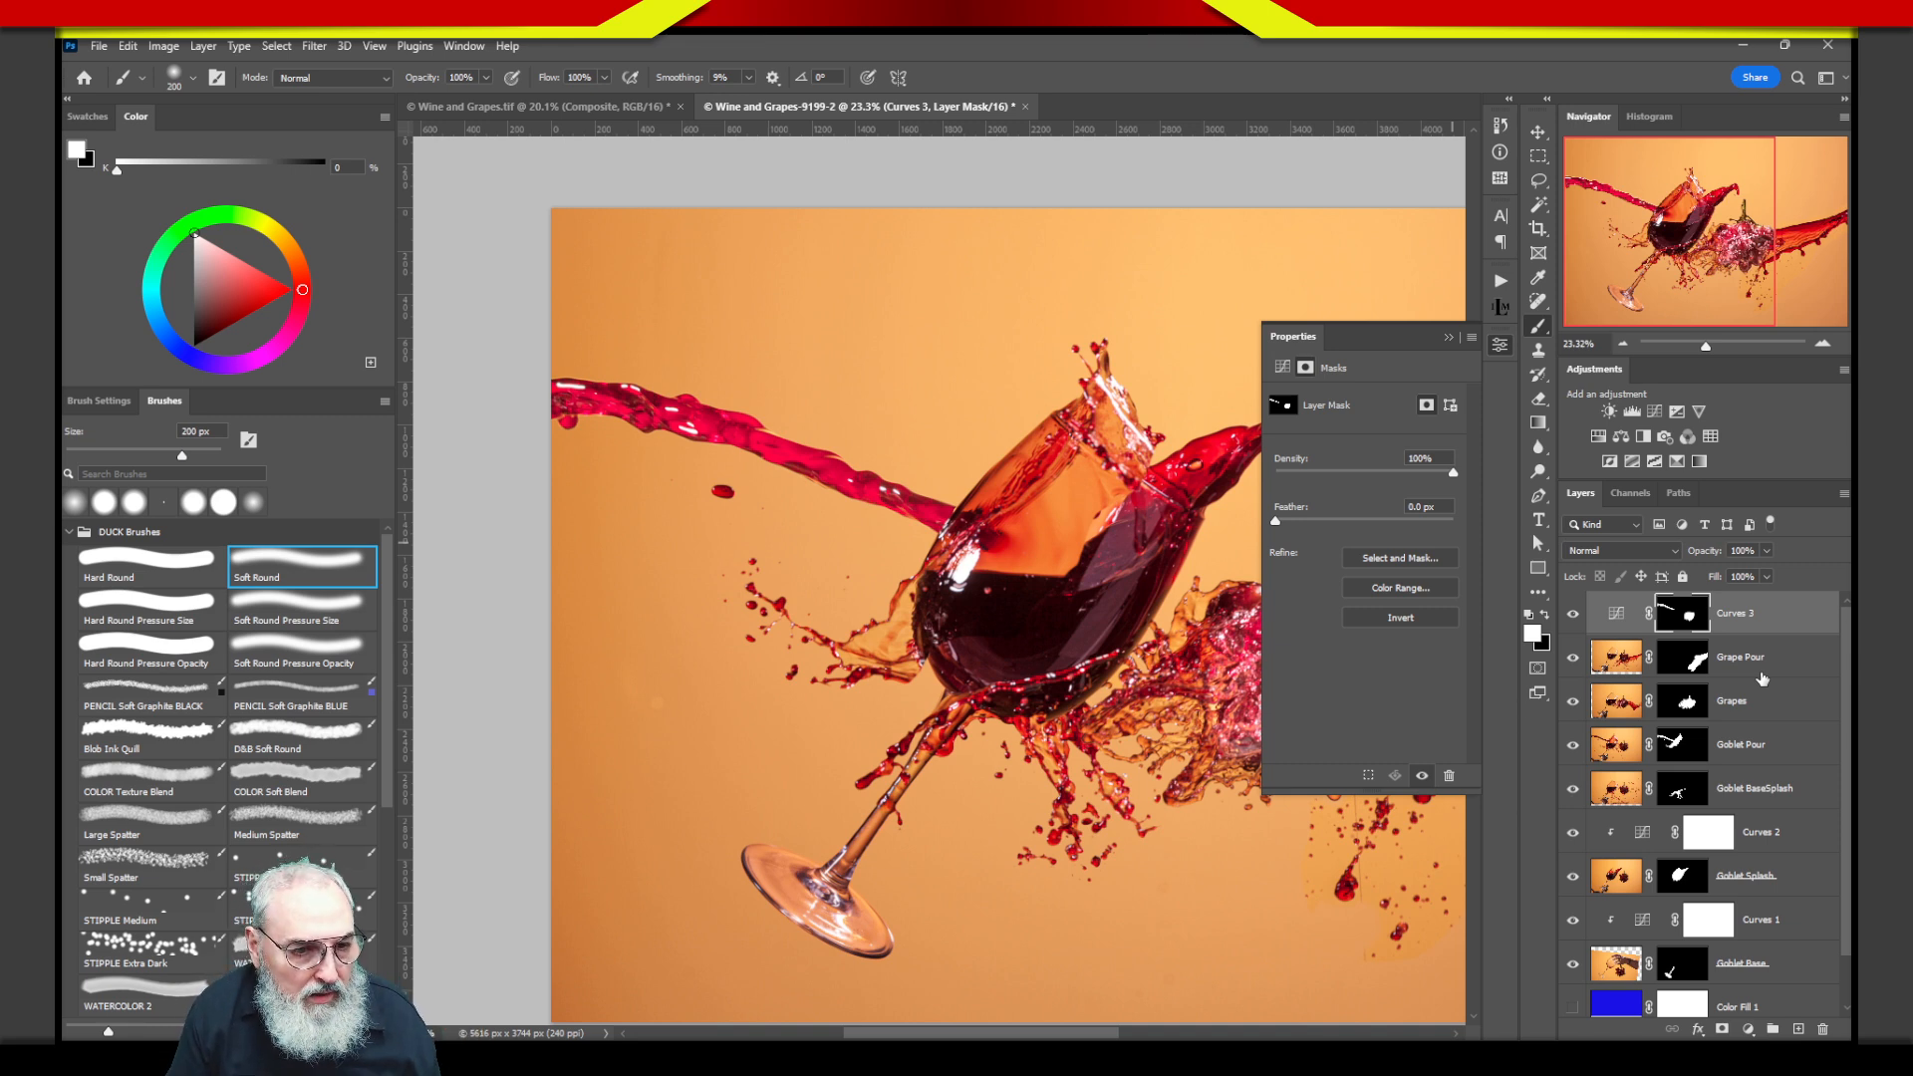
Target the Curves 3 adjustment instead of its mask, hide its properties and fit the whole composite in view.
left_click(1684, 789, "ctrl")
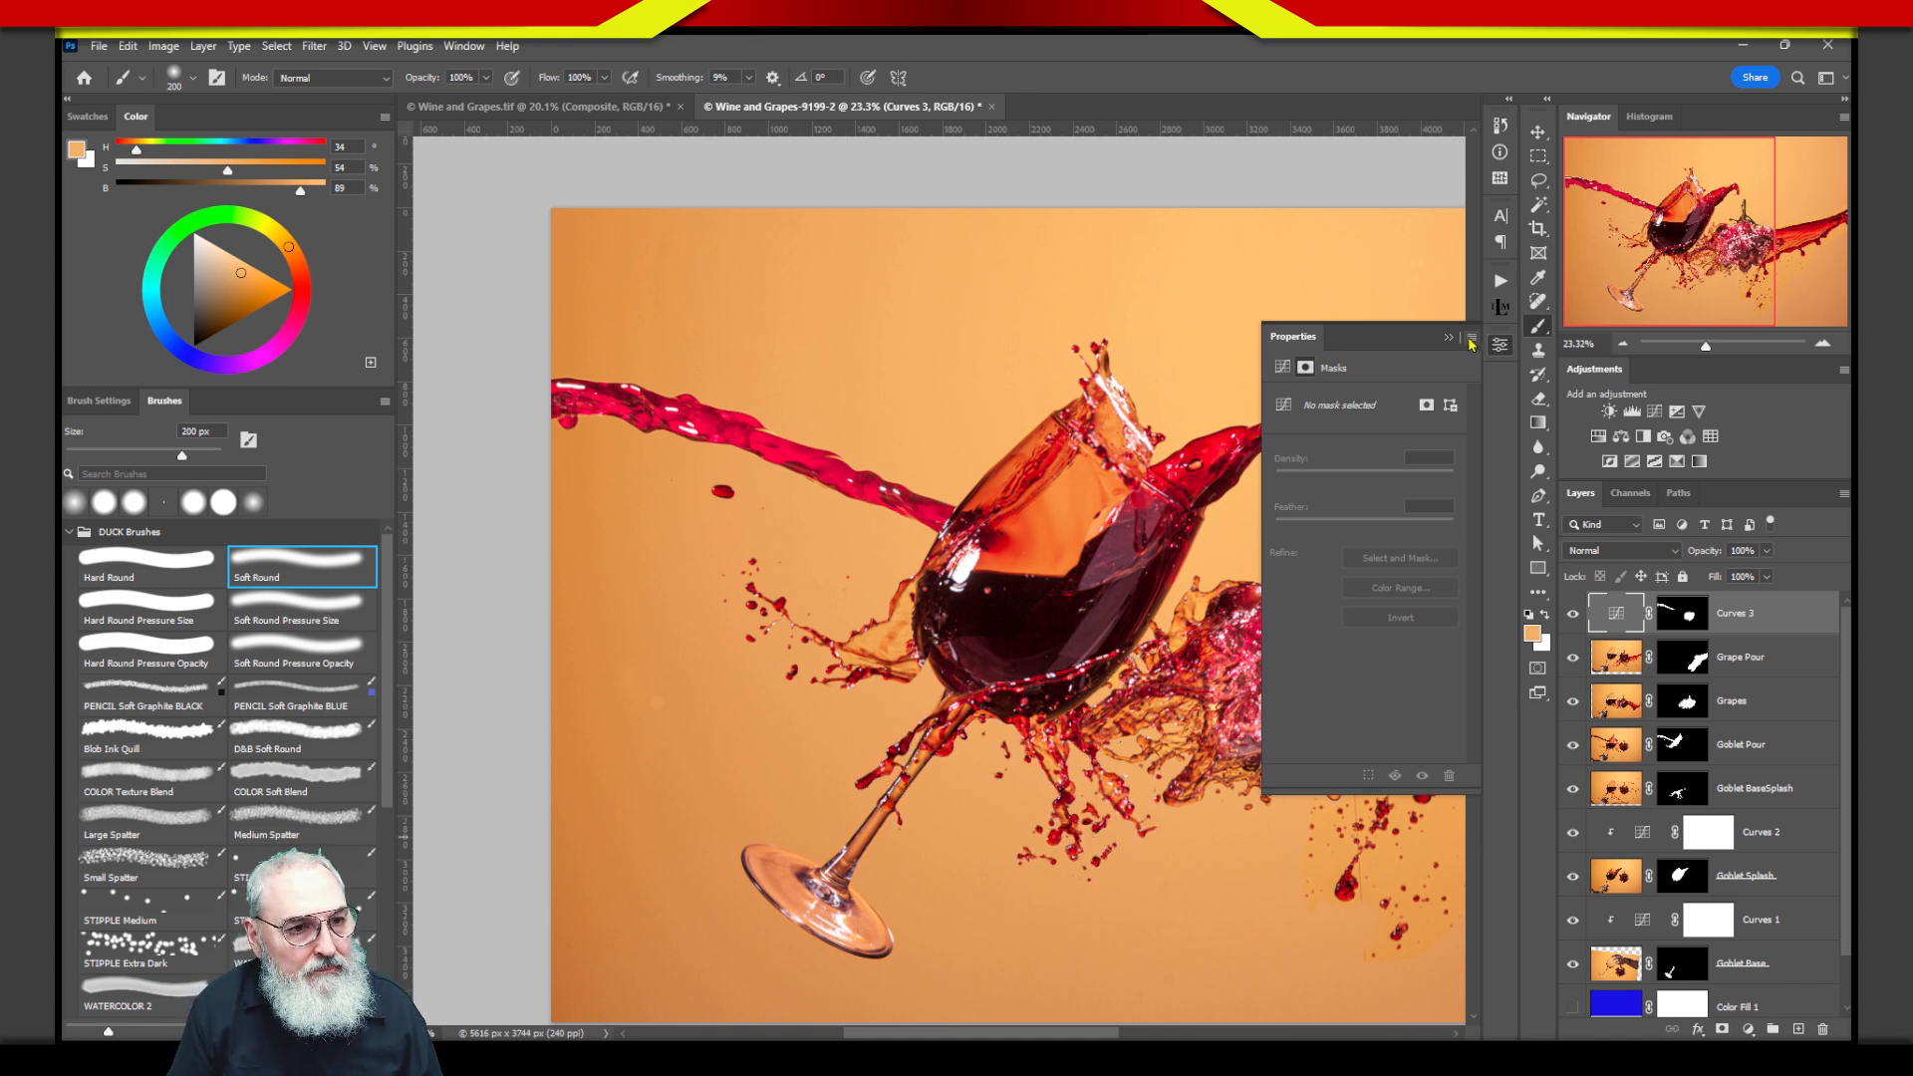
left_click(1500, 349)
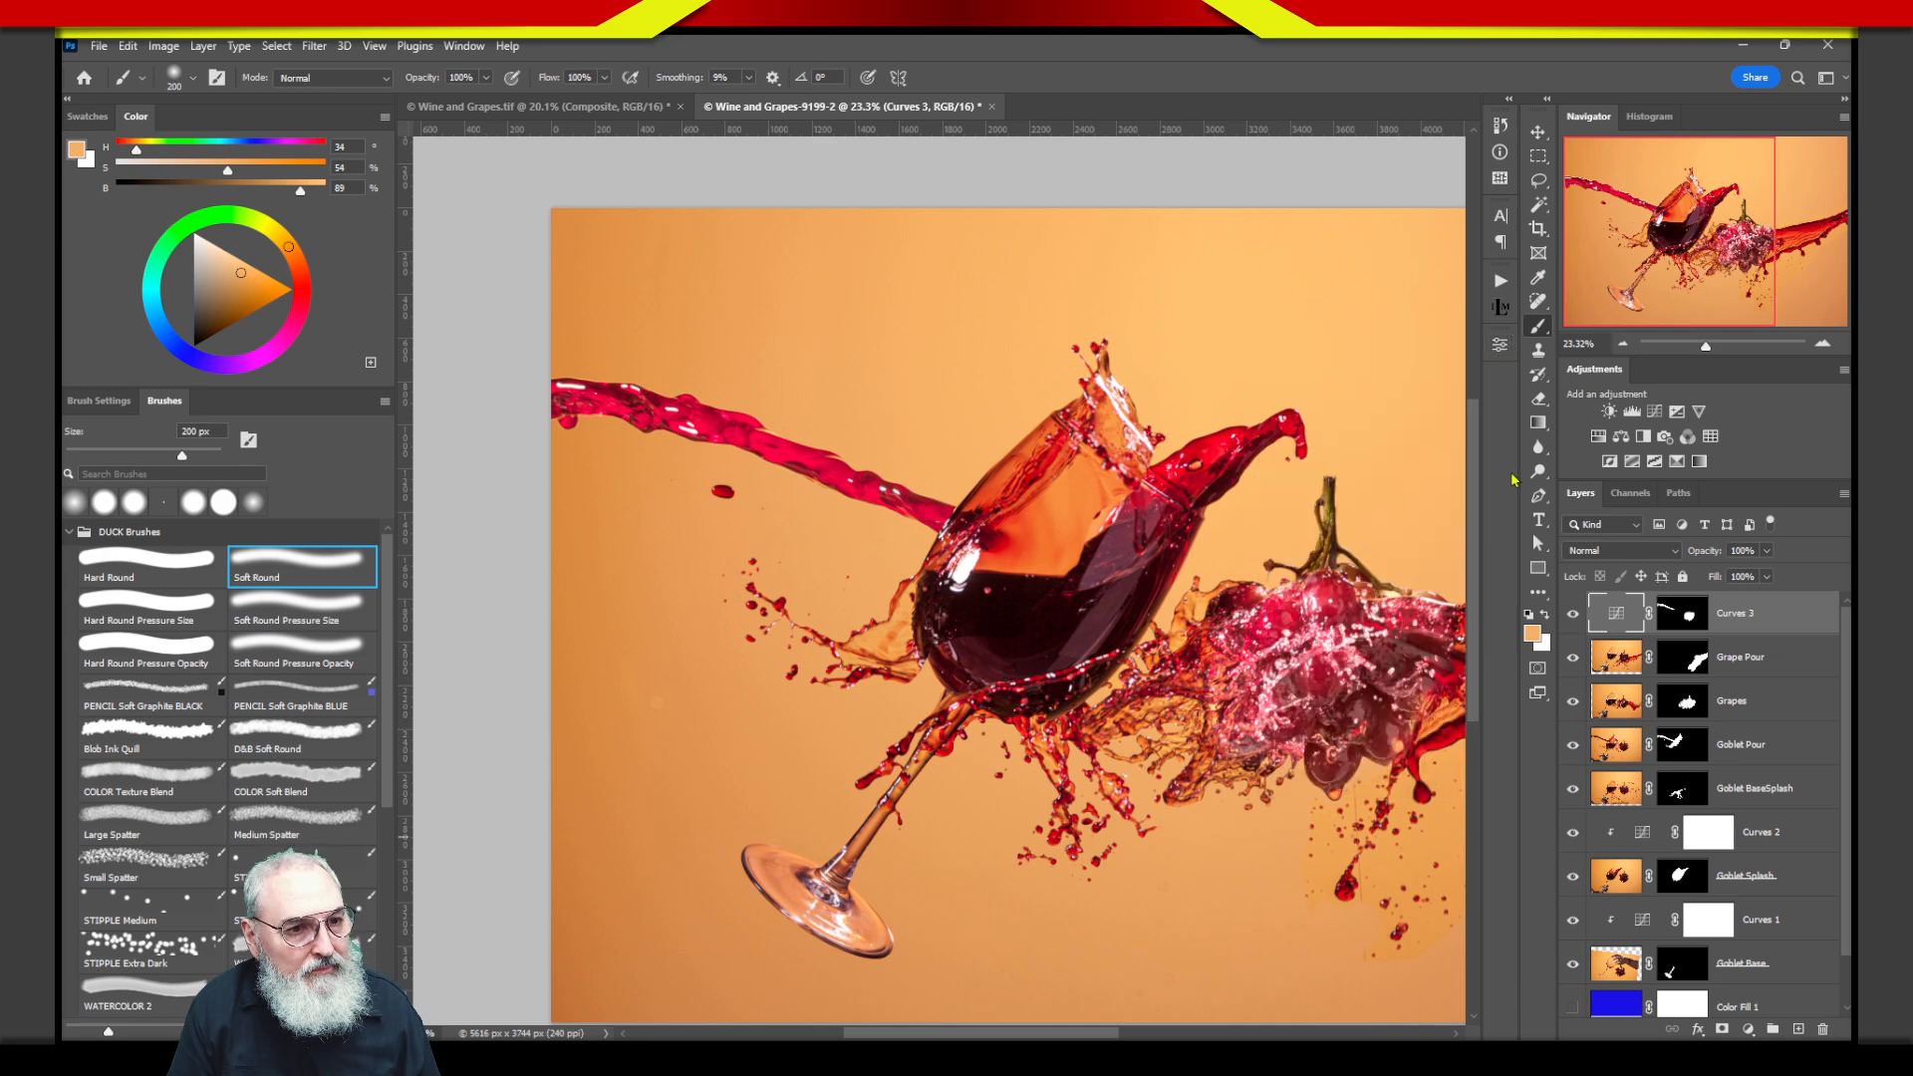
key("ctrl+0")
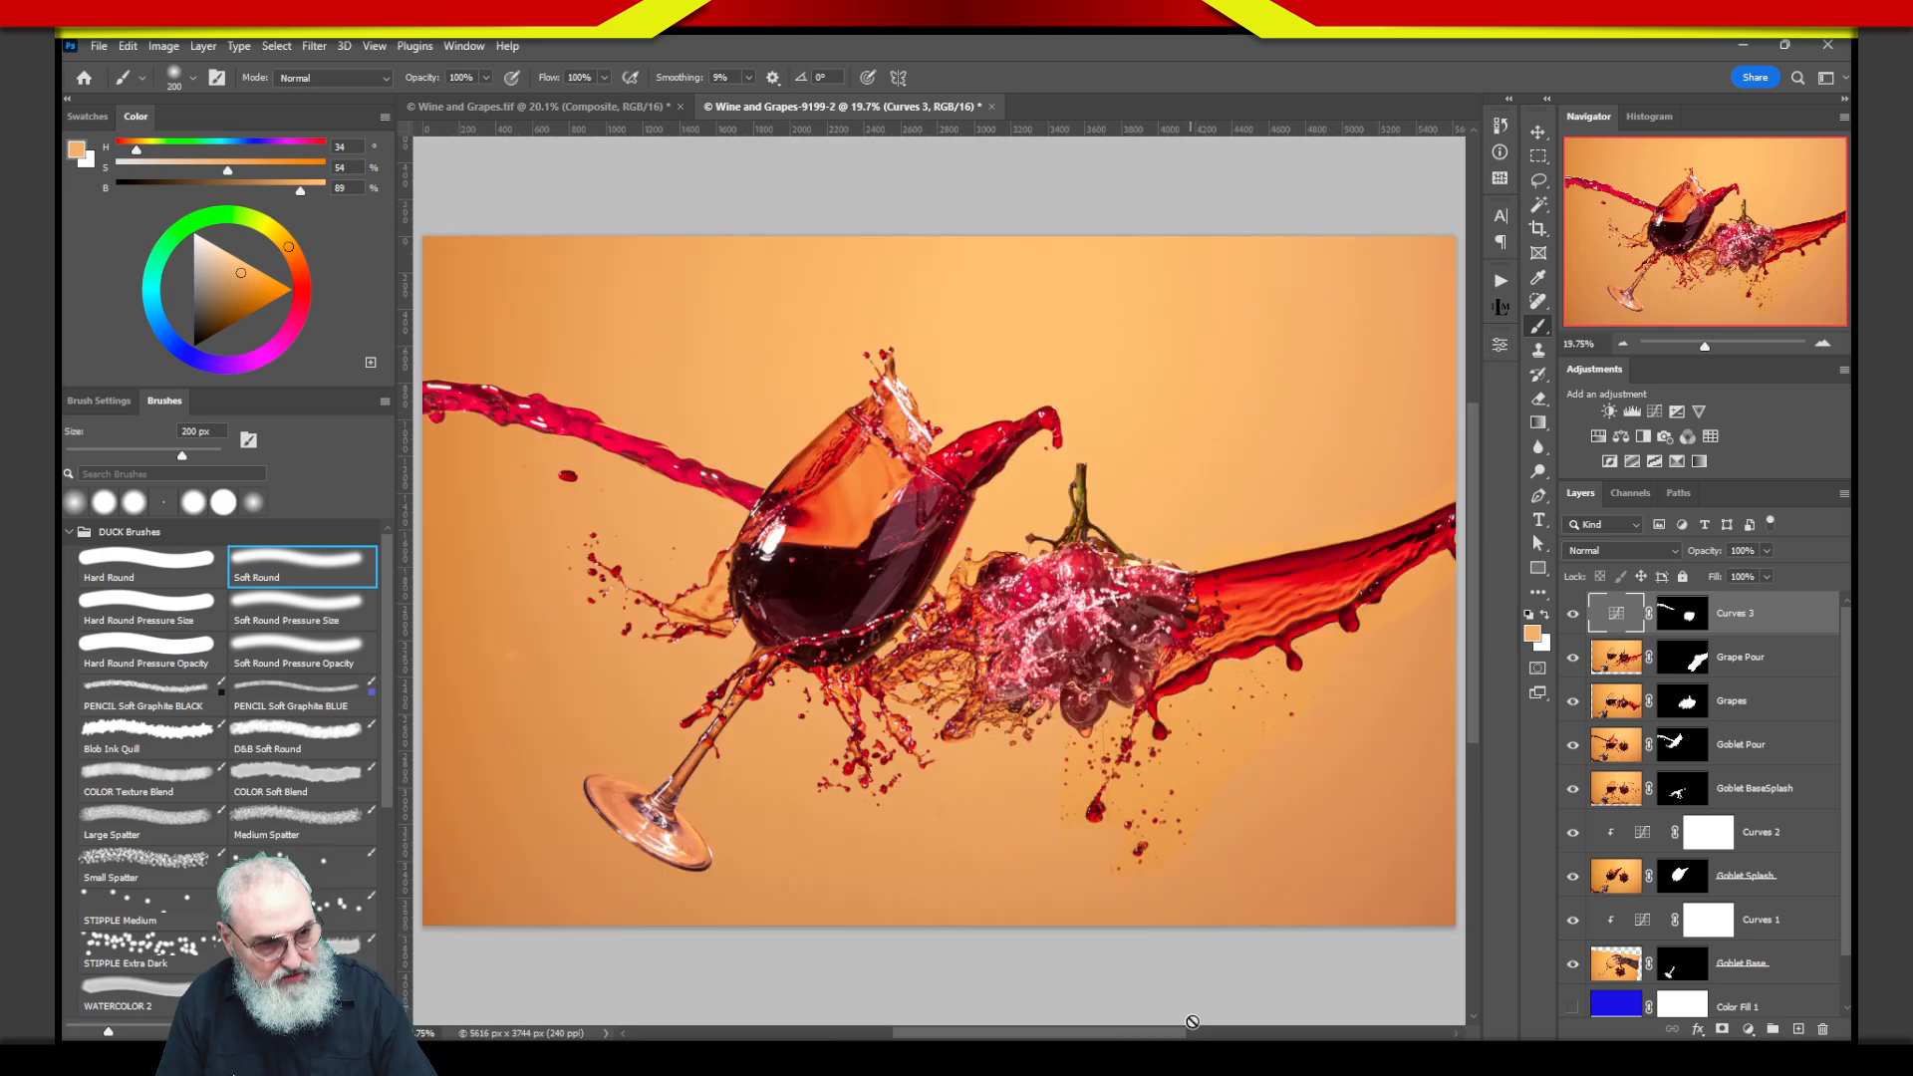